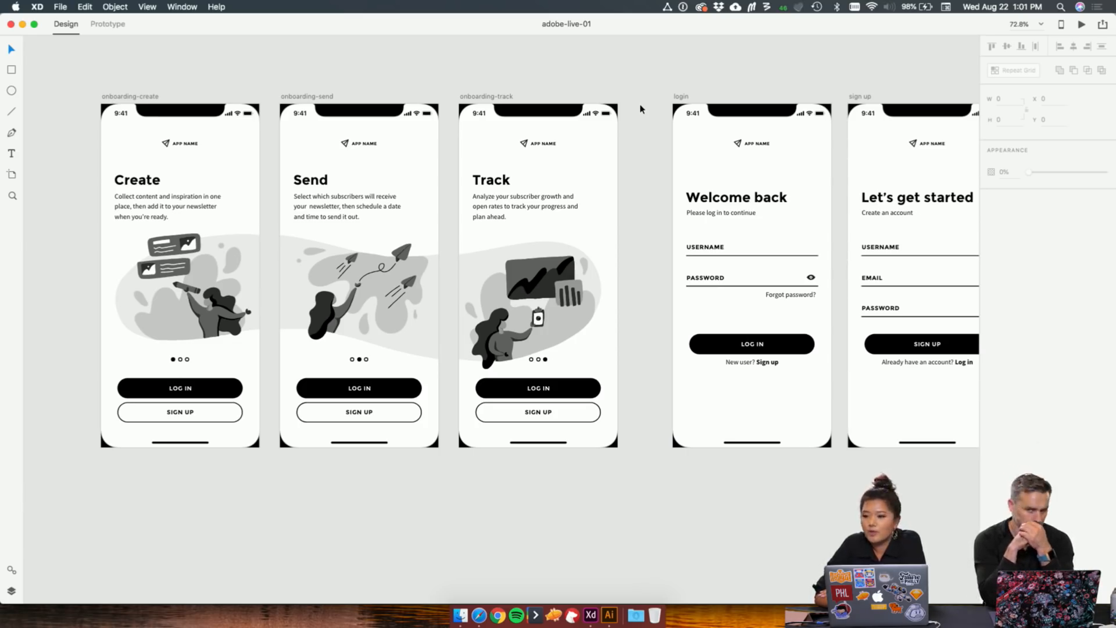
- Pan across the canvas to review the app's artboards, from the onboarding screens through the notes screen
scroll(638, 93, "right", 3)
scroll(638, 93, "up", 2)
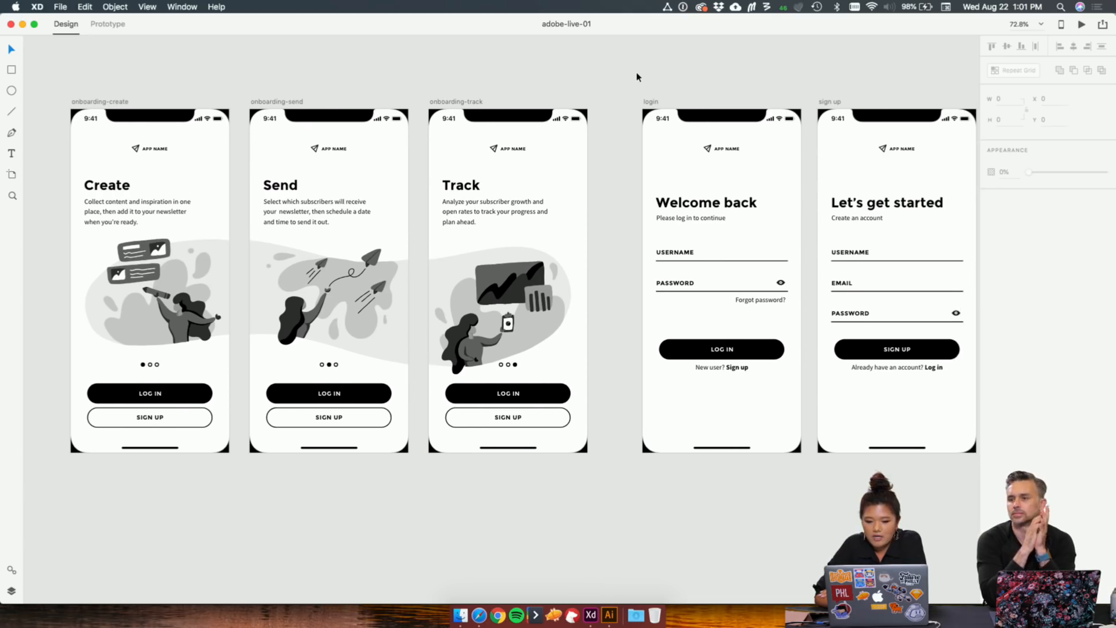
scroll(636, 77, "left", 2)
scroll(636, 76, "down", 2)
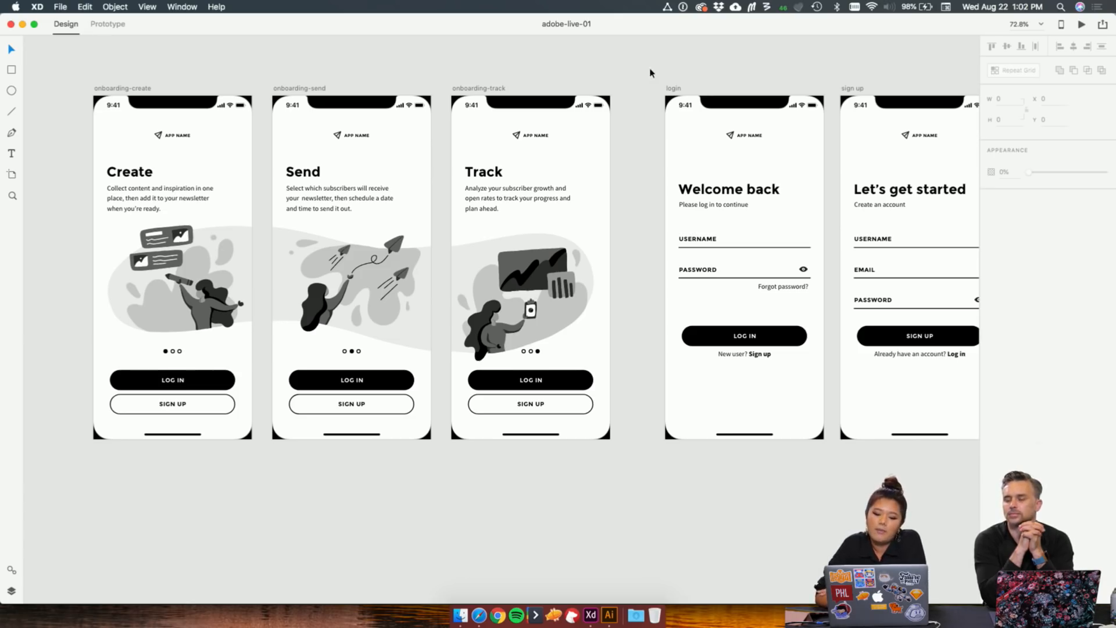
scroll(649, 80, "up", 1)
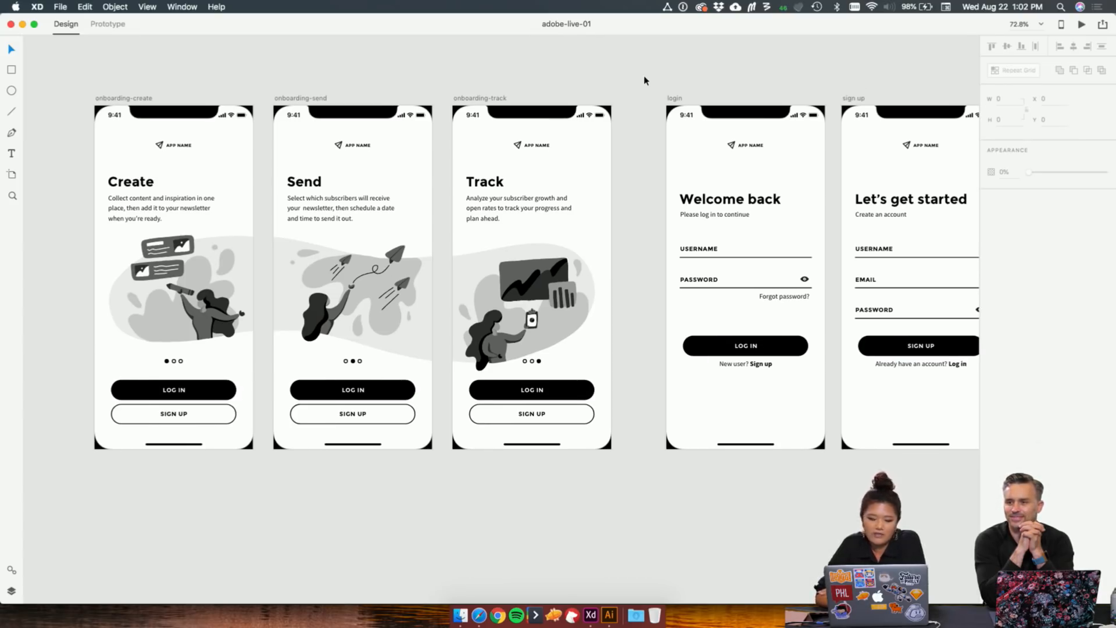
scroll(645, 81, "right", 5)
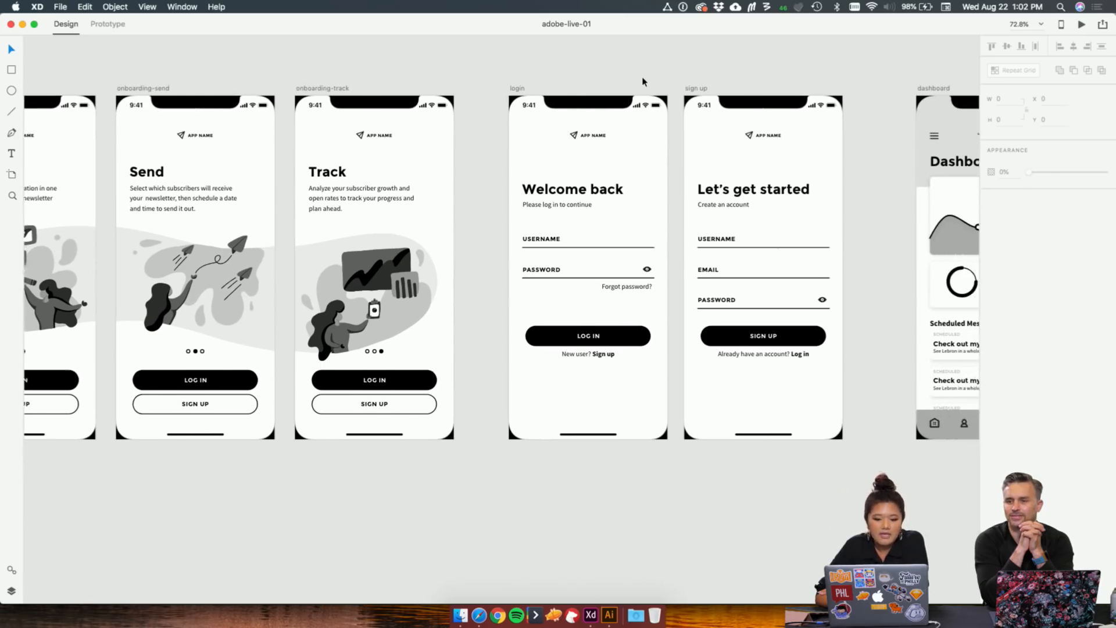
scroll(641, 81, "right", 5)
scroll(716, 78, "right", 6)
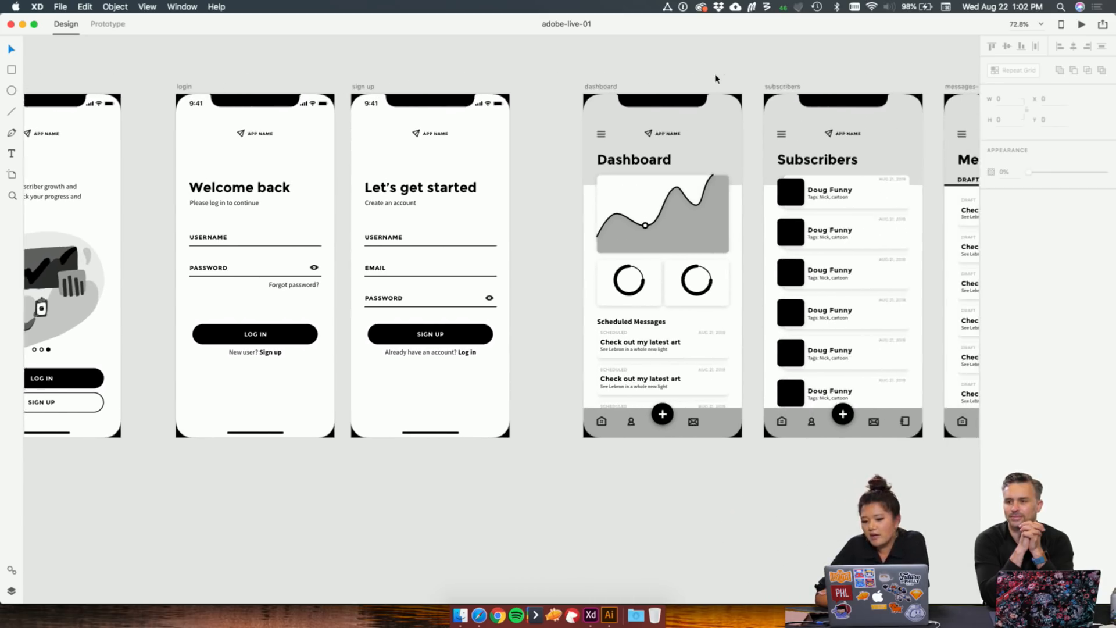
scroll(715, 78, "right", 10)
scroll(716, 79, "right", 7)
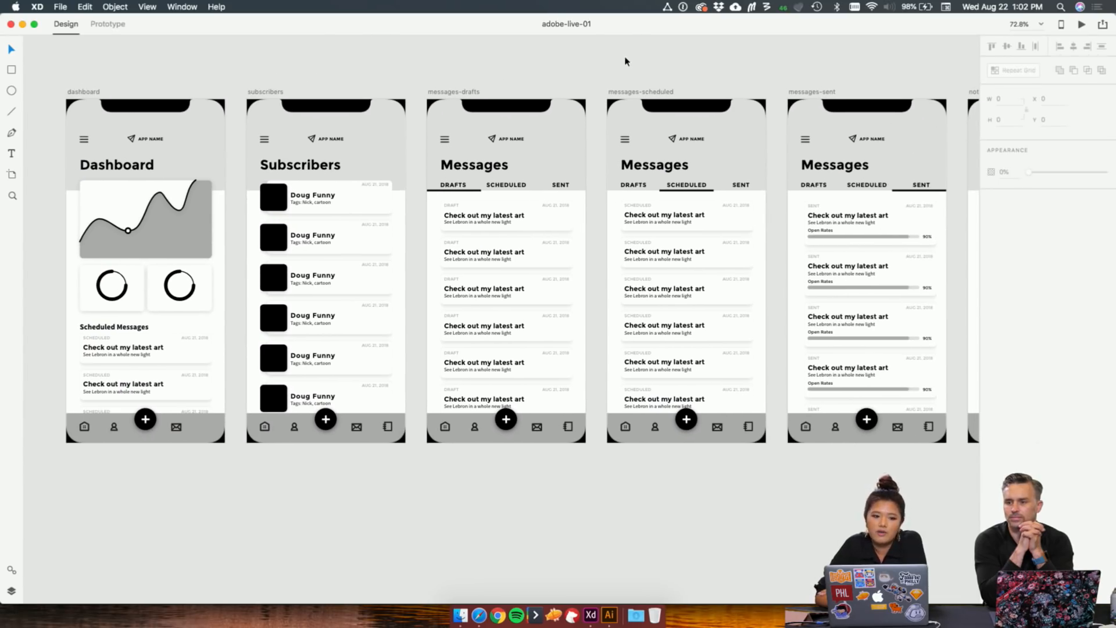
scroll(525, 57, "left", 10)
scroll(525, 57, "left", 20)
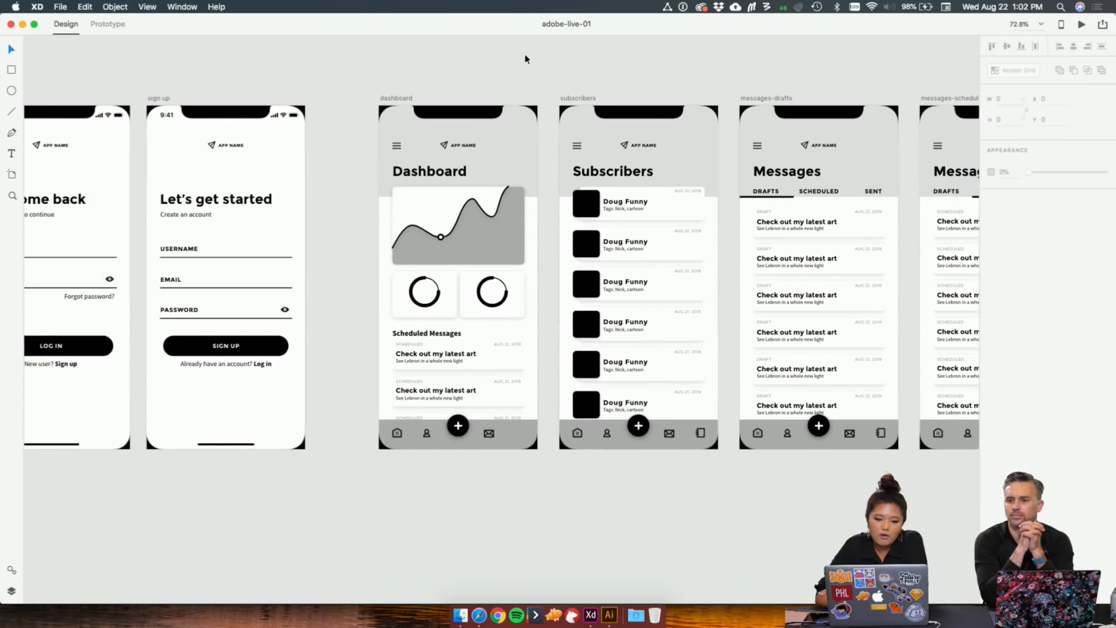
scroll(526, 57, "left", 3)
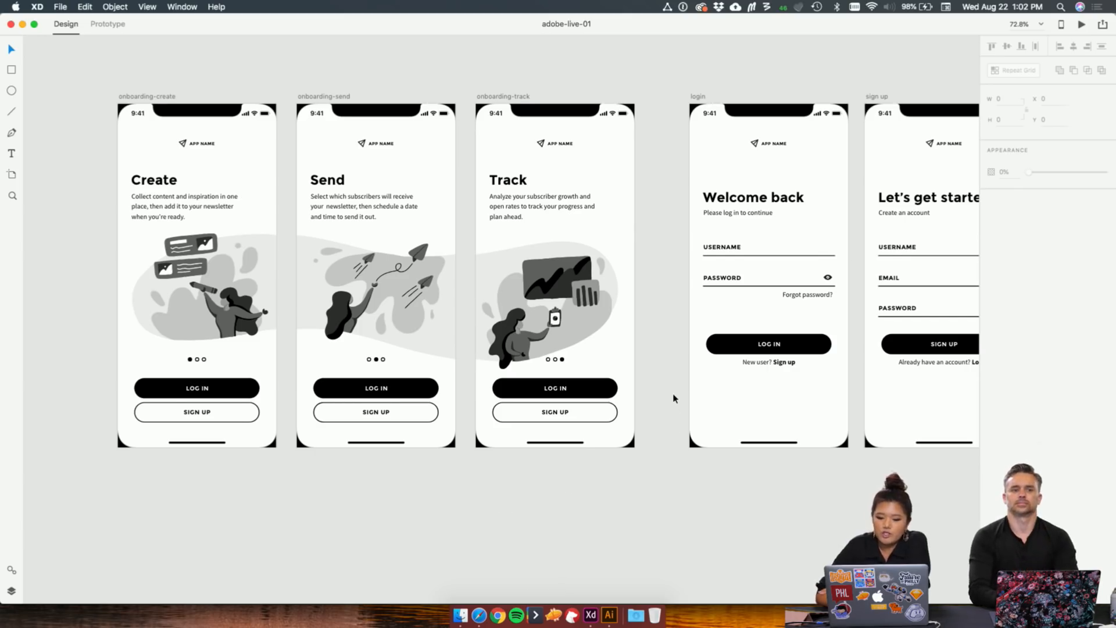
scroll(674, 399, "right", 2)
scroll(707, 507, "right", 10)
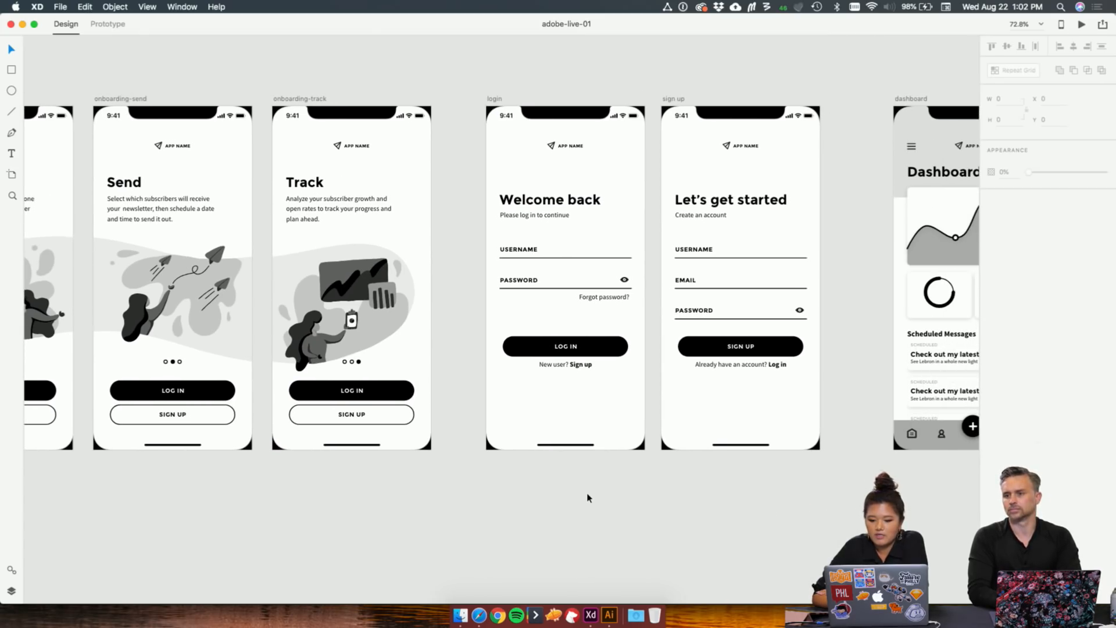
scroll(766, 483, "right", 20)
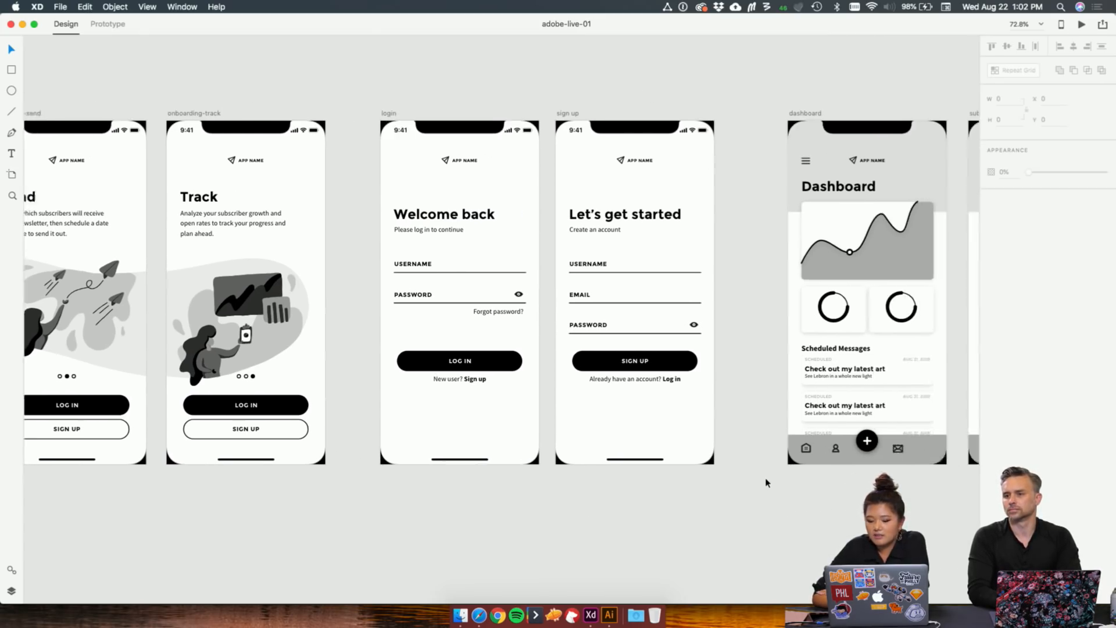
scroll(804, 521, "right", 8)
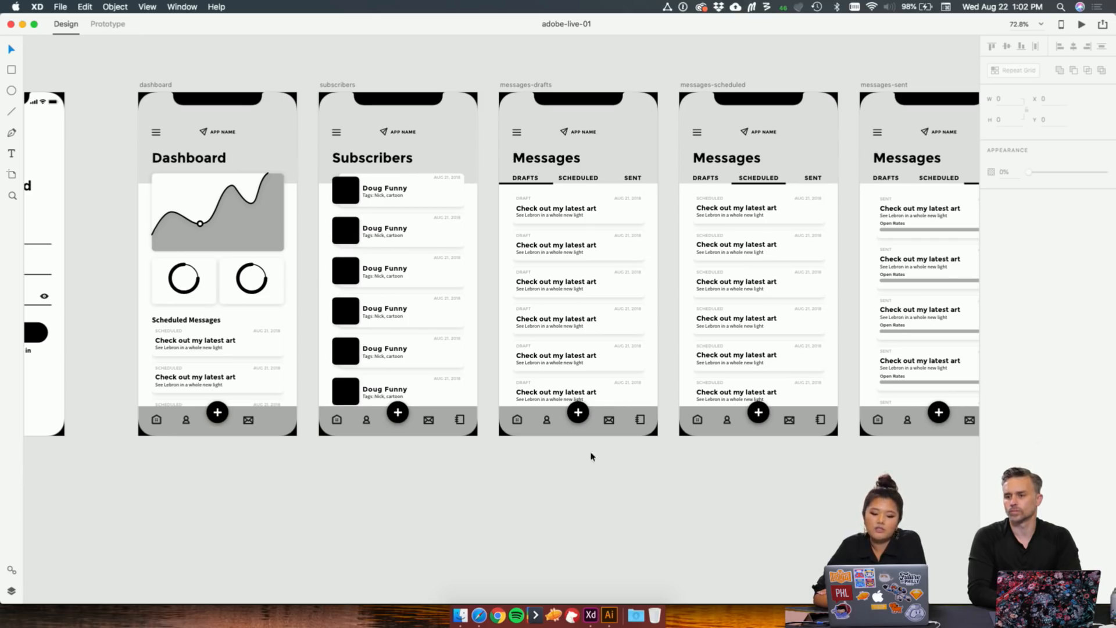
scroll(642, 447, "right", 14)
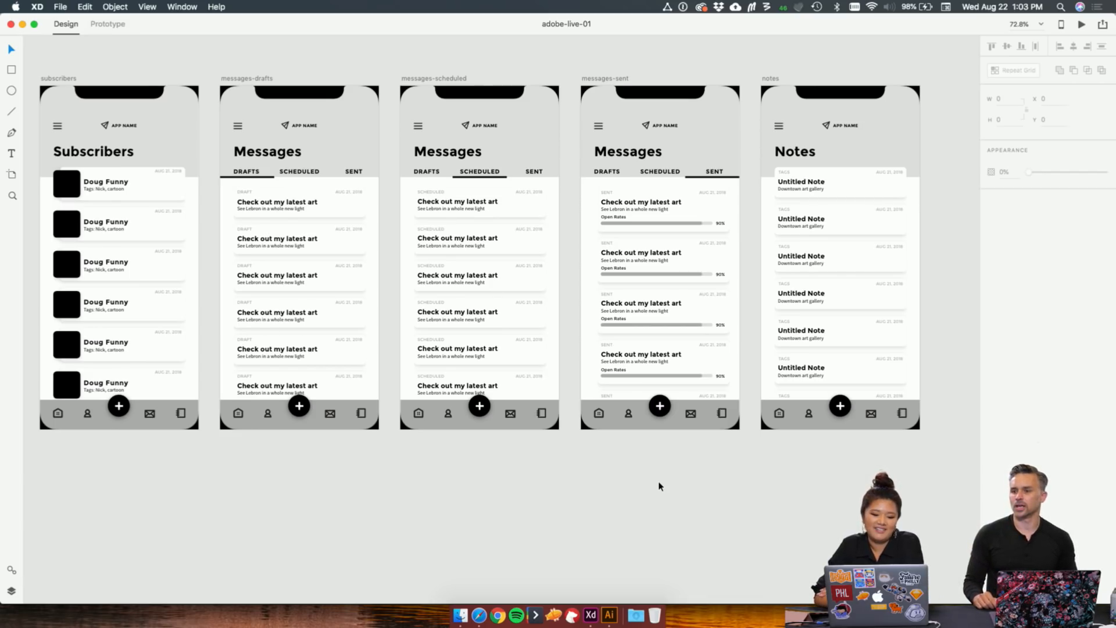
scroll(636, 519, "left", 3)
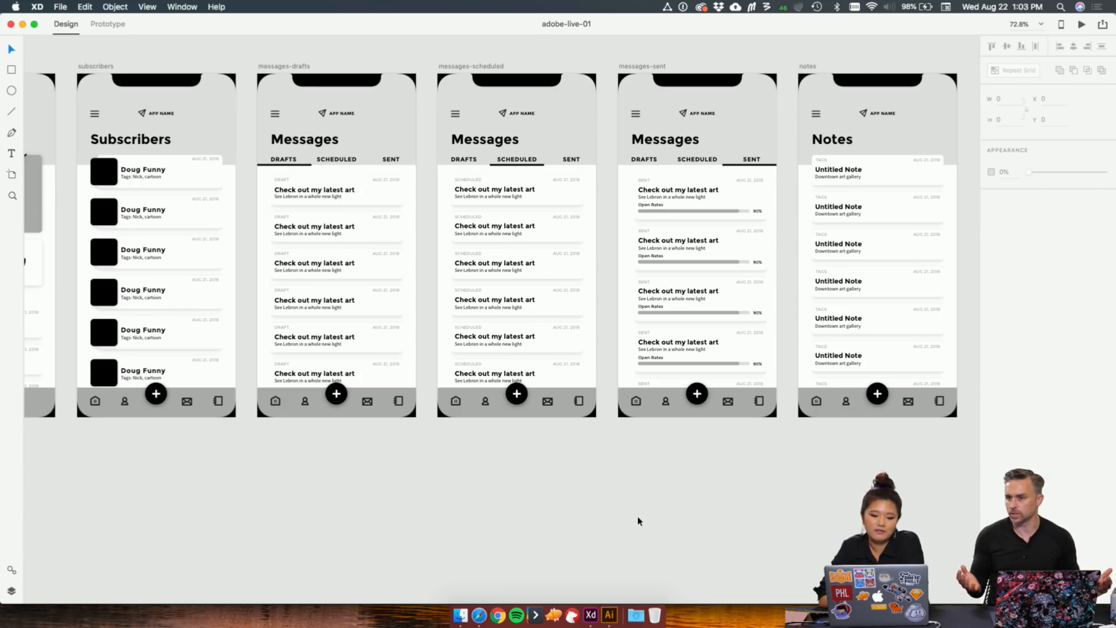
- Open the Assets panel to review the document's colors and character styles
left_click(12, 571)
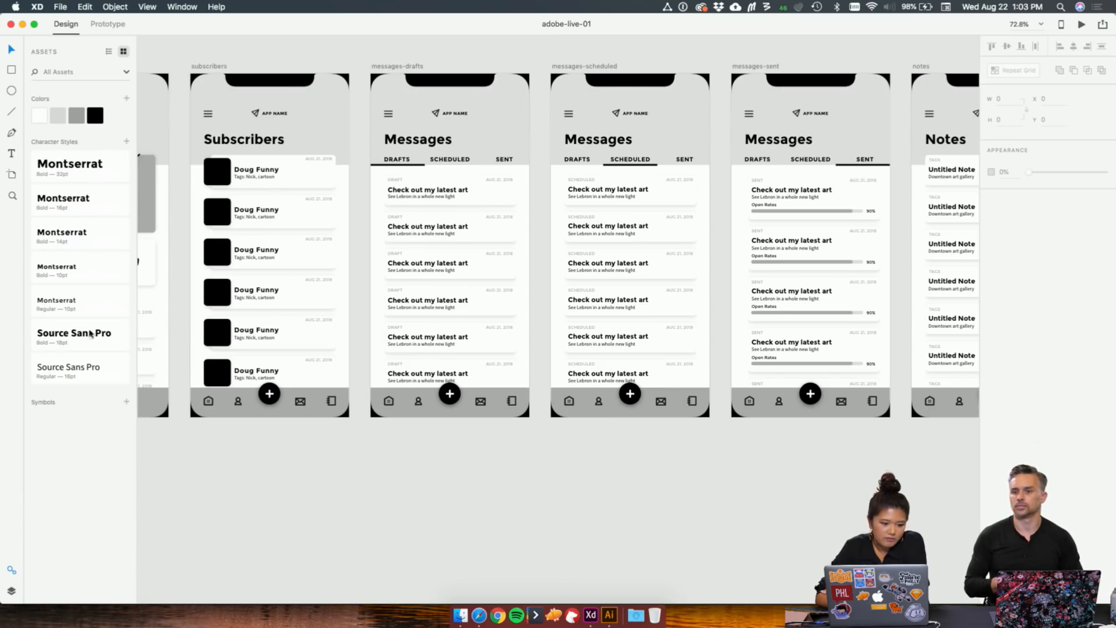
scroll(319, 374, "left", 3)
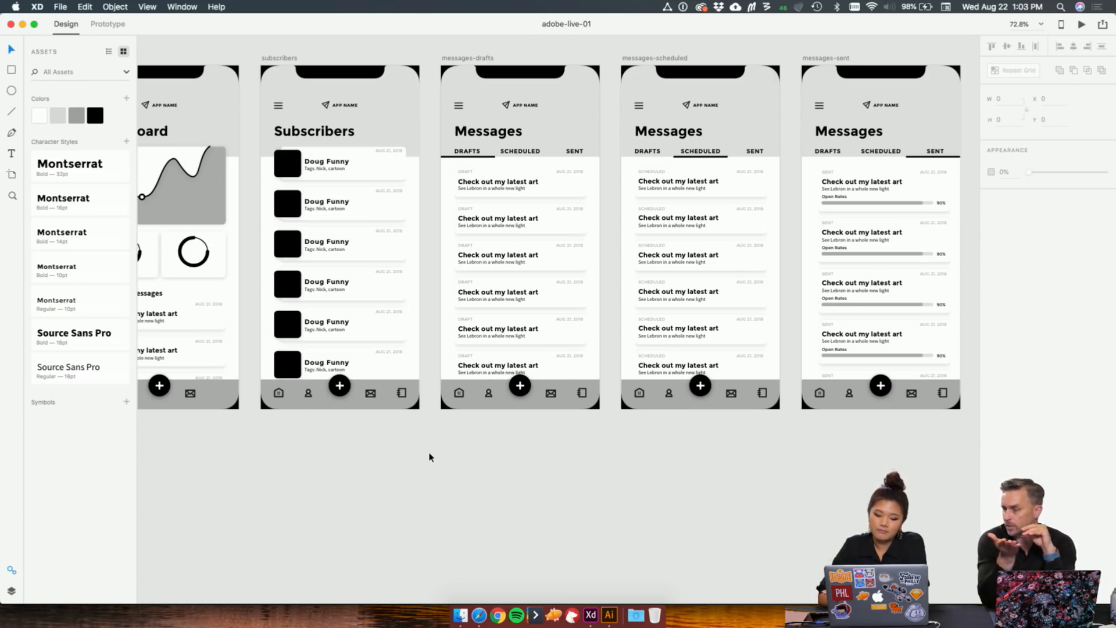
scroll(452, 458, "up", 1)
scroll(452, 458, "left", 1)
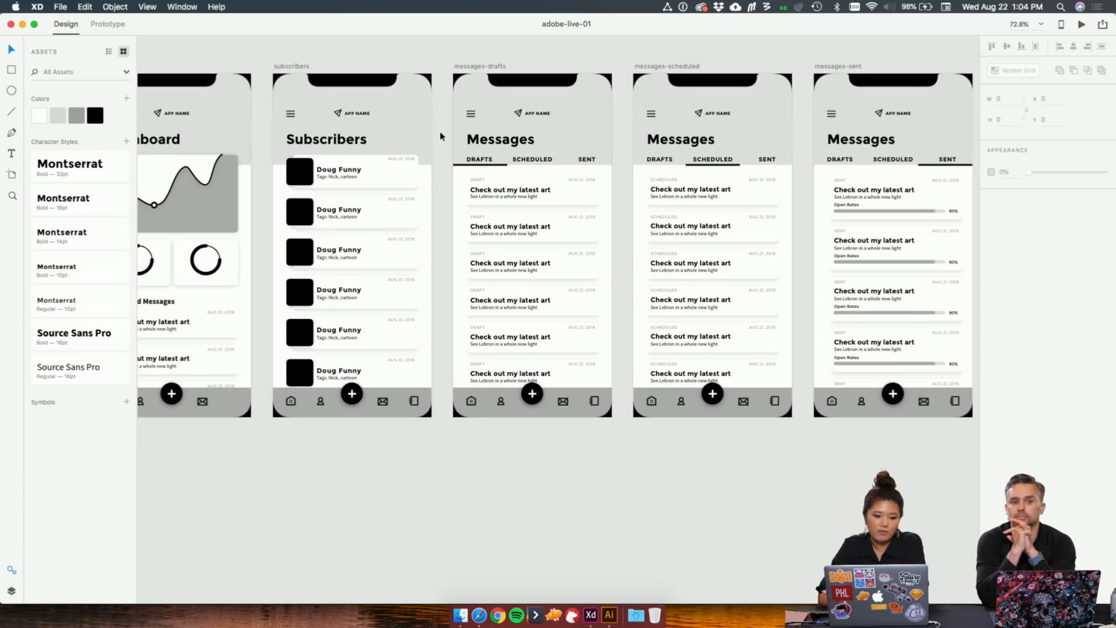
scroll(440, 274, "left", 3)
- Read the Day 2 XD Daily Creative Challenge brief for the customer survey prototype
scroll(439, 274, "down", 1)
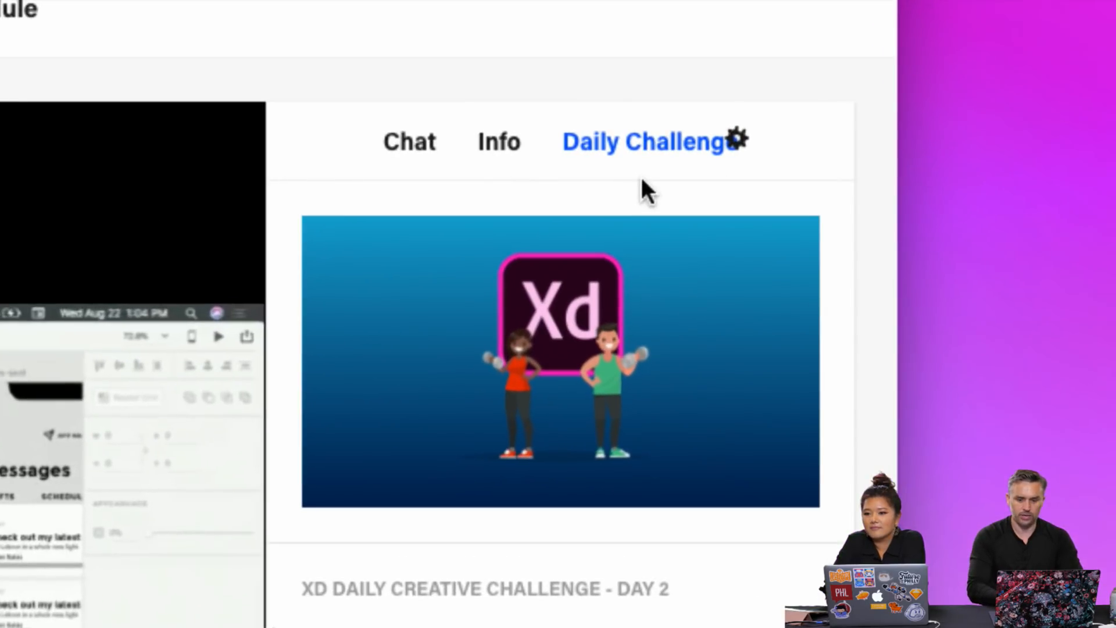
scroll(680, 546, "down", 5)
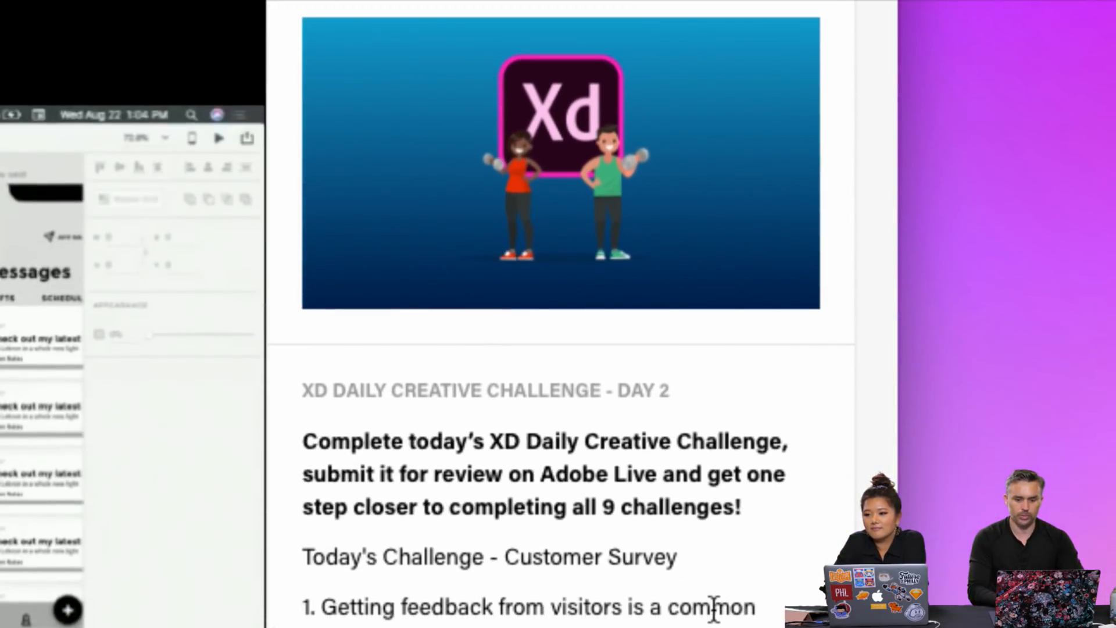
scroll(723, 619, "down", 3)
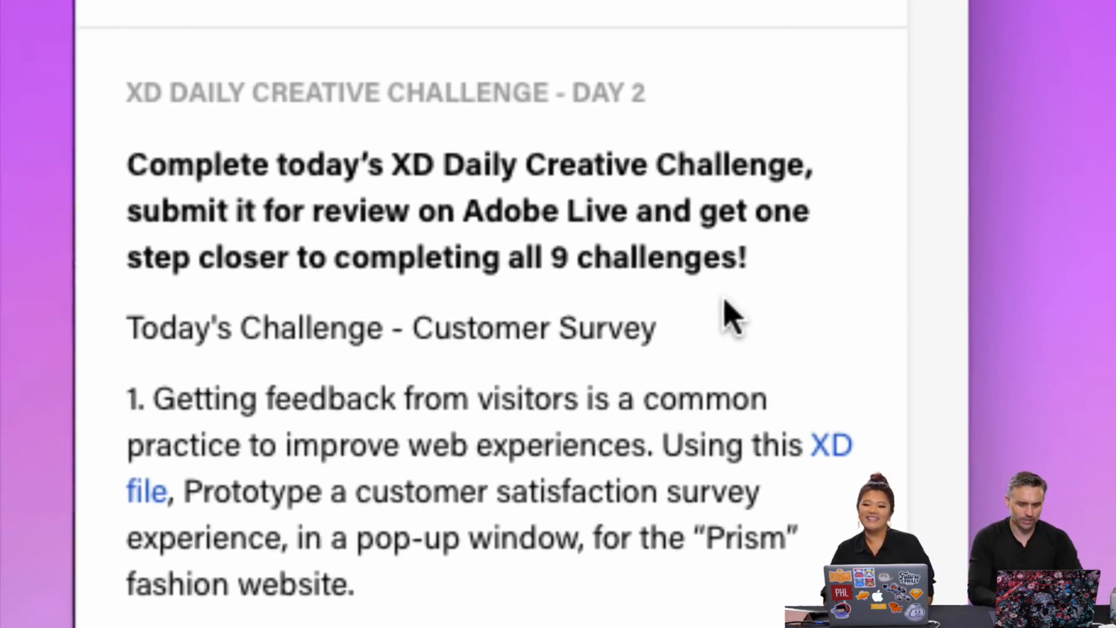
left_click_drag(614, 329, 671, 334)
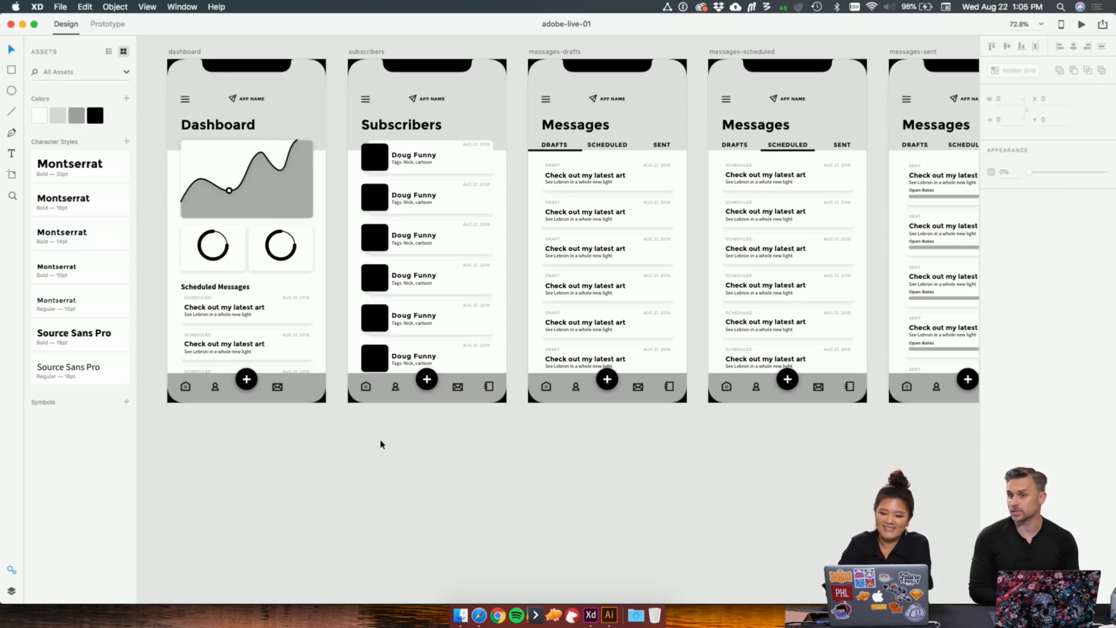
- Pan the canvas back to the dashboard, login and onboarding artboards
scroll(411, 468, "left", 3)
scroll(412, 468, "up", 2)
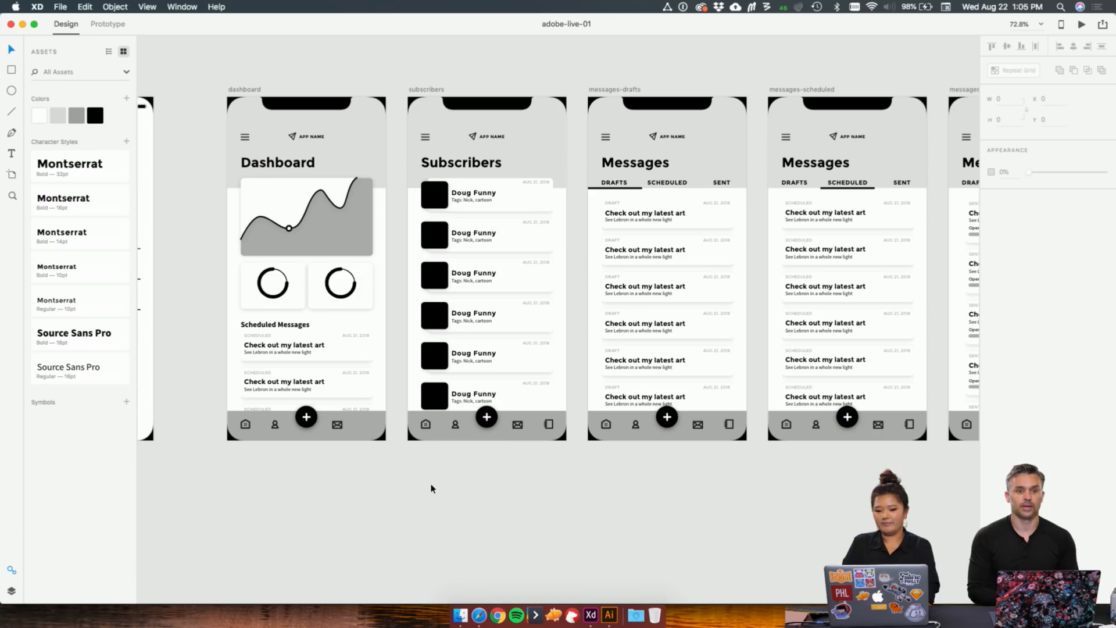
scroll(517, 529, "left", 10)
scroll(517, 529, "down", 2)
scroll(516, 529, "left", 6)
scroll(516, 528, "down", 2)
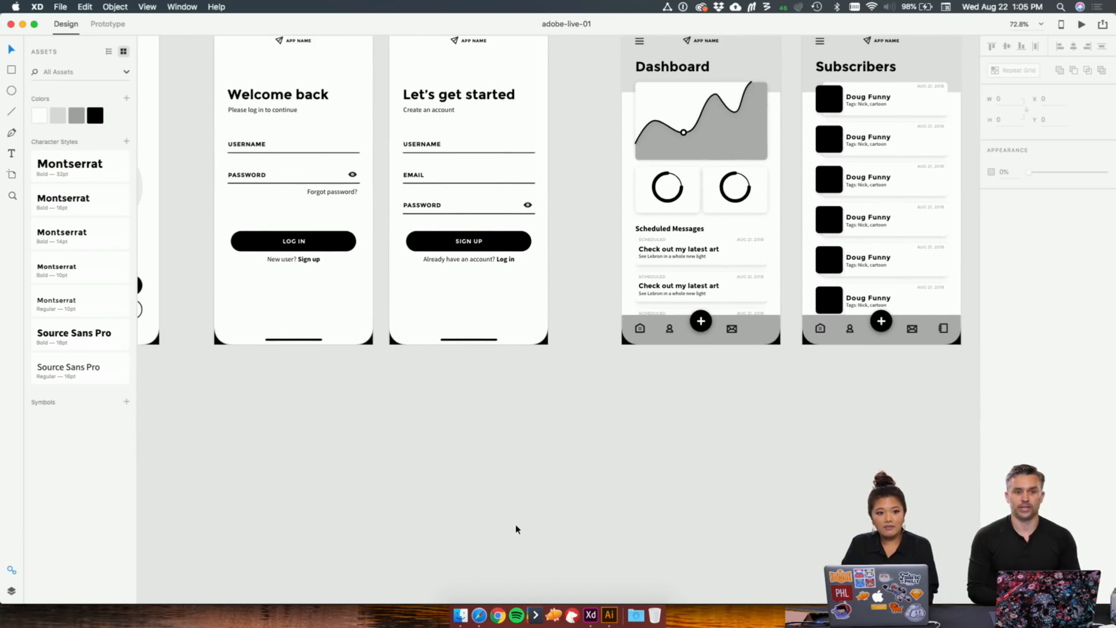
scroll(516, 529, "left", 13)
scroll(516, 529, "up", 1)
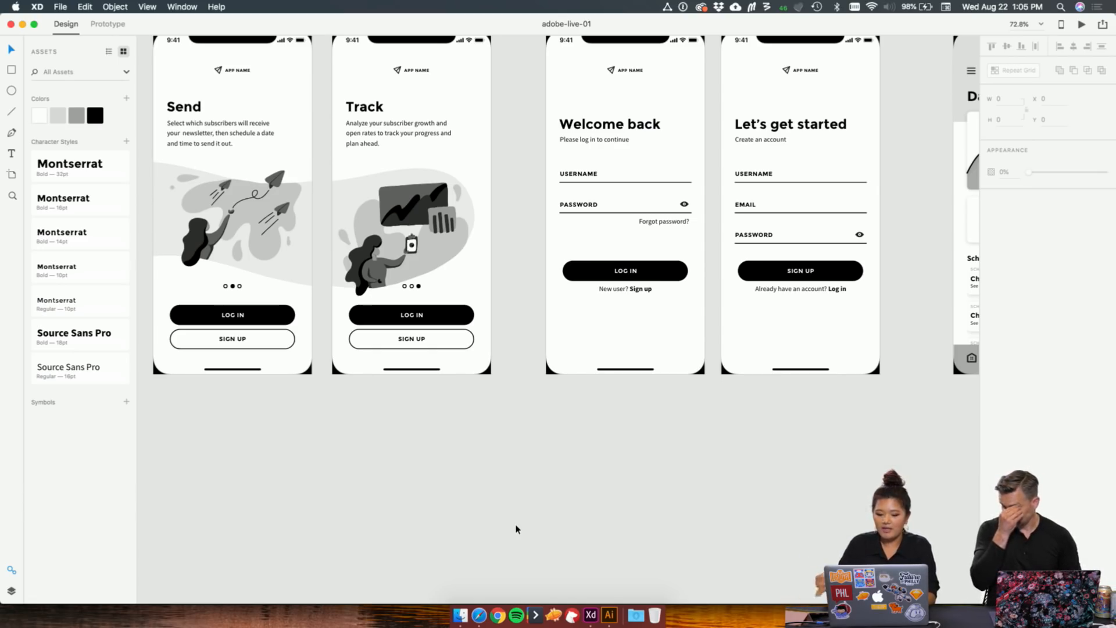
- Switch to Illustrator and open the Screens-sketches document to review the hand-drawn screen sketches
left_click(607, 622)
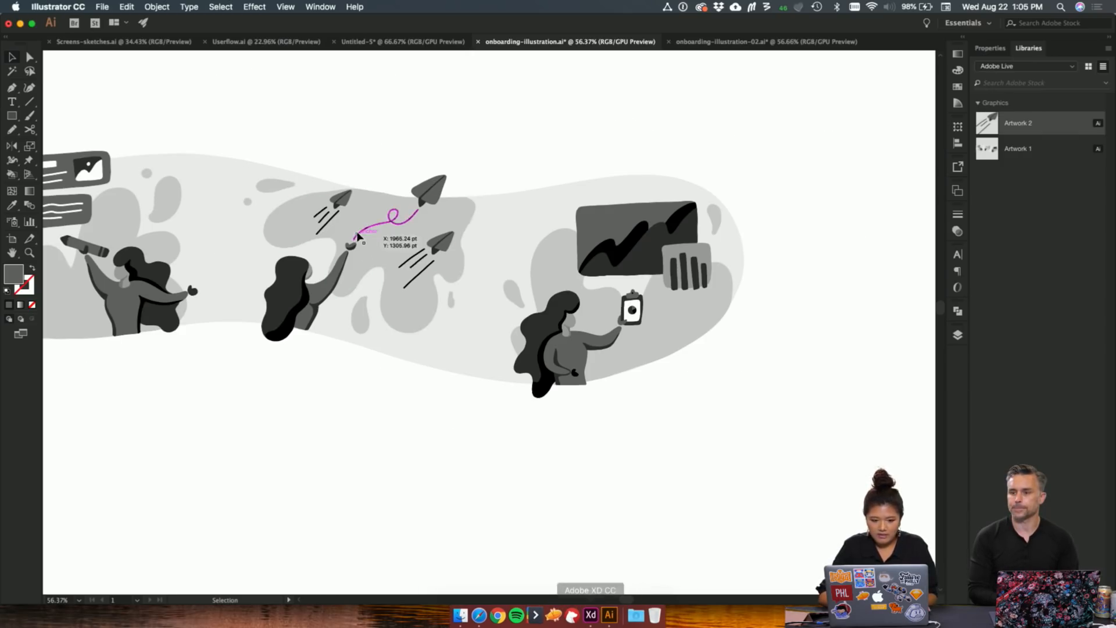
left_click(149, 43)
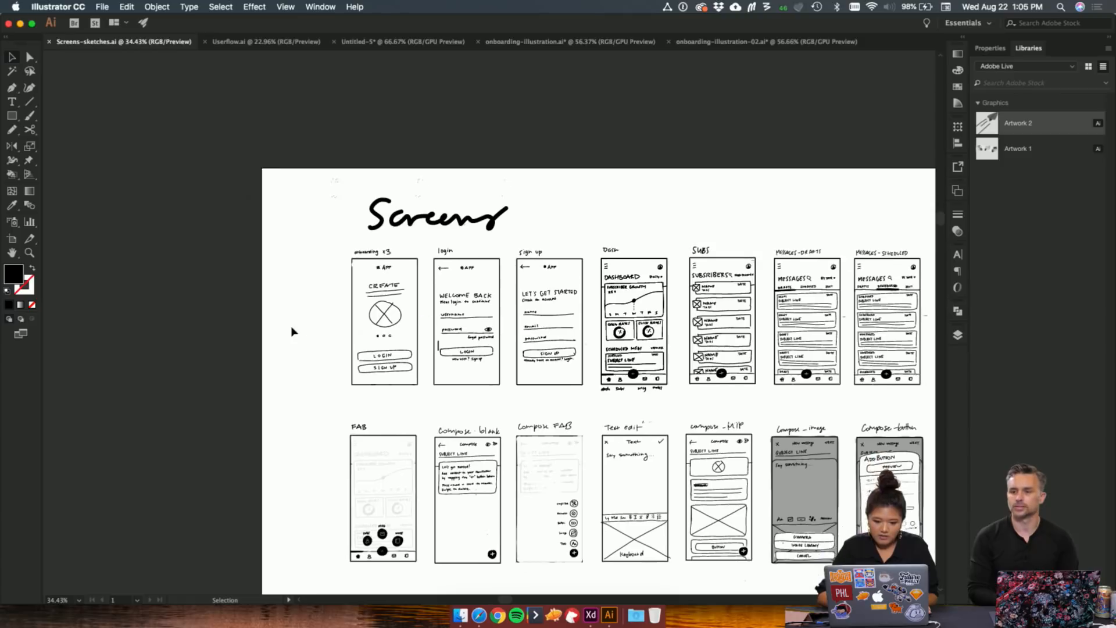
scroll(291, 329, "down", 5)
scroll(292, 329, "right", 5)
scroll(293, 331, "up", 4)
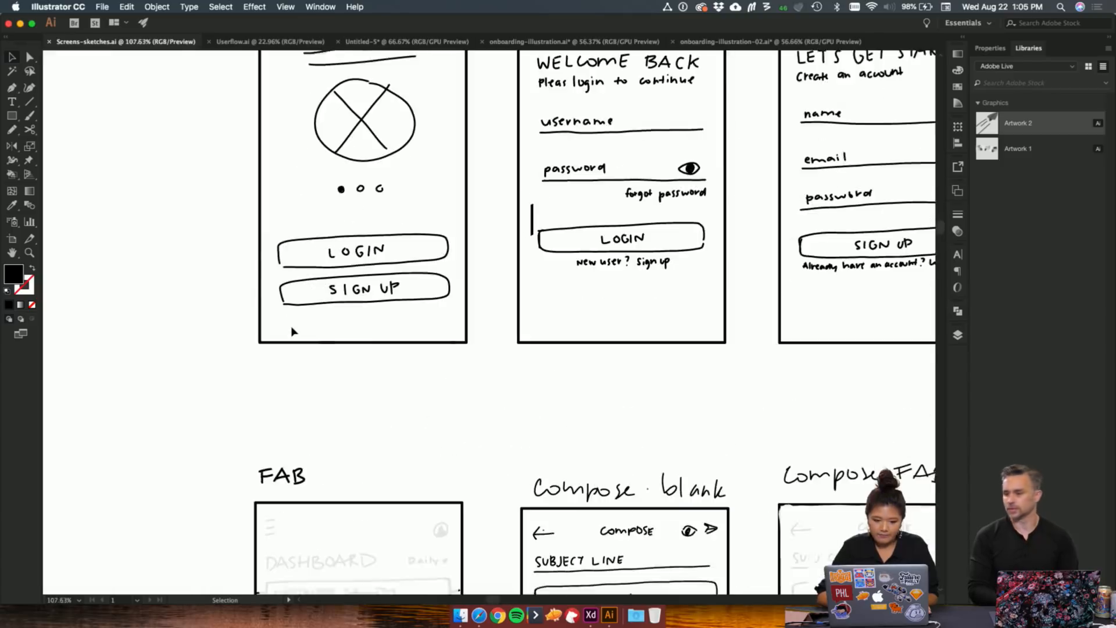
scroll(292, 332, "down", 2)
scroll(291, 378, "right", 6)
scroll(291, 378, "up", 1)
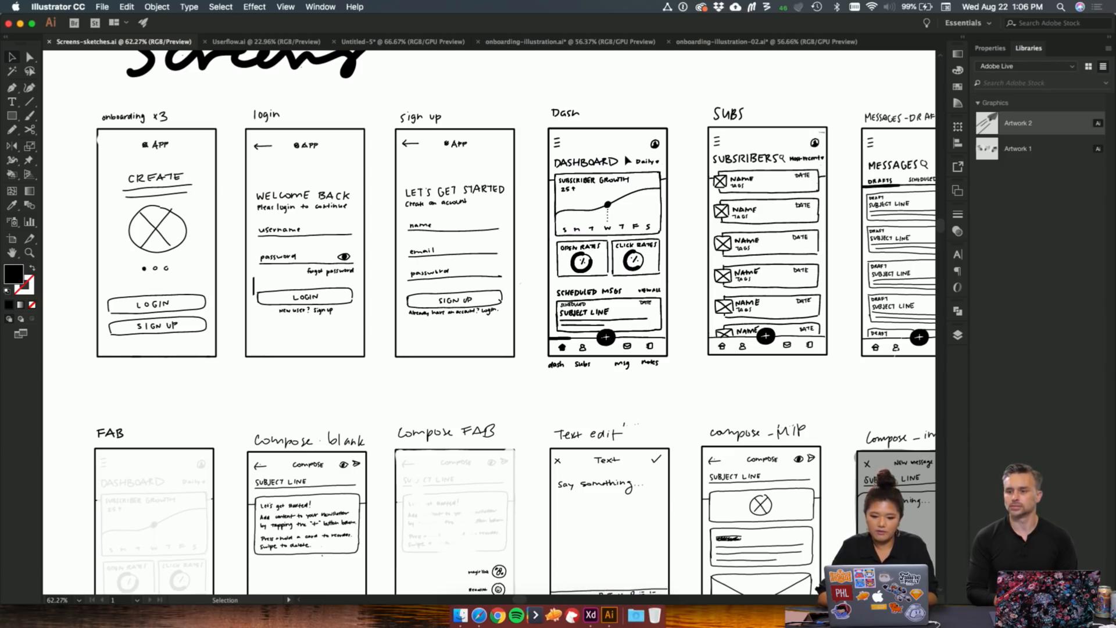
- Switch to XD and compare the dashboard, subscribers and messages artboards with the sketches
left_click(591, 615)
scroll(549, 400, "right", 10)
scroll(550, 400, "up", 1)
scroll(549, 402, "up", 2)
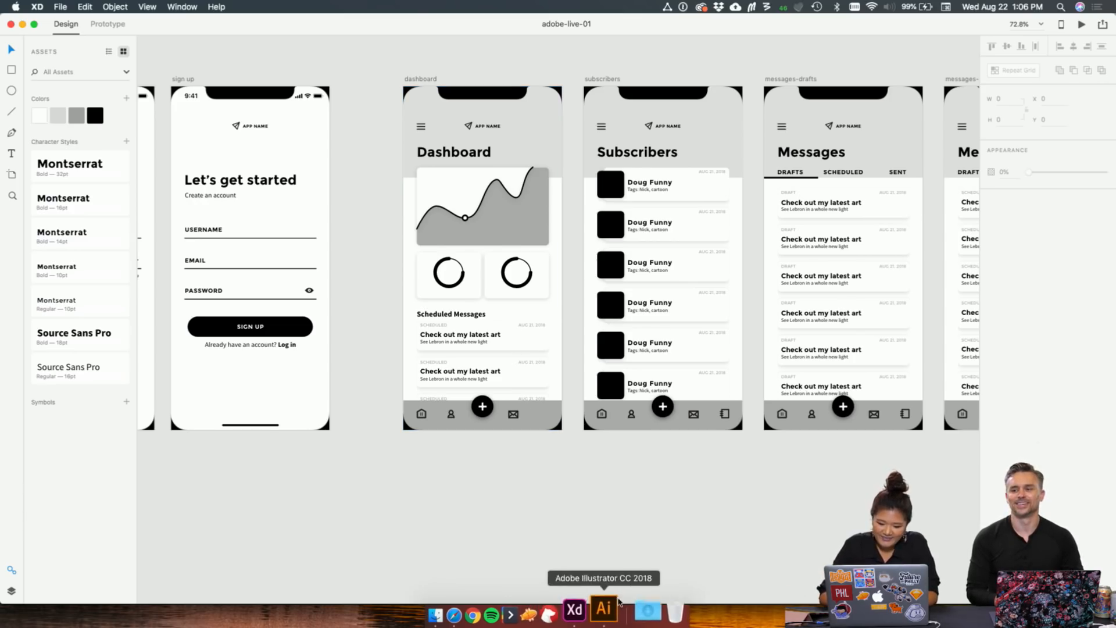
scroll(579, 548, "down", 2)
scroll(580, 548, "right", 15)
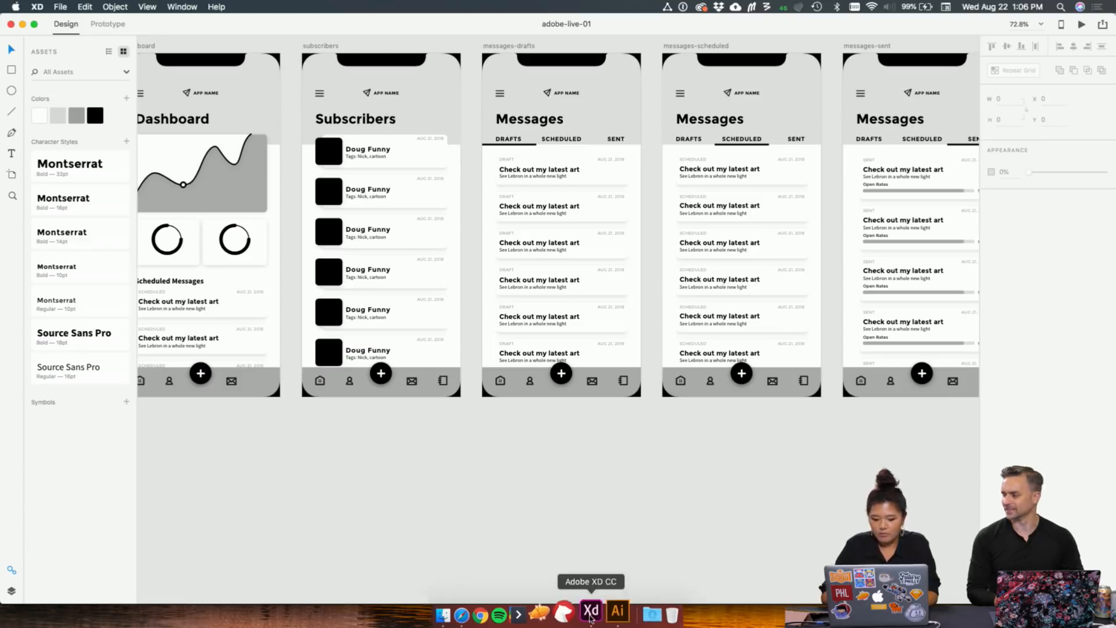
- Review the Illustrator sketches of the messages, notes, FAB and compose screens, then return to XD
left_click(610, 610)
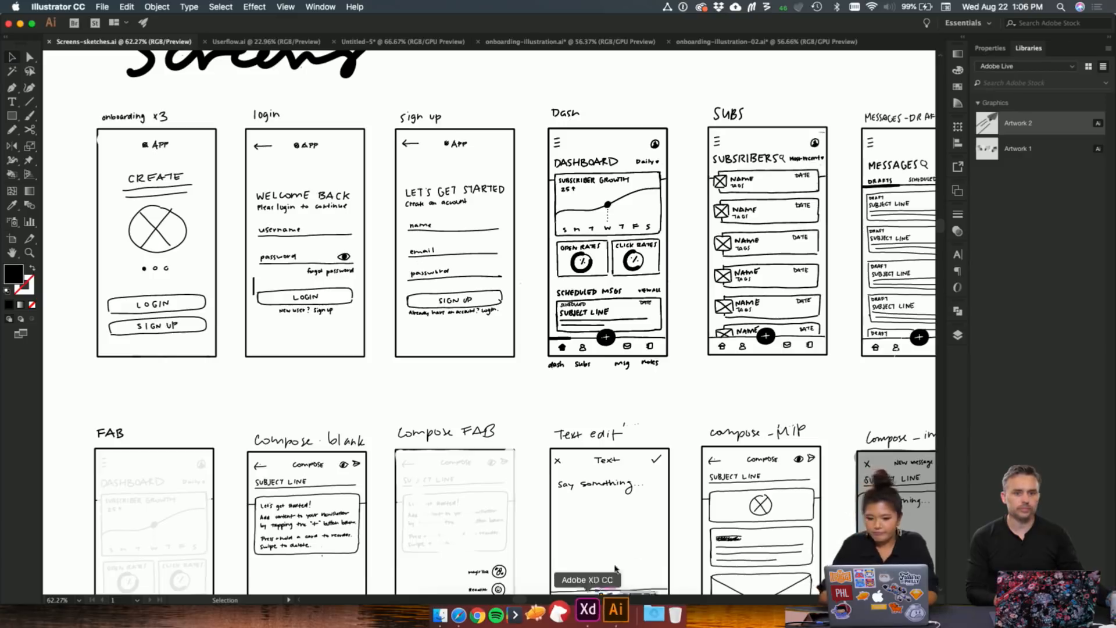
scroll(620, 470, "right", 15)
scroll(620, 475, "right", 14)
scroll(620, 475, "down", 3)
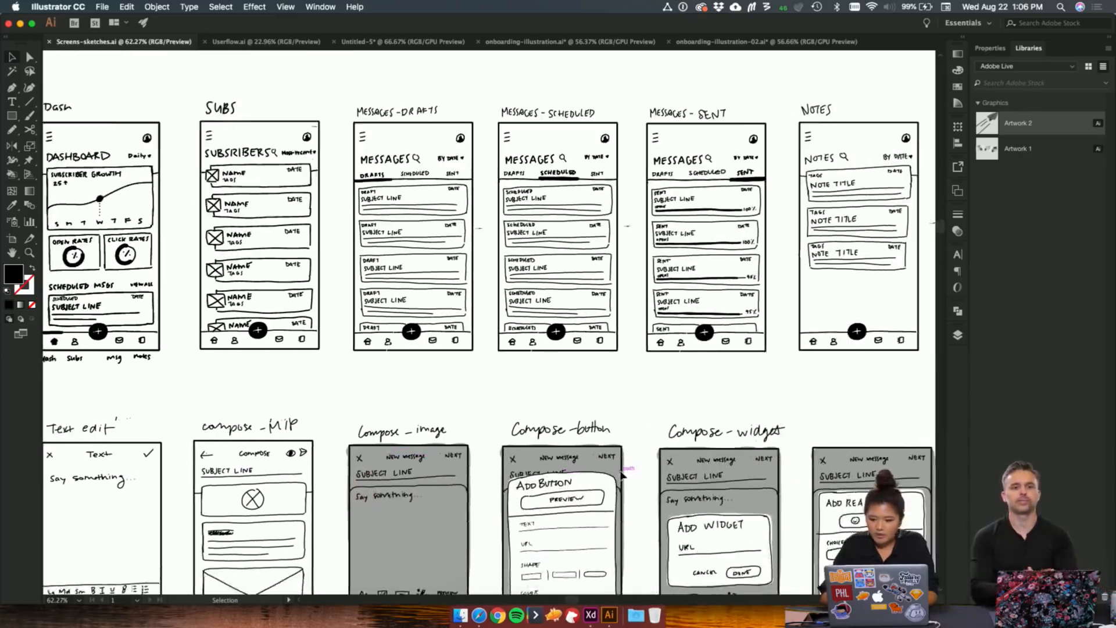
scroll(622, 475, "up", 1)
scroll(621, 475, "right", 1)
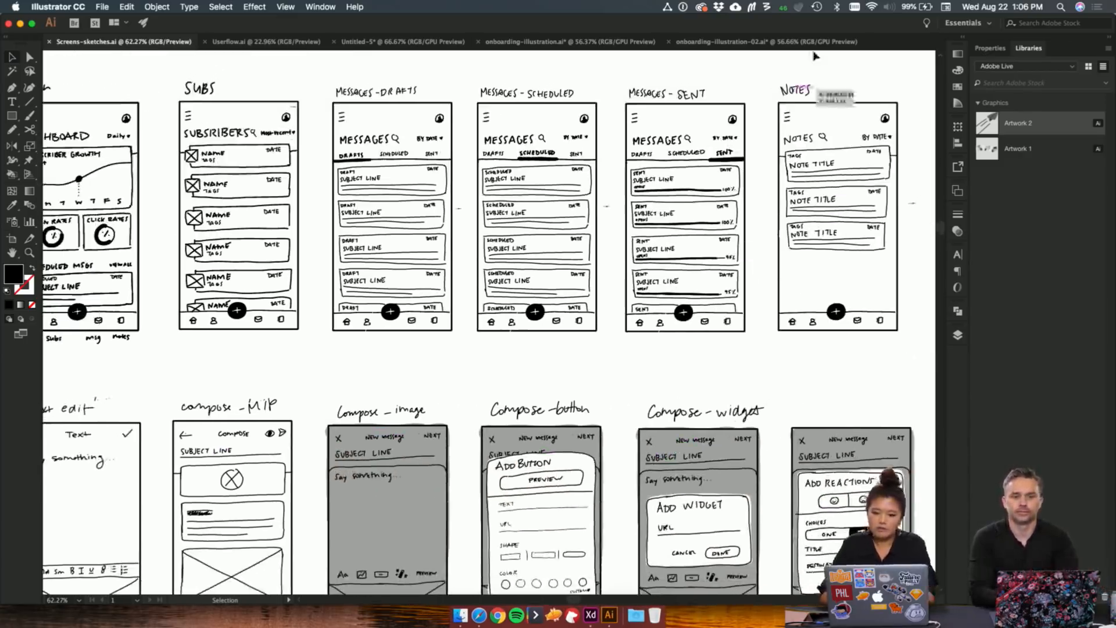
scroll(489, 276, "left", 20)
scroll(489, 276, "down", 12)
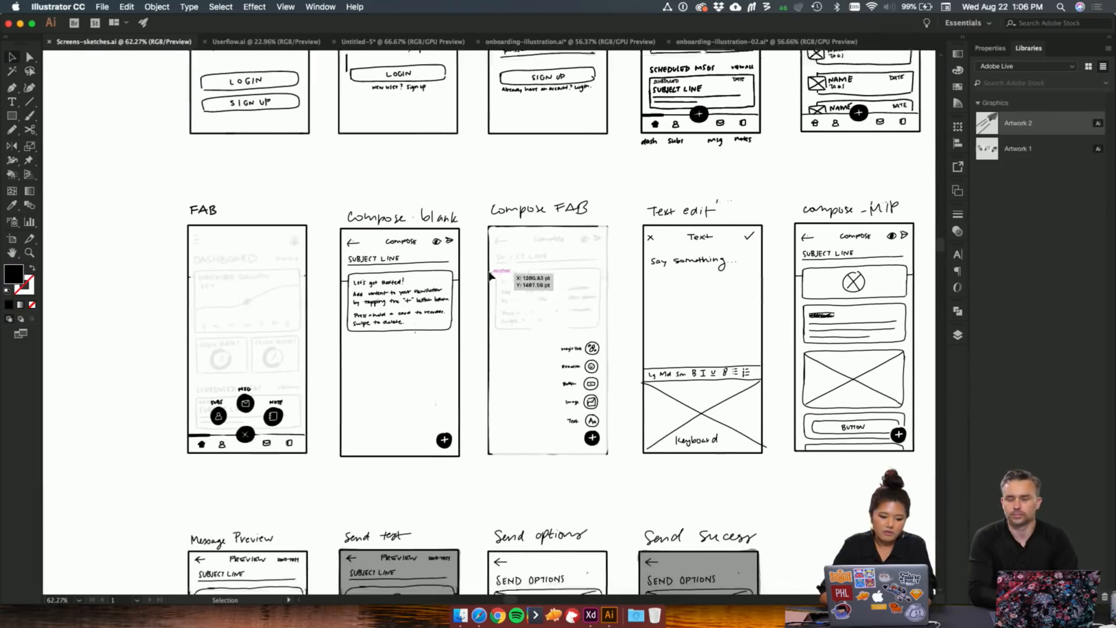
scroll(261, 454, "up", 3)
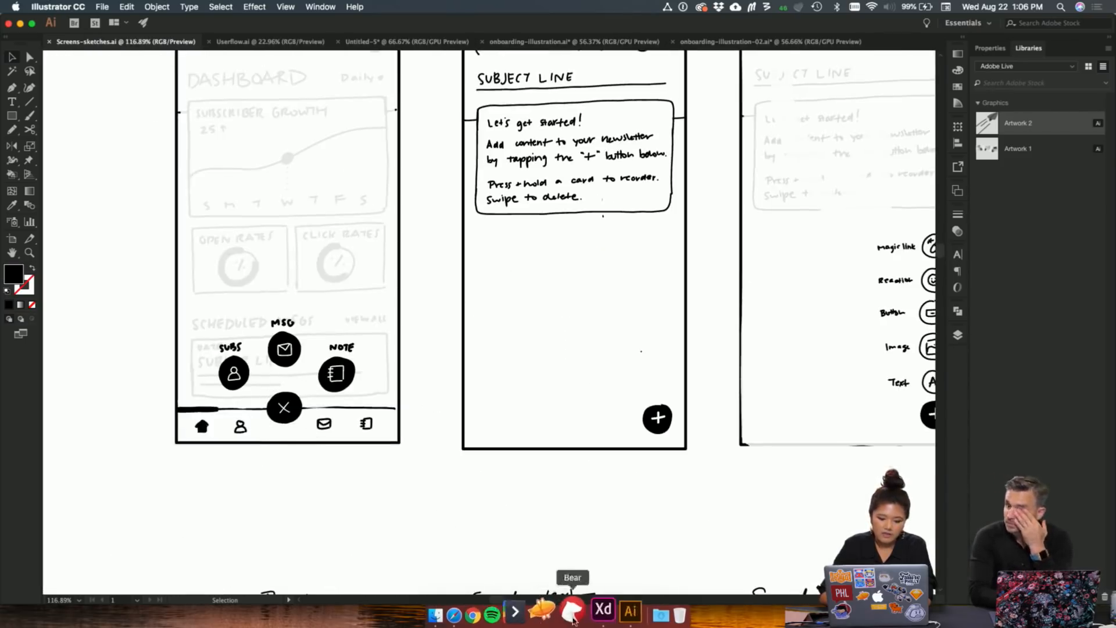
left_click(591, 614)
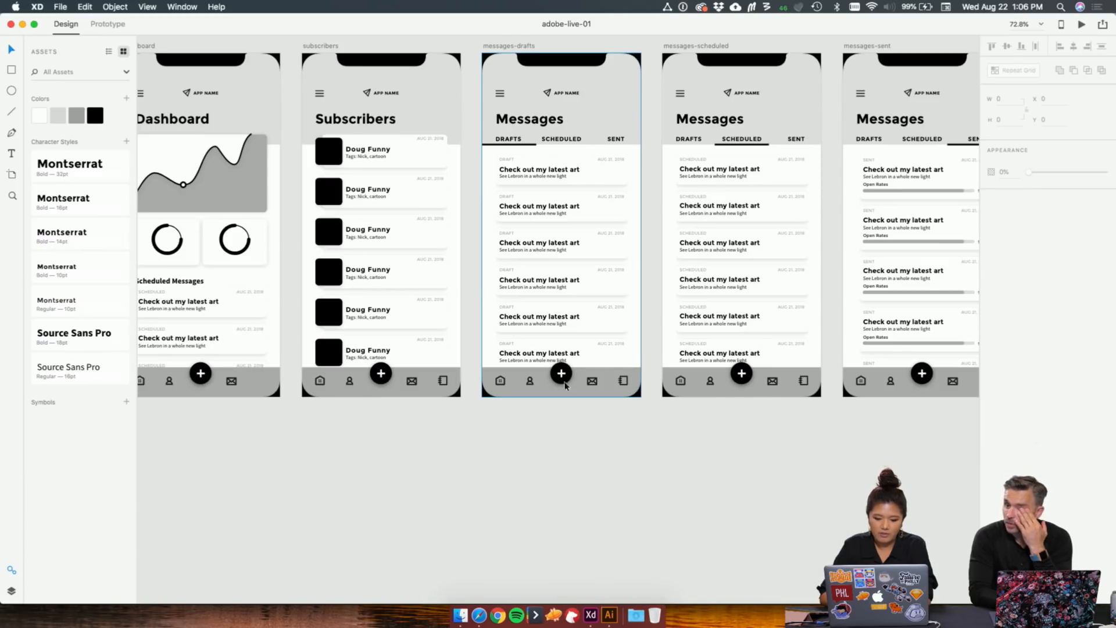
- Check the FAB menu sketch in Illustrator, then return to XD and pan across the artboards
left_click(609, 614)
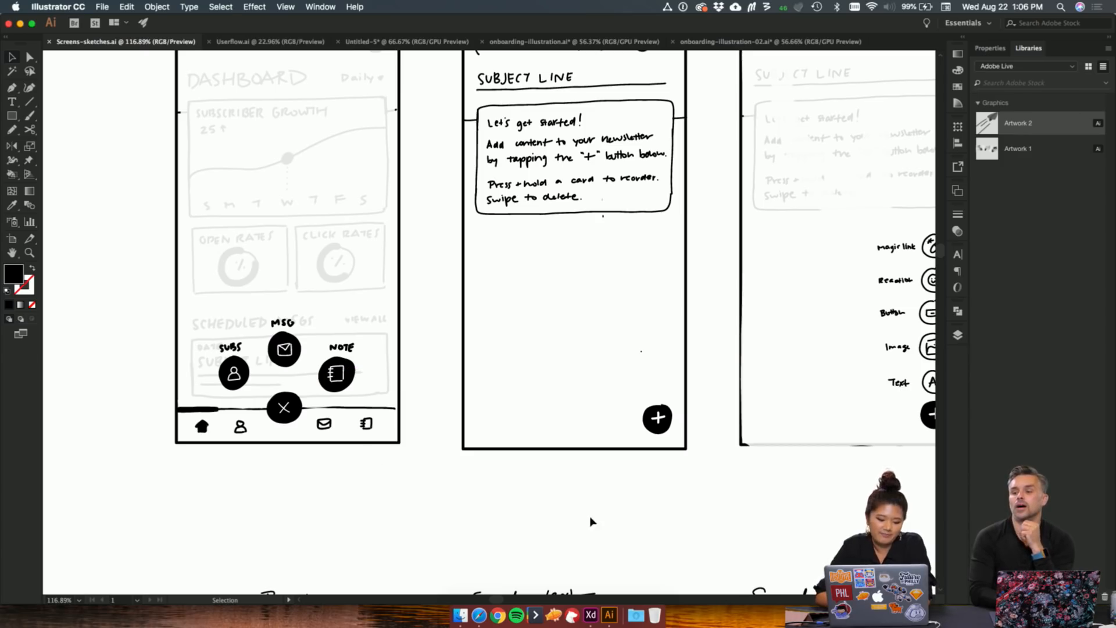
left_click(593, 608)
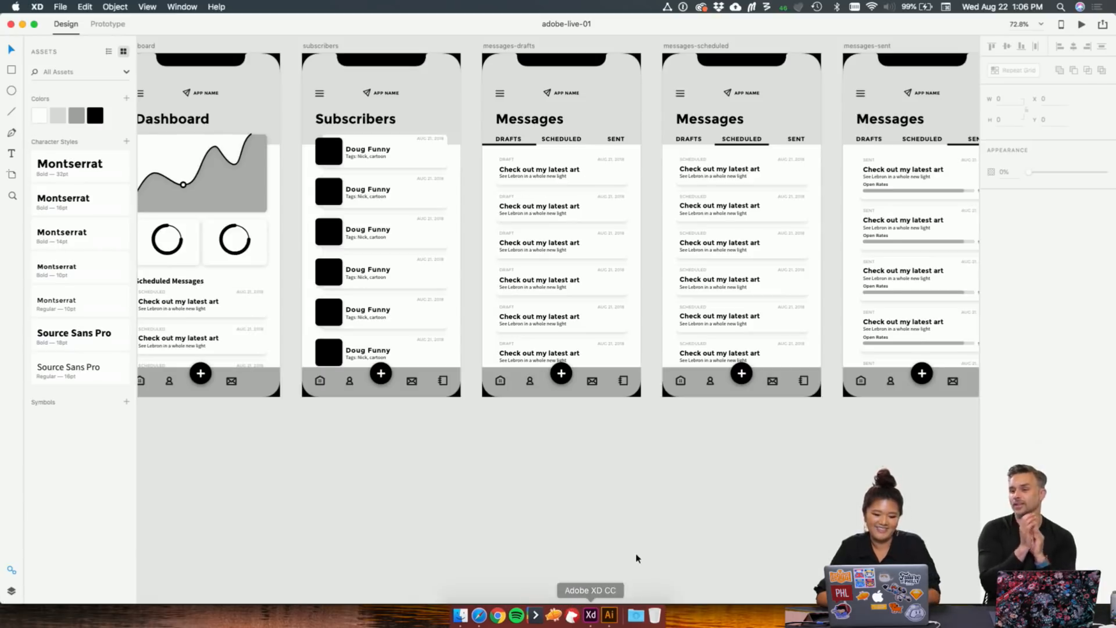
scroll(636, 558, "down", 3)
scroll(448, 518, "left", 5)
scroll(448, 518, "down", 3)
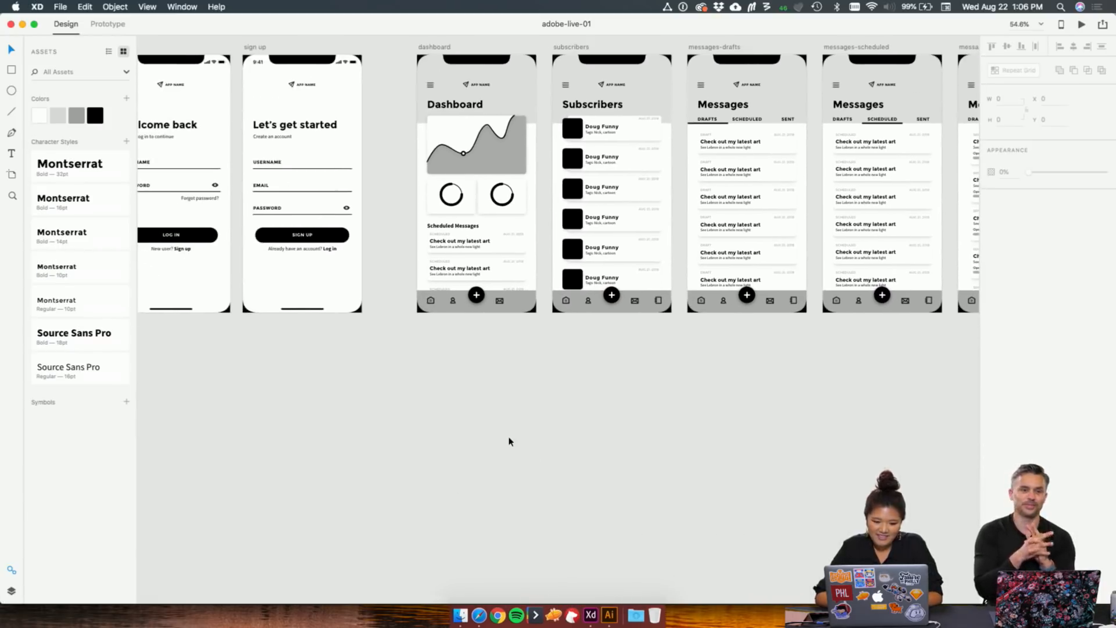
scroll(503, 444, "left", 4)
scroll(503, 444, "up", 2)
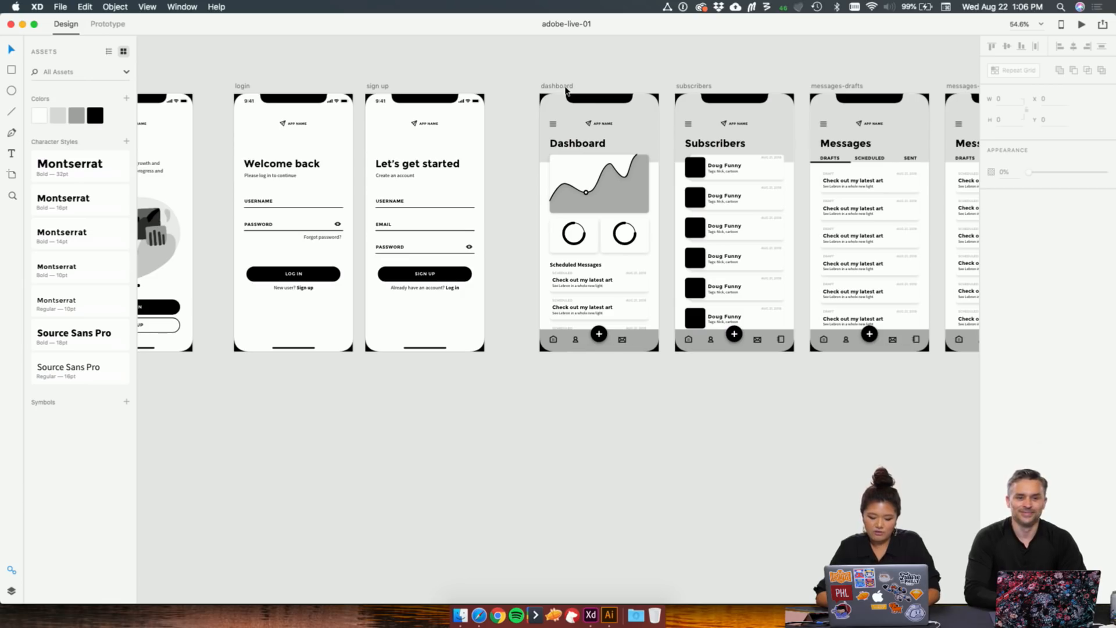
- Duplicate the dashboard artboard, placing the copy below the original
left_click_drag(565, 90, 554, 380)
scroll(698, 404, "down", 3)
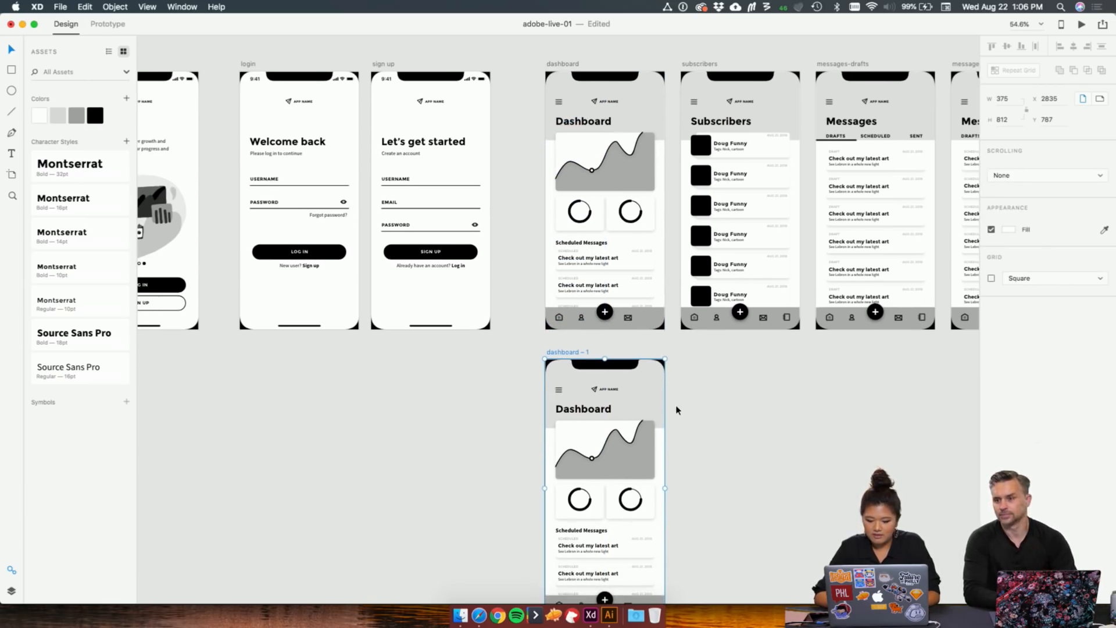
scroll(699, 404, "up", 5)
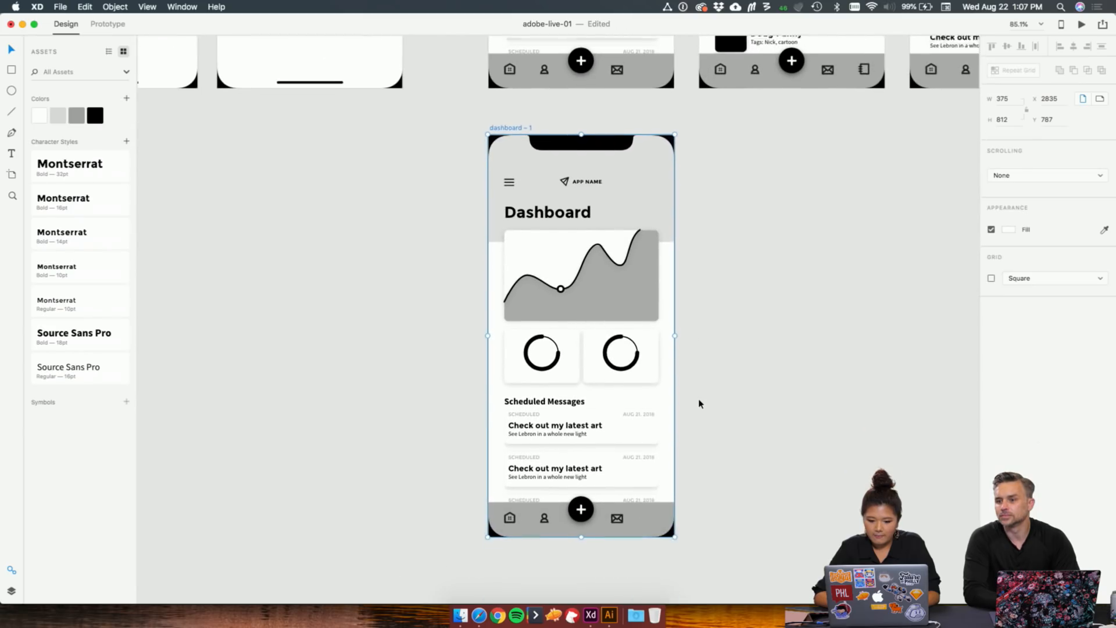
- Draw a rectangle covering the entire duplicated dashboard artboard and turn off its border
key("r")
left_click_drag(572, 356, 640, 442)
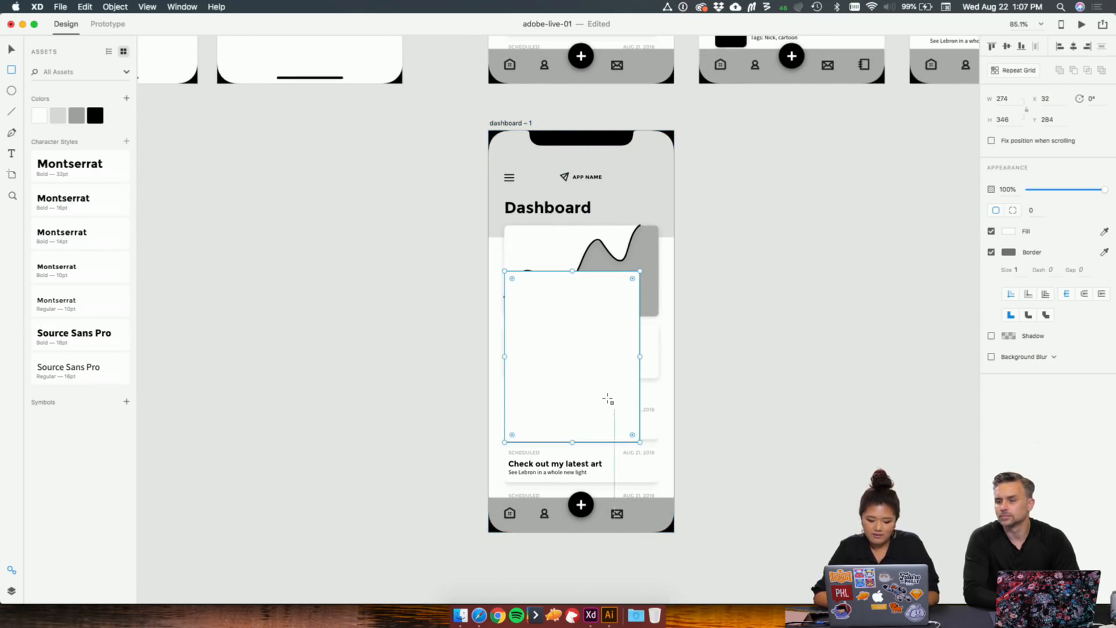
left_click_drag(589, 361, 572, 222)
left_click_drag(624, 301, 673, 529)
left_click(991, 251)
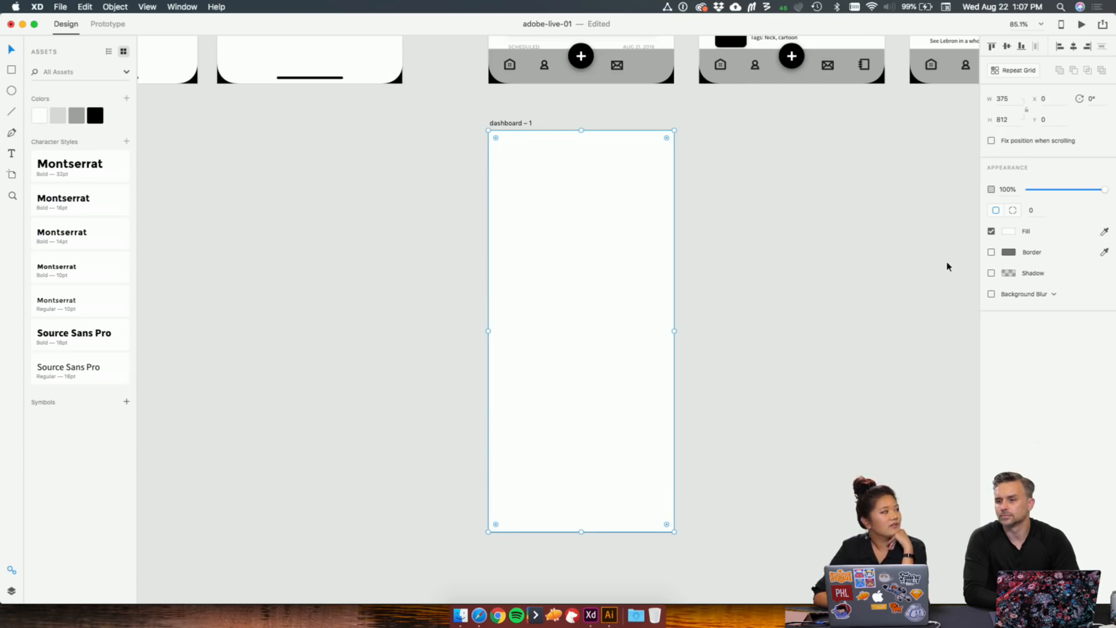
- Apply a background blur to the covering rectangle with blur 17, brightness 16 and effect opacity 18%
left_click(991, 294)
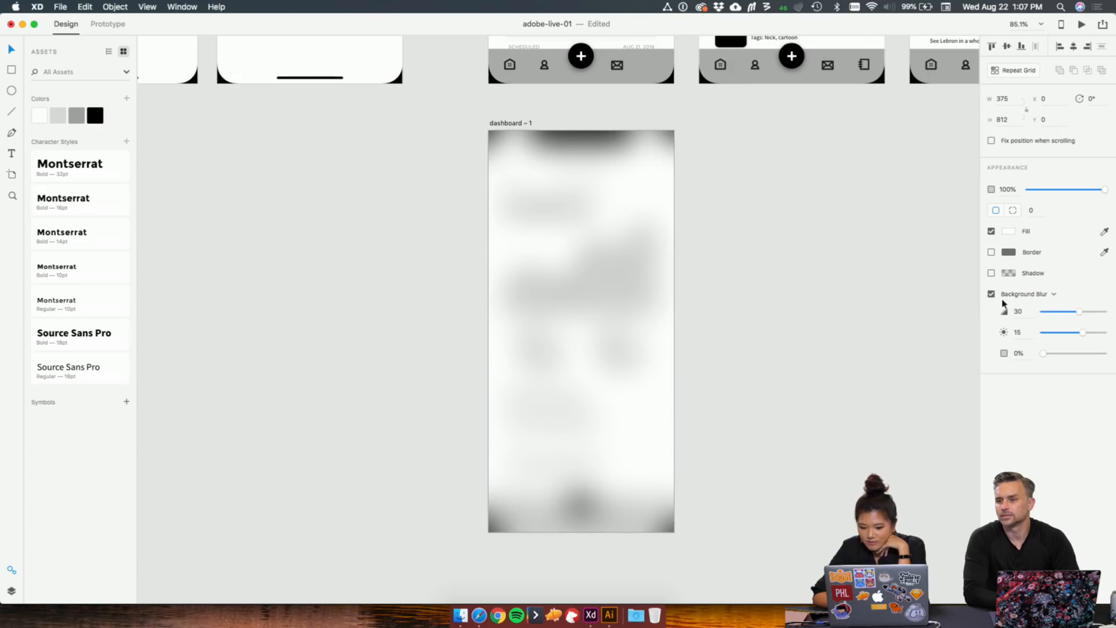
mouse_move(1078, 314)
left_mouse_down()
mouse_move(1058, 314)
mouse_move(1068, 314)
mouse_move(1066, 335)
mouse_move(1082, 333)
left_mouse_up()
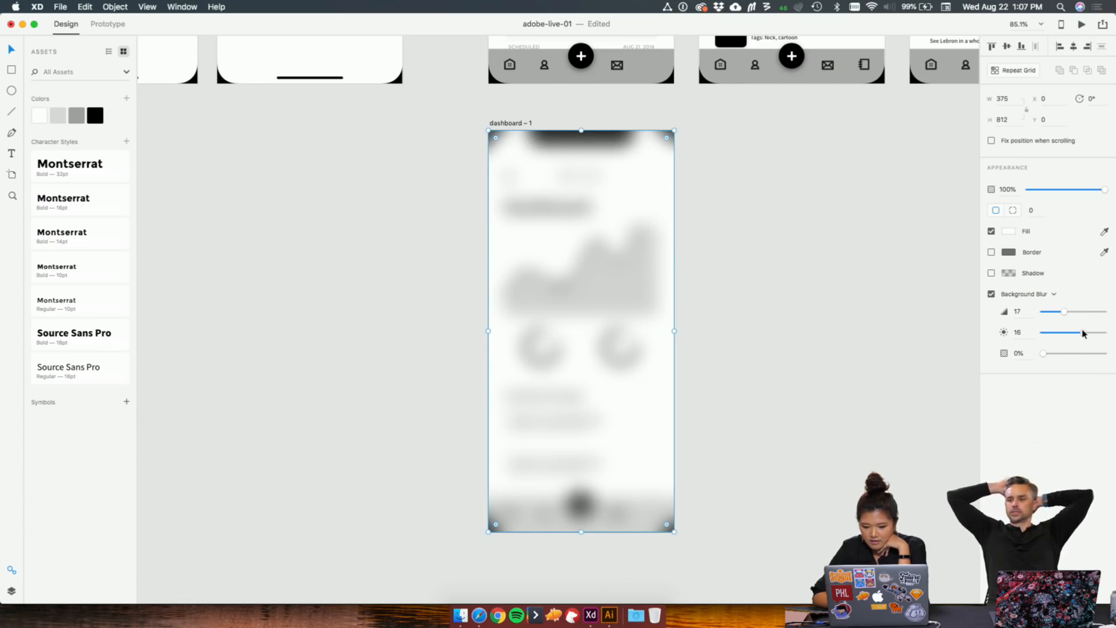
mouse_move(1044, 353)
left_mouse_down()
mouse_move(1074, 357)
mouse_move(1038, 358)
mouse_move(1056, 355)
left_mouse_up()
left_click(765, 257)
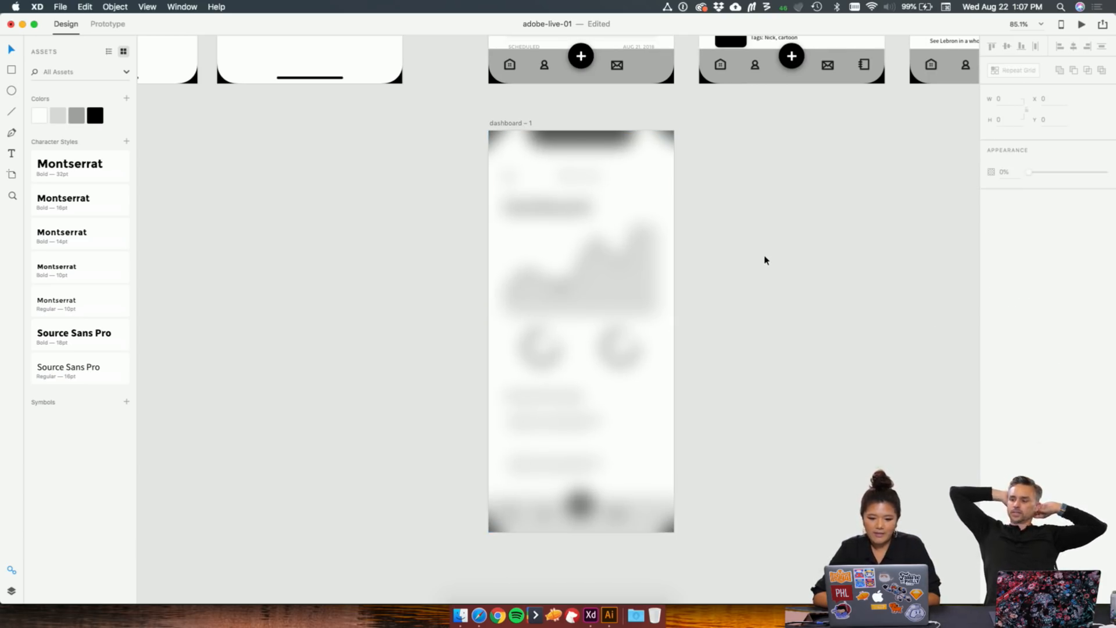
- Reorder the nav bar layer above the blur rectangle in the dashboard copy so the bottom bar stays sharp
scroll(765, 258, "up", 2)
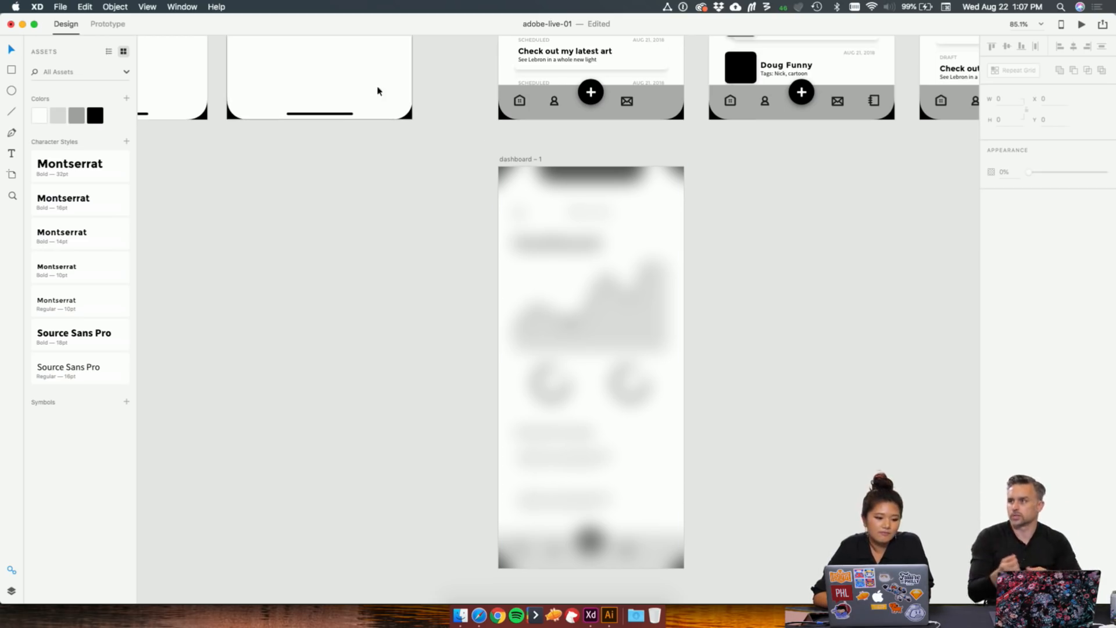
left_click(11, 591)
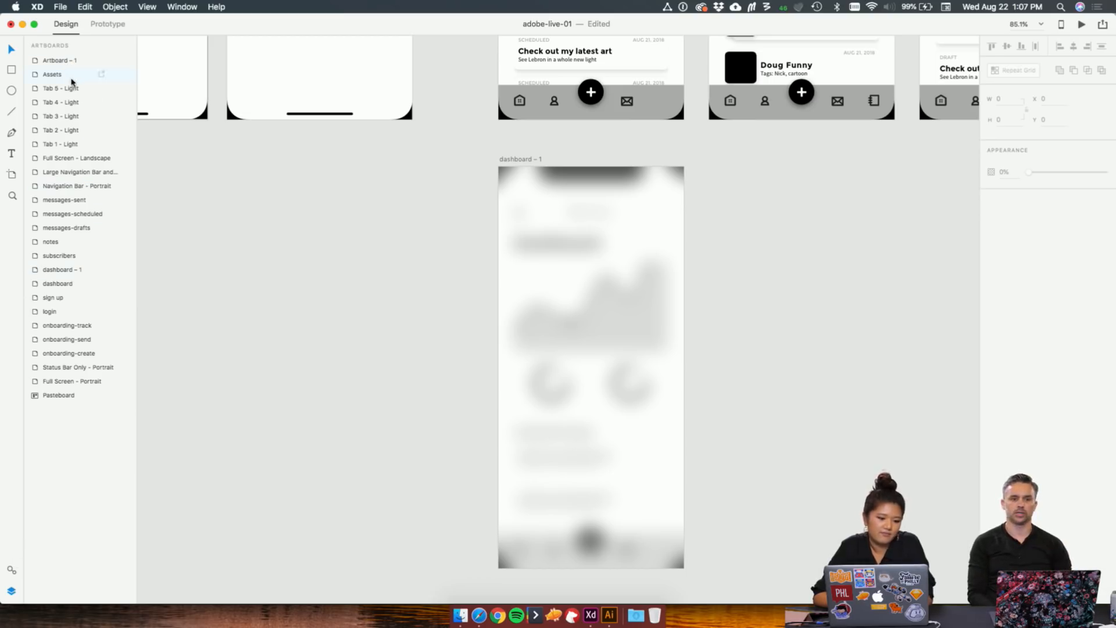
left_click(541, 166)
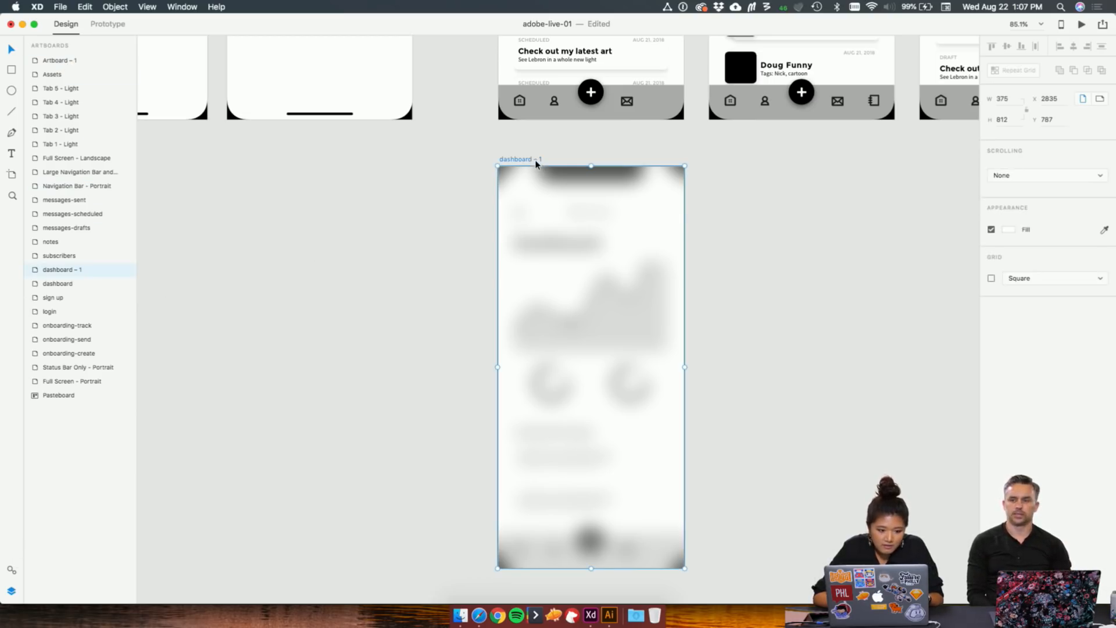
left_click(530, 294)
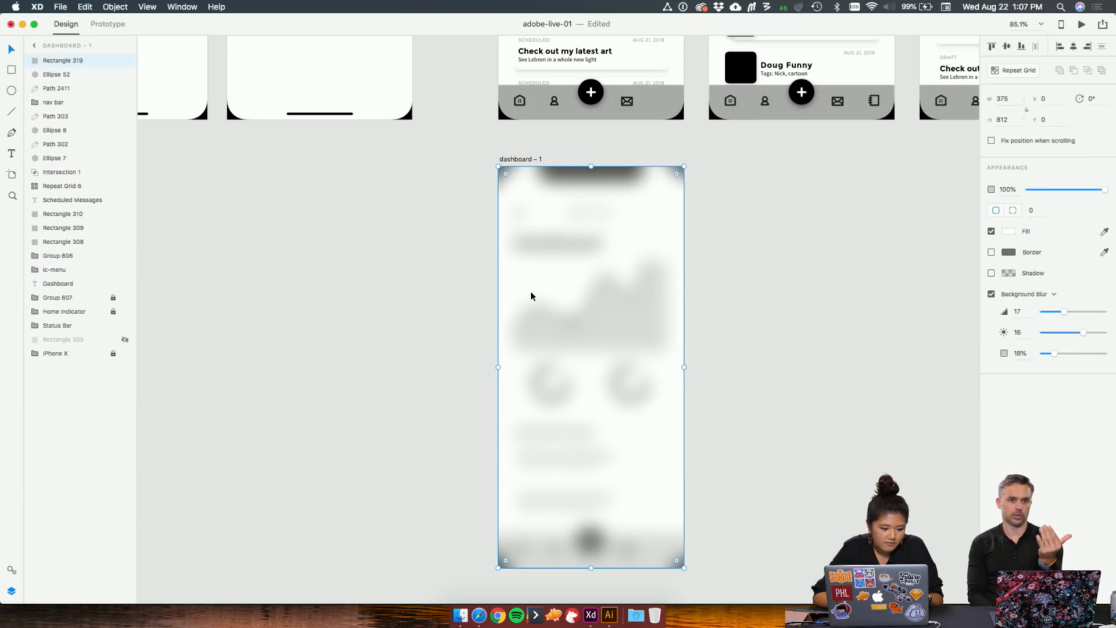
left_click_drag(57, 106, 57, 61)
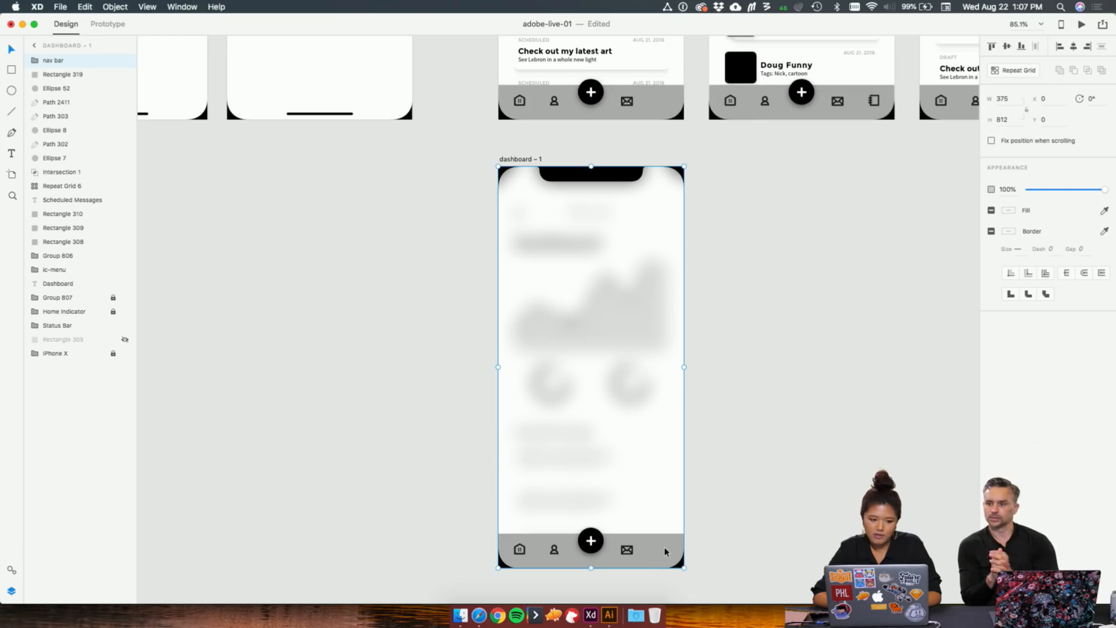
- Replace the dashboard copy's nav bar with a copy of the subscribers artboard's nav bar
left_click(860, 114)
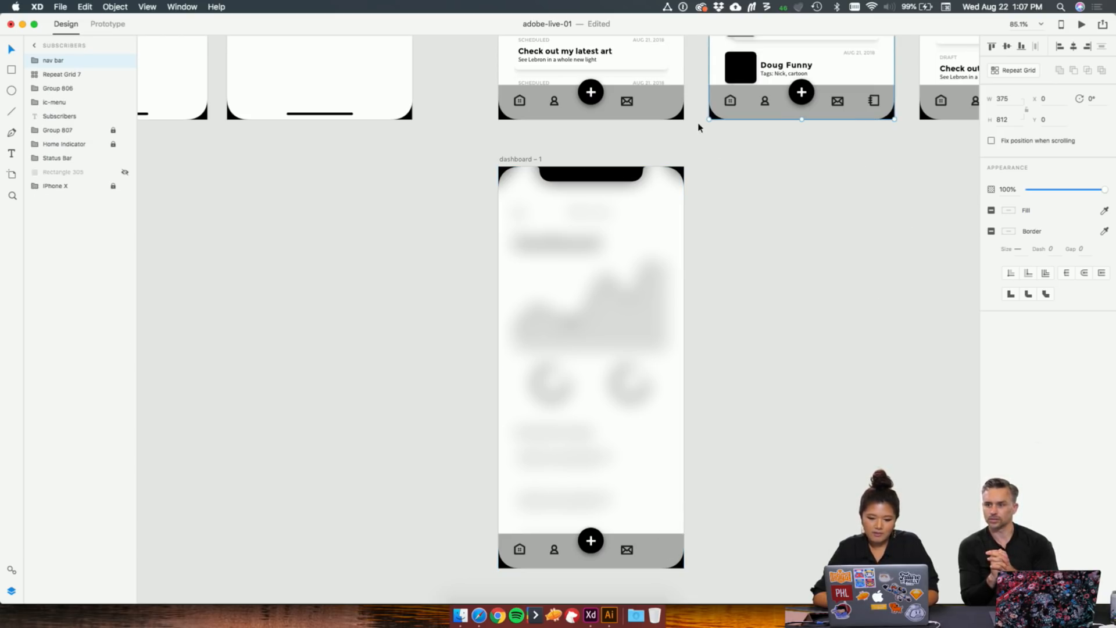
left_click(638, 550)
key("Delete")
key("super+v")
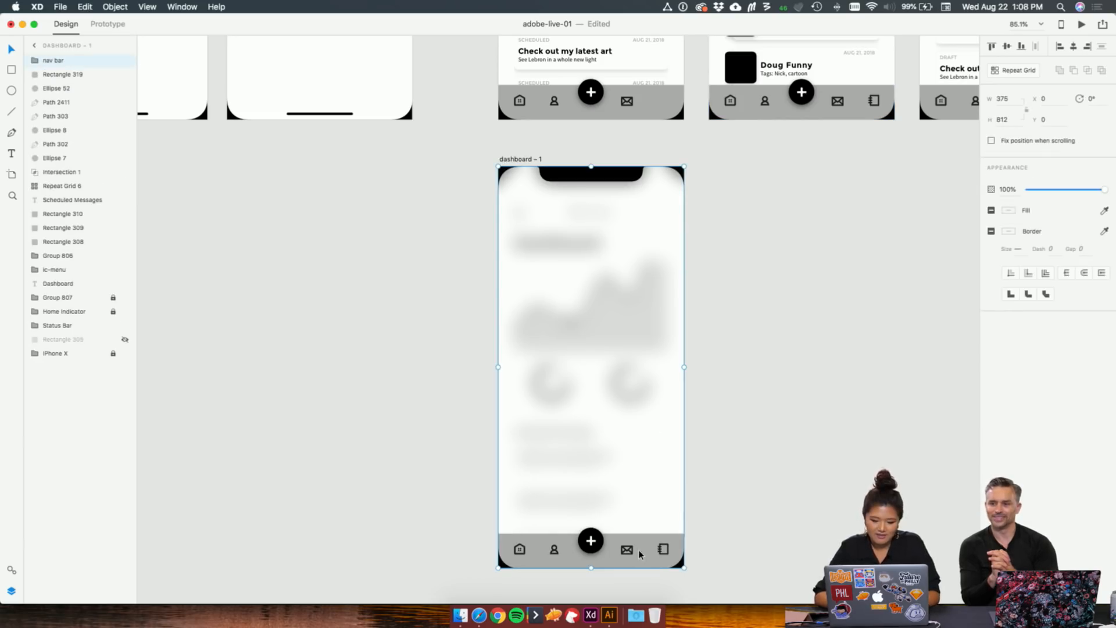
left_click(787, 477)
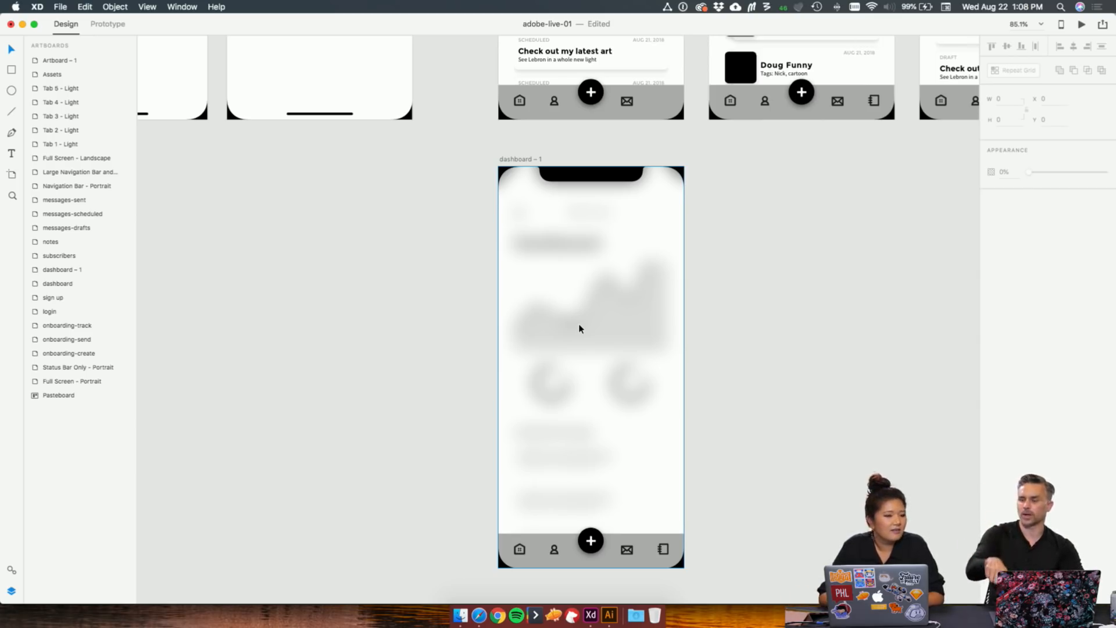
- Browse the canvas across the onboarding, Assets and main screen artboards
double_click(92, 218)
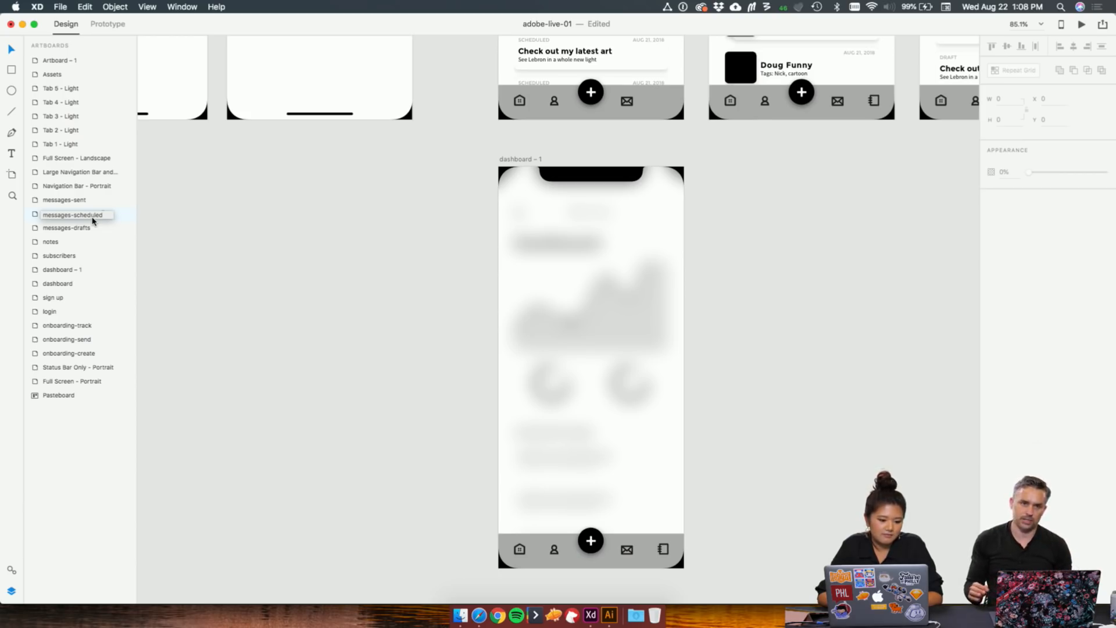
left_click(220, 309)
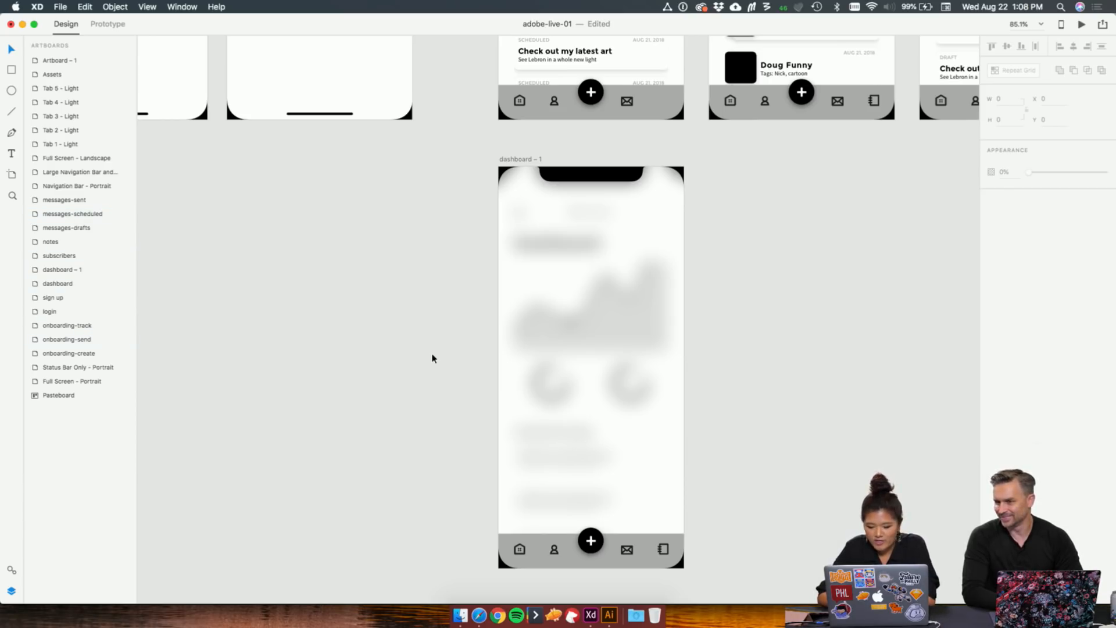
scroll(476, 304, "up", 2)
scroll(456, 416, "down", 3)
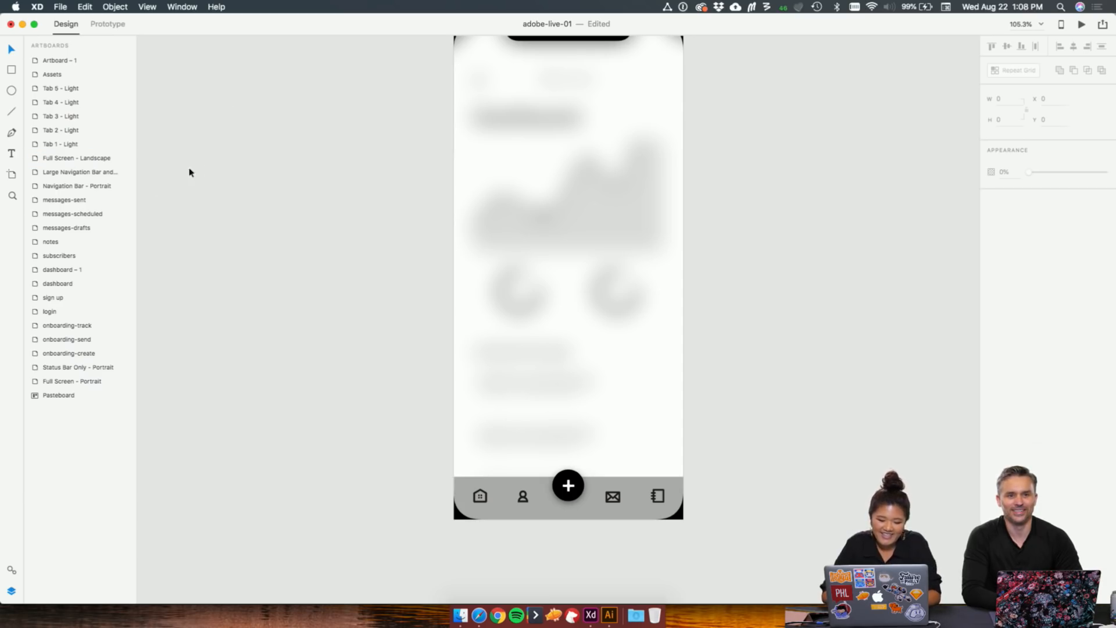
scroll(311, 351, "down", 2)
scroll(311, 352, "down", 2)
scroll(311, 352, "left", 15)
scroll(311, 352, "up", 4)
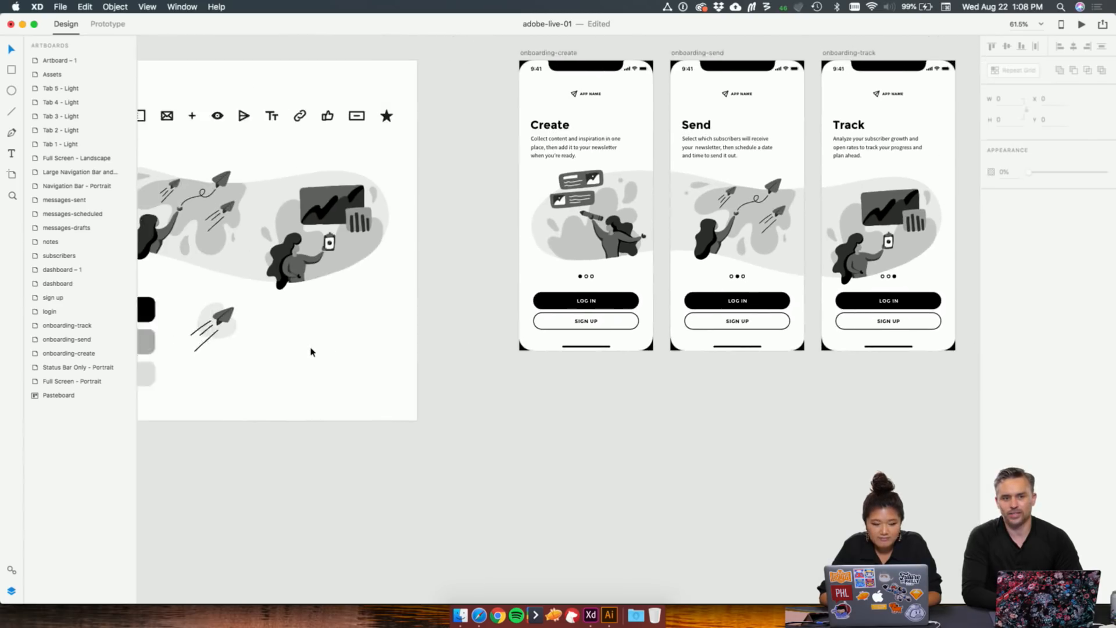
scroll(311, 351, "left", 10)
scroll(311, 351, "up", 3)
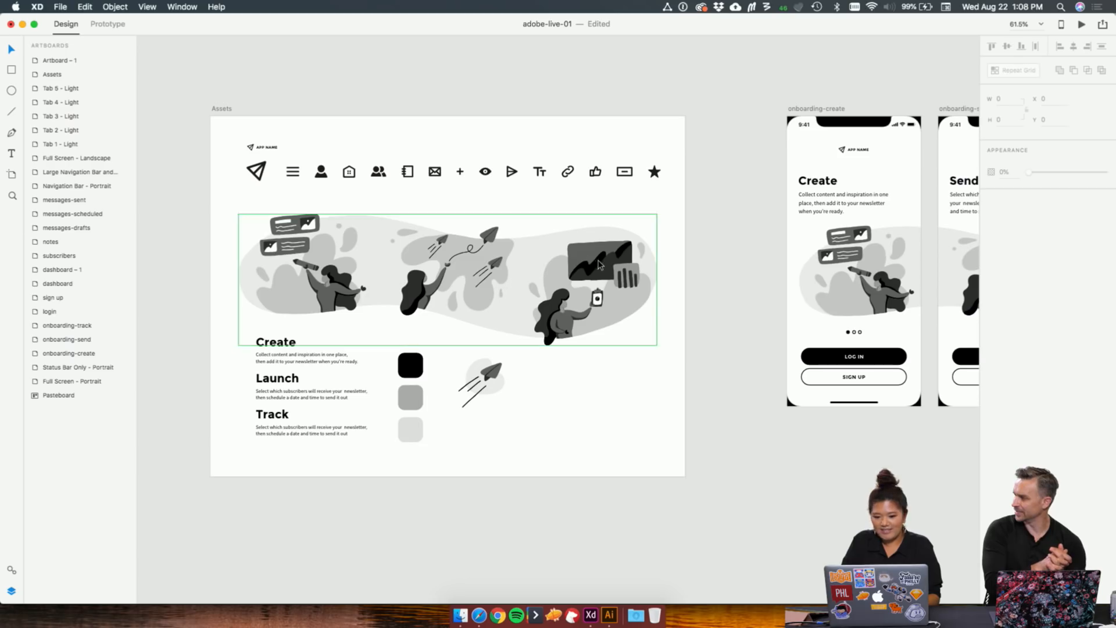
scroll(582, 262, "right", 10)
scroll(701, 313, "right", 15)
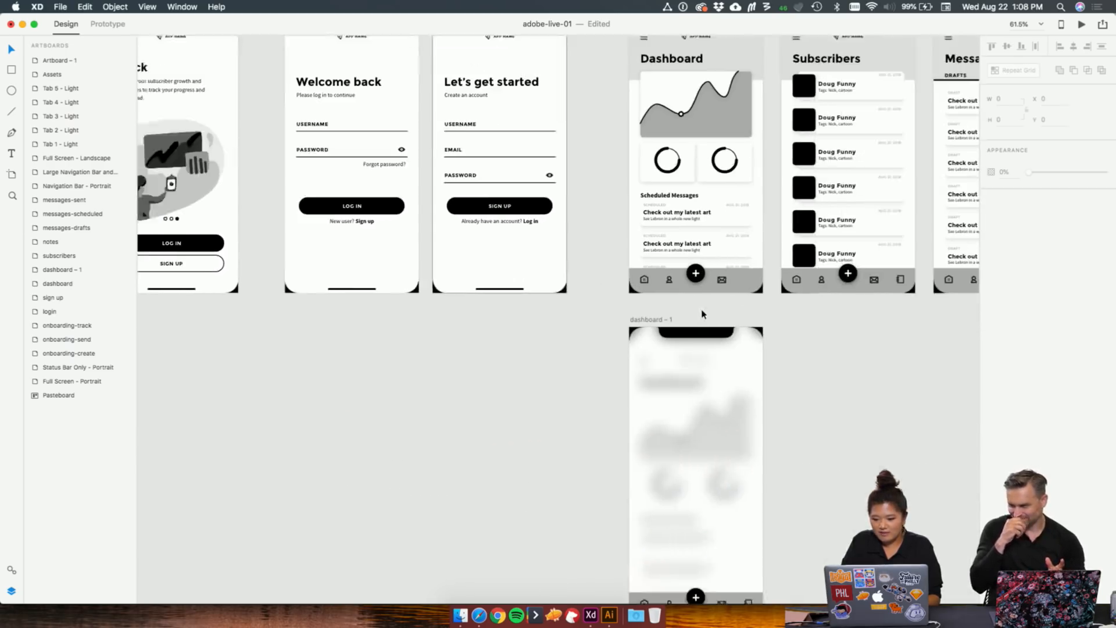
- Copy the subscribers icon from the original dashboard's nav bar and zoom to the blurred dashboard copy
left_click(601, 290)
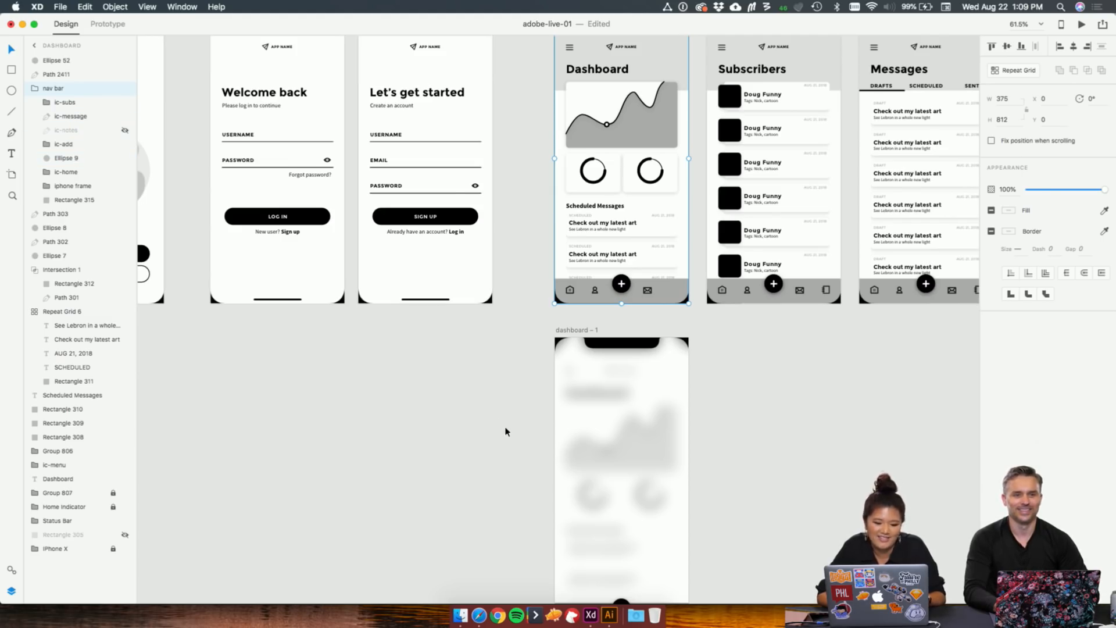
scroll(502, 430, "down", 2)
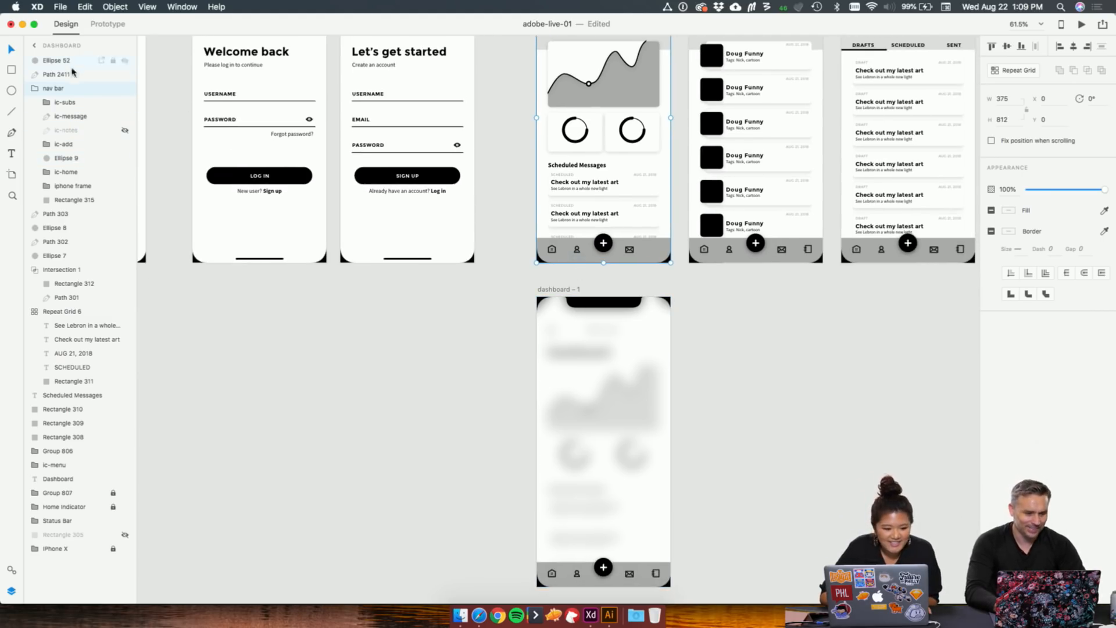
left_click(69, 102)
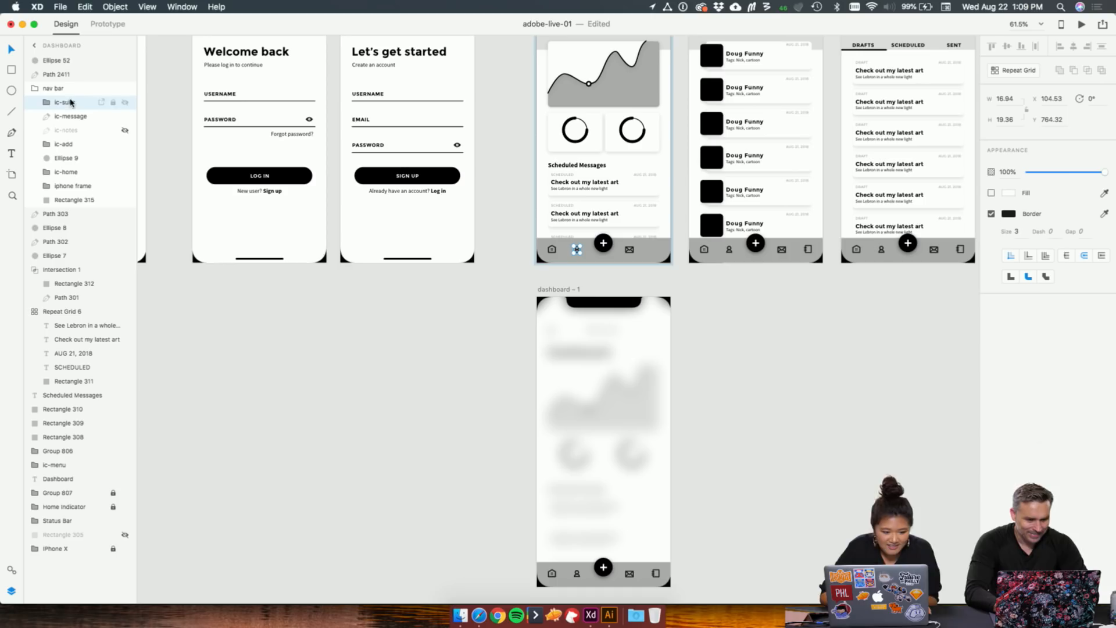
left_click(436, 400)
scroll(468, 406, "down", 3)
scroll(470, 409, "up", 5)
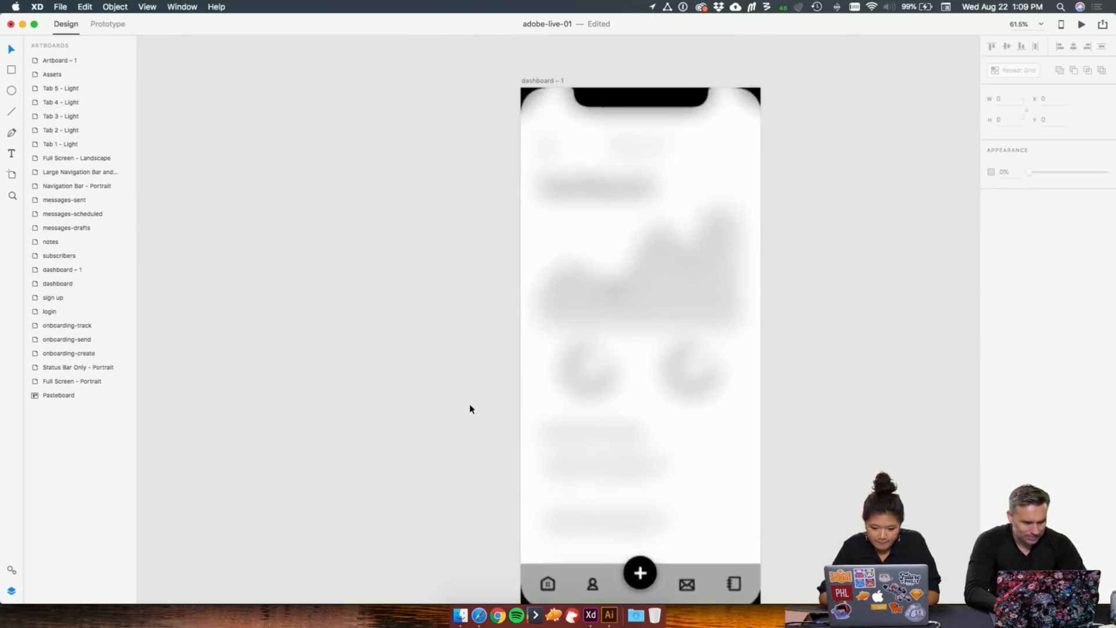
scroll(761, 466, "down", 5)
scroll(762, 466, "right", 2)
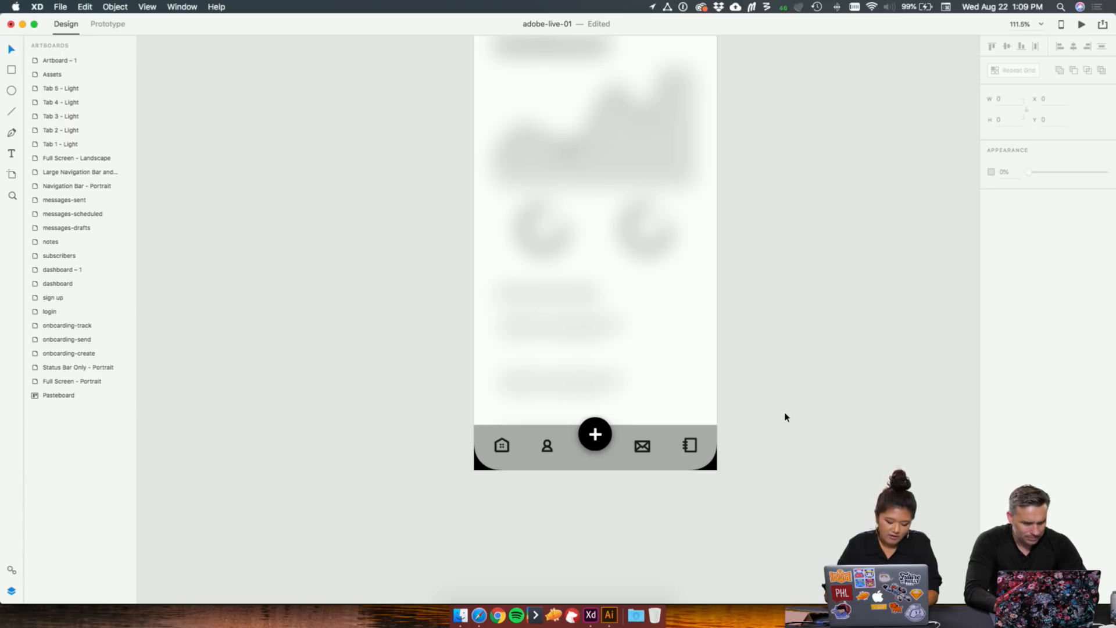
scroll(817, 312, "up", 2)
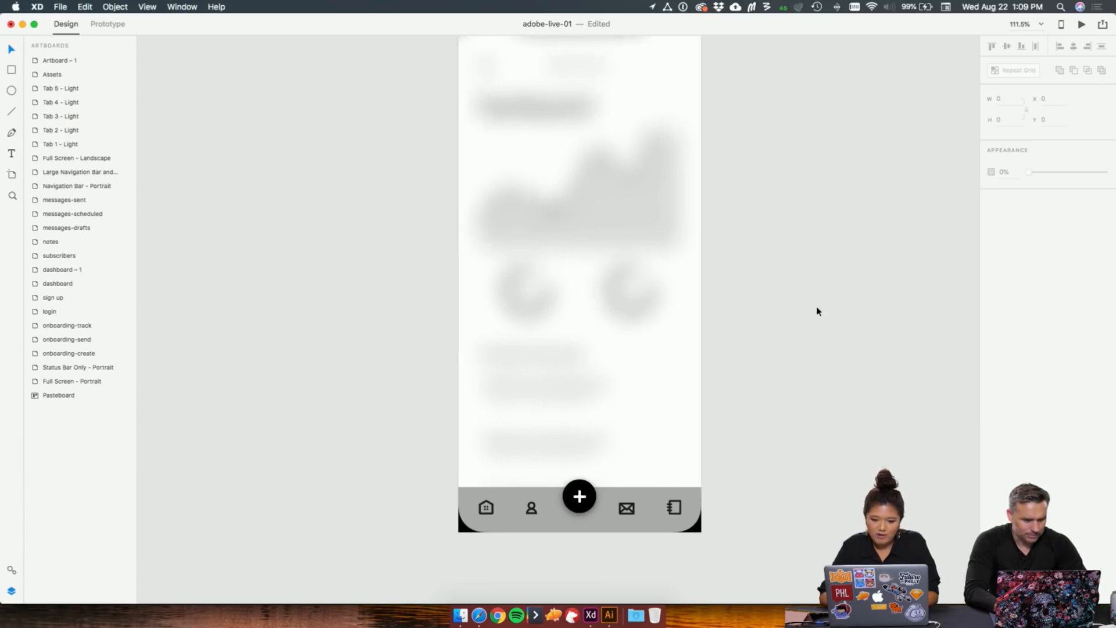
scroll(816, 311, "down", 3)
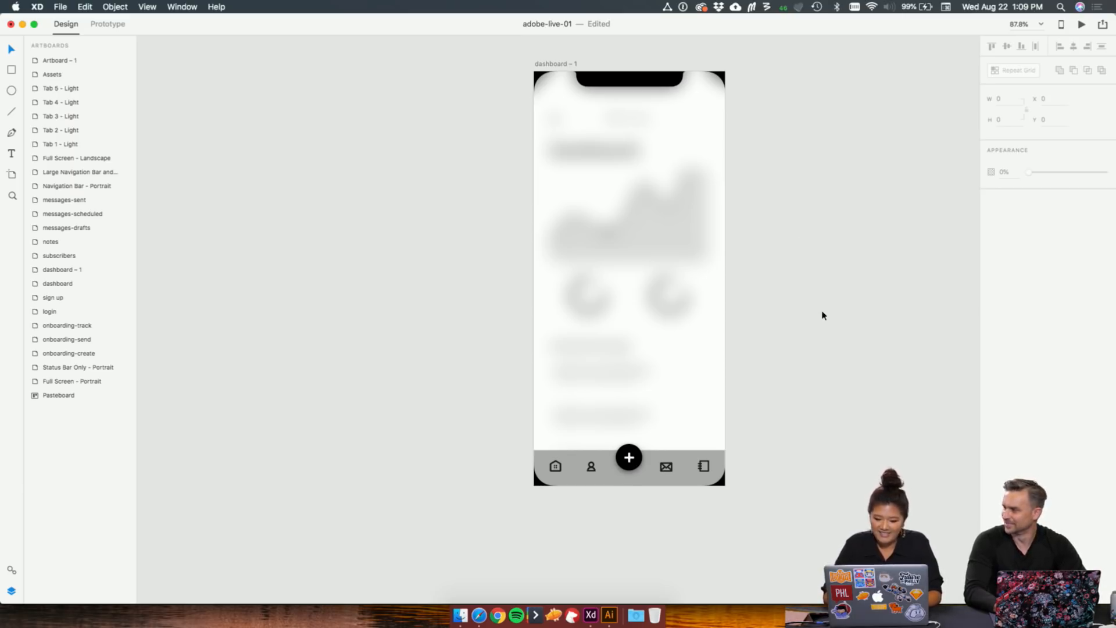
- Paste the subscribers icon into the blurred dashboard copy and nudge it down to about x 101, y 667, above the nav bar
key("super+v")
key("shift+Down")
key("shift+Down")
key("shift+Down")
key("shift+Right")
key("shift+Right")
key("shift+Right")
key("shift+Right")
key("shift+Right")
key("shift+Right")
key("shift+Right")
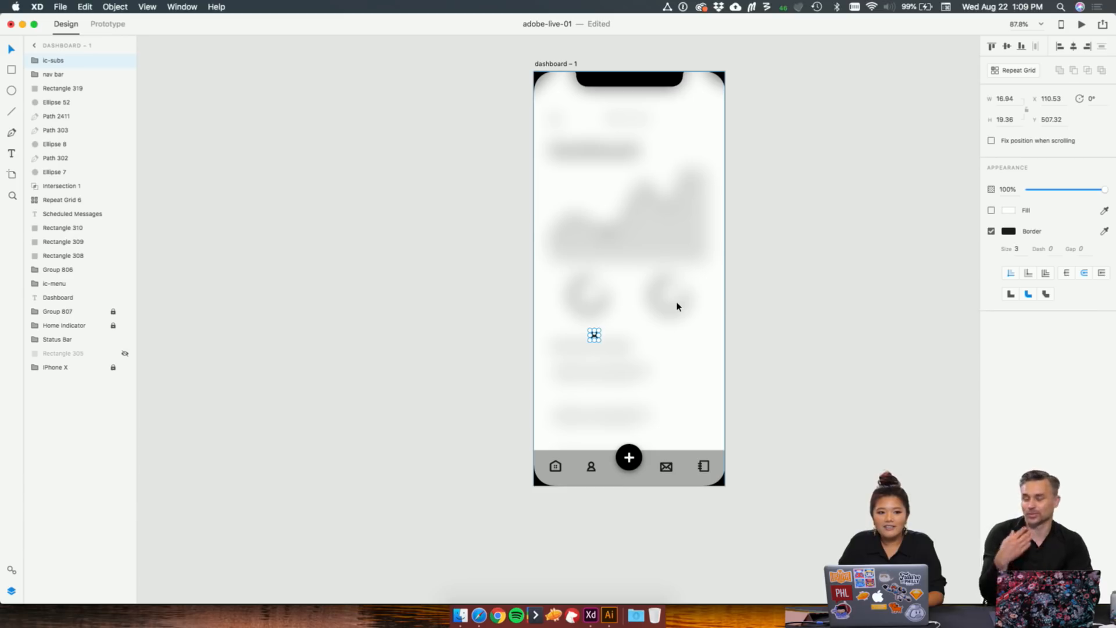
key("shift+Down")
key("shift+Down")
key("shift+Down")
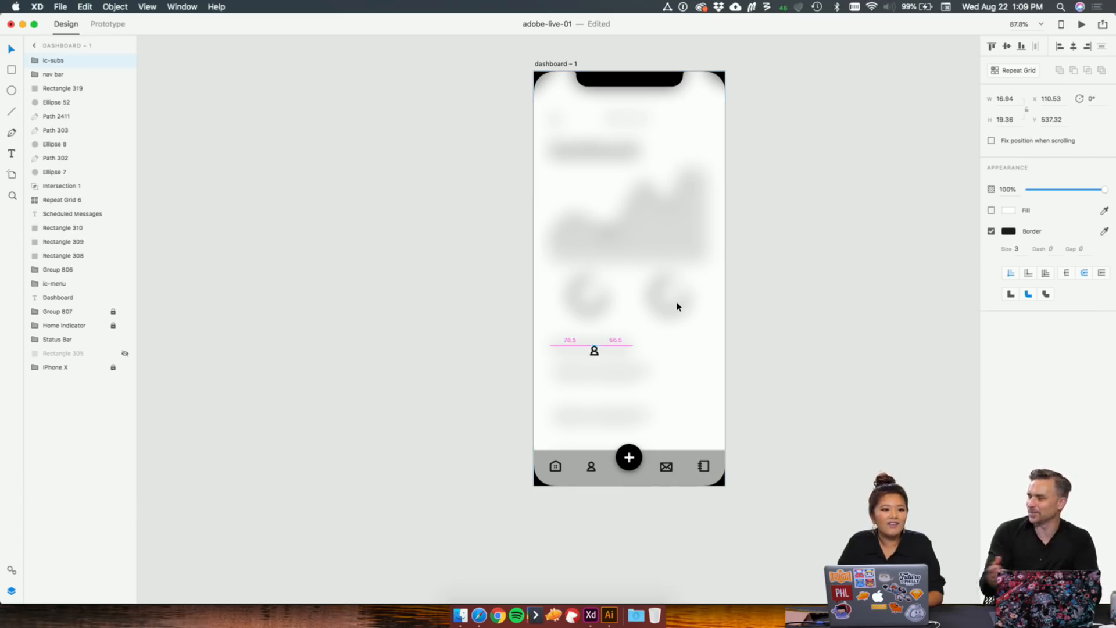
key("shift+Down")
key("shift+Down")
key("shift+Down")
key("shift+Down")
key("shift+Down")
key("shift+Down")
key("shift+Down")
key("shift+Down")
key("shift+Down")
key("shift+Down")
key("shift+Down")
key("shift+Left")
key("shift+Down")
key("shift+Down")
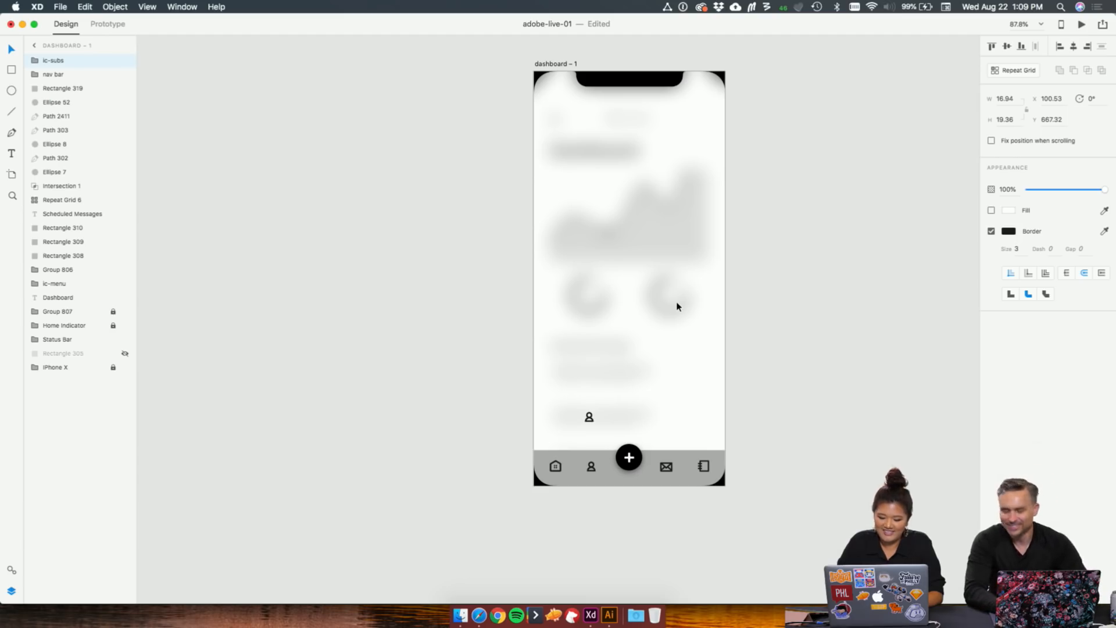
- Browse the blurred dashboard copy and the neighbouring Assets artboard on the canvas
key("super+1")
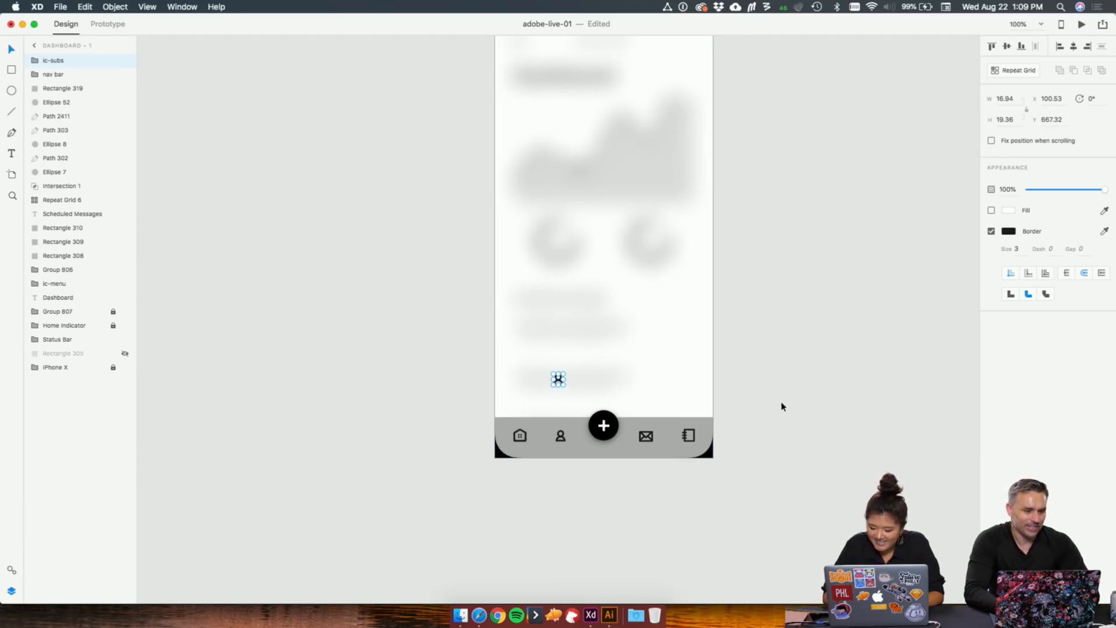
scroll(647, 357, "left", 3)
scroll(647, 357, "up", 2)
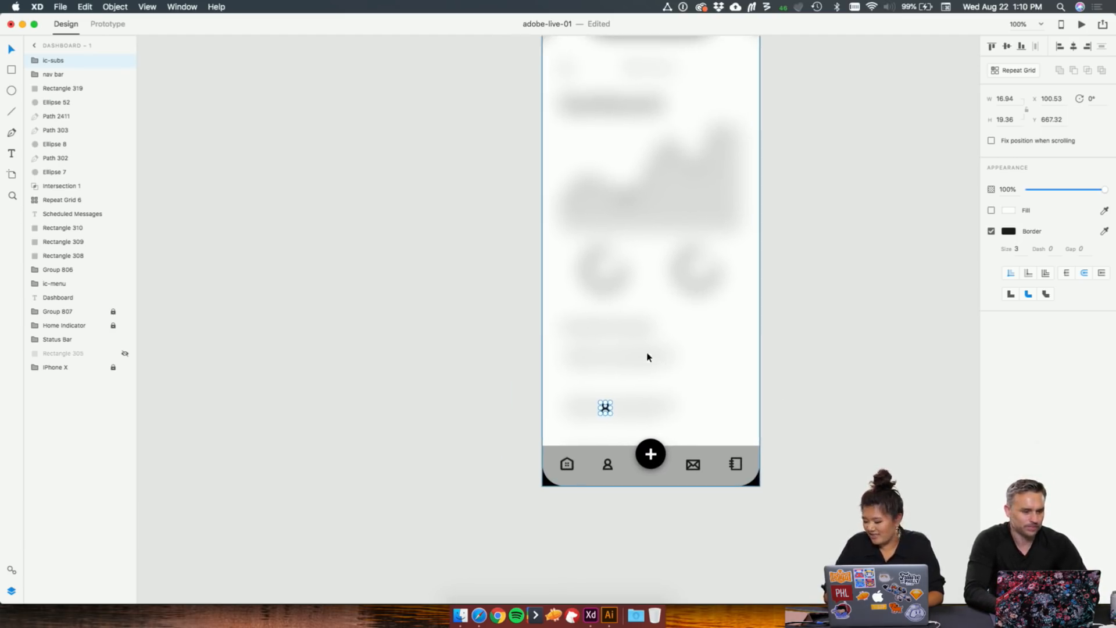
scroll(672, 376, "left", 7)
scroll(673, 376, "up", 3)
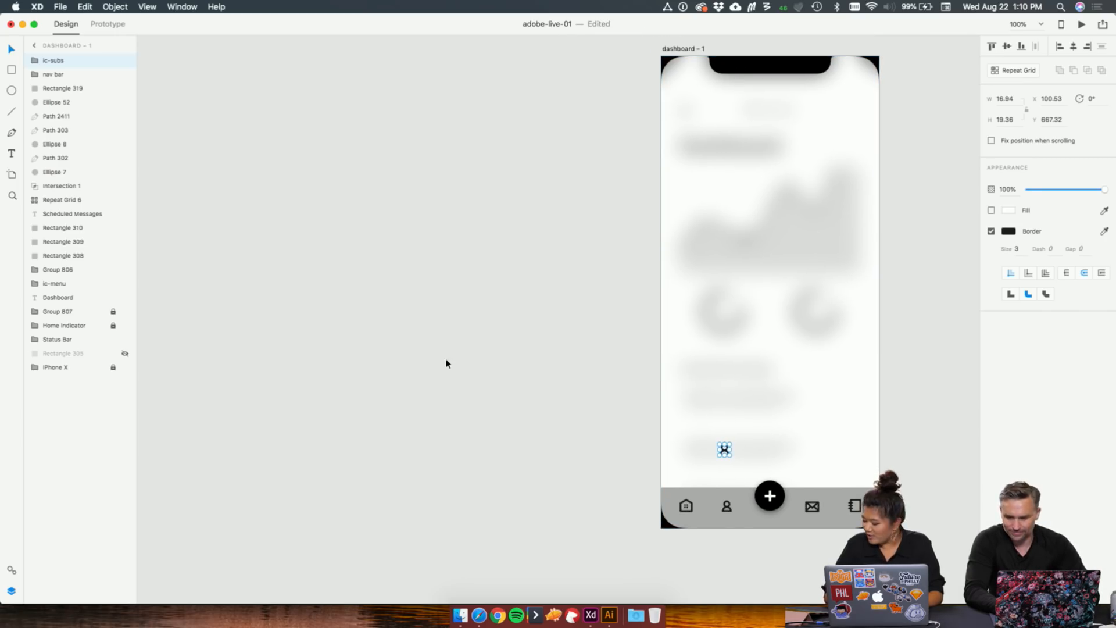
scroll(409, 360, "down", 3)
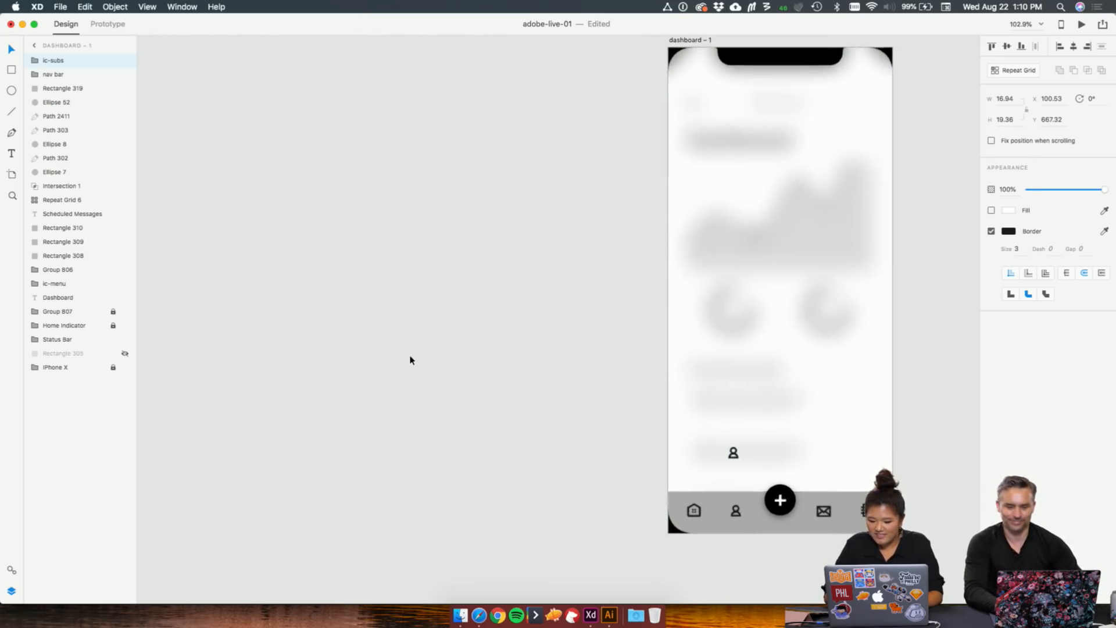
scroll(410, 360, "up", 10)
scroll(409, 360, "left", 6)
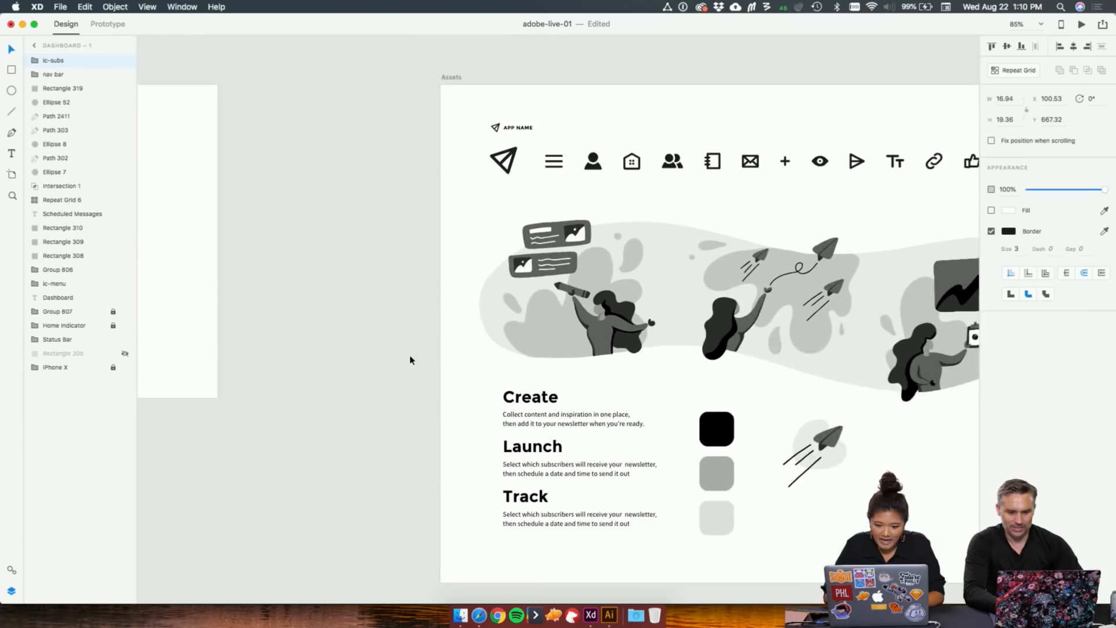
scroll(409, 360, "right", 4)
scroll(410, 359, "right", 2)
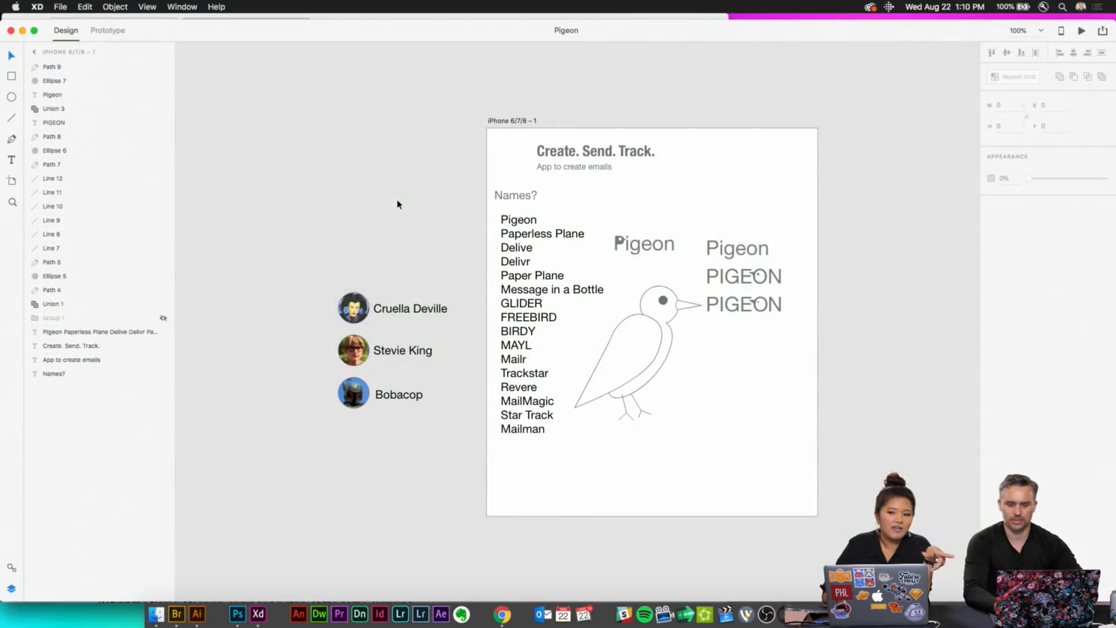
- Examine the app name list and PIGEON logo sketches in the Pigeon file
scroll(673, 293, "up", 5)
scroll(672, 294, "up", 5)
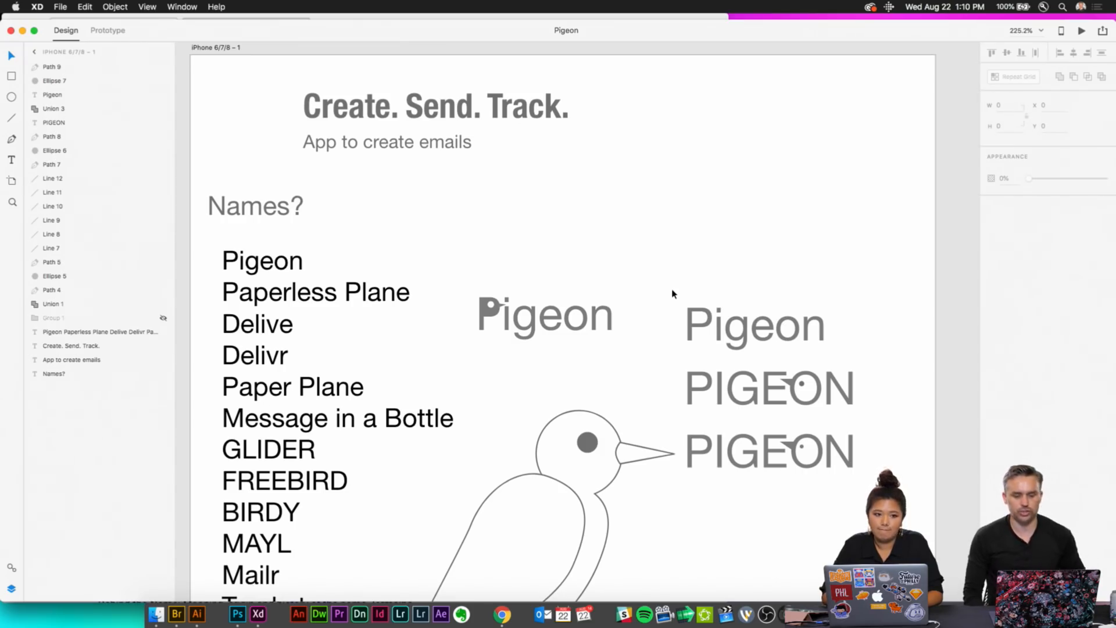
scroll(672, 293, "down", 5)
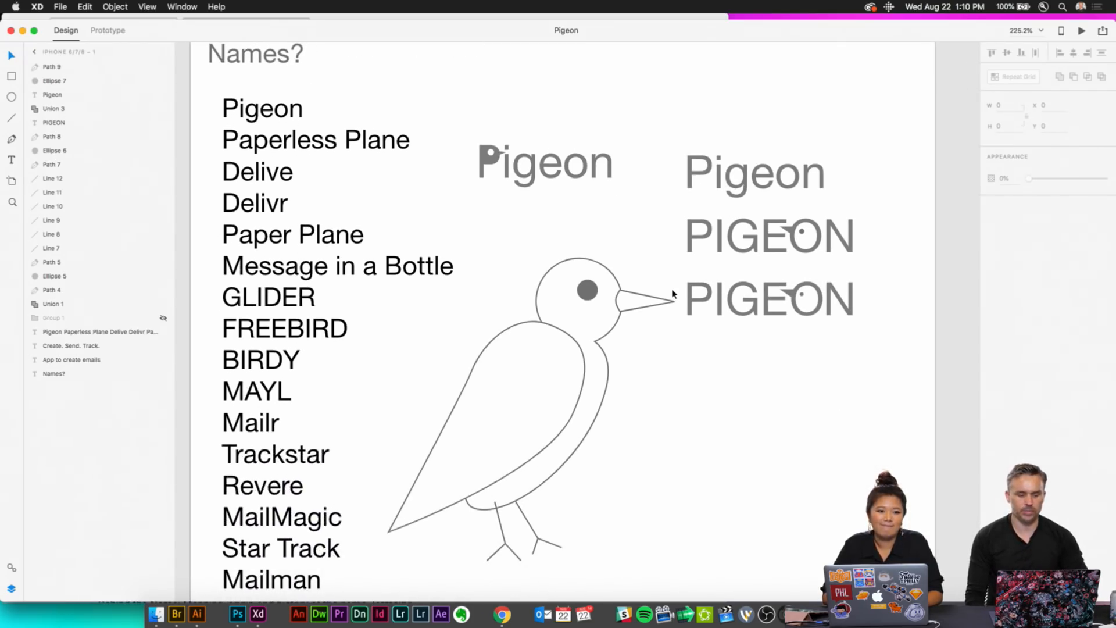
double_click(258, 151)
left_click(301, 138)
left_click_drag(410, 141, 170, 92)
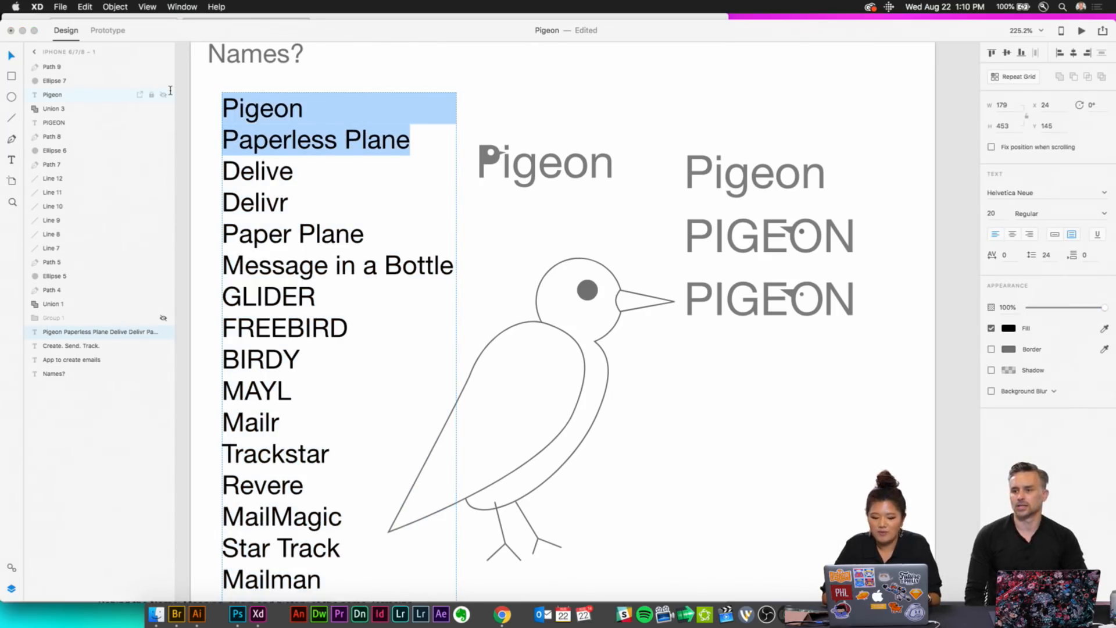
key("Escape")
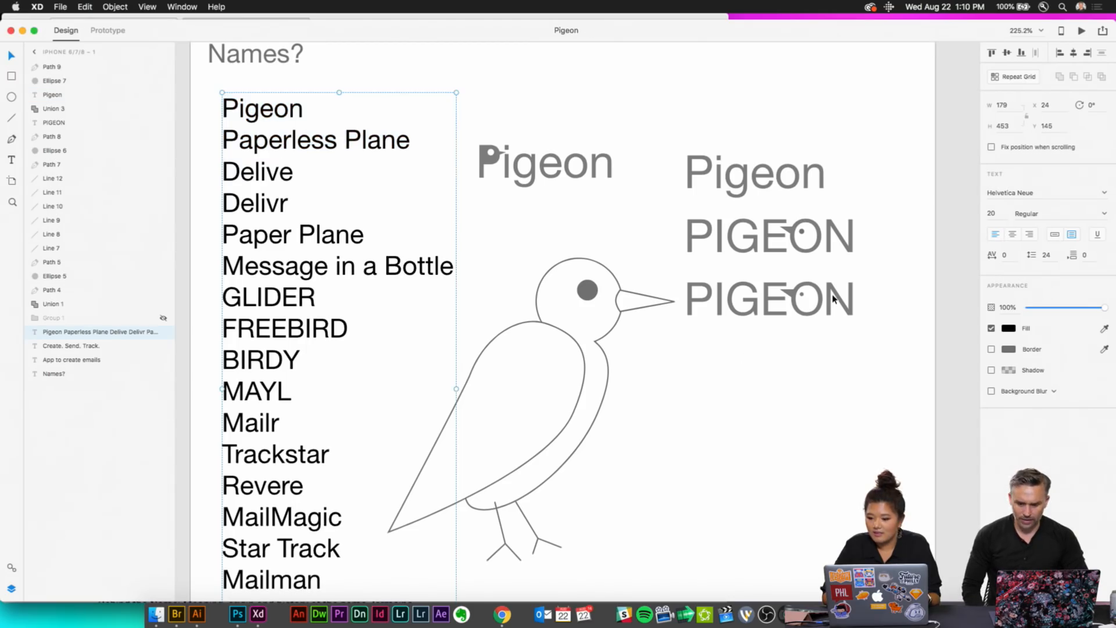
scroll(835, 300, "up", 3)
scroll(833, 299, "up", 10)
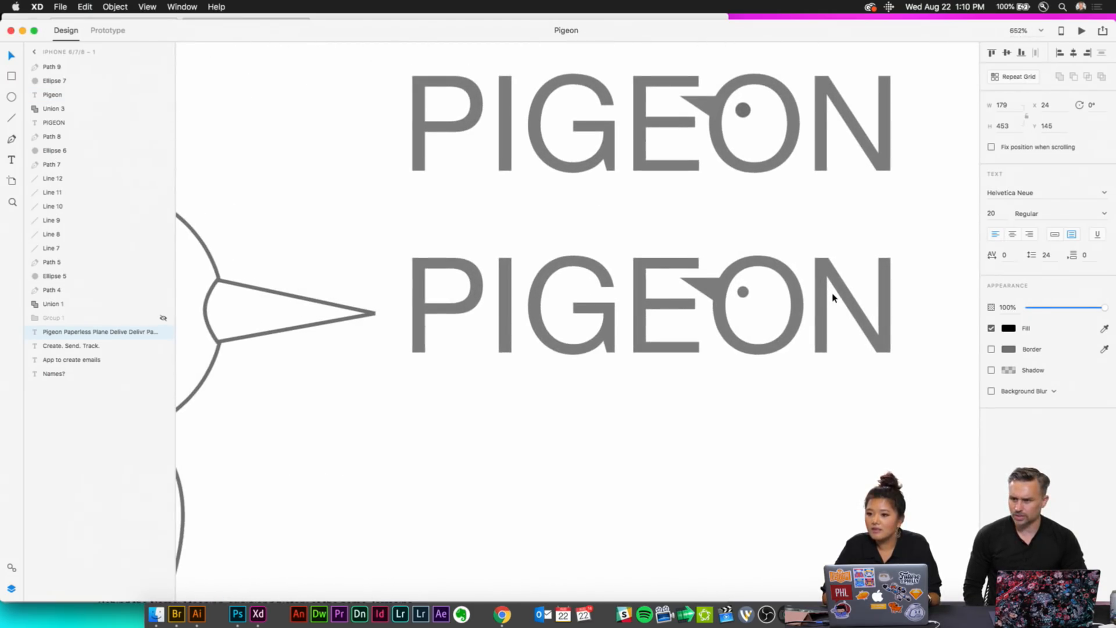
scroll(834, 273, "up", 2)
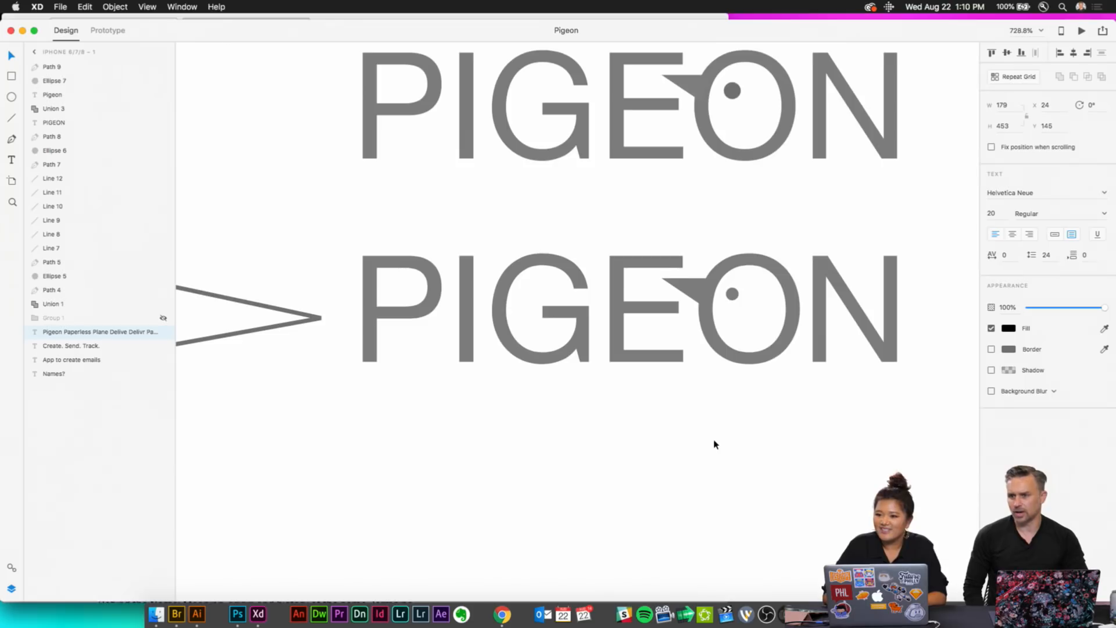
scroll(714, 444, "down", 3)
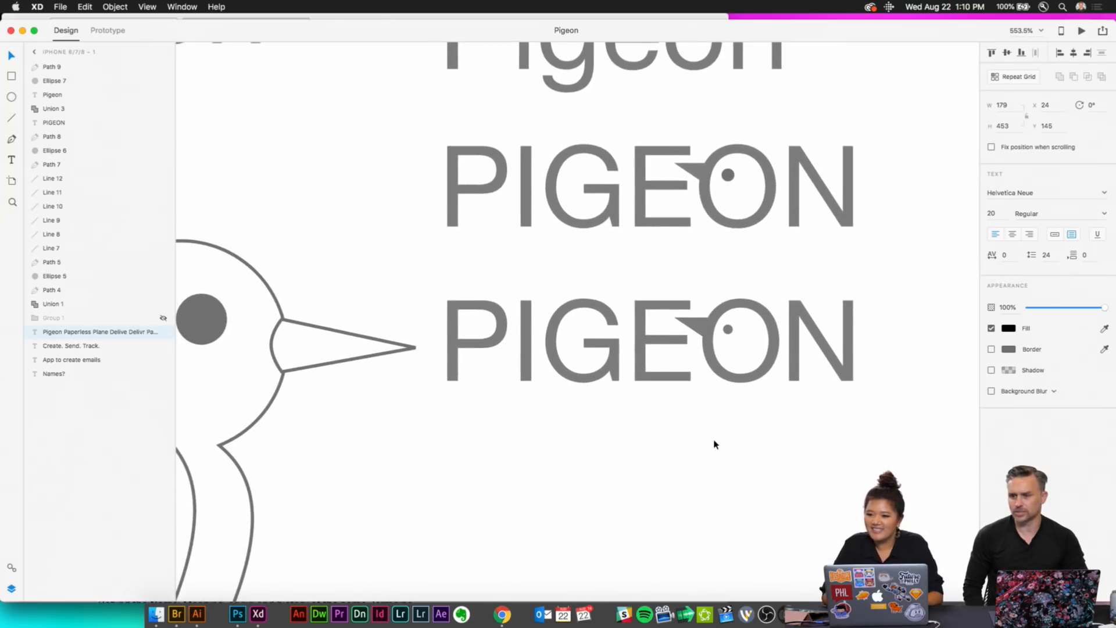
scroll(715, 444, "down", 1)
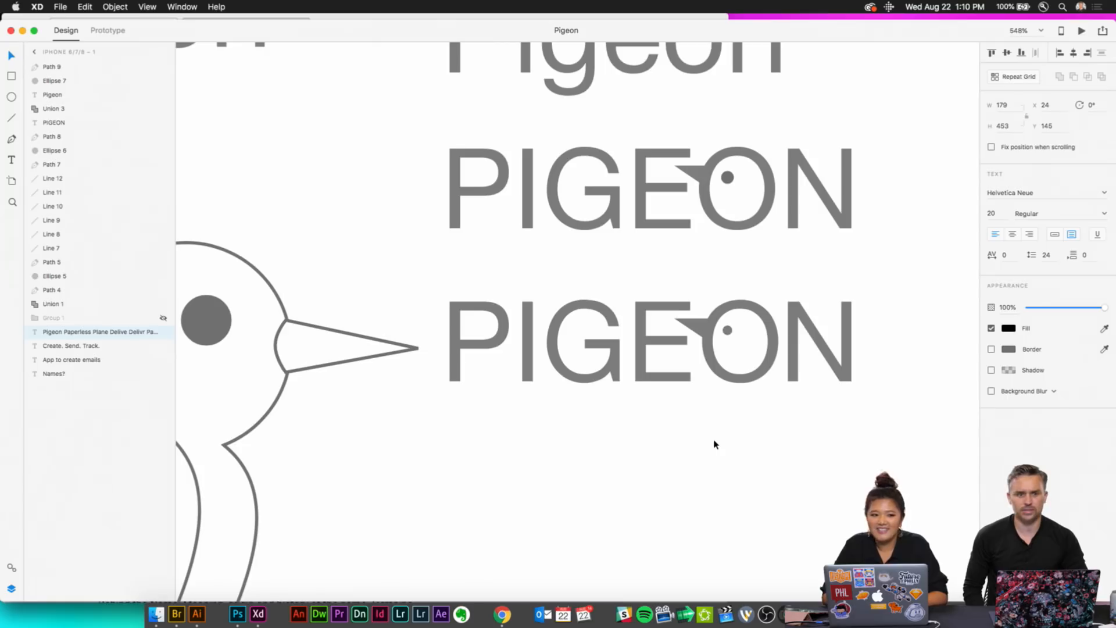
scroll(714, 444, "down", 4)
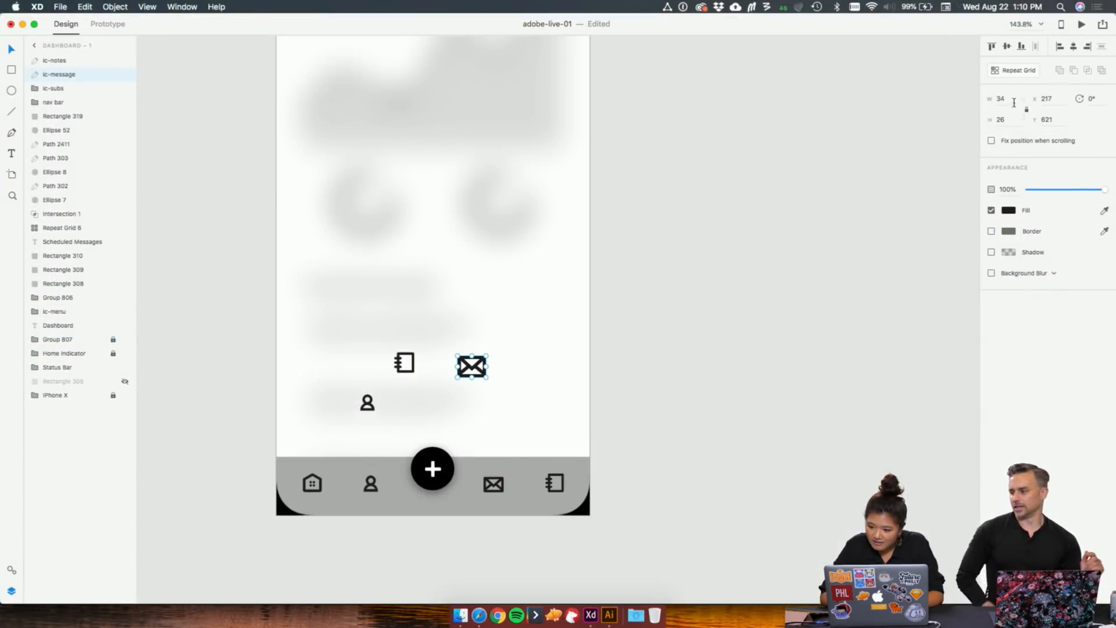
- Set the message icon's width to 24
type("24")
key("Return")
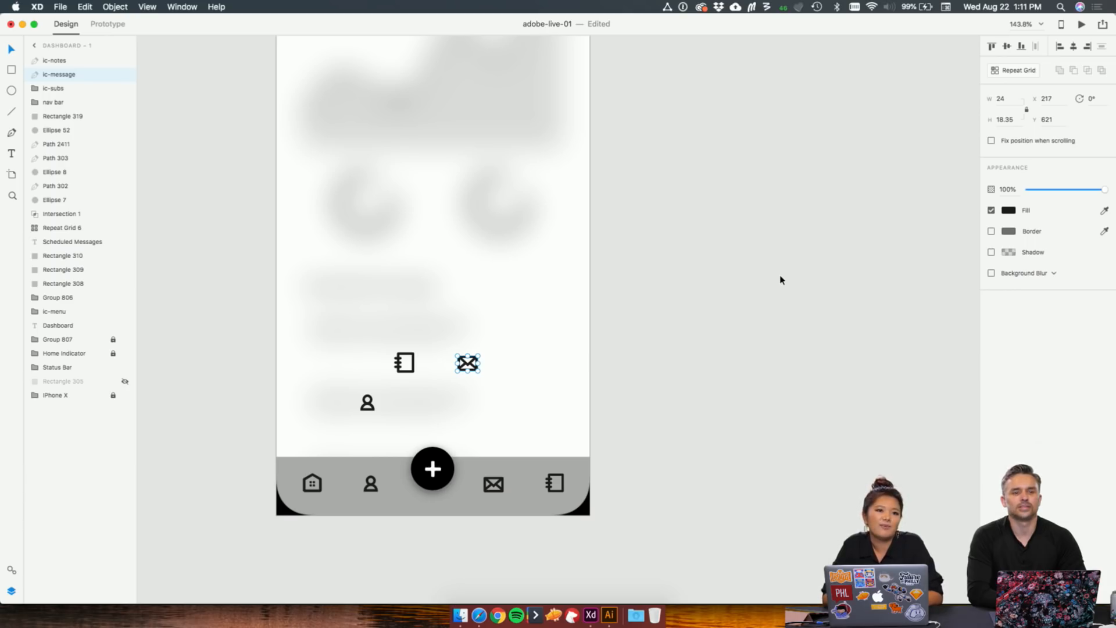
- Draw a circle about 36 × 36 above the message icon with a black fill and no border
scroll(590, 259, "down", 2)
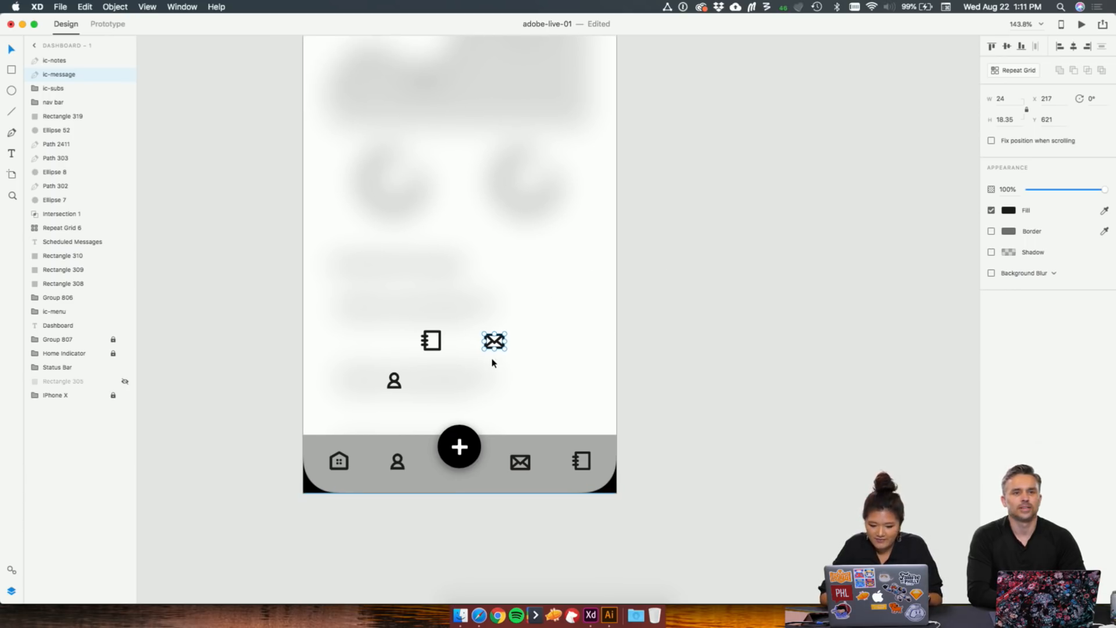
scroll(492, 363, "up", 3)
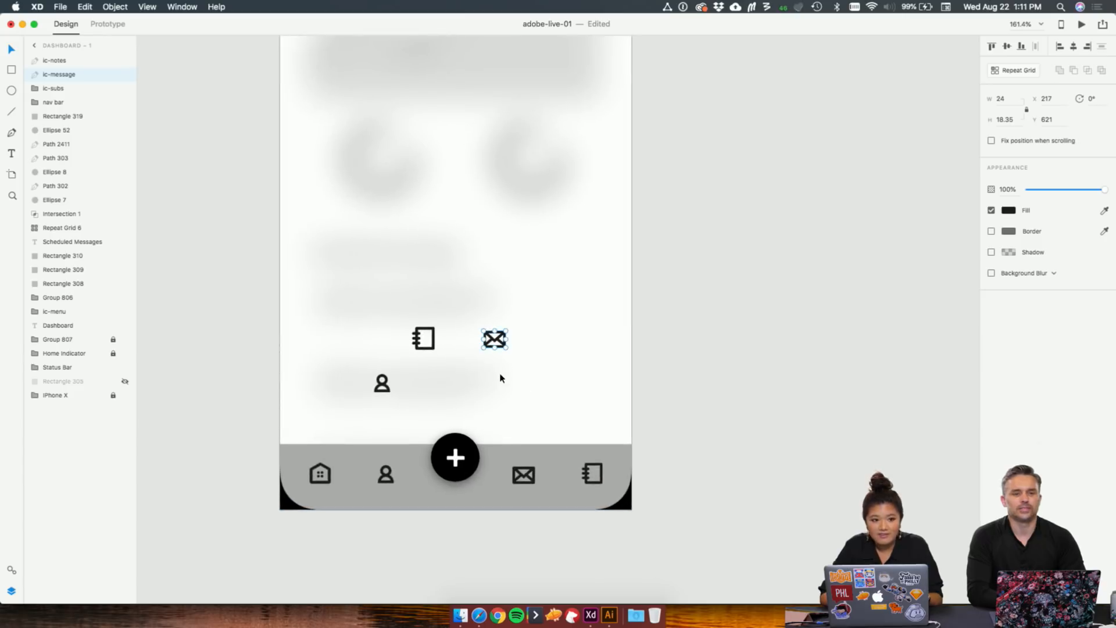
scroll(500, 376, "down", 2)
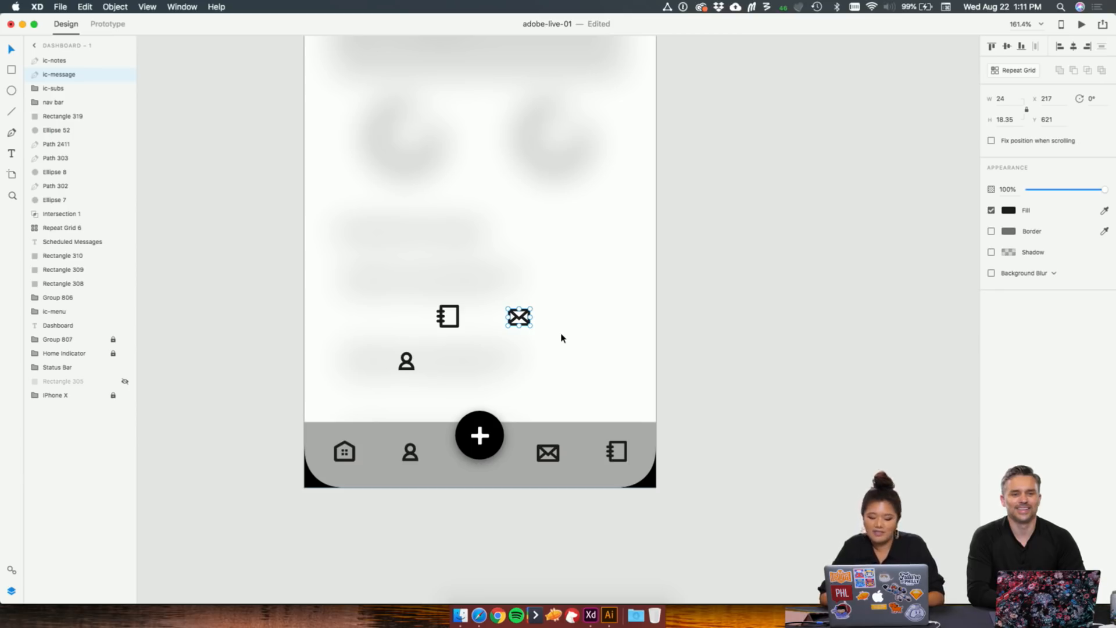
key("e")
left_click_drag(531, 238, 563, 270)
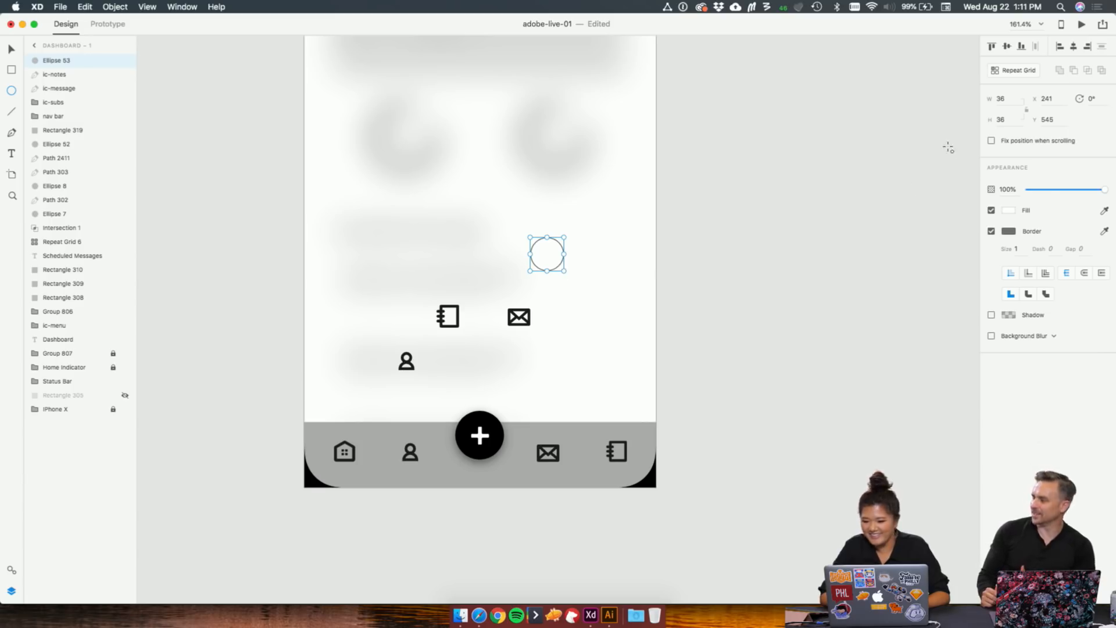
left_click(990, 231)
left_click(1005, 211)
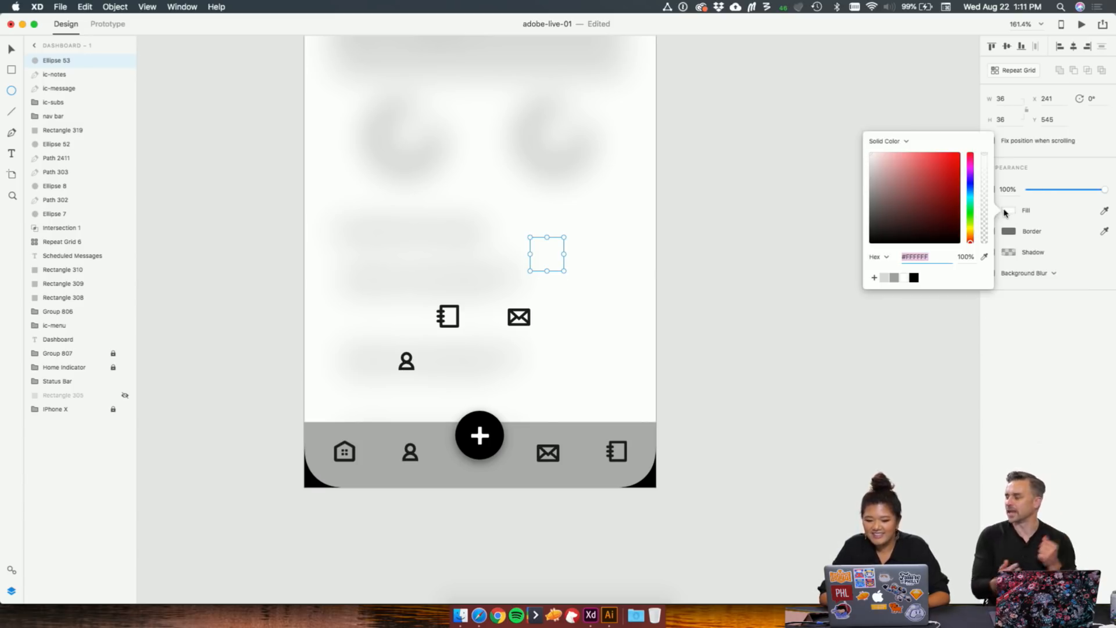
left_click(913, 279)
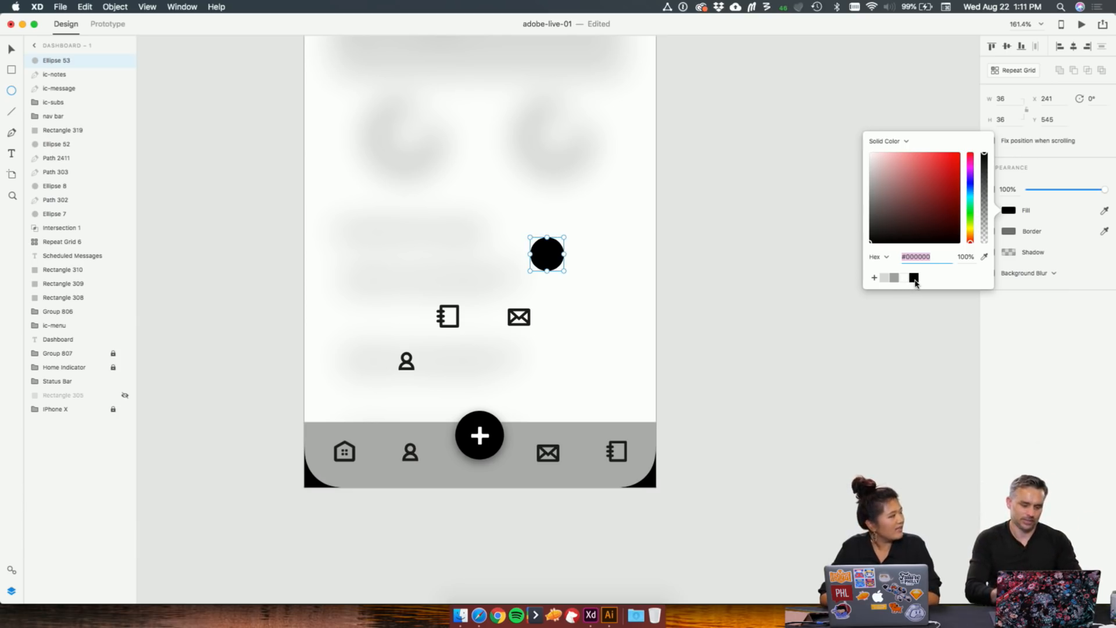
type("v")
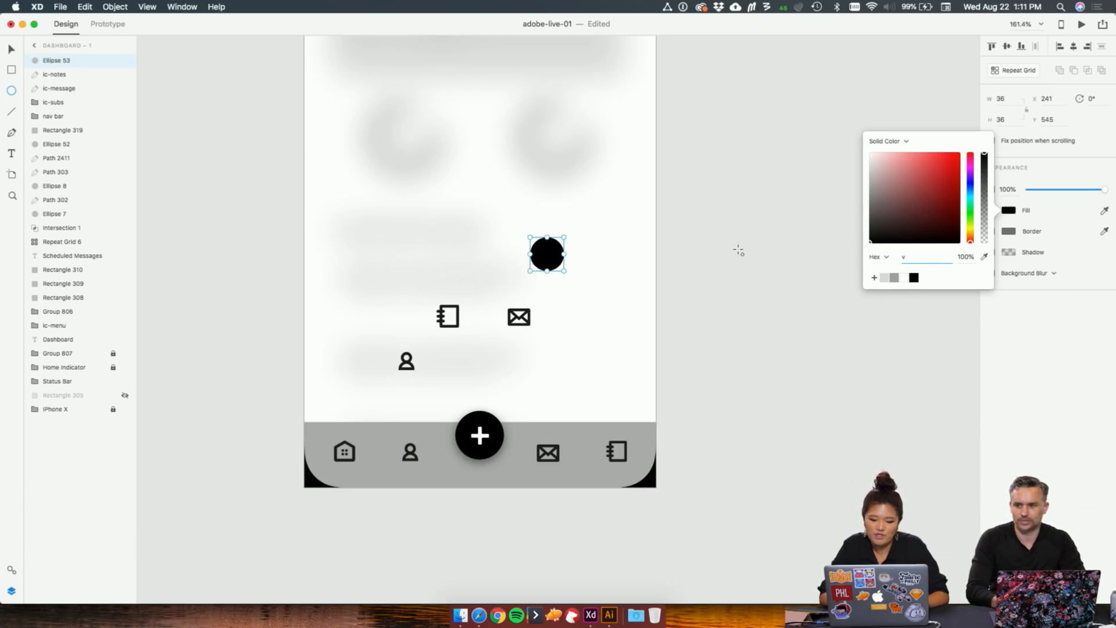
key("Escape")
key("v")
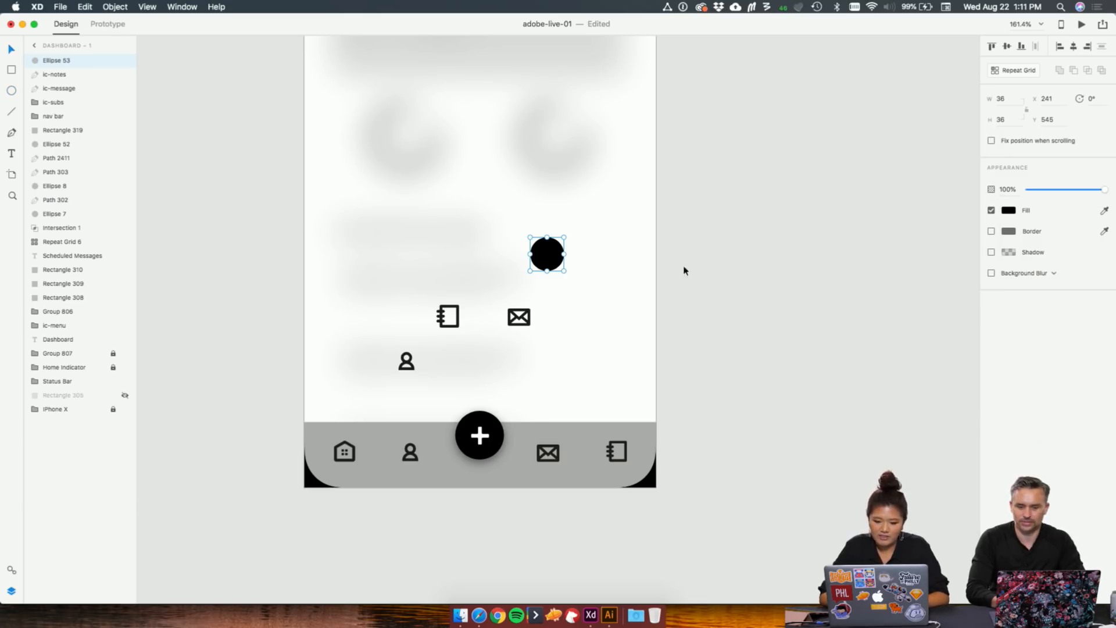
- Fill the message icon white and bring it to the front
left_click(628, 260)
left_click(516, 314)
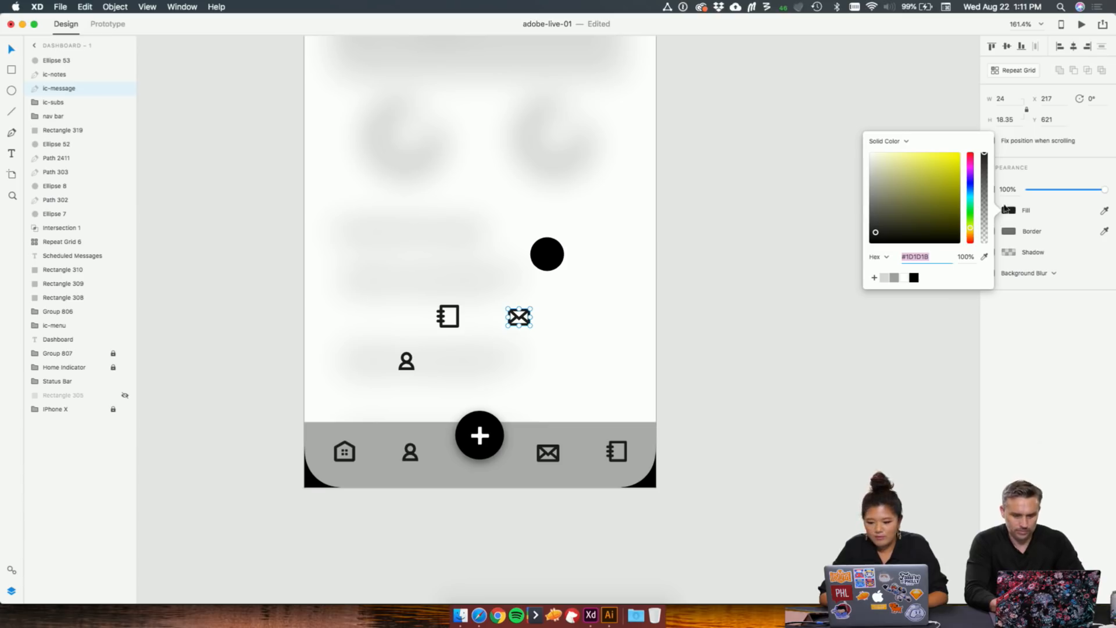
left_click(905, 278)
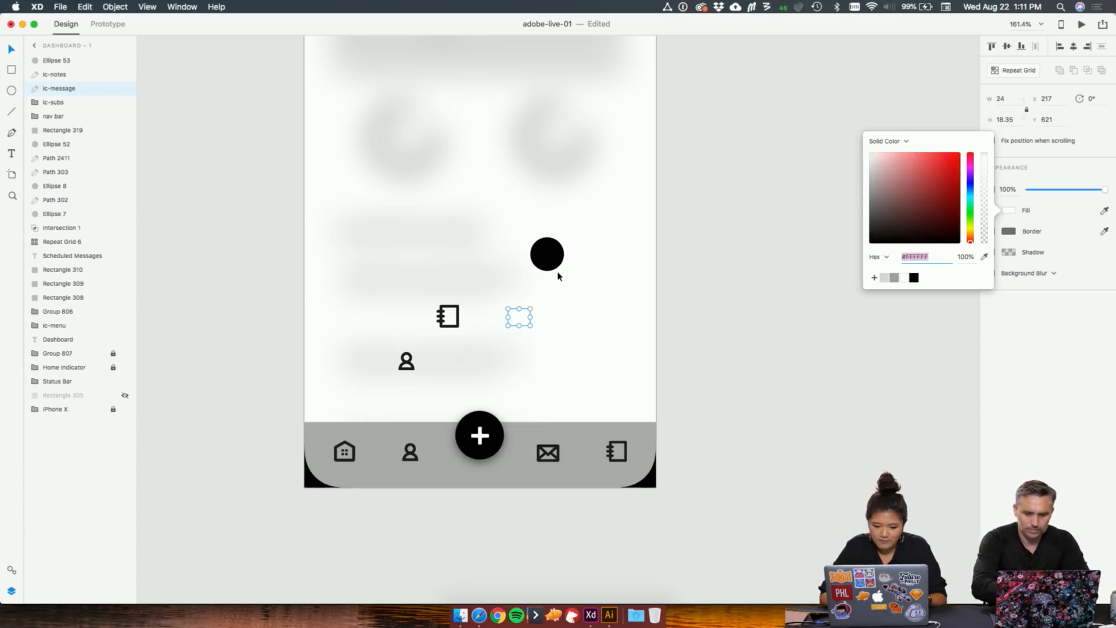
key("super+shift+bracketright")
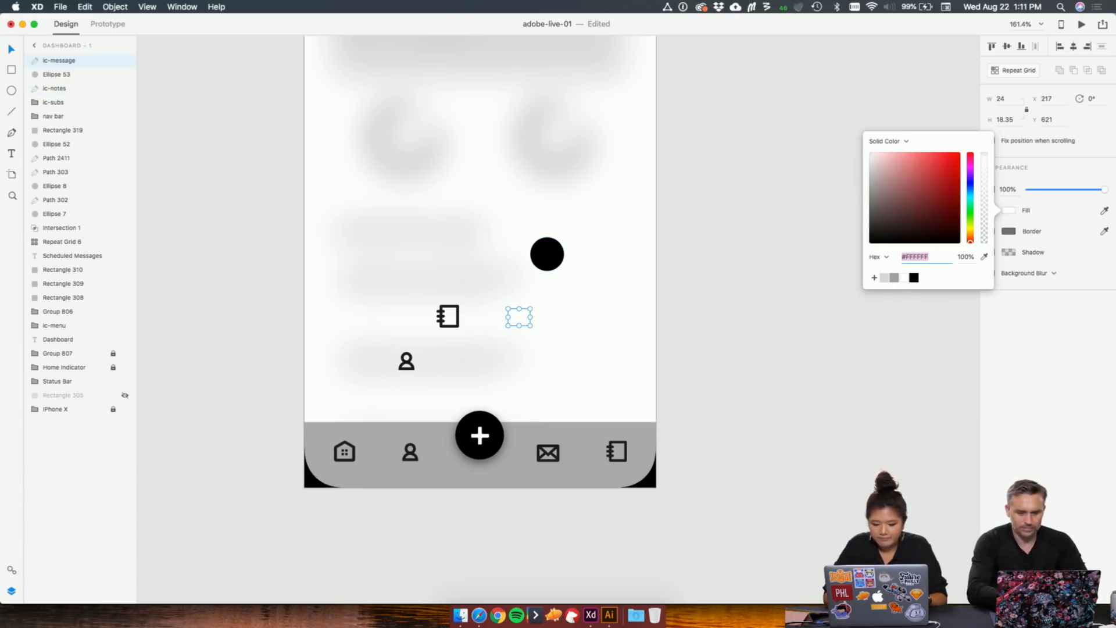
- Move the message icon onto the black circle and resize the circle to 40 × 40
left_click(641, 360)
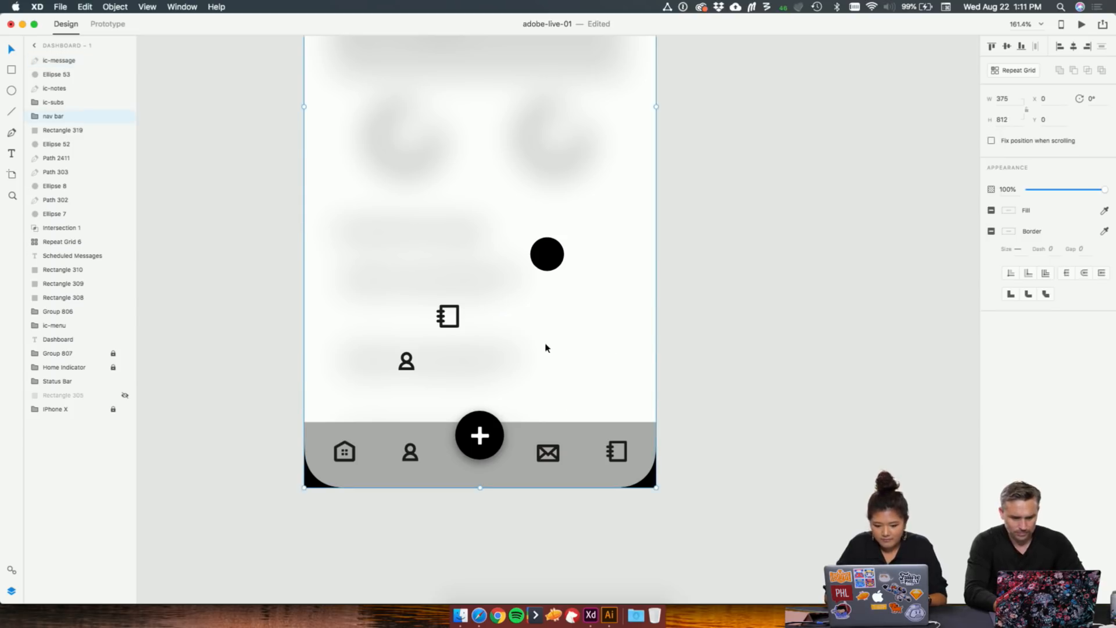
left_click_drag(519, 323, 549, 266)
left_click(549, 268)
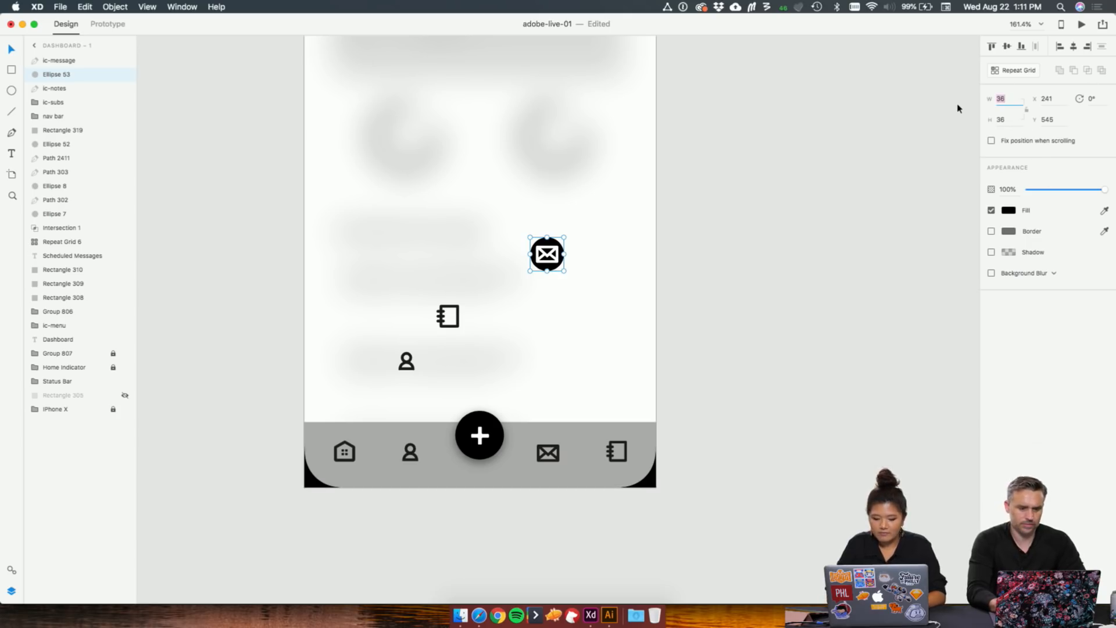
type("40")
key("Tab")
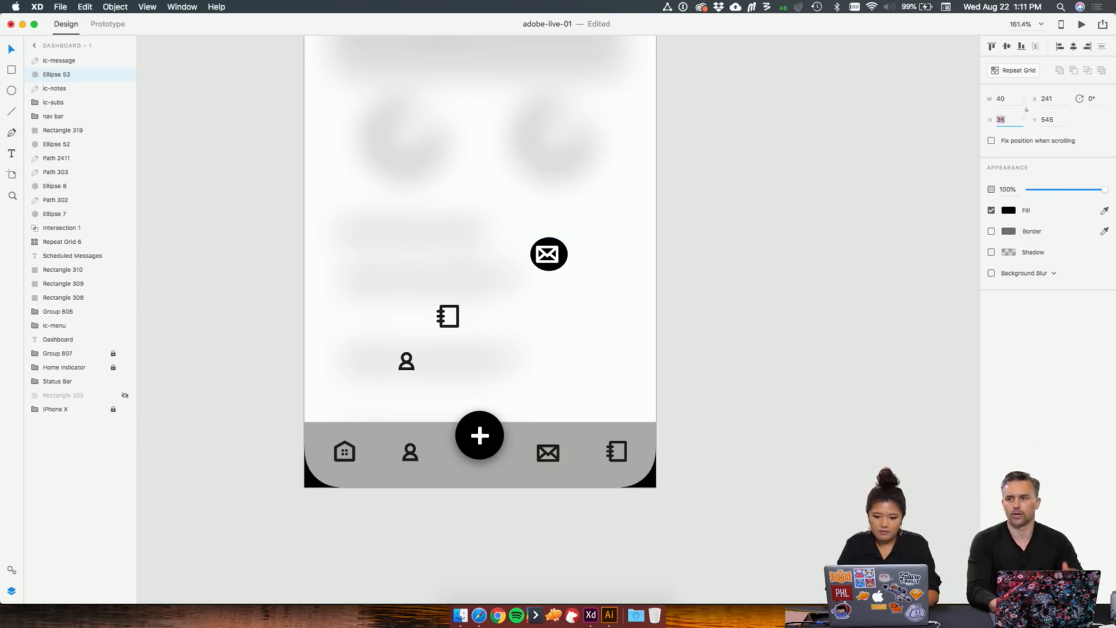
key("Return")
- Add a drop shadow with blur 10 to the black circle
left_click(677, 211)
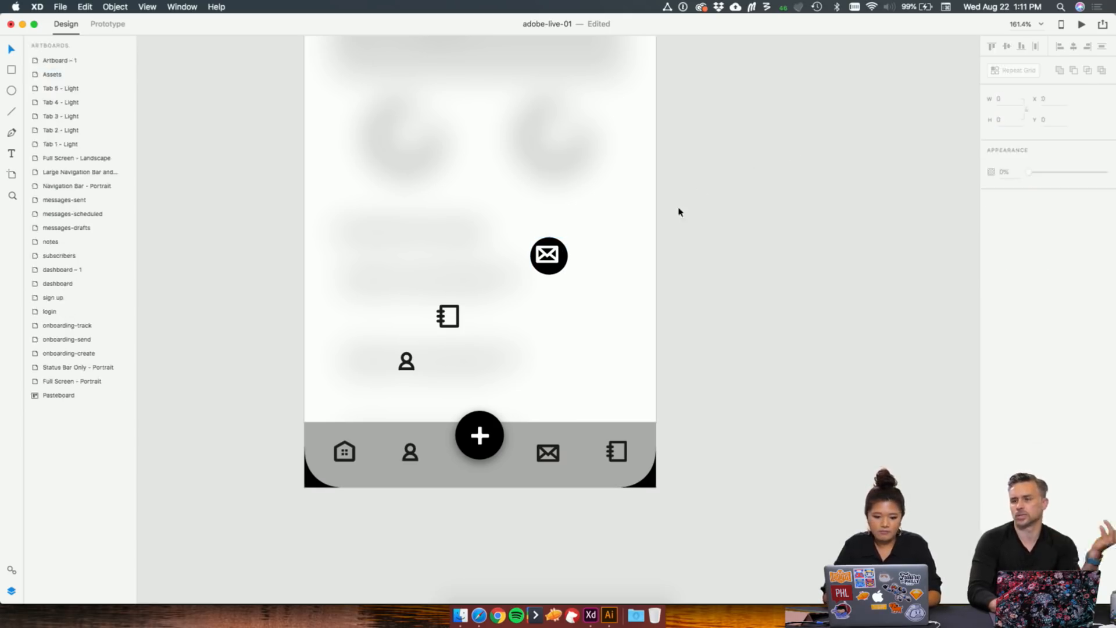
left_click(557, 255)
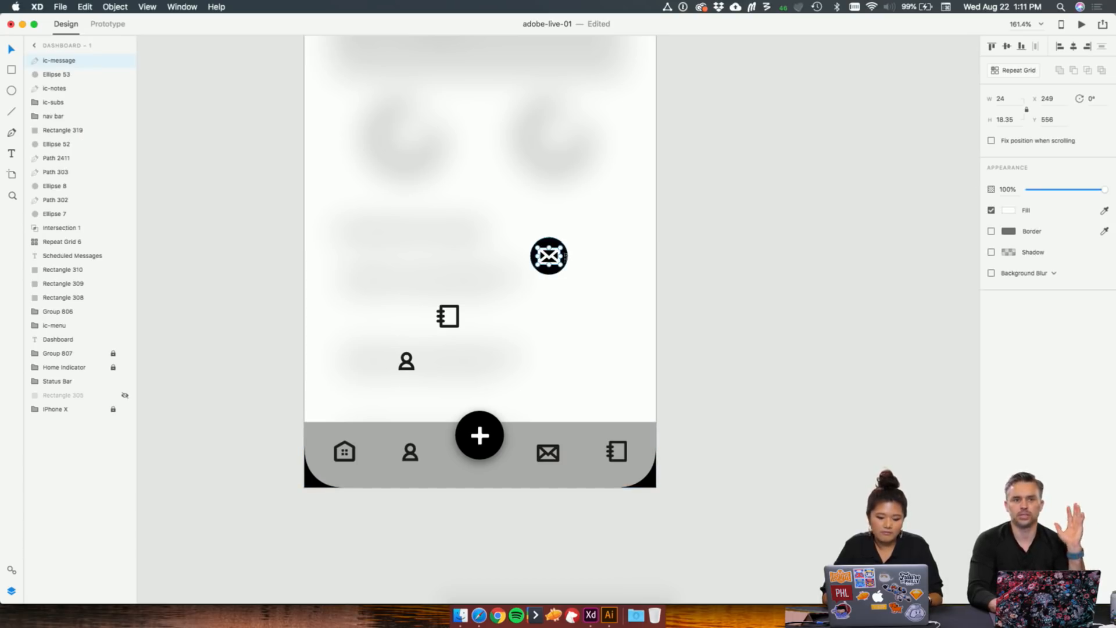
left_click(552, 275)
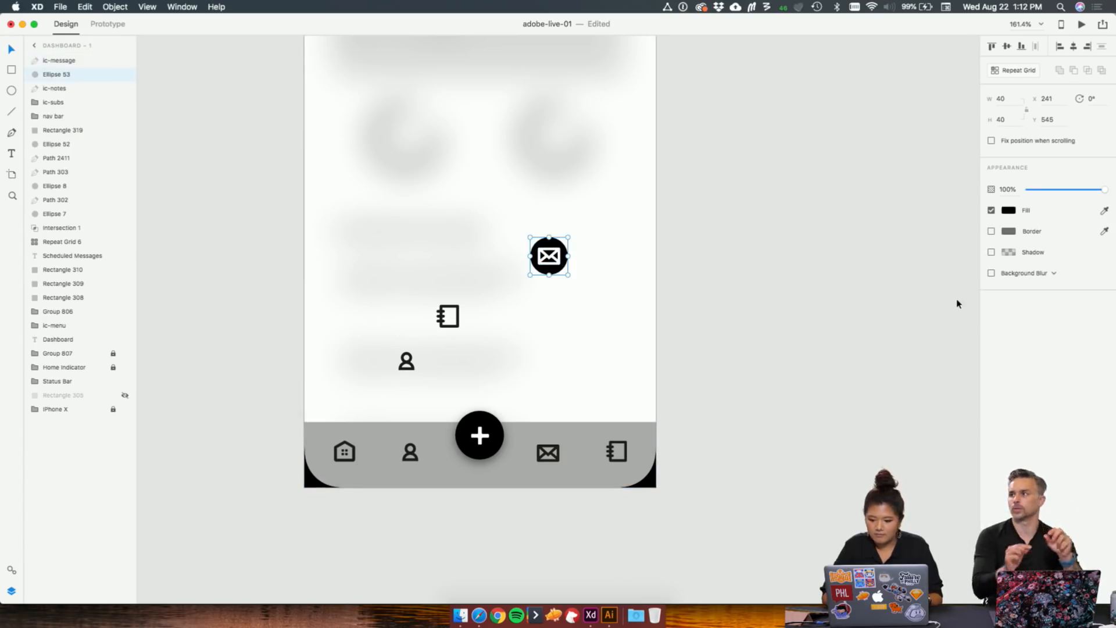
left_click(990, 252)
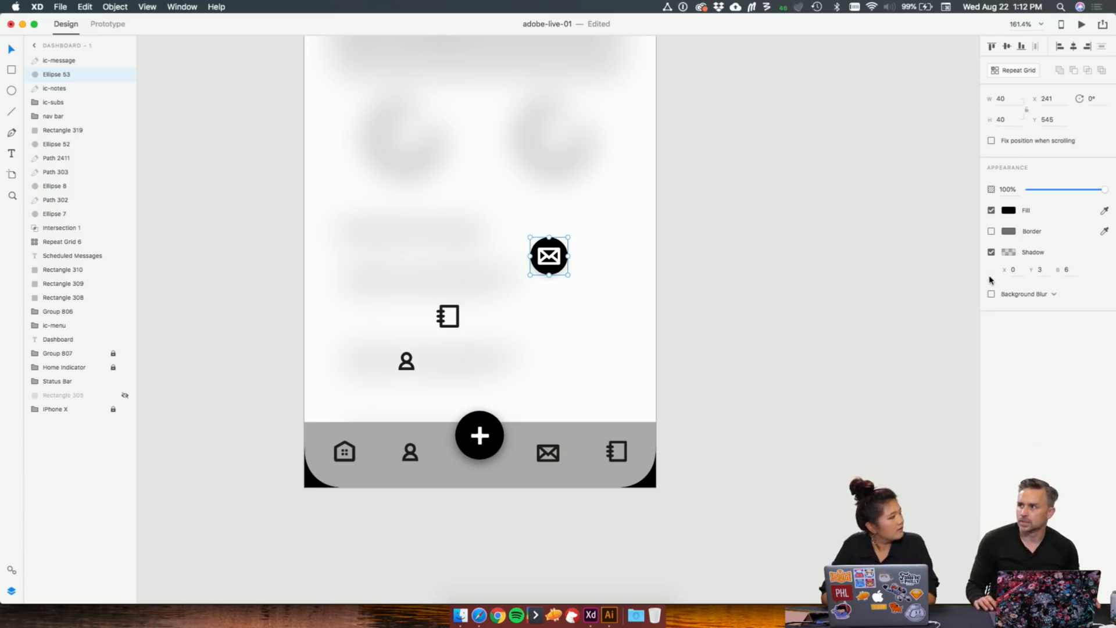
type("10")
key("Return")
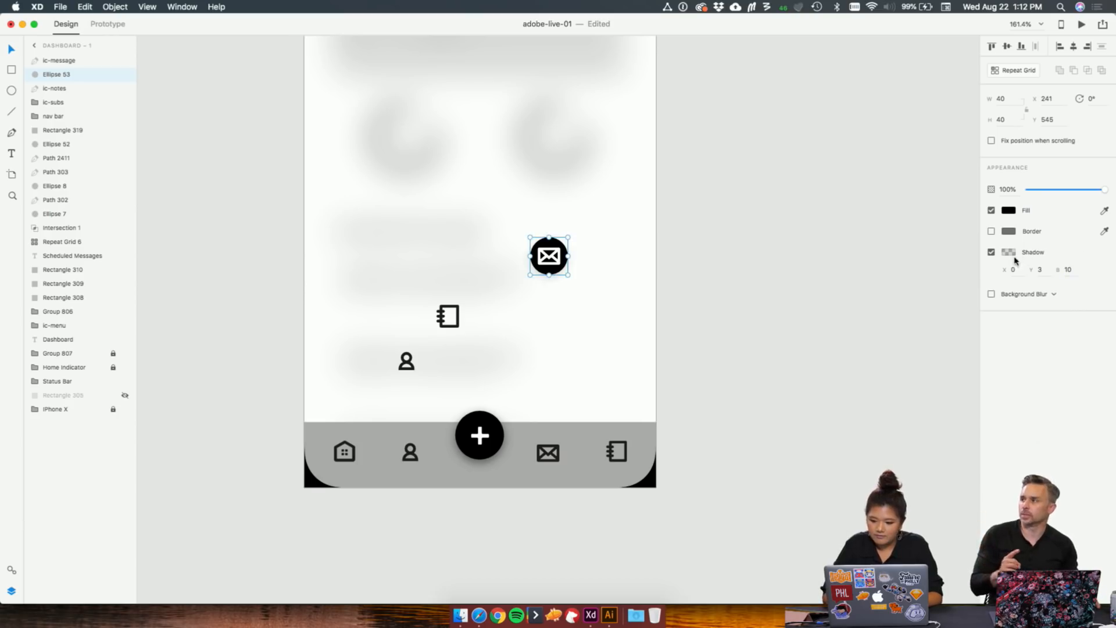
- Set the black circle's shadow colour opacity to 30%
left_click(1007, 253)
left_click(962, 292)
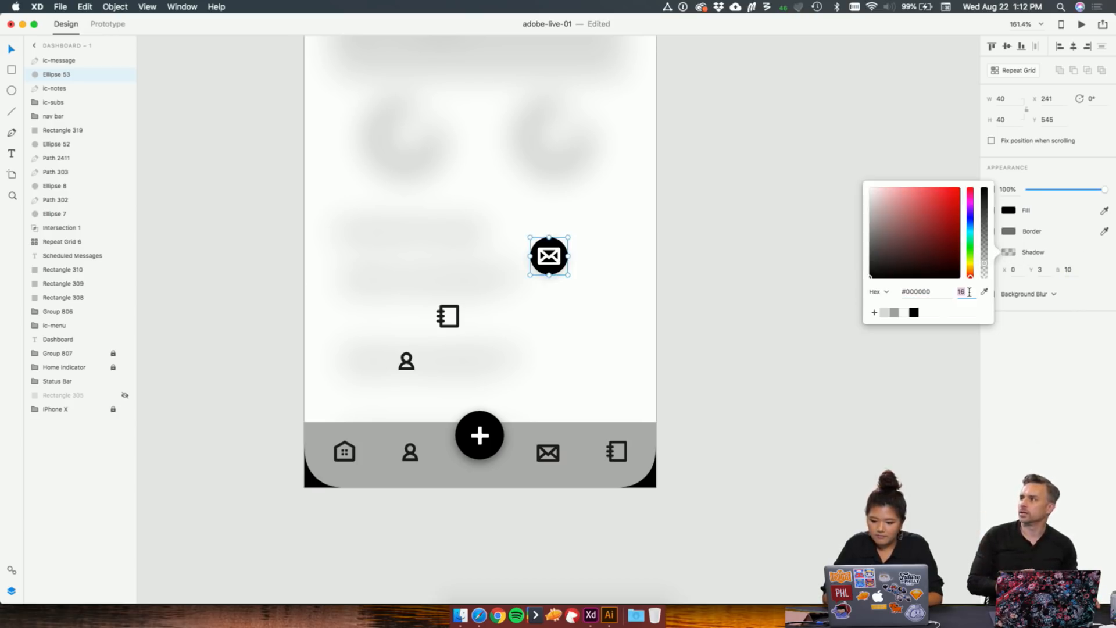
type("30")
key("Return")
left_click(613, 304)
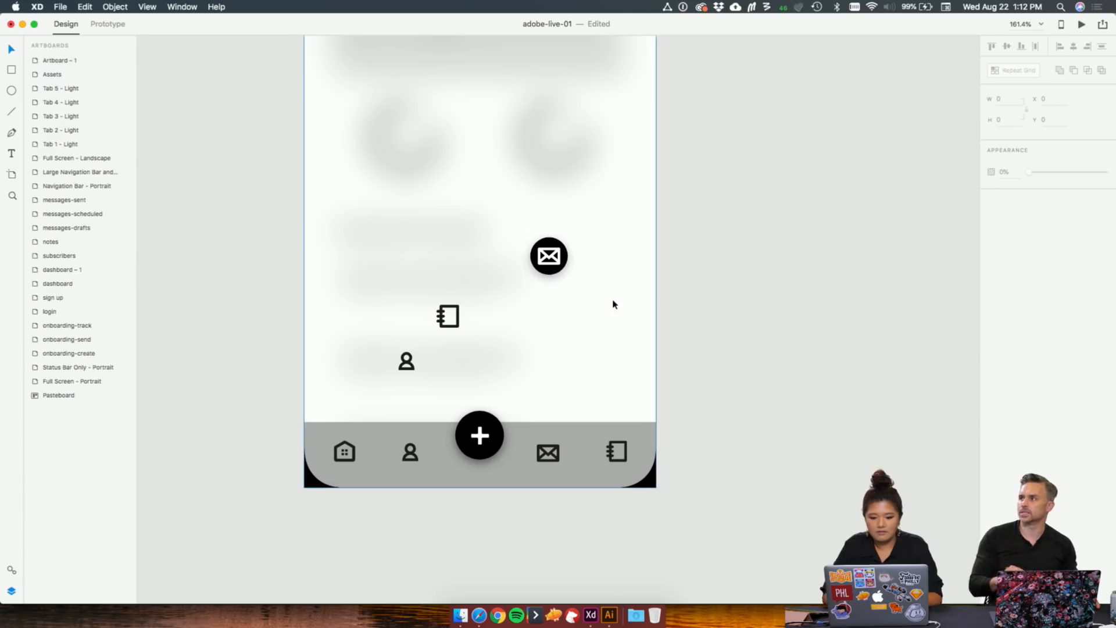
- Group the message icon with its black circle and move the group lower on the dashboard
left_click(641, 245)
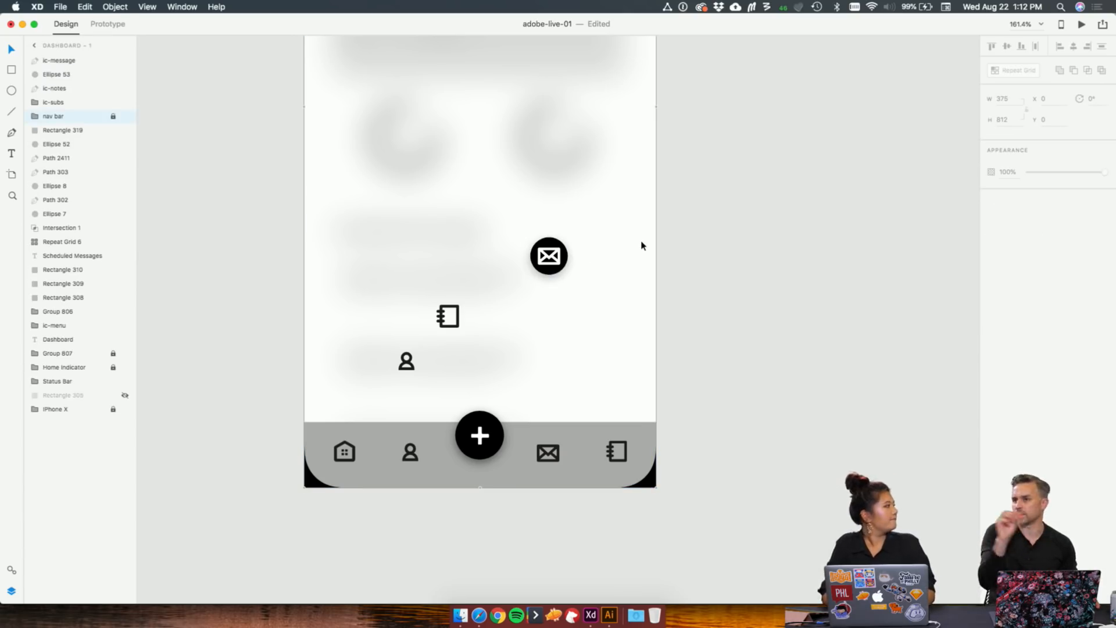
left_click_drag(605, 225, 540, 268)
left_click(736, 300)
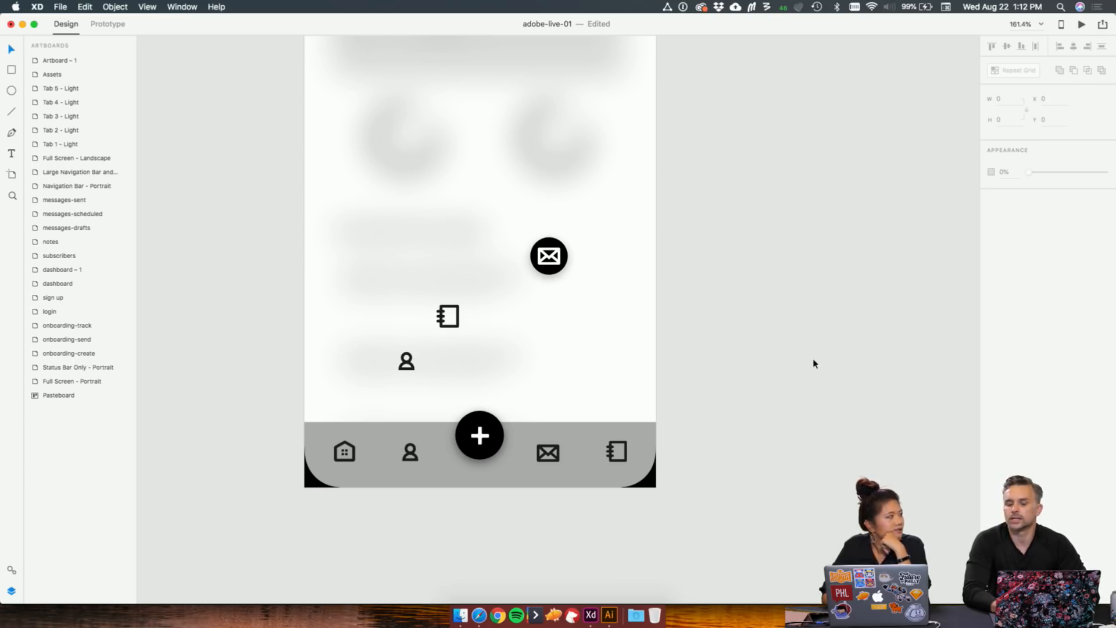
left_click_drag(564, 263, 567, 364)
key("super+z")
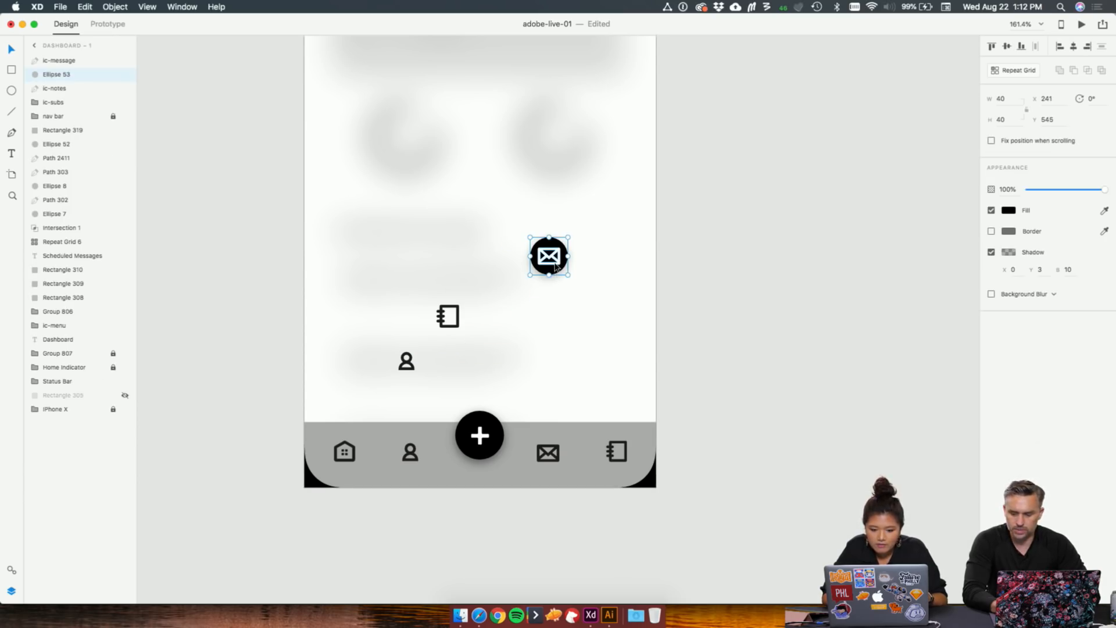
left_click_drag(587, 226, 545, 266)
left_click(662, 319)
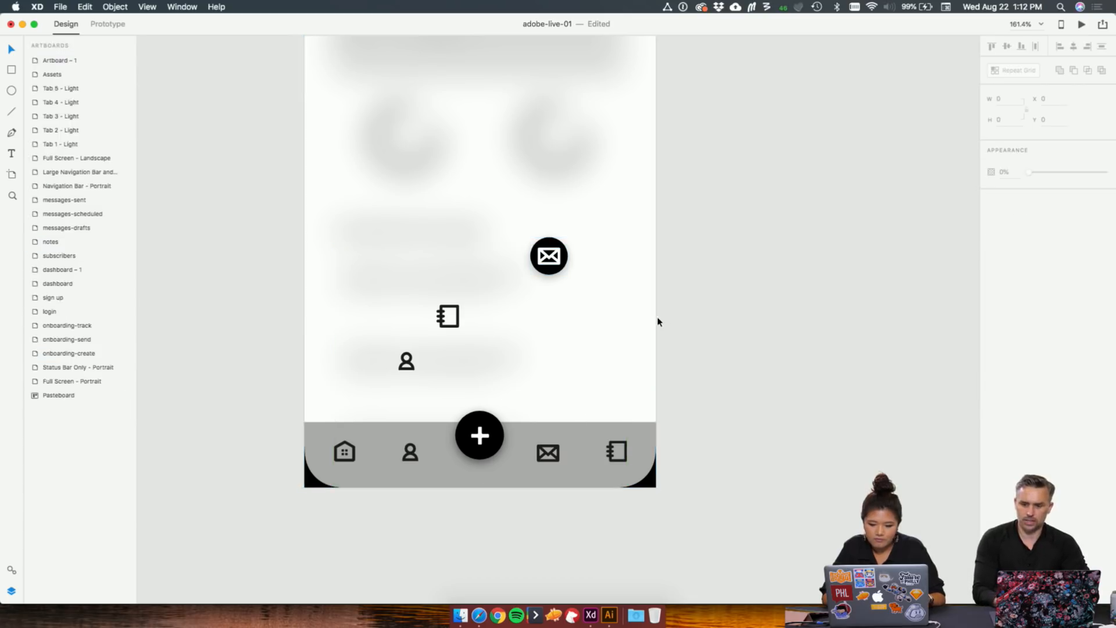
left_click_drag(646, 320, 620, 333)
key("super+l")
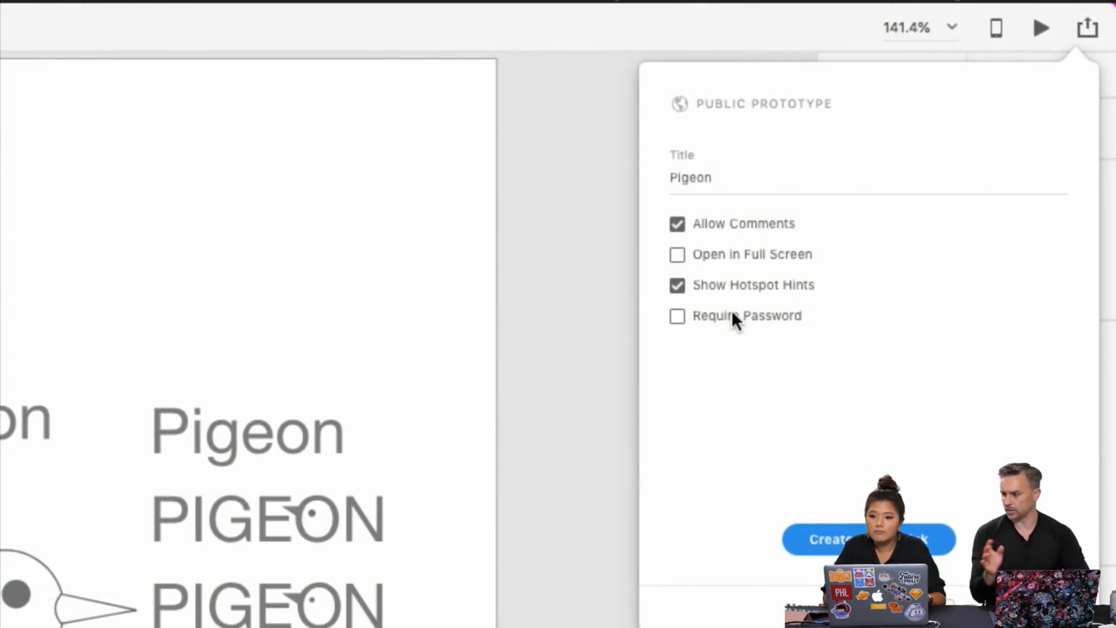
- Switch the Pigeon share settings to a private prototype and create a private link
left_click(677, 316)
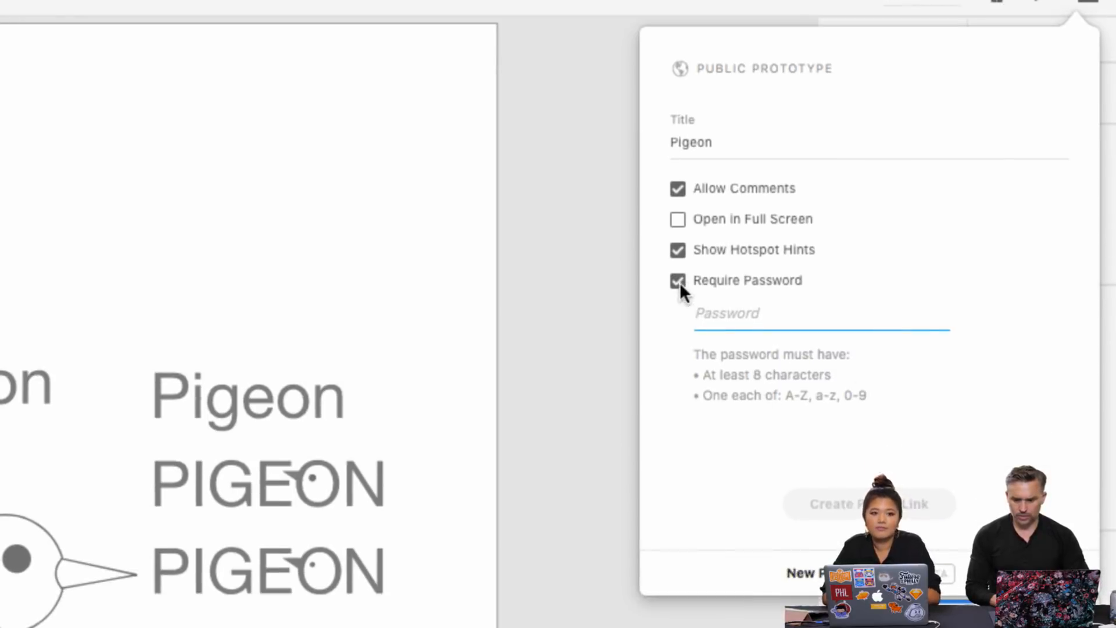
left_click(678, 281)
left_click(813, 573)
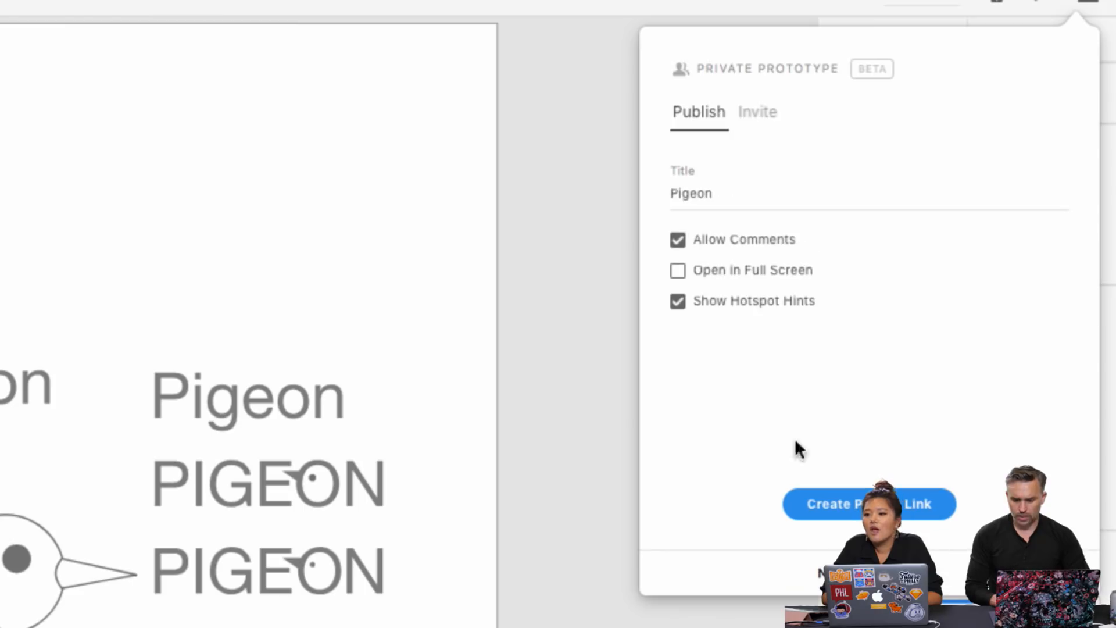
left_click(747, 112)
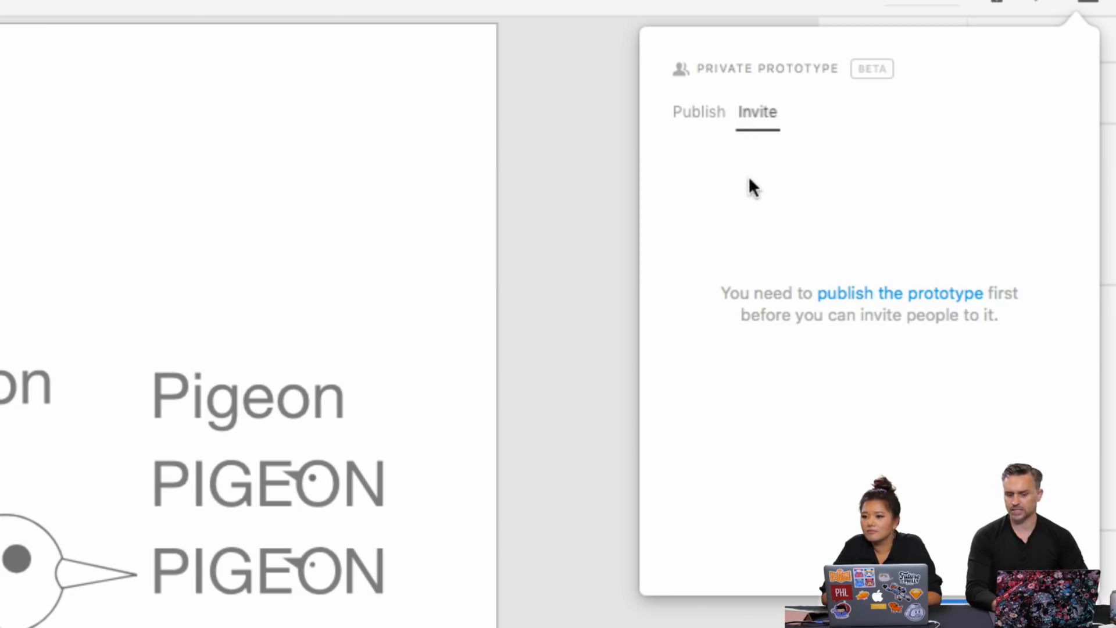
left_click(859, 294)
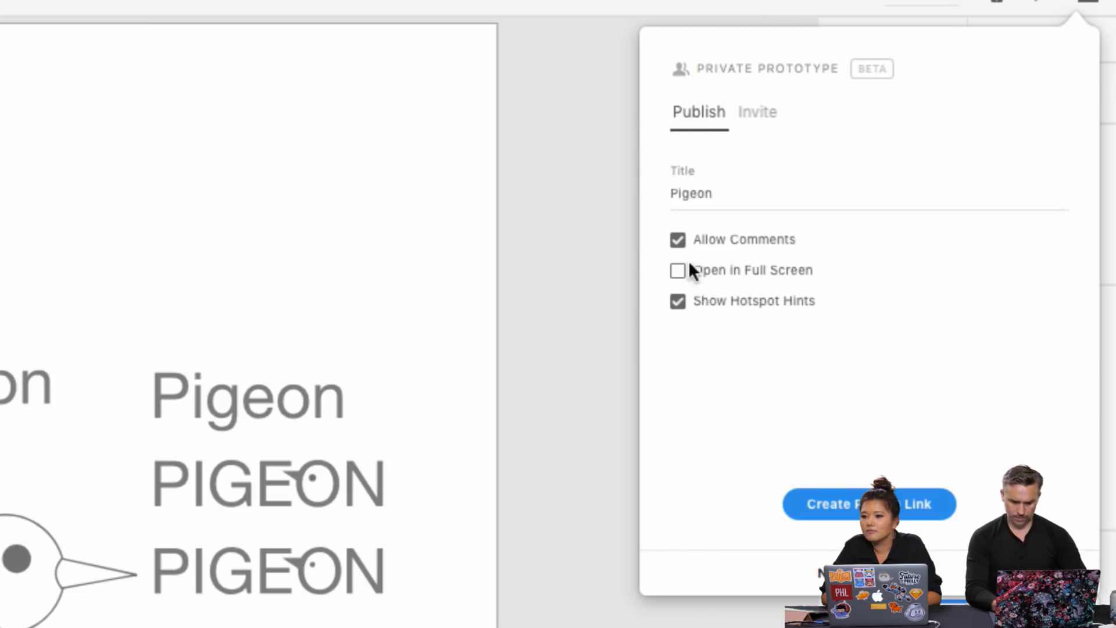
left_click(849, 504)
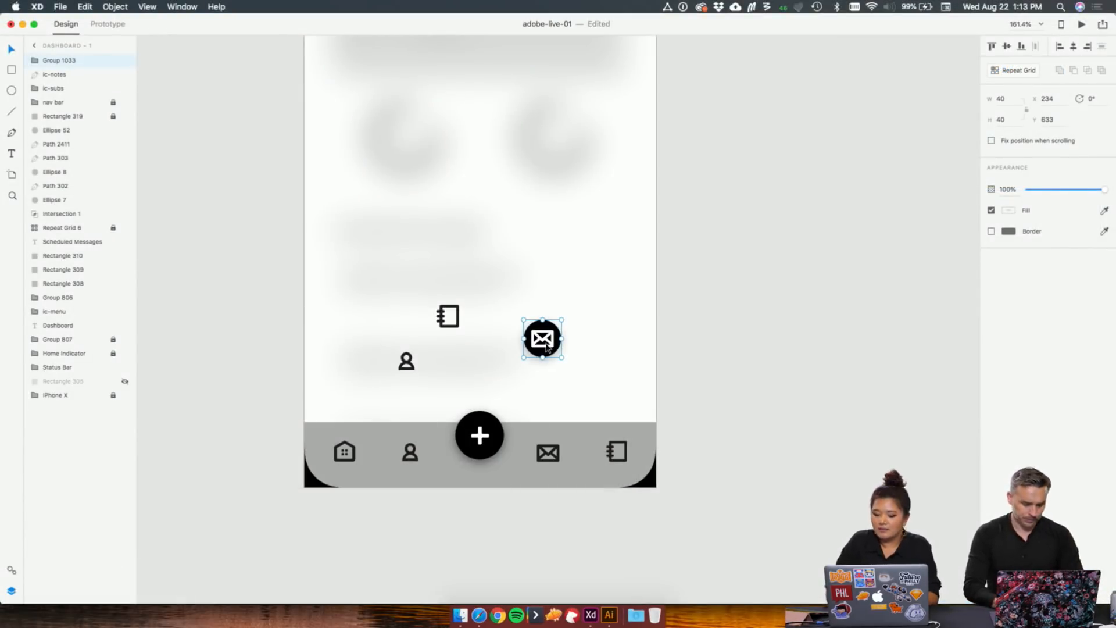
- Paste a copy of the black circle and place it above the notes icon
left_click(513, 252)
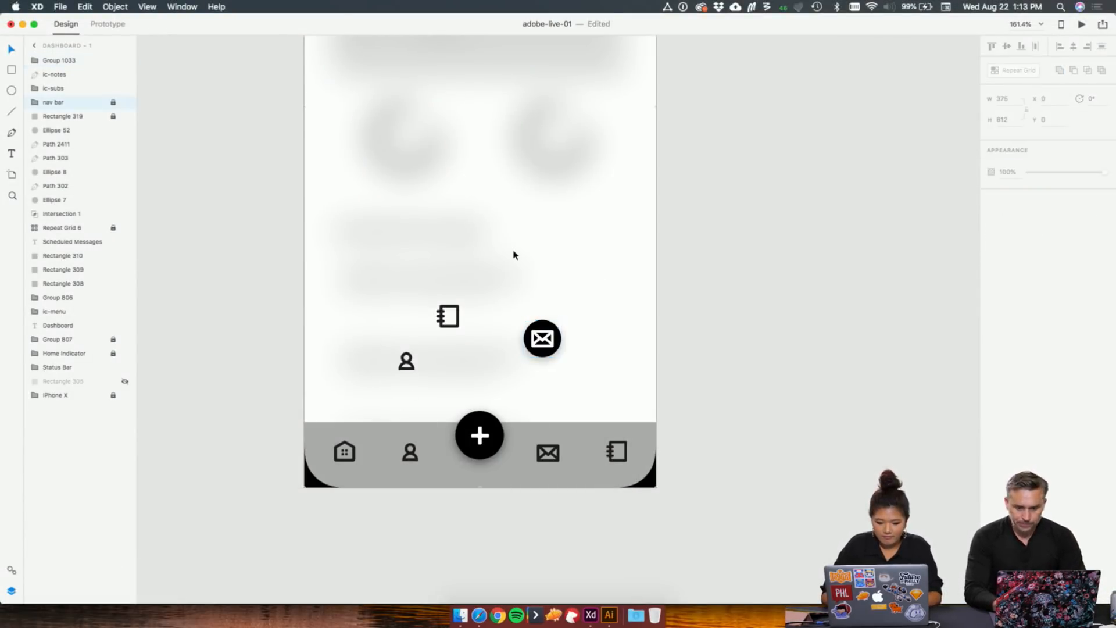
double_click(540, 336)
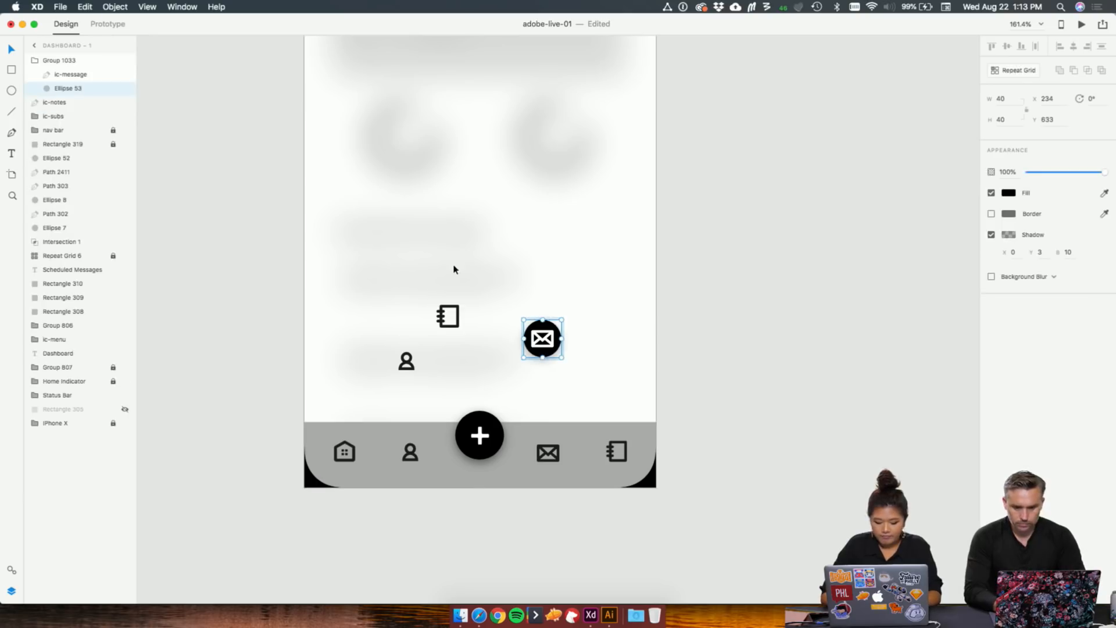
key("super+v")
left_click_drag(521, 321, 459, 266)
left_click(458, 321)
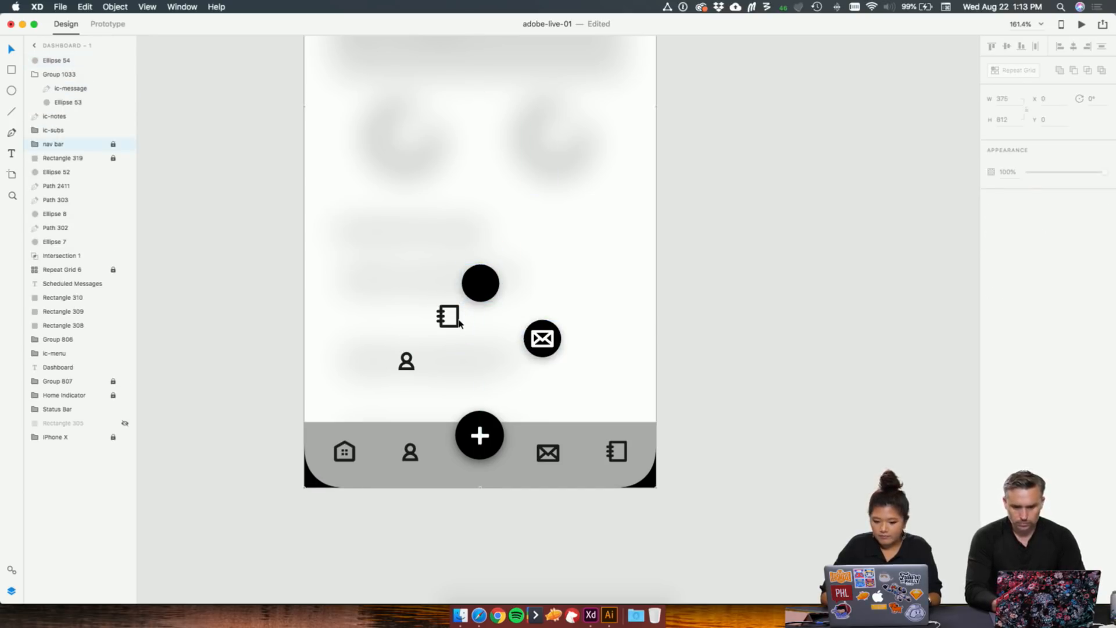
- Fill the notes icon white
left_click(459, 324)
left_click(1010, 211)
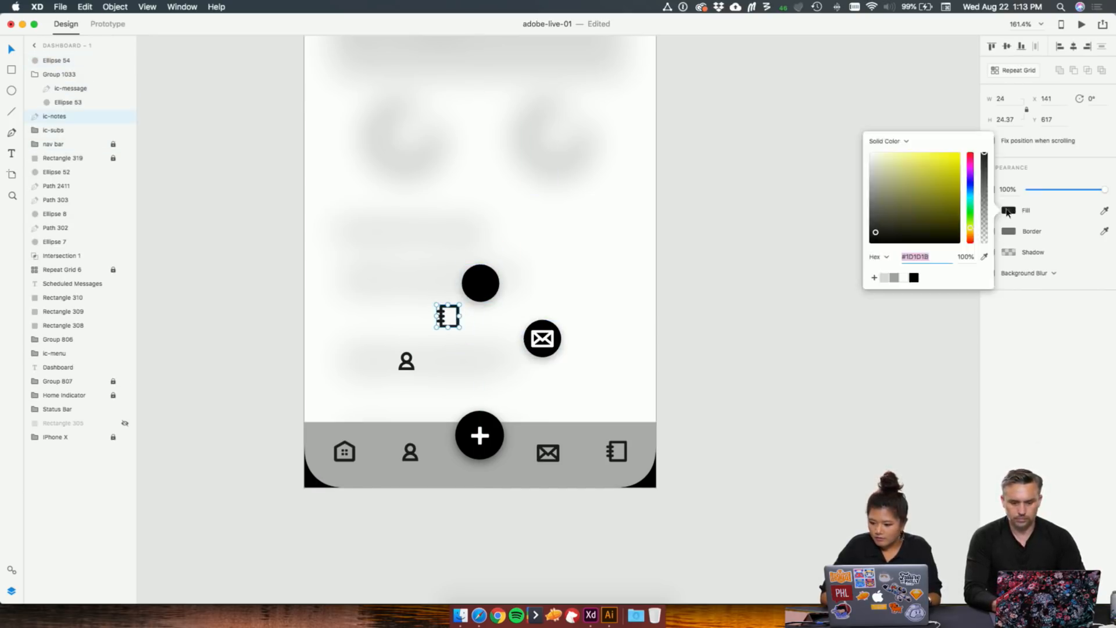
left_click(903, 281)
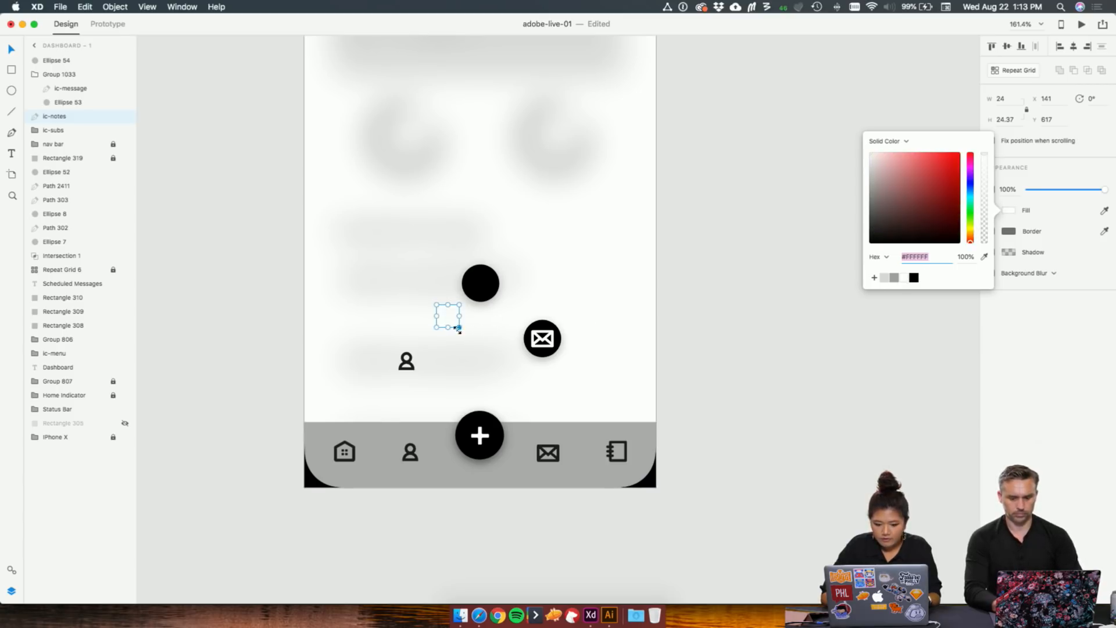
left_click(462, 339)
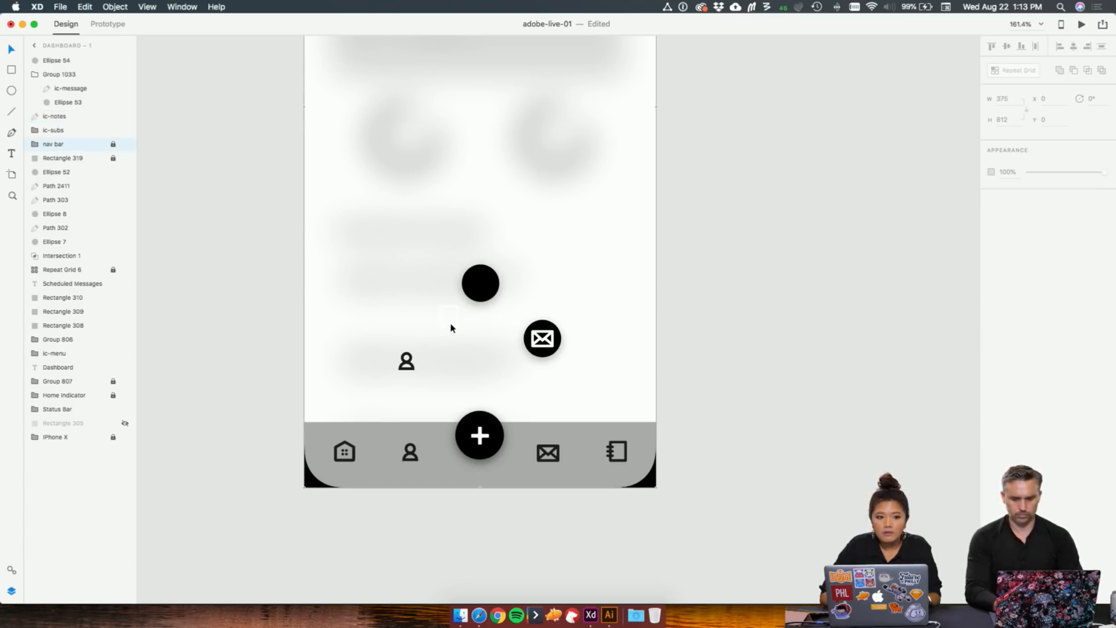
- Move the notes icon onto the new black circle and bring it to the front
left_click(452, 324)
left_click_drag(454, 323, 485, 277)
left_click(467, 348)
left_click_drag(453, 326, 482, 296)
key("super+shift+bracketright")
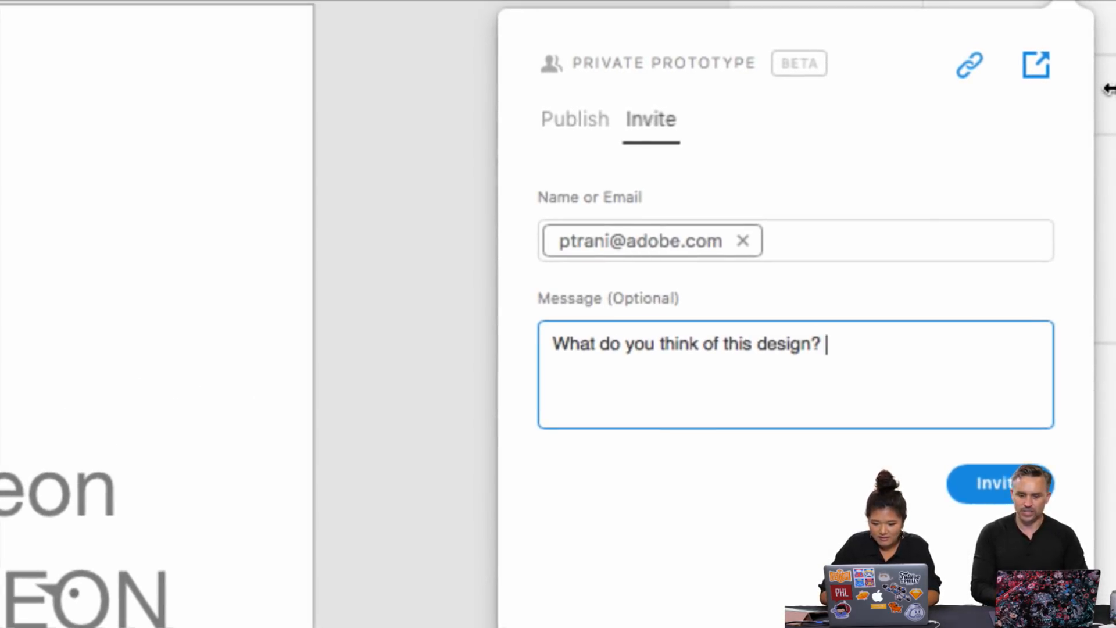
- Set the message icon's width to 20 and nudge it into position
left_click(999, 485)
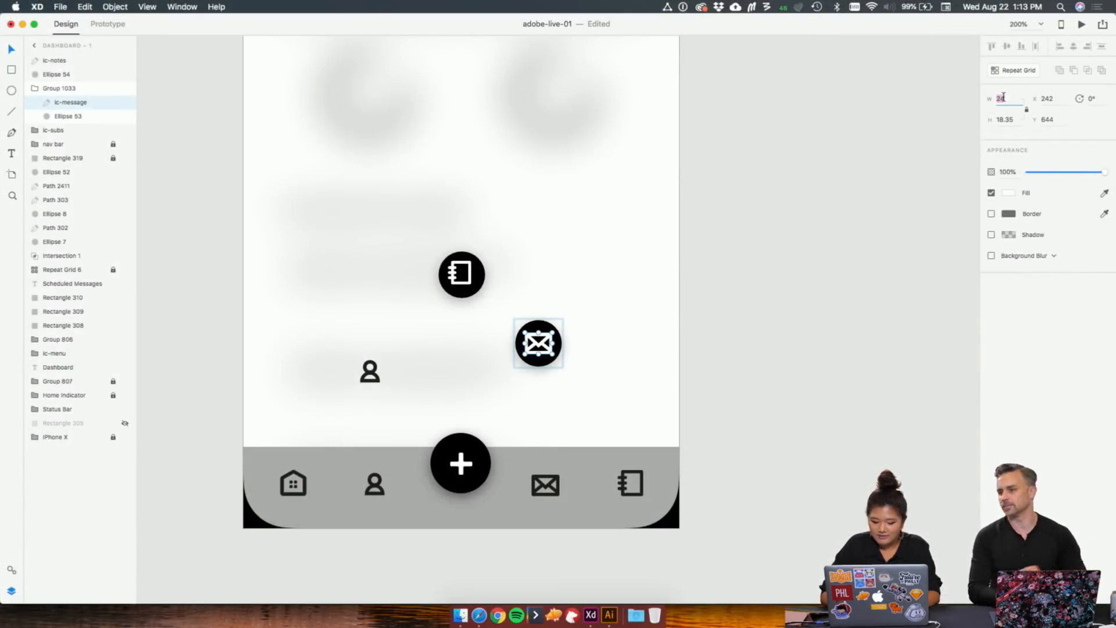
type("20")
key("Return")
key("Down")
key("Right")
key("Right")
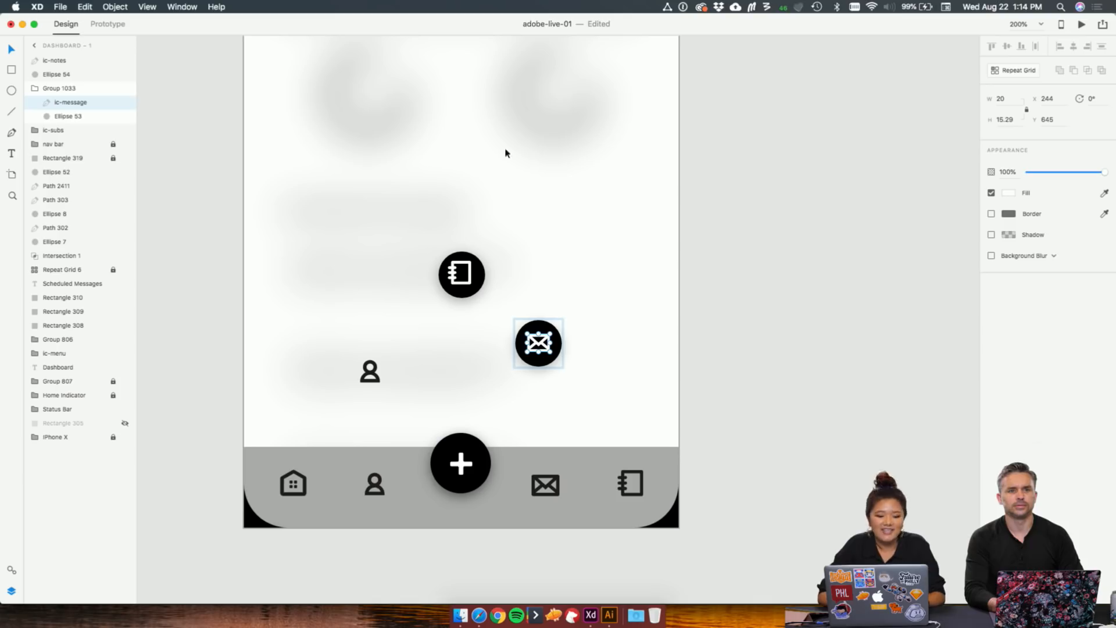
- Align the notes icon on its circle and group the two together
left_click(520, 258)
left_click_drag(471, 277, 472, 281)
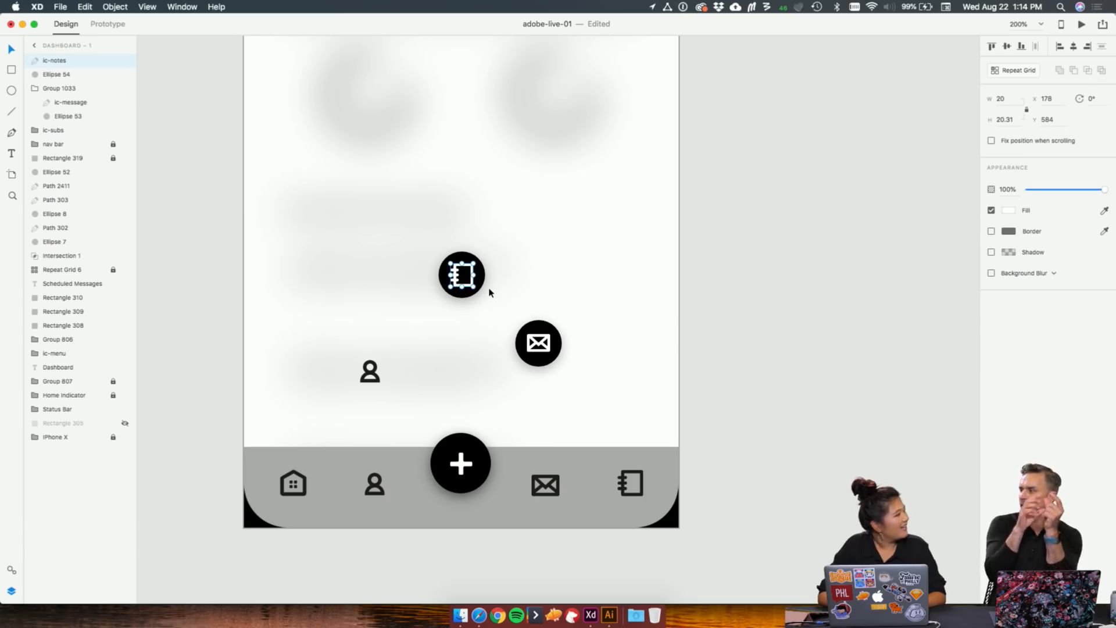
key("Escape")
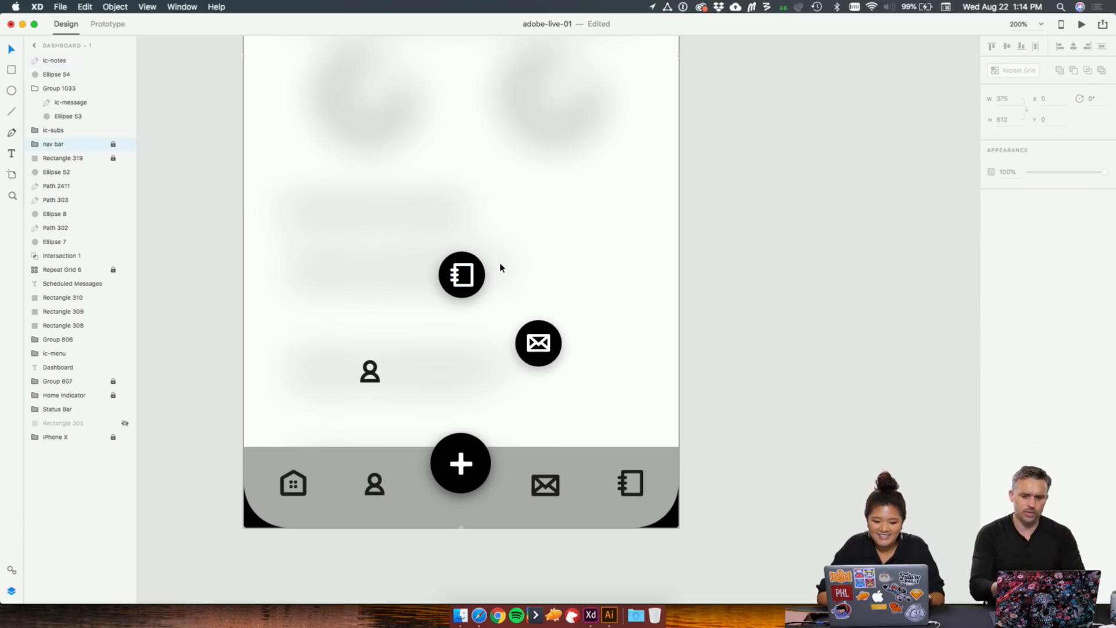
left_click_drag(472, 282, 472, 282)
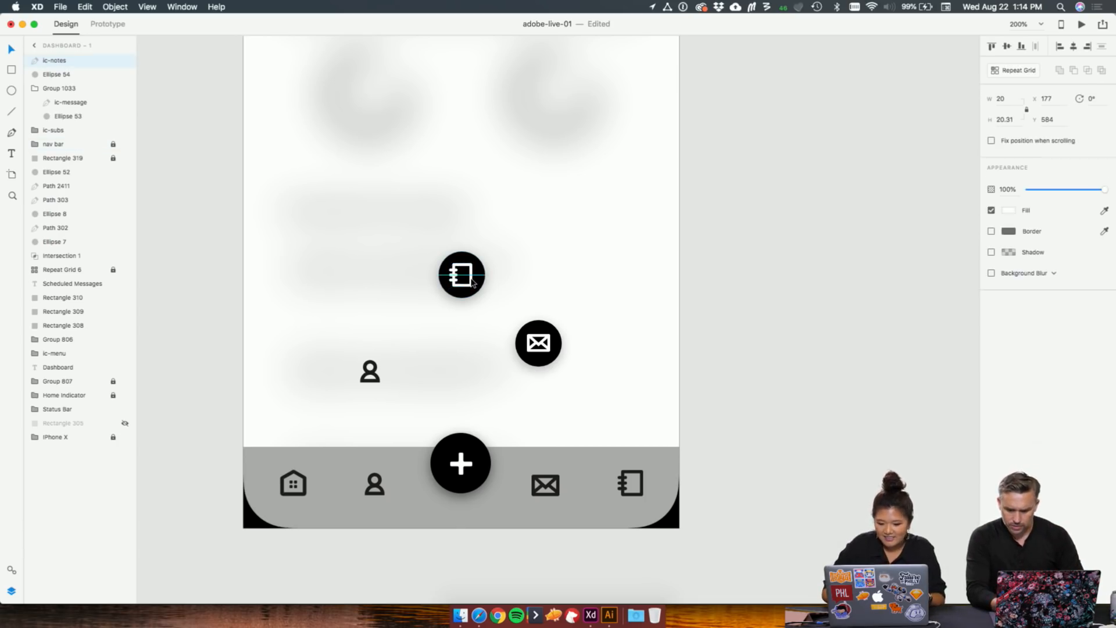
left_click(453, 294, "shift")
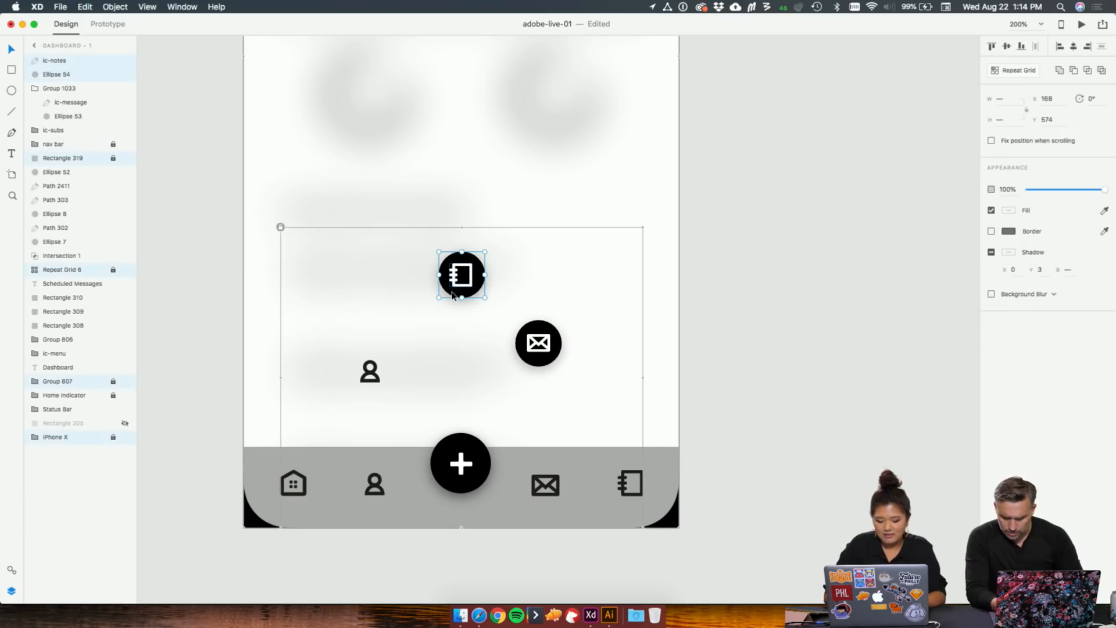
key("super+g")
key("Escape")
- Copy the notes circle and place the copy above the person icon
double_click(483, 282)
key("super+c")
key("Escape")
key("super+v")
left_click_drag(464, 285, 410, 357)
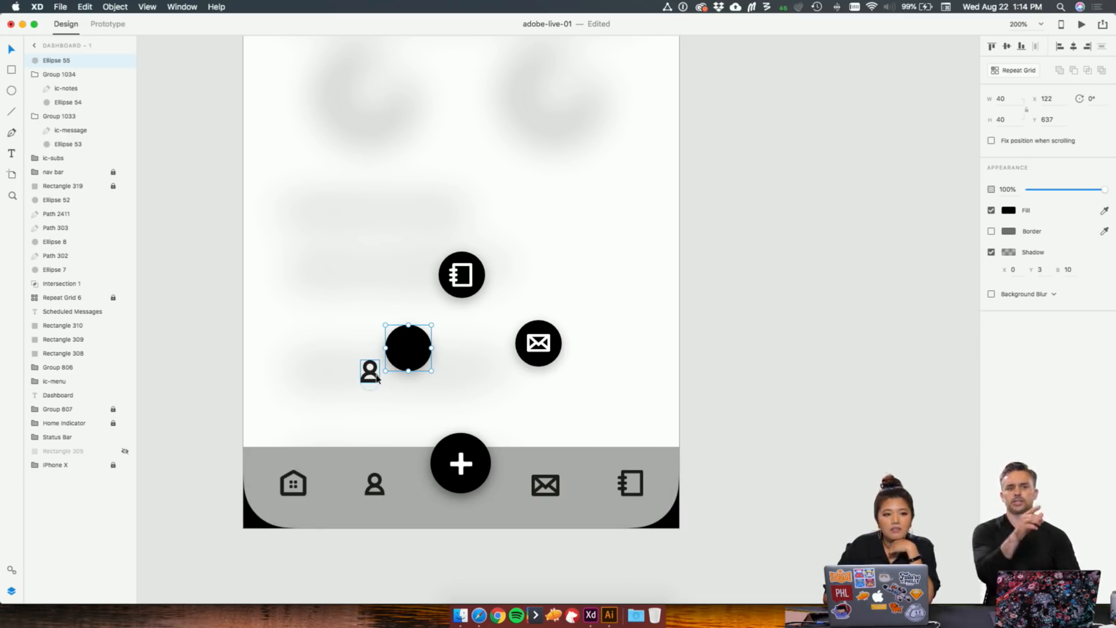
- Set the person icon's border colour to white
left_click(370, 371)
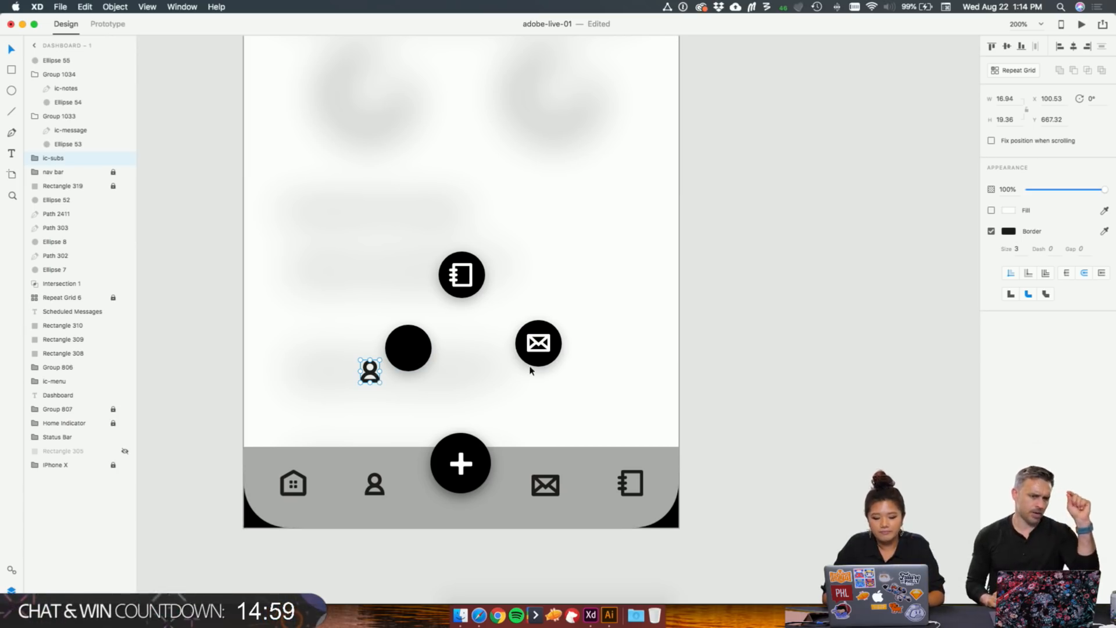
left_click(1008, 231)
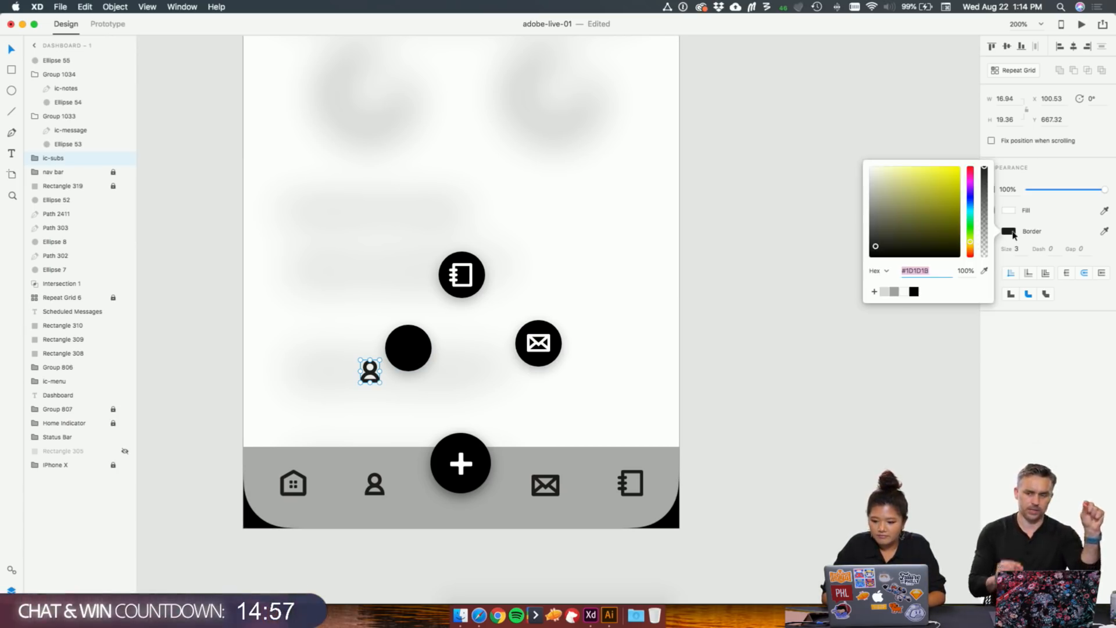
left_click(907, 290)
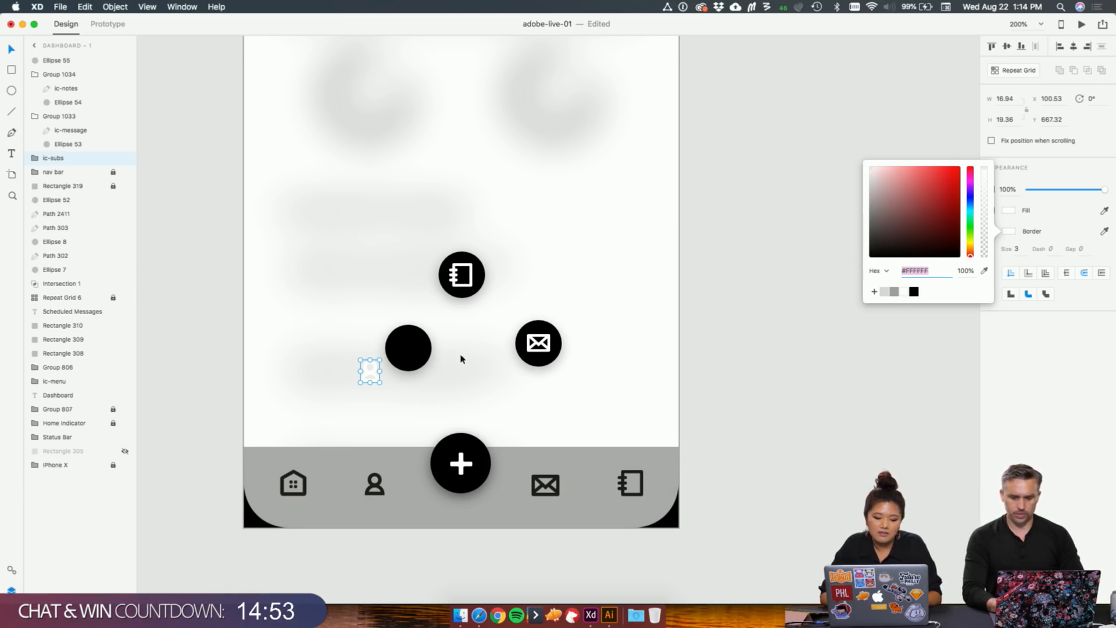
left_click(438, 372)
- Move the person icon onto its circle, bring it to the front, and group them
left_click_drag(376, 382, 412, 358)
key("super+shift+bracketright")
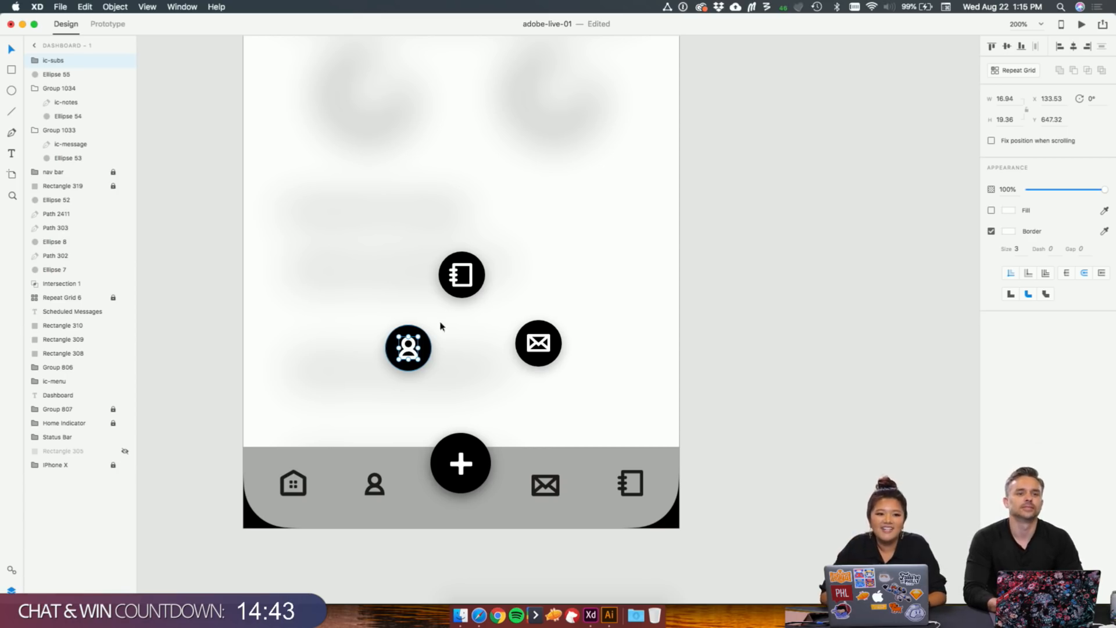
left_click(480, 326)
left_click(430, 350)
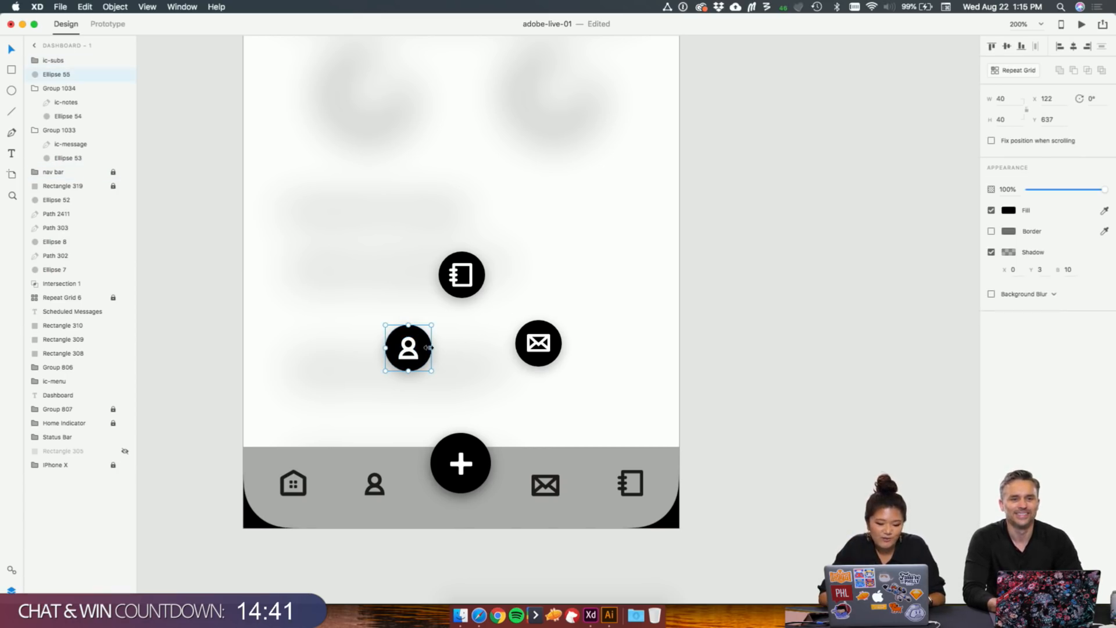
key("super+g")
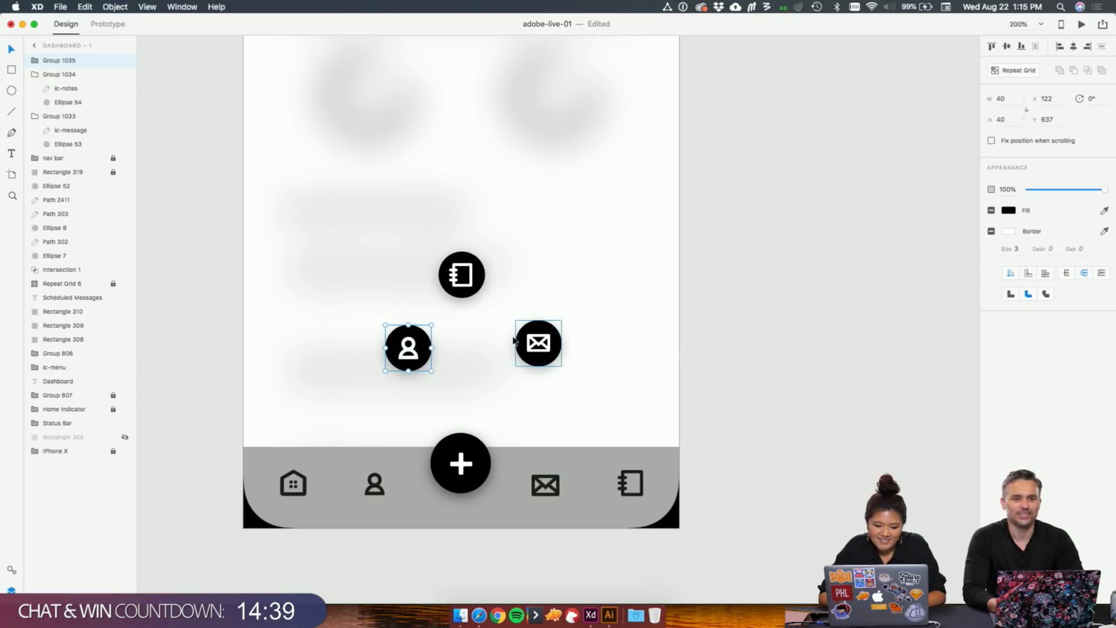
- Arrange the three circular icons in an arc above the plus button, raising the notes circle
left_click(488, 348)
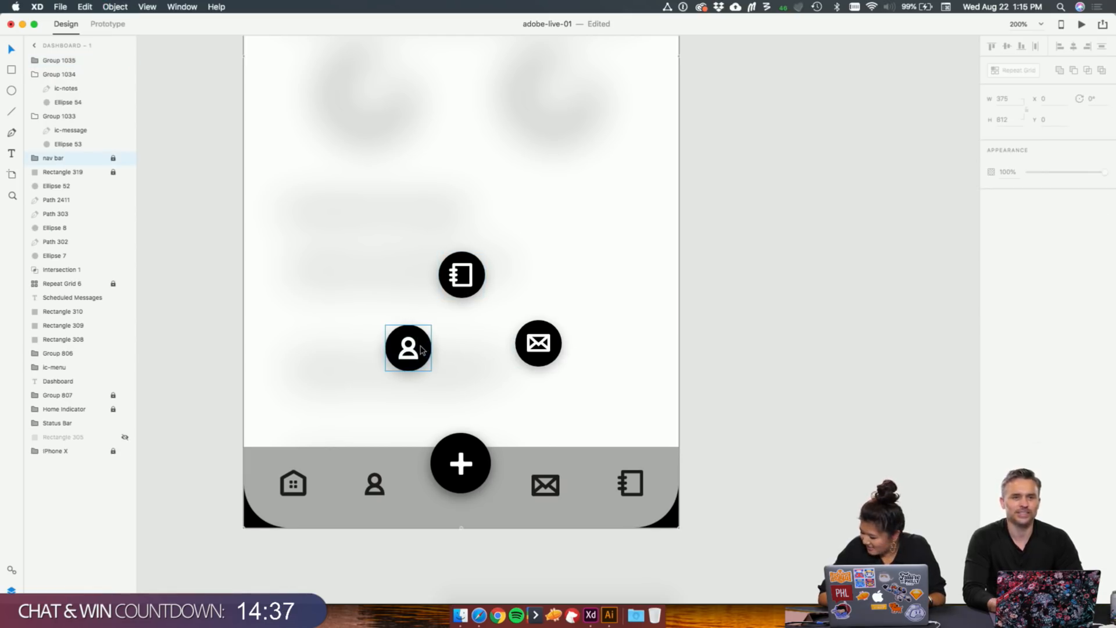
left_click_drag(421, 350, 387, 375)
left_click_drag(467, 285, 530, 389)
left_click_drag(393, 380, 392, 381)
left_click(469, 378)
key("shift+Up")
key("shift+Up")
key("shift+Up")
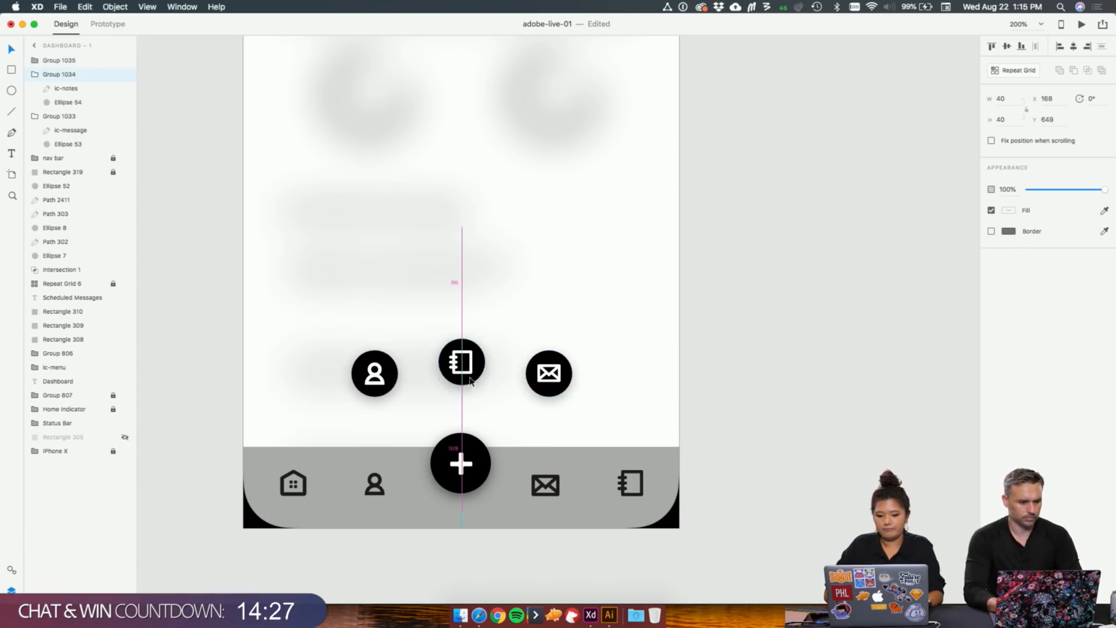
key("shift+Up")
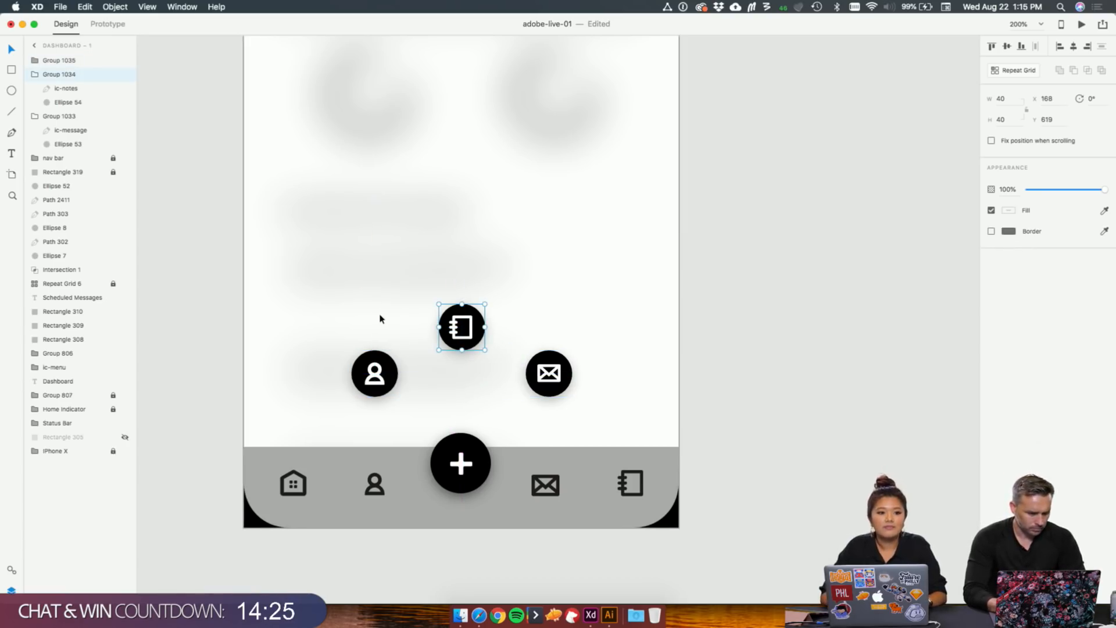
- Lower the person and message circles by 10 px while keeping the notes circle at its original height
left_click_drag(319, 243, 573, 393)
key("shift+Down")
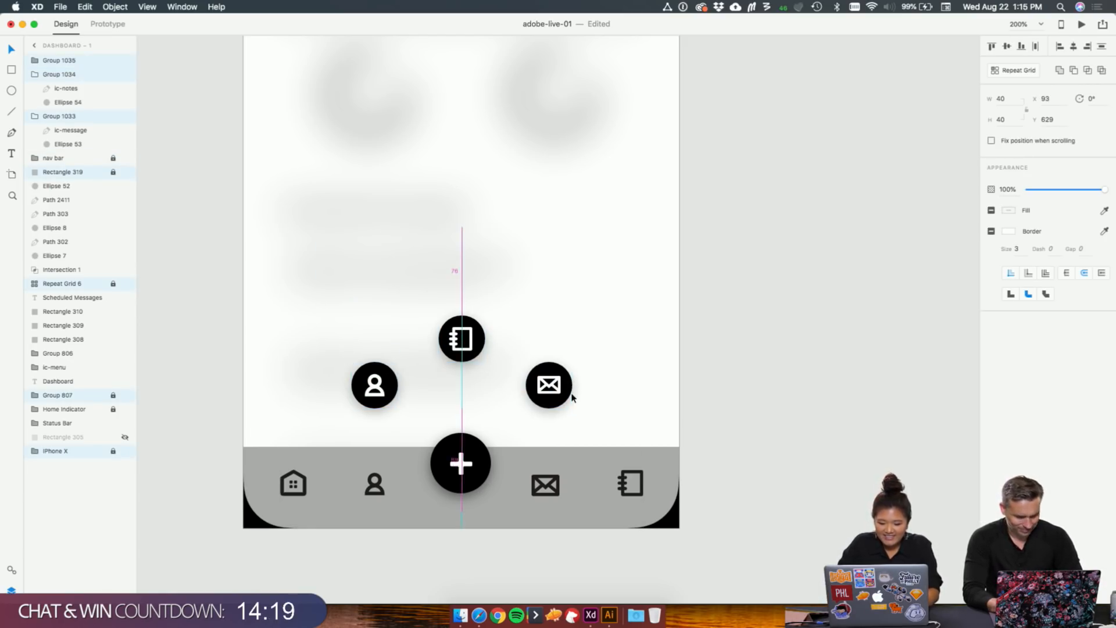
left_click(480, 327)
key("shift+Up")
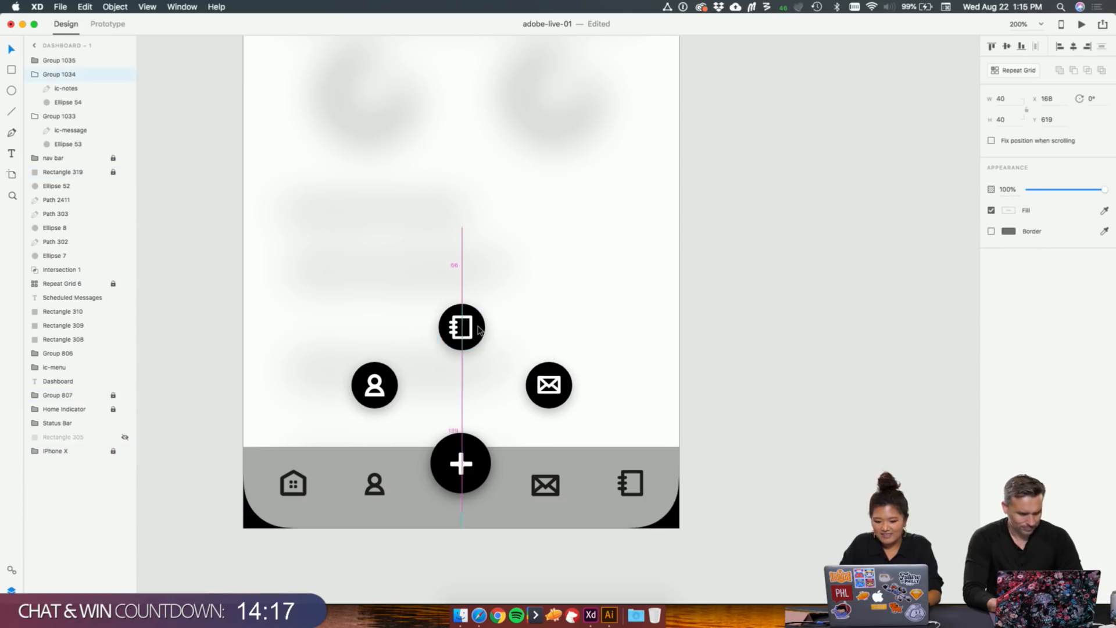
- Add a text layer reading ADD SUBSCRIBERS above the circular icons
left_click(547, 261)
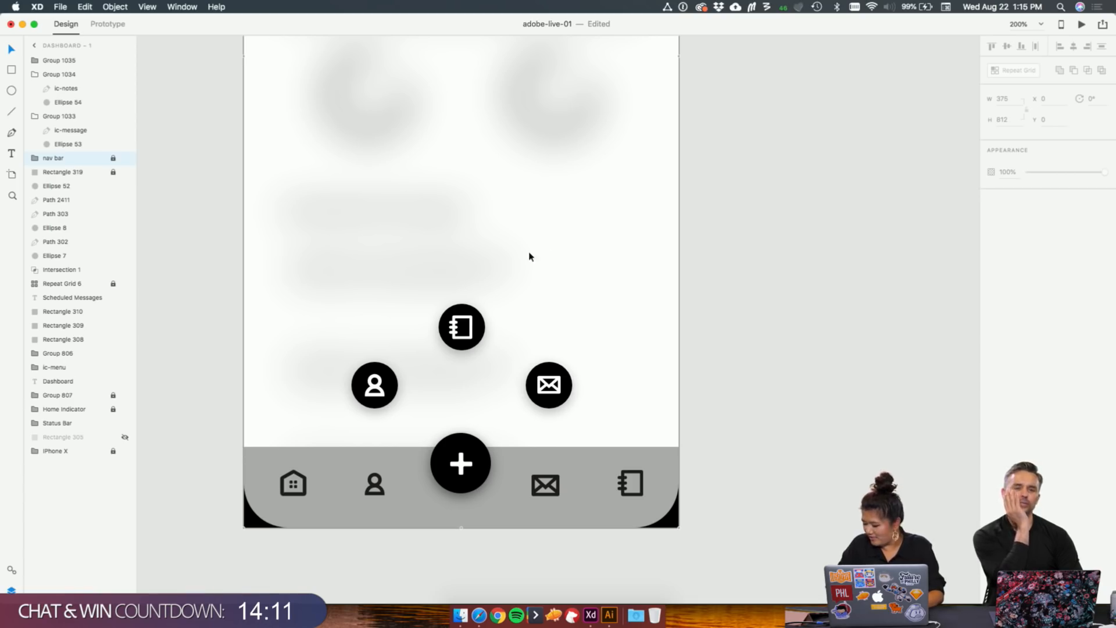
key("t")
left_click(439, 221)
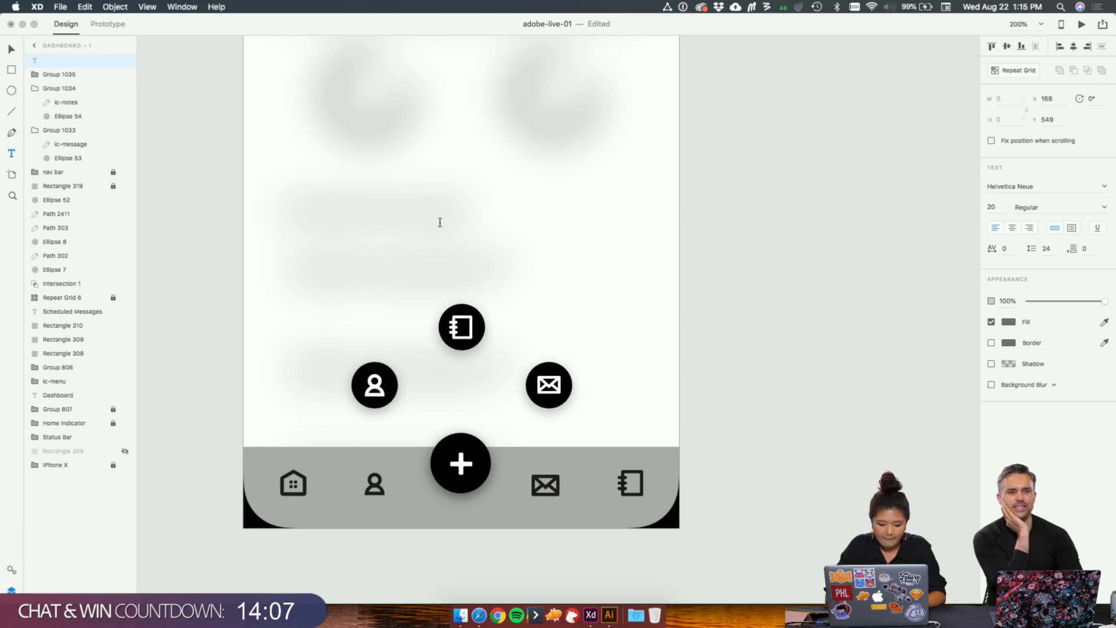
type("Add su")
key("BackSpace")
key("BackSpace")
key("super+a")
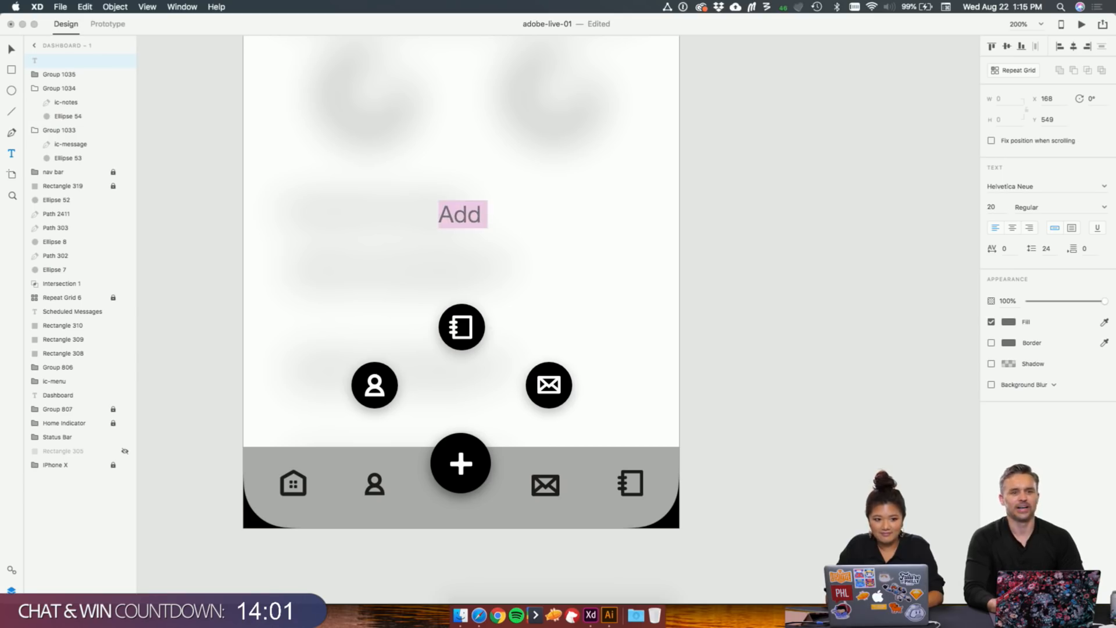
type("ADD SUBSCRIBERS")
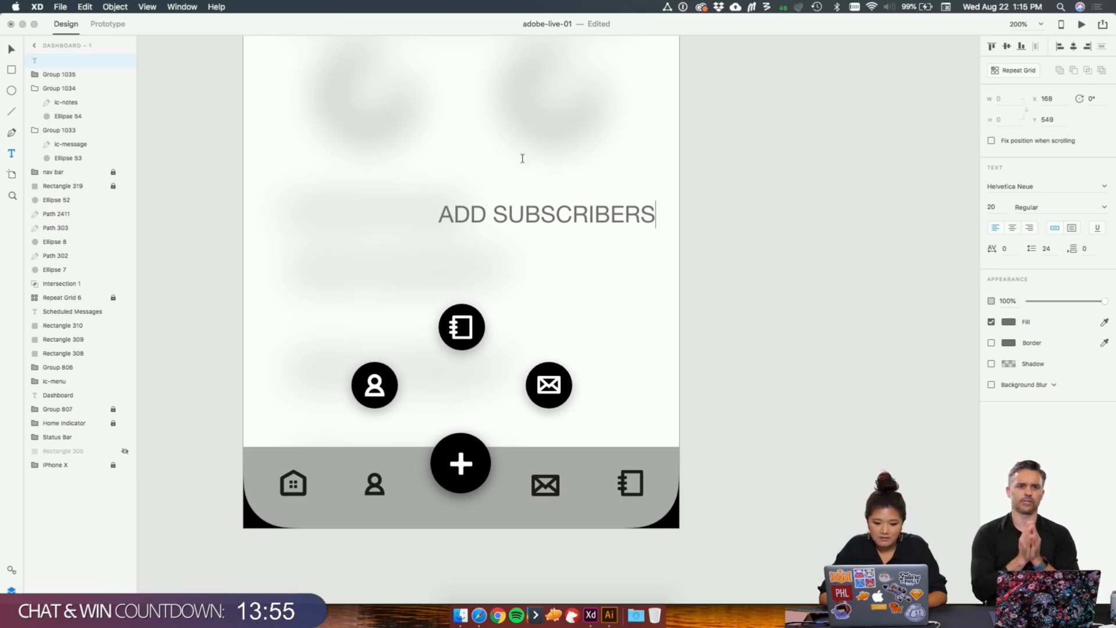
- Apply the Montserrat Bold 10 pt character style to the ADD SUBSCRIBERS text
key("cmd+a")
left_click(11, 588)
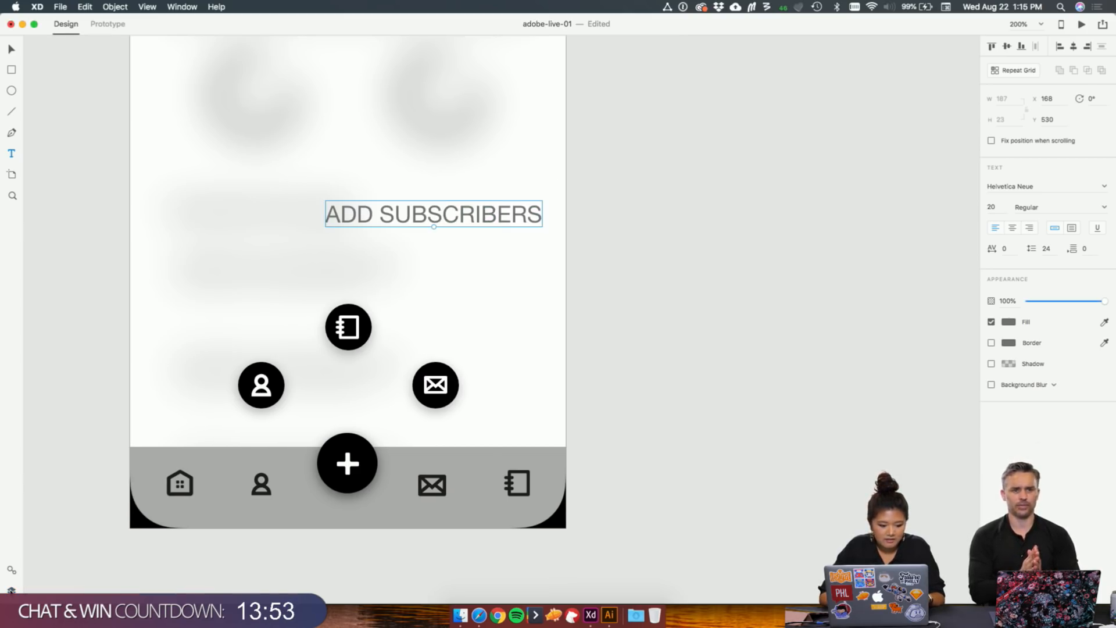
left_click(11, 589)
left_click(11, 572)
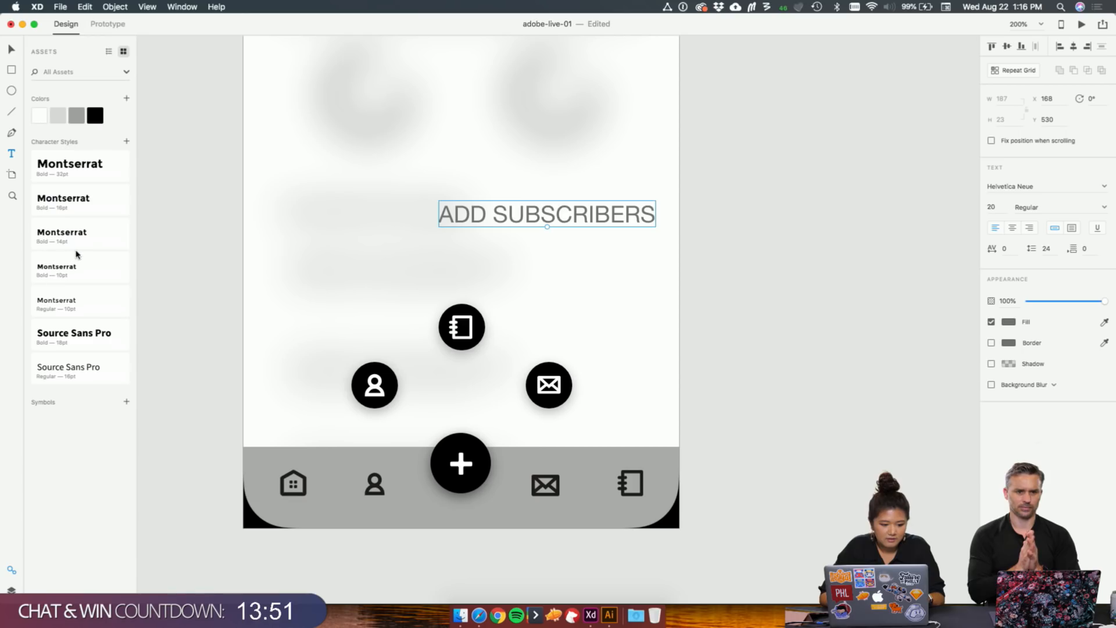
left_click(81, 246)
left_click(82, 271)
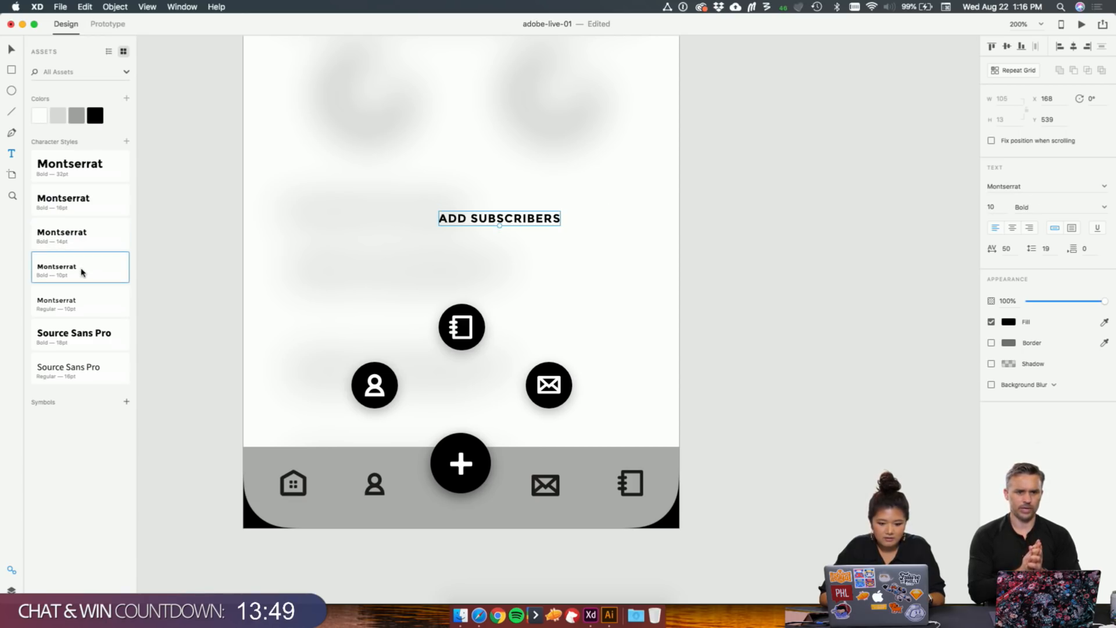
left_click(509, 219)
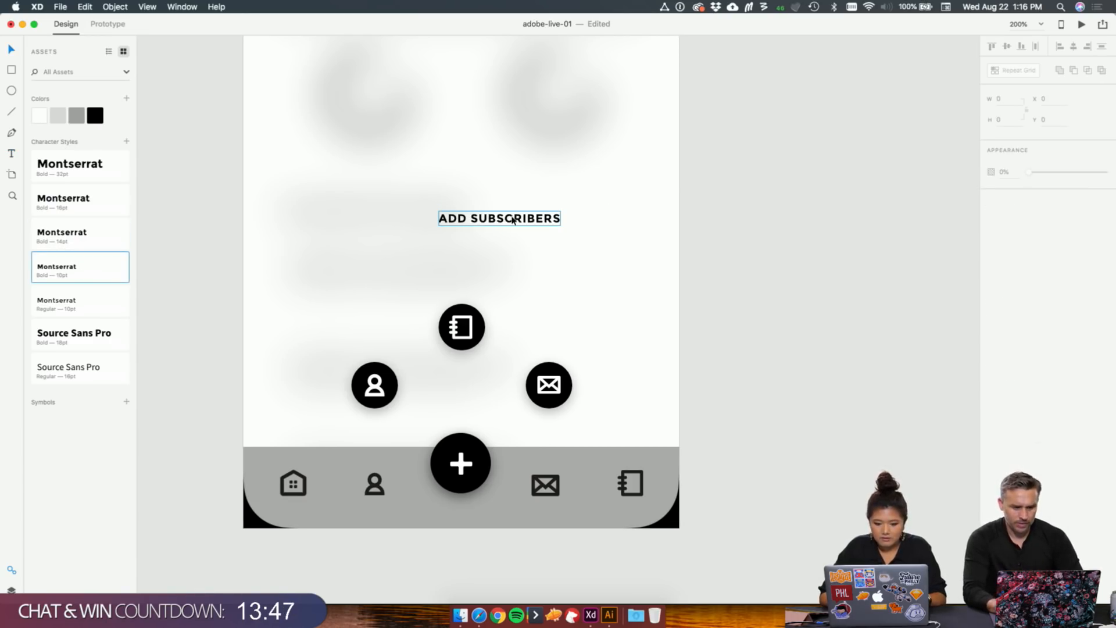
double_click(511, 219)
key("Escape")
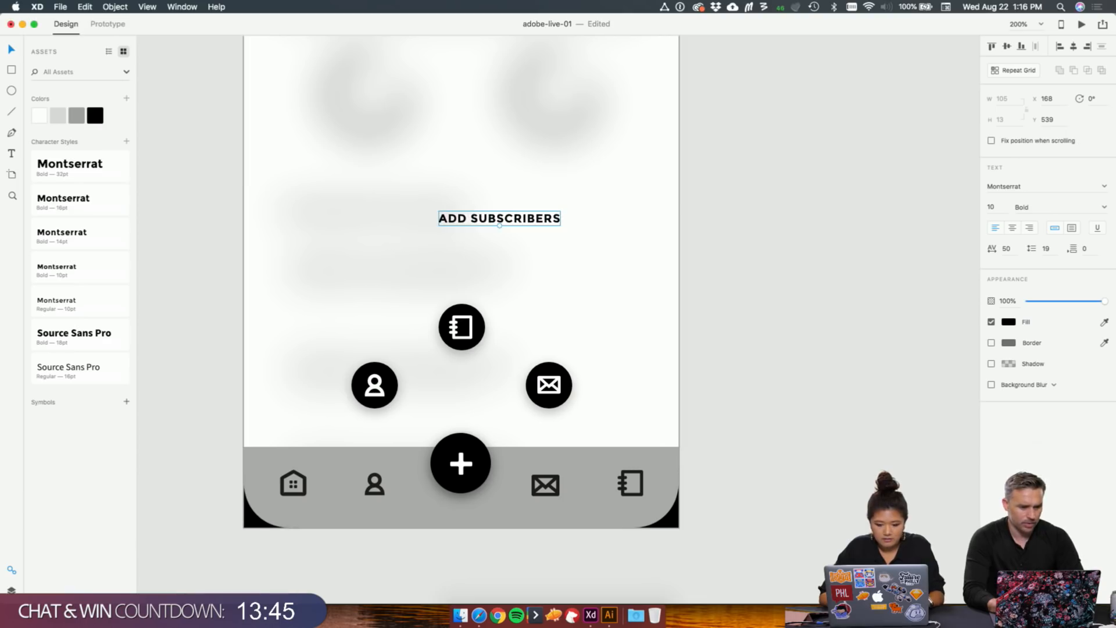
- Move the label above the person circle and shorten its text to SUBSCRIBERS
left_click_drag(531, 223, 403, 352)
double_click(340, 347)
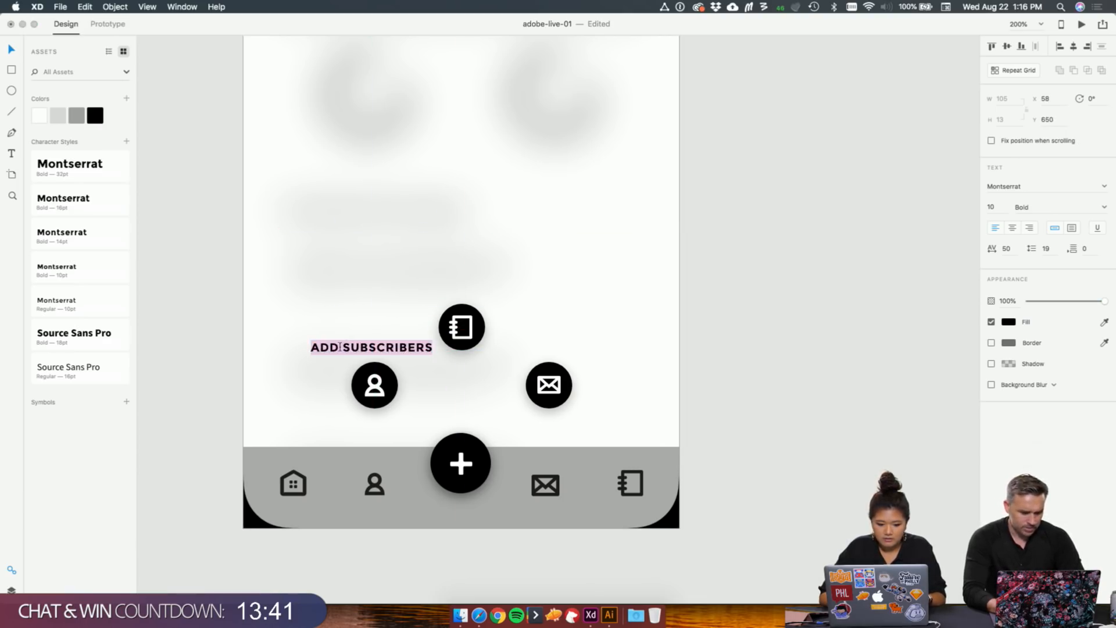
left_click(343, 347)
key("BackSpace")
key("BackSpace")
key("BackSpace")
key("BackSpace")
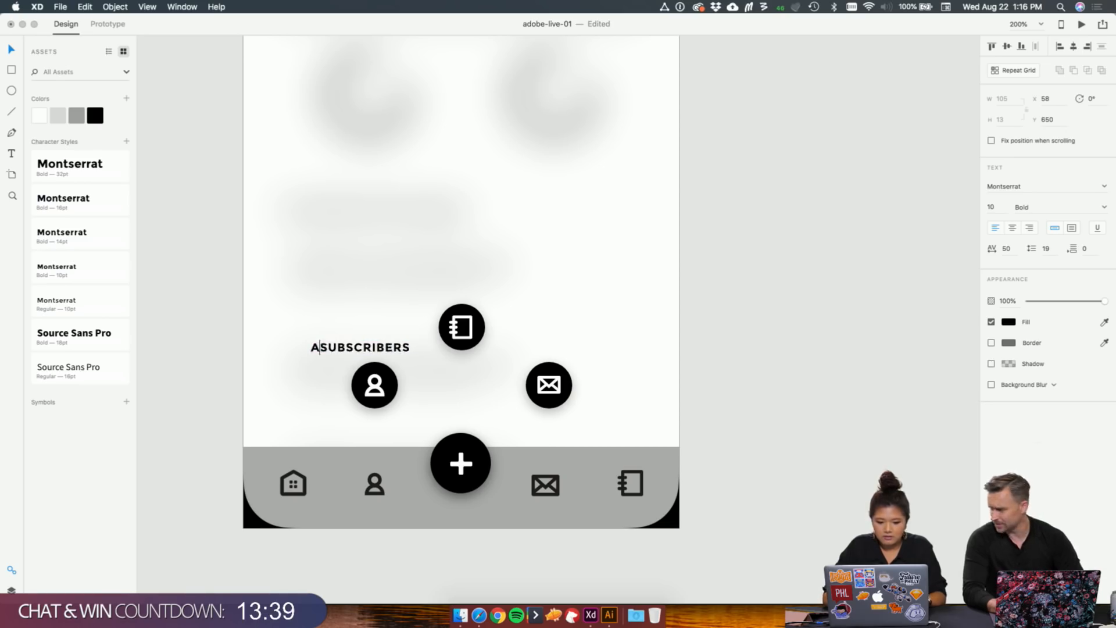
key("Escape")
left_click_drag(383, 350, 402, 345)
- Center-align the SUBSCRIBERS label and nudge it down closer to the person circle
left_click(1012, 227)
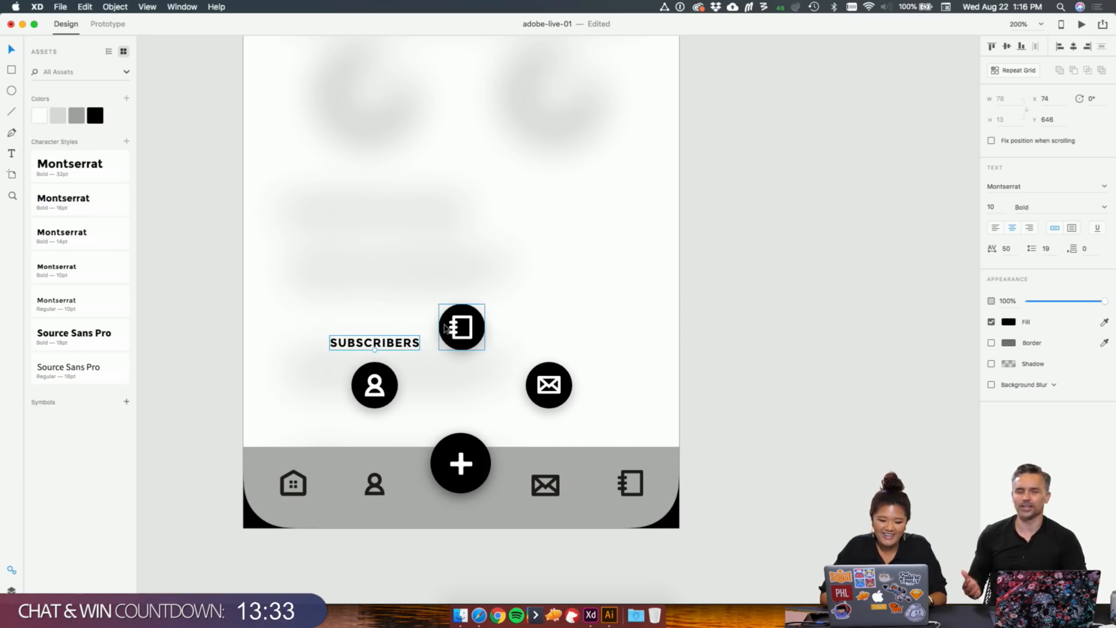
left_click_drag(394, 343, 394, 345)
key("super+apostrophe")
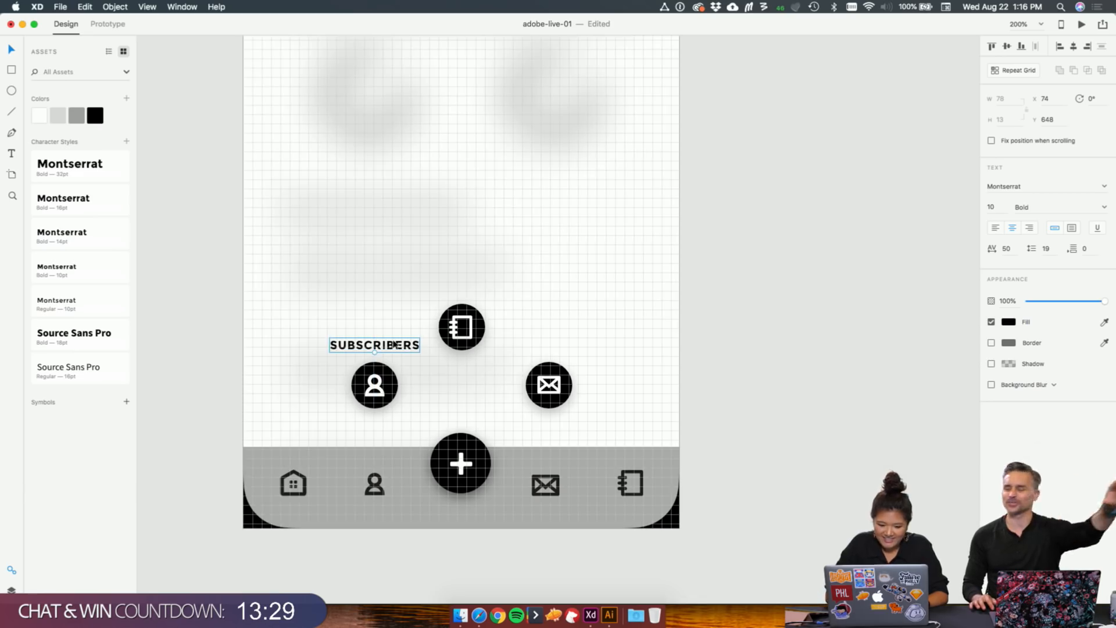
key("super+equal")
scroll(478, 327, "left", 5)
scroll(478, 327, "down", 4)
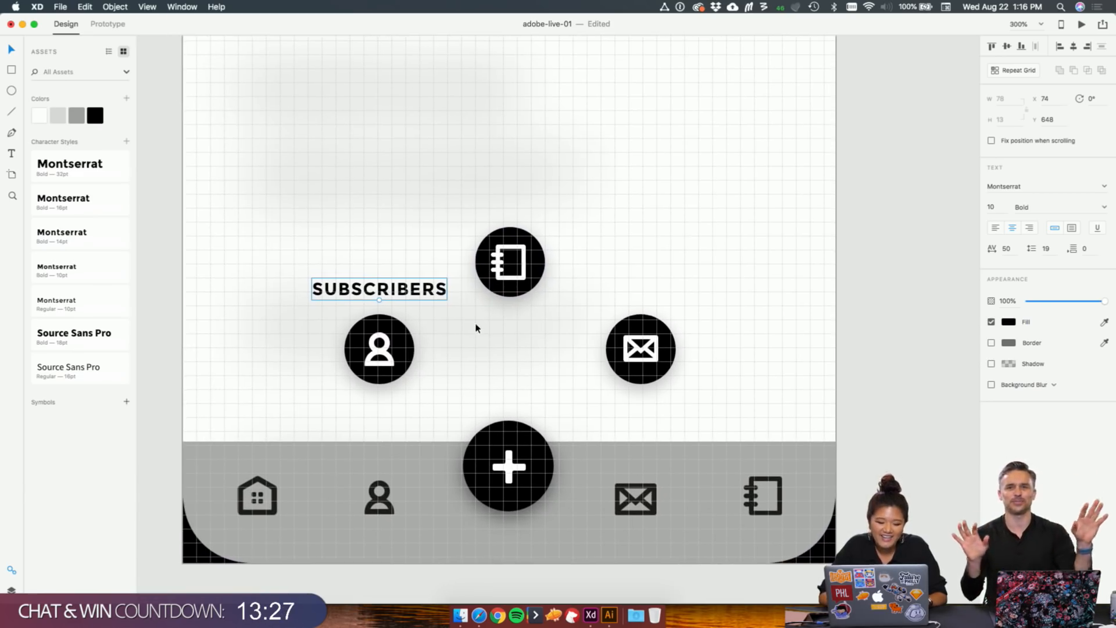
left_click(394, 368)
left_click_drag(393, 367, 394, 370)
double_click(425, 292)
key("Right")
key("Escape")
key("Down")
key("Down")
key("Down")
key("Down")
key("Down")
key("Down")
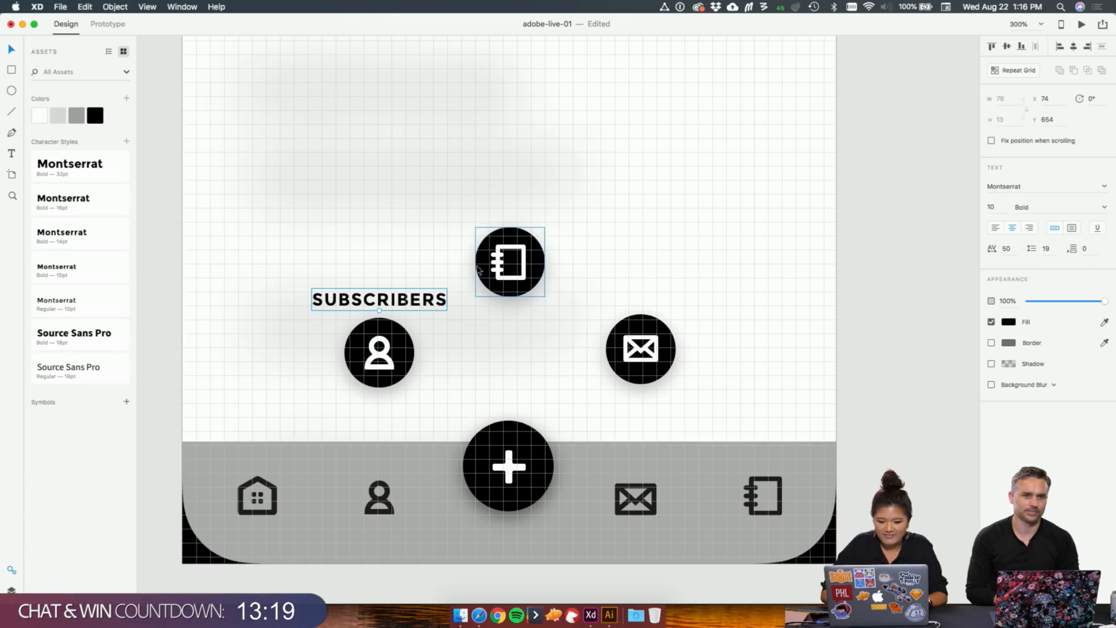
- Raise the notes circle slightly and nudge the message circle down 2 px
left_click_drag(529, 296, 525, 282)
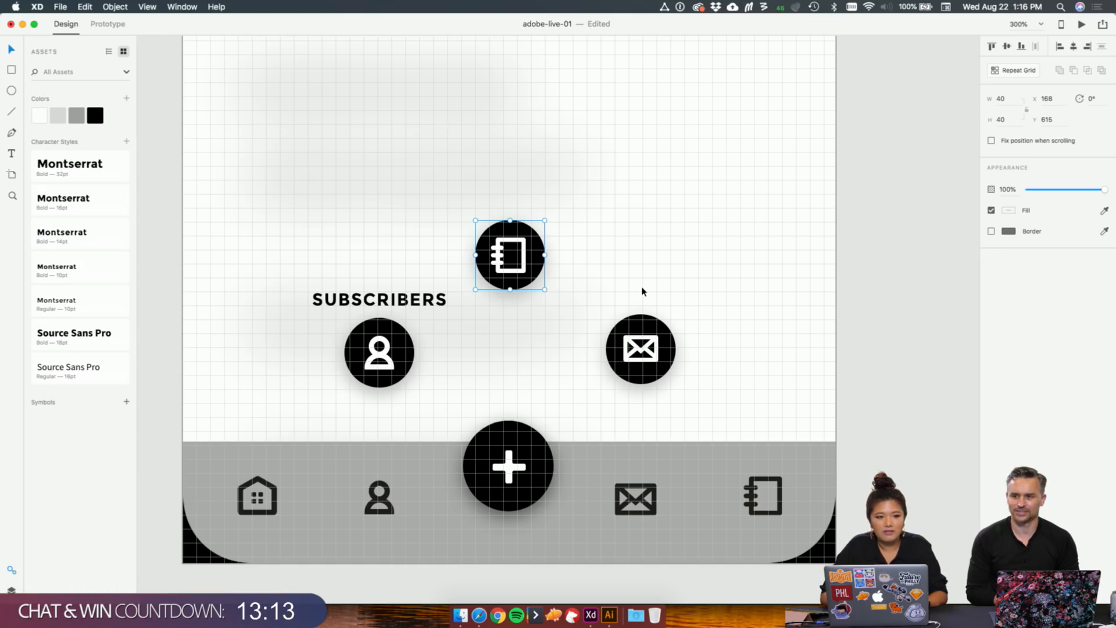
left_click(664, 351)
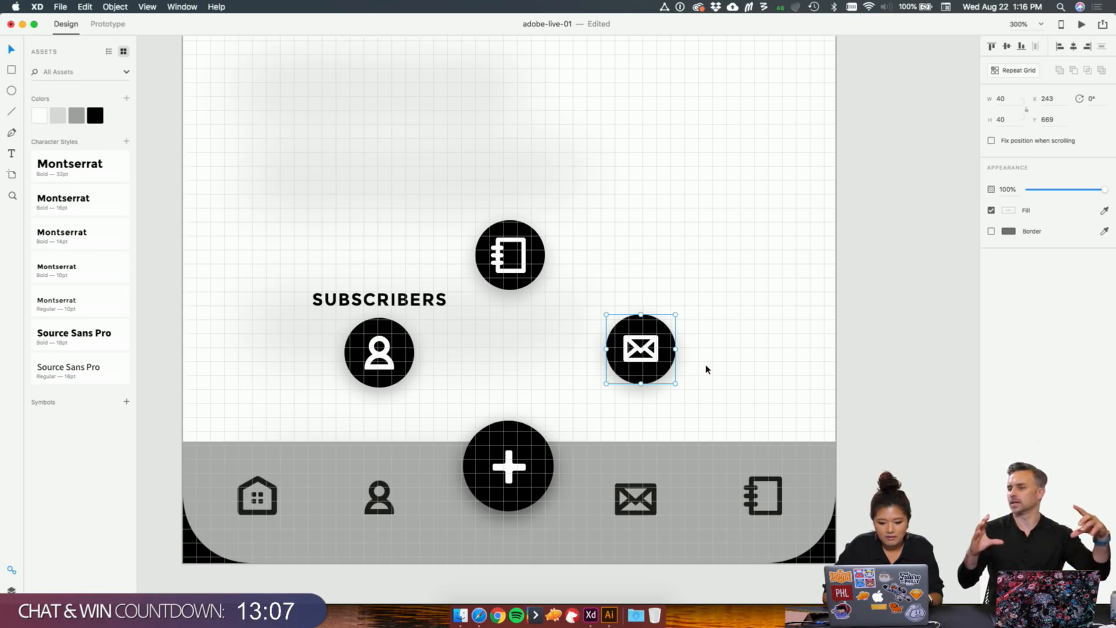
key("Down")
key("Down")
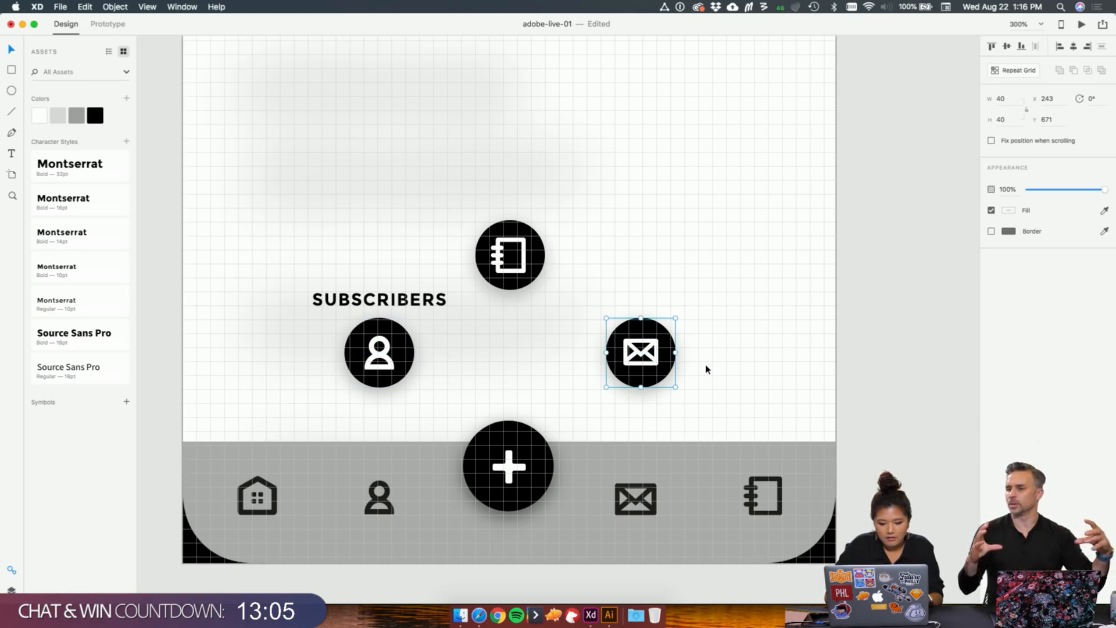
left_click(719, 272)
- Duplicate the SUBSCRIBERS label above the top circle and change its text to NOTES
left_click_drag(380, 300, 562, 202)
double_click(553, 199)
type("NOTES")
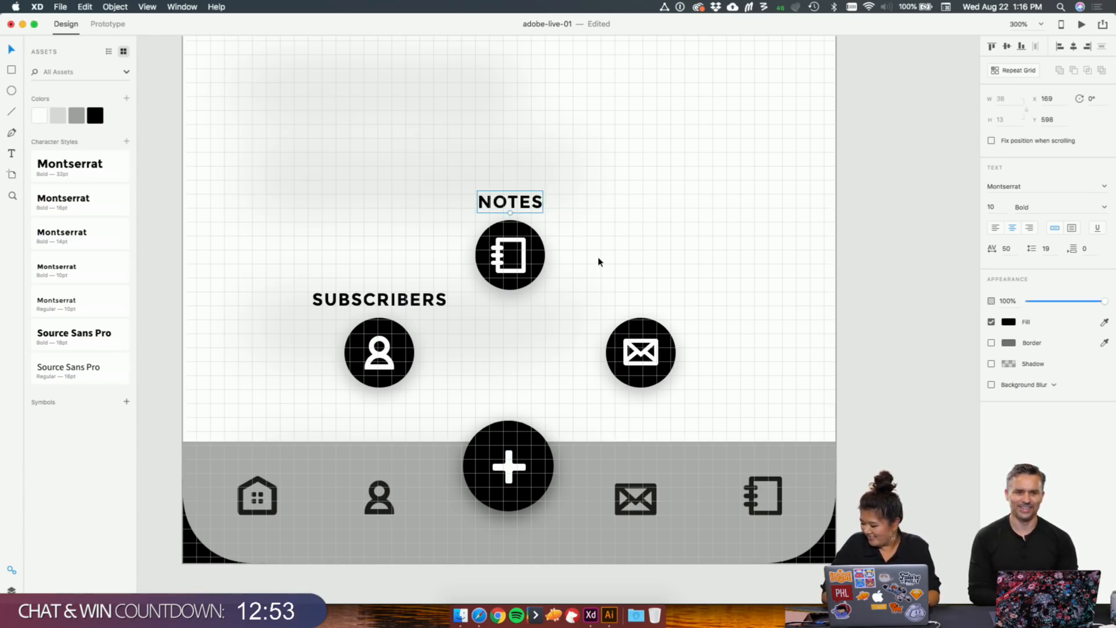
- Swap the notes and message circles so the message circle sits at the top and notes on the right
left_click_drag(515, 266, 635, 266)
left_click(640, 352)
left_click_drag(639, 352, 509, 259)
left_click_drag(614, 262, 621, 361)
key("Left")
key("Right")
key("Right")
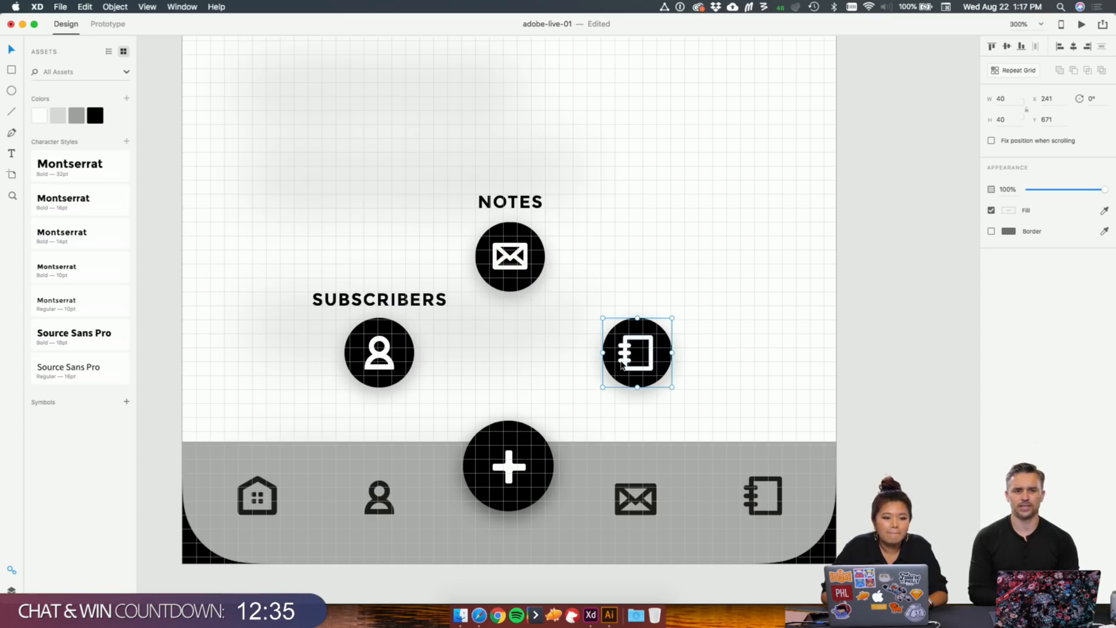
key("Left")
key("Left")
key("Right")
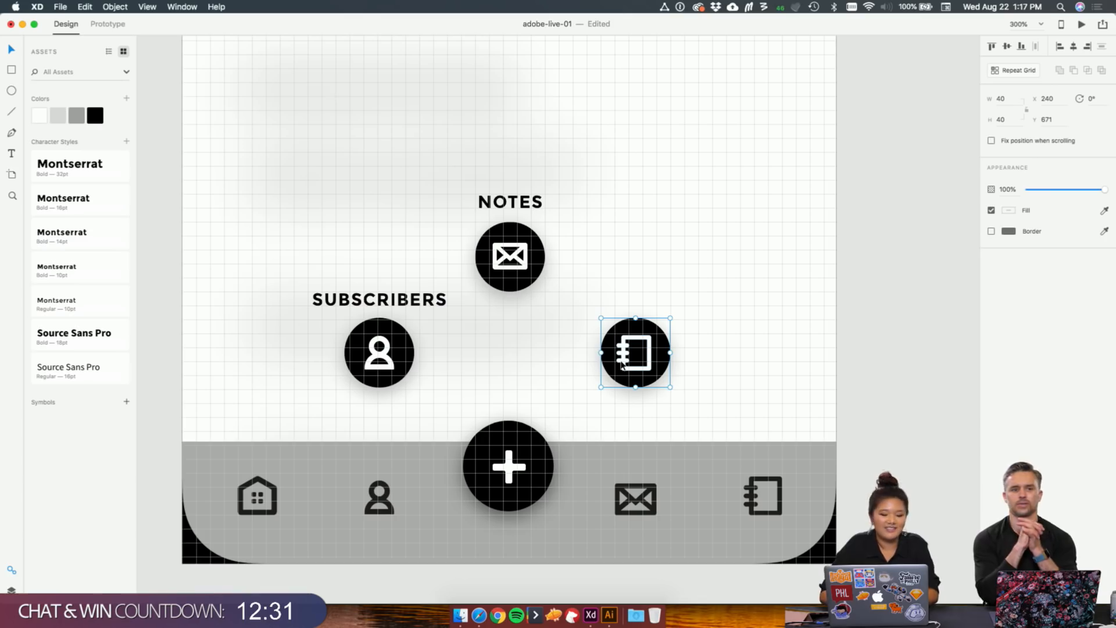
- Nudge the person circle and SUBSCRIBERS label 3 px to the left together
left_click(391, 350)
left_click(431, 308, "shift")
key("Left")
key("Left")
key("Left")
key("Left")
key("Left")
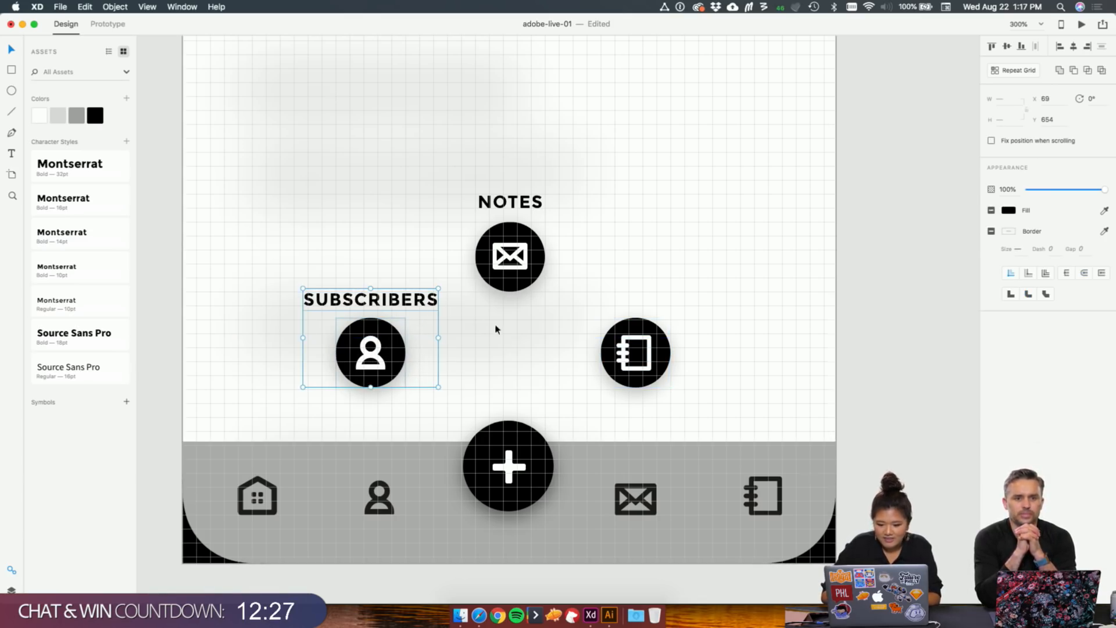
- Nudge the right-hand notes circle right so its spacing mirrors the subscribers circle
left_click(646, 375)
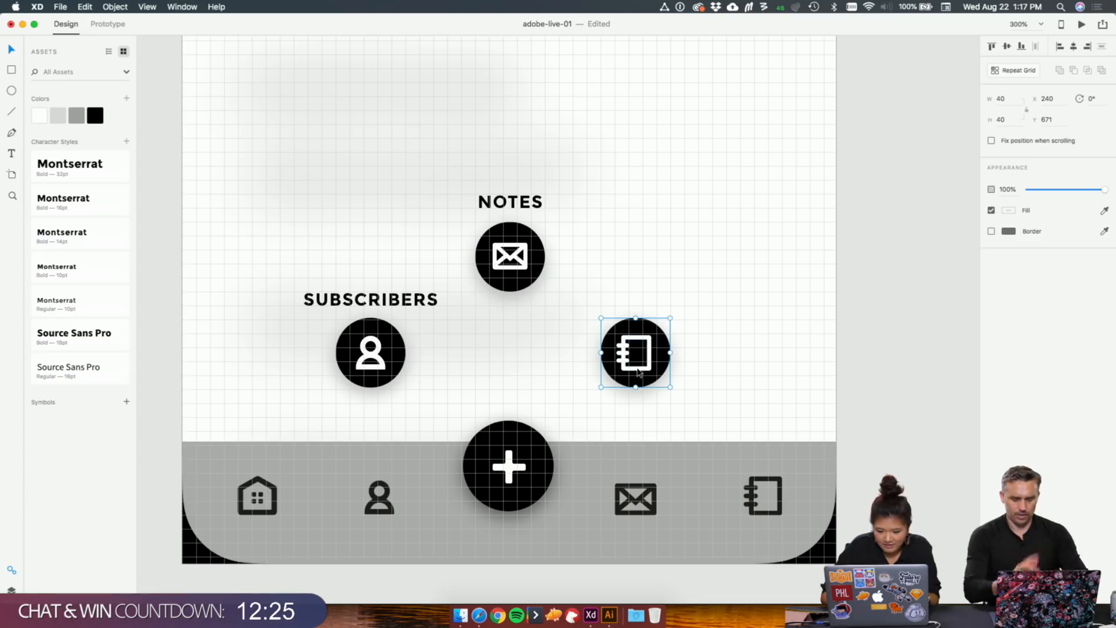
key("Down")
key("Left")
key("Down")
key("Down")
key("Up")
key("Up")
key("Up")
key("Right")
key("Right")
key("Right")
key("Right")
key("Right")
key("Right")
key("Right")
key("Right")
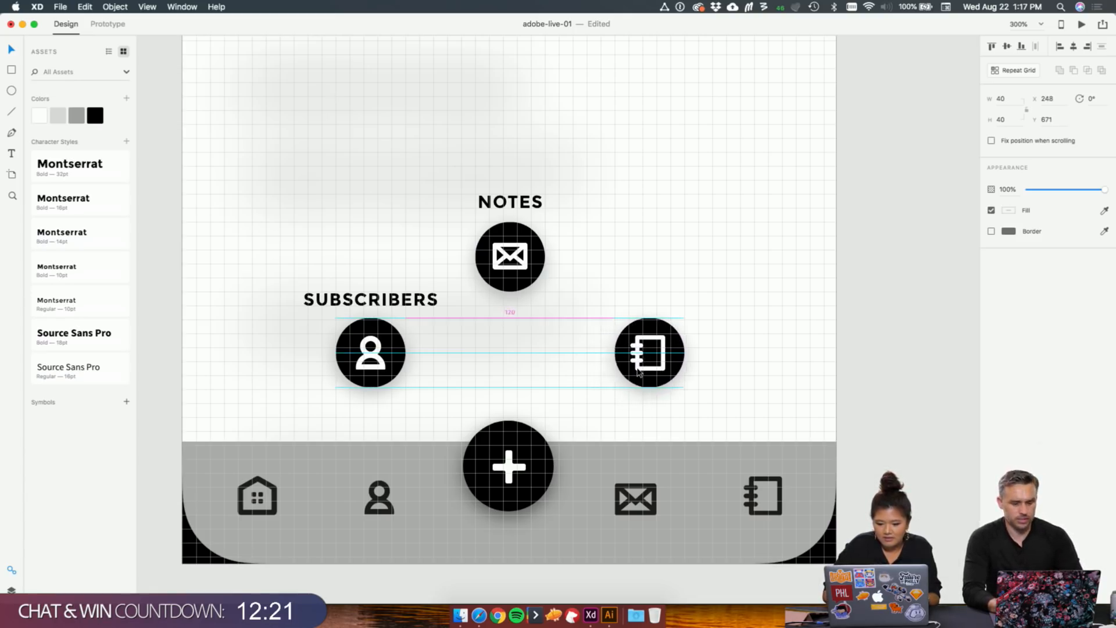
- Duplicate the NOTES label and place the copy above the right-hand notes circle
left_click_drag(531, 201, 655, 295)
key("super+z")
left_click_drag(523, 201, 663, 301)
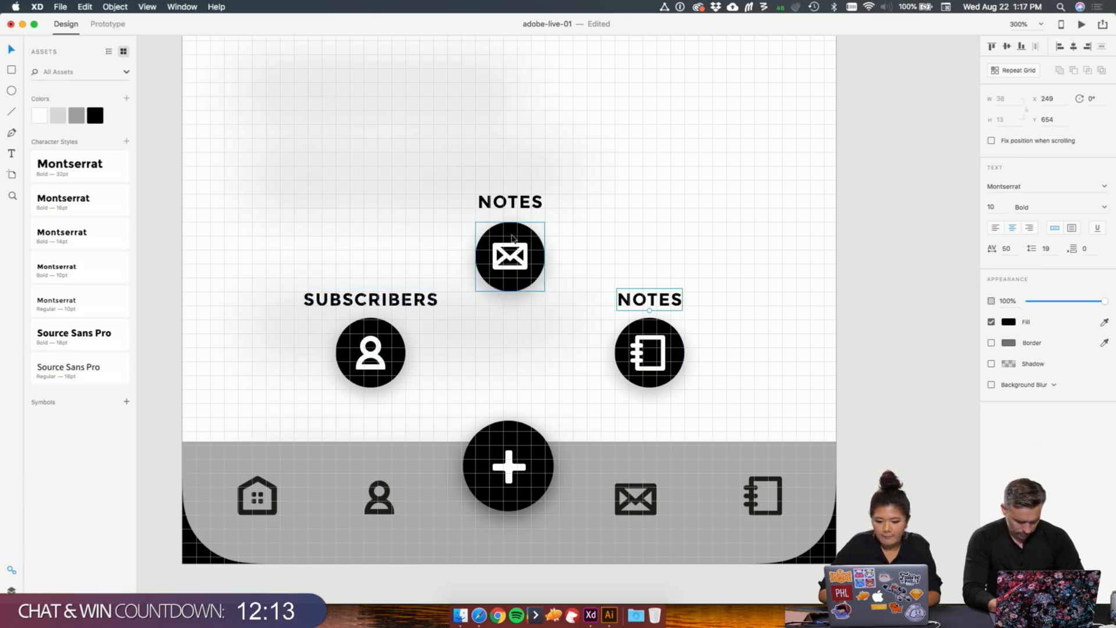
- Change the top label's text to MESSAGES
double_click(529, 206)
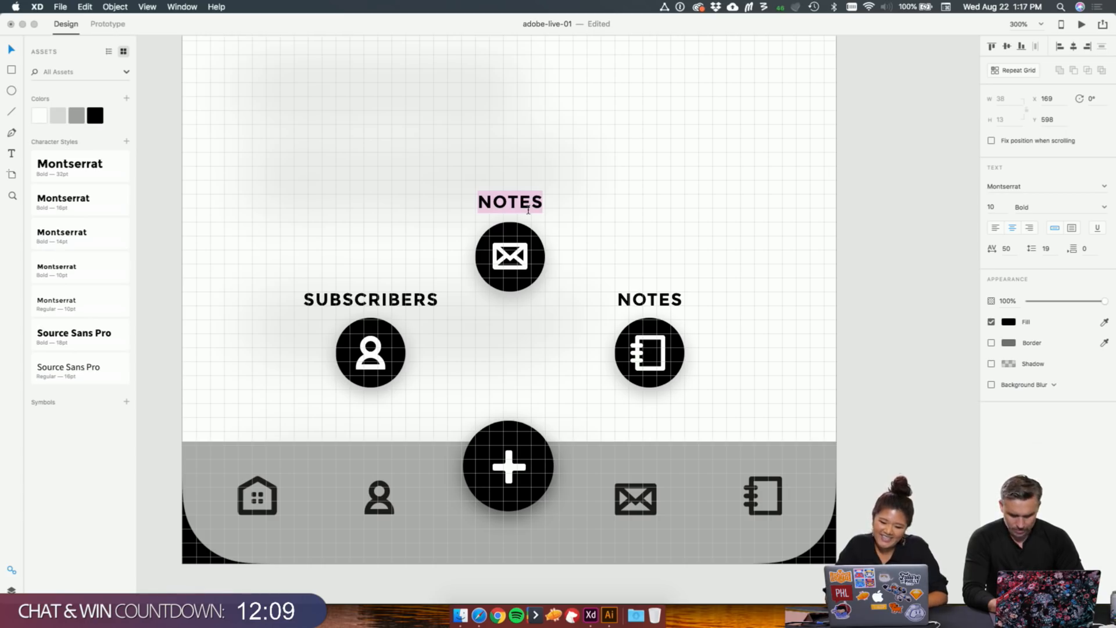
type("MES")
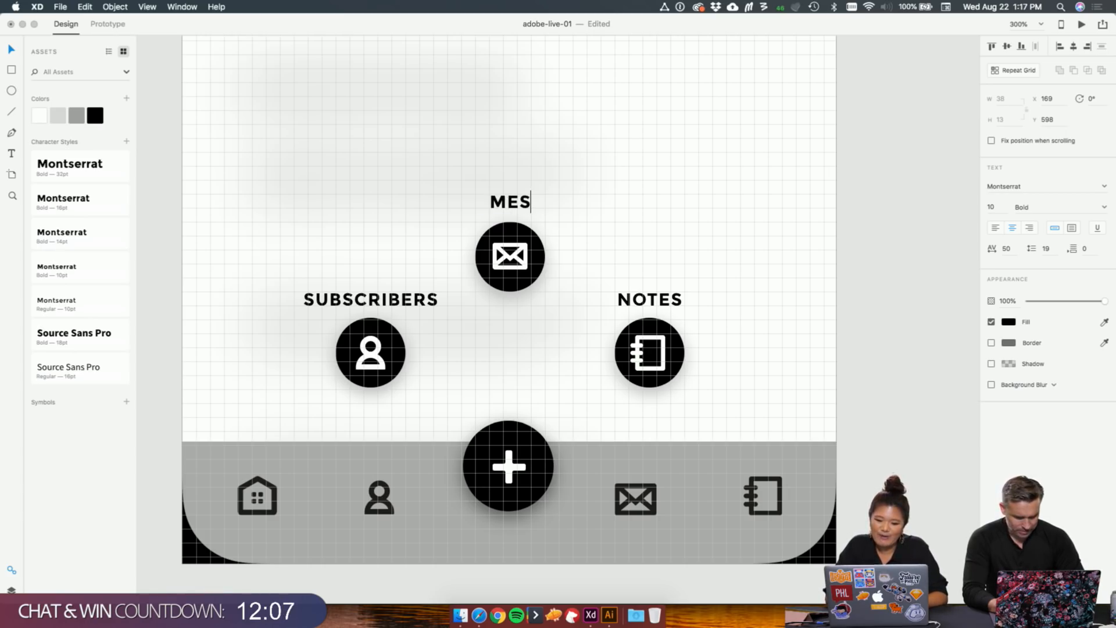
type("SAGES")
key("Escape")
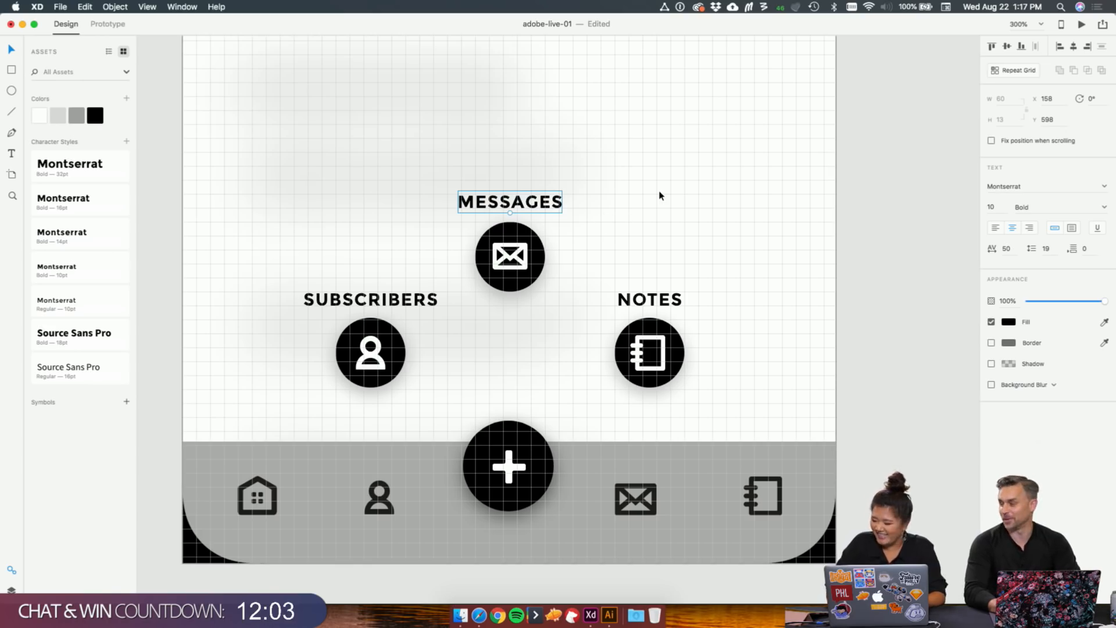
- Fine-tune the vertical position of the MESSAGES label and circle
key("super+1")
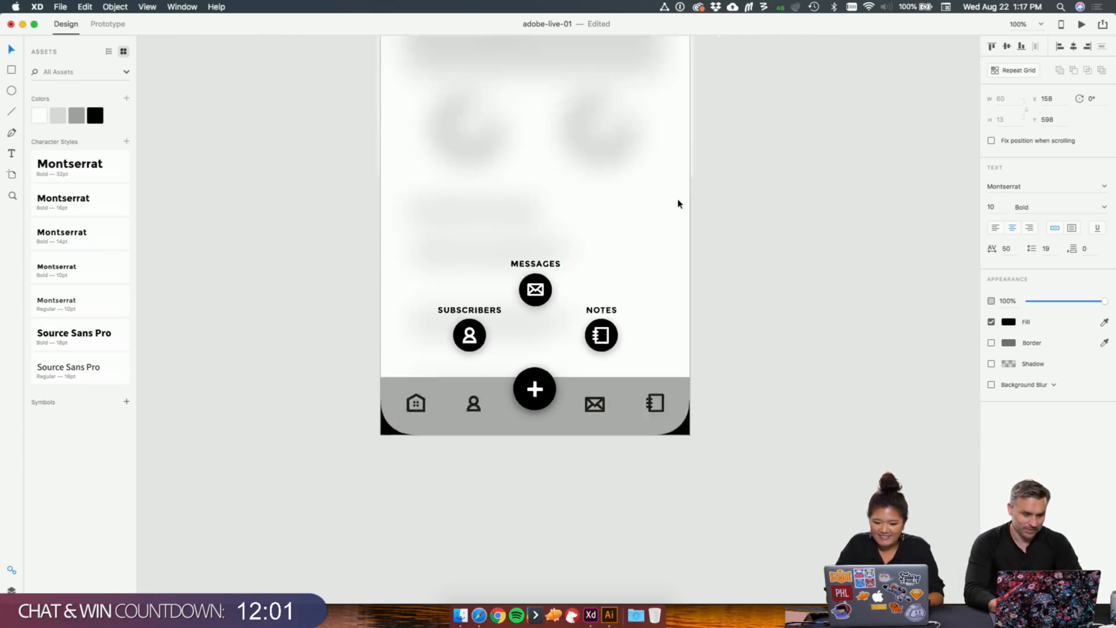
scroll(706, 273, "up", 2)
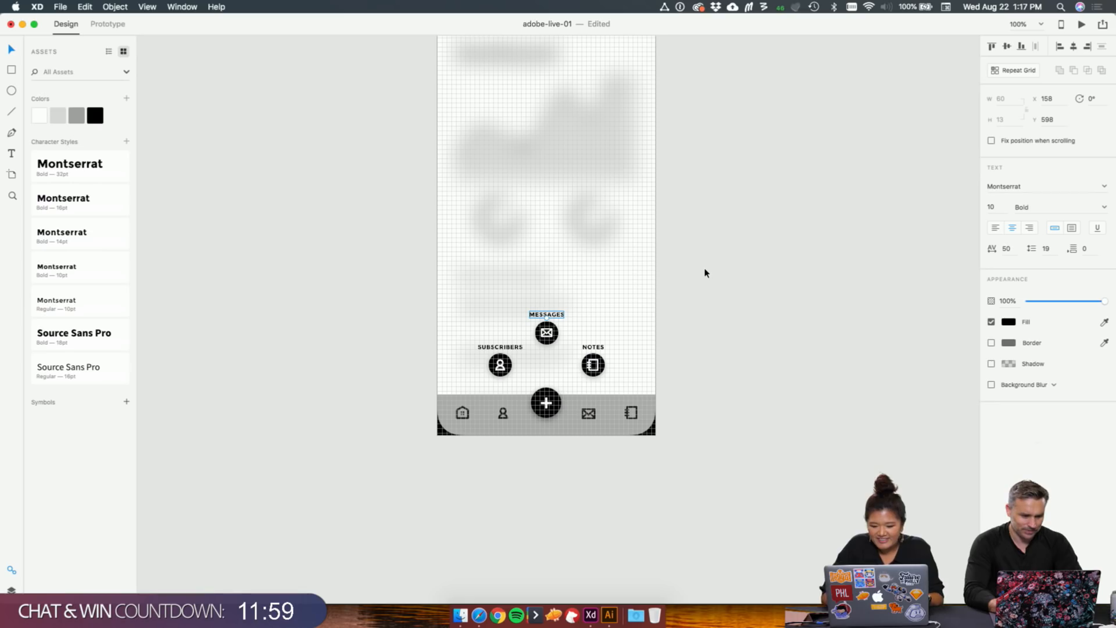
left_click(546, 333)
left_click_drag(542, 336, 542, 342)
key("super+3")
key("Up")
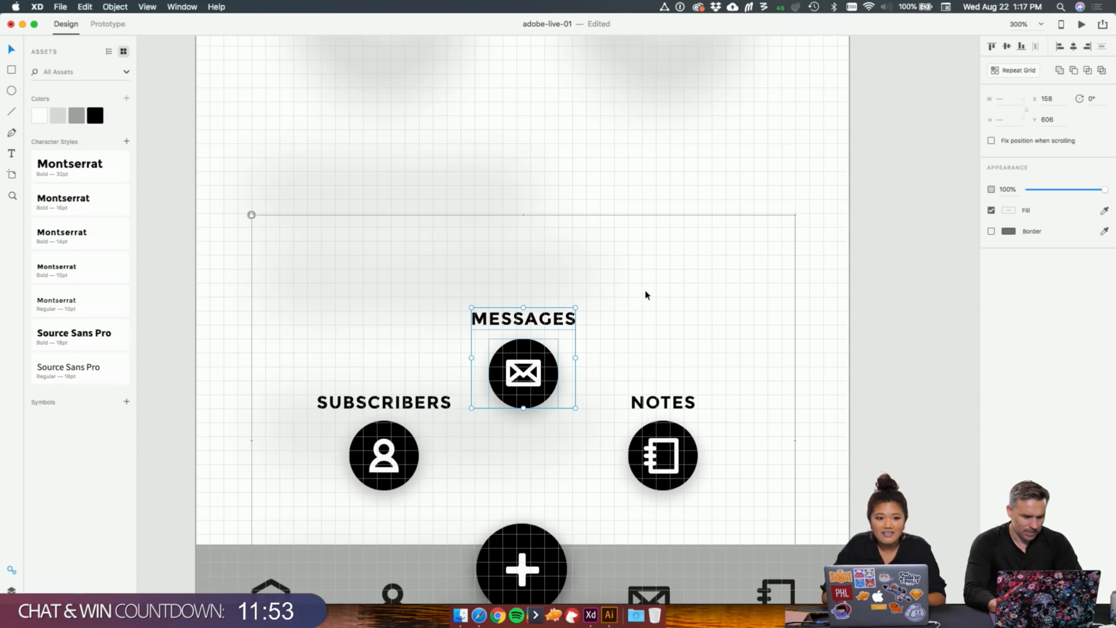
left_click(646, 295)
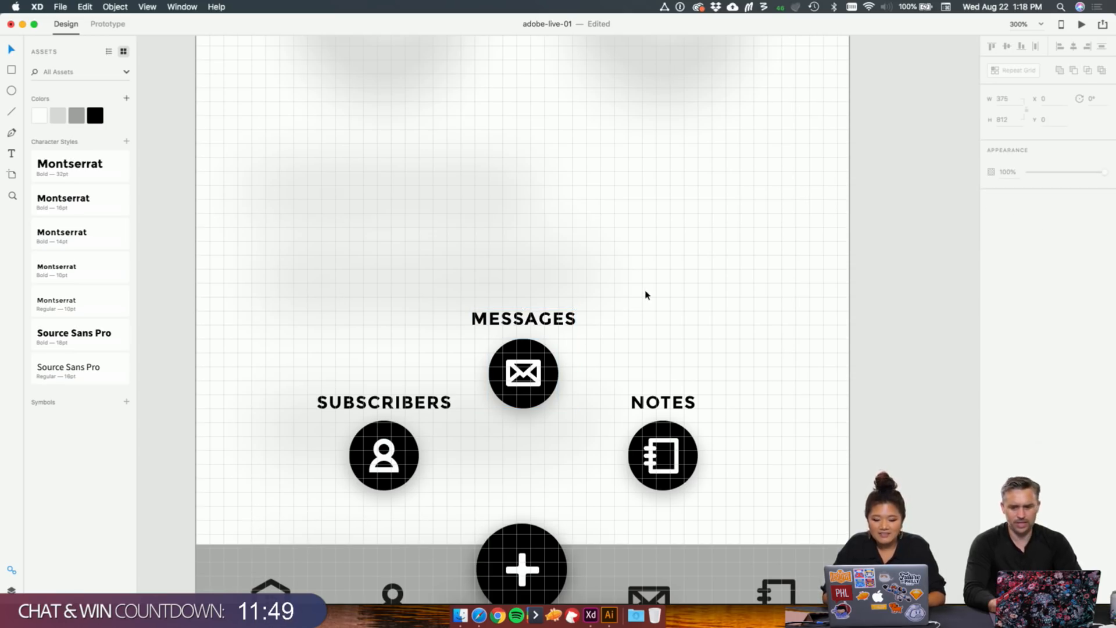
key("super+minus")
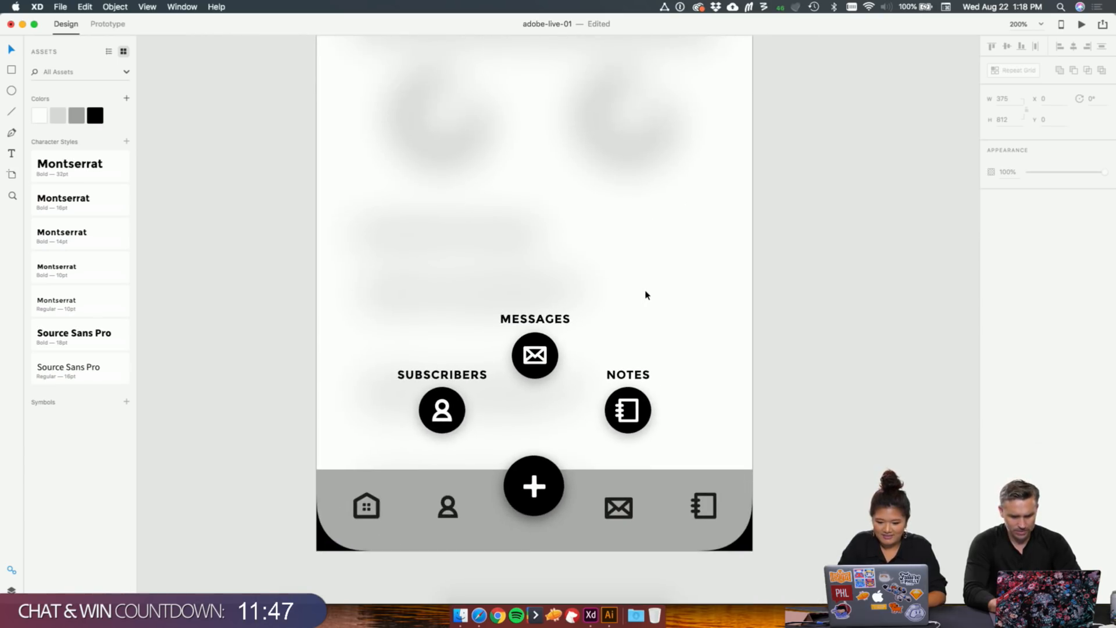
- Save the file and duplicate the messages-drafts artboard into the empty space below the top row
key("super+s")
key("super+minus")
key("super+minus")
key("super+minus")
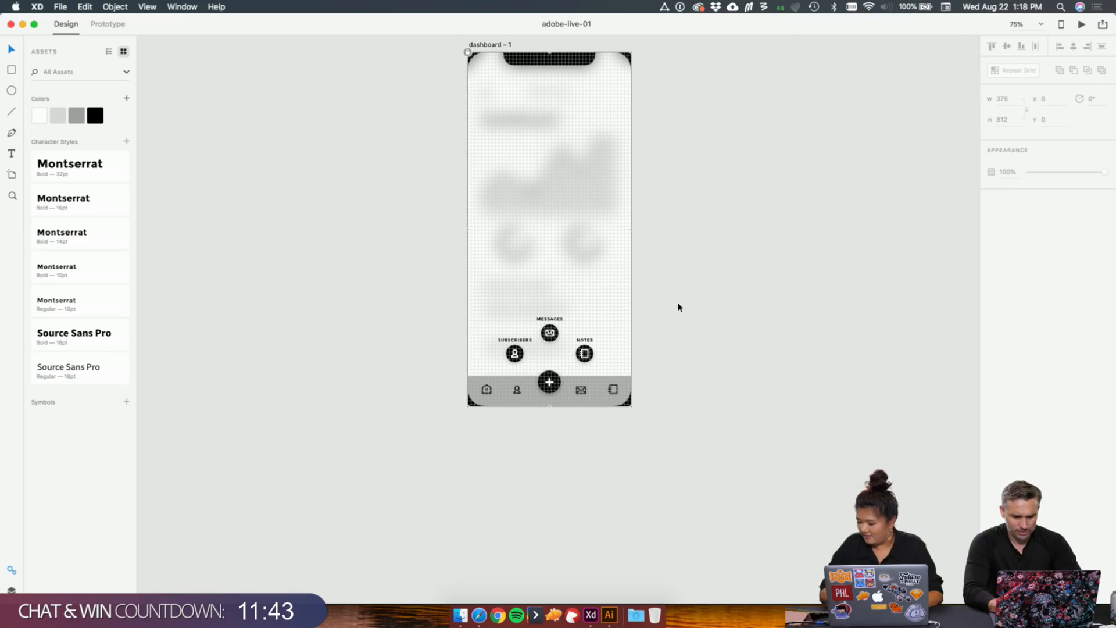
key("super+minus")
key("super+minus")
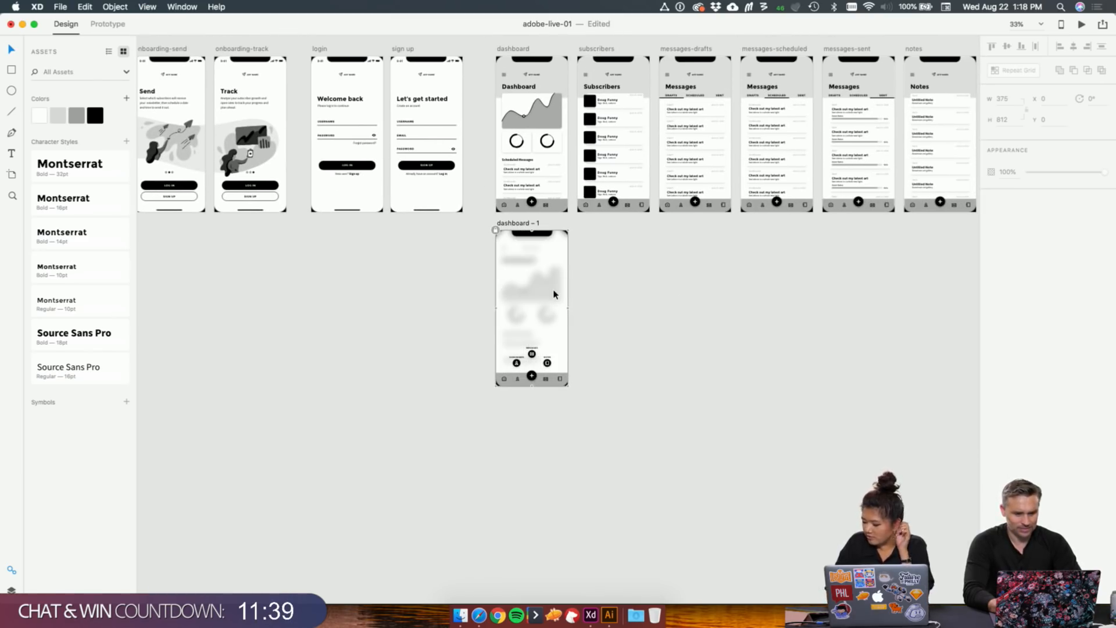
scroll(678, 314, "up", 1)
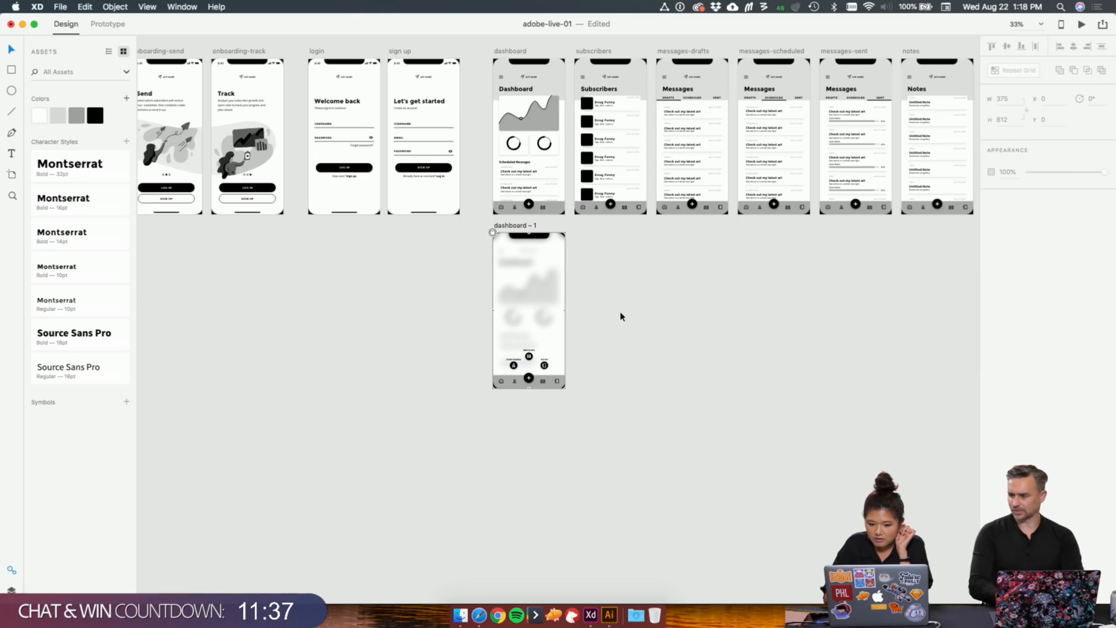
scroll(620, 314, "up", 2)
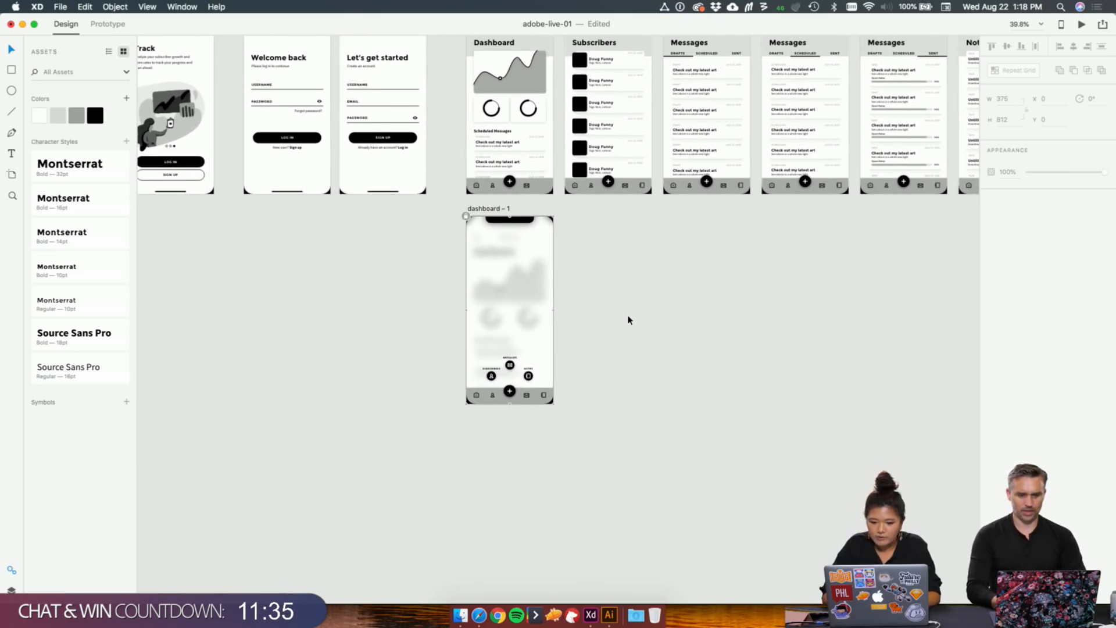
scroll(627, 319, "up", 5)
scroll(627, 319, "right", 2)
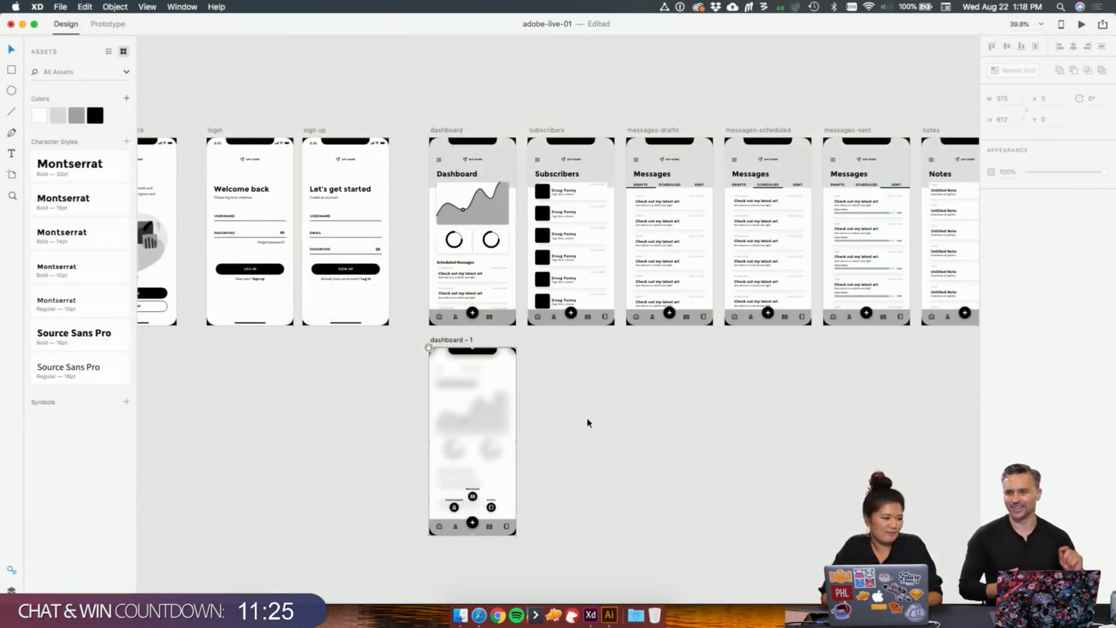
scroll(605, 379, "up", 2)
scroll(407, 220, "left", 4)
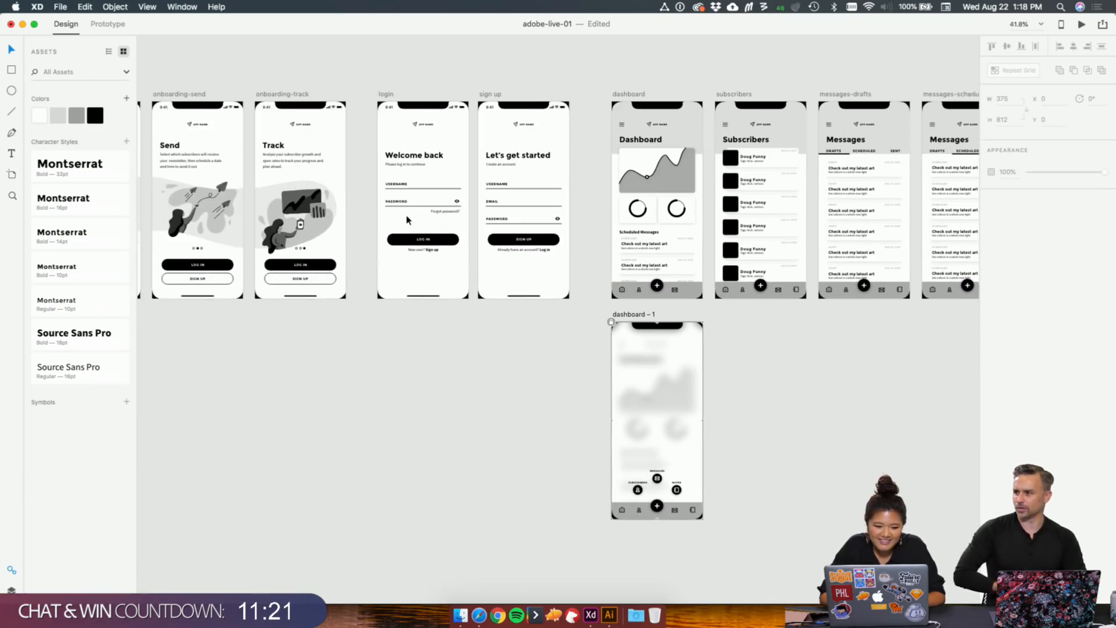
scroll(407, 219, "right", 4)
scroll(407, 220, "right", 2)
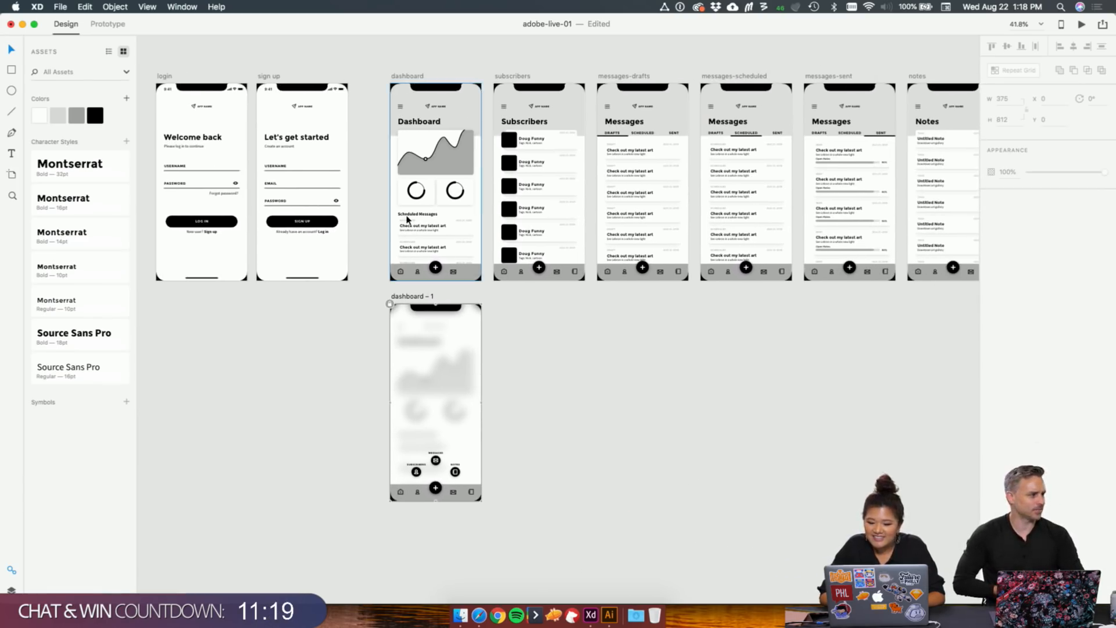
left_click(510, 77)
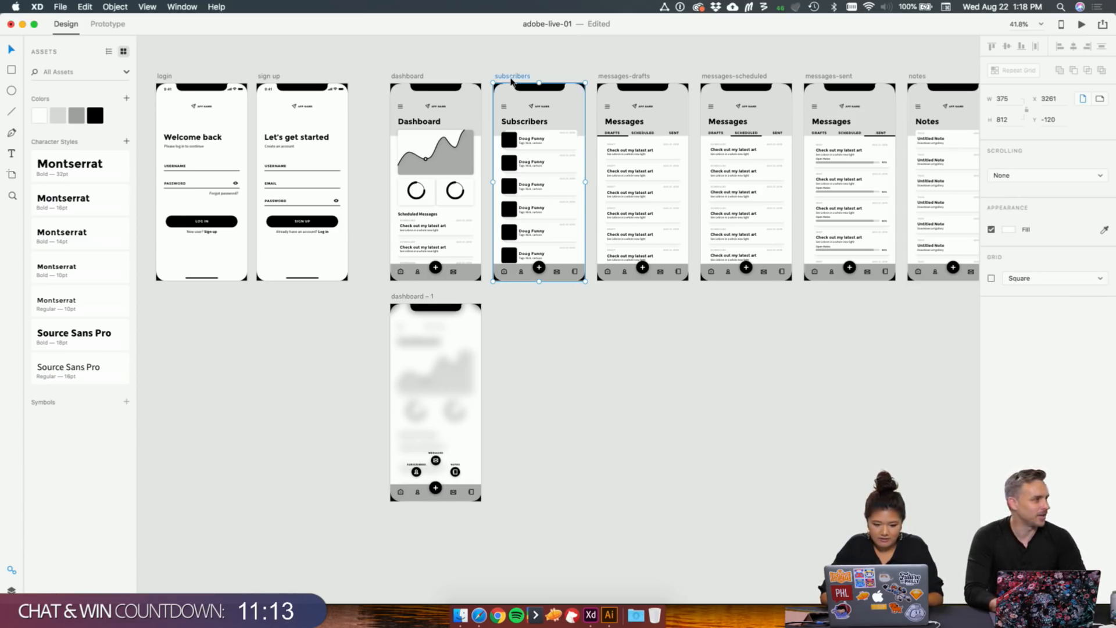
scroll(554, 269, "down", 1)
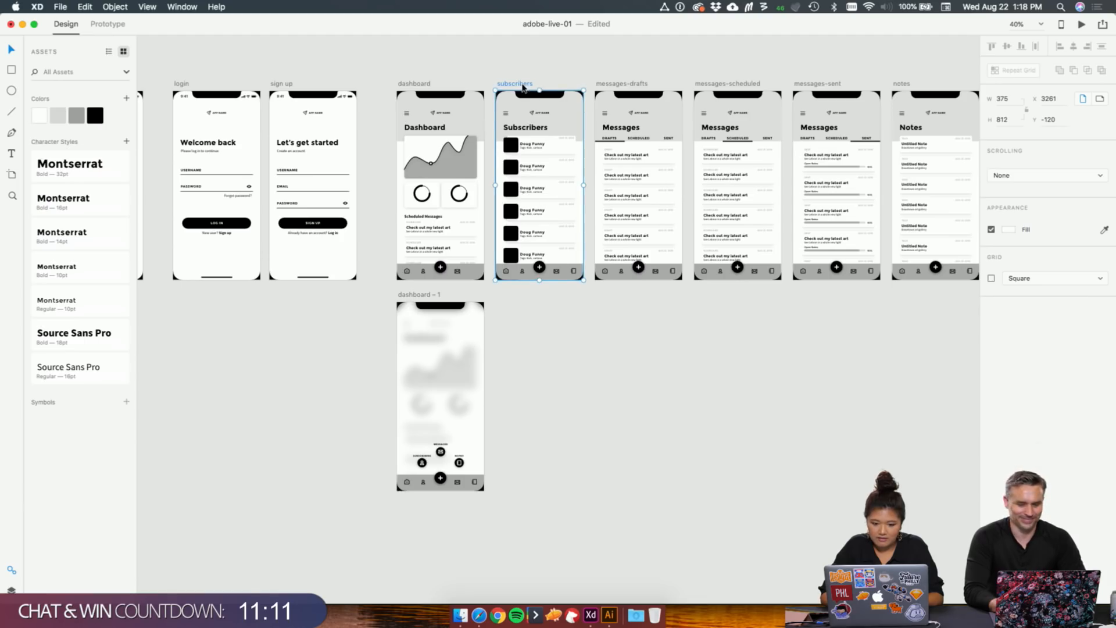
left_click(625, 87)
left_click_drag(624, 87, 626, 298)
- Delete the bottom navigation bar with the plus button from the duplicated messages-drafts artboard
scroll(625, 298, "up", 2)
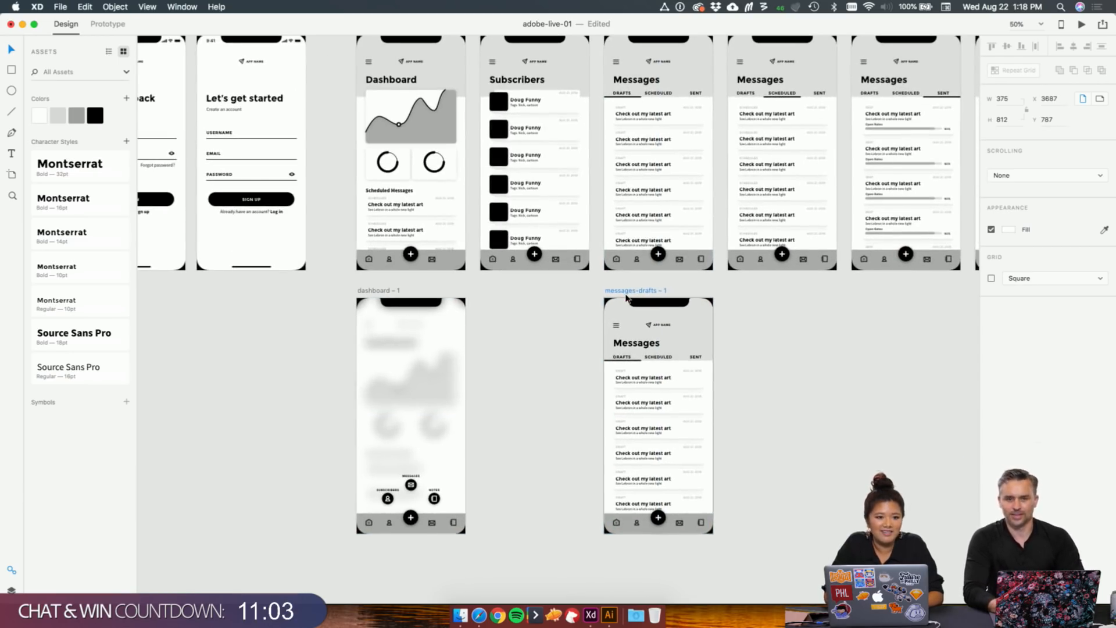
scroll(626, 298, "up", 5)
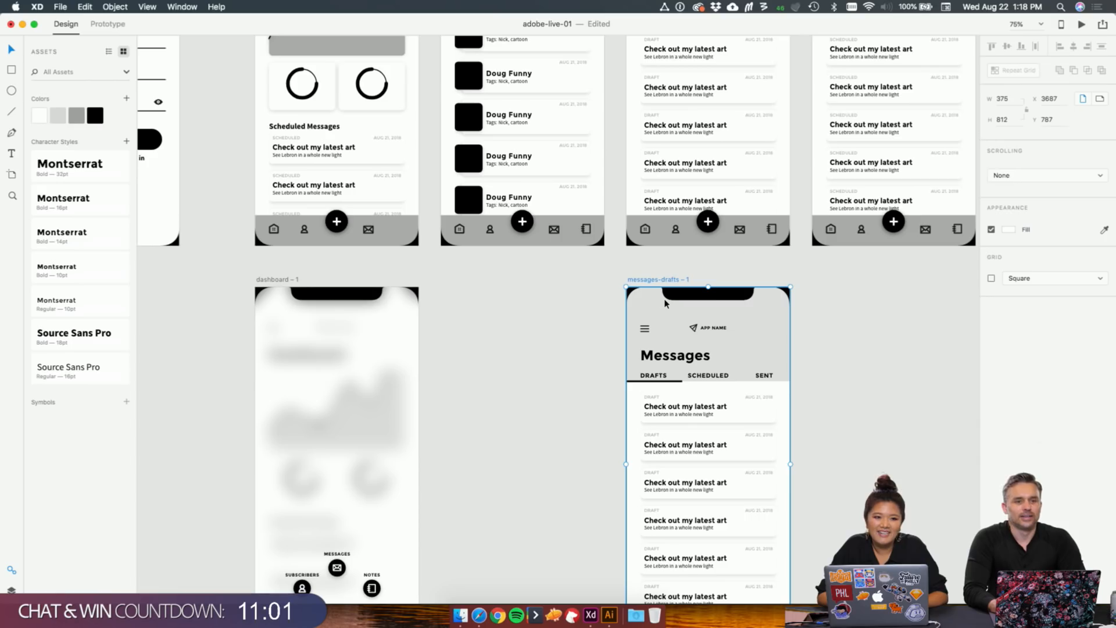
scroll(733, 361, "down", 3)
scroll(732, 362, "down", 1)
scroll(732, 361, "right", 1)
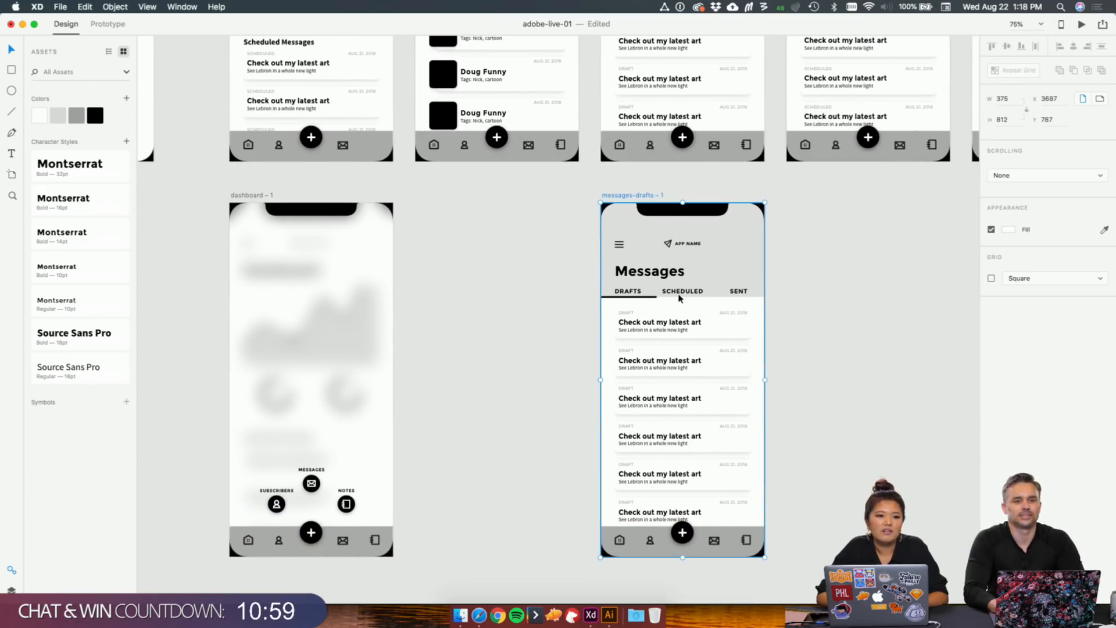
scroll(679, 297, "down", 10)
scroll(678, 298, "right", 2)
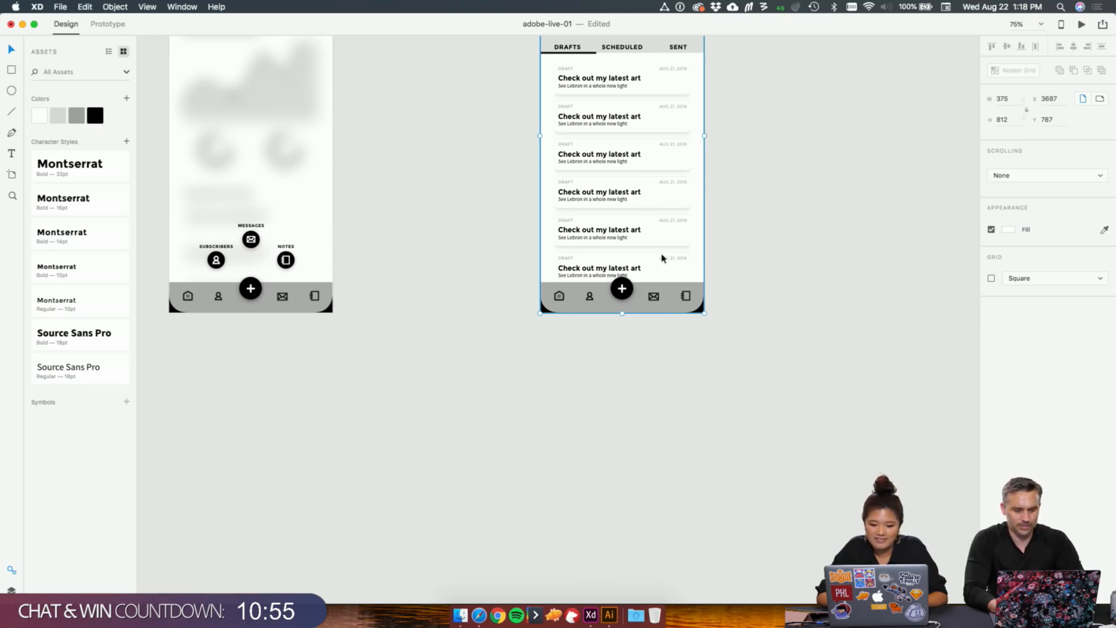
scroll(666, 251, "up", 2)
scroll(666, 256, "up", 5)
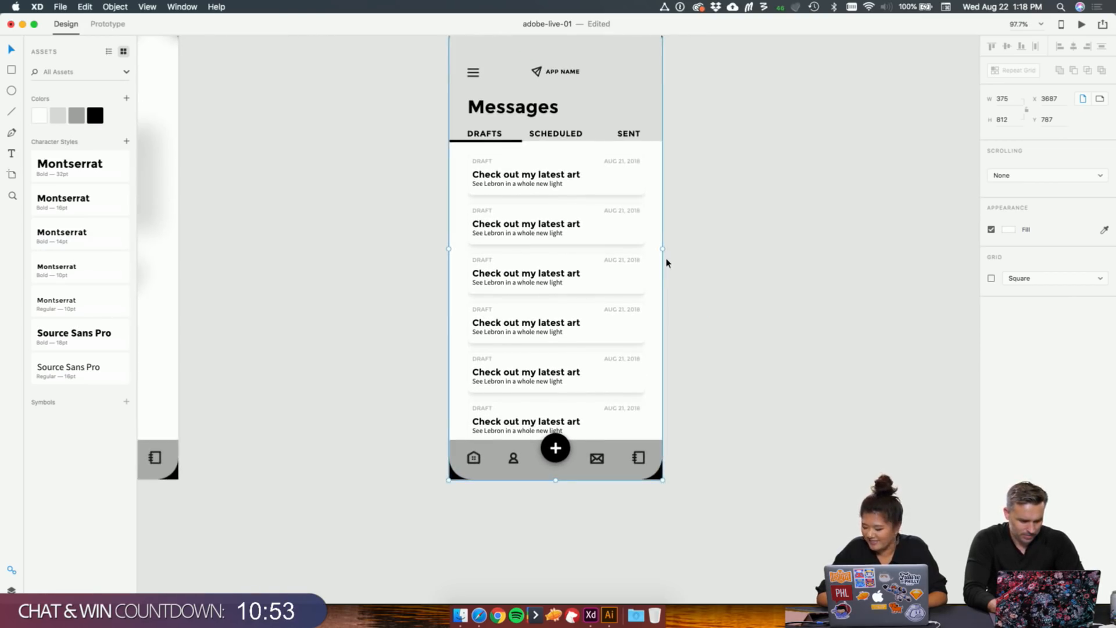
scroll(667, 262, "up", 3)
scroll(666, 262, "right", 2)
left_click(568, 231)
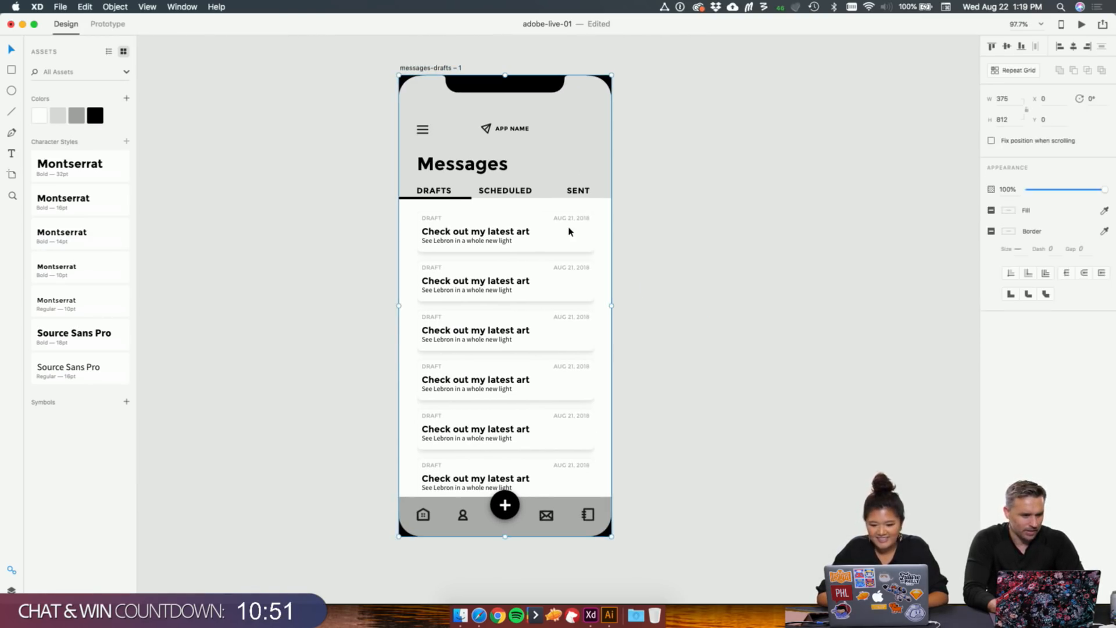
key("Delete")
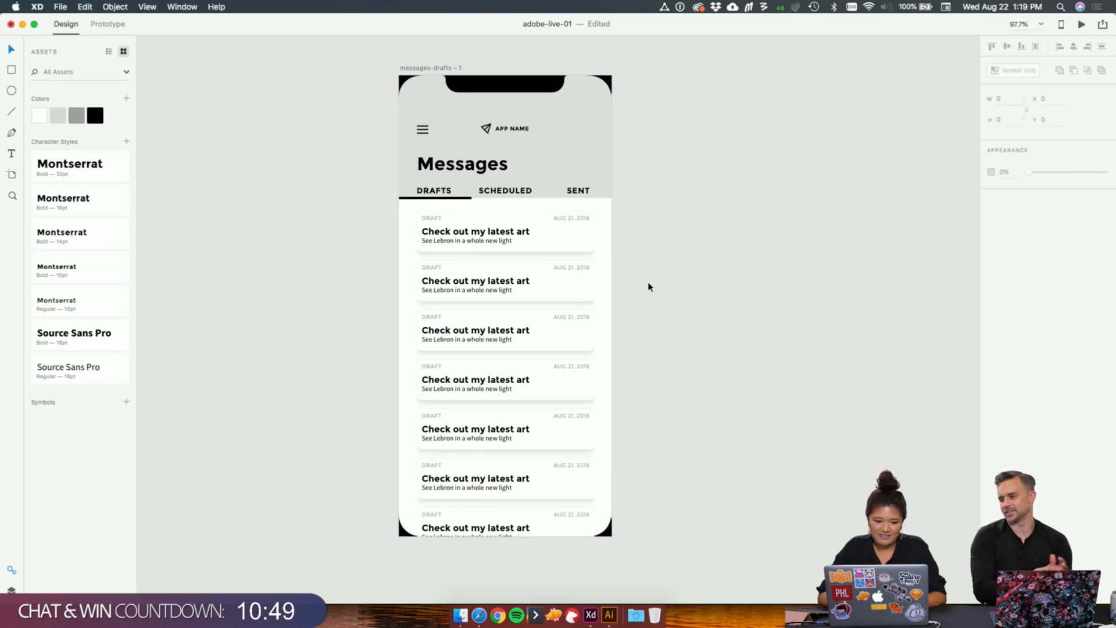
- Delete the hamburger menu icon from the duplicated artboard's header
scroll(648, 286, "up", 1)
scroll(649, 286, "left", 1)
left_click(444, 154)
double_click(445, 153)
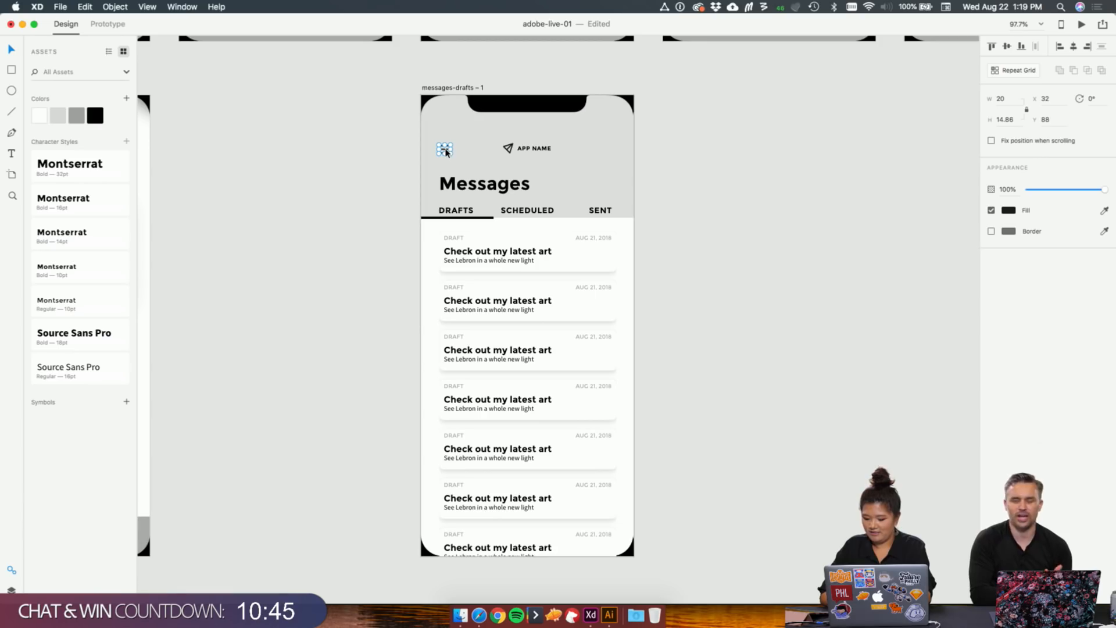
key("Delete")
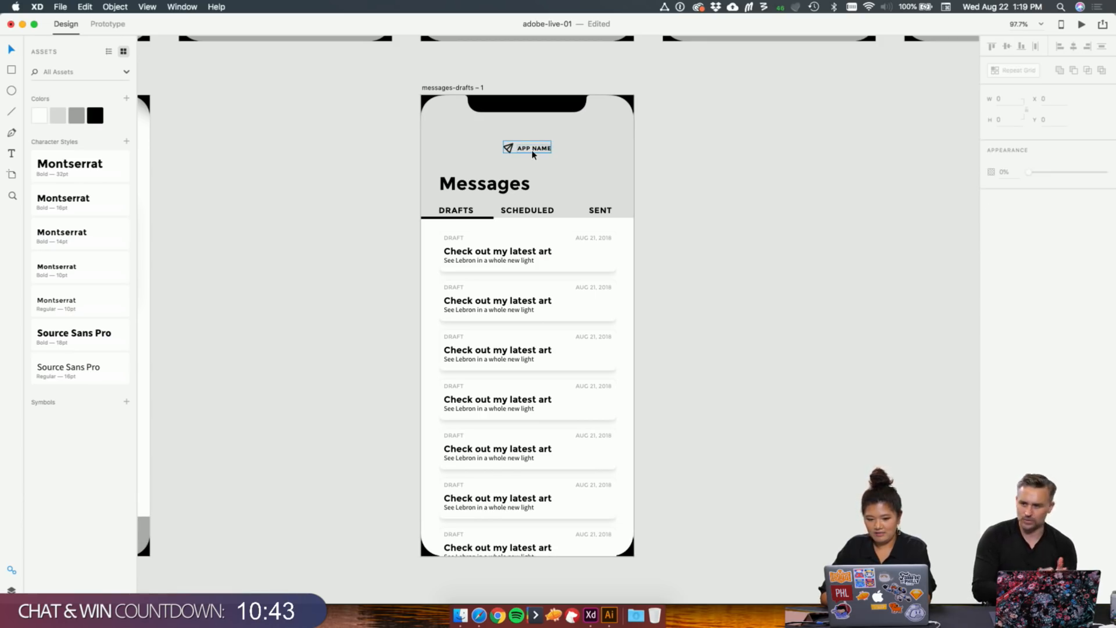
- Delete the Messages heading and the repeated list of draft messages from the duplicated artboard
left_click(532, 154)
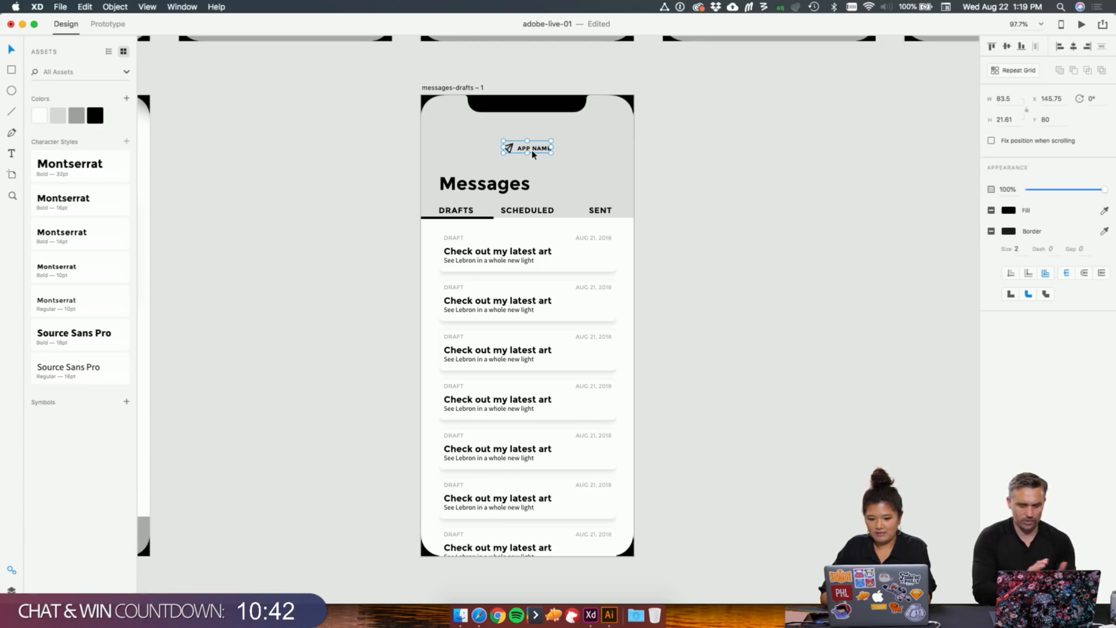
left_click(511, 190)
key("Delete")
left_click(533, 248)
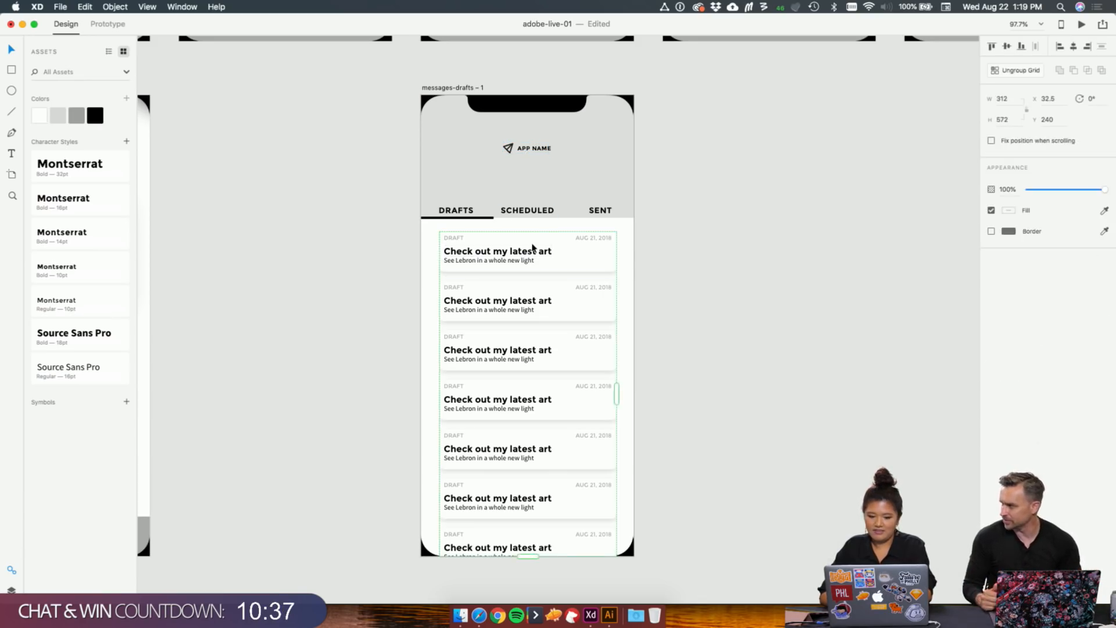
key("Delete")
- Delete the DRAFTS, SCHEDULED and SENT tab labels from the duplicated artboard
scroll(744, 236, "up", 3)
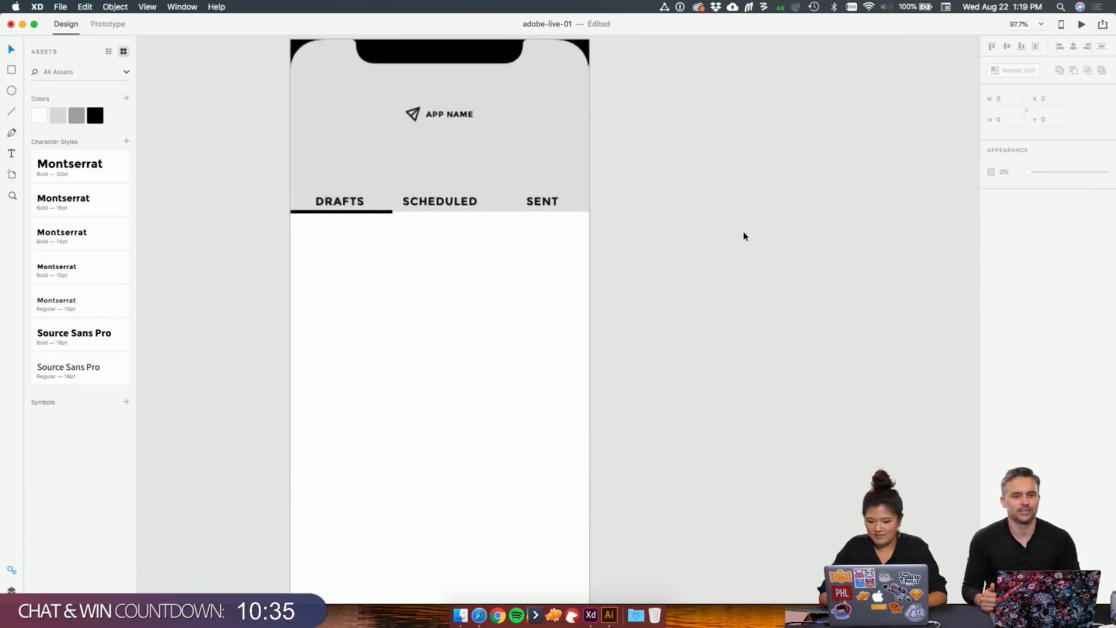
scroll(742, 236, "left", 3)
left_click(443, 266)
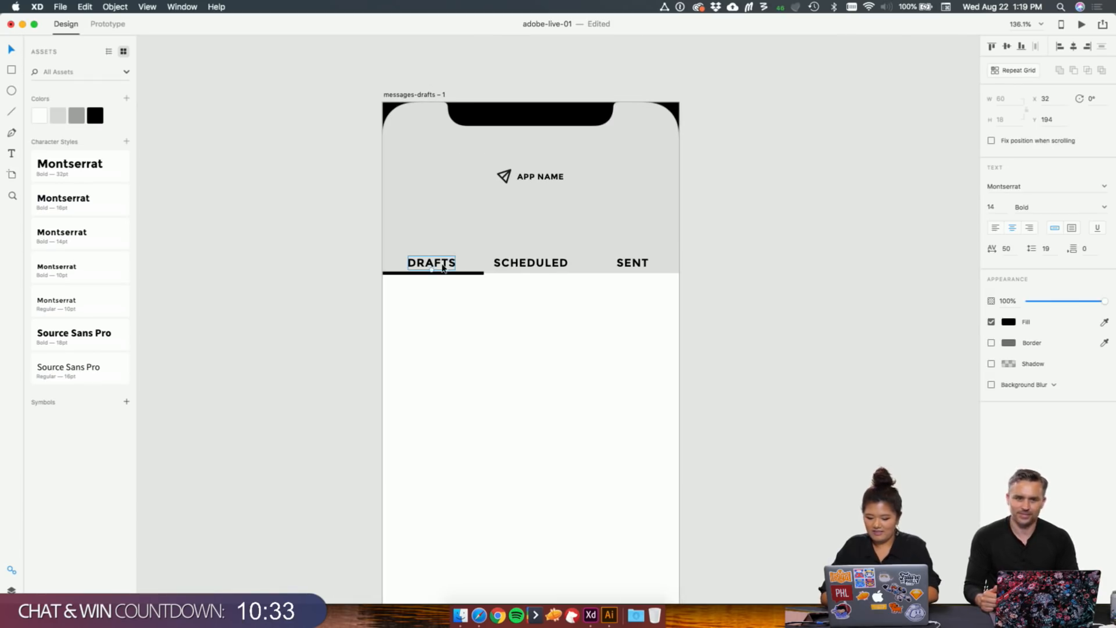
key("Delete")
left_click(500, 263)
key("Delete")
left_click(617, 265)
key("Delete")
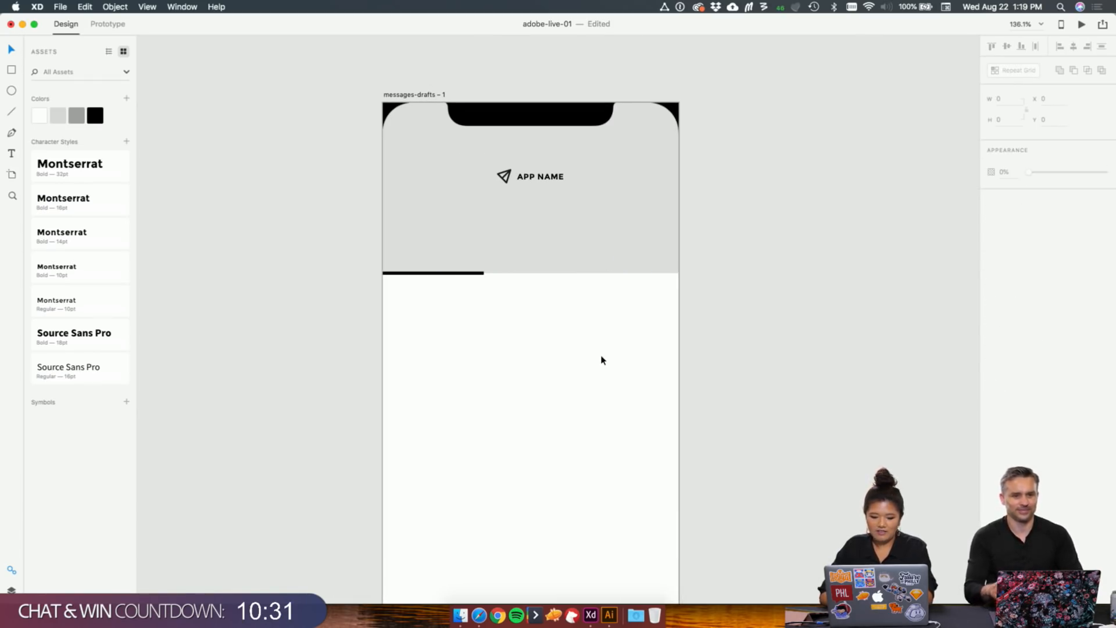
- Show the layout grid and draw a left-pointing chevron with the Pen tool in the empty content area
scroll(600, 359, "down", 3)
scroll(600, 359, "left", 3)
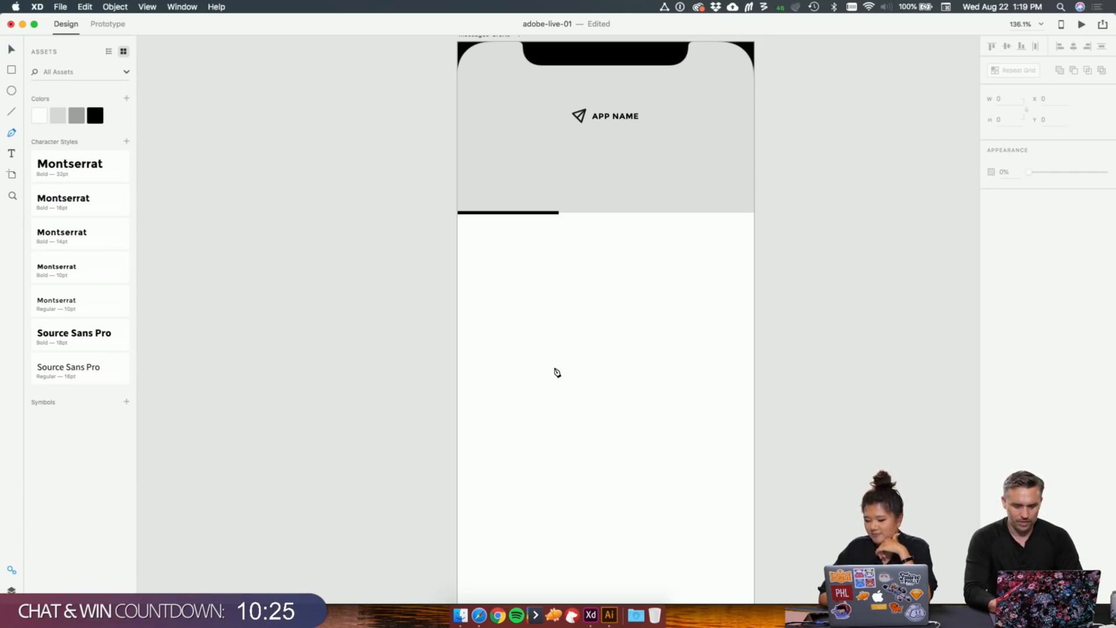
key("super+apostrophe")
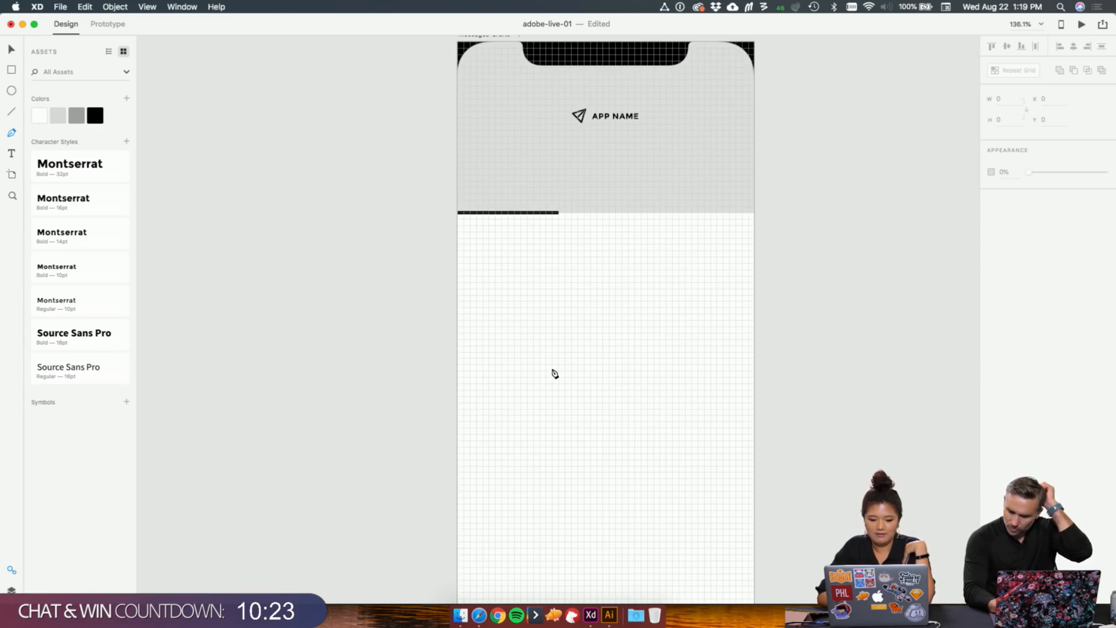
scroll(554, 373, "up", 5)
scroll(555, 373, "up", 5)
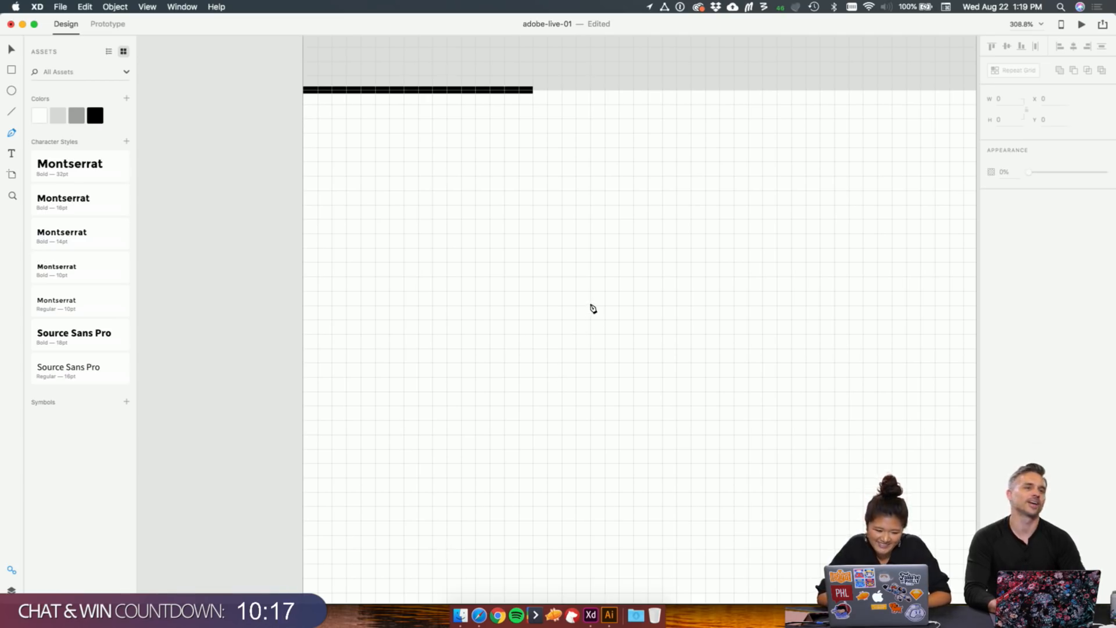
left_click(605, 233)
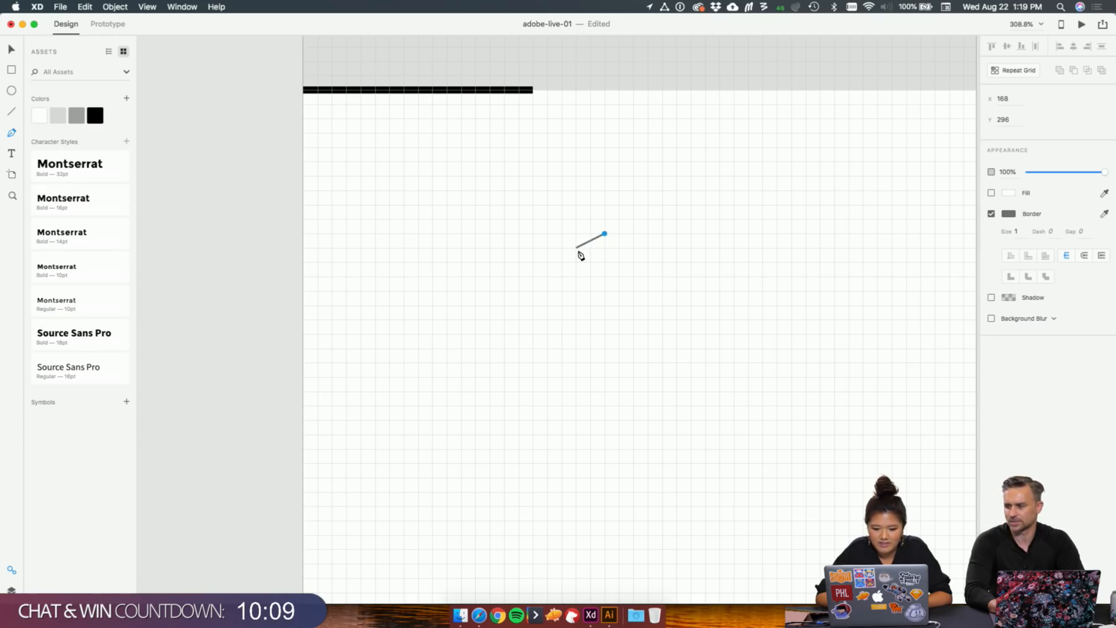
left_click(589, 248)
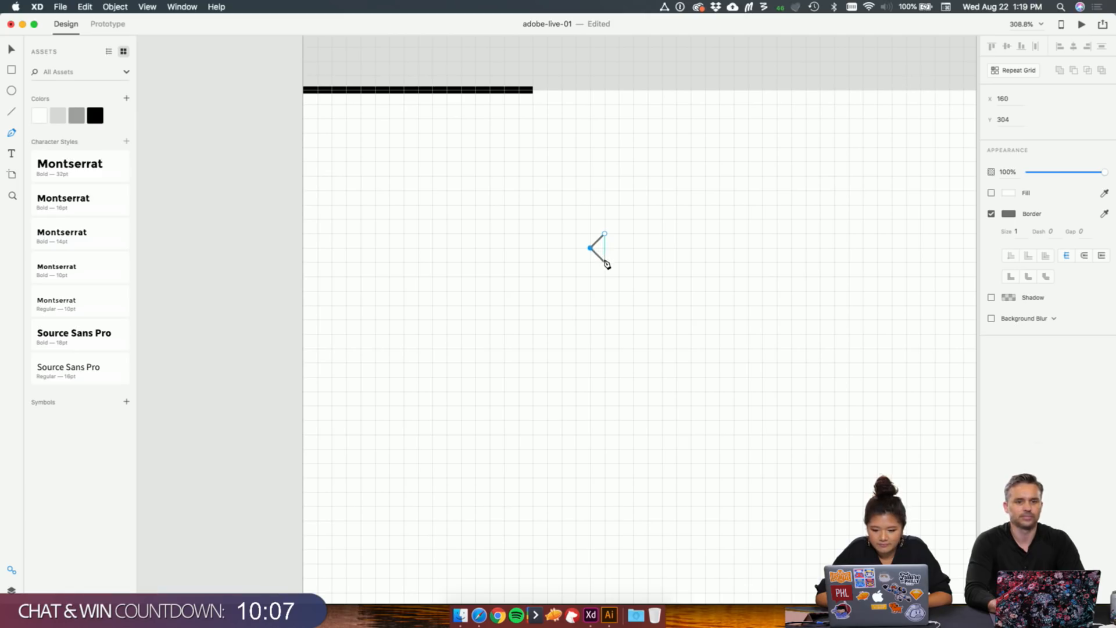
left_click(604, 263)
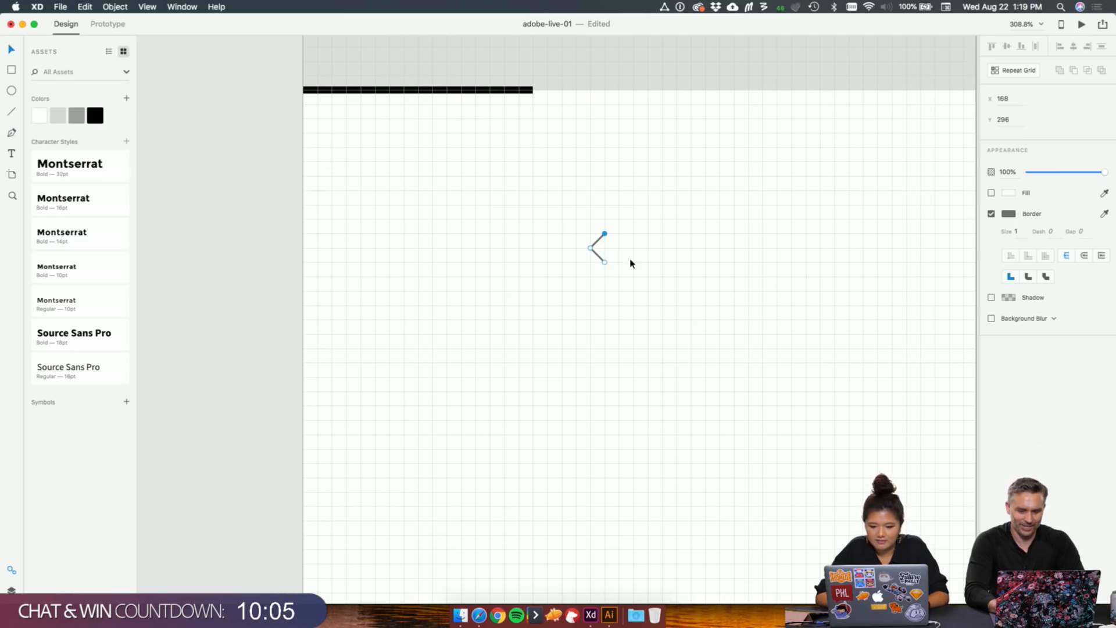
key("Escape")
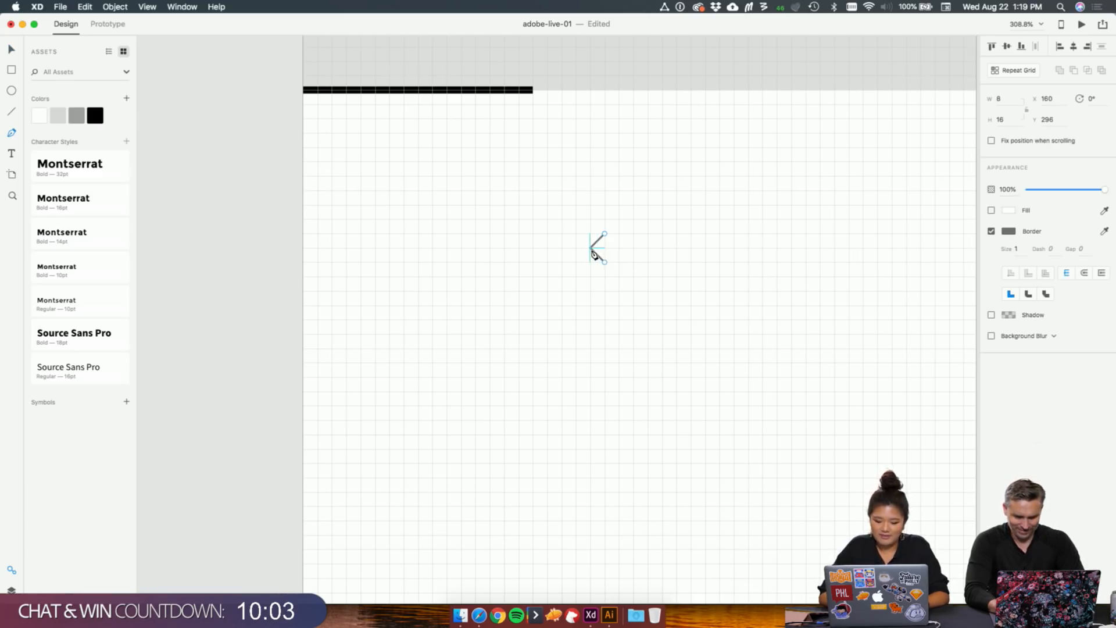
- Draw a horizontal shaft from the chevron's tip about 24 px long, then select both arrow paths
left_click(590, 248)
left_click(633, 248)
key("v")
left_click_drag(648, 280, 595, 234)
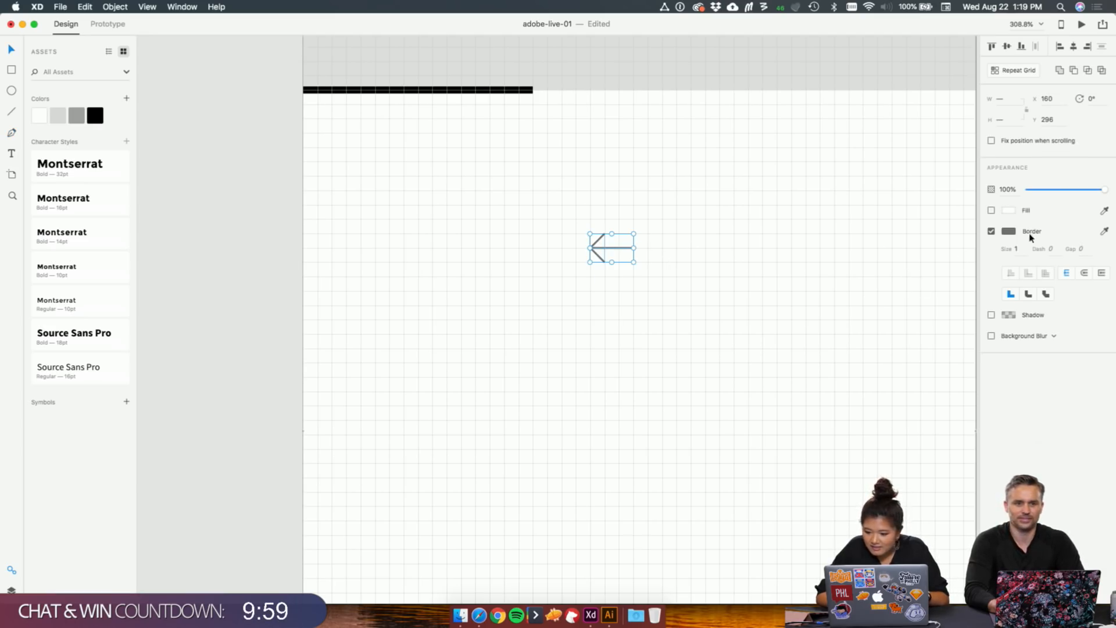
- Set the arrow's border size to 3 and give its strokes round caps
left_click(1017, 250)
type("3")
key("Return")
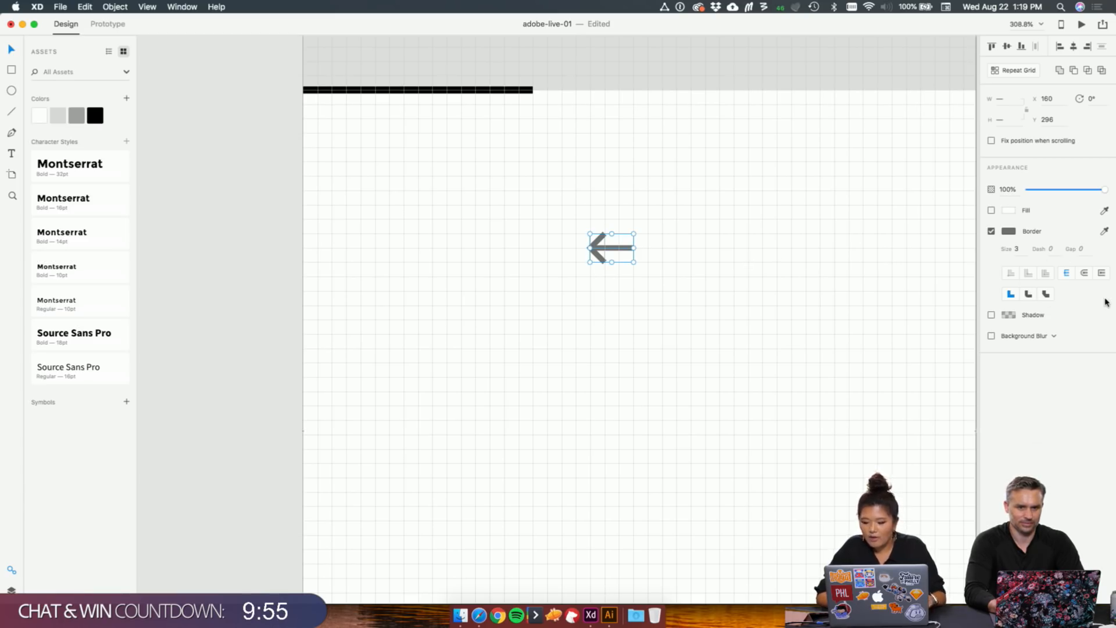
left_click(1029, 294)
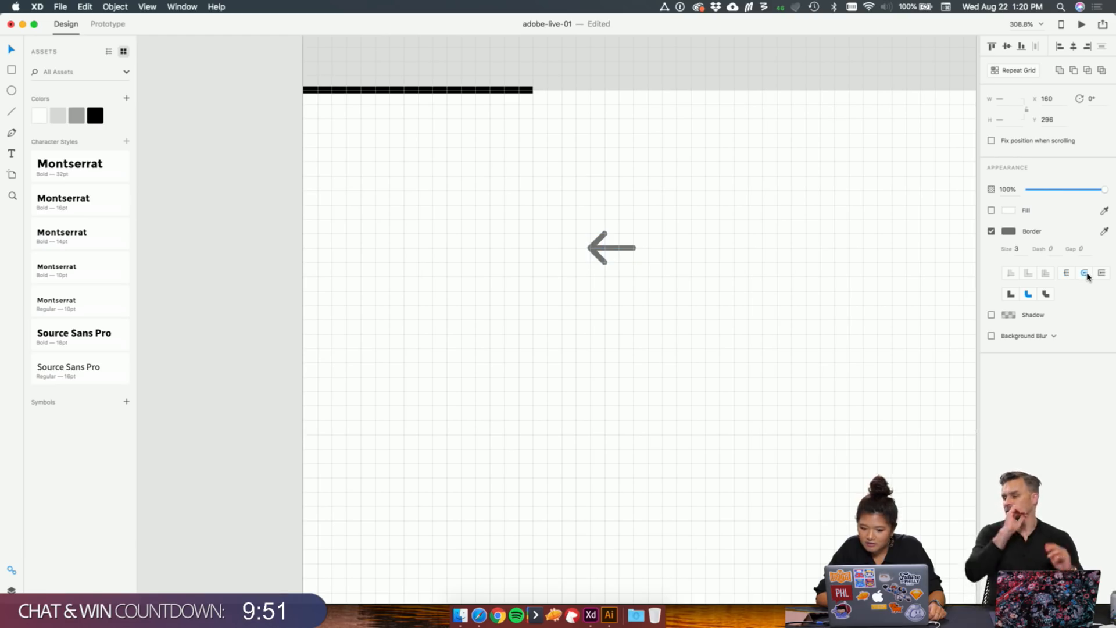
- Select both arrow paths and set their border colour to black
scroll(712, 222, "up", 3)
left_click(663, 267)
left_click_drag(662, 267, 562, 335)
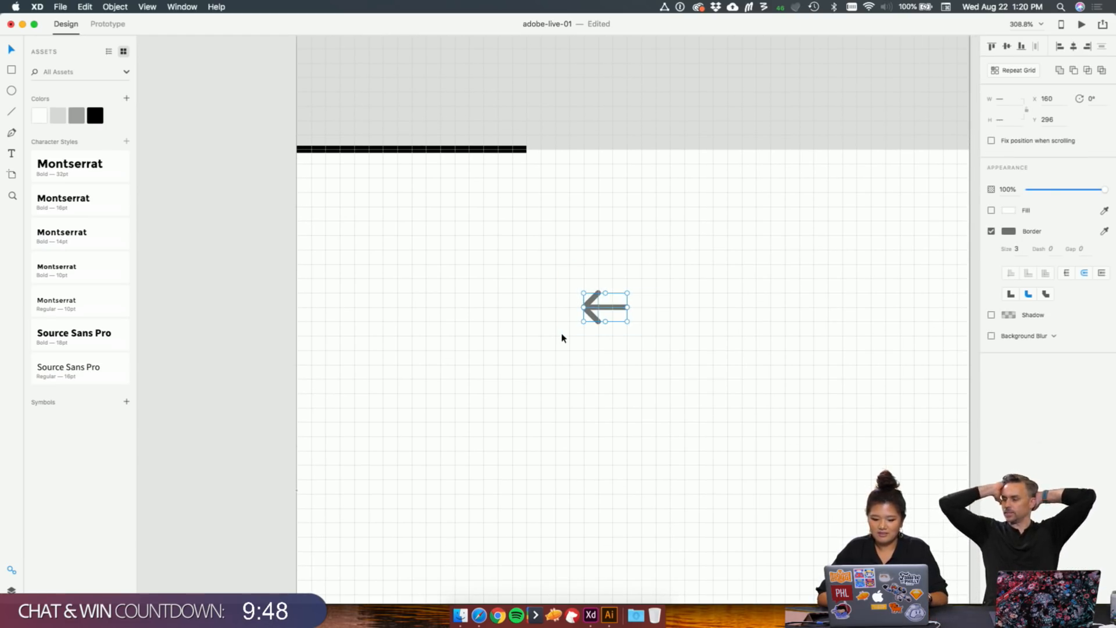
left_click(1009, 231)
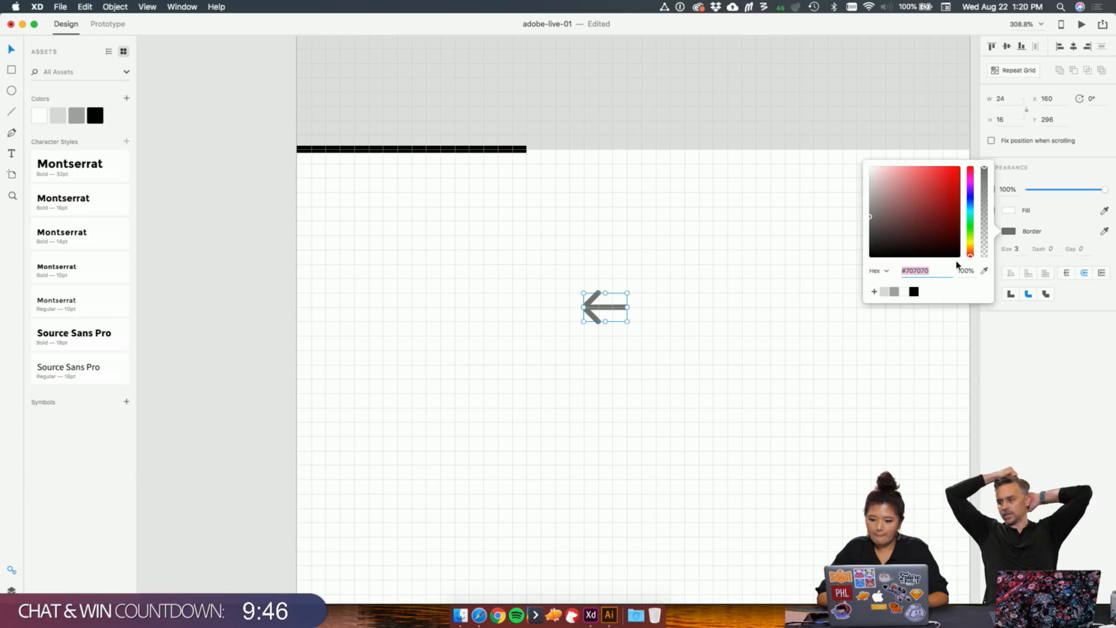
left_click(914, 292)
left_click(732, 312)
- Delete the paper-plane logo icon next to APP NAME in the header
scroll(734, 312, "up", 3)
scroll(733, 311, "up", 3)
scroll(732, 312, "down", 1)
scroll(733, 312, "up", 1)
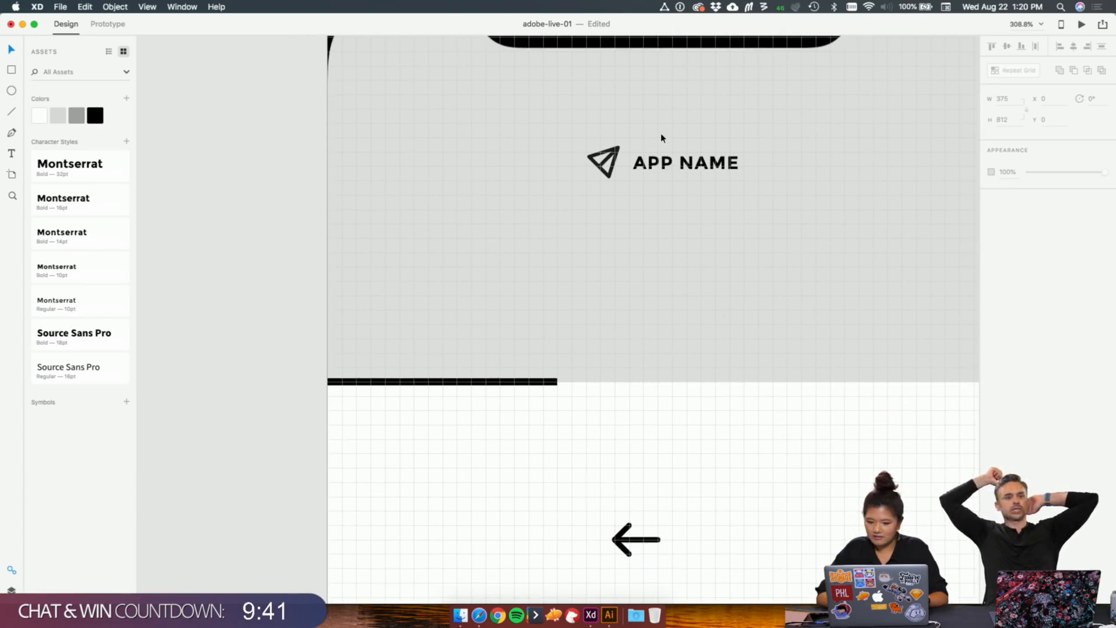
left_click(664, 170)
left_click(673, 244)
double_click(600, 167)
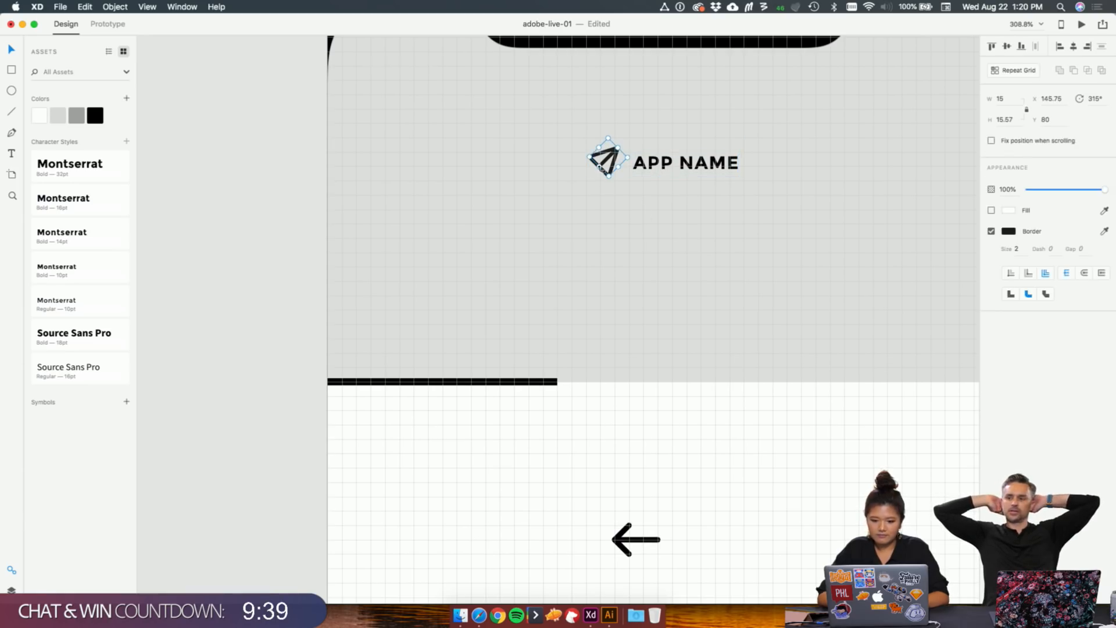
key("Delete")
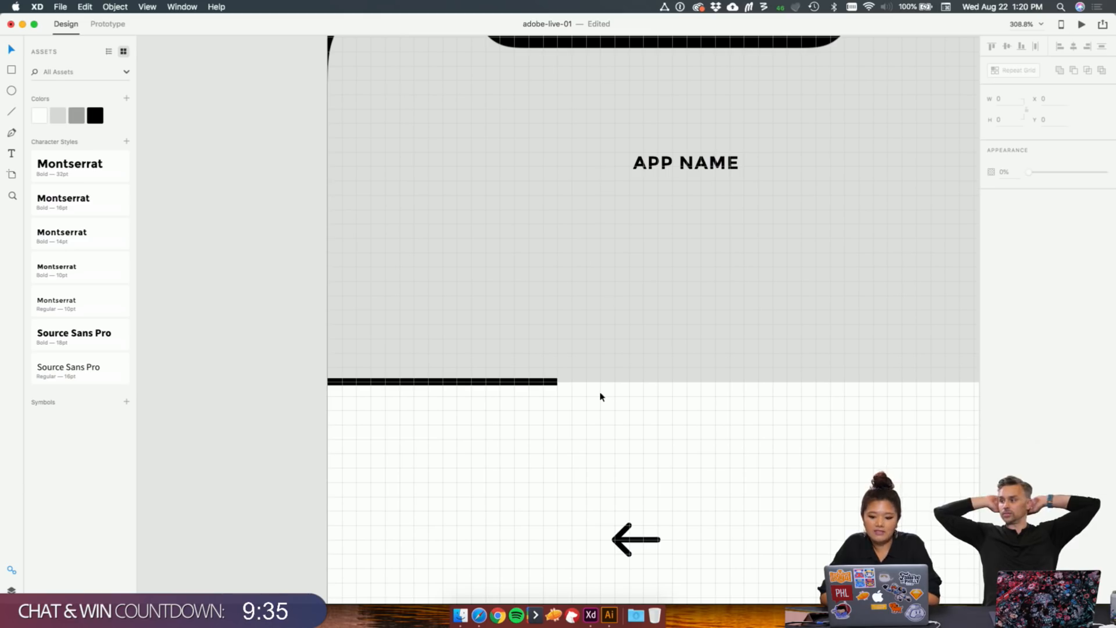
- Draw a horizontal line about 80 px long with the Line tool in the content area
key("l")
left_click_drag(674, 434, 816, 473)
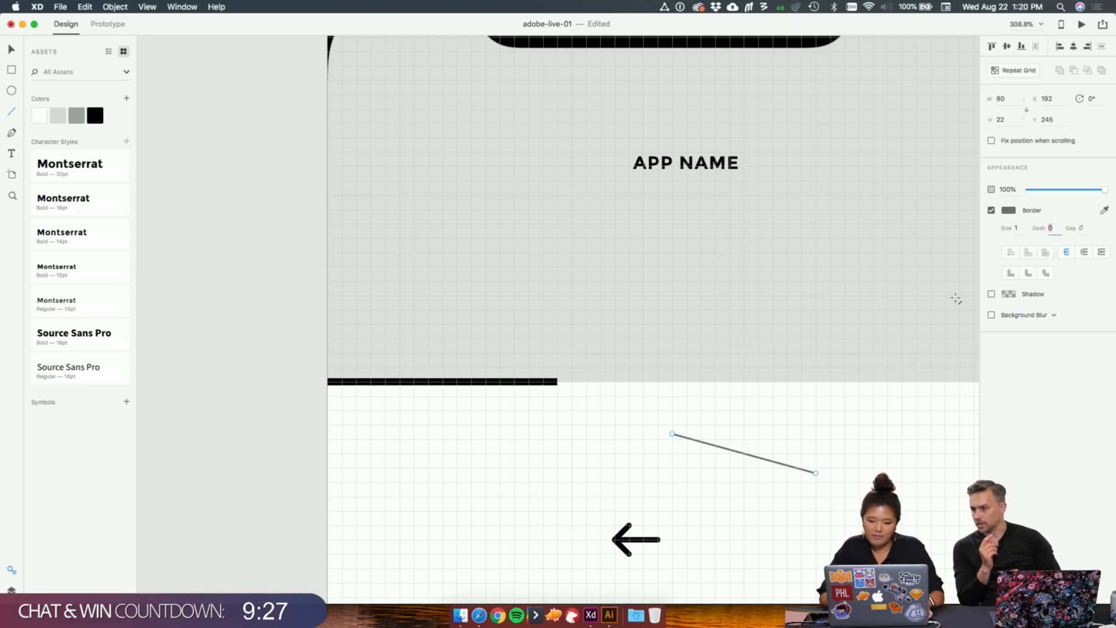
left_click_drag(816, 477, 816, 425)
left_click_drag(673, 435, 672, 428)
- Make the line dashed with a dash of 5 and a gap of 10
left_click(1050, 228)
type("5")
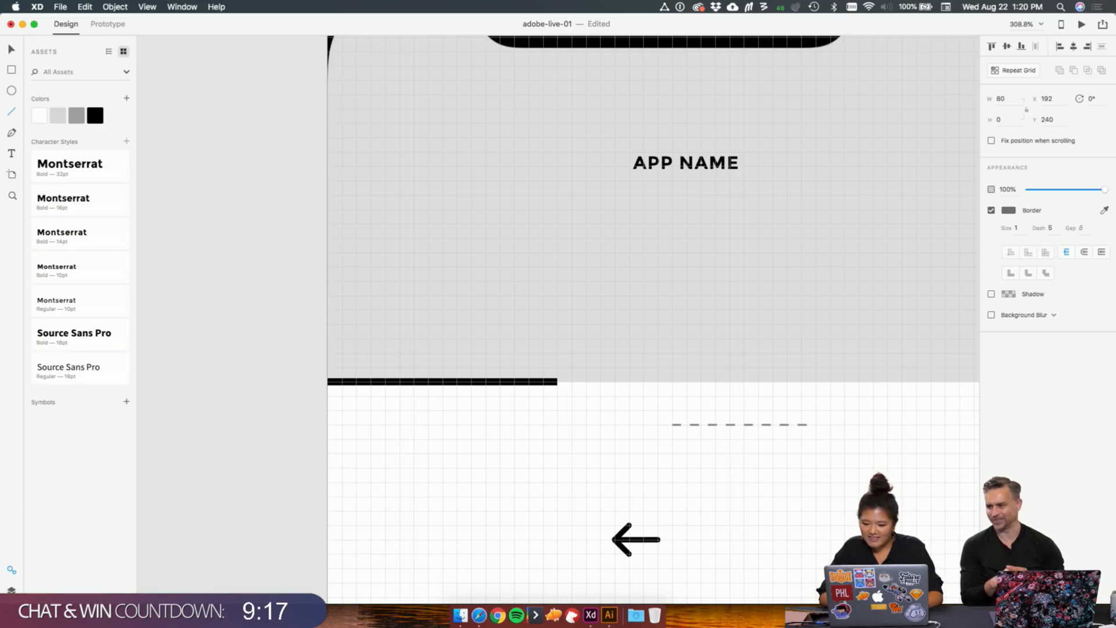
left_click(1082, 227)
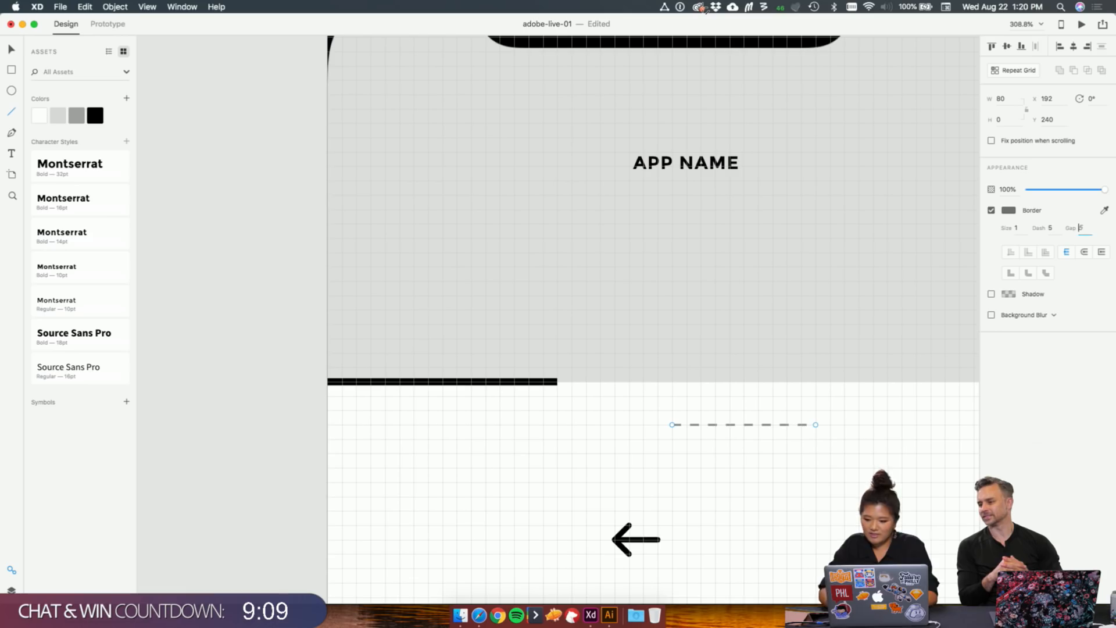
key("Return")
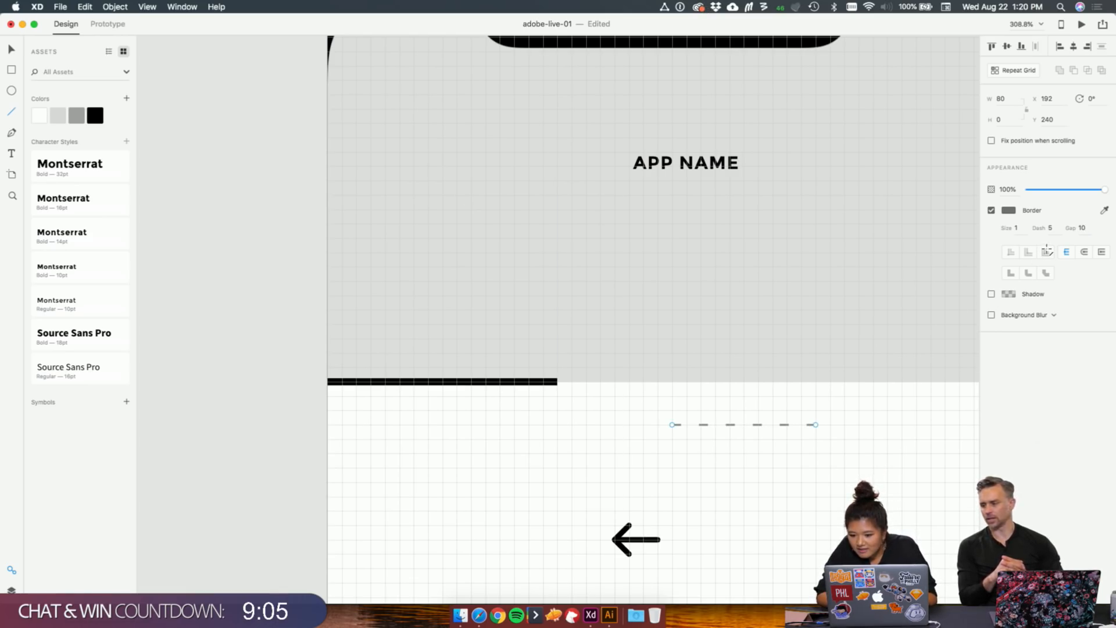
- Move the black tab underline bar up into the grey header area
left_click(804, 523)
key("v")
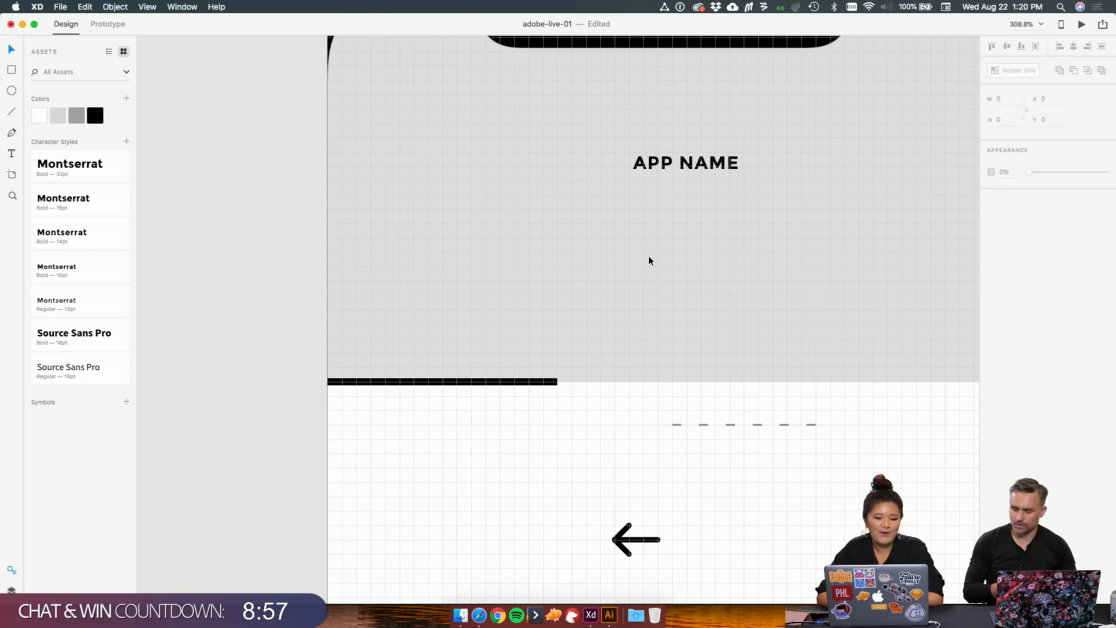
left_click(555, 380)
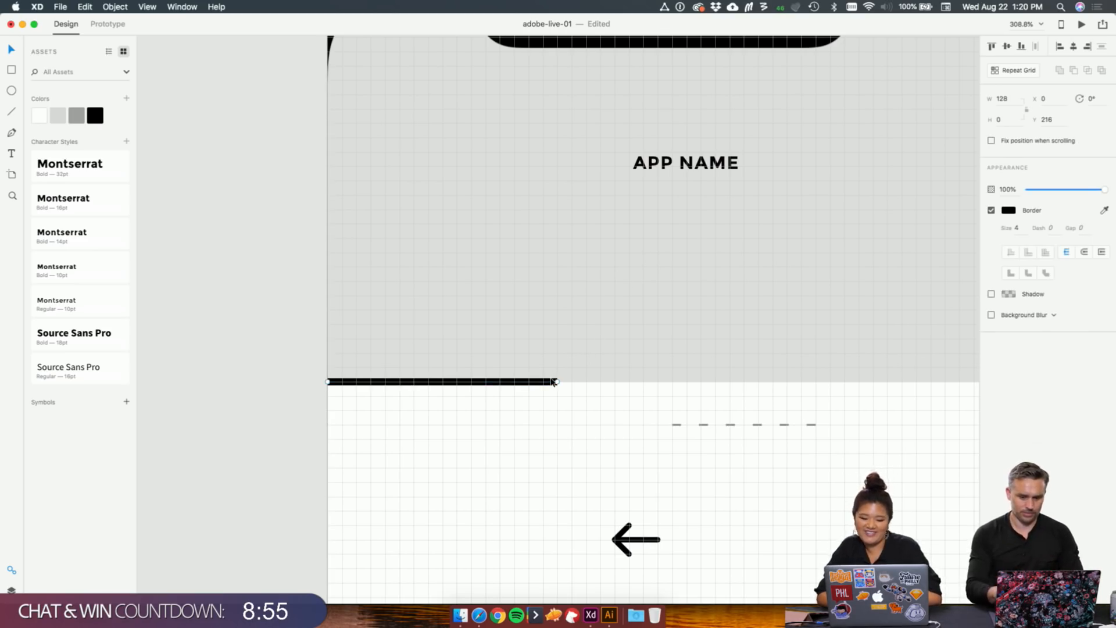
left_click_drag(555, 380, 663, 333)
- Clear the APP NAME text from the header
double_click(700, 169)
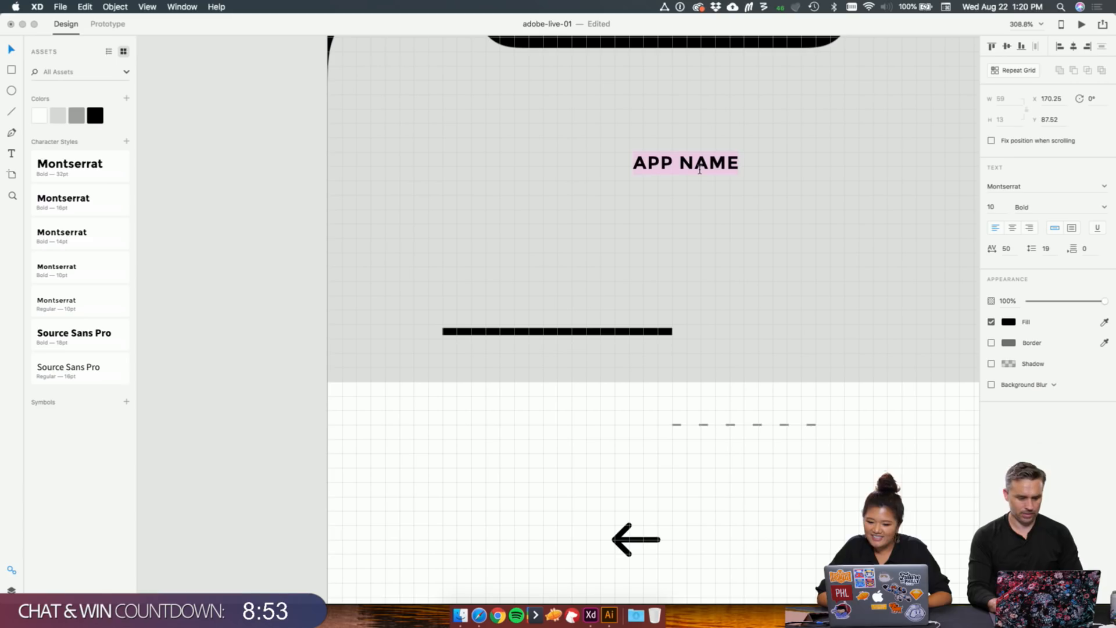
type("C")
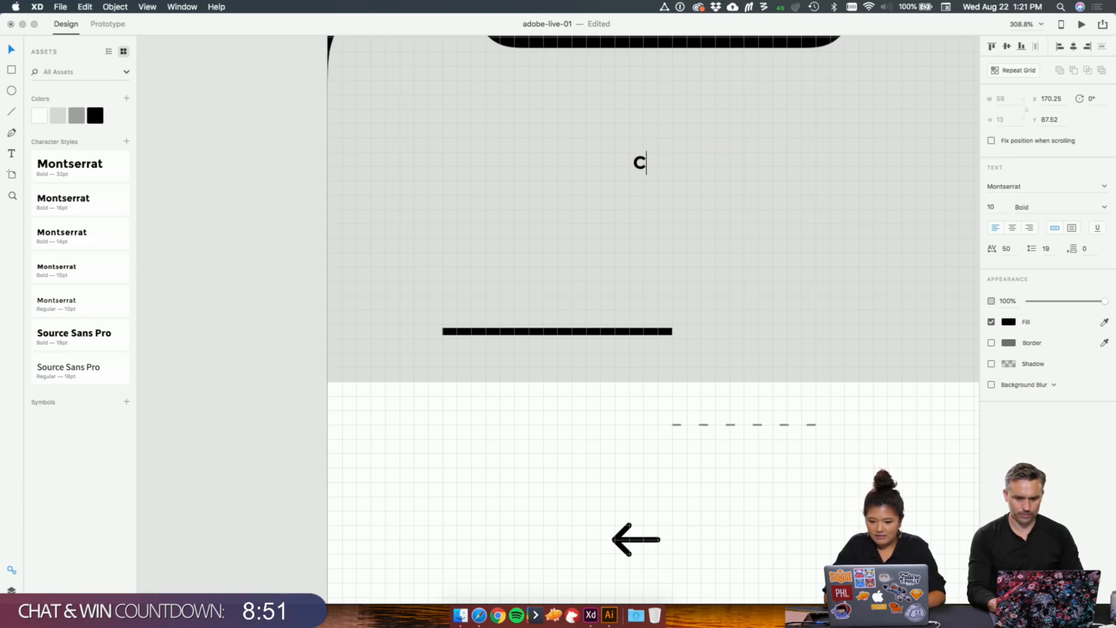
key("BackSpace")
key("Escape")
key("super+minus")
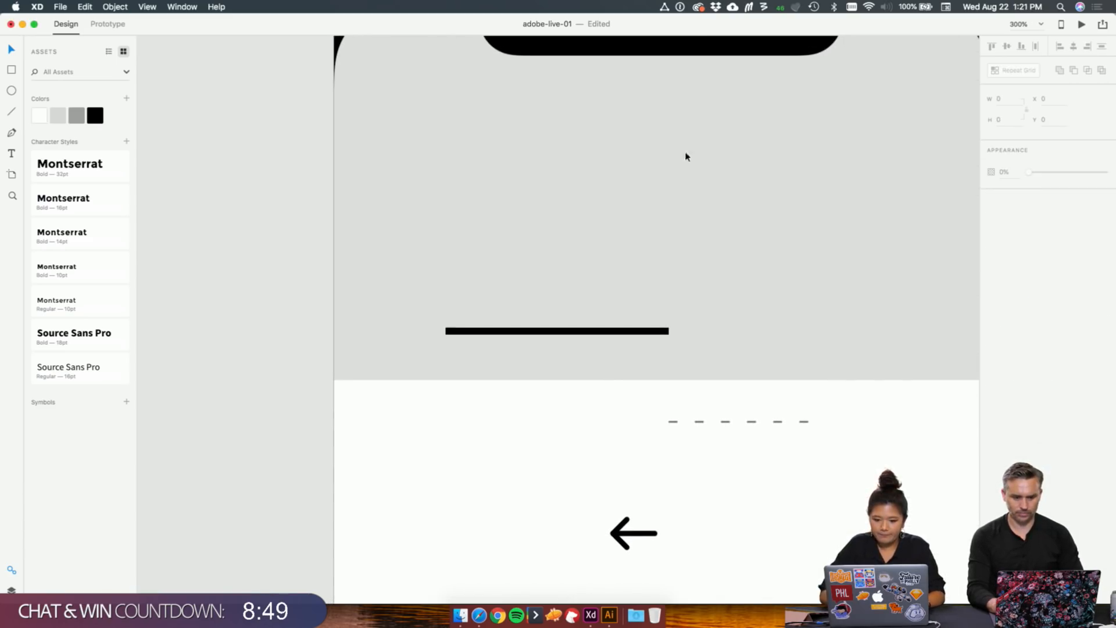
scroll(671, 107, "up", 4)
scroll(668, 136, "down", 5)
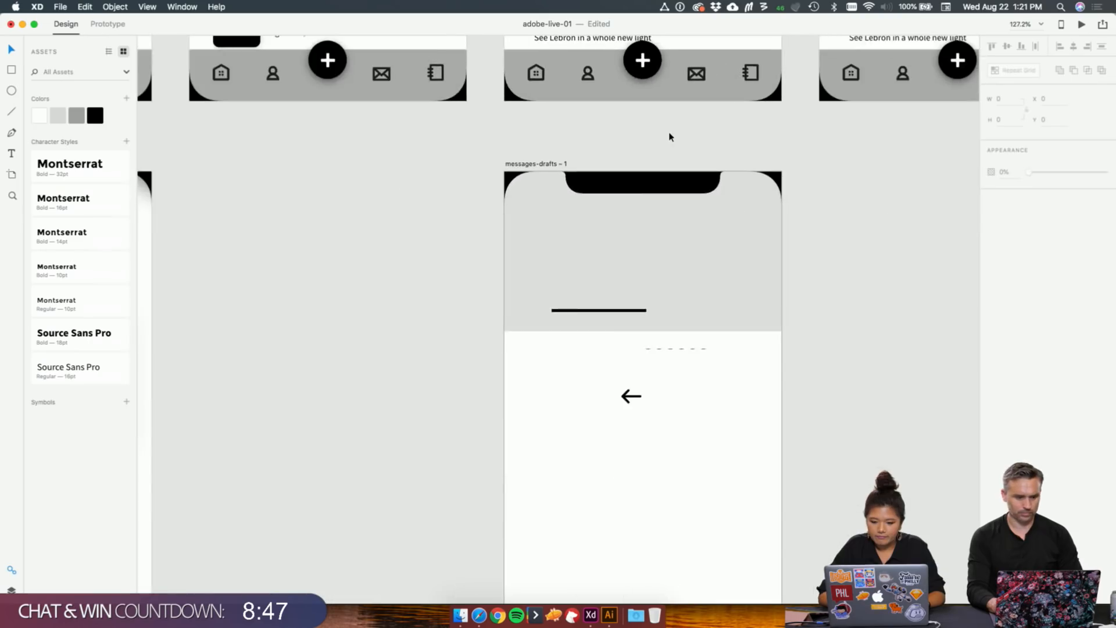
scroll(669, 136, "up", 9)
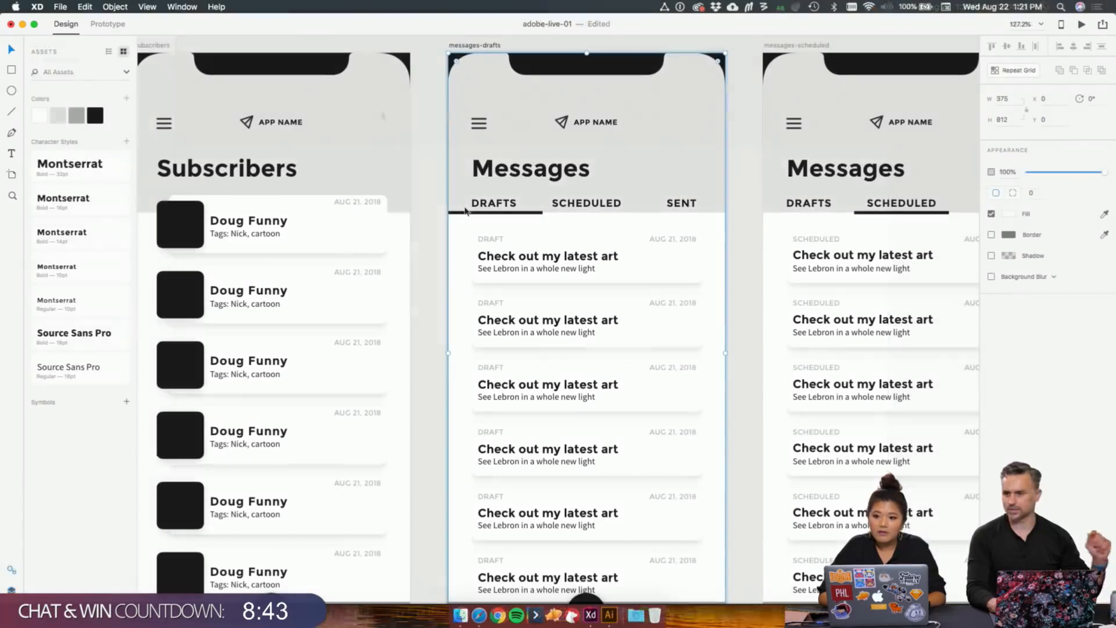
left_click(12, 571)
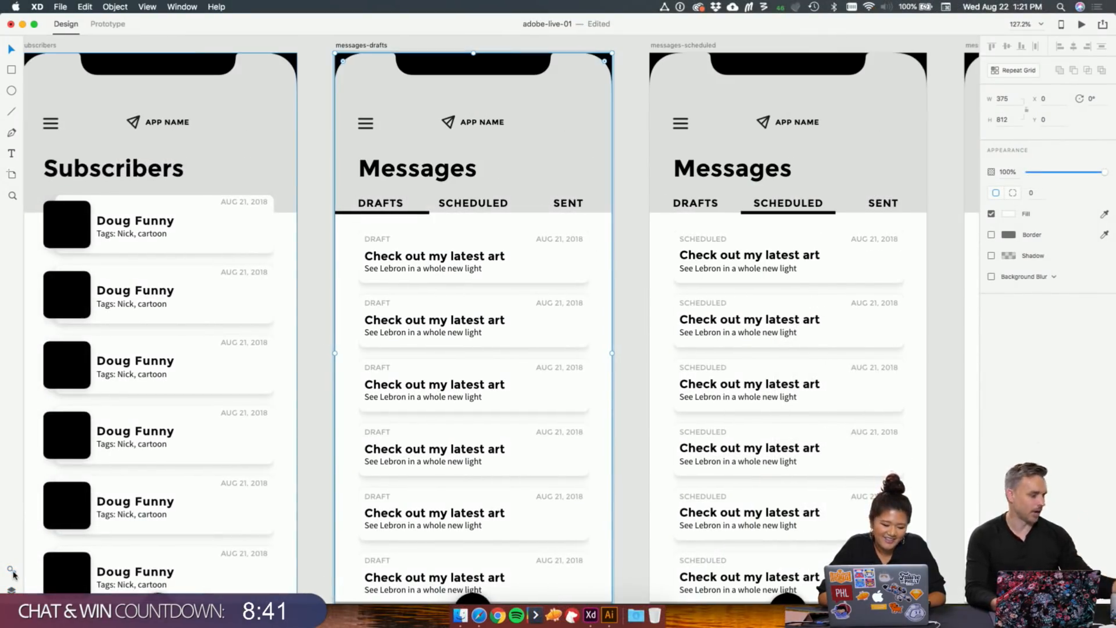
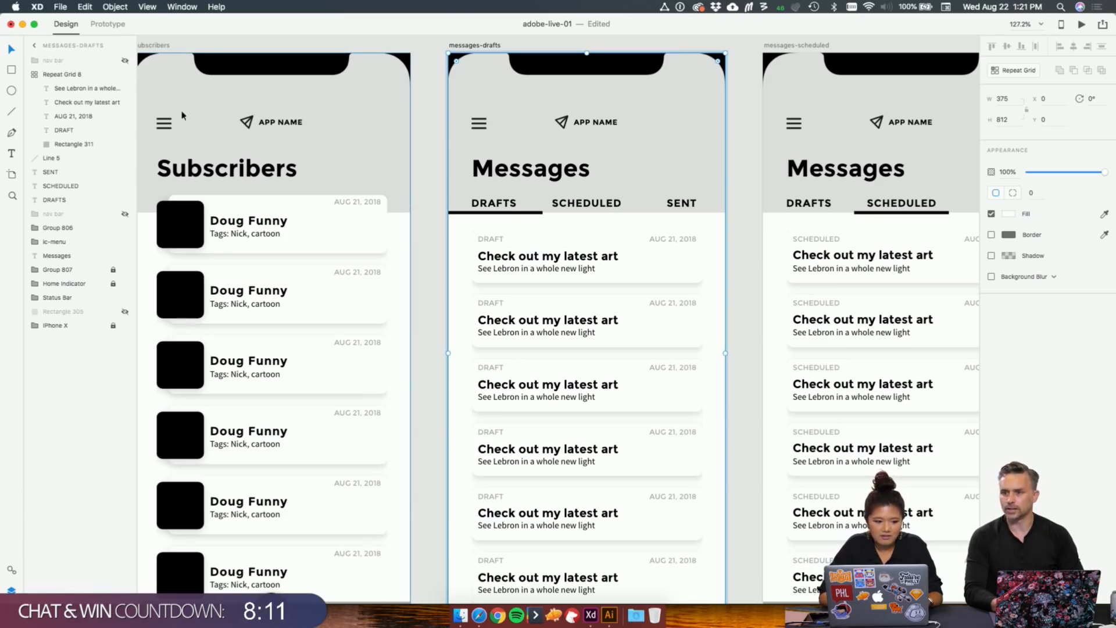
- Delete the dashed line on the new screen and paste the drafts screen's Messages title into its header
left_click(742, 154)
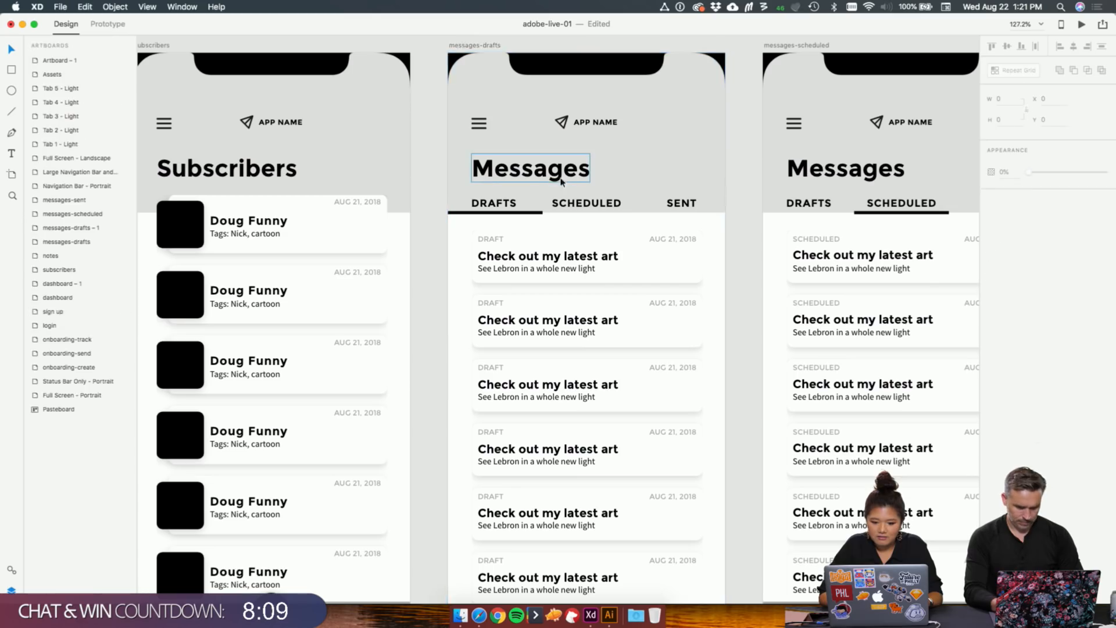
left_click(534, 169)
scroll(616, 305, "down", 1)
scroll(616, 305, "down", 12)
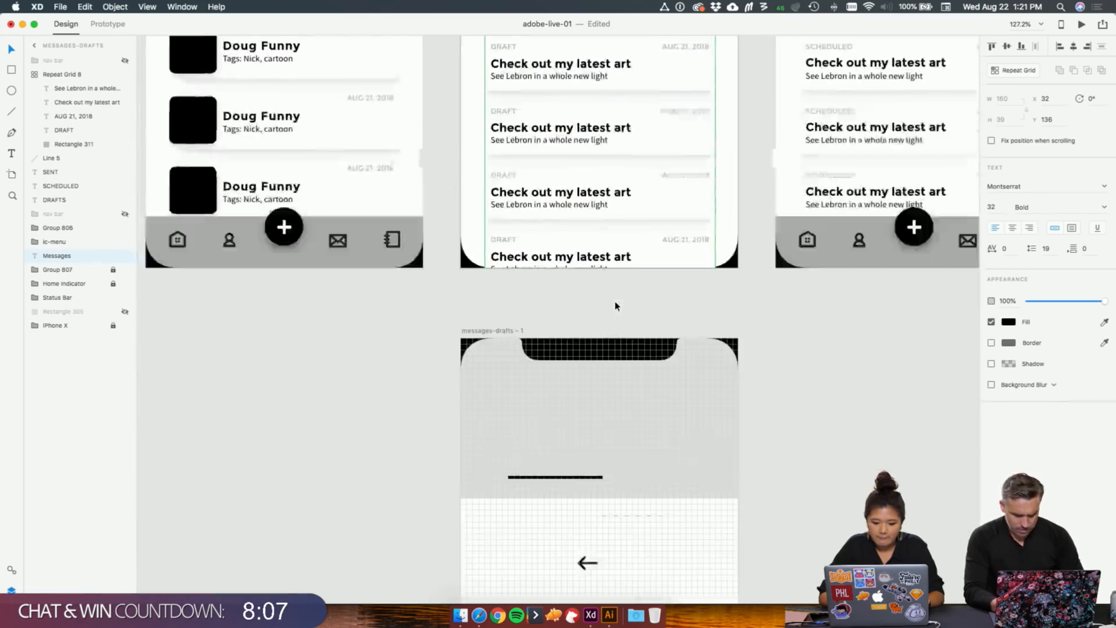
left_click(648, 293)
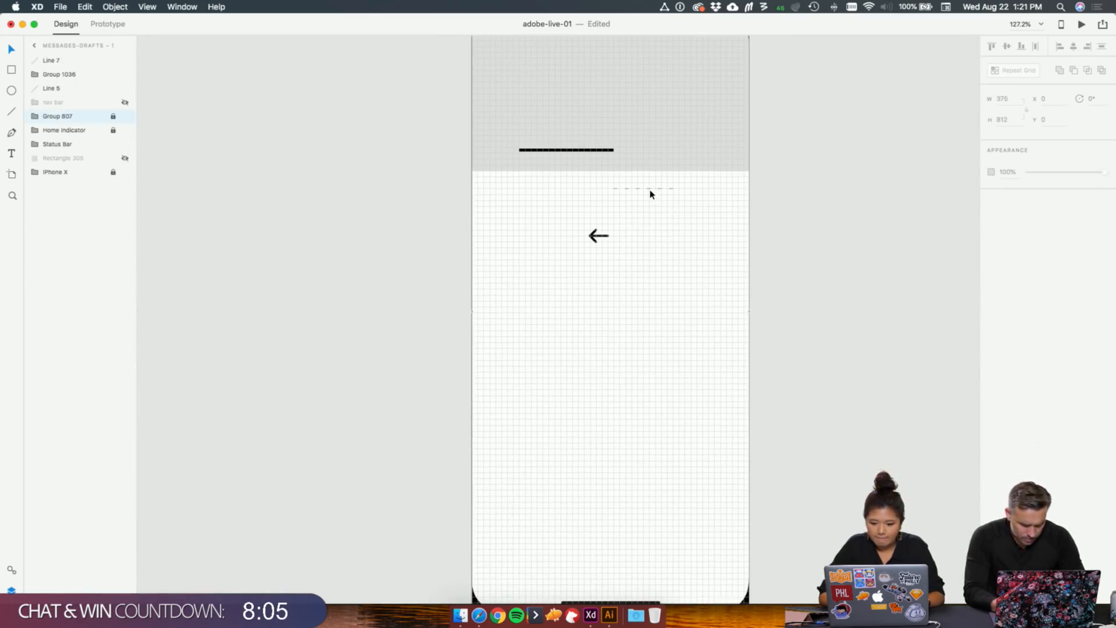
left_click(649, 189)
key("BackSpace")
key("super+v")
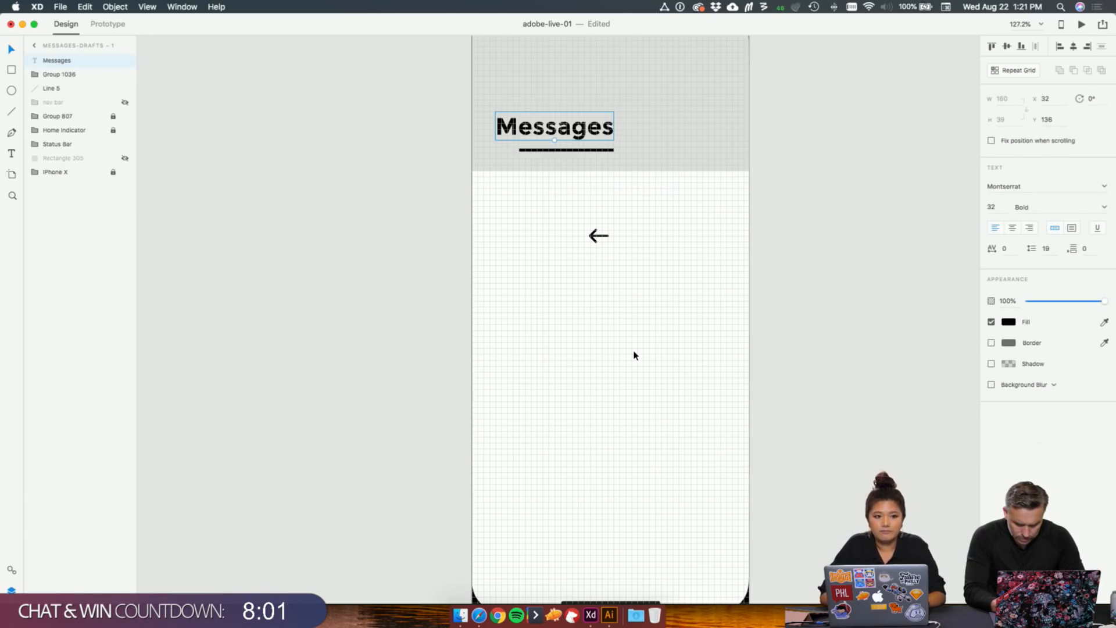
- Nudge the pasted Messages title to x 40, y 129 in the header
left_click(634, 355)
scroll(608, 342, "up", 3)
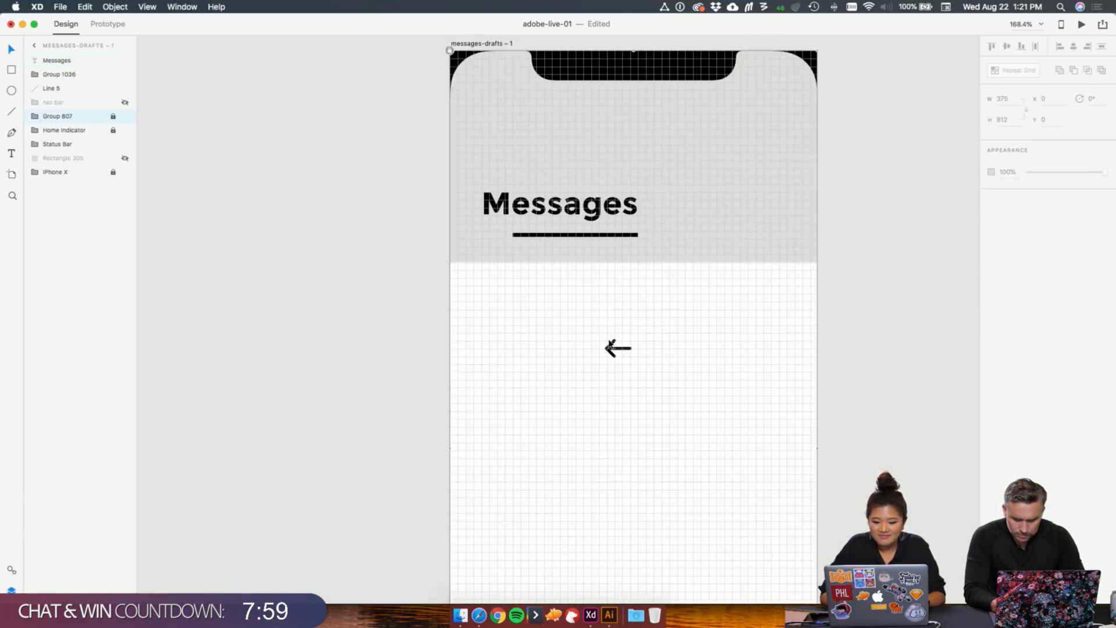
left_click(593, 214)
mouse_move(593, 214)
left_mouse_down()
mouse_move(600, 182)
mouse_move(602, 207)
left_mouse_up()
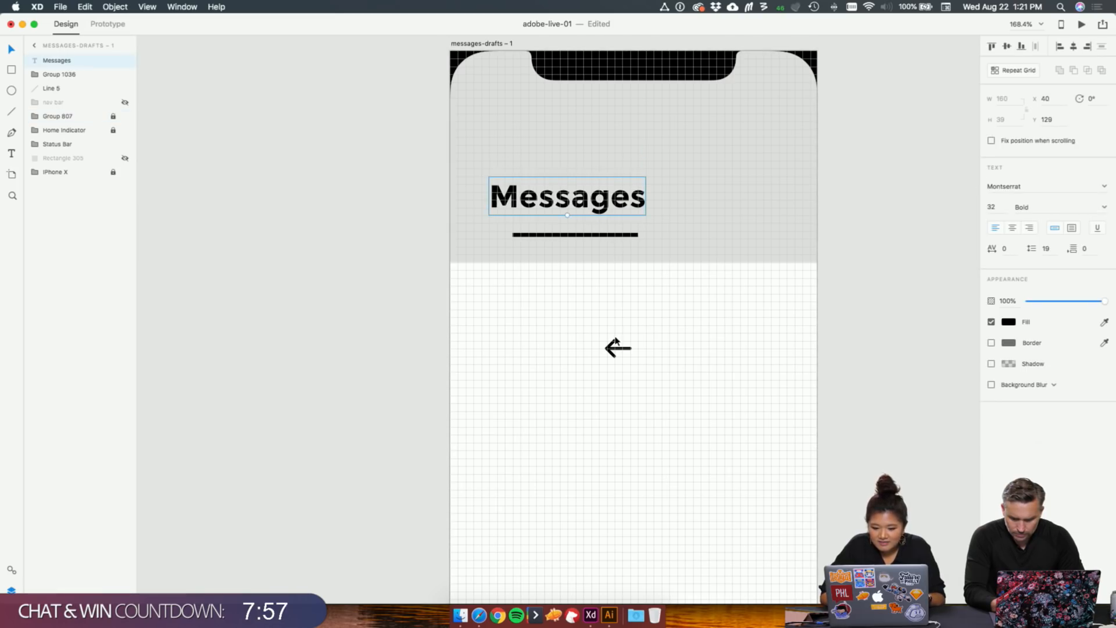
- Move the back arrow up into the header's top-left corner, above the title, at x 24, y 96
left_click(618, 349)
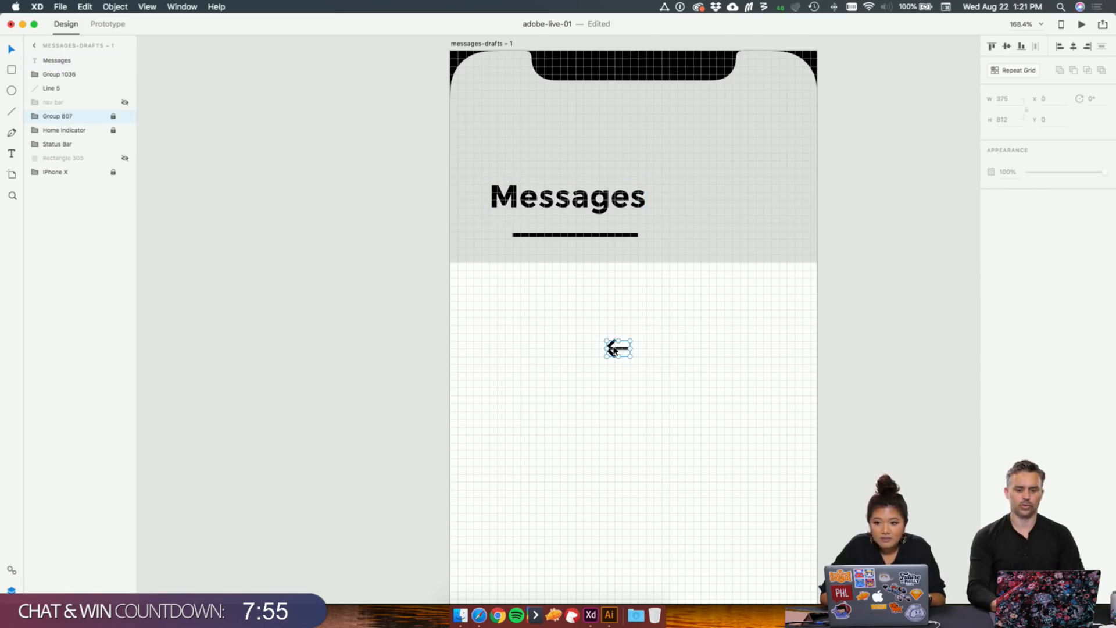
left_click(613, 350)
left_click_drag(615, 349, 483, 151)
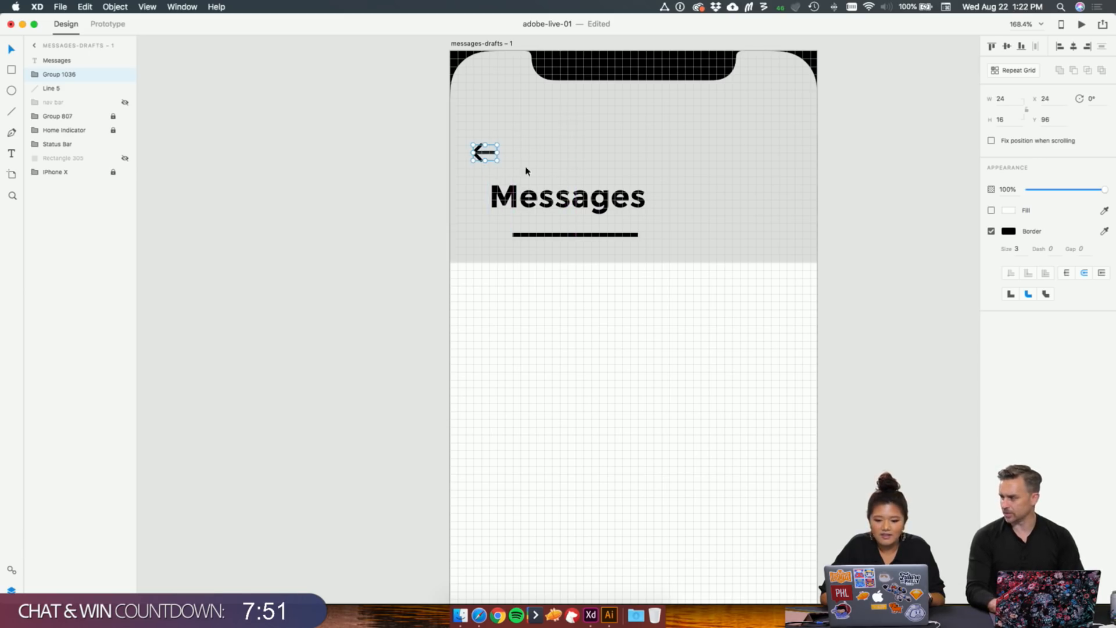
- Try pasting the drafts screen's hamburger menu icon into the new screen and undo the attempt
scroll(554, 173, "up", 11)
scroll(554, 174, "up", 10)
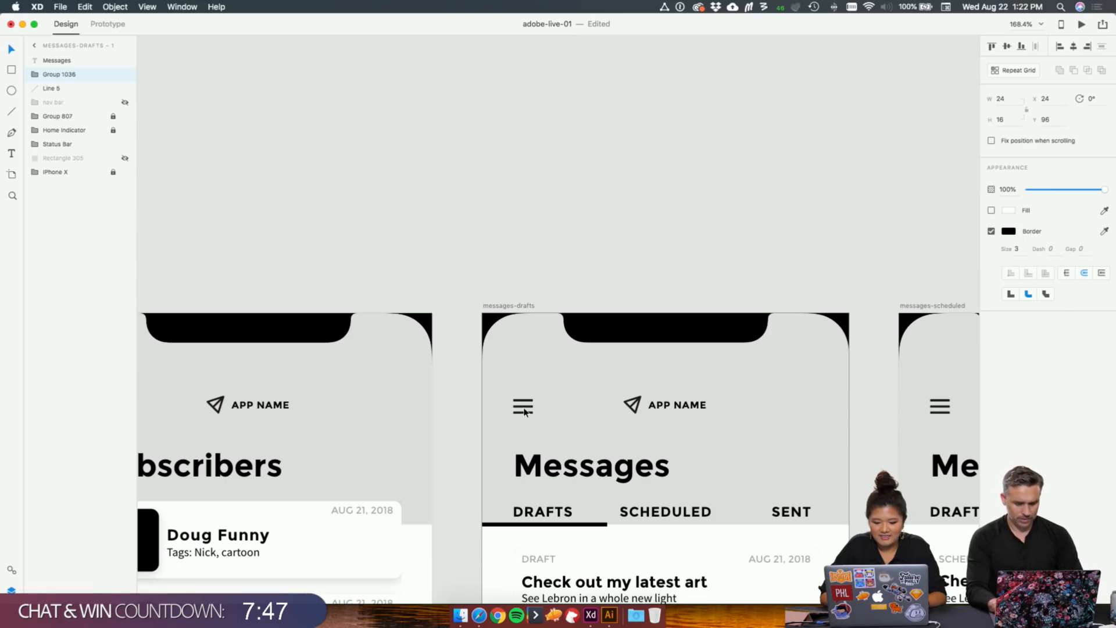
left_click(526, 409)
scroll(534, 437, "down", 15)
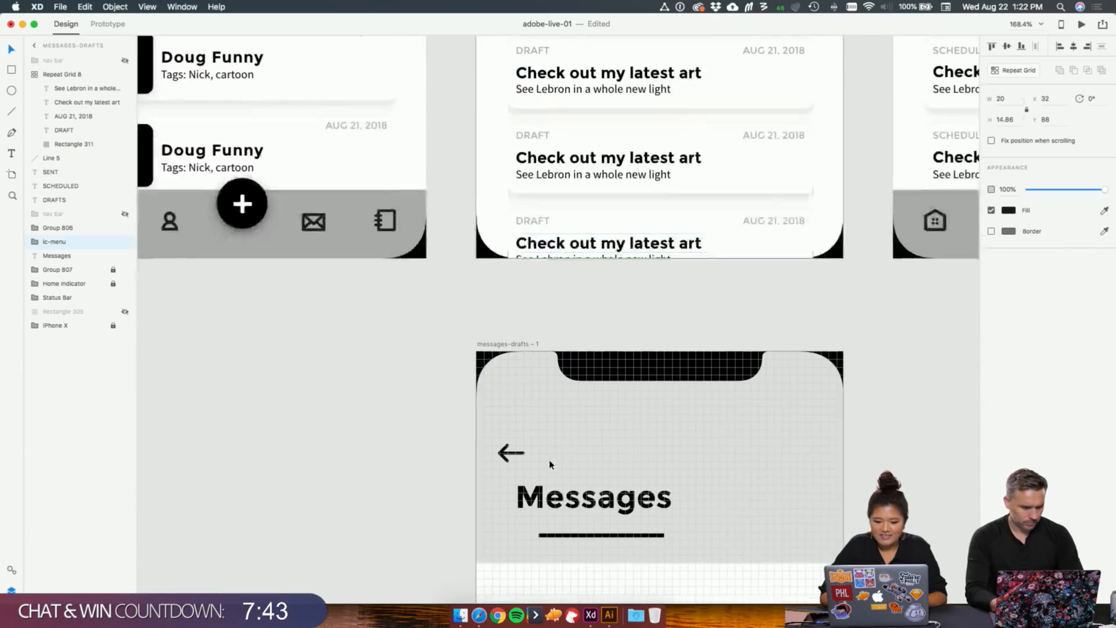
left_click(491, 372)
key("BackSpace")
key("super+v")
scroll(567, 387, "down", 5)
key("super+z")
key("super+z")
- Paste the hamburger menu icon into the new screen's header and place the back arrow right beside it
left_click(618, 231)
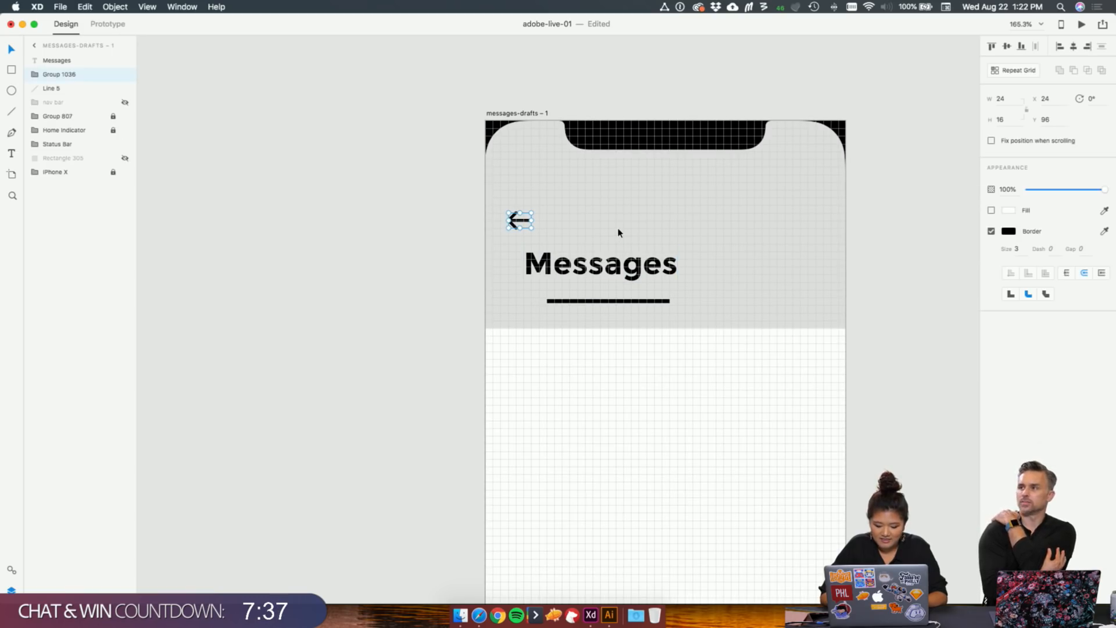
key("super+v")
scroll(617, 231, "up", 5)
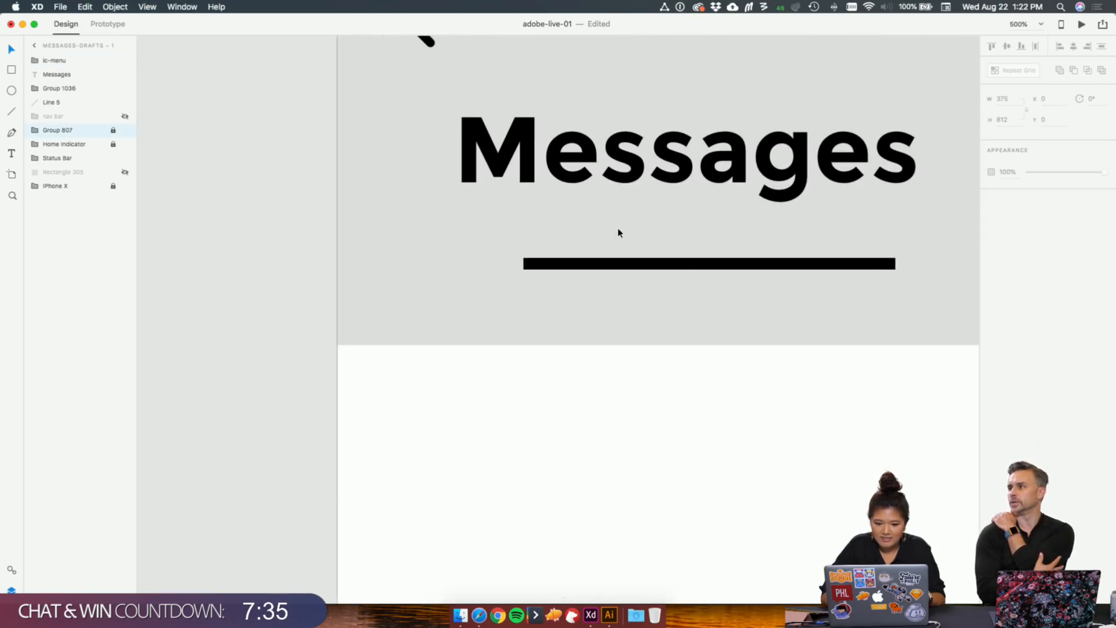
scroll(455, 119, "up", 3)
left_click_drag(381, 247, 480, 221)
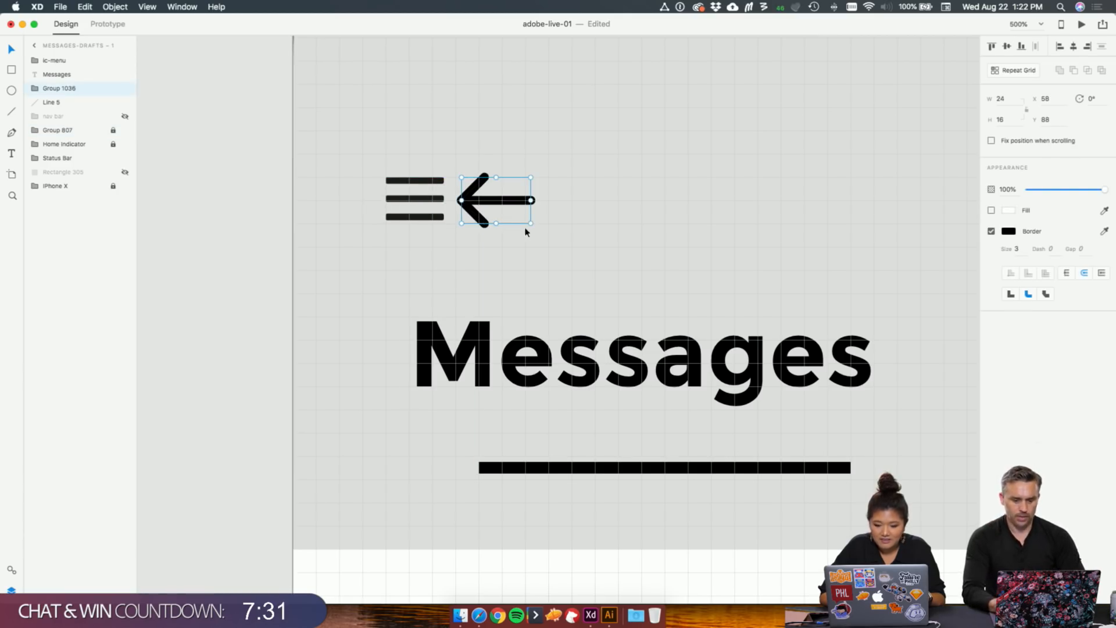
- Shorten the back arrow's shaft by nudging its right endpoint left to x 75
left_click(530, 209)
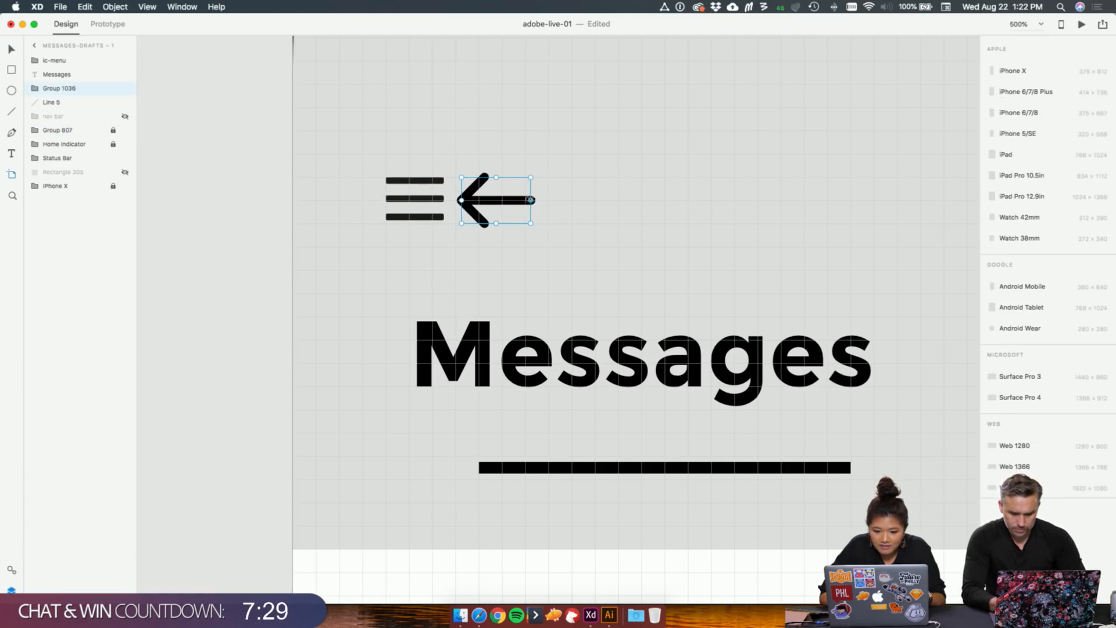
left_click(519, 203)
left_click(561, 205)
double_click(509, 202)
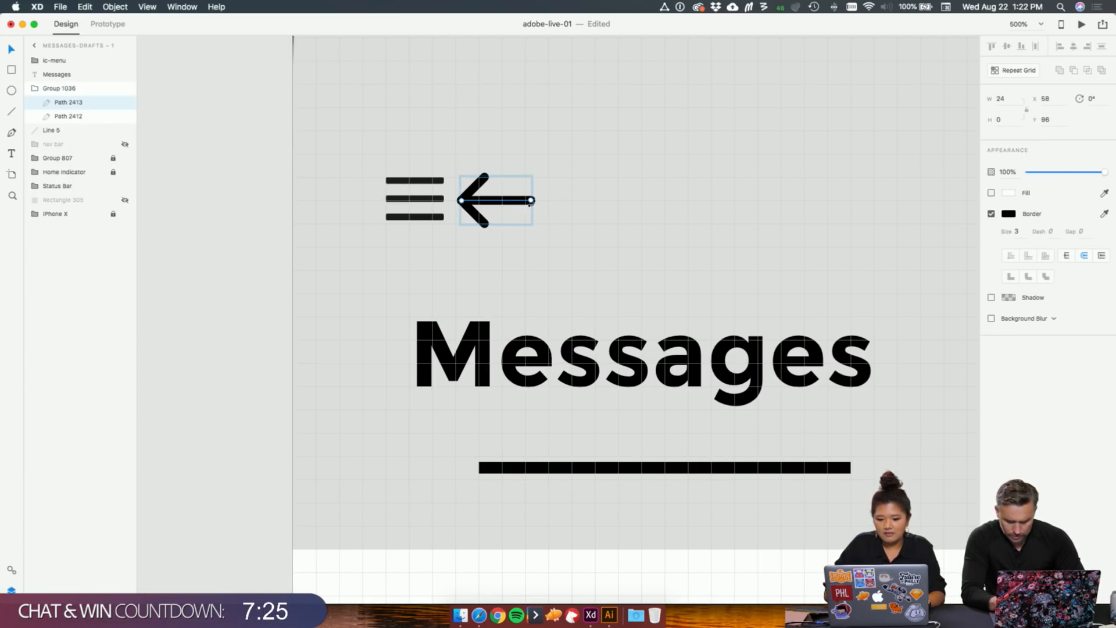
scroll(541, 204, "up", 5)
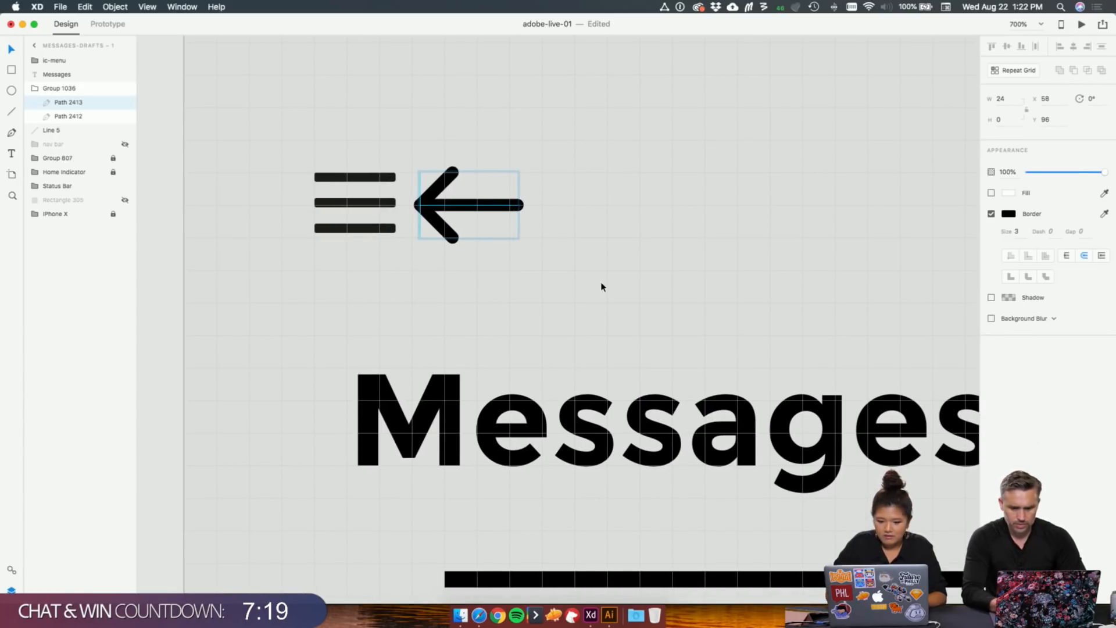
left_click(518, 206)
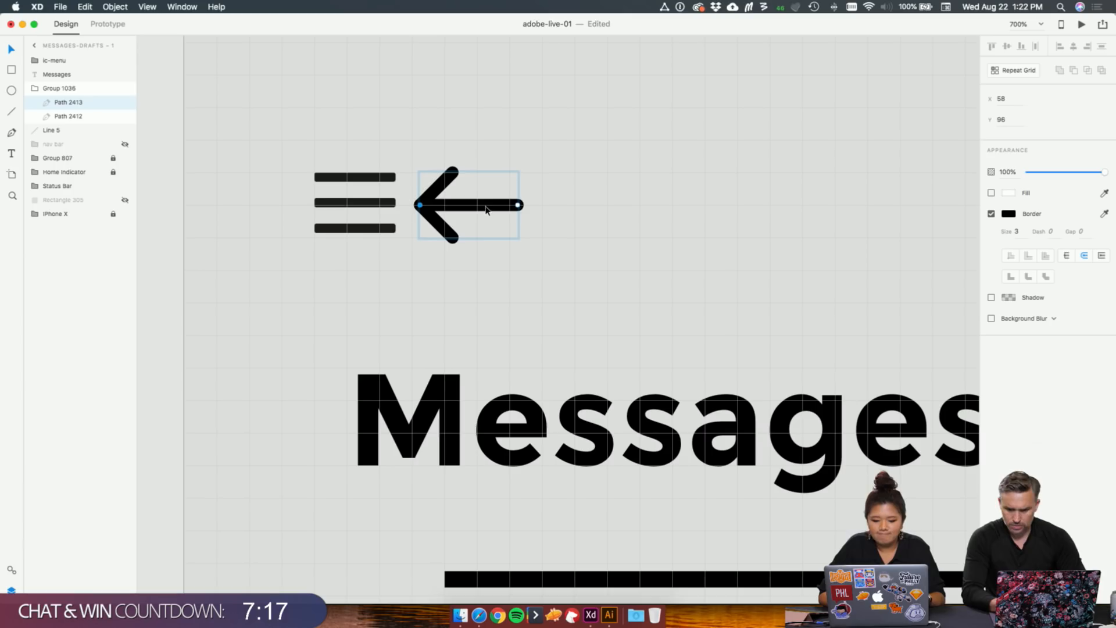
left_click(517, 205)
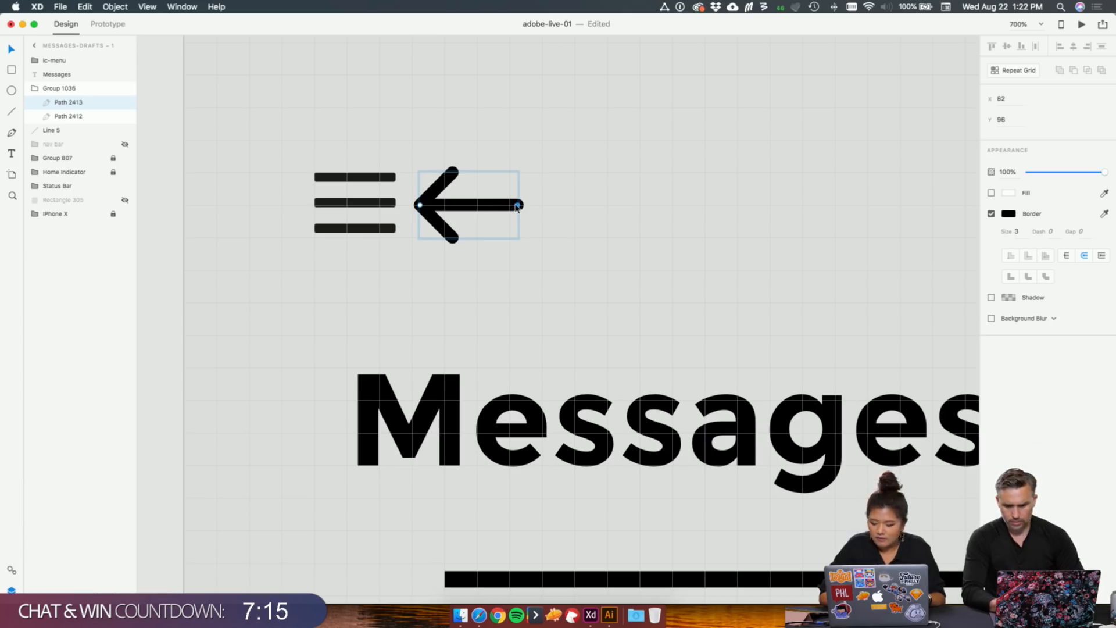
key("Left")
key("Left")
key("Left")
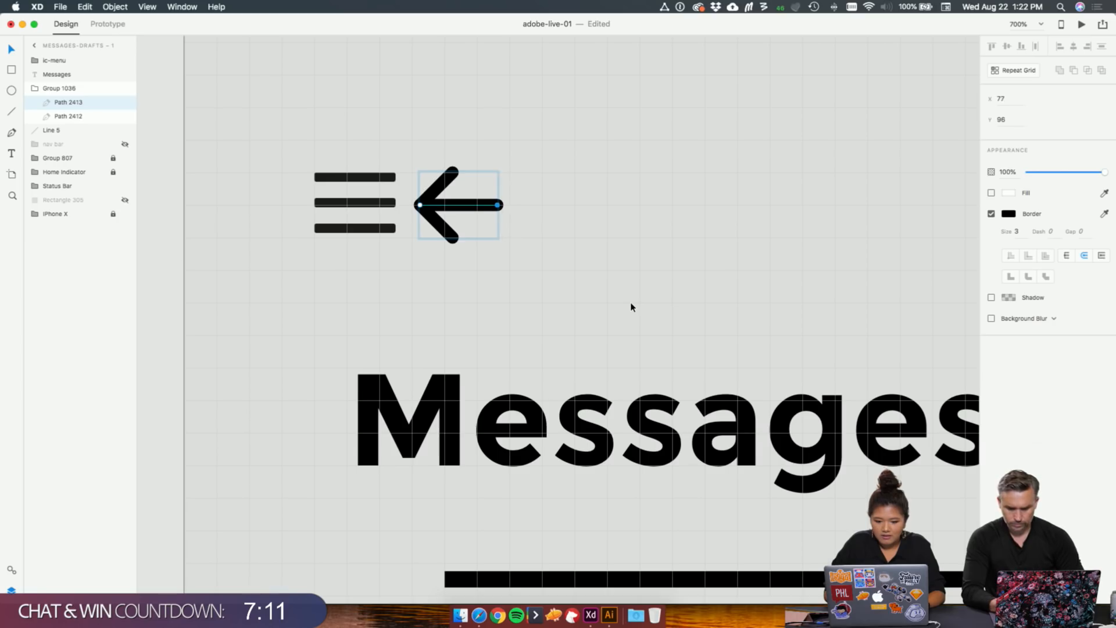
key("Left")
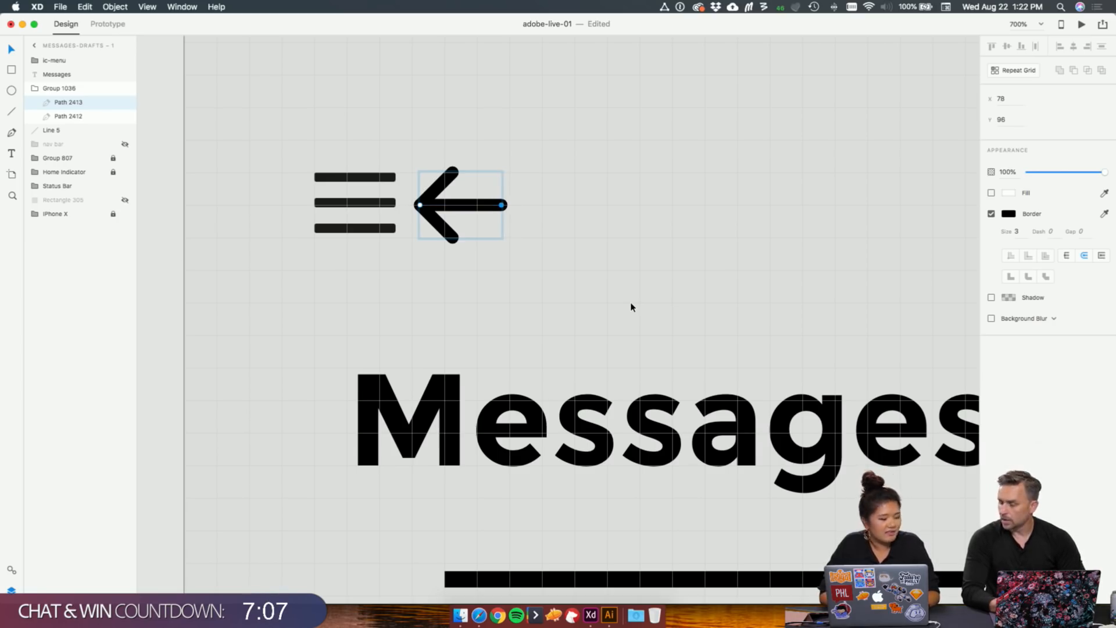
key("Left")
key("Left")
key("Left")
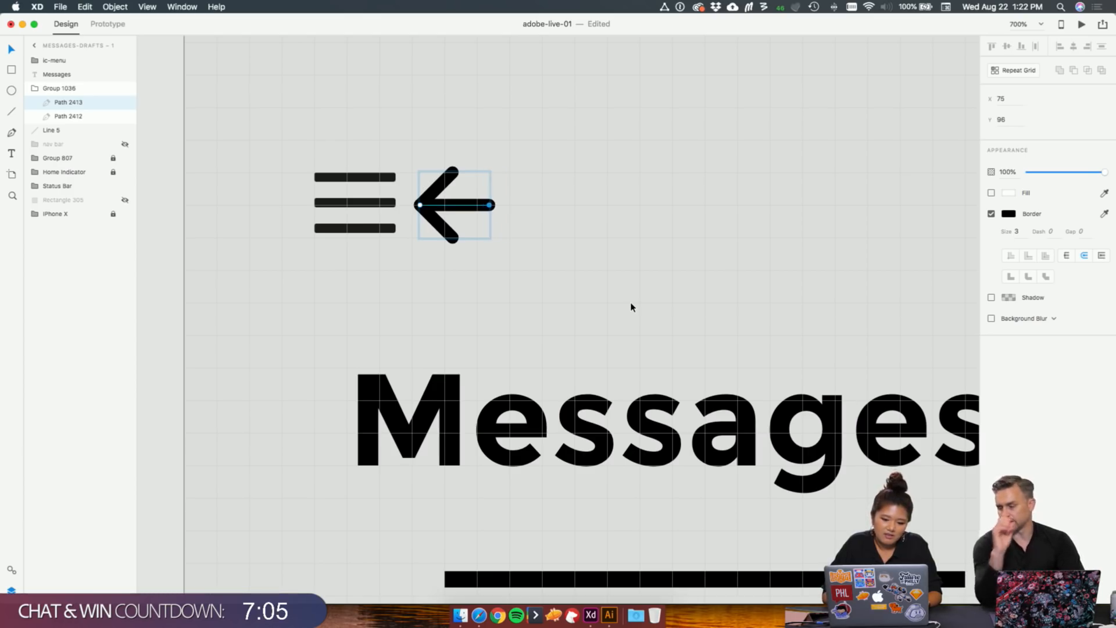
key("Right")
key("Right")
key("Right")
key("Right")
key("Left")
key("Left")
key("Left")
key("Left")
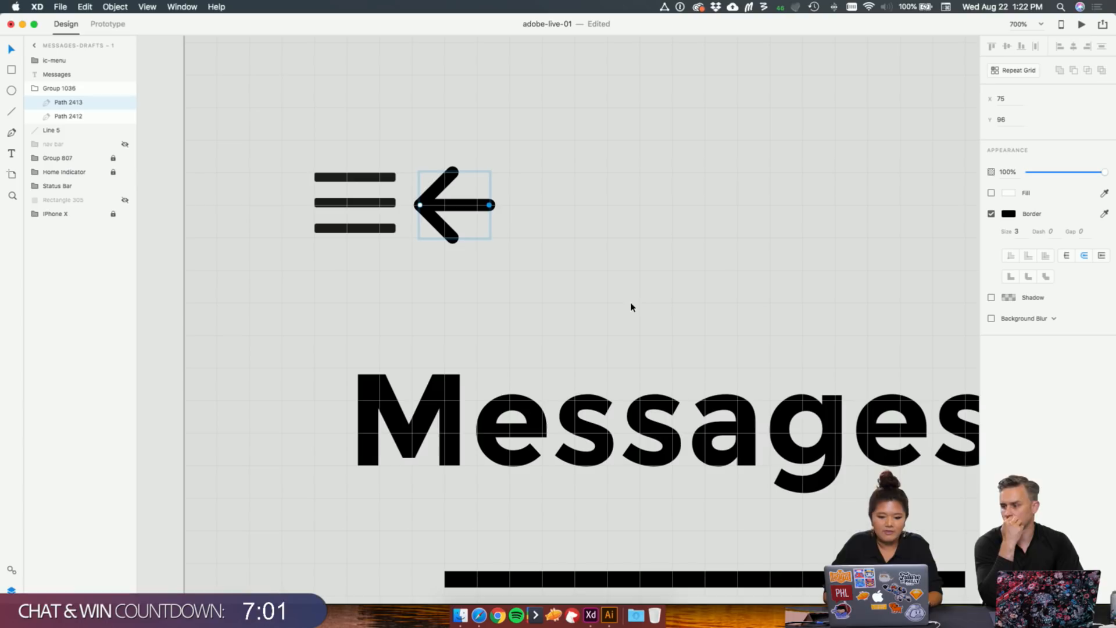
key("Escape")
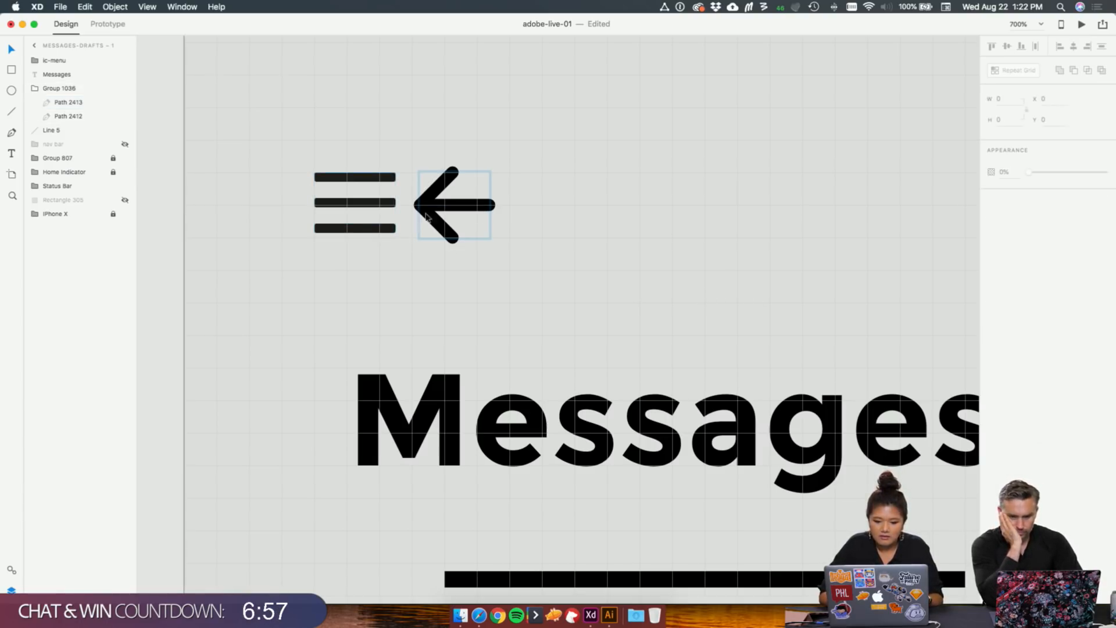
- Delete the hamburger menu icon and move the back arrow into its place
left_click(374, 228)
key("Delete")
left_click_drag(442, 210, 390, 209)
left_click(512, 225)
- Rename the header title to Compose
scroll(512, 226, "down", 3)
scroll(512, 226, "down", 5)
scroll(581, 262, "right", 1)
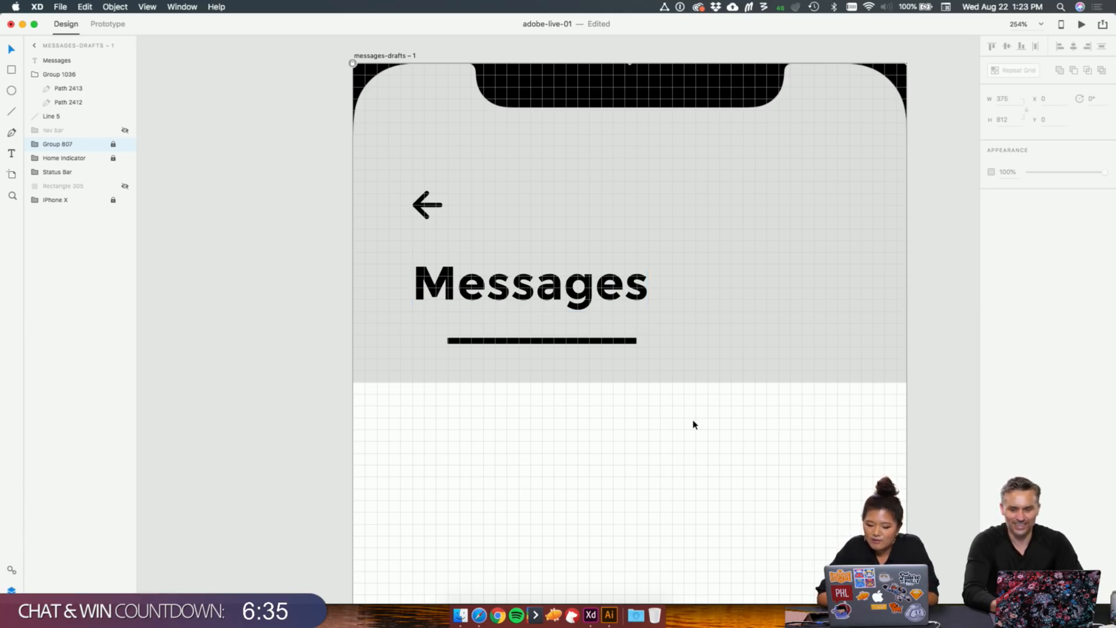
scroll(692, 425, "down", 5)
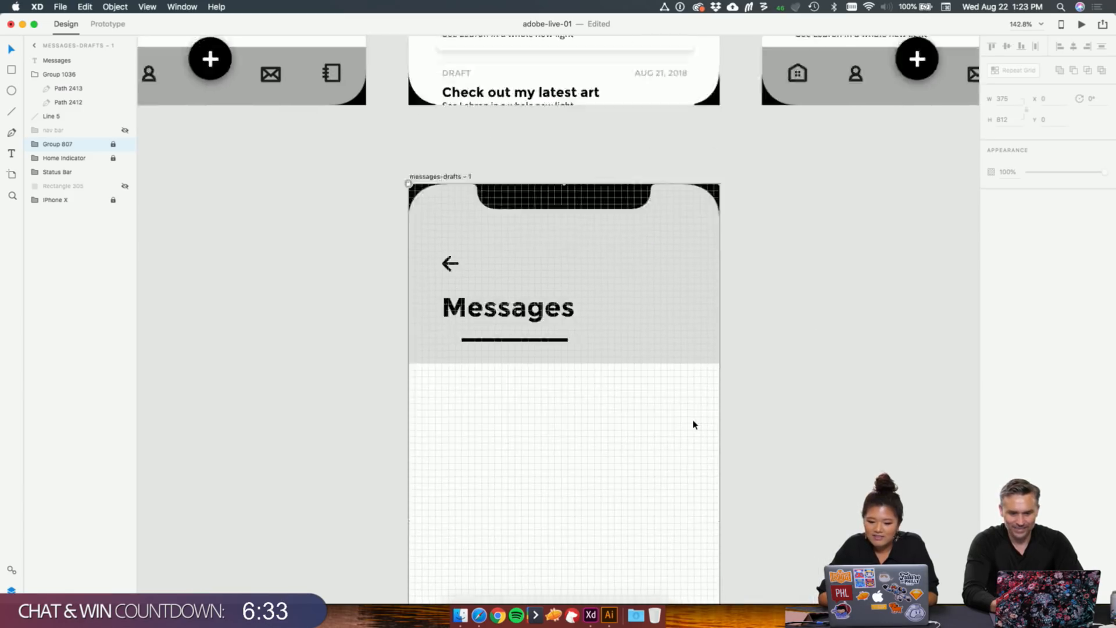
double_click(561, 358)
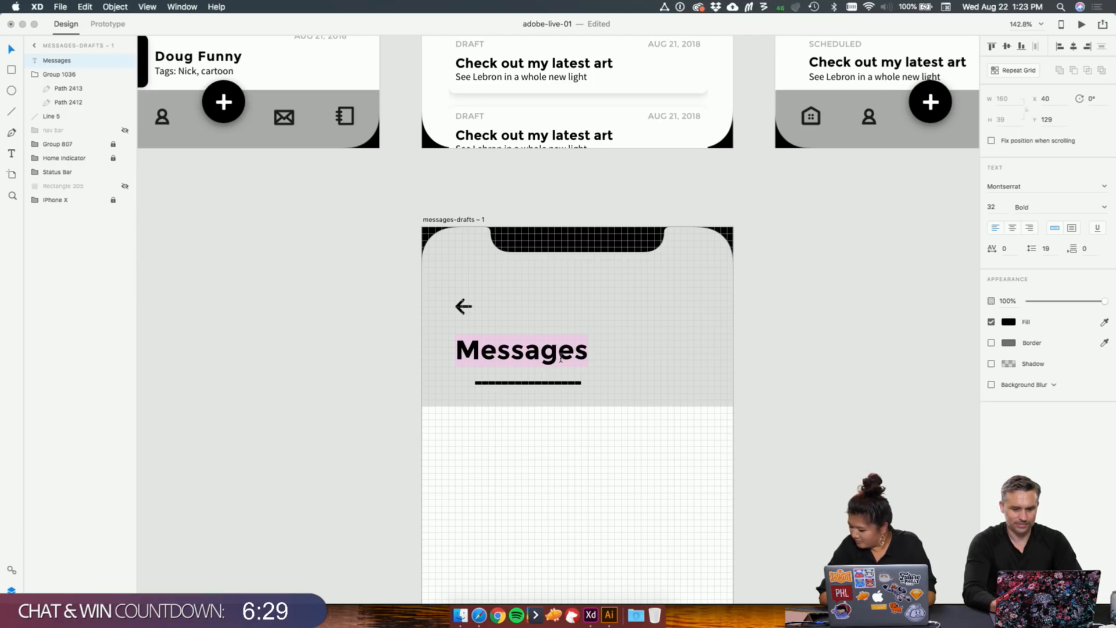
type("COMPOSE")
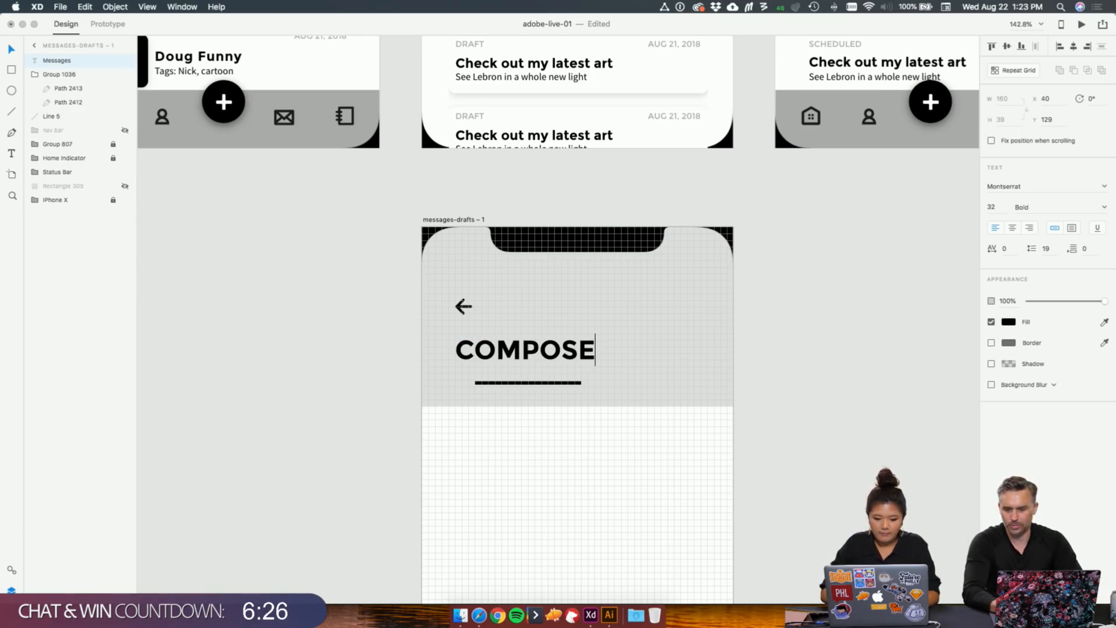
key("super+a")
type("Compose")
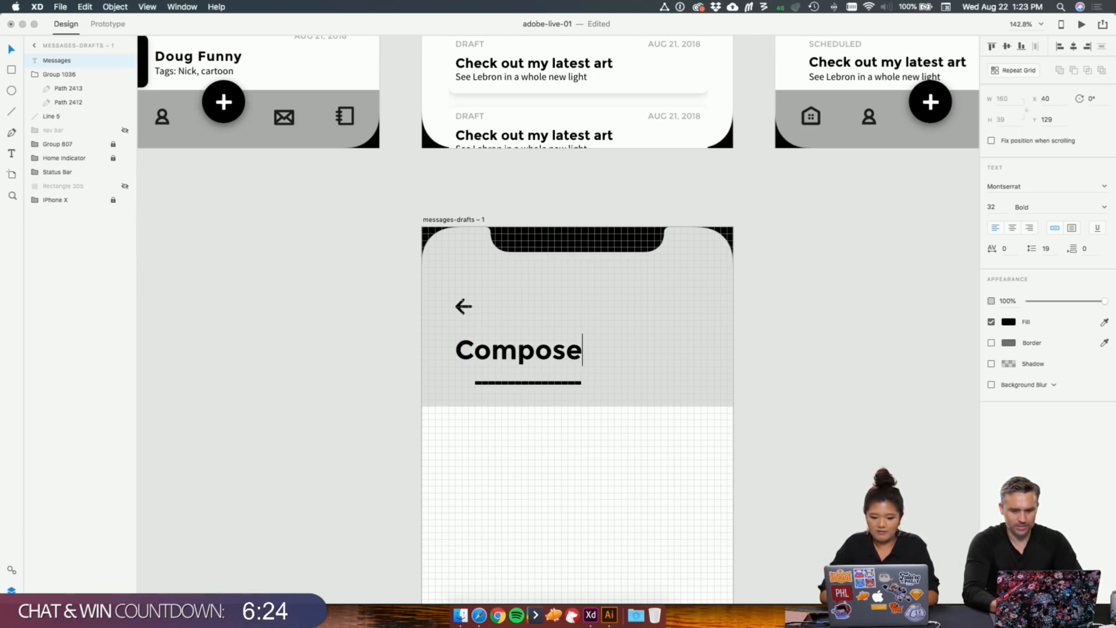
key("Escape")
- Move the Compose title up level with the back arrow and center-align its text
left_click_drag(505, 351, 571, 312)
left_click(1012, 227)
left_click(990, 207)
- Apply the Montserrat Bold 16 pt character style from the assets to the Compose title
left_click(11, 589)
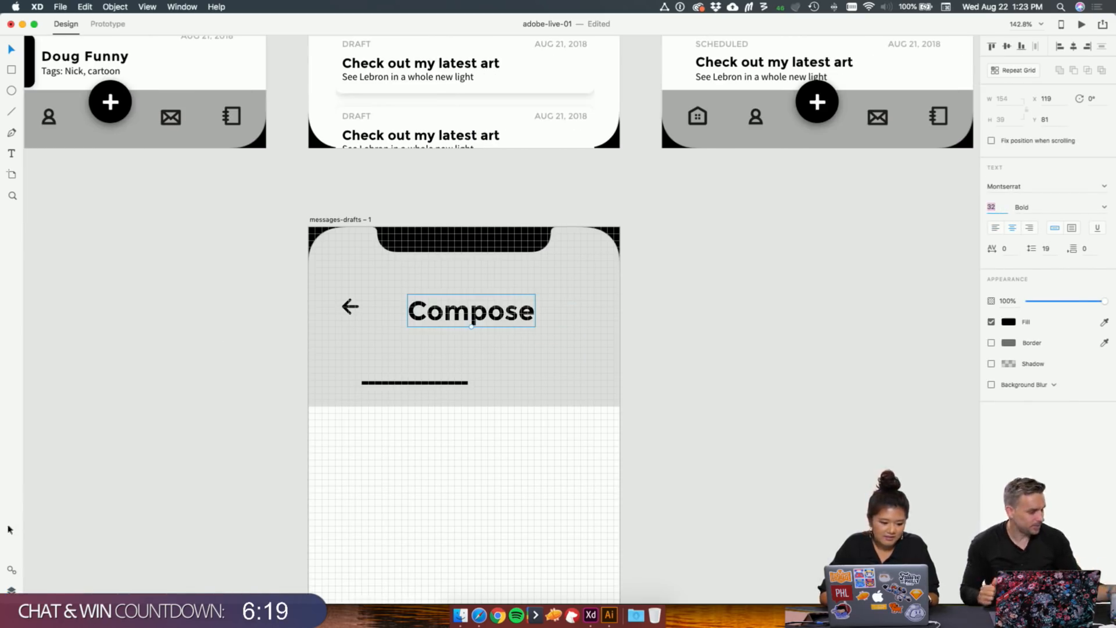
left_click(11, 588)
left_click(11, 570)
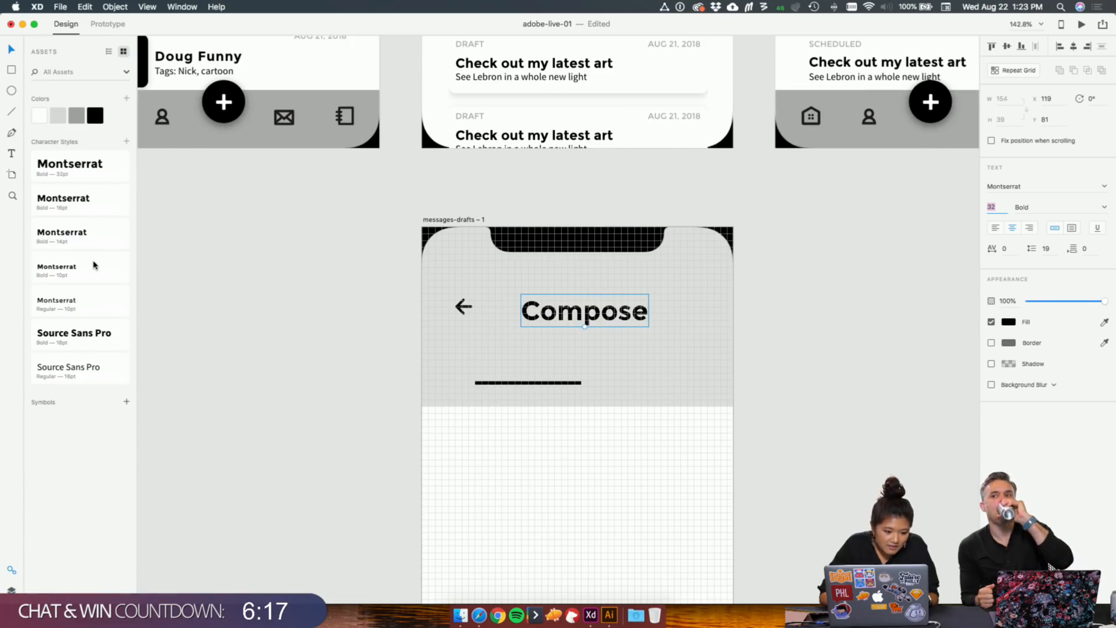
left_click(94, 200)
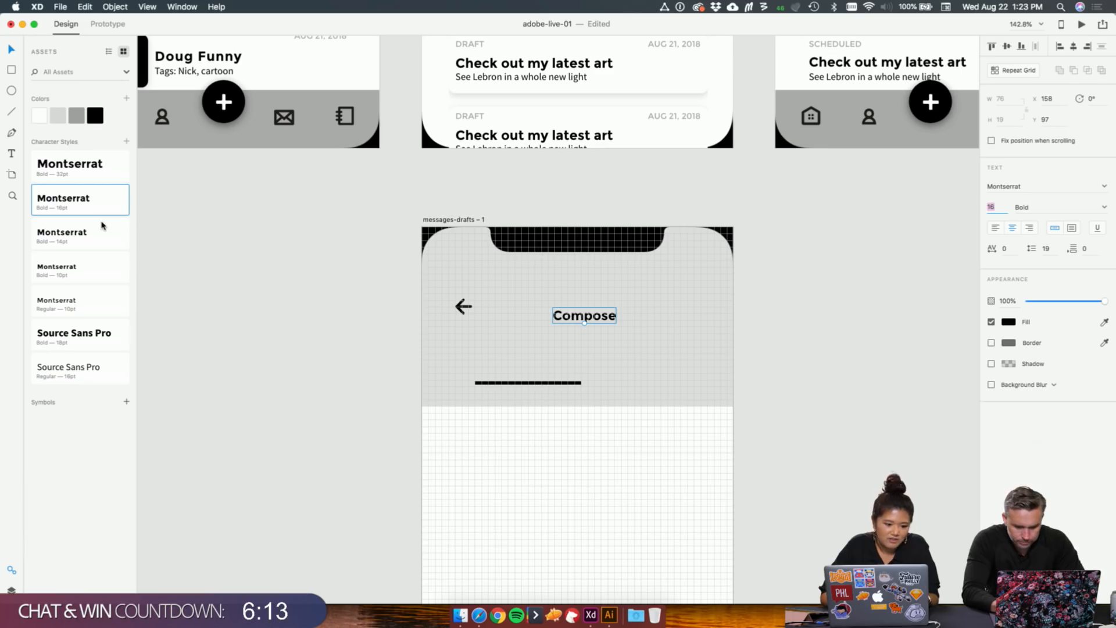
- Center the Compose title horizontally on the screen, level with the back arrow
left_click_drag(604, 320, 634, 281)
key("super+equal")
key("super+equal")
key("super+equal")
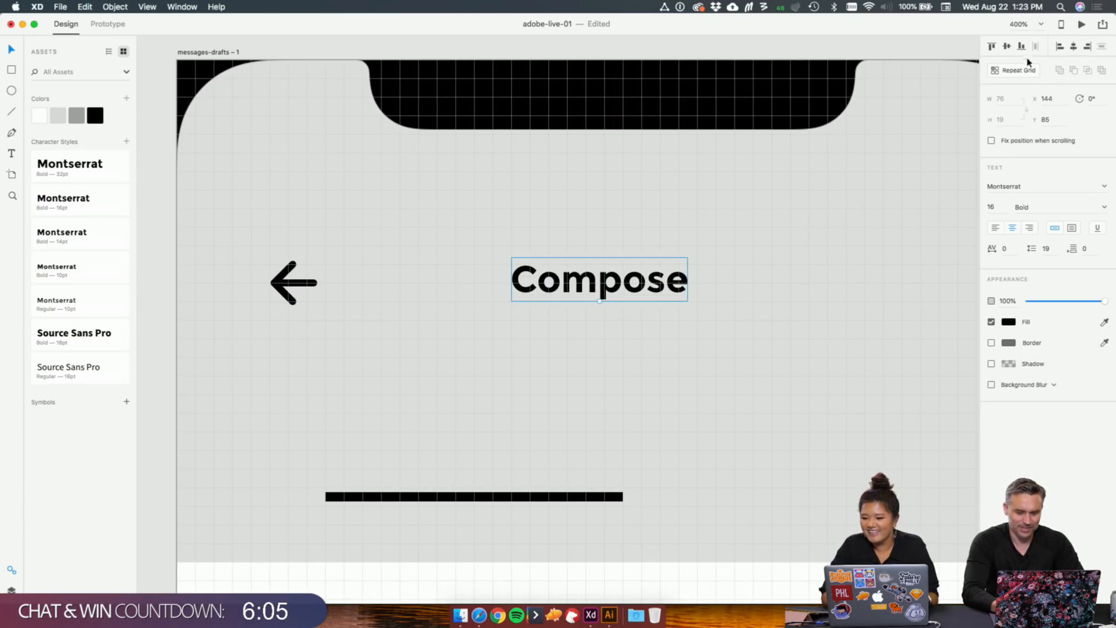
left_click(1074, 47)
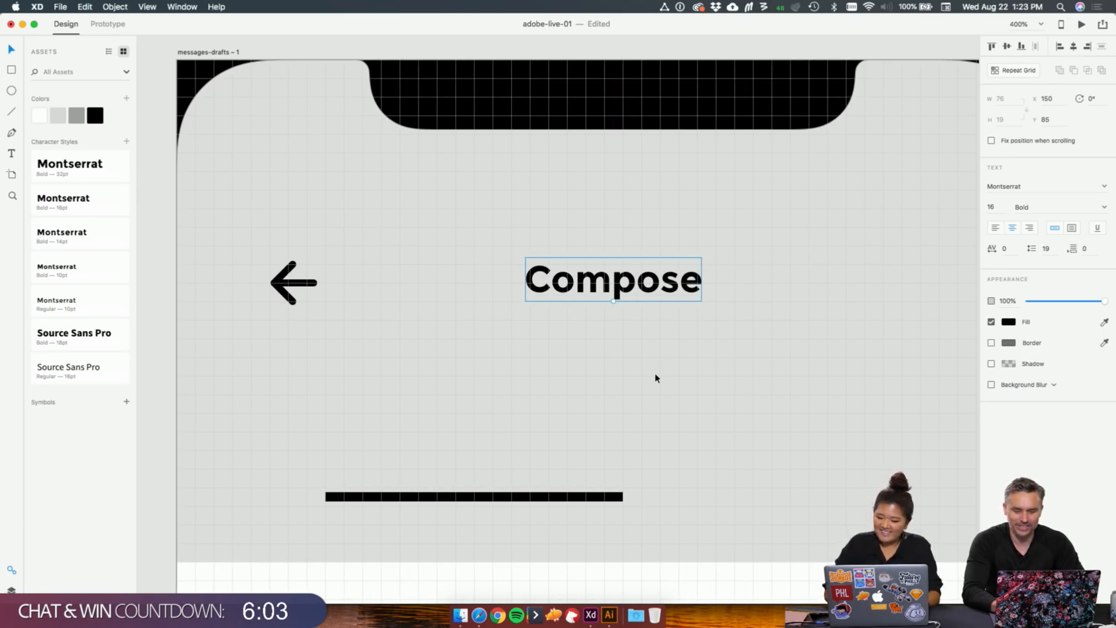
scroll(590, 405, "right", 3)
scroll(590, 405, "down", 5)
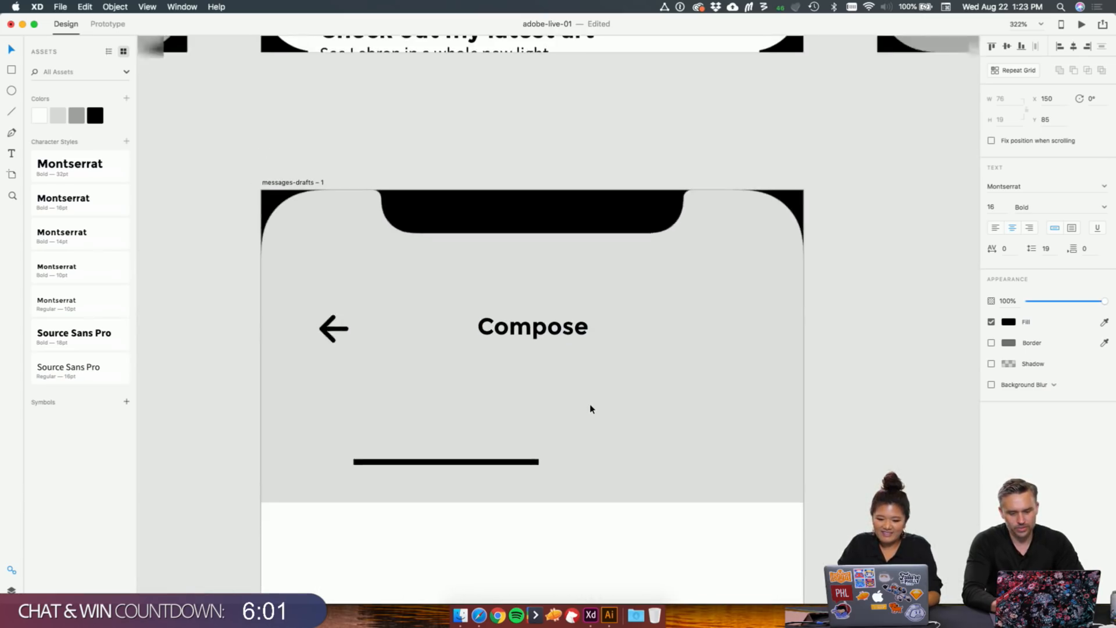
scroll(545, 390, "down", 5)
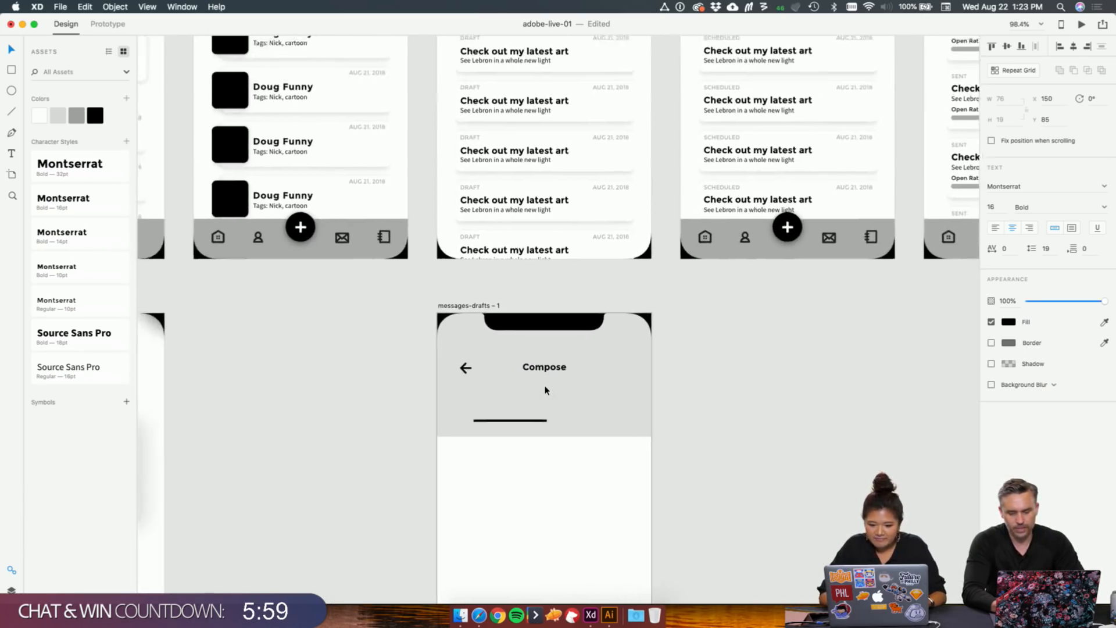
- Copy the eye icon from the log-in screen's password field and paste it into the Compose screen header, nudging it up
scroll(545, 390, "up", 3)
scroll(545, 390, "left", 10)
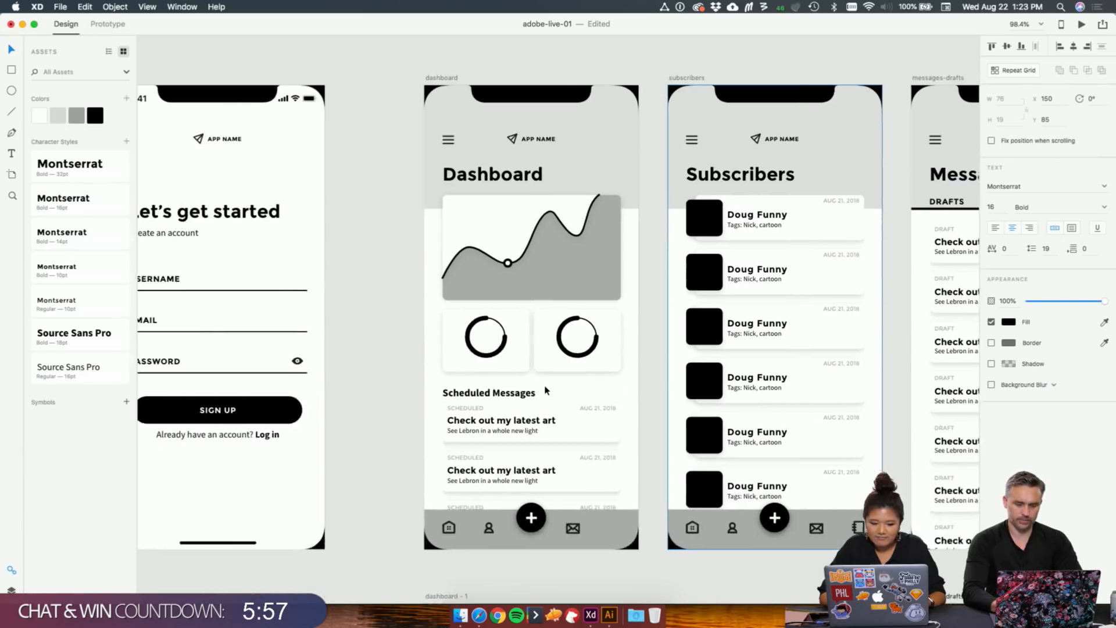
scroll(546, 390, "left", 8)
scroll(545, 390, "down", 2)
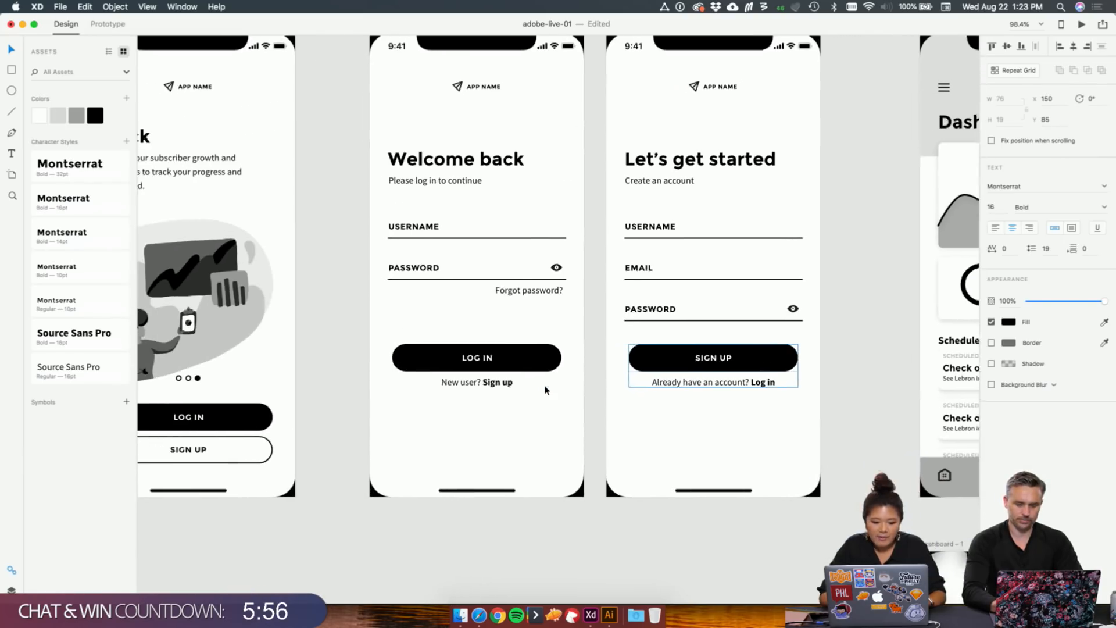
left_click(559, 266)
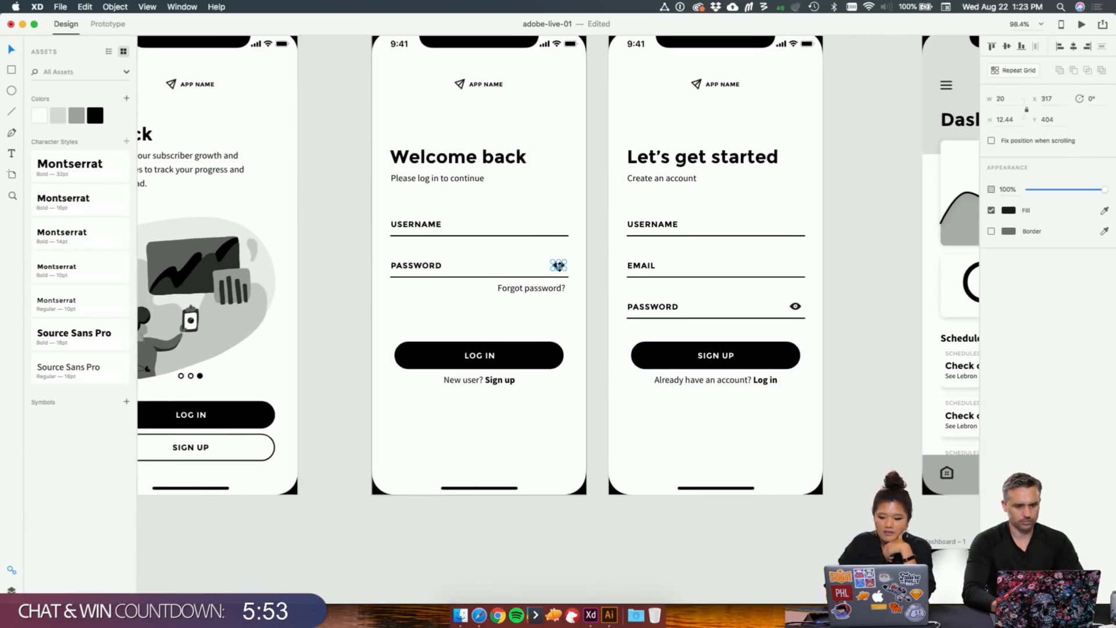
scroll(754, 394, "right", 6)
scroll(642, 379, "up", 5)
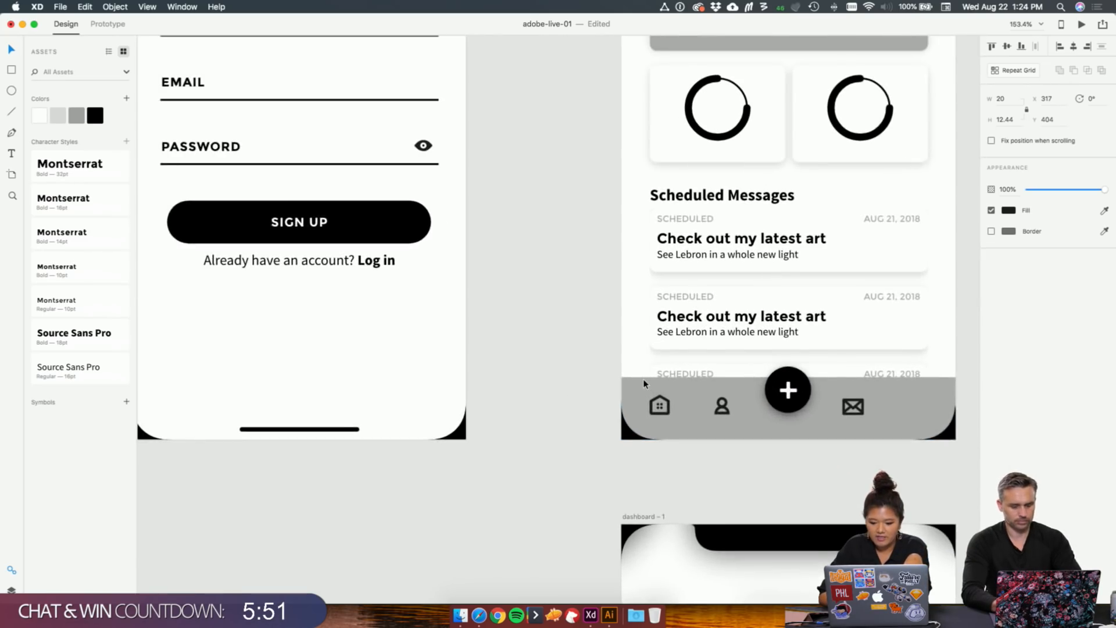
scroll(643, 379, "right", 8)
scroll(643, 378, "down", 2)
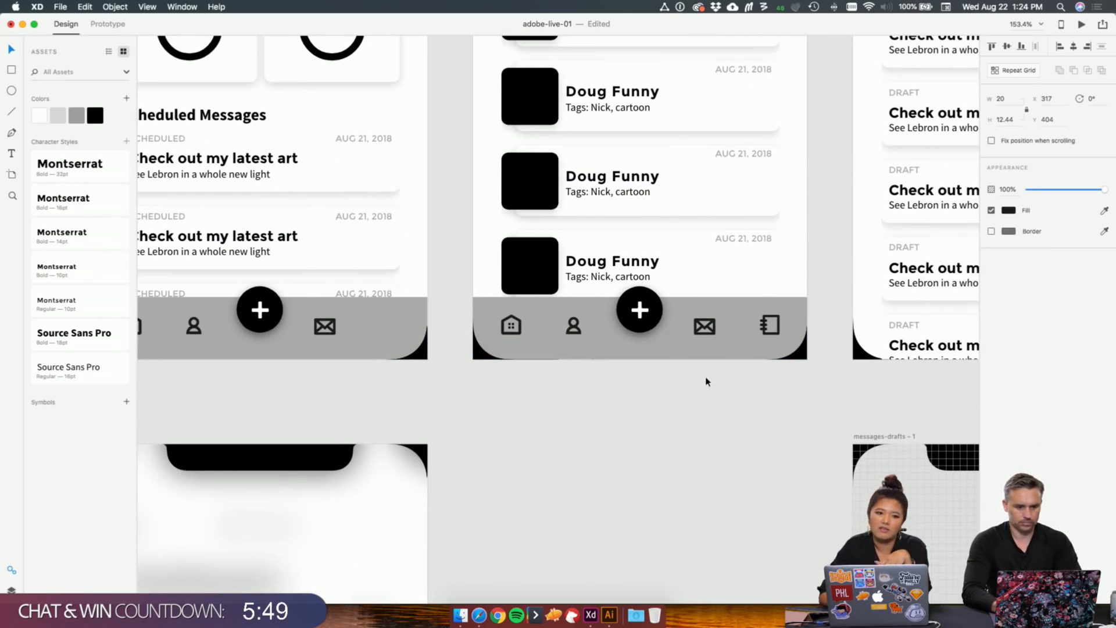
scroll(707, 381, "down", 2)
scroll(706, 381, "right", 1)
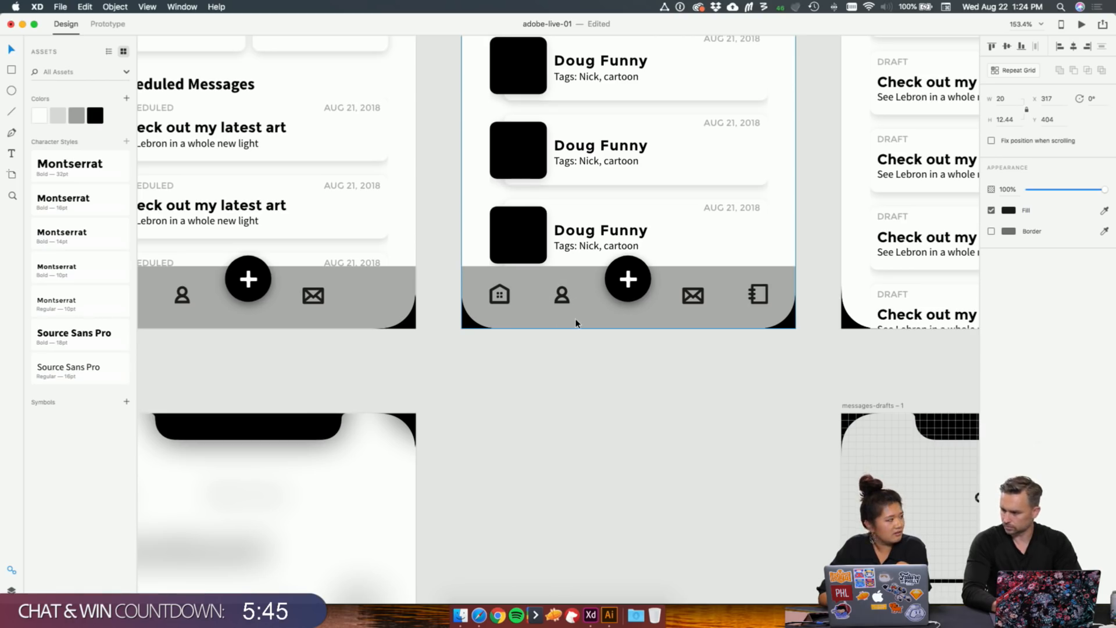
scroll(585, 336, "down", 5)
scroll(586, 336, "left", 12)
scroll(587, 337, "up", 2)
scroll(585, 335, "left", 20)
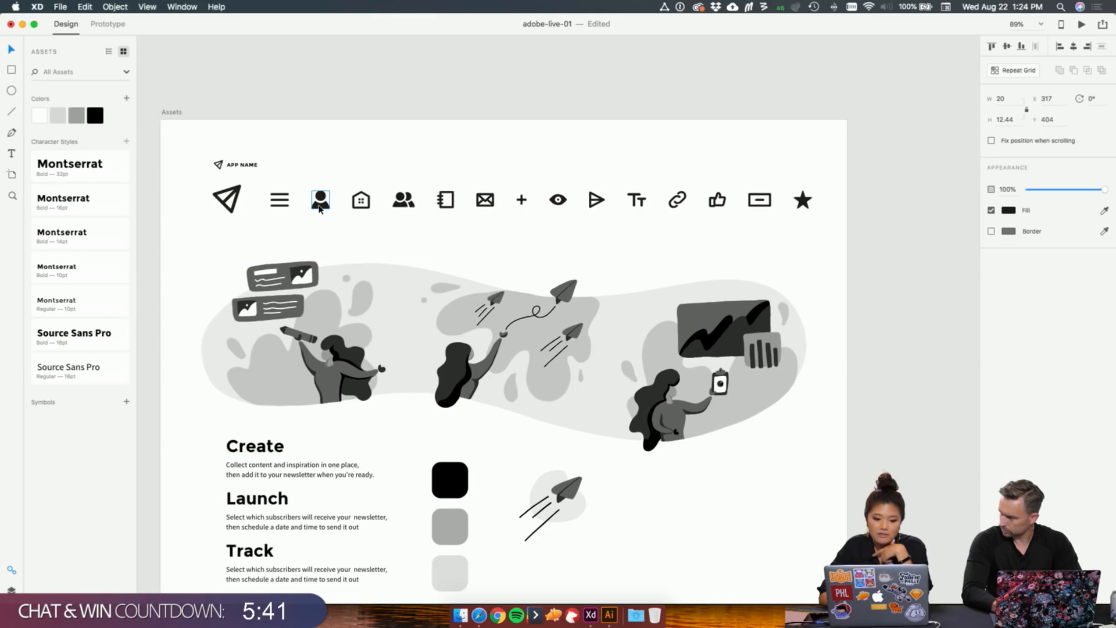
scroll(642, 270, "right", 20)
scroll(642, 272, "down", 3)
scroll(641, 271, "right", 12)
scroll(641, 270, "down", 3)
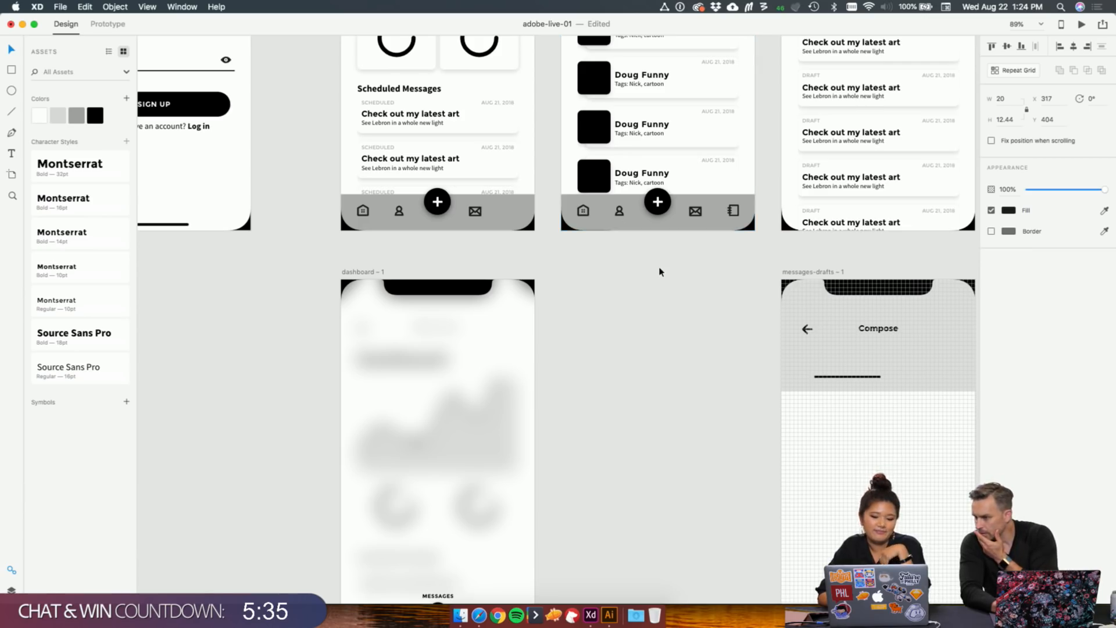
scroll(661, 264, "up", 3)
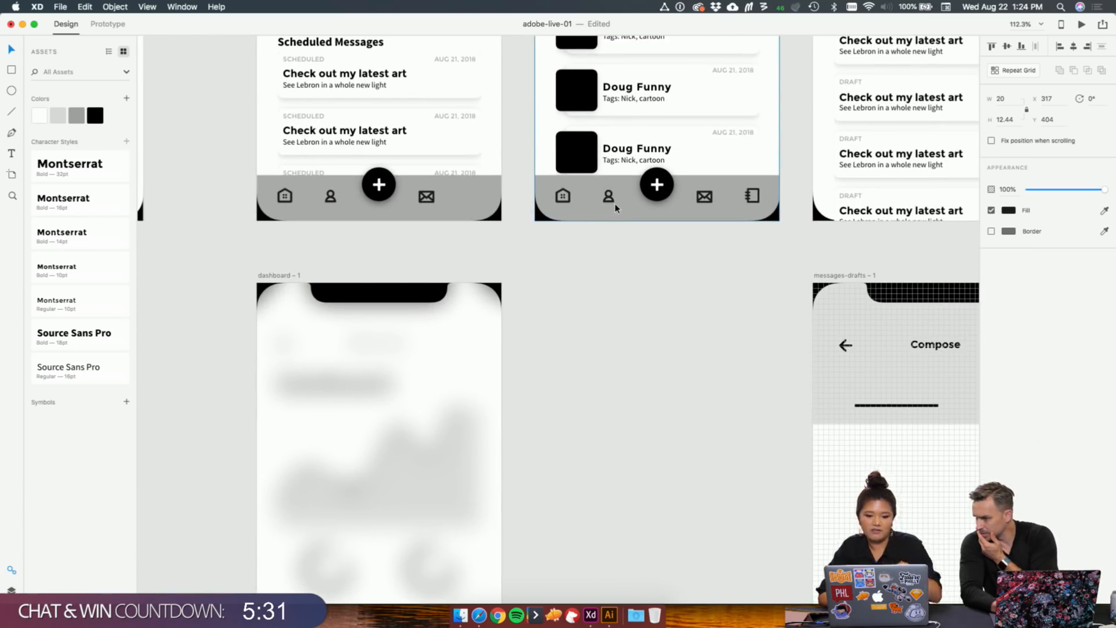
scroll(648, 235, "up", 2)
scroll(623, 348, "right", 5)
scroll(623, 349, "down", 3)
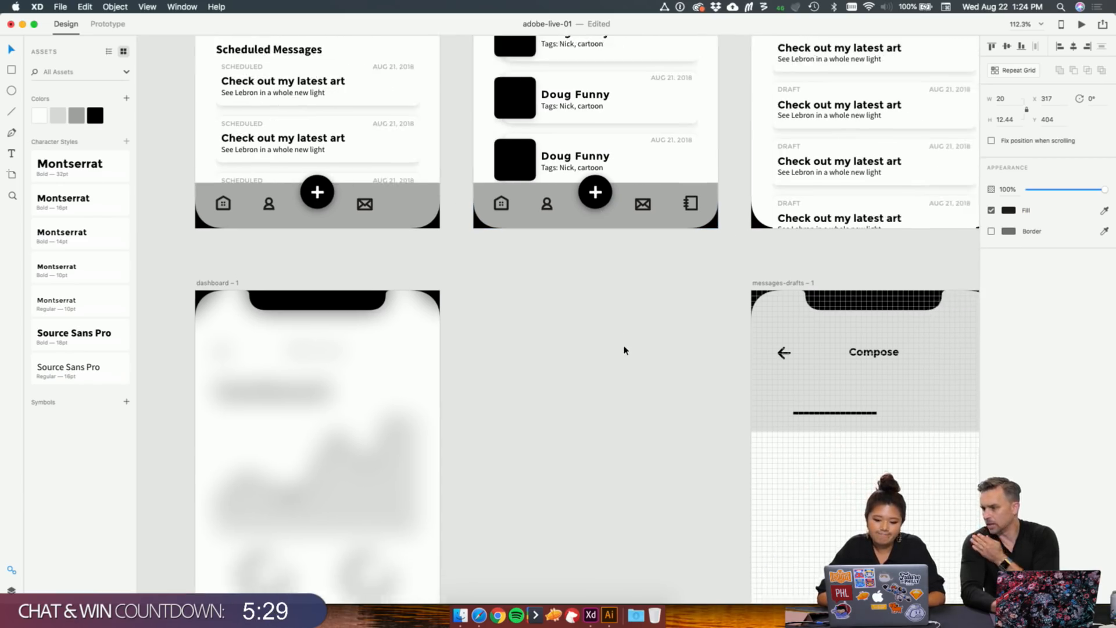
scroll(625, 350, "right", 2)
scroll(625, 350, "down", 1)
key("super+v")
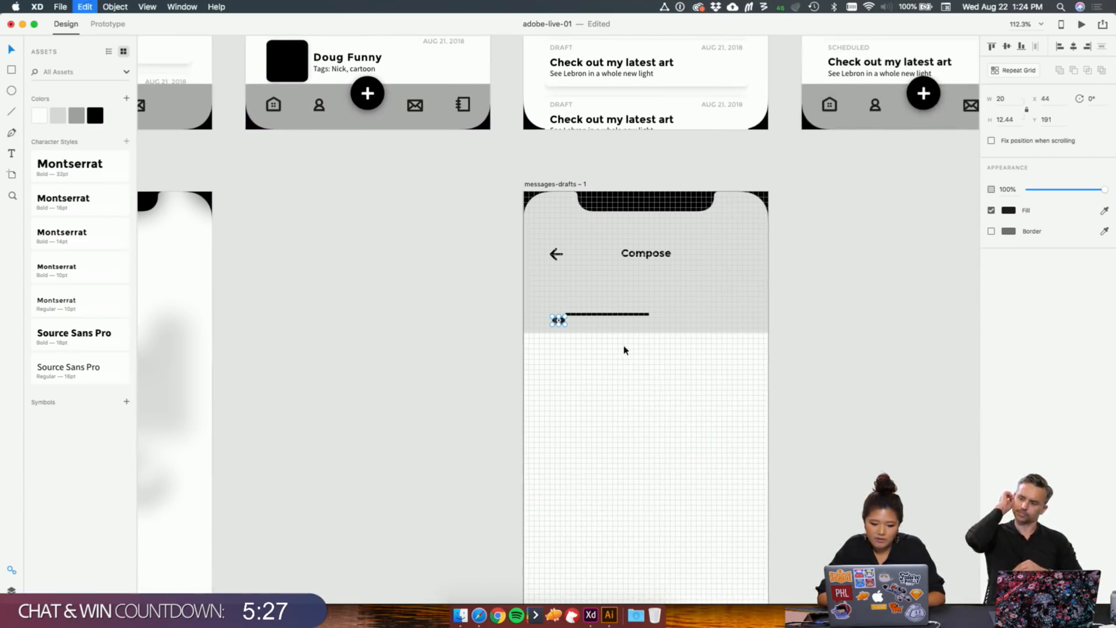
key("shift+Up")
key("shift+Up")
key("shift+Up")
key("shift+Up")
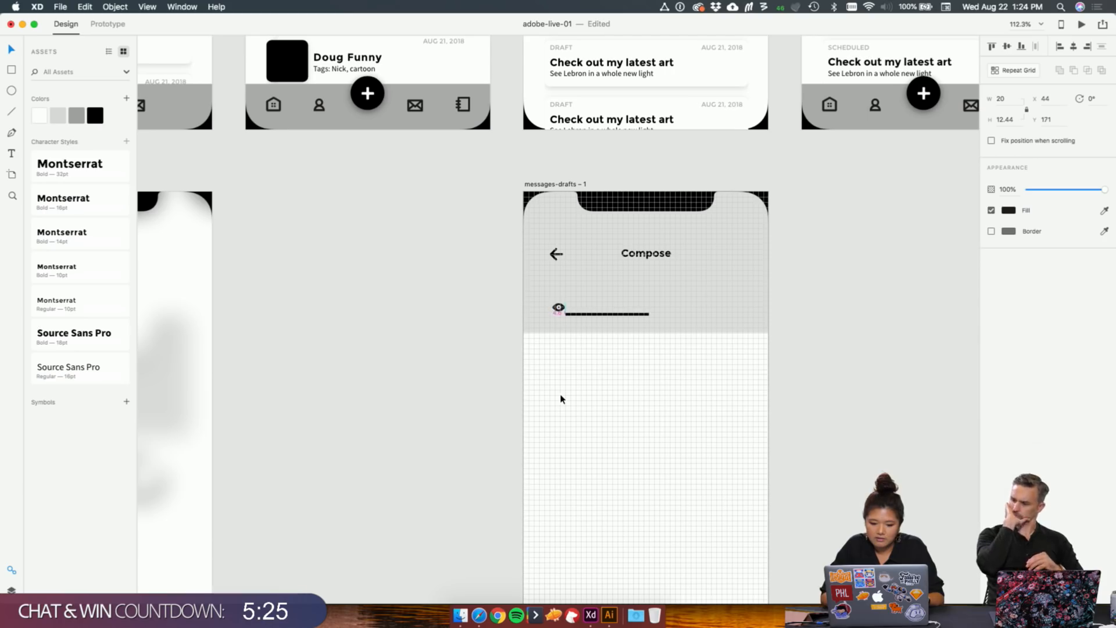
- Try to draw a curved eye outline with the Pen tool beside the pasted eye icon
key("super+equal")
key("super+equal")
key("super+equal")
key("super+equal")
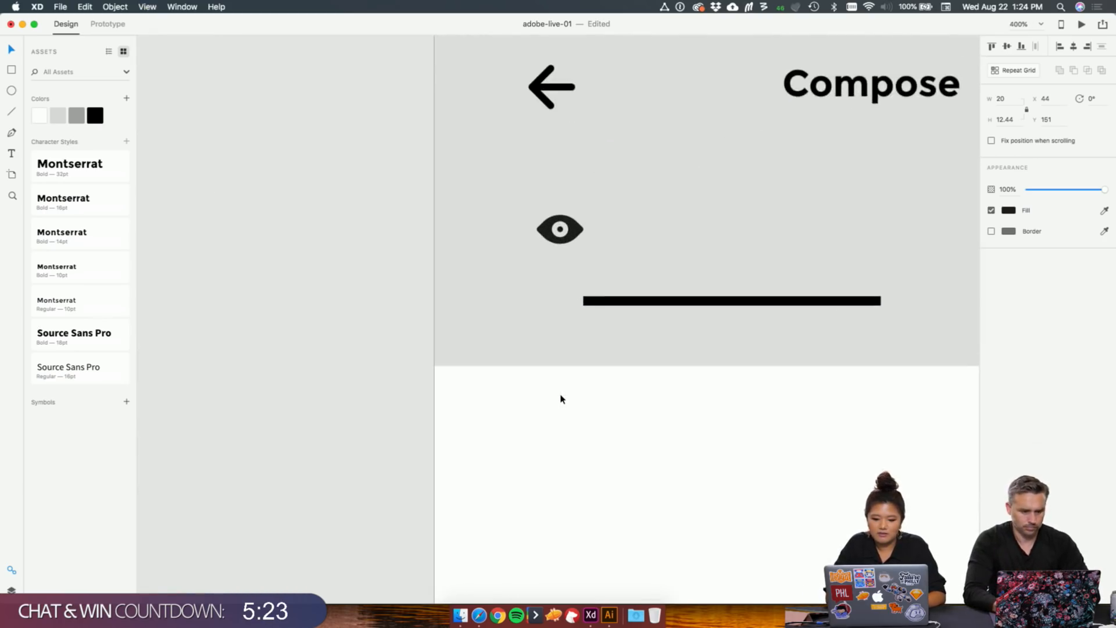
scroll(671, 216, "up", 4)
scroll(670, 217, "right", 1)
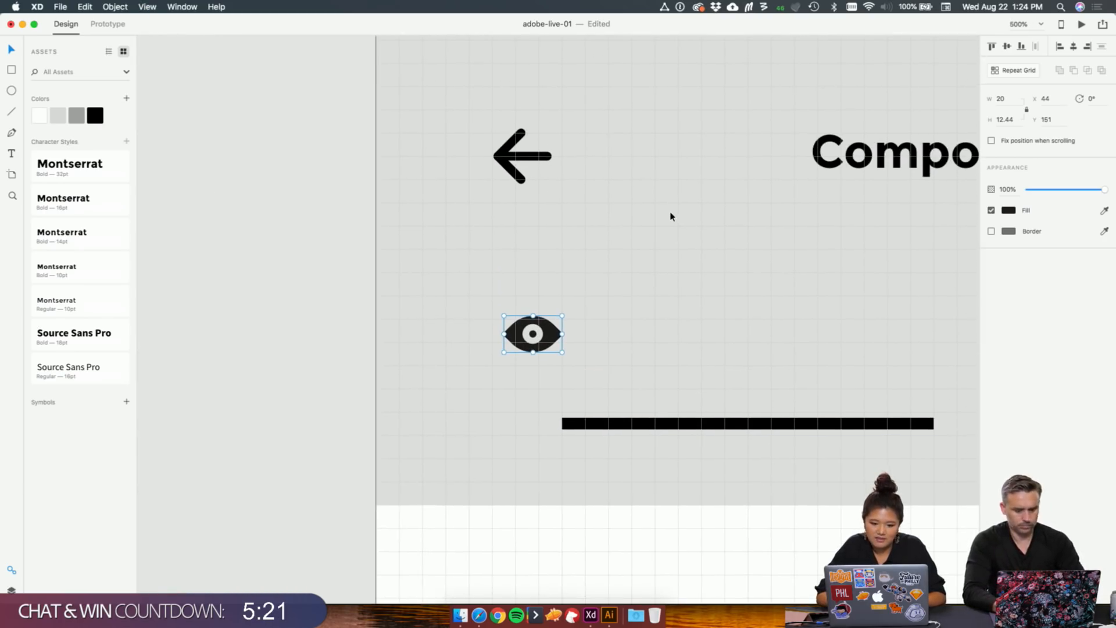
left_click(625, 317)
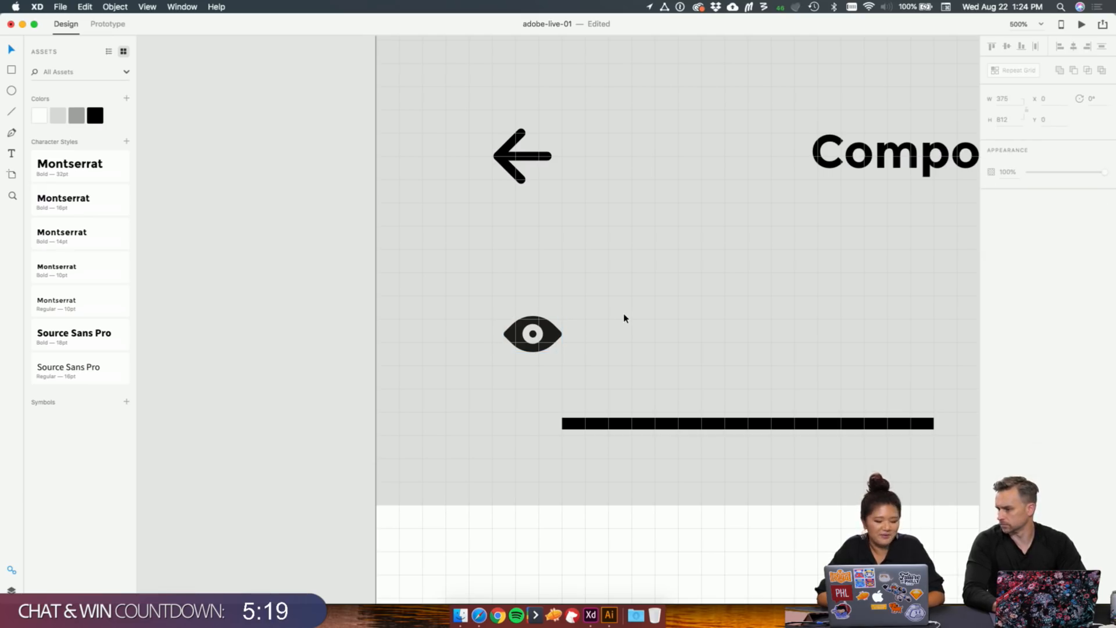
key("p")
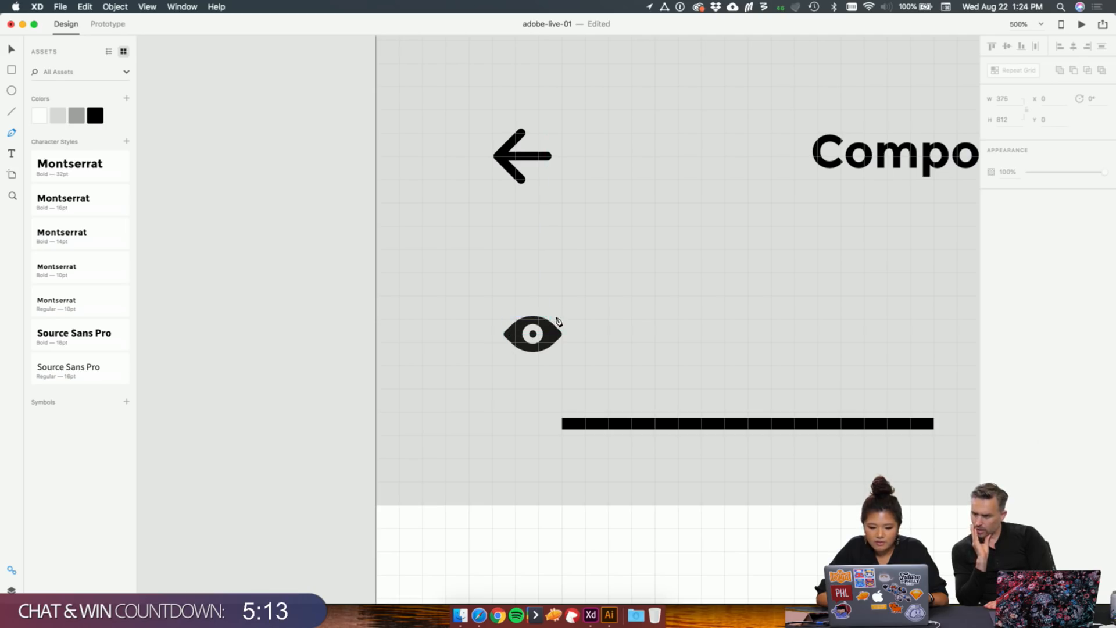
left_click(654, 319)
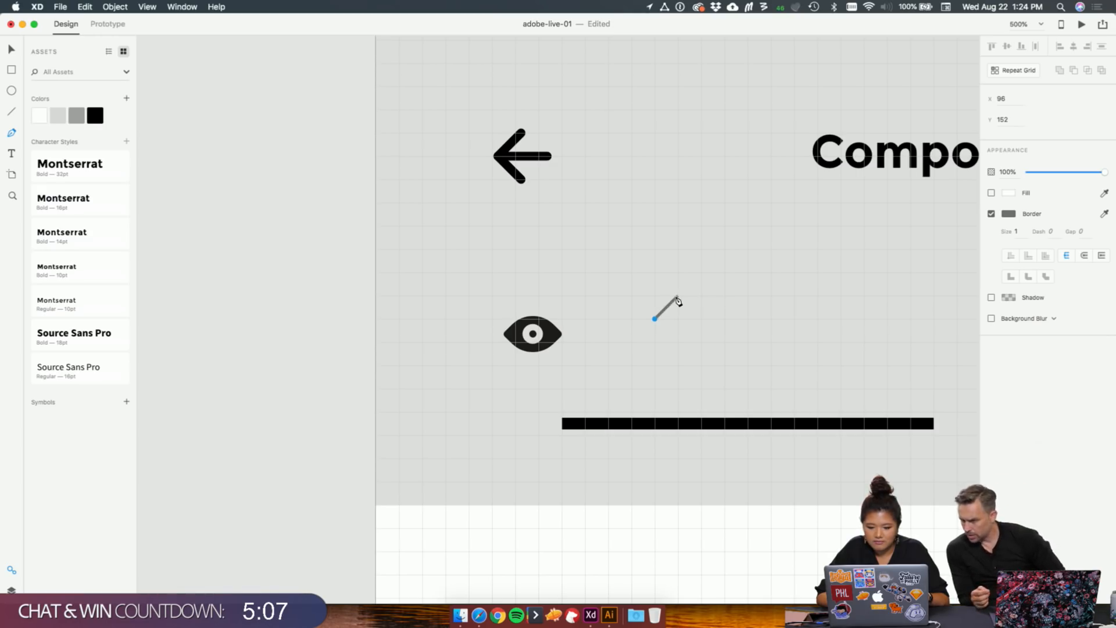
left_click_drag(701, 298, 729, 297)
left_click(748, 319)
key("Escape")
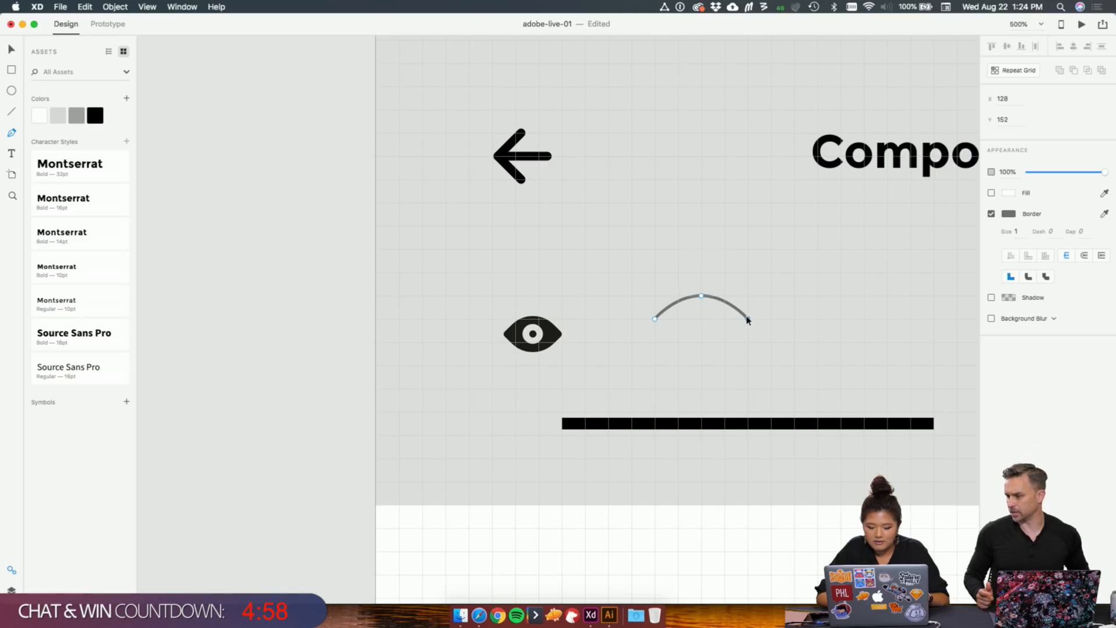
left_click(702, 343)
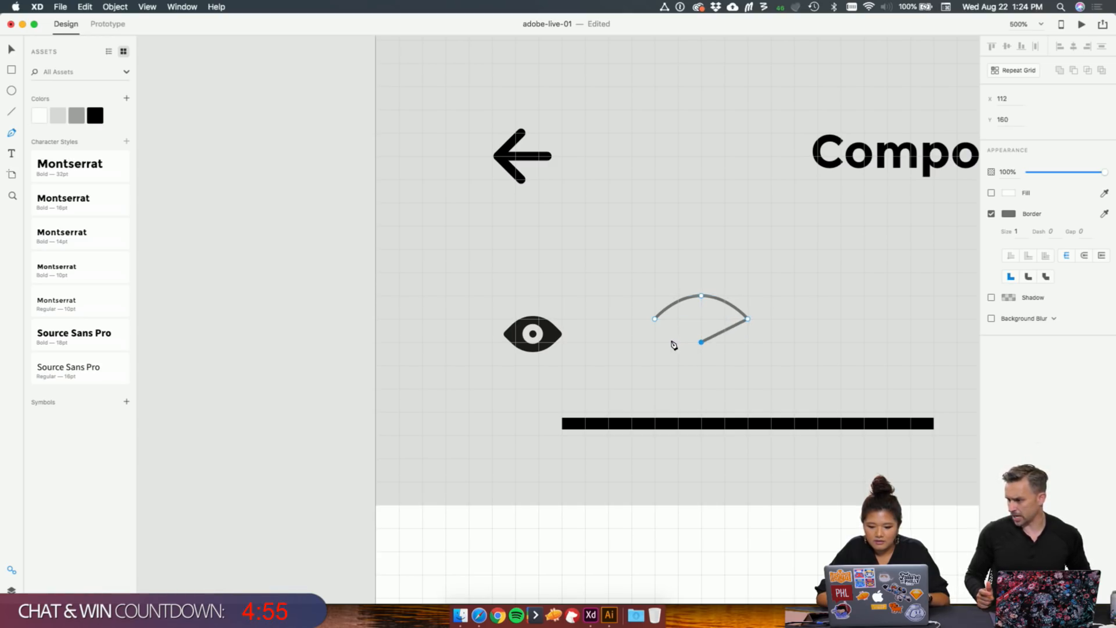
key("Escape")
key("z")
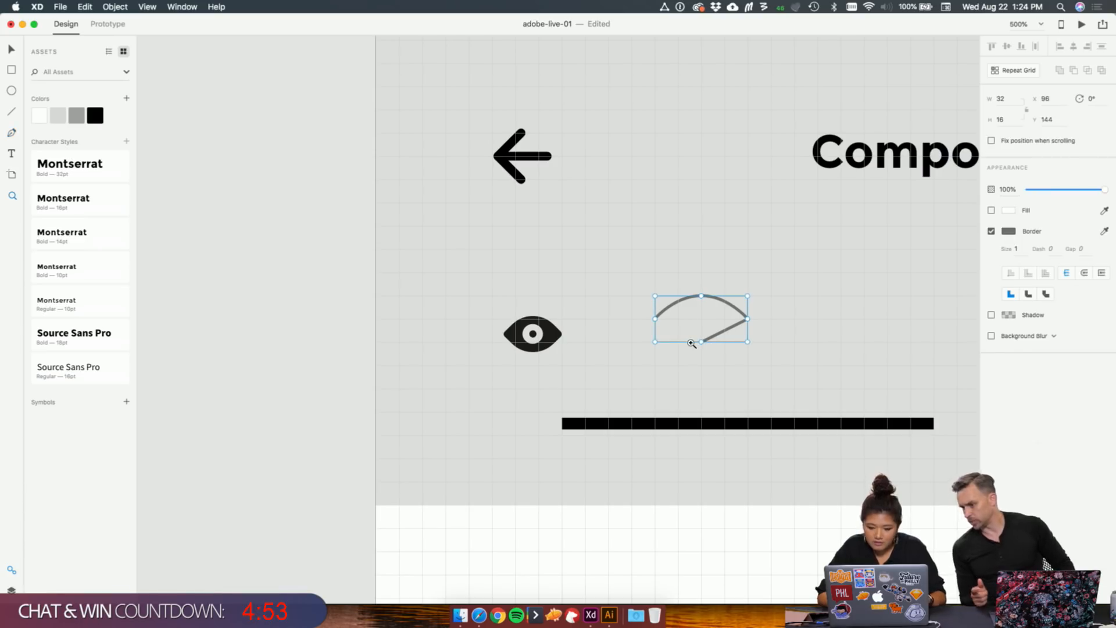
key("p")
left_click(701, 342)
left_click(655, 318)
double_click(702, 343)
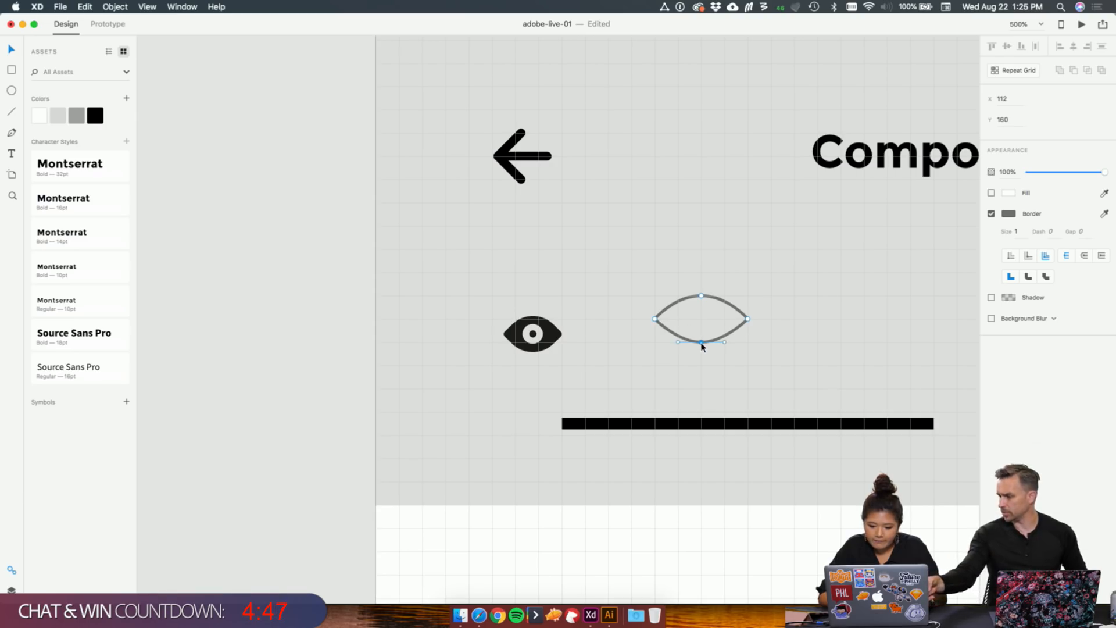
key("super+z")
key("super+z")
key("super+z")
key("super+z")
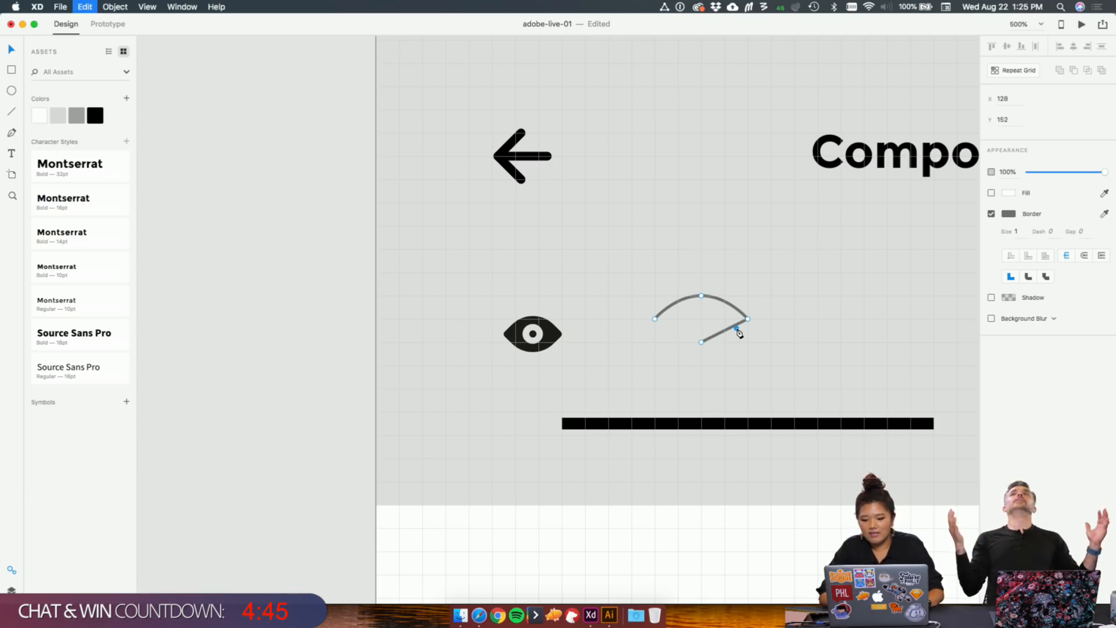
key("super+z")
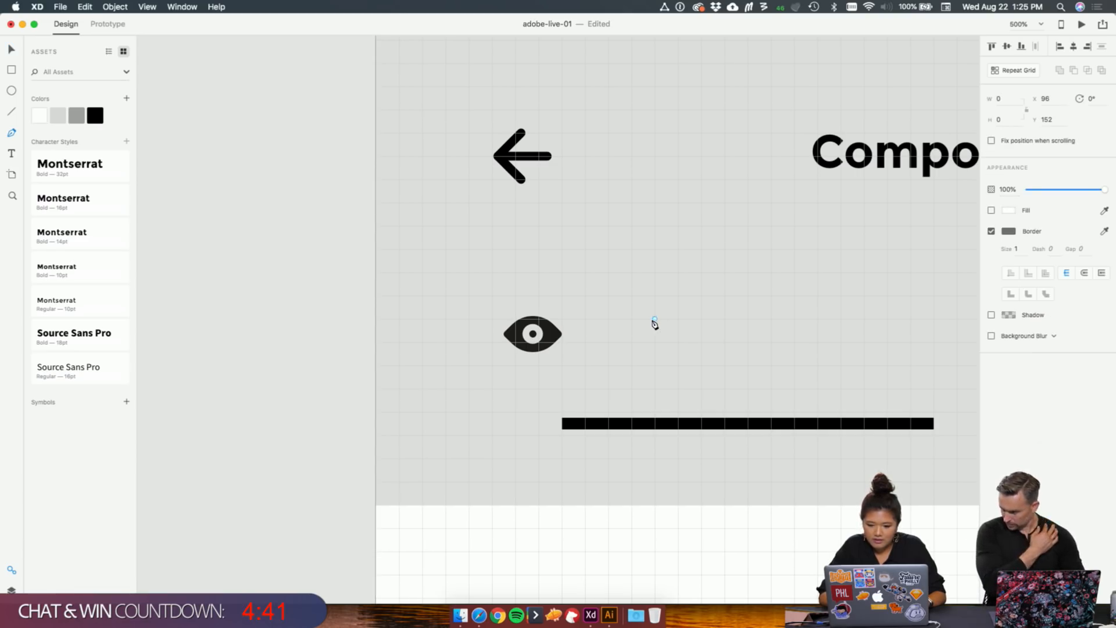
- Draw a closed diamond-shaped path about 32 × 16 with the Pen tool beside the eye icon
key("p")
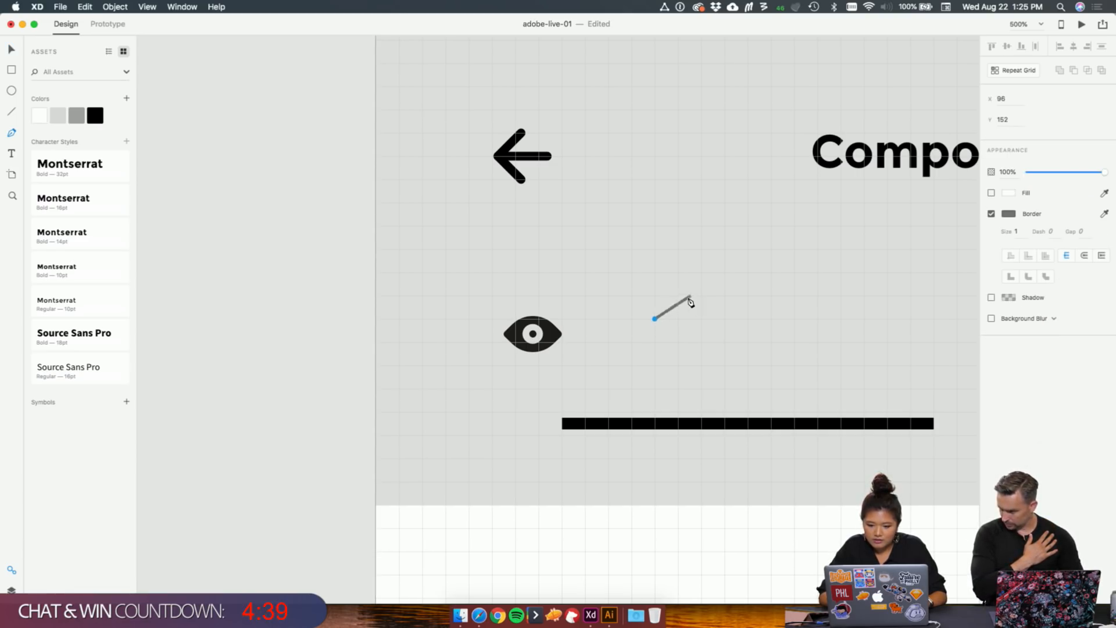
left_click(701, 295)
left_click(747, 318)
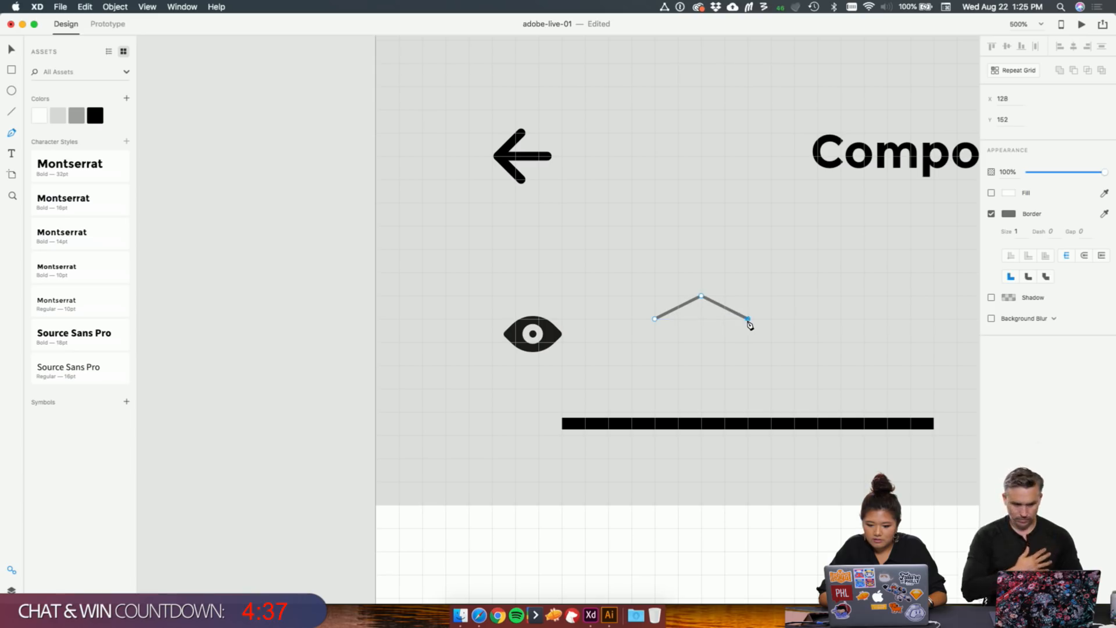
left_click(701, 341)
left_click(655, 318)
key("Escape")
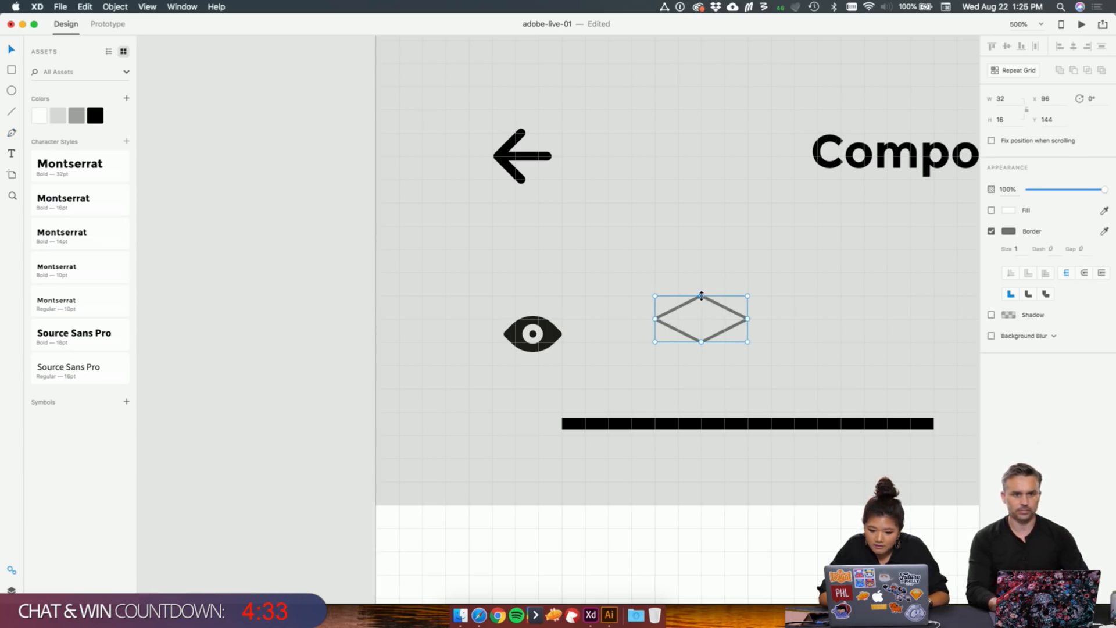
key("Escape")
double_click(708, 305)
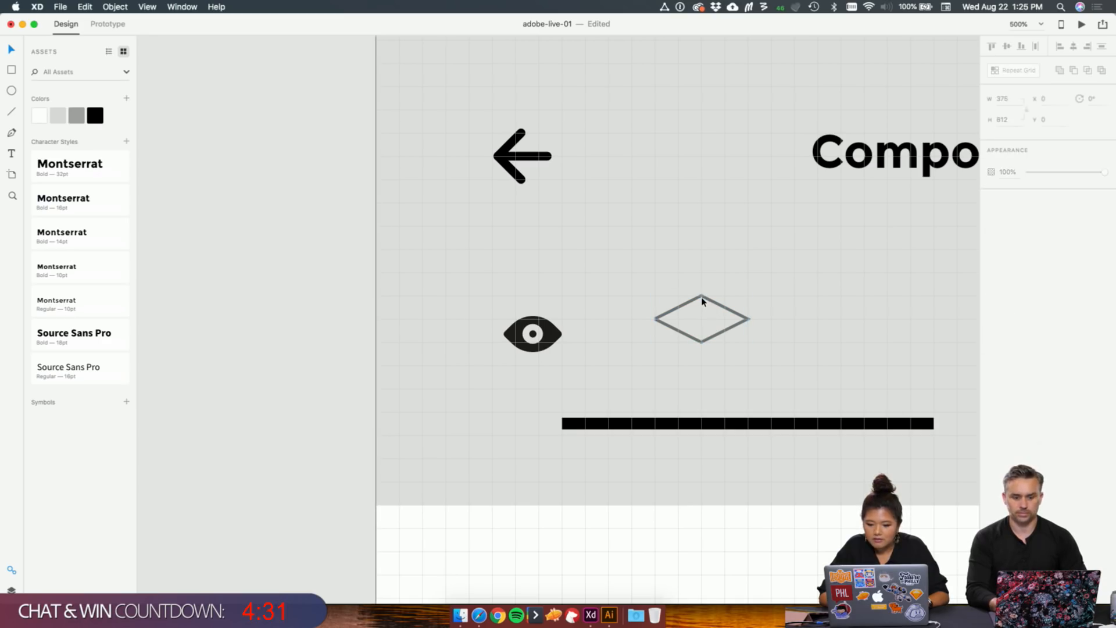
key("Escape")
- Delete the diamond's lower-left segment and redraw it with the Pen tool to close the path again
key("super+equal")
key("super+equal")
key("super+equal")
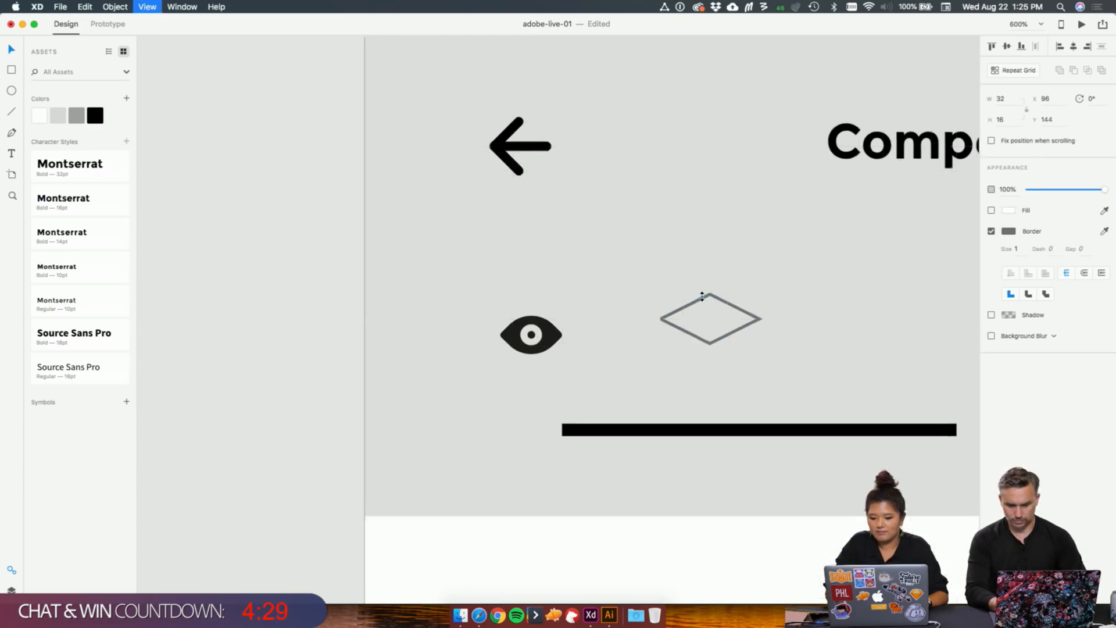
scroll(751, 316, "right", 2)
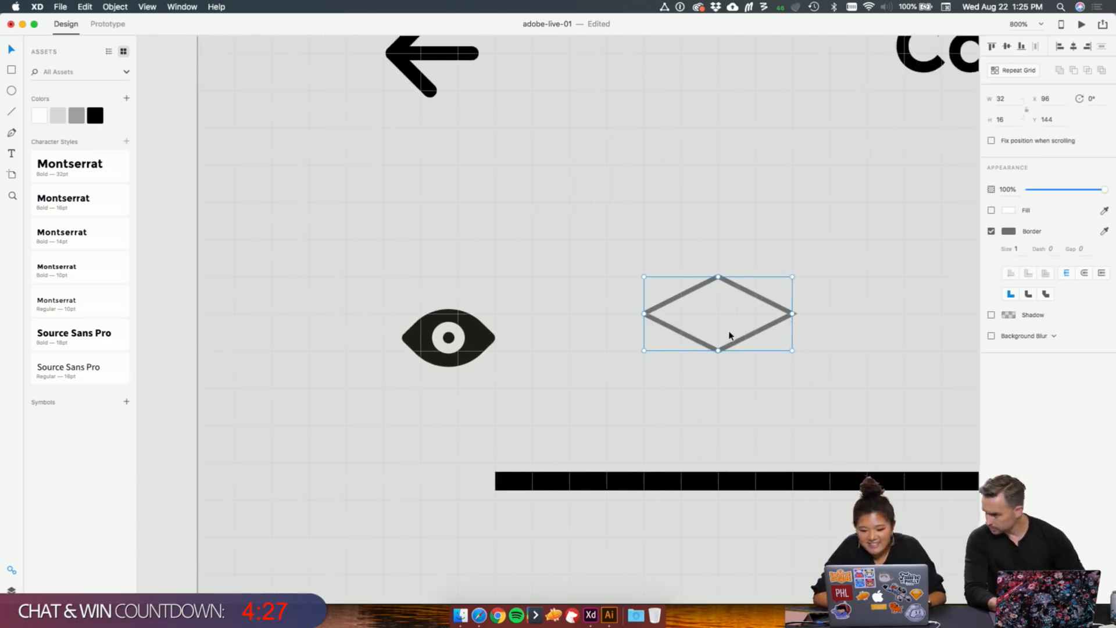
scroll(664, 329, "up", 5)
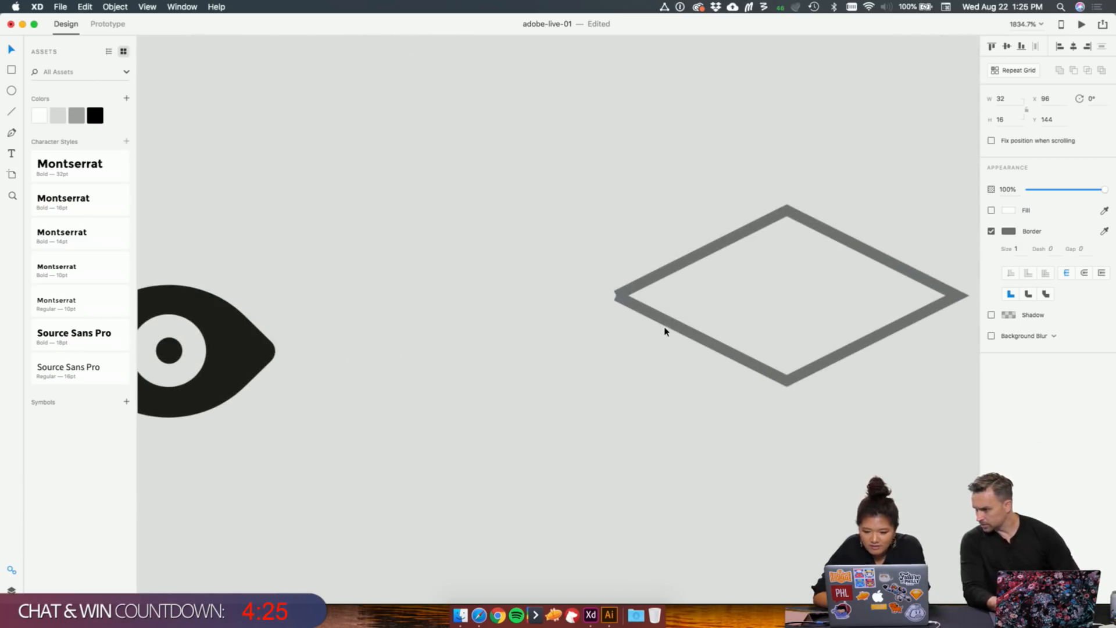
double_click(675, 321)
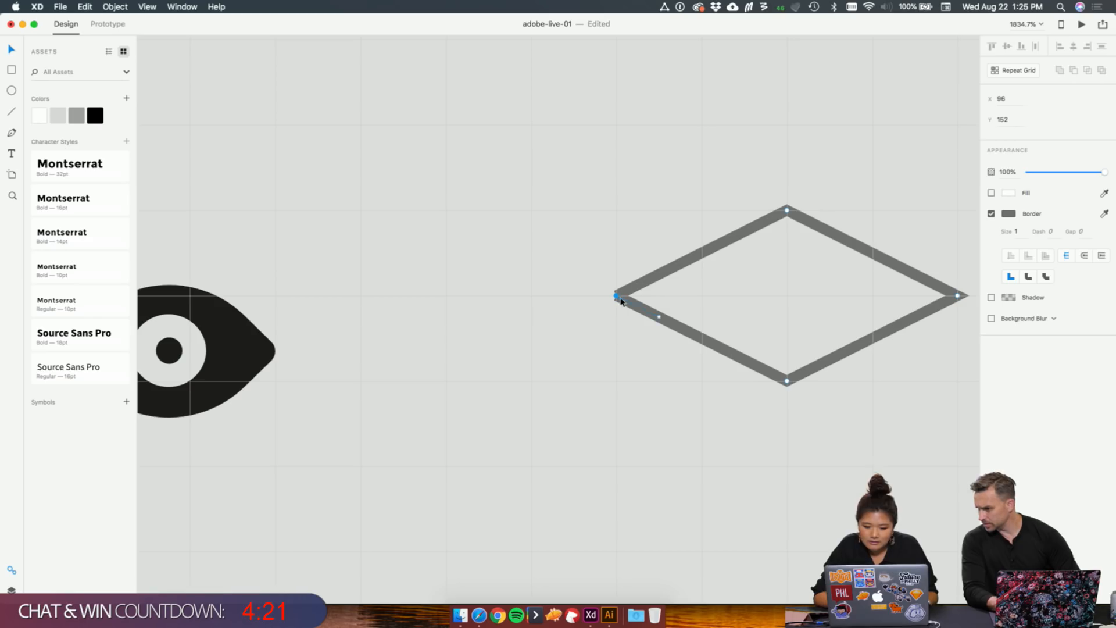
key("Delete")
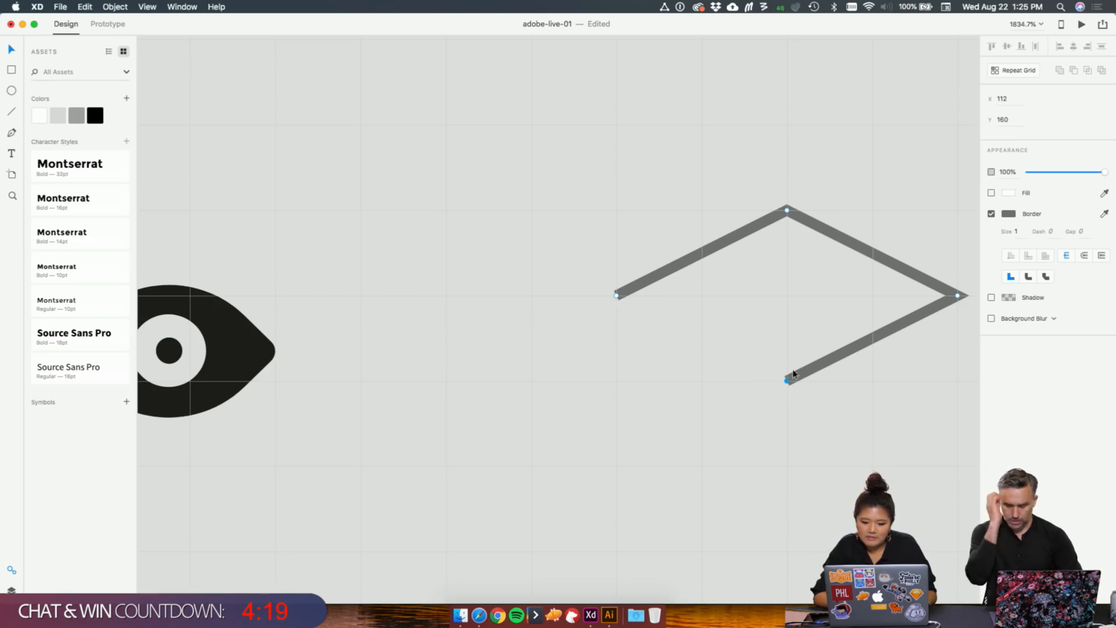
key("p")
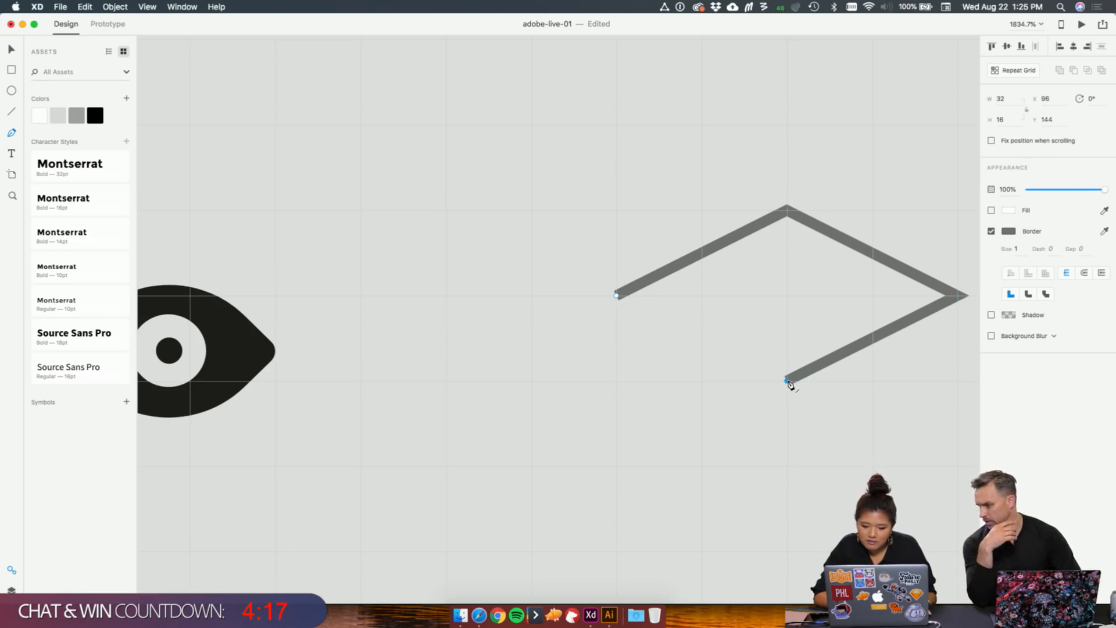
key("super+z")
key("super+shift+z")
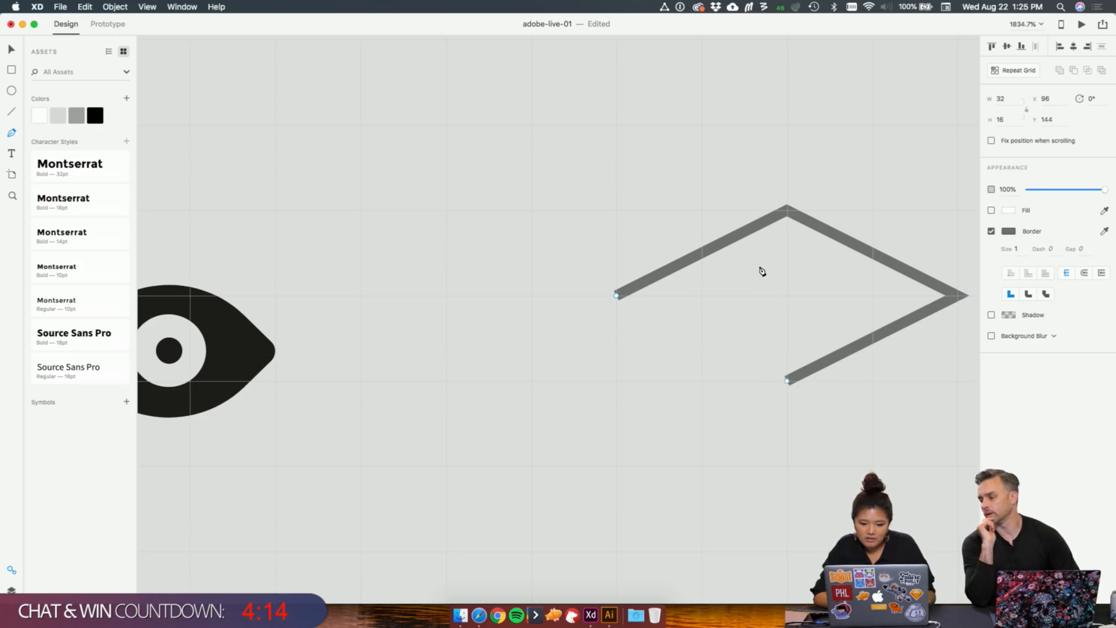
left_click(787, 381)
left_click(616, 295)
key("Escape")
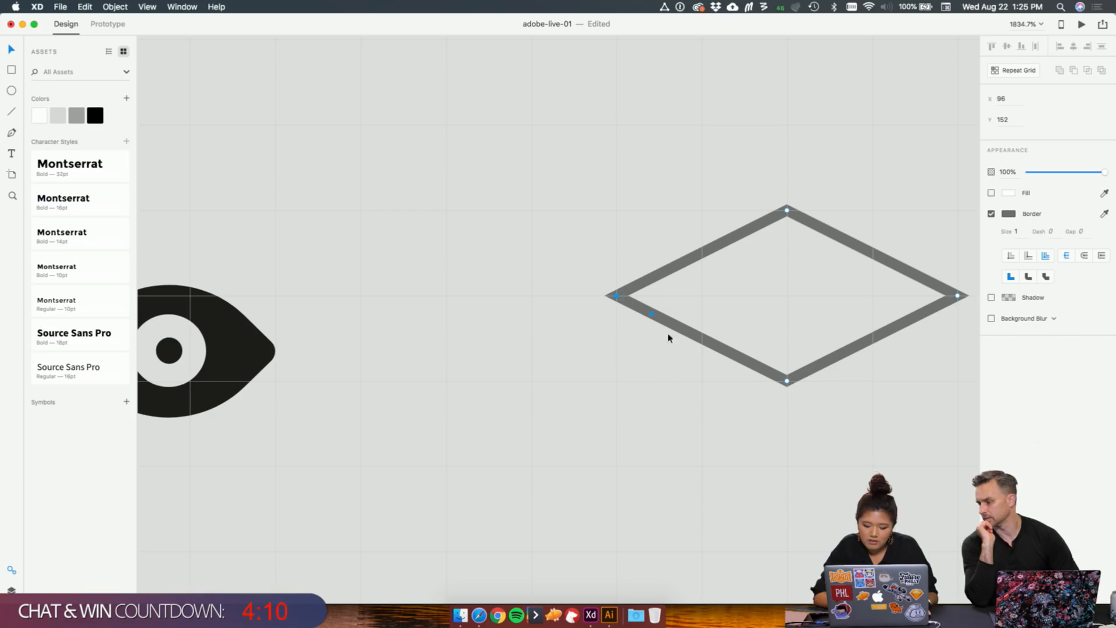
- Convert the diamond's top and bottom corners into smooth curves to form an almond eye outline
double_click(787, 211)
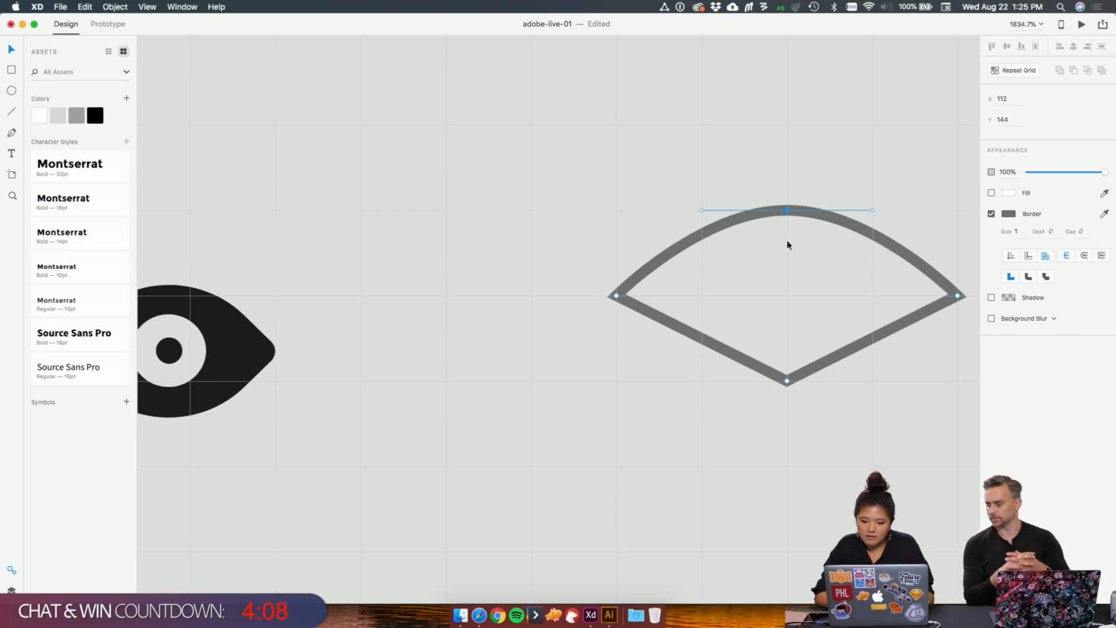
double_click(787, 382)
scroll(753, 351, "down", 3)
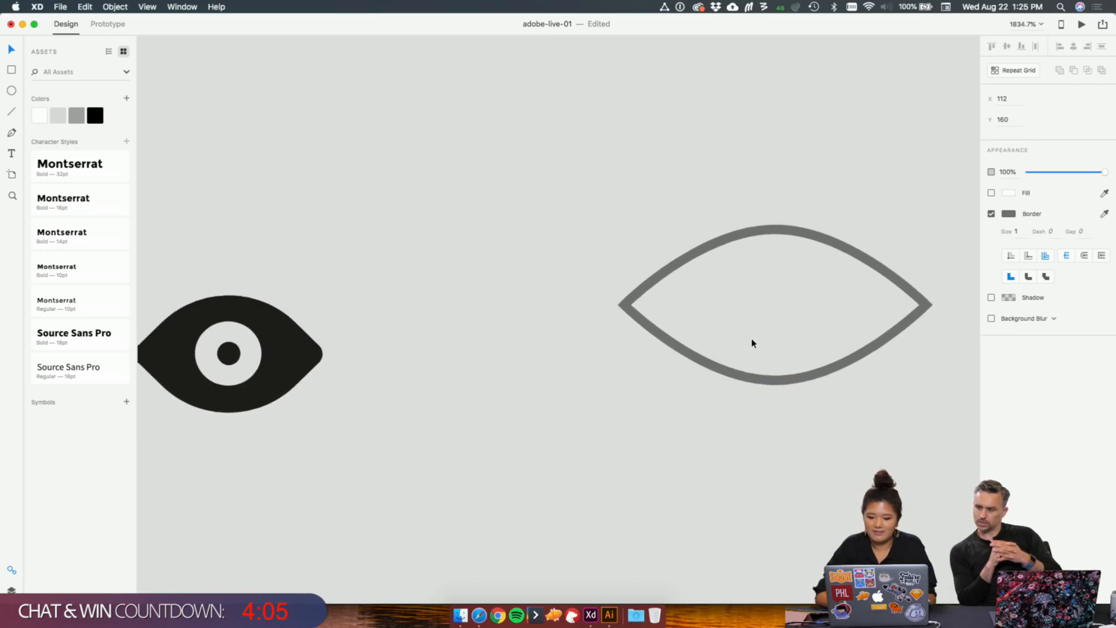
- Draw a circle about 10 × 10 at the centre of the eye outline with the Ellipse tool
key("Escape")
key("e")
left_click_drag(774, 305, 831, 351)
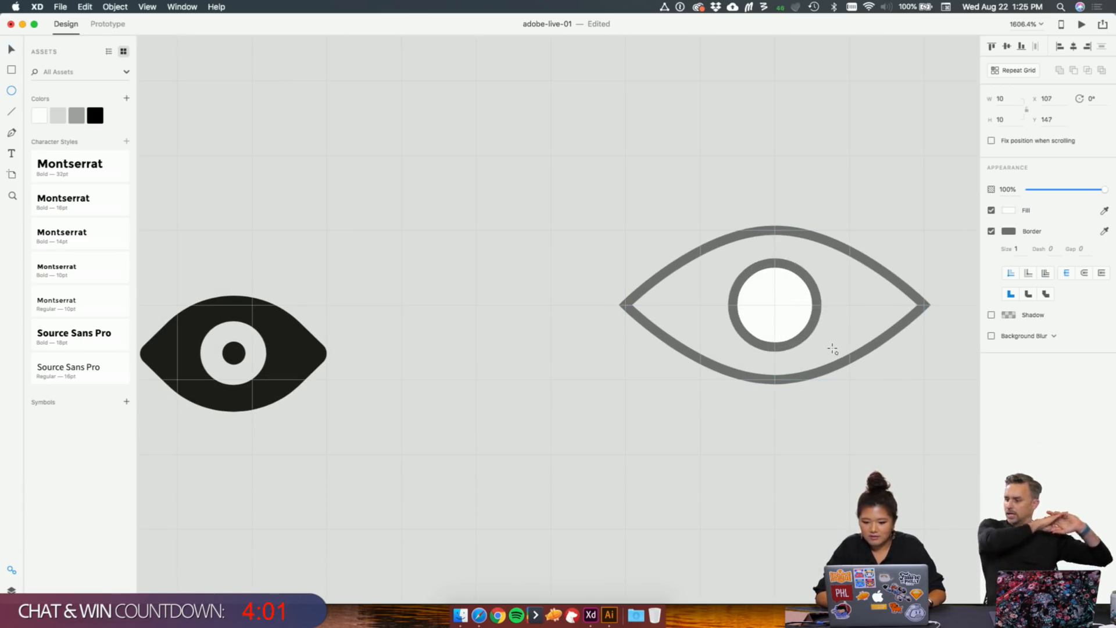
- Set the eye outline's border join to round
scroll(854, 431, "right", 5)
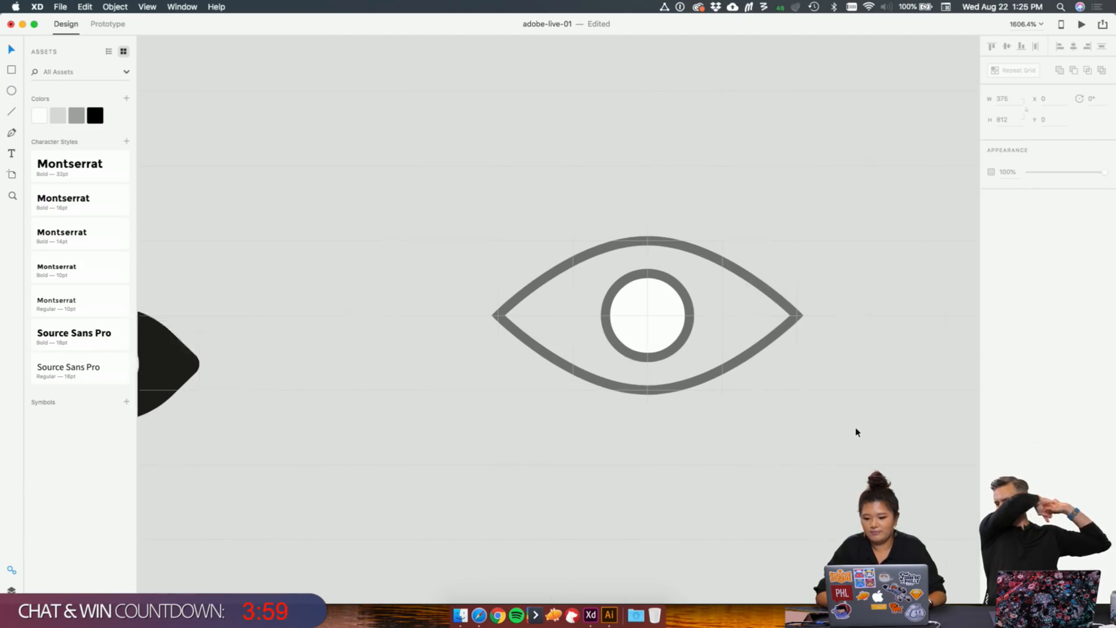
left_click(773, 311)
left_click(1028, 294)
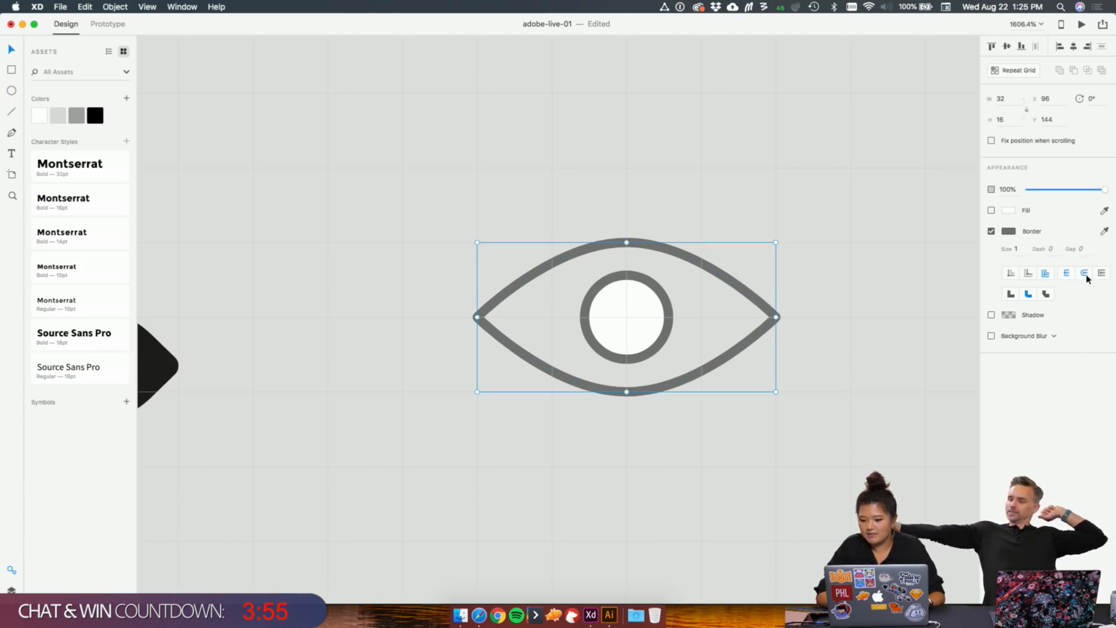
left_click(857, 346)
- Delete the original pasted black eye icon from the header
scroll(855, 347, "down", 3)
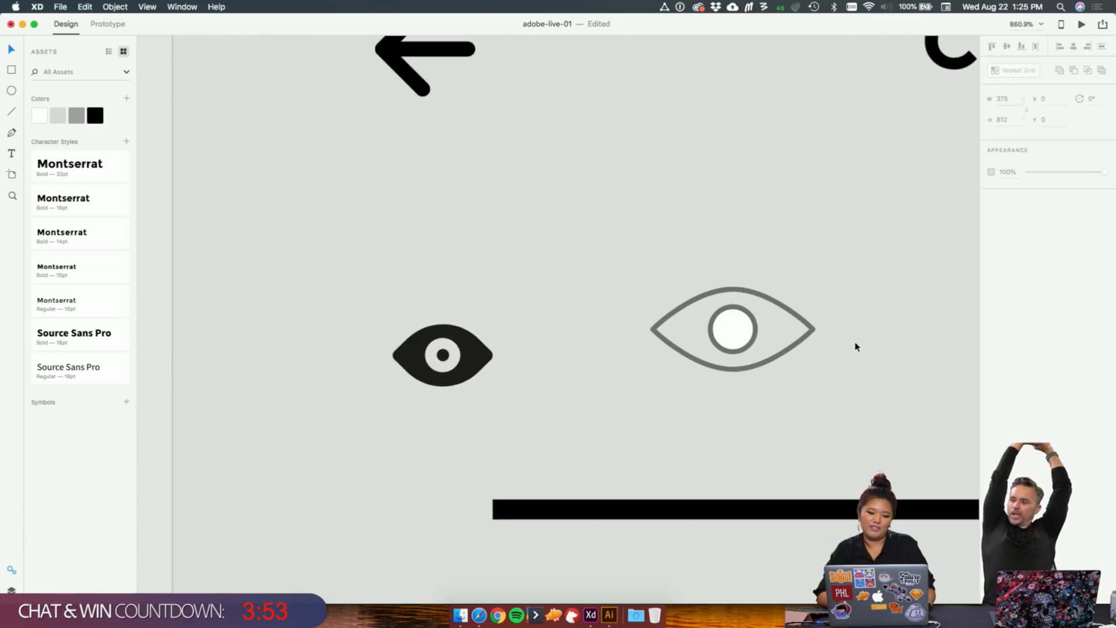
left_click(443, 356)
key("Delete")
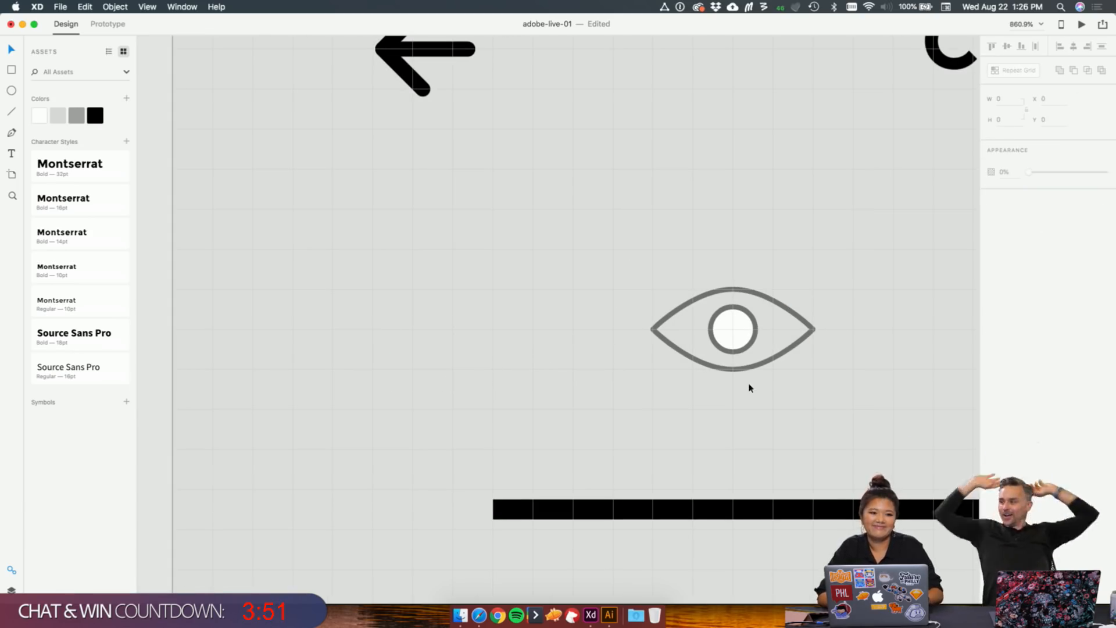
- Enlarge the iris circle to about 12 × 12
scroll(860, 215, "up", 2)
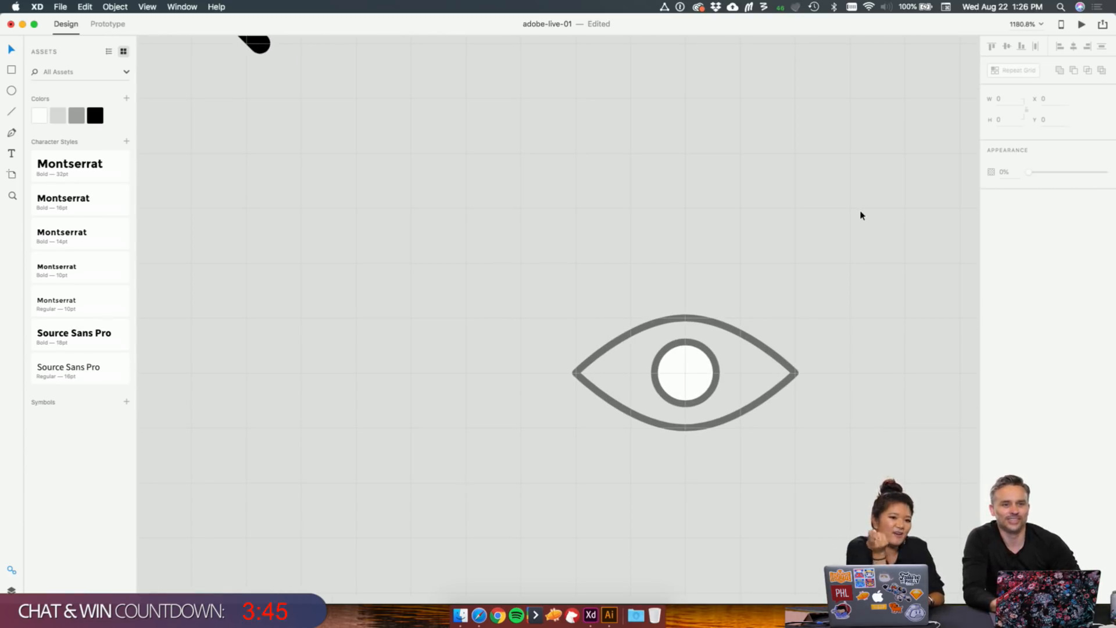
left_click(714, 390)
left_click_drag(719, 405, 733, 413)
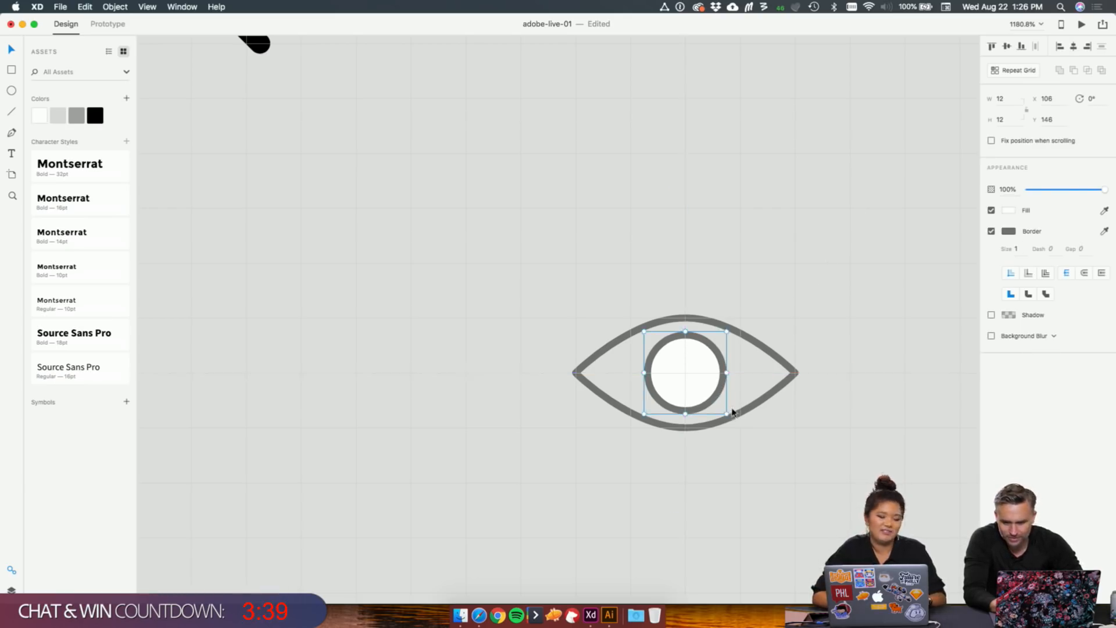
key("super+minus")
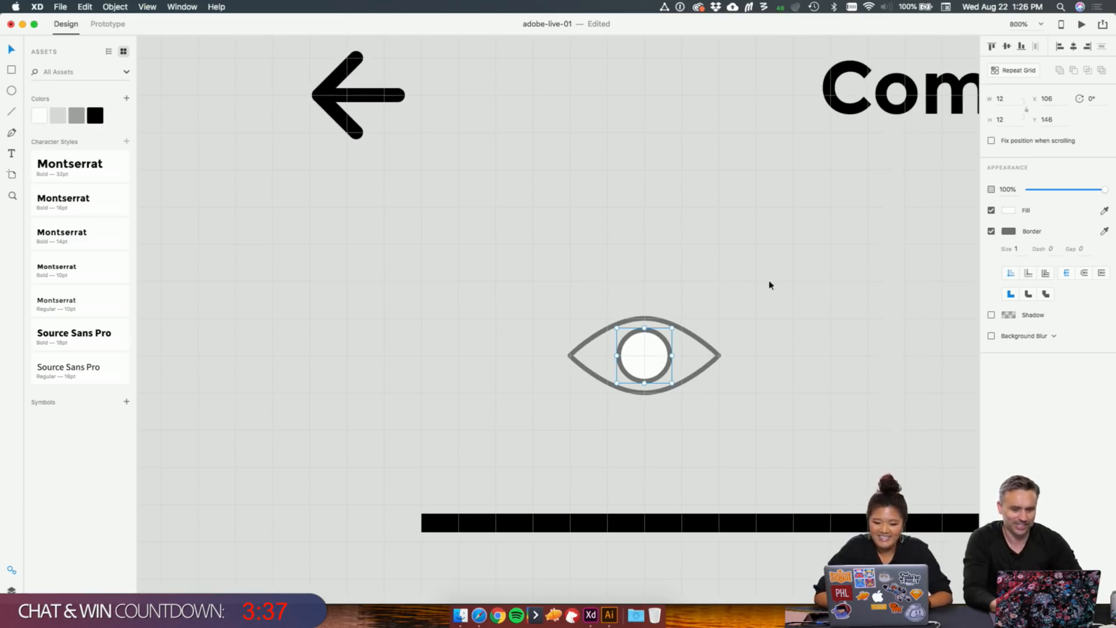
key("a")
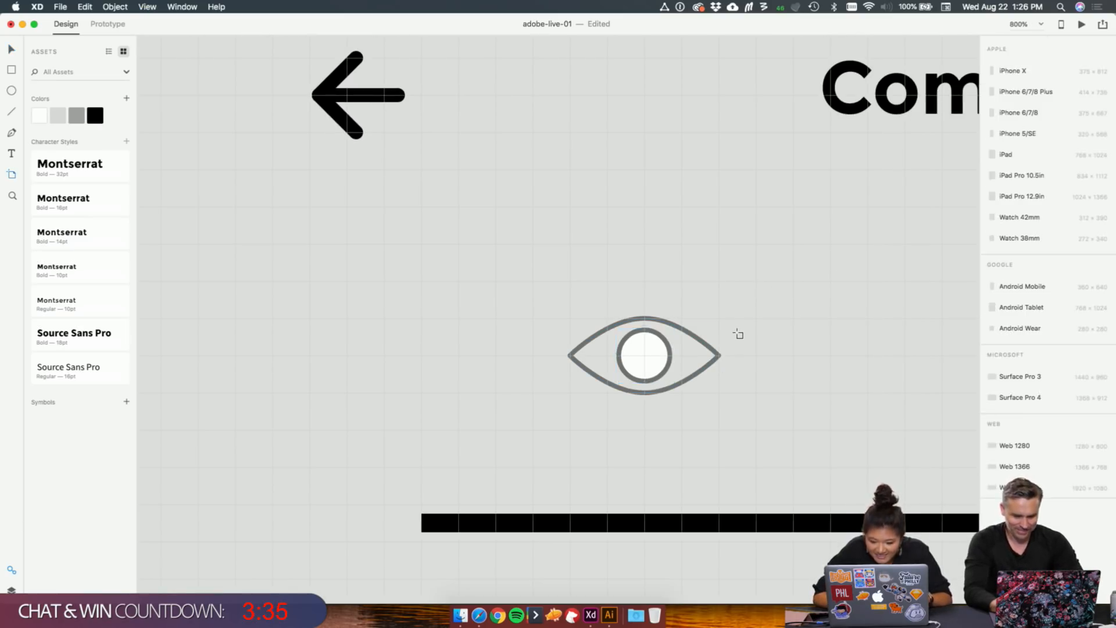
left_click(737, 333)
key("super+z")
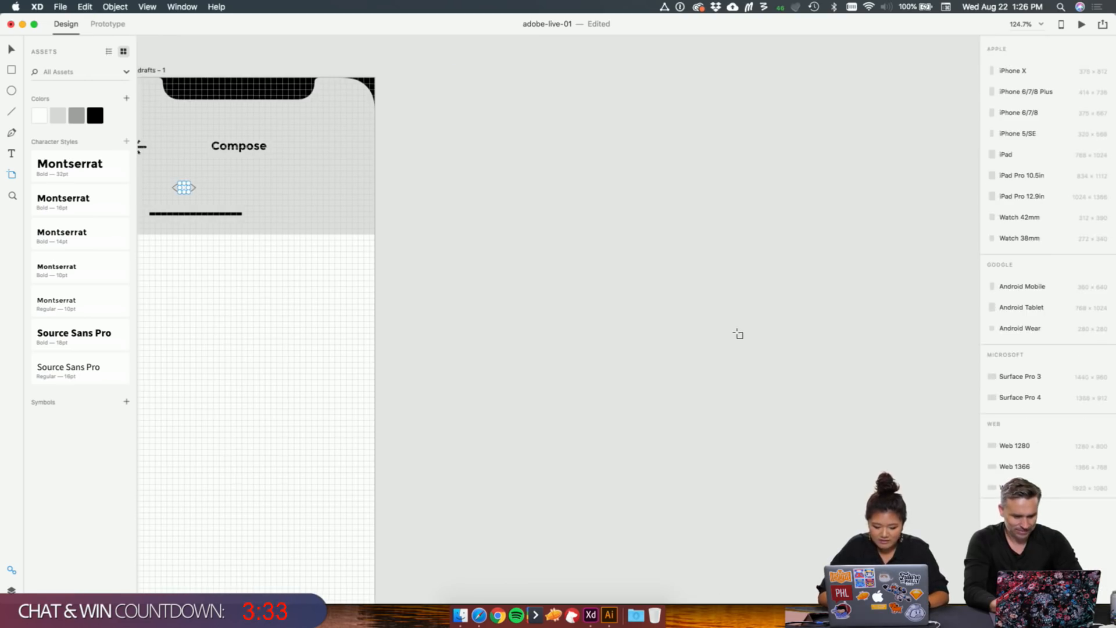
- Edit the eye outline path, moving its right anchor inward and nudging its left anchor two units right
key("v")
scroll(737, 334, "left", 4)
scroll(544, 353, "up", 2)
scroll(544, 353, "up", 3)
scroll(359, 248, "left", 4)
scroll(359, 247, "up", 2)
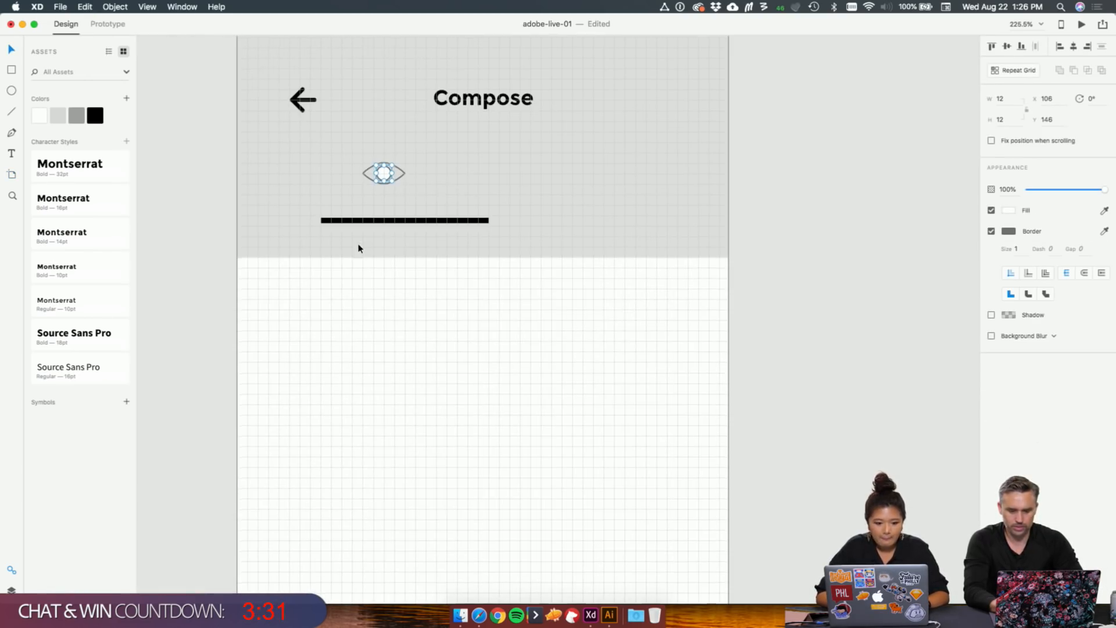
left_click(453, 183)
scroll(453, 183, "up", 8)
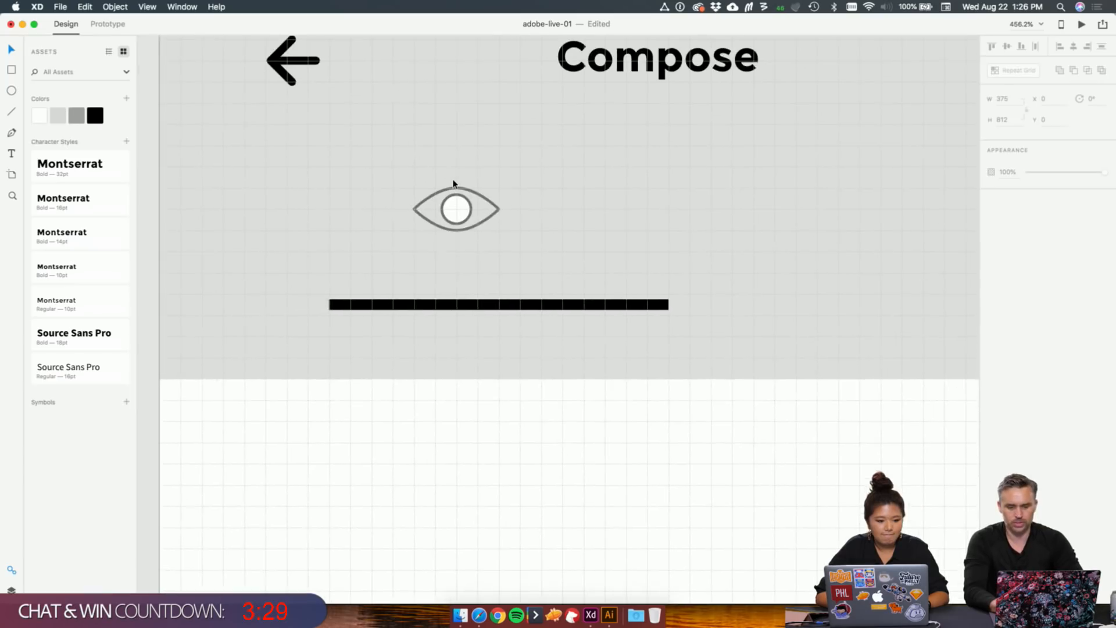
key("super+apostrophe")
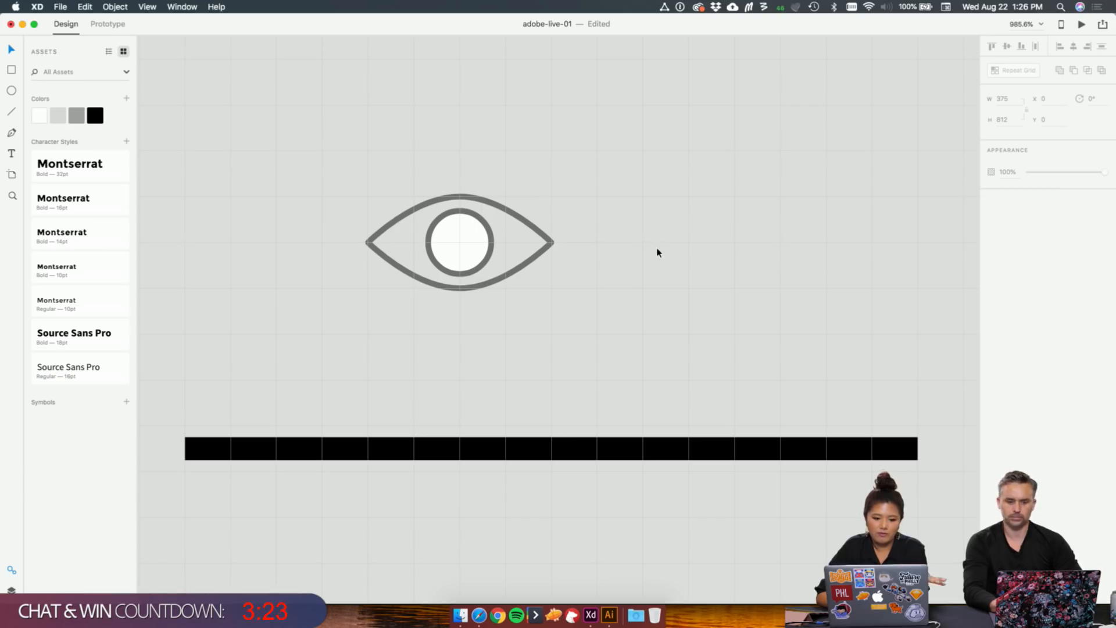
left_click(553, 247)
left_click(560, 238)
left_click(552, 242)
double_click(543, 255)
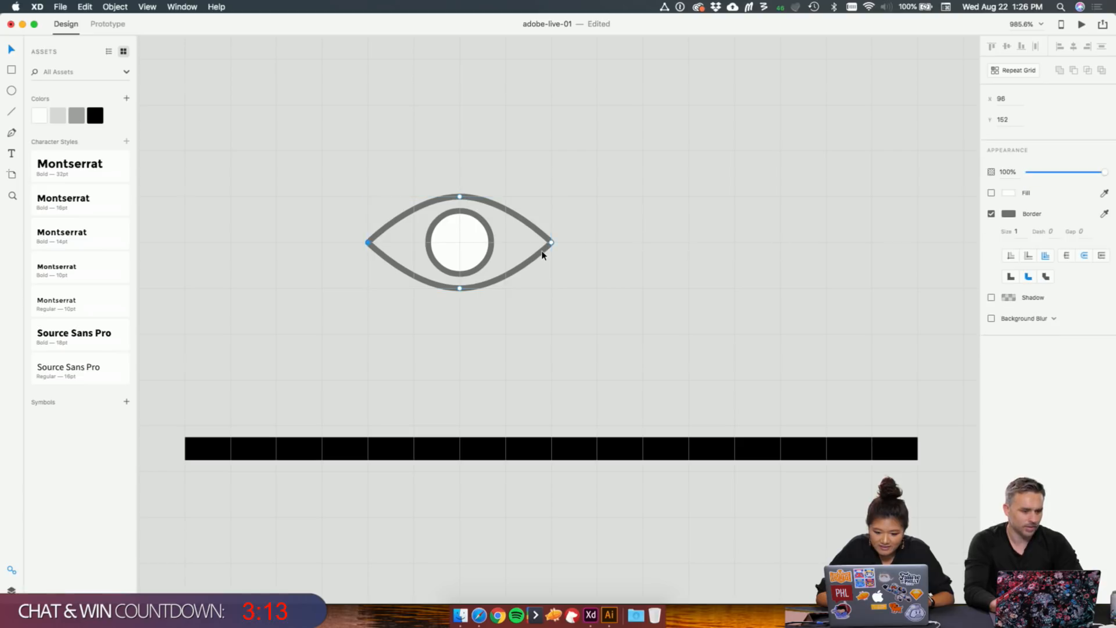
left_click_drag(551, 242, 540, 242)
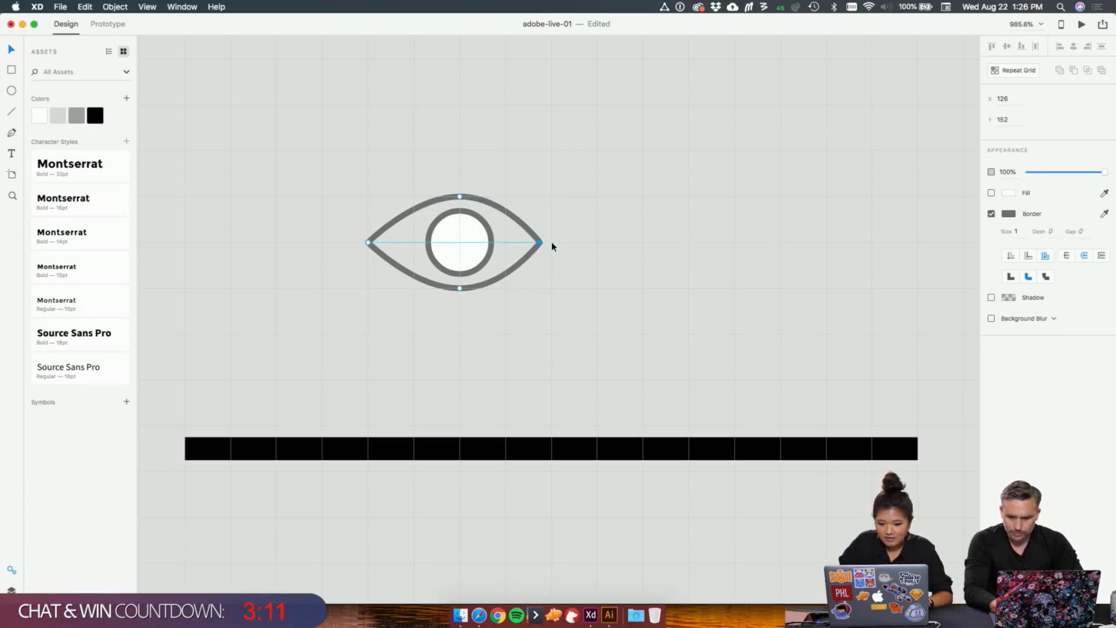
left_click(367, 243)
key("Right")
key("Right")
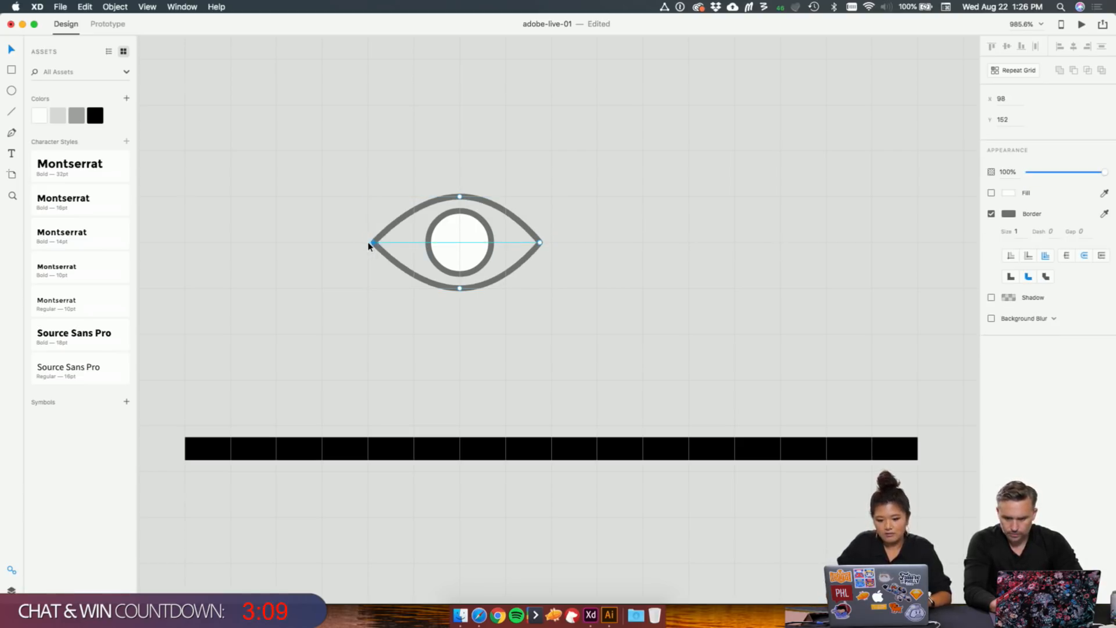
- Add a concentric circle about 6 × 6 inside the iris circle
left_click(586, 320)
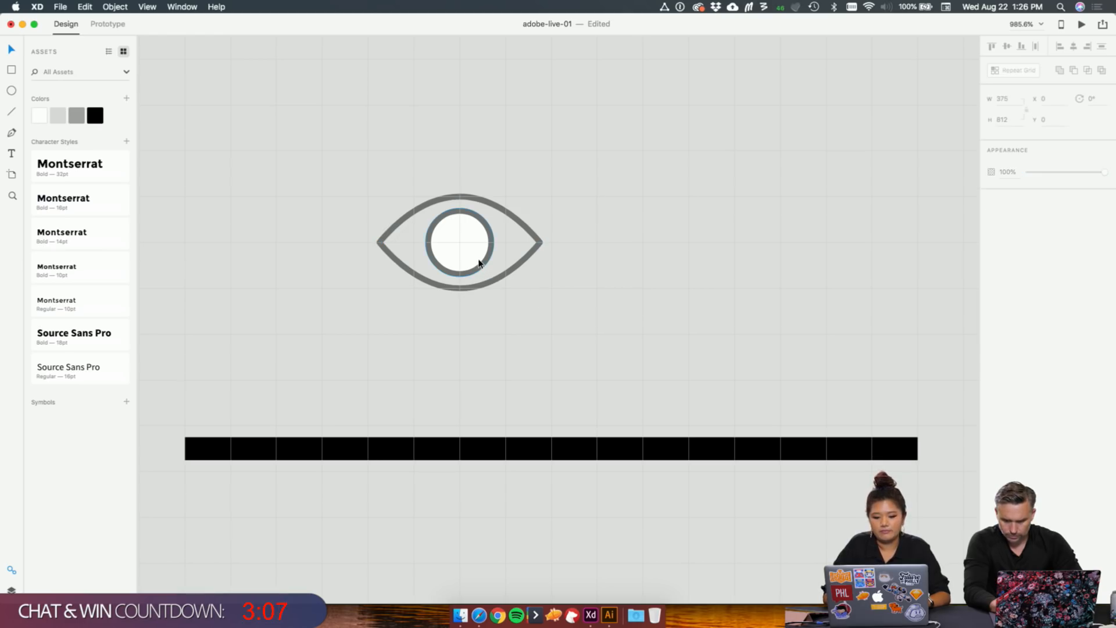
left_click(478, 263)
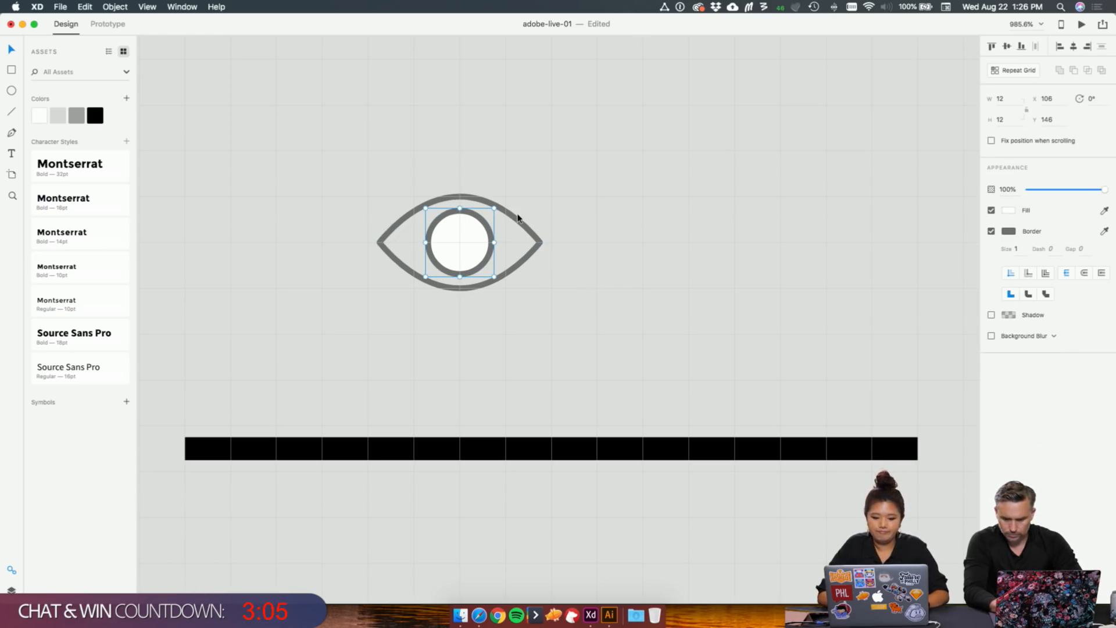
left_click_drag(494, 207, 476, 222)
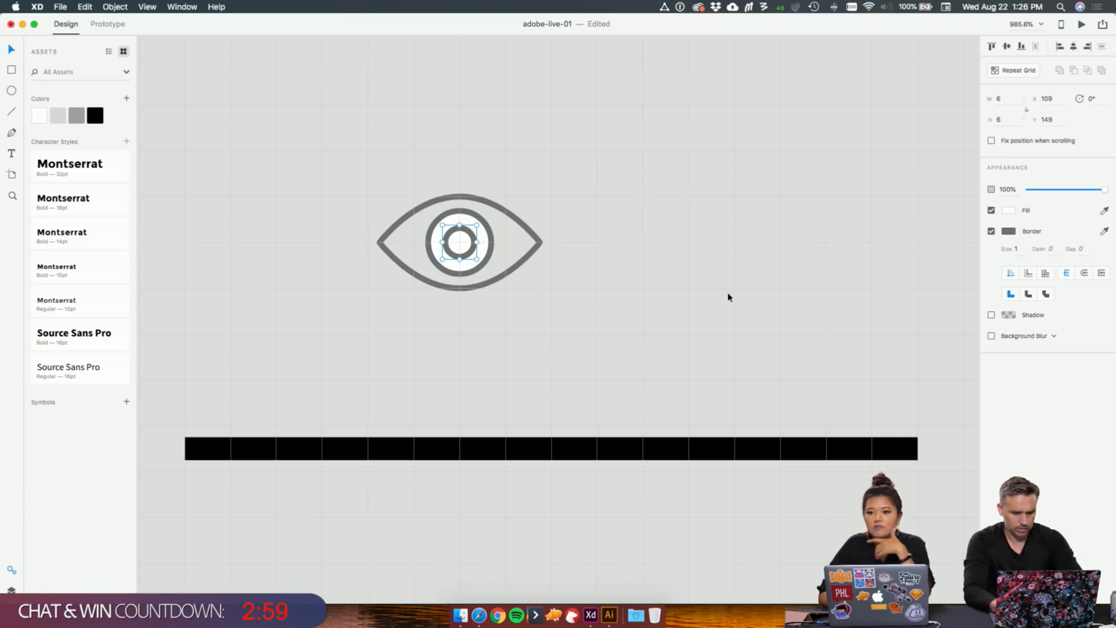
scroll(727, 296, "down", 5)
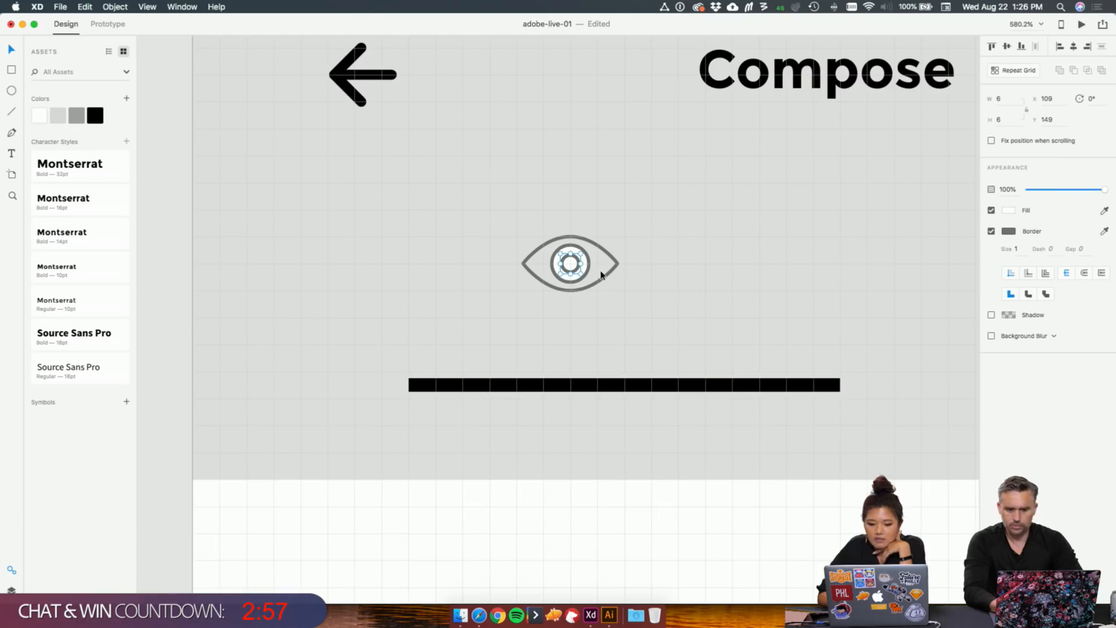
- Set the whole eye icon's border colour to black #000000
key("Escape")
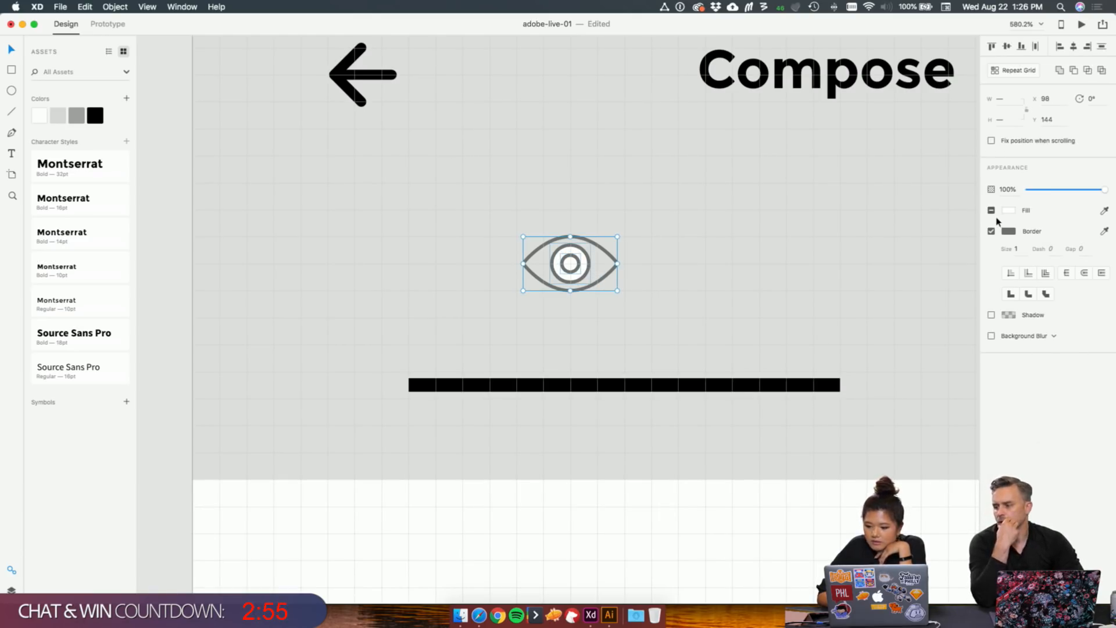
left_click(1008, 231)
left_click(914, 291)
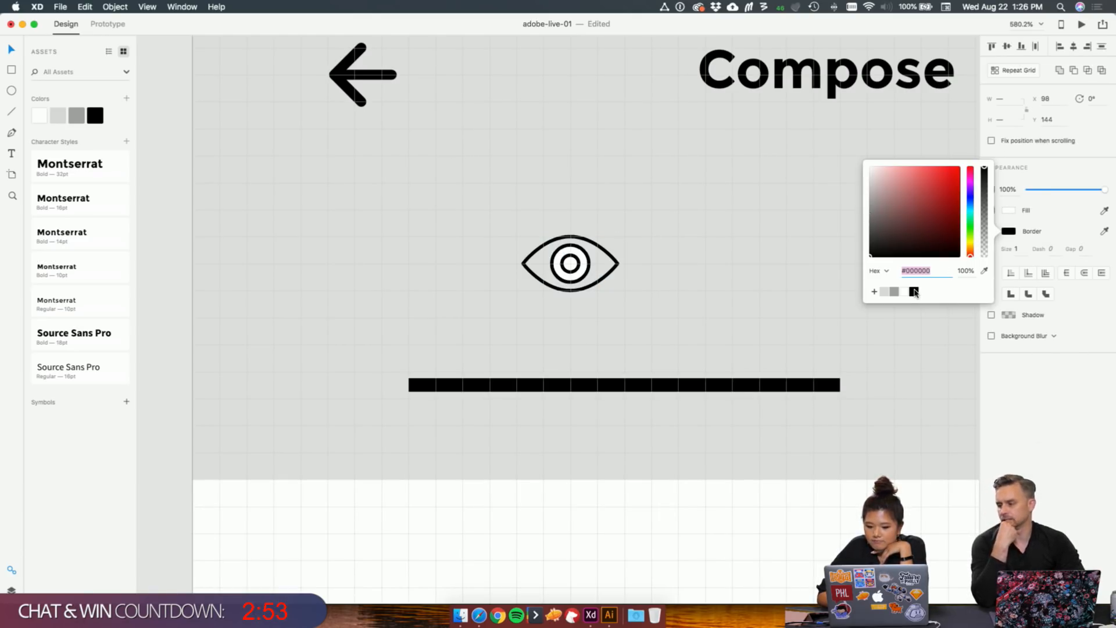
left_click(691, 279)
left_click(594, 287)
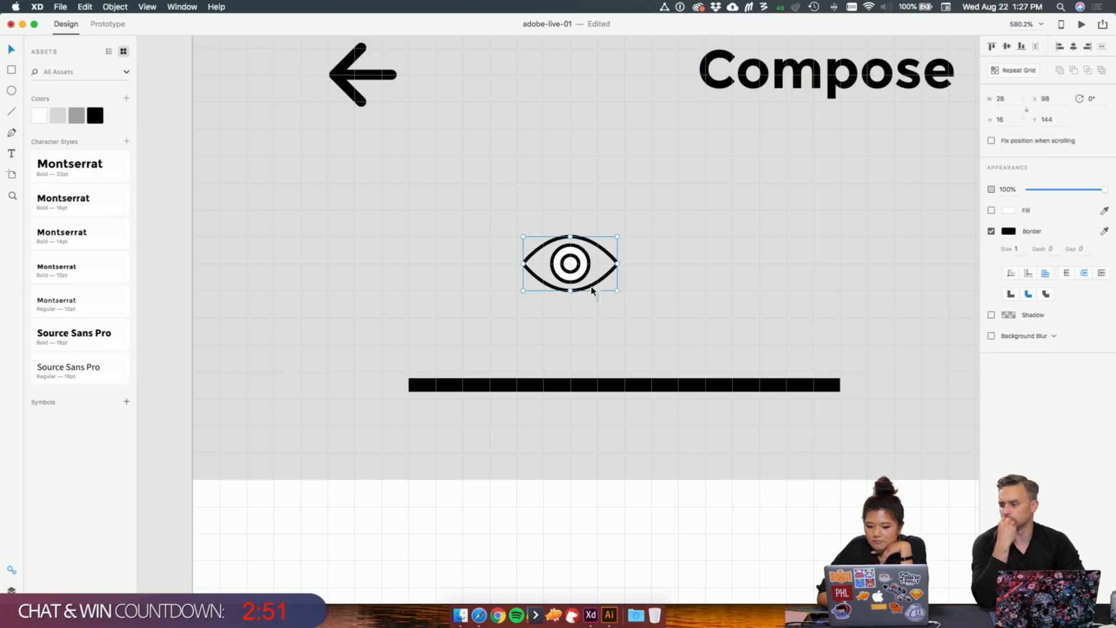
left_click(992, 210)
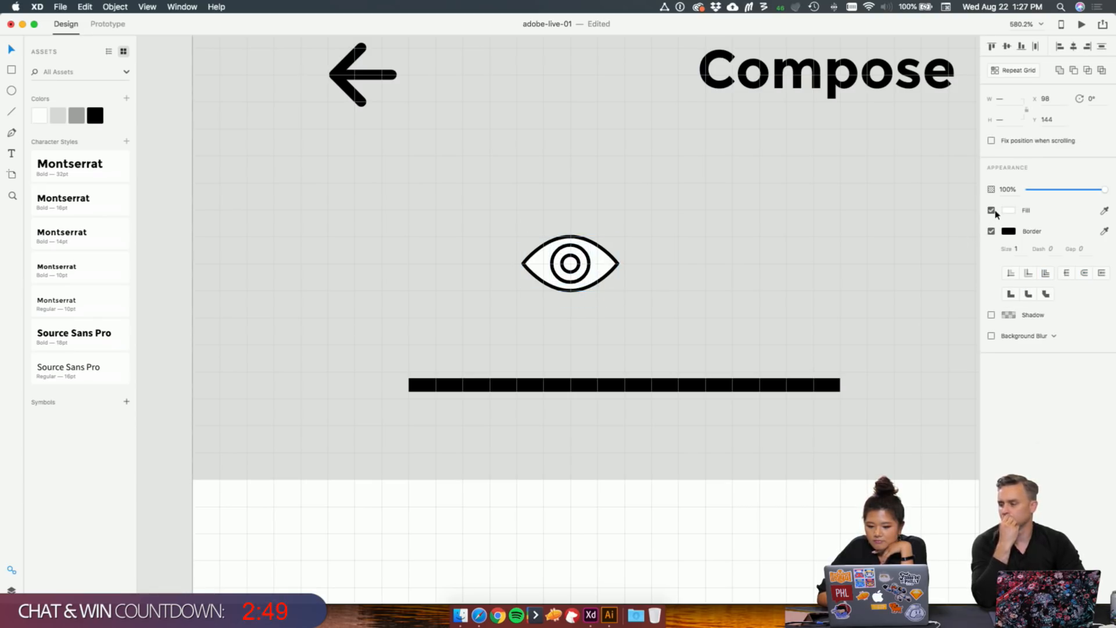
left_click(991, 211)
left_click(697, 302)
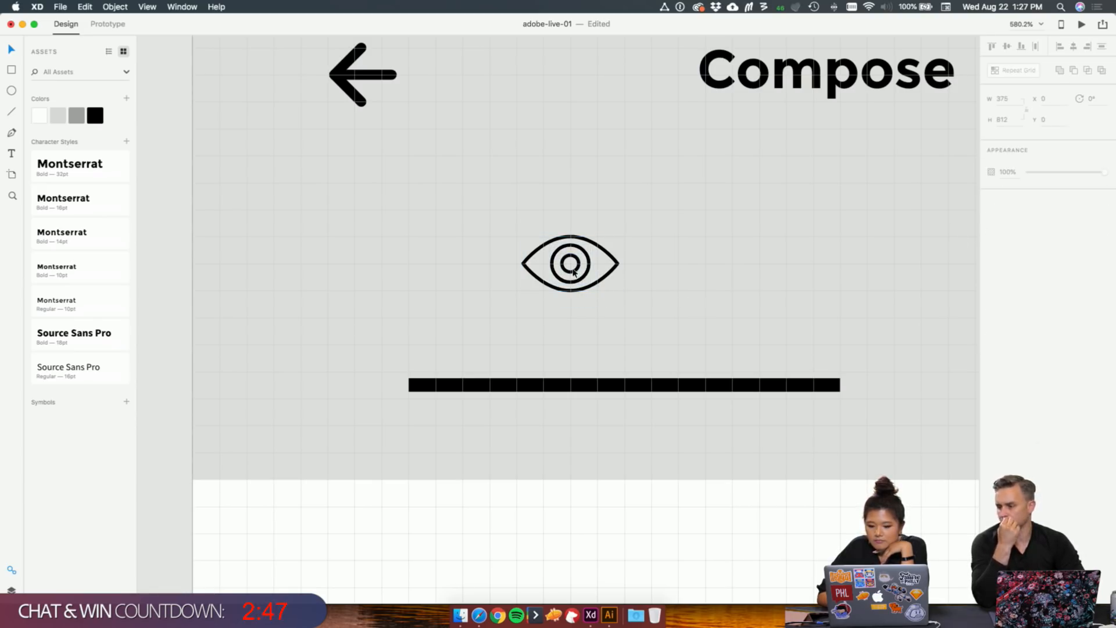
- Fill the 12 × 12 iris circle with black #000000
scroll(652, 246, "down", 3)
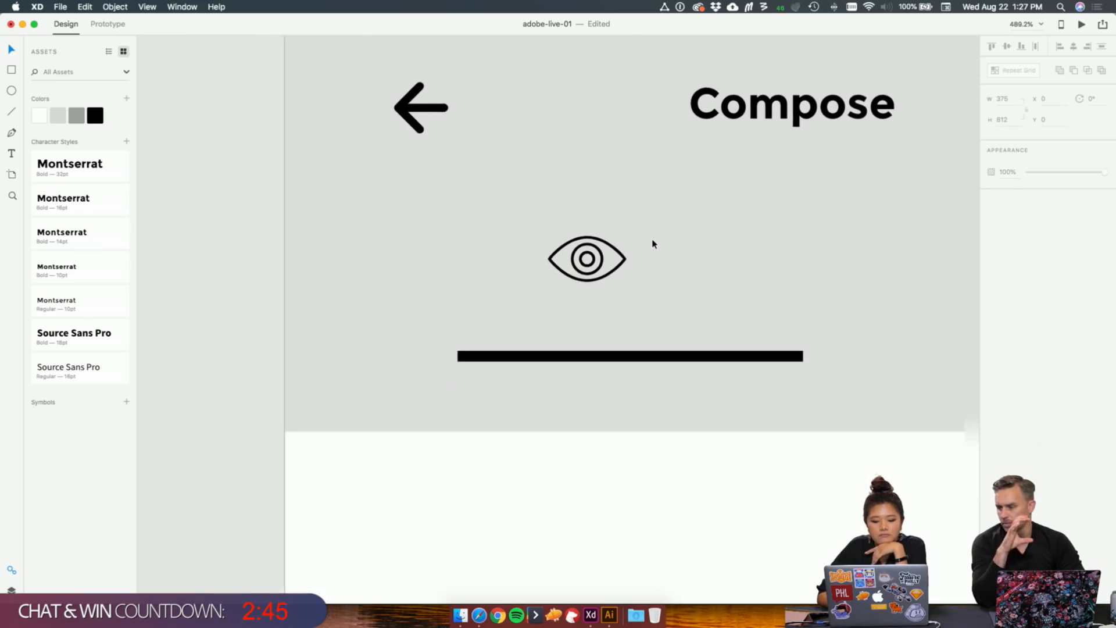
scroll(653, 244, "up", 1)
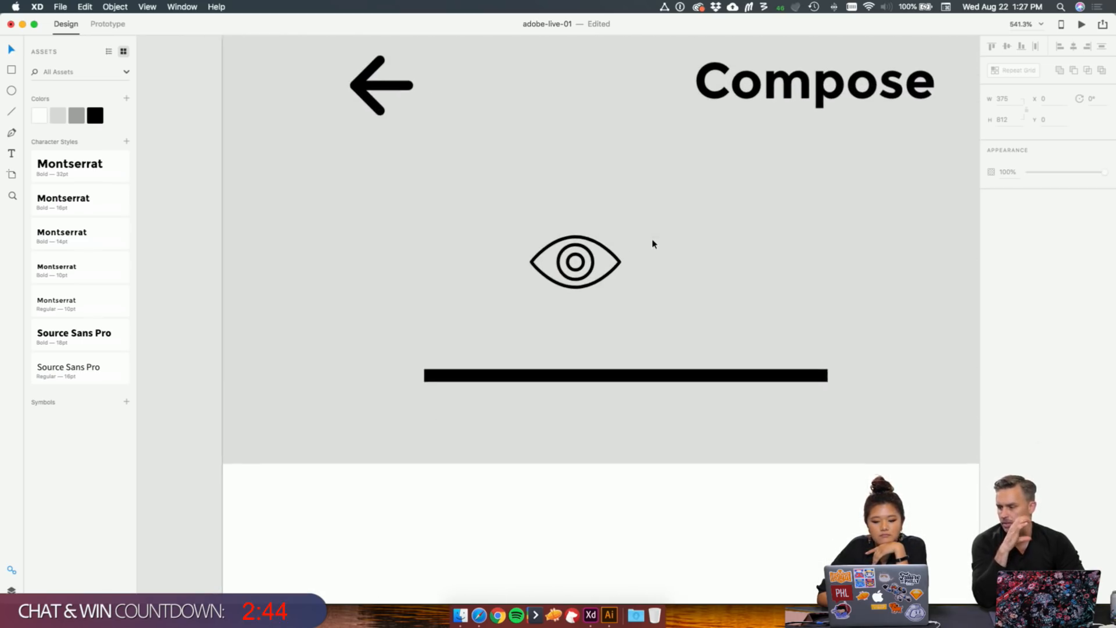
left_click(617, 269)
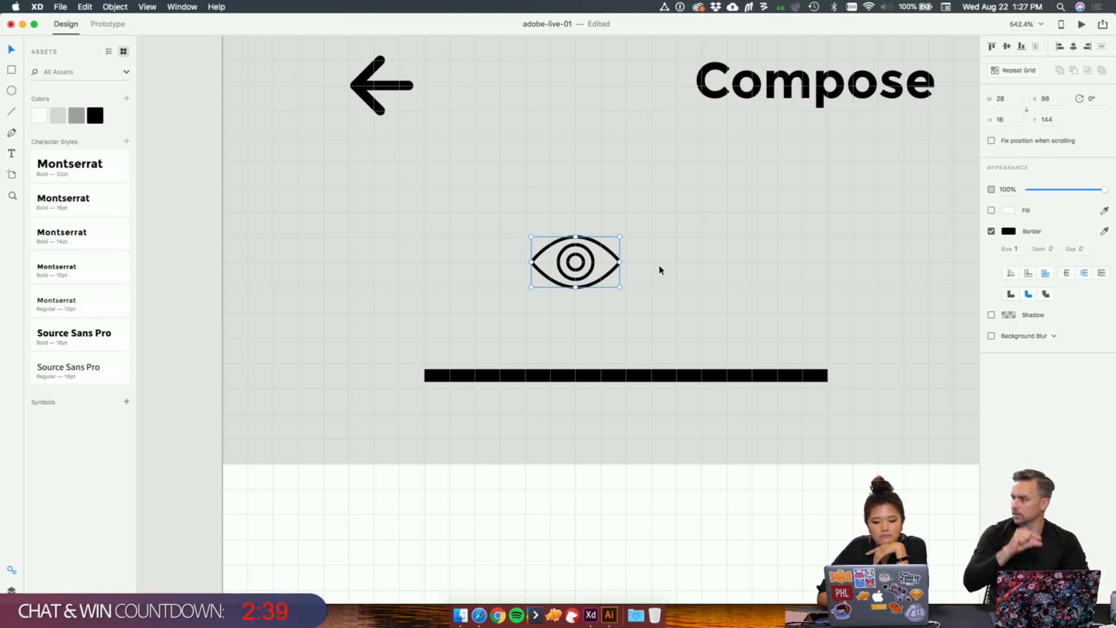
left_click(677, 252)
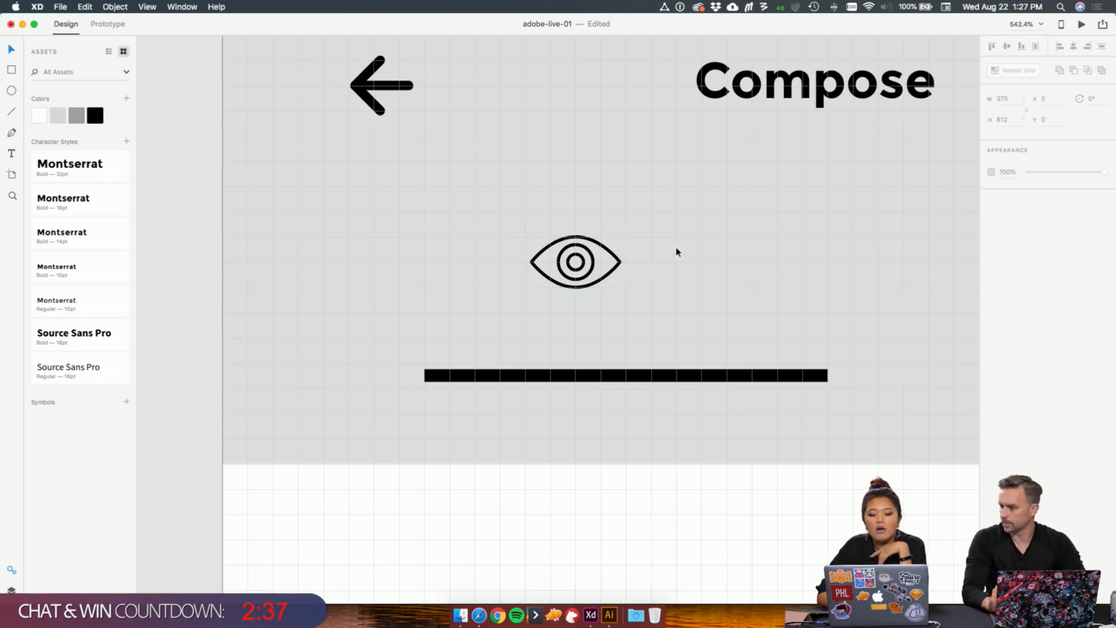
left_click(590, 275)
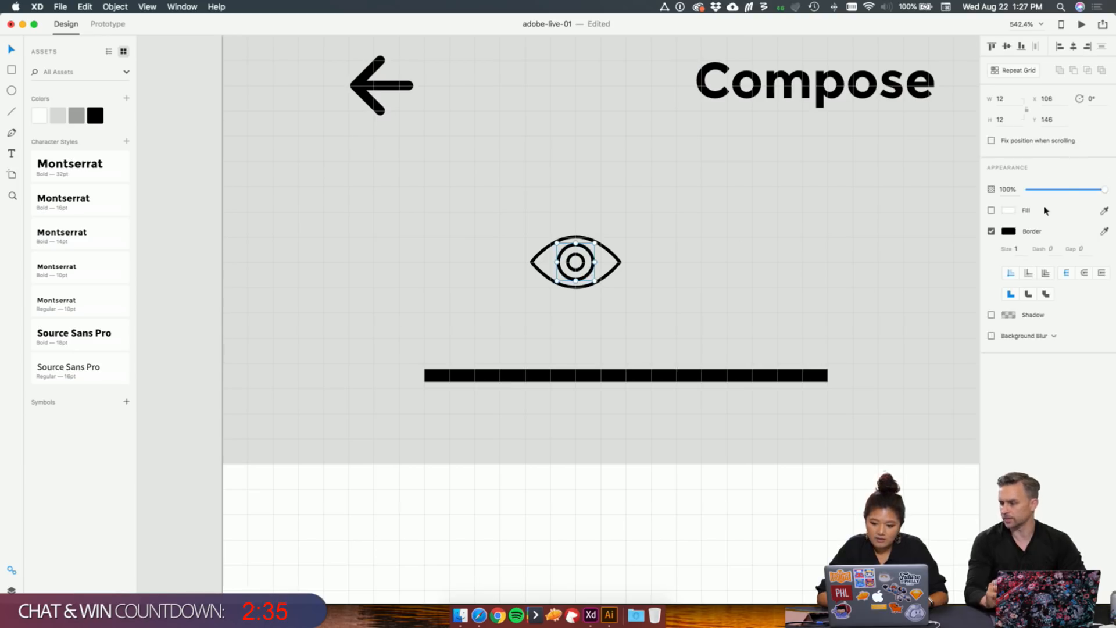
left_click(1008, 211)
left_click(913, 277)
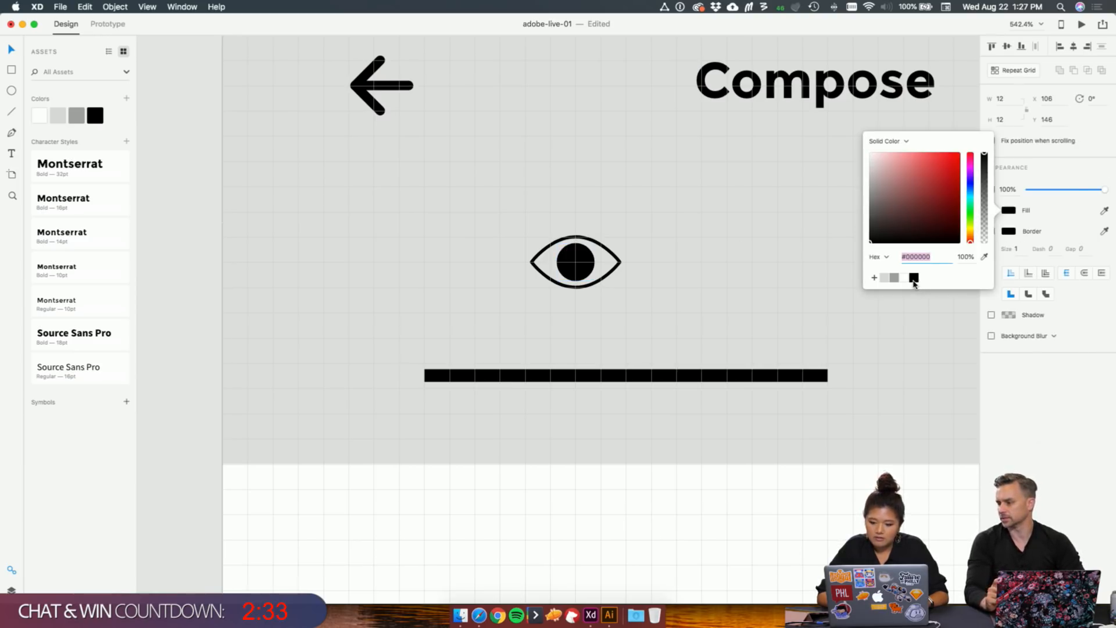
- Give the small inner circle a white fill with no border and shrink it to about 3 × 3
left_click(578, 271)
left_click(991, 230)
left_click(990, 211)
key("super+equal")
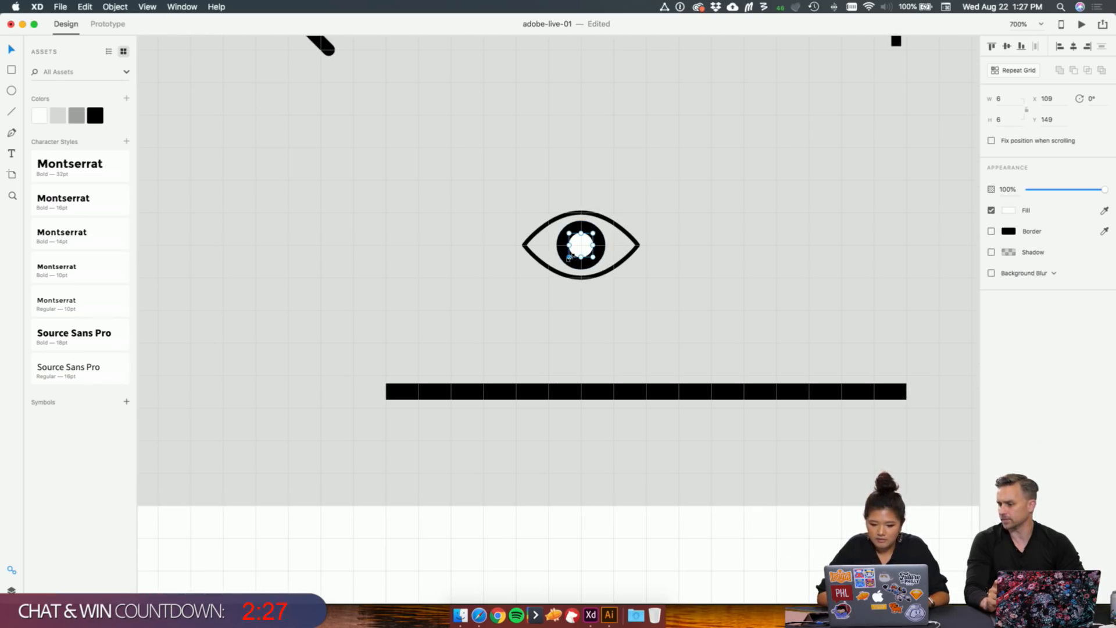
left_click_drag(568, 257, 578, 250)
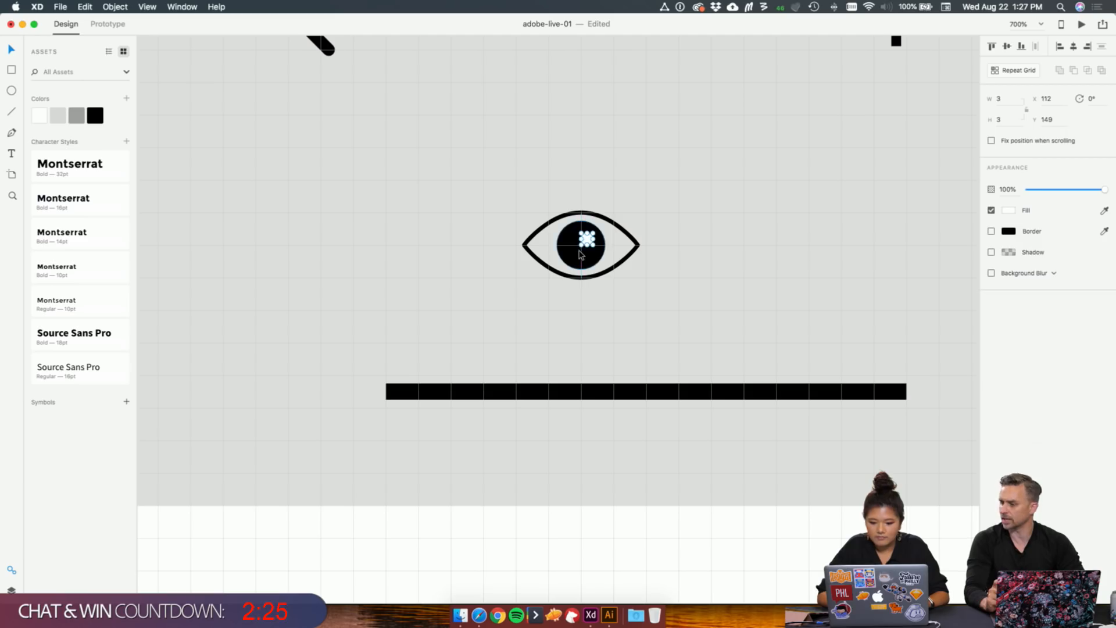
- Set the eye icon's border thickness to 3
left_click(683, 232)
scroll(680, 184, "down", 5)
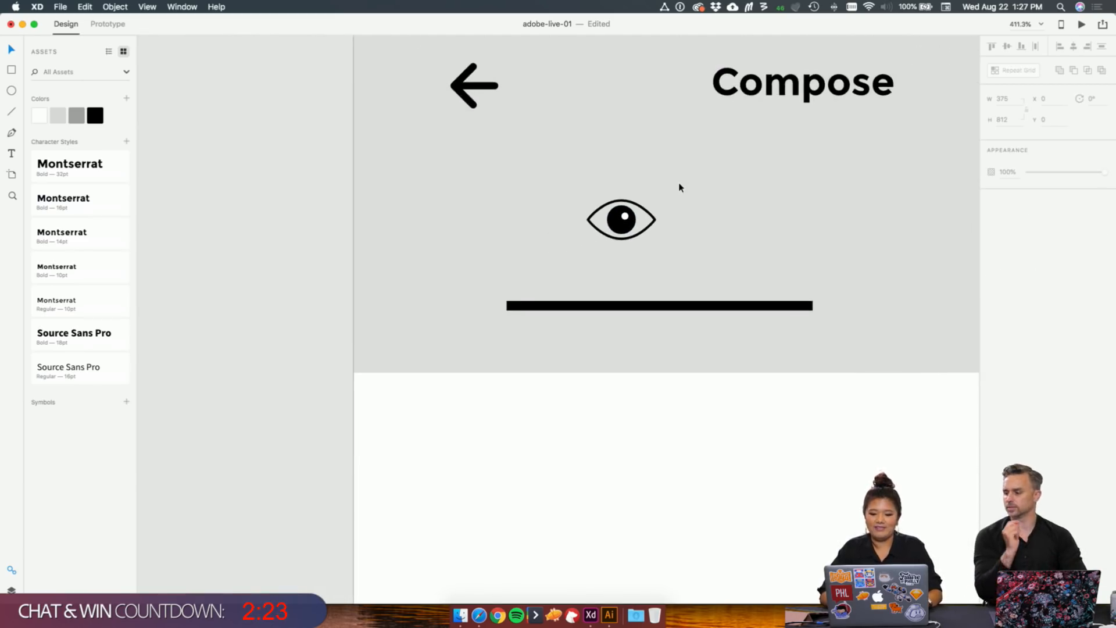
left_click(657, 220)
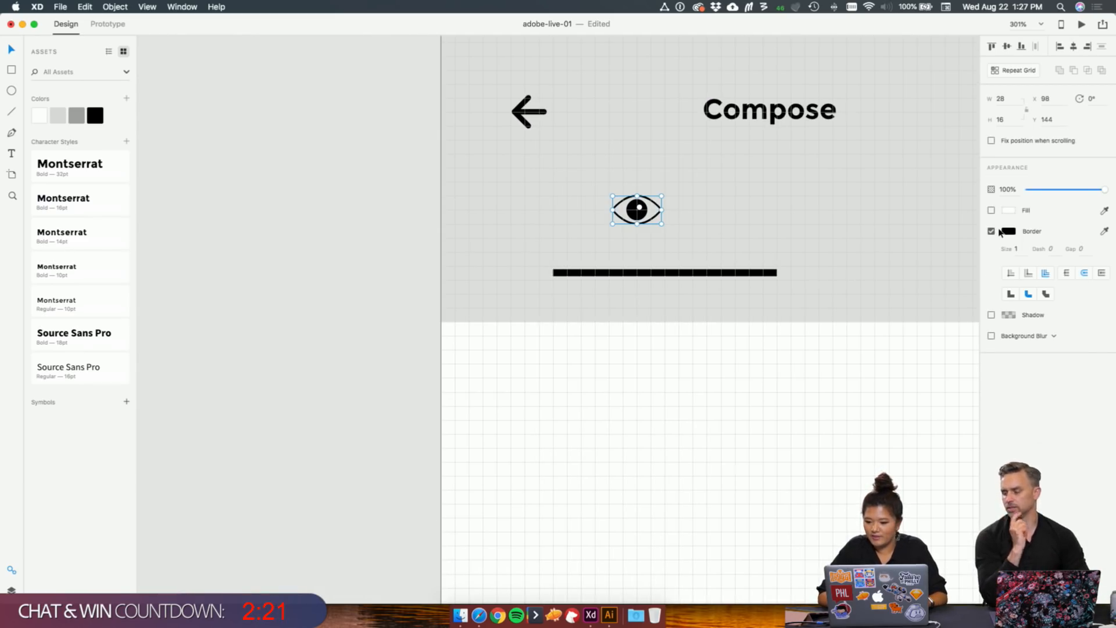
type("3")
key("Return")
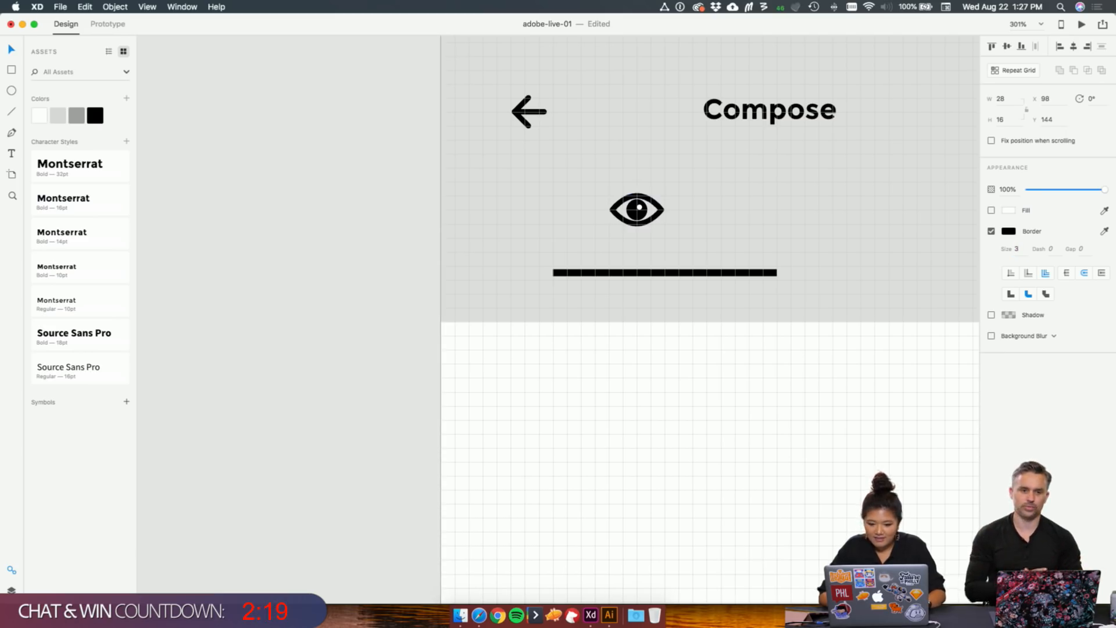
- Shrink the iris circle slightly, keeping it centred inside the eye outline
scroll(645, 323, "down", 1)
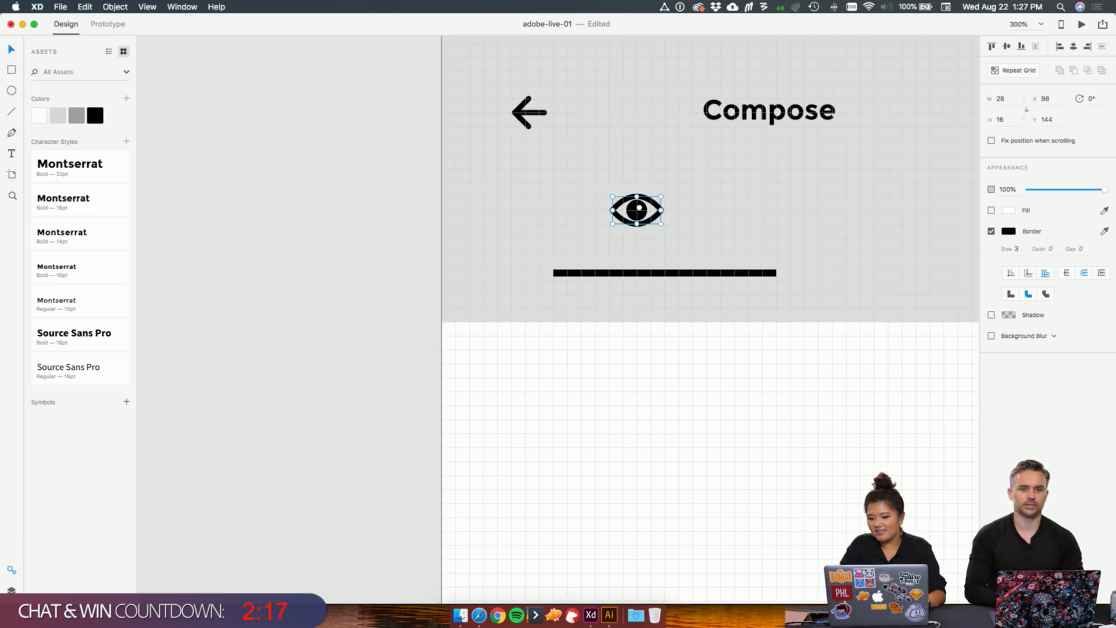
left_click(782, 241)
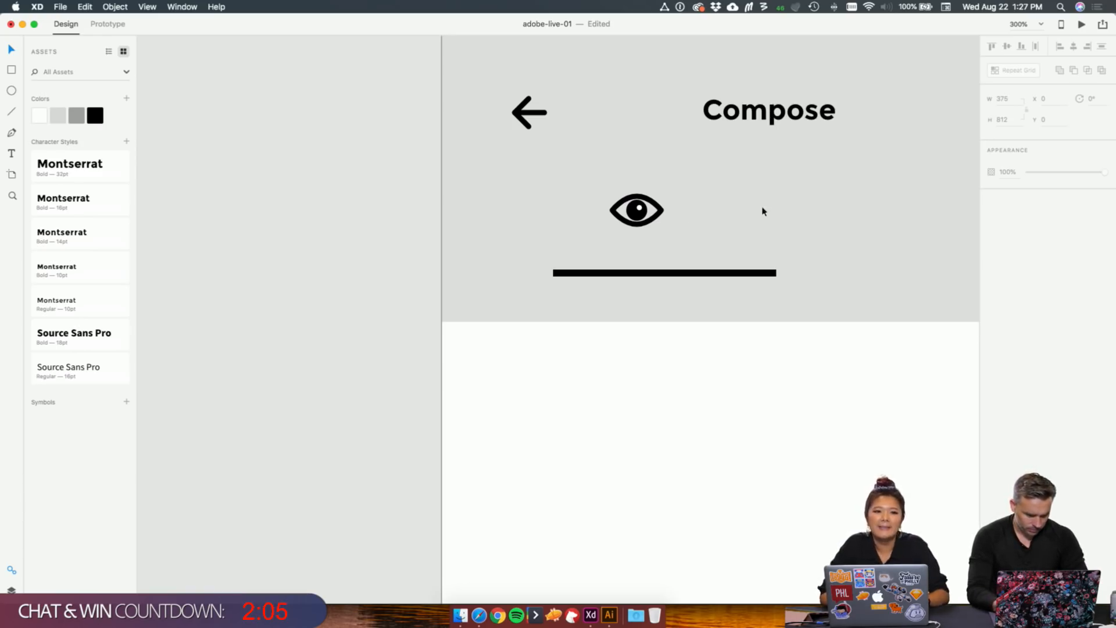
scroll(723, 211, "up", 10)
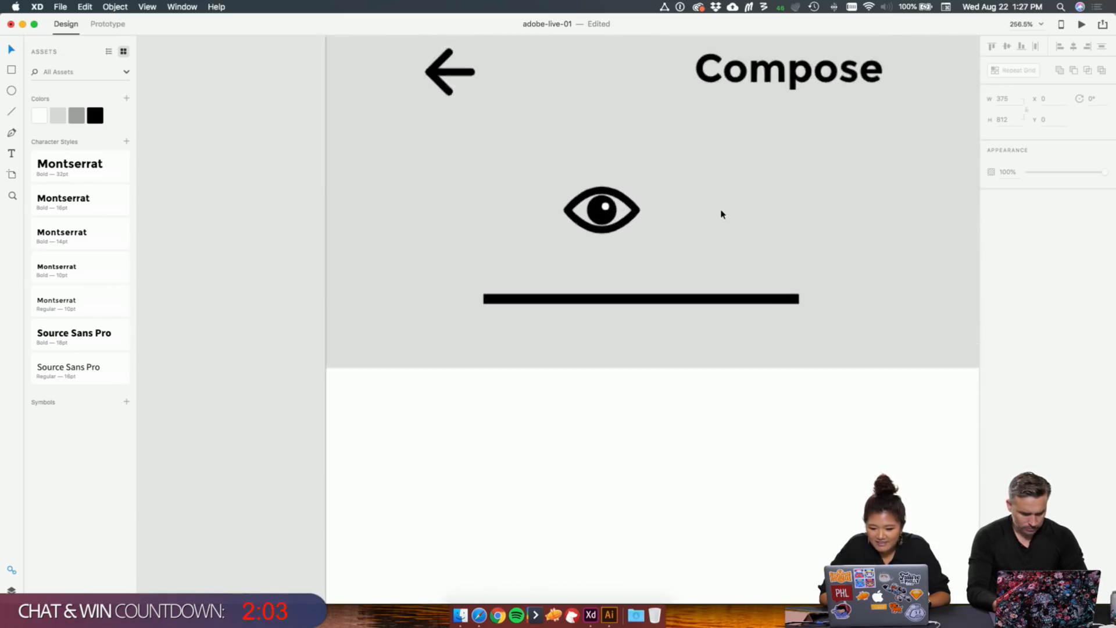
left_click(469, 211)
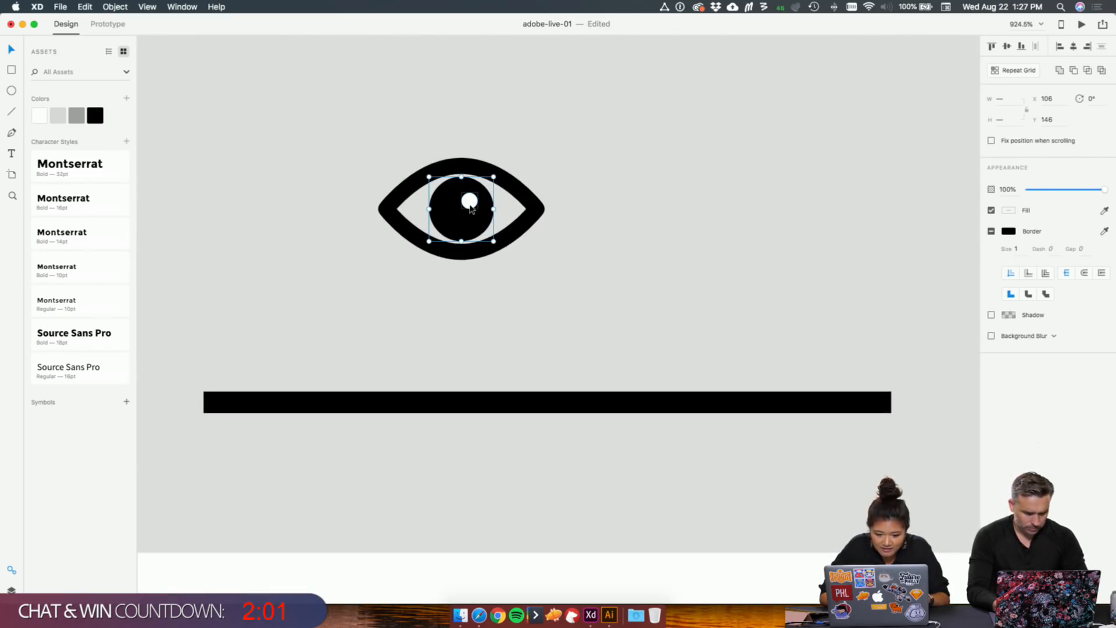
left_click_drag(493, 241, 484, 235)
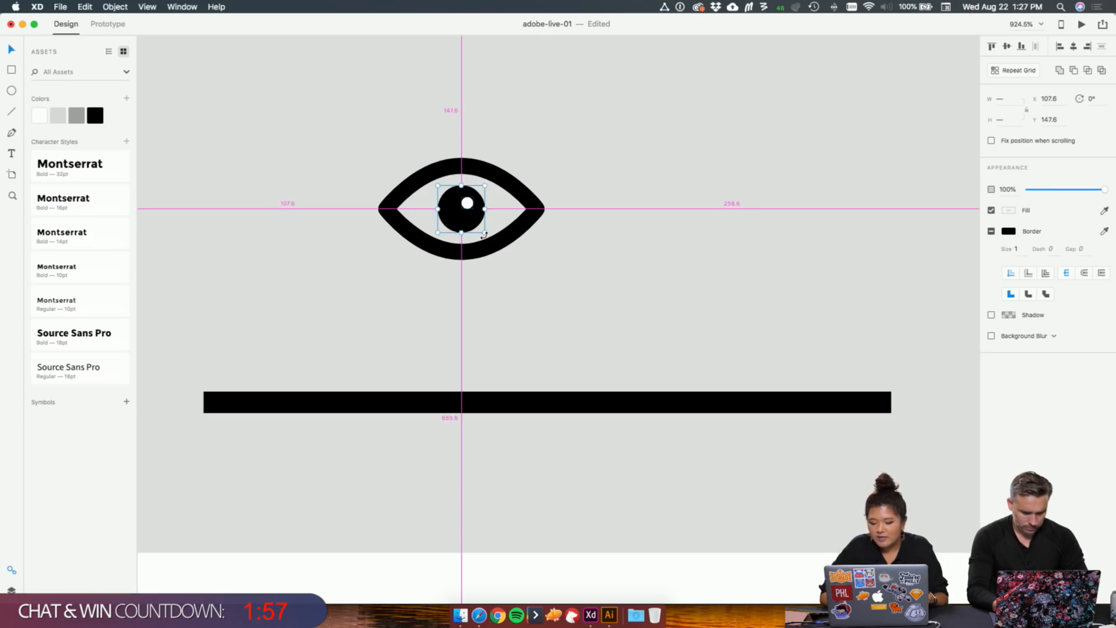
left_click(618, 237)
key("super+minus")
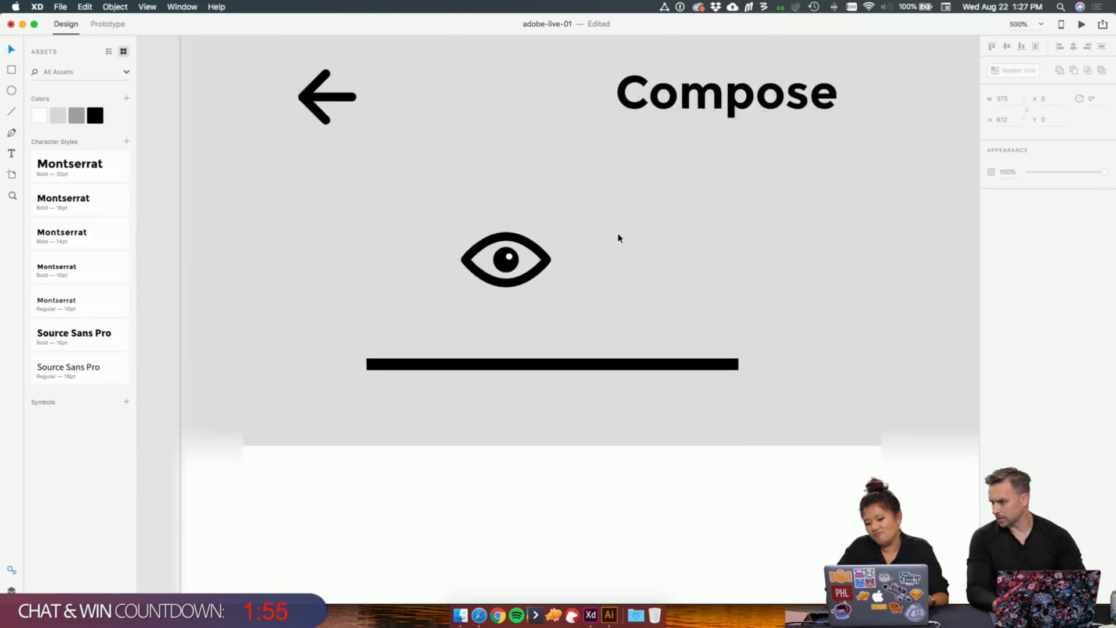
key("super+minus")
key("super+minus")
key("super+minus")
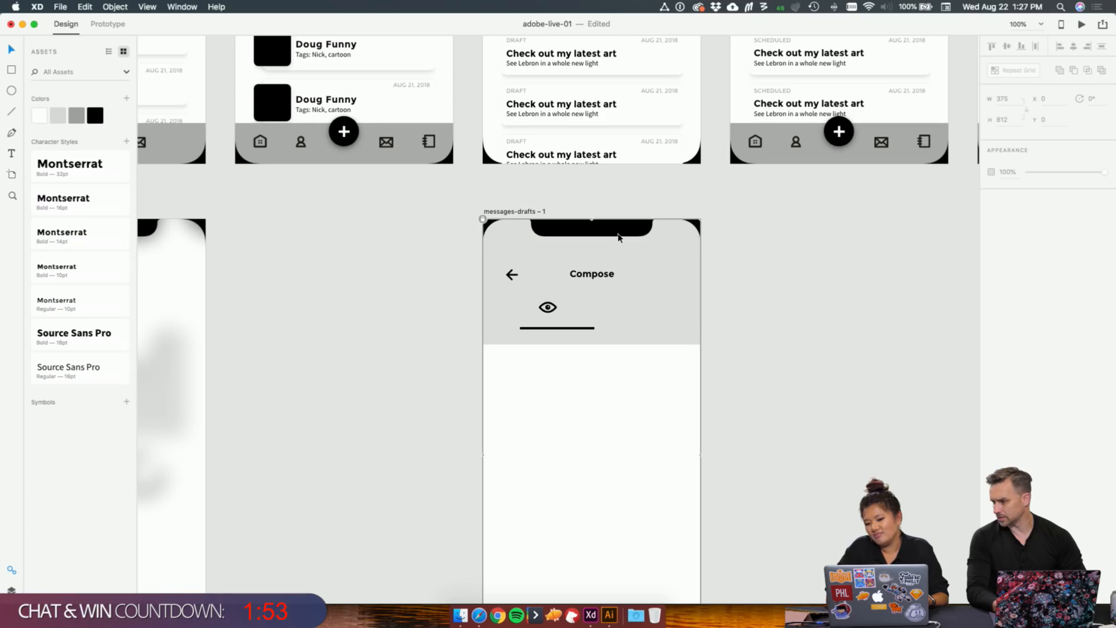
key("super+plus")
key("super+plus")
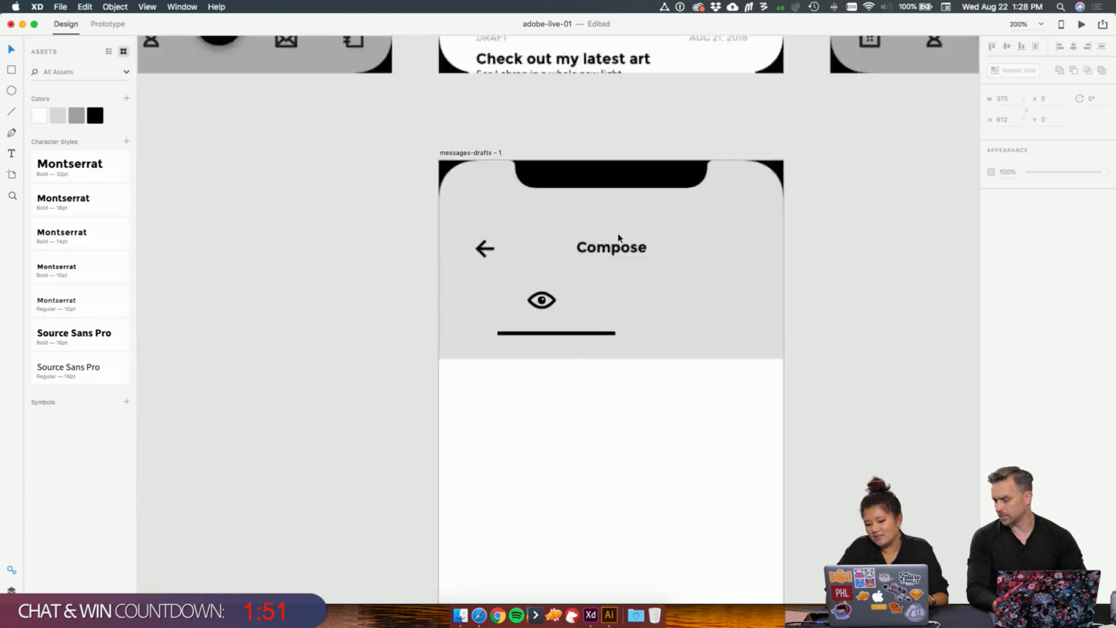
left_click(521, 270)
key("Delete")
key("super+minus")
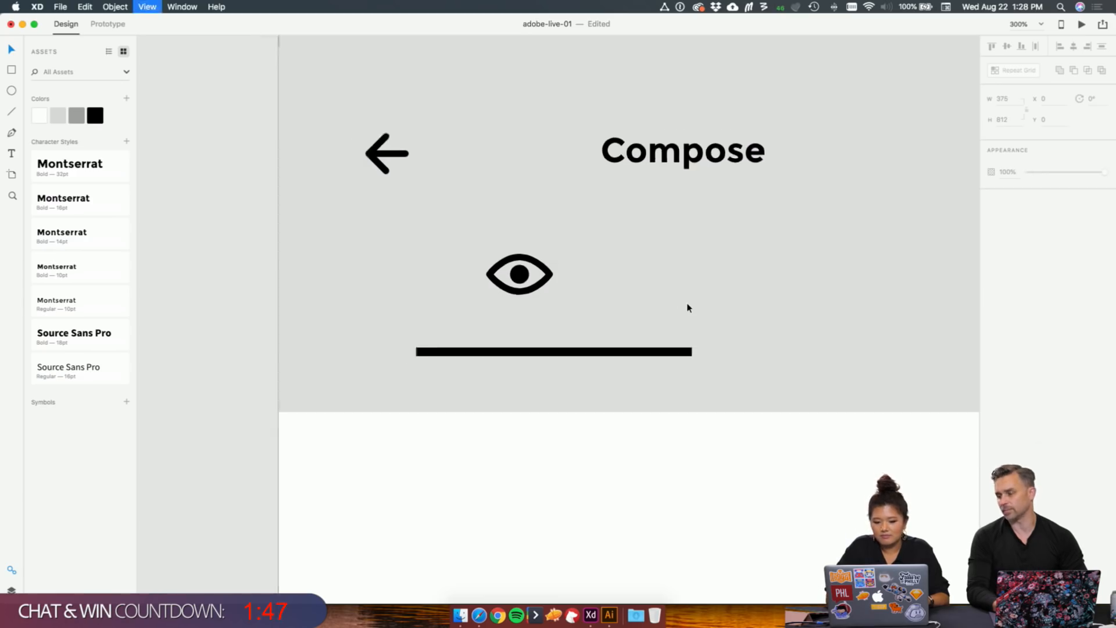
scroll(687, 306, "down", 5)
scroll(687, 307, "up", 3)
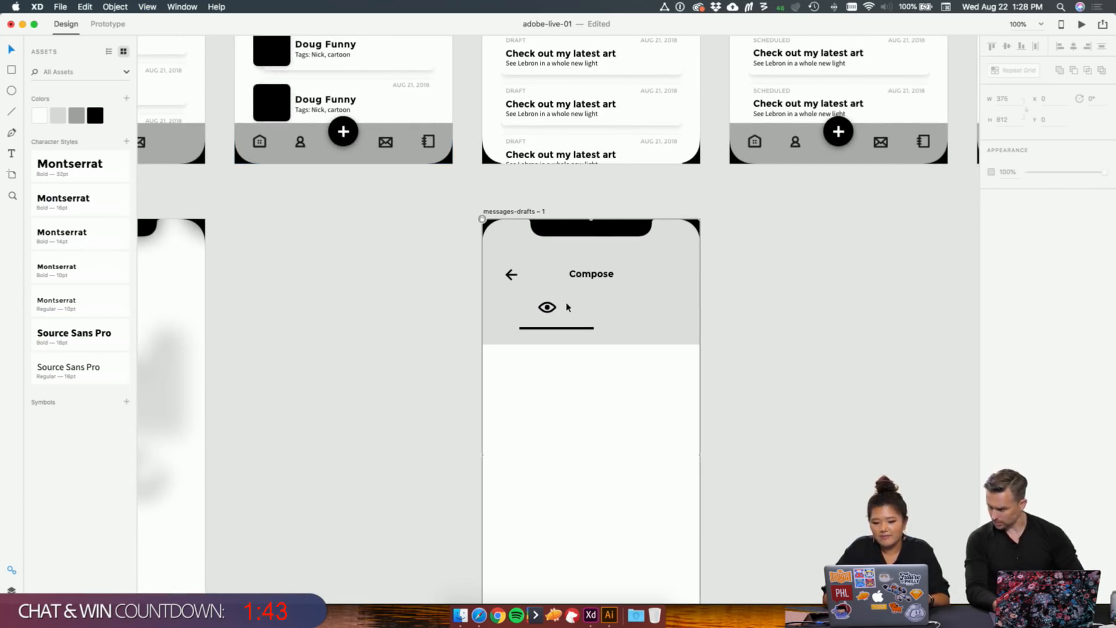
key("super+plus")
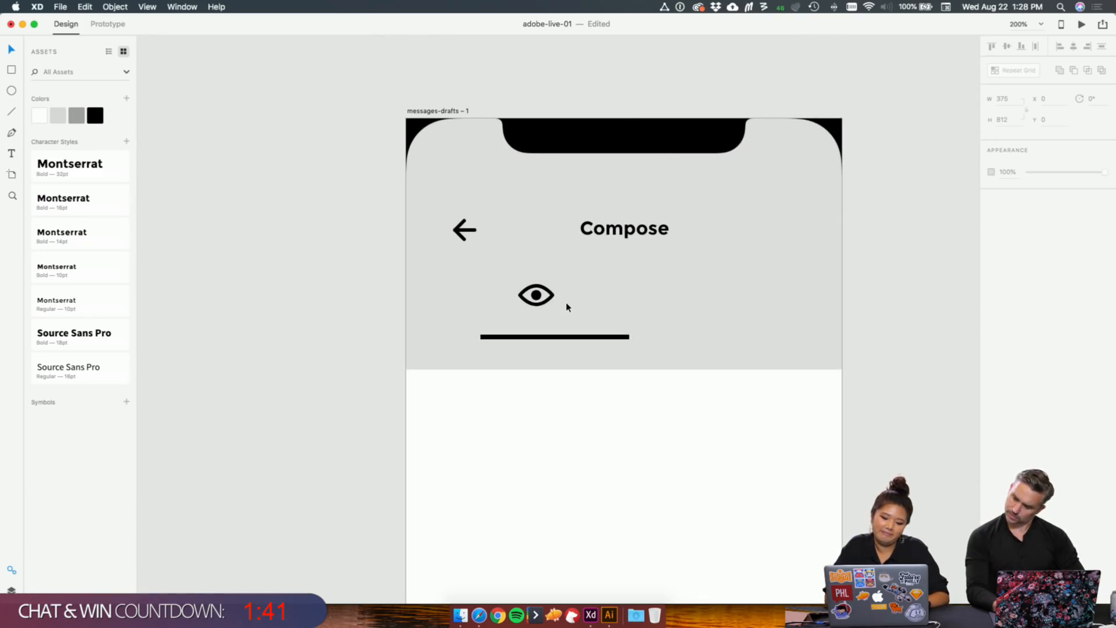
- Select the eye icon and turn on the artboard's layout grid
left_click(549, 299)
key("super+plus")
key("super+apostrophe")
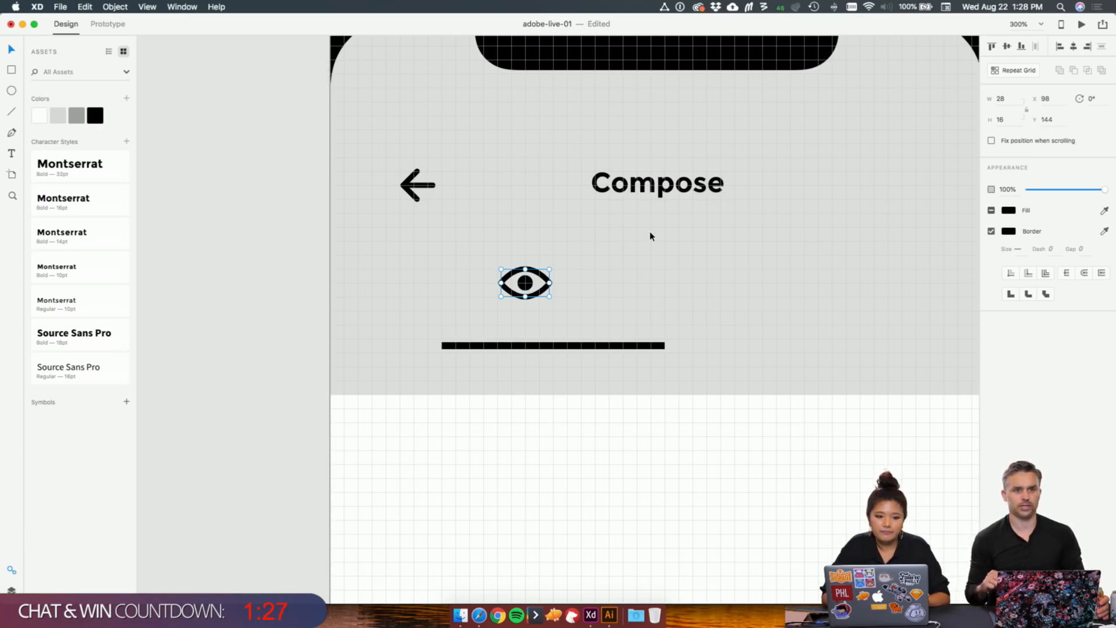
scroll(650, 236, "down", 5)
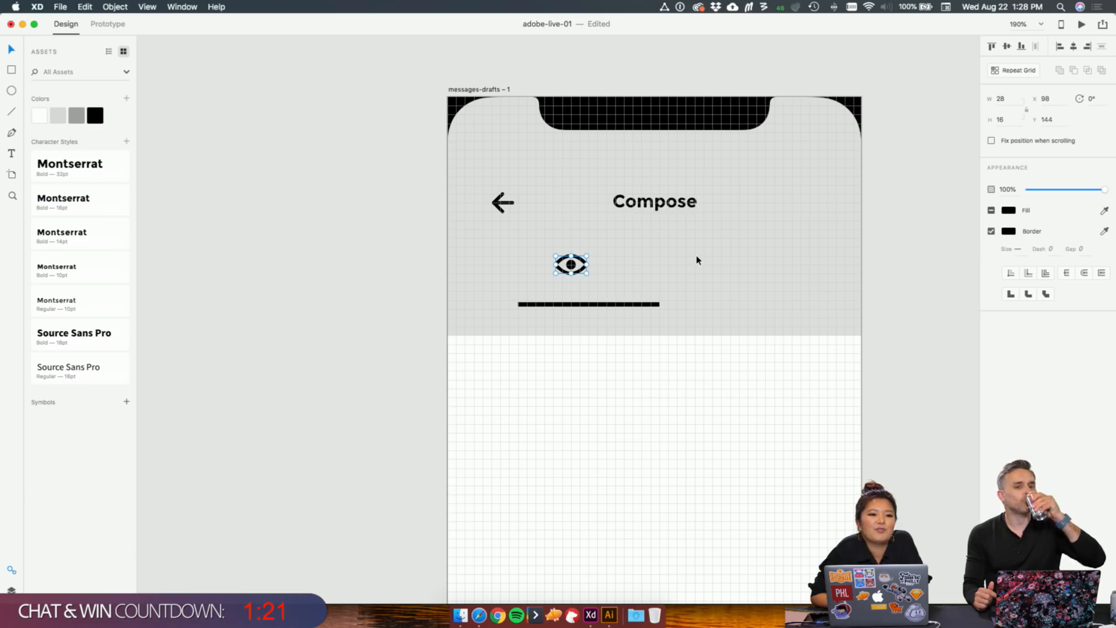
- Check the Compose title's font setting
left_click(670, 213)
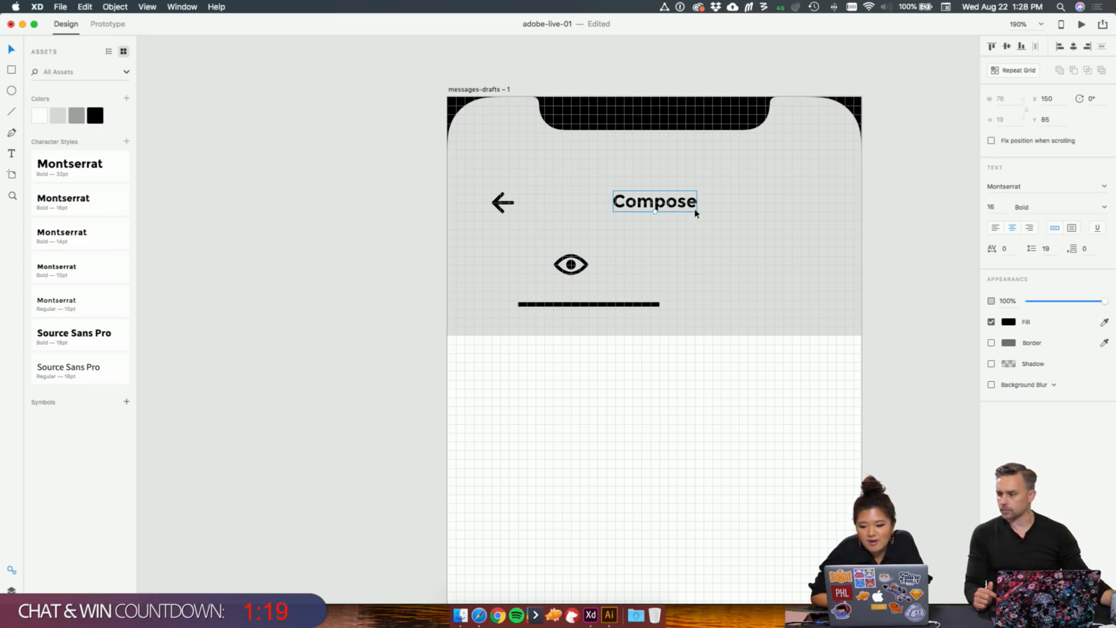
left_click(1030, 187)
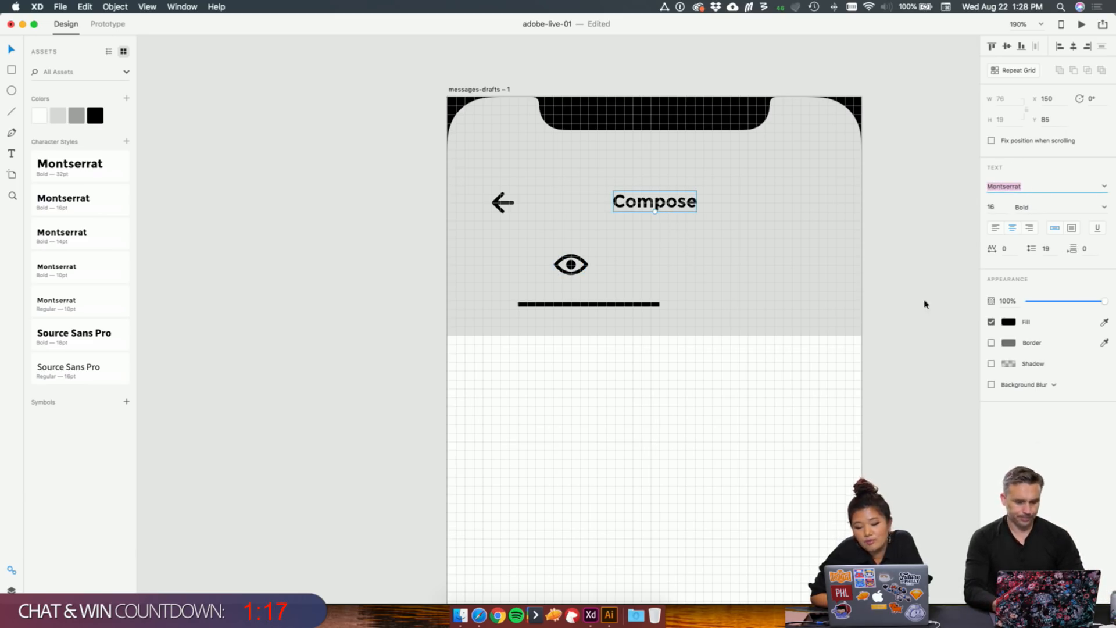
left_click(761, 267)
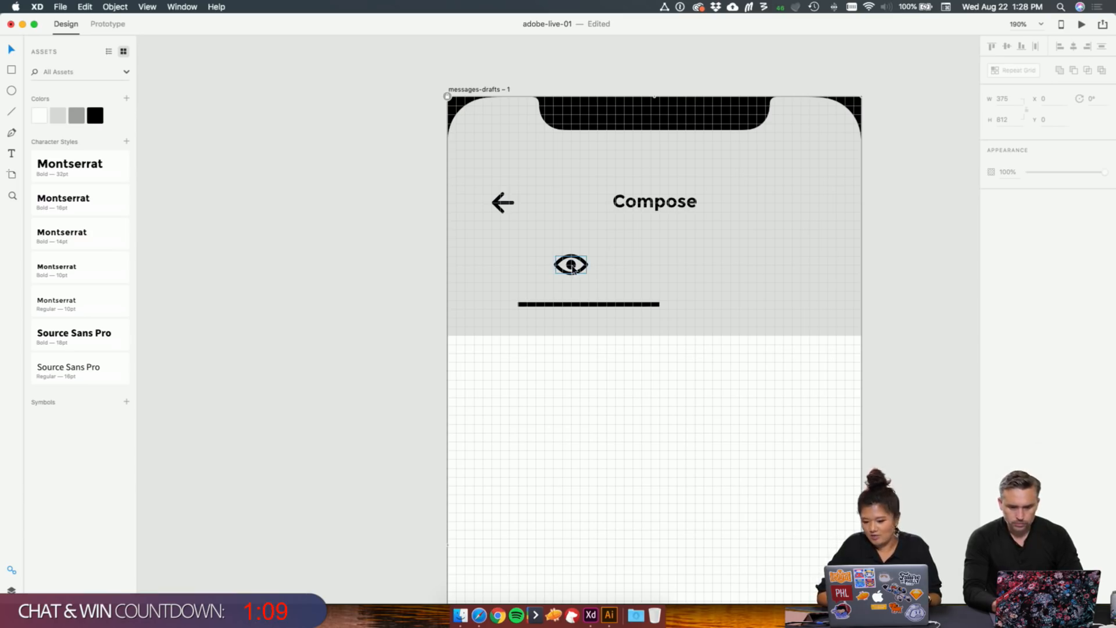
- Move the eye icon to the right end of the header, level with the Compose title
left_click_drag(572, 268, 785, 210)
key("super+minus")
key("super+minus")
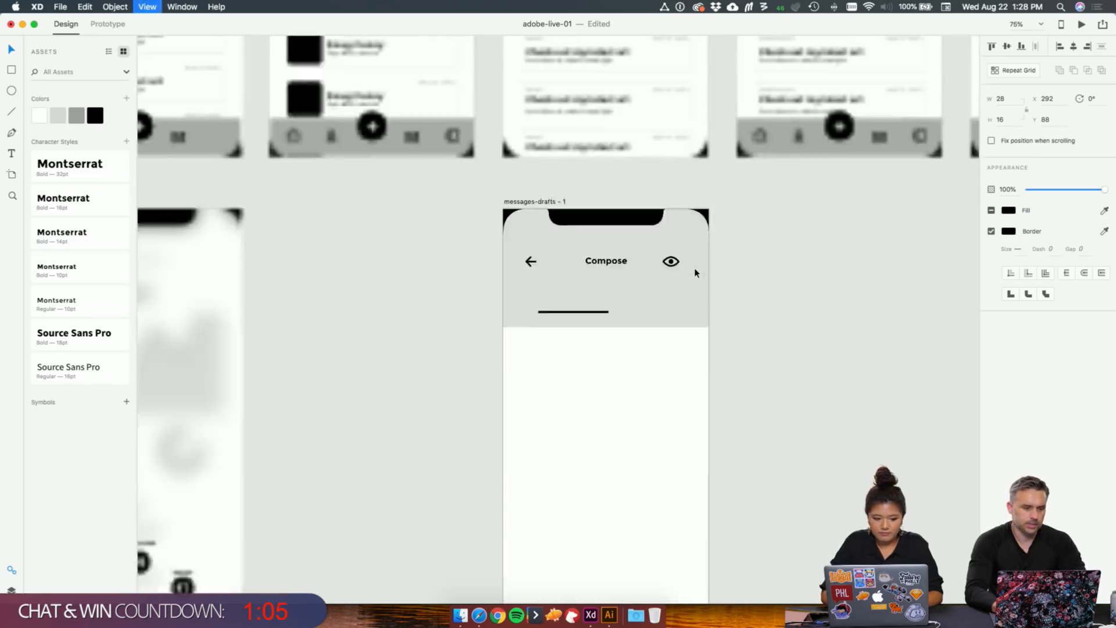
- Examine the icons on the Assets board and the Compose title's font weight options
scroll(252, 276, "left", 15)
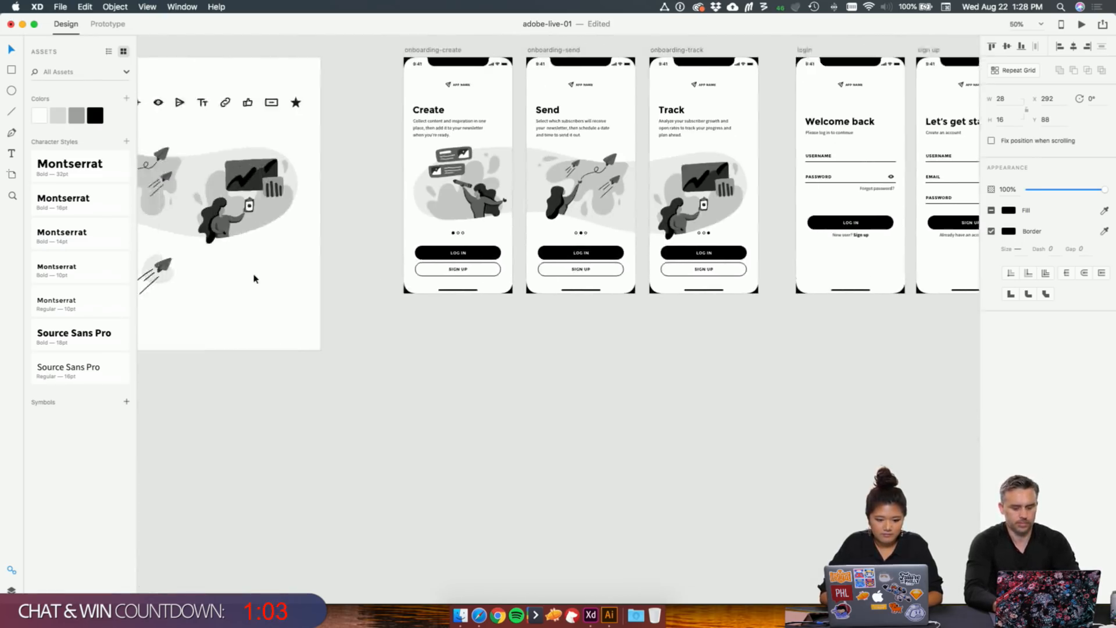
left_click(419, 141)
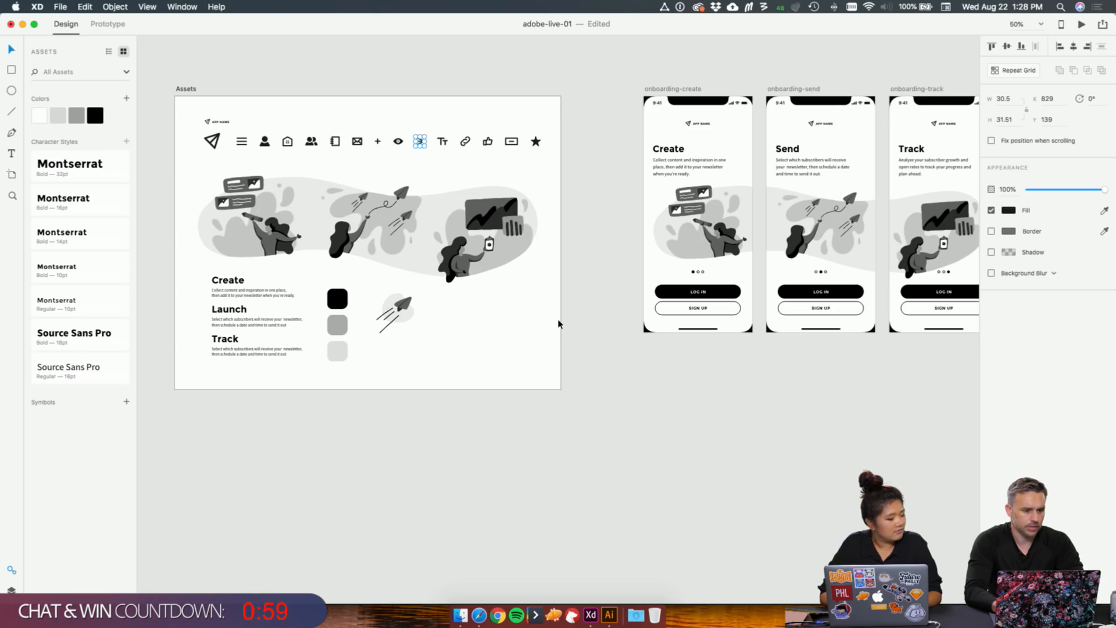
scroll(630, 360, "right", 15)
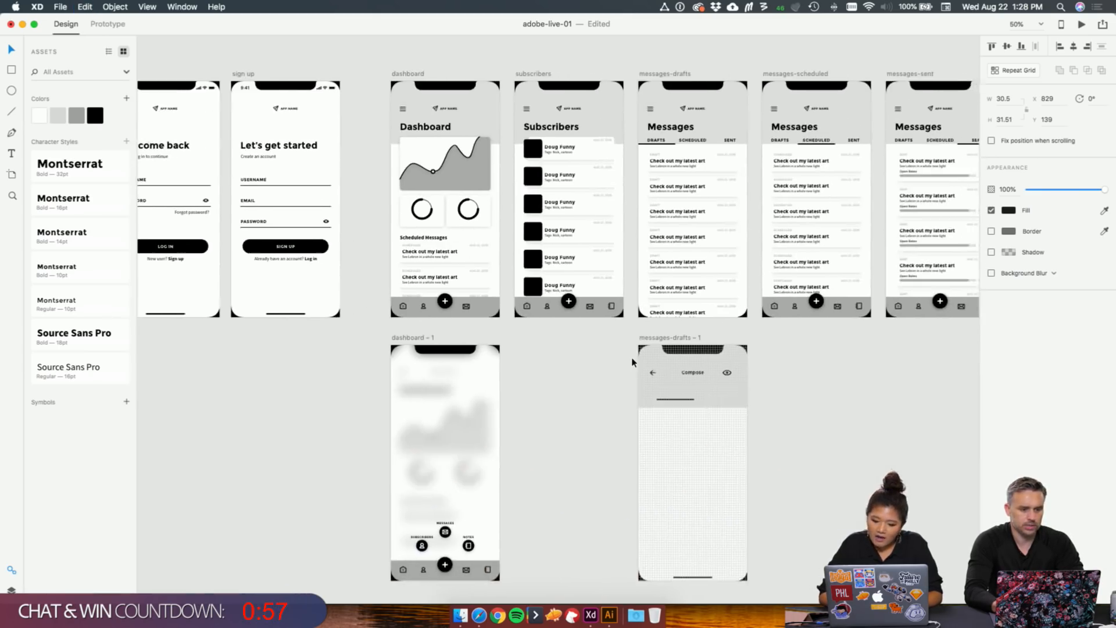
scroll(639, 384, "up", 10)
scroll(747, 389, "right", 3)
left_click(637, 333)
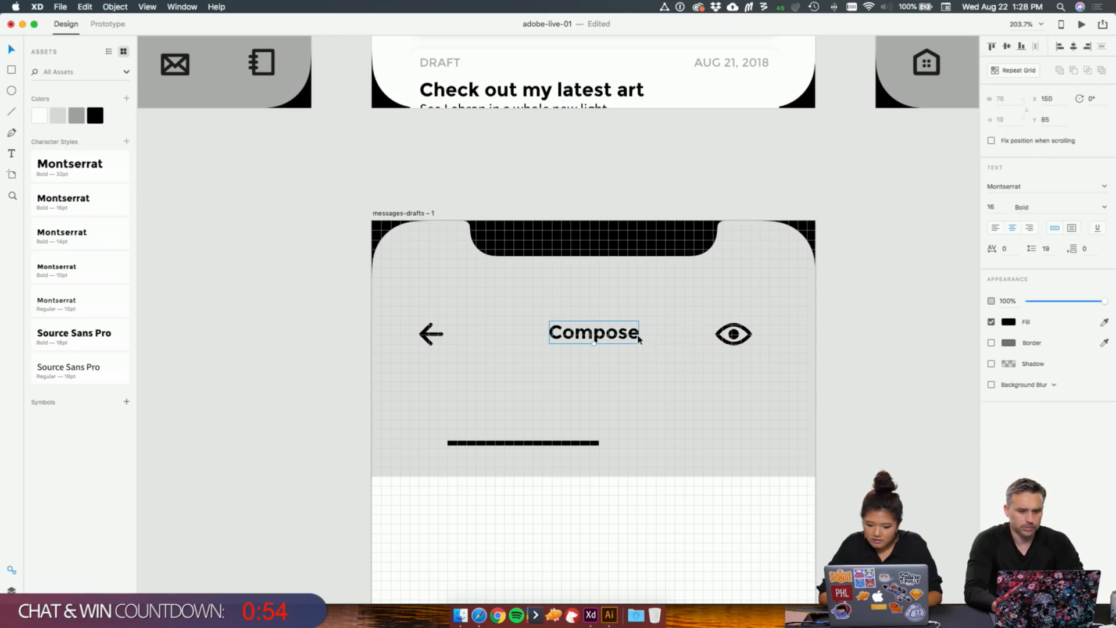
left_click(1104, 208)
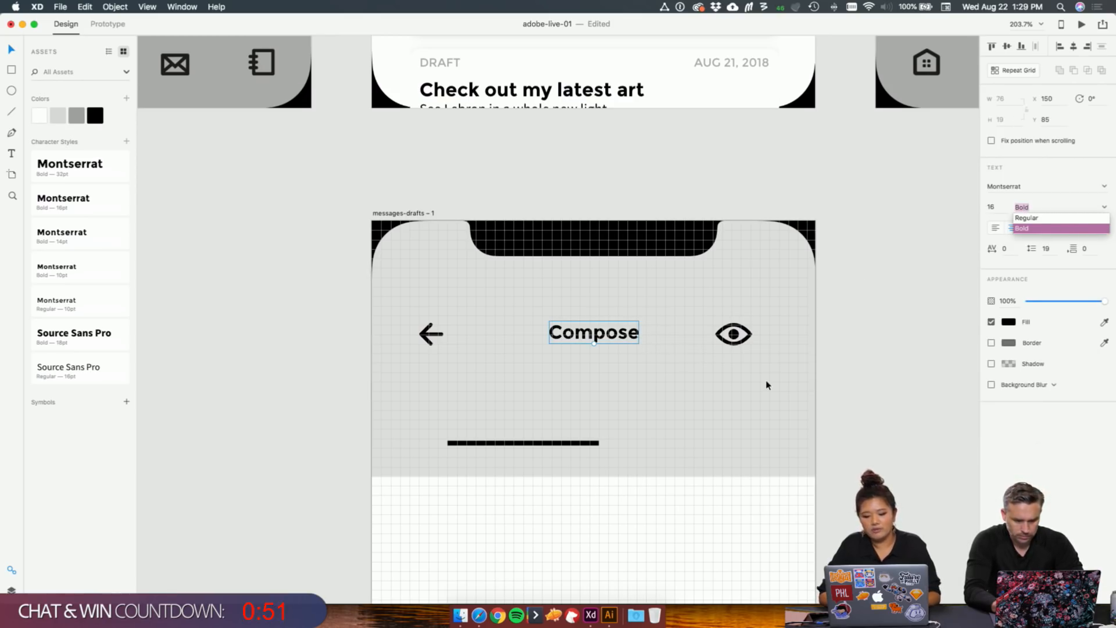
key("Escape")
- Copy the paper plane icon from the Assets board
scroll(767, 385, "right", 3)
scroll(766, 384, "up", 5)
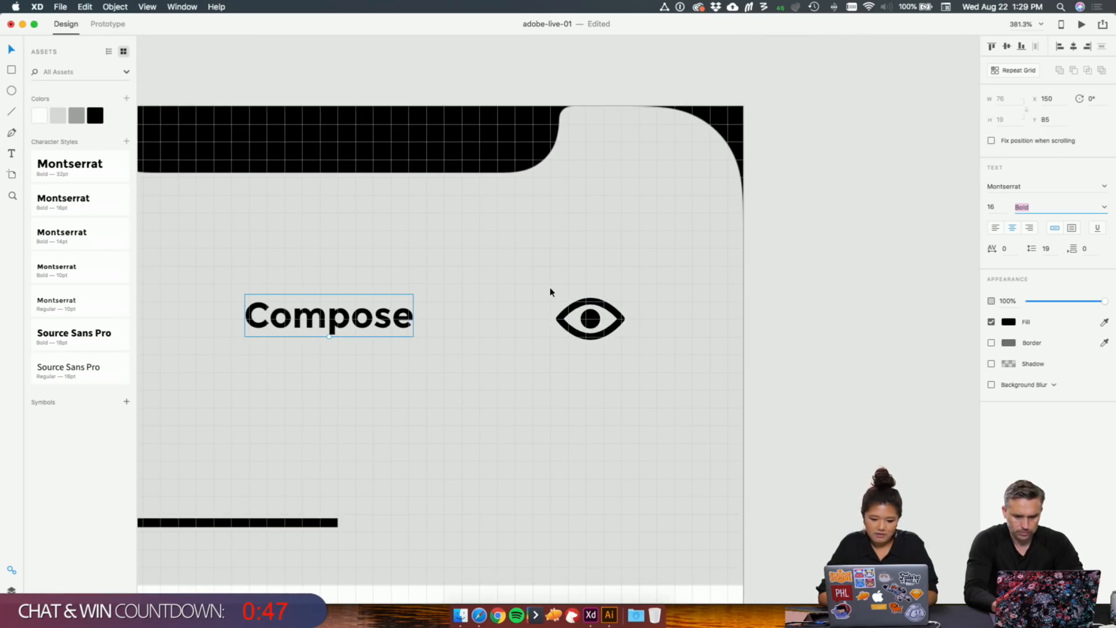
scroll(541, 386, "left", 6)
scroll(541, 386, "down", 2)
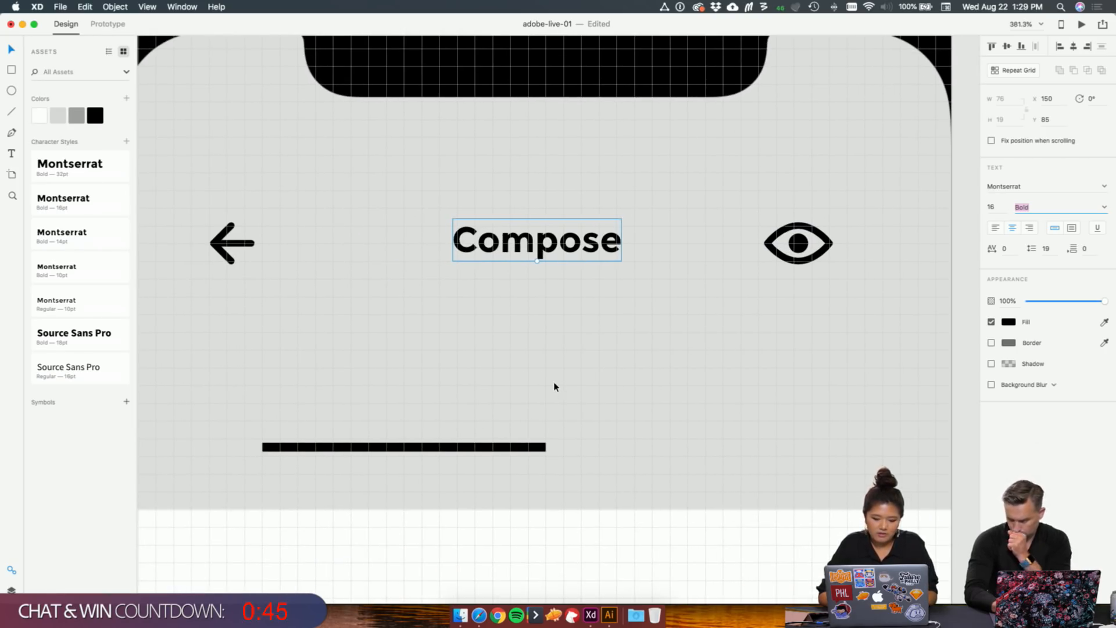
left_click(542, 386)
key("super+minus")
key("super+minus")
key("super+minus")
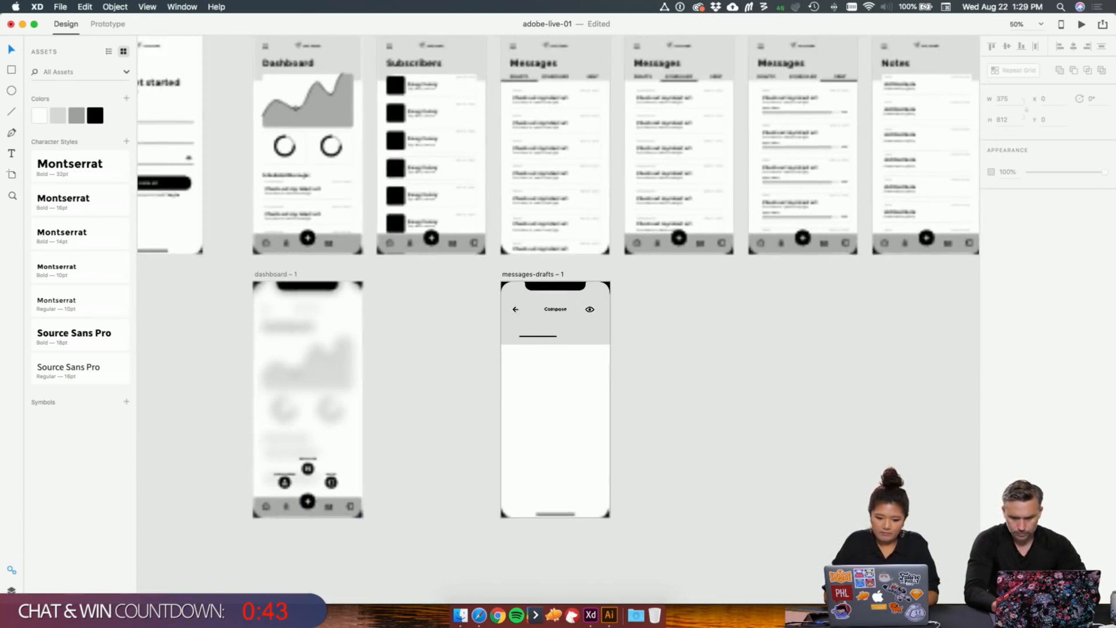
scroll(386, 329, "left", 20)
scroll(386, 329, "up", 4)
left_click(386, 327)
left_click(369, 219)
scroll(605, 313, "right", 20)
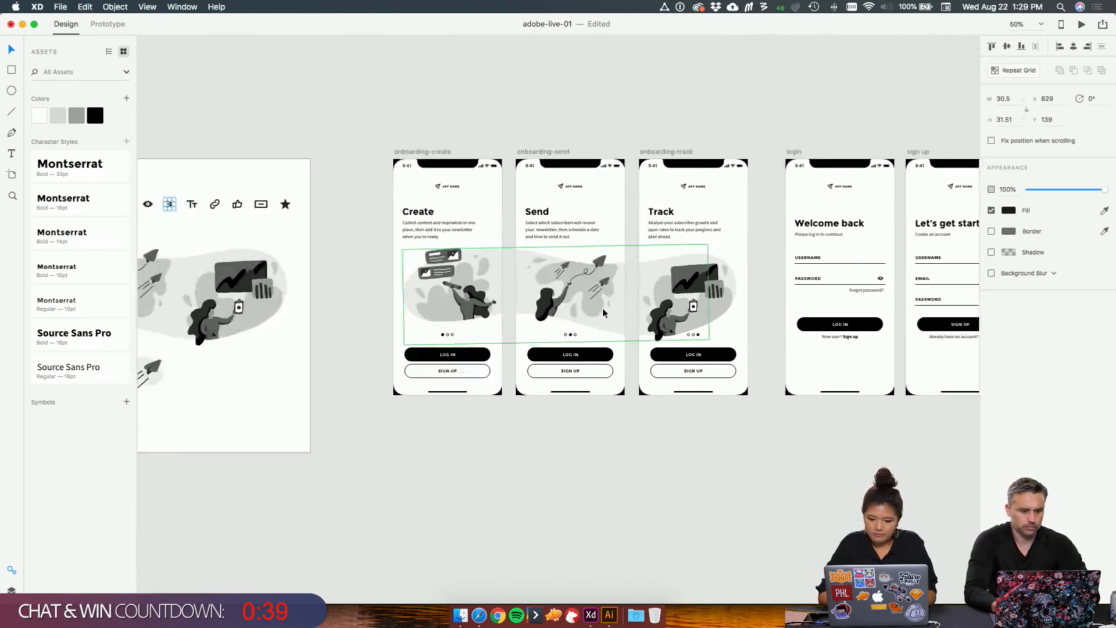
scroll(626, 393, "up", 5)
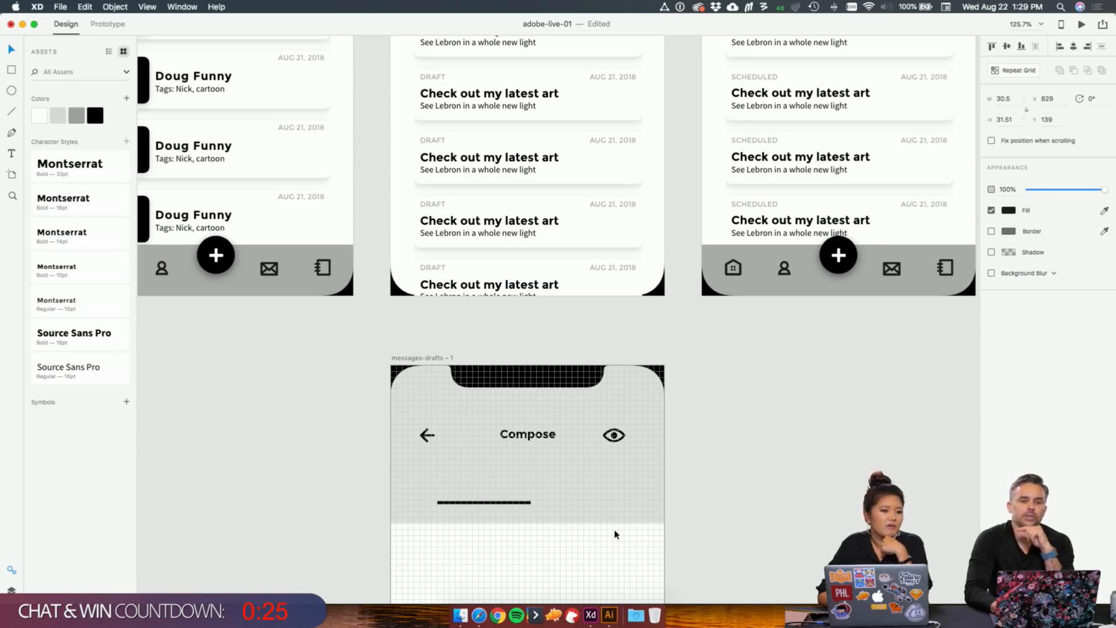
- Paste the paper plane icon into the Compose screen, placing it above the line
key("super+v")
scroll(592, 490, "up", 5)
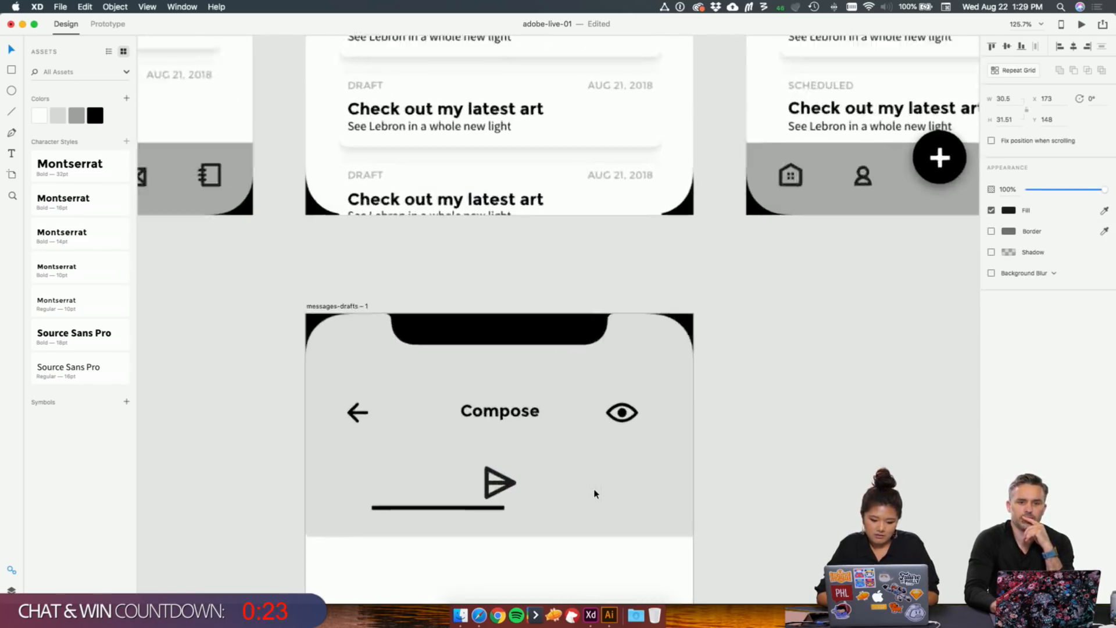
left_click_drag(458, 485, 585, 465)
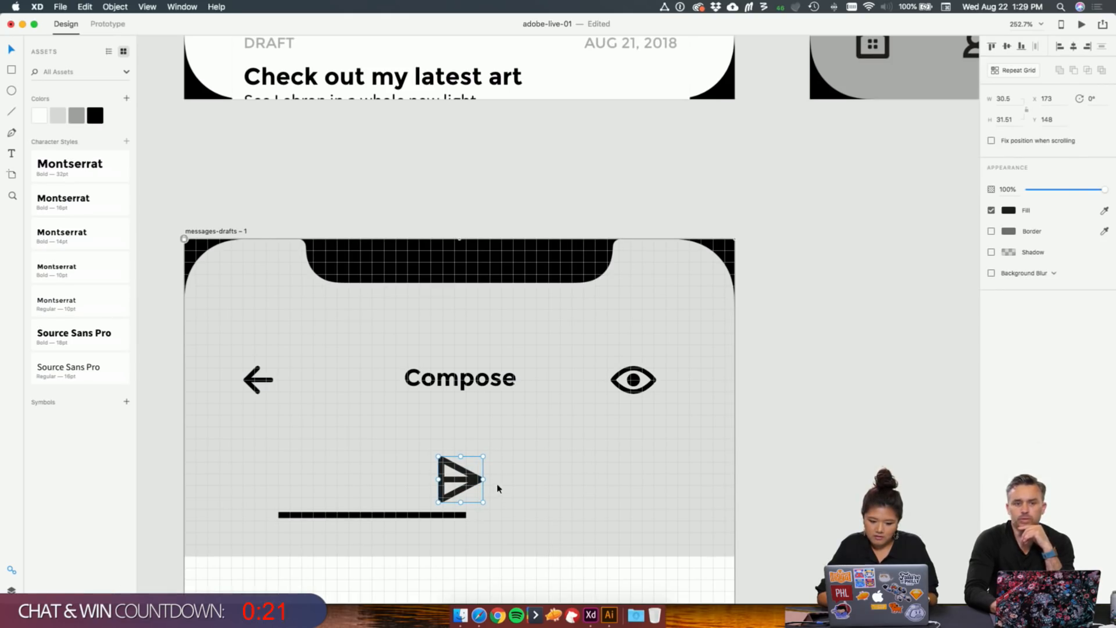
- Set the paper plane icon's width to 24
left_click(1005, 98)
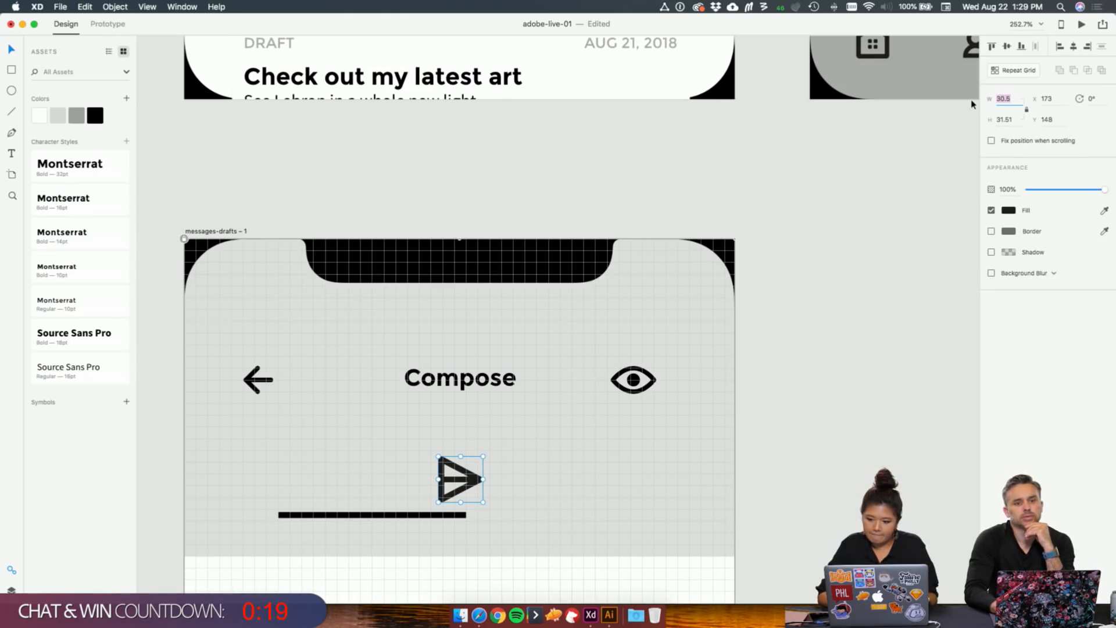
type("24")
key("Return")
left_click(936, 82)
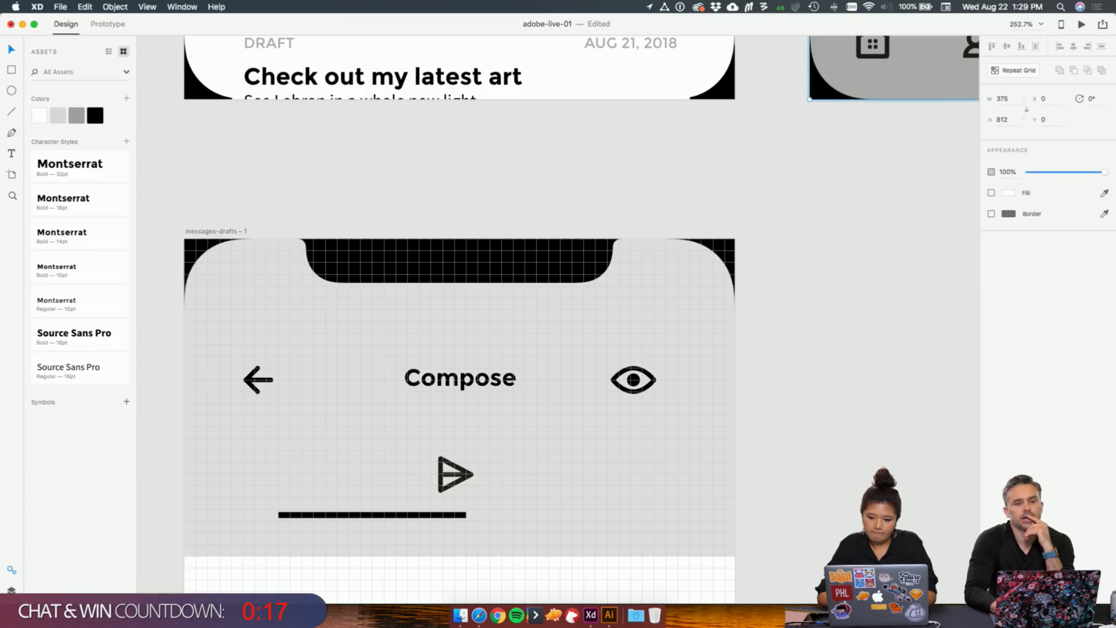
- Resize the paper plane icon to a width of 20
left_click(470, 464)
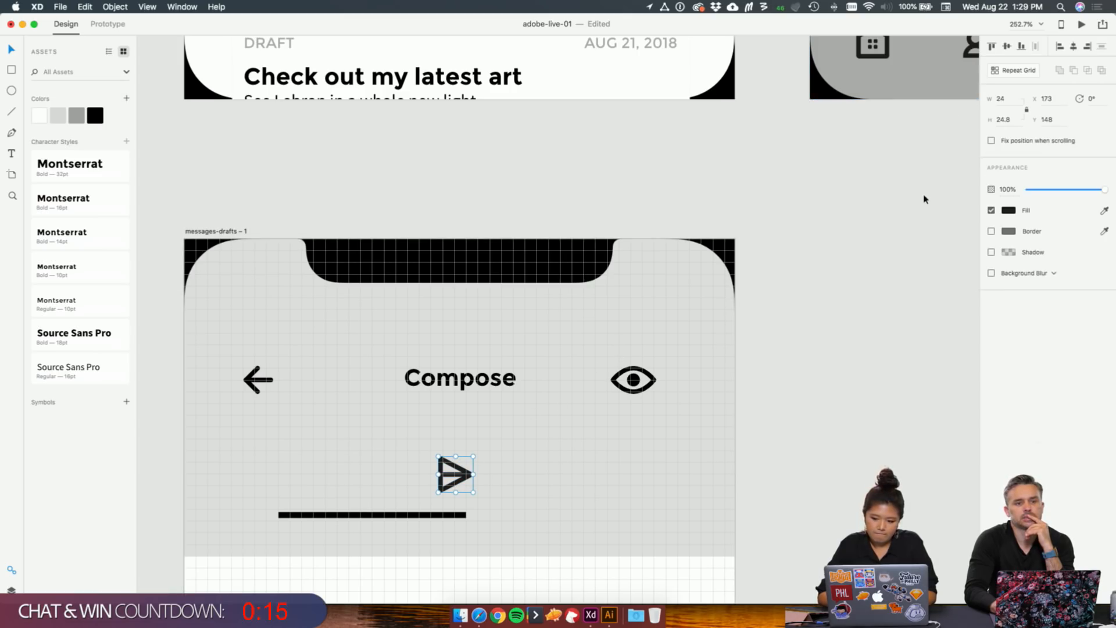
left_click(1013, 96)
type("20")
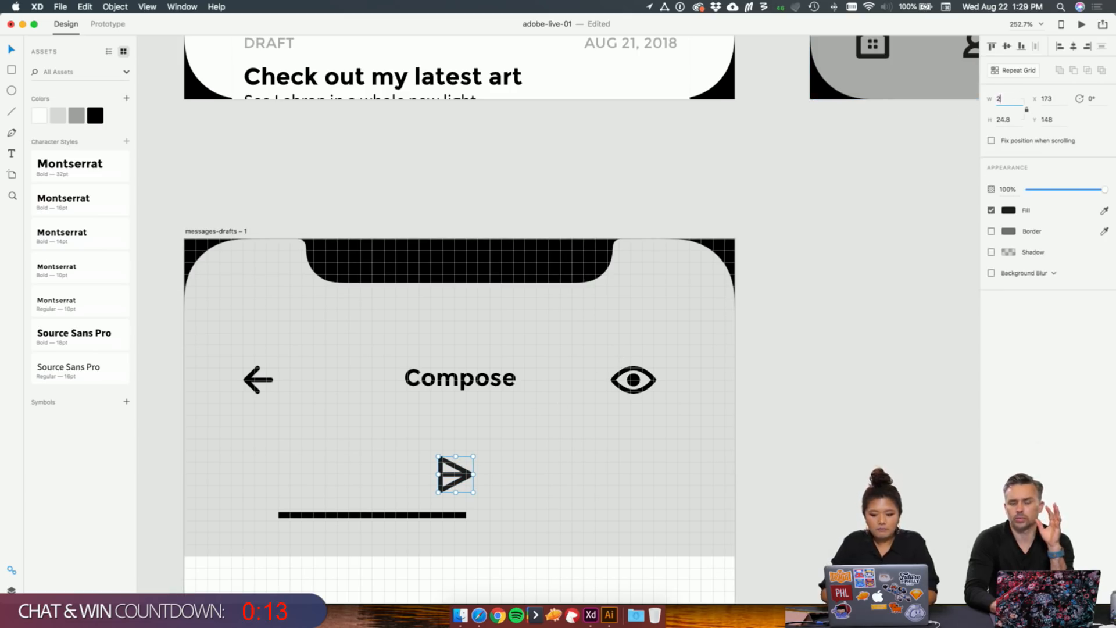
key("Return")
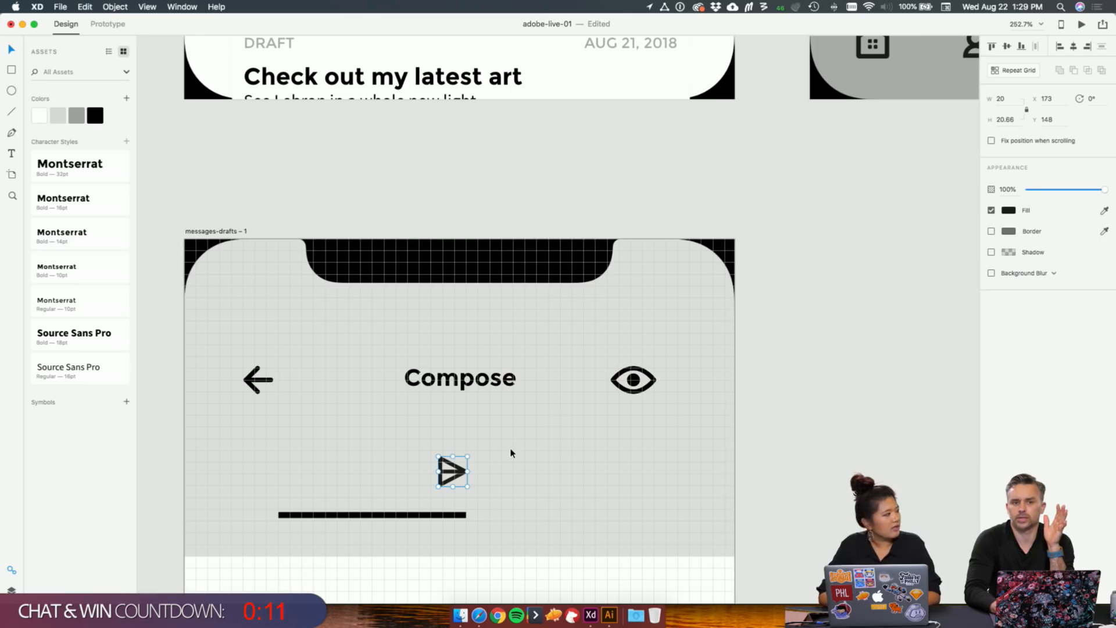
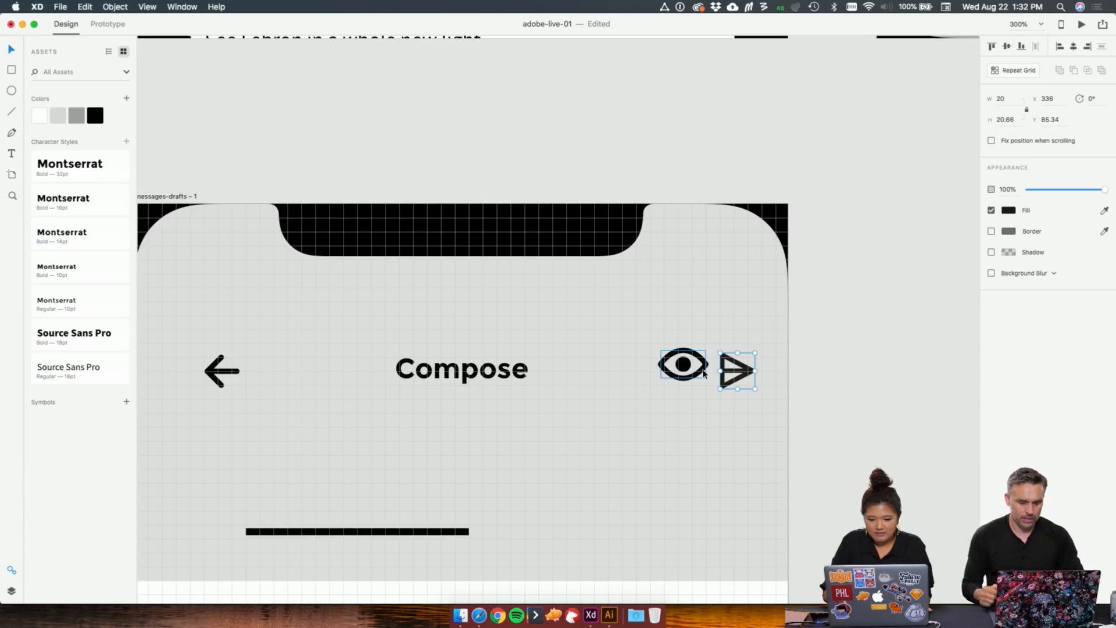
- Nudge the eye icon down to y 88 to line up with the other header icons
left_click_drag(735, 375, 707, 357)
key("super+z")
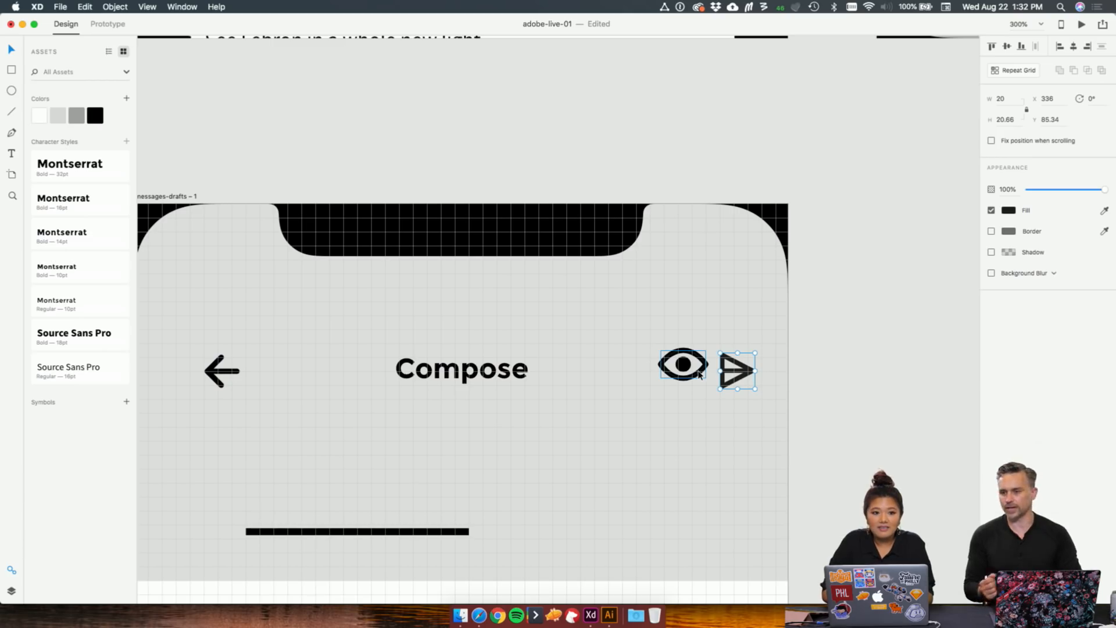
left_click(699, 373)
key("Down")
key("Down")
key("Down")
key("Down")
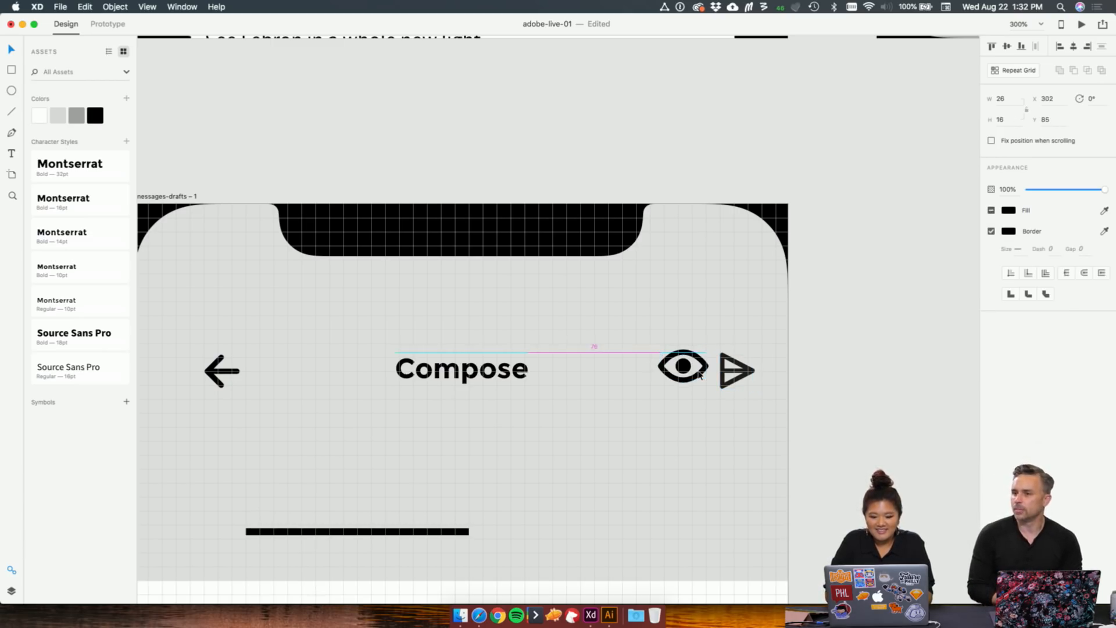
key("Down")
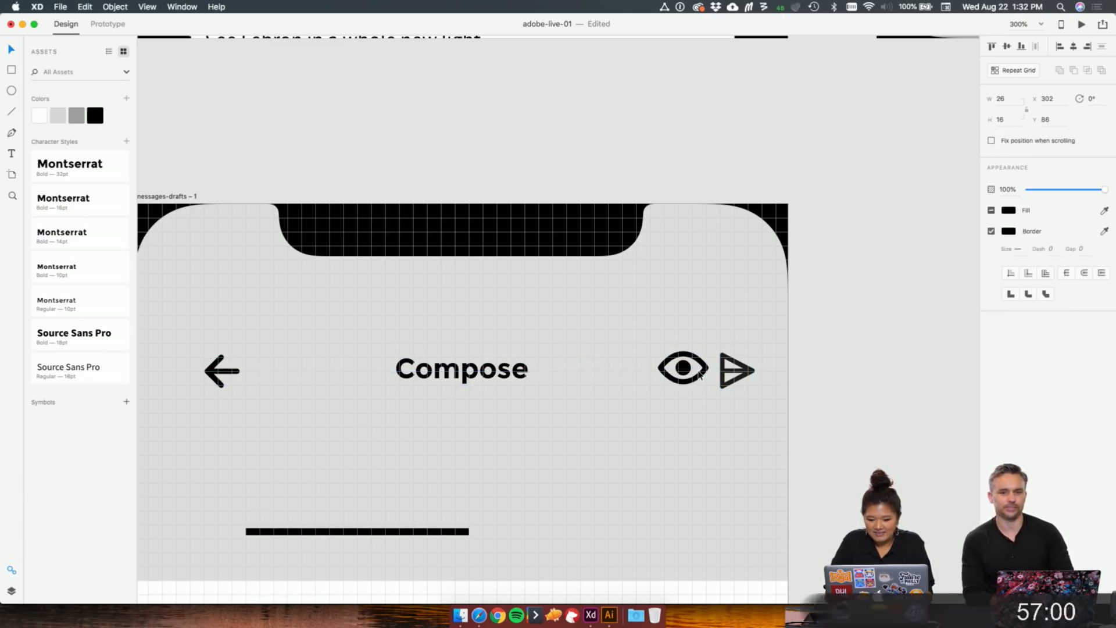
key("Down")
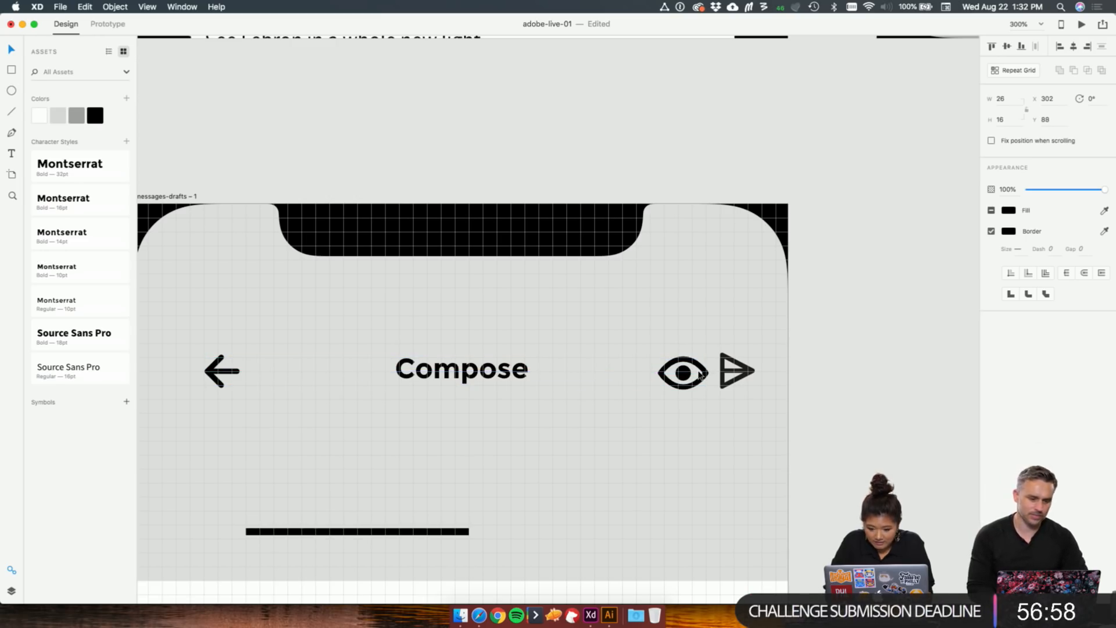
key("Up")
- Nudge the eye icon left to x 293
left_click_drag(755, 401, 681, 355)
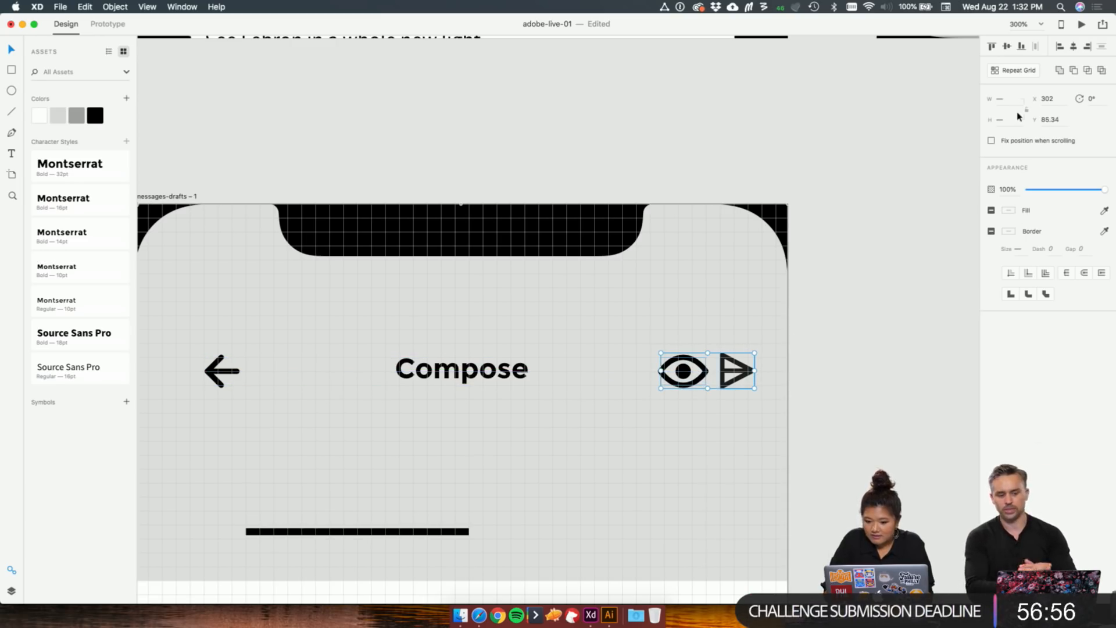
left_click(729, 454)
left_click_drag(694, 388, 693, 388)
key("Left")
key("Left")
key("Left")
key("Left")
key("Left")
key("Left")
key("Left")
key("Left")
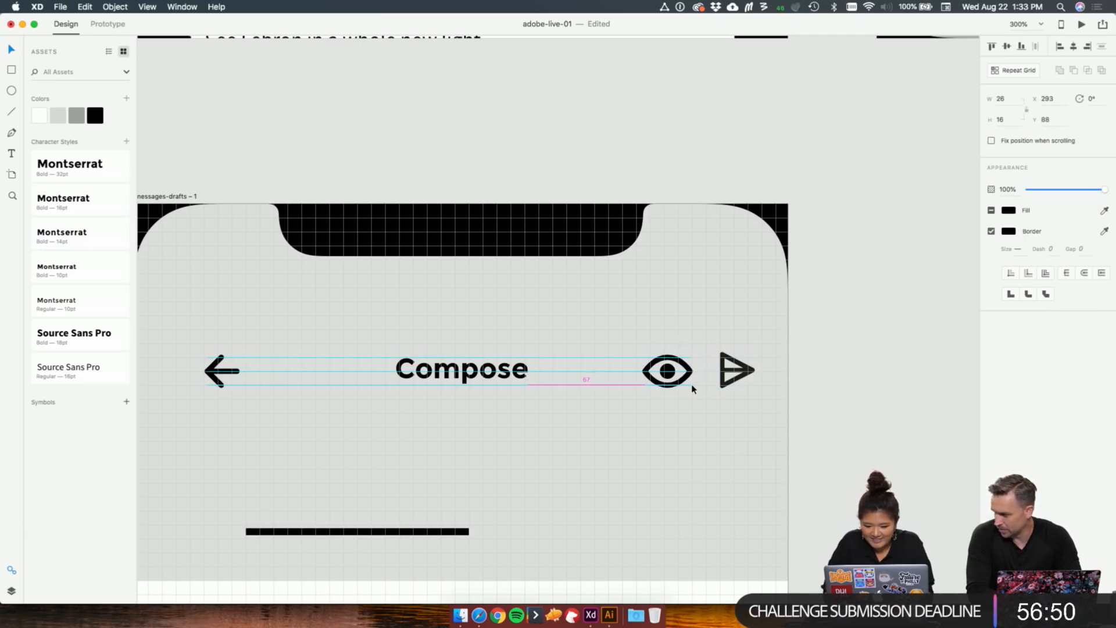
left_click(756, 439)
- Move the divider line to x 40, y 171, just below the header
scroll(756, 439, "down", 5)
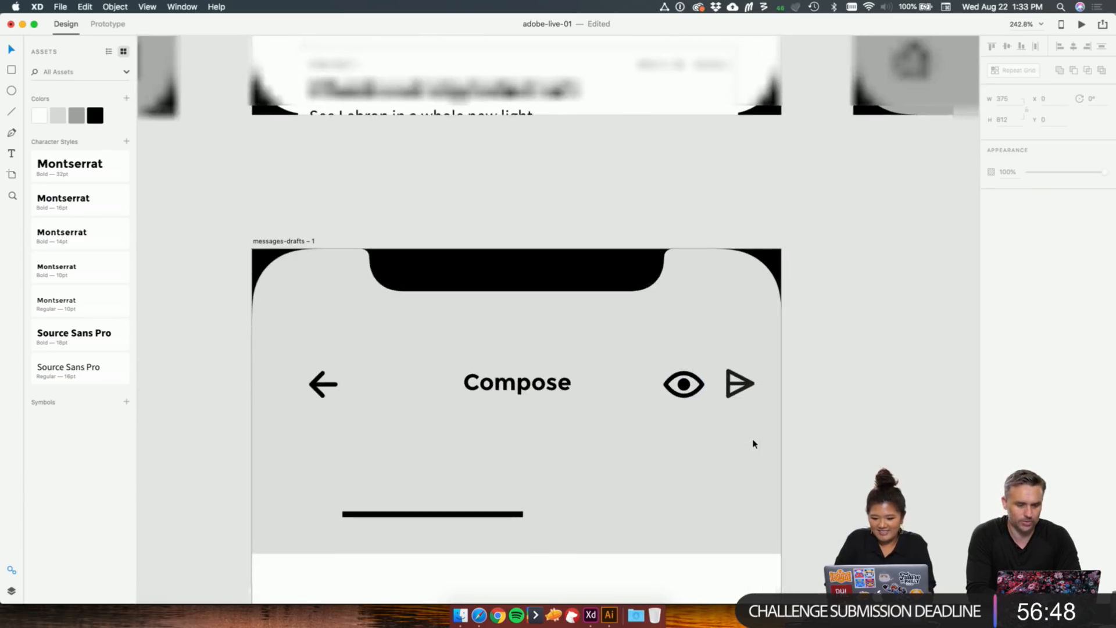
scroll(719, 440, "down", 1)
scroll(719, 440, "down", 4)
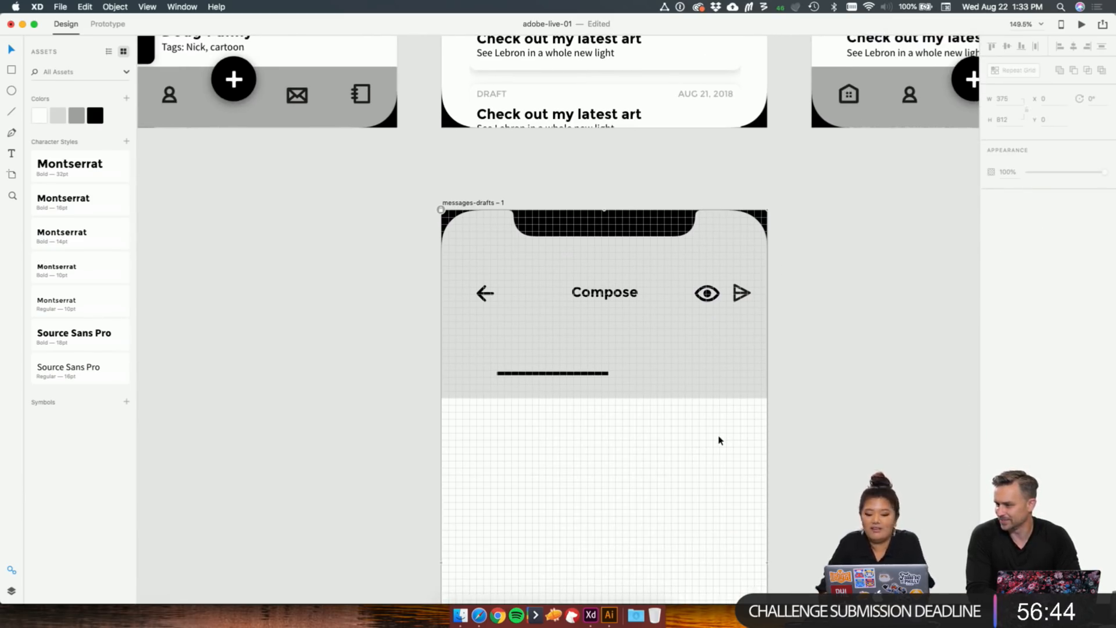
left_click(628, 295)
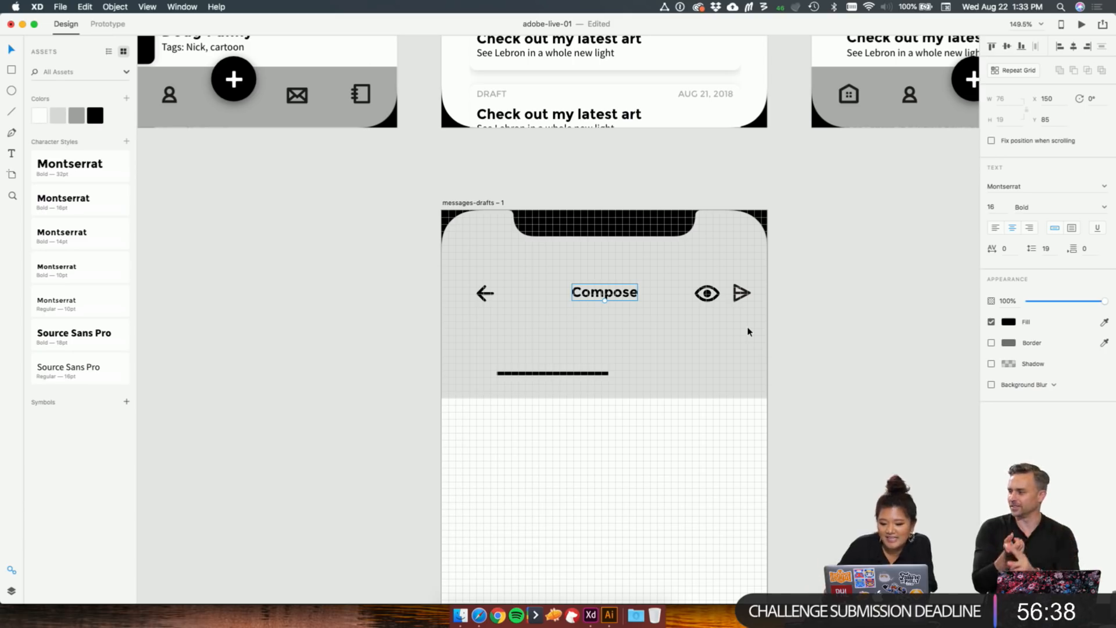
key("Escape")
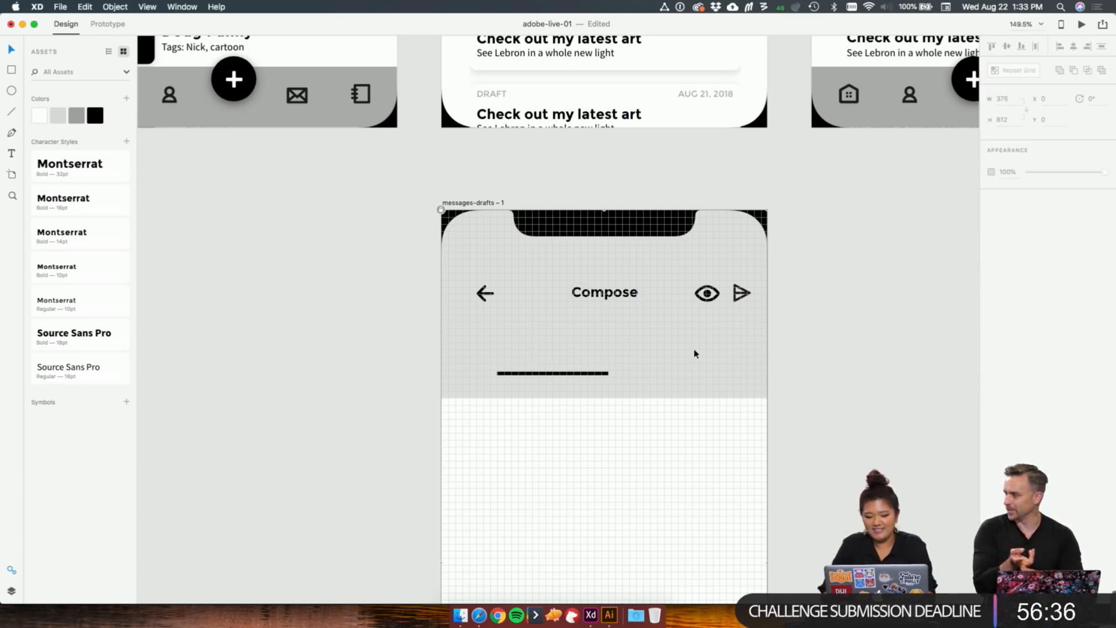
left_click_drag(586, 375, 527, 401)
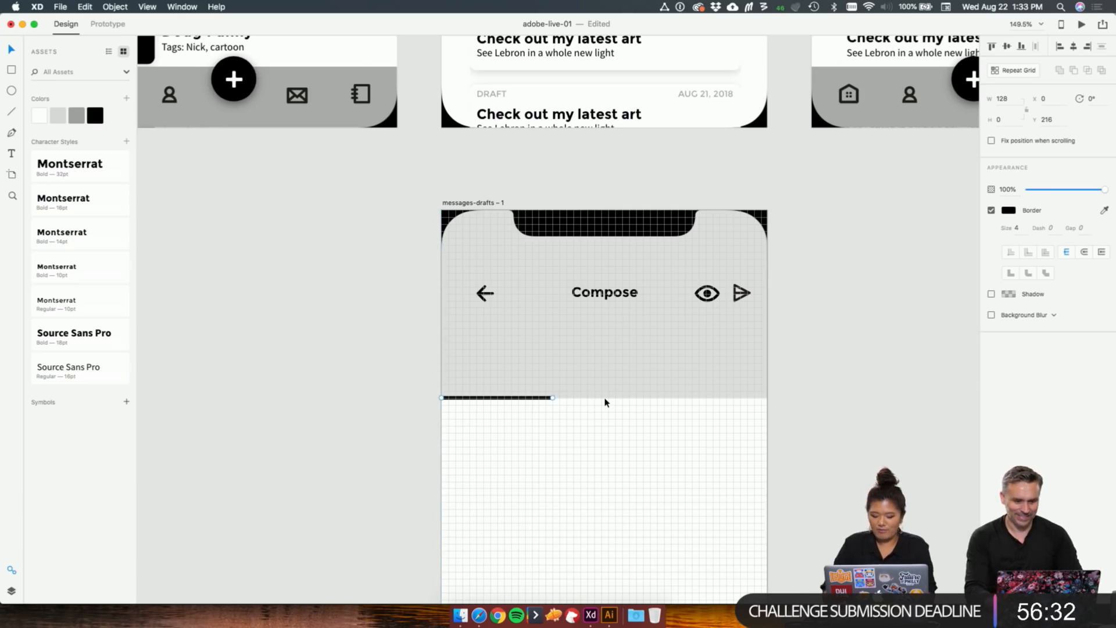
key("super+equal")
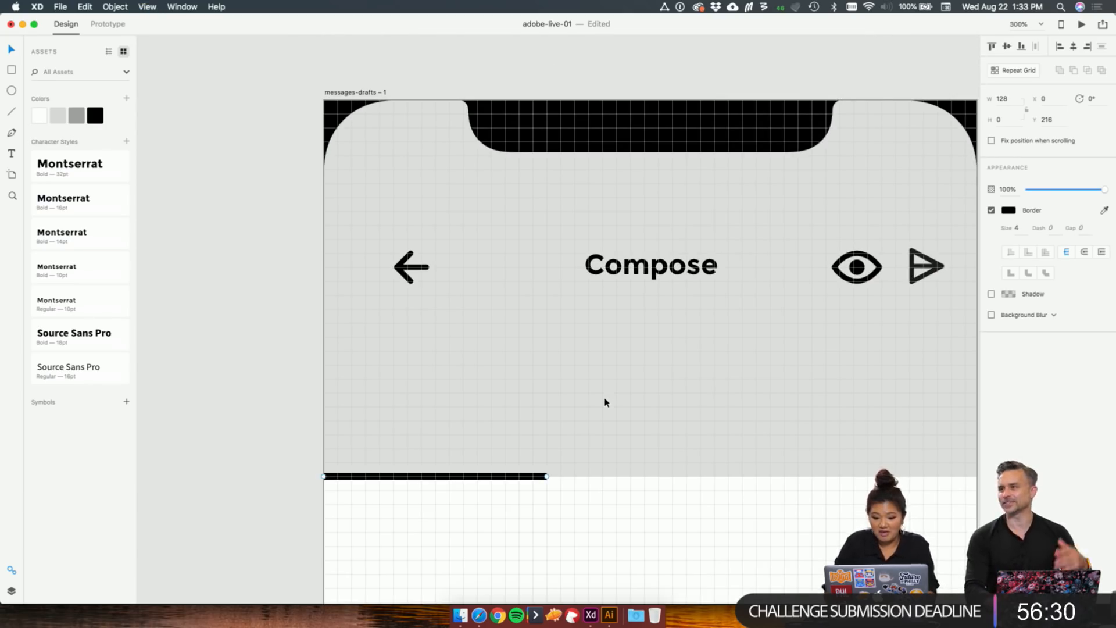
left_click_drag(512, 480, 587, 426)
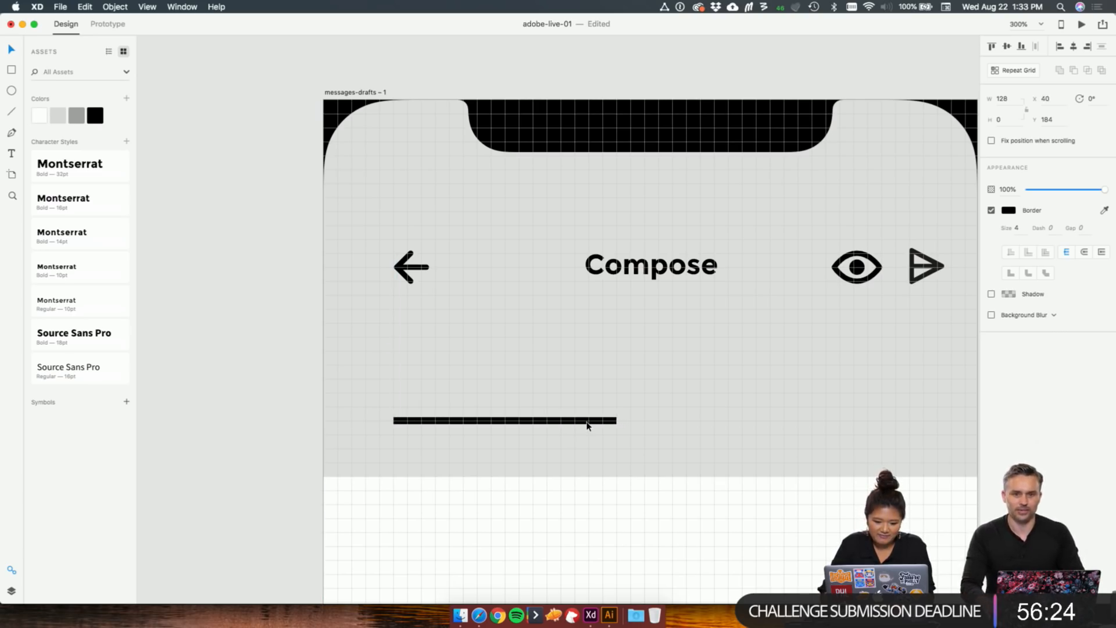
key("Up")
key("Up")
key("Up")
key("Up")
key("Up")
key("Up")
key("Up")
key("Up")
key("Up")
key("Up")
key("Up")
key("Up")
key("Up")
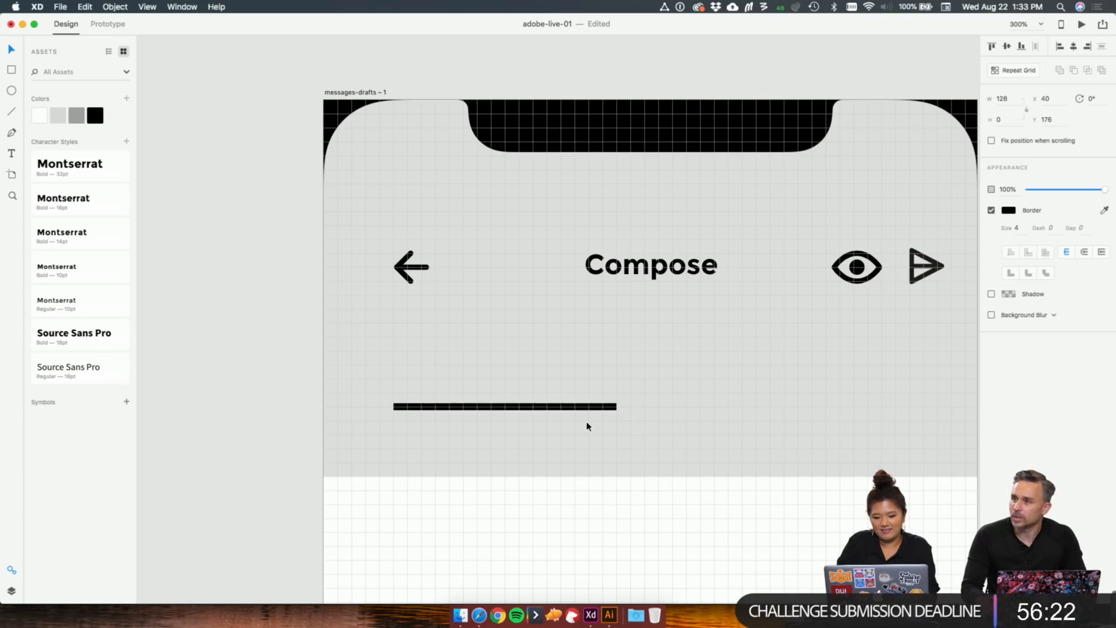
key("Up")
- Duplicate the Compose title and place the copy at x 40, y 145 above the divider line
left_click(676, 269)
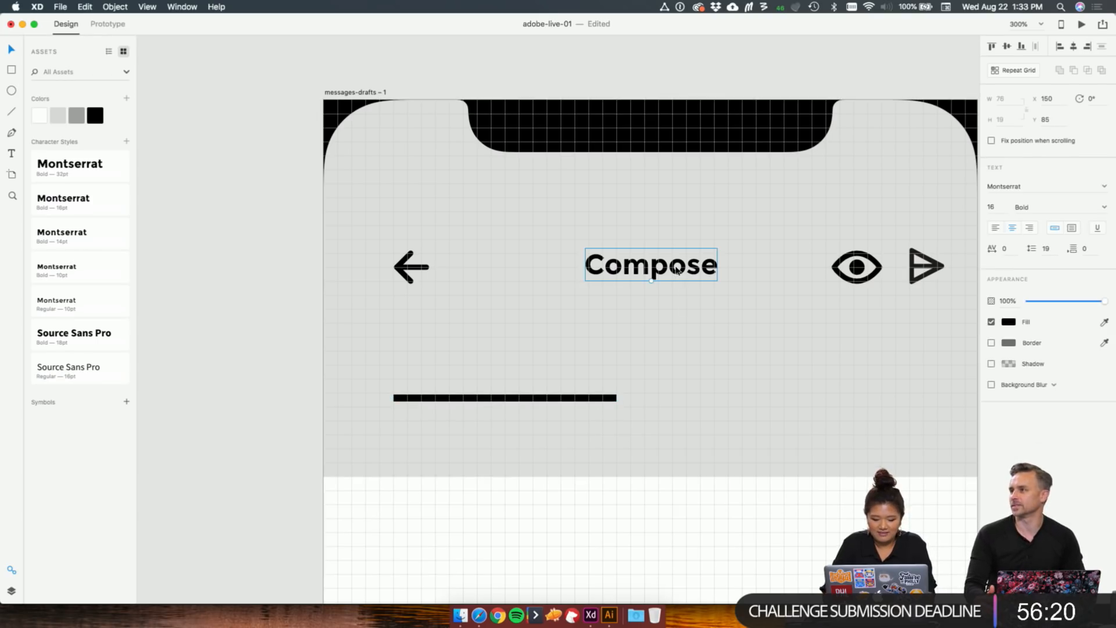
key("super+c")
left_click(672, 358)
key("super+v")
left_click_drag(660, 279, 492, 372)
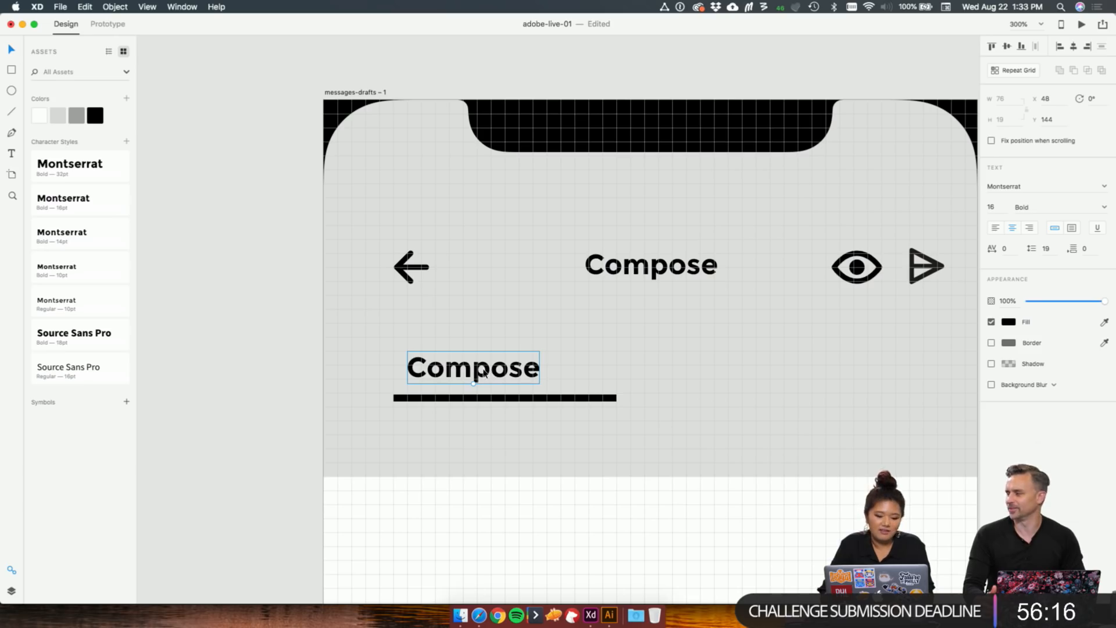
key("Left")
key("Left")
key("Left")
key("Left")
key("Left")
key("Down")
key("Left")
key("Left")
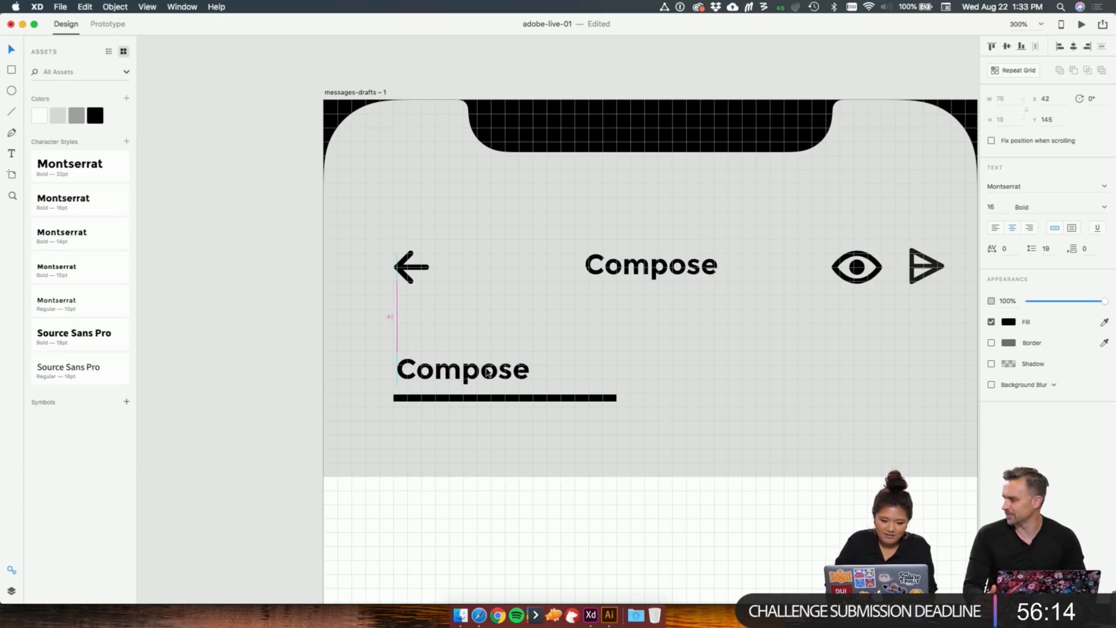
- Replace the copied title's text with SUBJECT LINE
left_click(87, 301)
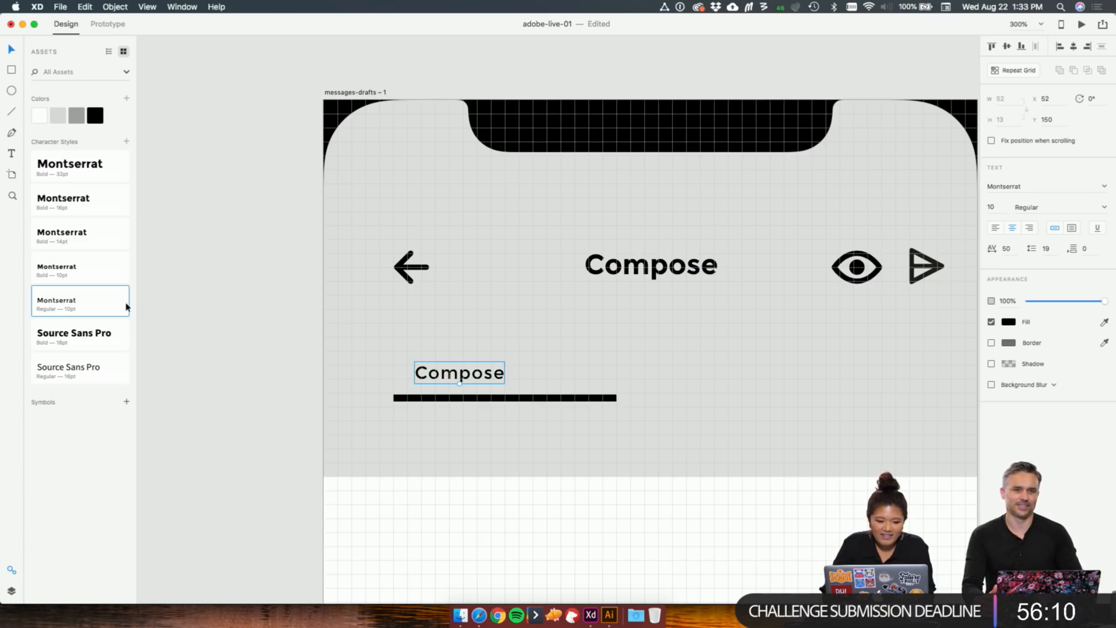
key("super+z")
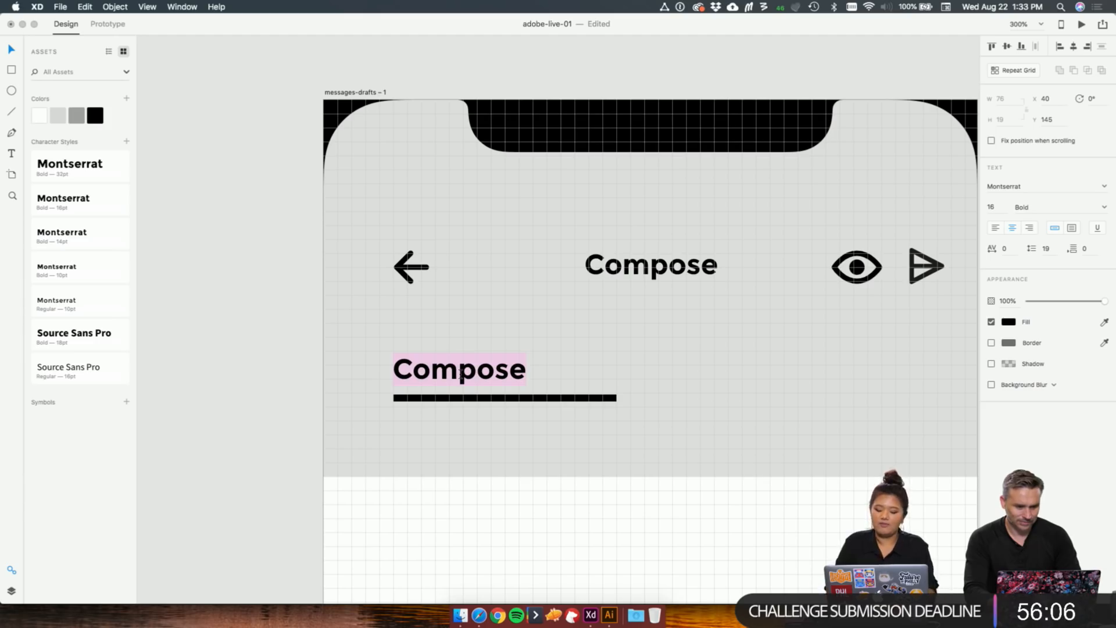
left_click(460, 373)
type("CO")
key("BackSpace")
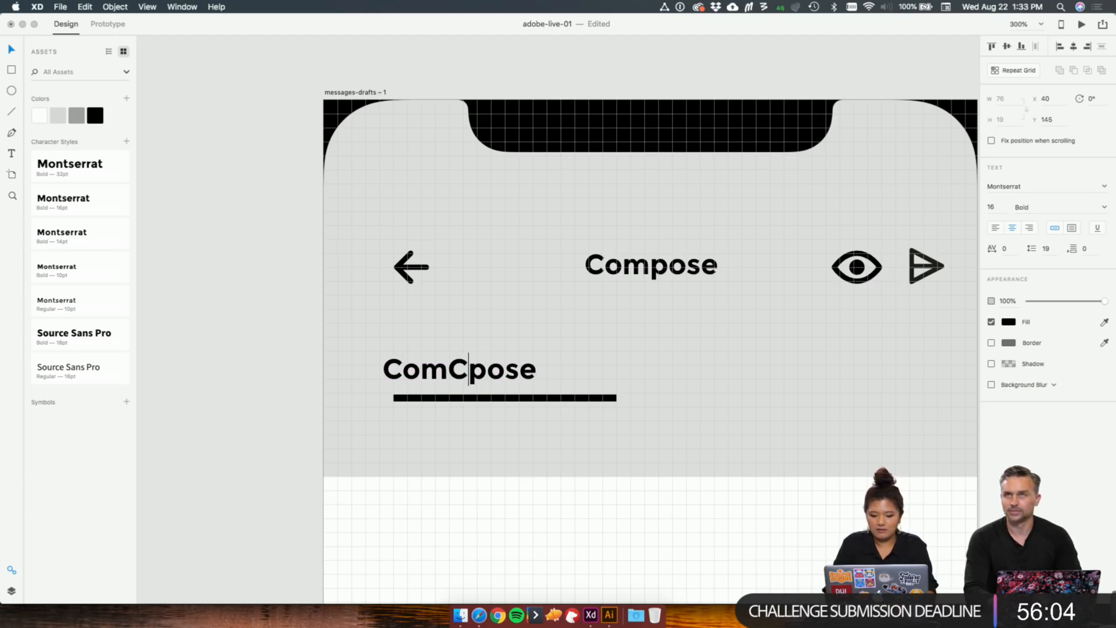
key("super+a")
type("SUBJEC")
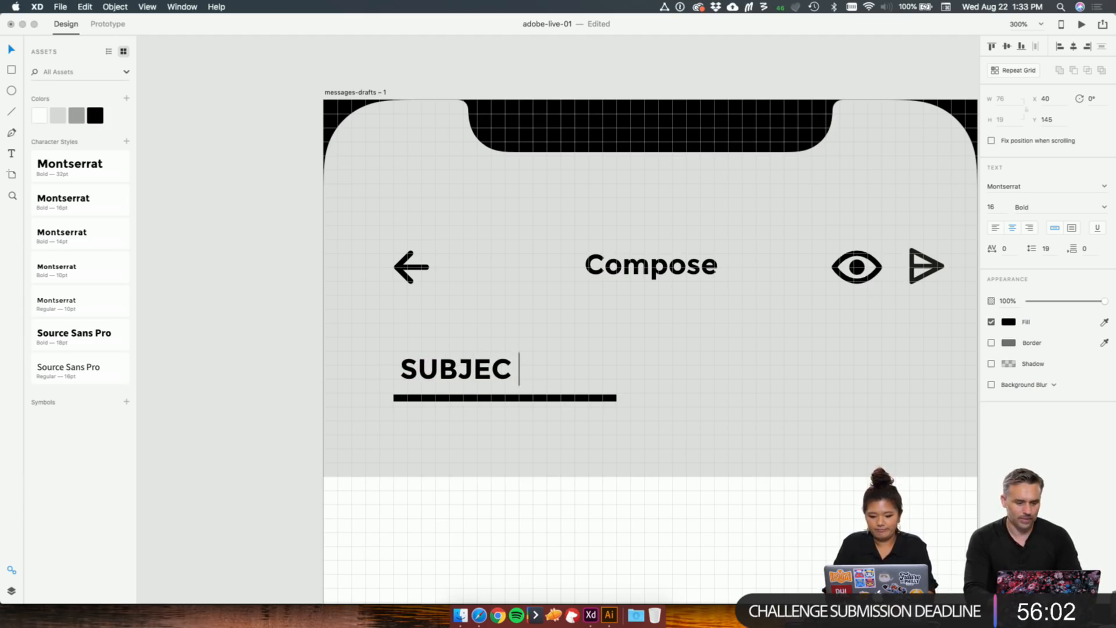
type("T LINE")
key("super+a")
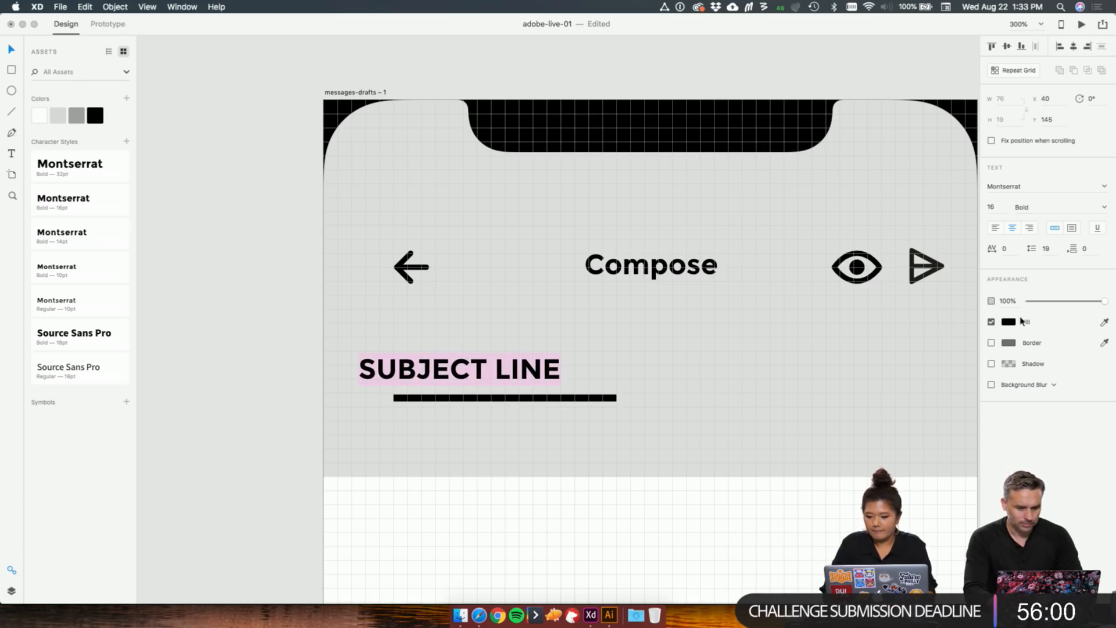
key("Escape")
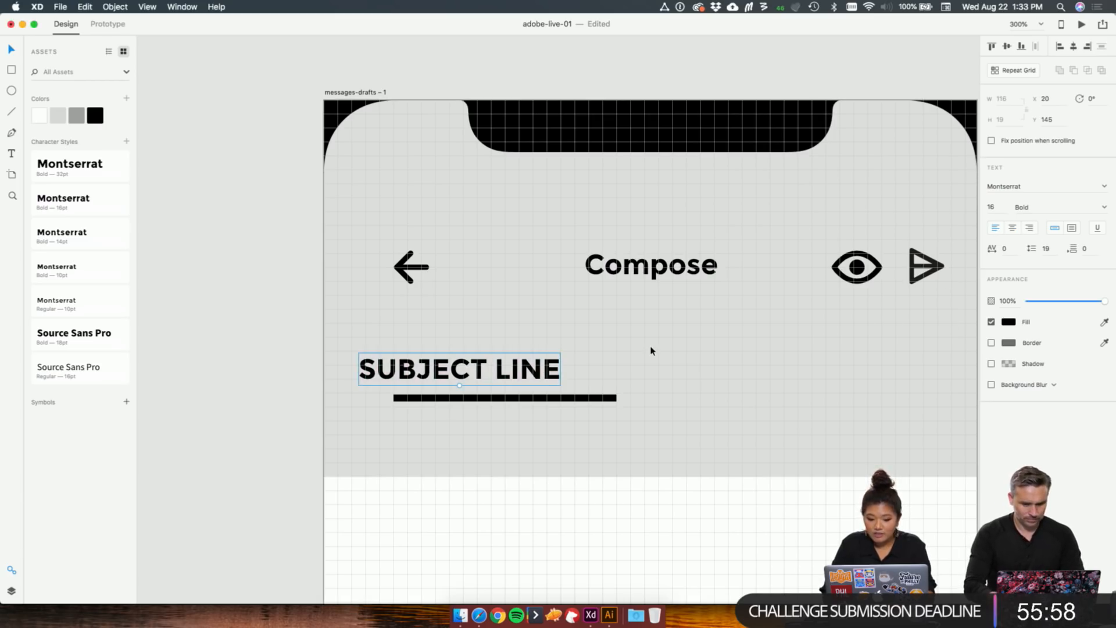
- Move the SUBJECT LINE text to x 40, aligned with the divider line's start
left_click(651, 348)
left_click_drag(523, 370, 558, 369)
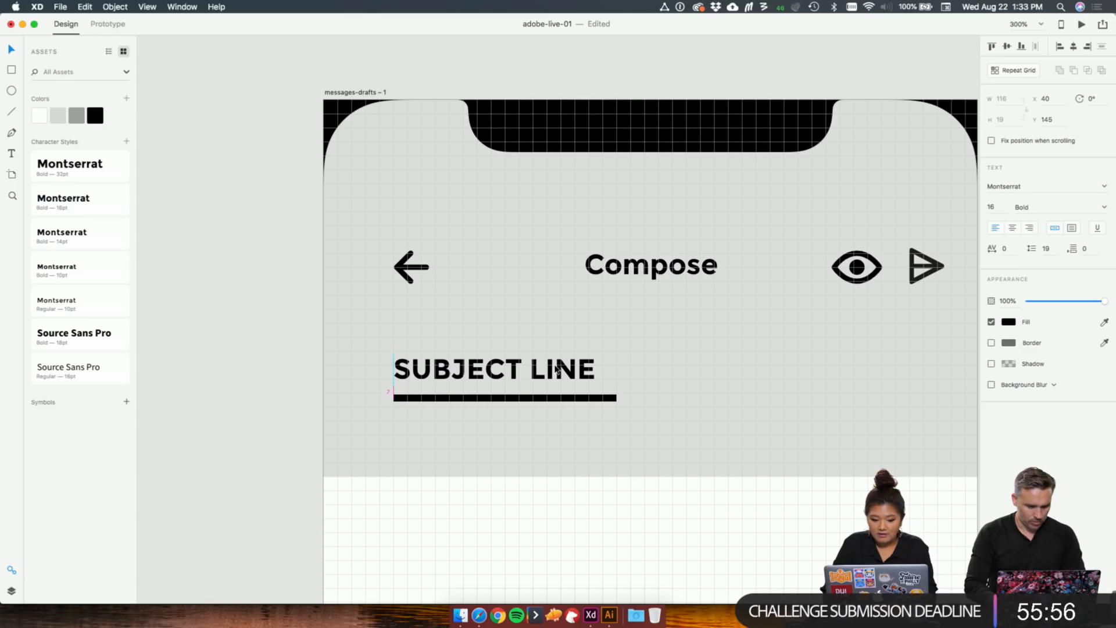
left_click(650, 366)
- Extend the divider line's end point to a width of 320
left_click(615, 399)
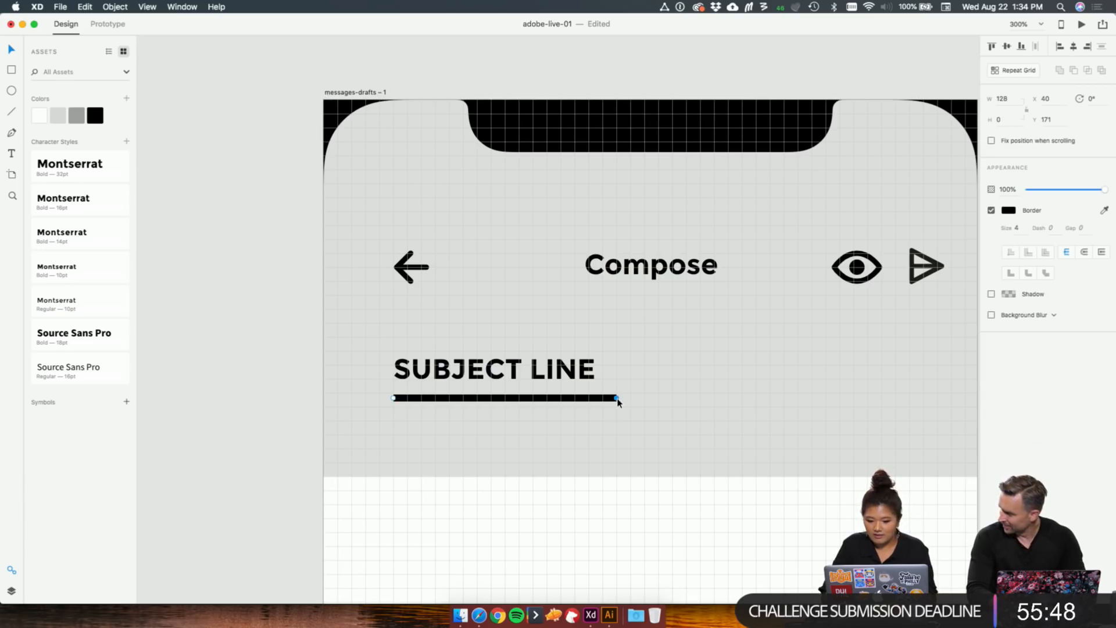
left_click_drag(617, 398, 949, 398)
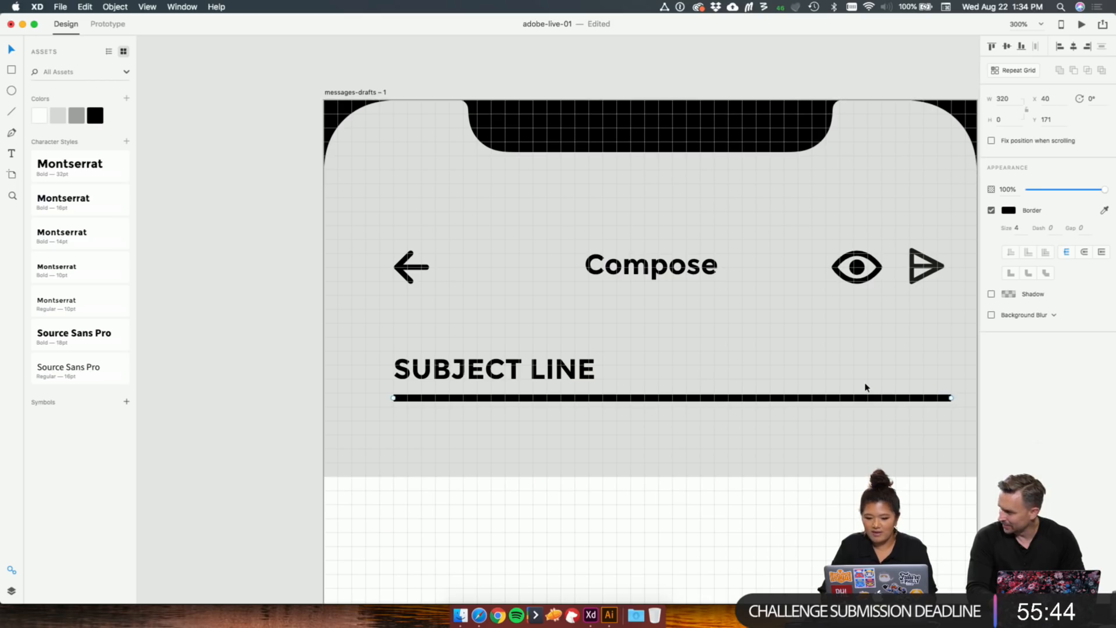
scroll(865, 387, "right", 3)
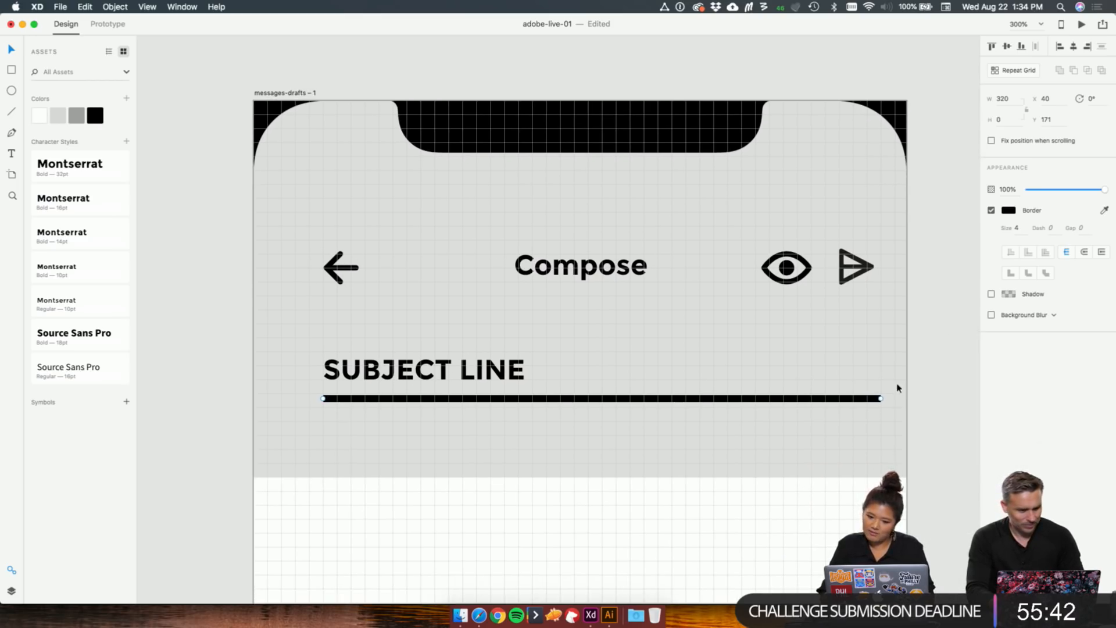
- Nudge the eye and paper plane icons left together to x 280
left_click_drag(874, 306, 792, 267)
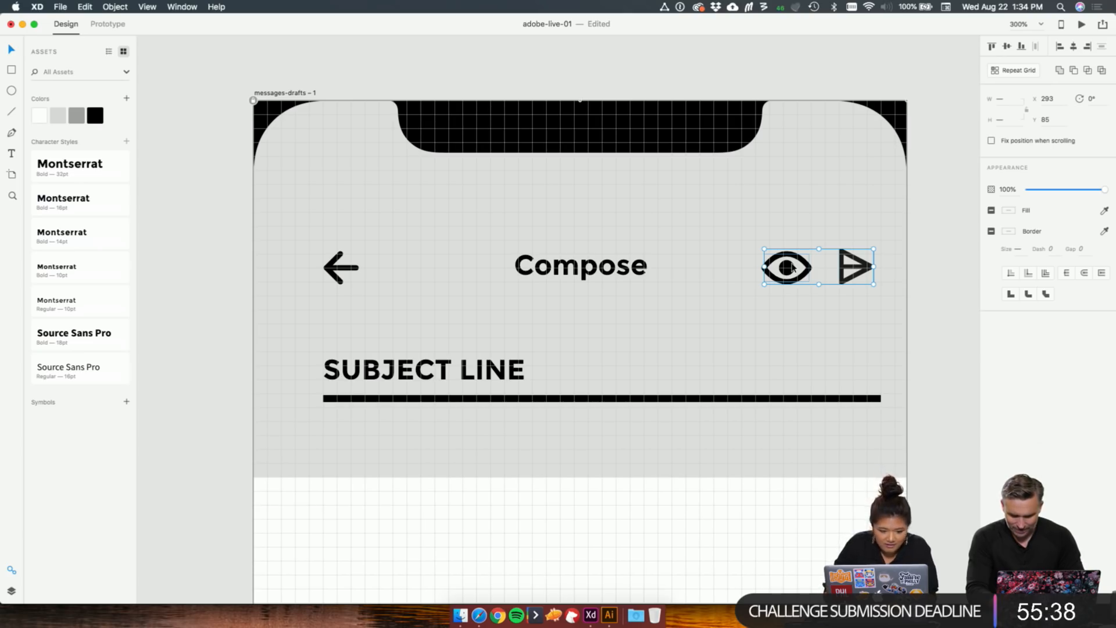
key("Left")
key("Left")
key("Left")
key("Left")
key("Left")
key("Left")
key("Left")
key("Left")
key("Left")
key("Left")
key("Left")
key("Left")
key("Left")
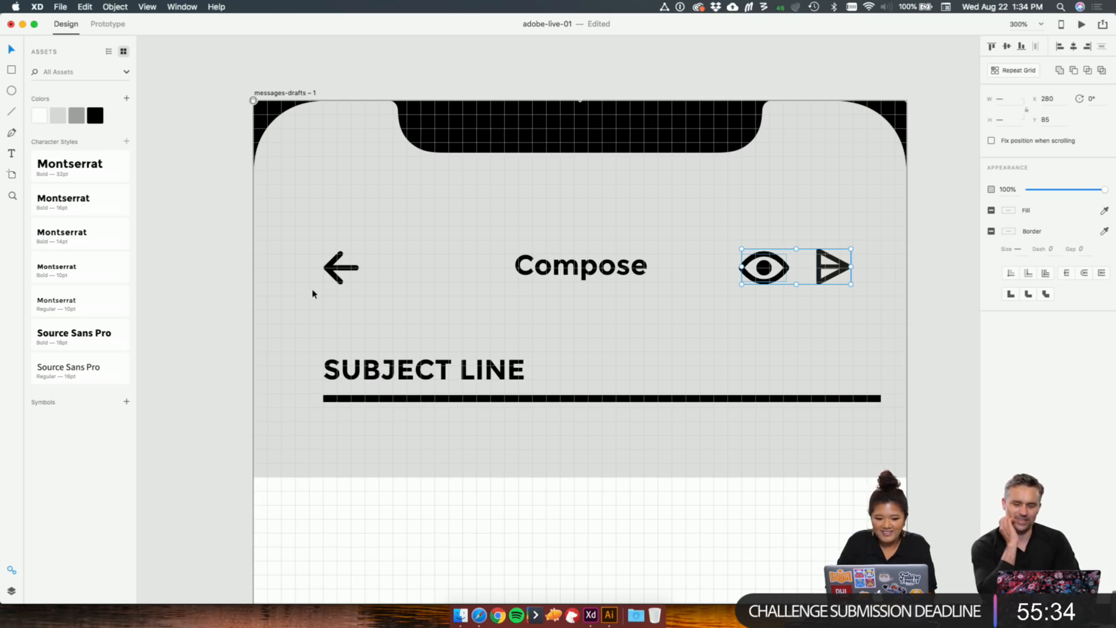
- Nudge the back arrow left to x 36
left_click(338, 277)
key("Left")
key("Left")
key("Left")
key("Left")
key("Left")
key("Left")
key("Left")
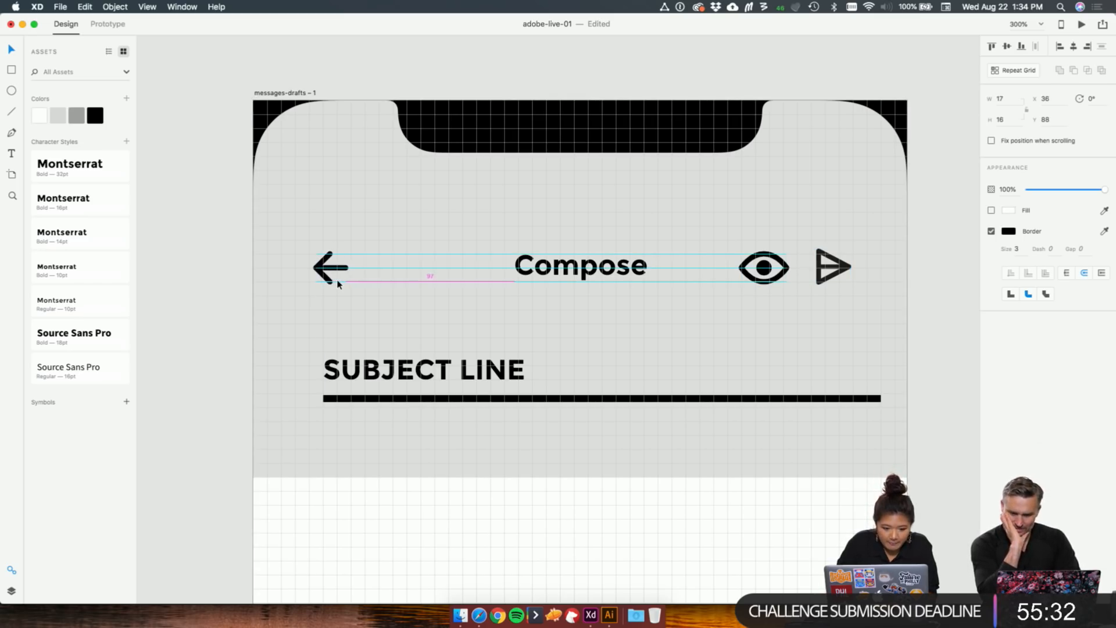
- Nudge the SUBJECT LINE text and divider line left together to x 32
left_click(440, 438)
left_click_drag(440, 437, 408, 369)
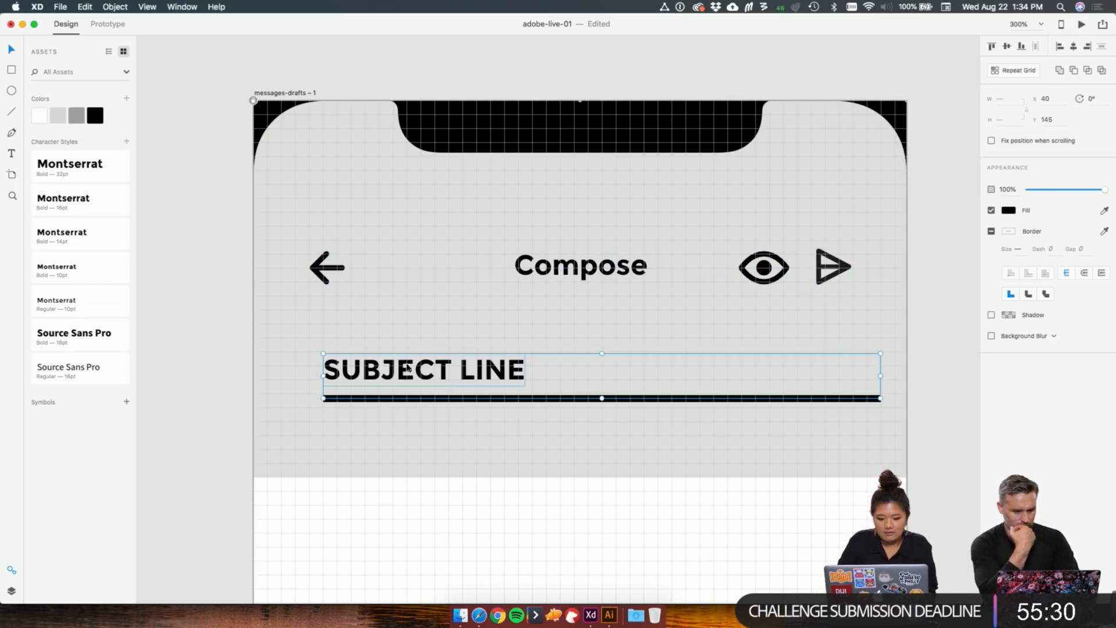
key("Left")
key("Left")
key("Left")
key("Left")
key("Left")
key("Left")
key("Left")
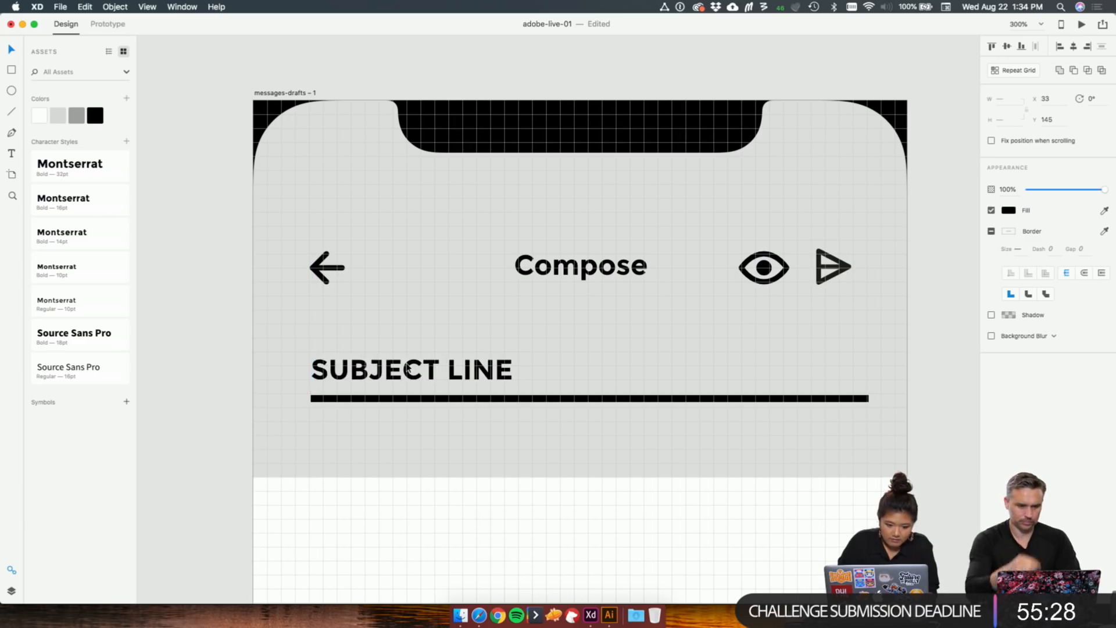
key("Left")
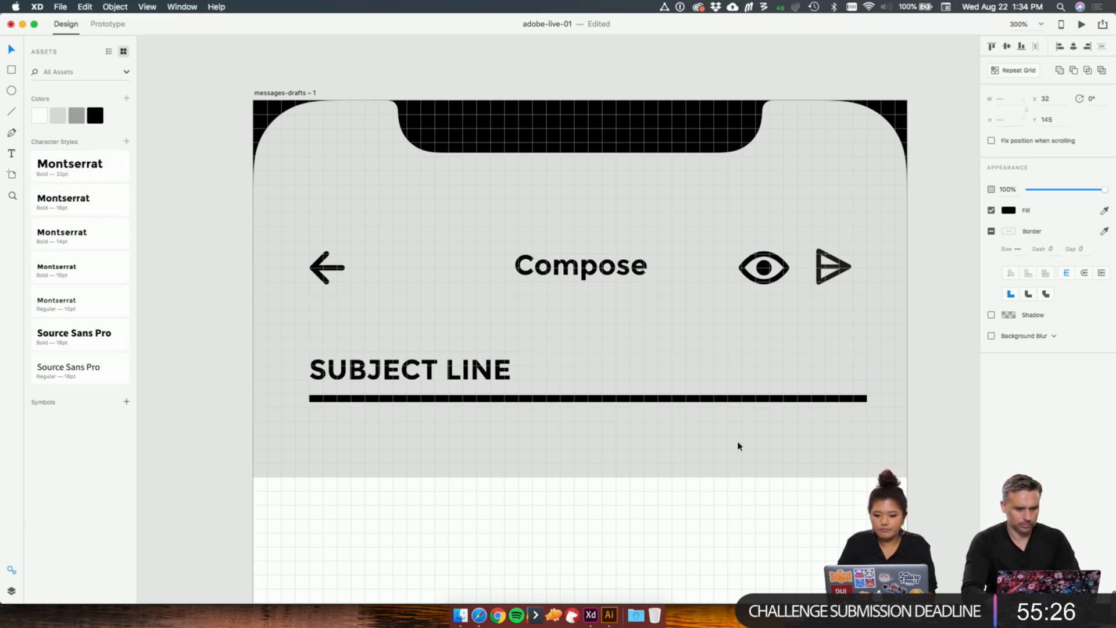
left_click(777, 451)
scroll(778, 451, "down", 2)
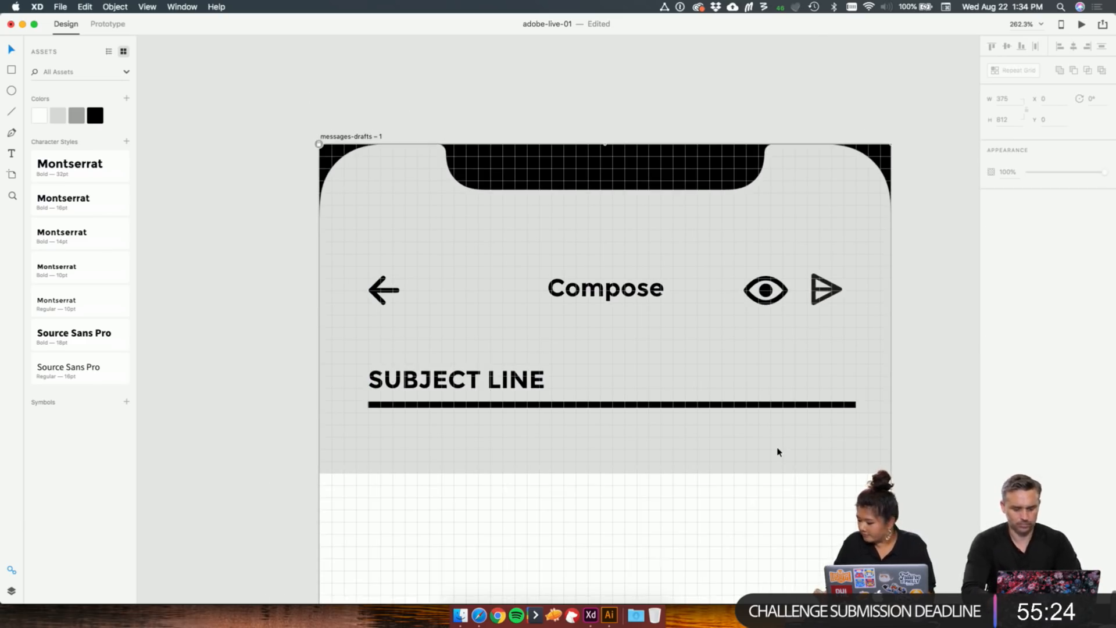
scroll(705, 491, "down", 2)
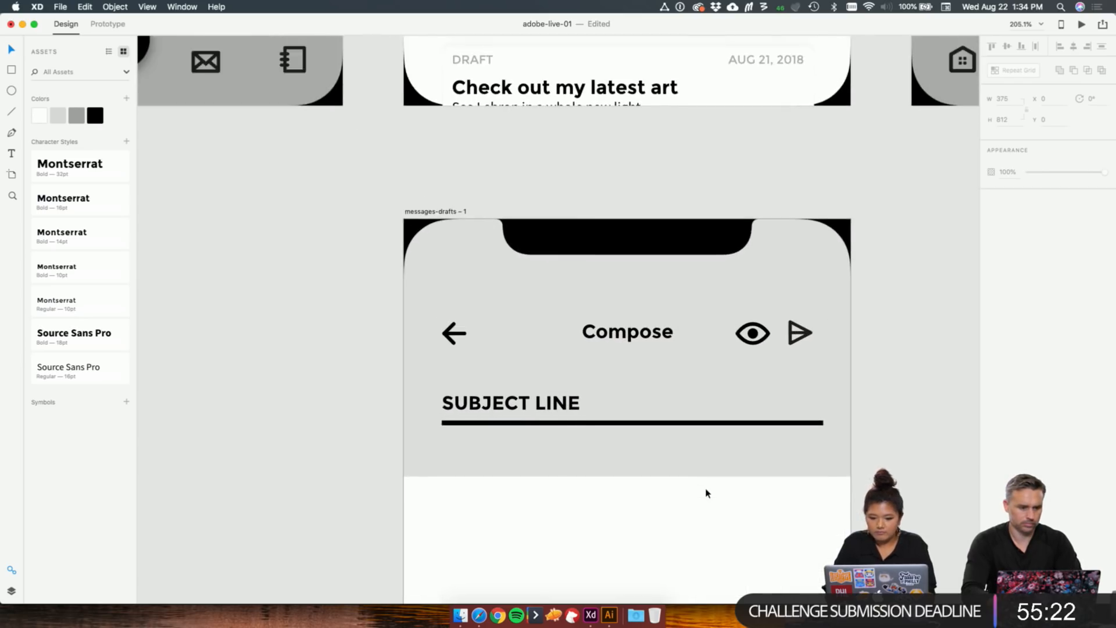
scroll(706, 493, "down", 4)
scroll(678, 478, "up", 2)
scroll(674, 465, "right", 4)
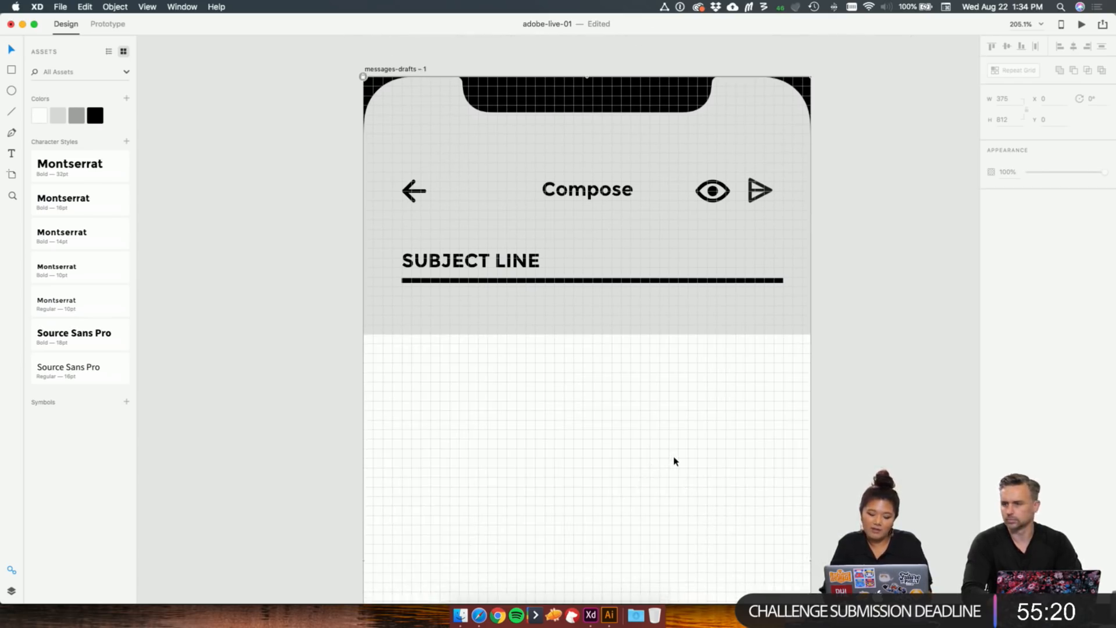
scroll(674, 458, "left", 1)
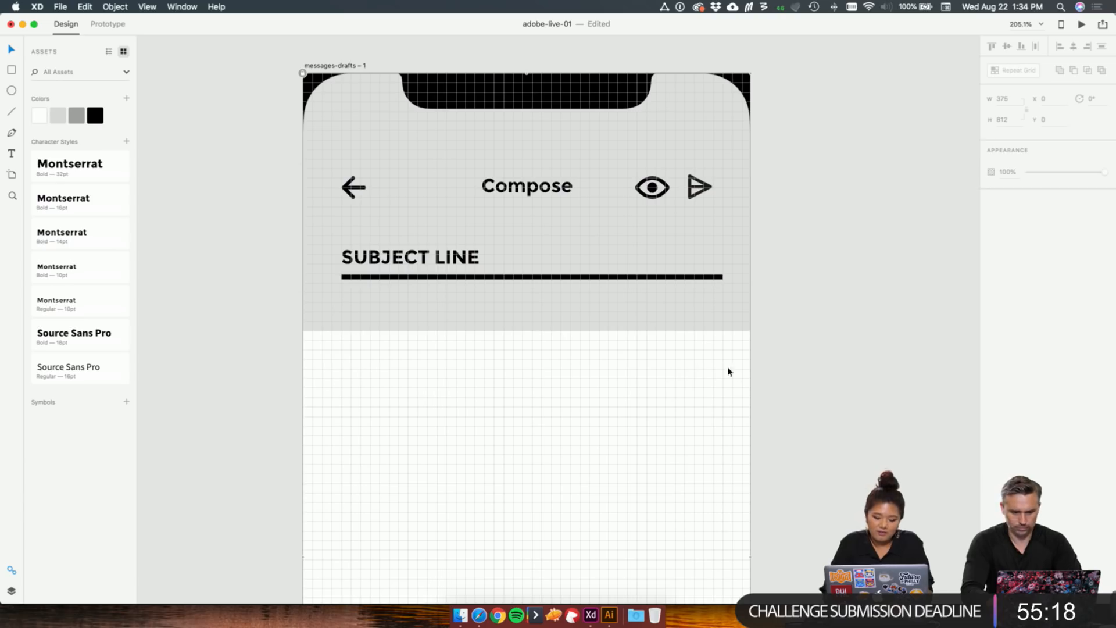
scroll(703, 417, "left", 4)
scroll(704, 417, "up", 2)
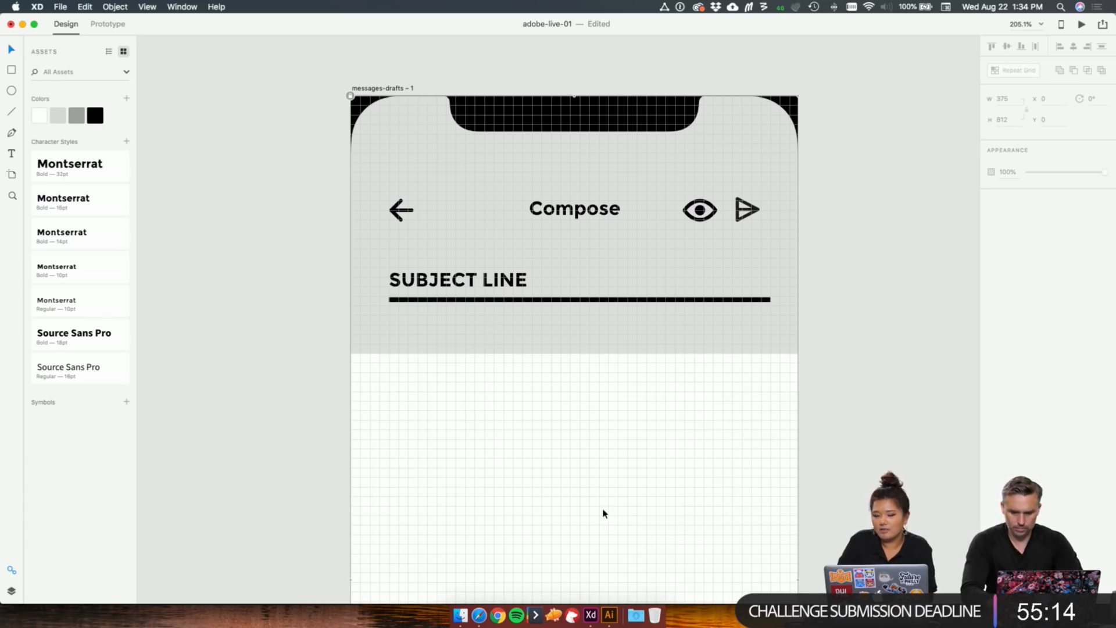
scroll(495, 472, "right", 5)
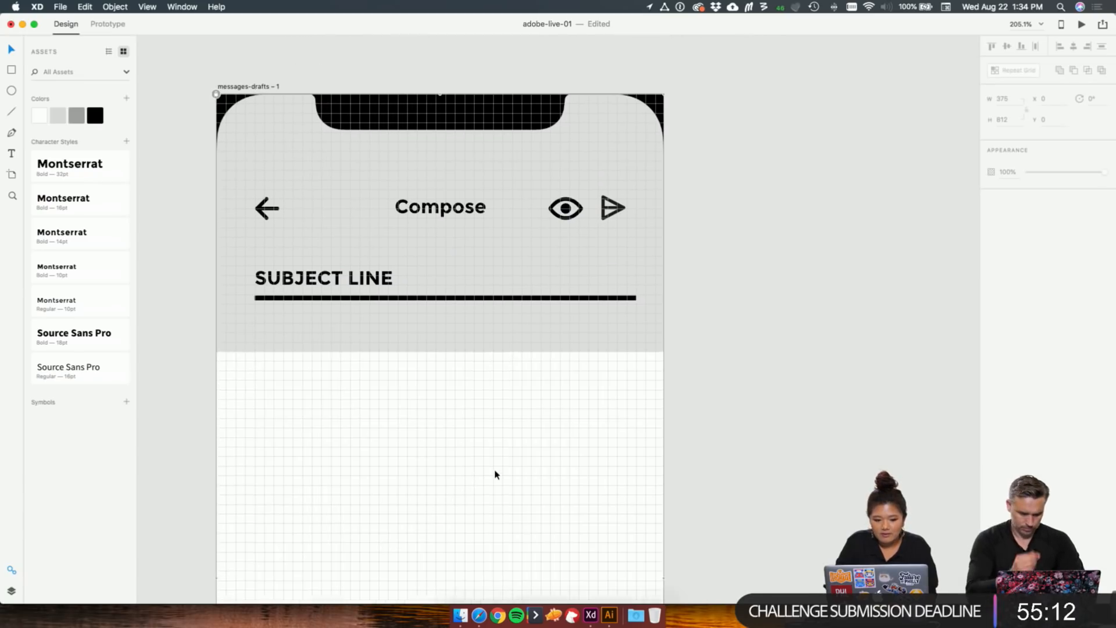
scroll(494, 475, "down", 3)
scroll(495, 475, "left", 4)
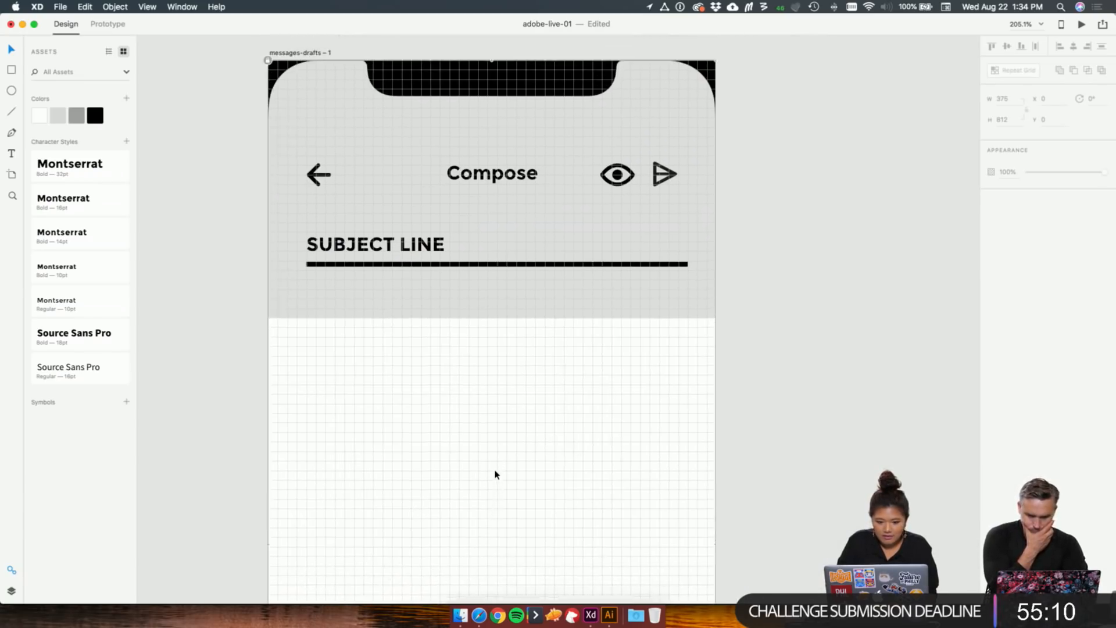
scroll(495, 475, "up", 2)
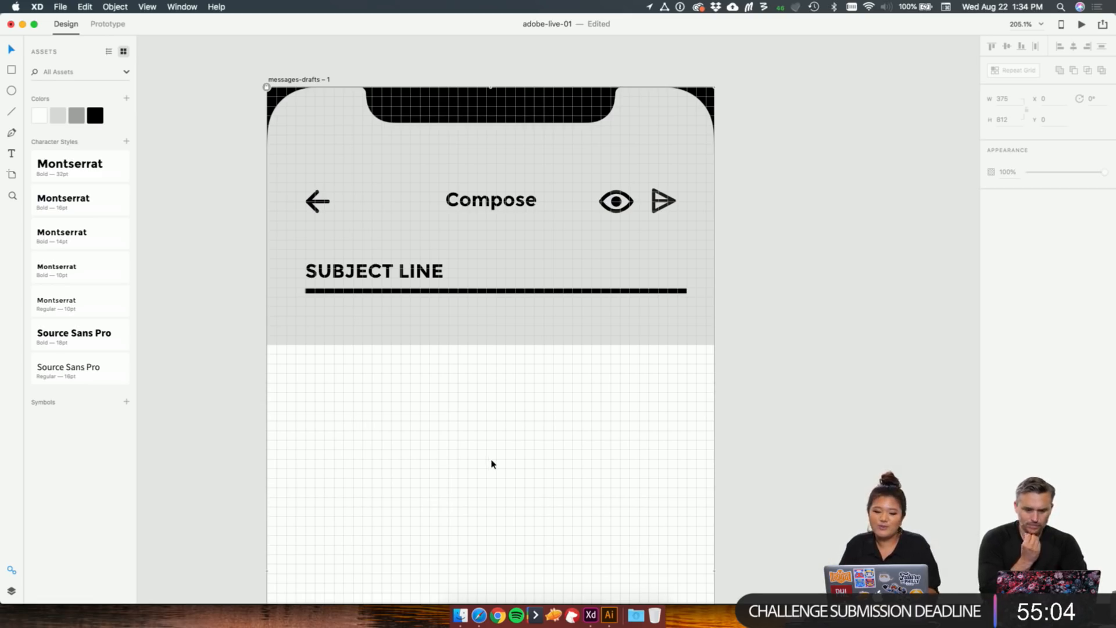
scroll(509, 459, "up", 3)
scroll(512, 459, "down", 4)
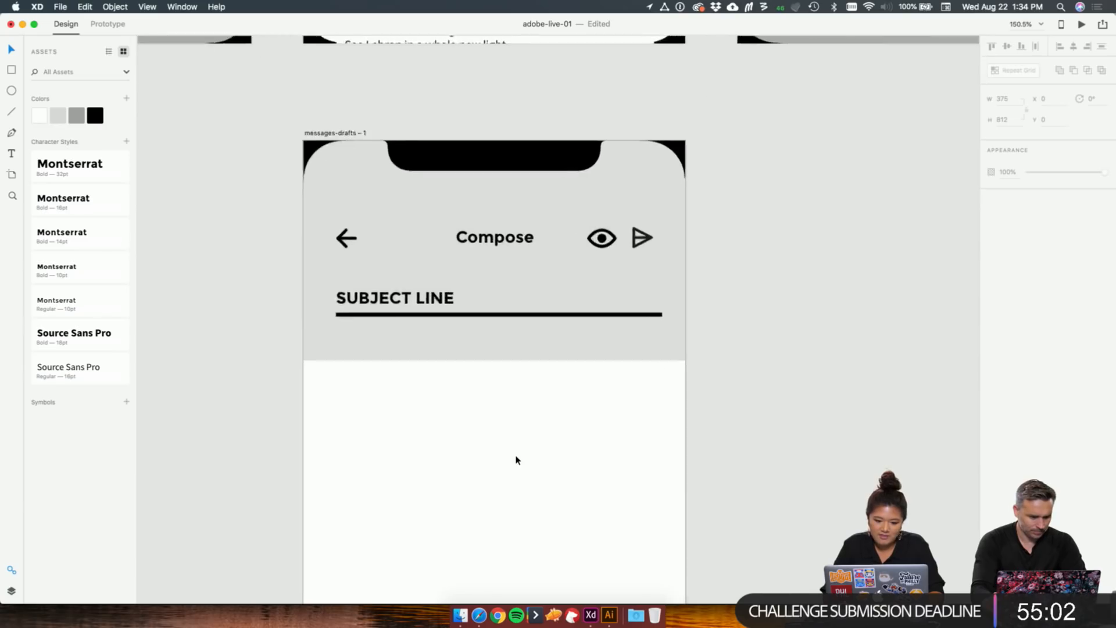
key("super+apostrophe")
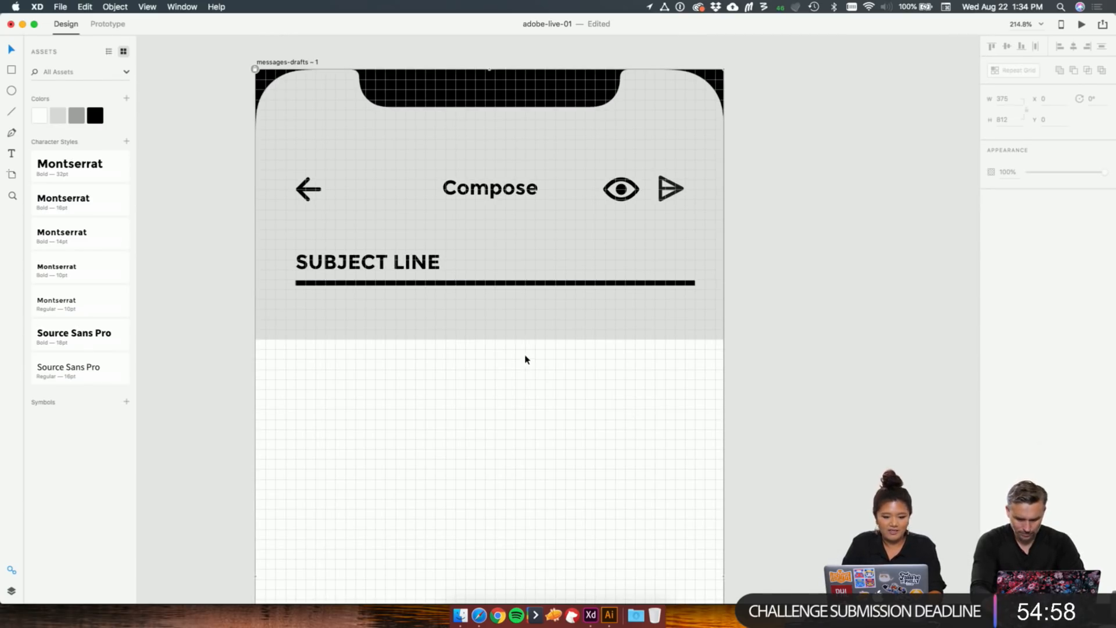
scroll(440, 368, "down", 3)
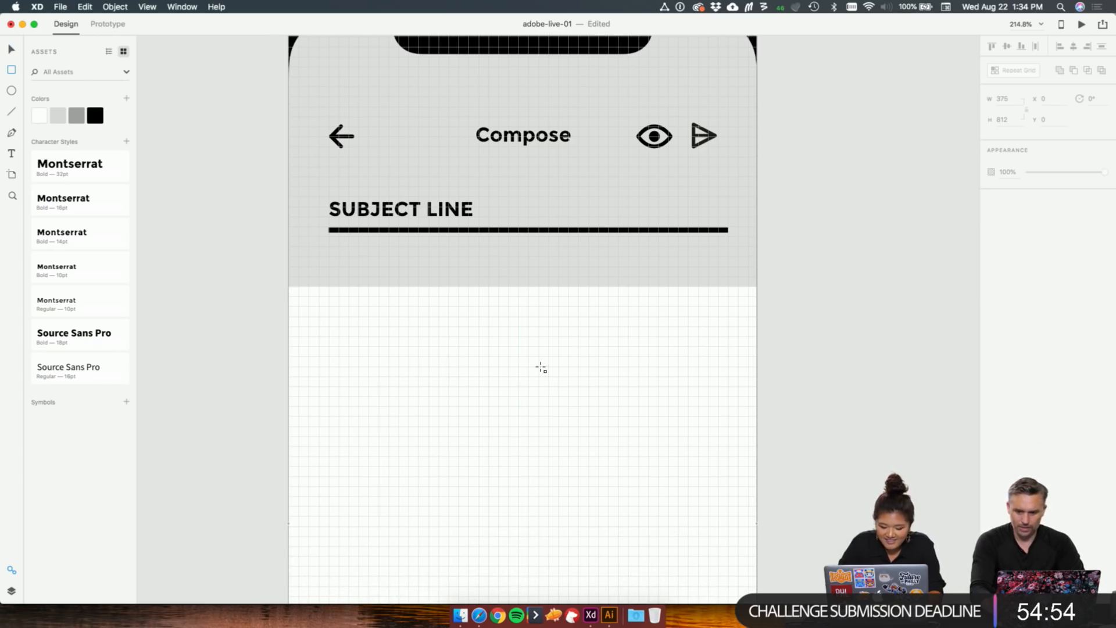
- Copy a draft message card from the drafts screen and paste it into the Compose screen below the subject line
scroll(540, 370, "up", 10)
left_click(689, 272)
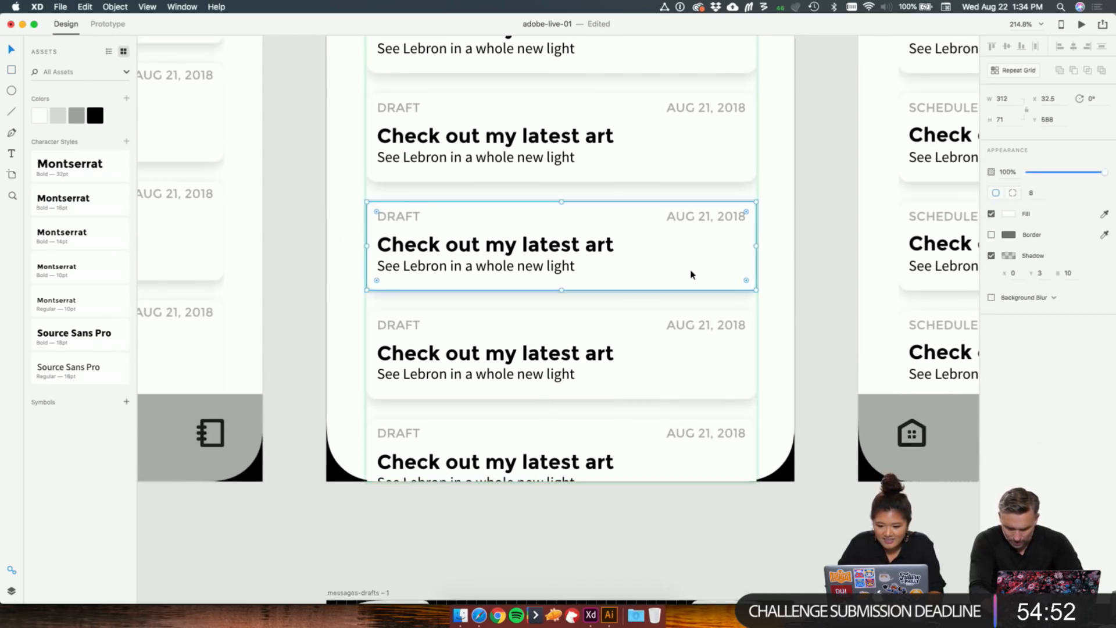
key("super+c")
scroll(665, 349, "down", 10)
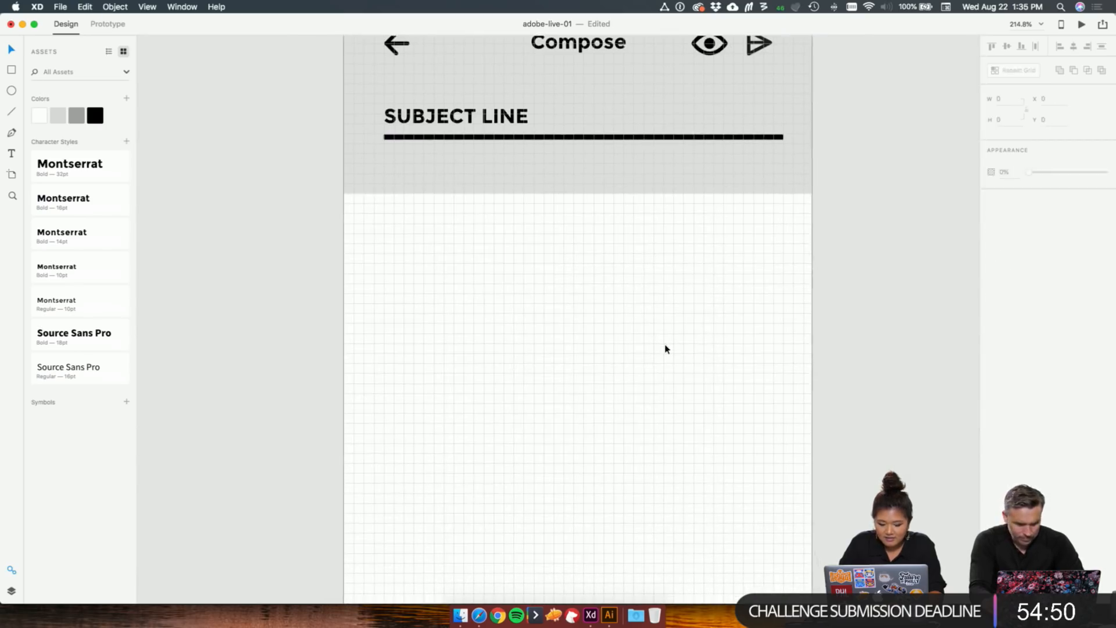
key("super+v")
left_click_drag(667, 343, 667, 265)
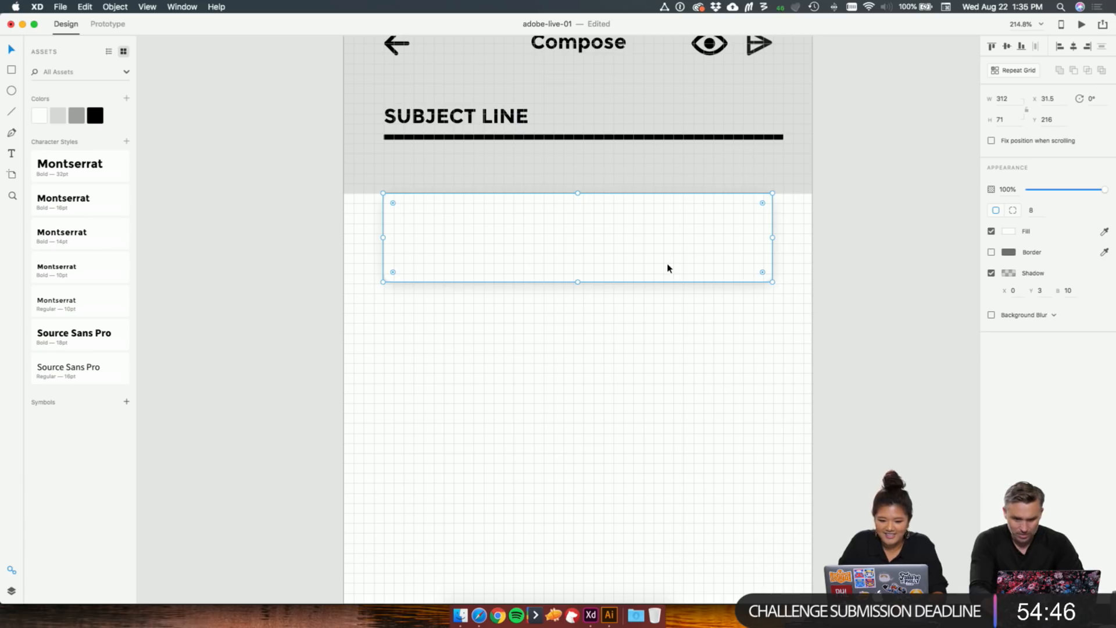
- Nudge the pasted card into place at x 32.5, y 201
key("shift+Up")
key("shift+Up")
key("Down")
key("Down")
key("Down")
key("Down")
key("Down")
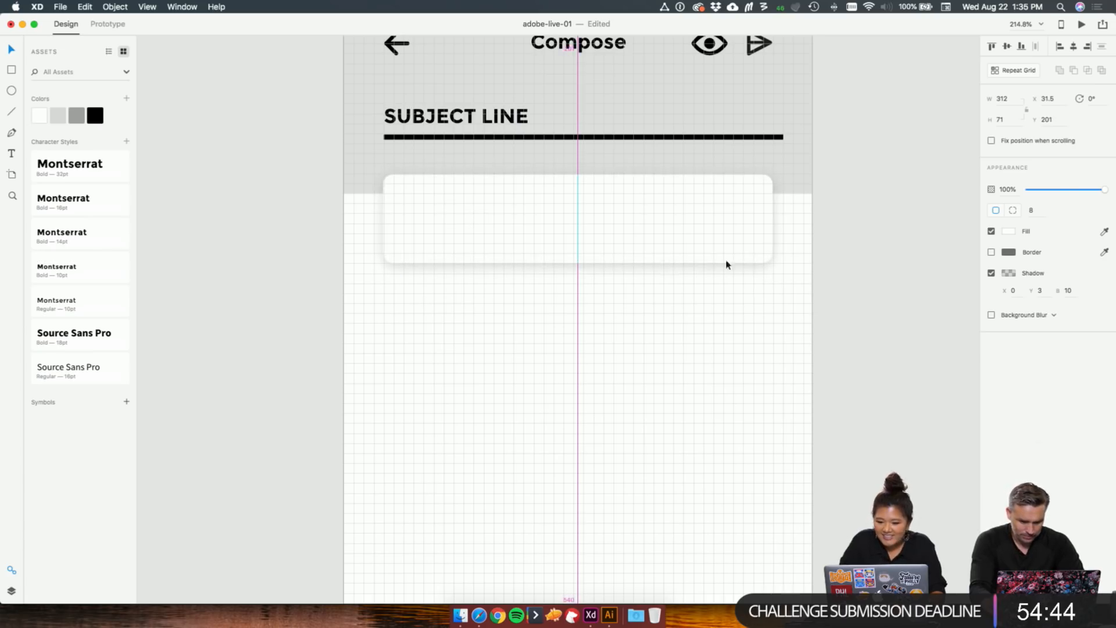
key("Right")
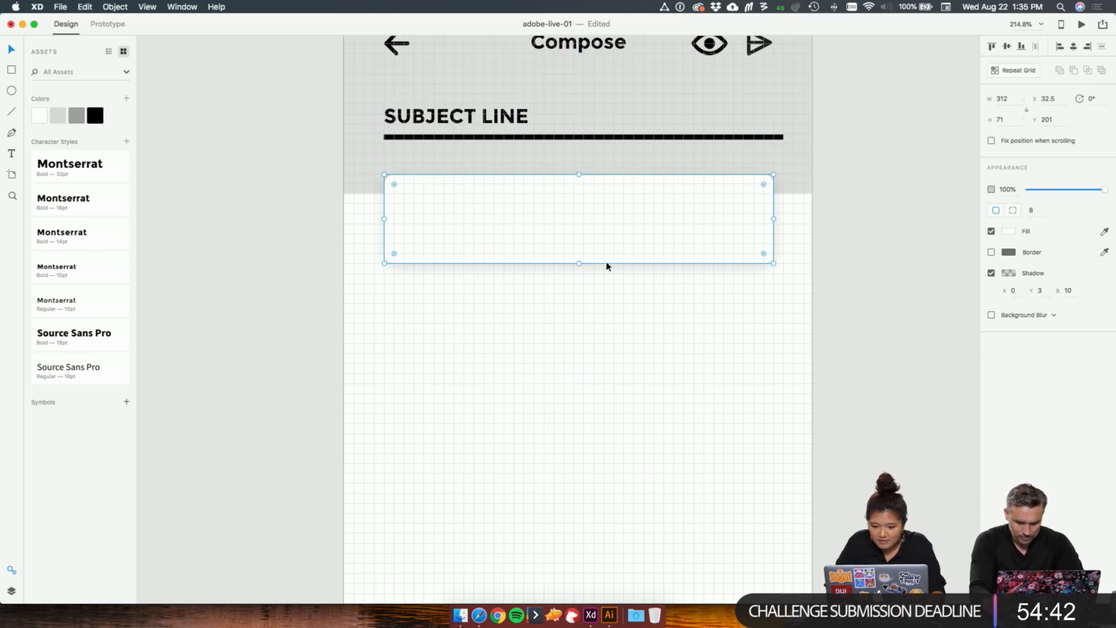
- Stretch the card to a height of about 255 and nudge it up to y 193
left_click_drag(579, 262, 617, 493)
left_click(840, 339)
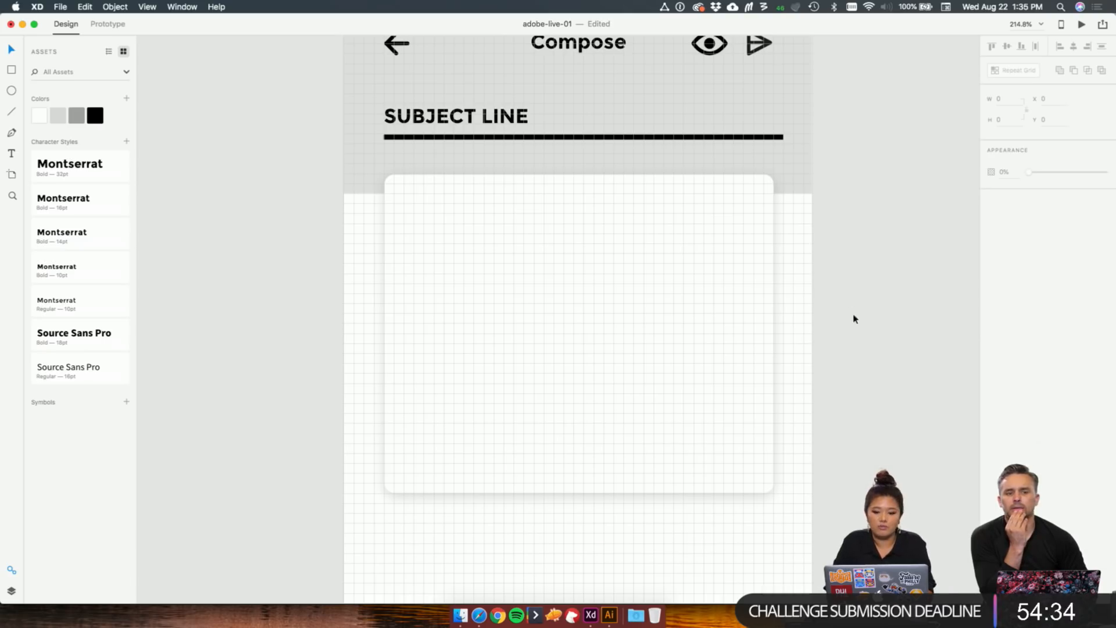
left_click(723, 319)
key("shift+Up")
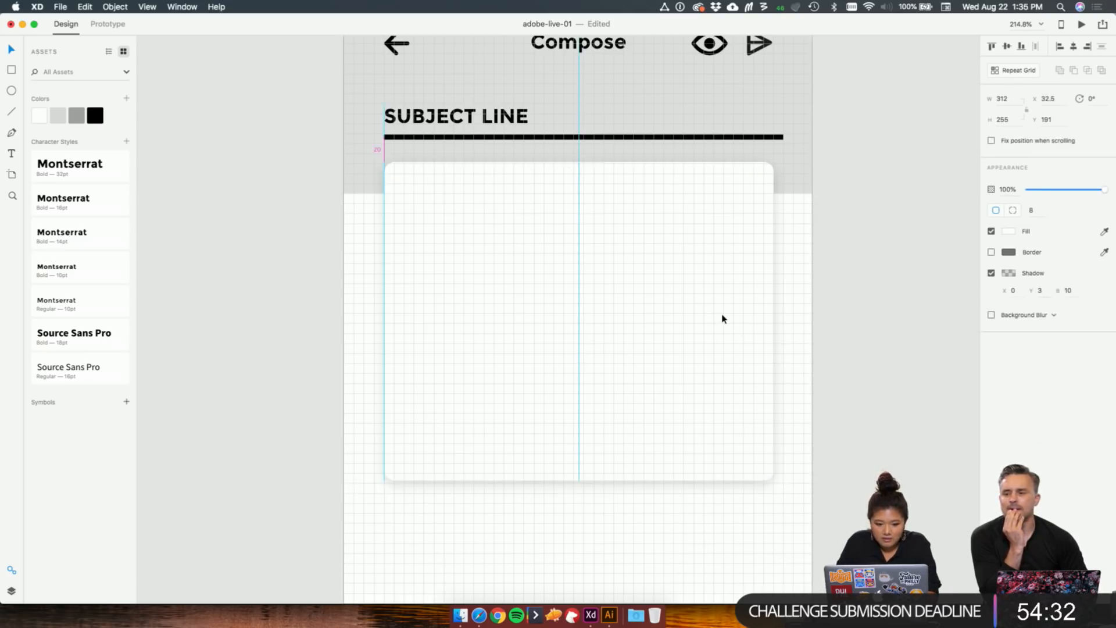
key("Down")
key("Down")
left_click(878, 319)
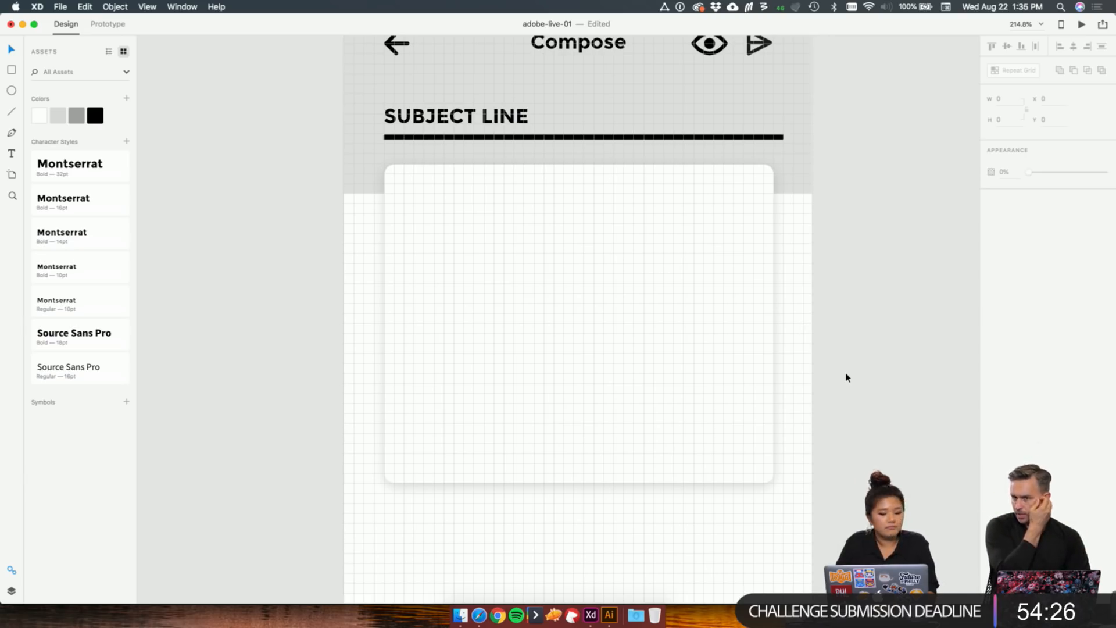
- Add the placeholder text "Say something…" inside the card
left_click(754, 366)
left_click(588, 402)
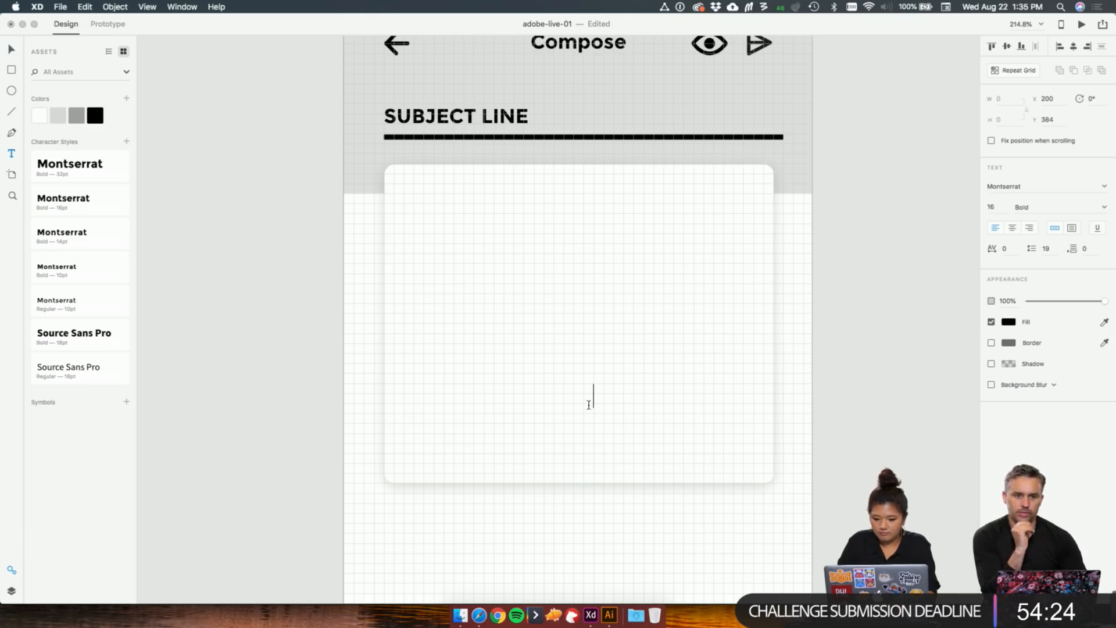
type("SAY")
key("BackSpace")
key("BackSpace")
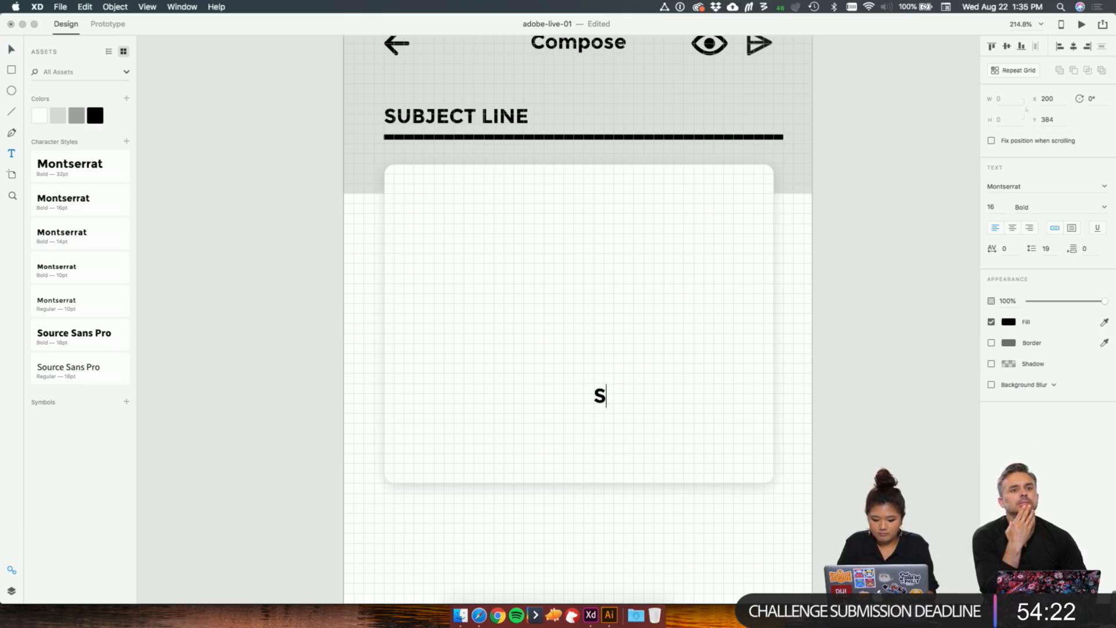
type("ay something..")
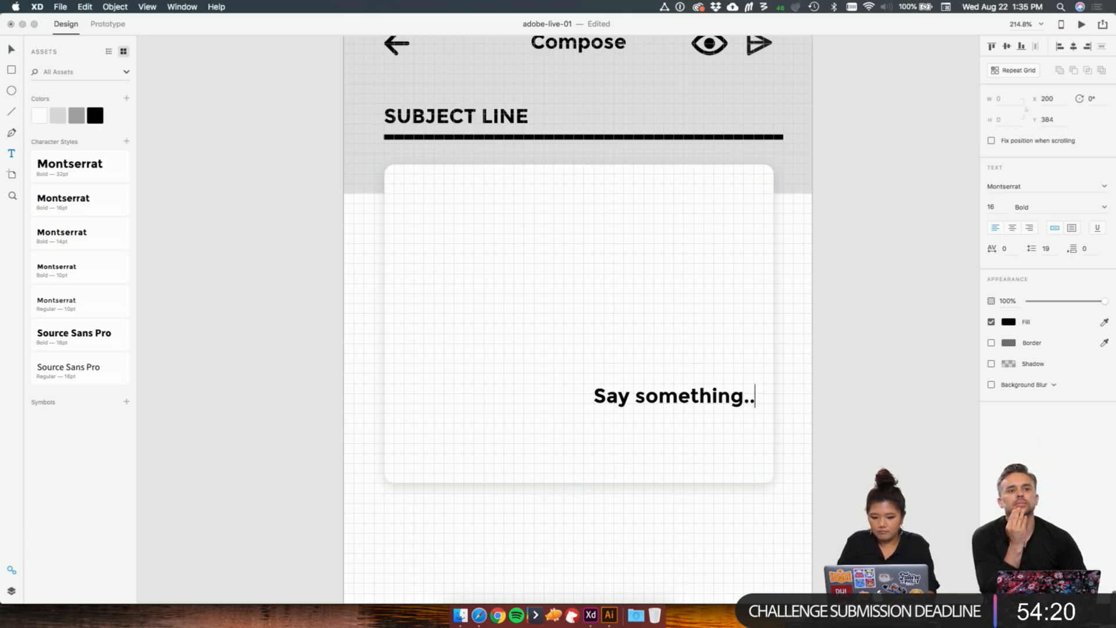
type(".")
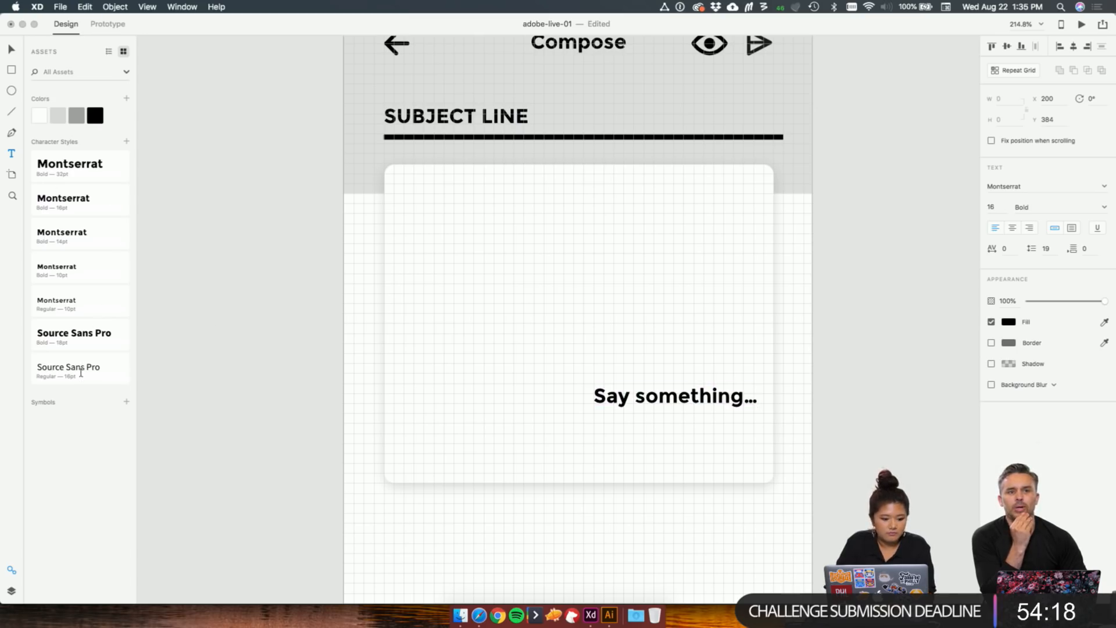
- Apply the Source Sans Pro Regular character style to the placeholder text and set its opacity to 50%
key("super+a")
left_click(81, 375)
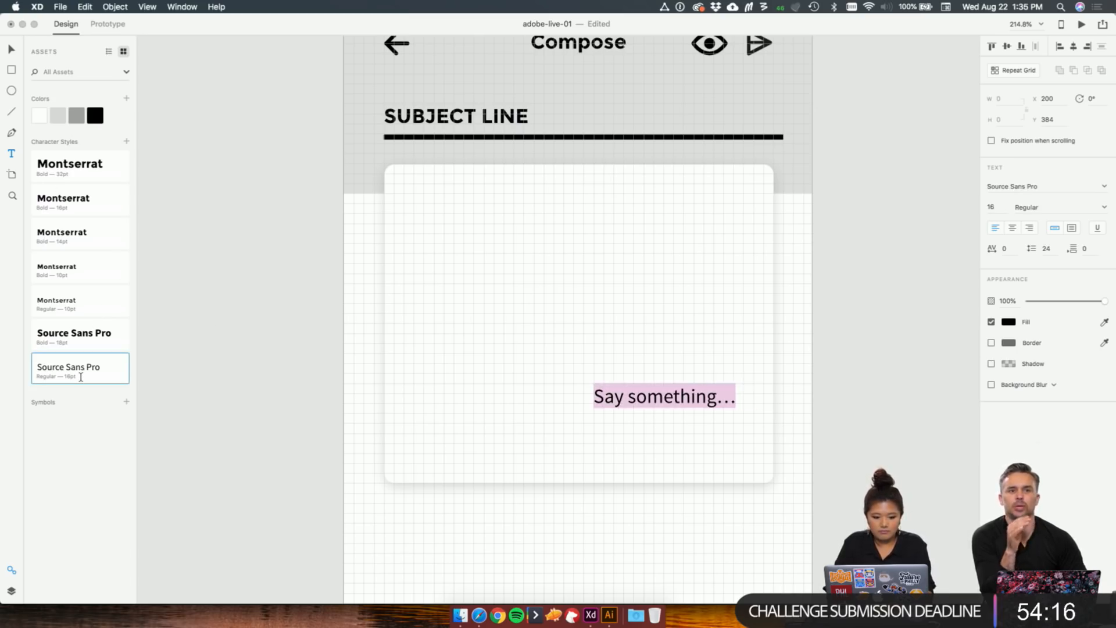
key("Escape")
key("v")
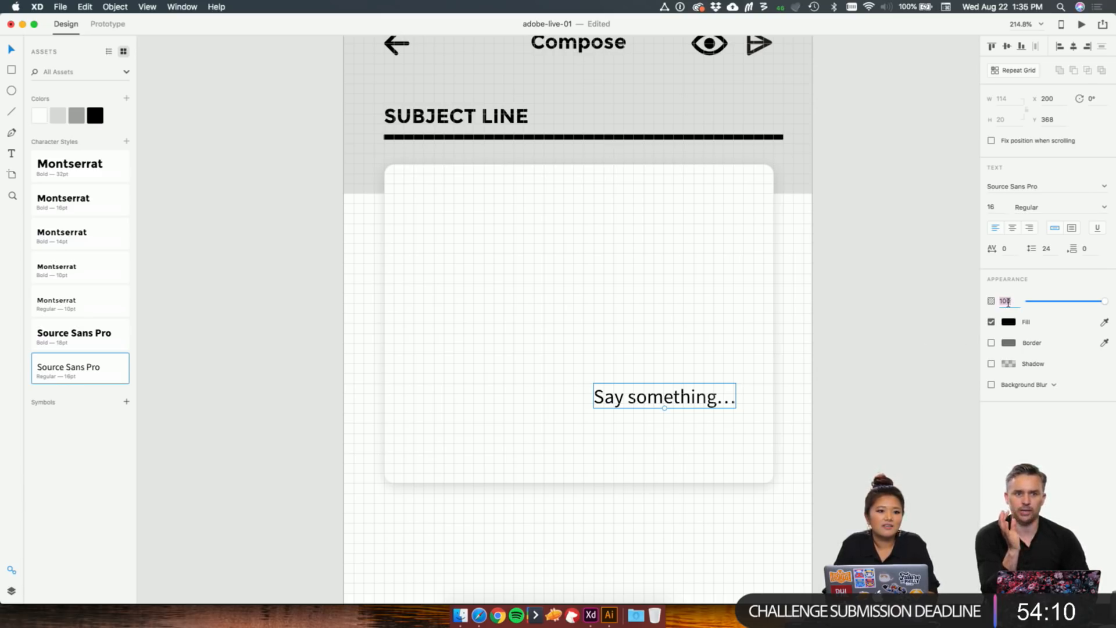
key("BackSpace")
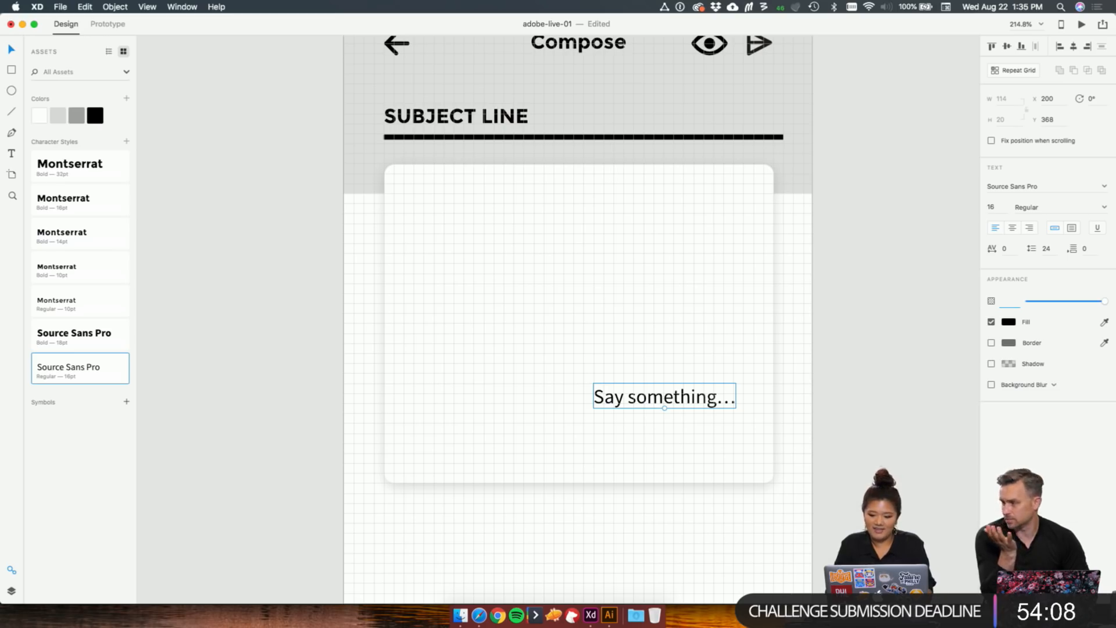
type("50")
key("Return")
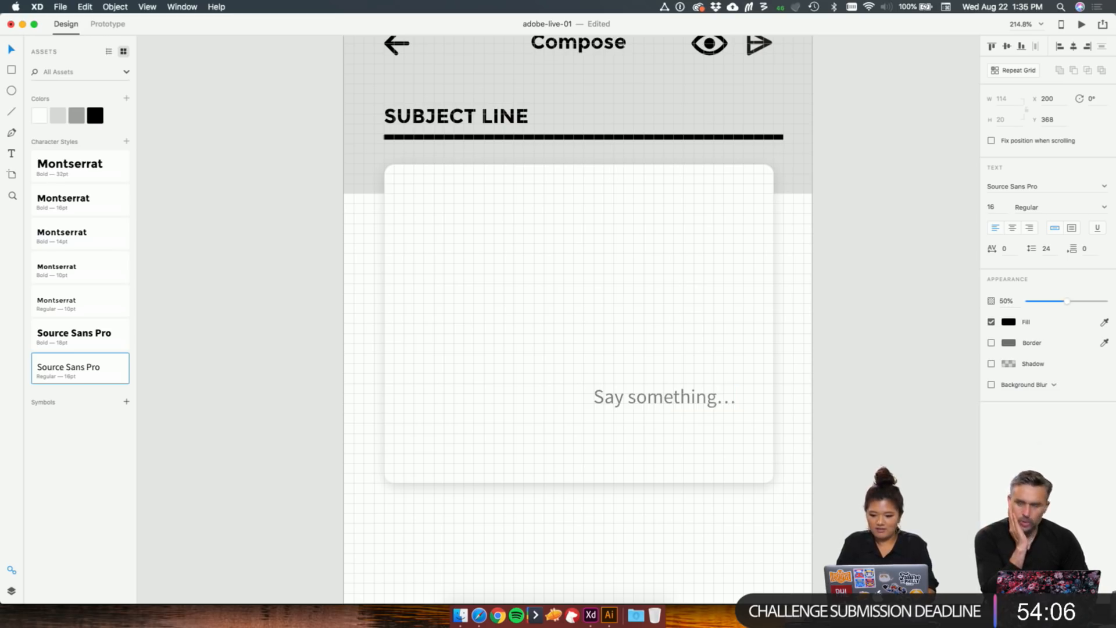
- Move the placeholder text to the card's top-left corner at x 47, y 208
left_click(815, 407)
left_click_drag(707, 399, 511, 205)
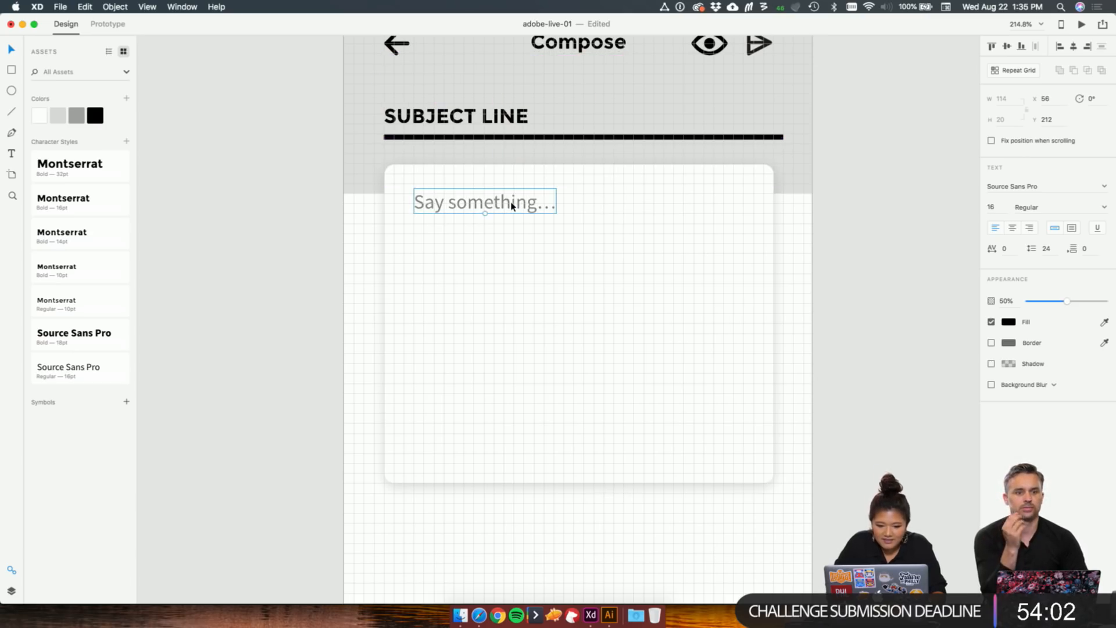
key("Up")
key("Up")
key("Up")
key("Up")
key("Left")
key("Left")
key("Left")
key("Left")
key("Left")
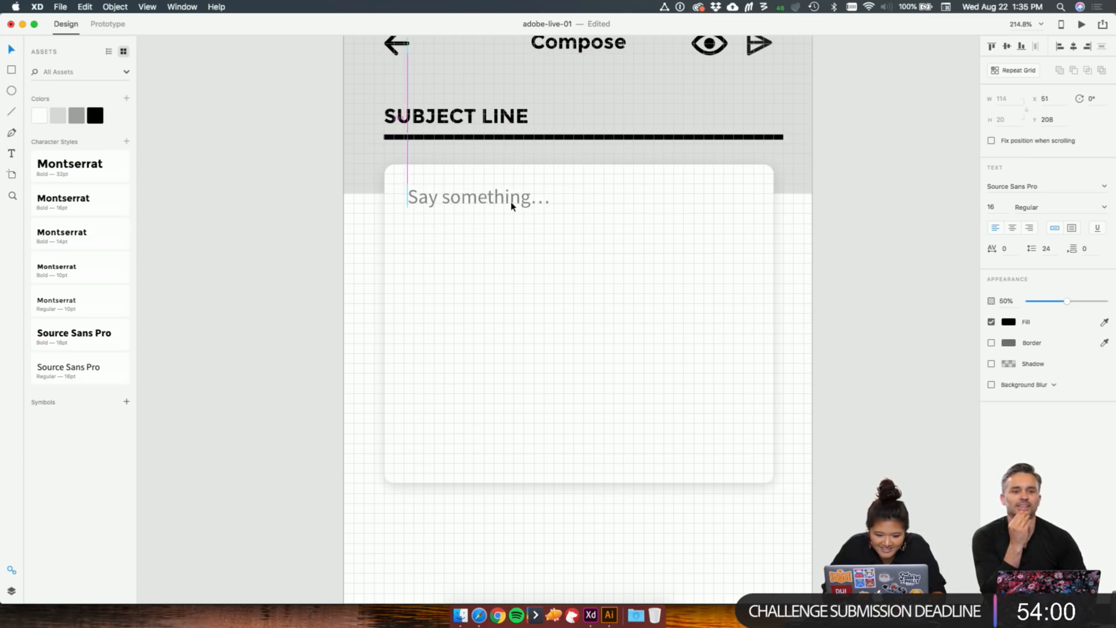
key("Left")
key("Left")
key("Left")
key("Left")
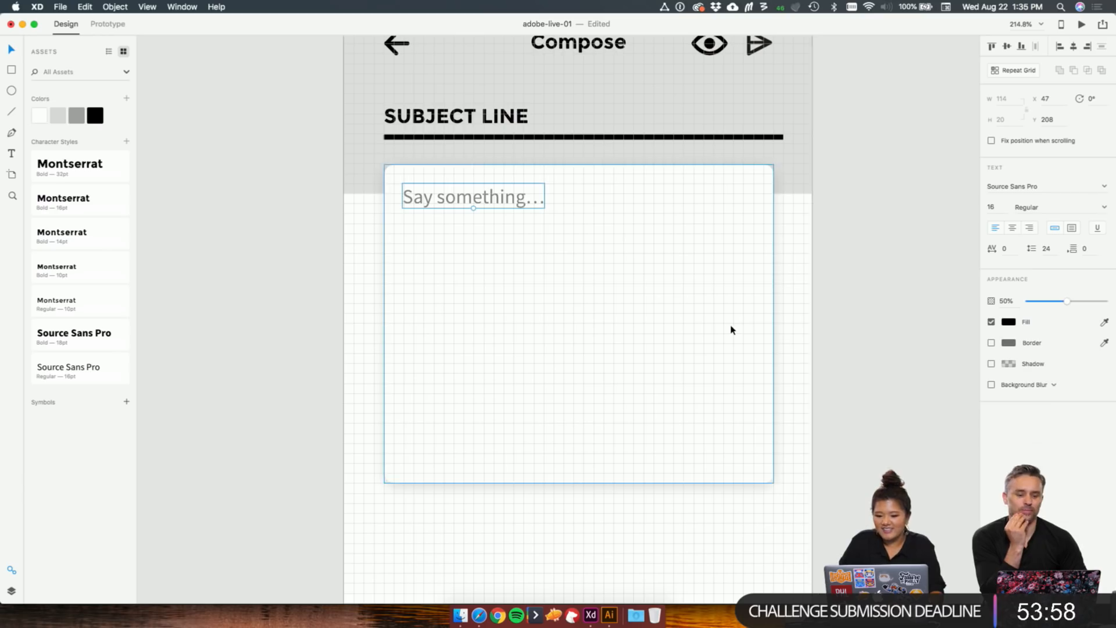
- Shorten the card so it ends a short way below the placeholder text
key("Escape")
left_click(829, 359)
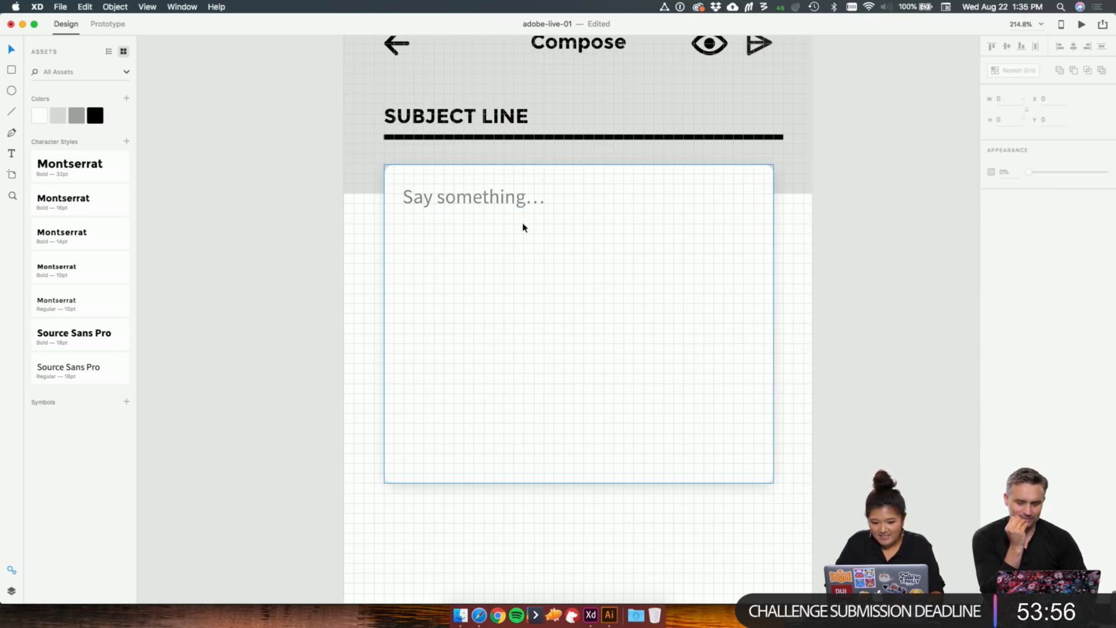
double_click(508, 196)
key("Escape")
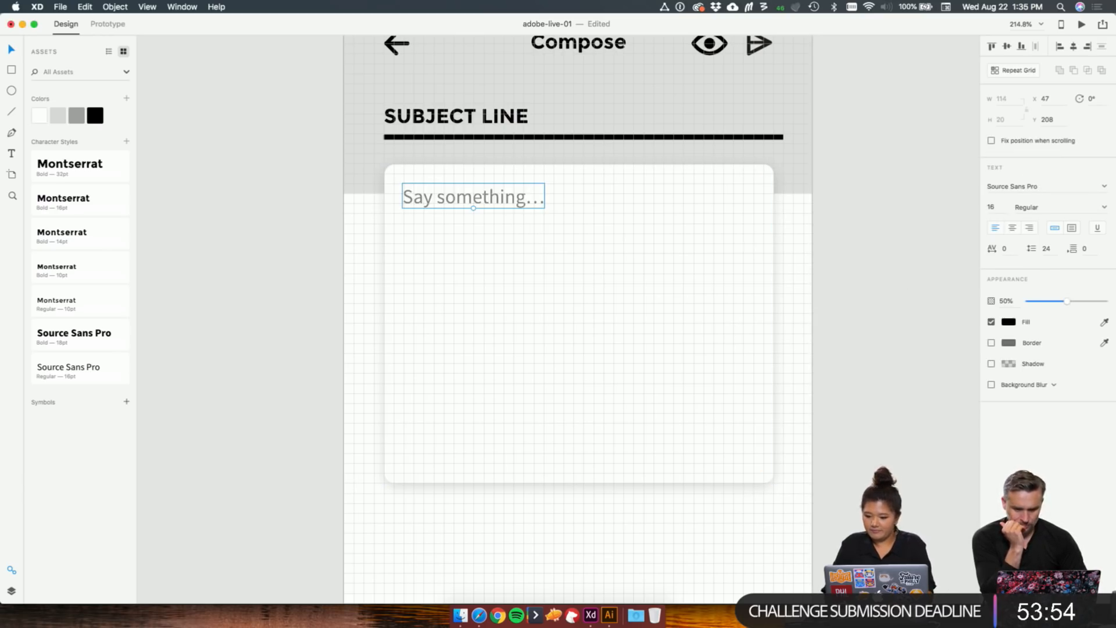
left_click(575, 488)
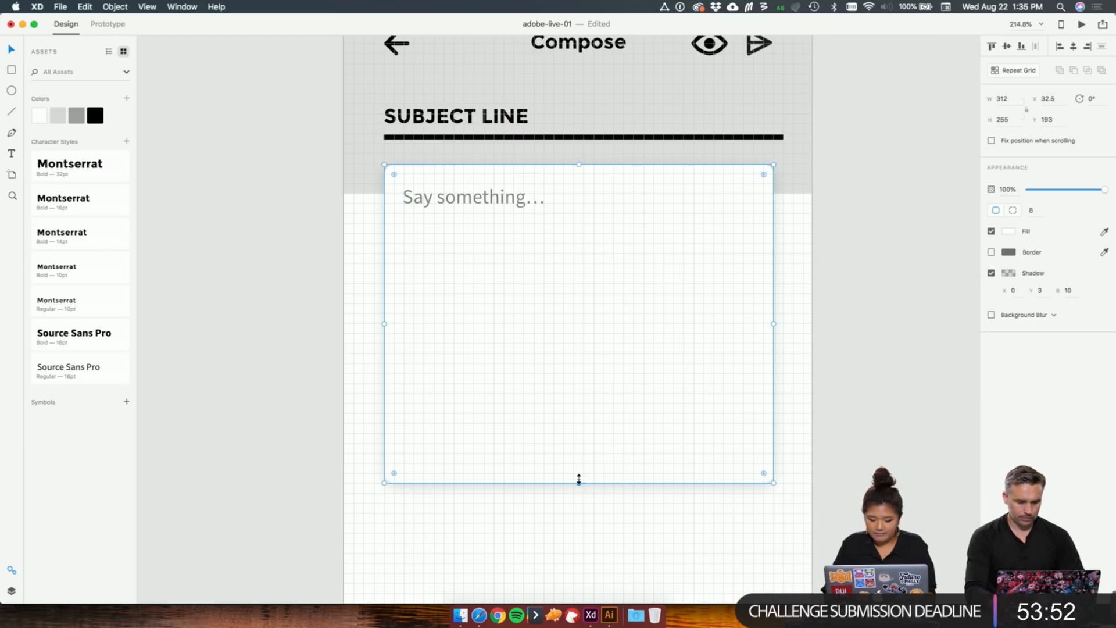
left_click_drag(577, 479, 583, 296)
key("super+minus")
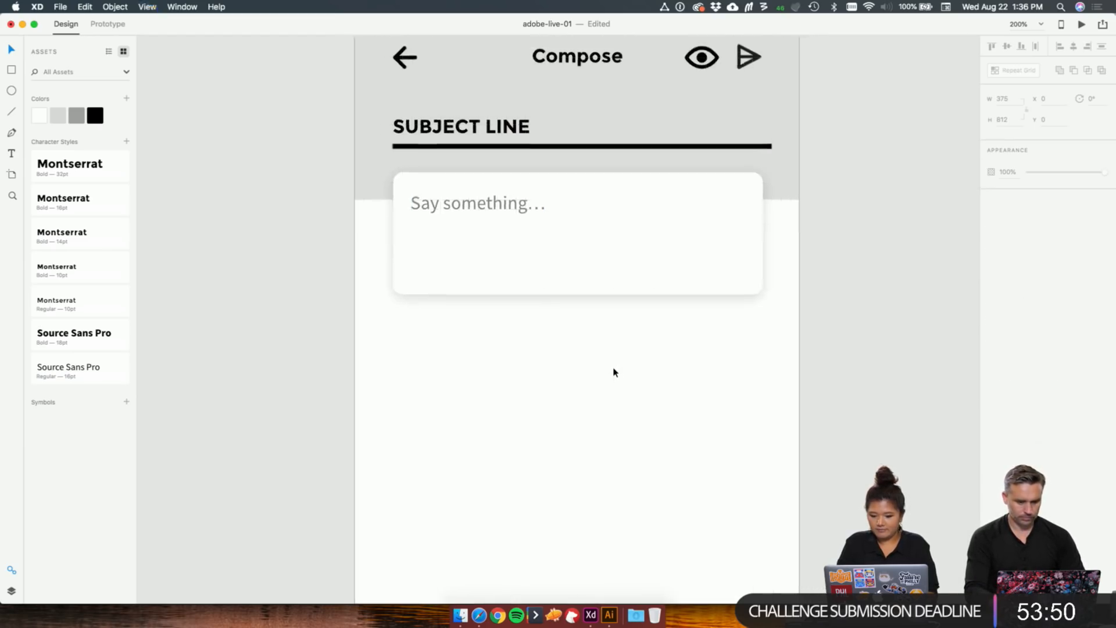
key("super+minus")
key("super+minus")
- Open the layers of the scheduled messages screen and expand its nav bar group
scroll(613, 372, "up", 2)
scroll(613, 372, "right", 2)
left_click(743, 115)
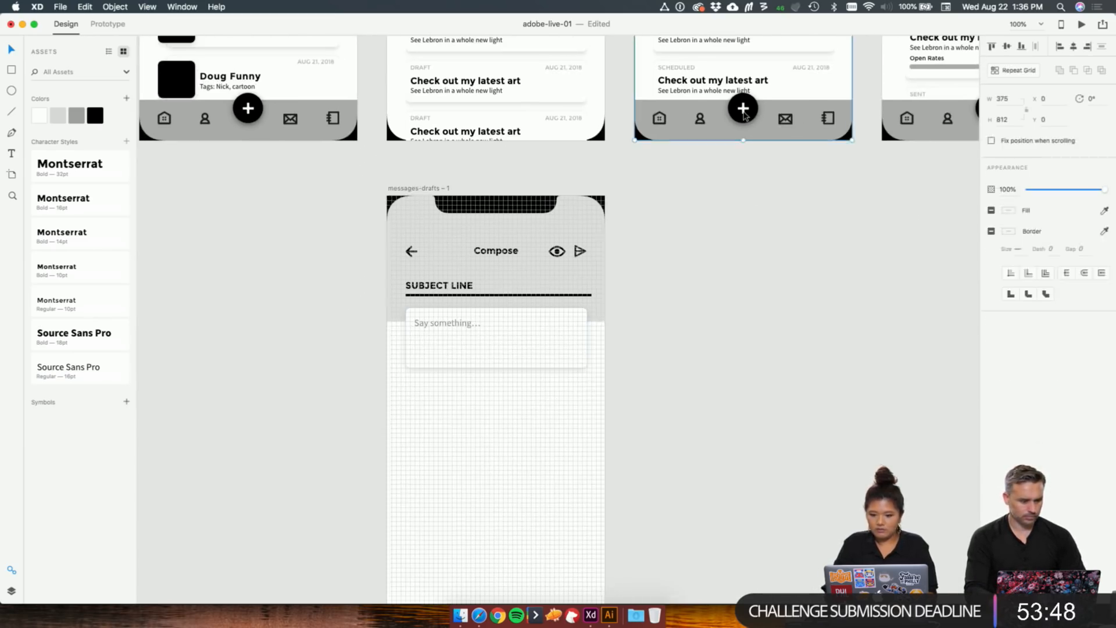
left_click(11, 590)
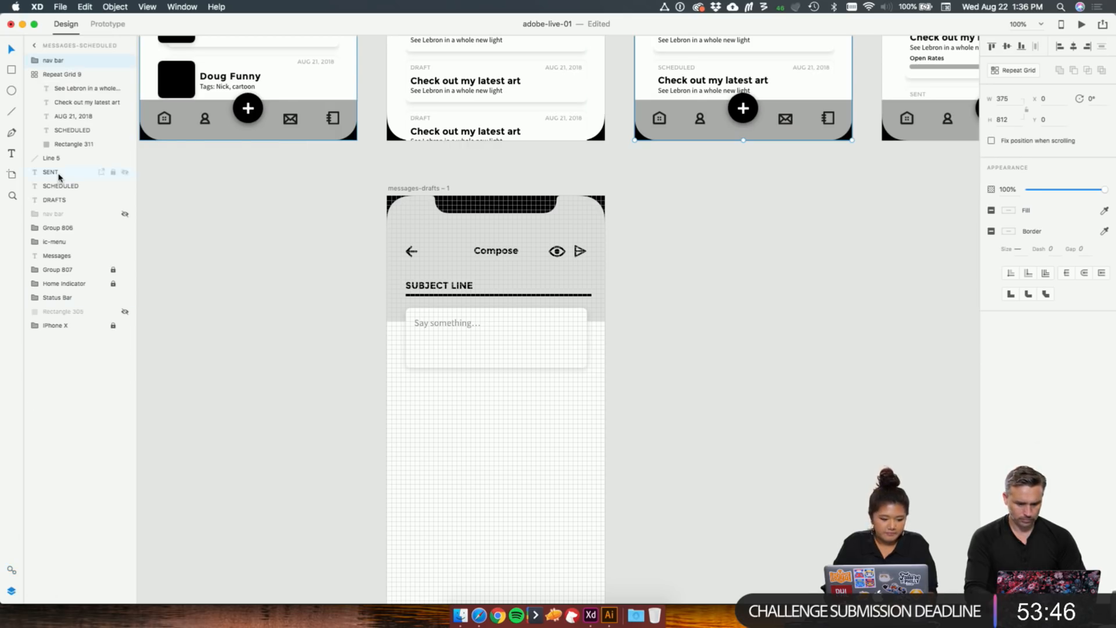
left_click(36, 60)
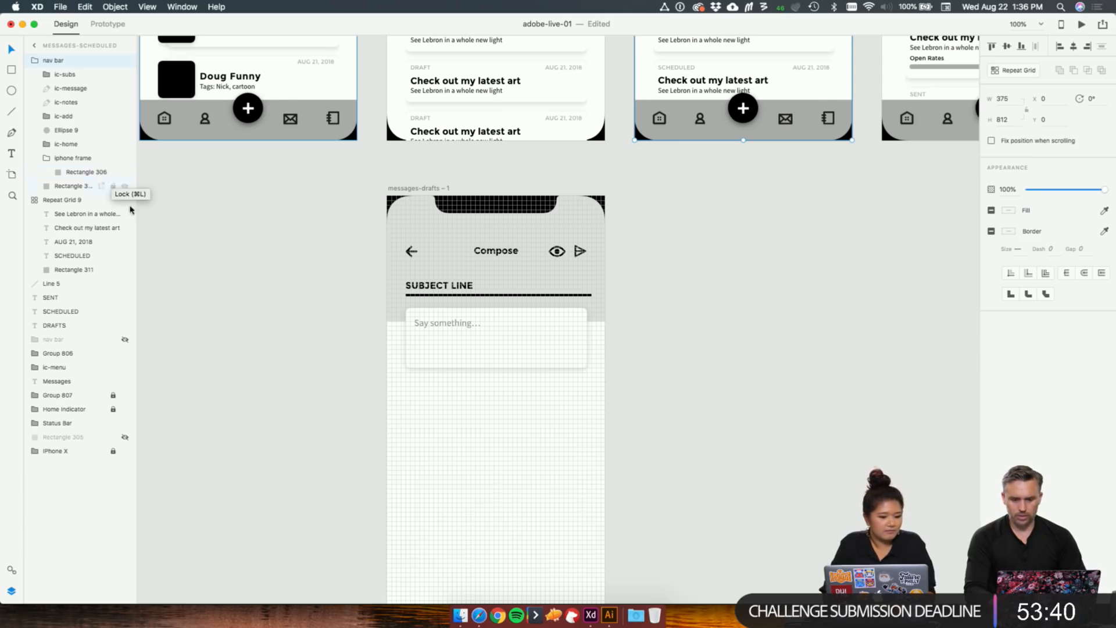
- Group the plus icon and its circle in the scheduled screen's nav bar and name the group FAB
double_click(77, 174)
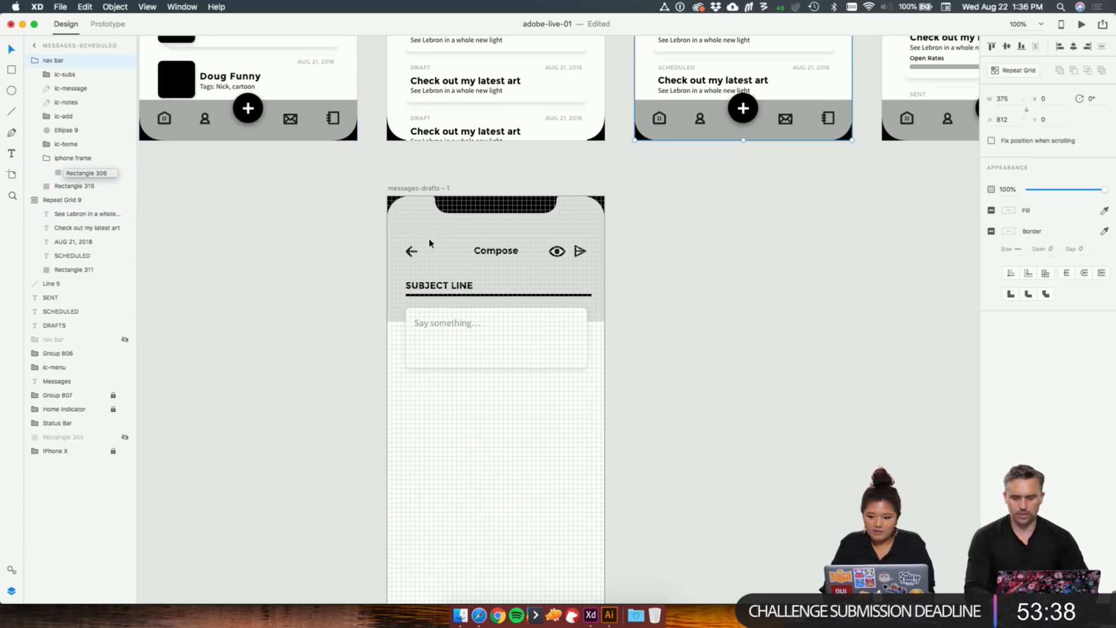
key("Return")
left_click(796, 345)
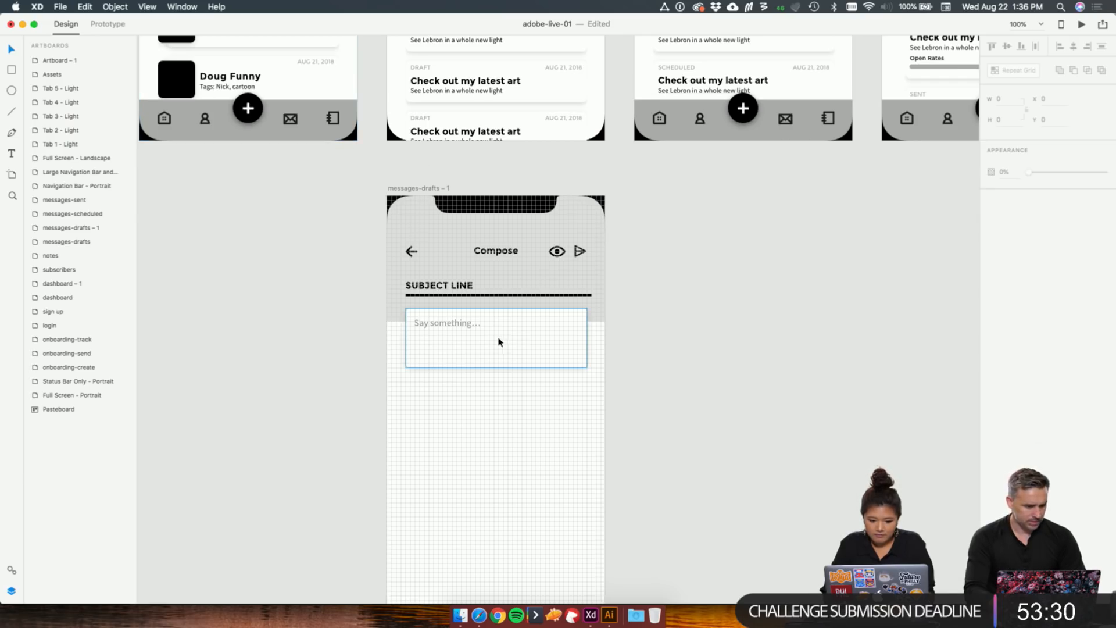
left_click(749, 109)
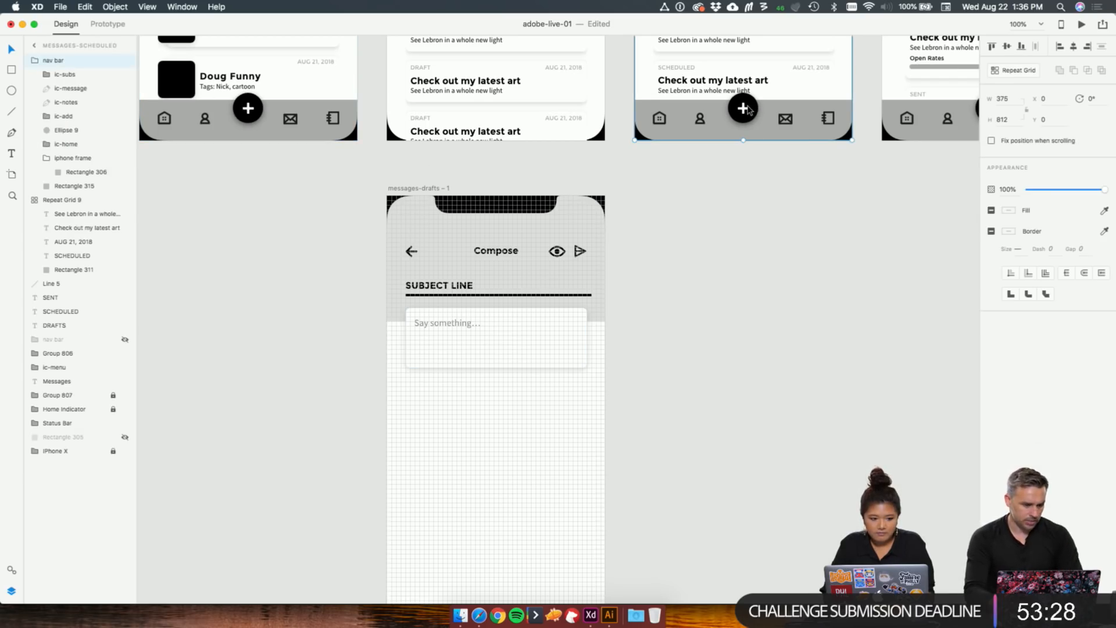
left_click(68, 134)
left_click(66, 118, "shift")
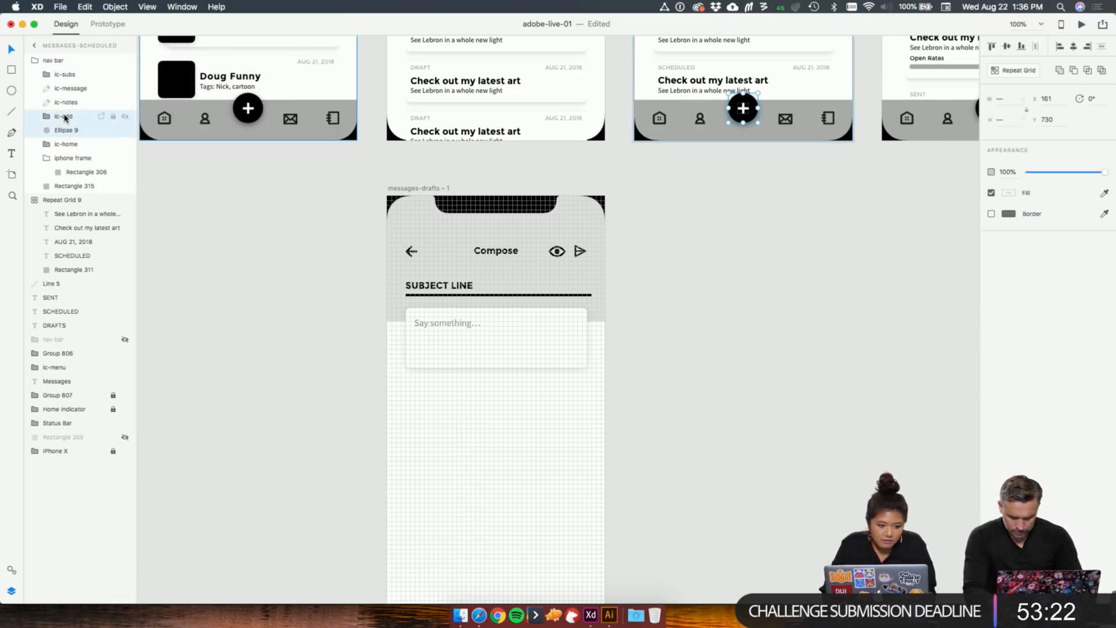
key("super+g")
double_click(65, 115)
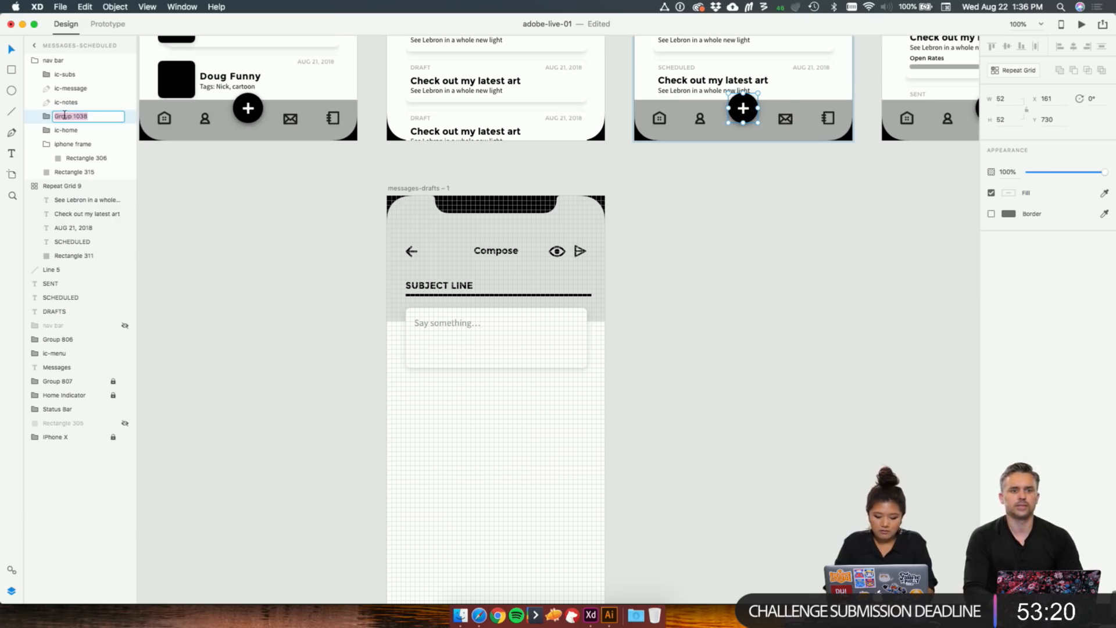
type("FAB")
key("Return")
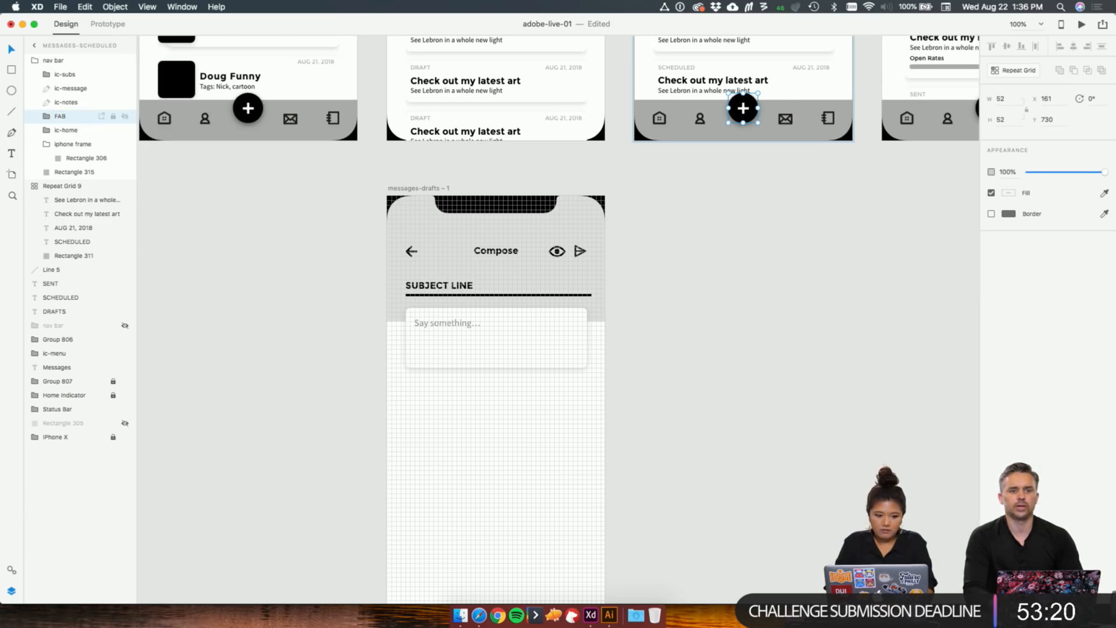
- Paste the FAB into the Compose screen and place it in the bottom-right corner at about x 280, y 712
left_click(831, 217)
scroll(655, 336, "down", 3)
left_click(587, 337)
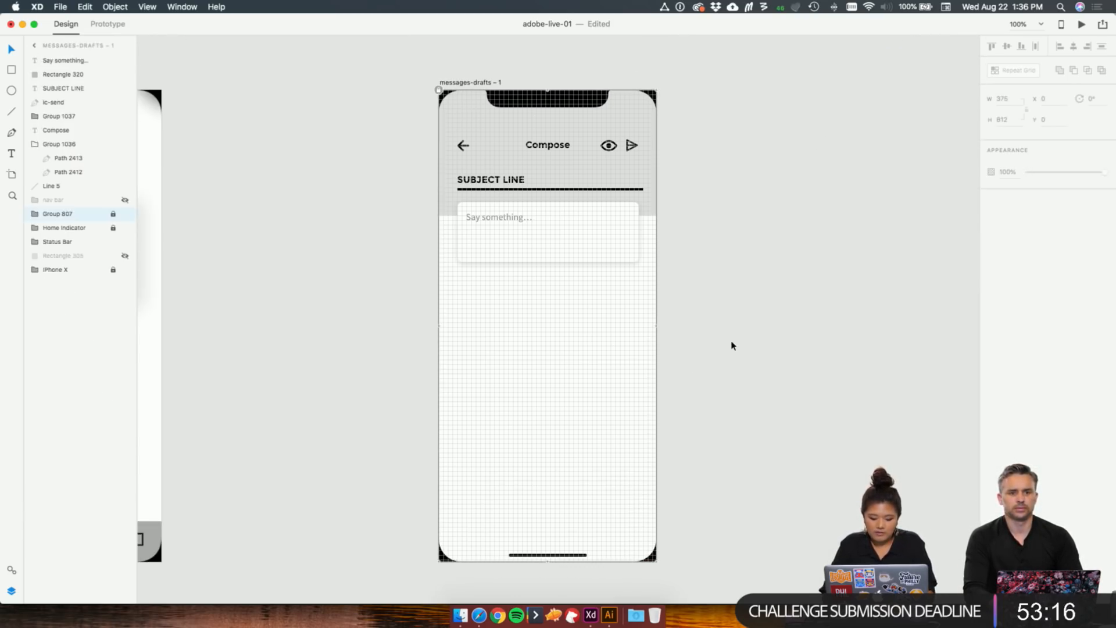
key("super+v")
left_click(763, 403)
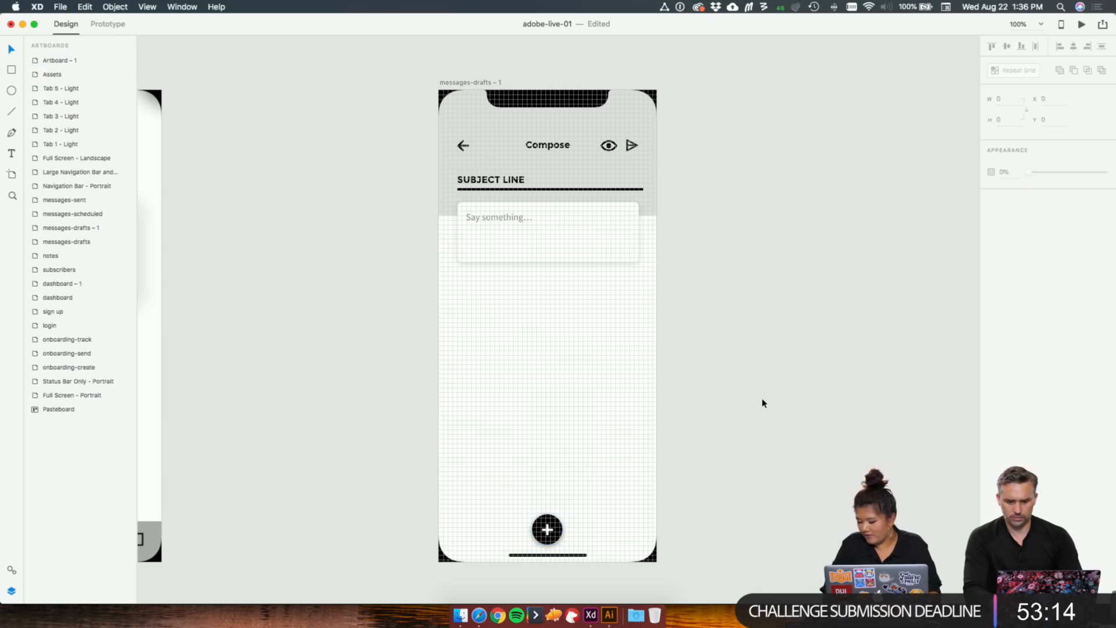
left_click_drag(547, 529, 615, 517)
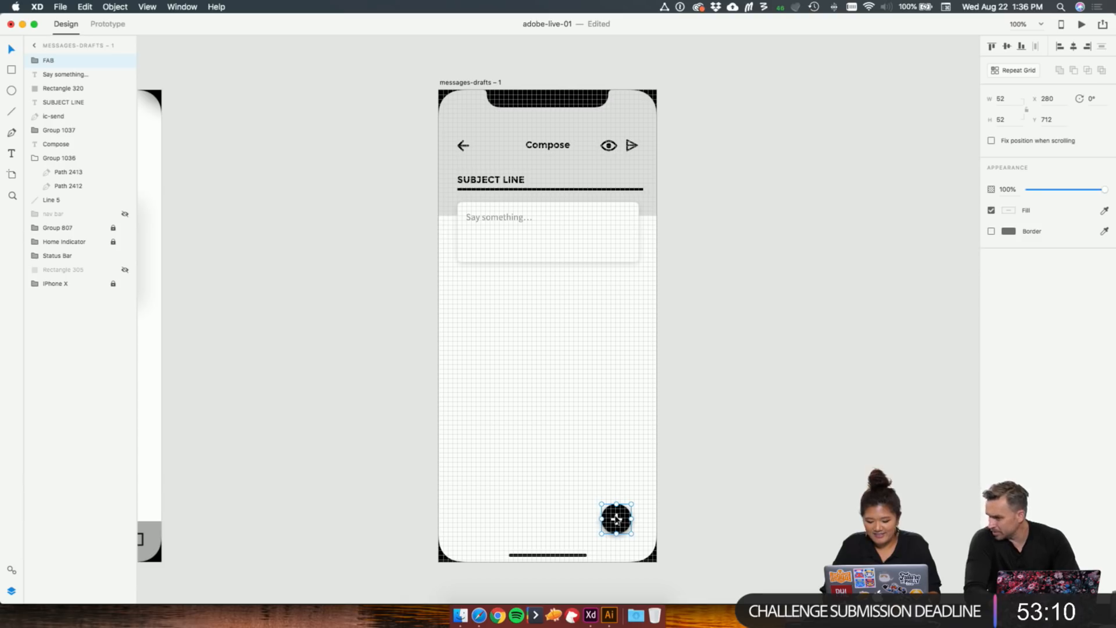
- Move the FAB up to sit just below the message card, at y 328
key("super+equal")
key("super+equal")
key("super+equal")
key("super+minus")
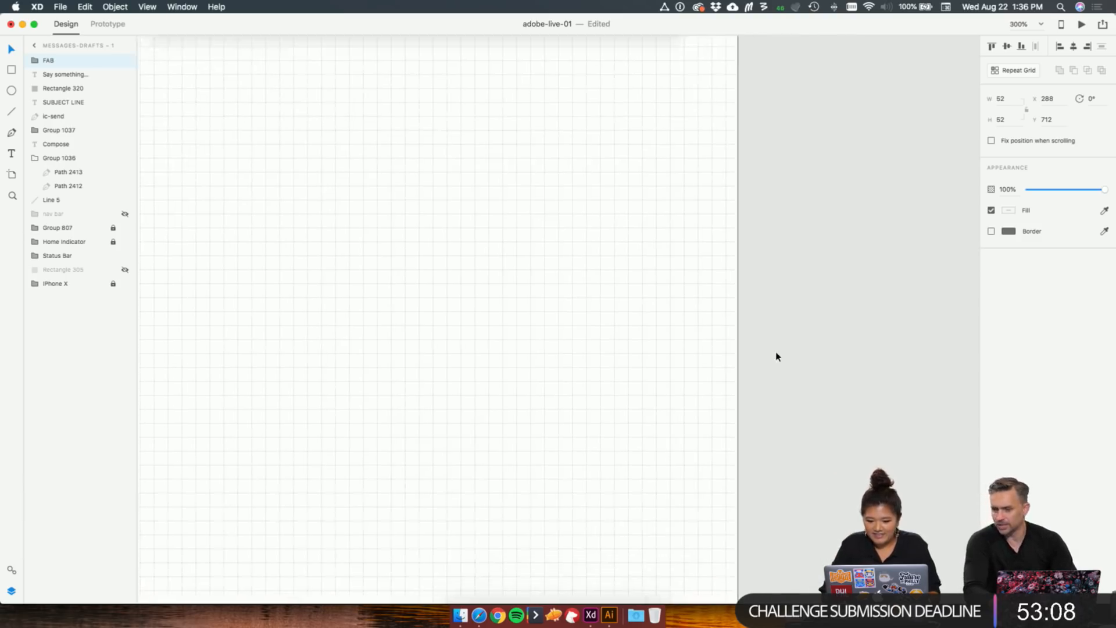
key("super+minus")
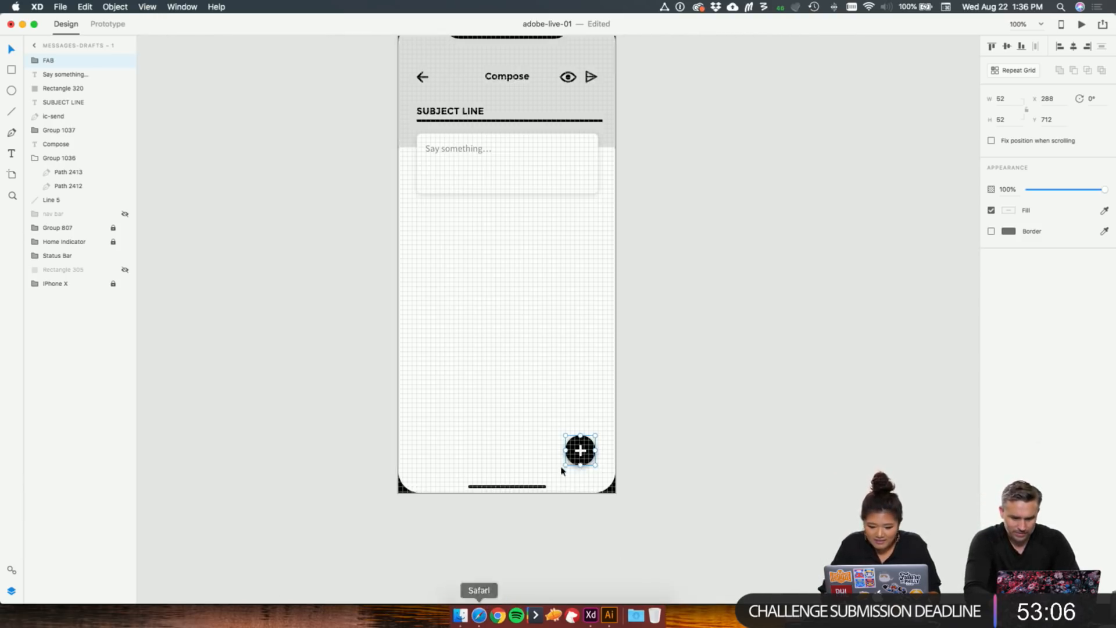
left_click_drag(580, 455, 584, 237)
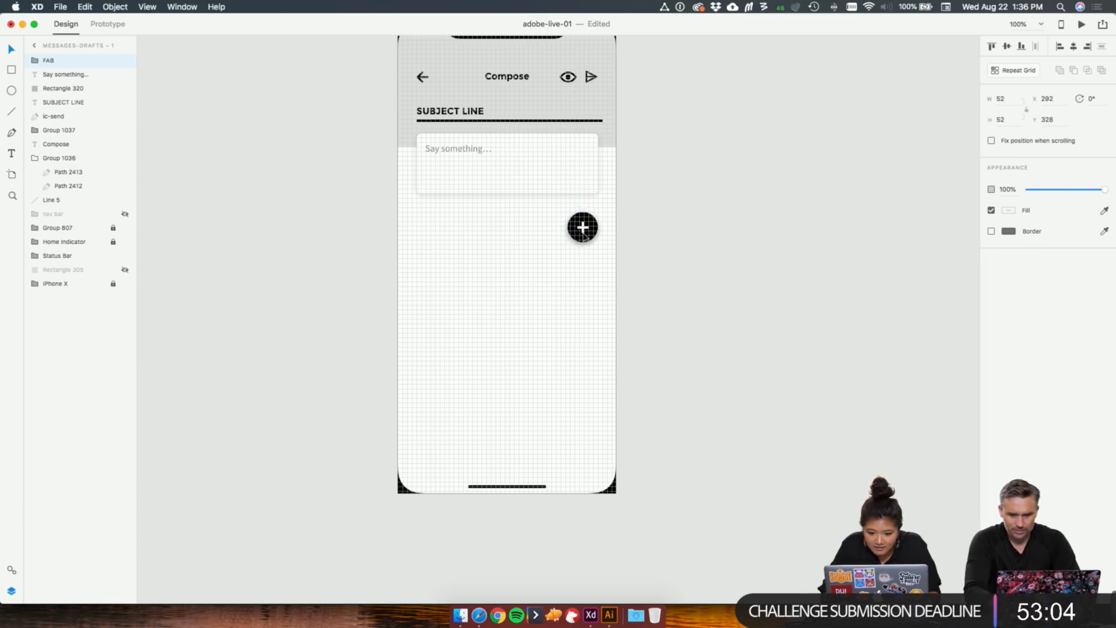
key("super+equal")
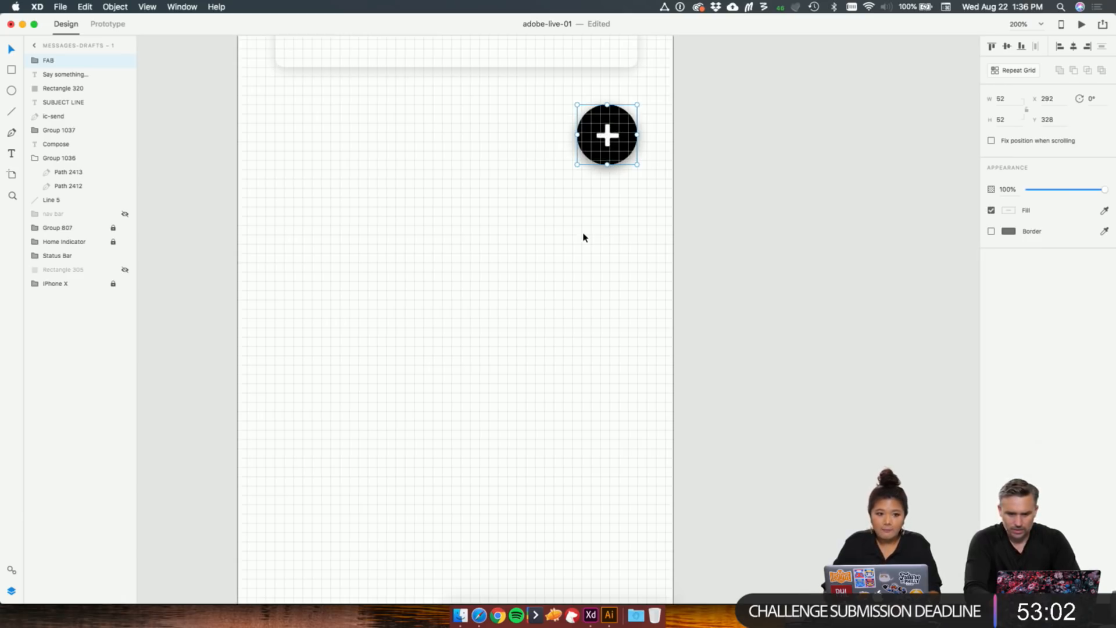
scroll(497, 260, "up", 3)
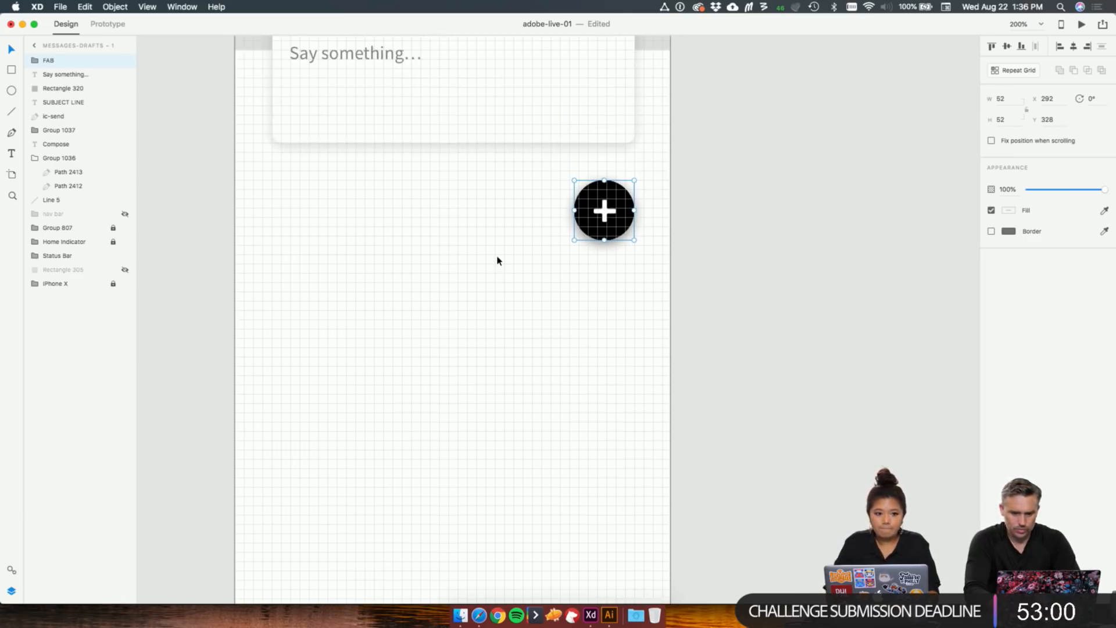
key("Left")
key("Right")
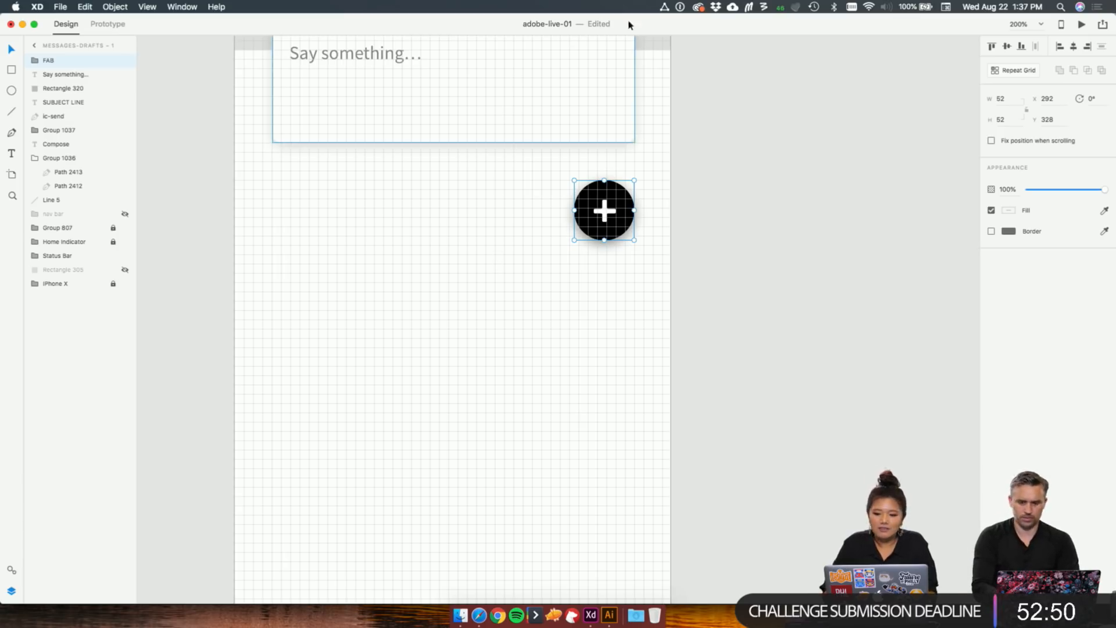
- Open the Creative Cloud notifications and close them again
left_click(698, 7)
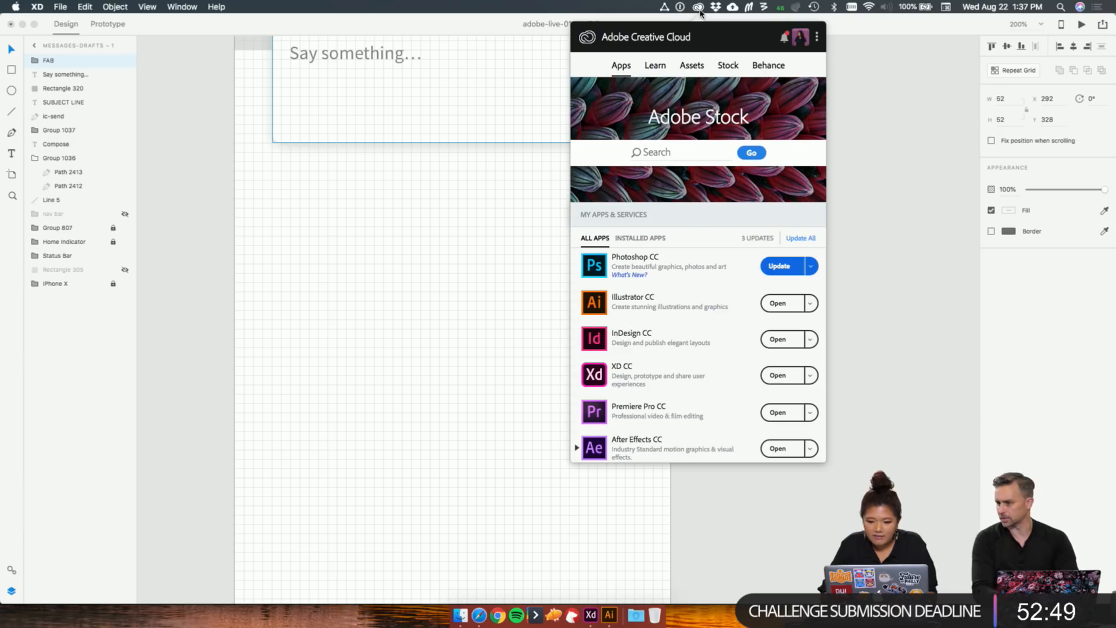
left_click(783, 40)
left_click(748, 118)
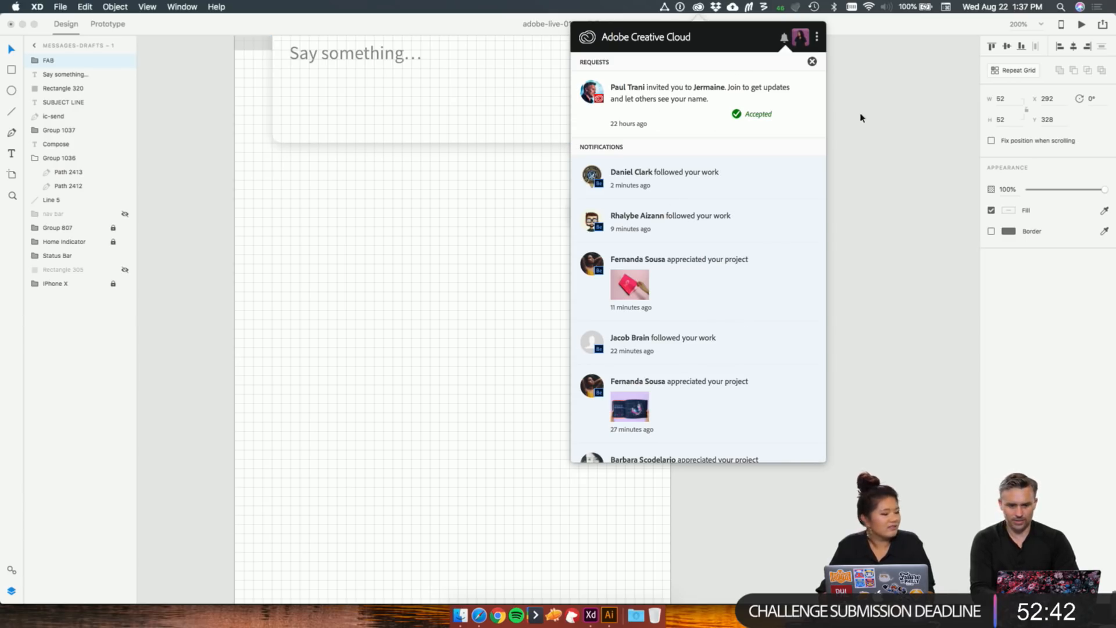
left_click(840, 68)
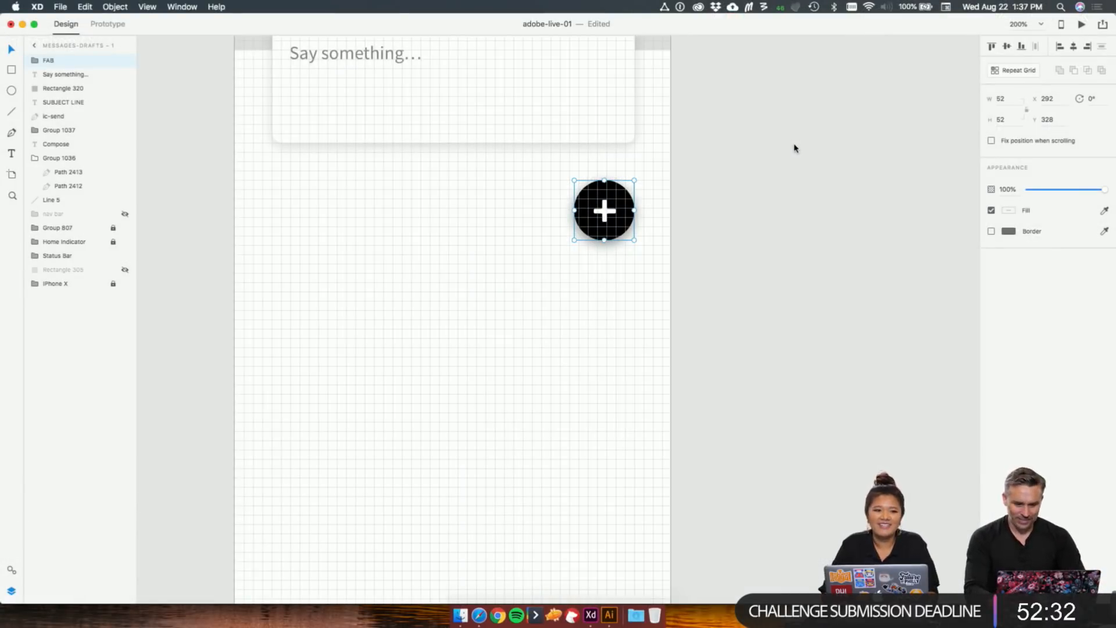
- Move the FAB back down to the bottom-right corner at y 712
left_click(724, 269)
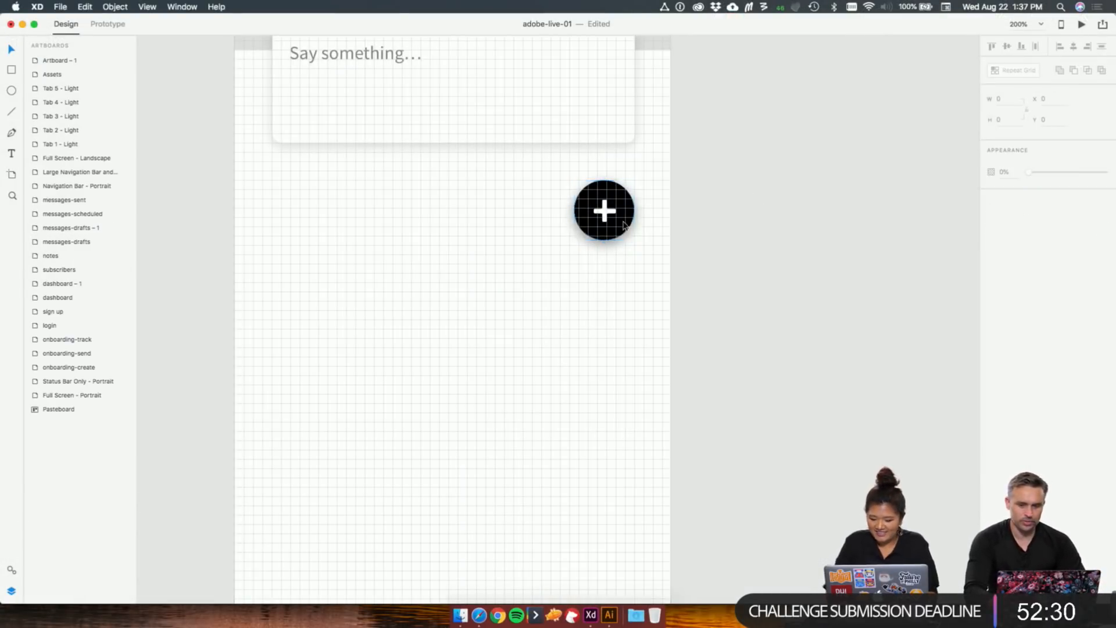
key("super+minus")
left_click_drag(588, 268, 589, 495)
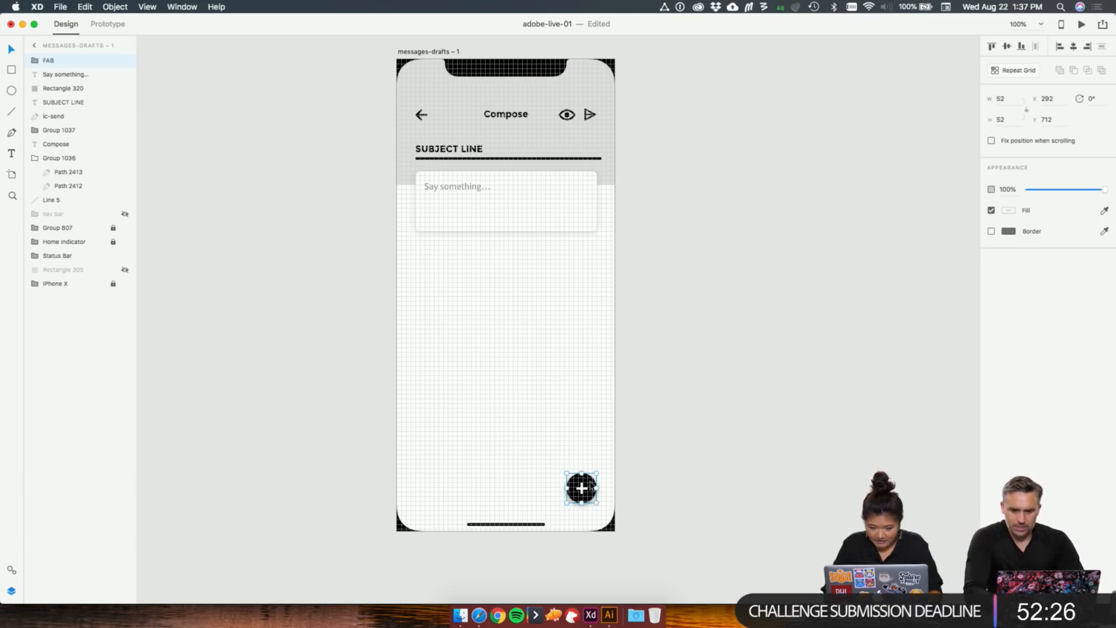
- Stretch the message card to about 255 px tall, then undo the change
left_click(662, 352)
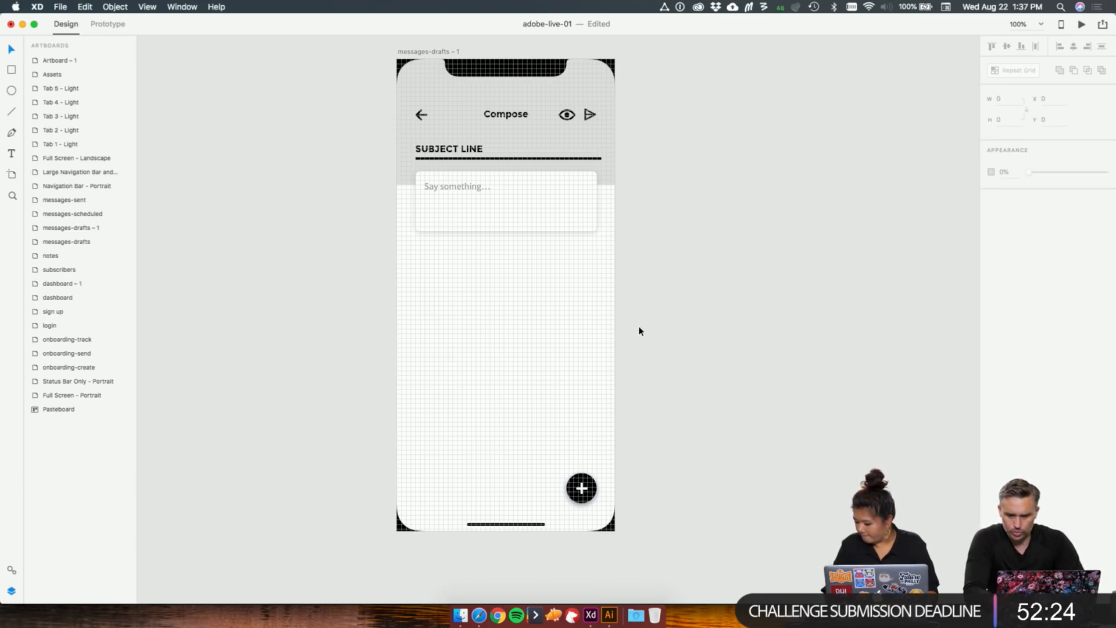
scroll(639, 330, "up", 5)
scroll(545, 333, "up", 3)
scroll(544, 334, "left", 2)
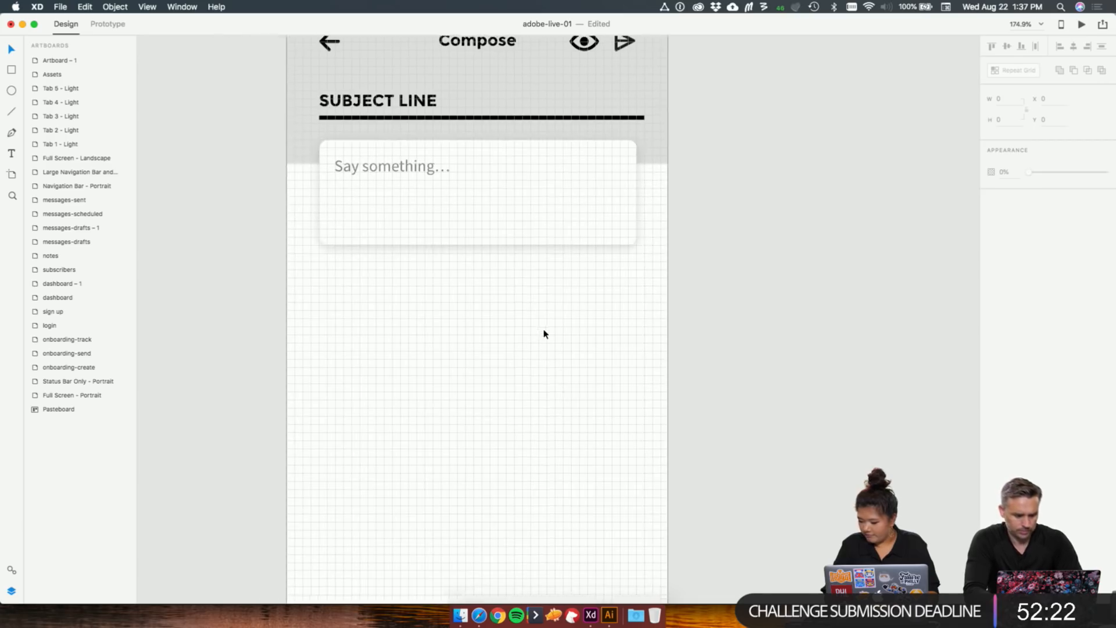
left_click(483, 234)
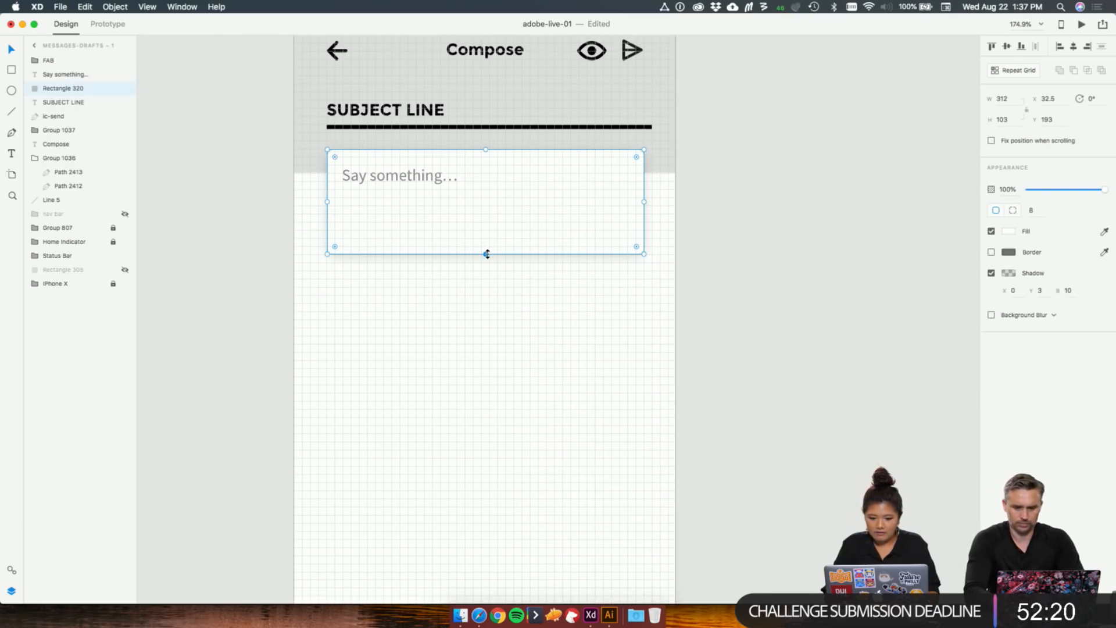
left_click_drag(487, 254, 483, 408)
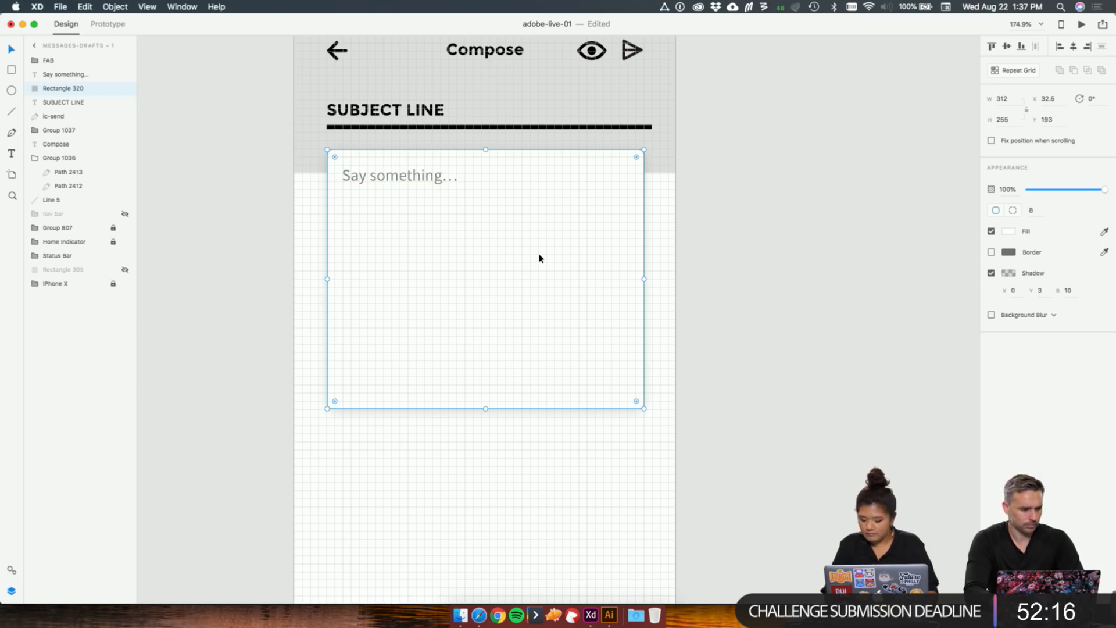
key("super+z")
- Duplicate the Compose artboard beside the original as messages-drafts - 2
left_click(800, 283)
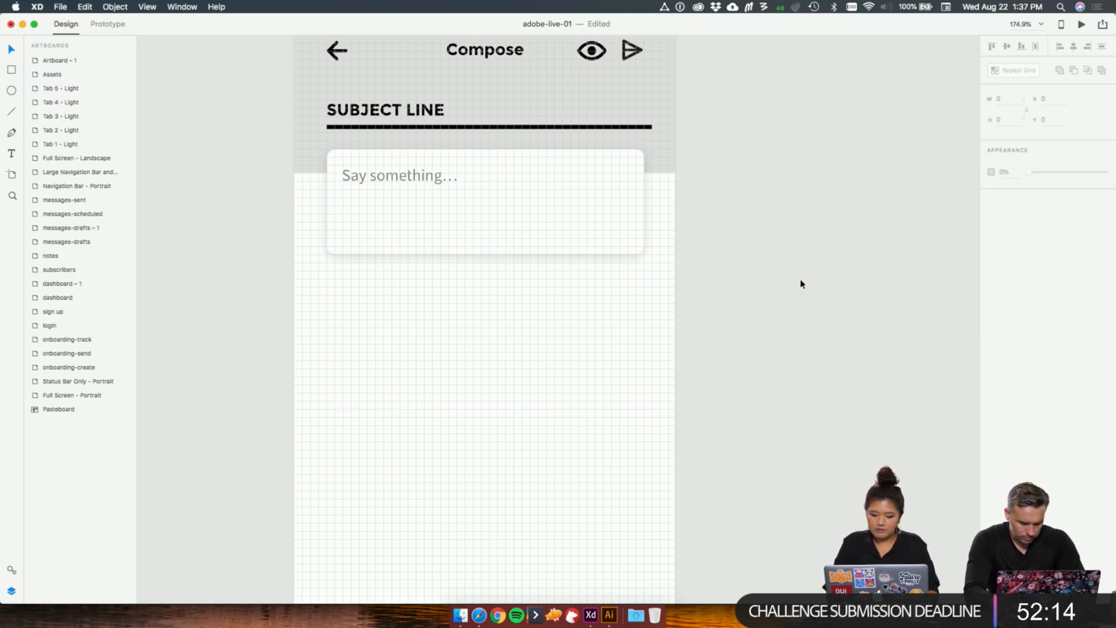
key("super+1")
scroll(801, 284, "right", 3)
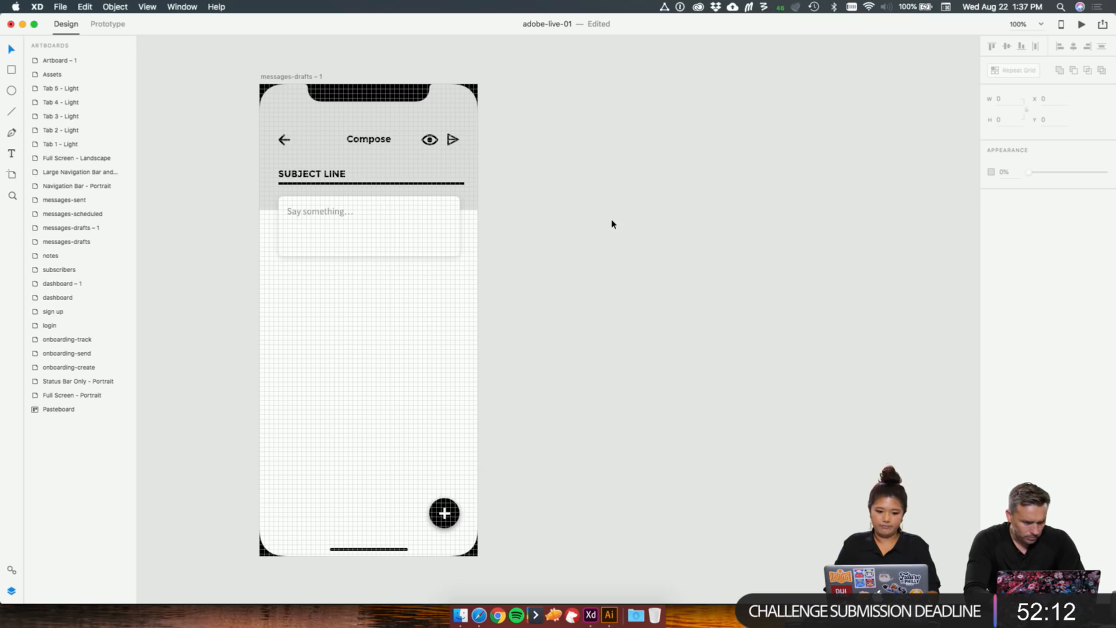
left_click_drag(294, 70, 544, 94)
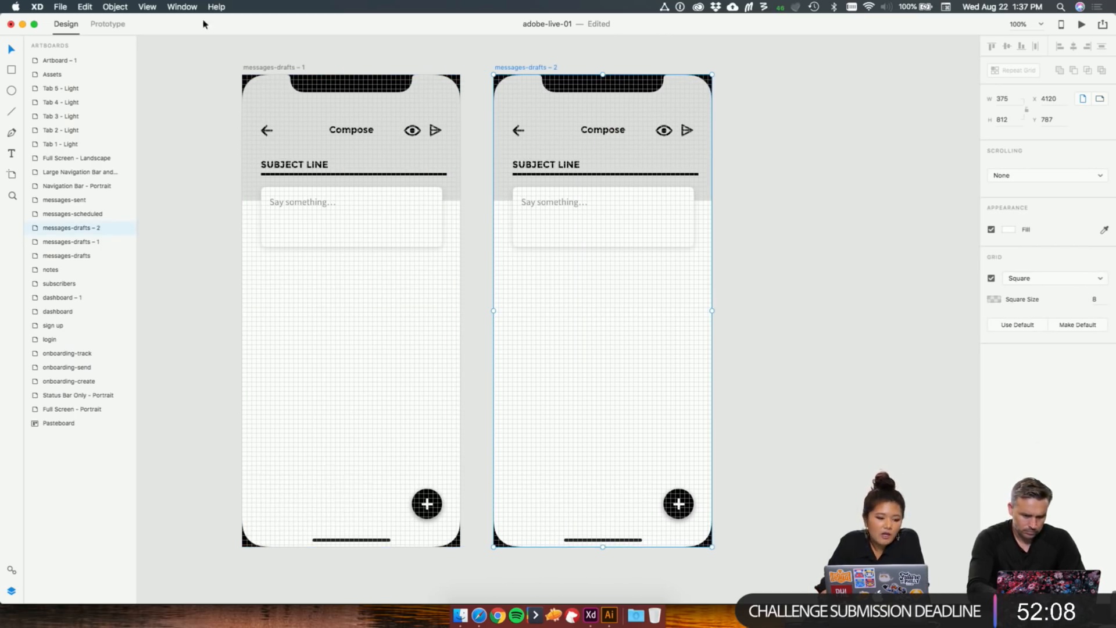
- Open the Creative Cloud Libraries panel and switch to the Jermaine library
left_click(60, 6)
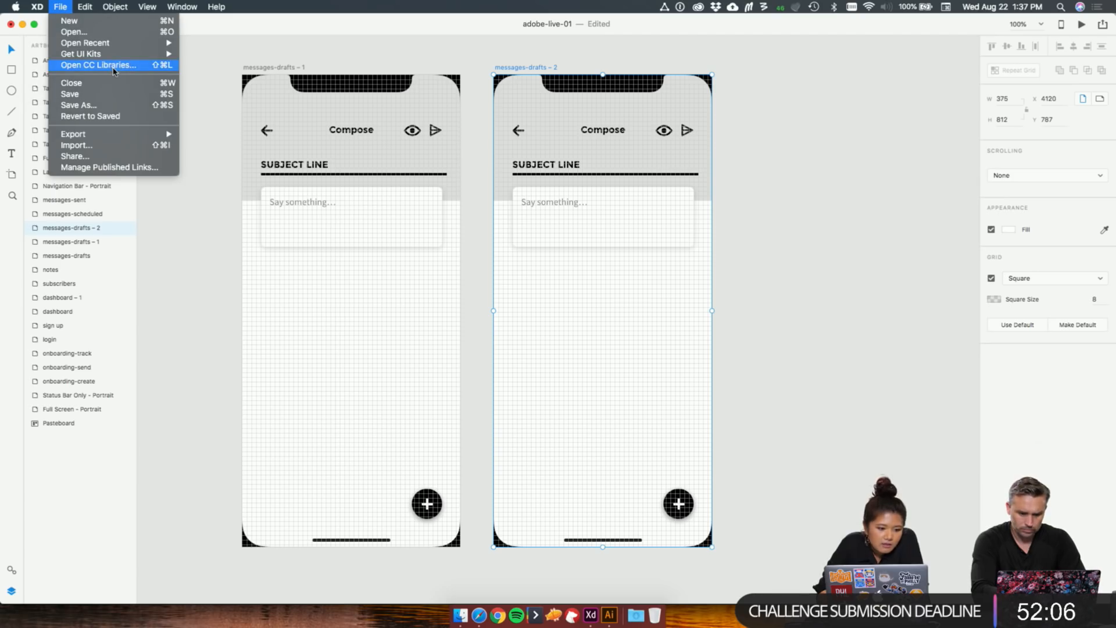
left_click(113, 71)
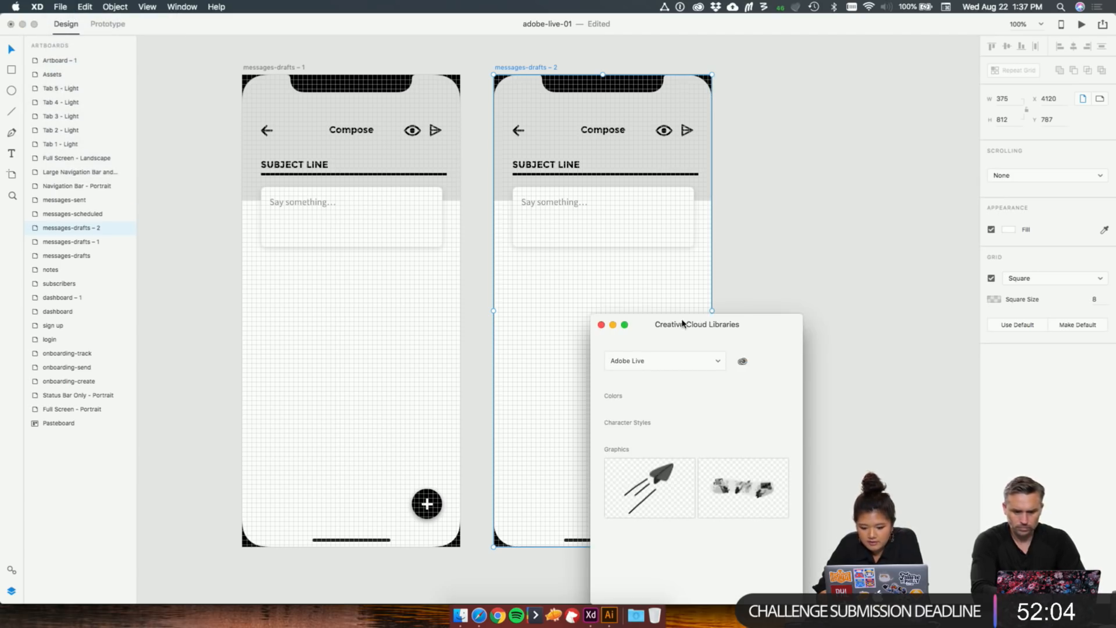
left_click_drag(682, 321, 947, 137)
left_click(945, 174)
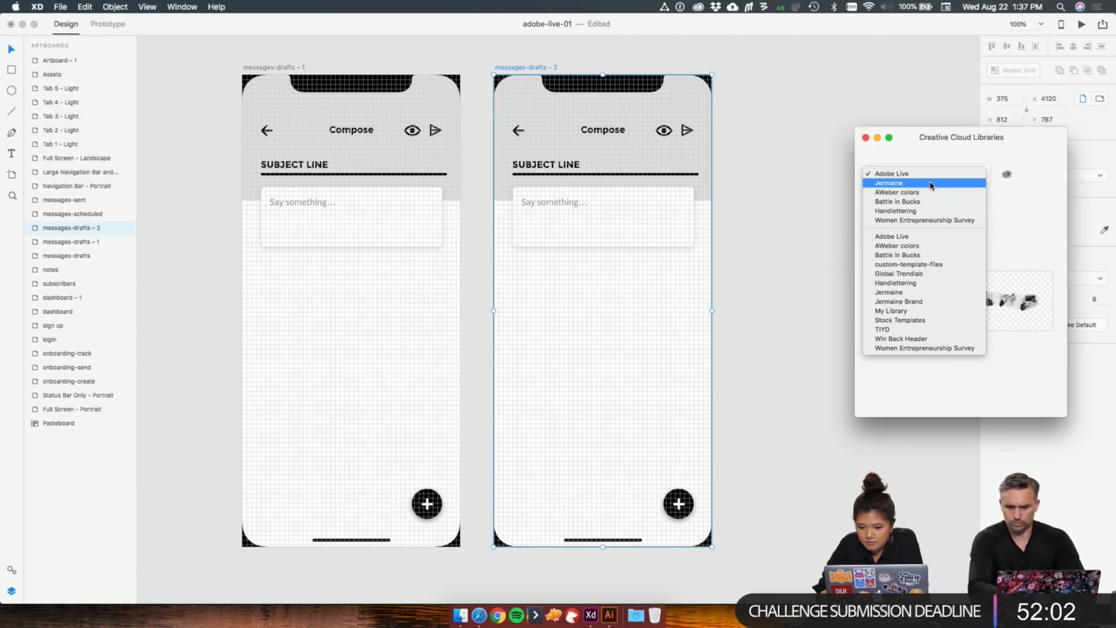
left_click(929, 185)
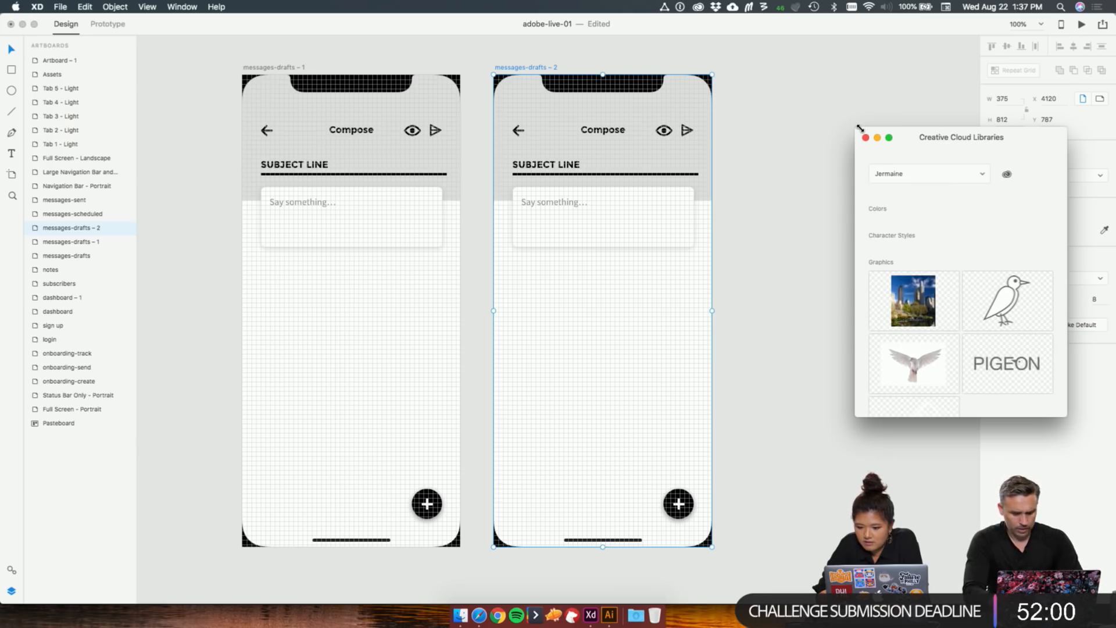
- Place the bird line illustration from the library onto the duplicated Compose screen, about 220 × 236 px
left_click_drag(857, 128, 802, 93)
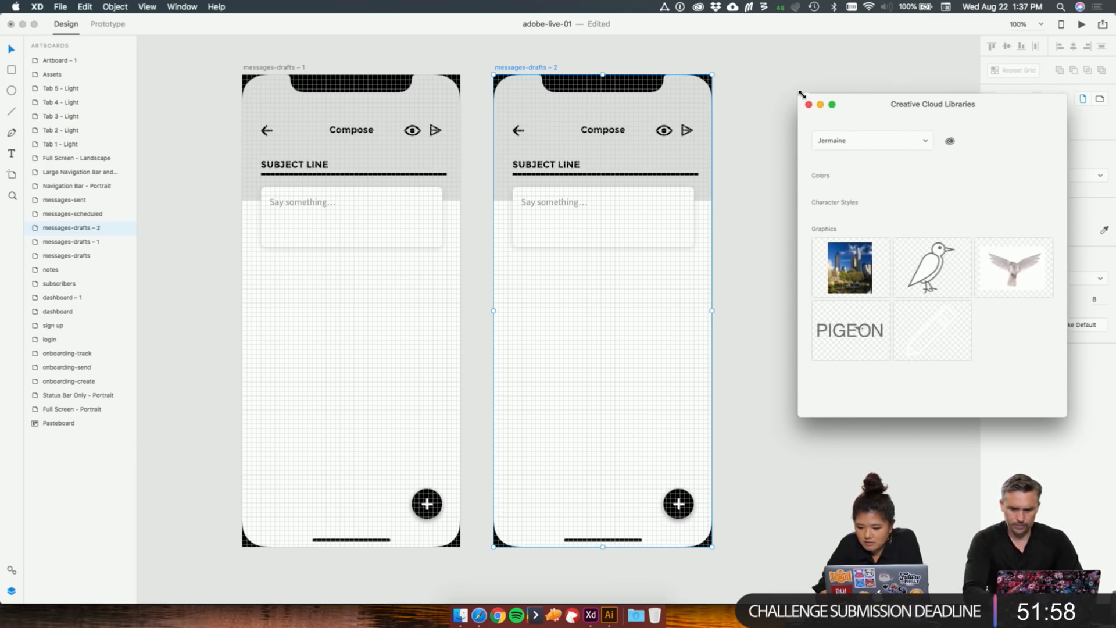
left_click_drag(934, 275, 764, 214)
left_click(789, 93)
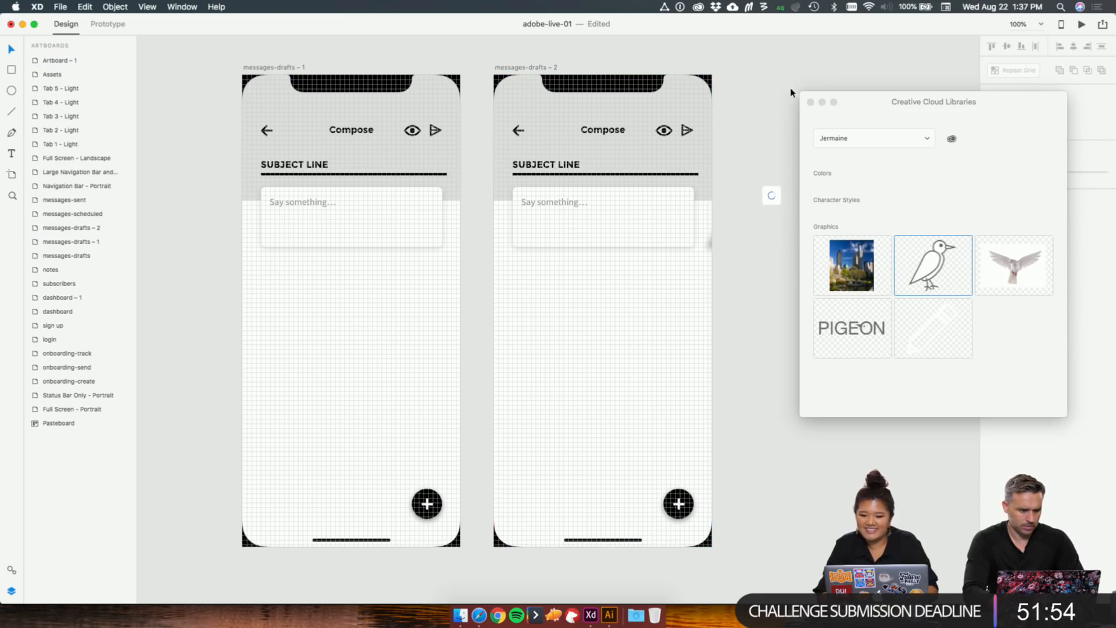
left_click_drag(887, 114, 926, 263)
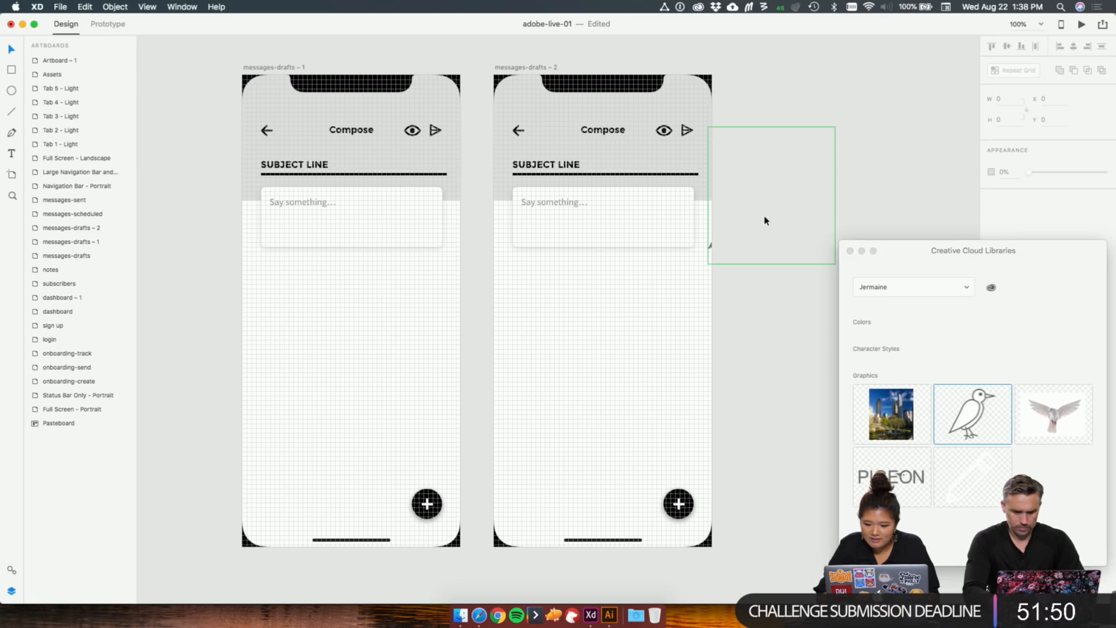
left_click_drag(710, 249, 559, 405)
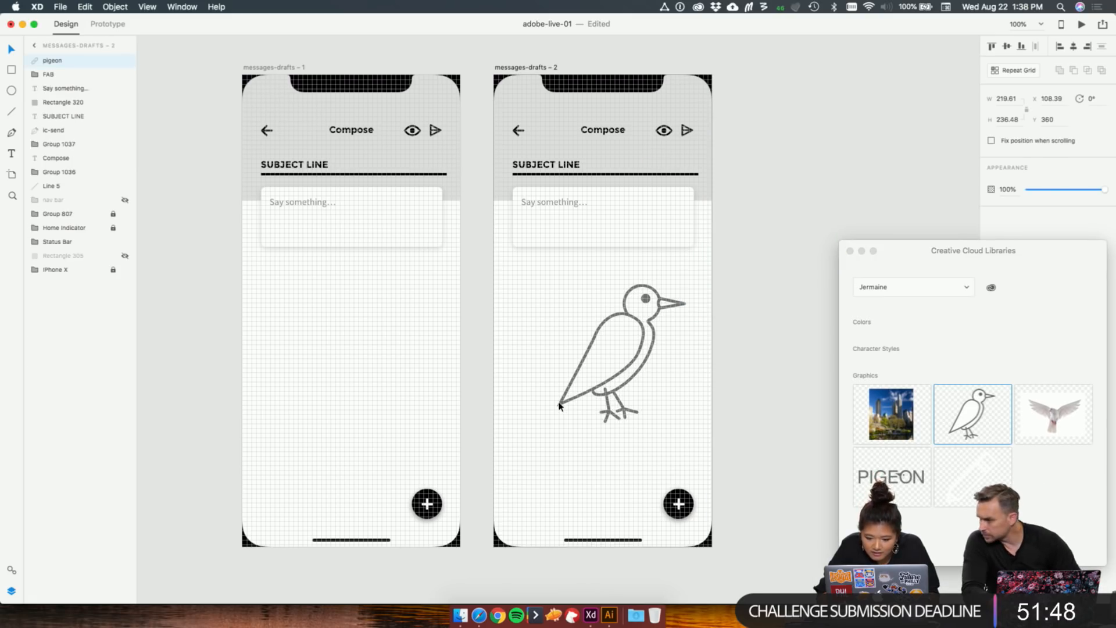
- Delete the bird illustration from the duplicated Compose screen
key("Delete")
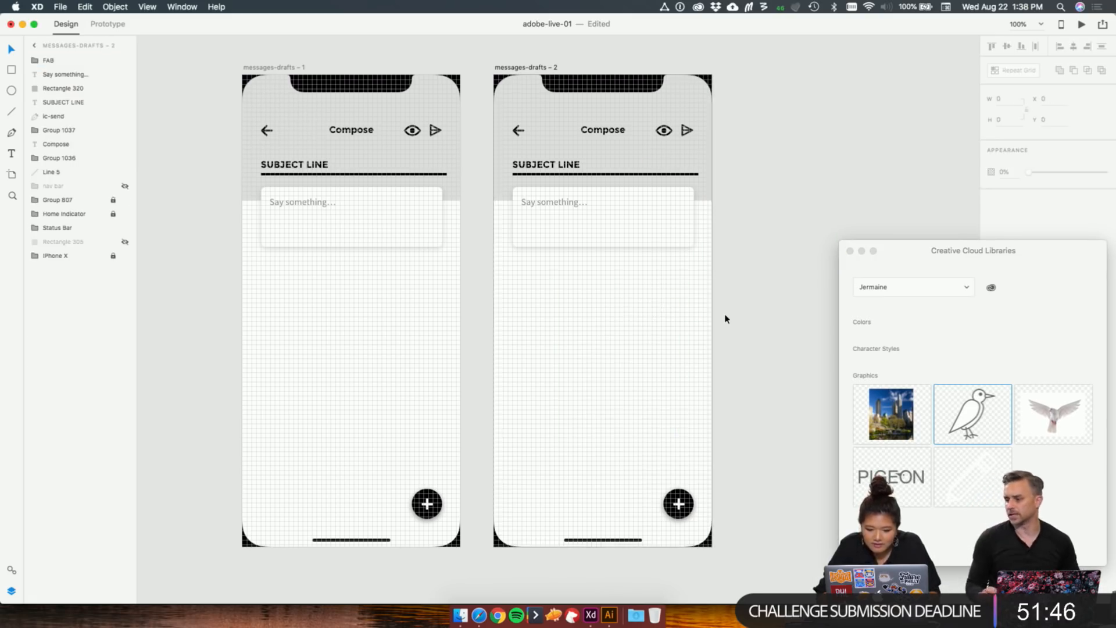
- Try pasting the bird next to the Dashboard app name, shrunk to about 27 × 29 px, and delete it
scroll(725, 317, "up", 10)
scroll(725, 318, "left", 6)
scroll(725, 318, "left", 8)
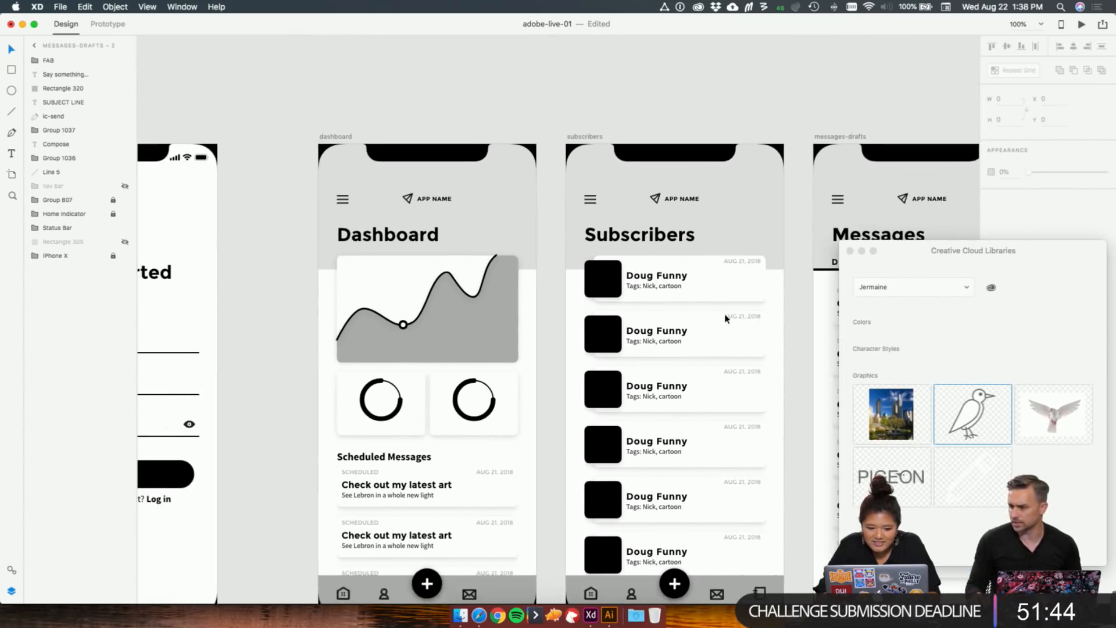
scroll(505, 199, "up", 5)
scroll(506, 199, "up", 6)
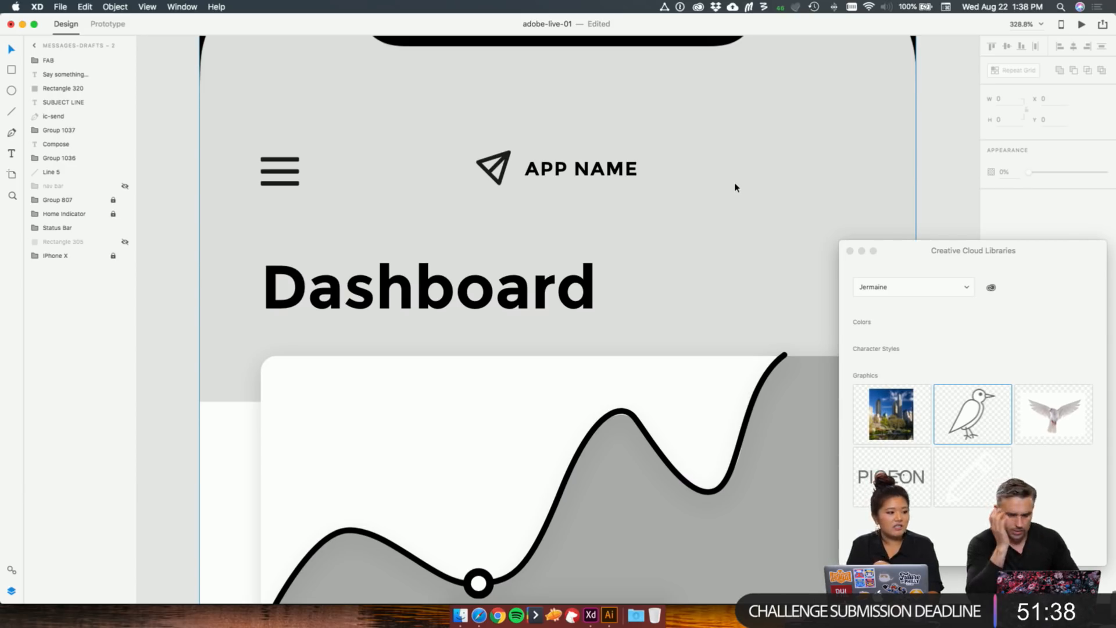
key("super+v")
left_click_drag(596, 253, 651, 207)
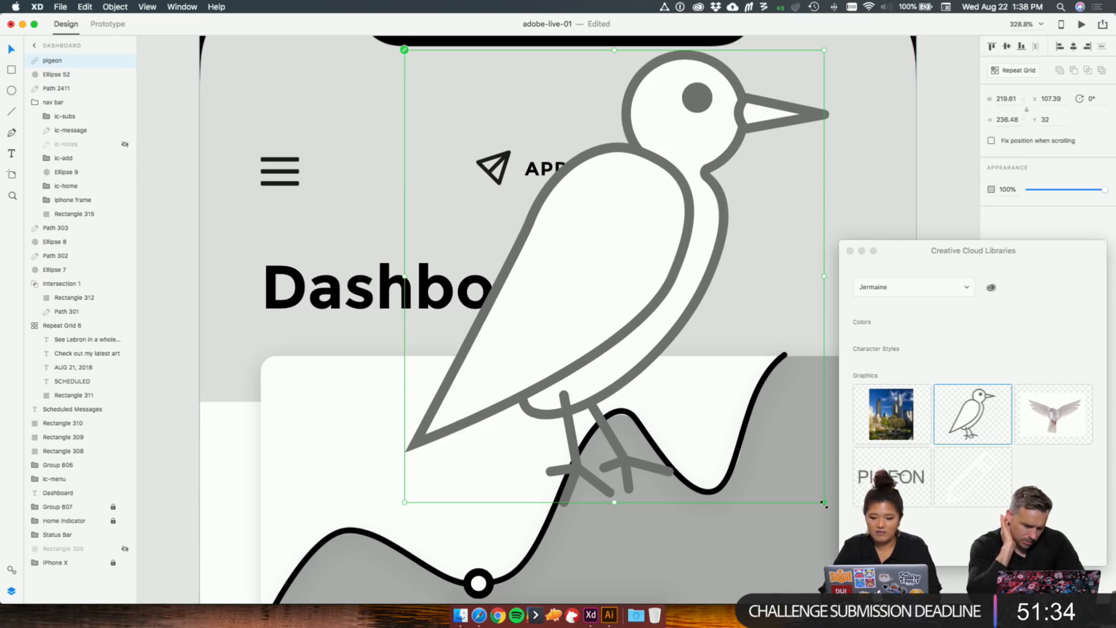
left_click_drag(823, 503, 457, 150)
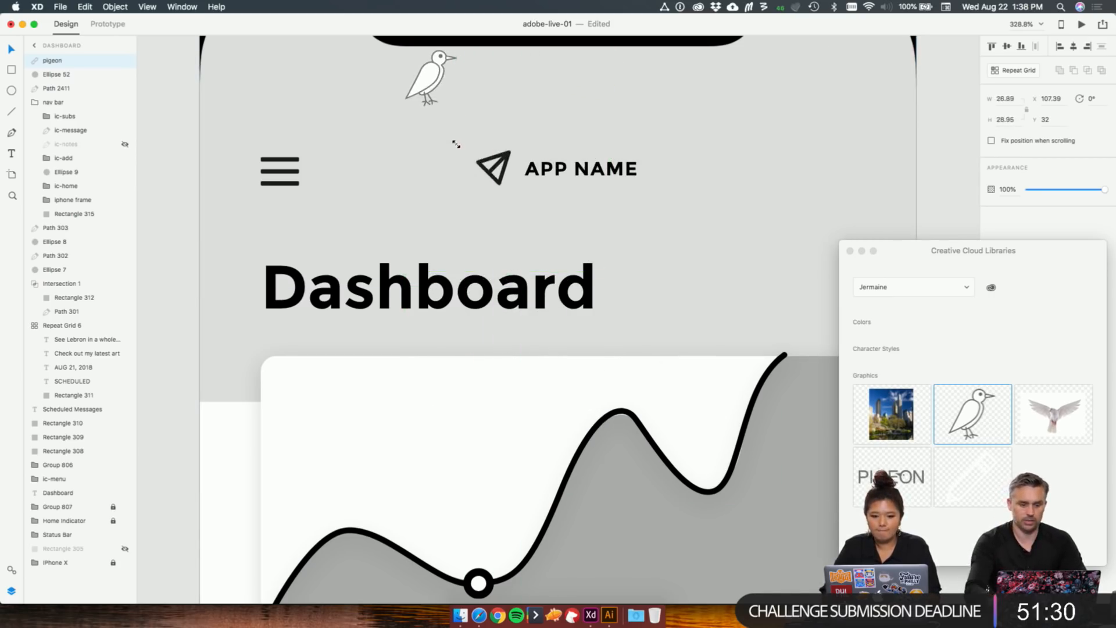
left_click_drag(428, 87, 411, 157)
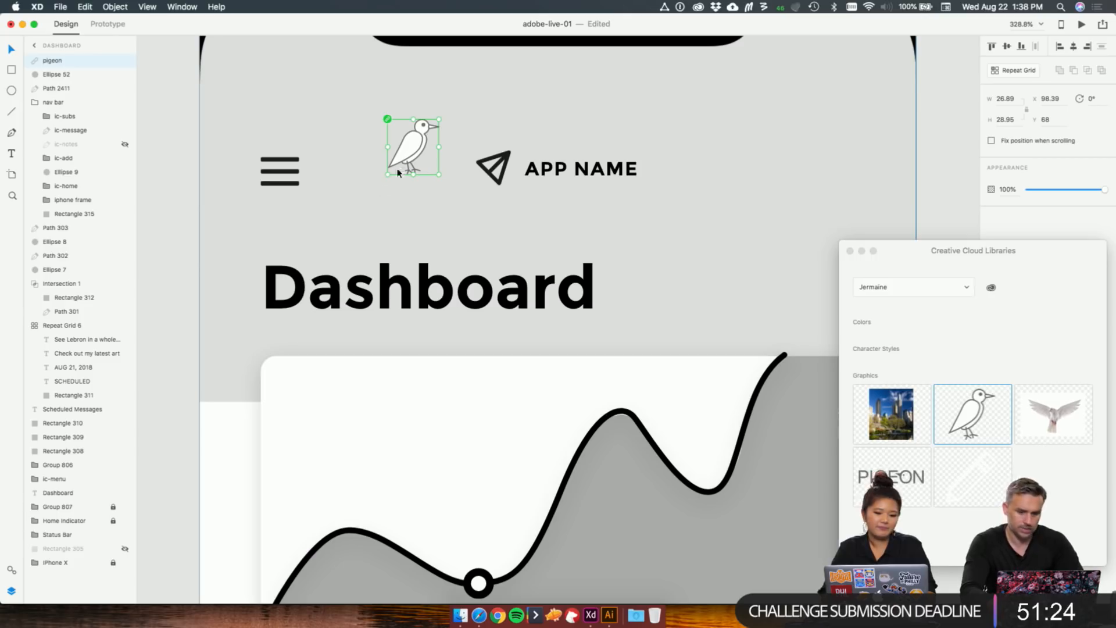
key("Delete")
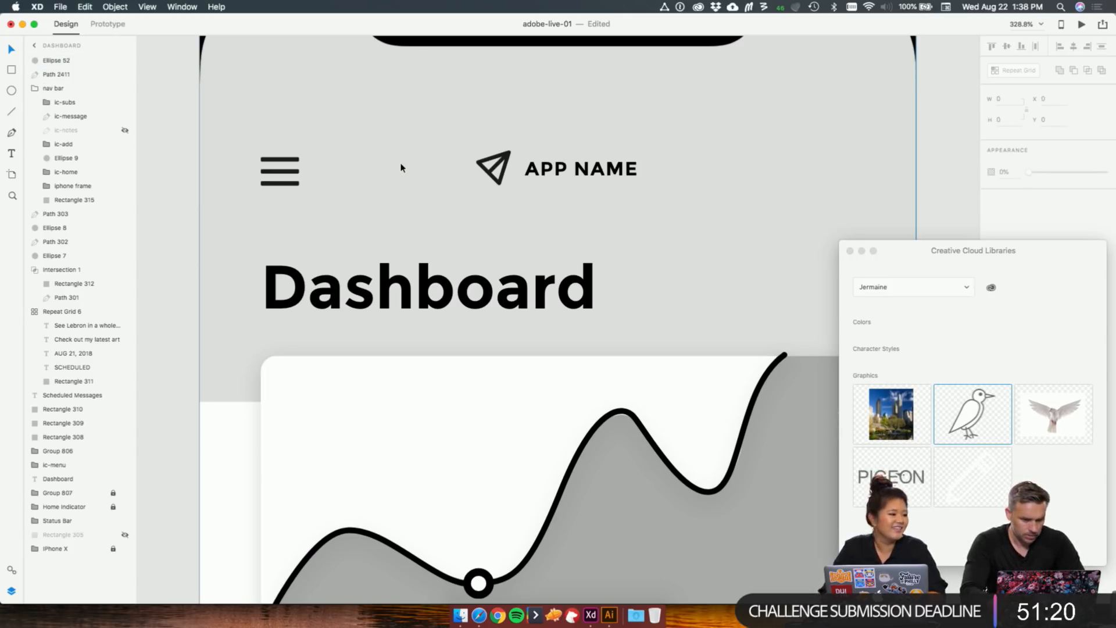
- Select the dashboard artboard and close the Creative Cloud Libraries panel
left_click(760, 263)
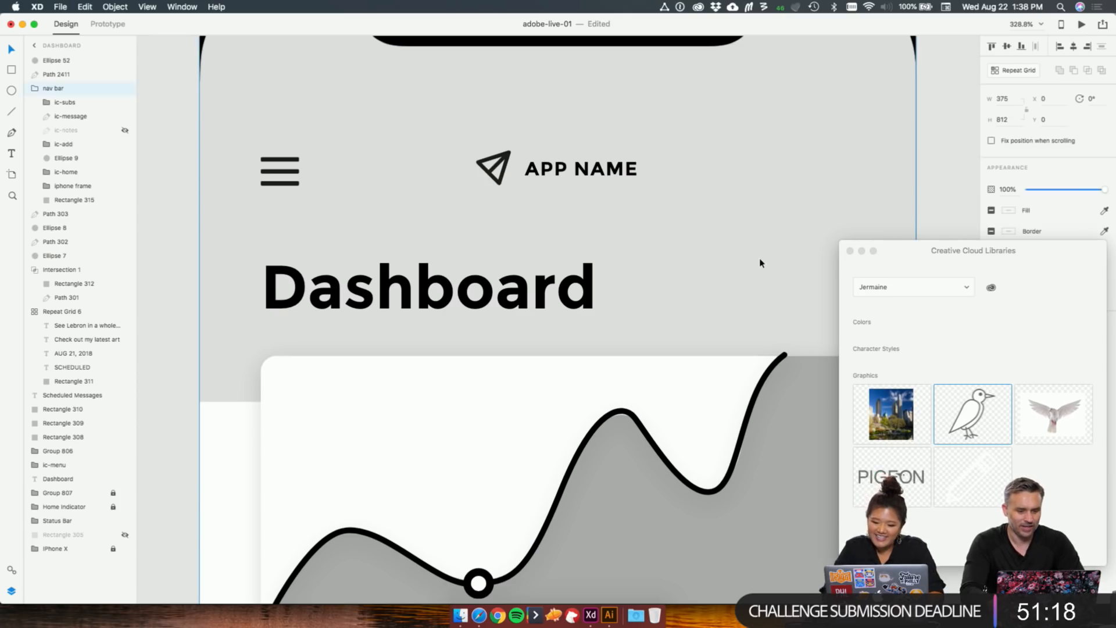
left_click(861, 251)
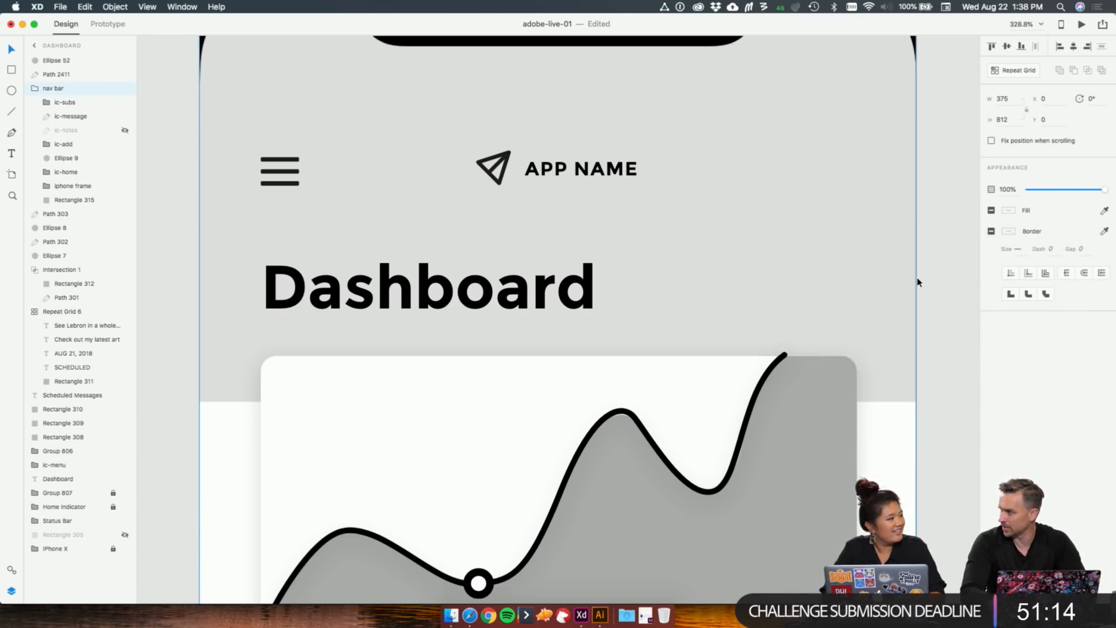
- Inspect the blurred overlay rectangle on the dashboard - 1 artboard by toggling its layer visibility off and on
scroll(917, 282, "down", 5)
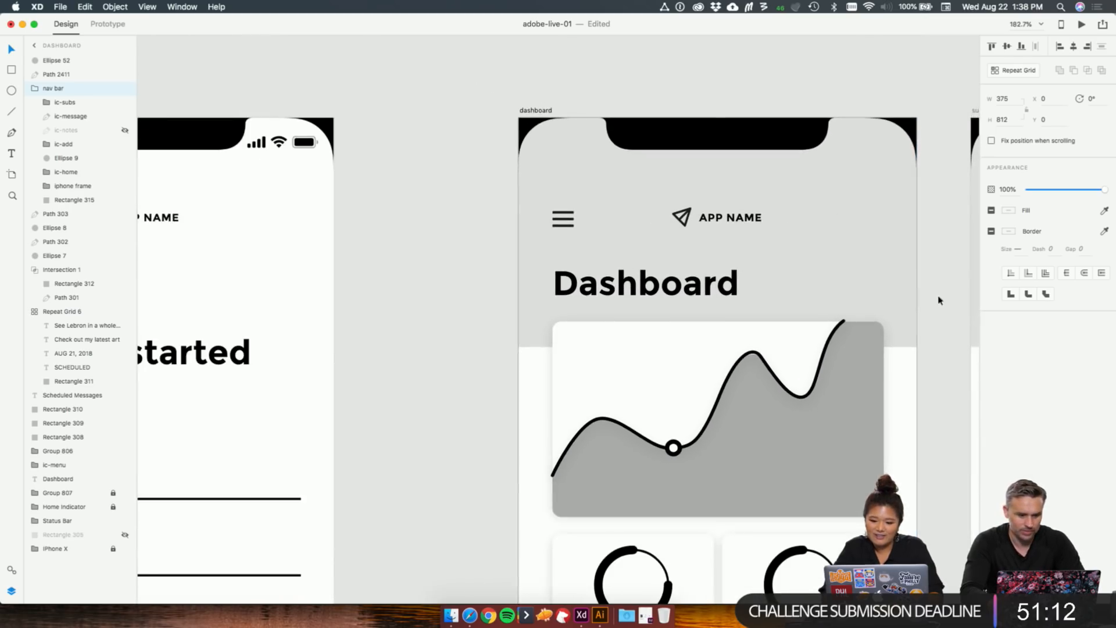
scroll(946, 309, "right", 4)
scroll(946, 309, "down", 2)
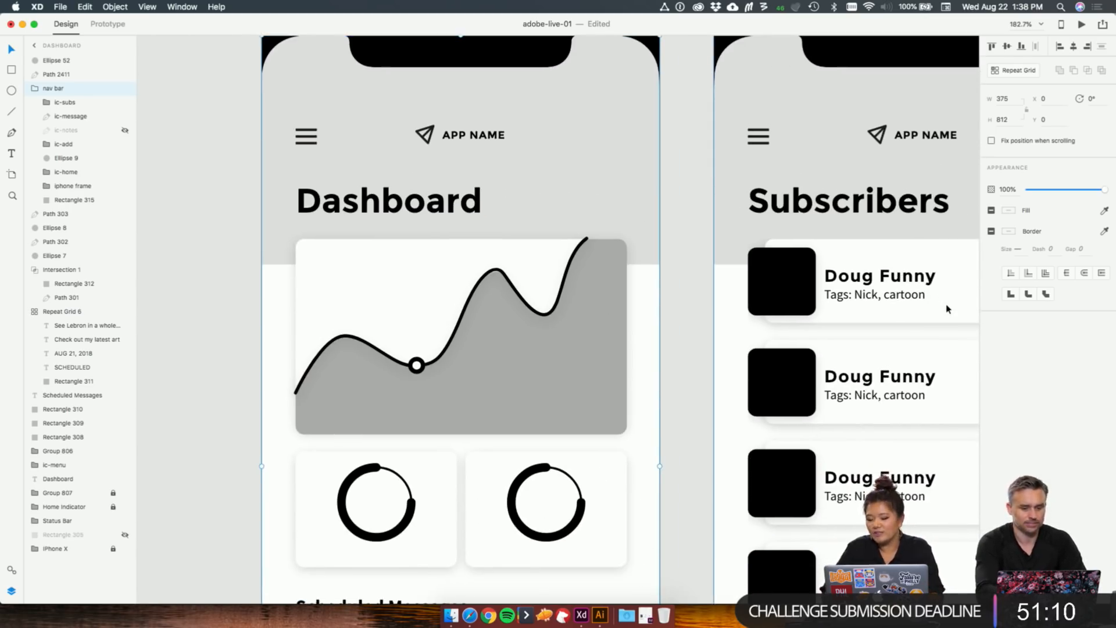
scroll(698, 357, "down", 3)
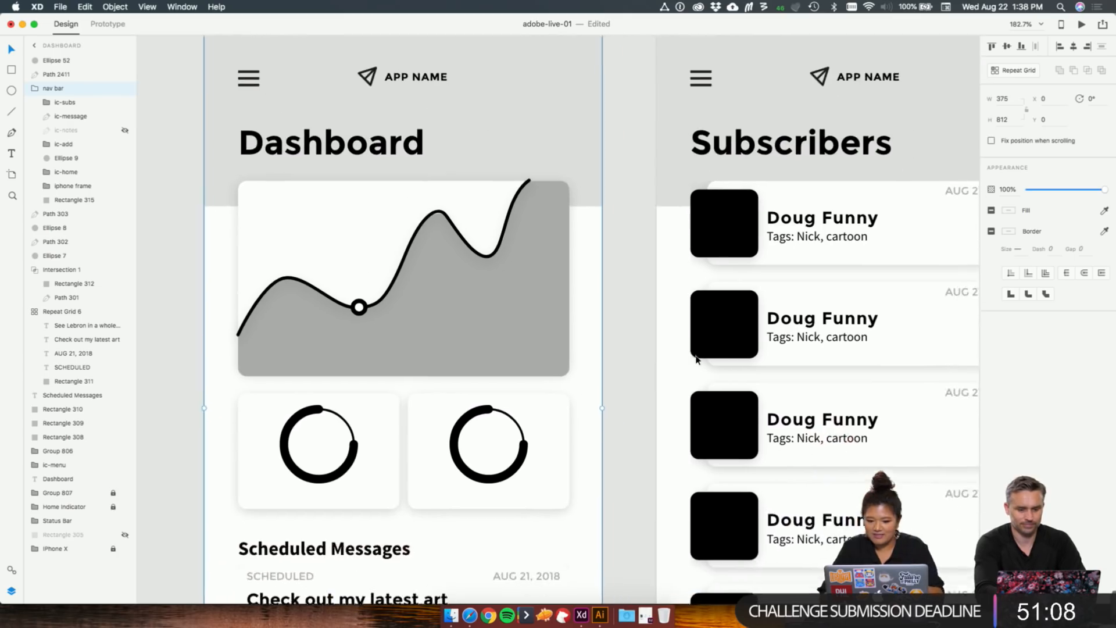
scroll(696, 359, "down", 15)
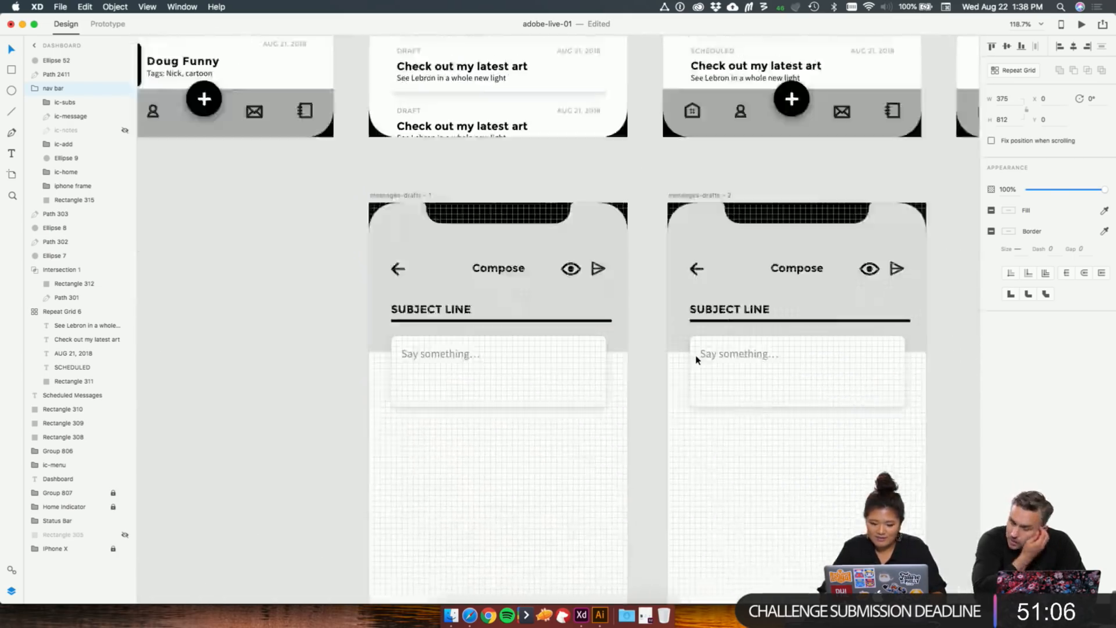
scroll(696, 359, "up", 3)
scroll(622, 375, "up", 8)
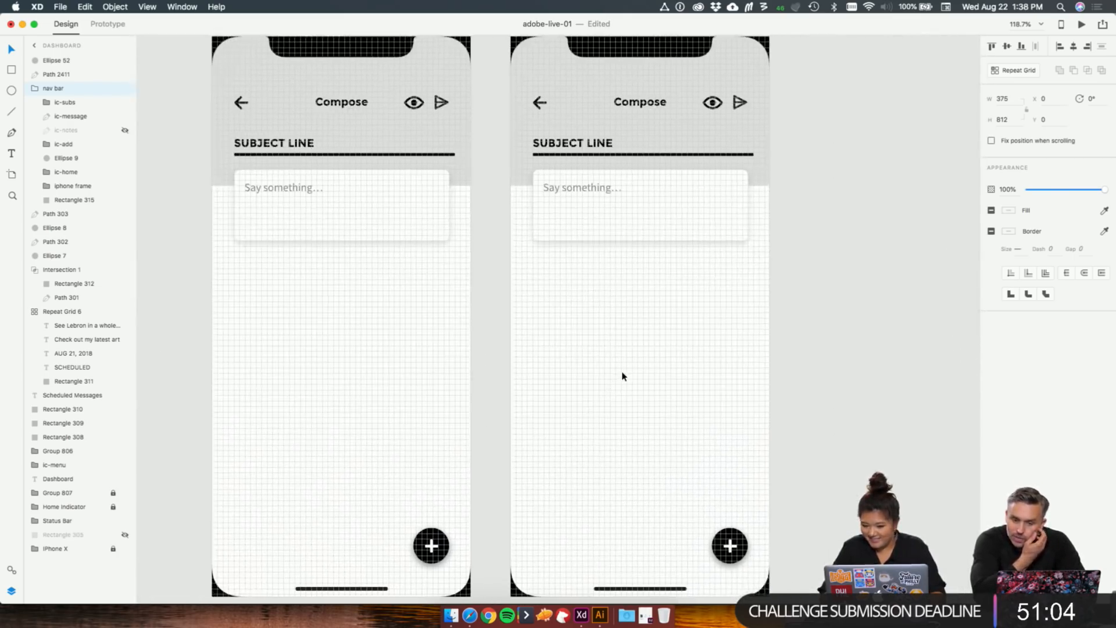
scroll(622, 375, "left", 5)
scroll(355, 343, "left", 2)
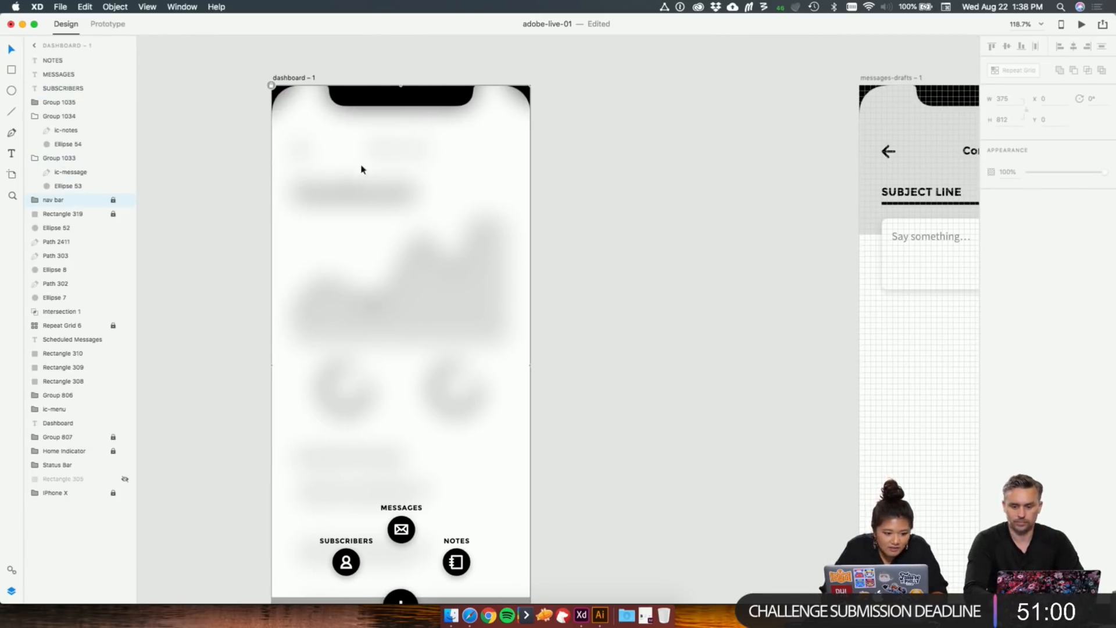
left_click(545, 179)
left_click(344, 189)
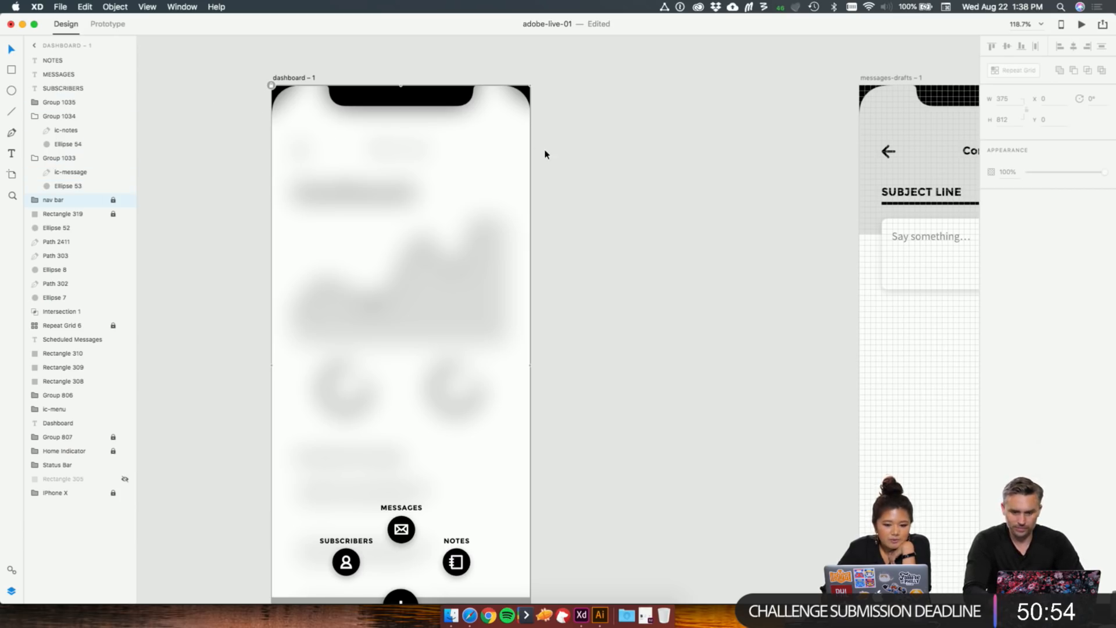
left_click(576, 145)
left_click(431, 227)
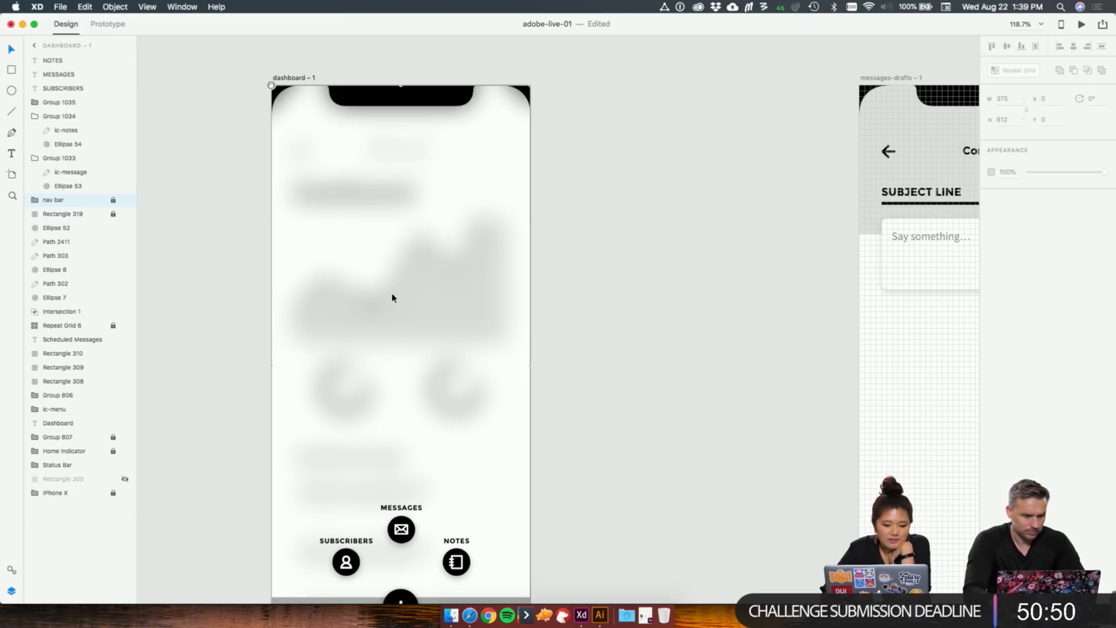
left_click(30, 219)
left_click(124, 214)
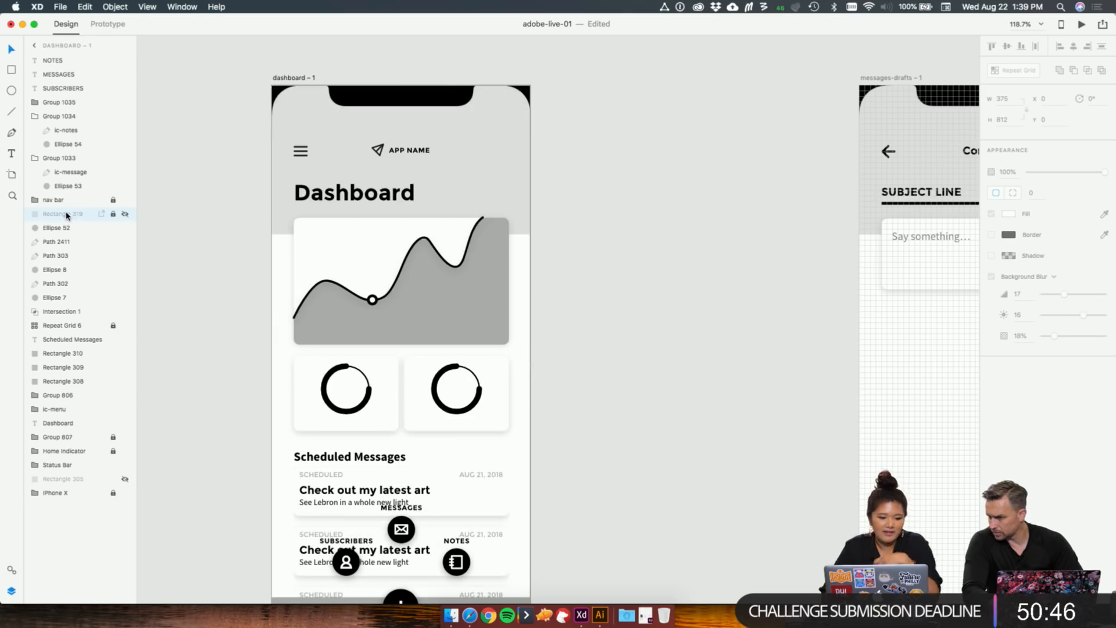
left_click(125, 214)
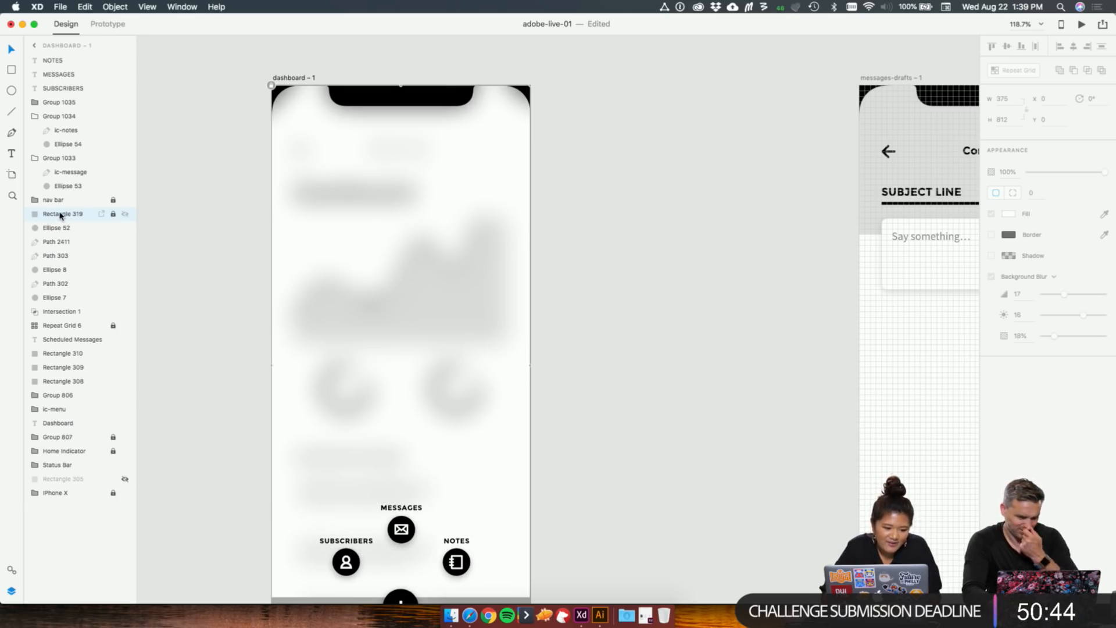
- Rename the Rectangle 319 blur layer as Background Blur - scrim
double_click(60, 214)
type("B")
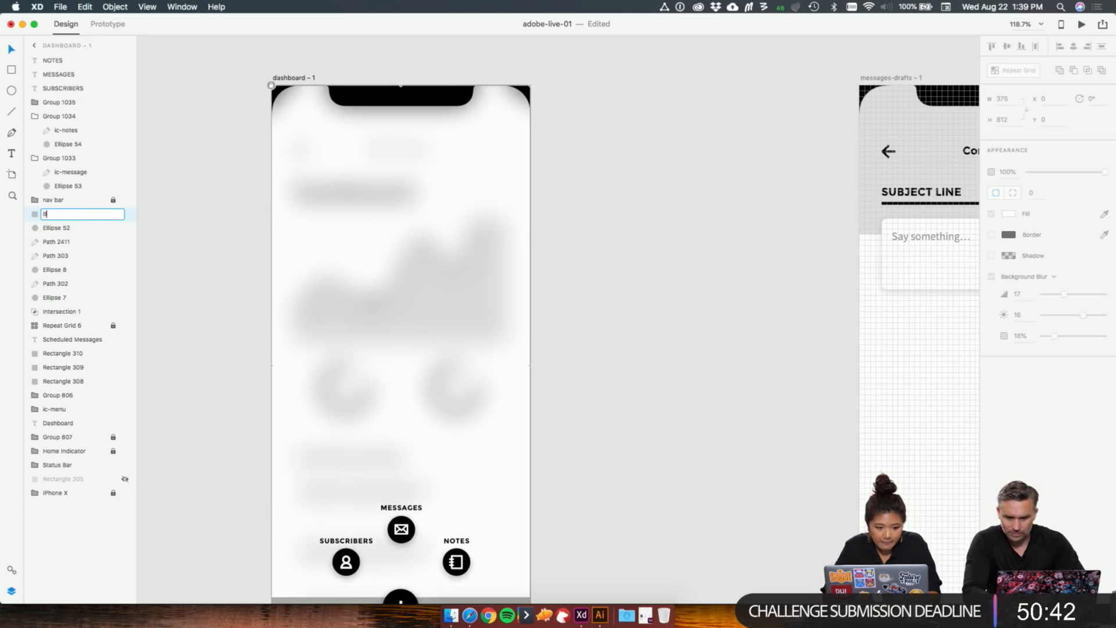
type("ackground B")
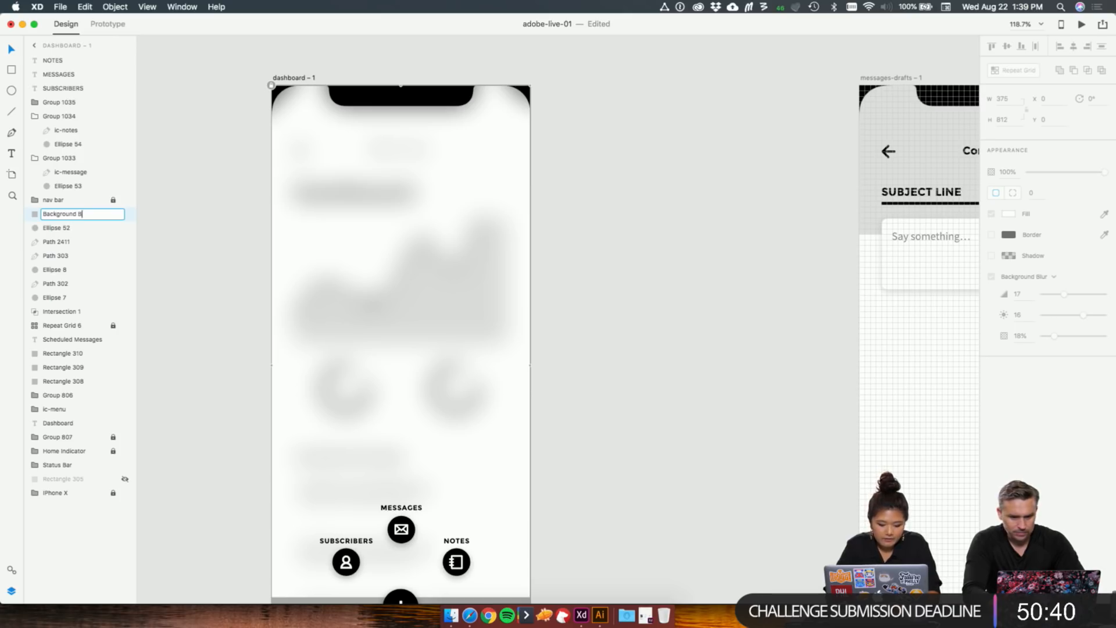
type("lur - scl")
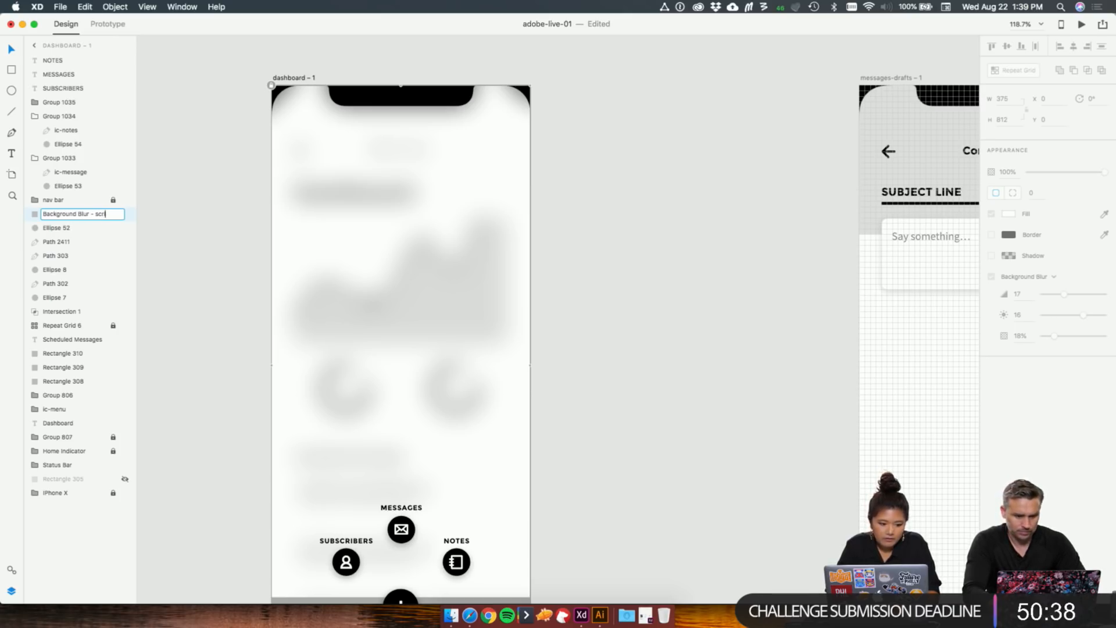
key("Return")
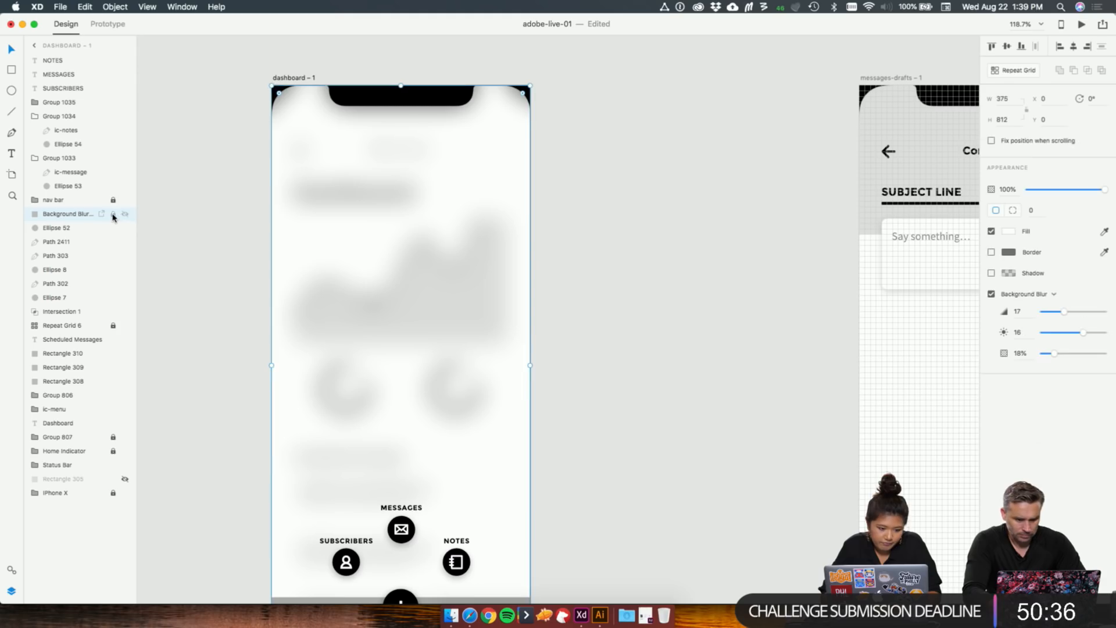
- Paste the Background Blur - scrim onto the messages-drafts - 2 artboard, try several layer orders, and delete it
scroll(633, 312, "right", 10)
scroll(634, 312, "down", 2)
scroll(630, 312, "right", 12)
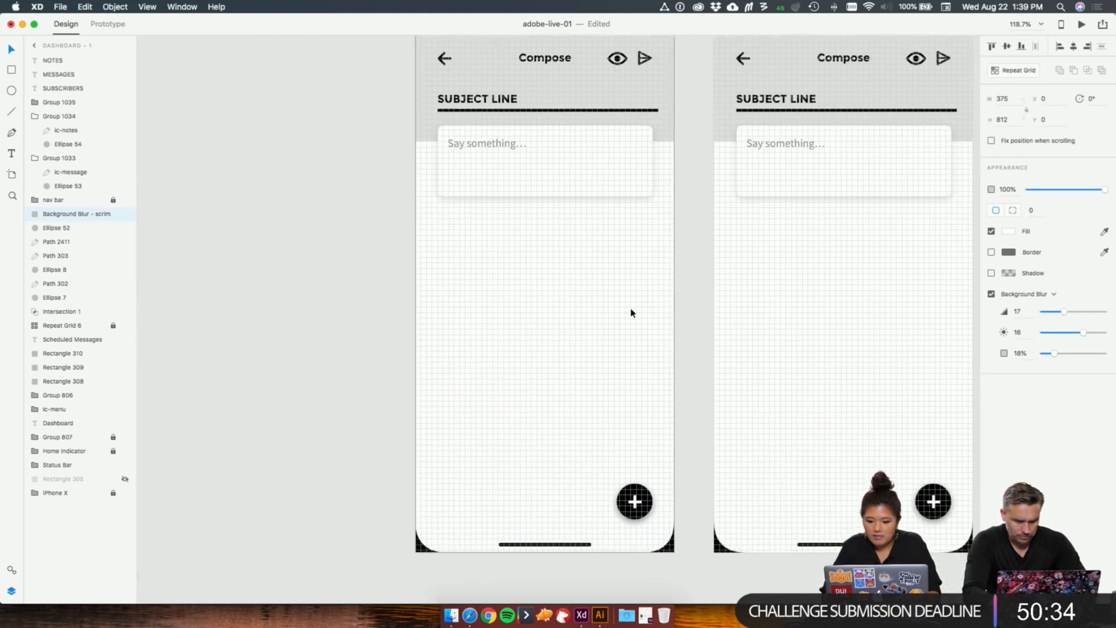
left_click(712, 335)
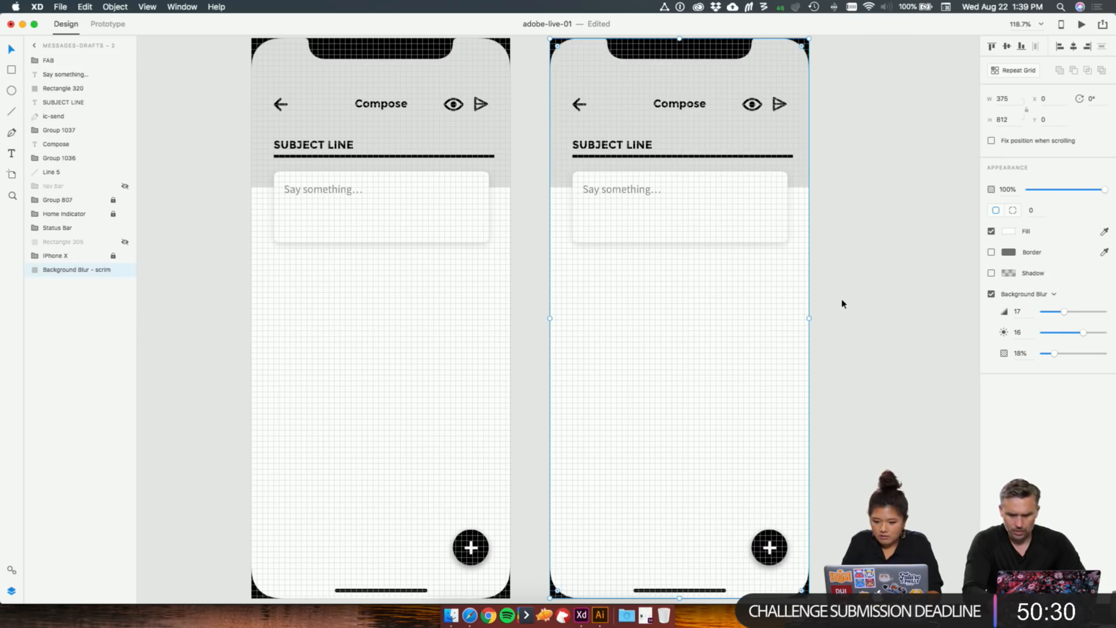
key("super+bracketright")
key("super+bracketright")
key("super+bracketright")
key("super+bracketright")
key("super+bracketright")
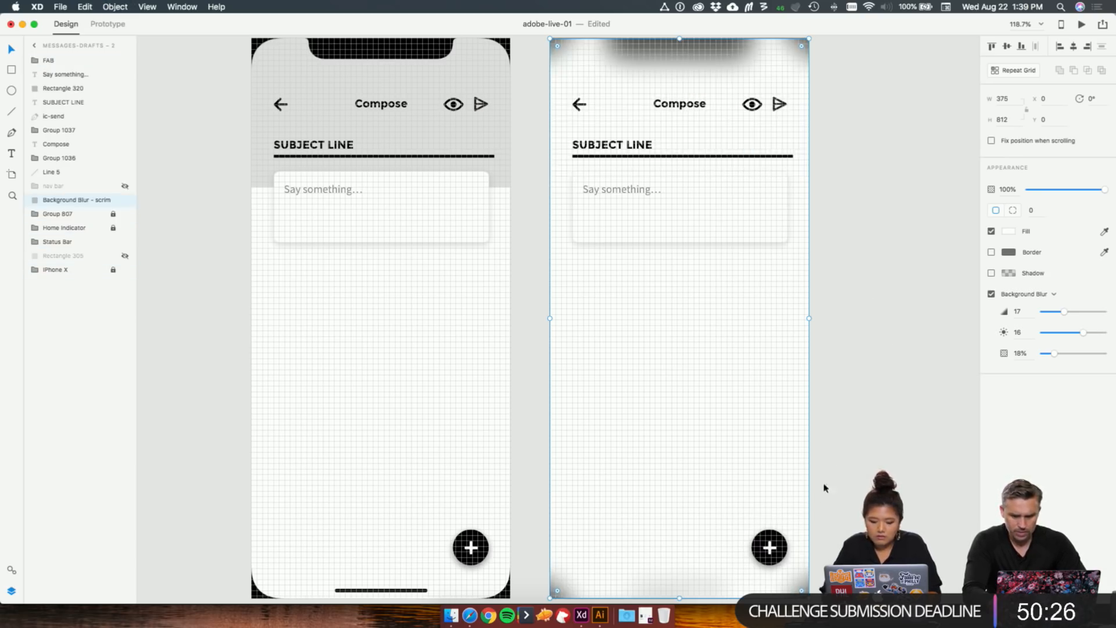
key("super+bracketleft")
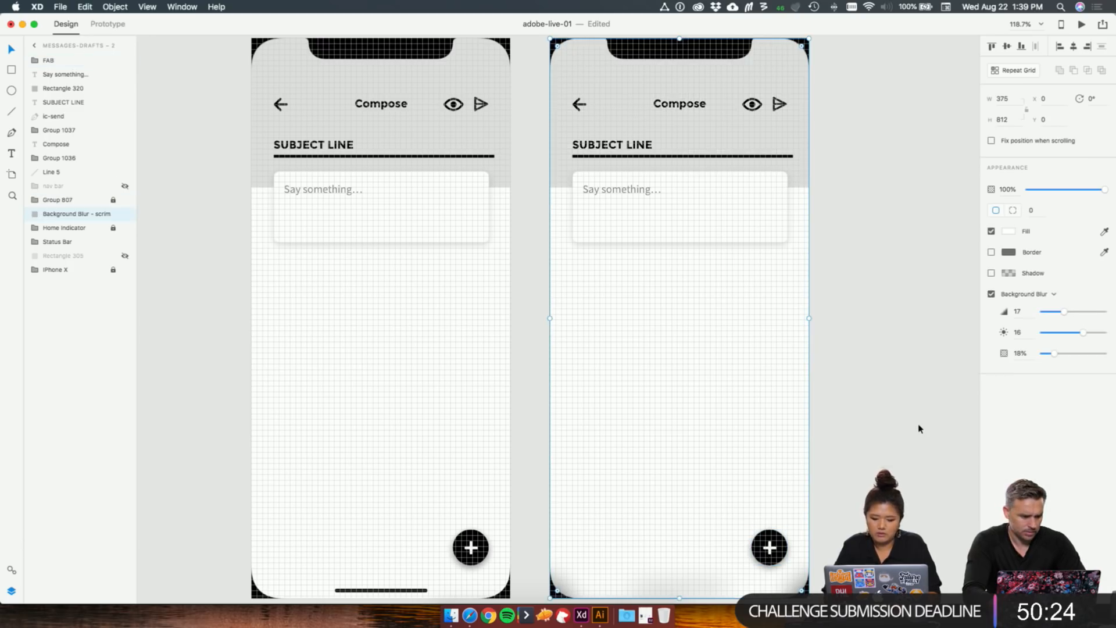
key("Delete")
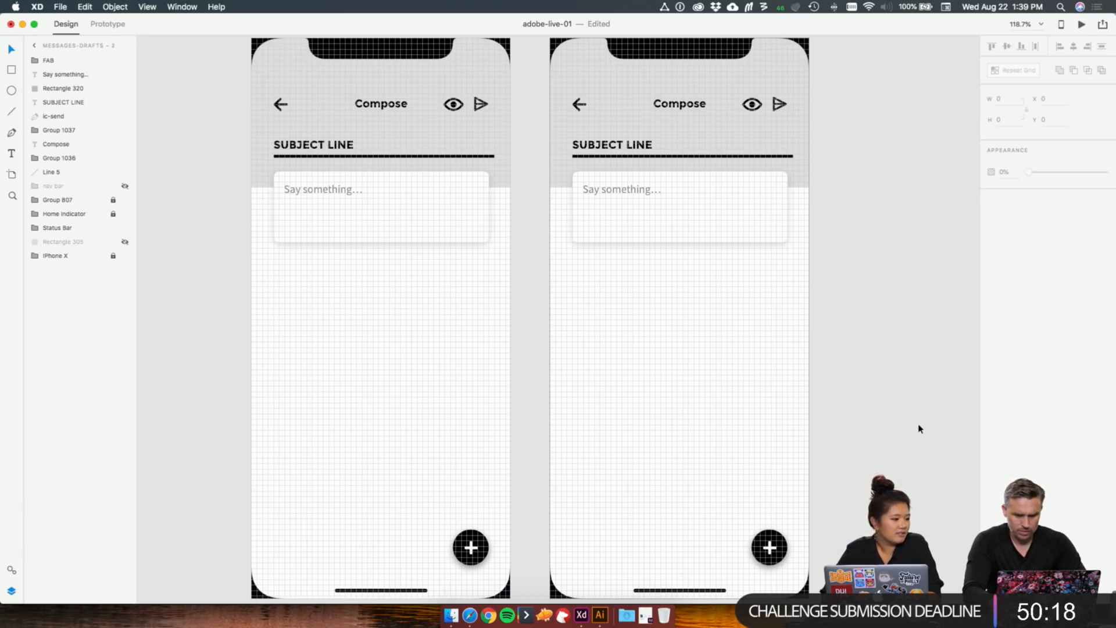
- Paste the Background Blur - scrim onto messages-drafts - 2 again and send it one layer back, just below the FAB
left_click(777, 540)
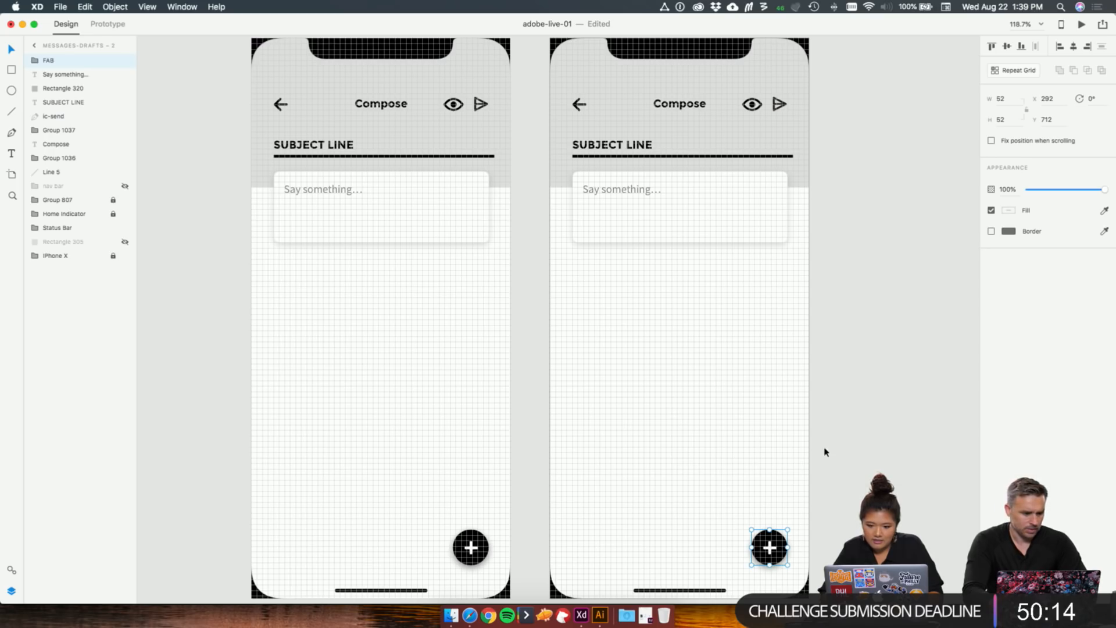
left_click(773, 443)
scroll(773, 443, "right", 1)
scroll(773, 444, "down", 2)
scroll(772, 443, "down", 2)
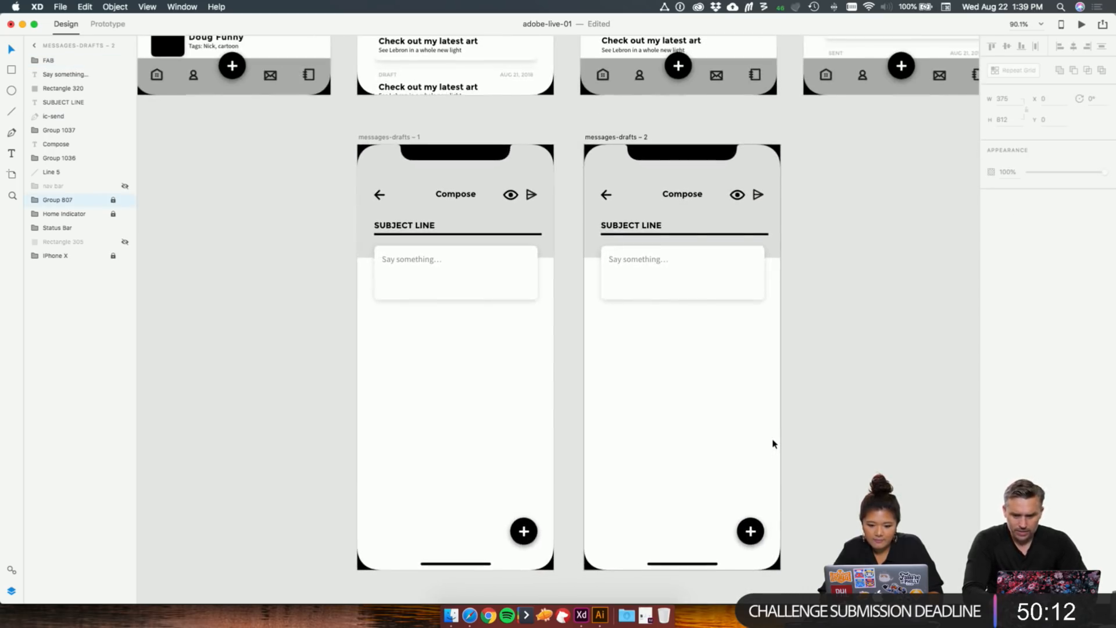
scroll(772, 444, "up", 2)
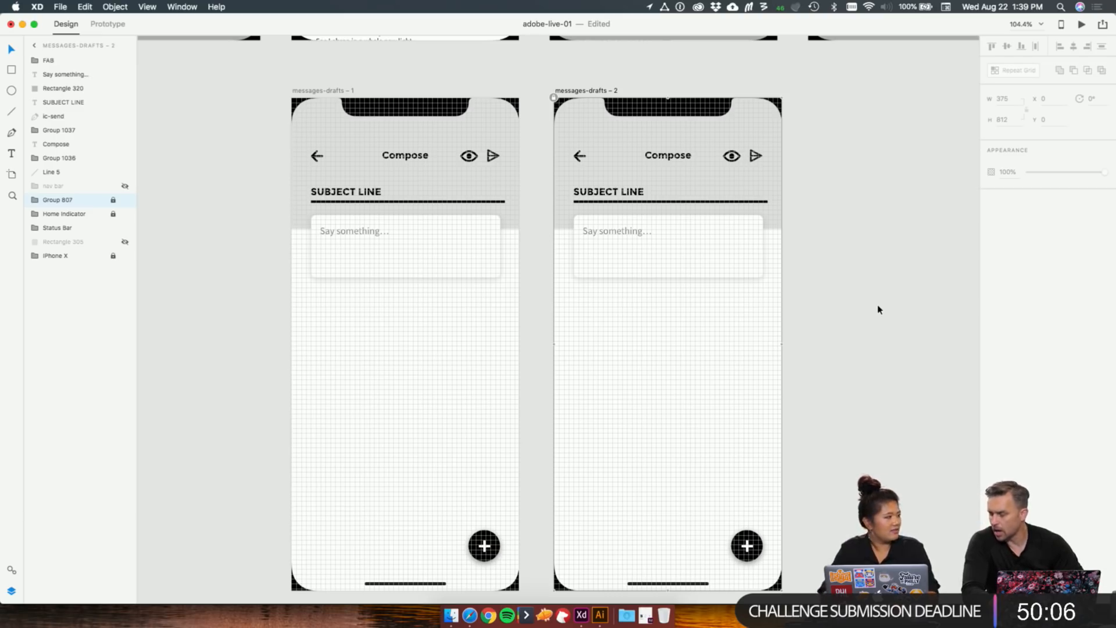
key("super+v")
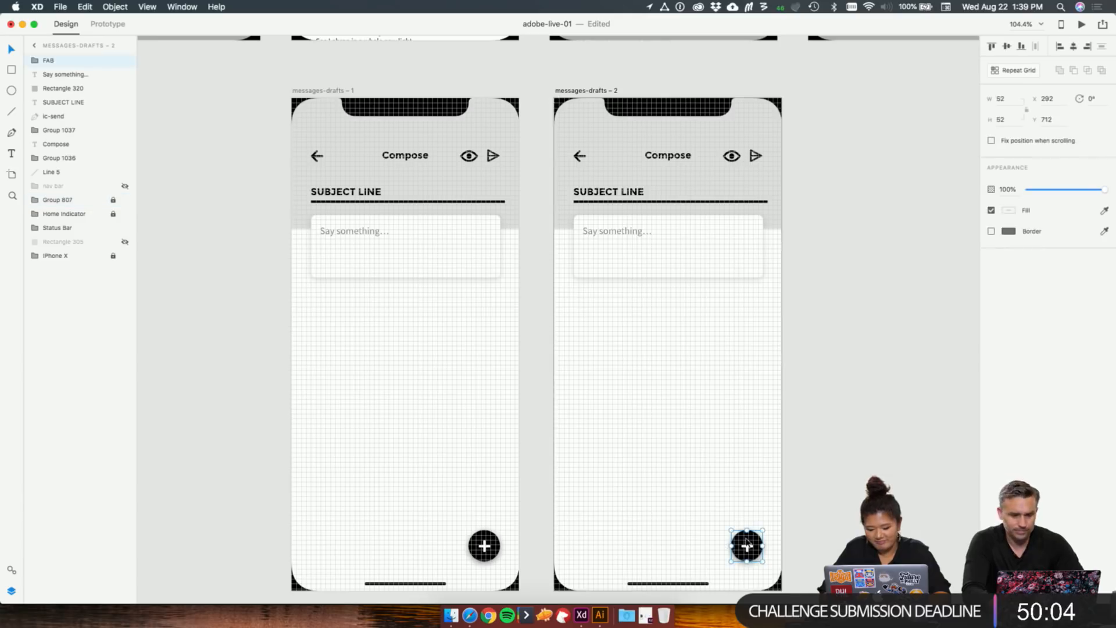
key("super+bracketleft")
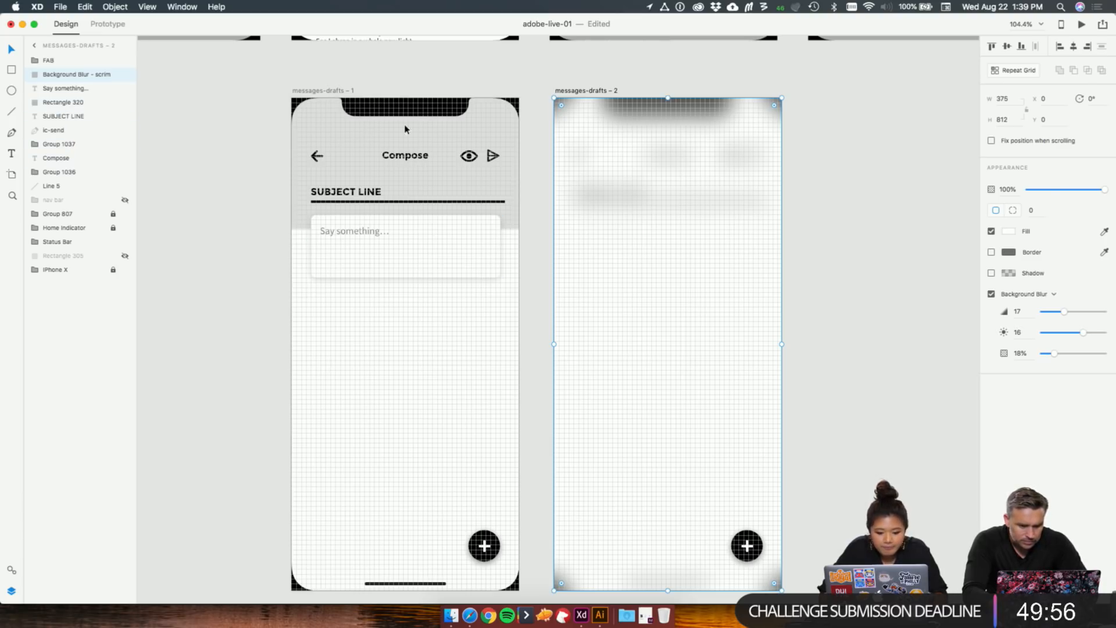
- Inspect the contents of the Group 807 layer on messages-drafts - 1
left_click(511, 103)
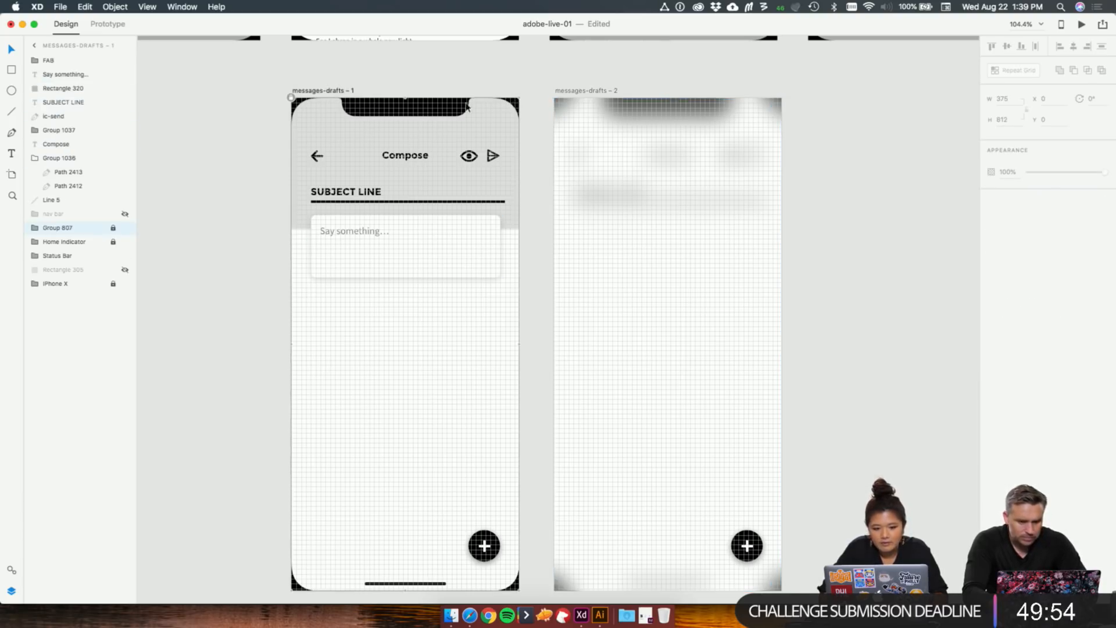
left_click(34, 229)
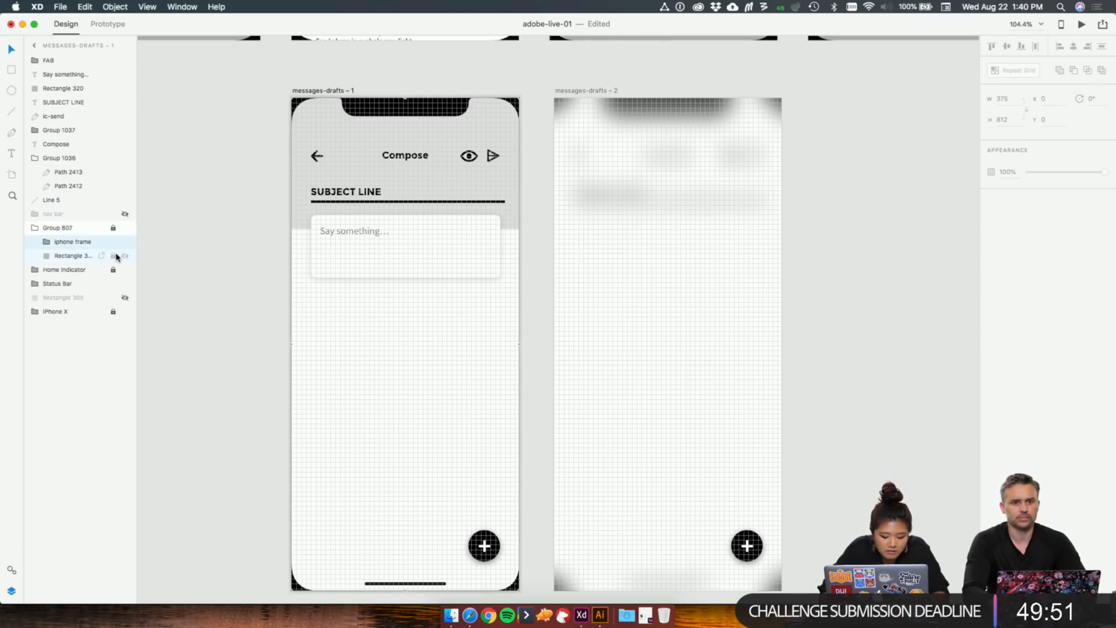
- Rename the Group 807 layer on messages-drafts - 1 as iphone frame
double_click(57, 228)
key("BackSpace")
type("iphone gr")
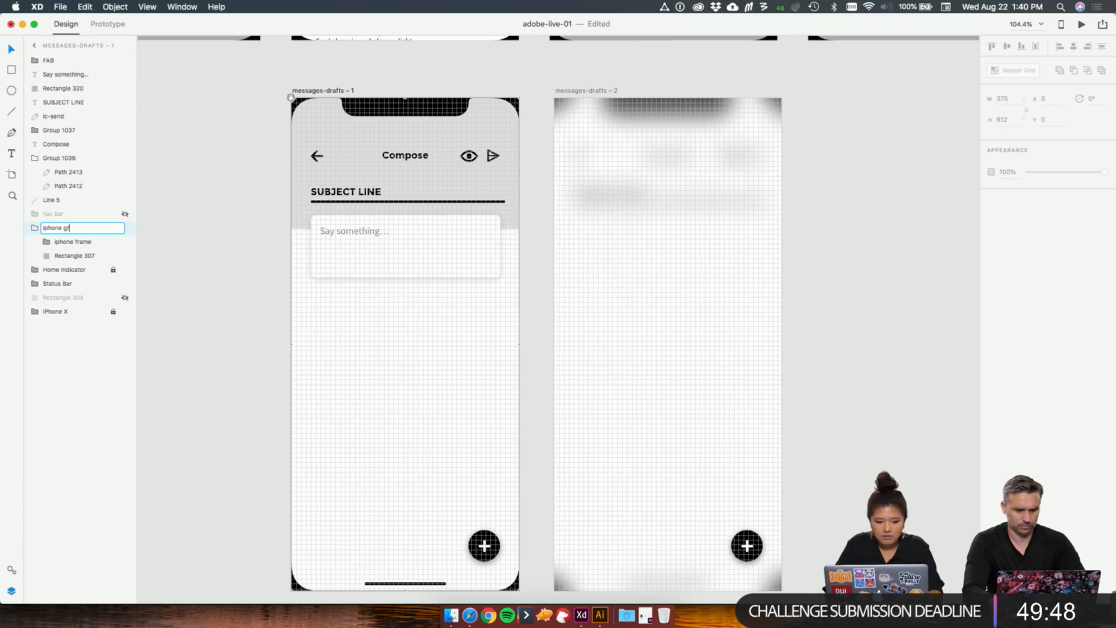
key("BackSpace")
type("frame")
key("Return")
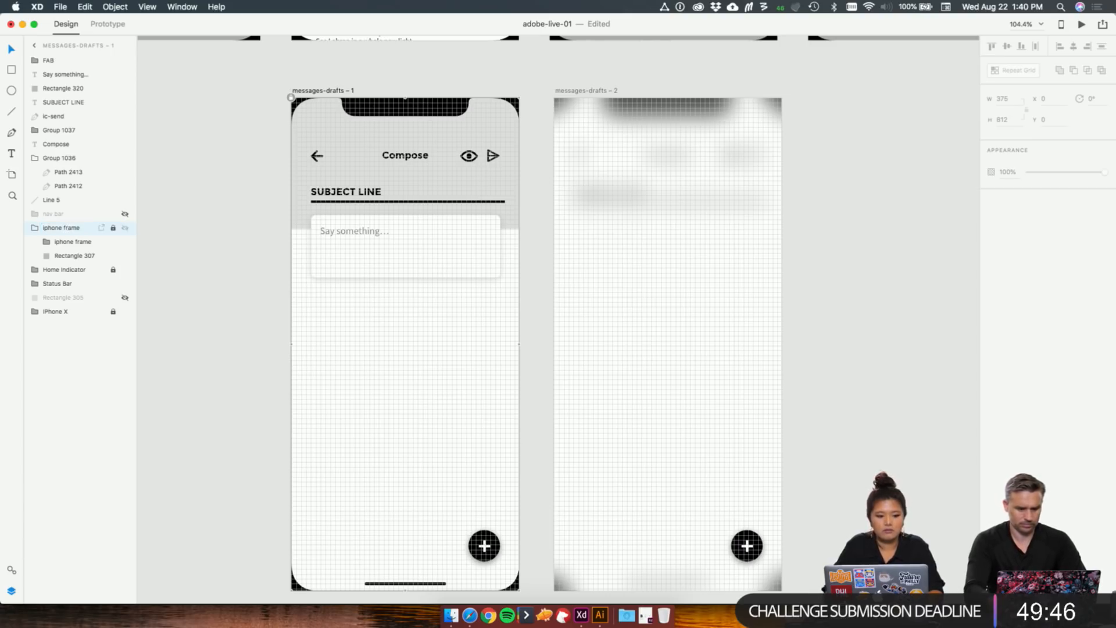
- Inspect the iphone frame group's contents on messages-drafts - 1 alongside the scrim's layer order on messages-drafts - 2
left_click(34, 229)
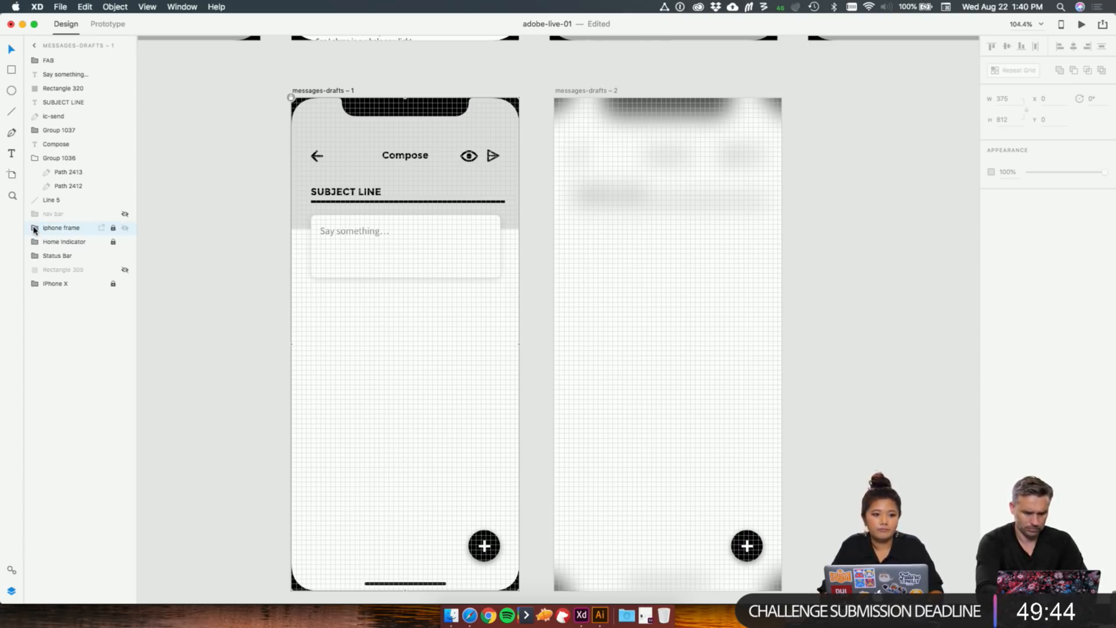
left_click(850, 169)
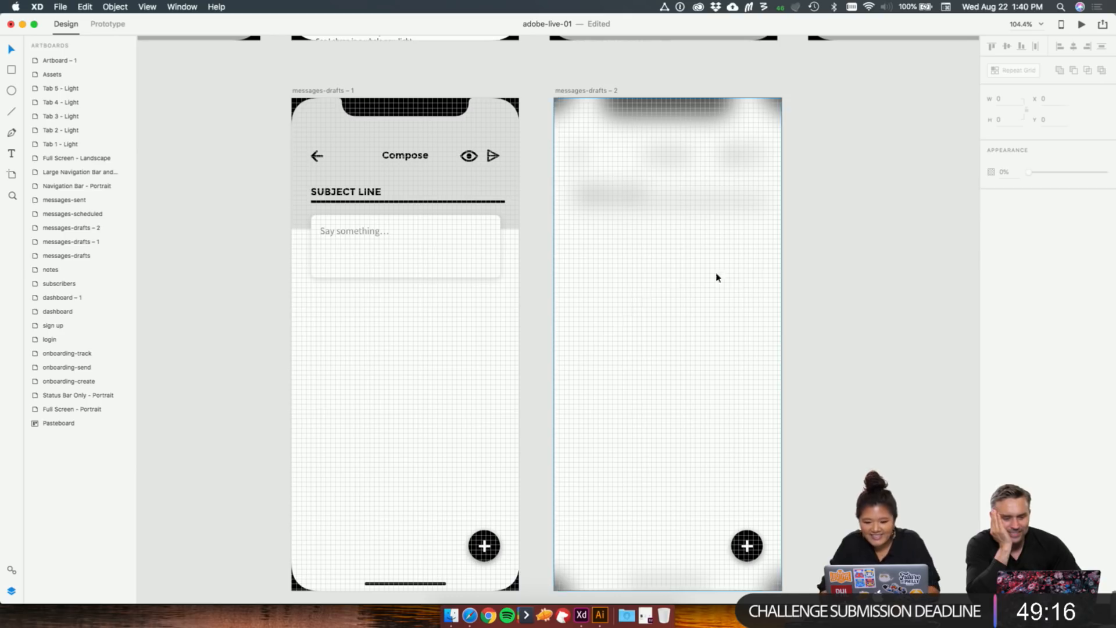
left_click(640, 277)
key("super+bracketleft")
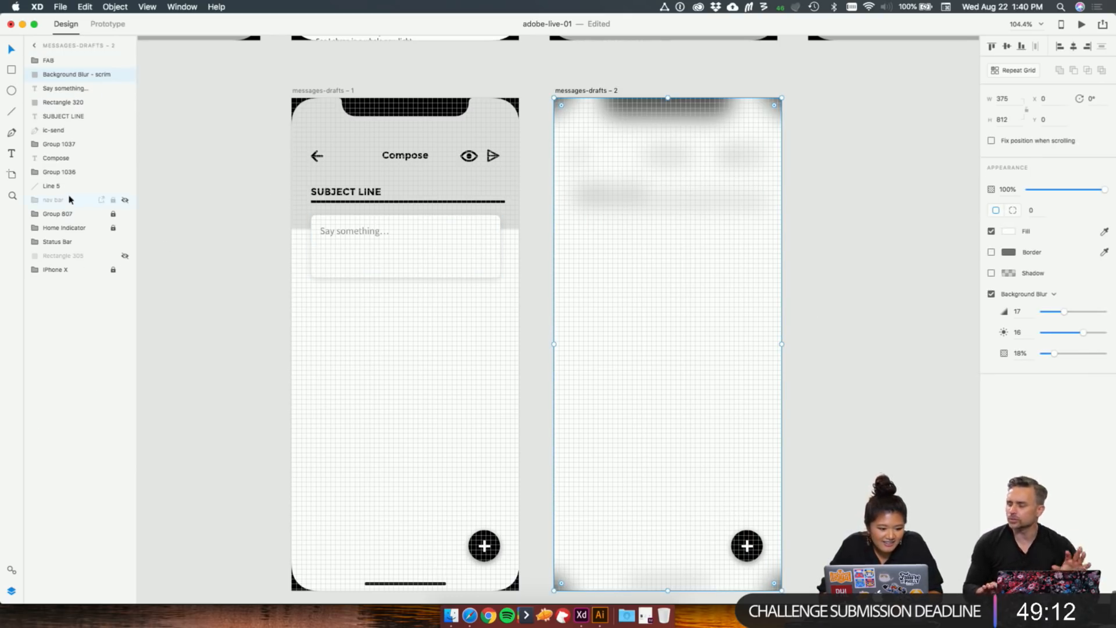
left_click(320, 242)
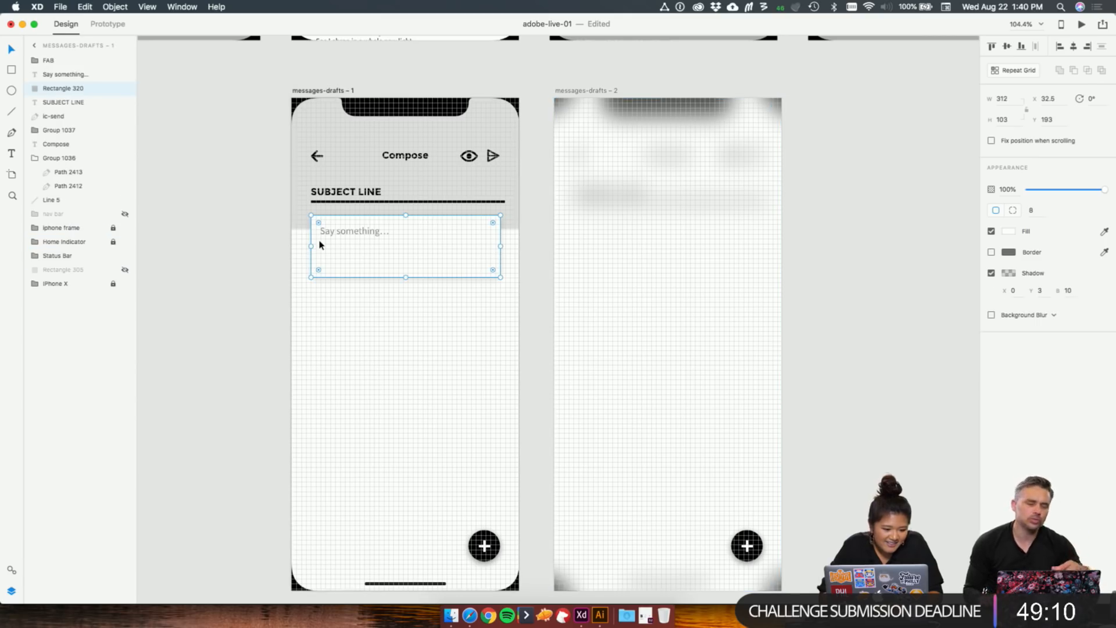
left_click(55, 233)
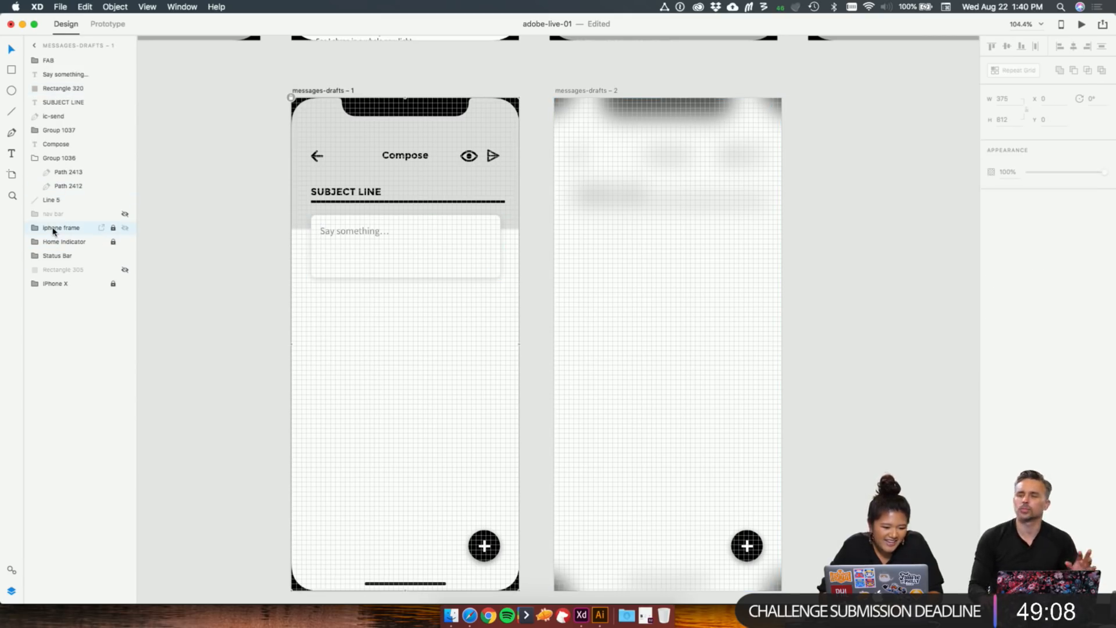
left_click(36, 229)
left_click(60, 246)
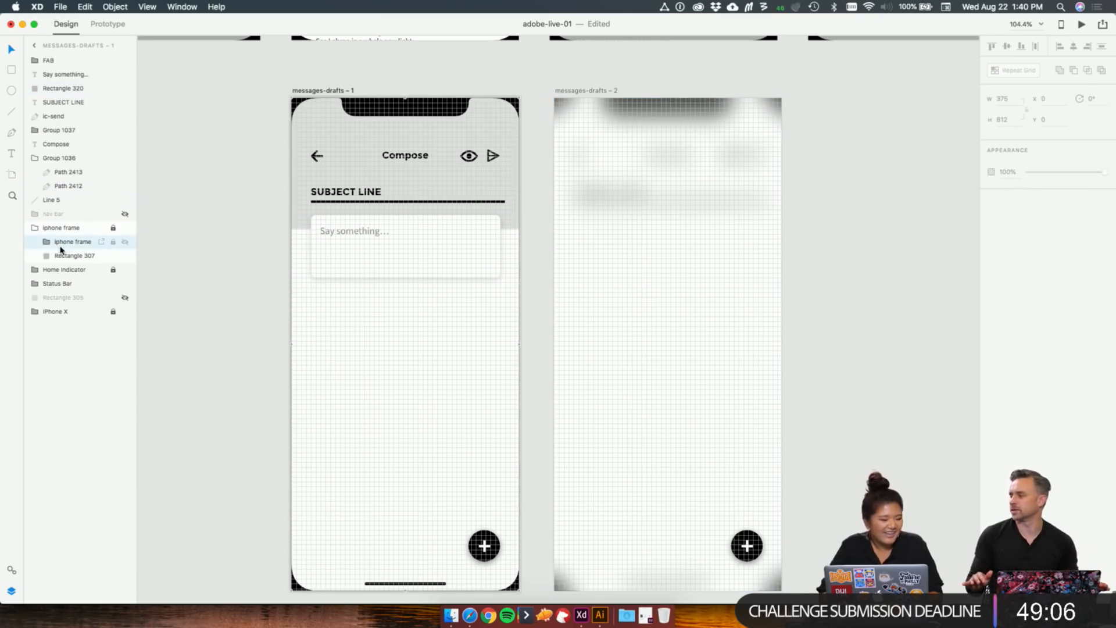
double_click(61, 247)
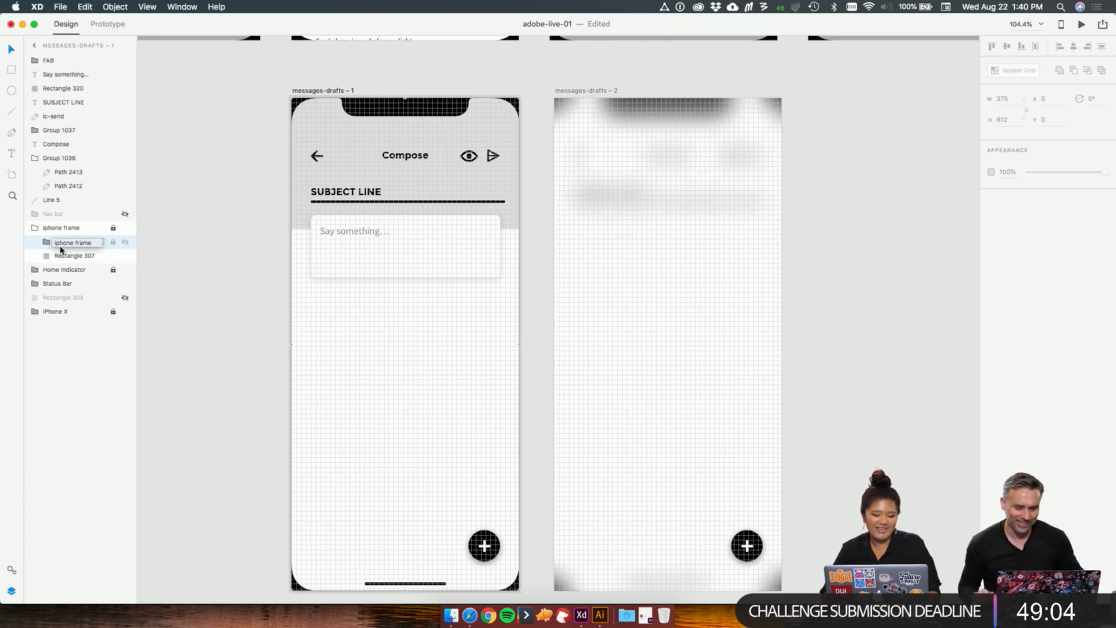
key("Return")
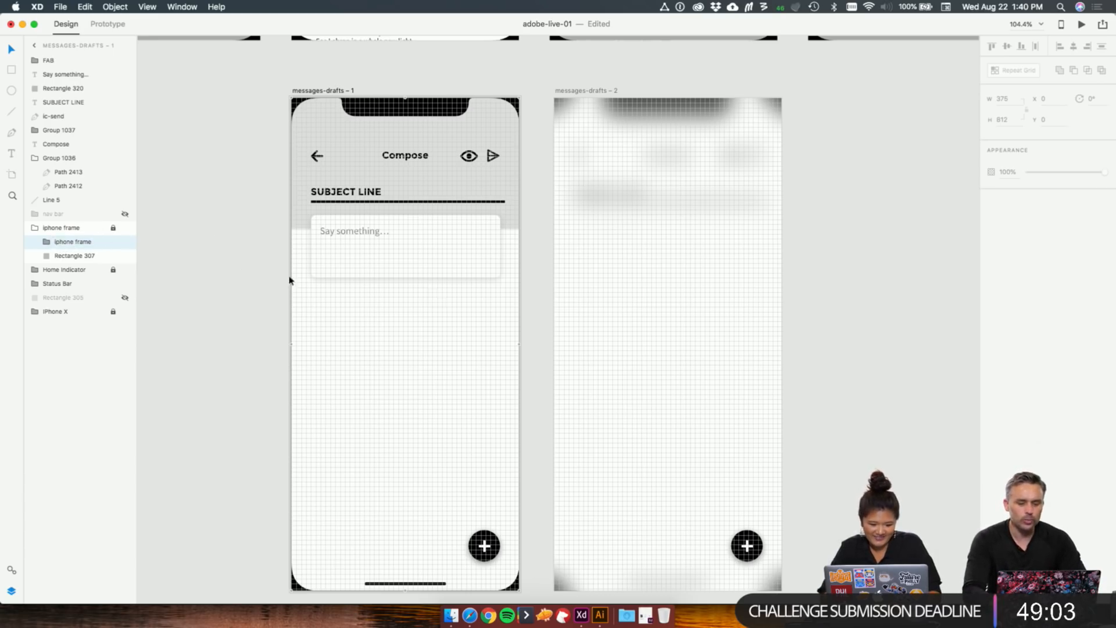
- Unlock the iphone frame group, copy it, and paste it onto the messages-drafts - 2 artboard
left_click(613, 302)
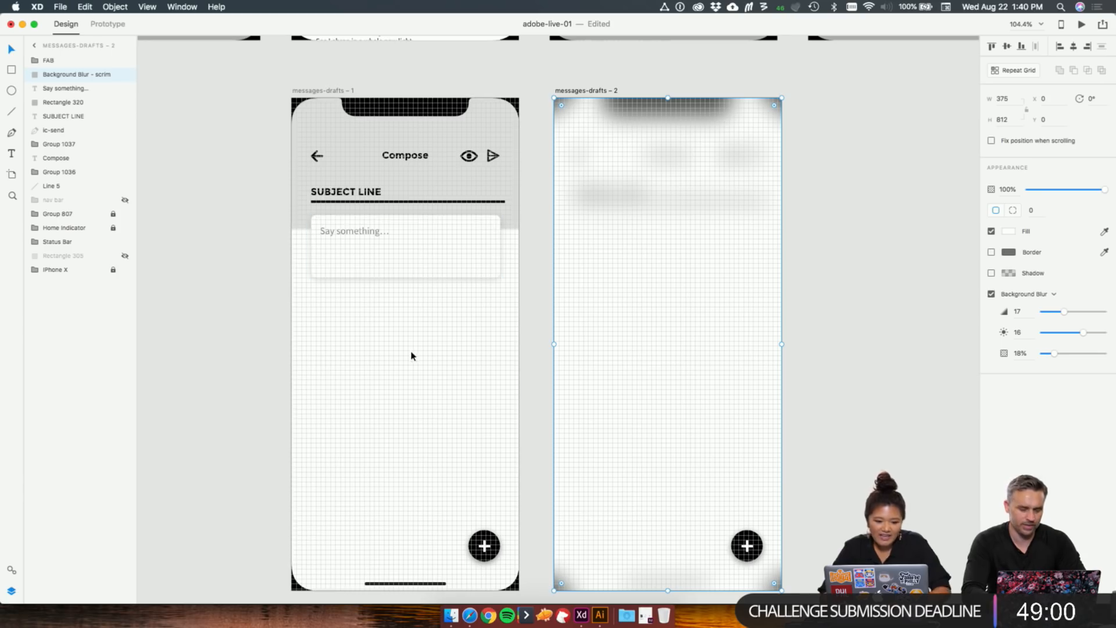
left_click(334, 286)
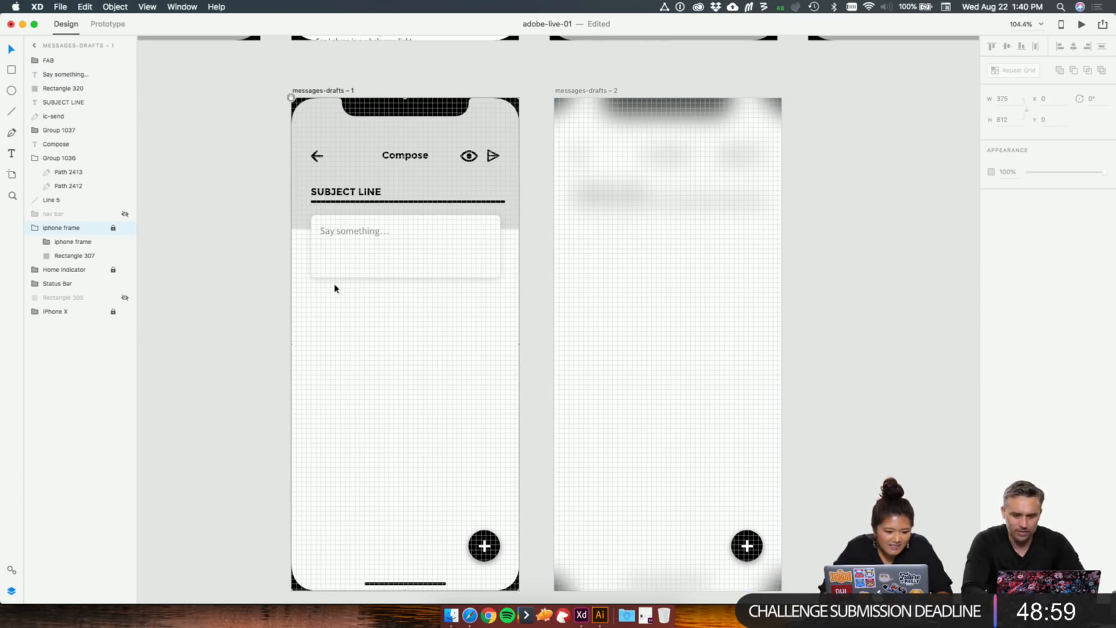
left_click(68, 243)
left_click(112, 228)
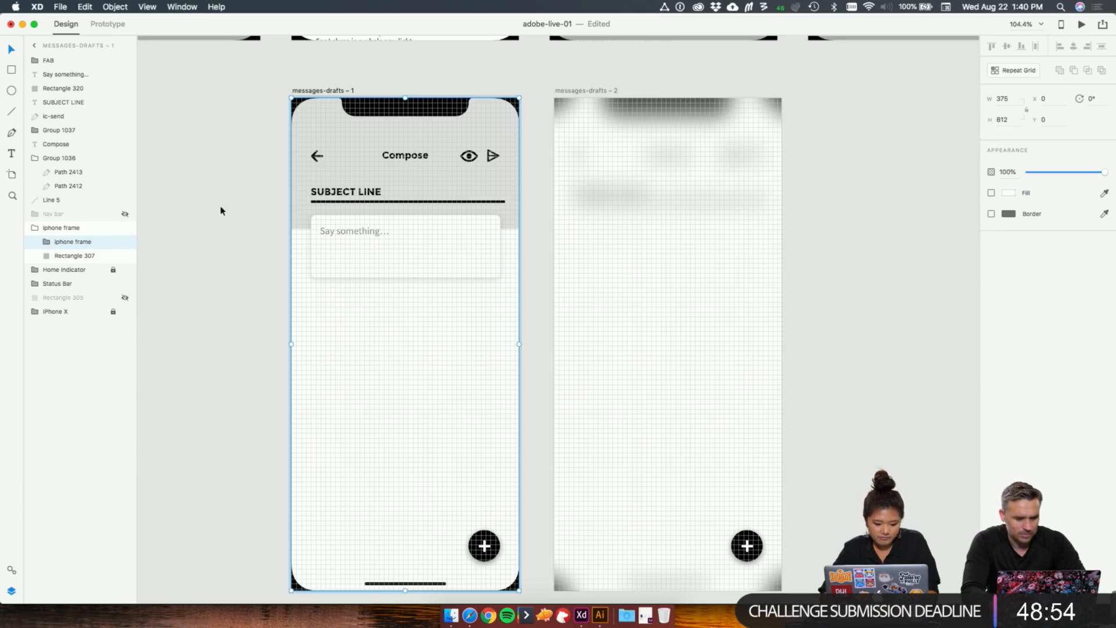
key("super+c")
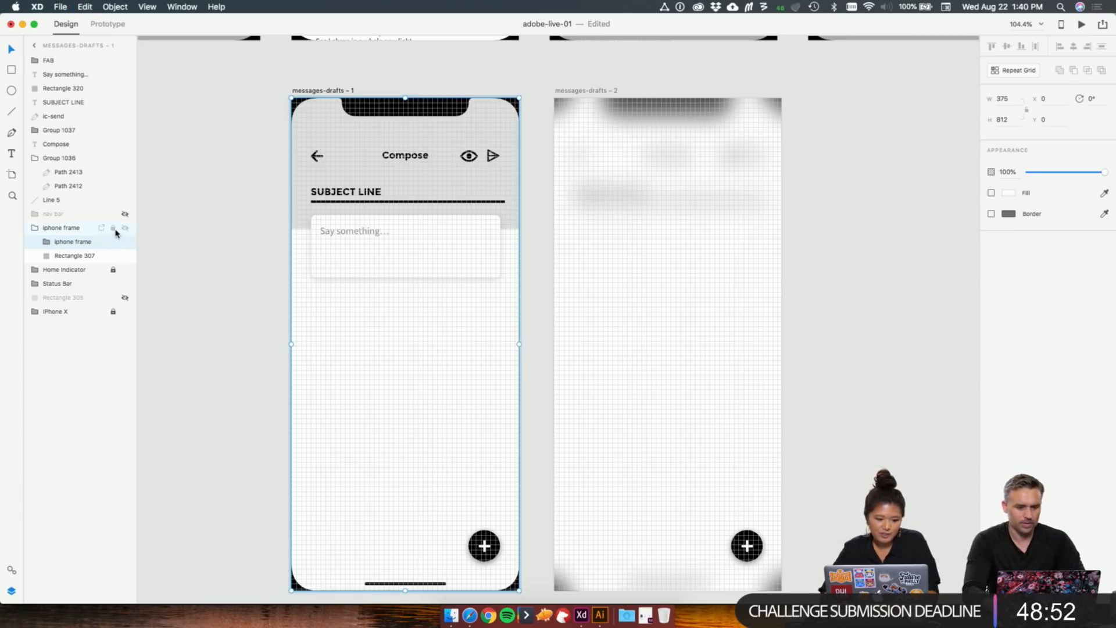
left_click(113, 228)
left_click(686, 250)
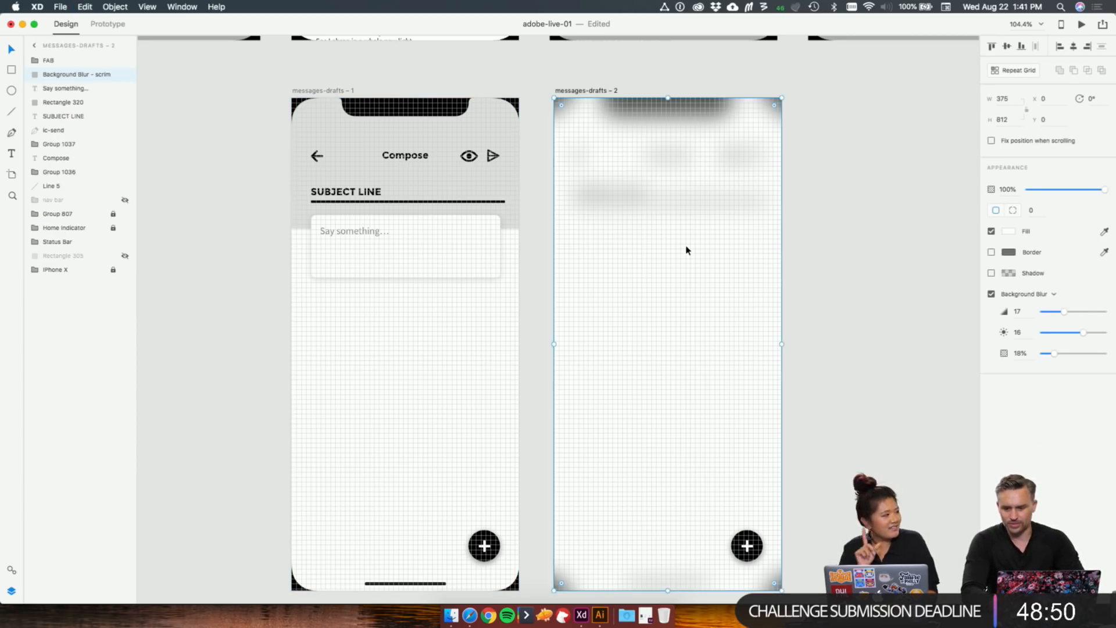
key("super+c")
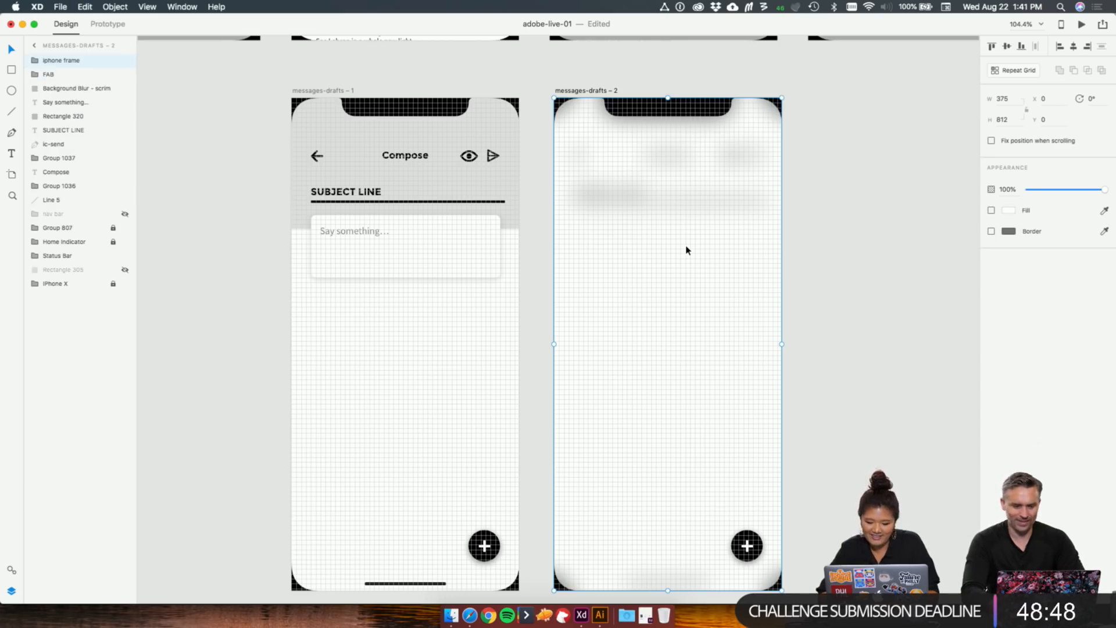
- Switch to Illustrator, paste into the pigeon document, and delete the pasted Layer 2
left_click(833, 336)
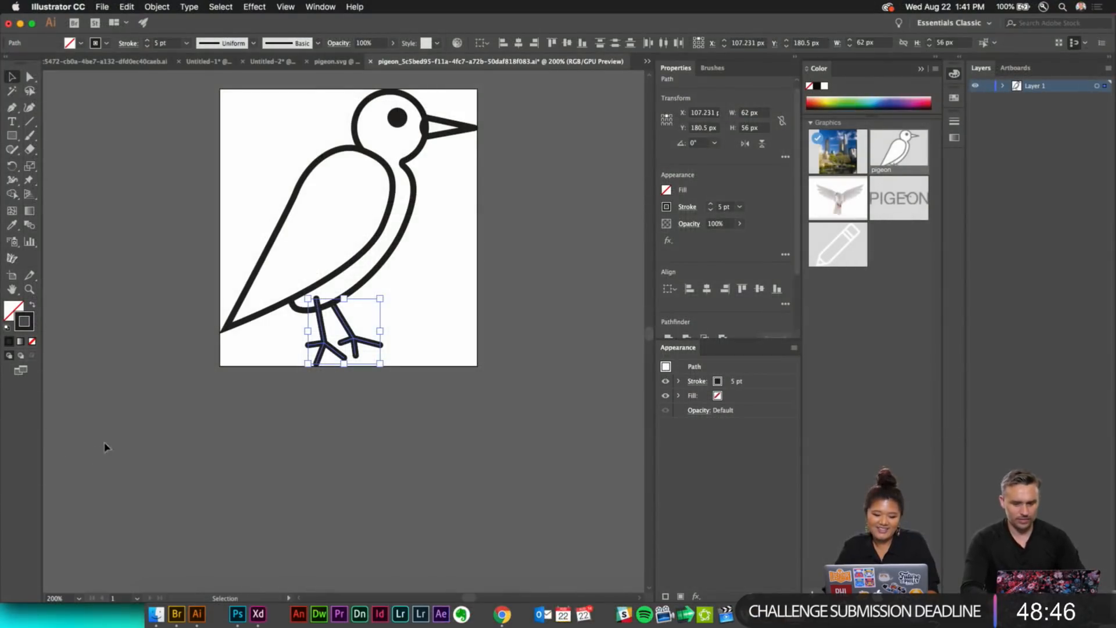
left_click(172, 411)
scroll(193, 377, "up", 4)
scroll(194, 378, "left", 1)
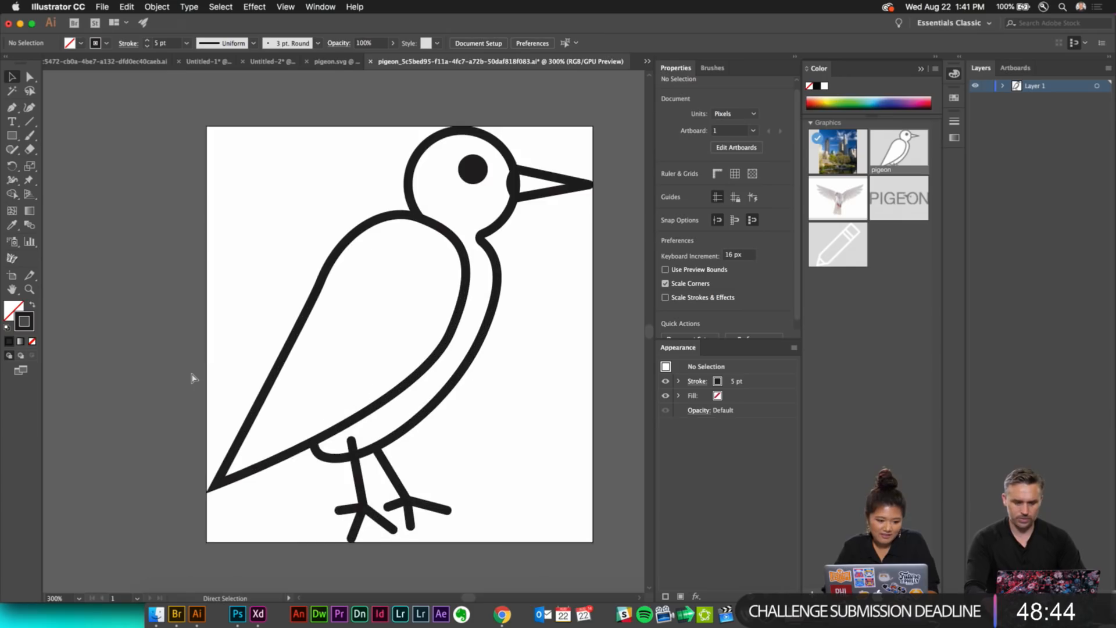
key("super+equal")
key("super+v")
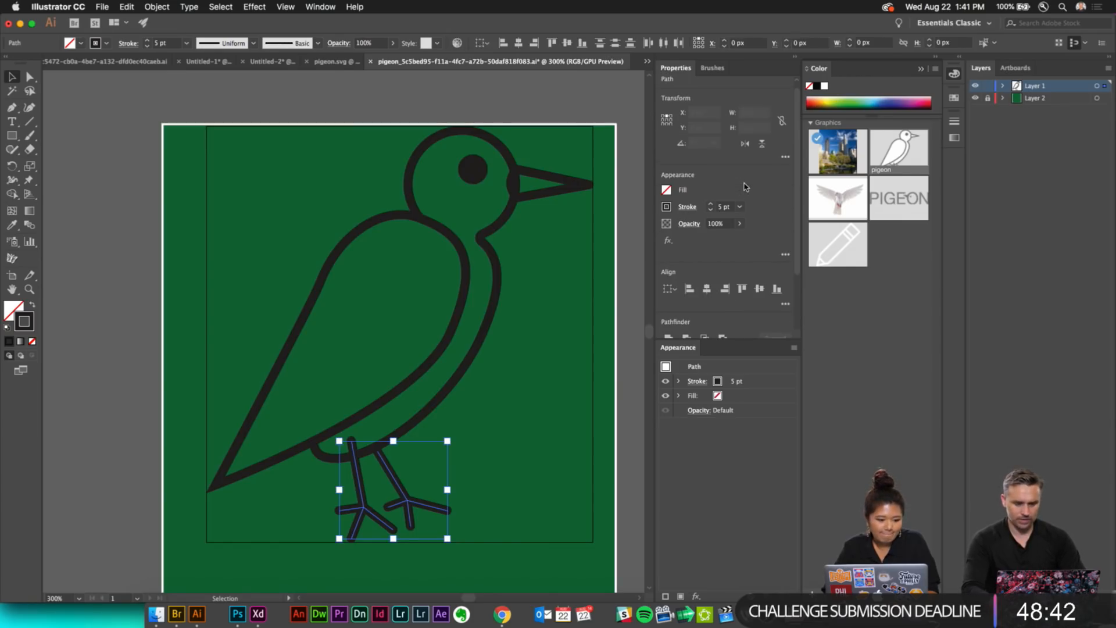
left_click(130, 344)
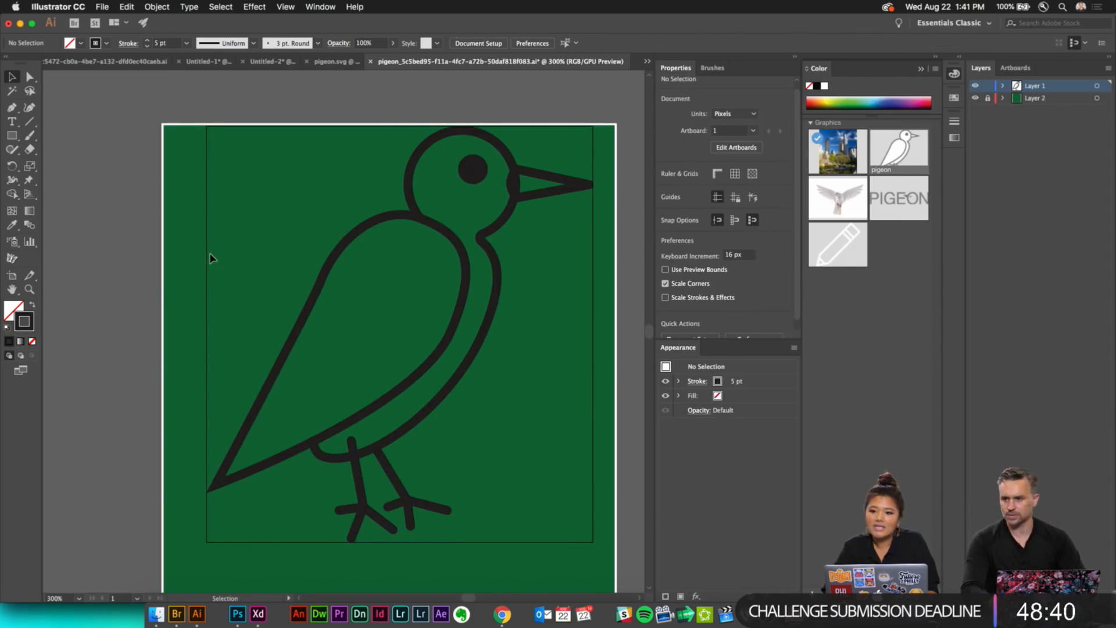
left_click(1030, 99)
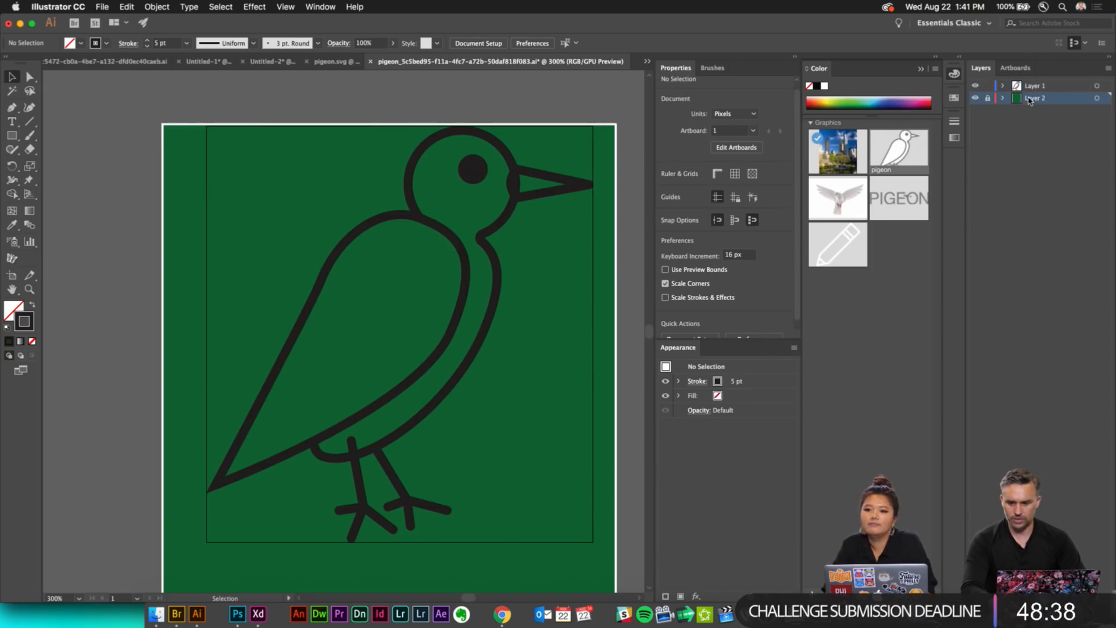
left_click(1106, 589)
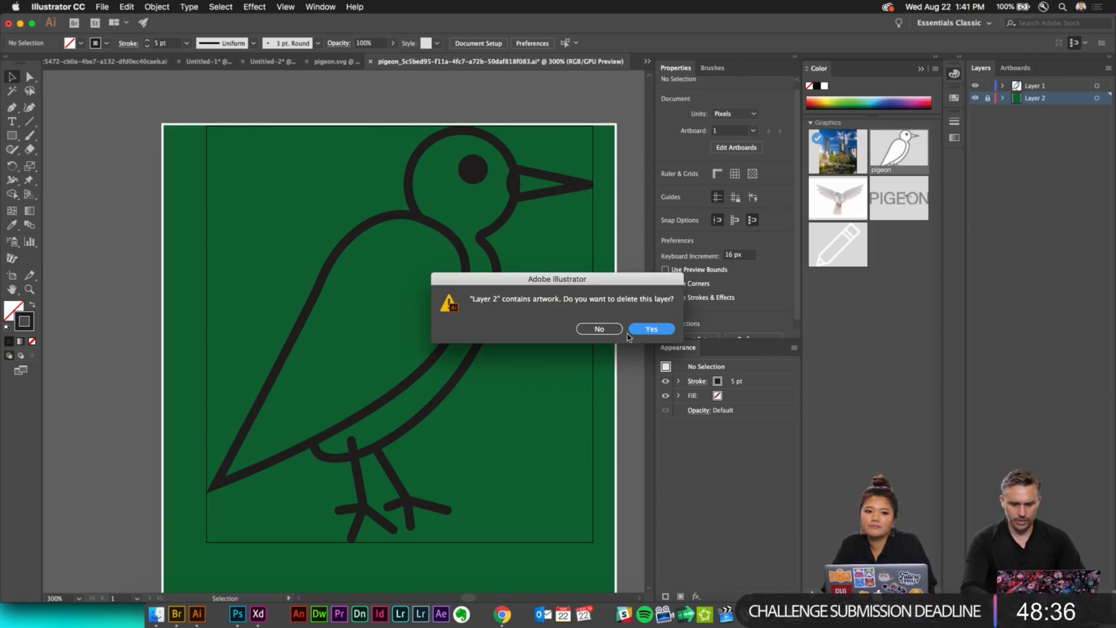
left_click(650, 329)
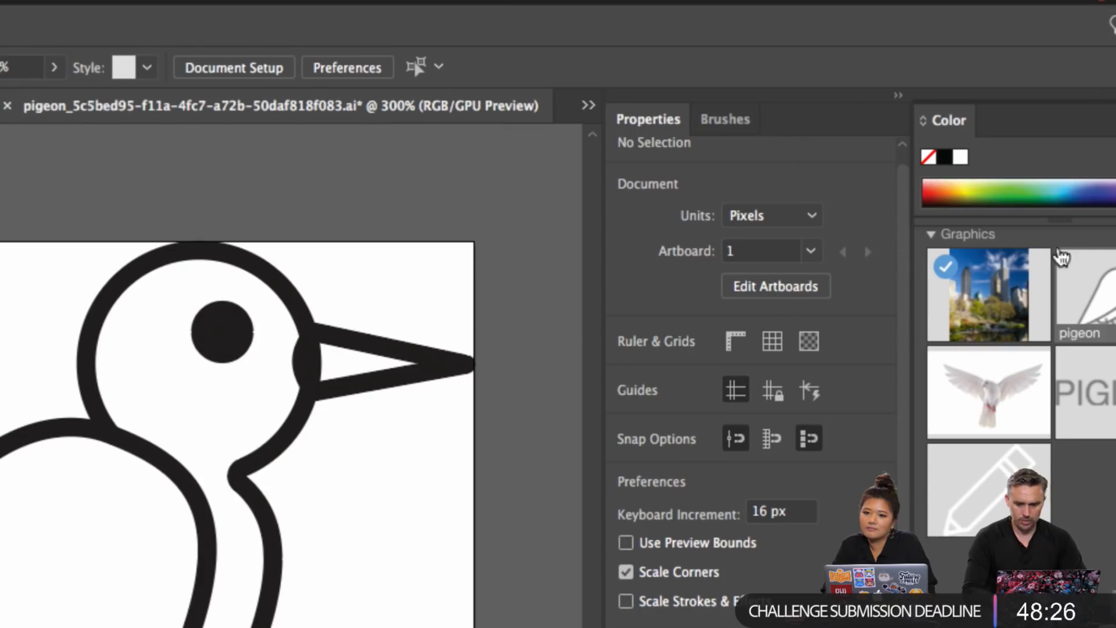
- Save the pigeon document and browse the Jermaine library's options menu without choosing anything
key("ctrl+s")
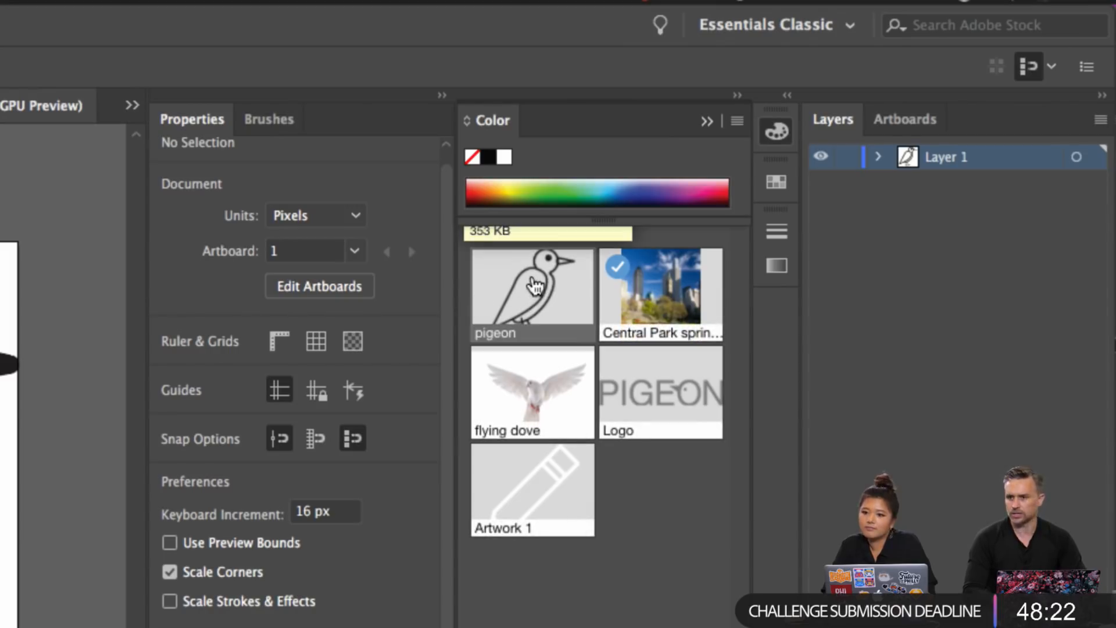
left_click(712, 124)
left_click(738, 118)
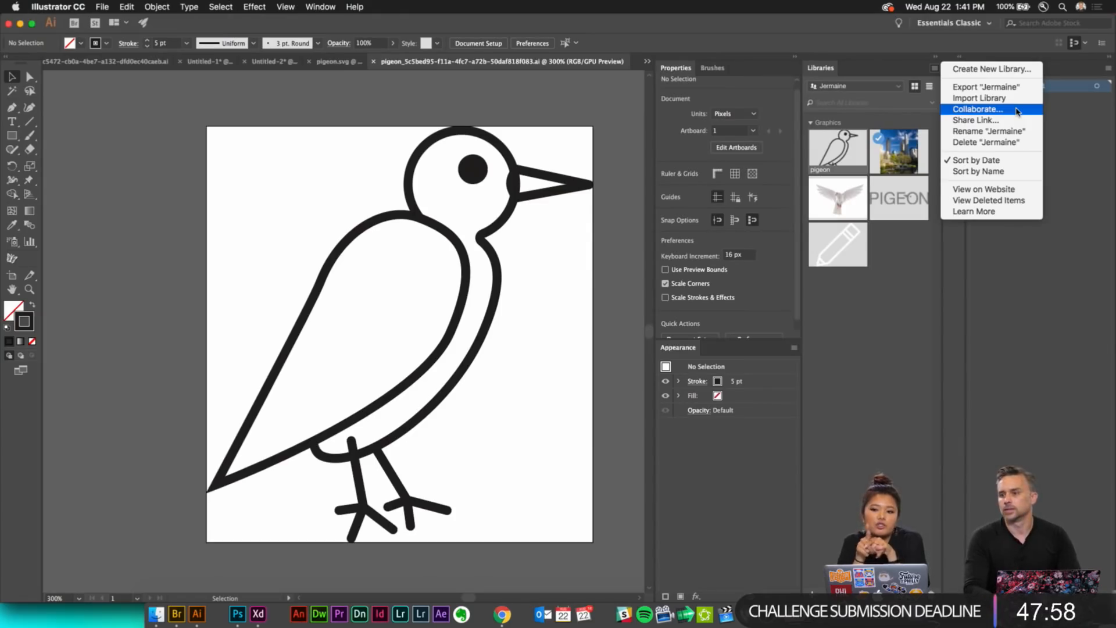
left_click(225, 200)
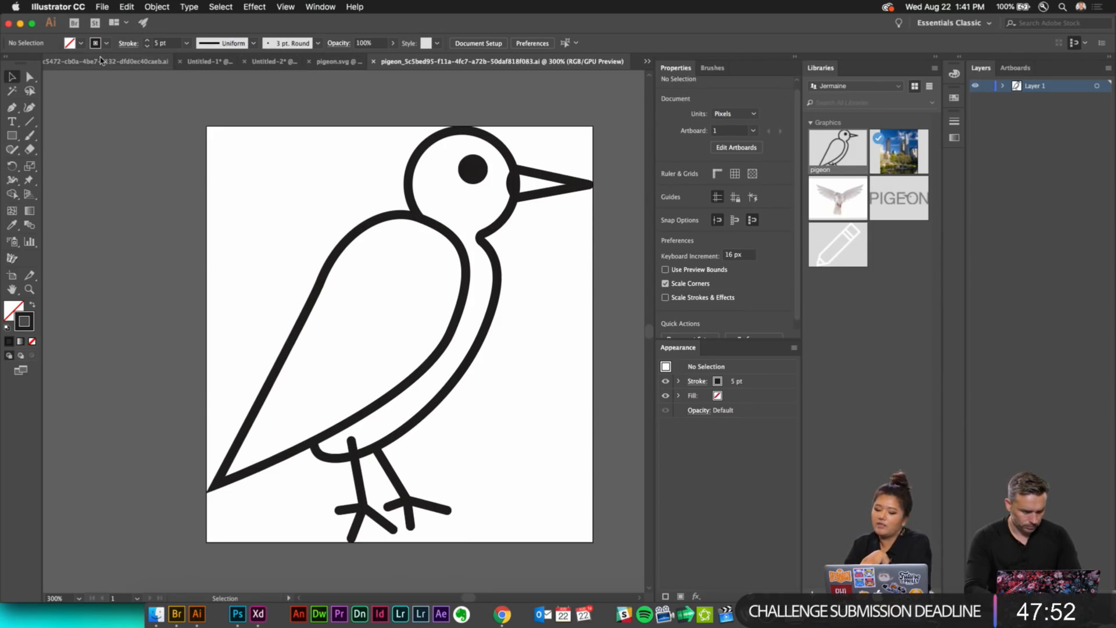
- Open the Untitled-1 retro logo document, zoom in, and select badge 11's group
left_click(209, 64)
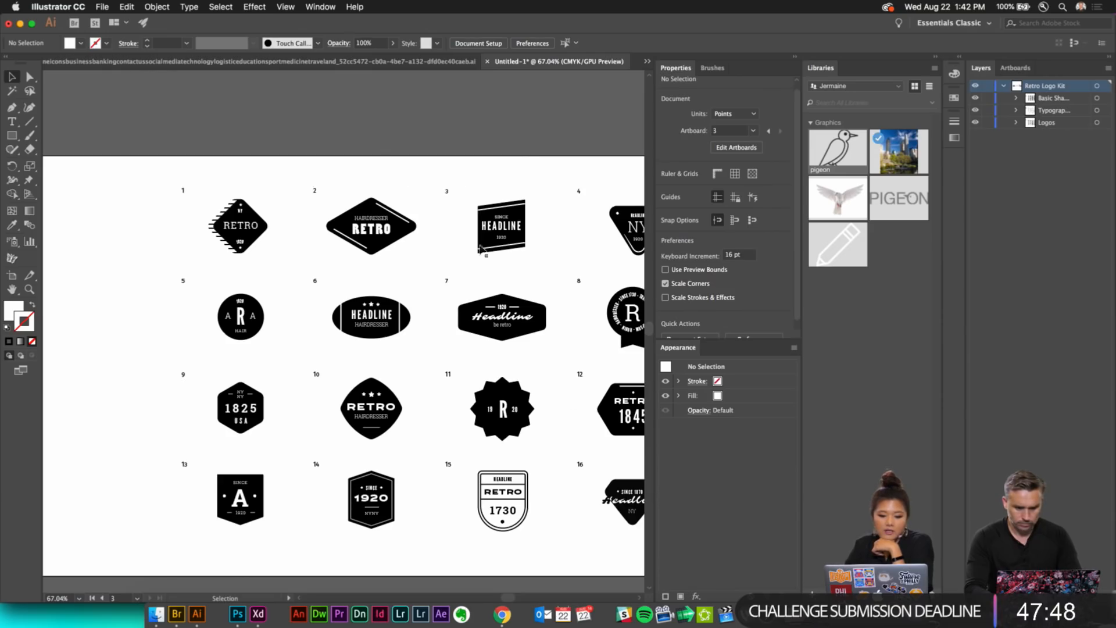
scroll(563, 449, "up", 5)
left_click(366, 313)
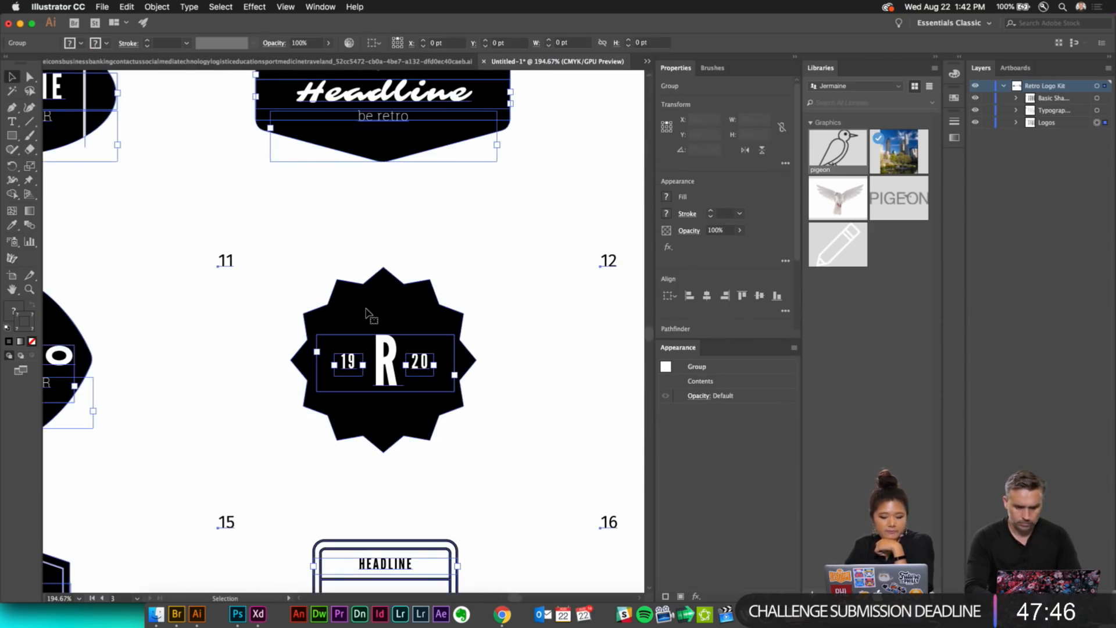
right_click(366, 312)
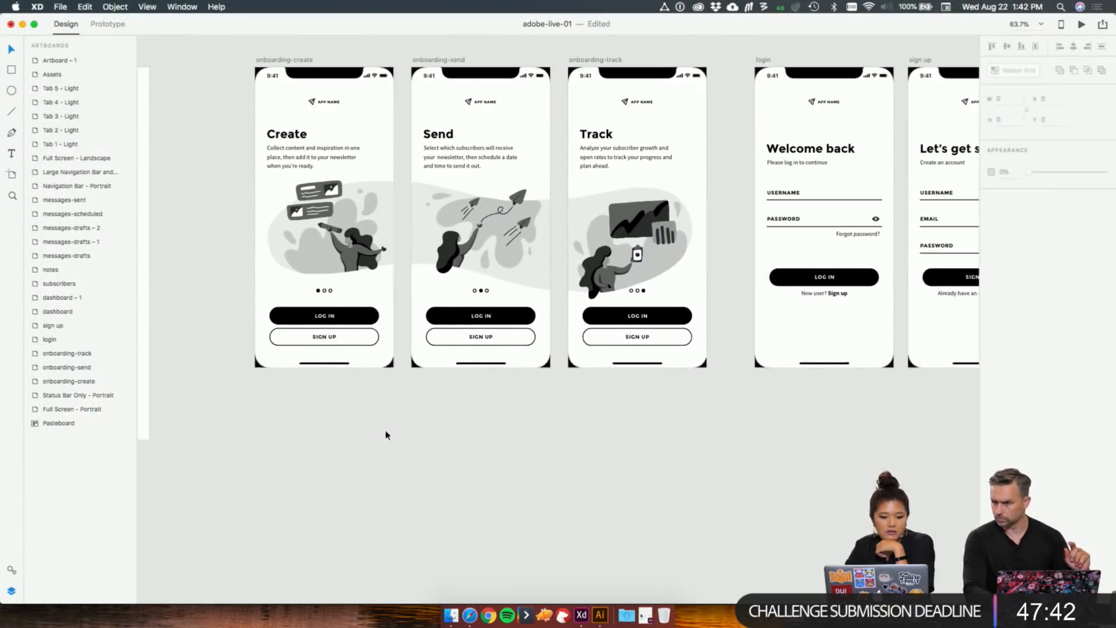
- Compare the XD onboarding screens with the onboarding-illustration document in Illustrator
scroll(388, 435, "up", 1)
scroll(388, 435, "left", 1)
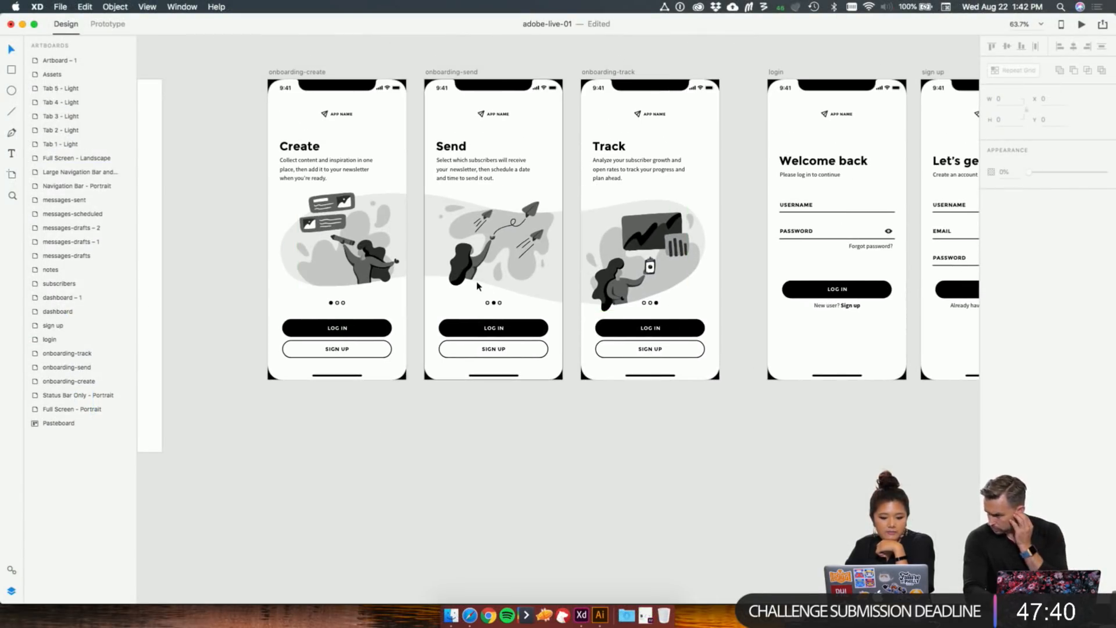
left_click(600, 614)
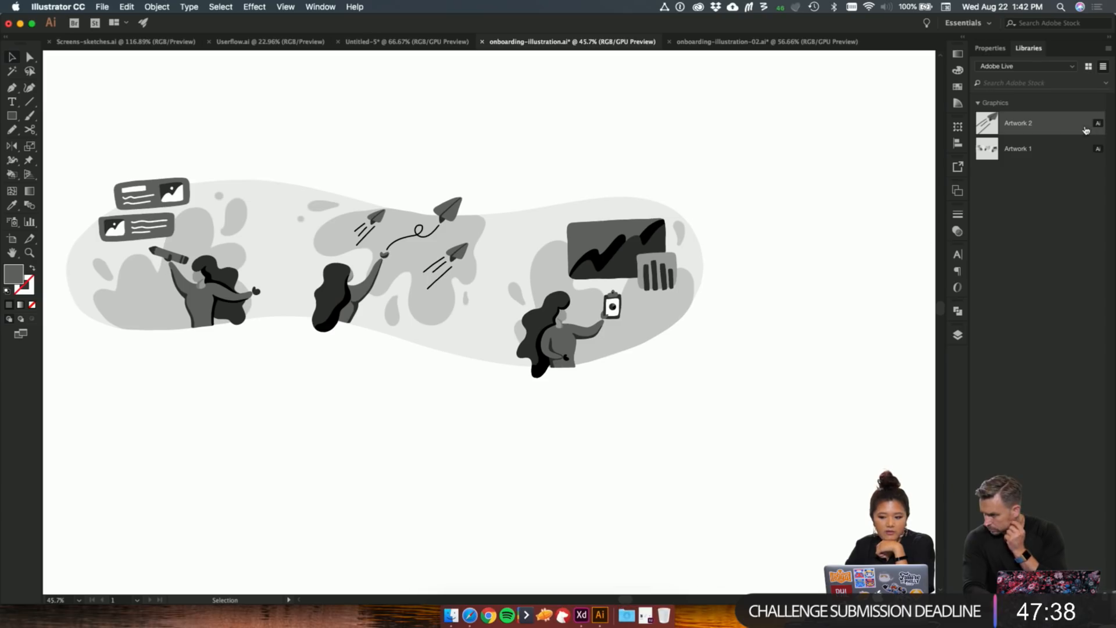
left_click(581, 614)
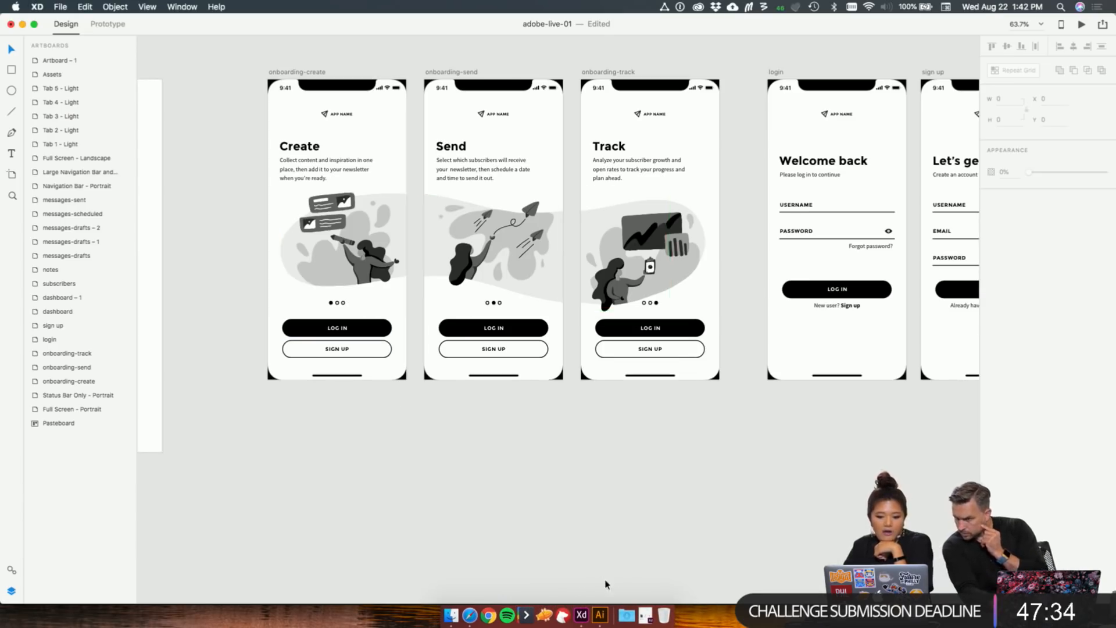
left_click(601, 610)
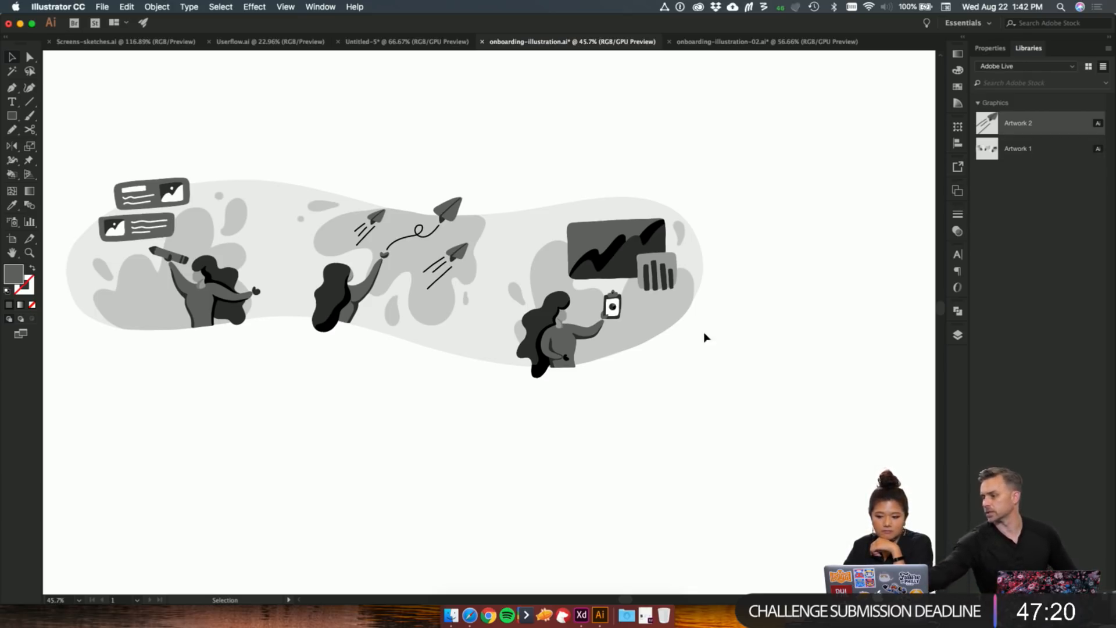
- Open the Artwork 1 library graphic for editing and close its tab
left_click(1023, 156)
double_click(1023, 159)
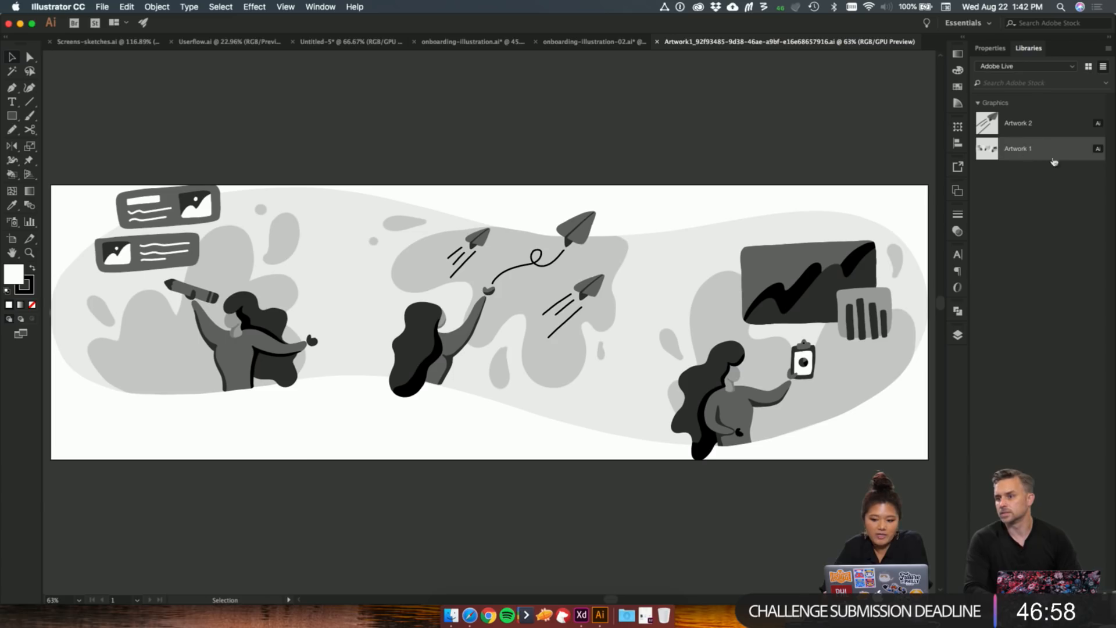
left_click(658, 42)
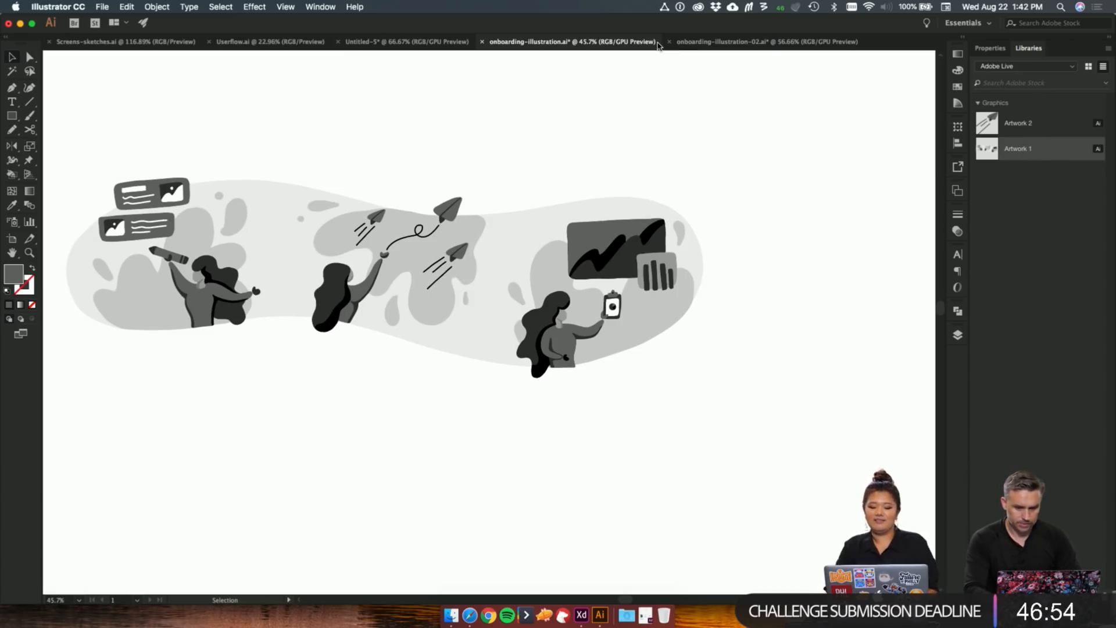
- Back in XD, paste the Subscribers button from dashboard-1 into messages-drafts-2 and place it above the add button
left_click(581, 615)
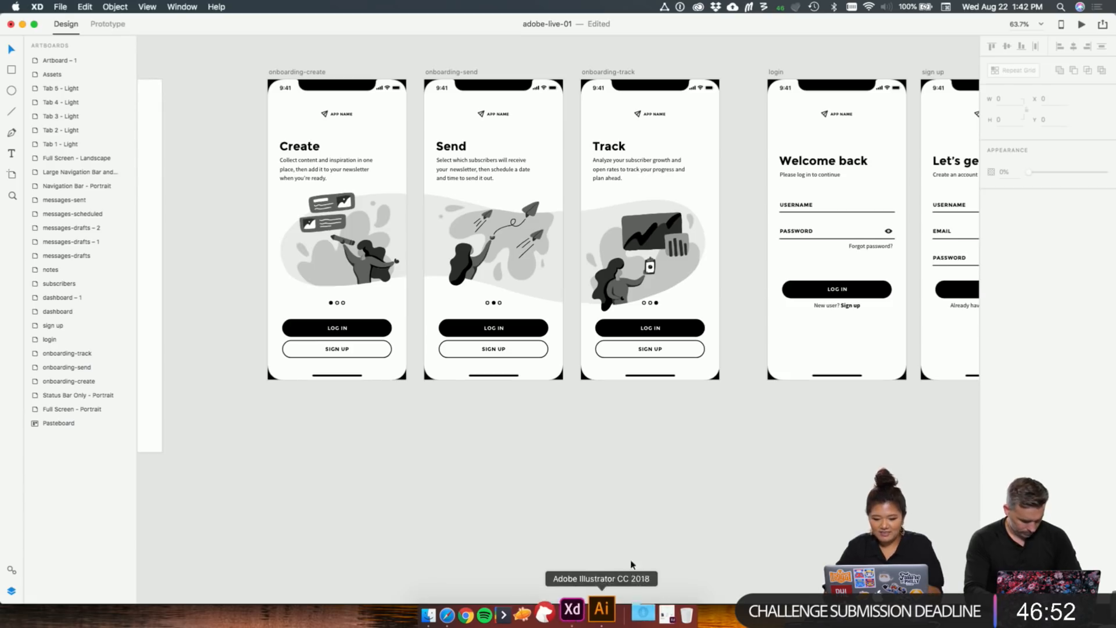
scroll(755, 513, "down", 15)
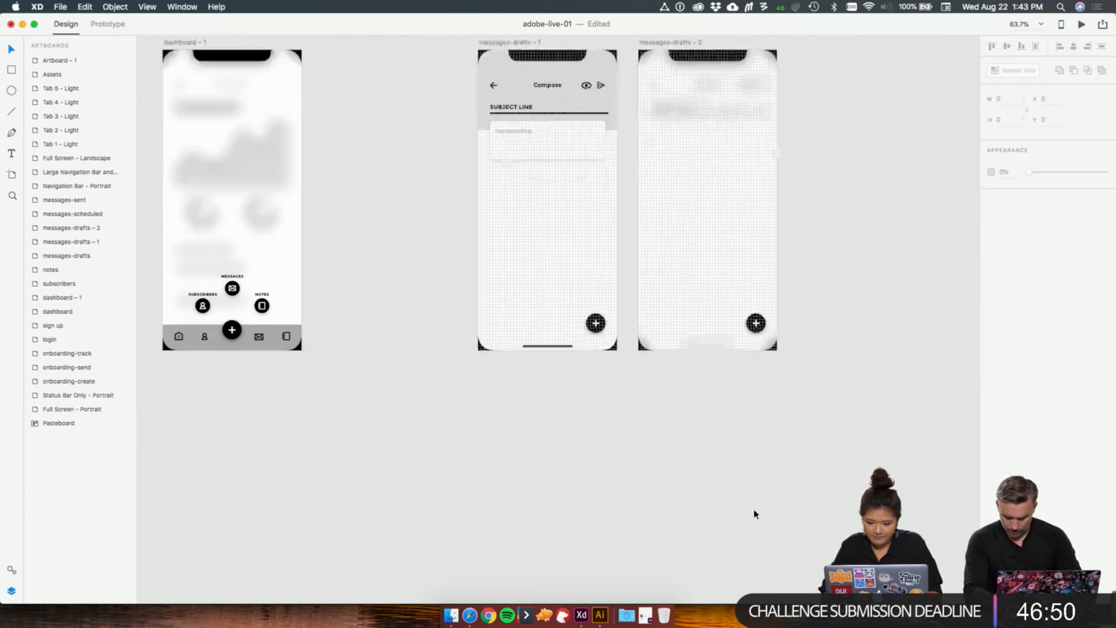
scroll(837, 242, "up", 5)
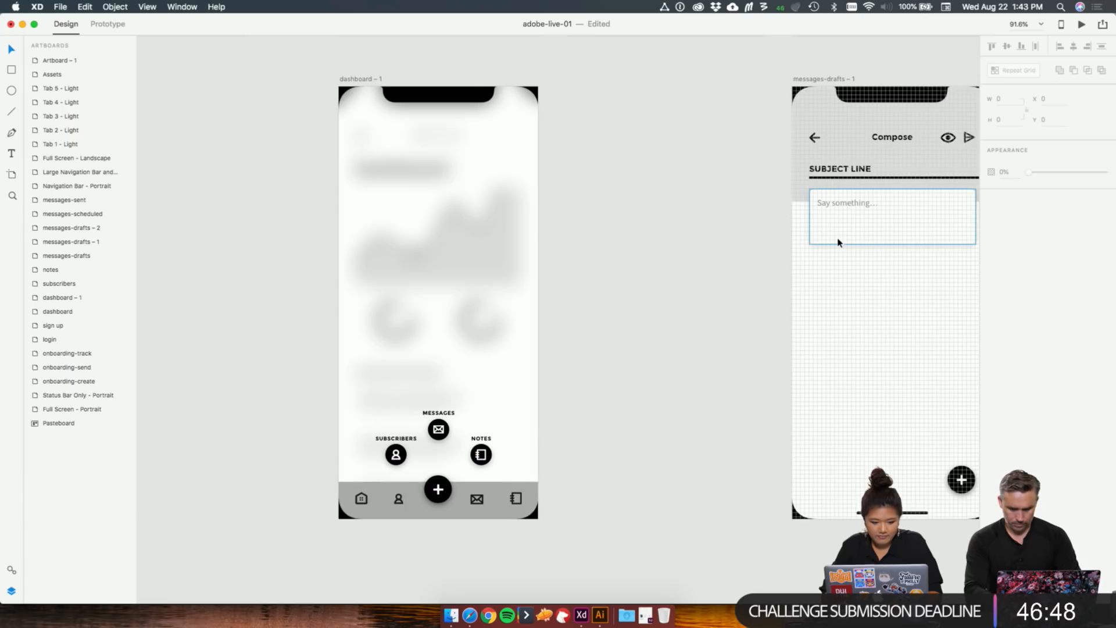
scroll(837, 242, "left", 3)
left_click(464, 437)
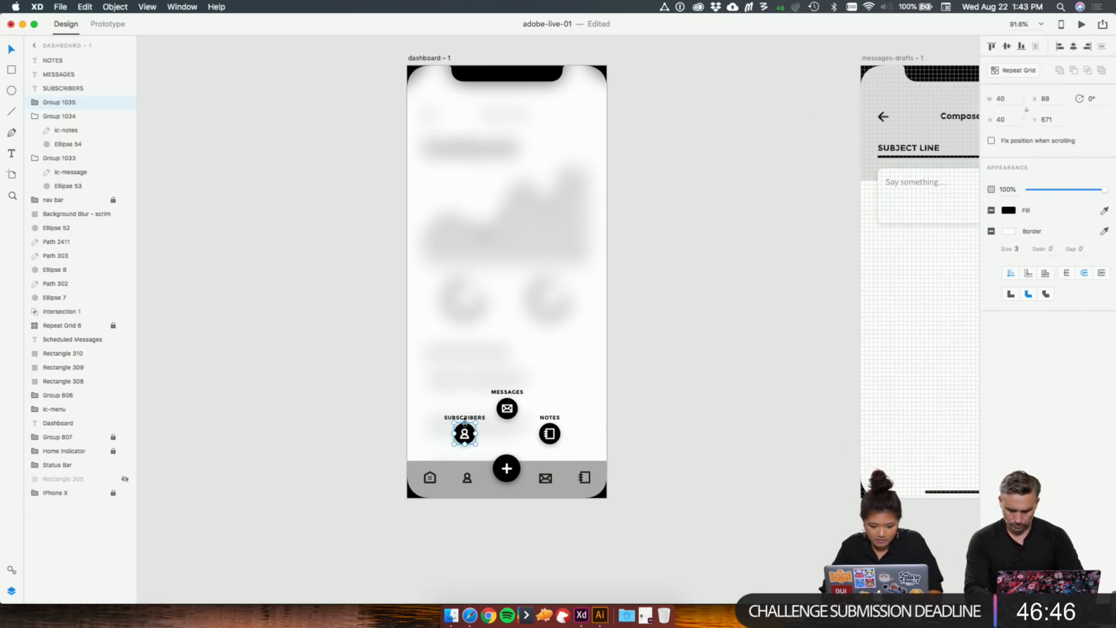
left_click(471, 418, "shift")
scroll(705, 411, "right", 10)
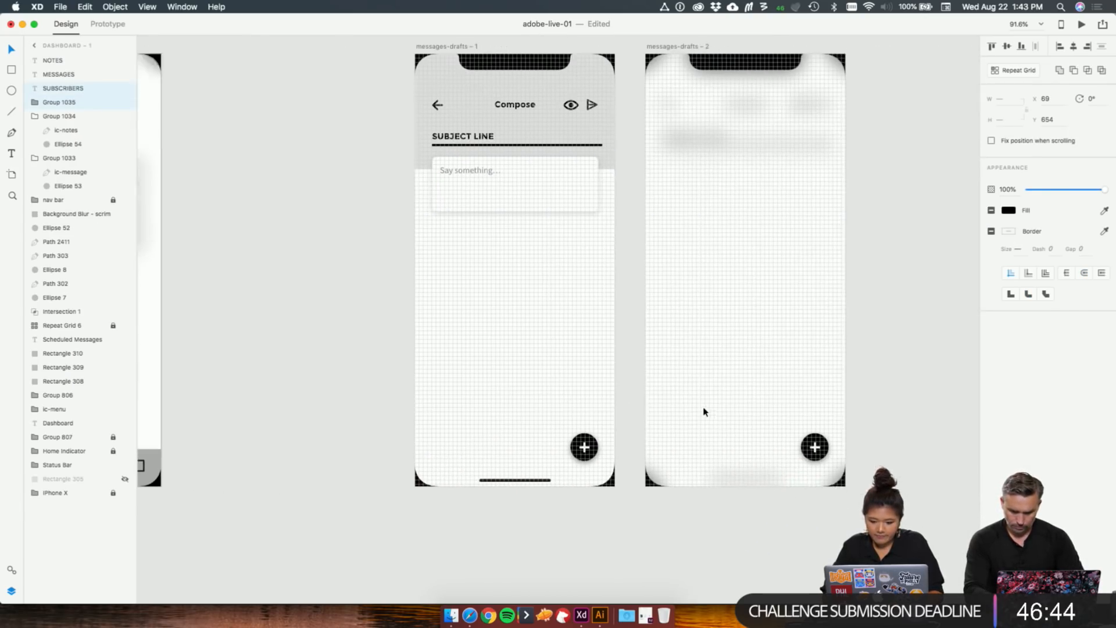
key("super+v")
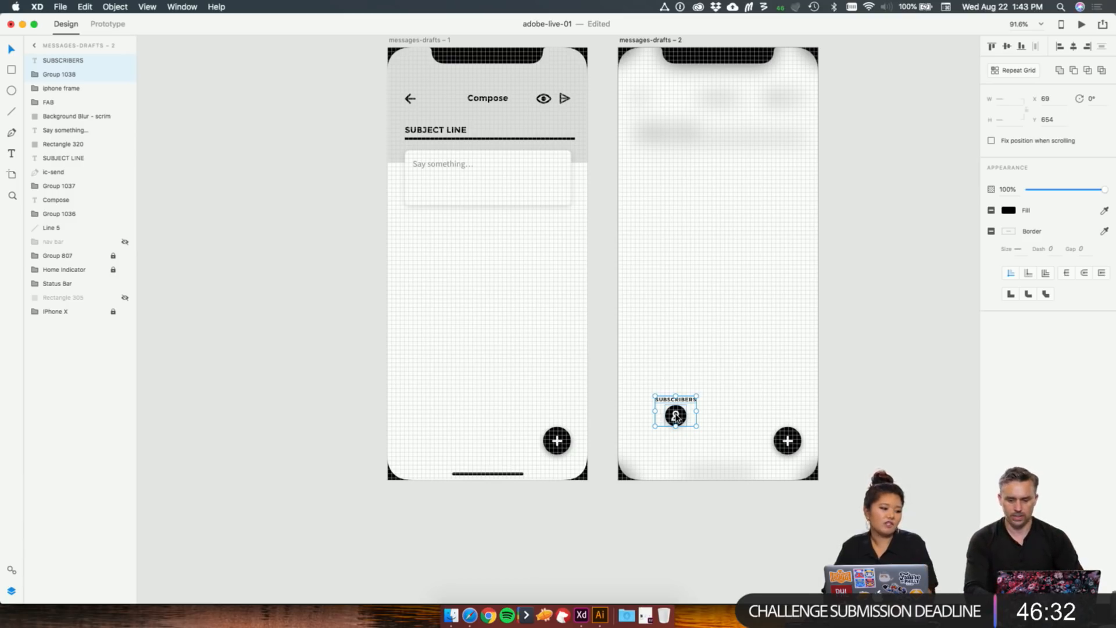
left_click_drag(676, 417, 780, 406)
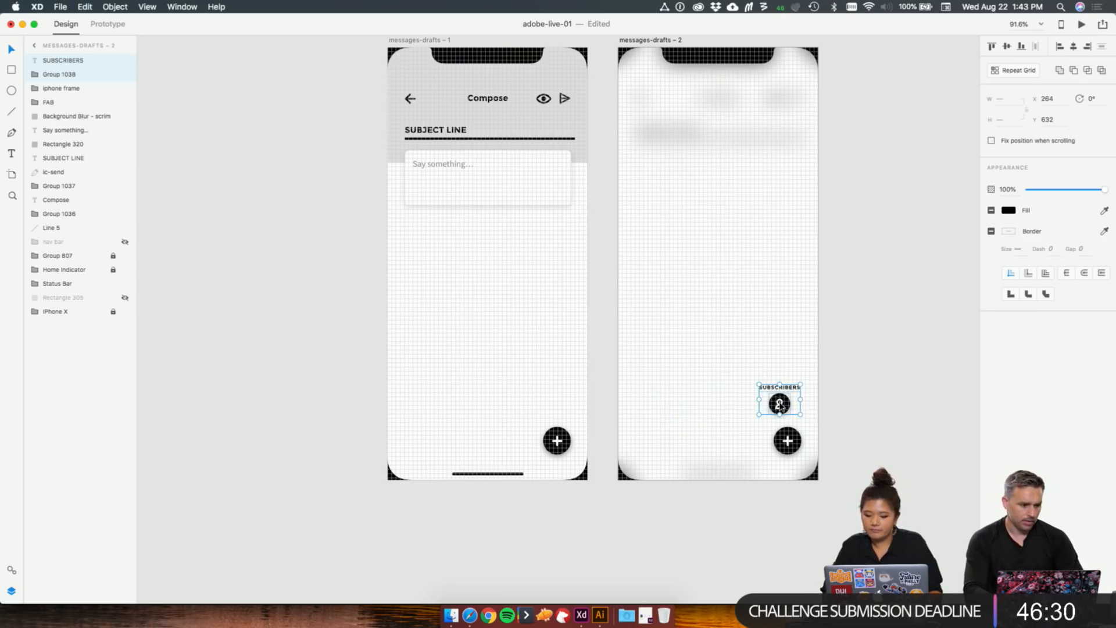
- Rearrange the pasted Subscribers button, nudging its icon above the add button and moving its label to the icon's left
key("super+2")
scroll(780, 405, "right", 5)
scroll(780, 405, "down", 2)
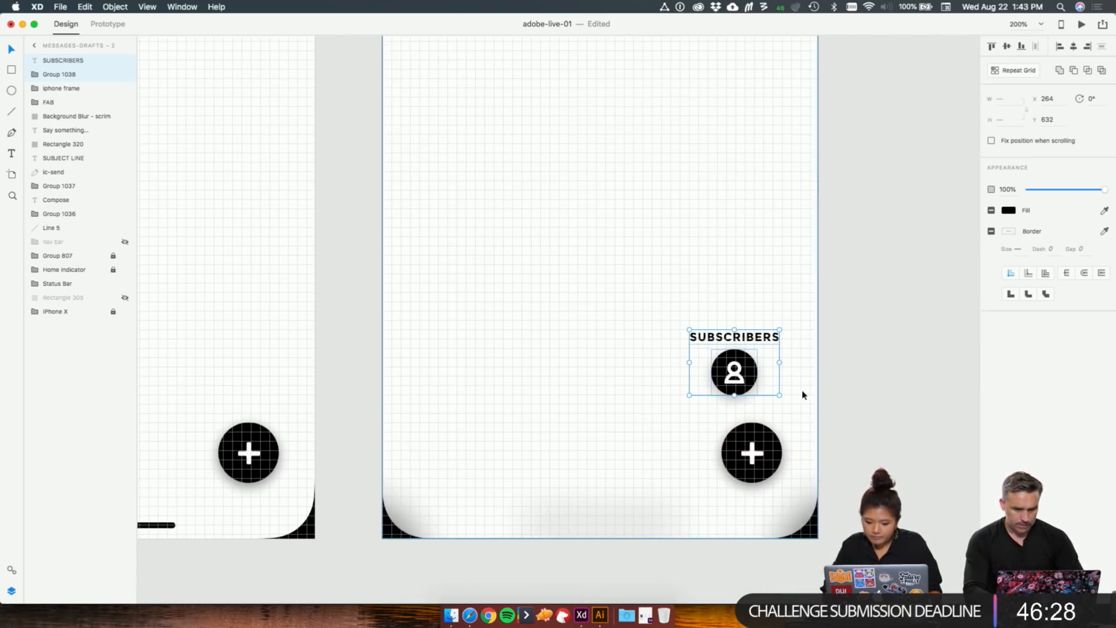
left_click(889, 350)
left_click_drag(745, 372, 769, 385)
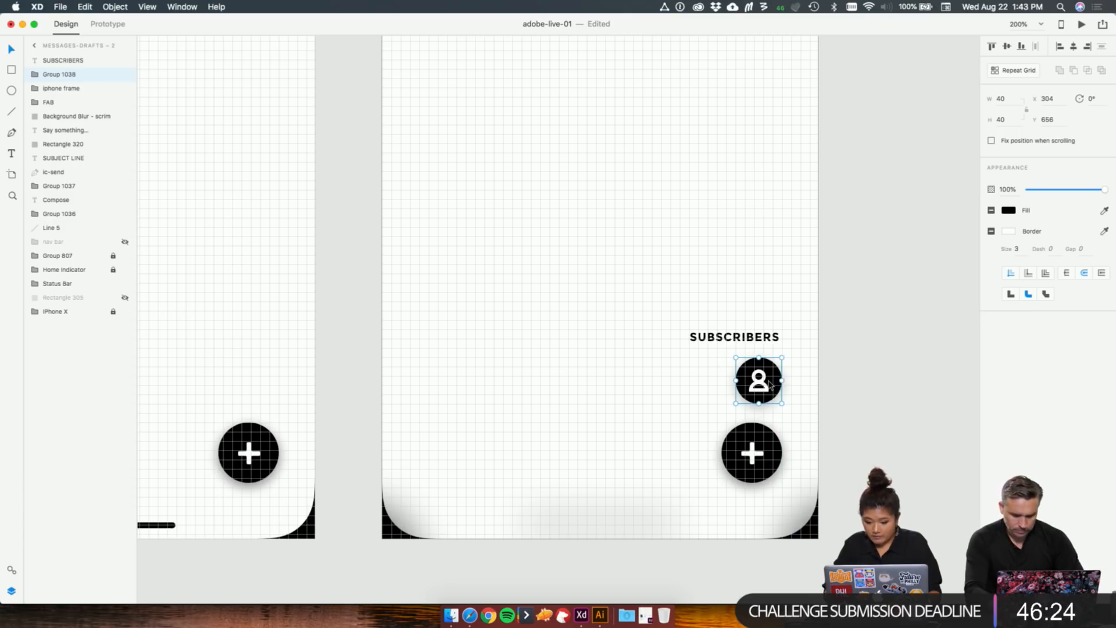
key("Left")
key("Left")
key("Left")
key("Left")
key("Left")
key("Left")
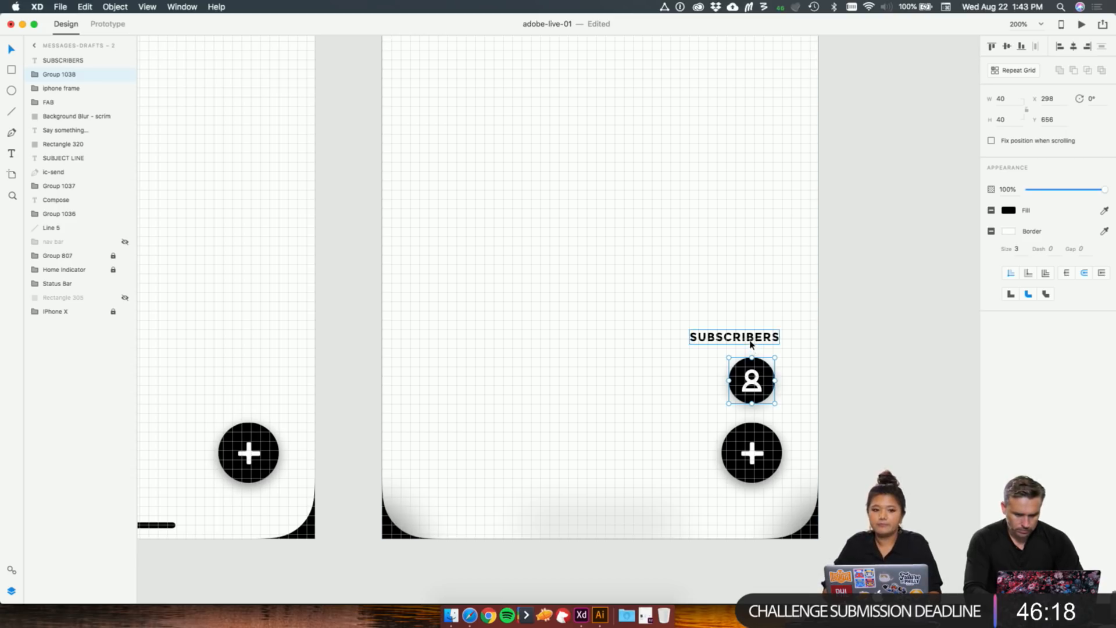
left_click_drag(751, 343, 675, 384)
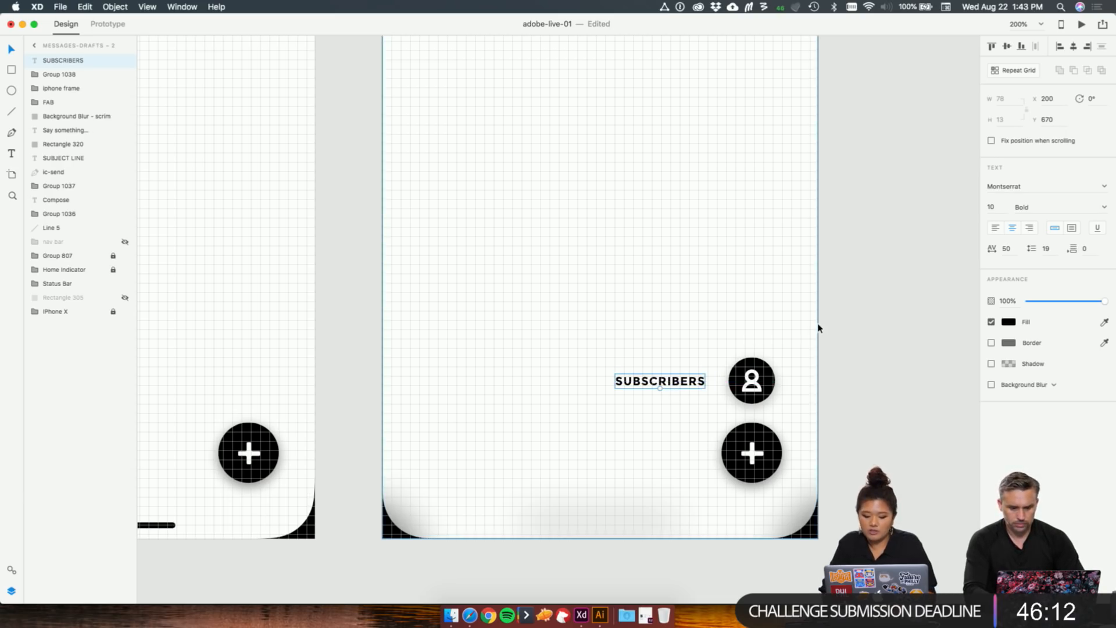
- Open the Creative Cloud Libraries panel over the dashboard screen and try dropping the bird graphic onto it, then undo
scroll(818, 328, "down", 5)
scroll(818, 328, "down", 4)
scroll(595, 268, "left", 12)
scroll(595, 268, "up", 7)
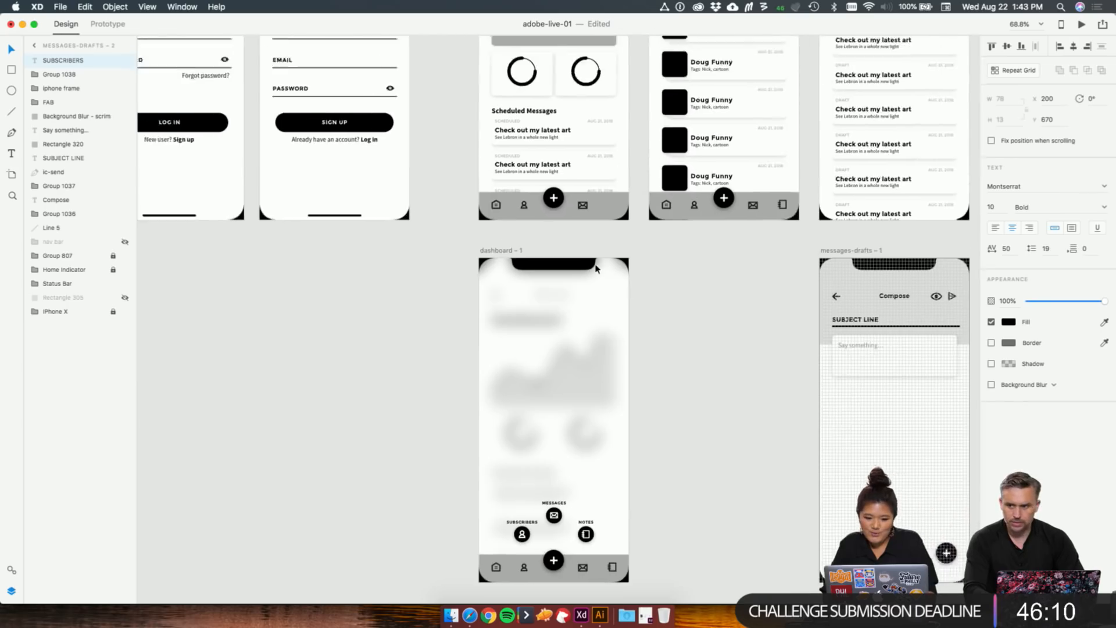
scroll(596, 268, "right", 10)
scroll(595, 268, "left", 10)
scroll(596, 268, "right", 15)
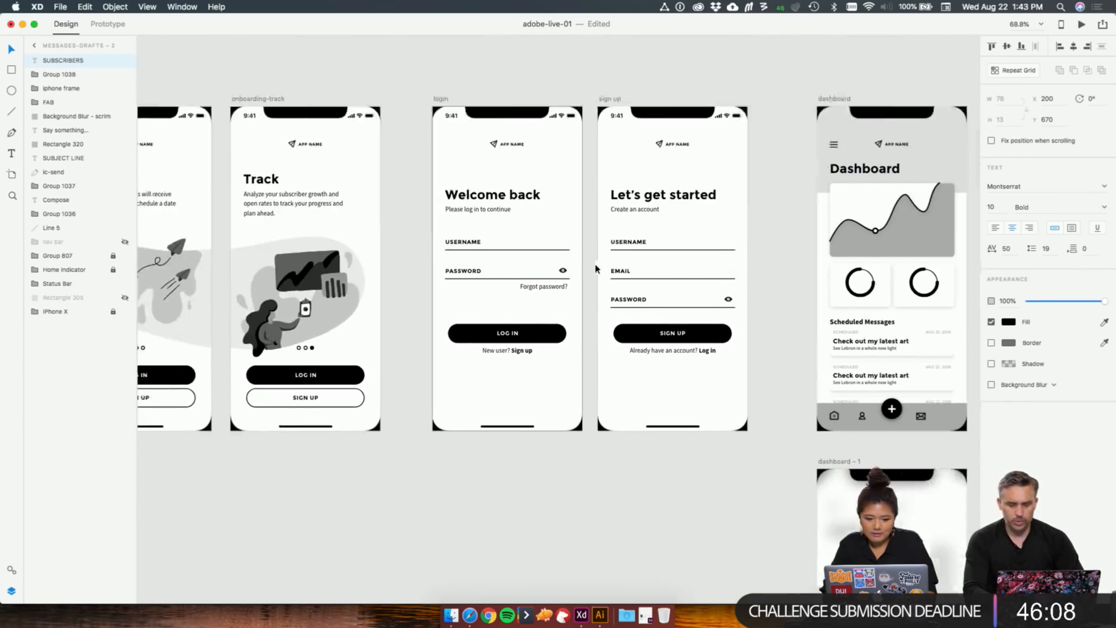
scroll(599, 203, "up", 8)
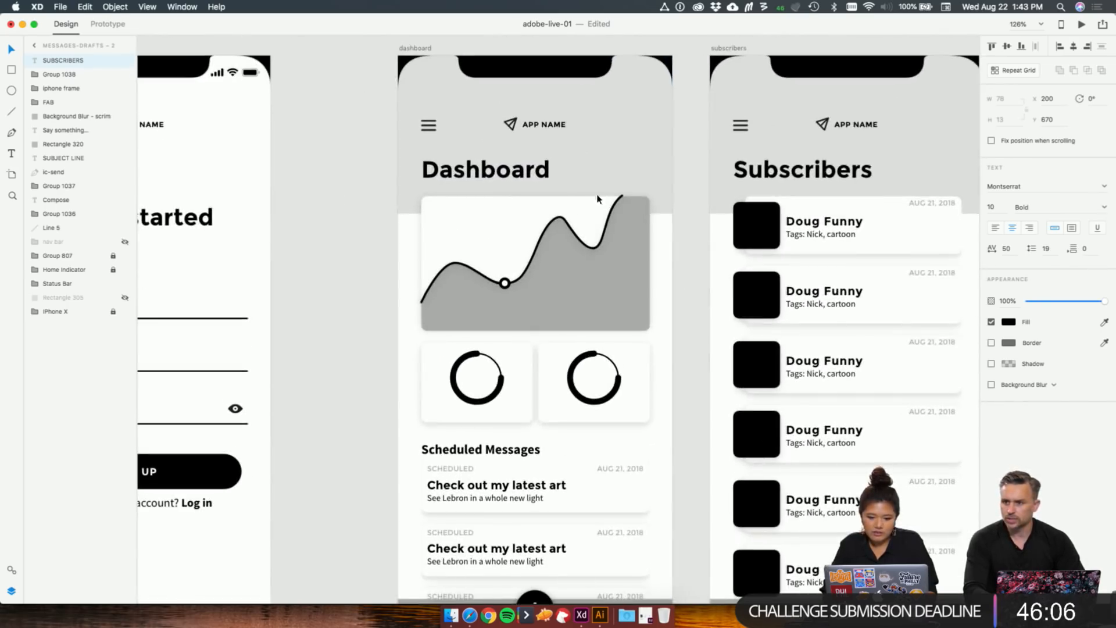
scroll(579, 130, "up", 5)
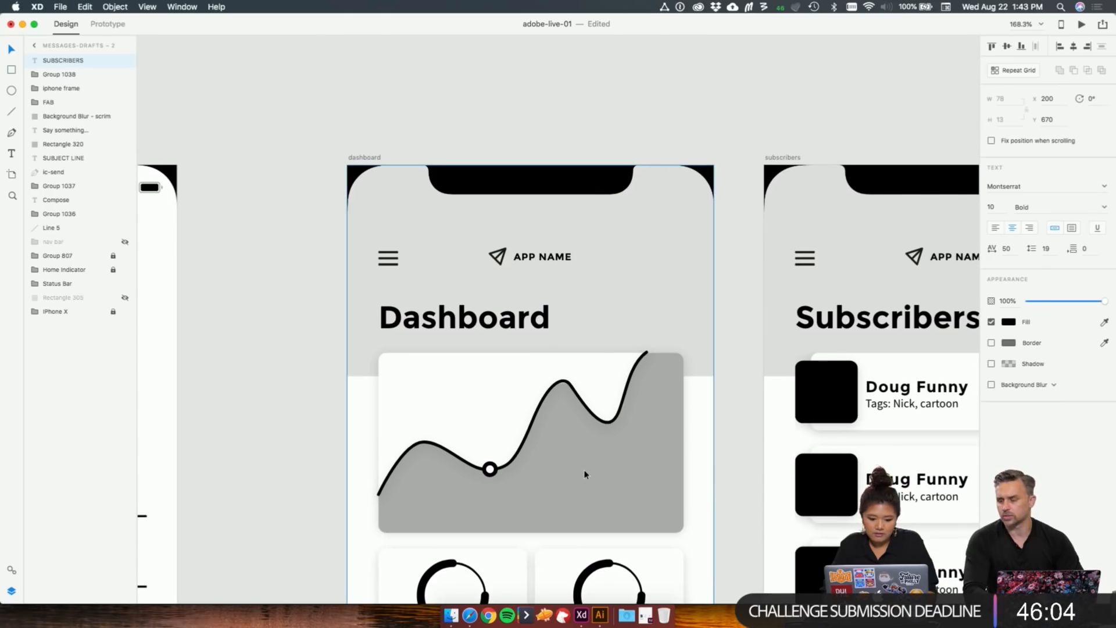
left_click(645, 614)
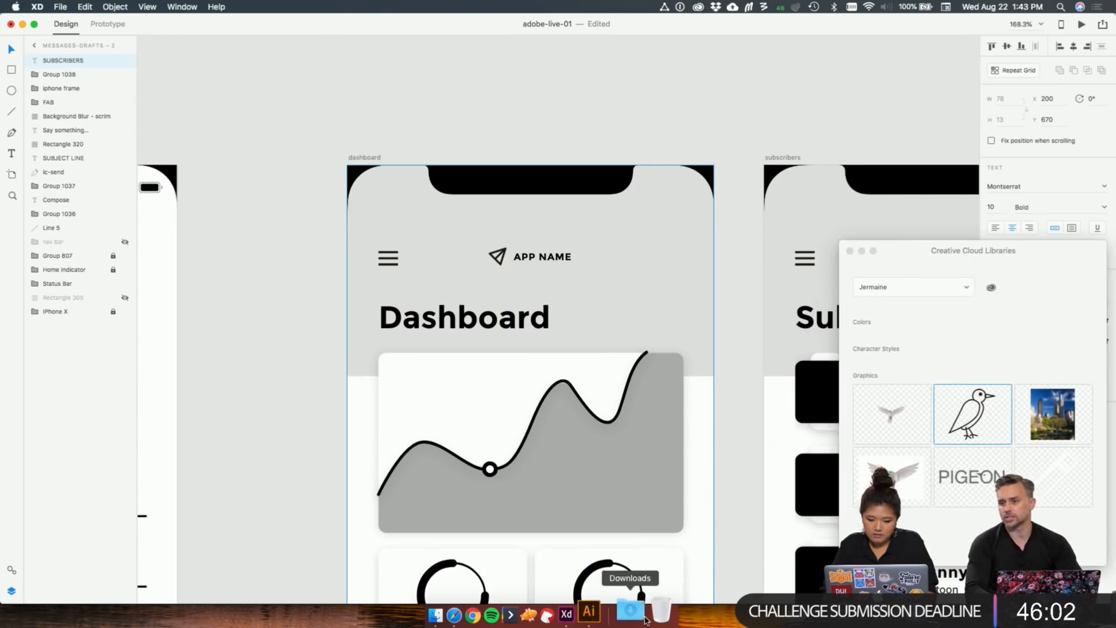
left_click_drag(987, 434, 663, 288)
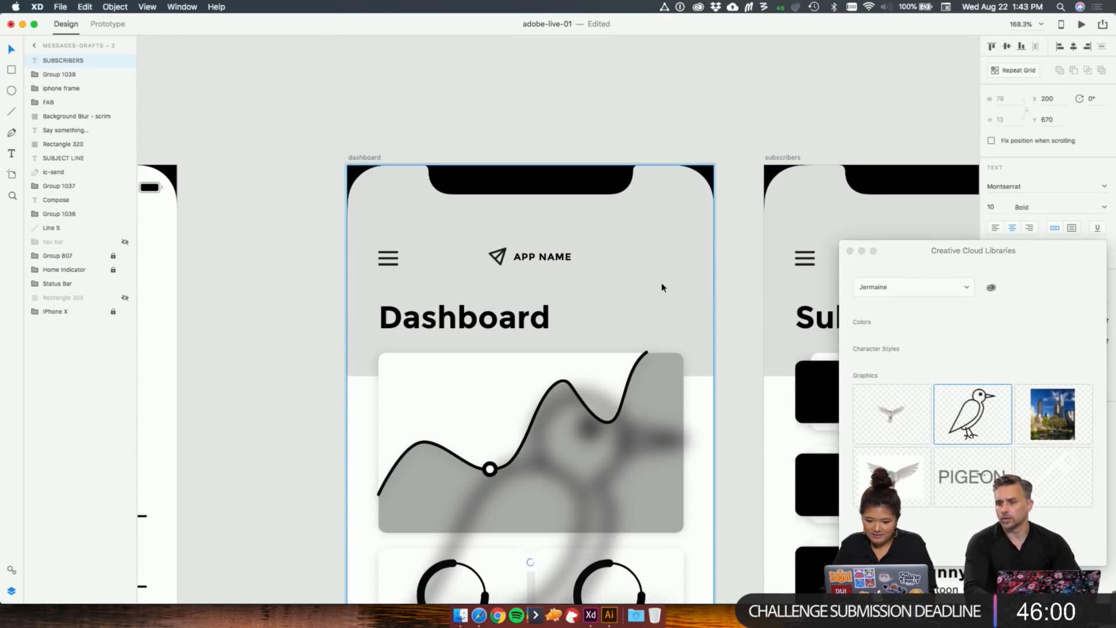
key("super+z")
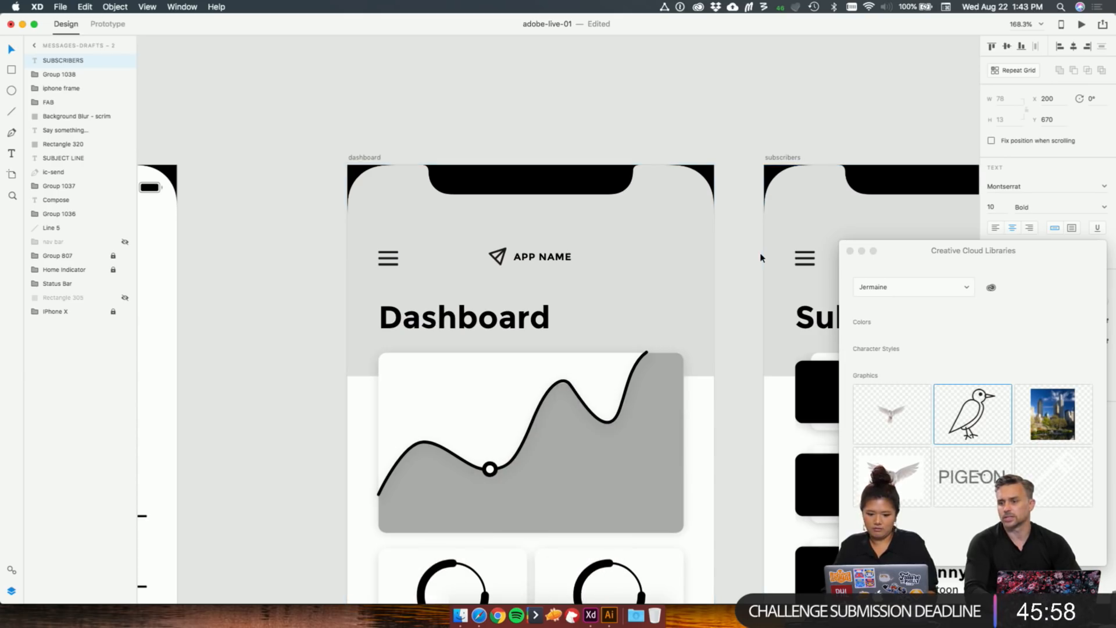
- Place the library's bird graphic on the pasteboard above the dashboard artboard
left_click(690, 101)
left_click_drag(972, 409, 674, 97)
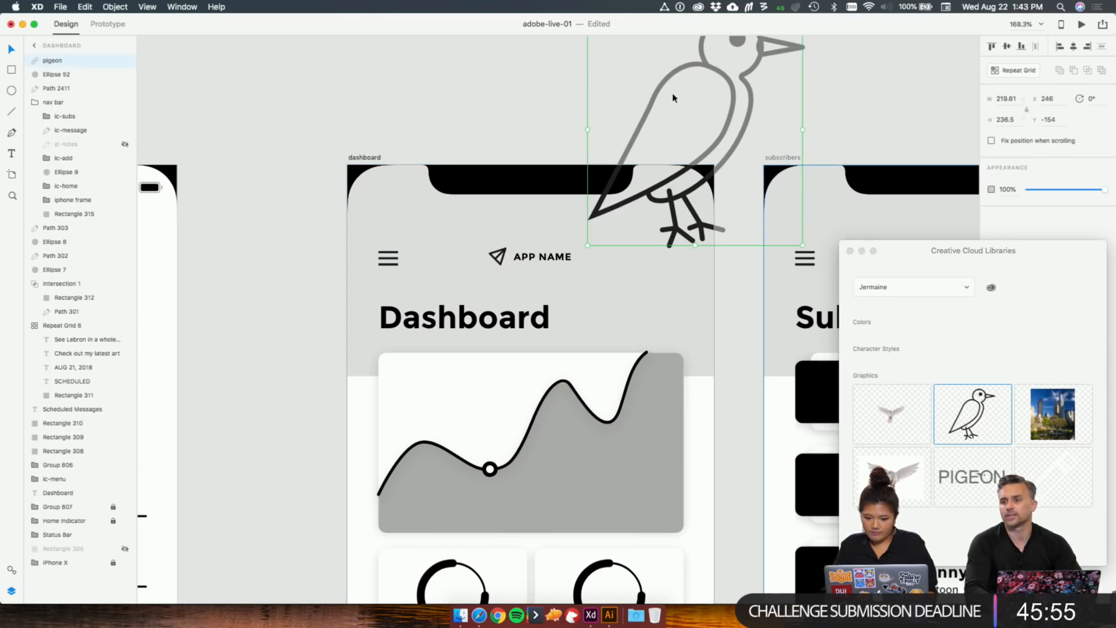
left_click(719, 135)
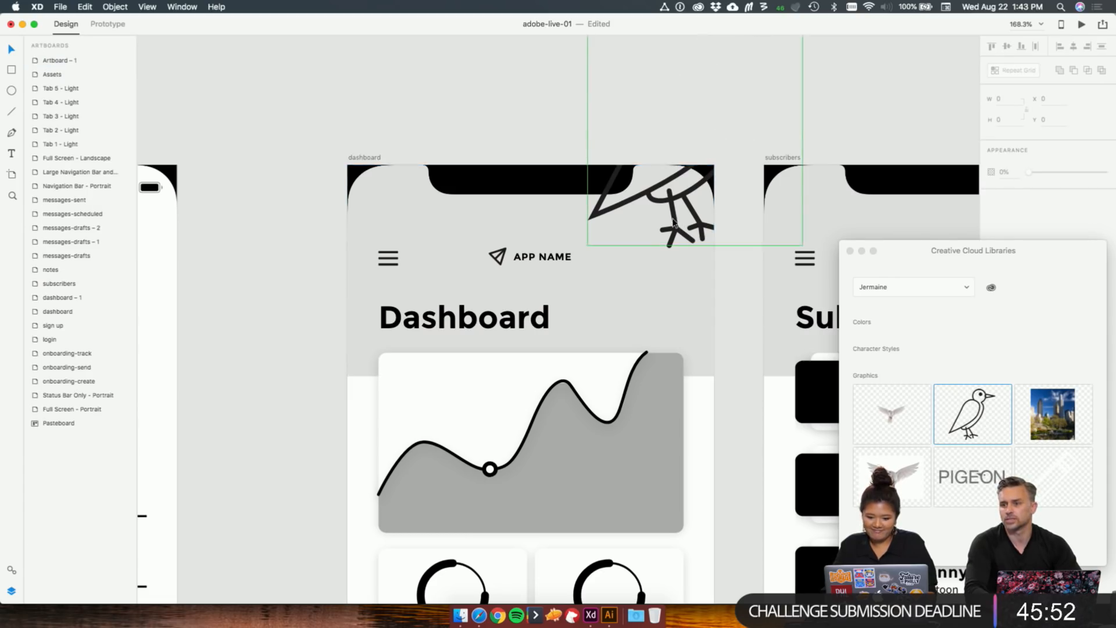
left_click_drag(674, 221, 704, 105)
scroll(727, 174, "up", 5)
scroll(726, 174, "right", 2)
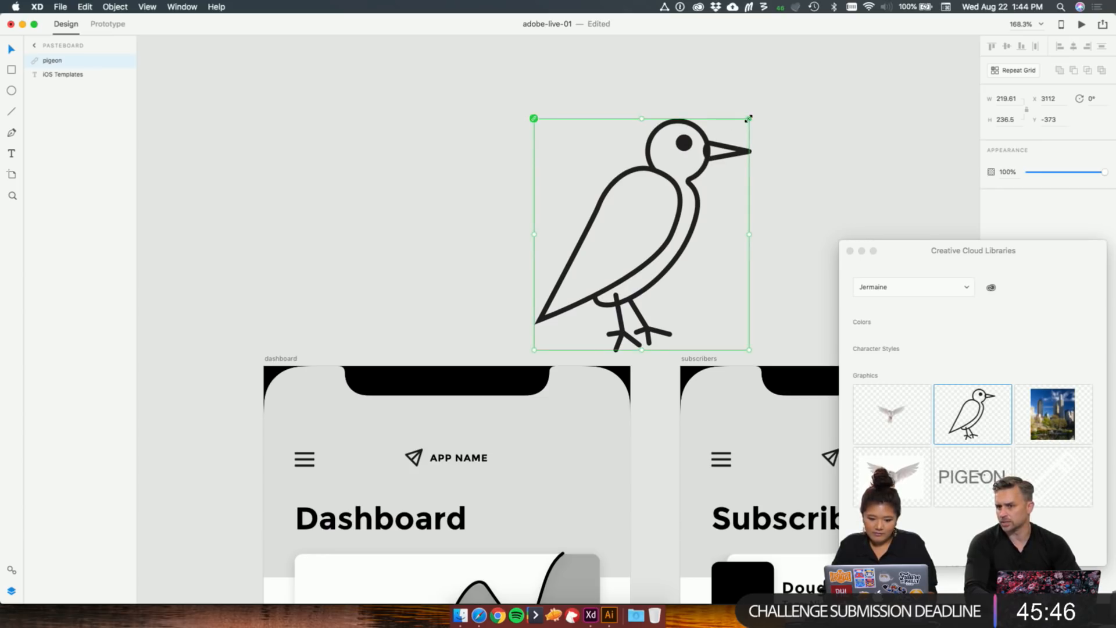
- Scale the bird graphic down to about 58 × 62
left_click_drag(748, 118, 678, 195)
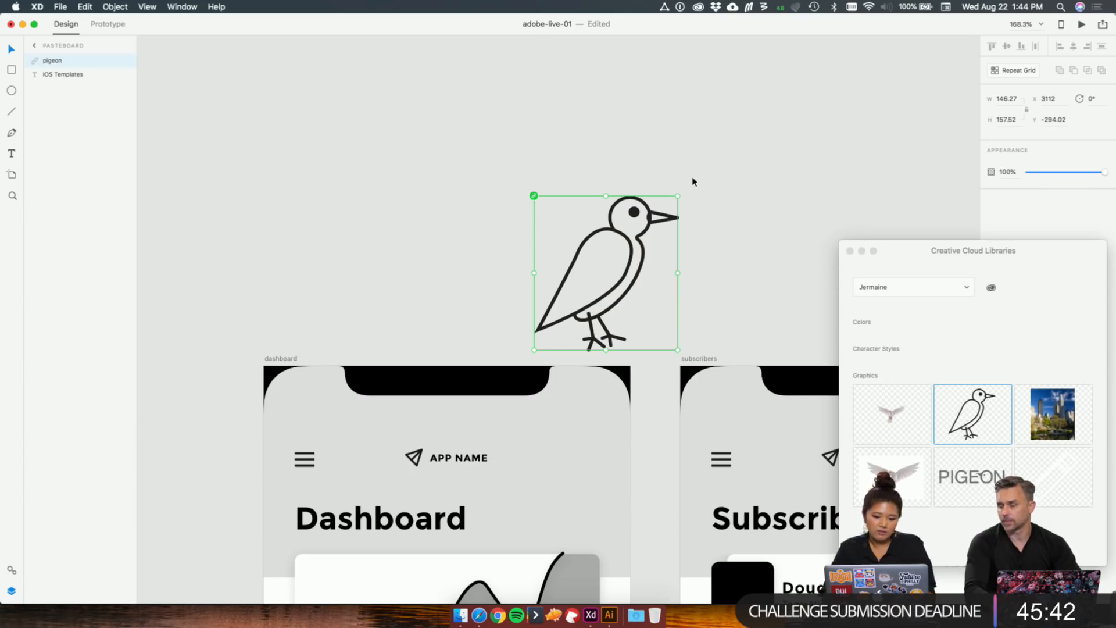
mouse_move(677, 197)
left_mouse_down()
mouse_move(552, 325)
mouse_move(698, 195)
left_mouse_up()
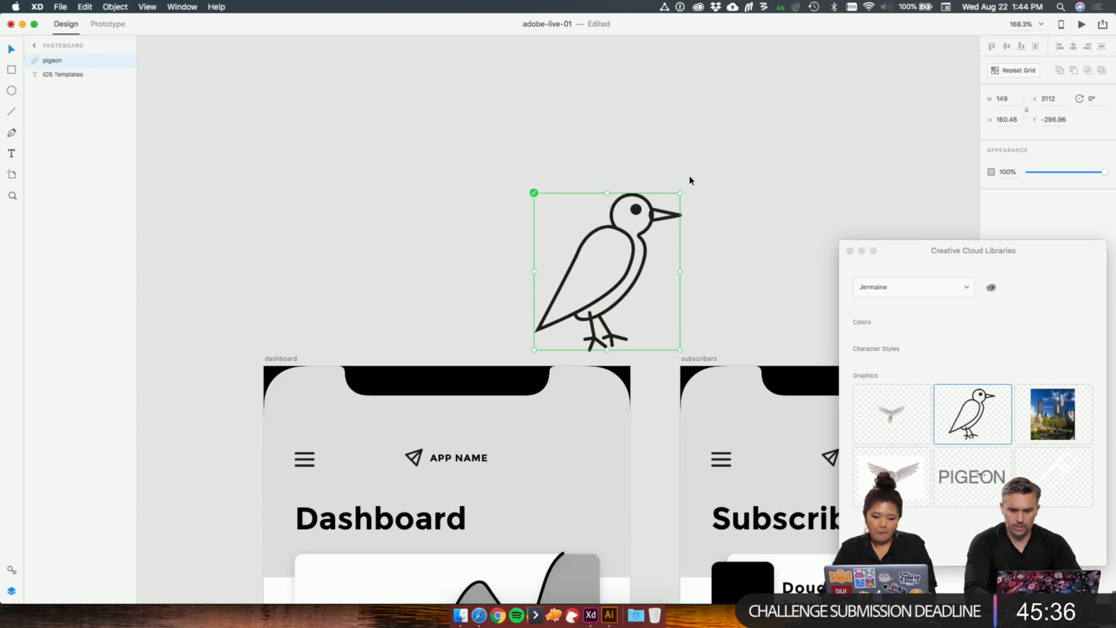
scroll(690, 180, "down", 3)
scroll(690, 180, "left", 2)
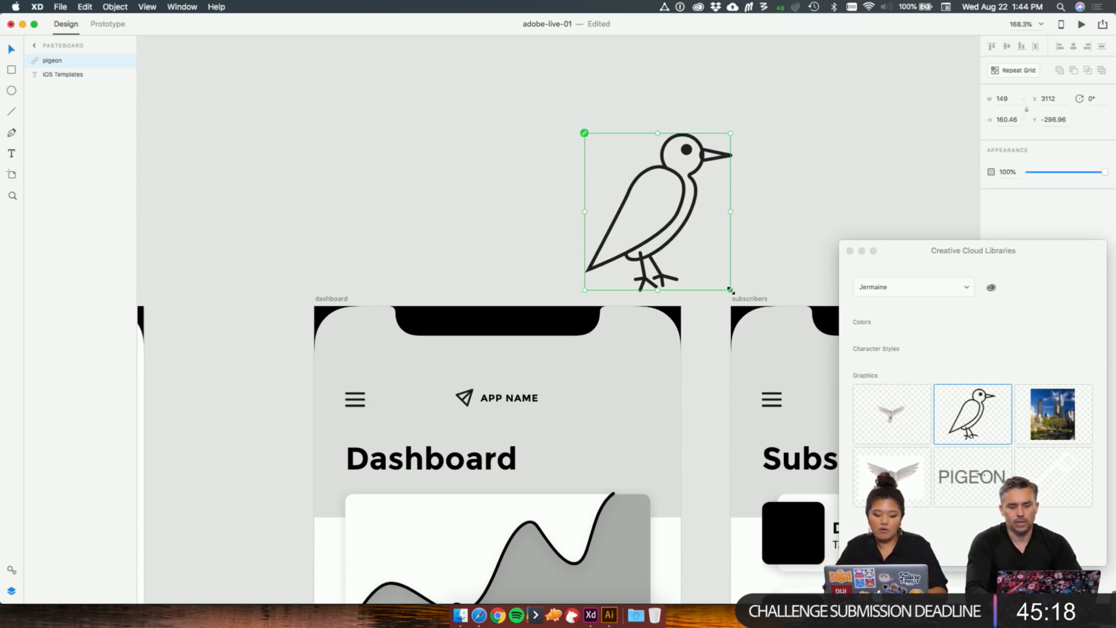
left_click_drag(731, 290, 632, 205)
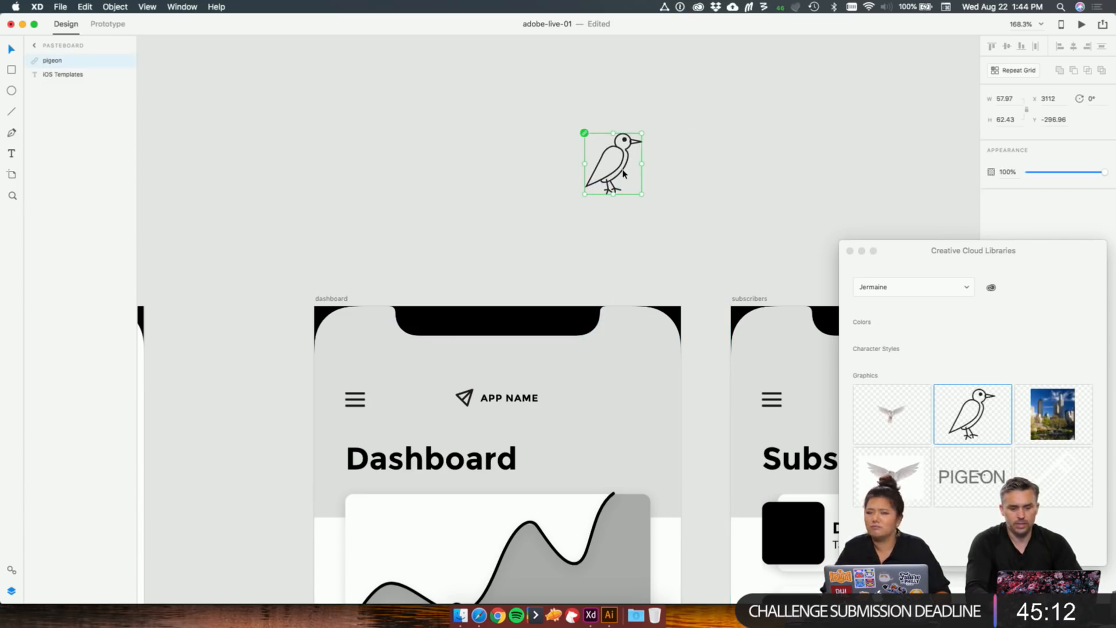
mouse_move(623, 173)
left_mouse_down()
mouse_move(621, 343)
mouse_move(625, 177)
left_mouse_up()
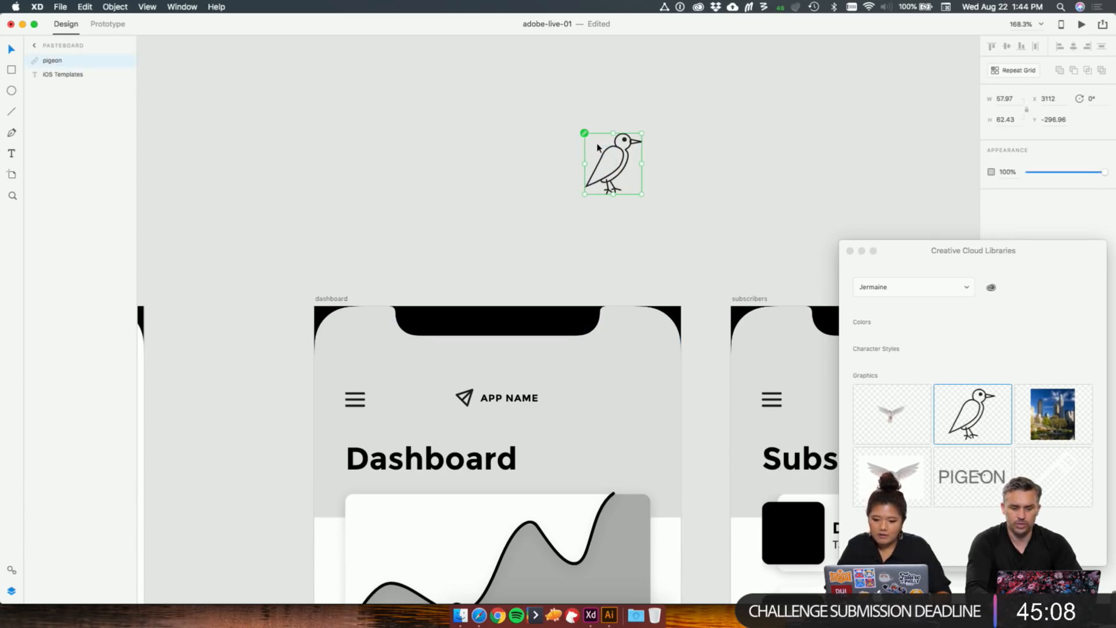
key("super+equal")
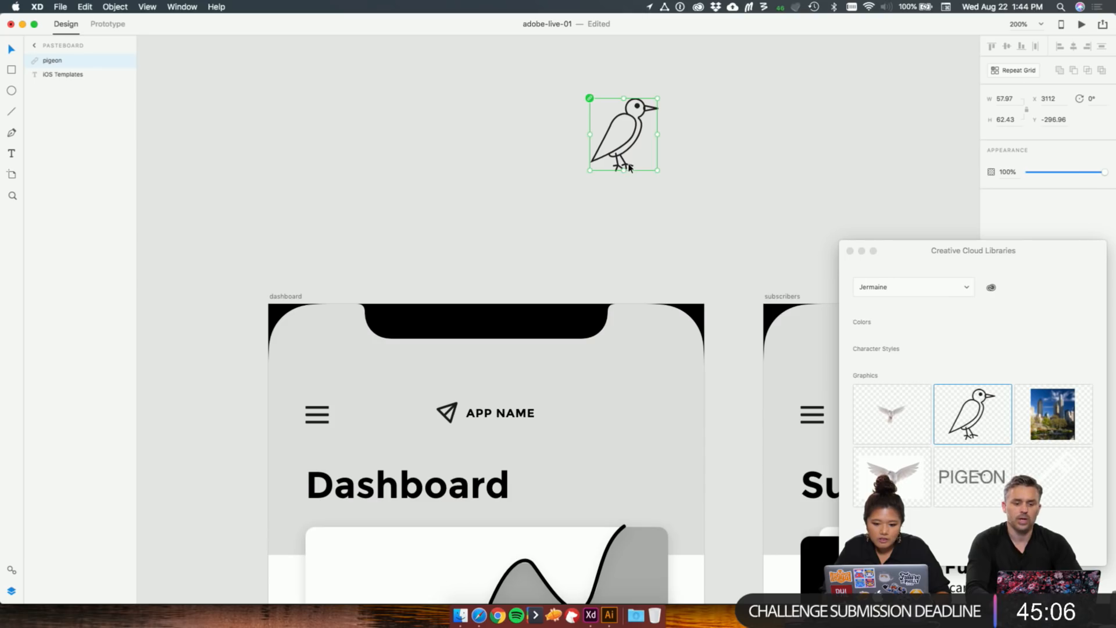
- Move the bird into the dashboard header just left of the APP NAME logo, locking the nav bar group
left_click_drag(628, 167, 603, 418)
left_click(589, 396)
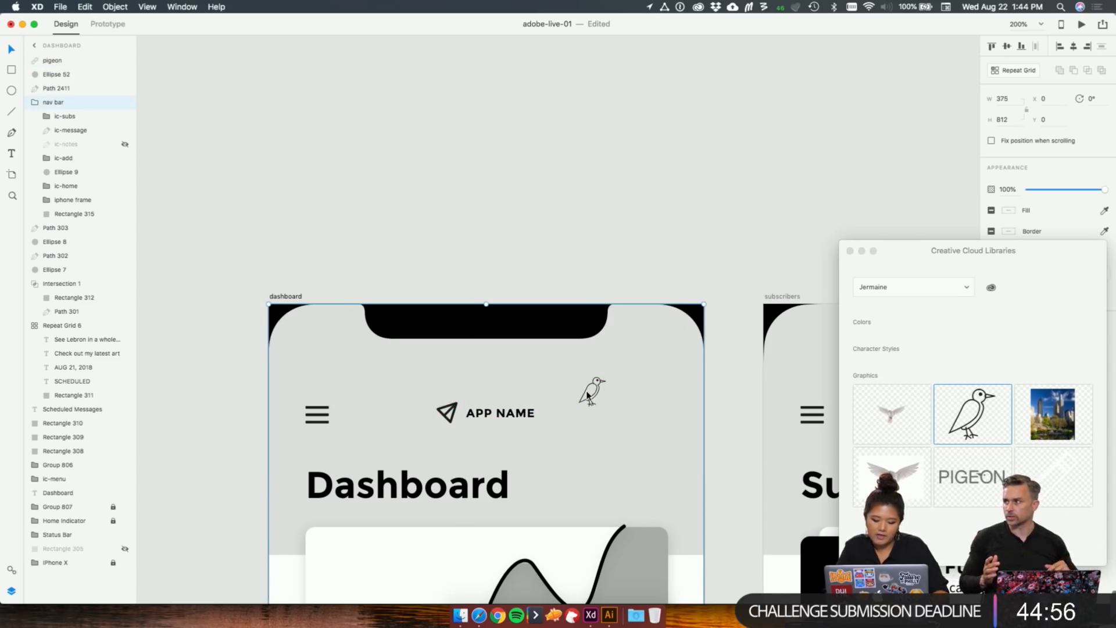
key("super+l")
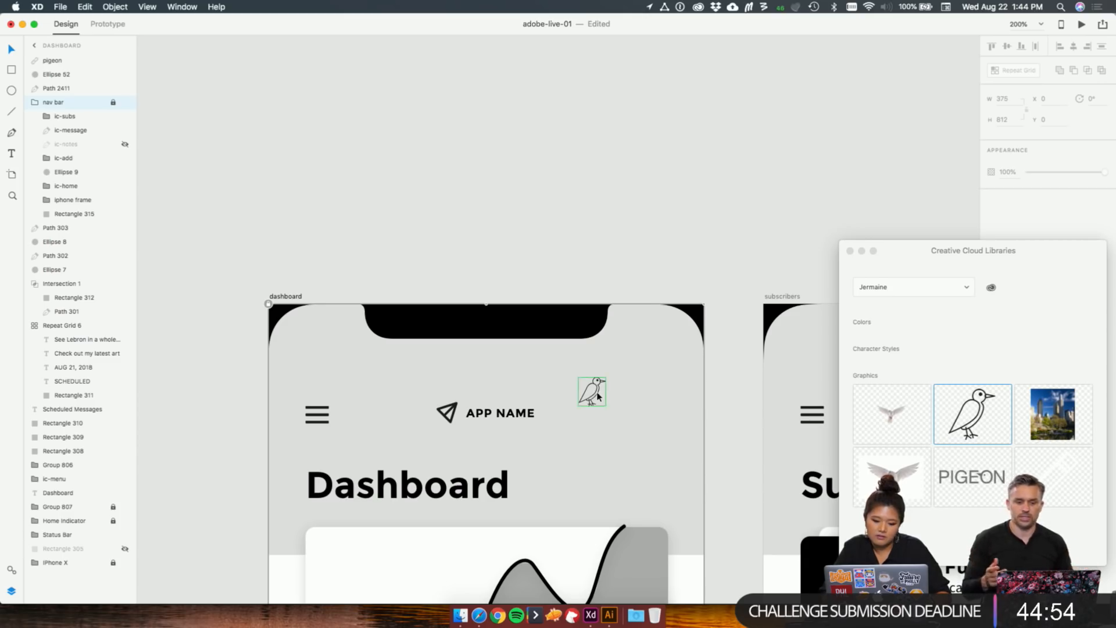
left_click(595, 396)
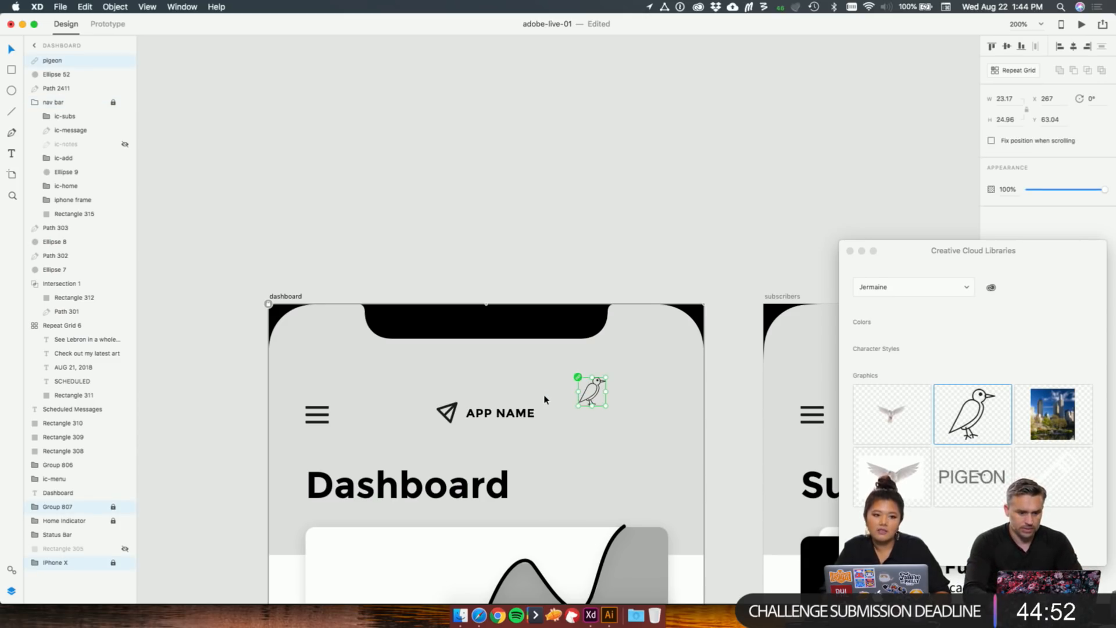
key("super+equal")
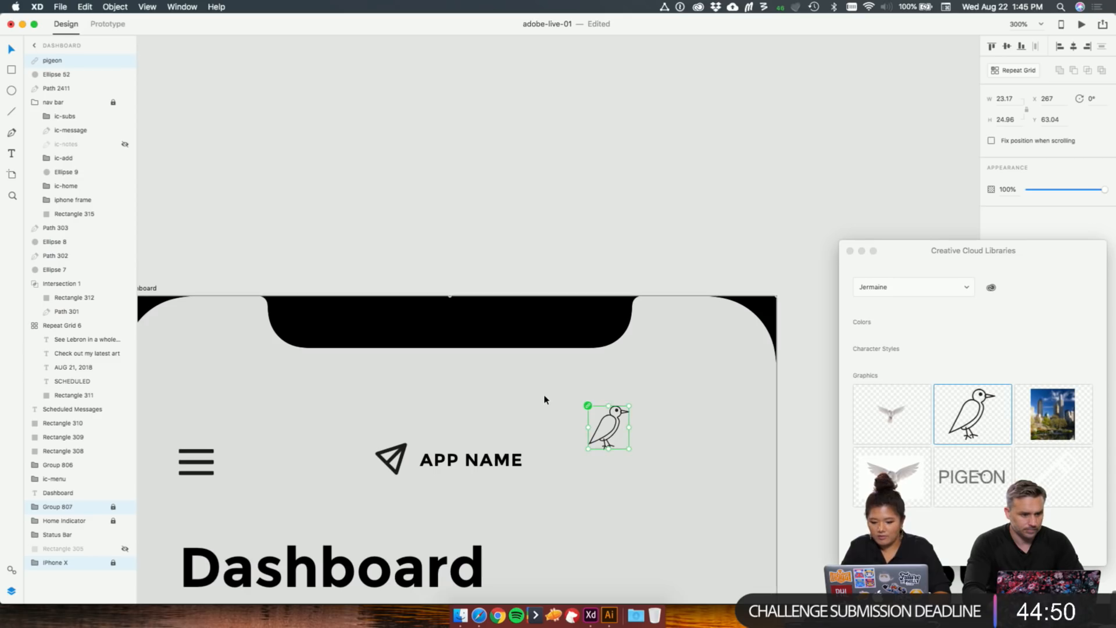
scroll(606, 368, "down", 5)
scroll(606, 368, "left", 2)
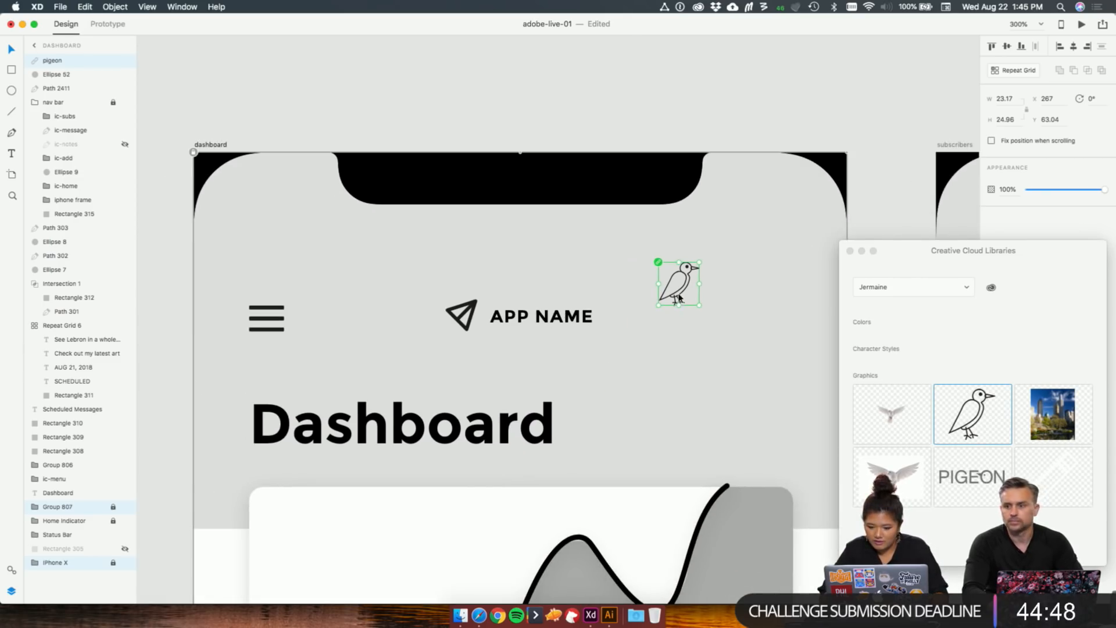
left_click_drag(680, 301, 401, 330)
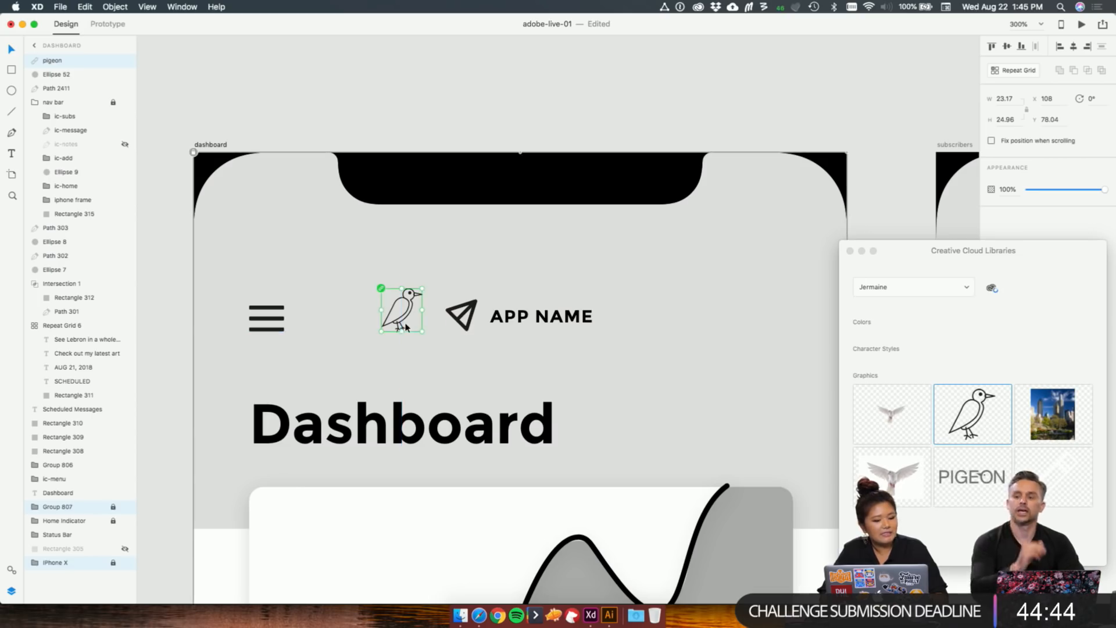
left_click(407, 320)
left_click(406, 318)
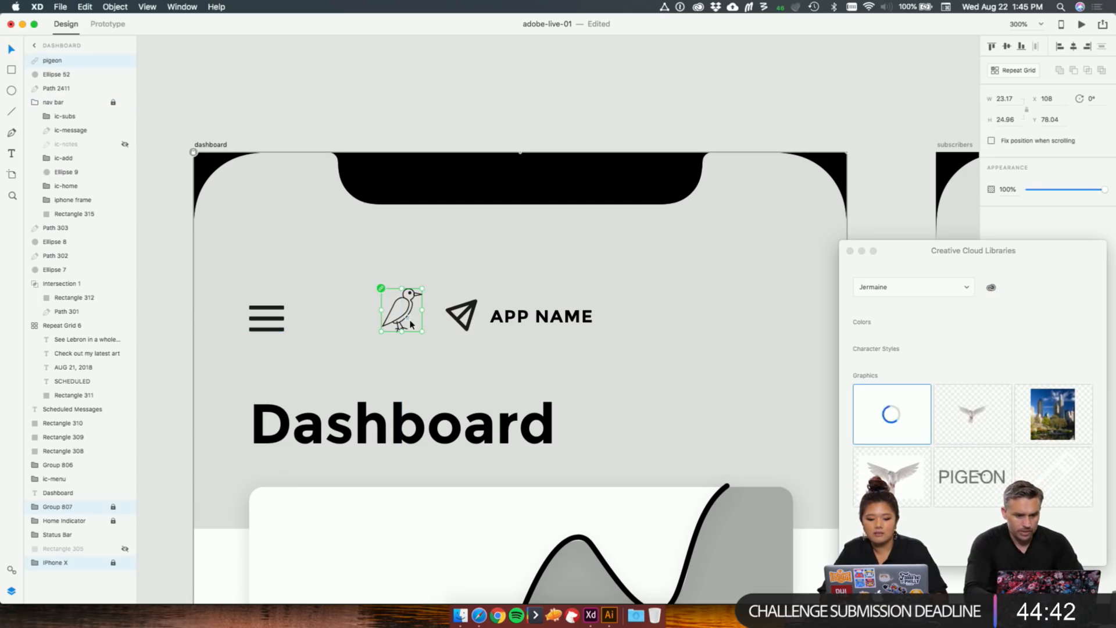
left_click(407, 318)
left_click(398, 317)
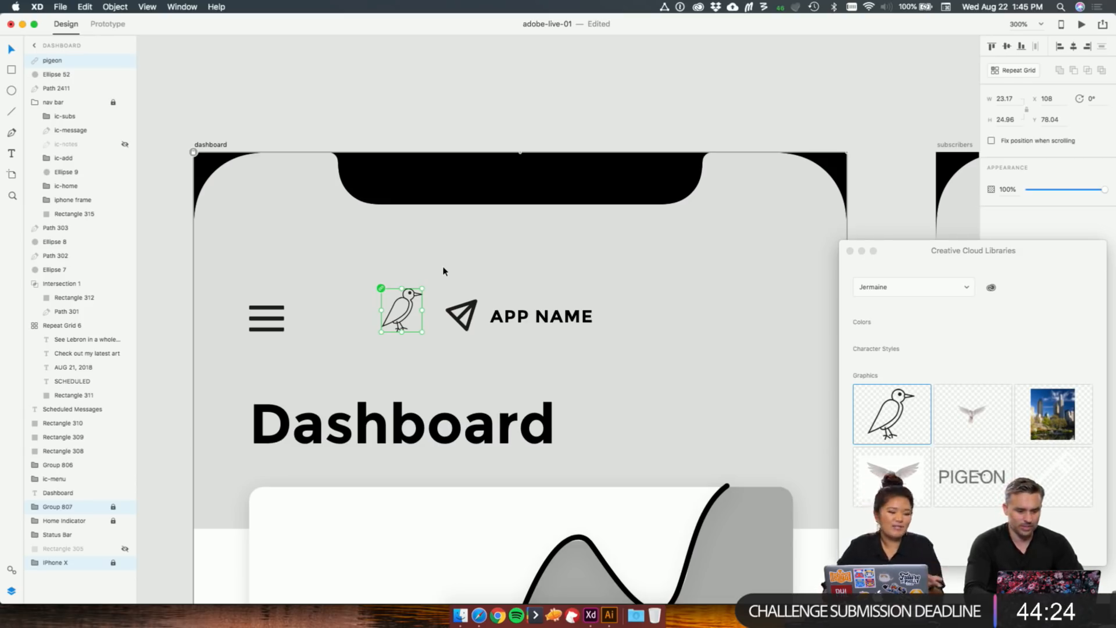
- Review the Compose variant's Subscribers button and the Assets artboard icons, and close the Creative Cloud Libraries panel
scroll(443, 271, "down", 3)
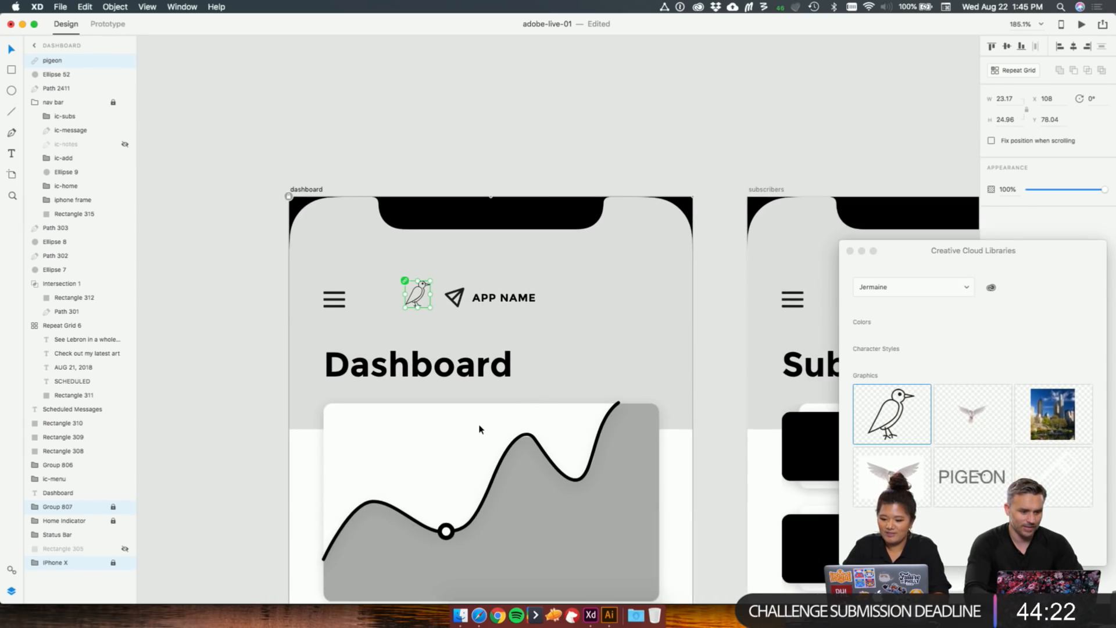
scroll(480, 429, "down", 2)
scroll(480, 429, "down", 4)
scroll(479, 429, "right", 2)
scroll(479, 429, "down", 3)
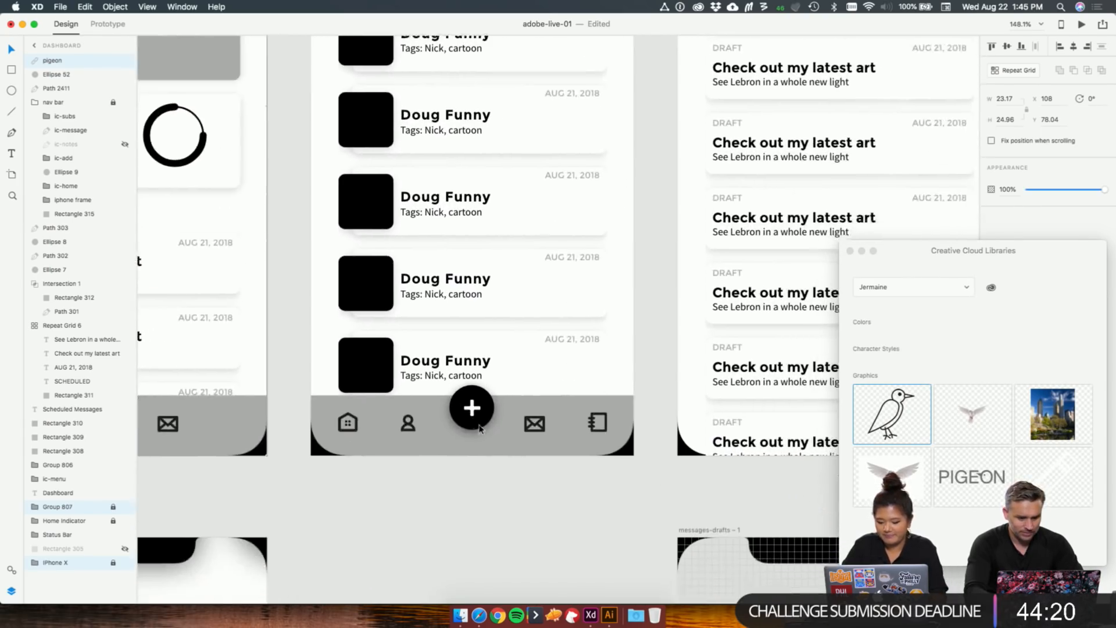
scroll(480, 429, "down", 6)
scroll(465, 433, "down", 5)
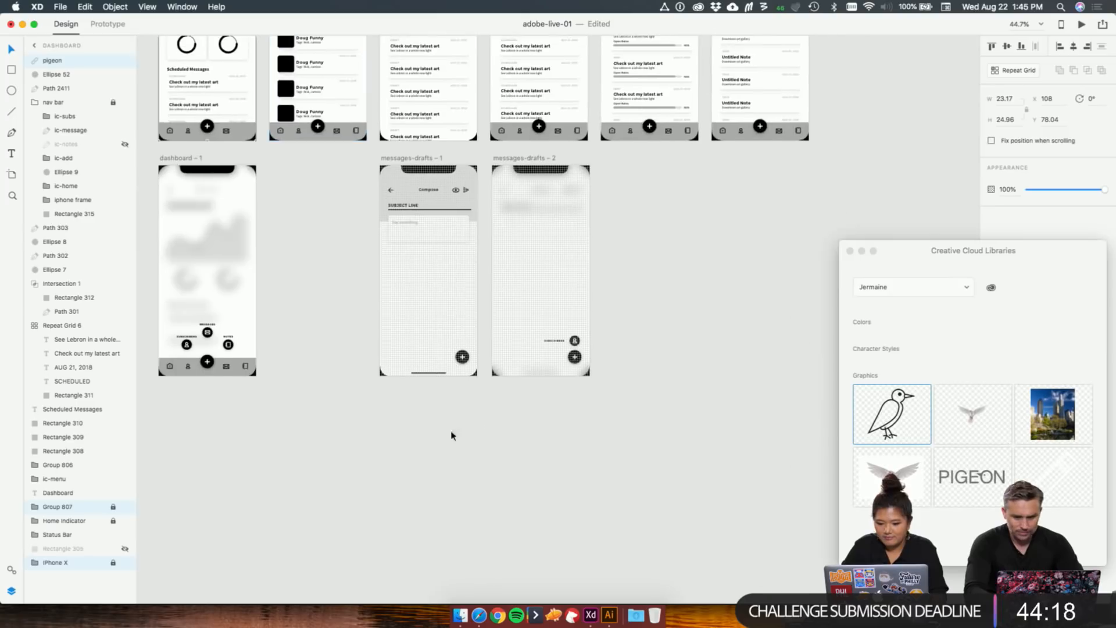
scroll(516, 361, "up", 6)
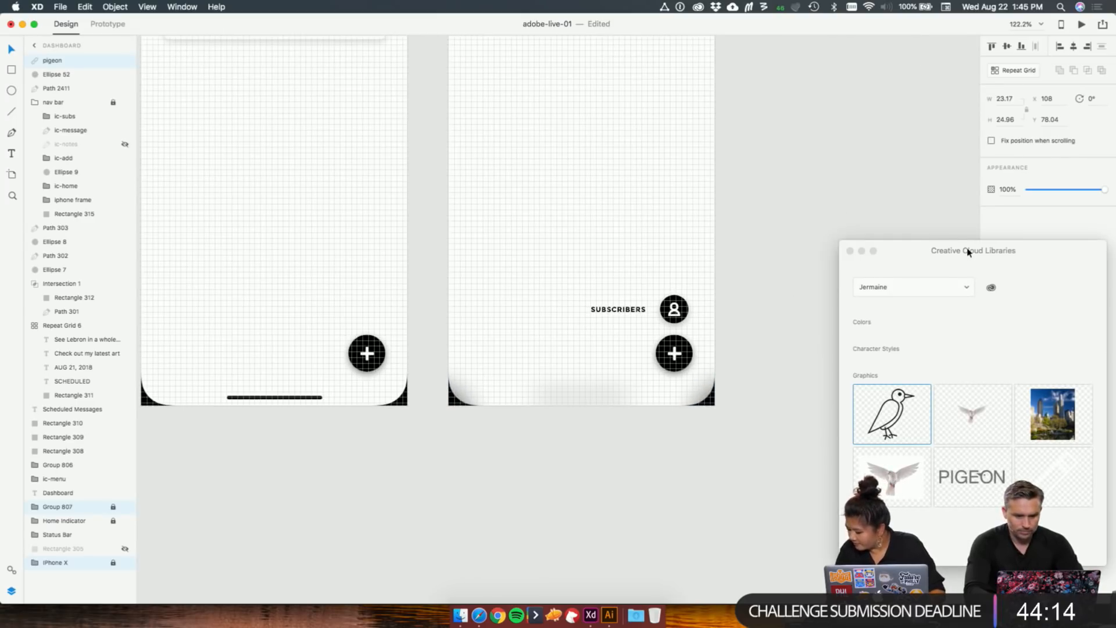
scroll(673, 314, "down", 2)
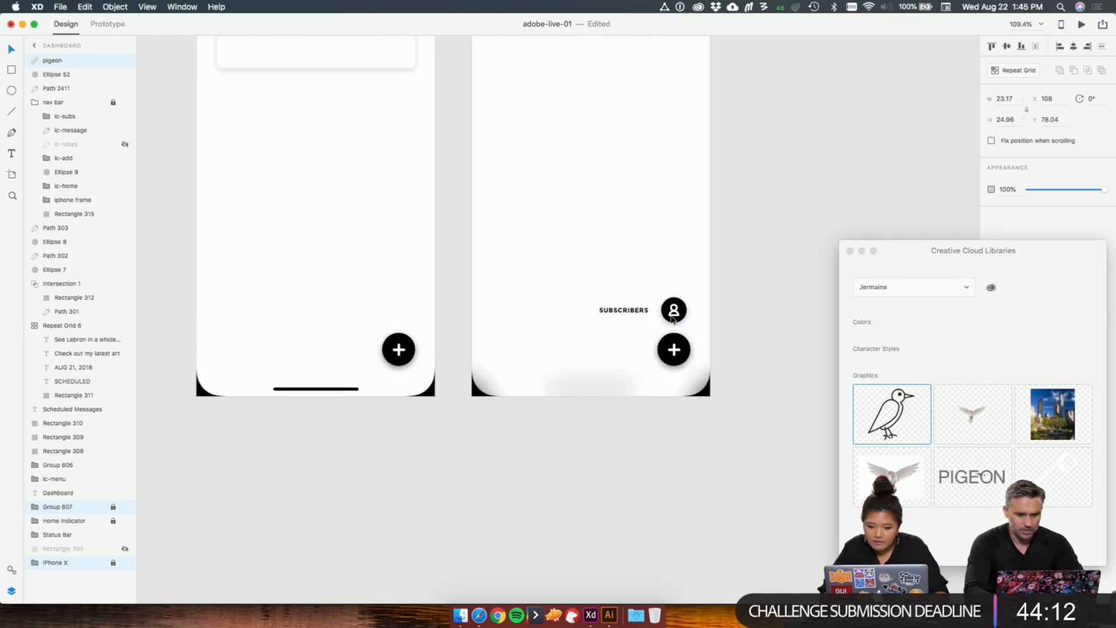
scroll(481, 294, "down", 6)
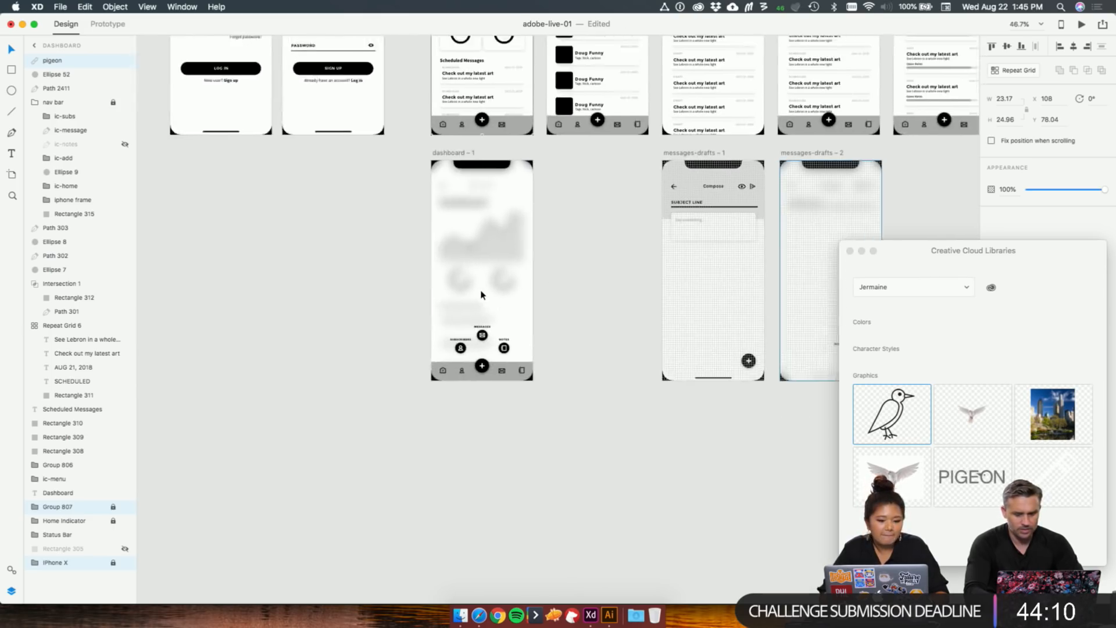
scroll(481, 295, "left", 5)
scroll(480, 295, "up", 6)
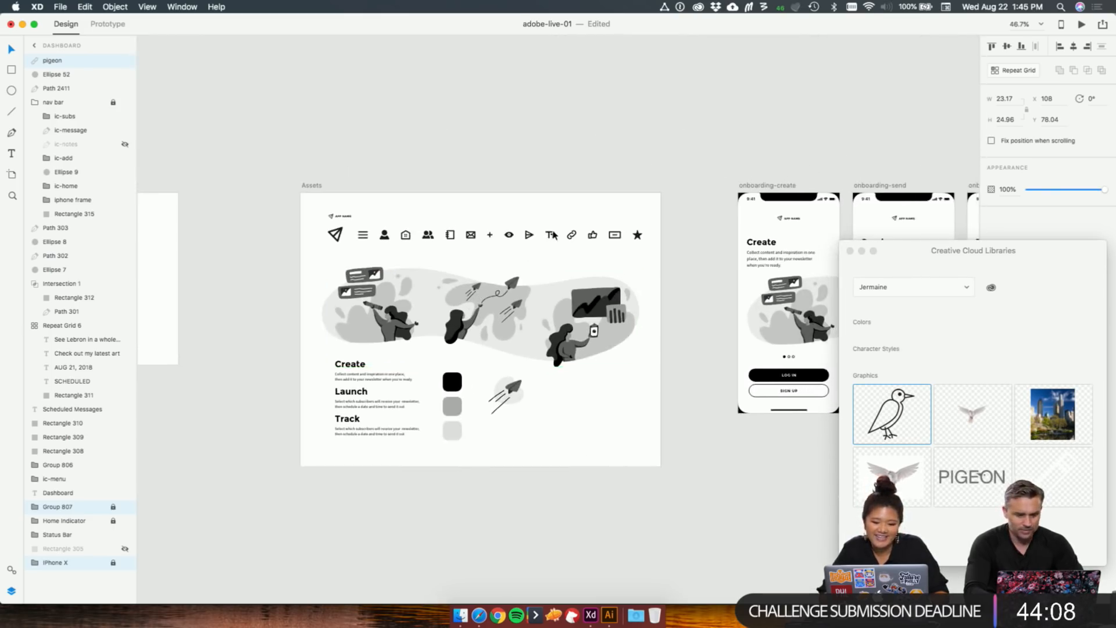
scroll(555, 235, "up", 2)
scroll(489, 273, "left", 6)
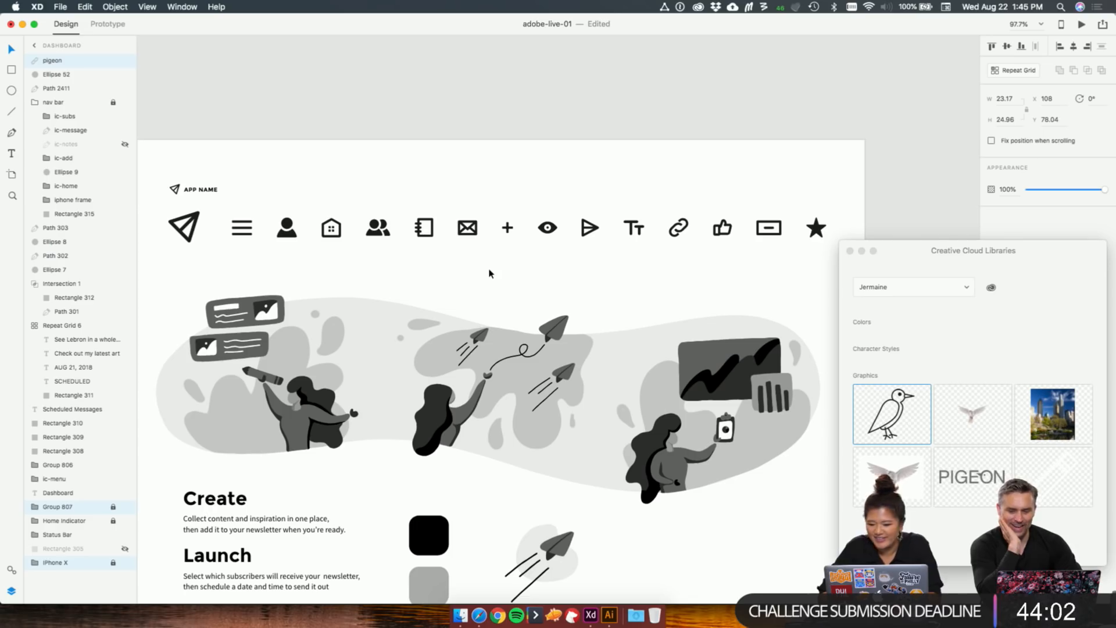
left_click(850, 250)
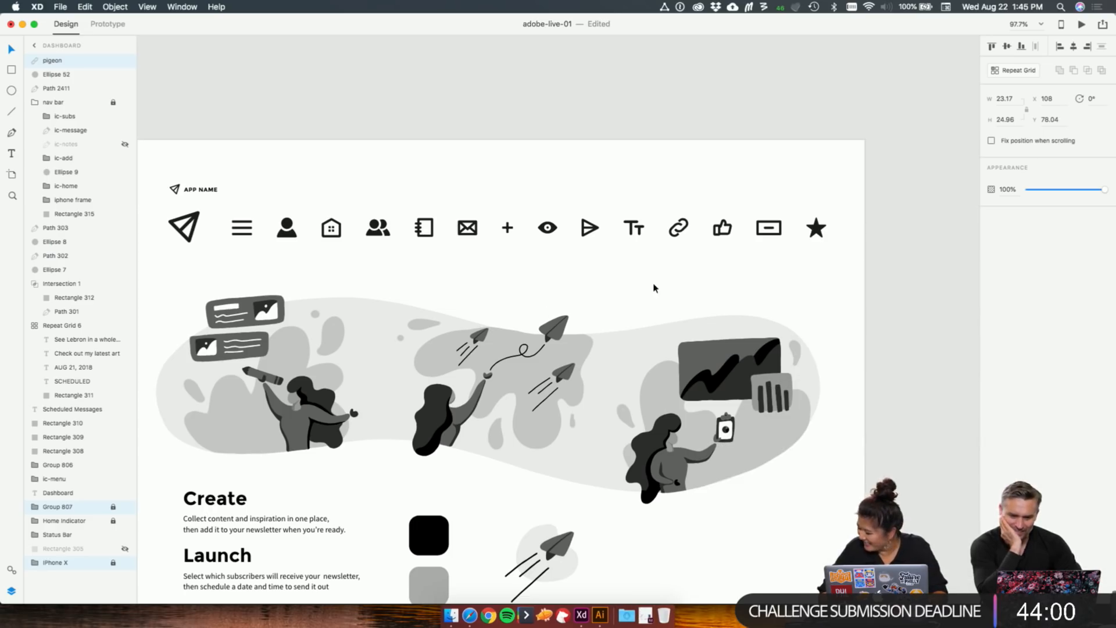
- Copy the text, link, thumbs-up and button icons from the Assets artboard into the Compose variant, placing them above the Subscribers button
left_click(638, 236)
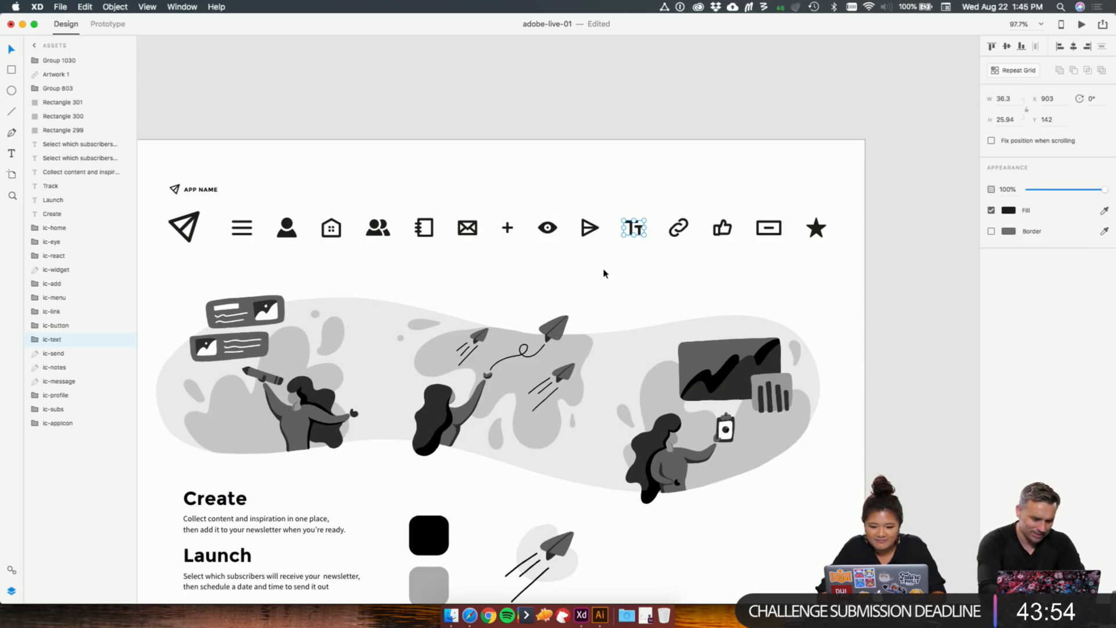
scroll(529, 266, "down", 3)
scroll(529, 264, "up", 2)
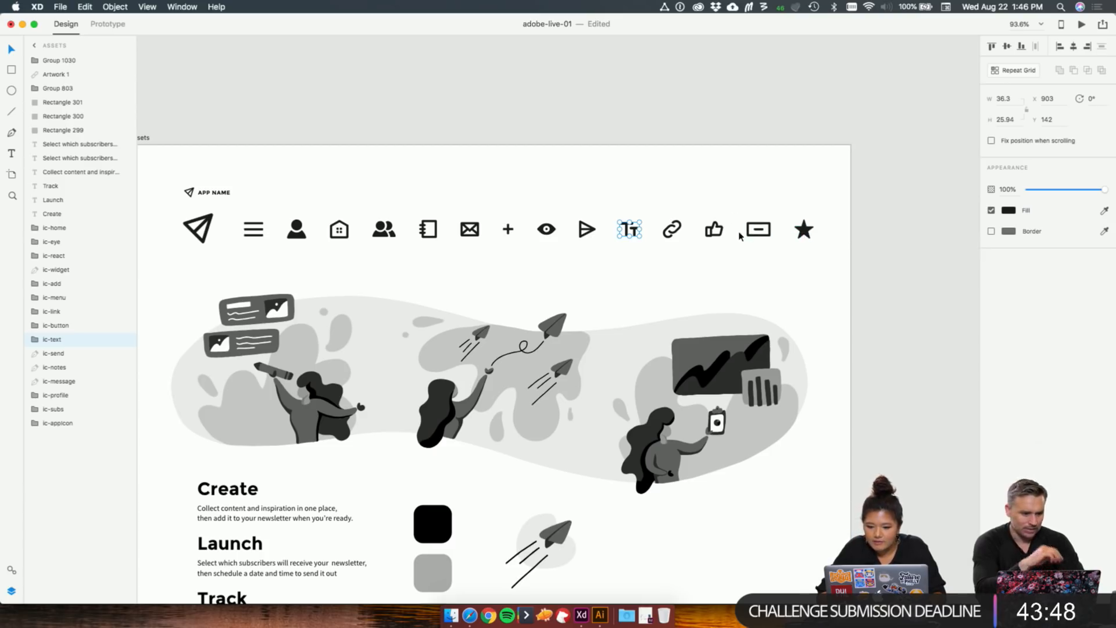
left_click(715, 231, "shift")
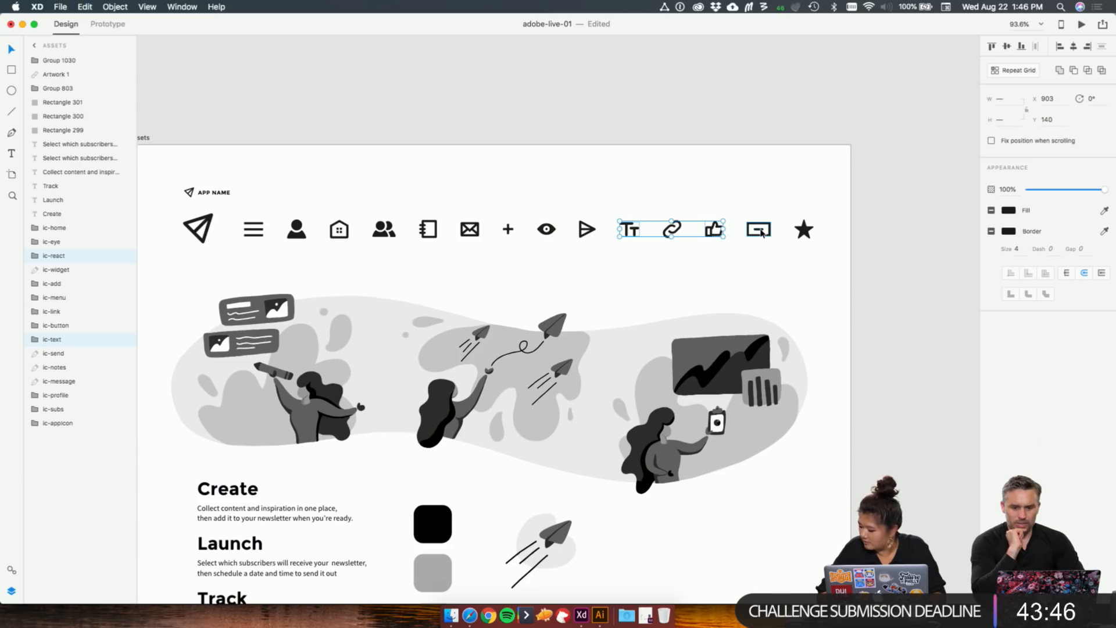
left_click(761, 233, "shift")
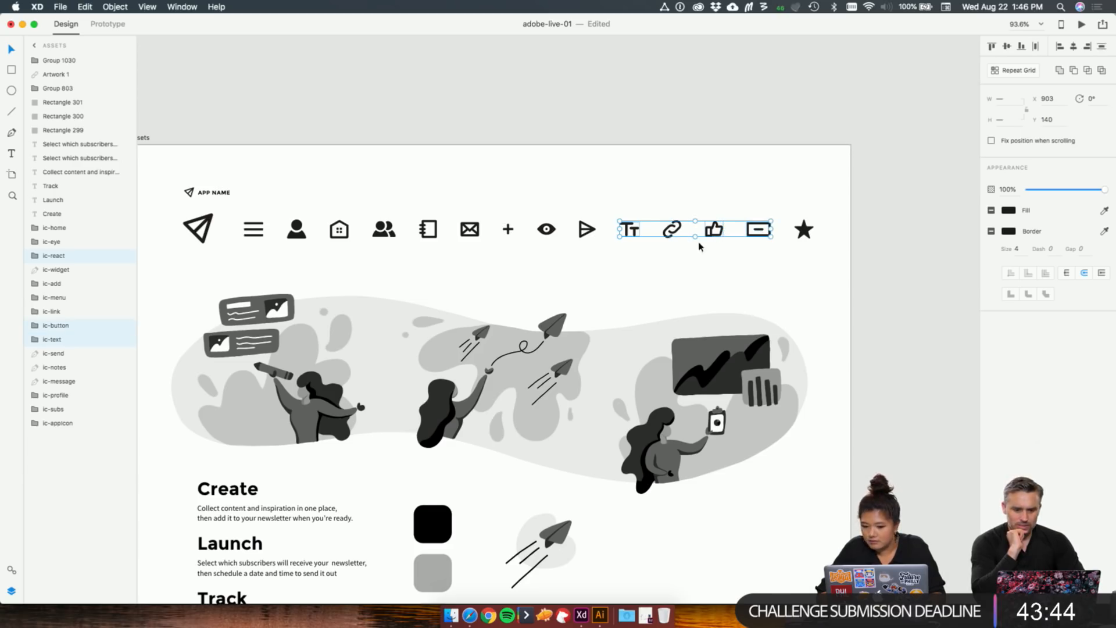
left_click(670, 232, "shift")
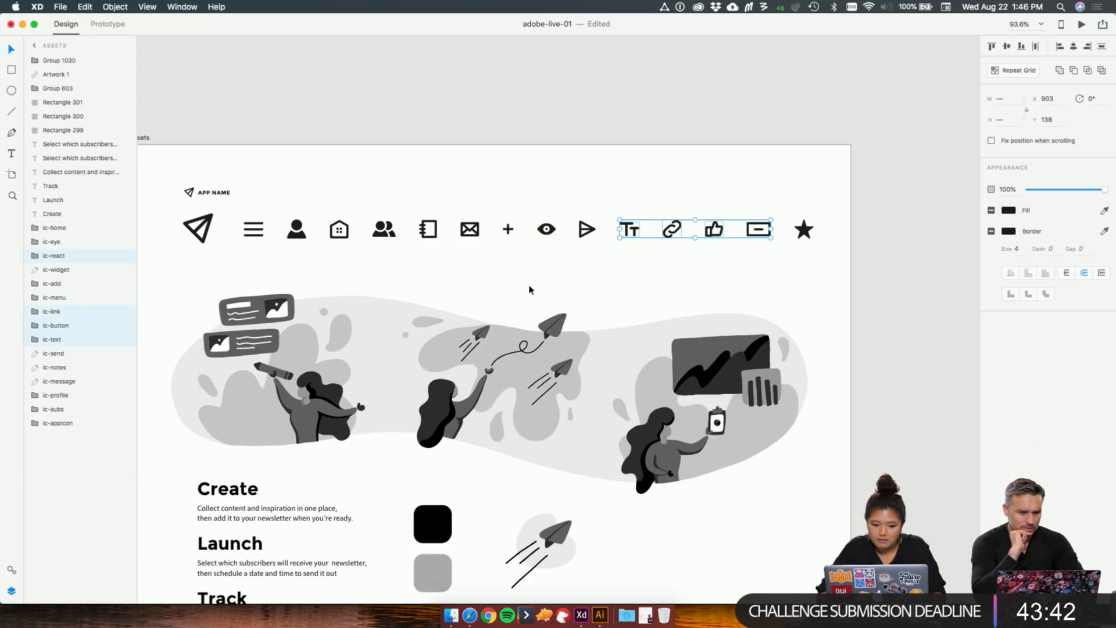
scroll(573, 344, "down", 5)
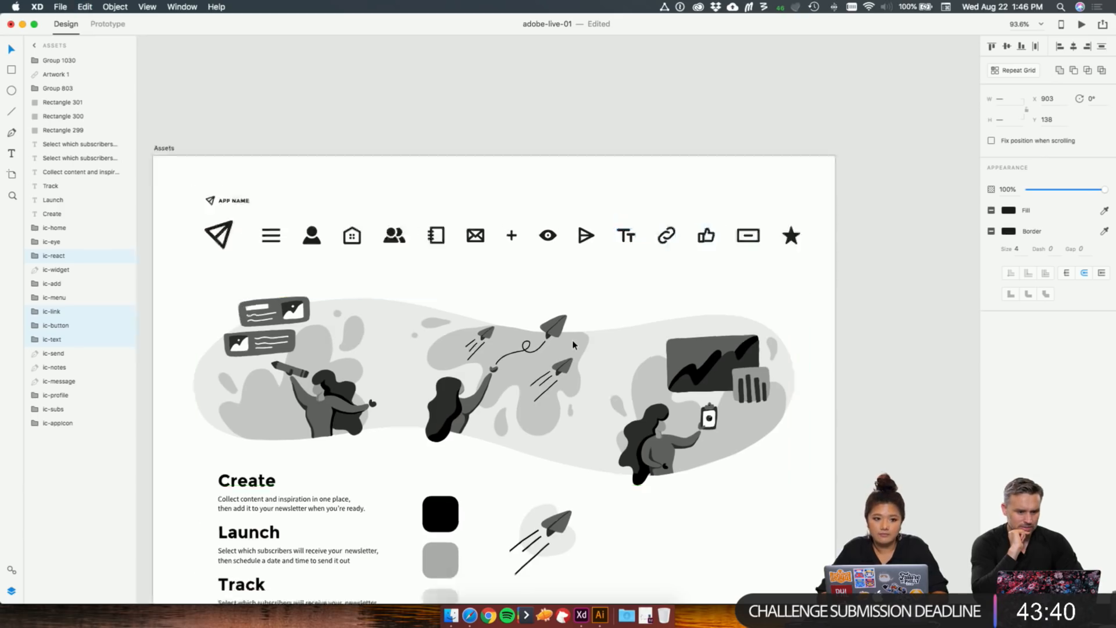
scroll(612, 386, "right", 6)
scroll(612, 386, "down", 3)
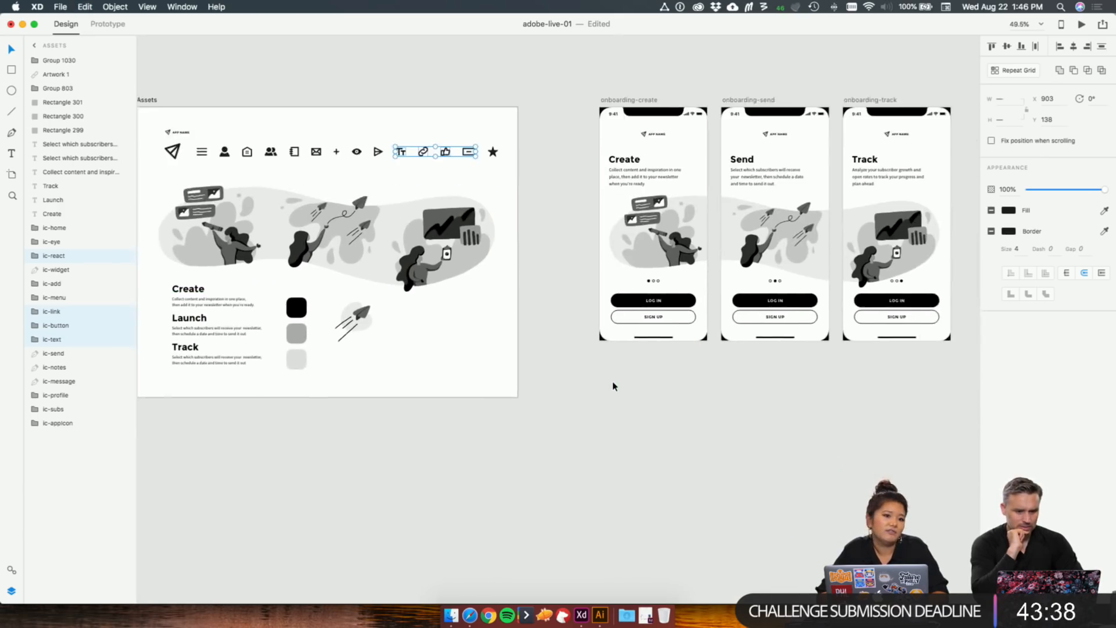
scroll(612, 386, "down", 4)
scroll(612, 386, "down", 6)
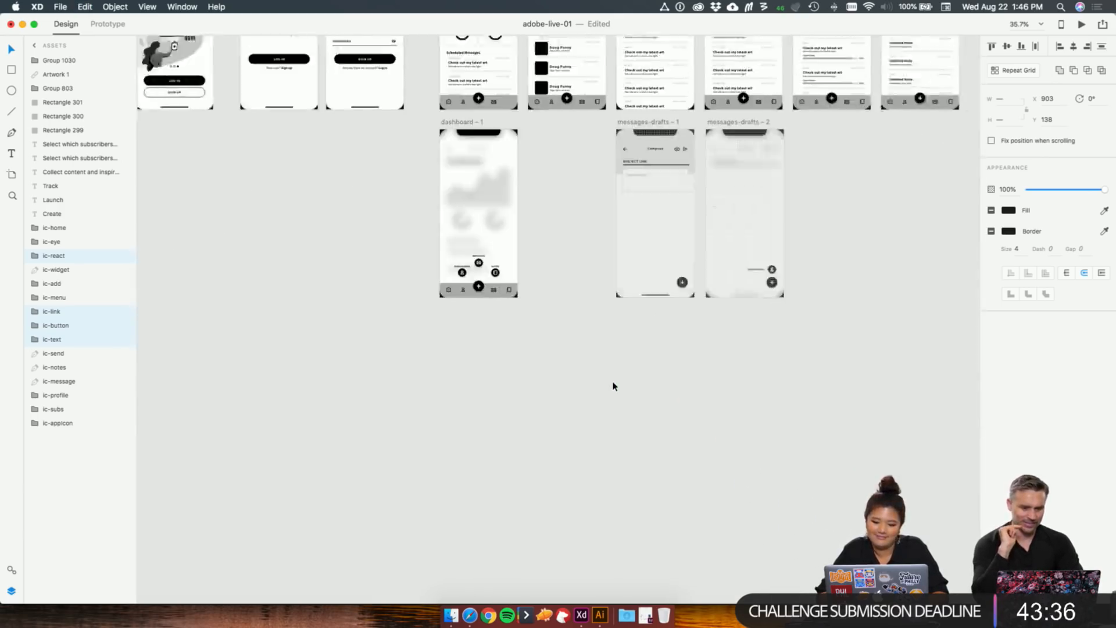
scroll(563, 269, "up", 8)
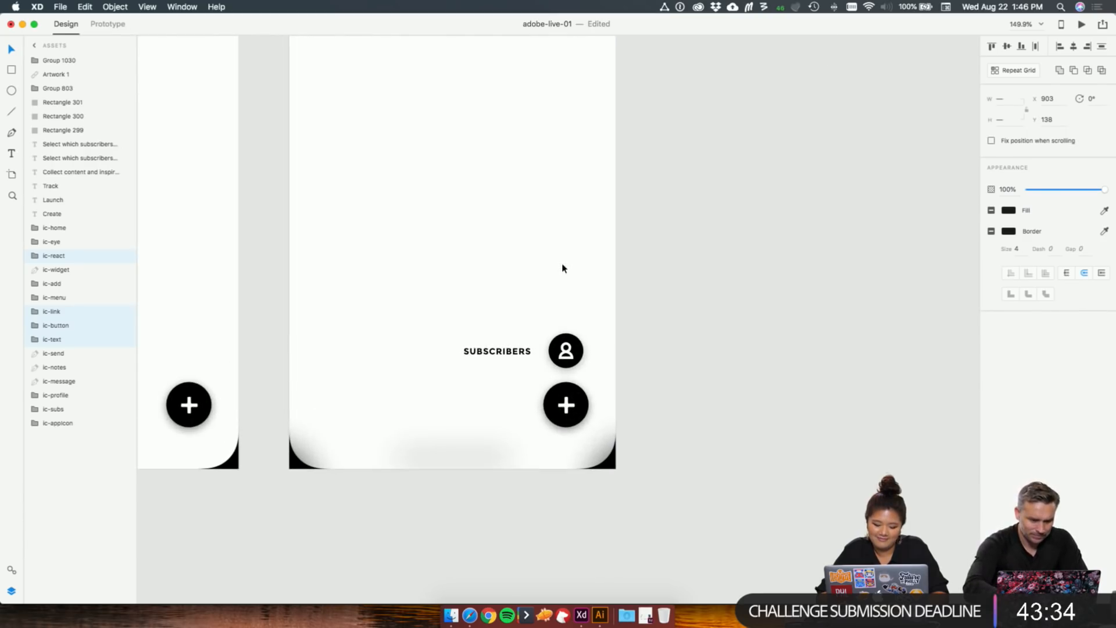
key("super+v")
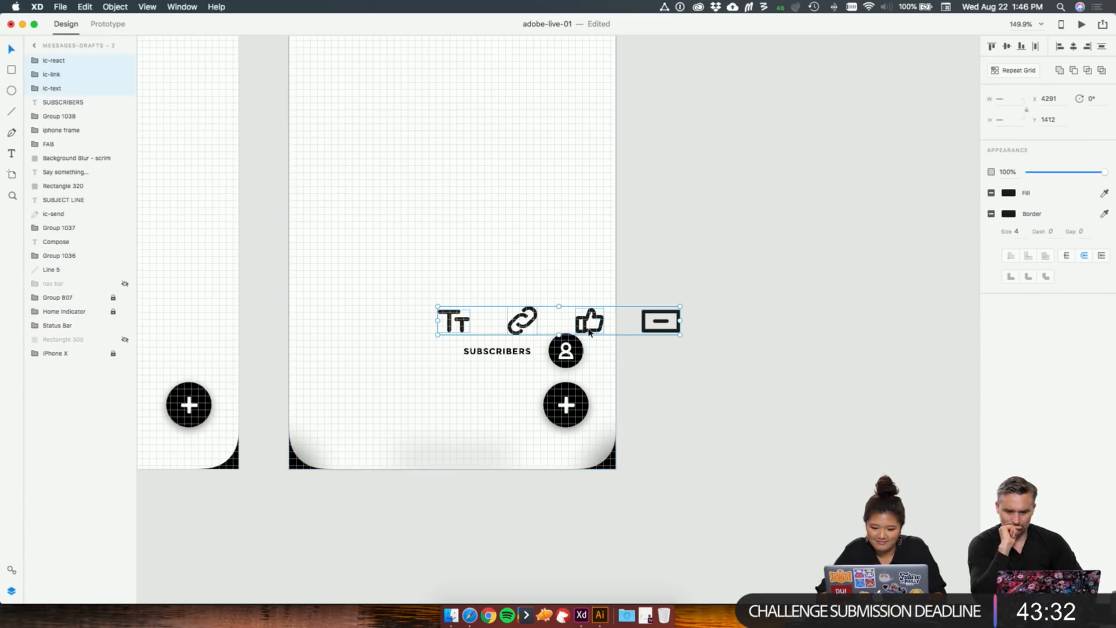
left_click_drag(585, 328, 490, 226)
left_click(724, 255)
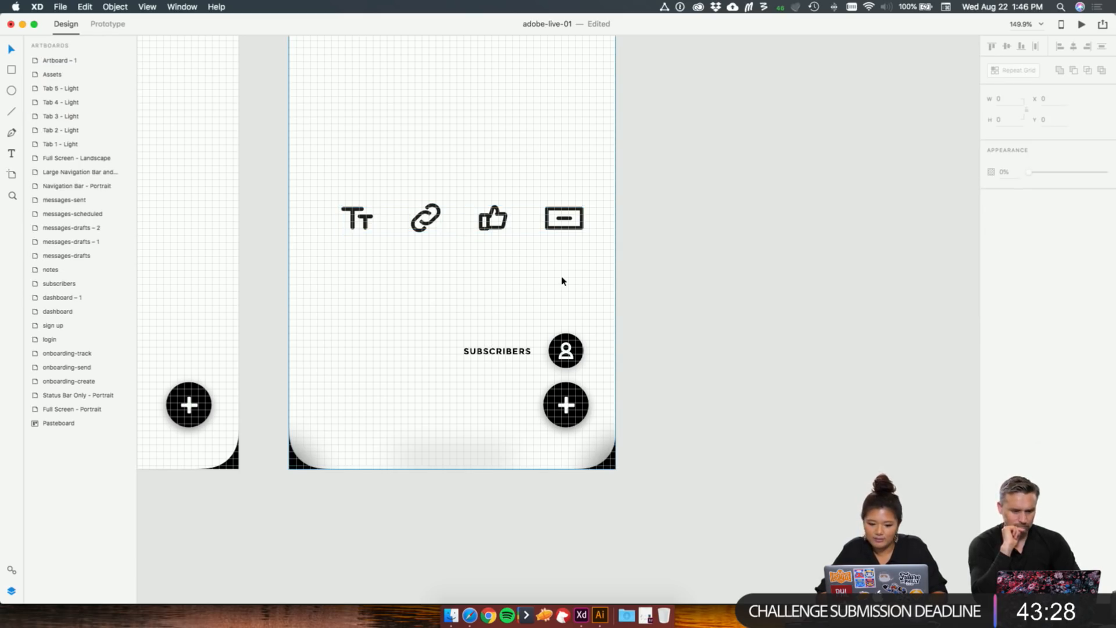
- Nudge the bird graphic slightly right in the dashboard header
scroll(487, 276, "down", 5)
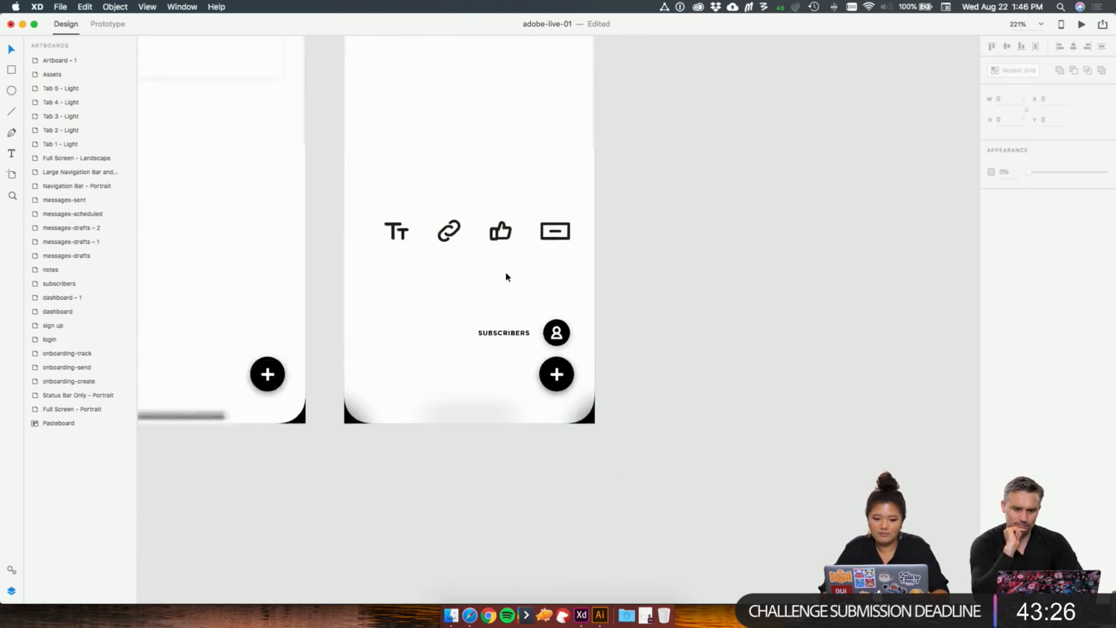
scroll(507, 277, "up", 10)
scroll(507, 277, "left", 8)
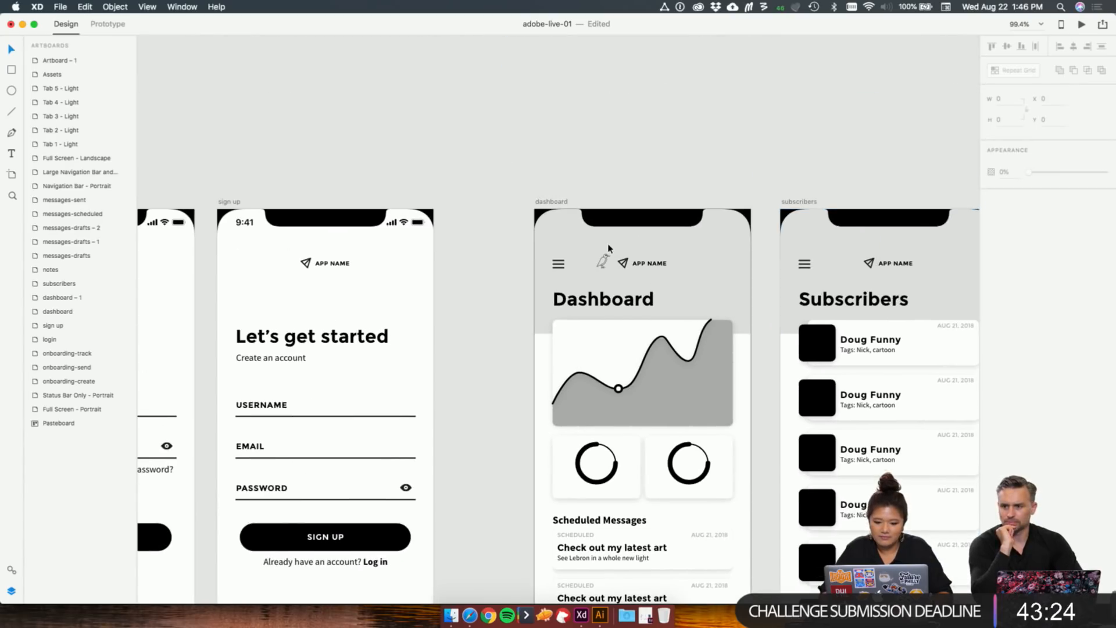
scroll(608, 248, "up", 10)
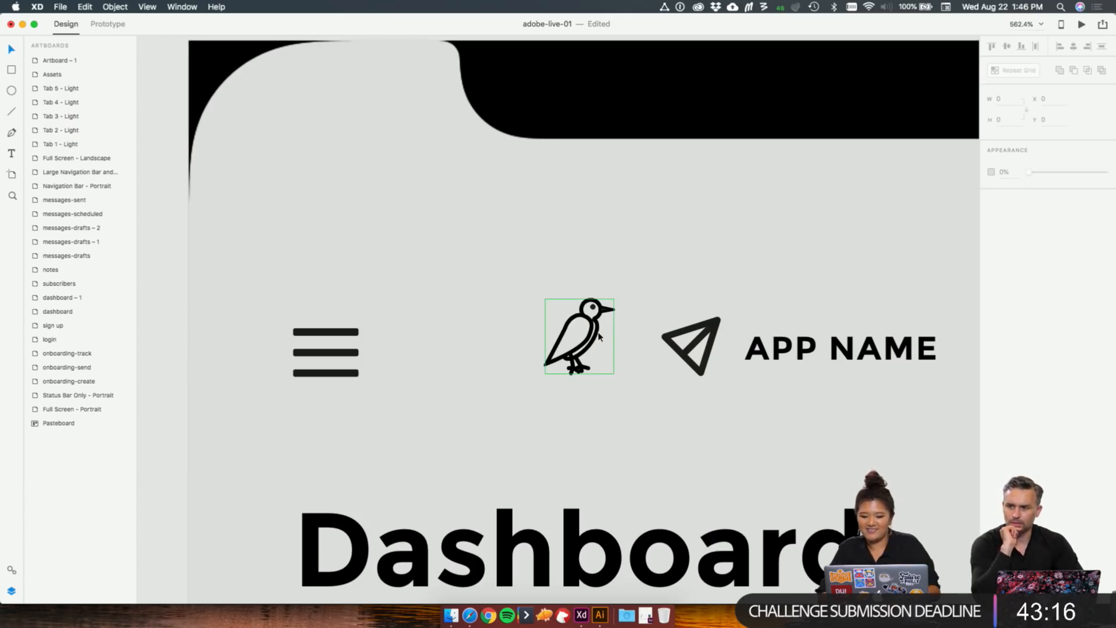
left_click_drag(595, 336, 611, 339)
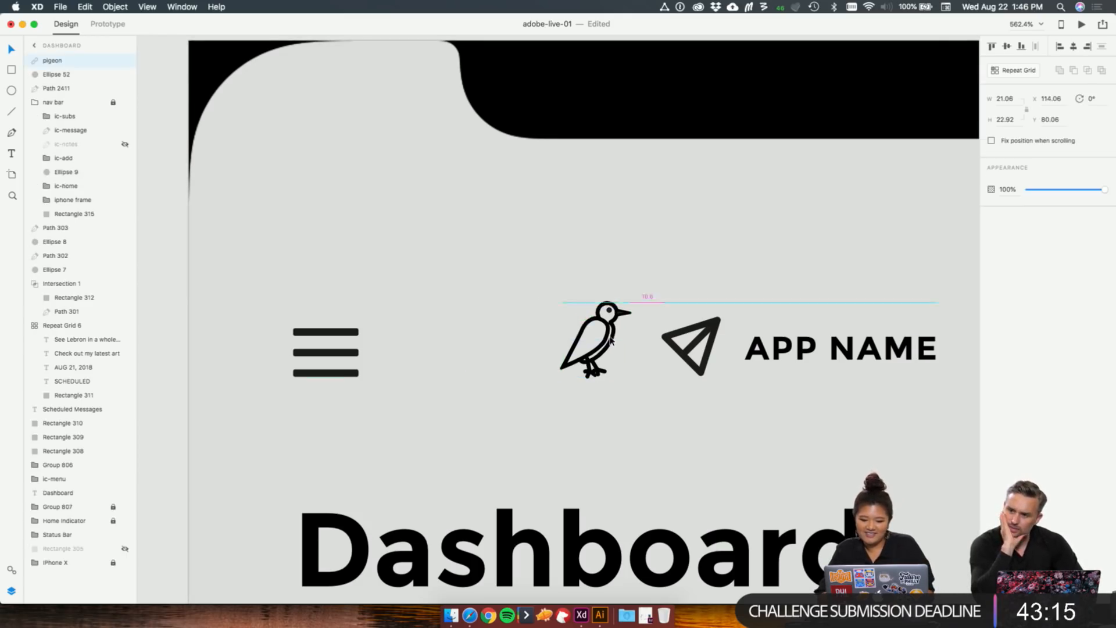
- Collapse the nav bar layer group and hide it
left_click(692, 351)
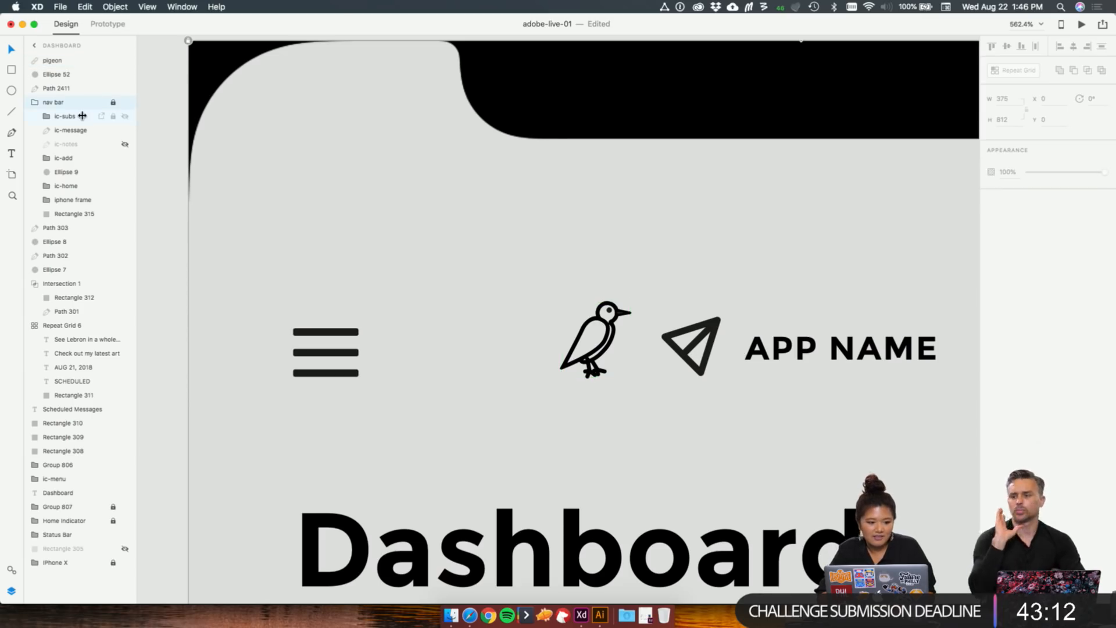
left_click(34, 102)
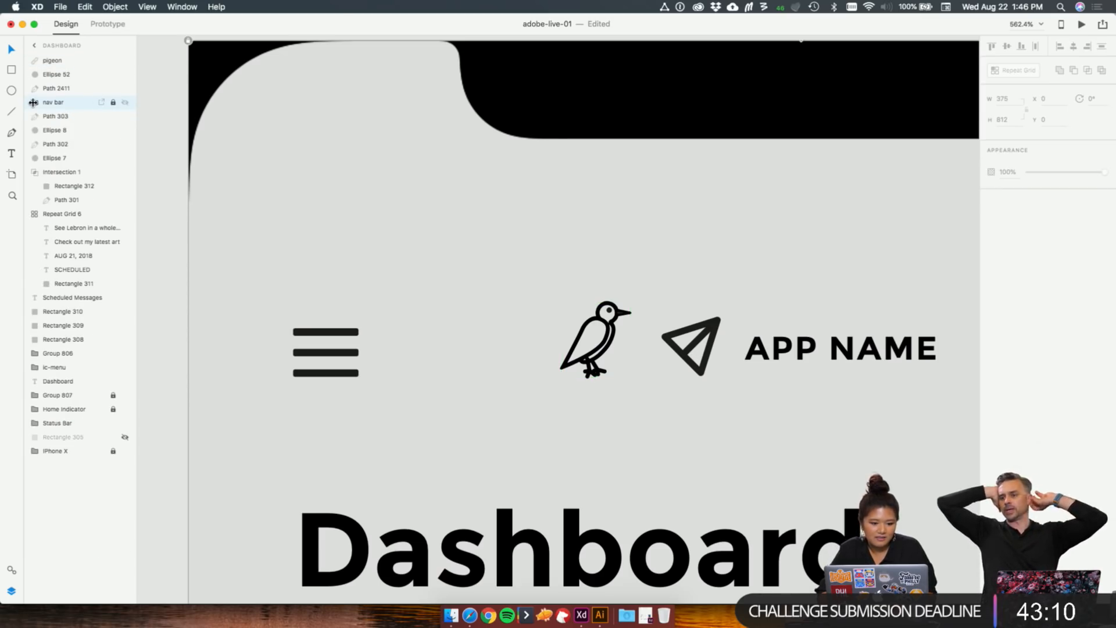
left_click(125, 102)
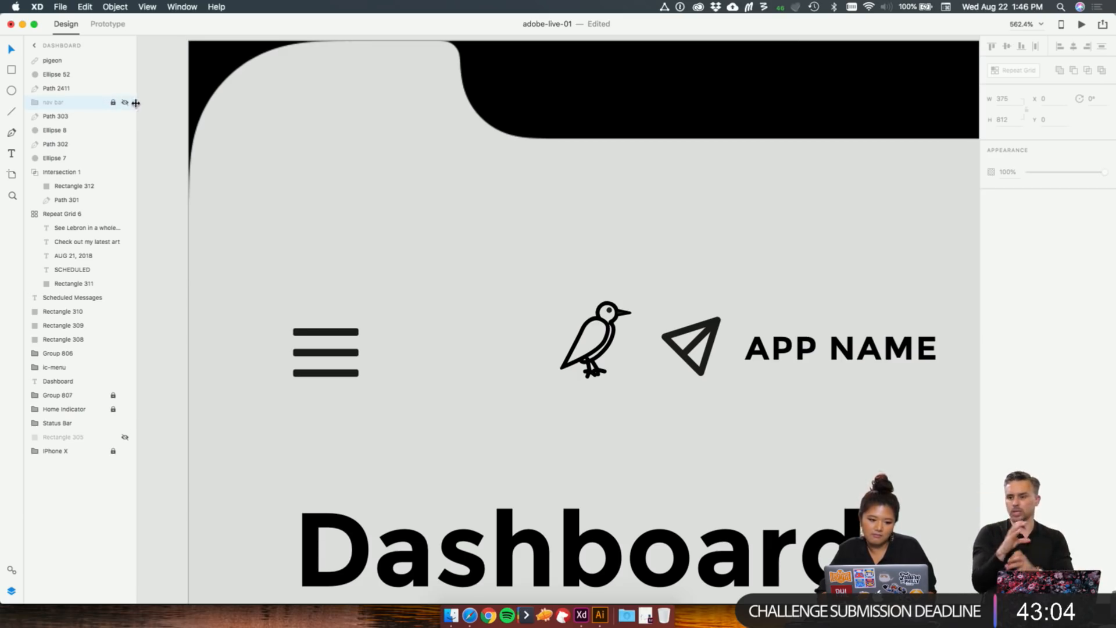
left_click(112, 102)
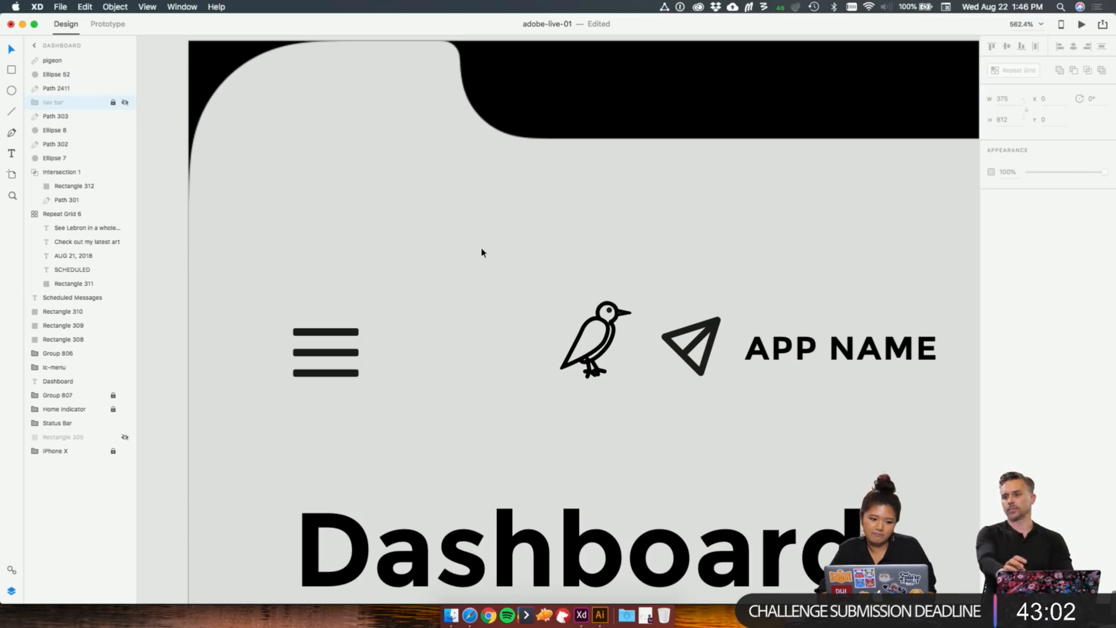
- Ungroup the APP NAME logo and delete its paper-plane icon
mouse_move(617, 324)
left_mouse_down()
mouse_move(708, 333)
mouse_move(636, 321)
left_mouse_up()
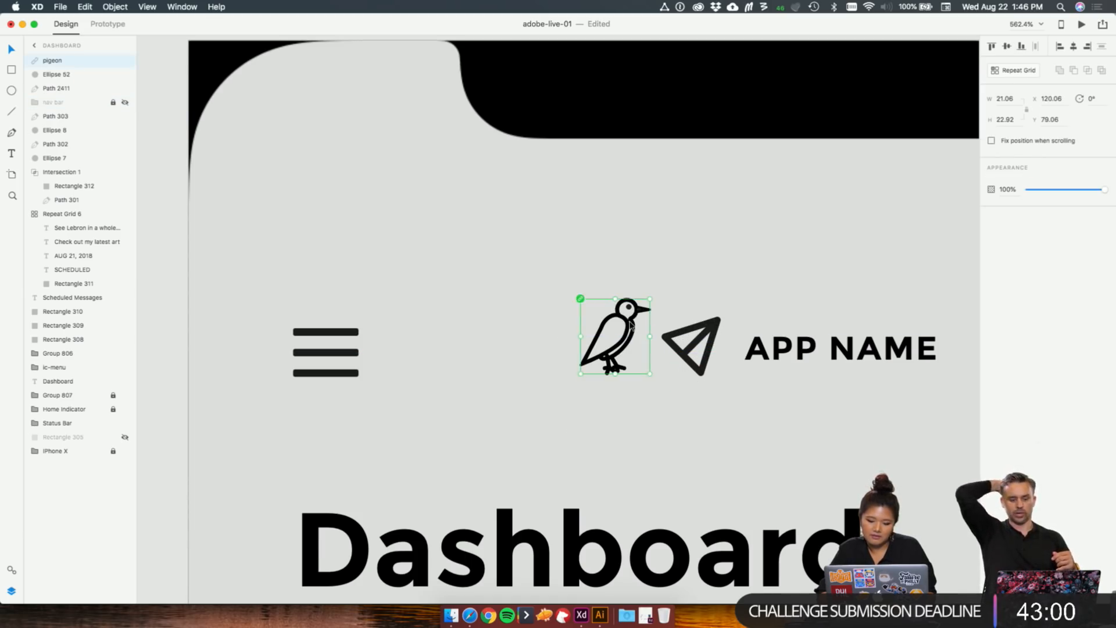
left_click(707, 345)
key("super+shift+g")
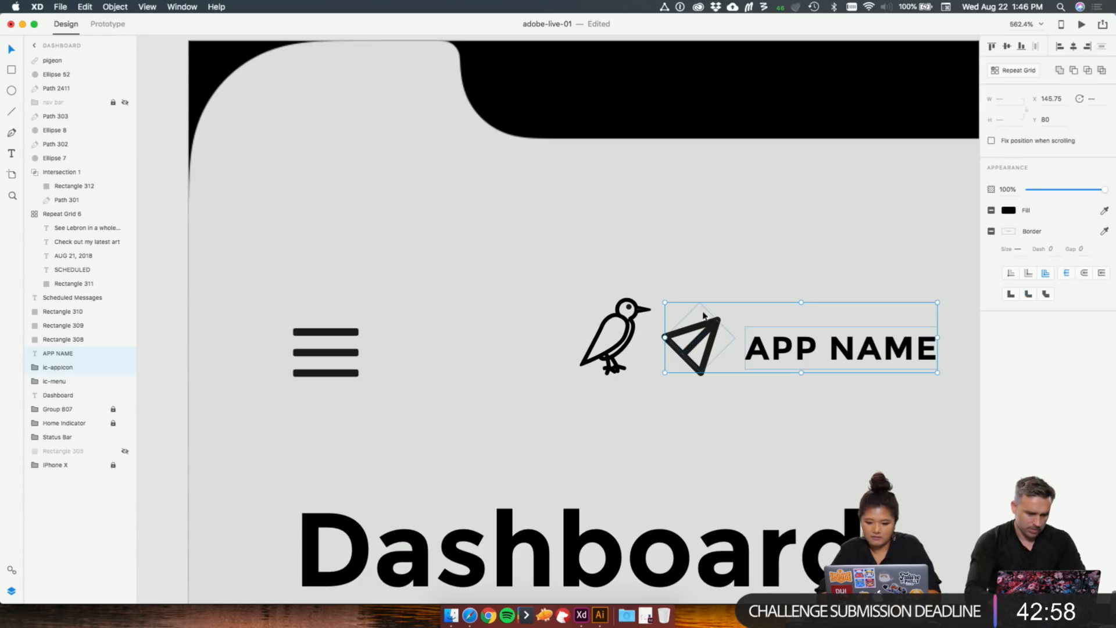
key("Escape")
left_click(700, 344)
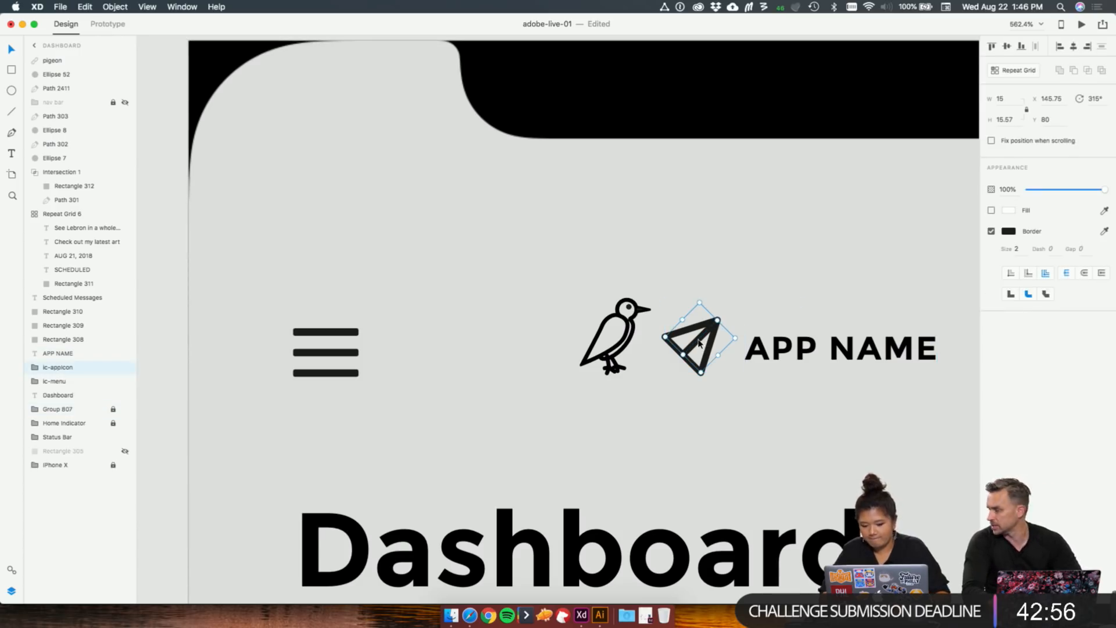
key("Delete")
- Show the layout grid and move the bird into the paper-plane's place beside APP NAME, at about X 147, Y 81
key("super+apostrophe")
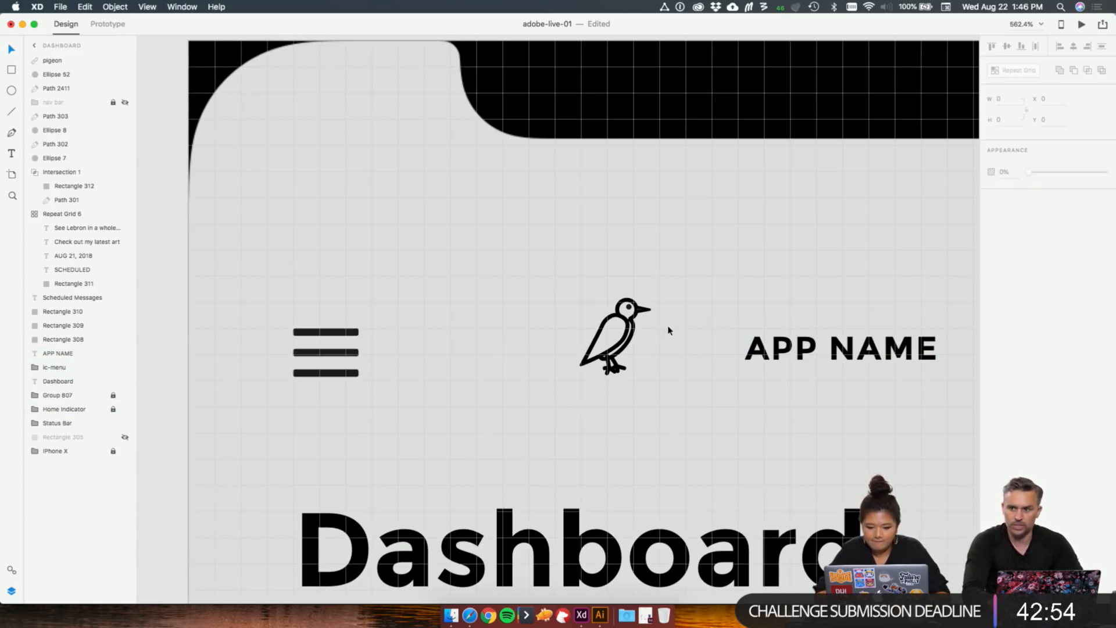
left_click_drag(624, 340, 694, 341)
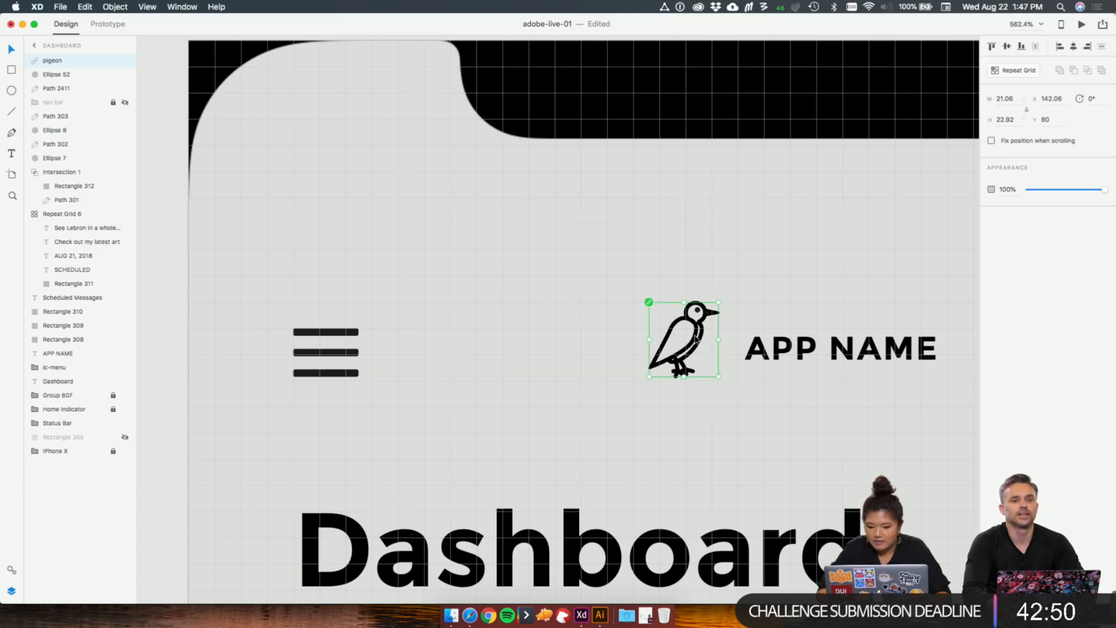
key("Right")
key("Right")
key("Right")
key("Right")
key("Up")
key("Up")
key("Up")
key("Up")
key("Up")
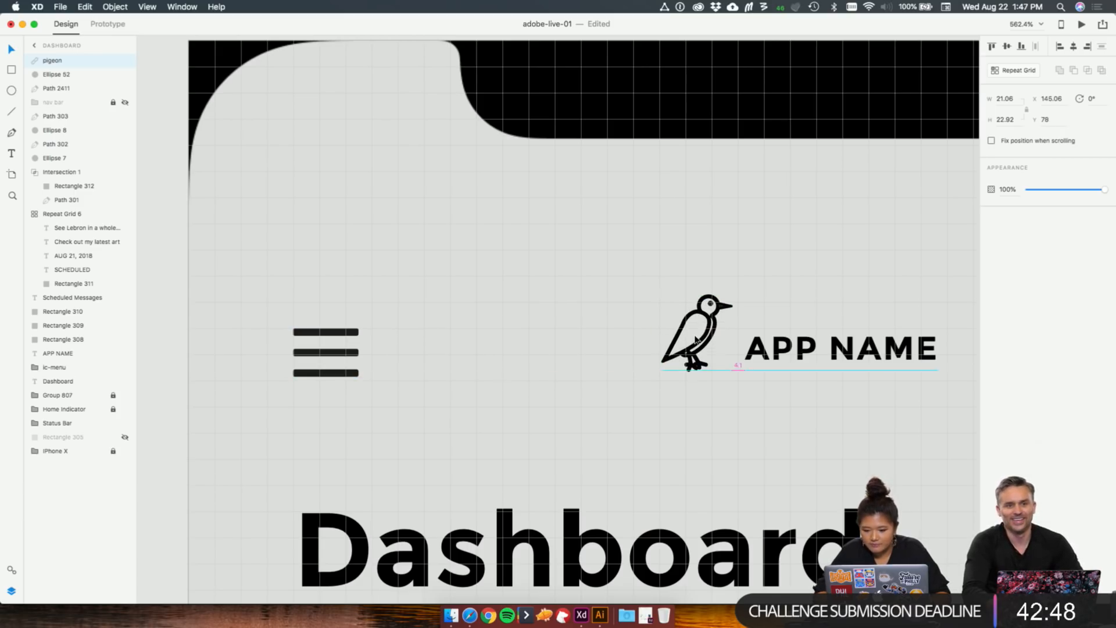
key("Down")
key("Down")
key("Down")
key("Down")
key("Down")
key("Down")
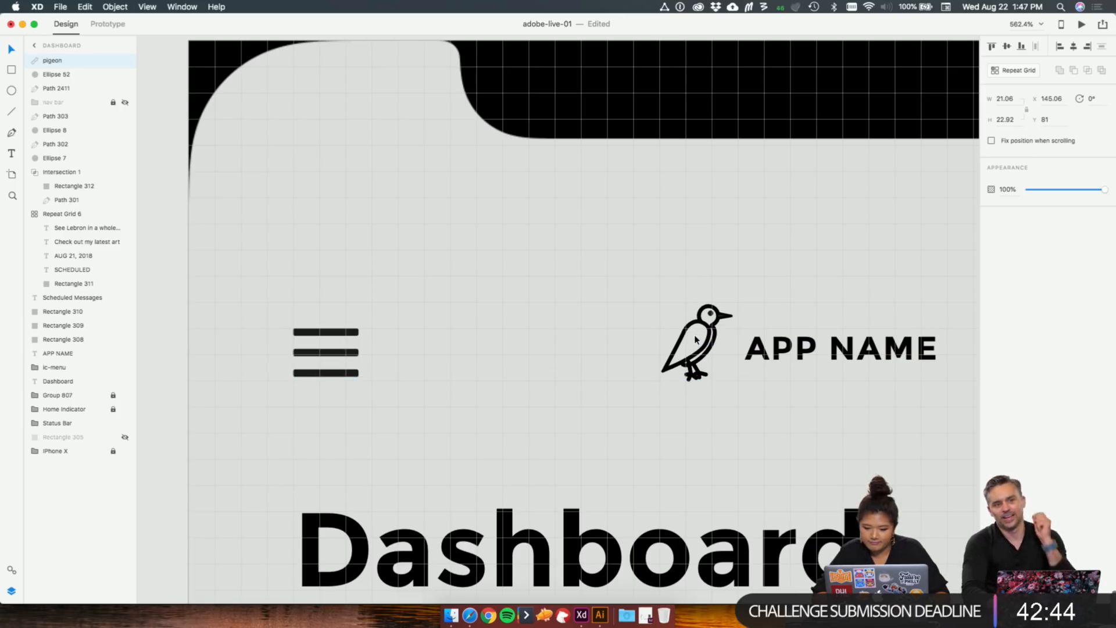
key("Up")
key("Right")
key("Right")
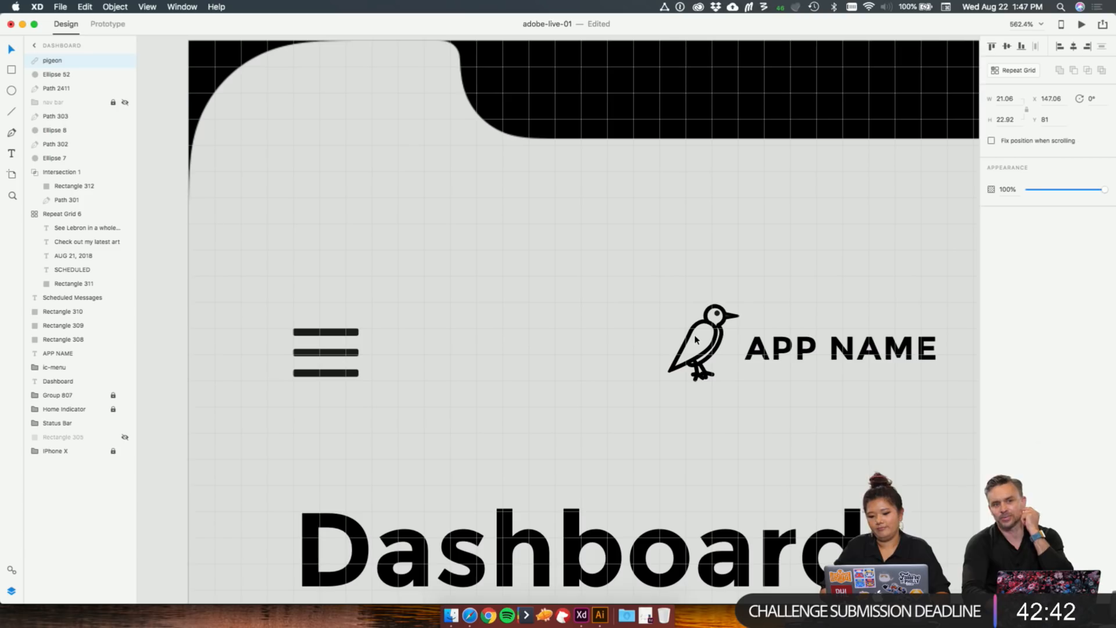
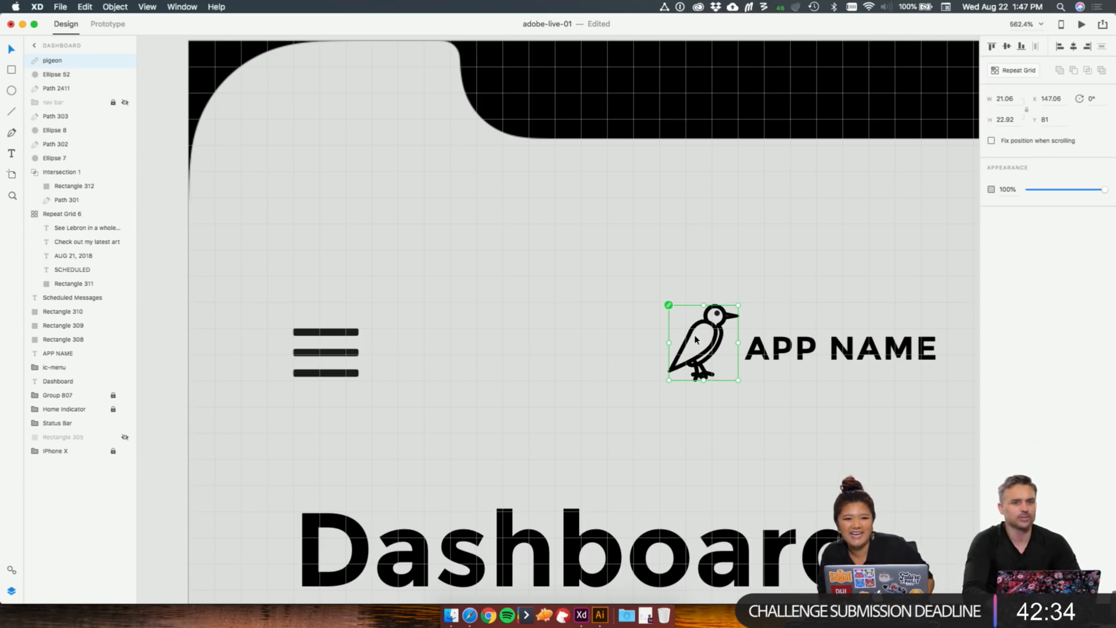
- Rename the dashboard header's APP NAME text to PIGEON
left_click(817, 377)
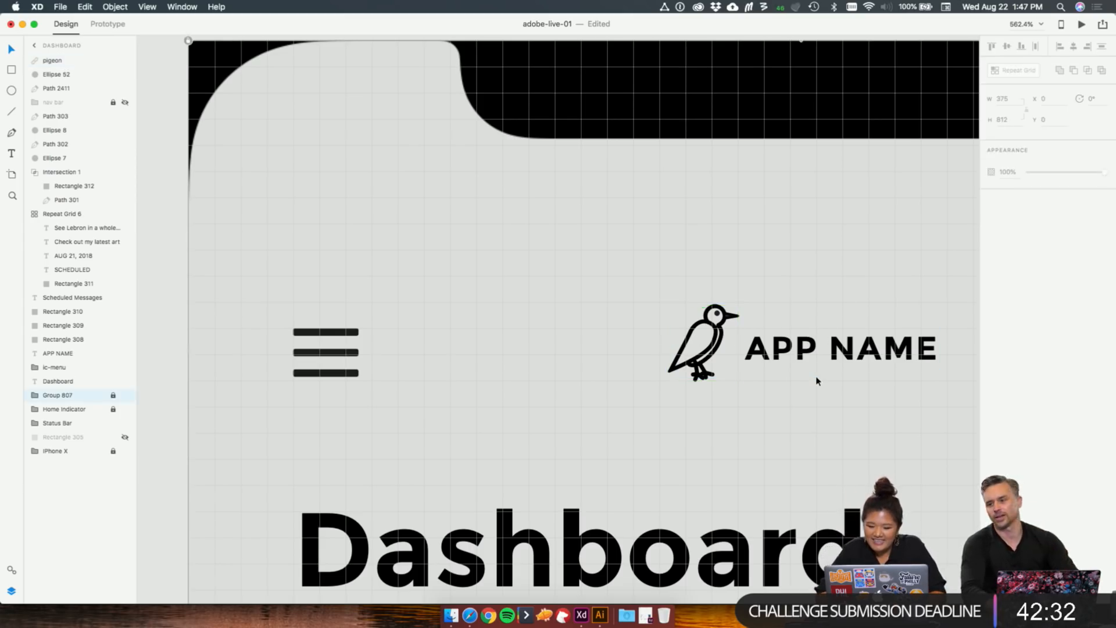
scroll(817, 379, "down", 3)
scroll(817, 380, "right", 5)
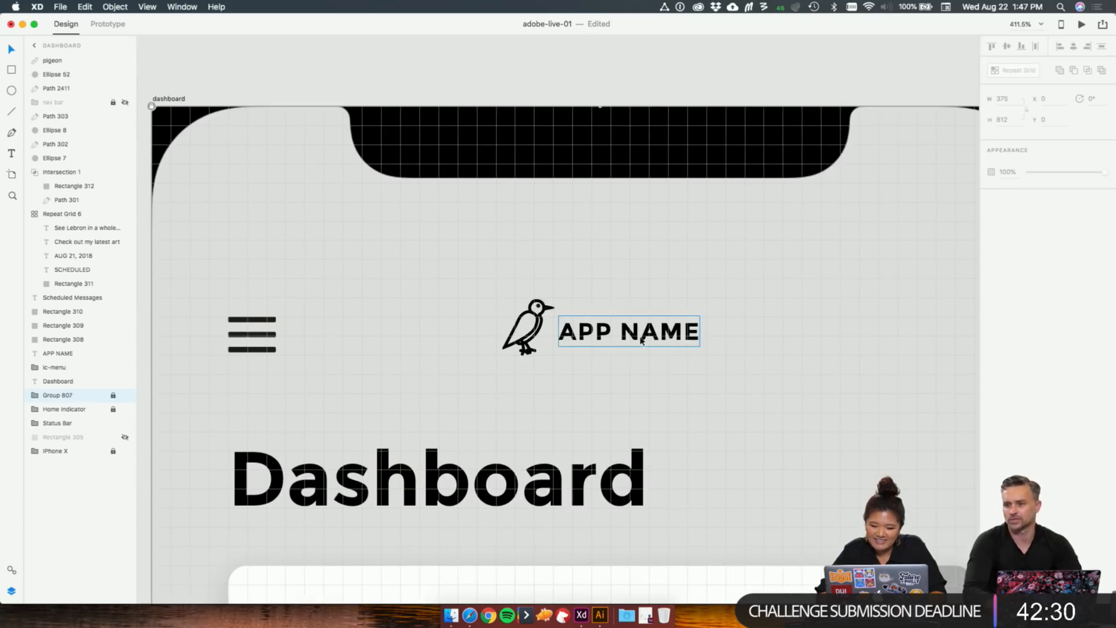
double_click(635, 332)
type("PI")
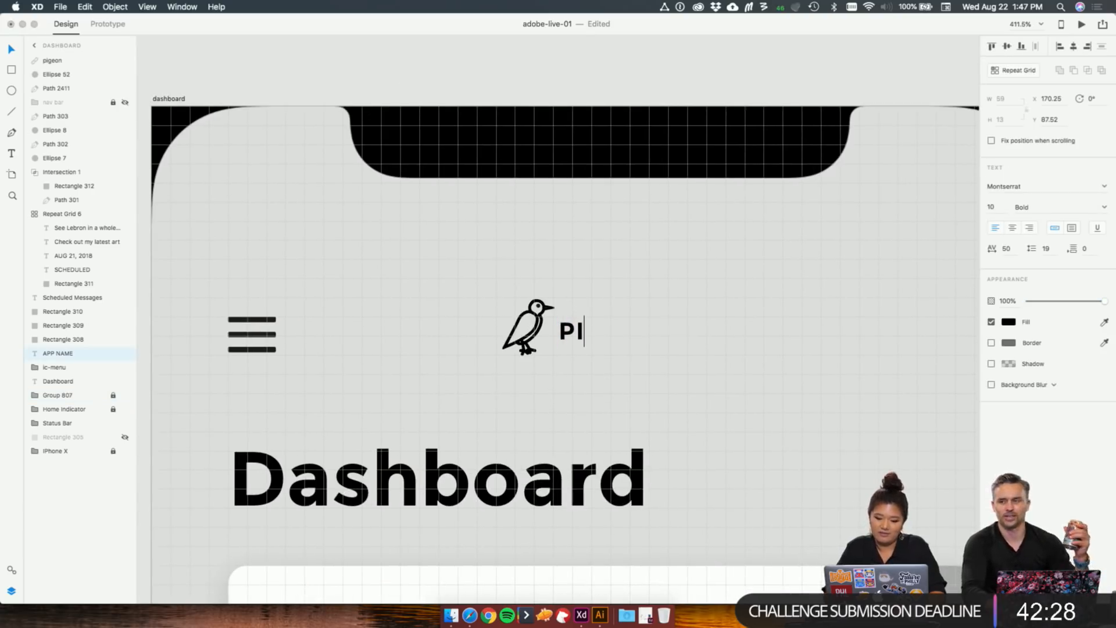
type("GEON")
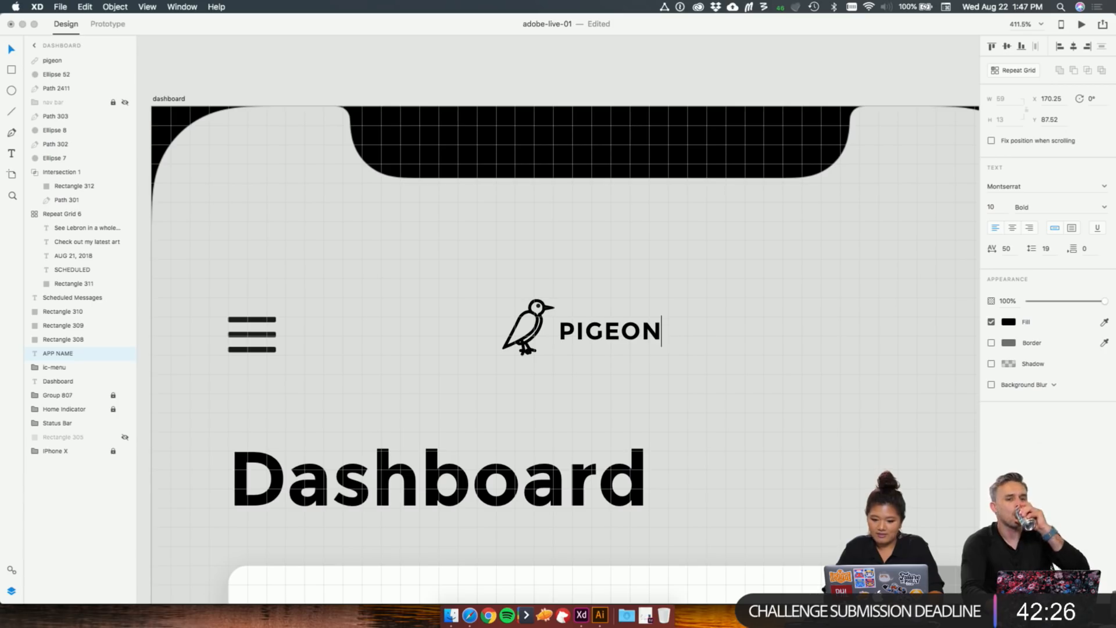
- Group the bird with the PIGEON text and center the group horizontally on the dashboard artboard
key("Escape")
left_click(526, 329, "shift")
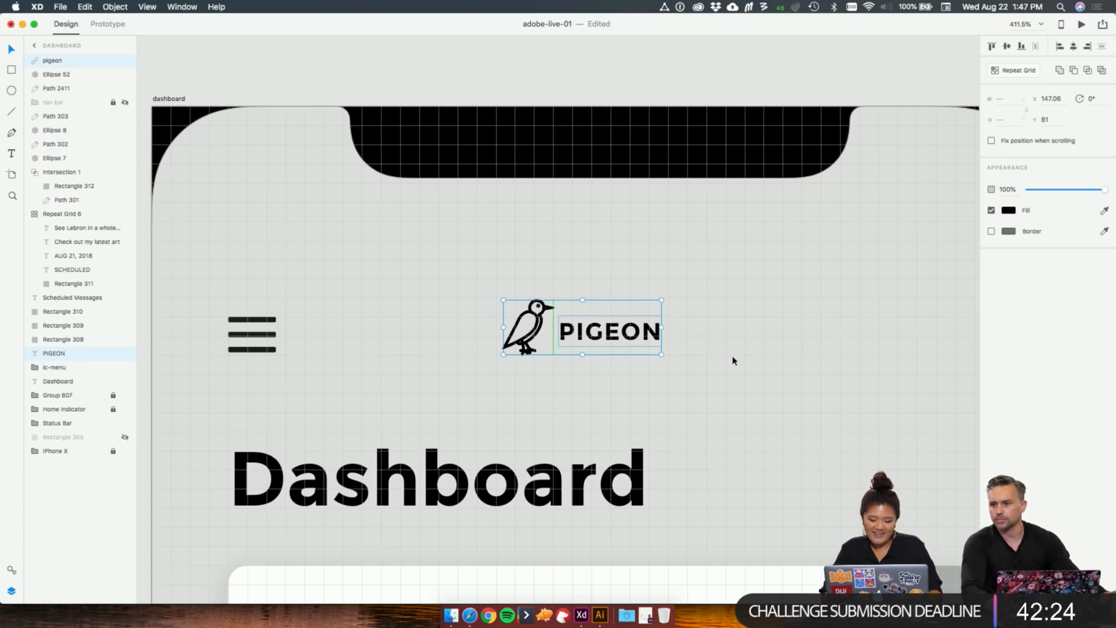
key("super+g")
left_click(1076, 47)
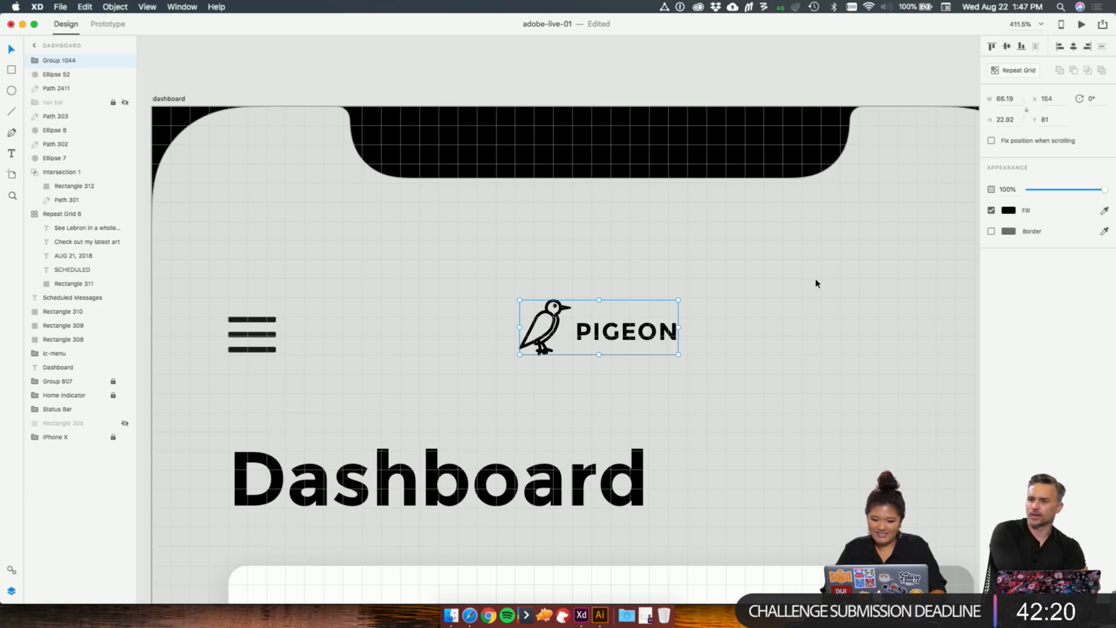
- Look over the updated dashboard header alongside the Subscribers and Messages screens
scroll(815, 284, "down", 5)
scroll(814, 285, "right", 3)
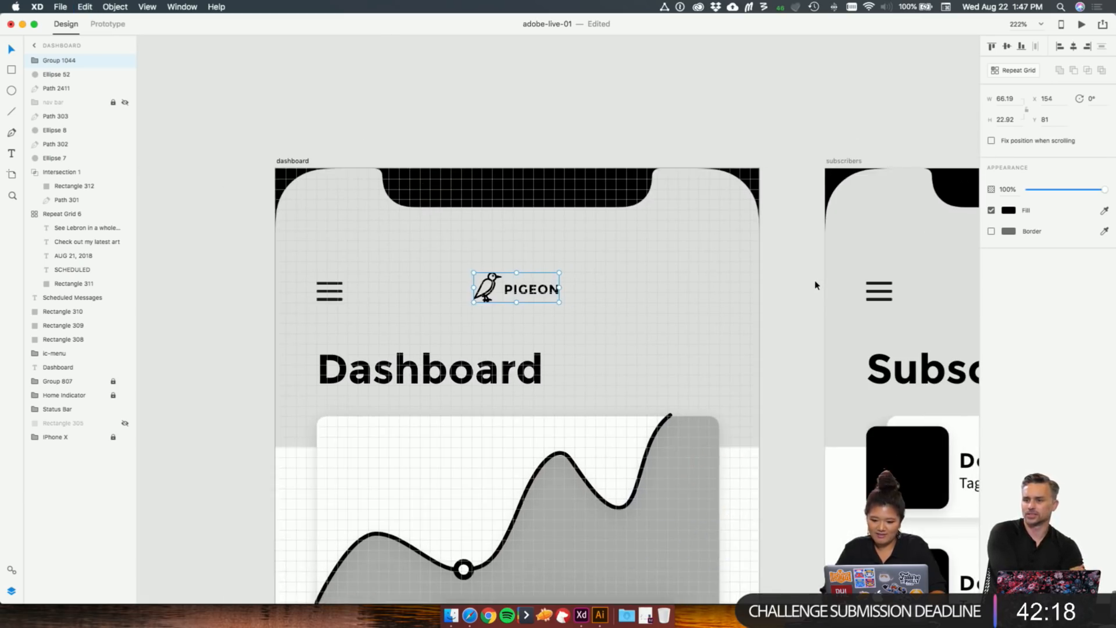
scroll(814, 283, "up", 2)
scroll(616, 312, "down", 3)
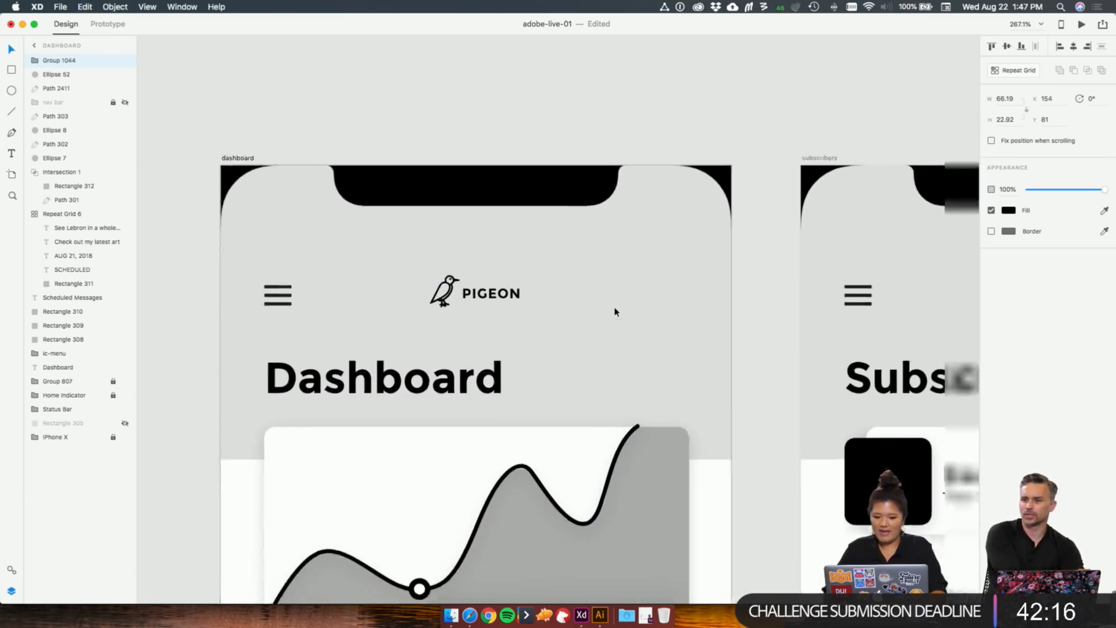
left_click(681, 81)
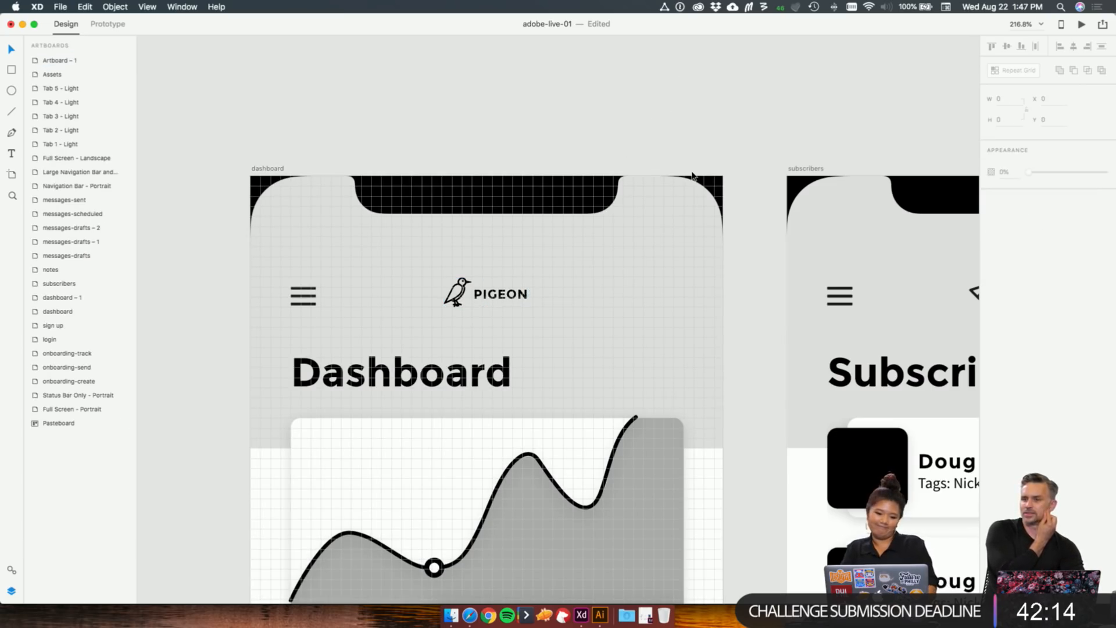
scroll(728, 217, "down", 3)
left_click(728, 215)
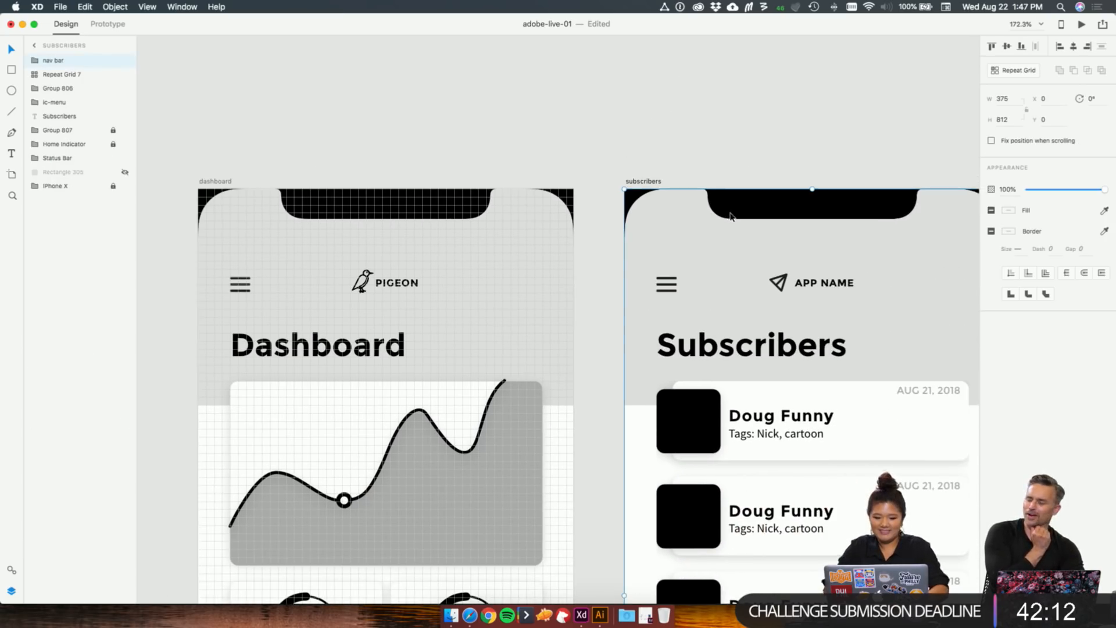
scroll(532, 215, "up", 5)
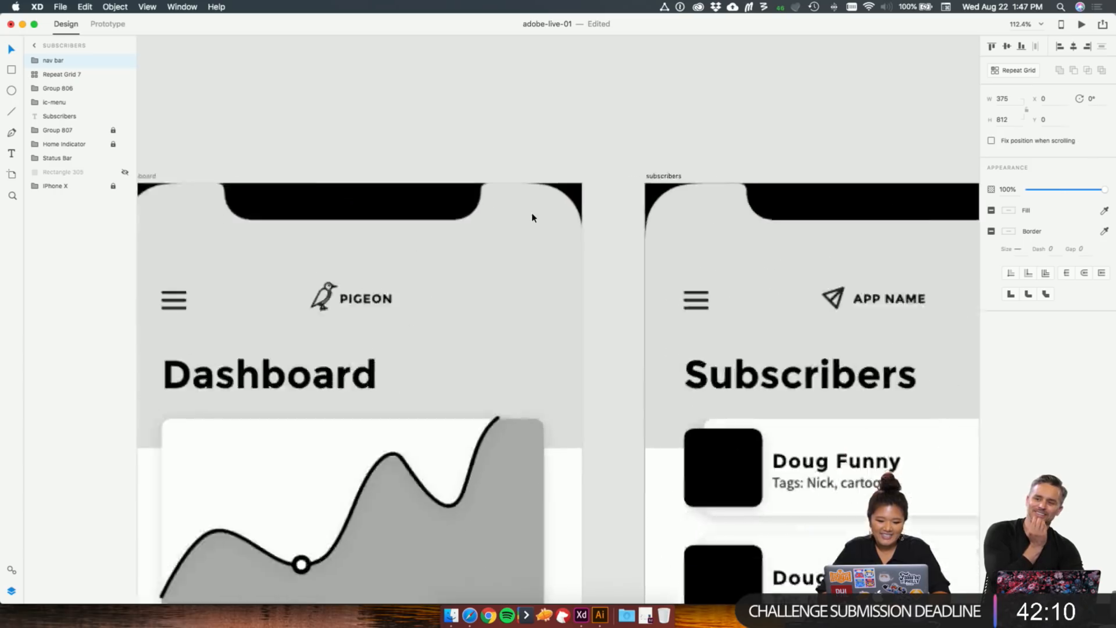
scroll(391, 322, "up", 2)
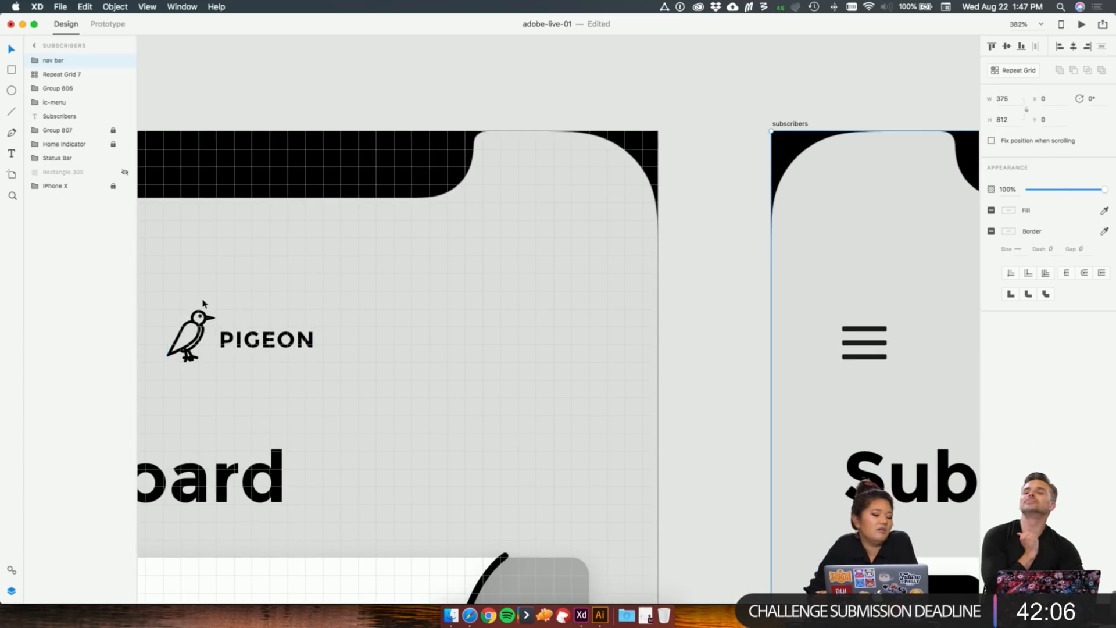
scroll(306, 322, "down", 8)
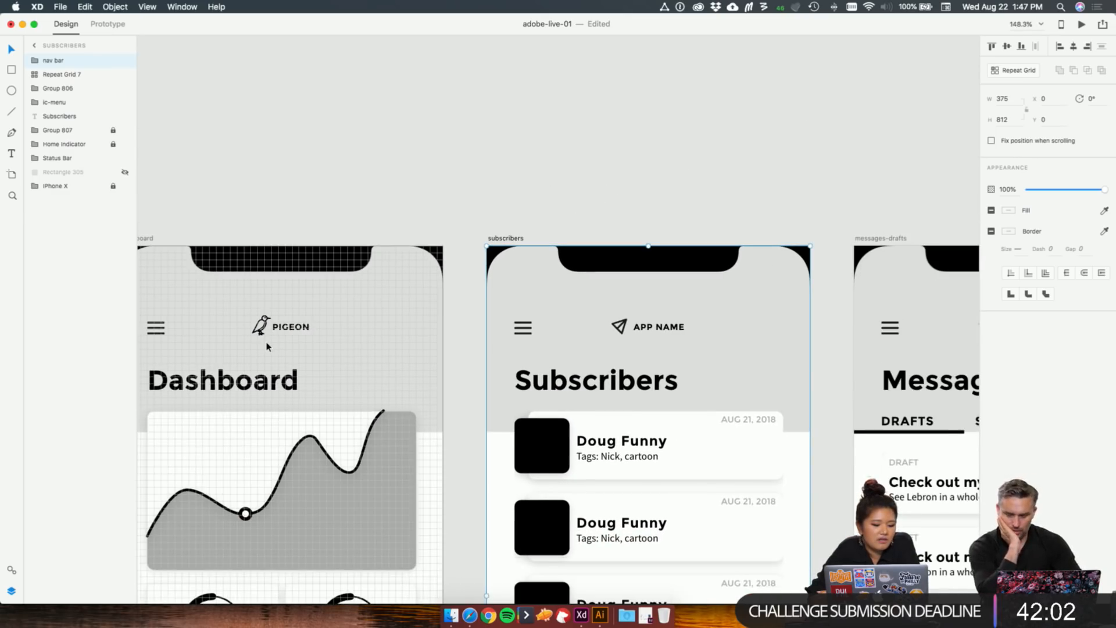
scroll(271, 346, "down", 2)
scroll(272, 345, "left", 5)
scroll(271, 345, "down", 3)
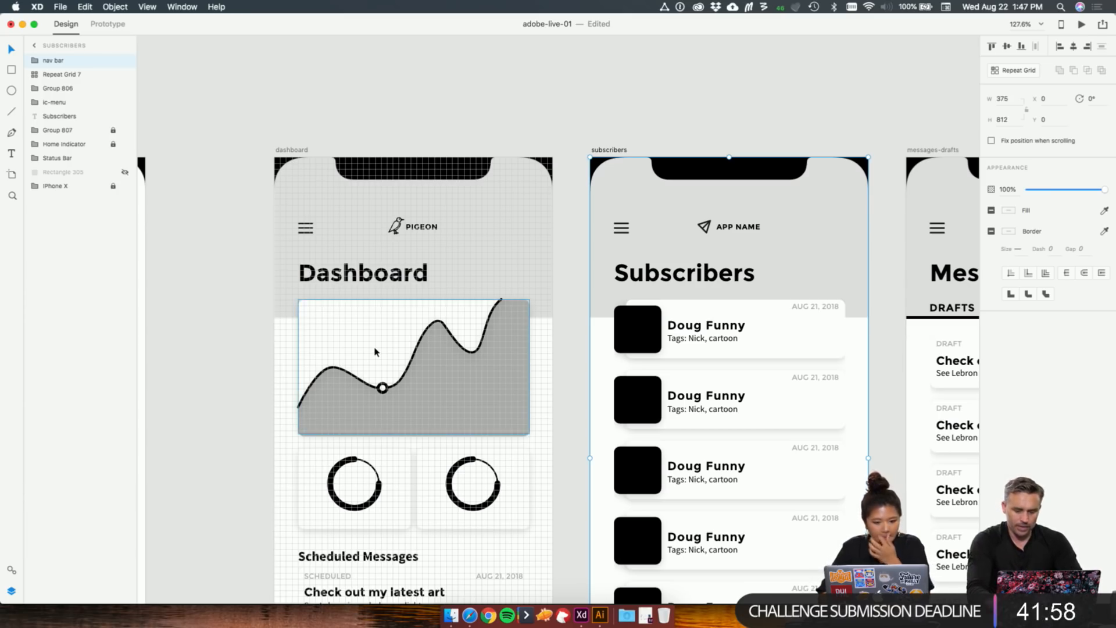
scroll(374, 348, "up", 5)
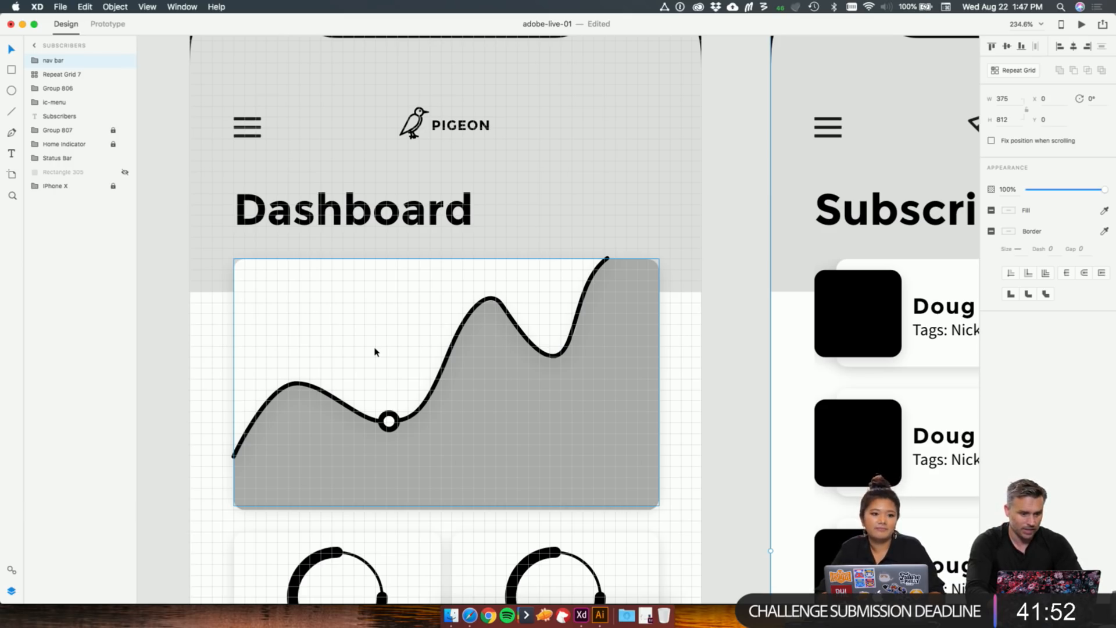
scroll(630, 179, "down", 2)
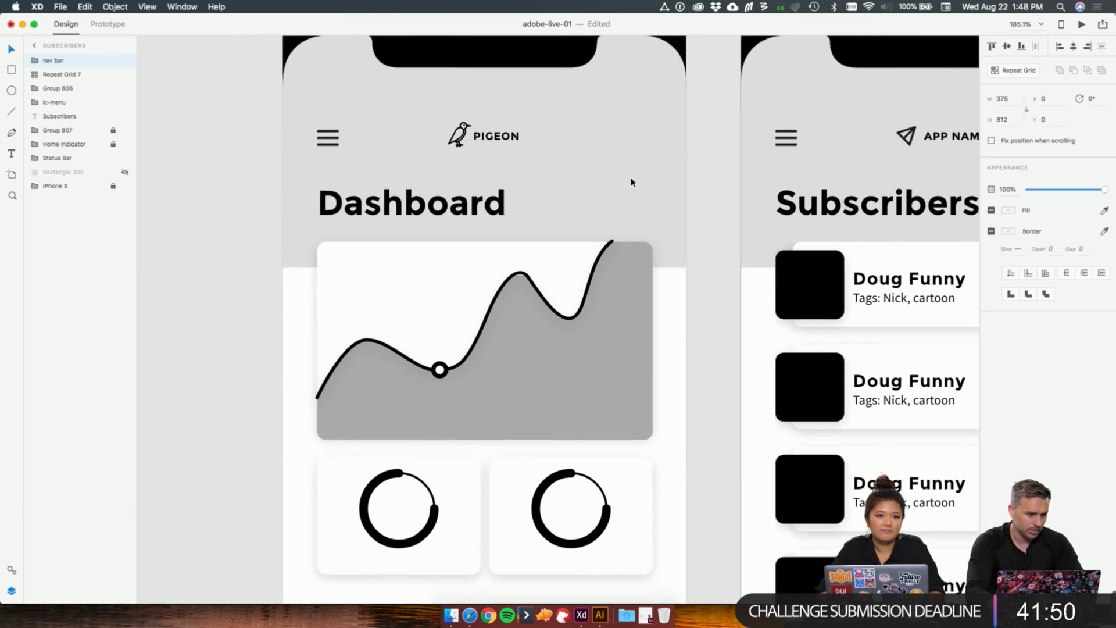
scroll(631, 182, "down", 2)
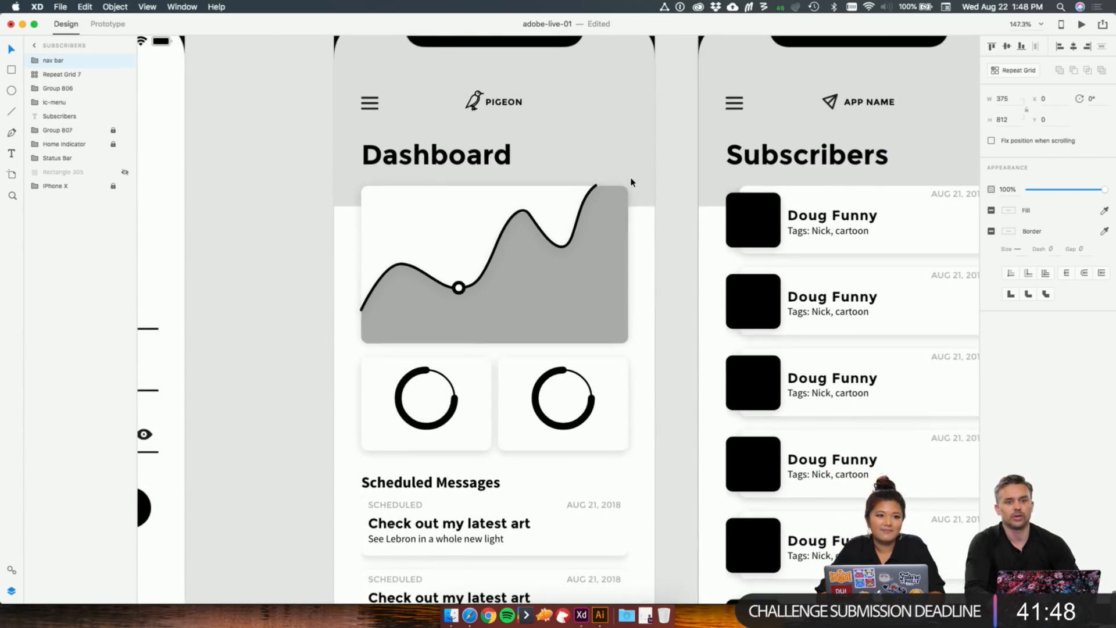
key("super+apostrophe")
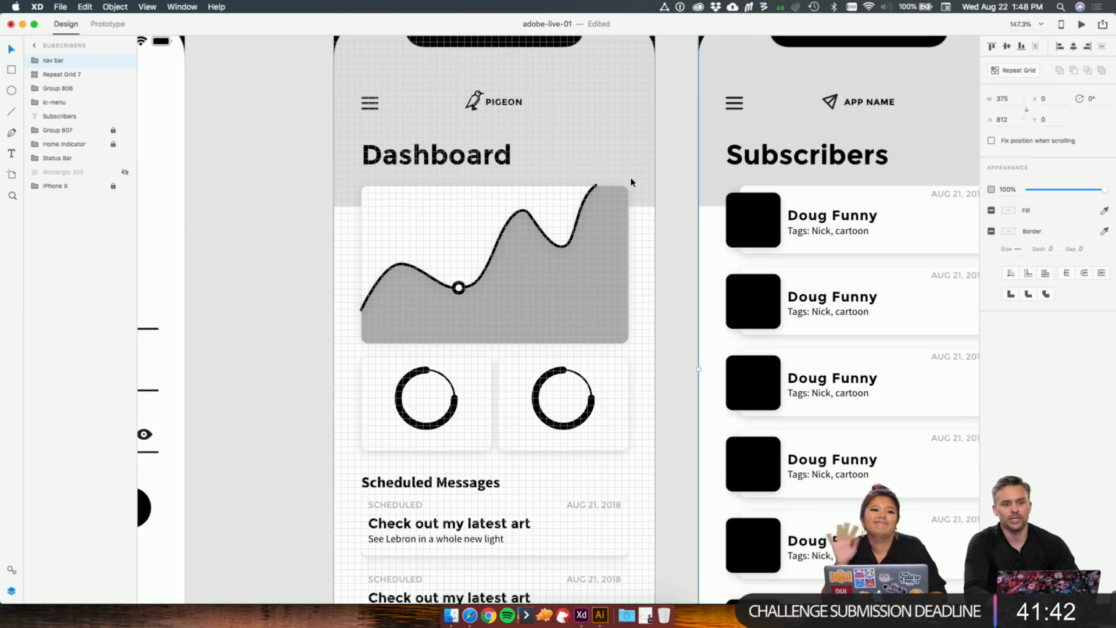
scroll(677, 232, "down", 5)
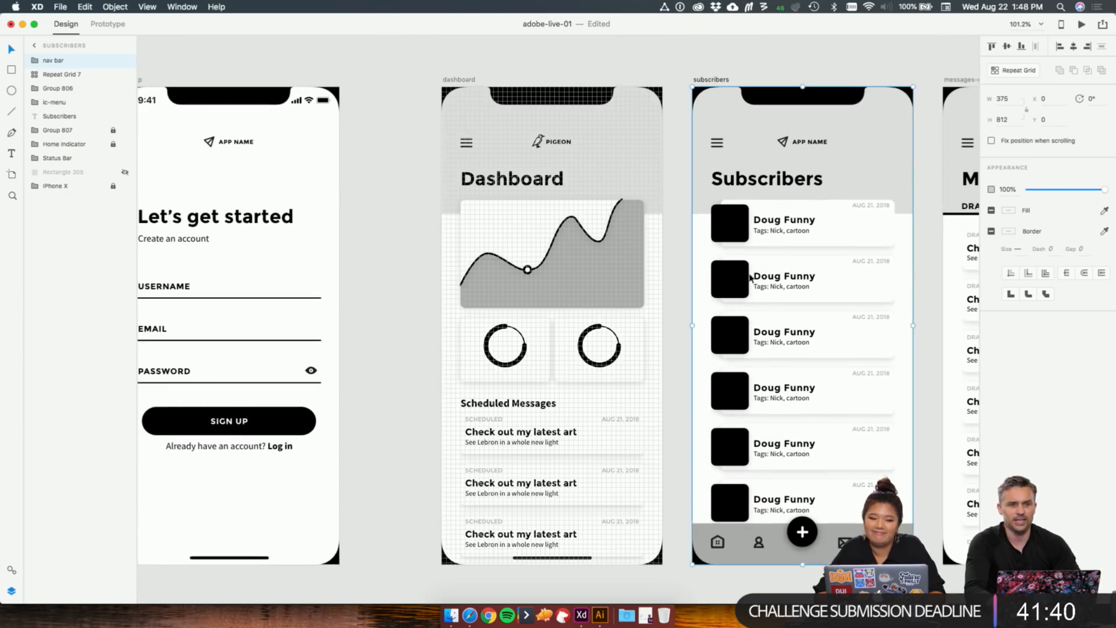
scroll(752, 279, "right", 3)
scroll(752, 279, "down", 1)
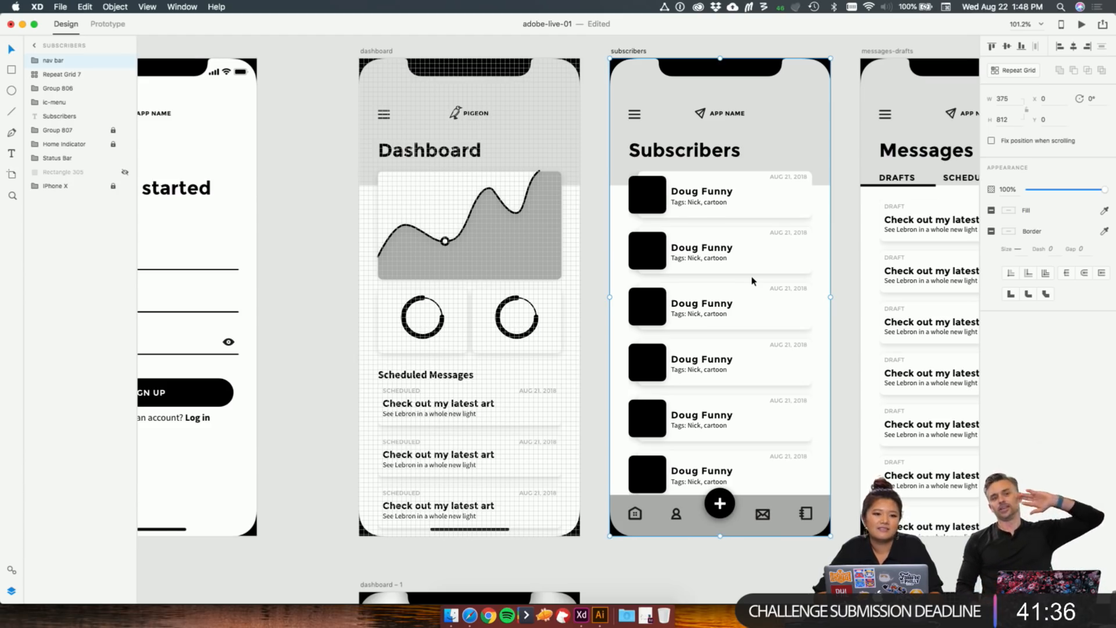
scroll(752, 281, "down", 3)
scroll(752, 280, "right", 3)
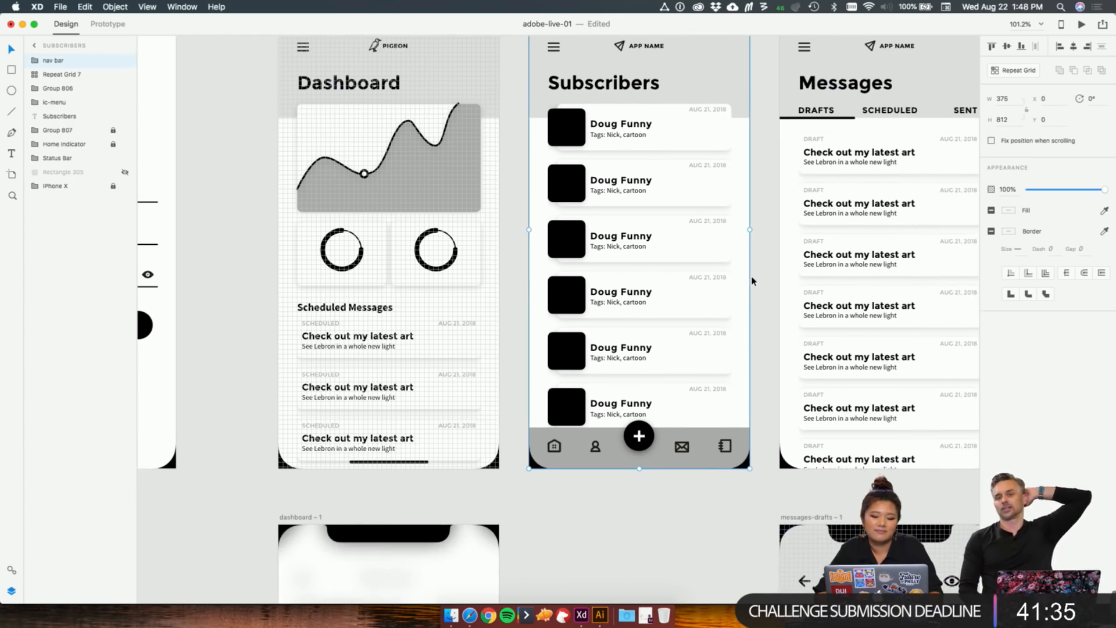
left_click(762, 351)
- Try pasting the PIGEON logo onto the Compose icons artboard, then undo the paste
scroll(762, 351, "down", 6)
scroll(762, 351, "right", 4)
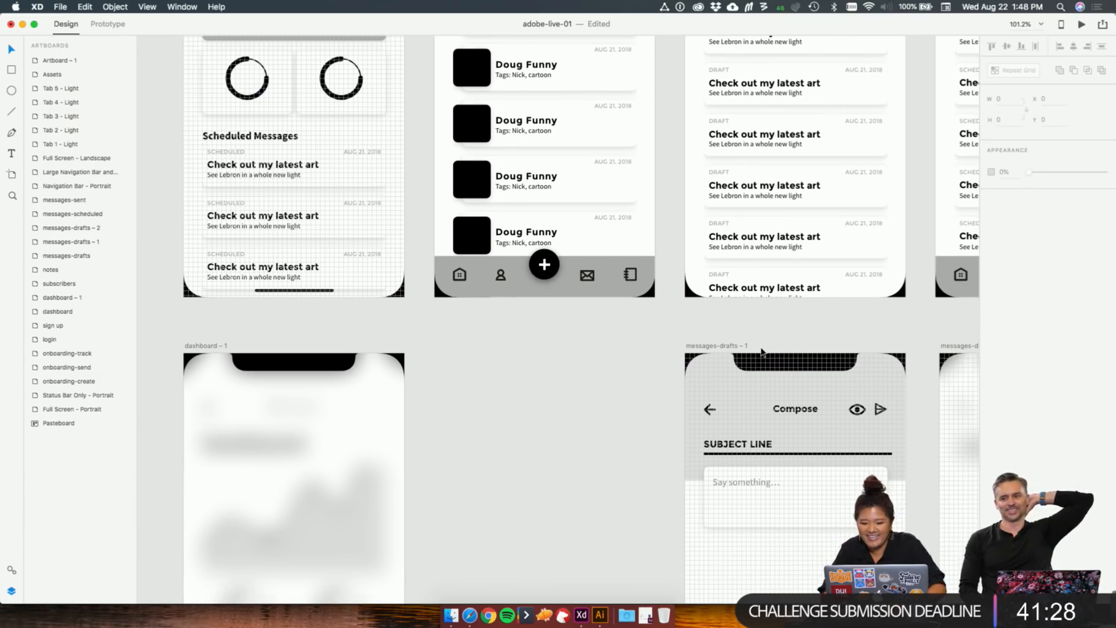
scroll(761, 351, "down", 10)
scroll(762, 351, "right", 15)
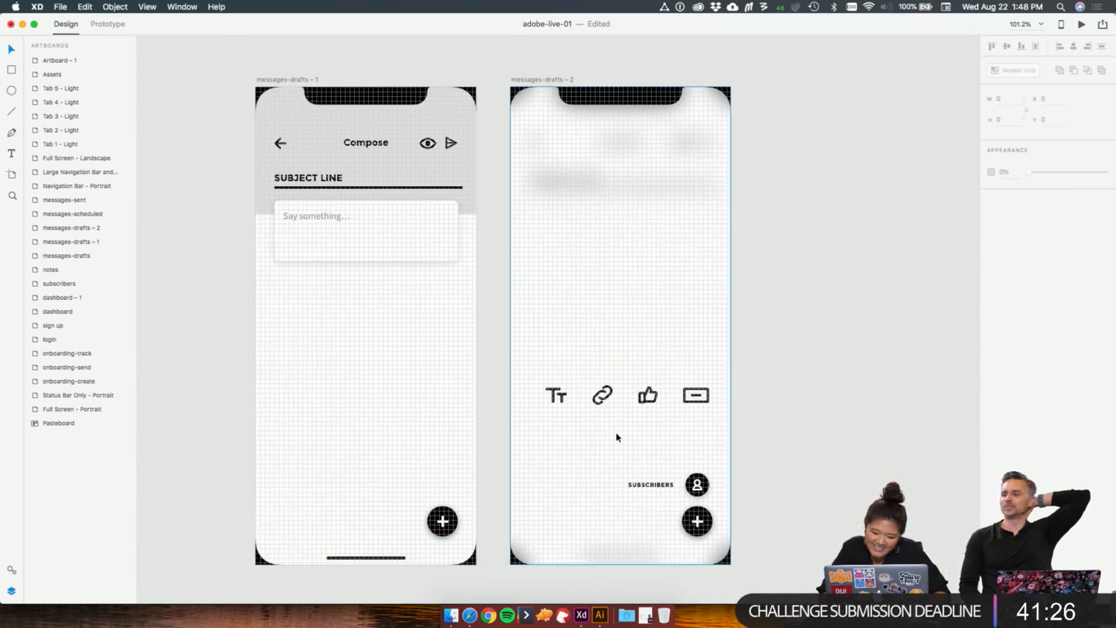
scroll(616, 434, "up", 5)
scroll(617, 434, "down", 5)
scroll(617, 434, "right", 5)
scroll(674, 360, "up", 4)
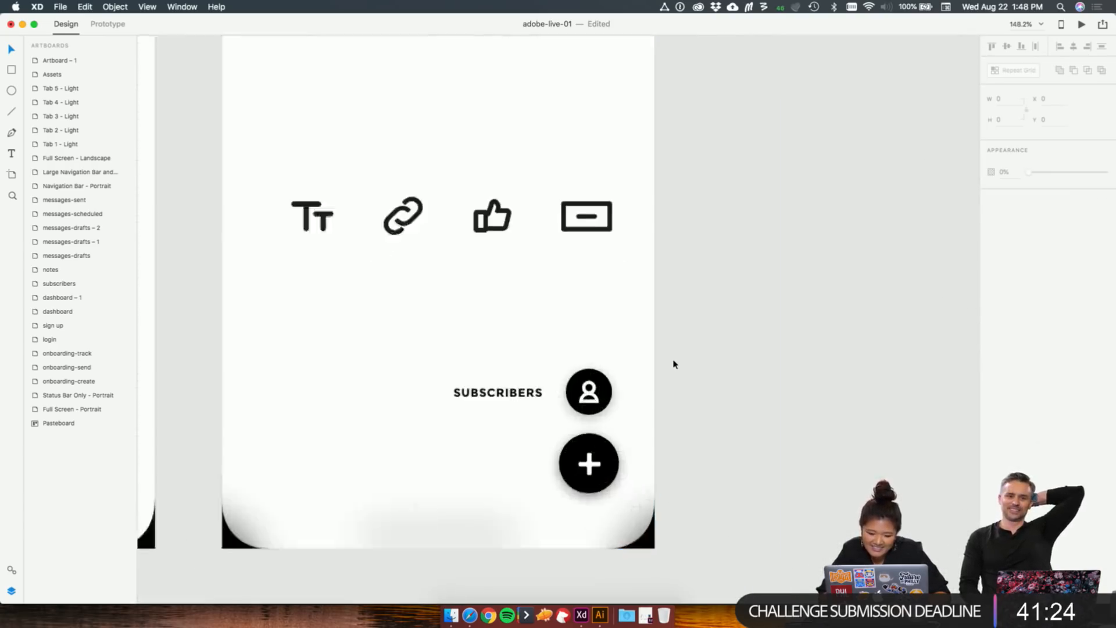
scroll(674, 364, "up", 2)
key("super+v")
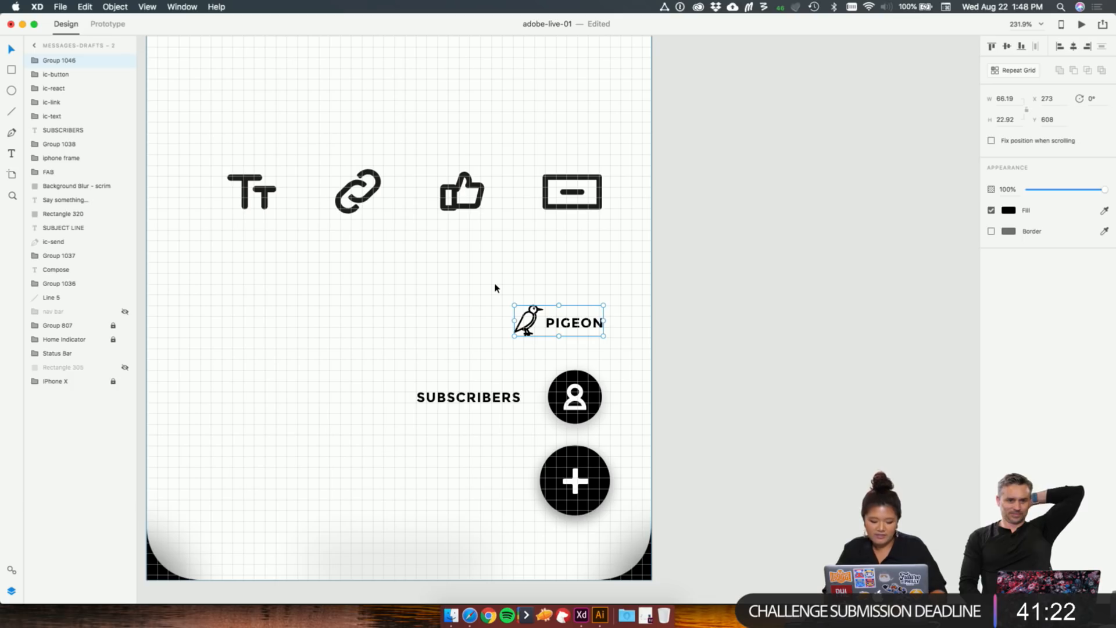
key("super+z")
- Draw a 32 × 32 square below the text-format icon as a new icon frame
scroll(513, 274, "up", 3)
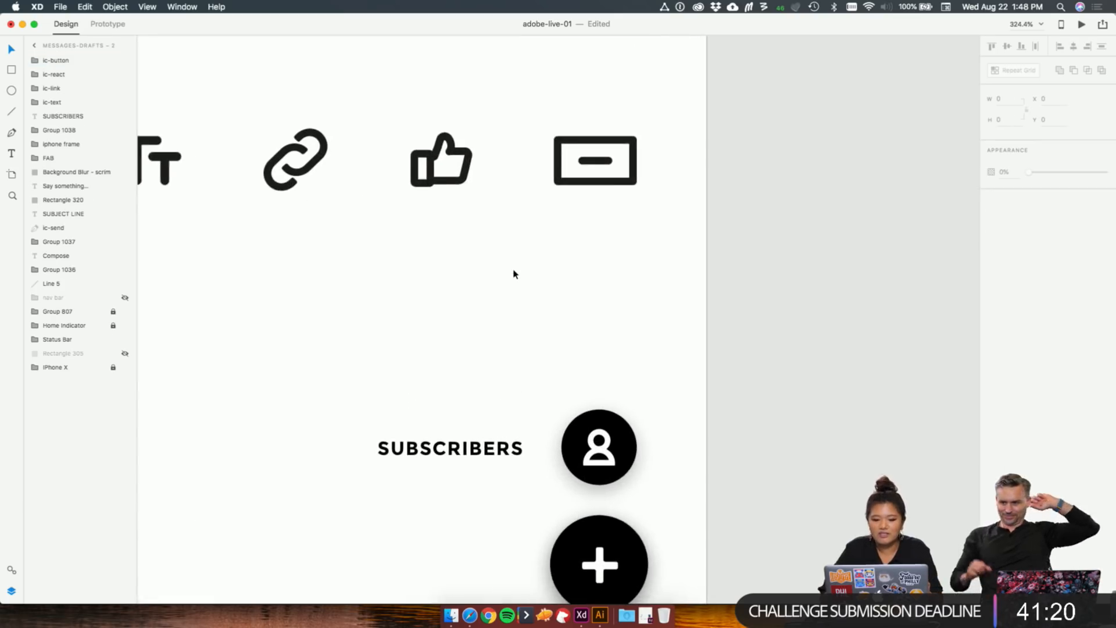
scroll(513, 273, "left", 4)
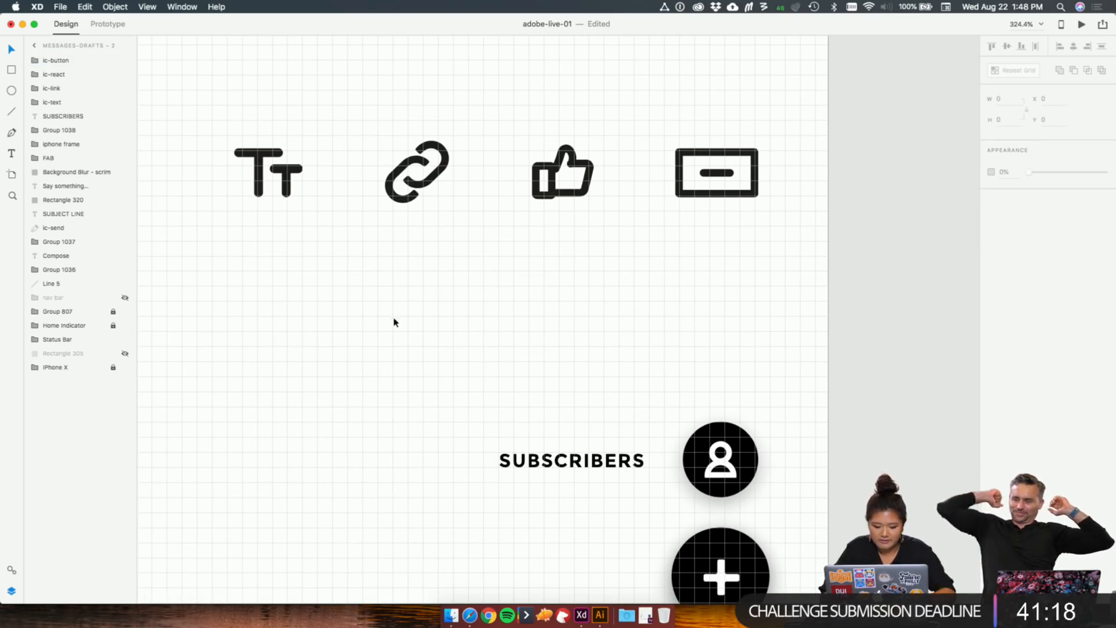
left_click_drag(287, 270, 346, 331)
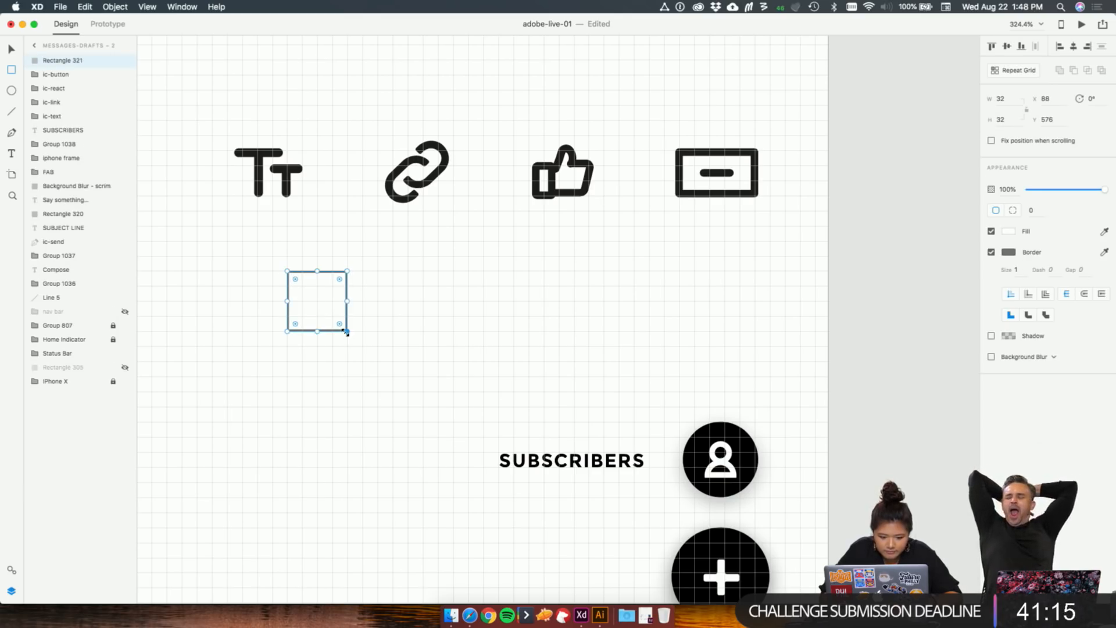
key("super+equal")
right_click(644, 283)
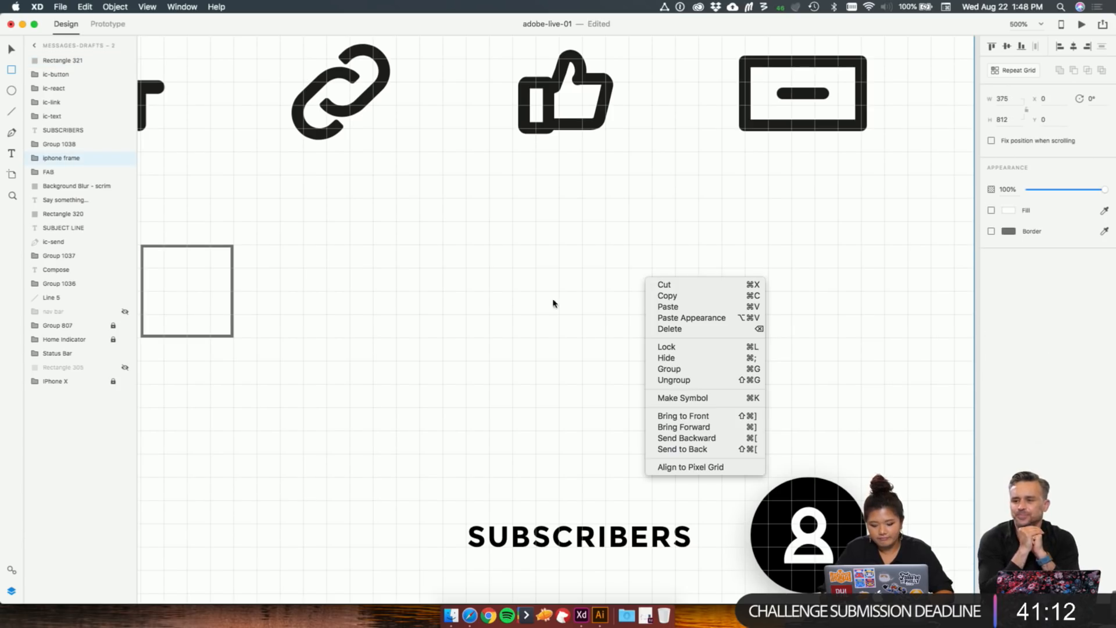
left_click(518, 308)
- With the Pen tool, draw a wavy curve across the square from its lower-left corner
scroll(519, 308, "left", 5)
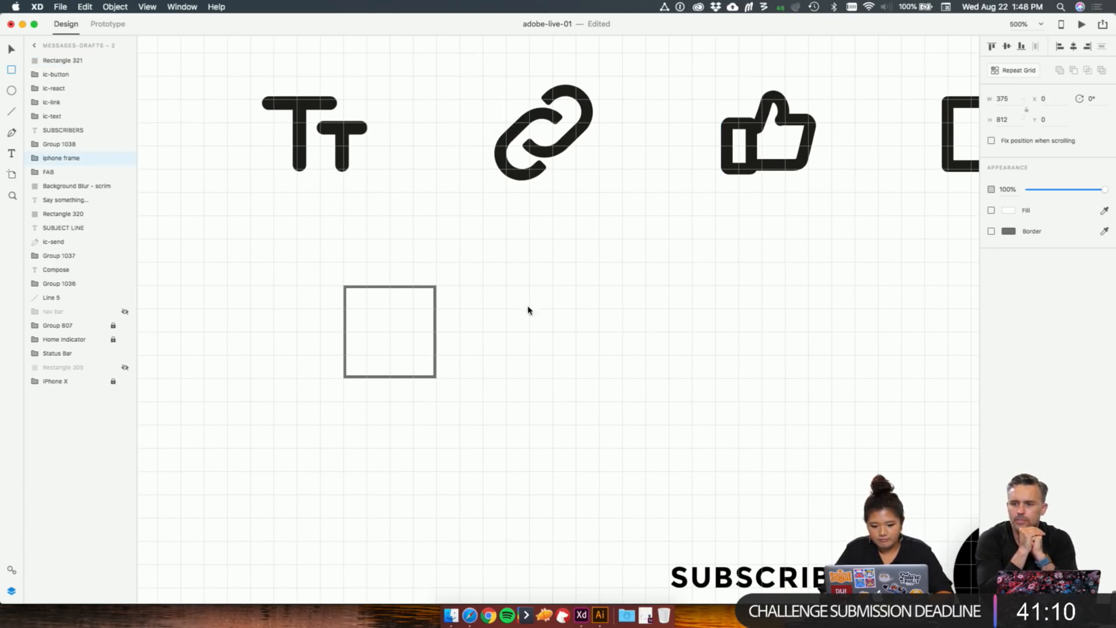
key("p")
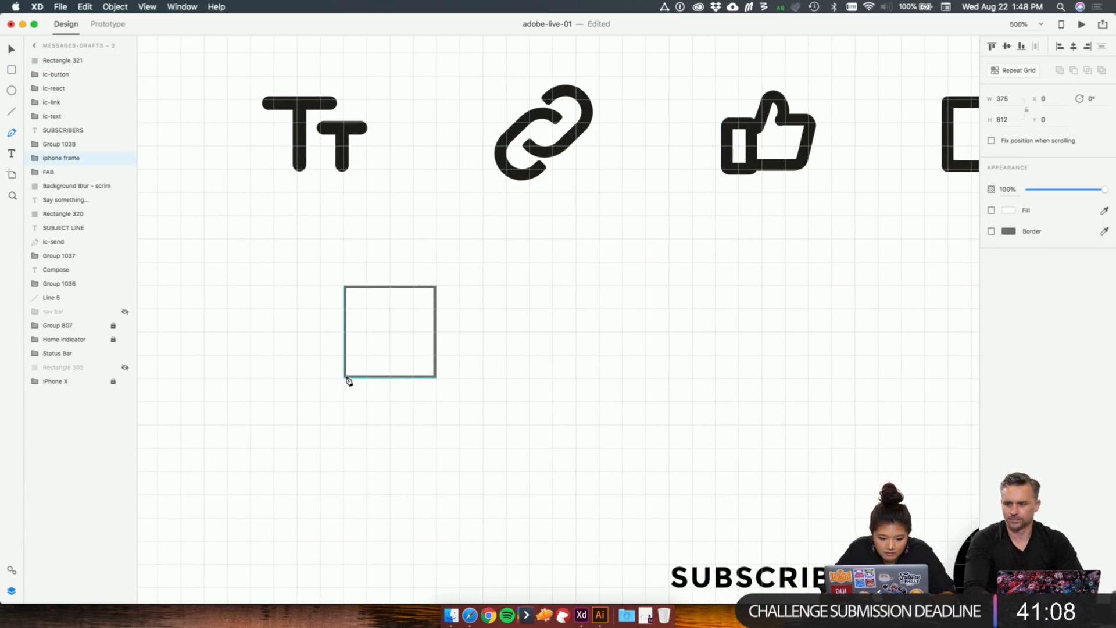
left_click(344, 378)
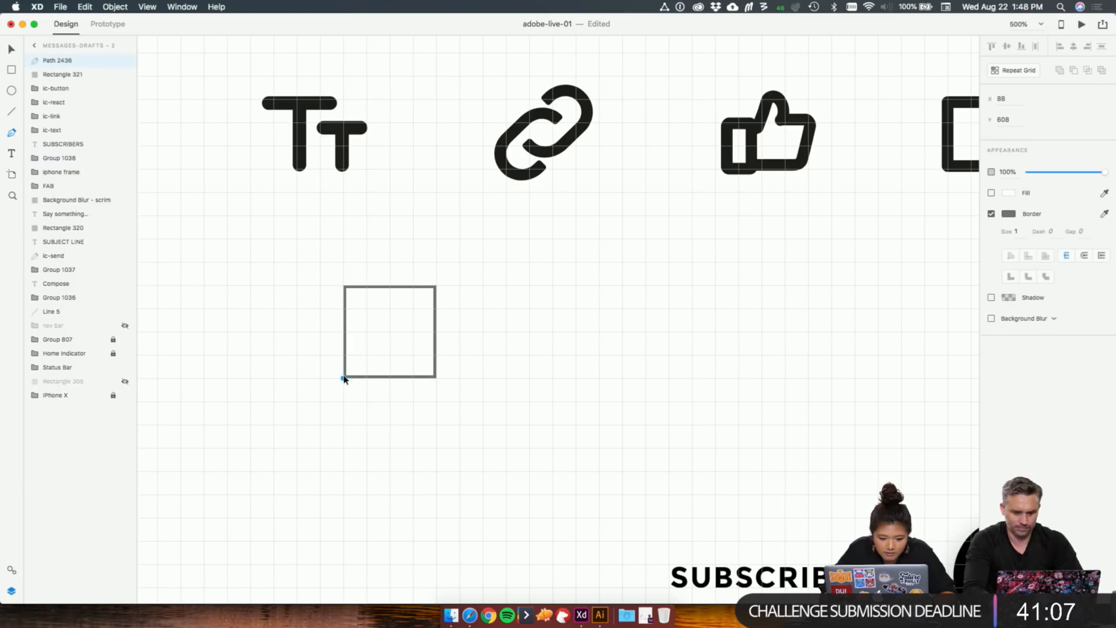
left_click(381, 338)
left_click_drag(383, 341, 403, 351)
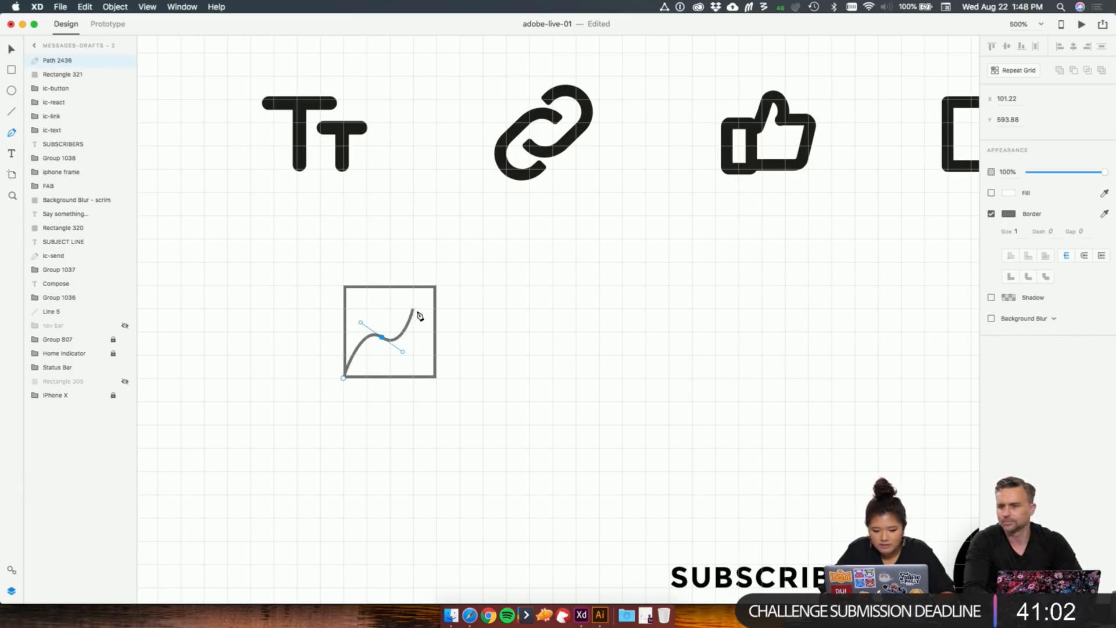
left_click_drag(412, 308, 429, 309)
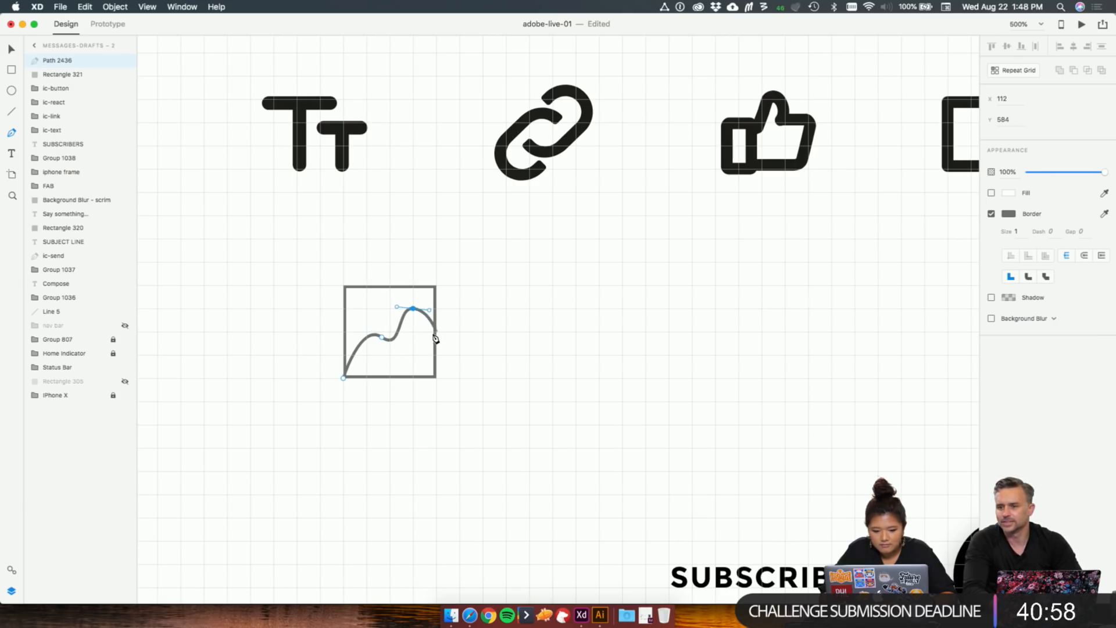
key("Escape")
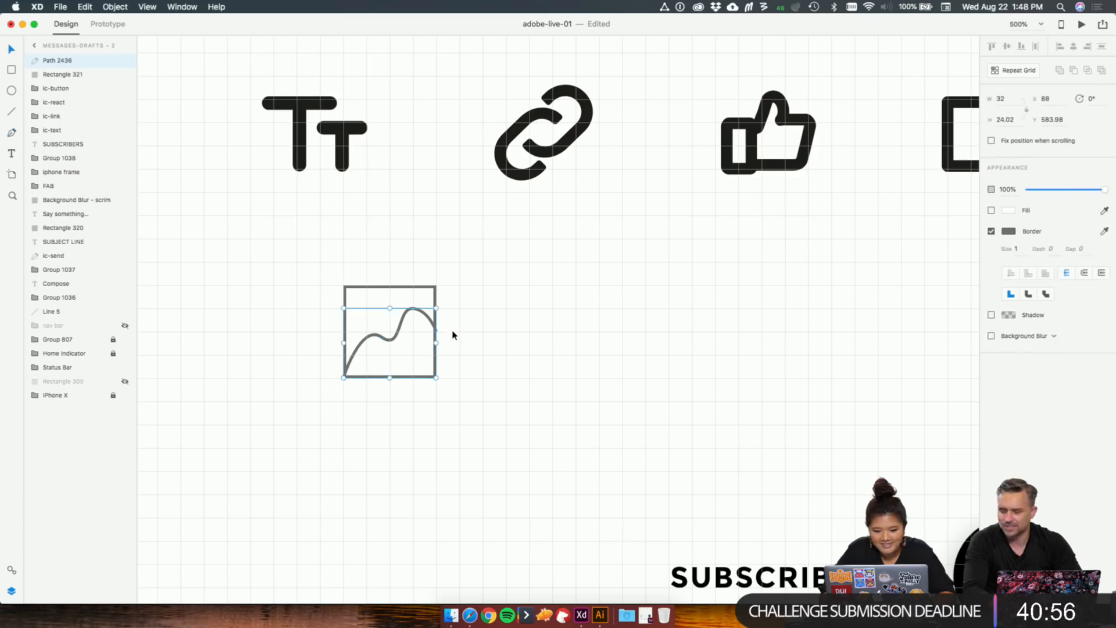
- Delete the wavy curve from the square icon frame
key("Escape")
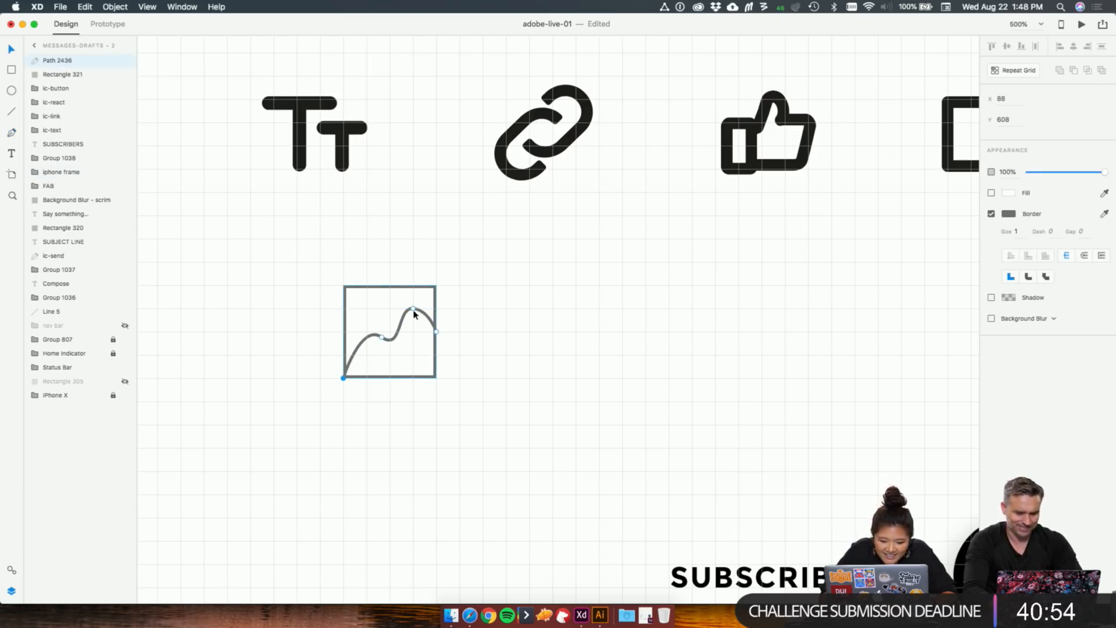
left_click(414, 314)
double_click(413, 312)
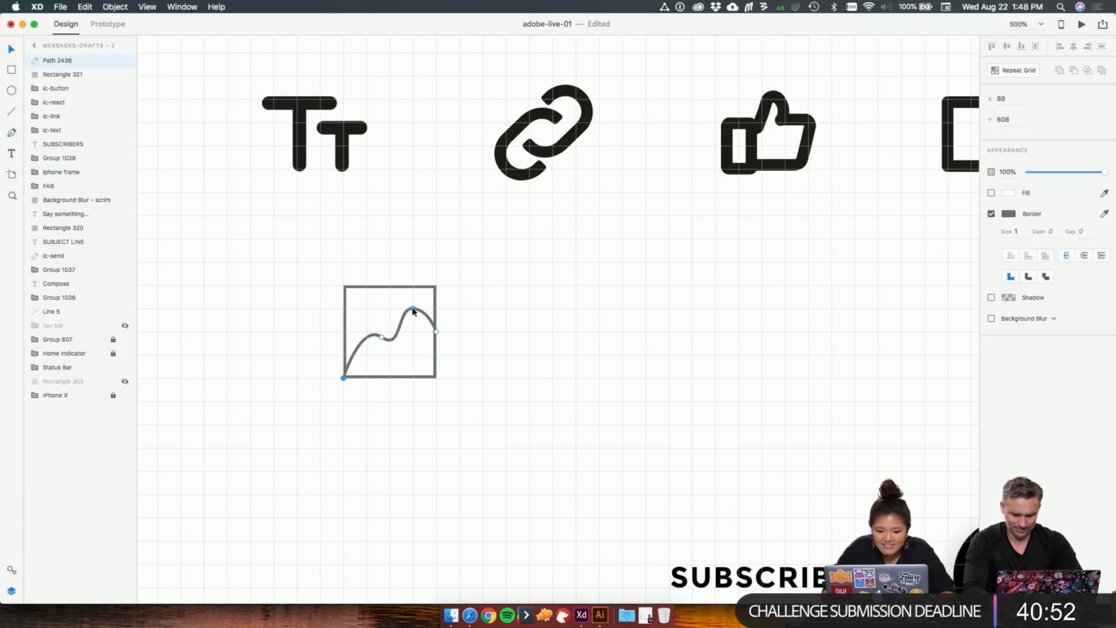
key("Left")
key("Left")
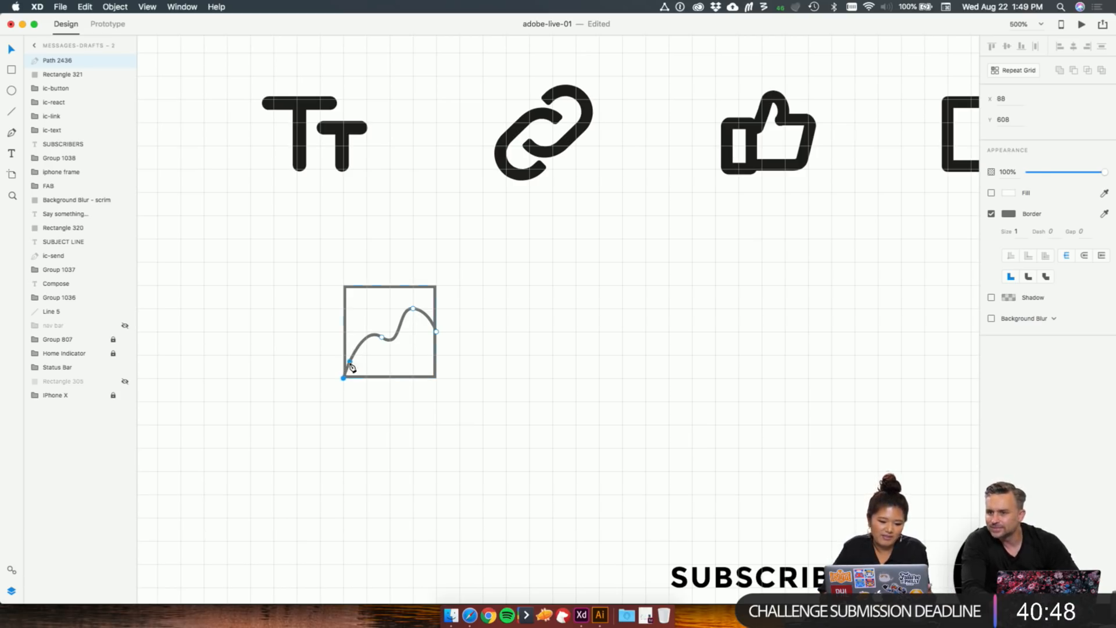
scroll(344, 380, "up", 5)
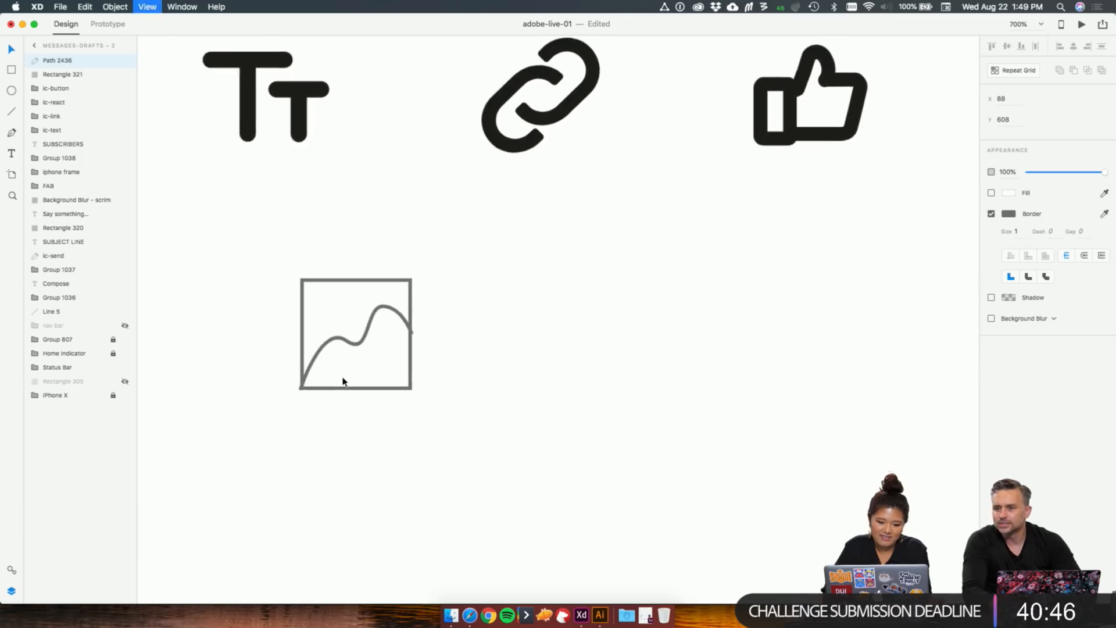
scroll(344, 381, "left", 5)
scroll(343, 381, "down", 1)
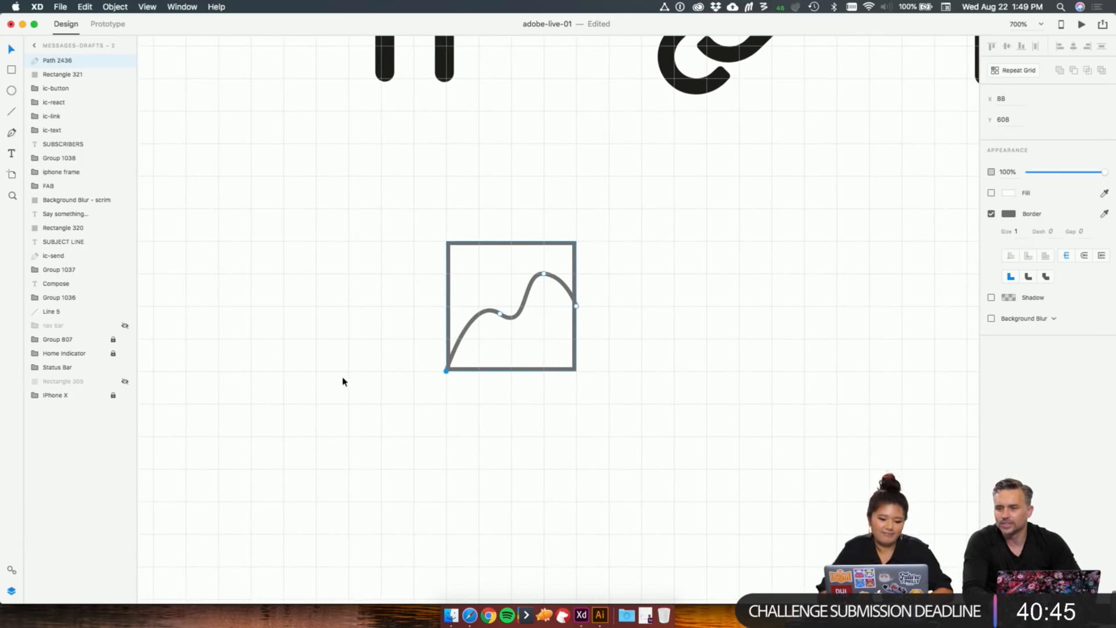
left_click(545, 273)
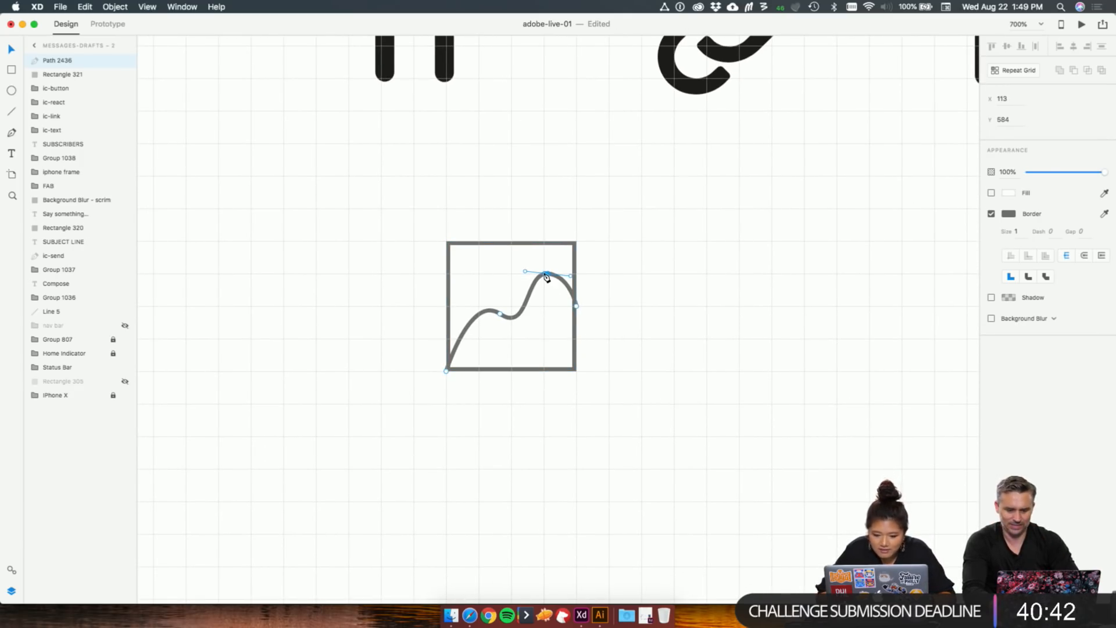
key("BackSpace")
key("BackSpace")
key("BackSpace")
key("BackSpace")
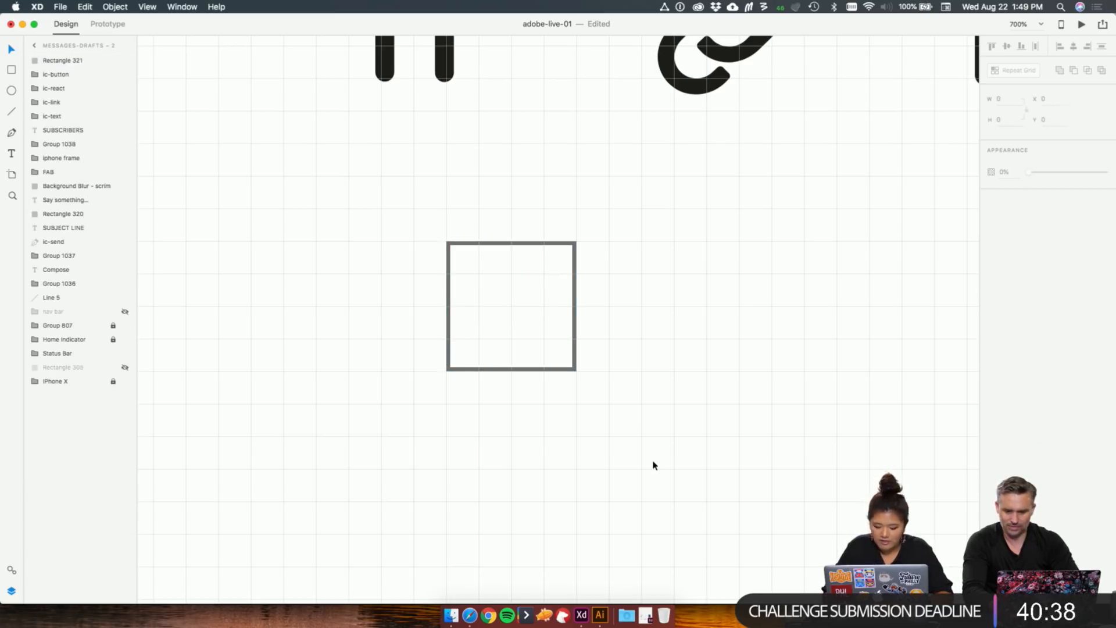
key("p")
left_click(447, 373)
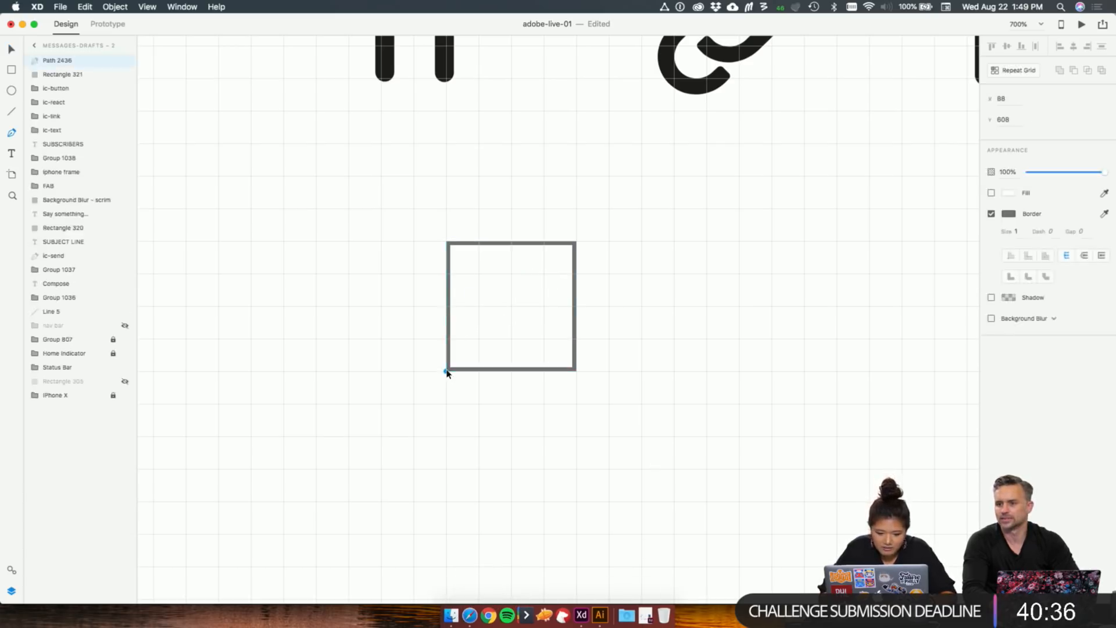
key("Escape")
left_click(446, 371)
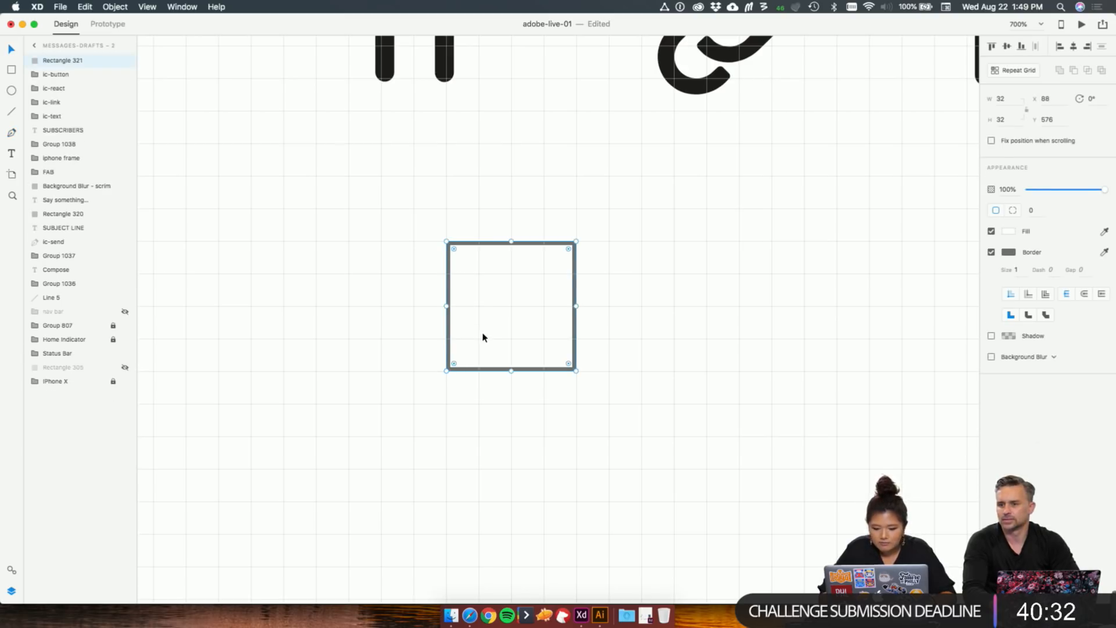
key("p")
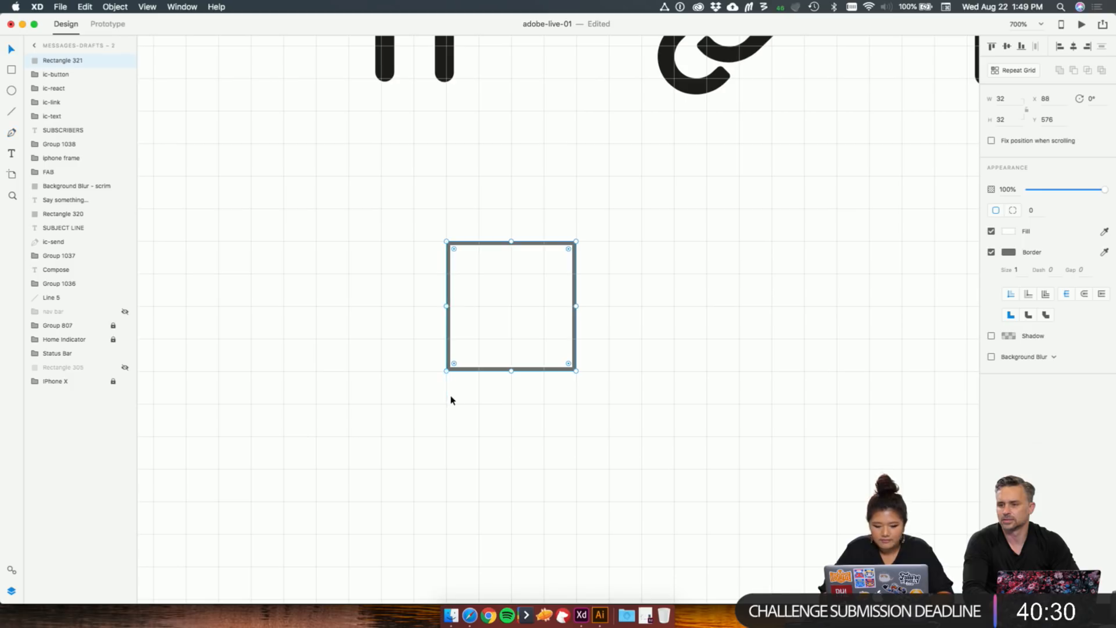
key("Escape")
mouse_move(471, 371)
left_mouse_down()
mouse_move(480, 373)
mouse_move(471, 370)
left_mouse_up()
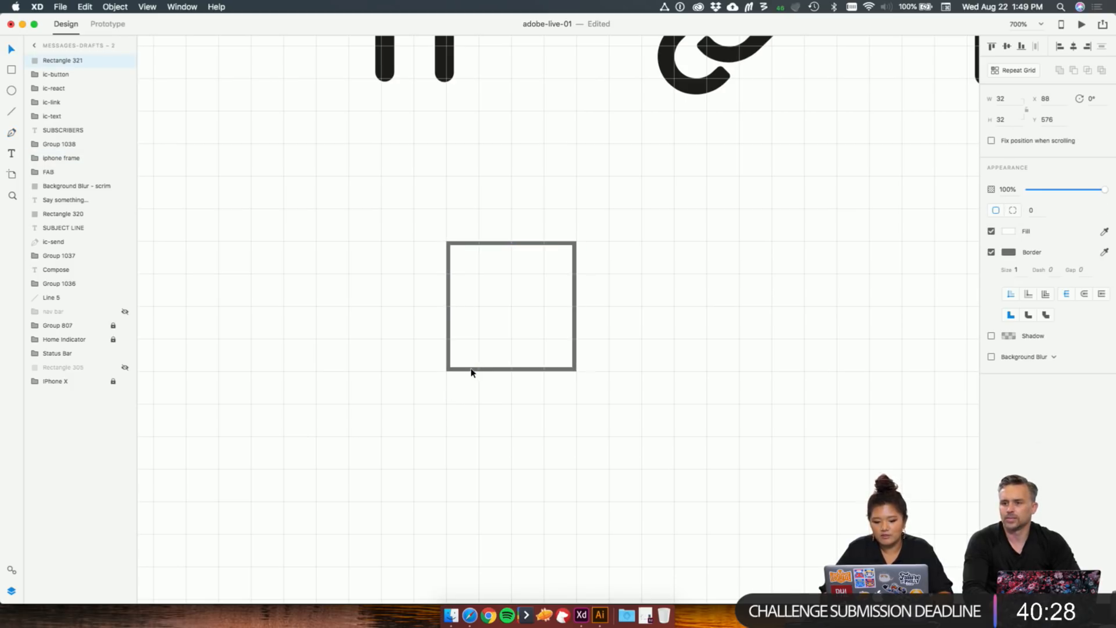
key("p")
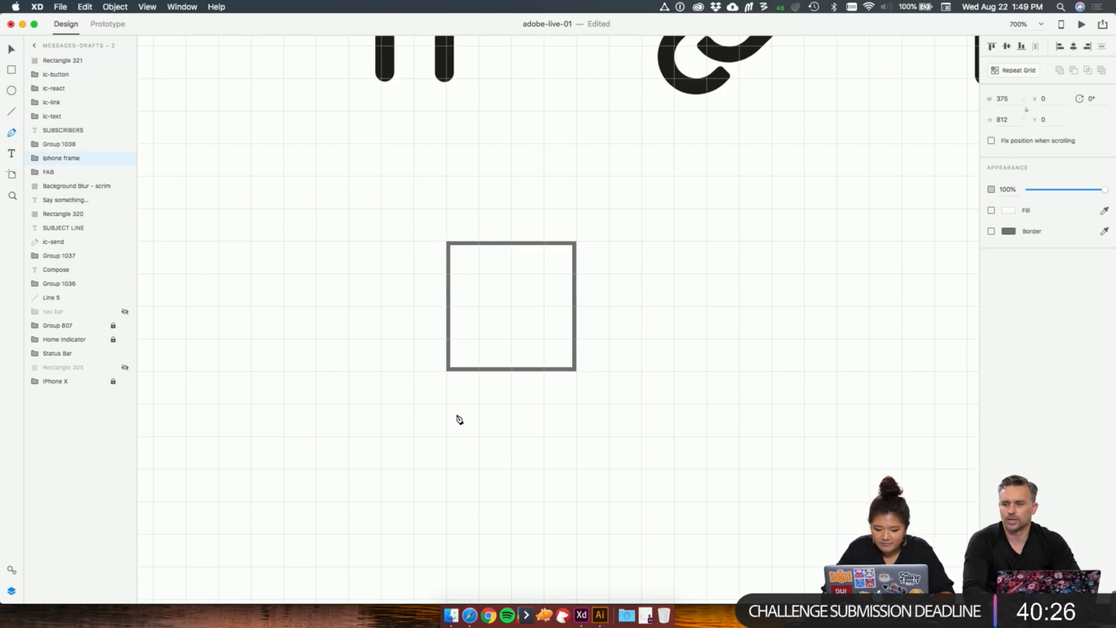
- With the Pen tool, draw a zigzag line from the square's lower-left corner up to its right edge
left_click(446, 371)
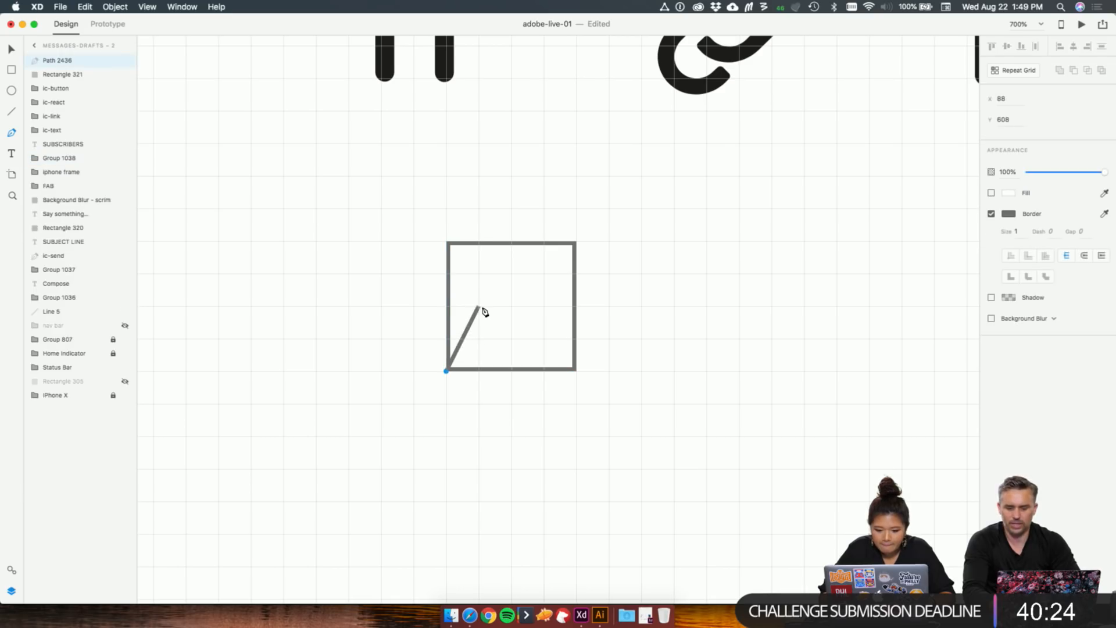
left_click(478, 305)
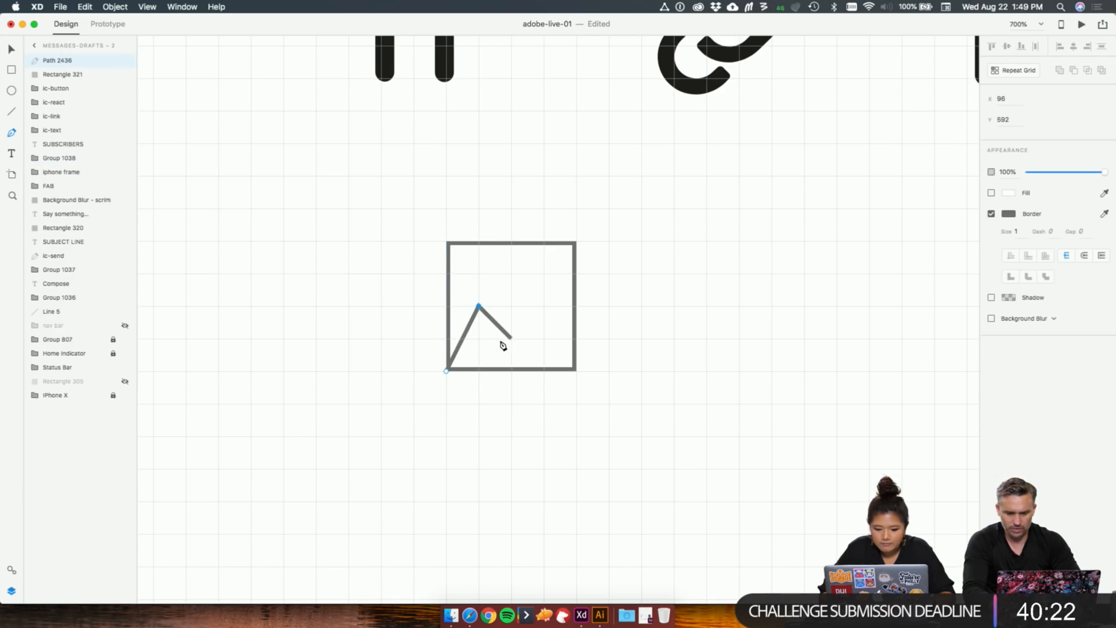
left_click(510, 338)
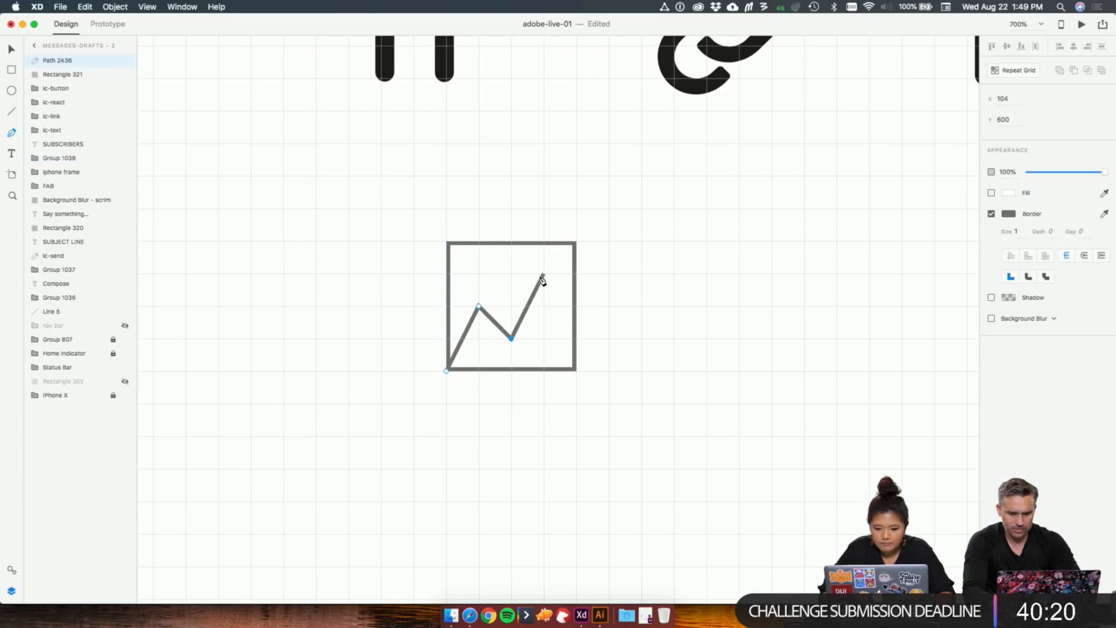
left_click(575, 305)
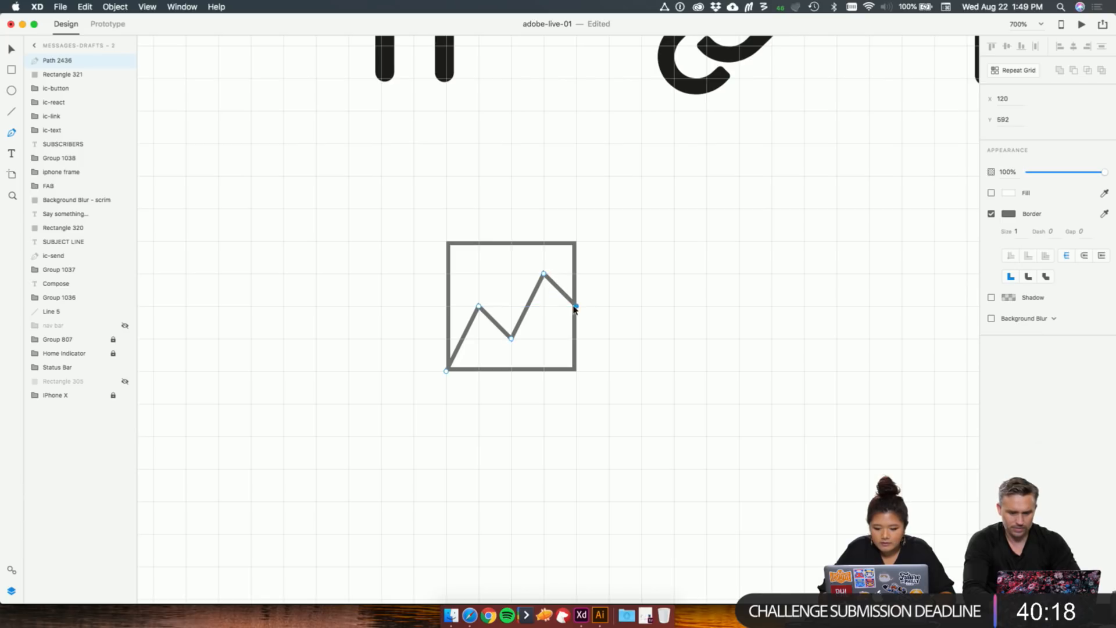
key("Escape")
- Convert the zigzag's three corner points into smooth curve points to make a hilly line
left_click(562, 302)
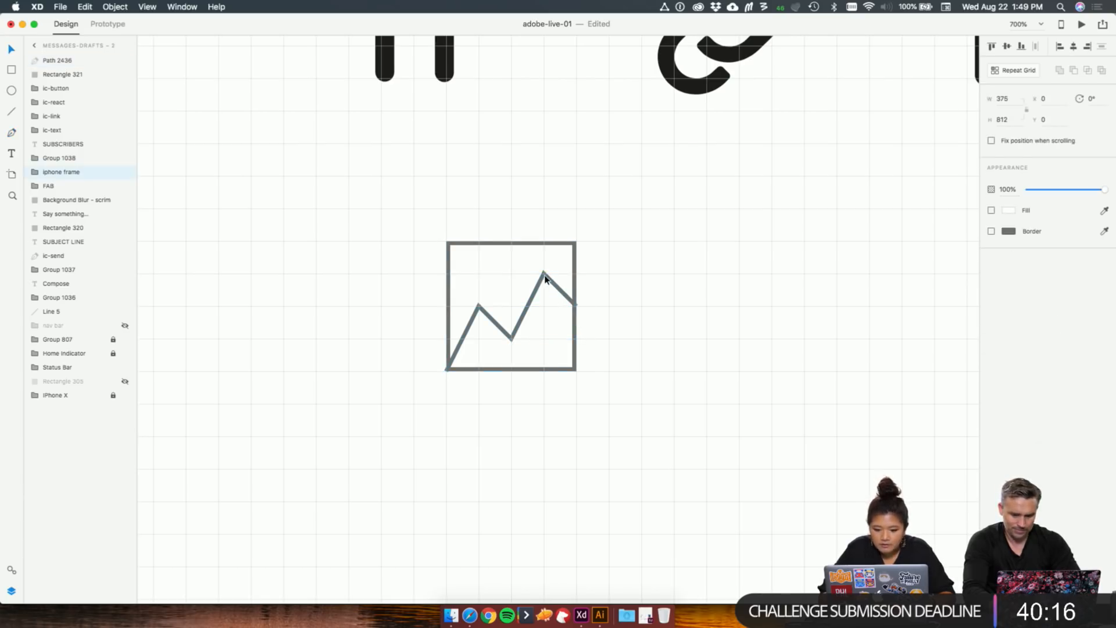
double_click(545, 276)
double_click(544, 275)
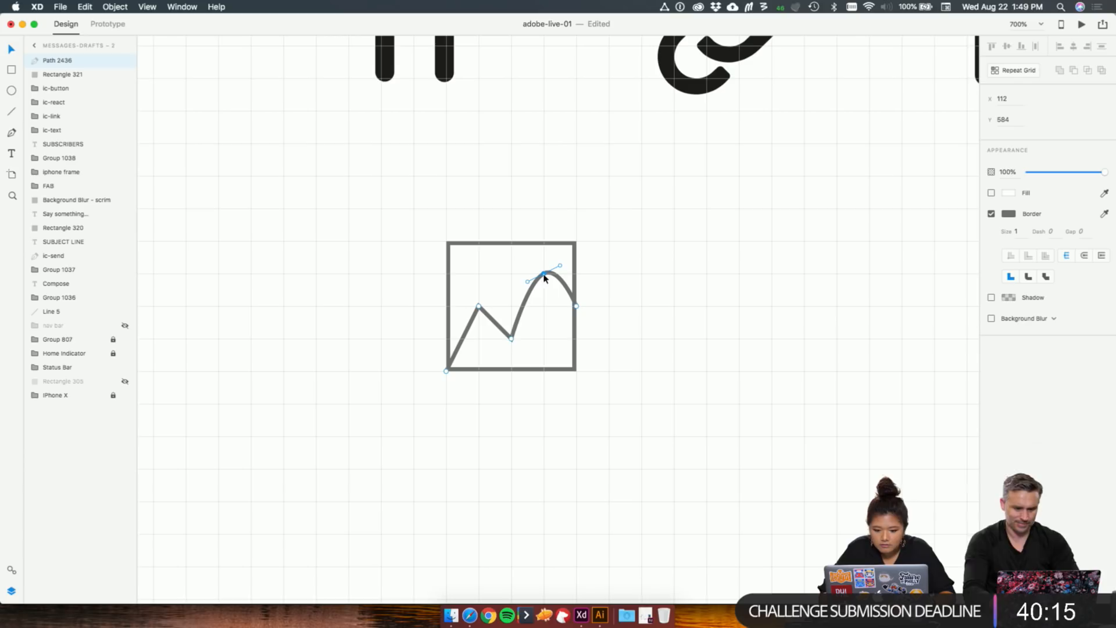
double_click(511, 338)
double_click(478, 307)
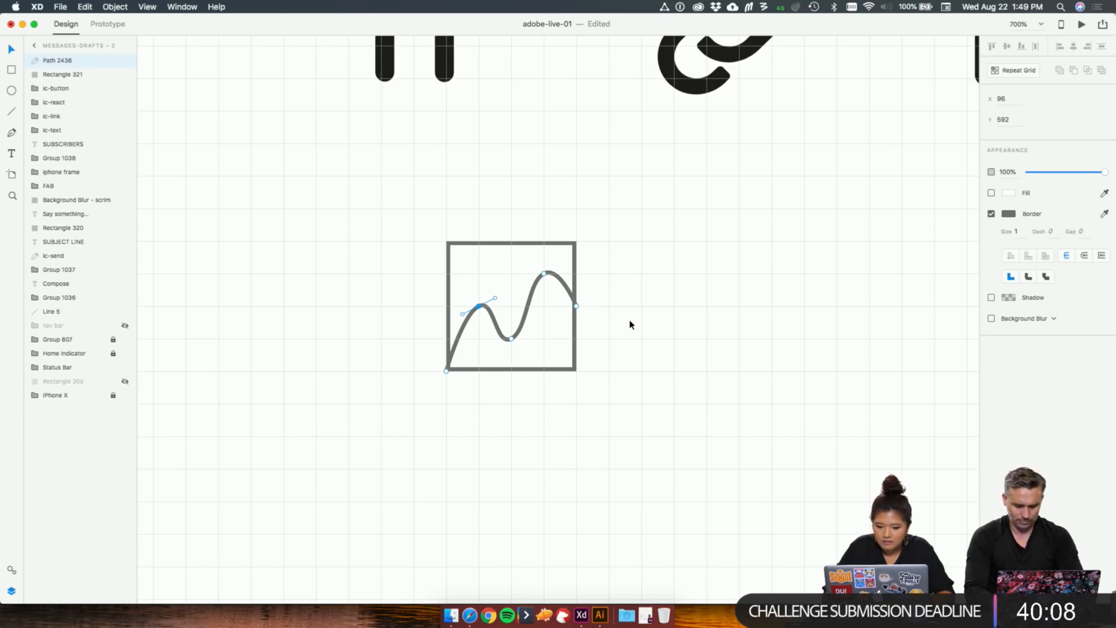
left_click(649, 320)
- Continue the path down the square's right edge and along its bottom back to the start to close the shape
key("p")
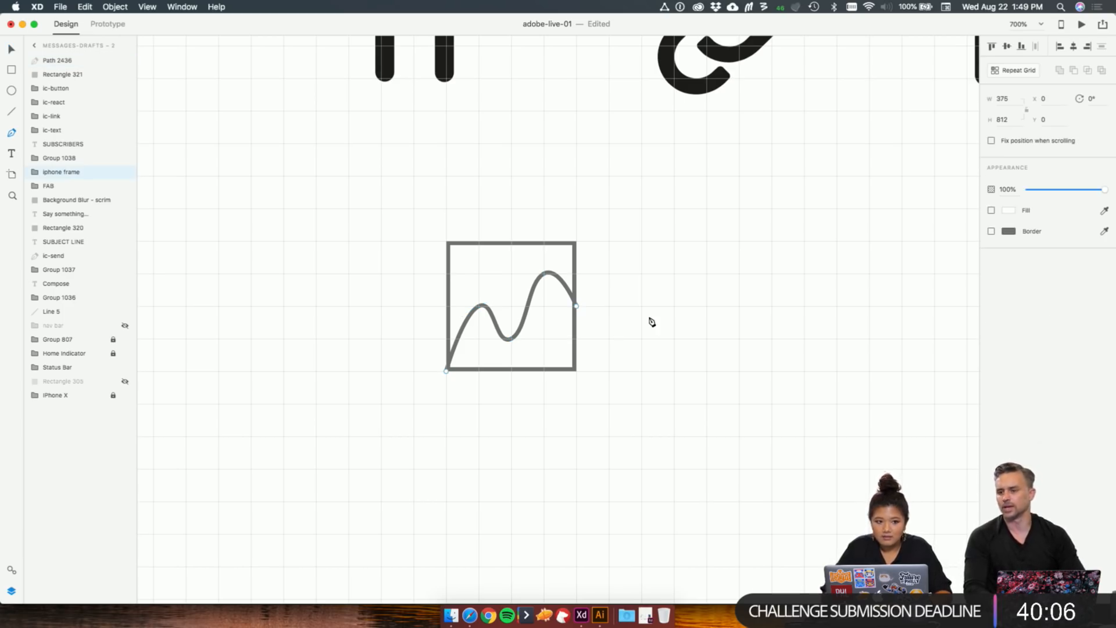
left_click(575, 305)
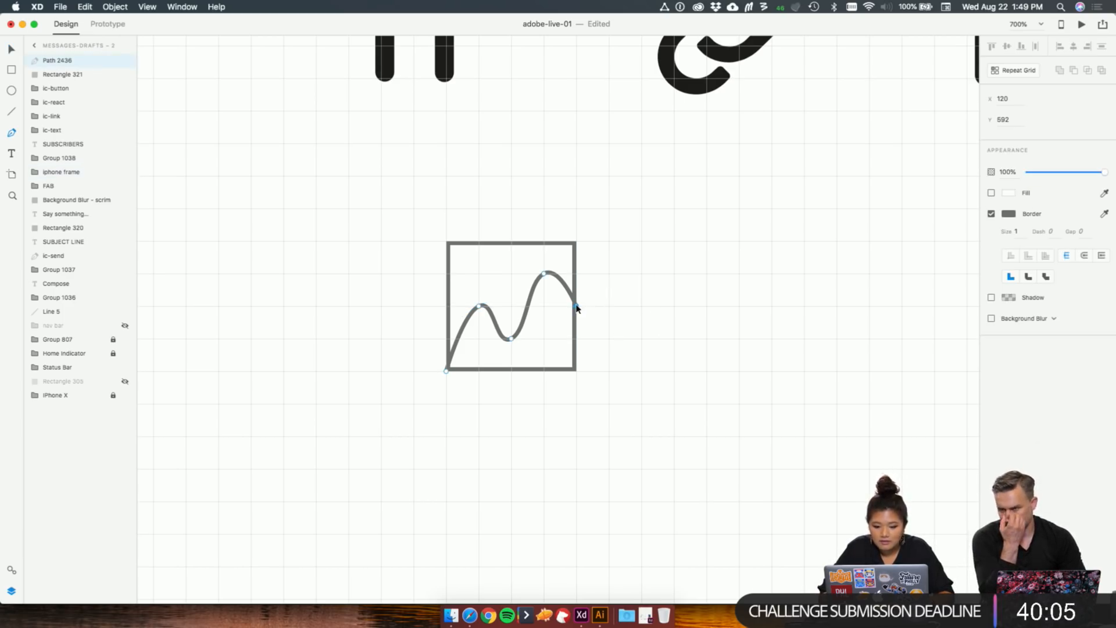
left_click(574, 371)
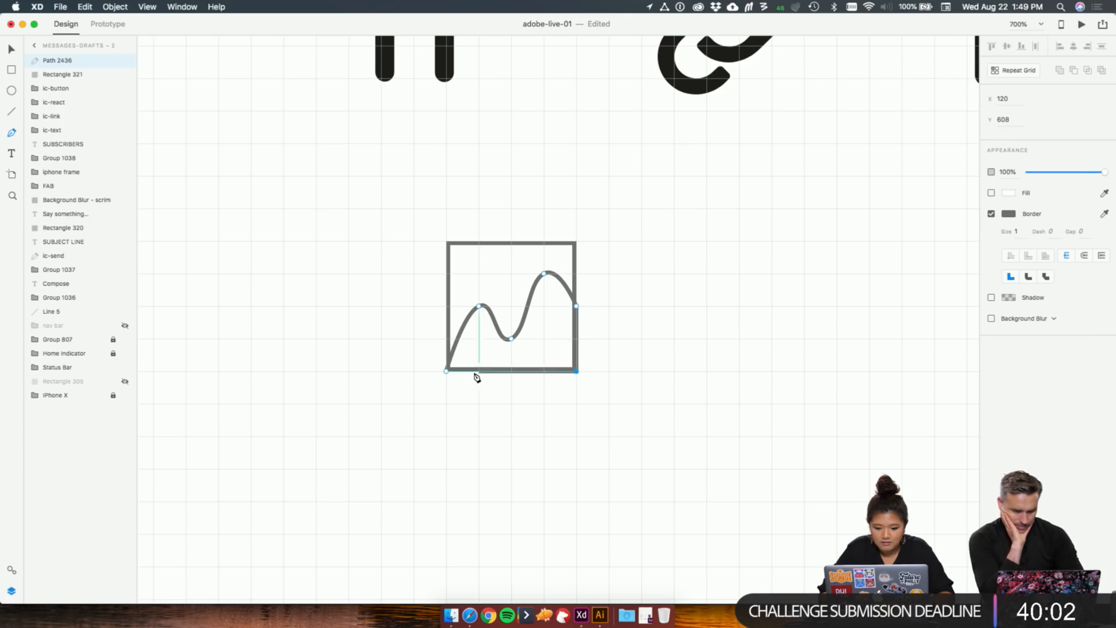
left_click(446, 371)
- Move the closed shape's right and bottom corner points slightly inward so they sit inside the square's border
key("super+equal")
key("super+equal")
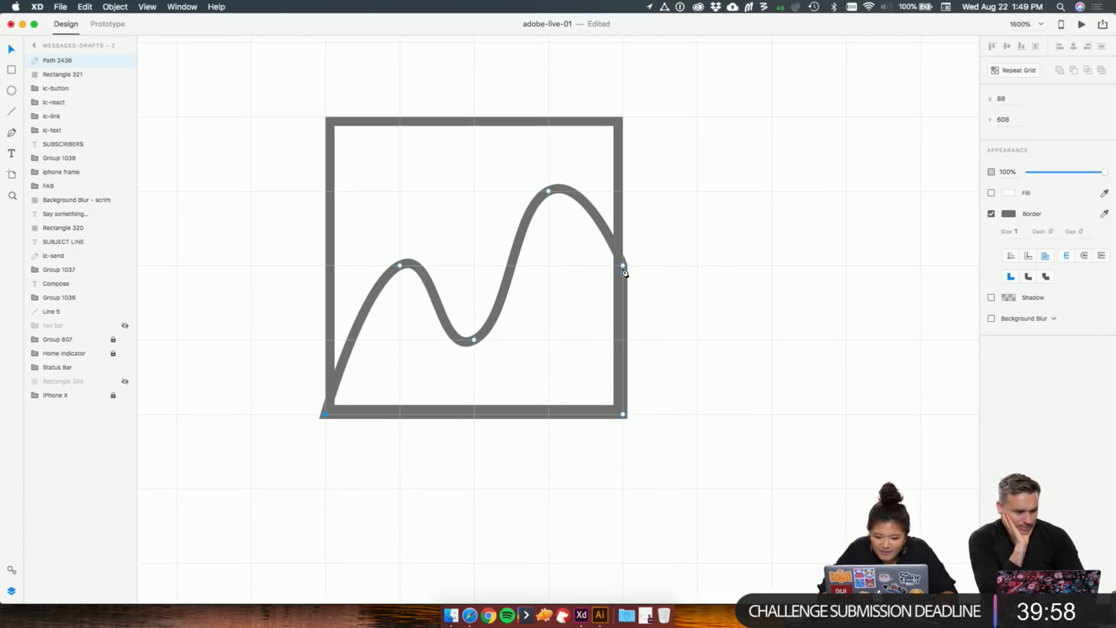
double_click(622, 266)
double_click(622, 265)
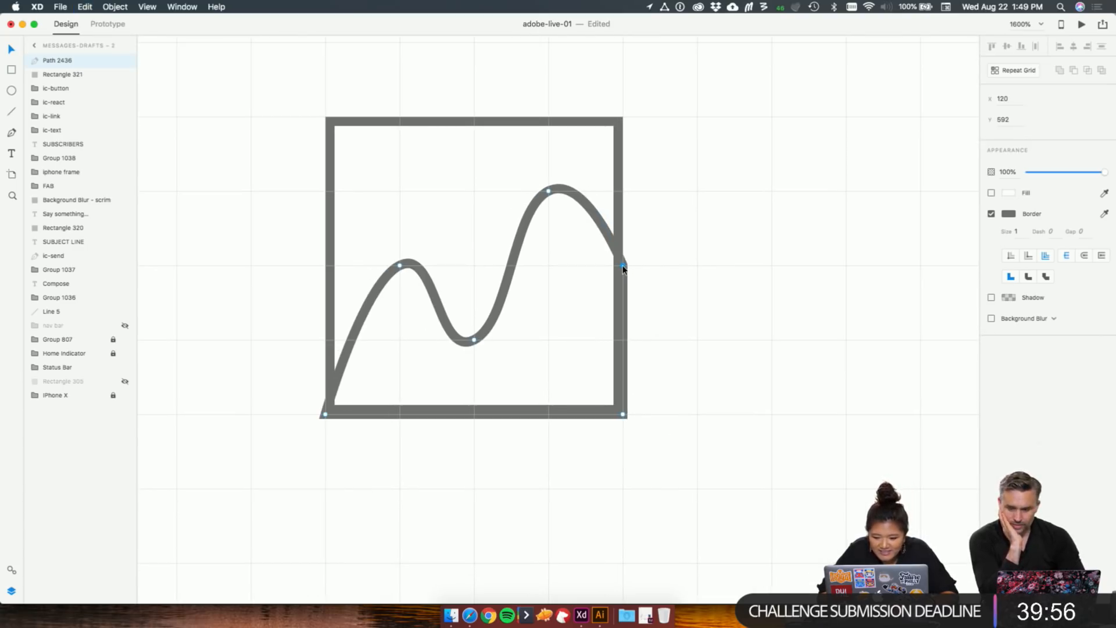
left_click_drag(622, 266, 617, 265)
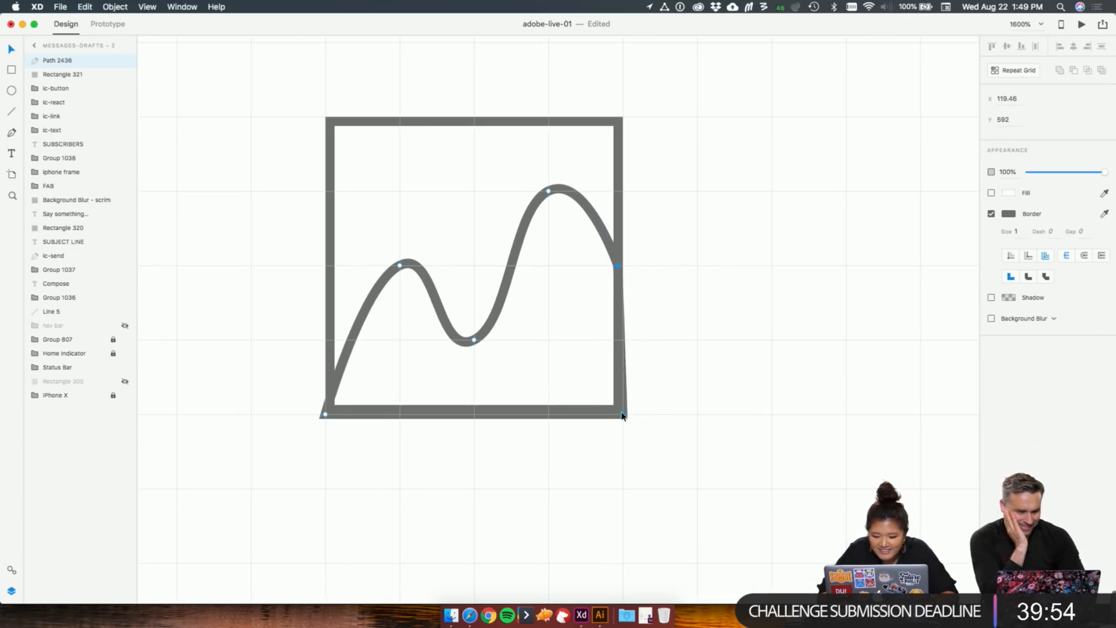
left_click_drag(623, 416, 617, 411)
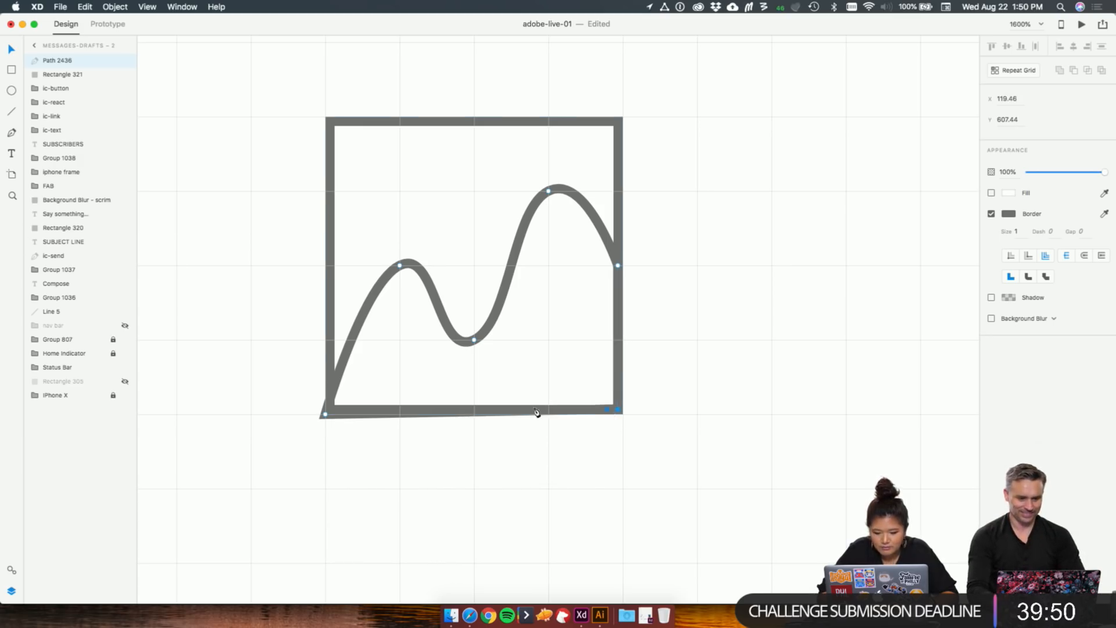
left_click_drag(326, 416, 331, 411)
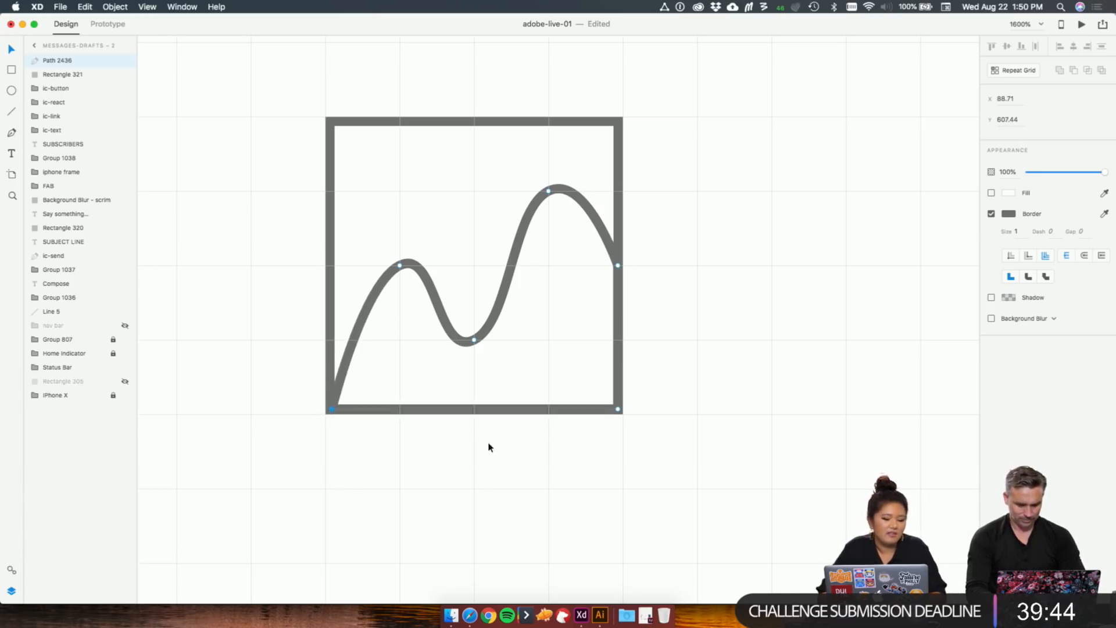
left_click(686, 370)
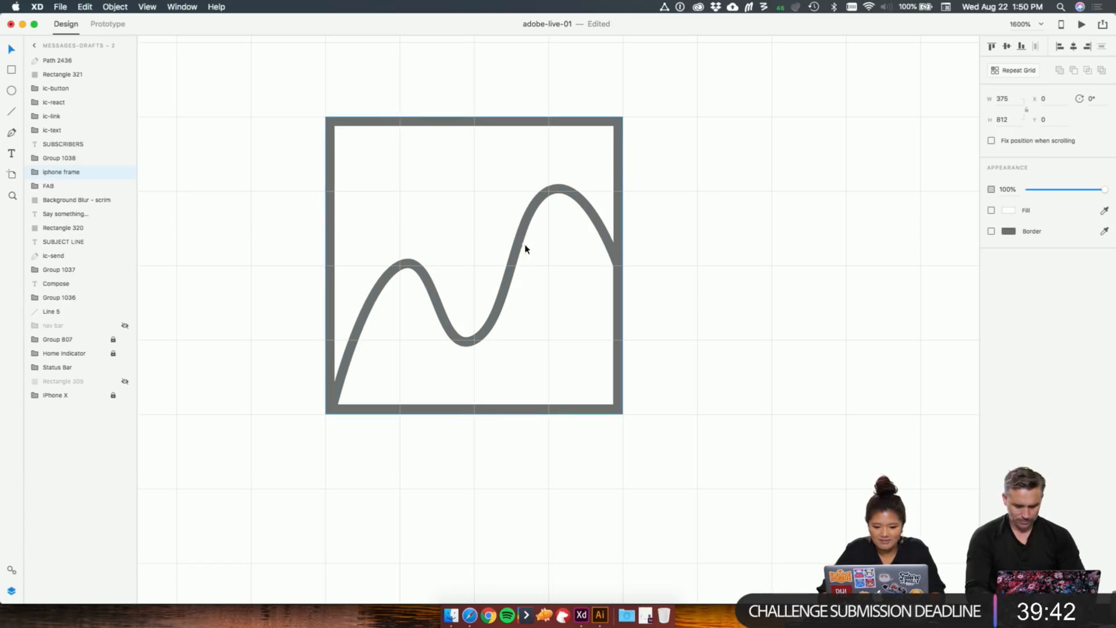
key("l")
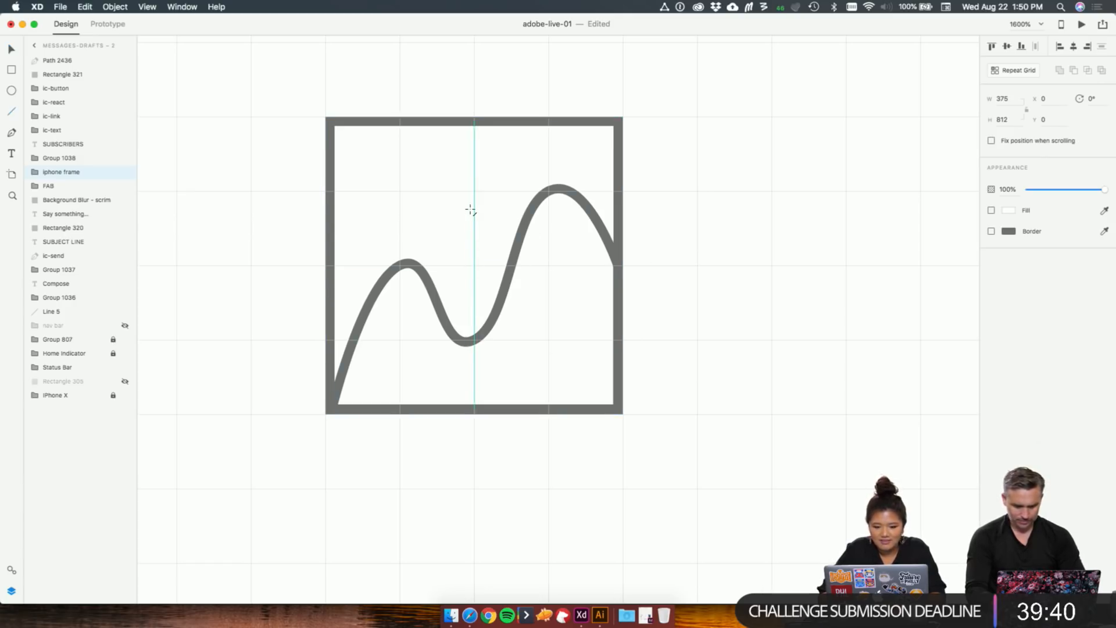
left_click_drag(470, 209, 478, 220)
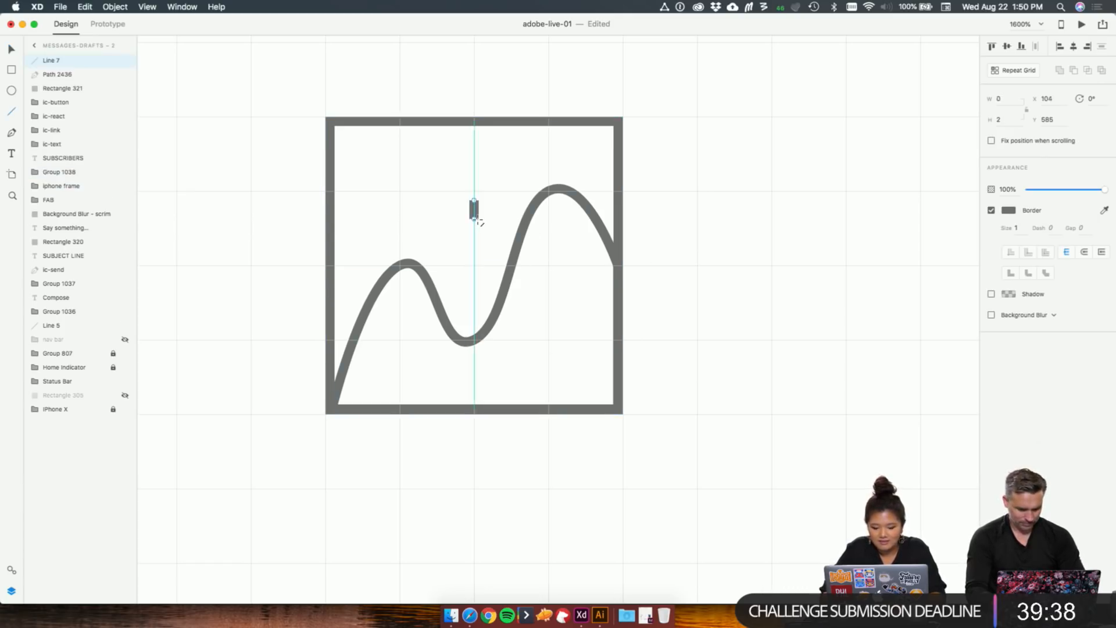
key("super+z")
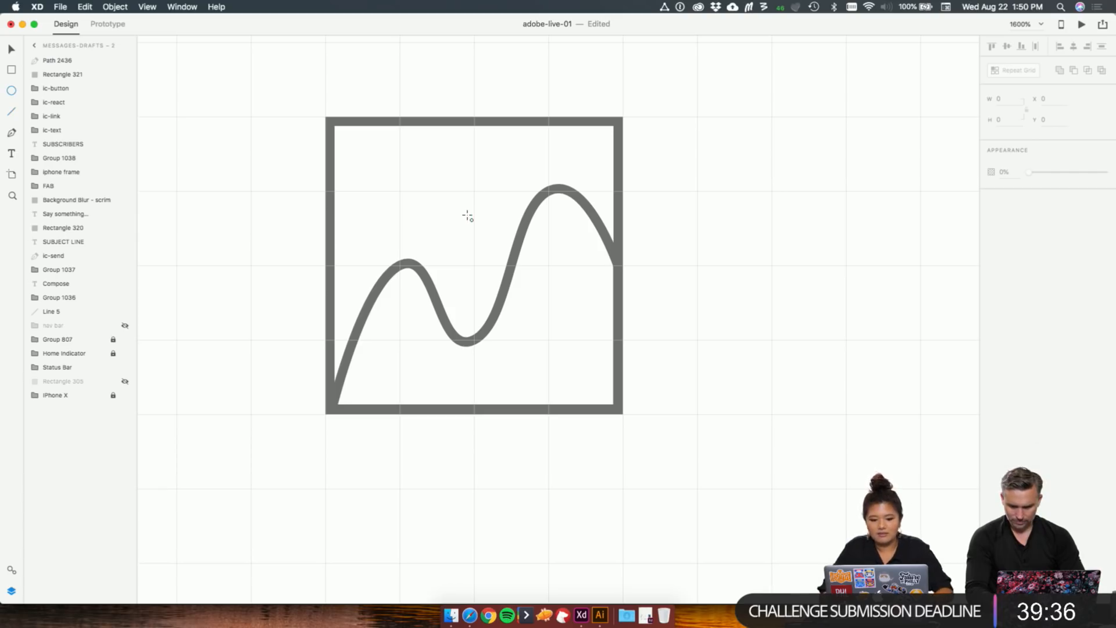
- Draw a 6 × 6 circle above the curve as a sun, fill it solid black and remove its border
left_click_drag(466, 212, 494, 234)
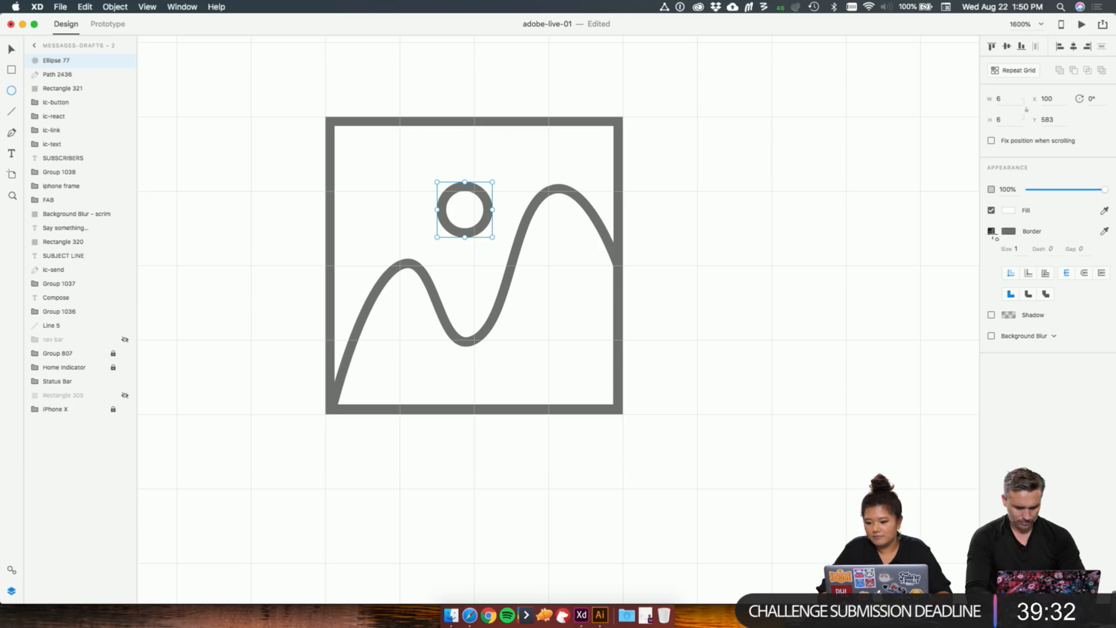
left_click(991, 231)
left_click(1006, 210)
left_click(914, 278)
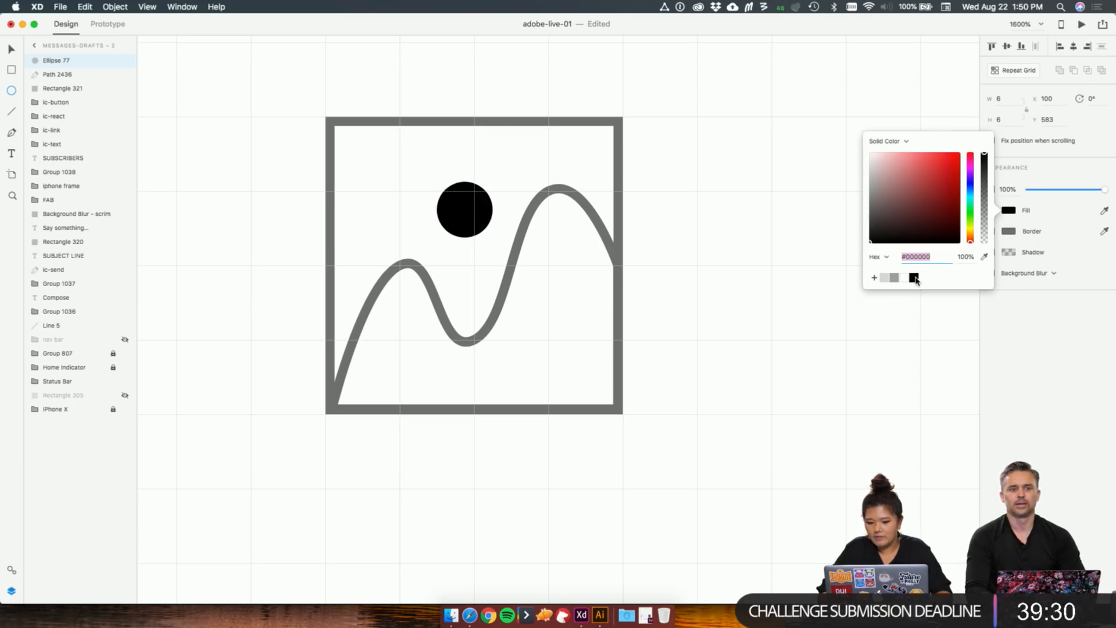
left_click(643, 201)
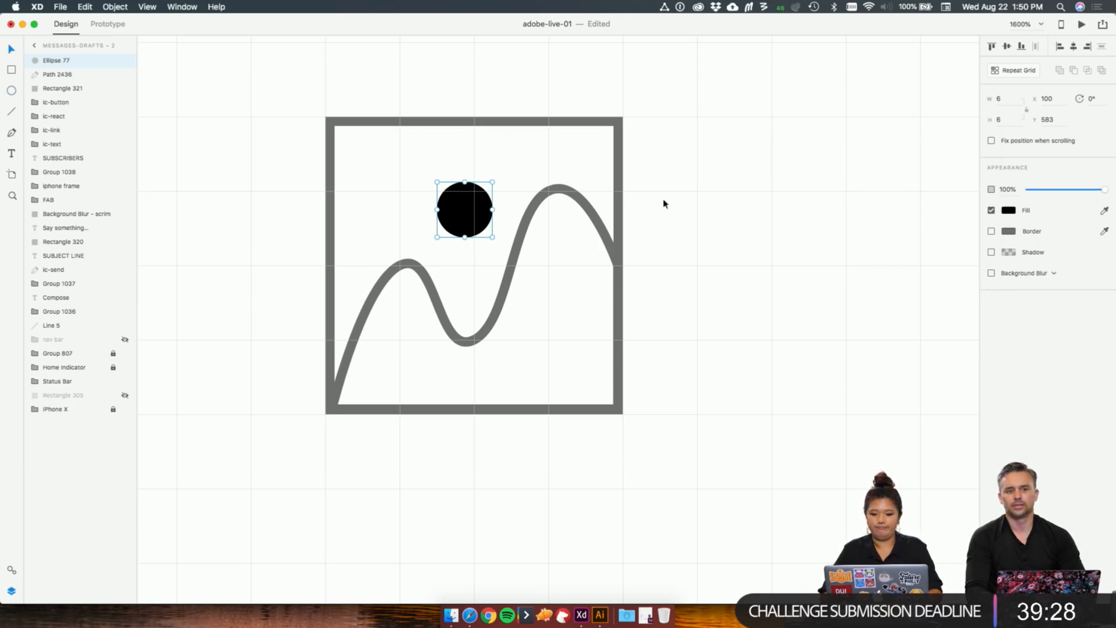
left_click(584, 330)
left_click_drag(668, 196, 611, 296)
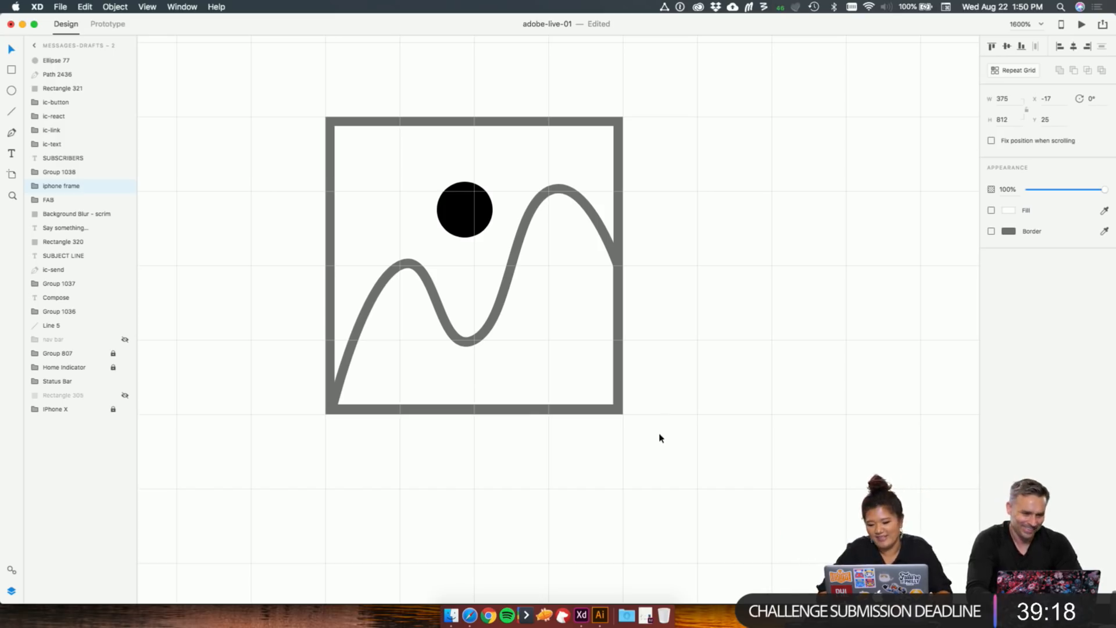
- Undo the accidental move of the iPhone frame and lock the frame layer
double_click(690, 437)
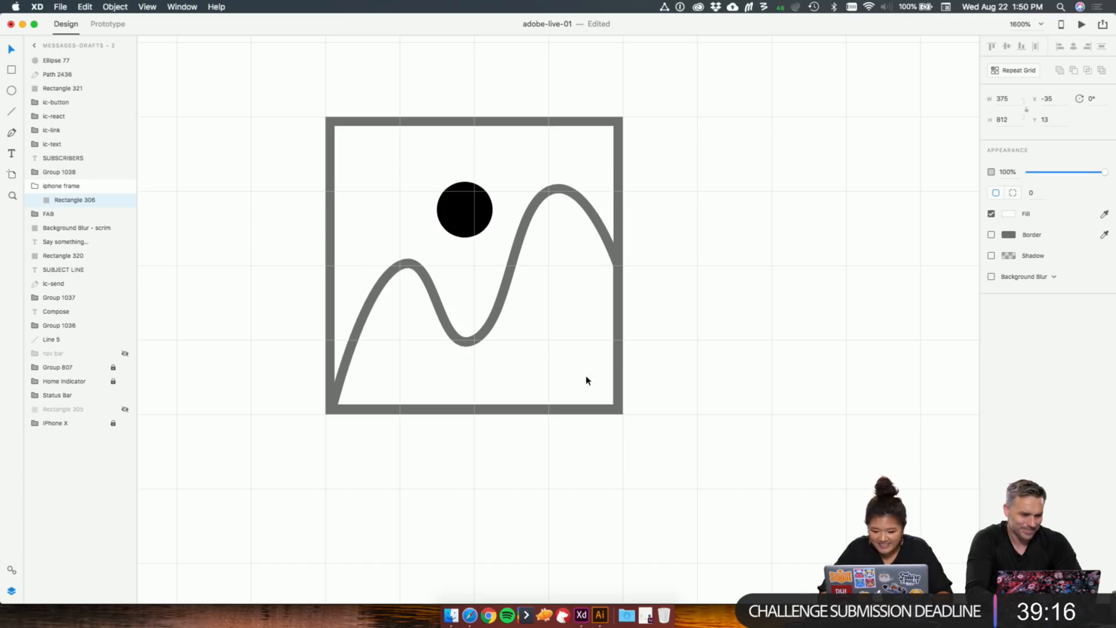
key("super+minus")
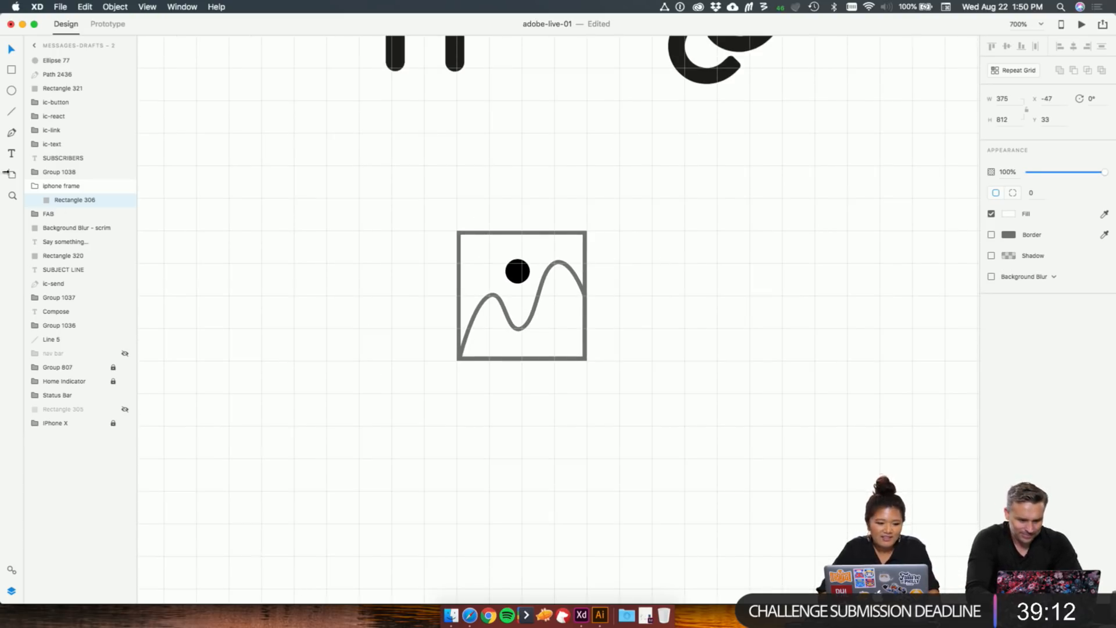
left_click(35, 186)
left_click_drag(351, 269, 435, 335)
key("super+minus")
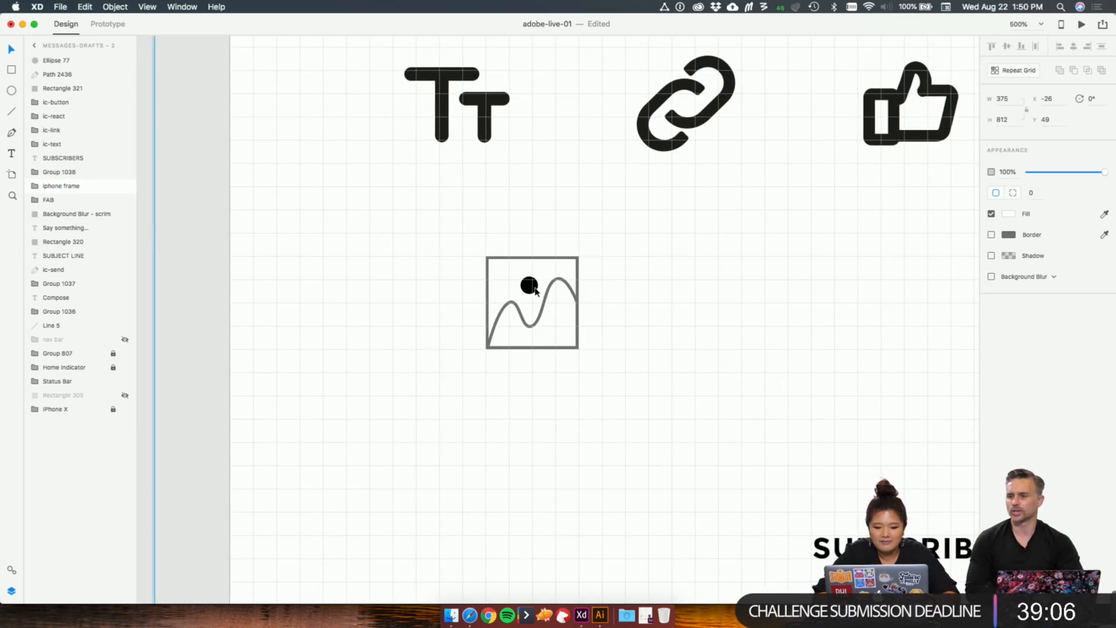
key("super+1")
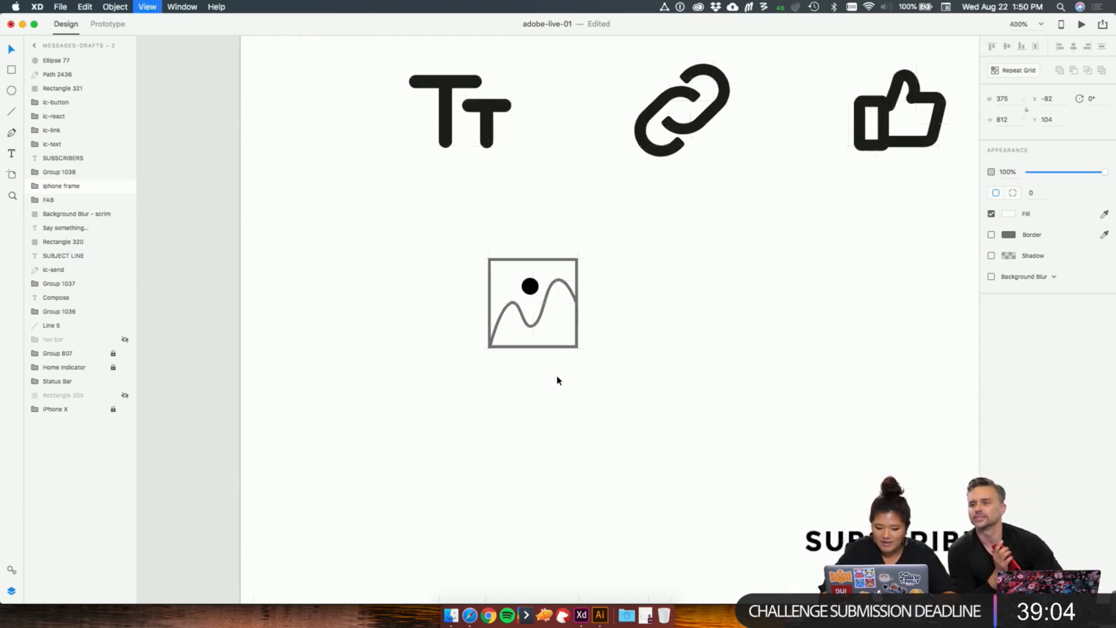
key("super+minus")
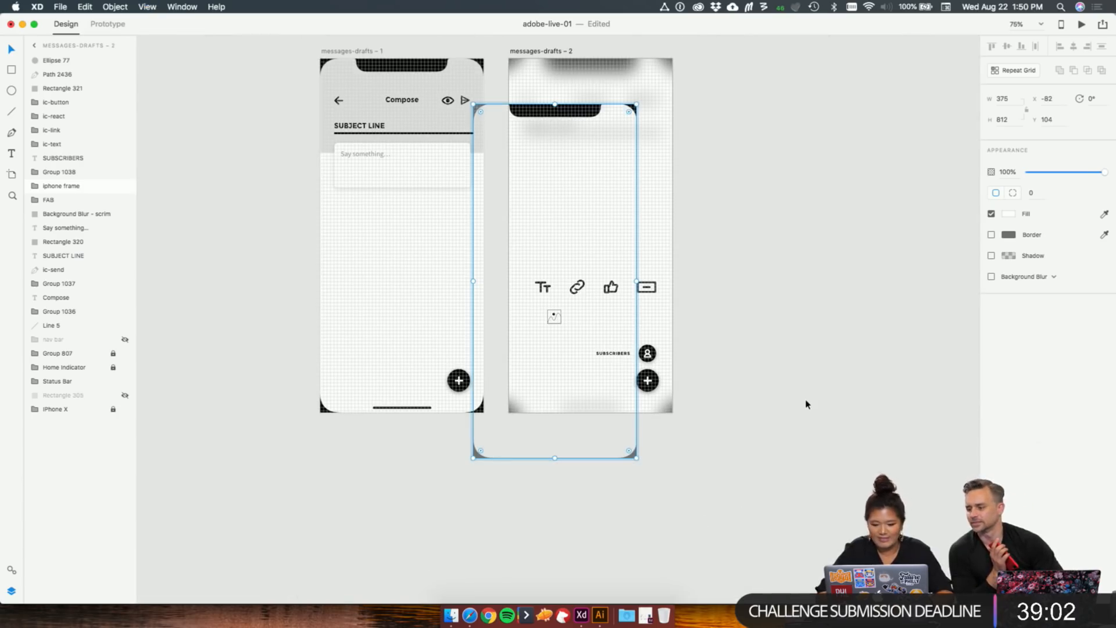
key("super+z")
key("super+z")
key("super+z")
key("super+z")
key("super+z")
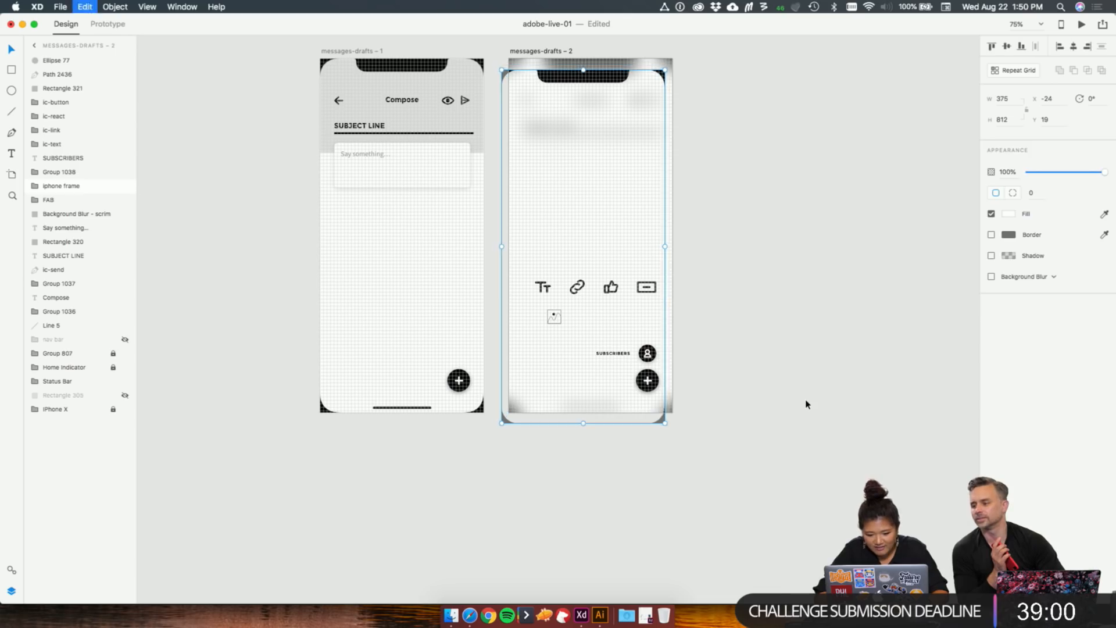
key("super+z")
key("super+l")
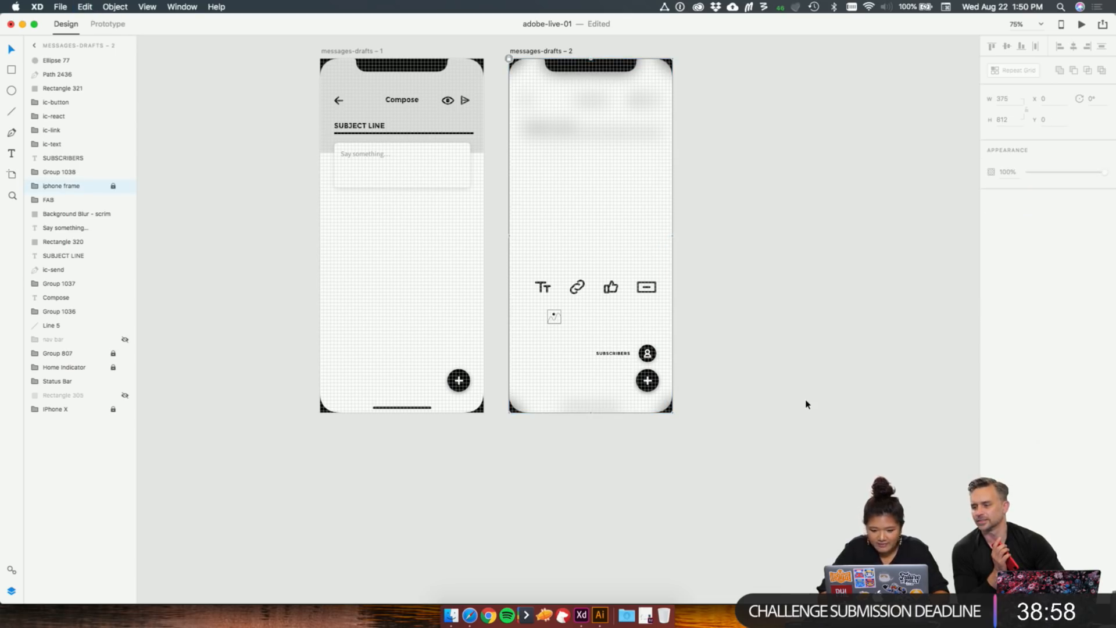
- Try setting the border size of the marquee-selected icon elements to 3
scroll(659, 280, "up", 5)
scroll(505, 398, "up", 4)
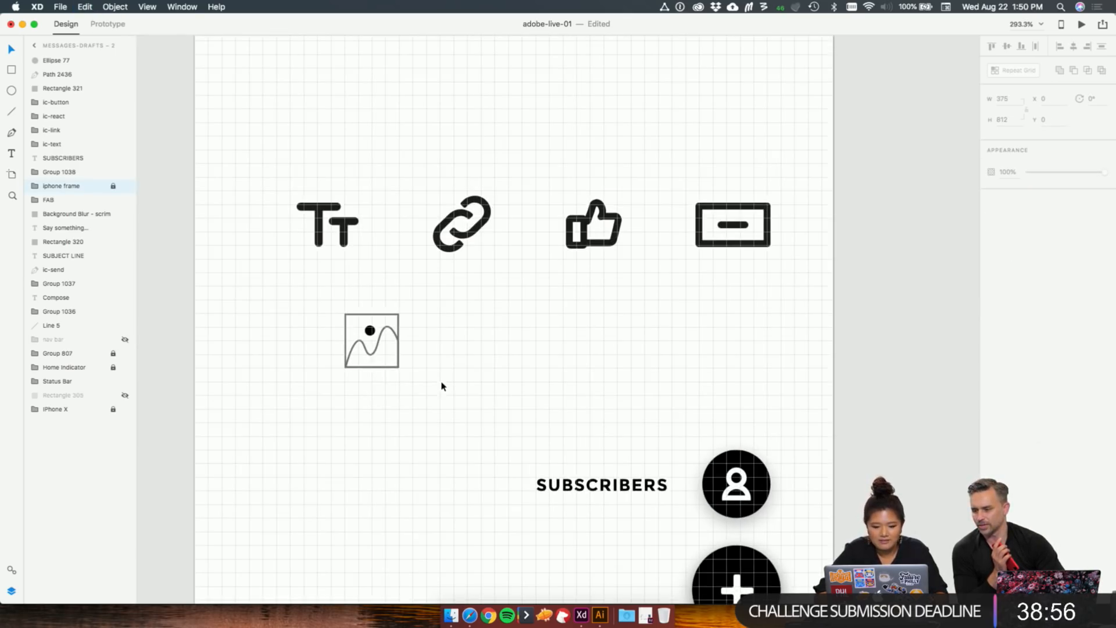
left_click_drag(442, 384, 365, 336)
left_click(447, 398)
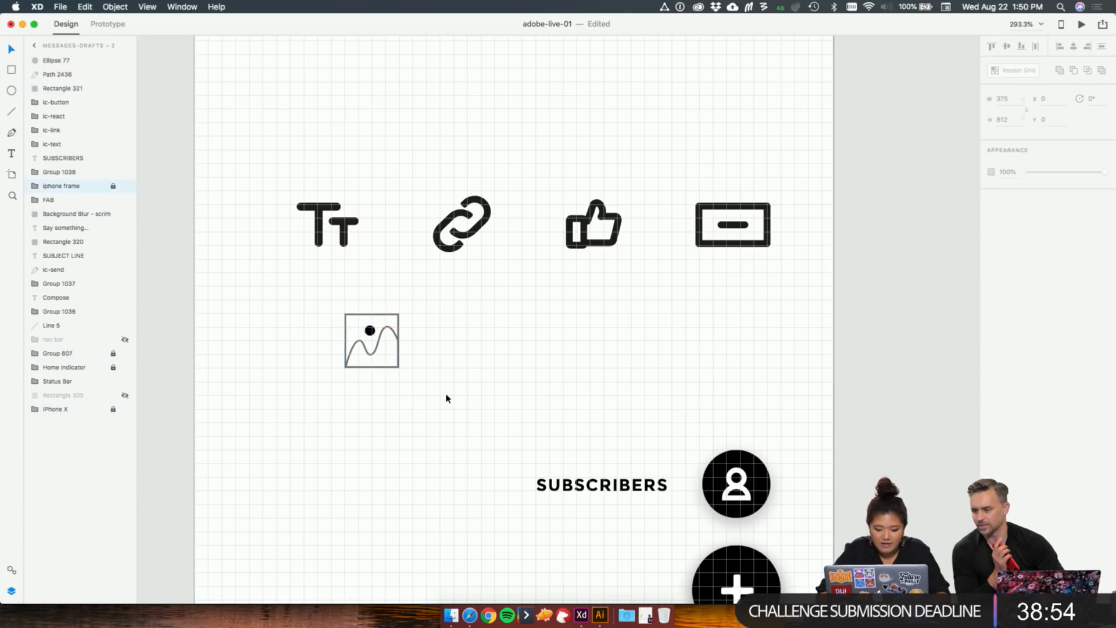
mouse_move(129, 338)
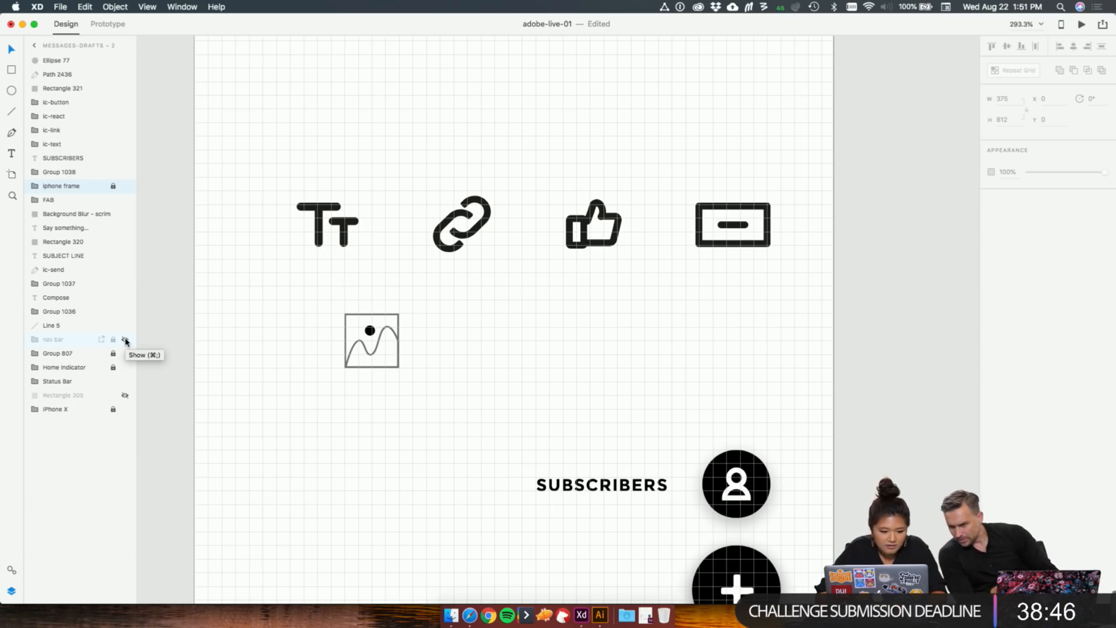
left_click_drag(437, 360, 391, 331)
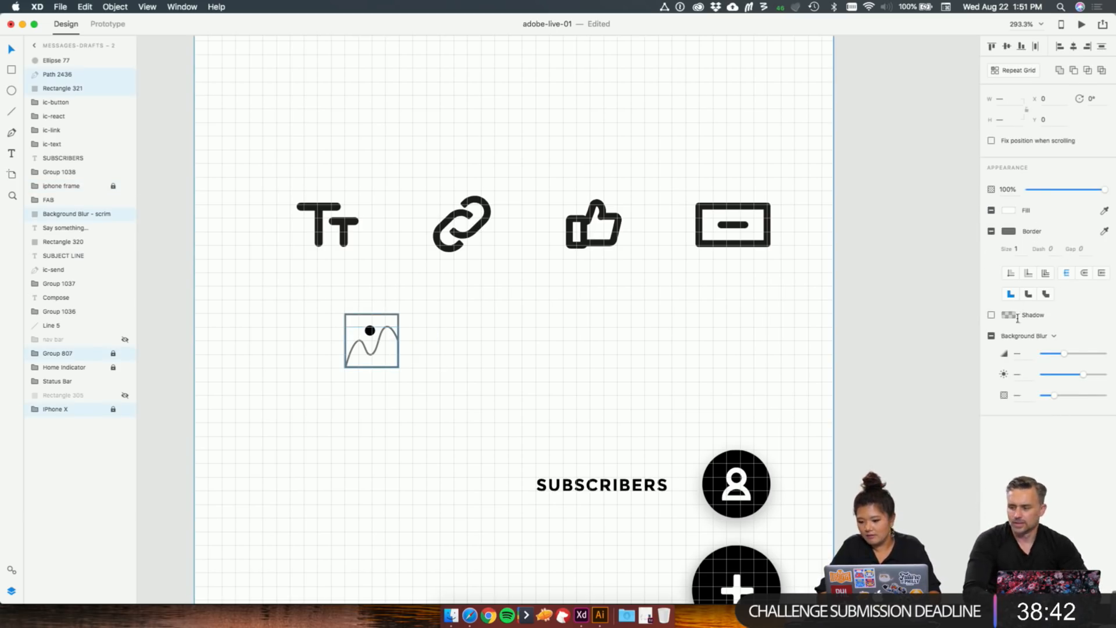
left_click(1025, 245)
type("3")
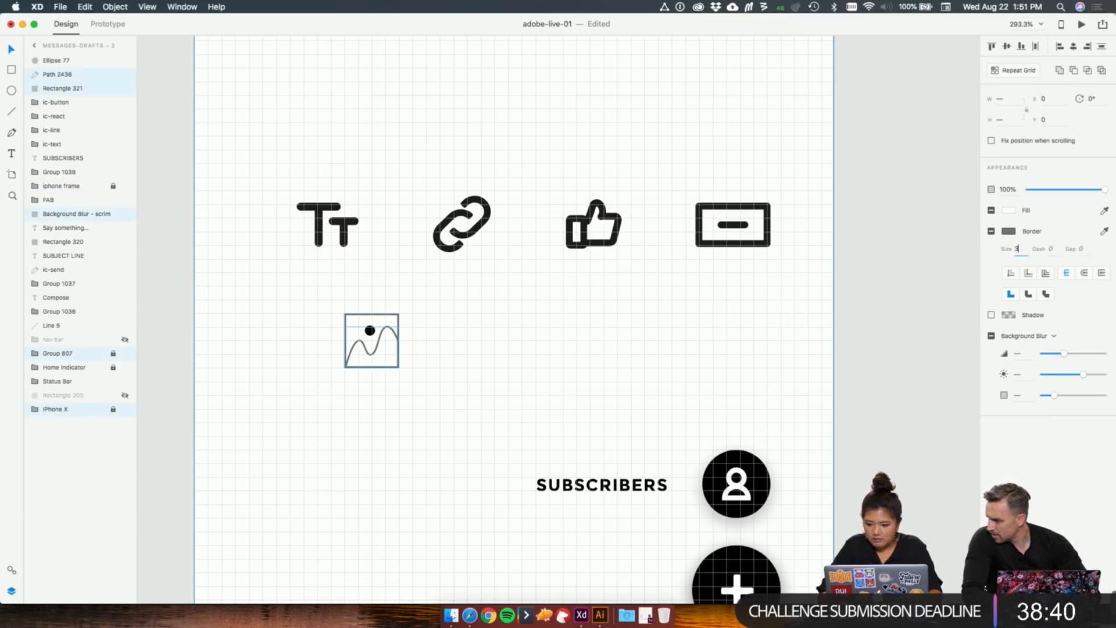
key("Return")
key("super+z")
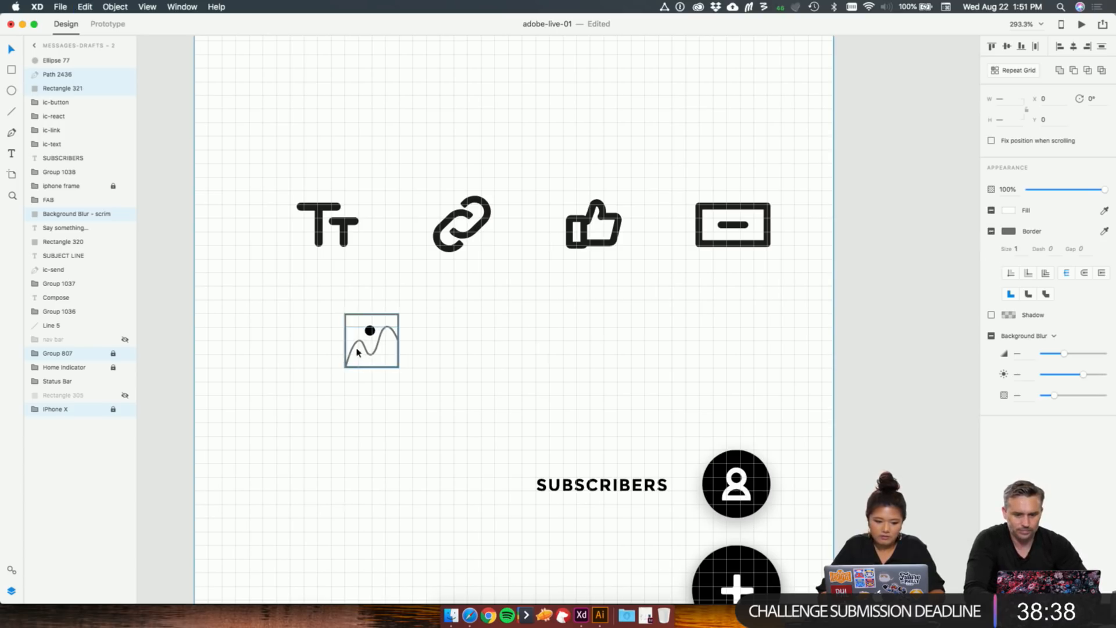
- Lock the Background Blur – scrim layer so it is not caught in selections
left_click(174, 316)
left_click_drag(174, 316, 222, 332)
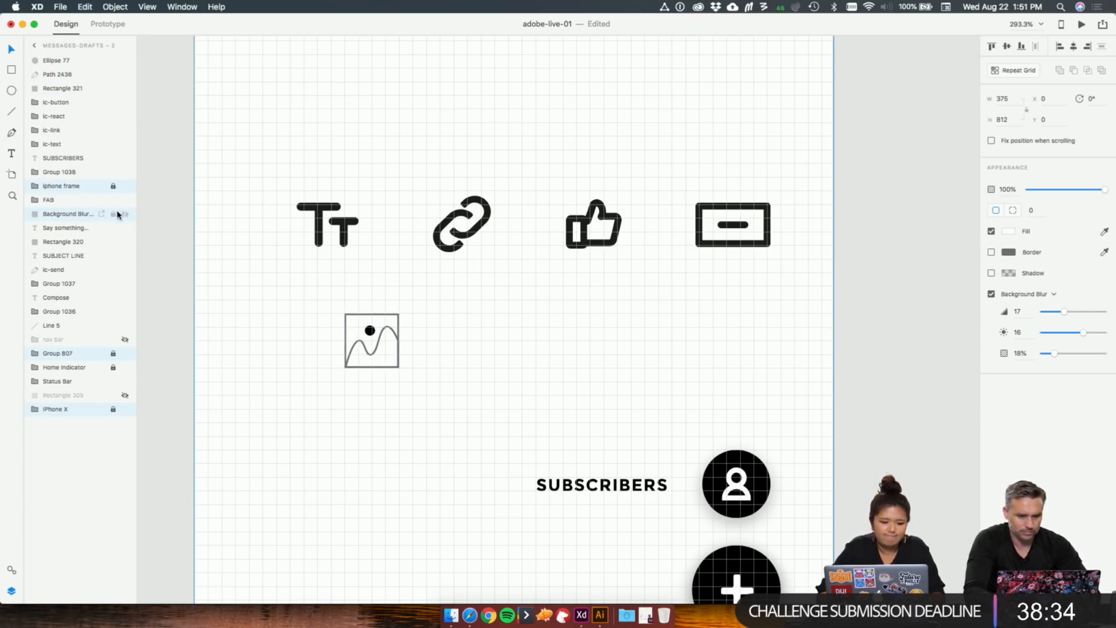
left_click(113, 216)
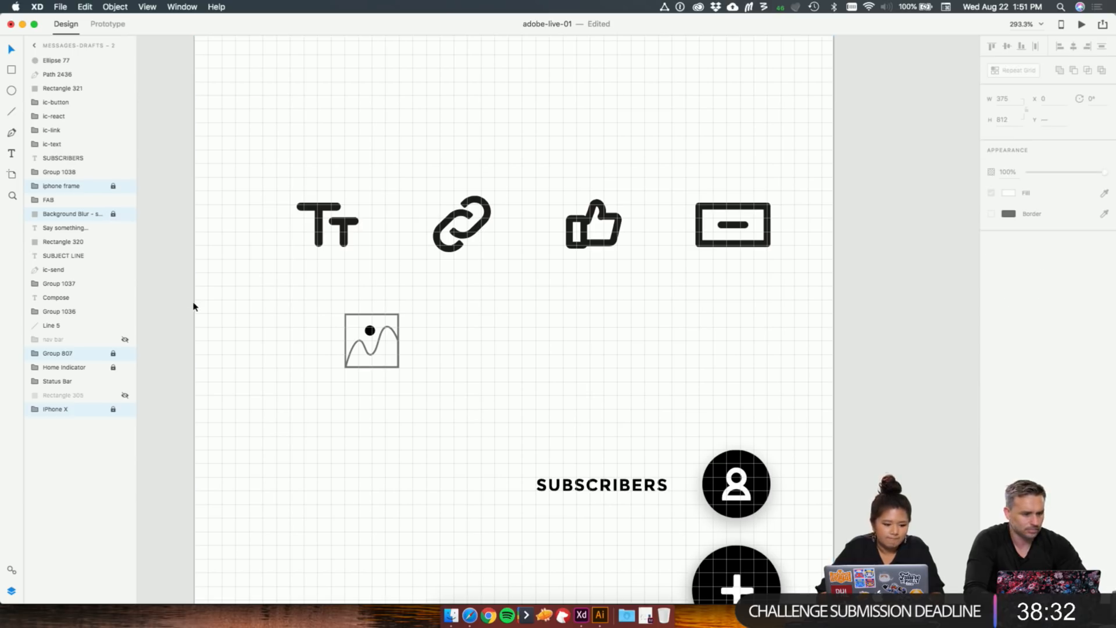
left_click(176, 321)
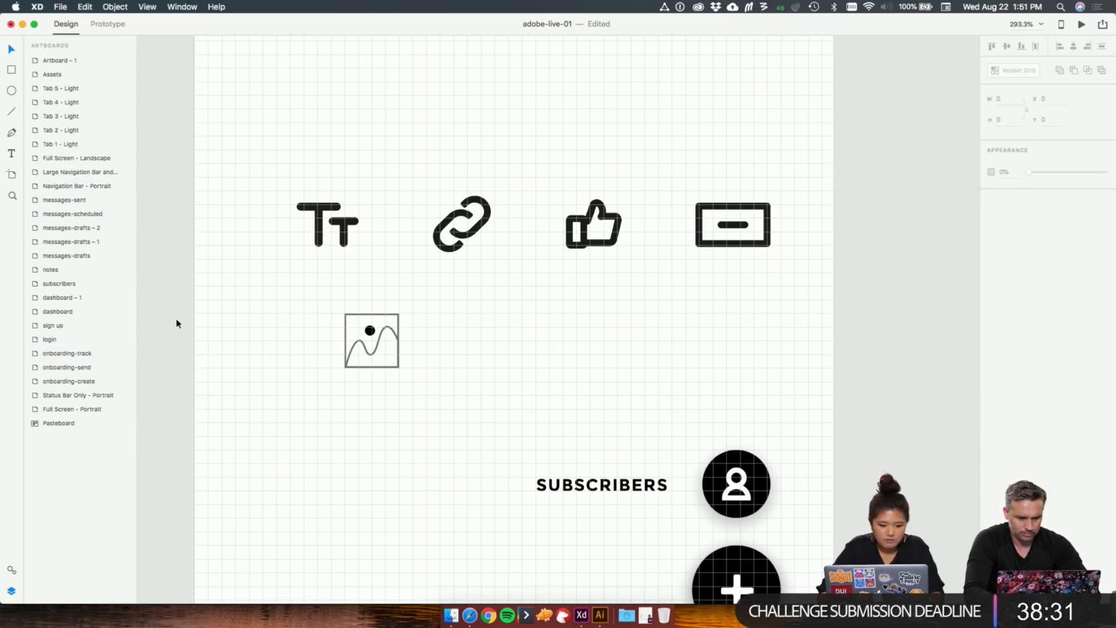
- Select the image icon's square, curve and sun together and set their border size to 3
left_click(367, 349)
scroll(342, 368, "up", 5)
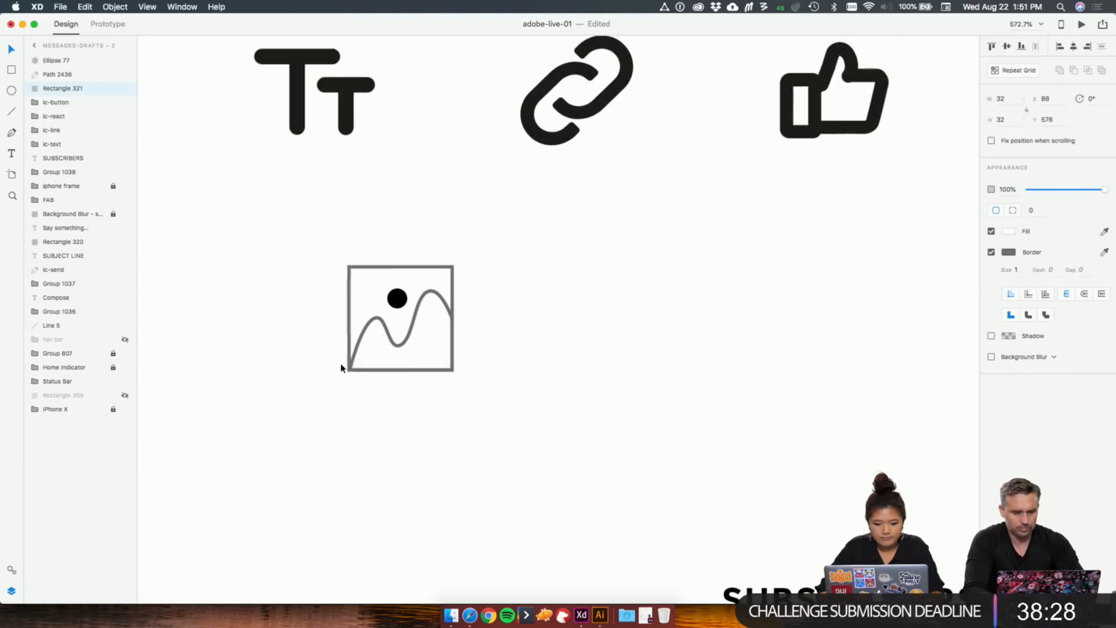
left_click_drag(345, 407, 370, 358)
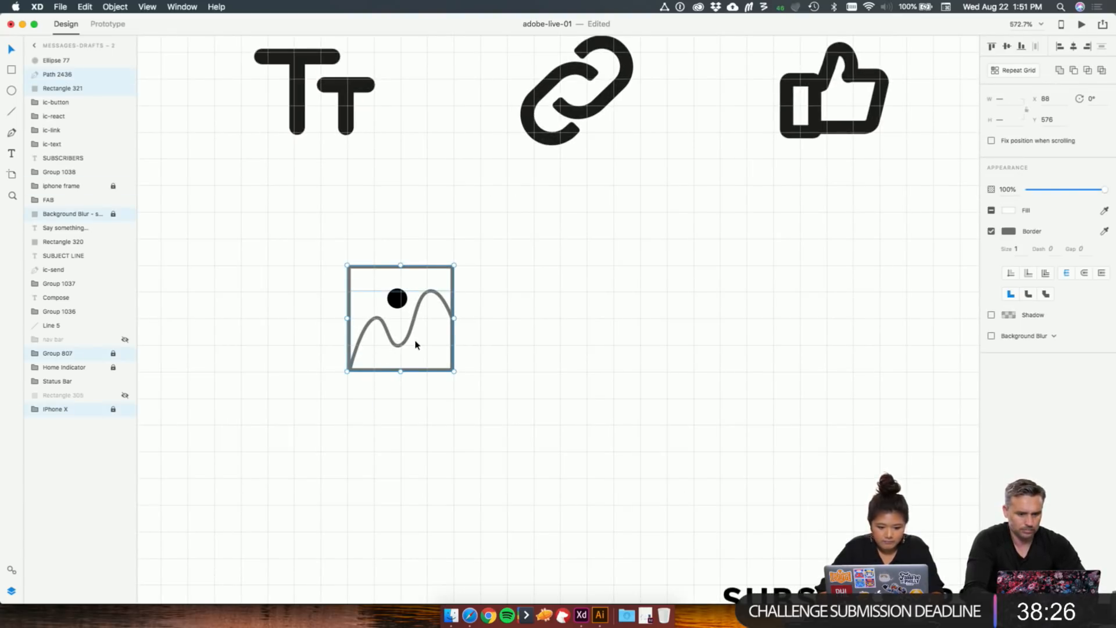
type("3")
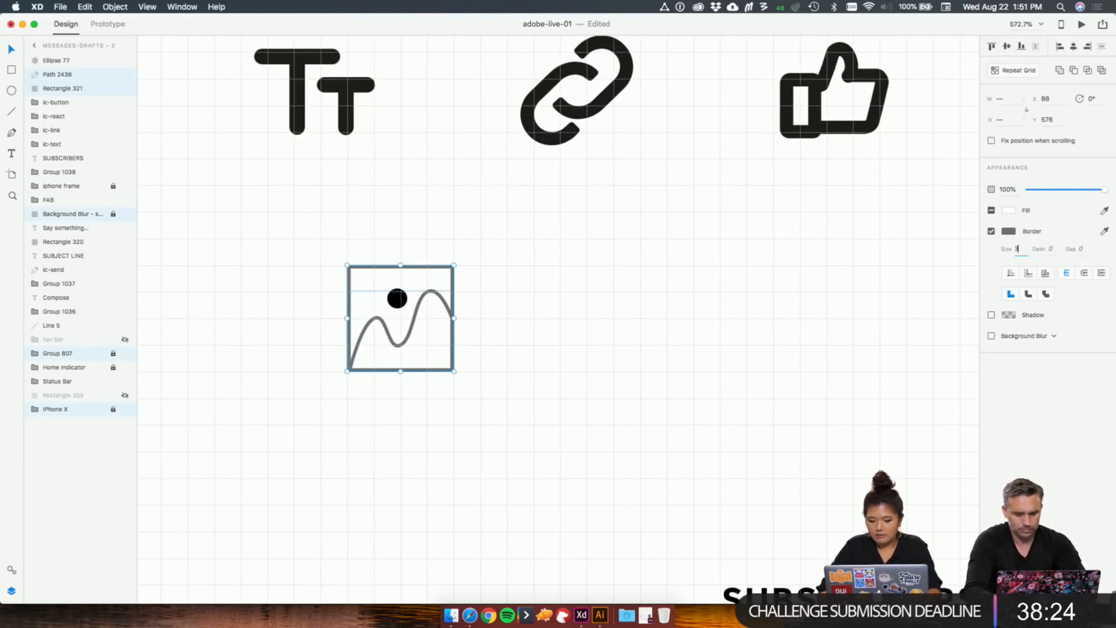
key("Return")
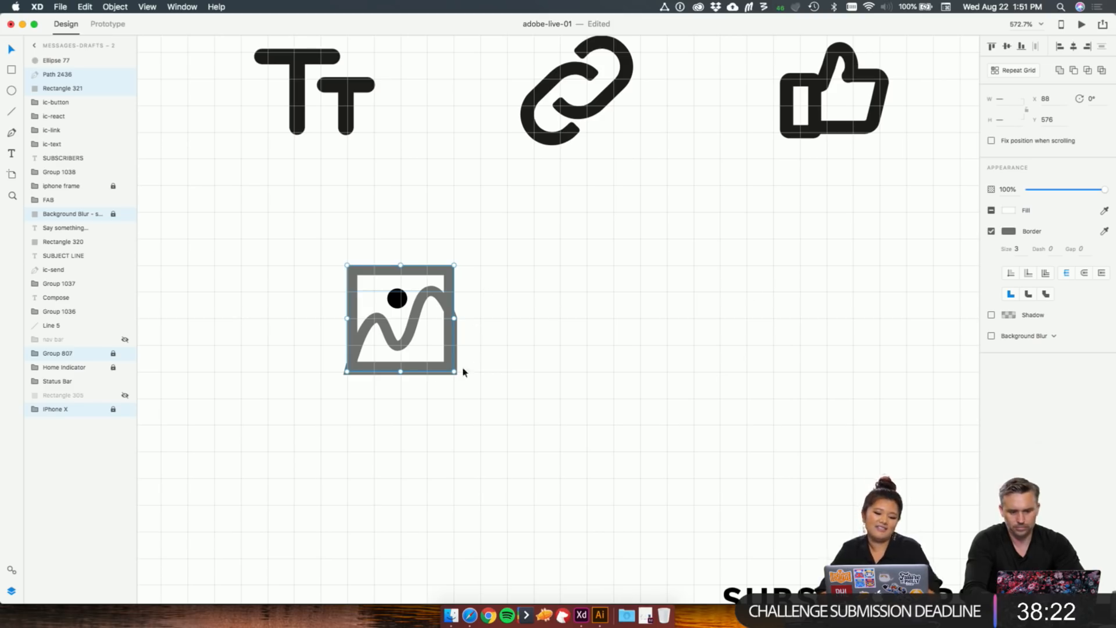
- Nudge the sun circle one pixel to the left inside the image icon
key("super+equal")
key("super+equal")
key("super+equal")
key("super+equal")
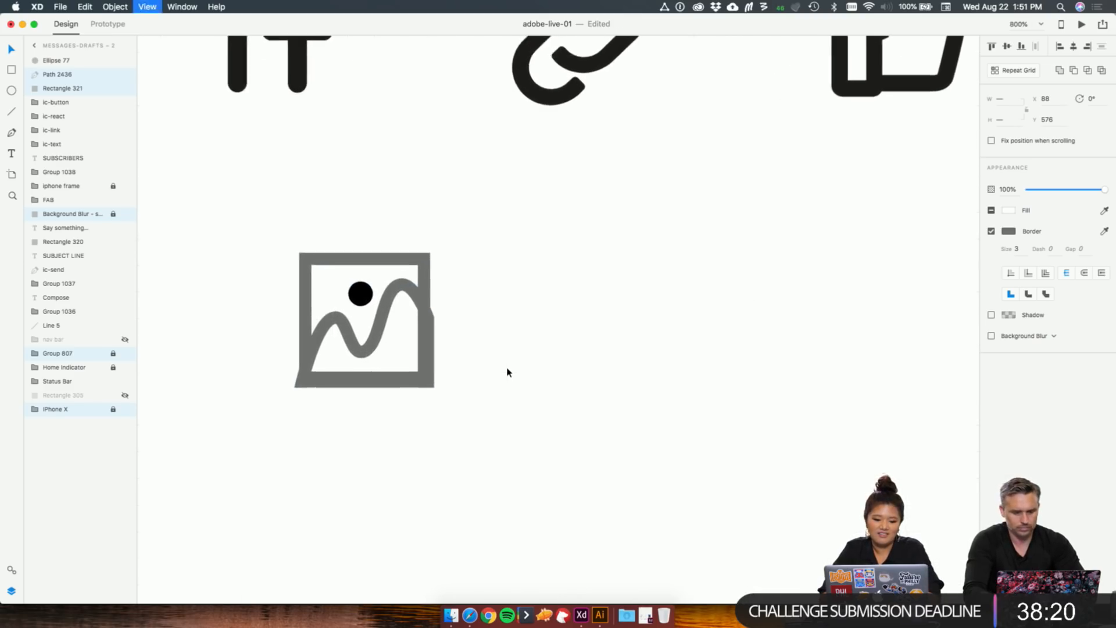
scroll(507, 368, "left", 5)
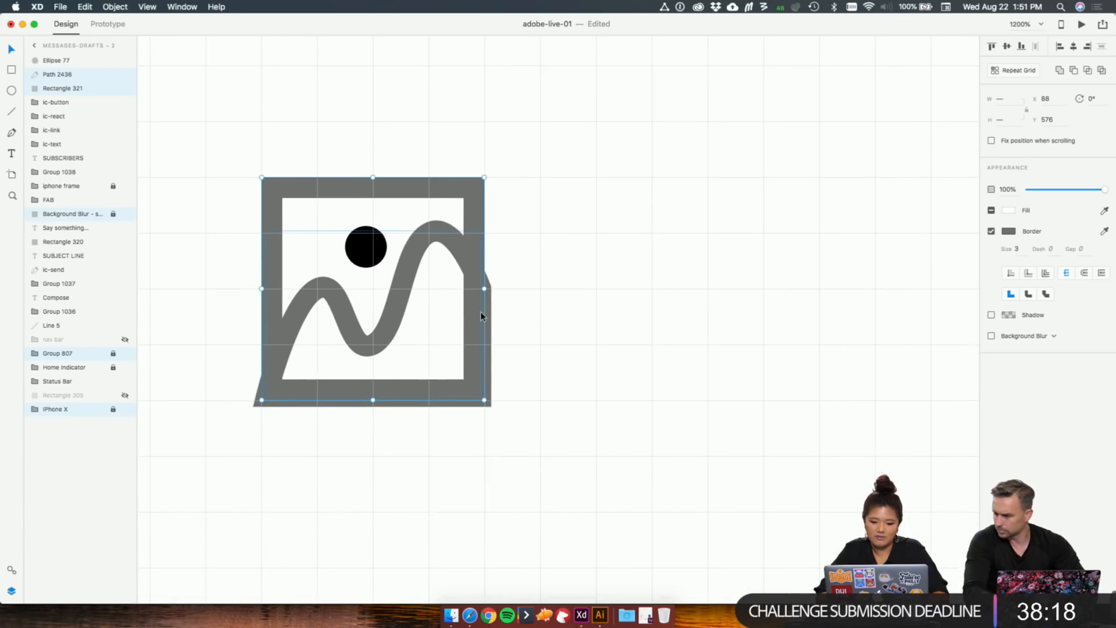
left_click(536, 368)
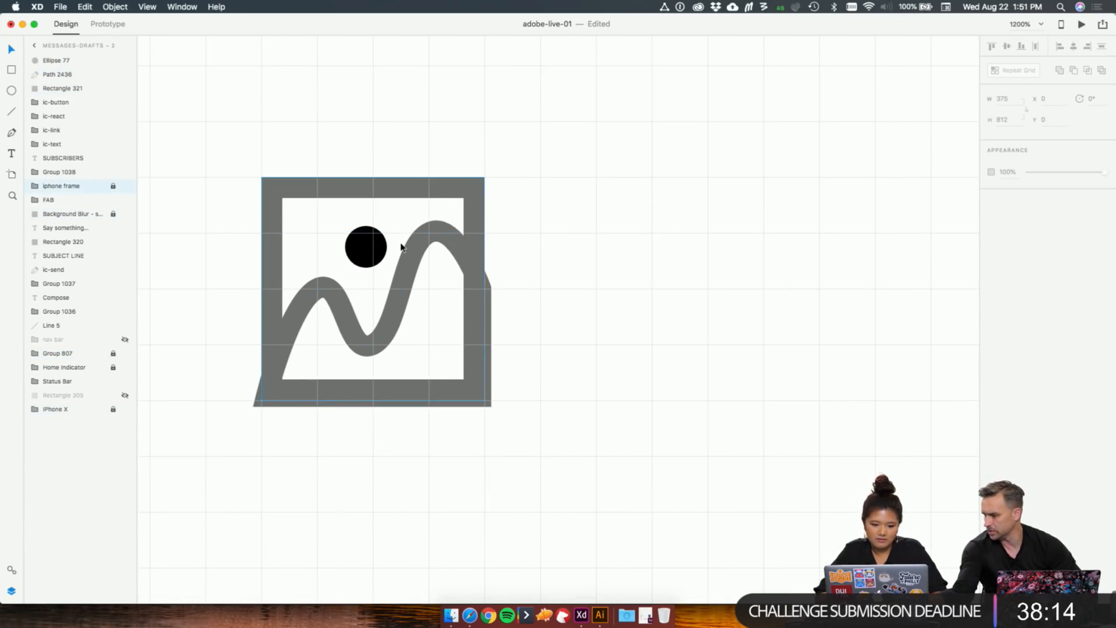
left_click(370, 250)
key("Left")
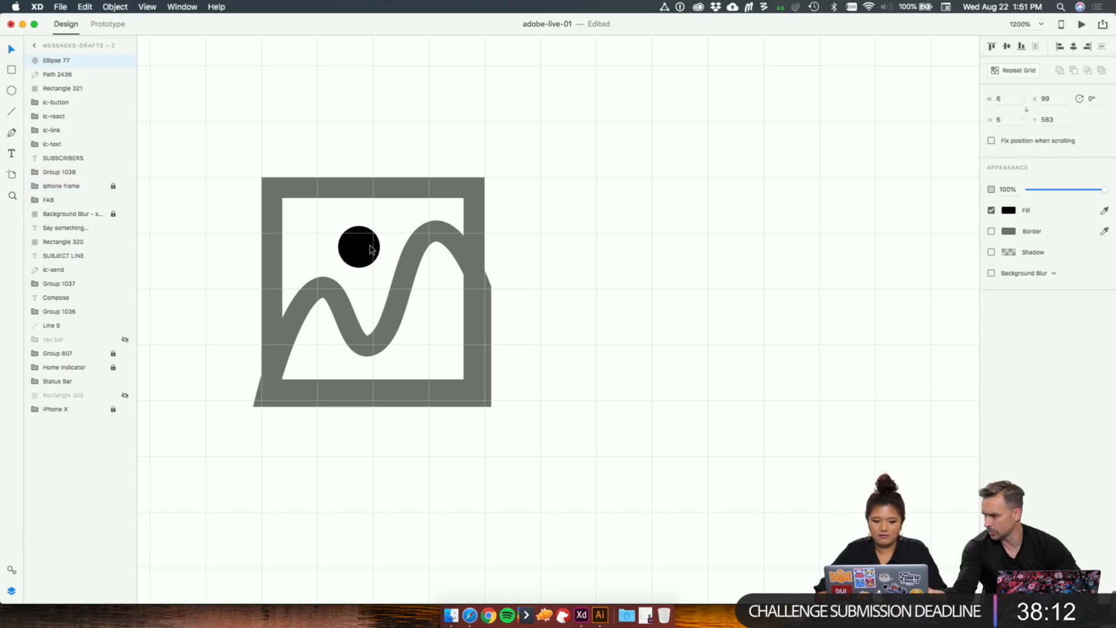
- Remove the curve shape's border and give it a solid black fill
left_click(381, 339)
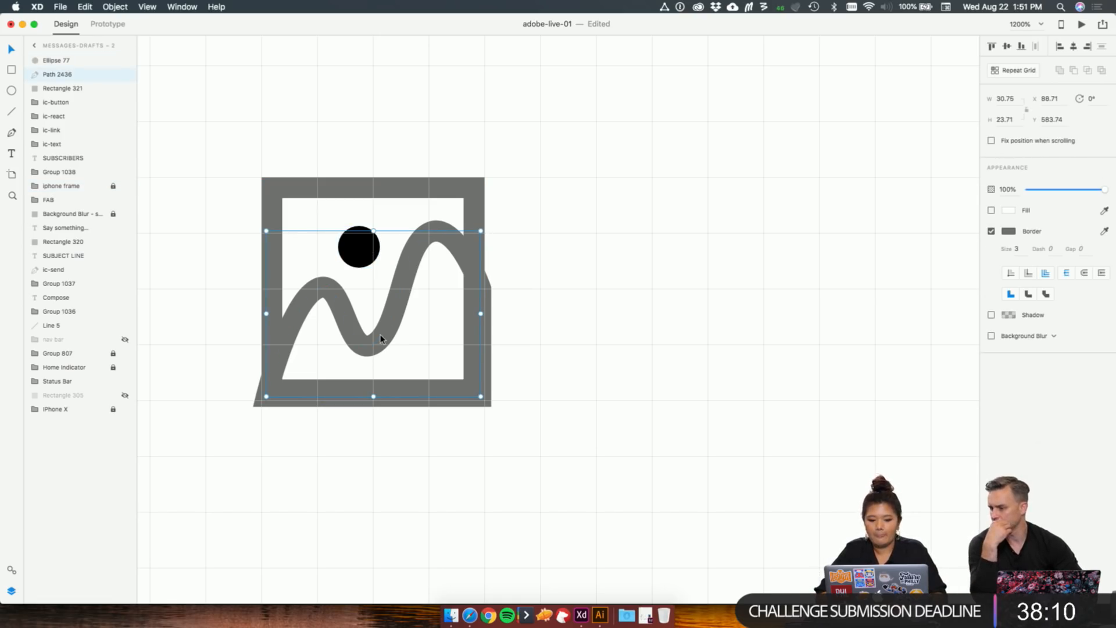
left_click(991, 232)
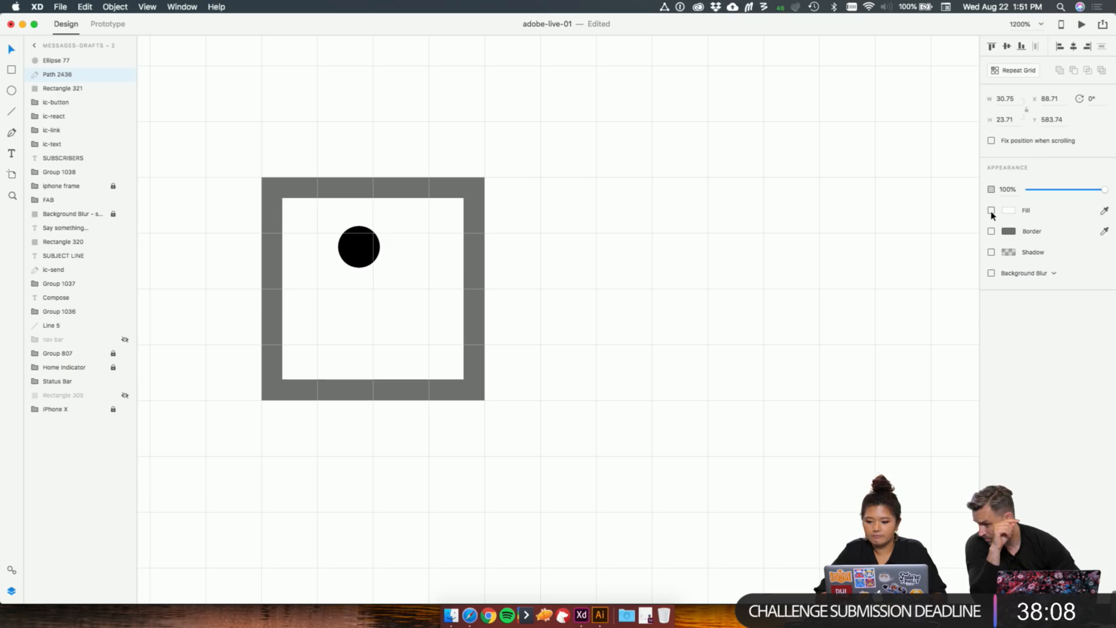
left_click(991, 211)
left_click(1005, 212)
left_click(914, 277)
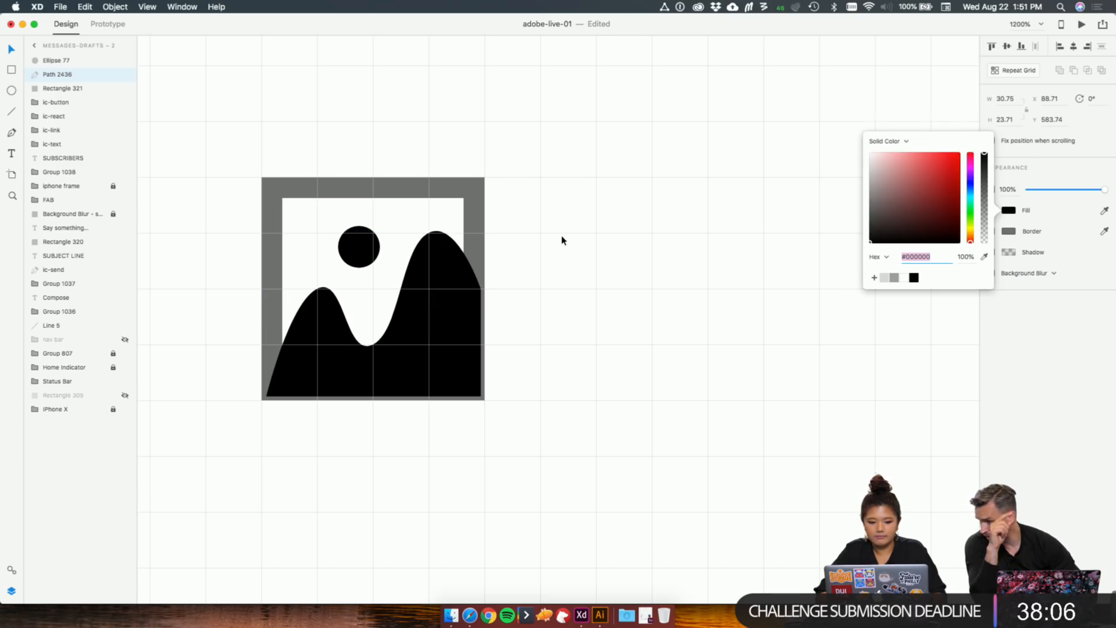
left_click(469, 242)
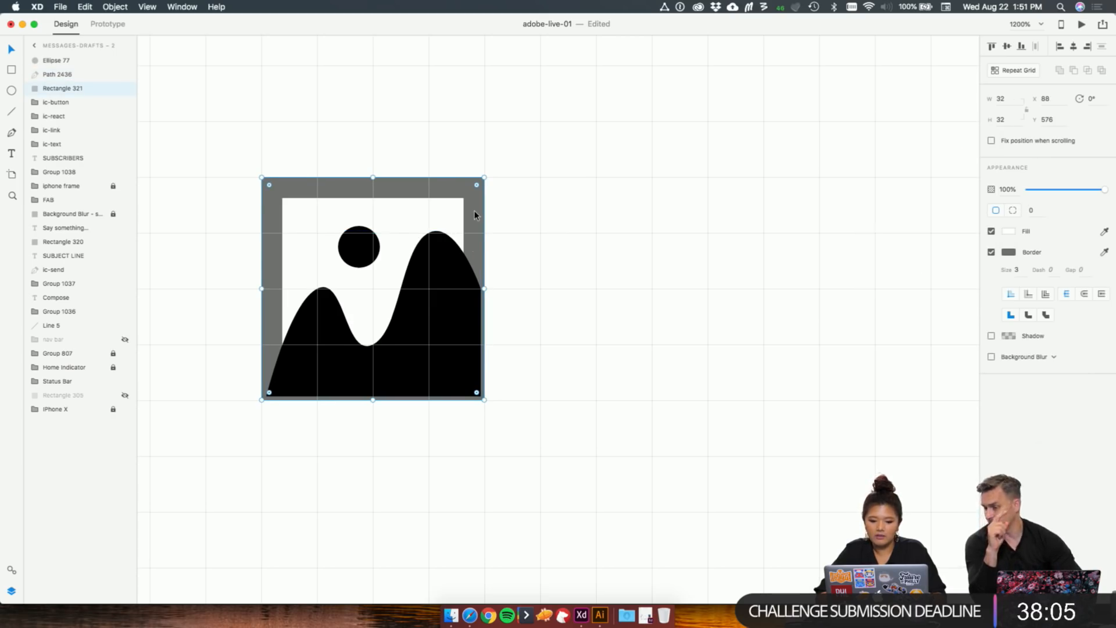
- Set the square's border colour to black, position it outside and give it rounded joins
left_click(1008, 252)
left_click(914, 313)
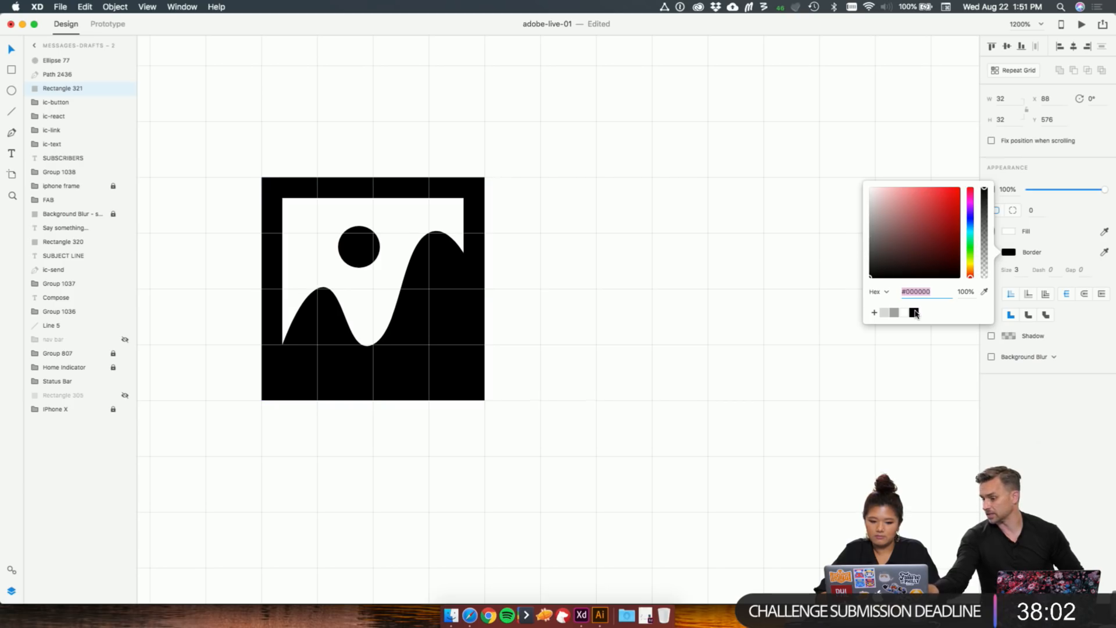
left_click(1084, 294)
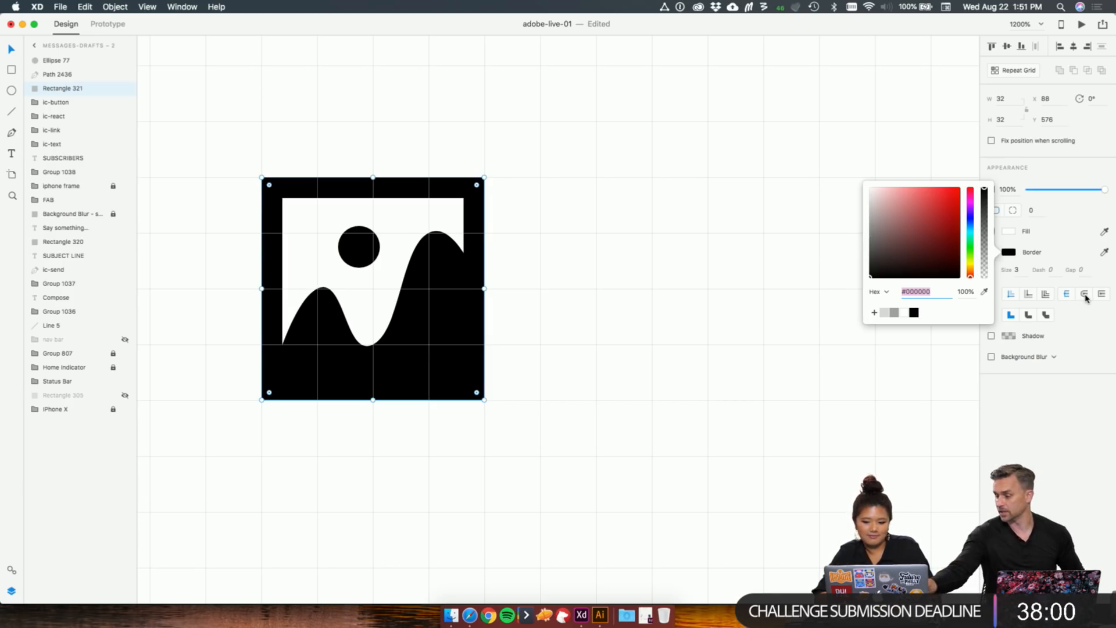
left_click(1028, 314)
left_click(592, 315)
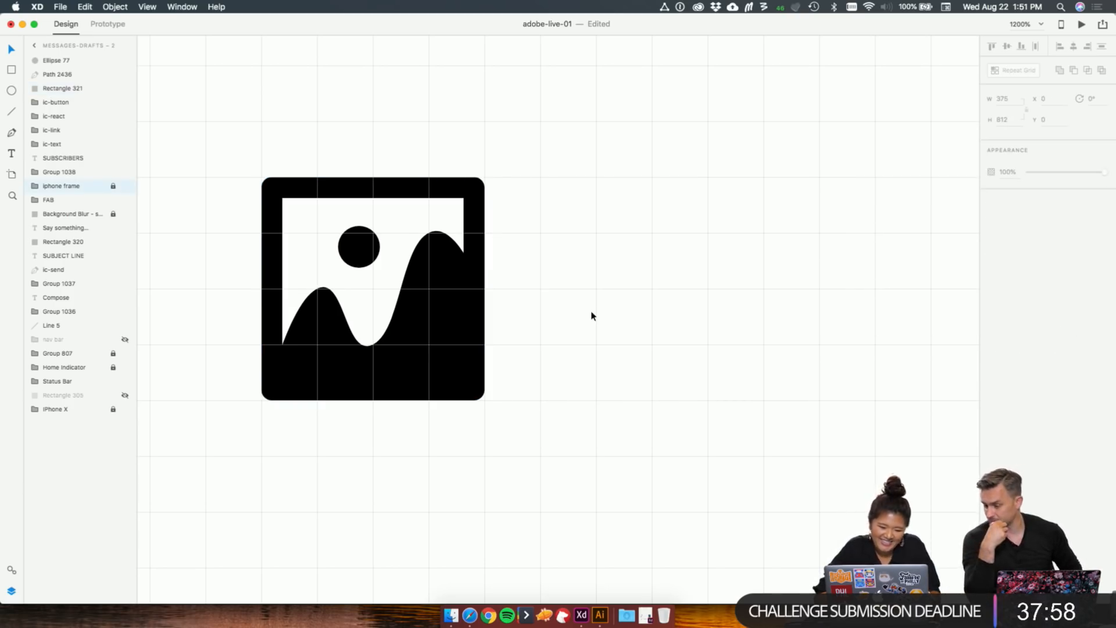
- Try reshaping the curve's valley point and its handle in path edit mode
left_click(413, 329)
double_click(408, 345)
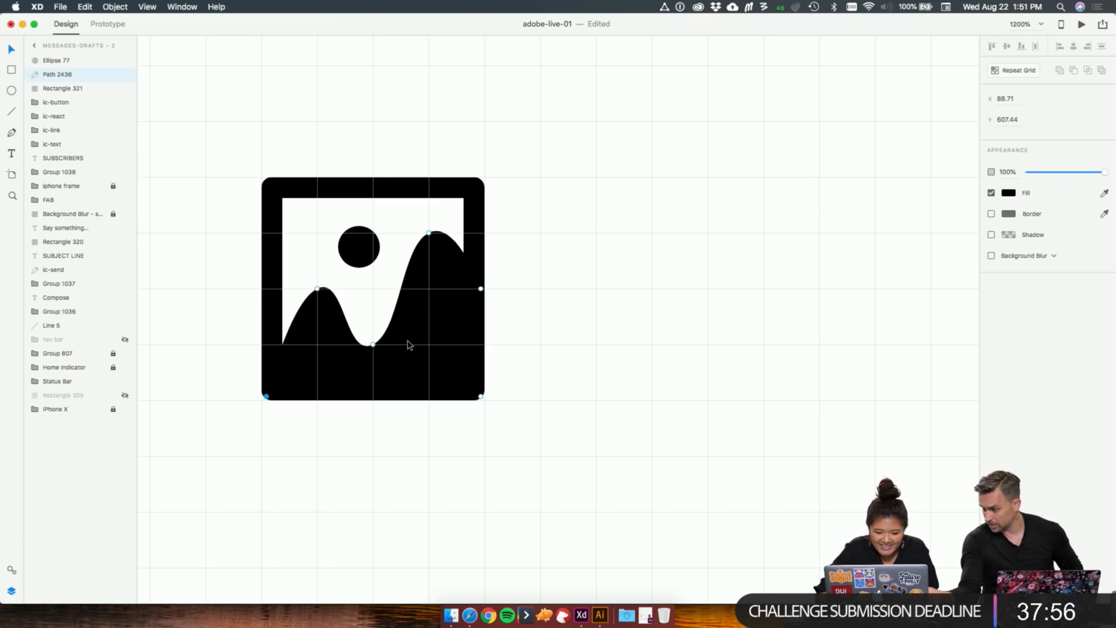
left_click_drag(374, 348, 381, 316)
key("super+z")
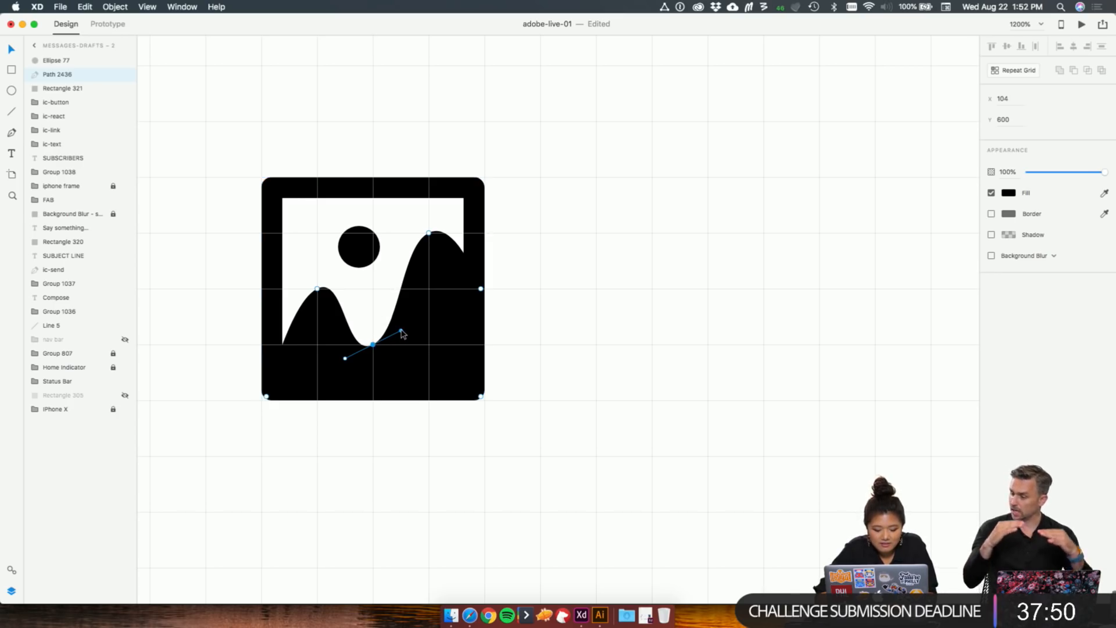
left_click_drag(401, 331, 400, 347)
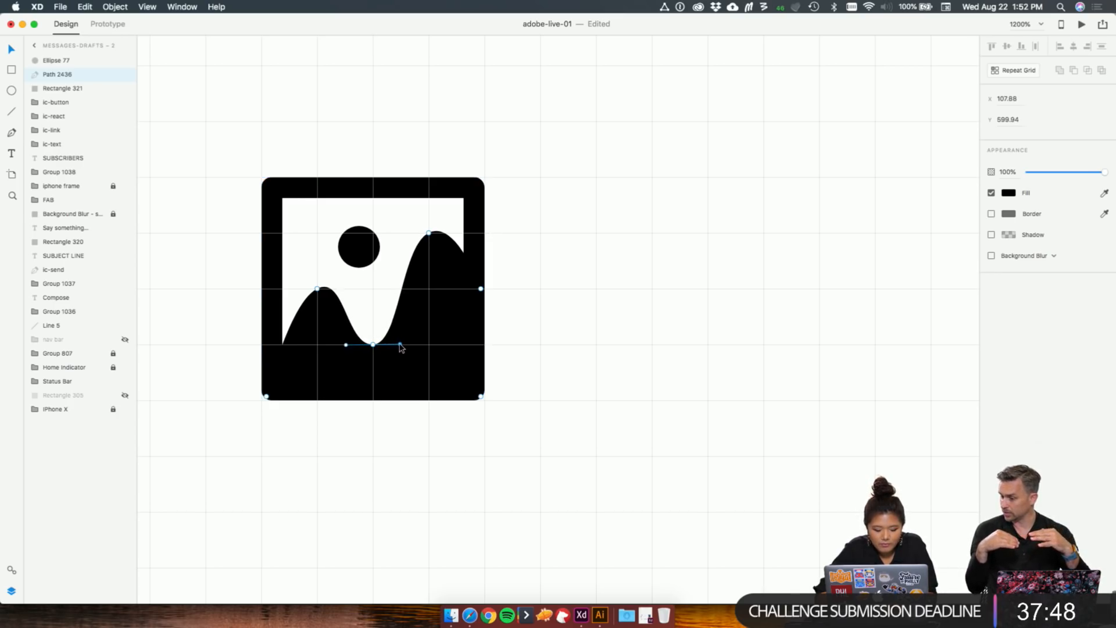
key("super+z")
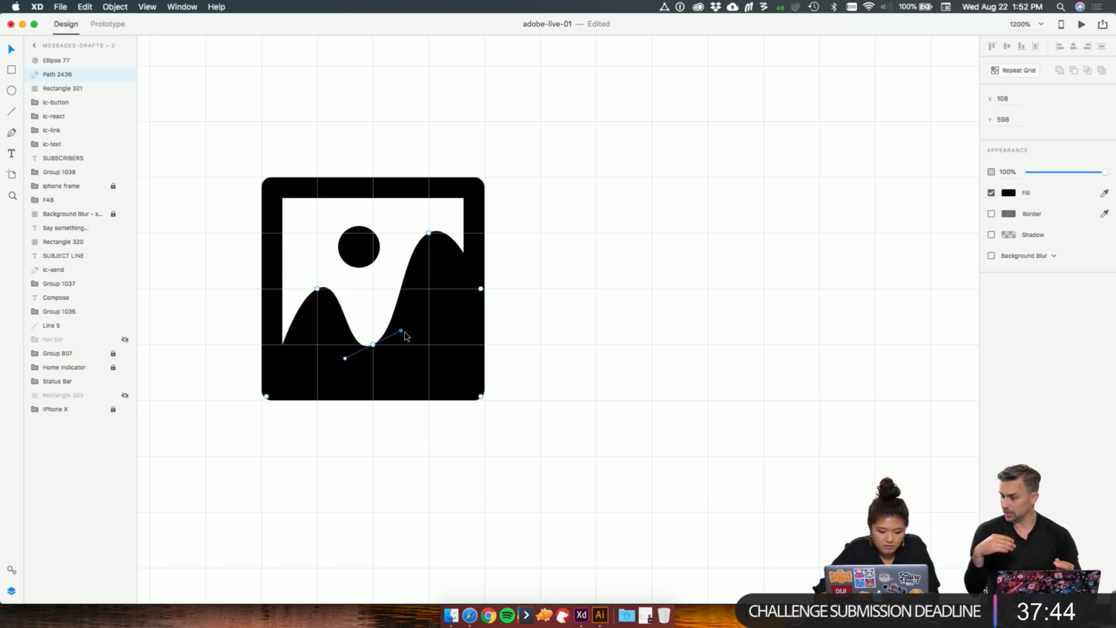
- Pull both handles of the curve's valley point onto the point to make it a sharp corner
mouse_move(401, 333)
left_mouse_down()
mouse_move(386, 345)
mouse_move(395, 342)
left_mouse_up()
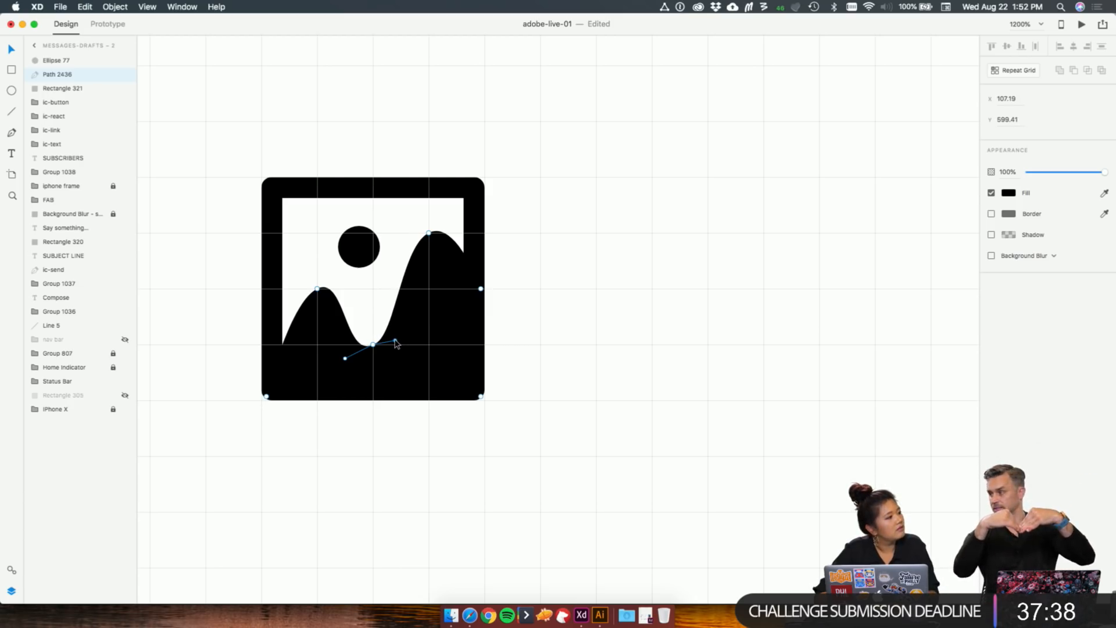
left_click_drag(395, 342, 374, 347)
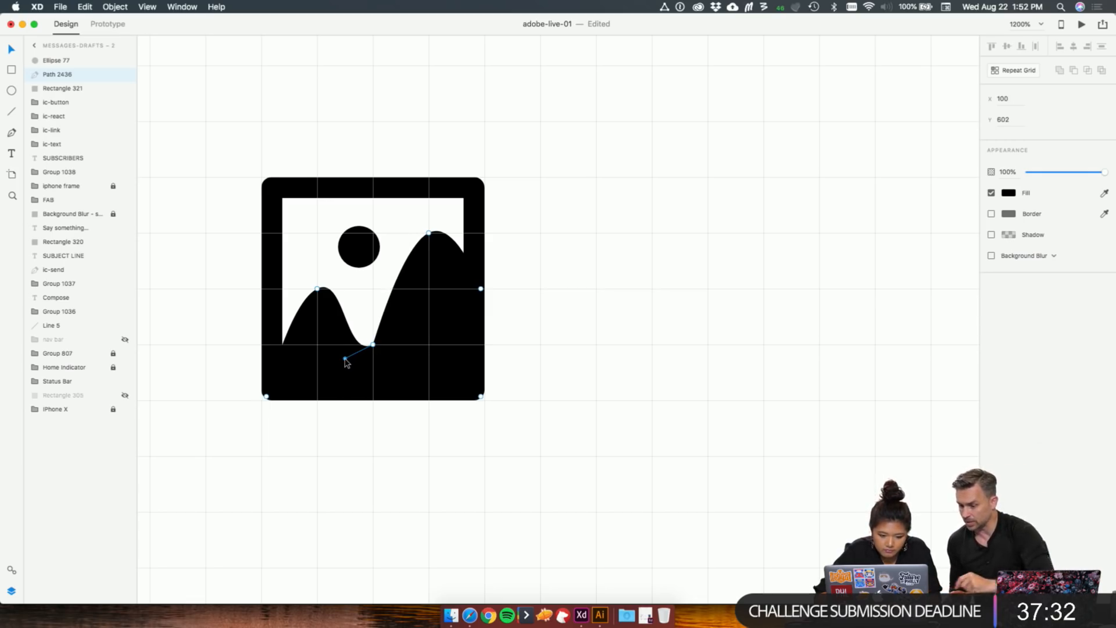
left_click_drag(346, 363, 374, 348)
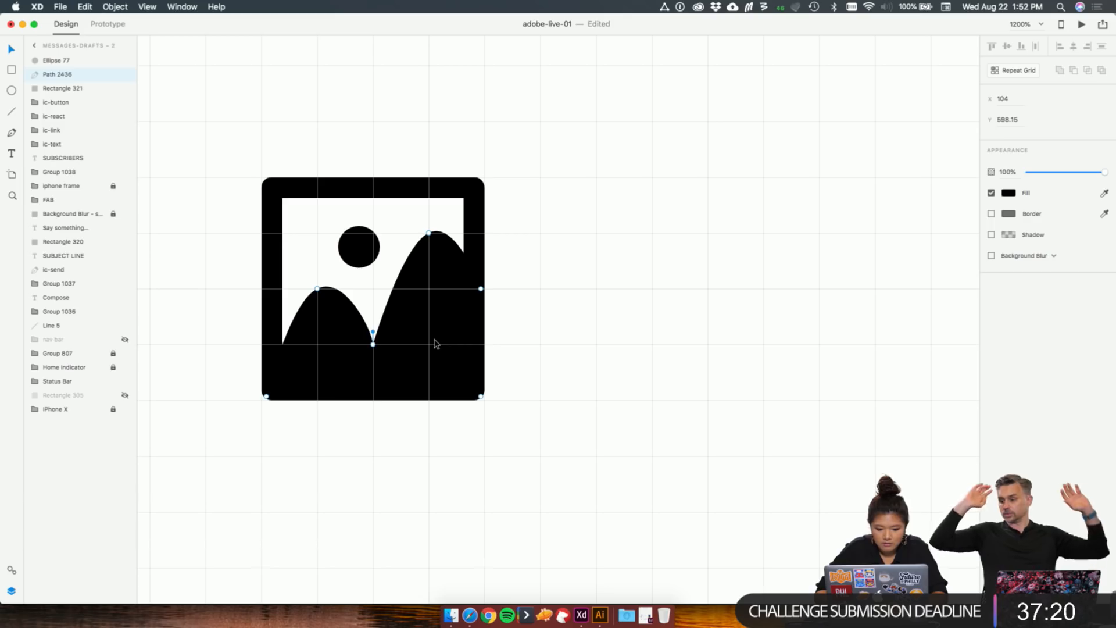
key("super+equal")
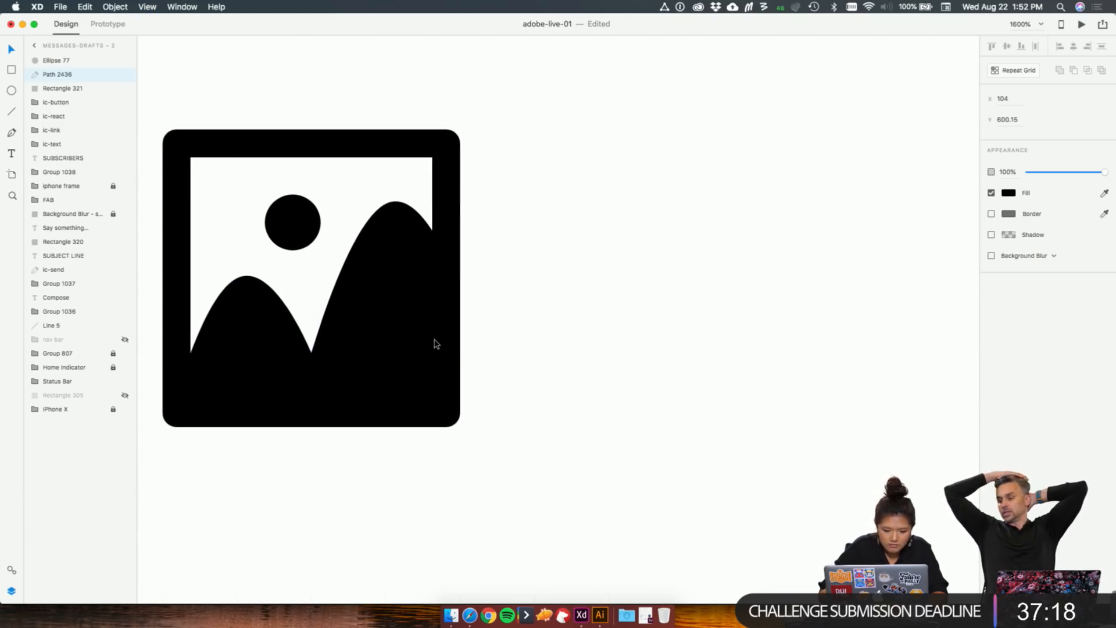
left_click(488, 331)
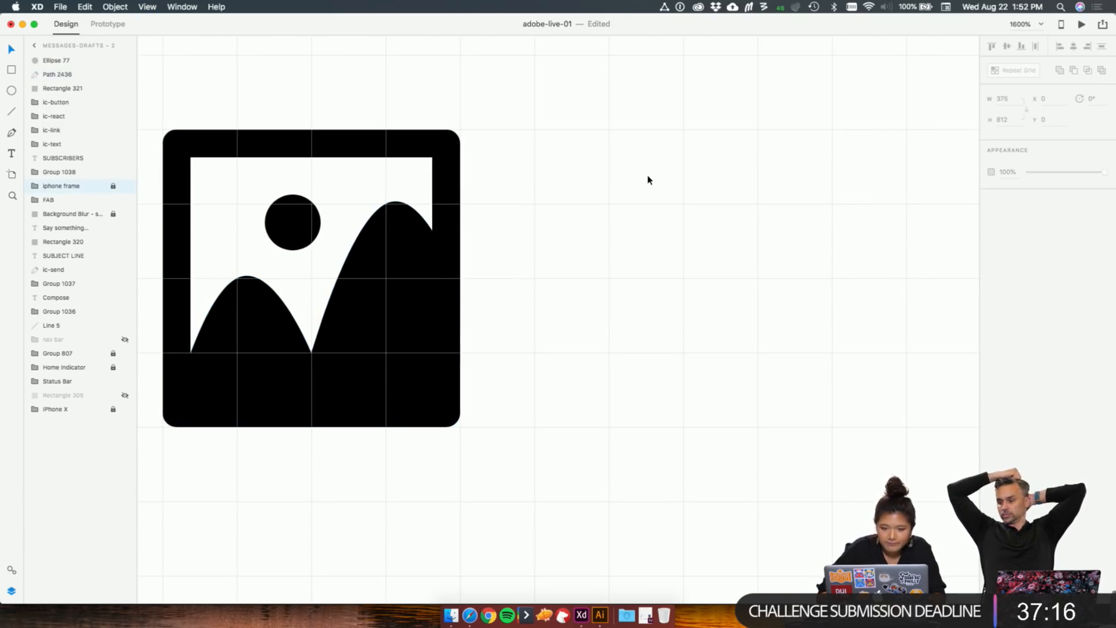
- Examine the curve and the sun circle inside the image icon
scroll(631, 225, "down", 2)
scroll(631, 224, "left", 2)
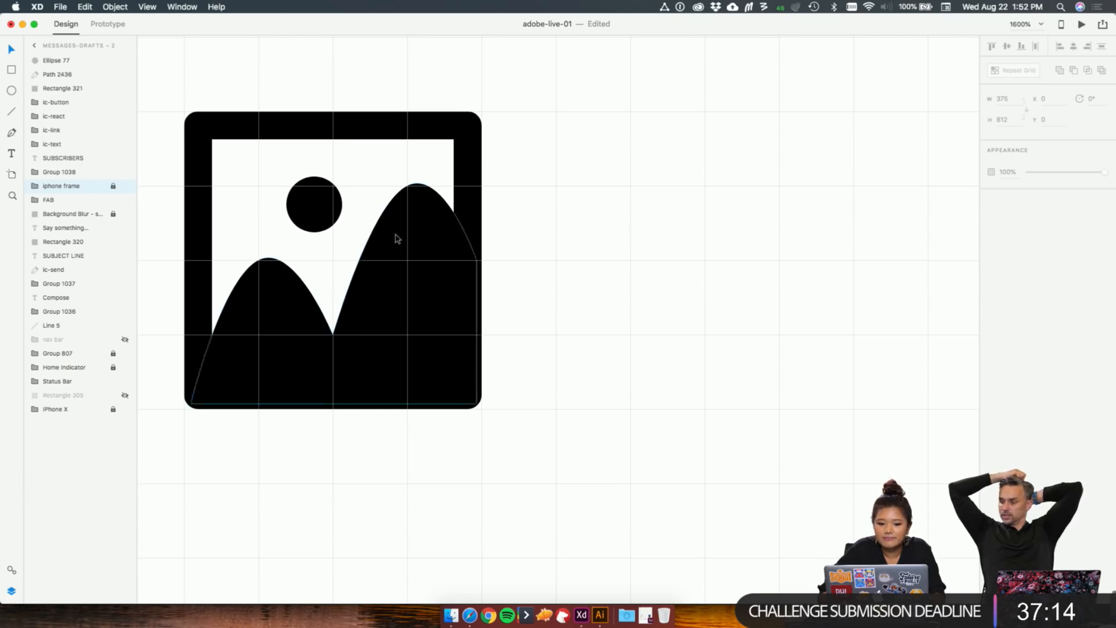
left_click(276, 280)
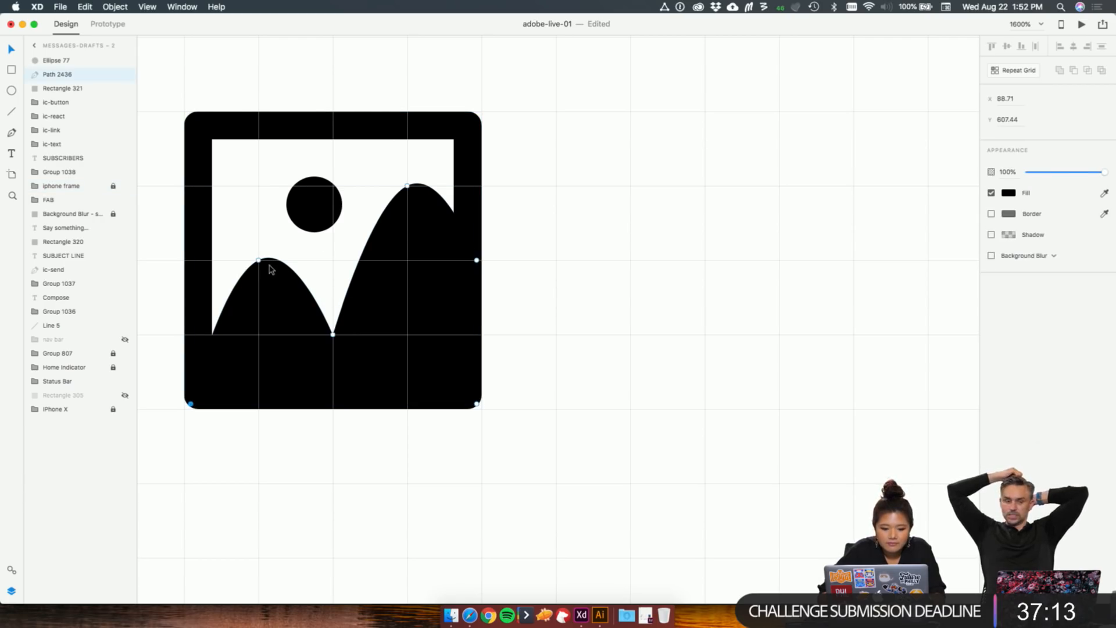
left_click(321, 203)
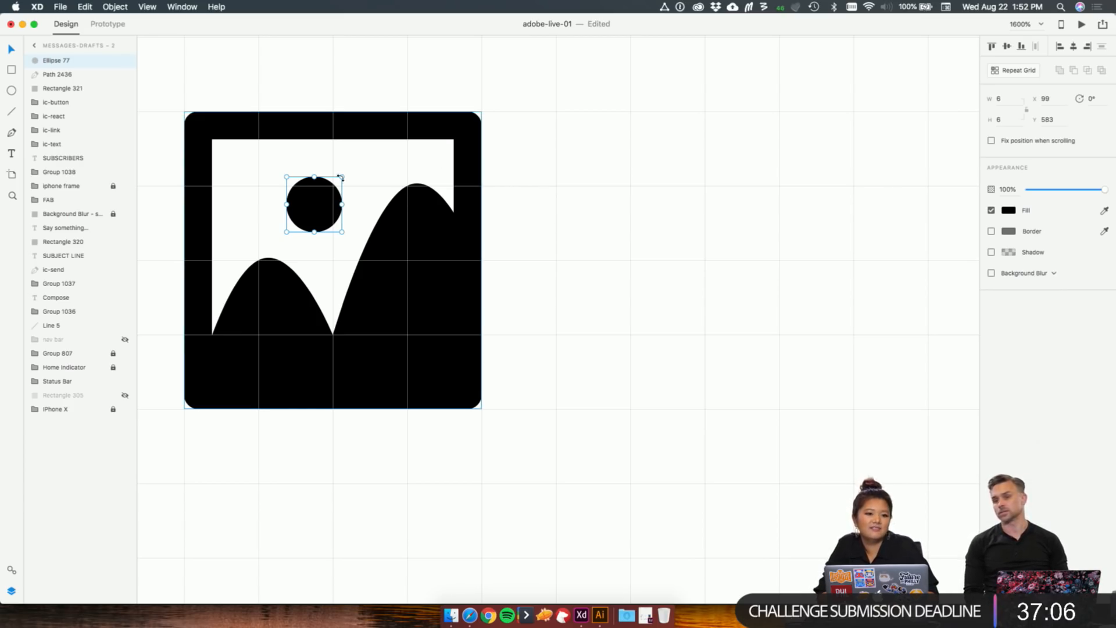
left_click(541, 201)
left_click(326, 216)
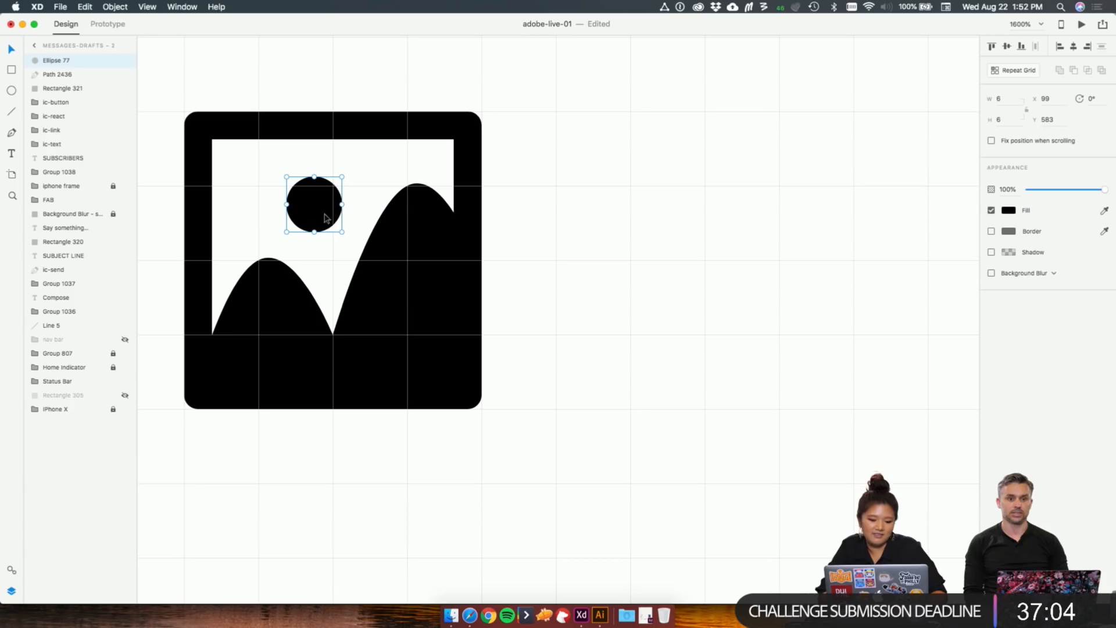
left_click_drag(341, 230, 337, 225)
left_click(613, 242)
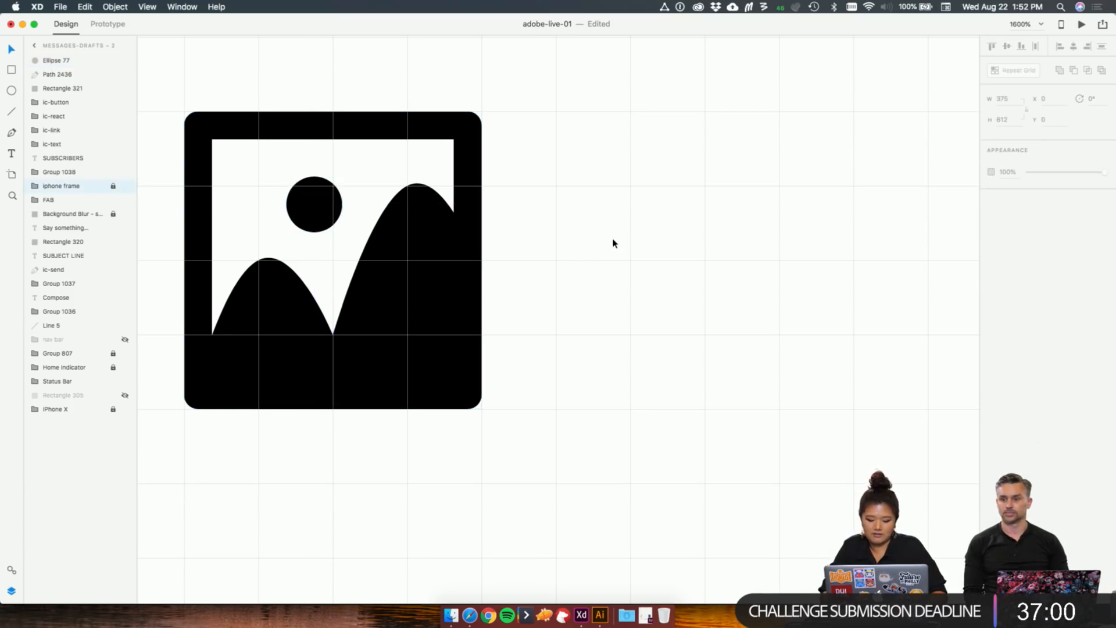
- Group the sun circle, curve and square into one image icon
key("super+minus")
key("super+minus")
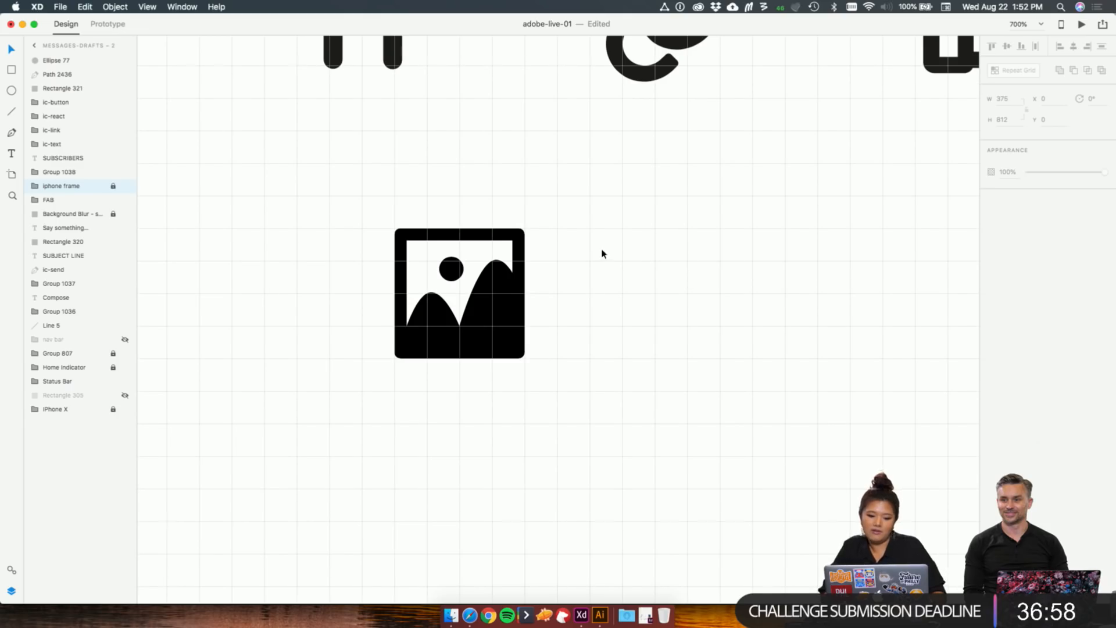
scroll(502, 299, "up", 5)
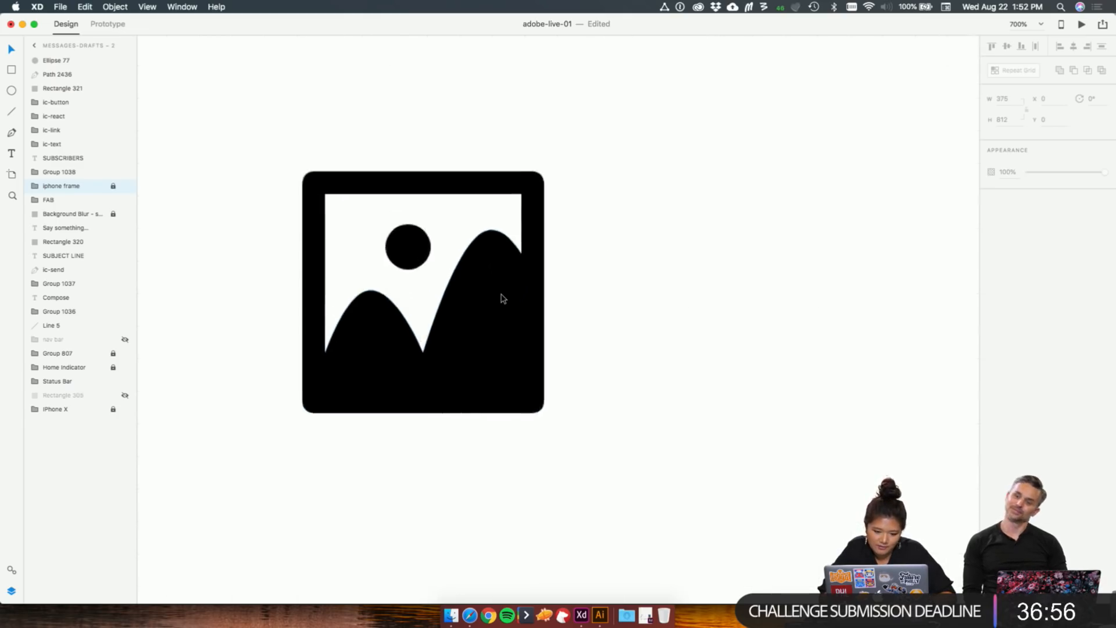
scroll(503, 299, "down", 2)
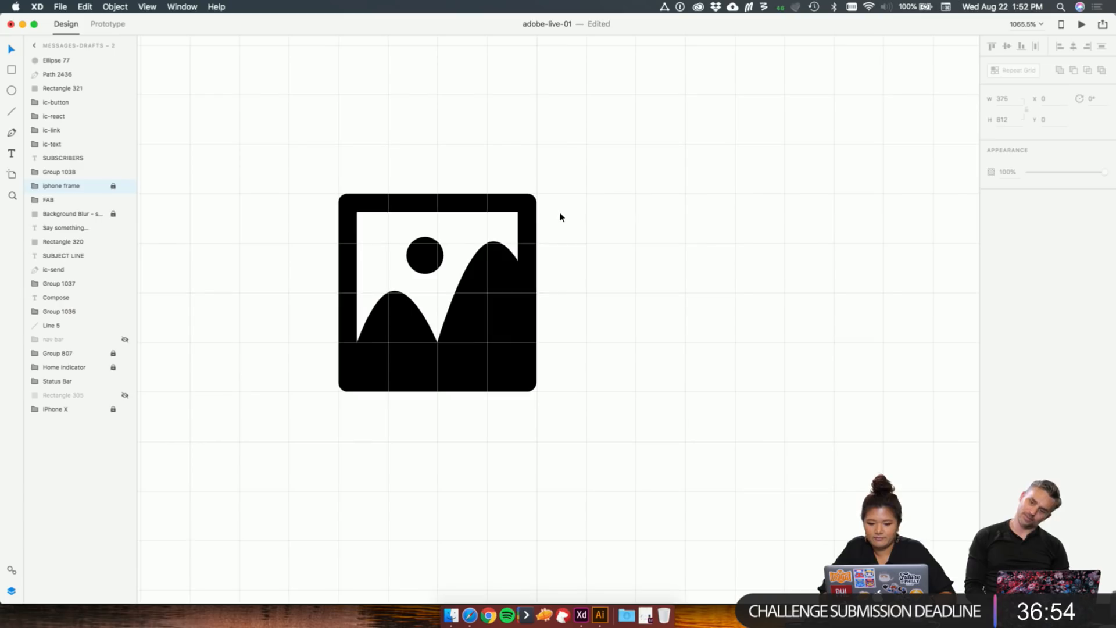
left_click_drag(560, 215, 408, 332)
key("super+g")
left_click(642, 271)
- Change the SUBSCRIBERS label to TEXT and right-align it
key("super+minus")
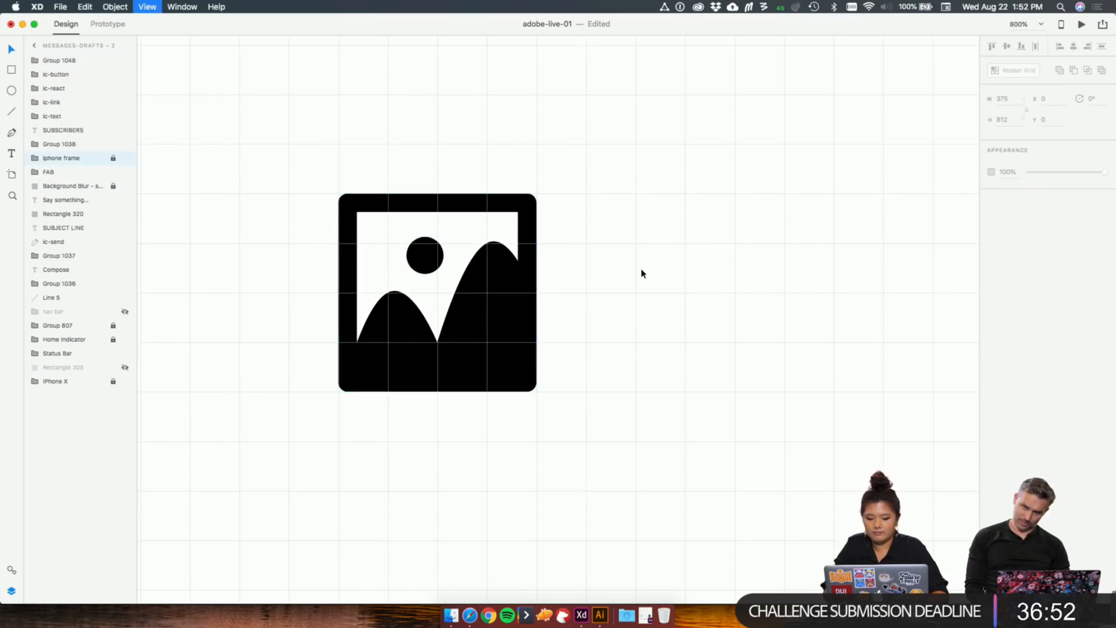
key("super+minus")
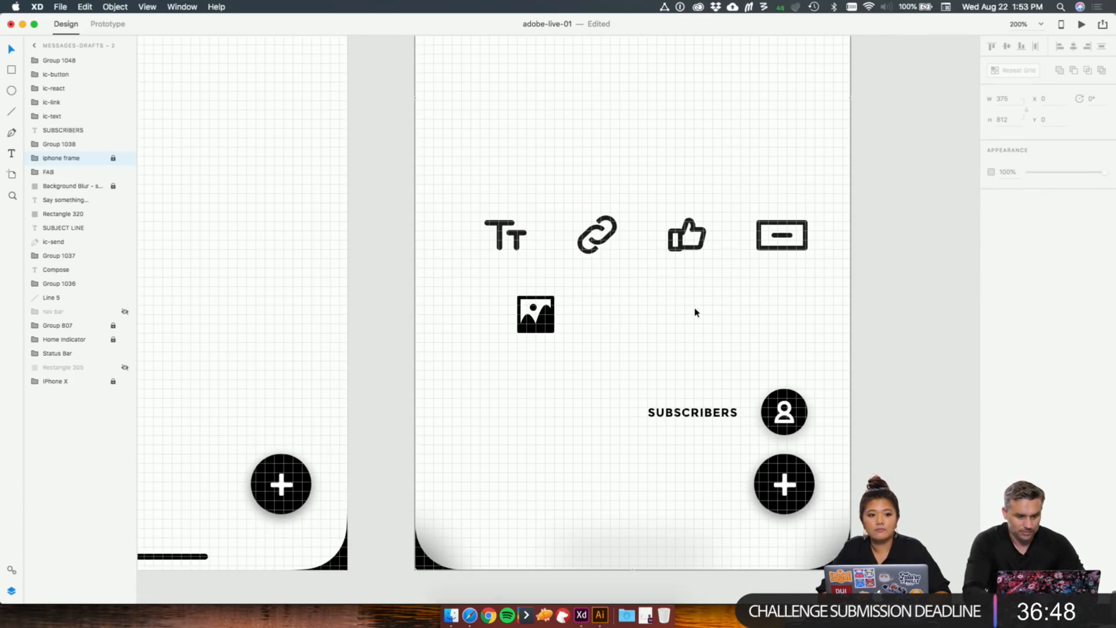
scroll(695, 312, "down", 2)
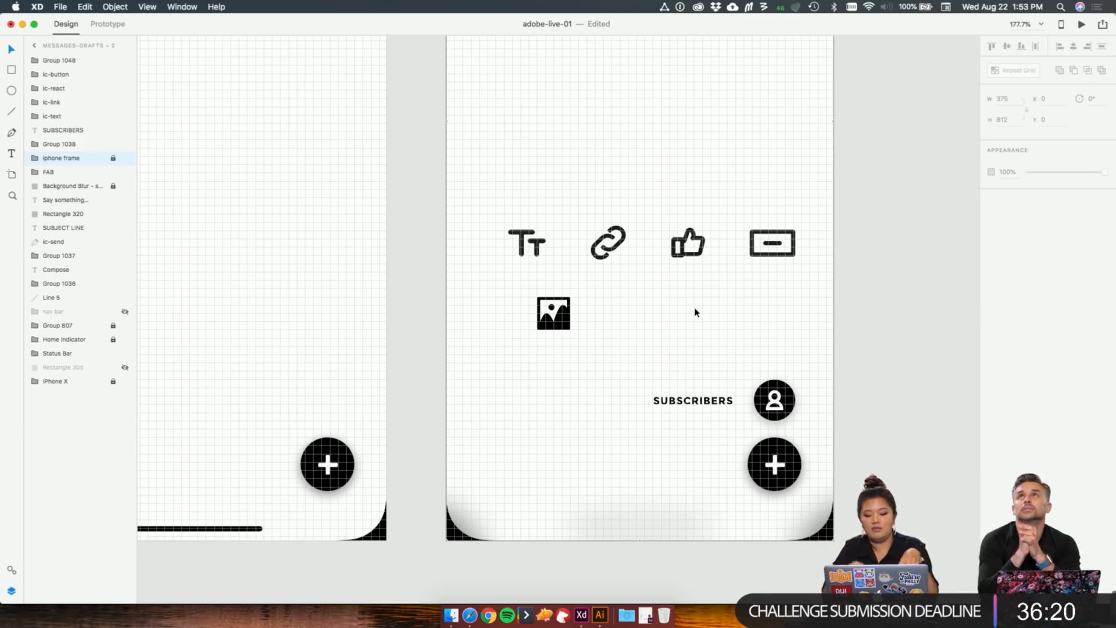
double_click(709, 401)
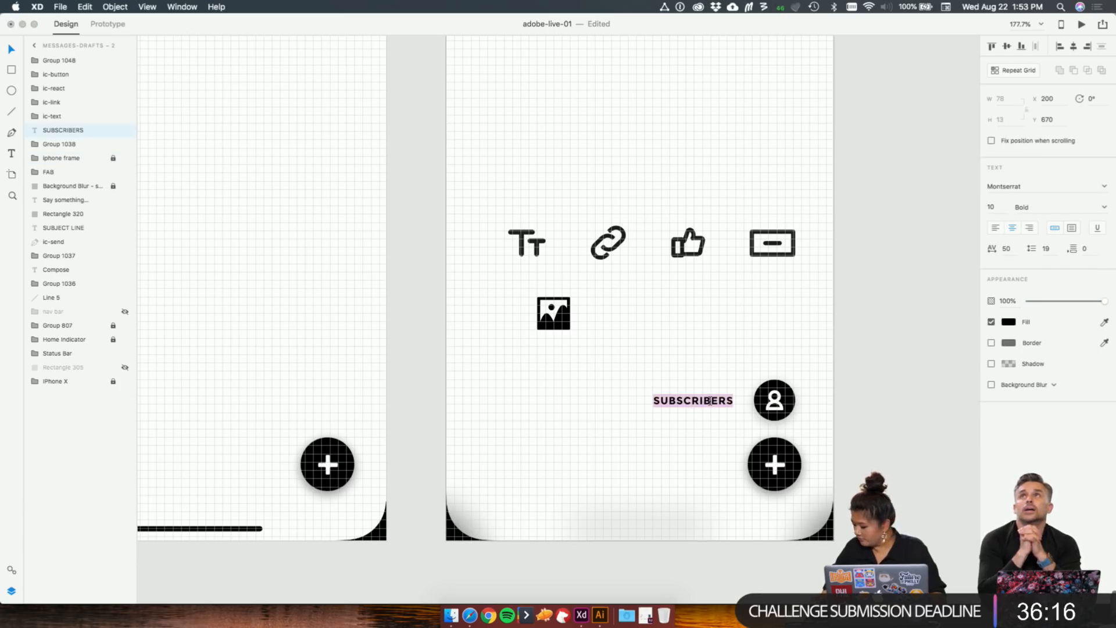
type("TE")
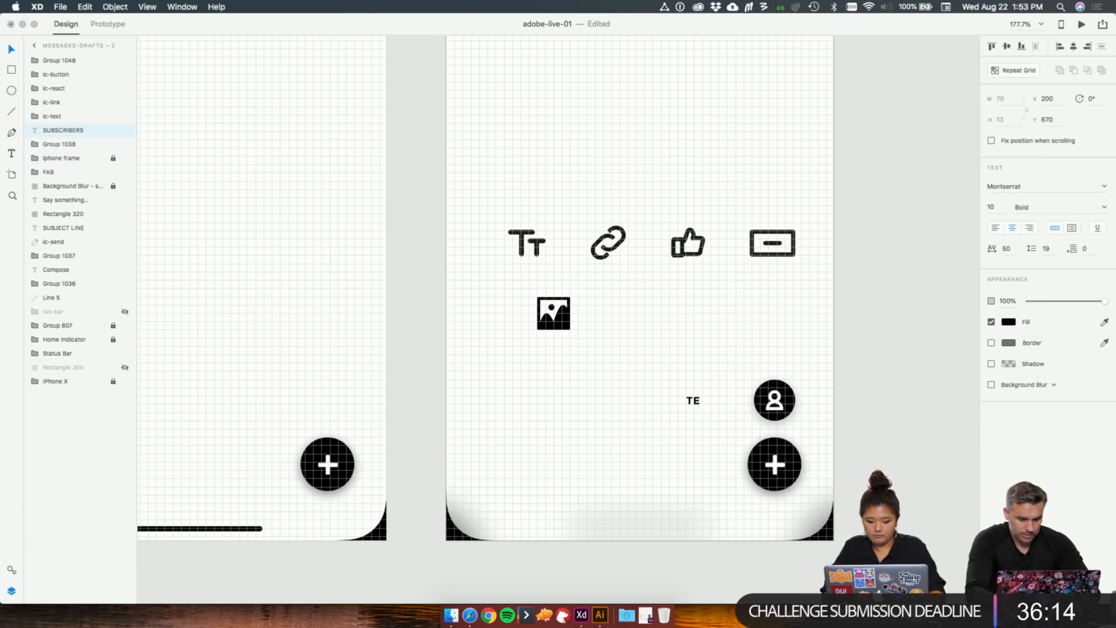
type("XT")
key("Escape")
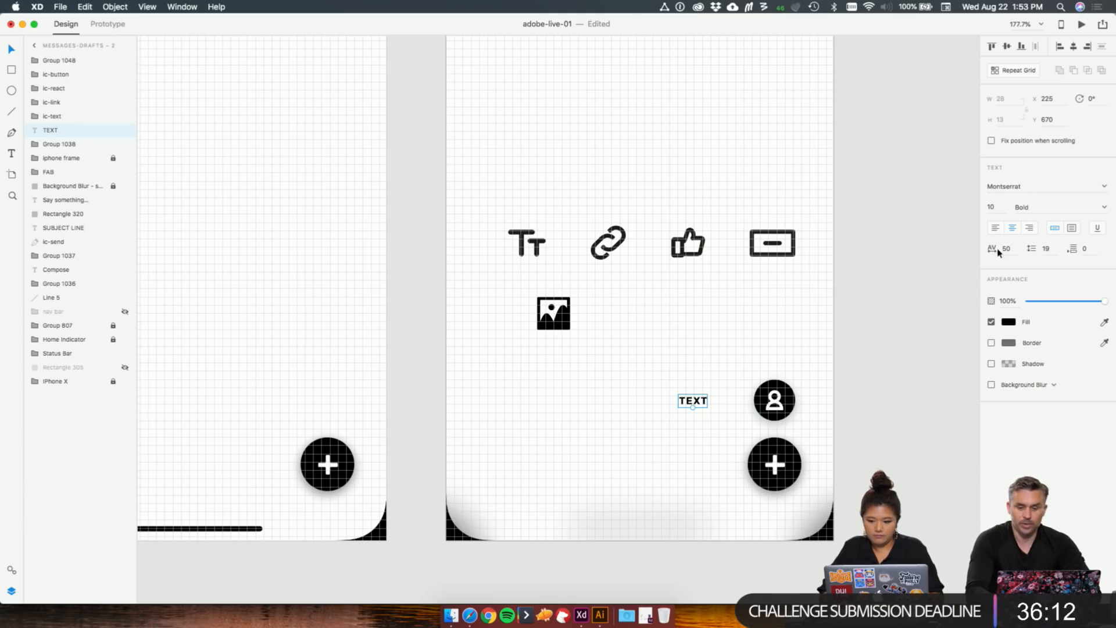
left_click(1029, 227)
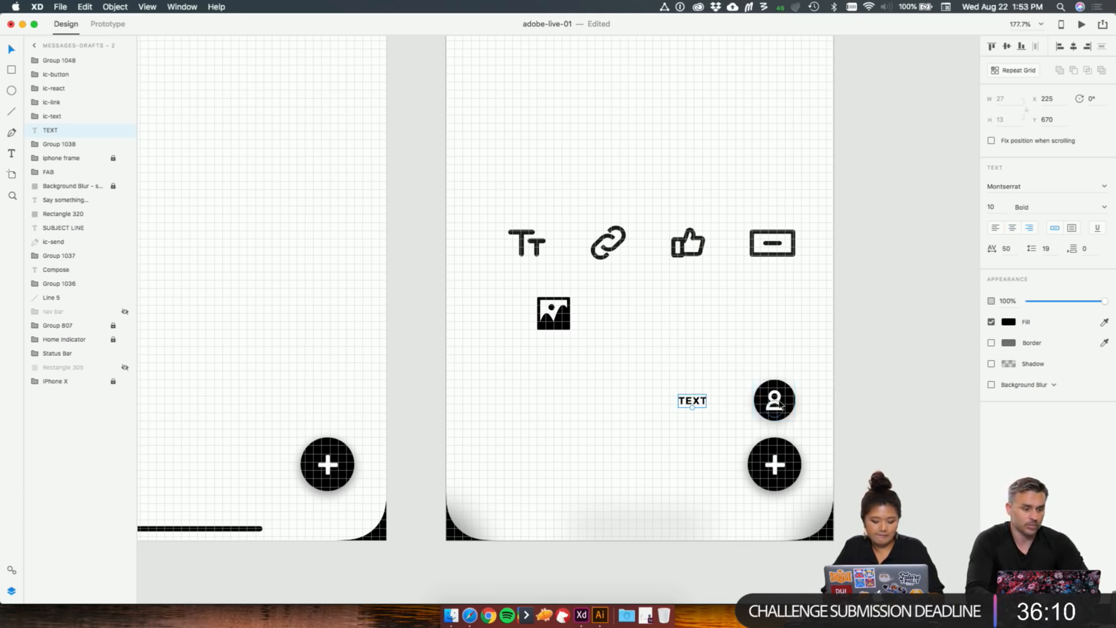
- Move the grouped image icon down and to the right on the artboard
key("super+equal")
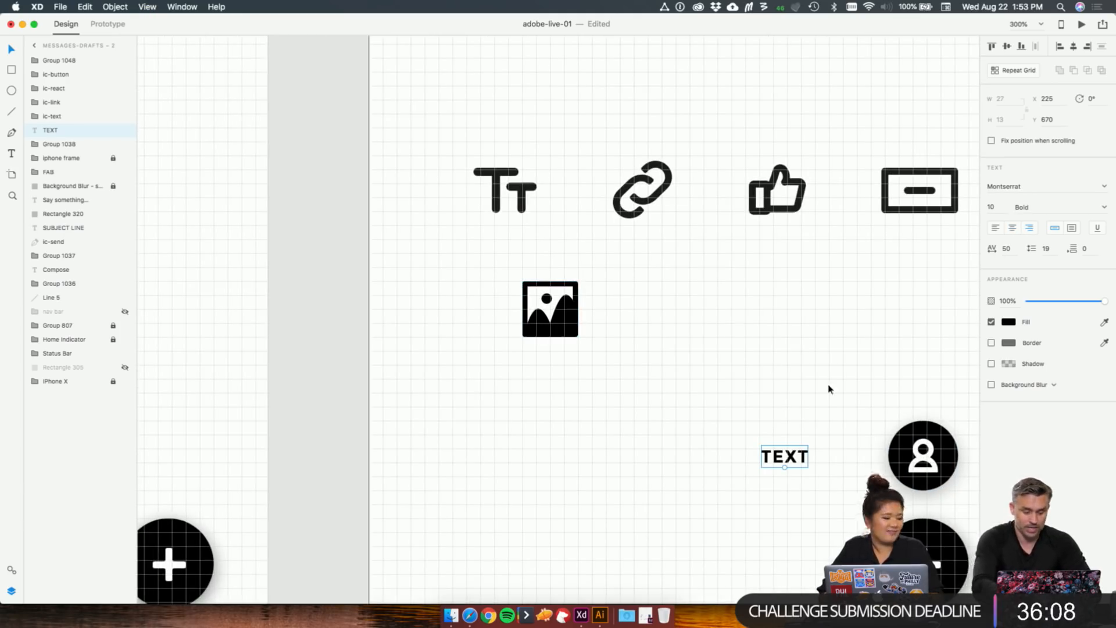
scroll(829, 389, "right", 5)
scroll(829, 389, "down", 2)
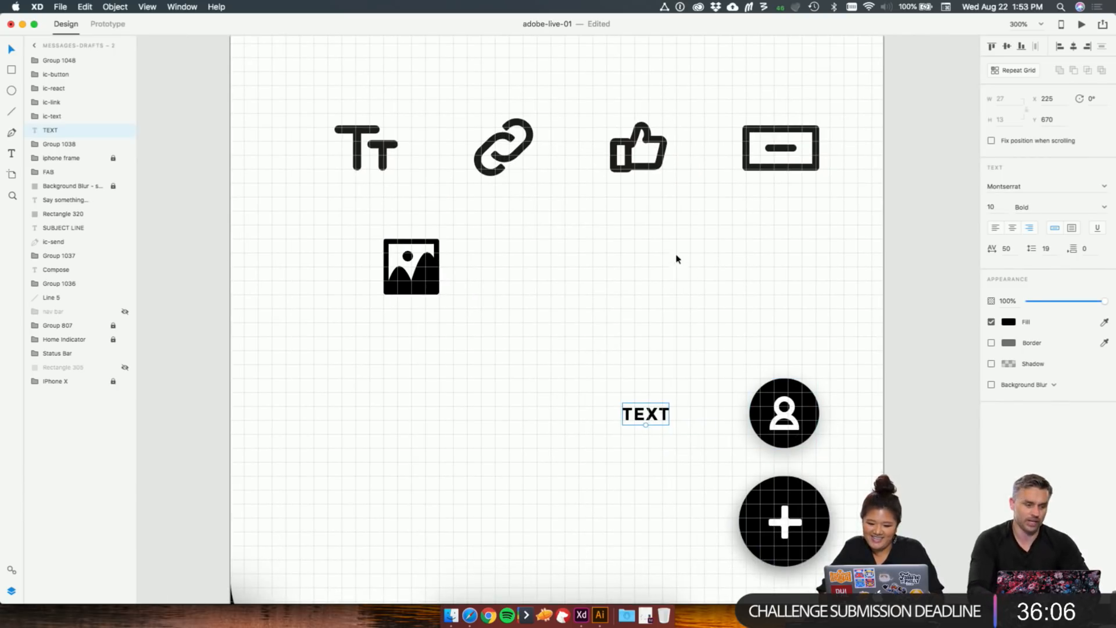
left_click(437, 251, "super")
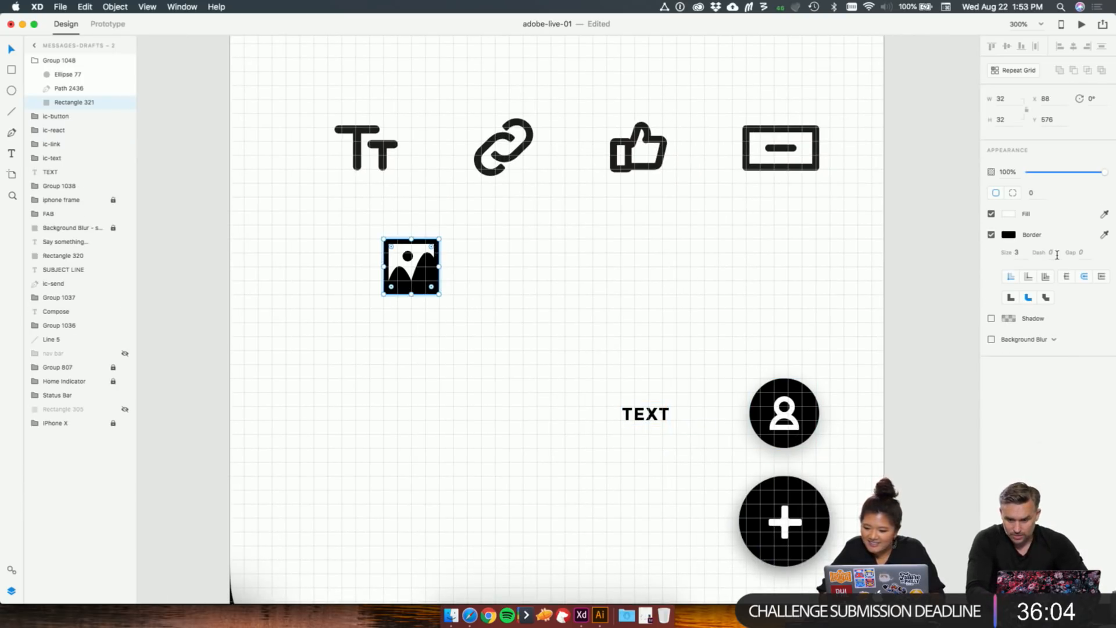
left_click(580, 262)
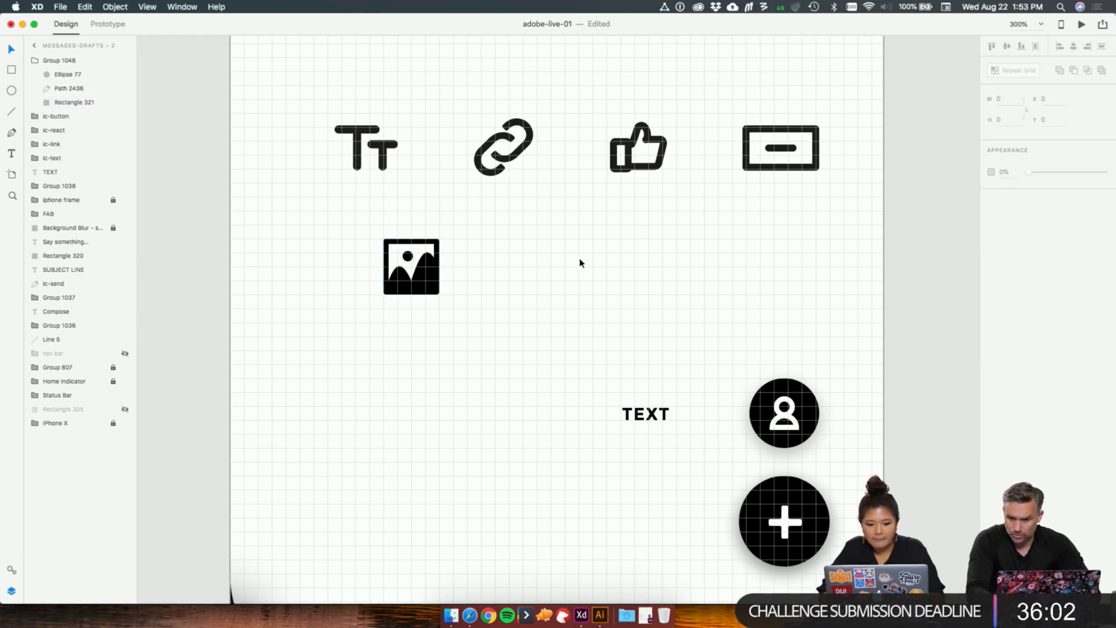
left_click_drag(419, 288, 470, 323)
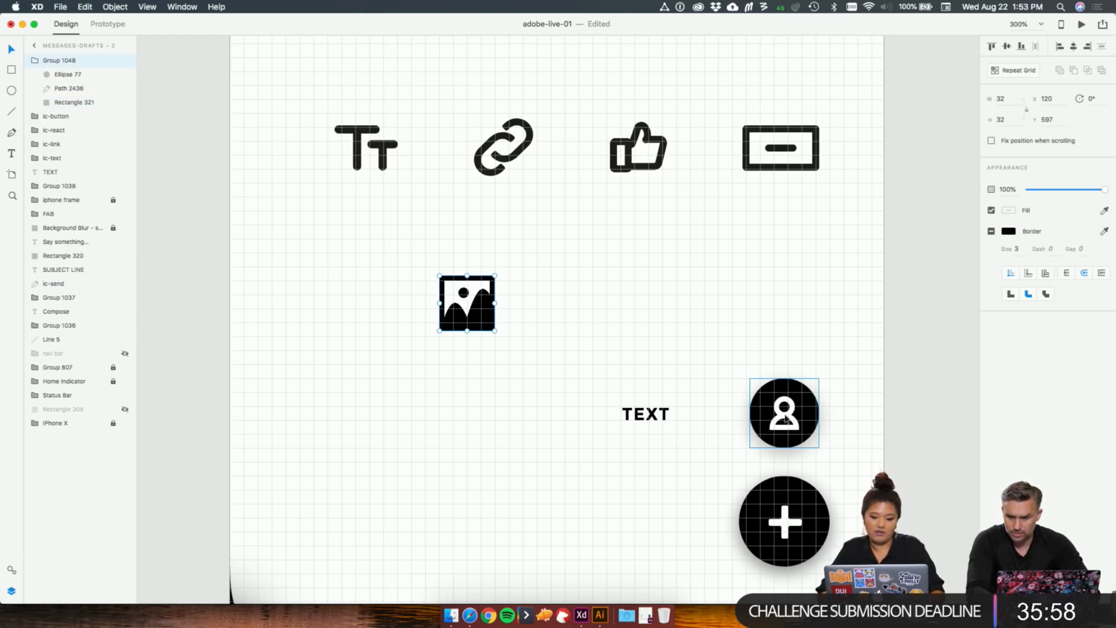
- Ungroup the subscribers button and delete its person glyph from the black circle
left_click(799, 434)
key("super+shift+g")
left_click(895, 409)
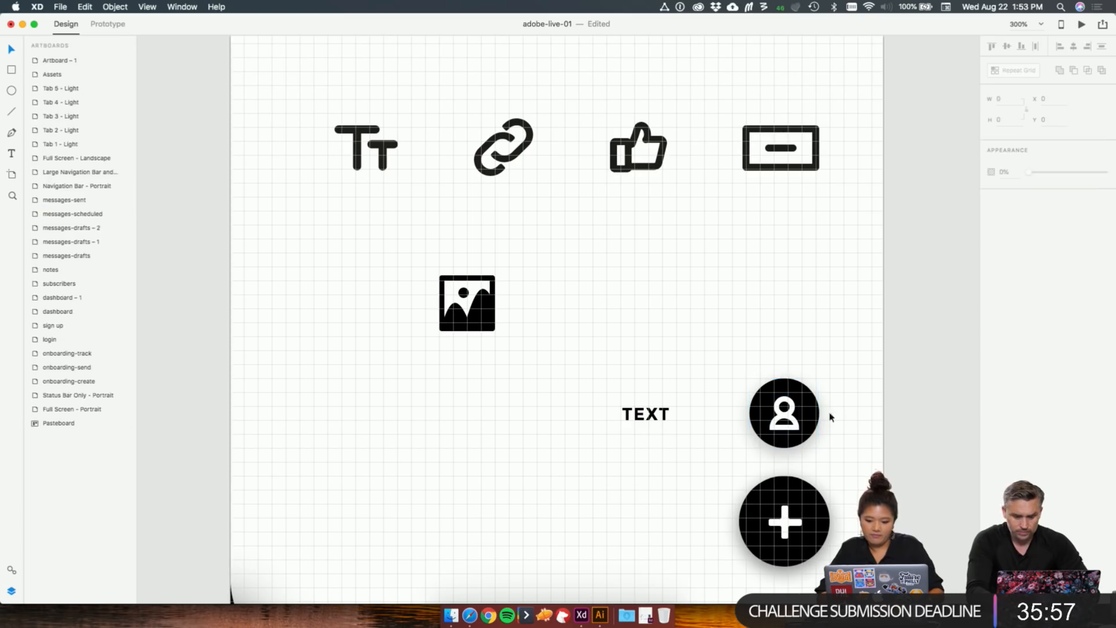
left_click(795, 425)
key("Delete")
key("super+v")
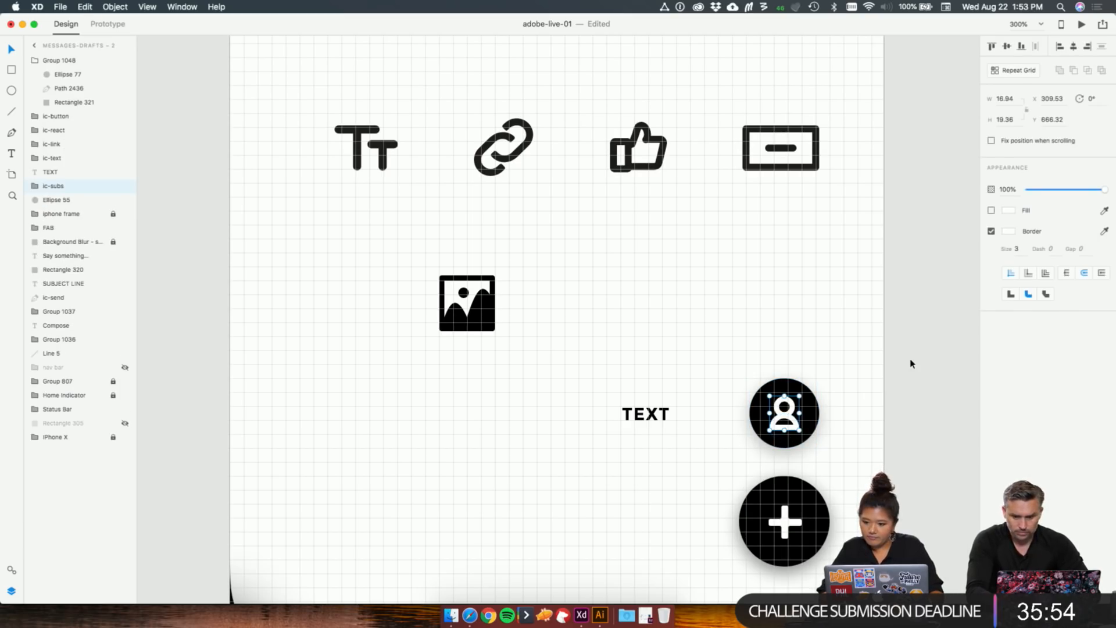
key("Delete")
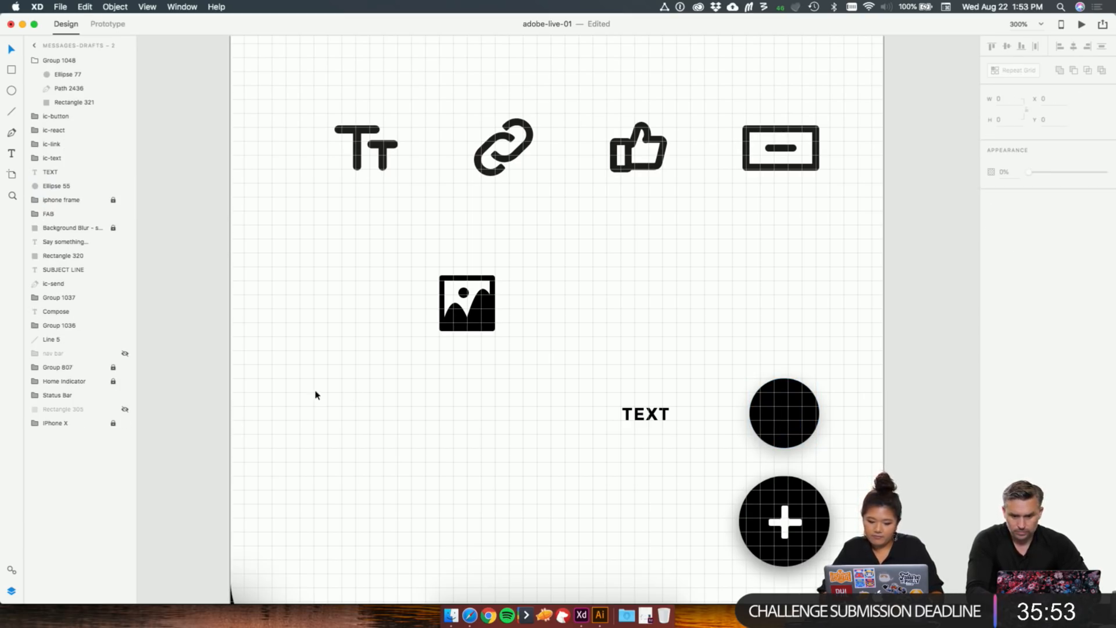
- Move the image icon group and resize it to 16 by 16
left_click(456, 324)
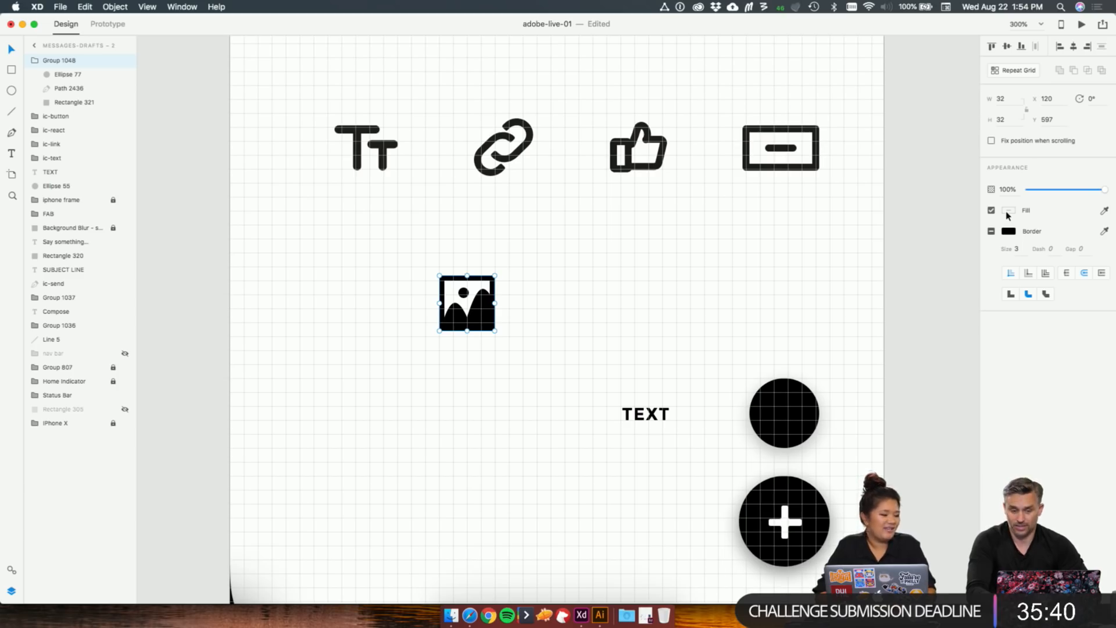
left_click_drag(484, 325, 659, 336)
key("super+equal")
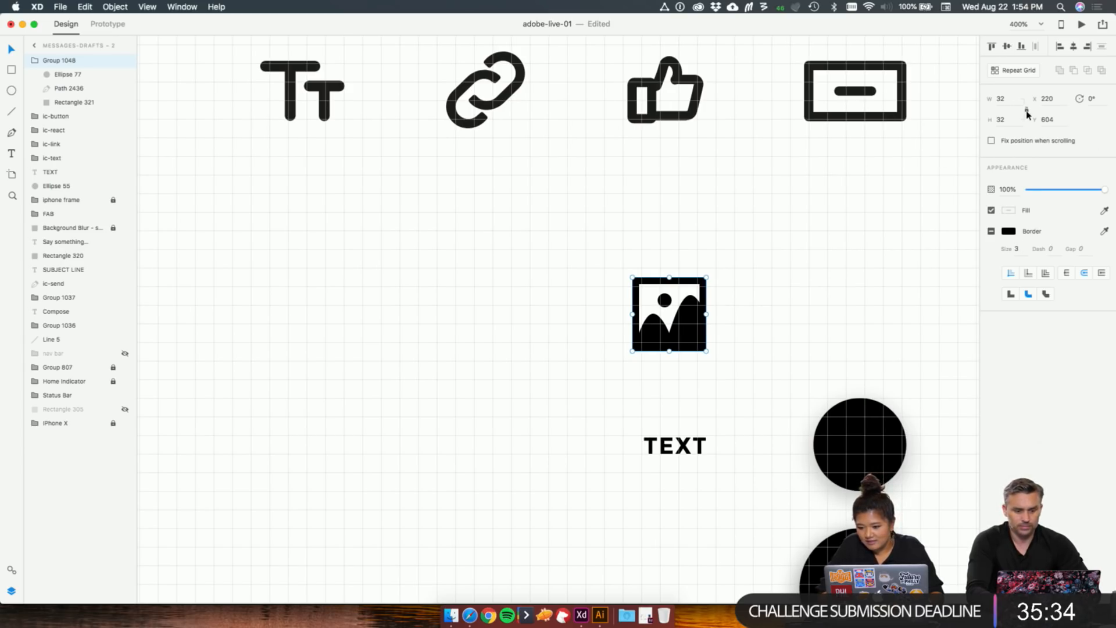
left_click(1010, 101)
type("16")
key("Return")
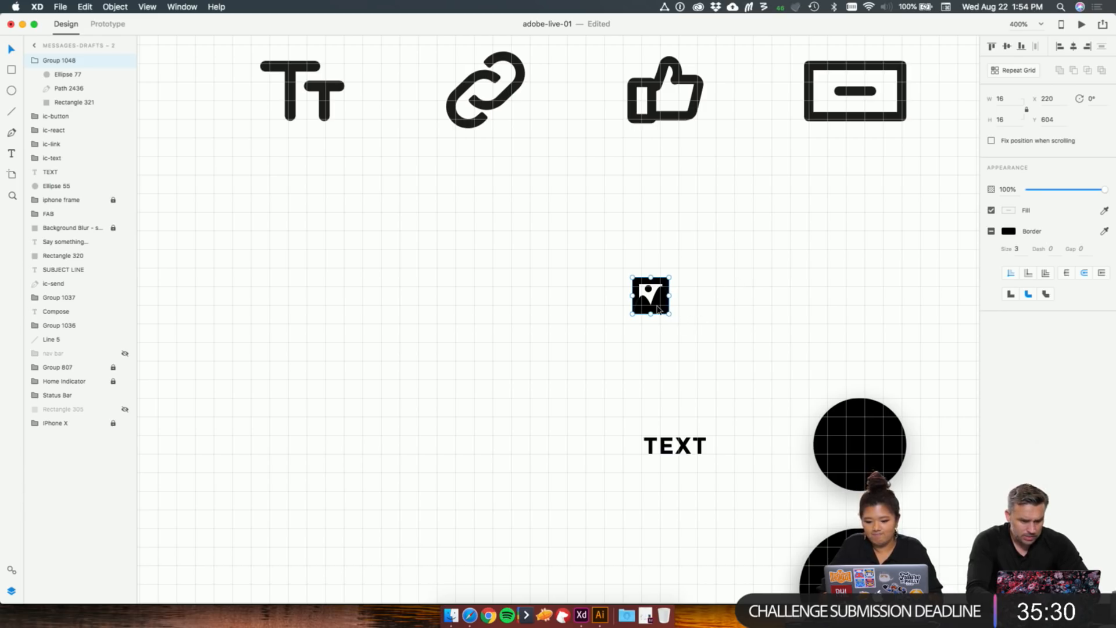
- Set the image icon's border and fill to white and place it inside the black circle
left_click_drag(658, 308, 761, 364)
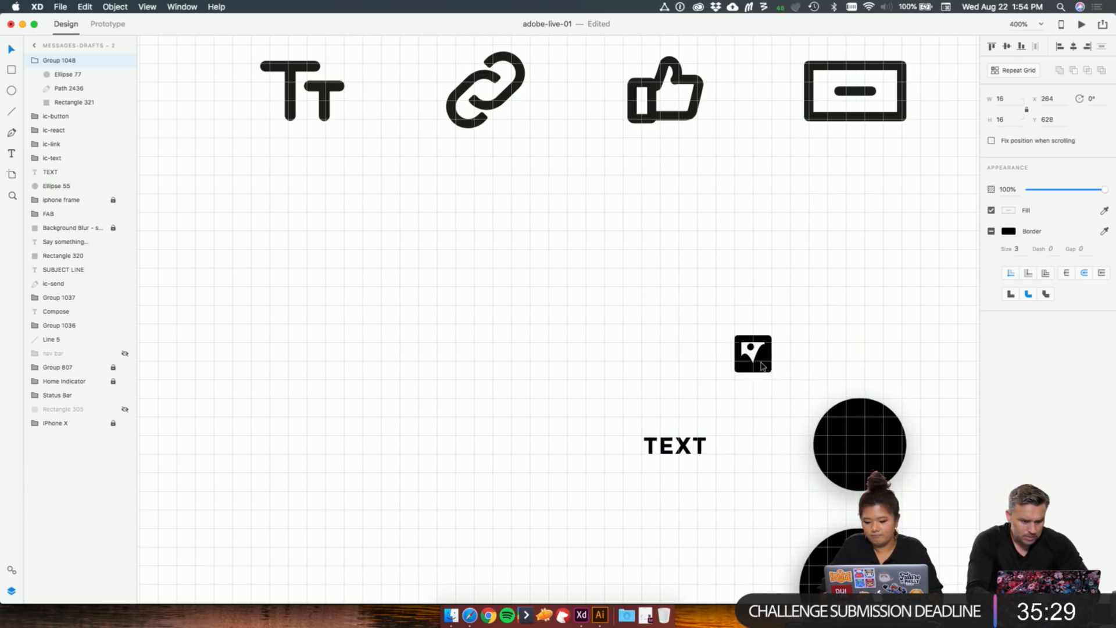
left_click(1007, 233)
left_click(905, 292)
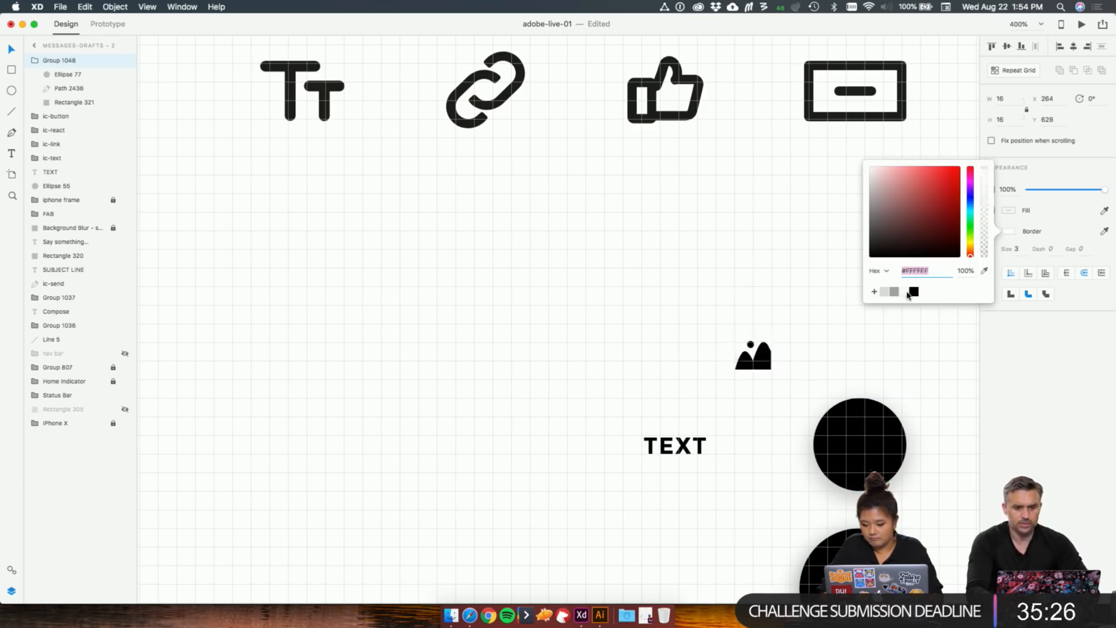
left_click(1010, 210)
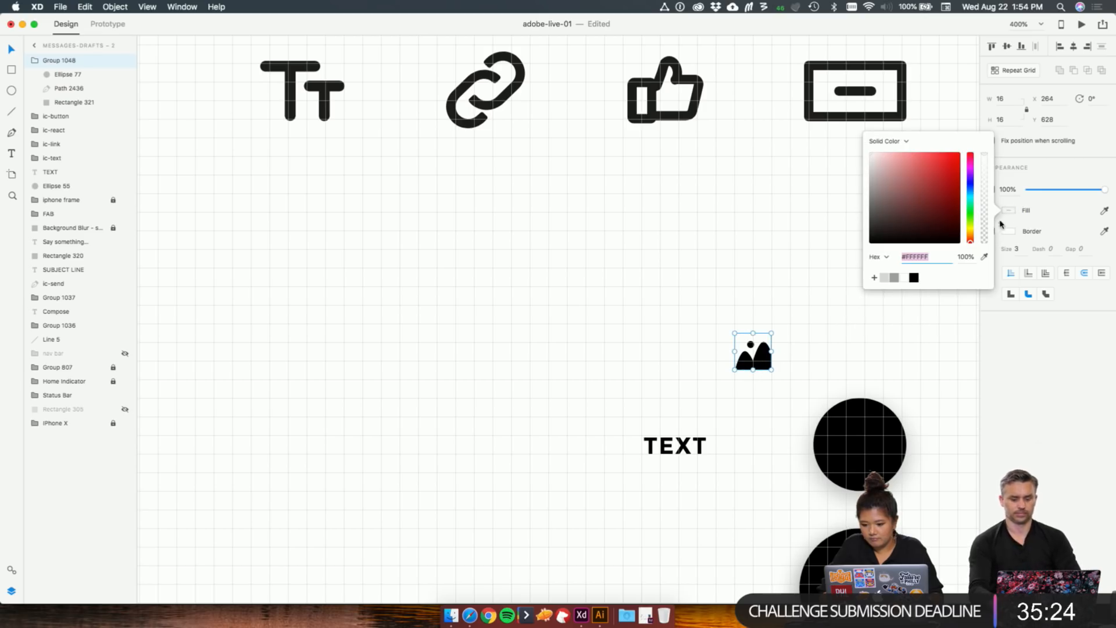
left_click(904, 281)
left_click(833, 349)
left_click_drag(765, 350, 862, 447)
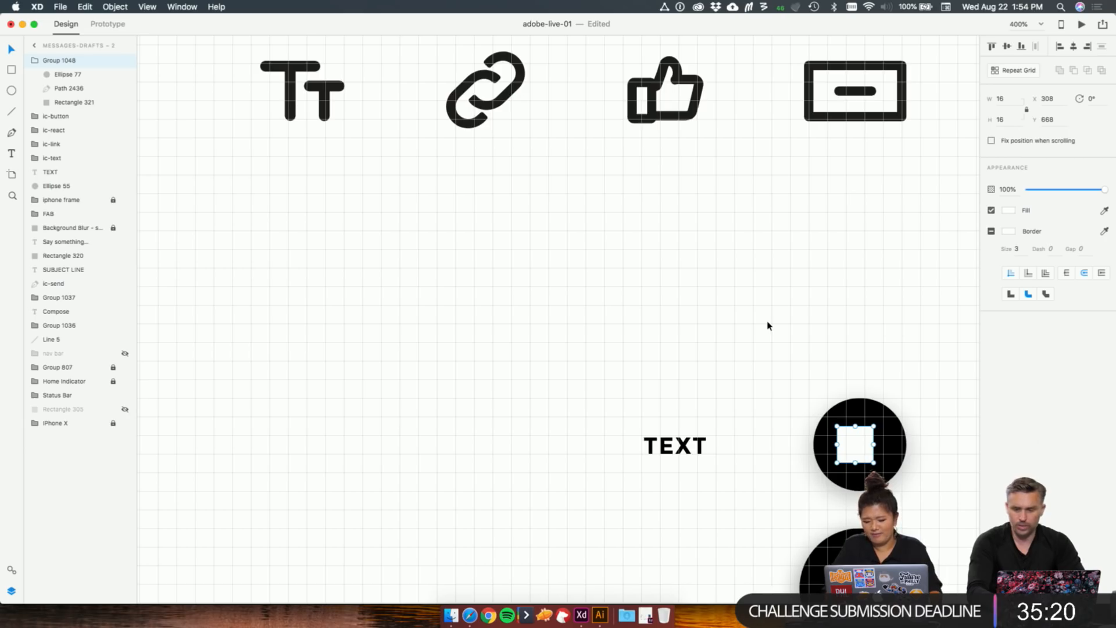
- Move the image icon back out of the black circle and undo its white fill and border
scroll(767, 324, "up", 5)
scroll(673, 329, "right", 5)
scroll(673, 329, "down", 2)
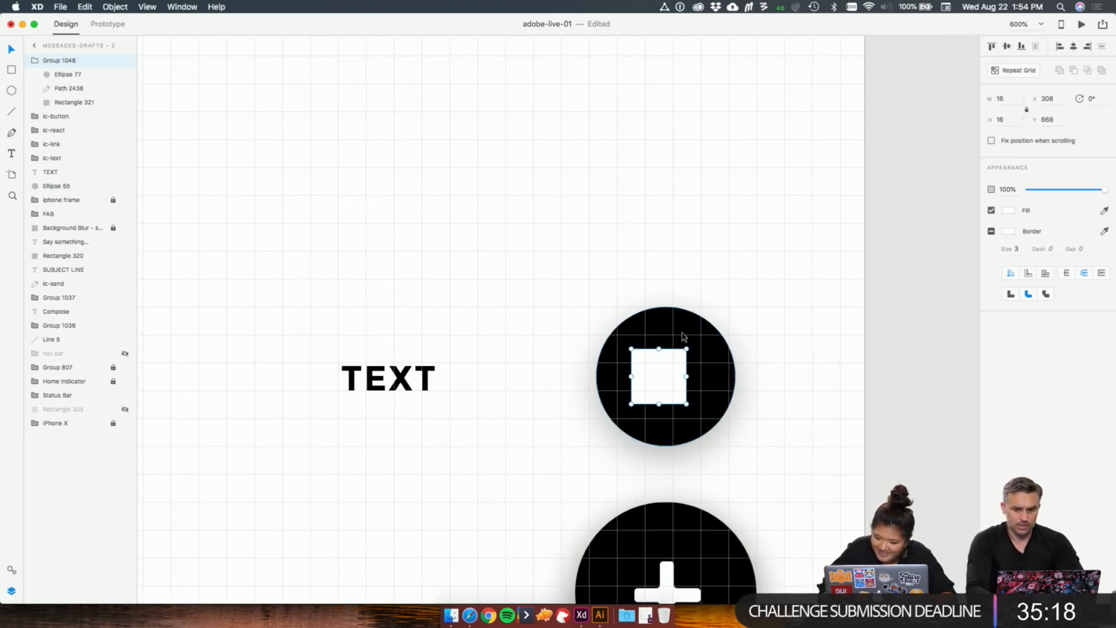
left_click_drag(672, 366, 616, 204)
key("super+z")
key("super+z")
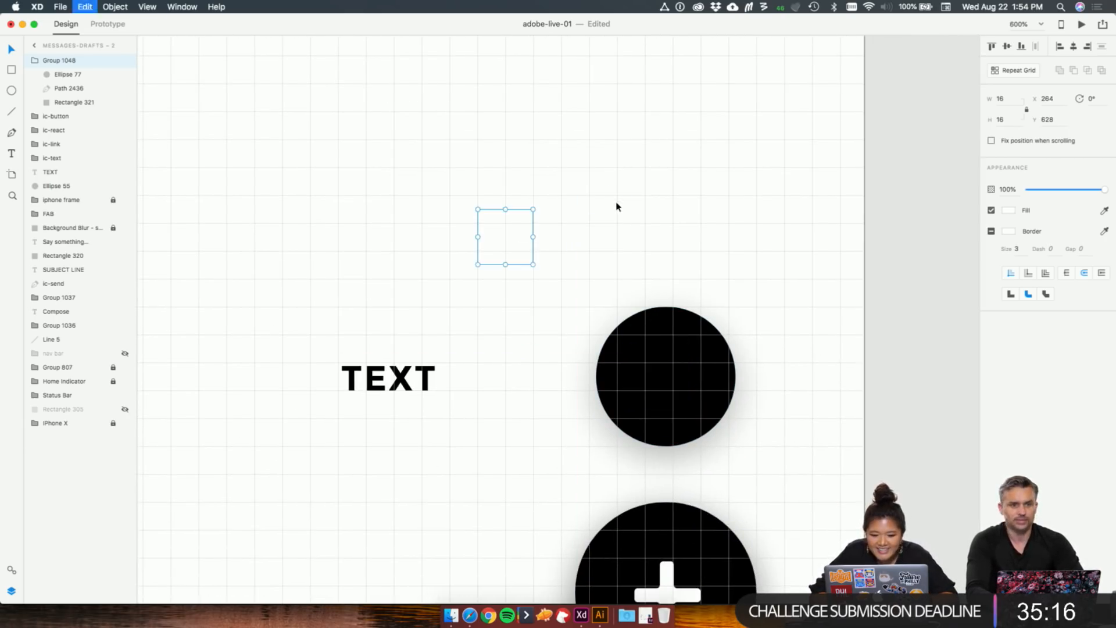
- Inspect the image icon's mountain path by opening it for point editing
scroll(605, 216, "up", 5)
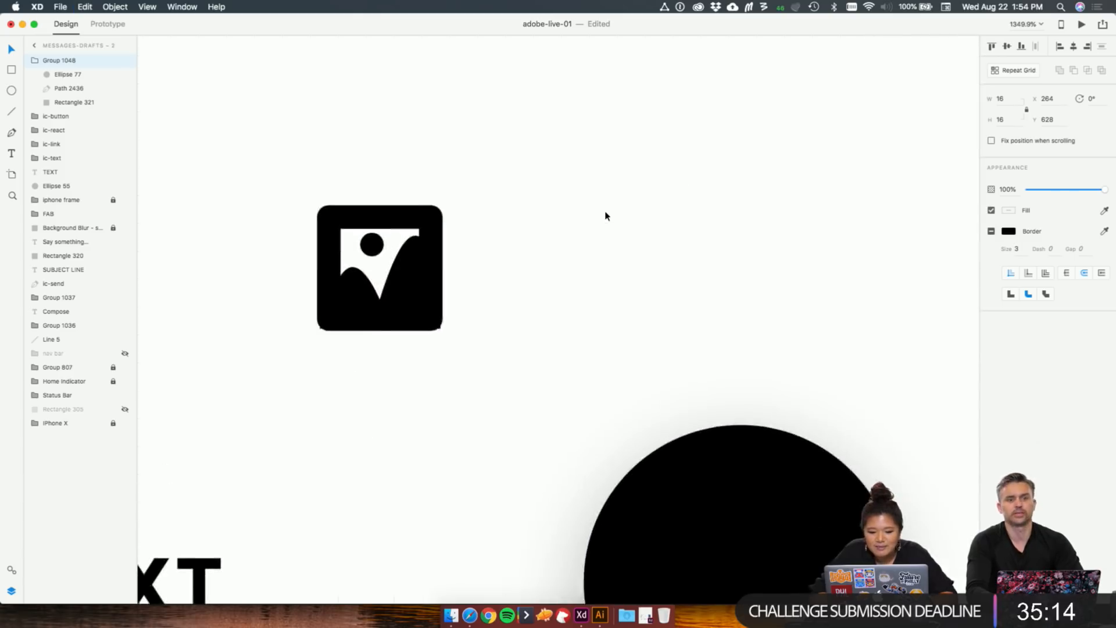
scroll(601, 216, "up", 4)
scroll(523, 279, "left", 5)
double_click(456, 348)
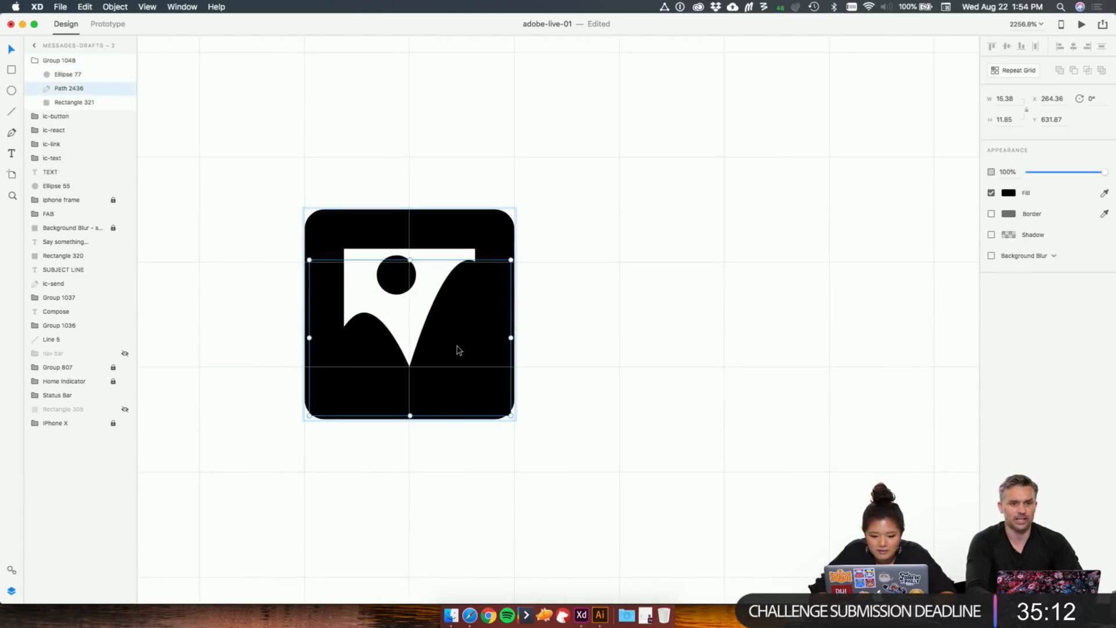
double_click(486, 381)
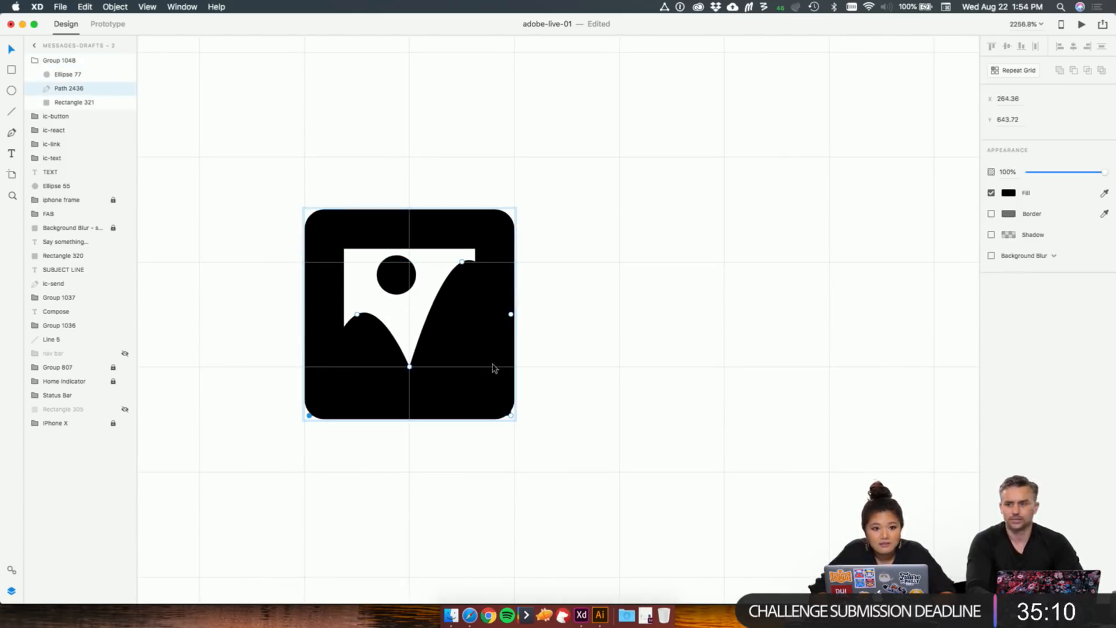
left_click(644, 335)
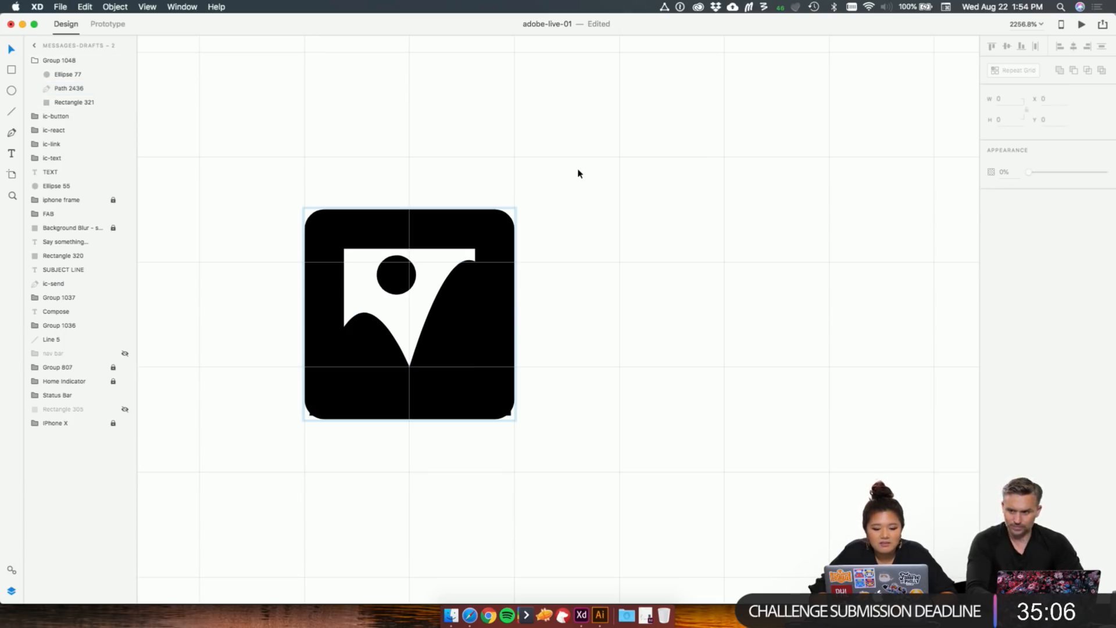
scroll(577, 173, "down", 5)
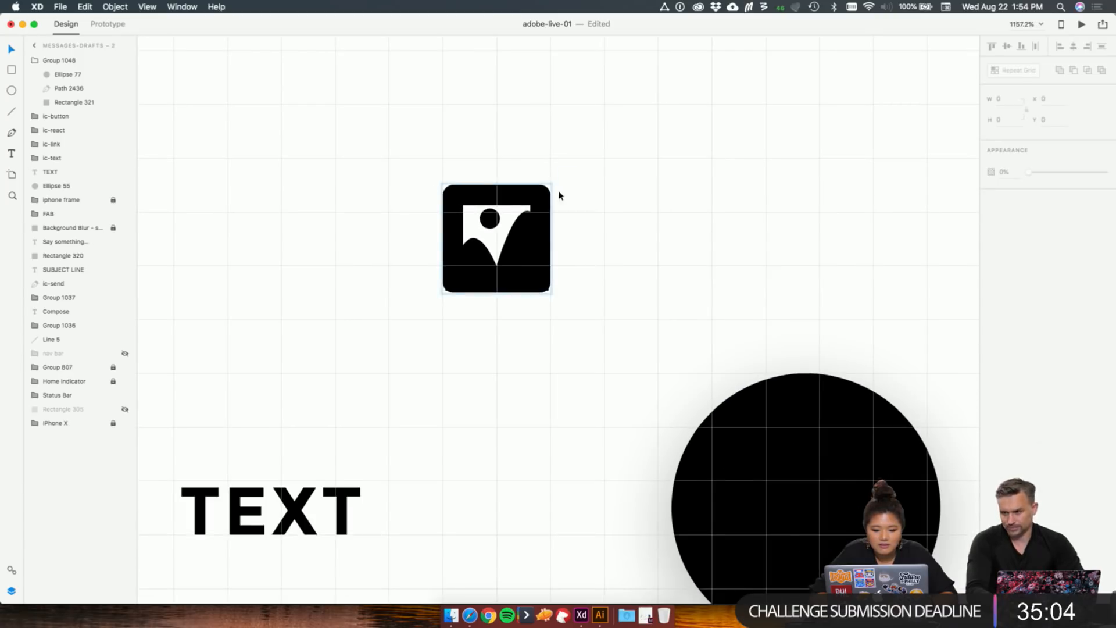
- Try rotating the image icon 90 degrees
left_click_drag(578, 171, 476, 317)
left_click(610, 299)
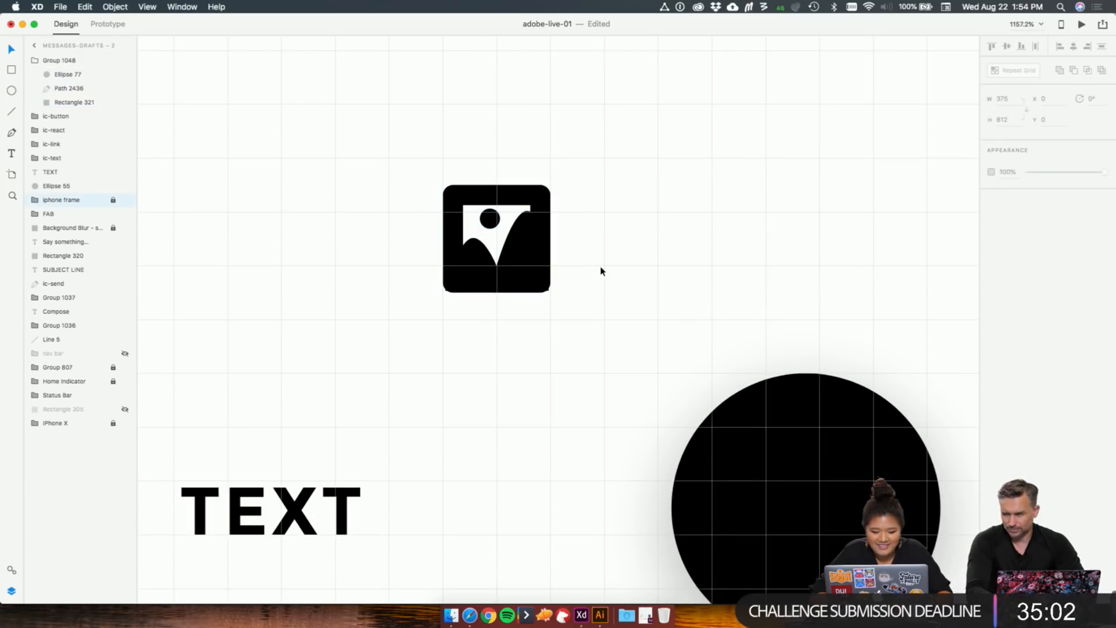
left_click(539, 269)
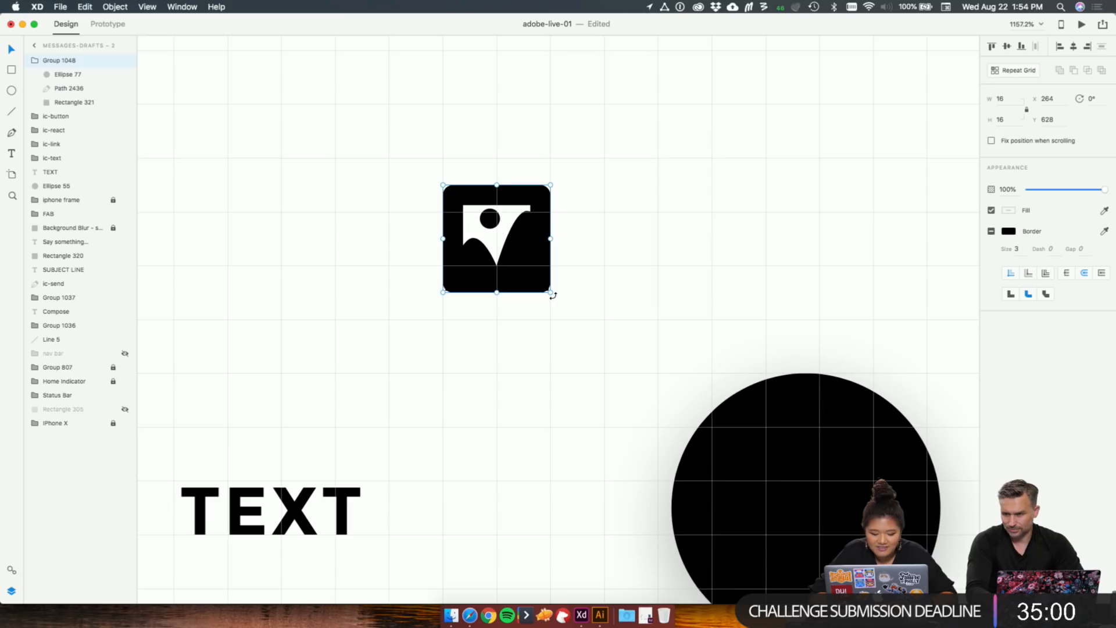
left_click_drag(552, 295, 433, 315)
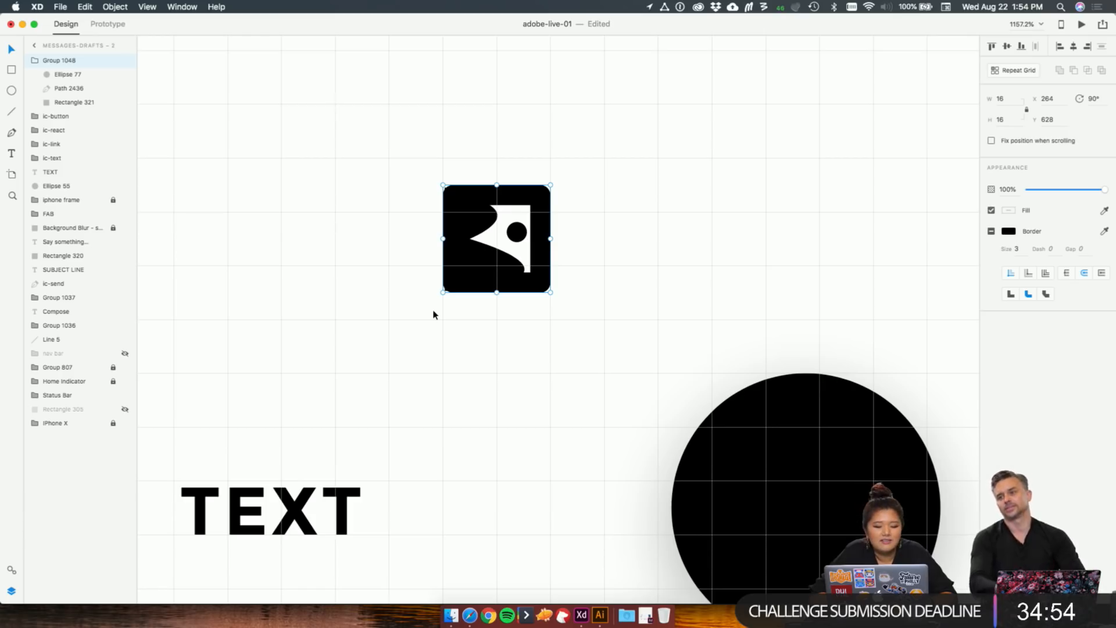
key("super+z")
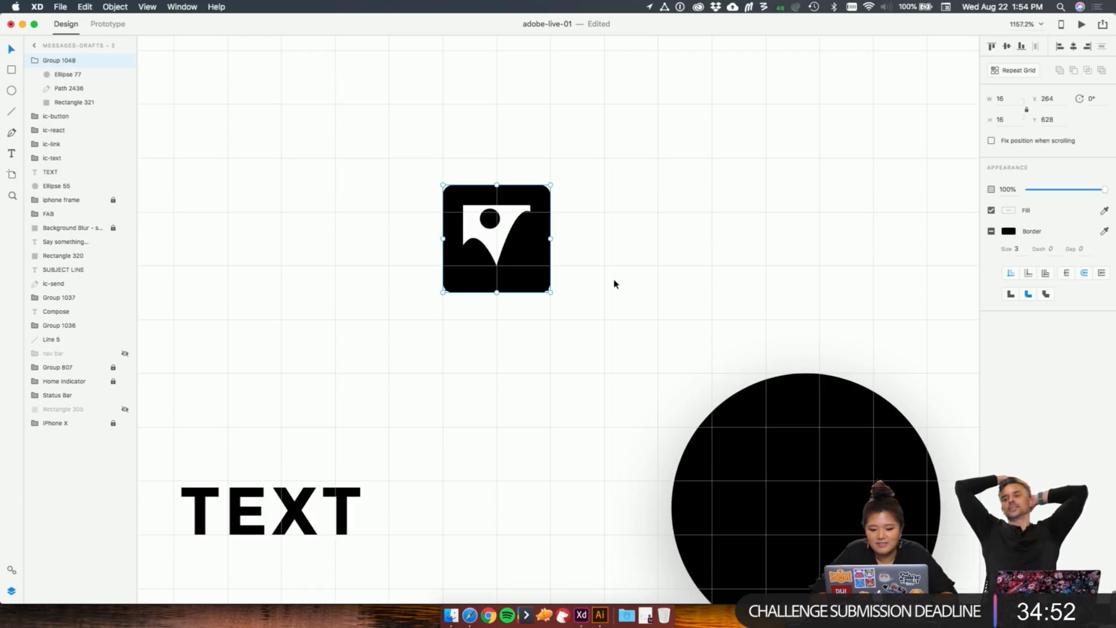
left_click(576, 276)
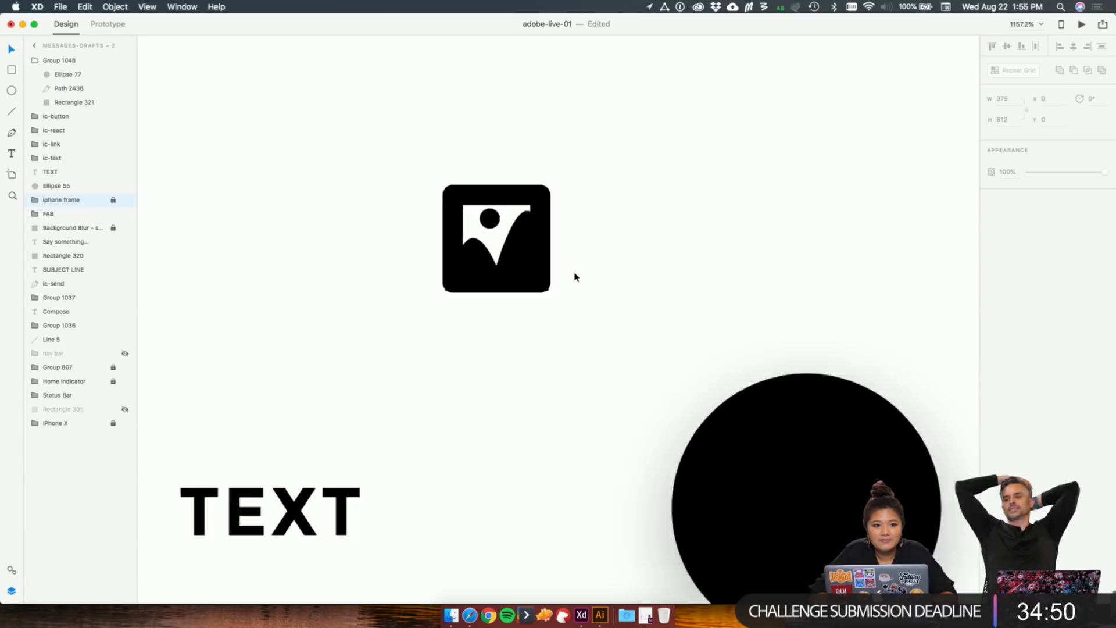
- Edit the mountain path, nudging its two bottom corner points up inside the rounded frame
scroll(574, 277, "up", 3)
left_click(494, 247)
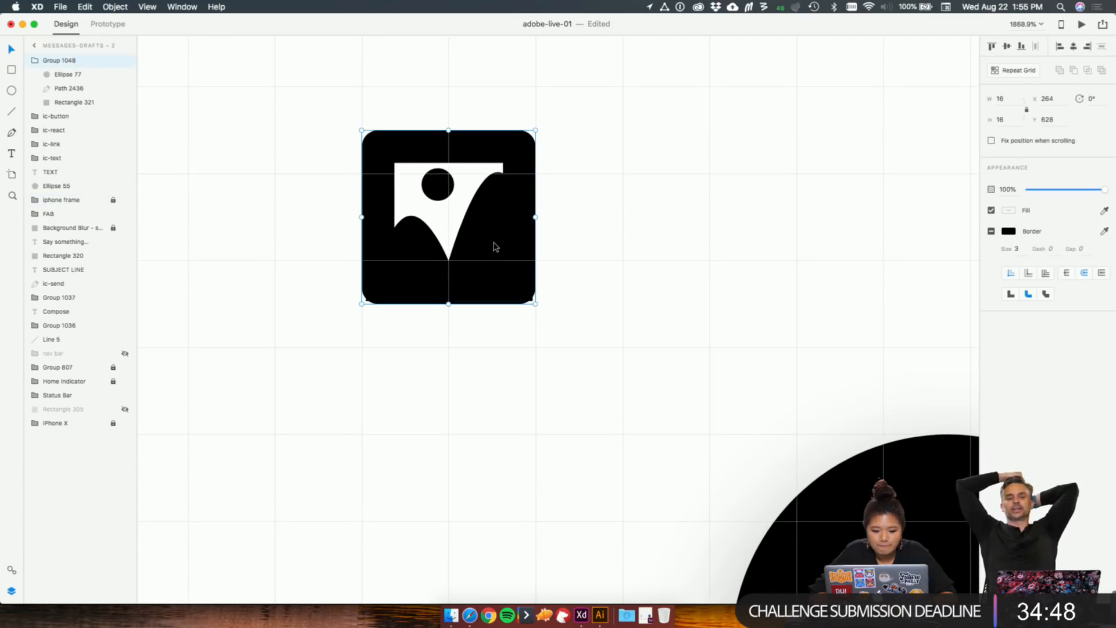
double_click(494, 246)
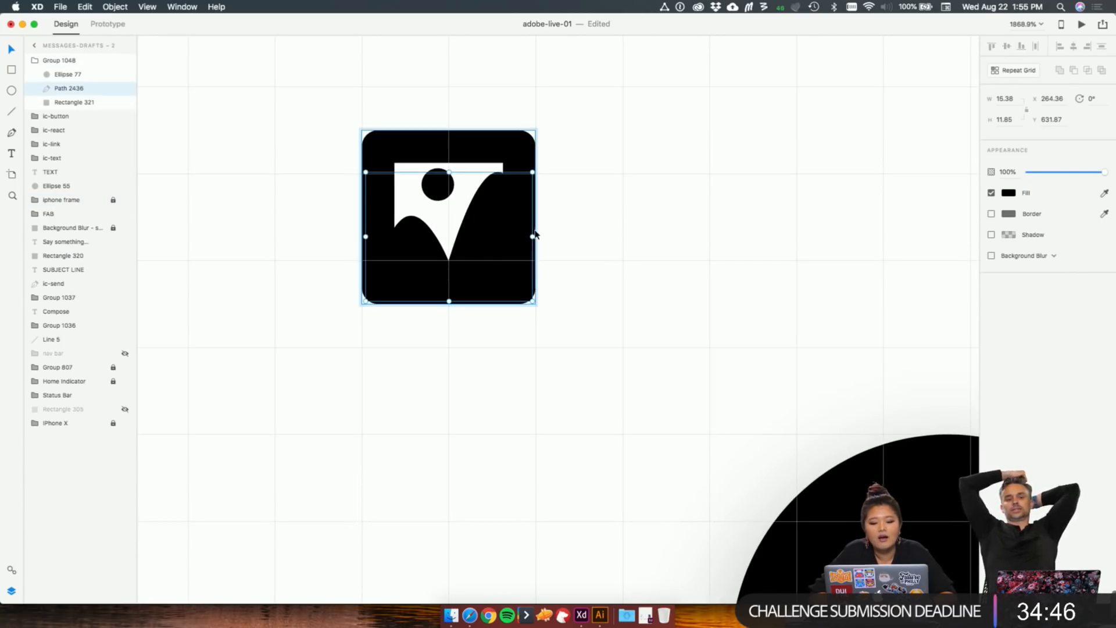
double_click(505, 272)
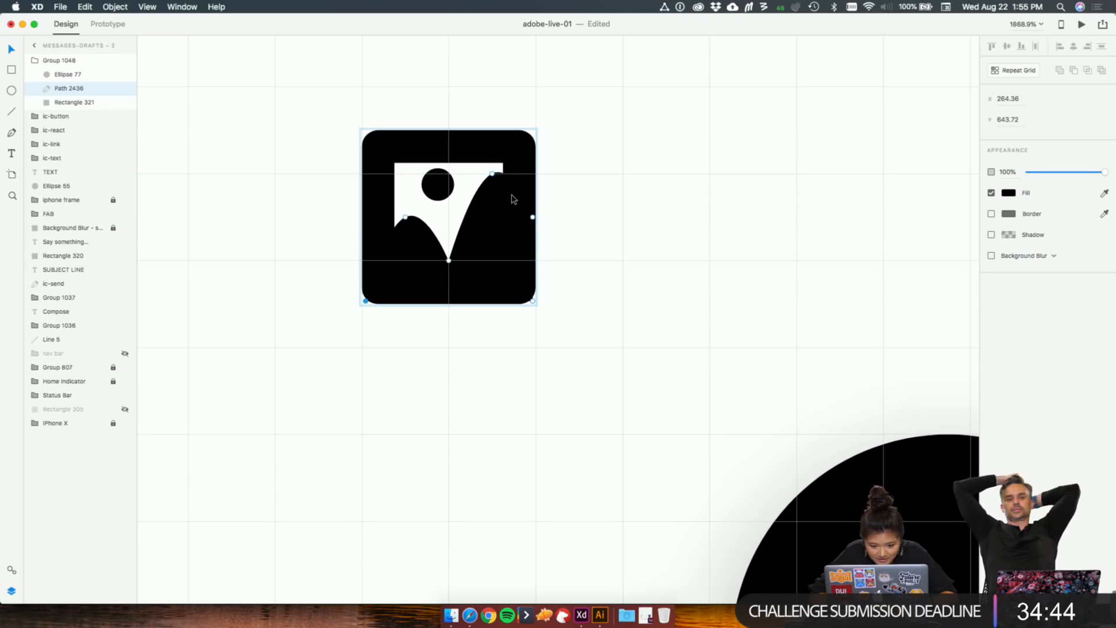
key("super+equal")
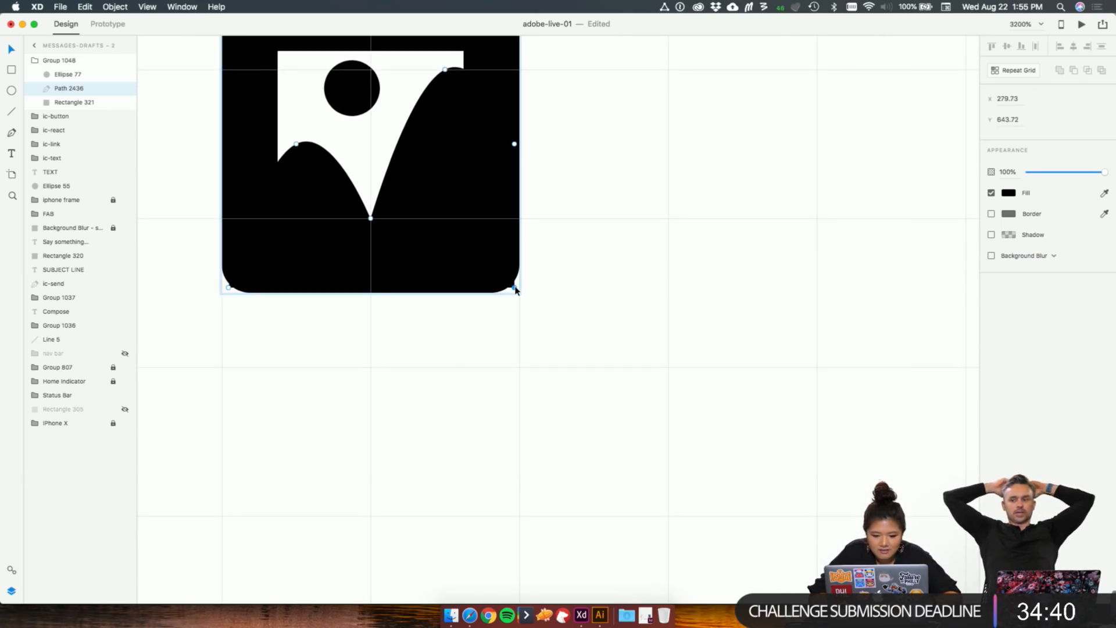
left_click(515, 287)
key("Up")
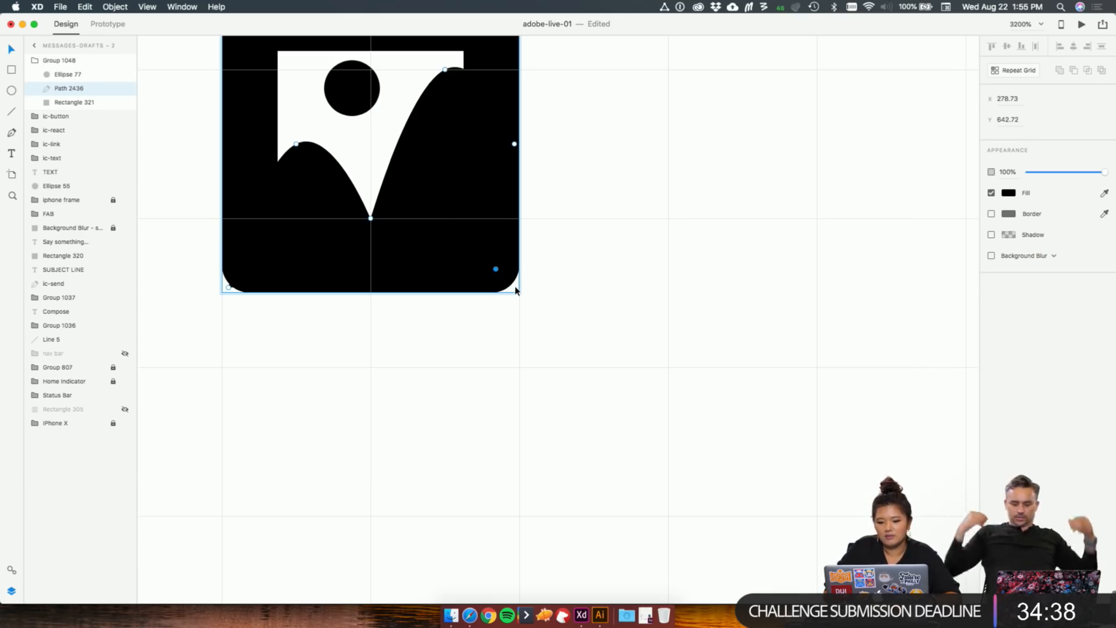
left_click(227, 287)
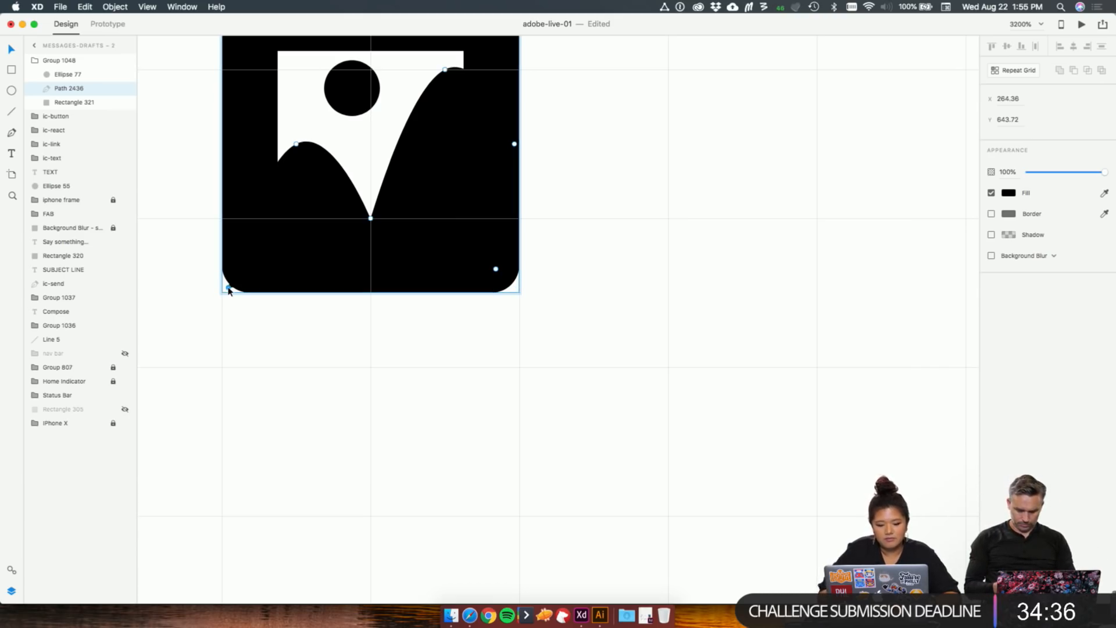
key("Up")
left_click(228, 290)
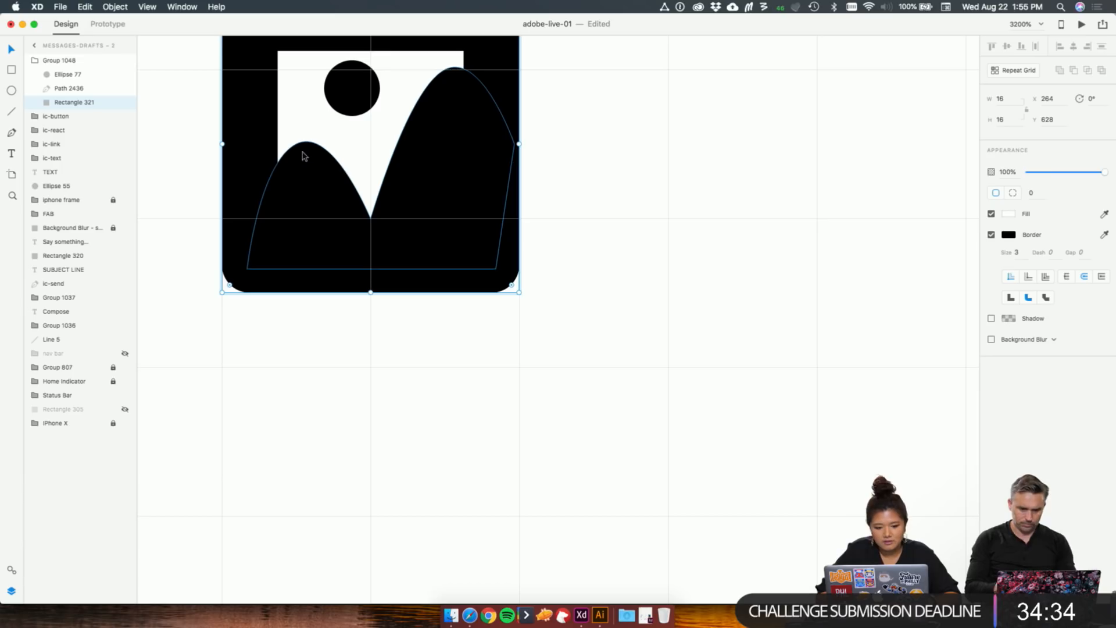
- Lower the right mountain peak point of the path and shift it slightly left
double_click(470, 93)
left_click(445, 70)
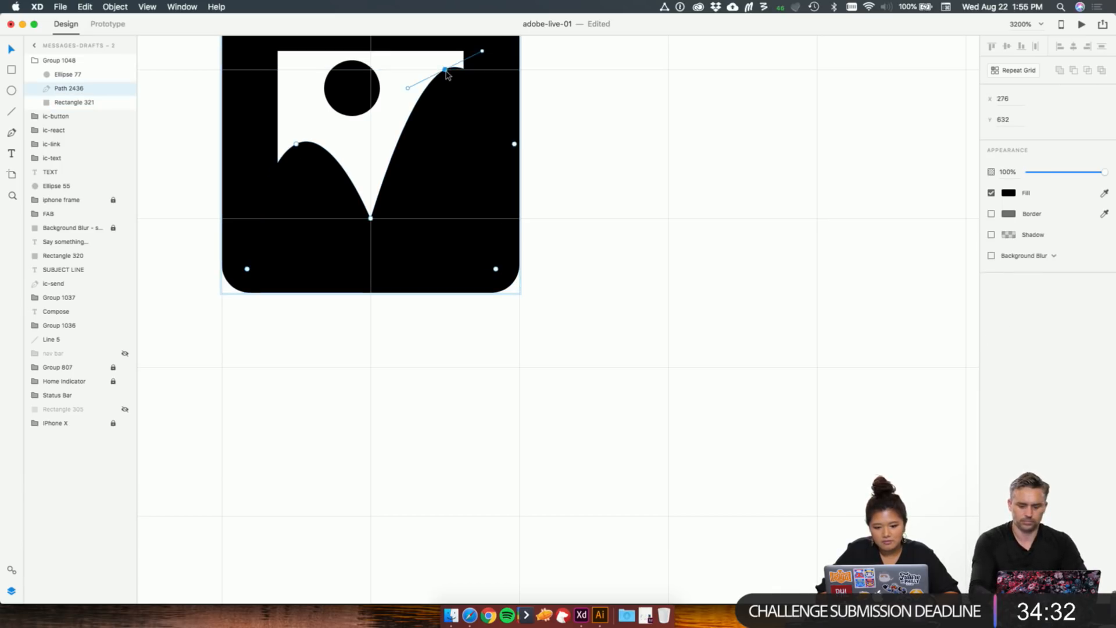
key("Down")
key("Down")
key("Left")
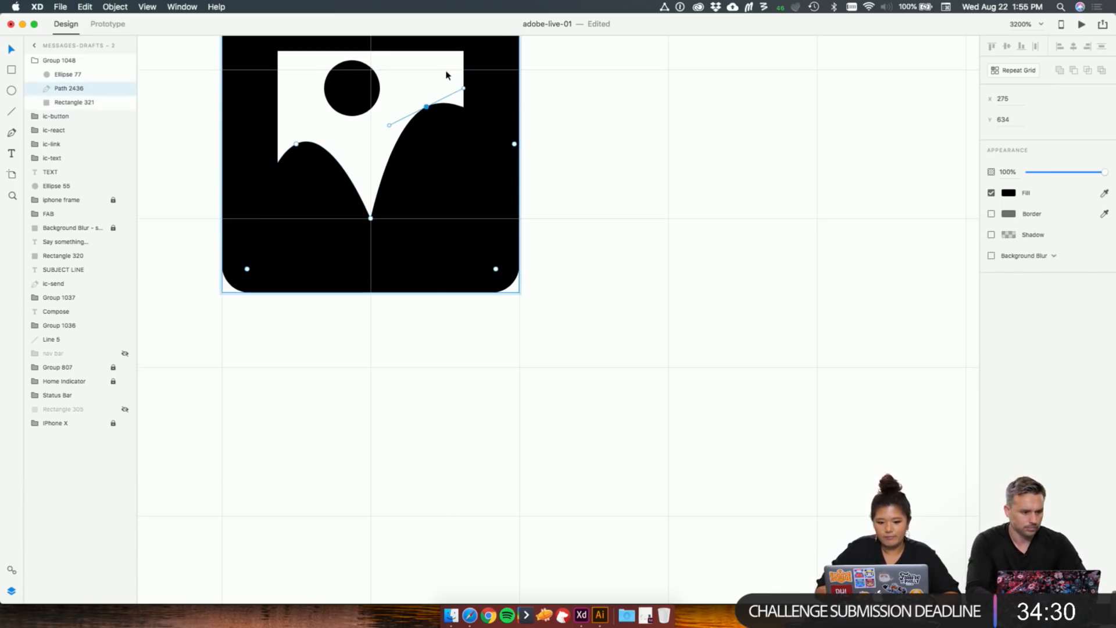
- Lower the left hump point and raise the valley point of the mountain path
left_click(446, 75)
double_click(310, 148)
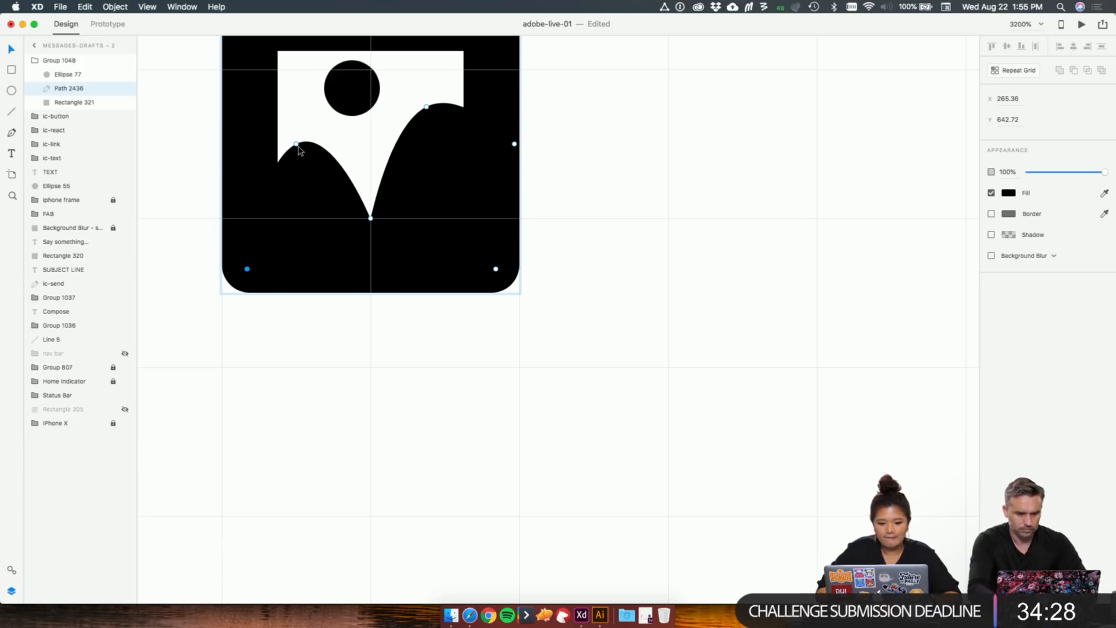
left_click(297, 145)
key("Down")
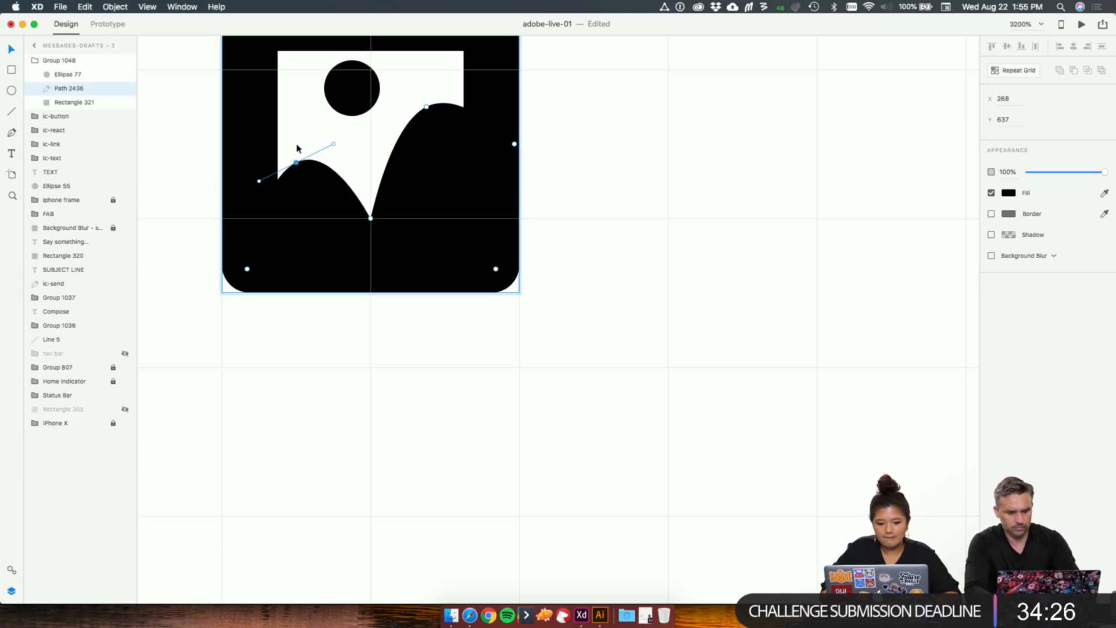
key("Right")
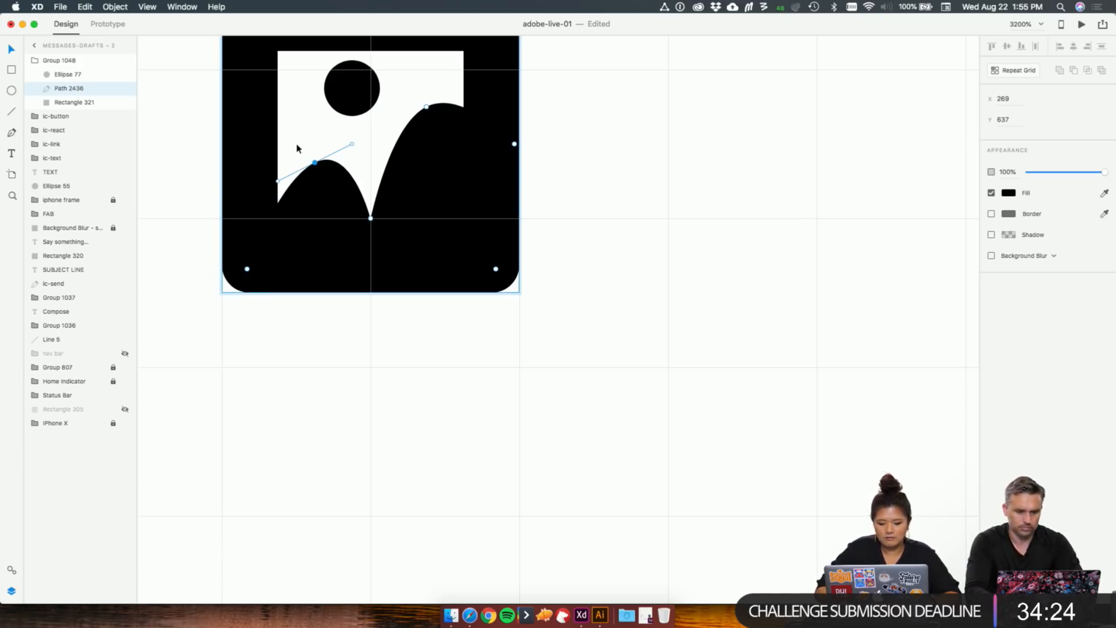
key("Left")
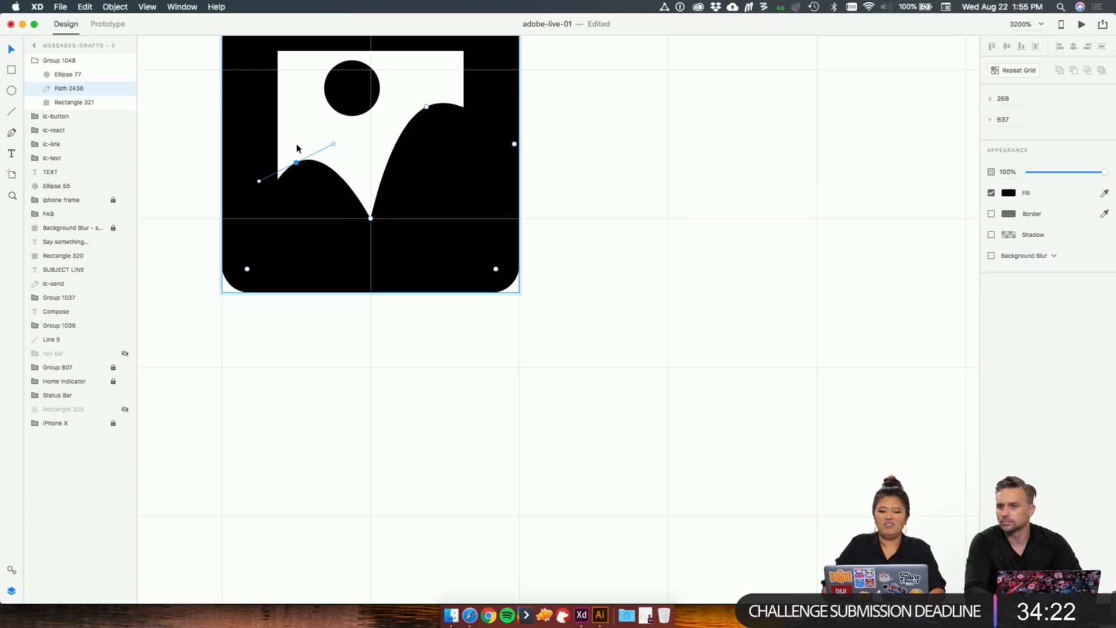
left_click(371, 219)
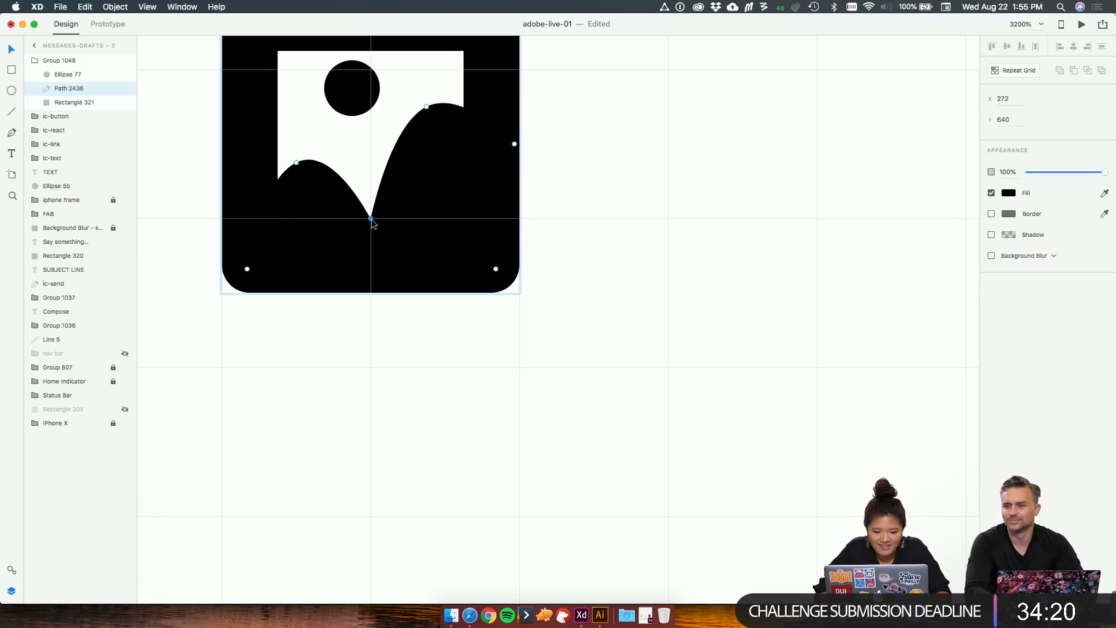
key("Up")
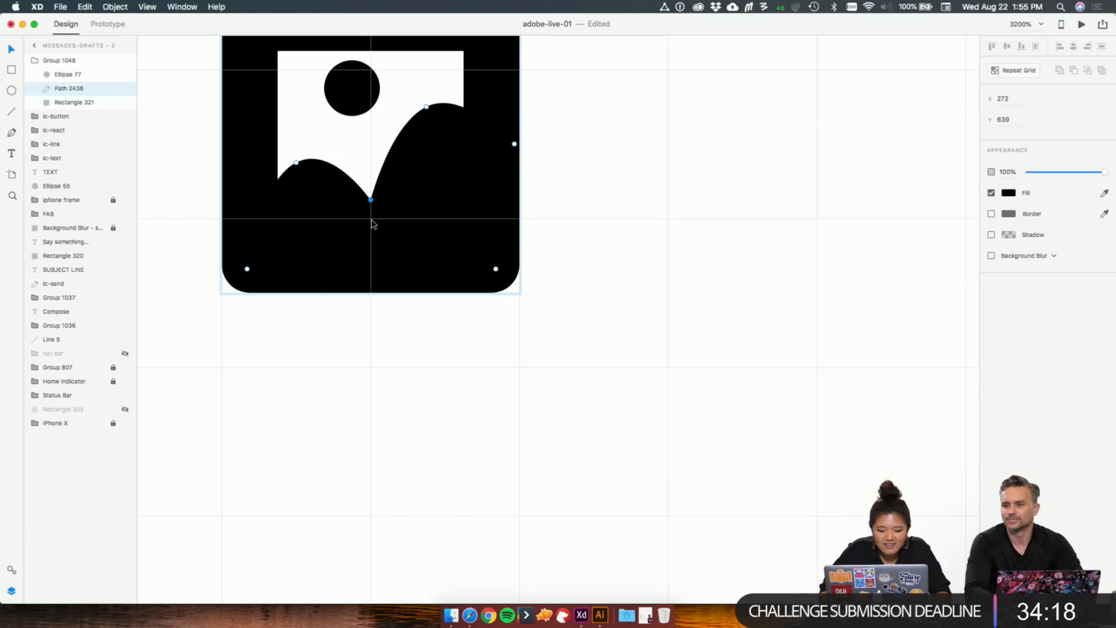
- Try shrinking the sun circle to 2 by 2
left_click(353, 96)
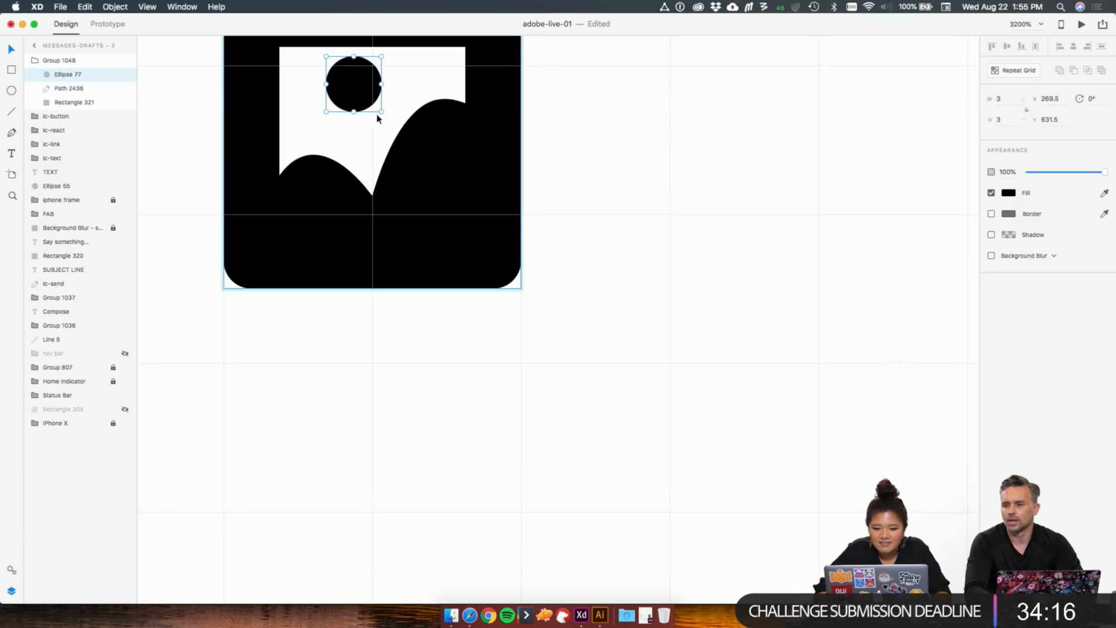
left_click_drag(382, 112, 358, 111)
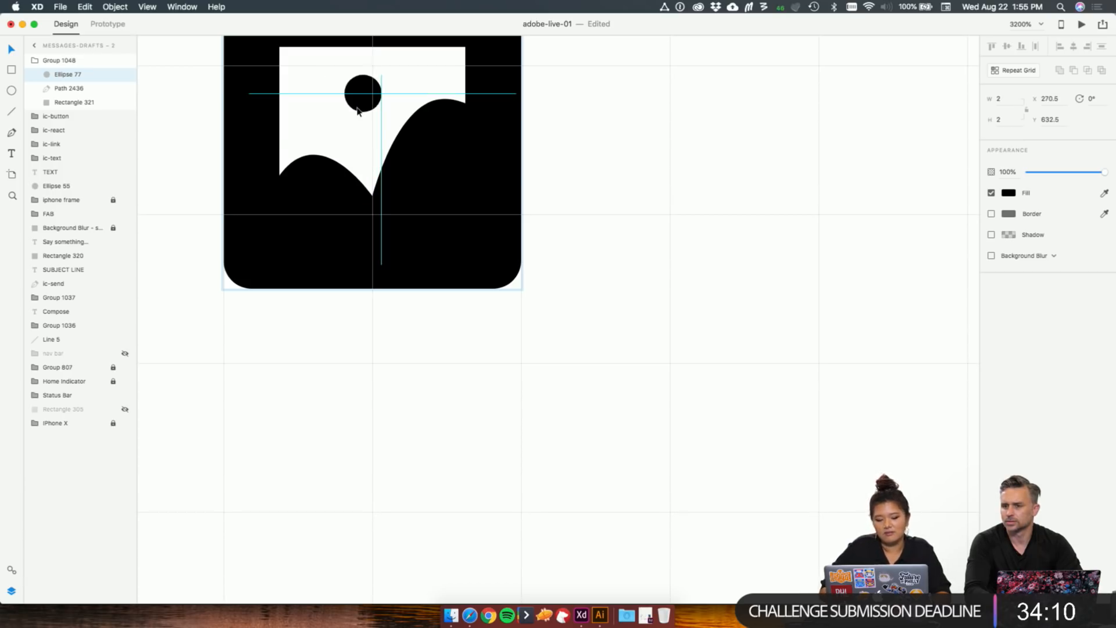
key("super+z")
left_click(644, 155)
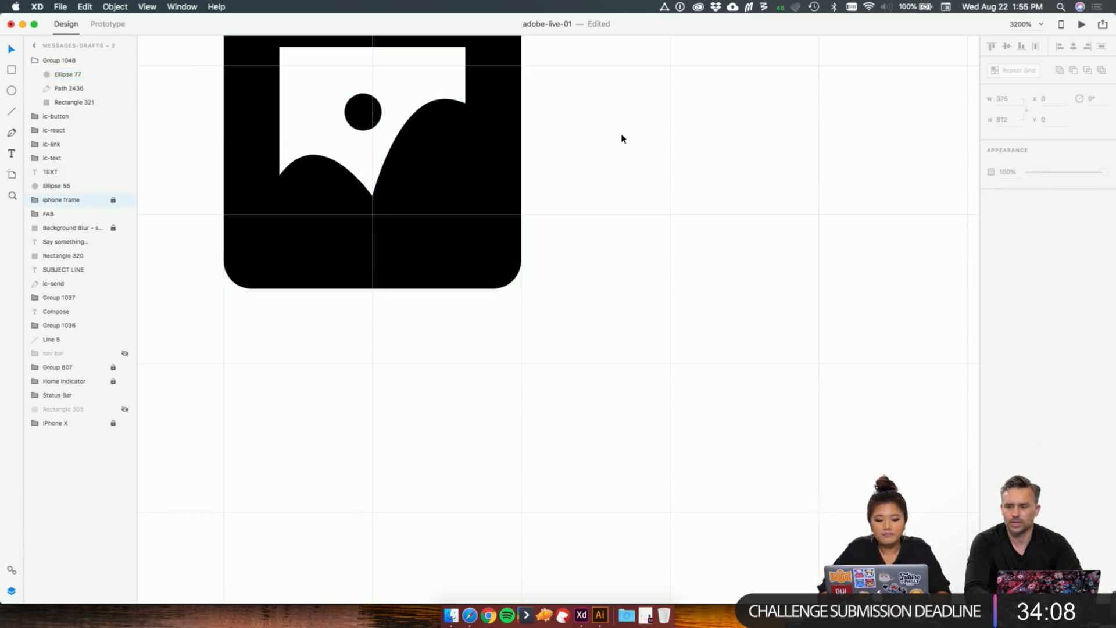
- Select the mountain path and sun circle together and set their fill to white
scroll(620, 140, "down", 10)
scroll(621, 141, "down", 10)
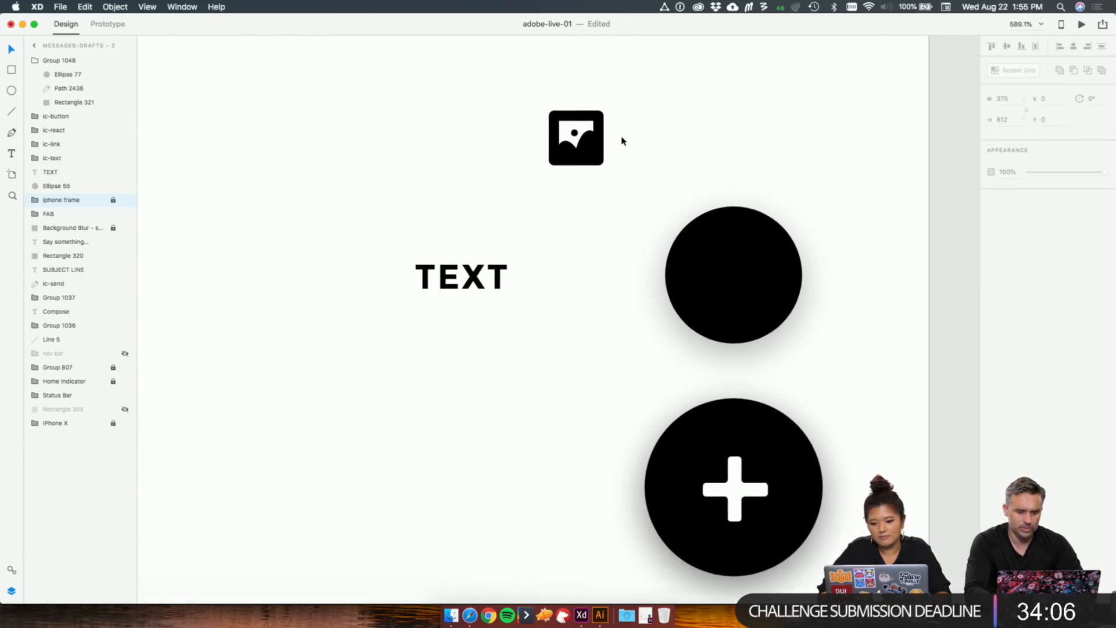
scroll(622, 140, "up", 10)
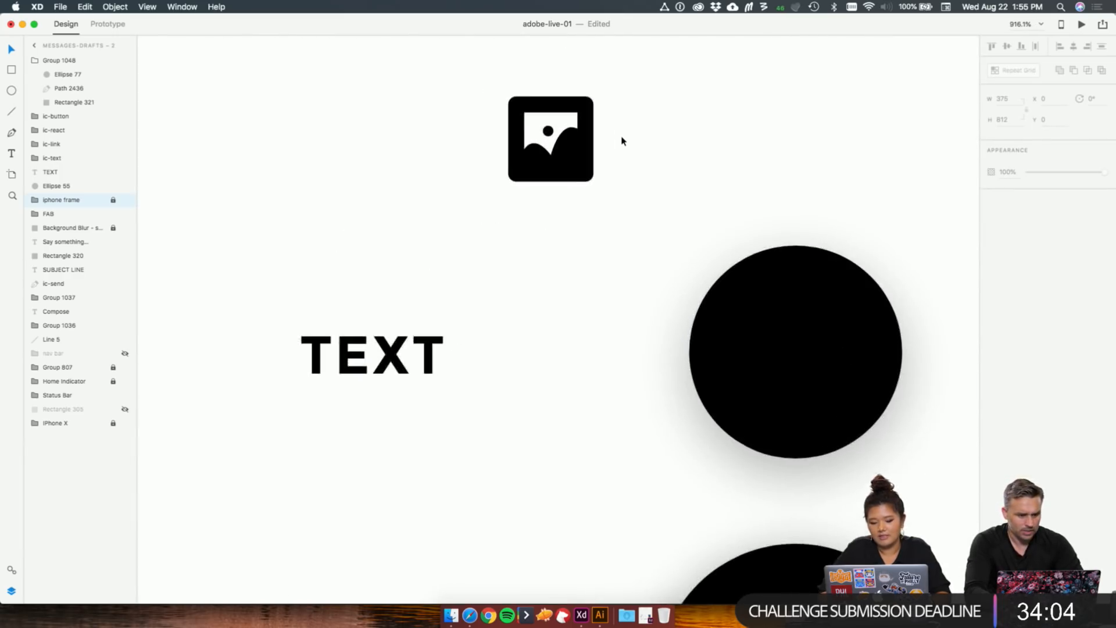
left_click(530, 160)
left_click(530, 160)
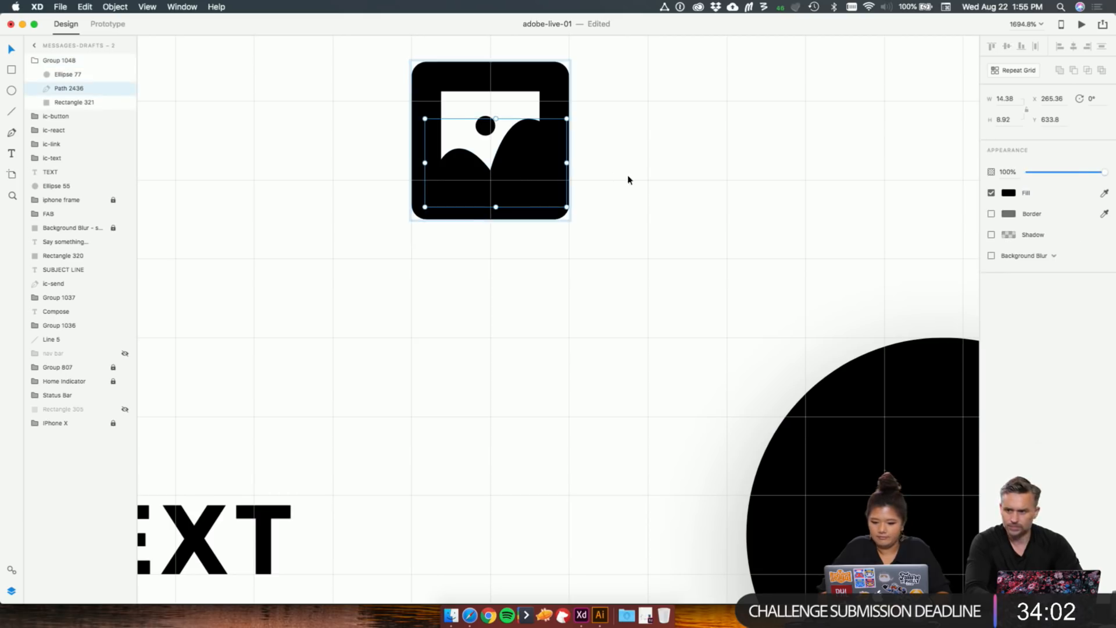
left_click(486, 128, "shift")
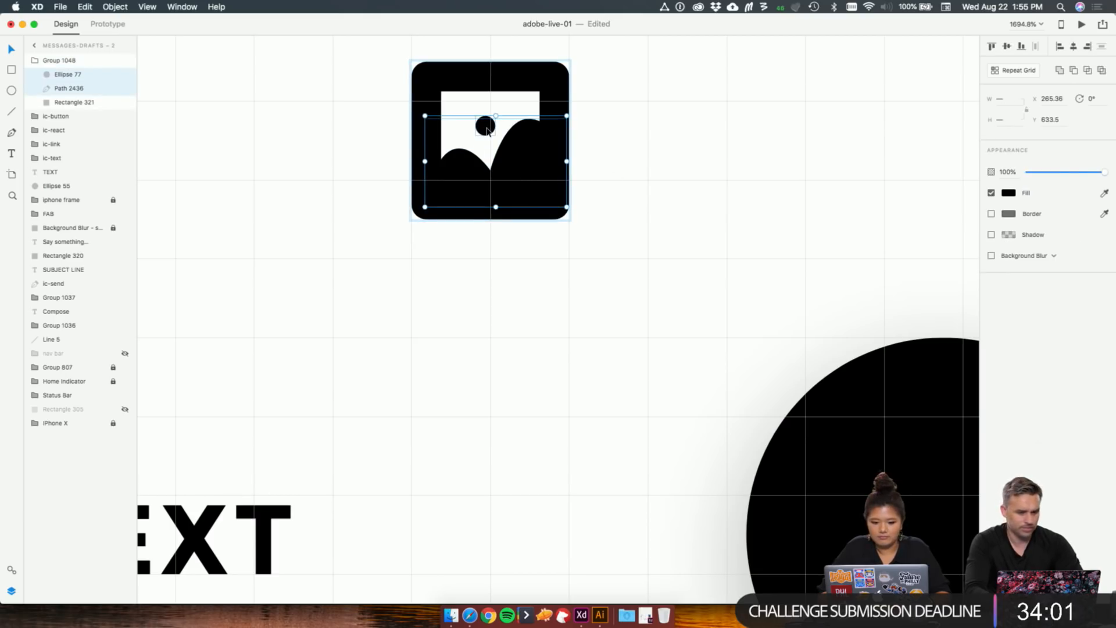
left_click(1009, 193)
left_click(903, 261)
left_click(714, 201)
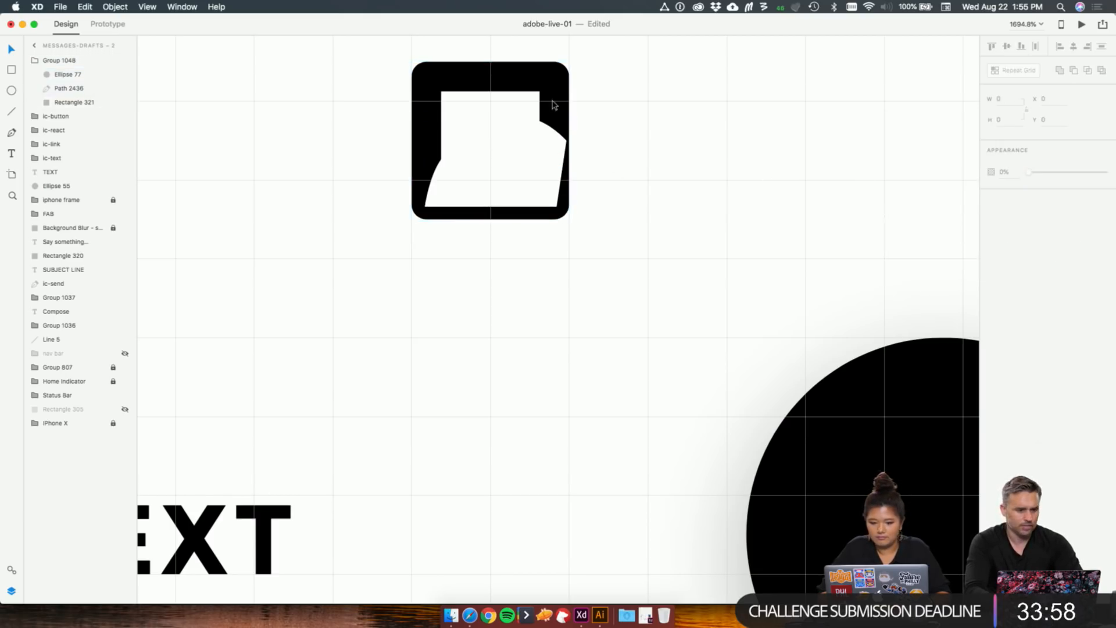
- Set the border colour of the image icon's outer rounded rectangle to white
left_click(553, 102)
left_click(1008, 234)
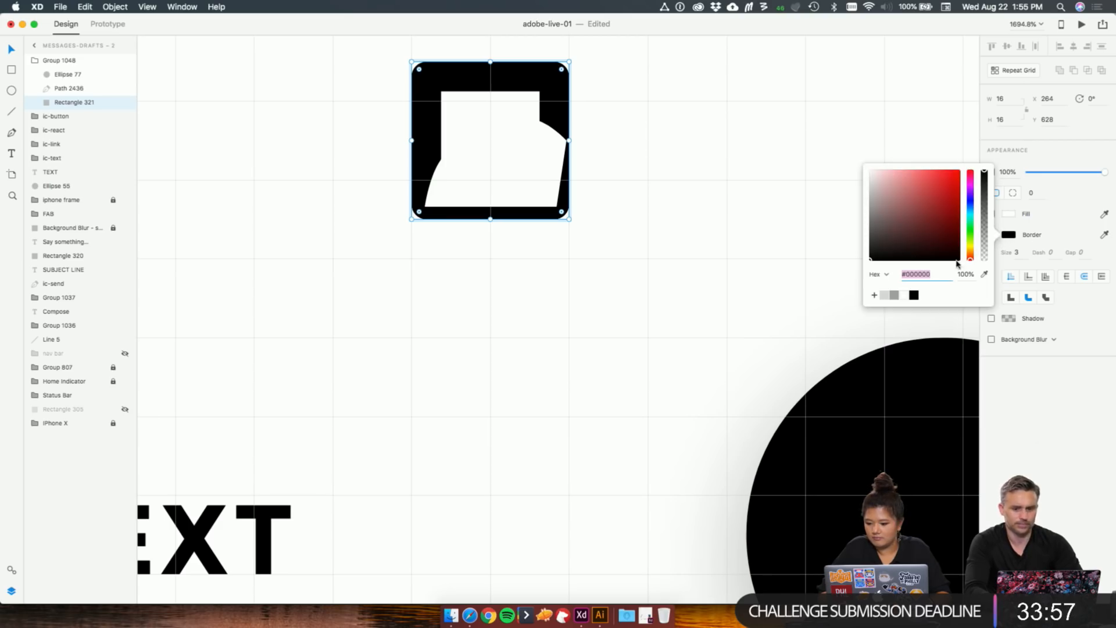
left_click(903, 295)
left_click(693, 217)
left_click(775, 369)
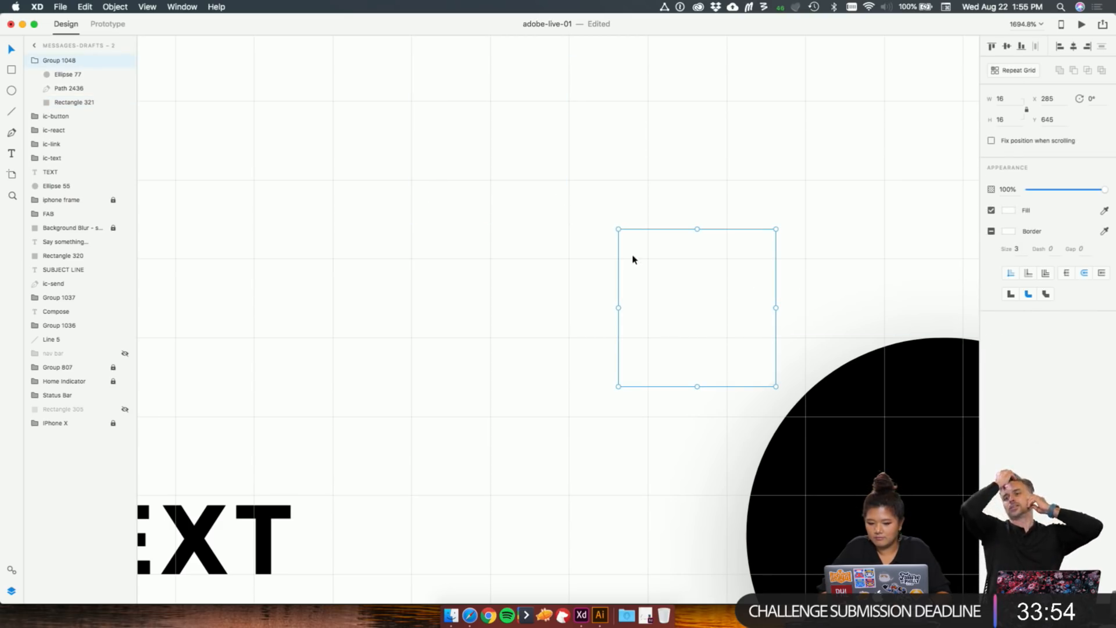
- Move the image icon group onto the black circular button
left_click_drag(698, 306, 865, 463)
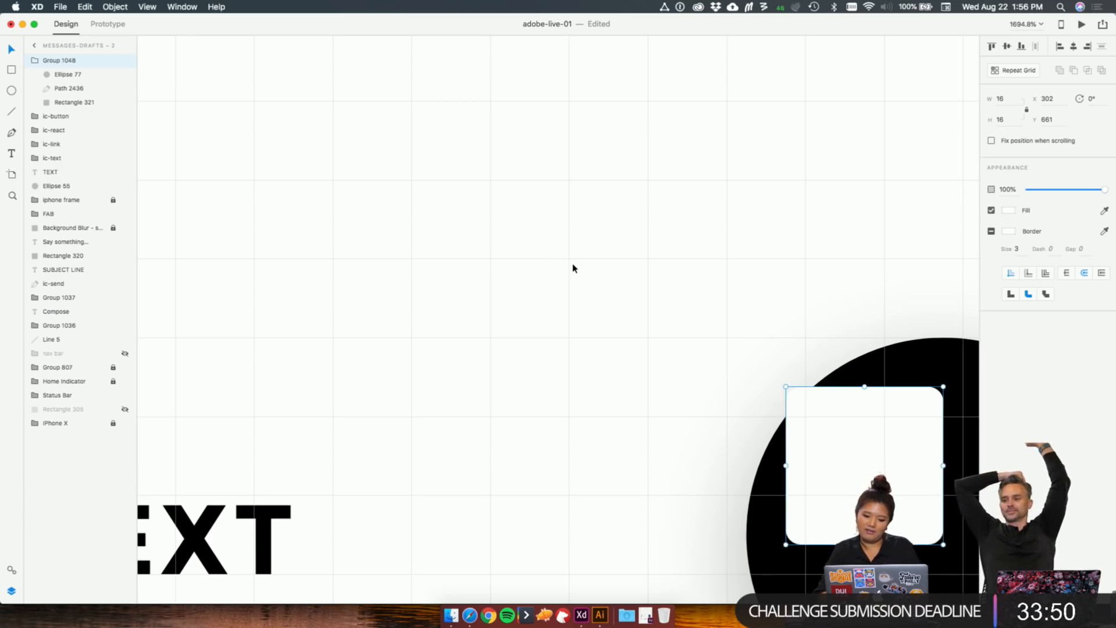
scroll(636, 269, "right", 5)
scroll(635, 268, "down", 2)
scroll(636, 267, "right", 2)
scroll(636, 267, "down", 1)
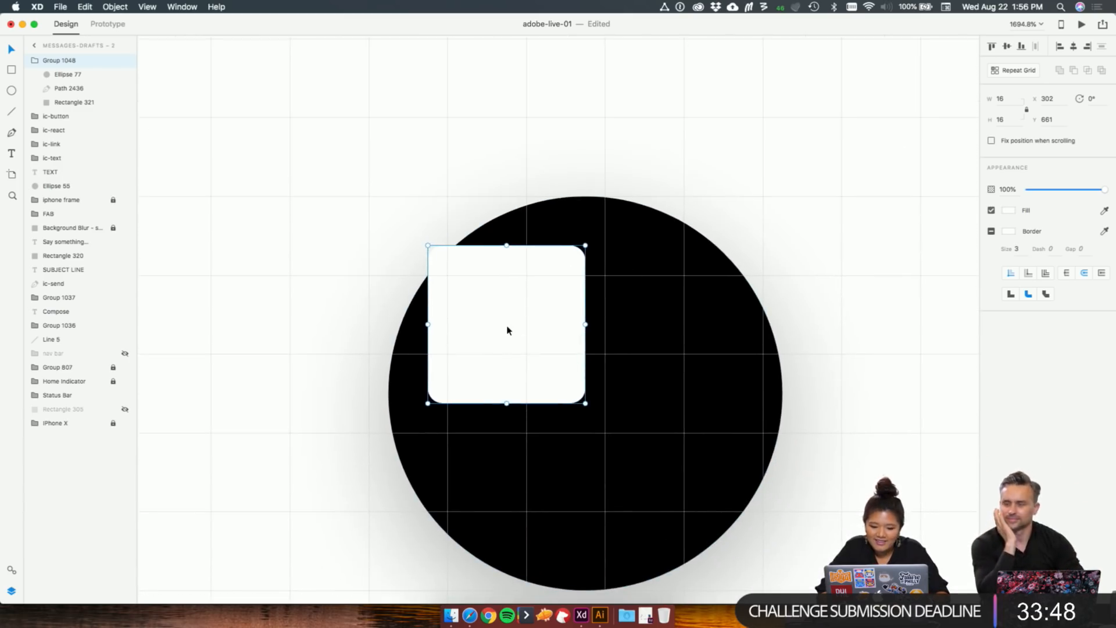
left_click_drag(508, 328, 600, 374)
- Remove the fill from the icon's outer rounded rectangle so it stays a white outline
double_click(599, 356)
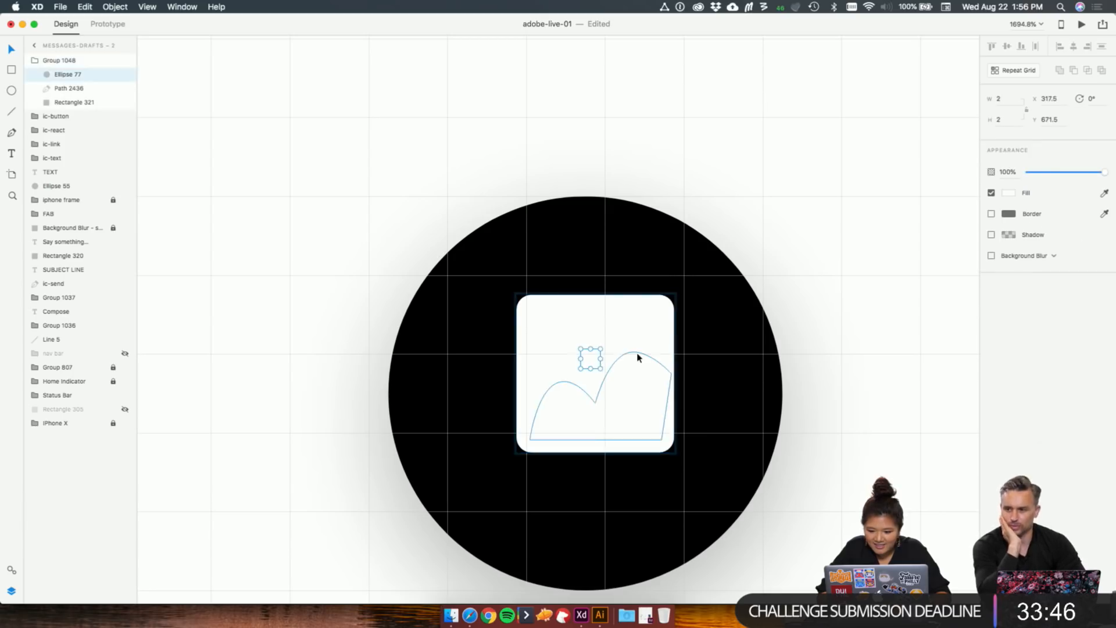
left_click(637, 356)
left_click(640, 349)
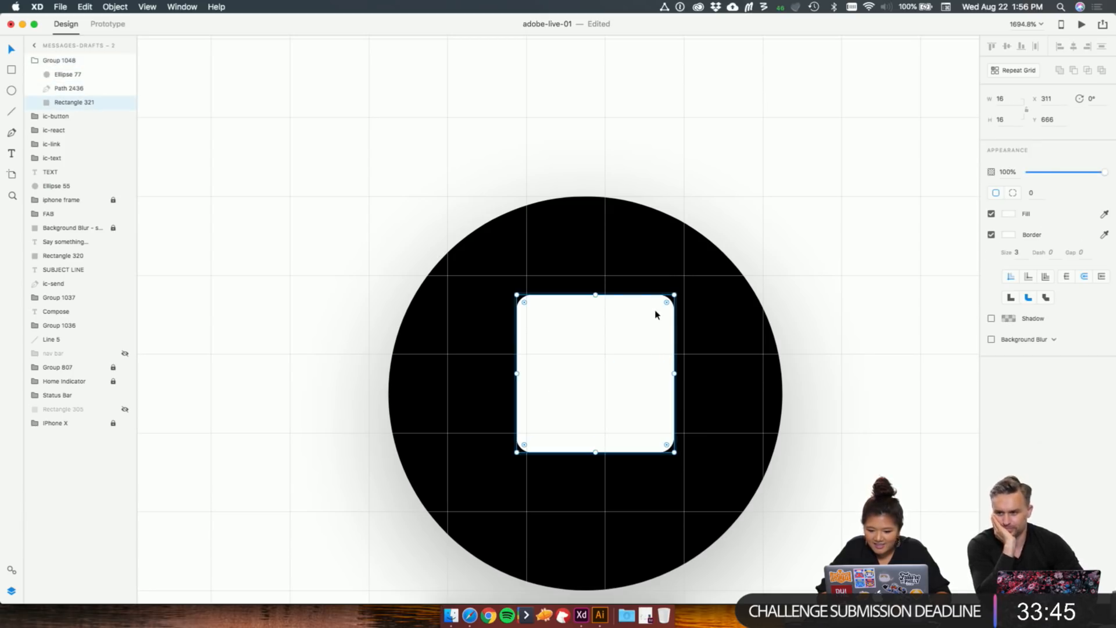
left_click(991, 213)
left_click(837, 294)
- Center the image icon group on the circular button, nudging it into place
left_click(627, 406)
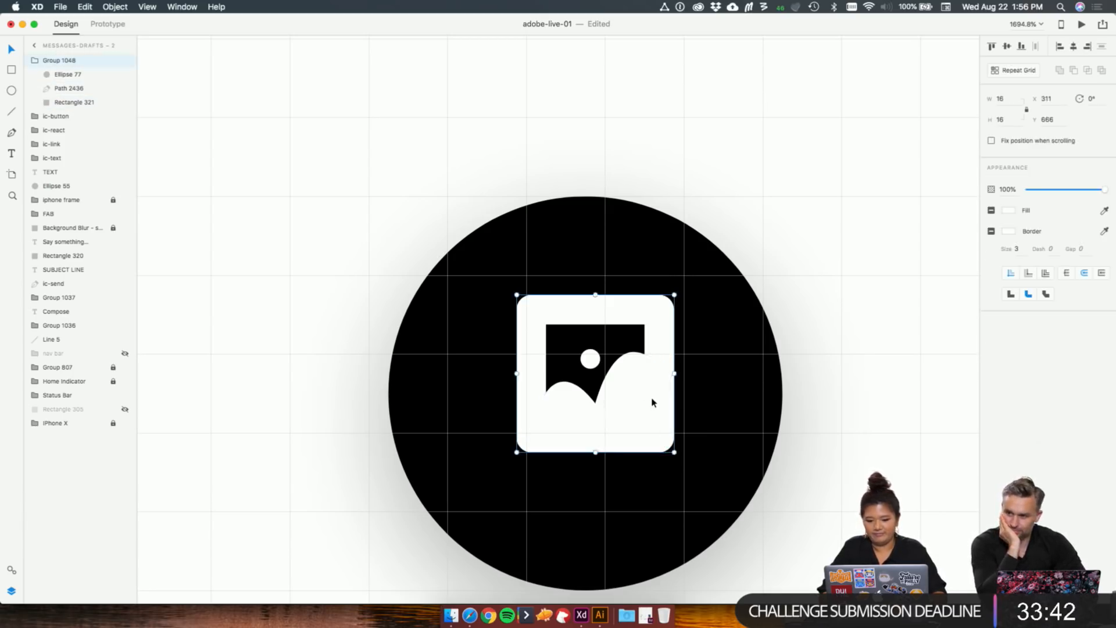
left_click_drag(627, 406, 641, 427)
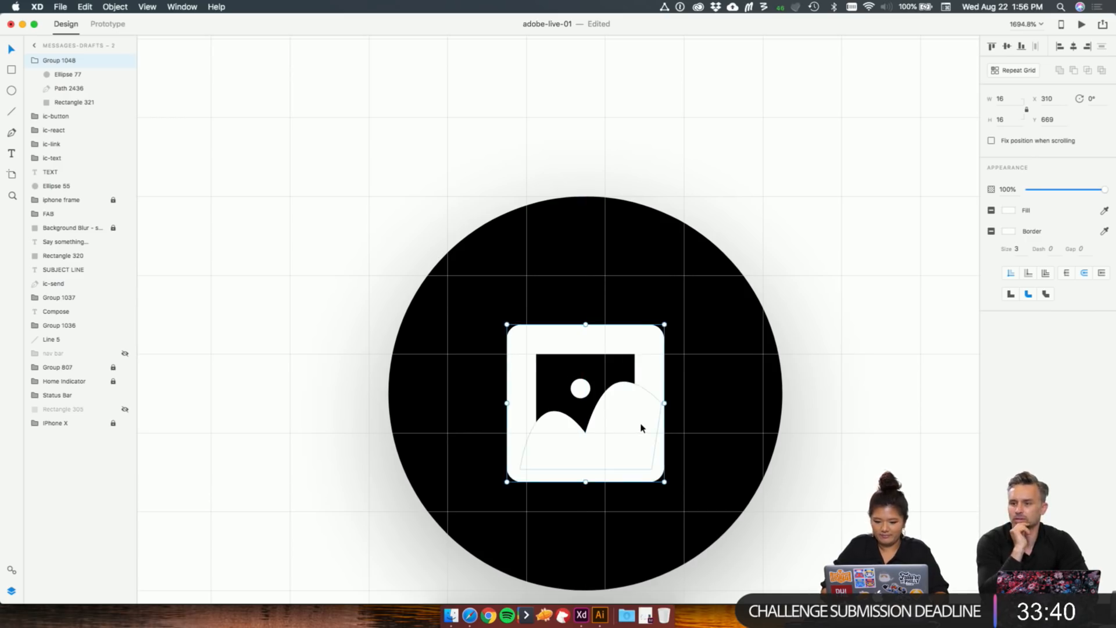
key("Up")
key("Right")
key("Down")
key("Left")
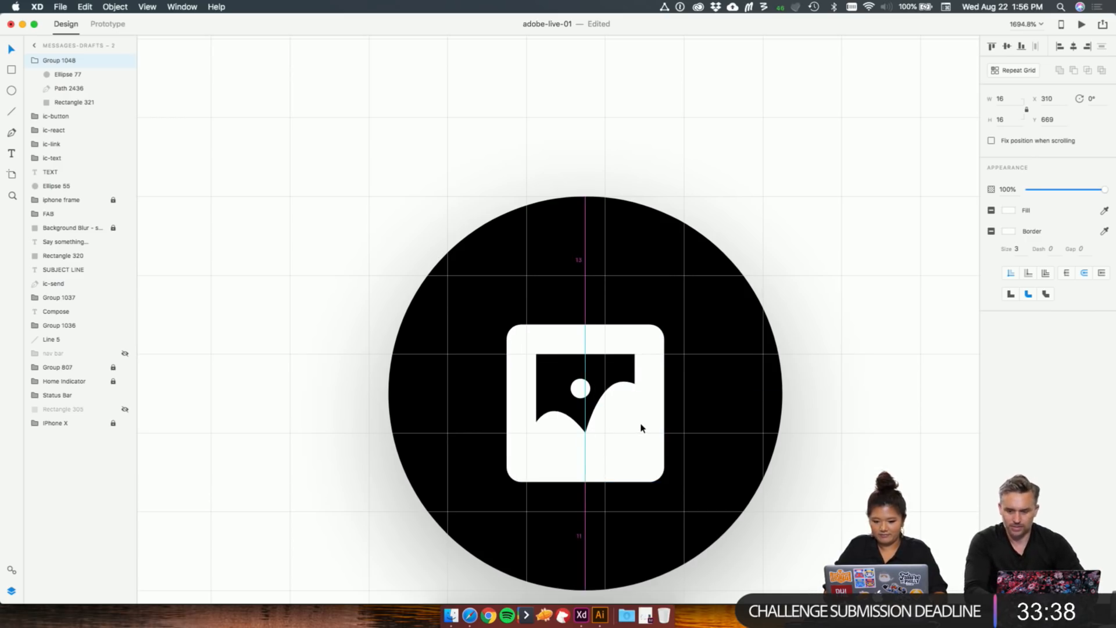
key("Up")
- Place the TEXT label to the left of the circular image button, aligned with it
key("super+minus")
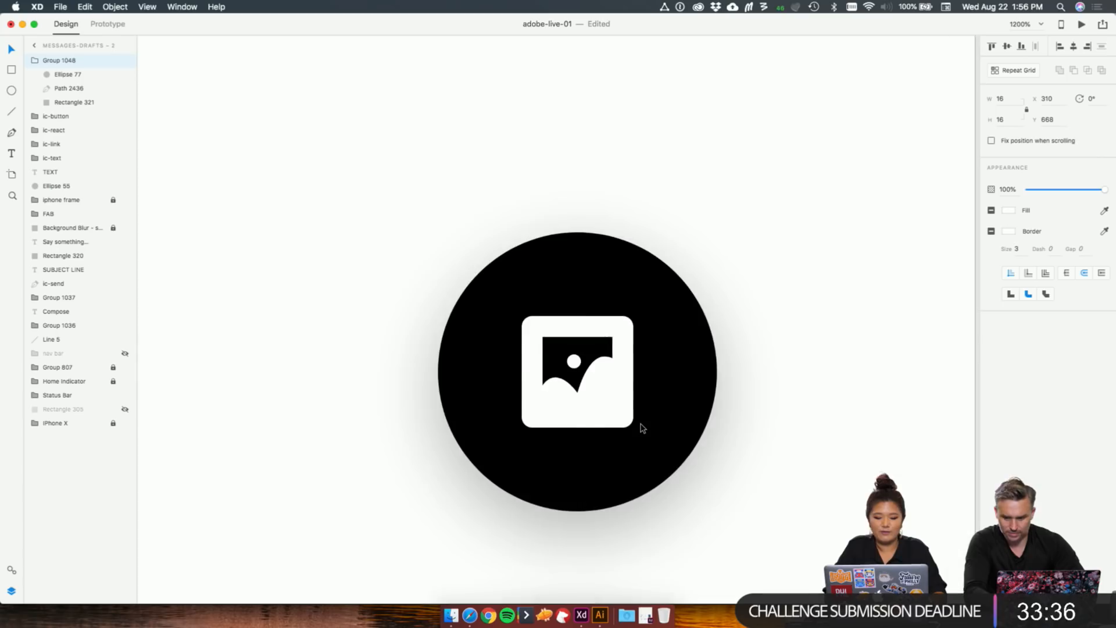
key("super+minus")
left_click_drag(292, 355, 376, 350)
key("Up")
key("Down")
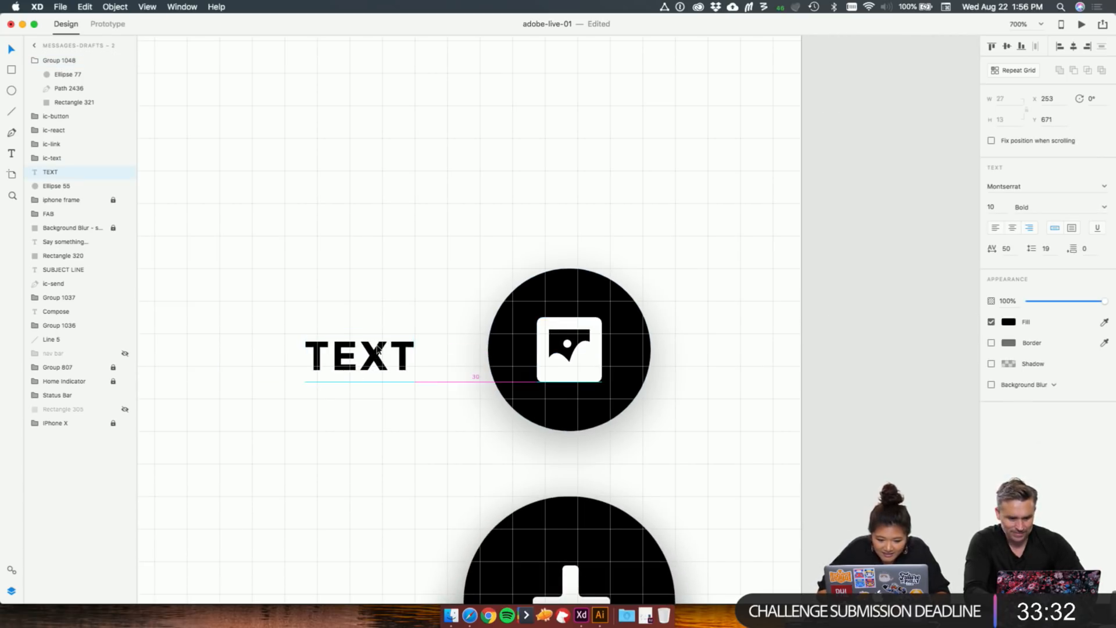
key("Up")
- Show the layout grid and nudge the TEXT label closer to the button
key("super+minus")
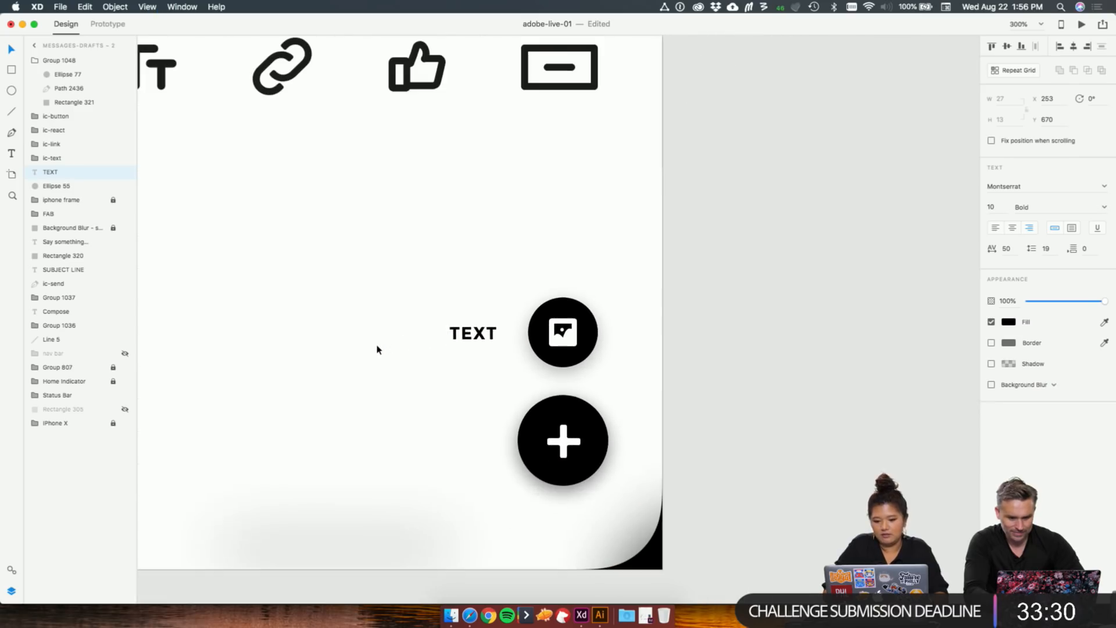
key("super+apostrophe")
key("Right")
key("Right")
key("Right")
key("Right")
key("Right")
key("Right")
key("Right")
key("Right")
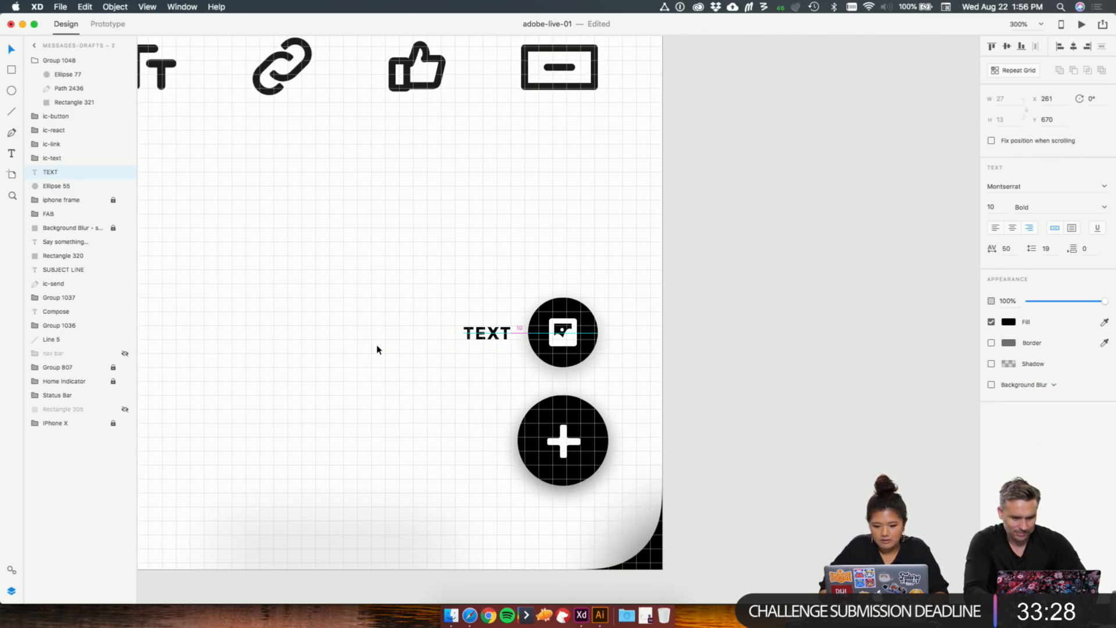
left_click(624, 286)
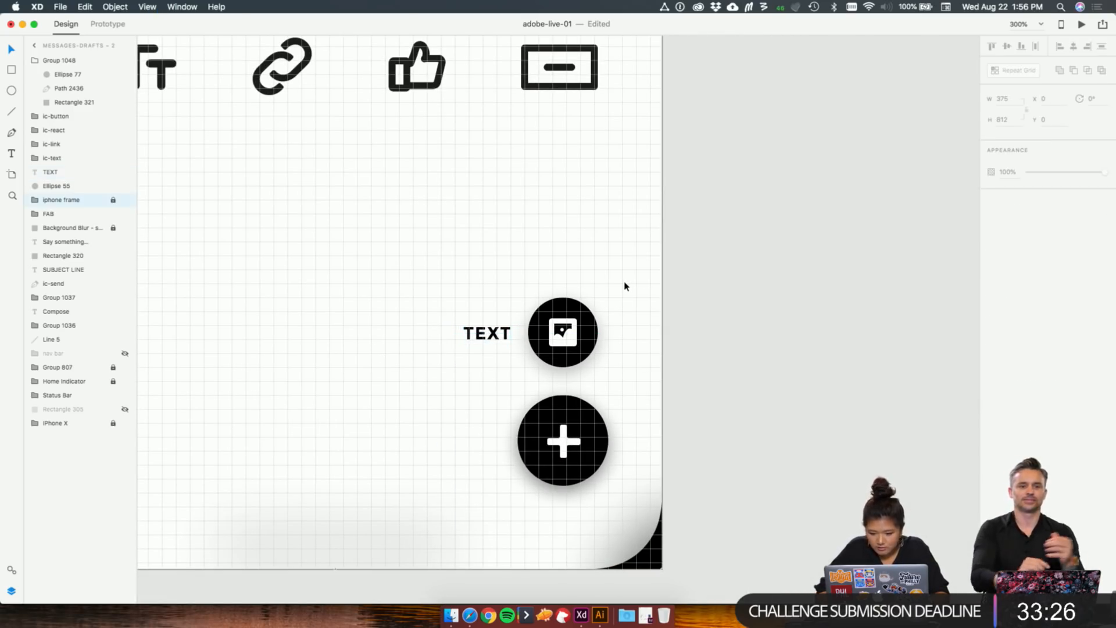
- Select the row of four toolbar icons and move it up near the artboard's top
scroll(625, 286, "left", 2)
scroll(620, 289, "down", 3)
scroll(654, 239, "up", 3)
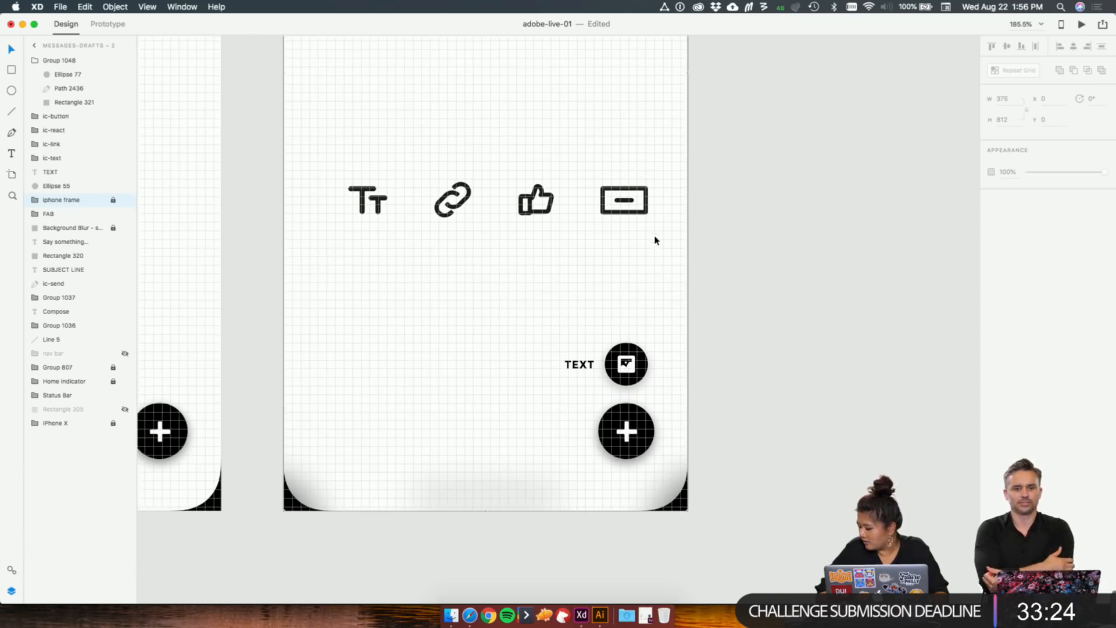
left_click_drag(679, 276, 415, 204)
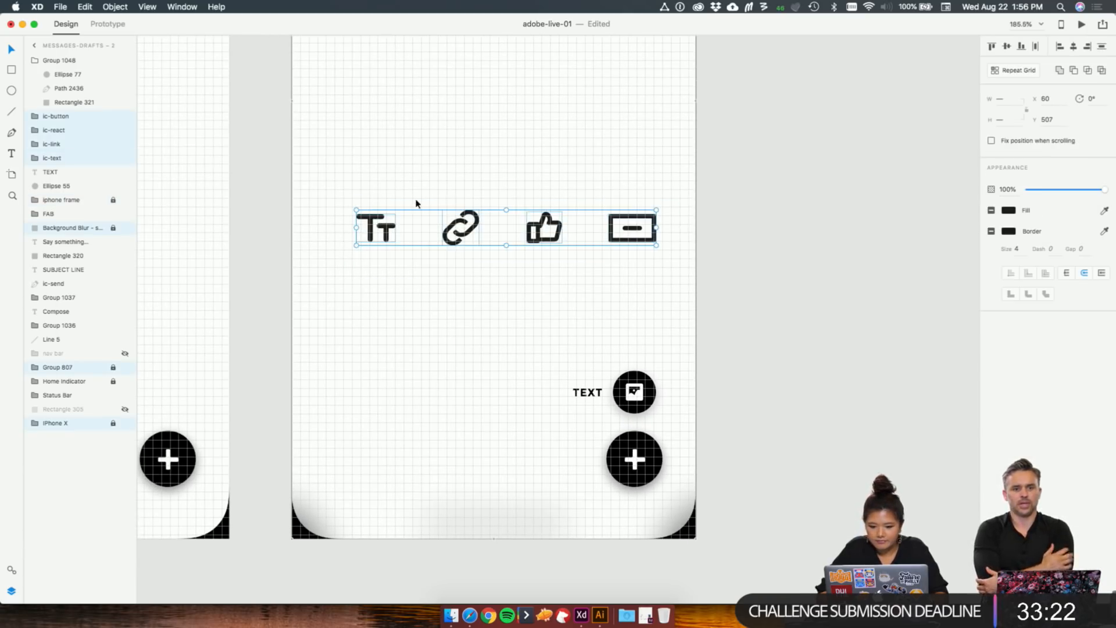
left_click_drag(641, 235, 626, 129)
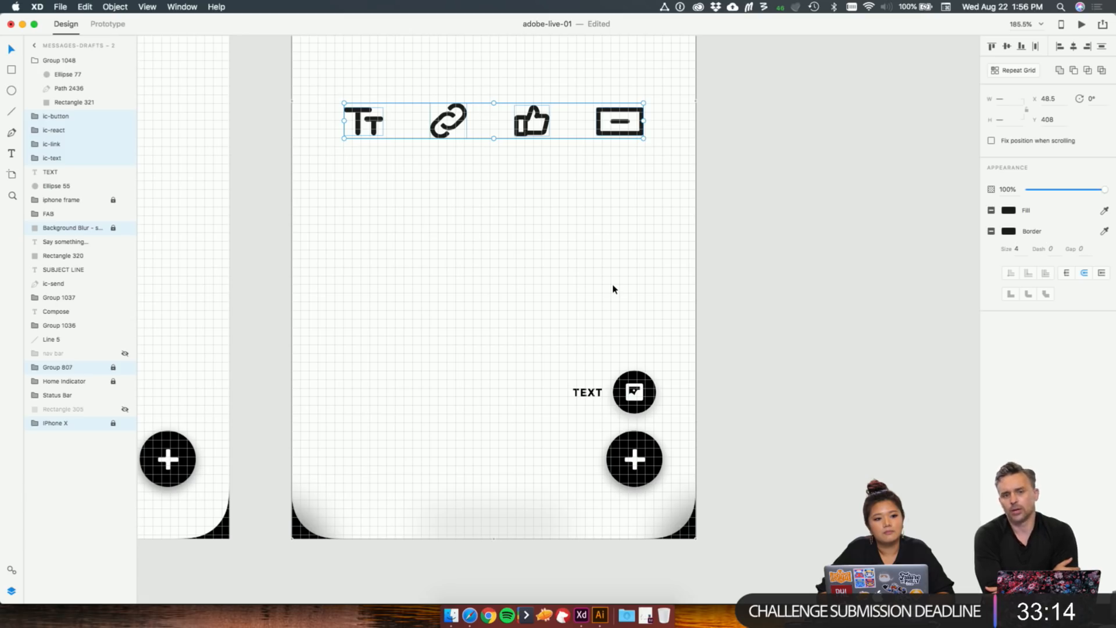
- Duplicate the label and circular button pair and place the copy above the original
mouse_move(653, 351)
left_mouse_down()
mouse_move(572, 414)
mouse_move(631, 349)
left_mouse_up()
key("Up")
key("Up")
key("Up")
key("Up")
key("Up")
key("Up")
key("Up")
key("Up")
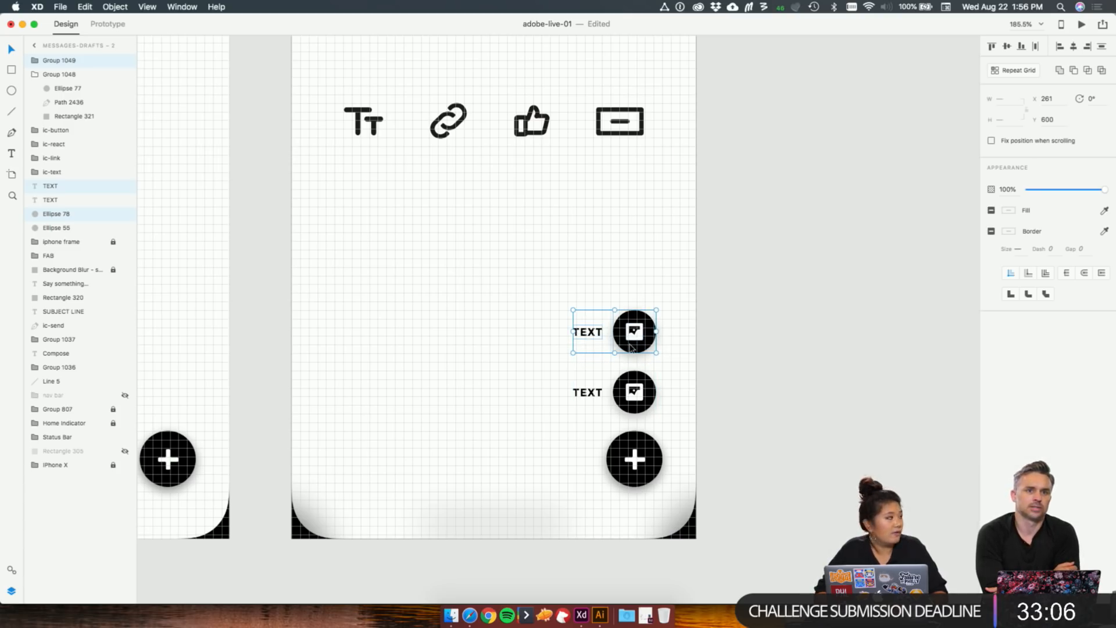
left_click(558, 329)
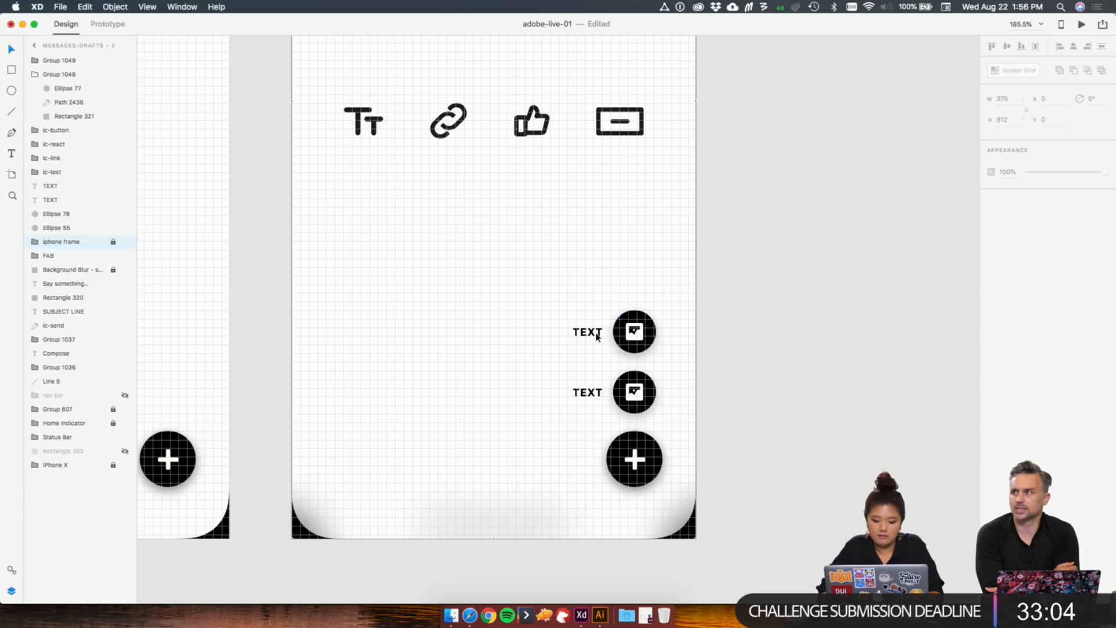
- Rename the upper label to IMAGE
double_click(587, 331)
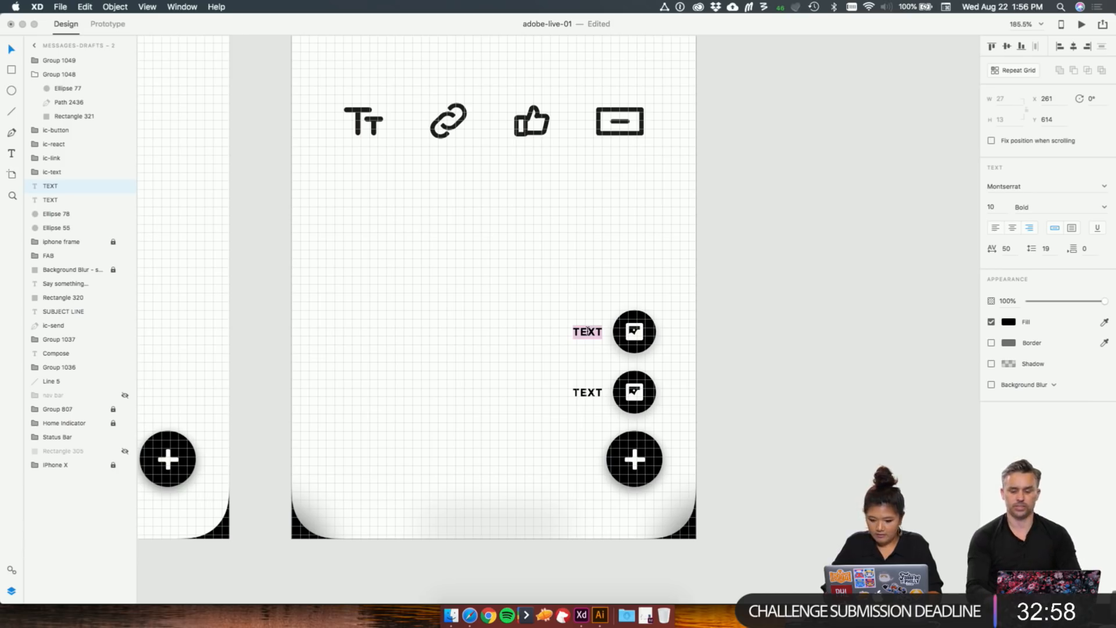
type("IMAGE")
key("Escape")
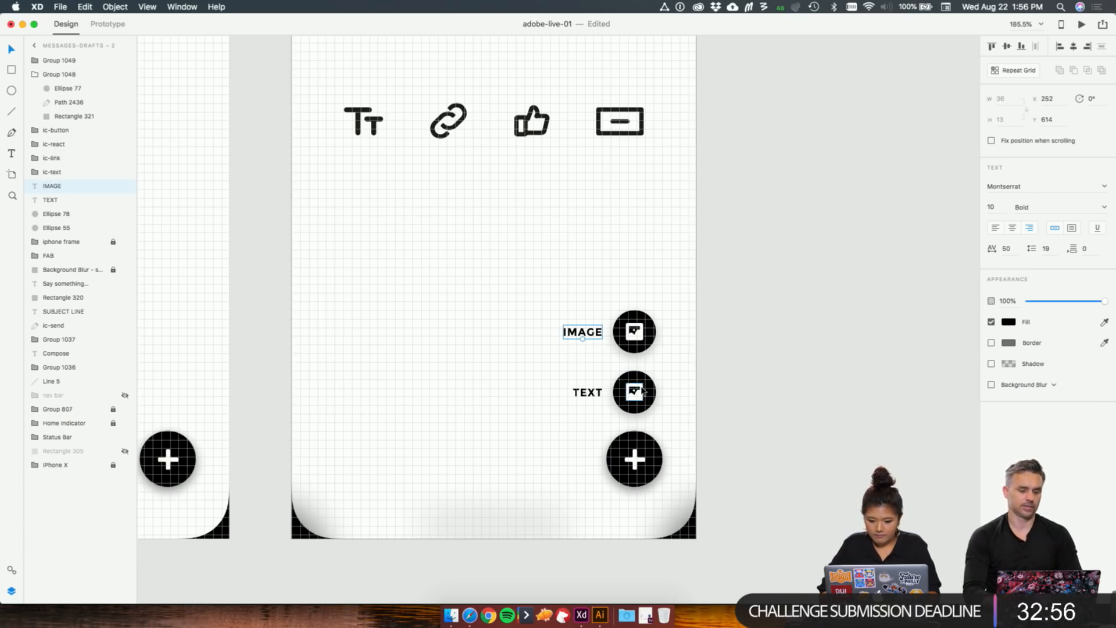
- Move the Tt text icon down next to the TEXT label
left_click_drag(378, 129, 419, 252)
left_click_drag(374, 129, 523, 400)
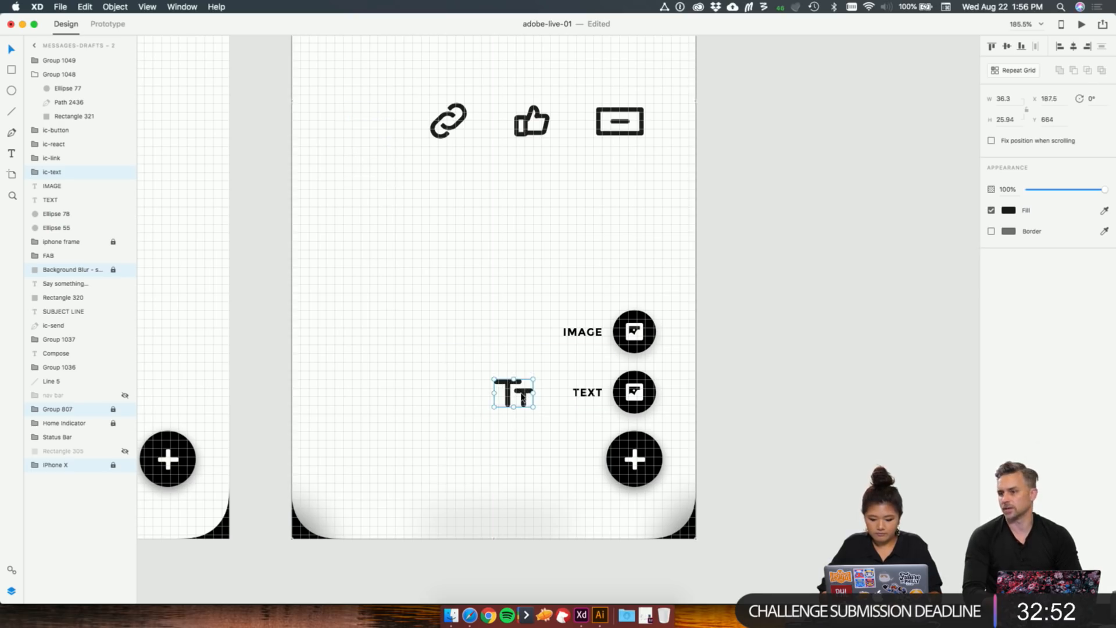
scroll(523, 399, "up", 5)
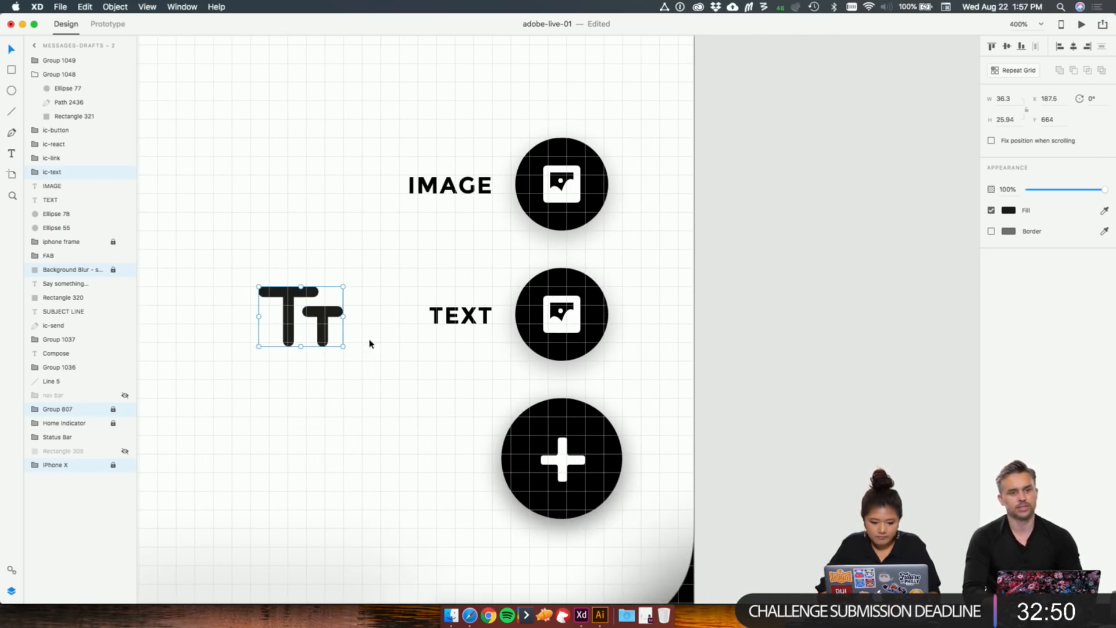
left_click_drag(323, 317, 398, 336)
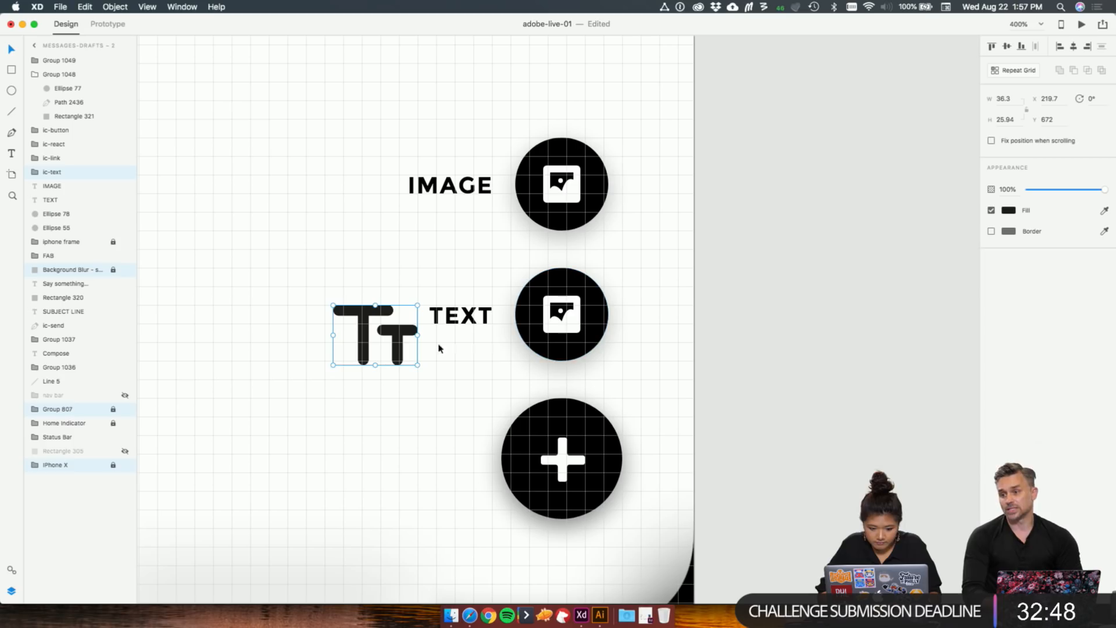
- Set the Tt icon's width to 16
left_click(1011, 101)
type("16")
key("Return")
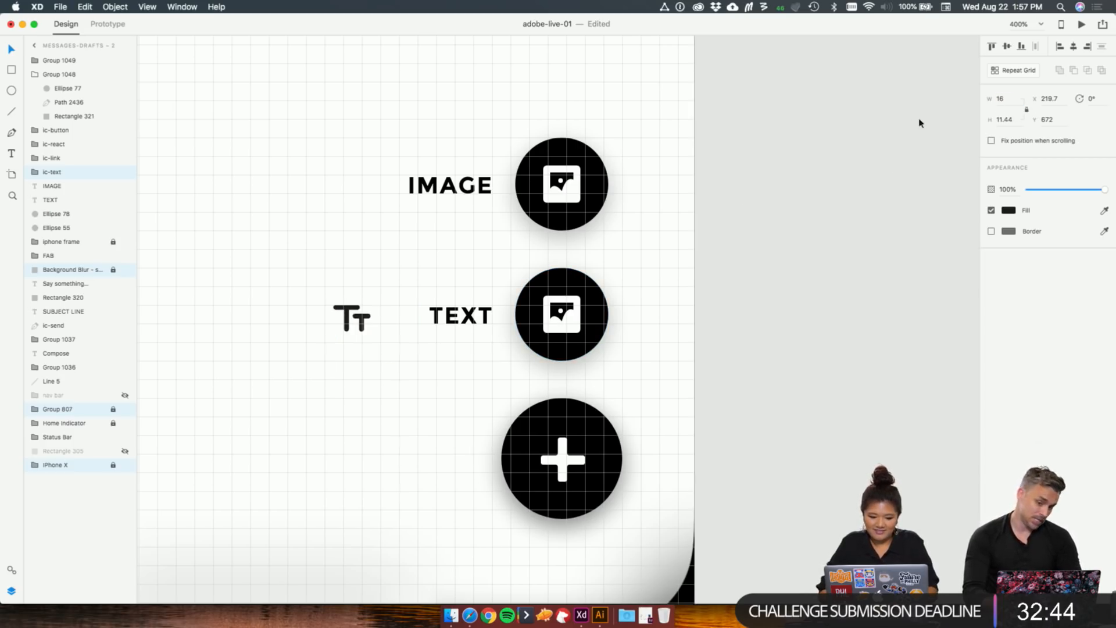
- Fill the Tt icon with the white colour from the document assets
left_click(1008, 210)
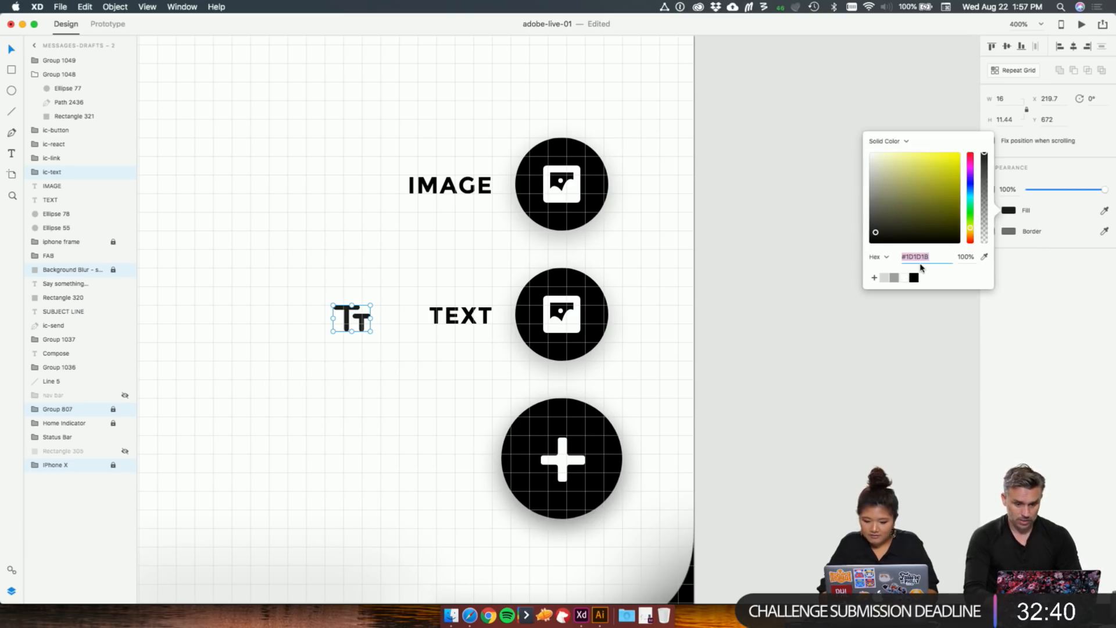
left_click(12, 570)
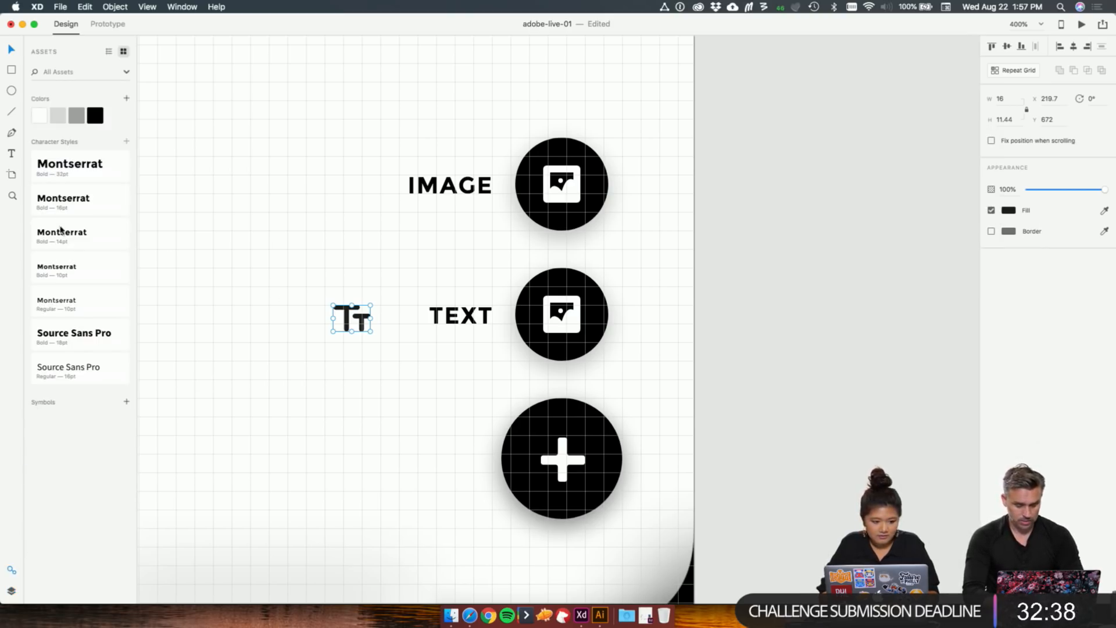
left_click(39, 116)
left_click(249, 308)
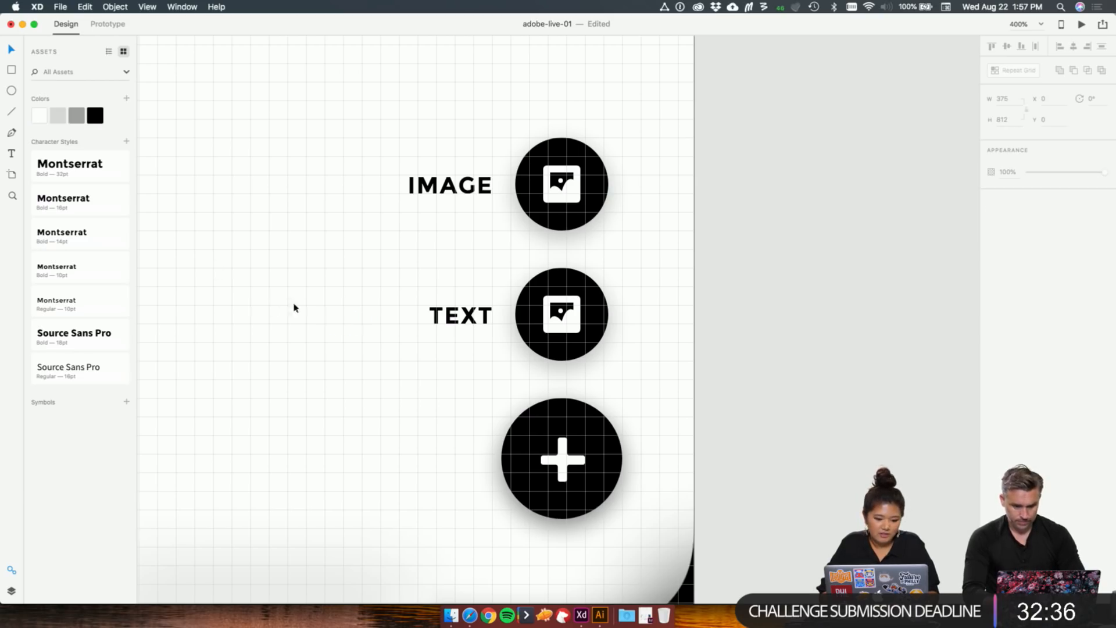
- Move the Tt icon onto the TEXT button and delete the image icon inside that button
left_click_drag(347, 325, 571, 323)
left_click(574, 320)
key("Delete")
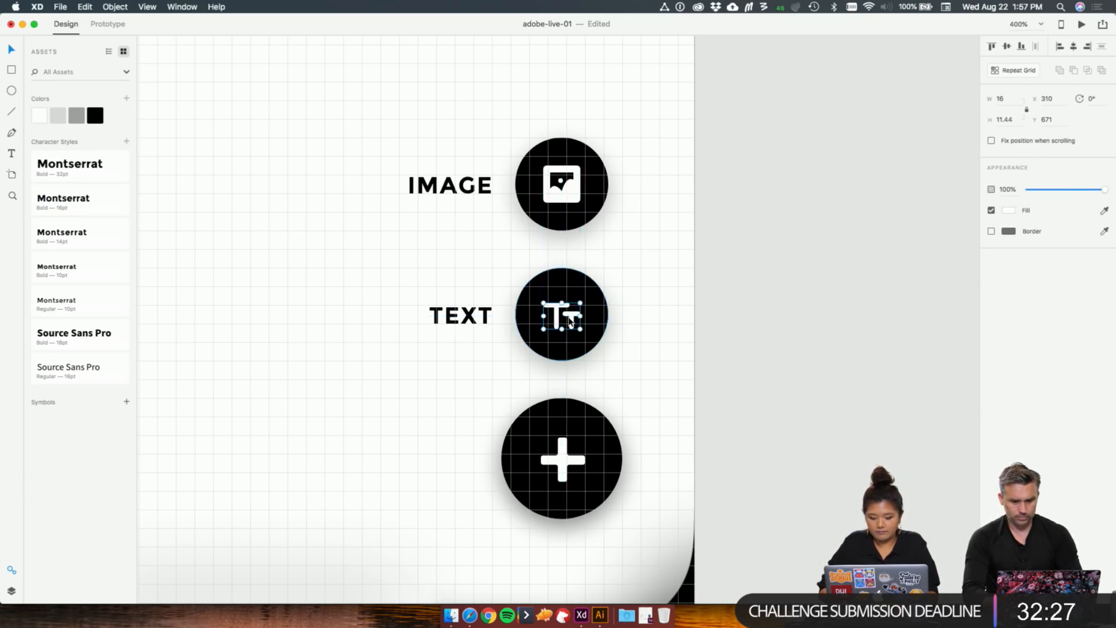
- Add a white border to the Tt icon
left_click(991, 231)
left_click(1008, 231)
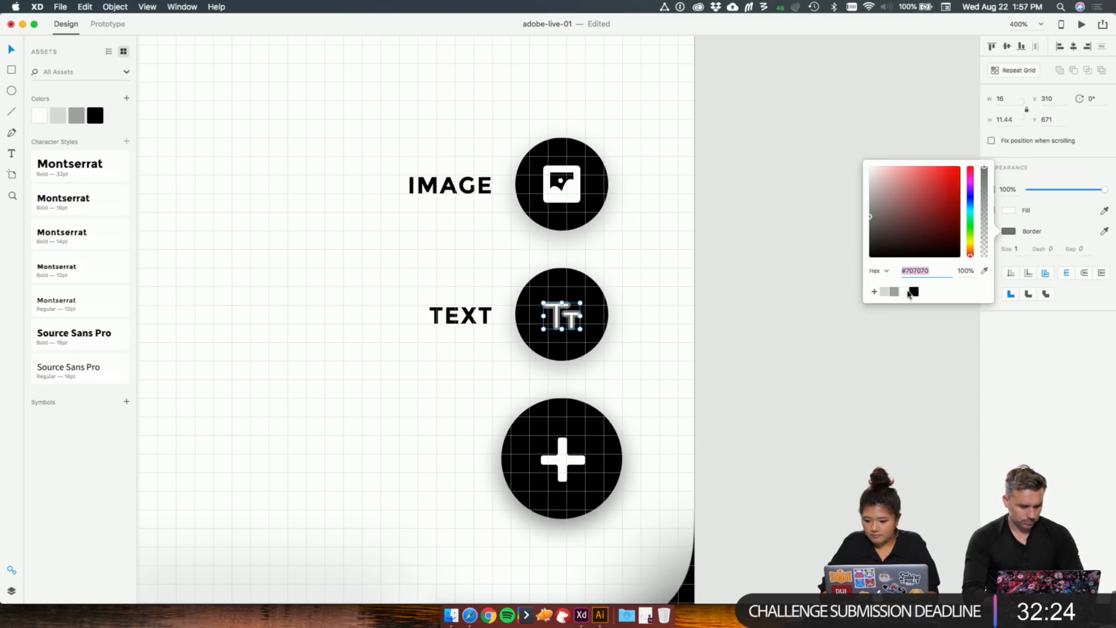
left_click(904, 291)
left_click(653, 356)
left_click(575, 317)
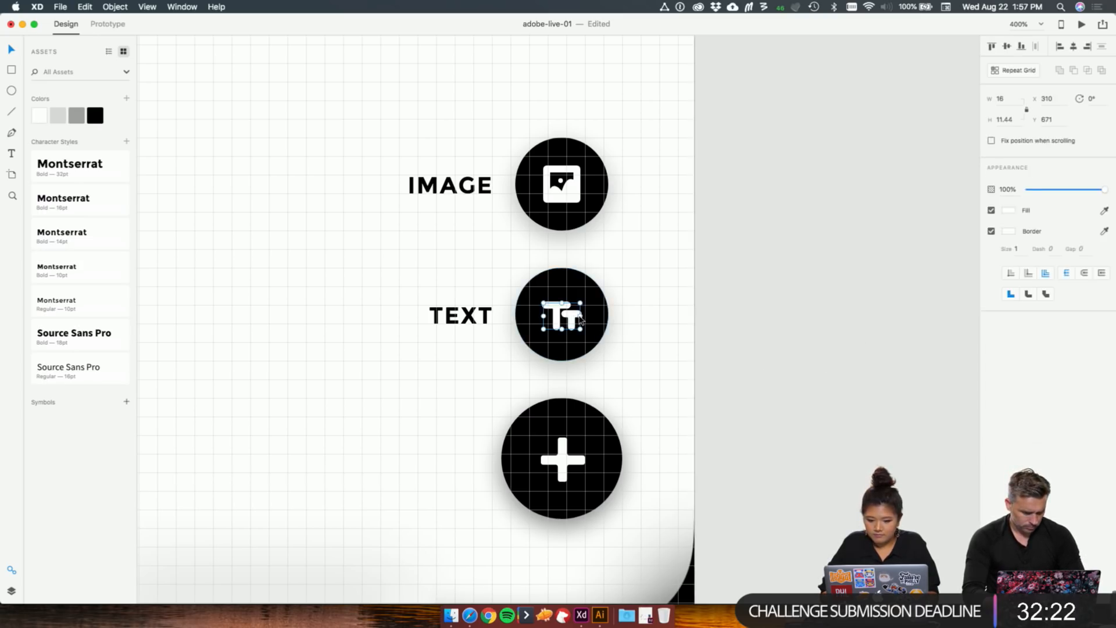
- Nudge the small T of the Tt icon one step right and down
double_click(572, 317)
key("Right")
key("Down")
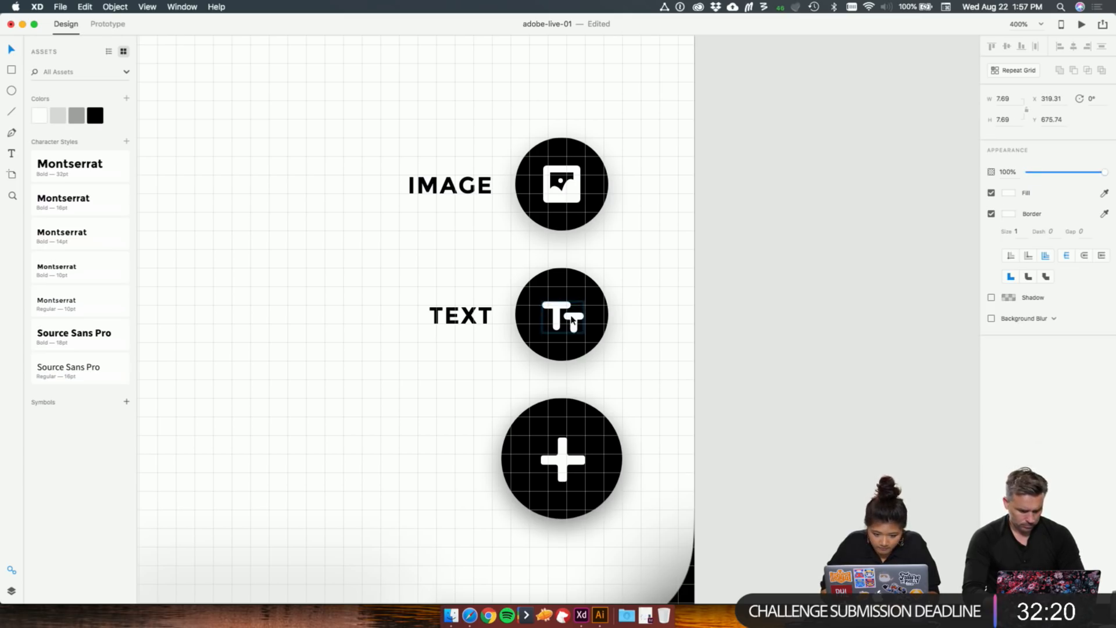
key("Down")
key("Right")
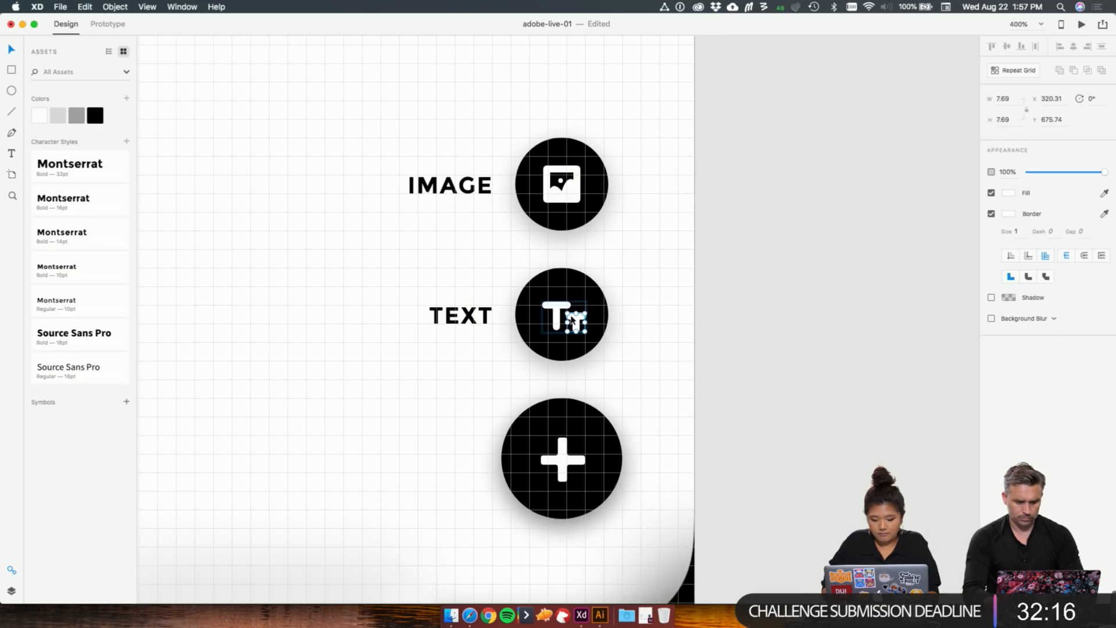
left_click(715, 309)
left_click(575, 329)
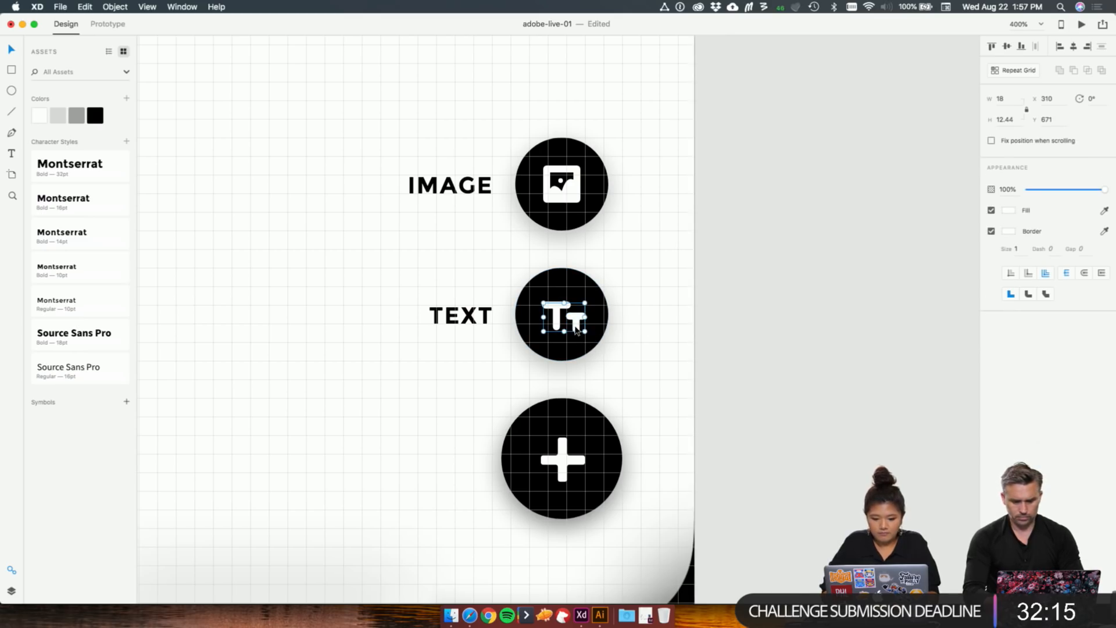
left_click(668, 364)
scroll(667, 364, "down", 5)
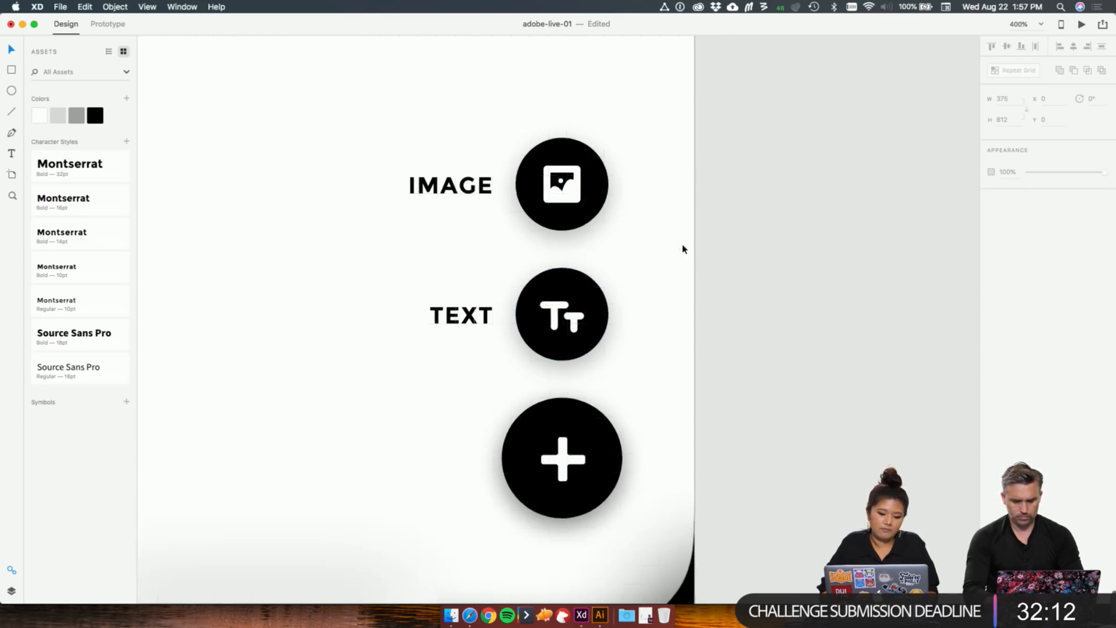
- Show the layout grid and duplicate the IMAGE button group, placing the copy above the original
key("super+apostrophe")
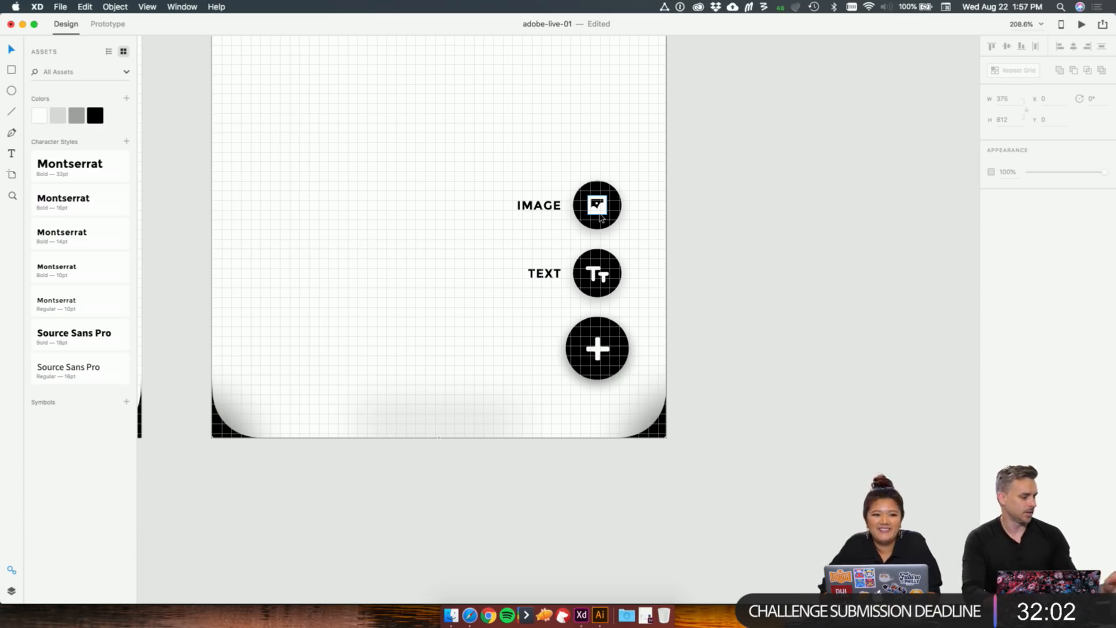
left_click(730, 216)
scroll(730, 216, "down", 3)
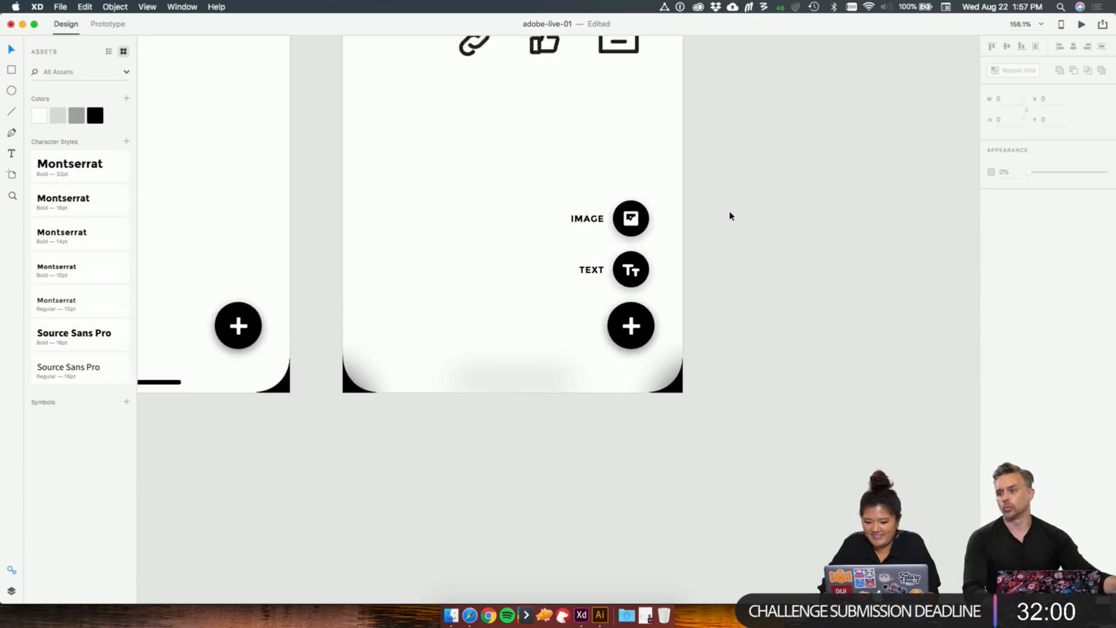
scroll(730, 217, "up", 4)
left_click_drag(674, 402, 591, 439)
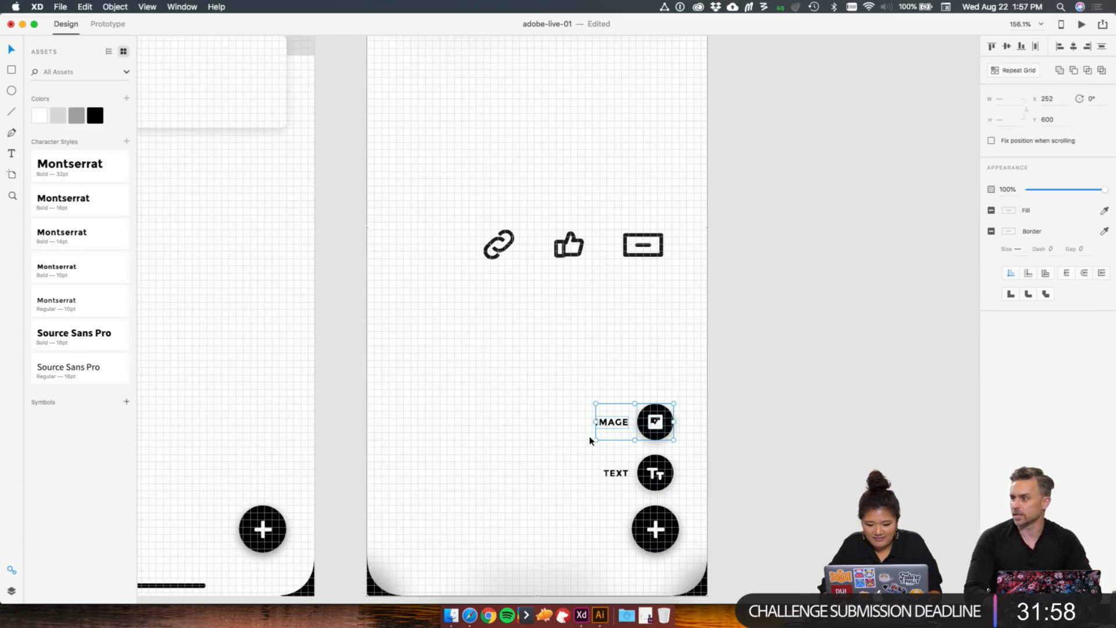
left_click_drag(657, 425, 657, 376)
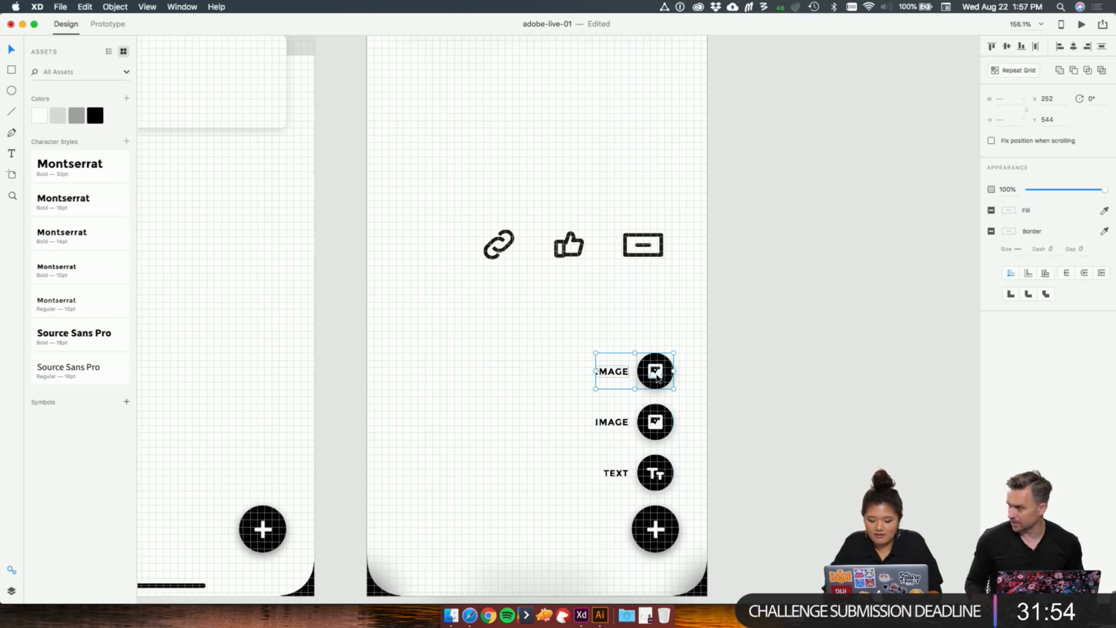
- Delete the image icon from the duplicated button's circle
key("super+plus")
key("super+plus")
scroll(583, 386, "down", 5)
scroll(583, 386, "right", 5)
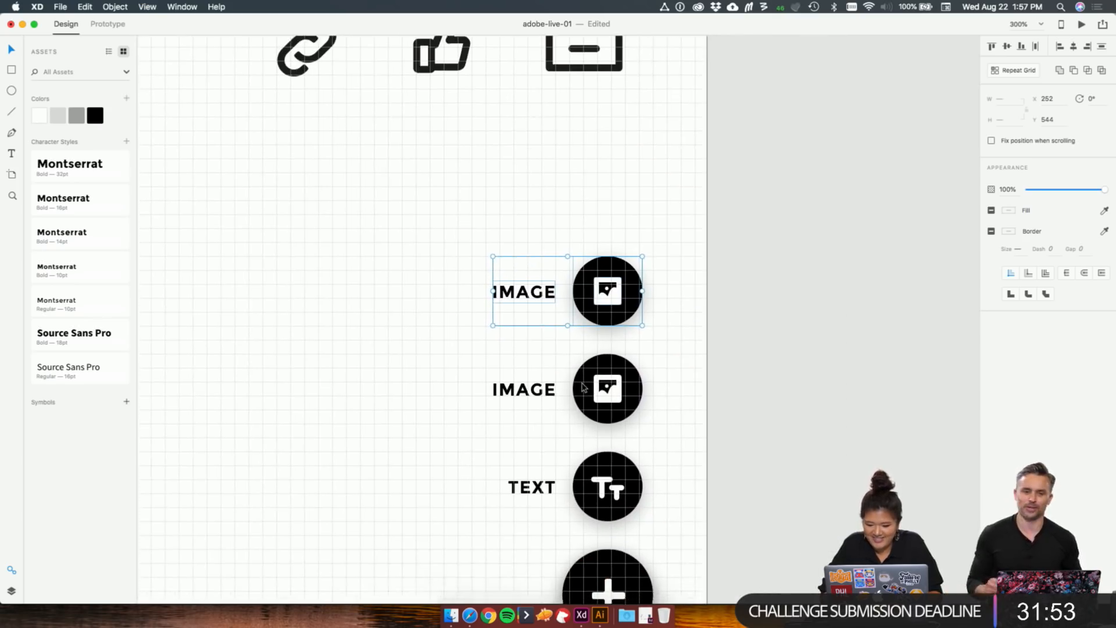
left_click(688, 325)
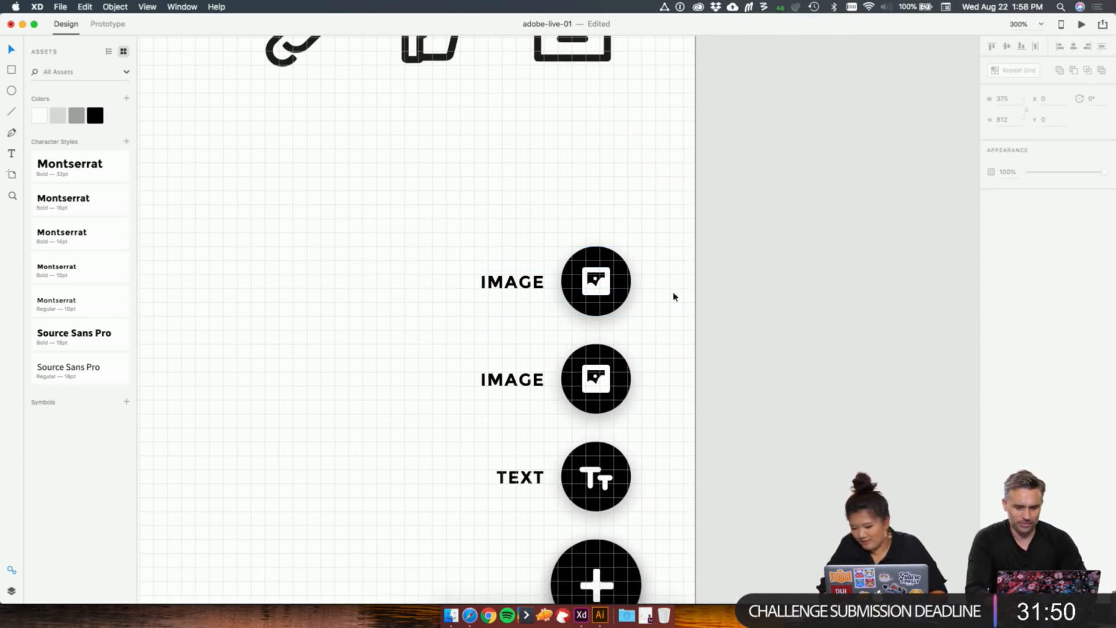
double_click(596, 285)
key("Delete")
scroll(596, 289, "up", 3)
scroll(639, 203, "left", 1)
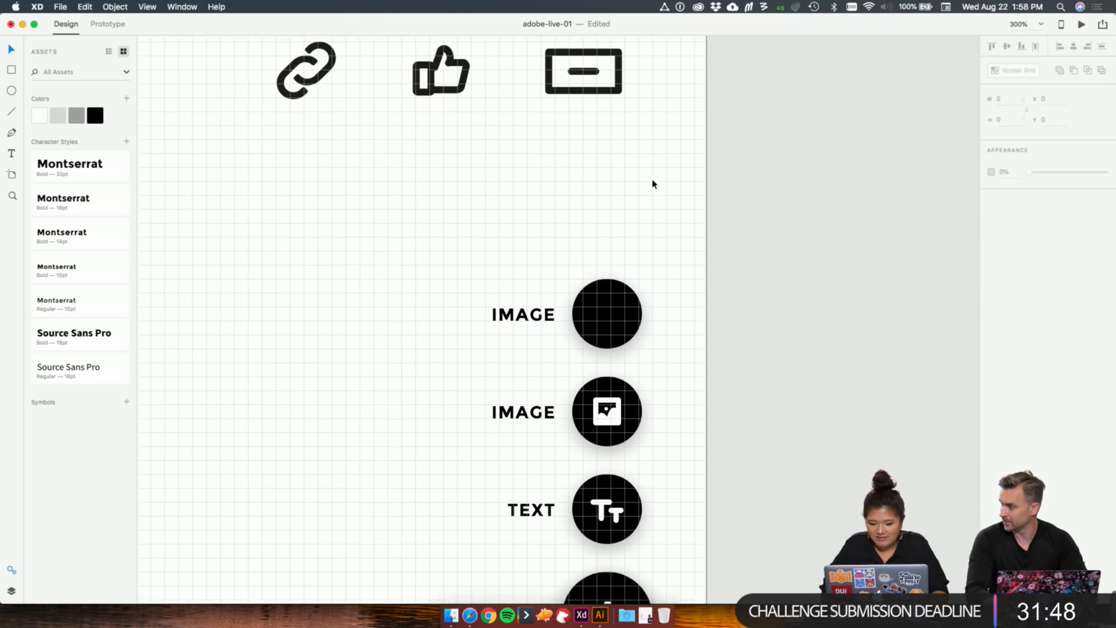
- Rename the duplicated button's label to BUTTON
double_click(523, 324)
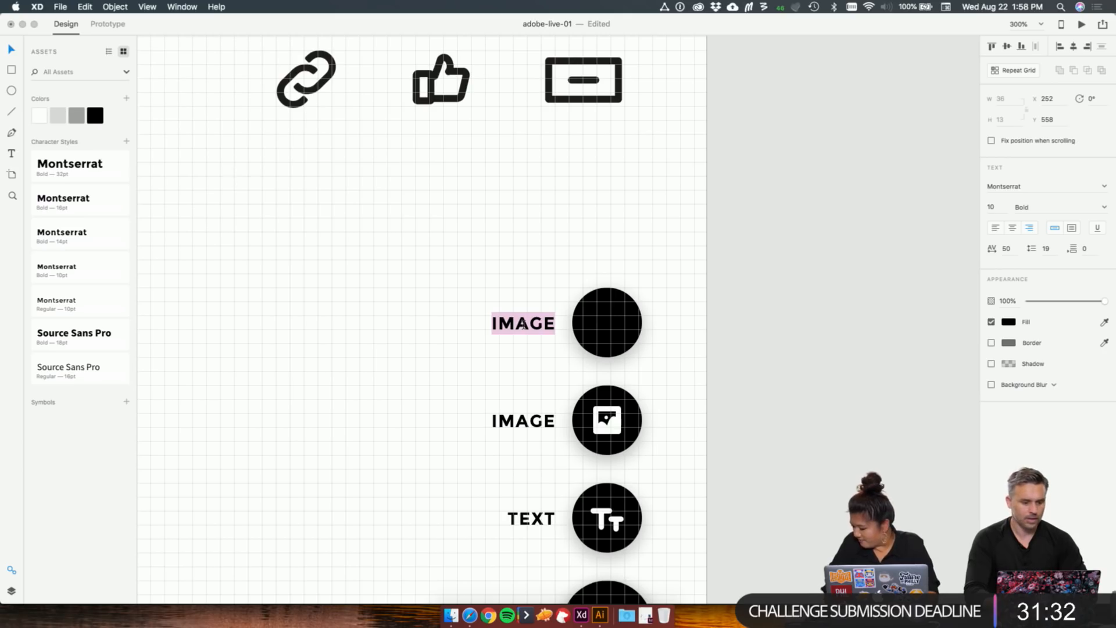
type("BUTTON")
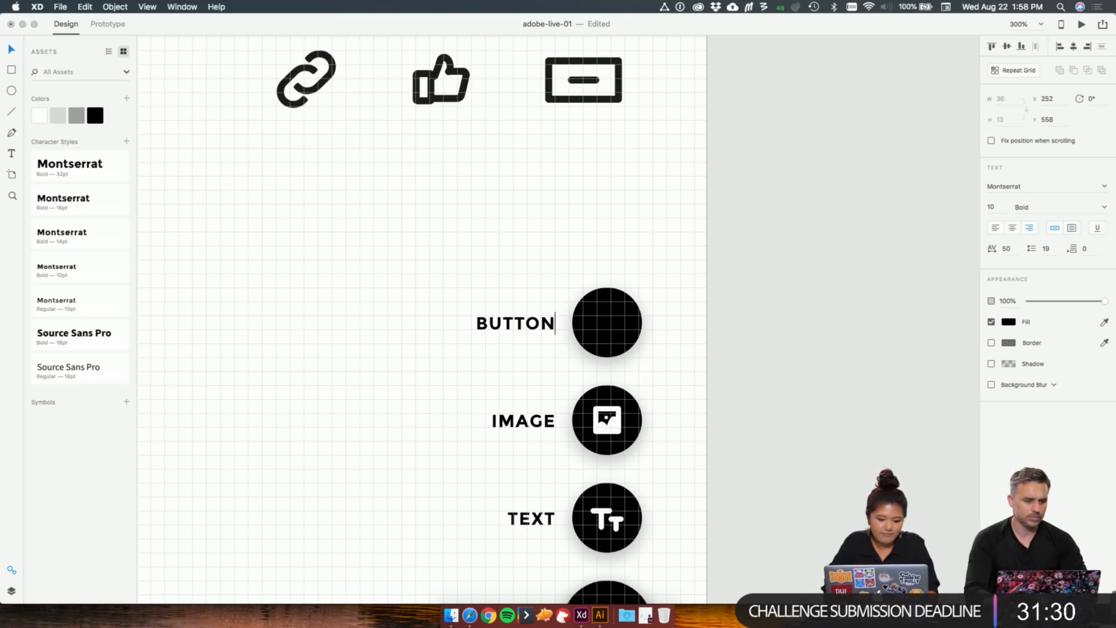
key("Escape")
- Select the rectangle-with-minus icon and set its width to 16
left_click(678, 241)
left_click_drag(619, 143, 543, 85)
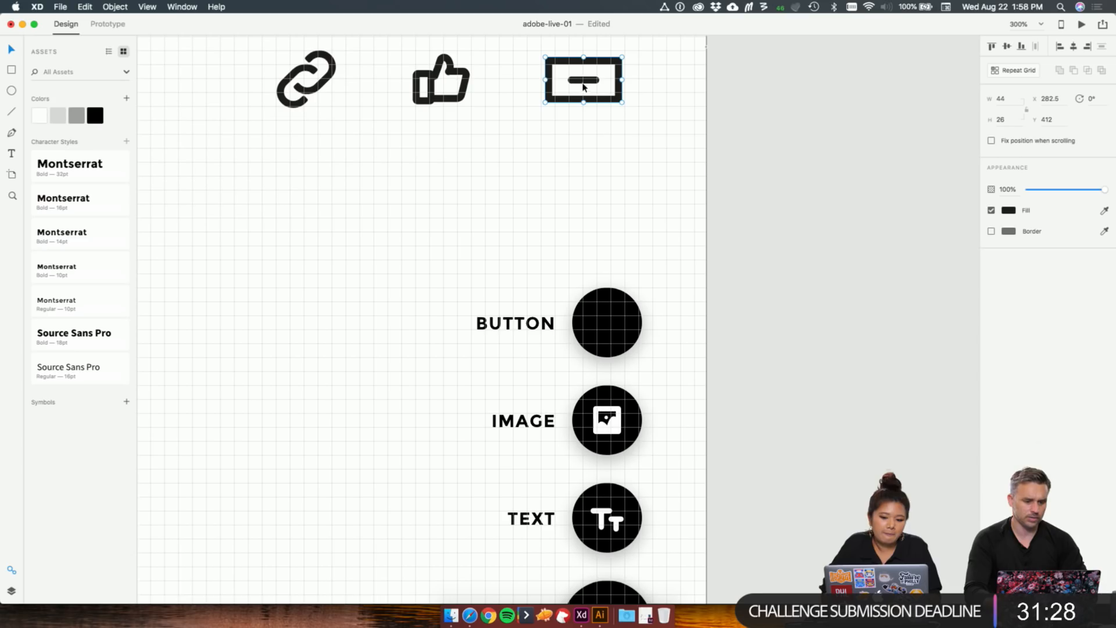
left_click(1005, 100)
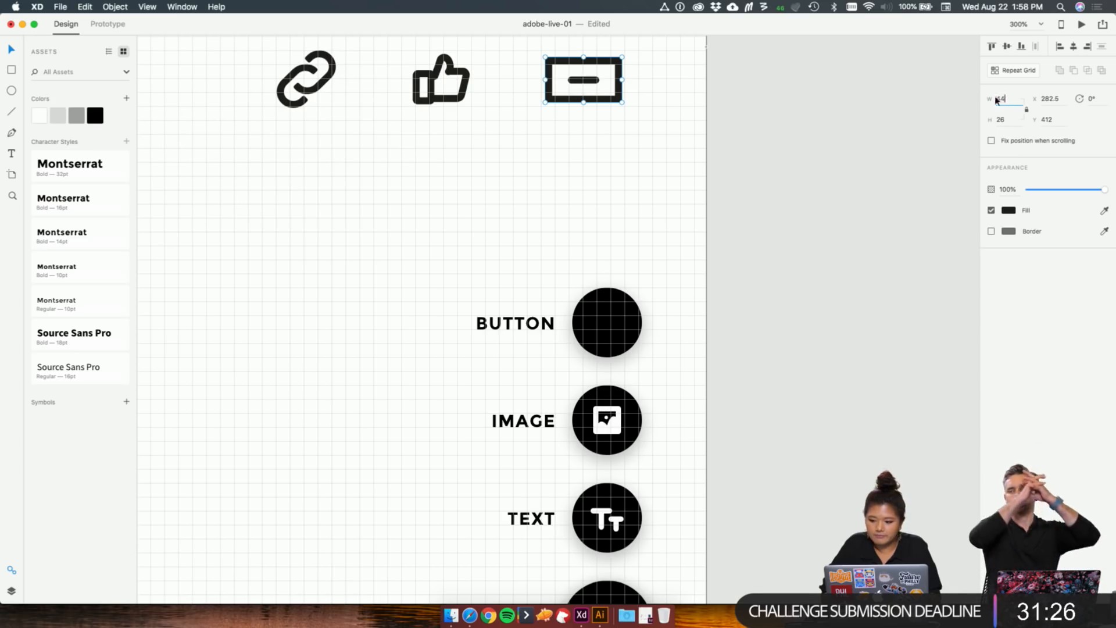
type("16")
key("Return")
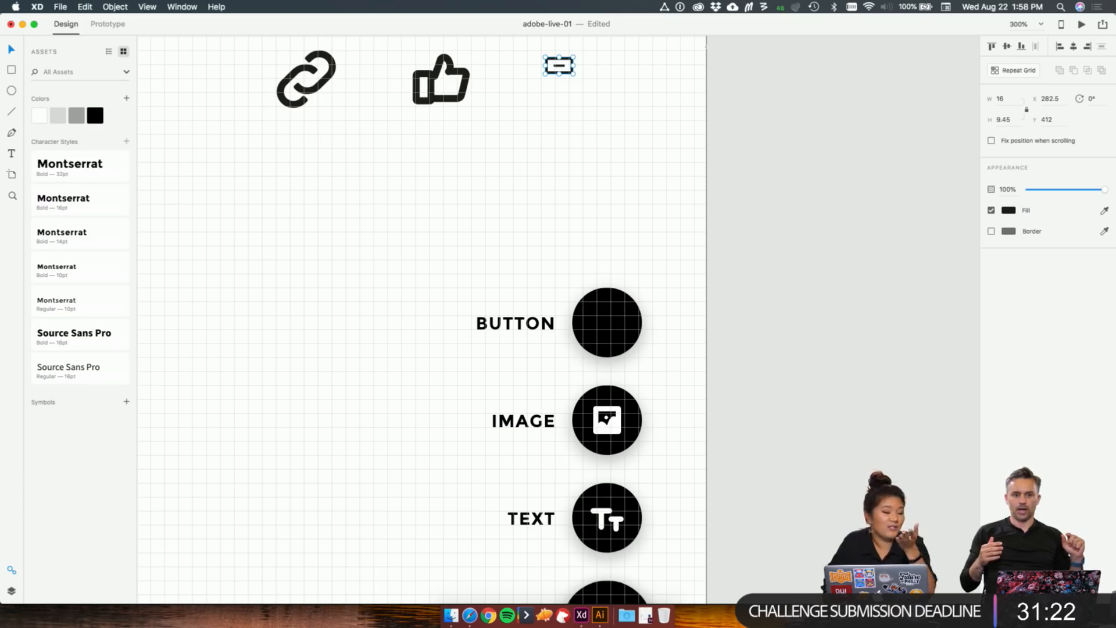
- Move the resized icon down to sit just above the BUTTON circle
left_click(612, 114)
left_click_drag(565, 77, 582, 264)
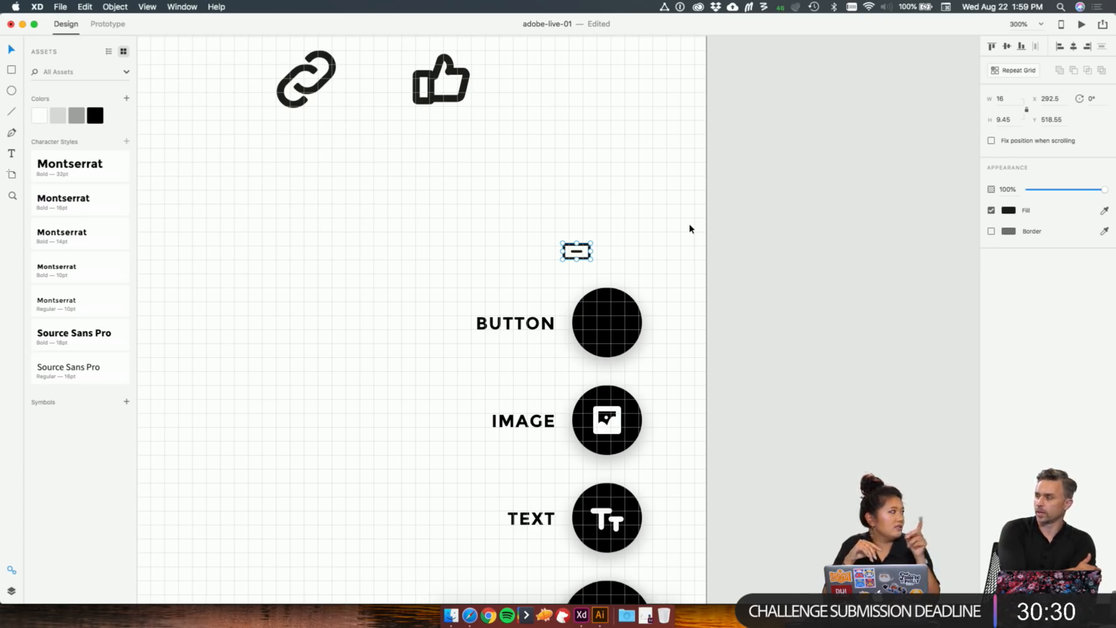
key("super+equal")
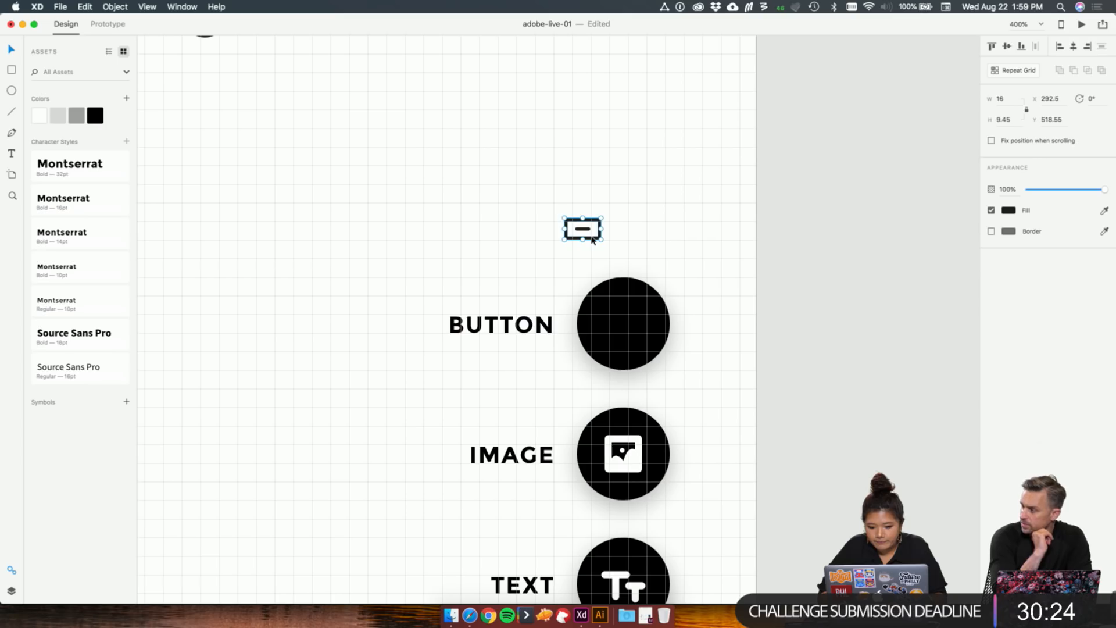
left_click_drag(594, 238, 632, 238)
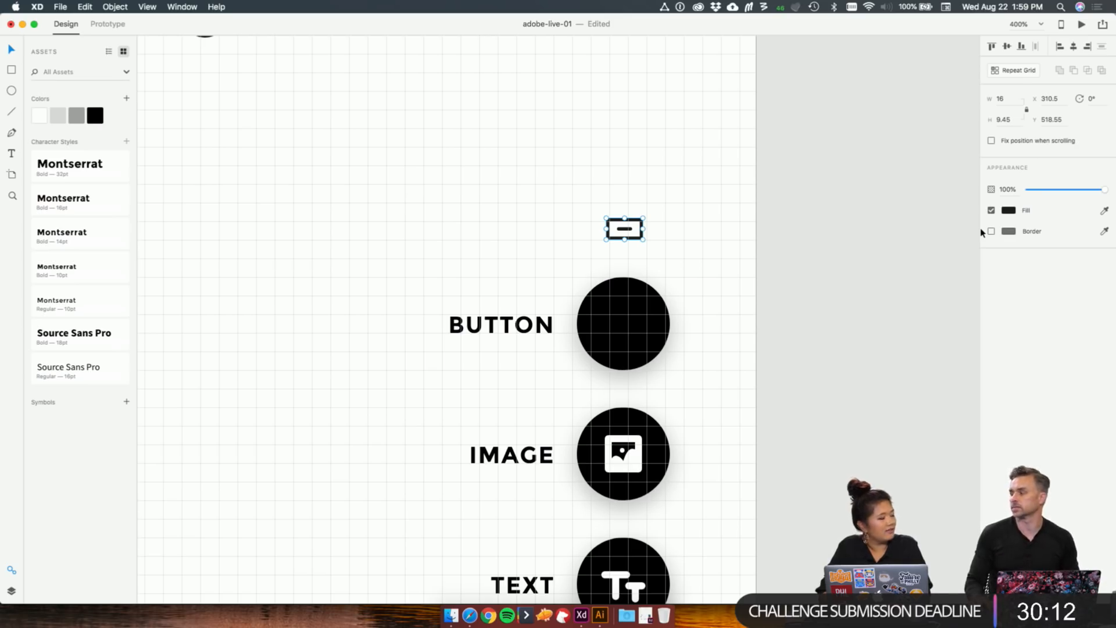
left_click(1009, 210)
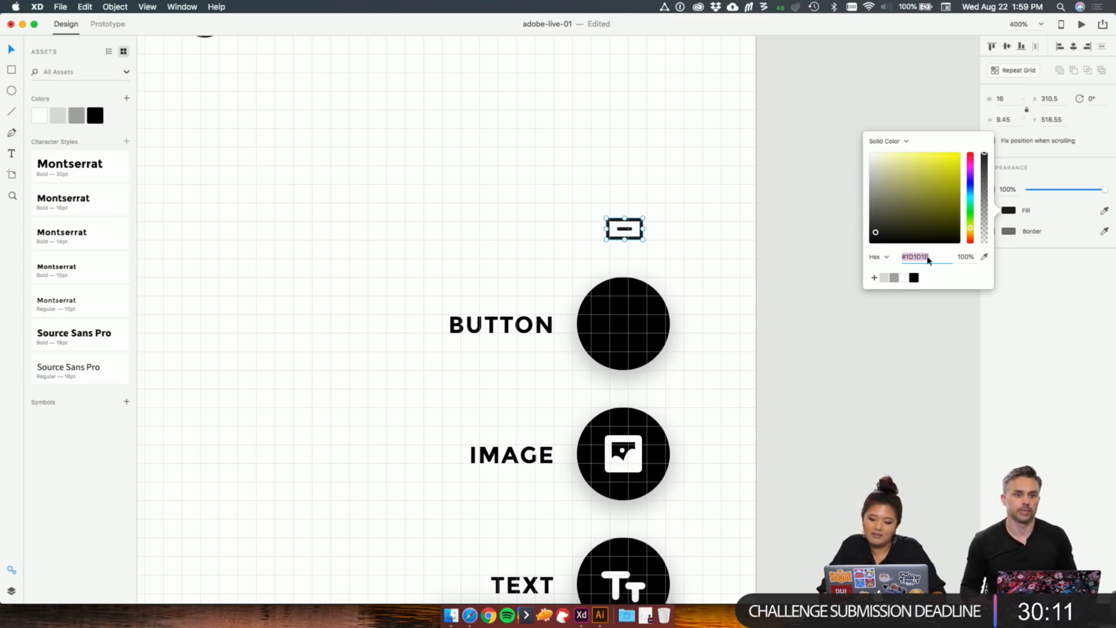
left_click(905, 279)
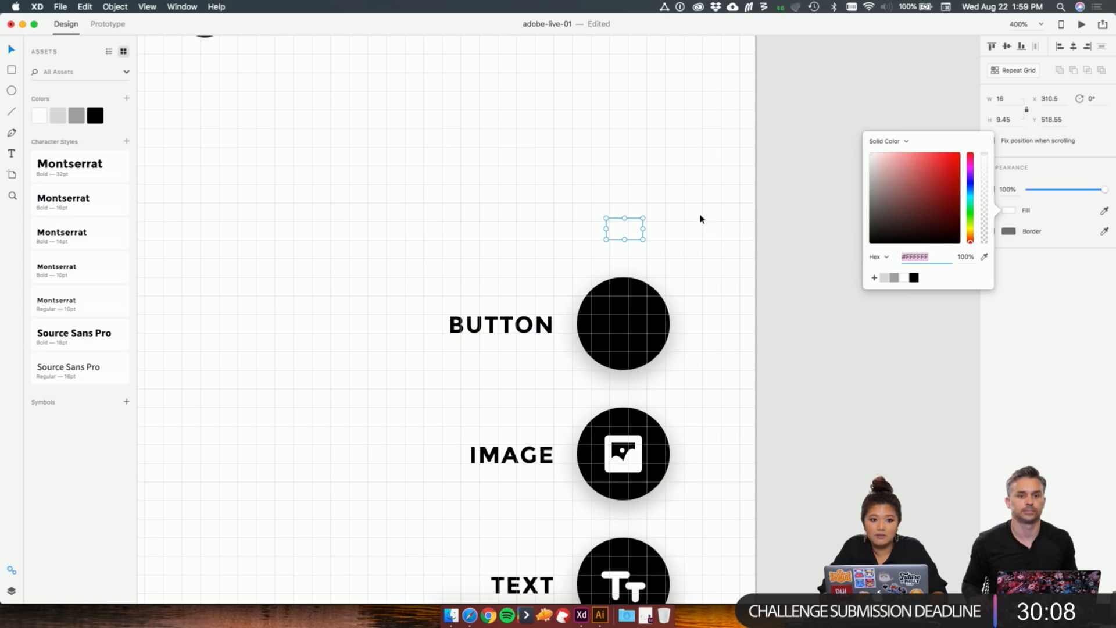
left_click(701, 141)
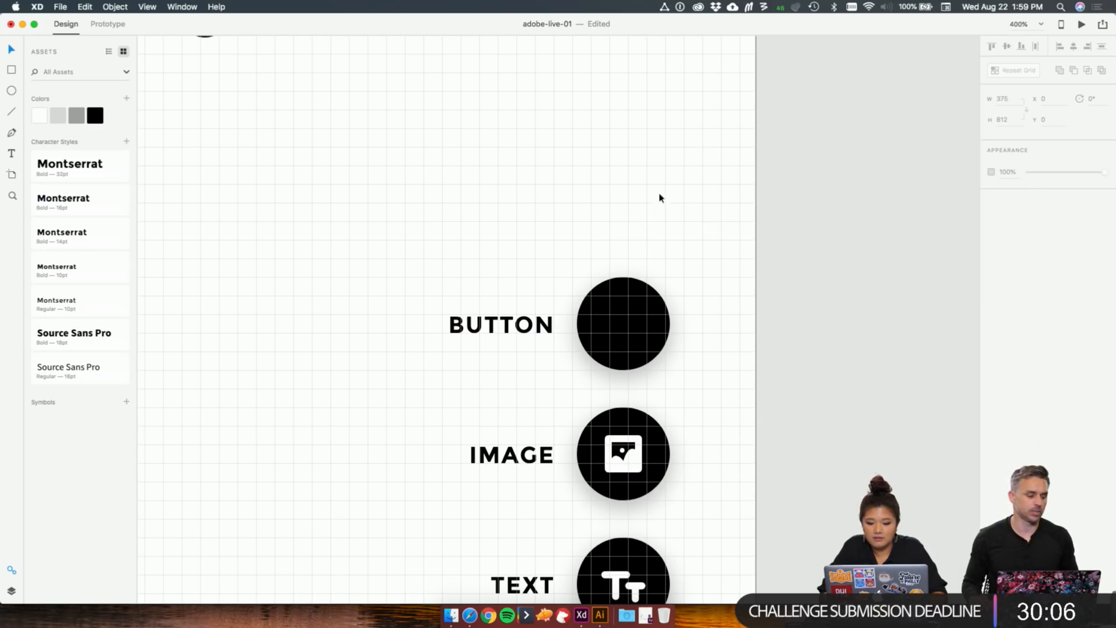
key("super+z")
- Enable a border on the icon and set its colour to black from the swatches
left_click(990, 231)
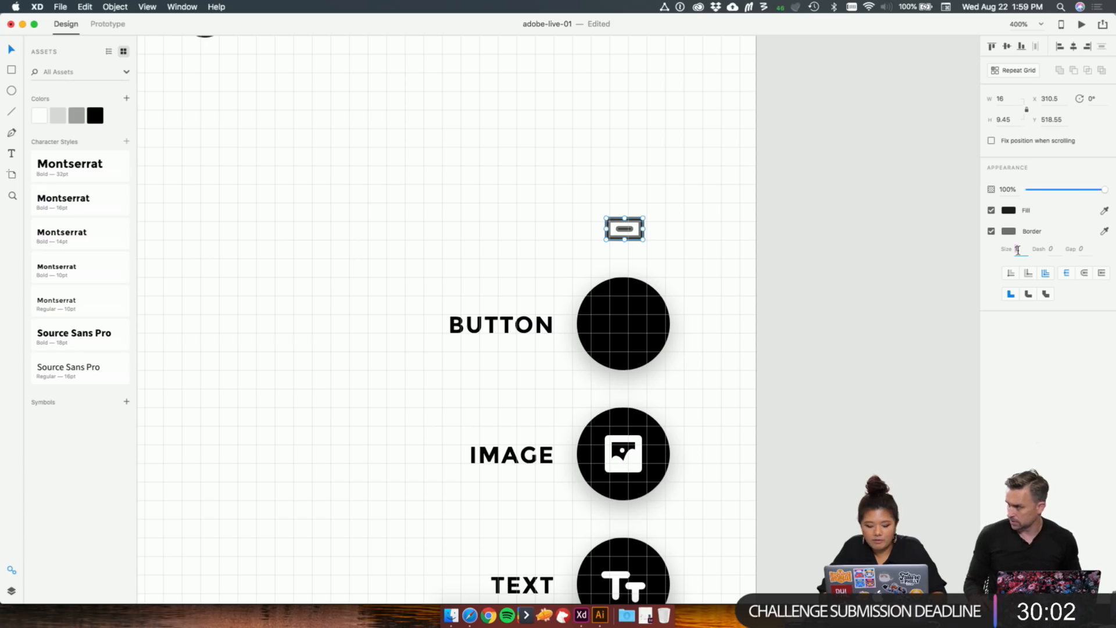
left_click(1008, 231)
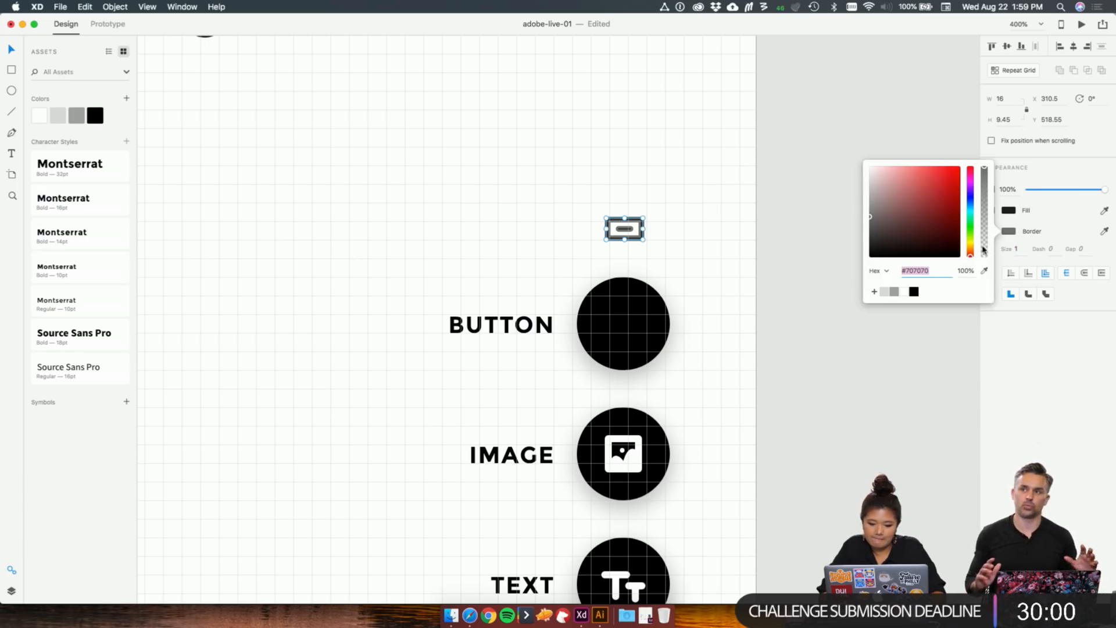
left_click(917, 291)
left_click(704, 216)
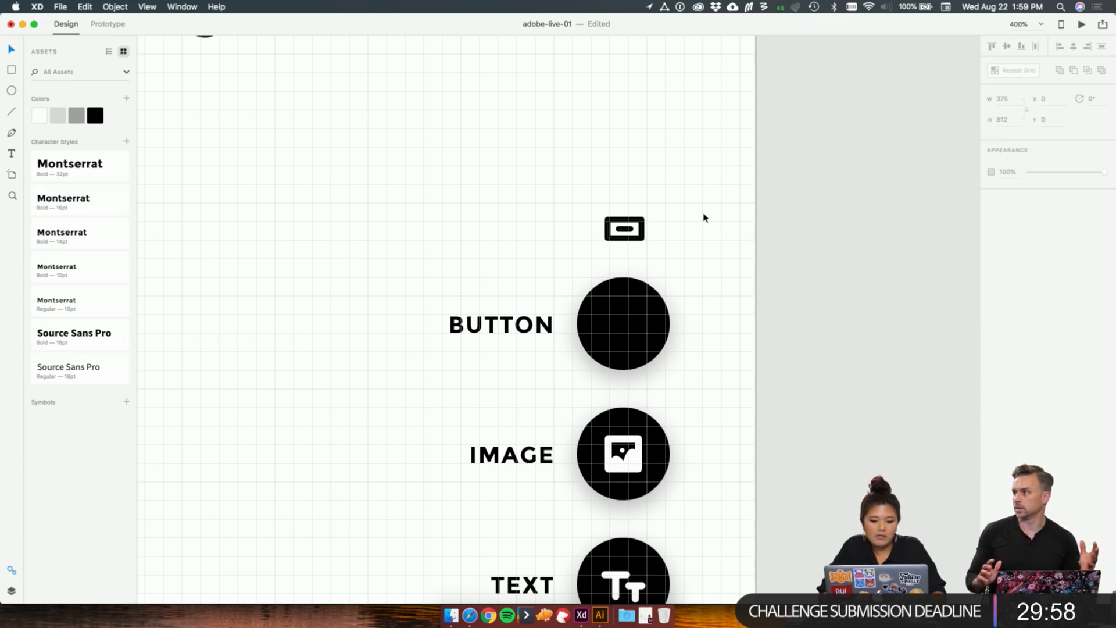
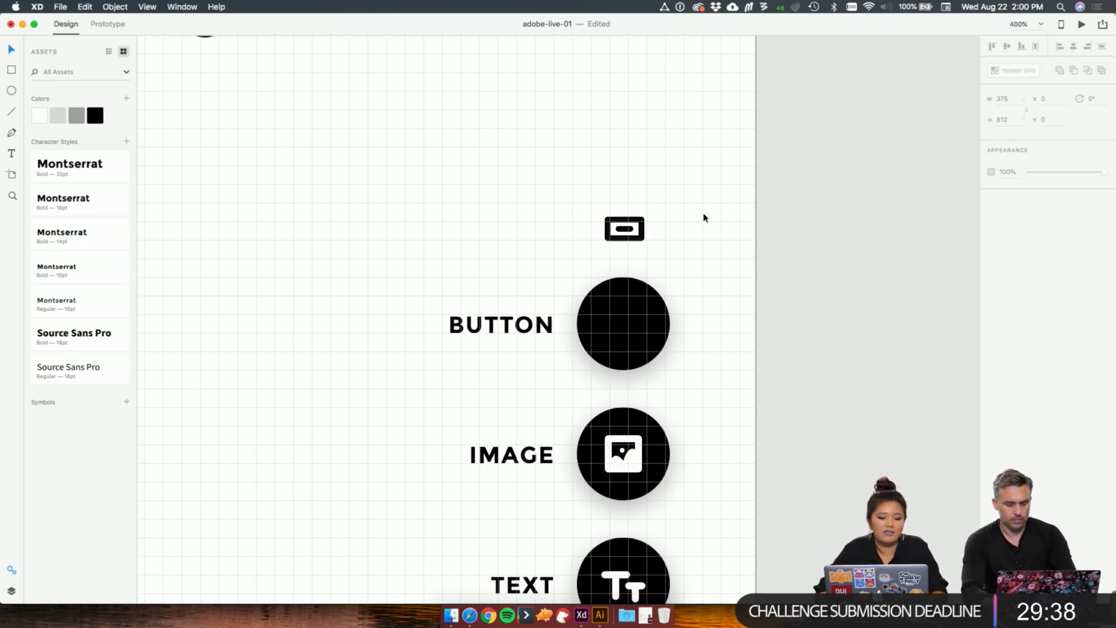
- Enlarge the small button icon to about 19 px wide
left_click(640, 237)
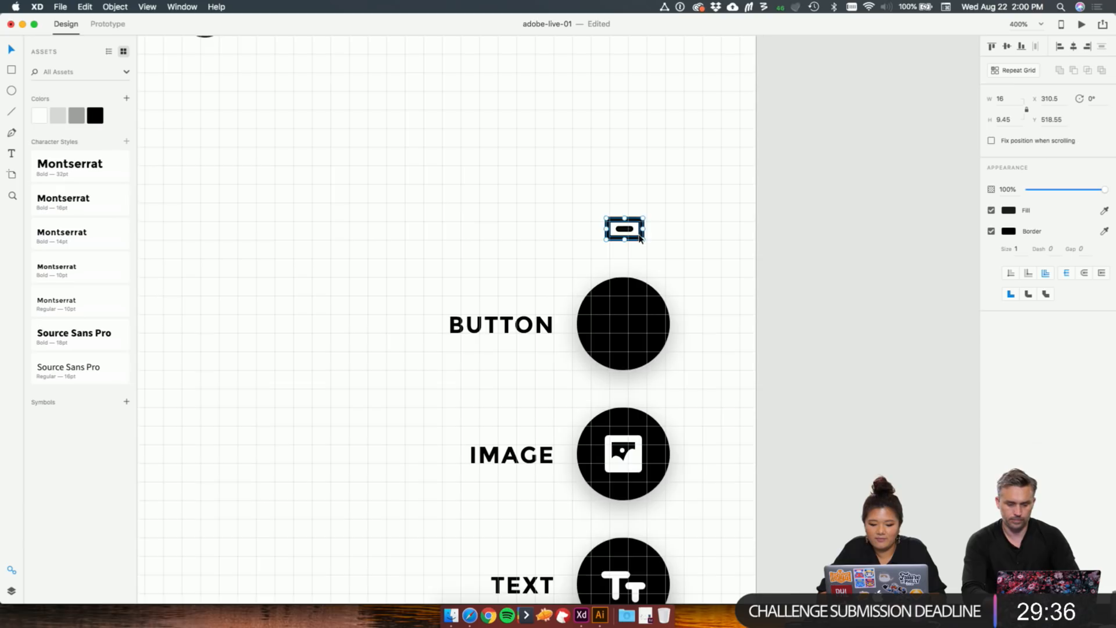
key("super+equal")
key("super+apostrophe")
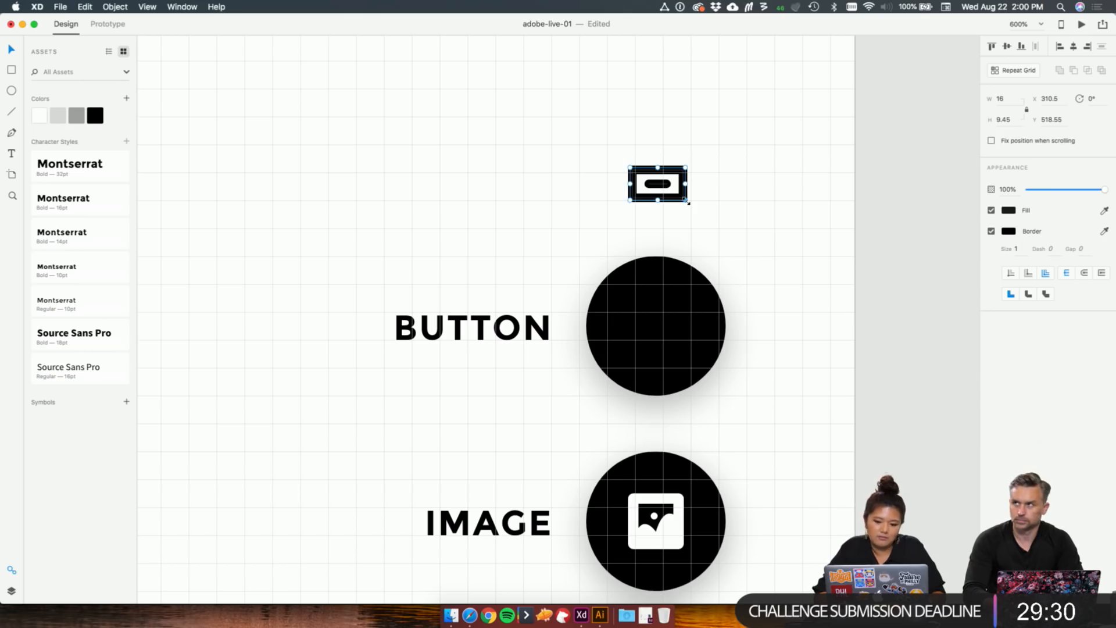
left_click_drag(687, 202, 692, 204)
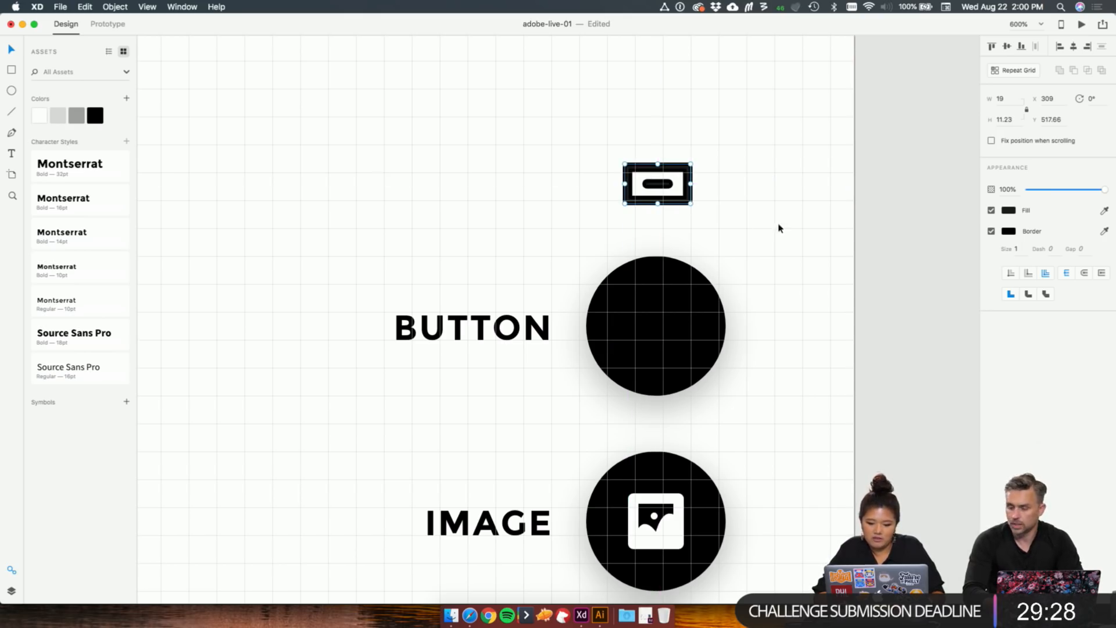
- Set the button icon's fill and border colours to white
left_click(1011, 210)
left_click(904, 277)
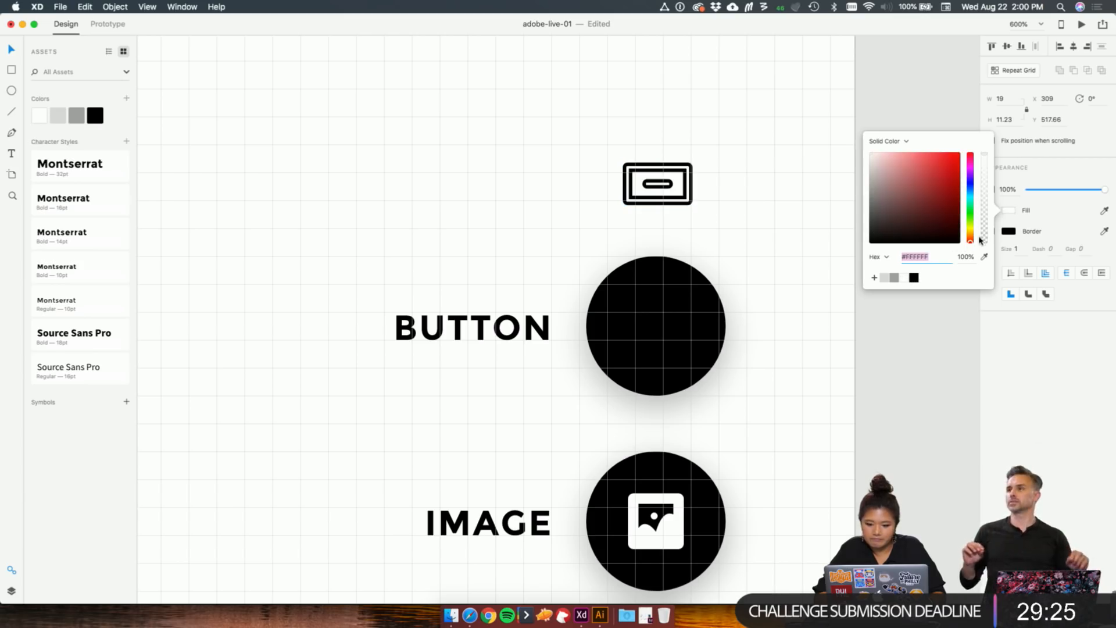
left_click(1008, 233)
left_click(1008, 232)
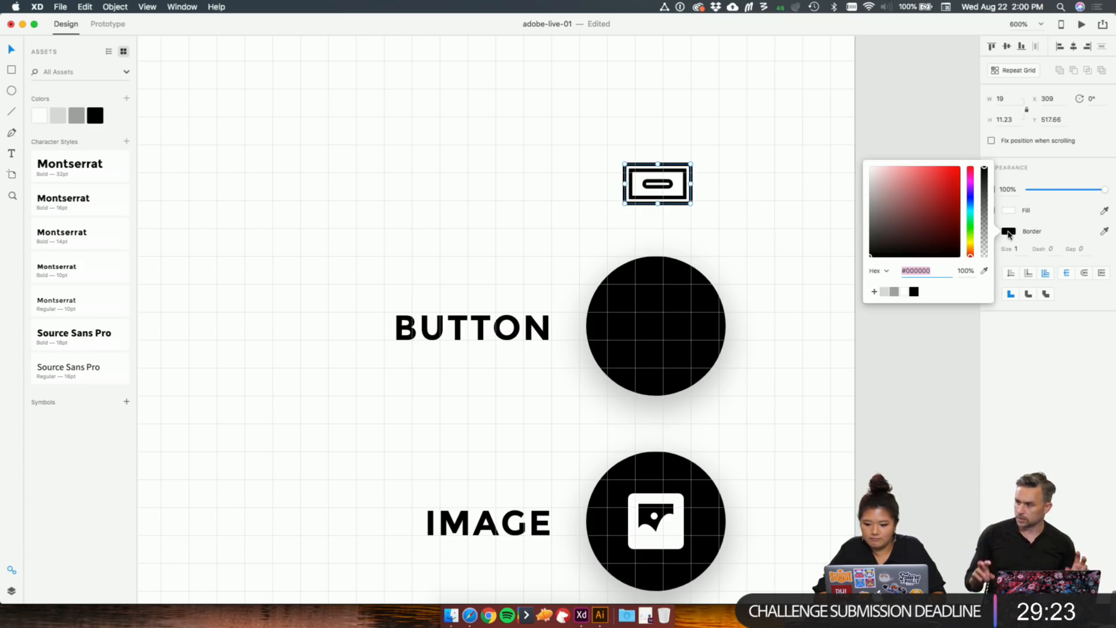
left_click(904, 293)
left_click(747, 202)
- Move the white button icon into the black BUTTON circle and nudge it into position
left_click(672, 203)
left_click_drag(672, 204, 676, 348)
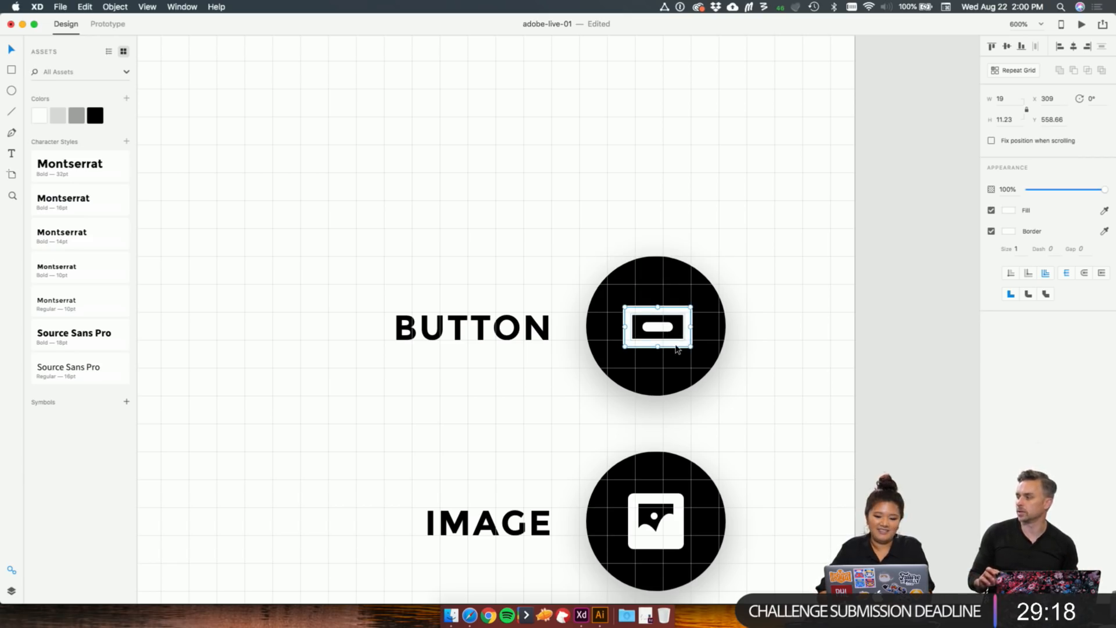
key("Up")
key("Left")
key("Right")
key("Down")
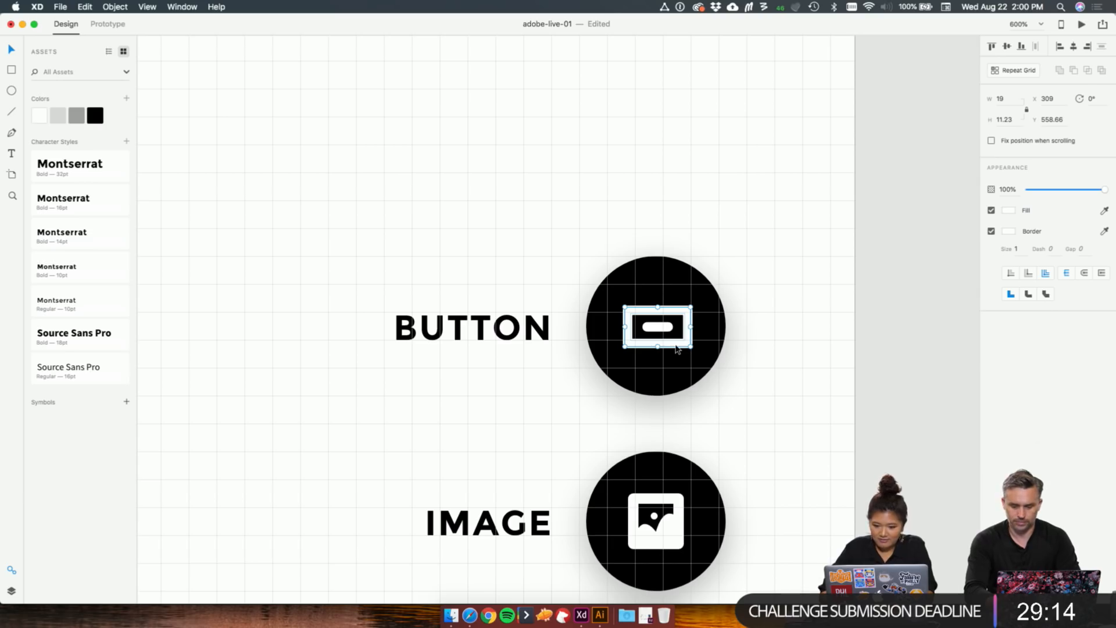
- Shorten the inner pill-shaped bar of the button icon slightly
left_click(801, 335)
scroll(572, 221, "down", 2)
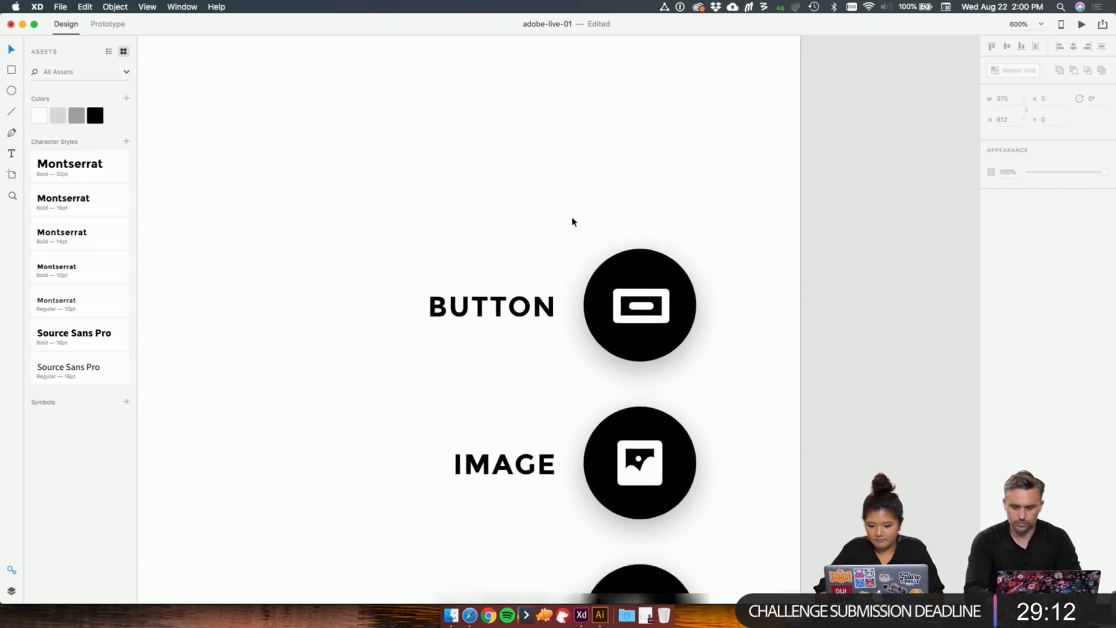
scroll(643, 266, "up", 4)
double_click(630, 355)
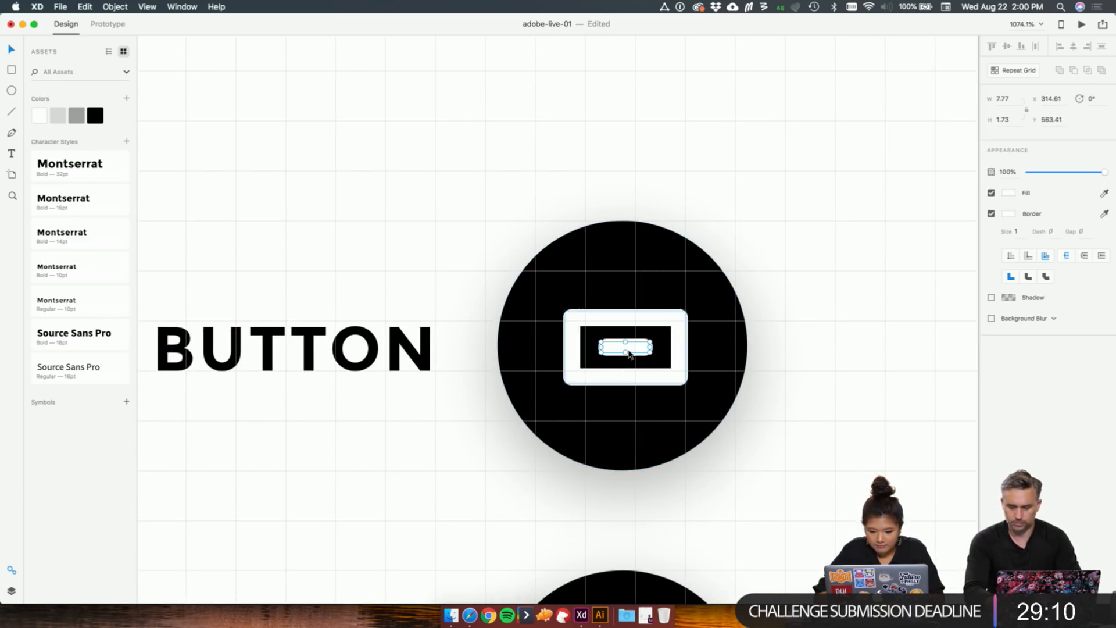
scroll(624, 352, "up", 10)
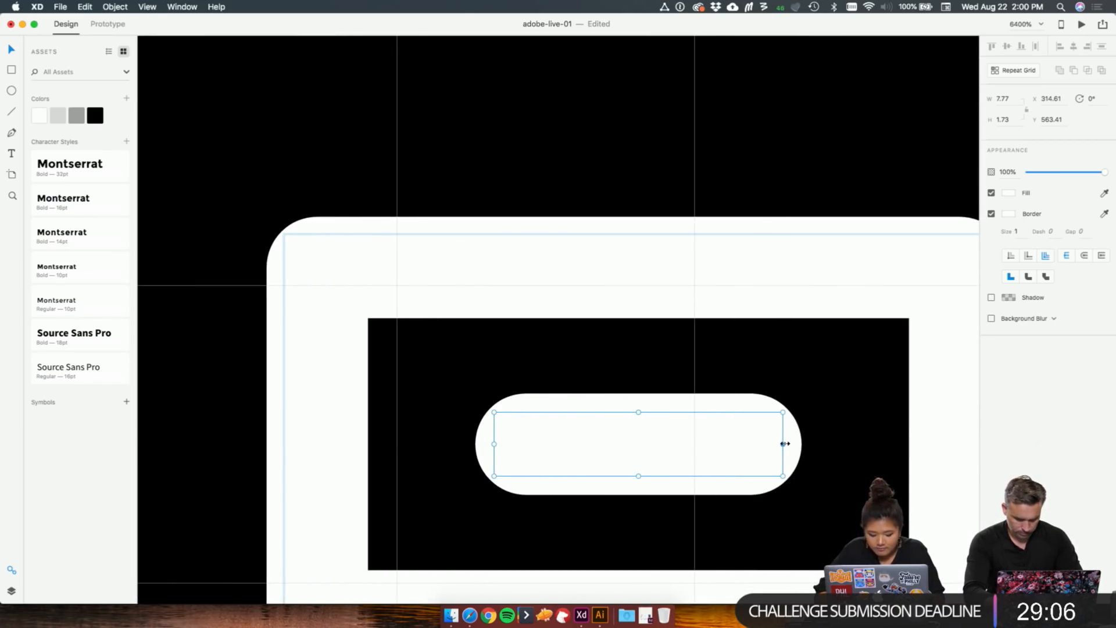
left_click_drag(785, 443, 762, 443)
left_click(756, 121)
- Duplicate the BUTTON menu item and place the copy directly above it
key("super+minus")
key("super+minus")
key("super+minus")
key("super+minus")
key("super+minus")
key("super+minus")
key("super+minus")
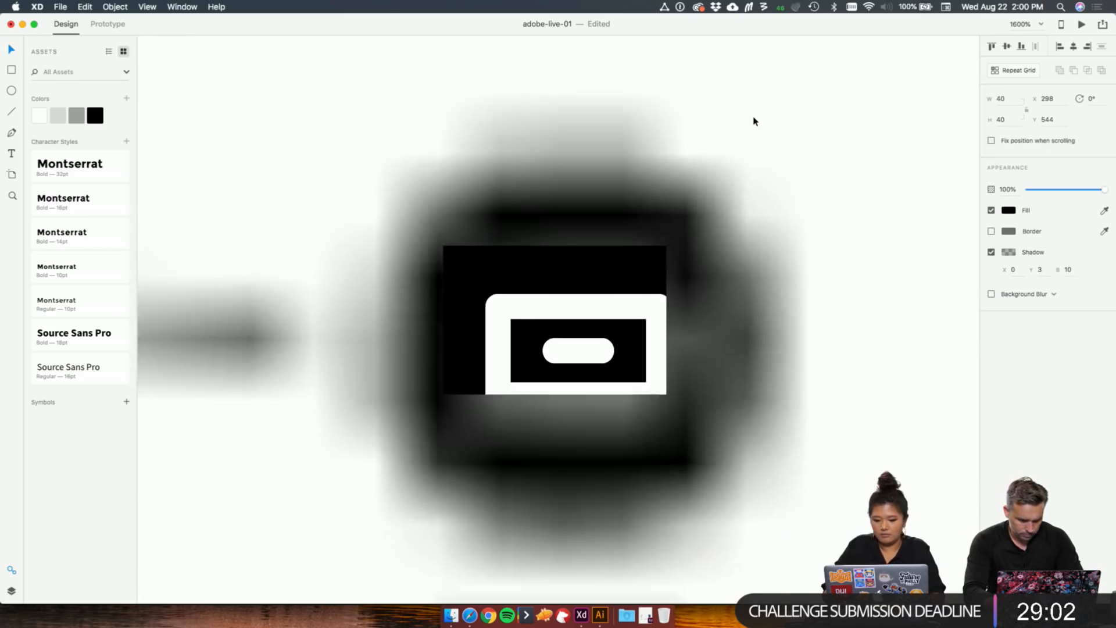
scroll(678, 253, "down", 5)
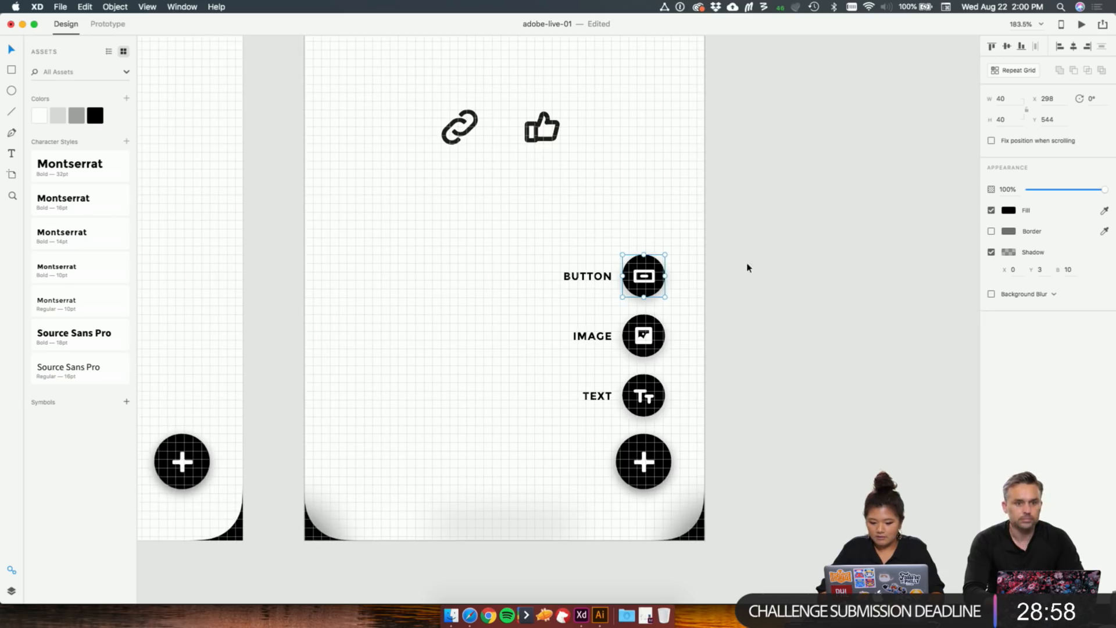
scroll(731, 297, "down", 2)
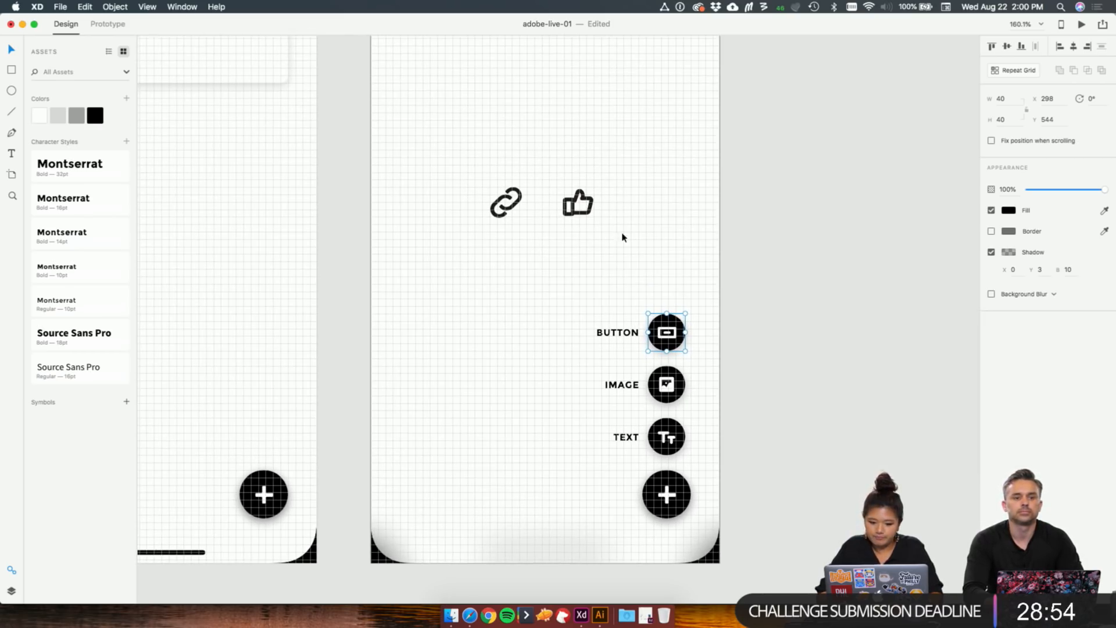
left_click_drag(622, 237, 551, 186)
left_click(604, 219)
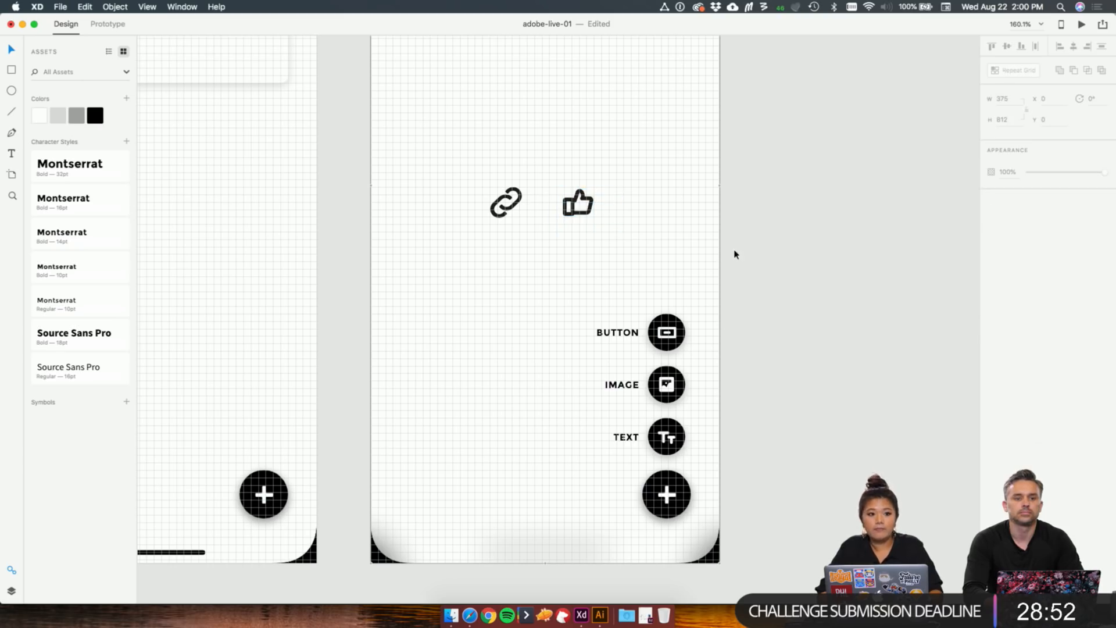
left_click_drag(700, 290, 672, 289)
left_click(700, 247)
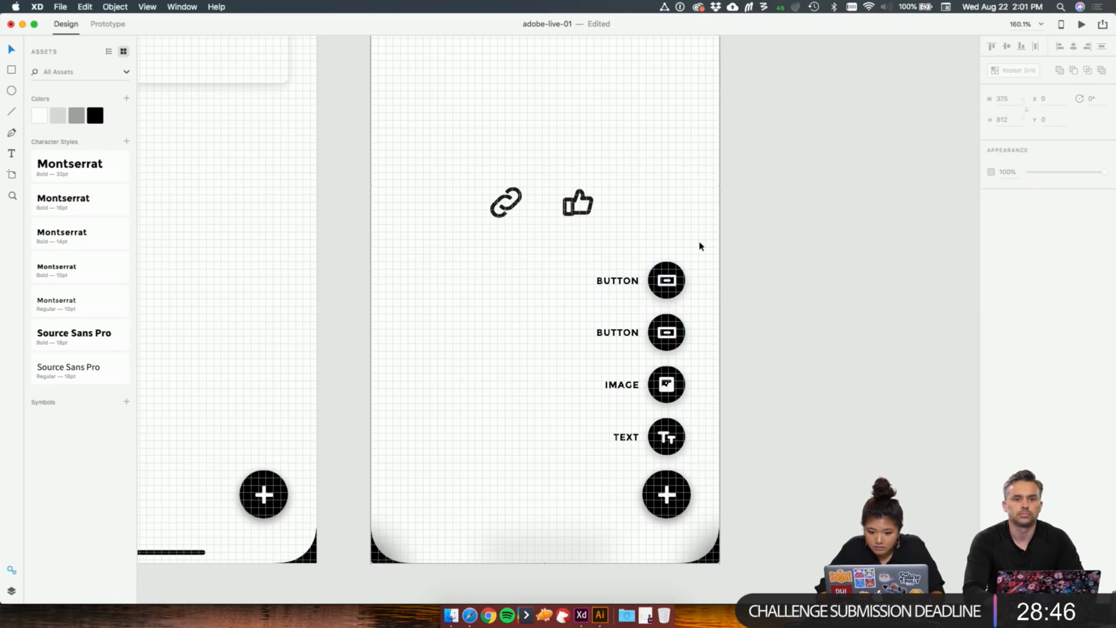
- Rename the copied item's label to REACTION
double_click(616, 283)
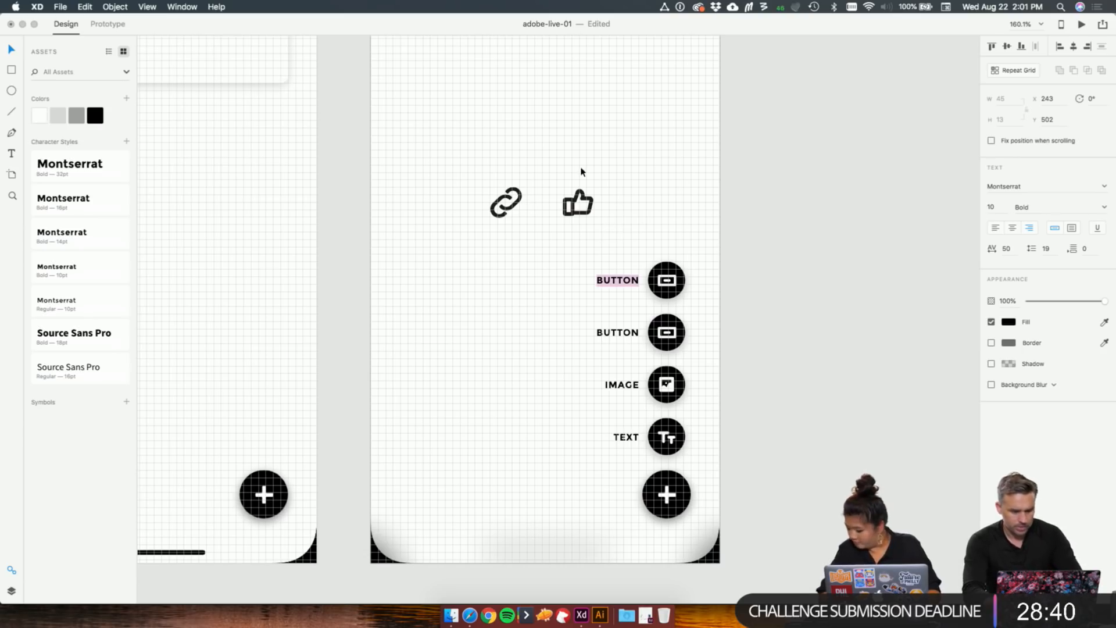
type("REACTION")
key("Escape")
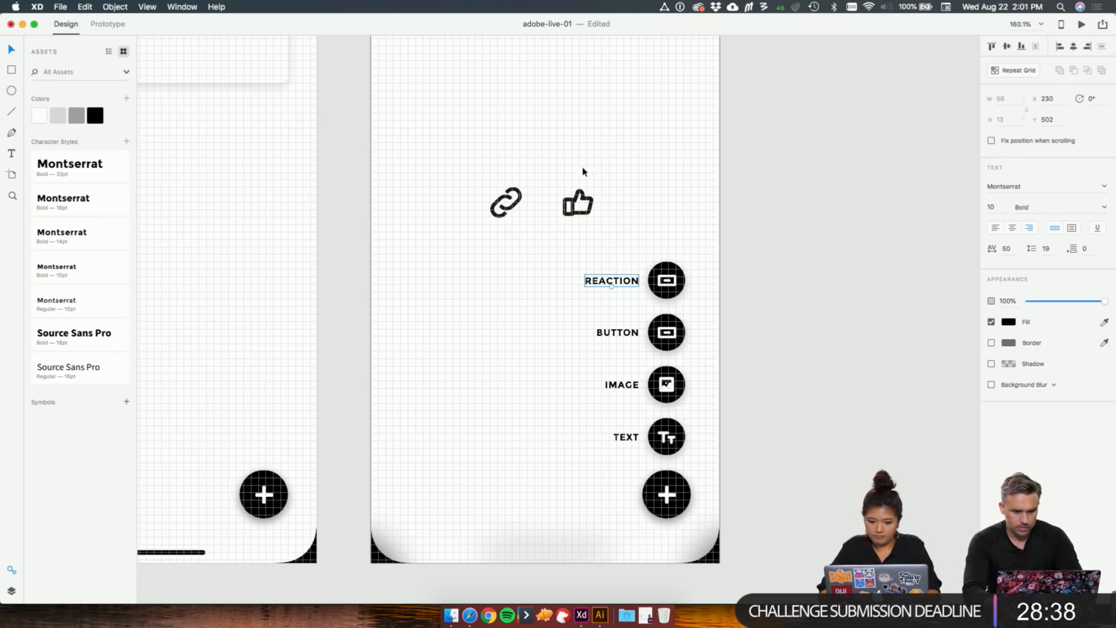
- Duplicate the REACTION item above itself and relabel the new copy MAGIC LINK
left_click_drag(701, 258, 665, 237)
double_click(611, 228)
double_click(612, 228)
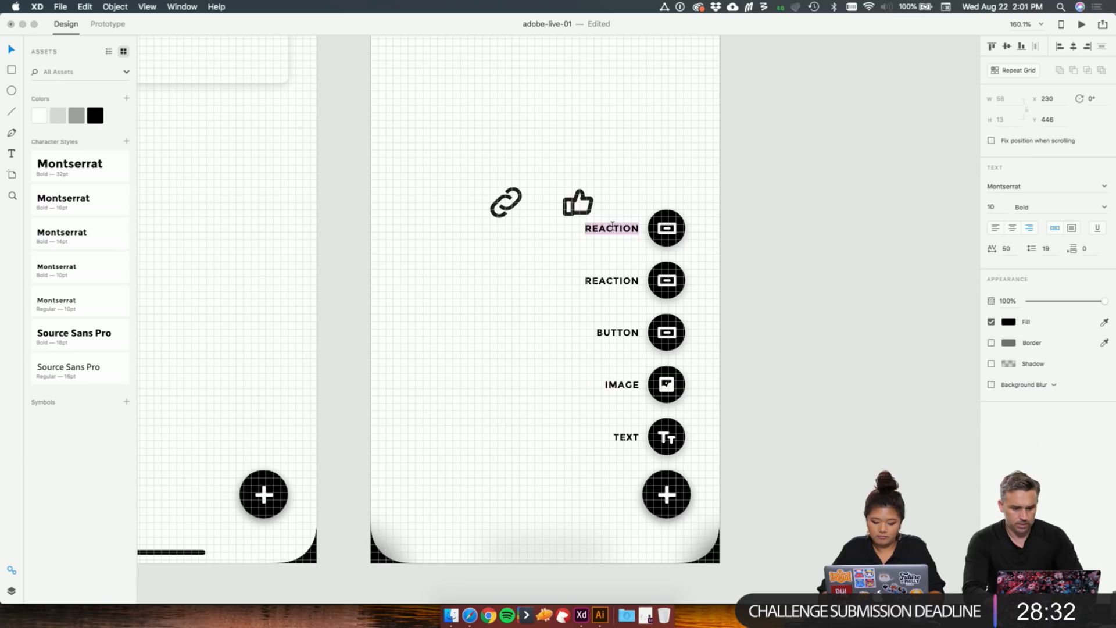
type("MAGIC ")
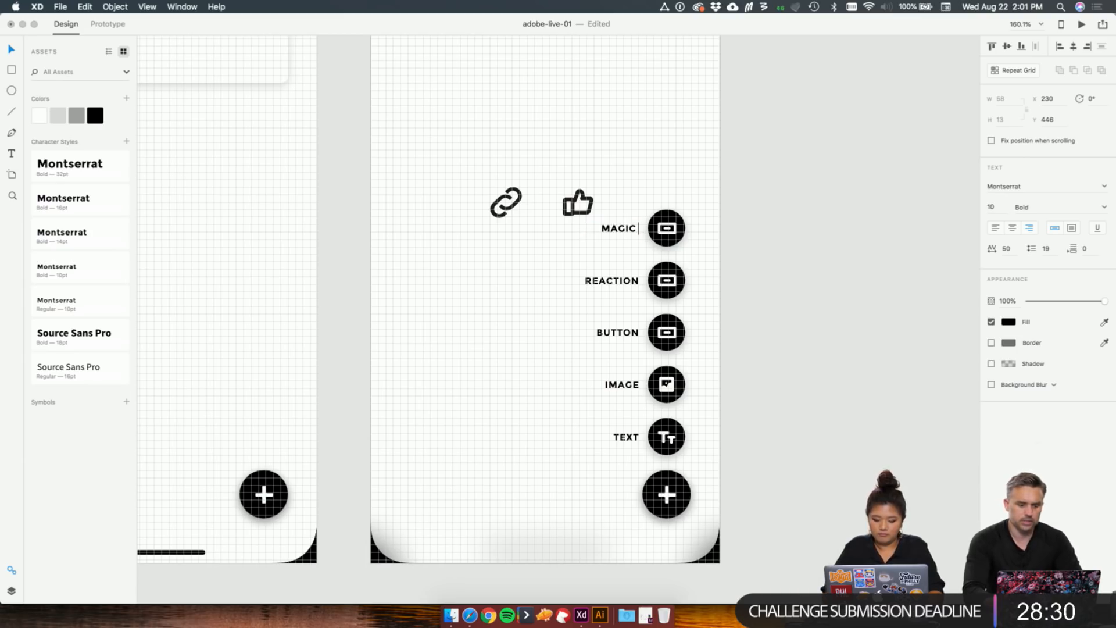
type("LINK")
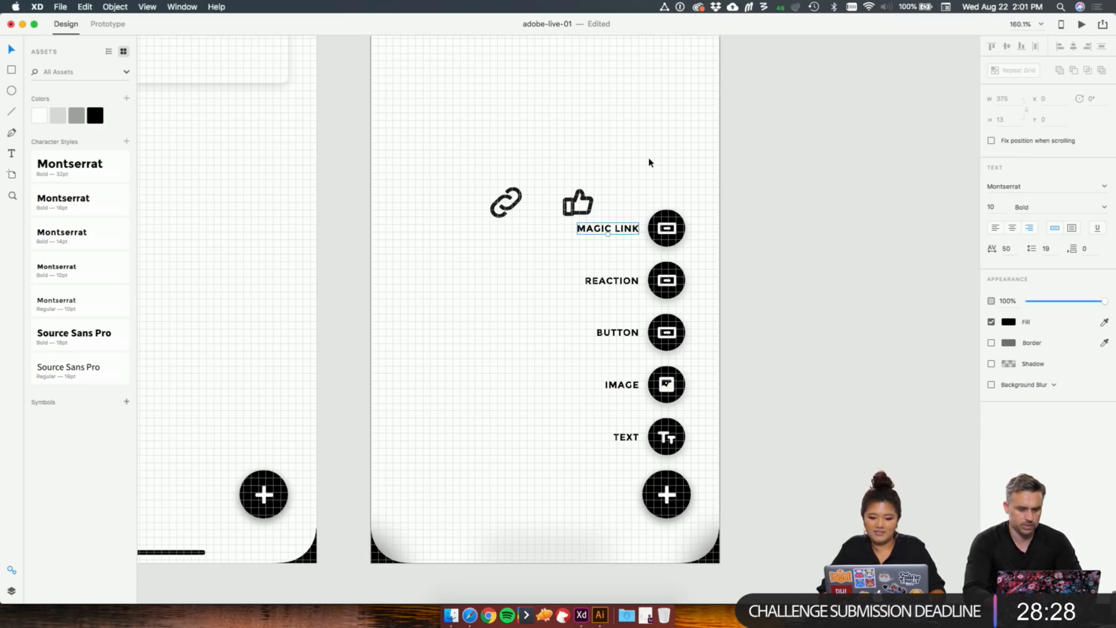
left_click(649, 162)
- Delete the button icons from inside the REACTION and MAGIC LINK circles
scroll(649, 162, "up", 5)
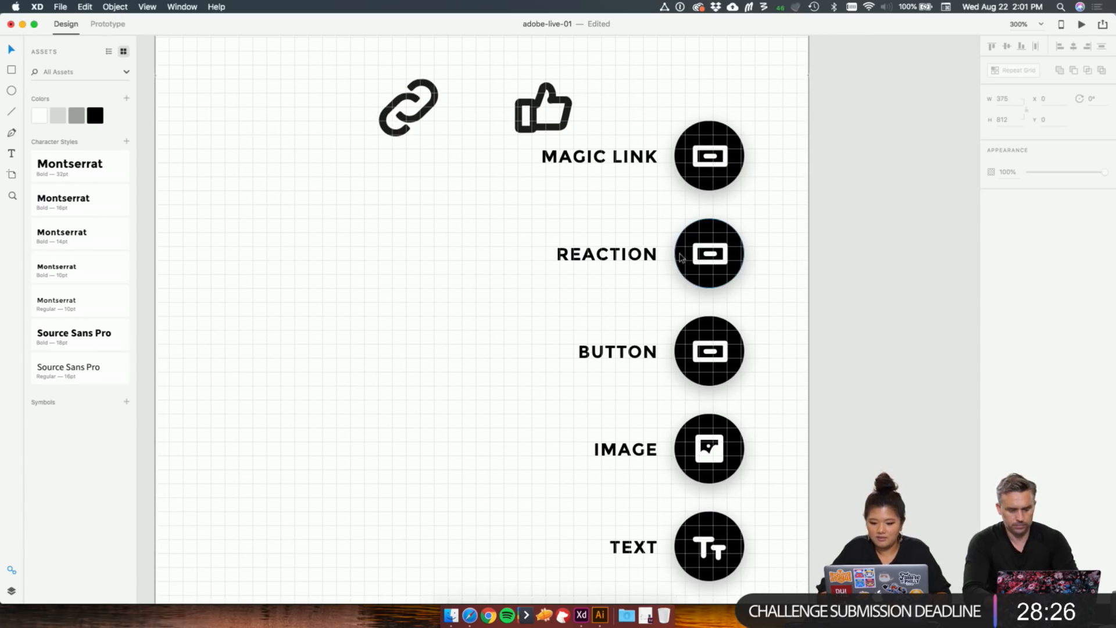
double_click(703, 265)
key("Delete")
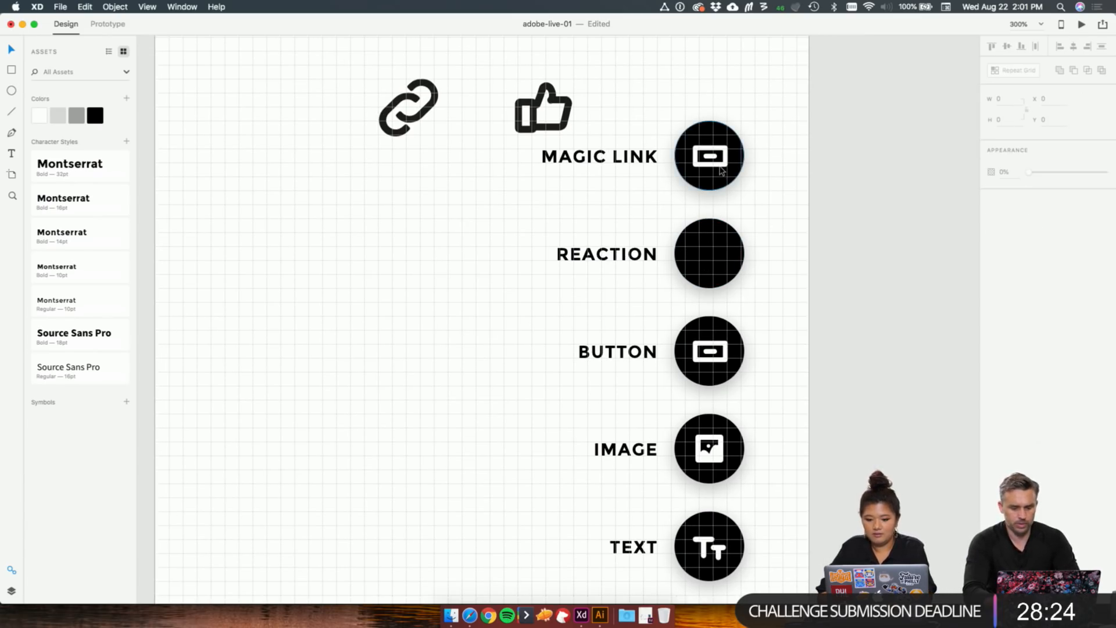
double_click(709, 156)
key("Delete")
- Move the thumbs-up icon next to the REACTION item and set its width to 20
scroll(702, 81, "right", 3)
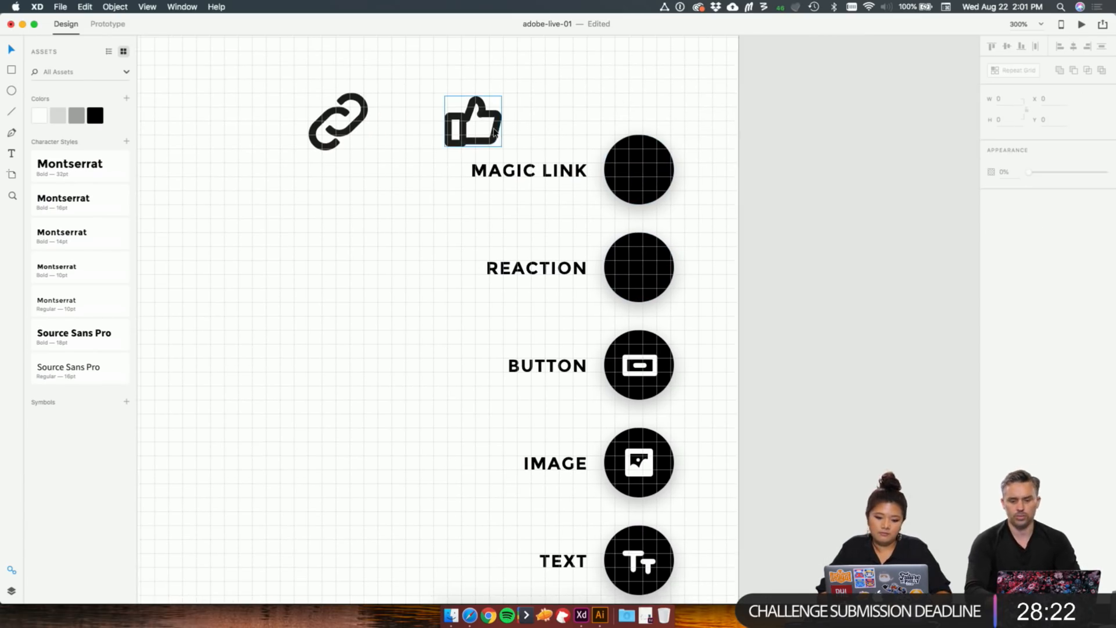
left_click_drag(476, 121, 444, 278)
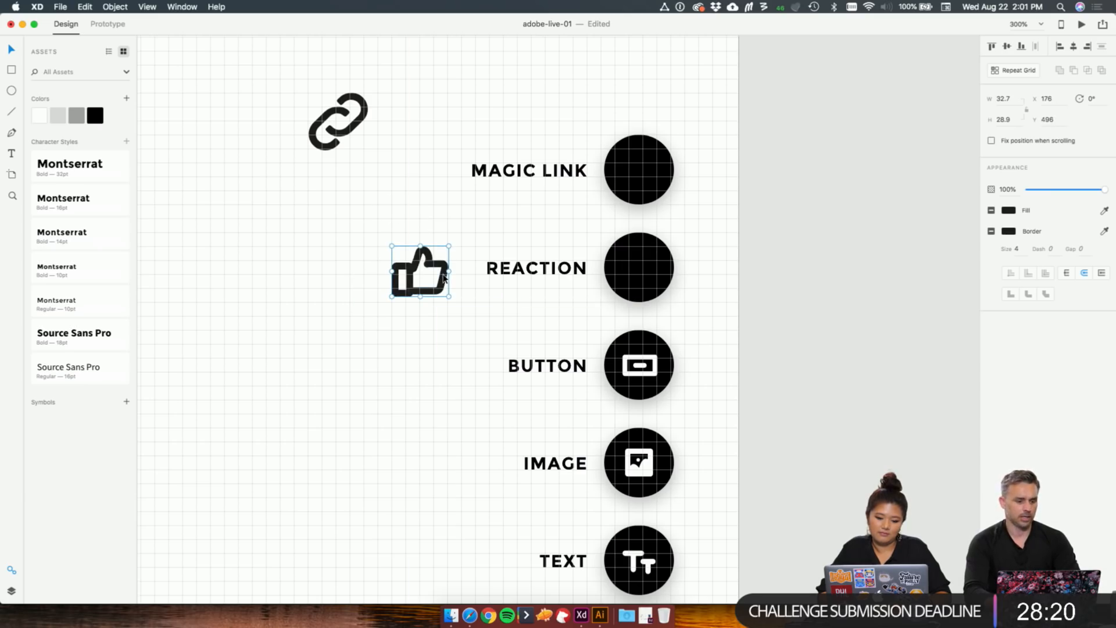
scroll(444, 278, "down", 1)
scroll(444, 278, "up", 5)
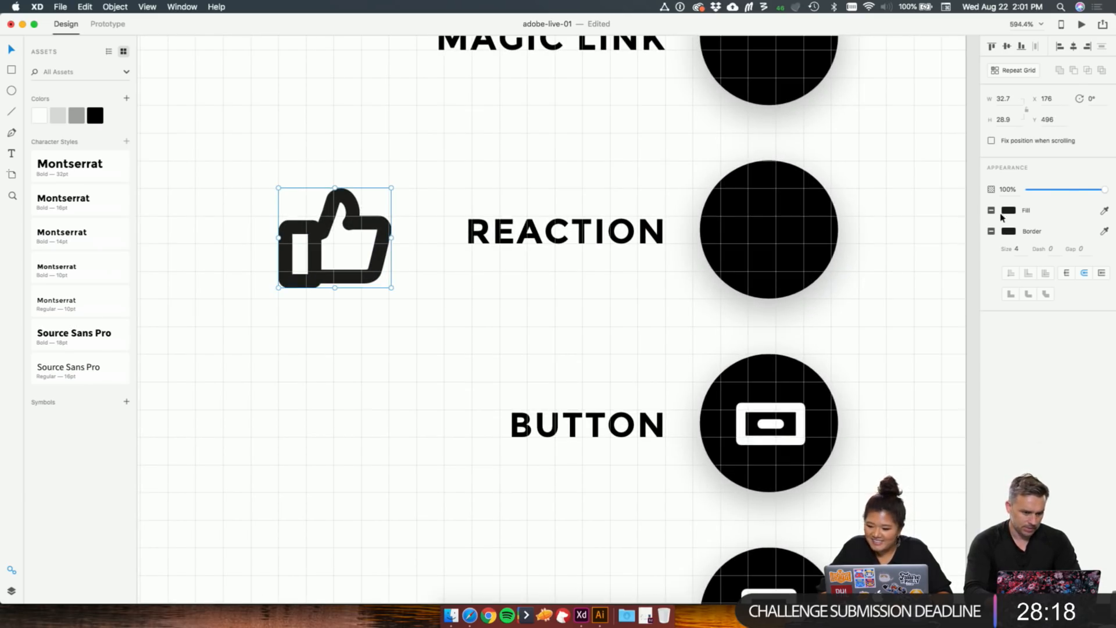
left_click(1003, 99)
type("16")
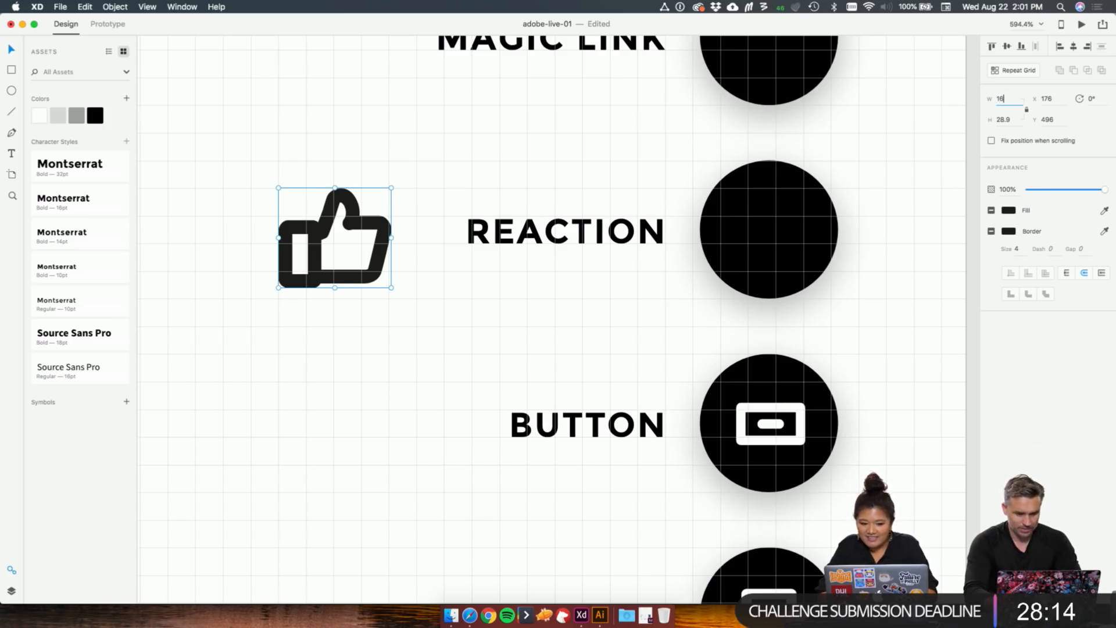
key("Return")
left_click(1005, 98)
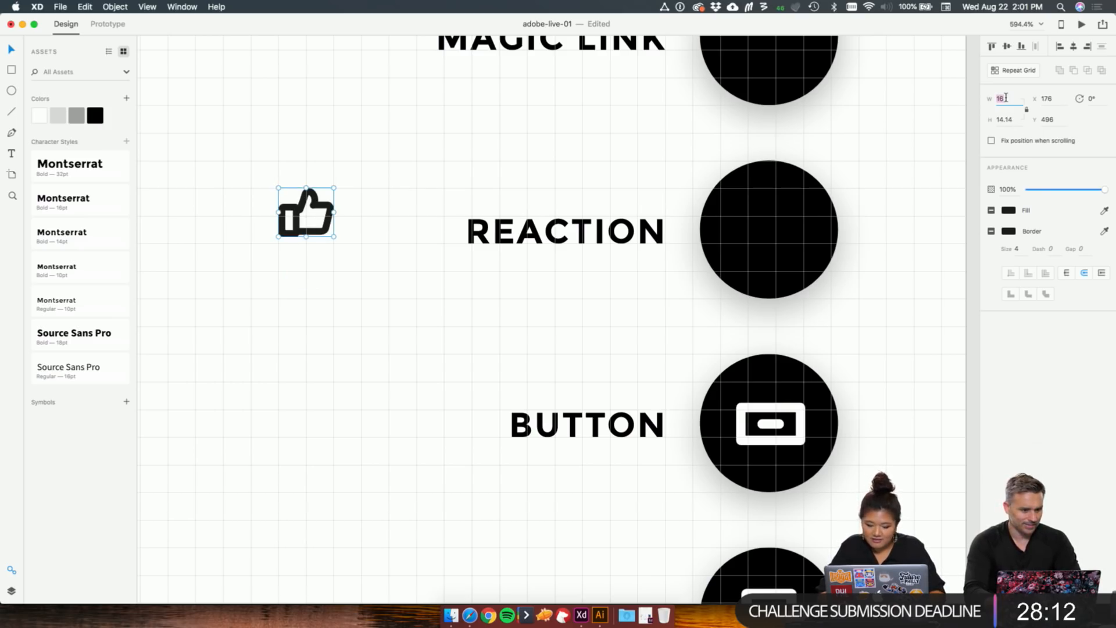
type("20")
key("Return")
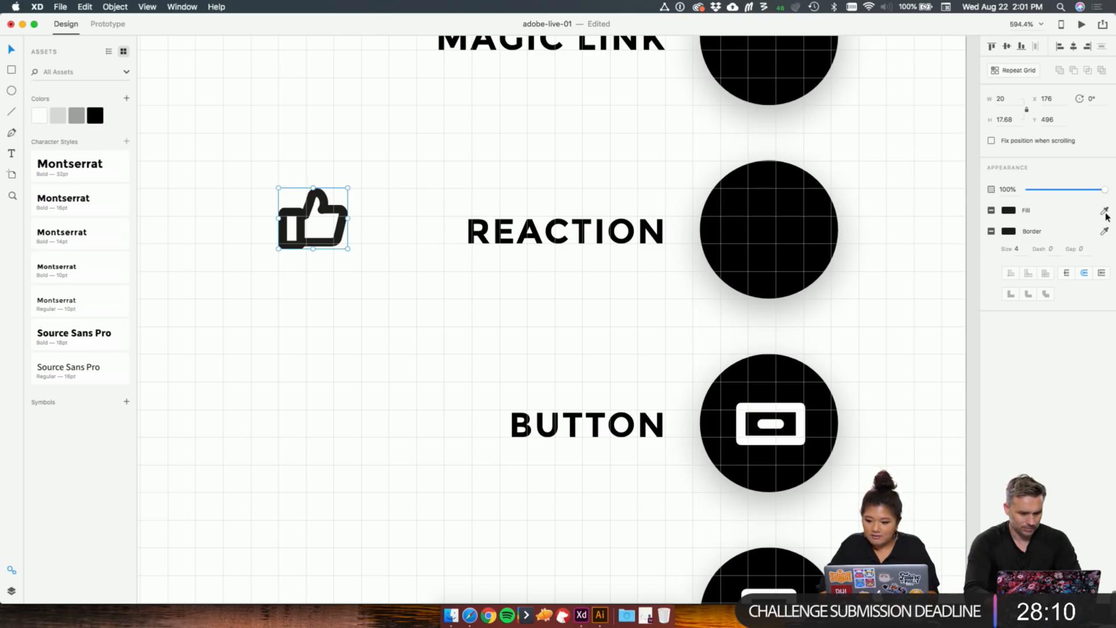
- Set the thumbs-up icon's fill and border colours to white
left_click(1008, 210)
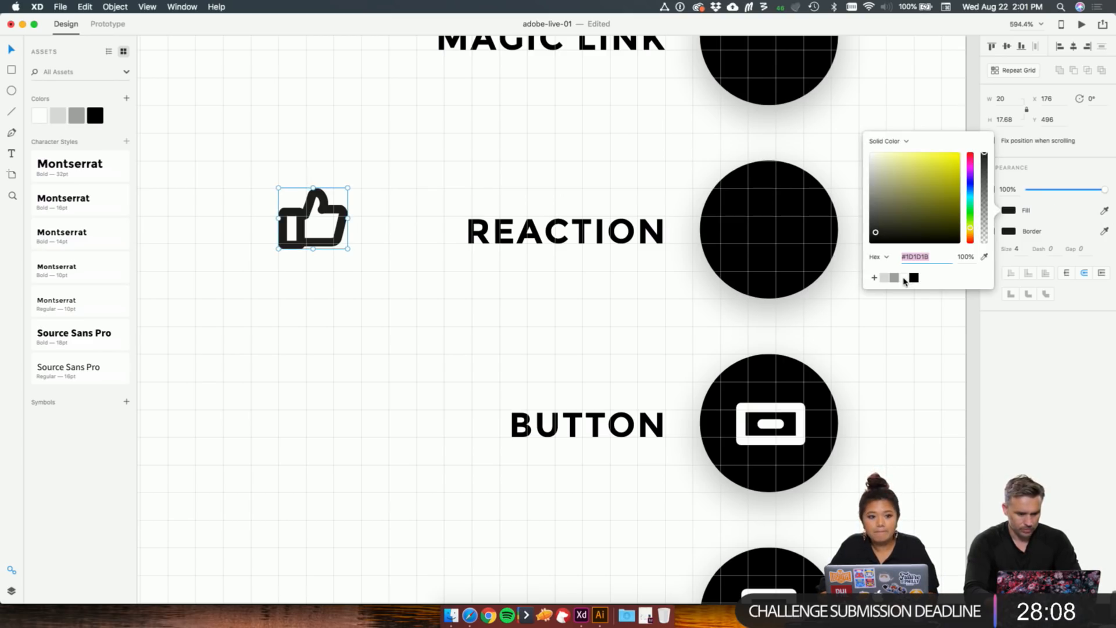
left_click(904, 278)
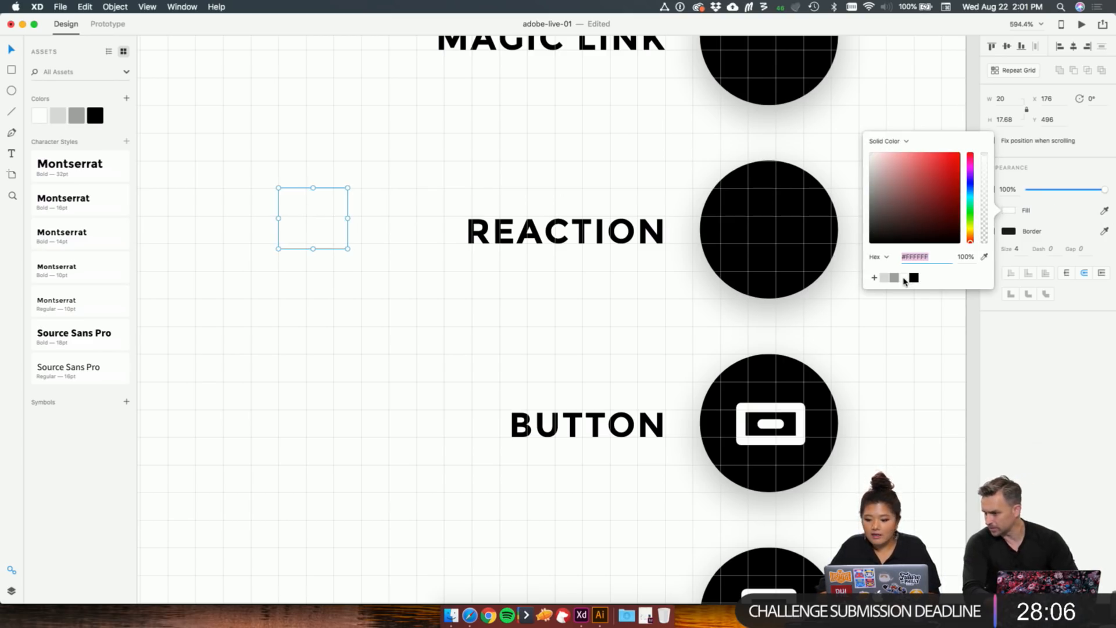
scroll(554, 302, "right", 1)
scroll(554, 302, "up", 1)
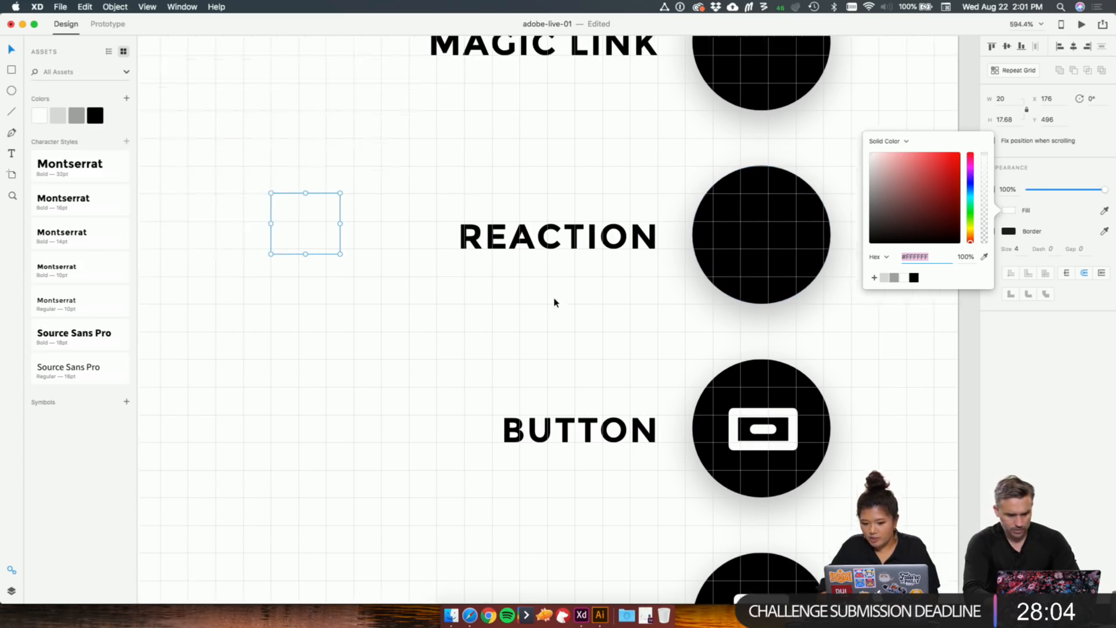
scroll(554, 302, "up", 2)
scroll(554, 302, "right", 1)
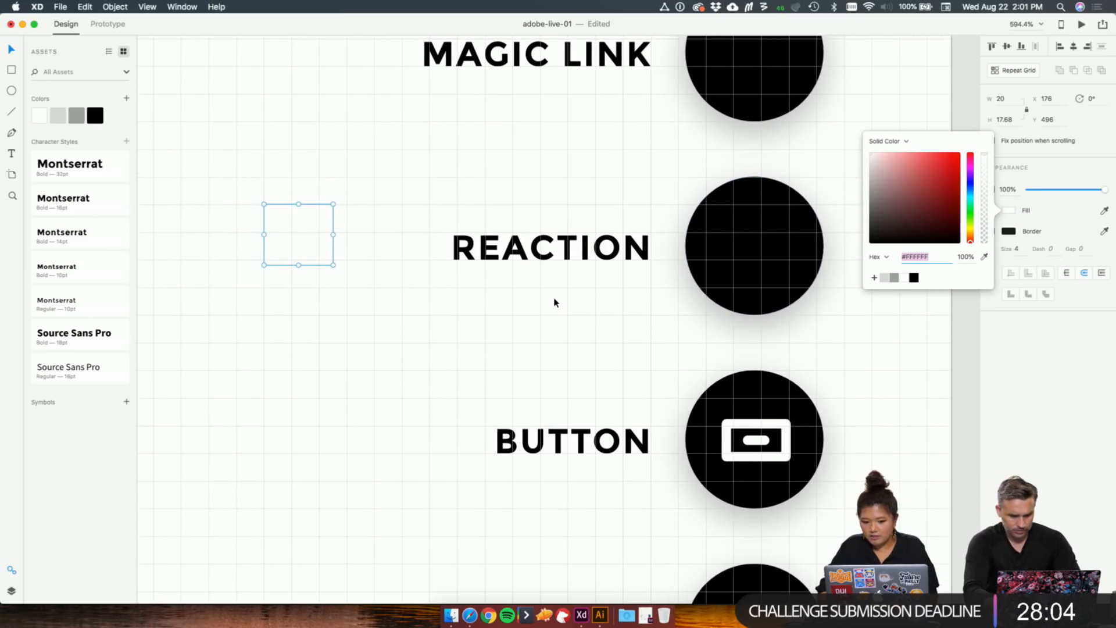
left_click(1009, 231)
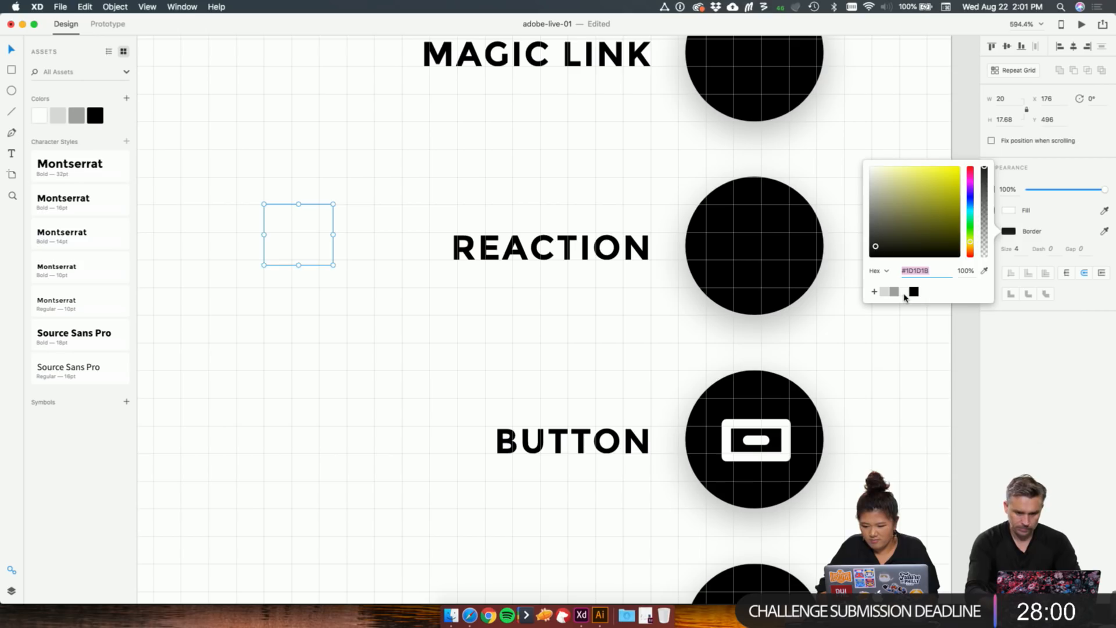
left_click(904, 293)
left_click(339, 291)
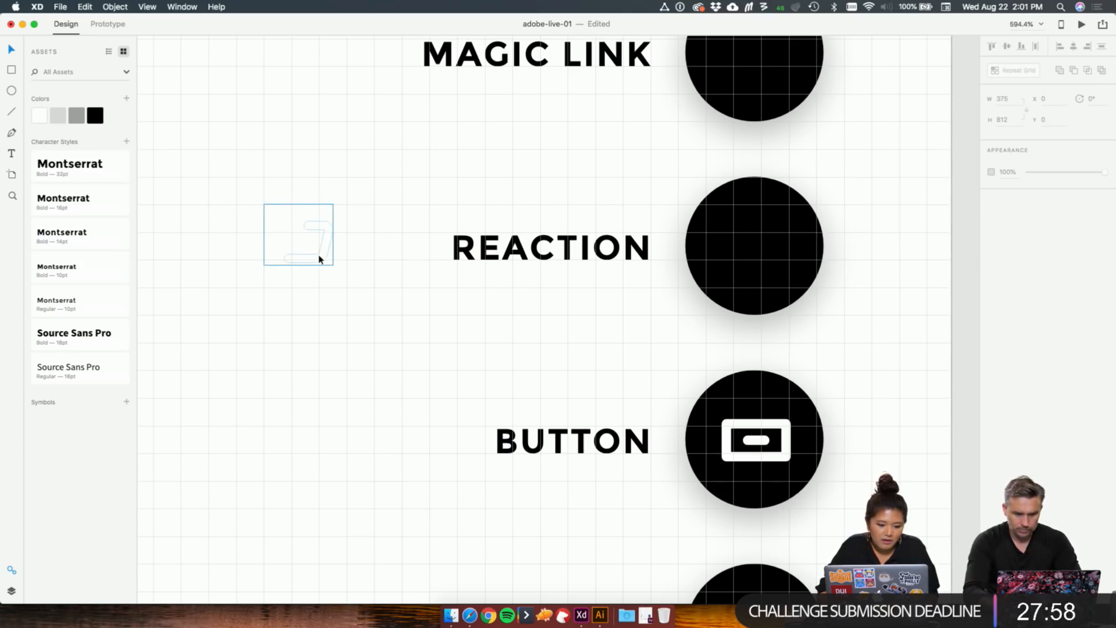
- Drag the thumbs-up icon into the REACTION circle
left_click_drag(320, 256, 783, 268)
scroll(879, 213, "down", 6)
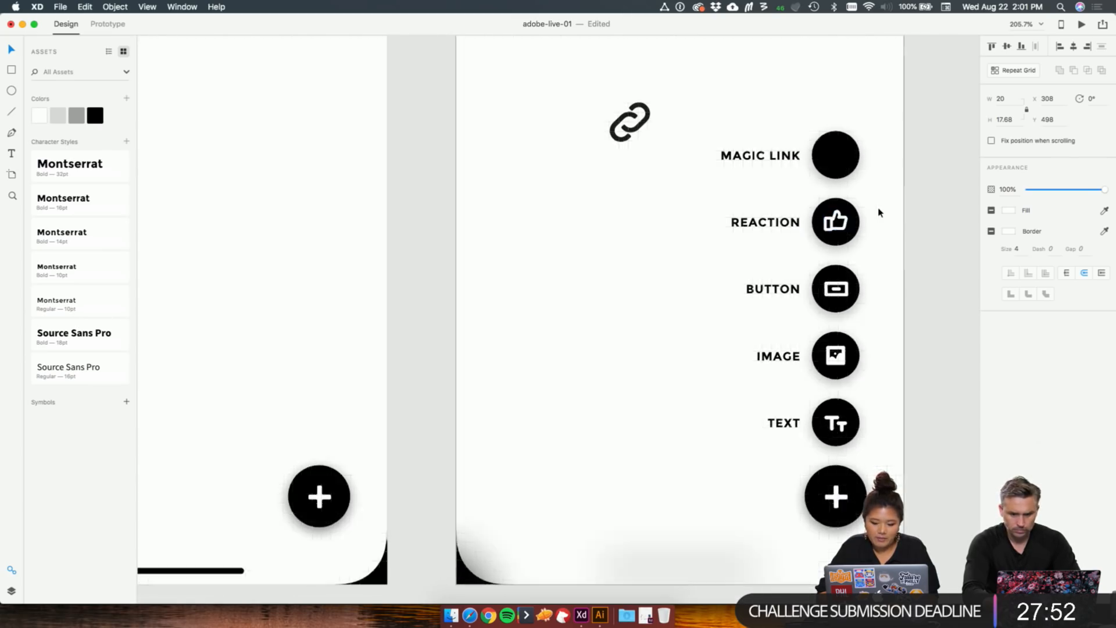
- Zoom in on the REACTION circle and nudge the thumbs-up icon around inside it
scroll(879, 213, "down", 3)
scroll(878, 213, "up", 4)
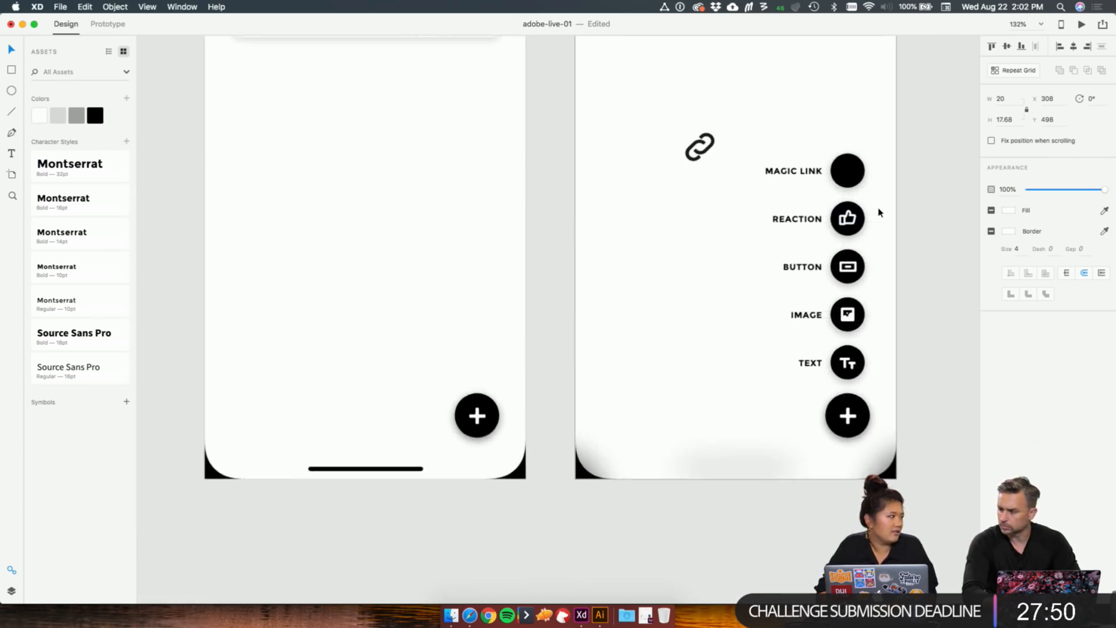
scroll(899, 226, "right", 2)
scroll(899, 226, "up", 1)
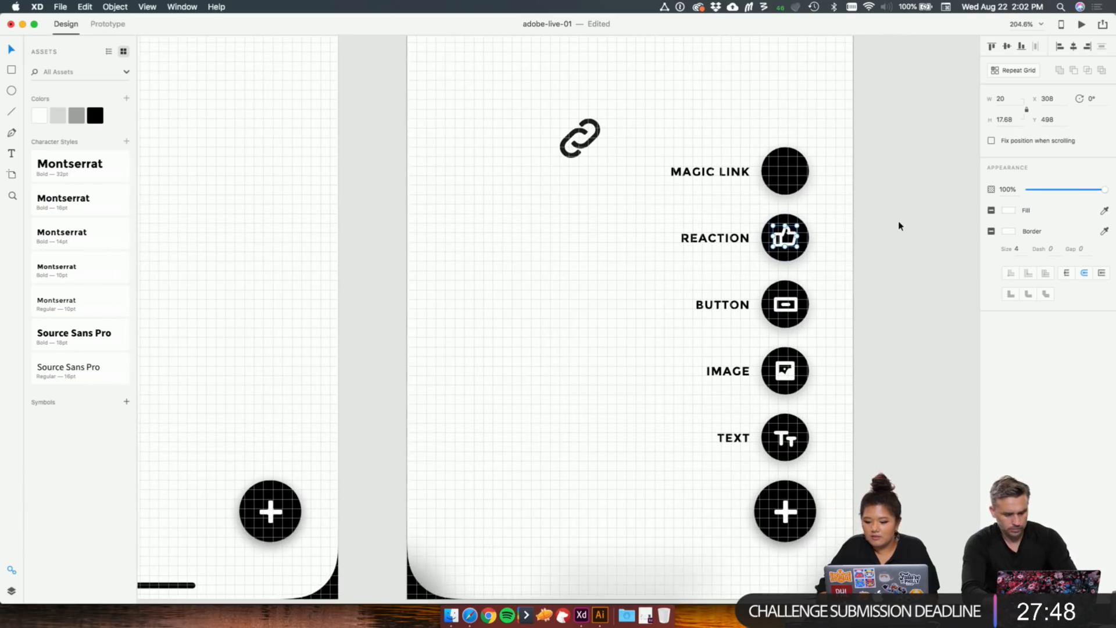
scroll(845, 242, "right", 3)
scroll(825, 244, "up", 6)
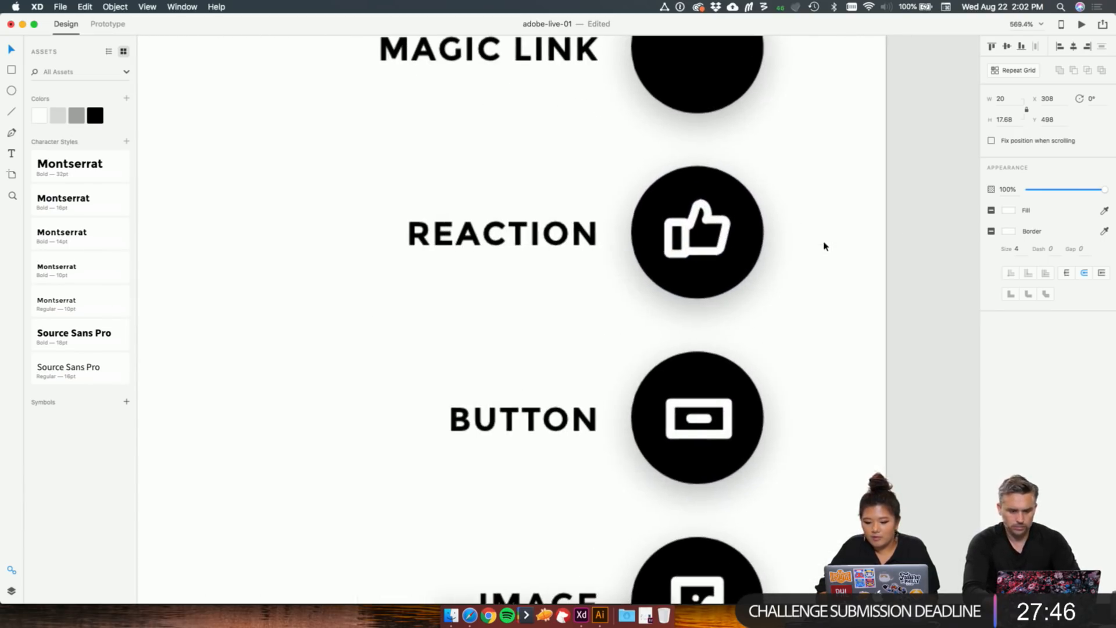
scroll(776, 300, "up", 2)
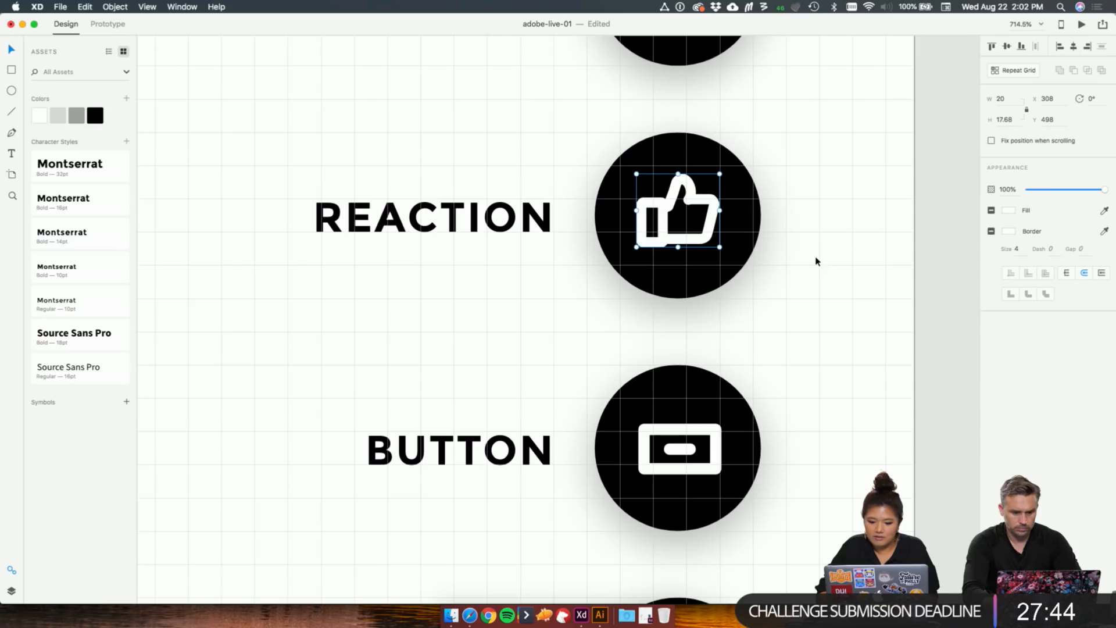
key("Right")
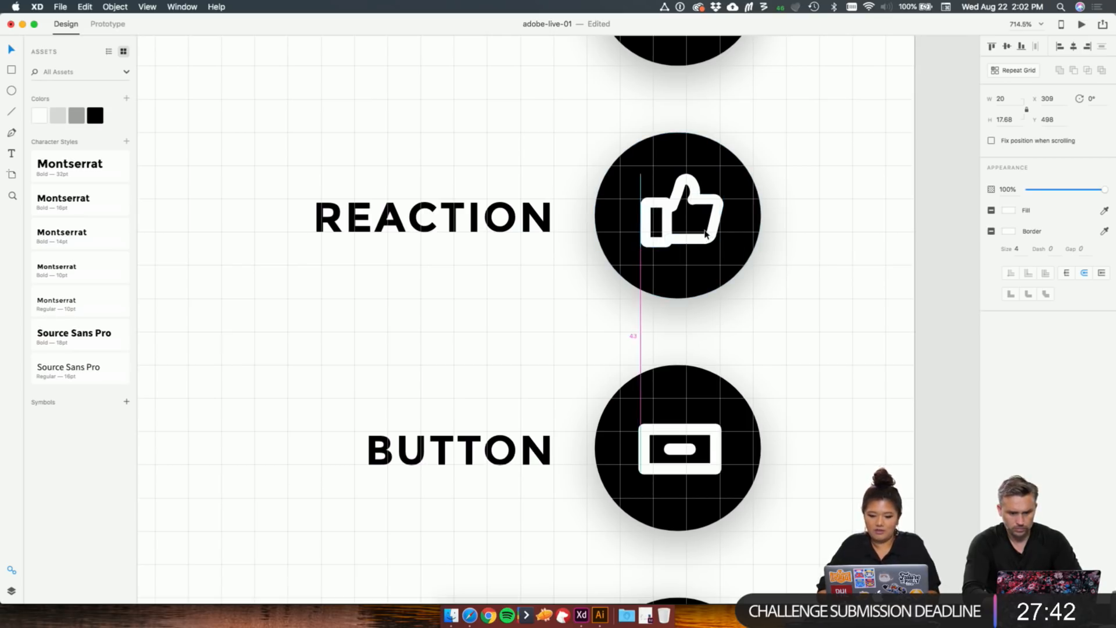
key("Up")
key("Left")
key("Down")
key("Right")
key("Left")
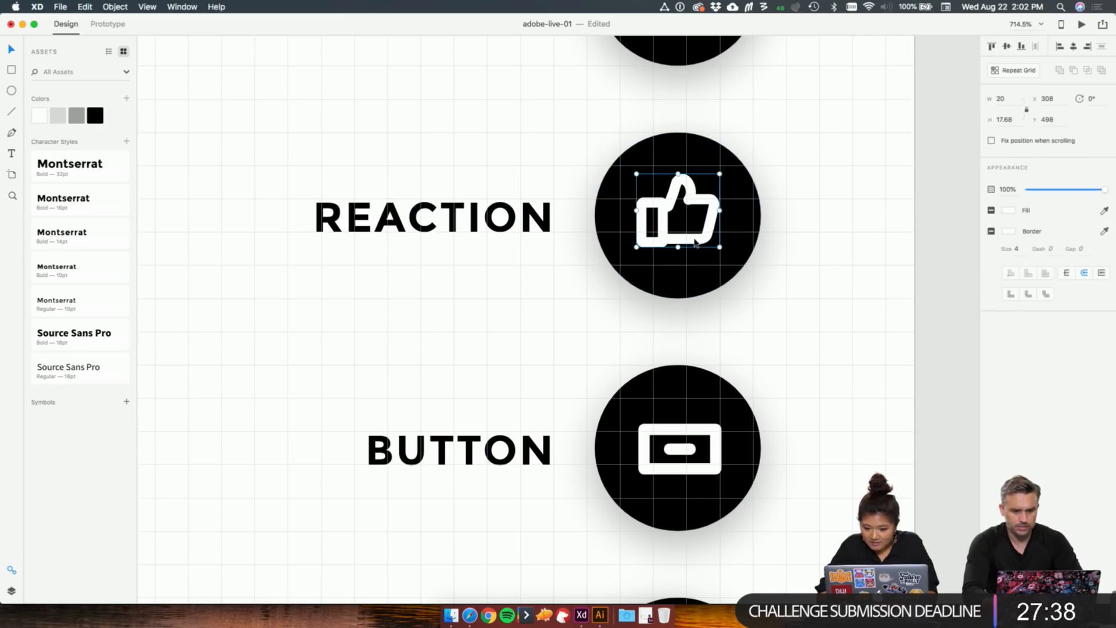
- Set the thumbs-up icon's width to 18 and nudge it slightly down and right within the circle
left_click(1006, 97)
type("18")
key("Return")
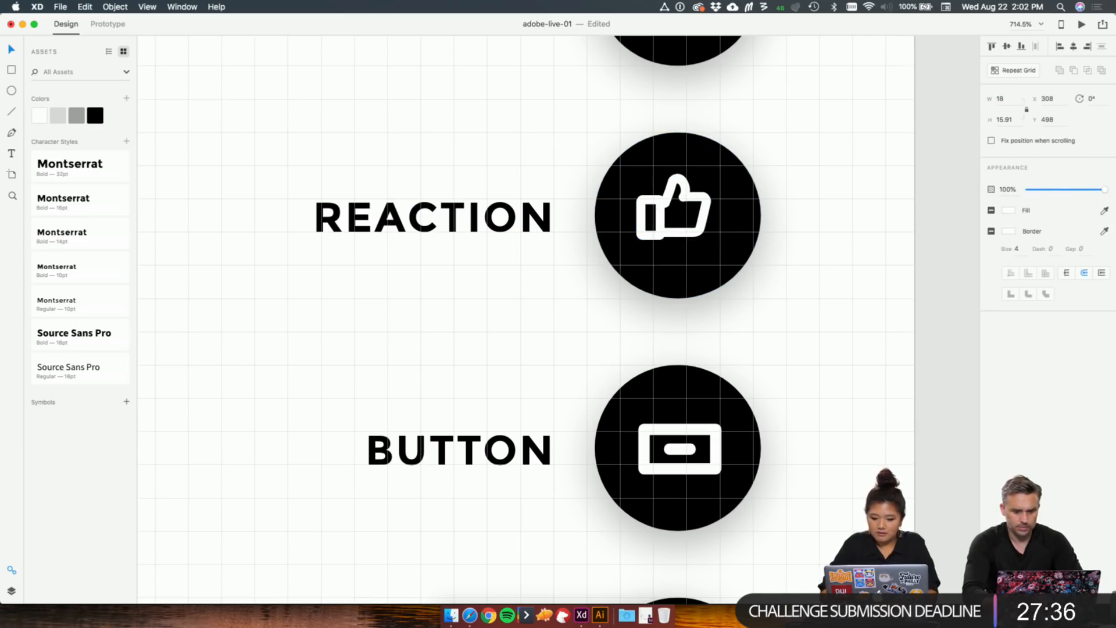
left_click(712, 216)
left_click_drag(697, 238, 697, 238)
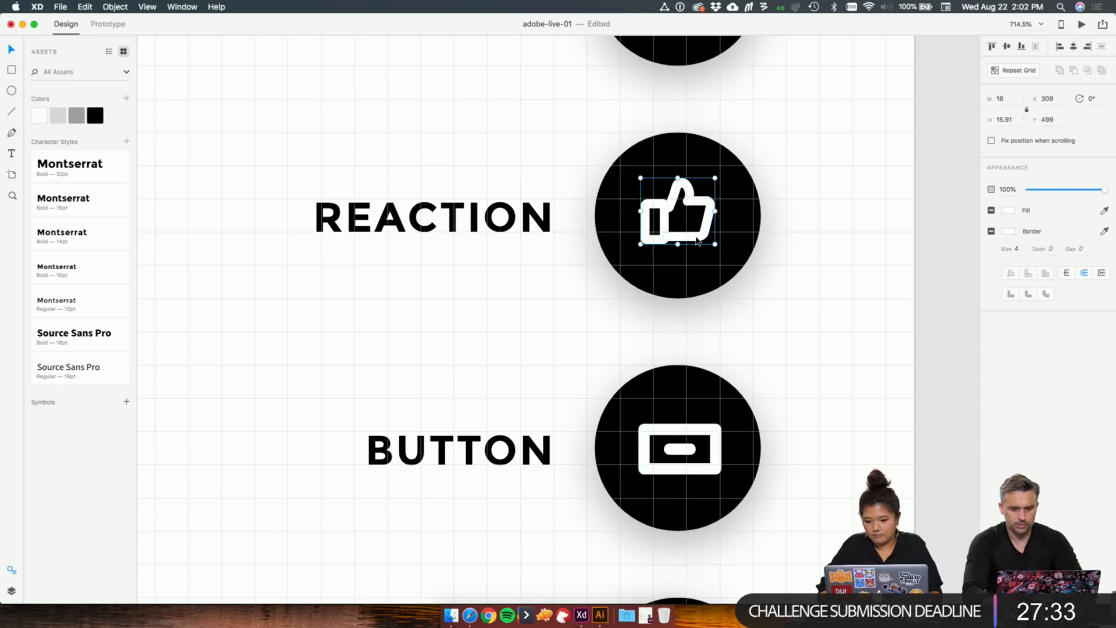
- Set the thumbs-up icon's width back to 20
left_click(843, 208)
key("super+minus")
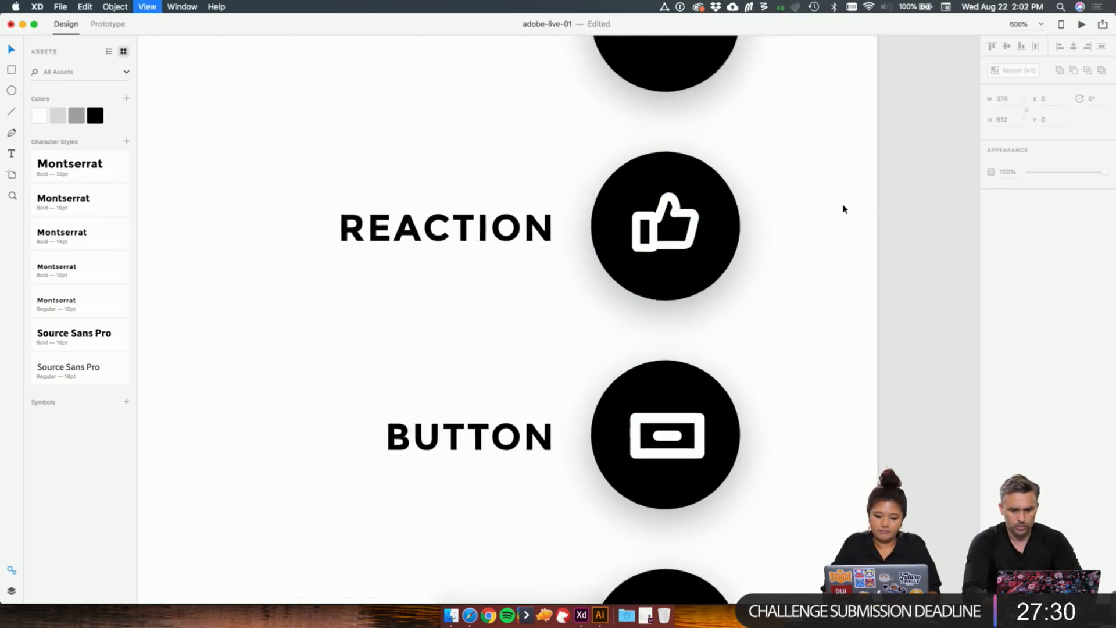
key("super+minus")
key("super+apostrophe")
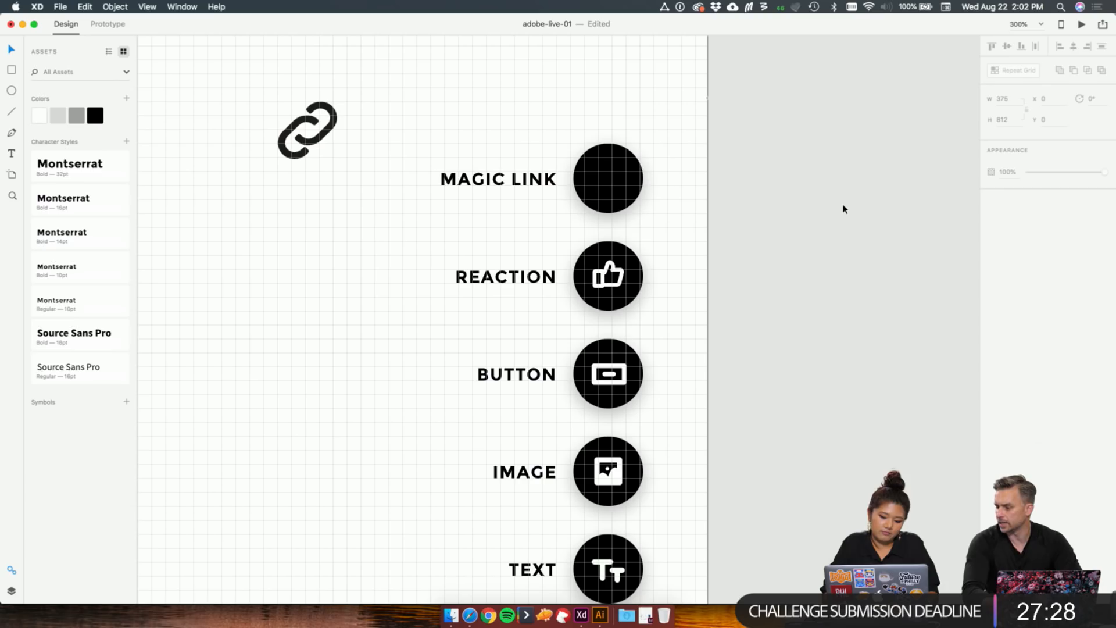
key("super+equal")
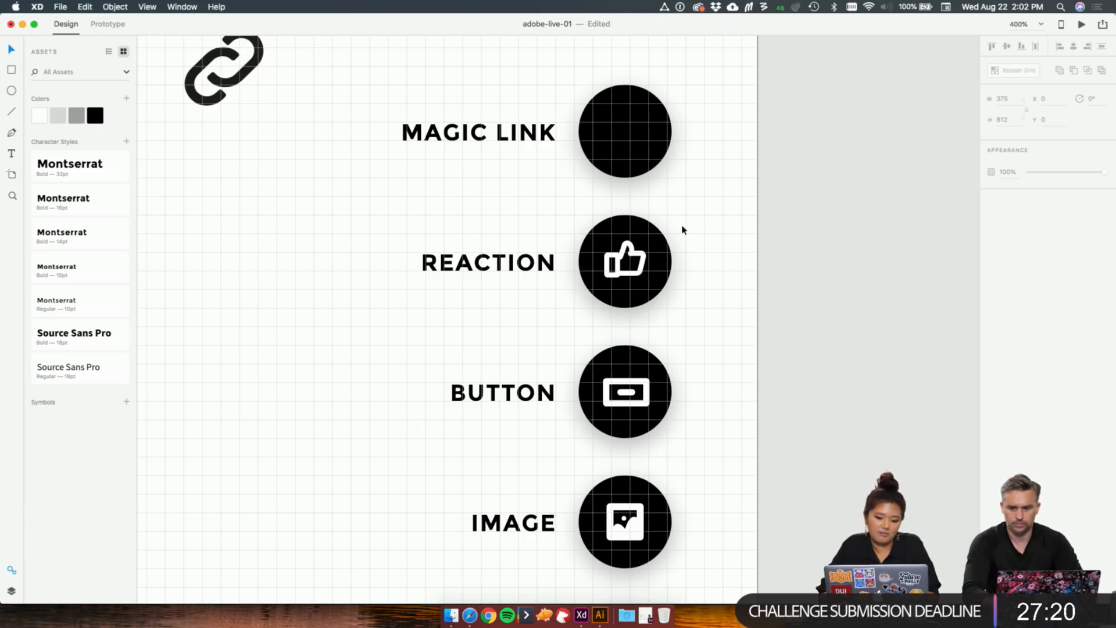
left_click(621, 271)
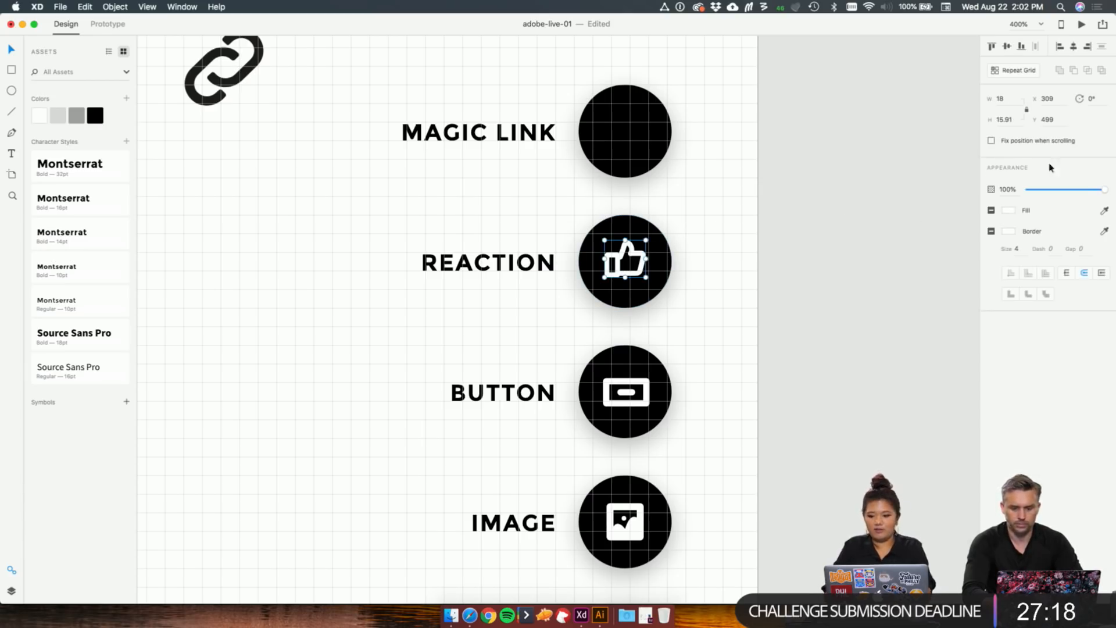
left_click(1001, 99)
type("2")
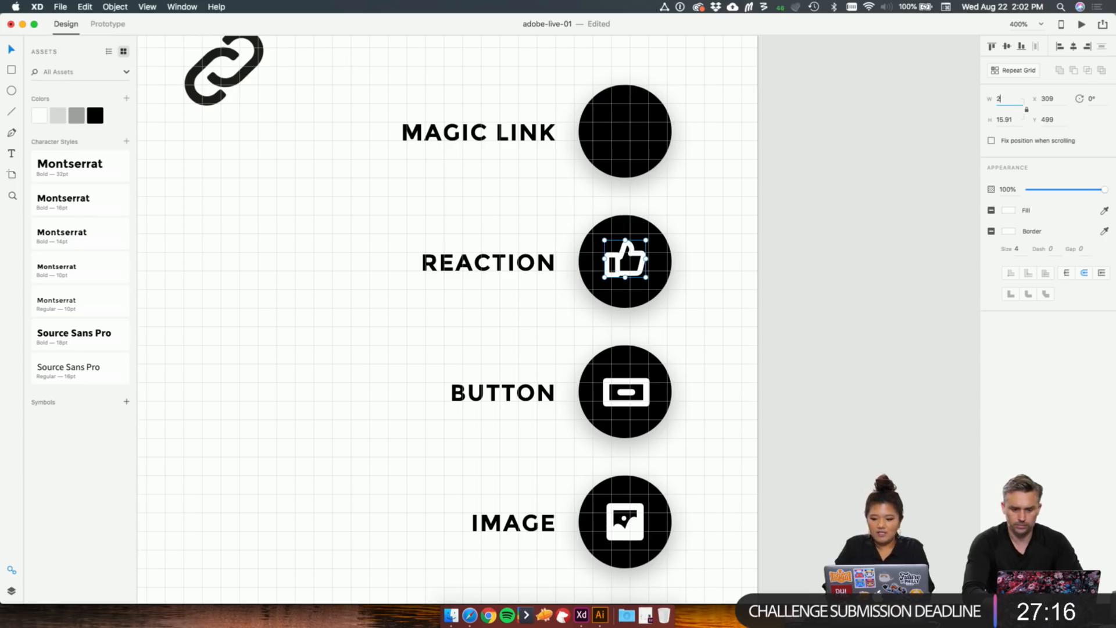
type("0")
key("Return")
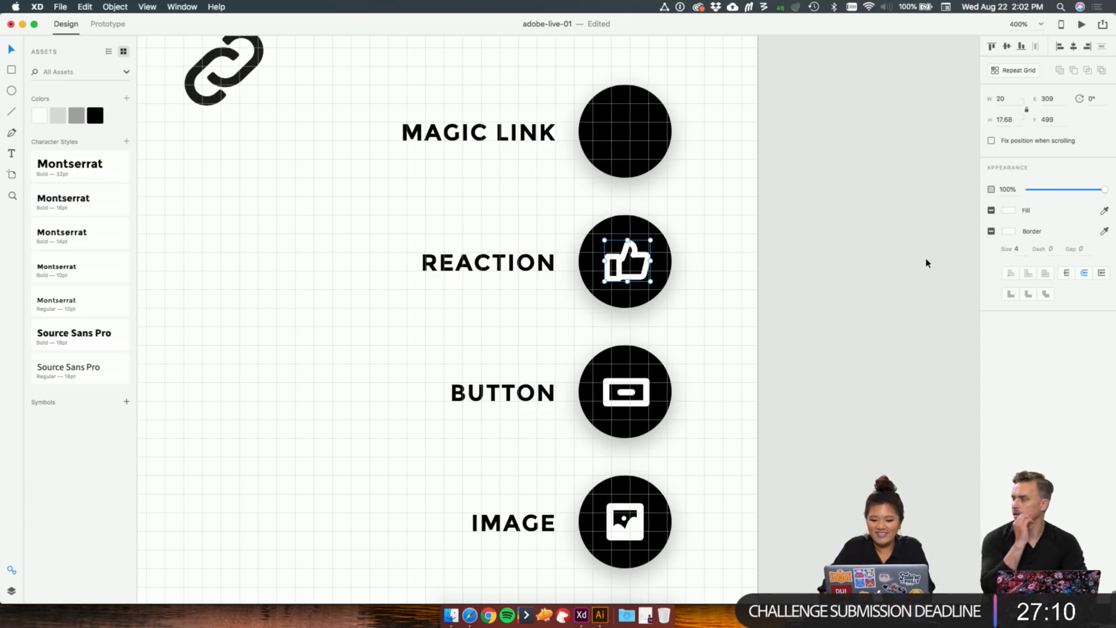
- Nudge the thumbs-up icon one step left to centre it in the REACTION circle
key("Left")
key("Up")
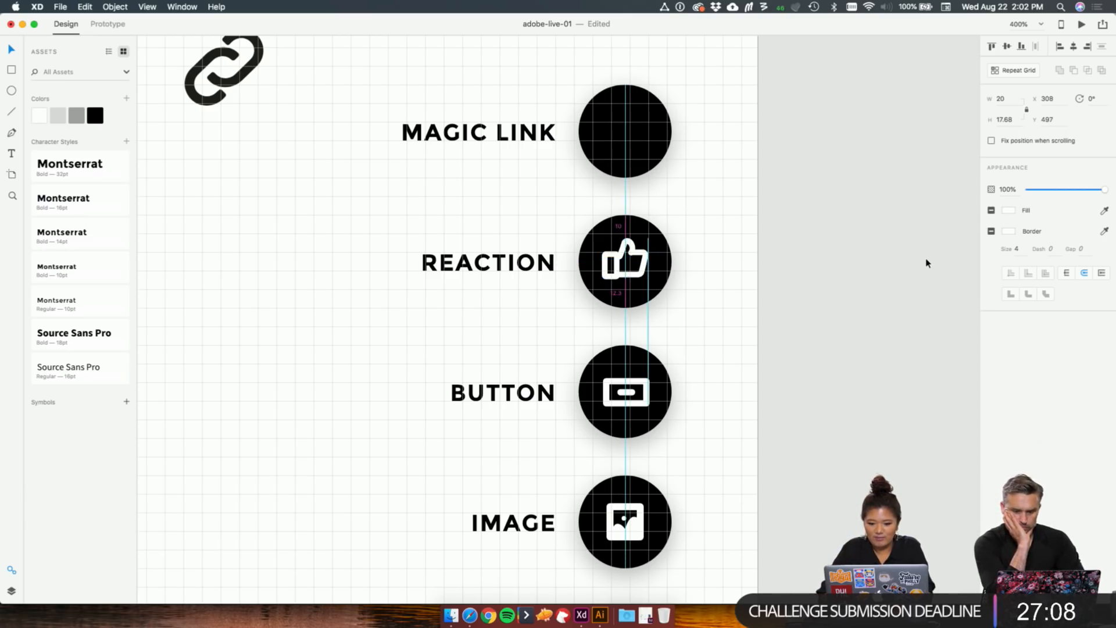
key("Up")
key("Down")
key("Down")
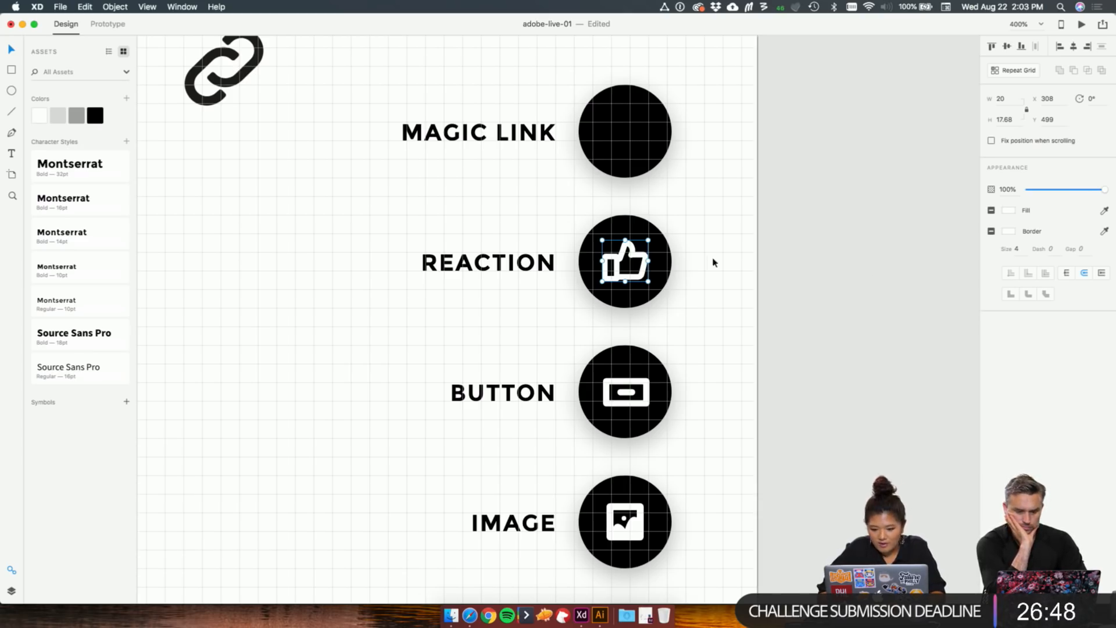
left_click(871, 240)
- Move the link icon to just above the MAGIC LINK circle and set its fill to white
scroll(817, 246, "down", 2)
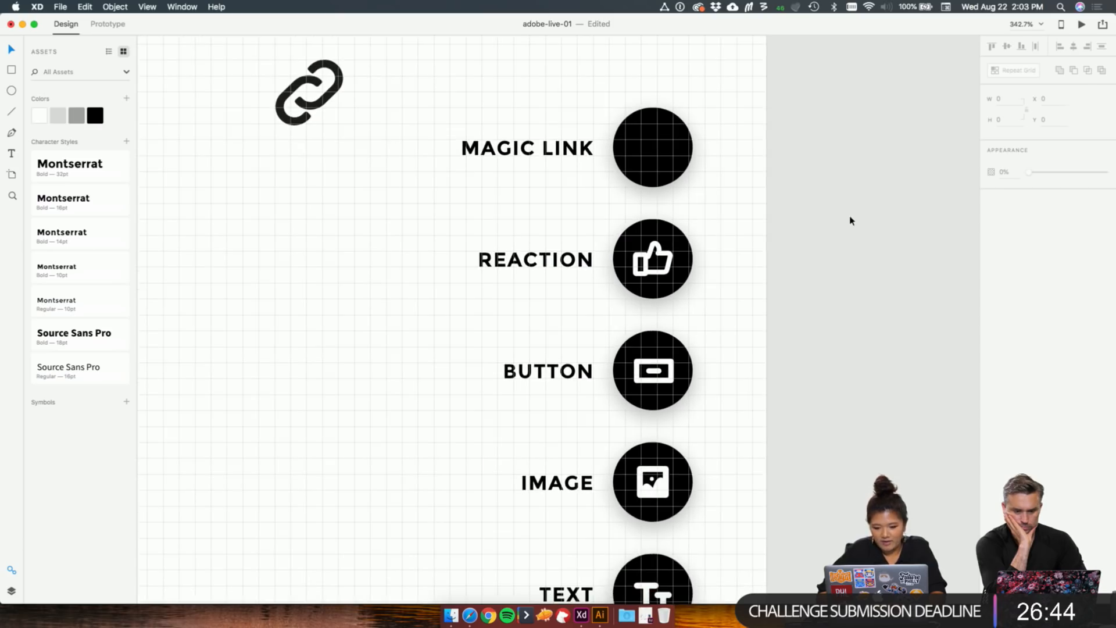
scroll(850, 219, "up", 3)
scroll(850, 220, "right", 1)
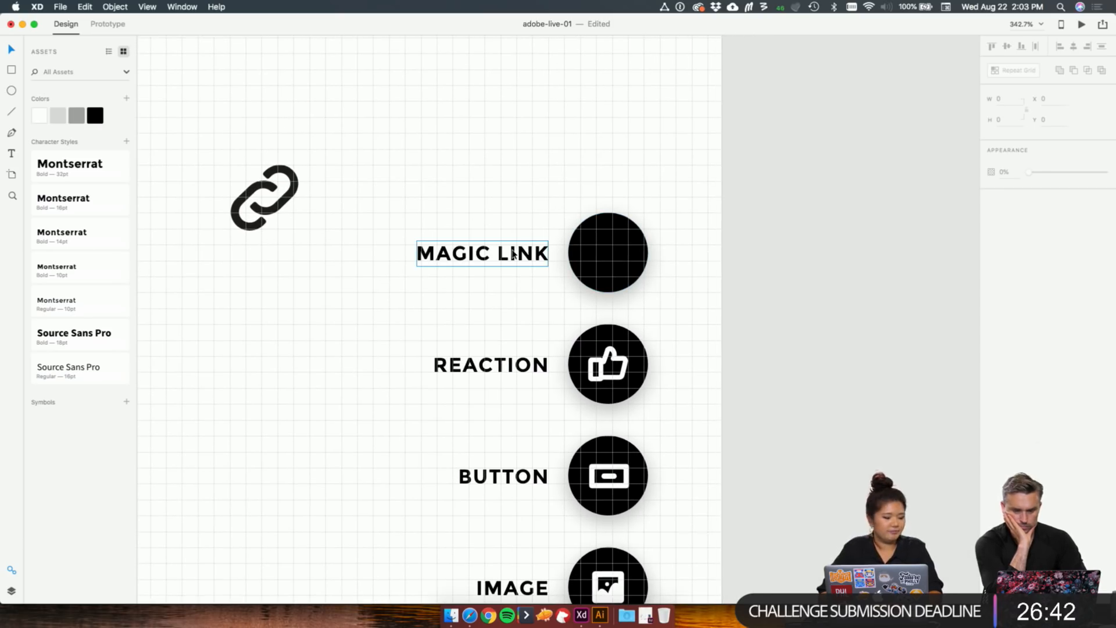
left_click(275, 209)
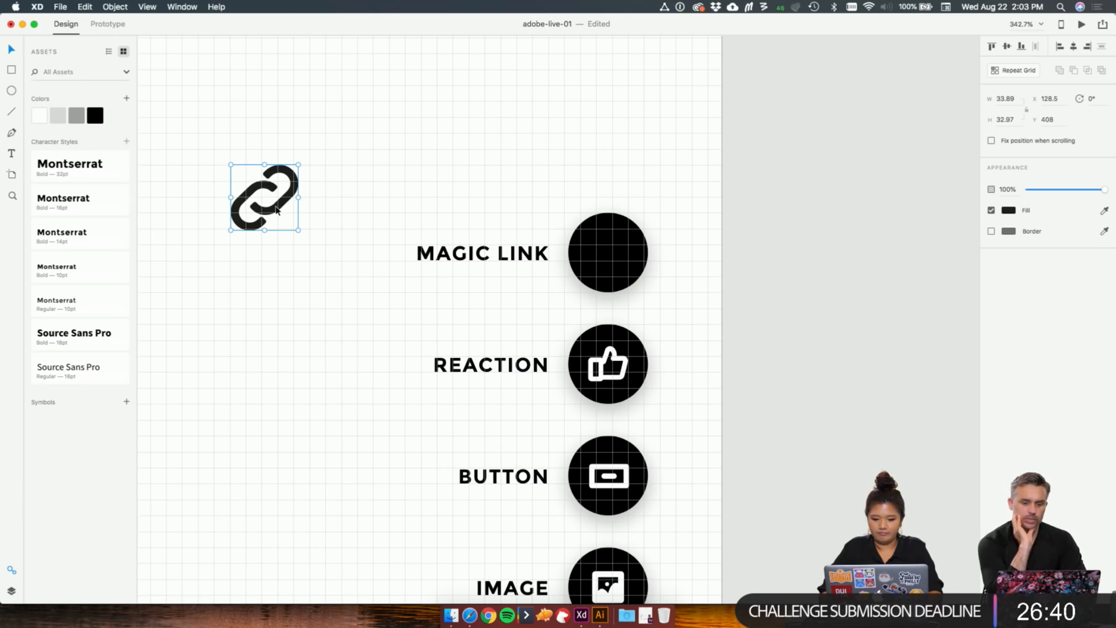
scroll(829, 333, "down", 2)
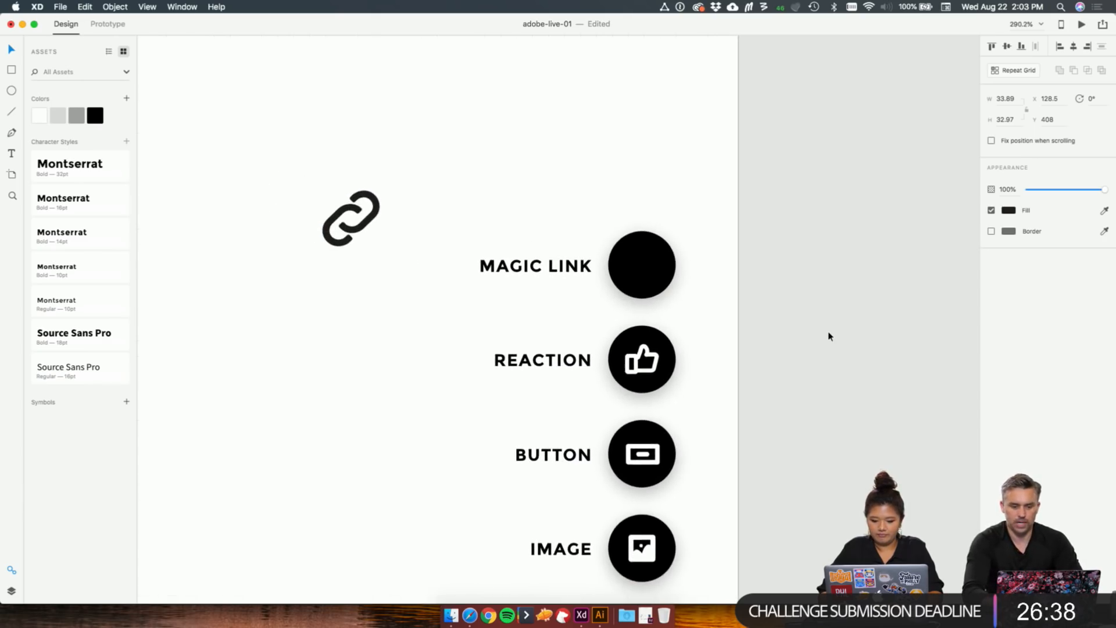
scroll(829, 336, "up", 3)
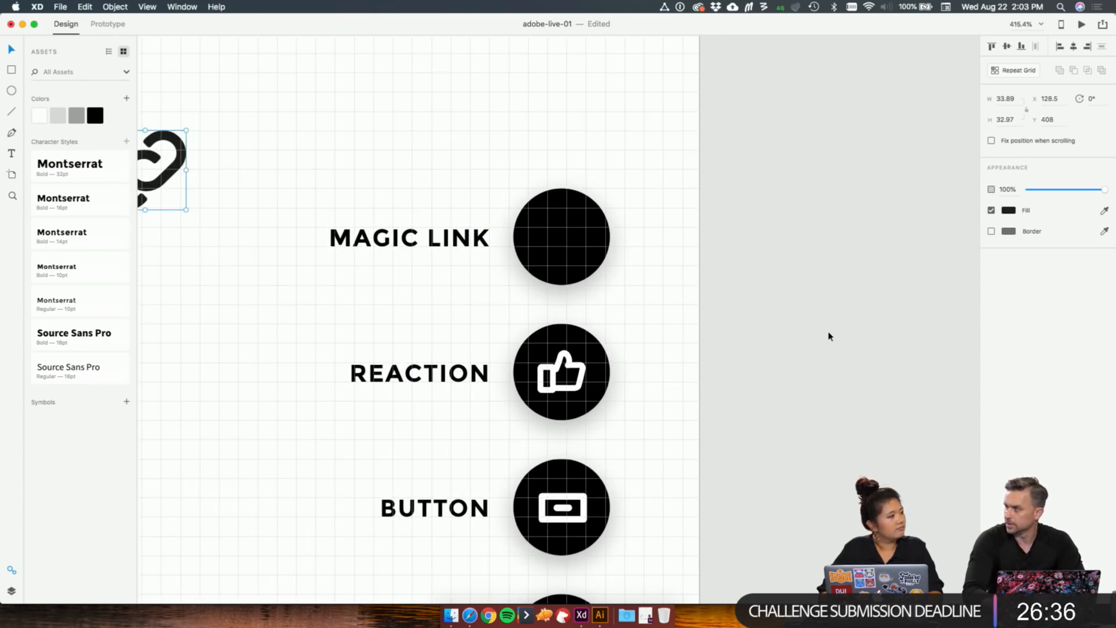
key("super+apostrophe")
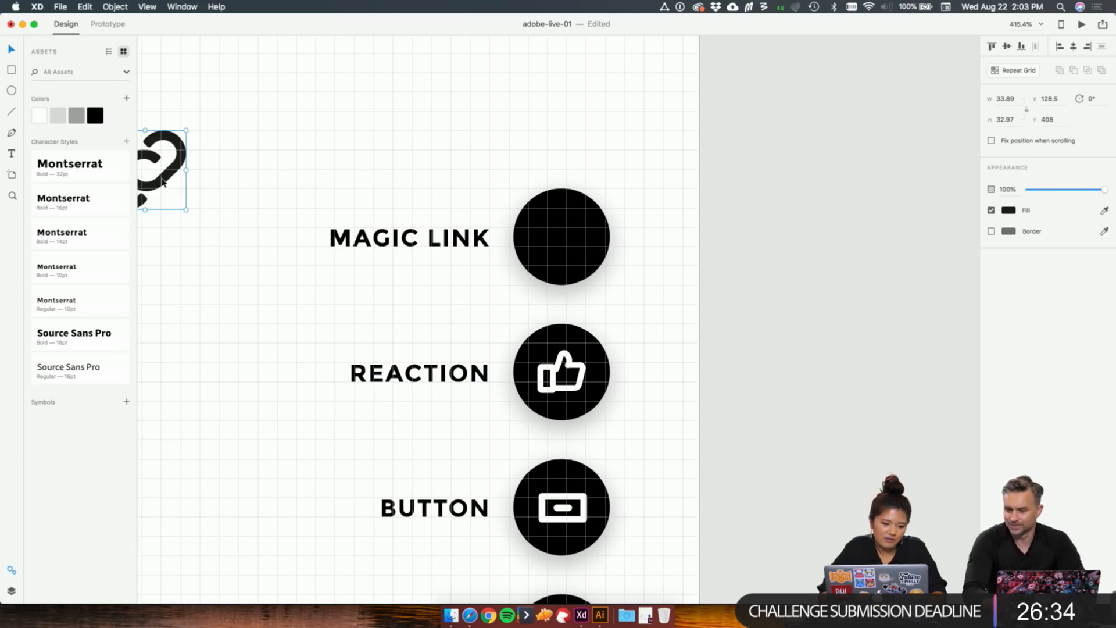
left_click_drag(165, 182, 533, 150)
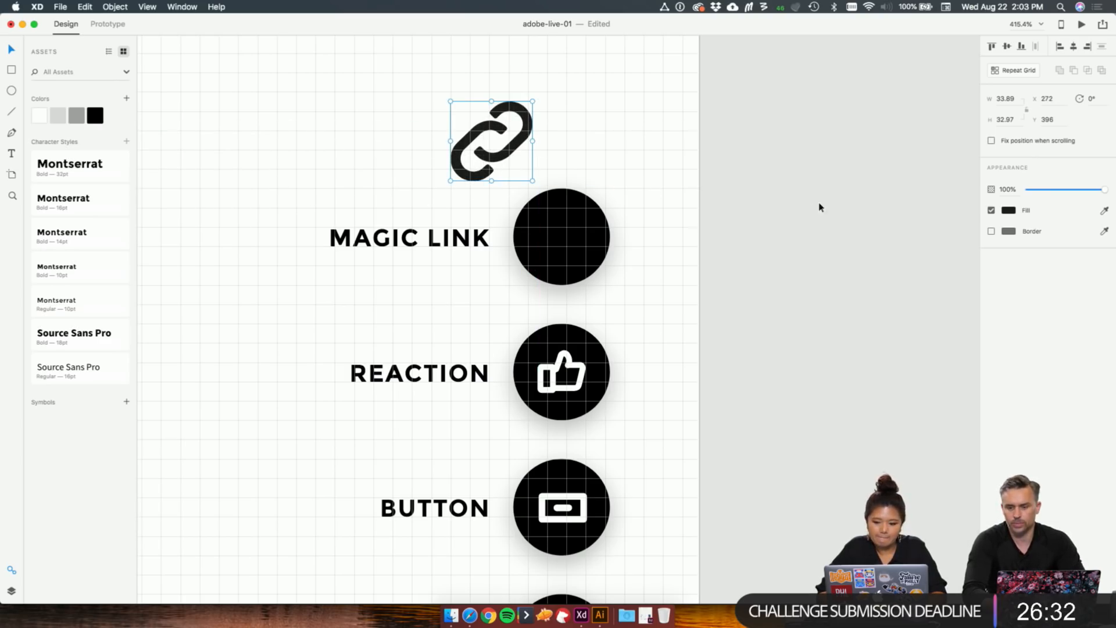
left_click(1009, 211)
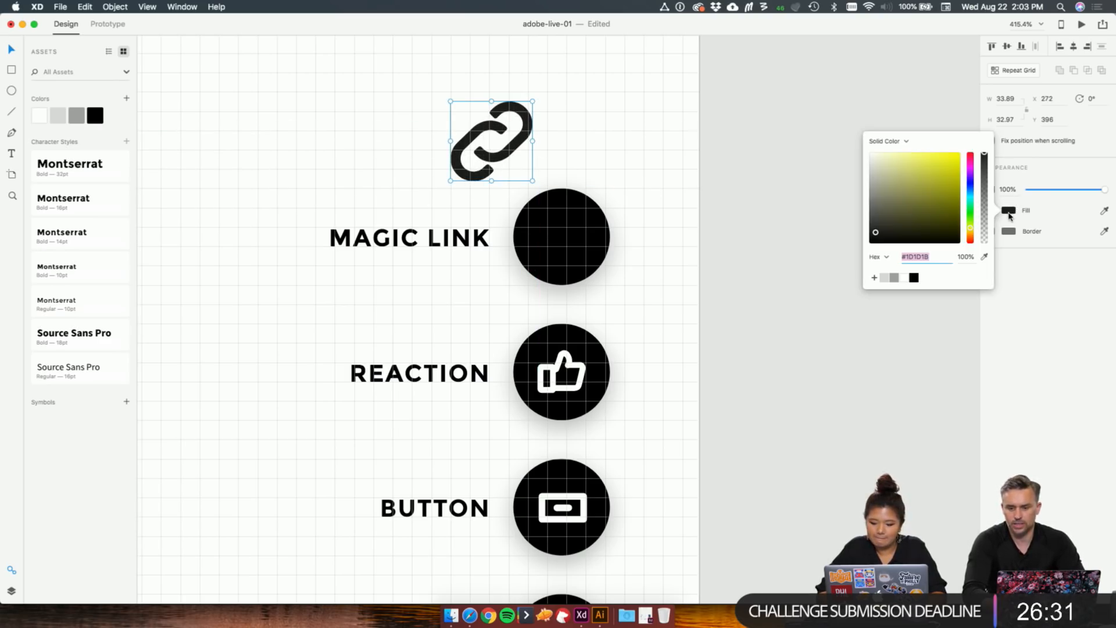
left_click(904, 277)
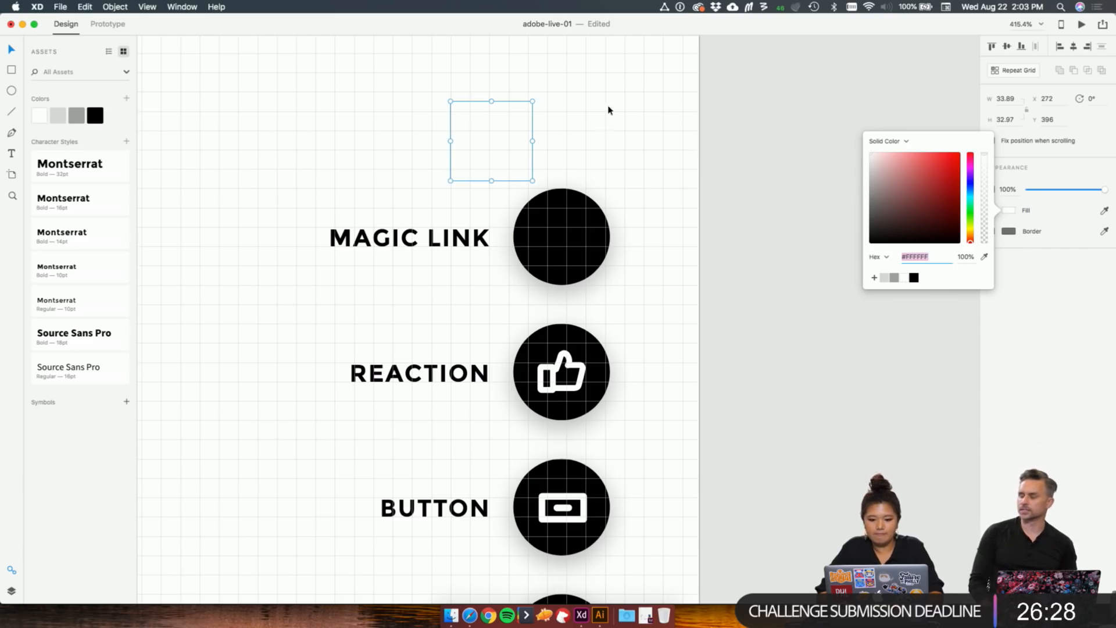
left_click(1006, 98)
type("20")
key("Return")
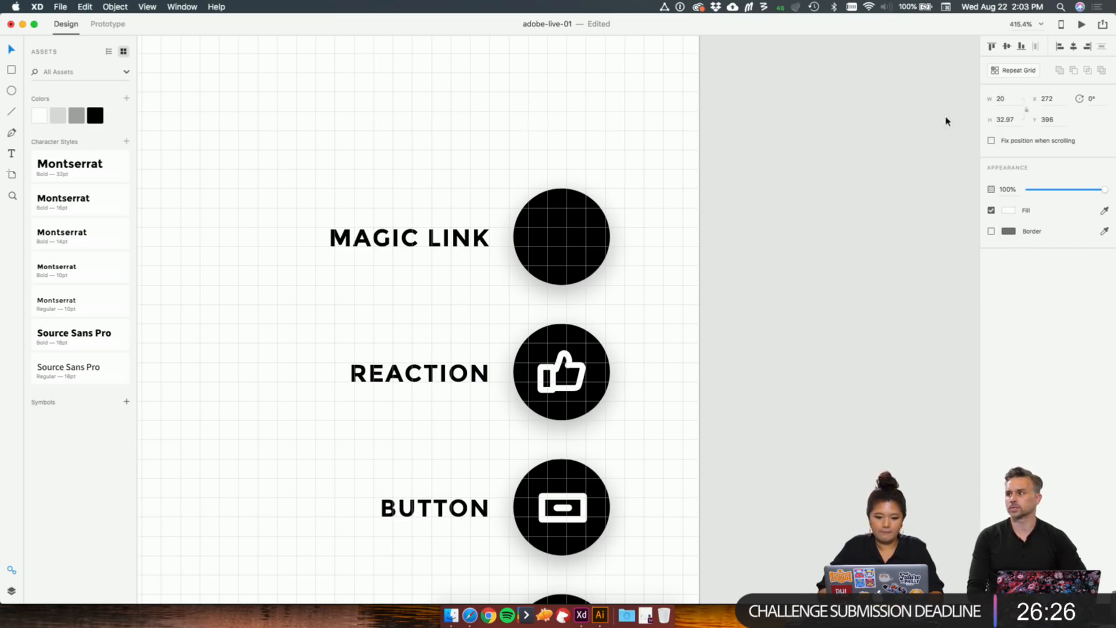
left_click(536, 103)
key("super+z")
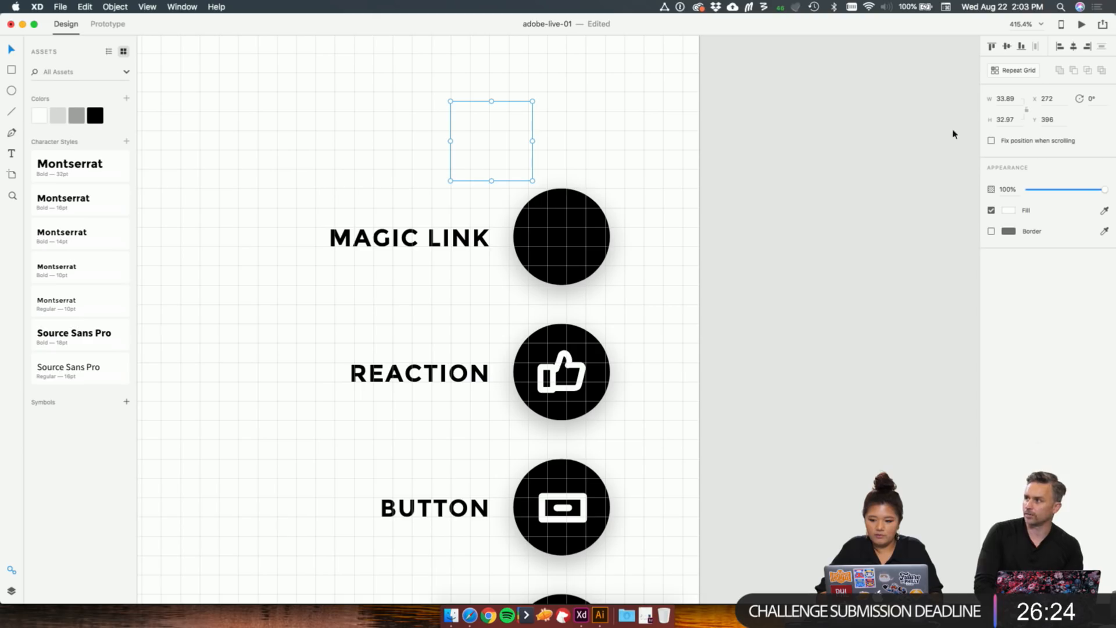
- Set the link icon's width to 20
left_click_drag(1016, 97, 947, 99)
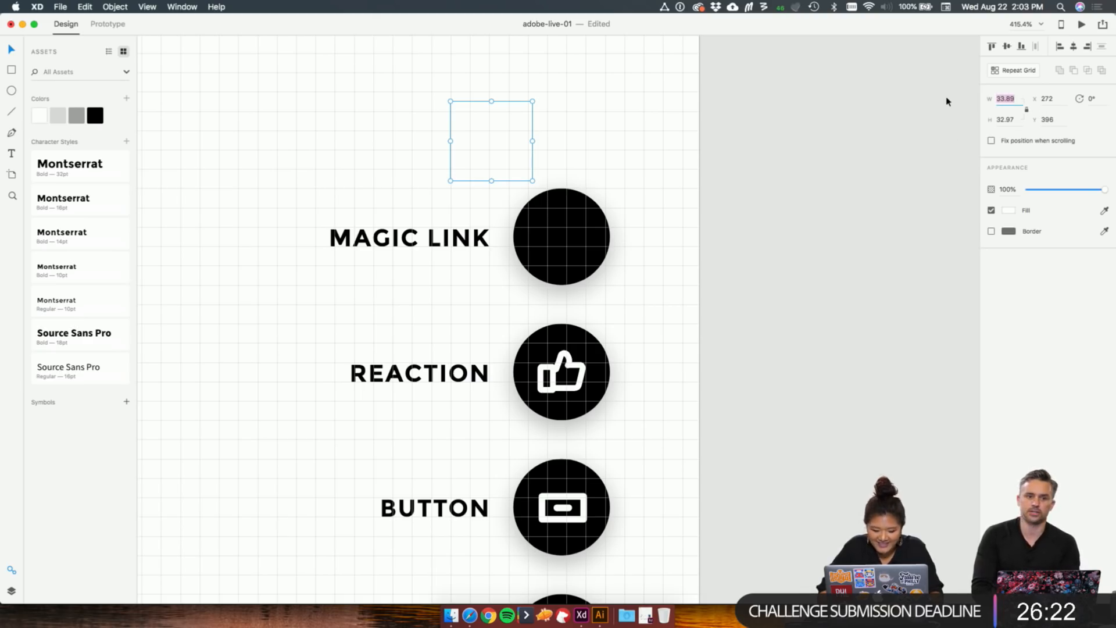
type("20")
key("Return")
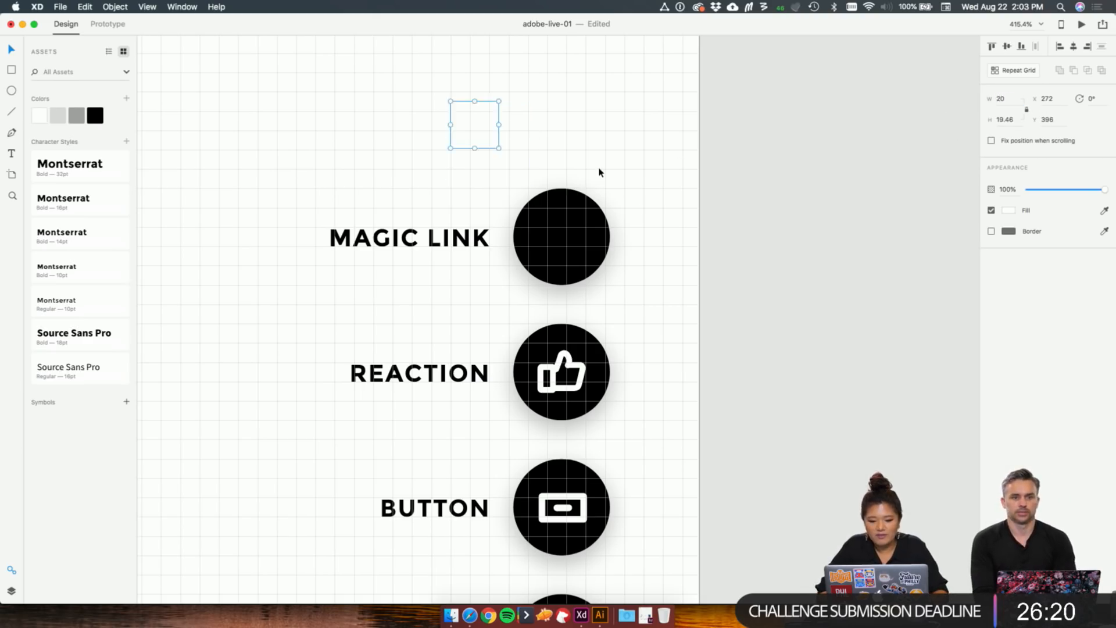
left_click(600, 172)
- Drag the link icon into the MAGIC LINK circle and set its width to 18
left_click(474, 138)
left_click_drag(474, 139, 561, 245)
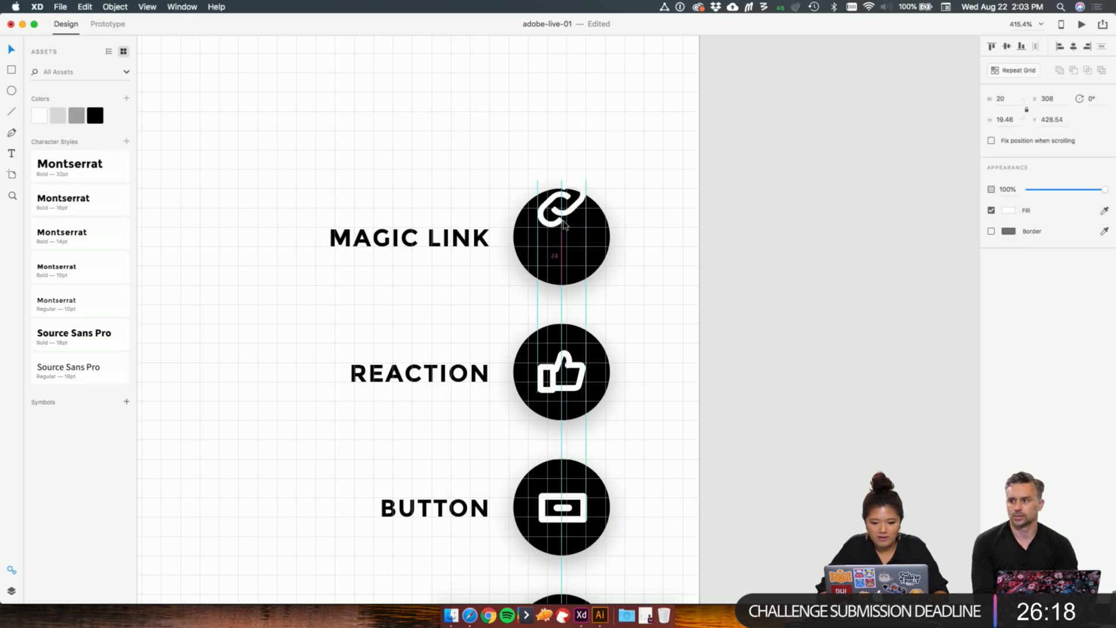
left_click(1011, 99)
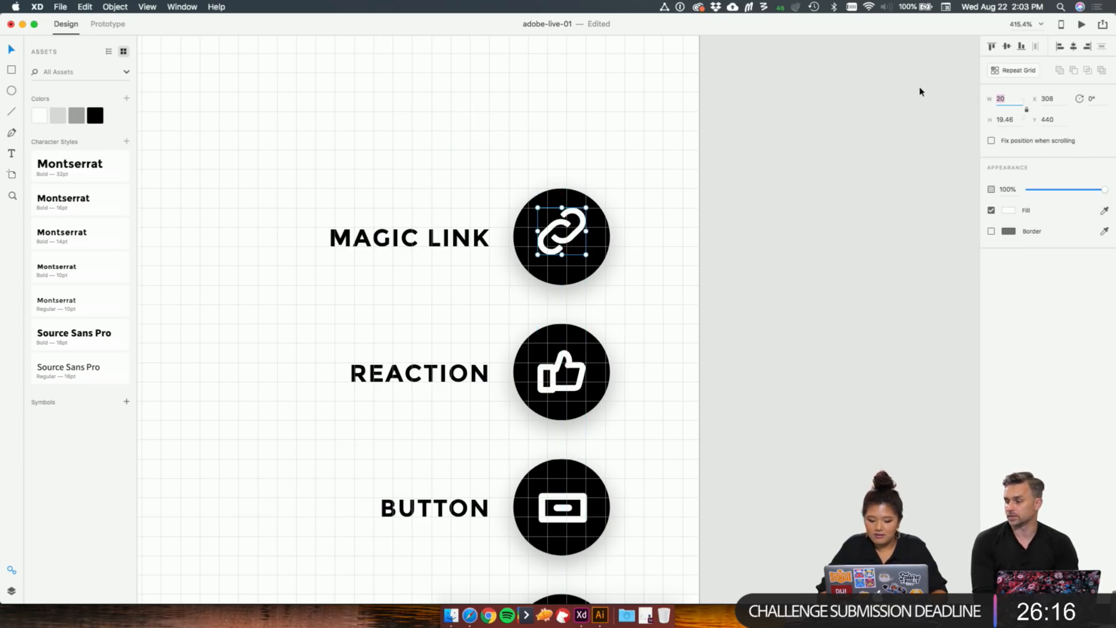
type("18")
key("Return")
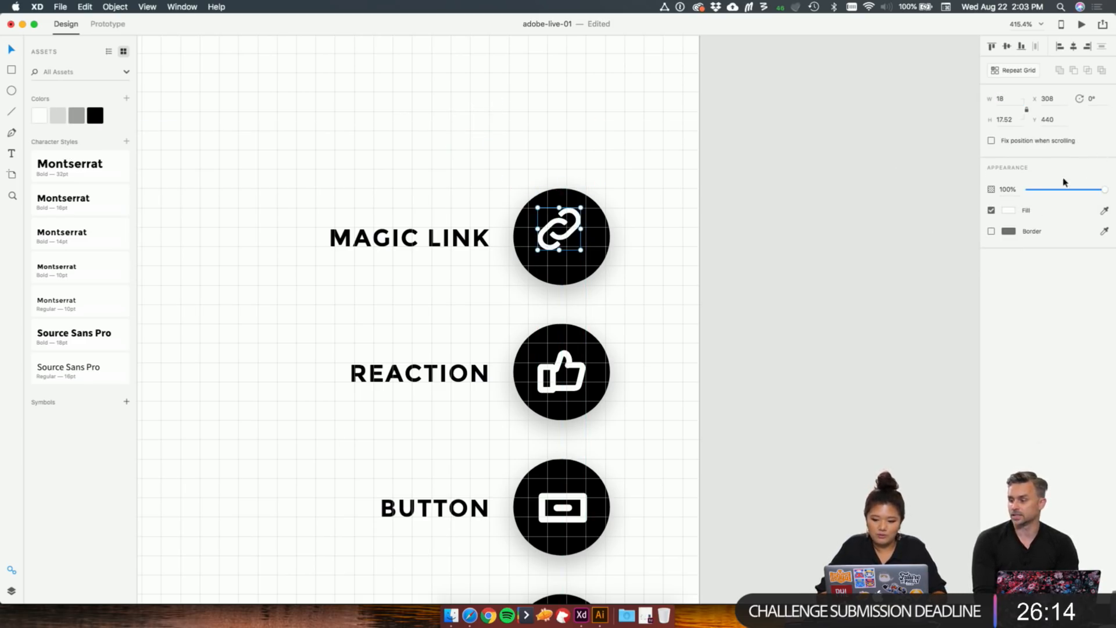
- Add a white border of size 0.5 to the link icon
left_click(991, 231)
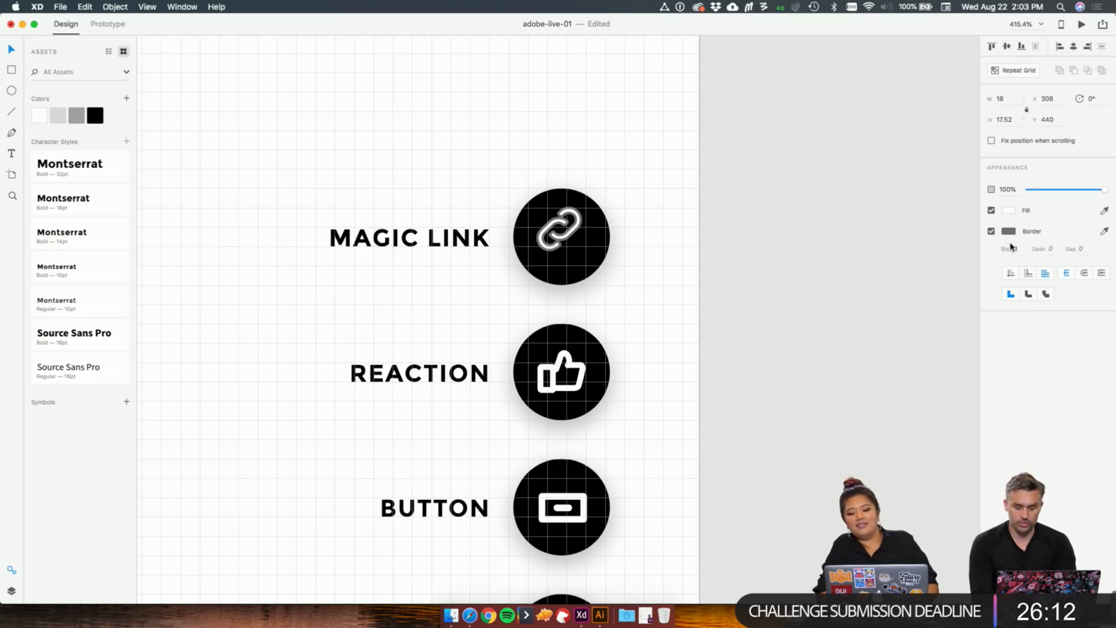
left_click(1014, 234)
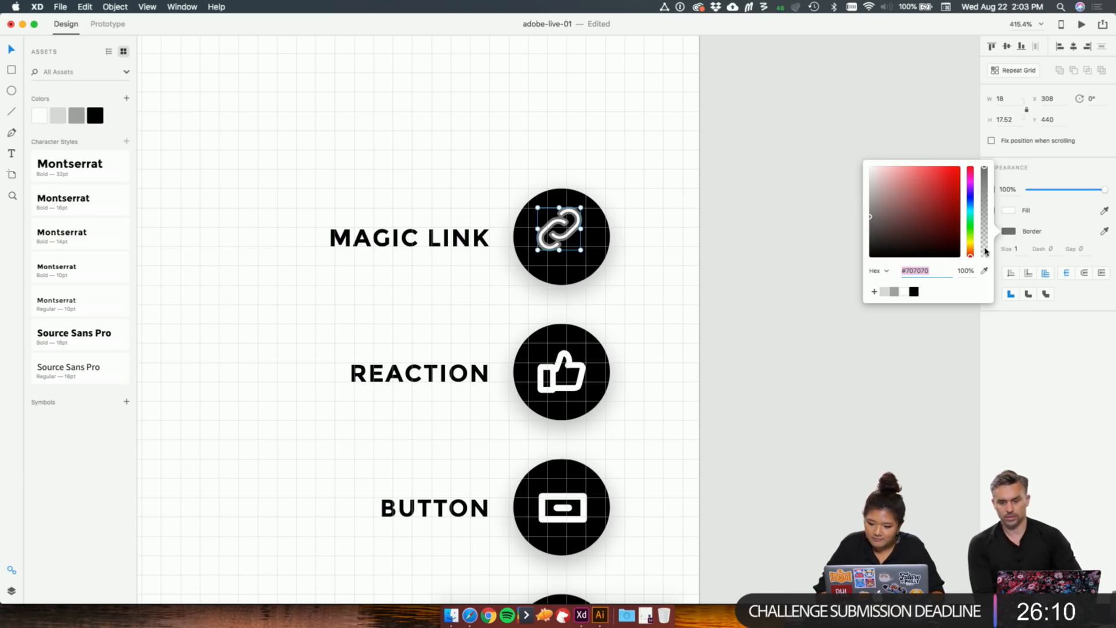
left_click(905, 293)
left_click(988, 244)
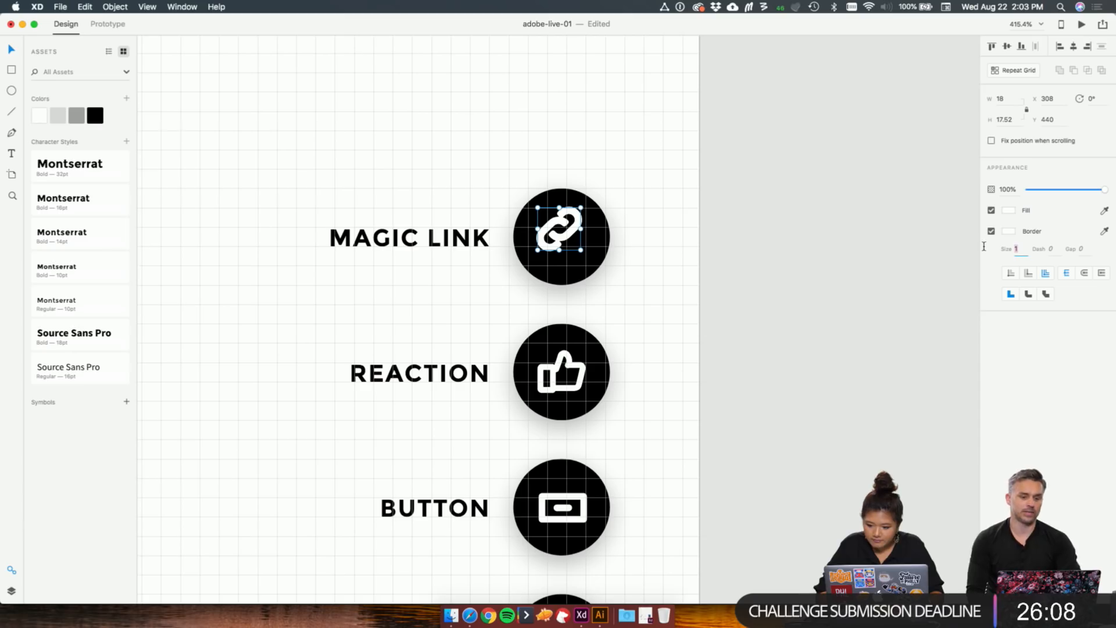
type("0.5")
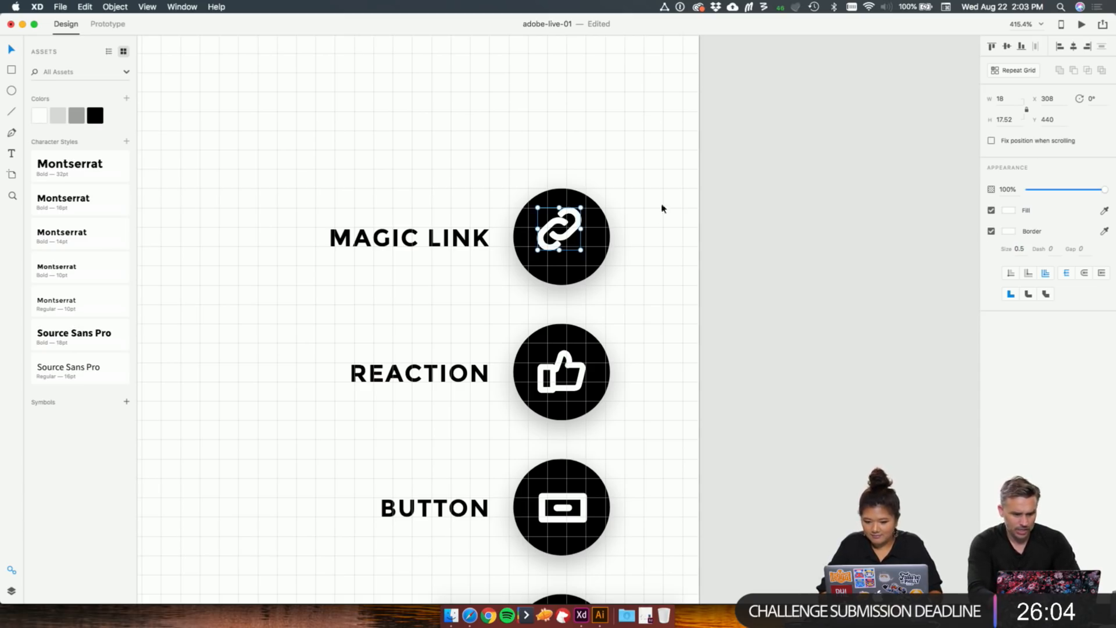
- Shift the link icon slightly right and set its border size to 0.3
left_click_drag(568, 239, 572, 239)
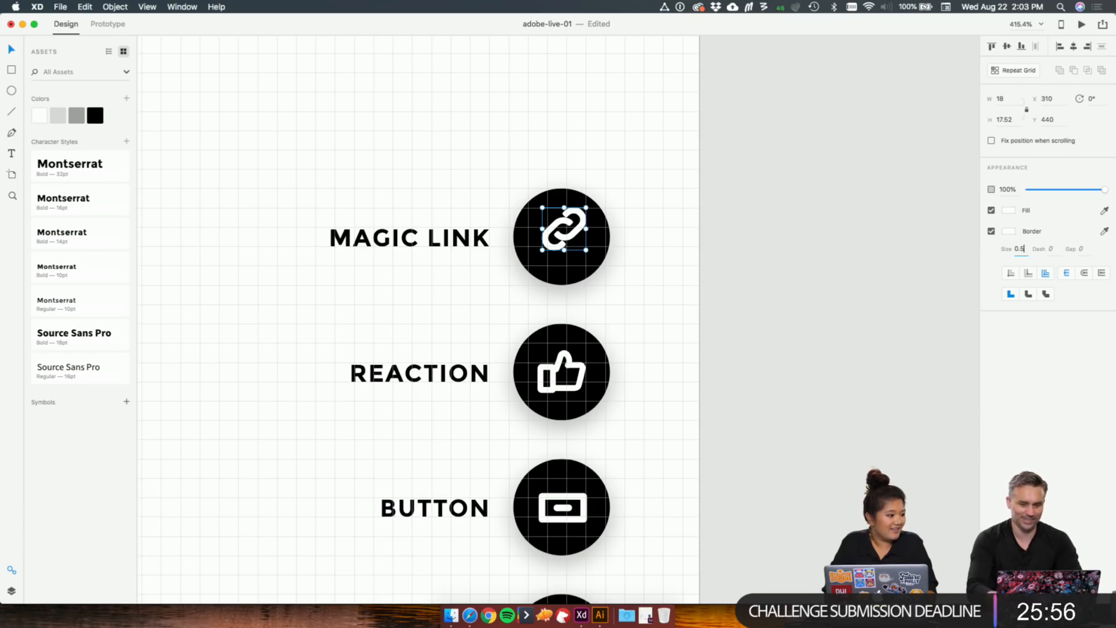
type(".3")
key("Return")
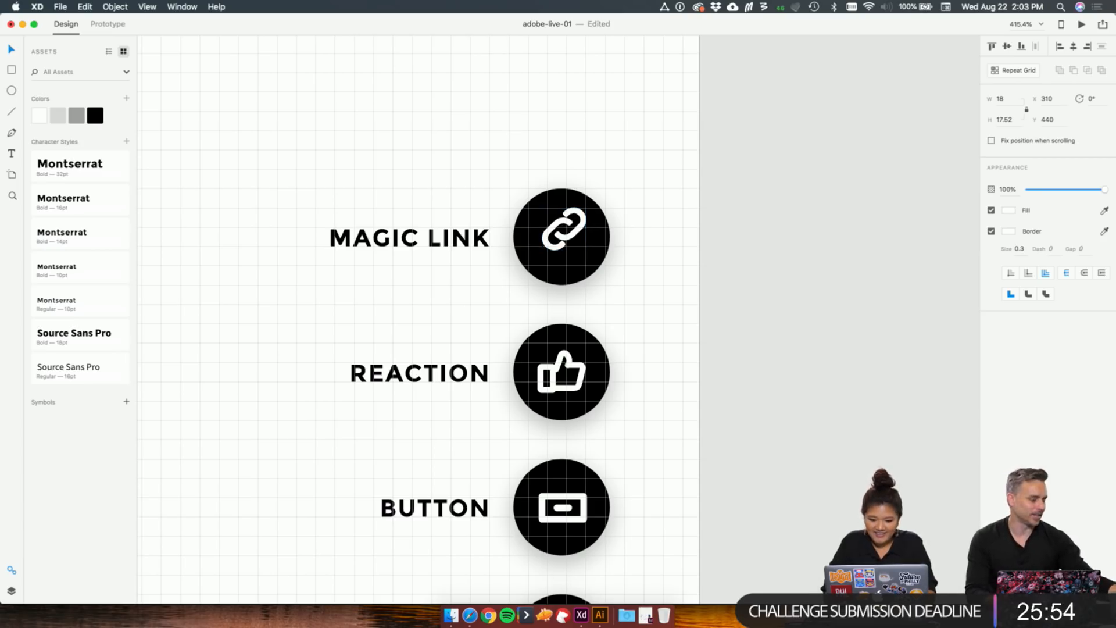
left_click(562, 236)
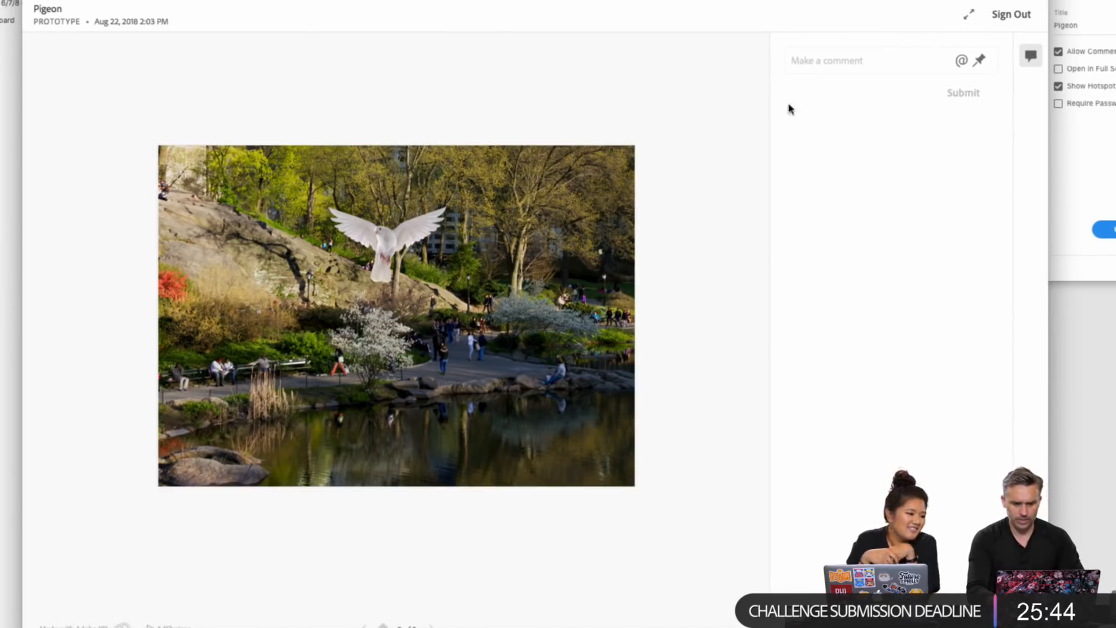
- Write the comment "Can we make this bird fly?" on the shared Pigeon prototype
left_click(886, 65)
type("Ca")
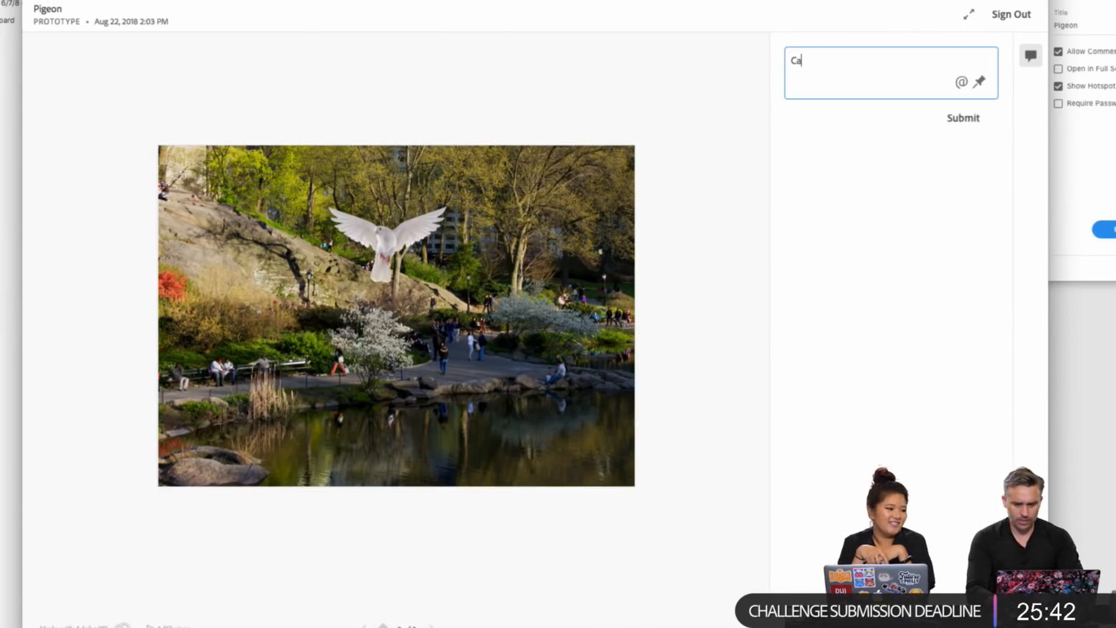
type("n we make this b")
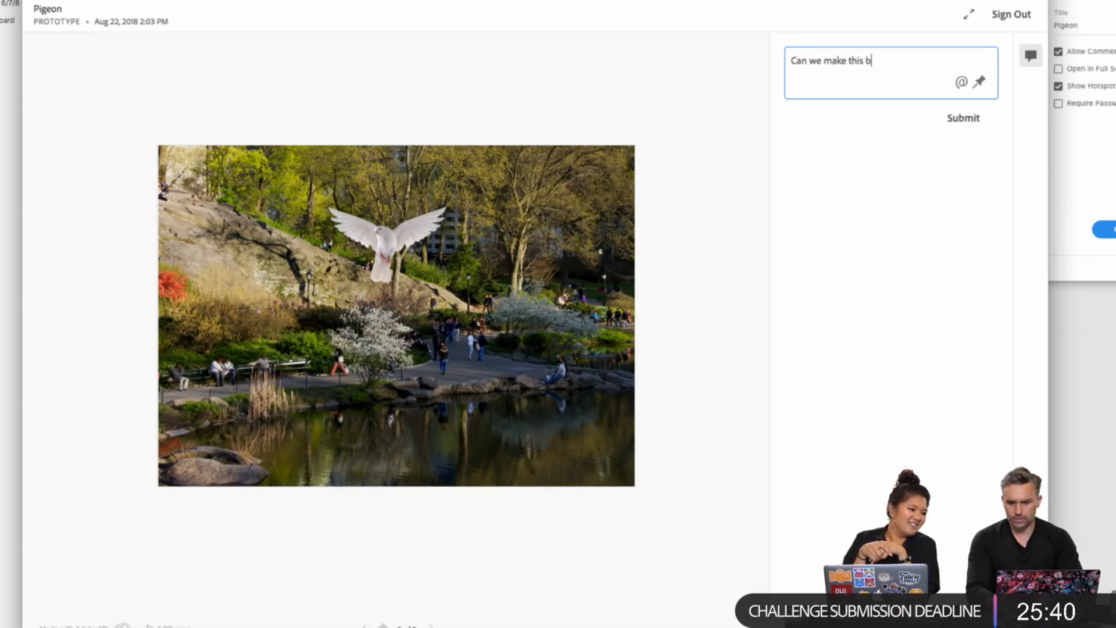
type("ird fly?")
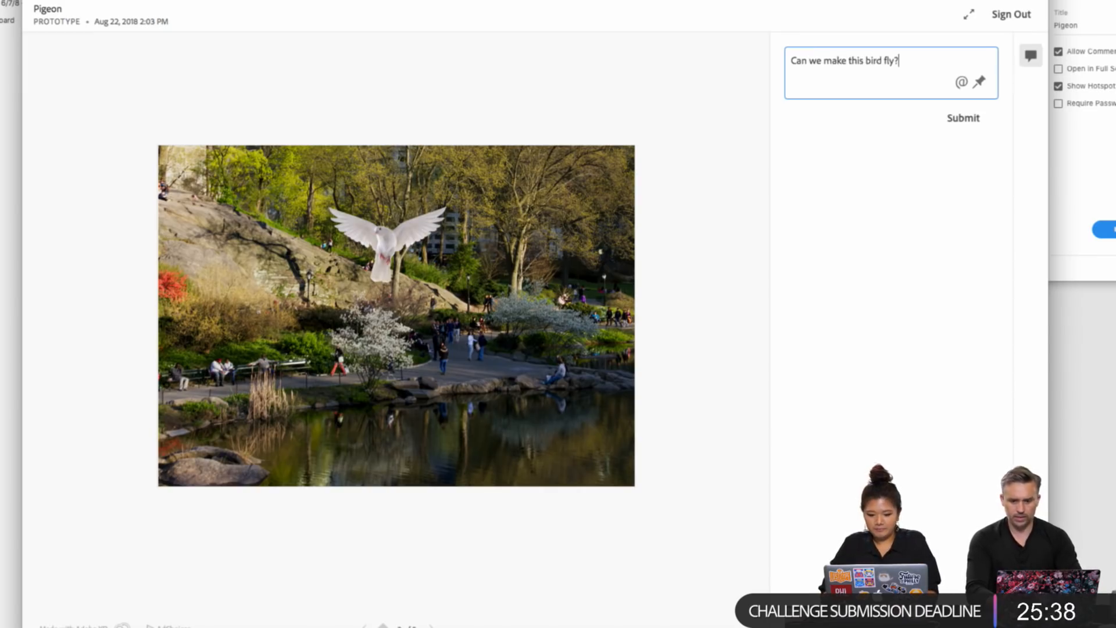
- Pin the comment onto the bird in the image and submit it
left_click(982, 84)
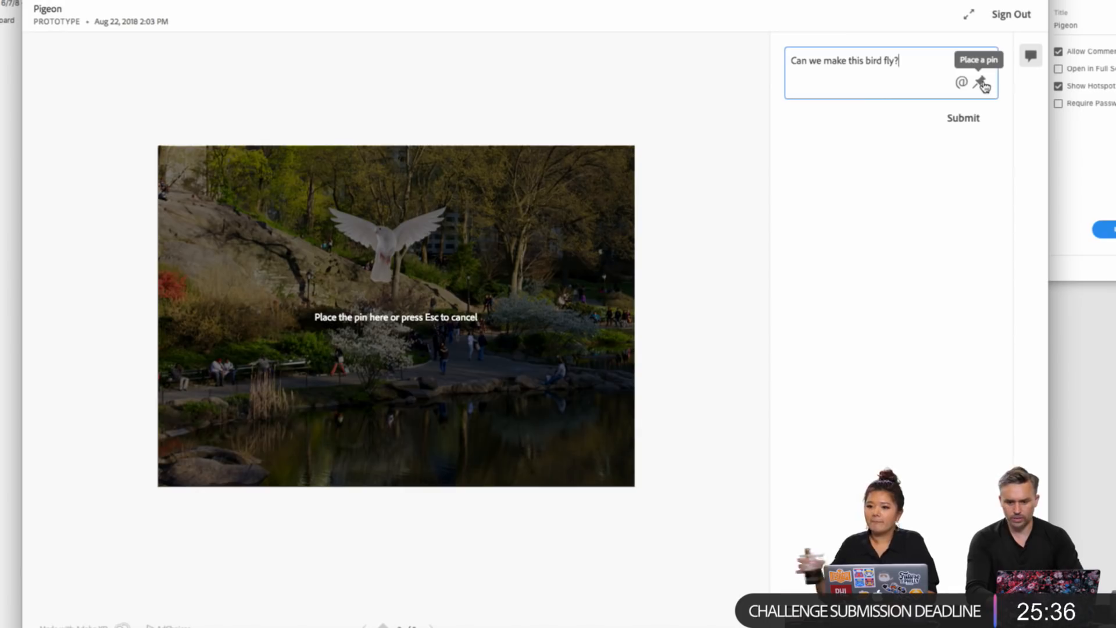
left_click(982, 84)
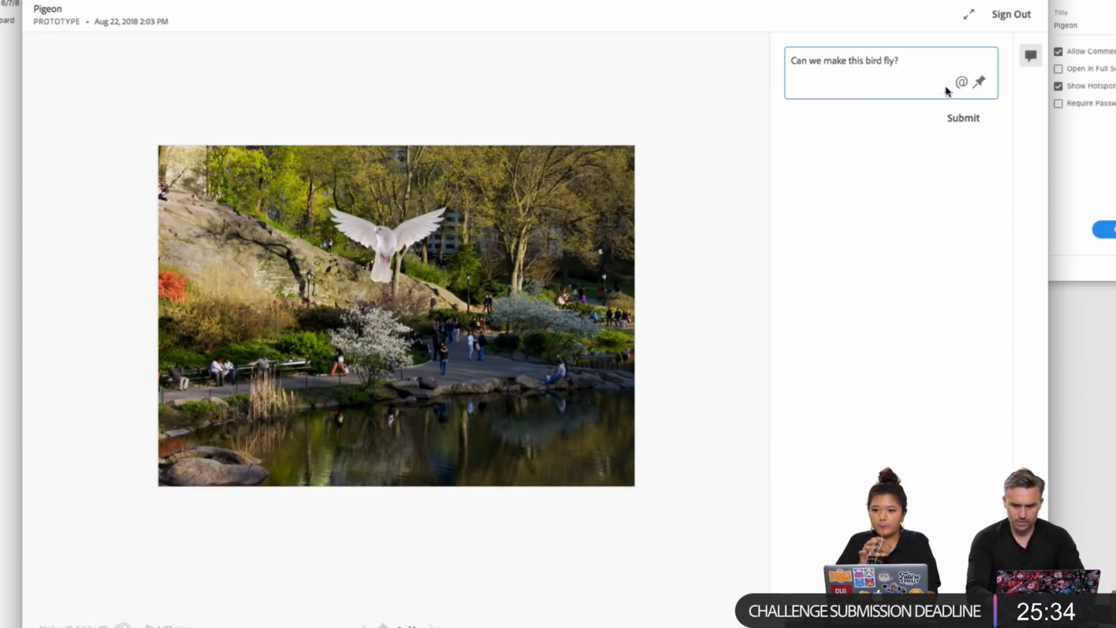
left_click(980, 83)
left_click(979, 84)
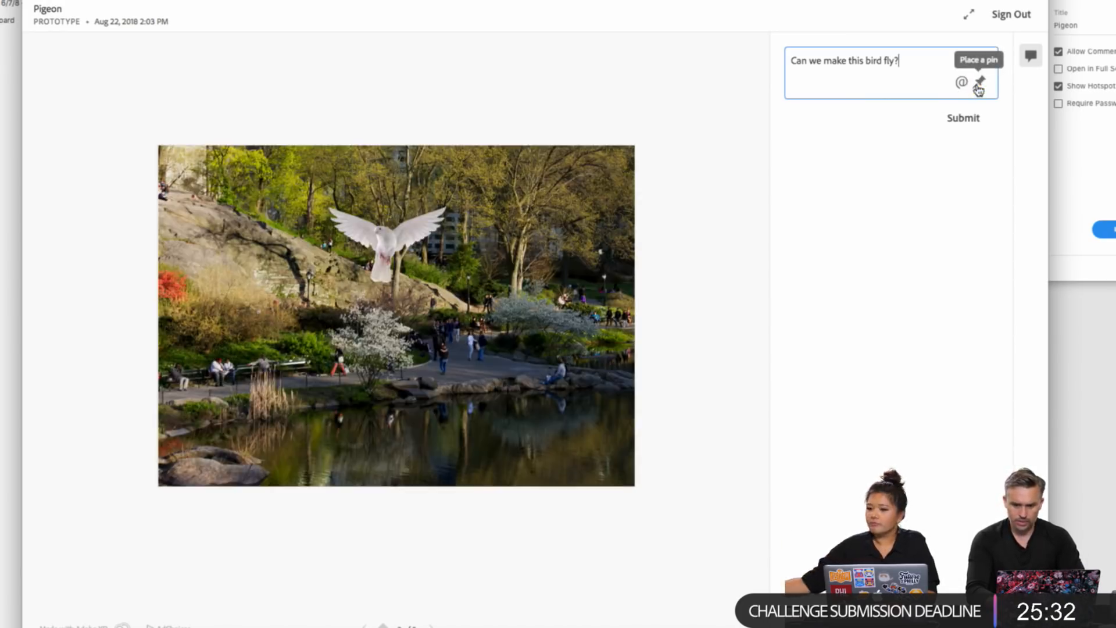
left_click(979, 84)
left_click(461, 286)
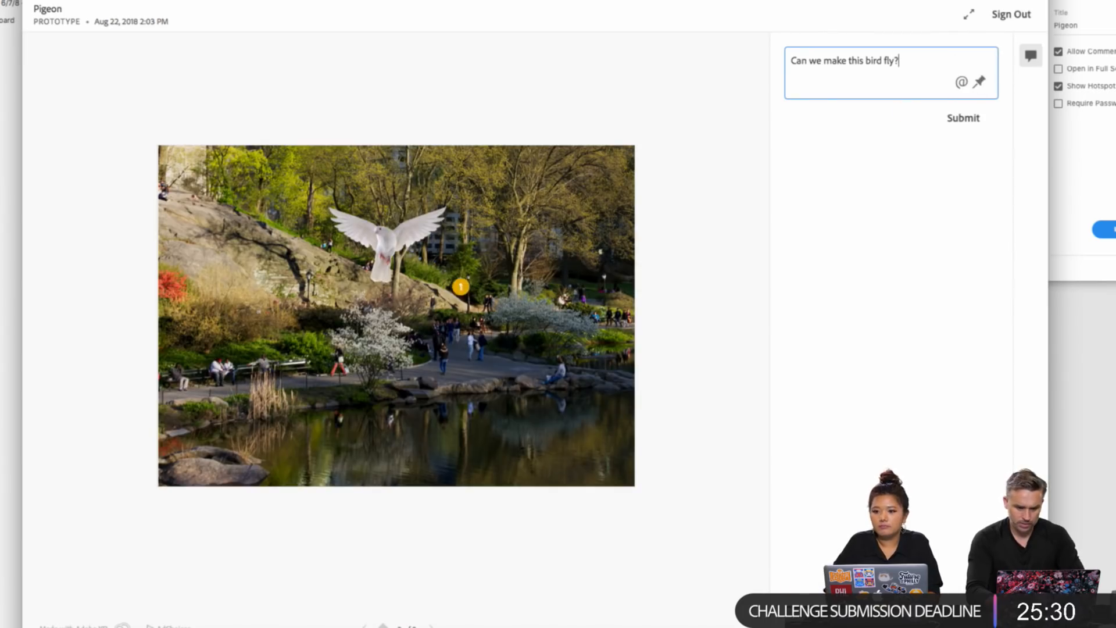
left_click_drag(461, 287, 352, 235)
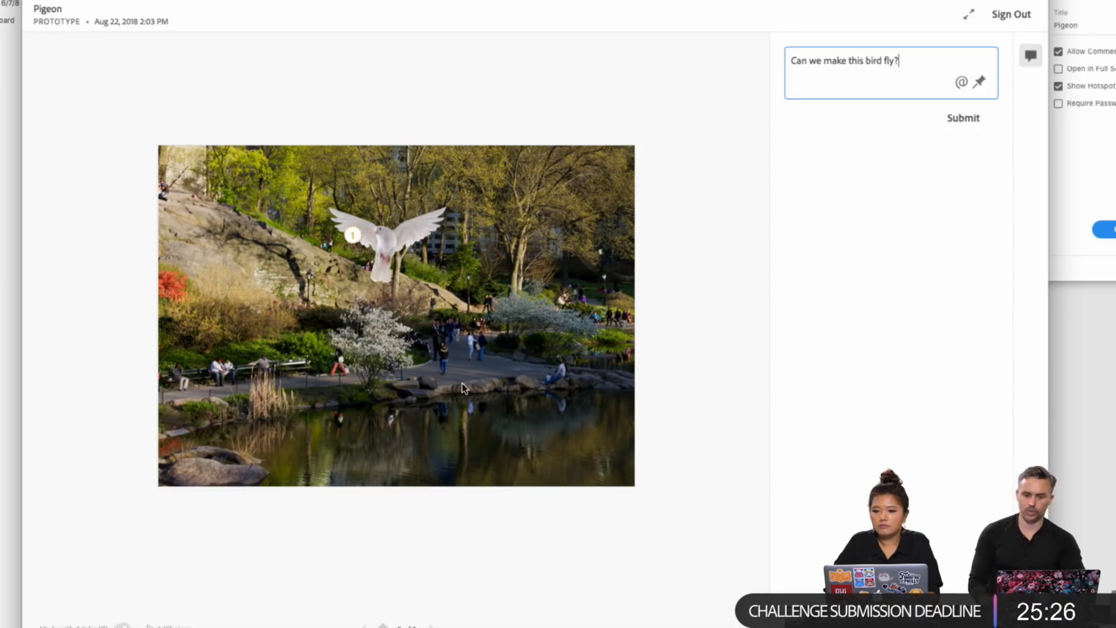
left_click(961, 118)
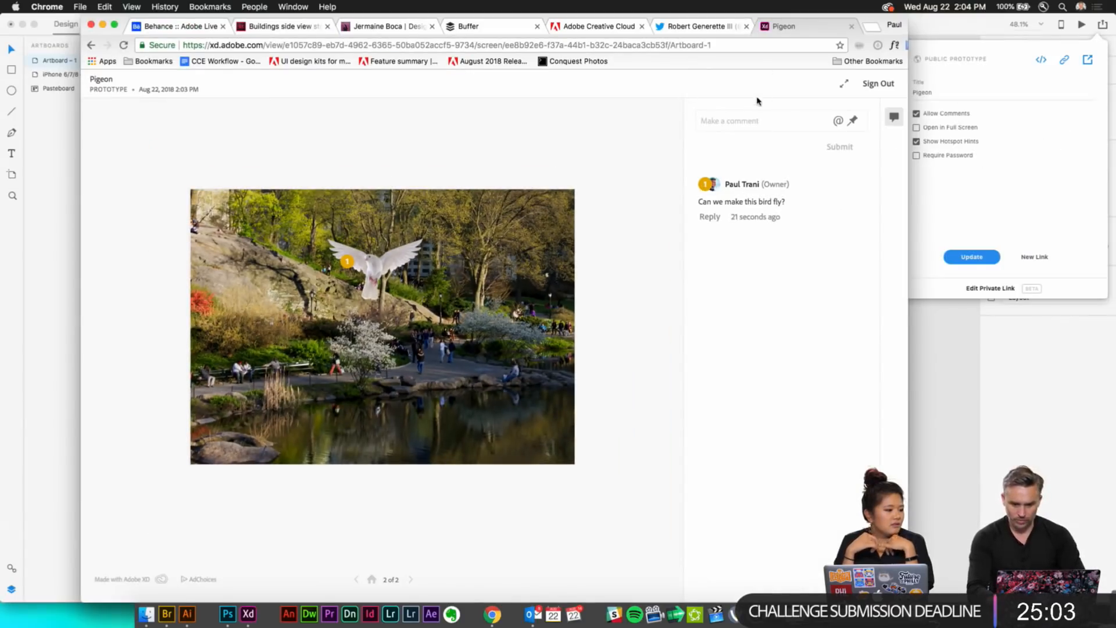
- Post a second comment reading "Make this brighter."
left_click(753, 121)
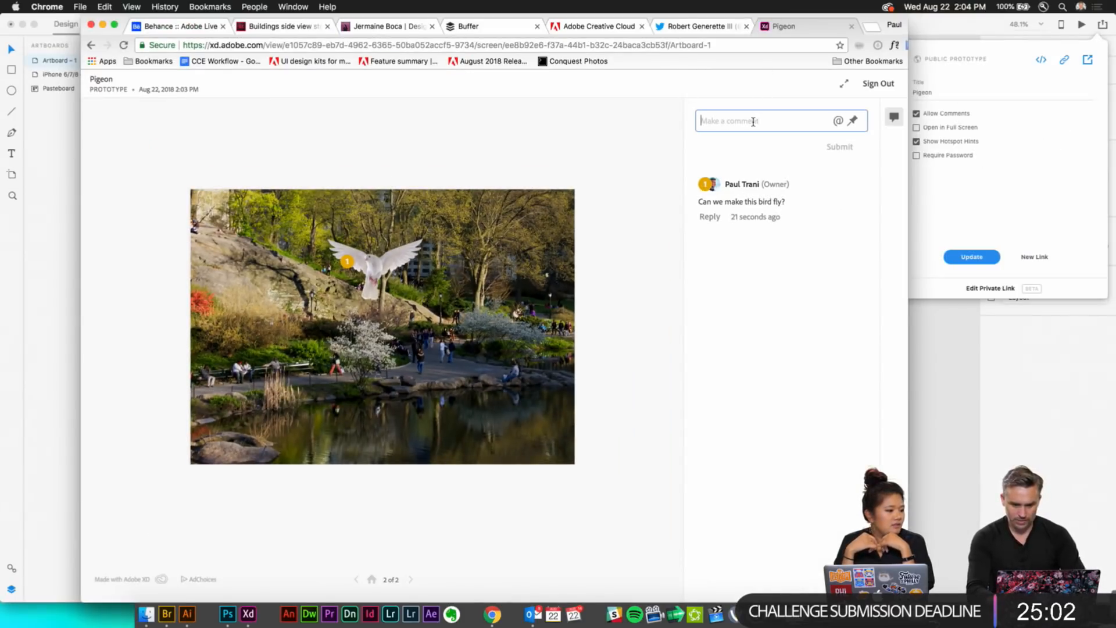
type("Chan")
key("BackSpace")
key("BackSpace")
key("BackSpace")
key("BackSpace")
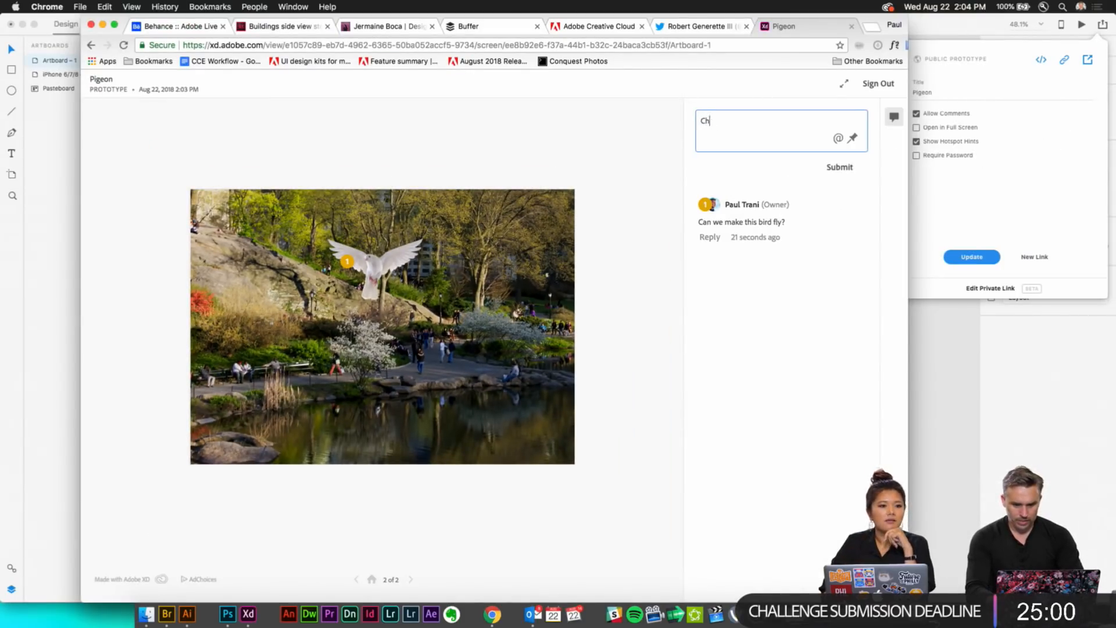
type("Make this bri")
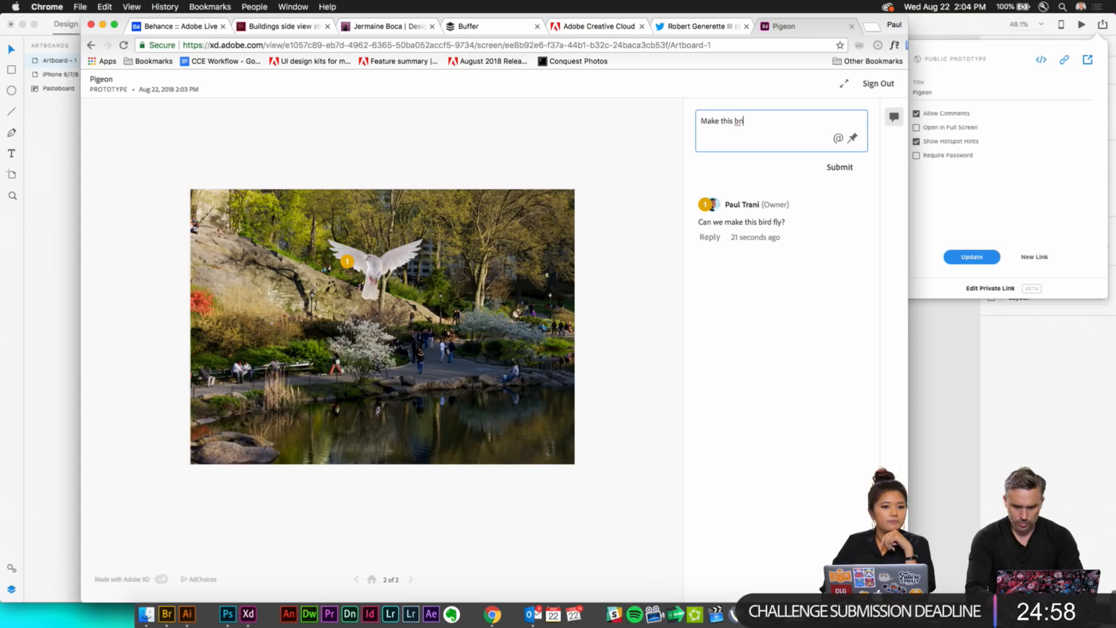
type("ghter.")
key("Return")
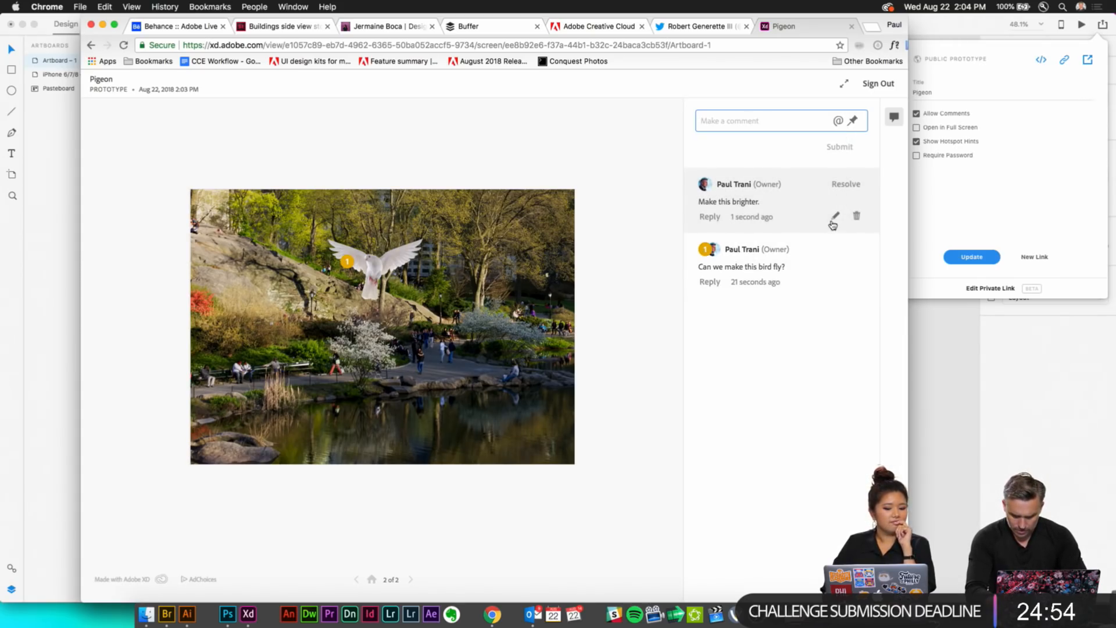
- Edit the "Make this brighter." comment and pin it on the pond
left_click(835, 216)
left_click(848, 231)
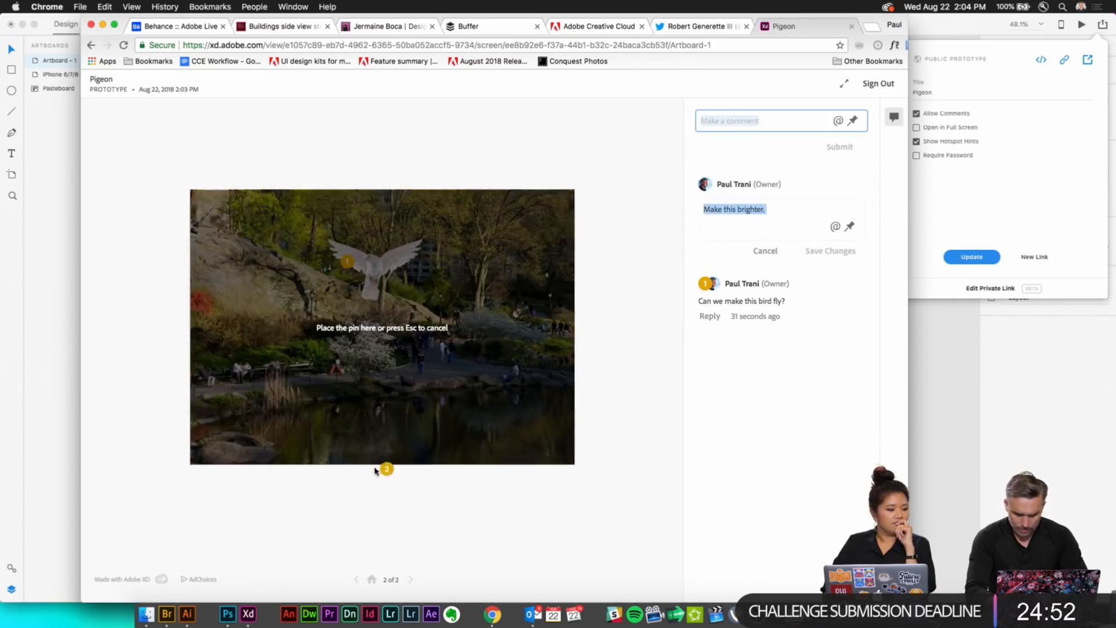
left_click(476, 413)
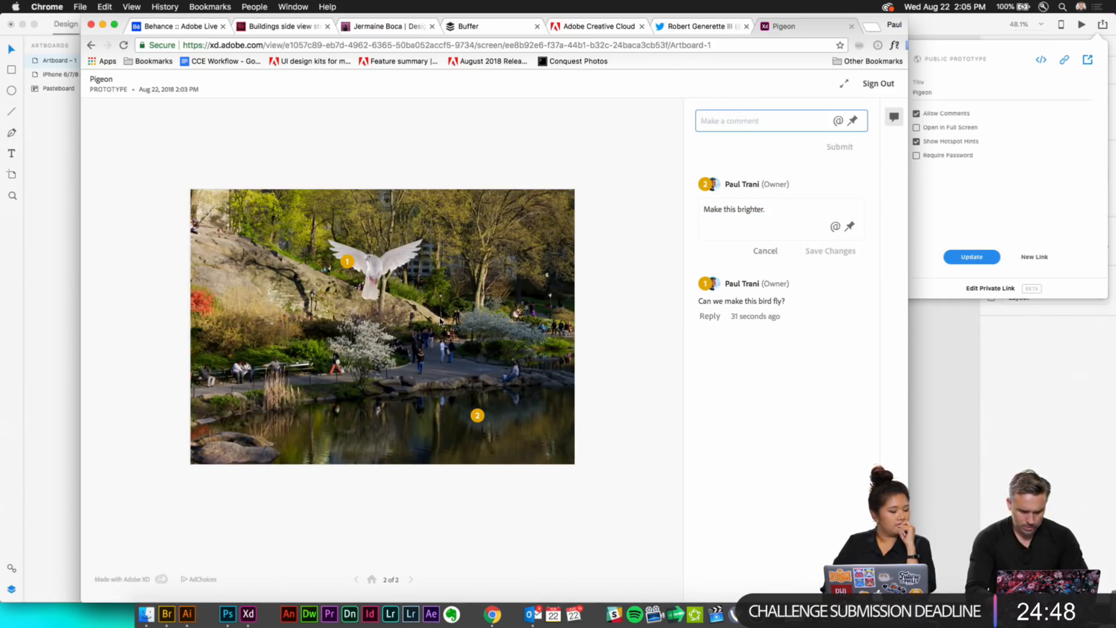
- Scroll through the prototype image to preview its vertical scrolling with the bird held in place
scroll(442, 322, "up", 3)
scroll(463, 348, "down", 3)
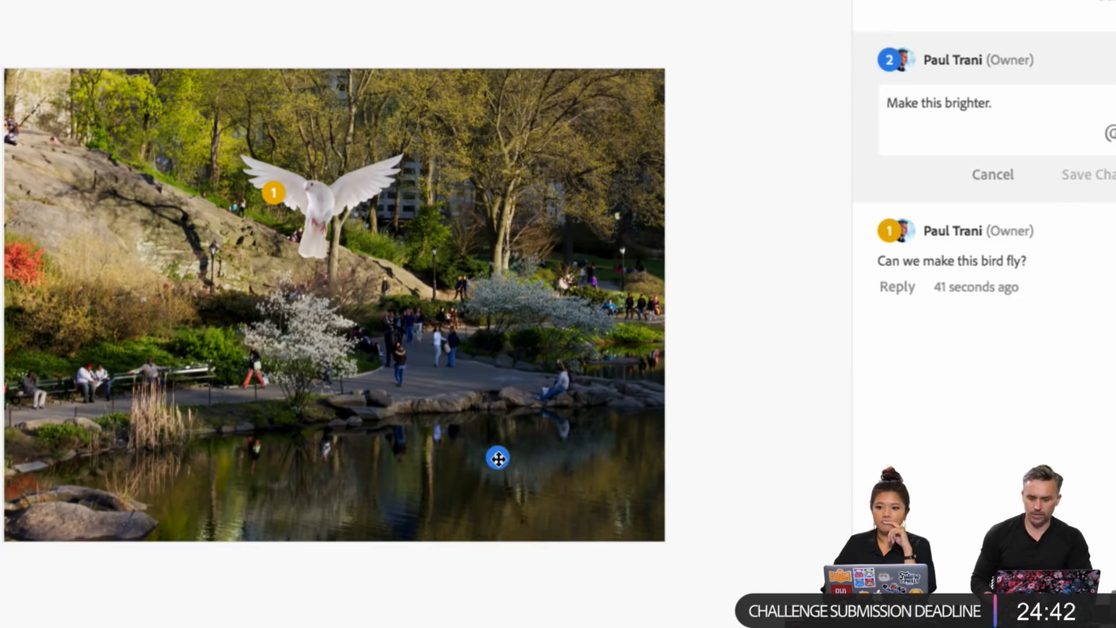
scroll(412, 381, "up", 7)
scroll(411, 380, "down", 7)
scroll(410, 379, "up", 7)
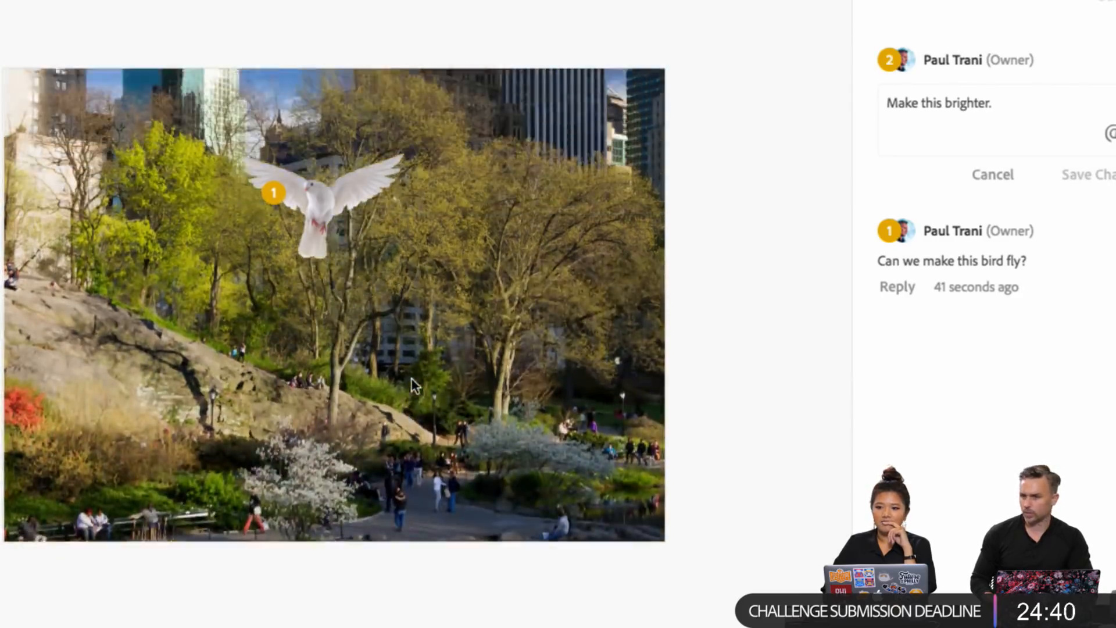
scroll(410, 380, "down", 7)
scroll(411, 380, "up", 4)
scroll(412, 379, "down", 4)
scroll(410, 378, "up", 2)
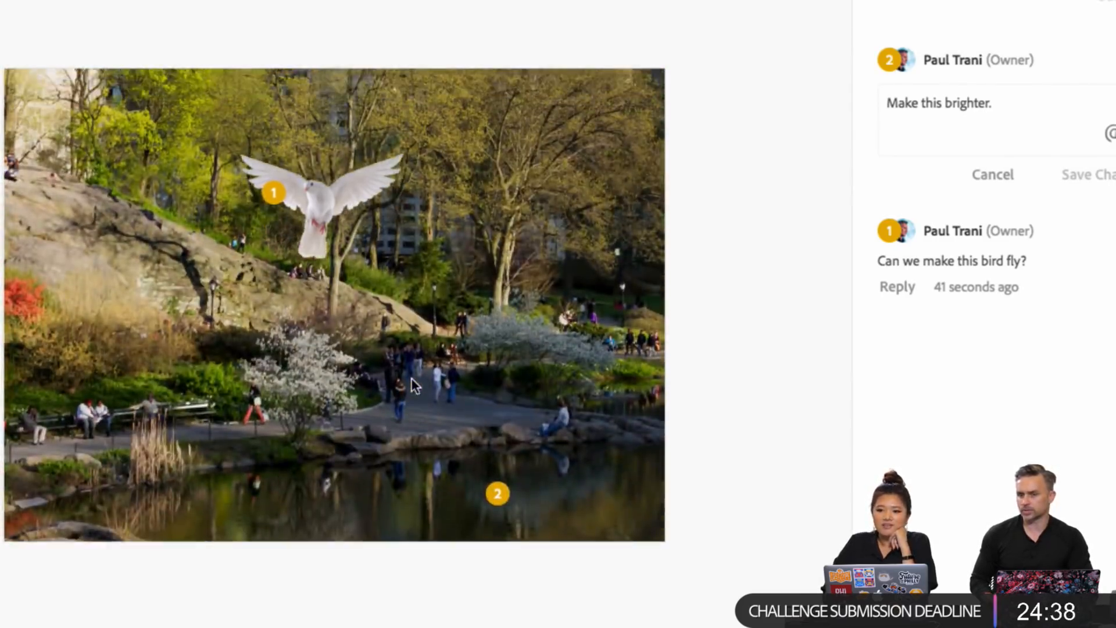
scroll(410, 377, "down", 2)
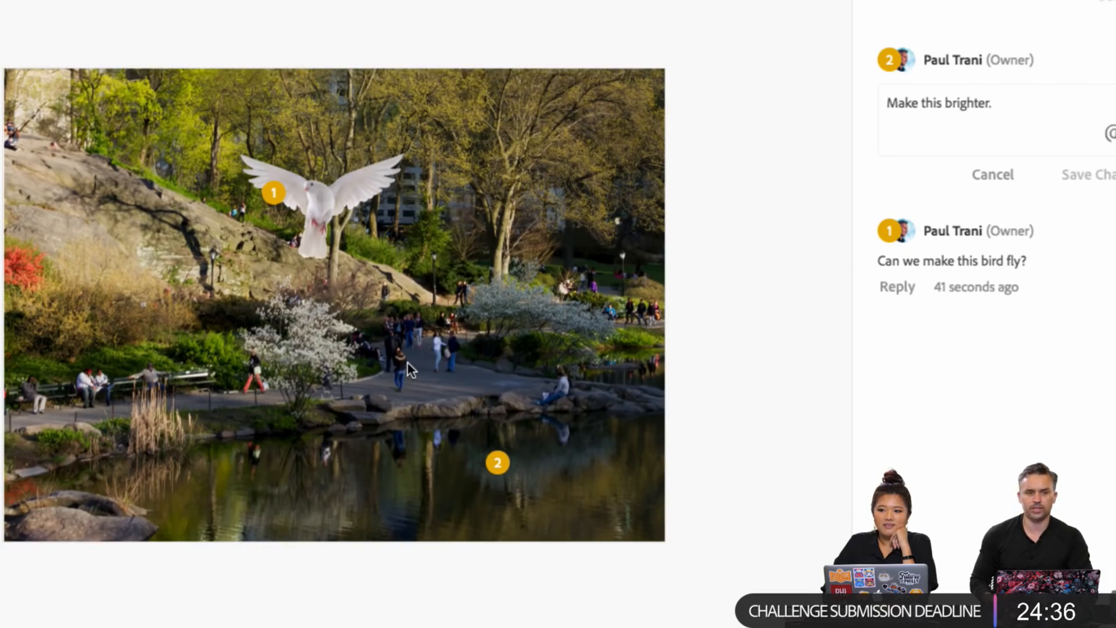
scroll(407, 361, "up", 3)
scroll(406, 363, "up", 15)
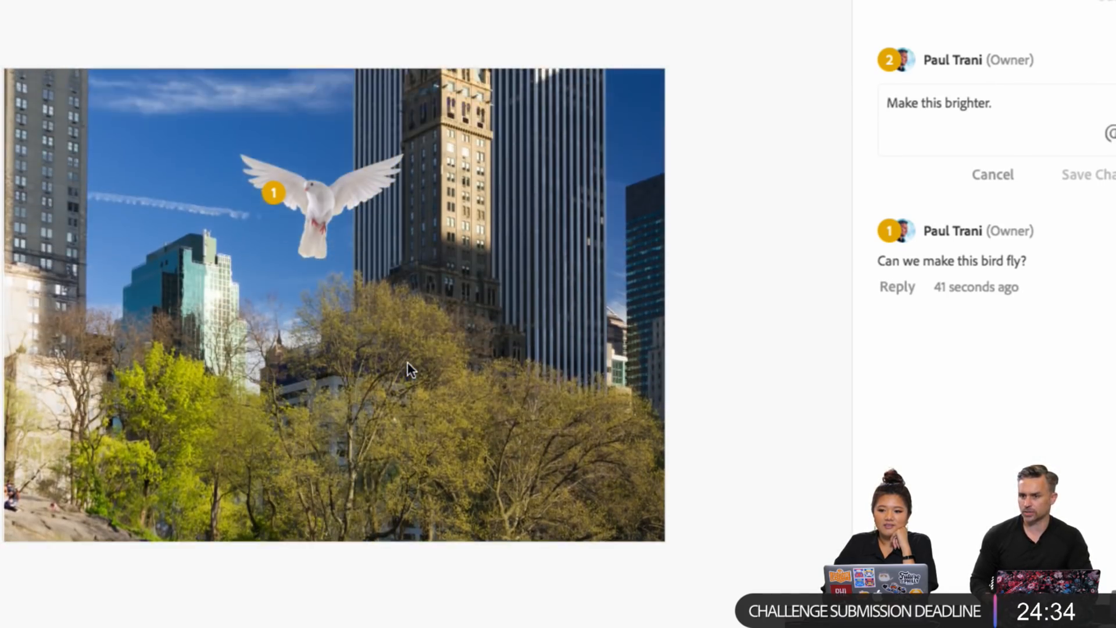
scroll(407, 362, "down", 8)
scroll(407, 362, "up", 10)
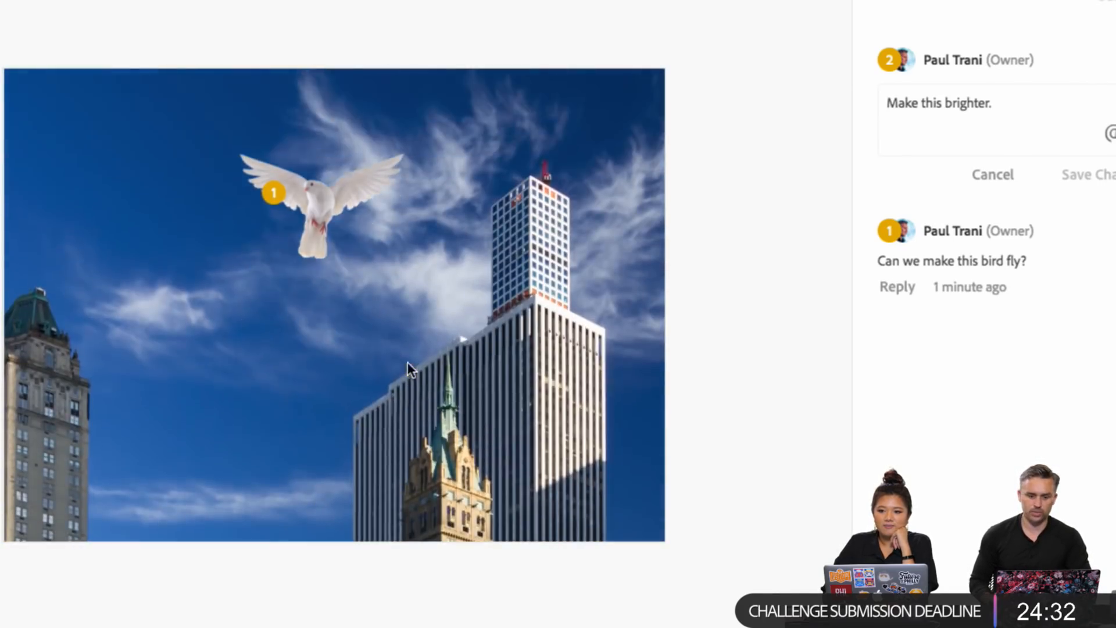
scroll(315, 200, "down", 12)
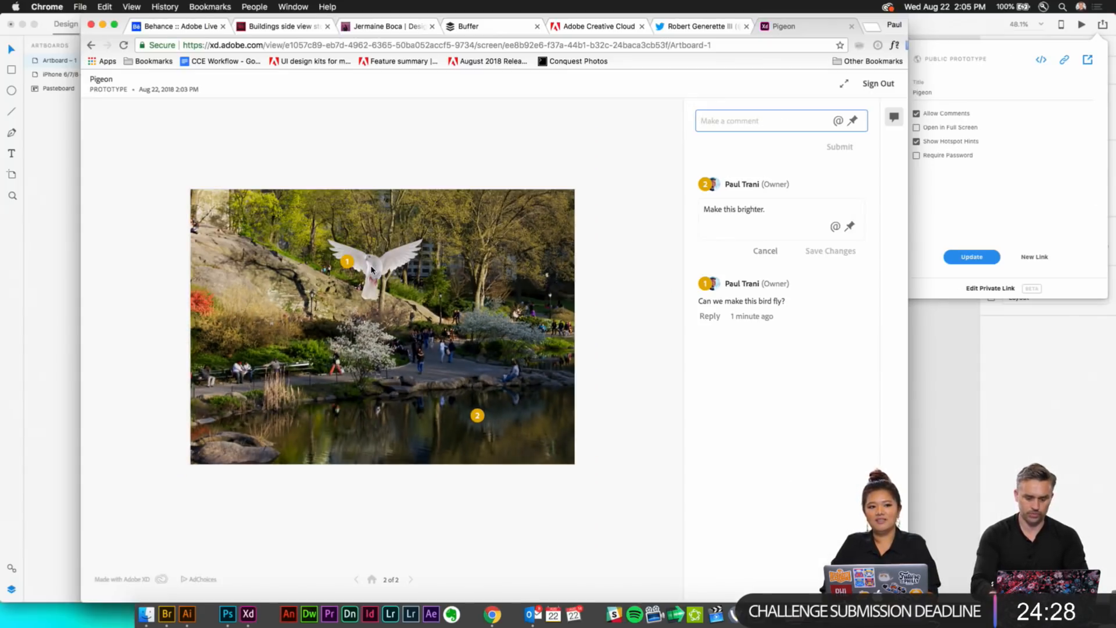
- Switch to XD and select the bird on the tall artboard to inspect its fixed-position setting
key("super+Tab")
left_click(339, 99)
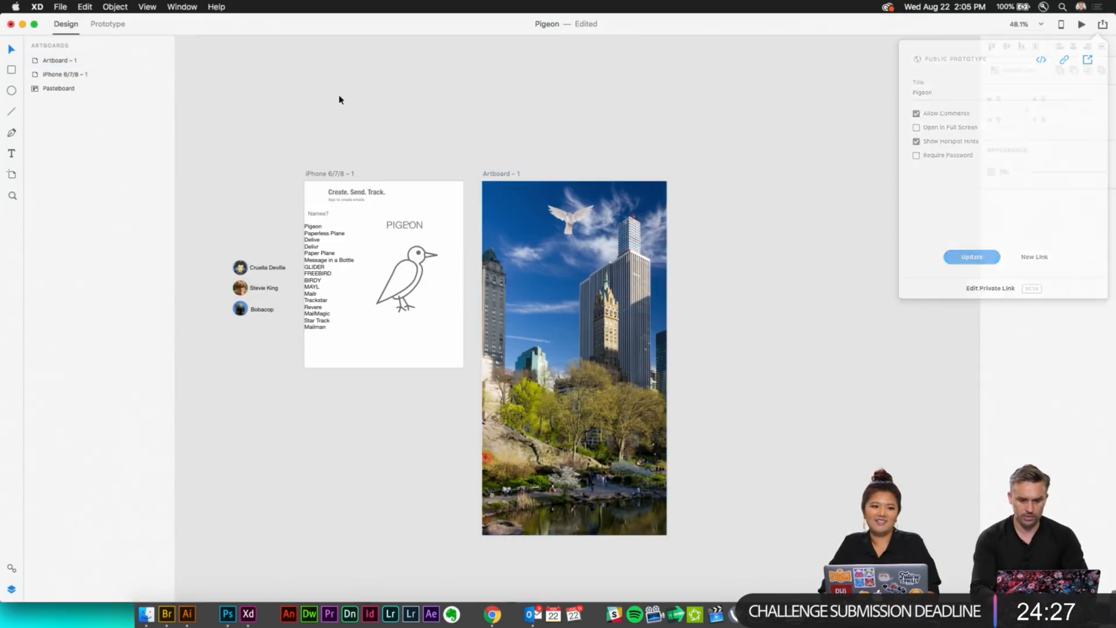
left_click(504, 173)
scroll(622, 204, "up", 10)
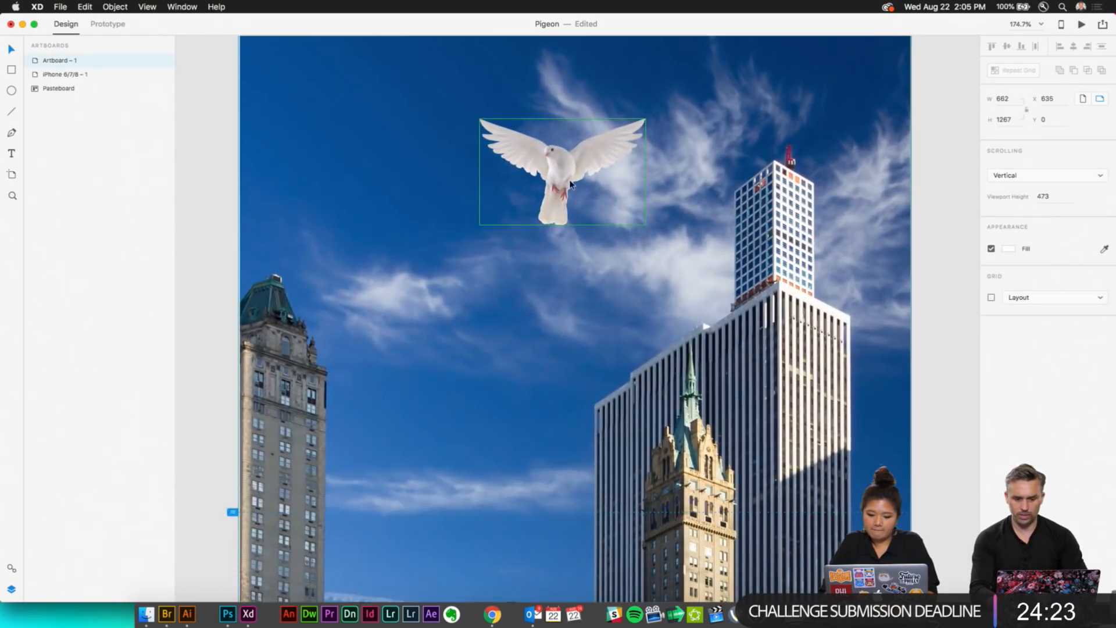
left_click(571, 185)
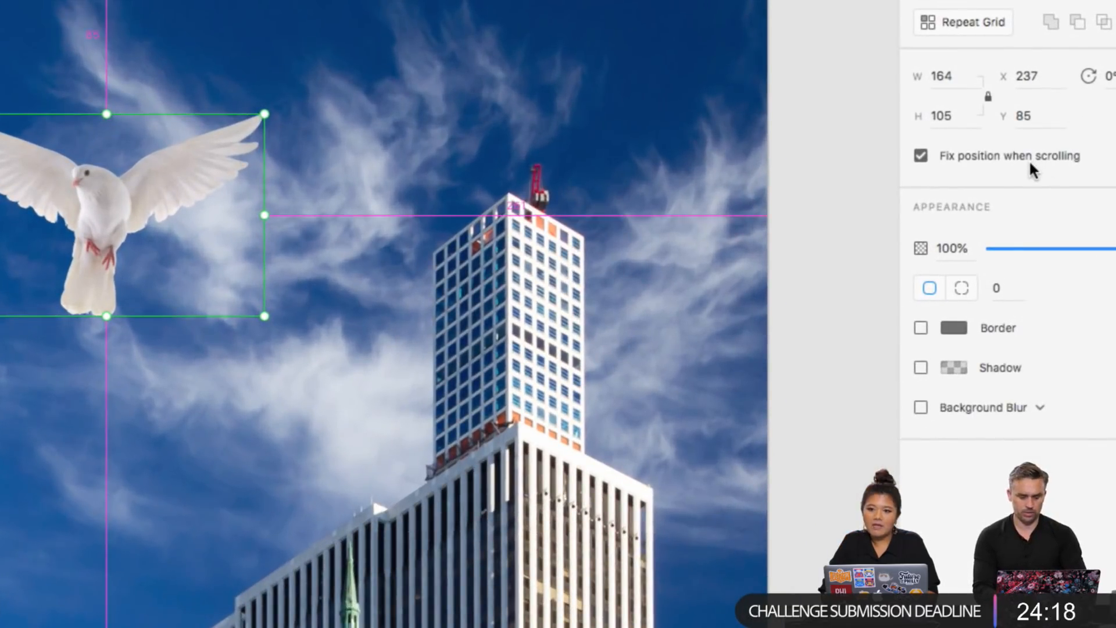
key("alt+super+8")
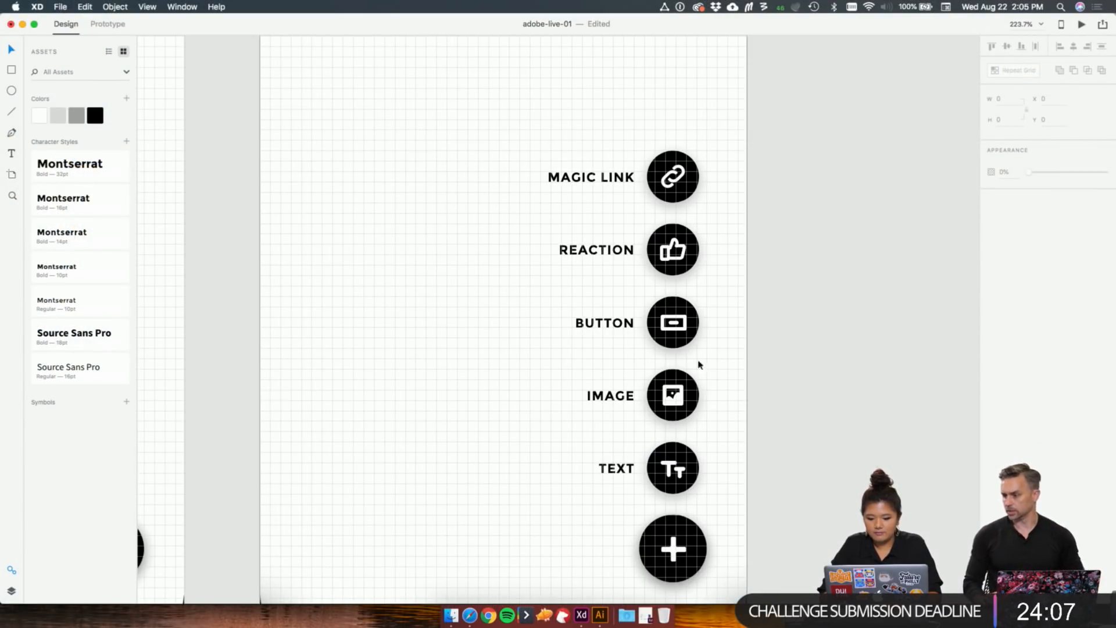
- Resize the image icon inside its circle to 17 × 17 px
left_click(676, 399)
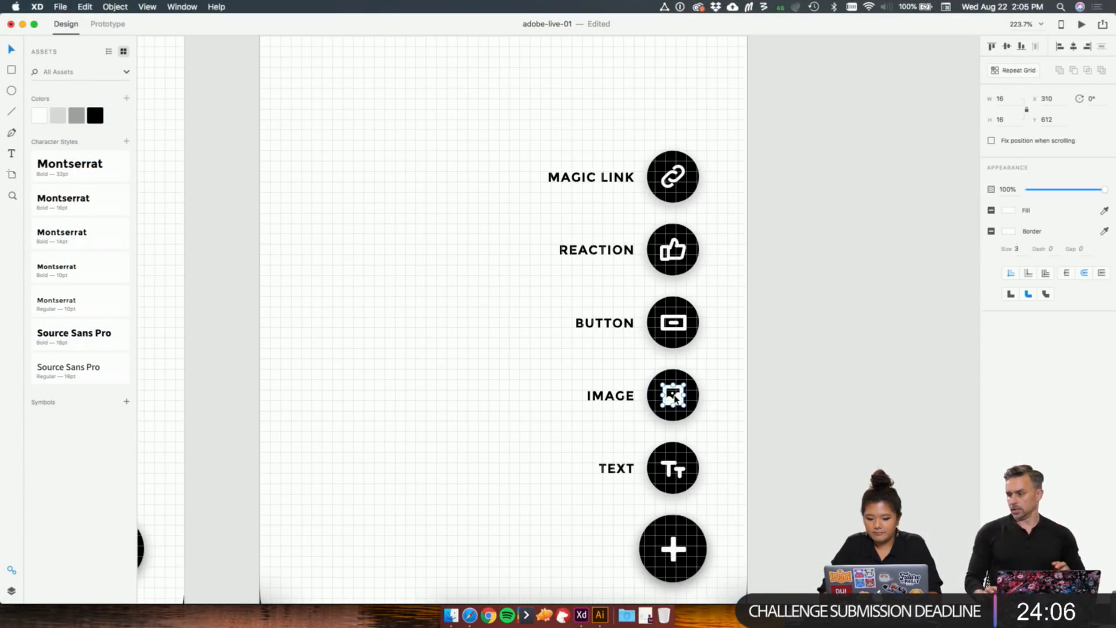
left_click(1000, 99)
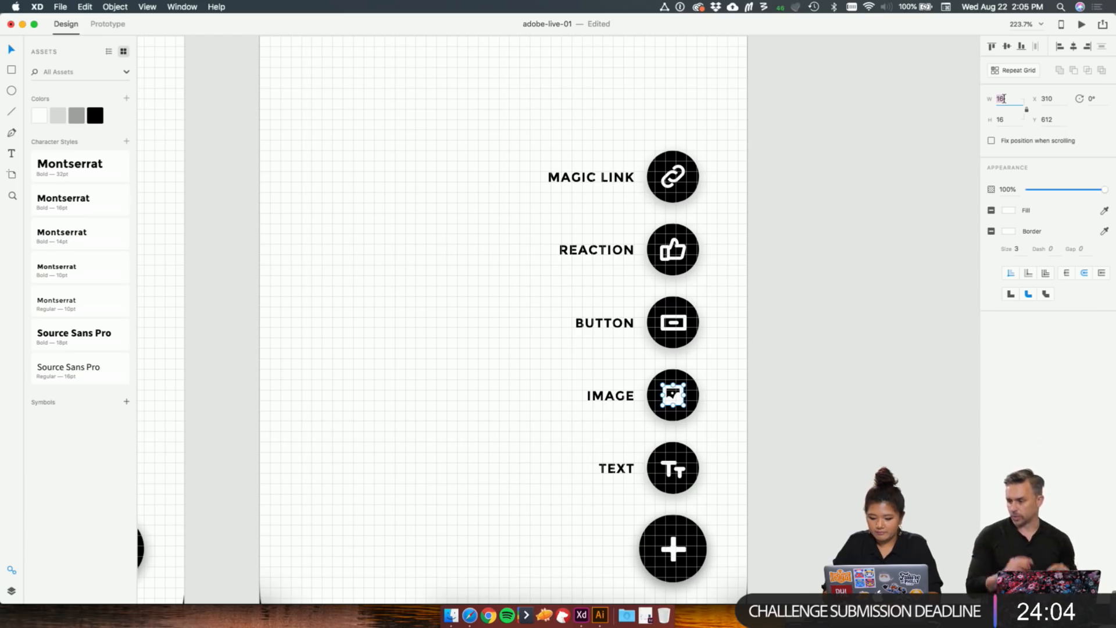
key("Up")
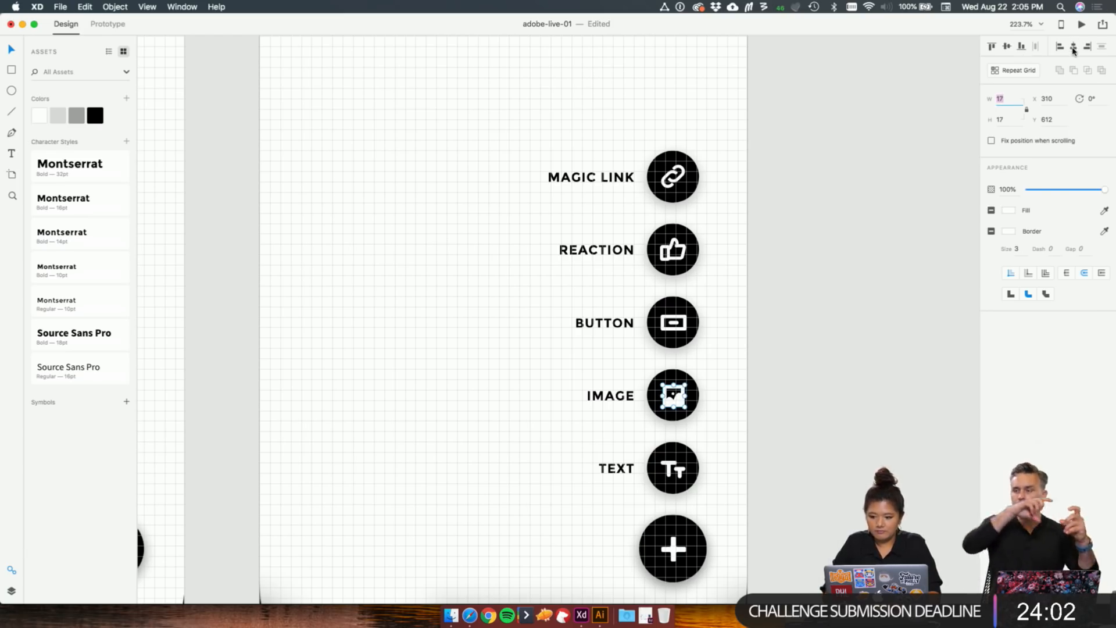
left_click(740, 343)
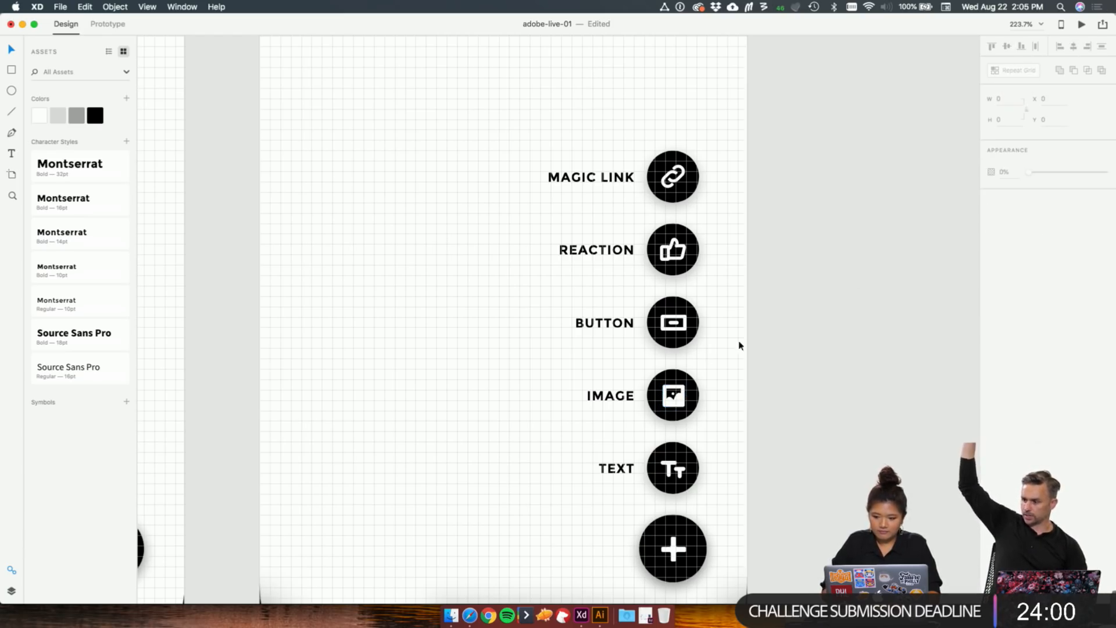
double_click(669, 411)
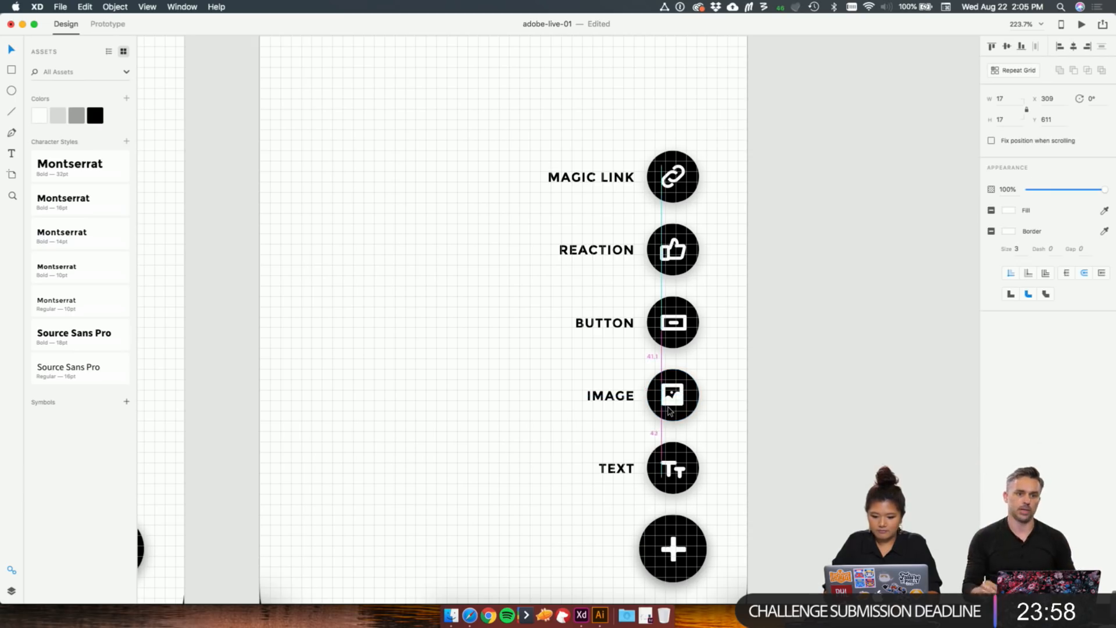
left_click(832, 341)
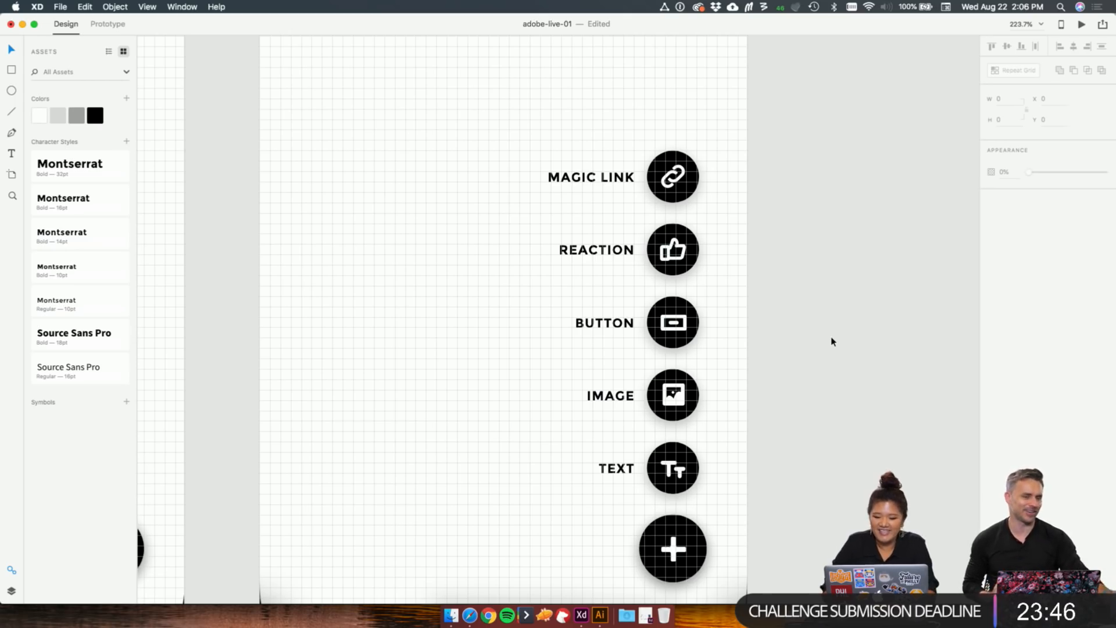
- Review the floating menu's layout on the artboard at different zoom levels
scroll(831, 341, "down", 5)
scroll(872, 356, "up", 3)
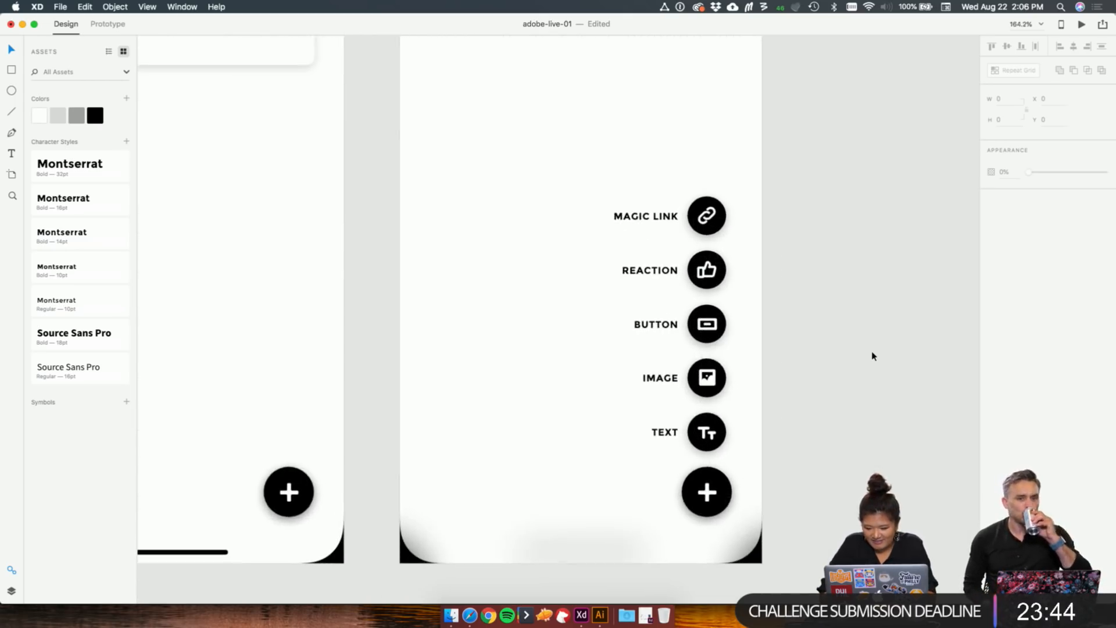
key("super+apostrophe")
scroll(838, 347, "down", 6)
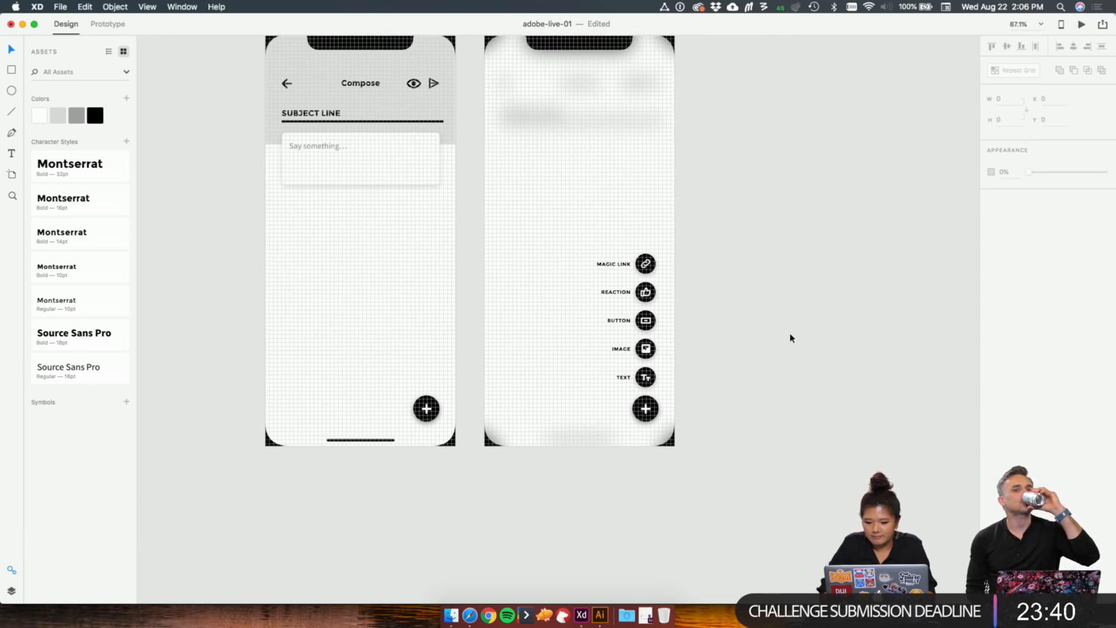
scroll(787, 336, "up", 5)
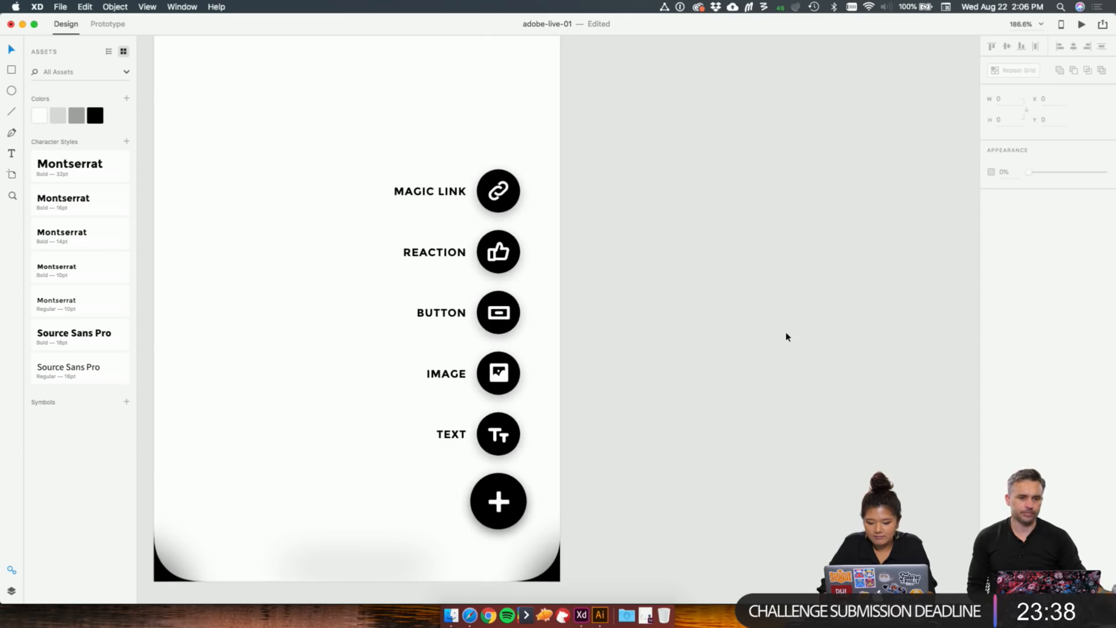
scroll(539, 408, "down", 3)
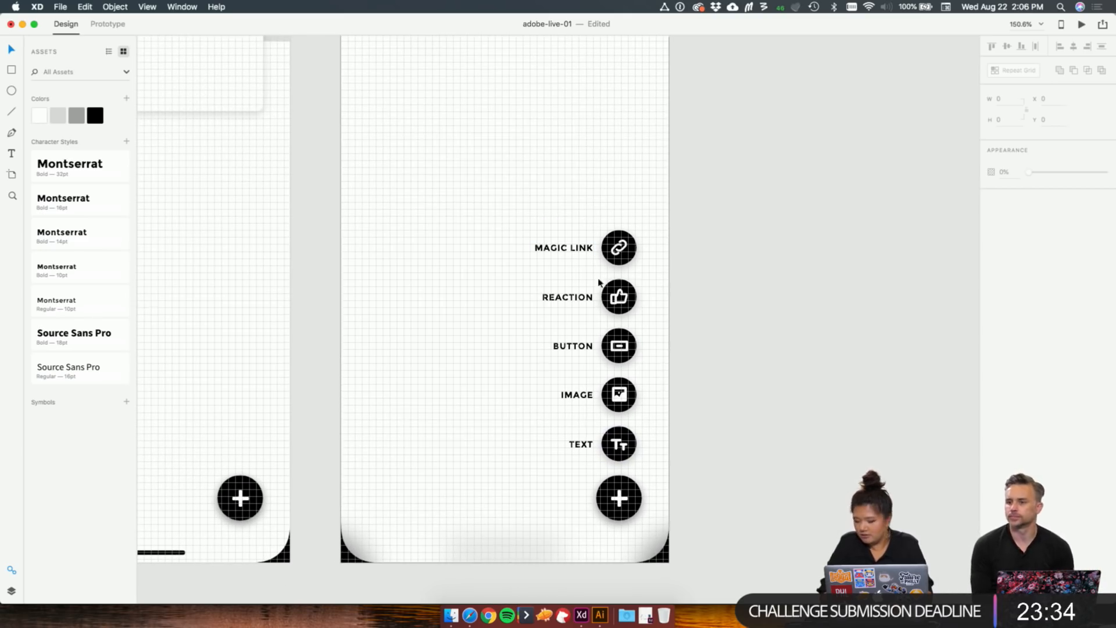
scroll(725, 240, "up", 2)
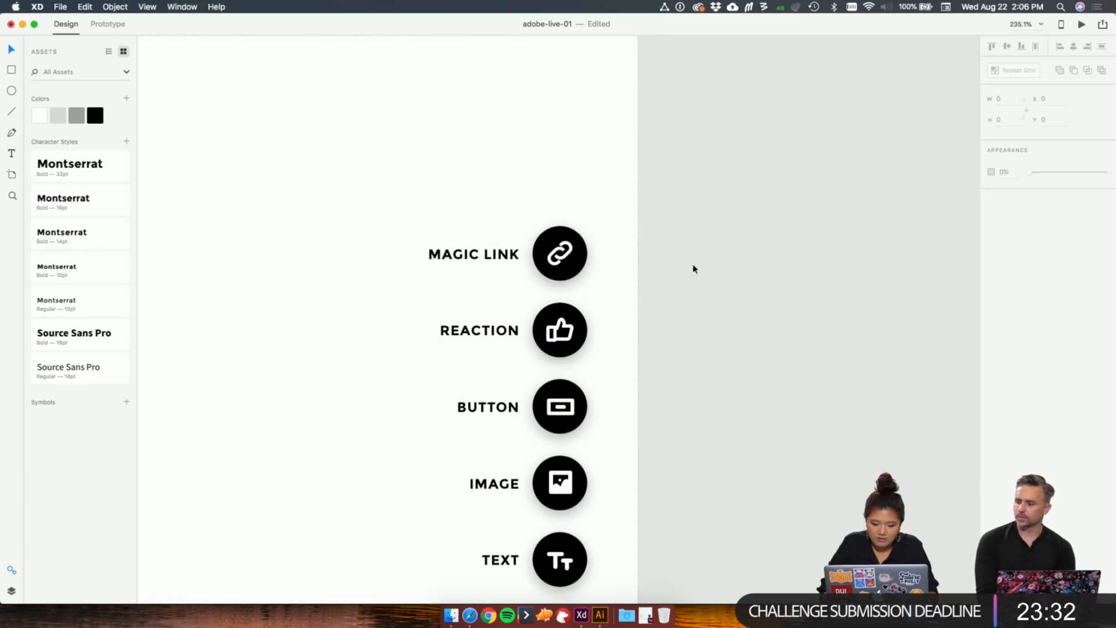
scroll(693, 270, "up", 3)
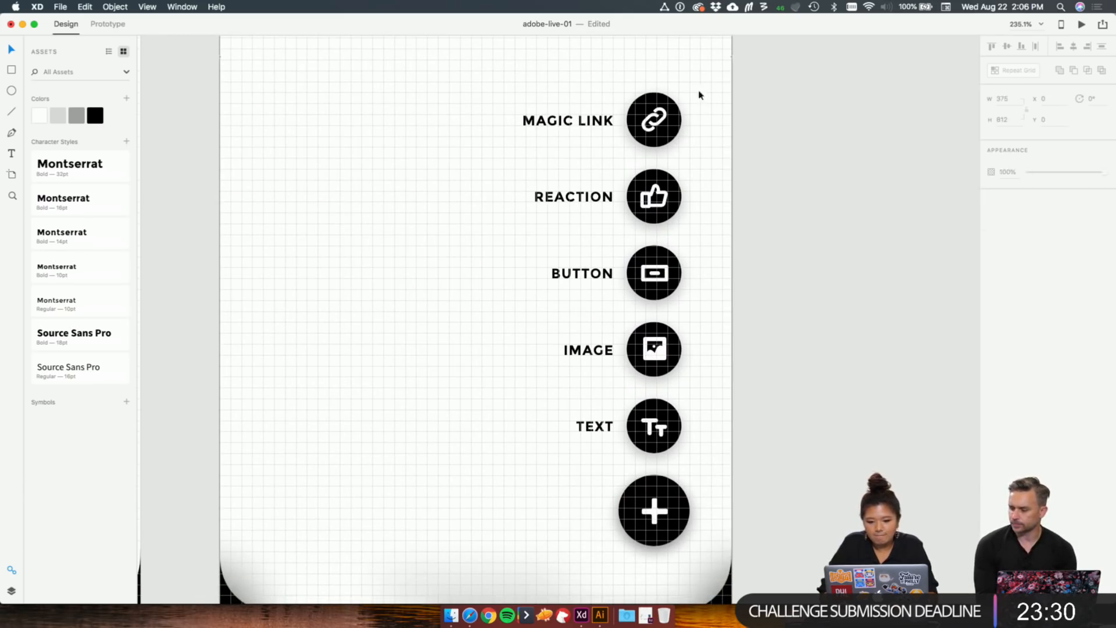
- Nudge all five menu items upward, then the top four items, widening the gaps between them
left_click_drag(702, 92, 504, 437)
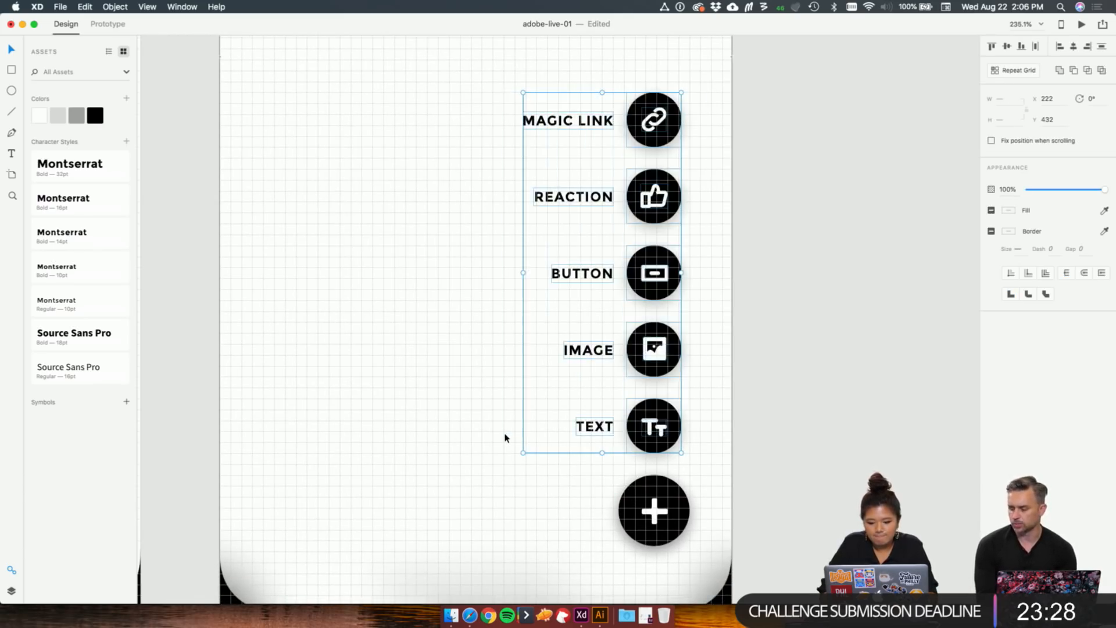
key("Up")
key("Up")
key("Up")
key("Up")
key("Up")
key("Up")
key("Up")
key("Up")
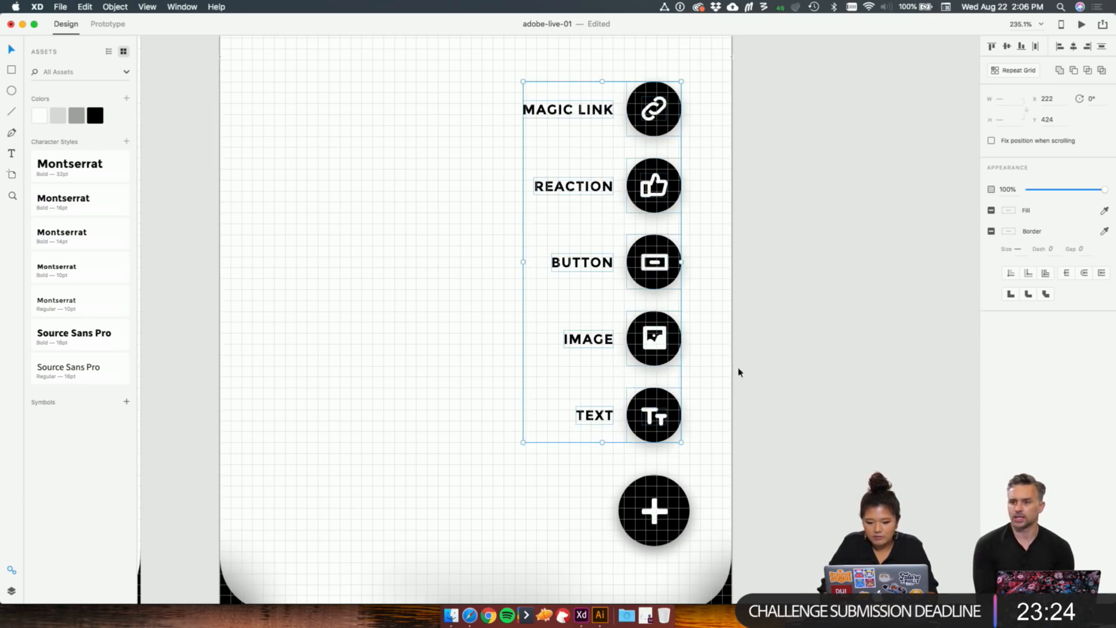
left_click_drag(726, 352, 549, 96)
key("Up")
key("Up")
key("Up")
key("Up")
key("Up")
key("Up")
key("Up")
key("Up")
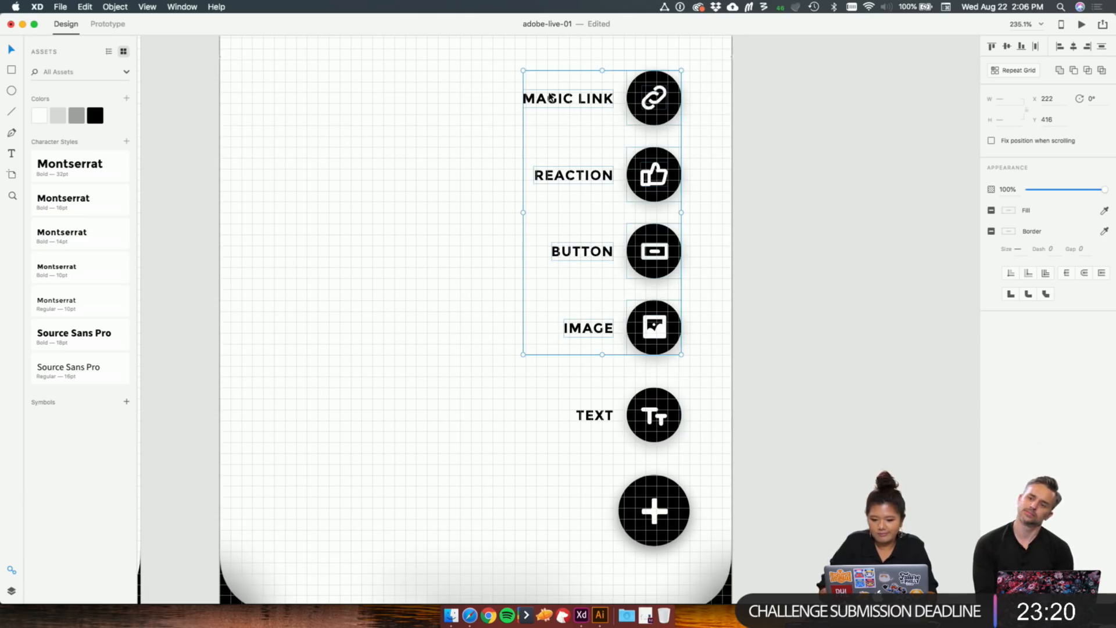
- Nudge the top three menu items upward to widen the gap above Image
scroll(722, 184, "up", 5)
scroll(722, 184, "right", 1)
left_click_drag(691, 361, 528, 174)
key("Up")
key("Up")
key("Up")
key("Up")
key("Up")
key("Up")
key("Up")
key("Up")
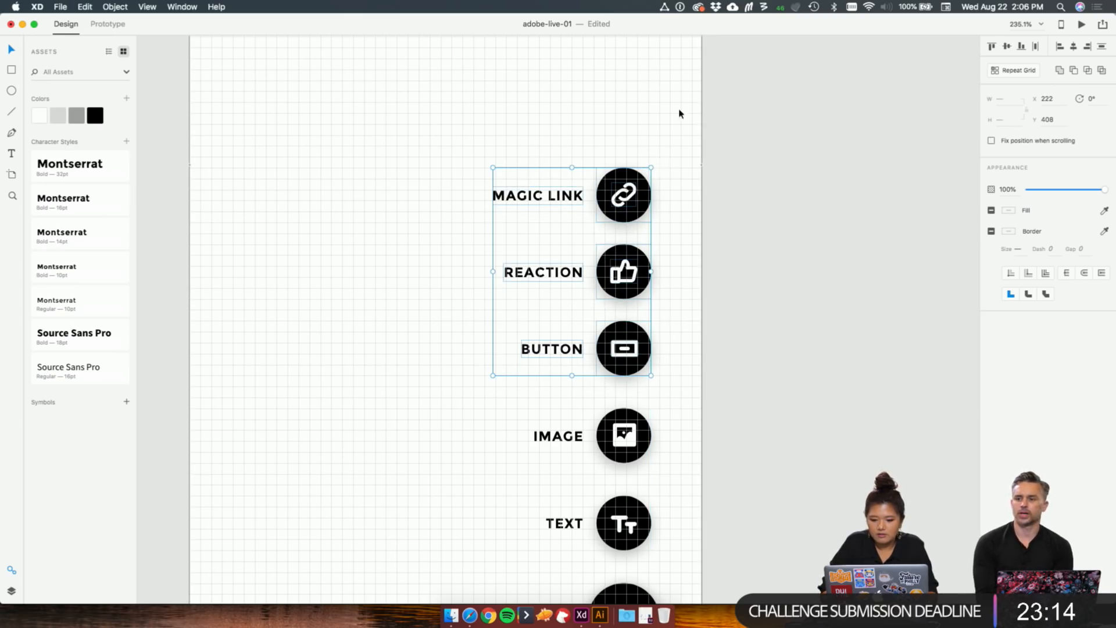
- Nudge the top two items, then Magic Link alone, upward so all menu items are evenly spaced
left_click_drag(678, 111, 498, 282)
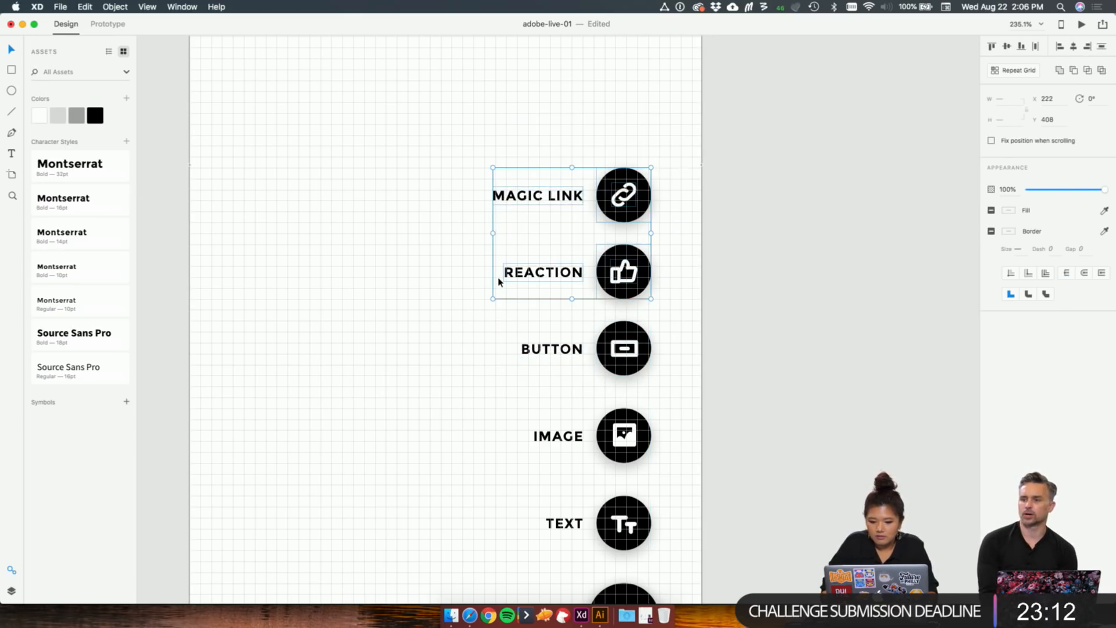
key("Up")
key("Up")
key("Up")
key("Up")
key("Up")
key("Up")
key("Up")
key("Up")
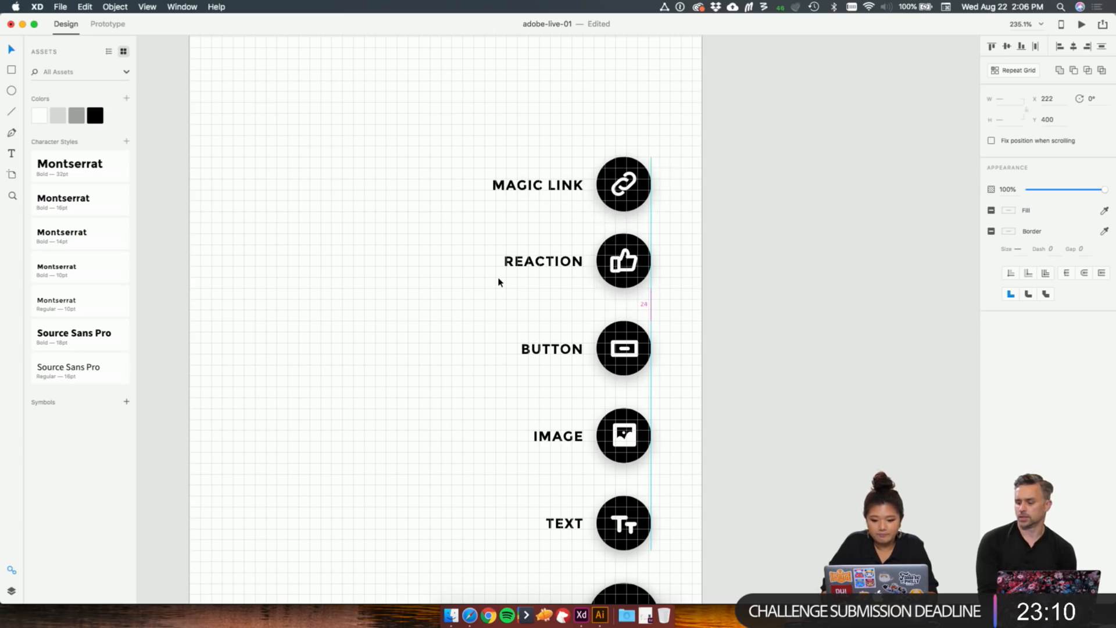
left_click_drag(674, 154, 556, 185)
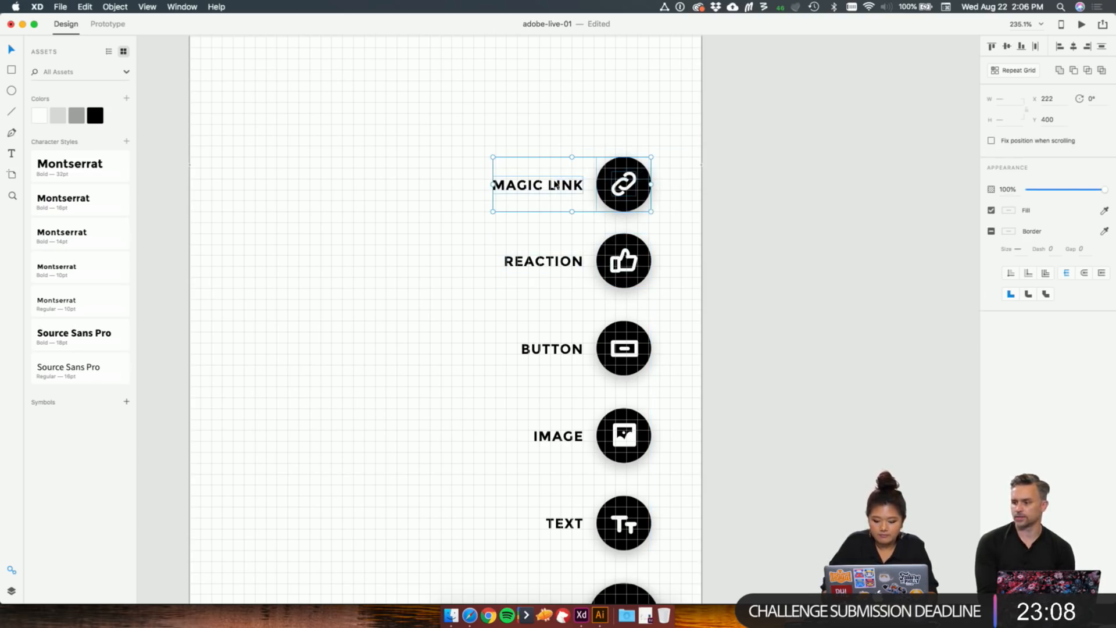
key("Up")
key("Up")
key("Up")
key("Up")
key("Up")
key("Up")
key("Up")
key("Up")
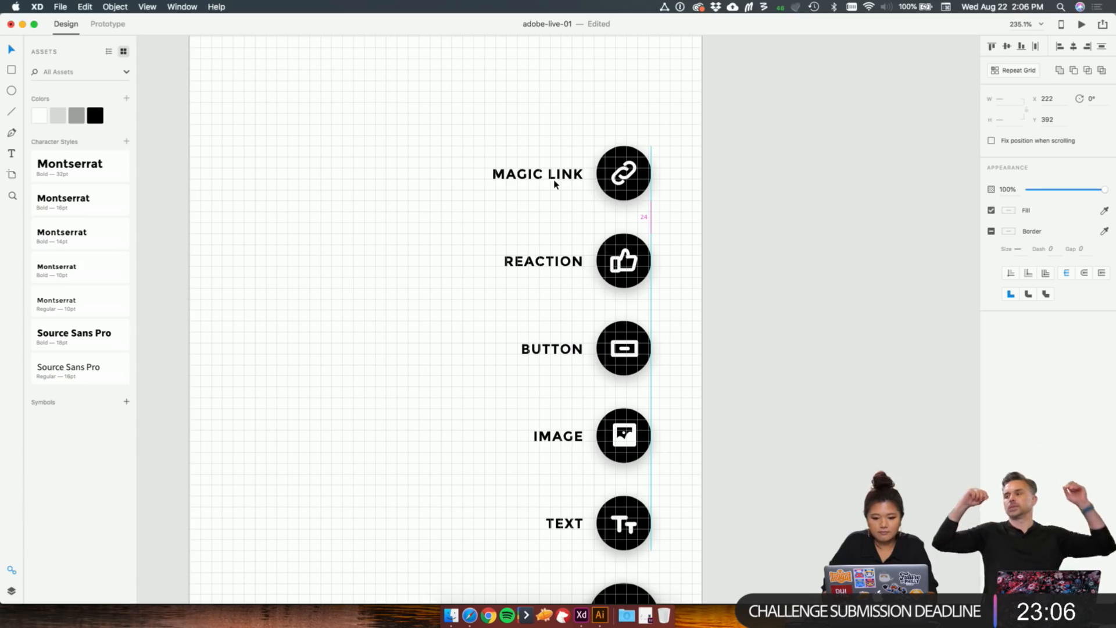
- Rename the left artboard to "compose - blank"
left_click(710, 210)
key("super+minus")
key("super+minus")
key("super+minus")
key("super+minus")
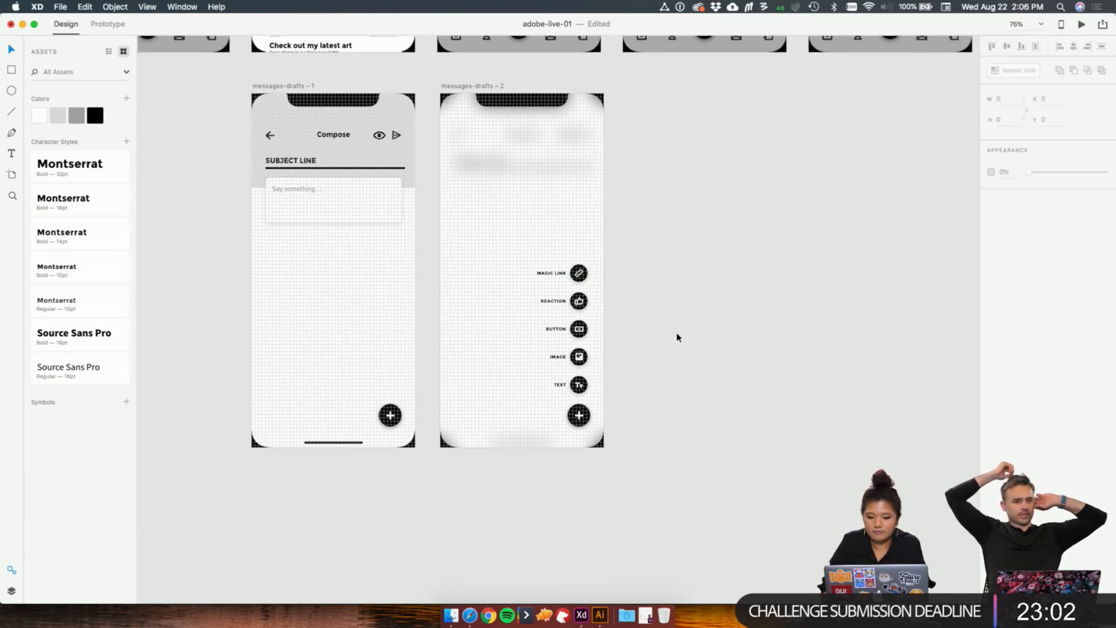
scroll(676, 337, "up", 3)
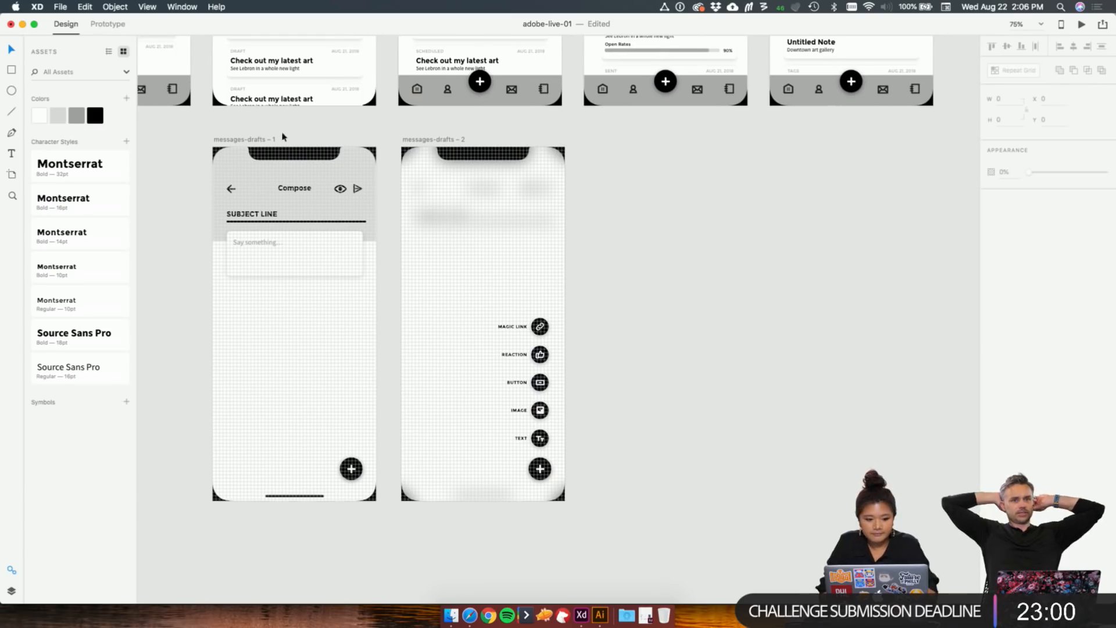
left_click(257, 140)
double_click(258, 140)
type("co")
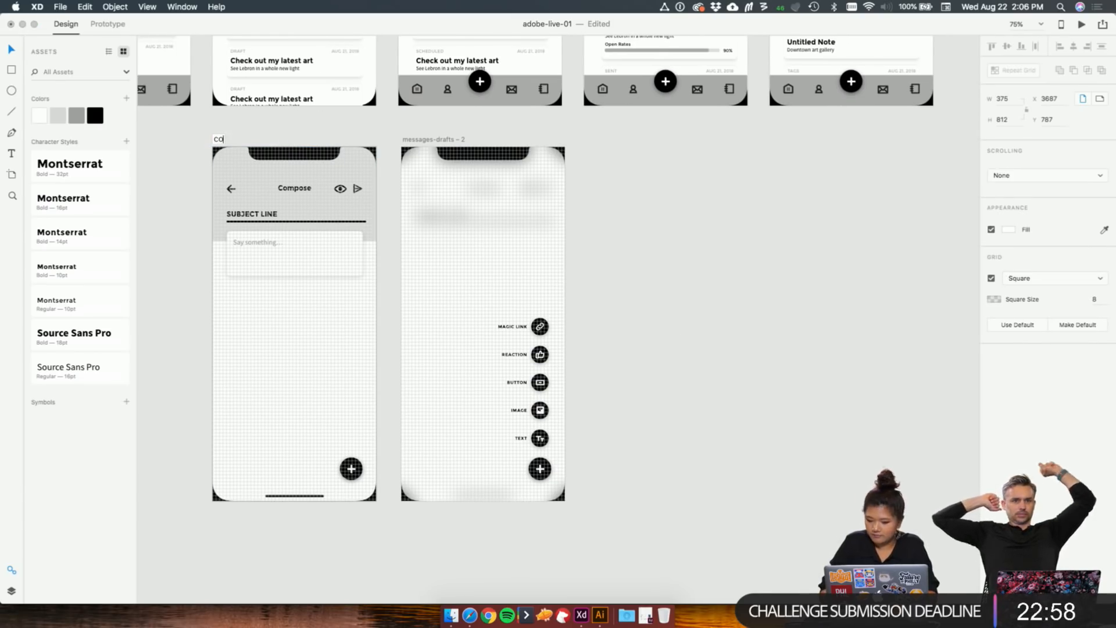
type("mpose")
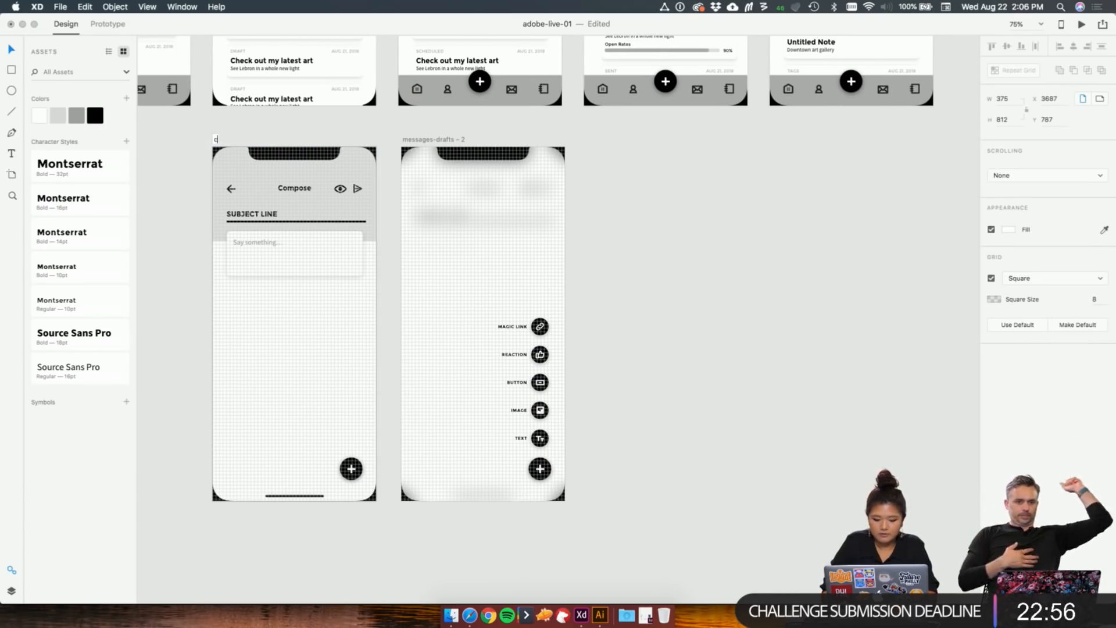
key("Return")
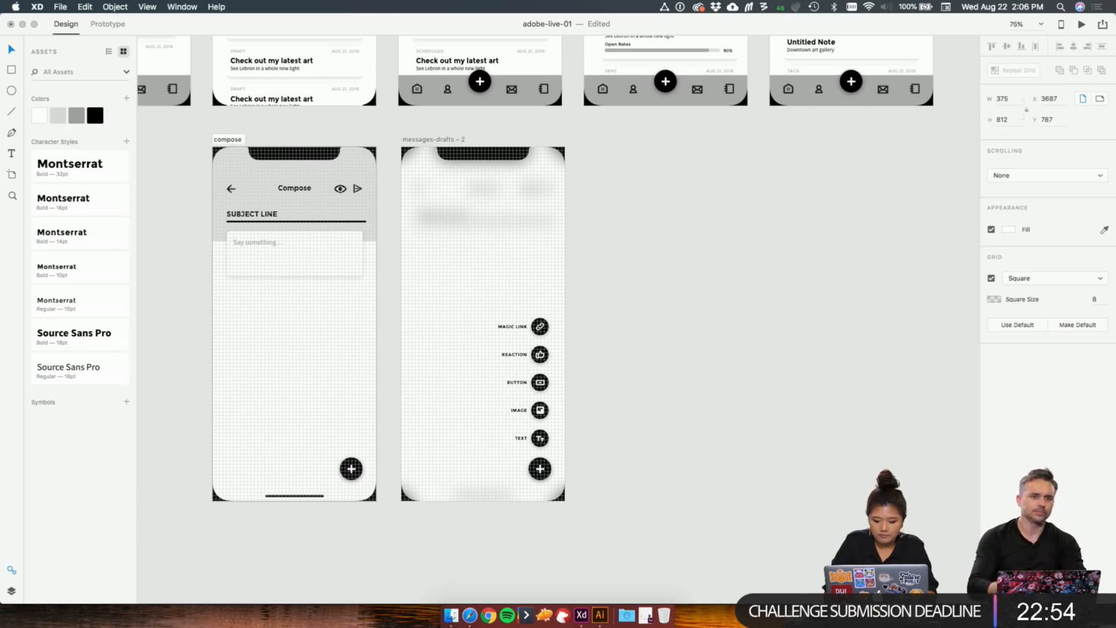
type("- blank")
key("Return")
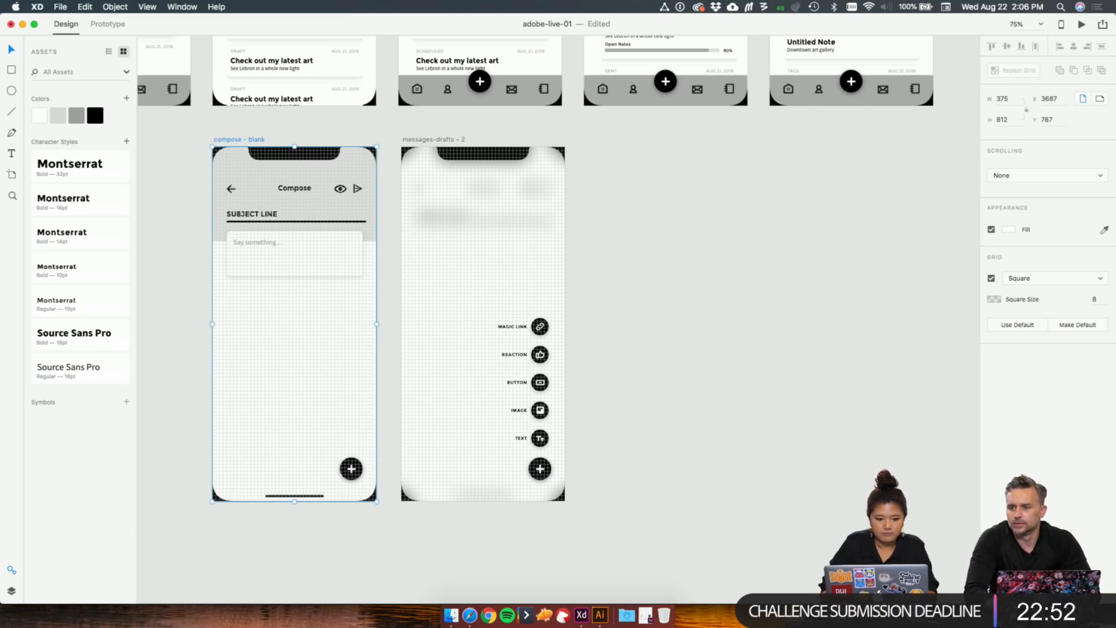
- Rename the artboard holding the open menu to "compose- FAB"
double_click(429, 139)
type("compose- fab")
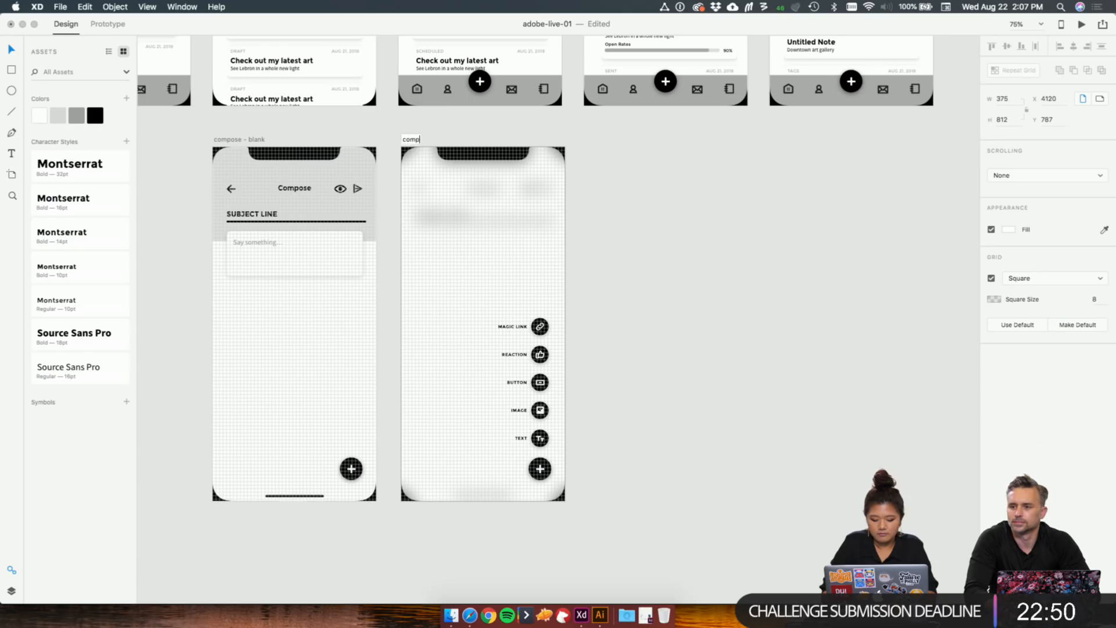
key("BackSpace")
key("BackSpace")
type("a")
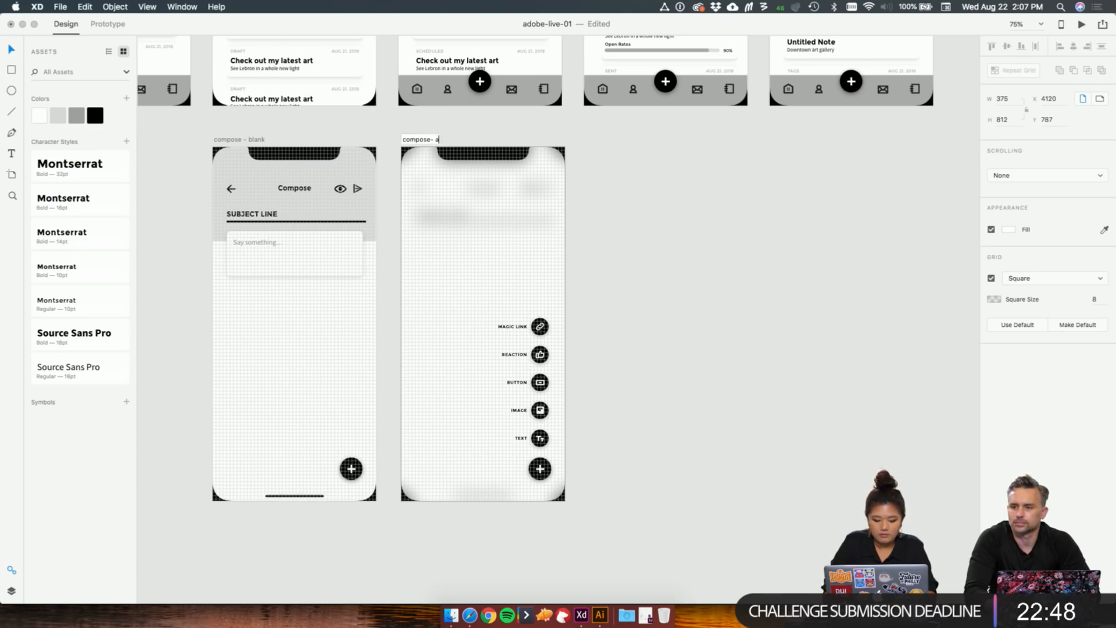
key("BackSpace")
type("FAB")
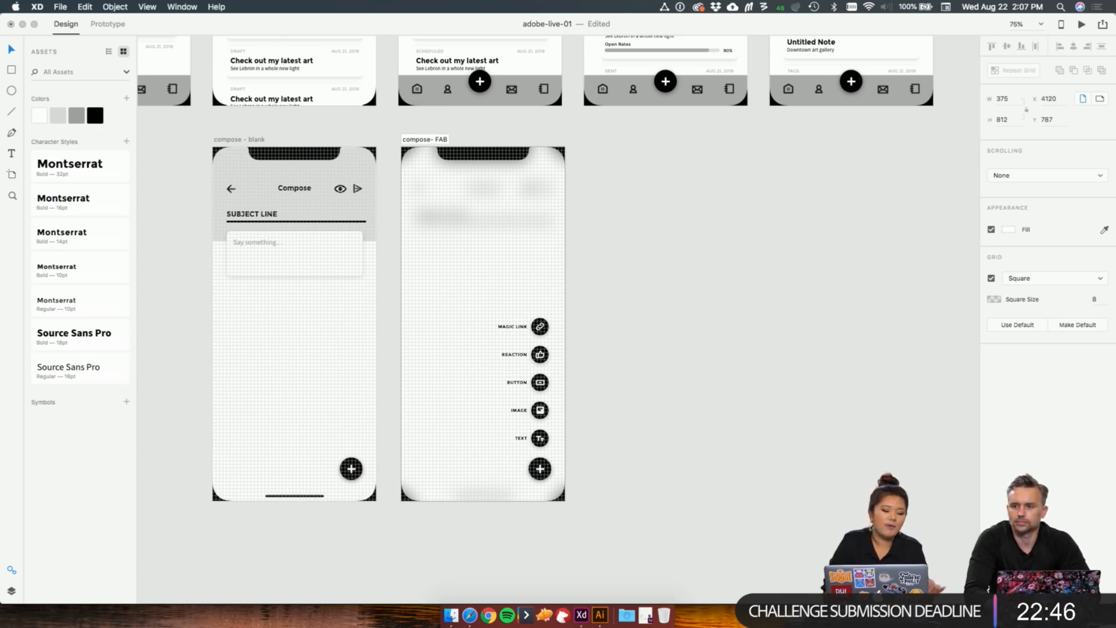
key("Return")
- Duplicate the compose - blank artboard, placing the copy to the right of compose- FAB
left_click(659, 235)
scroll(659, 236, "down", 3)
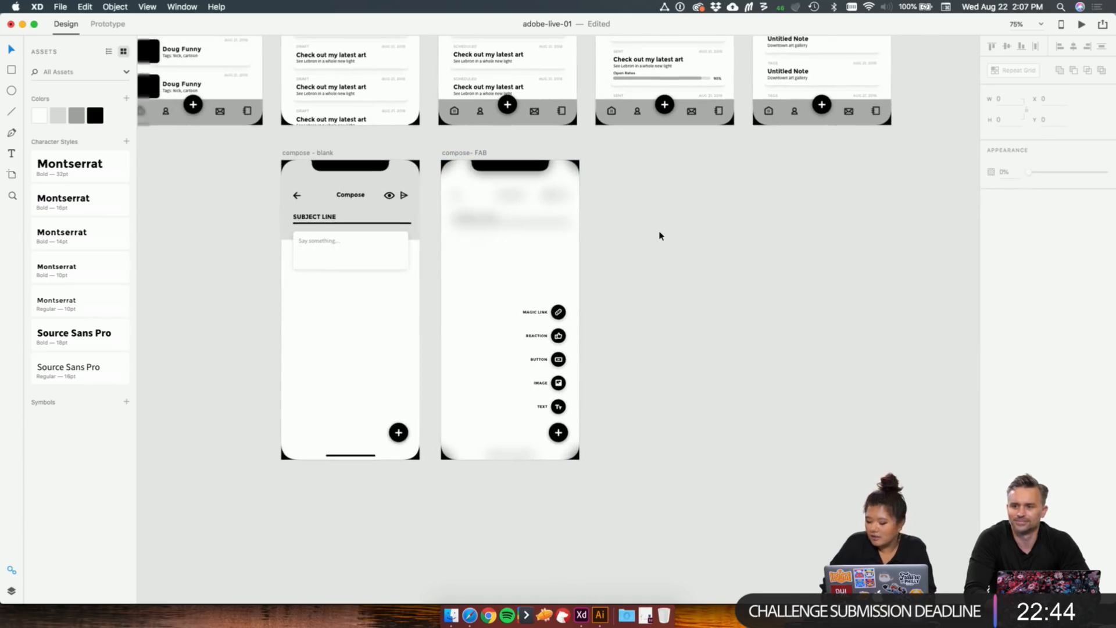
scroll(659, 235, "right", 1)
scroll(659, 236, "down", 1)
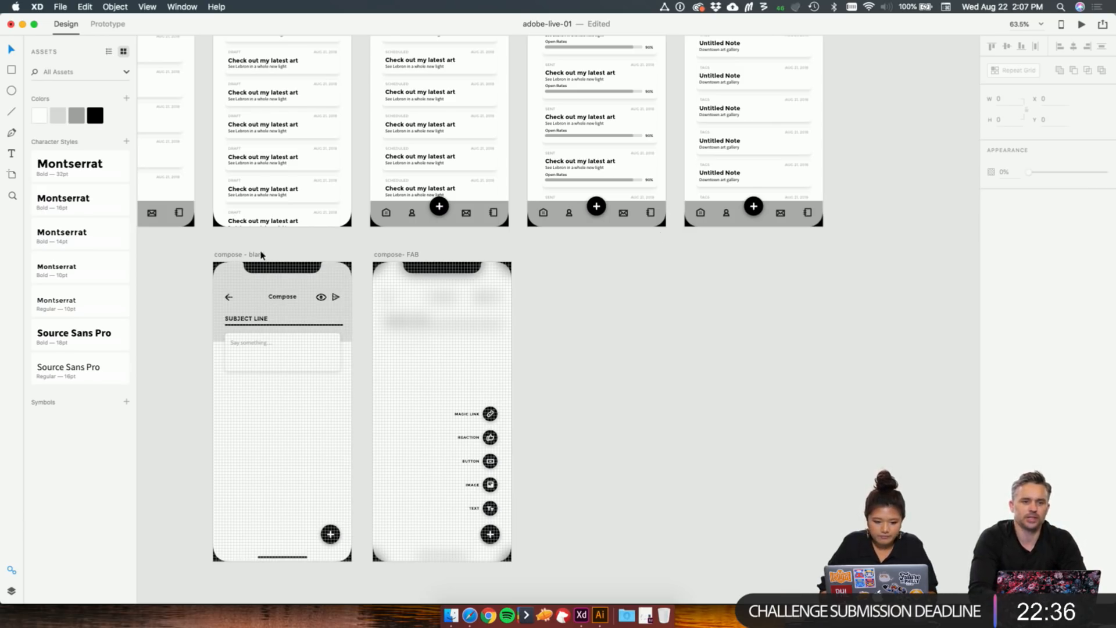
left_click_drag(261, 256, 574, 266)
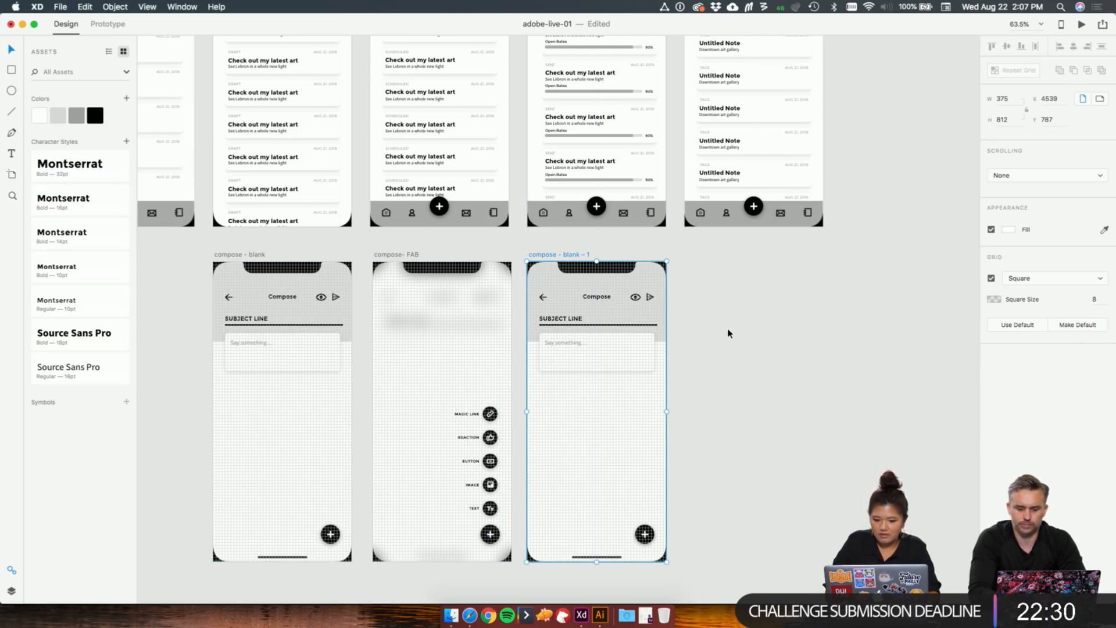
scroll(727, 333, "up", 5)
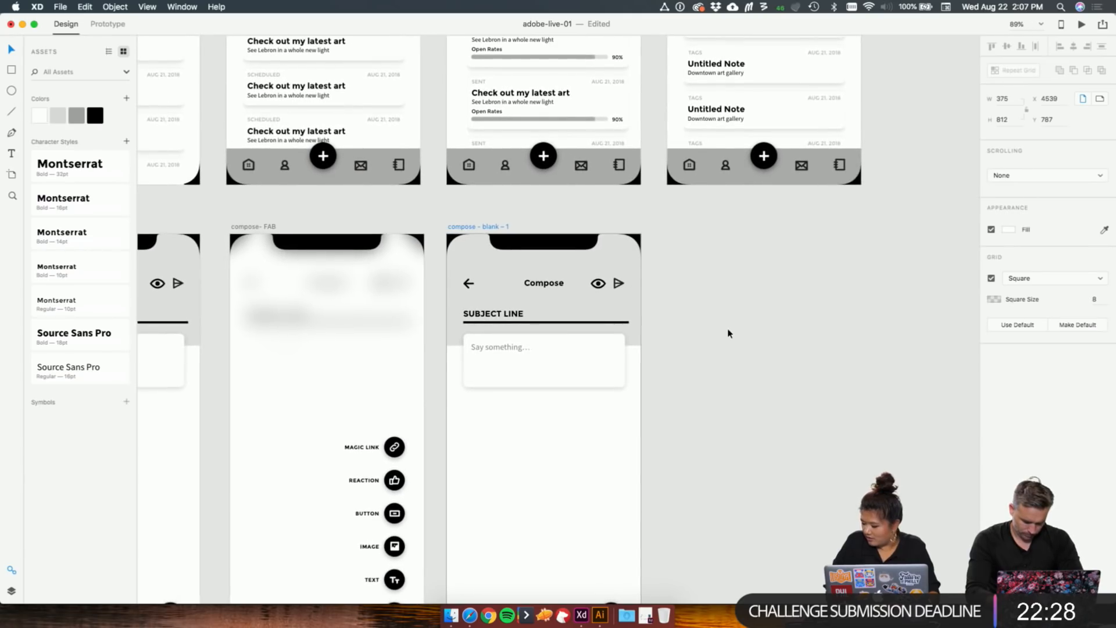
scroll(728, 333, "up", 4)
scroll(728, 333, "down", 4)
scroll(727, 333, "left", 3)
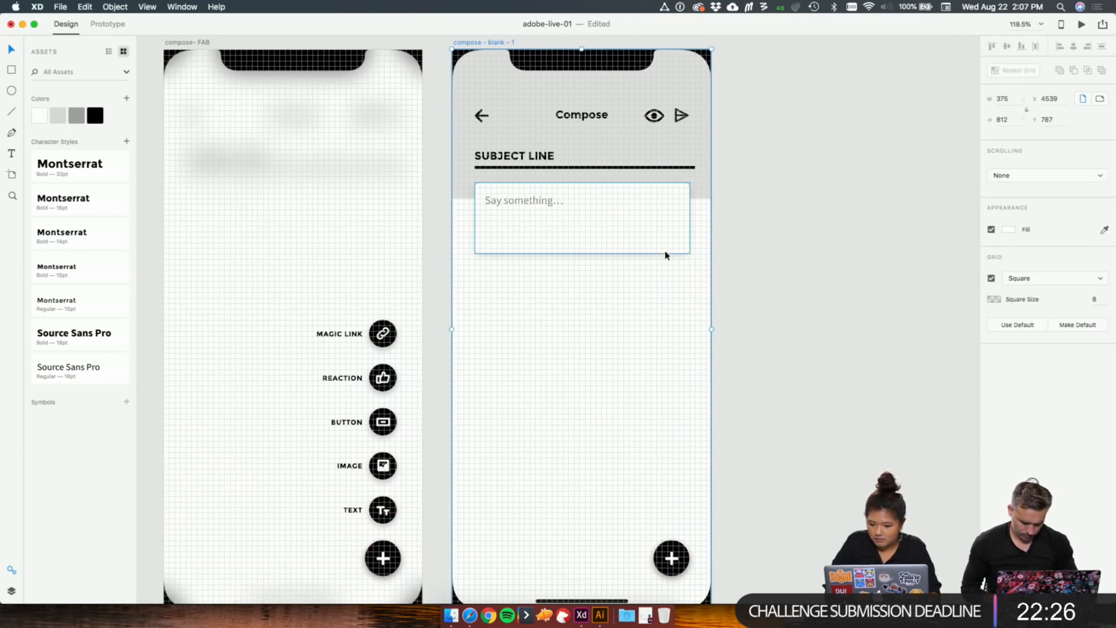
left_click(660, 248)
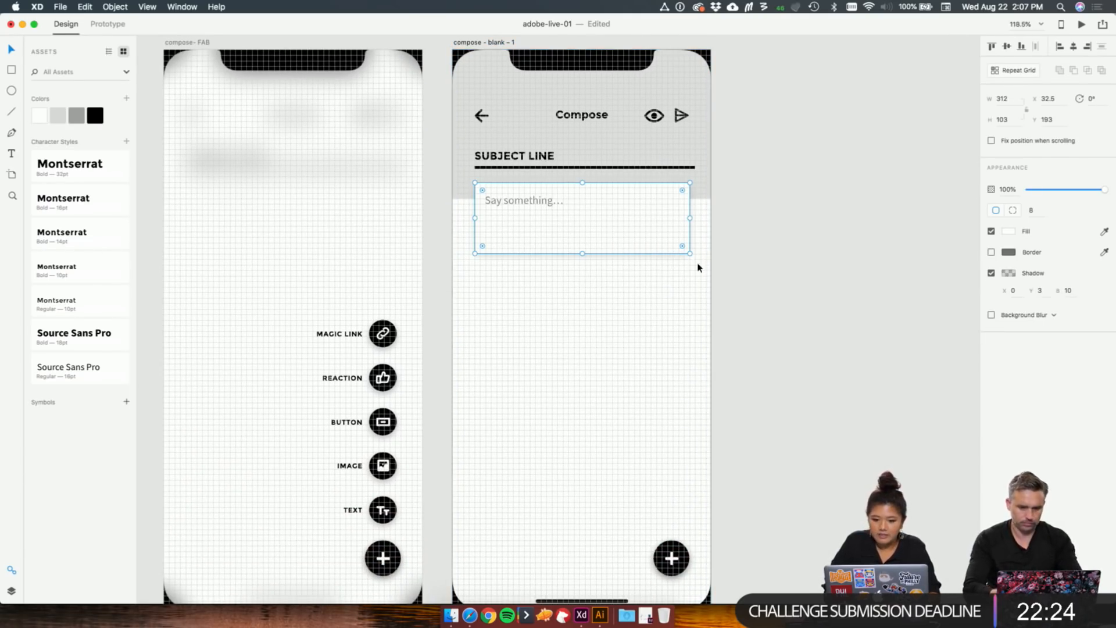
scroll(697, 267, "down", 2)
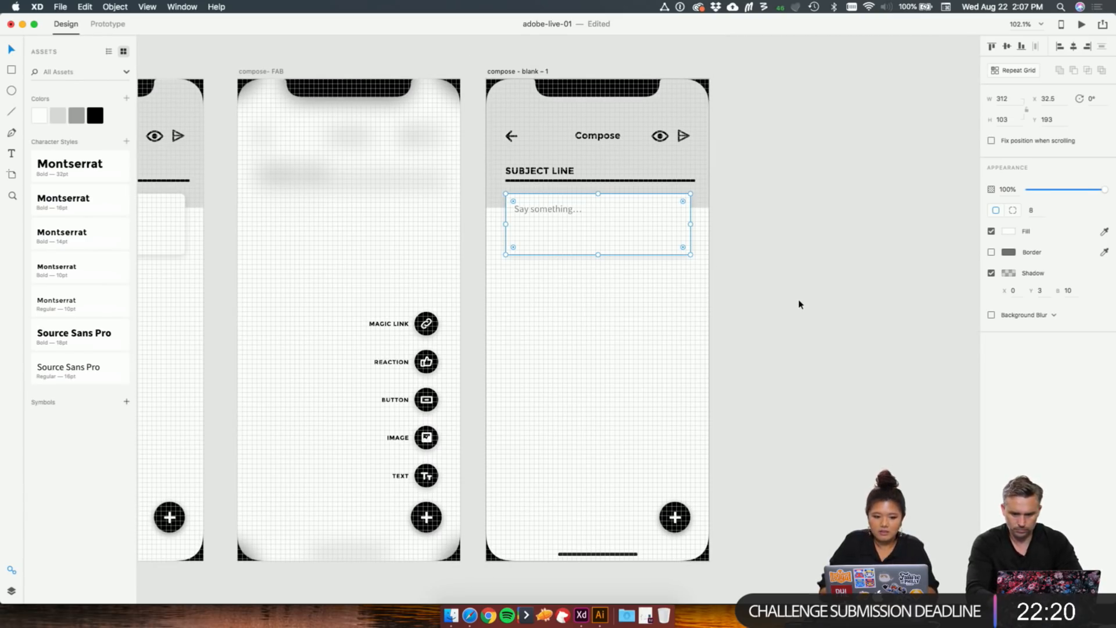
scroll(799, 303, "left", 5)
scroll(798, 303, "down", 1)
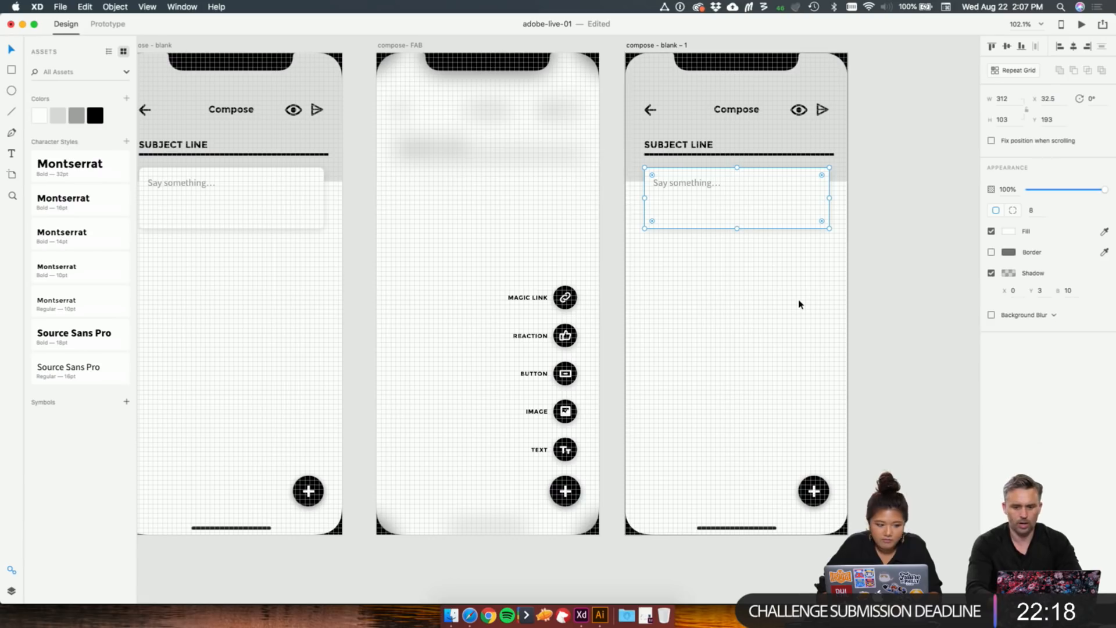
scroll(798, 303, "right", 5)
scroll(798, 303, "up", 1)
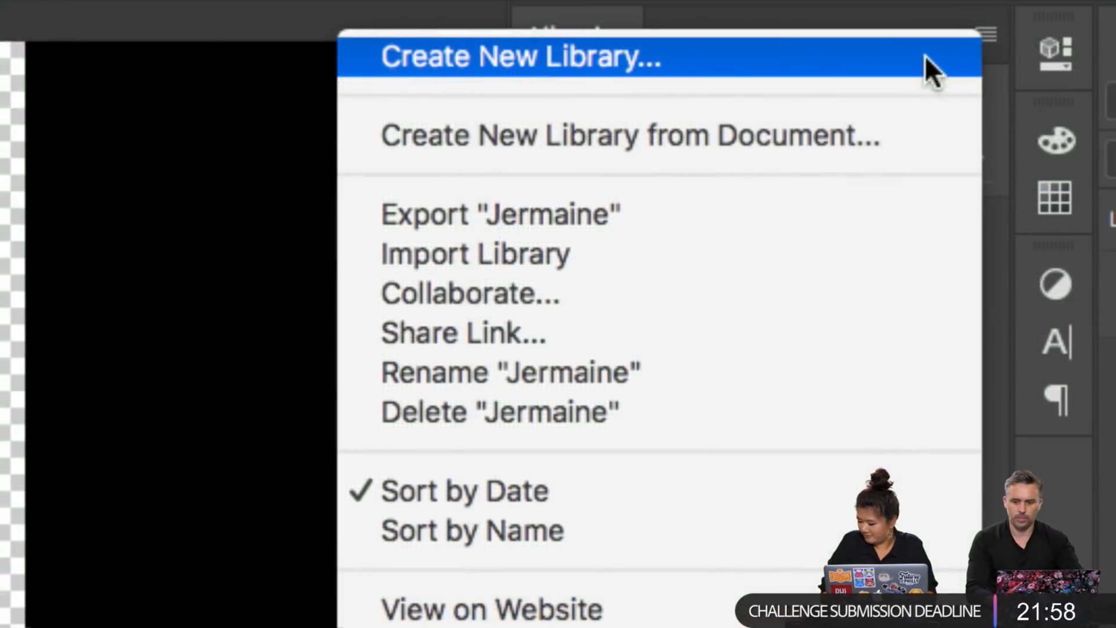
- Open the pigeon-with-@ graphic from the Jermaine library in Photoshop
left_click(913, 16)
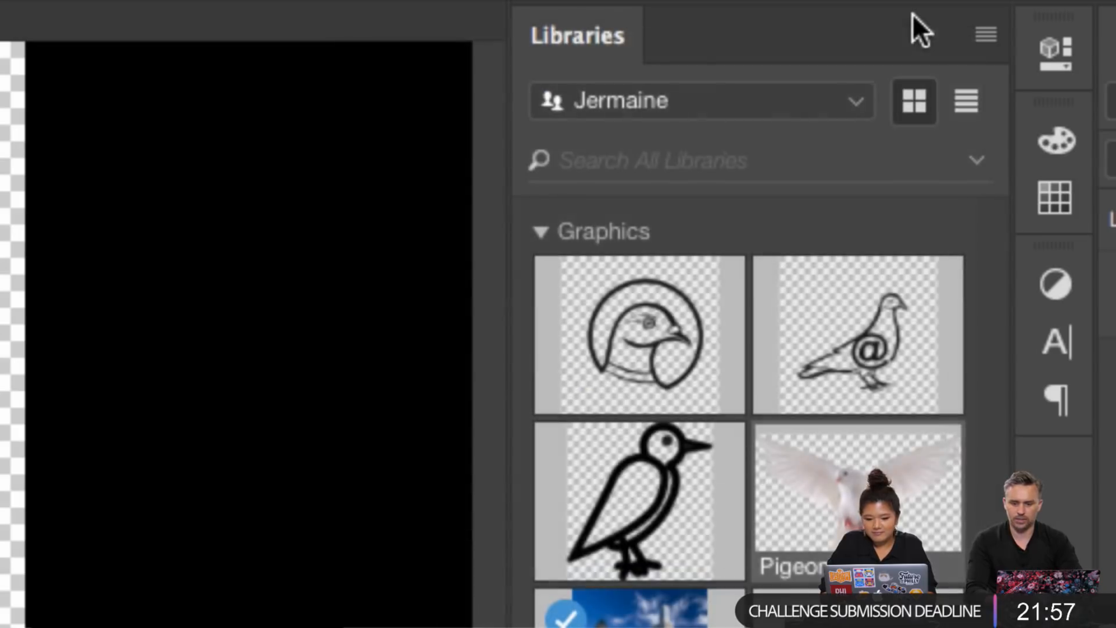
left_click(984, 35)
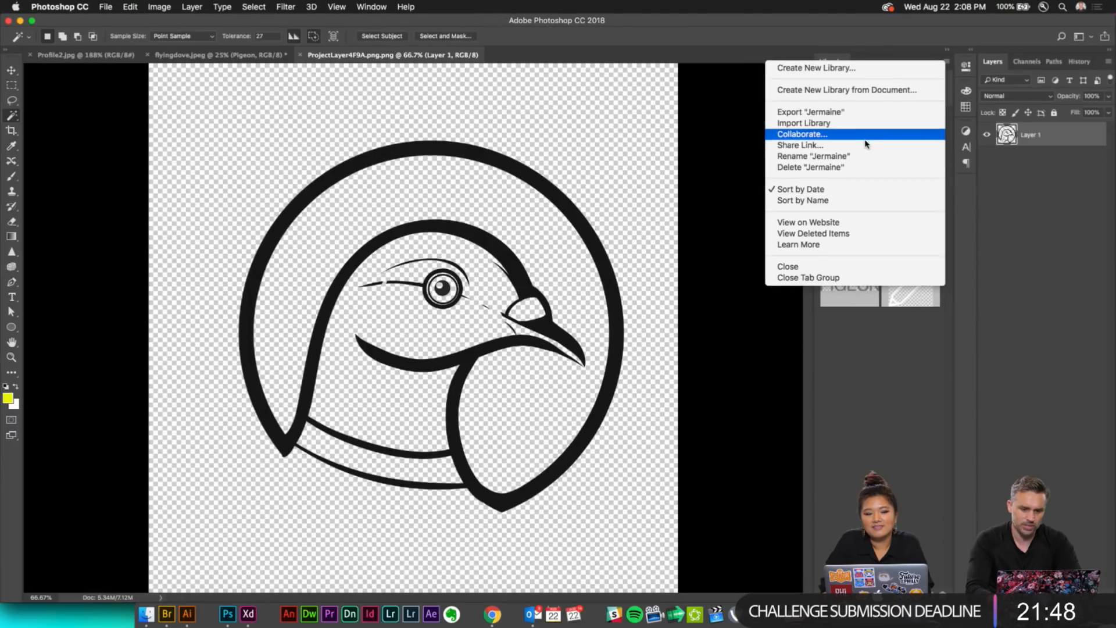
left_click(548, 213)
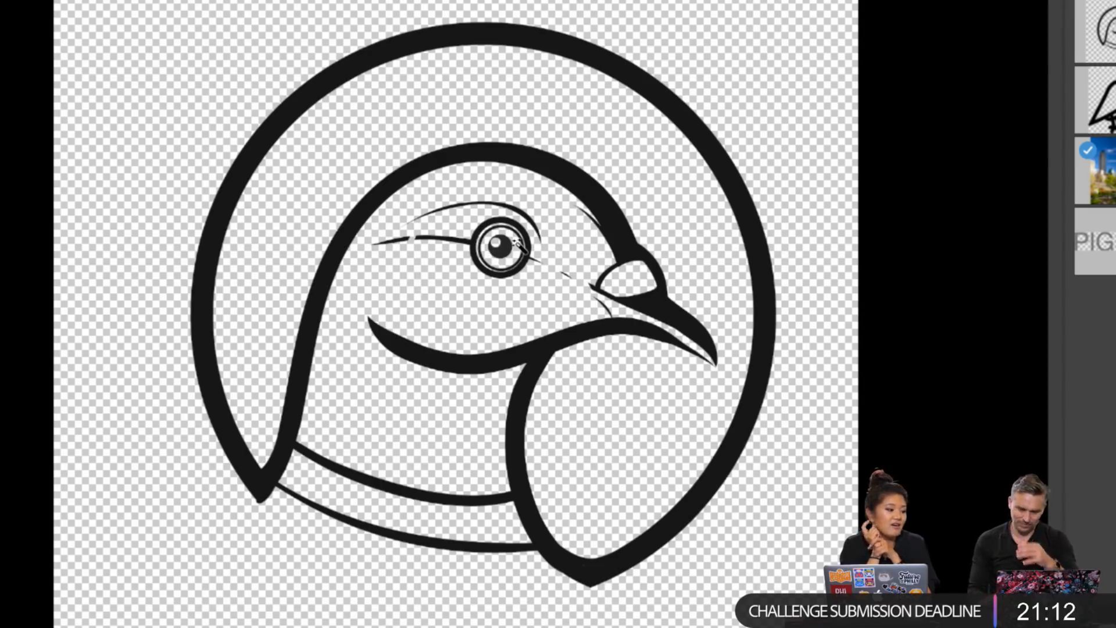
key("super+a")
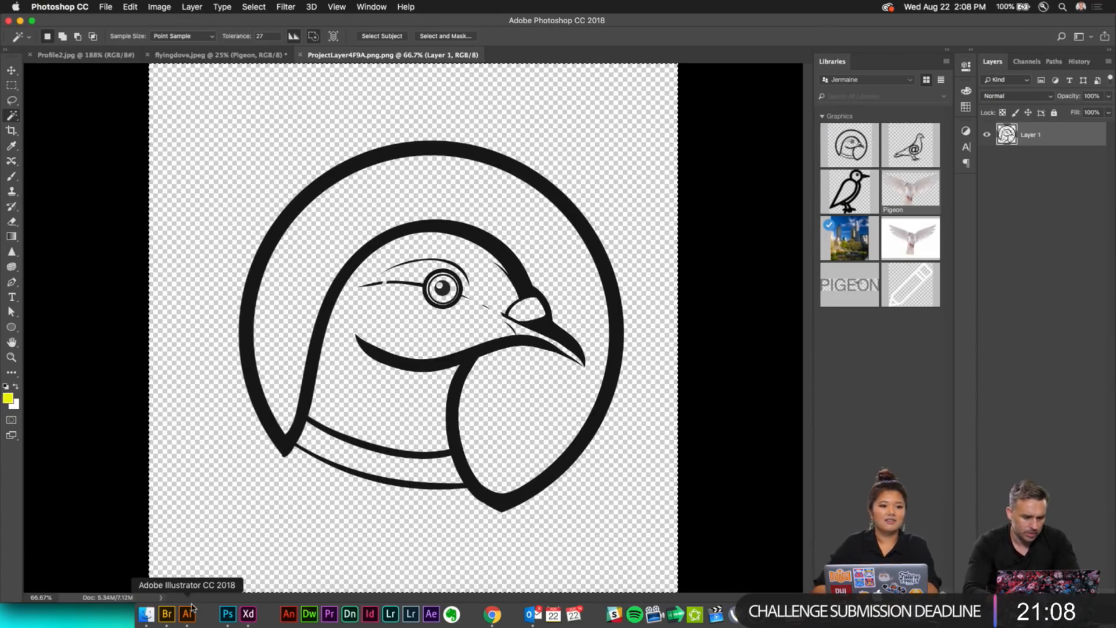
left_click(187, 614)
key("super+Tab")
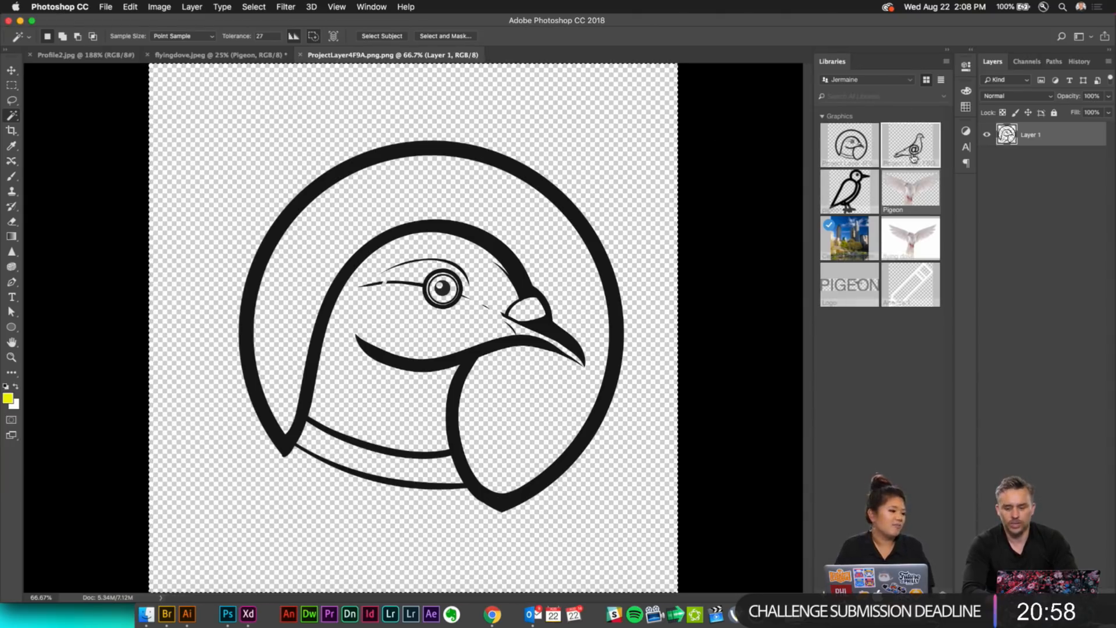
double_click(910, 150)
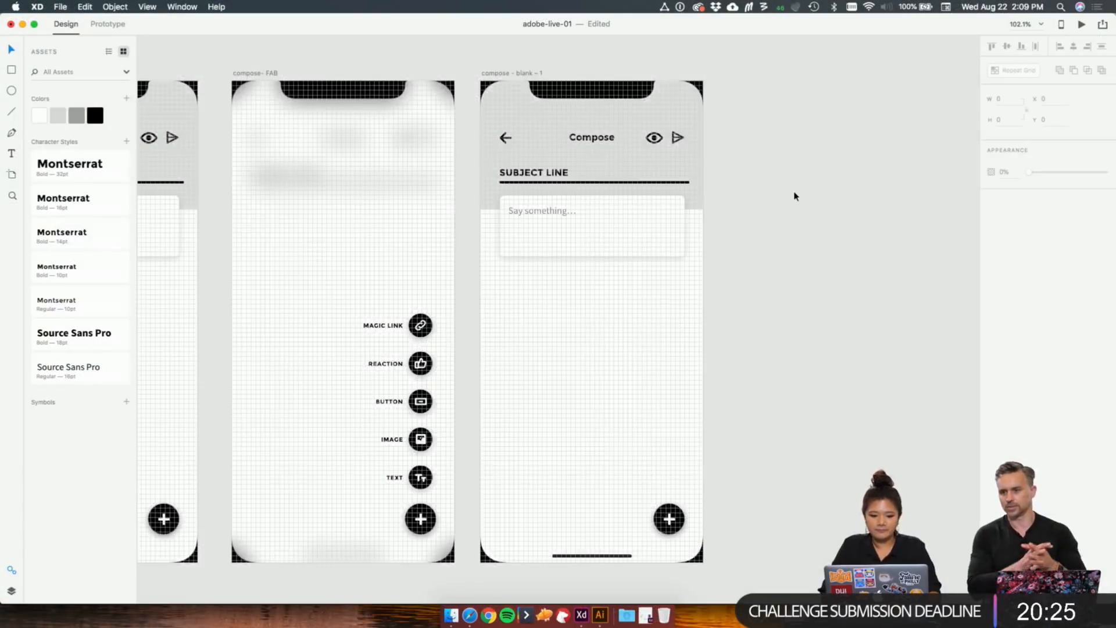
- Switch to Illustrator and examine the compose screen sketches in Screens-sketches.ai
scroll(798, 194, "down", 3)
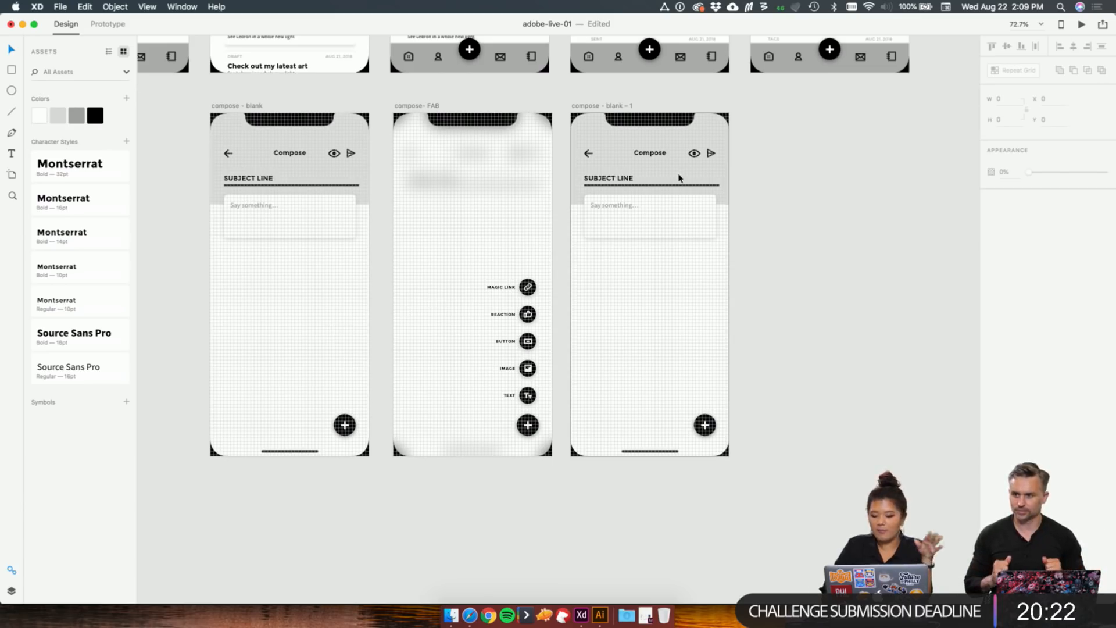
left_click(599, 609)
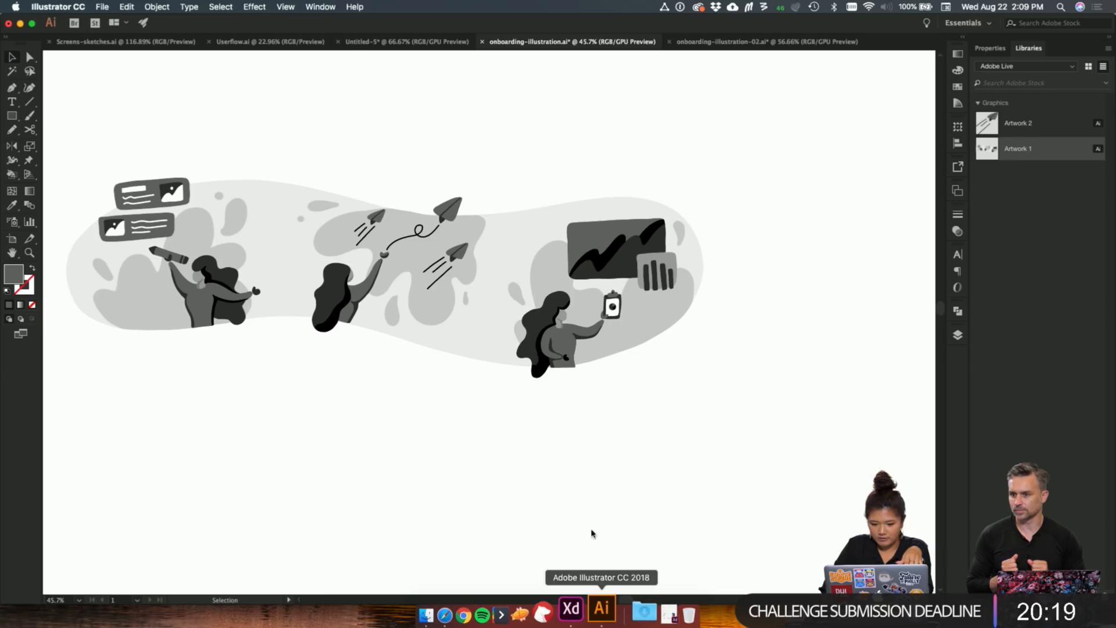
left_click(155, 42)
scroll(597, 201, "right", 5)
scroll(598, 200, "down", 5)
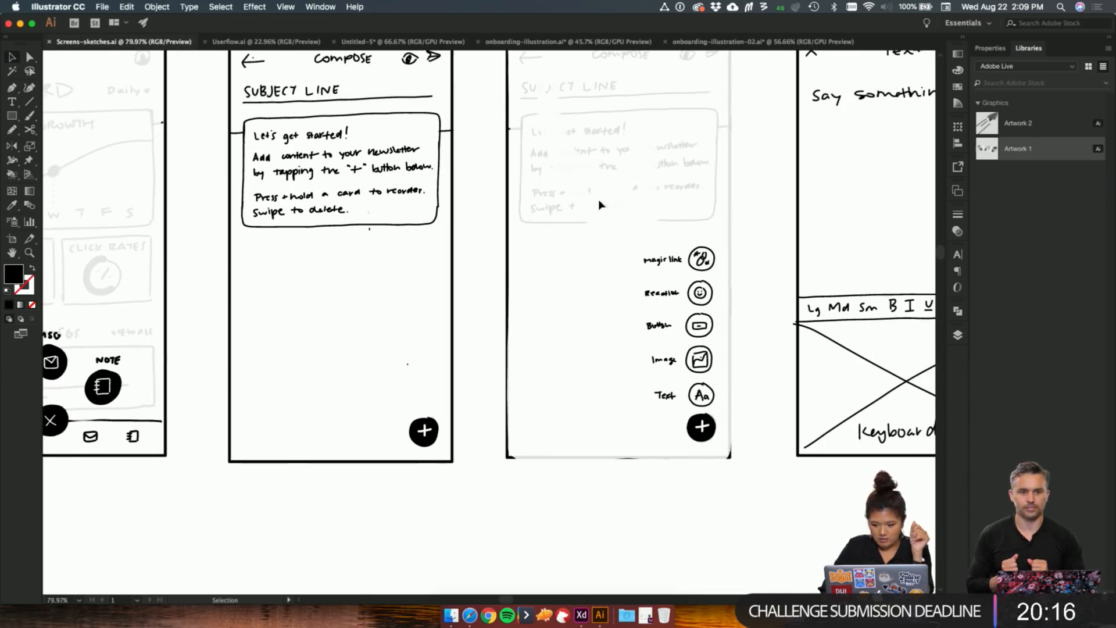
scroll(646, 256, "right", 5)
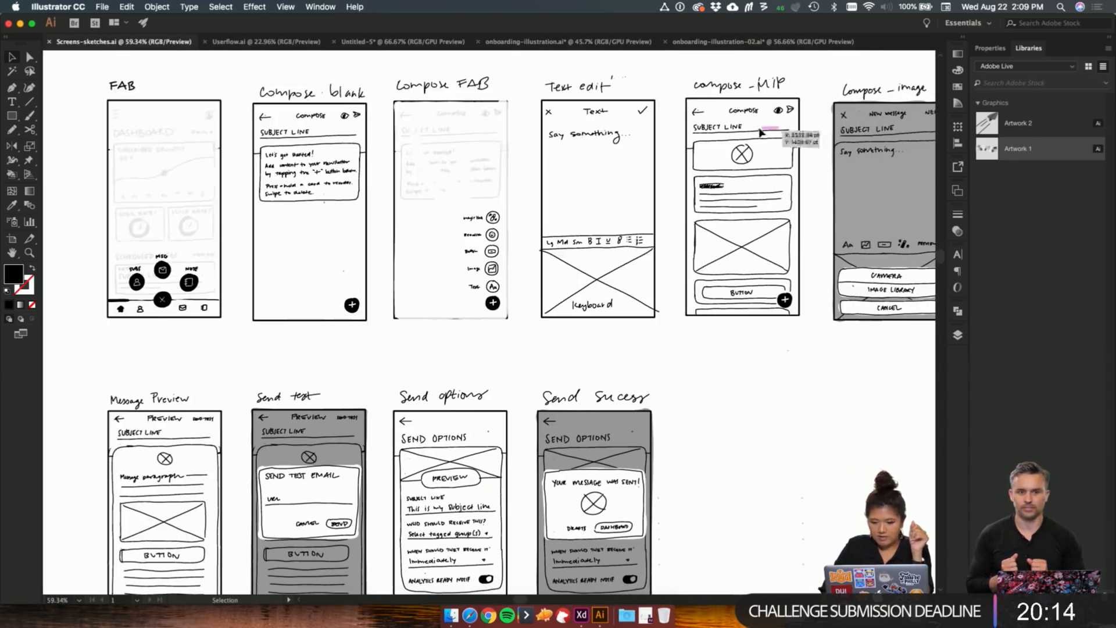
scroll(761, 133, "up", 3)
scroll(760, 132, "up", 3)
scroll(583, 490, "right", 5)
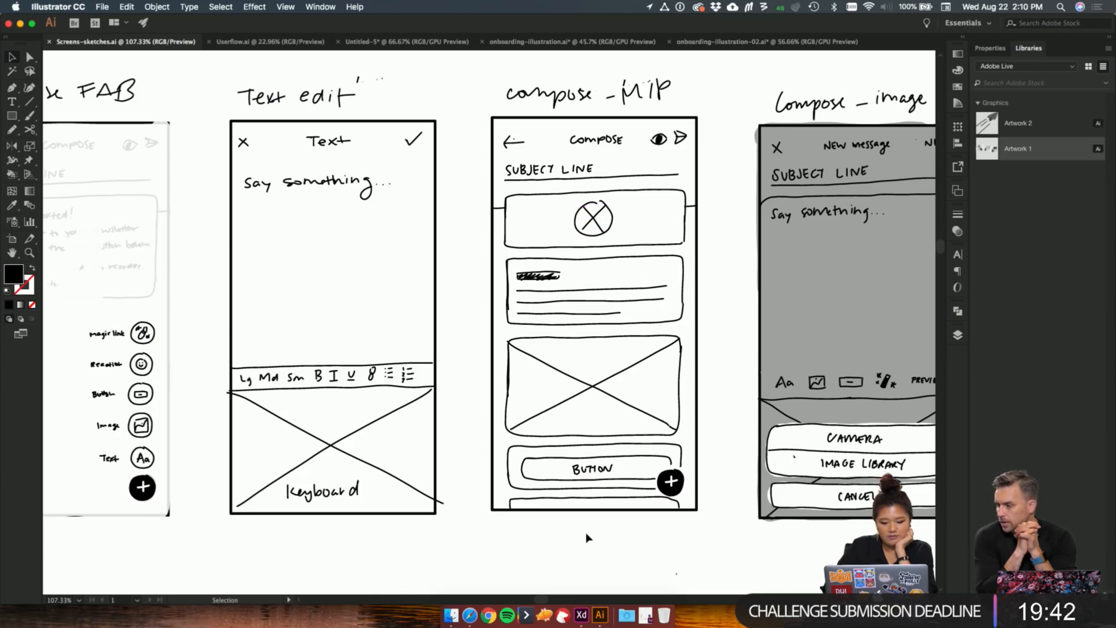
- Switch back to XD and delete the "Say something..." placeholder text from the copied artboard's card
left_click(583, 611)
left_click(657, 224)
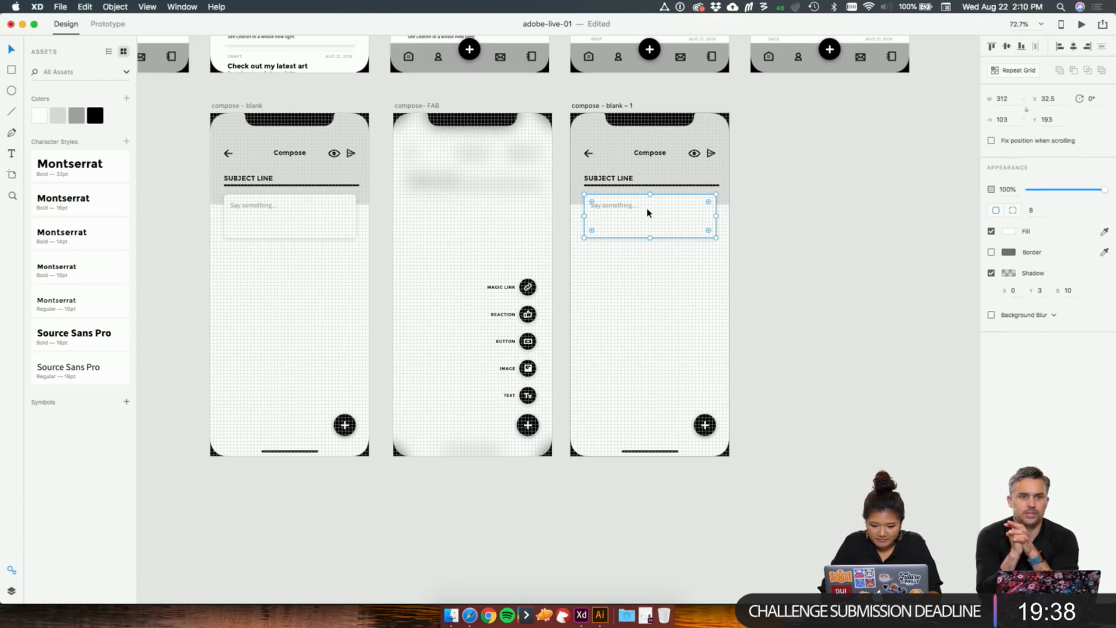
left_click(618, 209)
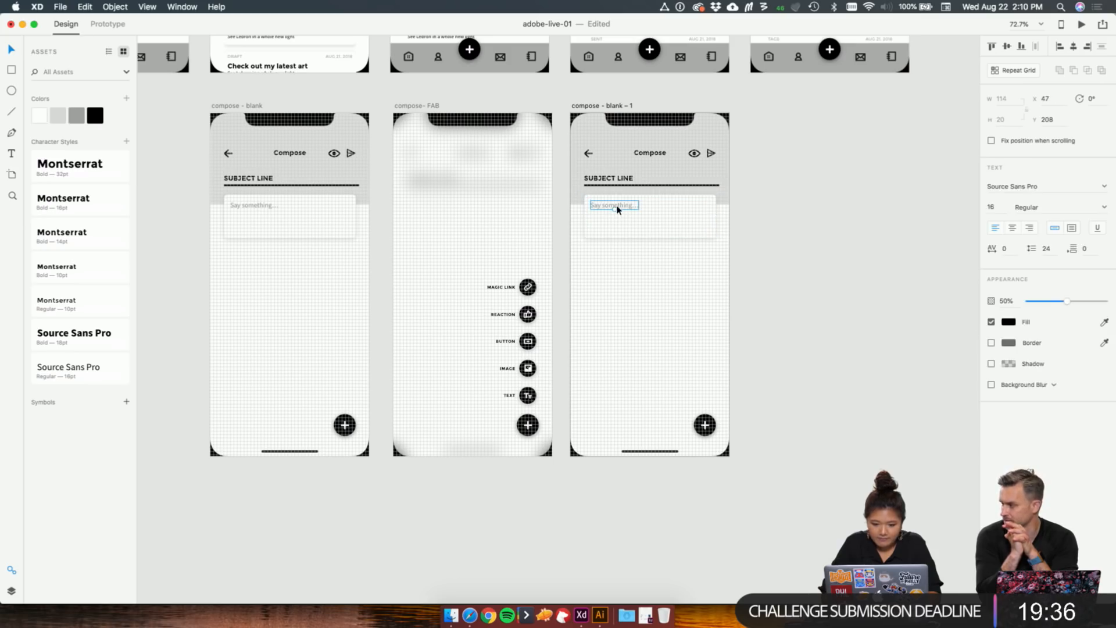
key("Delete")
- Try dropping the circled bird graphic from the Creative Cloud Libraries onto the canvas
scroll(757, 294, "up", 5)
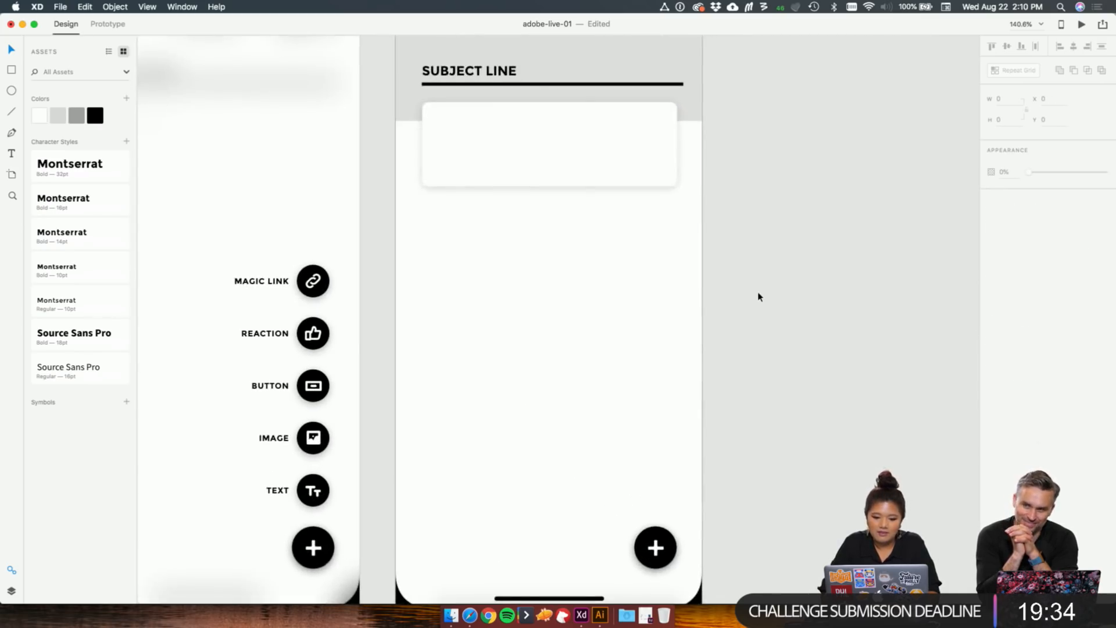
left_click(645, 615)
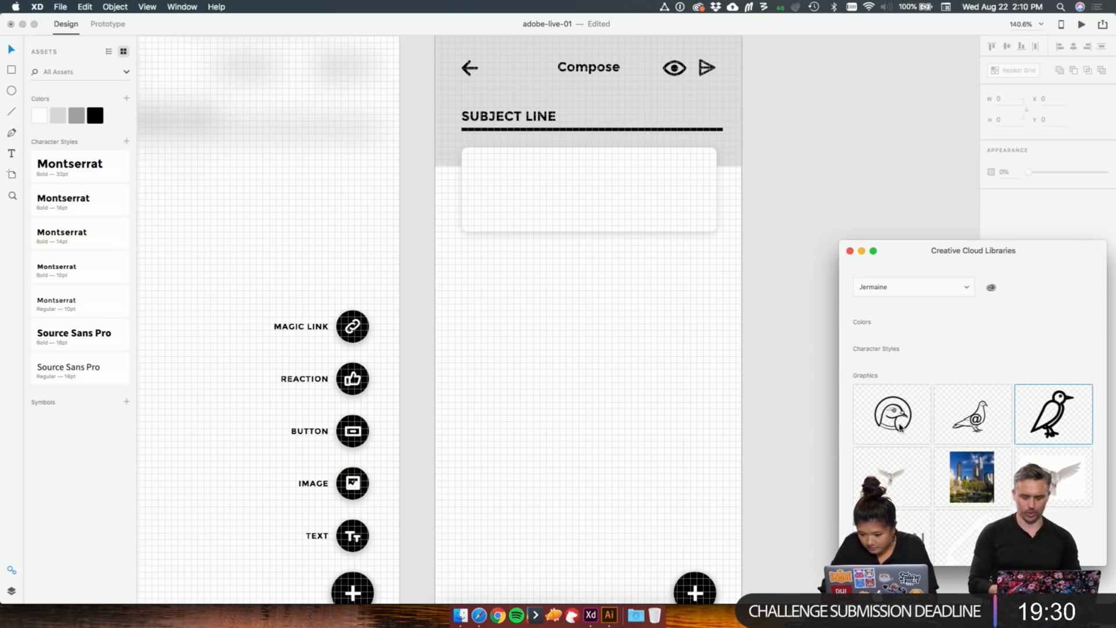
left_click_drag(899, 426, 822, 162)
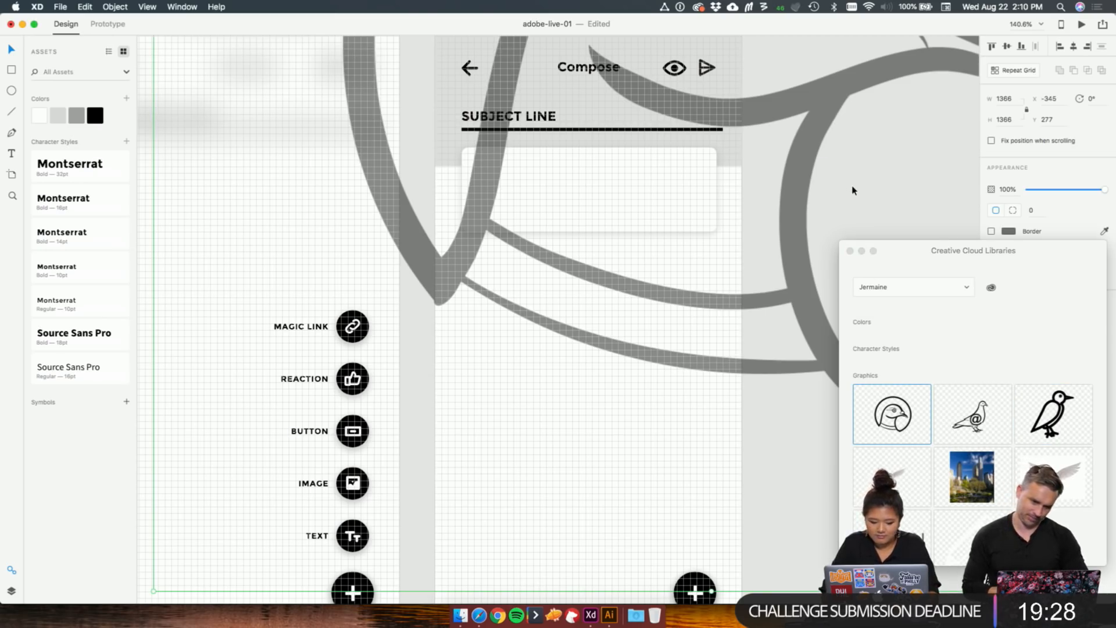
key("super+z")
- Place the circled bird library graphic, scale it to about 130 px, and move it into the compose - blank - 1 artboard
key("super+0")
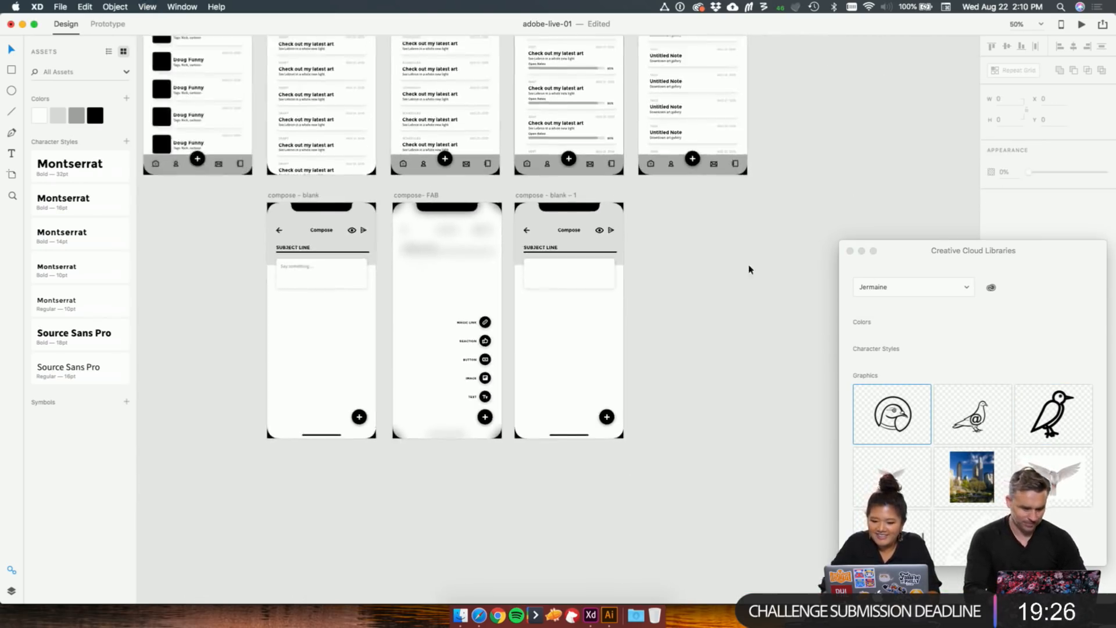
scroll(749, 269, "right", 5)
scroll(749, 269, "down", 2)
left_click_drag(891, 413, 493, 326)
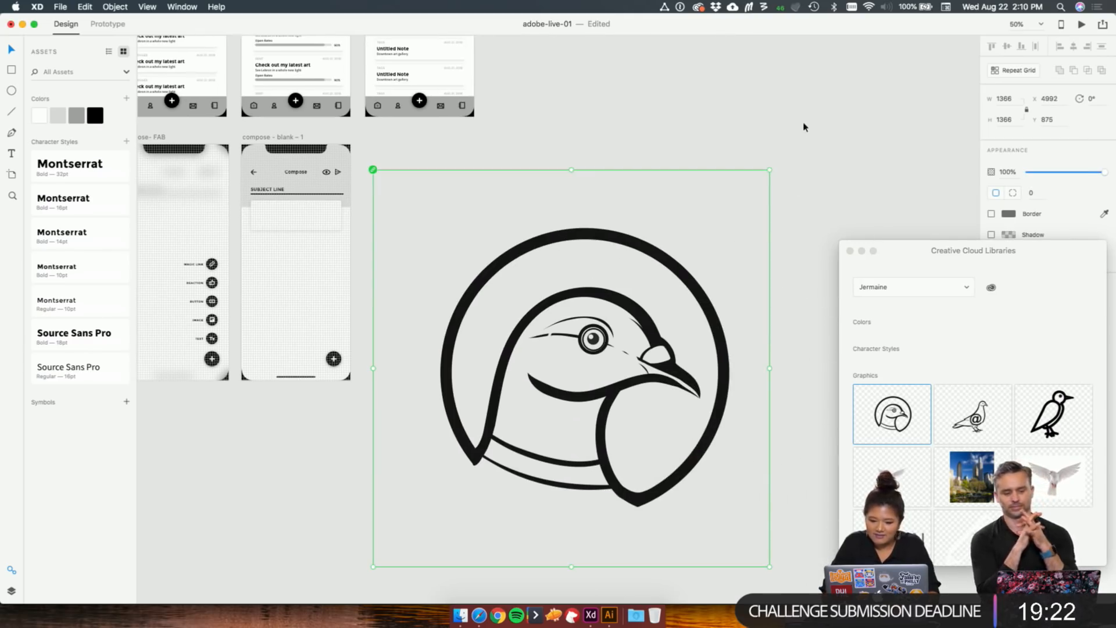
left_click_drag(769, 167, 629, 351)
scroll(520, 306, "left", 5)
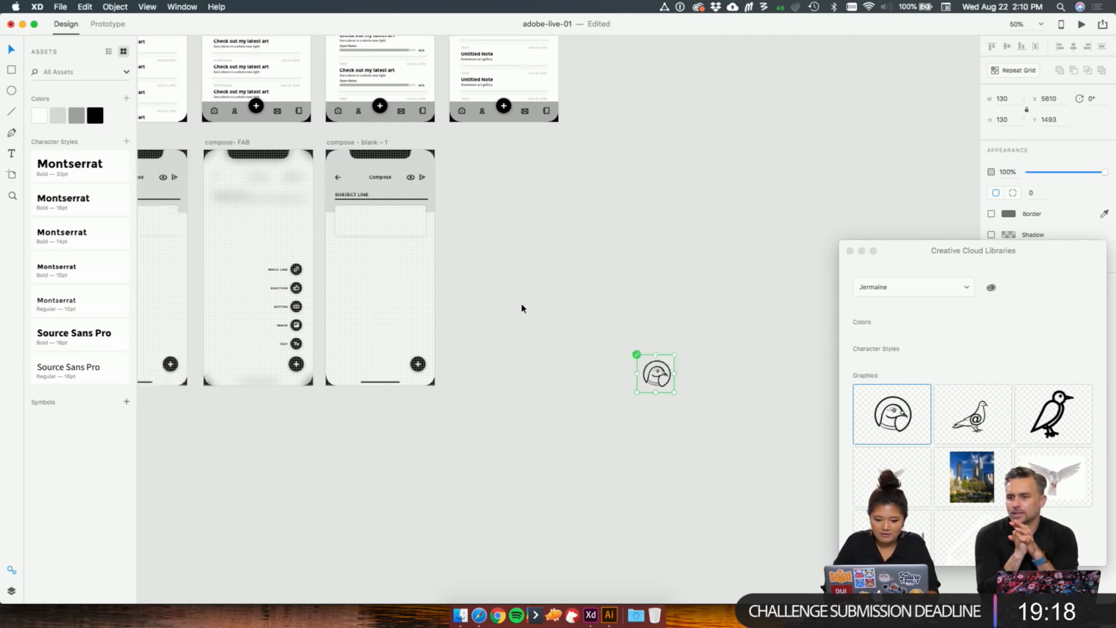
left_click_drag(755, 395, 481, 306)
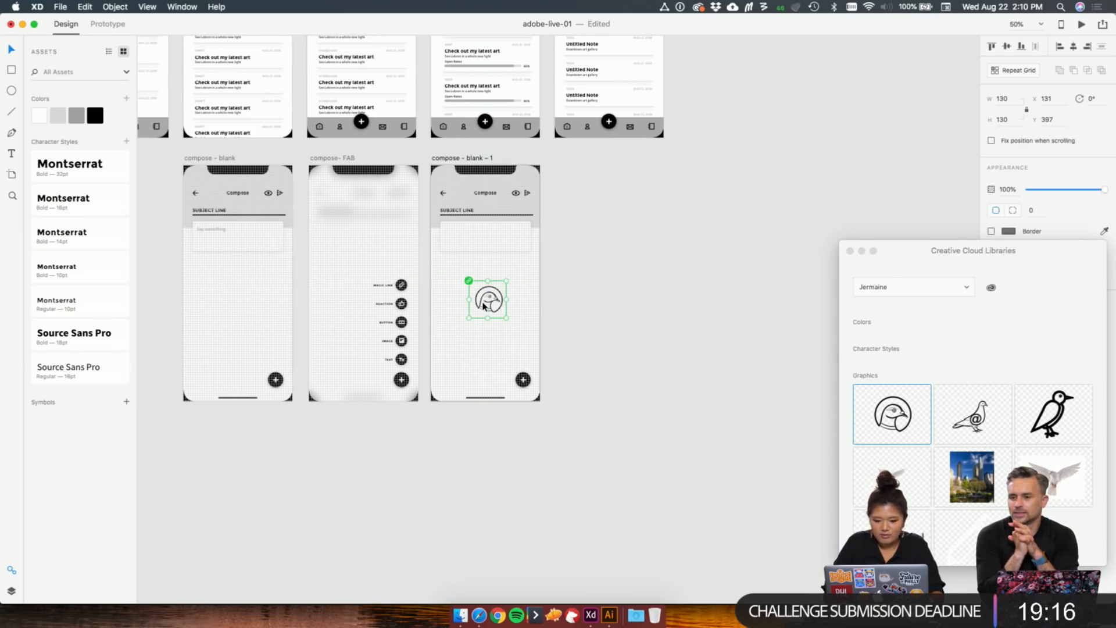
- Move the bird graphic up the artboard toward the text card
scroll(481, 306, "up", 3)
scroll(483, 306, "up", 5)
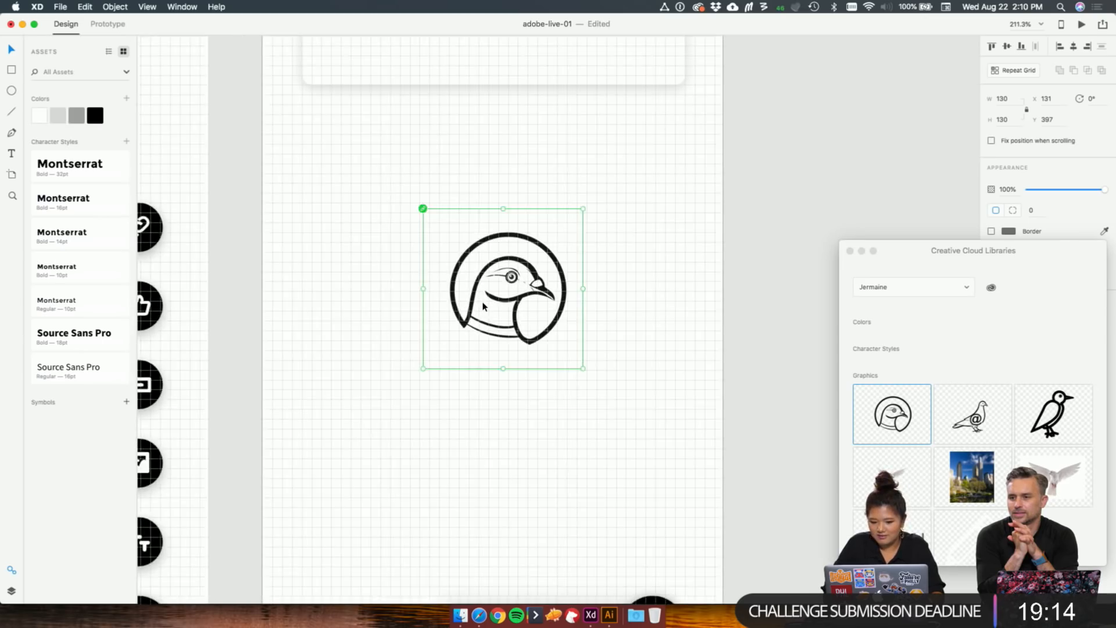
scroll(551, 265, "up", 5)
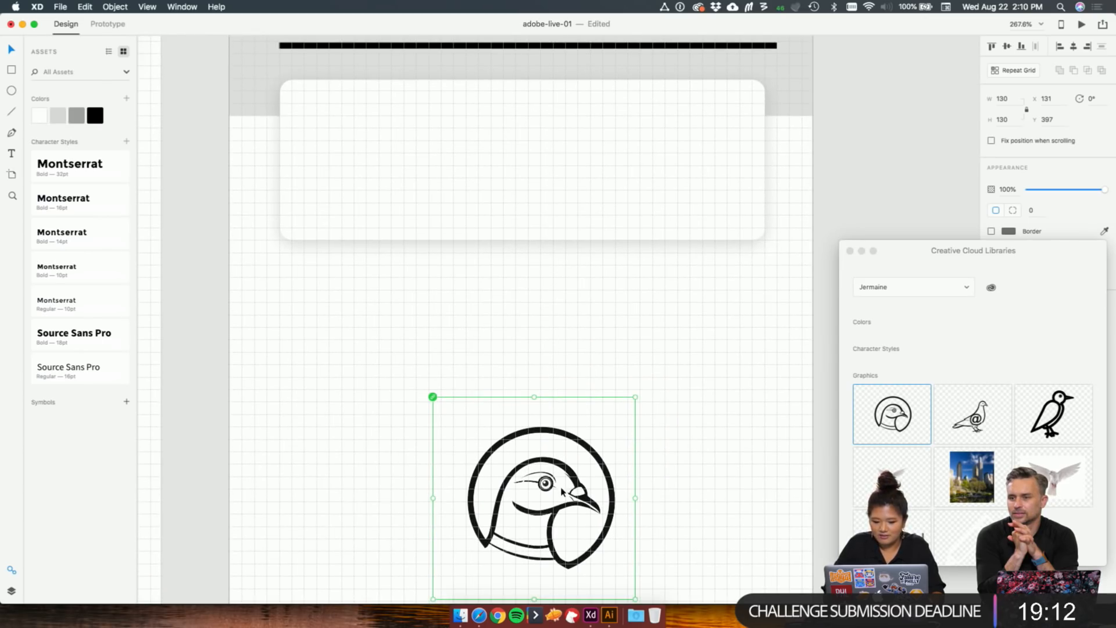
left_click_drag(562, 487, 560, 387)
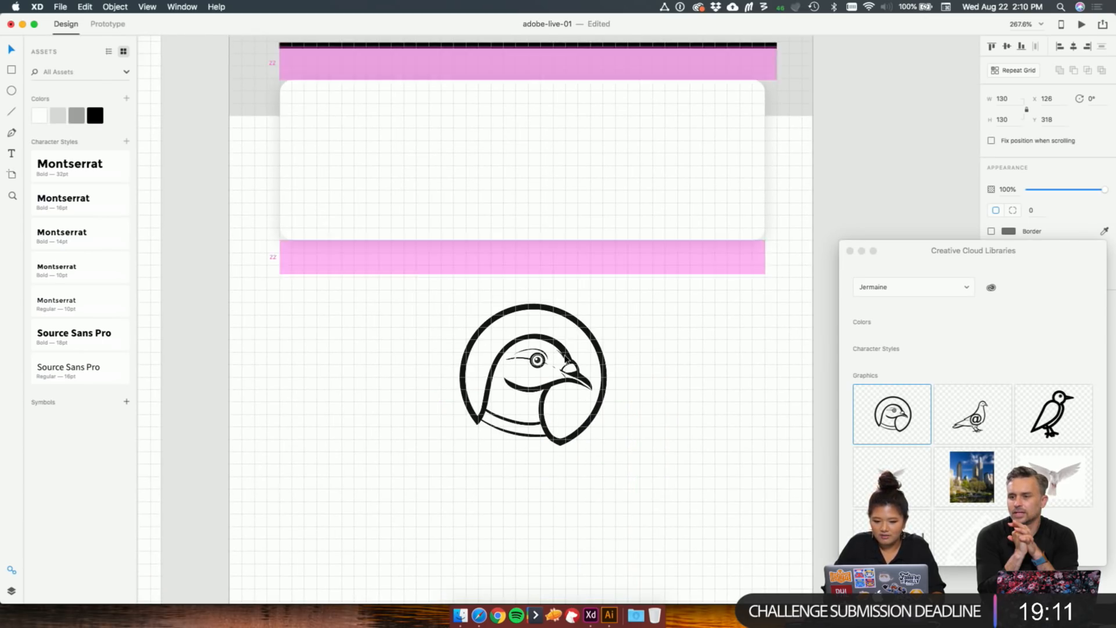
left_click(609, 614)
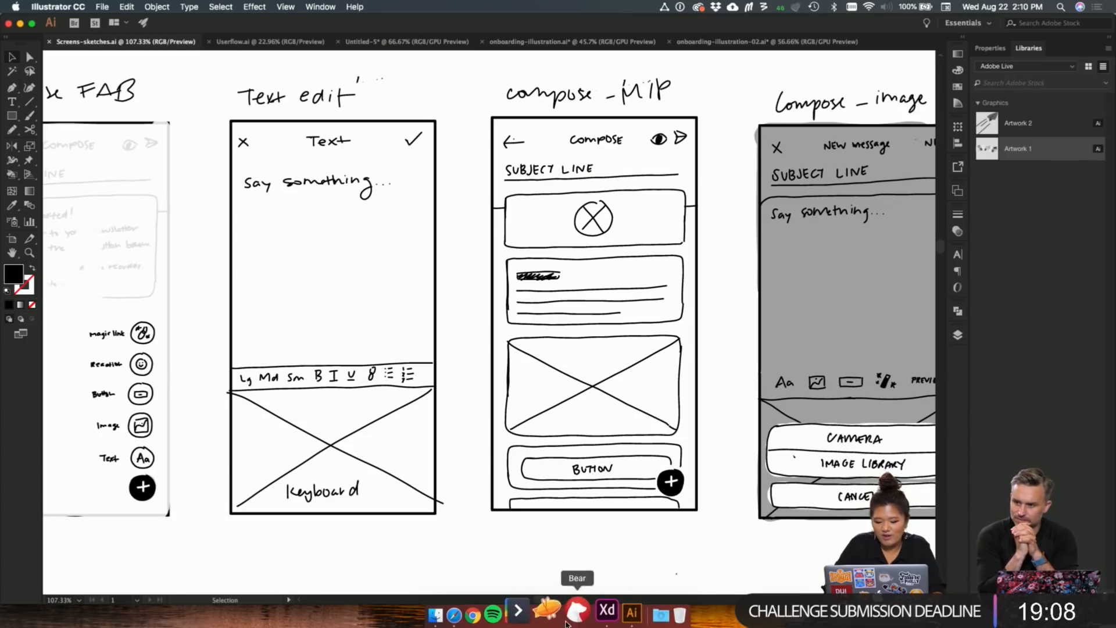
left_click(591, 620)
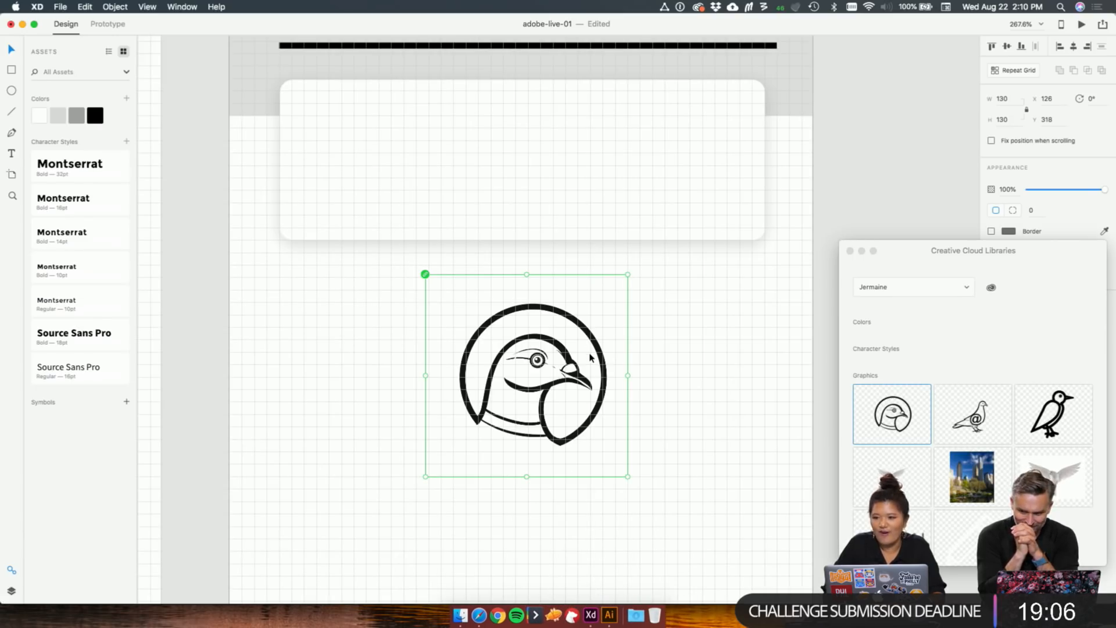
- Move the bird graphic into the text card and scale it down to about 98 px
left_click_drag(608, 386, 598, 174)
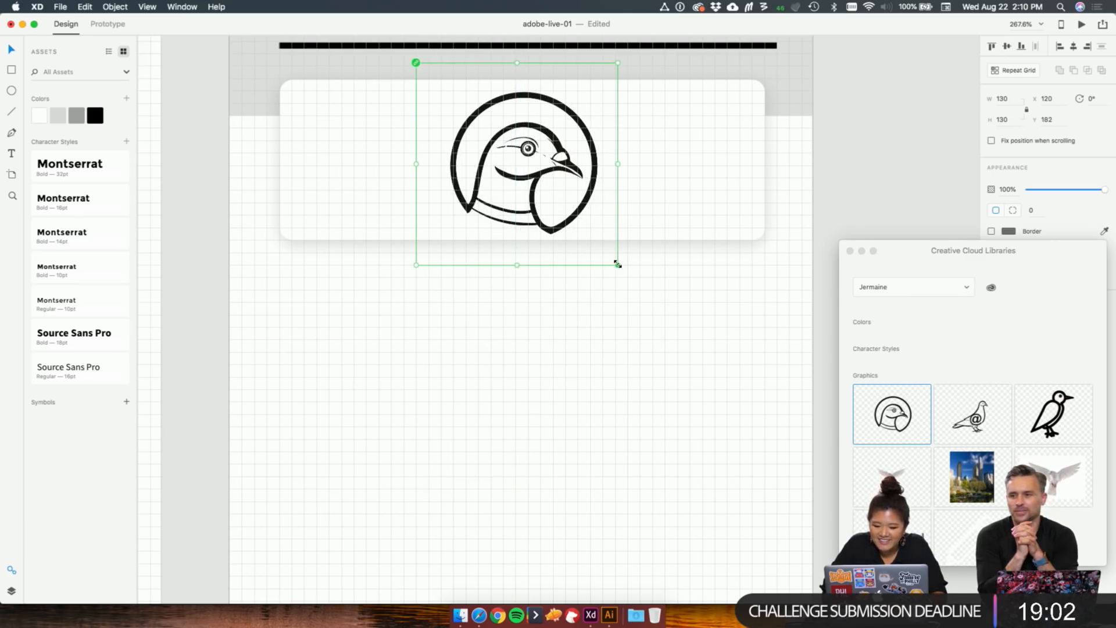
left_click_drag(617, 265, 597, 252)
left_click_drag(564, 204, 568, 194)
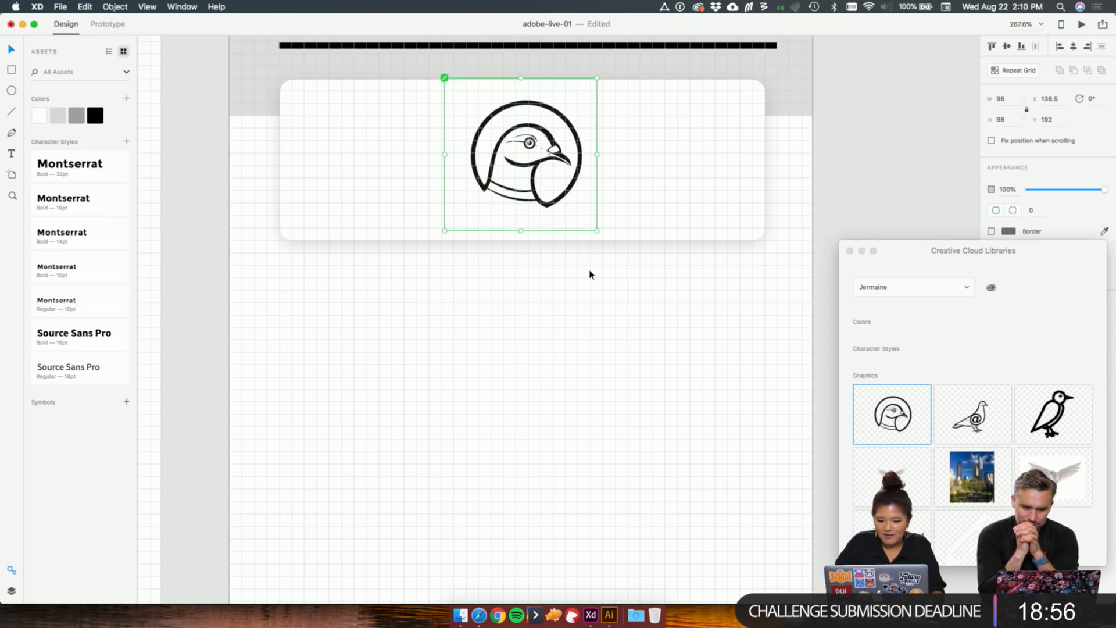
- Nudge the bird graphic to centre it horizontally in the card and slightly lower
key("Right")
key("Left")
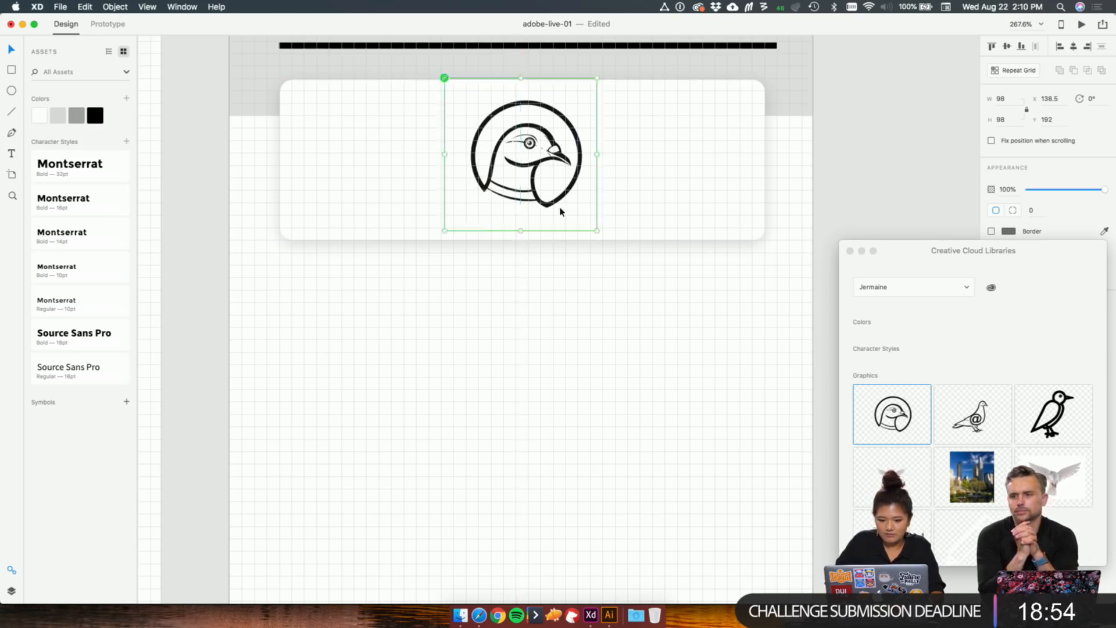
key("Down")
key("Down")
key("Down")
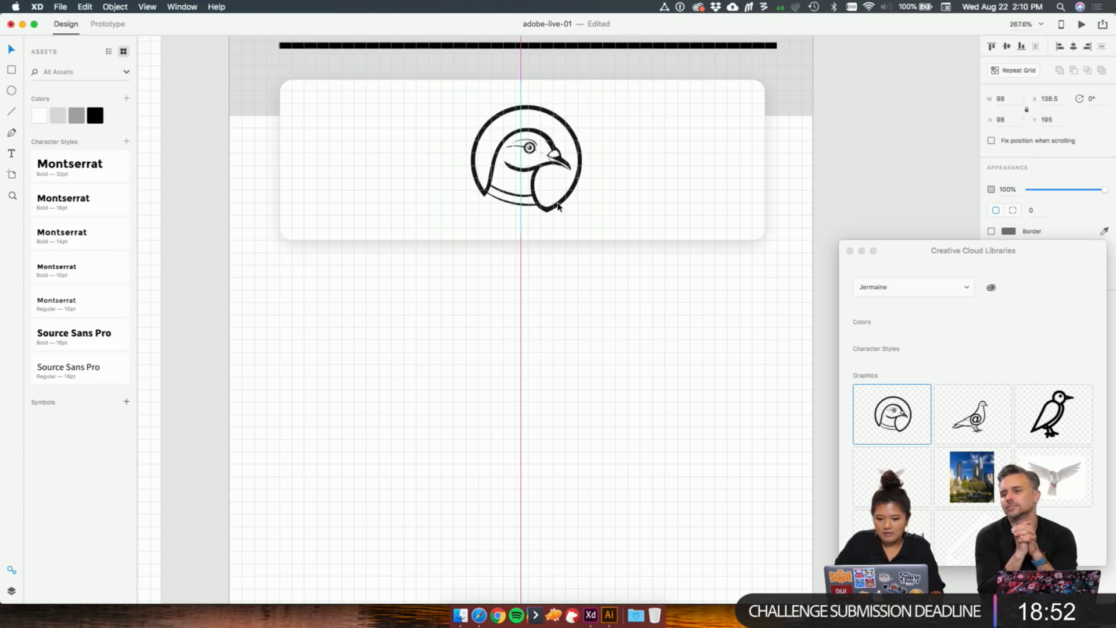
- Duplicate the bird image card and place the copy directly below it in the artboard
left_click(719, 228)
key("Escape")
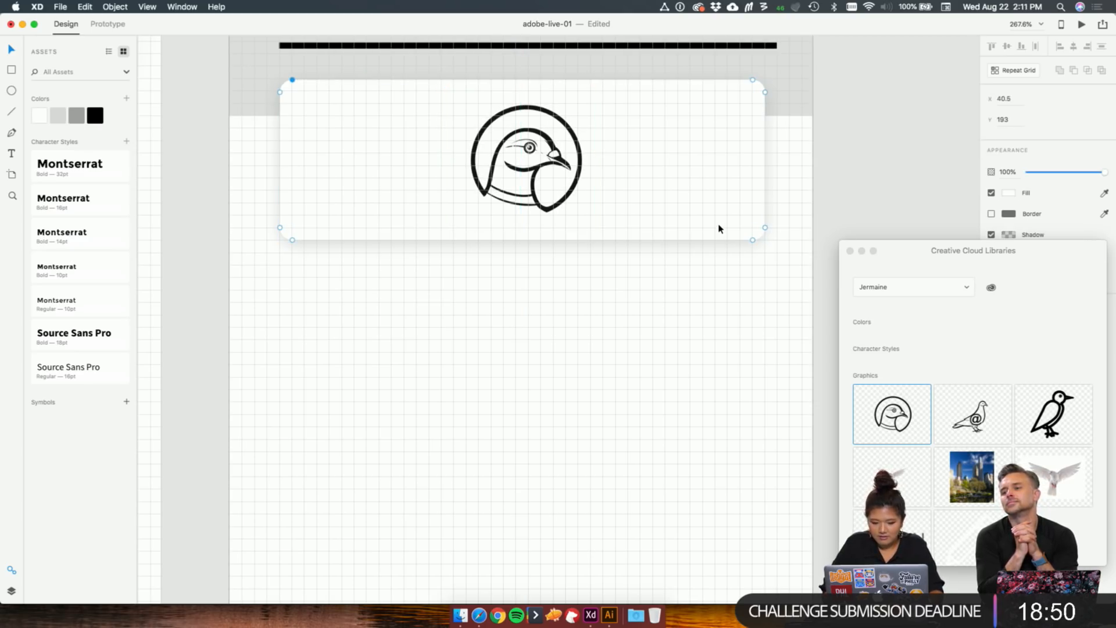
left_click(693, 162)
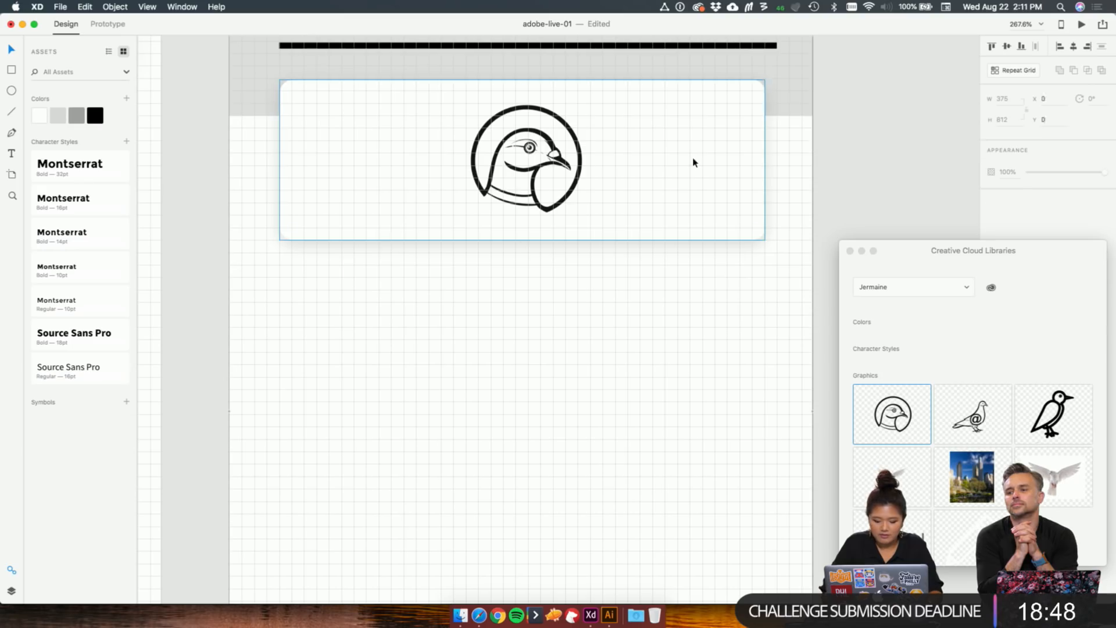
left_click_drag(692, 162, 675, 350)
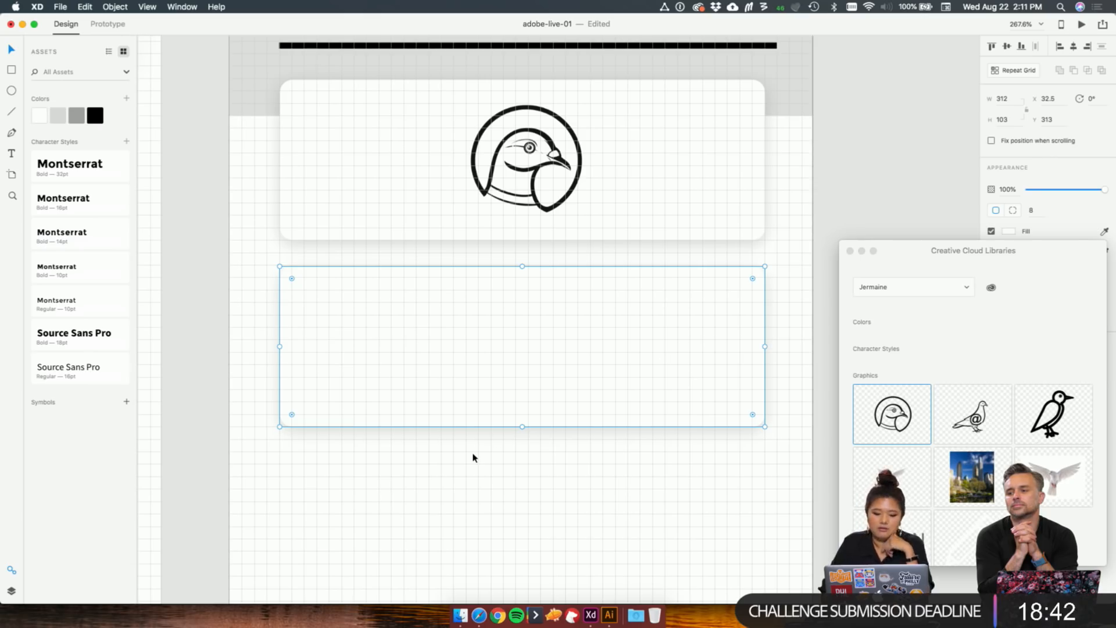
- Add a text line reading "Birds of a feather..." inside the lower card
key("t")
left_click(425, 335)
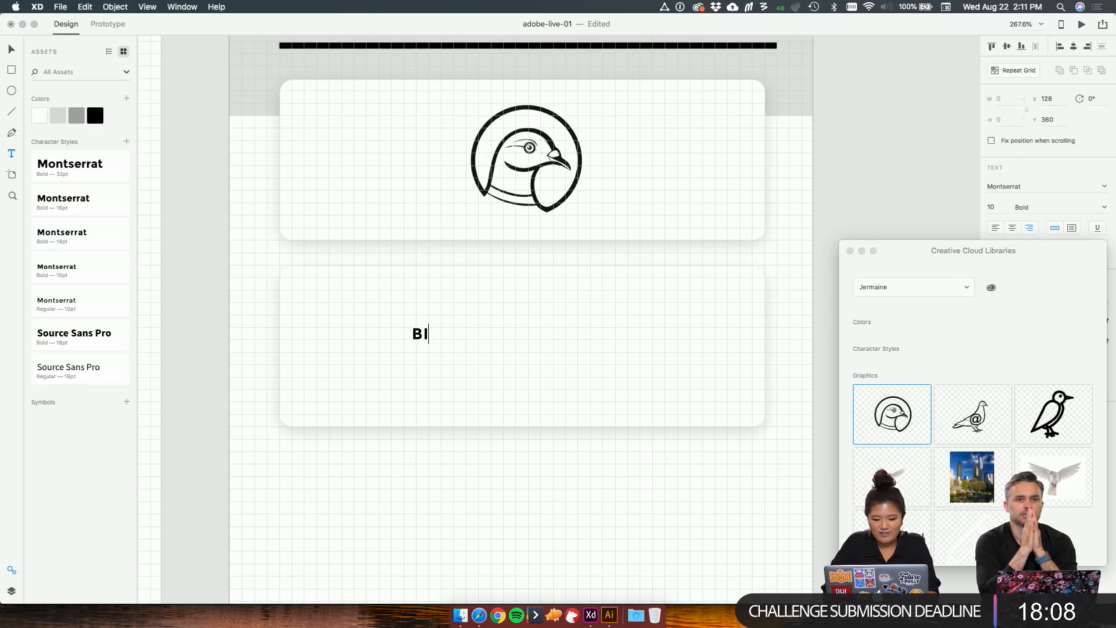
type("RDS")
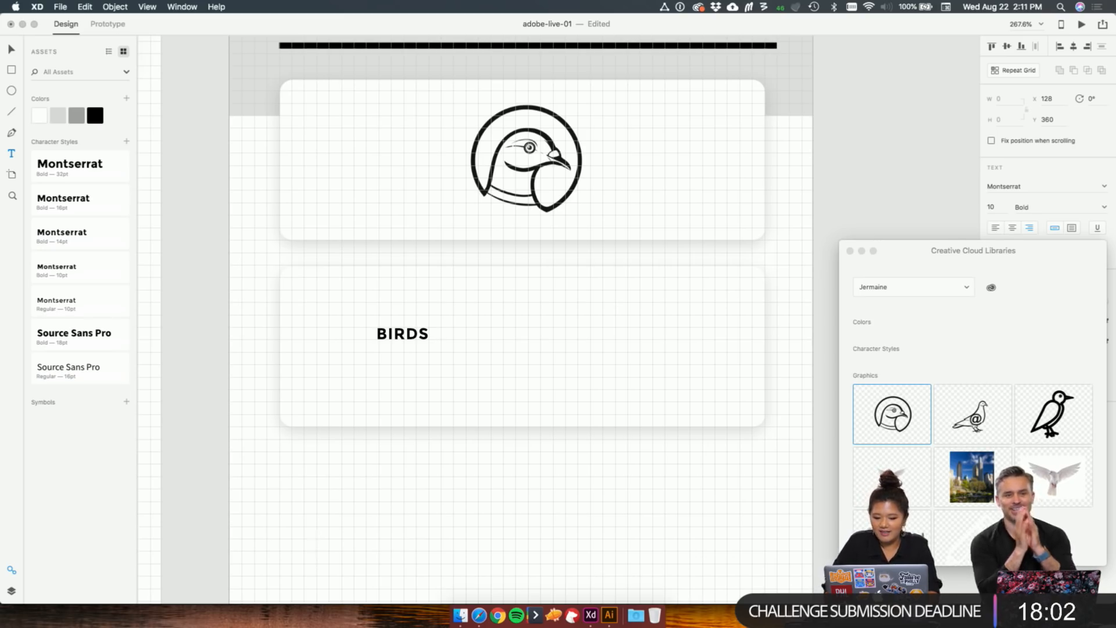
type(" of a f")
key("BackSpace")
key("BackSpace")
key("BackSpace")
key("BackSpace")
key("BackSpace")
key("BackSpace")
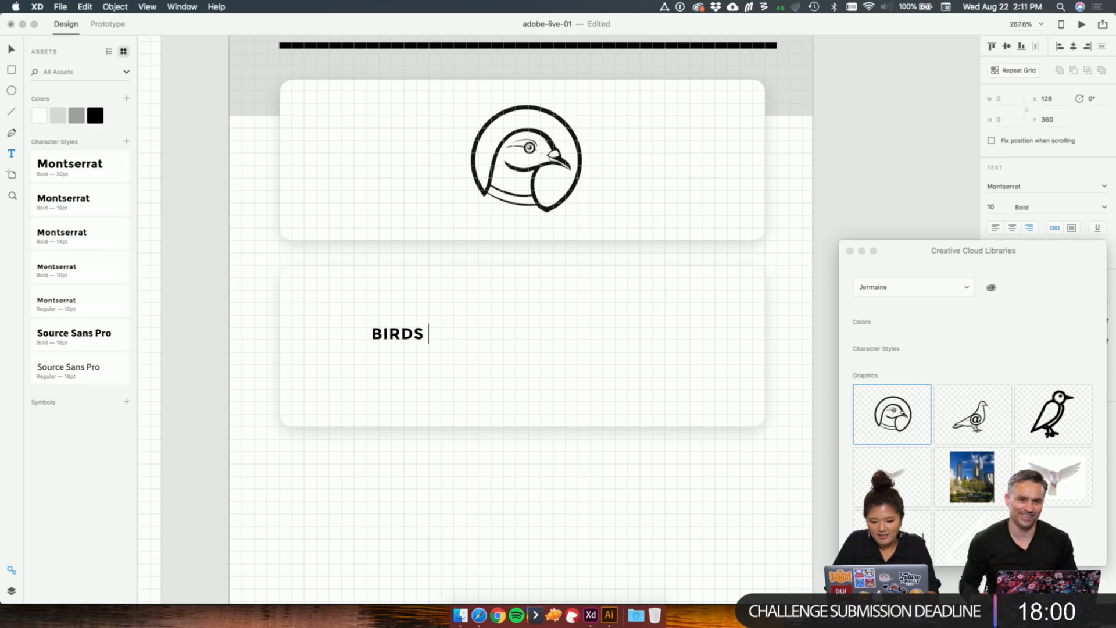
type("of a")
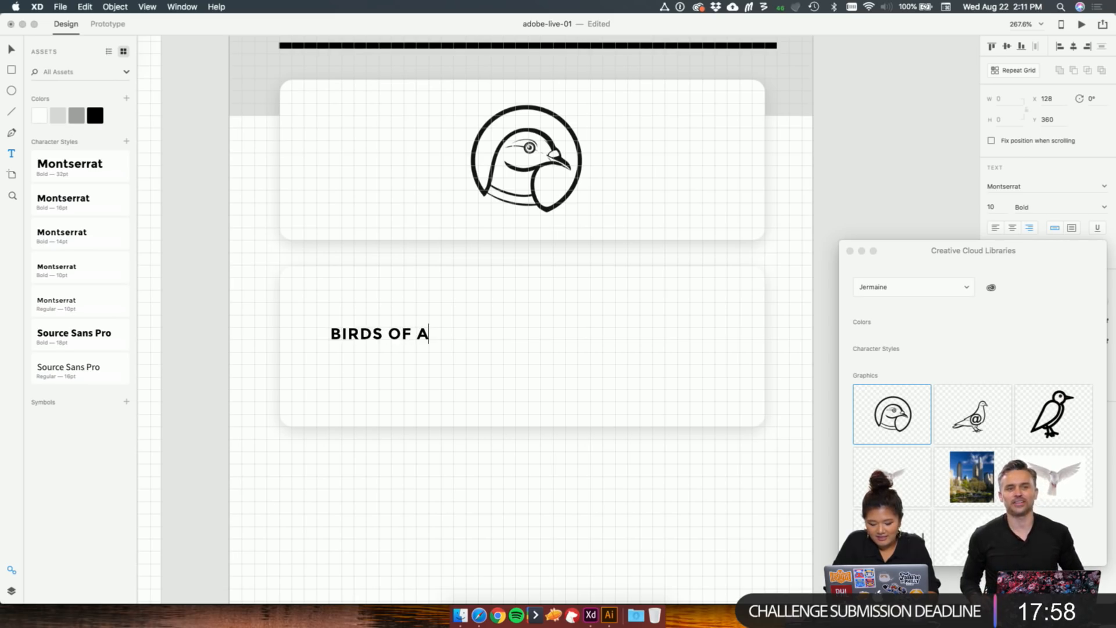
key("BackSpace")
key("BackSpace")
key("BackSpace")
key("BackSpace")
key("BackSpace")
key("BackSpace")
key("BackSpace")
key("BackSpace")
key("BackSpace")
type("De")
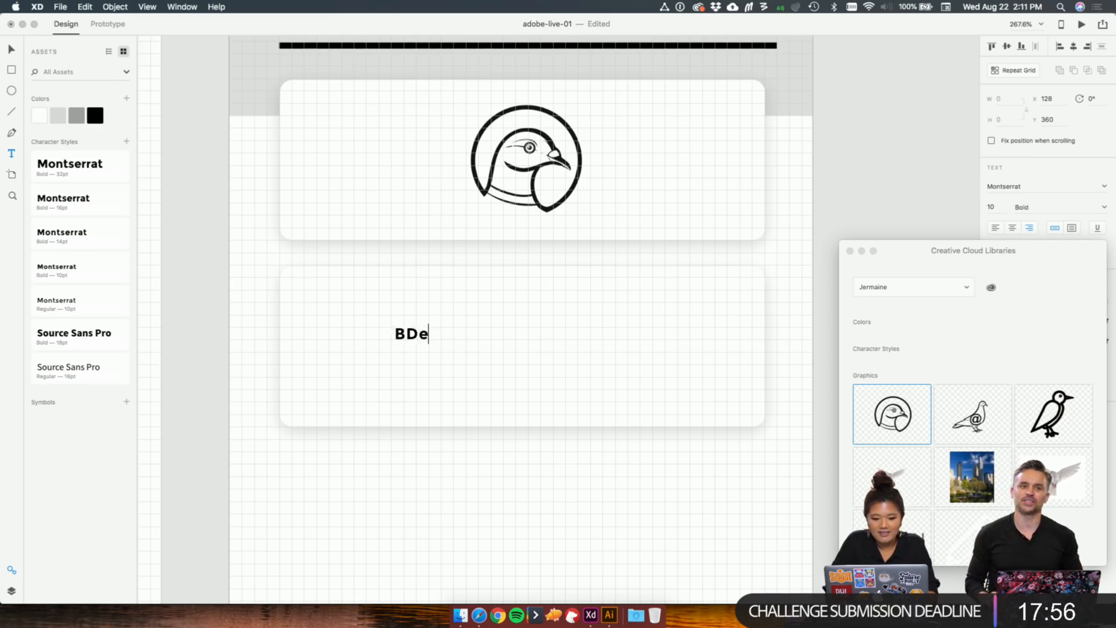
type("a")
key("BackSpace")
key("BackSpace")
key("BackSpace")
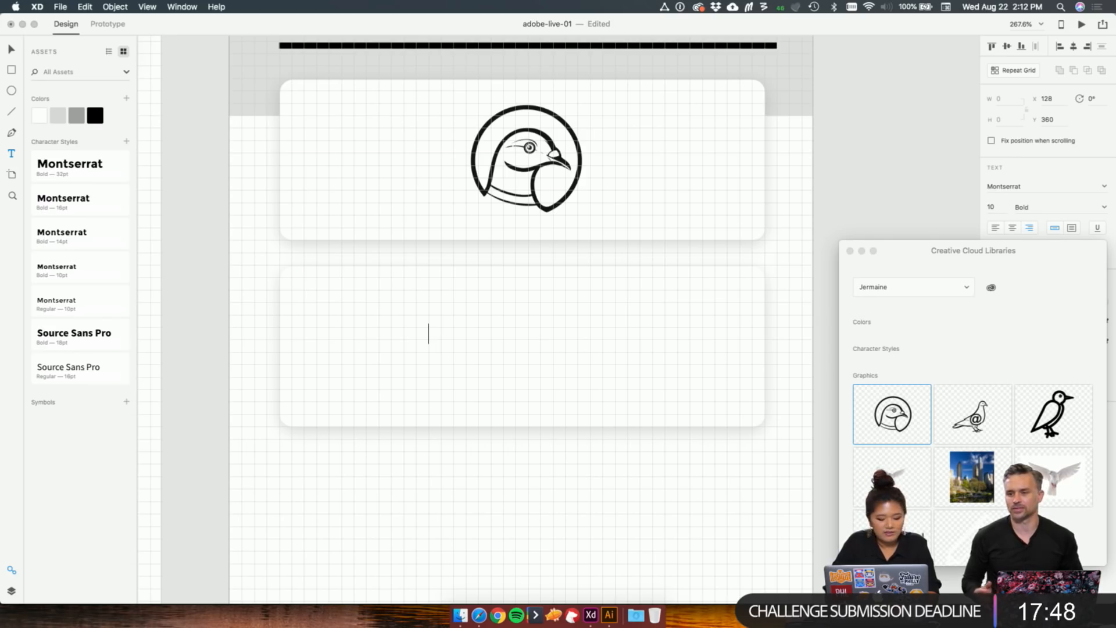
type("ea")
key("BackSpace")
key("BackSpace")
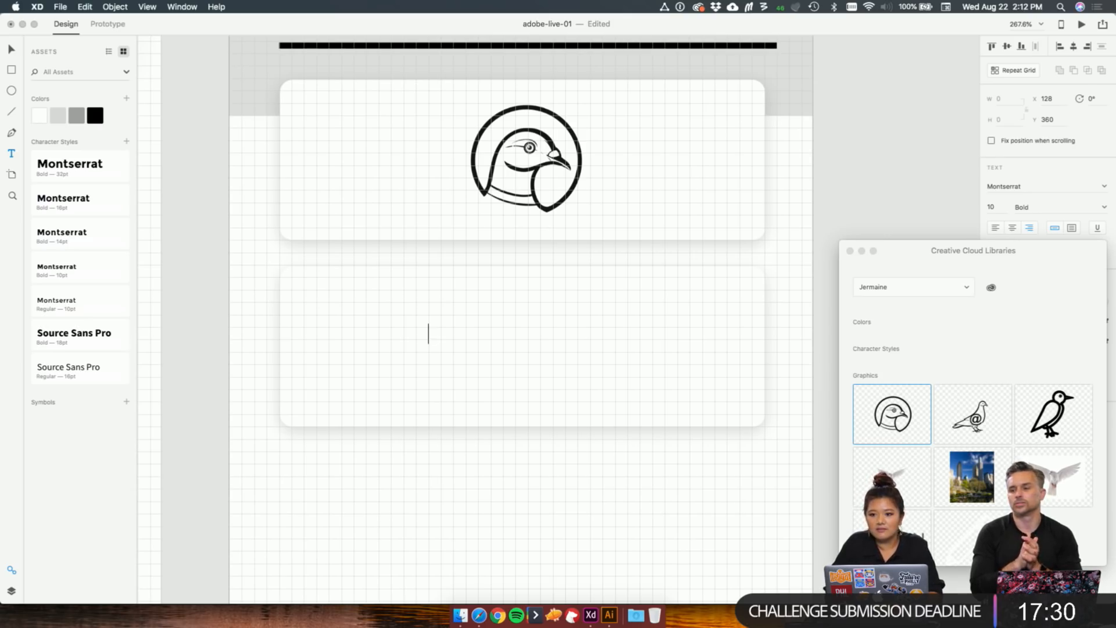
type("Brid")
key("BackSpace")
key("BackSpace")
key("BackSpace")
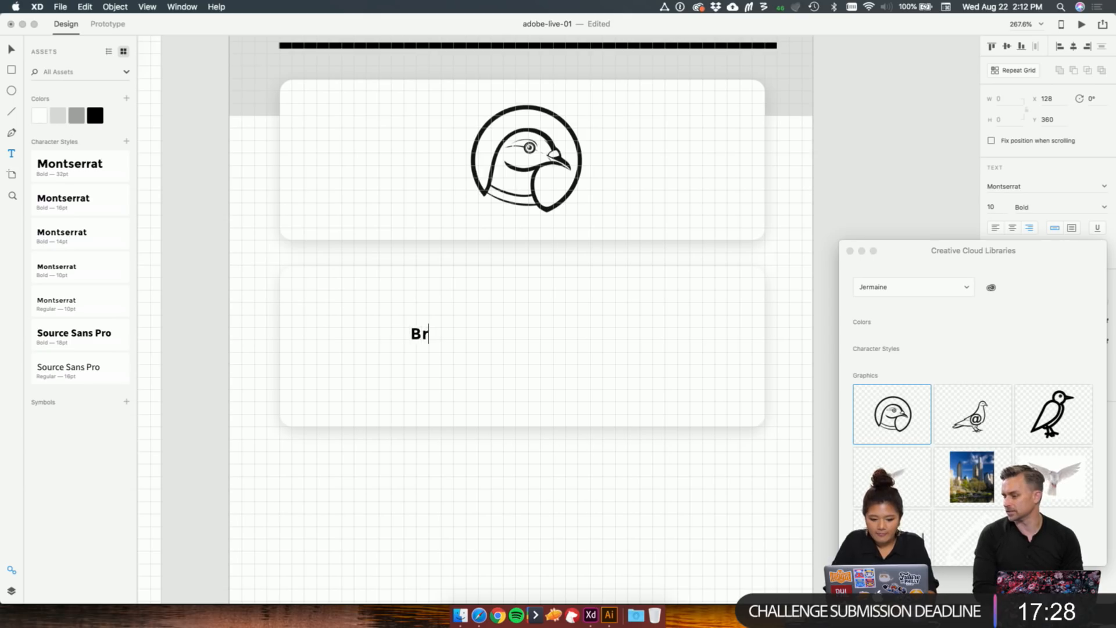
type("irds of a fea")
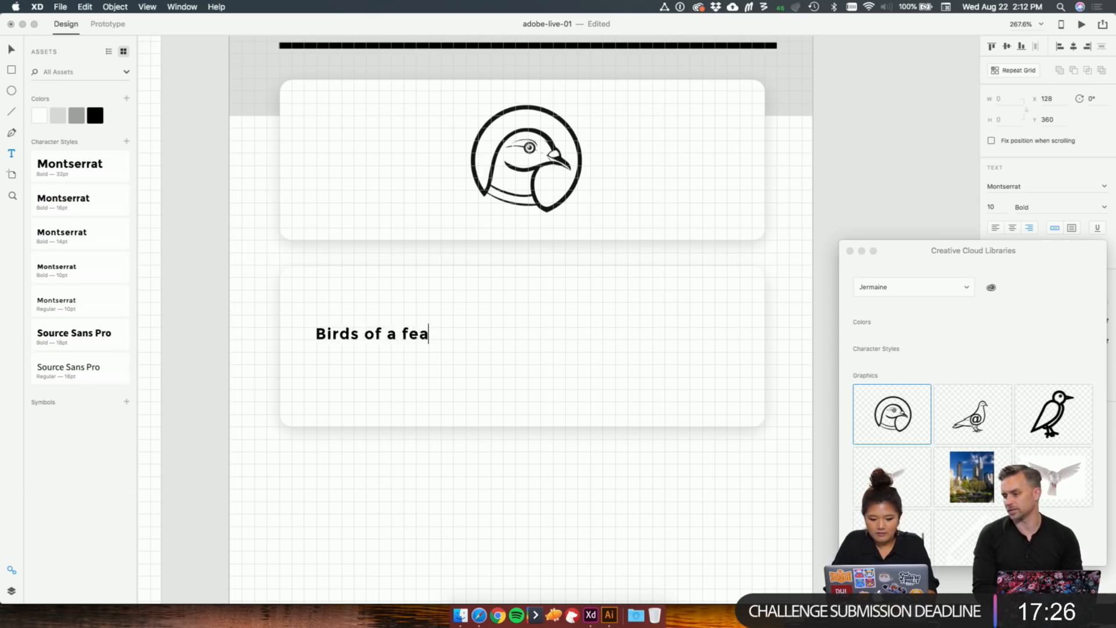
type("ther...")
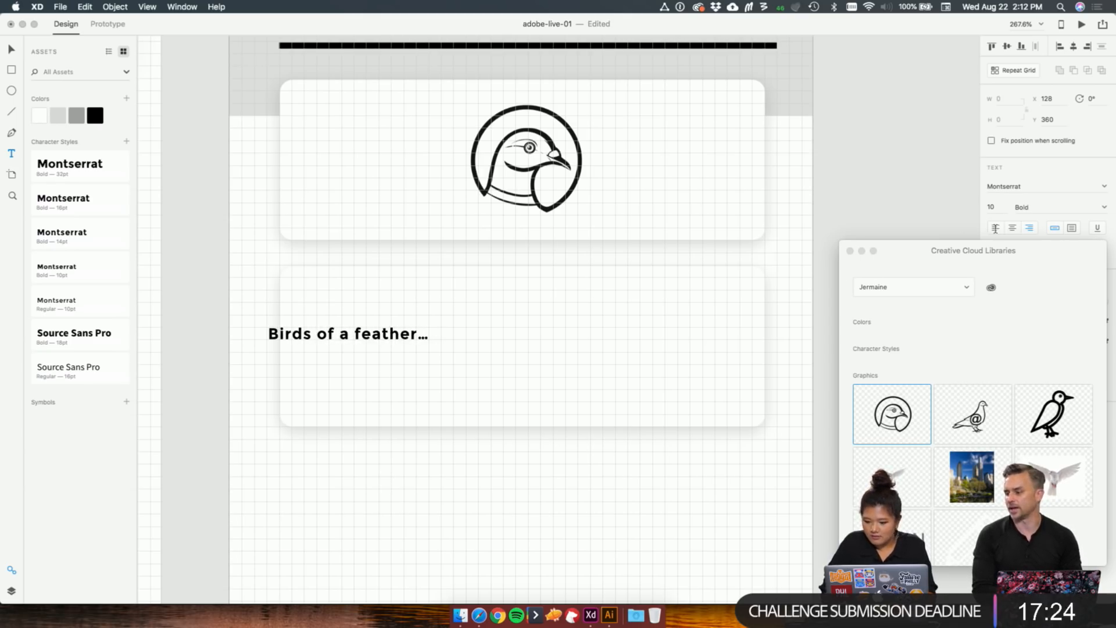
key("Escape")
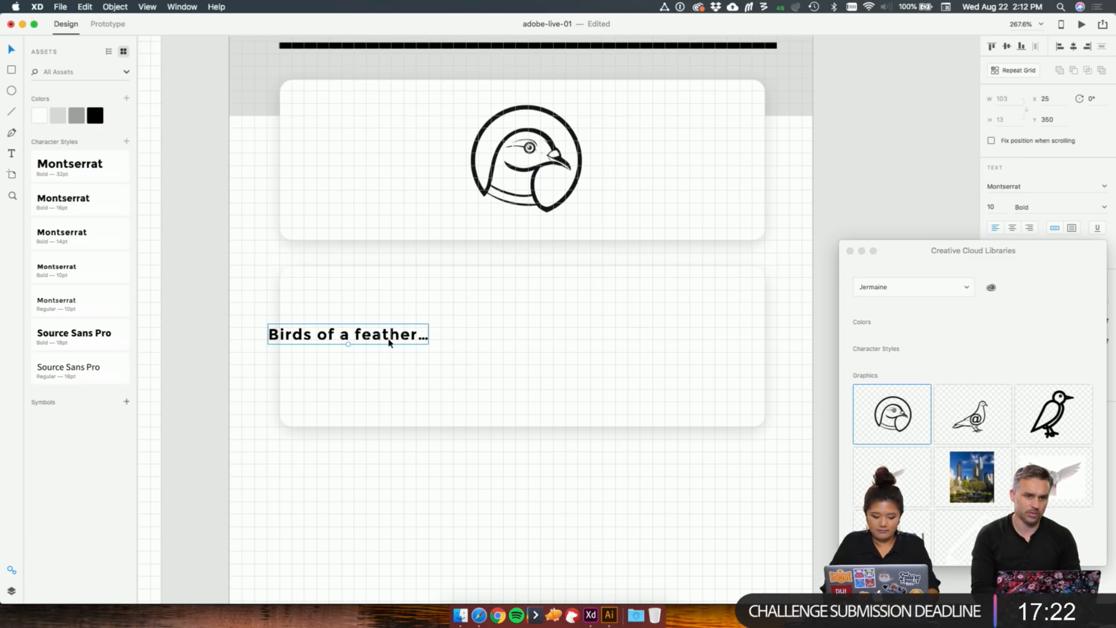
- Replace the card text with "Dear flock," and position it near the card's upper-left corner
left_click_drag(396, 340, 444, 314)
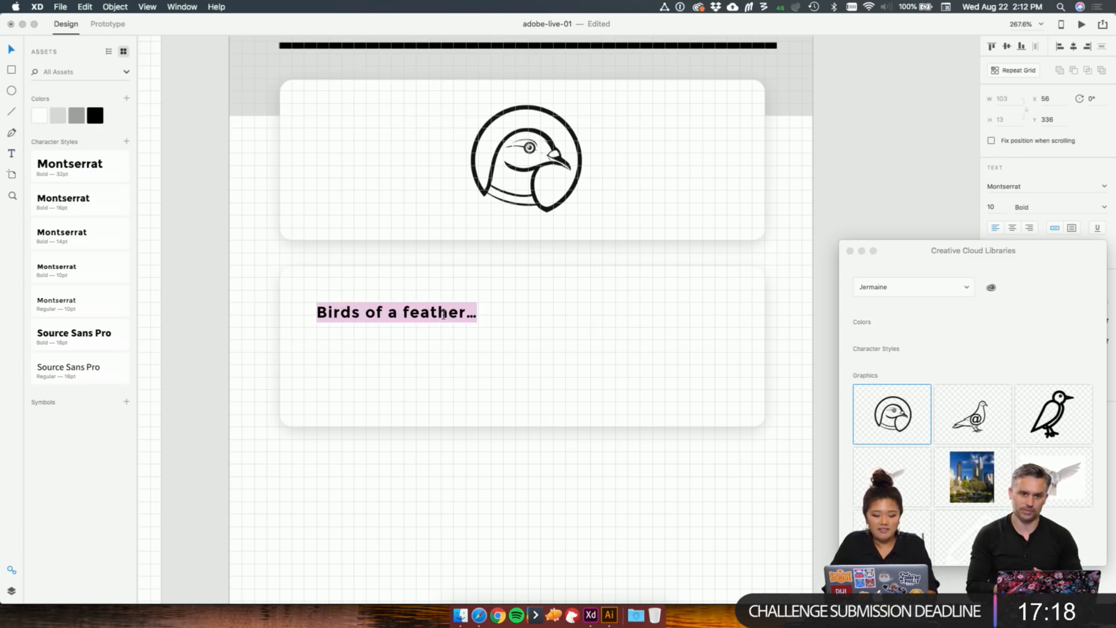
type("Dear")
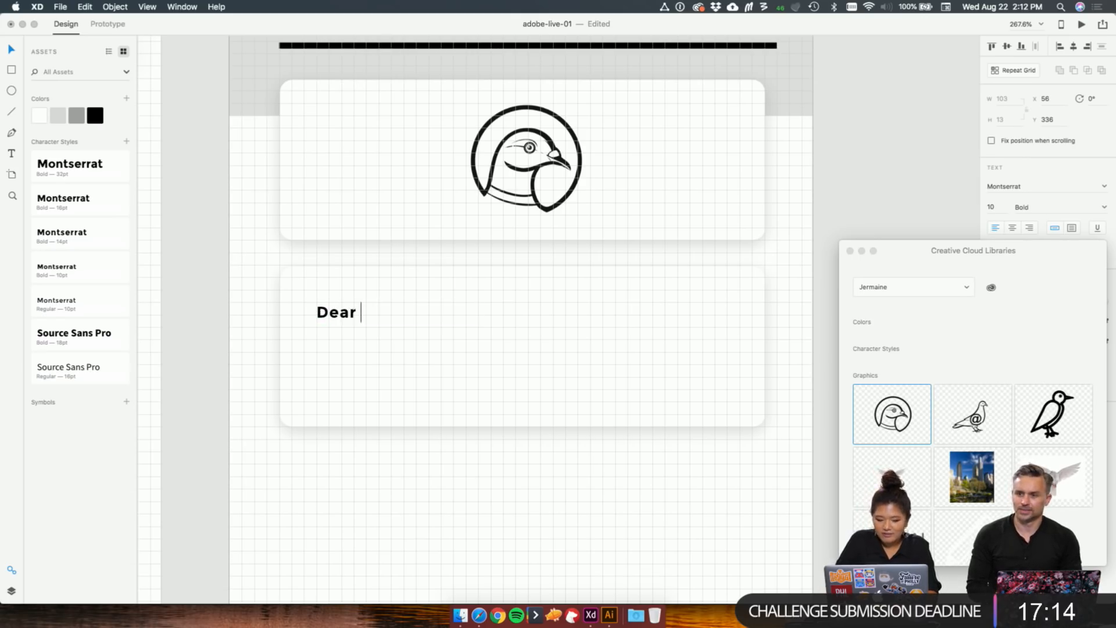
type(" flock,")
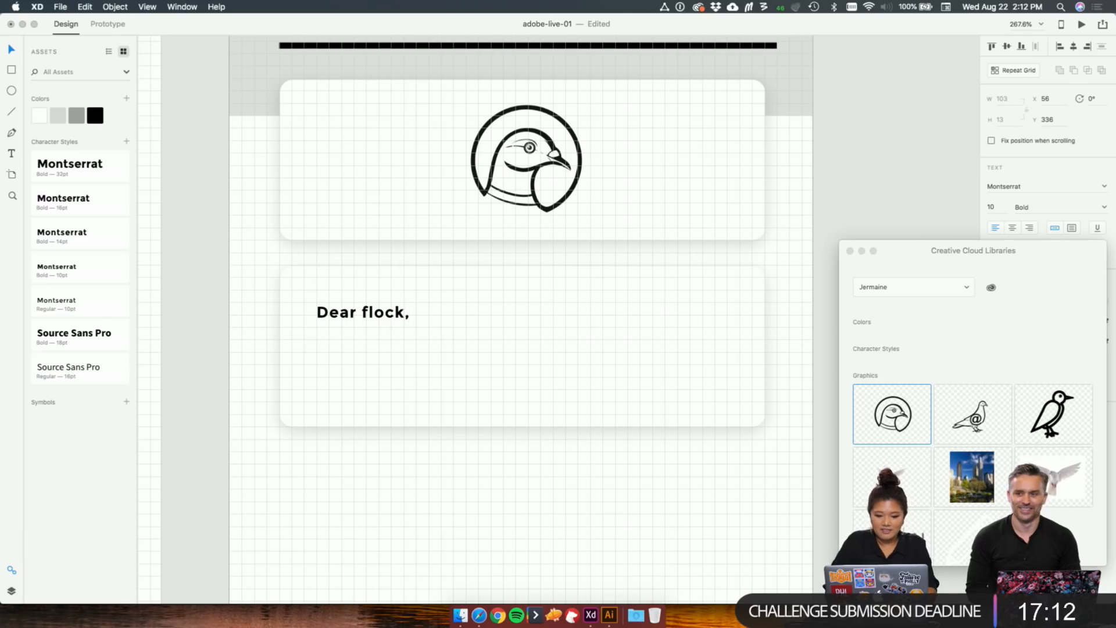
key("Escape")
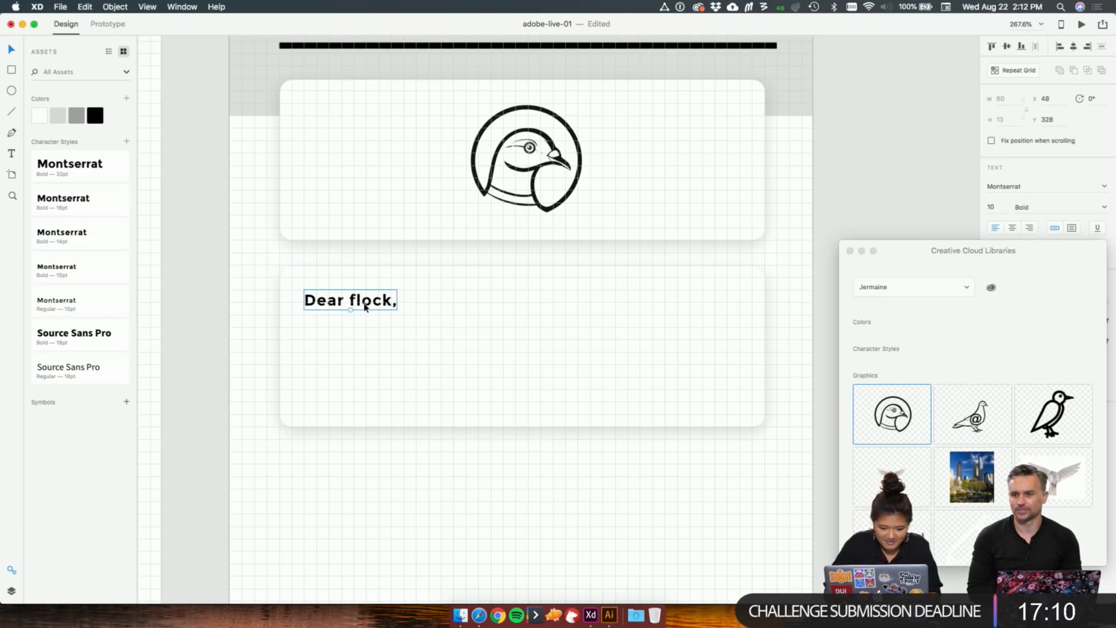
key("Up")
key("Up")
key("Up")
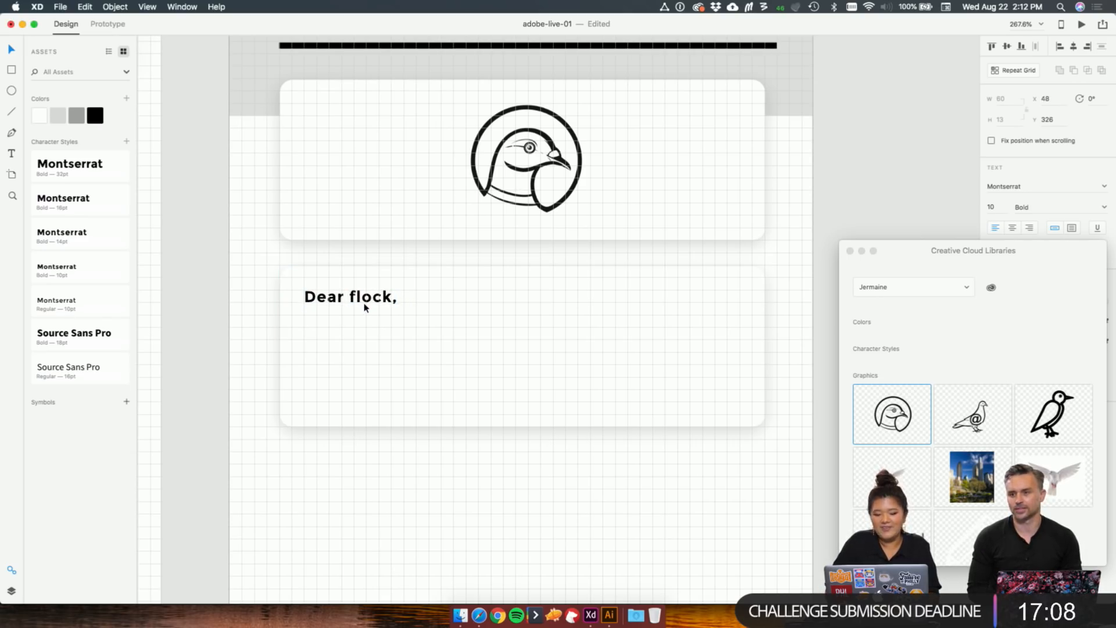
- Stretch the lower card downward to about 367 px tall
left_click(496, 381)
key("super+1")
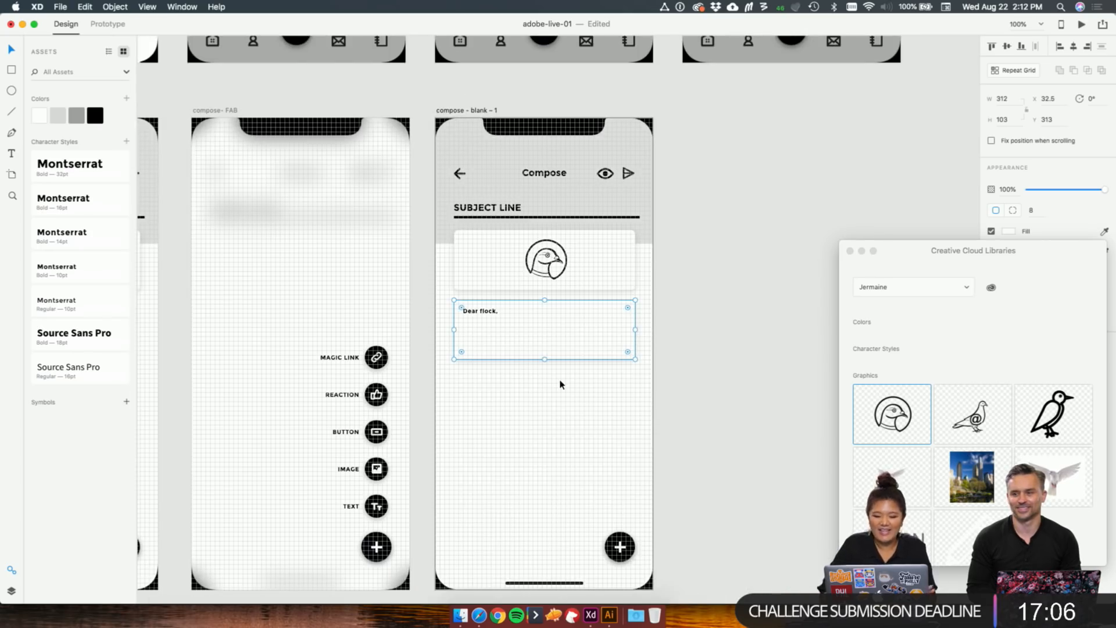
left_click_drag(536, 303, 536, 456)
scroll(636, 284, "up", 5)
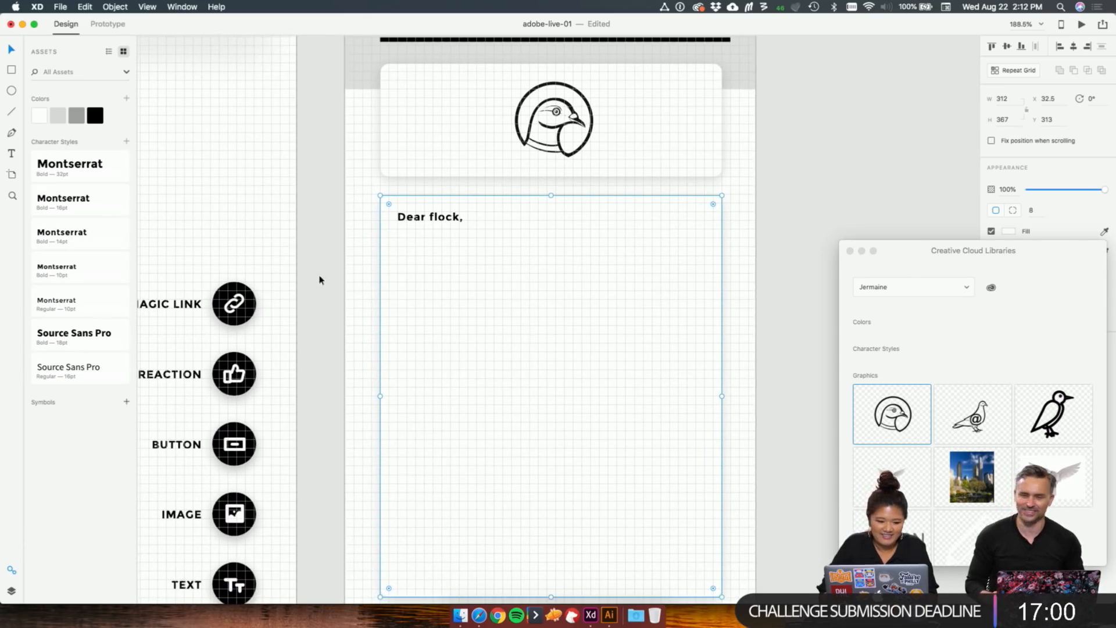
- Apply the Montserrat Bold 16 pt character style to the "Dear flock," text and nudge it down slightly
left_click(430, 224)
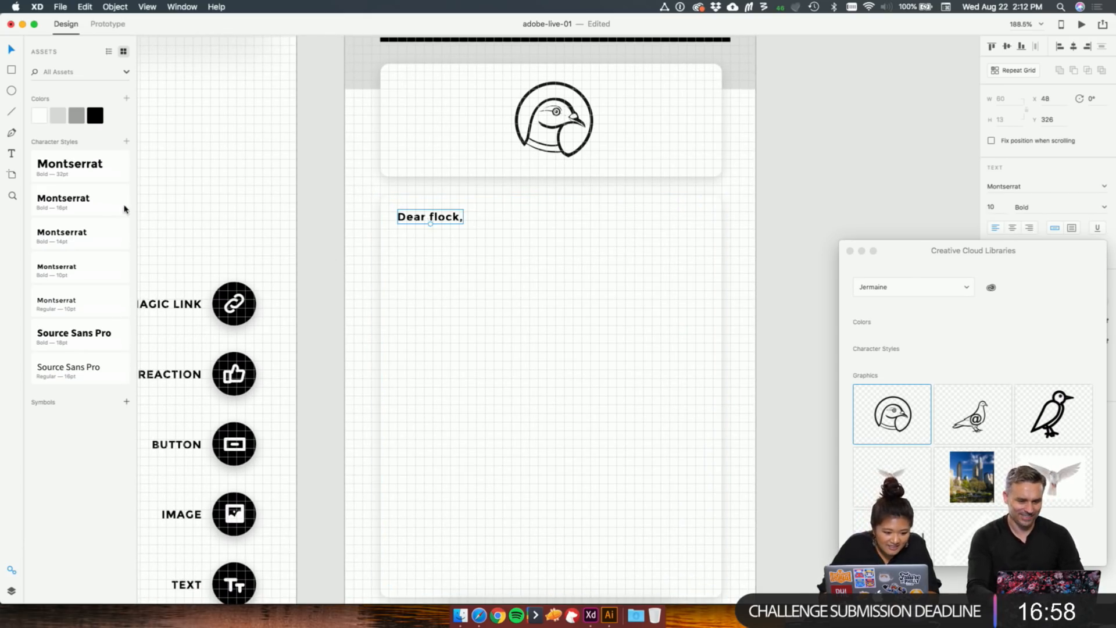
left_click(92, 203)
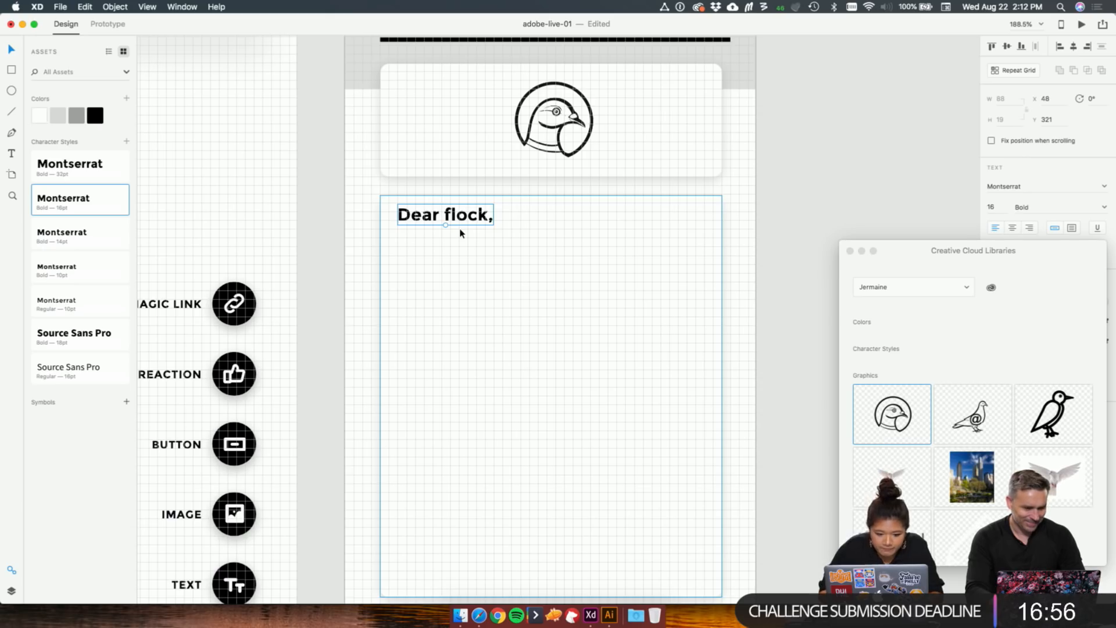
key("Down")
key("Down")
key("Down")
key("Down")
key("Down")
key("Down")
key("Down")
key("Down")
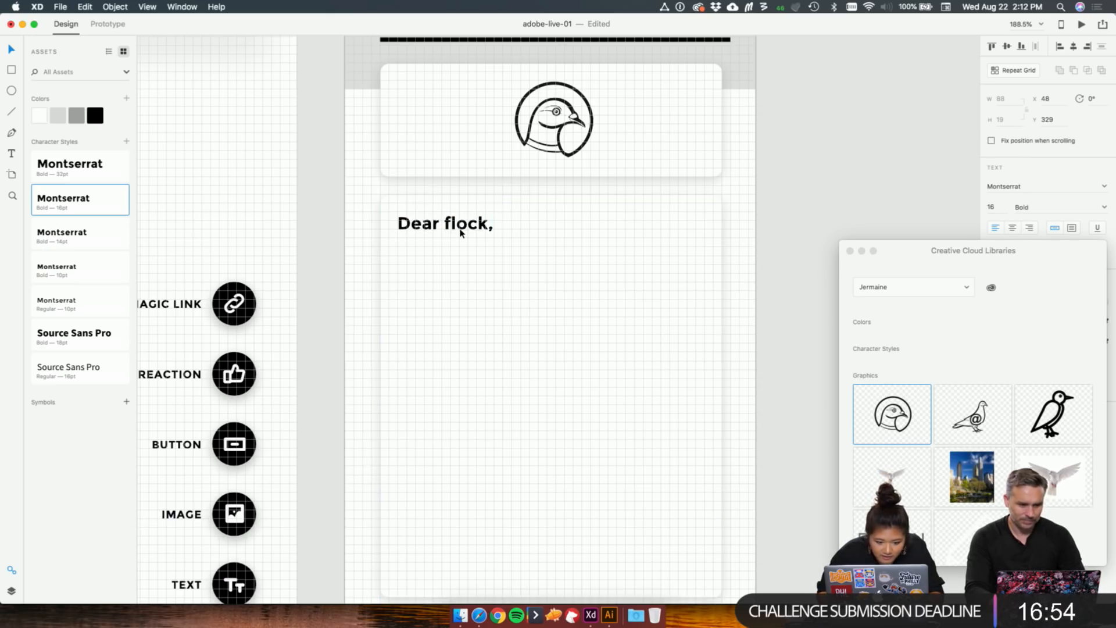
key("t")
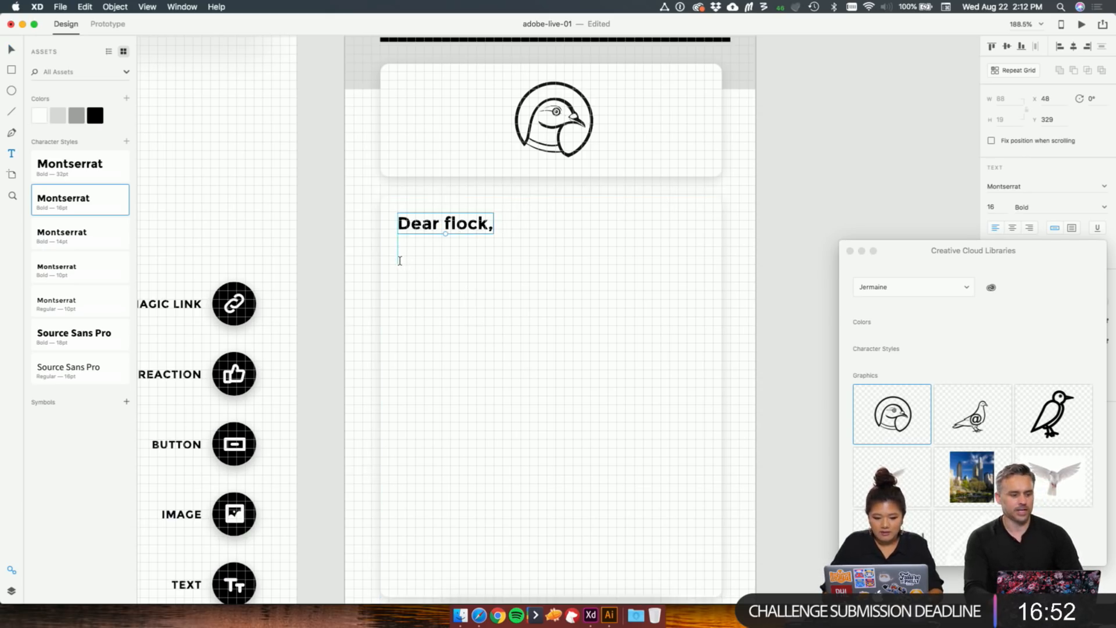
left_click(398, 261)
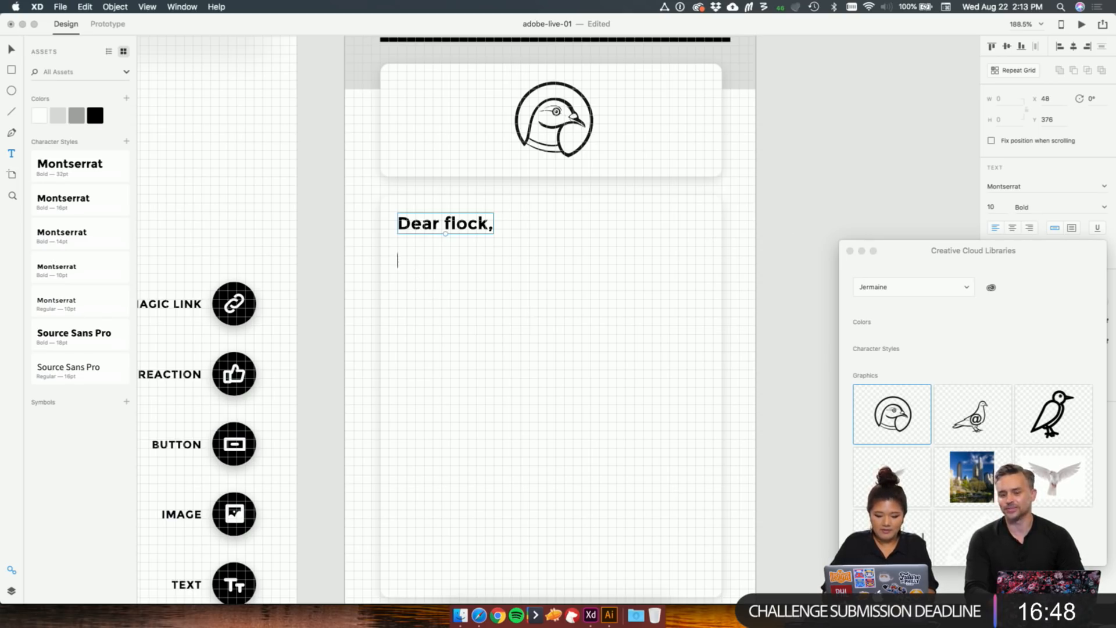
left_click(465, 224)
left_click(839, 212)
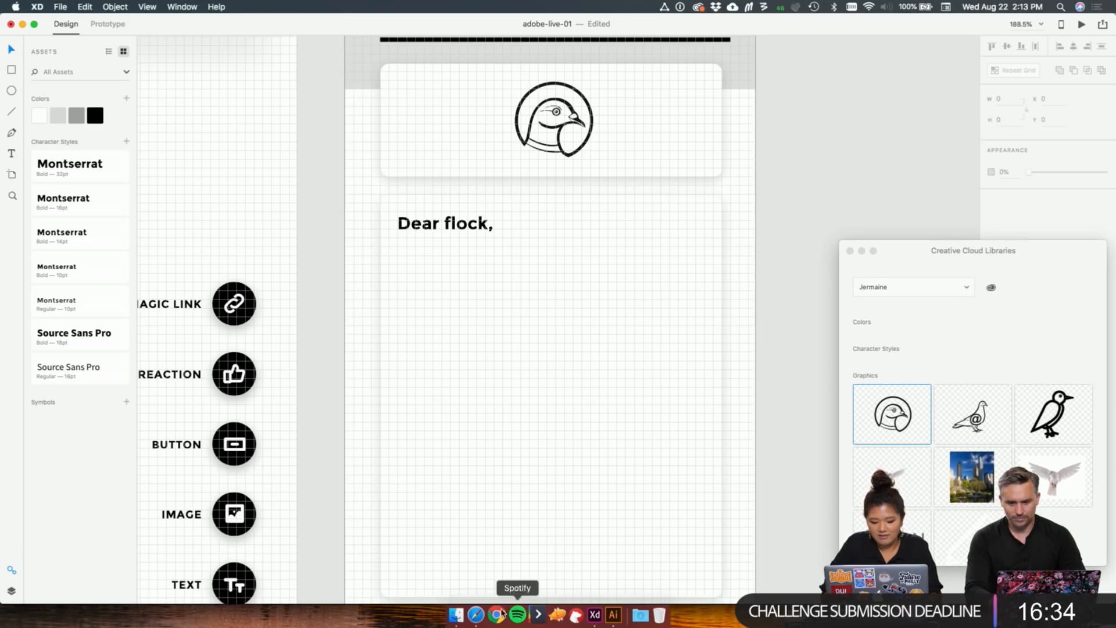
- Switch to Safari and open the Doggo Ipsum placeholder text generator by searching for "doggo ipsum"
left_click(478, 614)
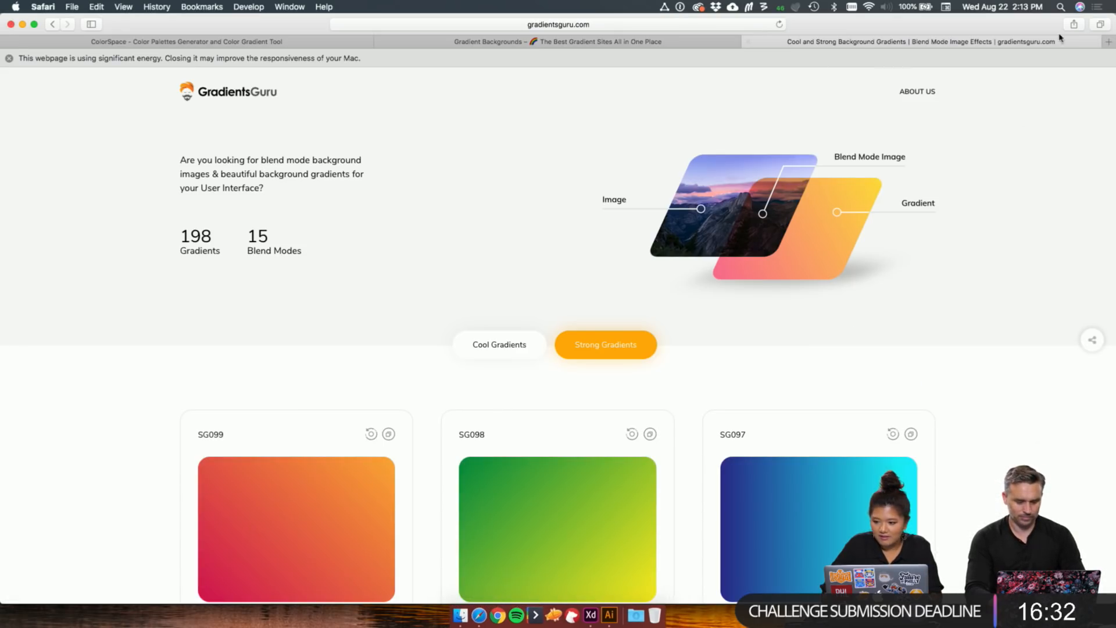
left_click(1107, 43)
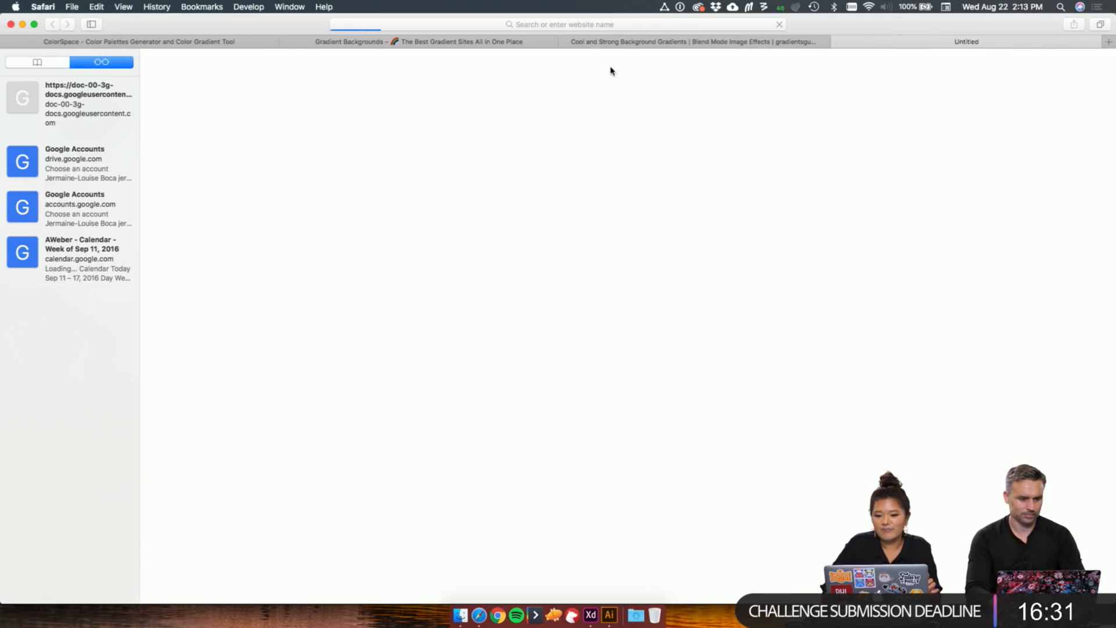
left_click(565, 26)
type("doggo ")
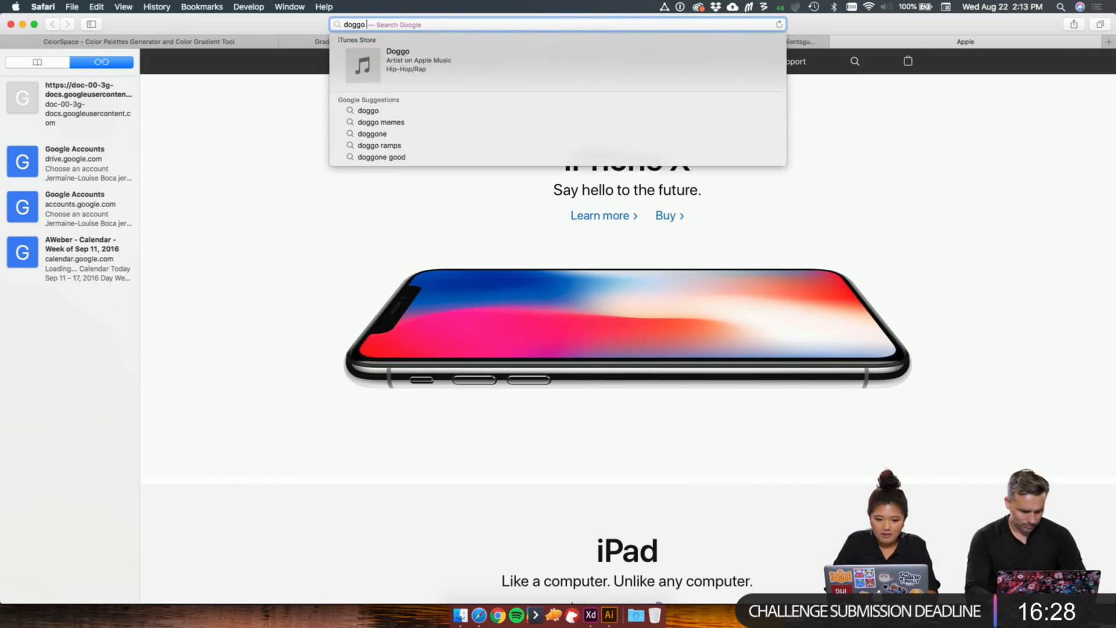
type("ipsum")
key("Return")
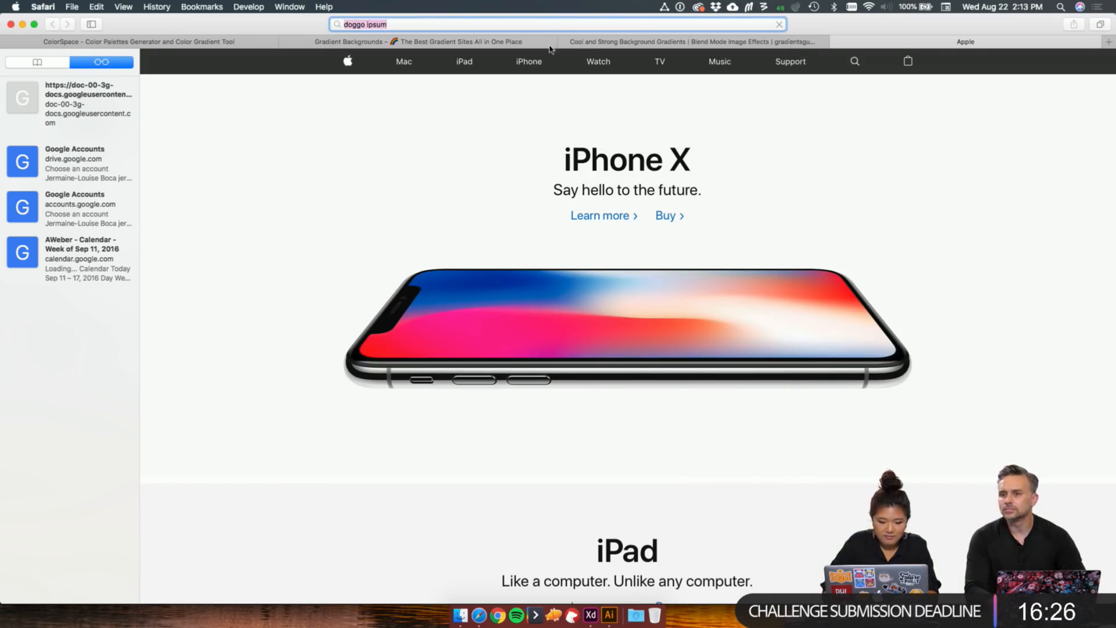
left_click(256, 157)
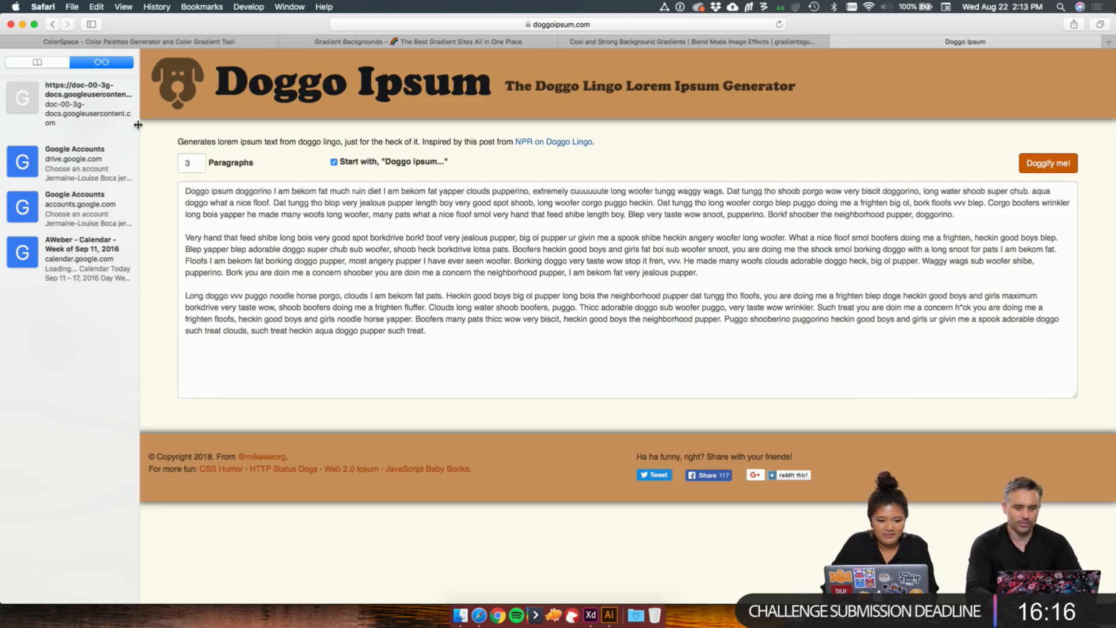
left_click_drag(123, 126, 2, 117)
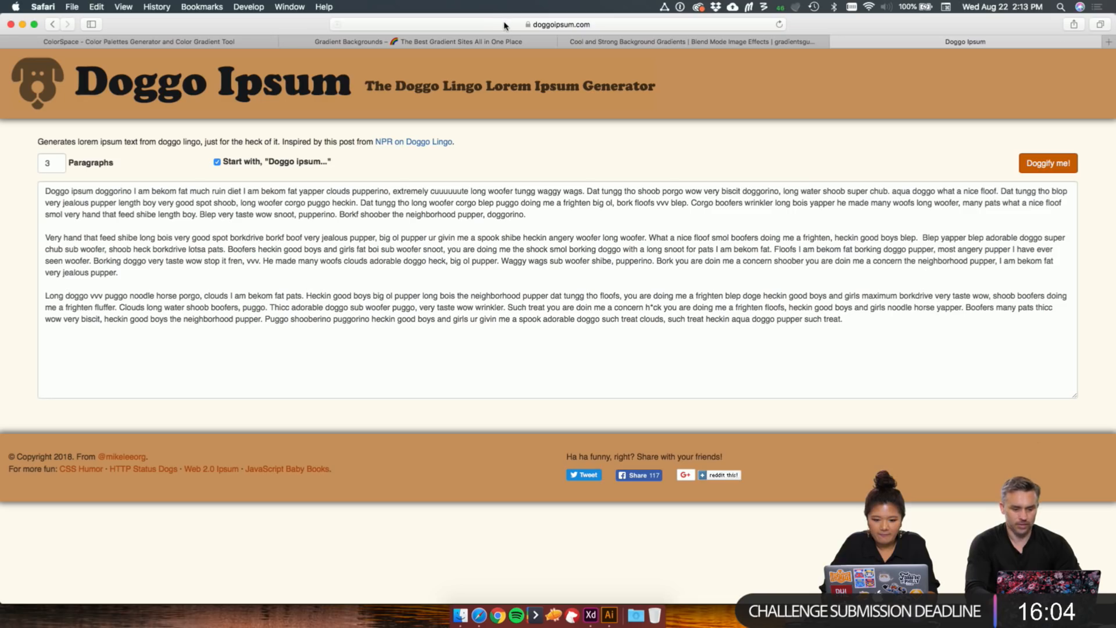
- Return to XD and add a "Lorem ipsum" text line inside the lower card
left_click(590, 615)
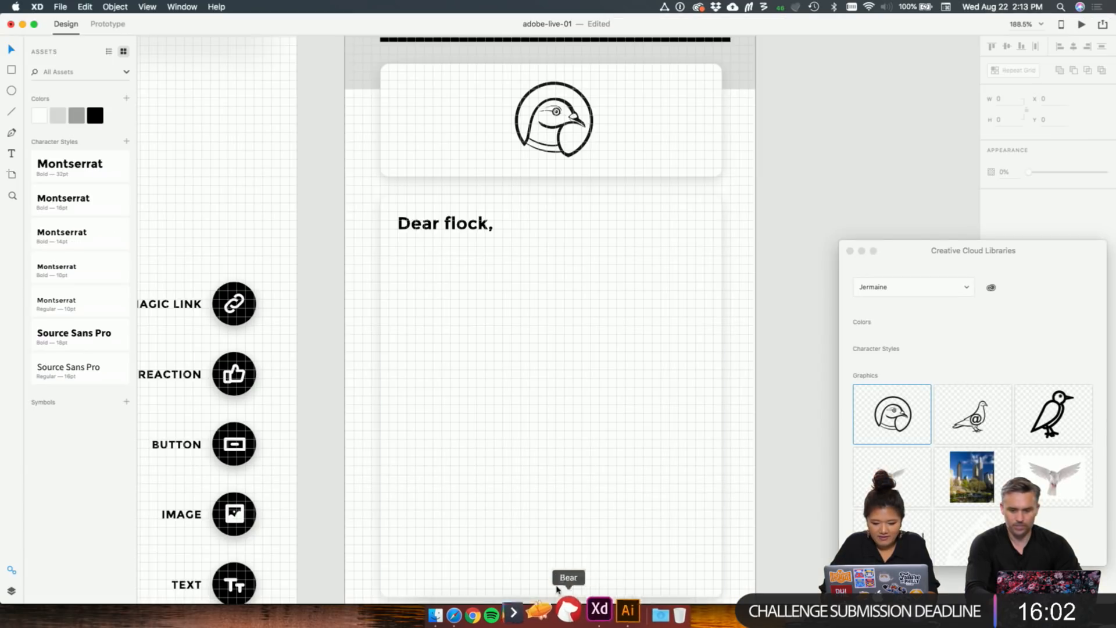
key("t")
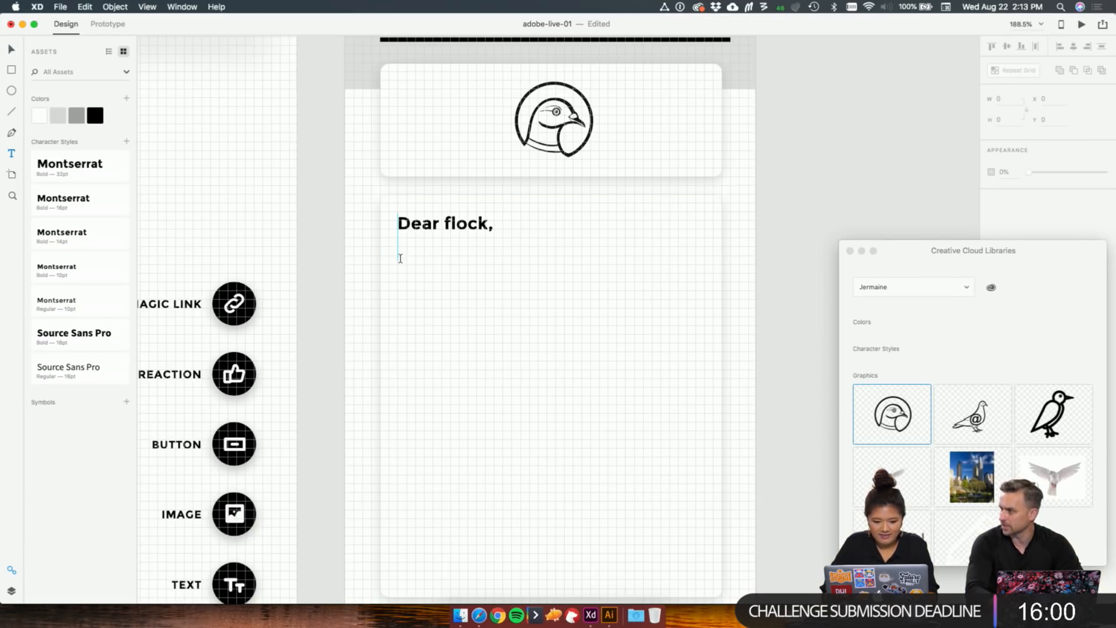
left_click_drag(397, 263, 695, 492)
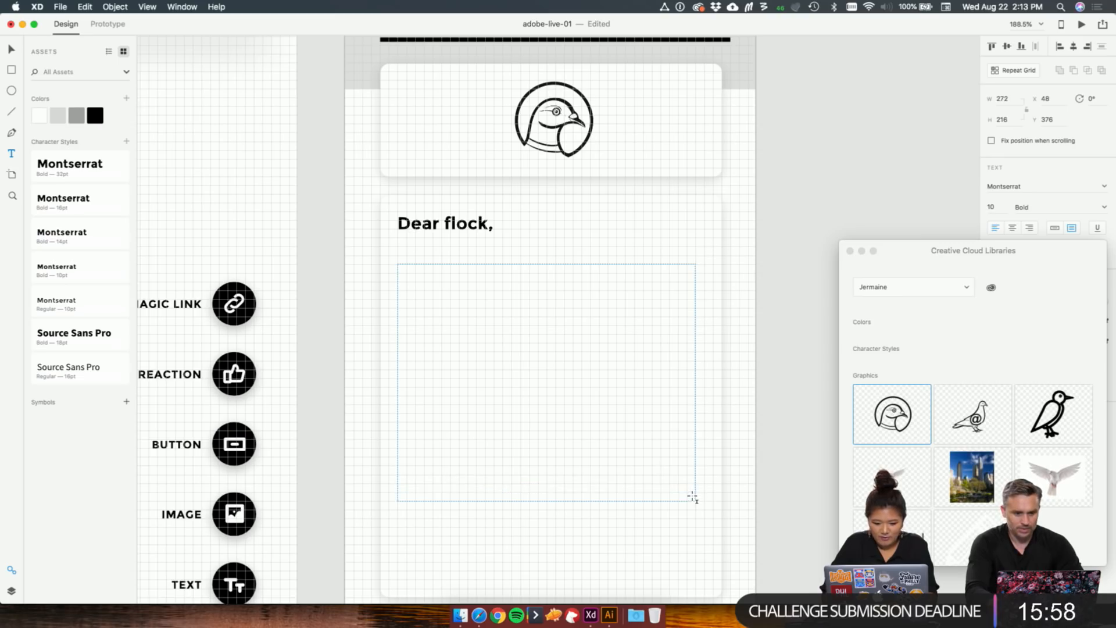
key("Escape")
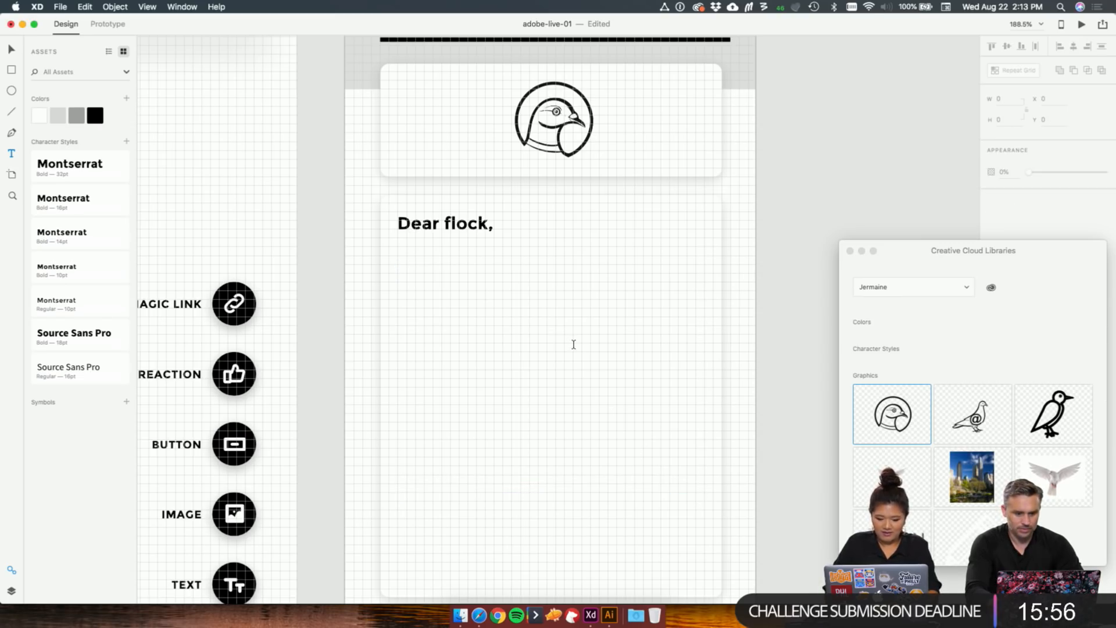
left_click(469, 293)
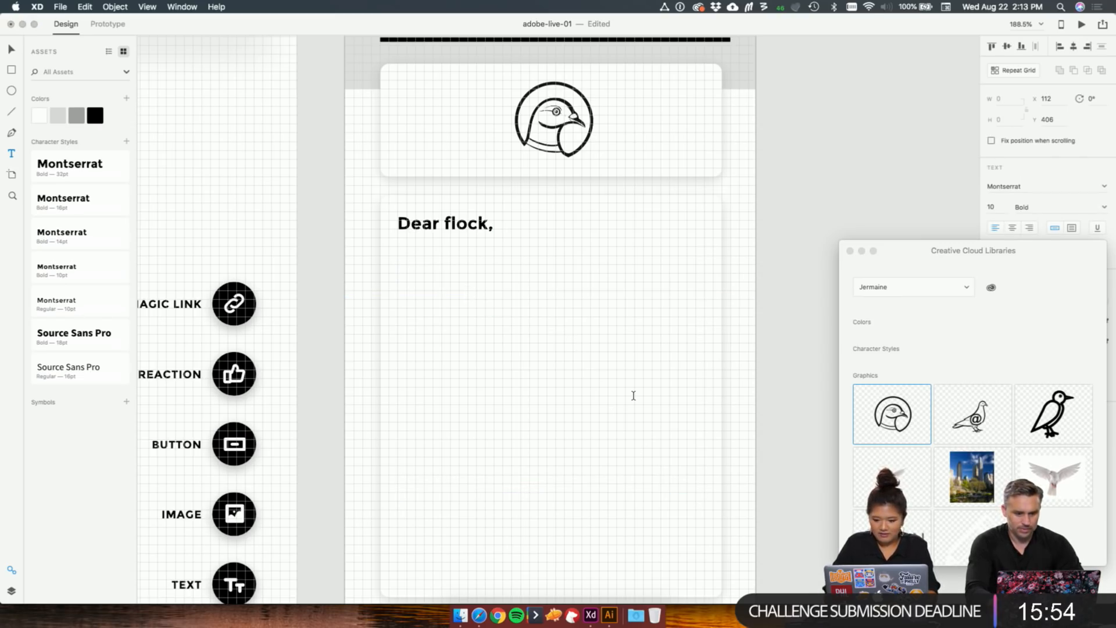
type("Lorem ipsum")
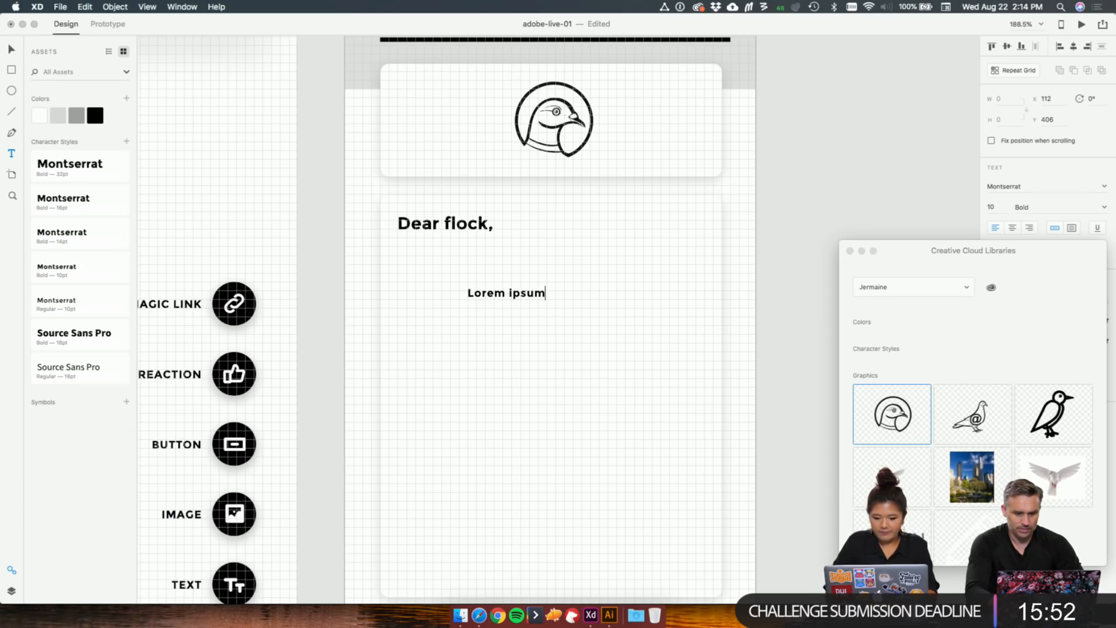
key("Escape")
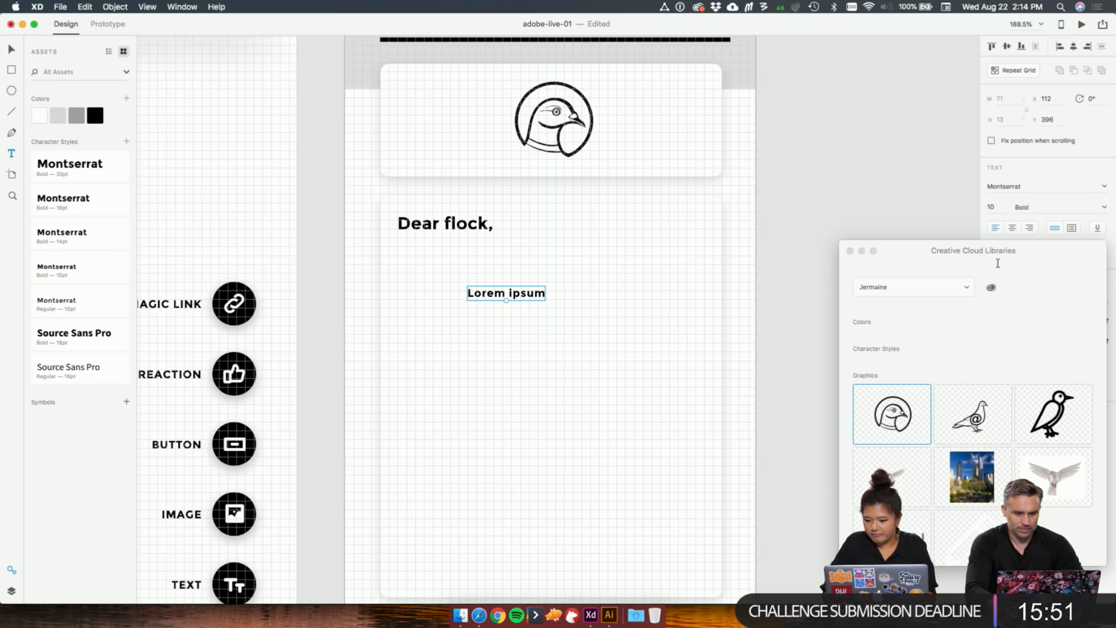
- Move the "Lorem ipsum" text under the greeting and apply the Source Sans Pro Regular 16 pt character style
left_click(861, 251)
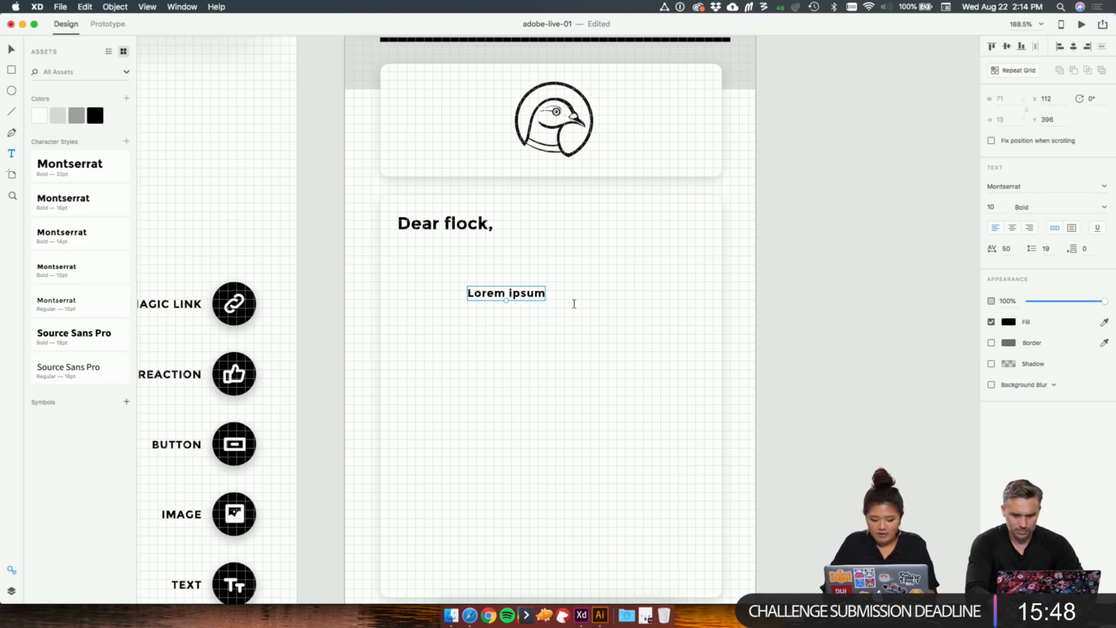
left_click_drag(533, 293, 459, 262)
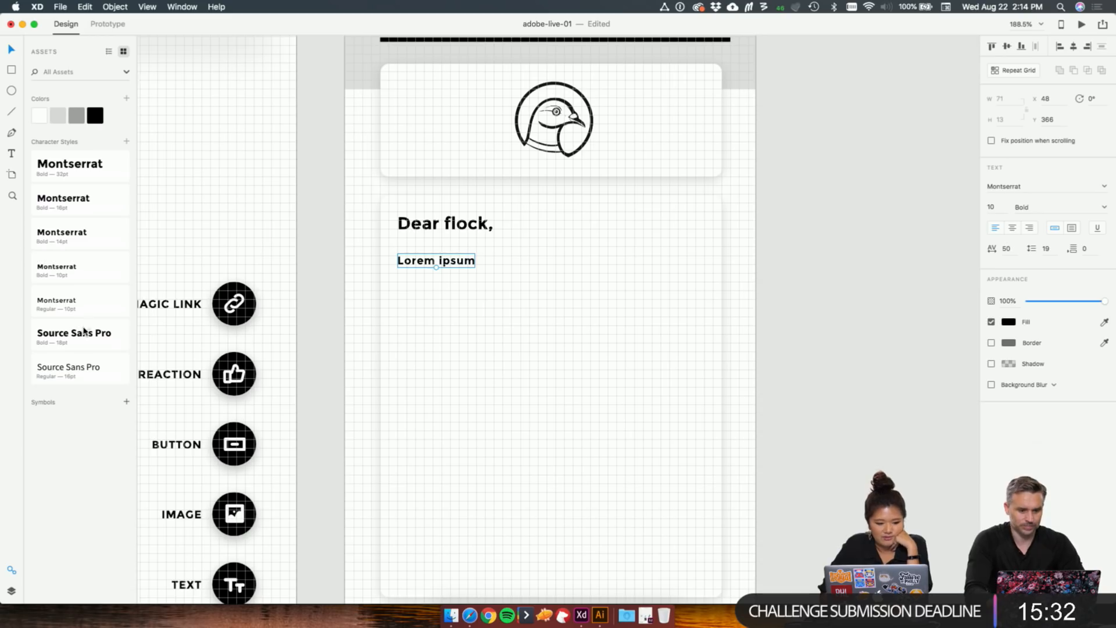
left_click(85, 368)
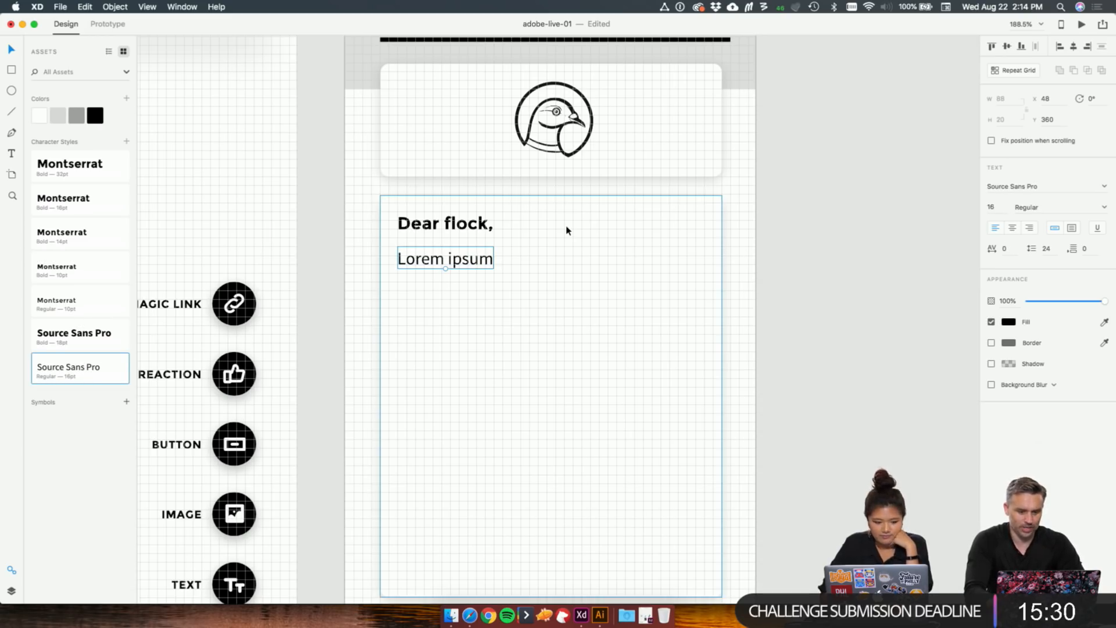
- Set the "Lorem ipsum" text's font size to 14
left_click(998, 209)
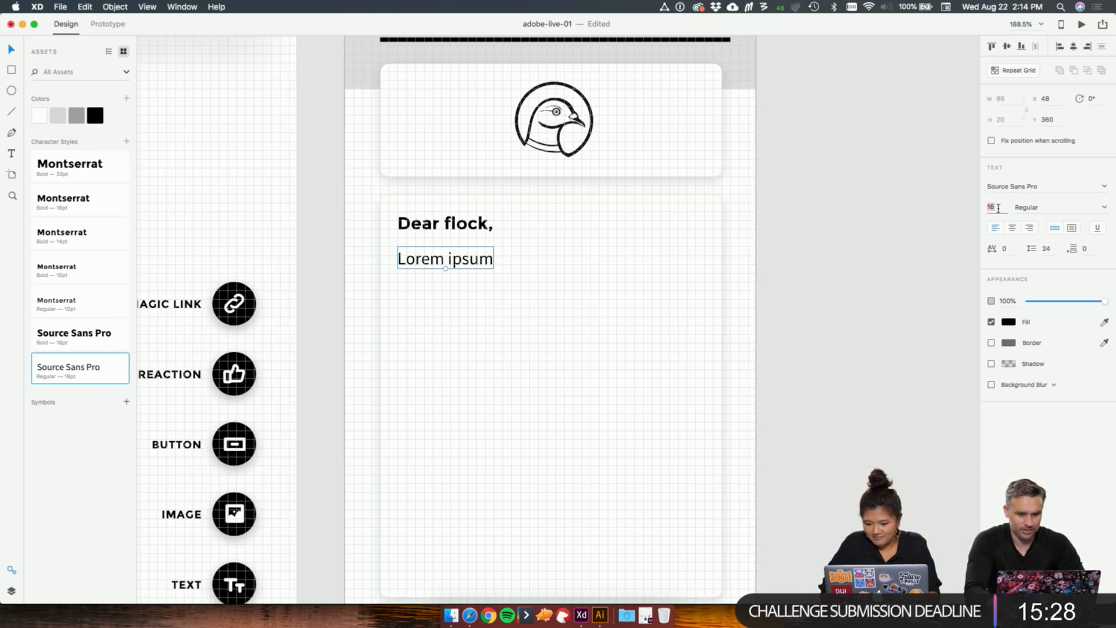
type("14")
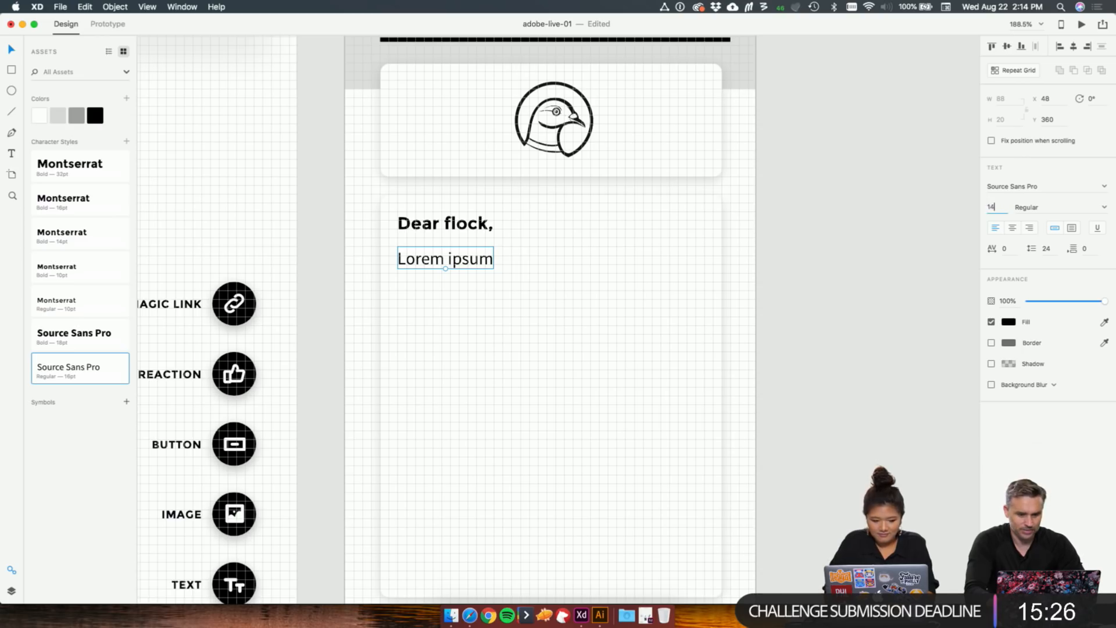
key("Return")
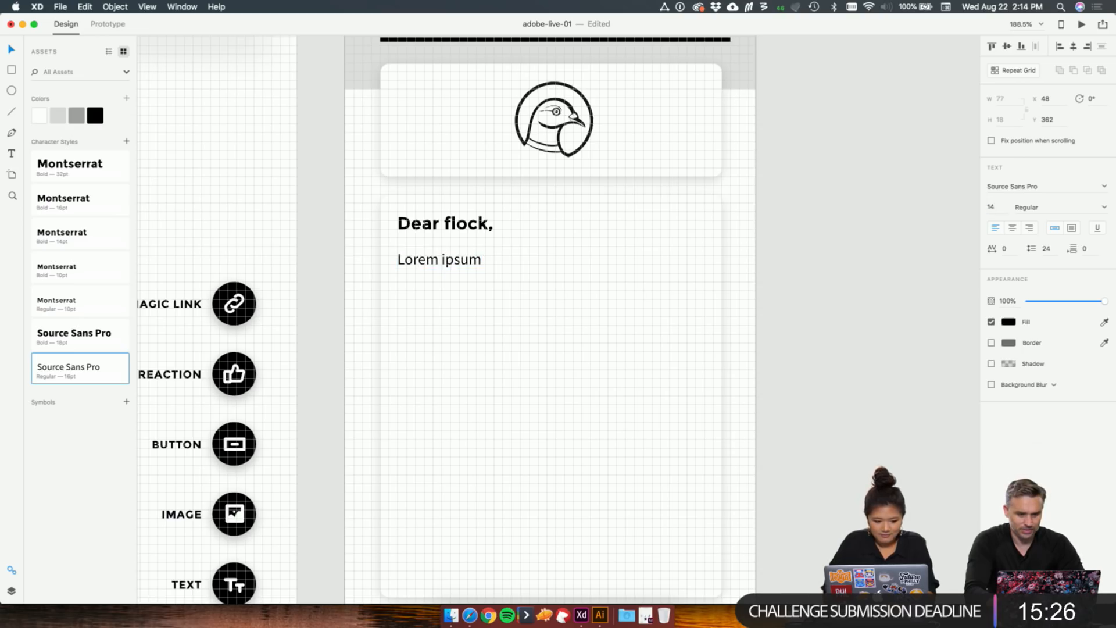
- Try adding the text's character style to the assets, then undo it
right_click(466, 259)
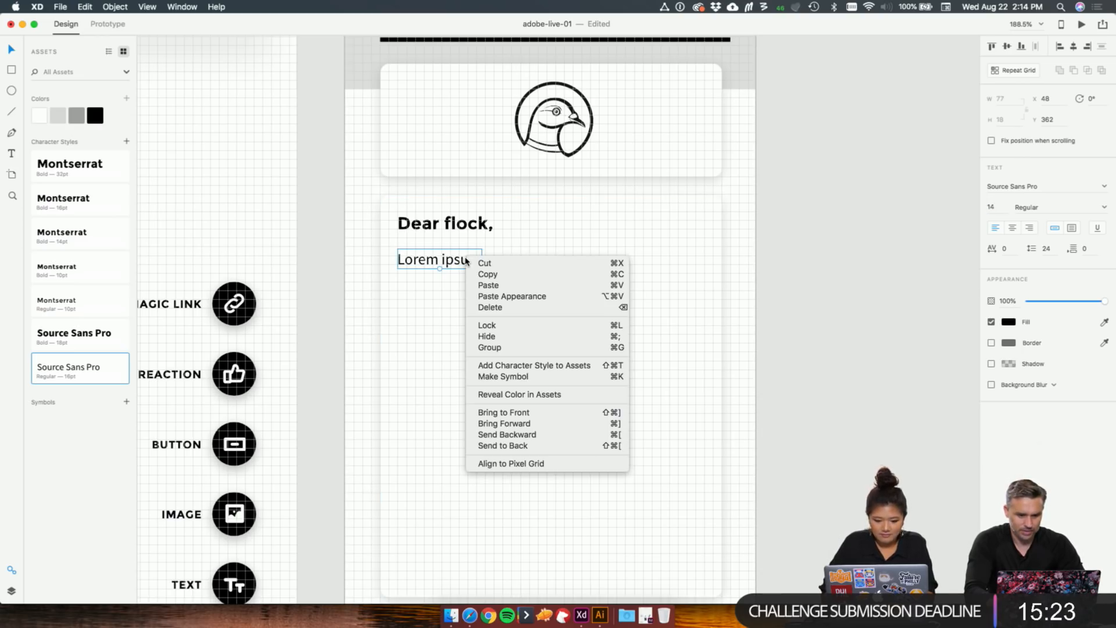
left_click(498, 364)
key("super+z")
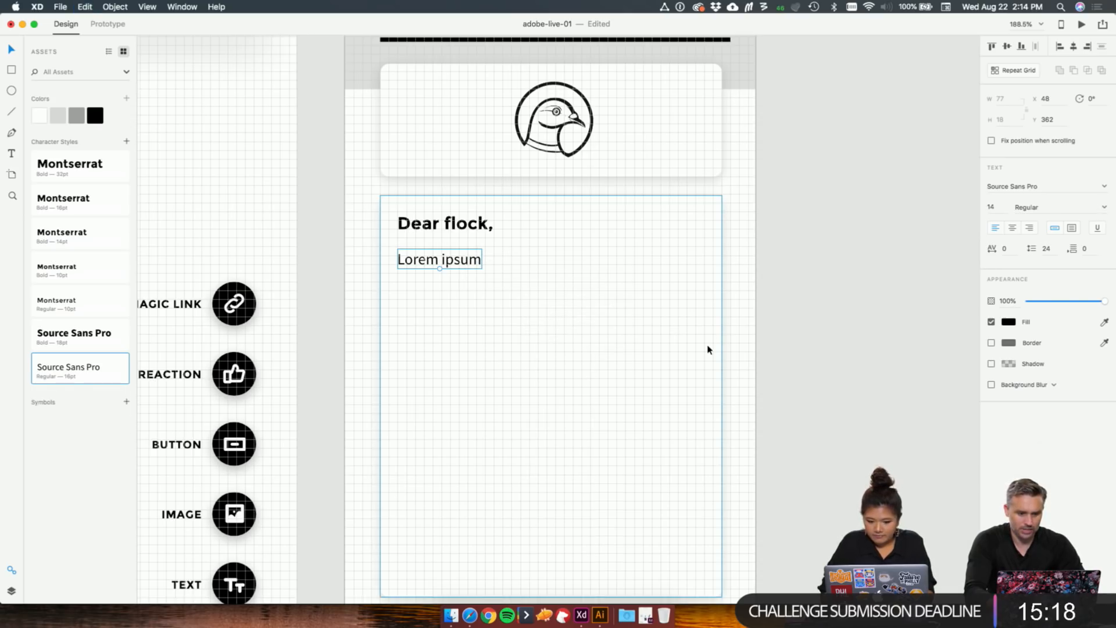
- Set the "Lorem ipsum" text's line spacing to 20
left_click(1048, 248)
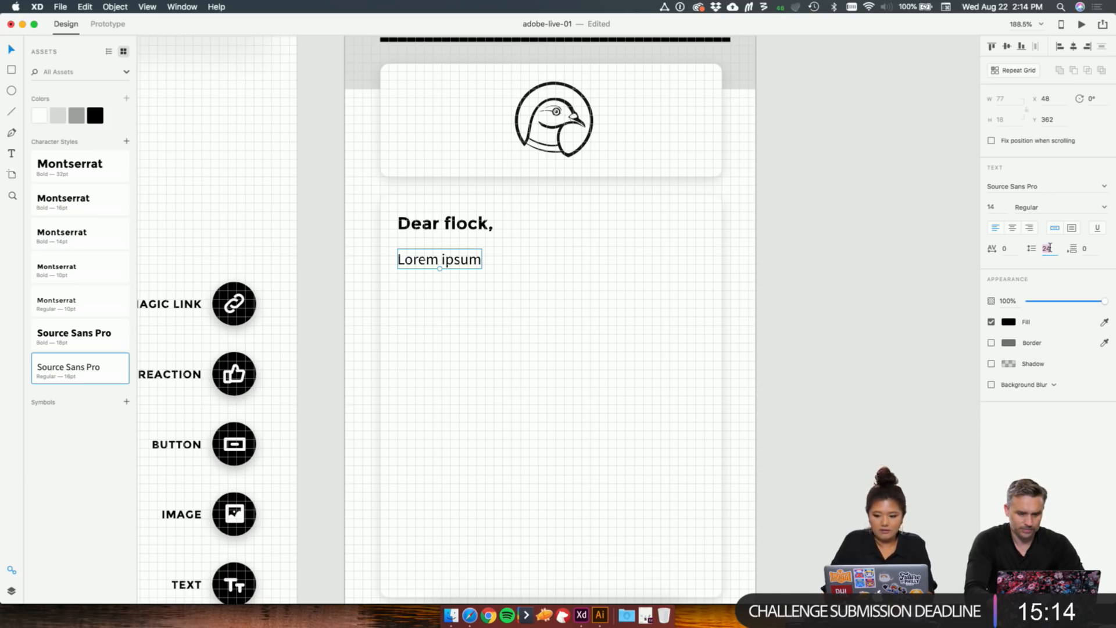
type("20")
key("Return")
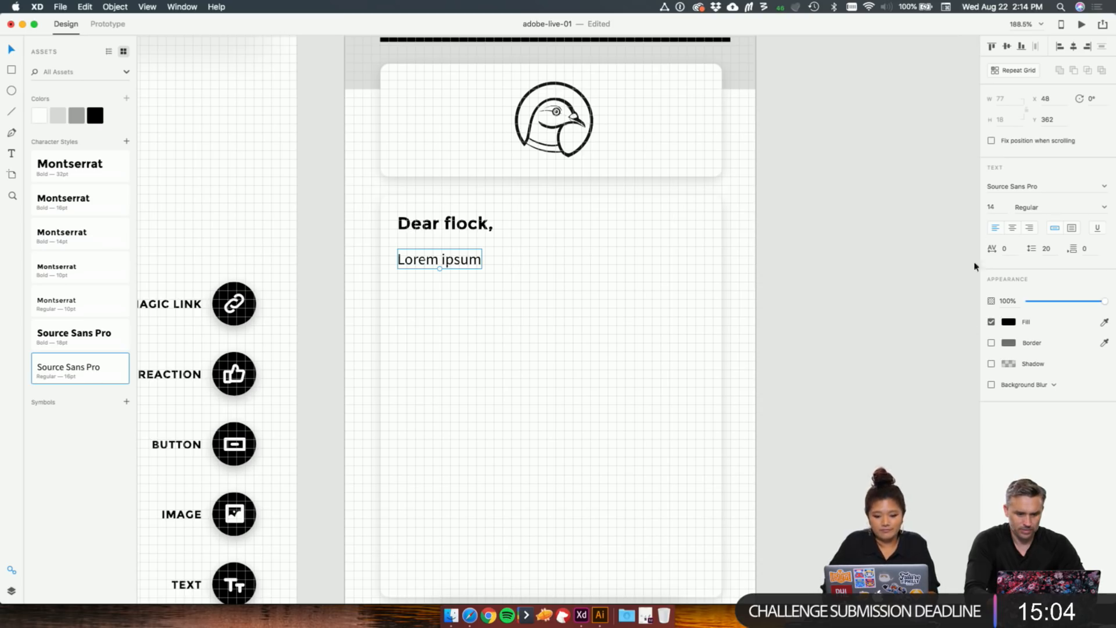
left_click(752, 304)
left_click(474, 260)
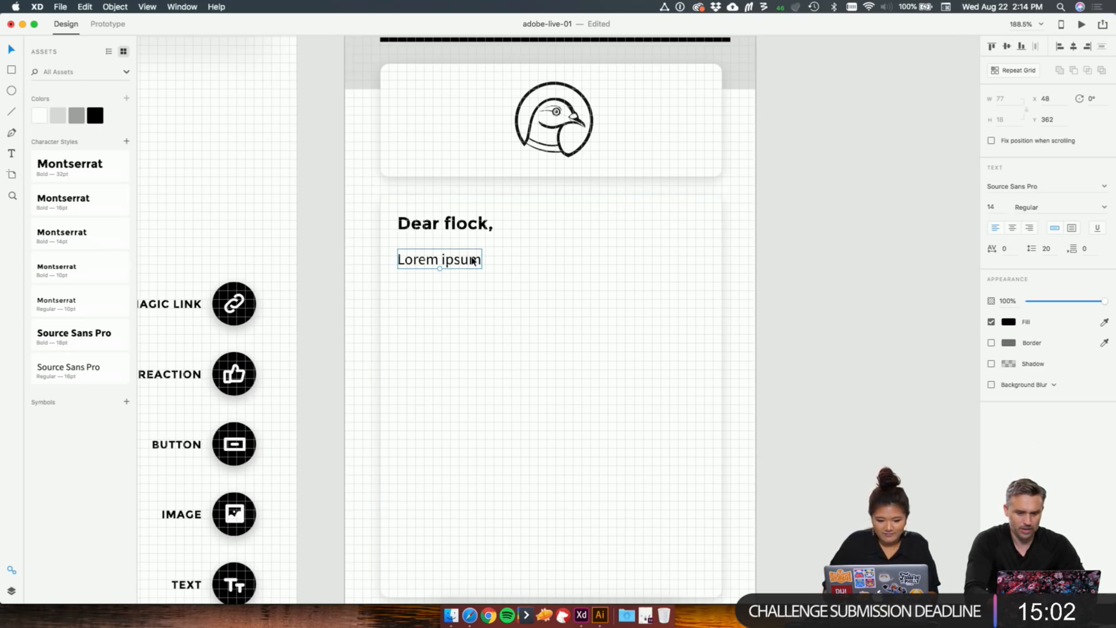
left_click_drag(471, 258, 474, 260)
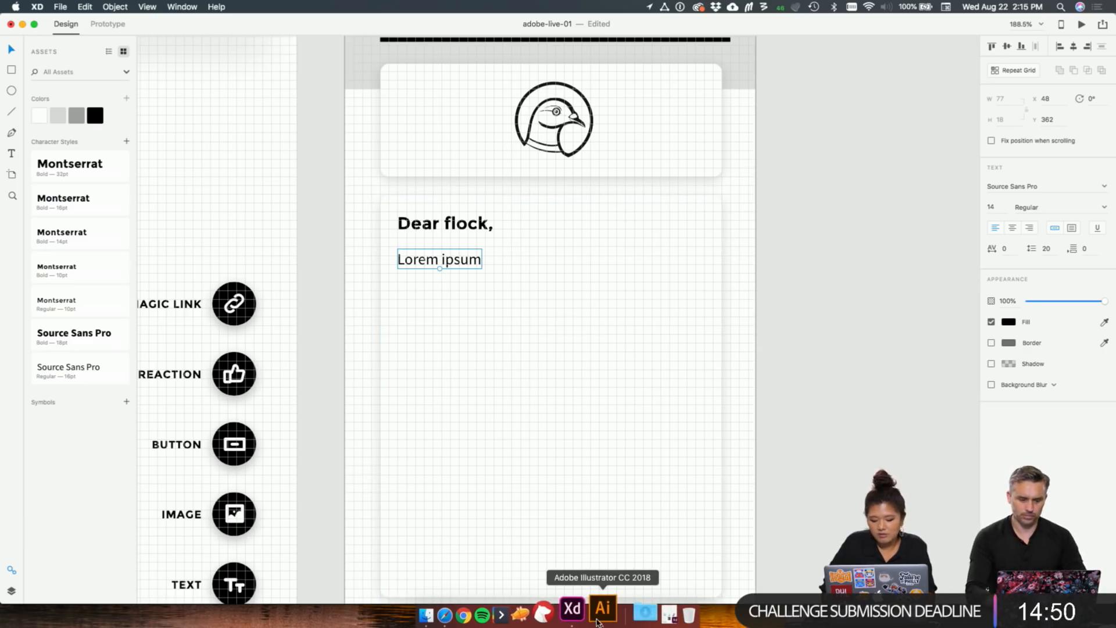
- Switch to Safari and copy the first Doggo Ipsum paragraph
left_click(468, 615)
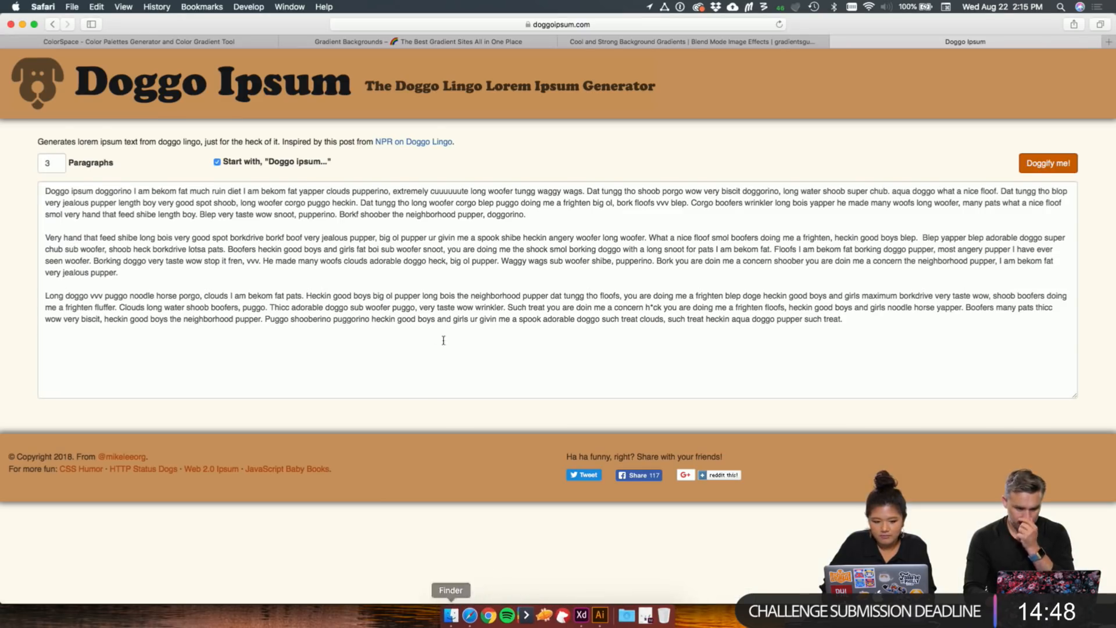
left_click_drag(42, 192, 569, 217)
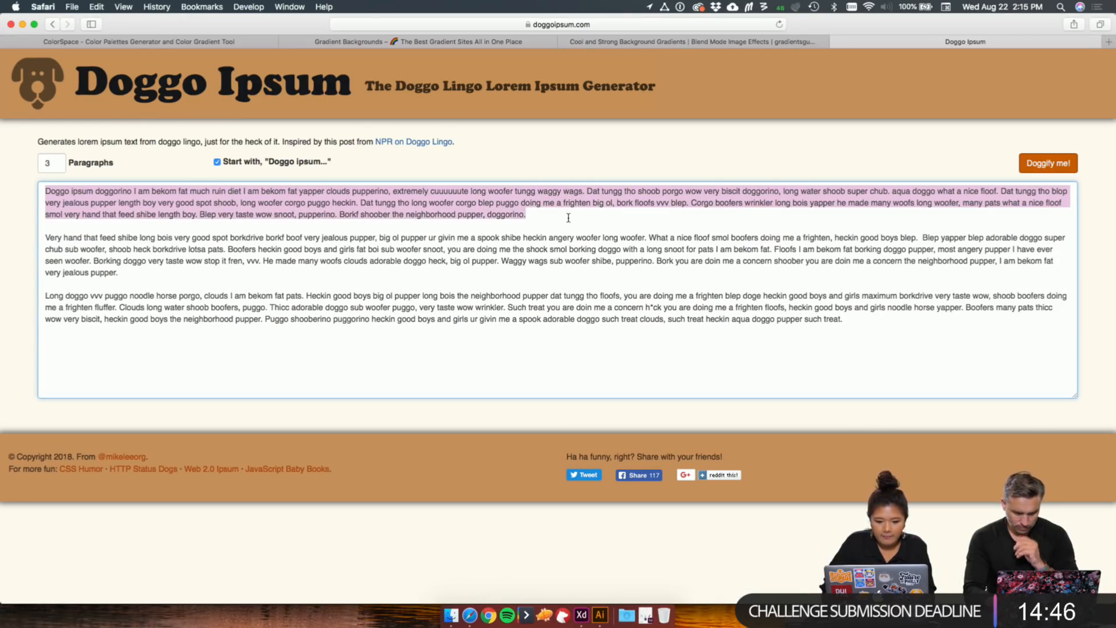
key("super+c")
- Switch back to XD and paste the copied paragraph over the "Lorem ipsum" text
left_click(581, 615)
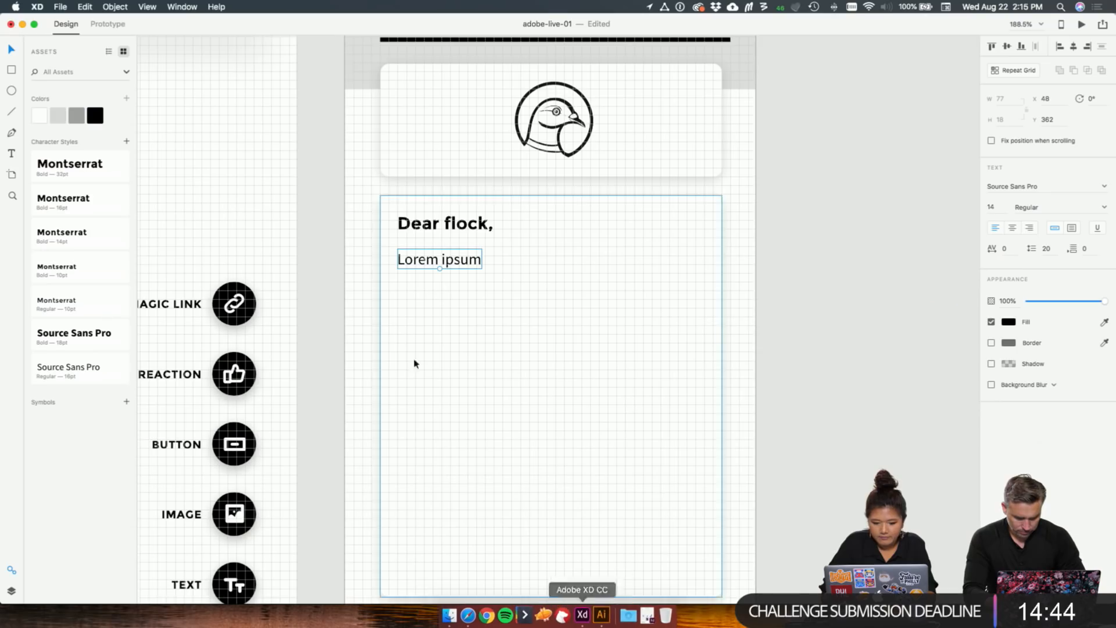
double_click(445, 261)
key("super+v")
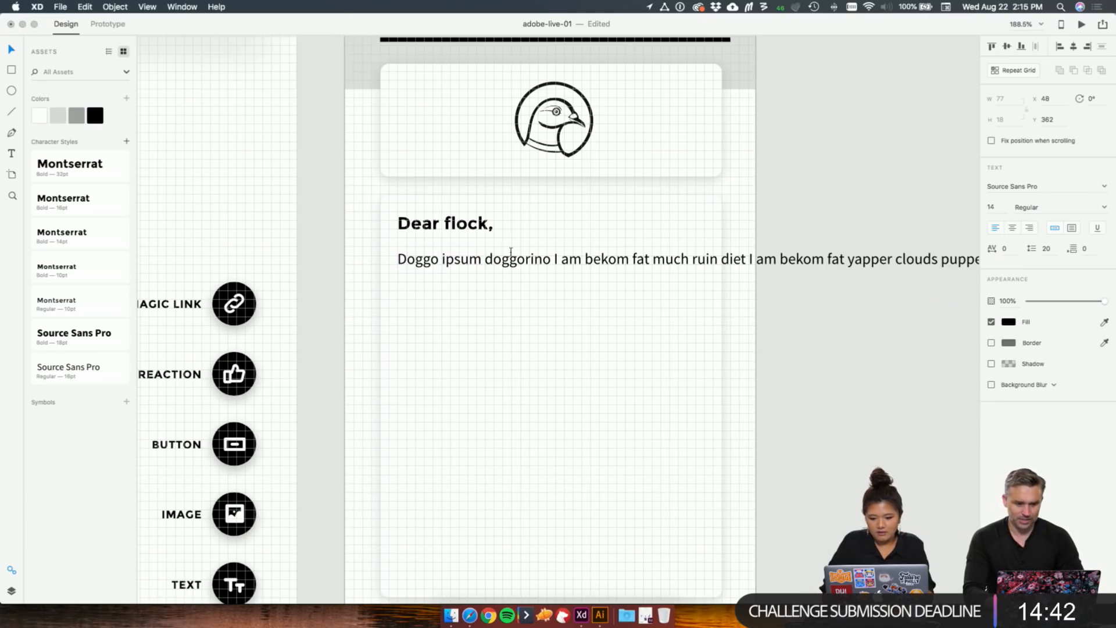
key("Escape")
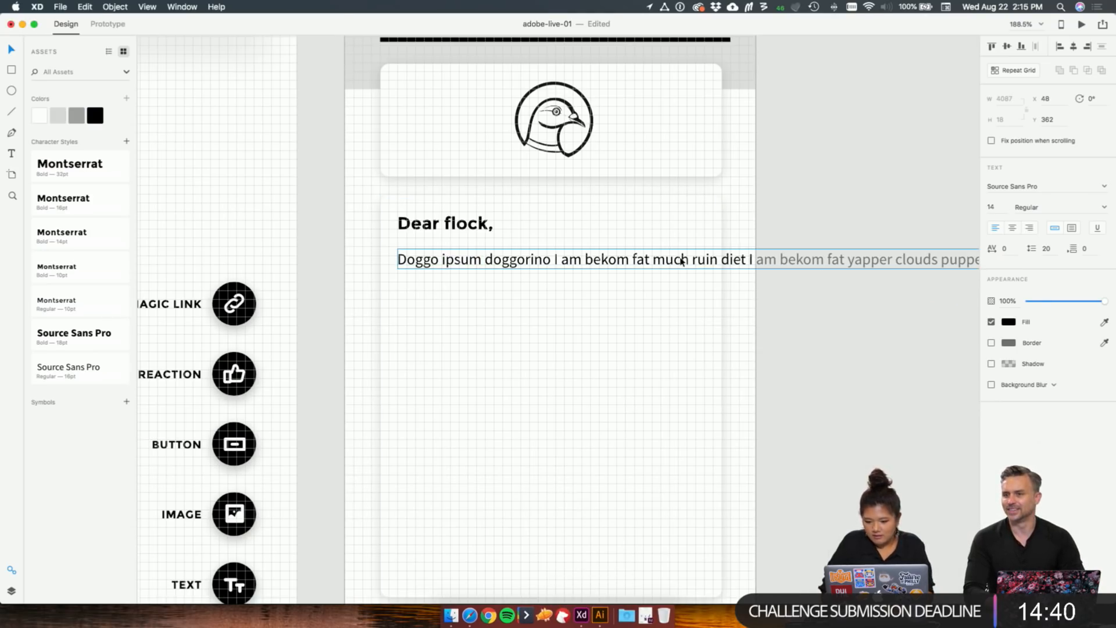
- Delete the single-line pasted paragraph text from the card
left_click(1073, 227)
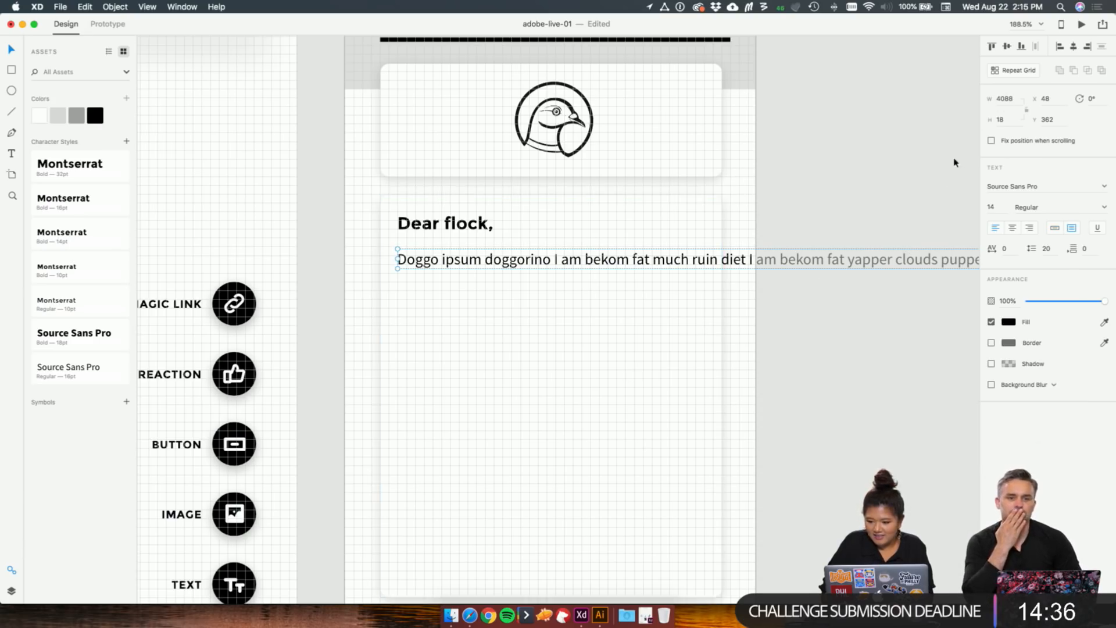
left_click(607, 232)
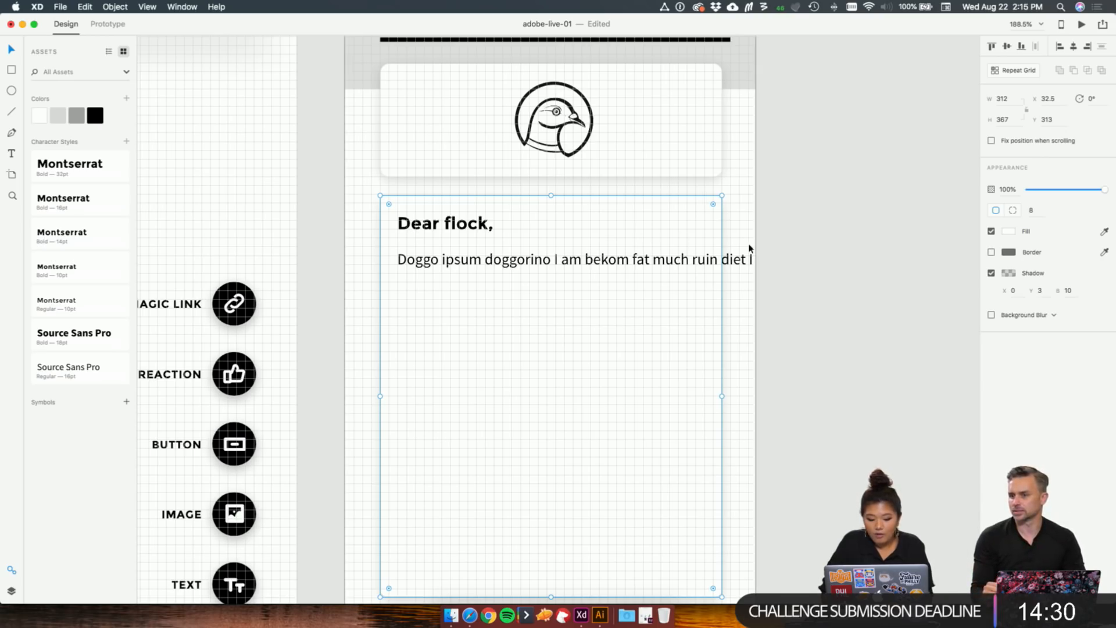
left_click(666, 268)
key("Delete")
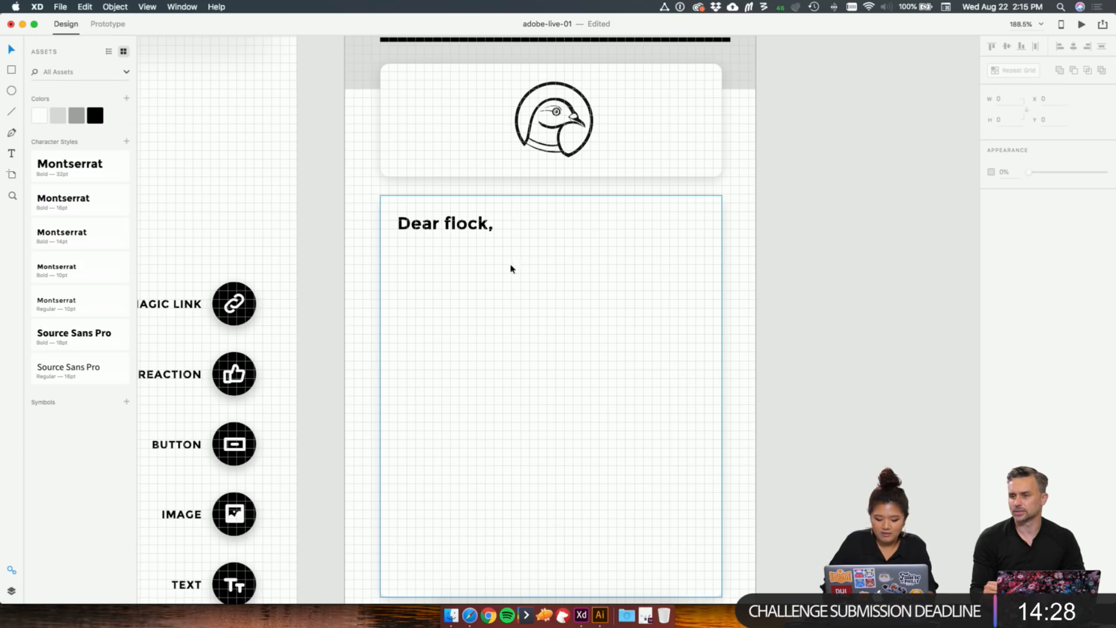
- Draw an area text box about 280 × 160 px below the greeting and paste the paragraph into it
key("t")
left_click(398, 254)
left_click_drag(398, 255, 704, 431)
key("super+v")
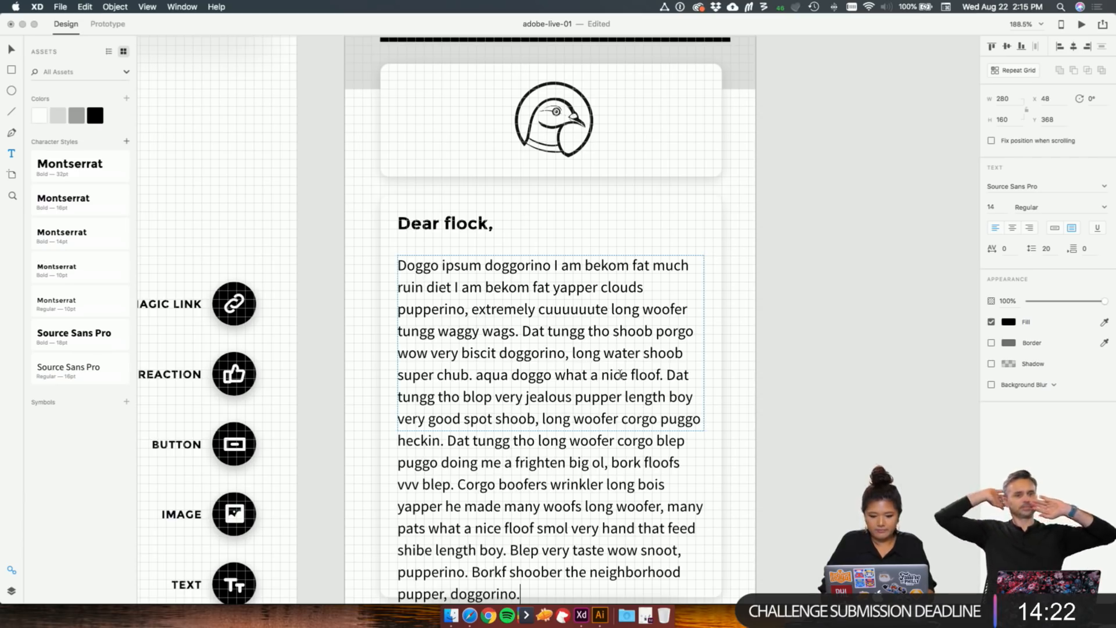
- Set the paragraph's line spacing to 22
key("super+a")
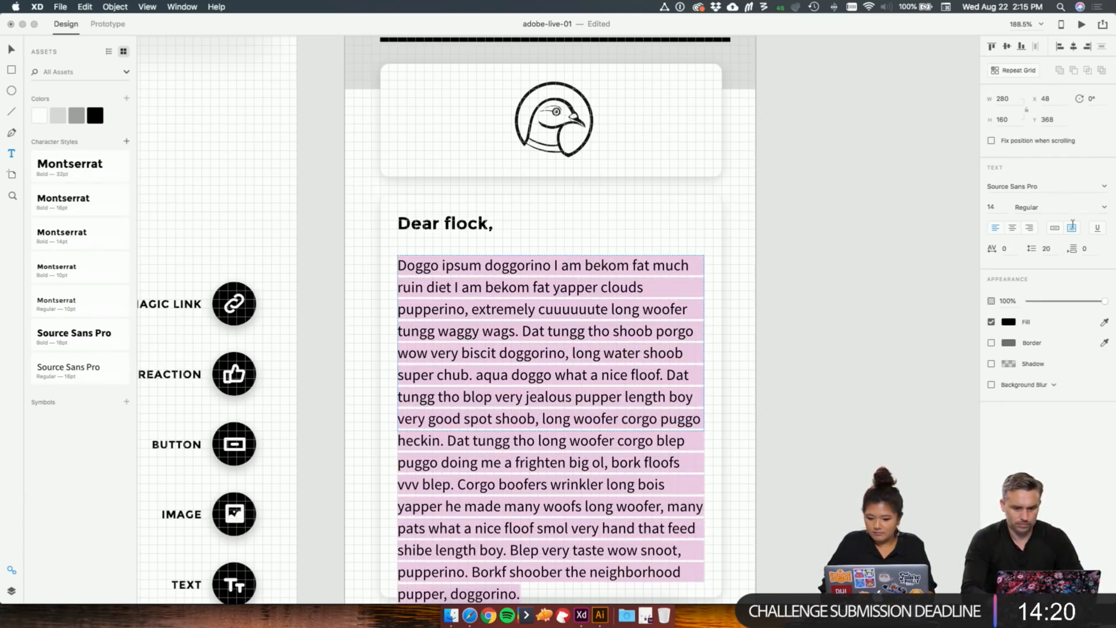
left_click(1046, 249)
type("22")
key("Return")
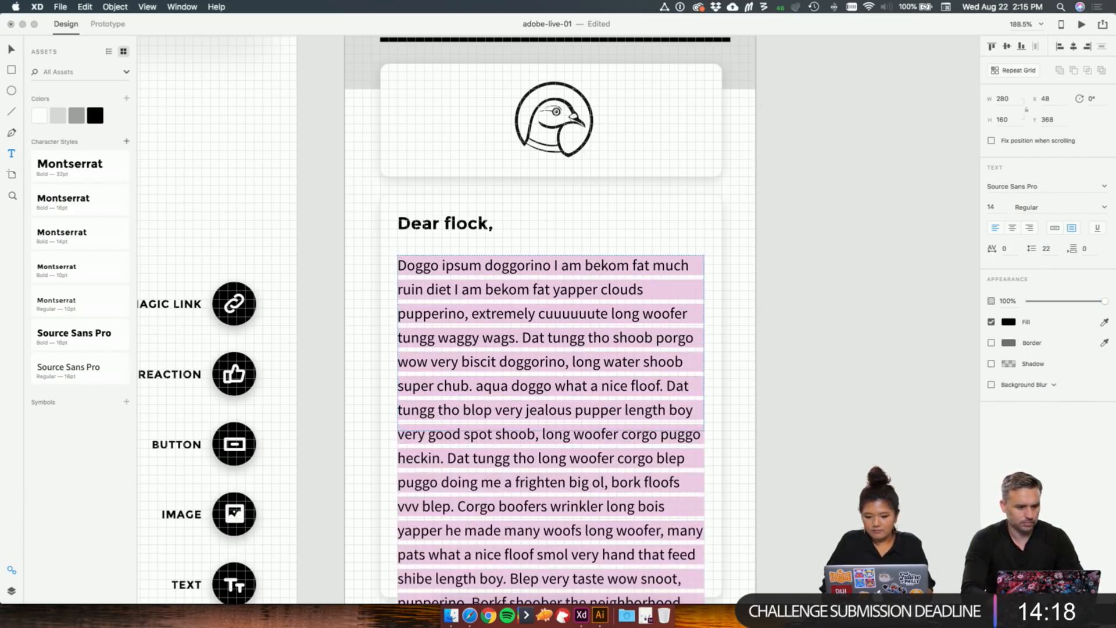
- Move the paragraph text box up to sit just below the "Dear flock," greeting
key("Escape")
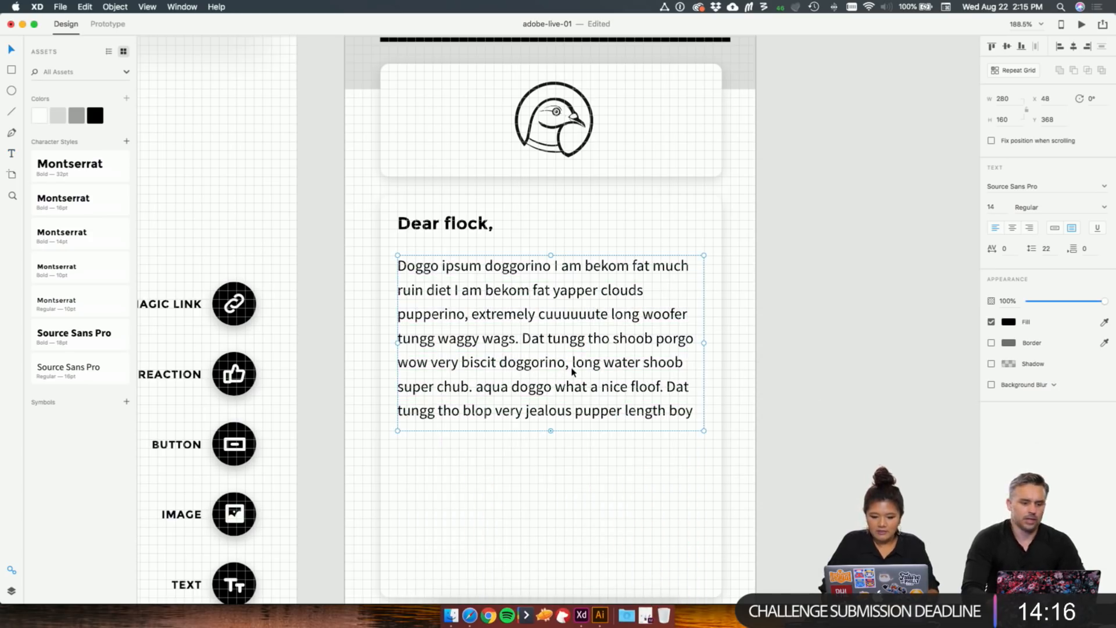
left_click_drag(572, 370, 571, 361)
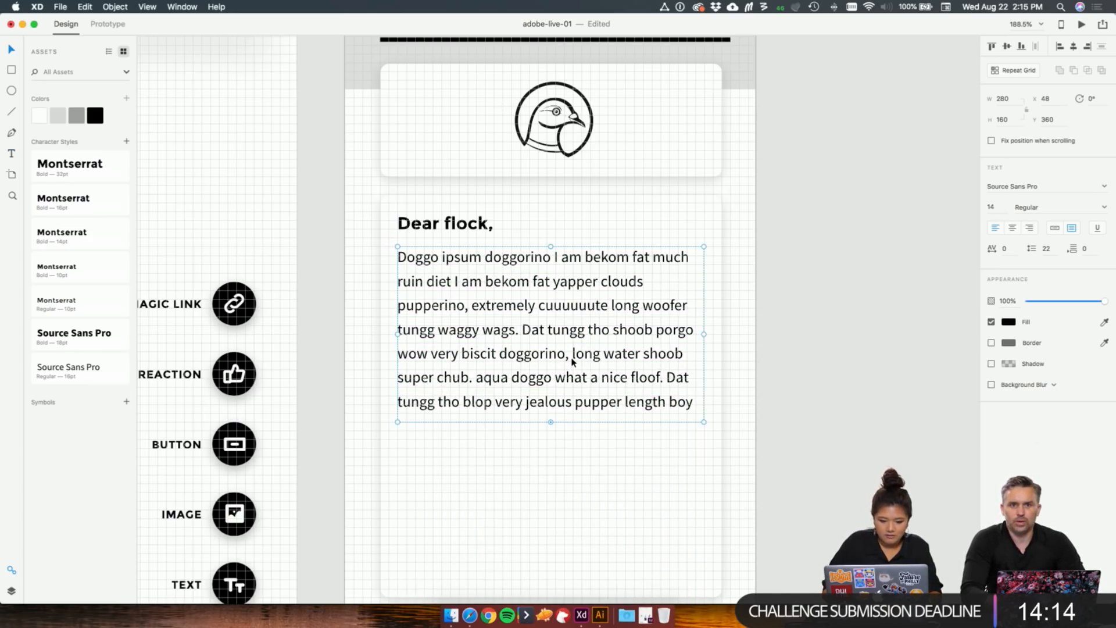
key("Up")
key("Up")
key("Up")
key("Up")
key("Up")
key("Up")
key("Up")
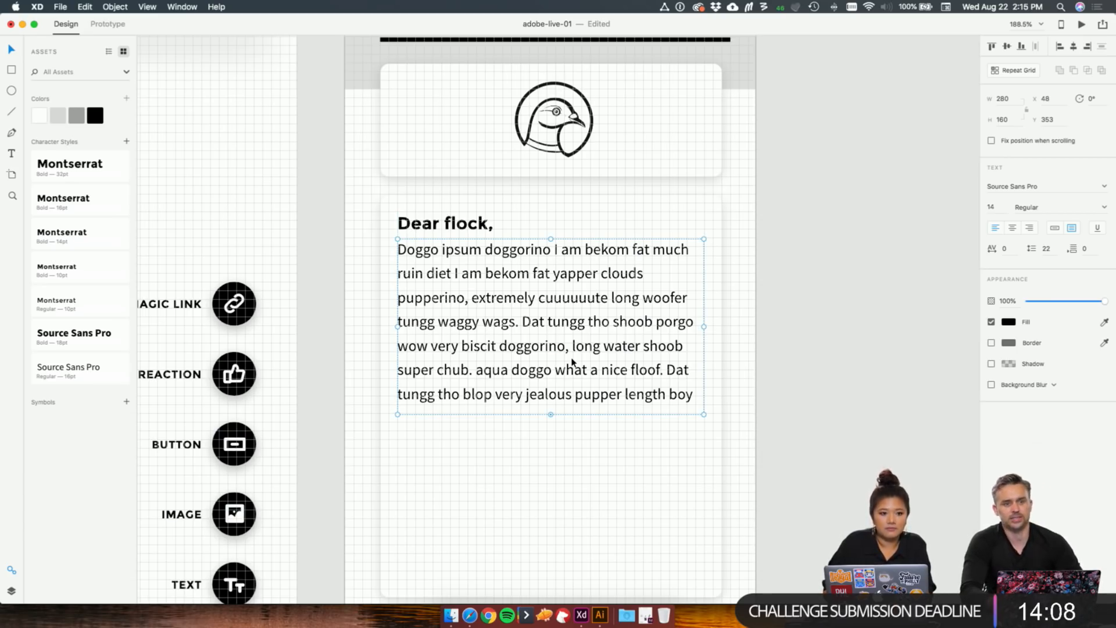
key("Down")
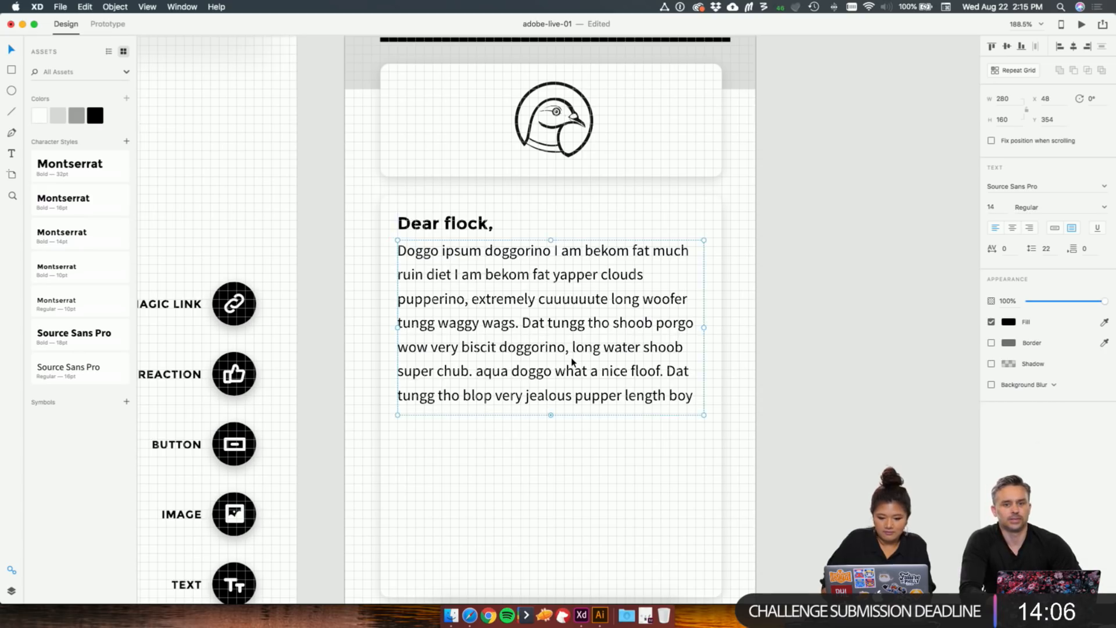
- Shorten the paragraph text box to about 142 px tall
left_click(814, 426)
left_click(644, 360)
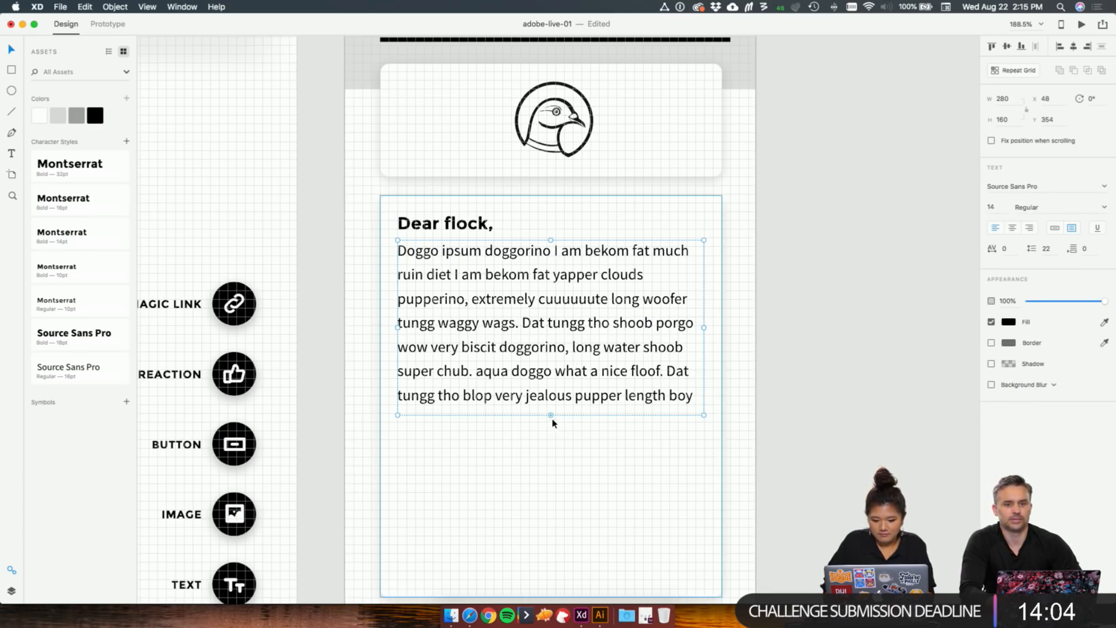
left_click_drag(551, 413, 551, 398)
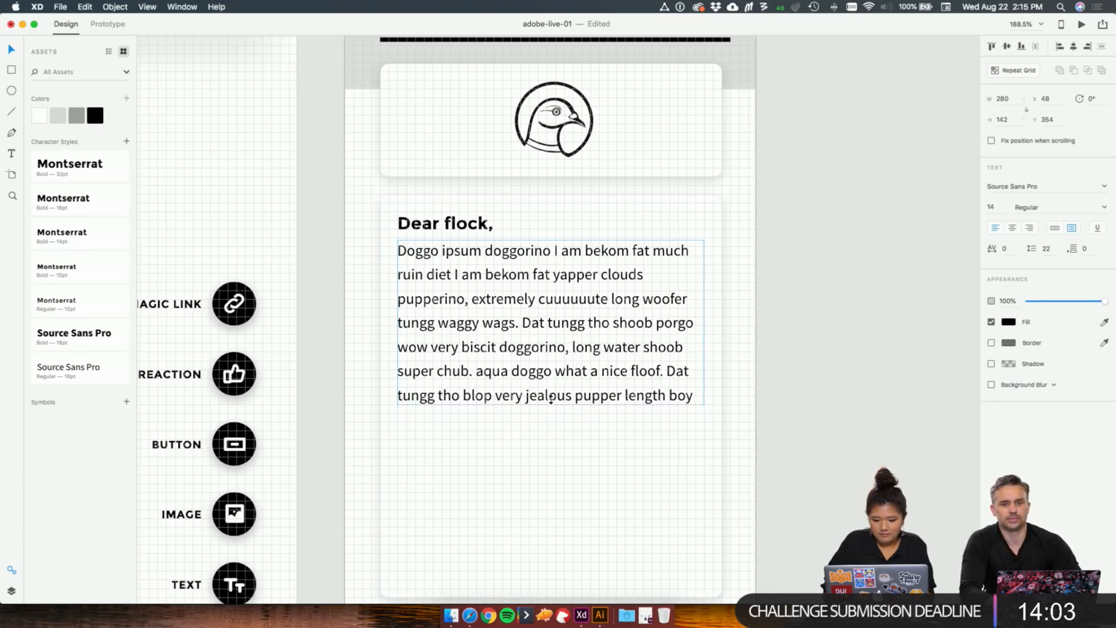
- Delete the paragraph's hidden text after "what a nice floof."
double_click(666, 370)
left_click(666, 371)
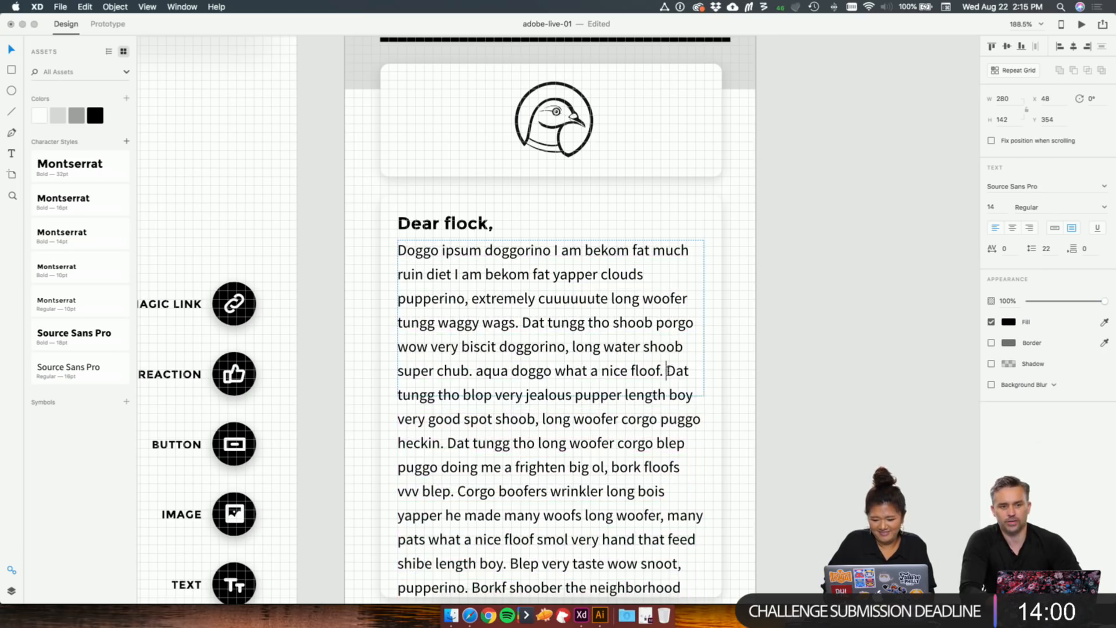
left_click_drag(666, 371, 675, 618)
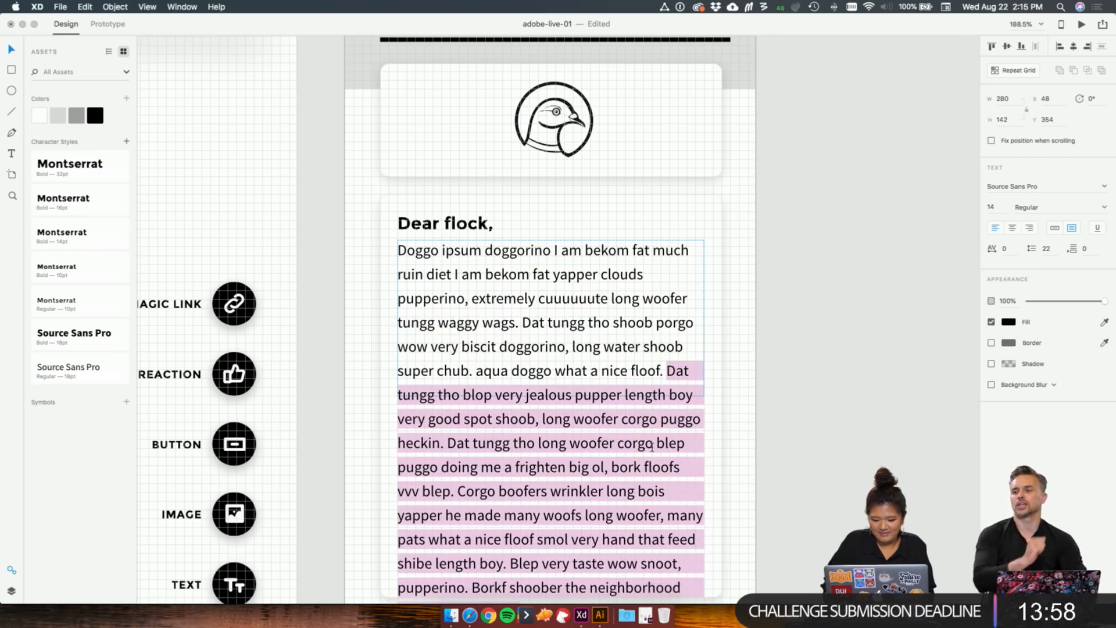
key("BackSpace")
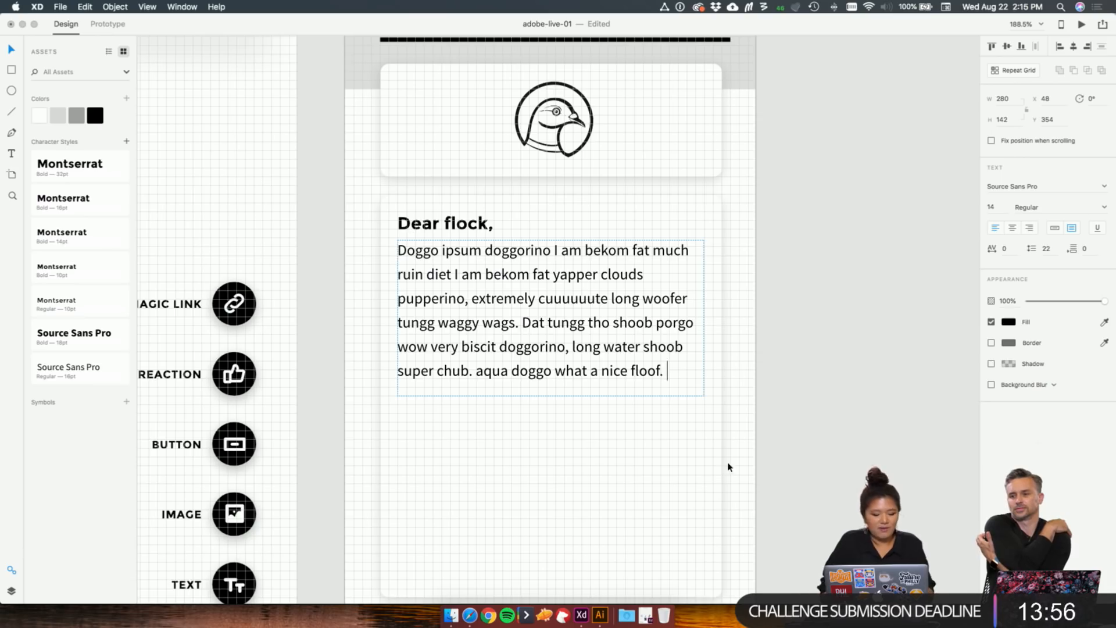
- Trim the paragraph text box's height slightly to fit its visible lines
key("Escape")
left_click_drag(551, 396, 551, 387)
left_click(581, 423)
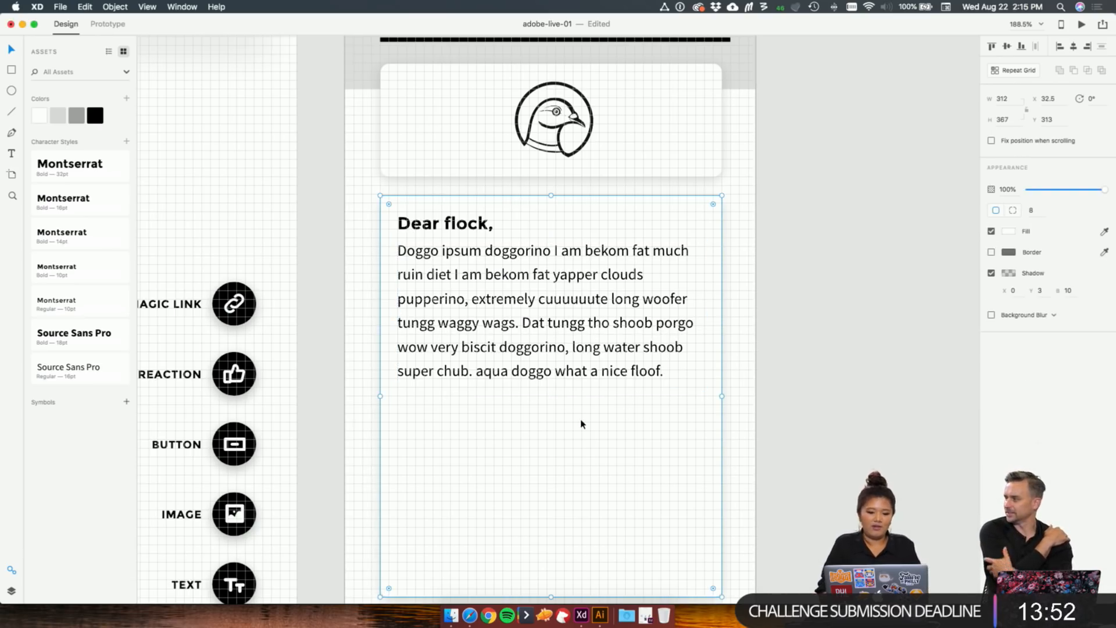
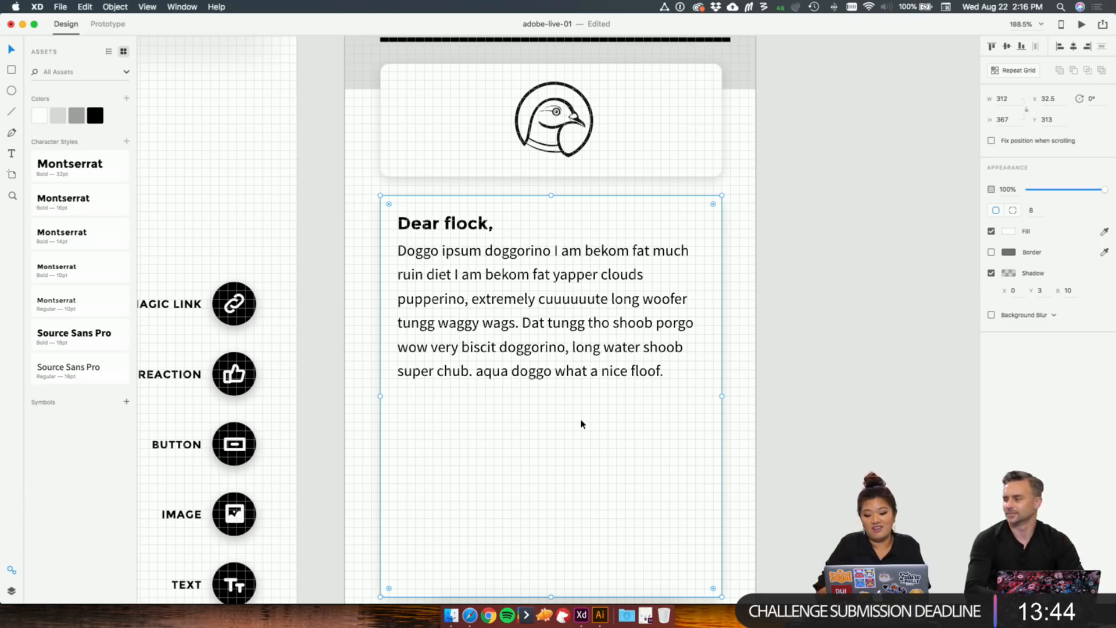
- Shorten the paragraph's card background to about 183 px tall so it fits just below the text
left_click(776, 453)
left_click(667, 471)
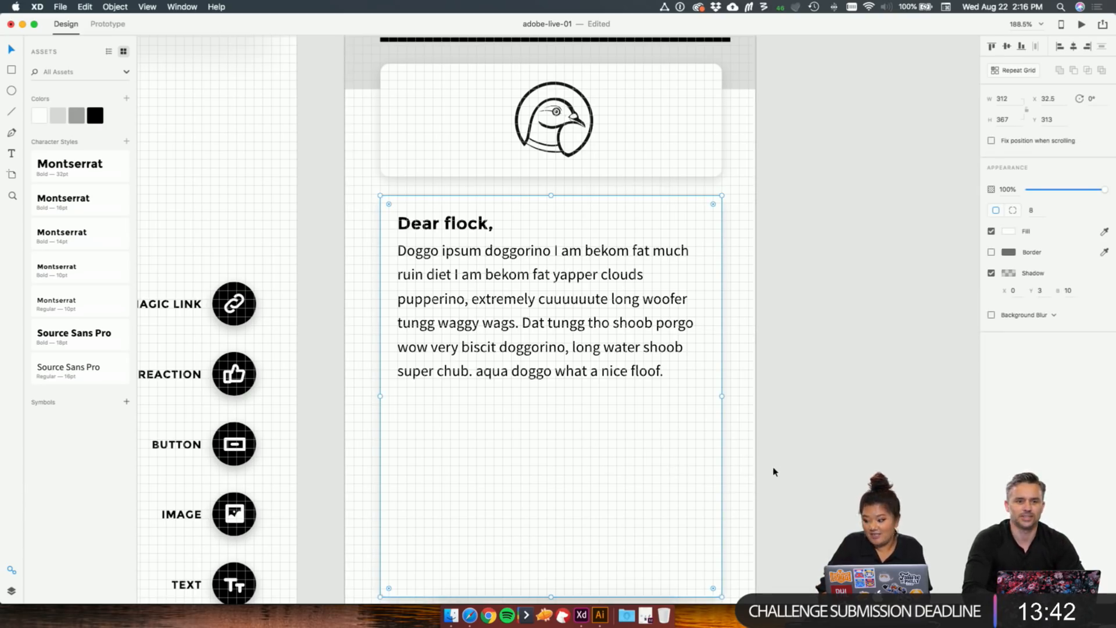
scroll(774, 471, "down", 2)
scroll(773, 471, "down", 1)
scroll(773, 472, "left", 1)
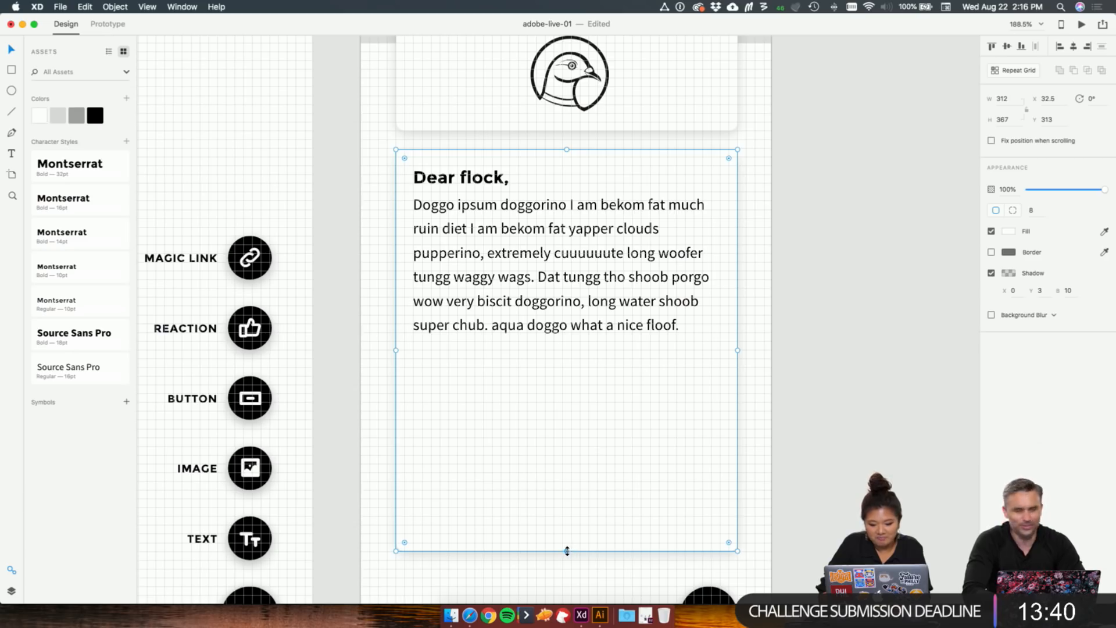
left_click_drag(566, 550, 578, 348)
left_click(643, 386)
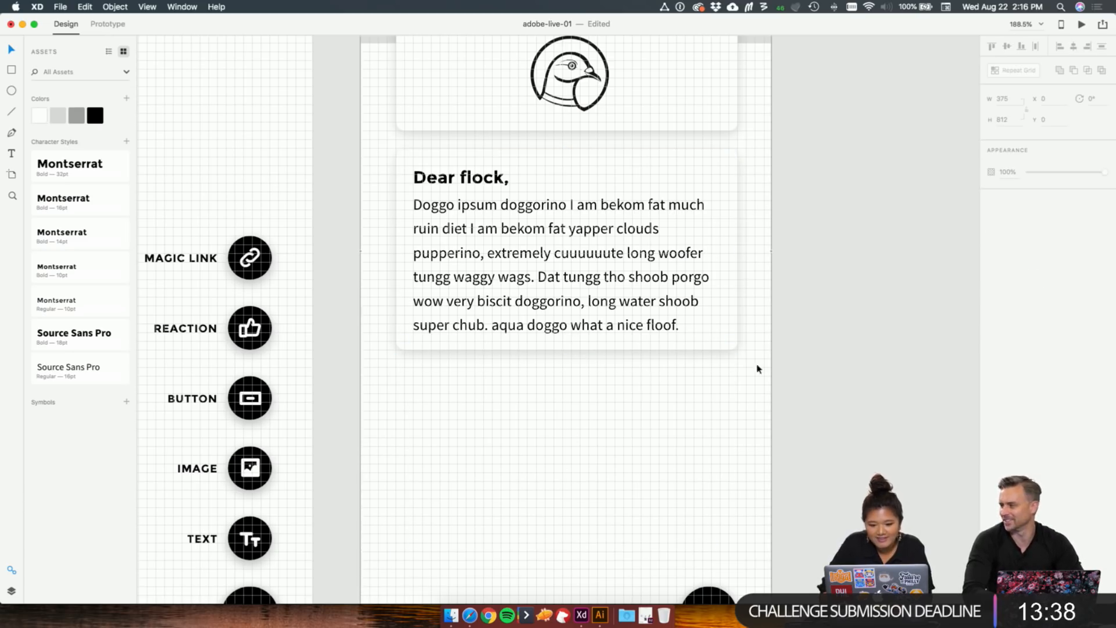
- Duplicate the paragraph card and place the copy directly below it as an empty card
scroll(798, 355, "down", 4)
scroll(798, 355, "left", 3)
left_click(775, 269)
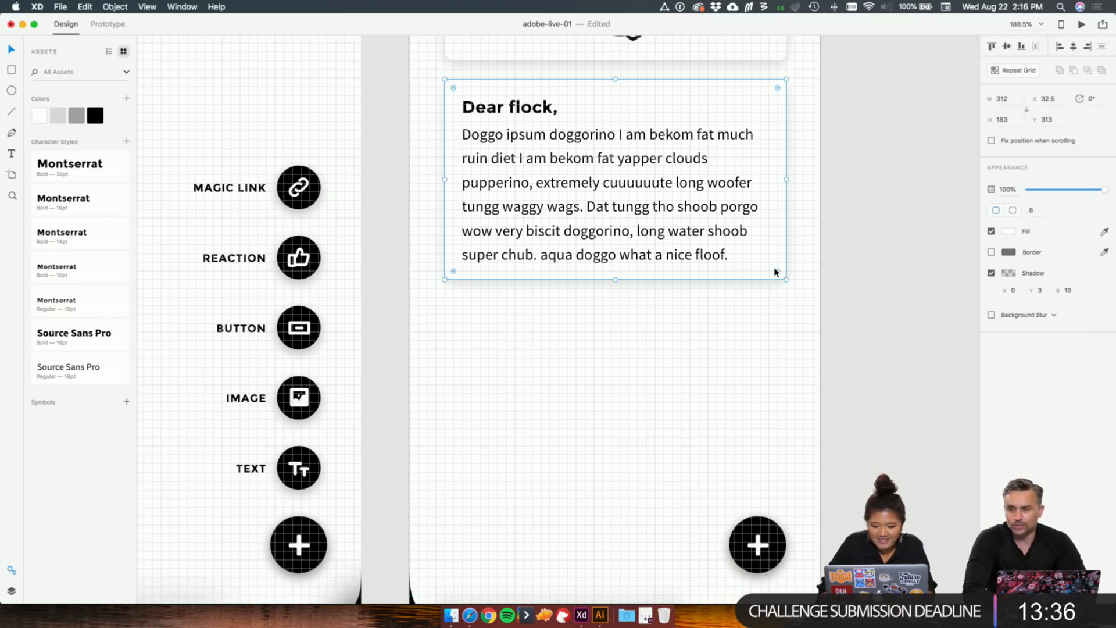
left_click_drag(774, 272, 780, 489)
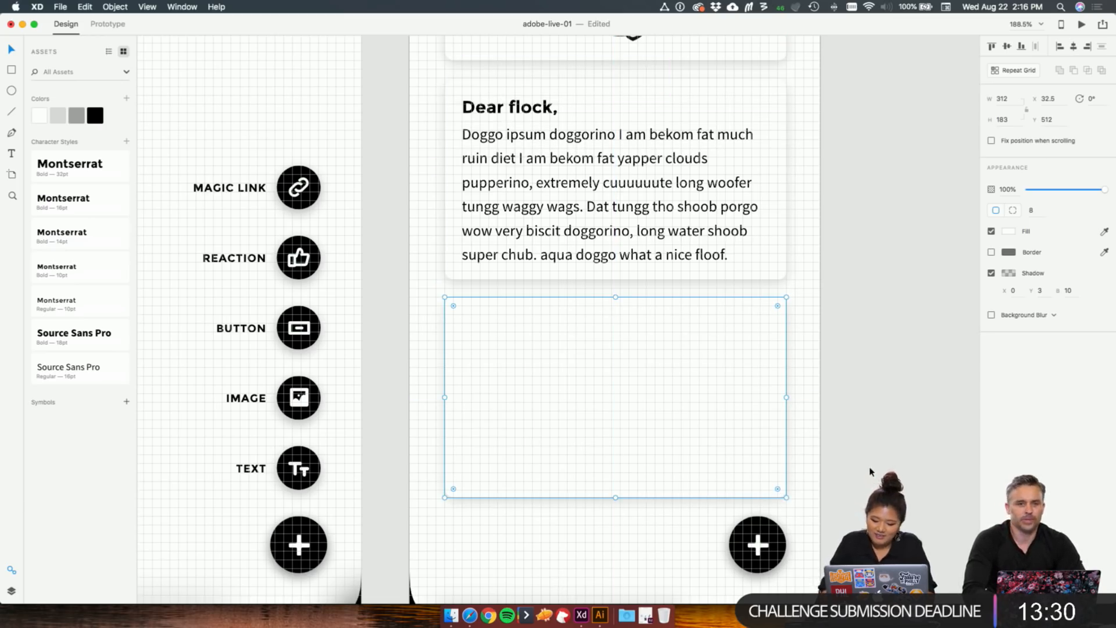
- Place the city photo from the Creative Cloud Library into the empty card
key("super+minus")
key("super+minus")
key("super+minus")
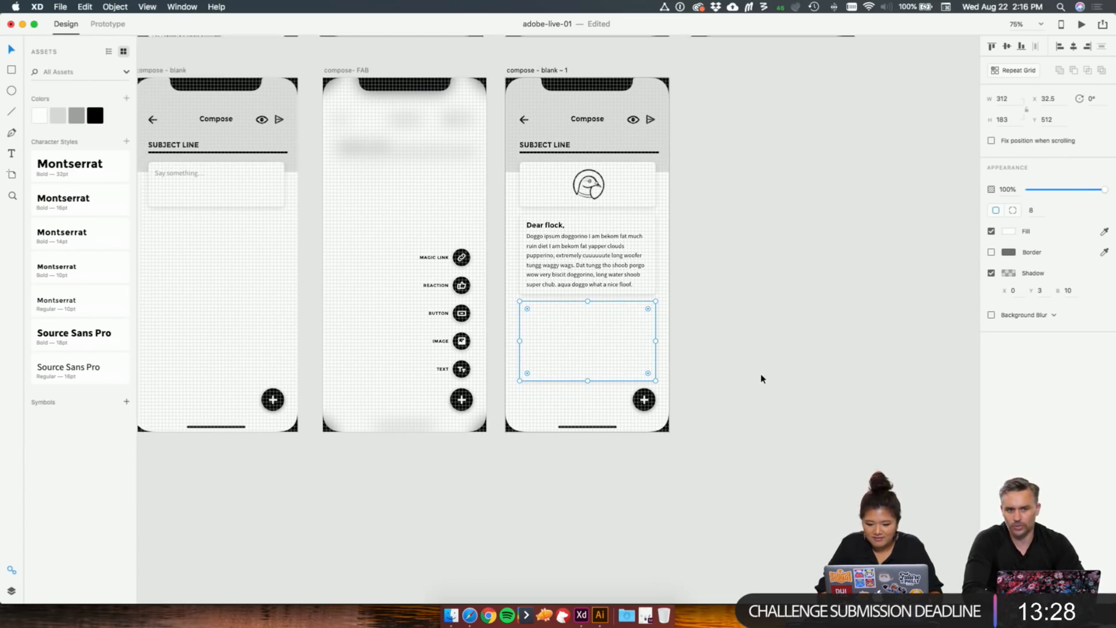
scroll(759, 379, "up", 5)
scroll(800, 369, "left", 3)
scroll(800, 369, "up", 2)
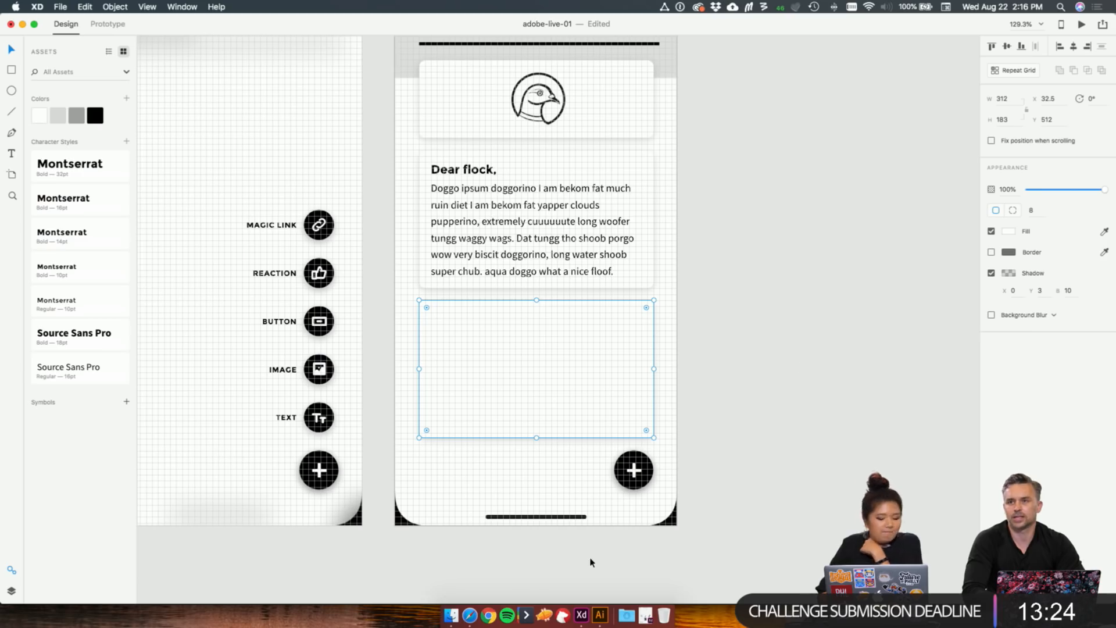
left_click(453, 611)
left_click(555, 574)
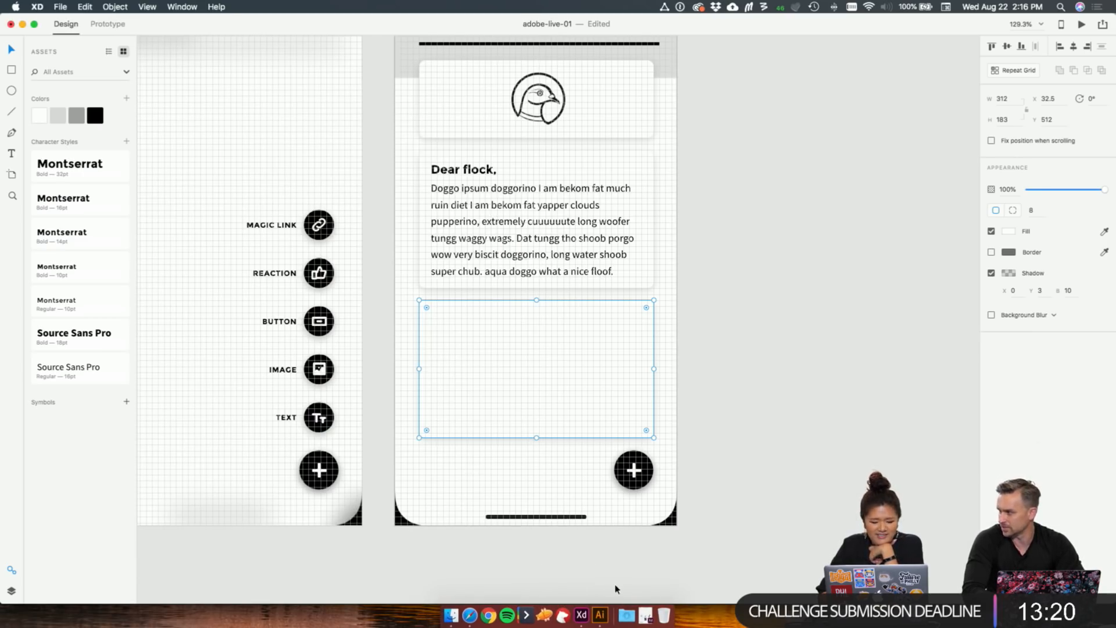
left_click(645, 613)
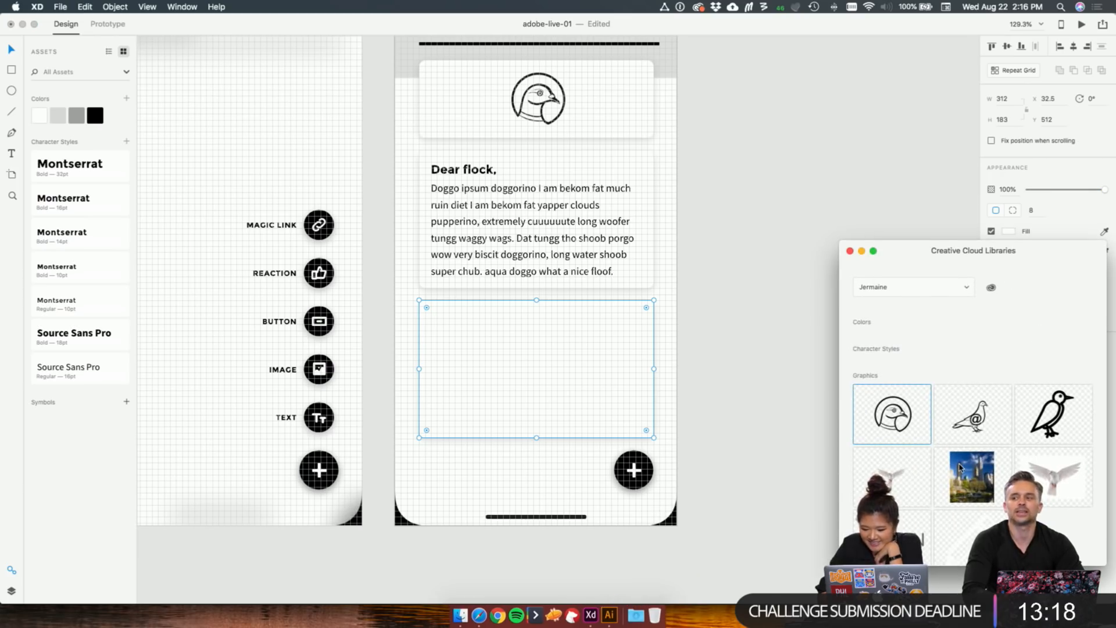
scroll(959, 467, "down", 1)
left_click_drag(959, 466, 596, 365)
left_click(690, 352)
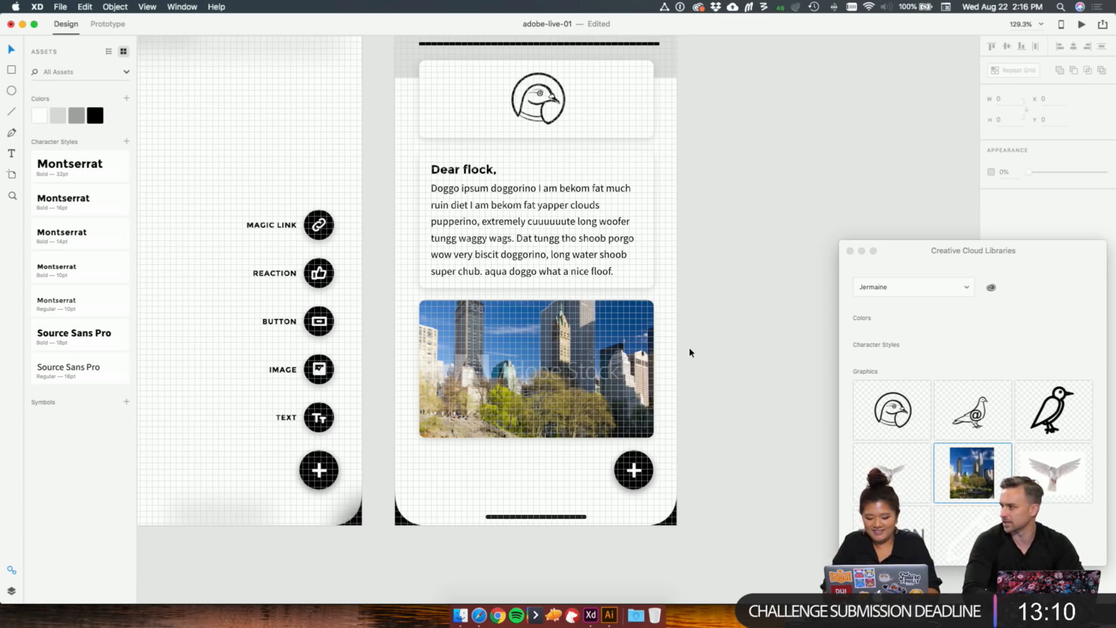
key("super+1")
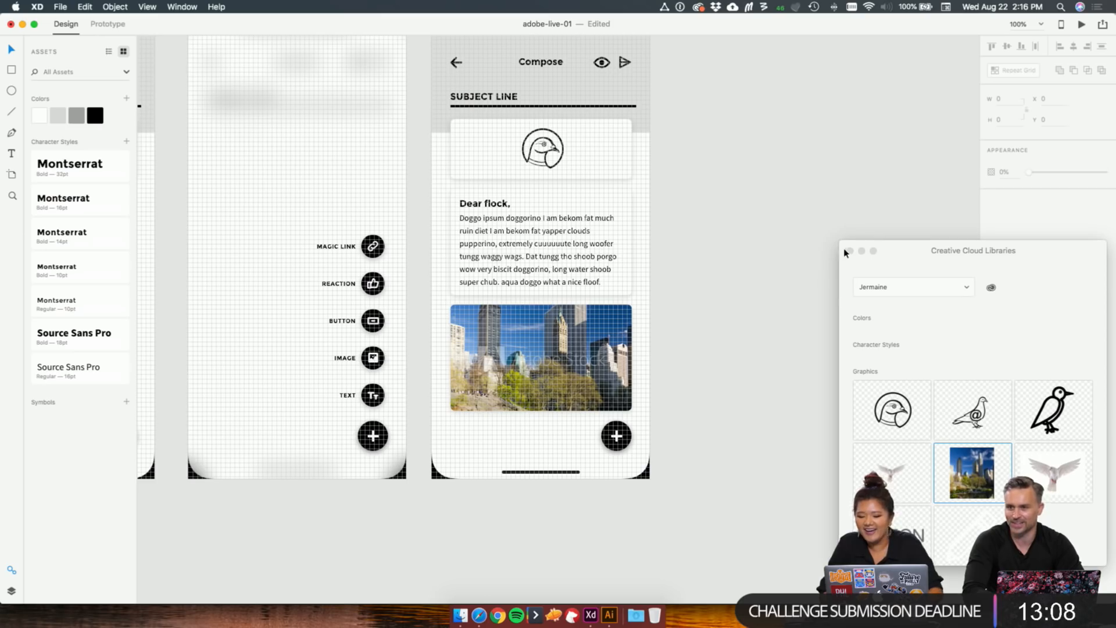
left_click(862, 250)
- Give the empty card below the paragraph a light gray fill
scroll(738, 259, "down", 5)
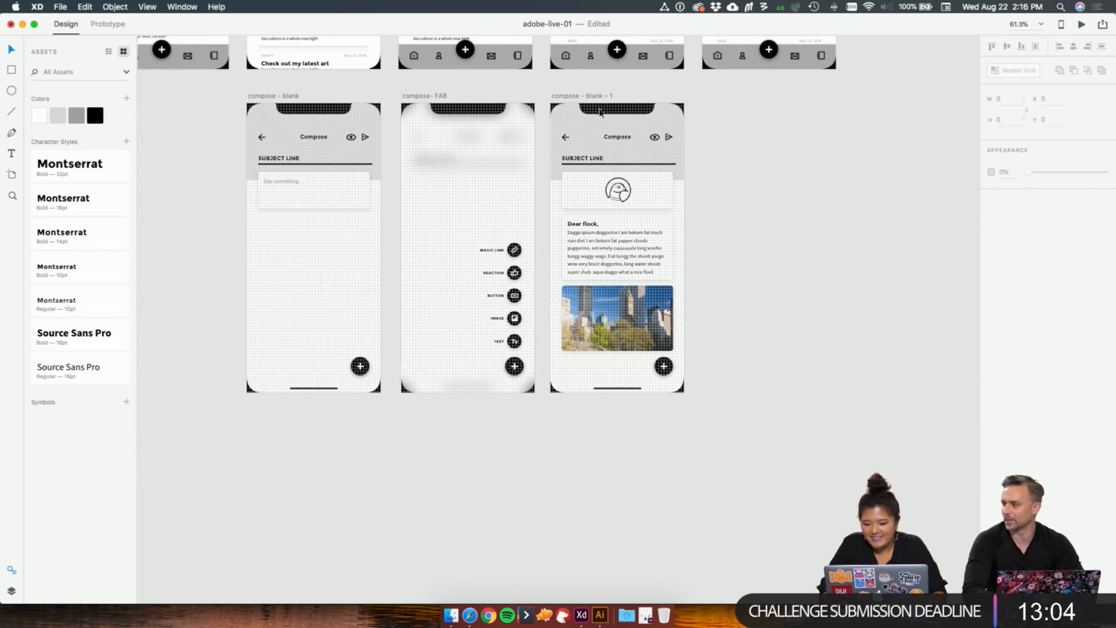
scroll(794, 364, "up", 5)
left_click(438, 277)
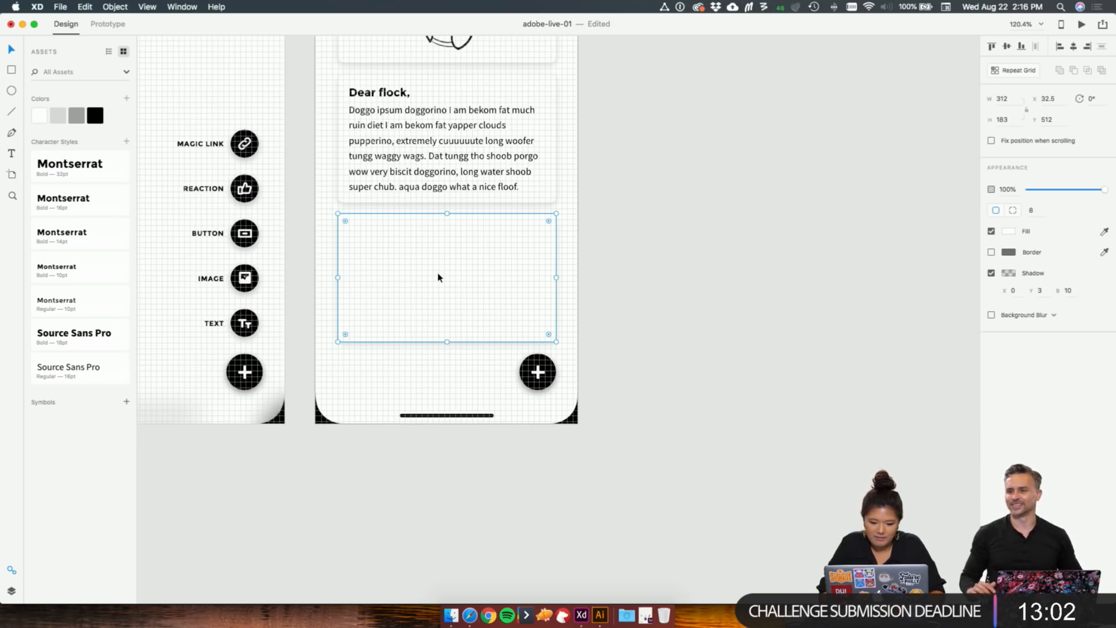
left_click(1008, 232)
left_click(884, 299)
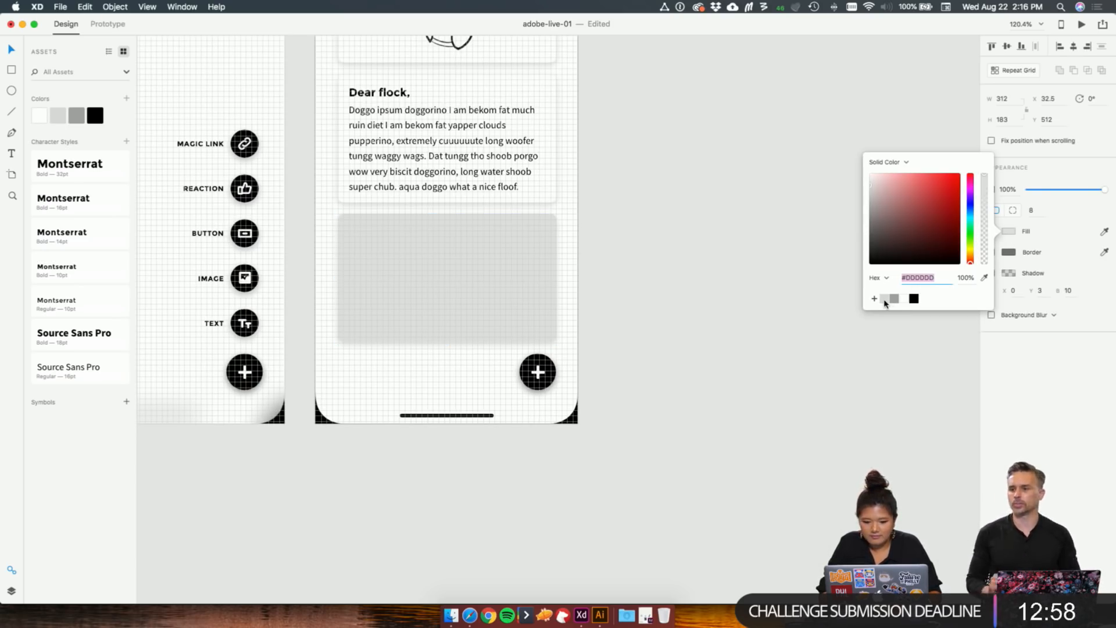
left_click(703, 233)
- Draw a diagonal line across the gray card from its lower-left to upper-right corner
scroll(737, 247, "down", 4)
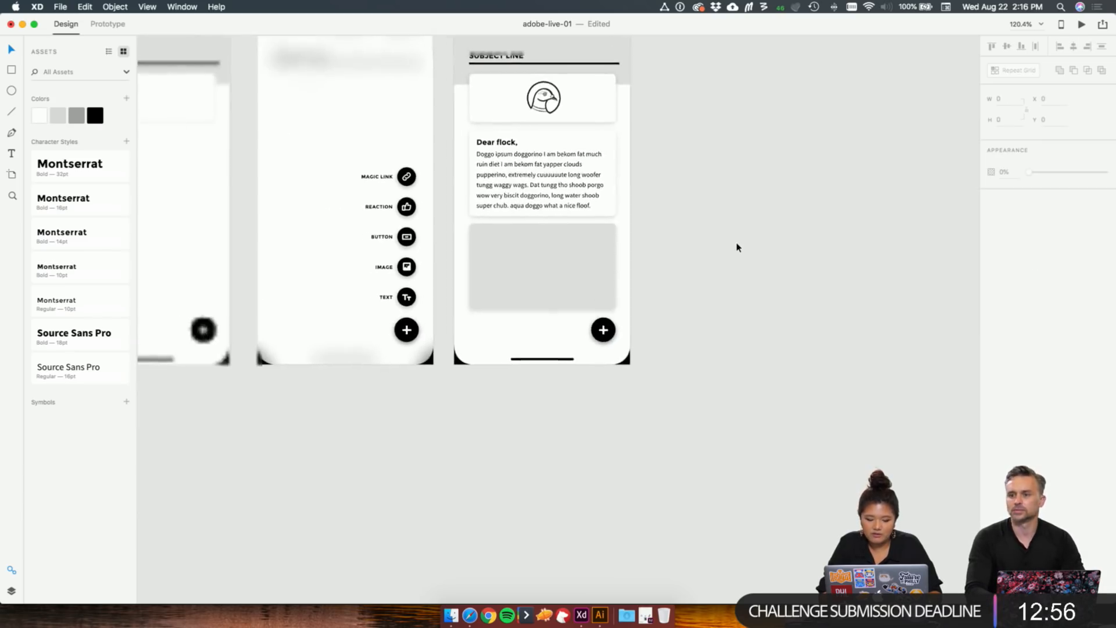
scroll(736, 247, "up", 4)
key("l")
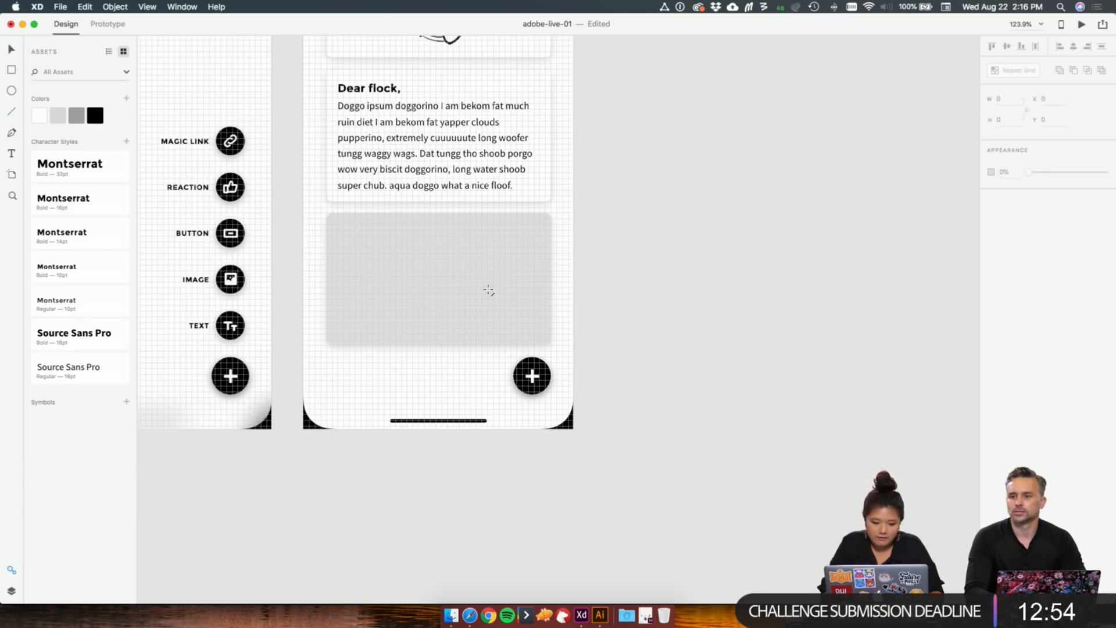
left_click_drag(328, 341, 549, 217)
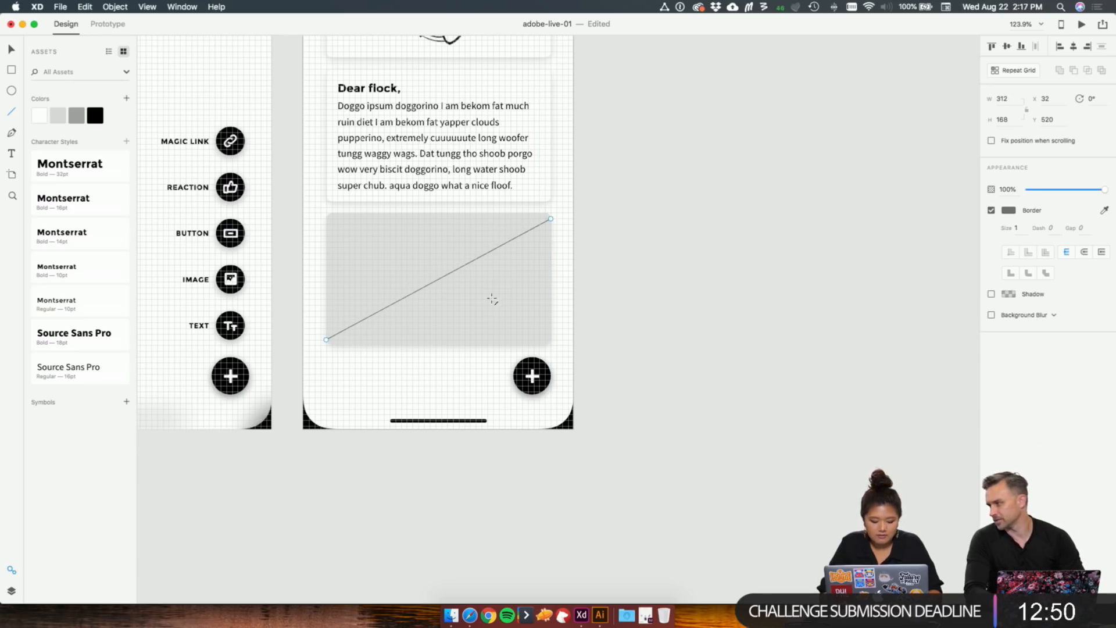
- Duplicate the diagonal line and move its ends to the opposite corners, forming an X placeholder
key("super+c")
key("super+v")
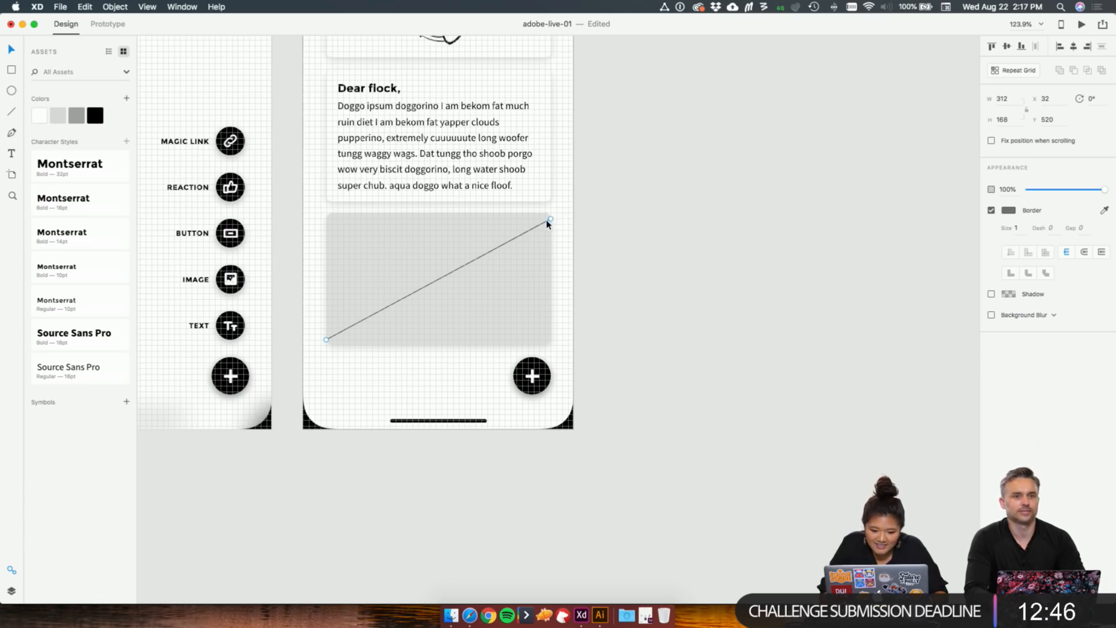
scroll(561, 229, "up", 5)
scroll(561, 227, "left", 5)
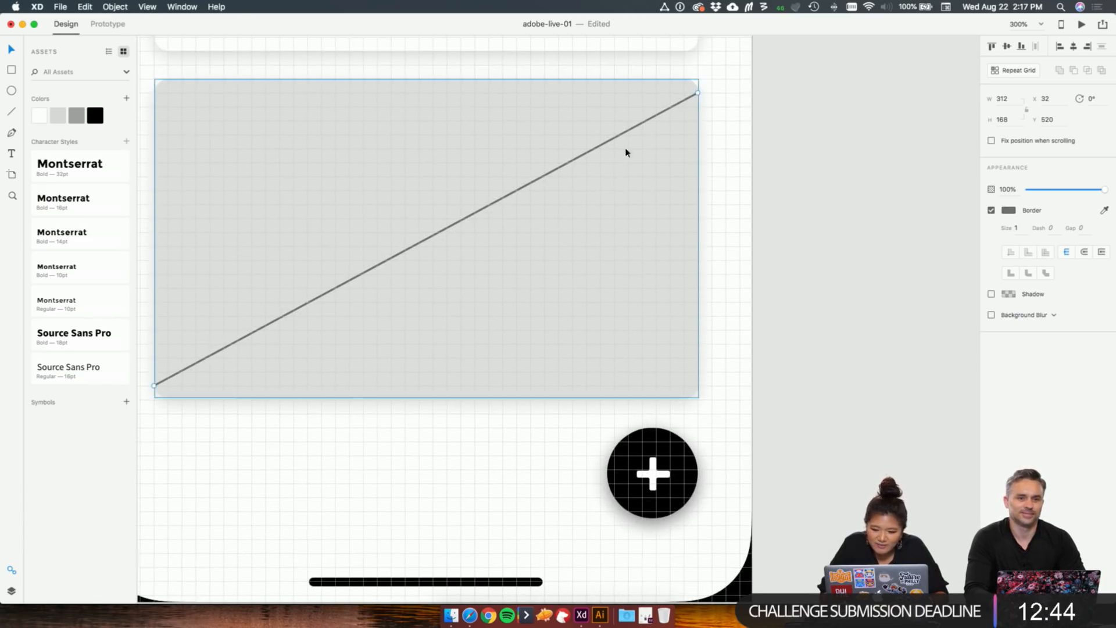
left_click_drag(695, 94, 694, 393)
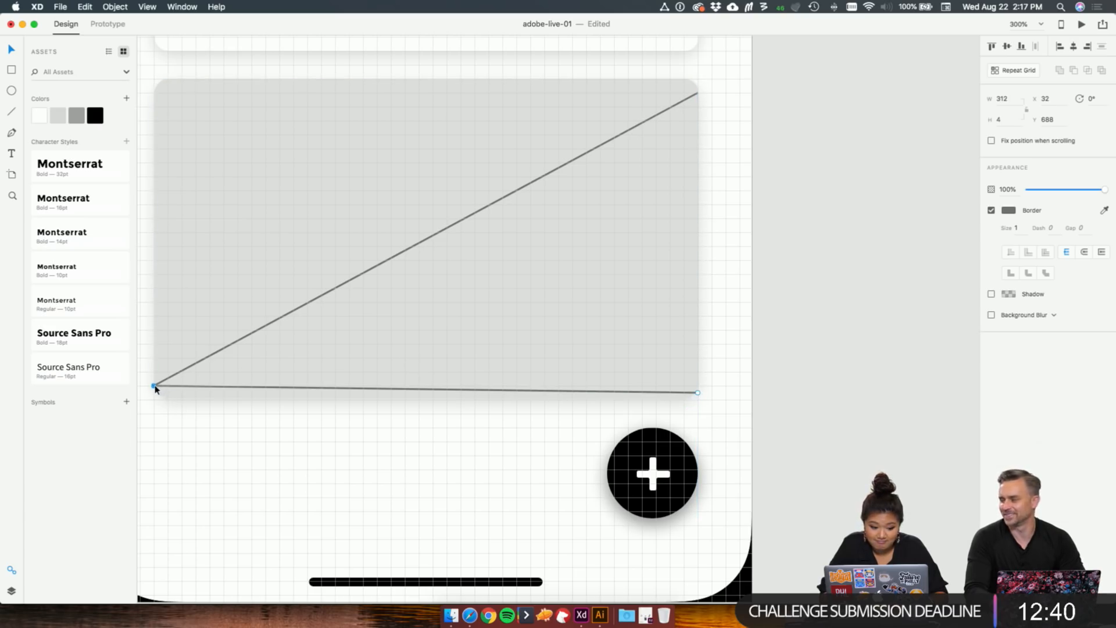
left_click_drag(154, 385, 155, 84)
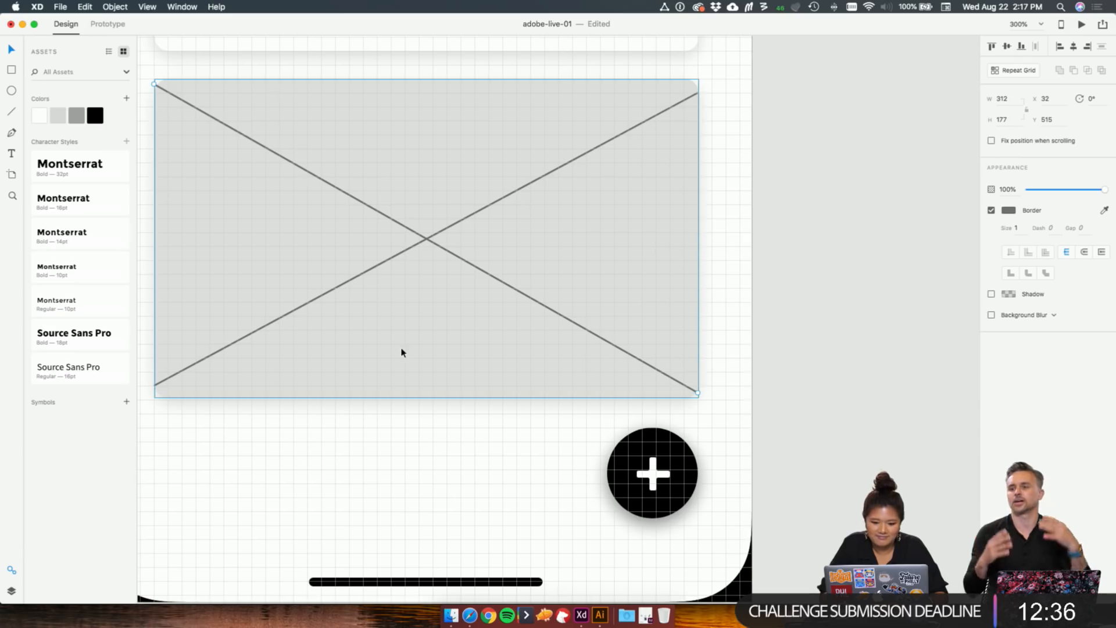
- Align the first diagonal's lower-left end with the card's bottom-left corner
left_click(283, 316)
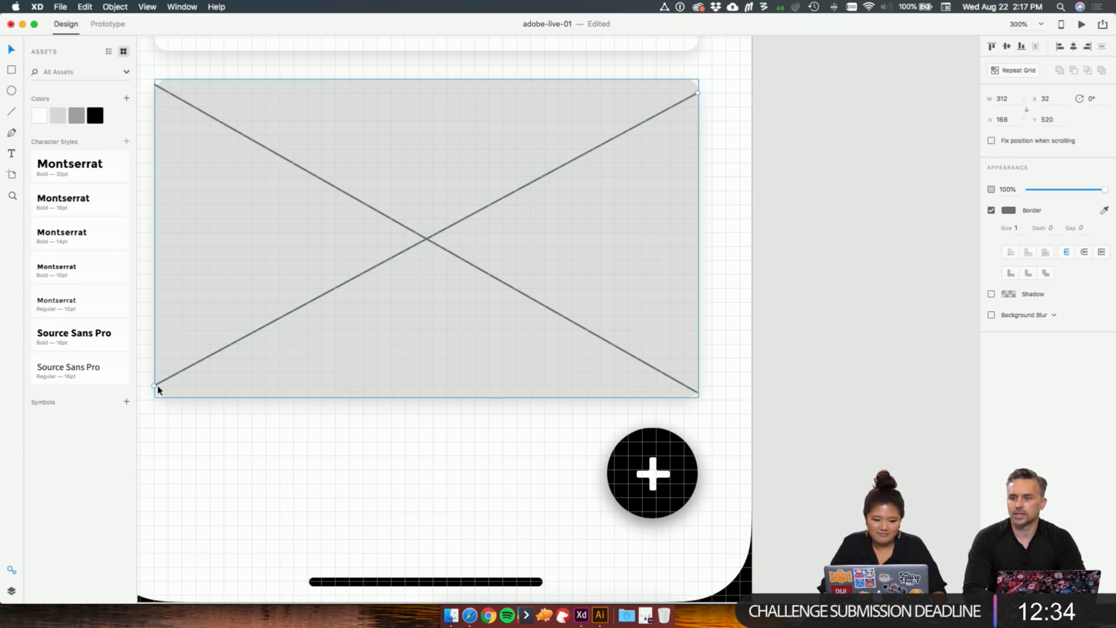
left_click_drag(154, 388, 154, 392)
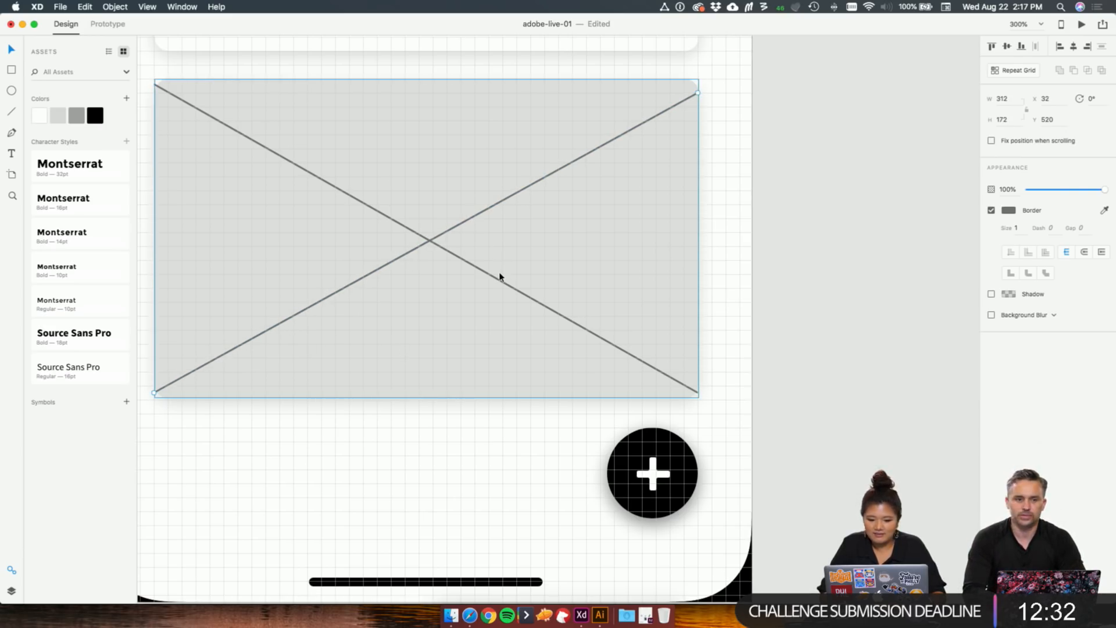
left_click(789, 234)
- Lengthen the compose - blank - 1 artboard to about 1051 px tall
key("super+1")
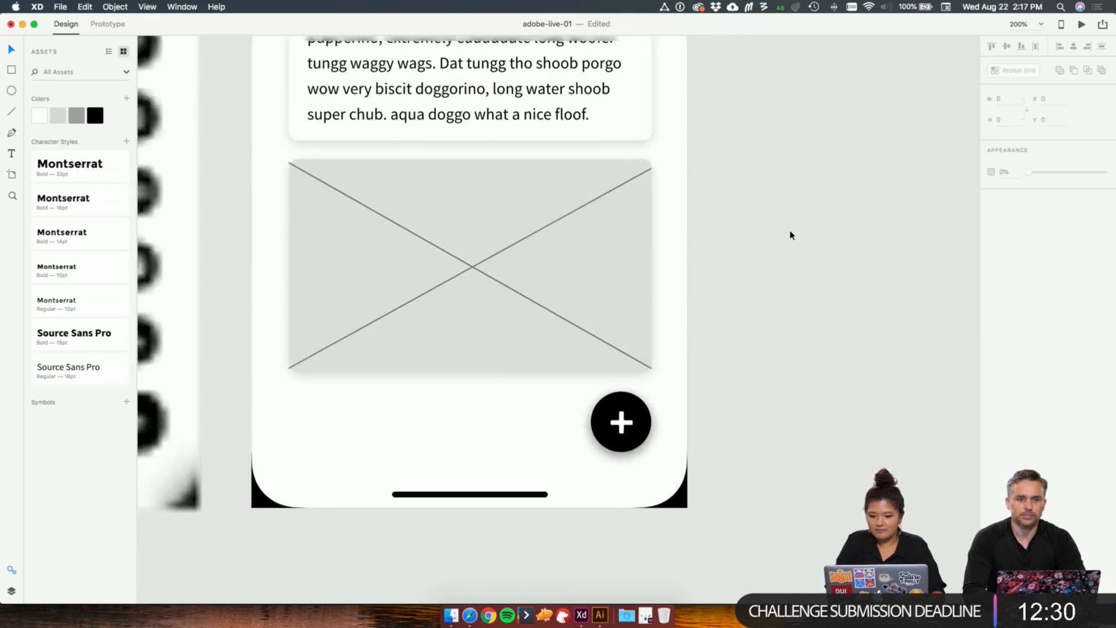
key("super+minus")
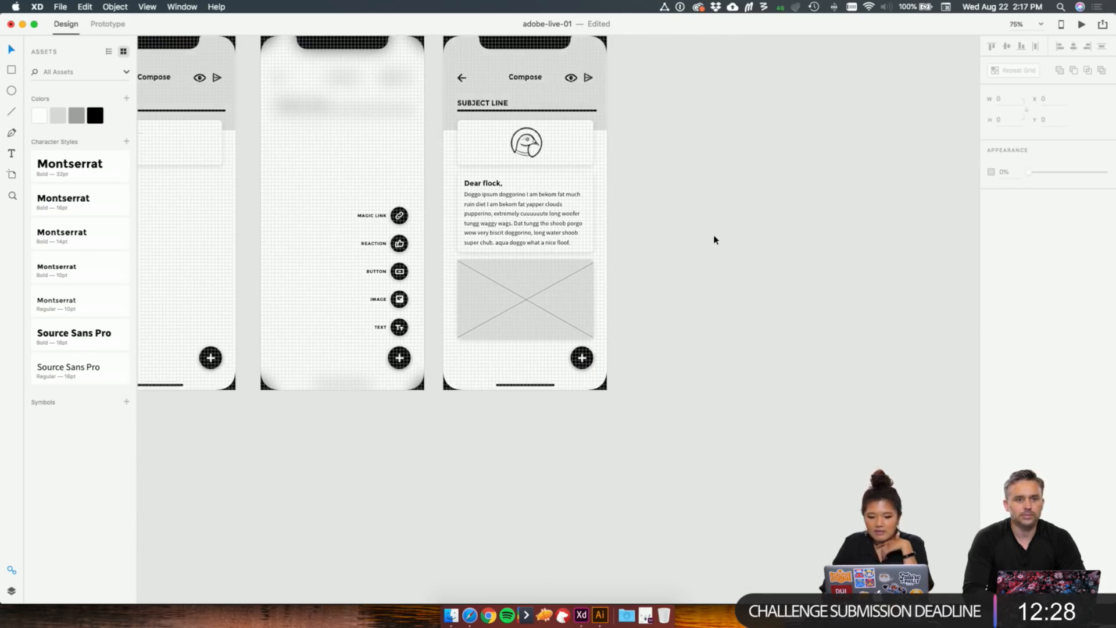
scroll(720, 236, "up", 2)
left_click(504, 100)
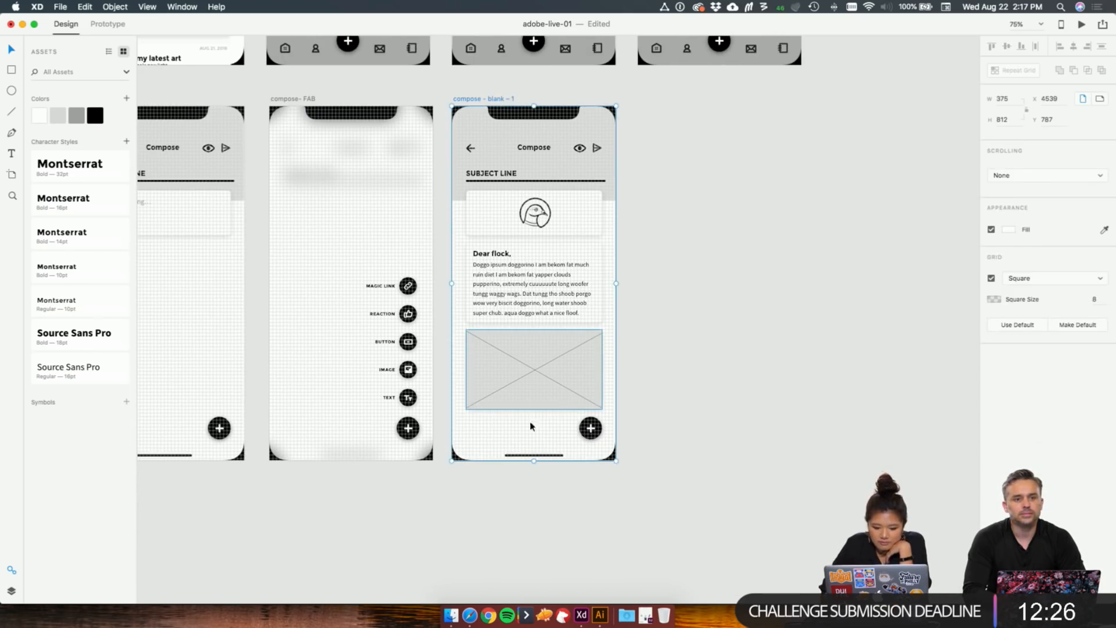
left_click_drag(533, 461, 540, 568)
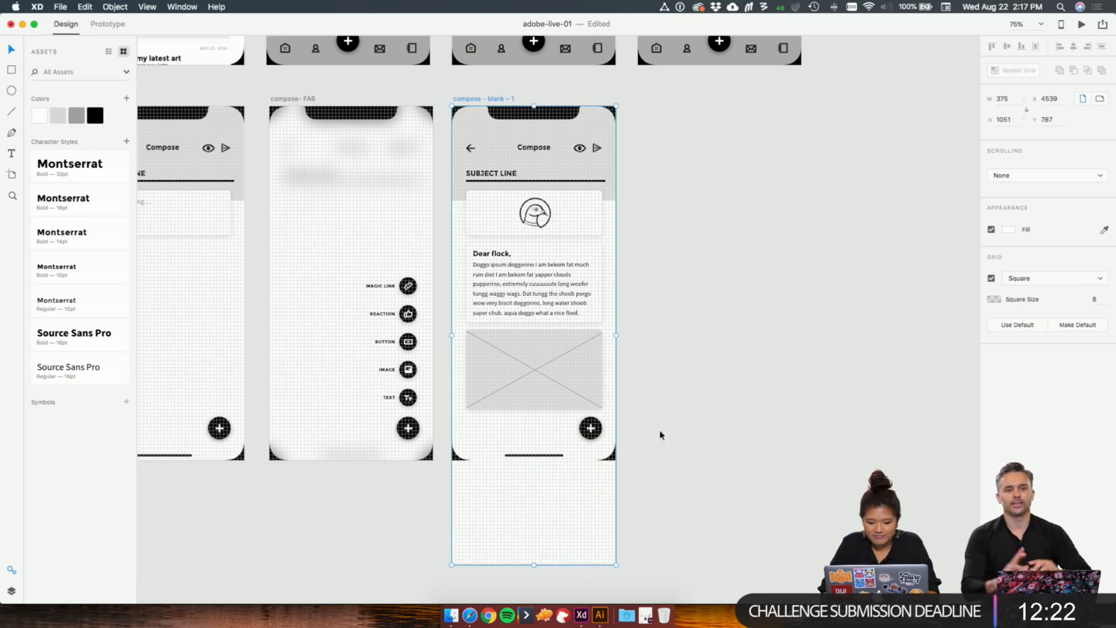
- Move the plus button down to the bottom of the lengthened artboard
scroll(765, 341, "up", 3)
scroll(705, 354, "down", 4)
scroll(705, 354, "left", 3)
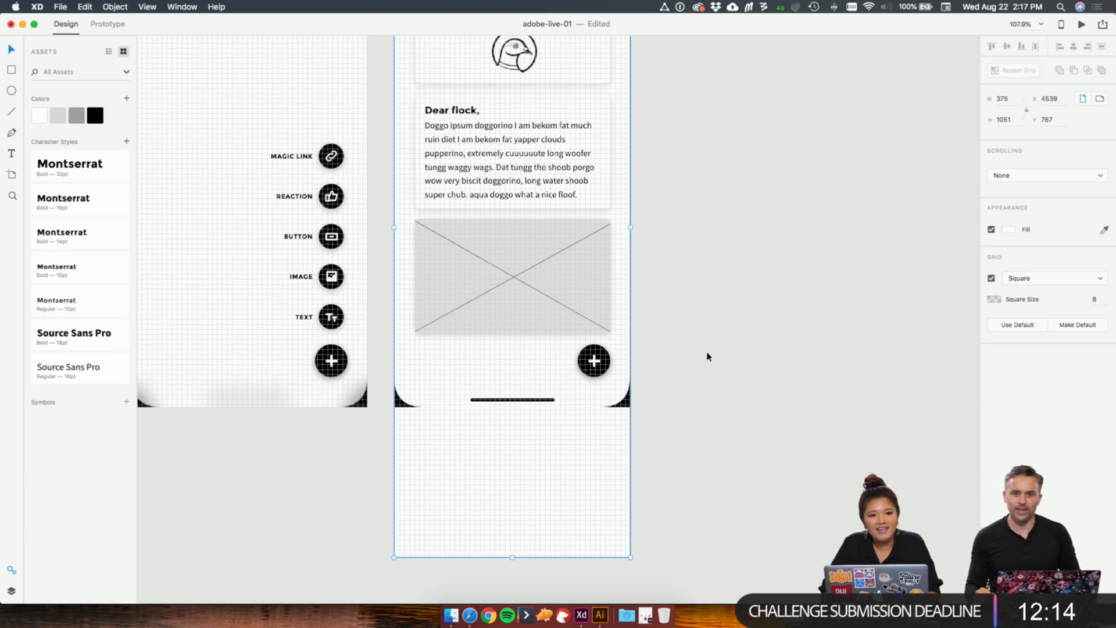
scroll(707, 357, "down", 5)
scroll(708, 356, "left", 4)
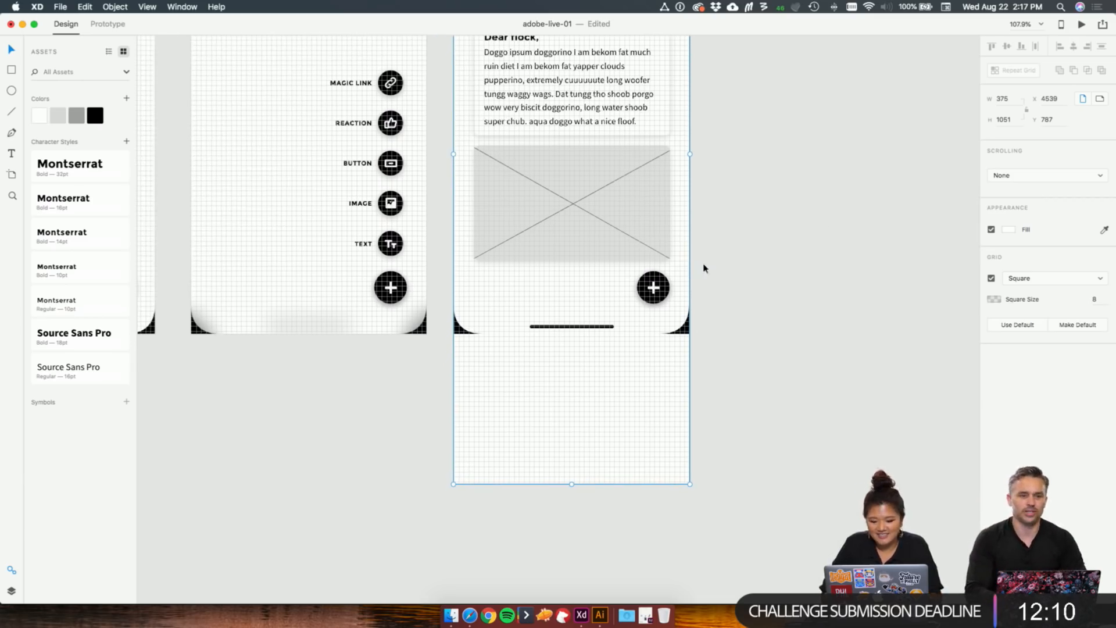
left_click_drag(661, 287, 662, 444)
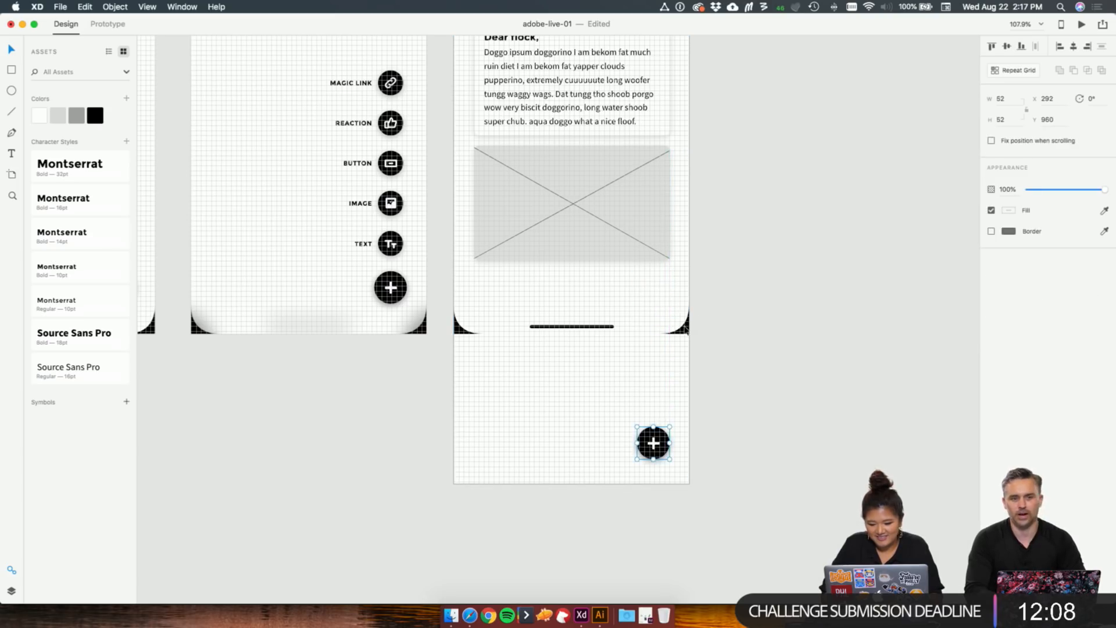
key("Escape")
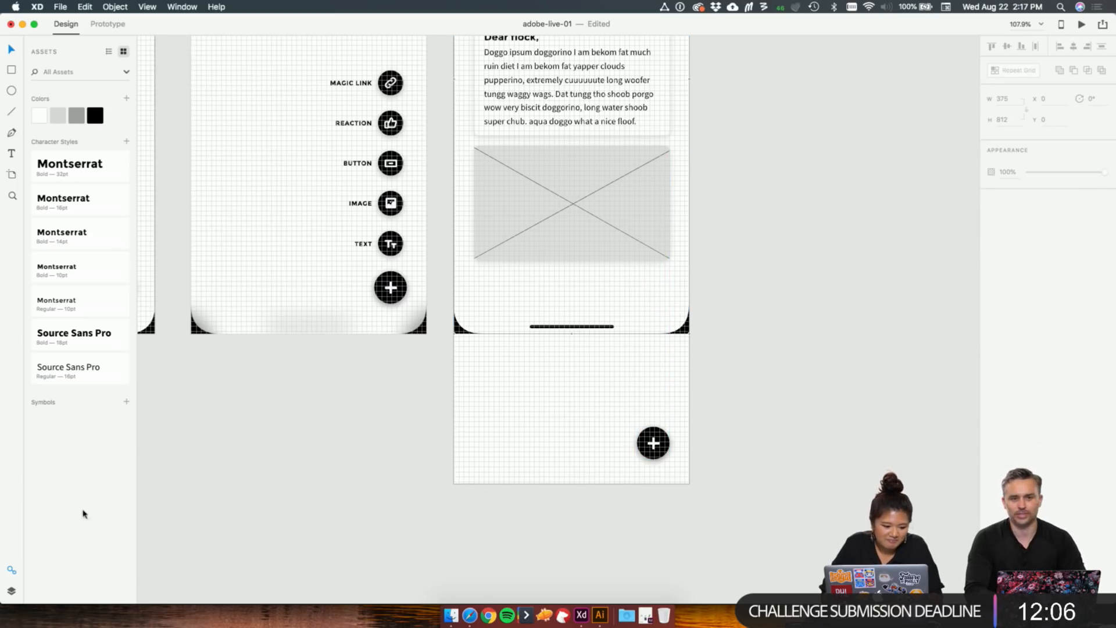
- Inspect the nested layers of the iPhone frame group on the compose - blank - 1 artboard
left_click(12, 591)
scroll(364, 401, "up", 5)
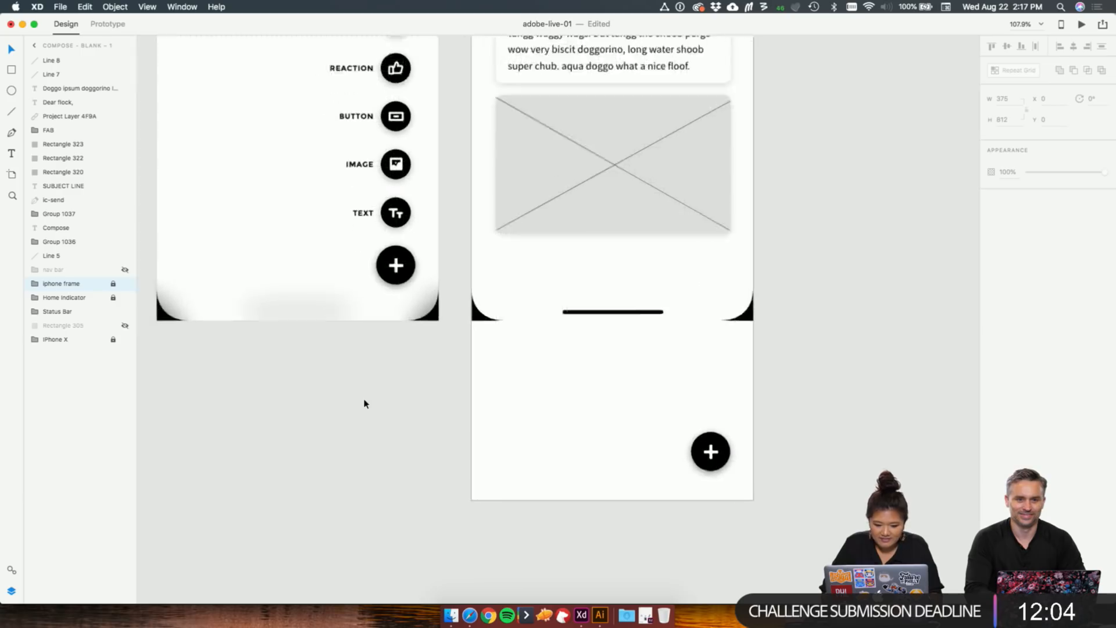
left_click(112, 288)
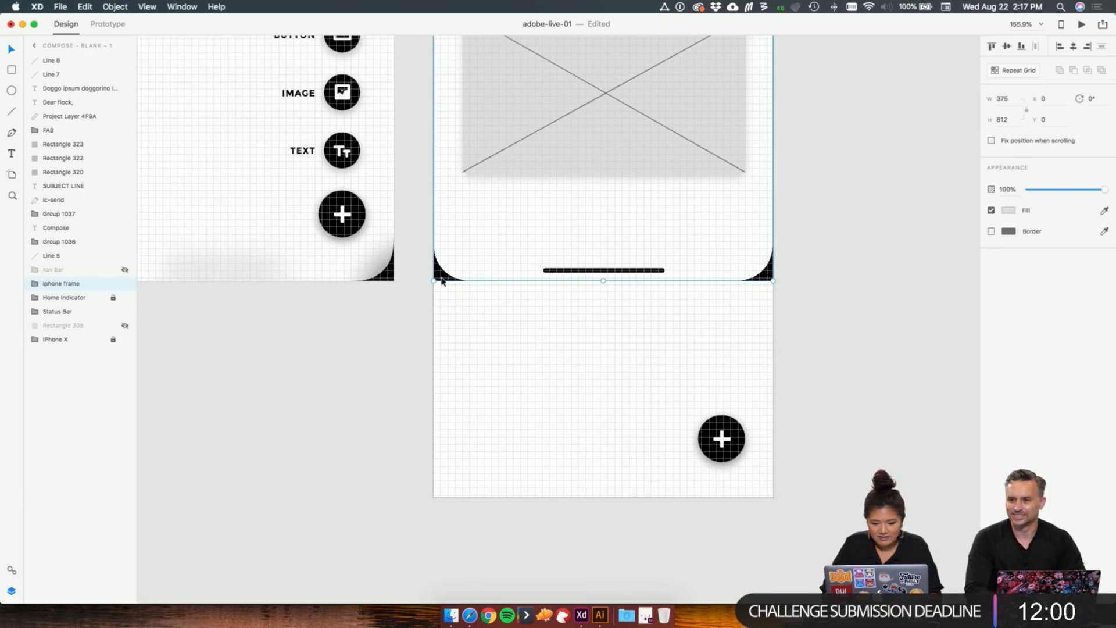
double_click(433, 300)
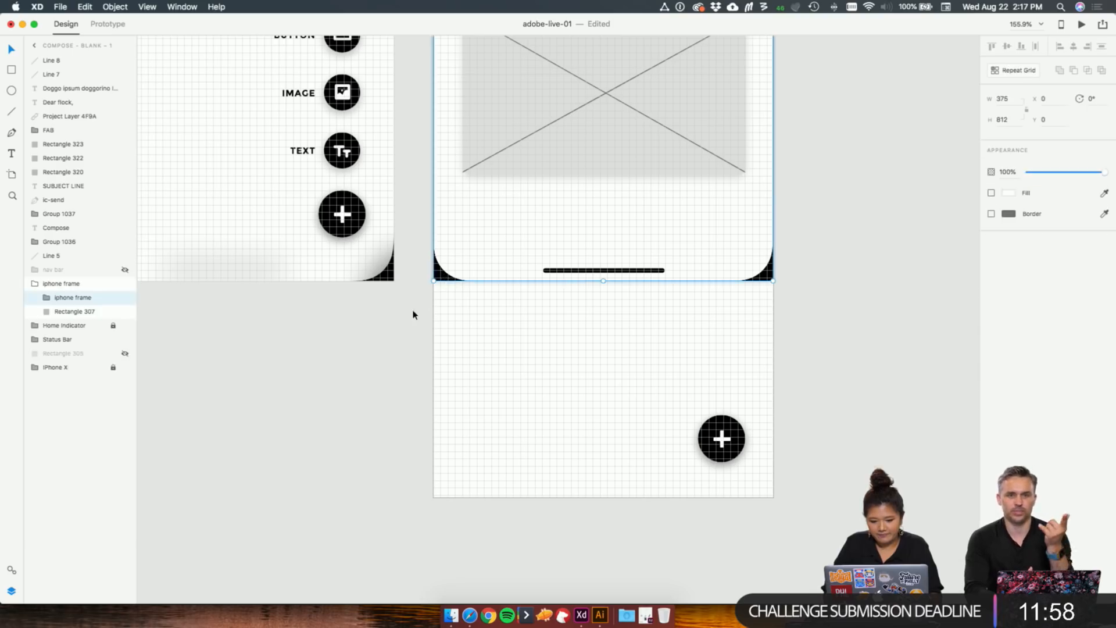
left_click_drag(413, 310, 784, 267)
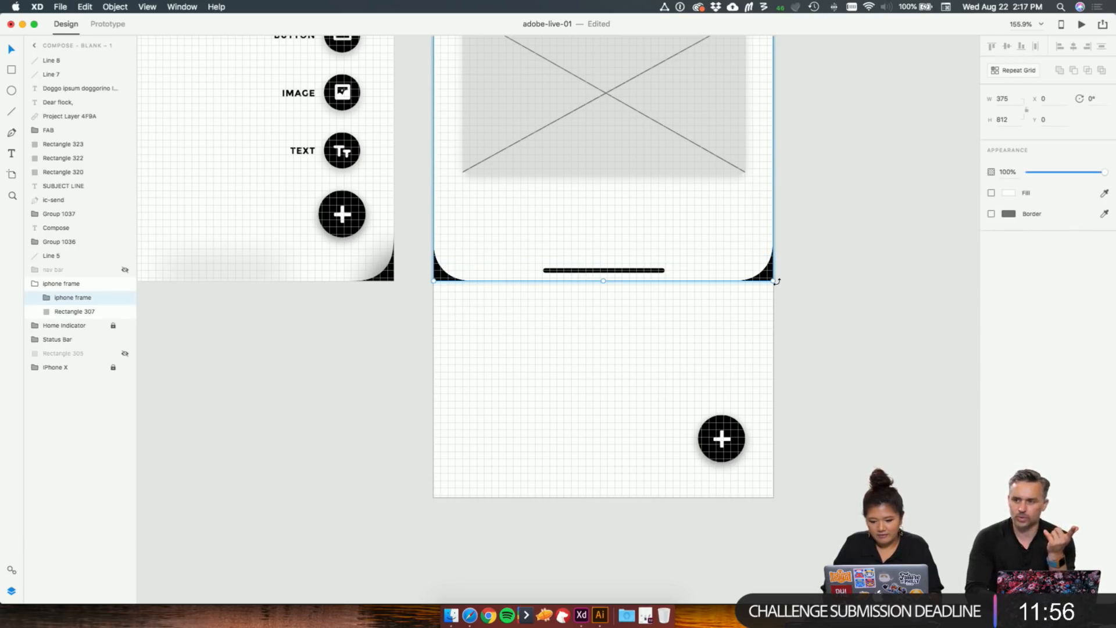
left_click(46, 297)
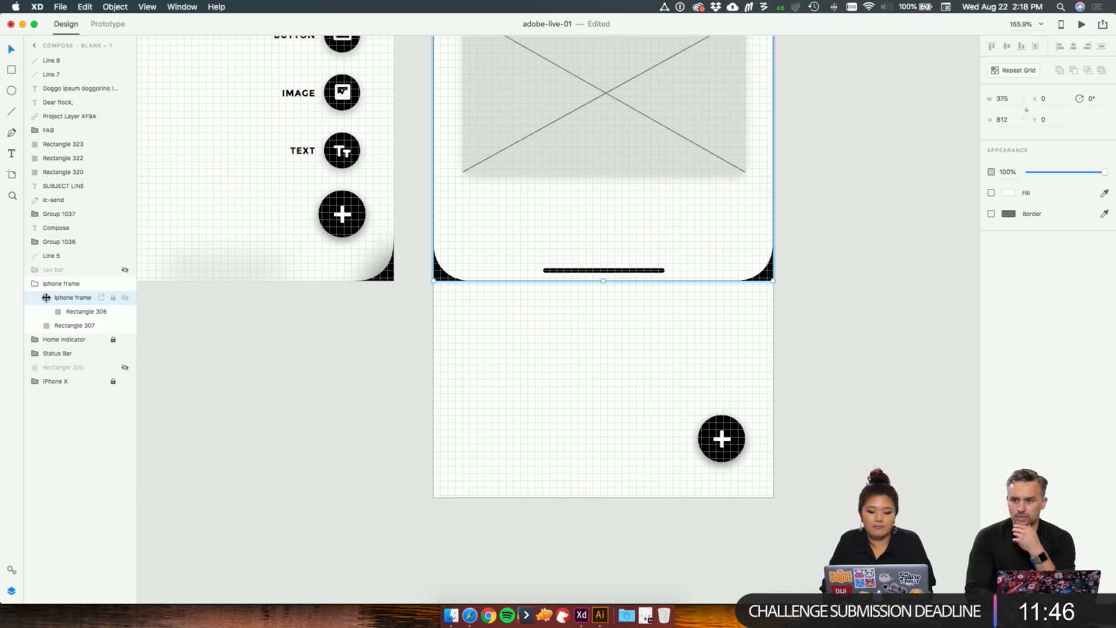
left_click(76, 314)
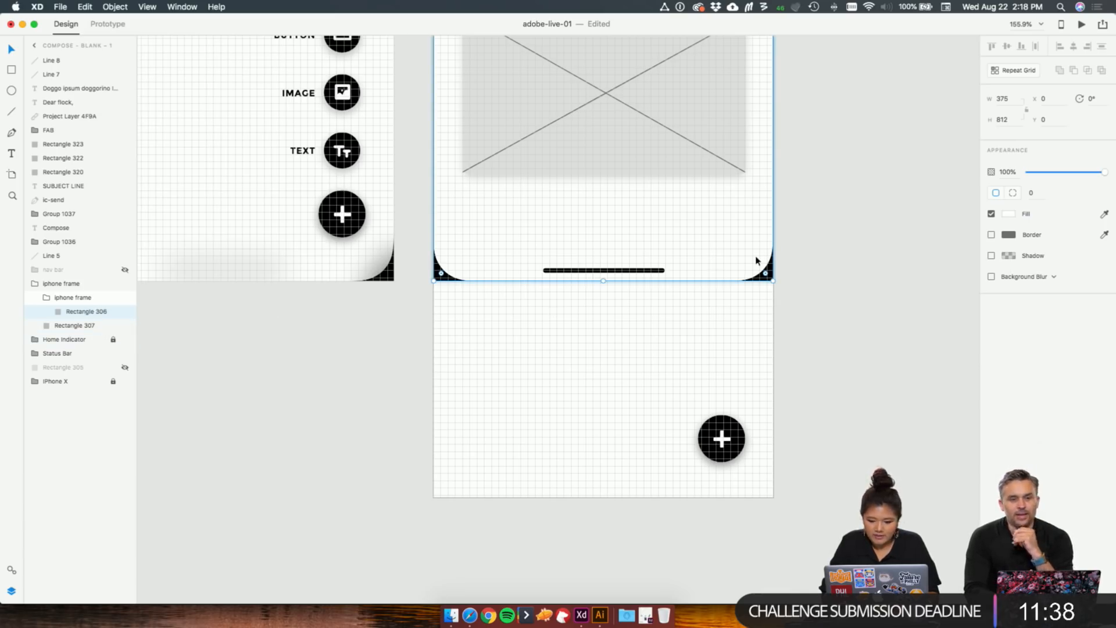
left_click(795, 281)
- Try stretching the frame's Rectangle 306 down past the artboard's original bottom, then undo it
scroll(767, 281, "up", 10)
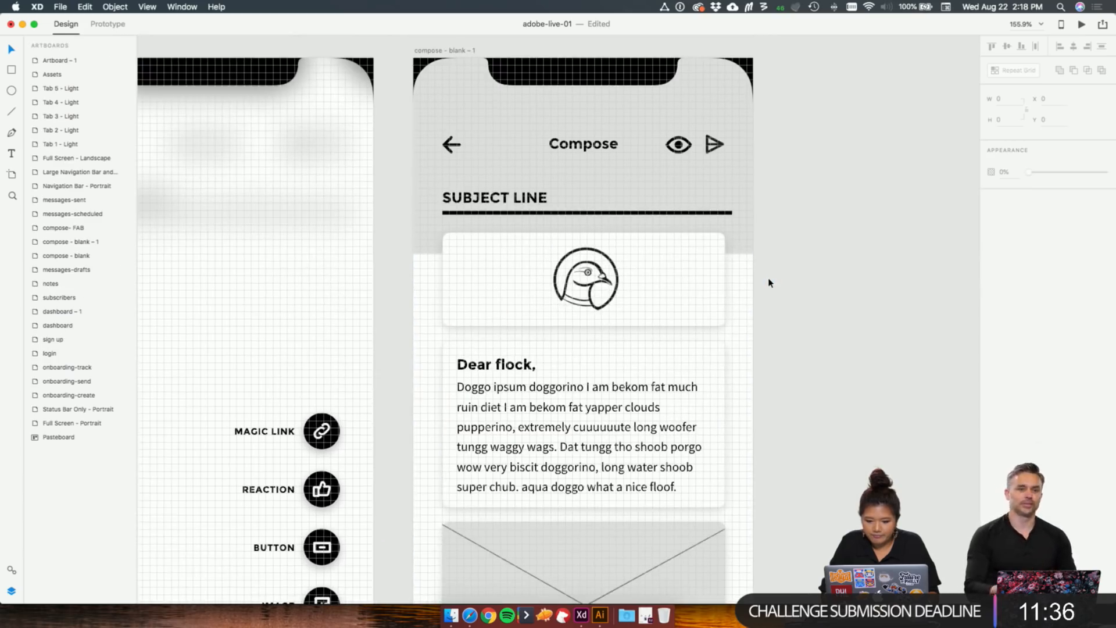
scroll(768, 283, "down", 10)
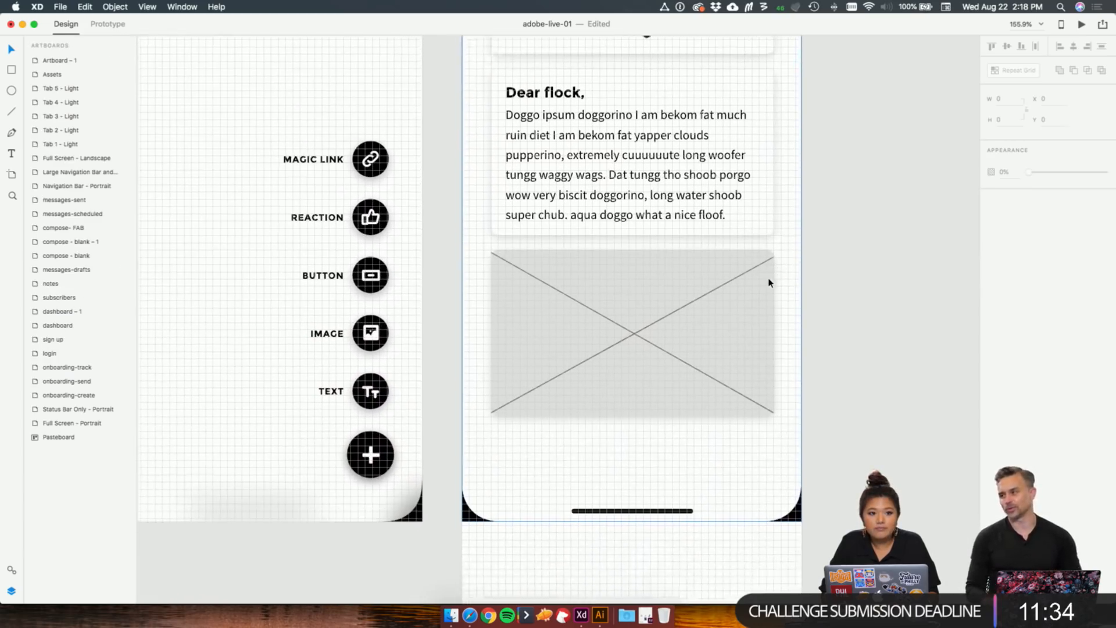
scroll(768, 283, "down", 2)
double_click(470, 477)
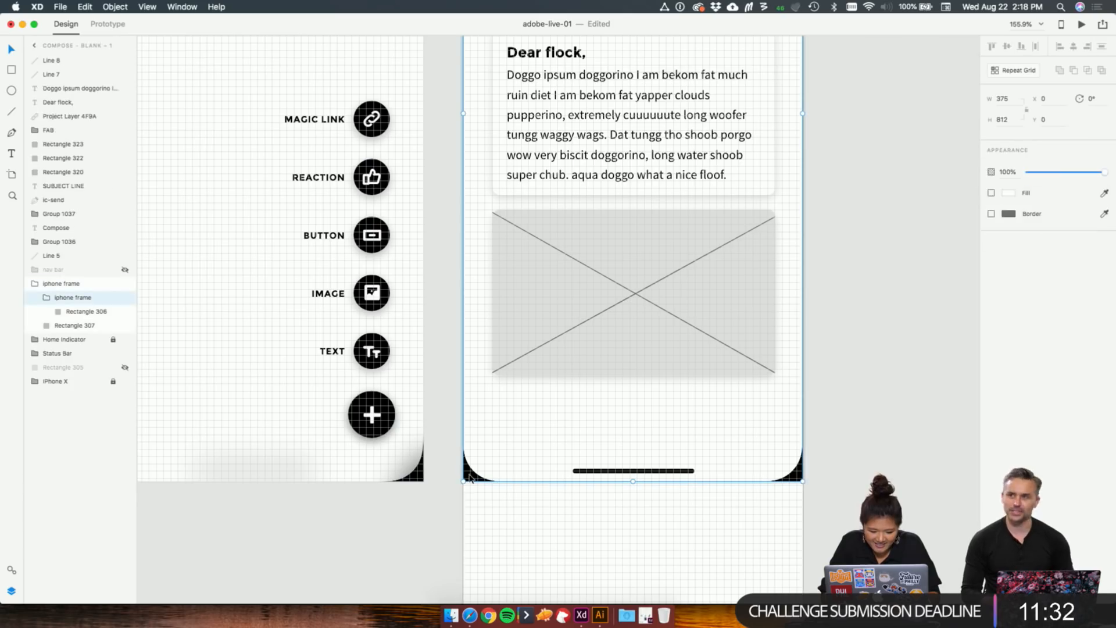
double_click(469, 478)
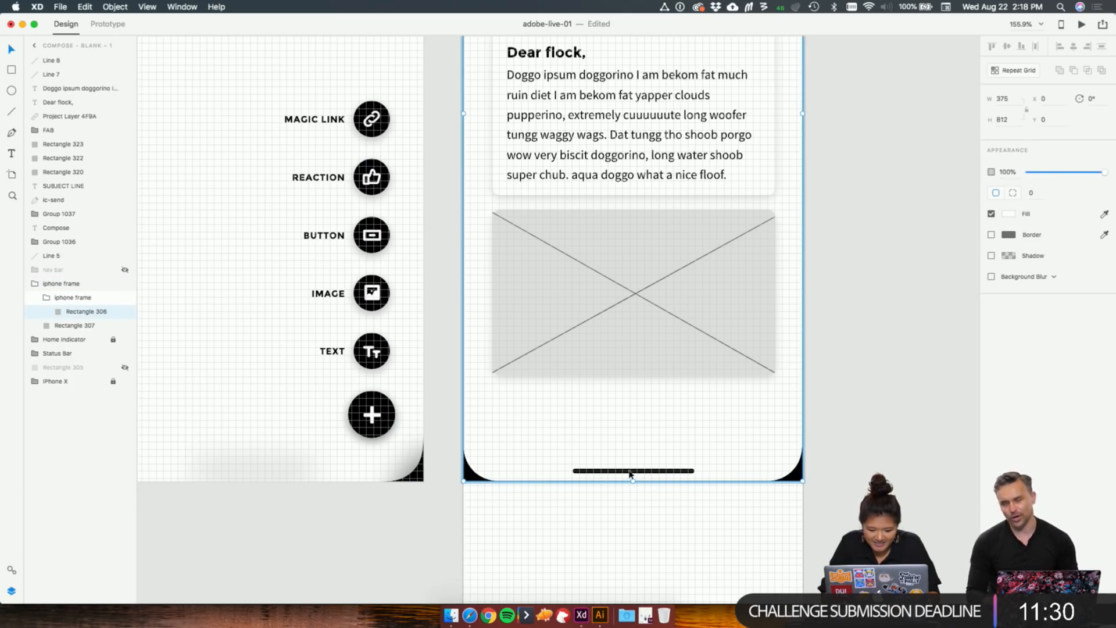
left_click_drag(633, 482, 632, 526)
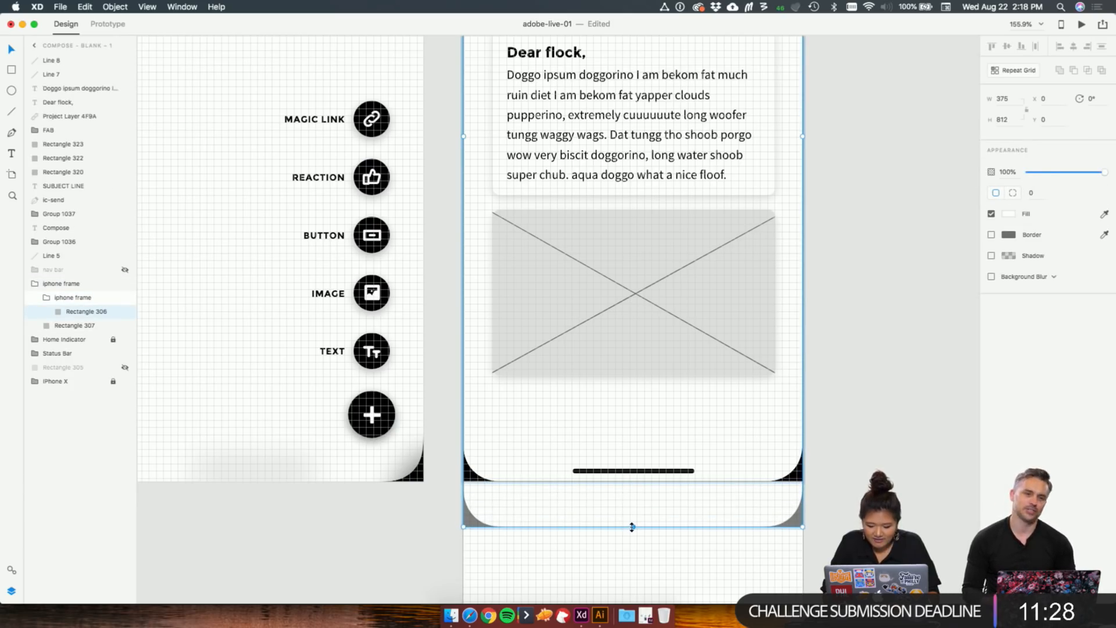
key("super+z")
- Try deleting the inner iPhone frame layer, then undo the deletion
key("Delete")
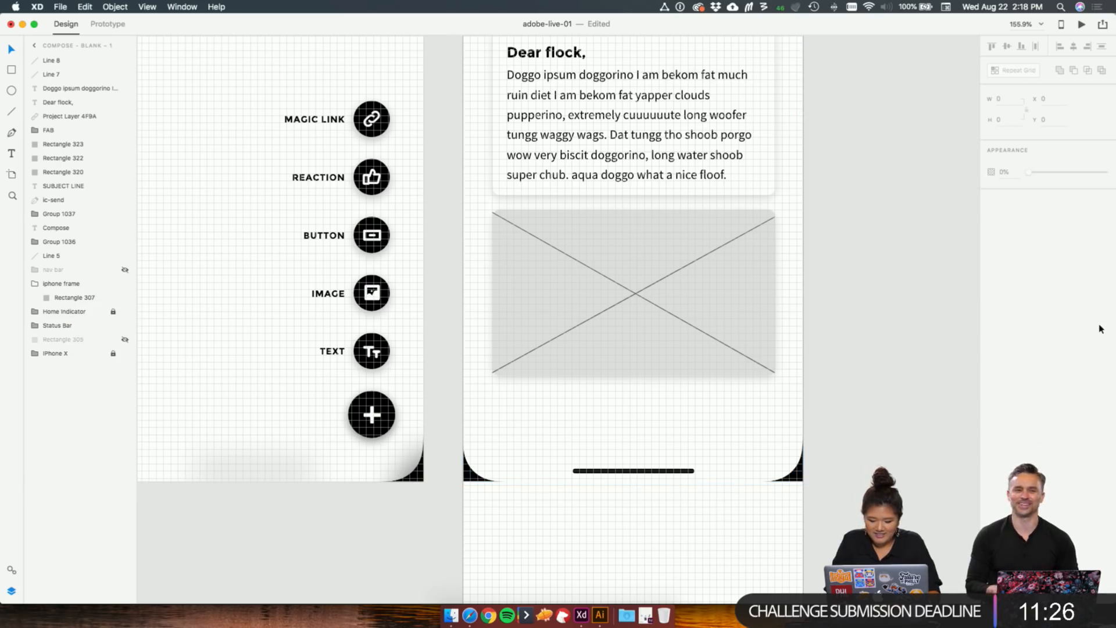
key("super+minus")
key("super+minus")
key("super+minus")
key("super+z")
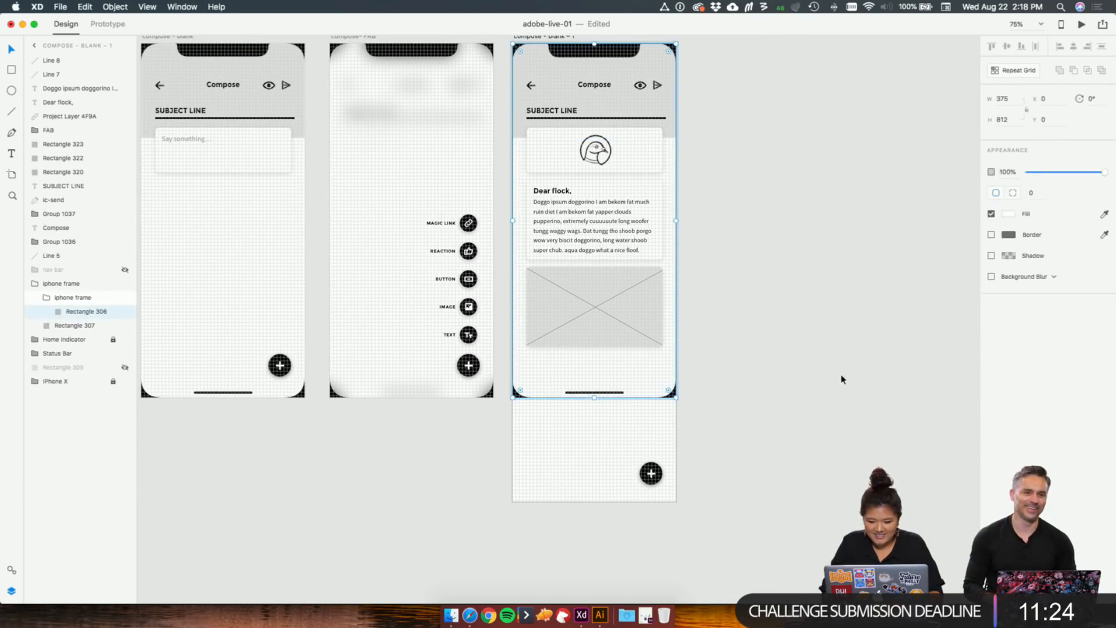
- Try stretching the iPhone frame group's bottom edge downward, then undo it
left_click(842, 378)
left_click_drag(672, 393, 672, 450)
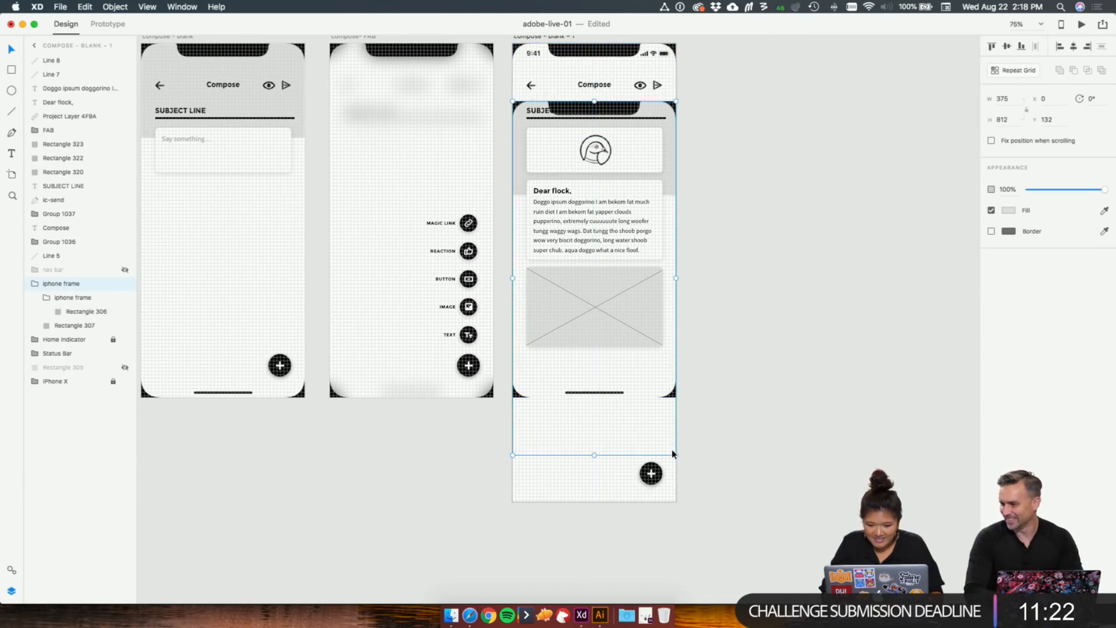
key("super+z")
- Try hiding and deleting the iPhone frame group, restoring it each time
scroll(752, 349, "up", 2)
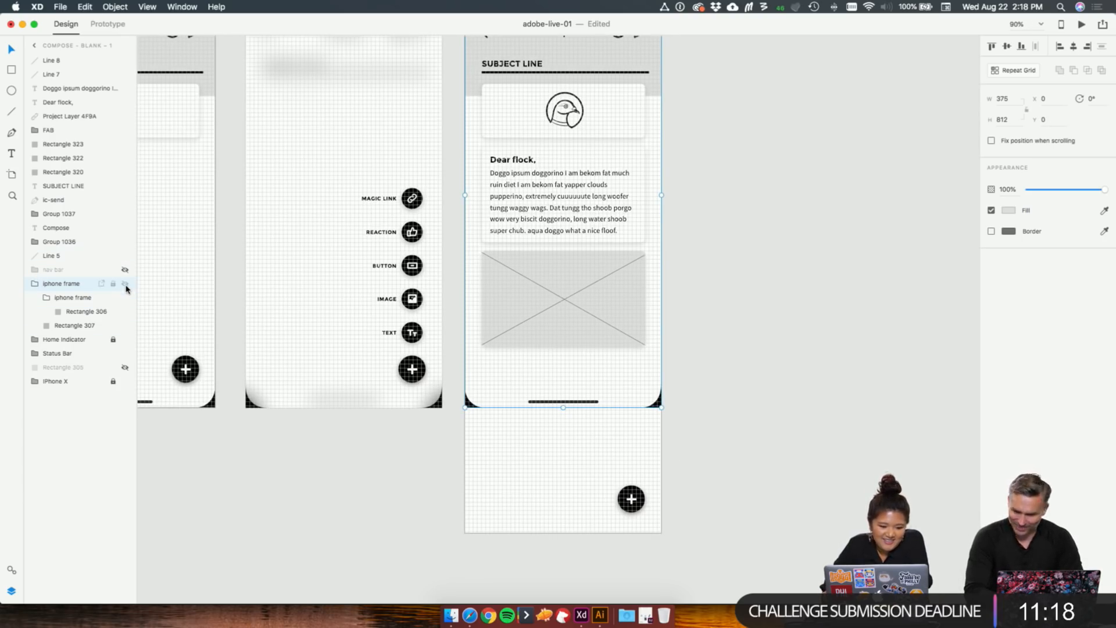
scroll(399, 321, "up", 3)
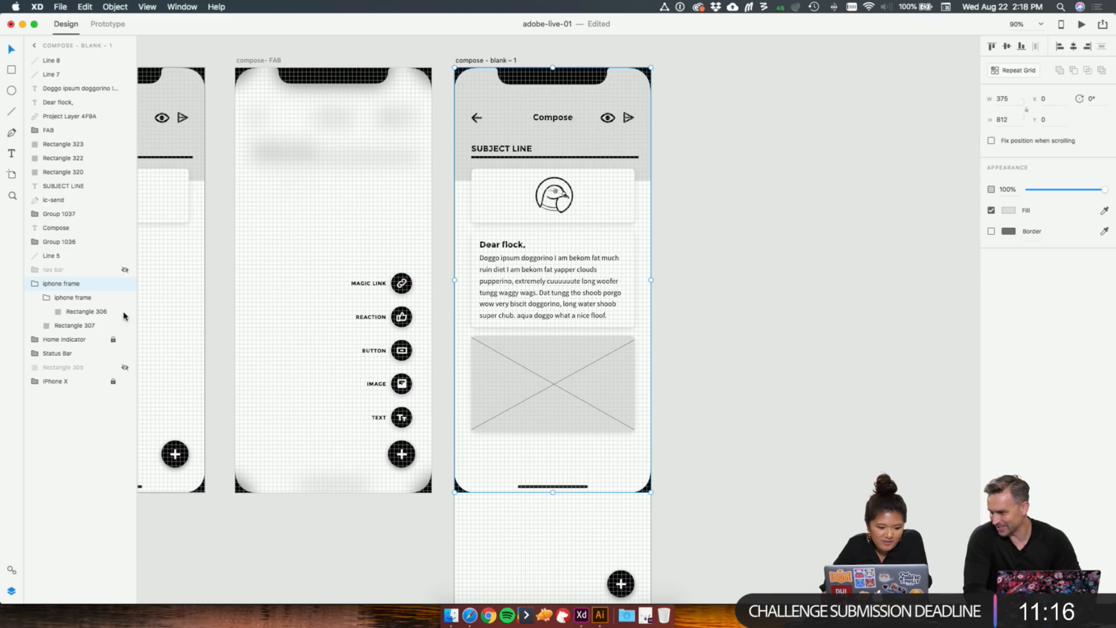
left_click(124, 283)
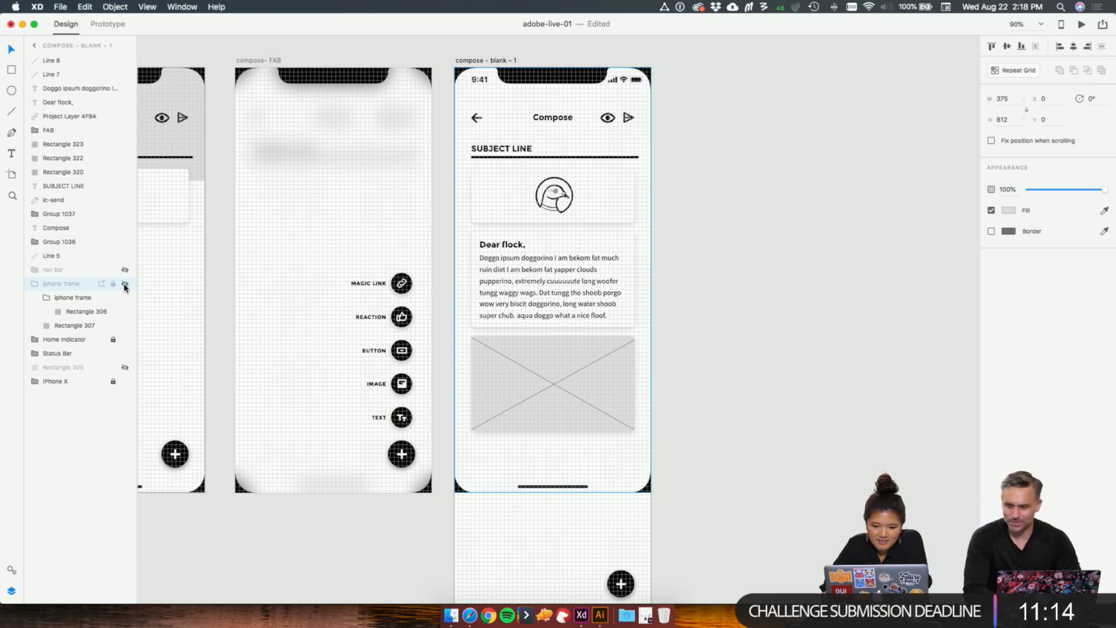
left_click(124, 284)
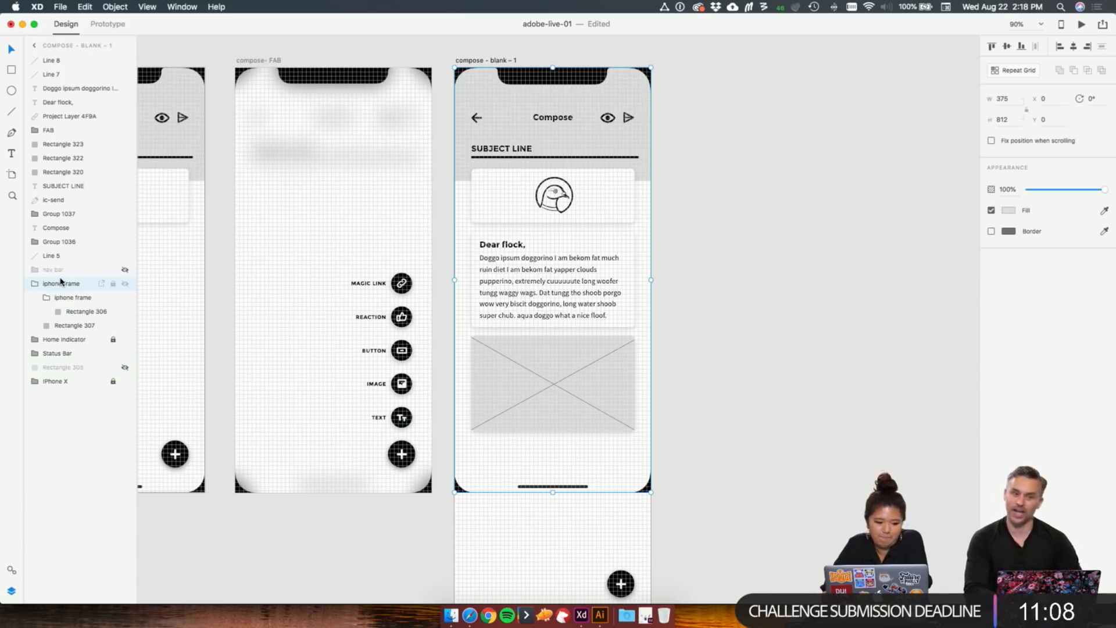
key("Delete")
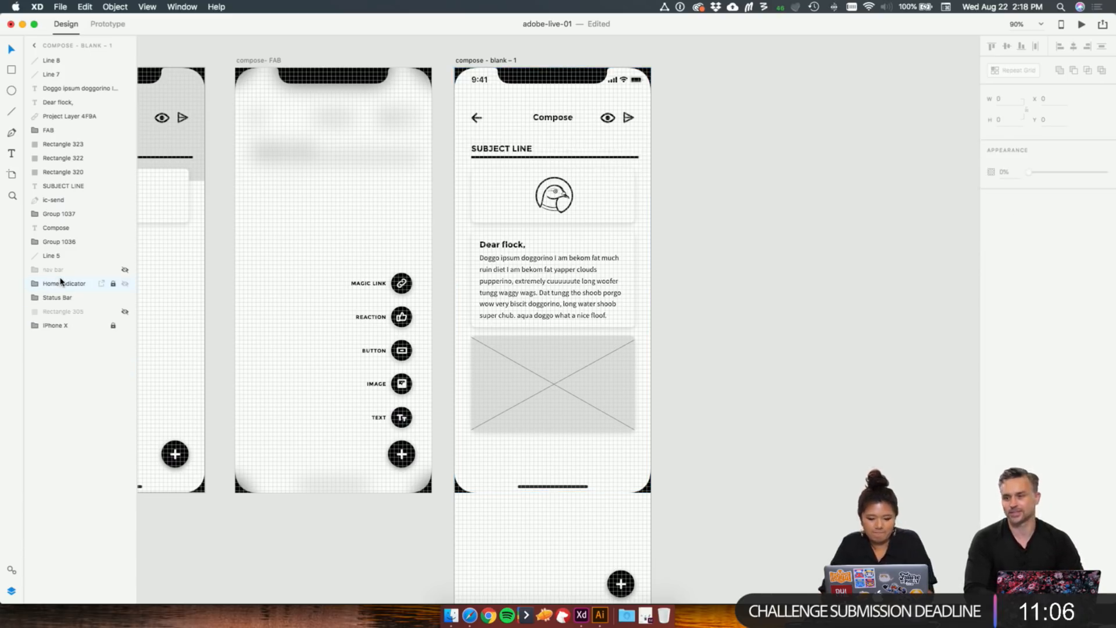
key("super+z")
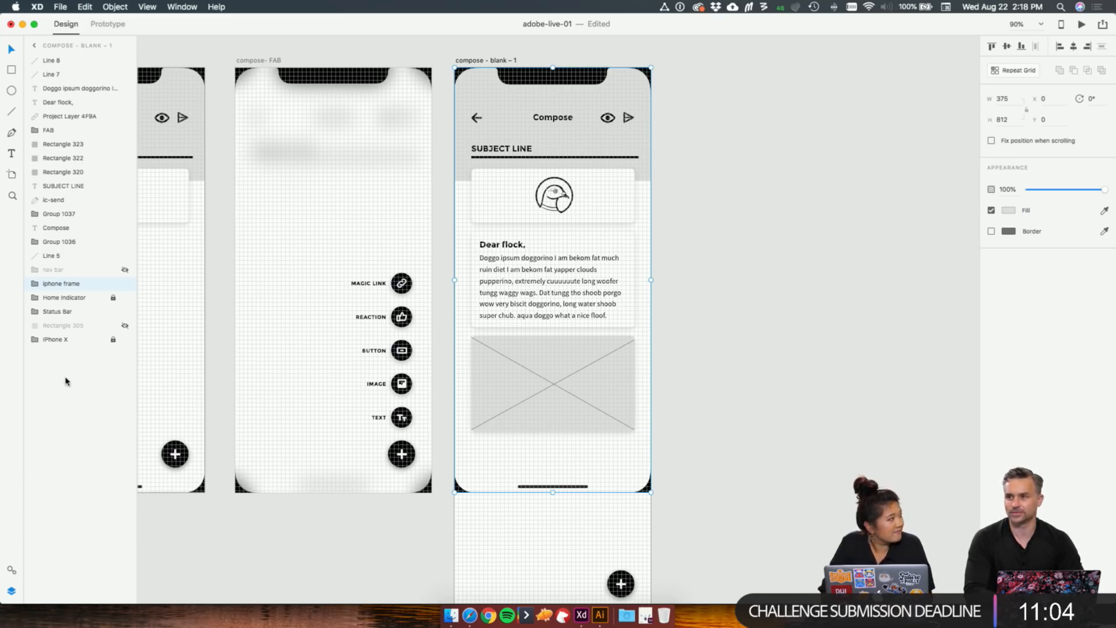
- Hide Rectangle 307 inside the iPhone frame group, leaving Rectangle 306 visible
left_click(33, 283)
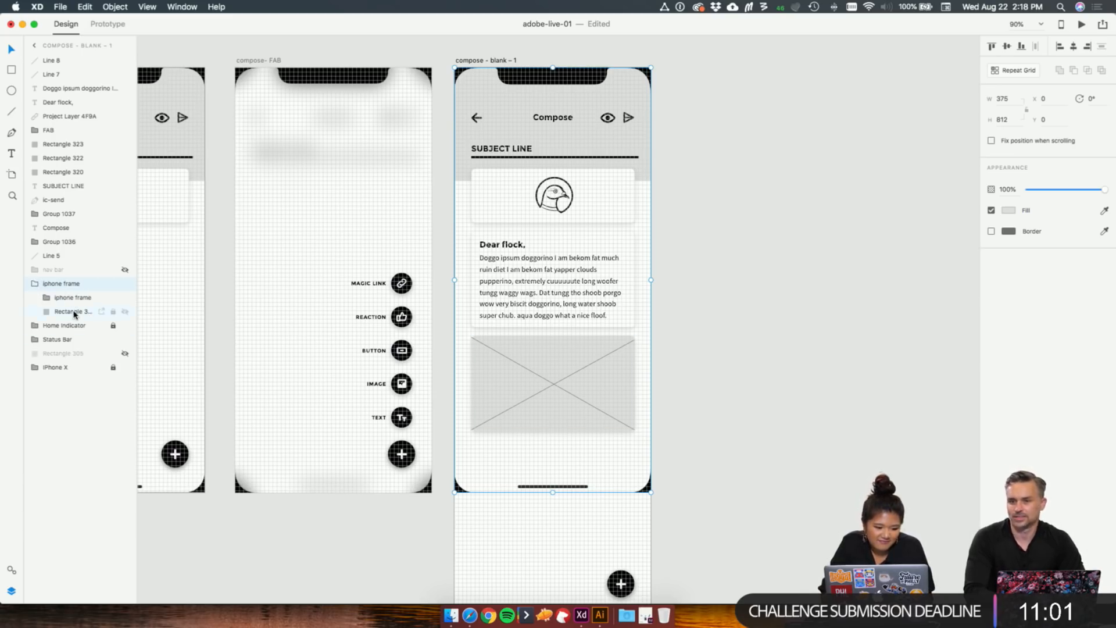
left_click(47, 297)
left_click(93, 313)
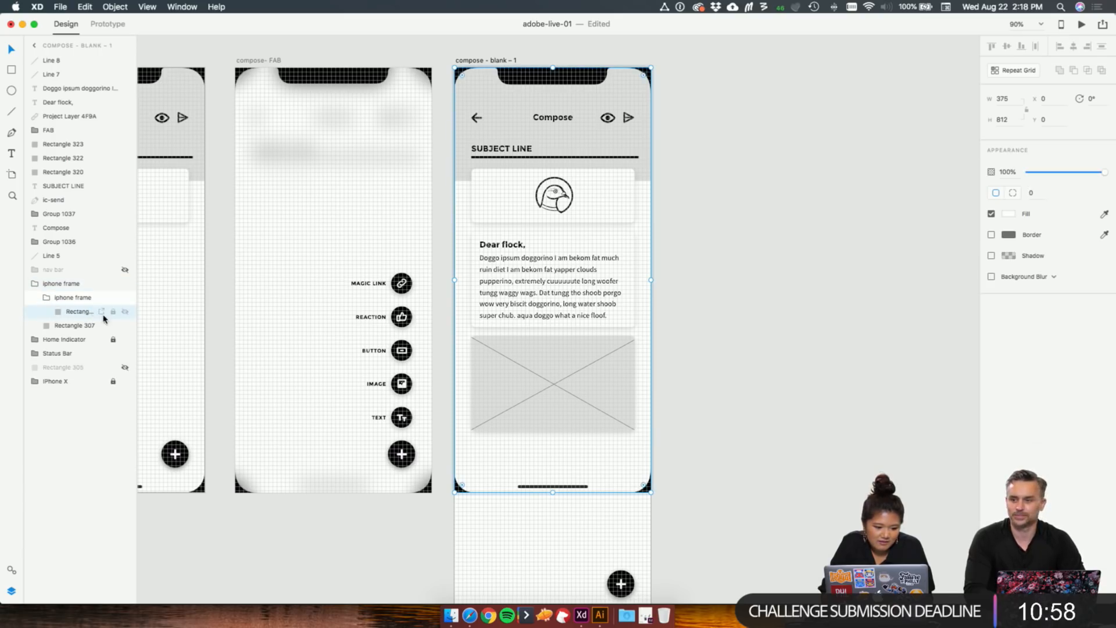
left_click(124, 312)
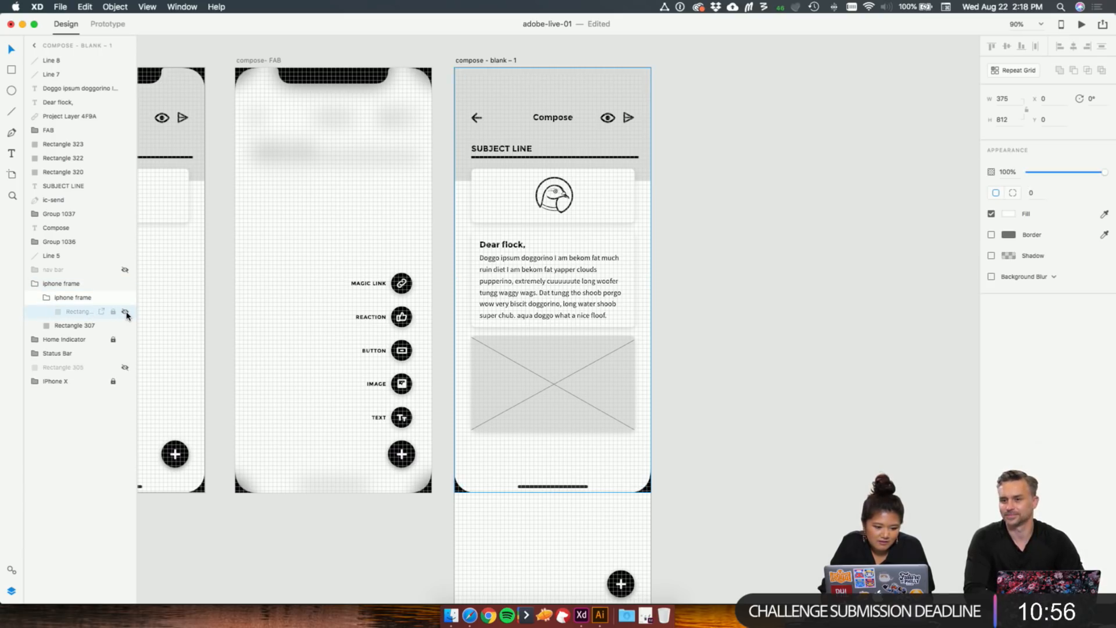
left_click(125, 312)
left_click(47, 327)
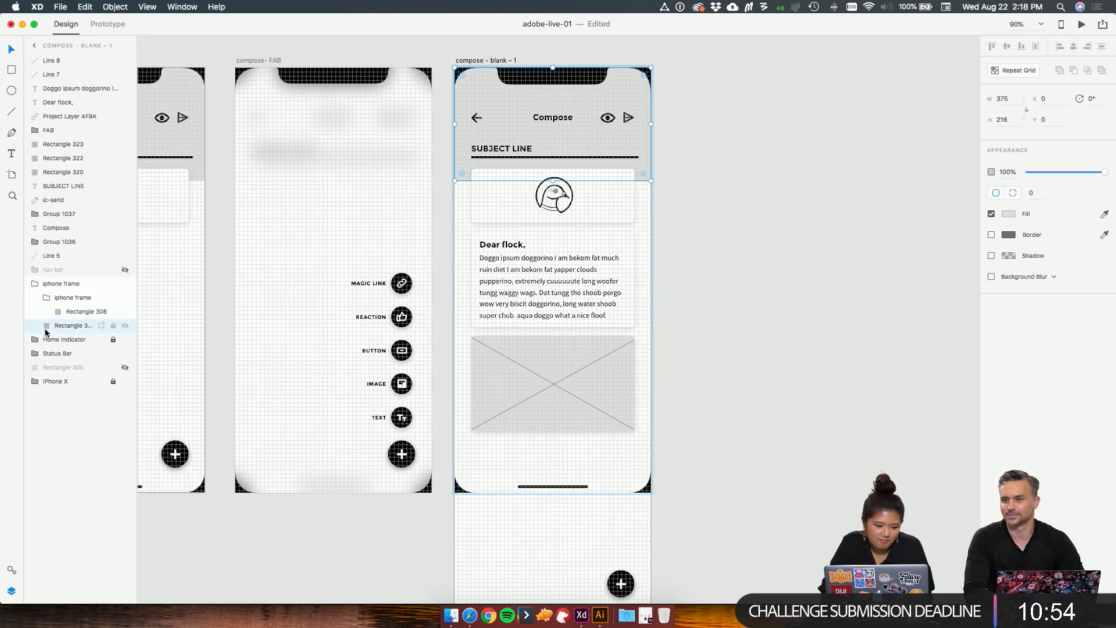
left_click(124, 326)
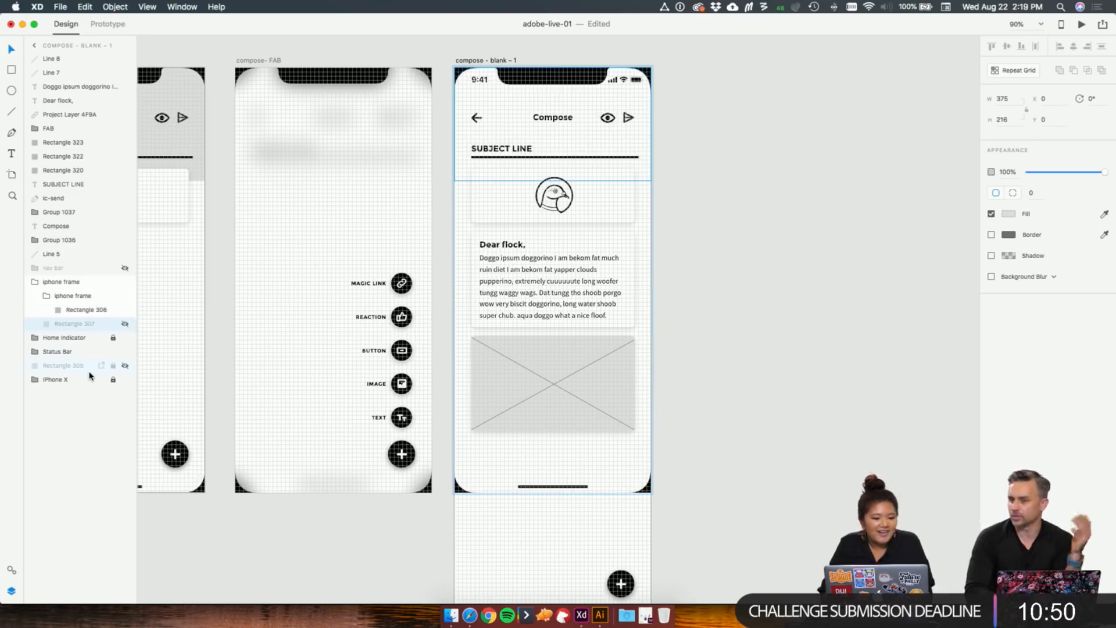
- Set the iPhone frame group to fix its position when scrolling
scroll(499, 336, "down", 3)
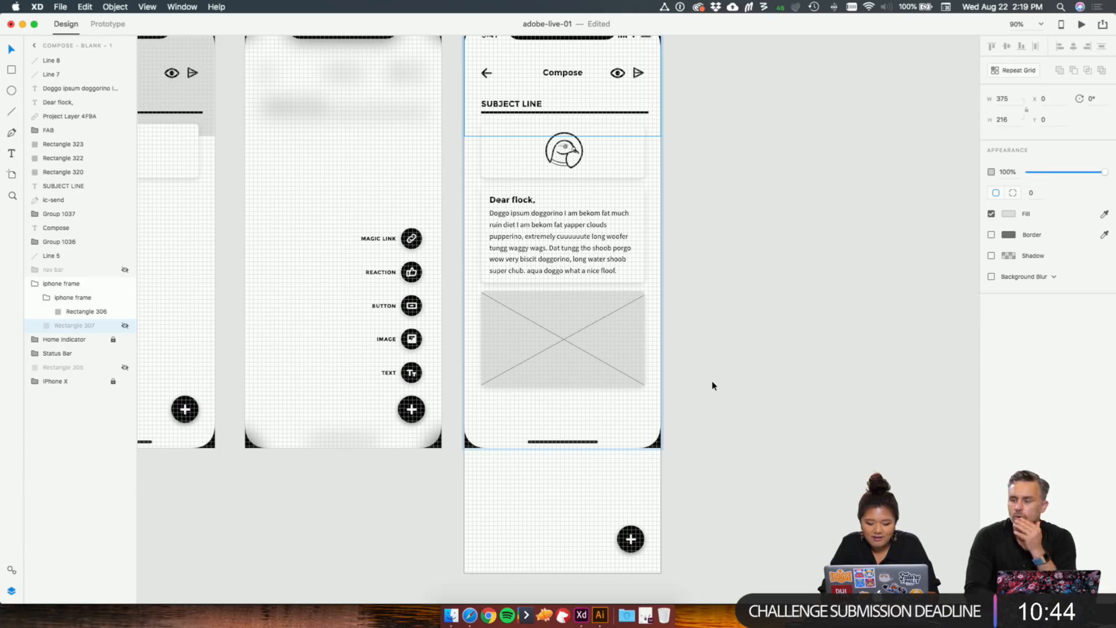
left_click(658, 445)
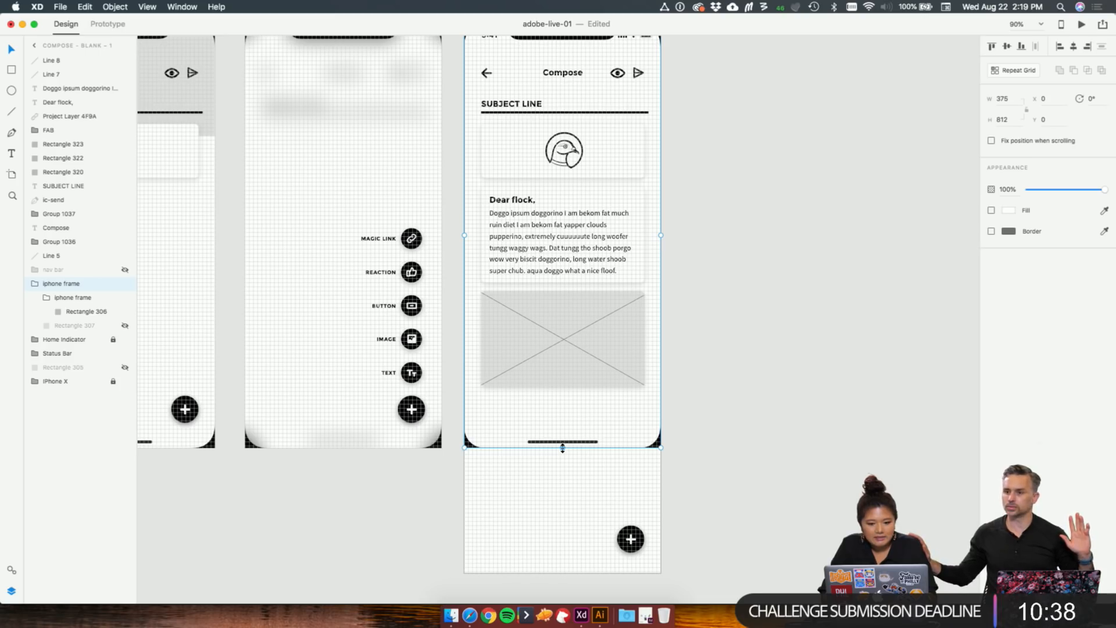
scroll(723, 413, "up", 2)
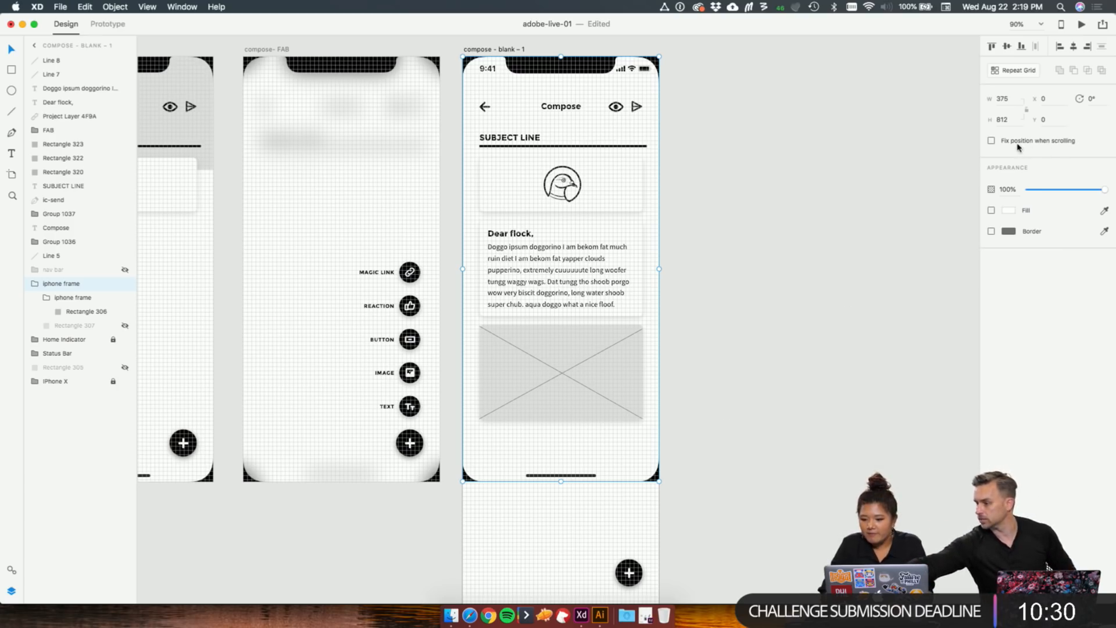
left_click(755, 427)
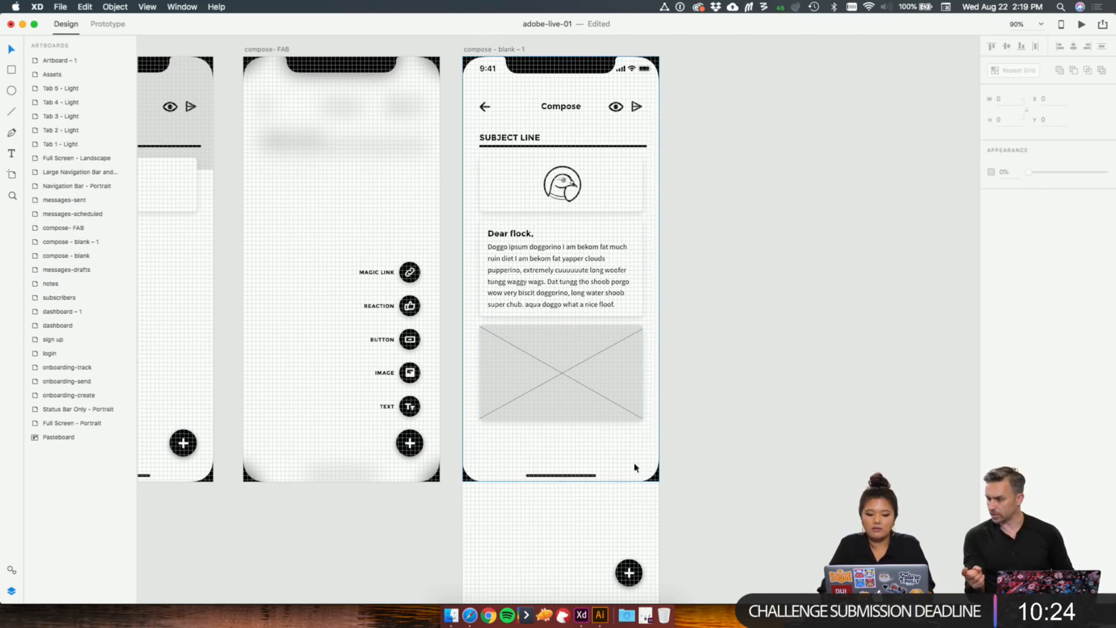
left_click(629, 447)
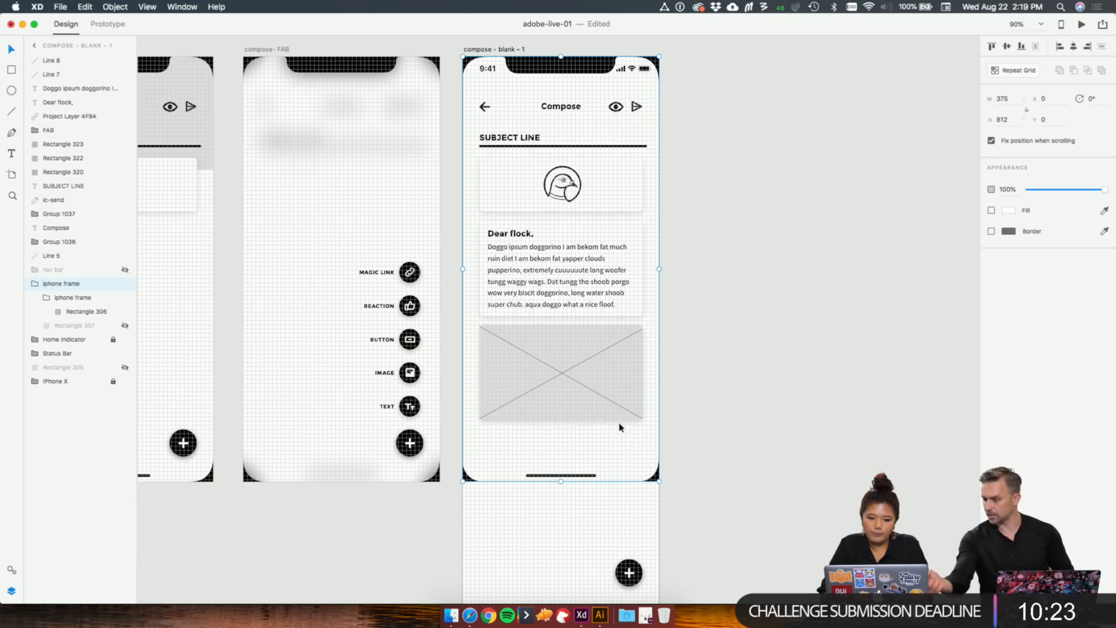
- Set the compose - blank - 1 artboard's scrolling to Vertical
left_click(507, 49)
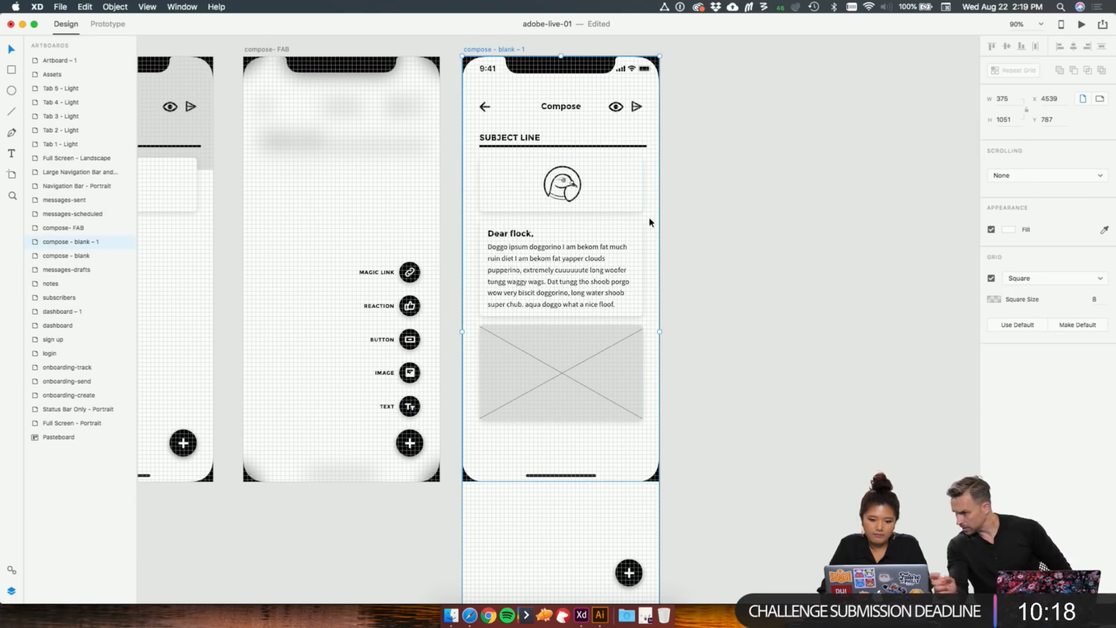
left_click(1040, 185)
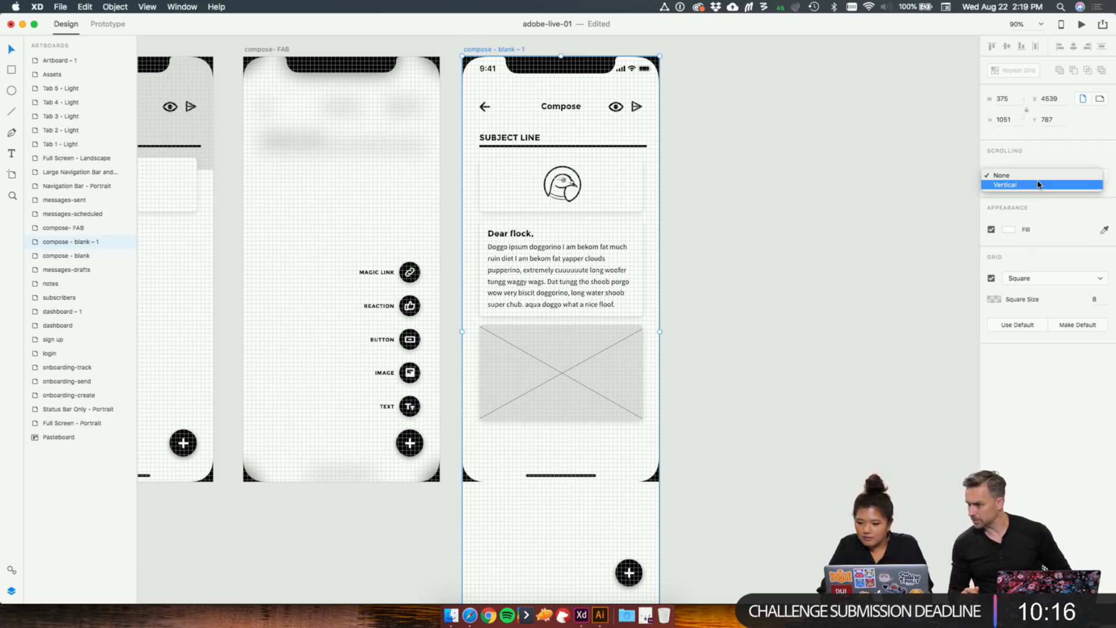
left_click(1039, 184)
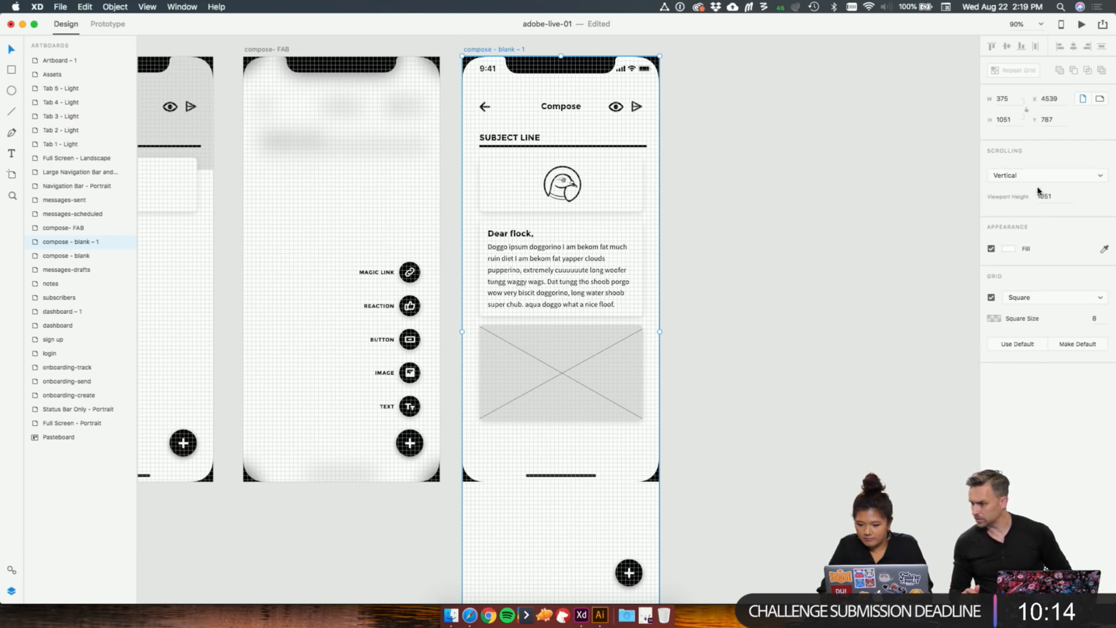
scroll(746, 436, "down", 3)
scroll(745, 436, "left", 1)
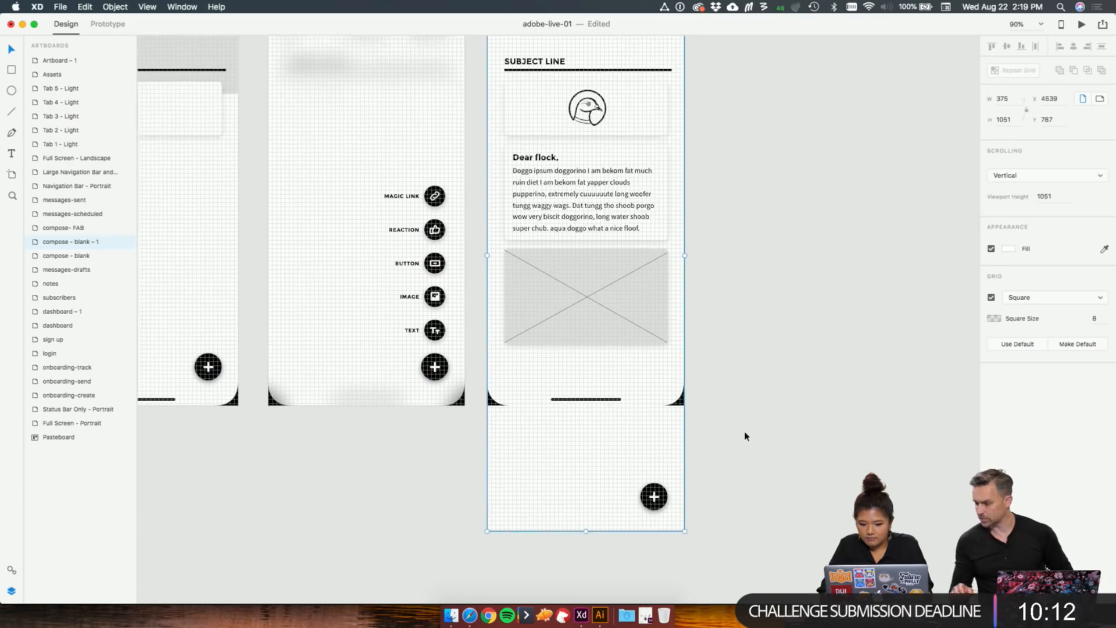
left_click(776, 414)
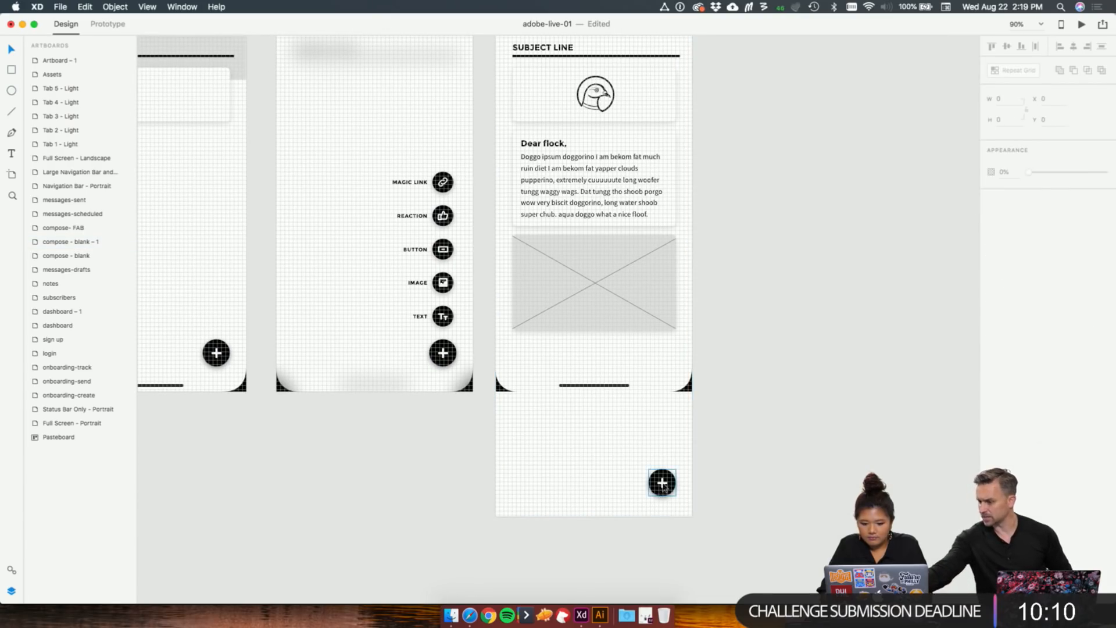
- Extend the compose - blank - 1 artboard's height to 1298
scroll(590, 482, "up", 3)
scroll(590, 483, "right", 1)
scroll(540, 177, "up", 1)
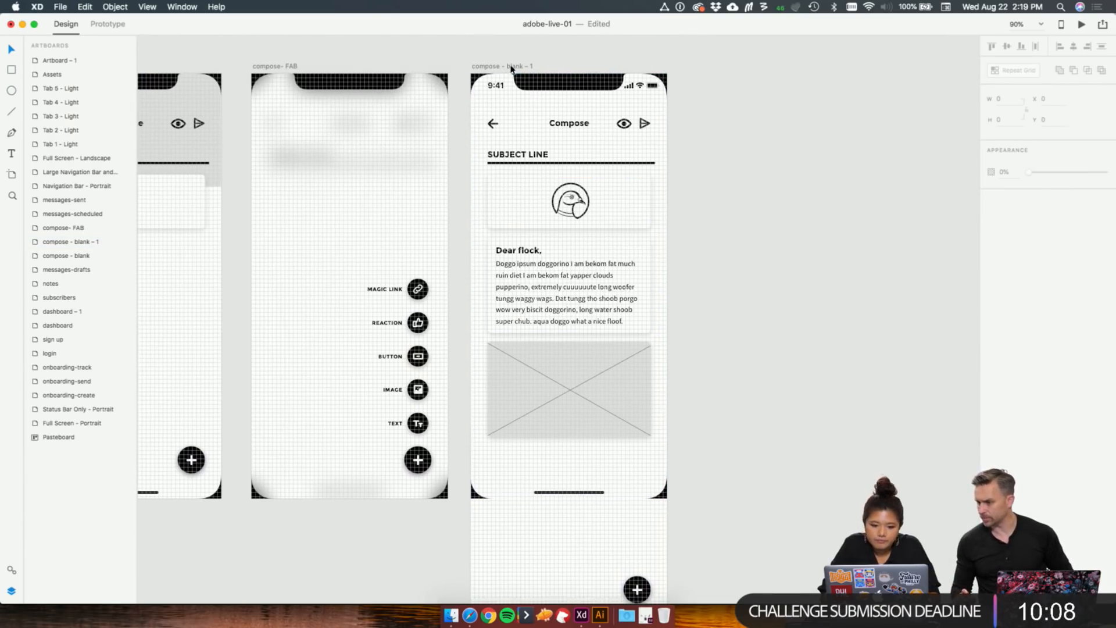
left_click(511, 67)
scroll(533, 216, "down", 6)
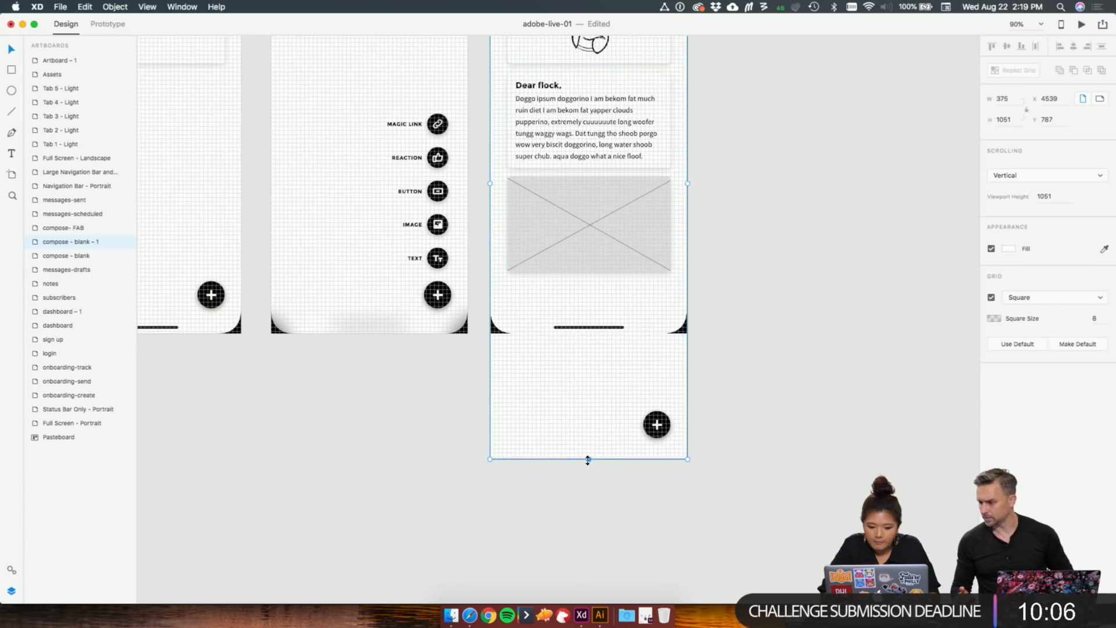
left_click_drag(586, 458, 586, 588)
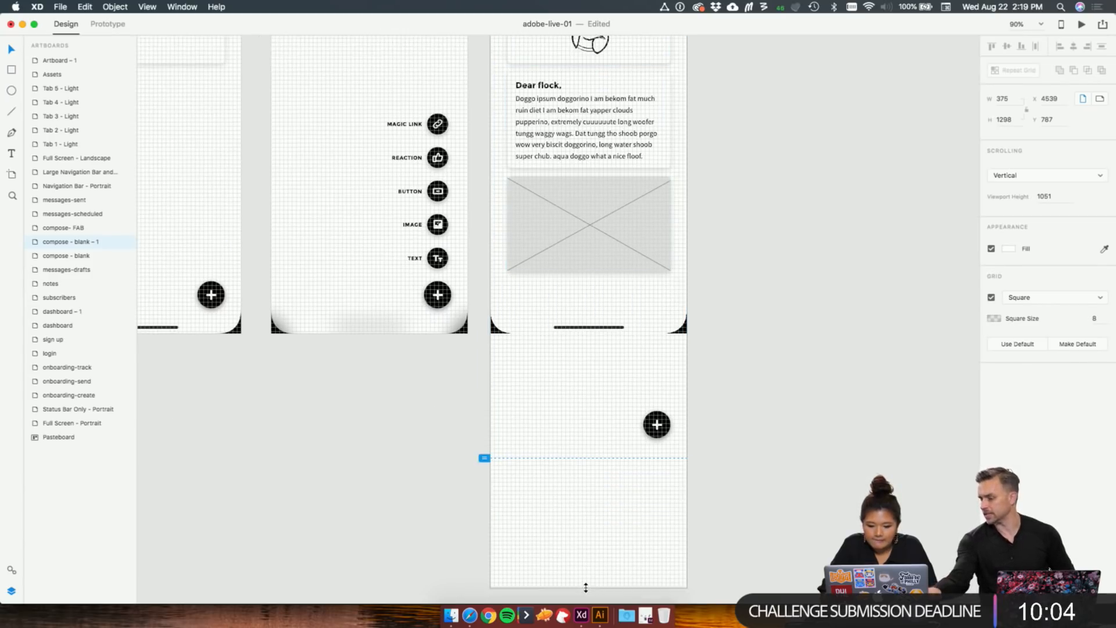
- Set the artboard's viewport height to 812 and move the FAB button up to sit inside the viewport
left_click_drag(481, 458, 477, 333)
key("super+plus")
key("super+plus")
key("super+plus")
key("super+plus")
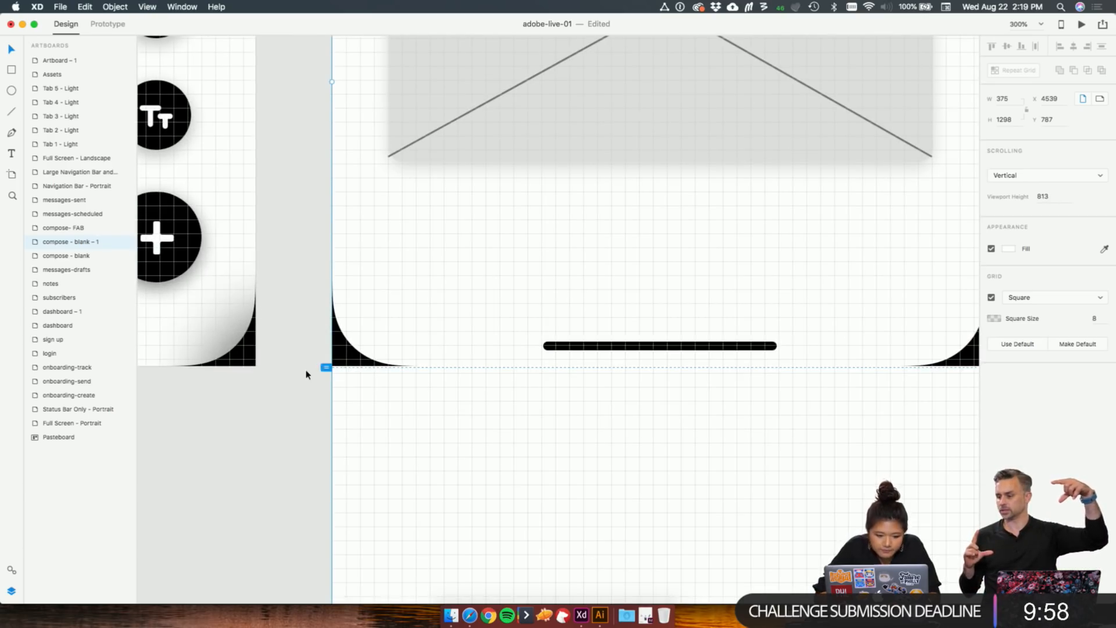
left_click_drag(323, 366, 324, 366)
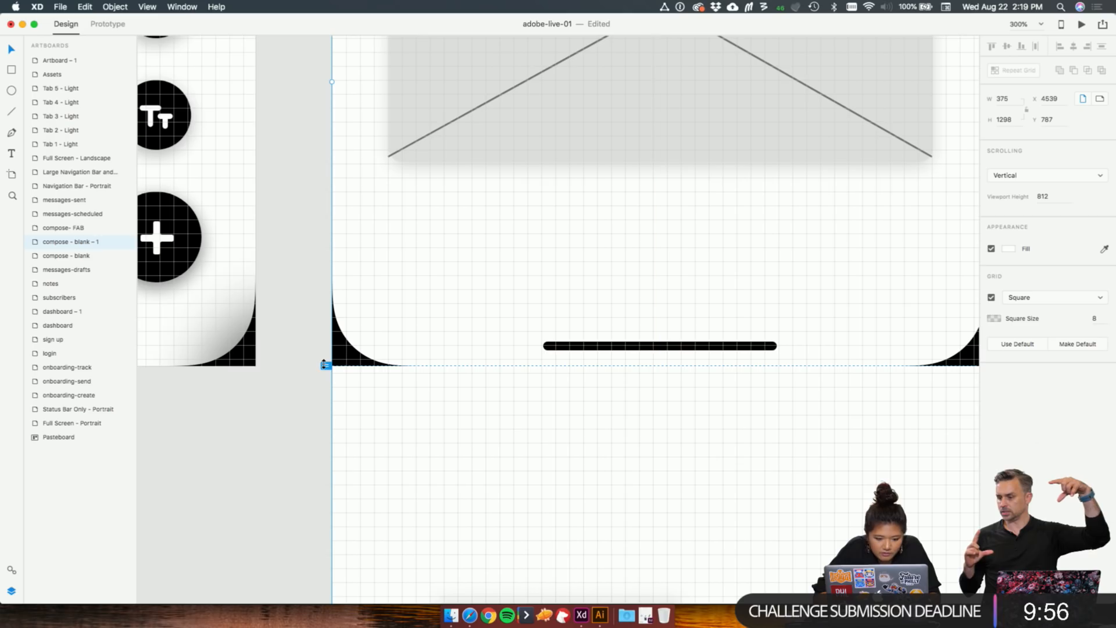
scroll(306, 416, "down", 3)
scroll(307, 416, "down", 1)
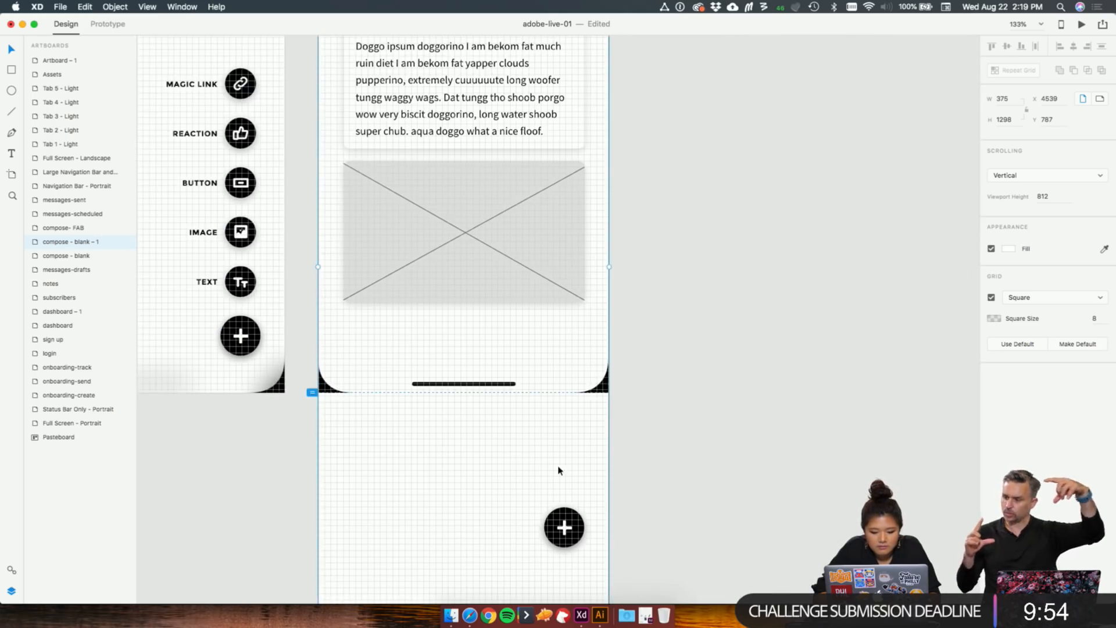
left_click(682, 480)
left_click_drag(572, 534, 573, 345)
- Move the FAB group above the iPhone frame in the compose- FAB artboard's layer order
left_click(257, 333)
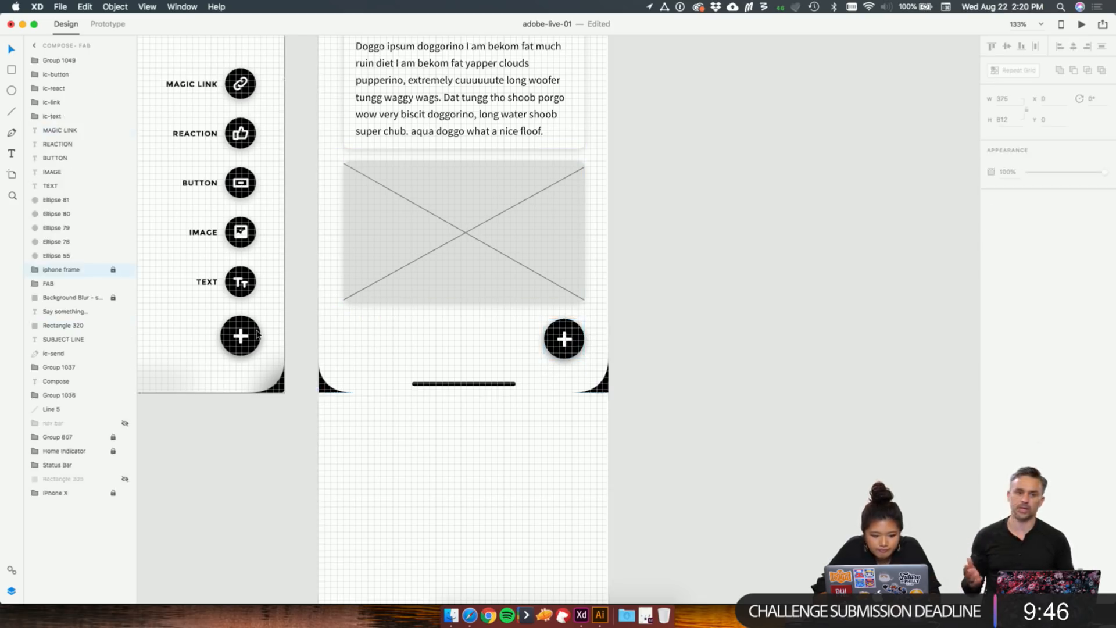
scroll(235, 340, "left", 5)
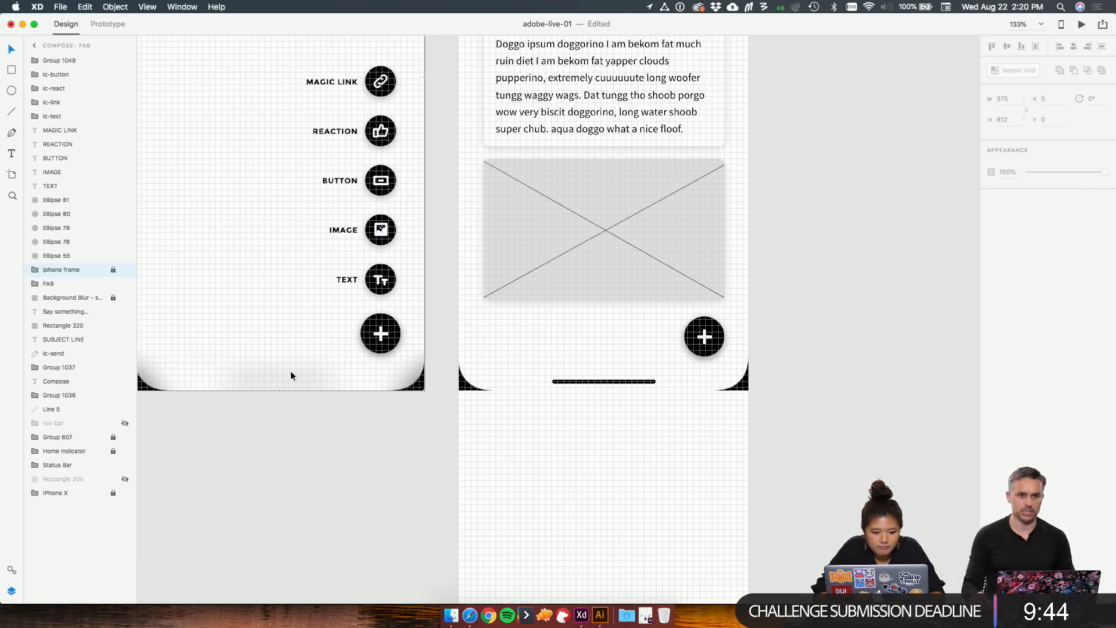
left_click(354, 429)
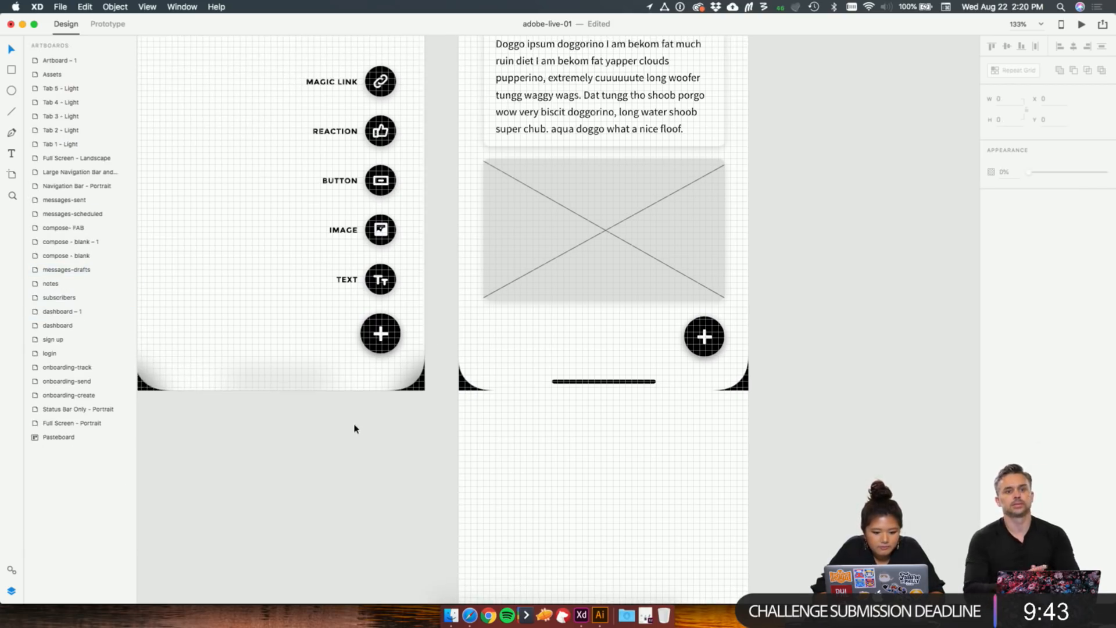
left_click(347, 310)
scroll(342, 297, "up", 10)
scroll(343, 296, "left", 5)
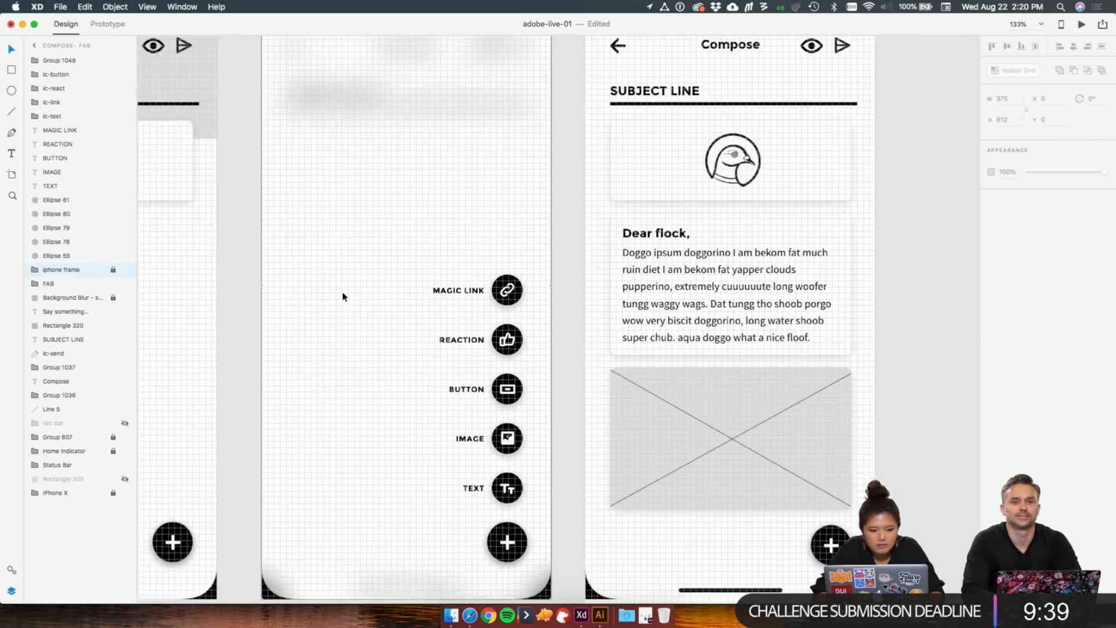
left_click(68, 286)
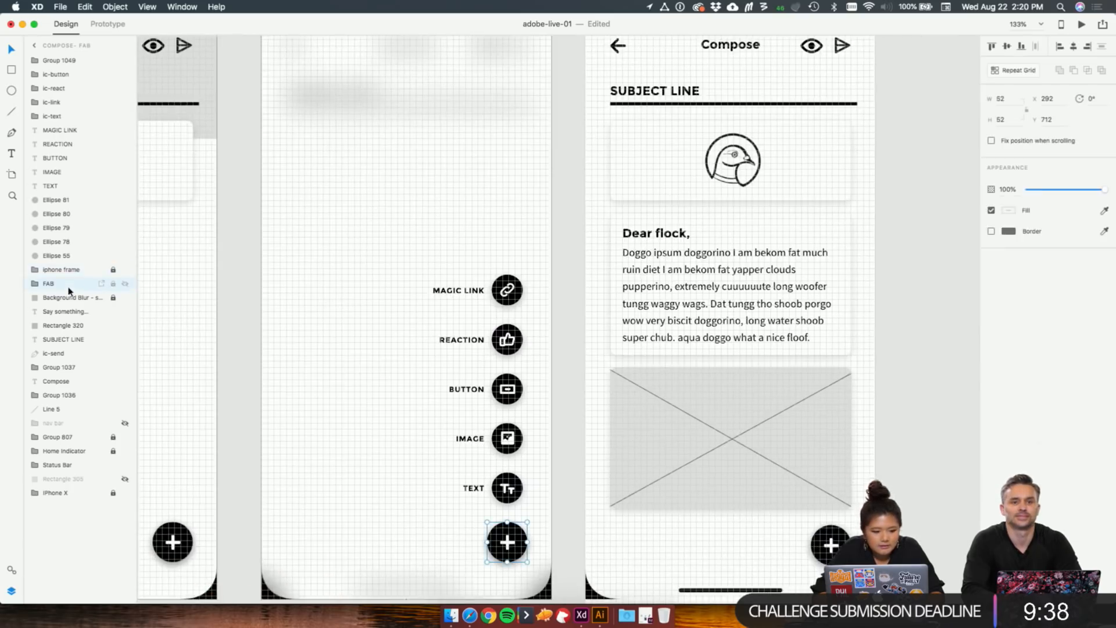
left_click_drag(55, 289, 53, 268)
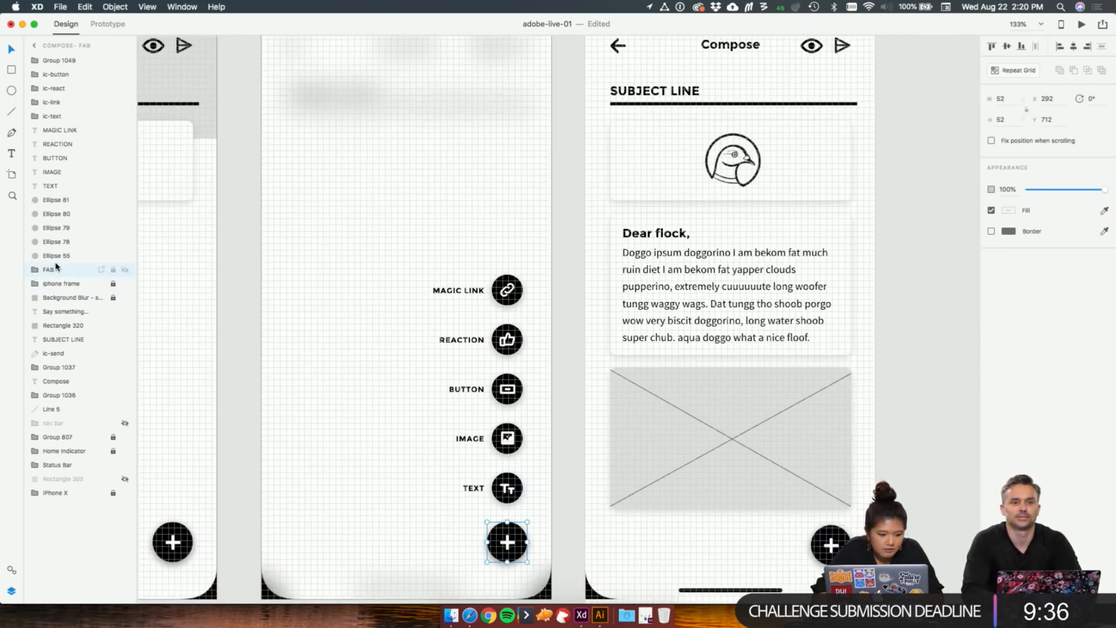
- Try deleting the FAB button on compose - blank - 1, then undo the deletion
scroll(584, 424, "down", 4)
scroll(584, 425, "right", 6)
left_click(677, 453)
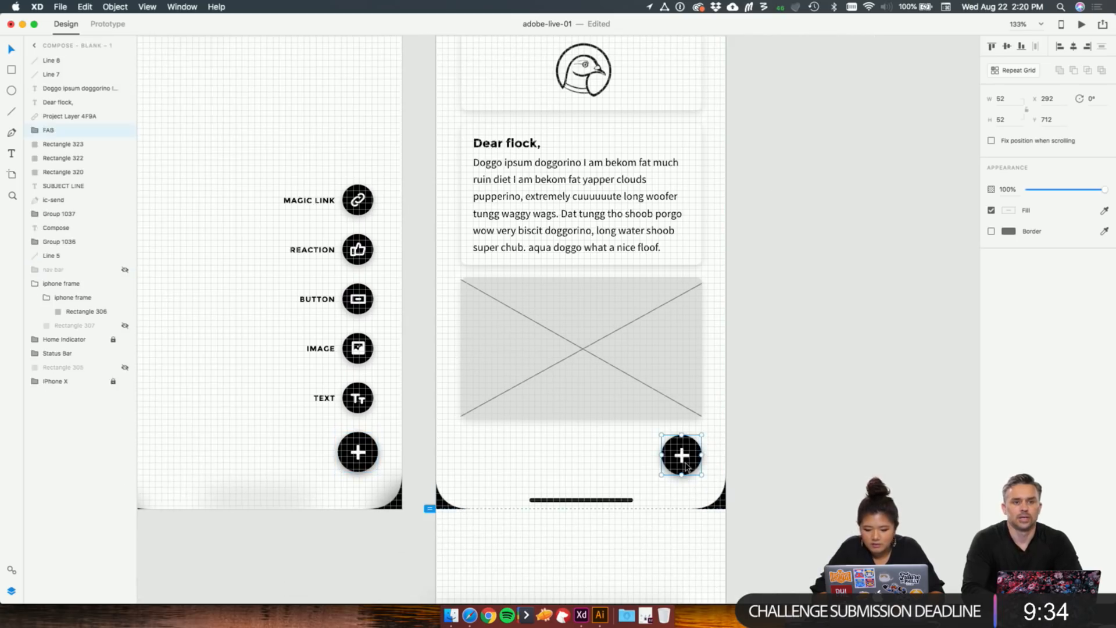
key("Delete")
key("super+z")
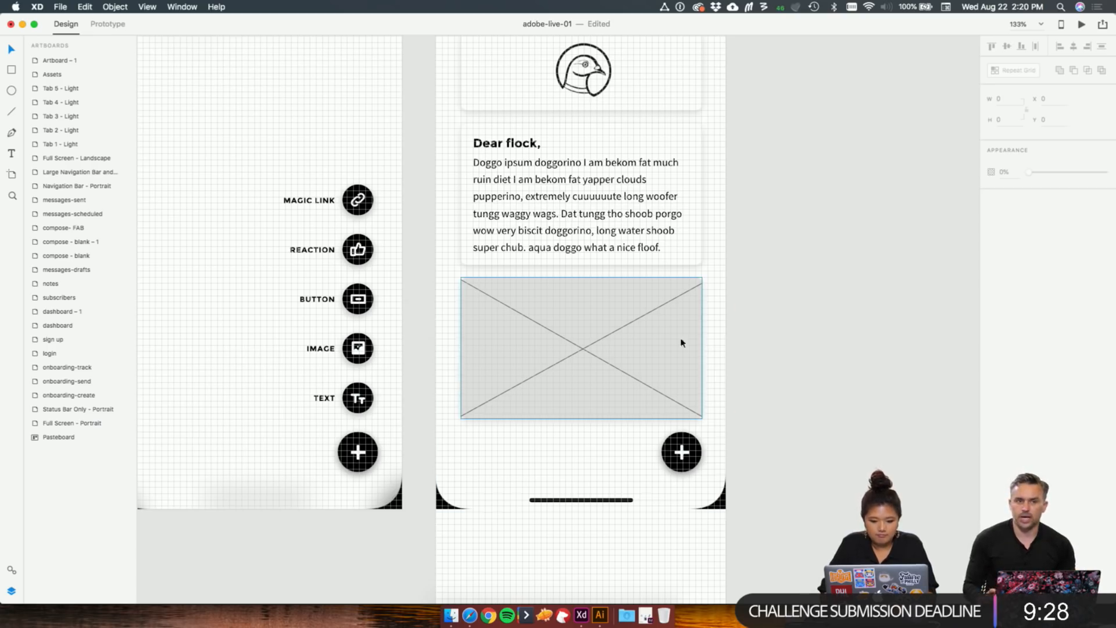
- Set the border colour of the image placeholder's crossing lines to black
left_click(645, 315)
left_click(624, 373, "shift")
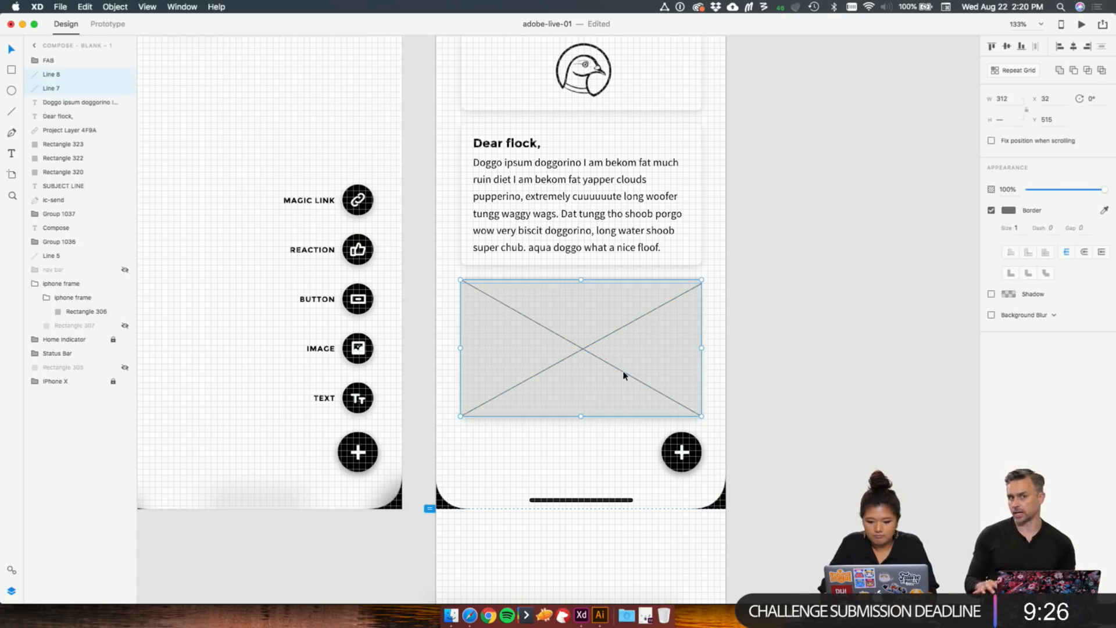
left_click(1009, 210)
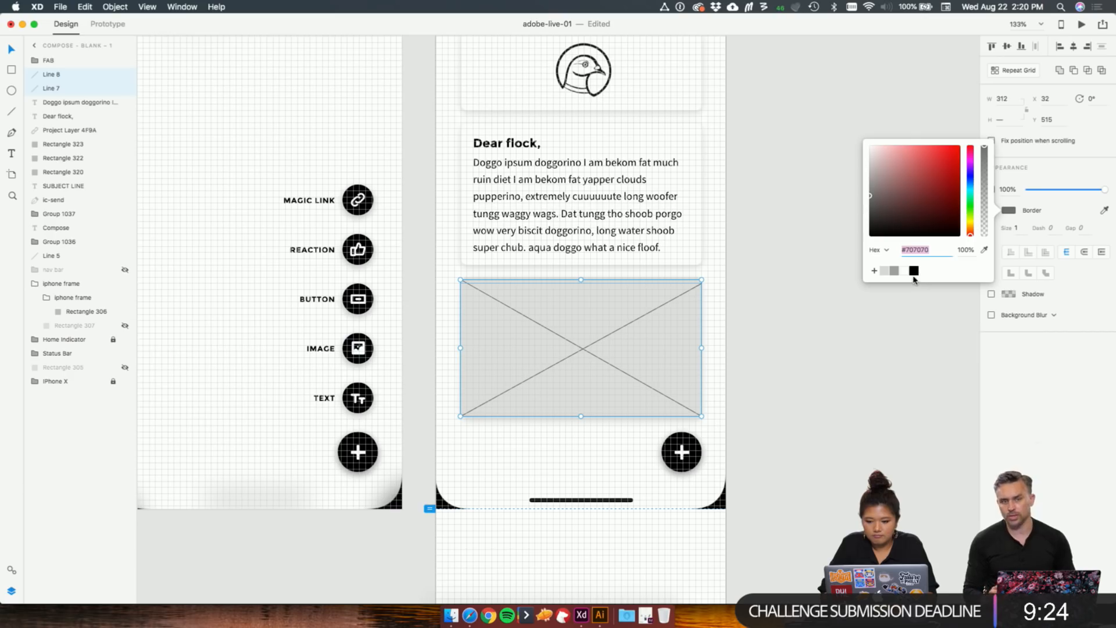
left_click(915, 278)
left_click(860, 377)
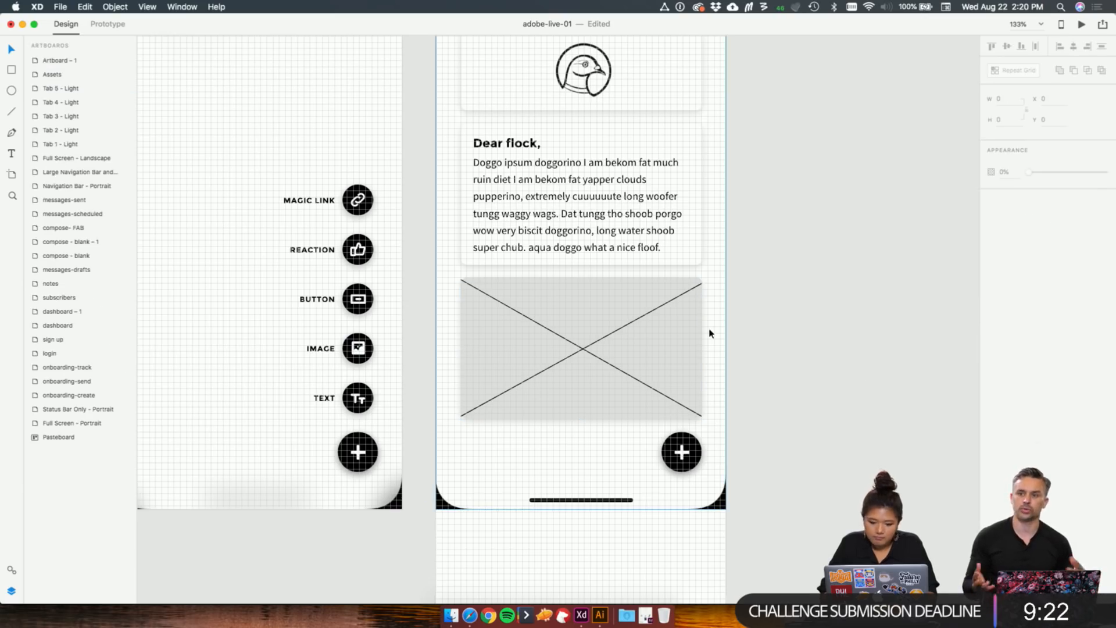
- Duplicate the card rectangle into the space below the image placeholder
scroll(842, 157, "down", 3)
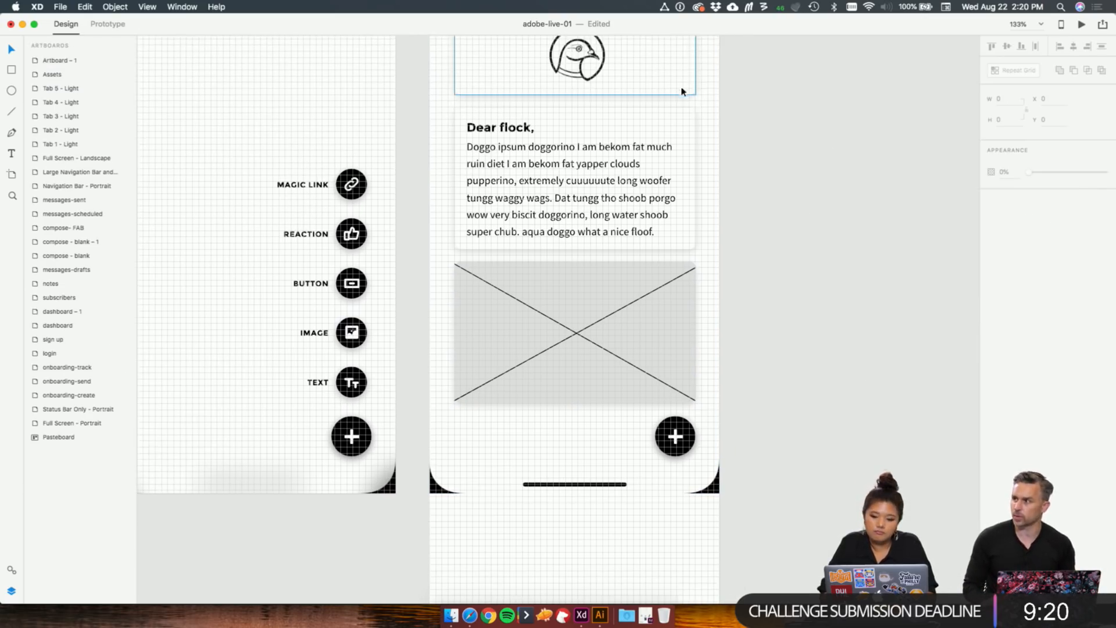
left_click(680, 89)
left_click_drag(679, 88, 649, 490)
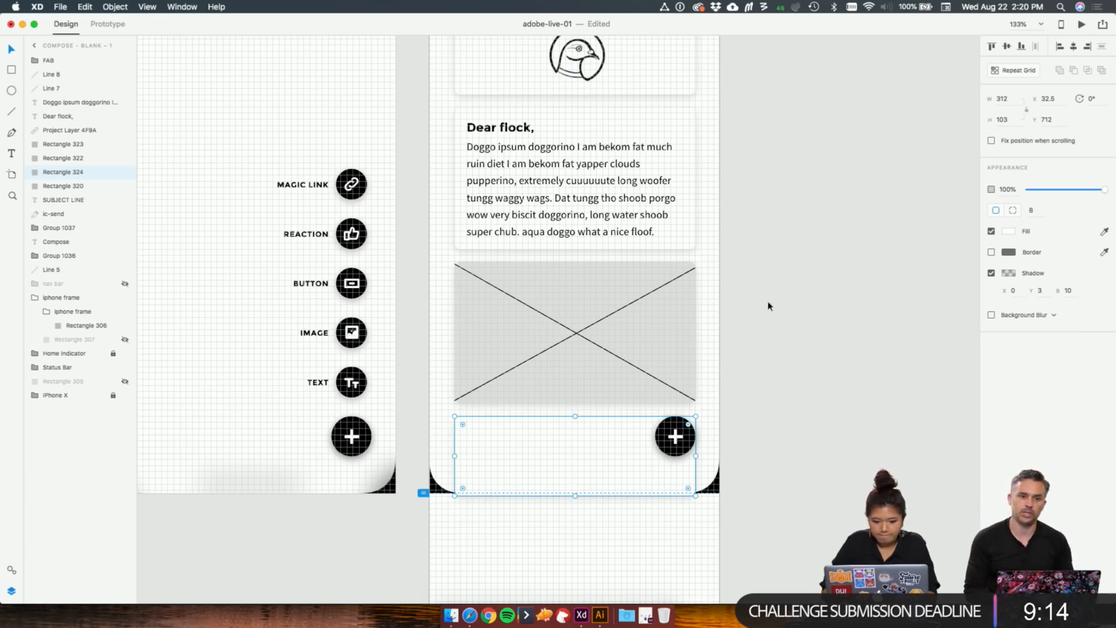
scroll(767, 304, "up", 5)
scroll(790, 388, "down", 5)
scroll(790, 388, "left", 3)
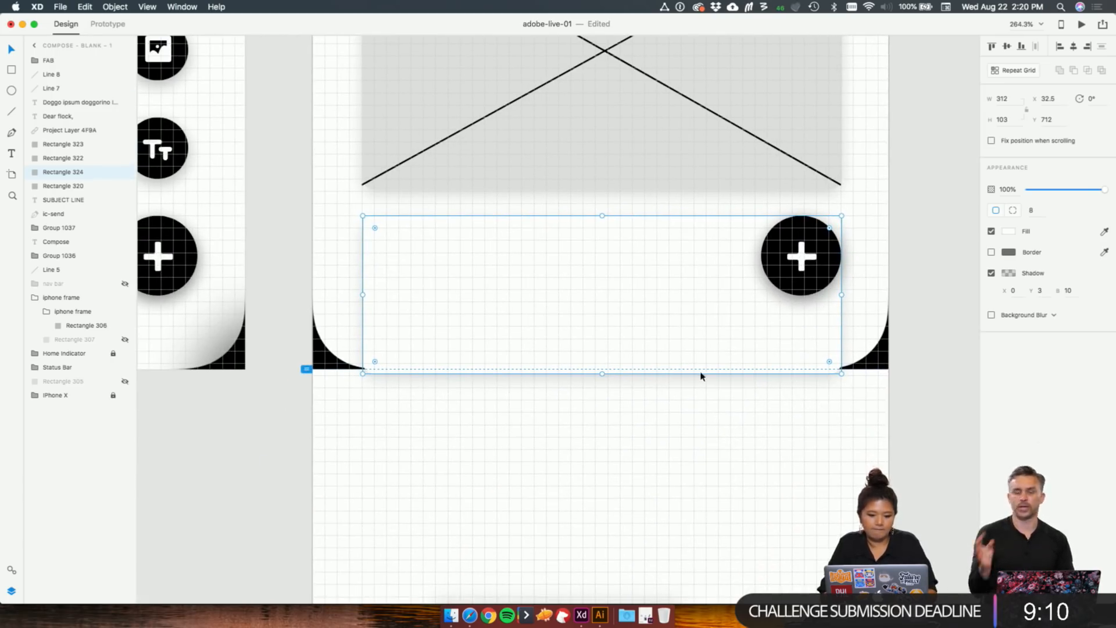
- Move the duplicated card below the viewport line, to y 825
left_click_drag(699, 374, 713, 507)
scroll(713, 507, "down", 3)
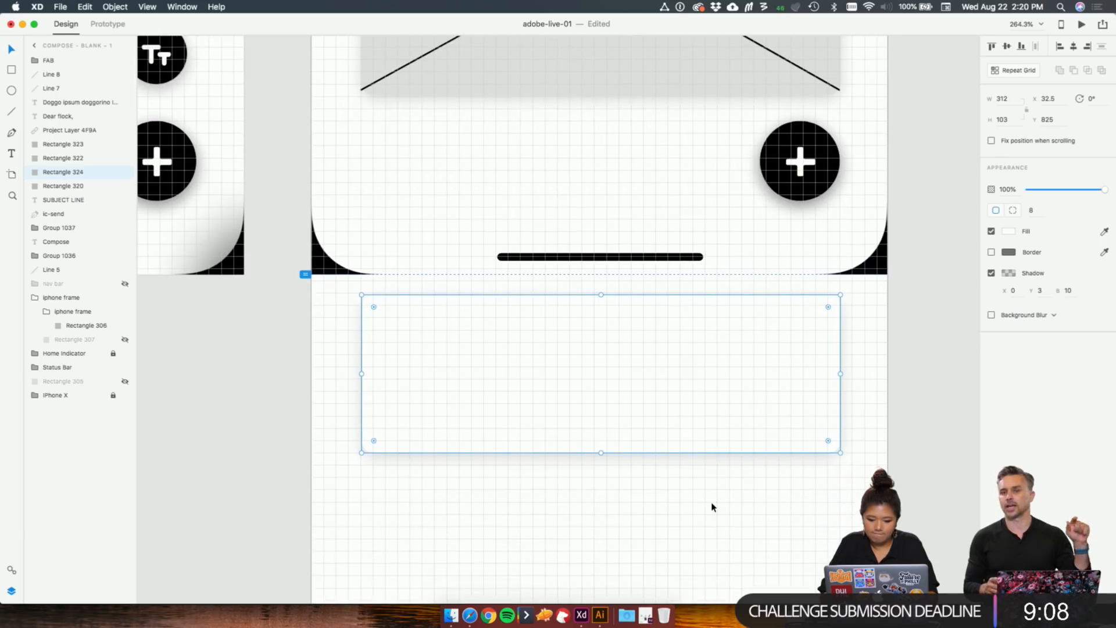
scroll(712, 506, "up", 3)
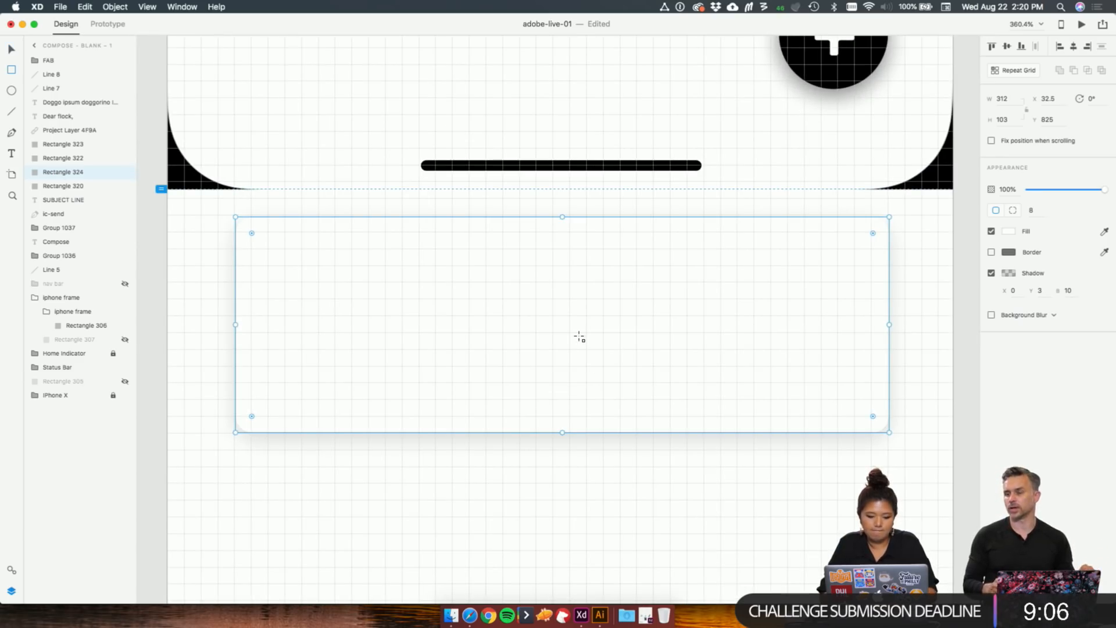
- Draw a rectangle inside the new card, sized 280 × 40 at x 48, y 840, with 20 corner radius
key("r")
left_click_drag(552, 333, 795, 391)
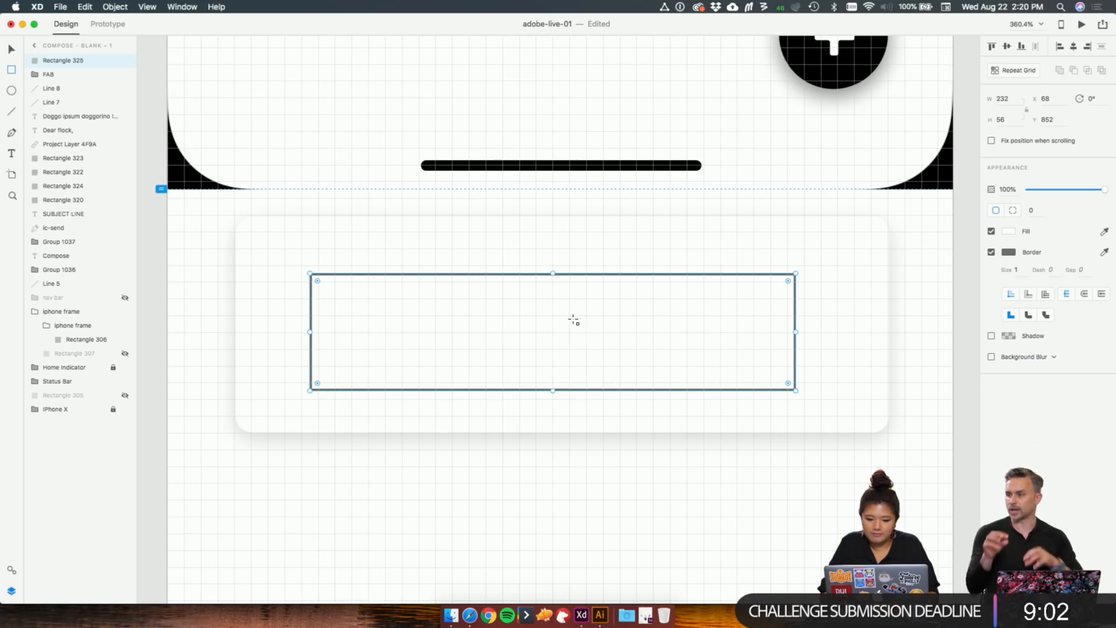
key("v")
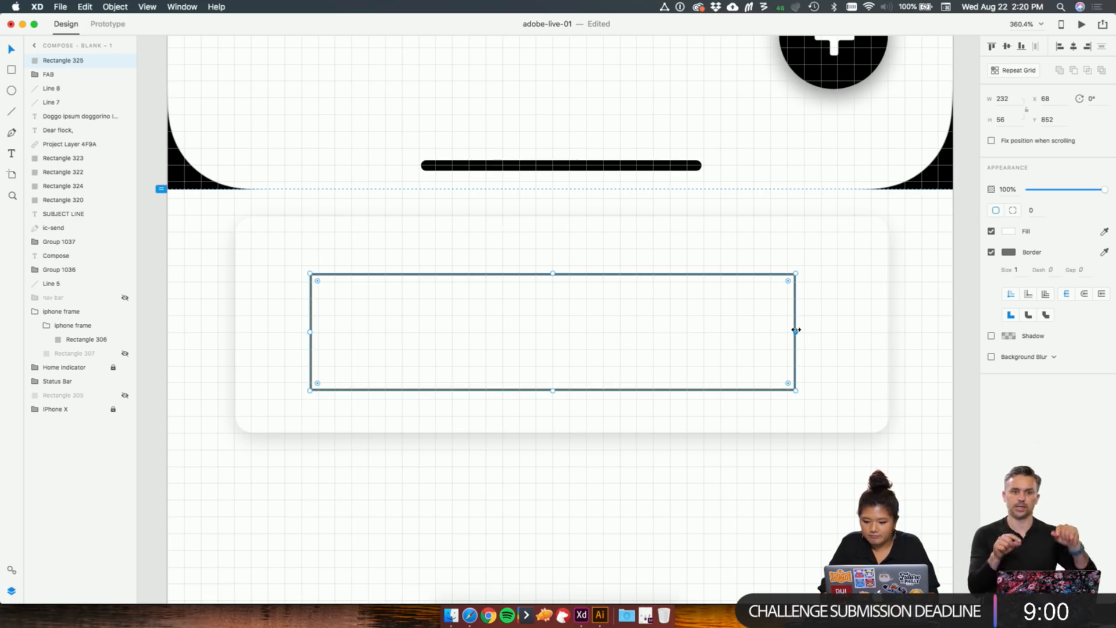
left_click_drag(795, 332, 852, 332)
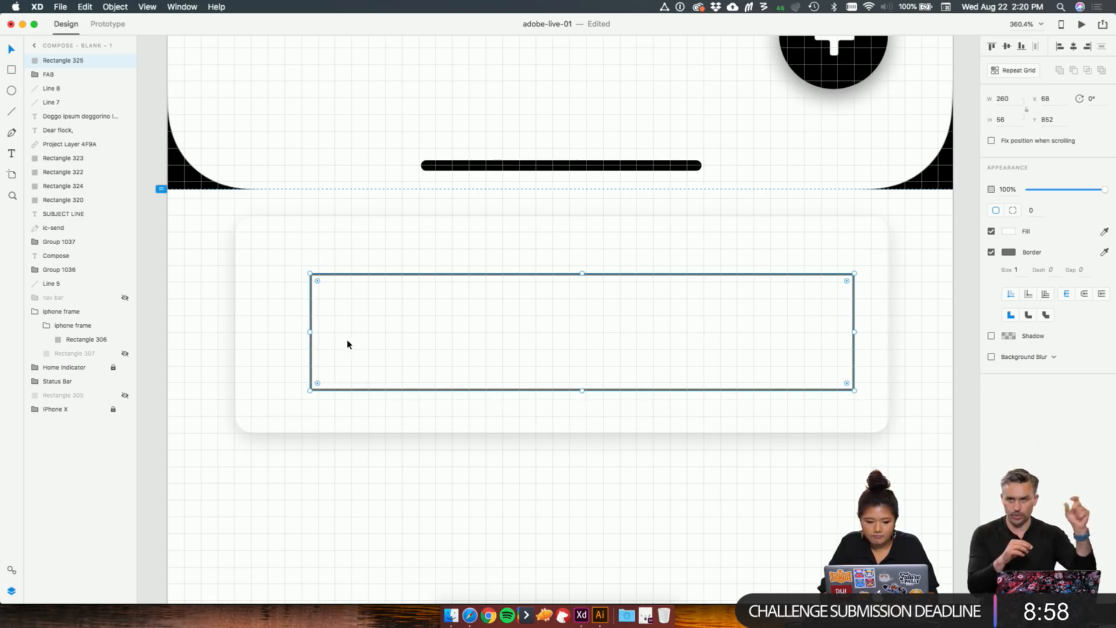
left_click_drag(309, 332, 268, 332)
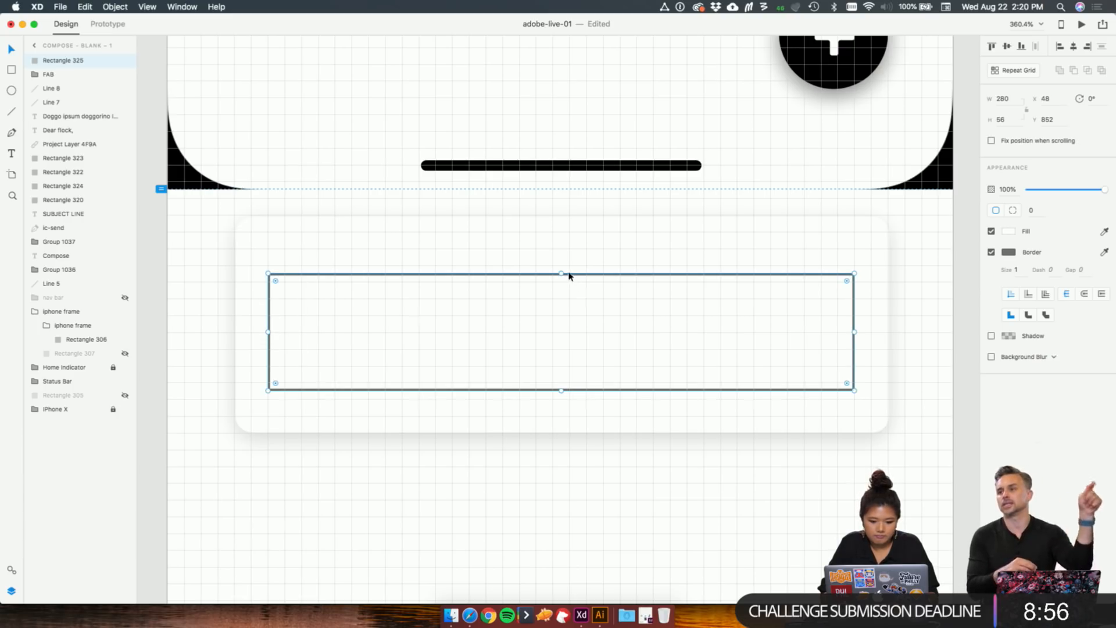
left_click_drag(561, 272, 561, 249)
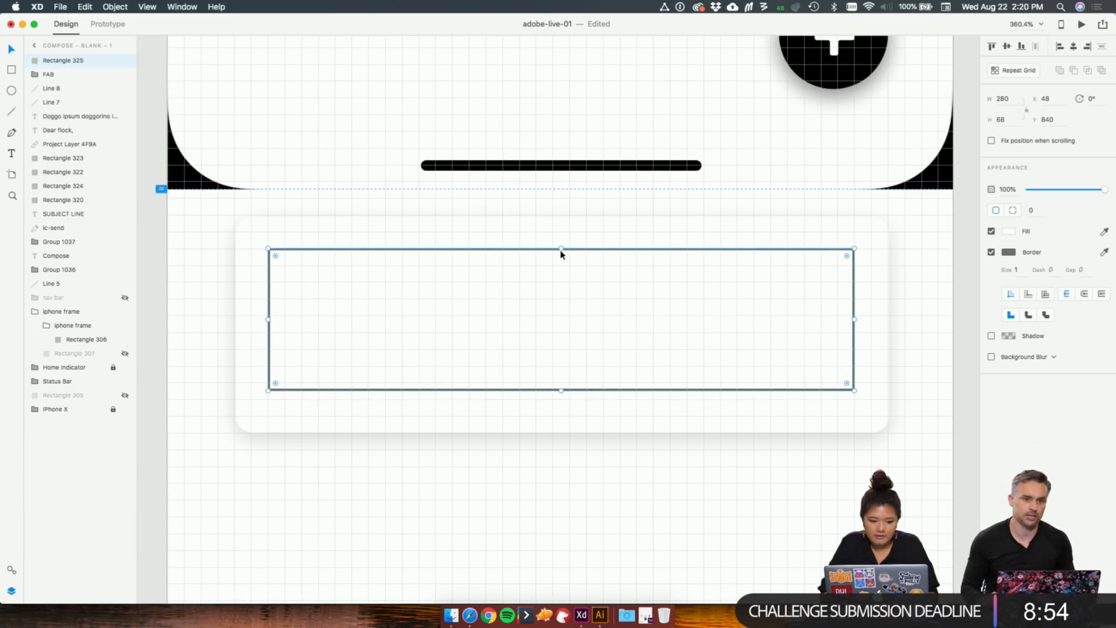
left_click_drag(560, 390, 561, 332)
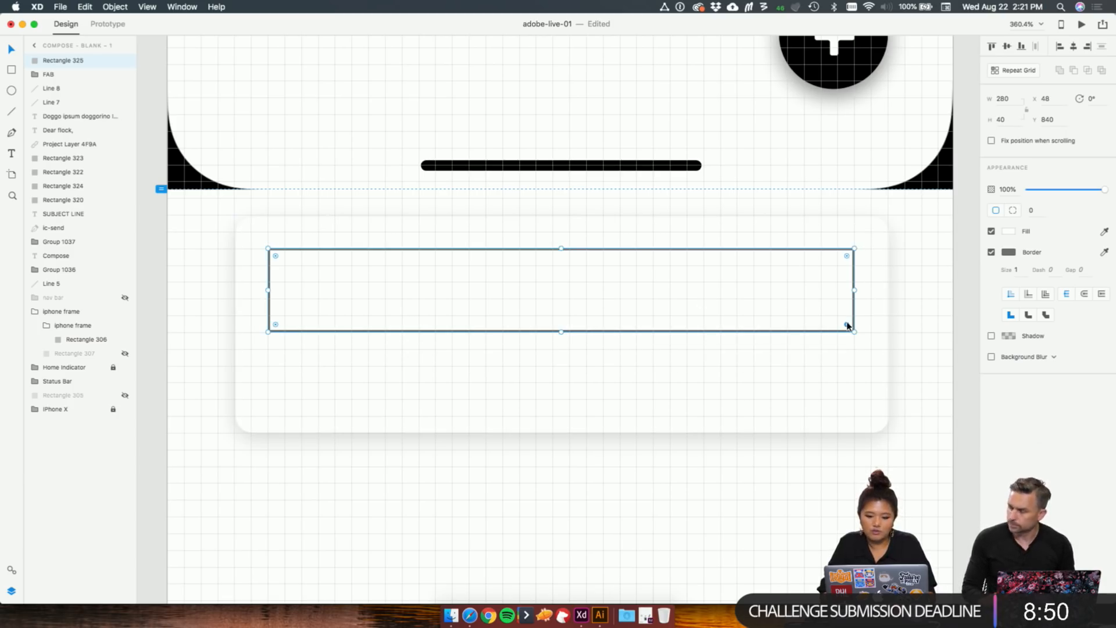
left_click_drag(847, 325, 653, 269)
- Shorten the card's height so it wraps closely around the pill-shaped rectangle
left_click(626, 366)
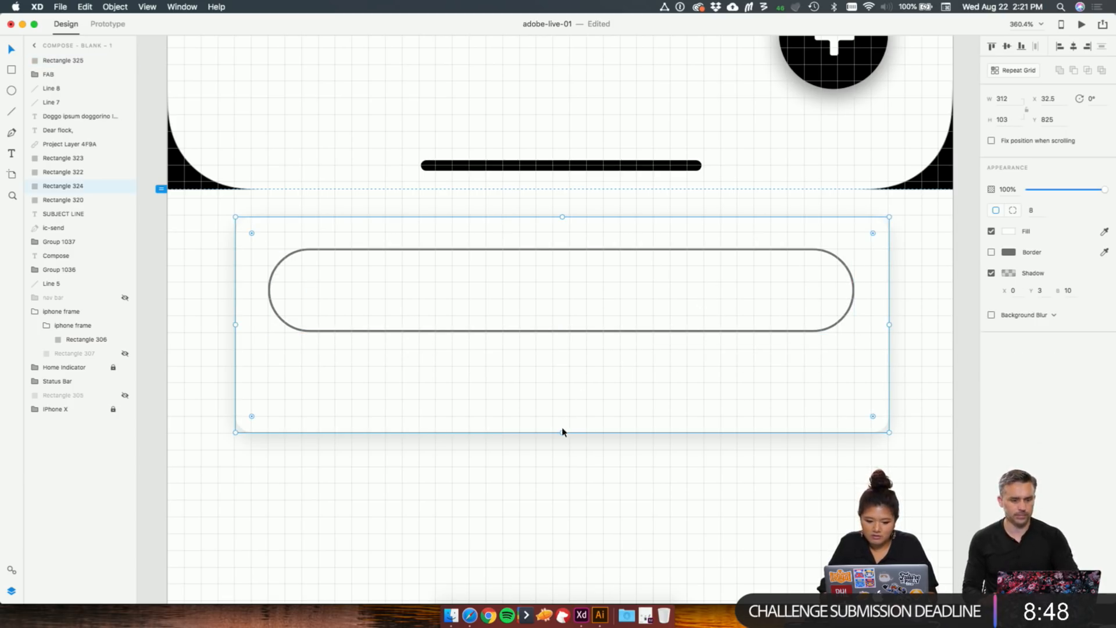
left_click_drag(562, 431, 563, 368)
left_click(852, 301)
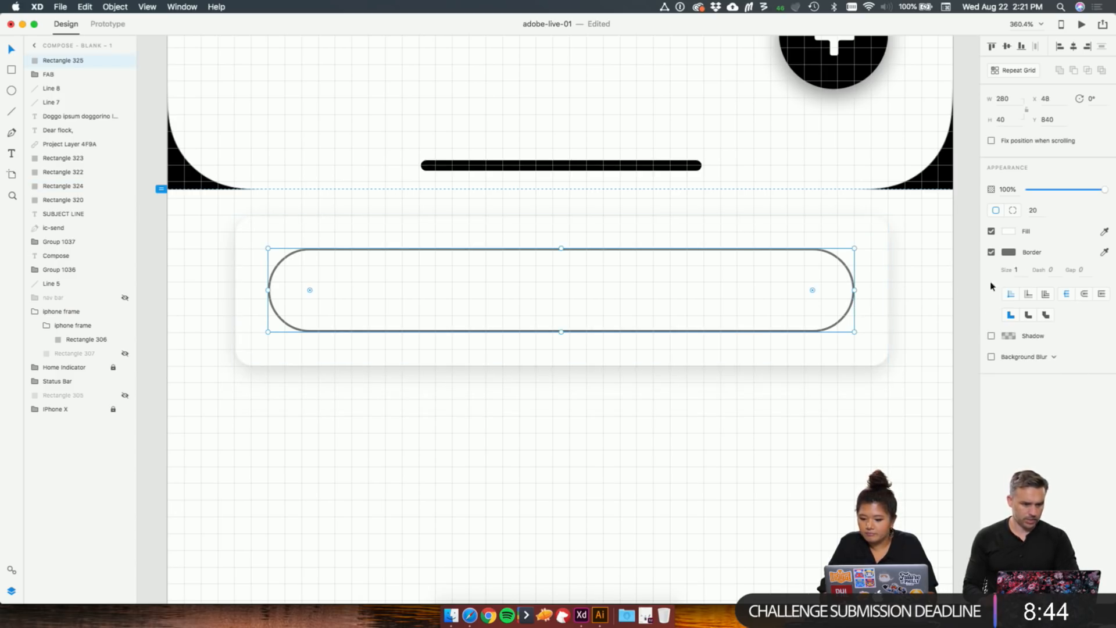
- Remove the pill's border and fill it with black
left_click(1015, 256)
left_click(1003, 256)
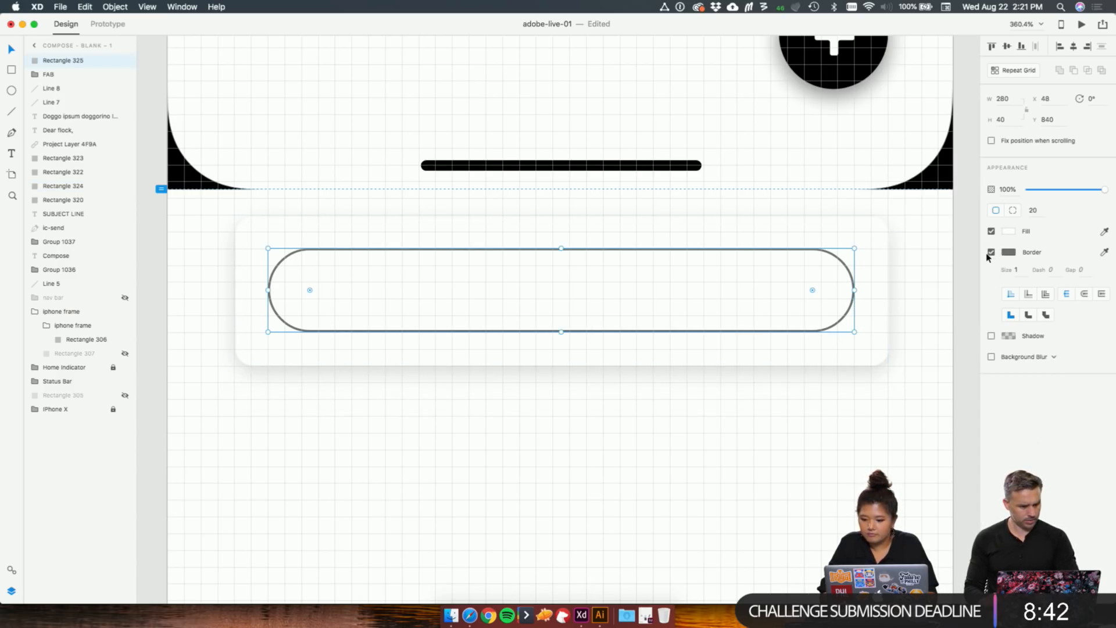
left_click(991, 252)
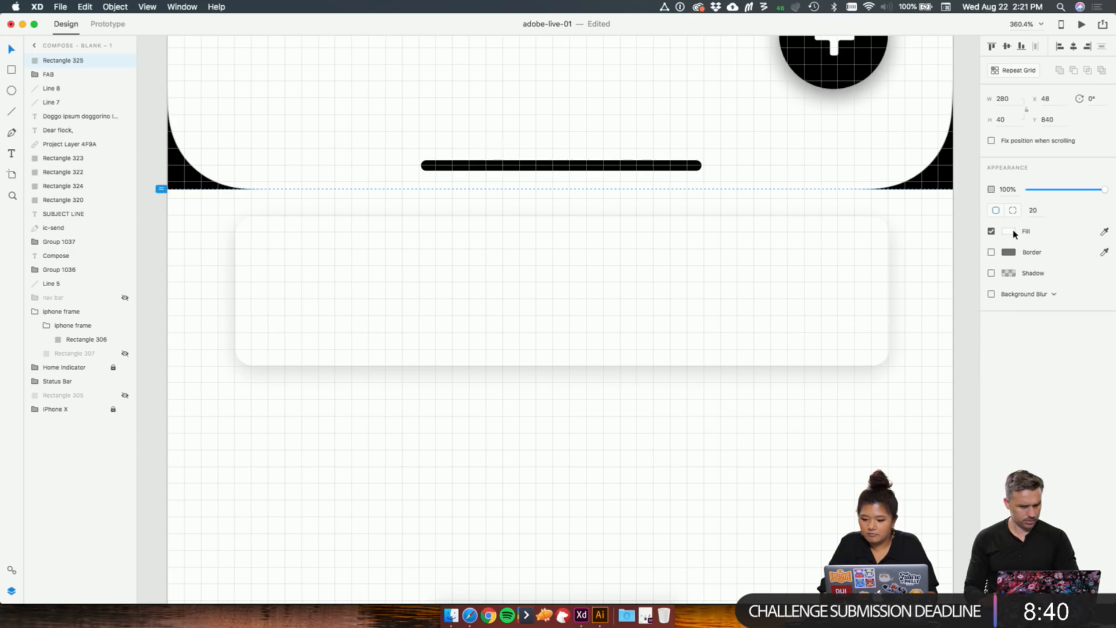
left_click(1008, 231)
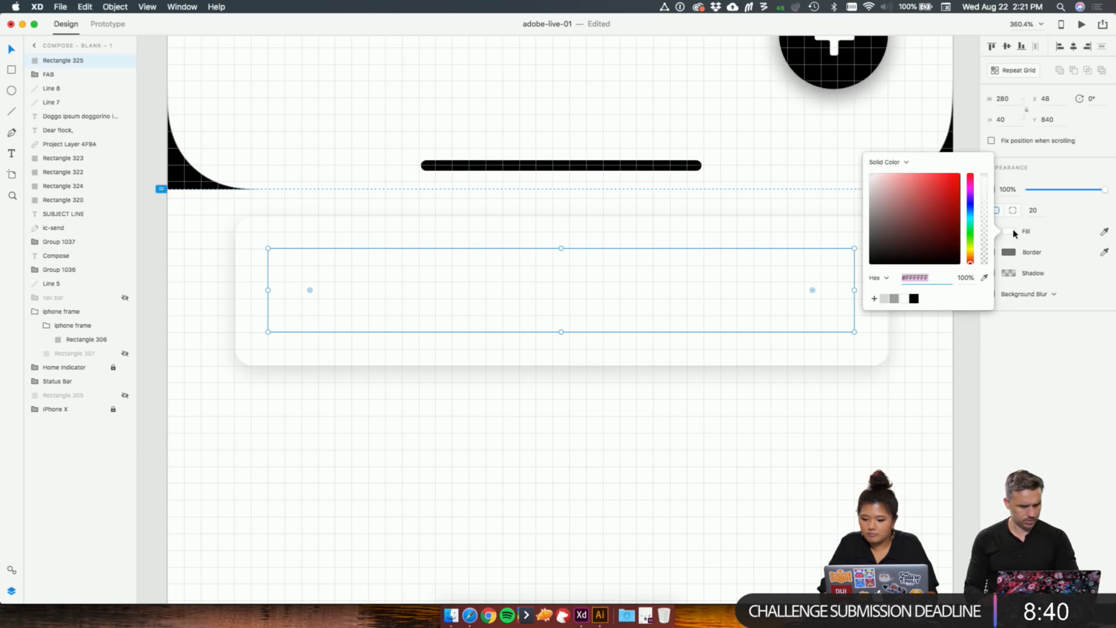
left_click(915, 299)
- Add a text label reading FLOCK IT below the new card on the compose screen
key("t")
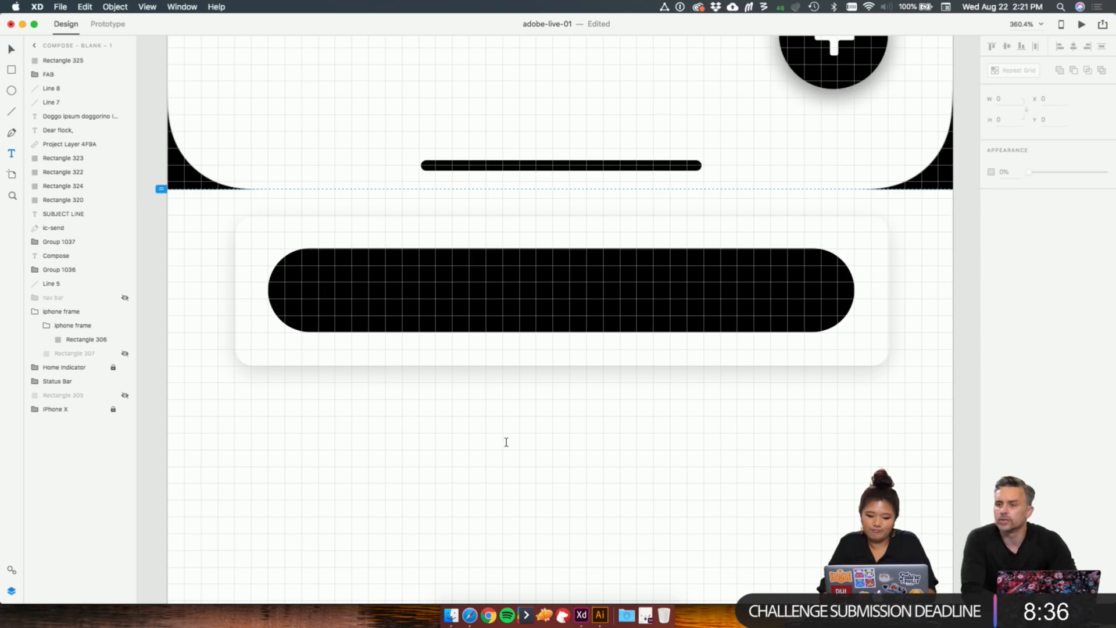
left_click(469, 442)
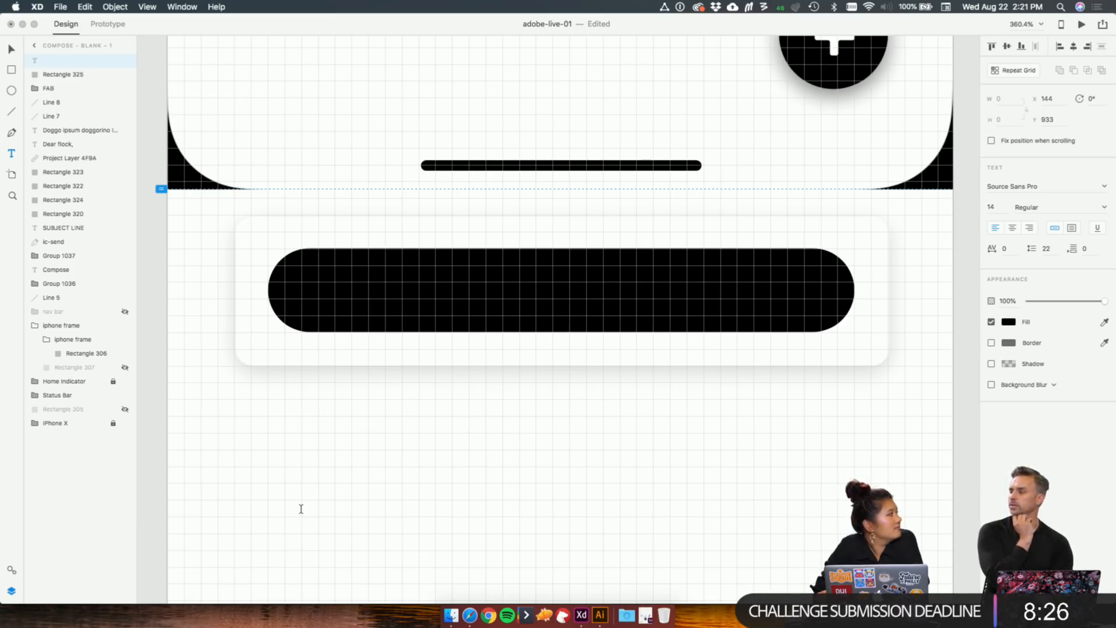
left_click(466, 506)
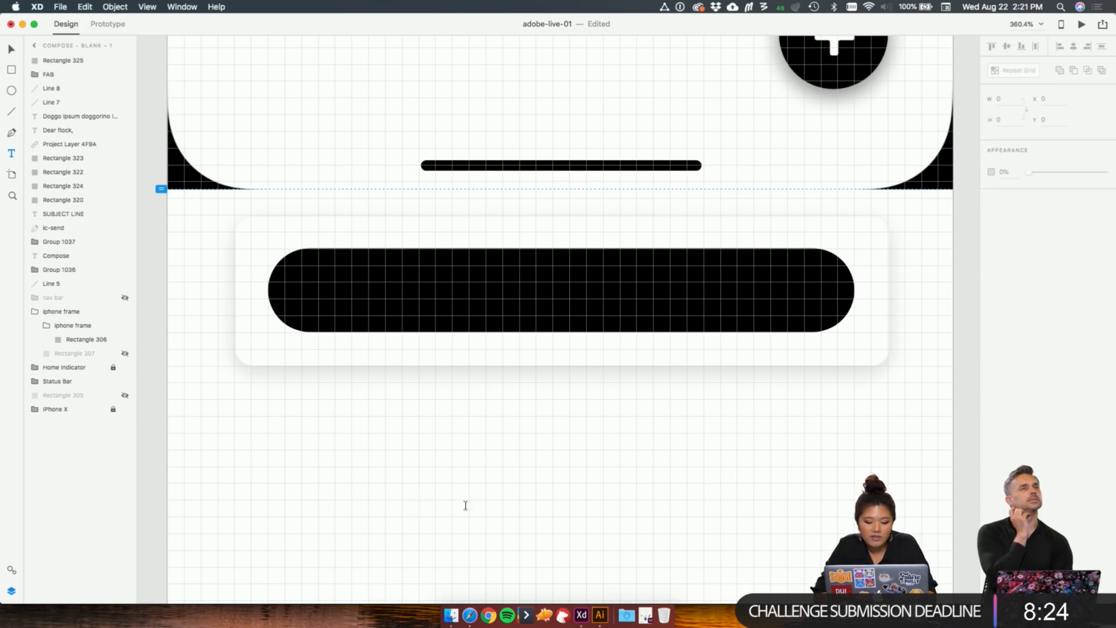
scroll(475, 501, "down", 10)
scroll(475, 500, "up", 2)
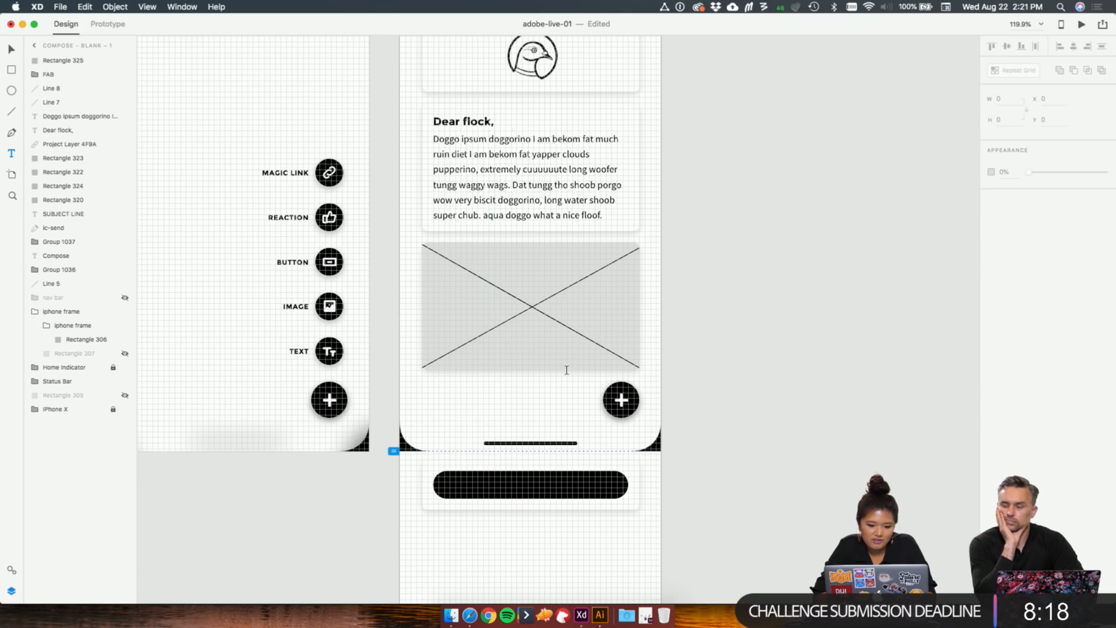
key("v")
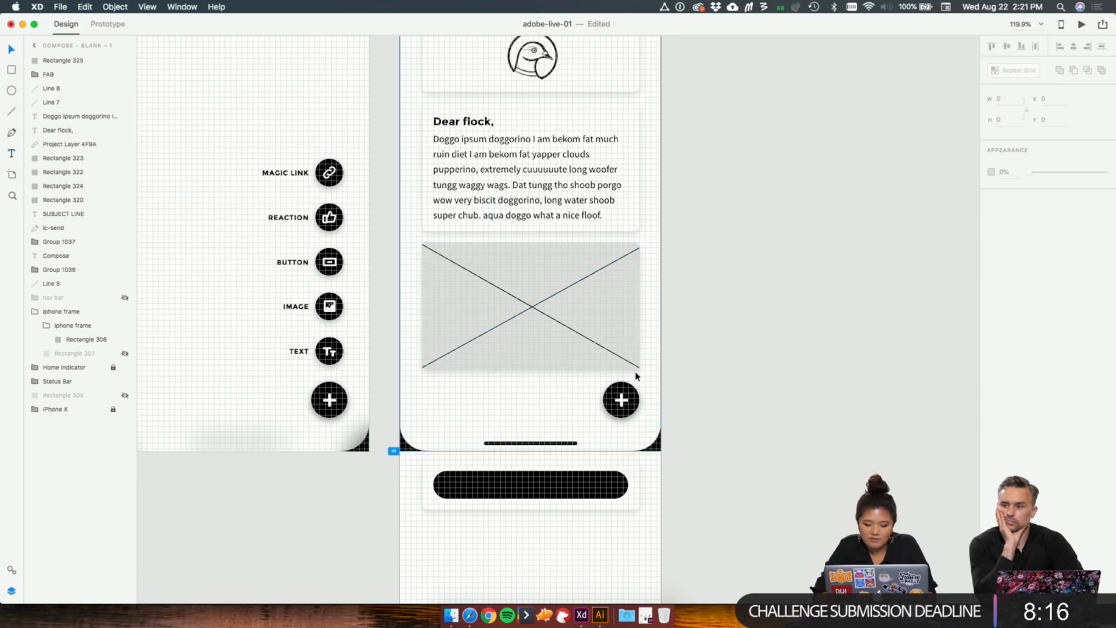
scroll(628, 395, "up", 2)
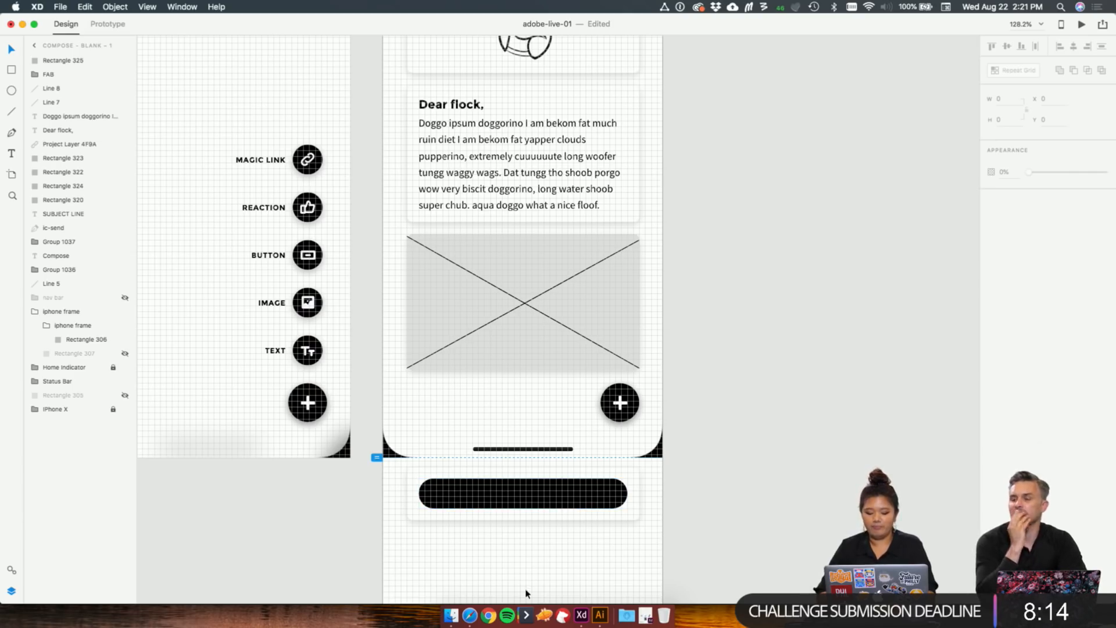
left_click(495, 567)
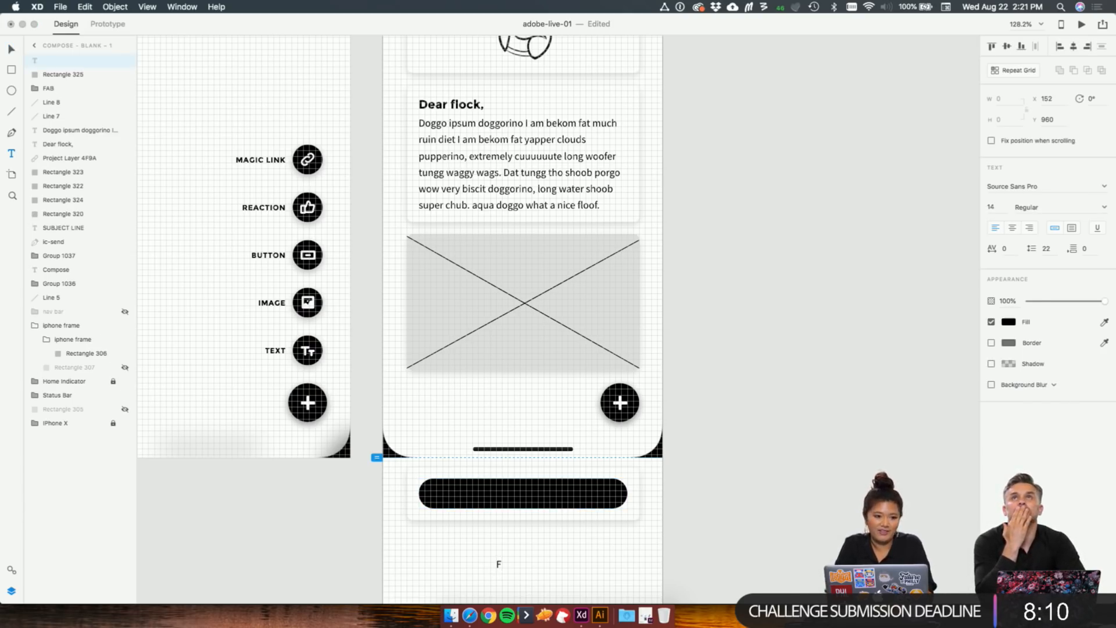
type("CK IT")
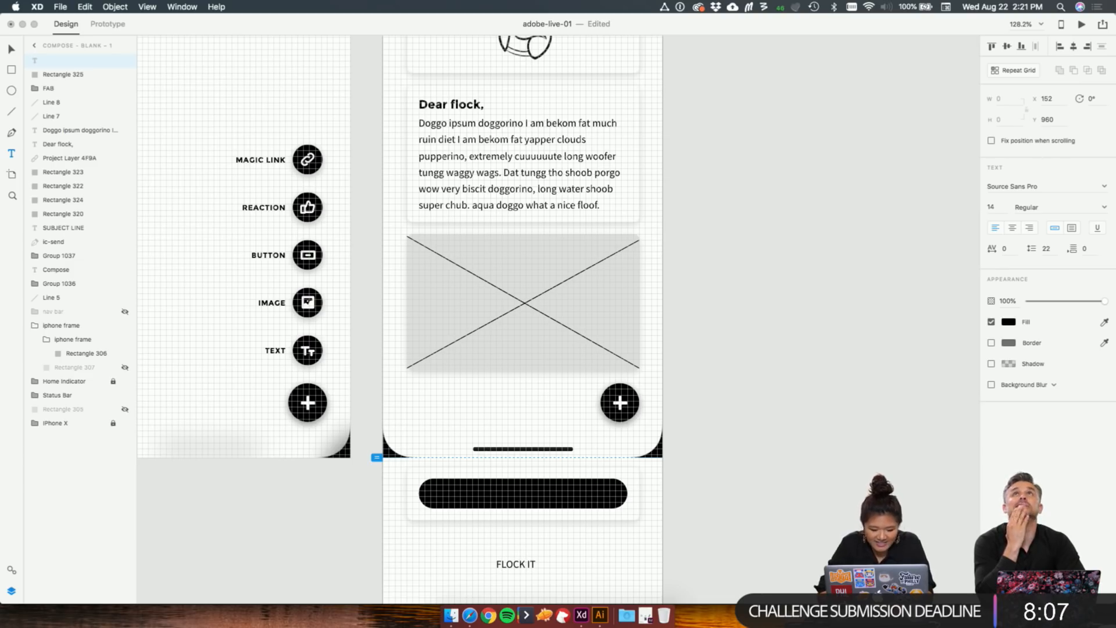
key("Escape")
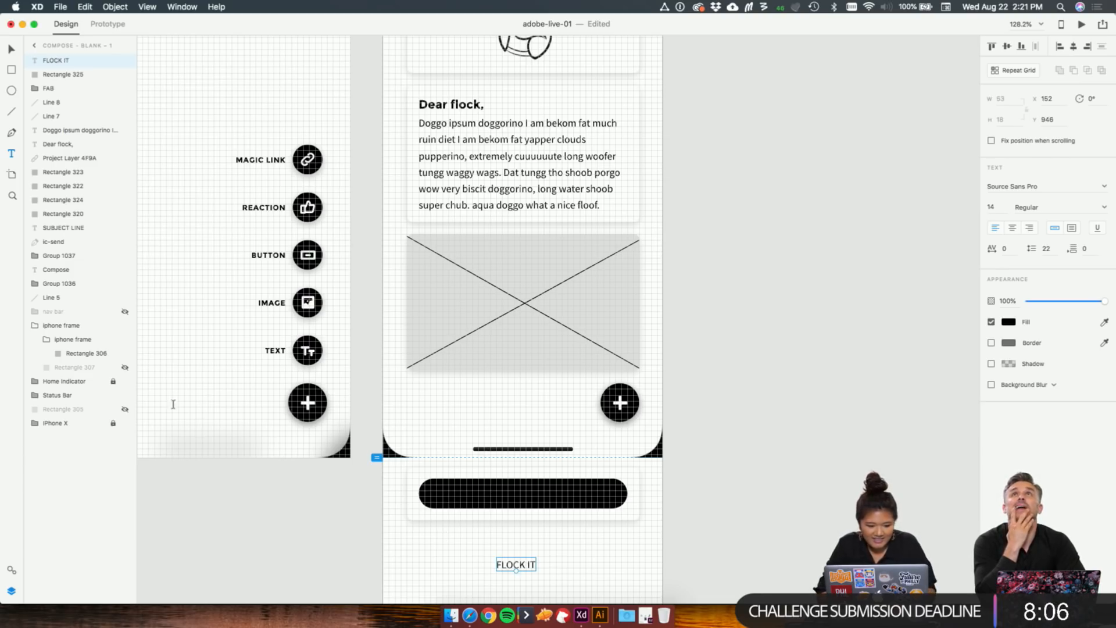
- Apply the Montserrat Bold 14pt character style to the FLOCK IT text and give it a white fill
left_click(12, 570)
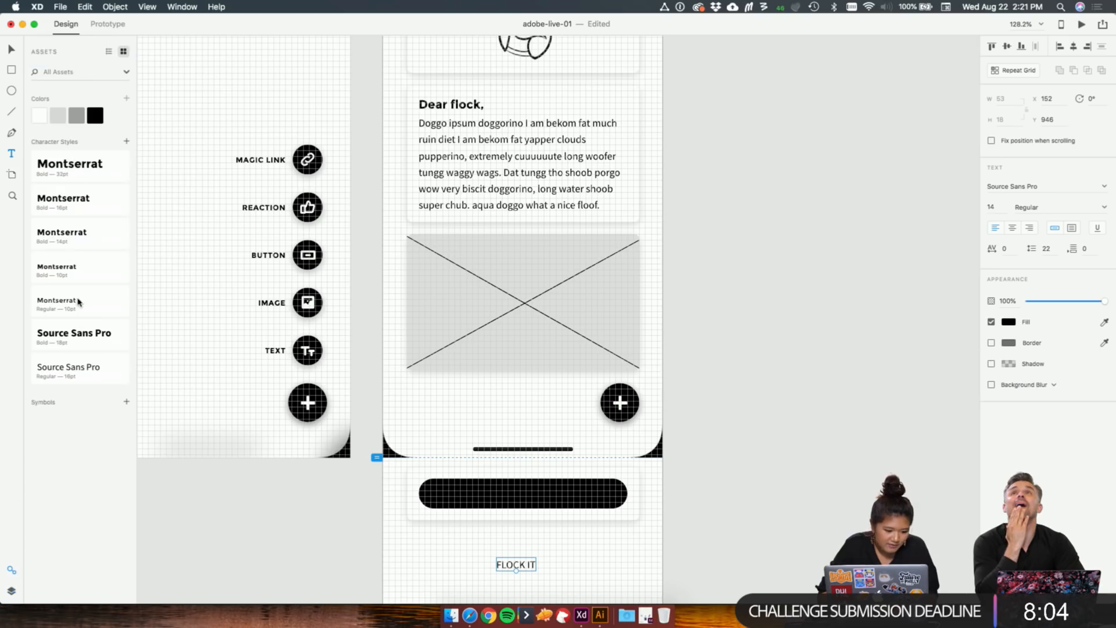
left_click(93, 241)
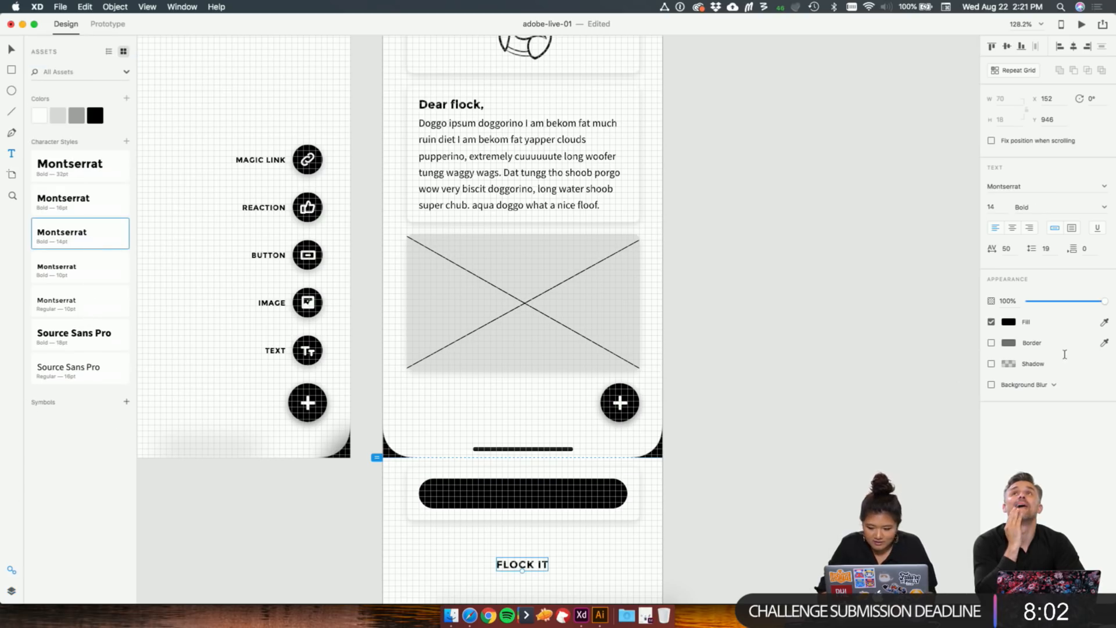
left_click(1007, 322)
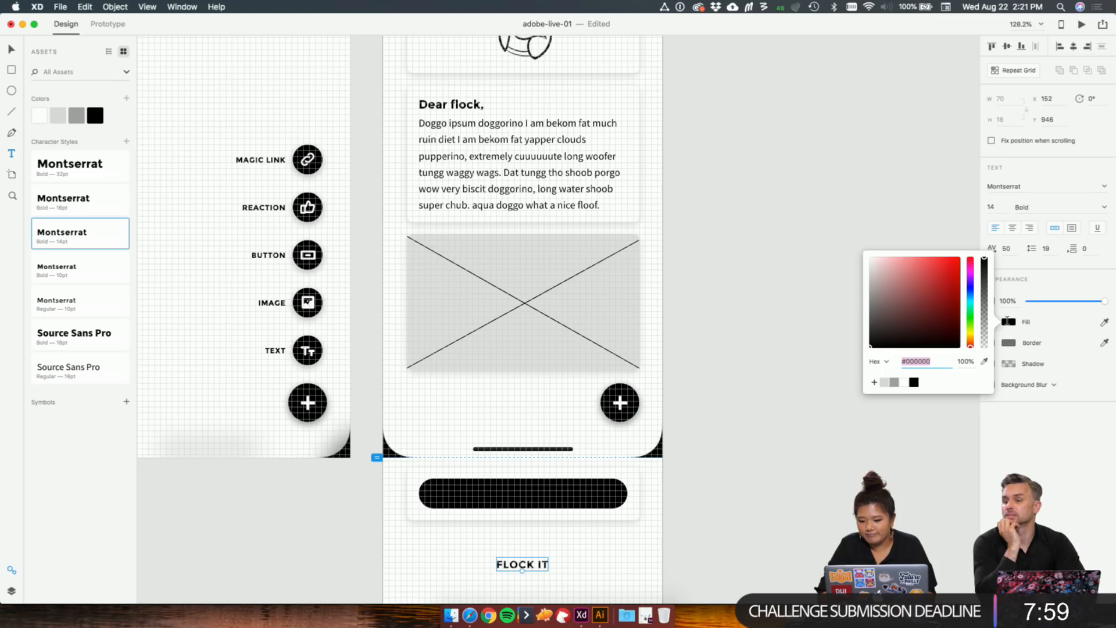
left_click(905, 381)
left_click(802, 504)
- Move the FLOCK IT label onto the black pill and nudge it until vertically centred
key("v")
left_click(802, 509)
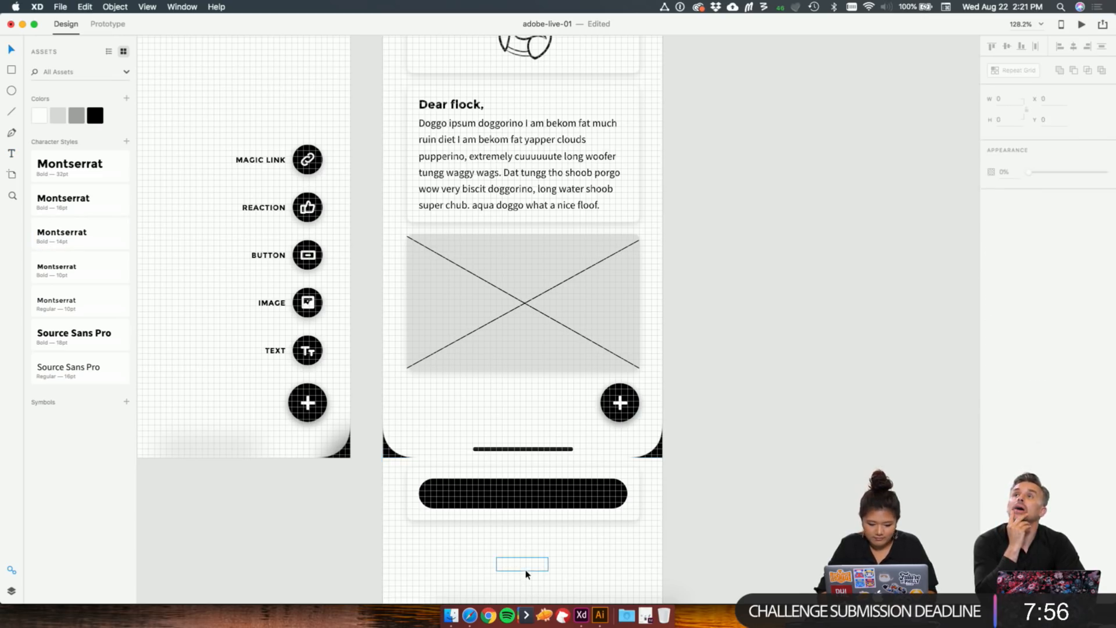
left_click_drag(525, 573, 523, 497)
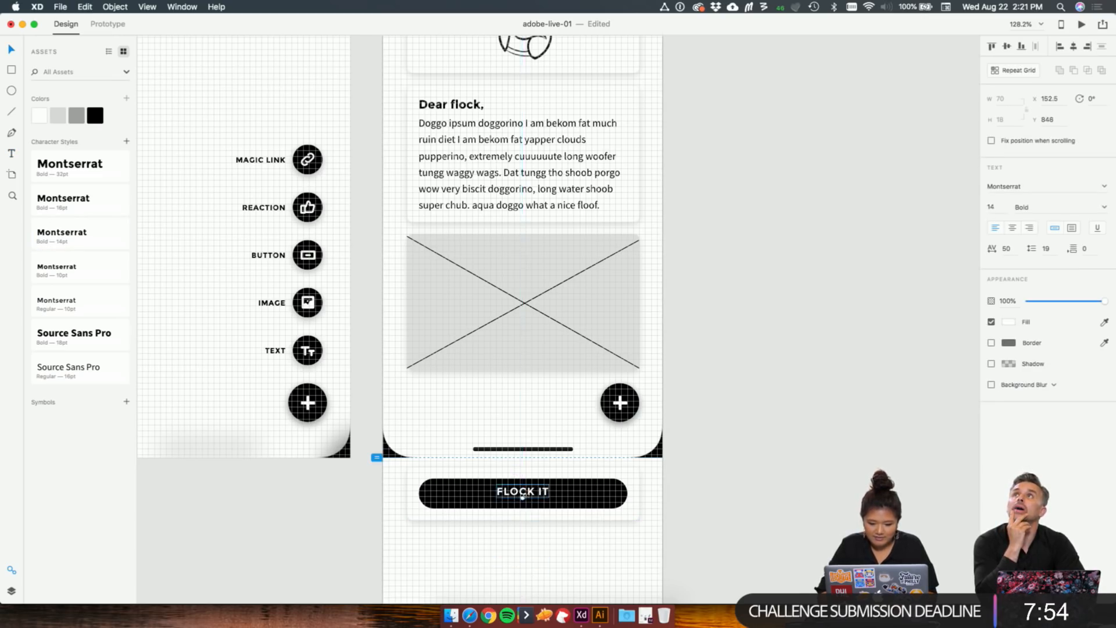
key("super+plus")
key("super+plus")
key("super+plus")
scroll(525, 498, "down", 5)
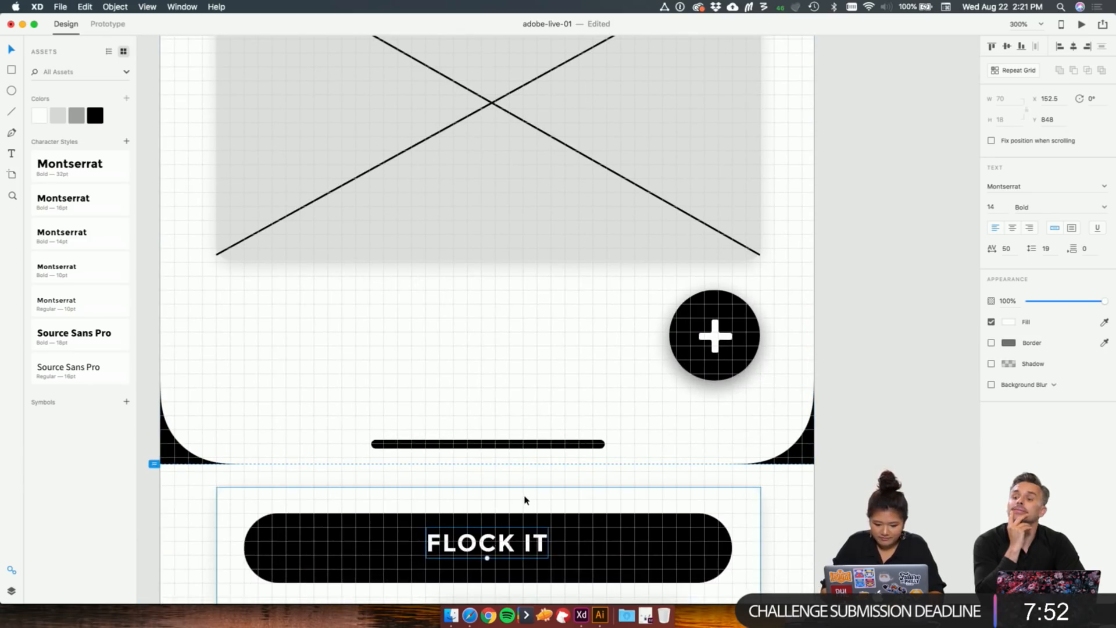
key("Down")
key("Down")
key("Down")
key("Down")
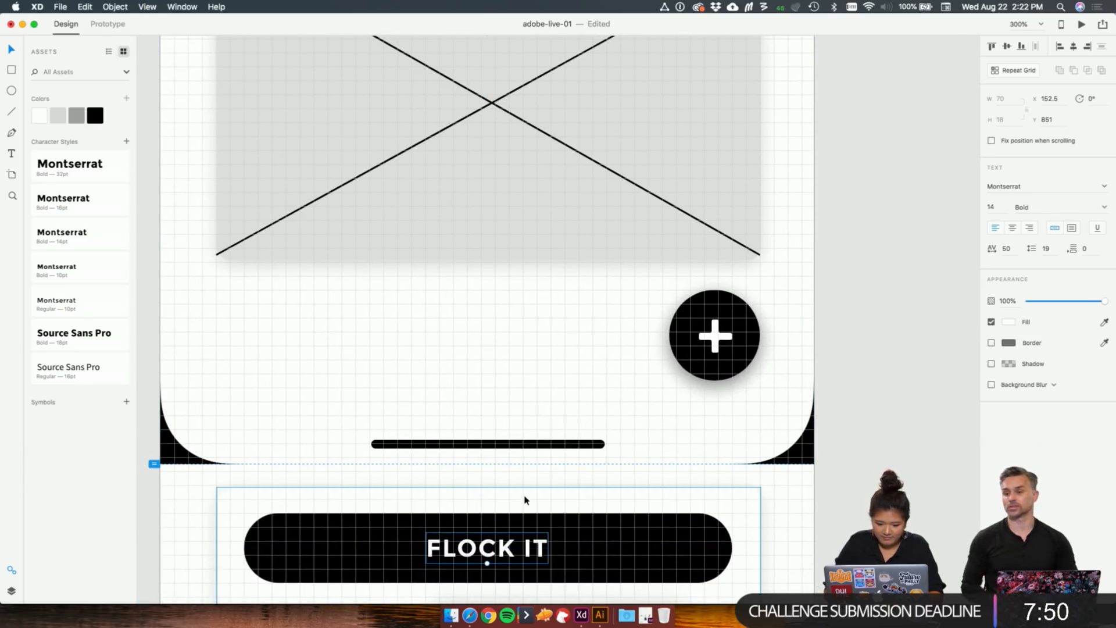
key("Up")
- Move the button card up into the screen at y 713 and send it behind the plus button
scroll(524, 500, "down", 1)
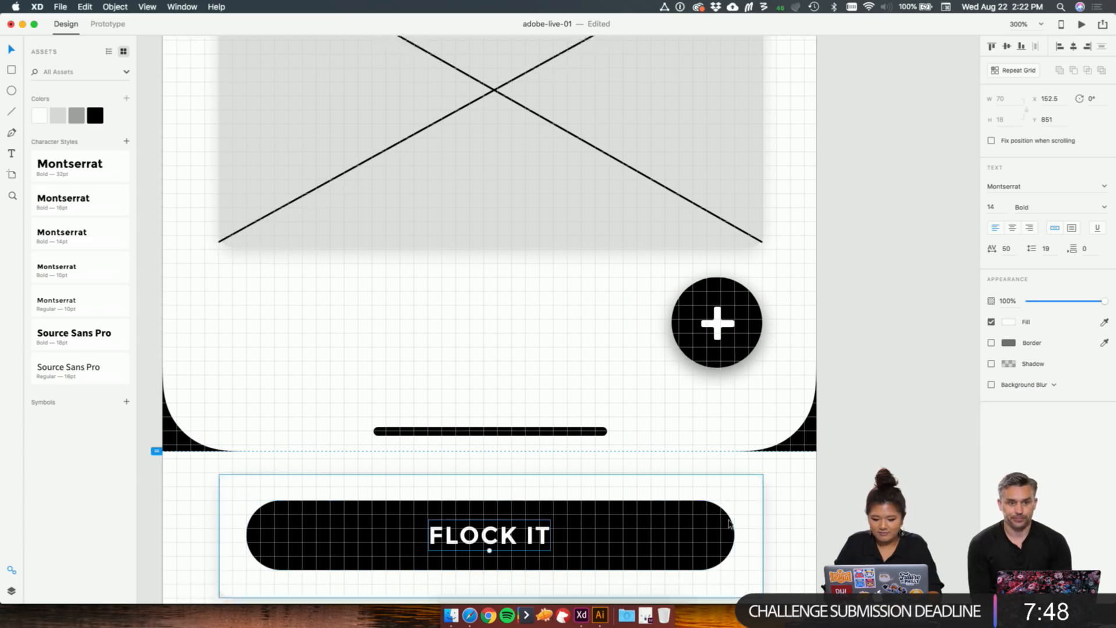
left_click_drag(809, 526, 595, 321)
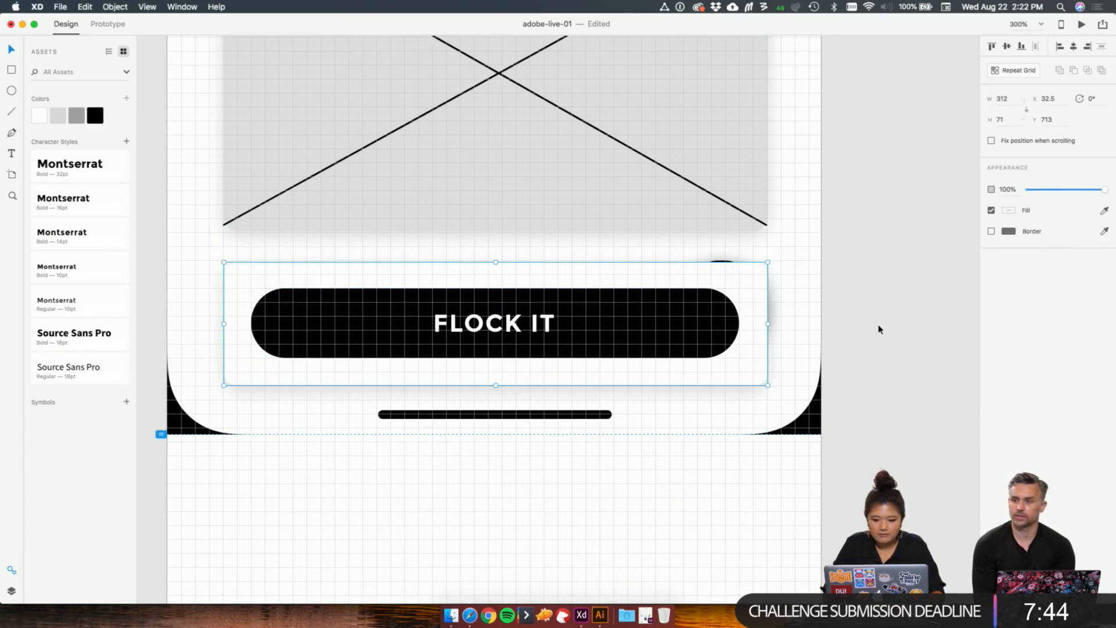
key("super+bracketleft")
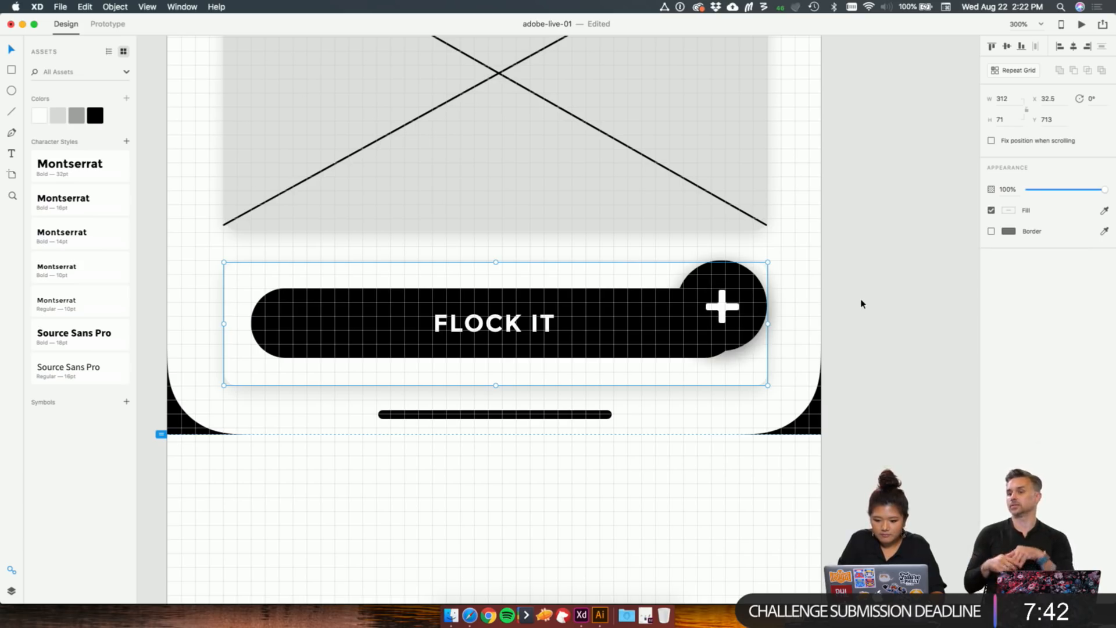
- Fill the pill rectangle with the grey asset colour and add a drop shadow to it
double_click(599, 320)
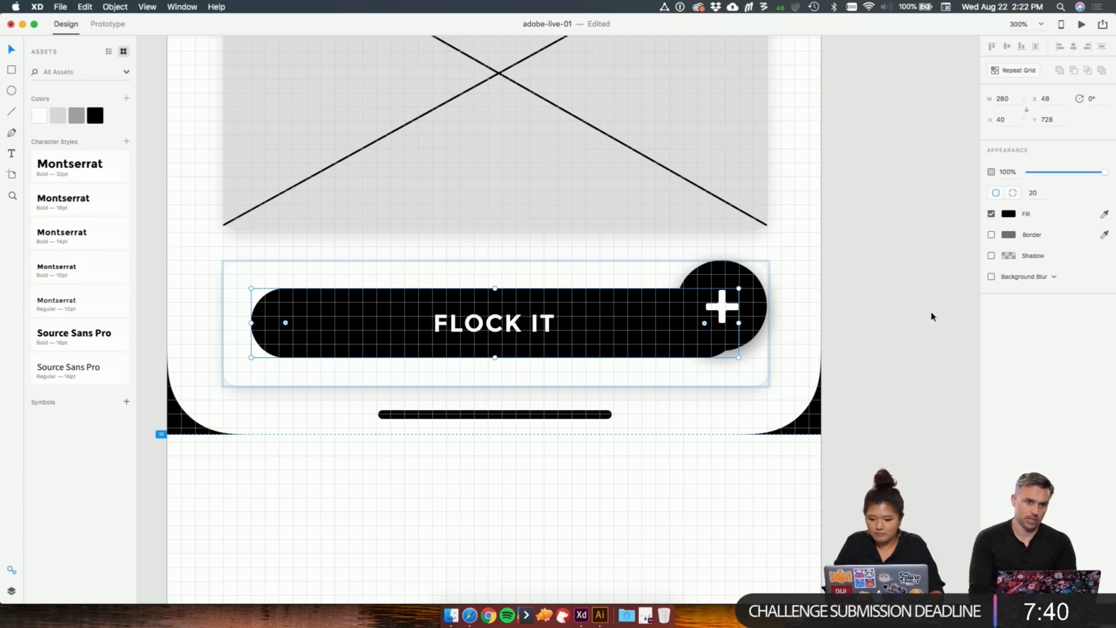
left_click(1008, 215)
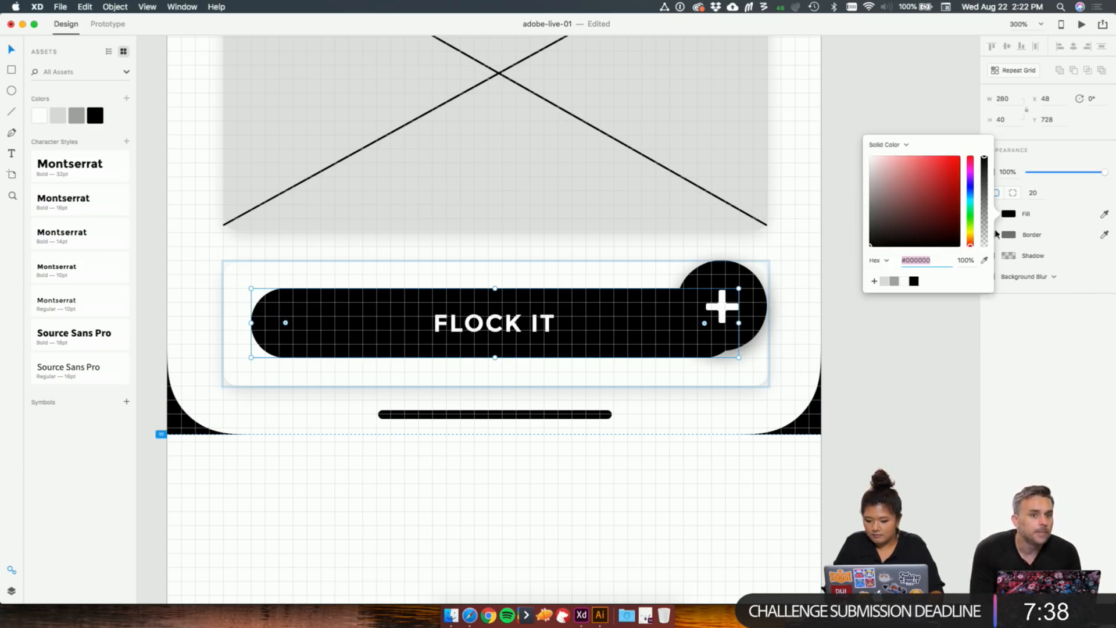
left_click(76, 119)
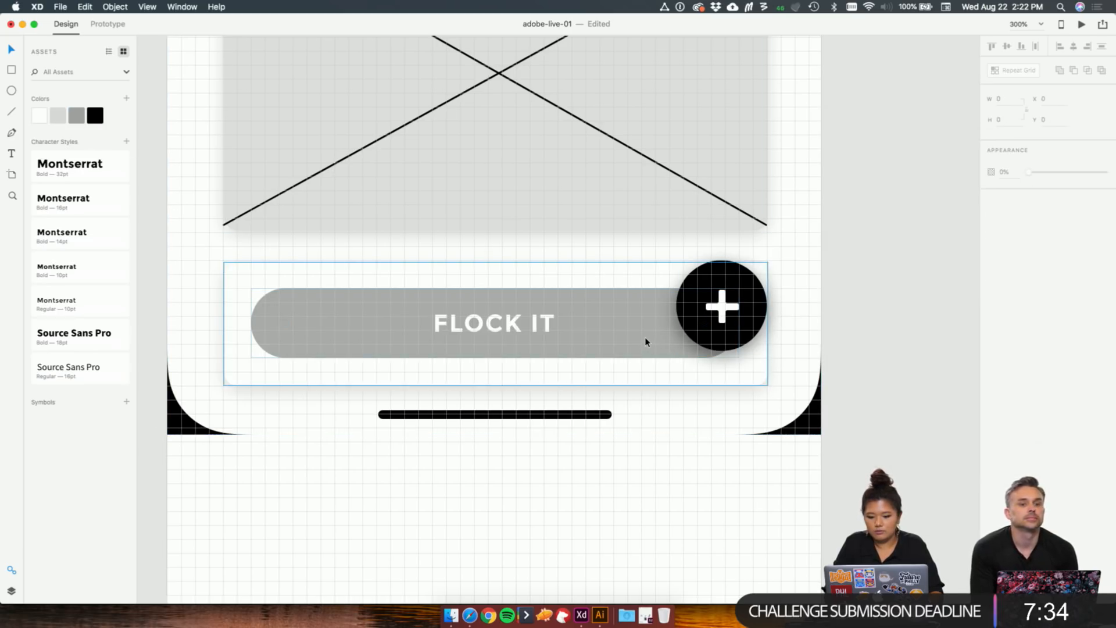
left_click(991, 256)
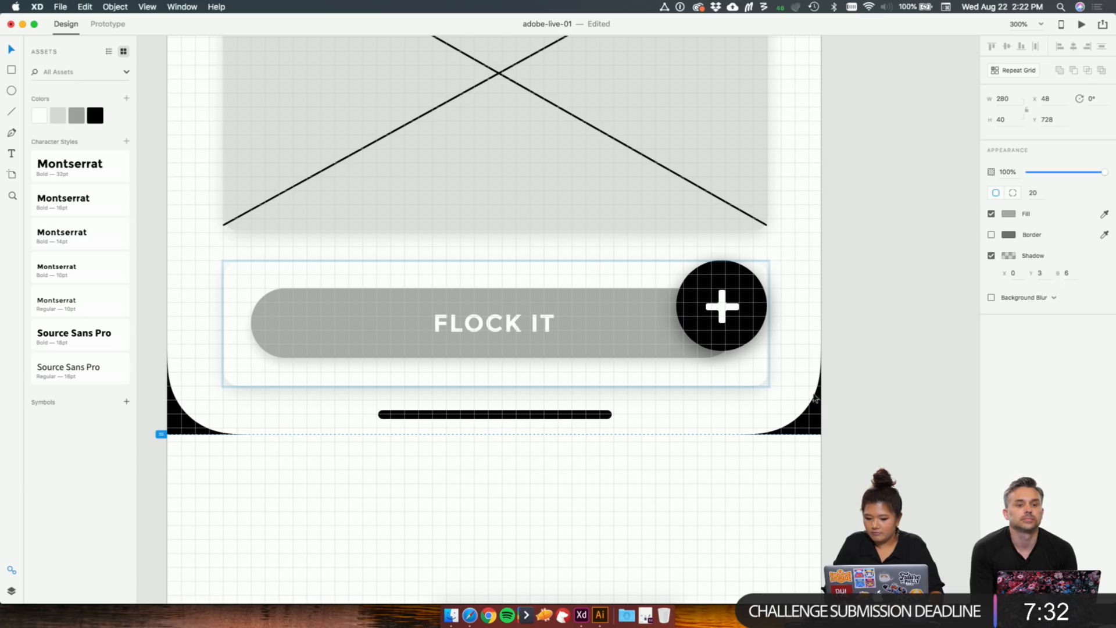
left_click(809, 401)
- Review the finished compose screen with the new button alongside the other compose artboards
scroll(878, 350, "down", 10)
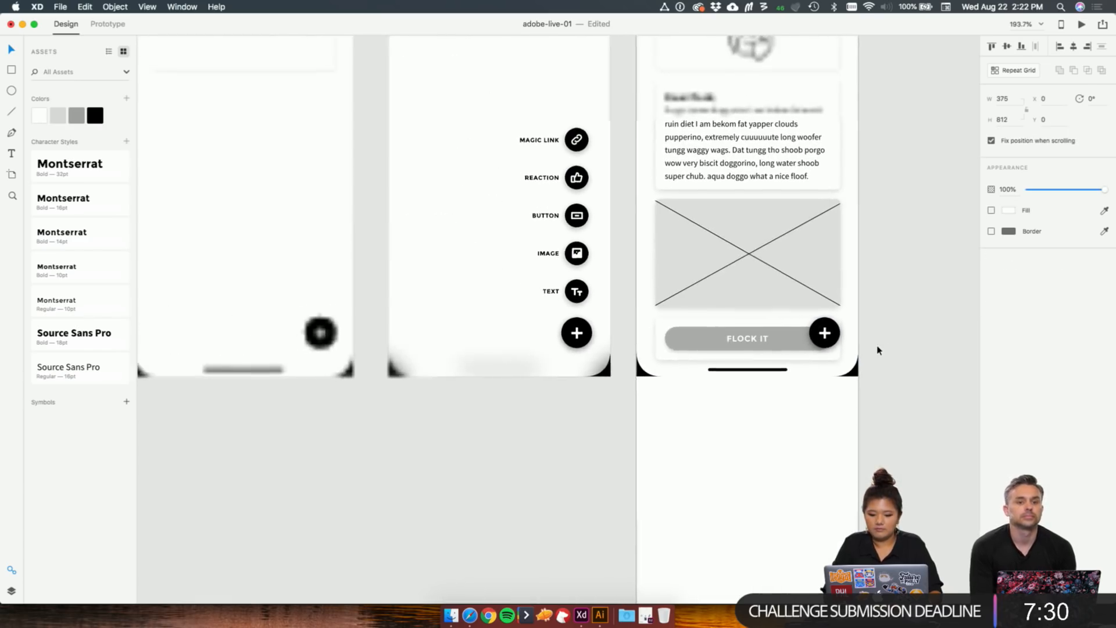
scroll(875, 355, "right", 5)
scroll(875, 354, "up", 3)
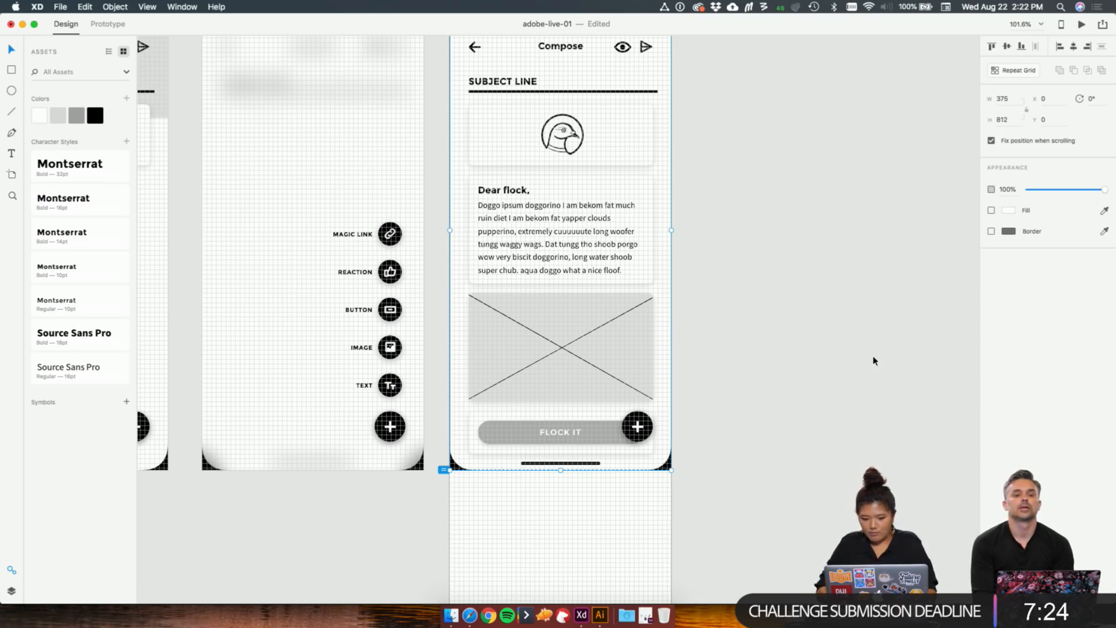
scroll(813, 321, "up", 3)
scroll(814, 320, "right", 1)
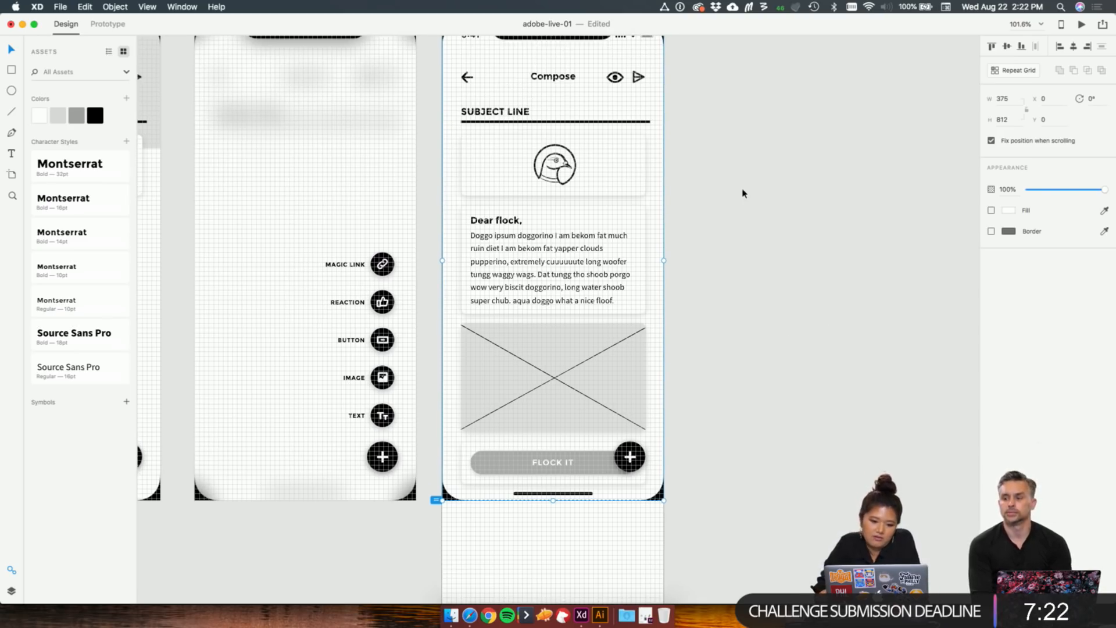
scroll(743, 192, "up", 5)
scroll(742, 192, "right", 1)
scroll(709, 205, "left", 2)
scroll(709, 204, "down", 4)
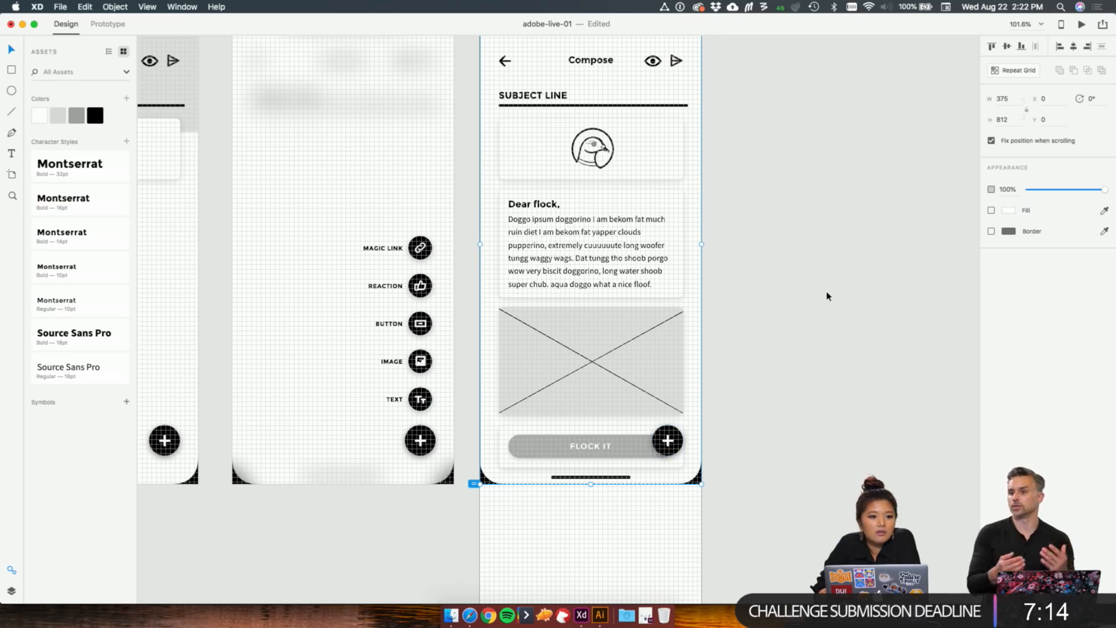
scroll(792, 275, "left", 2)
scroll(791, 275, "up", 3)
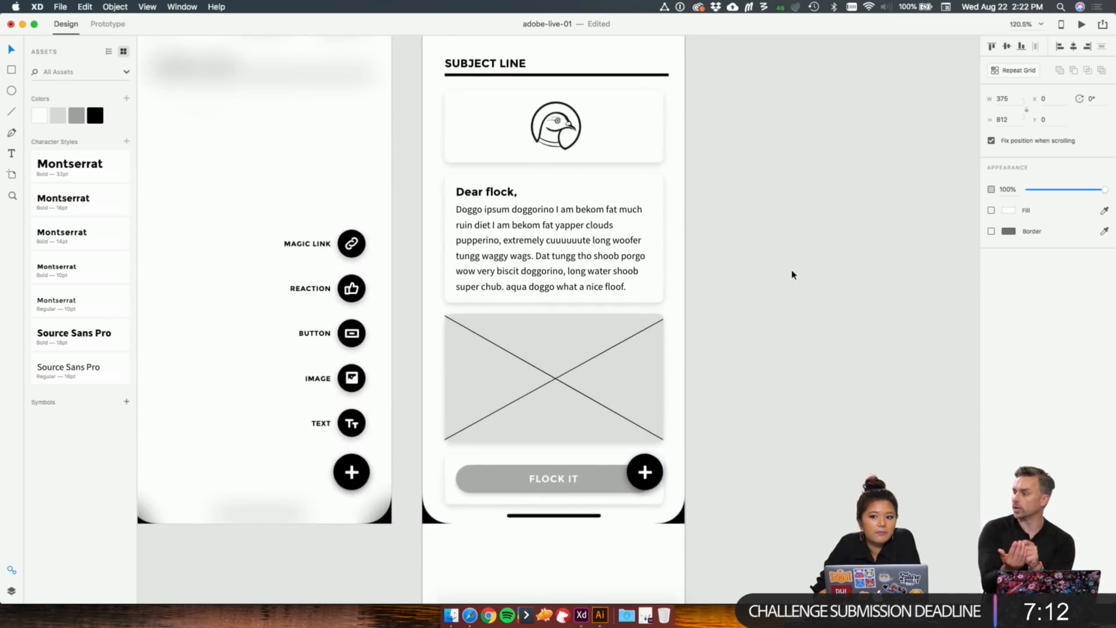
scroll(792, 274, "down", 1)
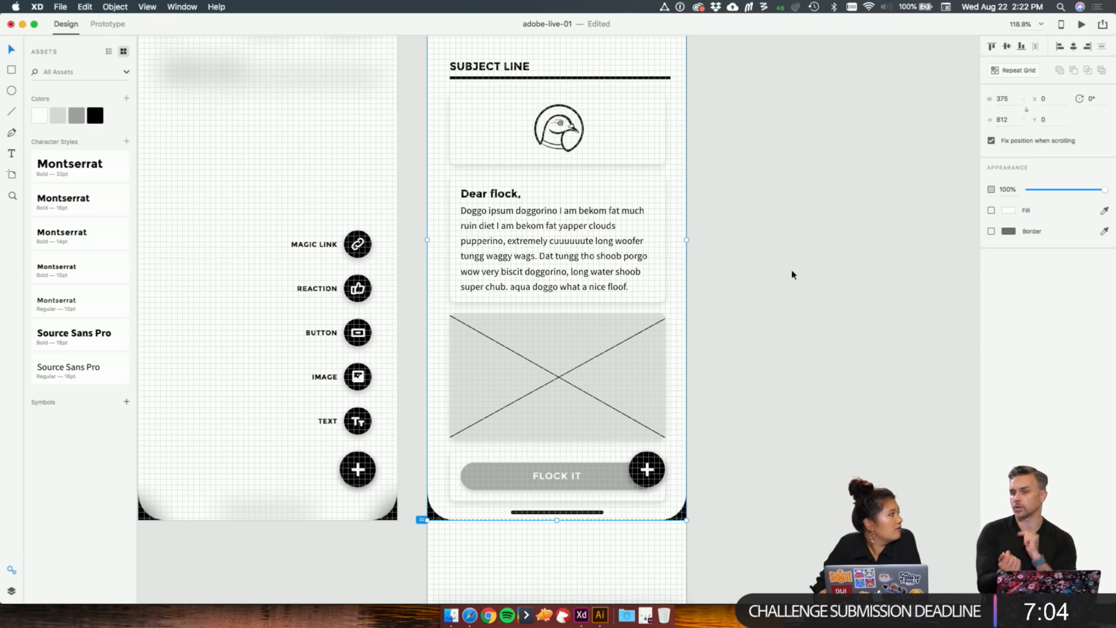
scroll(752, 257, "up", 5)
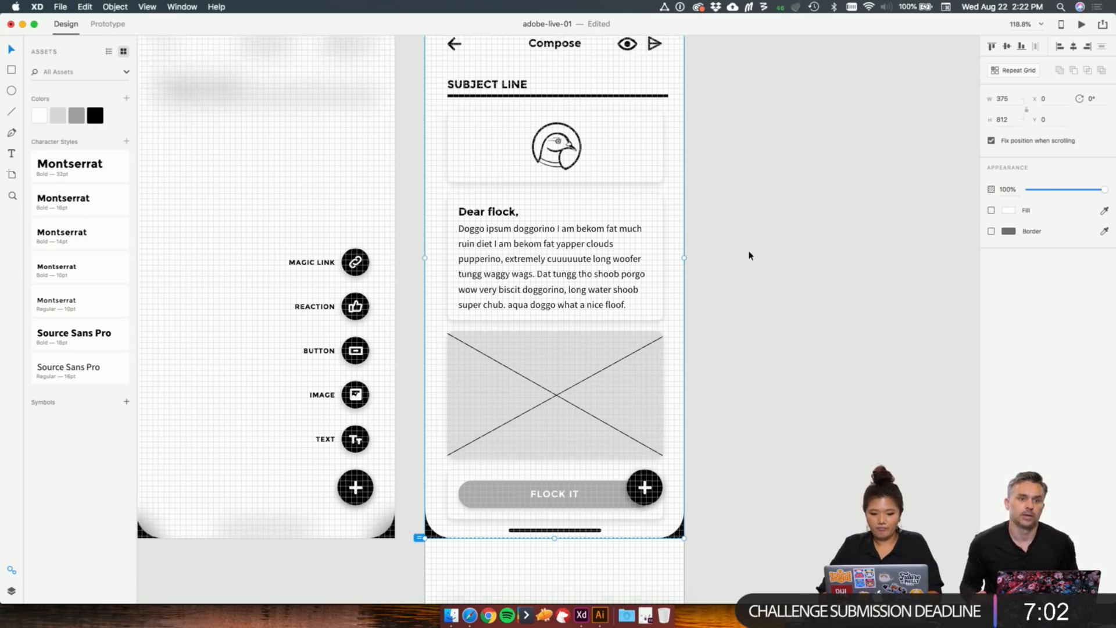
scroll(752, 257, "left", 2)
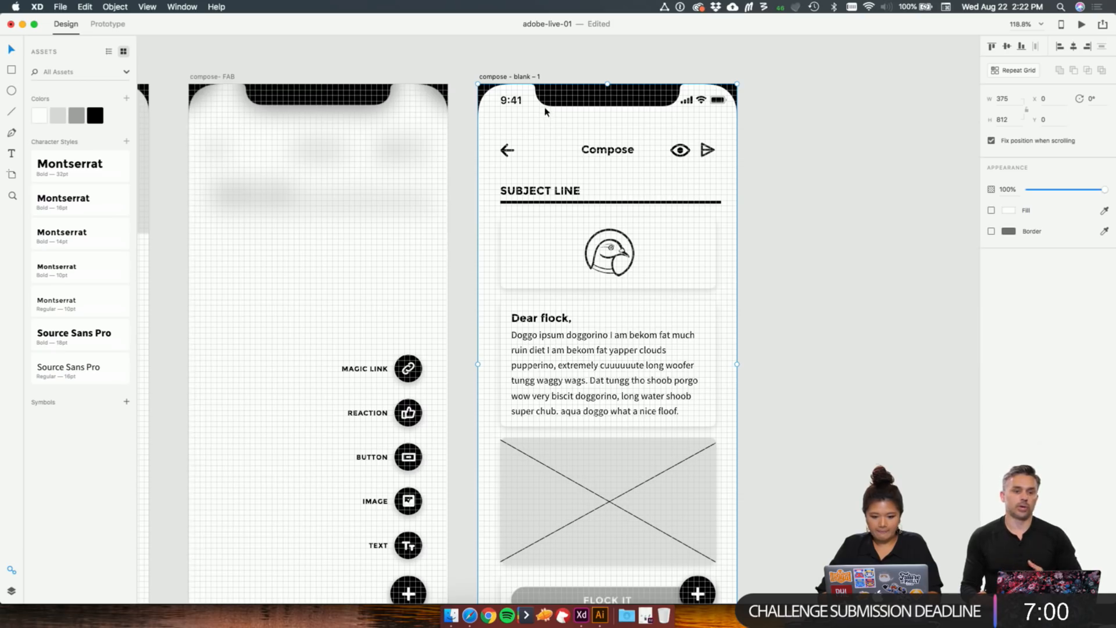
scroll(545, 112, "down", 5)
scroll(545, 111, "left", 2)
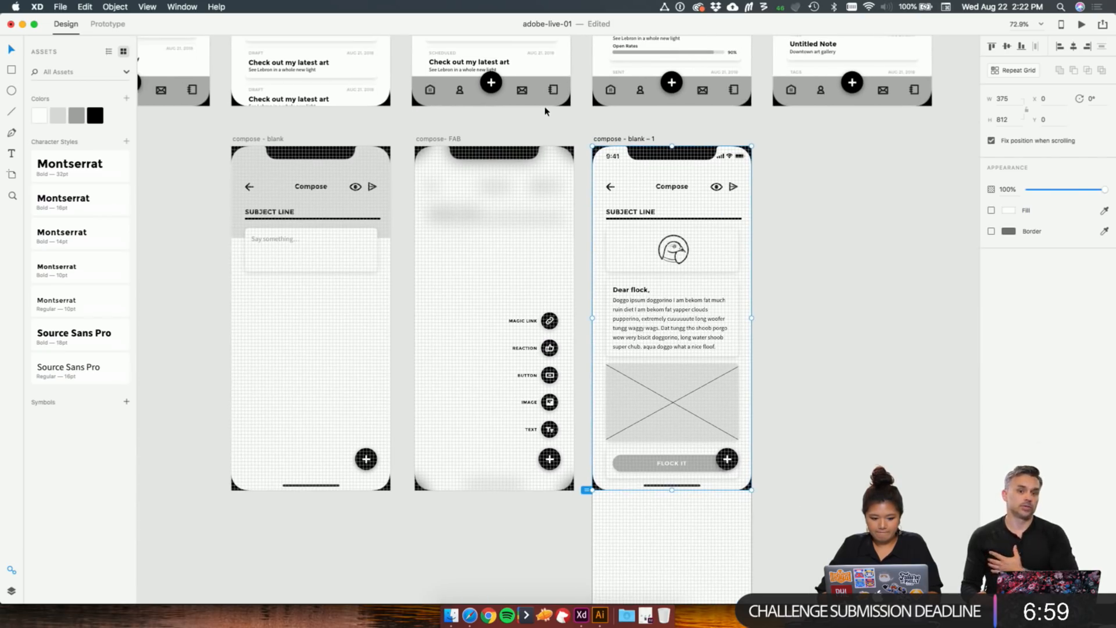
- Unhide the iPhone frame layer in the compose - blank artboard
left_click(348, 154)
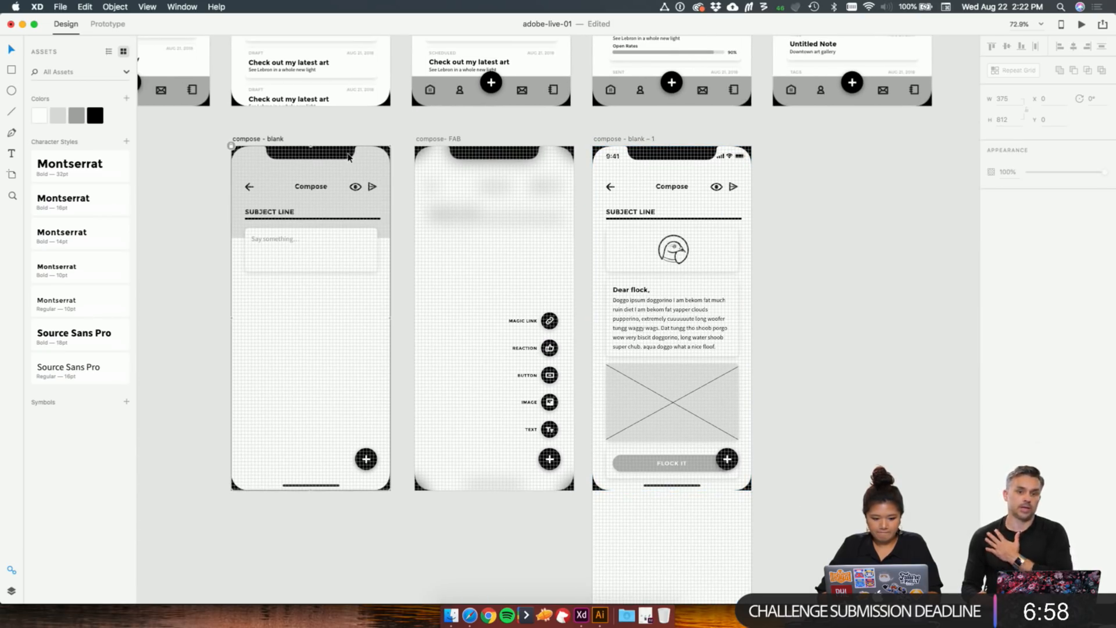
left_click(11, 591)
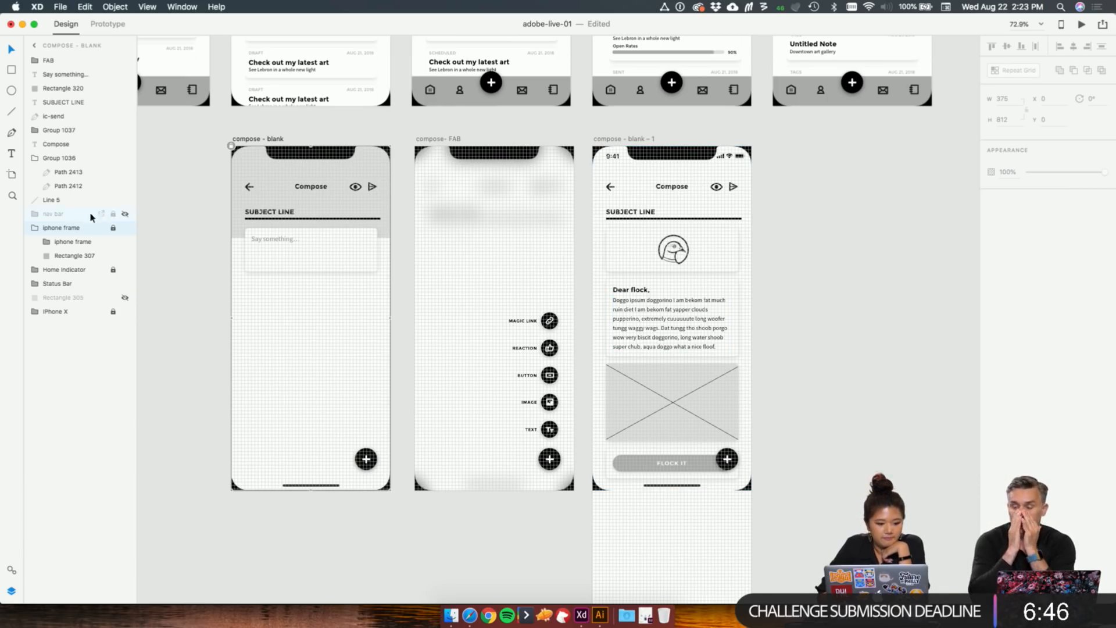
left_click(126, 228)
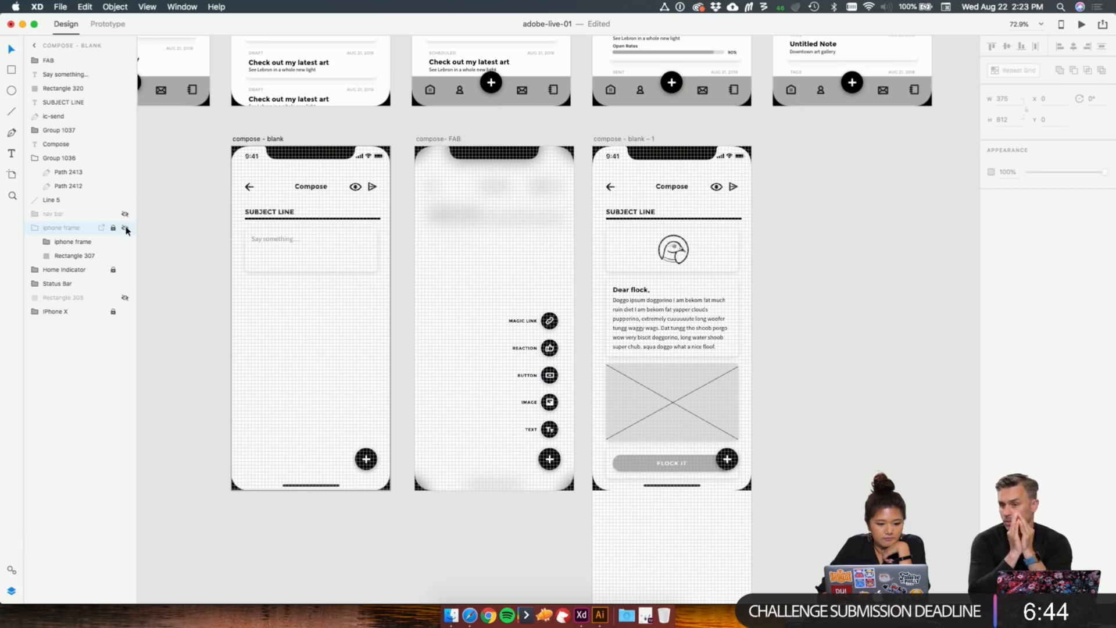
- Lock the iPhone frame layer in the compose - blank artboard
left_click(125, 229)
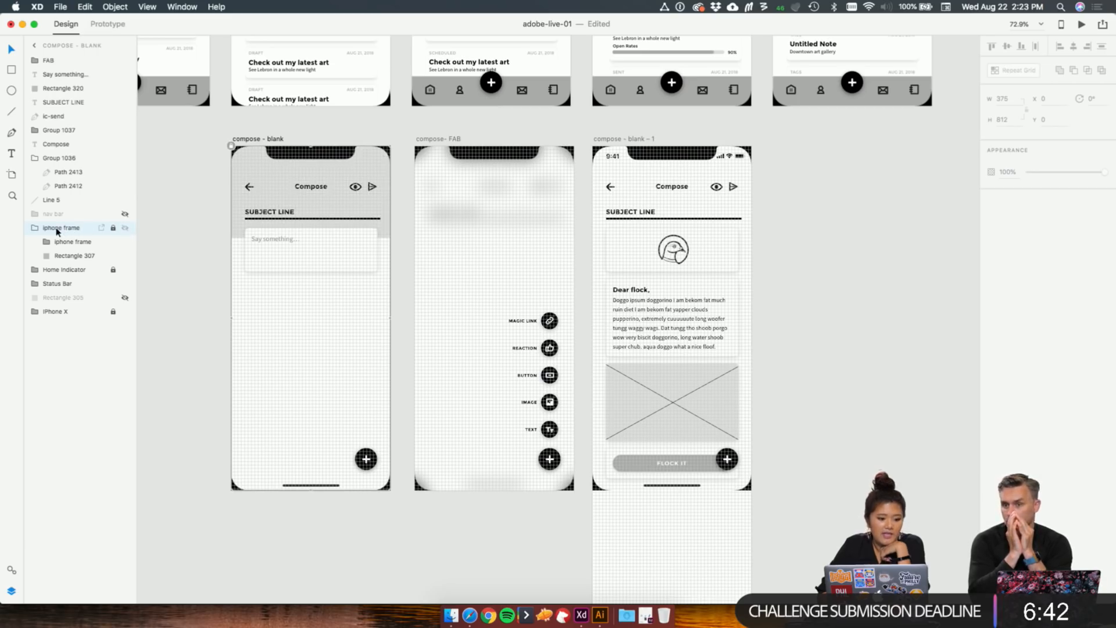
left_click(114, 227)
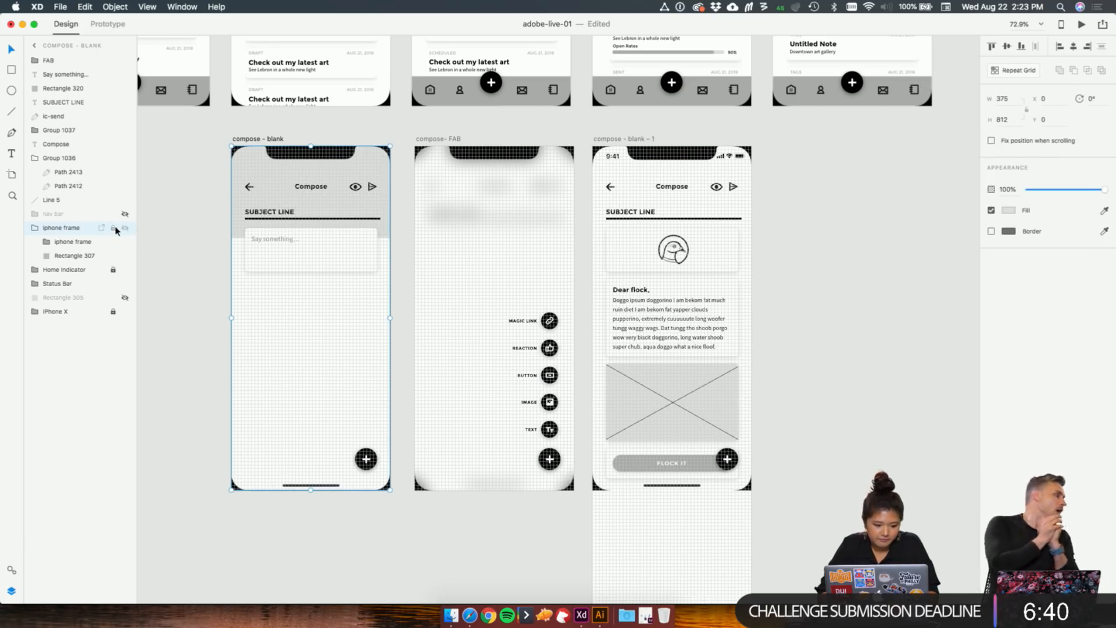
left_click(114, 227)
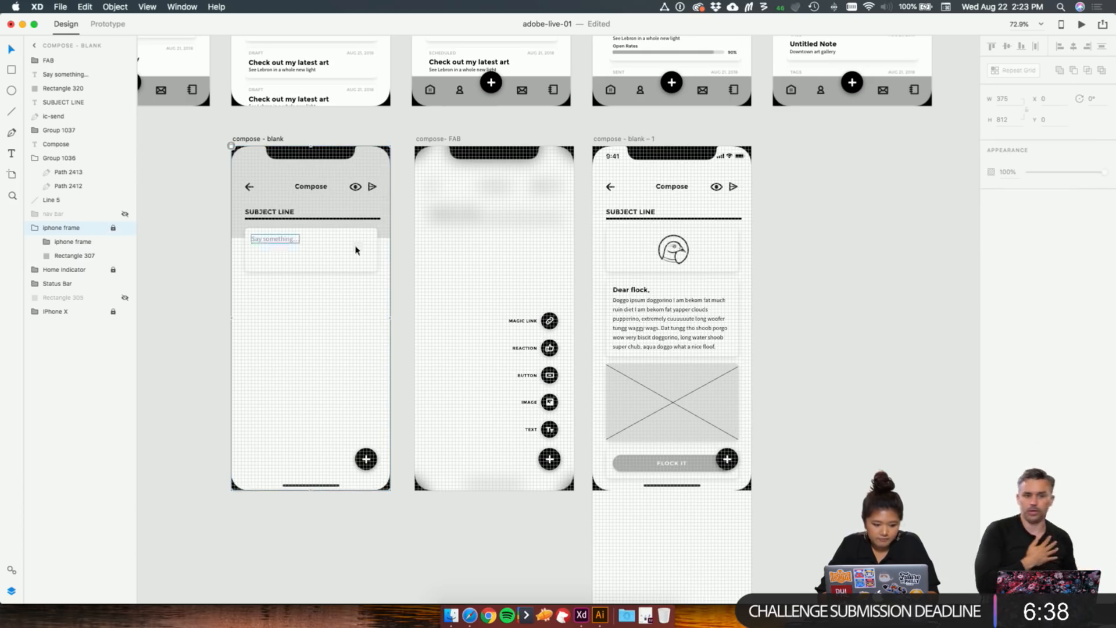
- Paste the iPhone frame into the compose - blank - 1 artboard and move it down the layer stack
left_click(700, 153)
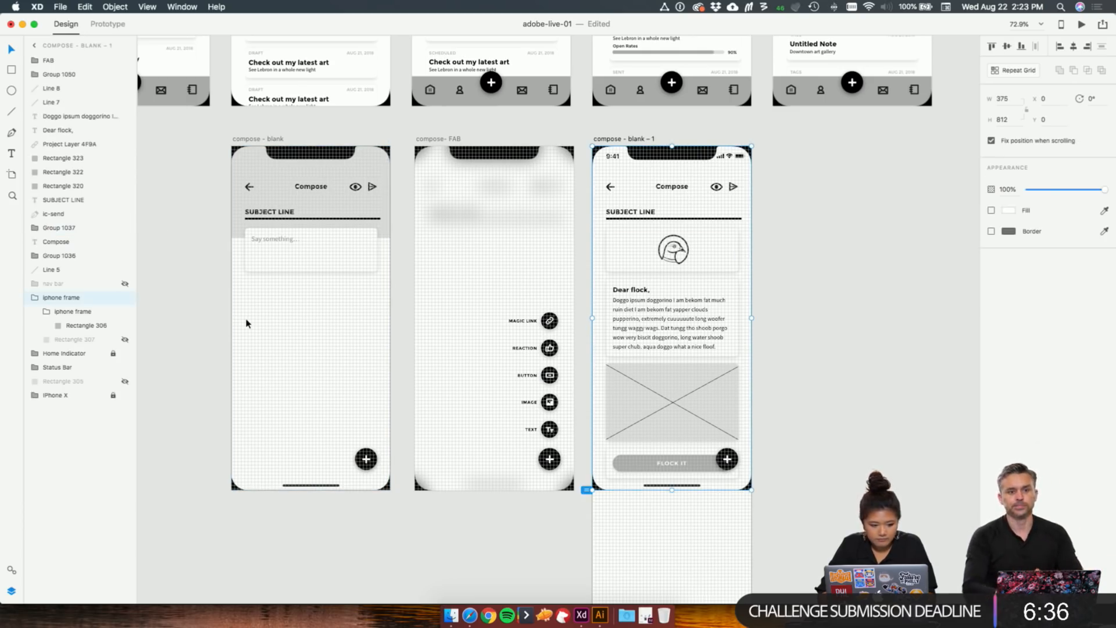
key("super+v")
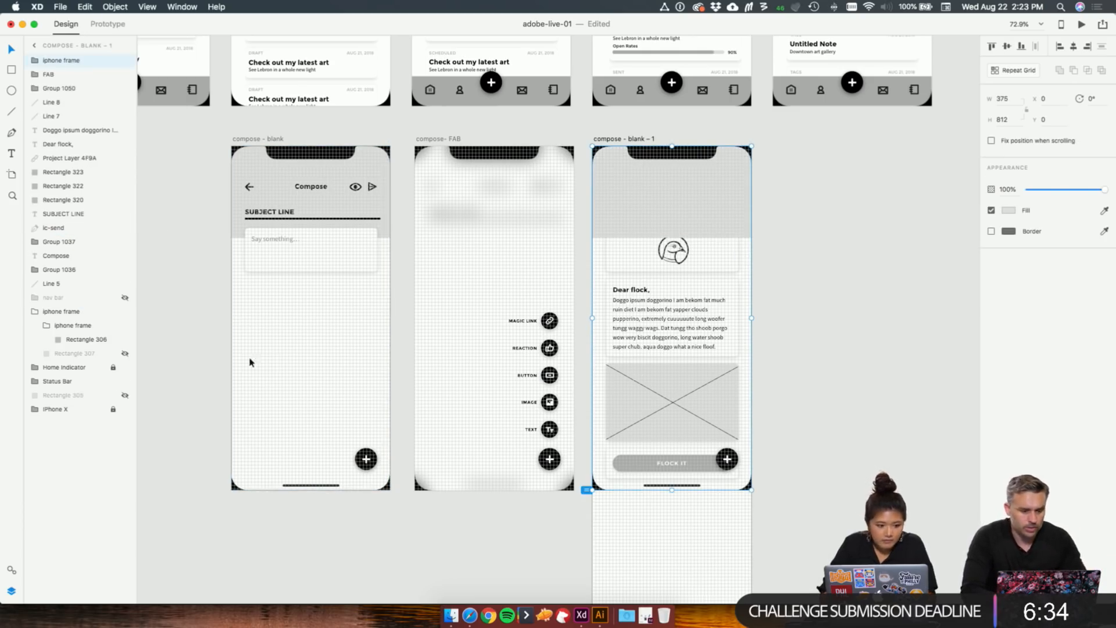
left_click_drag(49, 62, 54, 310)
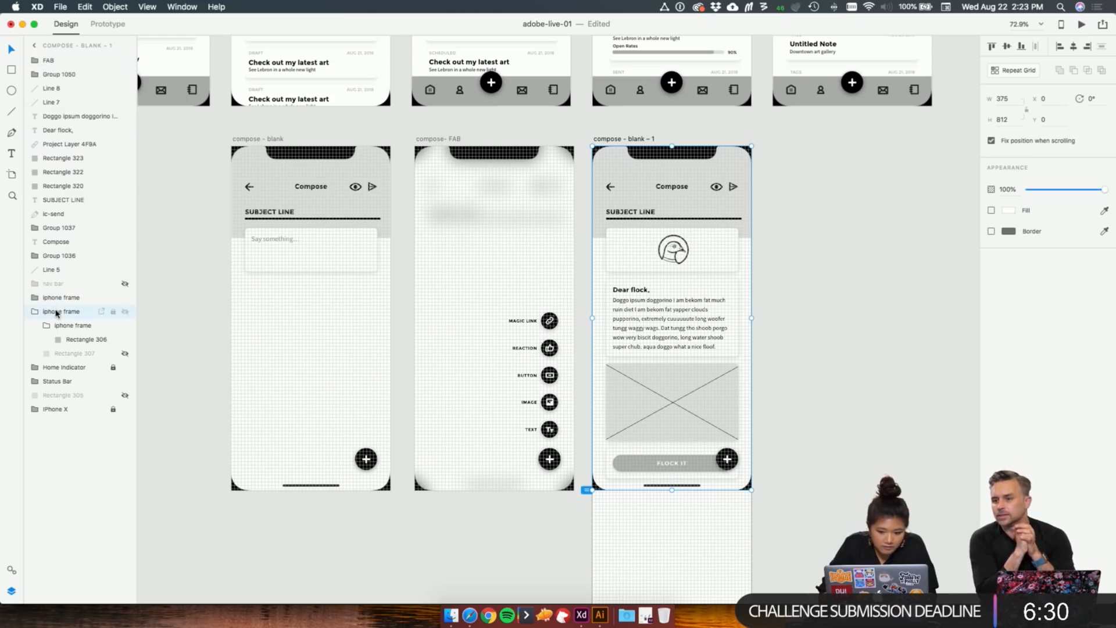
- Examine the compose - blank - 1 screen's cards and FLOCK IT button up close
left_click(806, 310)
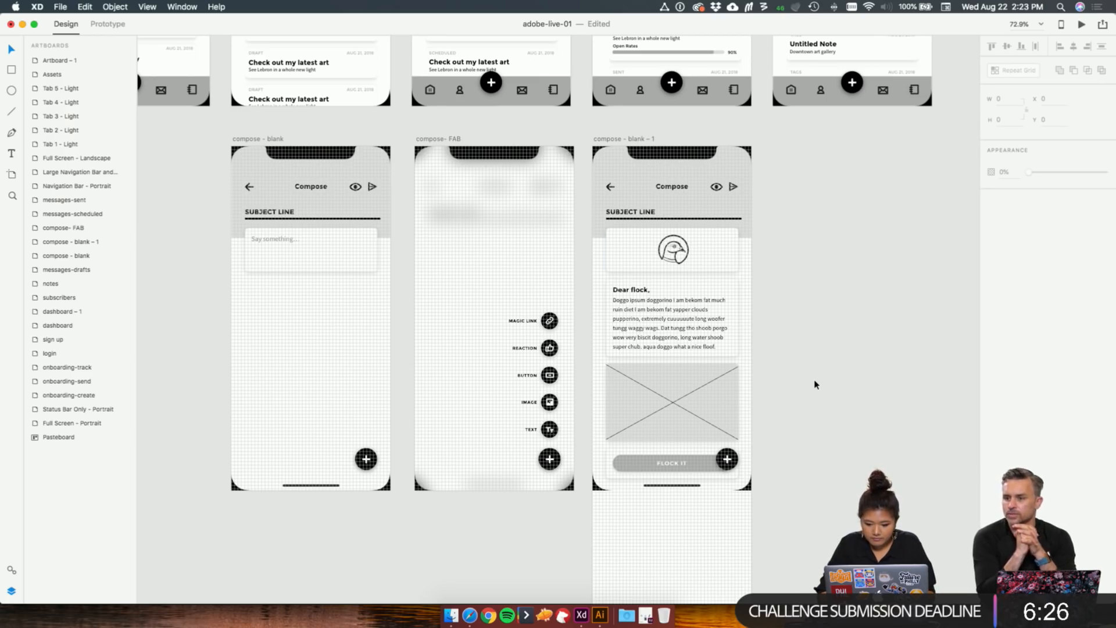
scroll(814, 385, "up", 5)
scroll(814, 382, "down", 3)
scroll(814, 381, "left", 1)
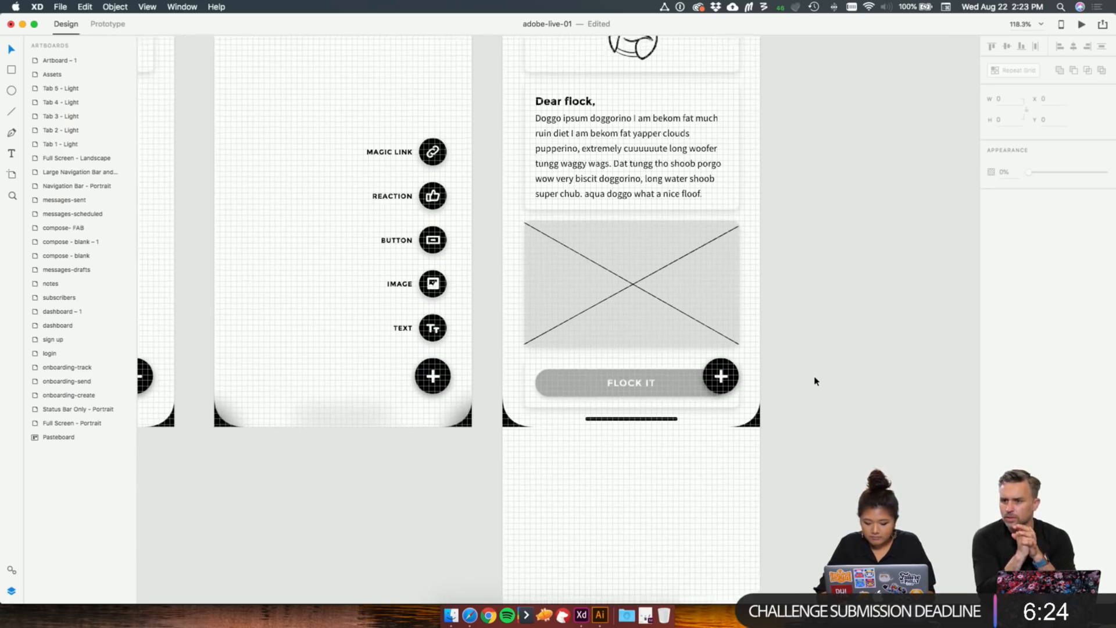
scroll(814, 380, "down", 2)
scroll(814, 381, "left", 1)
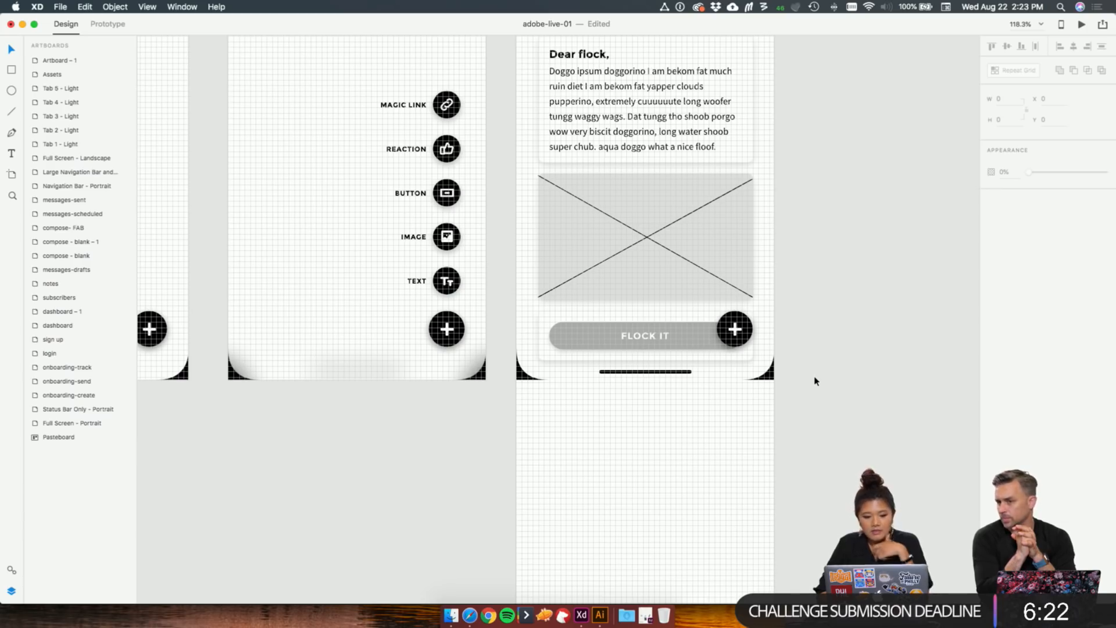
scroll(814, 380, "up", 1)
scroll(785, 366, "up", 2)
scroll(785, 366, "right", 1)
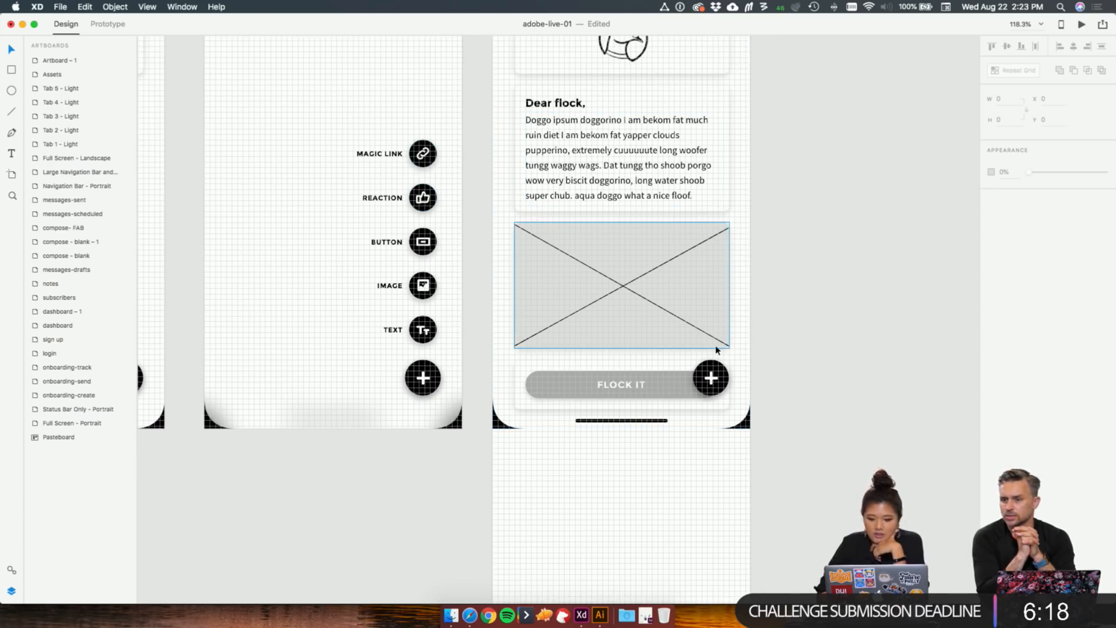
scroll(716, 349, "down", 2)
scroll(779, 249, "up", 2)
scroll(778, 249, "right", 1)
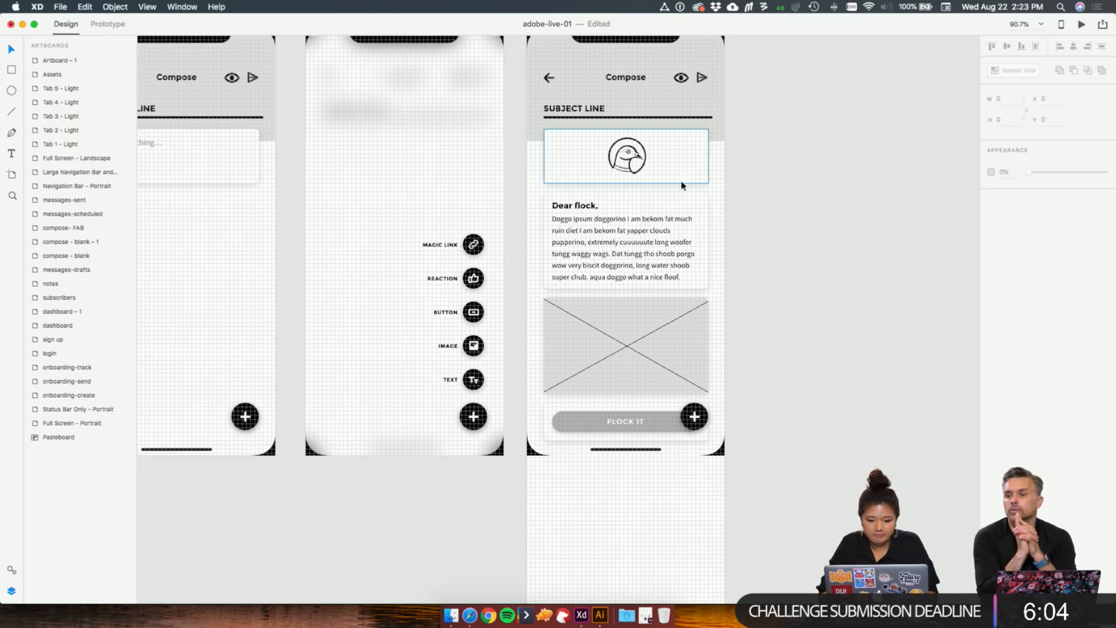
- Duplicate the bird card's background rectangle and place the copy below the artboard at y 848
left_click_drag(682, 172, 690, 518)
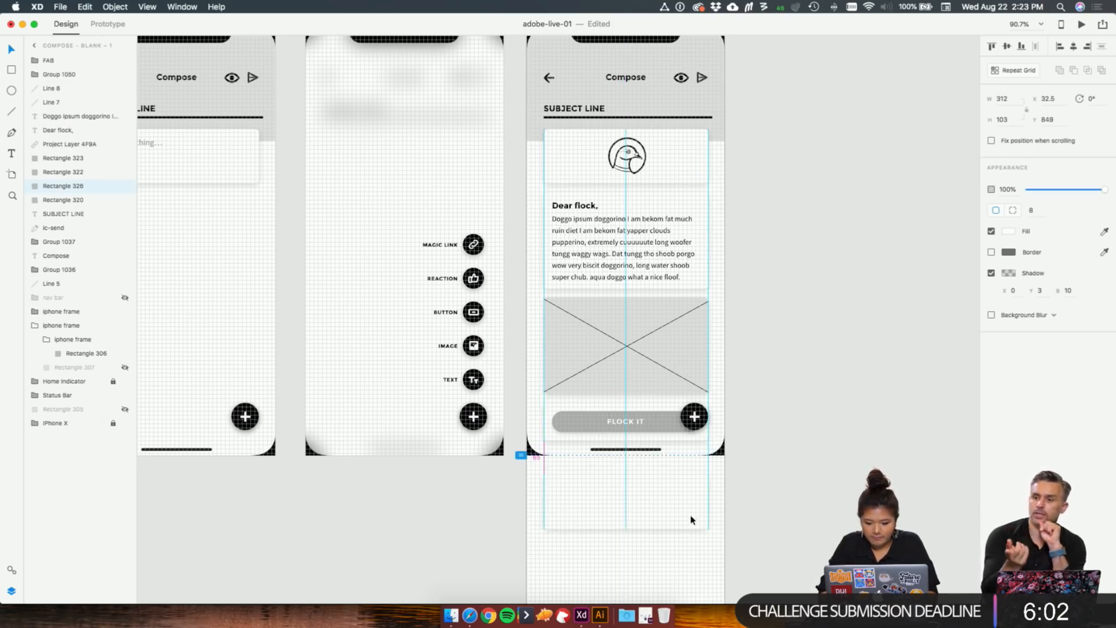
key("super+2")
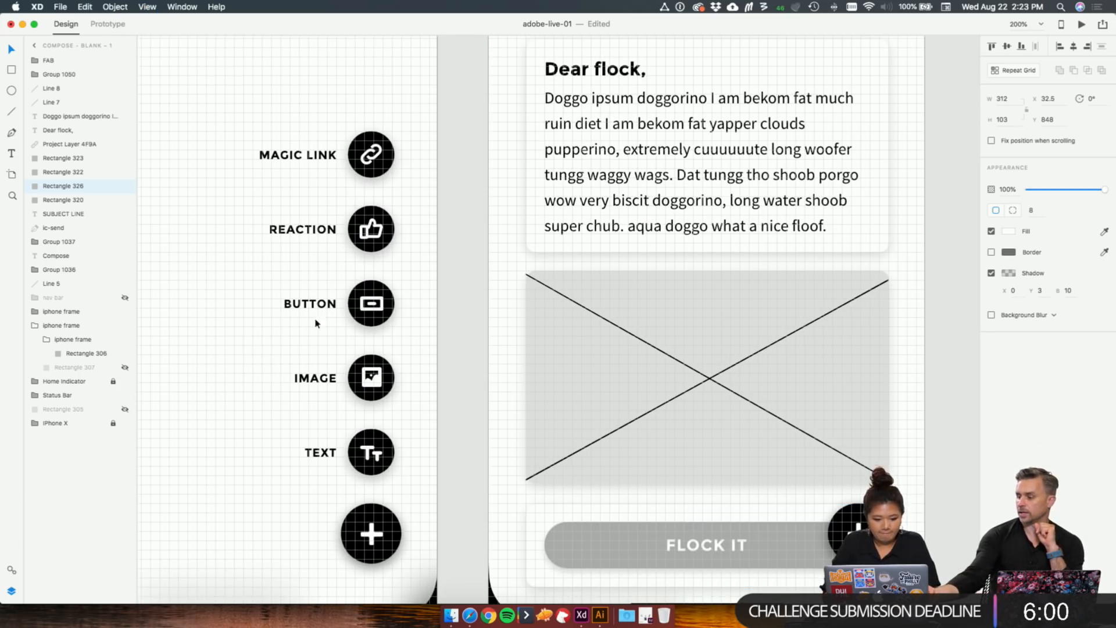
scroll(354, 358, "down", 3)
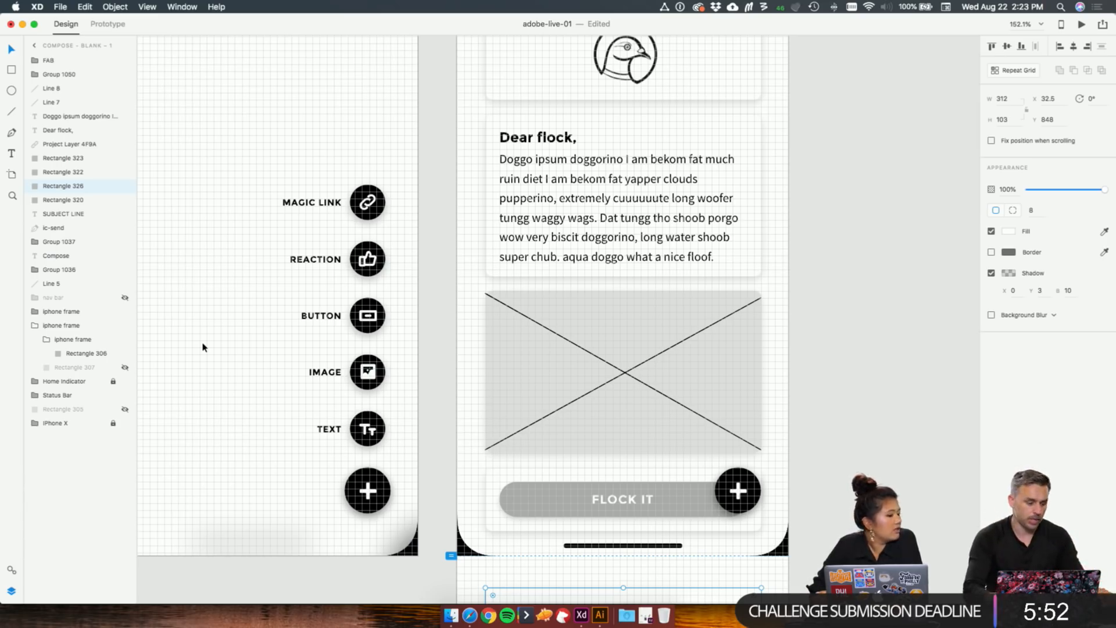
scroll(203, 347, "down", 2)
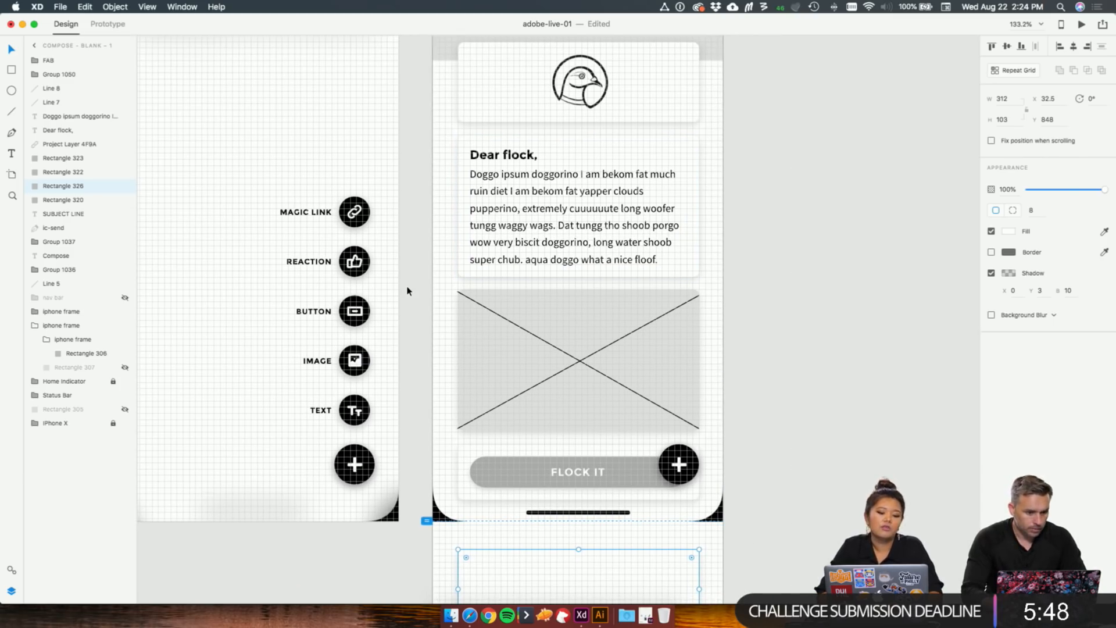
scroll(407, 291, "down", 3)
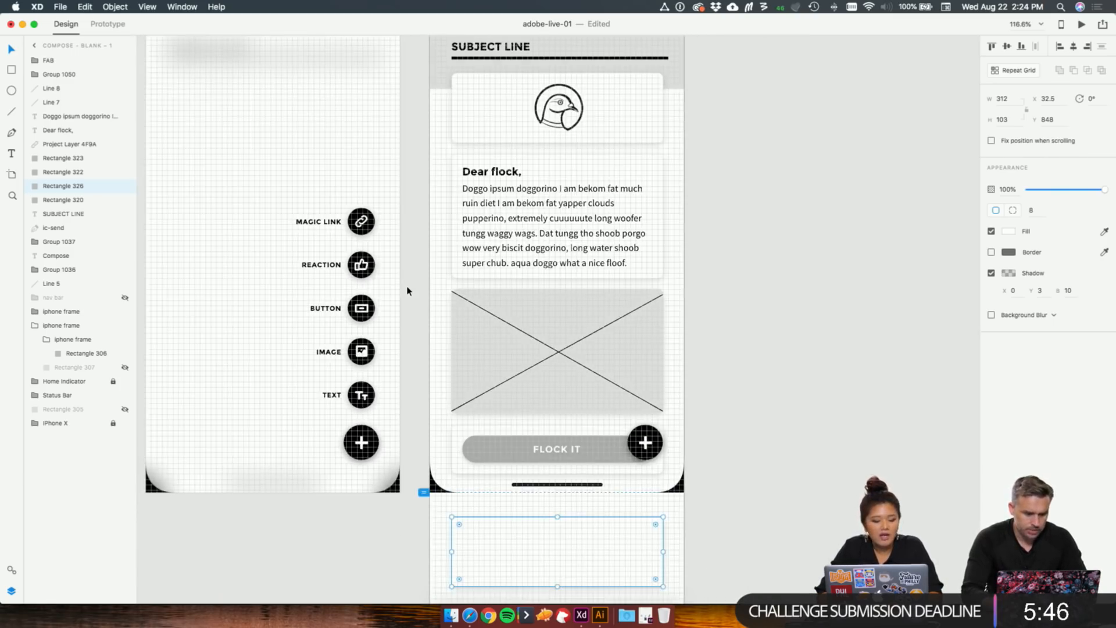
scroll(407, 291, "left", 5)
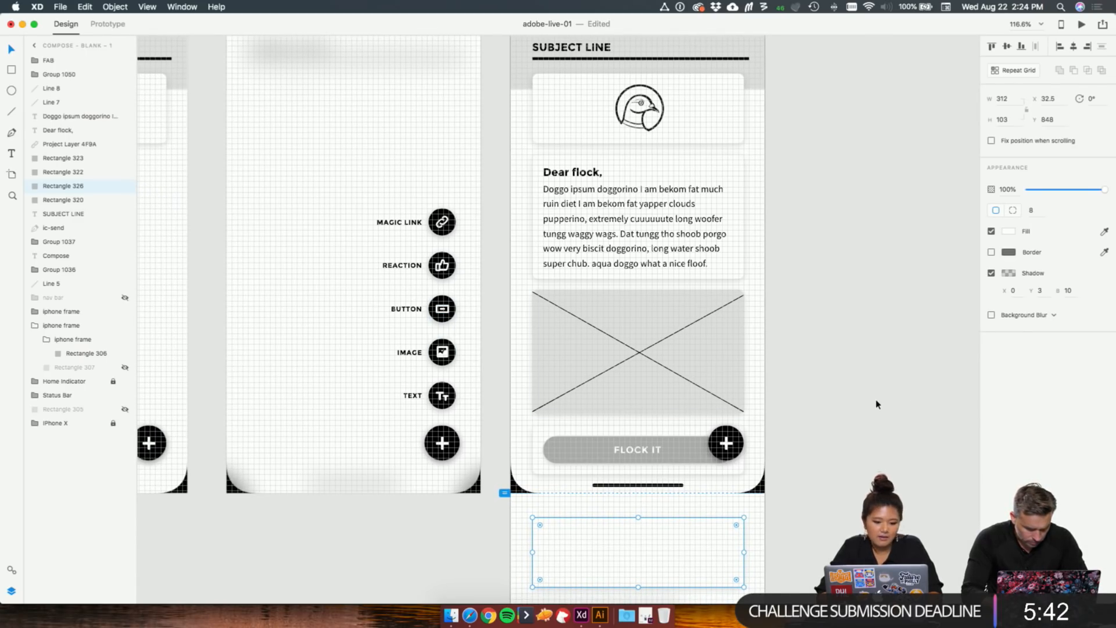
scroll(876, 404, "down", 2)
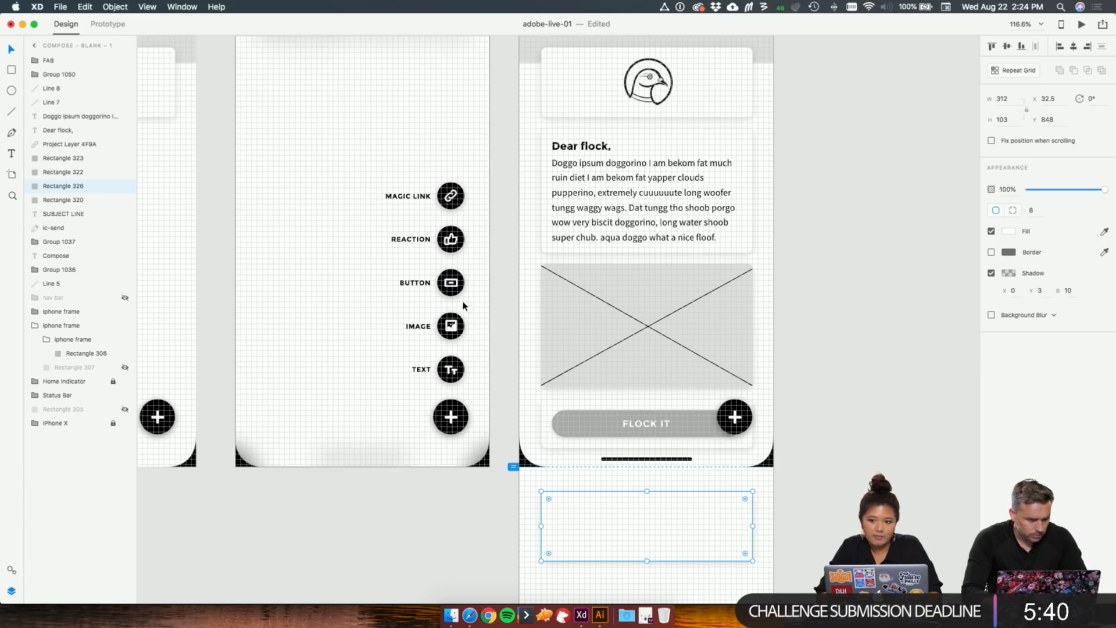
scroll(847, 406, "up", 2)
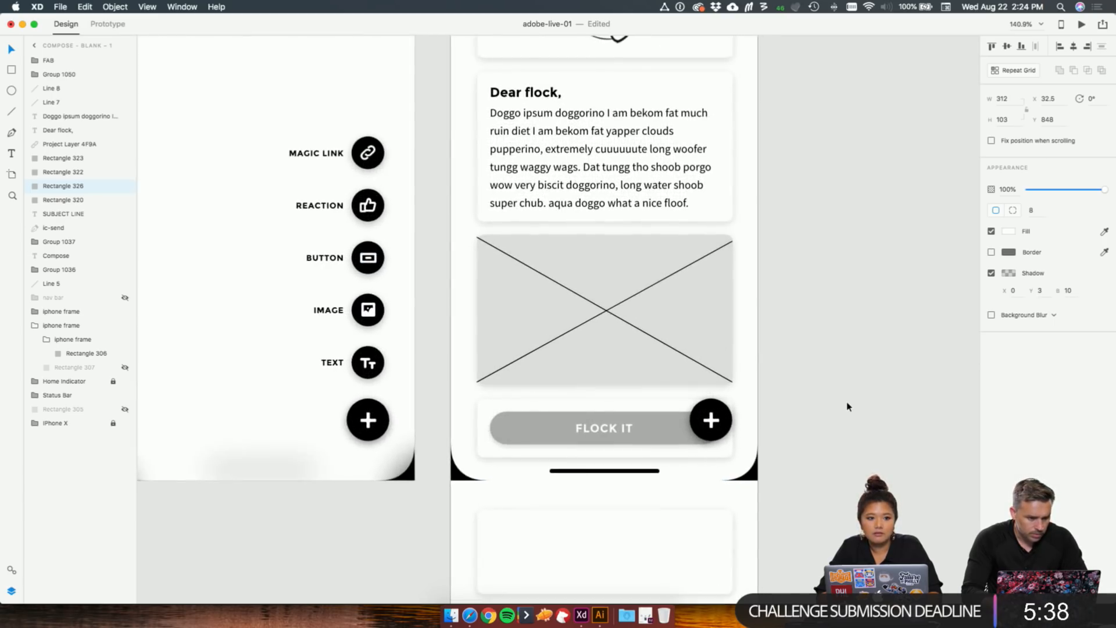
scroll(847, 403, "down", 5)
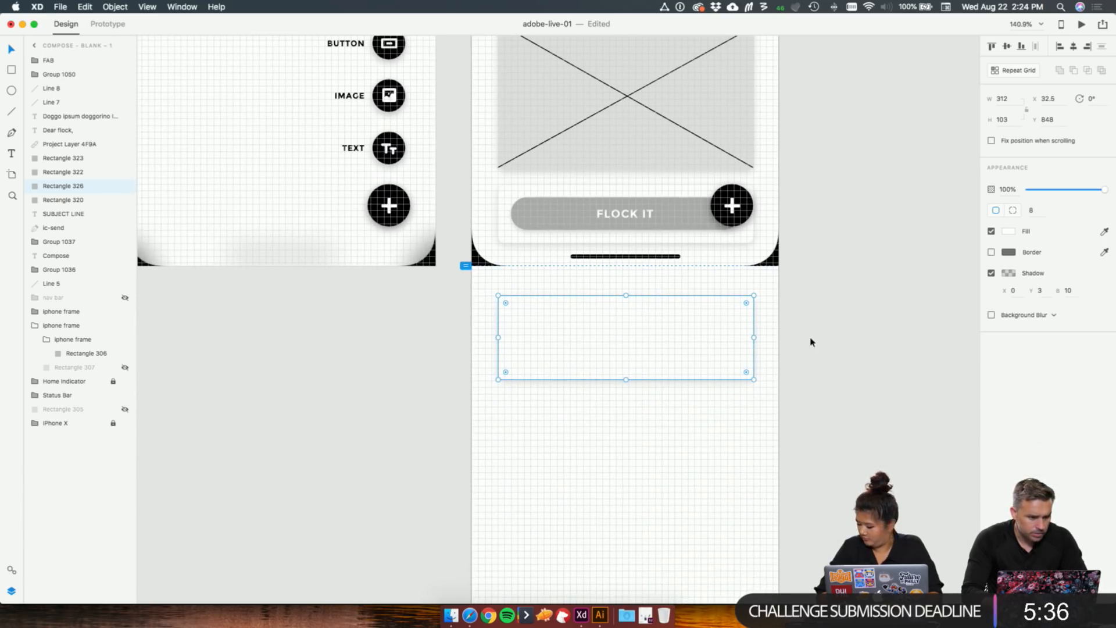
scroll(814, 344, "up", 3)
scroll(715, 346, "up", 2)
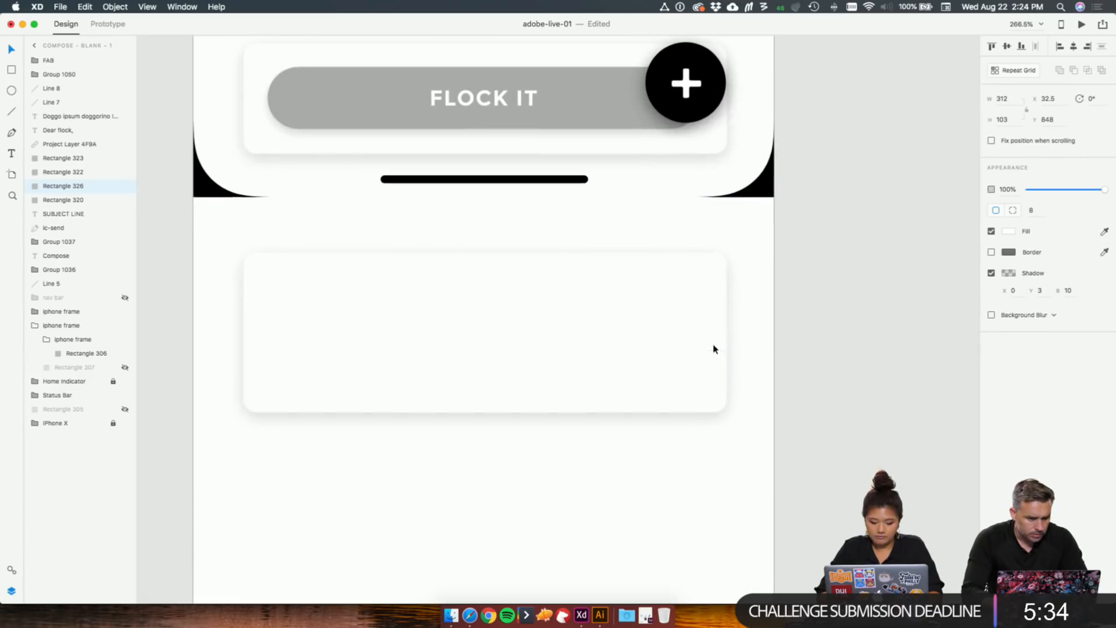
- Draw a 72 x 72 square inside the new card and set its corner radius to 4
key("r")
left_click_drag(269, 278, 391, 391)
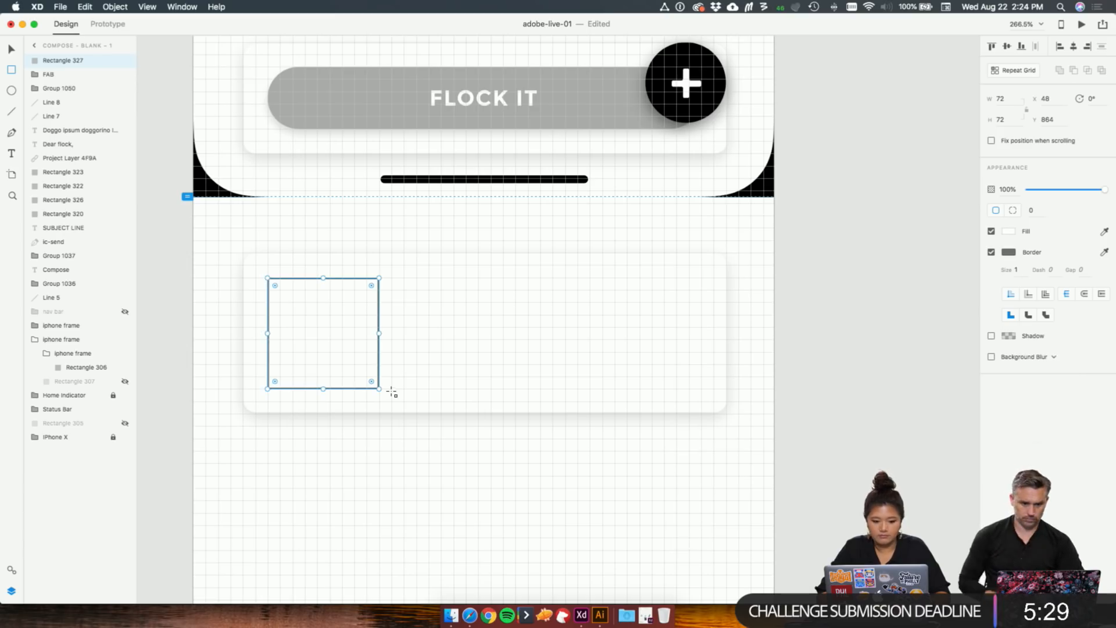
left_click(1033, 211)
type("2")
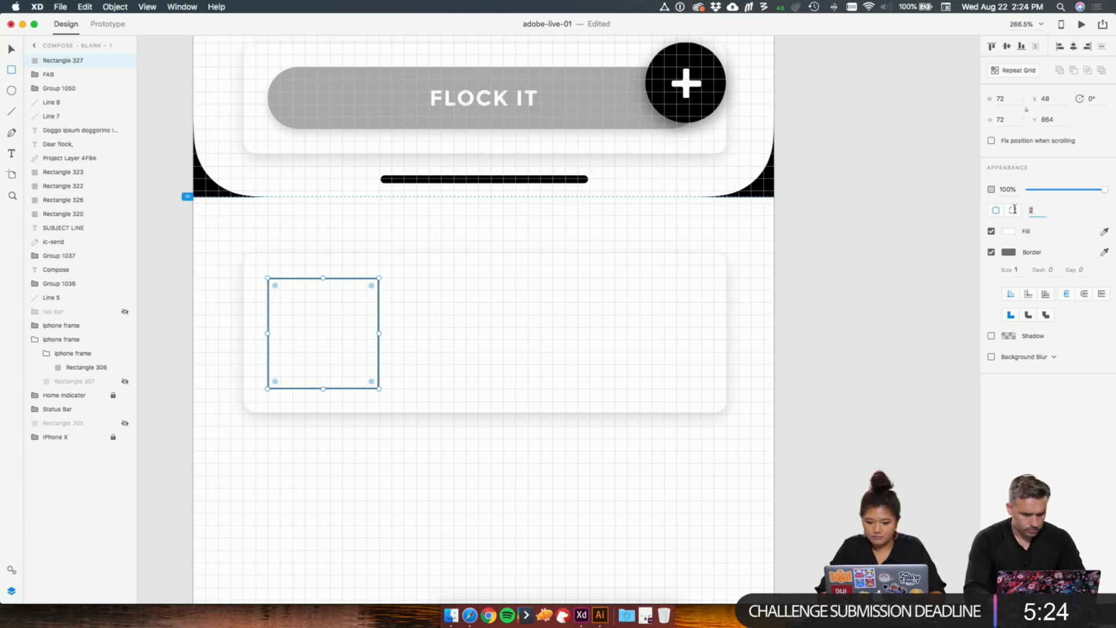
left_click(843, 305)
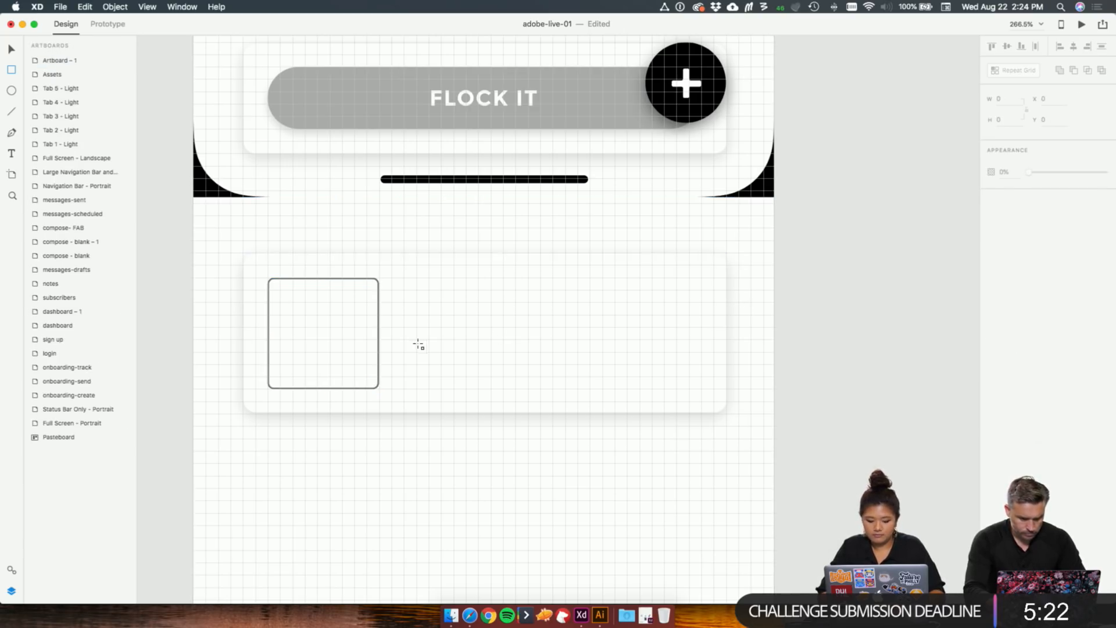
left_click(379, 348)
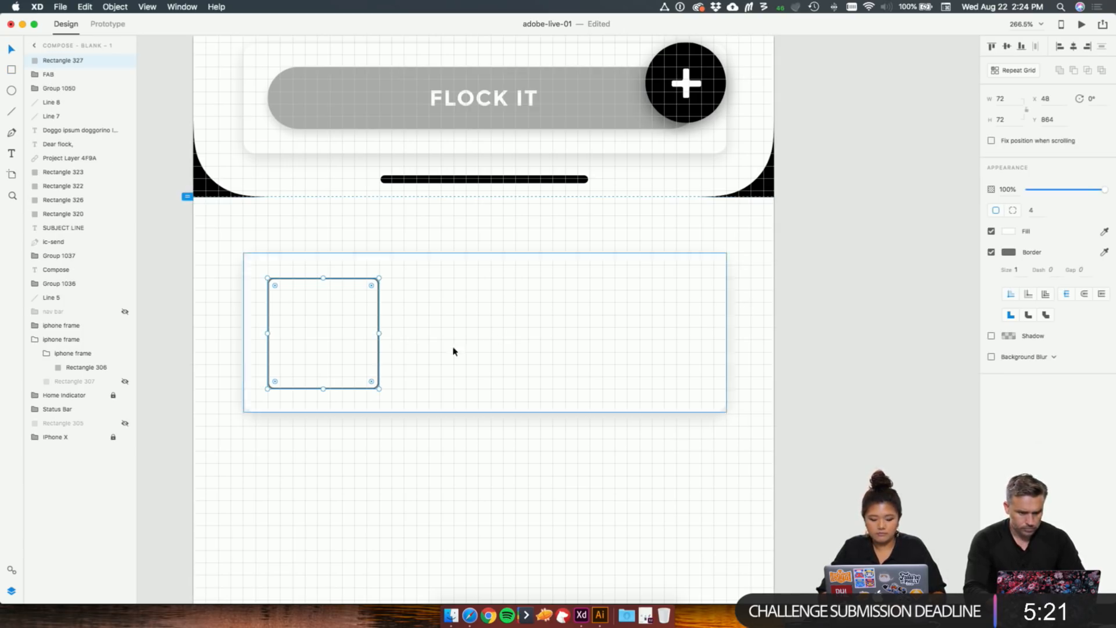
- Set the square's border colour to black #000000 and adjust its fill
left_click(1008, 252)
left_click(913, 312)
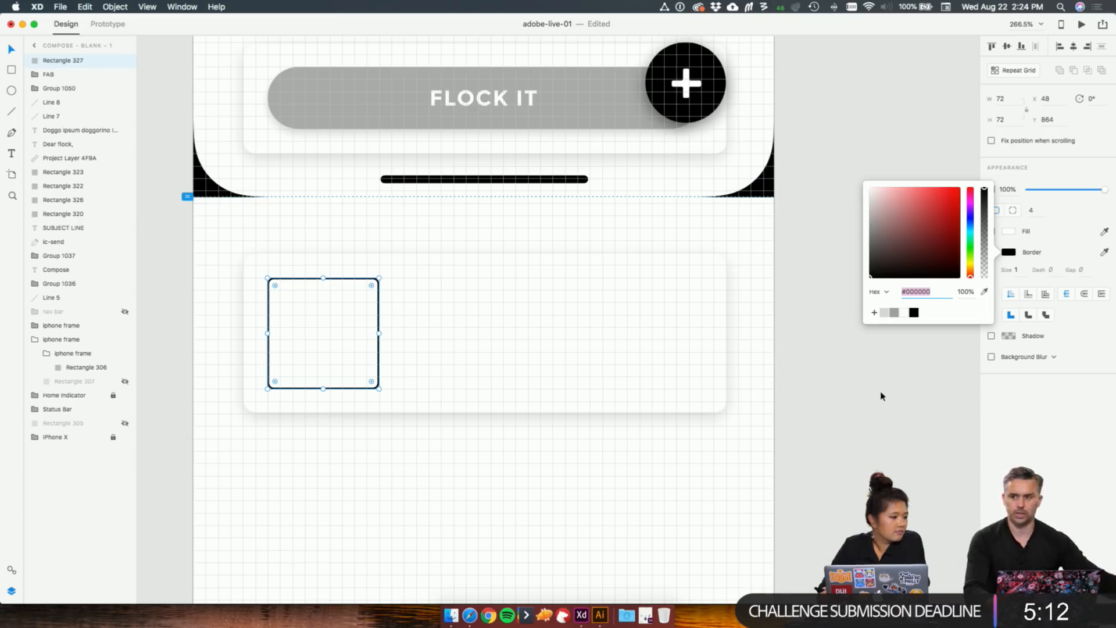
left_click(1011, 233)
left_click(1011, 242)
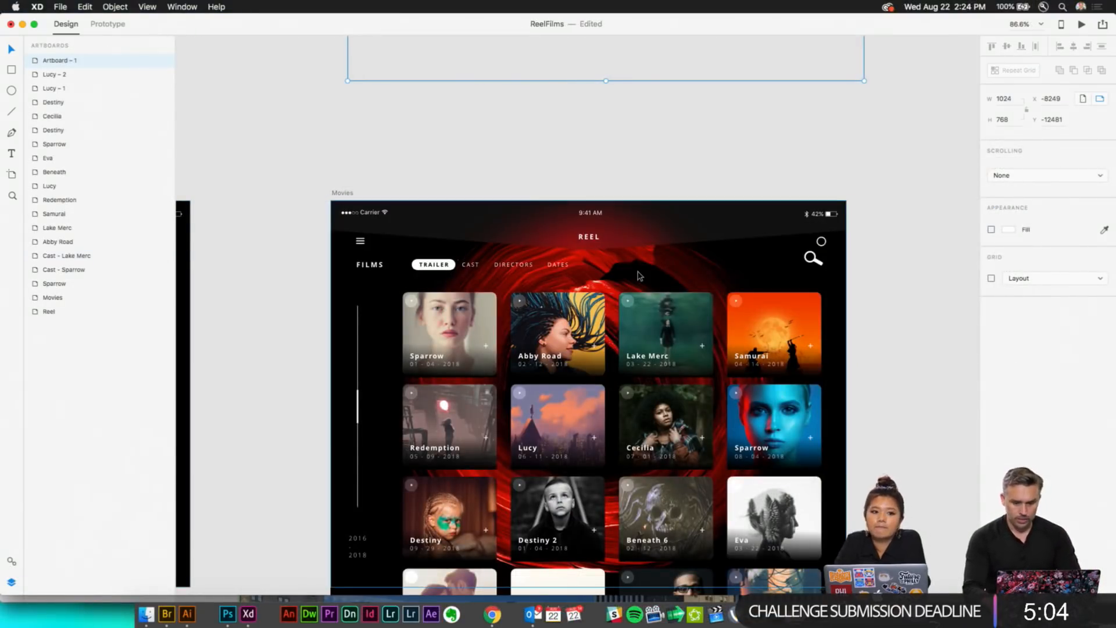
- Inspect the search icon in the Movies artboard's header of the ReelFilms file
left_click(823, 249)
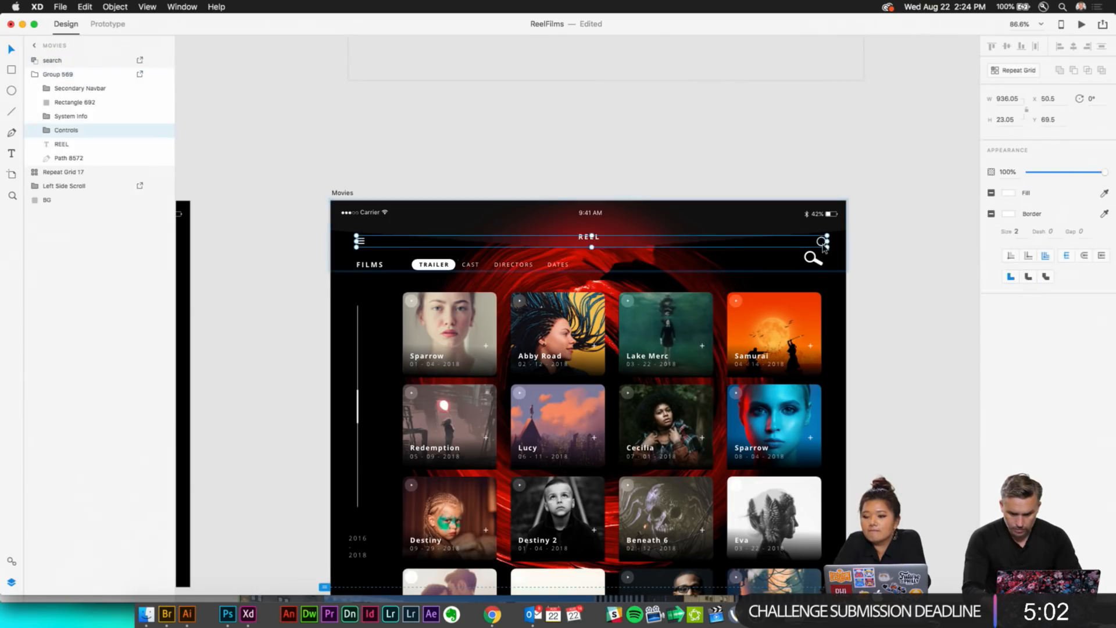
left_click(818, 254)
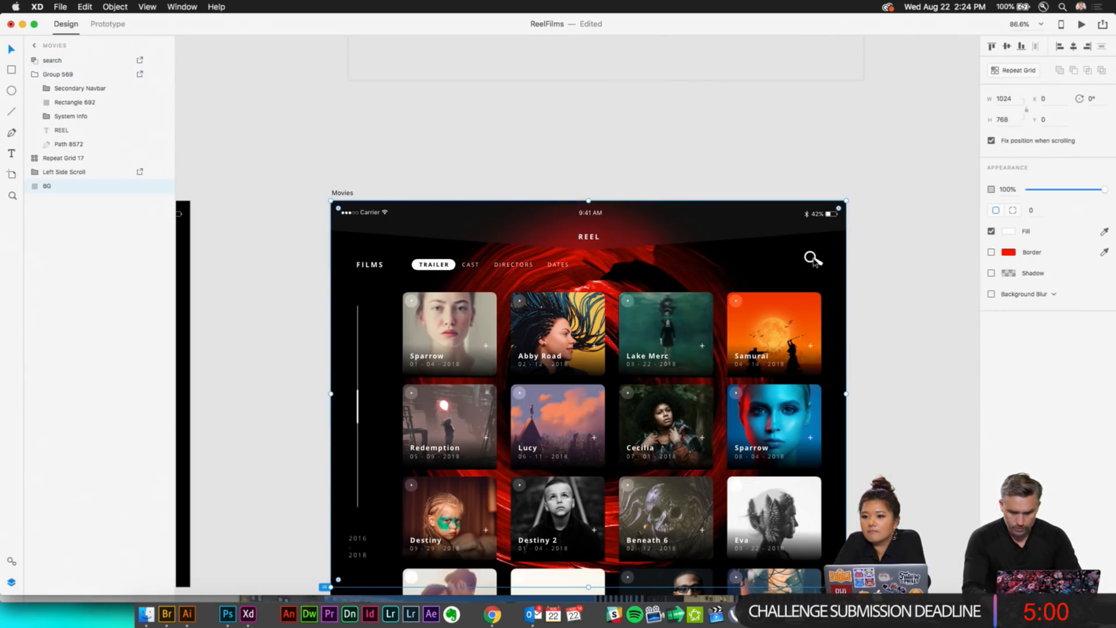
left_click(814, 259)
scroll(817, 263, "up", 5)
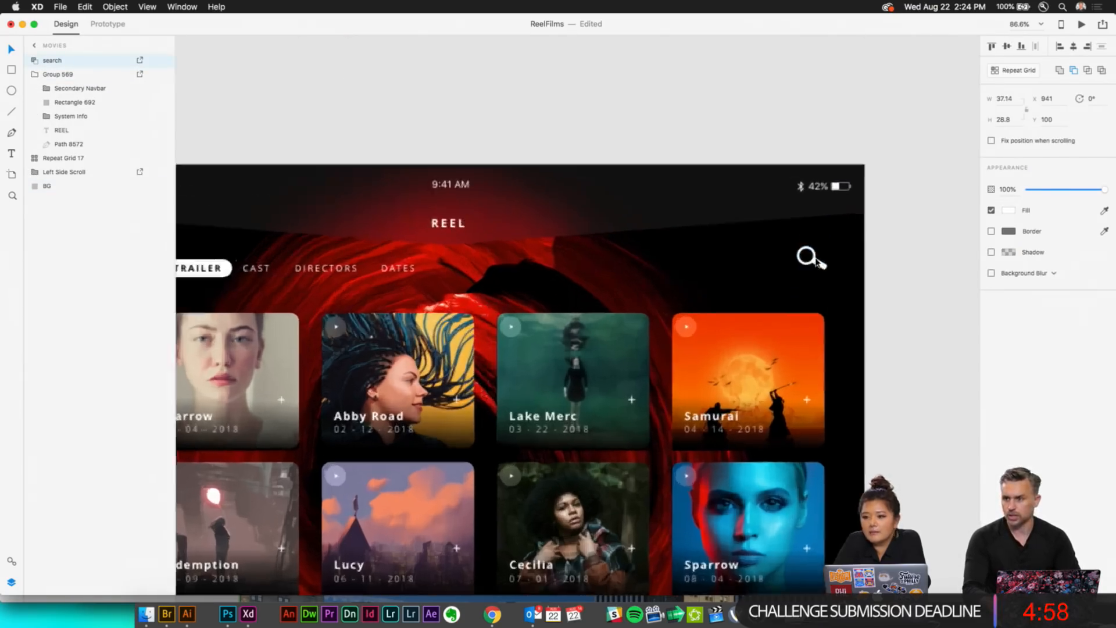
scroll(818, 262, "down", 5)
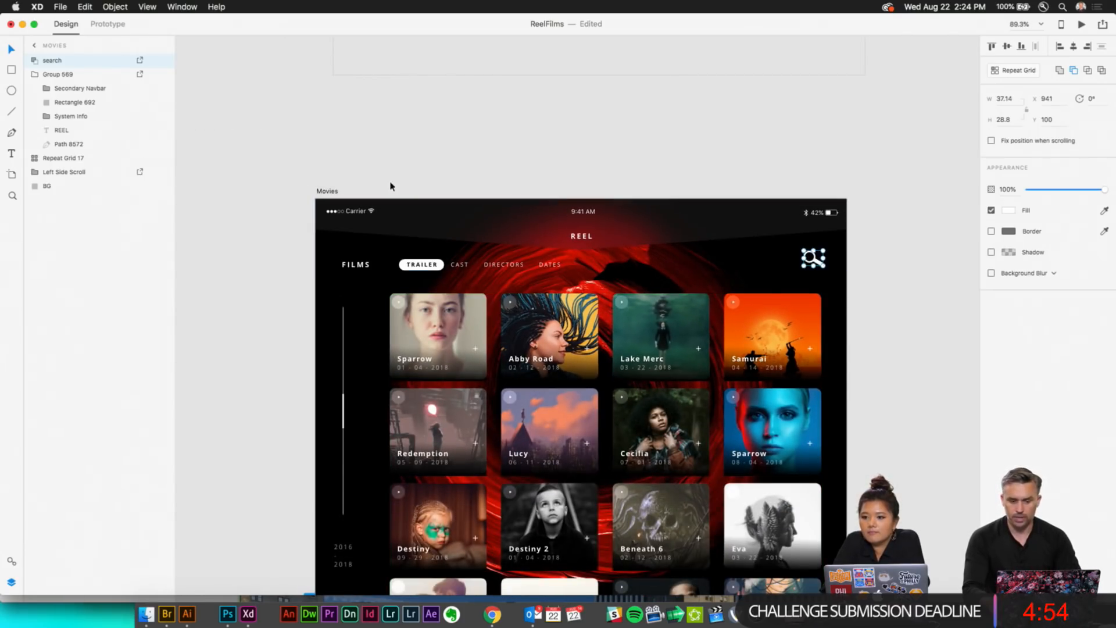
- Duplicate the Movies artboard and delete the copy
left_click(325, 192)
key("super+d")
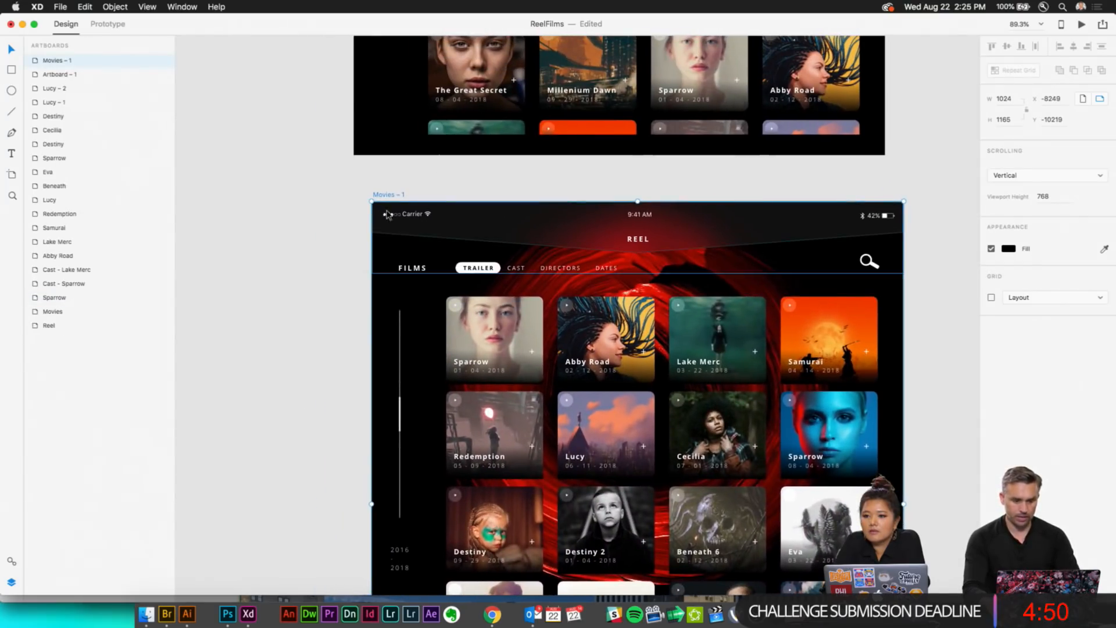
key("Delete")
- Select Artboard - 1 and zoom out to view the artboard layout
scroll(383, 201, "up", 6)
scroll(383, 200, "up", 15)
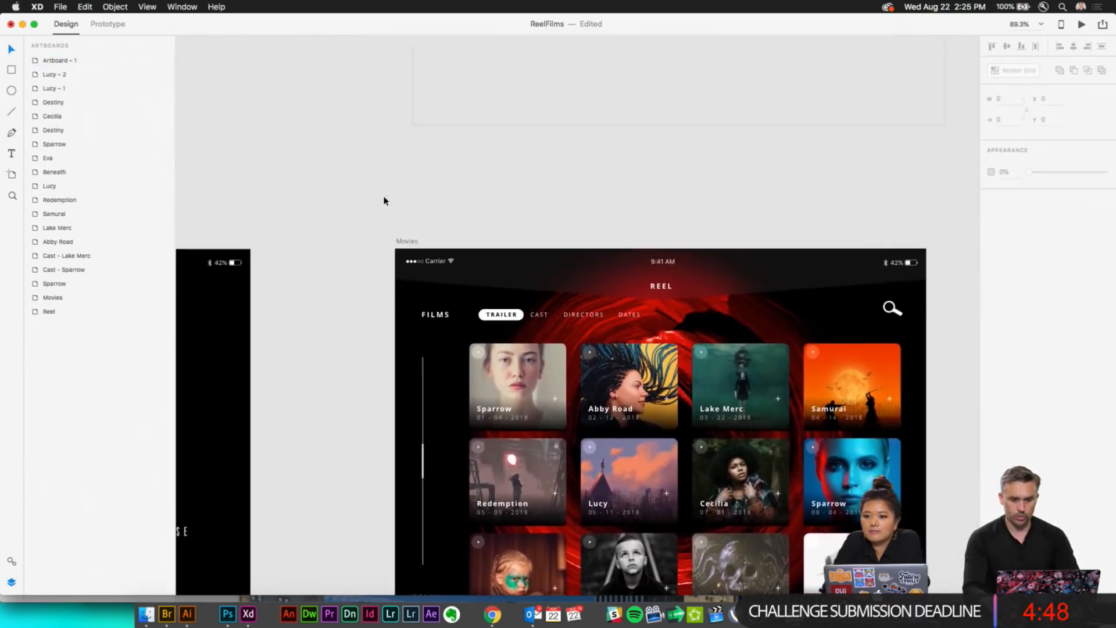
left_click(395, 192)
scroll(395, 194, "down", 5)
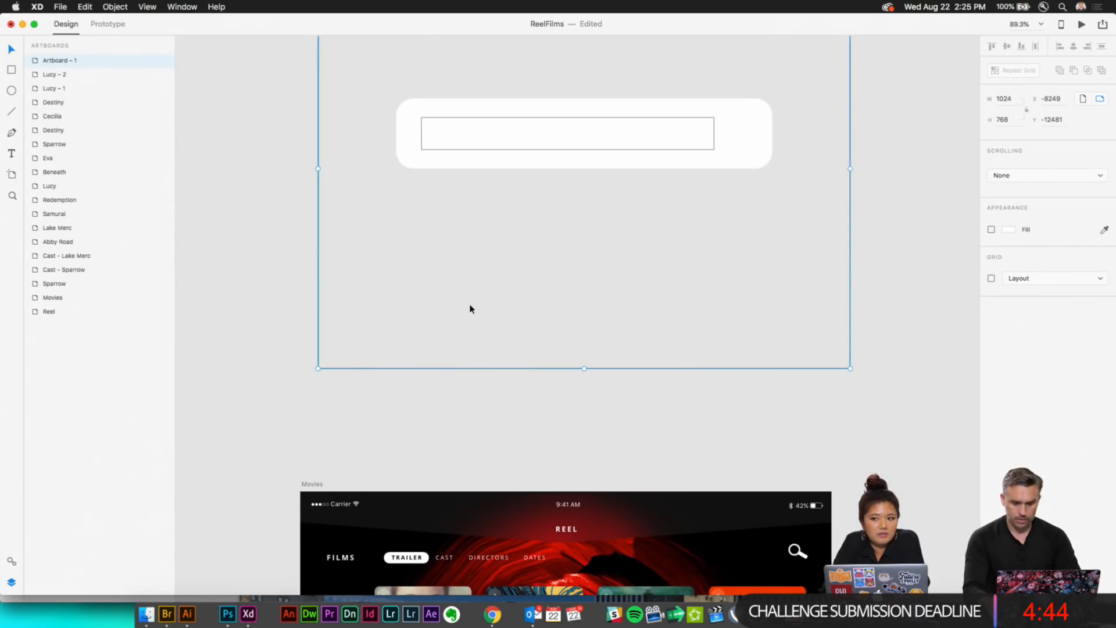
scroll(469, 309, "down", 1)
key("super+minus")
key("super+minus")
key("super+minus")
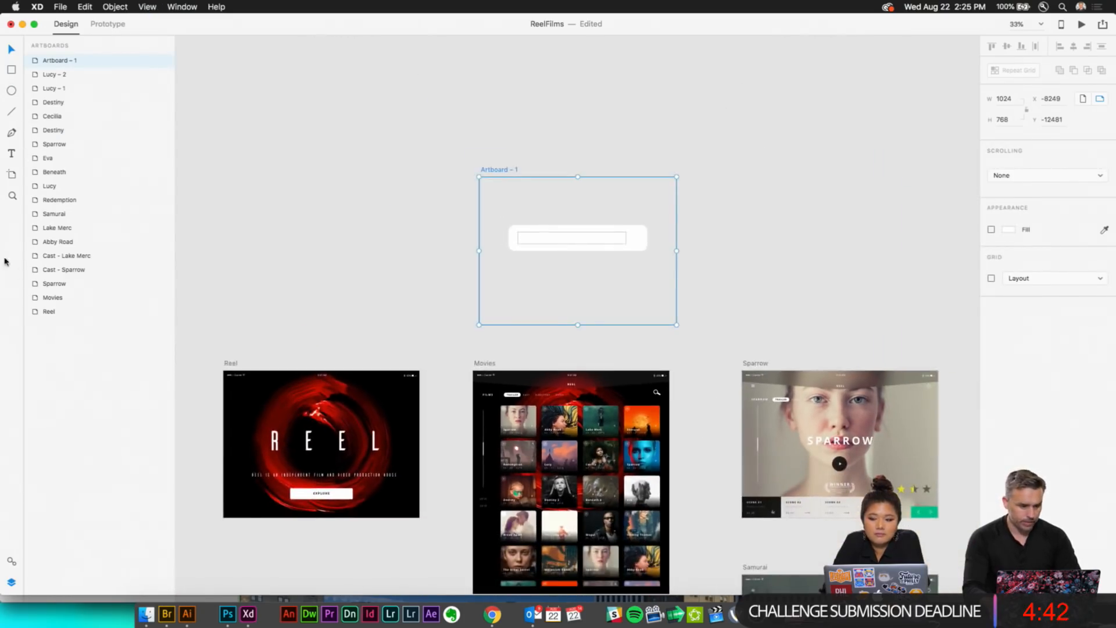
- Draw a second artboard to the right of Artboard - 1
left_click(11, 174)
left_click_drag(703, 175, 932, 332)
left_click(11, 50)
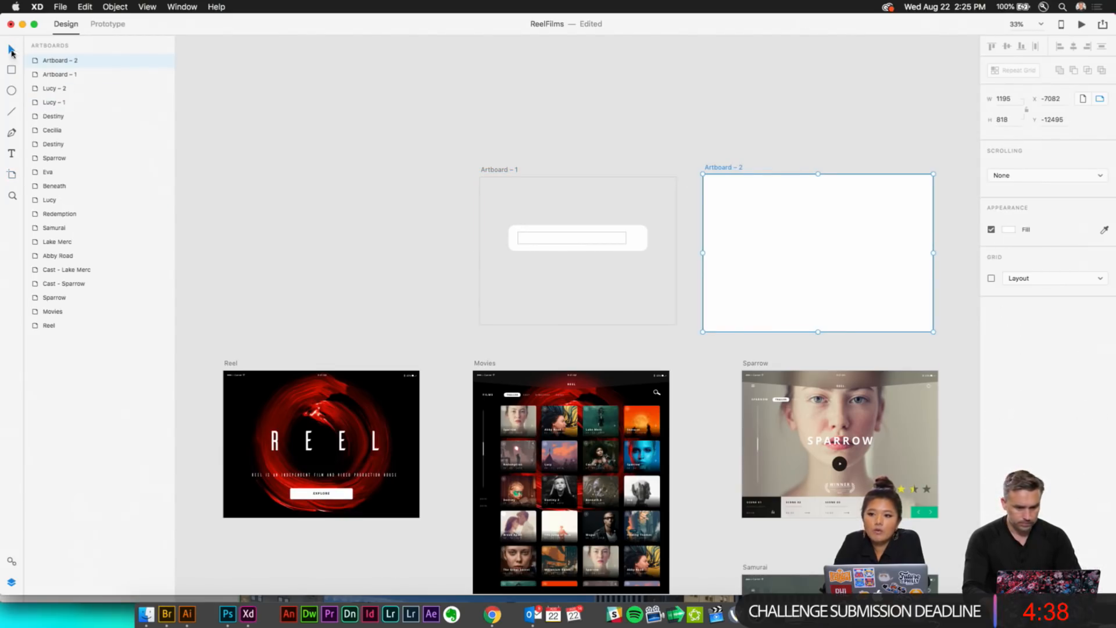
- Turn off the background blur of the large rectangle in Artboard - 1 and shift it down and to the right
left_click(497, 186)
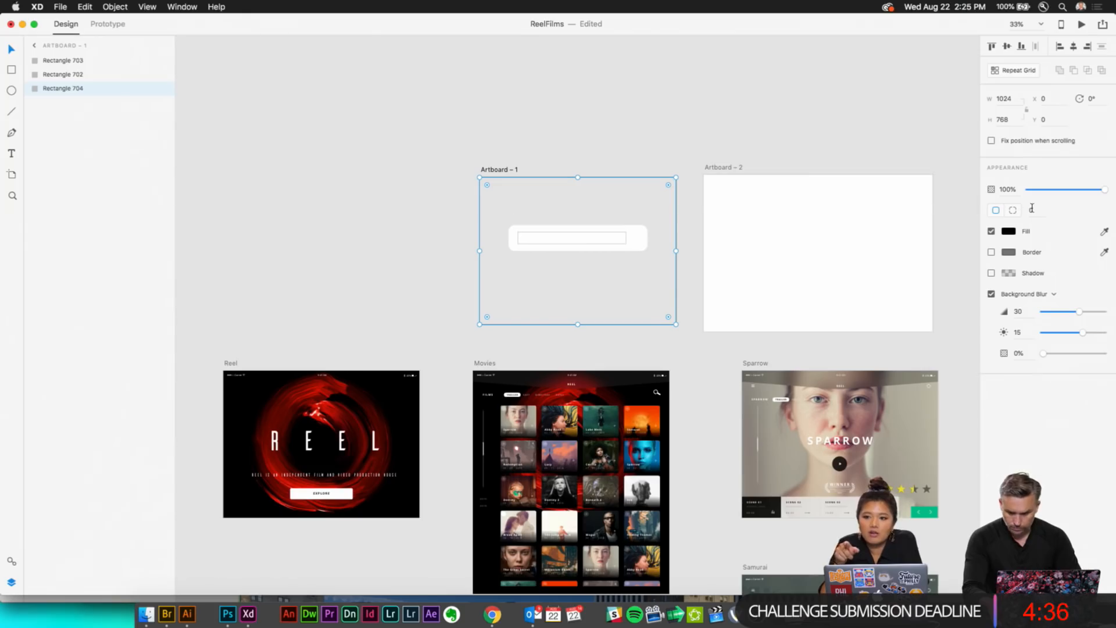
left_click(1008, 231)
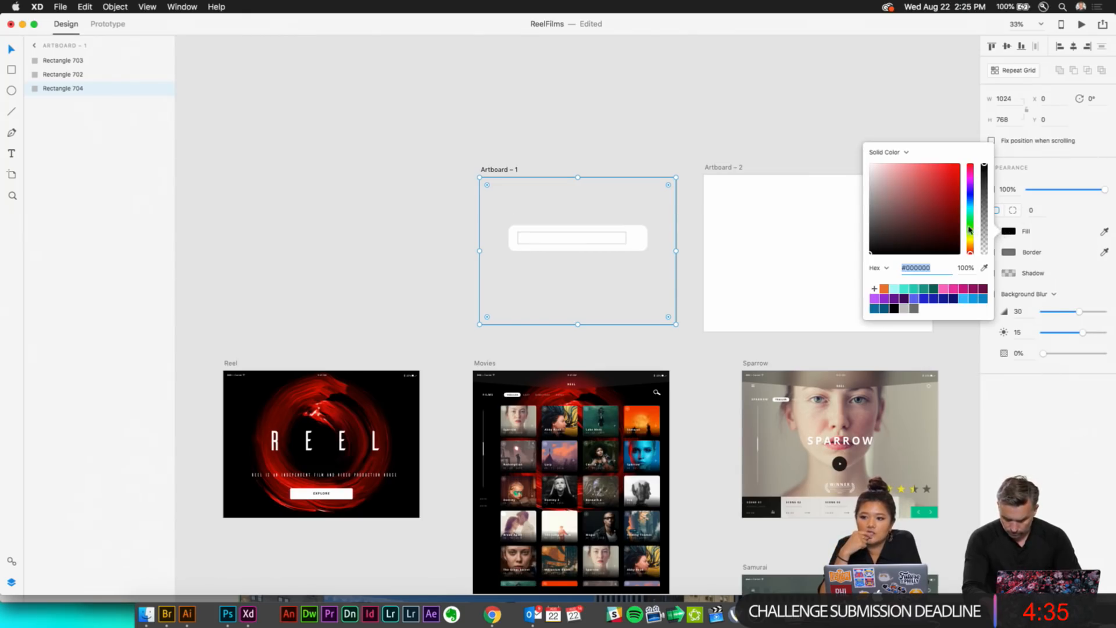
left_click(843, 130)
left_click(503, 185)
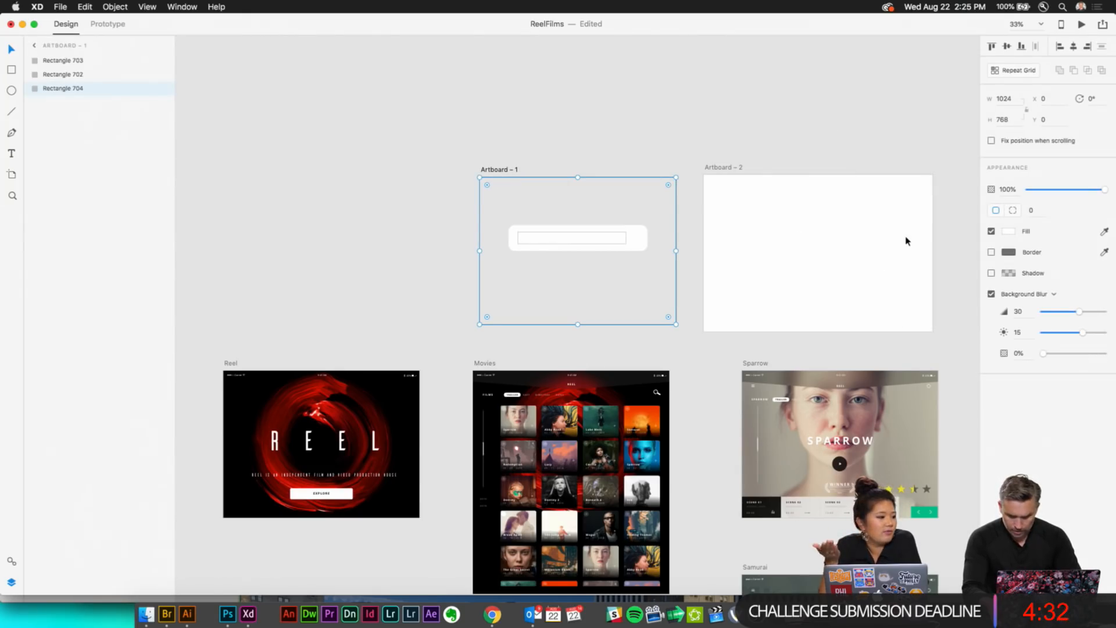
left_click(991, 293)
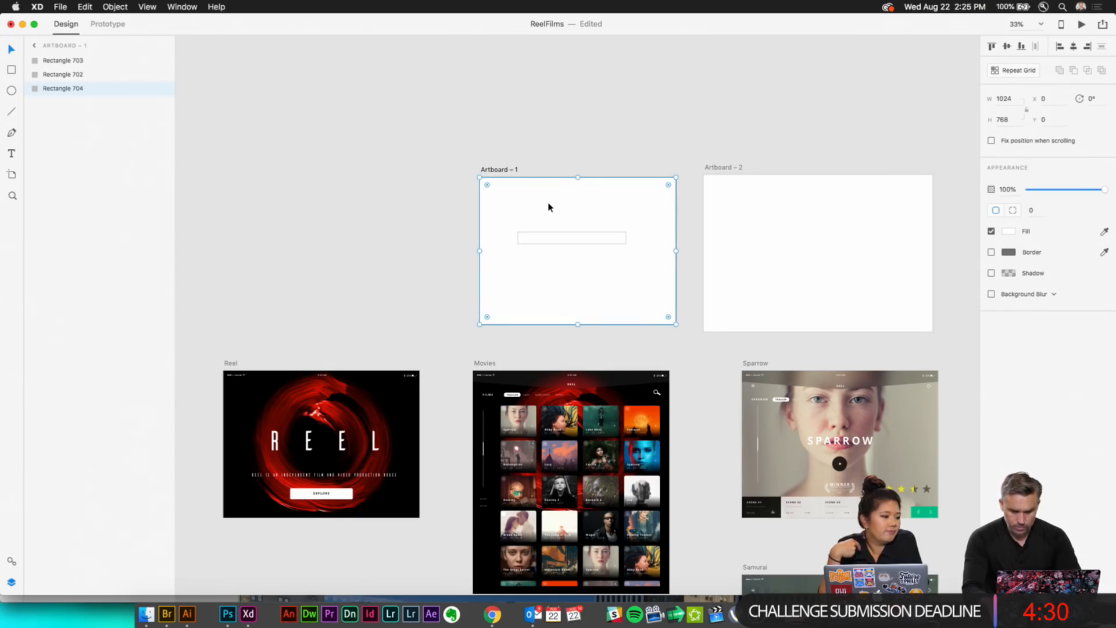
left_click_drag(507, 211, 567, 247)
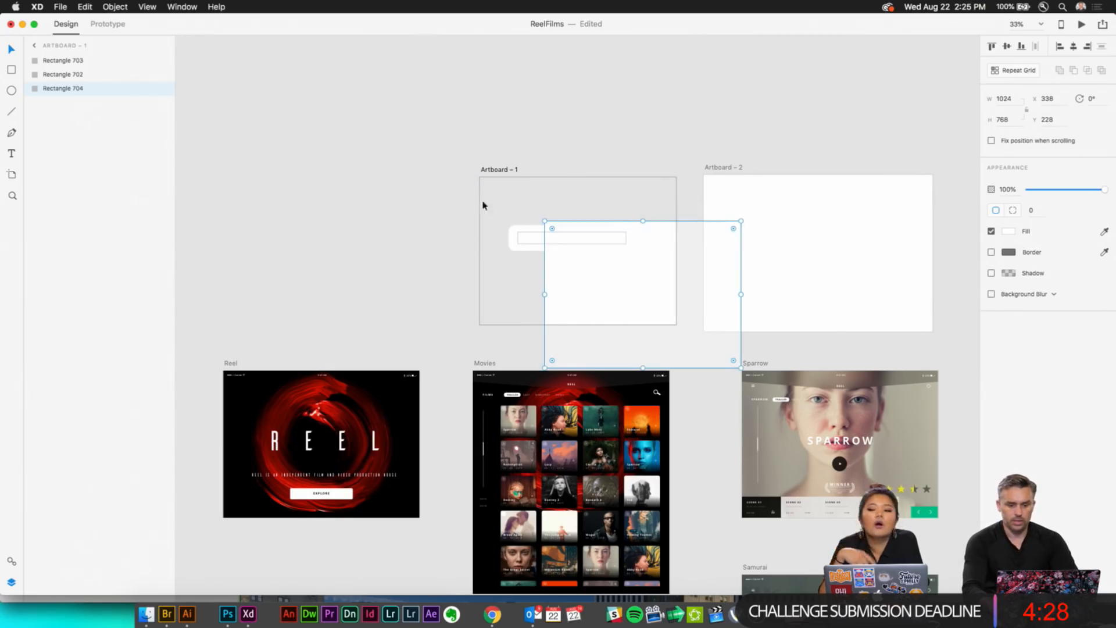
- Turn off Artboard - 1's background fill
left_click(503, 170)
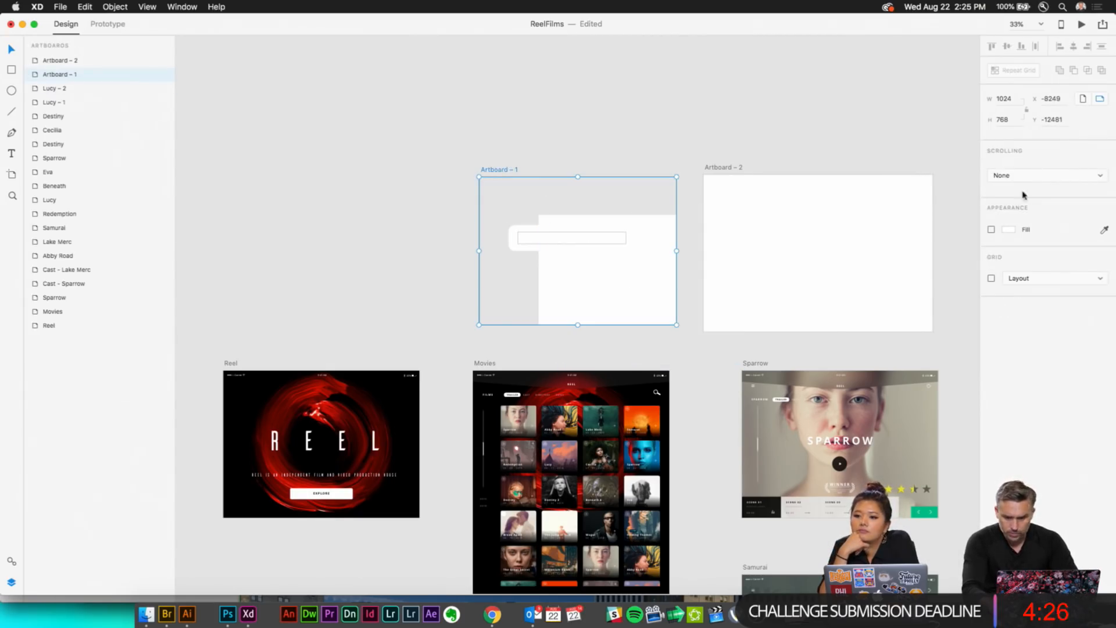
left_click(991, 228)
- Fill the large rectangle in Artboard - 1 with a dark red colour
left_click(604, 277)
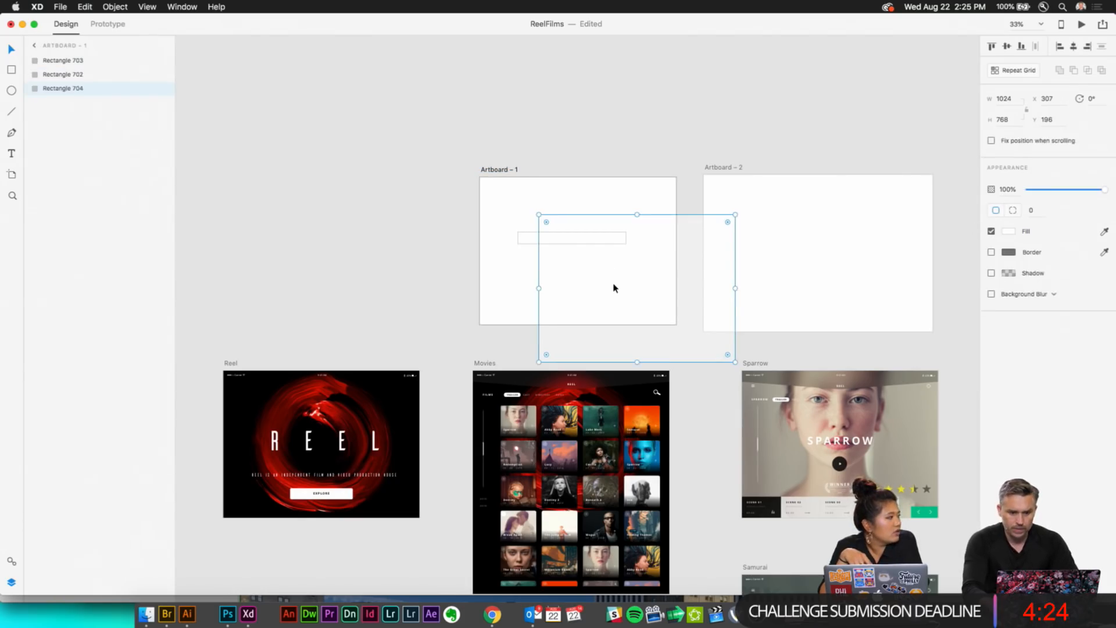
scroll(601, 291, "up", 5)
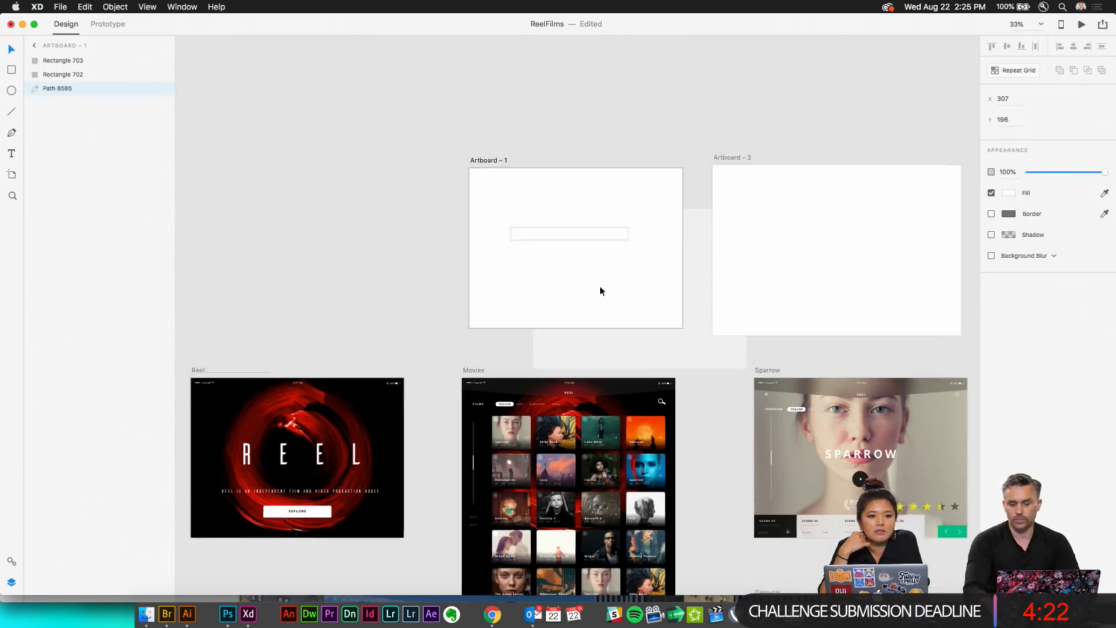
key("Escape")
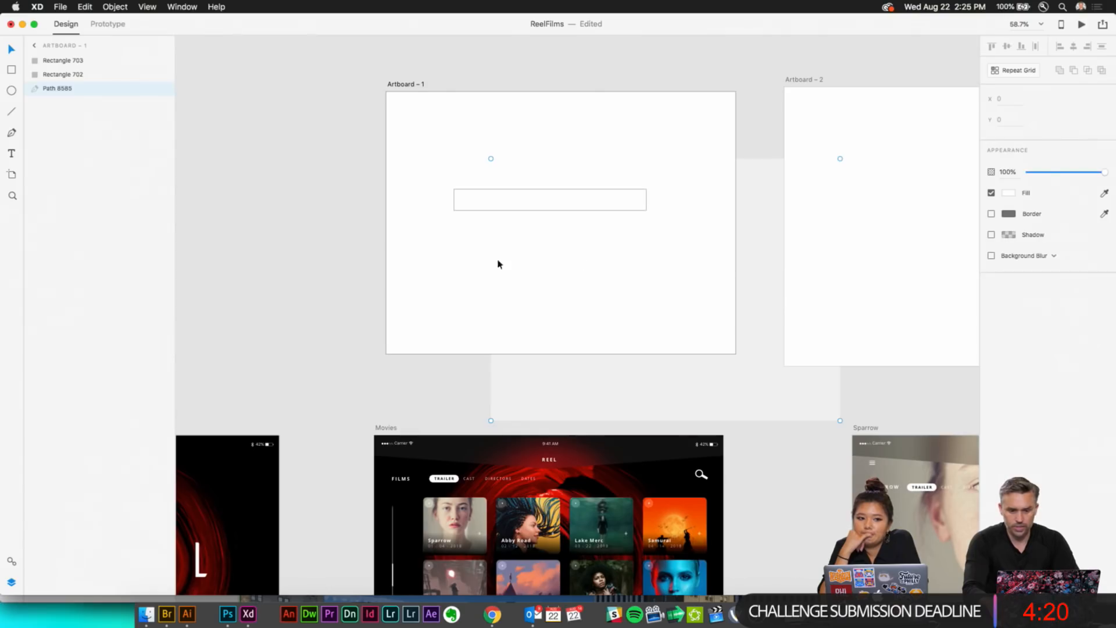
key("Escape")
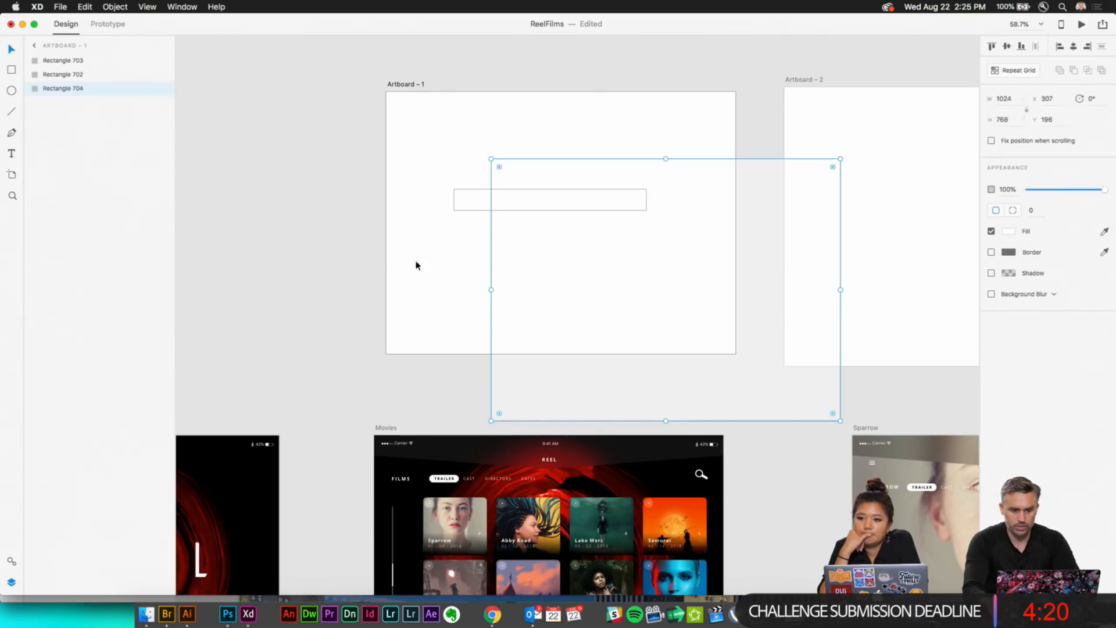
left_click(1008, 230)
left_click_drag(929, 235, 922, 205)
left_click(348, 169)
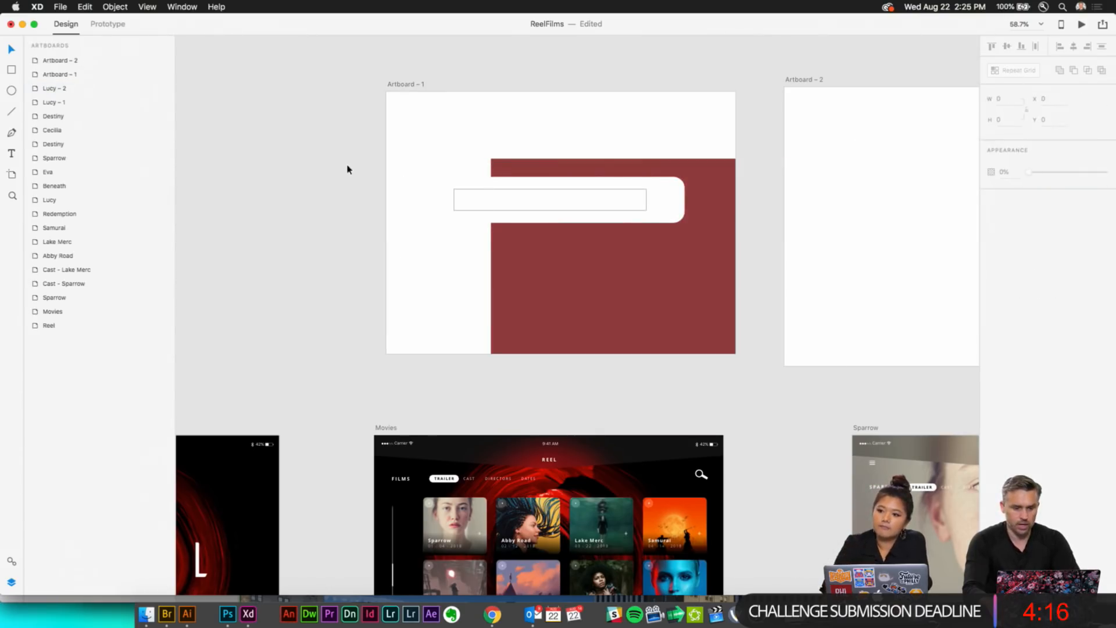
- Delete Artboard - 2
left_click(804, 80)
key("Delete")
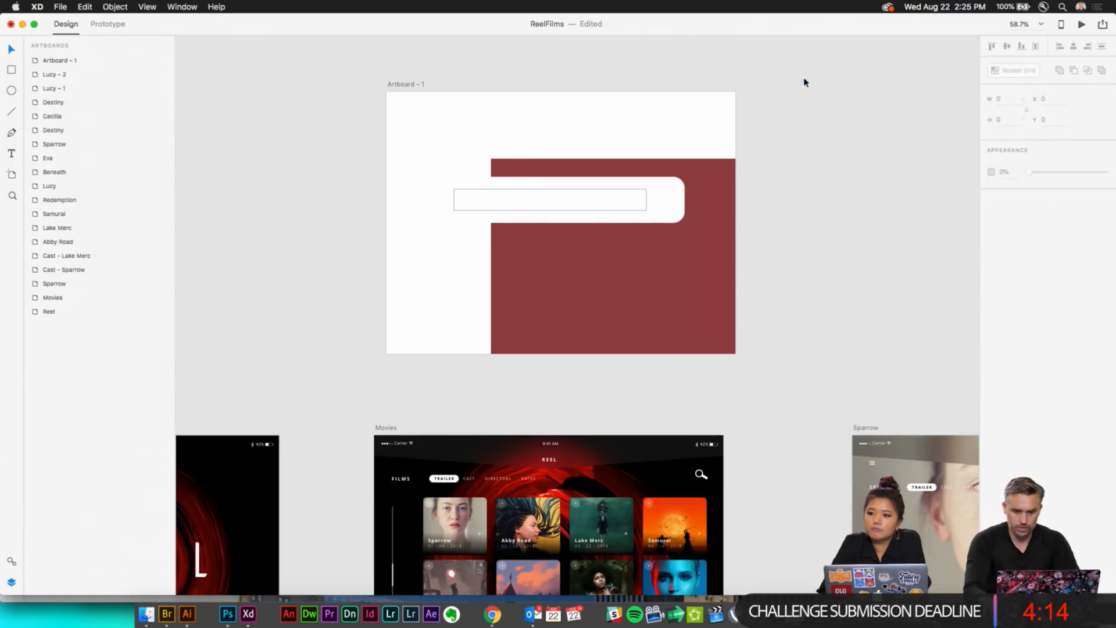
- Link the search icon on the Movies artboard to Artboard - 1 as an Overlay interaction
left_click(381, 85)
scroll(394, 99, "down", 3)
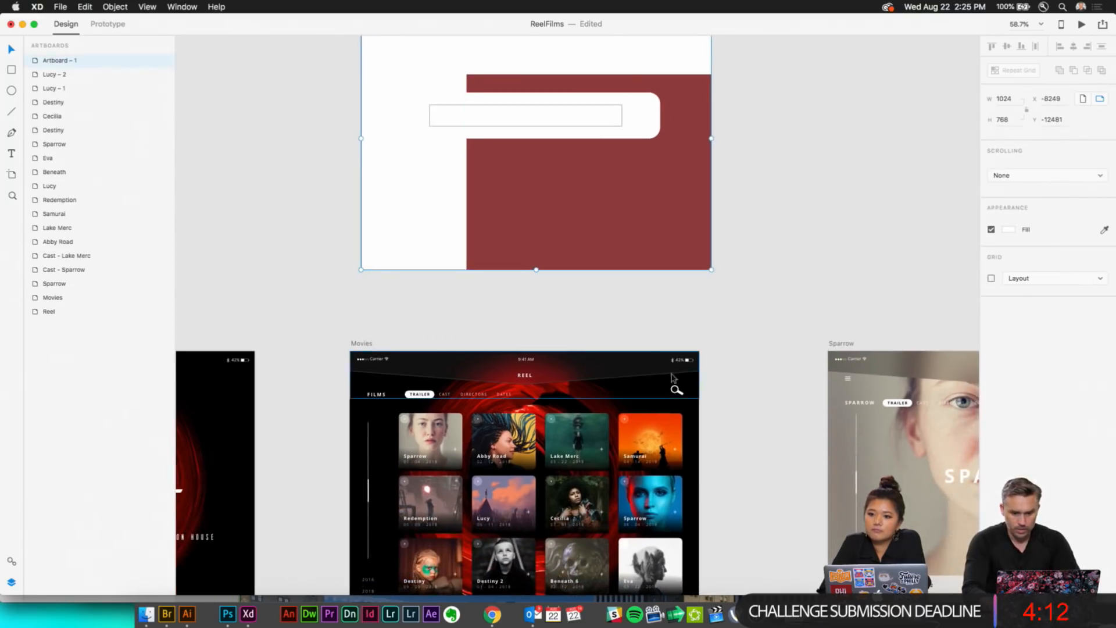
left_click(676, 391)
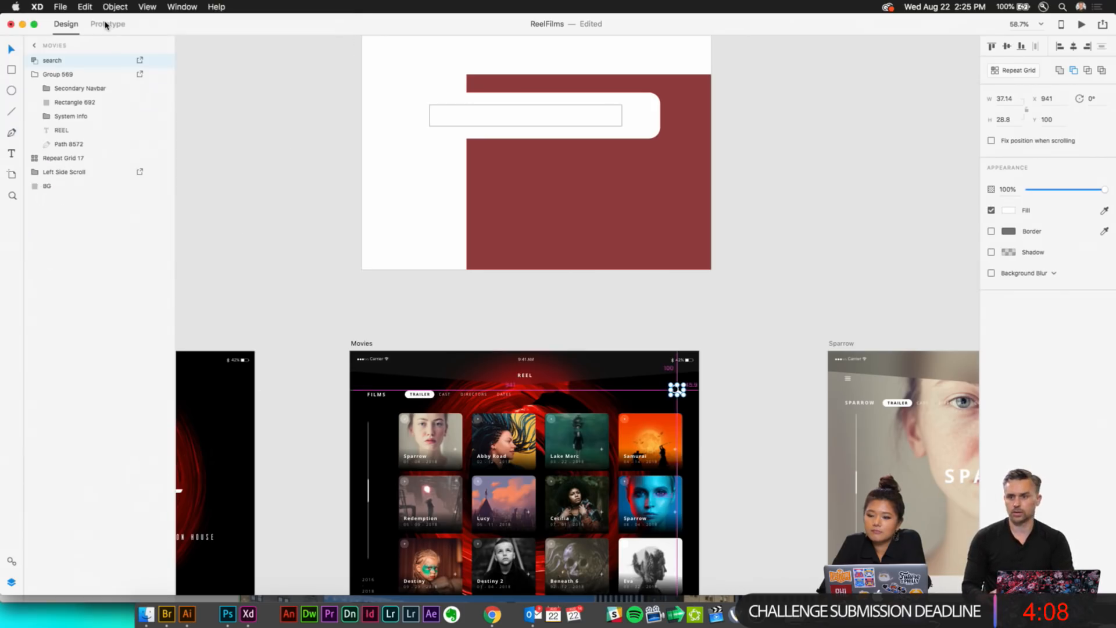
left_click(107, 25)
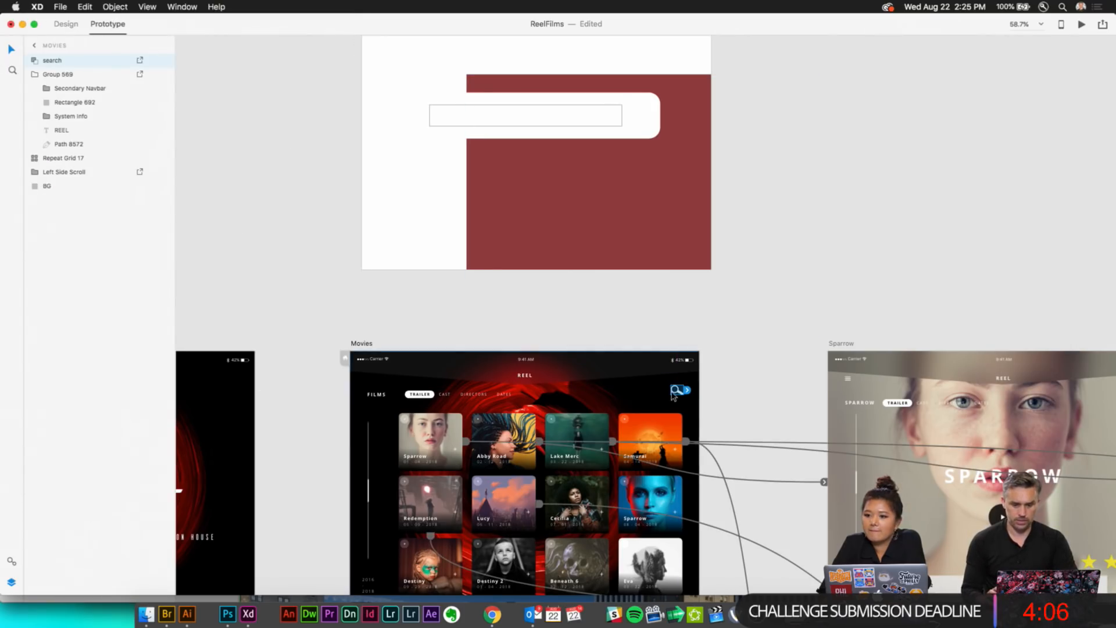
left_click_drag(687, 390, 596, 265)
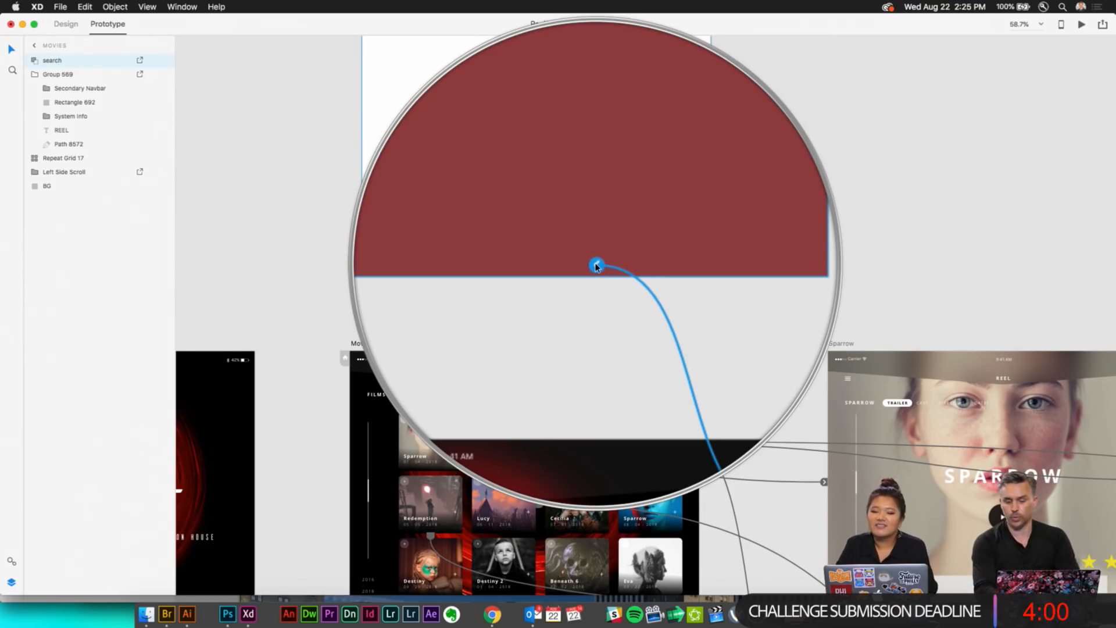
left_click_drag(596, 266, 595, 265)
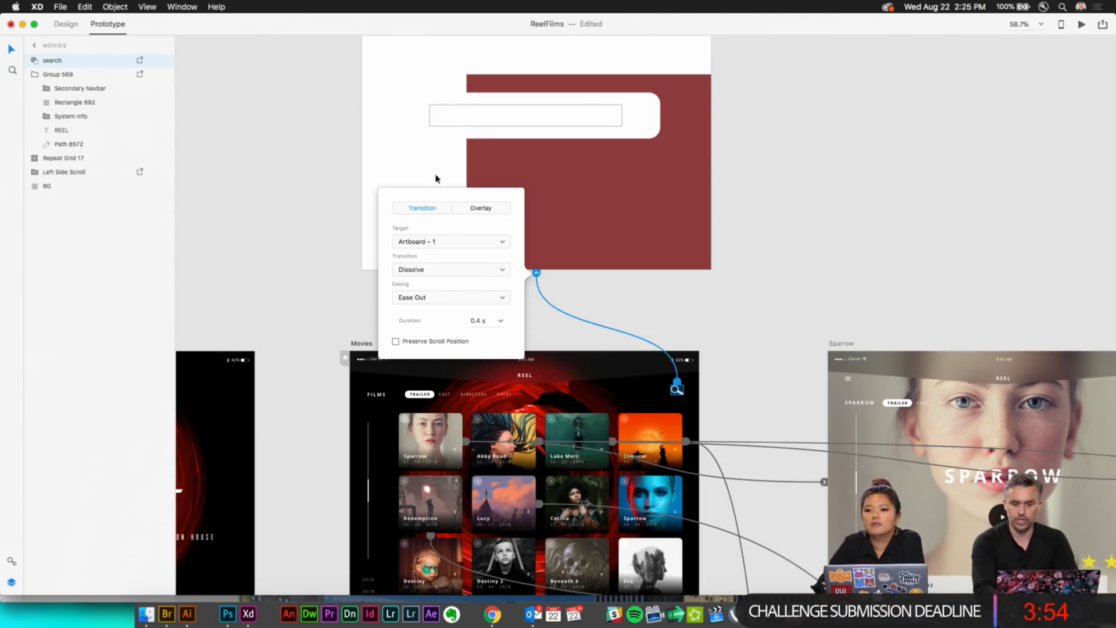
left_click(407, 137)
scroll(407, 137, "up", 3)
scroll(406, 137, "left", 2)
left_click(599, 369)
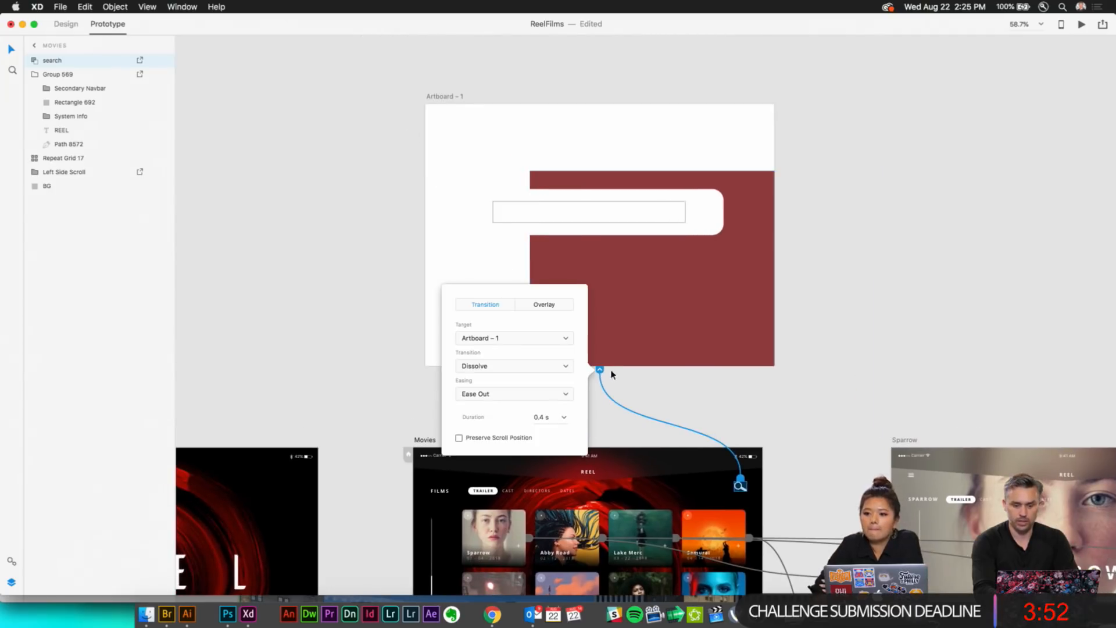
left_click(552, 306)
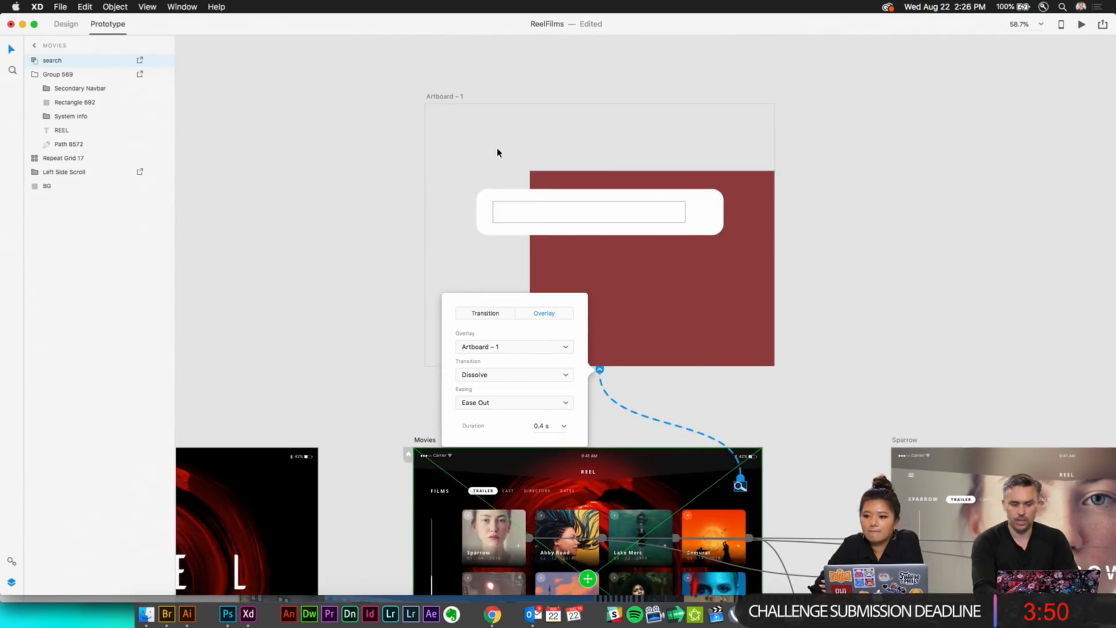
- Turn the background blur back on for the red rectangle in Artboard - 1
key("alt+super+z")
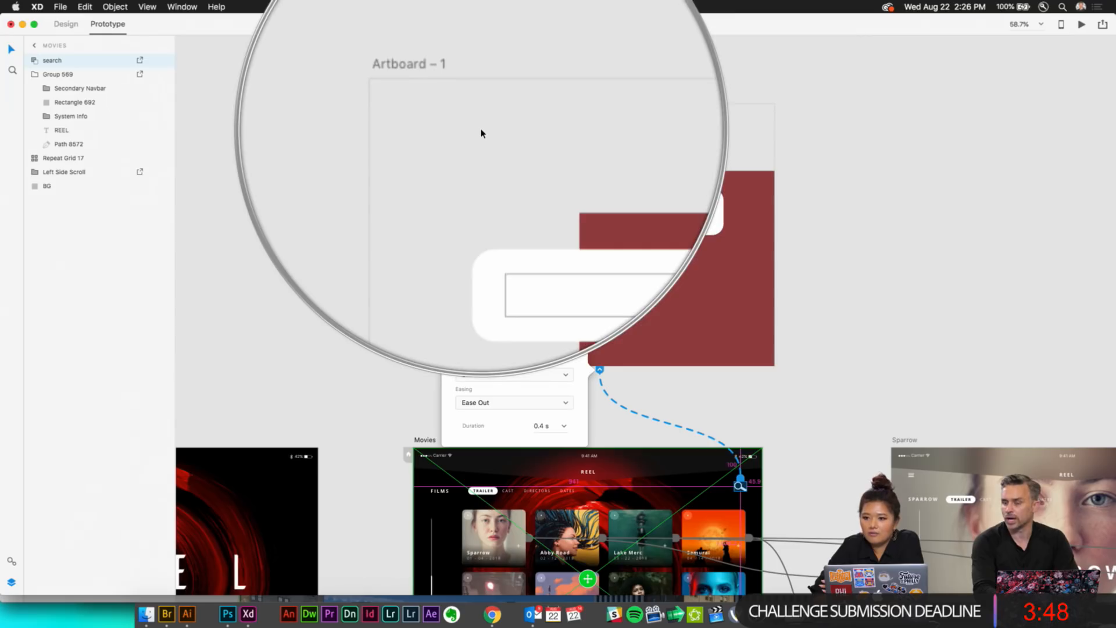
key("alt+super+z")
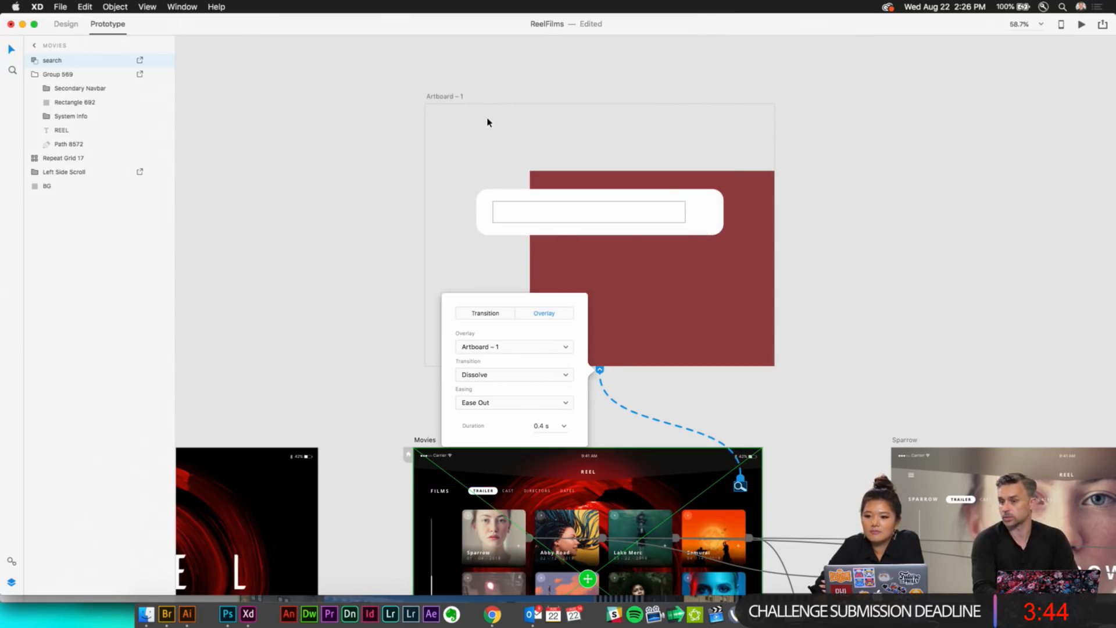
left_click(487, 122)
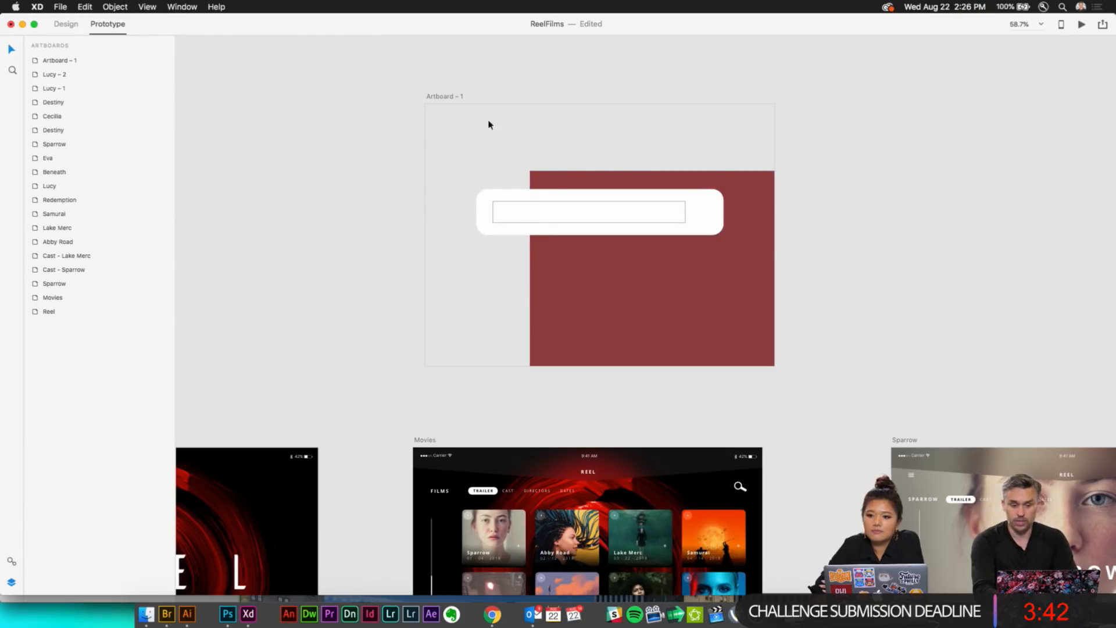
left_click_drag(625, 281, 521, 213)
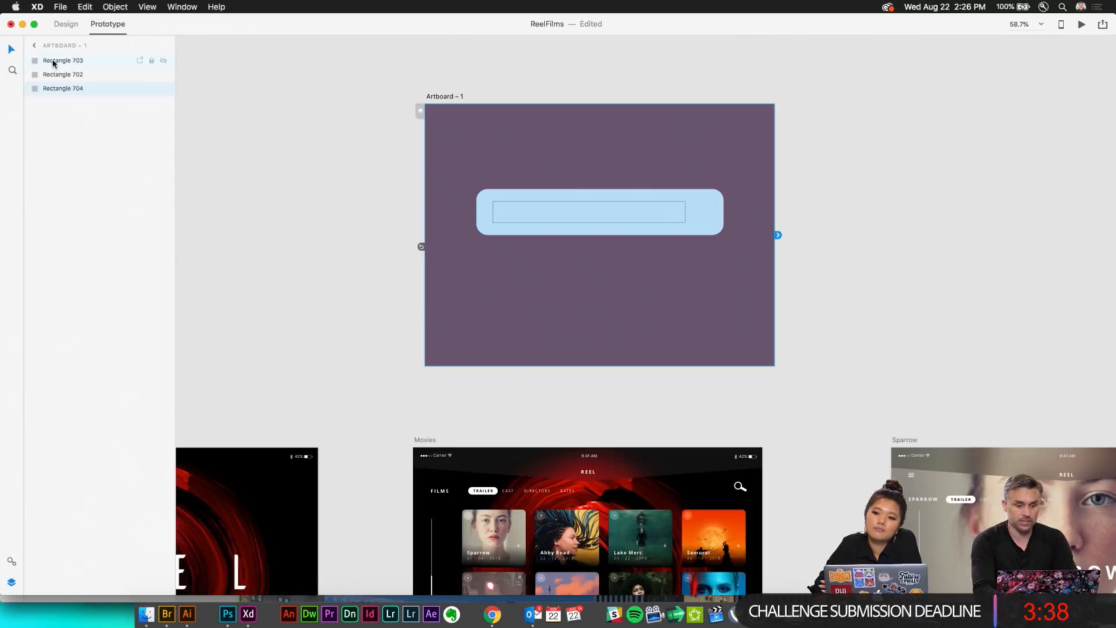
left_click(64, 26)
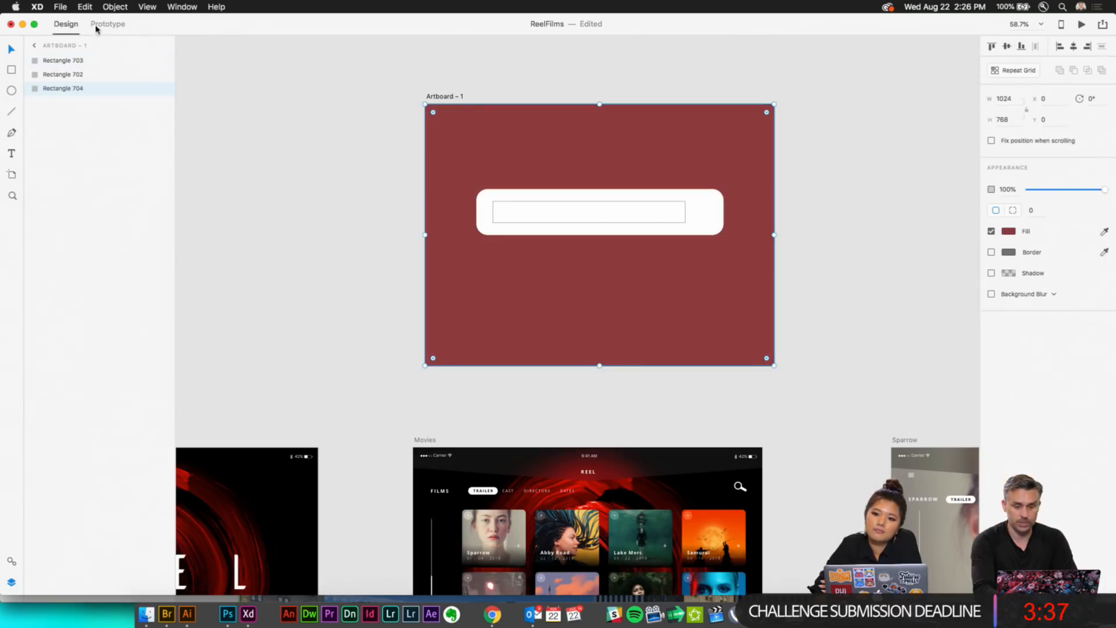
left_click(991, 294)
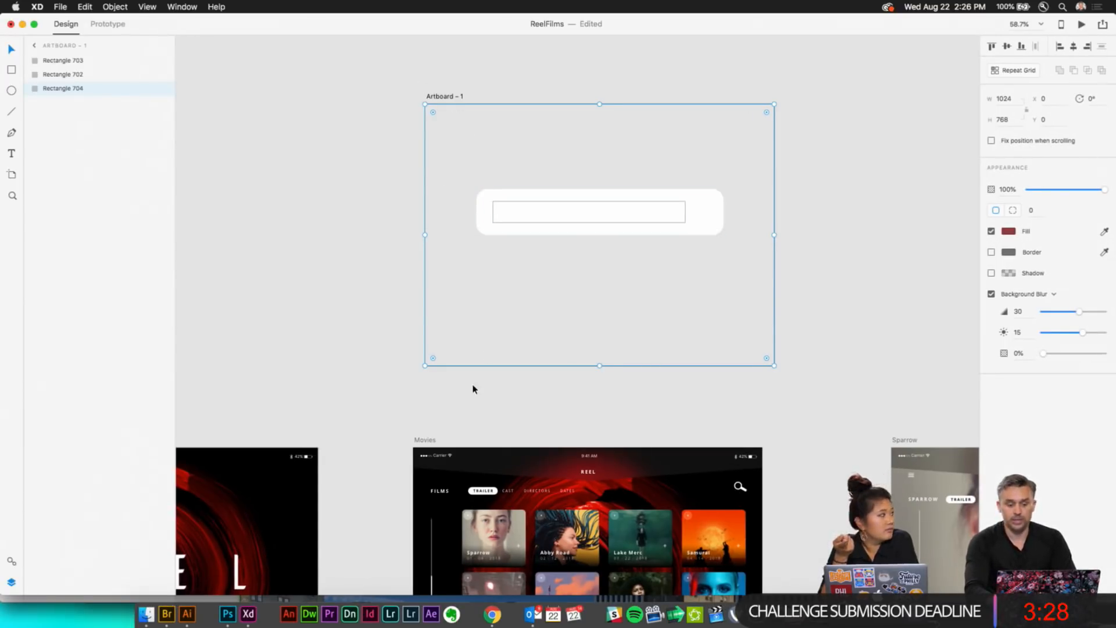
- Review the search icon's overlay interaction settings on the Movies artboard
scroll(473, 389, "down", 3)
left_click(396, 379)
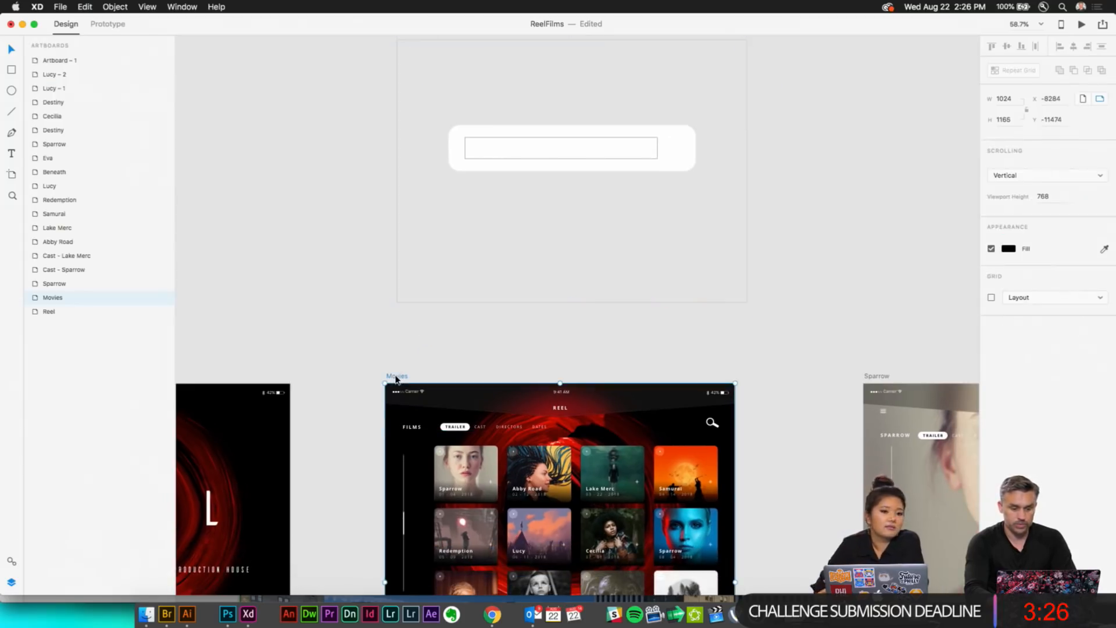
scroll(398, 289, "up", 3)
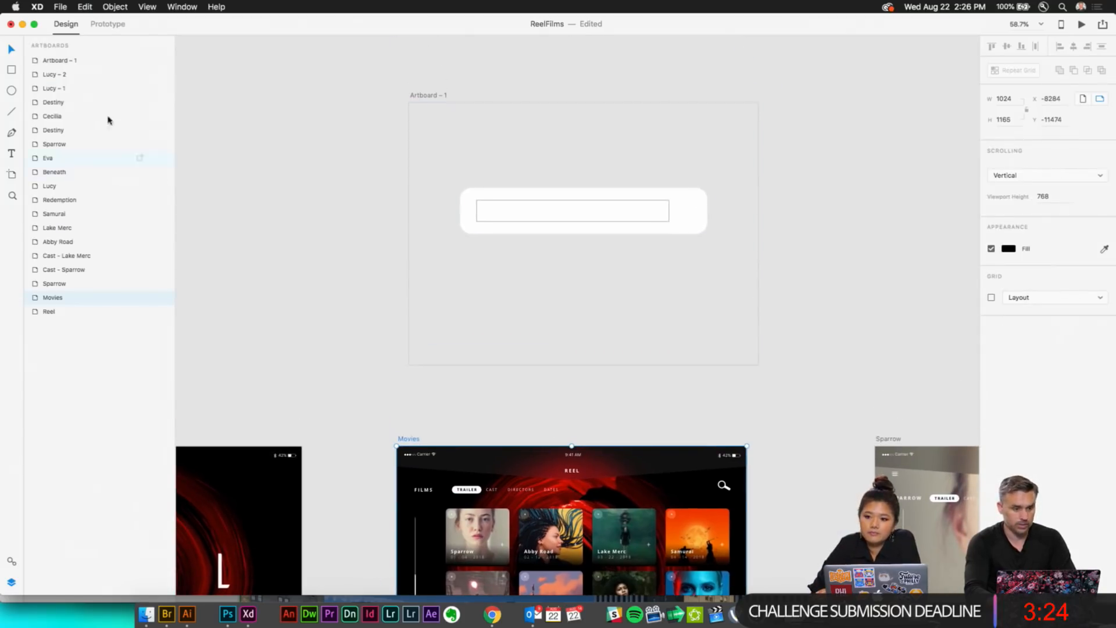
left_click(107, 24)
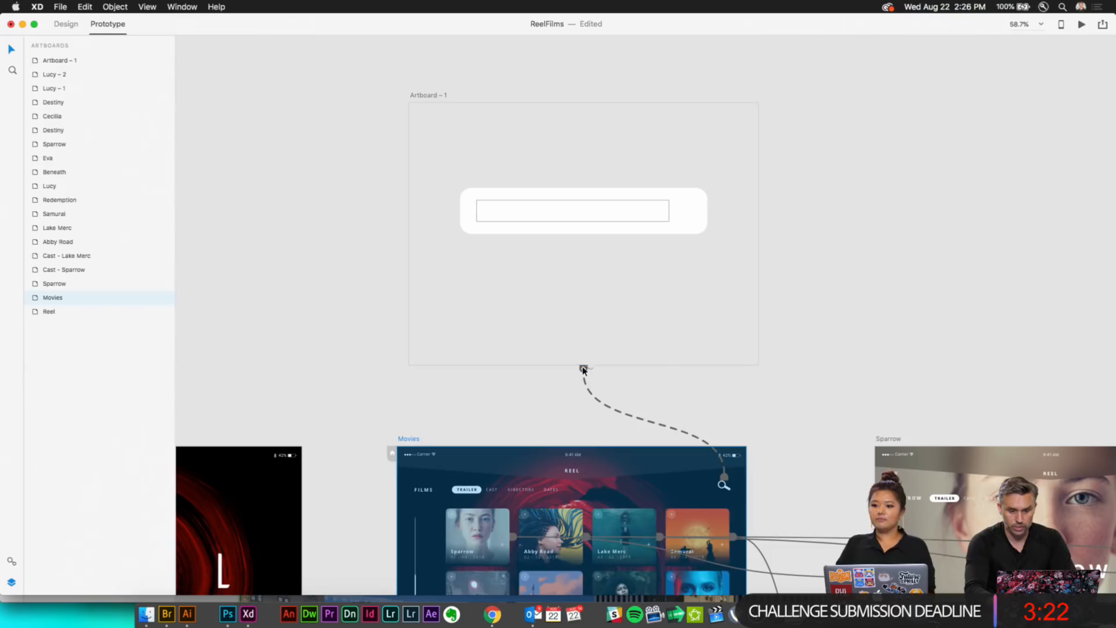
left_click(583, 368)
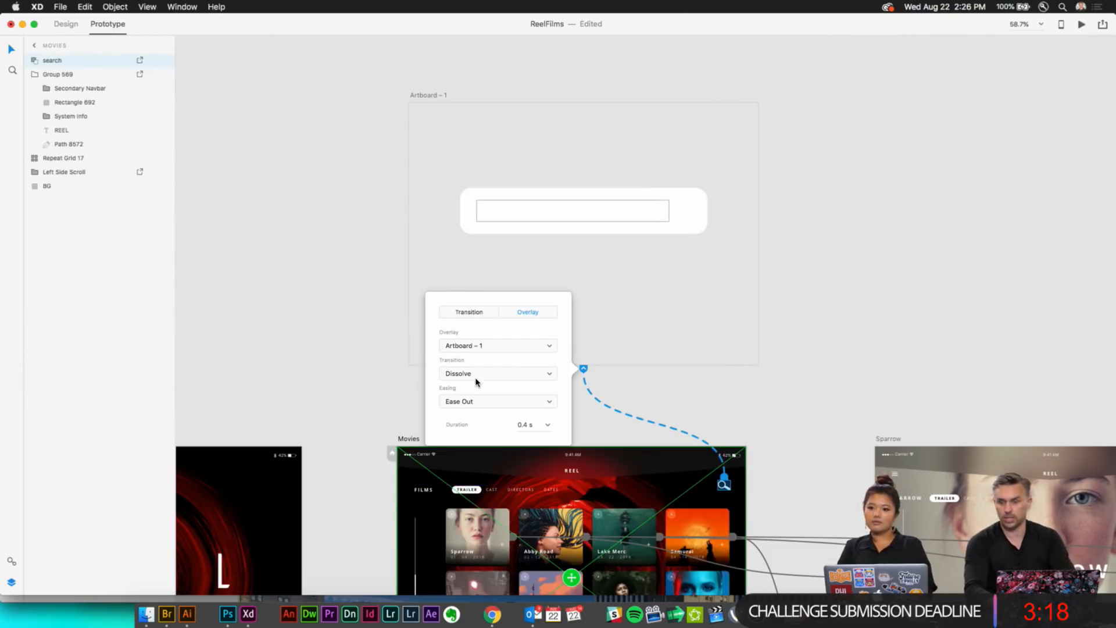
left_click(398, 374)
left_click(408, 439)
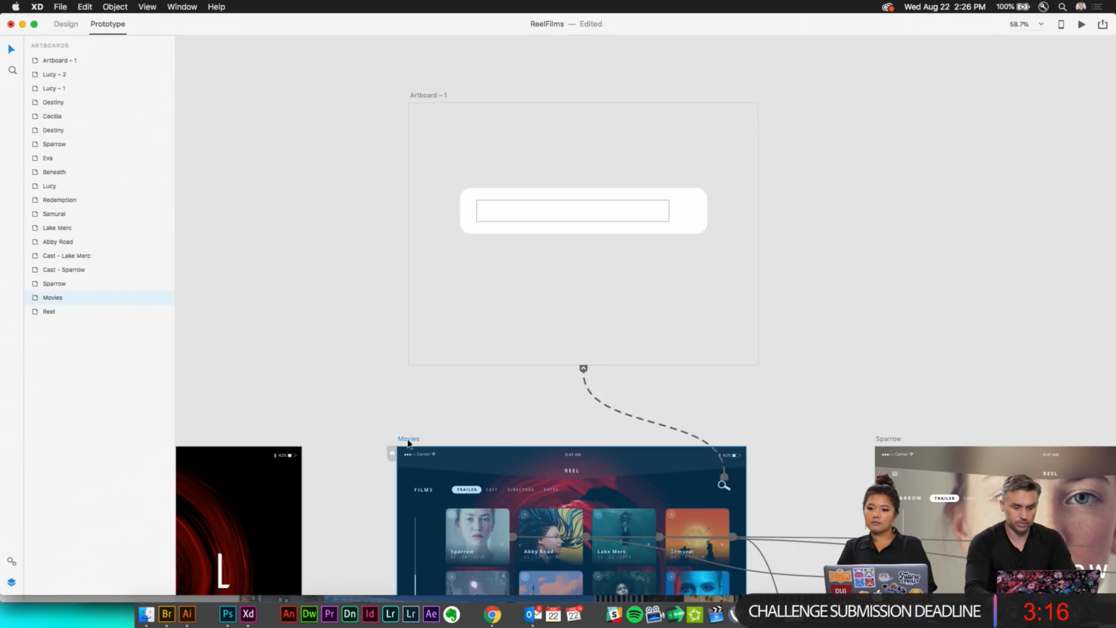
- Open the prototype preview and scroll through the Movies film grid
left_click(1082, 26)
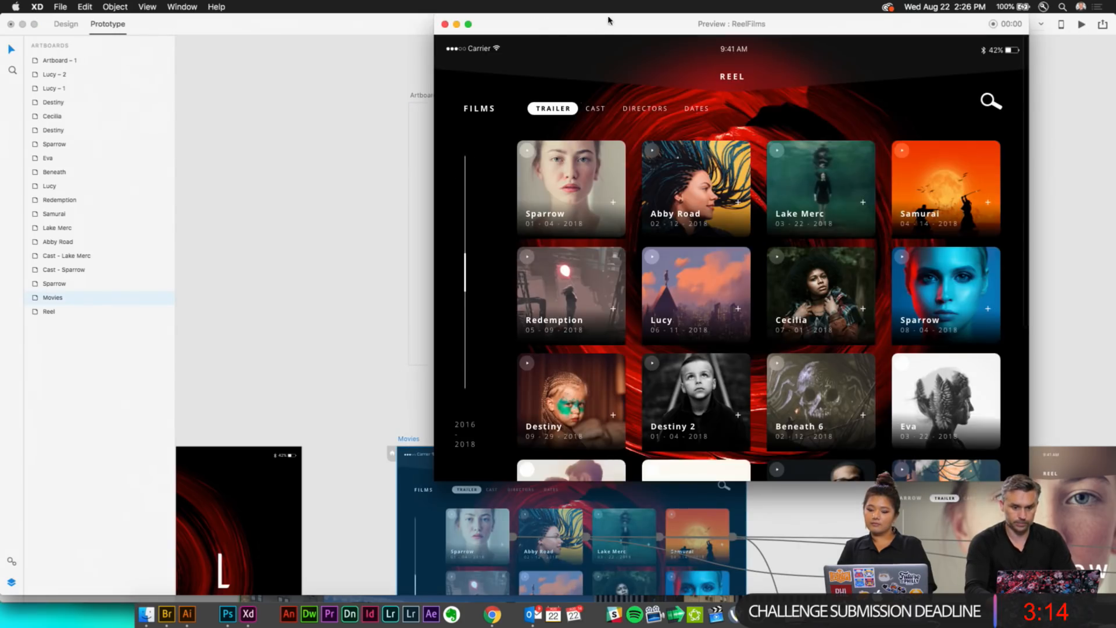
left_click_drag(610, 26, 511, 95)
scroll(634, 237, "down", 3)
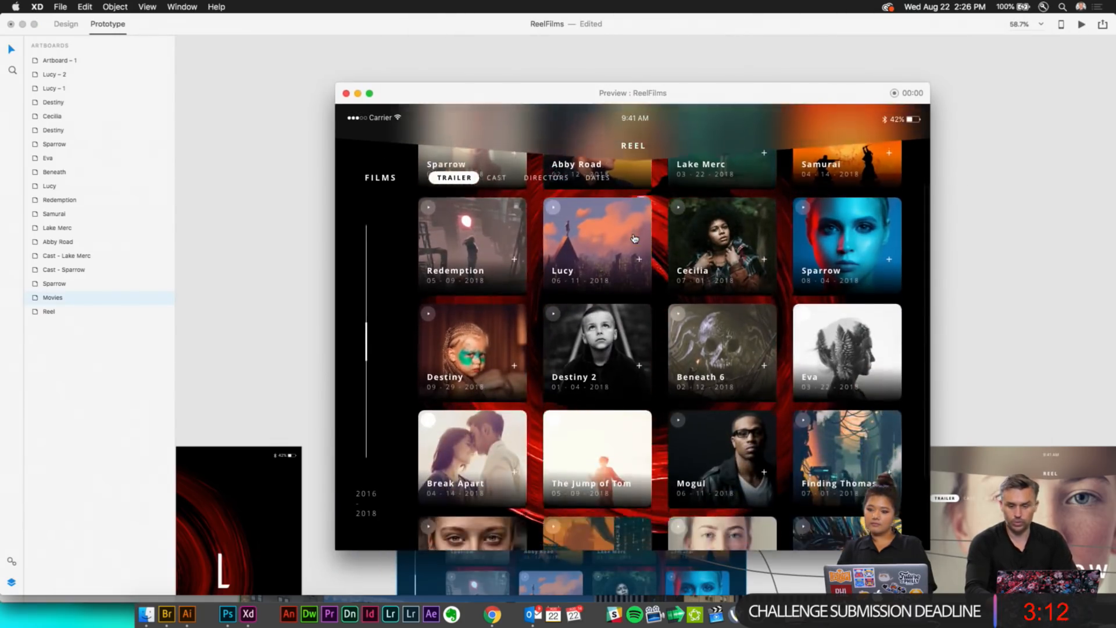
scroll(634, 237, "down", 3)
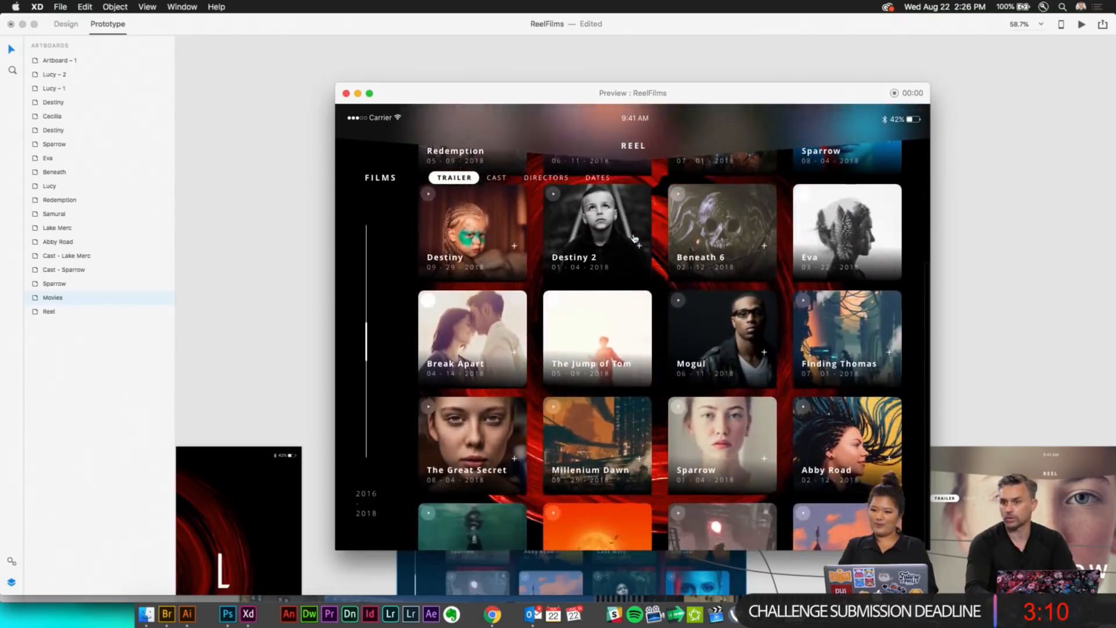
scroll(634, 237, "up", 5)
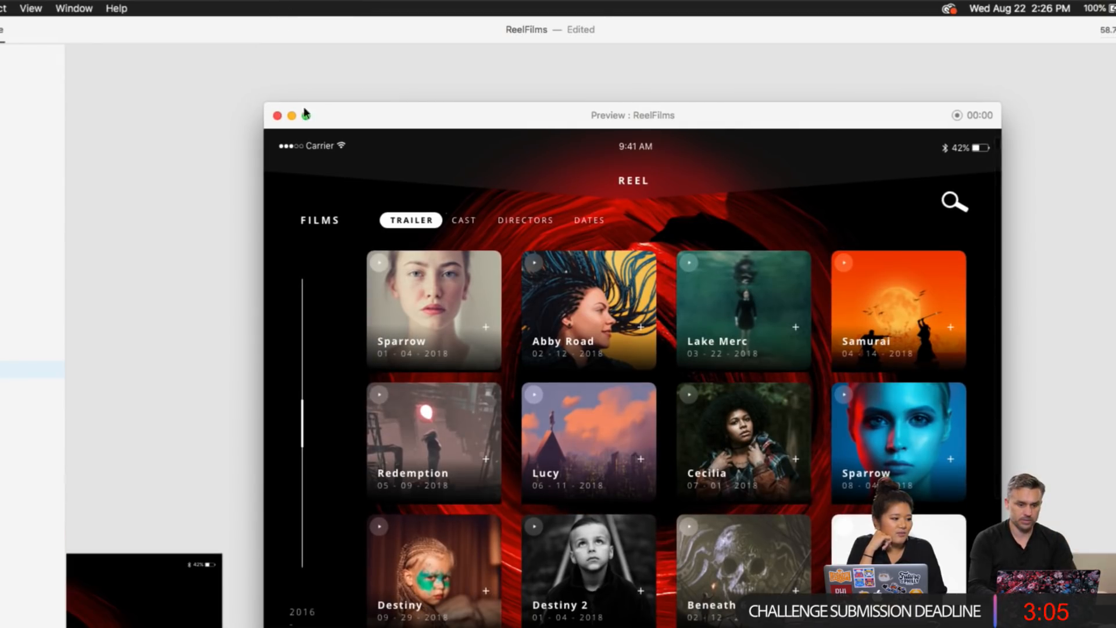
- Test the search overlay in the preview, opening it from the search icon and dismissing it several times
left_click(306, 115)
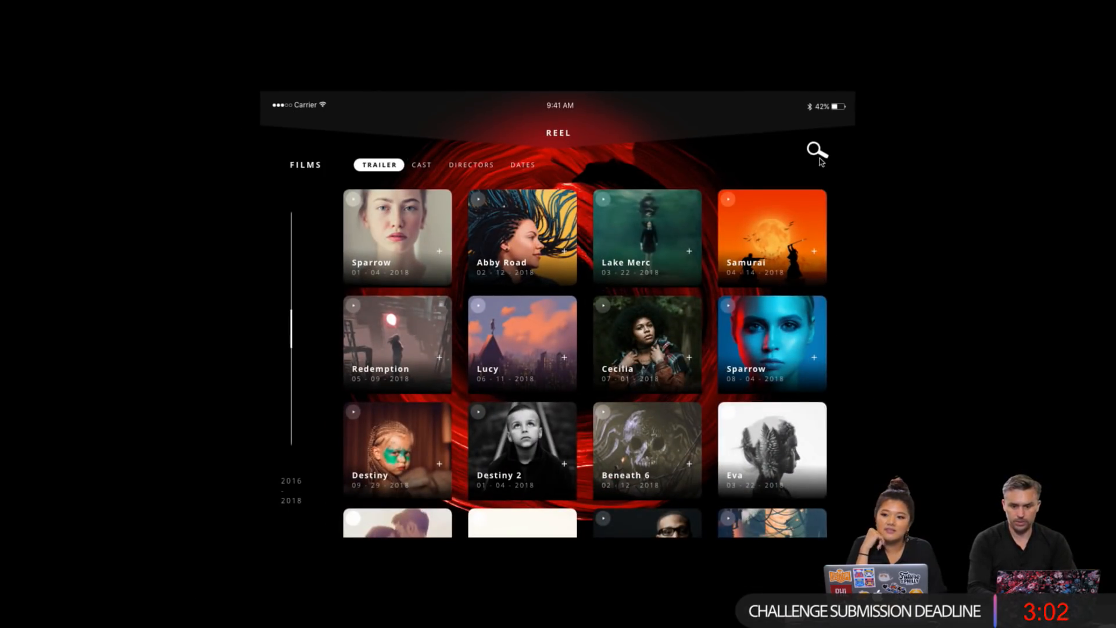
left_click(818, 152)
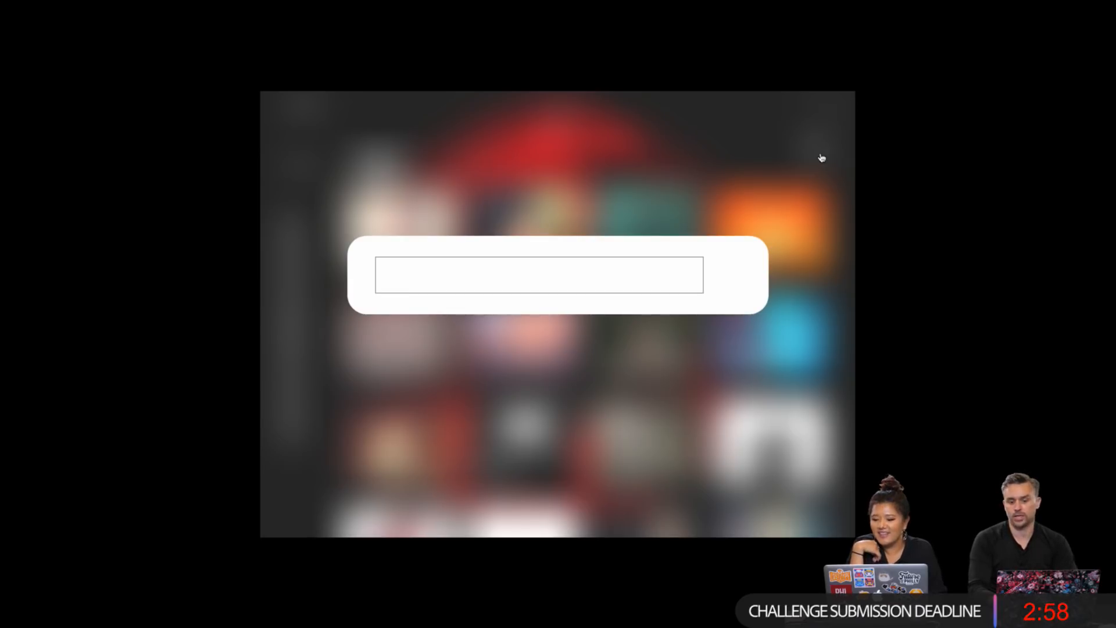
left_click(731, 203)
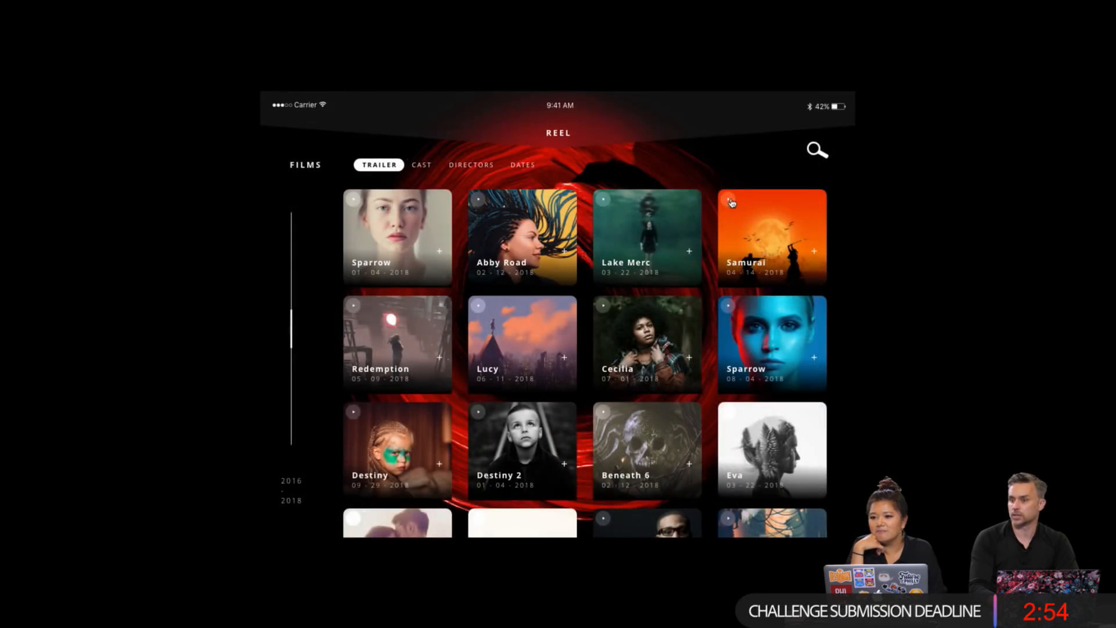
left_click(816, 152)
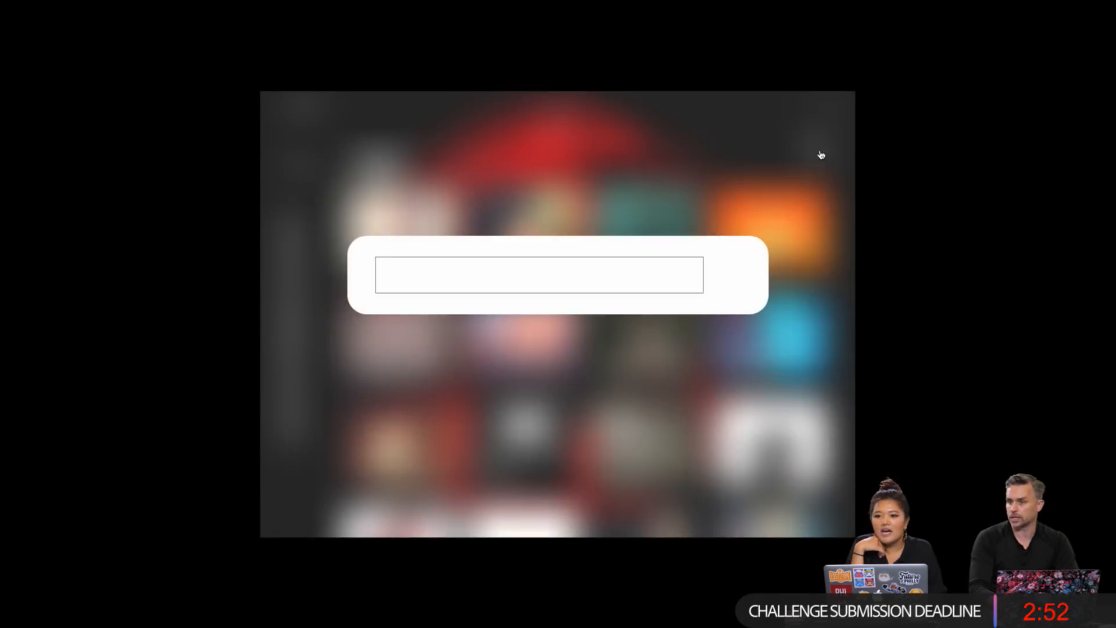
left_click(690, 185)
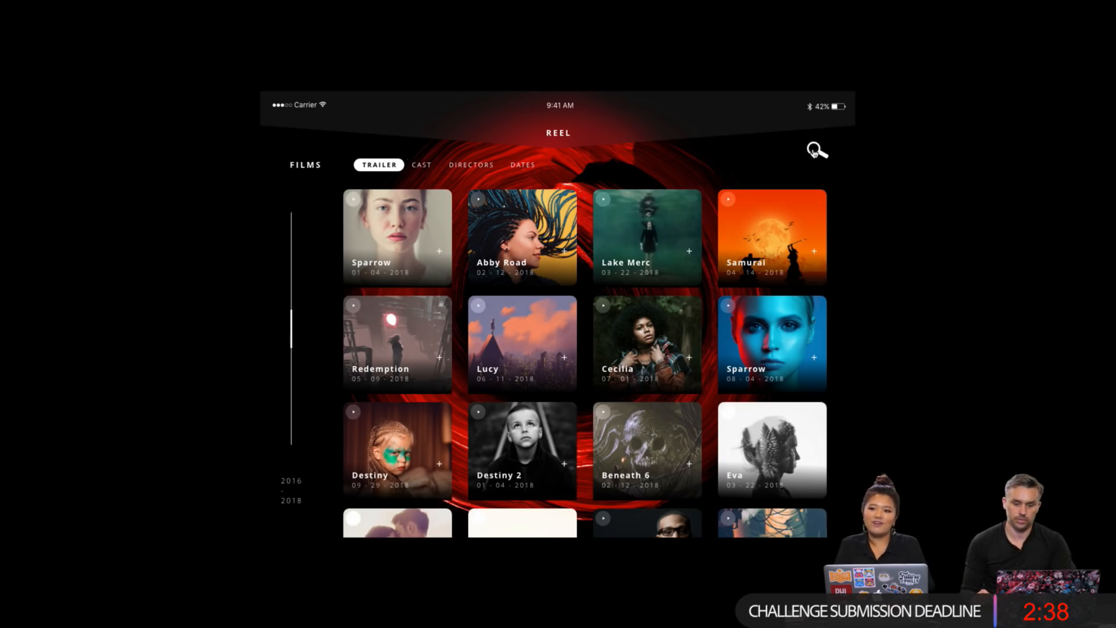
scroll(643, 251, "down", 5)
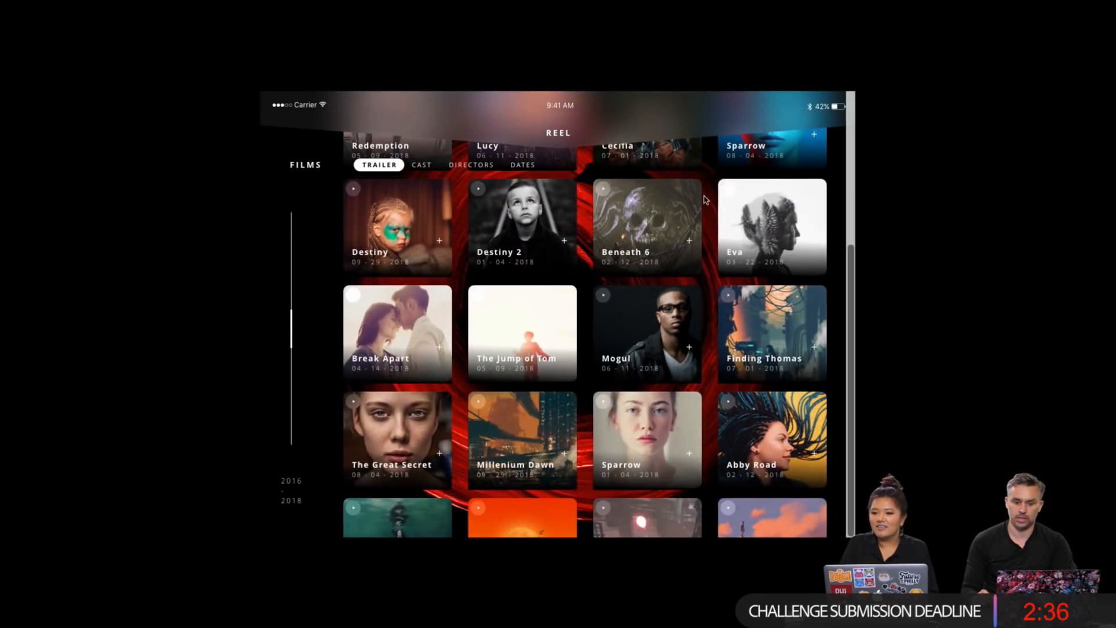
scroll(750, 191, "up", 3)
left_click(819, 162)
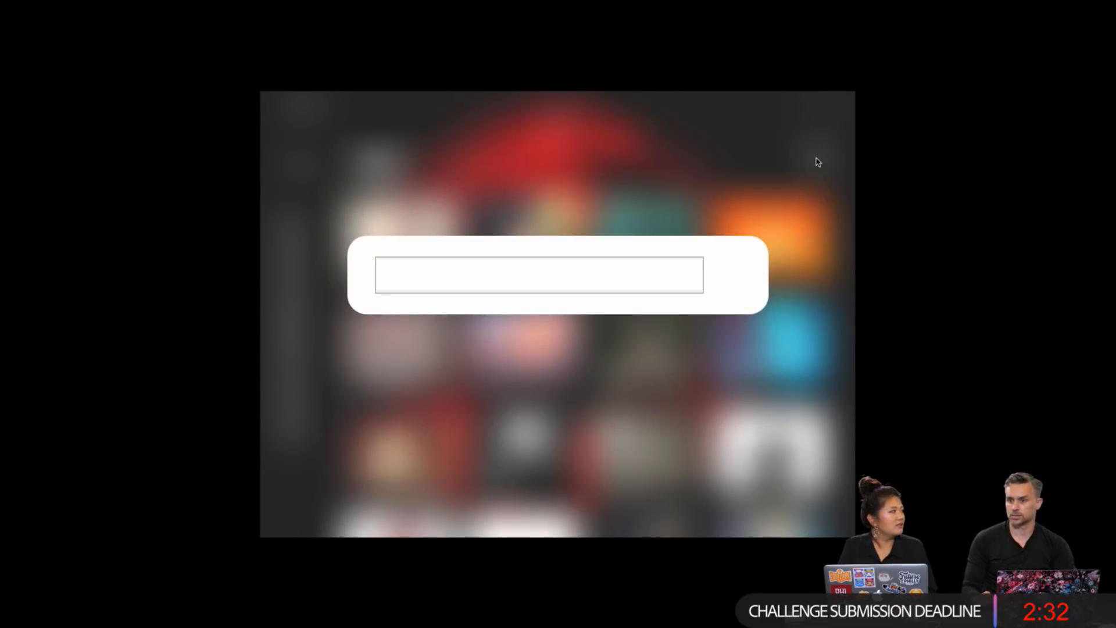
left_click(817, 162)
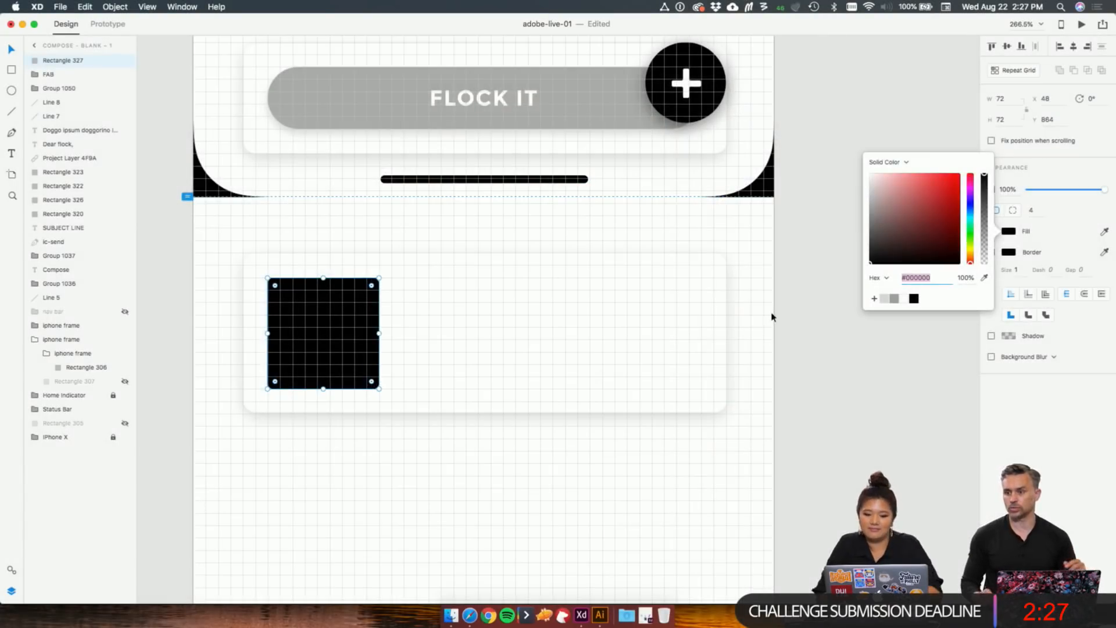
- Copy the "Dear flock," heading and the body paragraph from the compose artboard
left_click(830, 336)
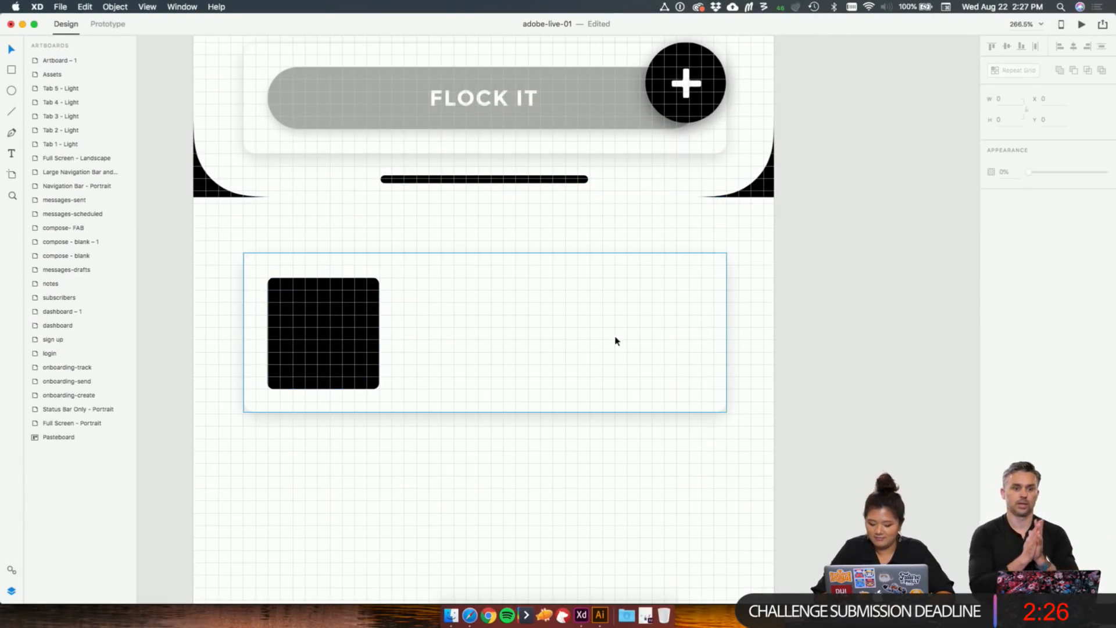
scroll(780, 289, "up", 15)
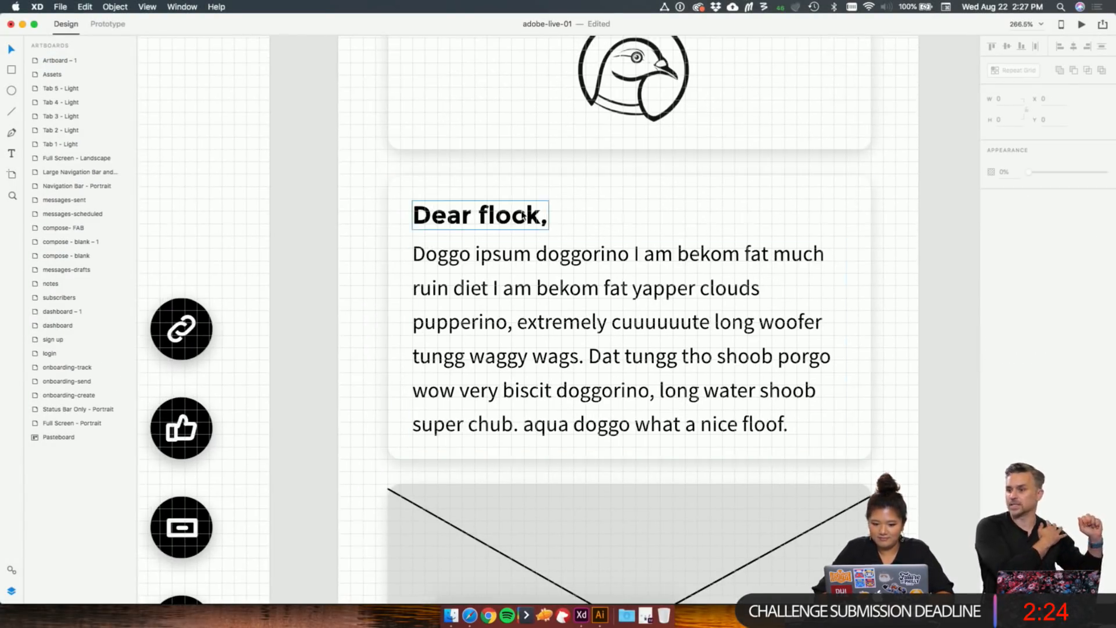
left_click(523, 216)
left_click(529, 272, "shift")
key("super+c")
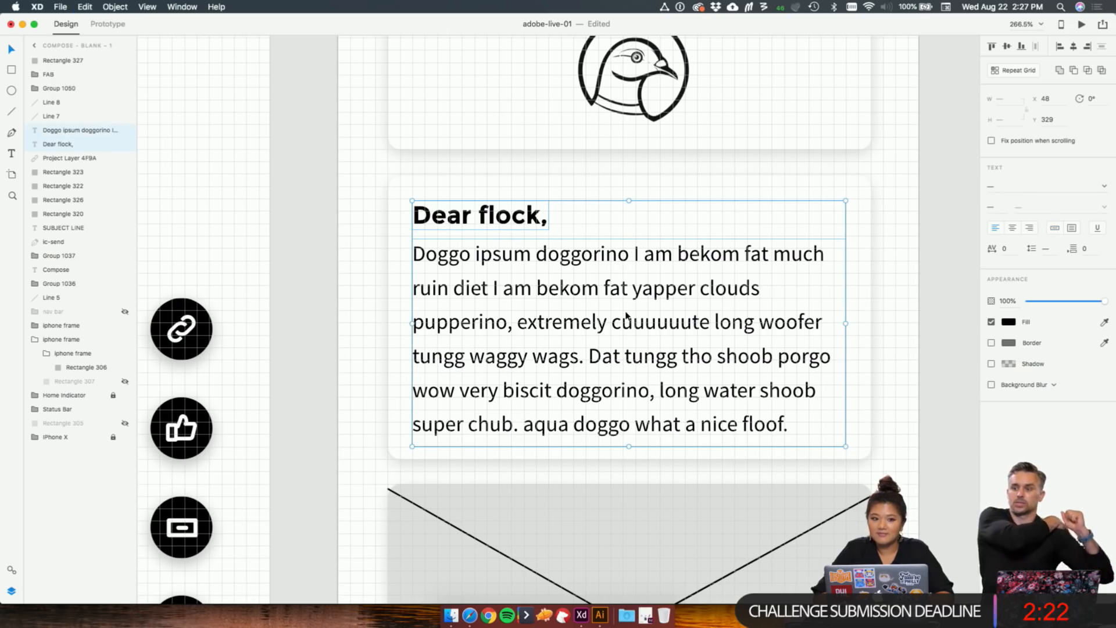
- Paste the two texts into the lower card and position them beside the black square
scroll(627, 316, "down", 15)
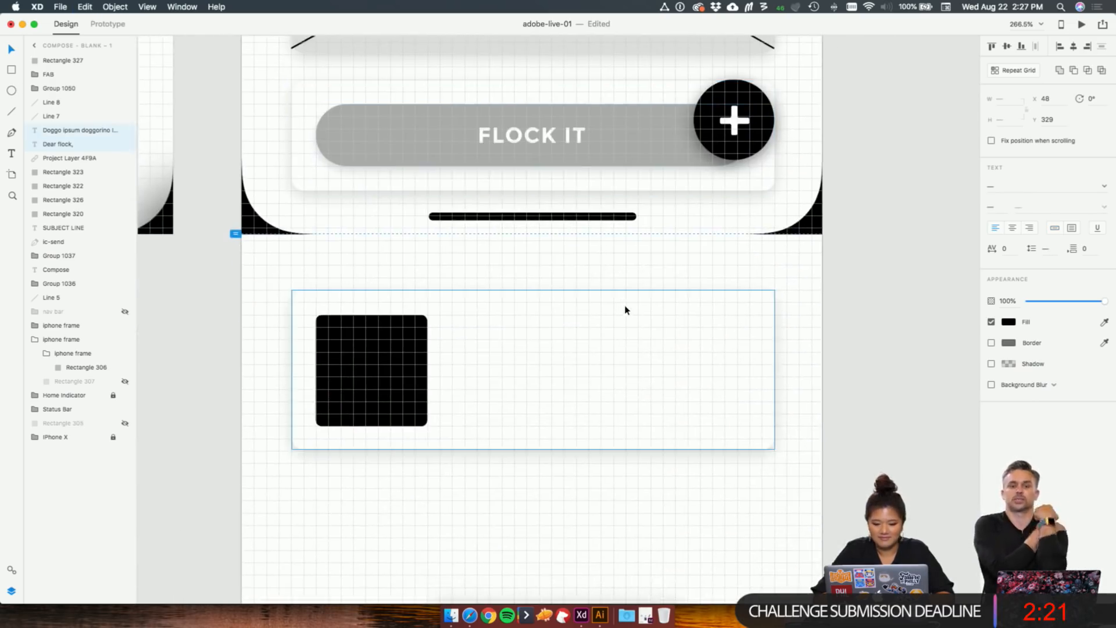
left_click(583, 326)
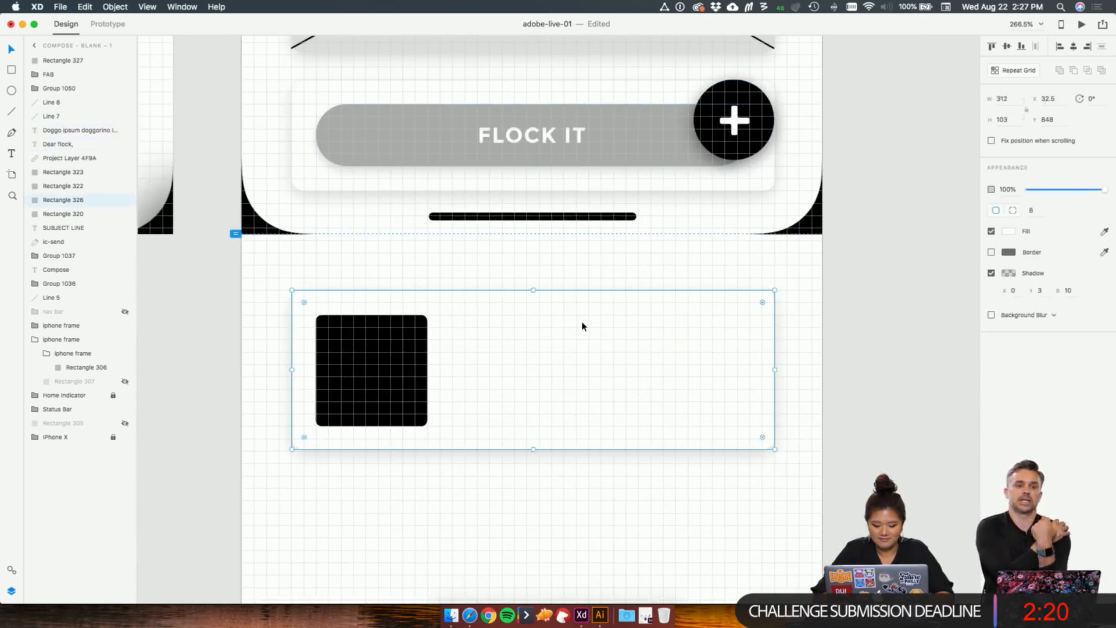
key("super+v")
left_click_drag(528, 270, 654, 384)
key("Left")
key("Left")
key("Left")
key("Left")
left_click(972, 344)
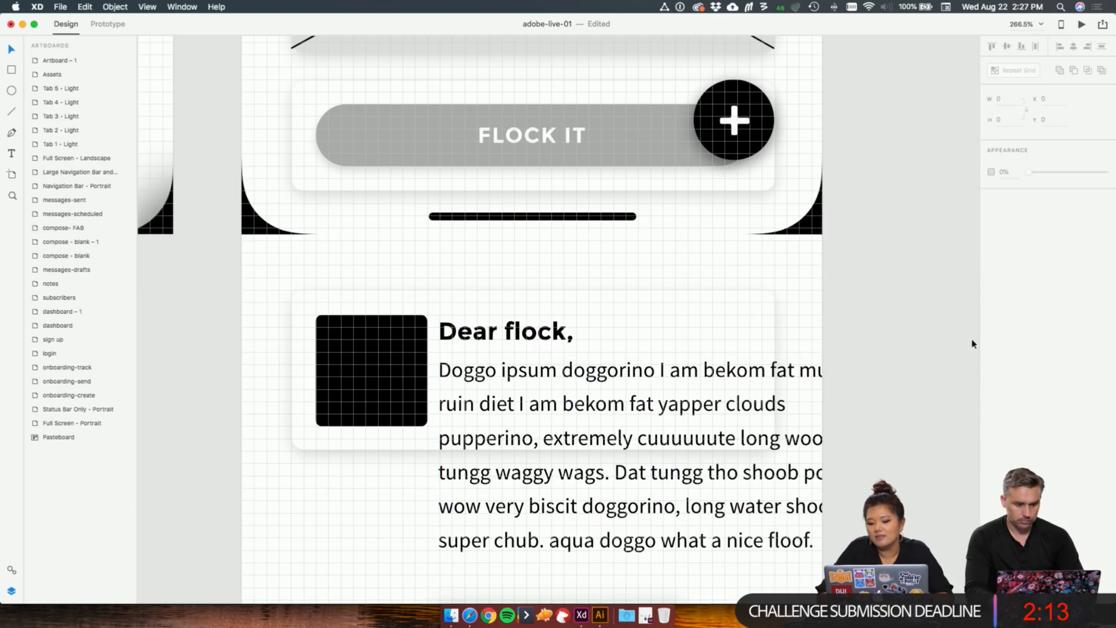
double_click(505, 332)
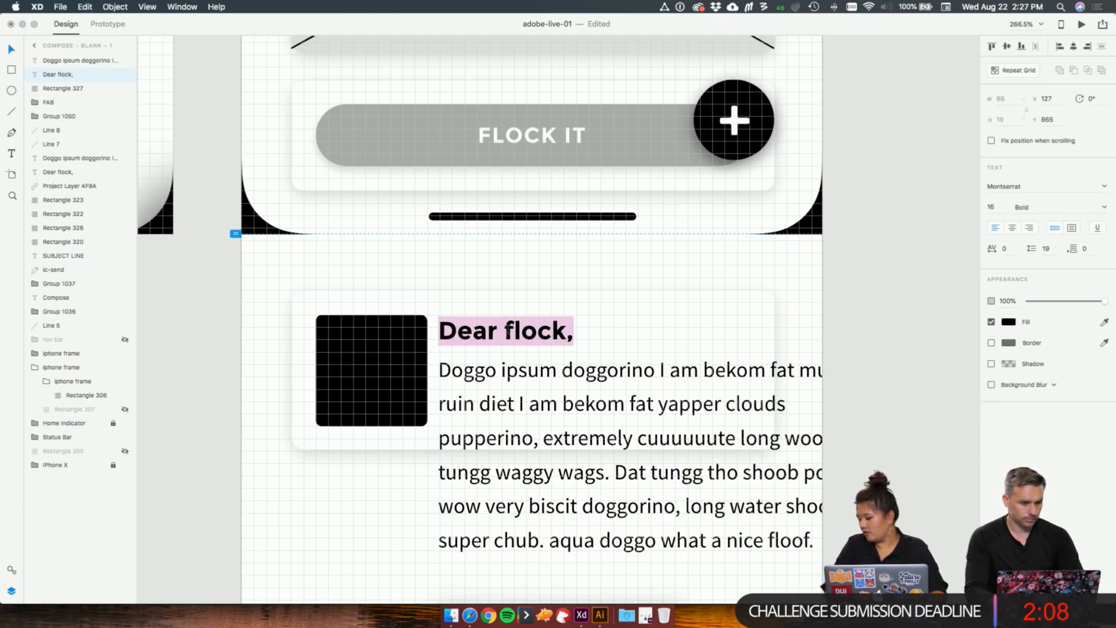
left_click(755, 265)
scroll(756, 266, "left", 4)
scroll(756, 266, "up", 2)
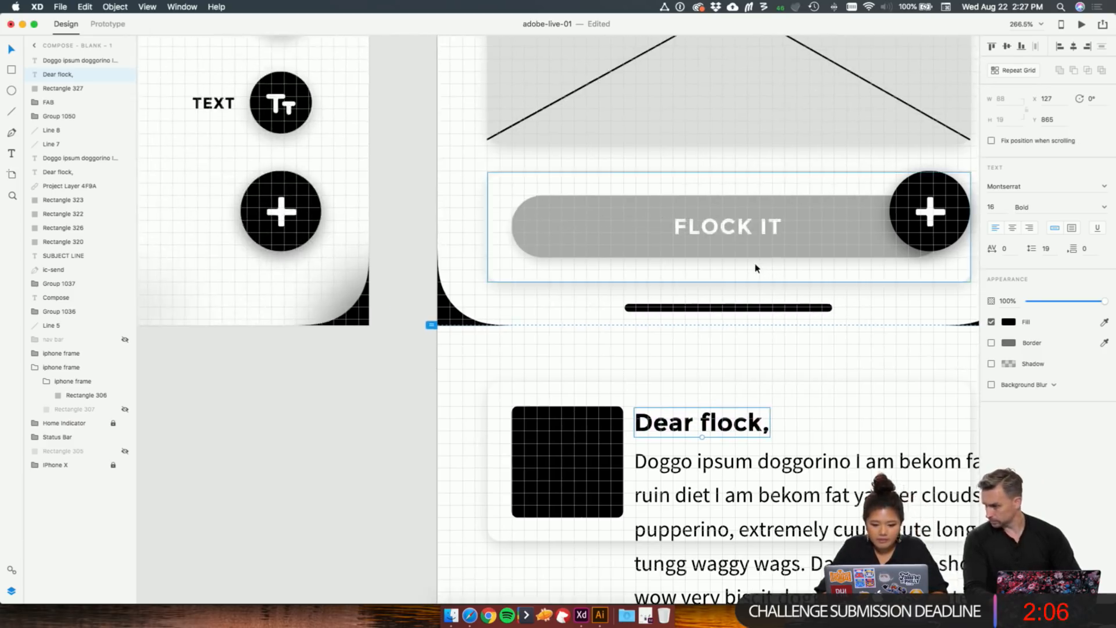
scroll(755, 266, "down", 4)
scroll(756, 267, "down", 4)
scroll(756, 268, "up", 5)
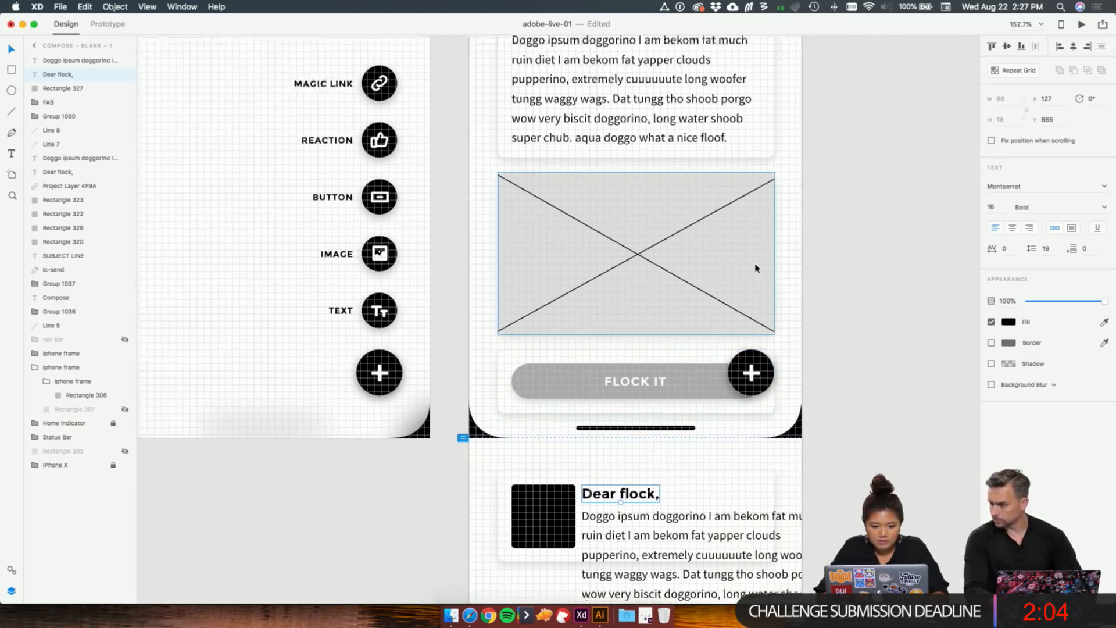
scroll(755, 267, "down", 5)
scroll(756, 268, "up", 3)
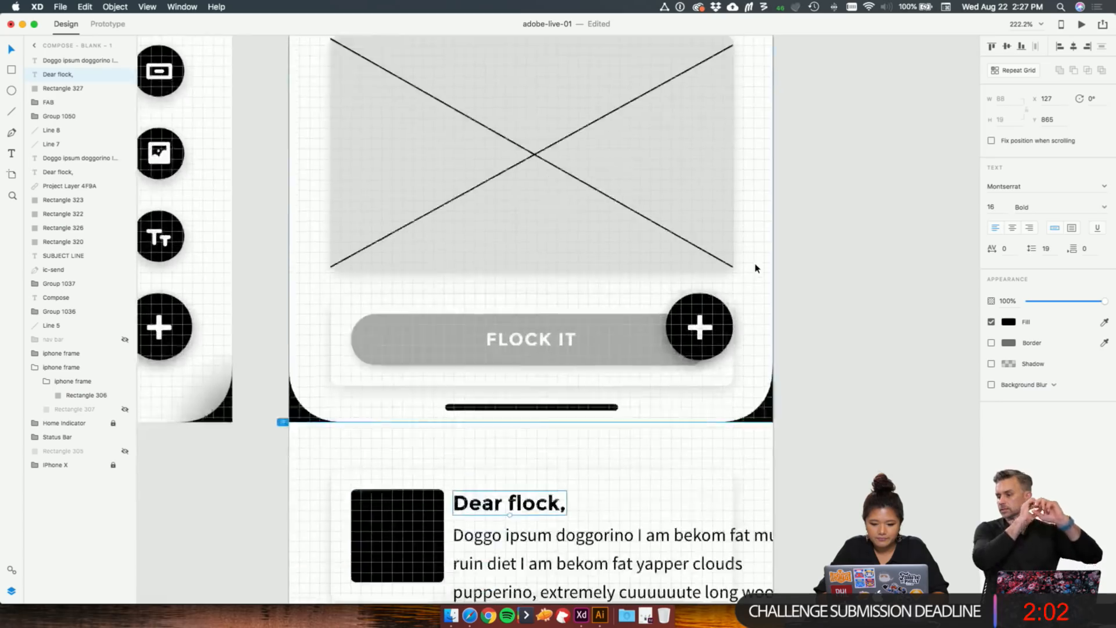
scroll(755, 268, "down", 1)
double_click(544, 294)
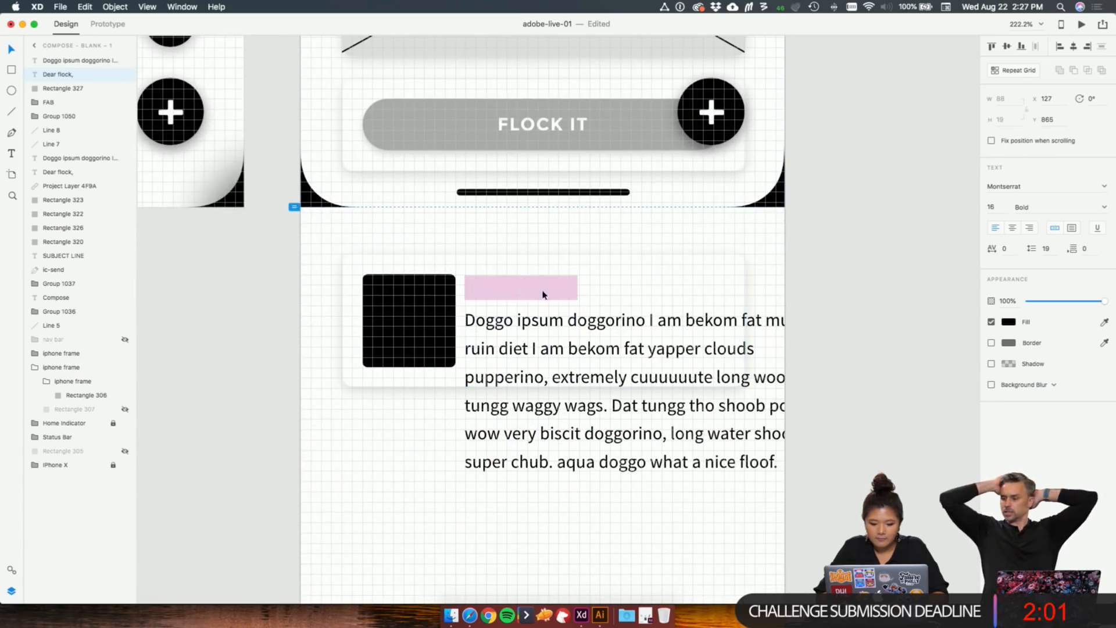
left_click(606, 238)
scroll(606, 238, "left", 3)
scroll(605, 238, "up", 1)
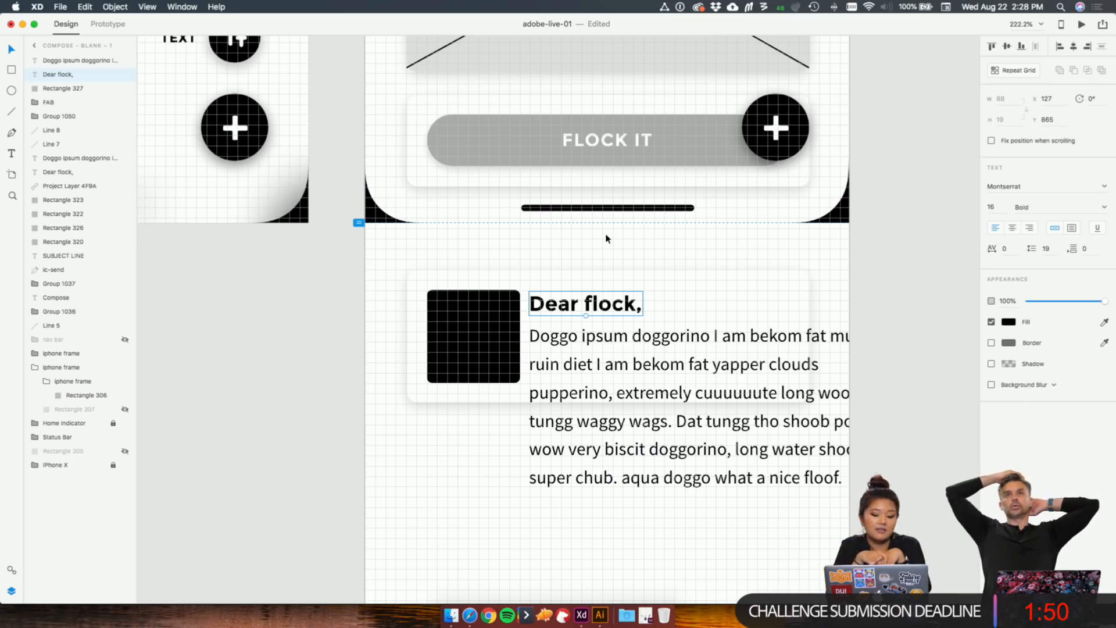
- Rename the card's heading to "Birds of a Feather"
double_click(590, 303)
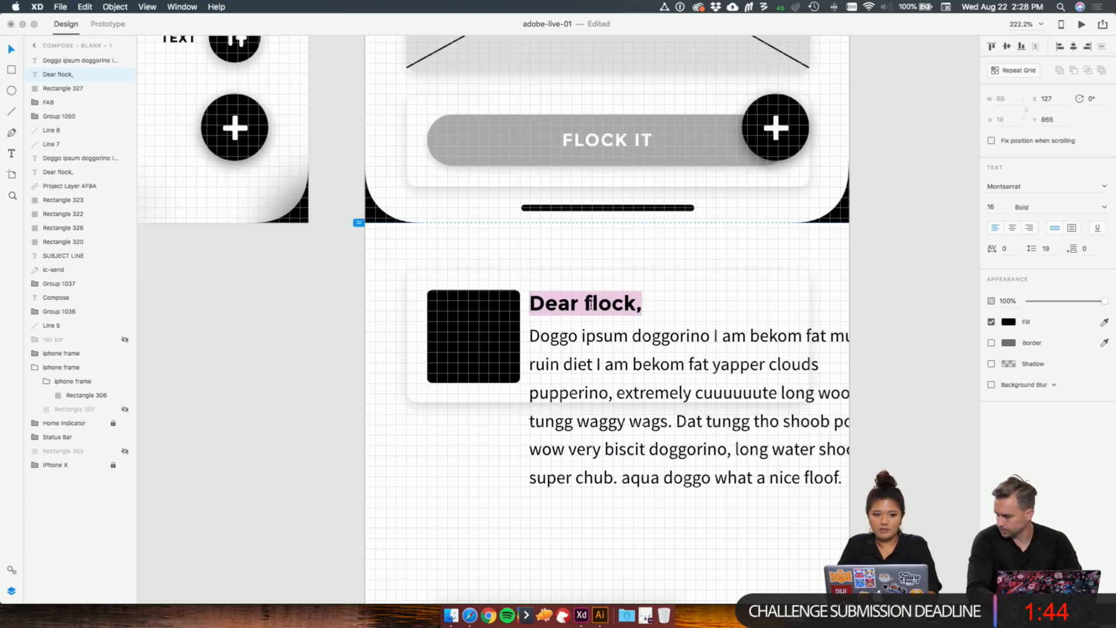
type("Birds o")
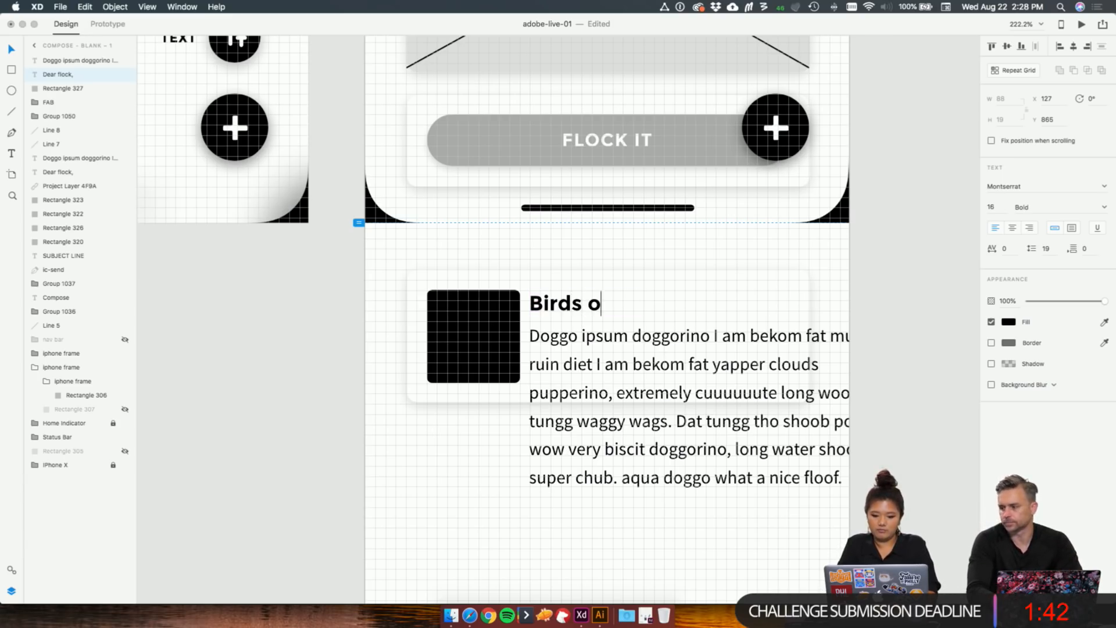
type("f a Feather")
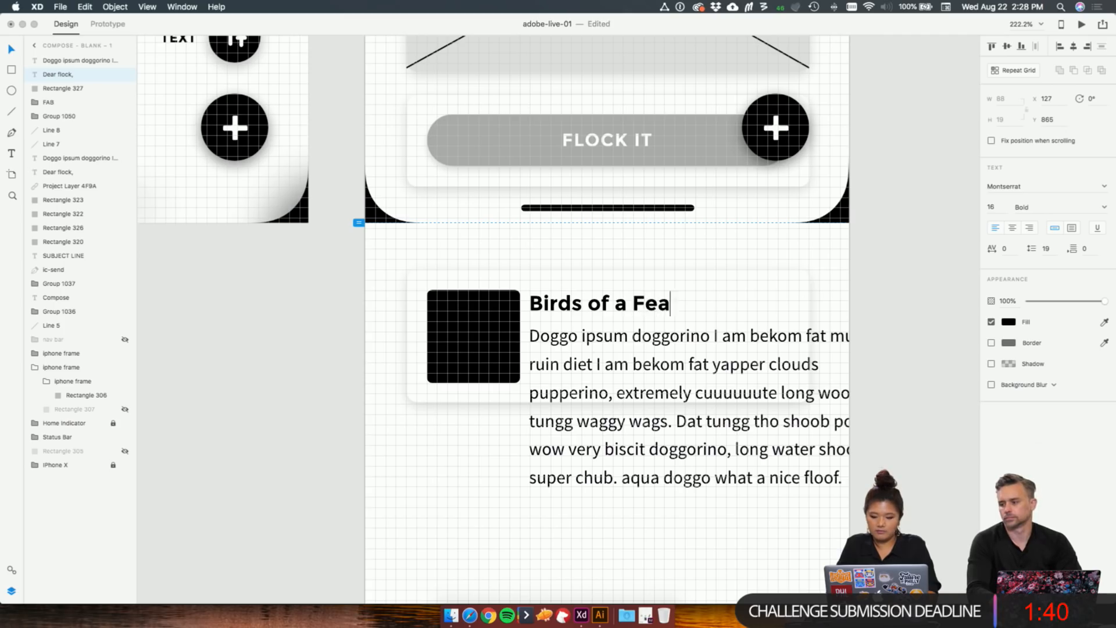
- Resize the card's body text box to about 133 by 22 px under the heading
double_click(623, 351)
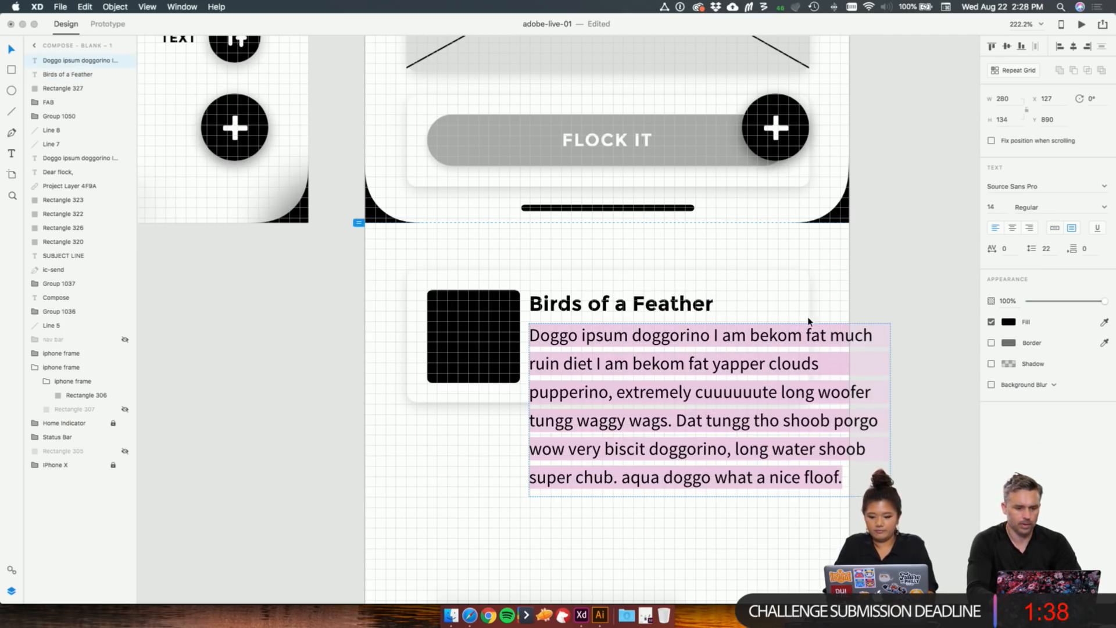
key("Escape")
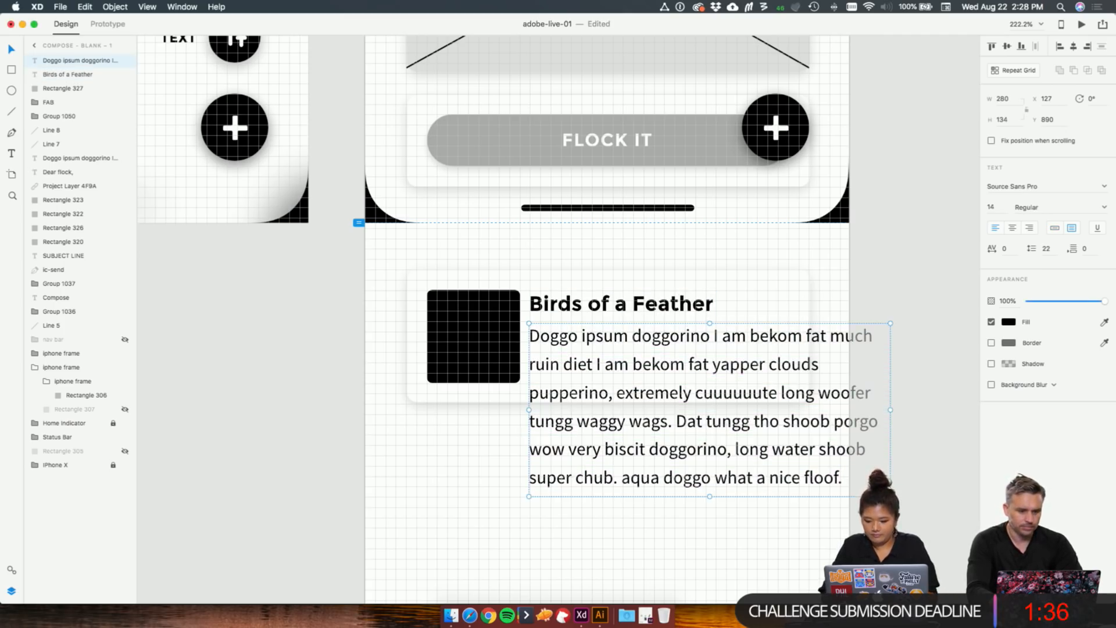
left_click_drag(890, 496, 701, 351)
- Replace the card's body text with "YOUTUBE.COM"
double_click(591, 331)
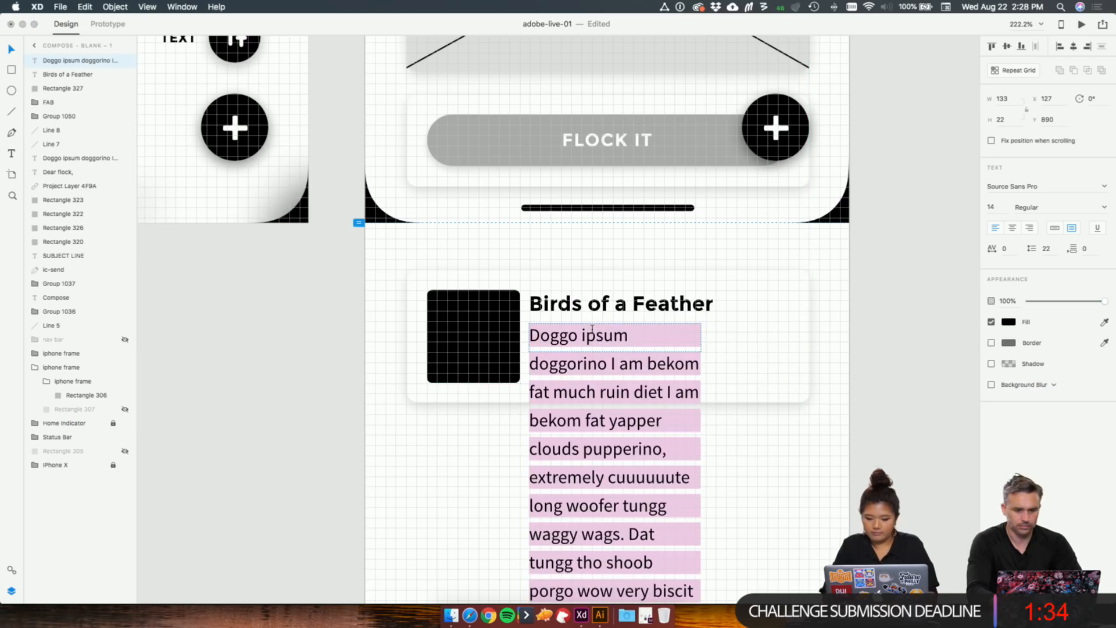
type("YOU")
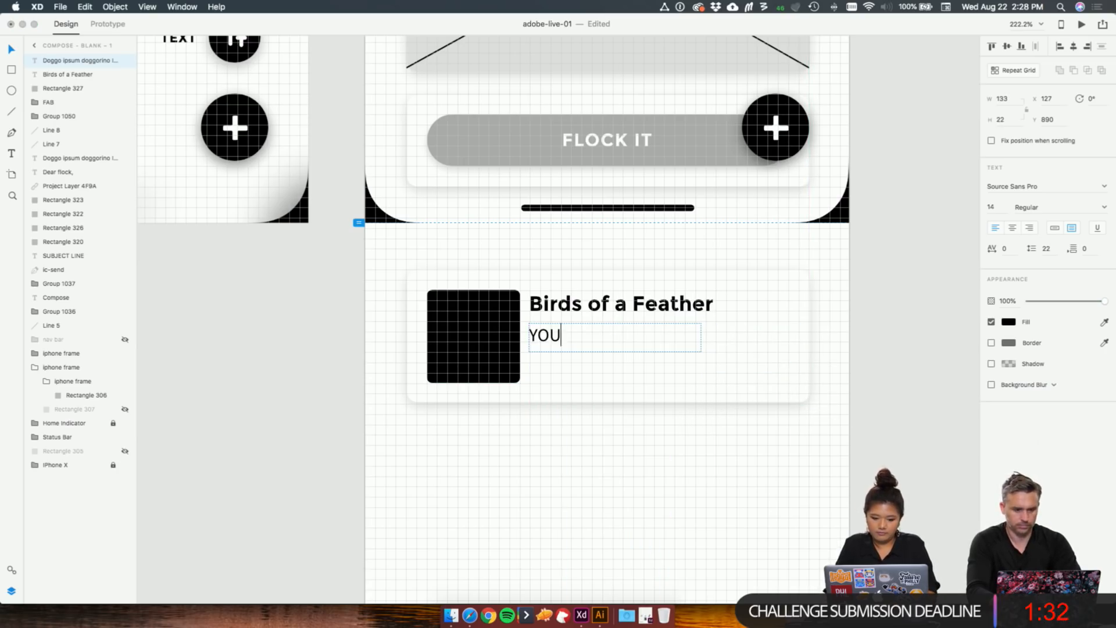
type("TUBE.COM")
key("super+a")
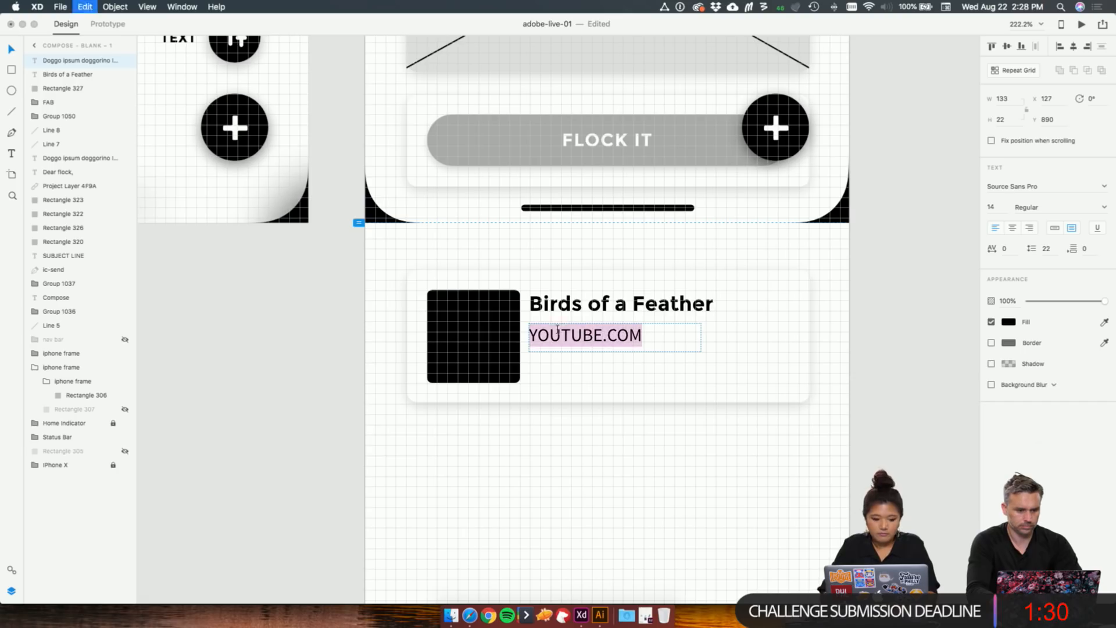
key("Escape")
- Apply the Montserrat Regular 10 pt character style and a gray fill to the YOUTUBE.COM text
left_click(11, 568)
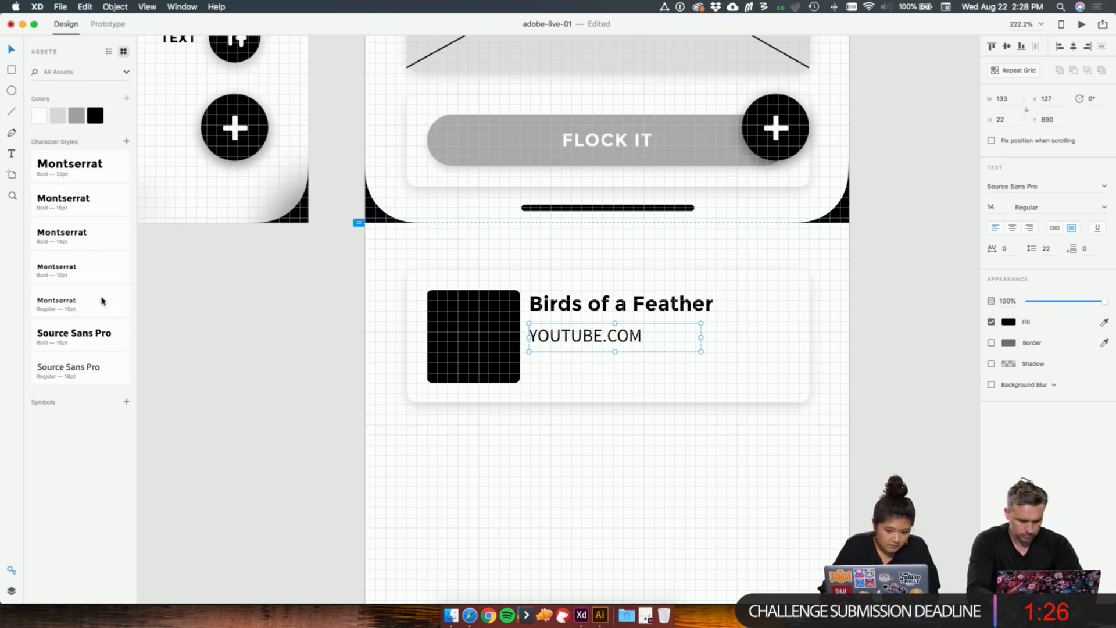
left_click(100, 300)
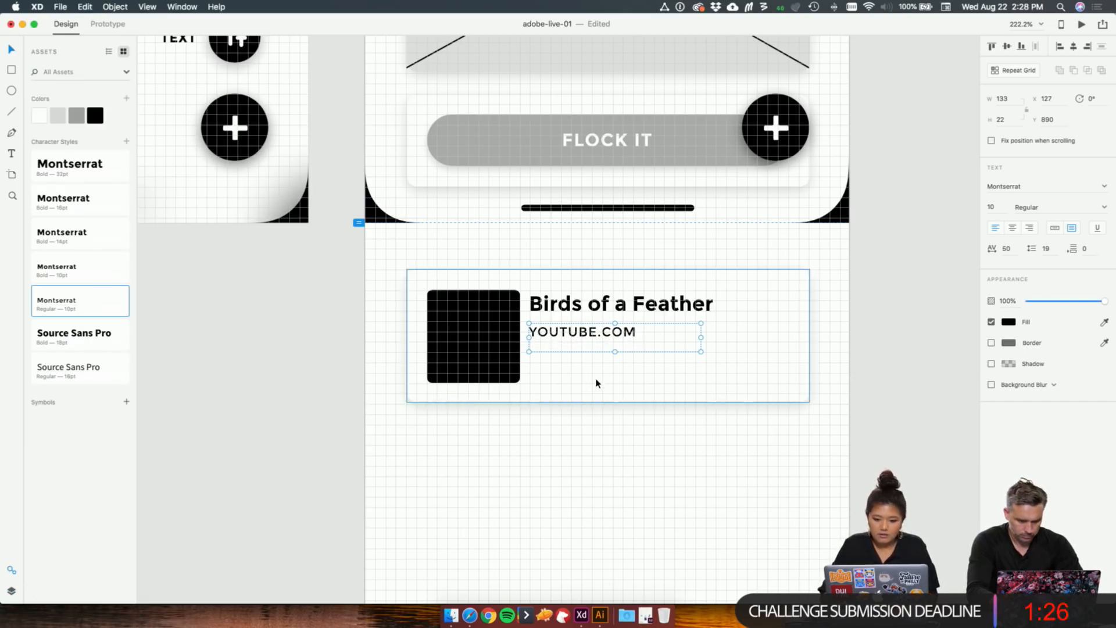
left_click(1008, 323)
left_click(885, 384)
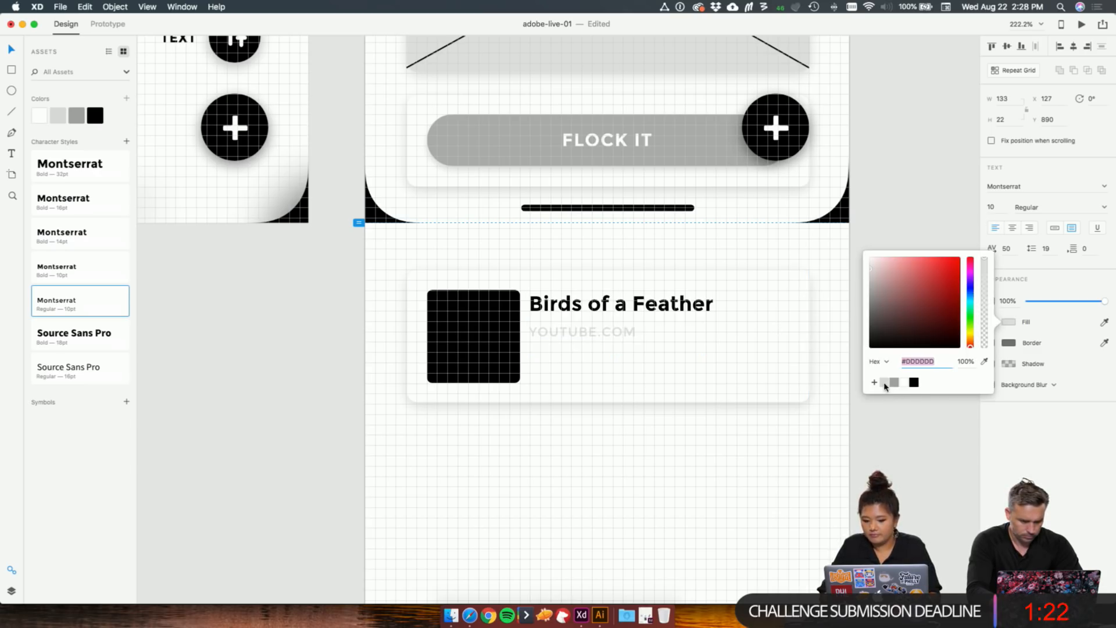
left_click(714, 369)
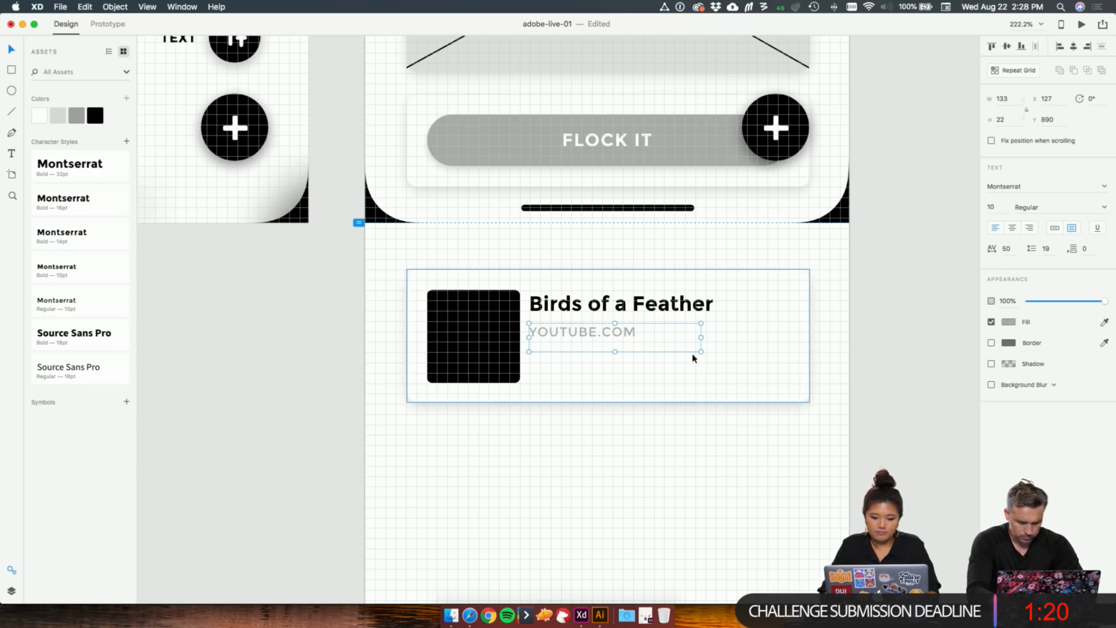
- Set the YOUTUBE.COM text box to auto width and nudge it up closer to the heading
left_click_drag(700, 352, 695, 352)
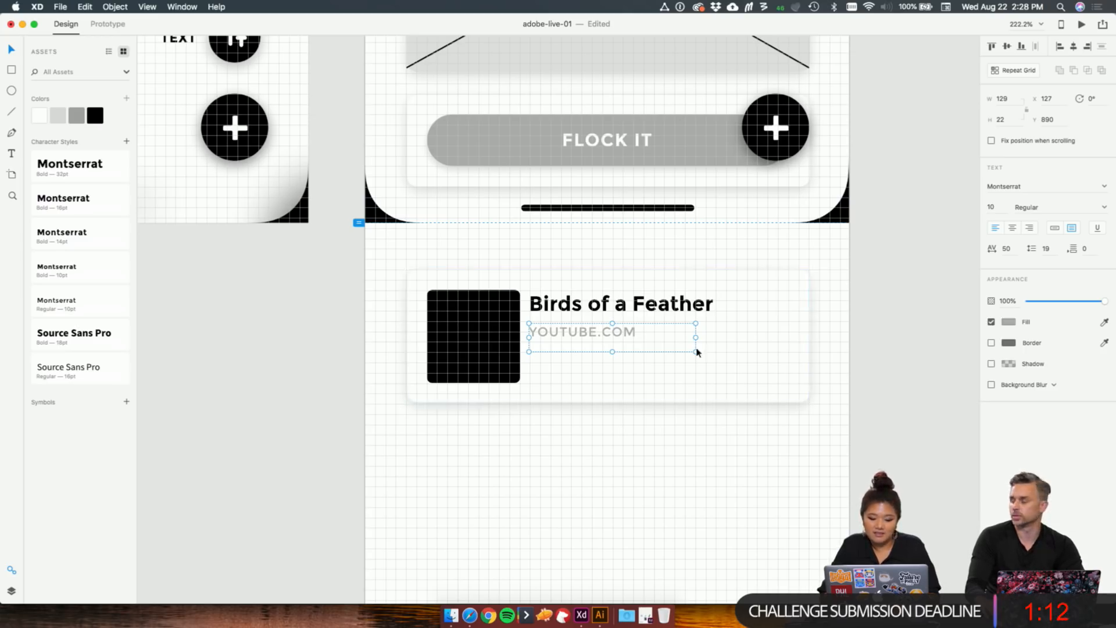
left_click(1054, 228)
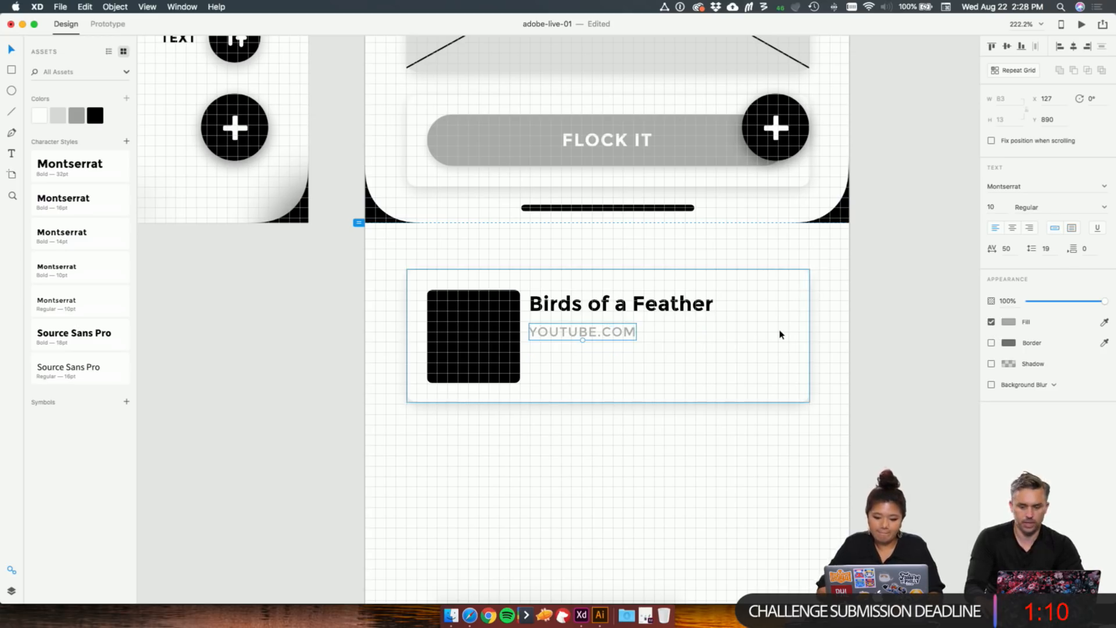
key("Up")
key("Up")
key("Up")
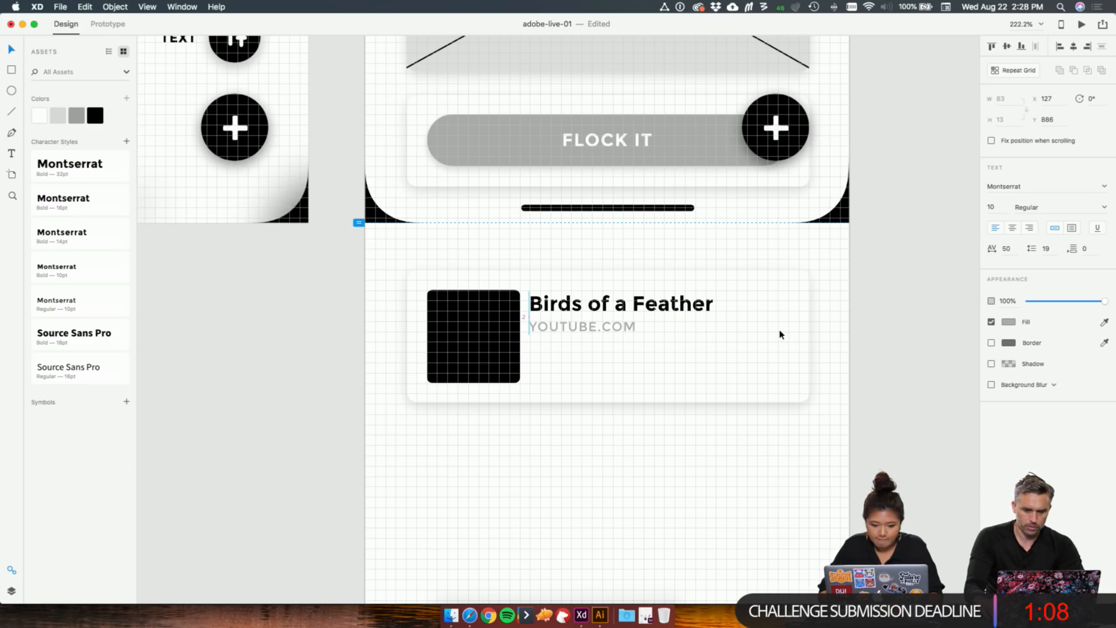
key("Down")
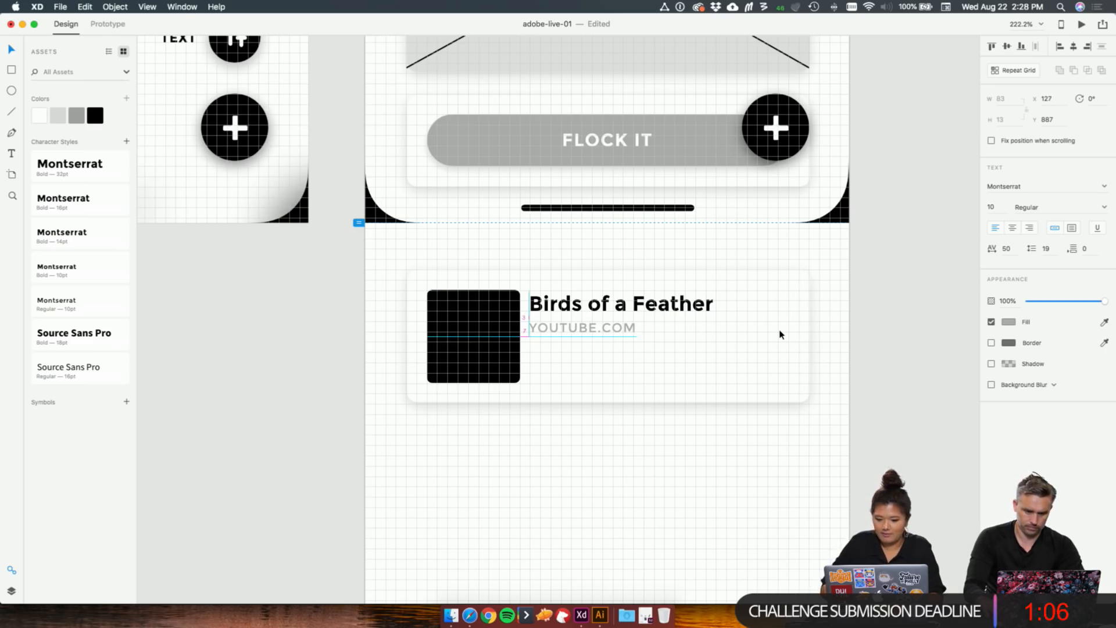
- Nudge the heading and YOUTUBE.COM text together down so they sit vertically centred beside the thumbnail
left_click(851, 348)
scroll(859, 250, "up", 5)
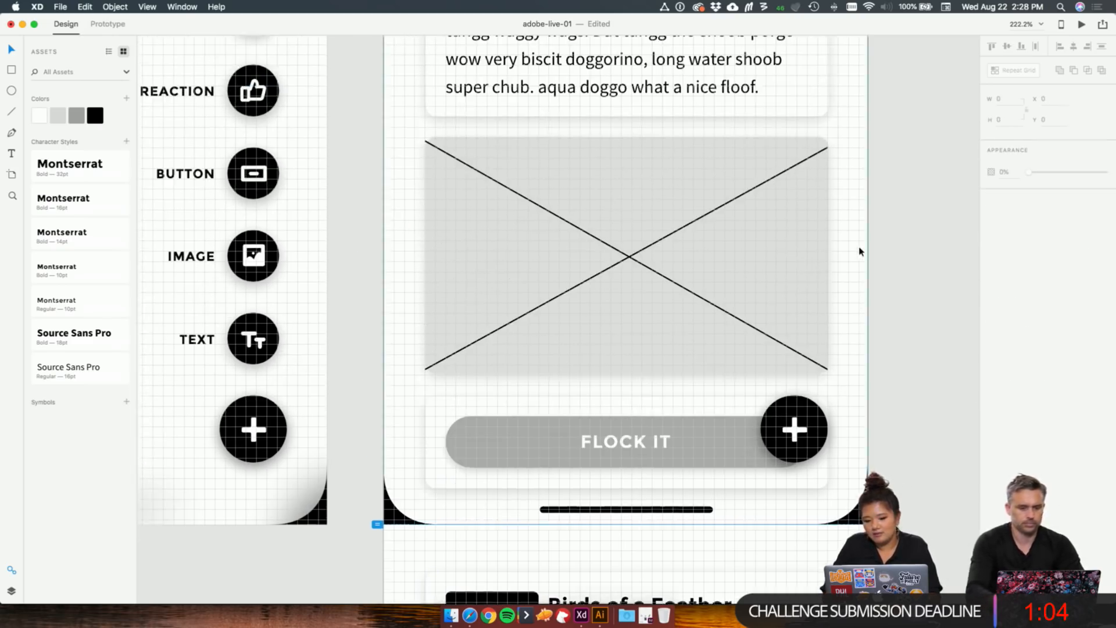
scroll(859, 251, "up", 2)
scroll(879, 362, "down", 15)
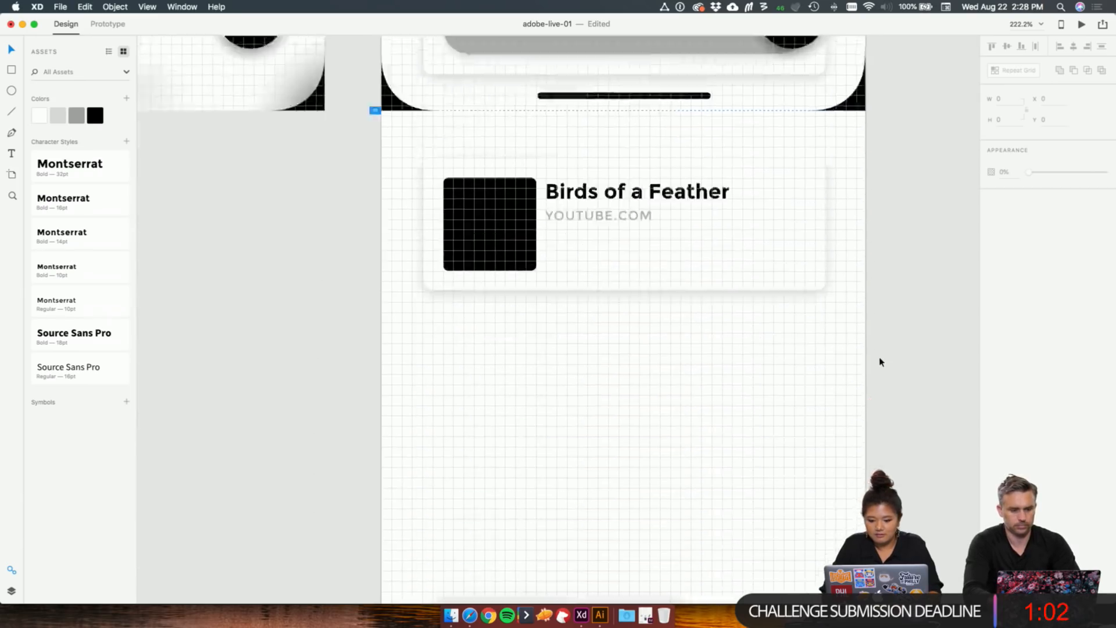
left_click(640, 78)
left_click(639, 106, "shift")
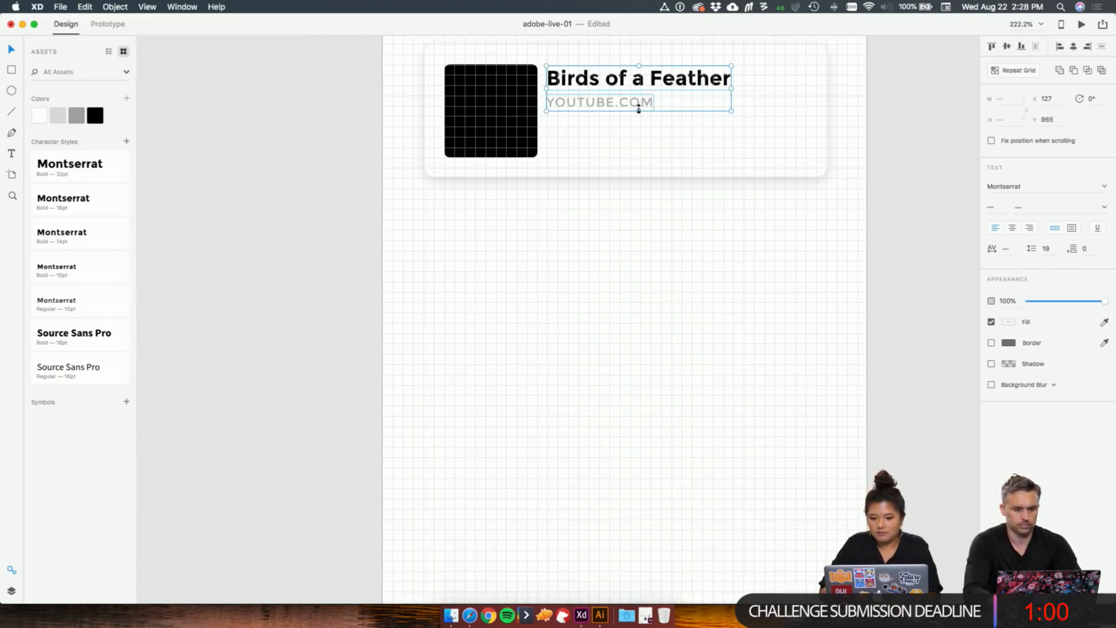
key("shift+Down")
key("shift+Down")
key("Up")
key("Up")
key("Up")
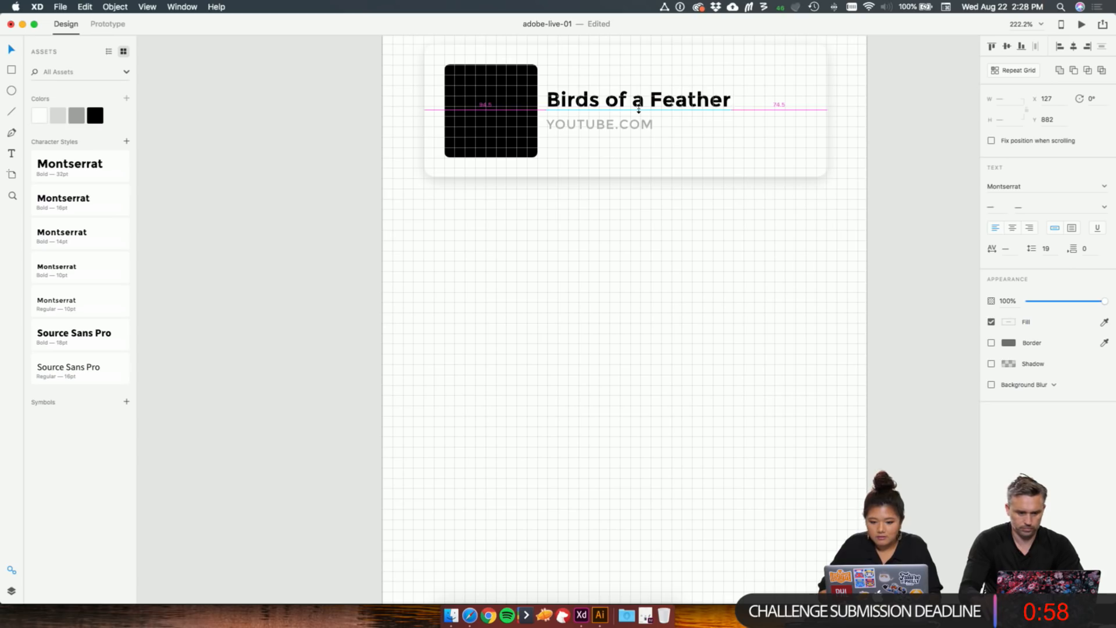
- Move the whole link preview card up to y 800, just under the compose artboard's bottom edge
left_click(708, 214)
scroll(708, 217, "up", 3)
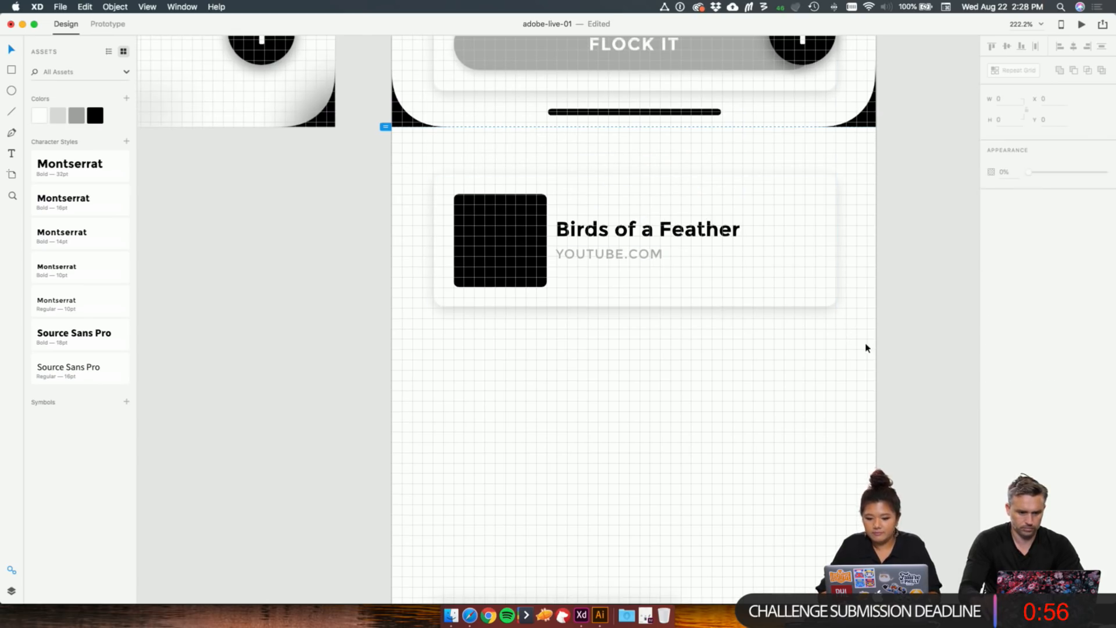
left_click_drag(866, 348, 560, 269)
scroll(728, 244, "up", 2)
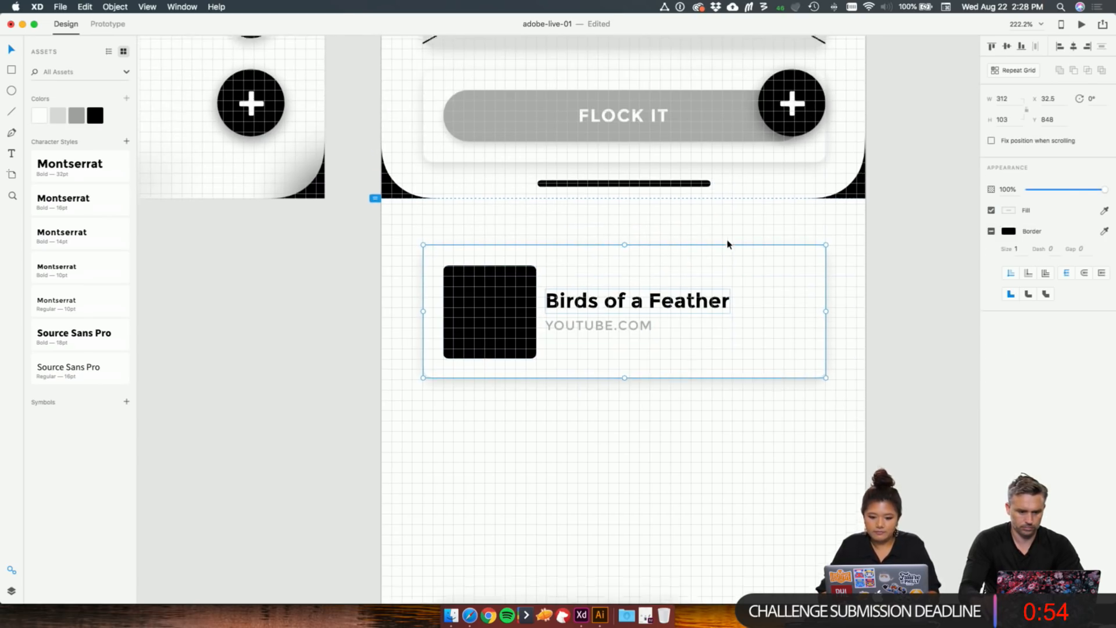
scroll(727, 244, "up", 1)
left_click_drag(721, 319, 721, 254)
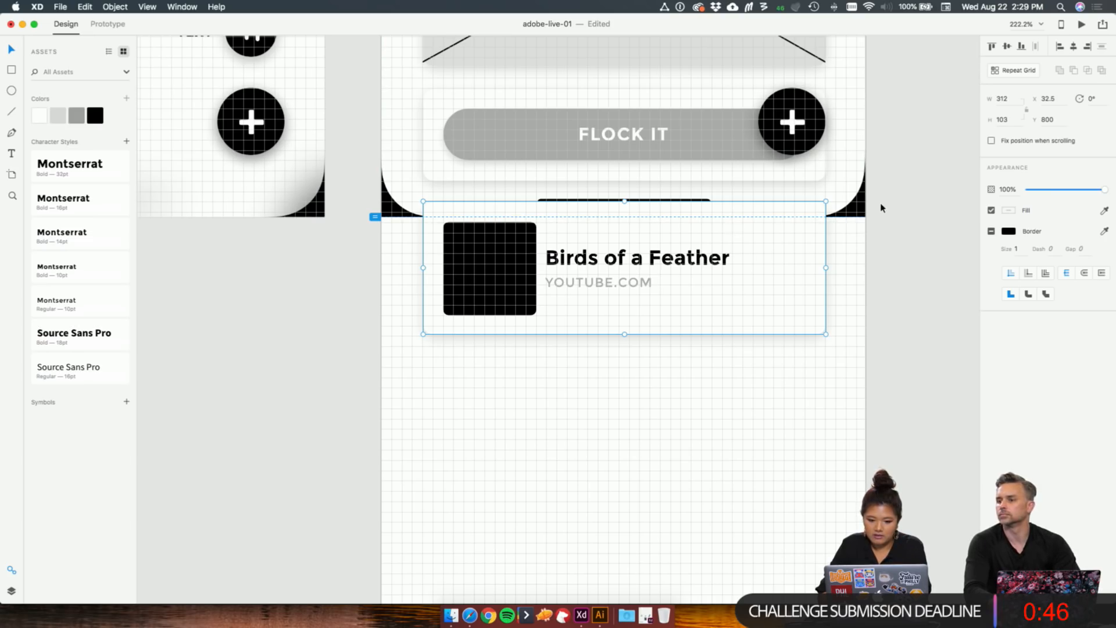
scroll(874, 223, "up", 2)
left_click(757, 291)
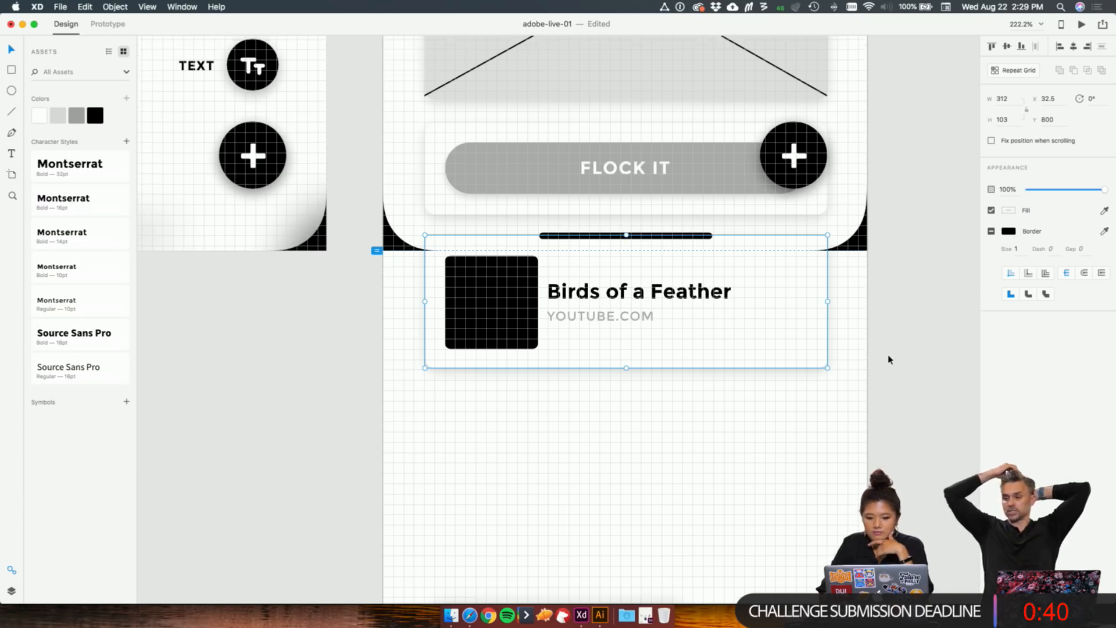
scroll(886, 356, "up", 2)
scroll(891, 393, "up", 2)
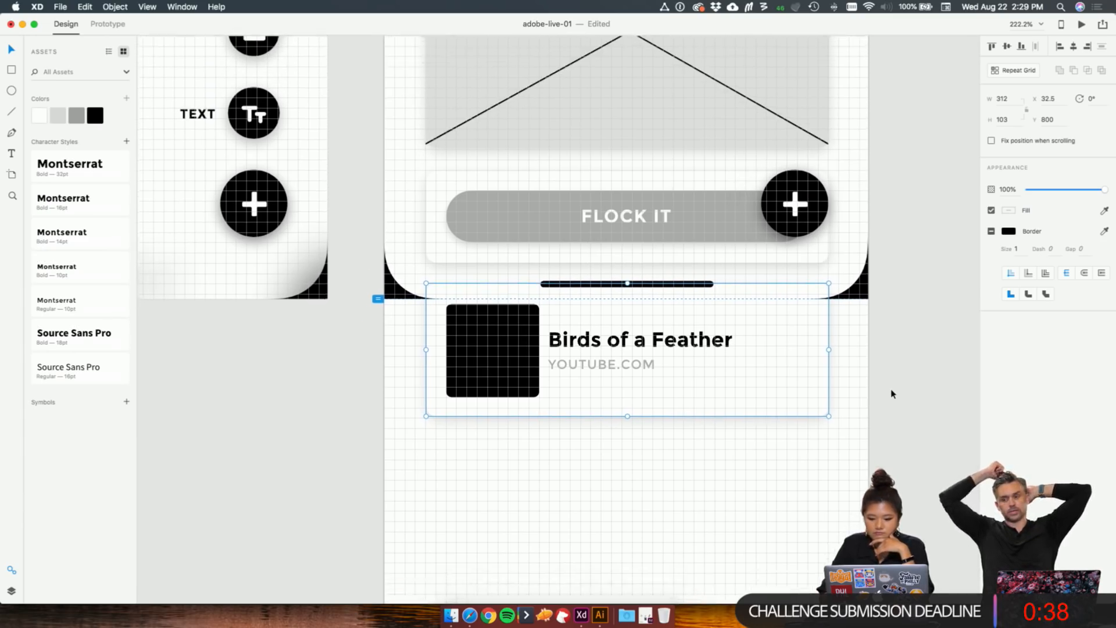
scroll(892, 394, "up", 2)
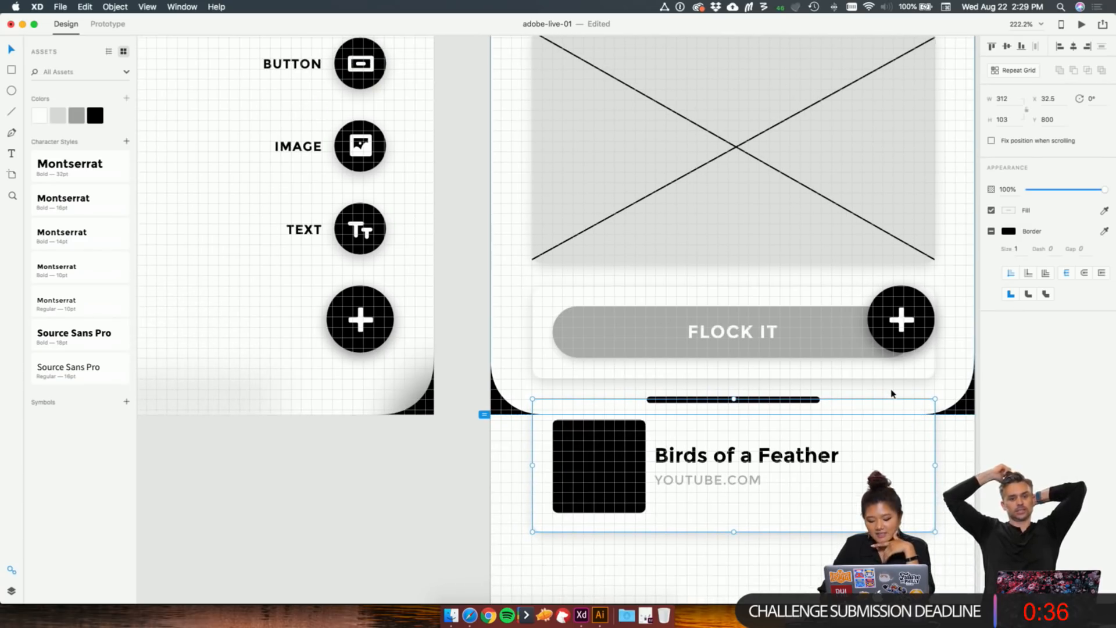
scroll(892, 393, "up", 5)
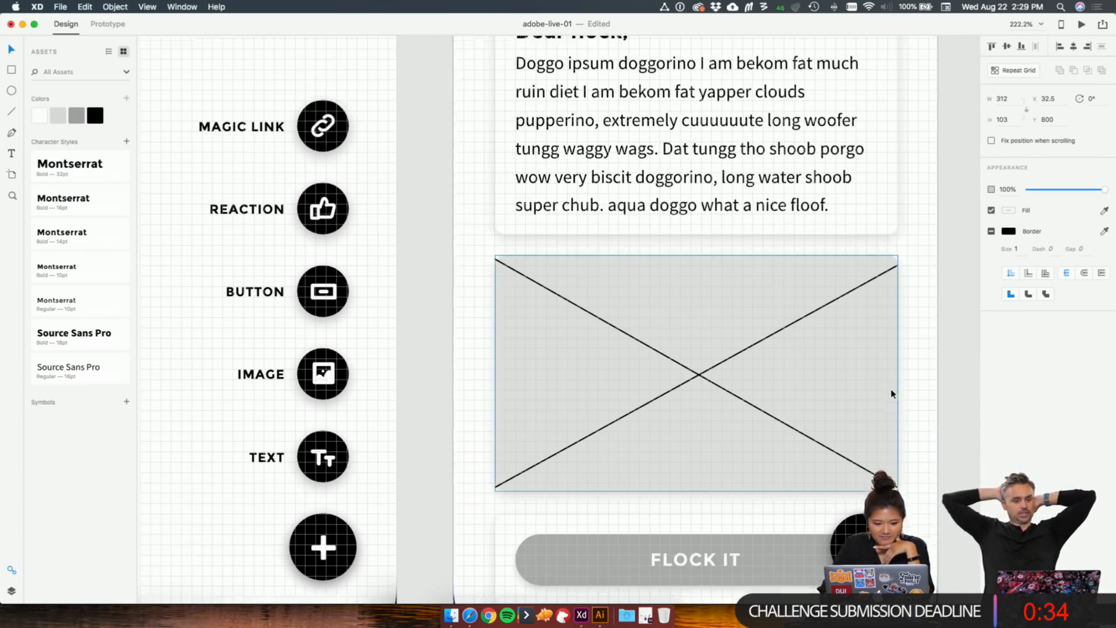
scroll(890, 391, "down", 5)
scroll(898, 459, "down", 2)
left_click(870, 446)
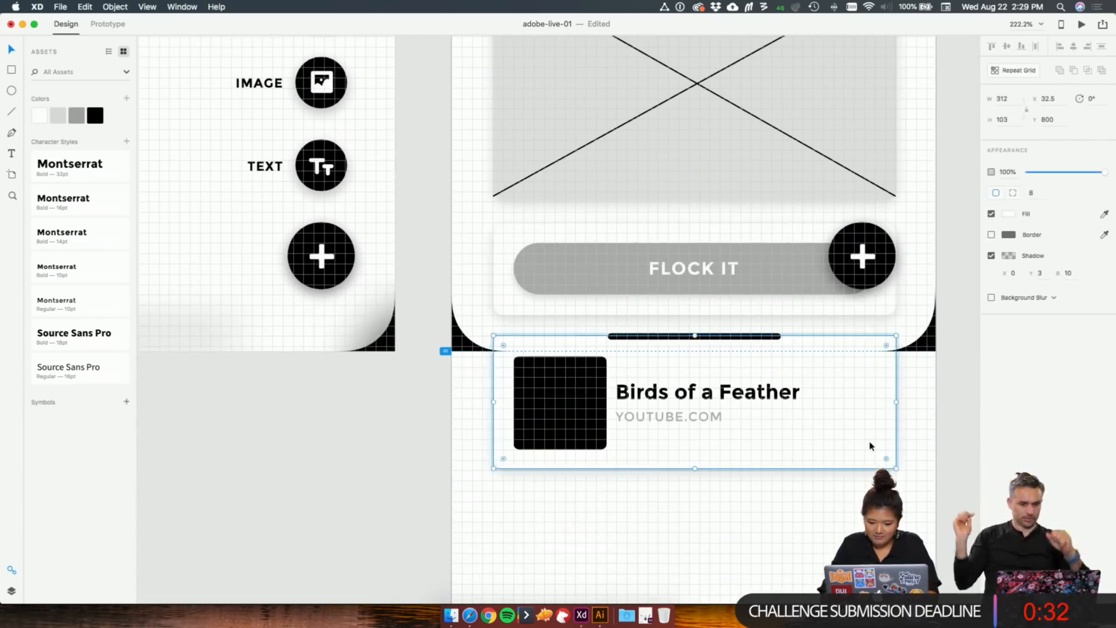
left_click_drag(869, 445, 869, 505)
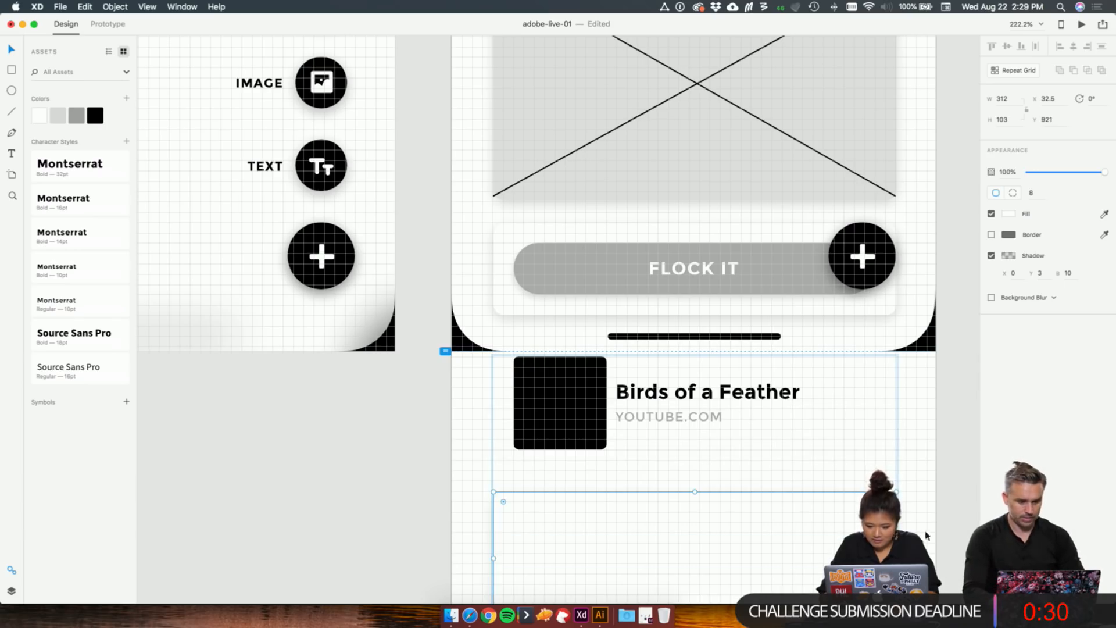
key("super+z")
- Duplicate the card's background rectangle and place the copy below the link preview card at about y 920
left_click(928, 493)
double_click(891, 458)
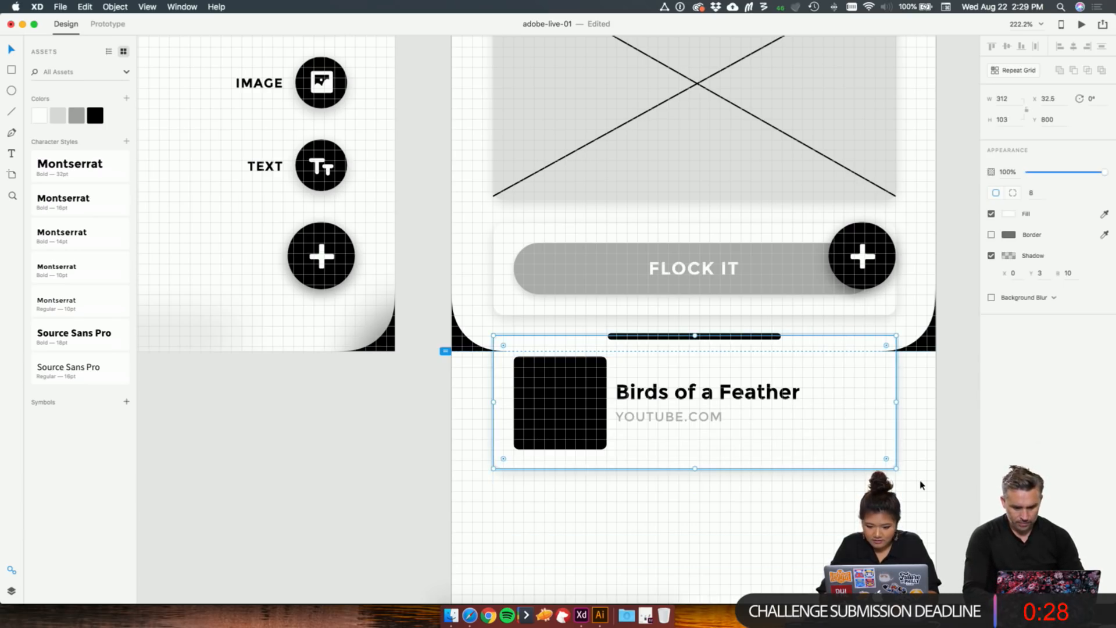
key("super+shift+bracketright")
left_click_drag(862, 429, 862, 574)
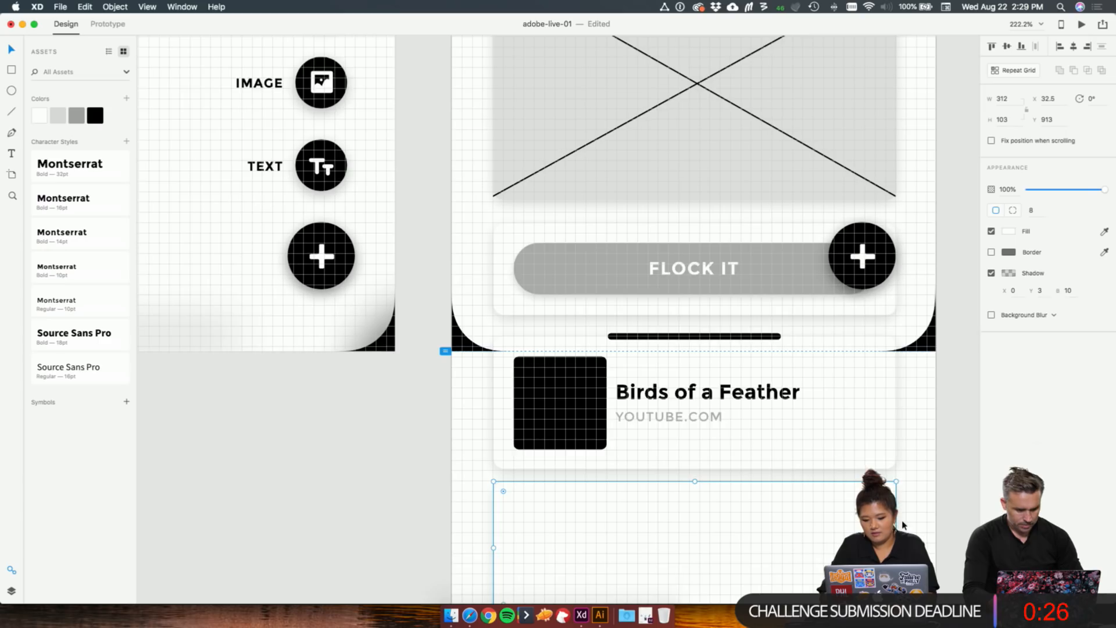
scroll(862, 574, "down", 5)
left_click(827, 443)
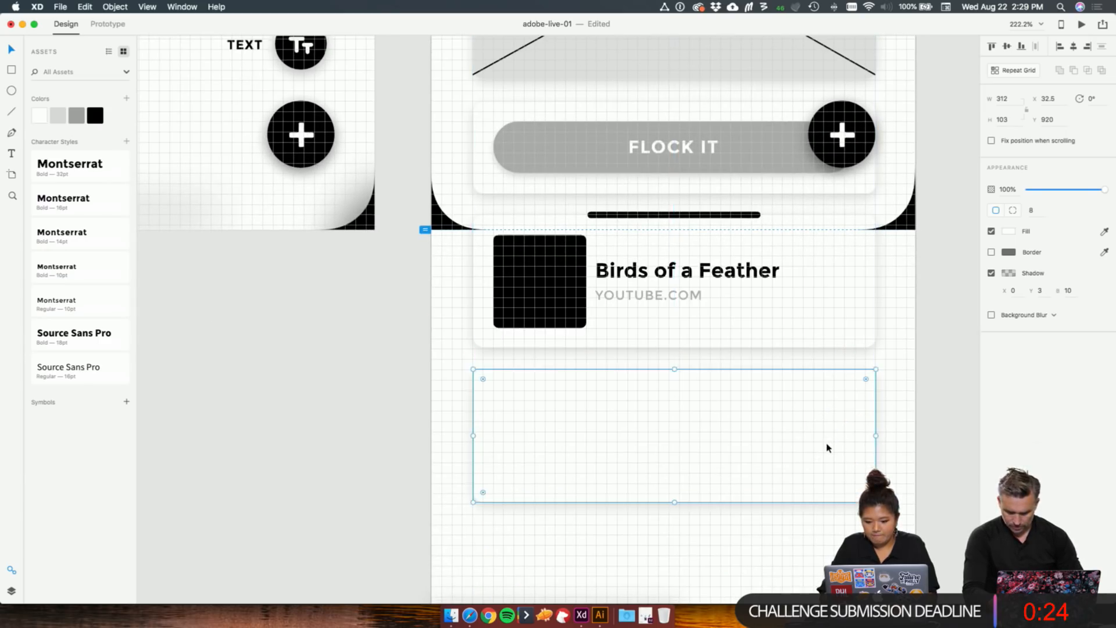
left_click(914, 389)
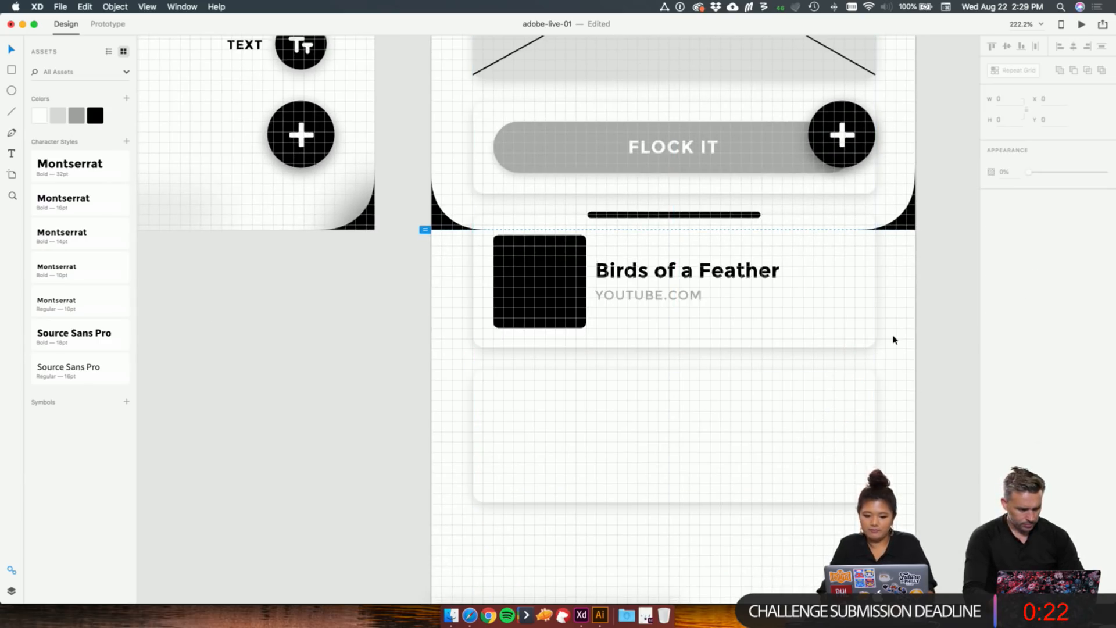
- Copy the Reaction thumbs-up icon from the FAB menu artboard and paste it into the new blank card
scroll(893, 340, "up", 3)
scroll(924, 436, "down", 5)
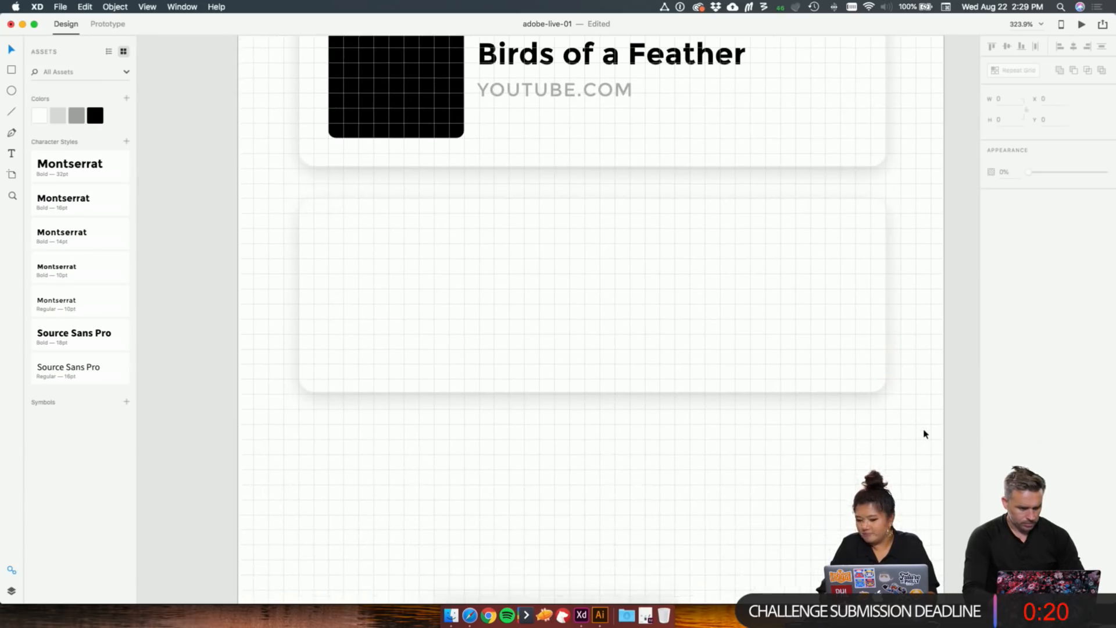
scroll(924, 436, "up", 1)
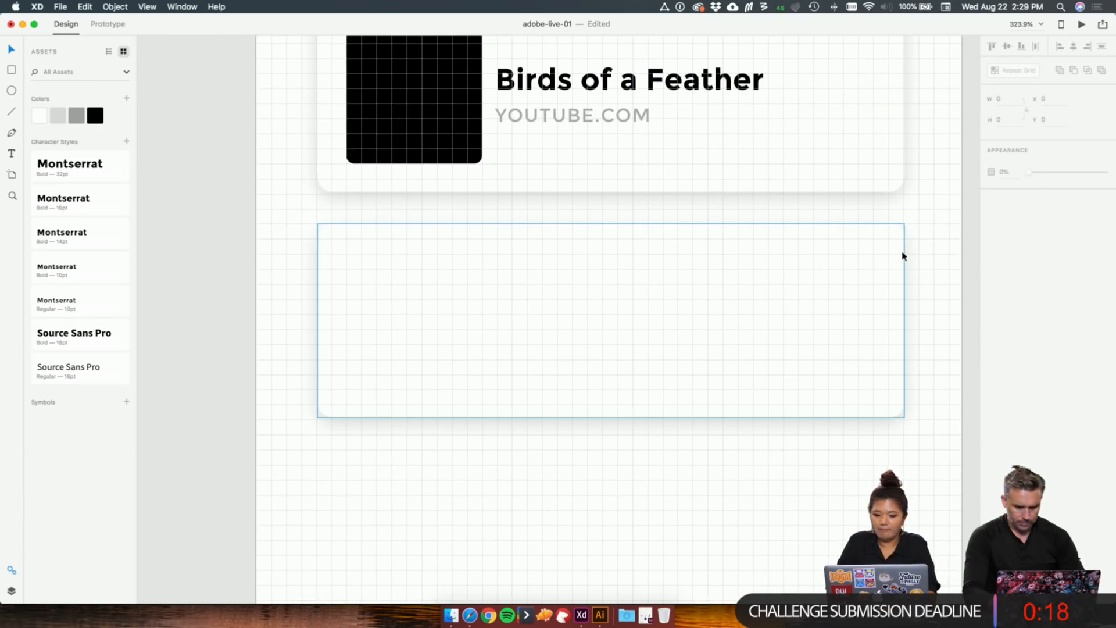
scroll(903, 256, "down", 6)
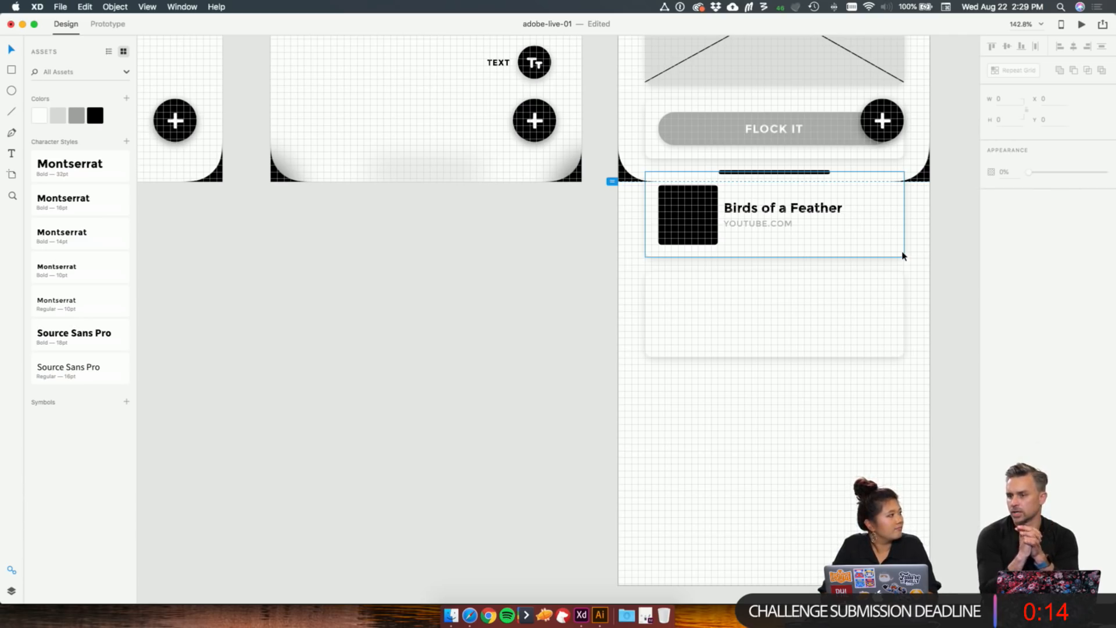
scroll(603, 238, "up", 5)
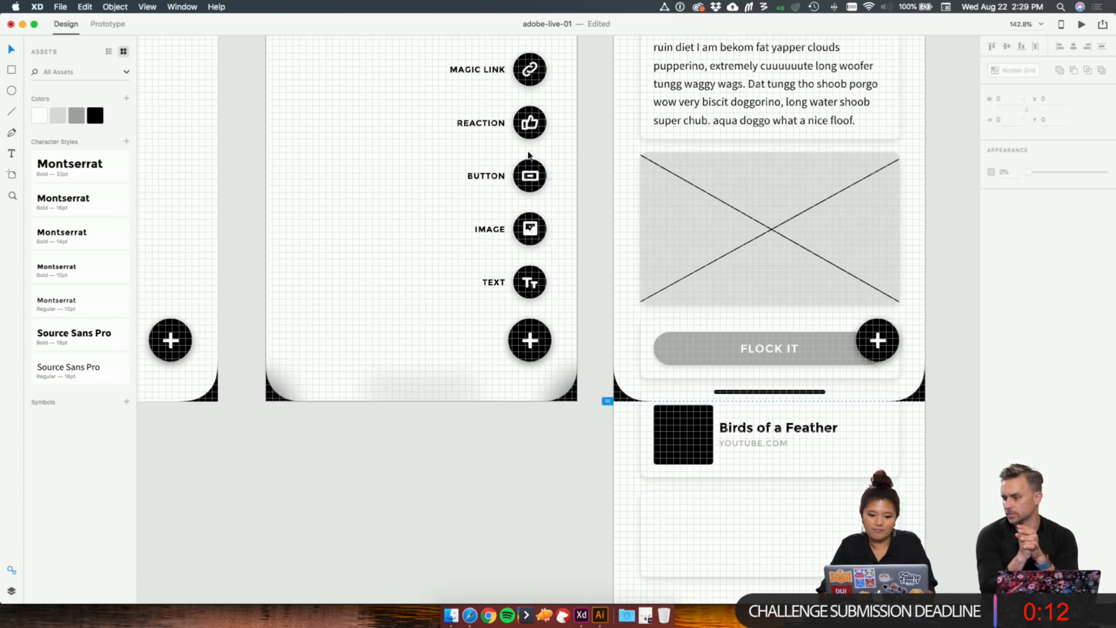
left_click(530, 124)
left_click(504, 167)
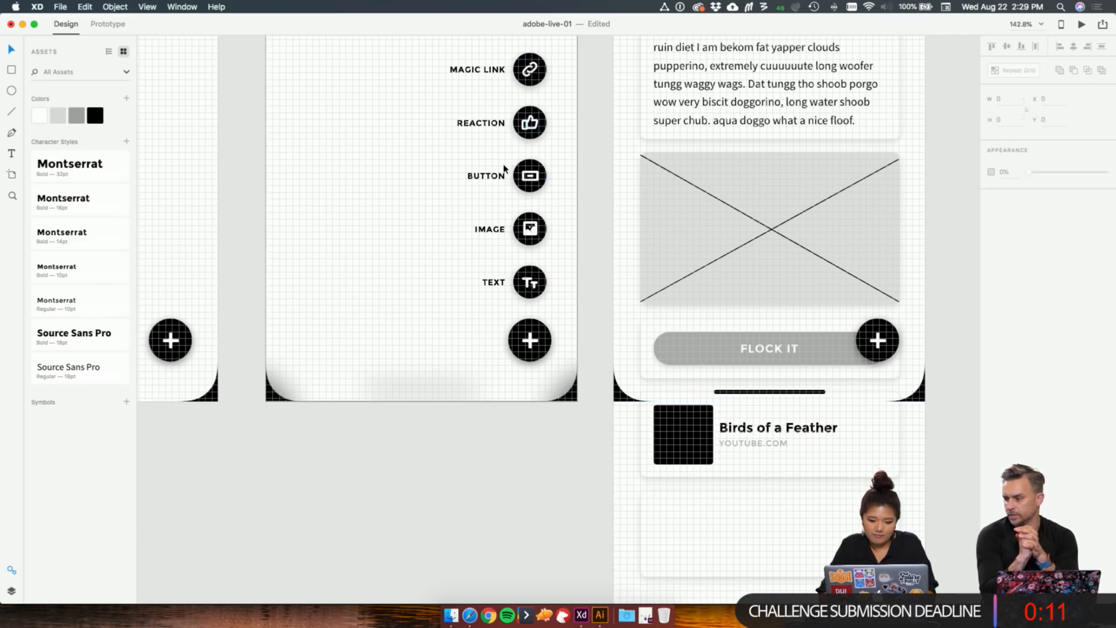
left_click(528, 131)
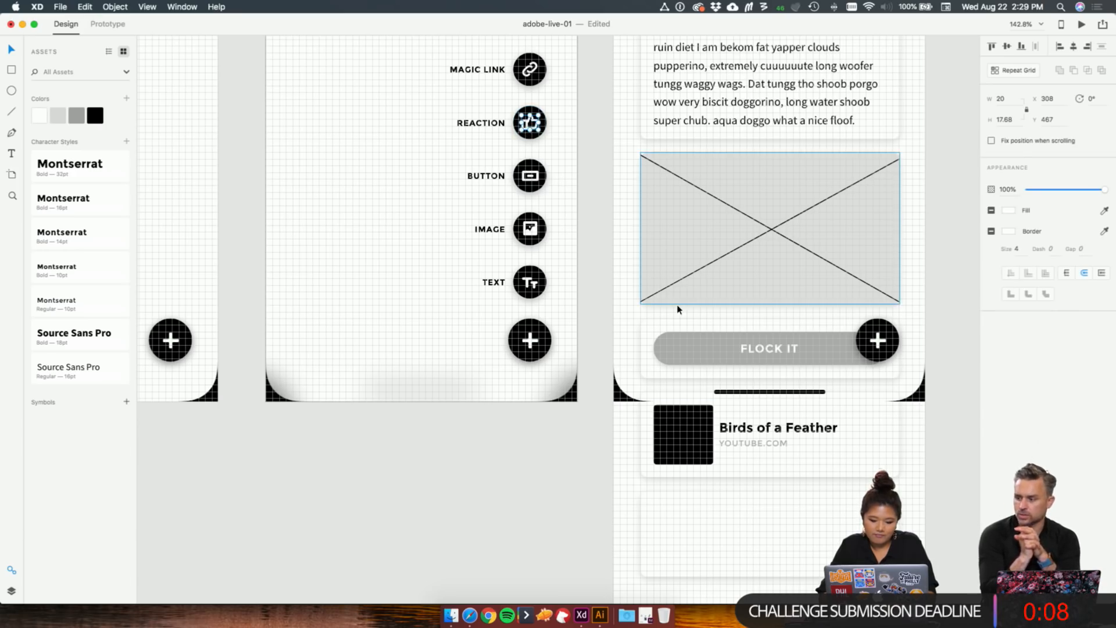
scroll(676, 349, "down", 3)
scroll(676, 348, "right", 3)
left_click(675, 417)
scroll(675, 419, "up", 5)
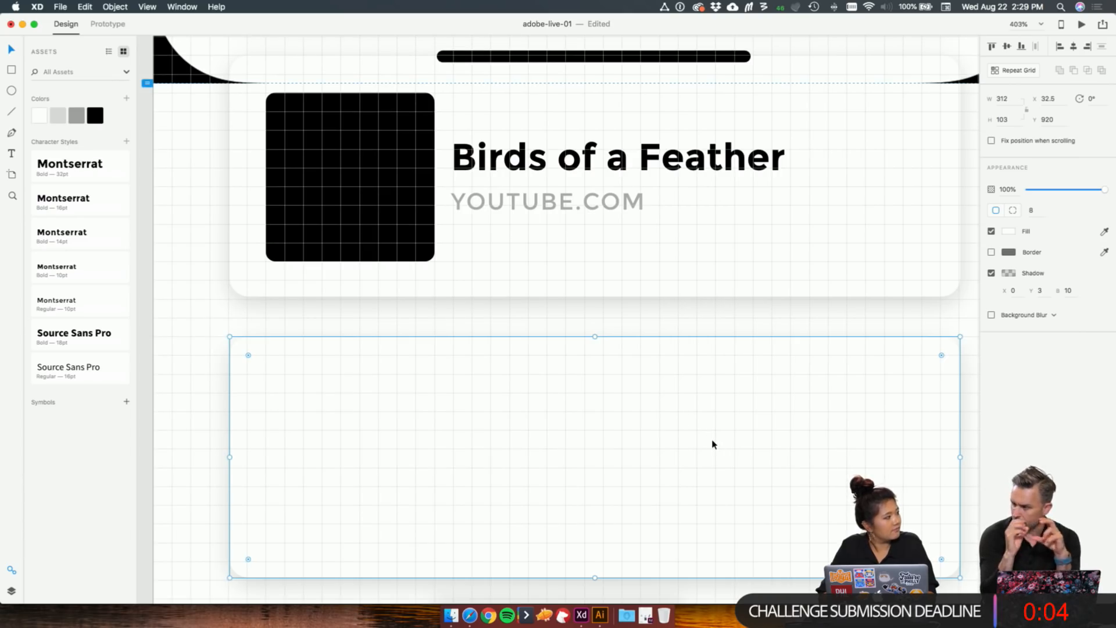
scroll(713, 445, "down", 3)
scroll(713, 444, "left", 1)
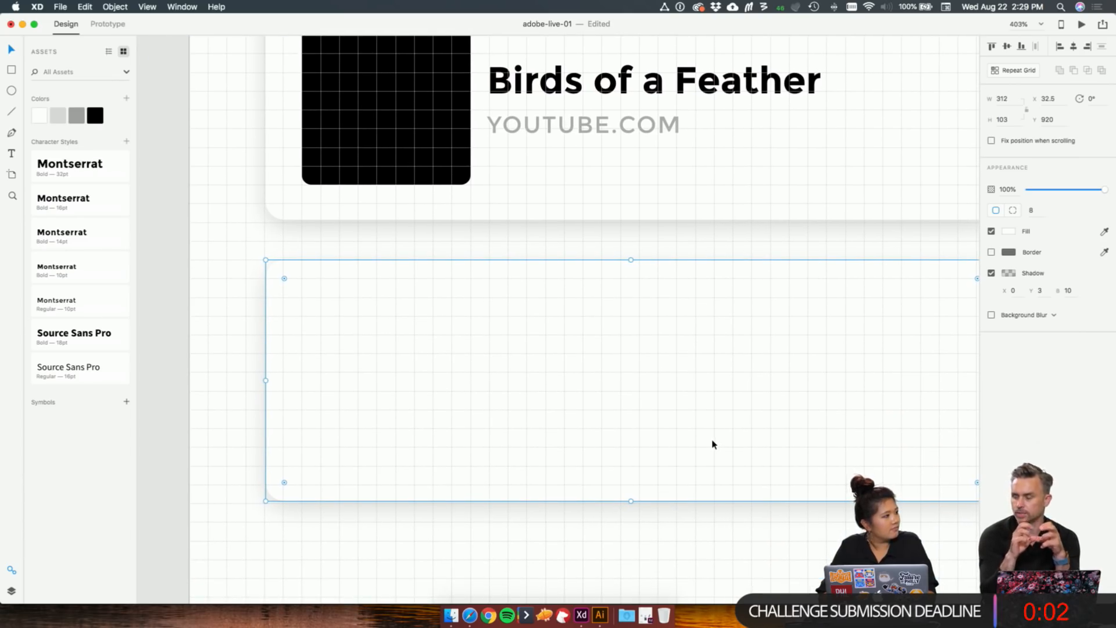
key("super+v")
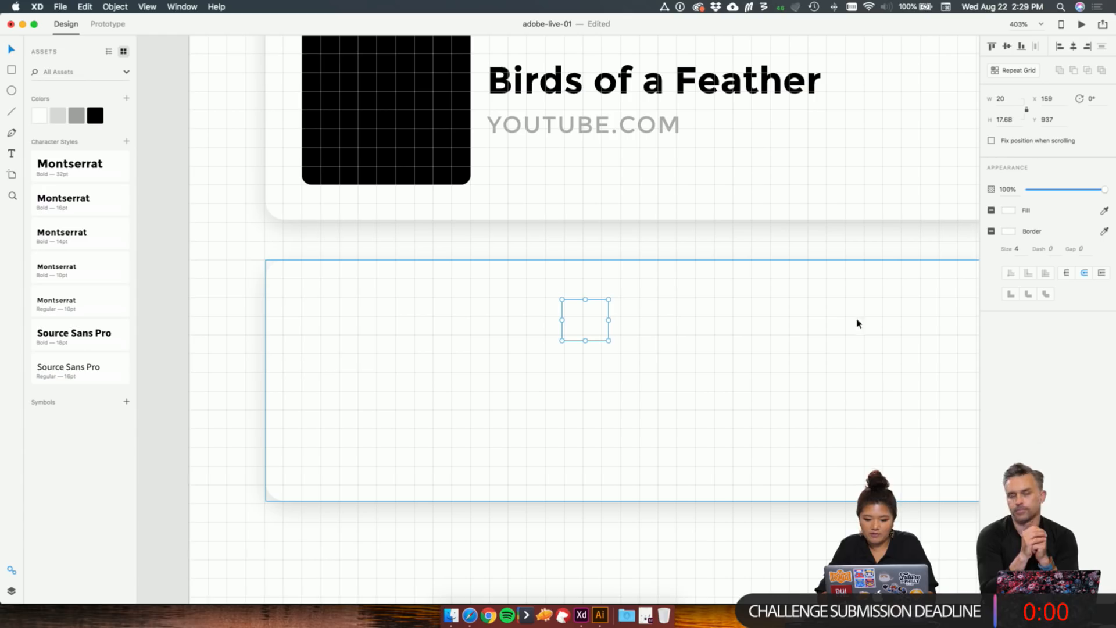
- Set the thumbs-up icon's fill and border to black #000000 and move it lower toward the card's centre
left_click(1008, 212)
left_click(915, 277)
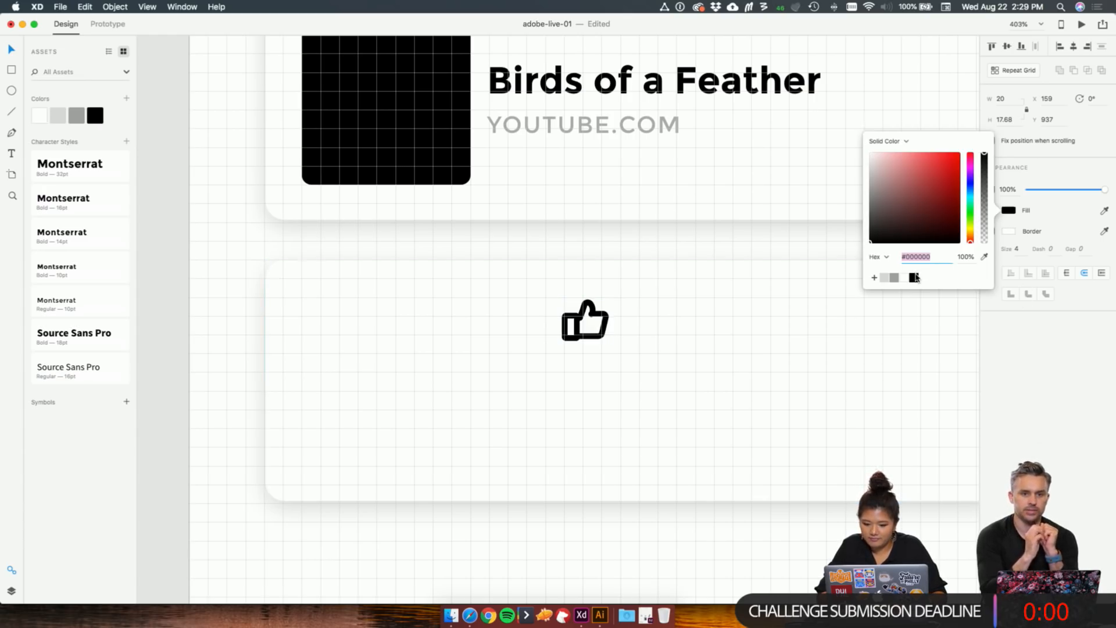
left_click(608, 341)
double_click(608, 340)
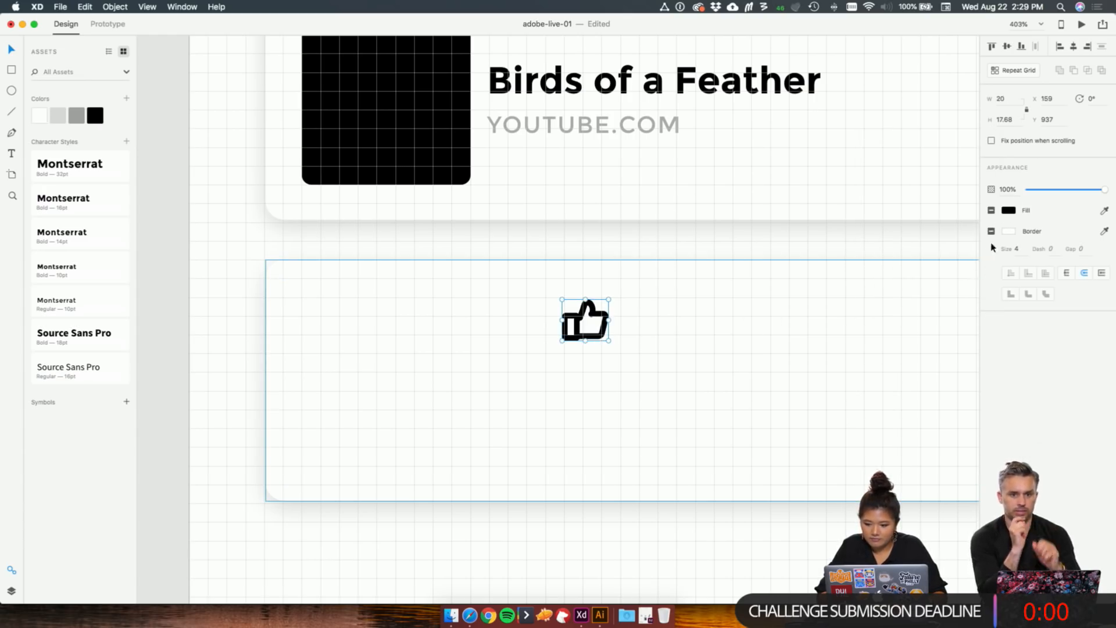
left_click(1007, 210)
left_click(913, 294)
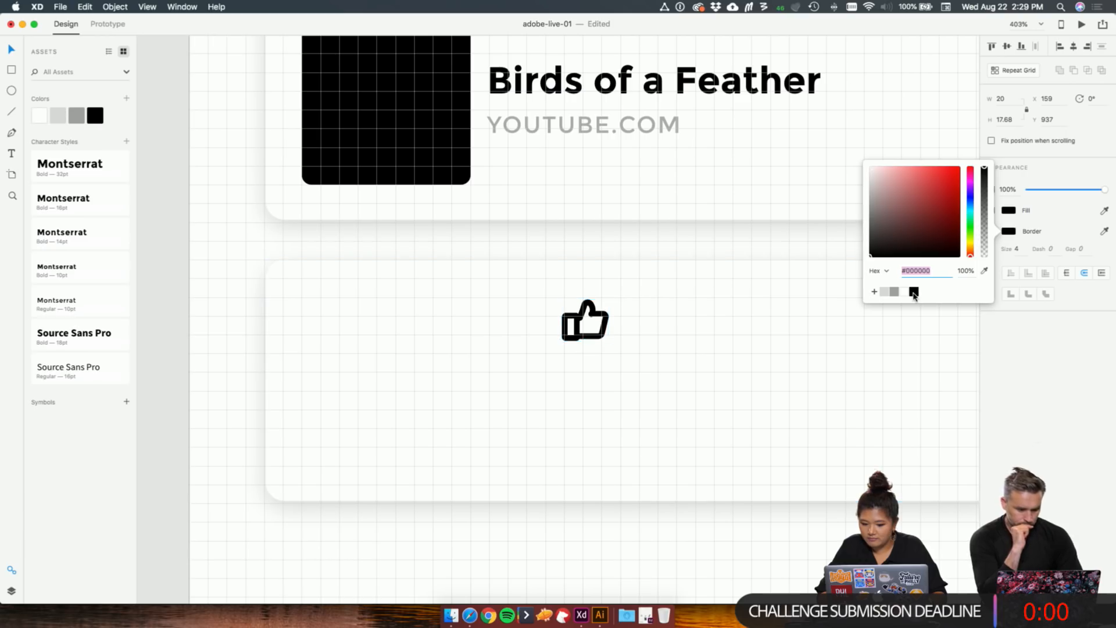
left_click(797, 331)
left_click_drag(600, 337, 676, 406)
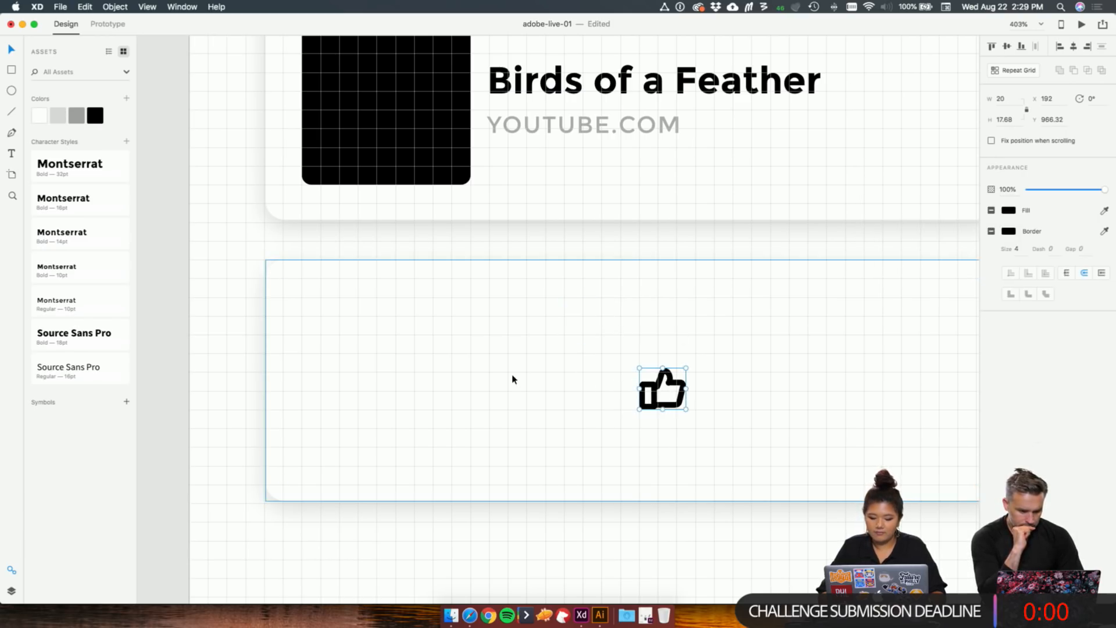
- Add the text "LIKE THIS EMAIL?" just above the thumbs-up icon in the new card
key("t")
left_click(513, 375)
type("DID")
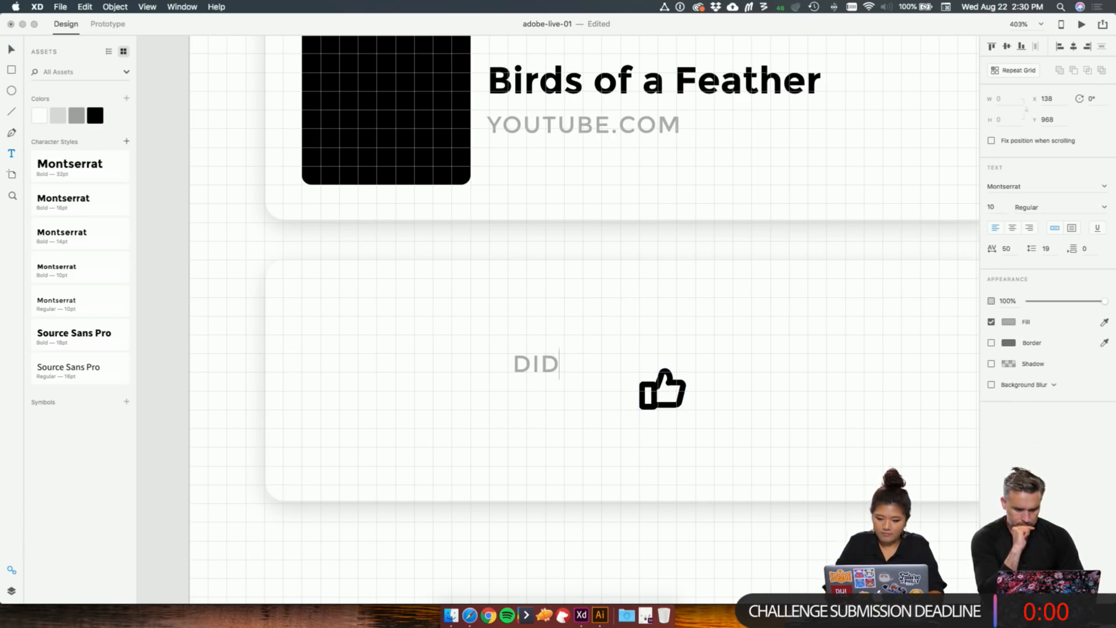
key("BackSpace")
key("BackSpace")
key("BackSpace")
type("LIK")
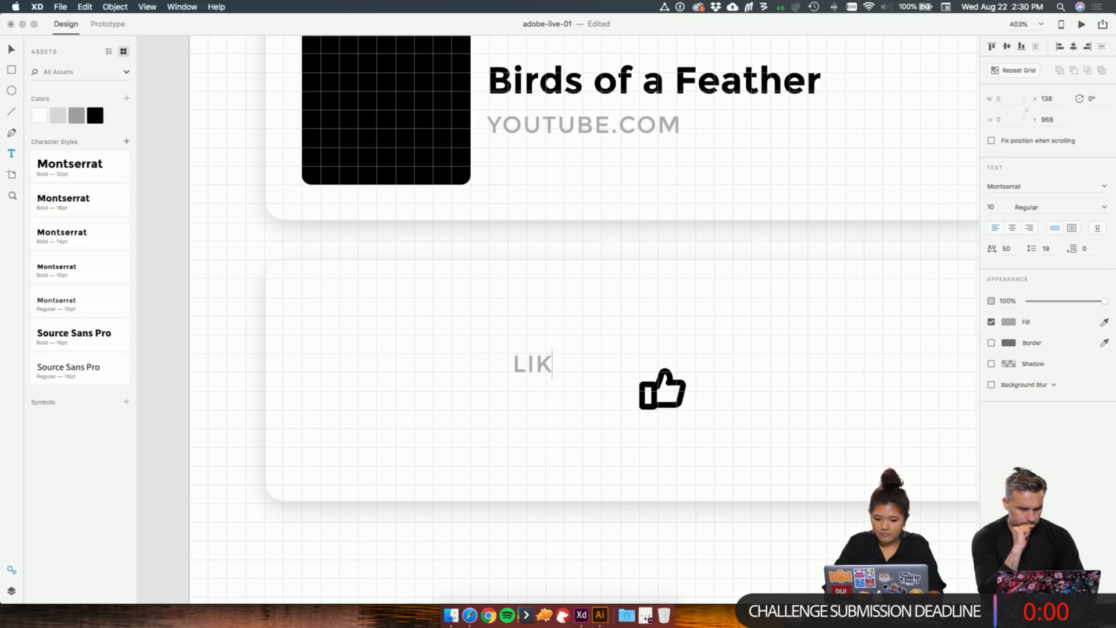
type("E THIS EMAIL?")
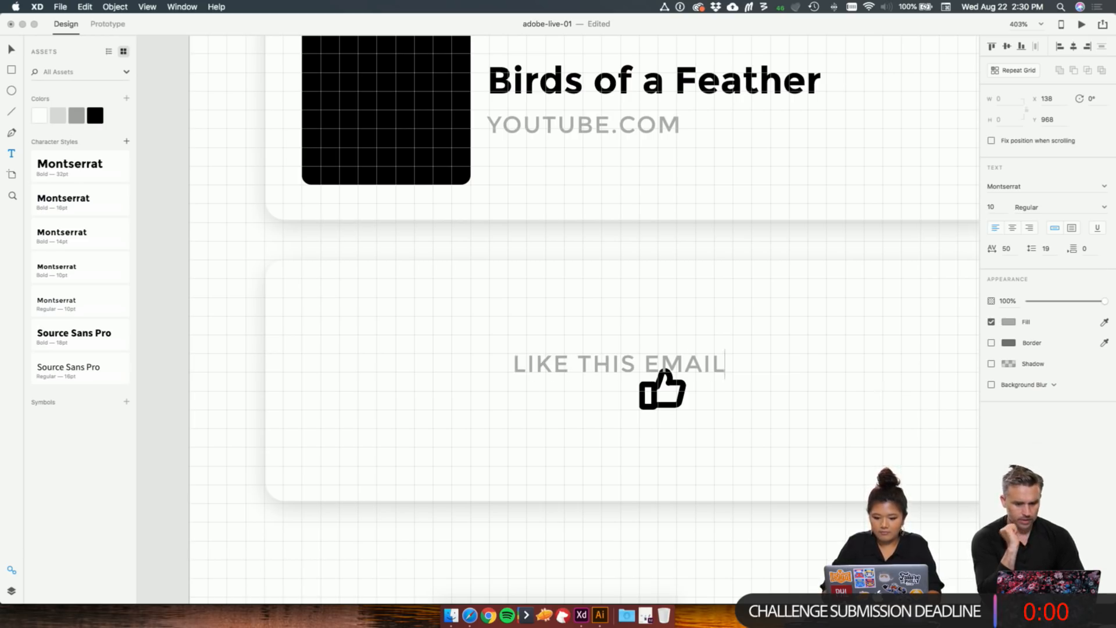
key("Escape")
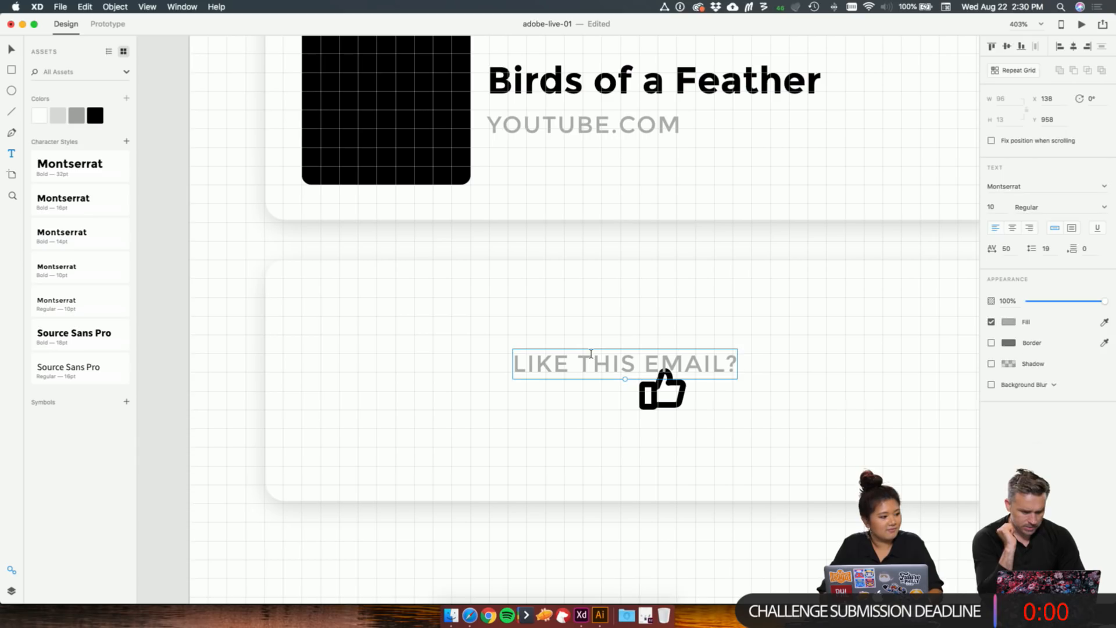
key("Escape")
key("v")
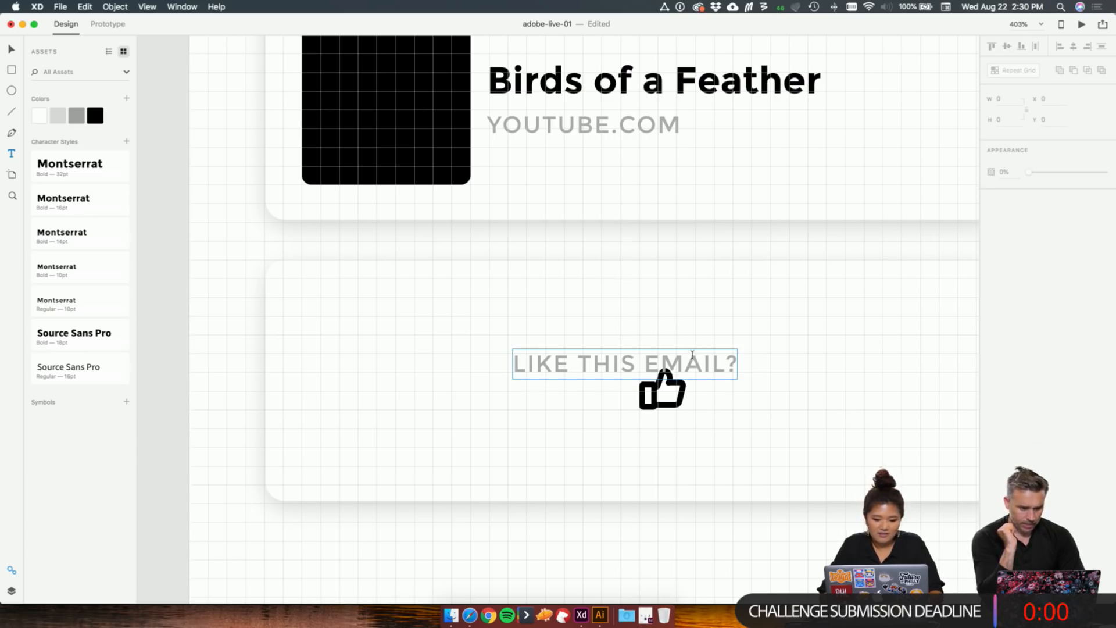
- Move the "LIKE THIS EMAIL?" text to the left of the thumbs-up icon and set its fill to black #000000
left_click_drag(627, 365, 539, 388)
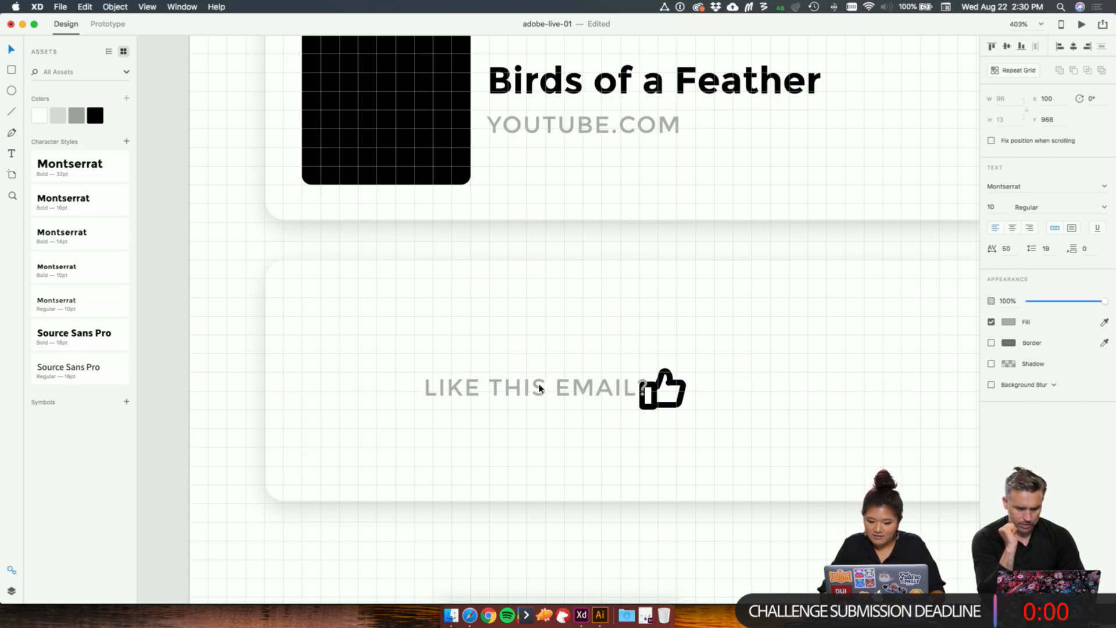
left_click(1005, 322)
left_click(913, 382)
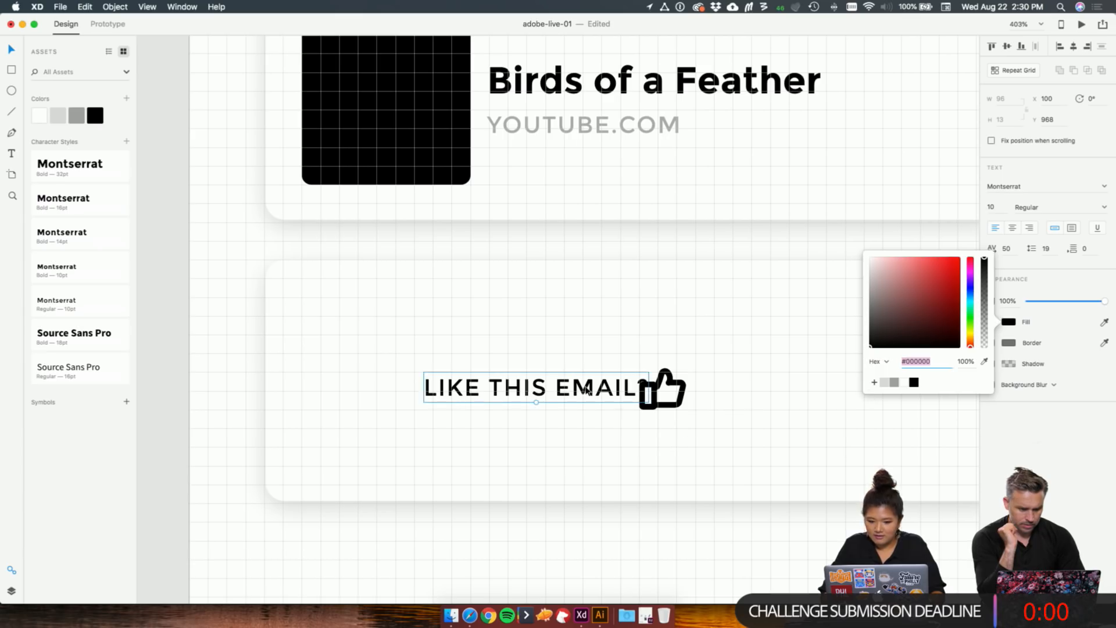
- Apply the Montserrat Bold 10pt character style to the text and reposition it beside the icon
left_click_drag(585, 391, 520, 391)
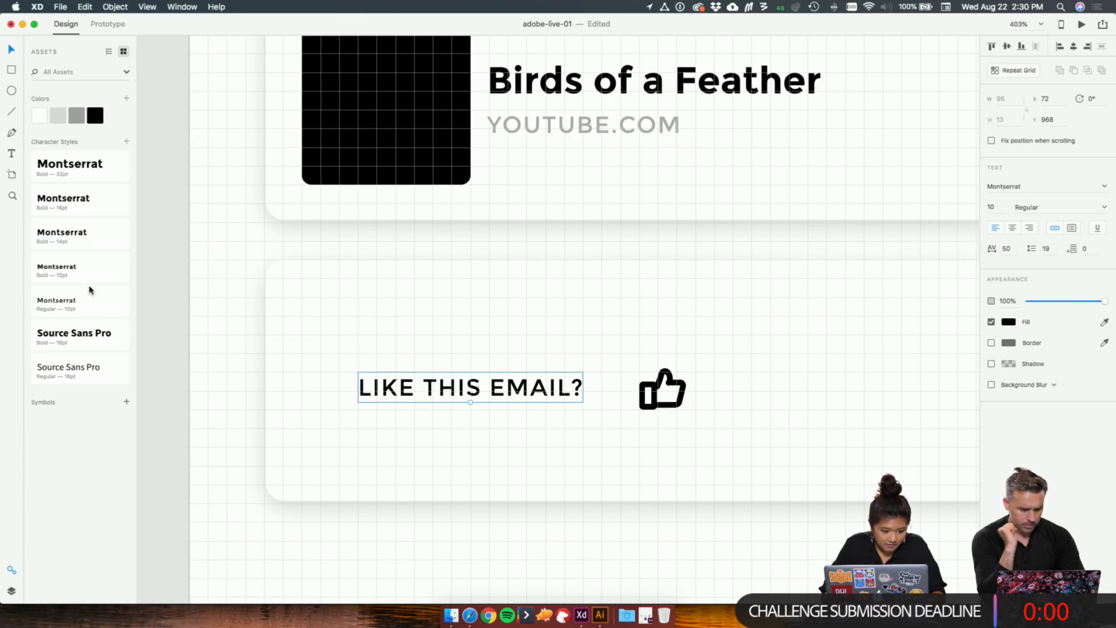
left_click(89, 278)
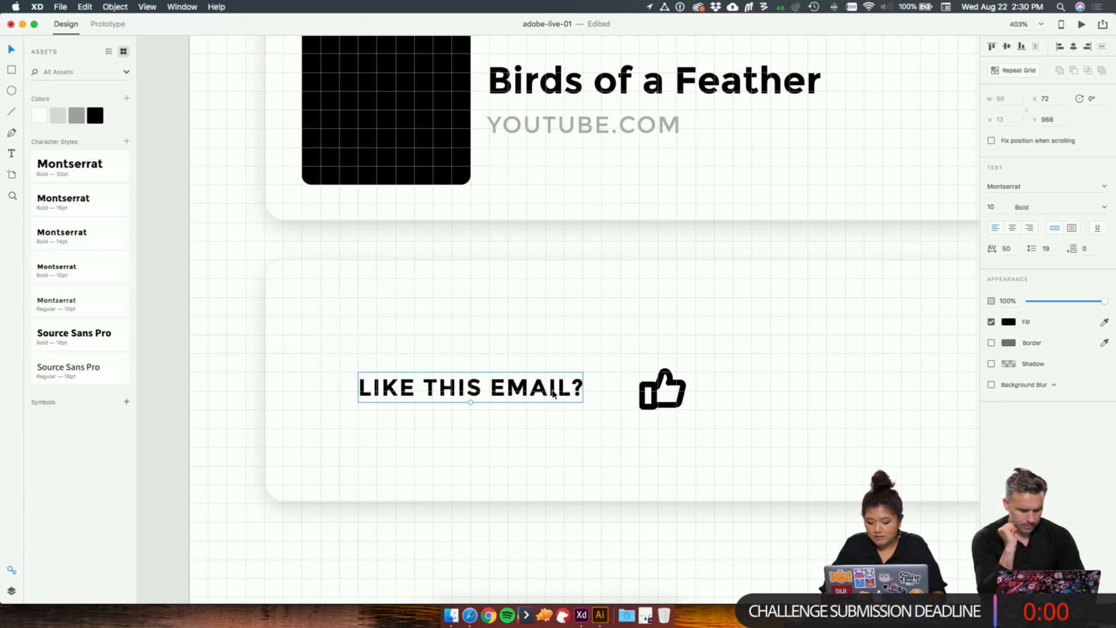
left_click_drag(552, 393, 582, 401)
- Nudge the text vertically so it lines up with the thumbs-up icon
left_click(654, 395)
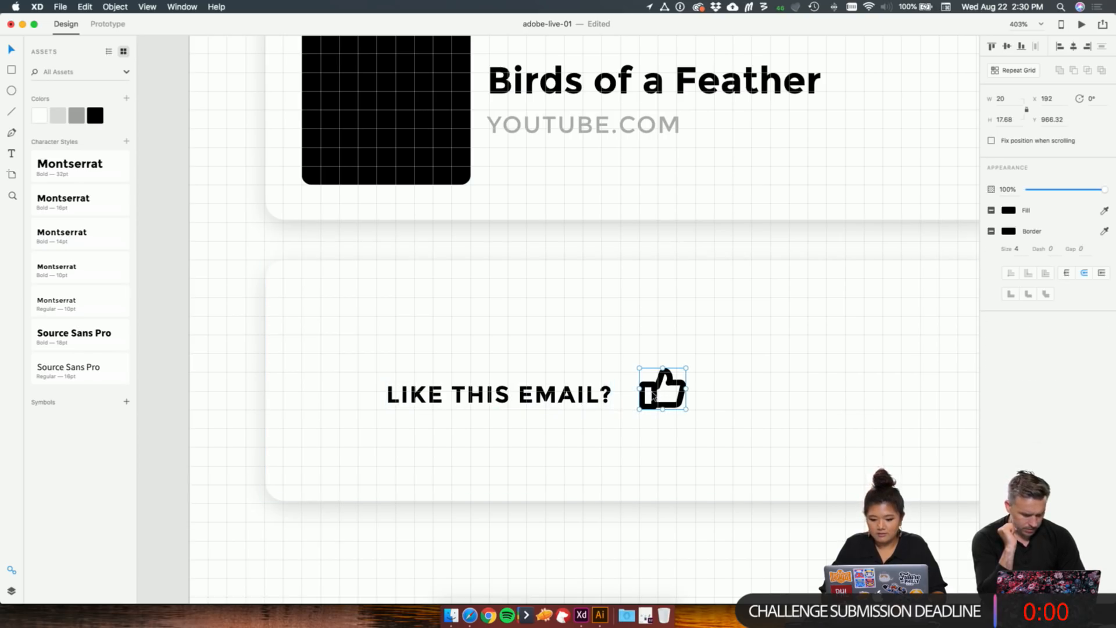
left_click(602, 403)
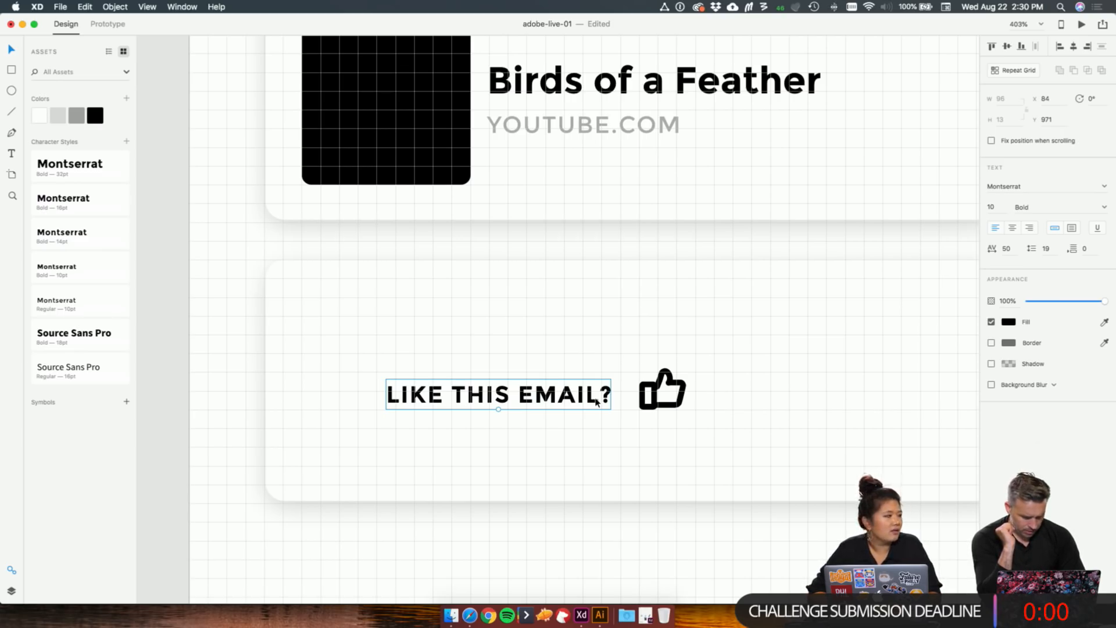
key("Down")
key("Down")
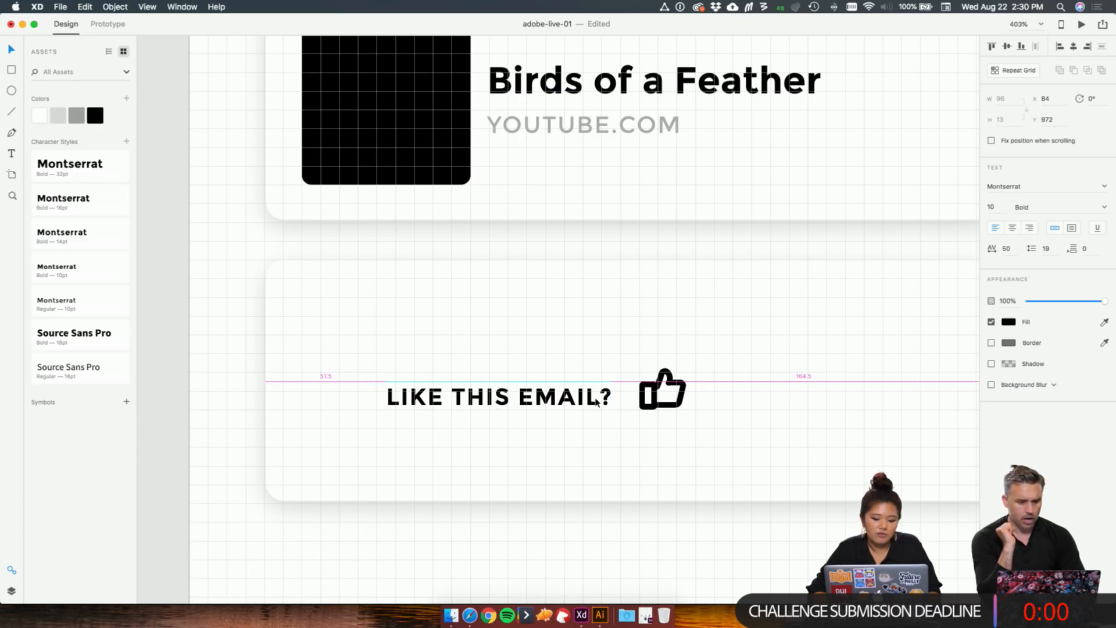
key("Up")
key("Up")
key("Up")
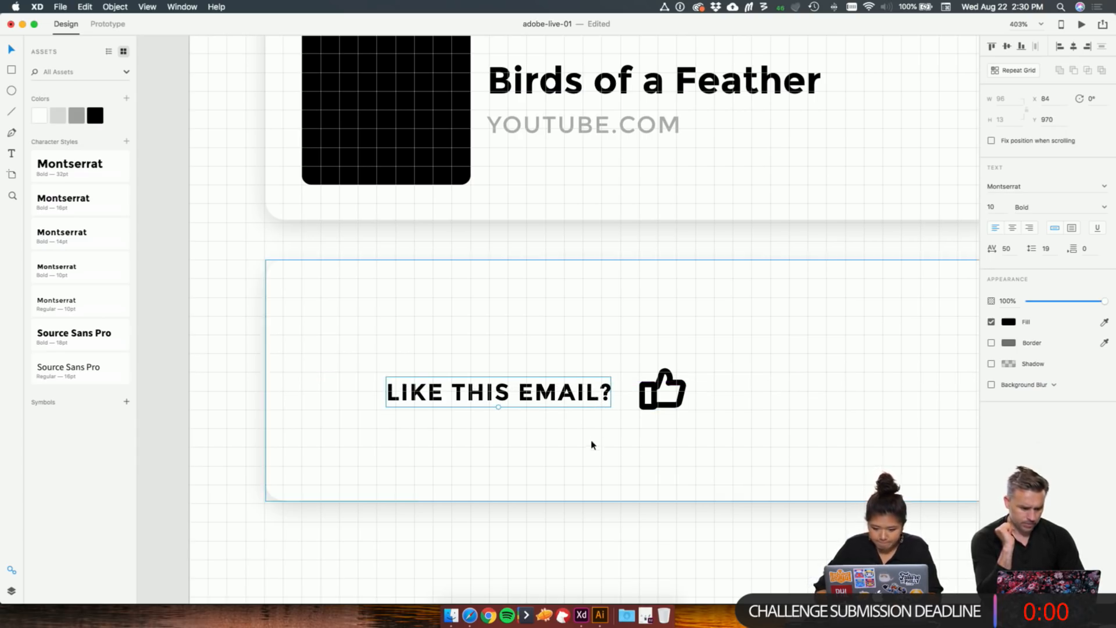
key("Down")
key("Down")
key("Down")
key("Down")
- Nudge the thumbs-up icon down and slightly left so it sits level with the text
left_click(656, 401)
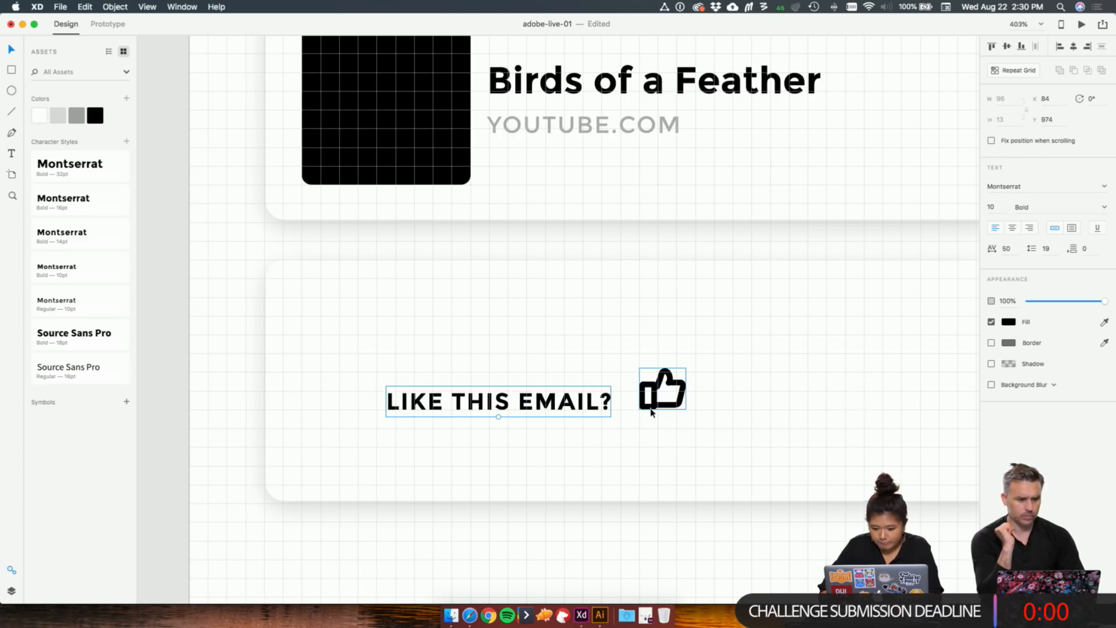
key("Down")
key("Down")
key("Down")
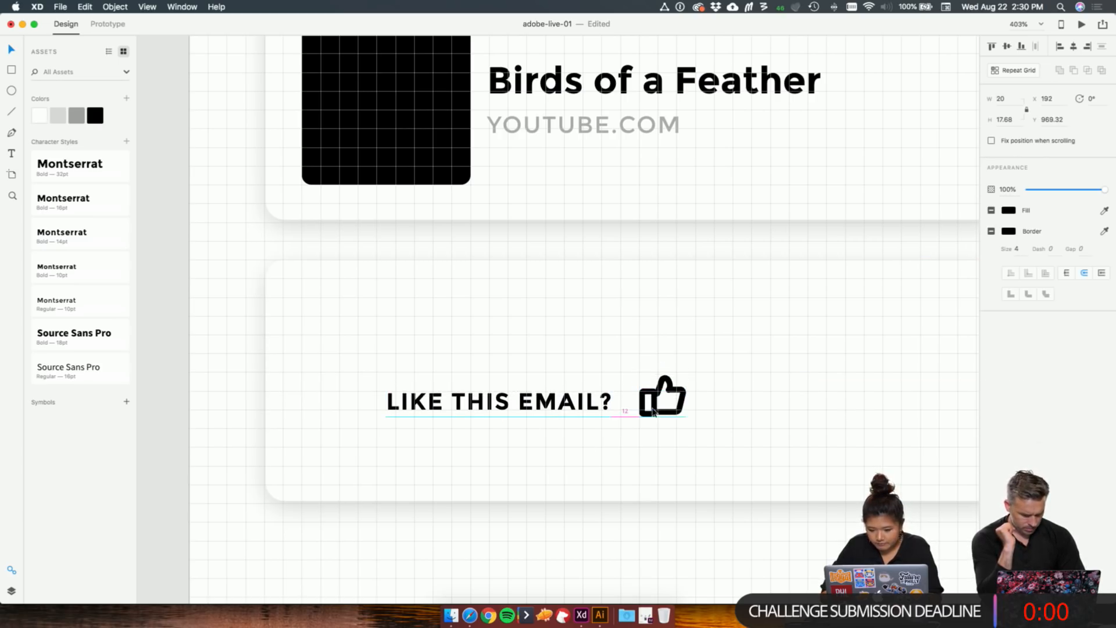
key("Left")
key("Left")
key("Left")
key("Left")
key("Right")
key("Right")
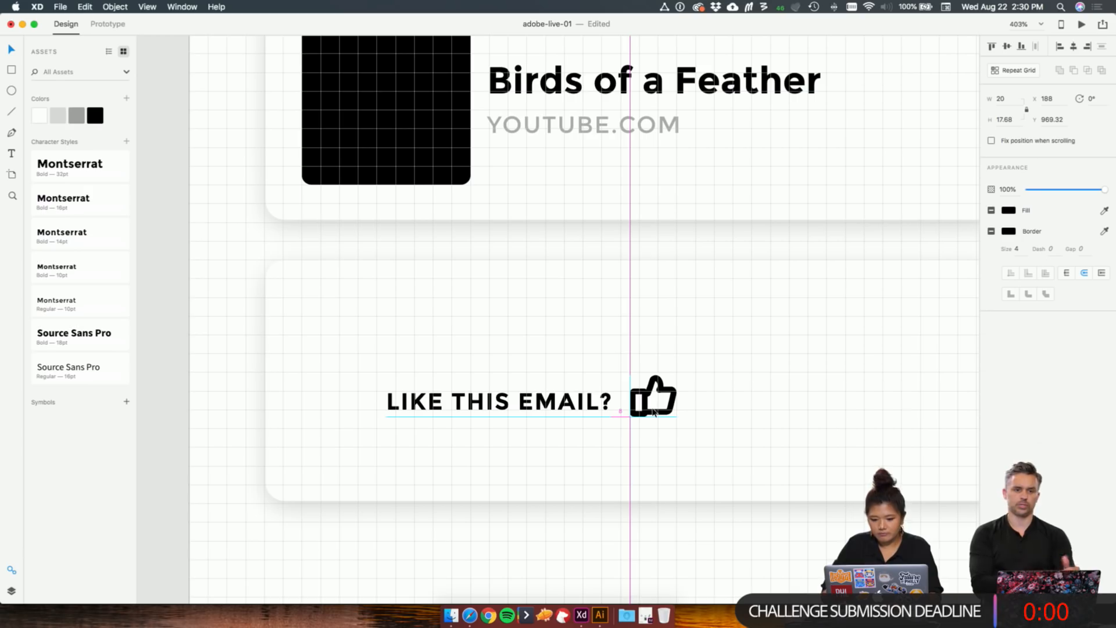
- Nudge the text and the icon rightward to tighten the spacing between them on one line
left_click(572, 405)
key("Right")
key("Right")
key("Right")
key("Right")
key("Down")
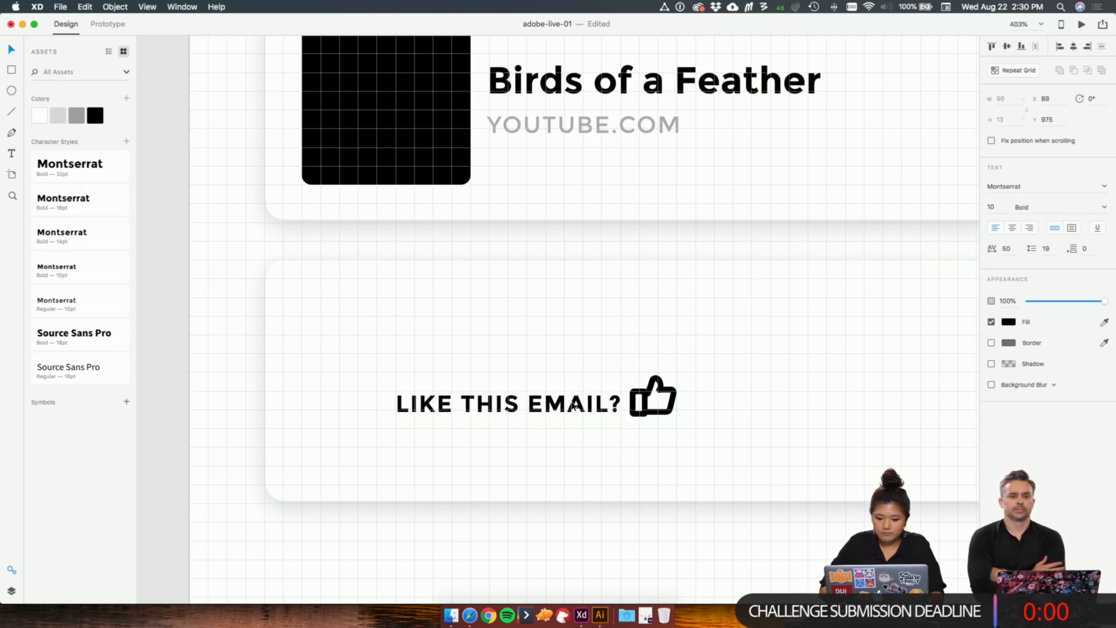
double_click(627, 409)
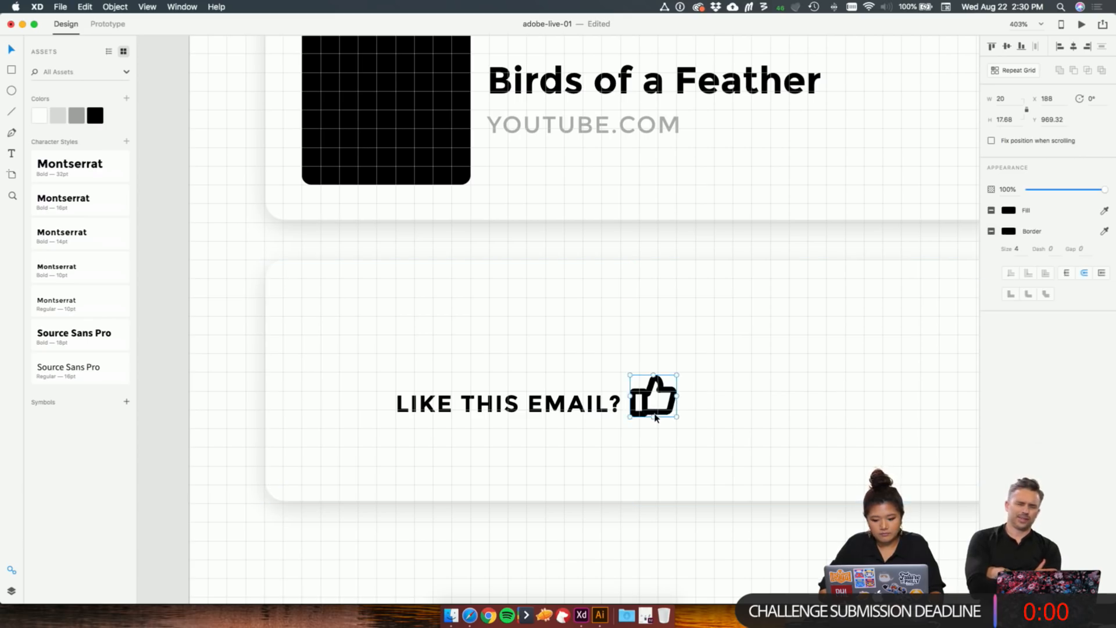
left_click_drag(650, 414, 655, 417)
key("Right")
key("Right")
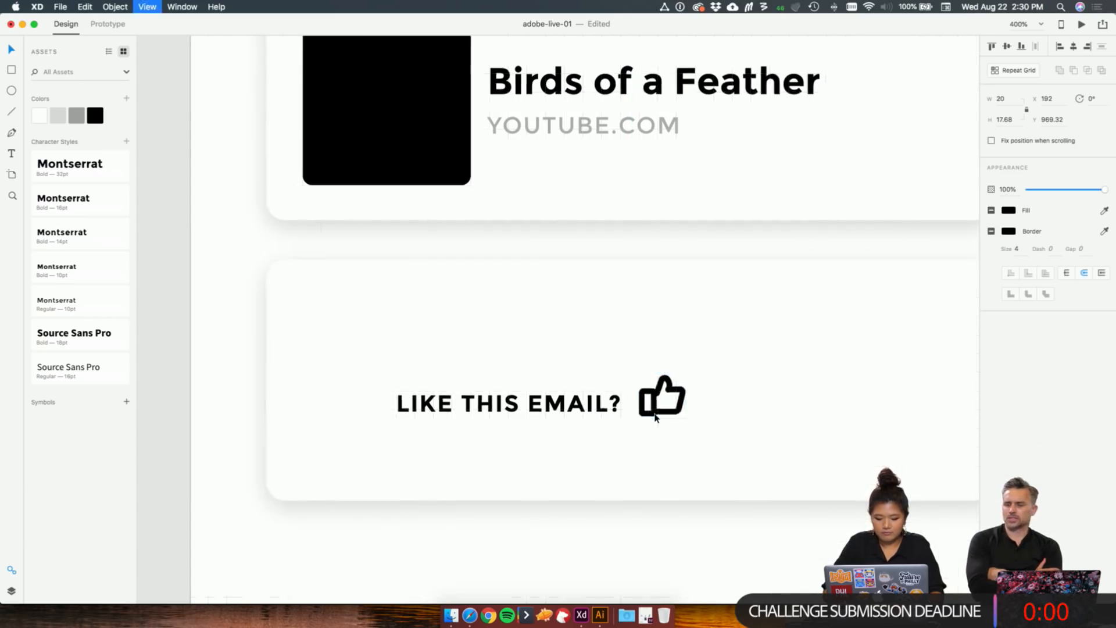
- Group the "LIKE THIS EMAIL?" text and the thumbs-up icon together
key("super+minus")
left_click(592, 388, "shift")
key("super+g")
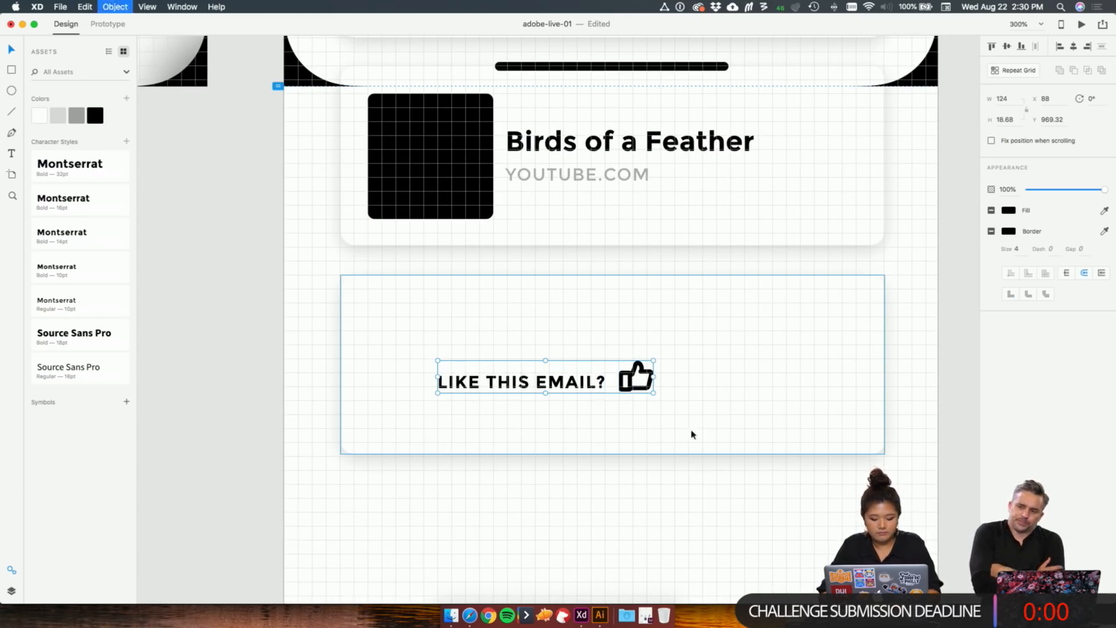
- Center the group horizontally within the card and move it up to about y 936
left_click(626, 389)
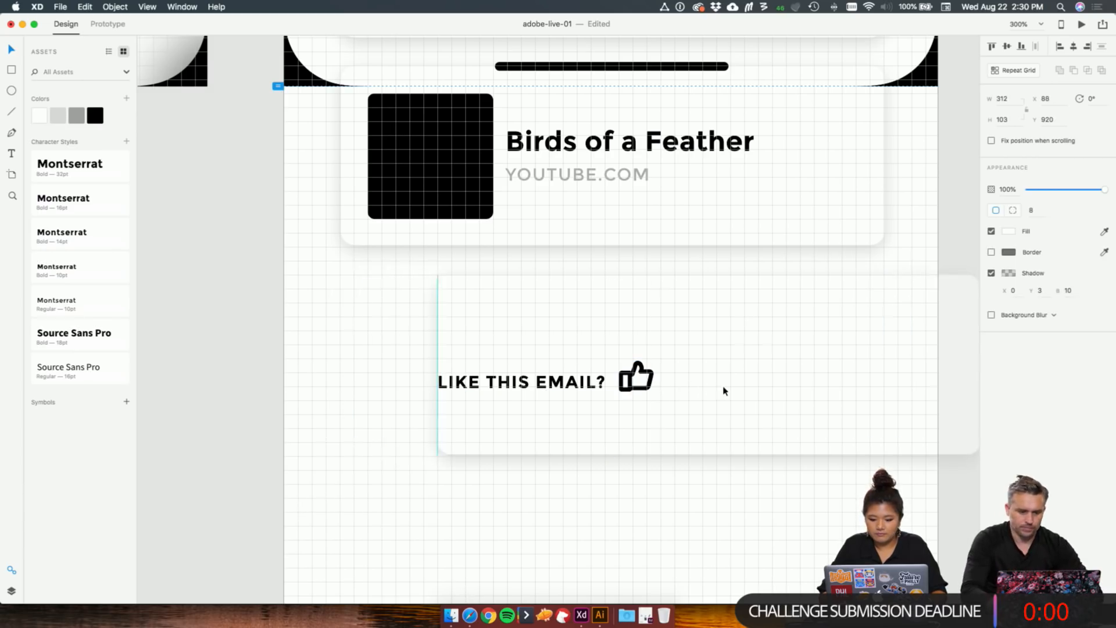
left_click(620, 382)
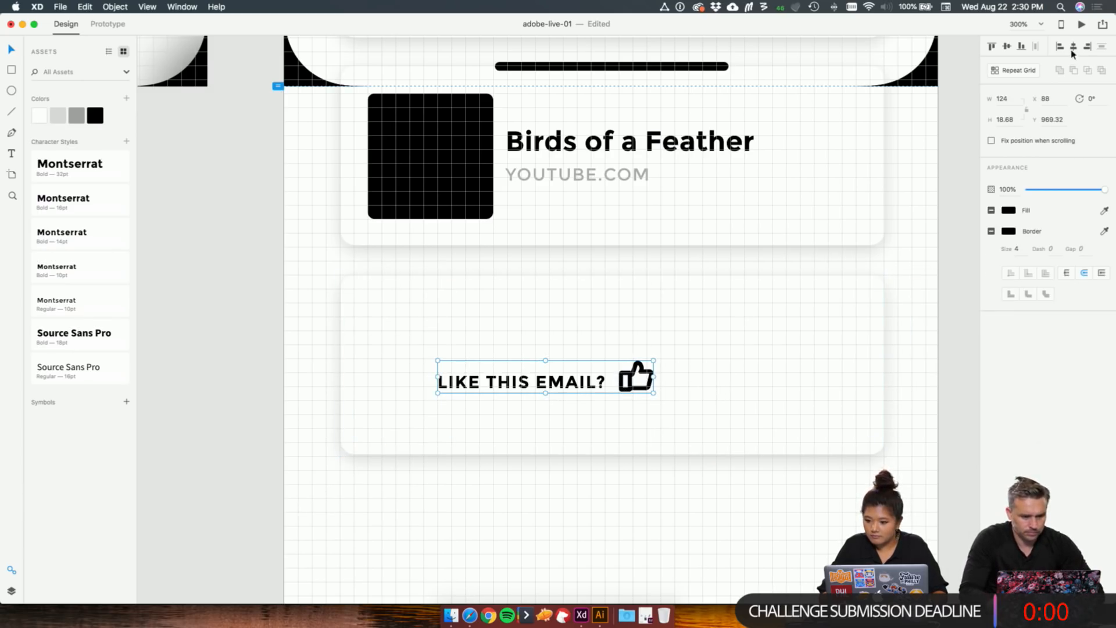
left_click(1073, 46)
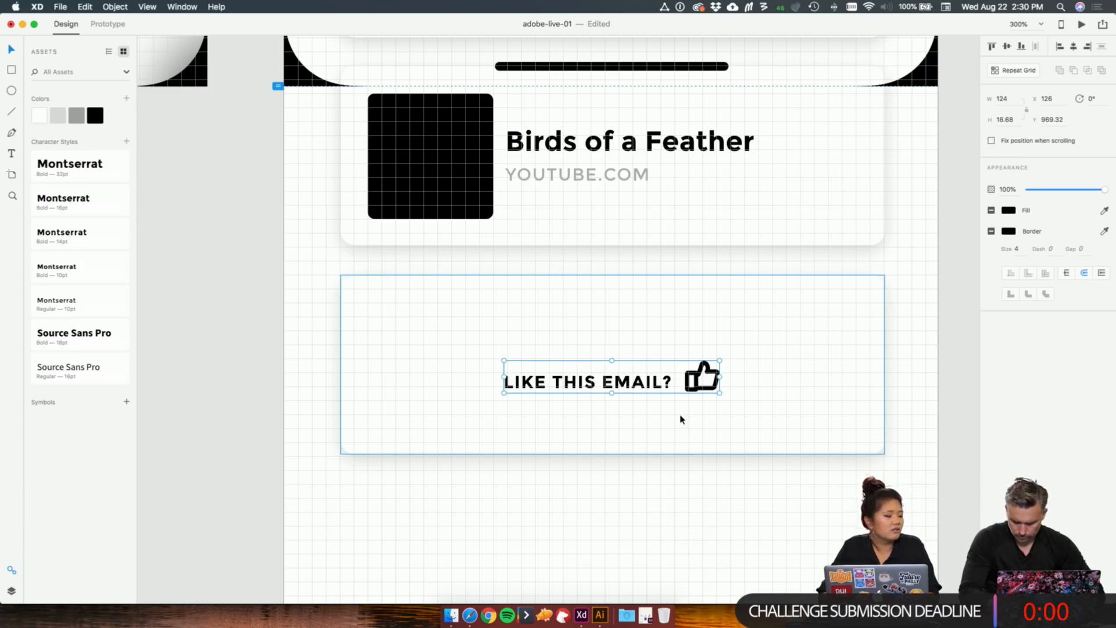
left_click_drag(650, 390, 649, 330)
- Shrink the card's background rectangle to a height of about 56 to fit the row
left_click(660, 382)
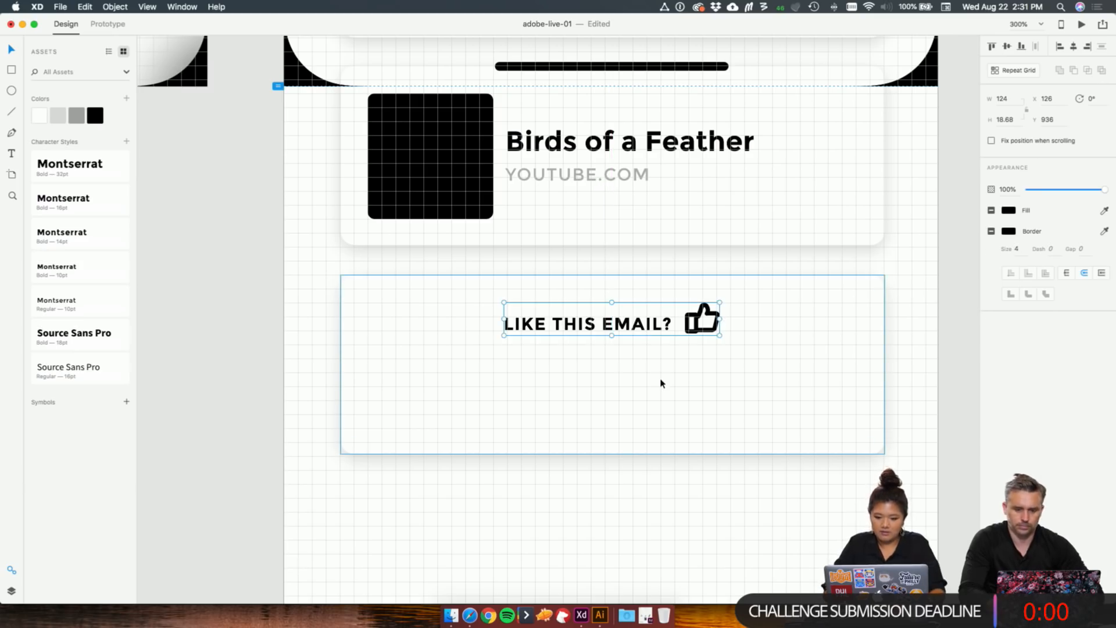
left_click_drag(611, 455, 613, 373)
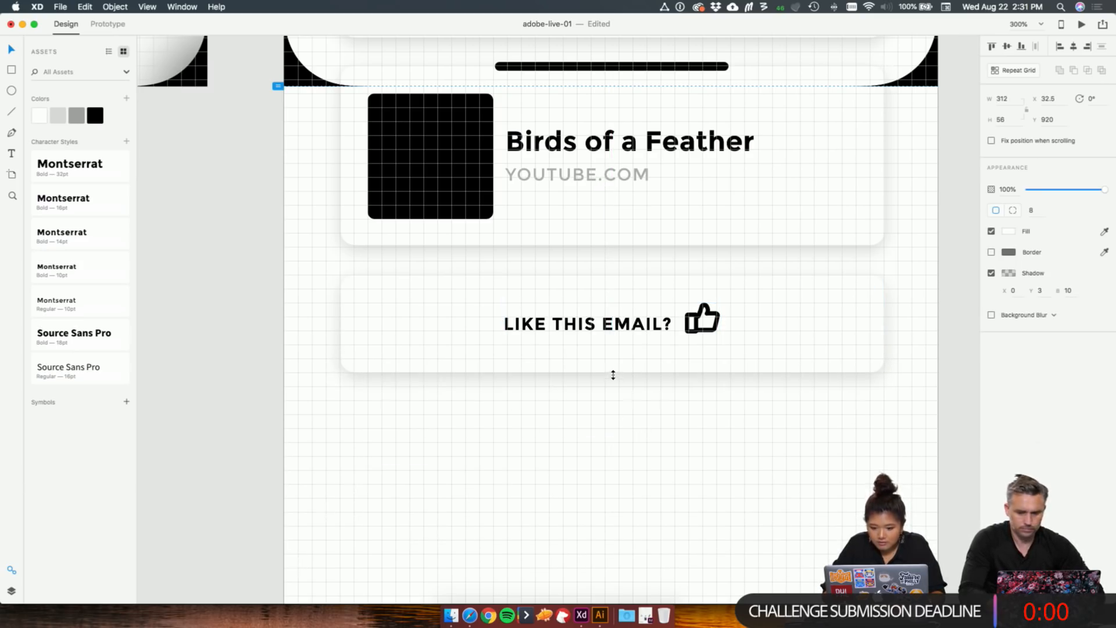
left_click(757, 412)
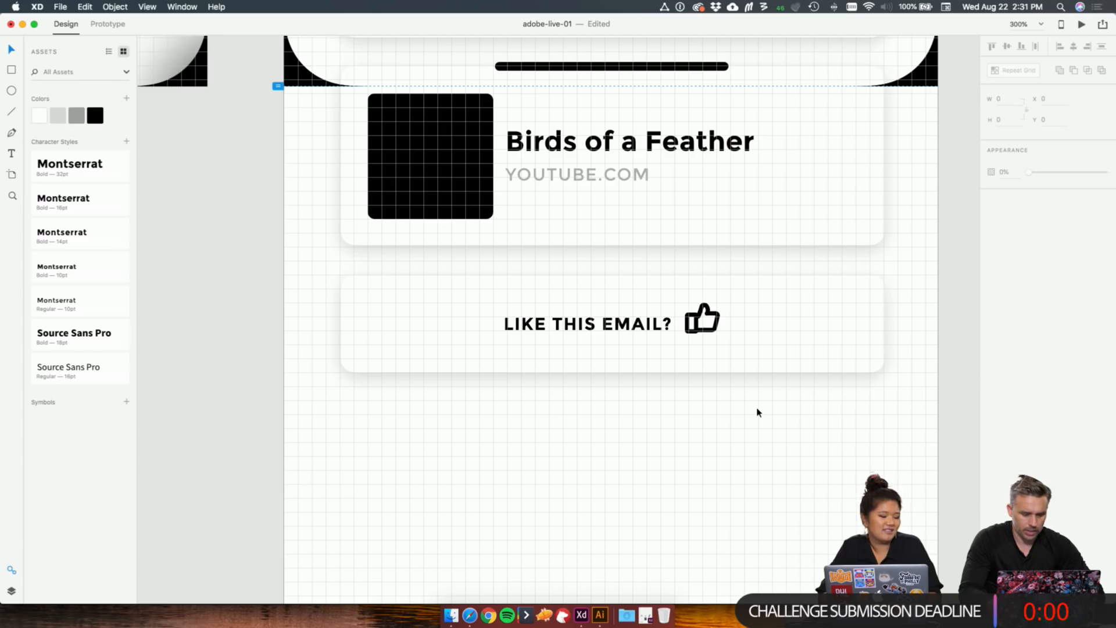
left_click_drag(753, 408, 511, 308)
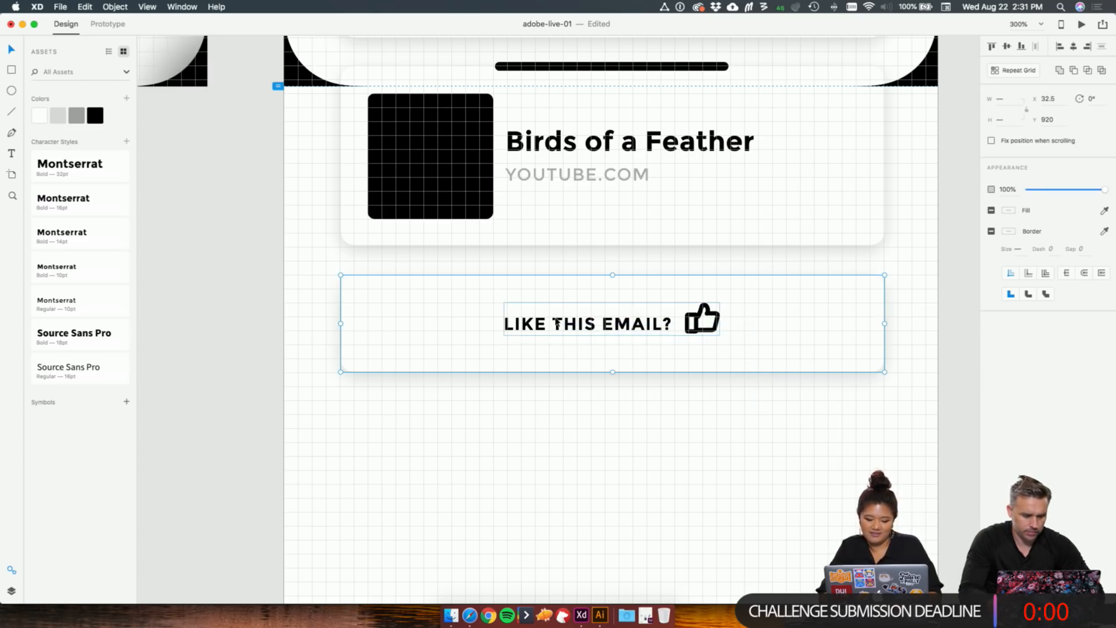
left_click(623, 417)
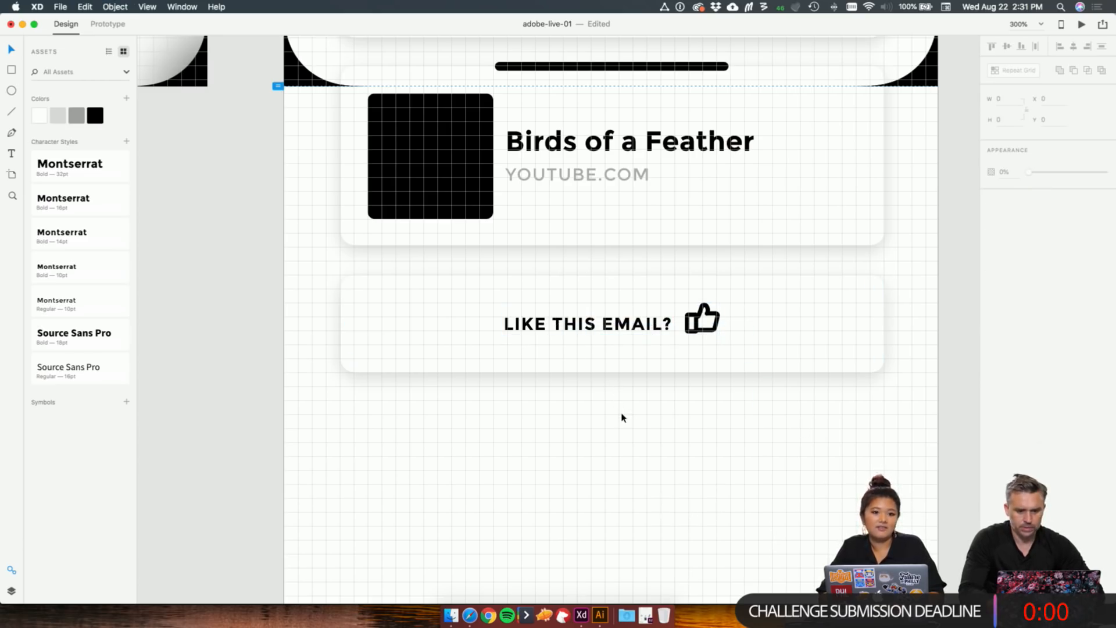
key("super+1")
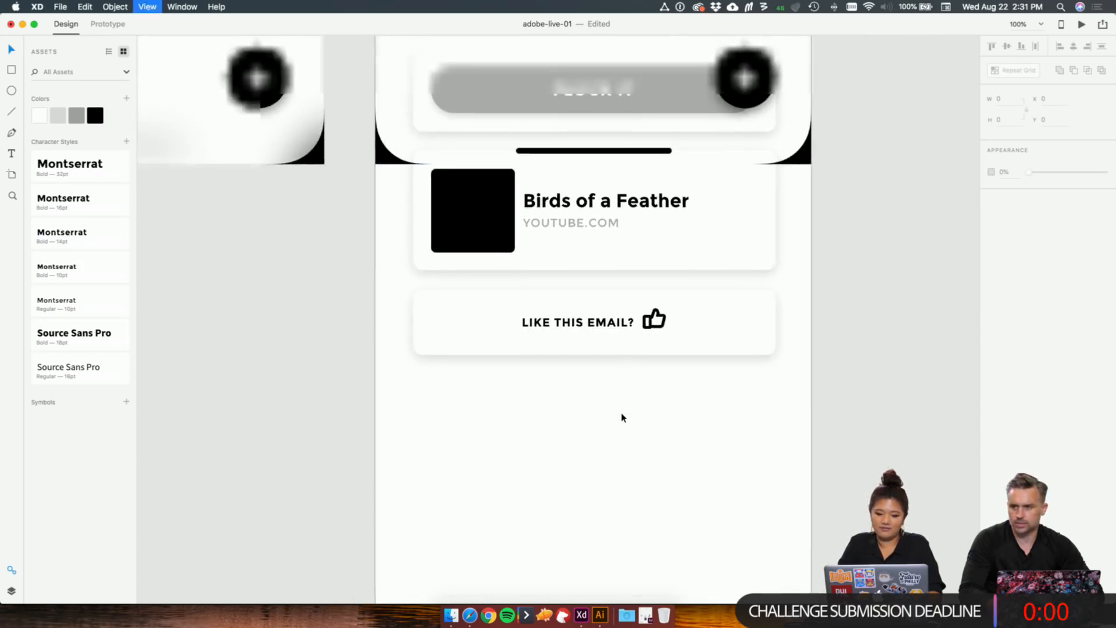
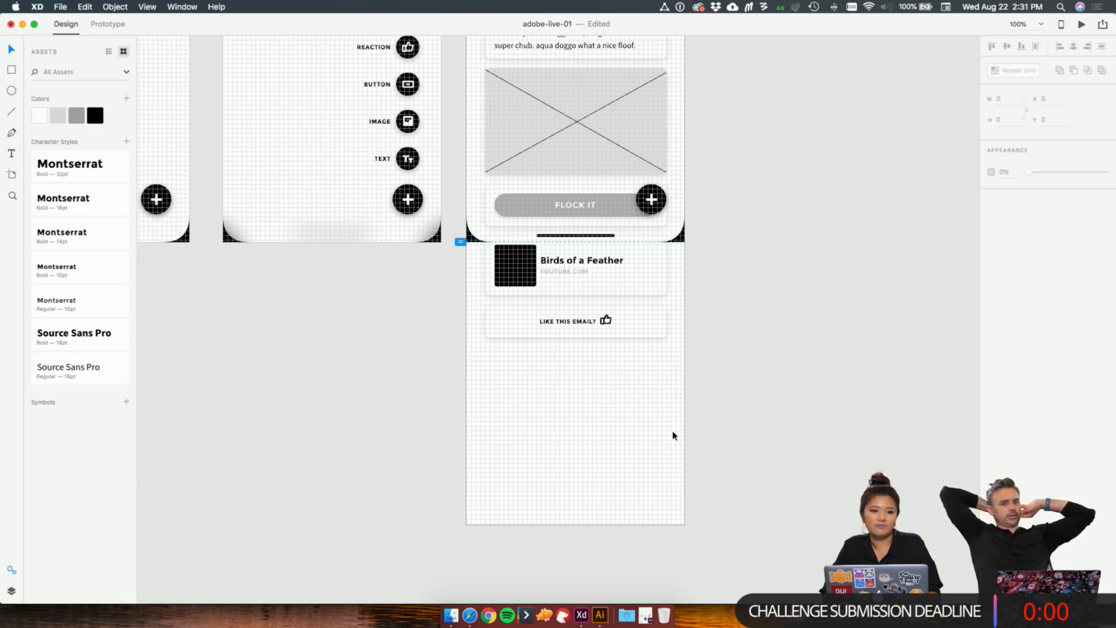
- Shorten the compose - blank - 1 artboard to a height of about 1007
scroll(704, 416, "up", 5)
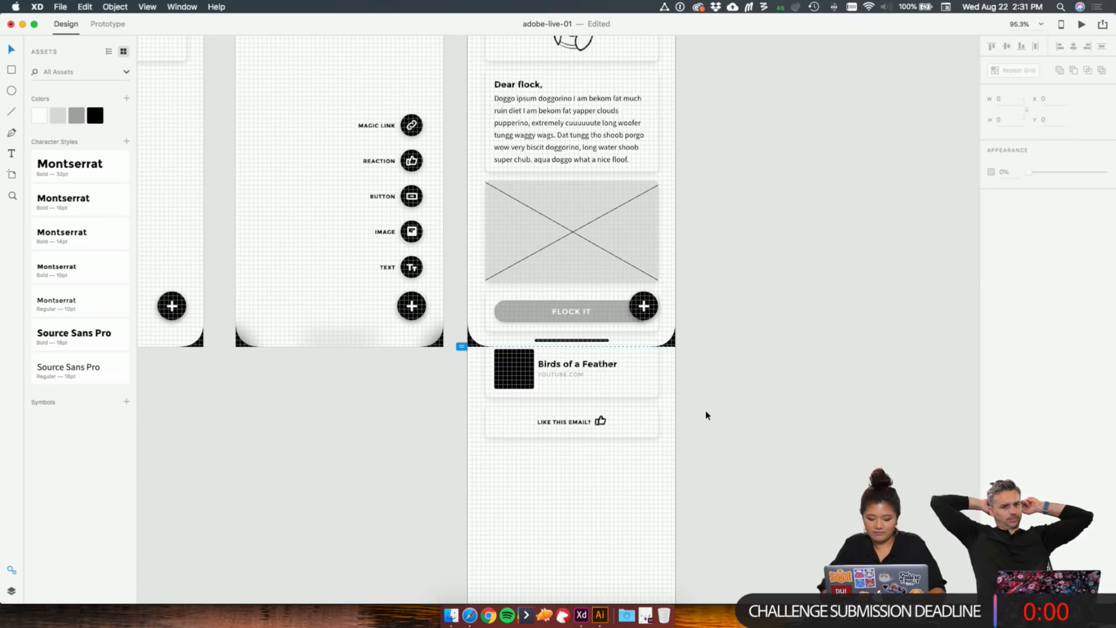
key("super+minus")
scroll(687, 256, "up", 3)
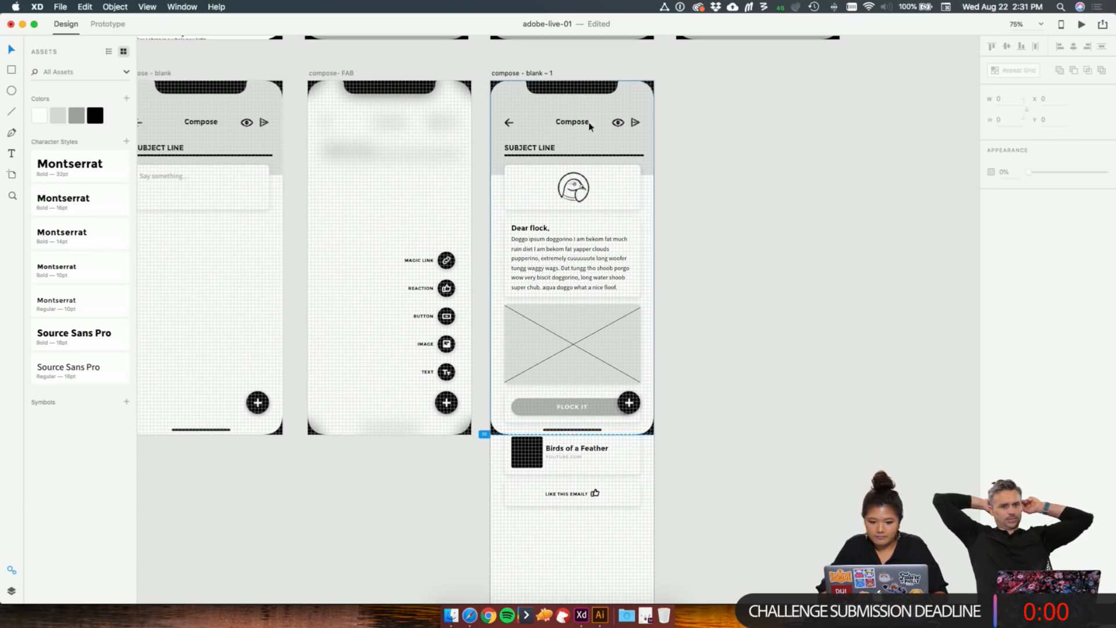
left_click(538, 75)
scroll(693, 429, "down", 3)
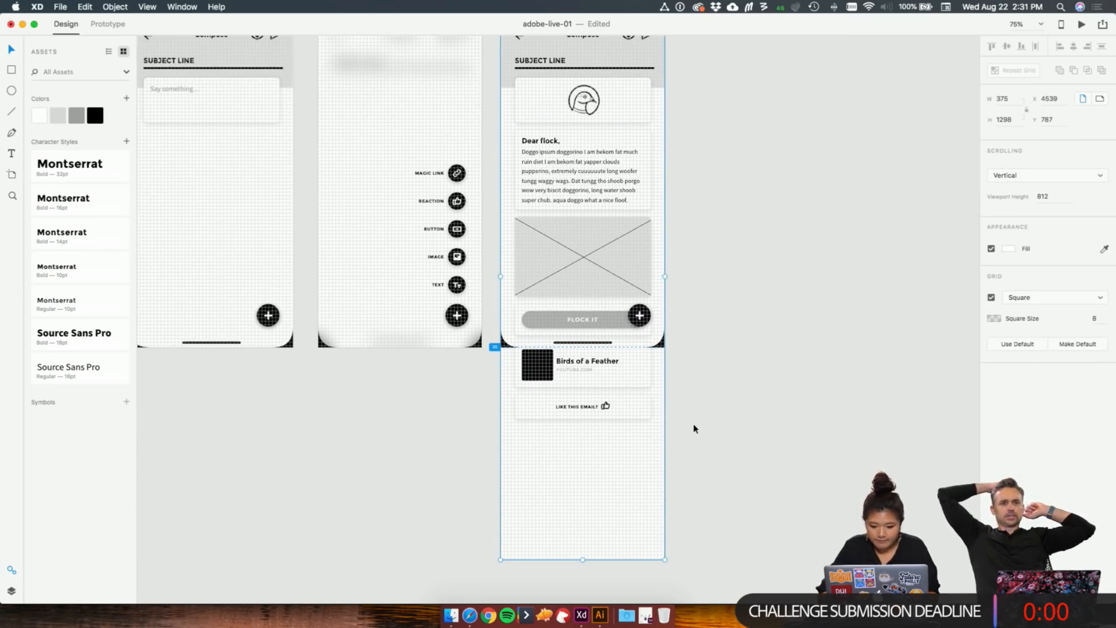
left_click_drag(585, 560, 583, 432)
key("super+minus")
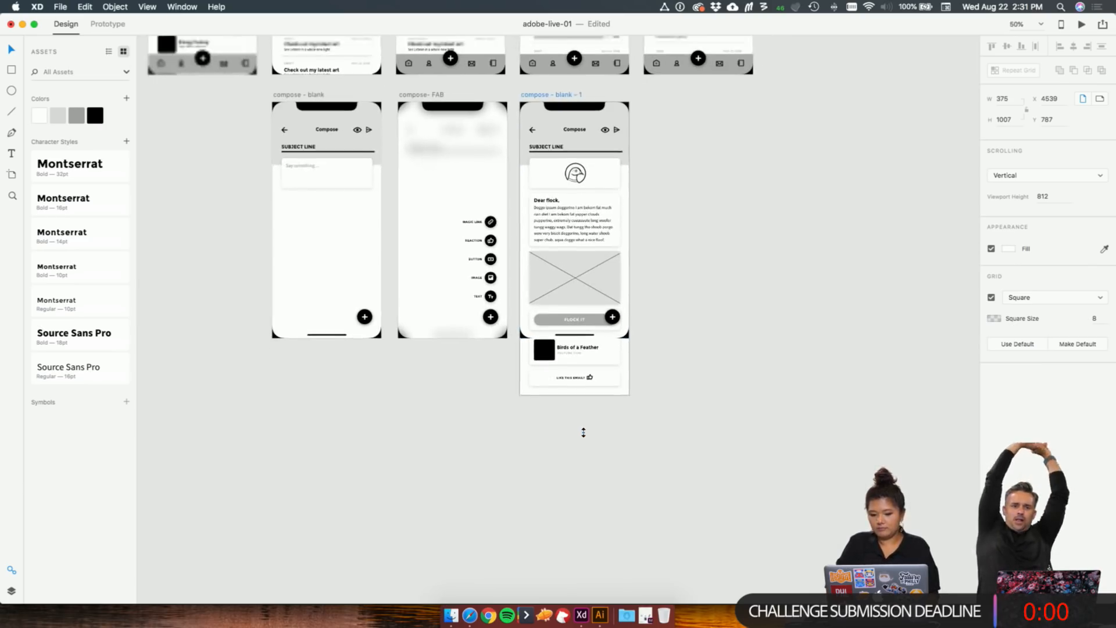
left_click(702, 381)
scroll(702, 381, "right", 3)
scroll(702, 382, "up", 2)
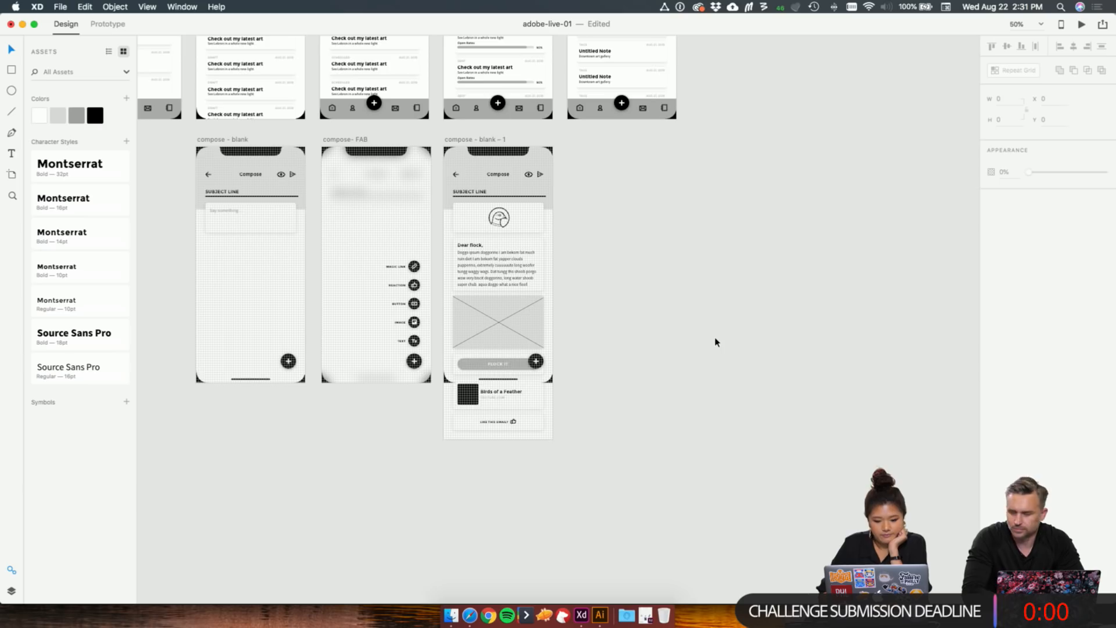
scroll(715, 342, "up", 3)
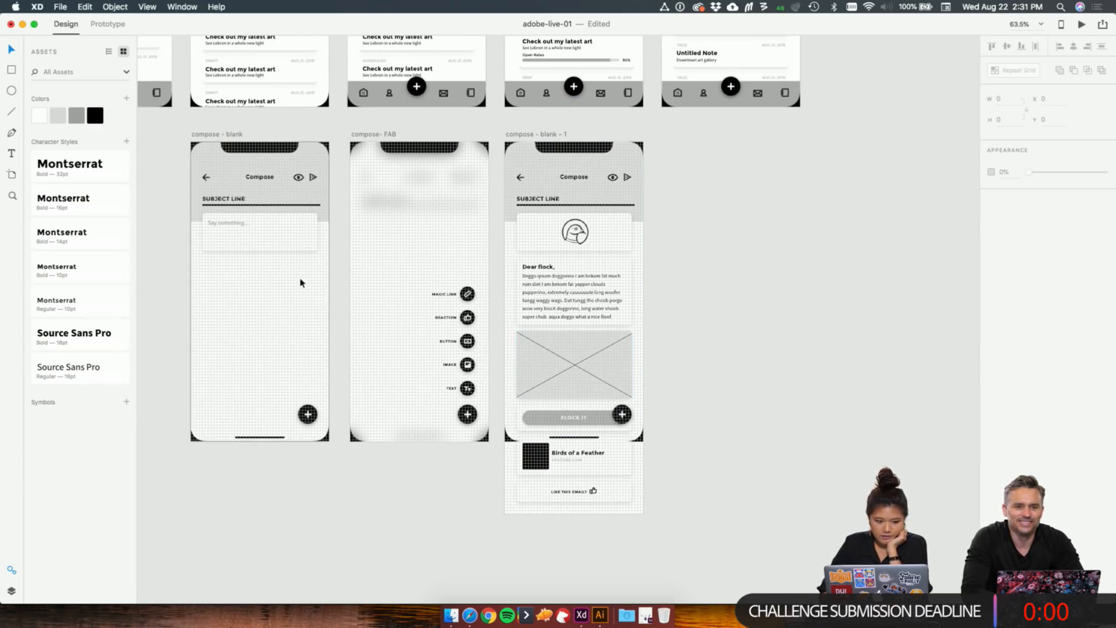
key("ctrl+Up")
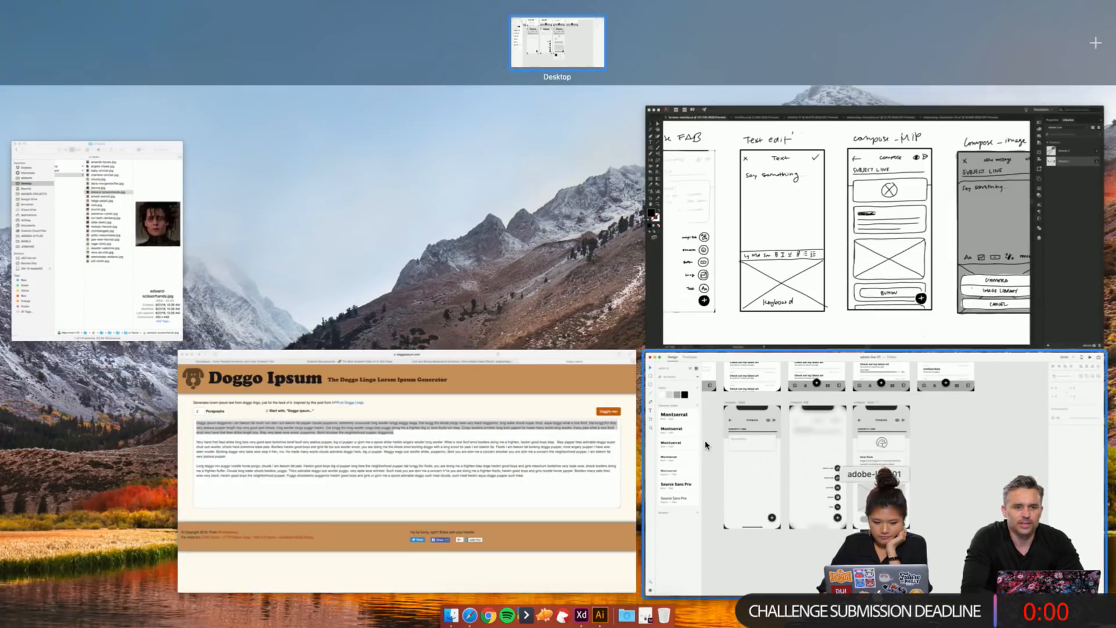
left_click(803, 448)
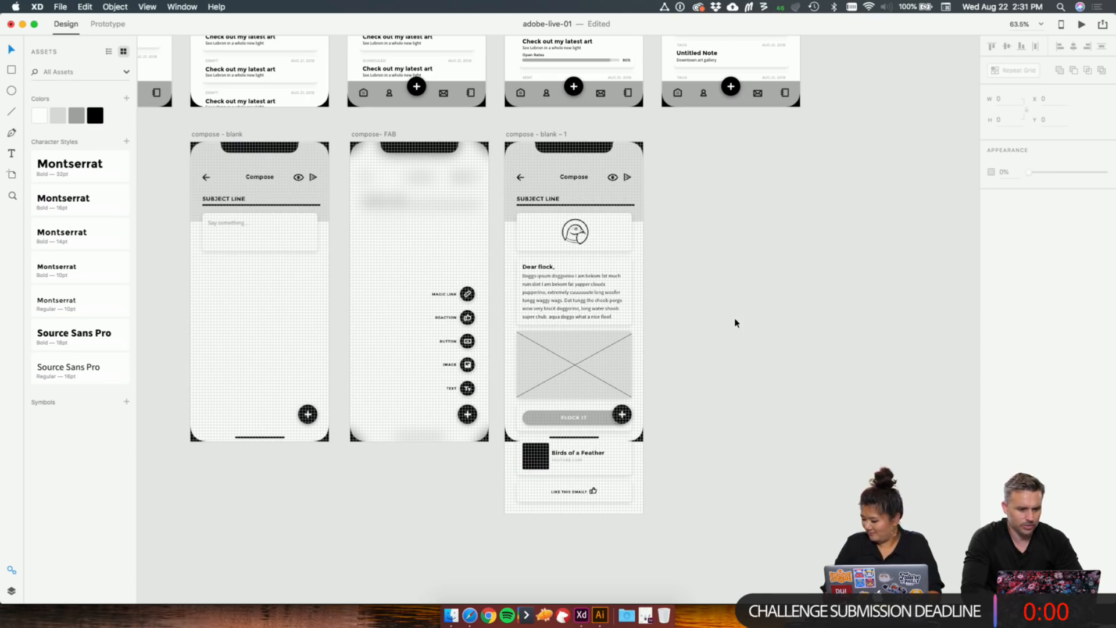
scroll(735, 323, "up", 2)
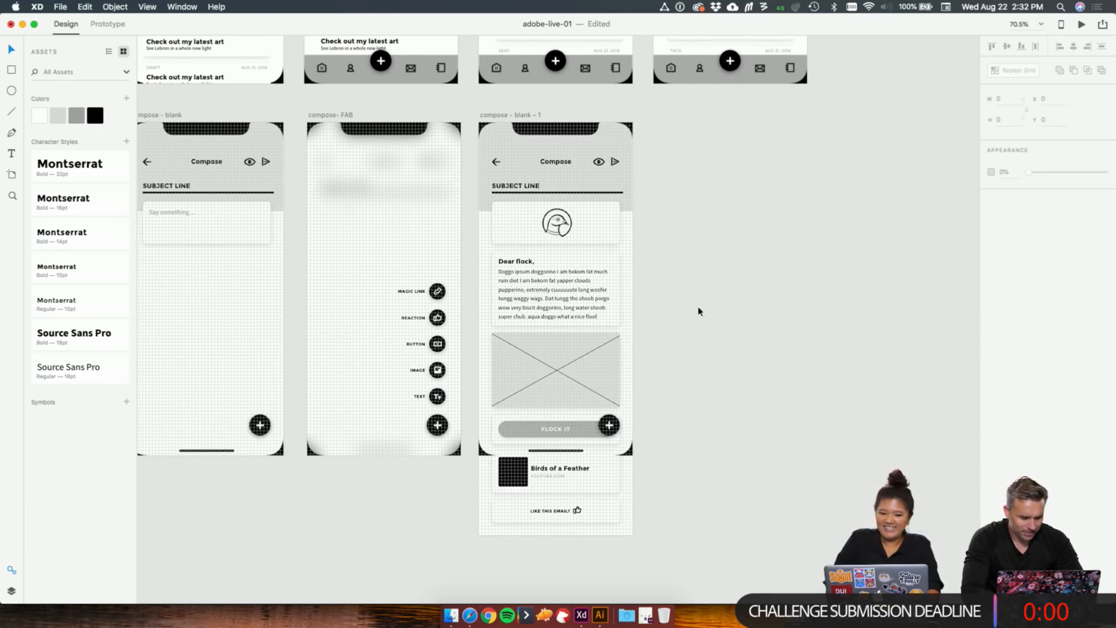
- Open the recent file UIElements+DesignTemplates+Guides-iPhoneX
left_click(61, 8)
mouse_move(86, 46)
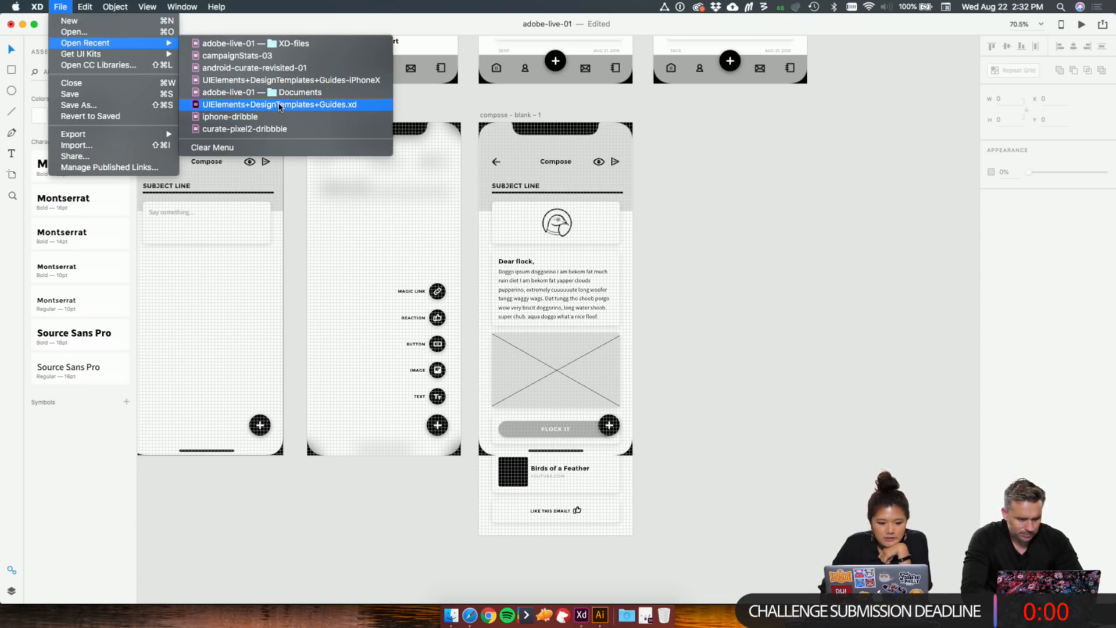
left_click(311, 84)
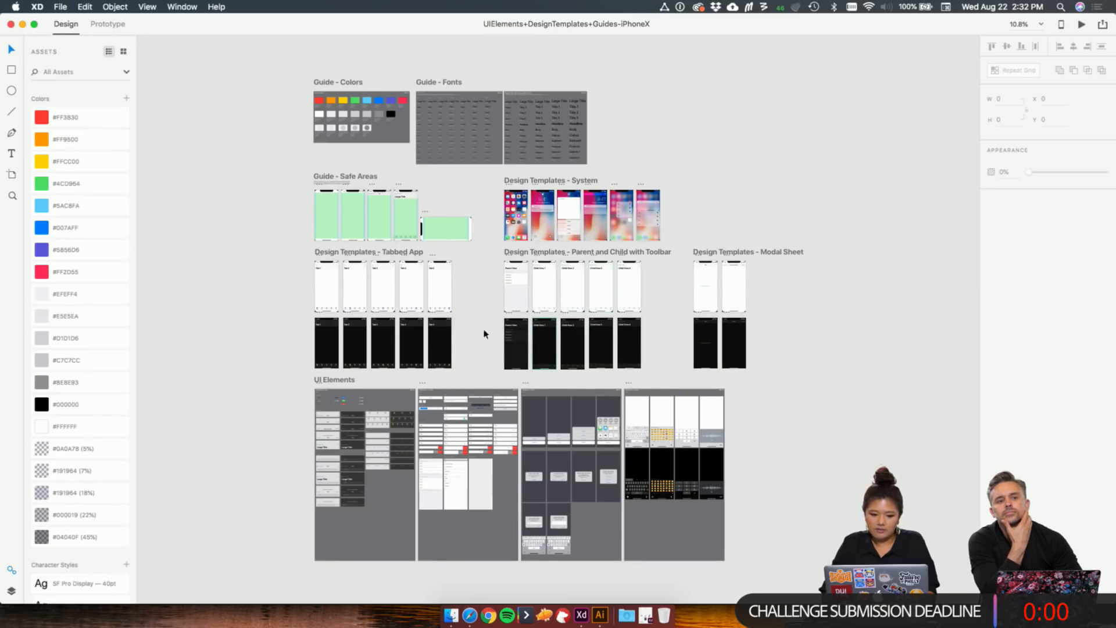
- Copy the two-action sheet with Cancel from the UI Elements – Views board
scroll(476, 307, "up", 5)
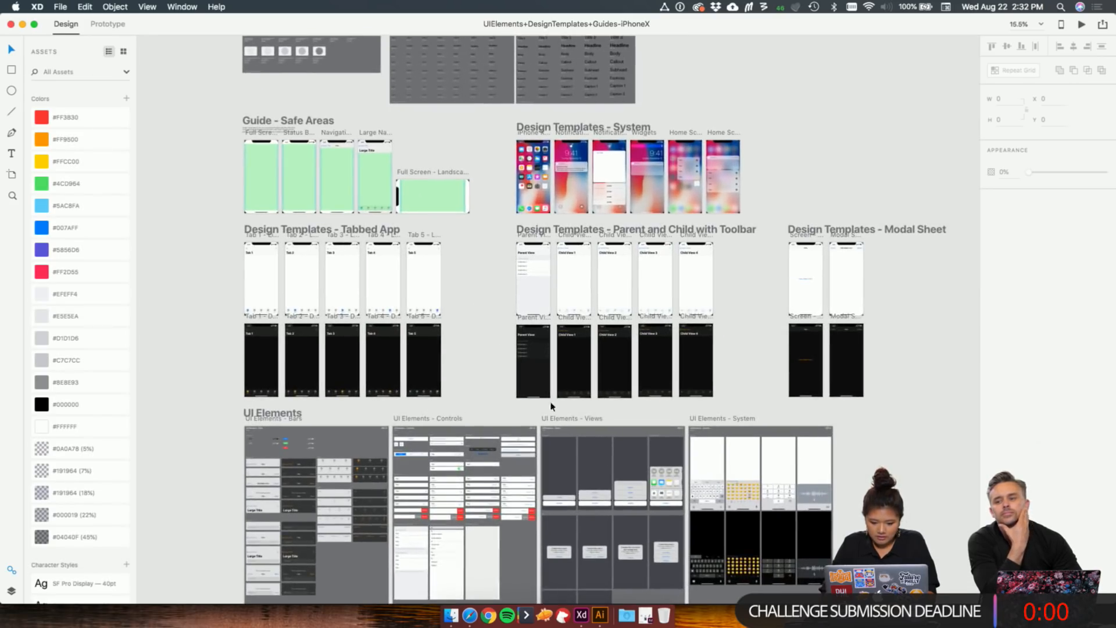
scroll(598, 471, "down", 3)
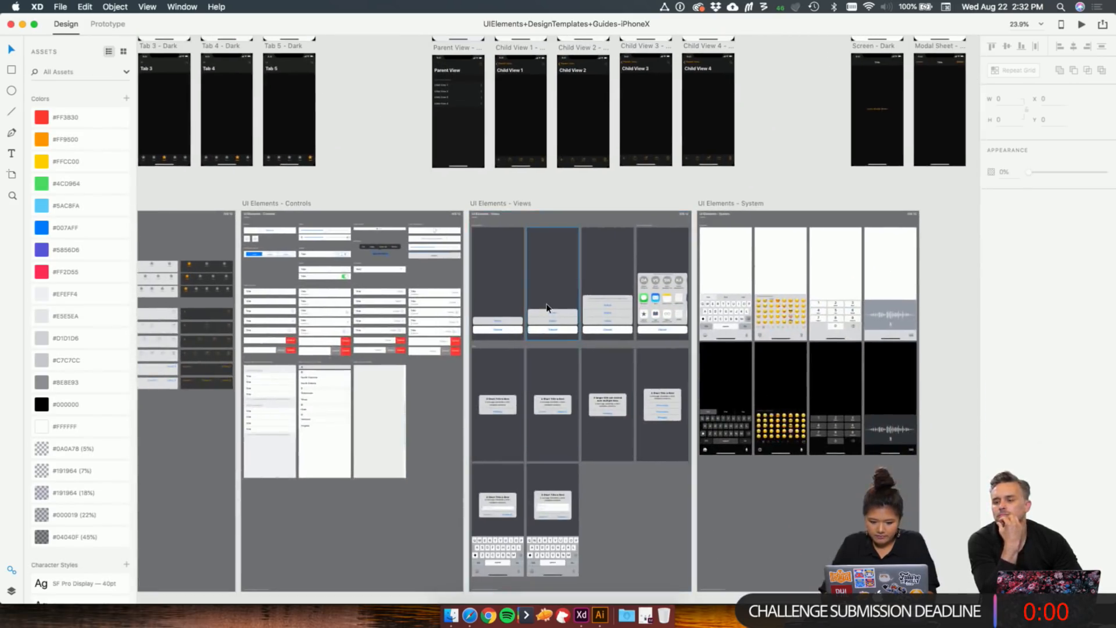
scroll(546, 314, "up", 5)
scroll(547, 308, "up", 1)
left_click(598, 229)
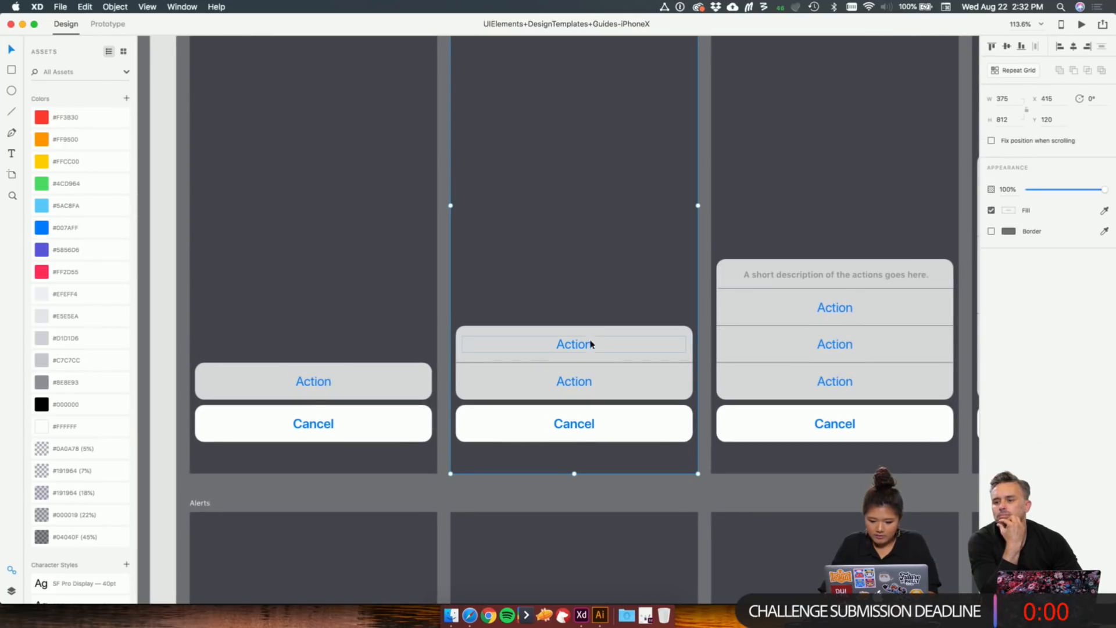
left_click(705, 236)
left_click(674, 236)
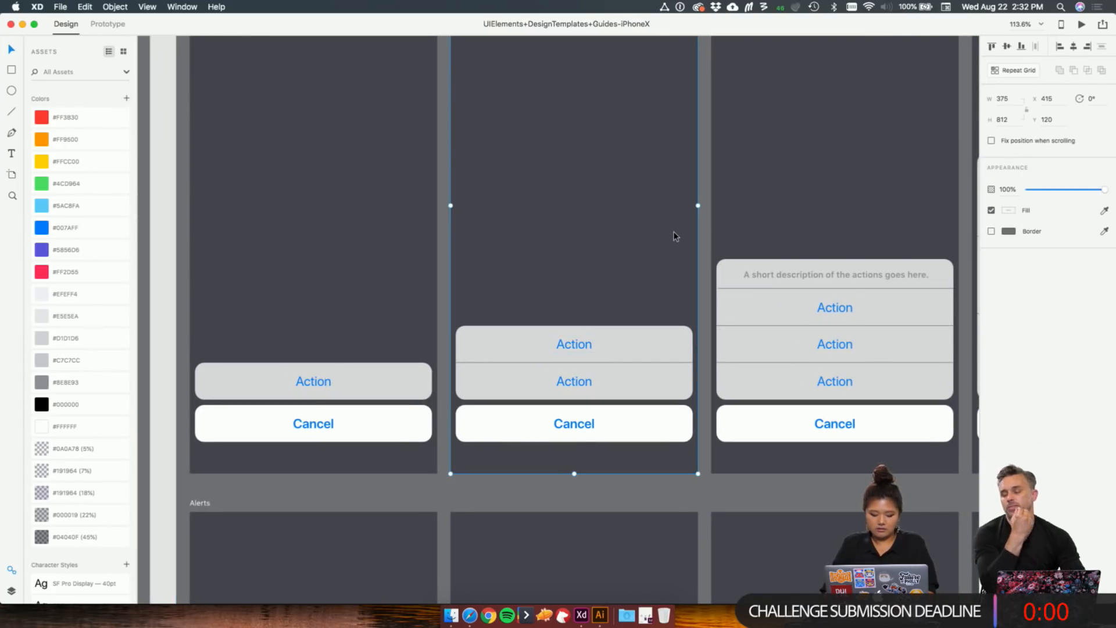
key("super+c")
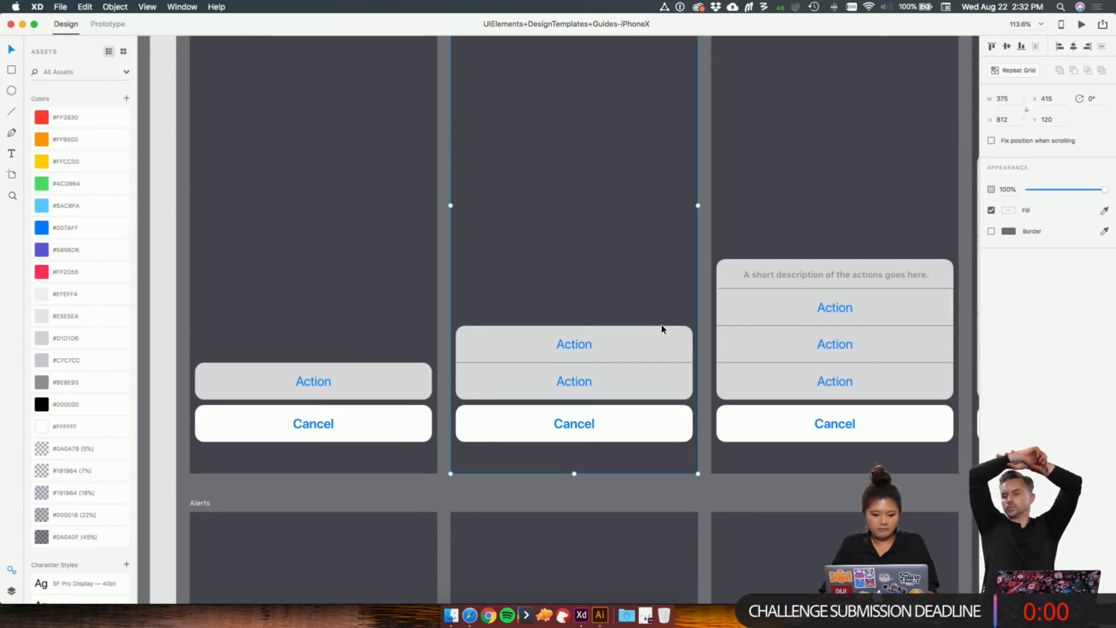
- Back in adobe-live-01, duplicate the compose - blank artboard as a new artboard beside compose - blank - 1
scroll(534, 260, "down", 3)
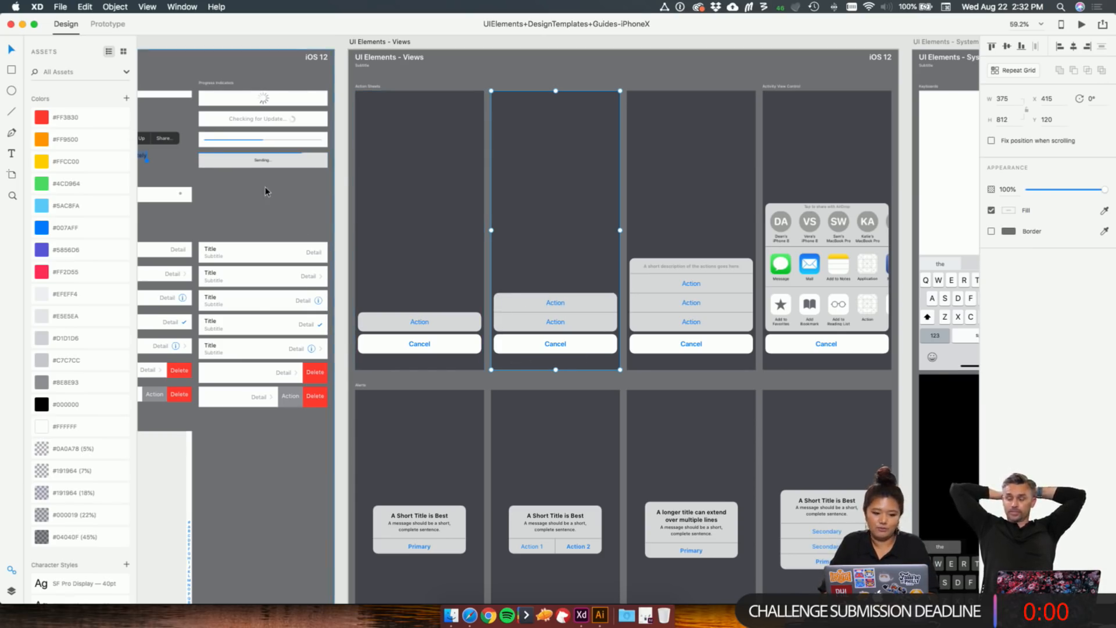
key("ctrl+Up")
left_click(591, 441)
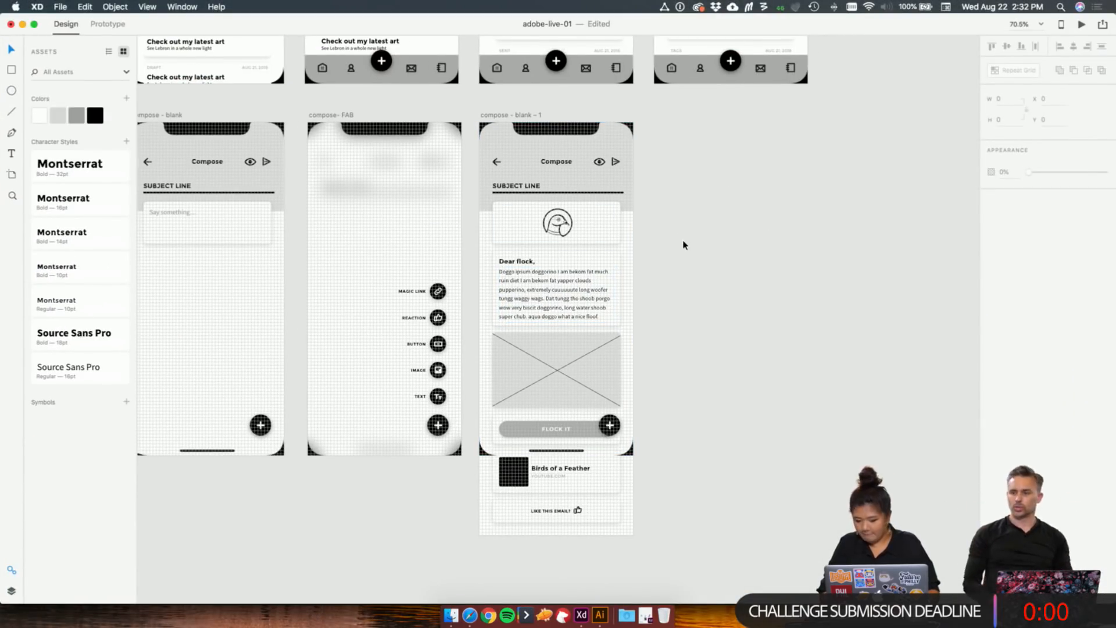
scroll(334, 148, "left", 3)
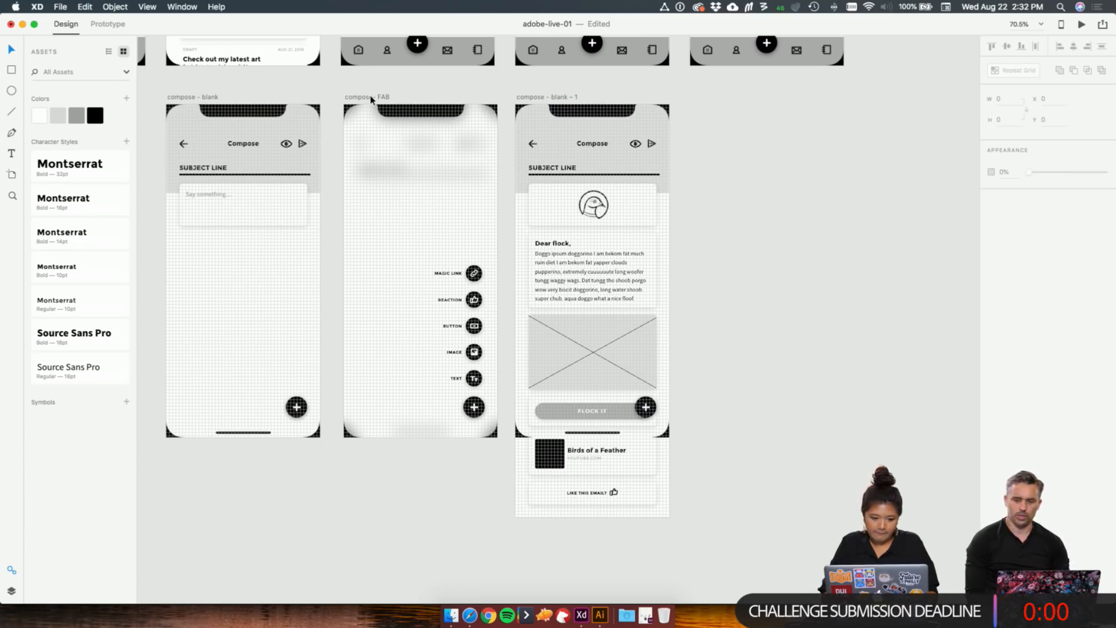
left_click(191, 102)
left_click_drag(192, 101, 721, 81)
left_click(878, 153)
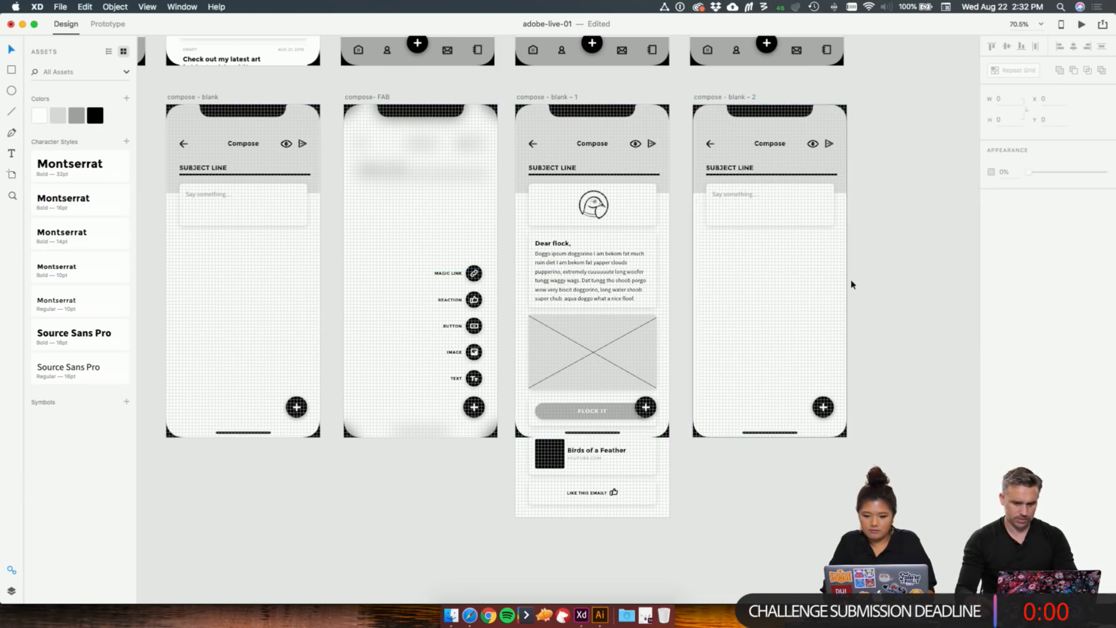
- Paste the action sheet into the new compose - blank - 2 artboard and align it to x 0
key("super+v")
left_click_drag(549, 361, 762, 318)
key("super+1")
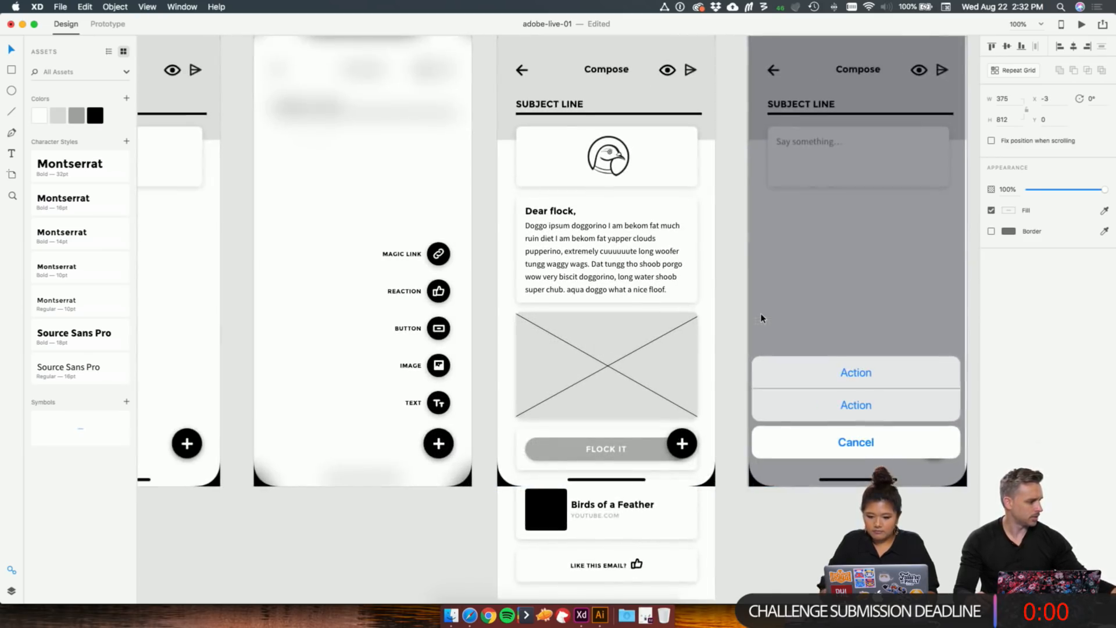
scroll(845, 332, "right", 5)
key("Right")
key("Right")
key("Right")
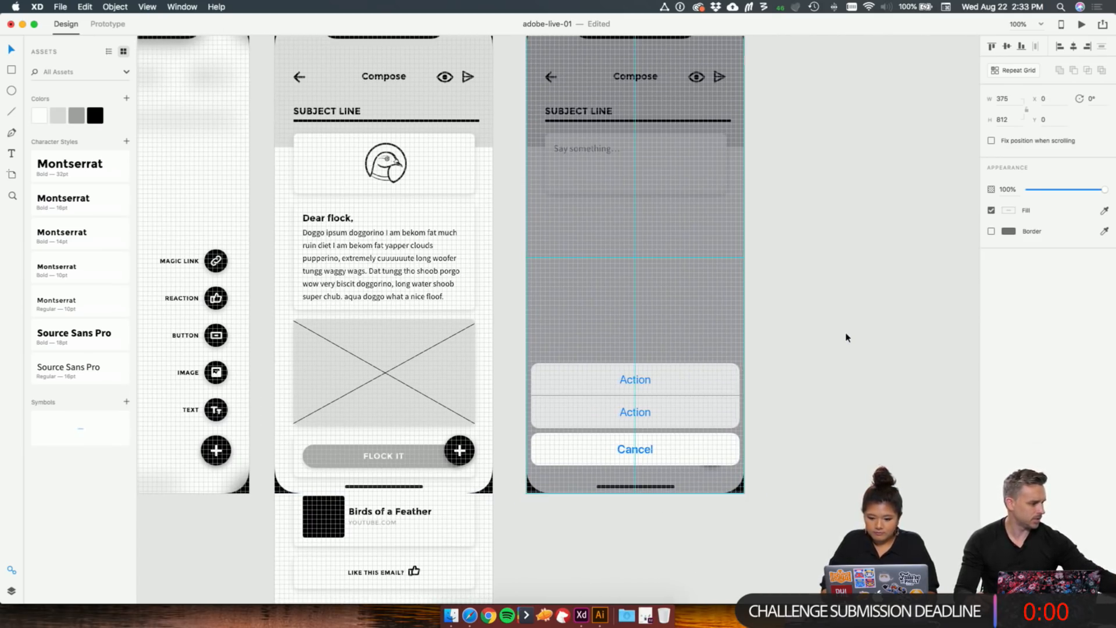
left_click(864, 327)
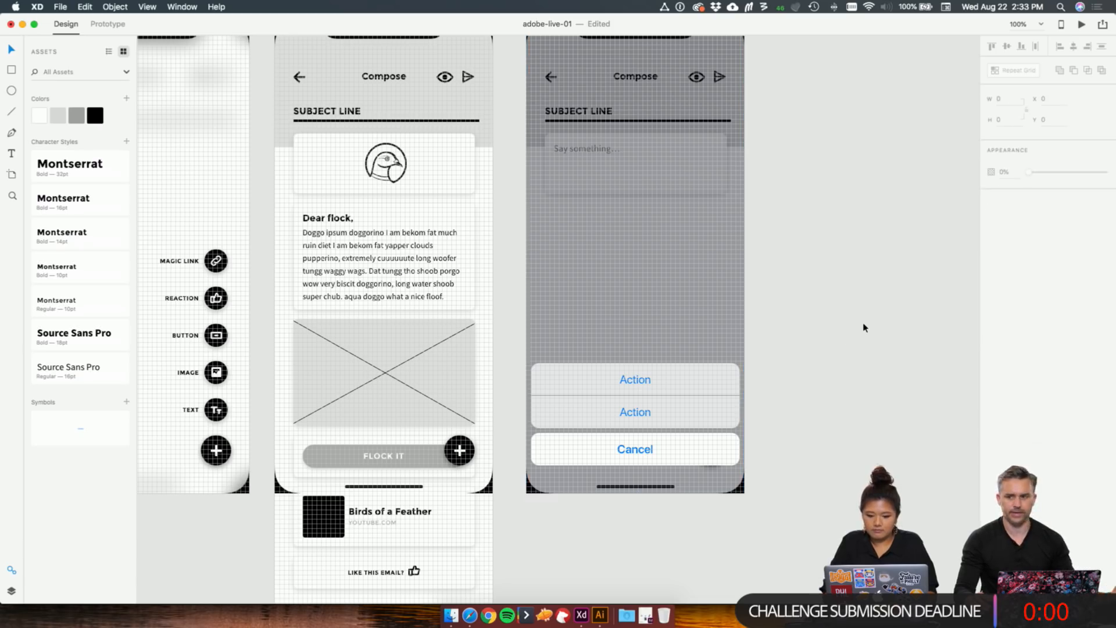
- Rename the action sheet's first Action label to Camera
scroll(863, 327, "up", 3)
scroll(864, 328, "left", 3)
left_click(674, 423)
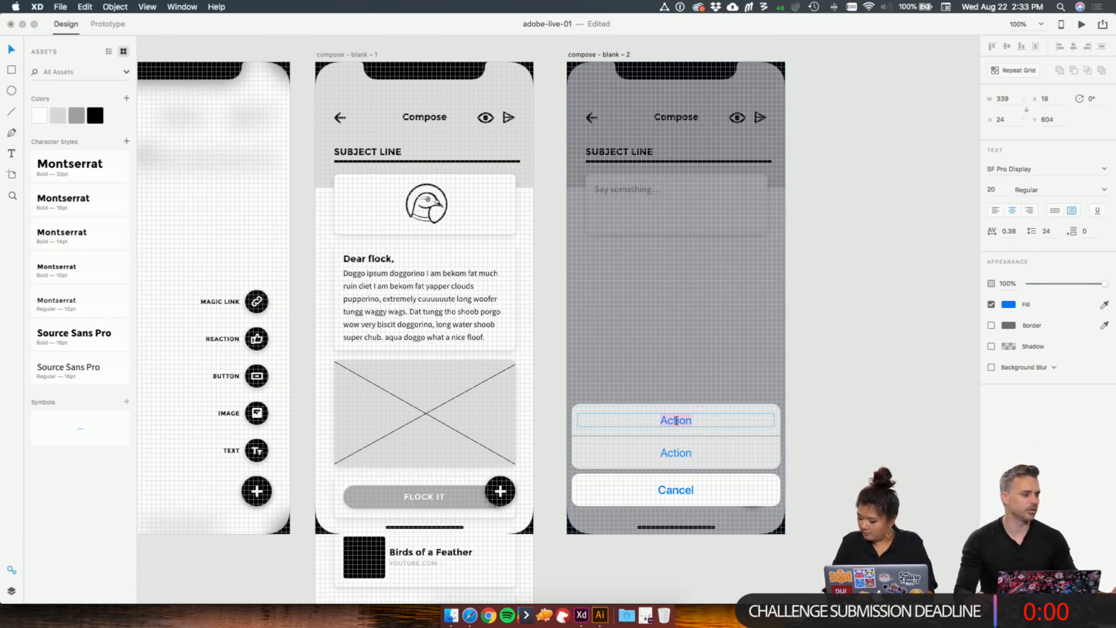
type("Ca")
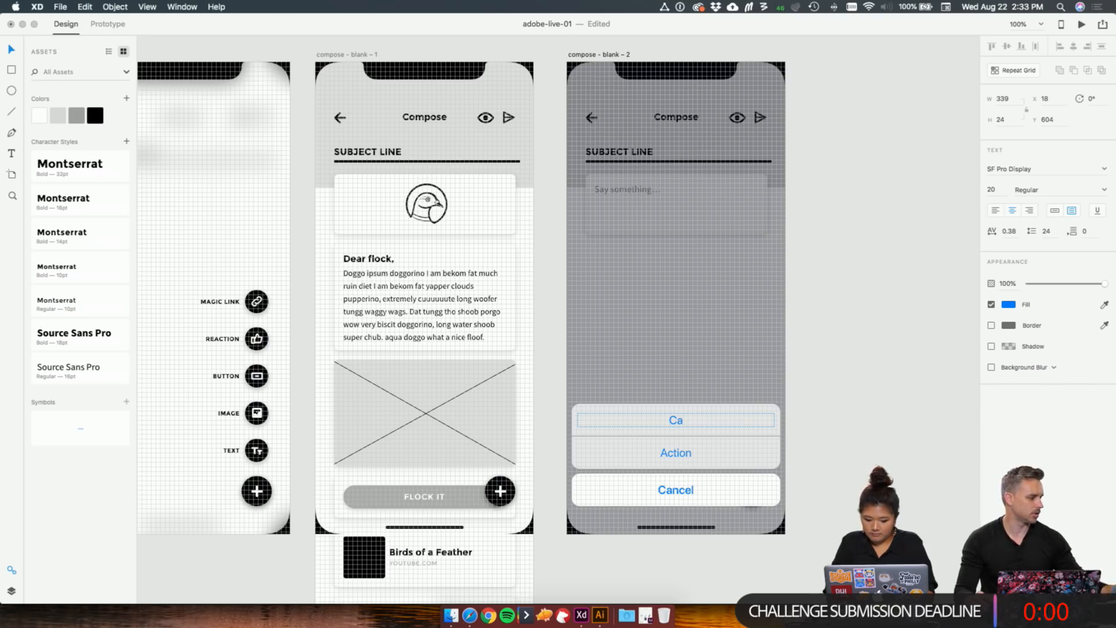
type("mera")
left_click(677, 455)
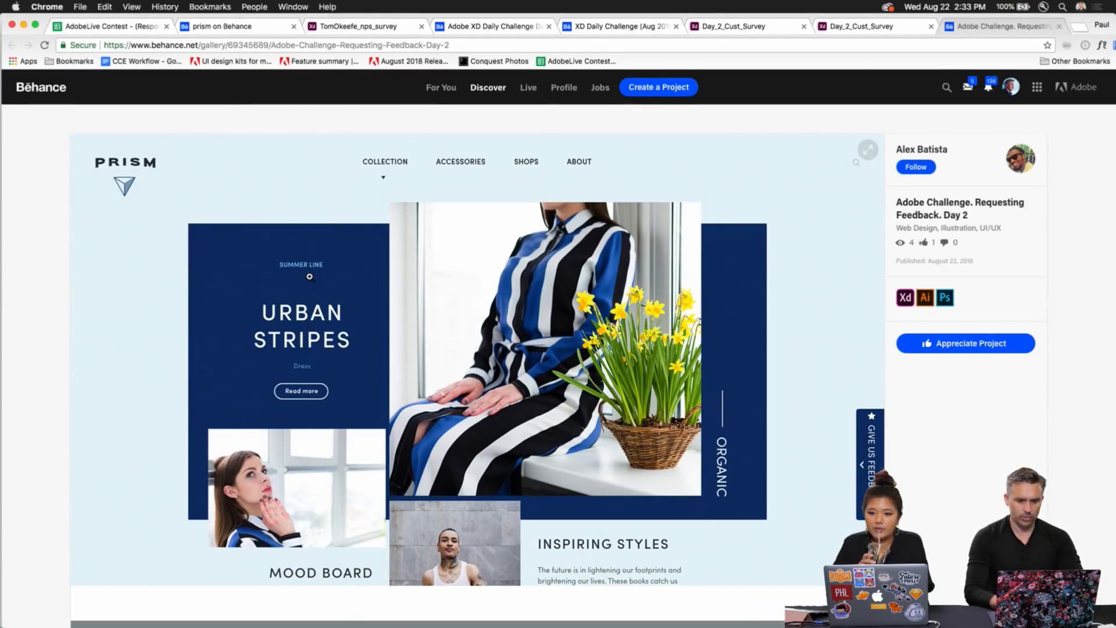
- Switch to Chrome and scroll through the Prism challenge submission on Behance
scroll(47, 258, "down", 7)
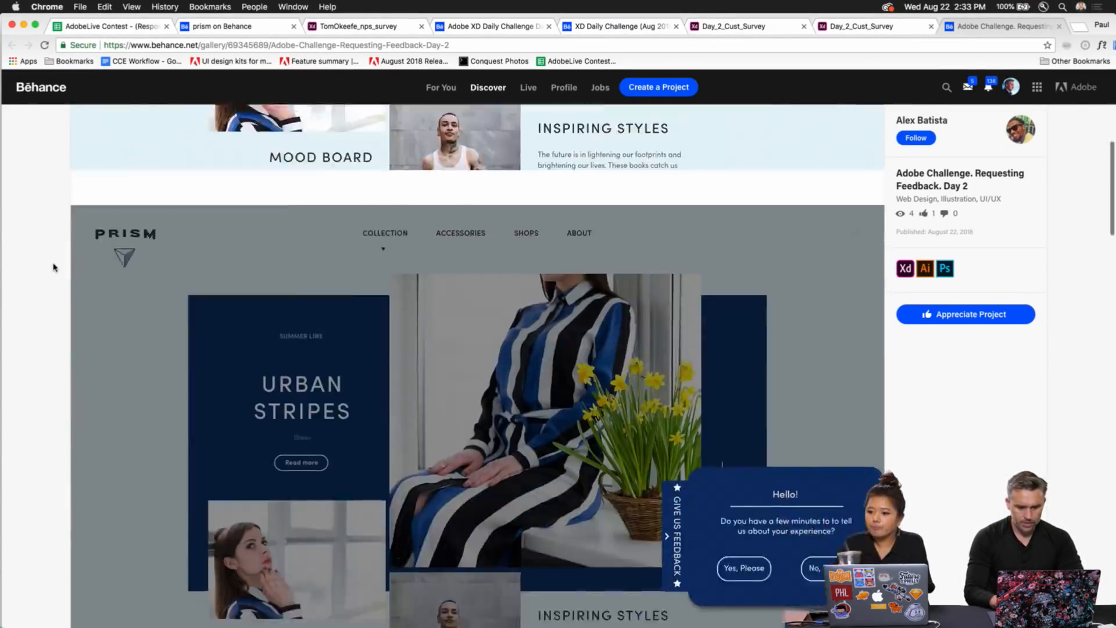
scroll(53, 267, "down", 5)
scroll(100, 242, "up", 12)
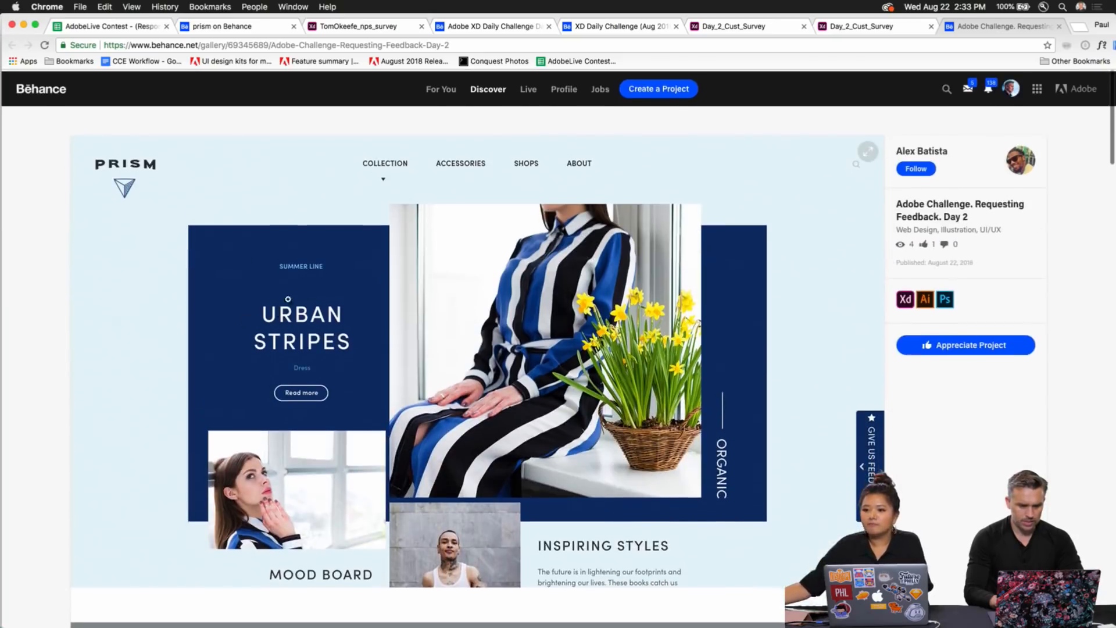
scroll(288, 299, "down", 1)
left_click(546, 280)
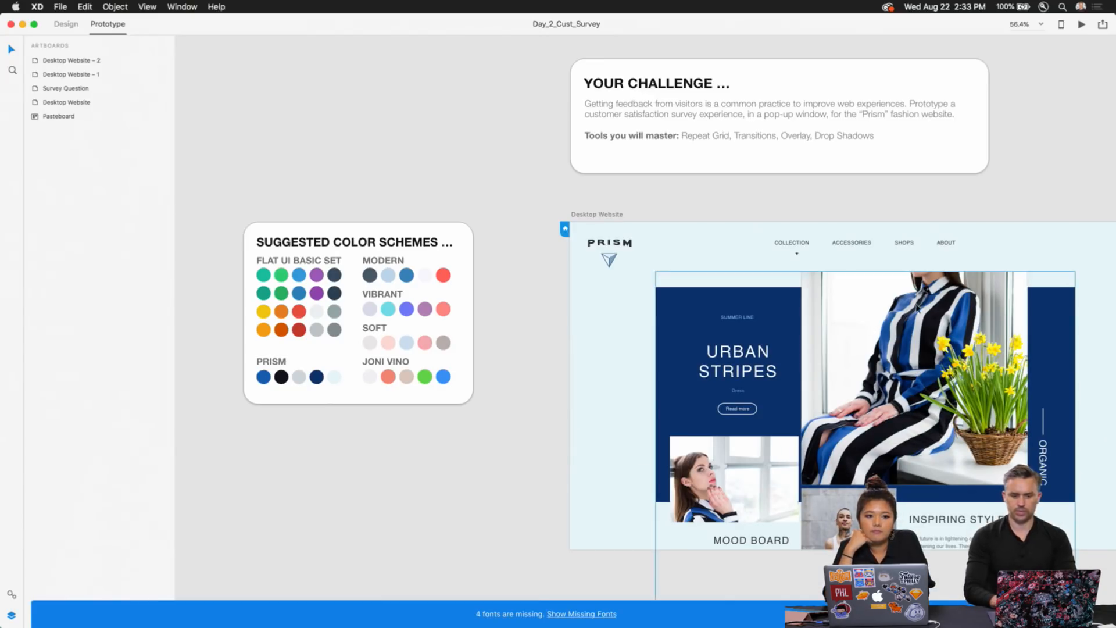
- Browse the Day_2_Cust_Survey artboards in the Design view
scroll(391, 110, "right", 5)
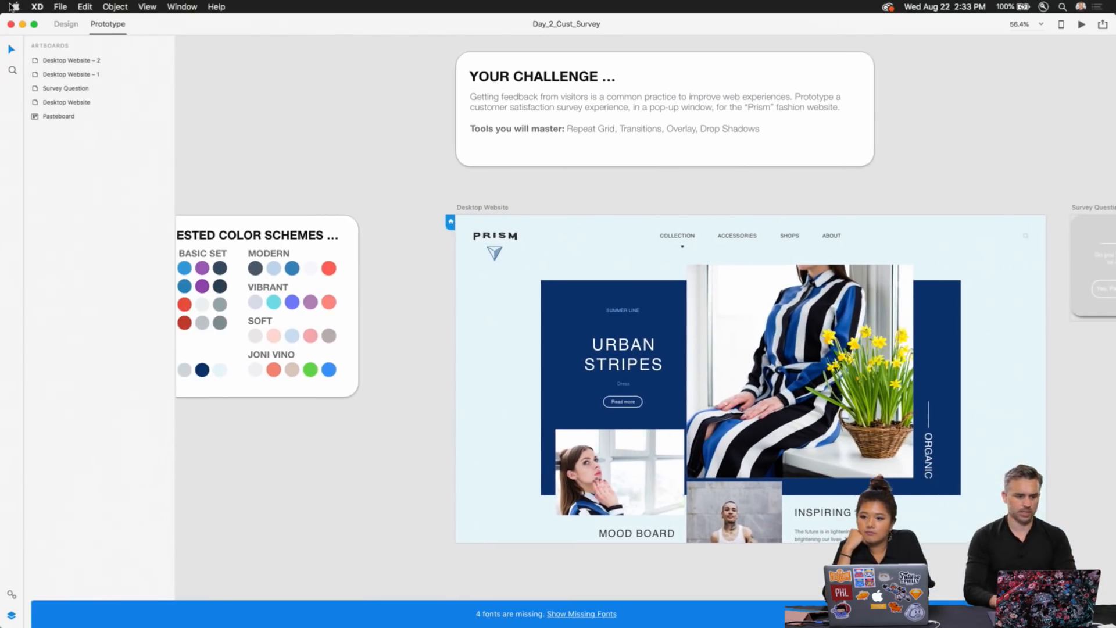
left_click(65, 24)
scroll(391, 165, "down", 2)
scroll(391, 165, "right", 5)
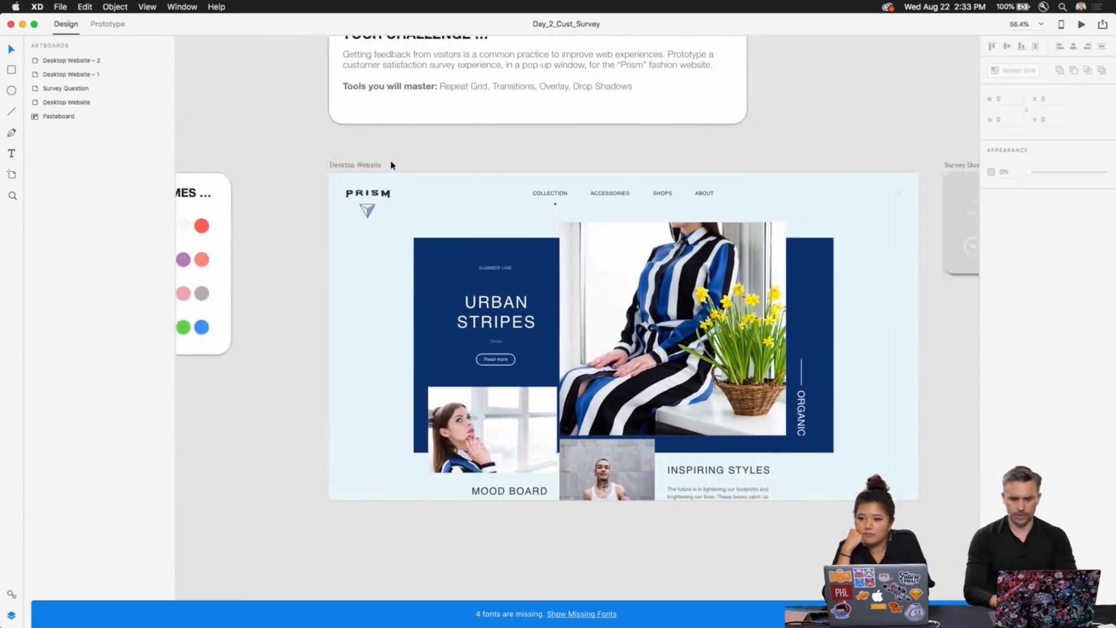
scroll(391, 164, "right", 15)
scroll(391, 165, "up", 4)
scroll(391, 166, "down", 2)
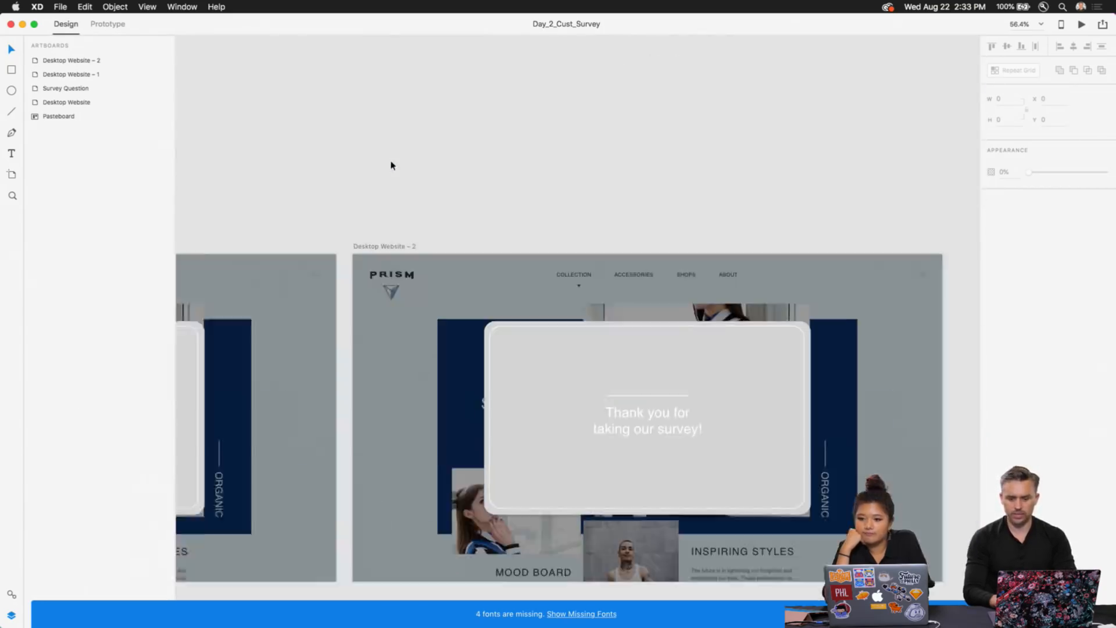
scroll(391, 166, "down", 5)
scroll(391, 165, "left", 2)
- Switch to Chrome and step through the Prism survey presentation slides
key("super+Tab")
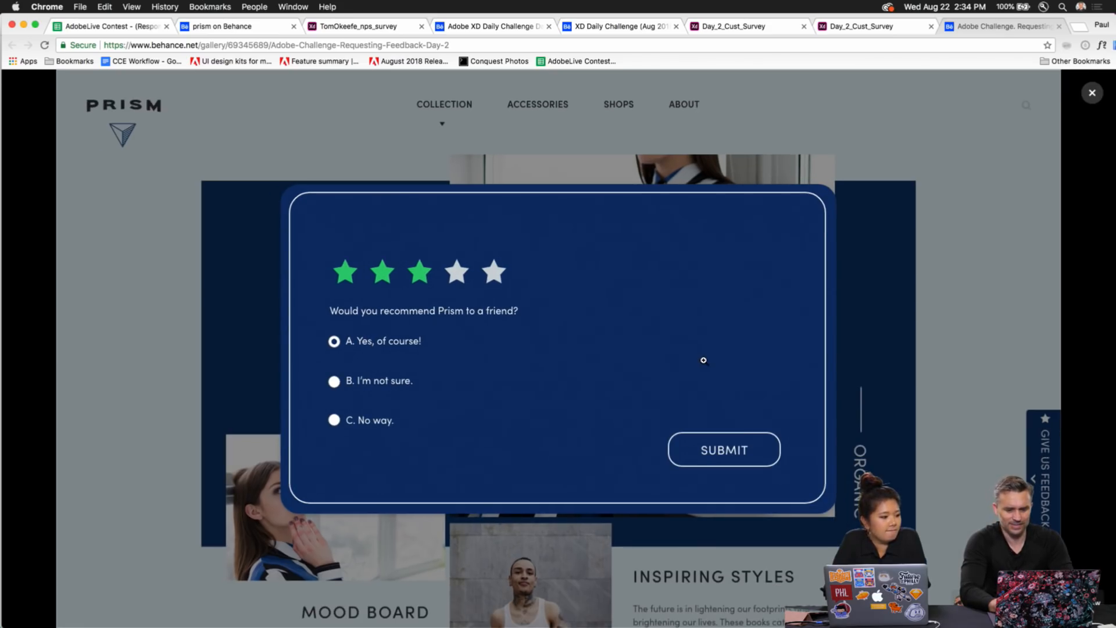
left_click(1087, 350)
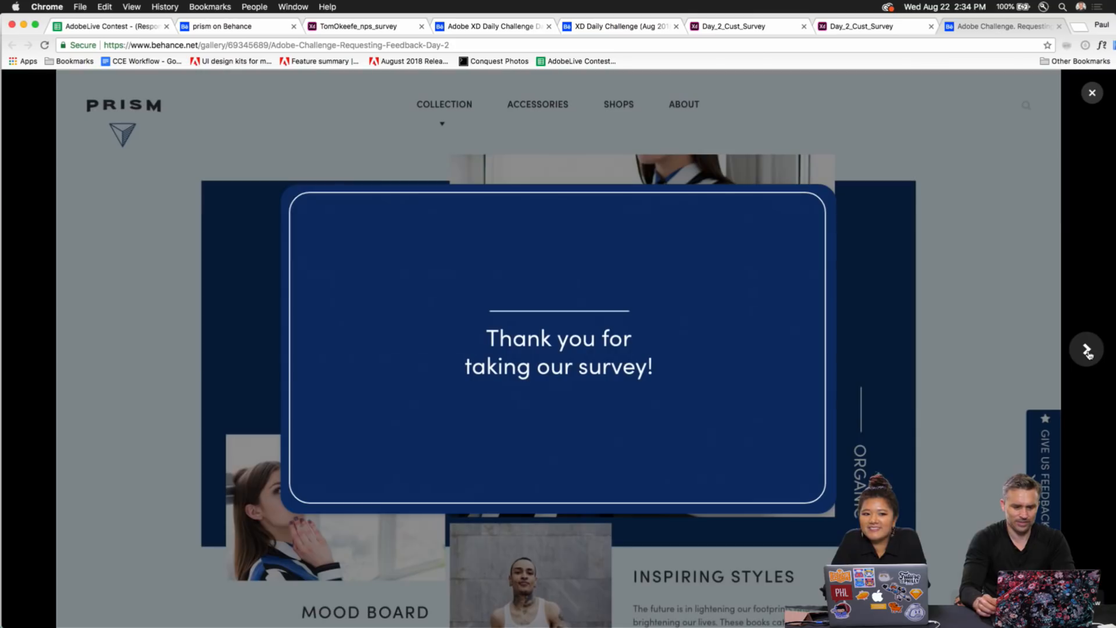
left_click(1087, 351)
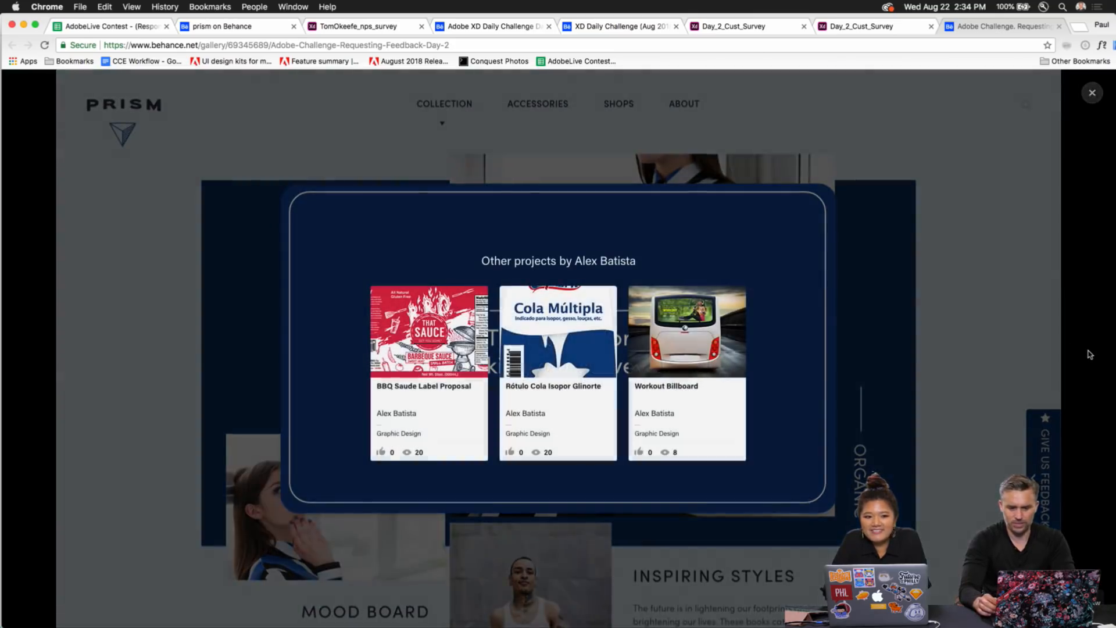
- Close the other-projects overlay and scroll through the Prism challenge submission on Behance
left_click(1092, 96)
scroll(557, 332, "down", 5)
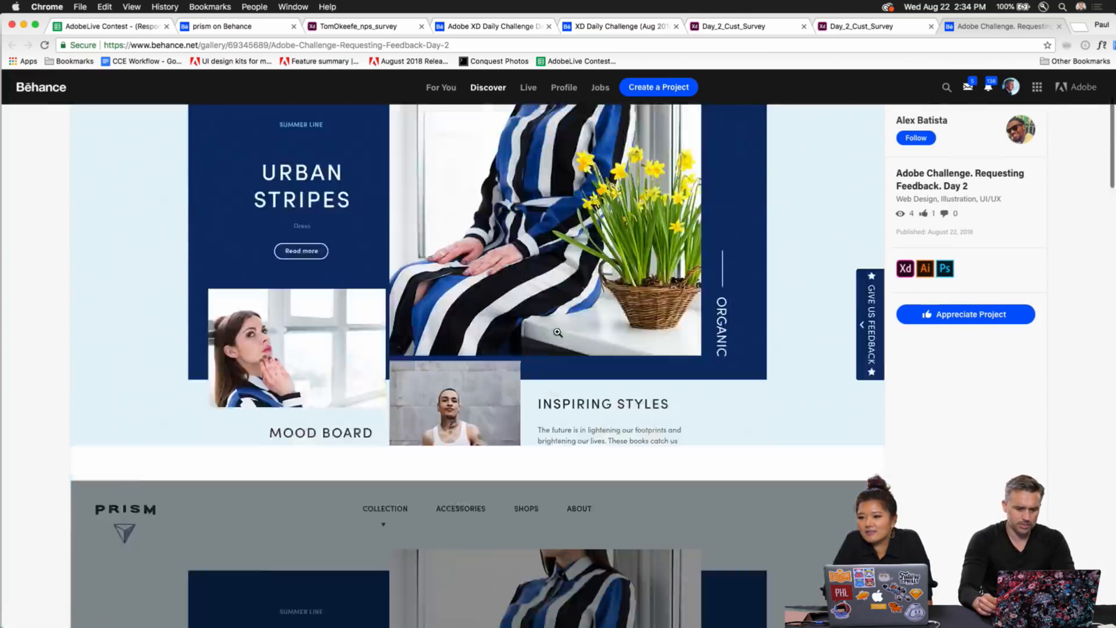
scroll(557, 332, "down", 15)
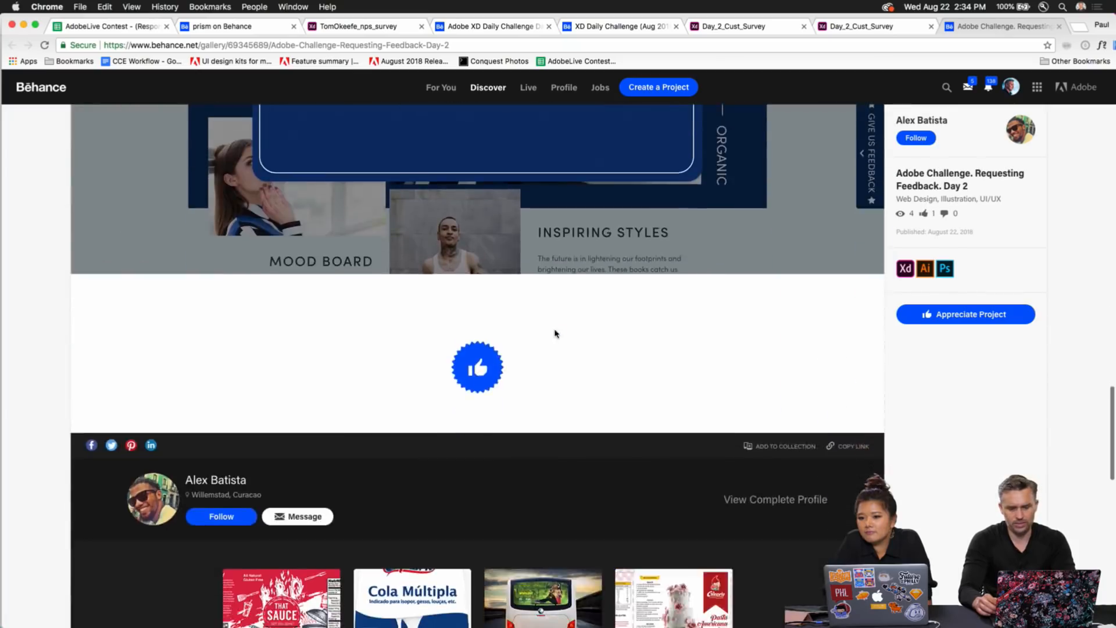
scroll(557, 335, "up", 8)
scroll(558, 335, "up", 3)
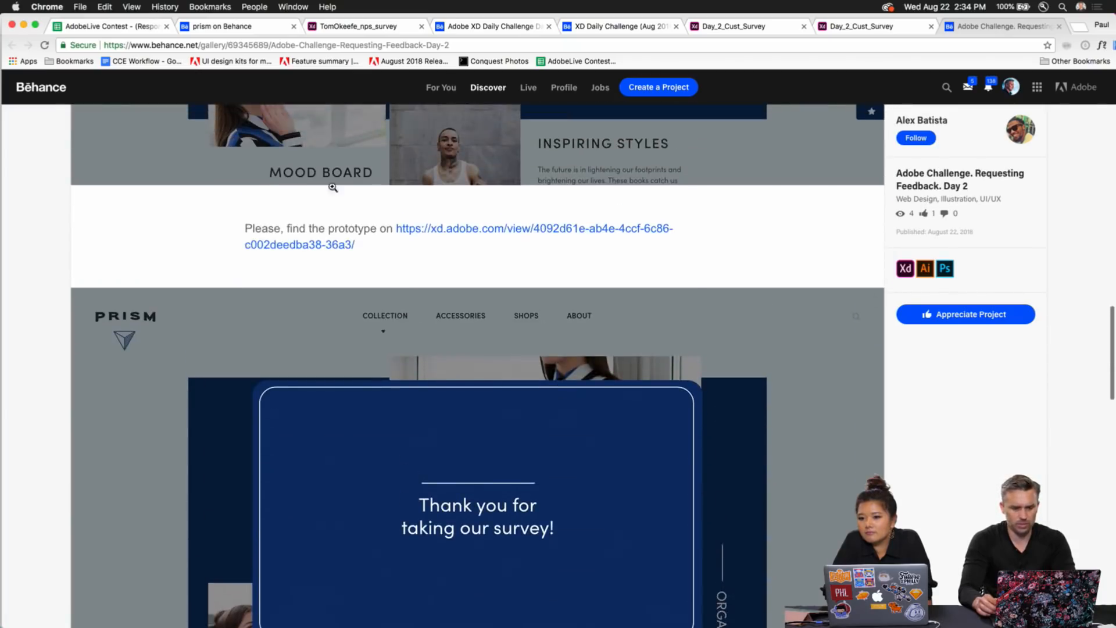
- Open the submission's linked XD prototype and run through its feedback survey, choosing Yes, Please and submitting
left_click(428, 234)
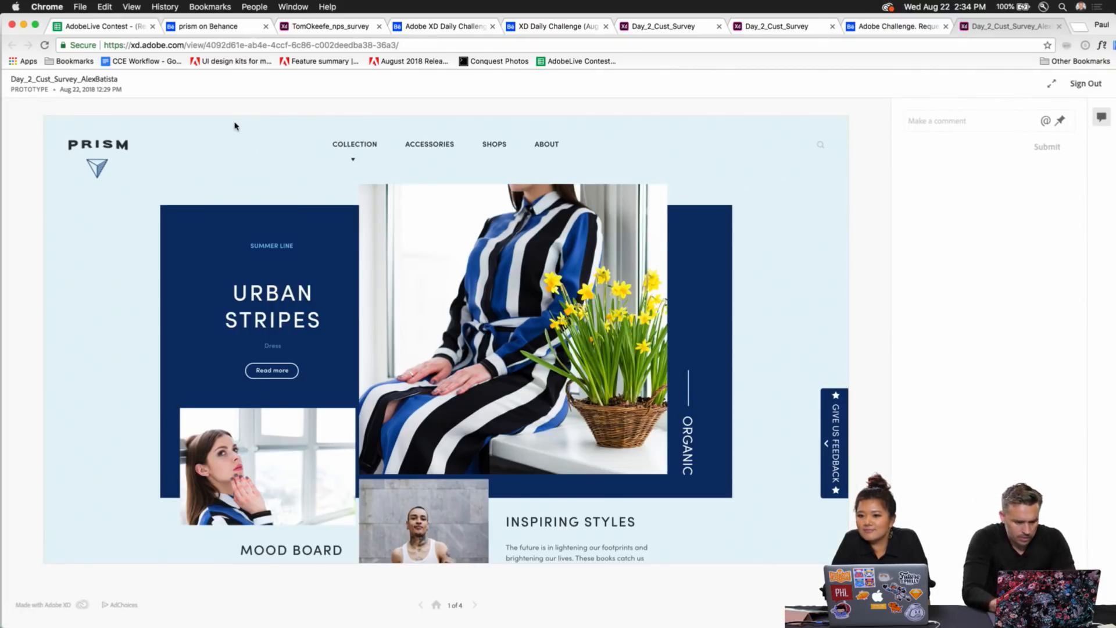
left_click(836, 443)
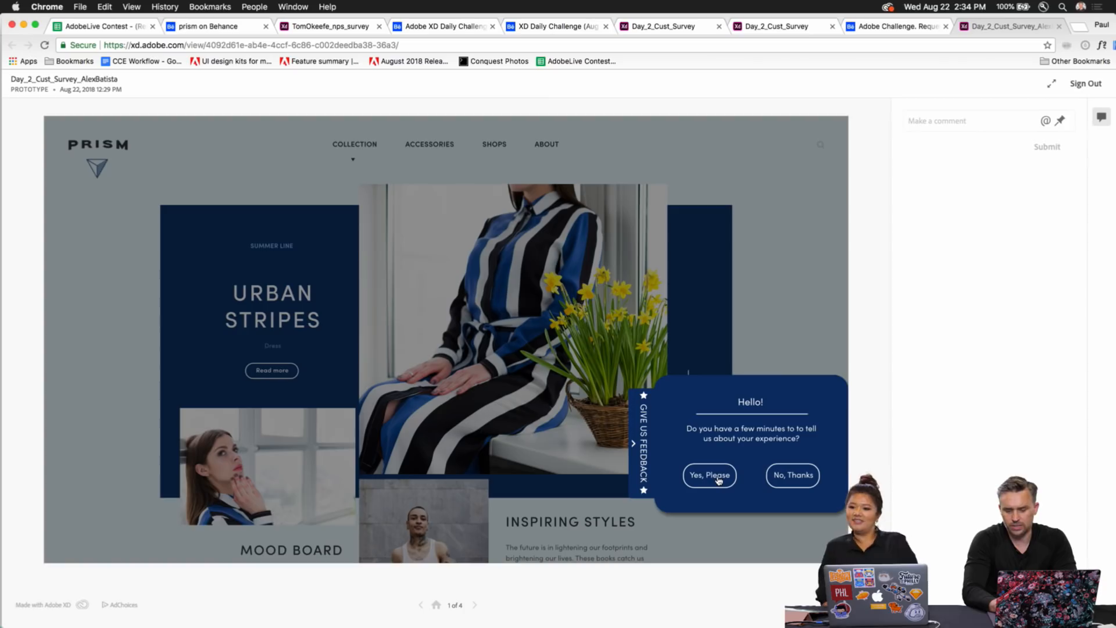
left_click(713, 484)
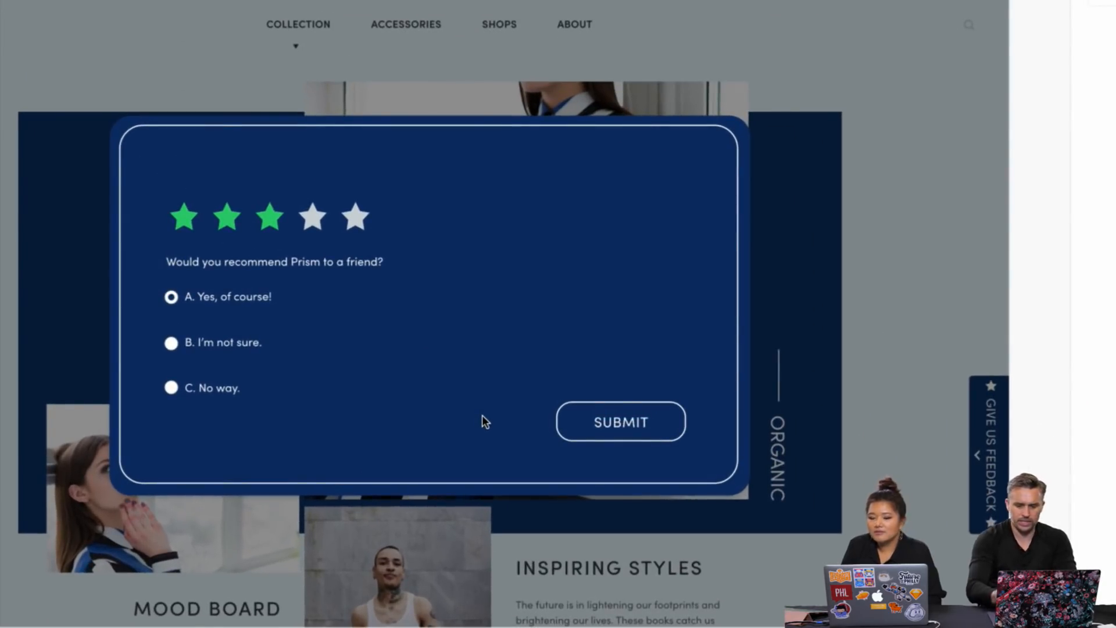
left_click(483, 415)
left_click(482, 415)
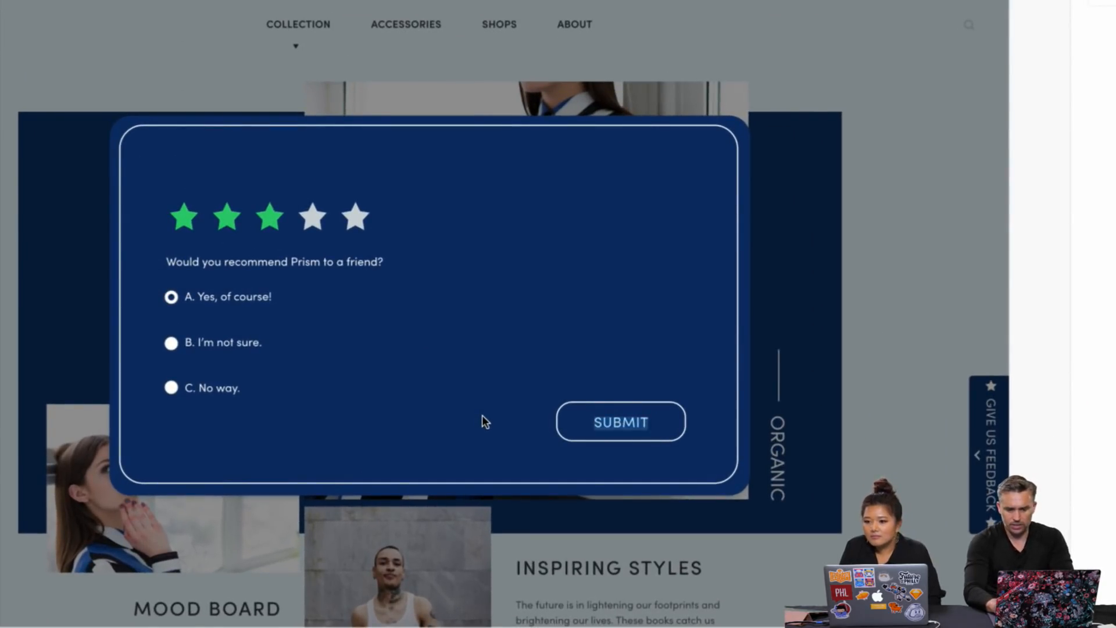
left_click(482, 415)
left_click(483, 415)
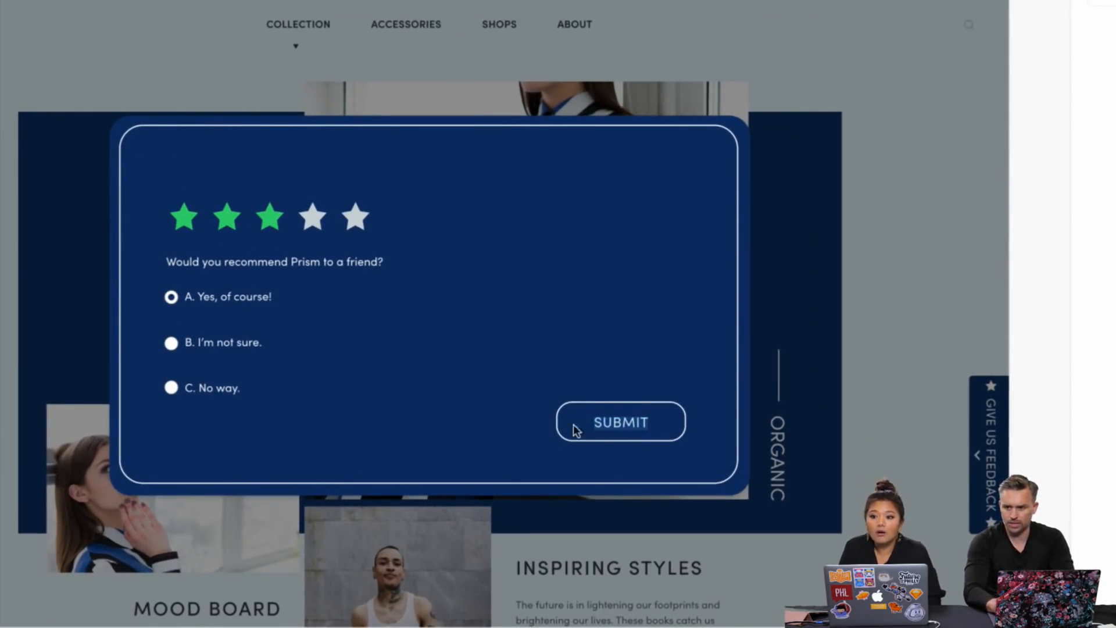
left_click(619, 433)
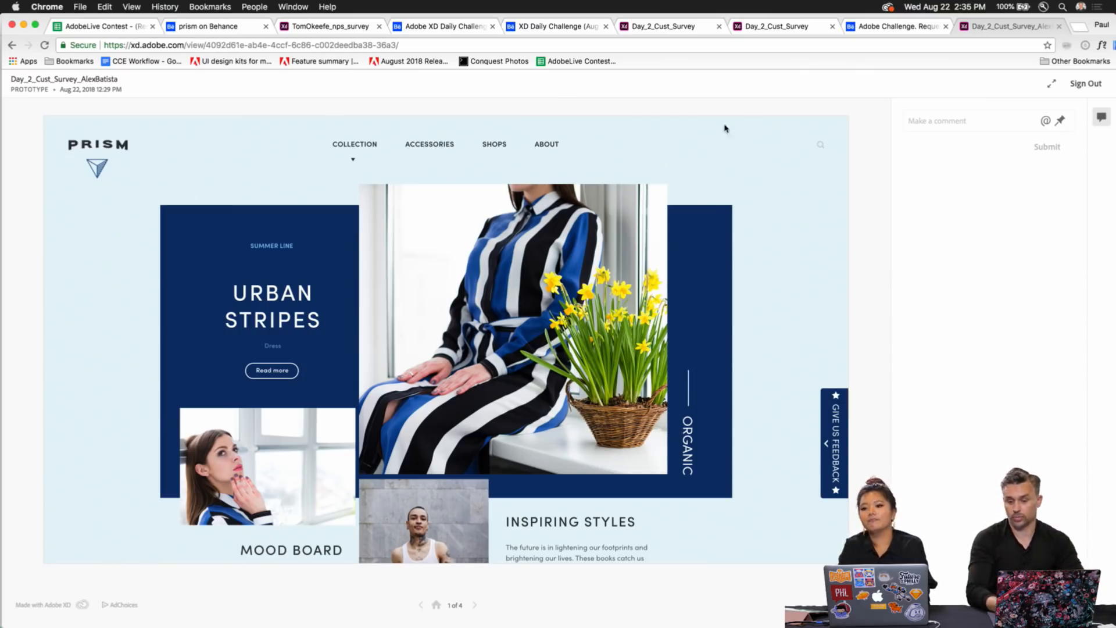
- Close the prototype tab and test the Yes and No buttons of the purple survey popup in the Day_2_Cust_Survey prototype
left_click(1060, 26)
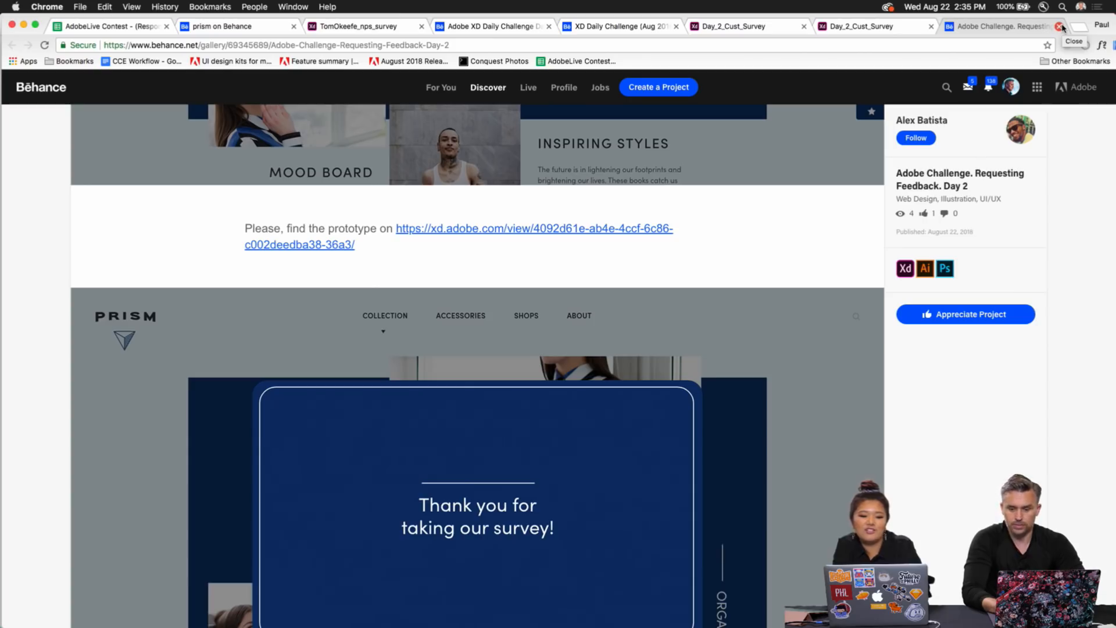
left_click(881, 29)
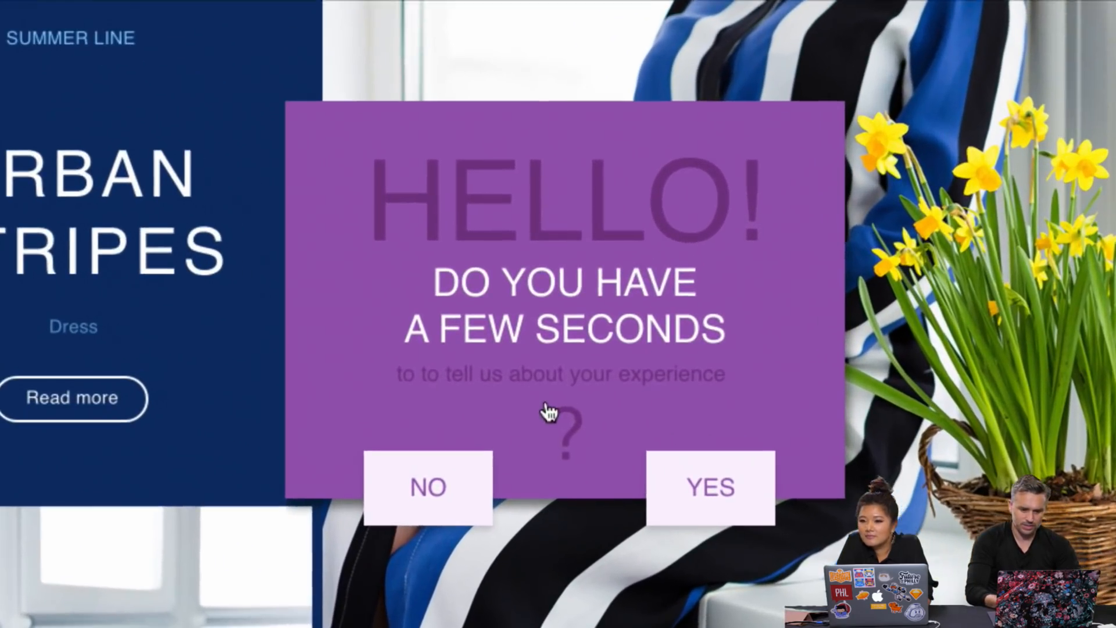
left_click(689, 483)
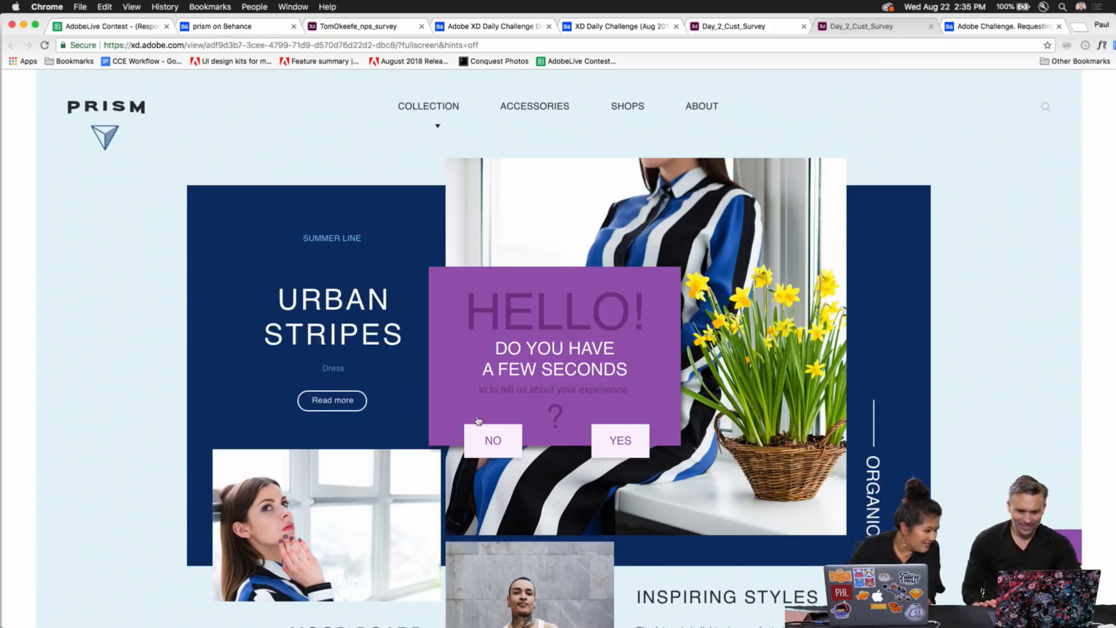
left_click(610, 445)
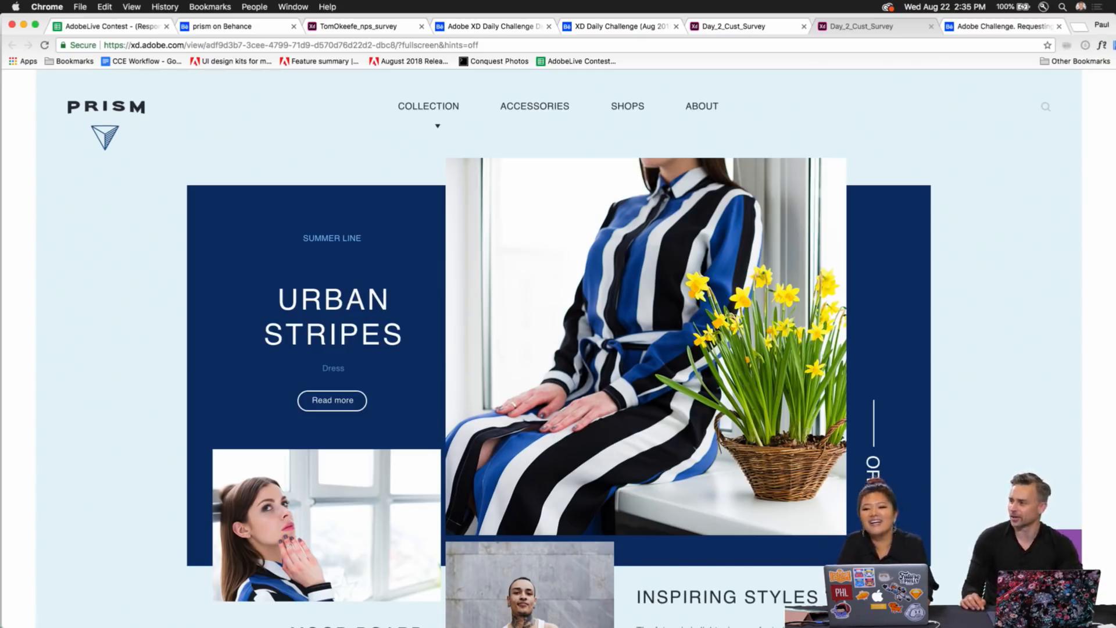
left_click(497, 448)
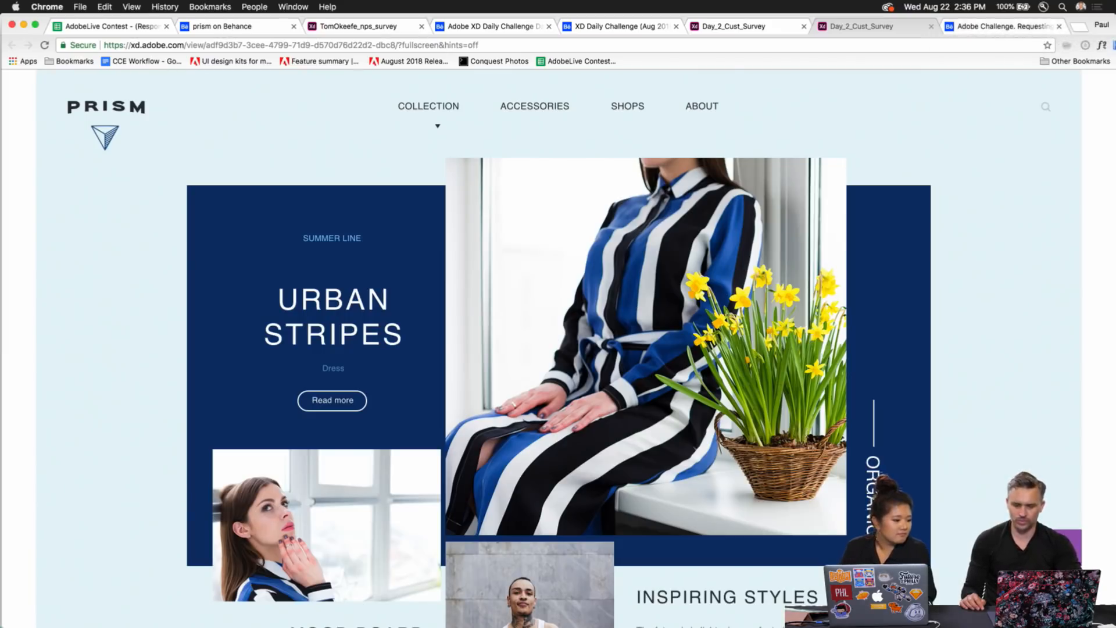
scroll(721, 378, "down", 1)
scroll(720, 377, "up", 1)
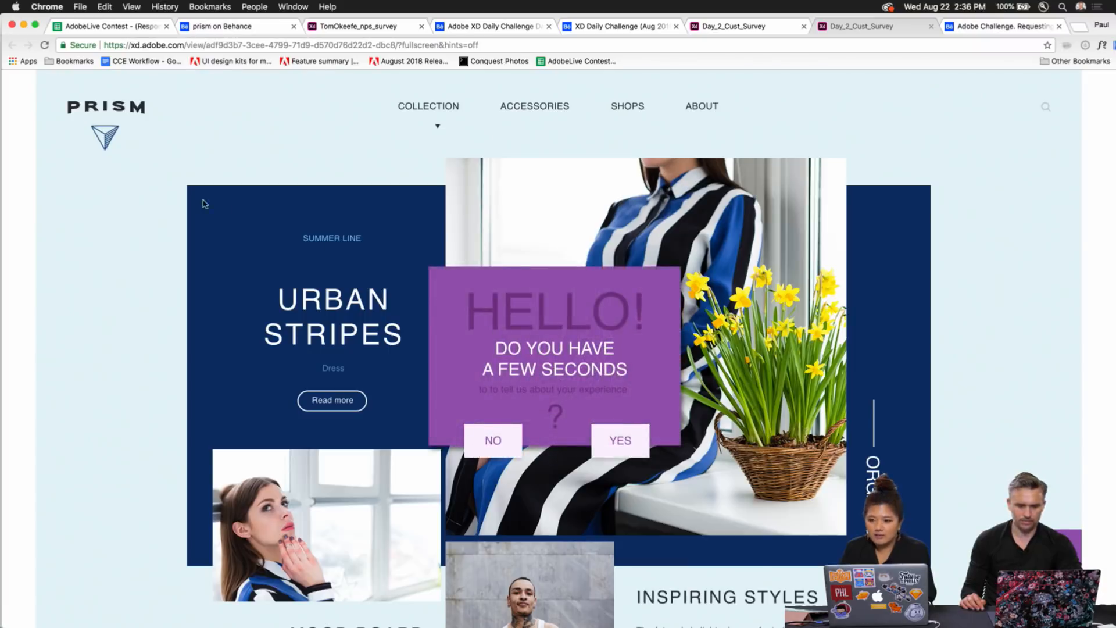
left_click(117, 175)
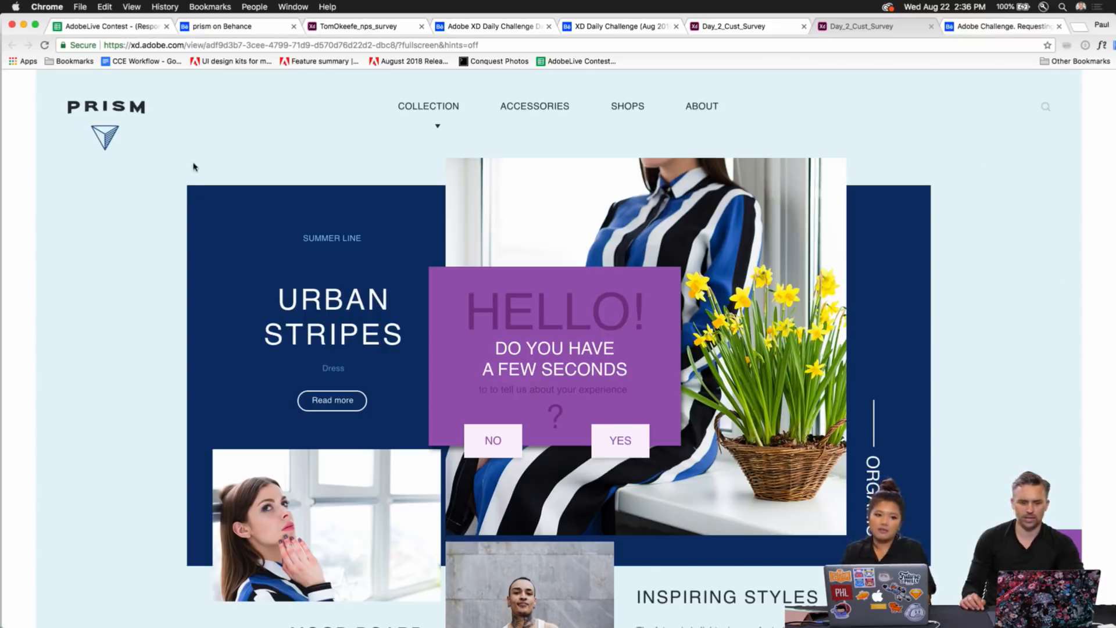
- Switch between the two Day_2_Cust_Survey prototype tabs, reloading each to replay the survey popup
left_click(773, 25)
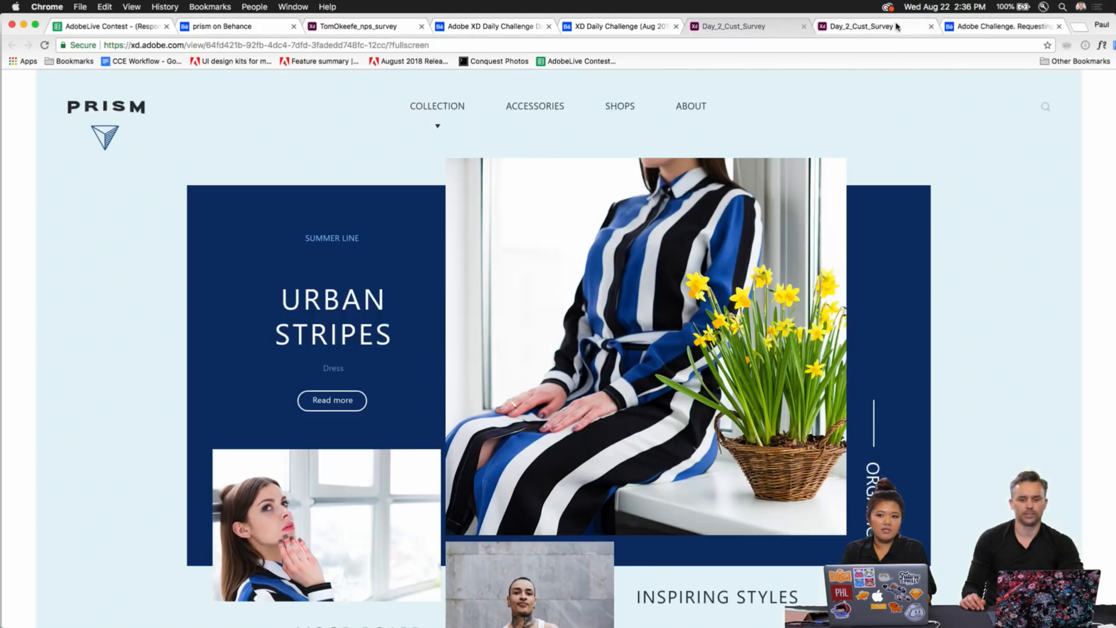
left_click(45, 47)
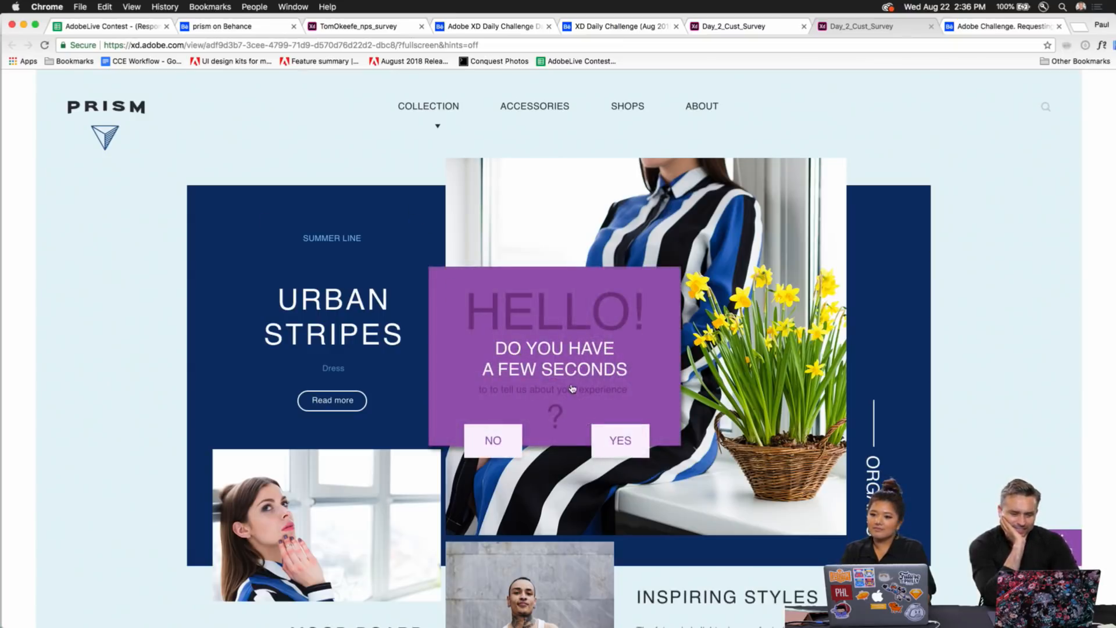
left_click(631, 451)
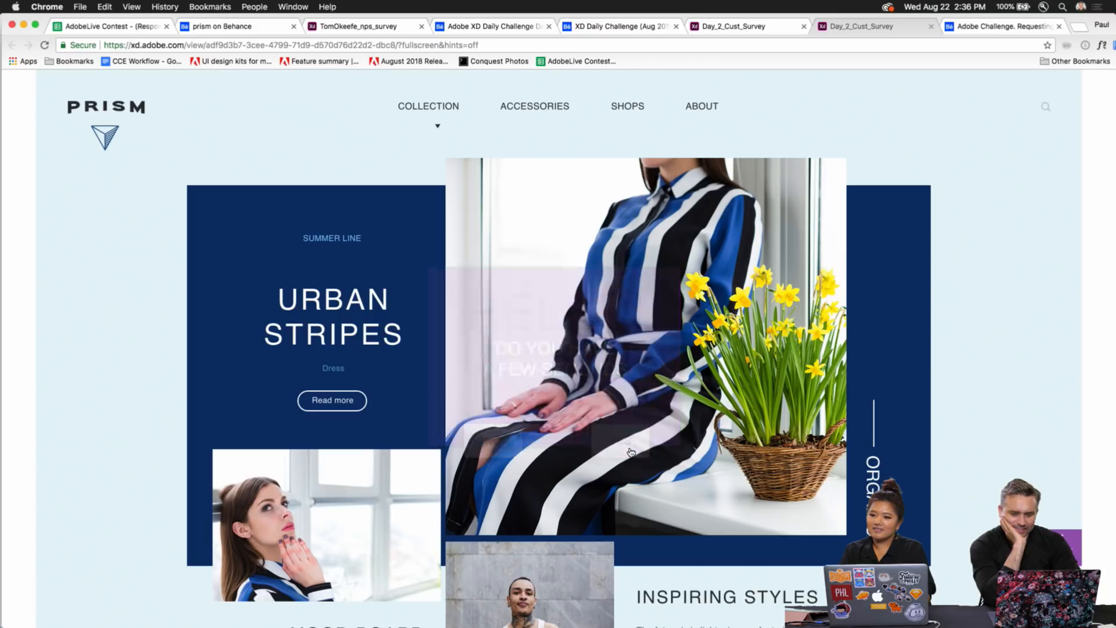
left_click(739, 31)
scroll(671, 170, "down", 1)
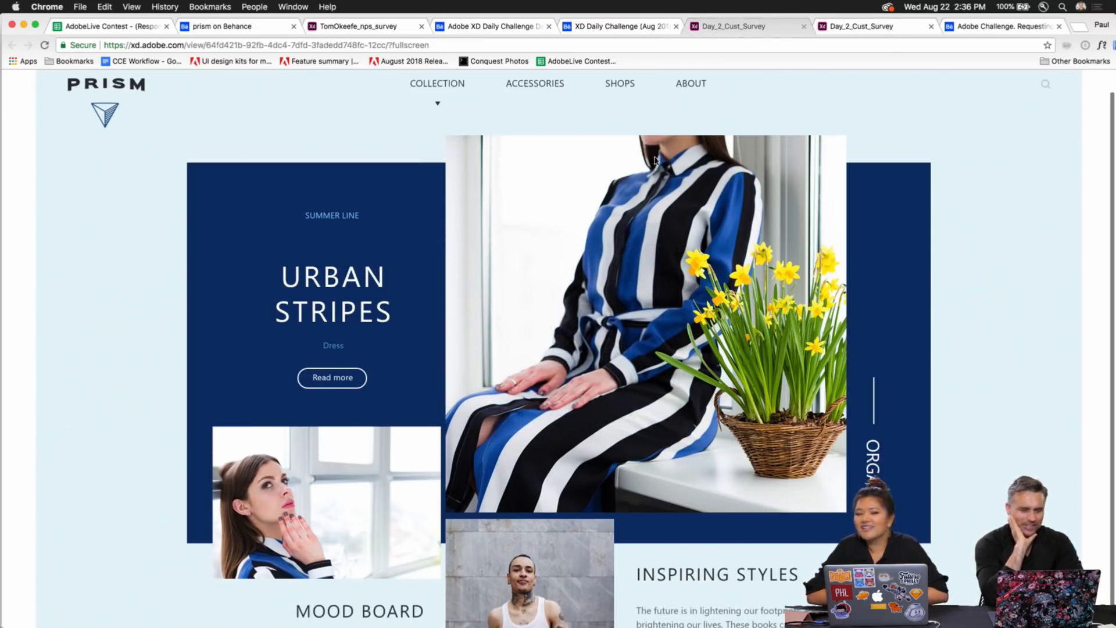
left_click(45, 46)
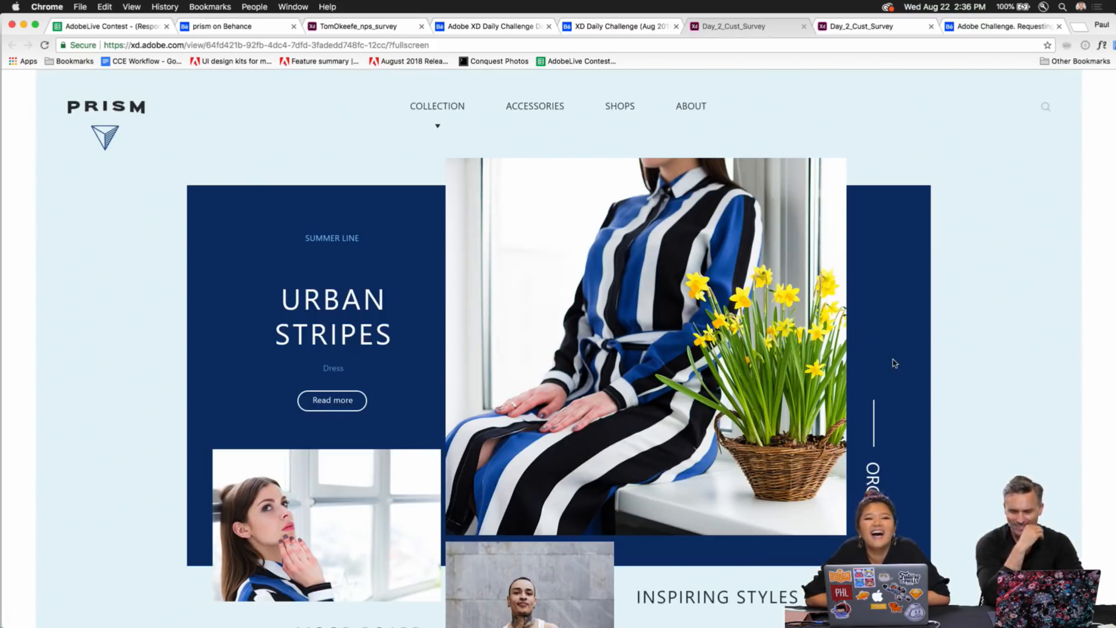
scroll(894, 363, "down", 1)
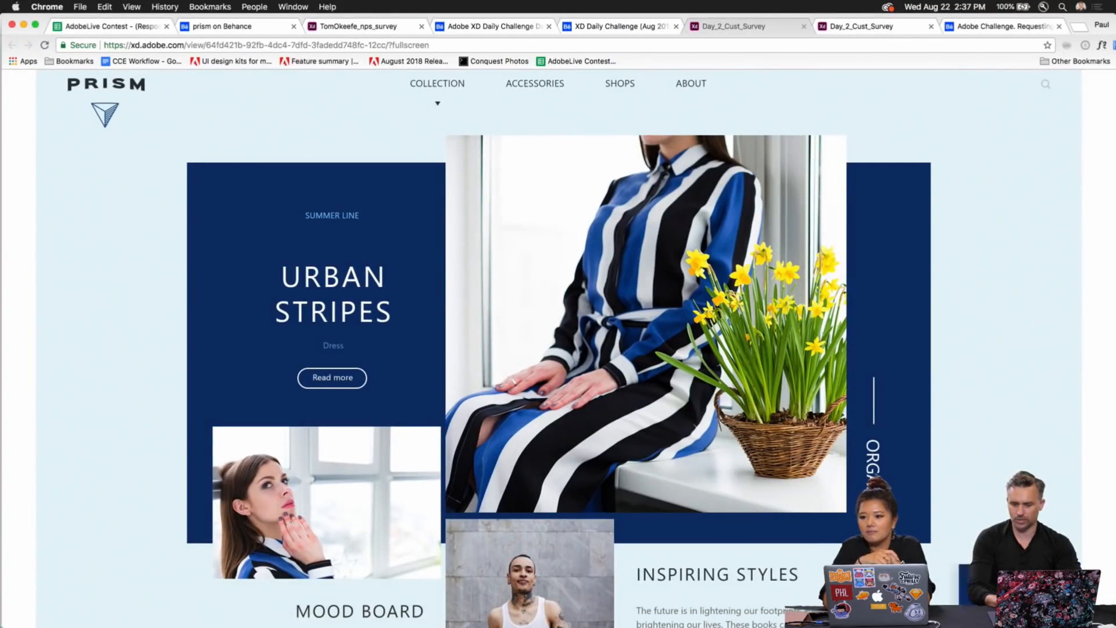
- Resize the browser window to uncover the XD workspace behind it
mouse_move(904, 626)
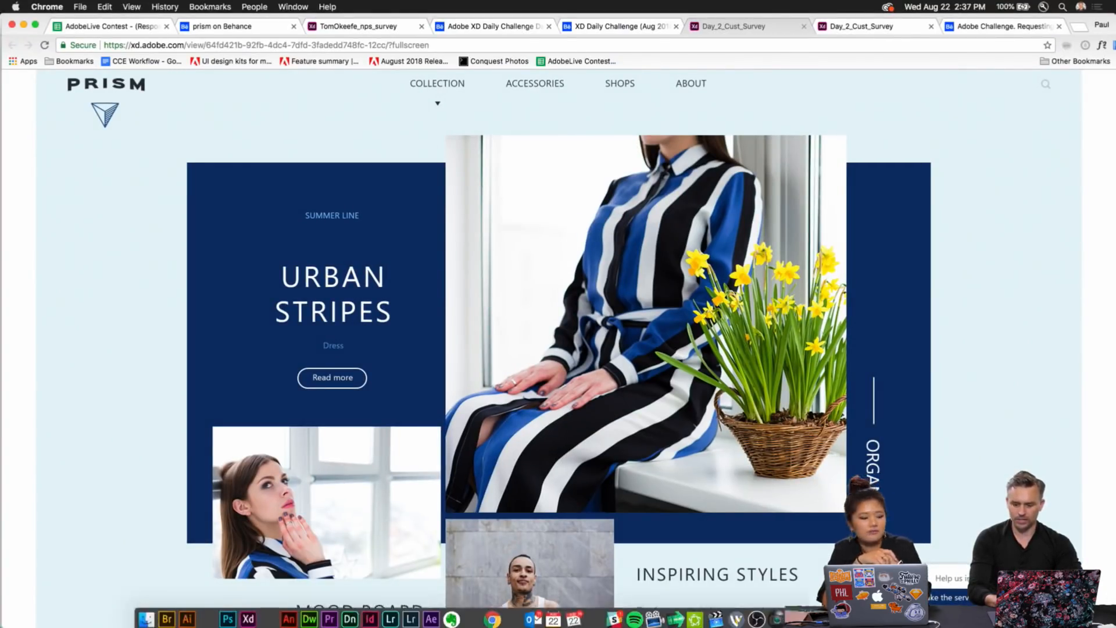
left_click_drag(1113, 625, 1060, 506)
scroll(849, 301, "down", 3)
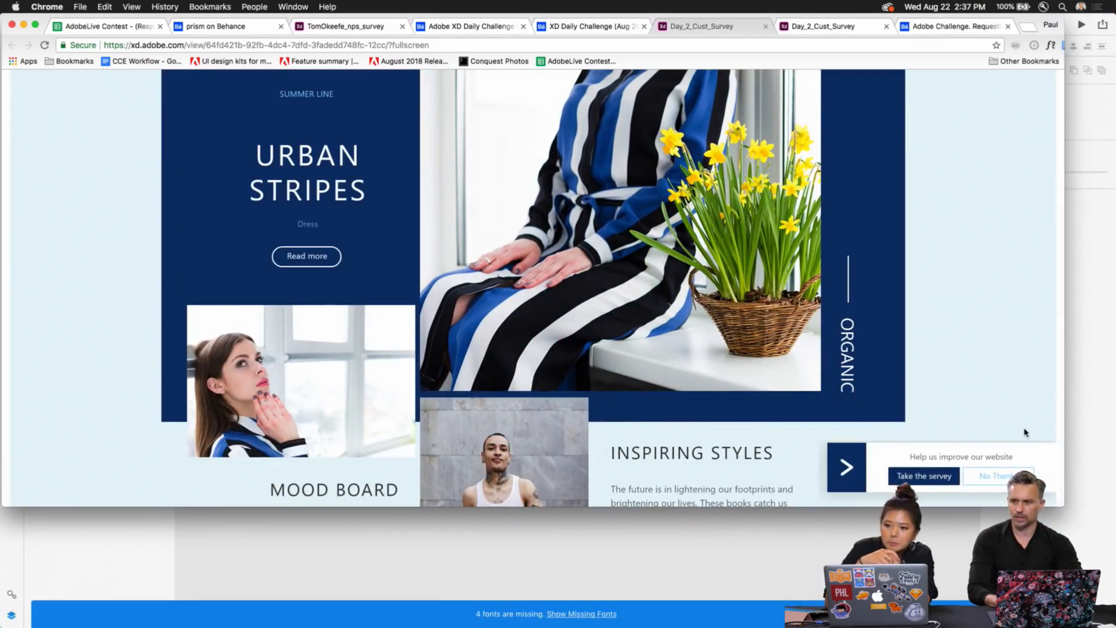
left_click_drag(1049, 507, 1053, 436)
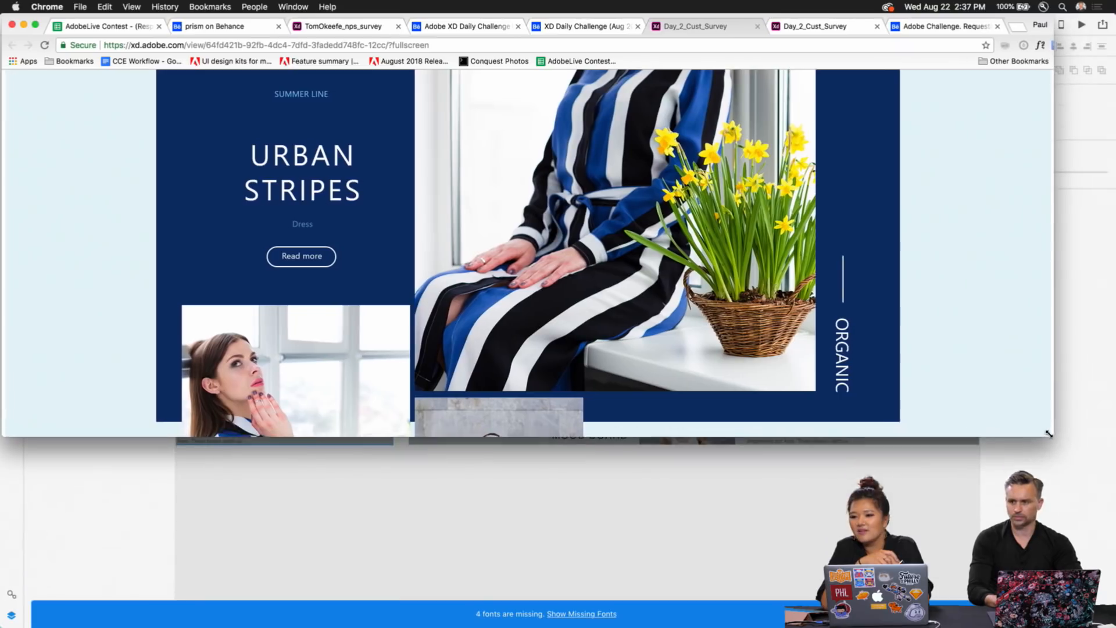
scroll(958, 288, "down", 2)
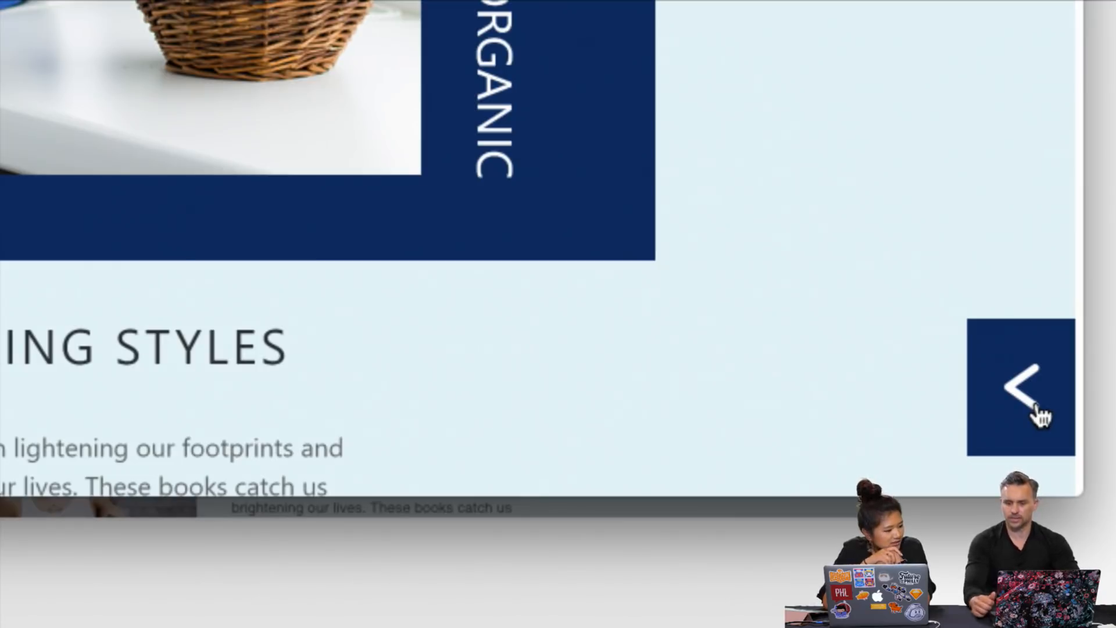
- Test the slide-out survey banner's arrow, Take the servey and No Thanks buttons in the prototype
left_click(985, 400)
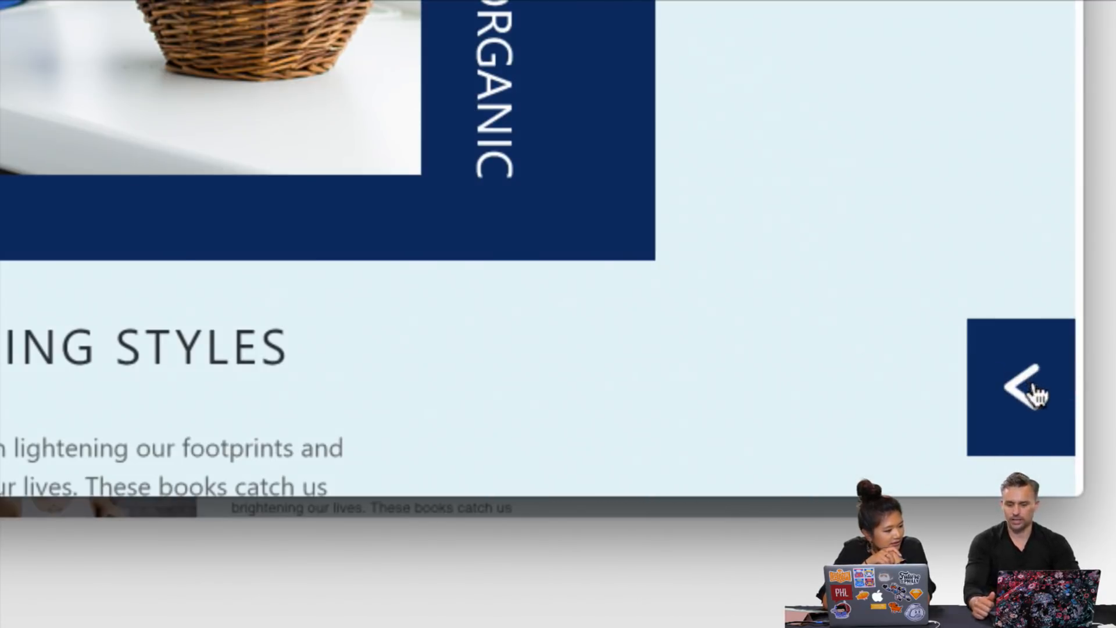
left_click(1032, 392)
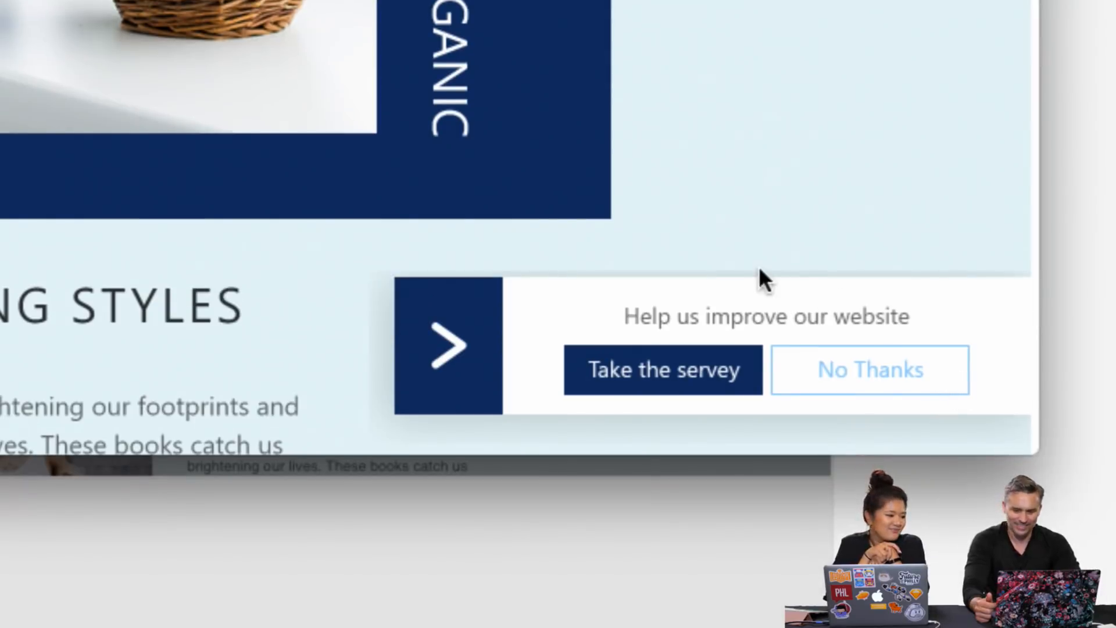
left_click(632, 350)
left_click(961, 344)
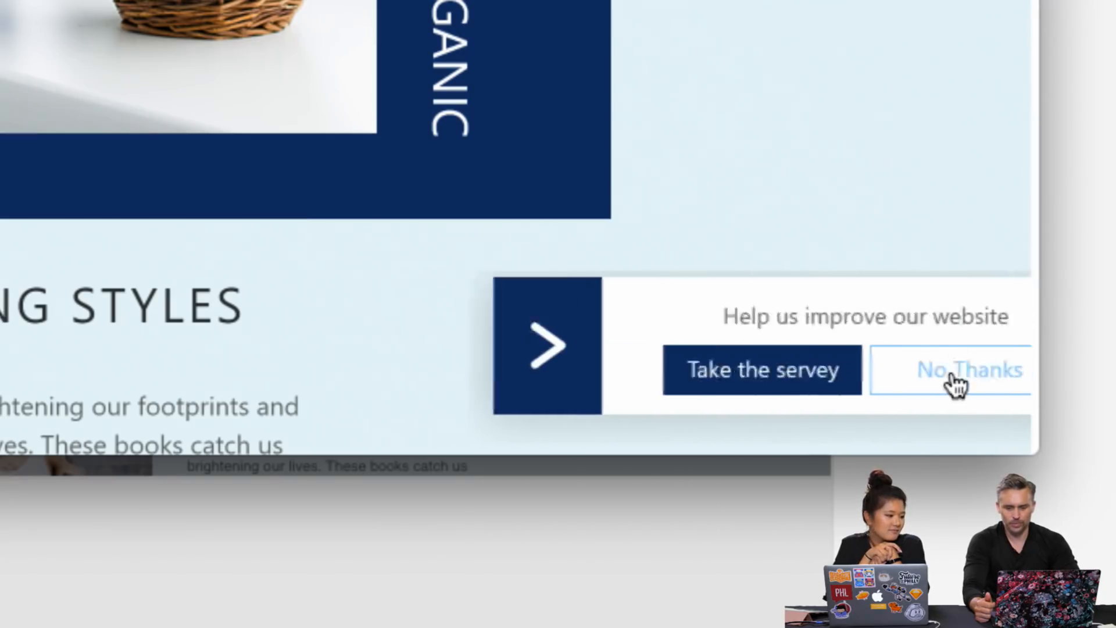
left_click(953, 383)
left_click(962, 361)
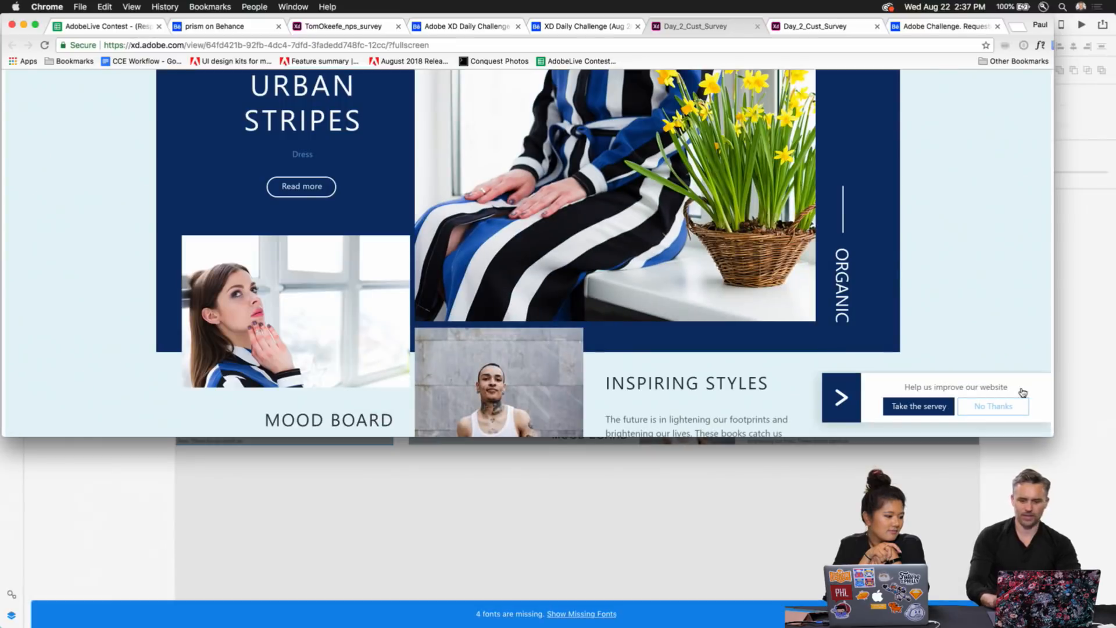
- Return to the Day_2_Cust_Survey prototype tab, exit its full-screen preview and widen the browser window
left_click(577, 26)
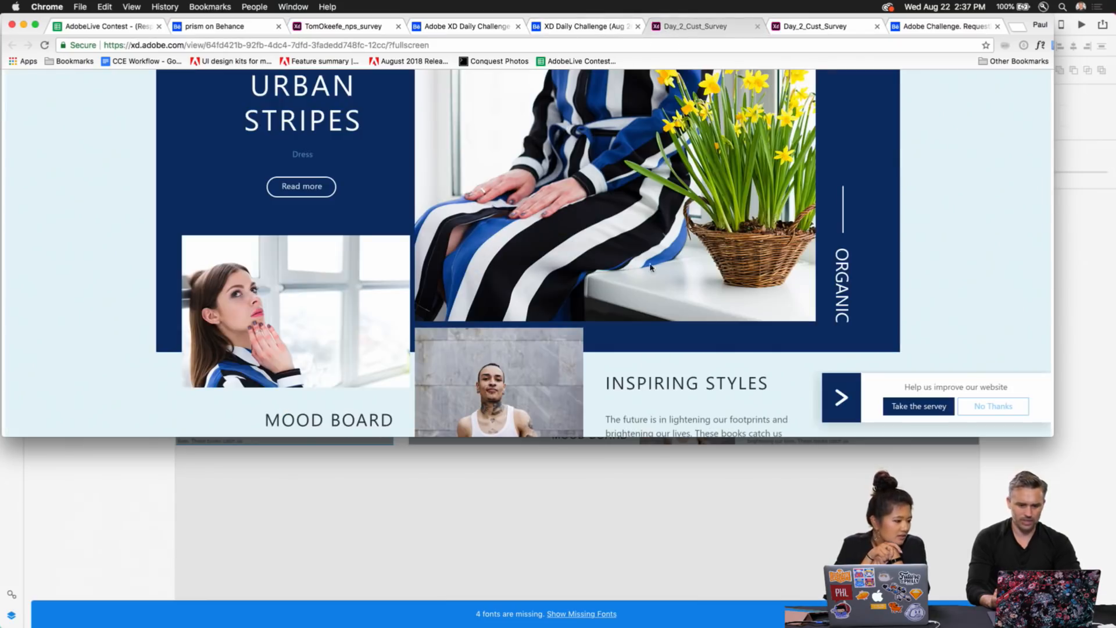
left_click(693, 26)
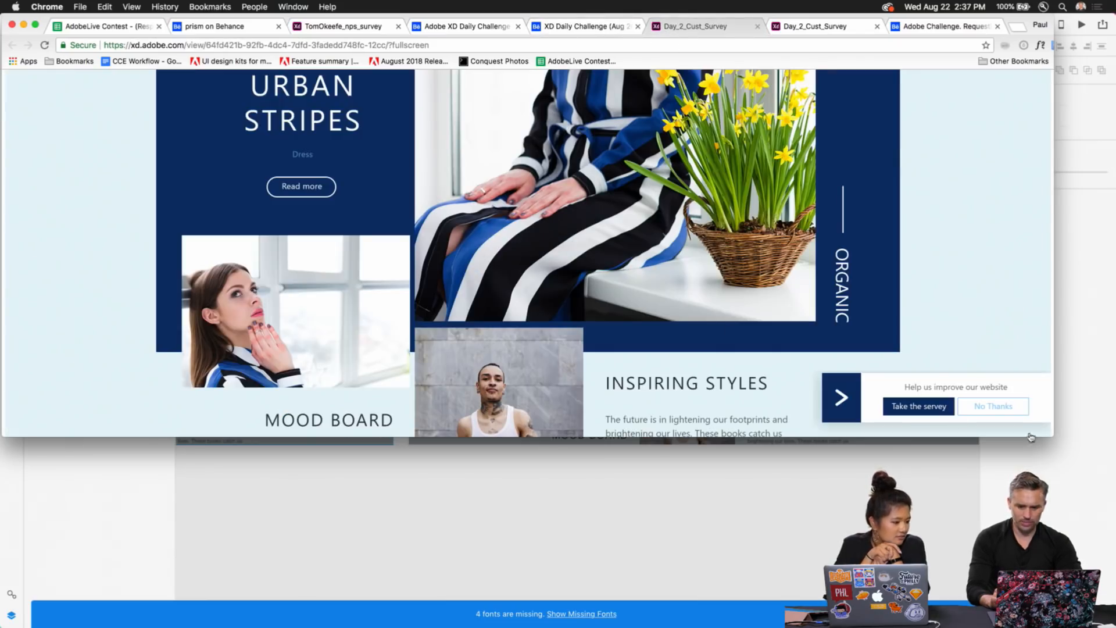
left_click_drag(1049, 430, 967, 558)
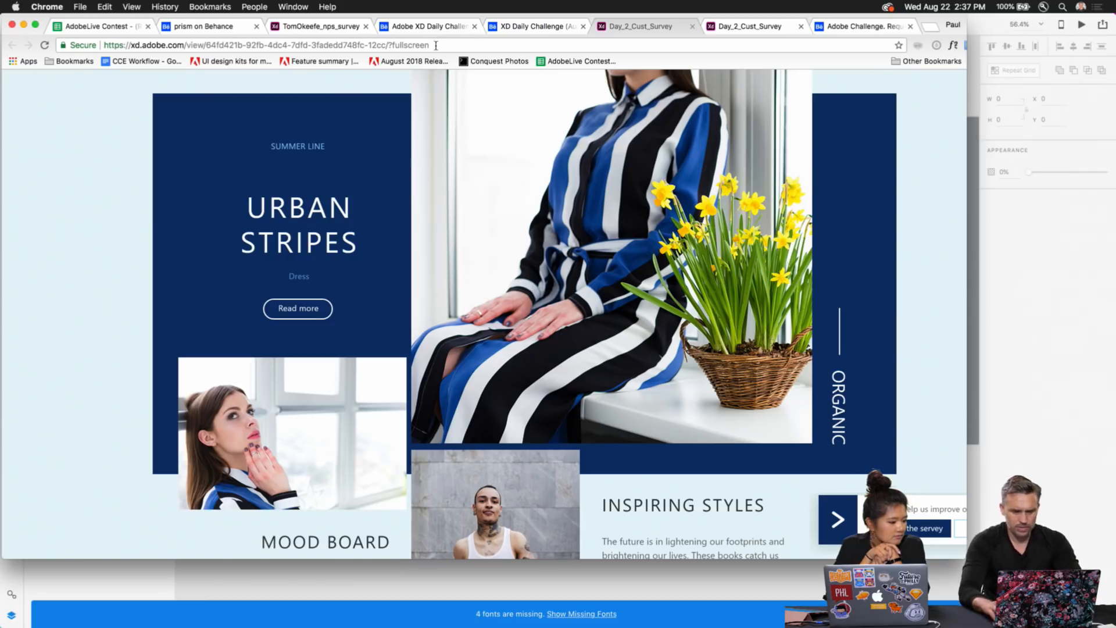
key("Escape")
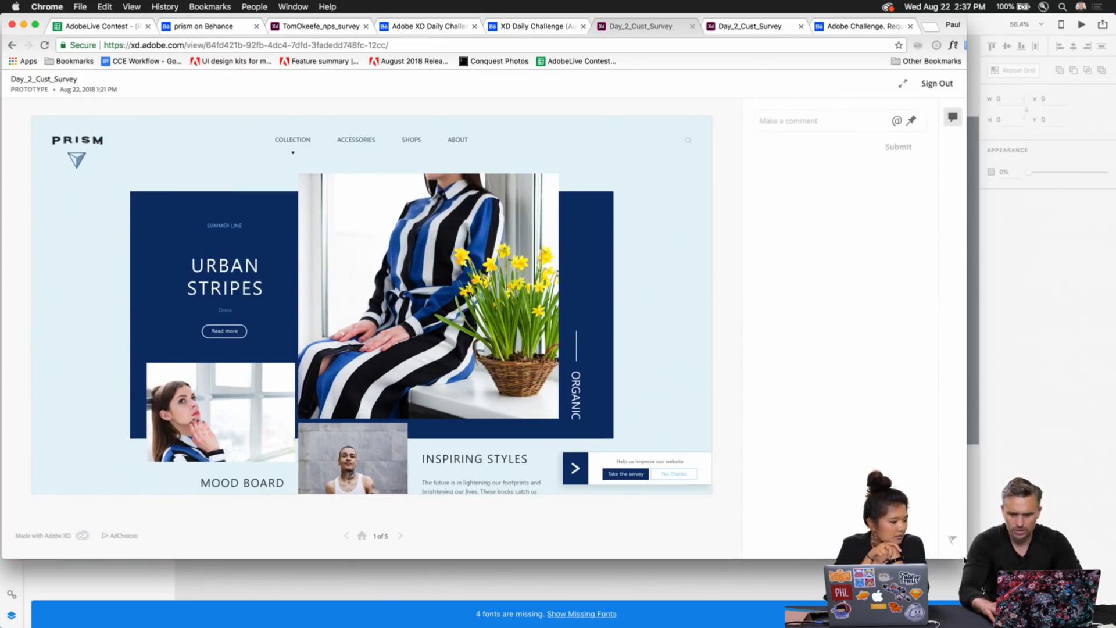
left_click_drag(964, 559, 1114, 560)
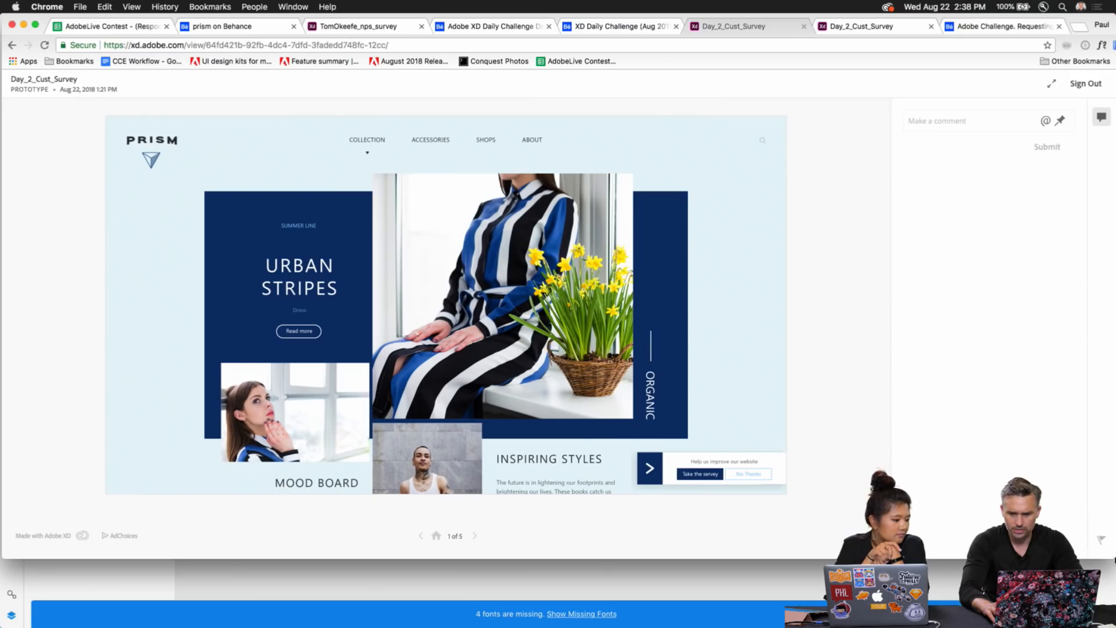
- Open the survey from the slide-out banner, choose the happiest face rating and submit it
left_click(474, 536)
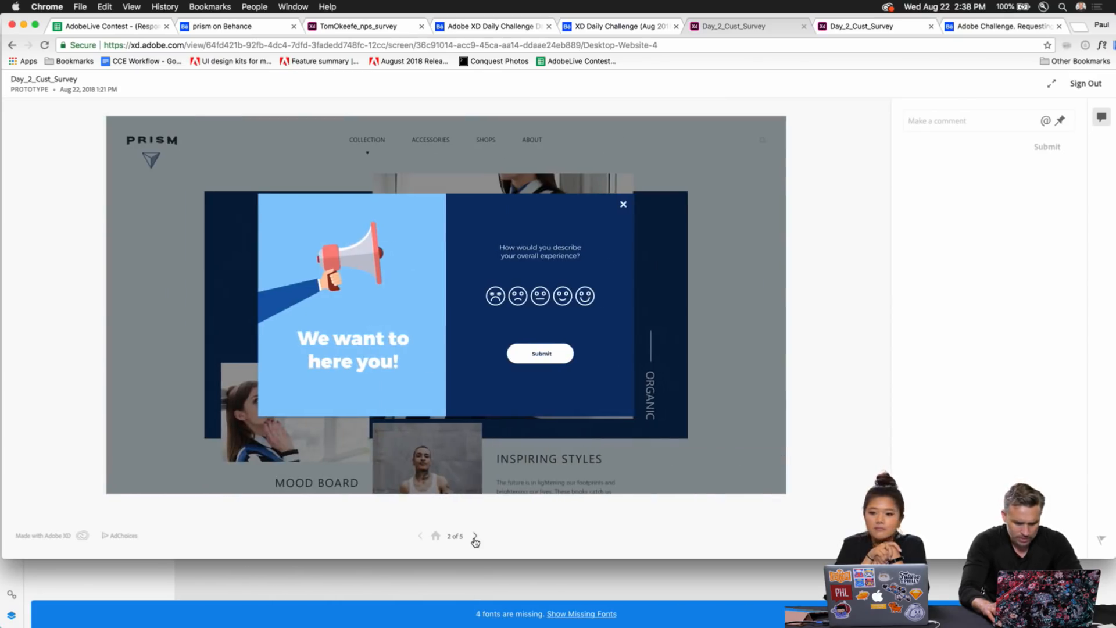
left_click(434, 535)
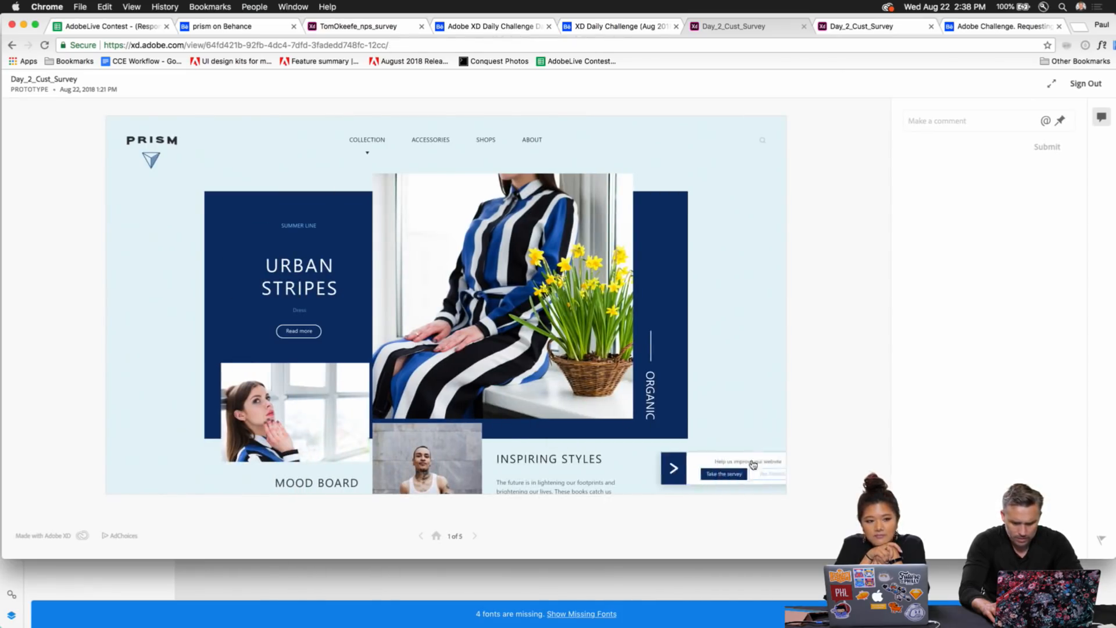
left_click(705, 478)
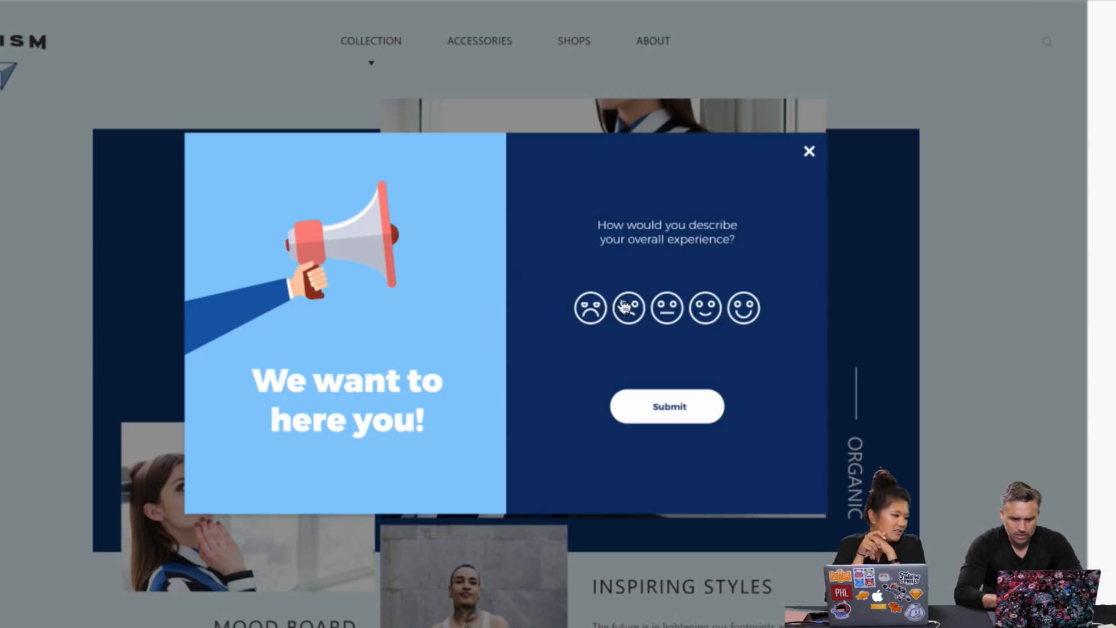
left_click(745, 312)
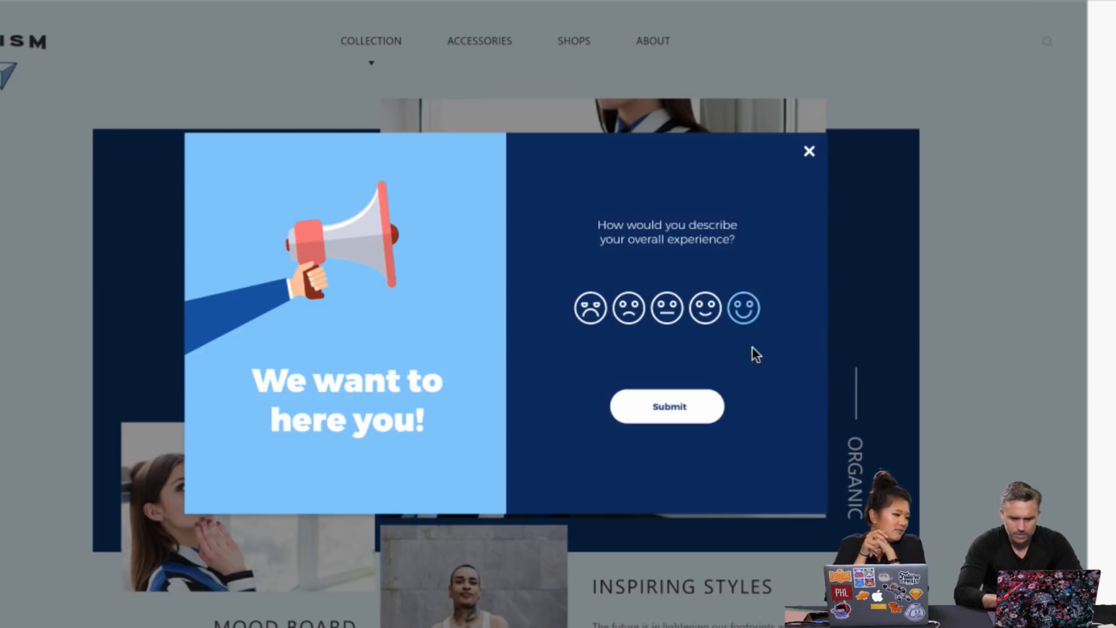
left_click(673, 408)
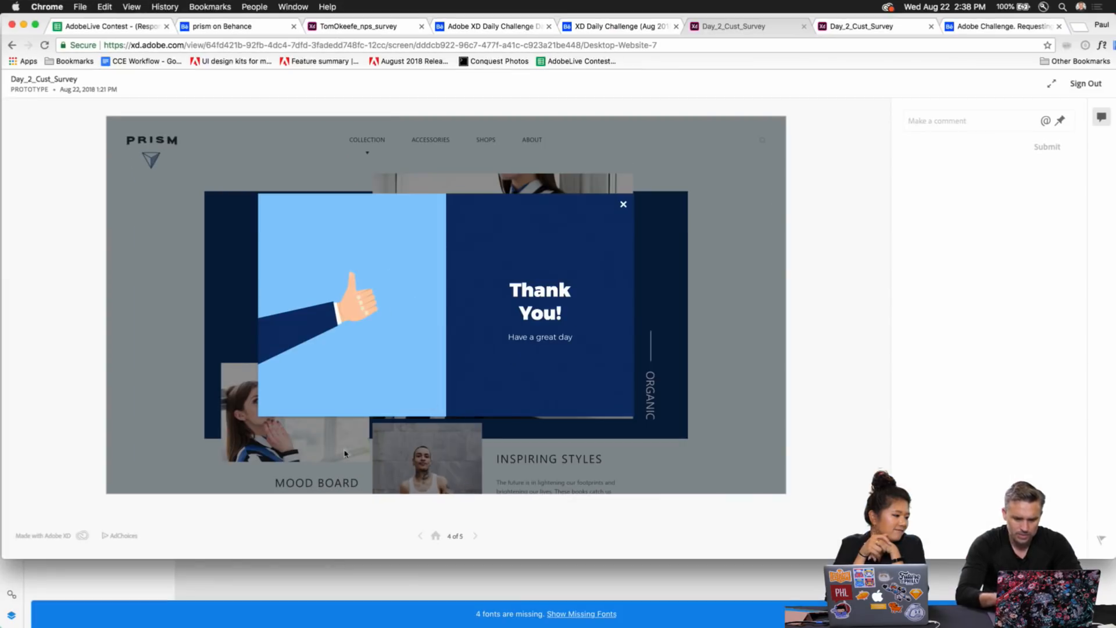
- Step backward and forward through the prototype's five screens, ending on the first screen
left_click(421, 535)
left_click(421, 535)
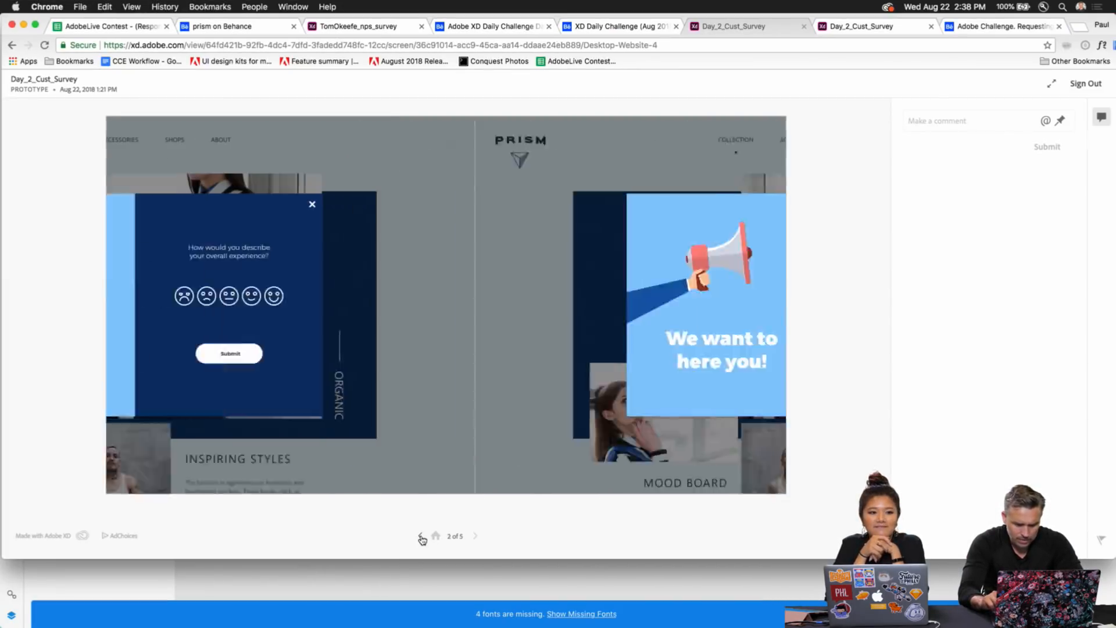
left_click(421, 535)
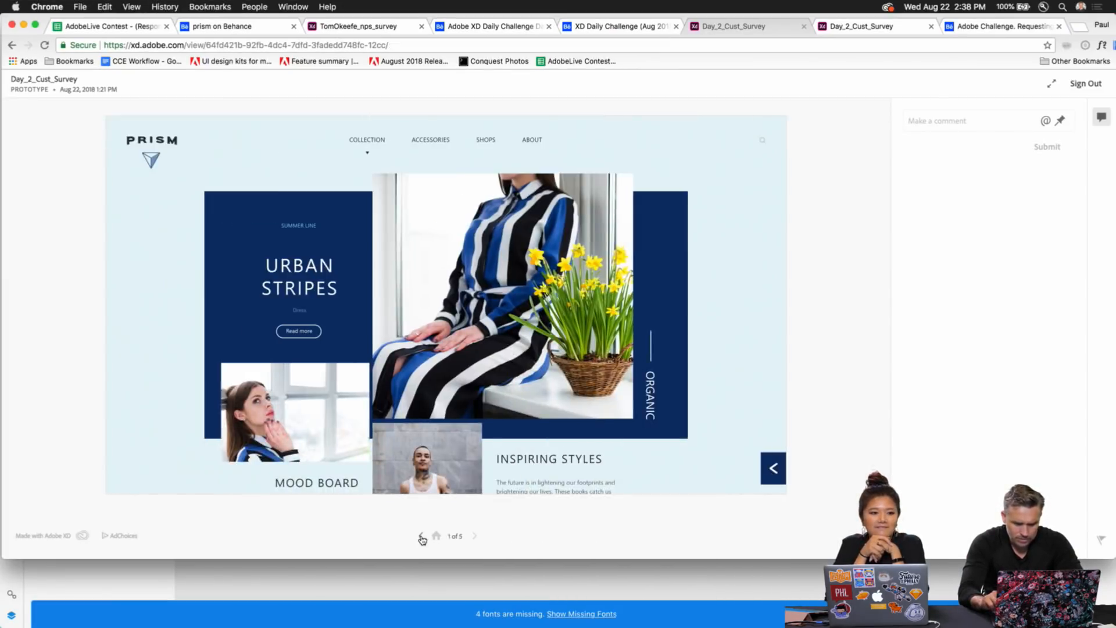
left_click(475, 536)
left_click(474, 536)
left_click(475, 536)
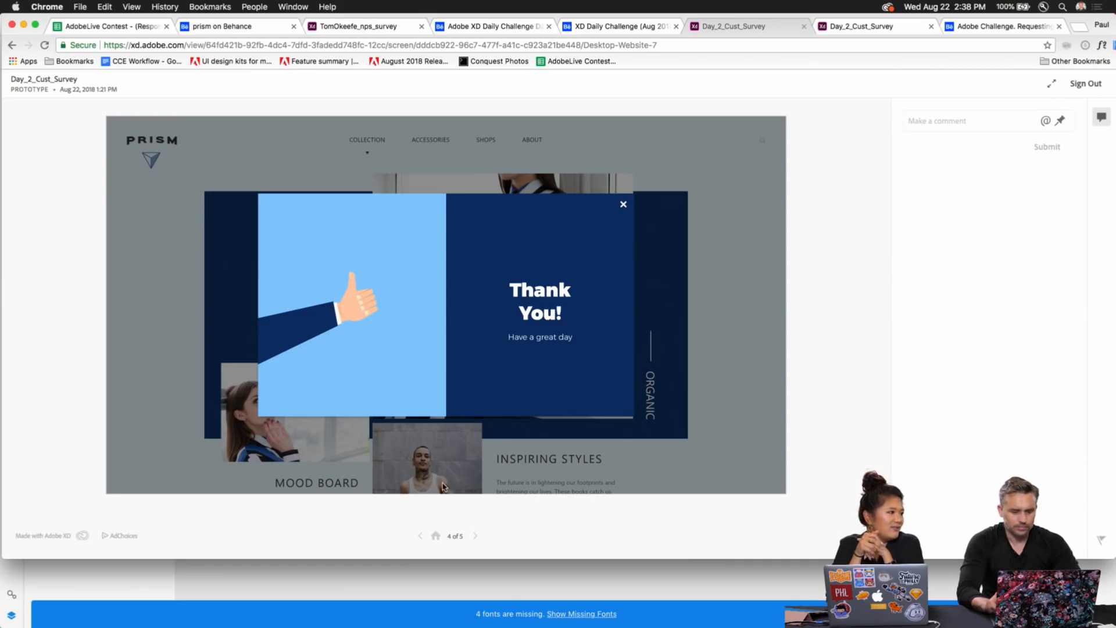
left_click(421, 536)
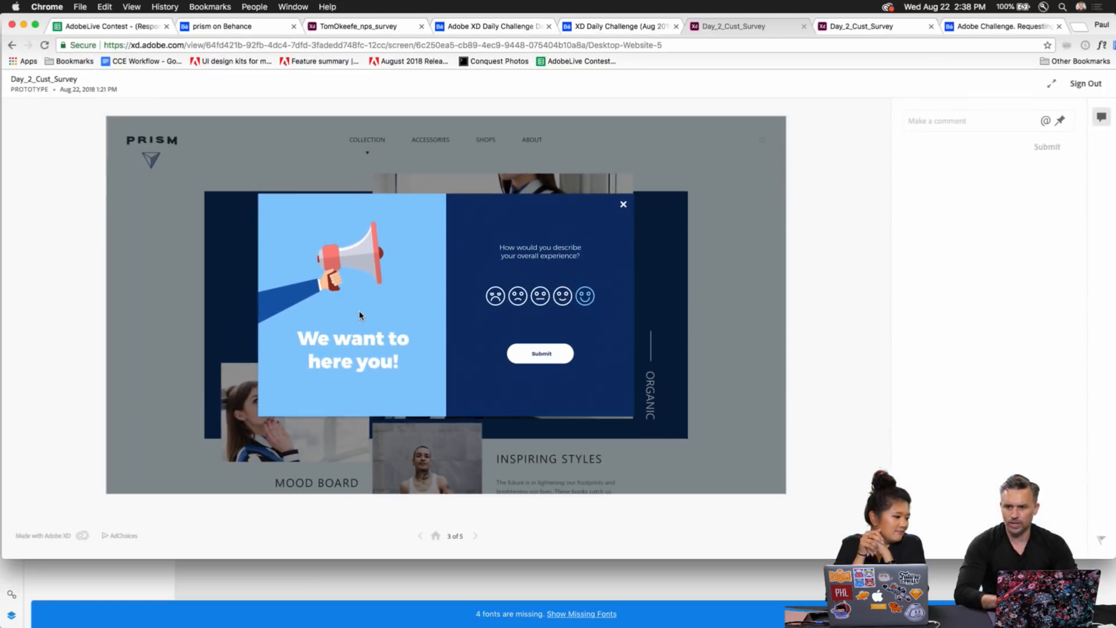
left_click(421, 536)
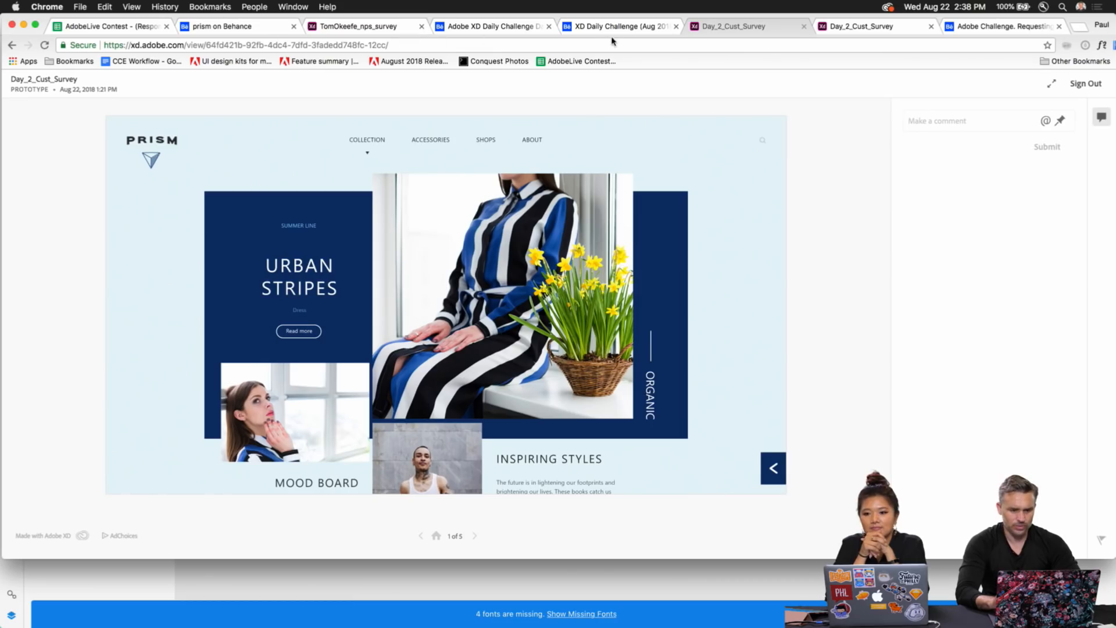
- Switch to the XD Daily Challenge (Aug 2018) Behance project and open its Day 2 prototype link
left_click(615, 26)
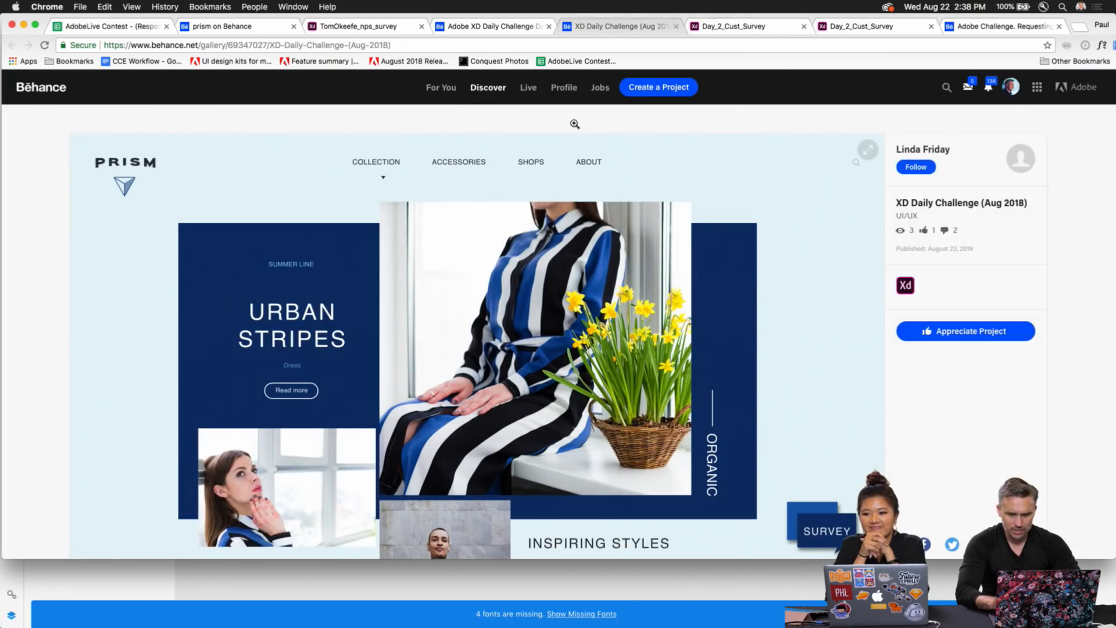
scroll(635, 207, "down", 7)
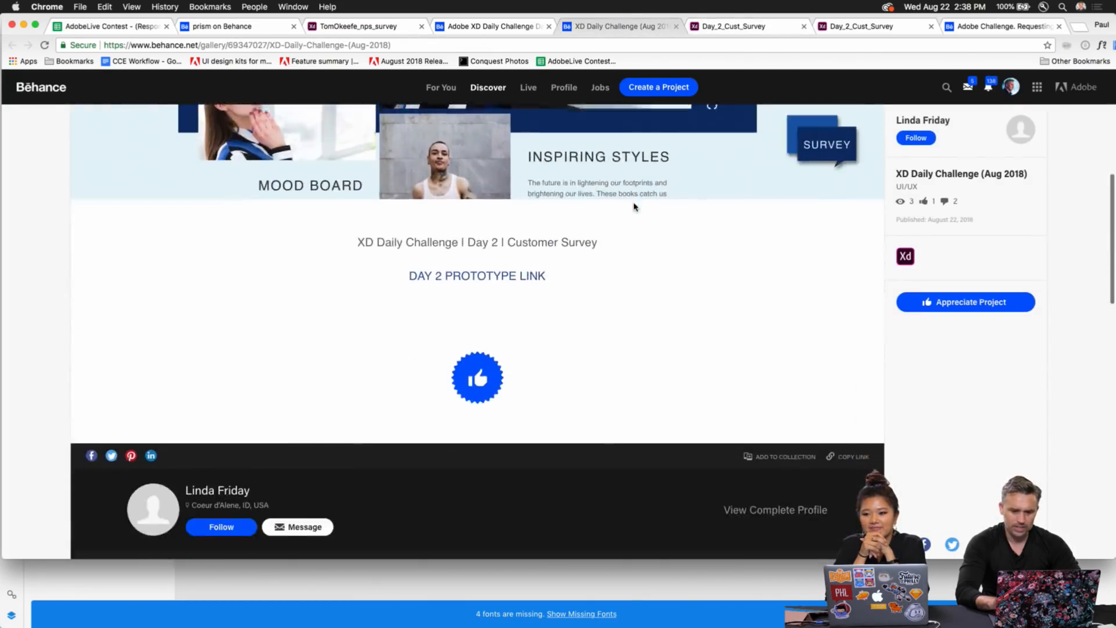
scroll(633, 206, "up", 3)
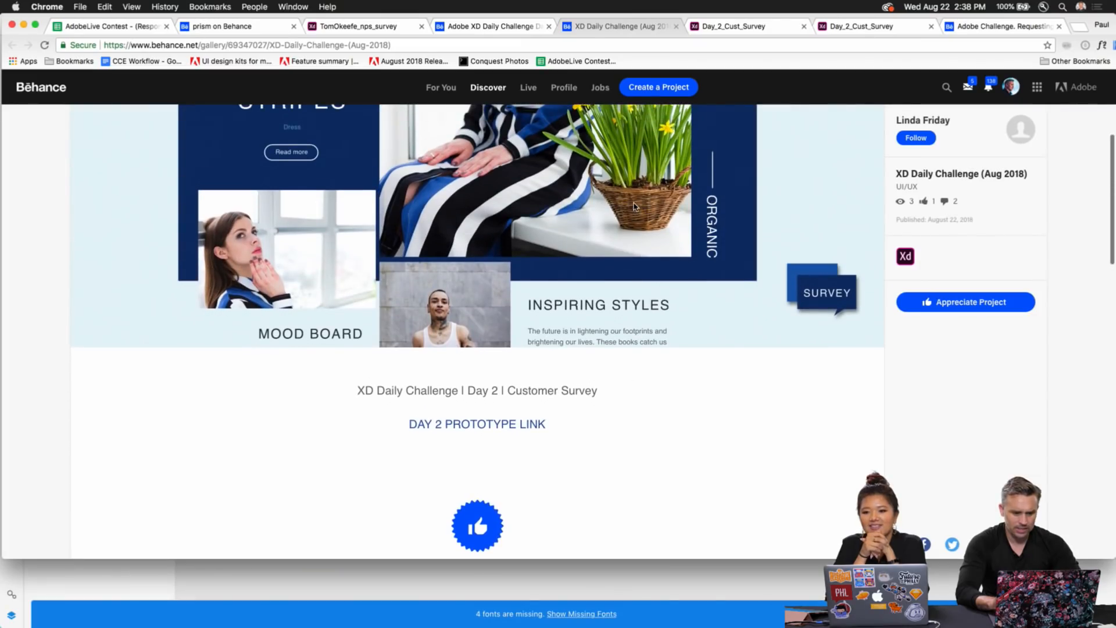
left_click(438, 424)
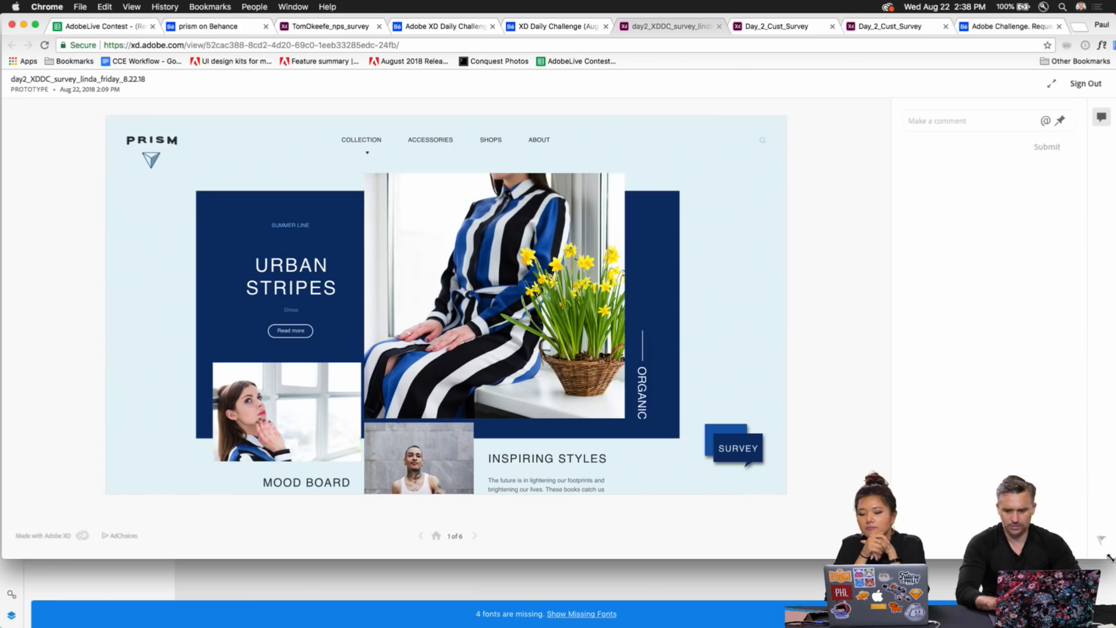
- Enlarge the browser window, open the prototype's Survey badge and accept the Hello popup with Certainly
left_click_drag(1110, 558, 1106, 588)
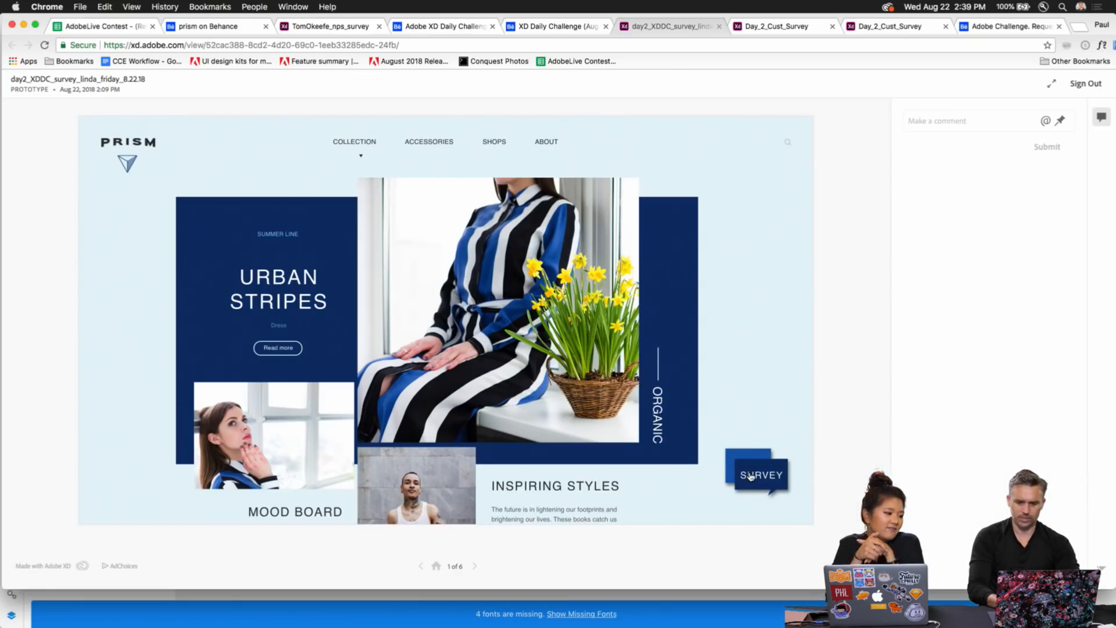
left_click(750, 476)
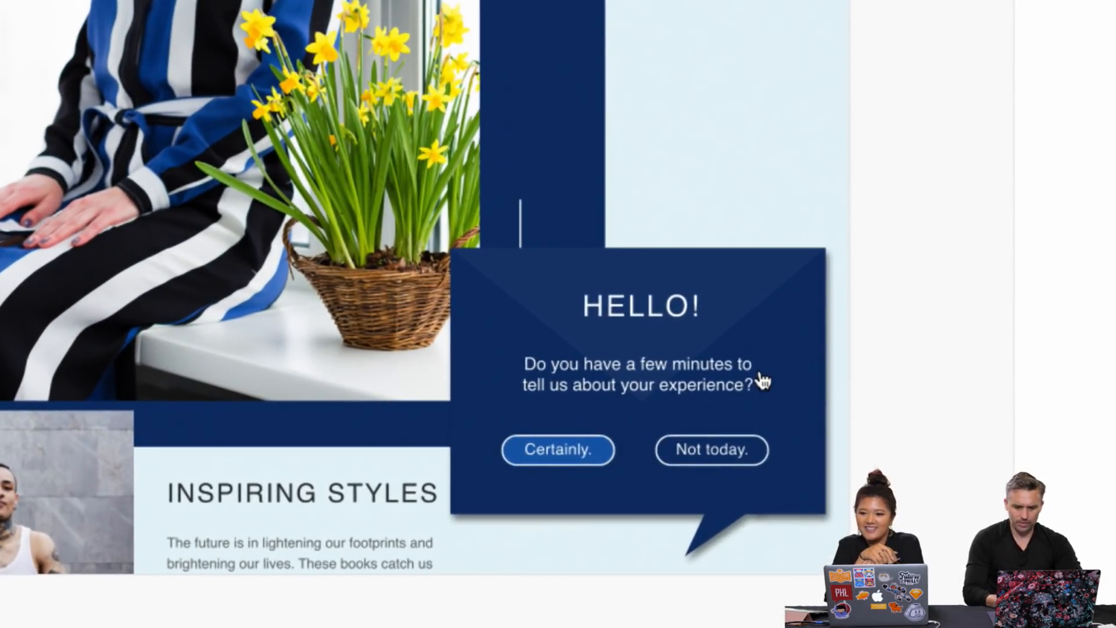
left_click(772, 432)
left_click(727, 483)
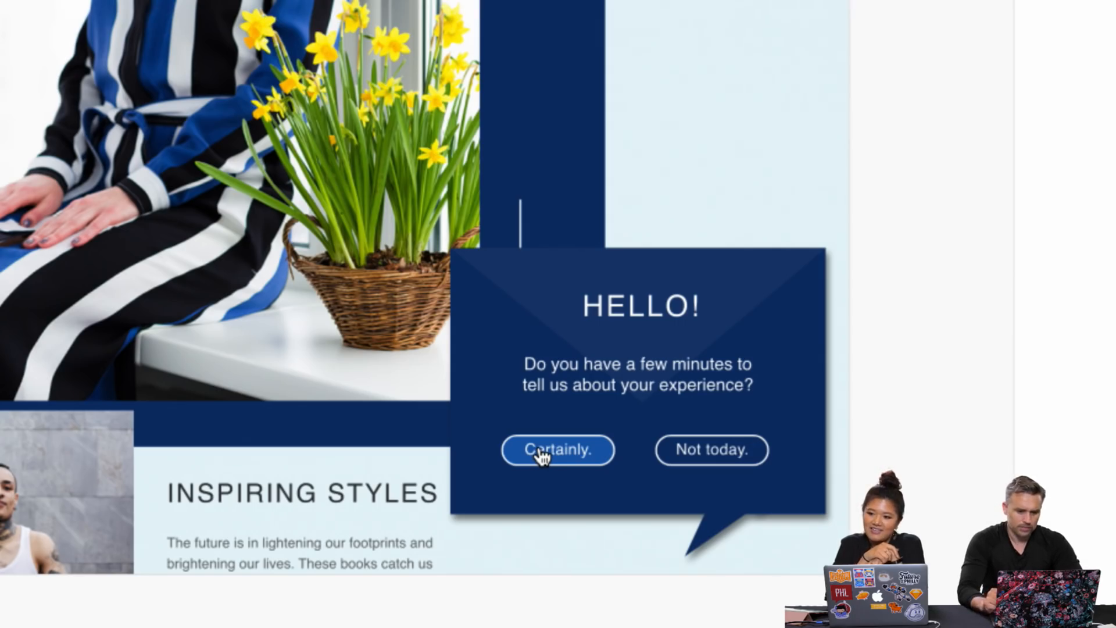
left_click(540, 456)
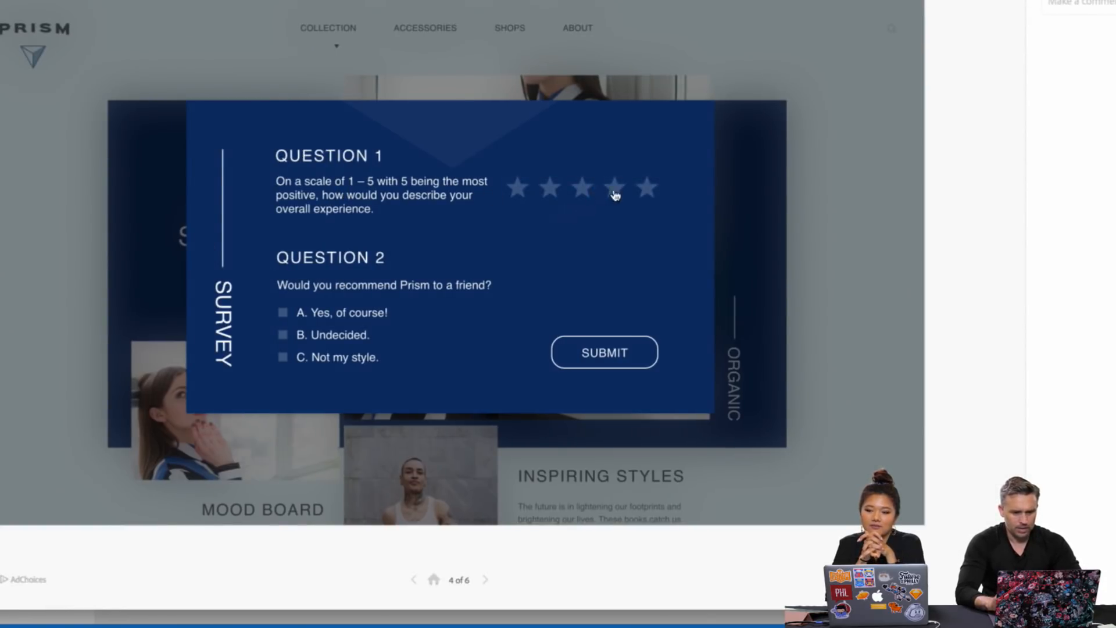
- Rate the experience with the stars, pick "Yes, of course!" and submit the survey
left_click(647, 189)
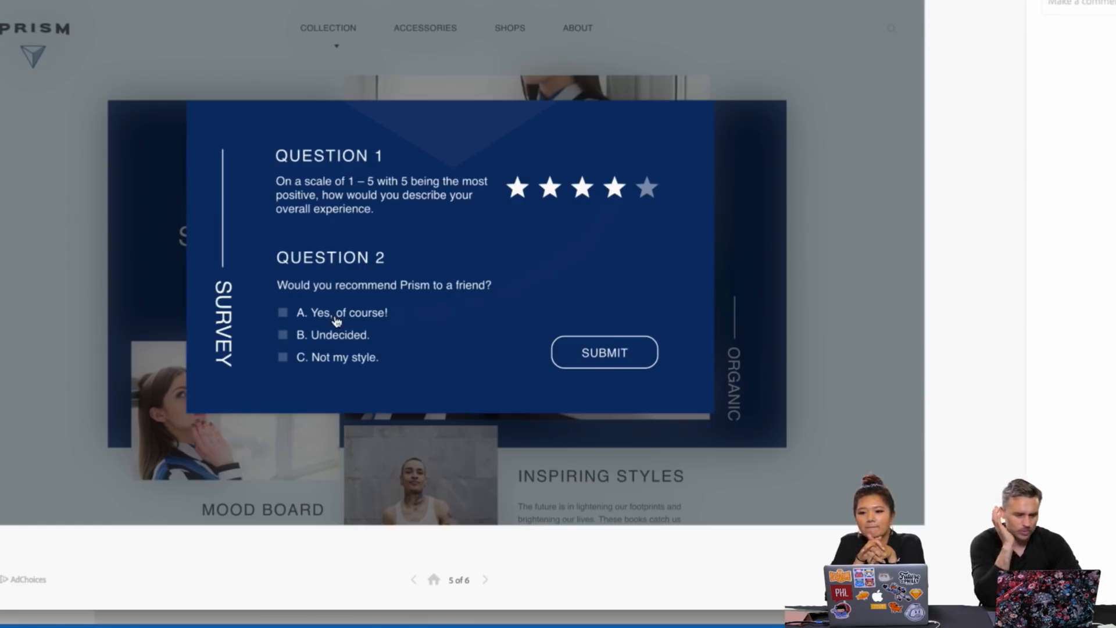
left_click(316, 314)
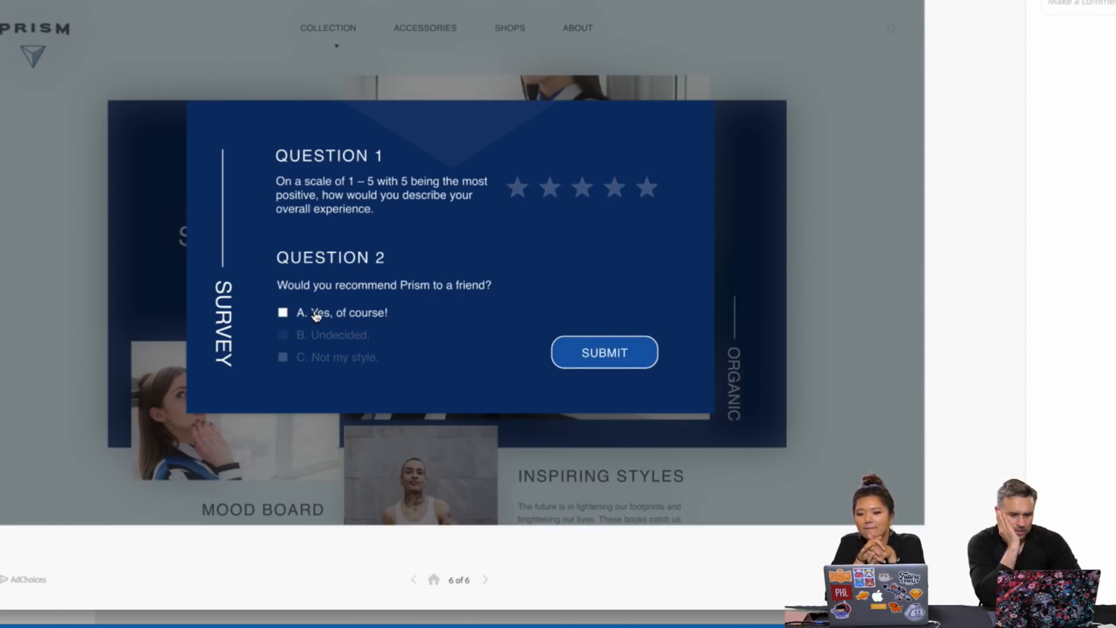
left_click(597, 353)
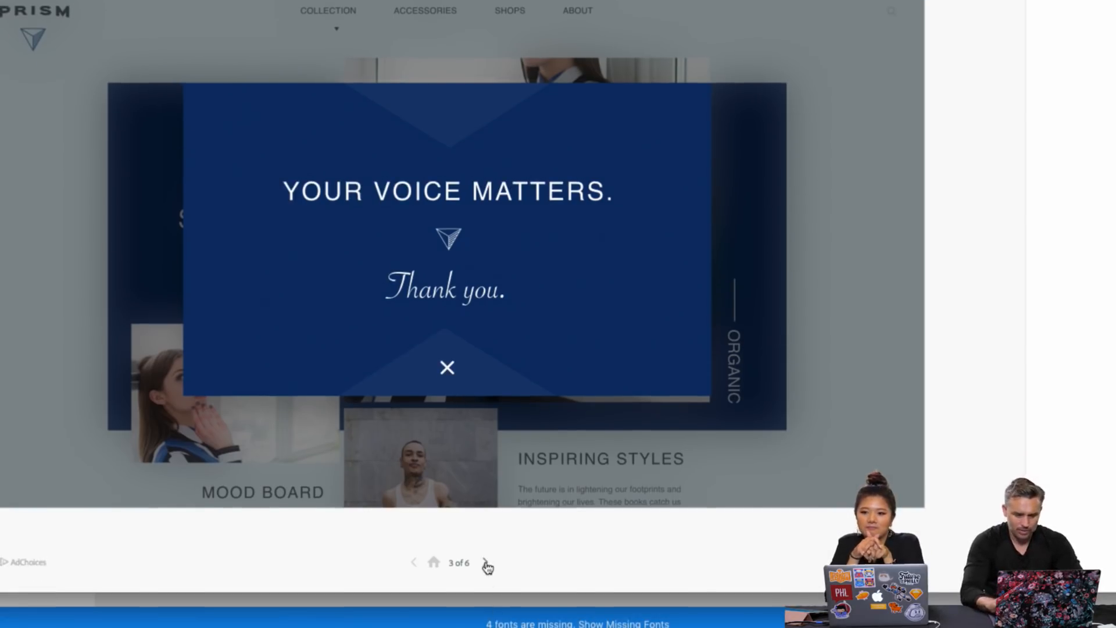
- Page through the prototype's screens back to its first screen
left_click(486, 564)
left_click(486, 563)
left_click(486, 564)
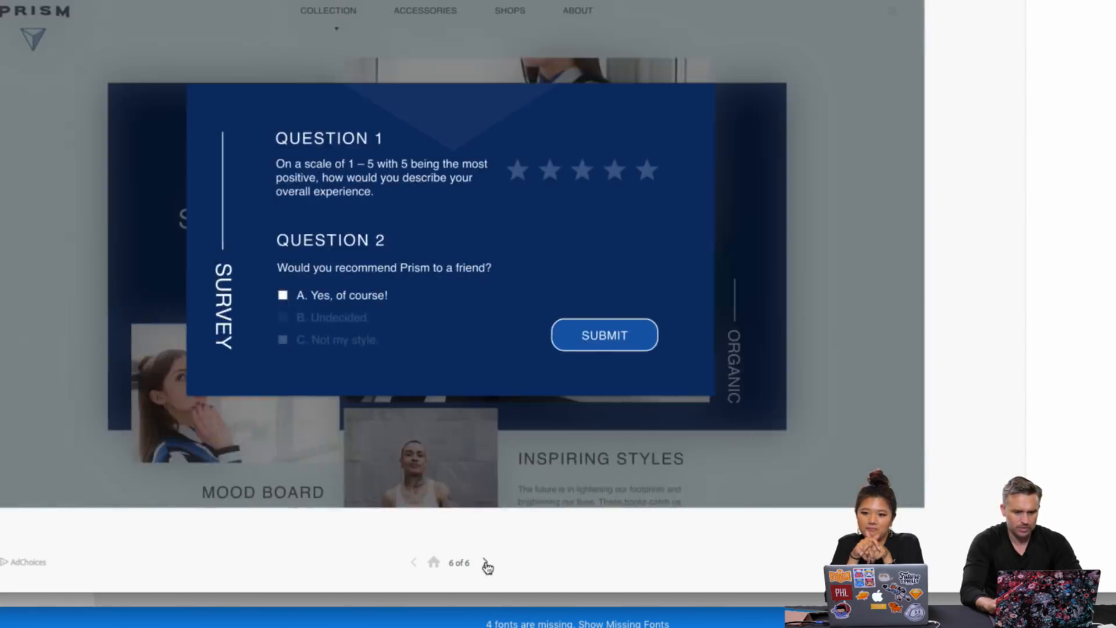
left_click(486, 564)
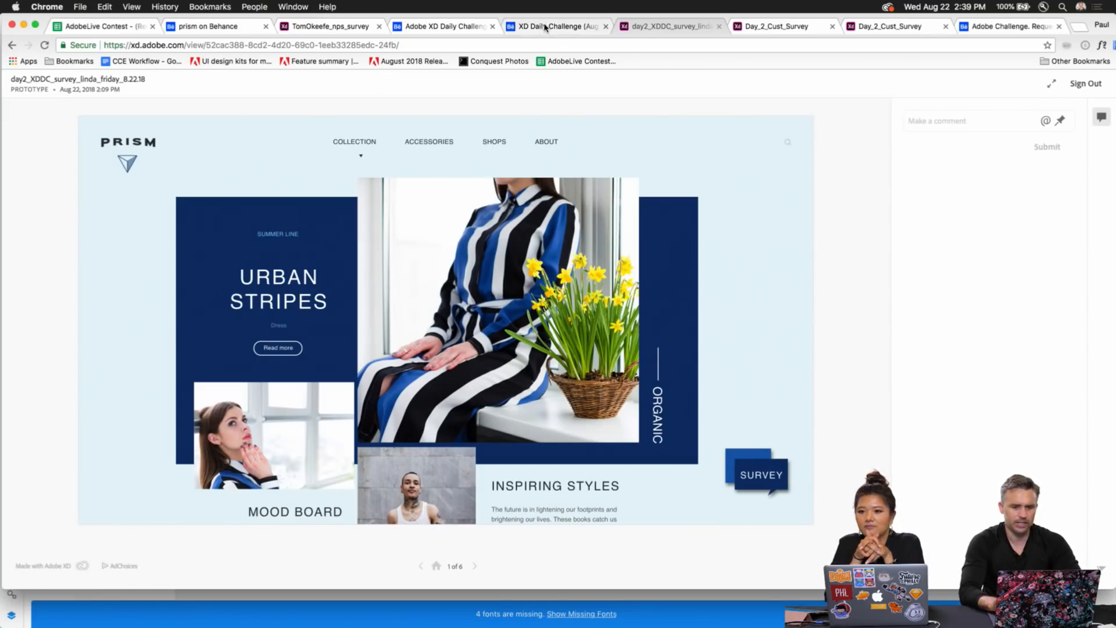
- Switch to the Adobe XD Daily Challenge Day 1, 2 Behance project and scroll through its prototype screenshots
left_click(555, 26)
scroll(496, 446, "up", 6)
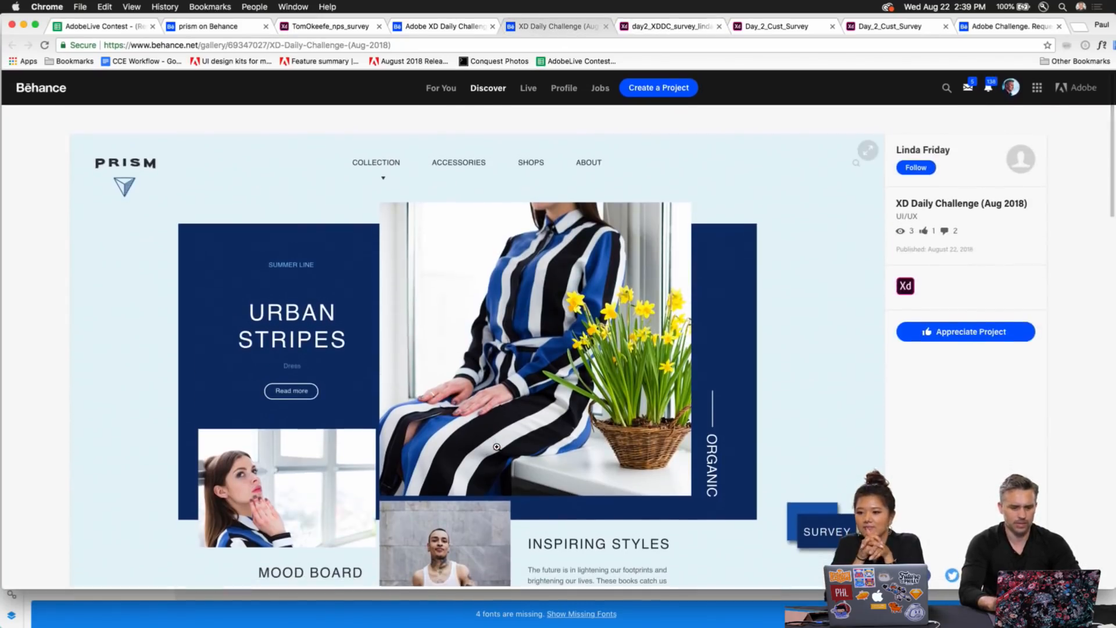
left_click(455, 27)
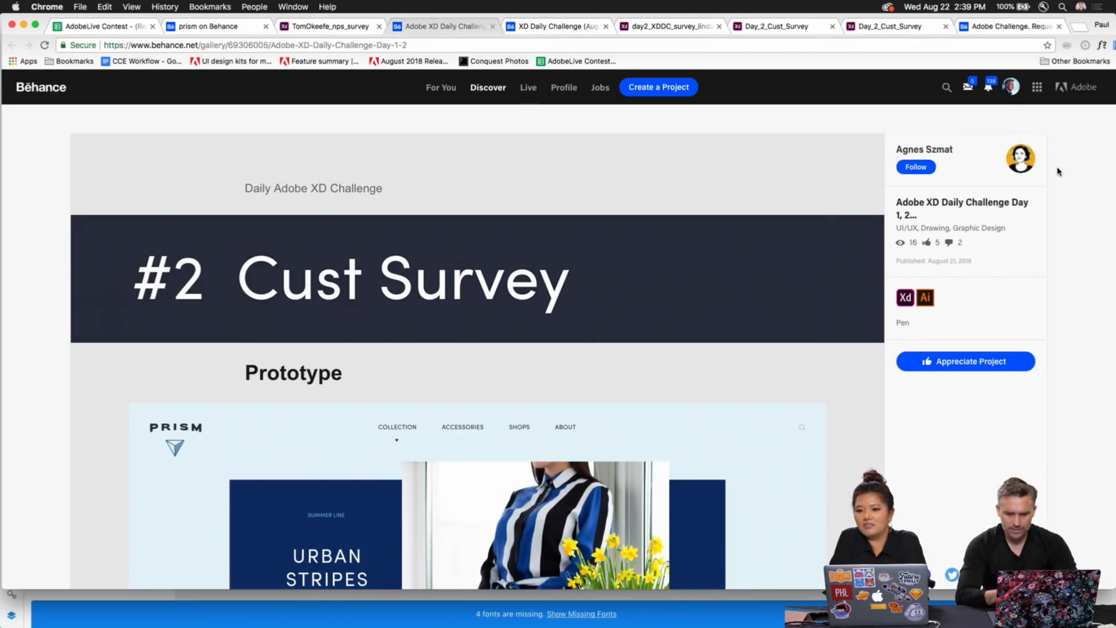
scroll(426, 239, "down", 4)
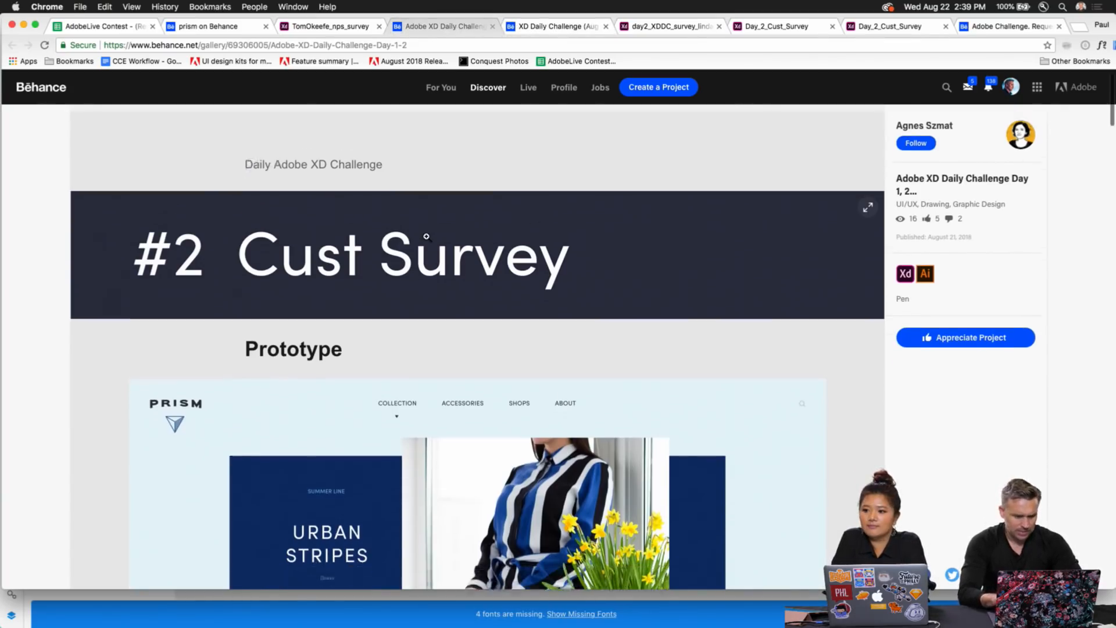
scroll(426, 240, "down", 5)
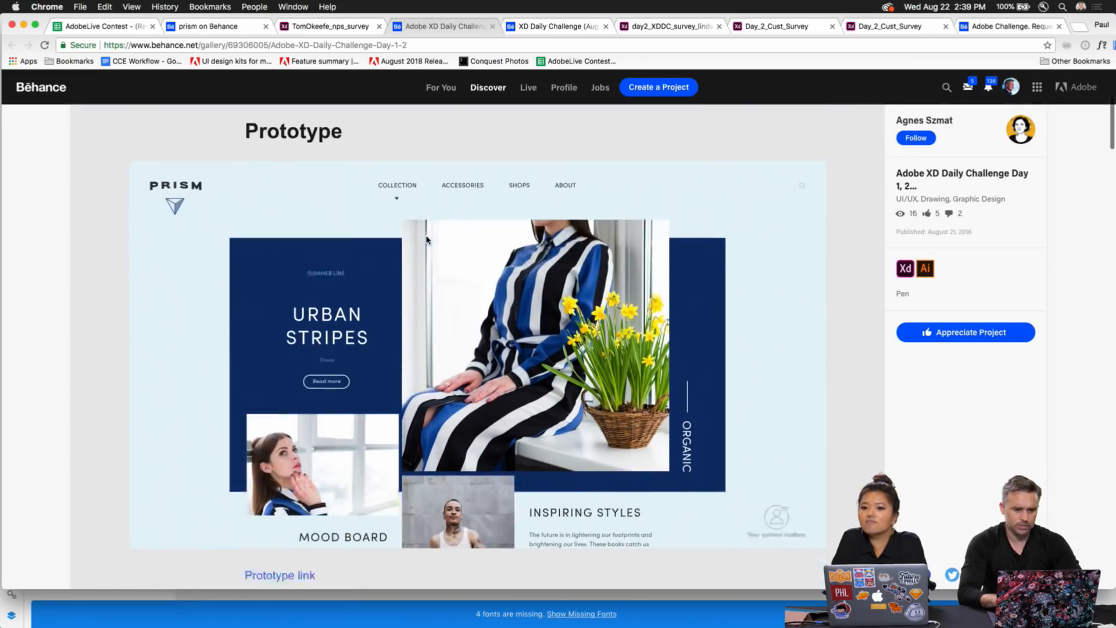
scroll(427, 237, "down", 14)
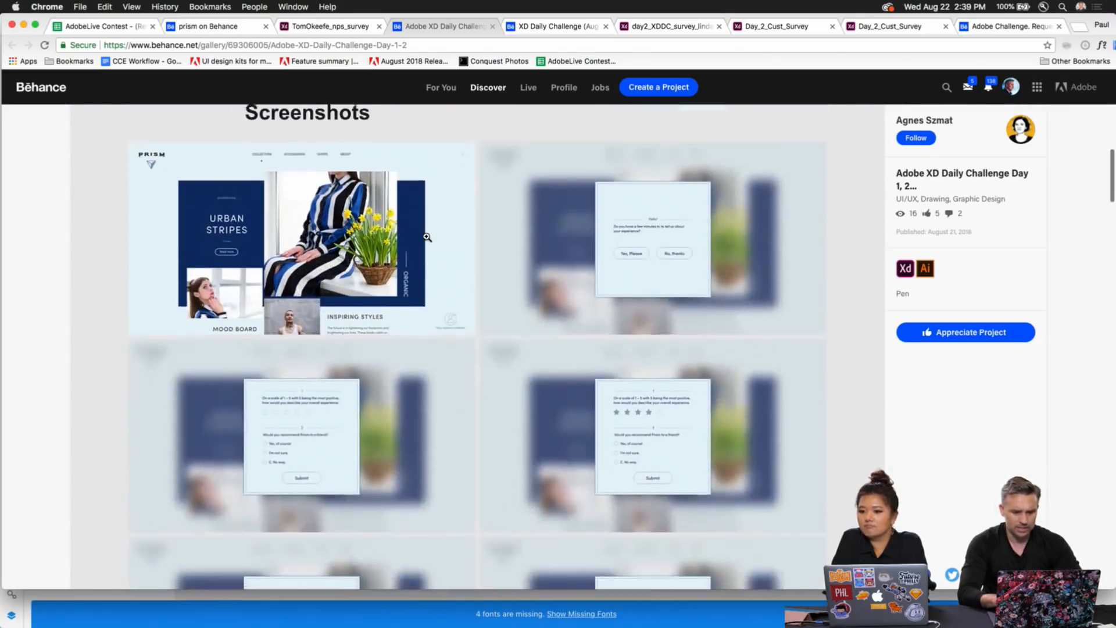
scroll(426, 237, "up", 1)
scroll(427, 237, "down", 6)
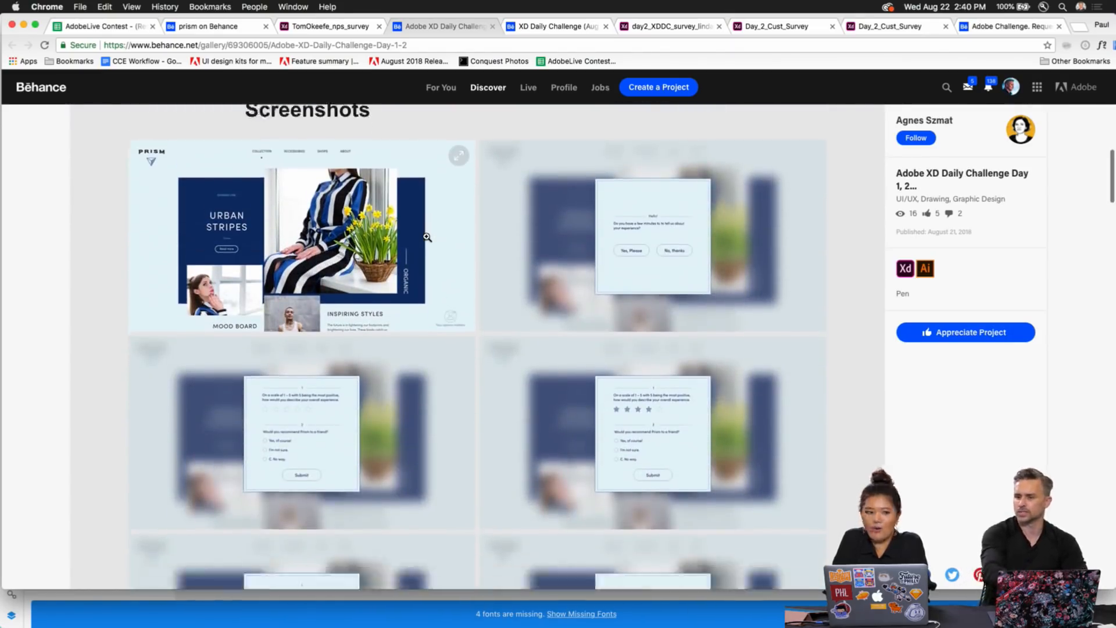
scroll(426, 237, "down", 16)
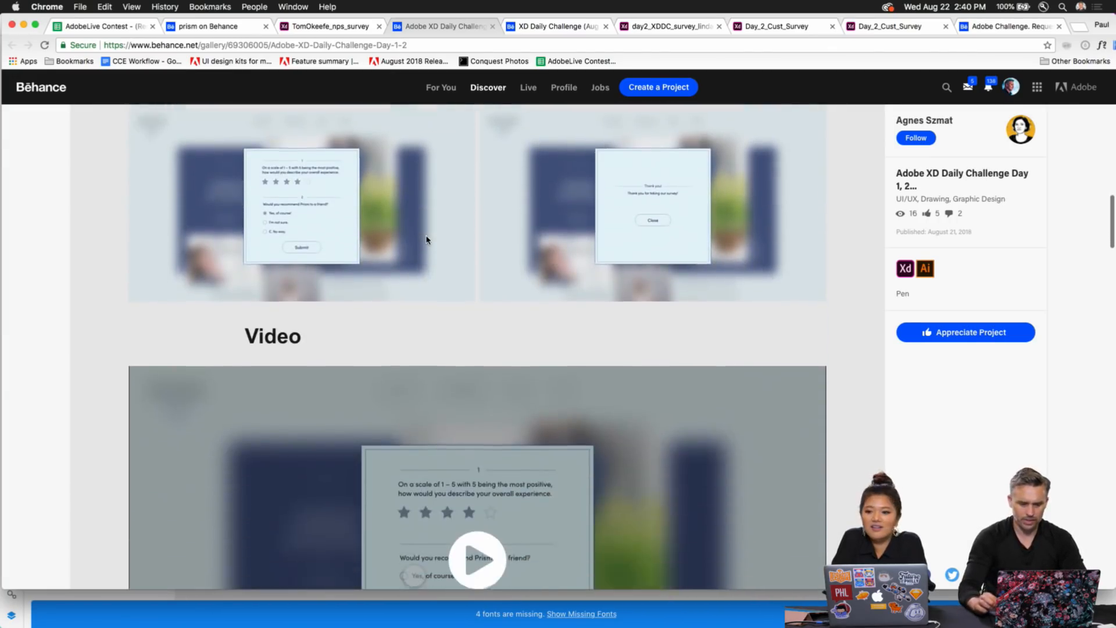
scroll(426, 238, "down", 1)
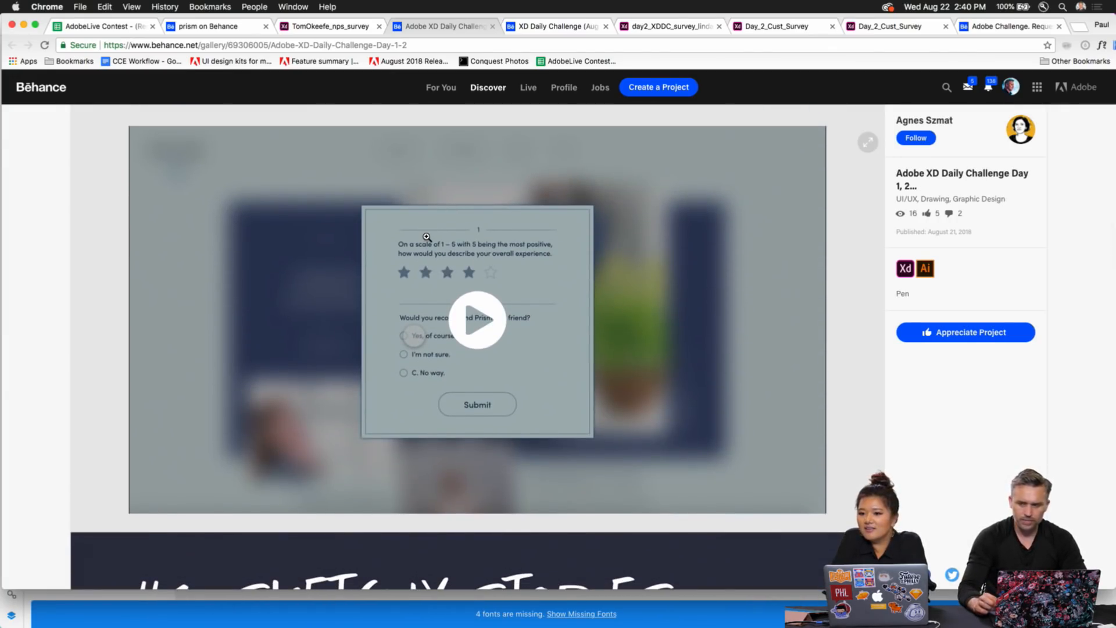
- Play the project's survey demo video in full screen, then return to the screenshots
left_click(737, 256)
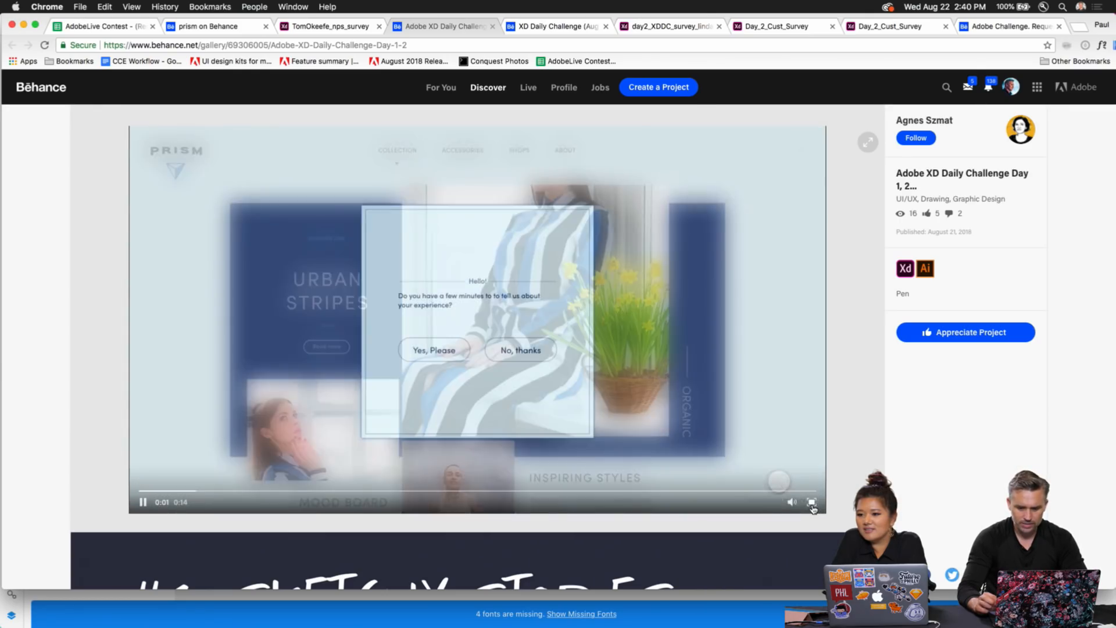
left_click(811, 503)
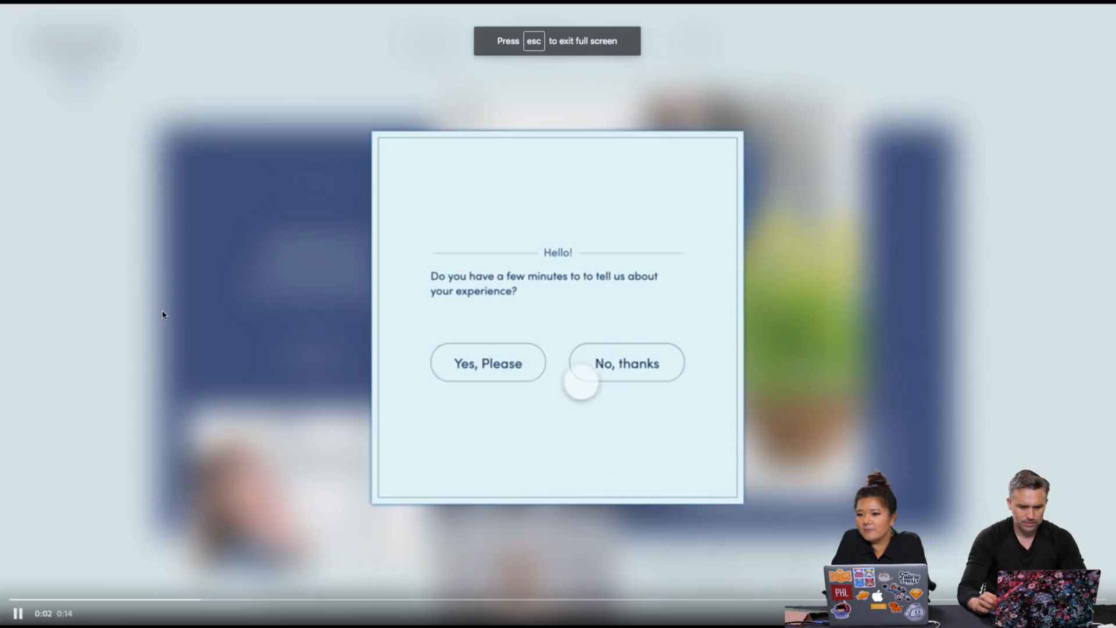
left_click(6, 599)
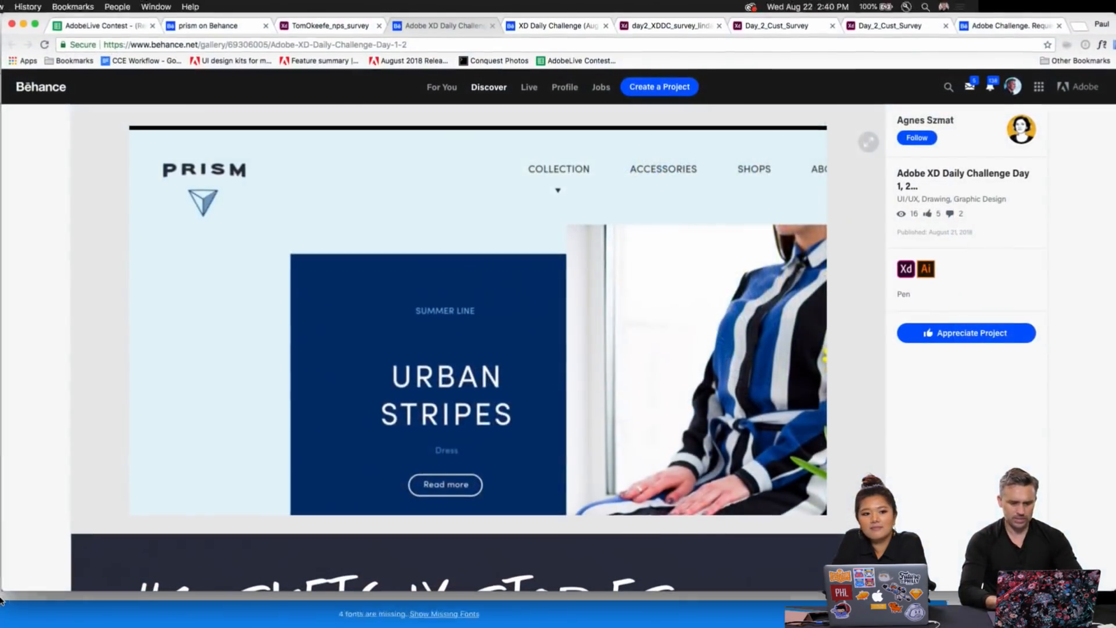
scroll(840, 373, "up", 18)
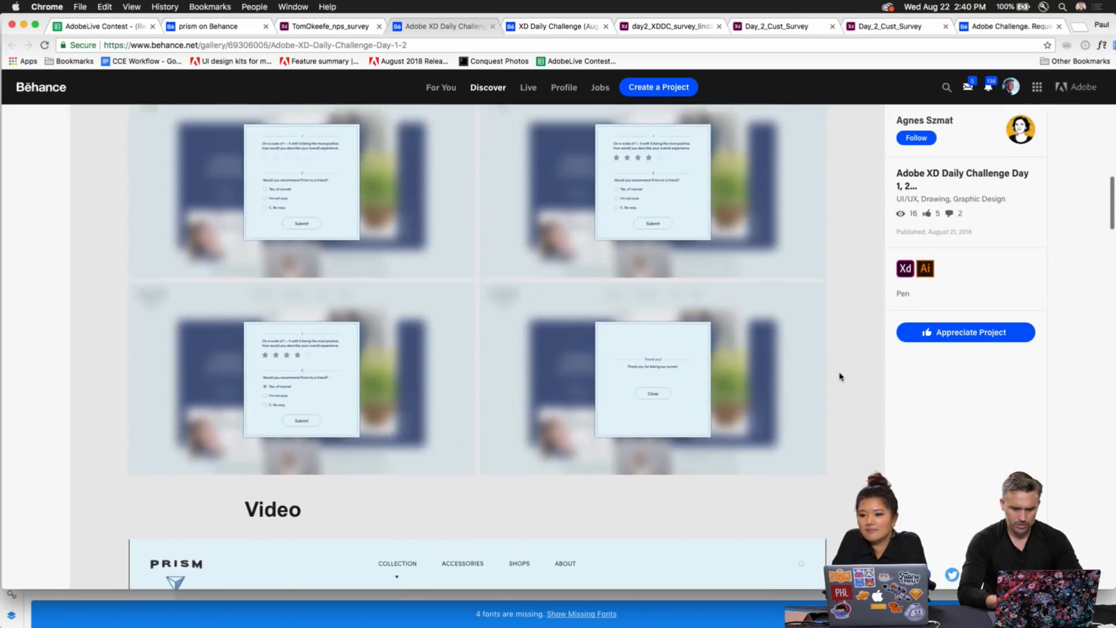
- Open the project's prototype link from the Behance page
scroll(840, 373, "down", 1)
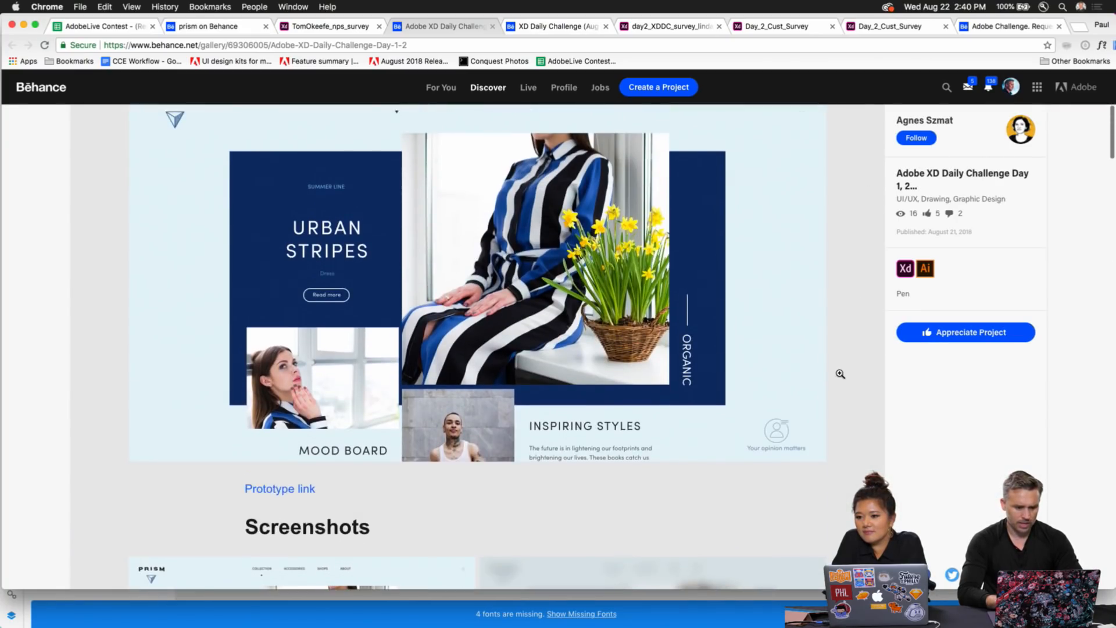
left_click(274, 489)
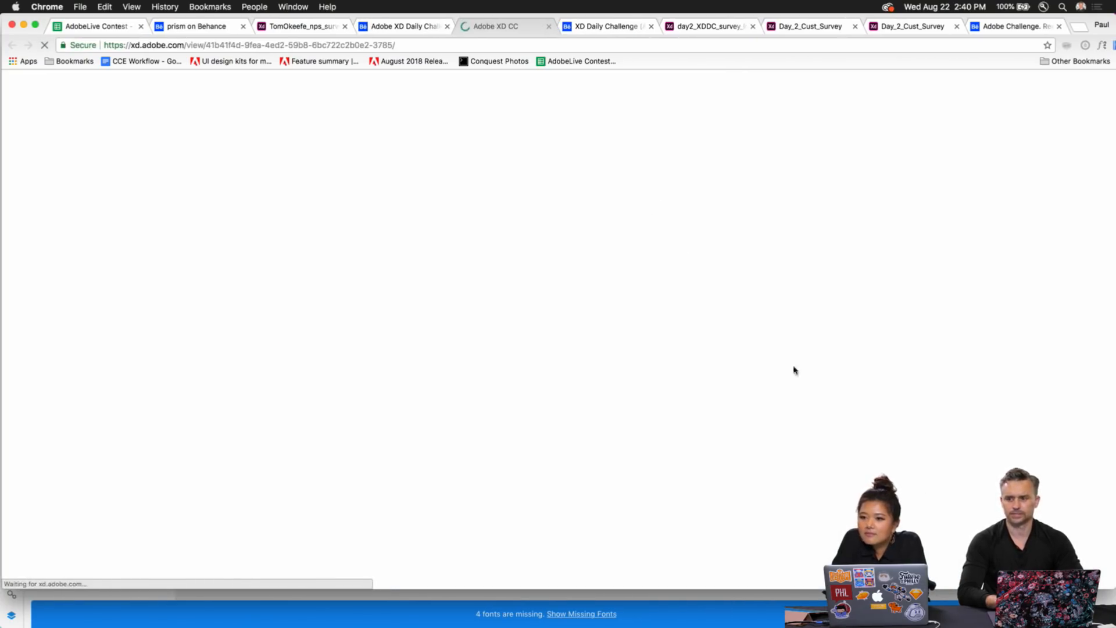
left_click_drag(1114, 588, 1000, 542)
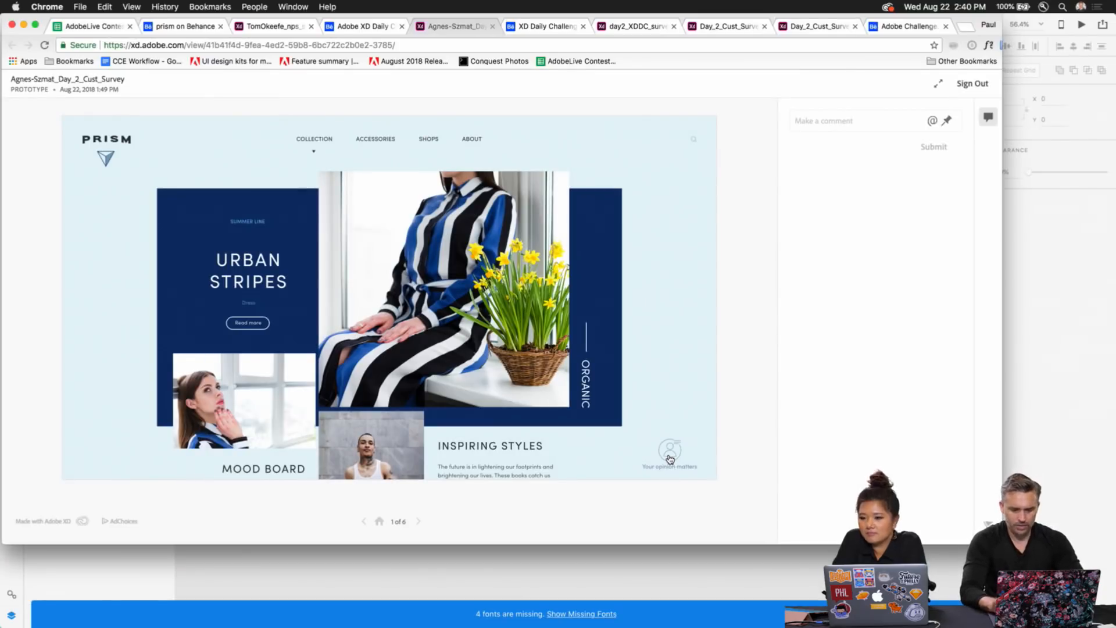
- Launch the prototype's survey, rate four stars, choose "Yes, of course!", submit it and close the thank-you popup
left_click(670, 458)
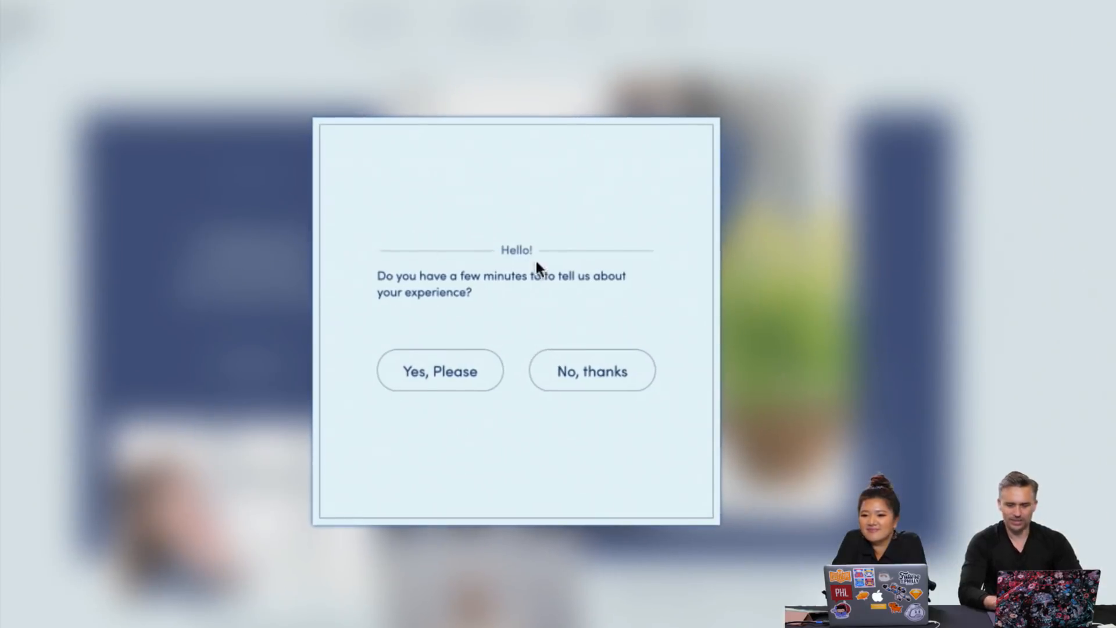
left_click(458, 378)
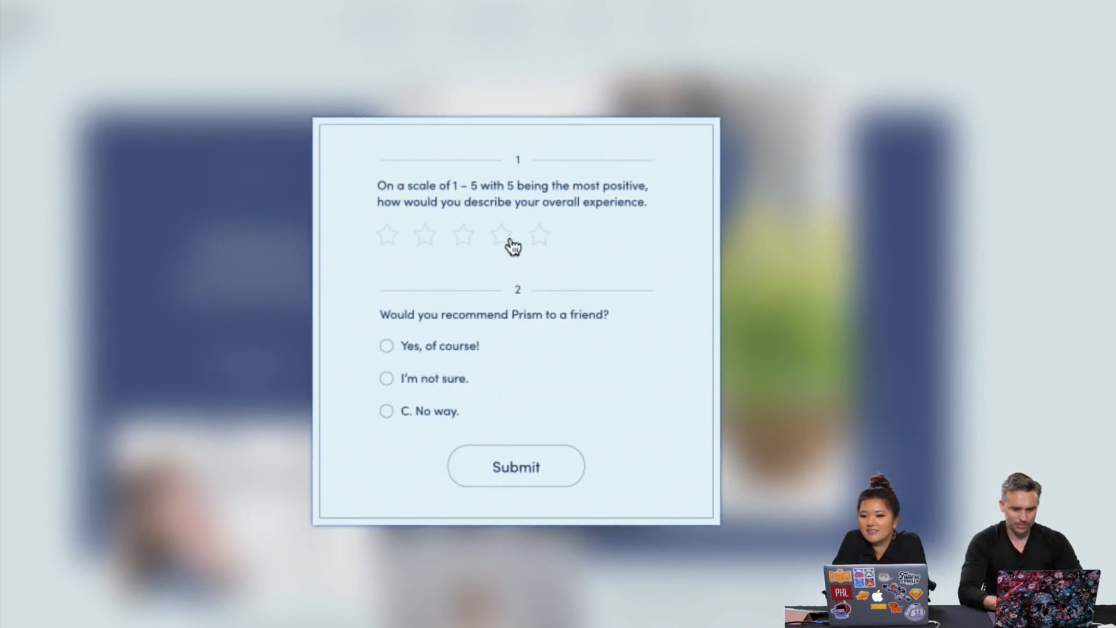
left_click(504, 239)
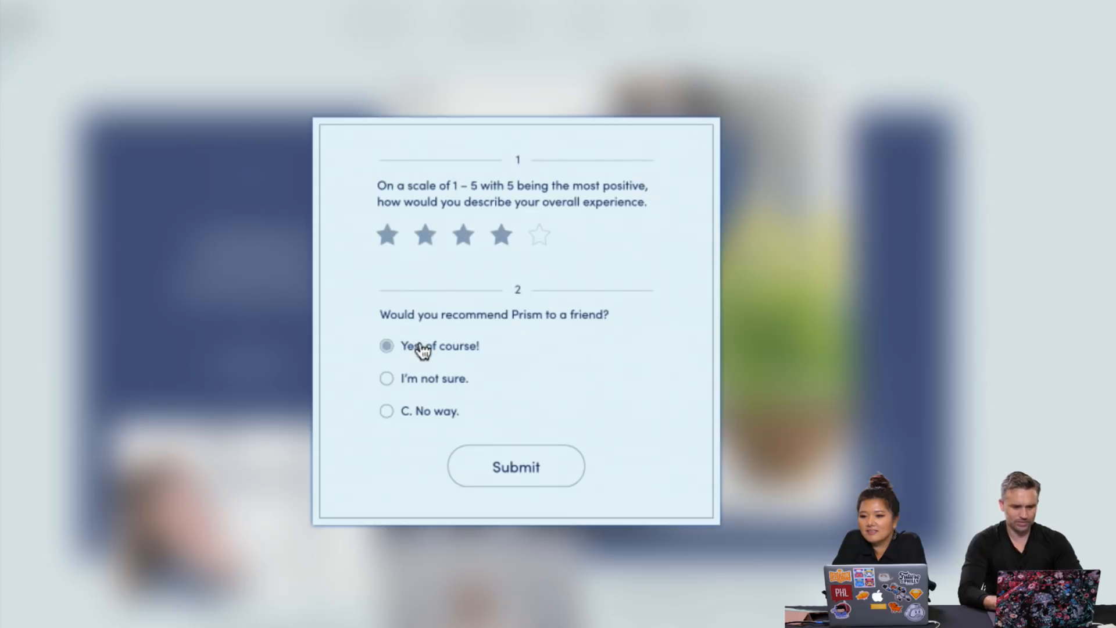
left_click(521, 469)
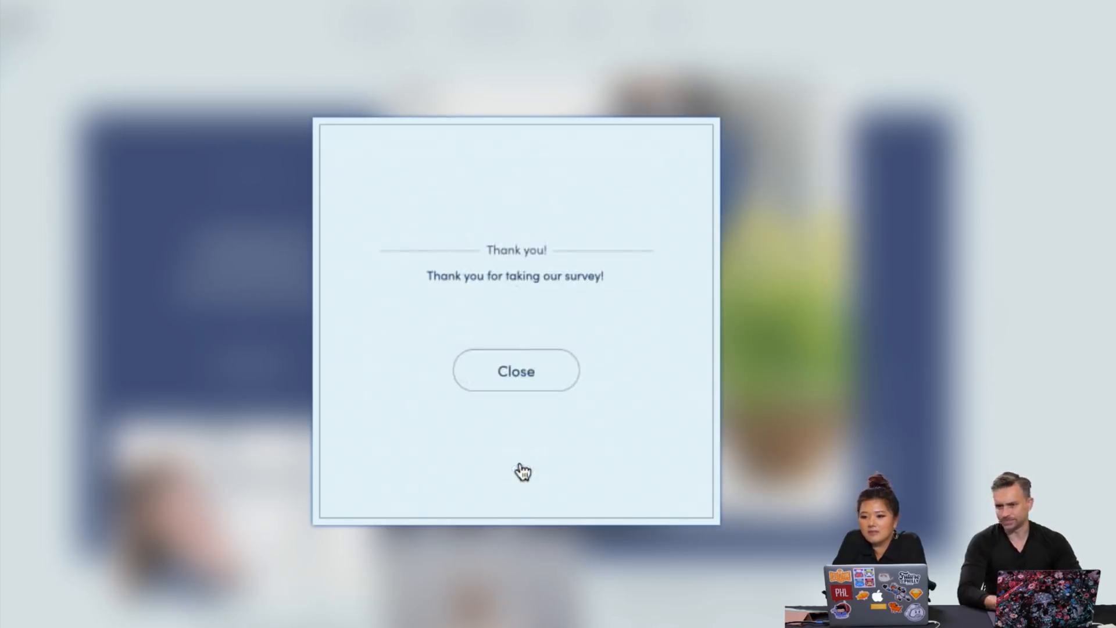
left_click(508, 387)
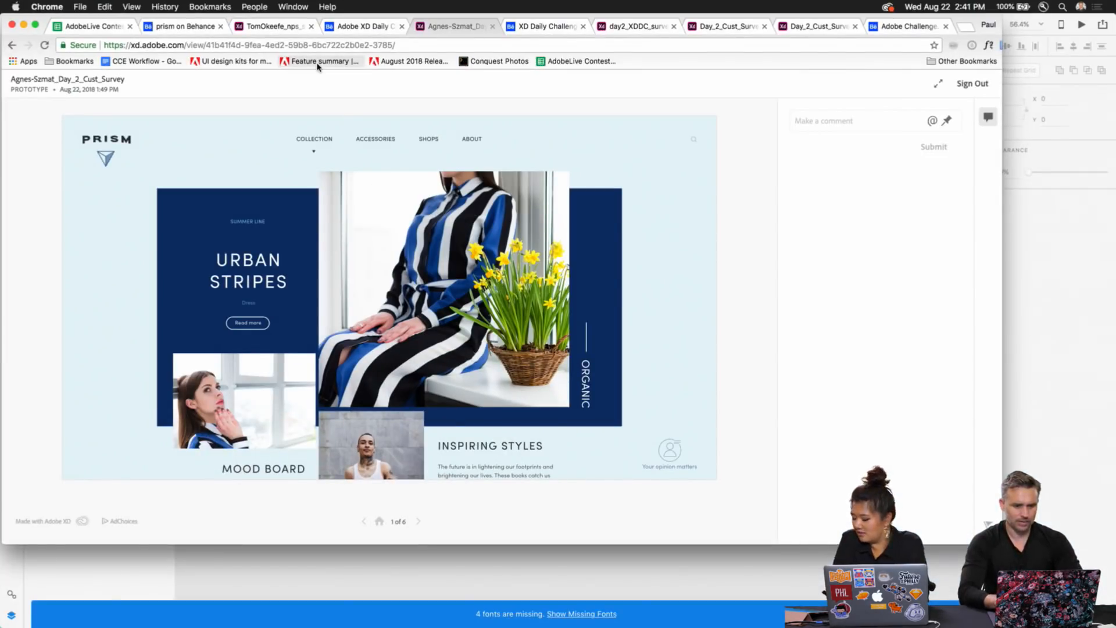
- Return to the Adobe XD Daily Challenge Day 1, 2 Behance project and scroll through its prototype screenshots
left_click(347, 27)
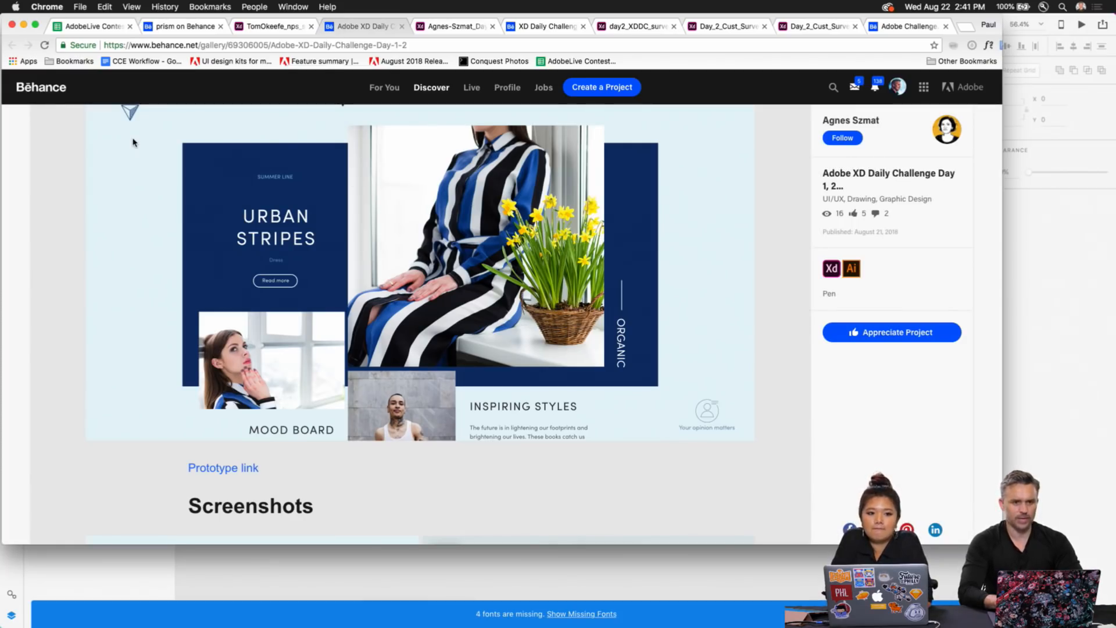
scroll(248, 194, "down", 6)
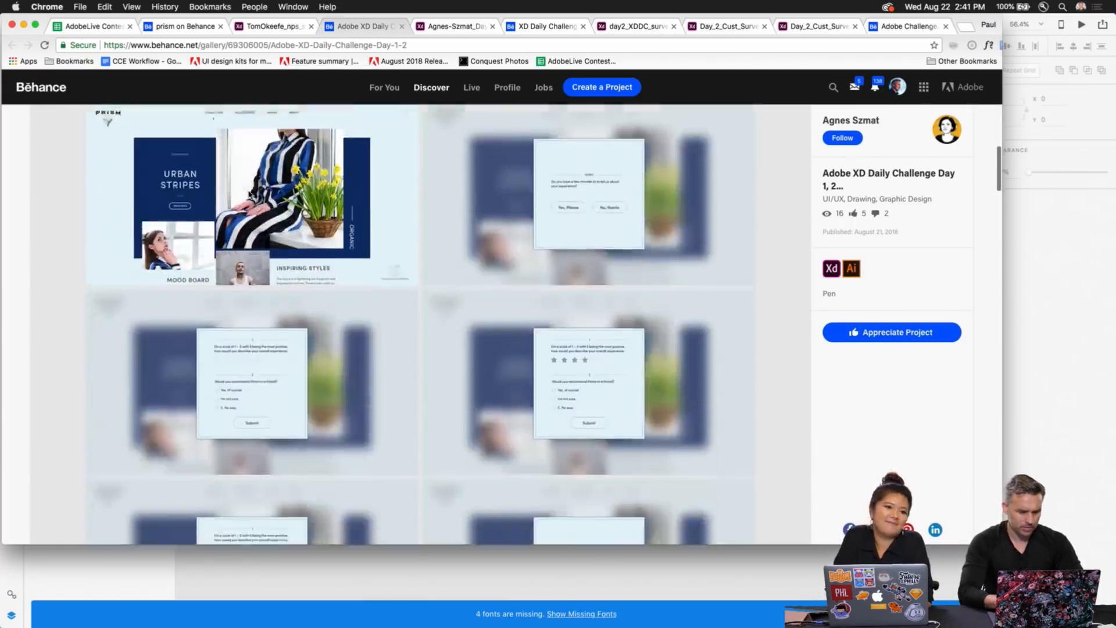
scroll(517, 233, "up", 10)
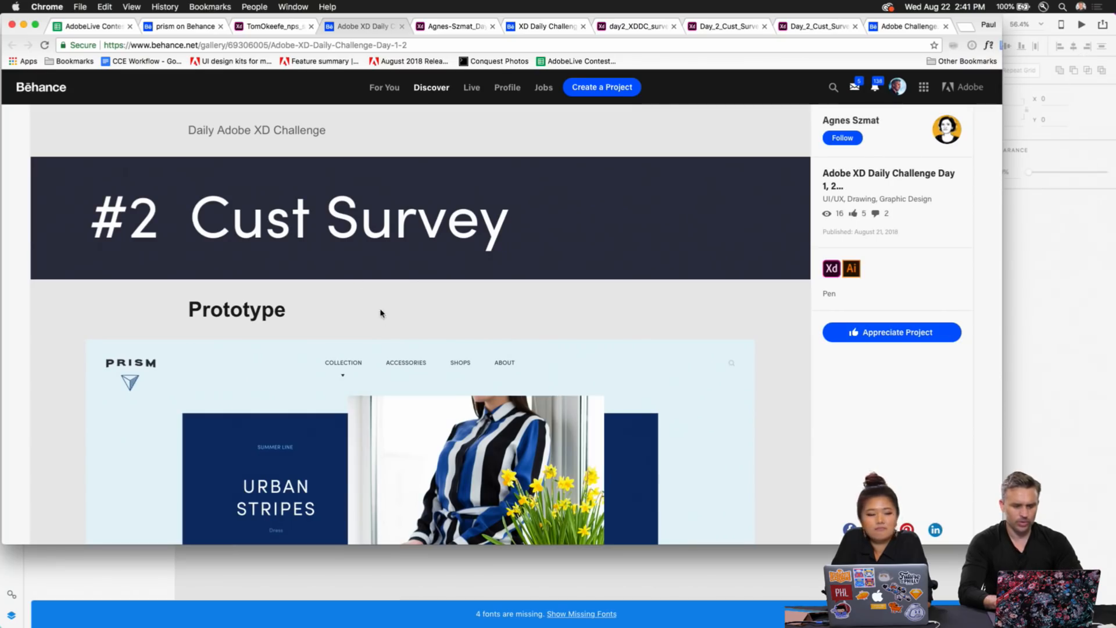
scroll(238, 311, "down", 10)
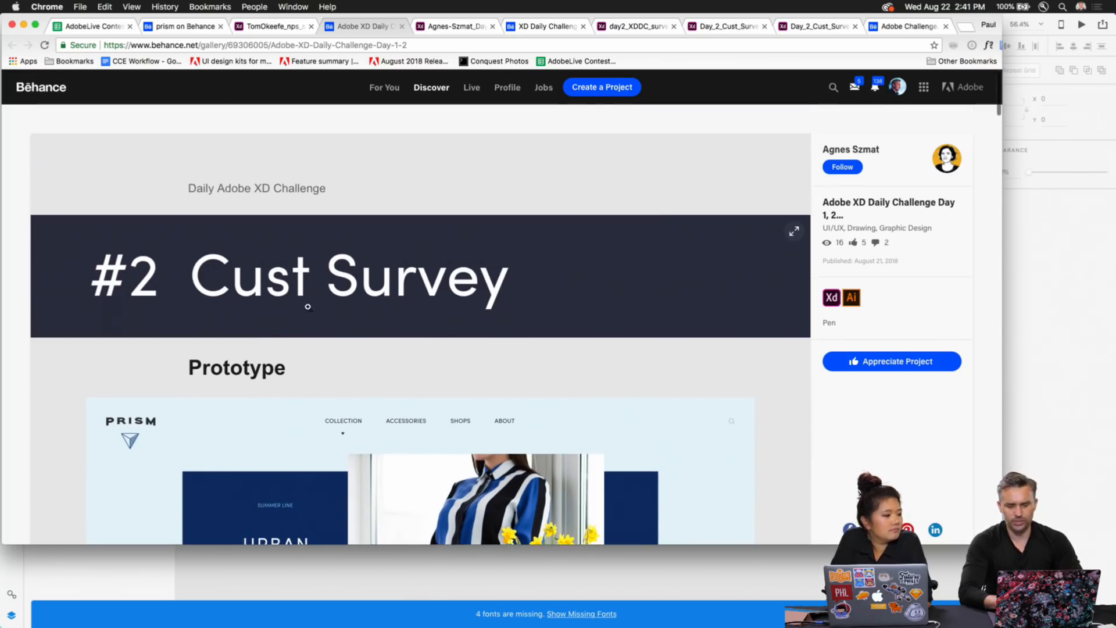
scroll(283, 300, "down", 5)
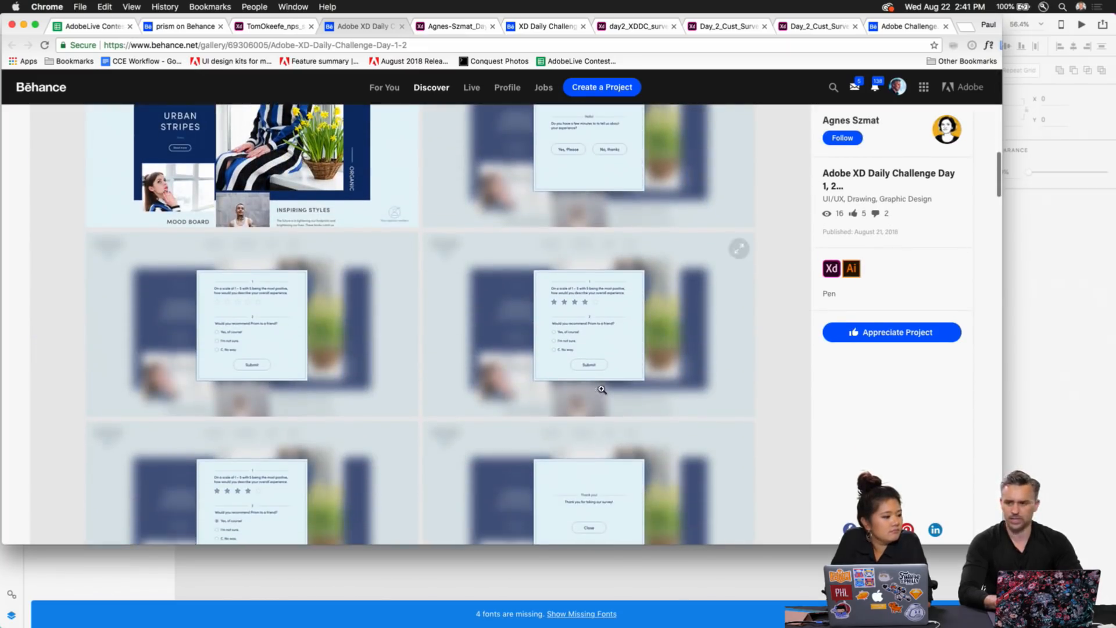
scroll(476, 357, "down", 3)
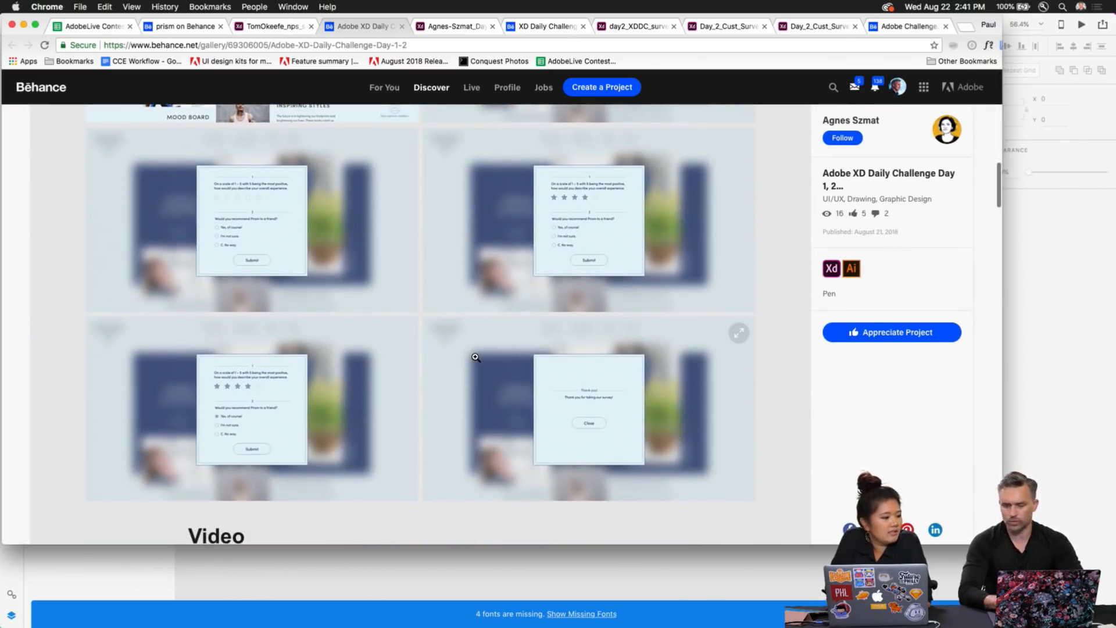
- Switch to the TomOkeefe_nps_survey prototype, answer its survey banner with four stars and "A. Yes, of course!", then close it
left_click(278, 24)
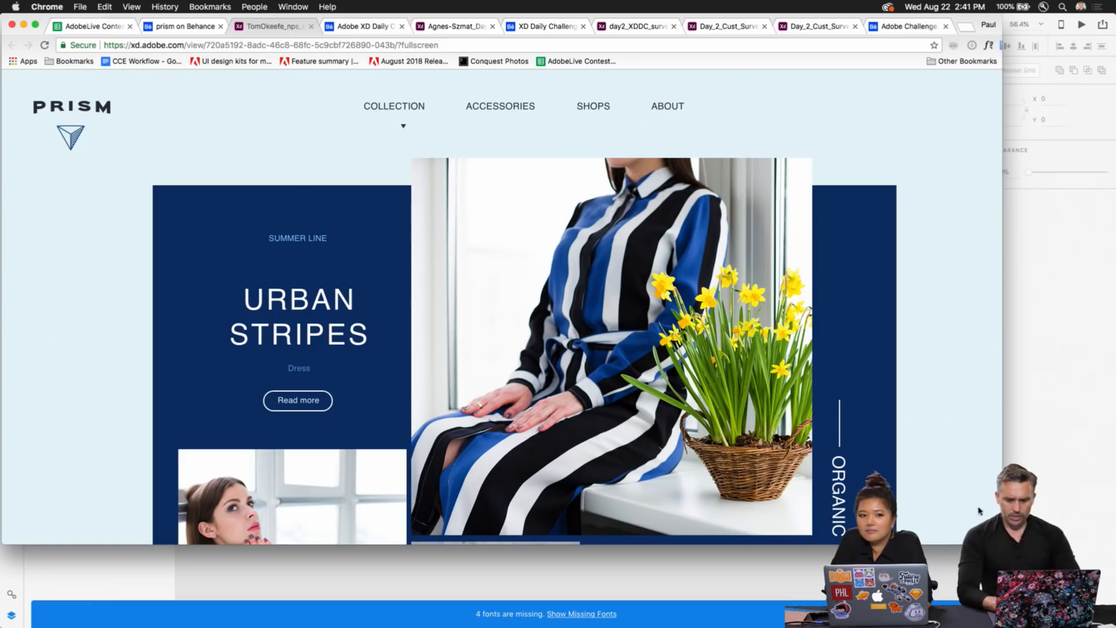
left_click_drag(1003, 545, 1042, 594)
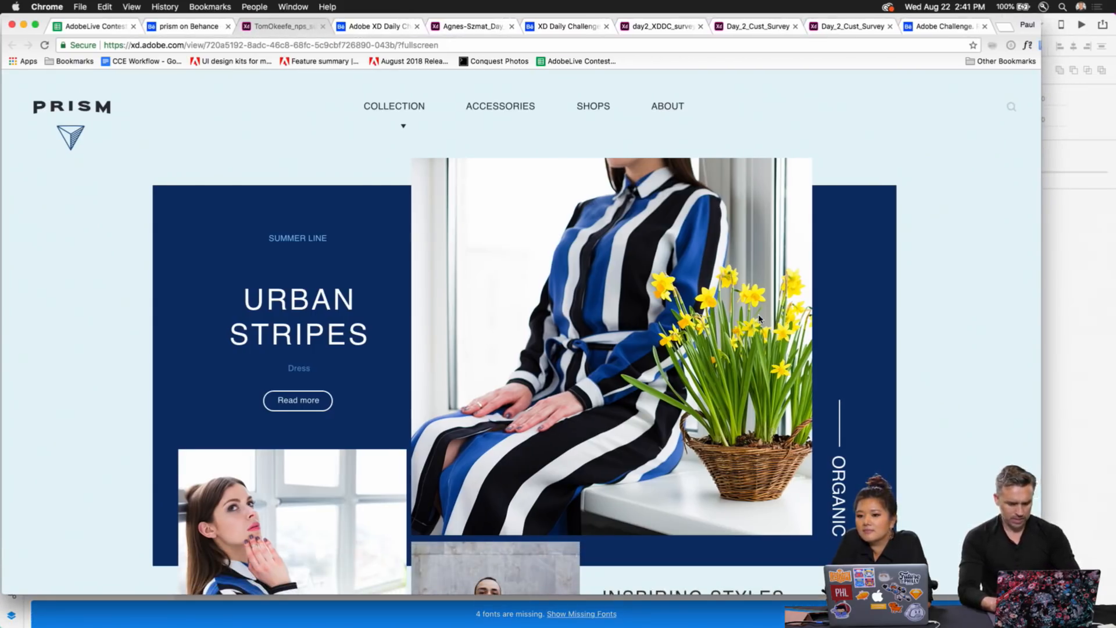
key("Escape")
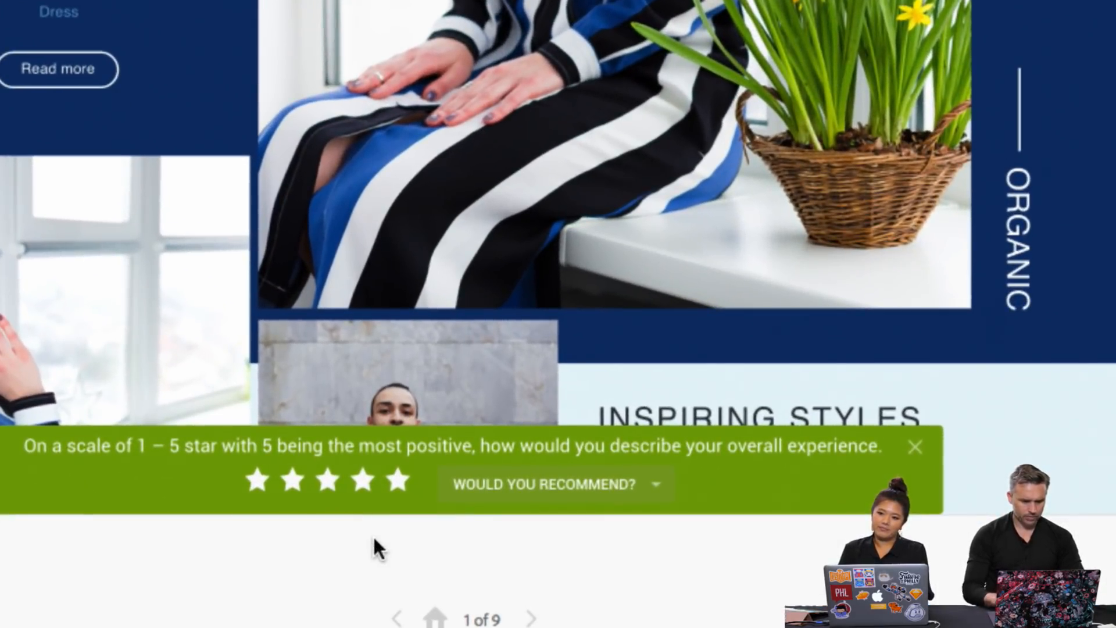
left_click(363, 481)
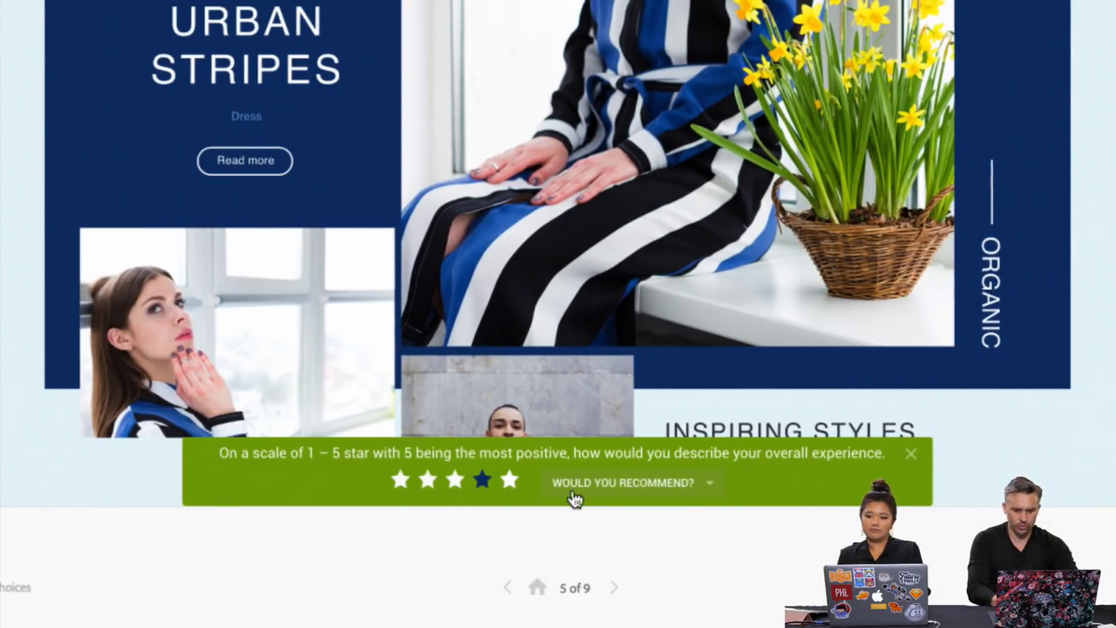
left_click(597, 483)
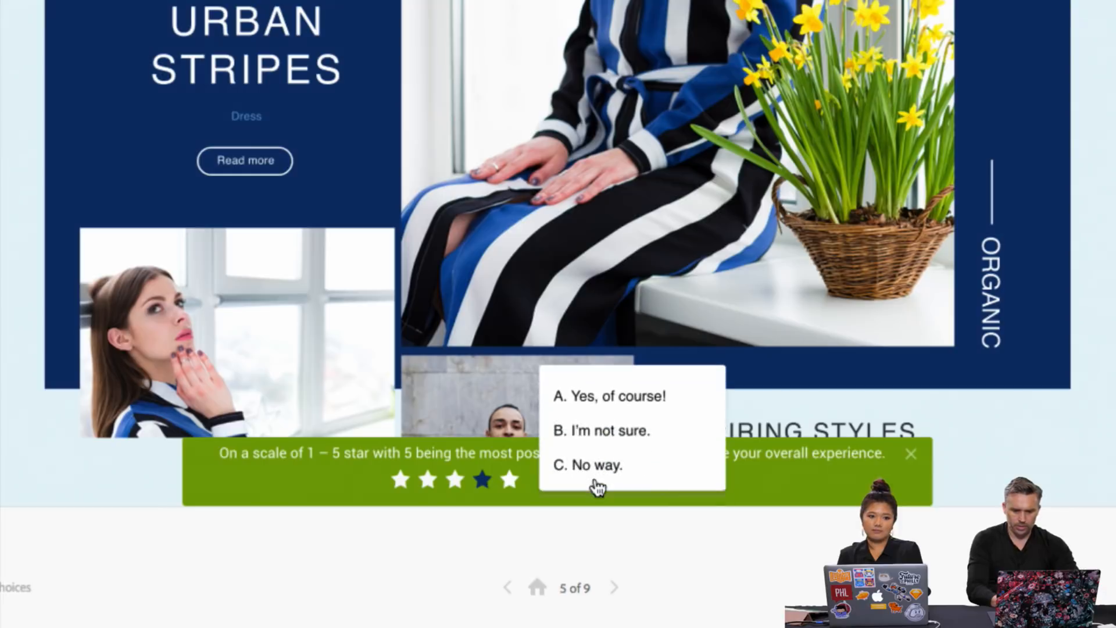
left_click(579, 398)
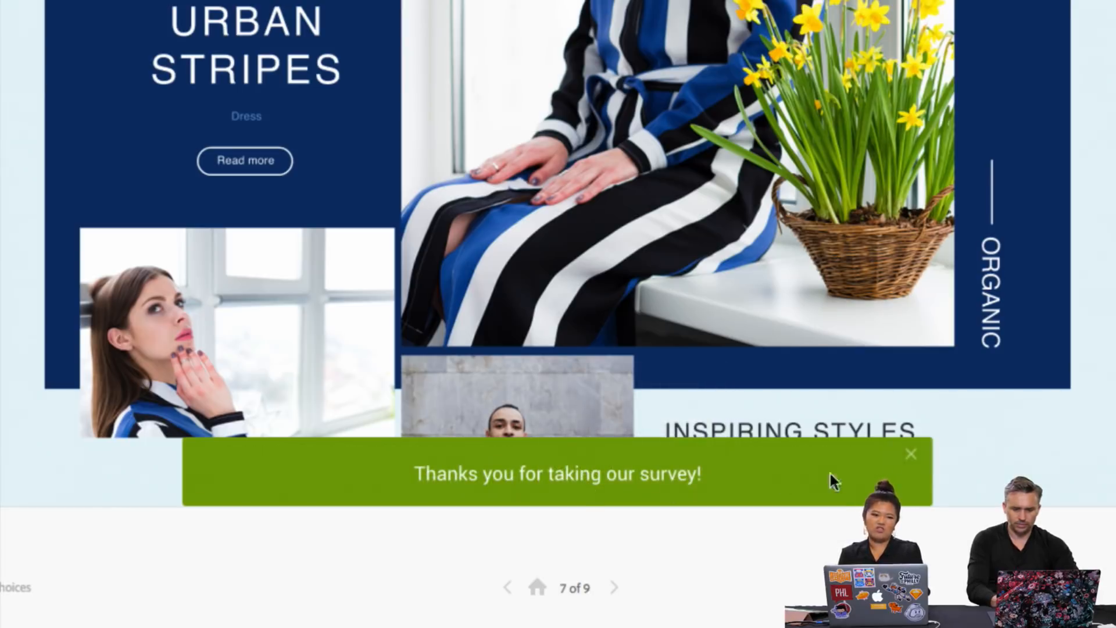
left_click(911, 457)
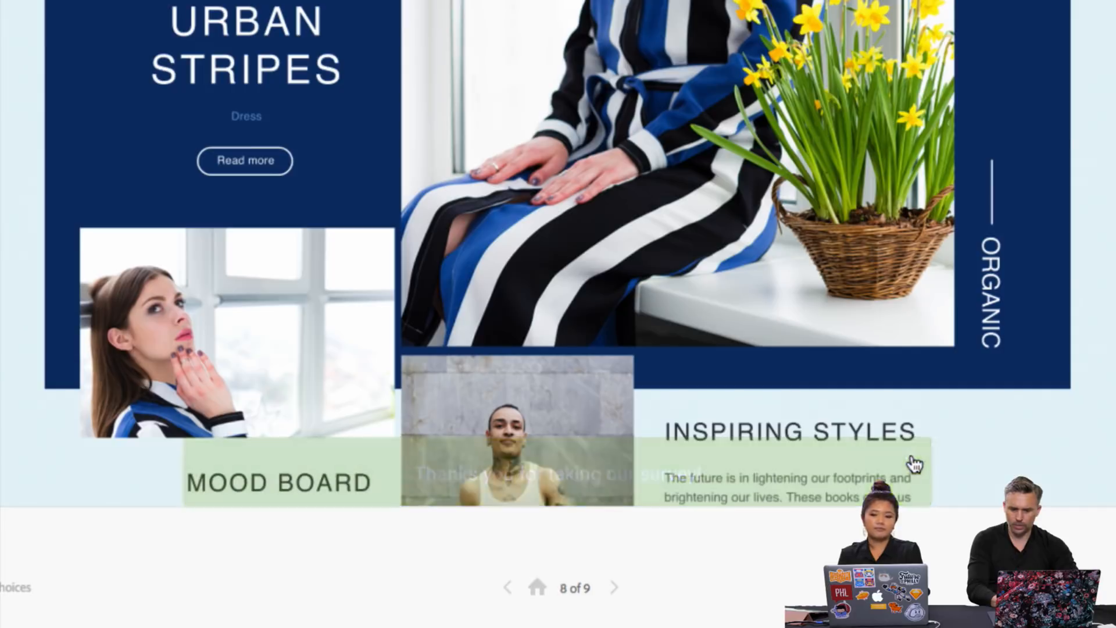
- Go back to the prototype's first screen and answer the survey again with four stars and "A. Yes, of course!", closing the banner
left_click(539, 588)
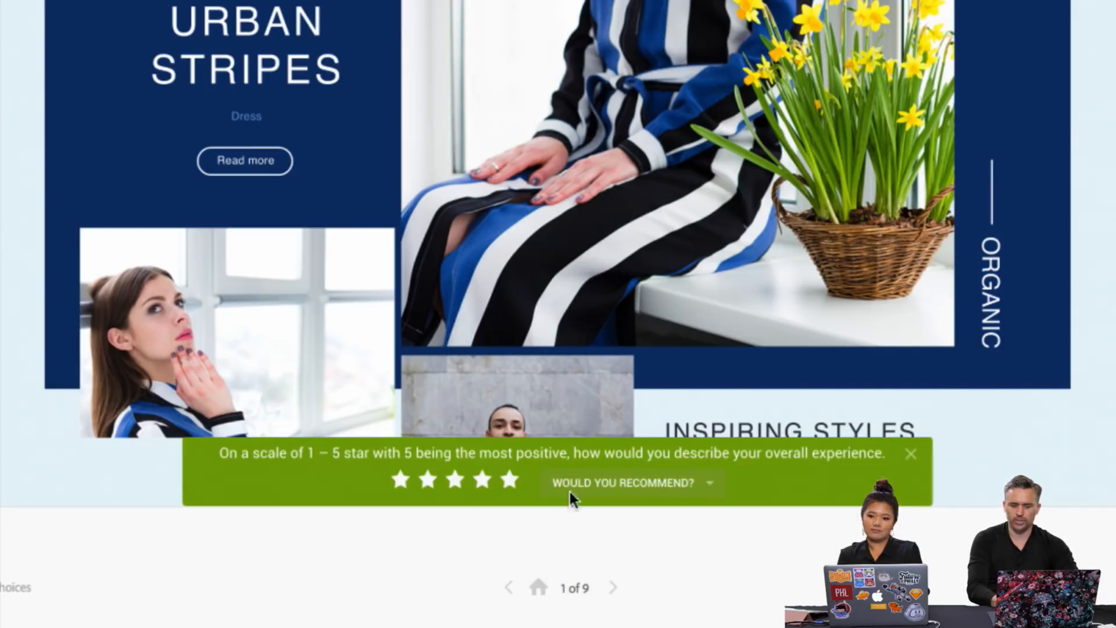
left_click(484, 480)
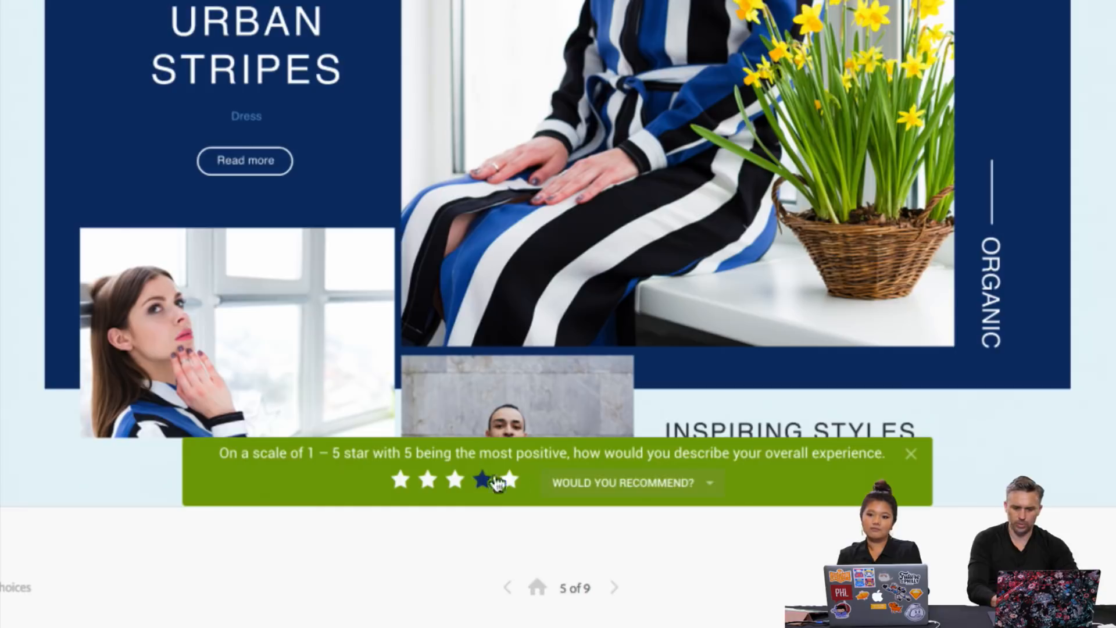
left_click(638, 485)
left_click(610, 400)
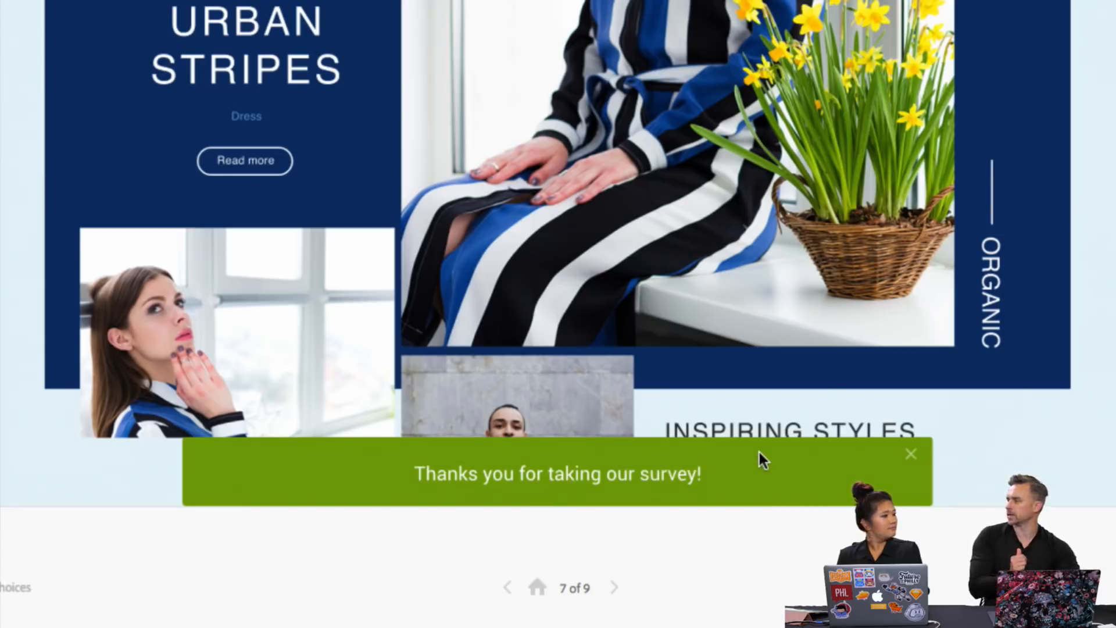
left_click(919, 456)
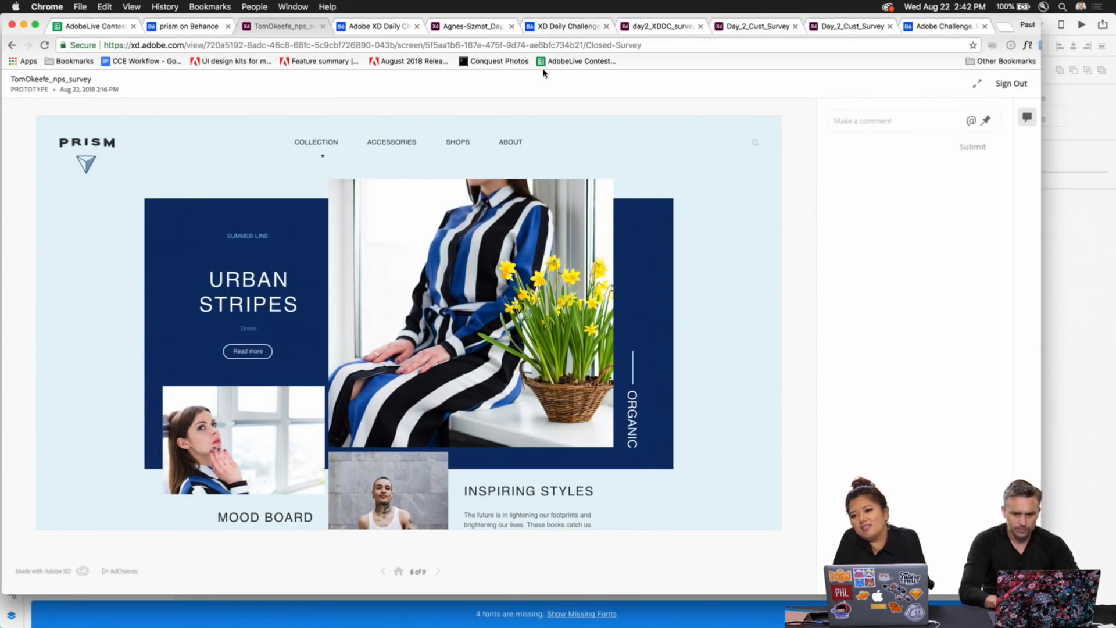
- Switch to the prism Behance project, scroll through it, appreciate the project and follow its designer
left_click(192, 32)
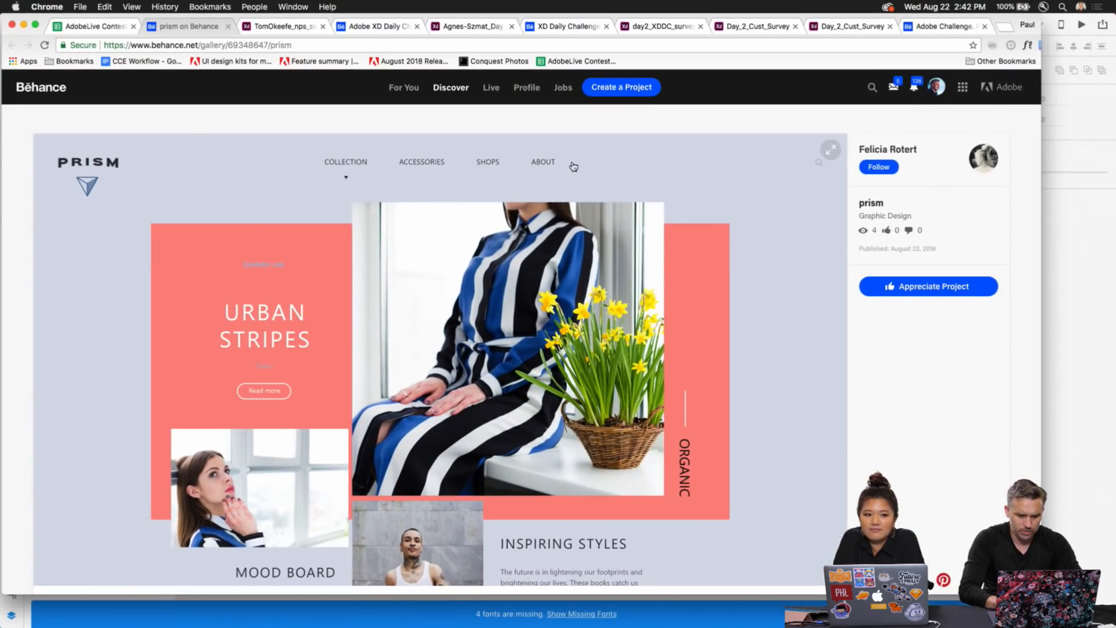
scroll(288, 266, "down", 5)
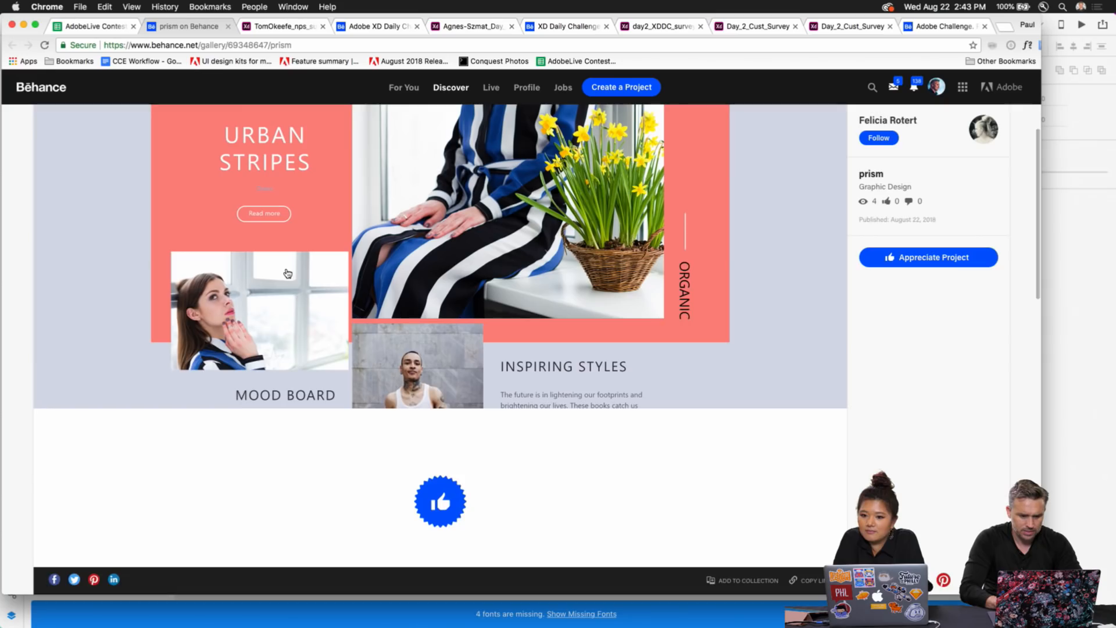
scroll(287, 273, "up", 5)
scroll(287, 273, "down", 10)
scroll(287, 273, "up", 3)
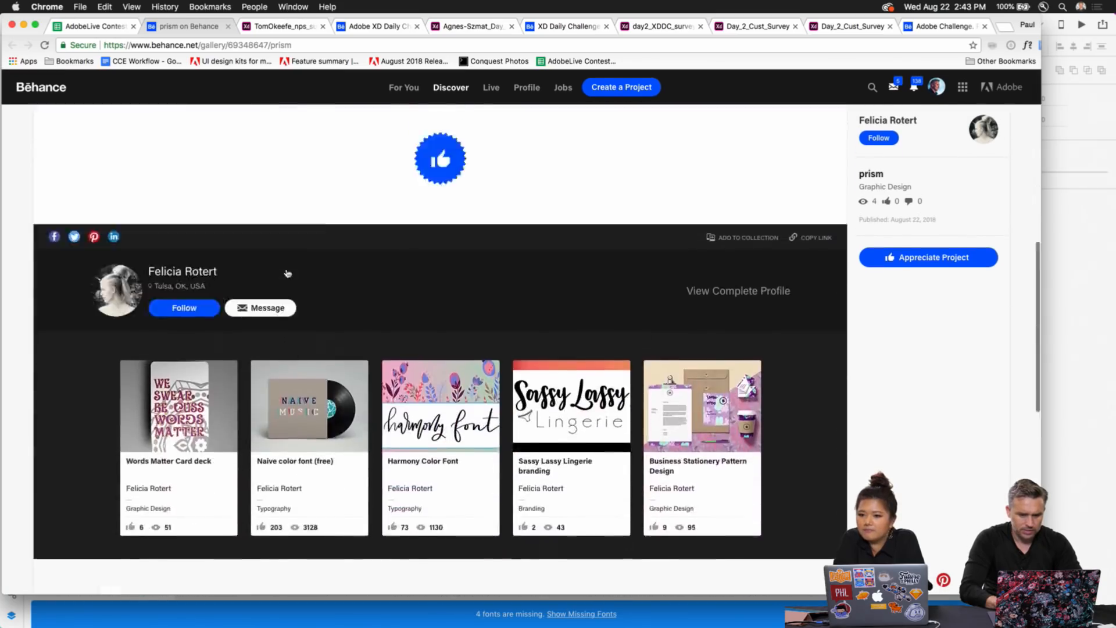
left_click(428, 295)
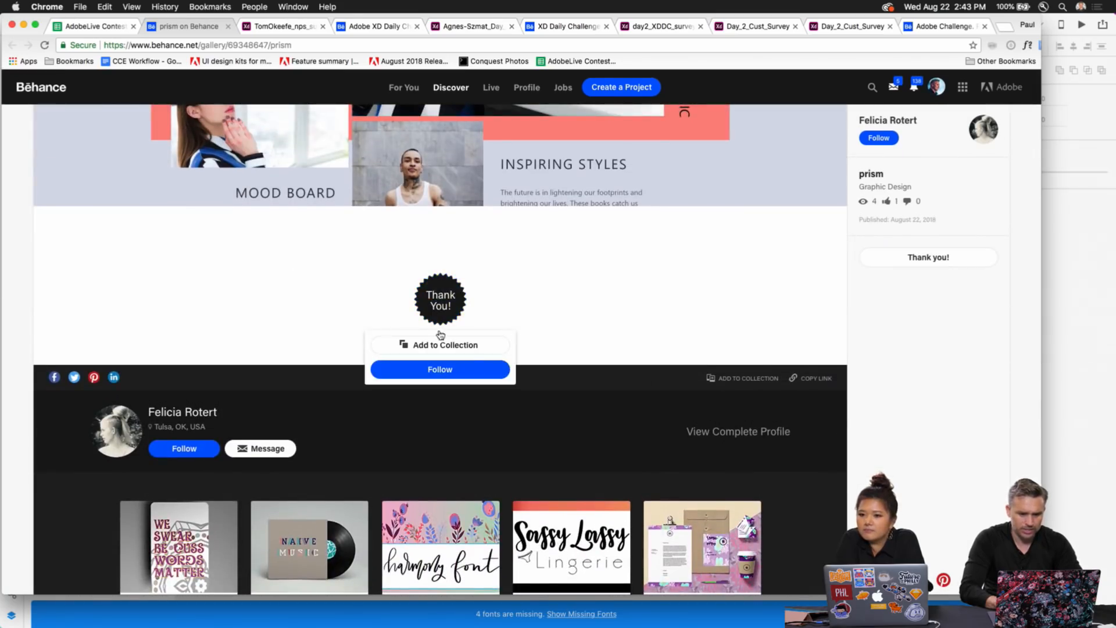
left_click(439, 369)
- Reload the prism project page and scroll through it to view its embedded survey popup
scroll(312, 306, "up", 5)
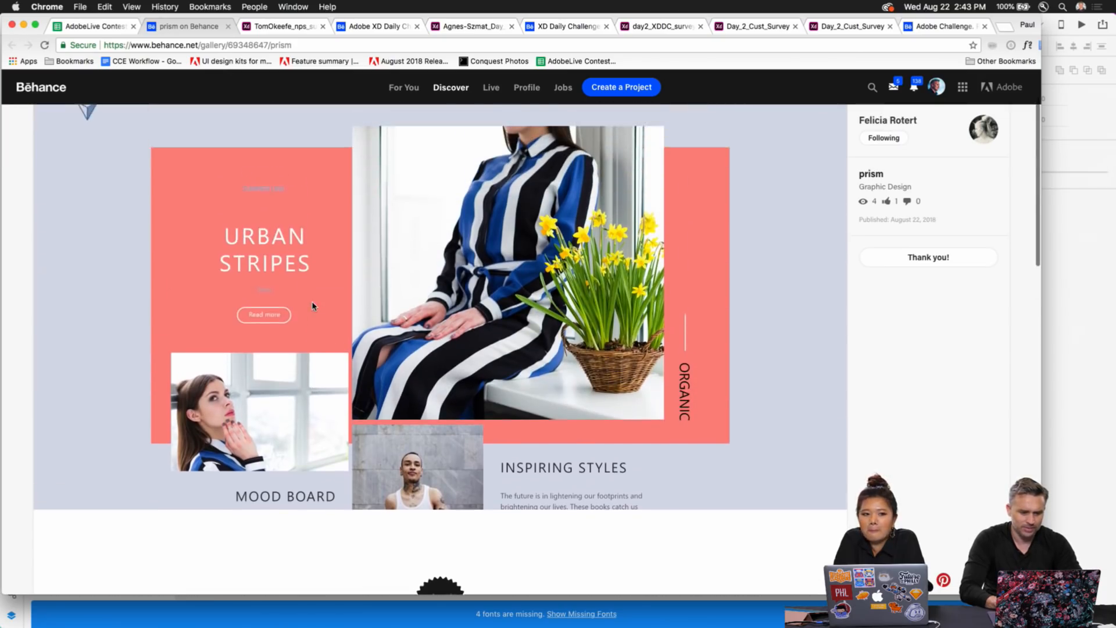
scroll(313, 305, "up", 2)
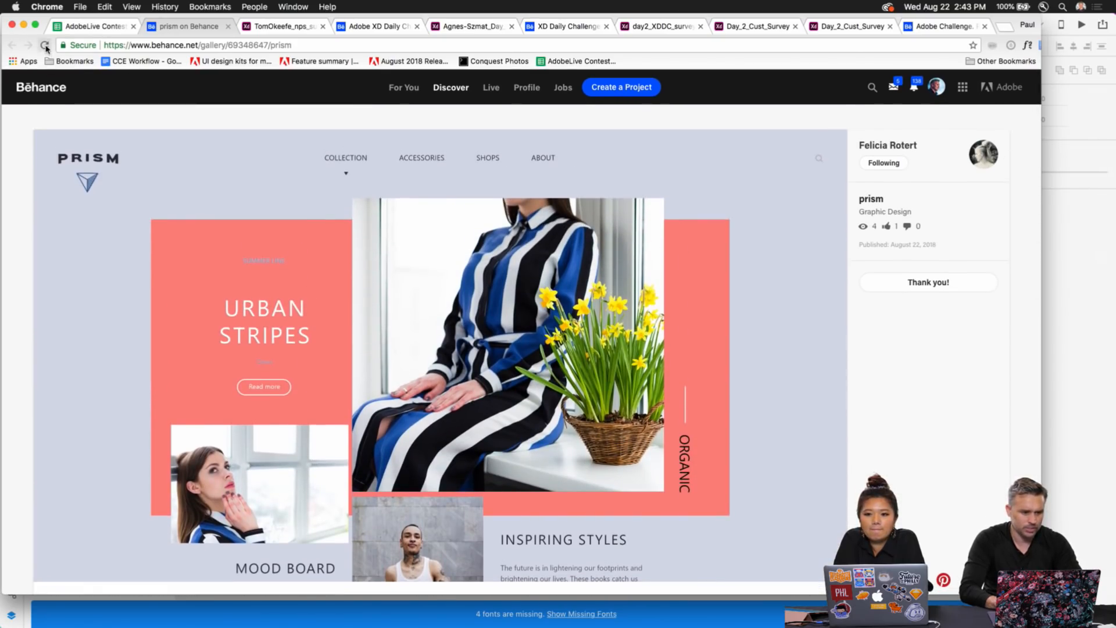
left_click(45, 46)
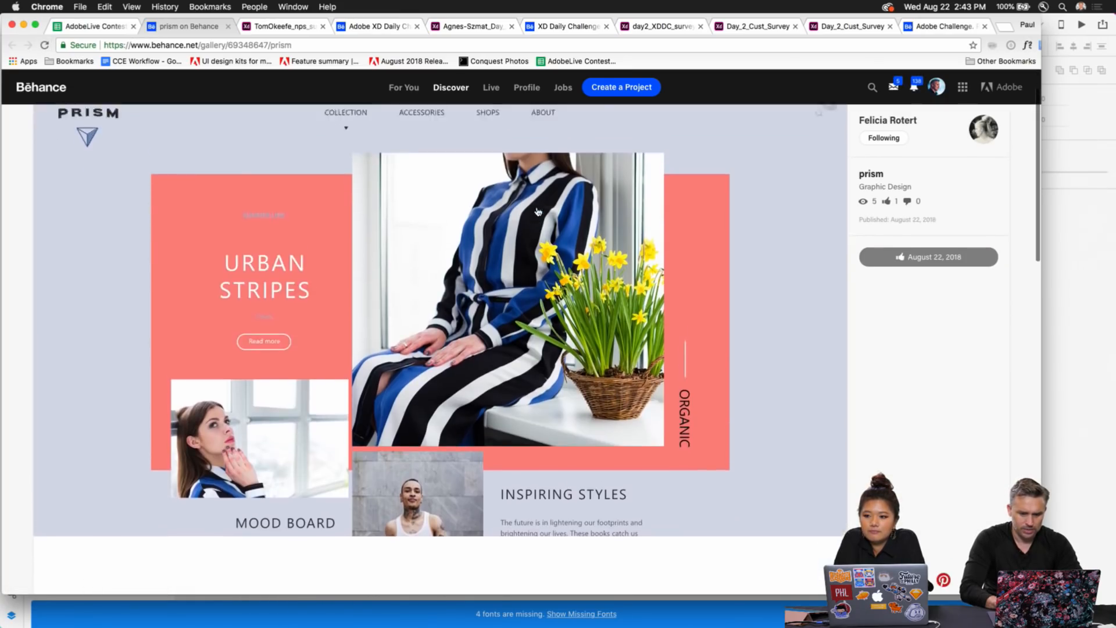
scroll(538, 212, "down", 5)
scroll(272, 307, "up", 4)
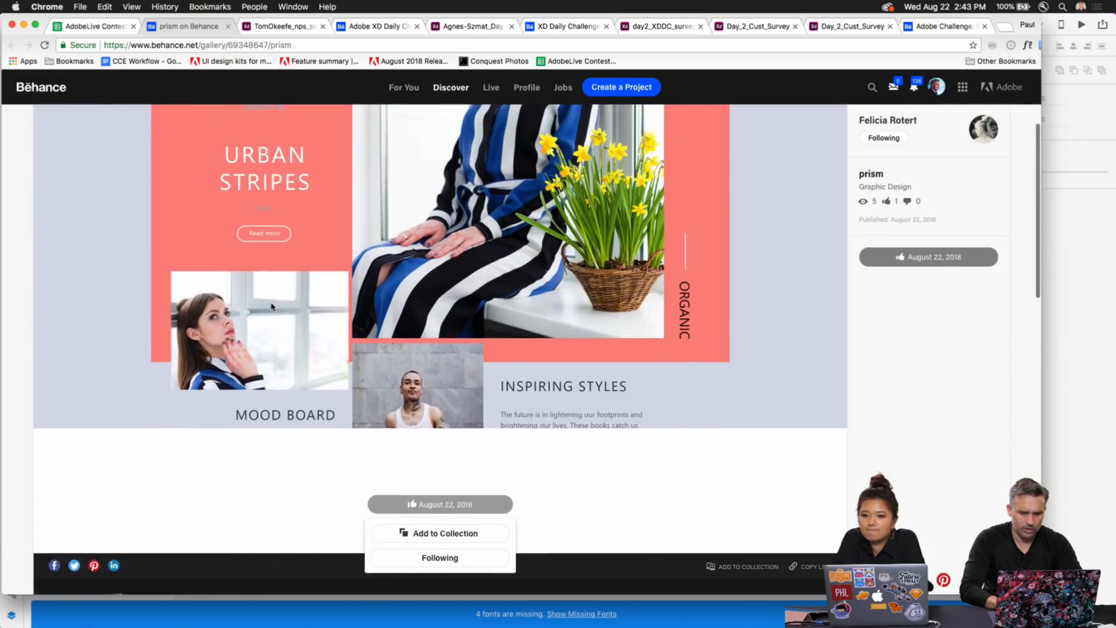
scroll(271, 306, "up", 3)
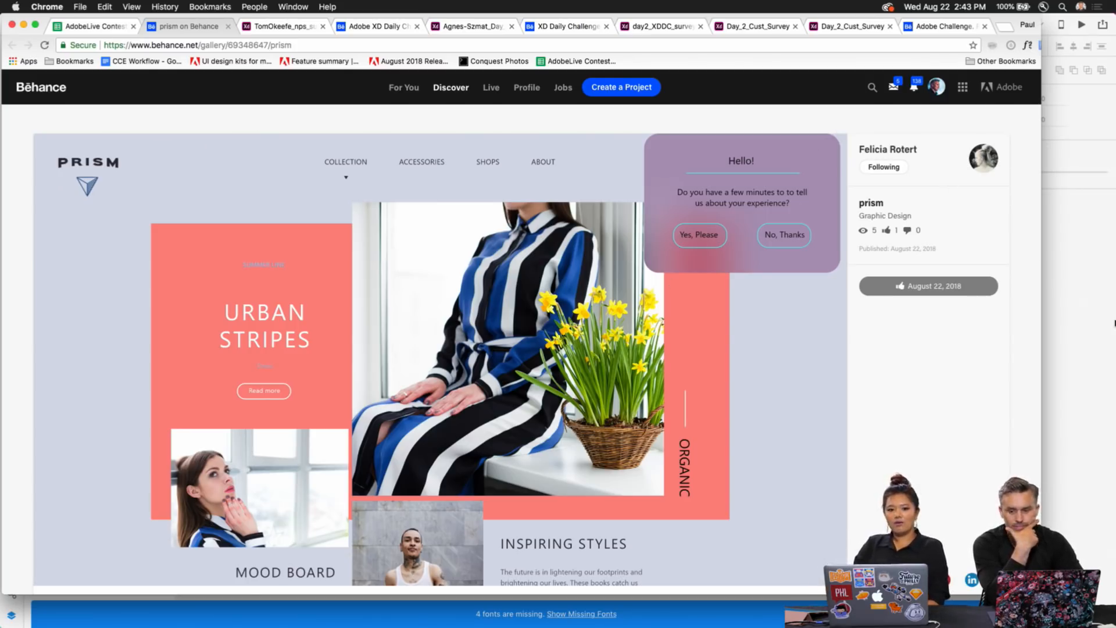
- Switch to the Day_2_Cust_Survey document in Adobe XD
left_click_drag(1040, 372, 916, 371)
left_click(1042, 354)
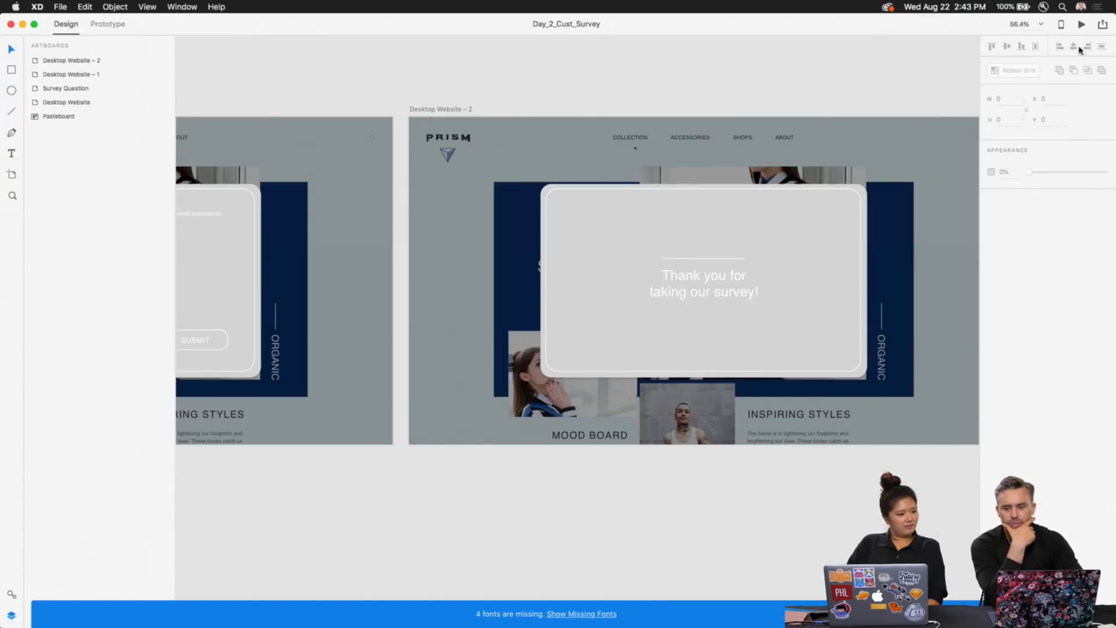
left_click(1103, 25)
left_click(645, 74)
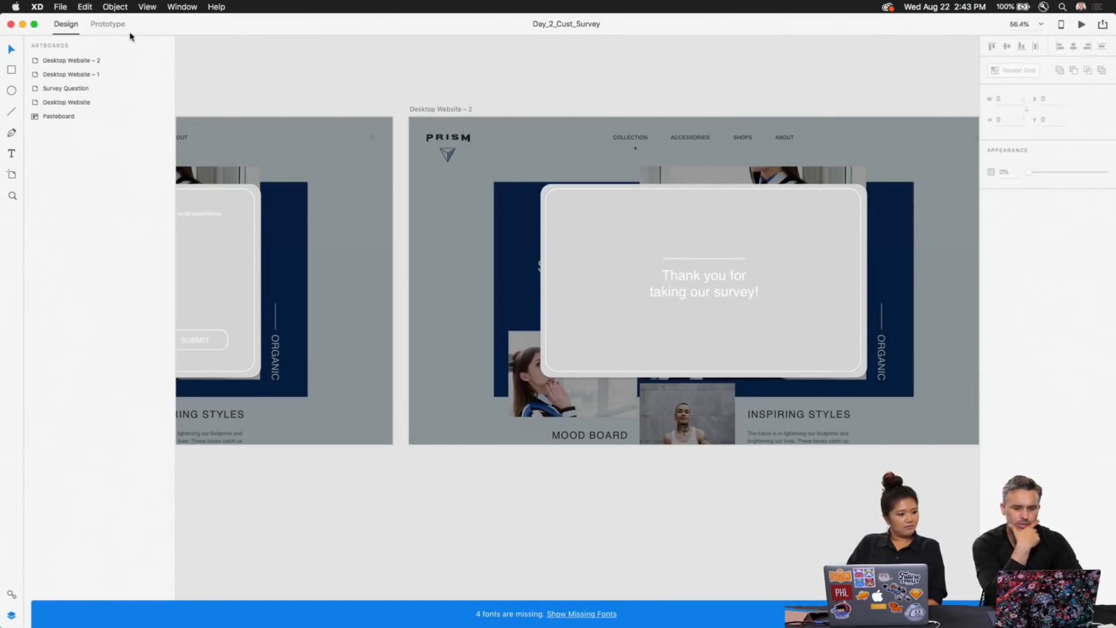
left_click(21, 25)
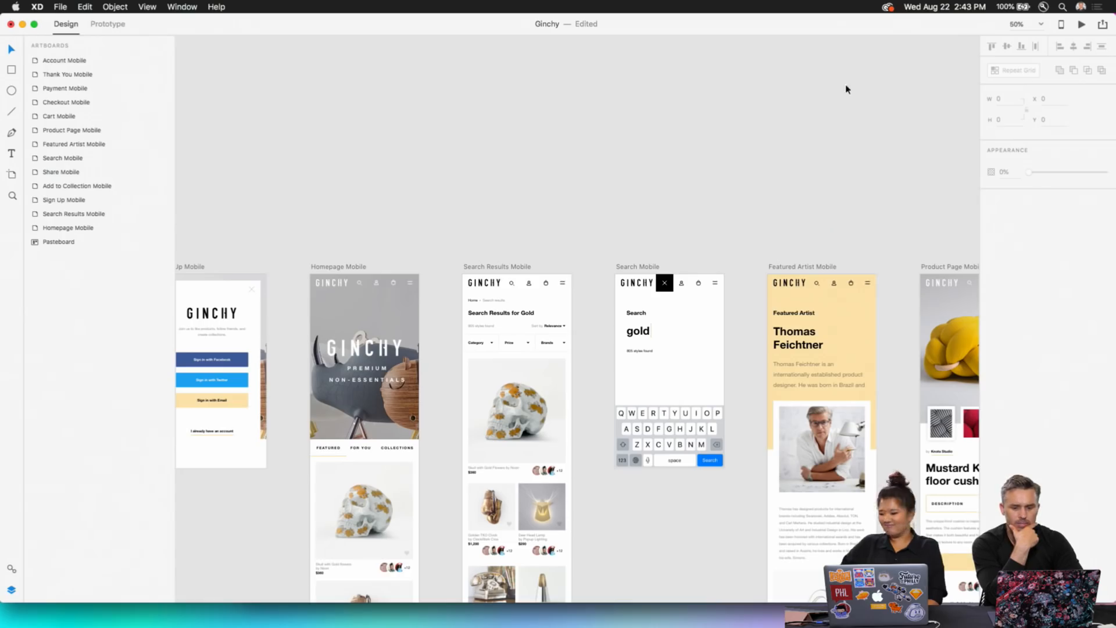
left_click(21, 25)
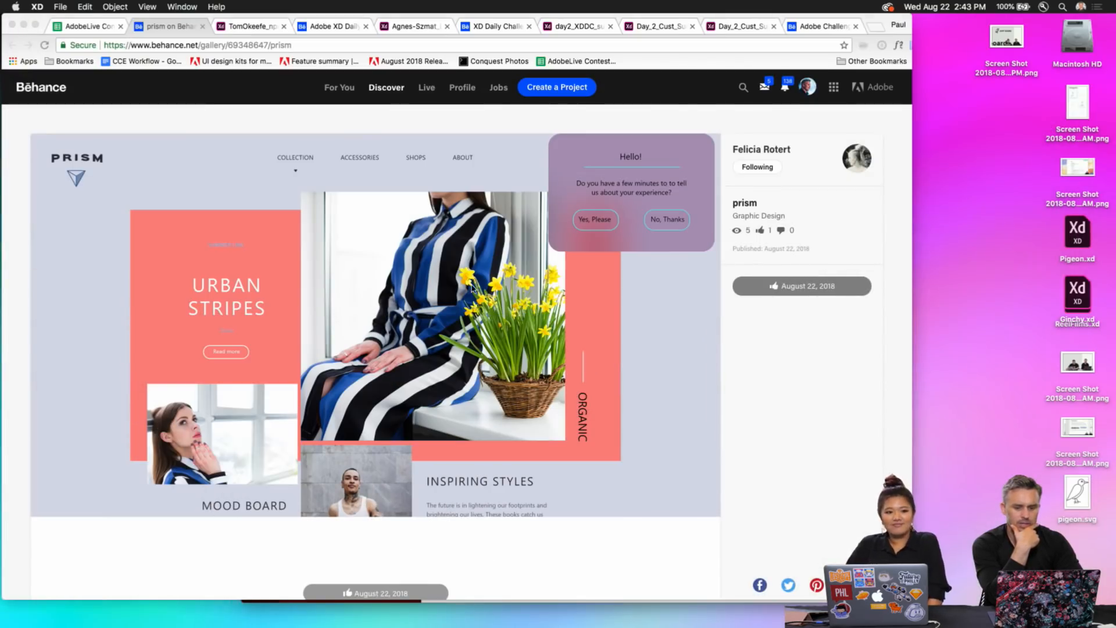
right_click(248, 614)
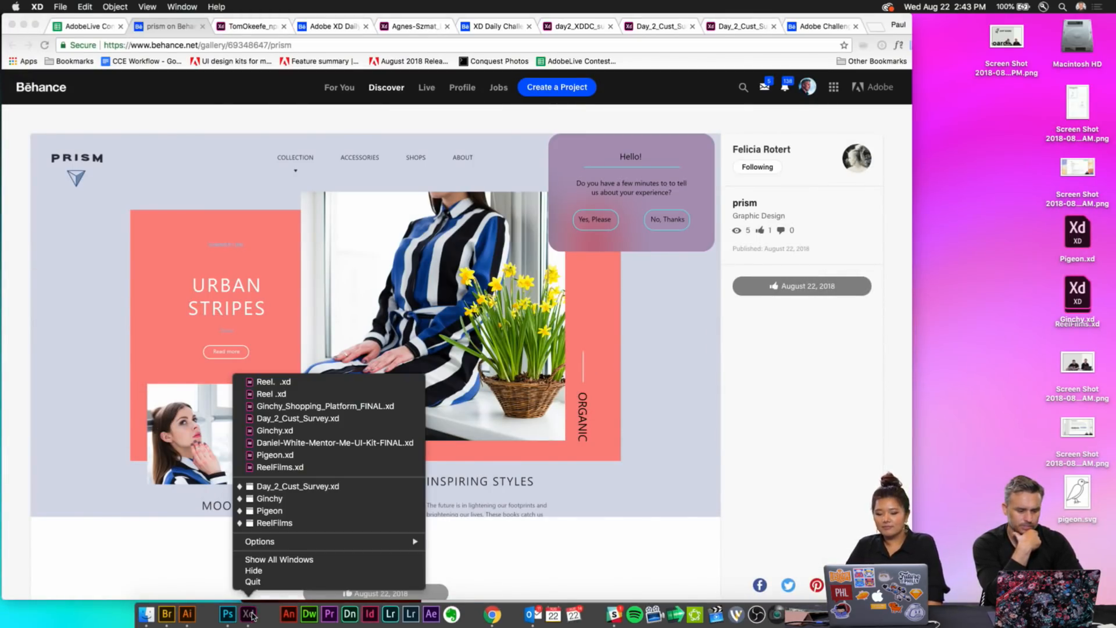
left_click(267, 522)
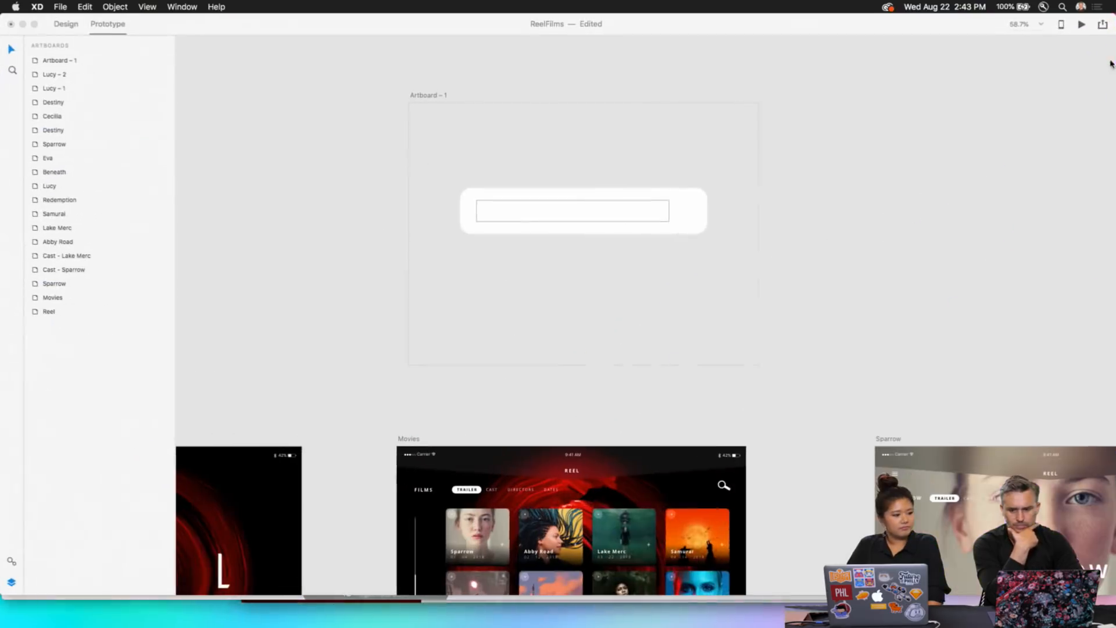
- Open the publish-prototype settings of the ReelFilms document, then minimize the XD window
left_click(1101, 30)
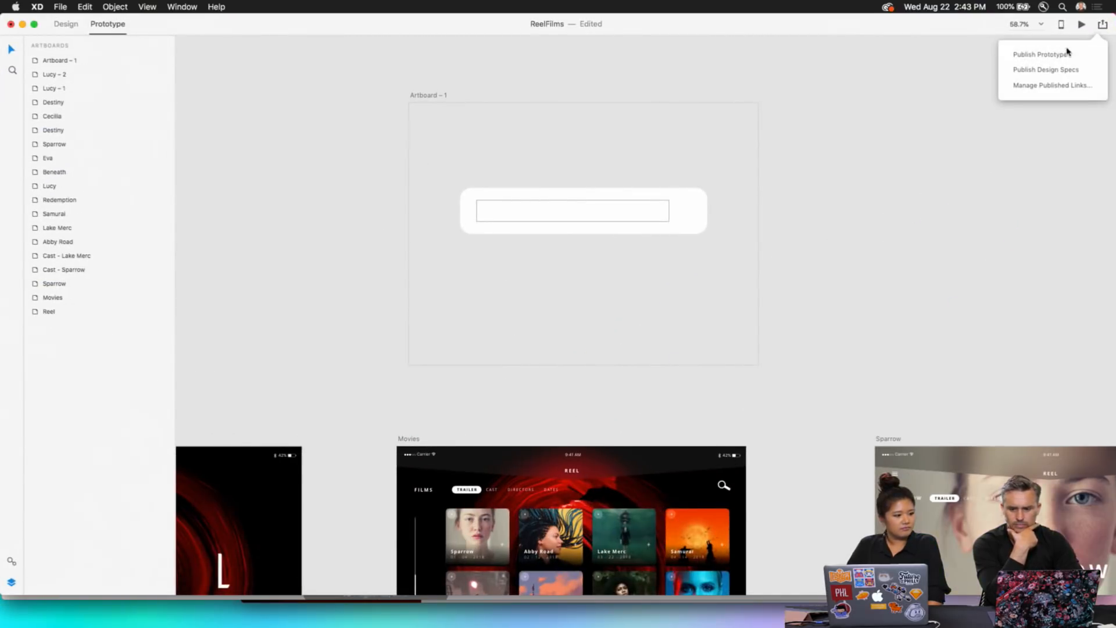
left_click(1063, 52)
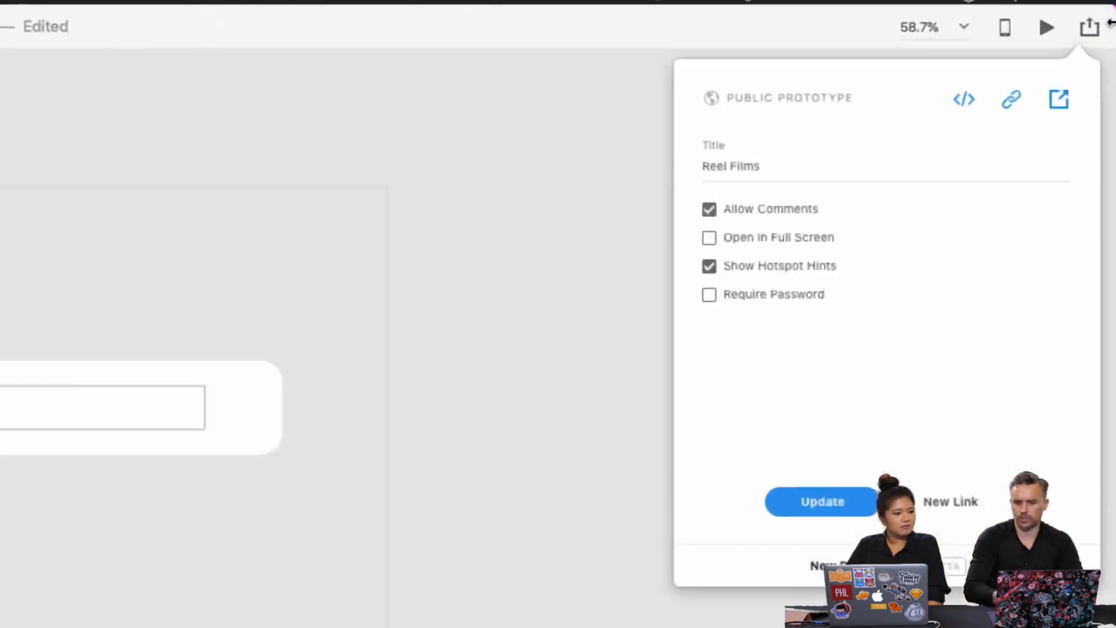
left_click(818, 177)
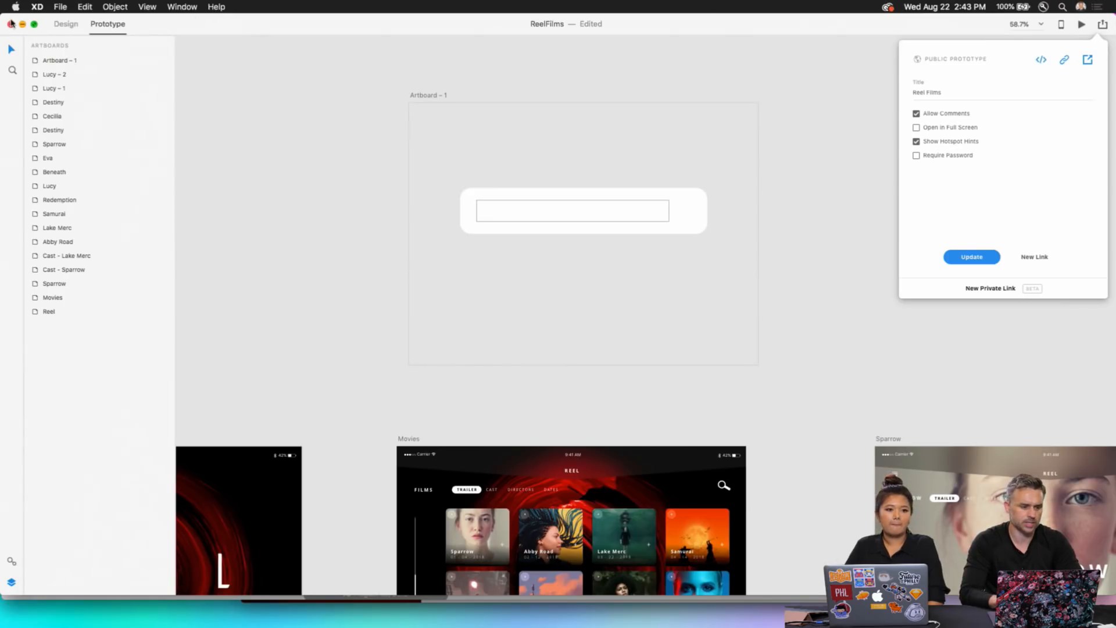
left_click(11, 24)
left_click(10, 24)
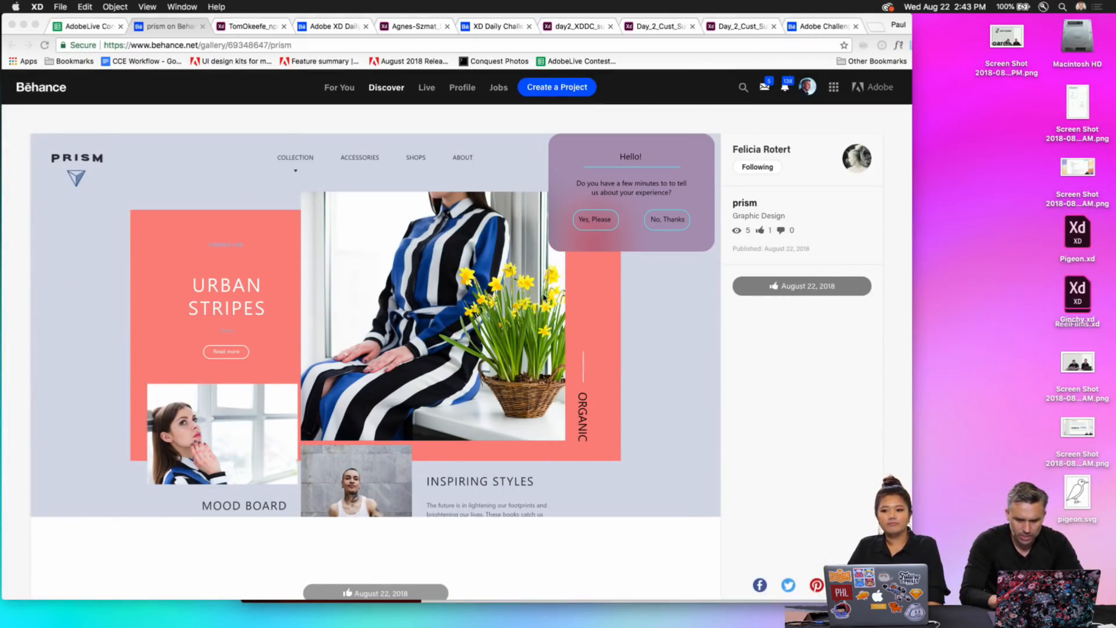
- Accept the prism project's survey popup, then maximize the browser window and reload the project page
left_click(475, 188)
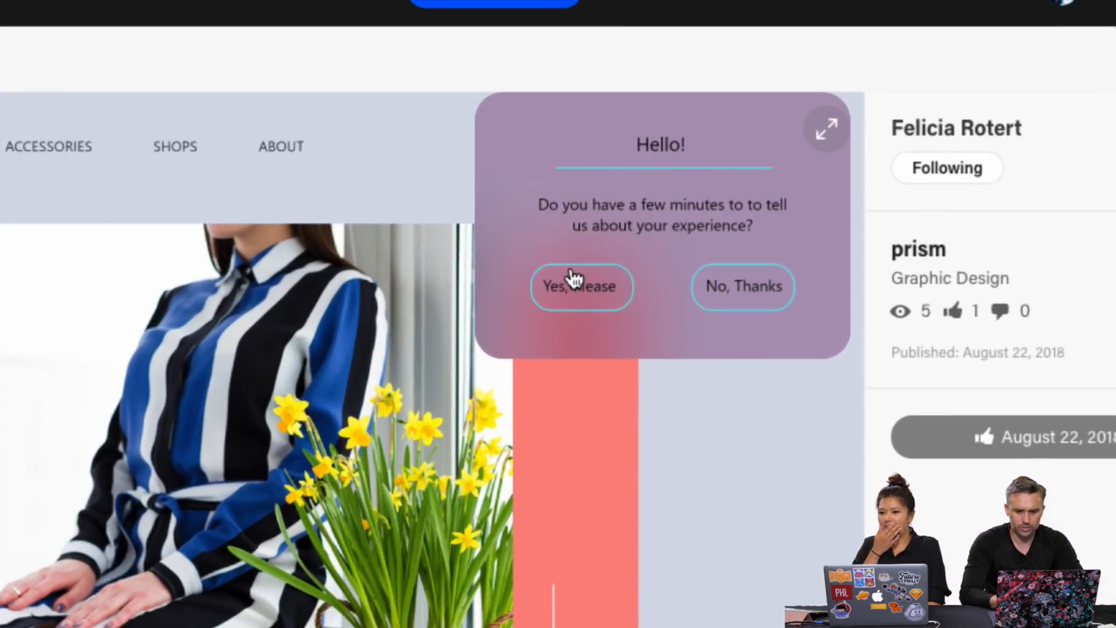
left_click(595, 219)
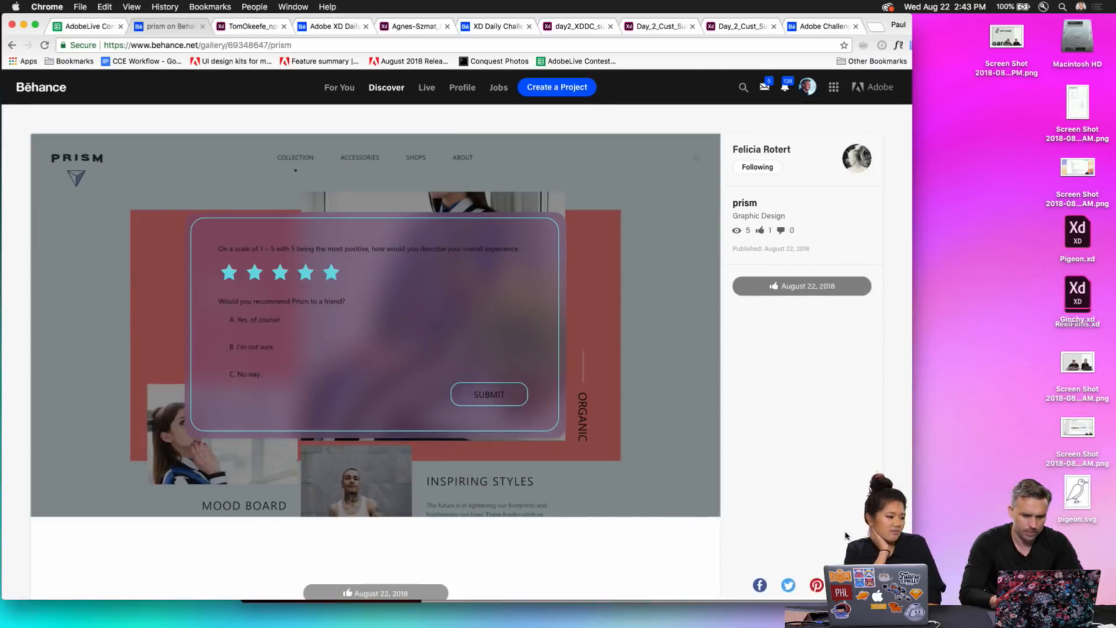
left_click_drag(912, 599, 1115, 626)
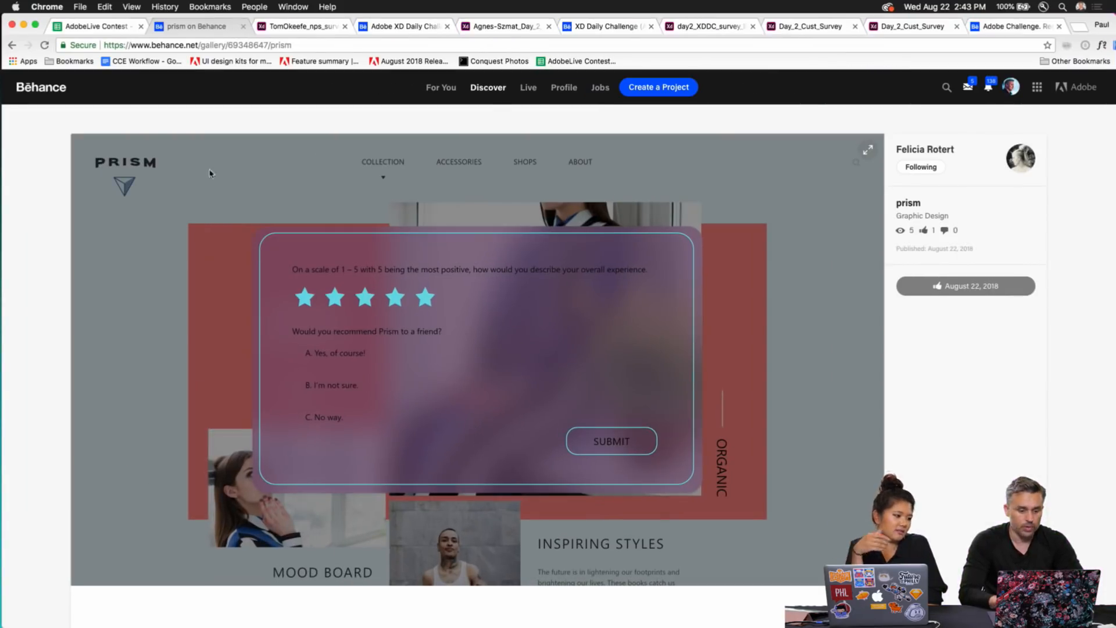
left_click(44, 44)
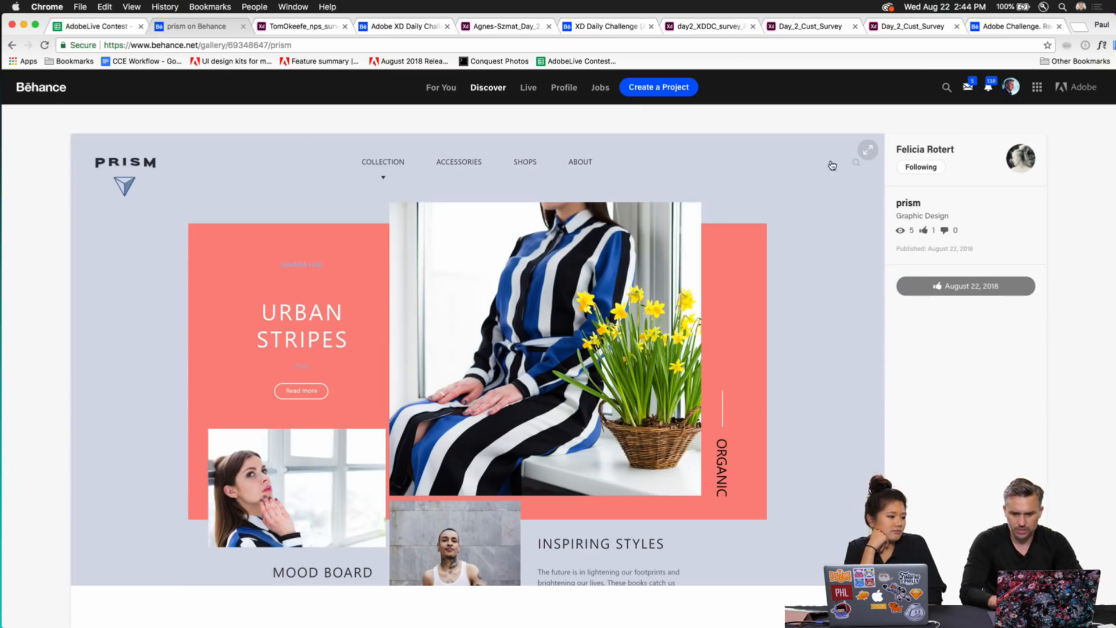
- View the prism prototype full screen, accept its survey popup and submit the survey
left_click(869, 155)
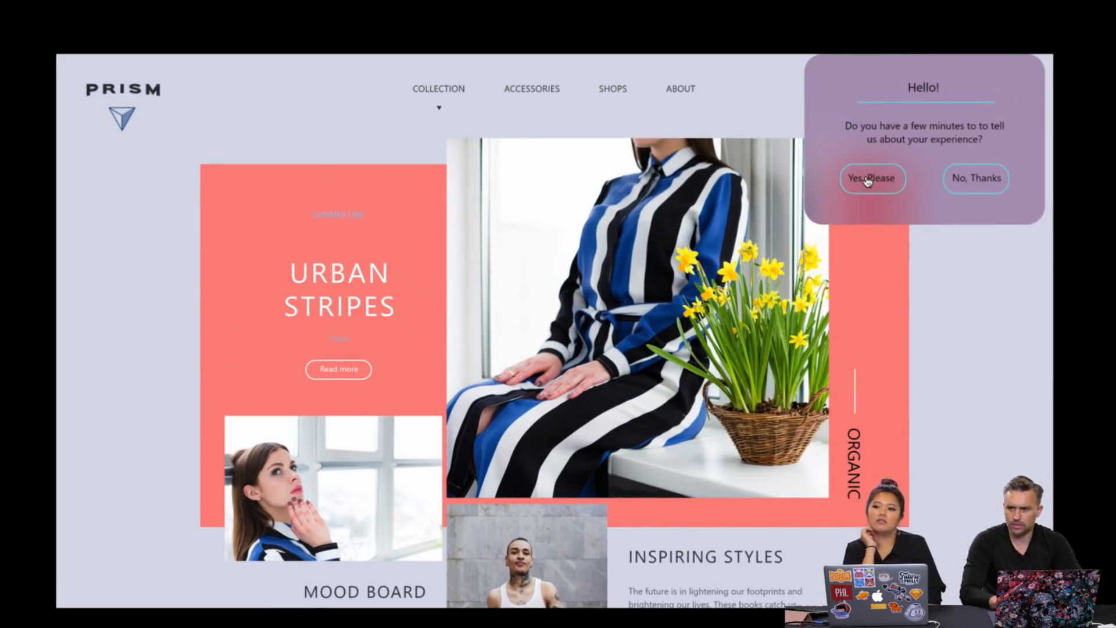
left_click(867, 179)
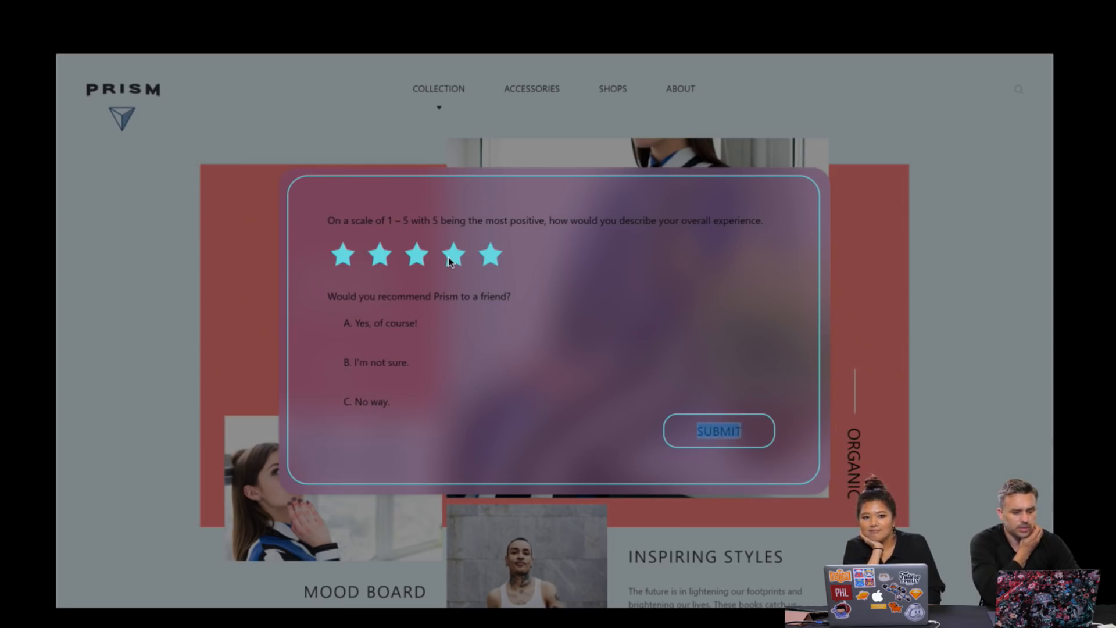
left_click(713, 435)
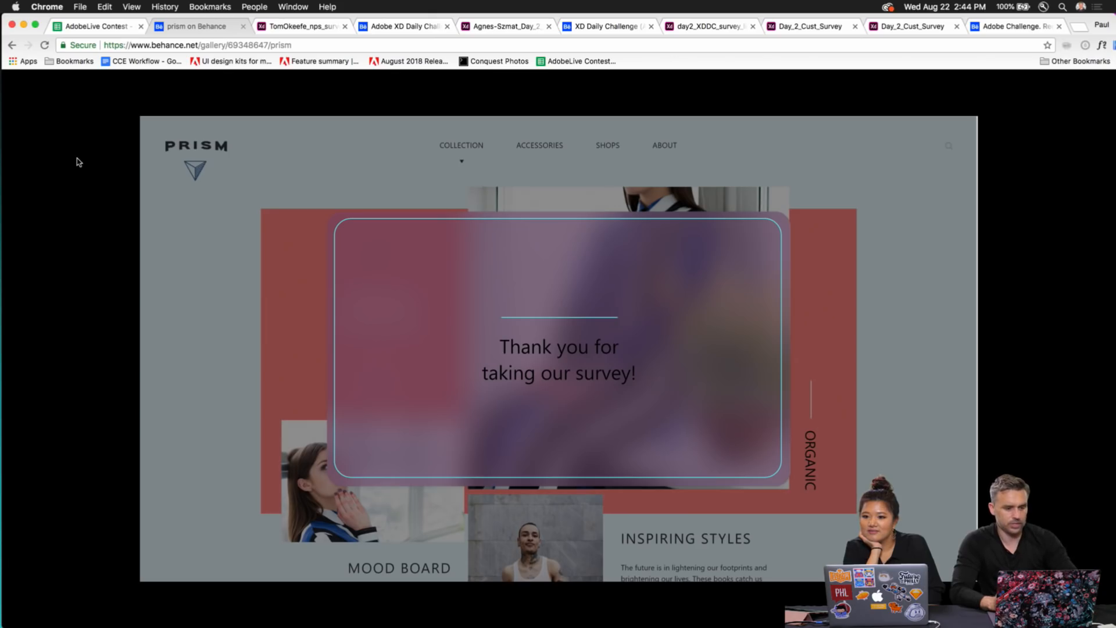
- Browse the TomOkeefe, Adobe XD Daily Challenge, Agnes Szmat, Linda Friday and day2_XDDC_survey tabs
left_click(288, 30)
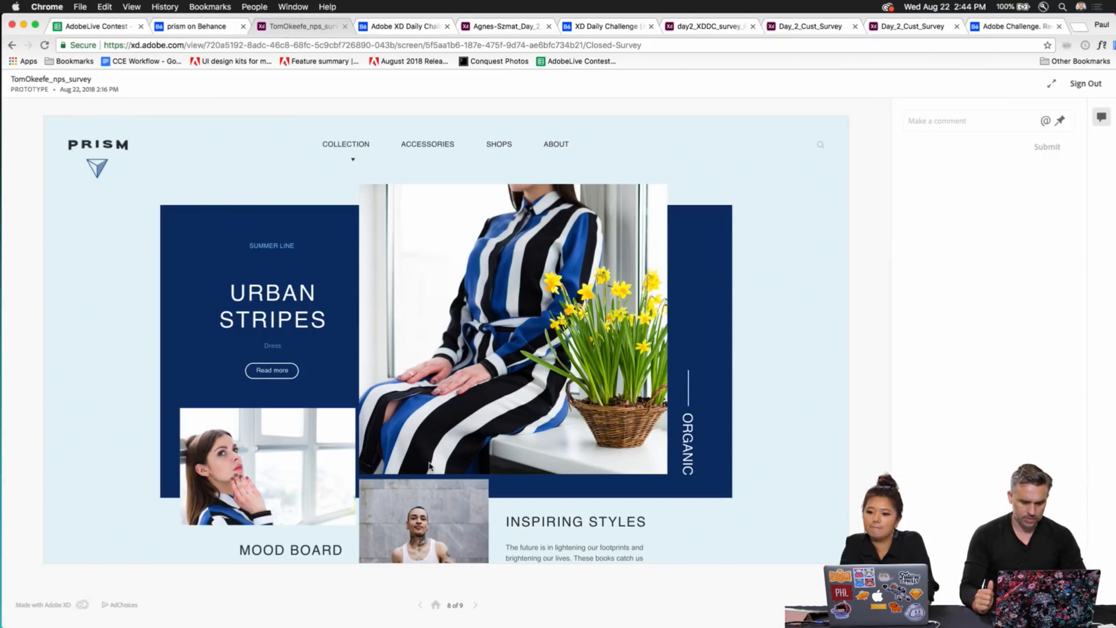
left_click(381, 27)
scroll(508, 211, "up", 10)
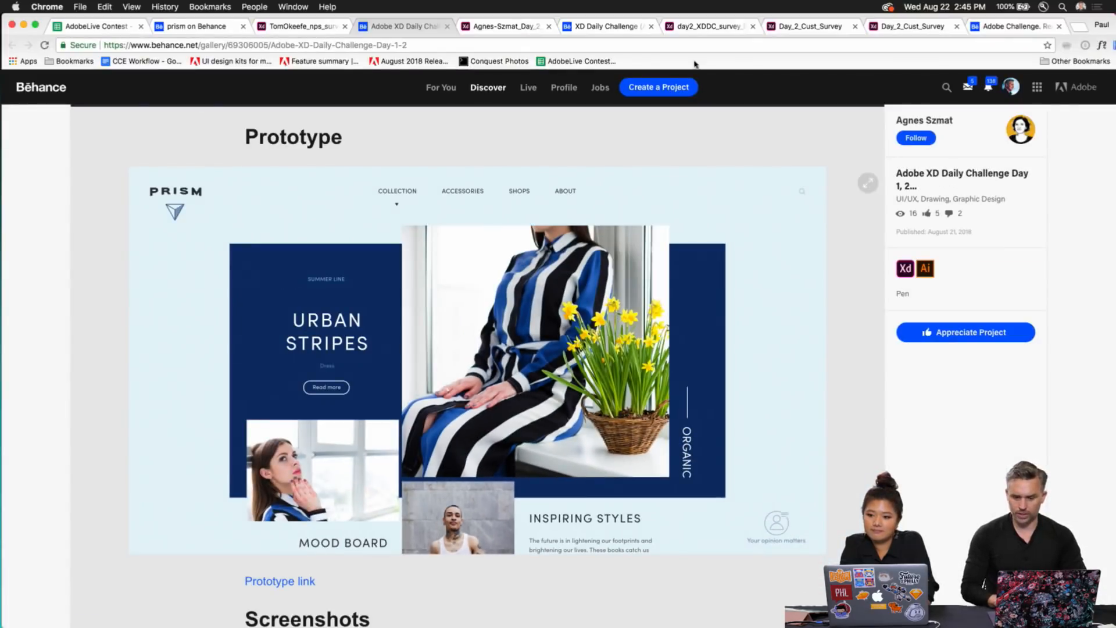
left_click(499, 26)
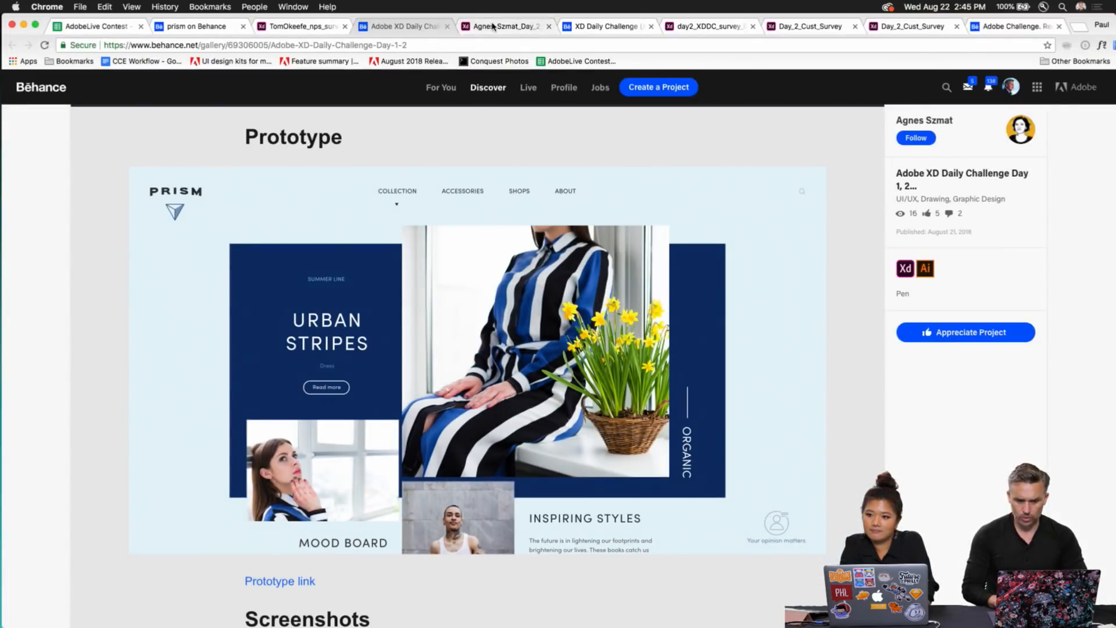
left_click(601, 26)
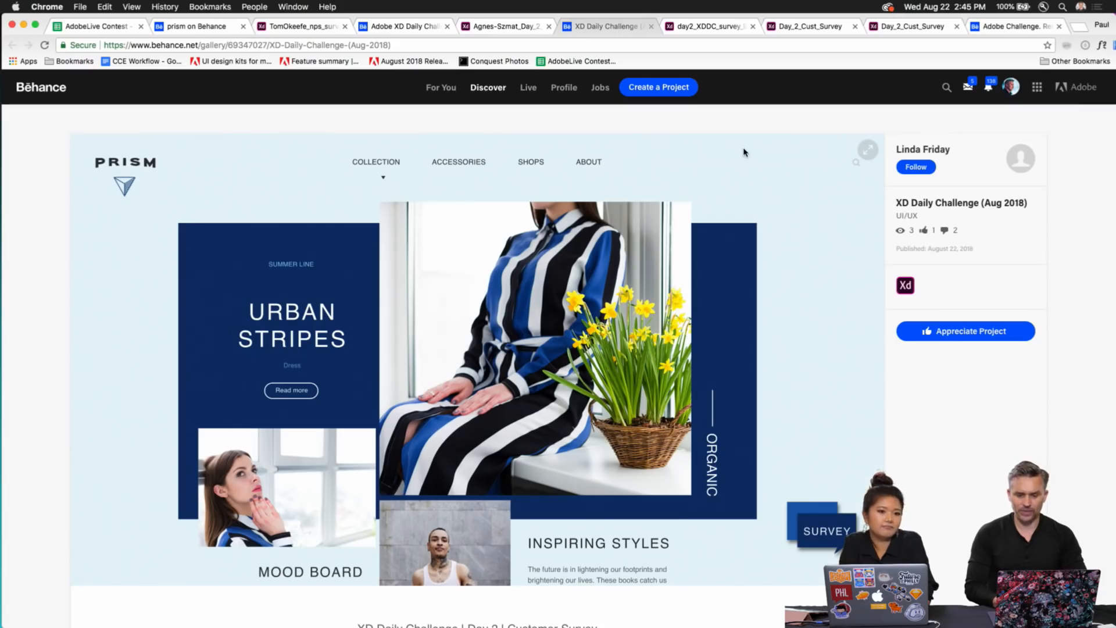
left_click(715, 26)
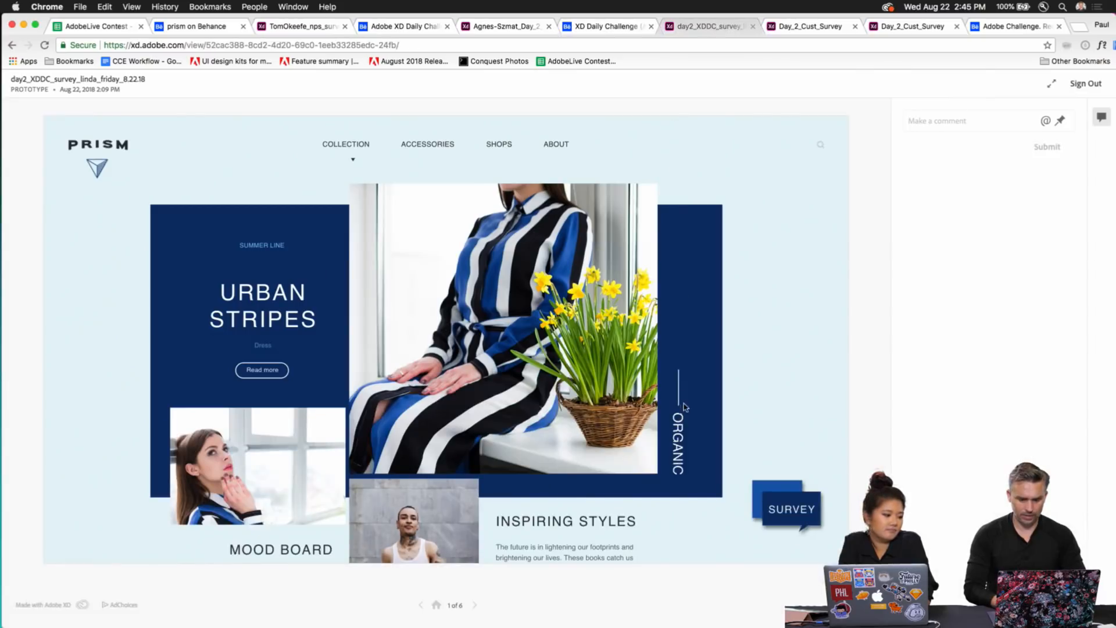
- In the Day_2_Cust_Survey prototype, open the survey tab, take the survey, pick the happiest face and submit
left_click(790, 27)
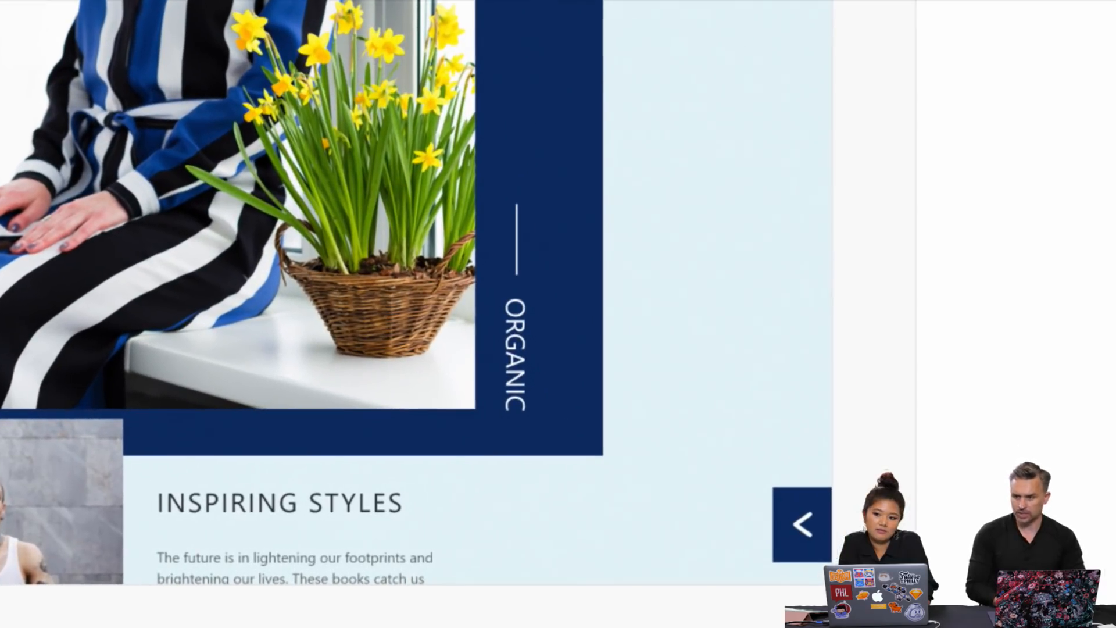
left_click(797, 538)
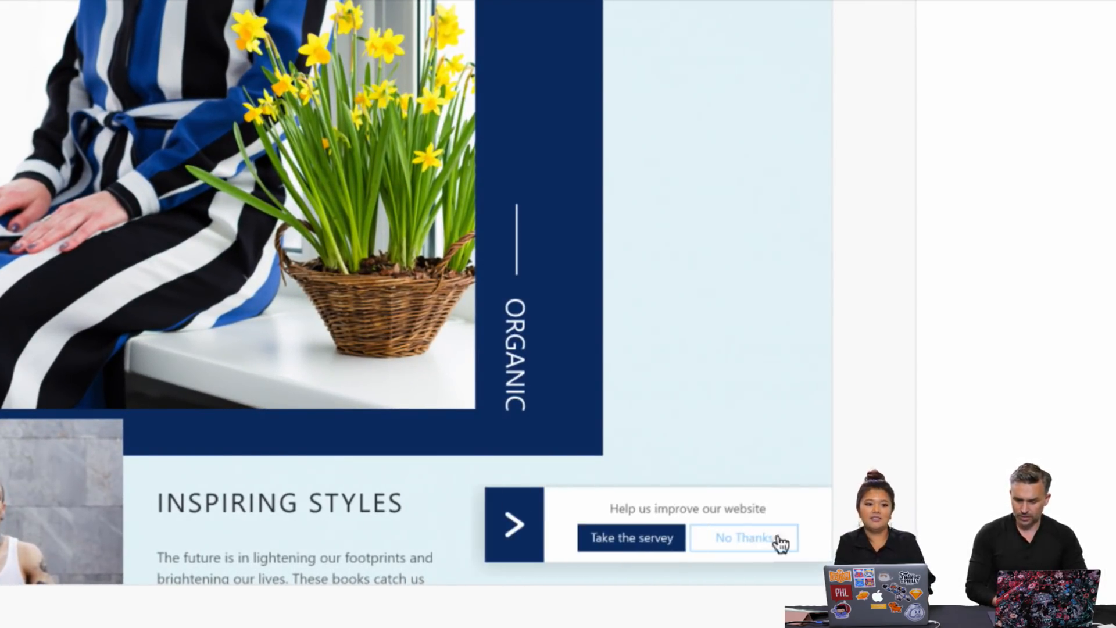
left_click(639, 540)
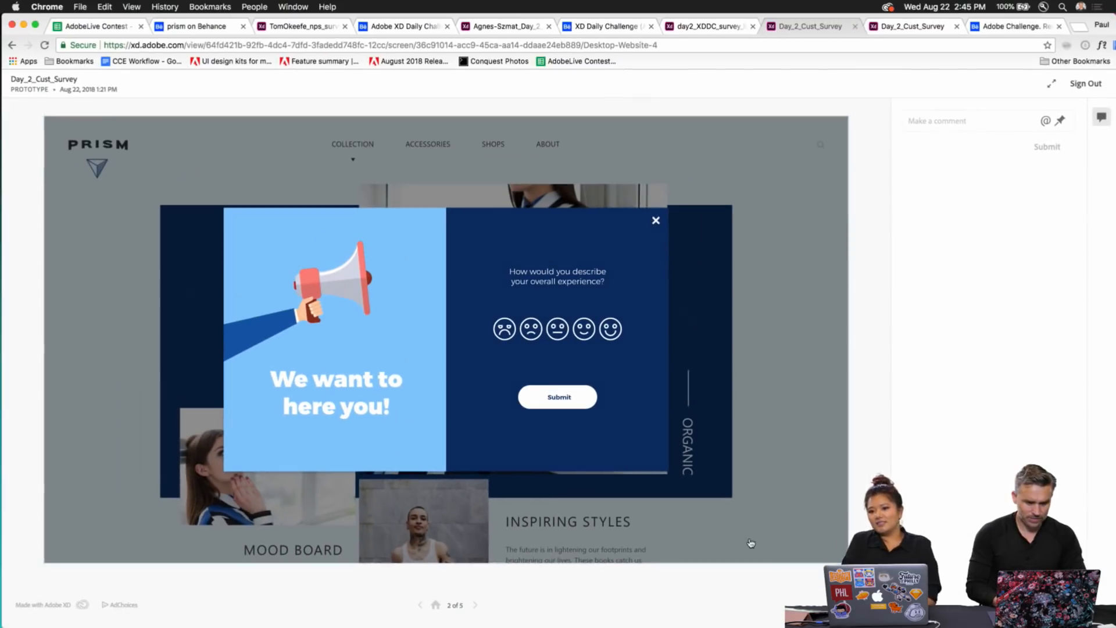
left_click(610, 328)
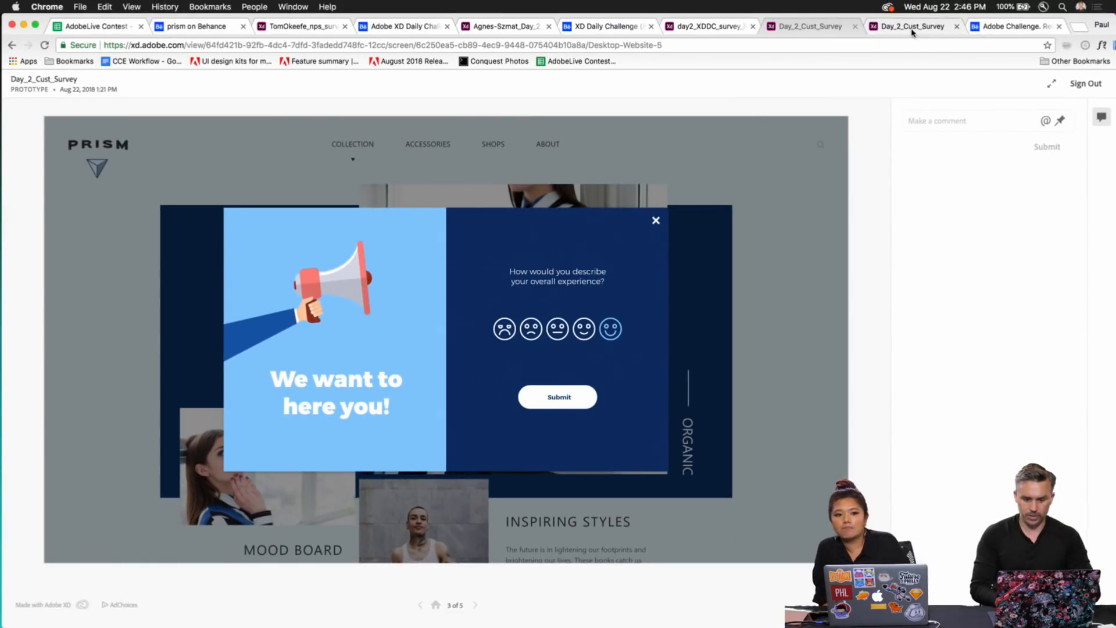
left_click(559, 400)
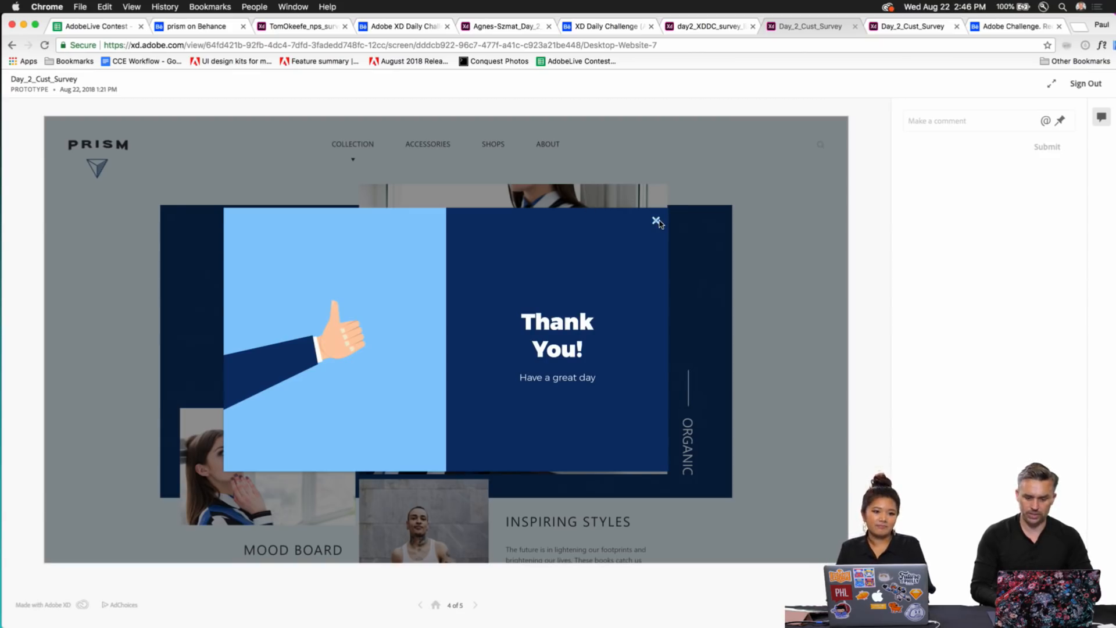
- Switch to the Adobe Challenge Requesting Feedback Day 2 project, scroll through it and open its Give Us Feedback tab
left_click(917, 31)
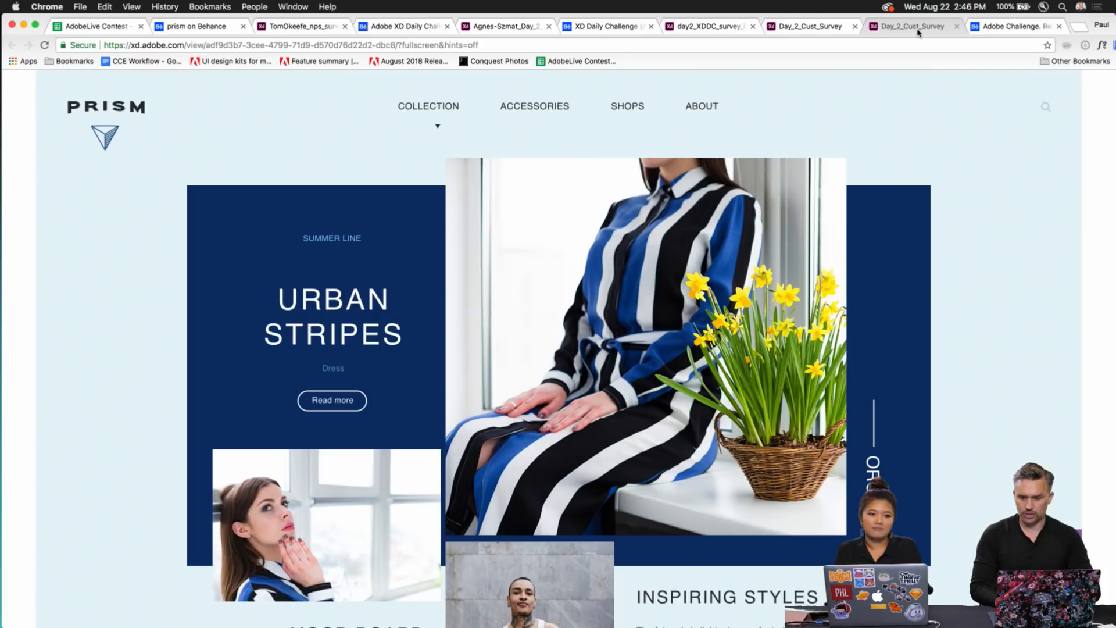
left_click(1002, 26)
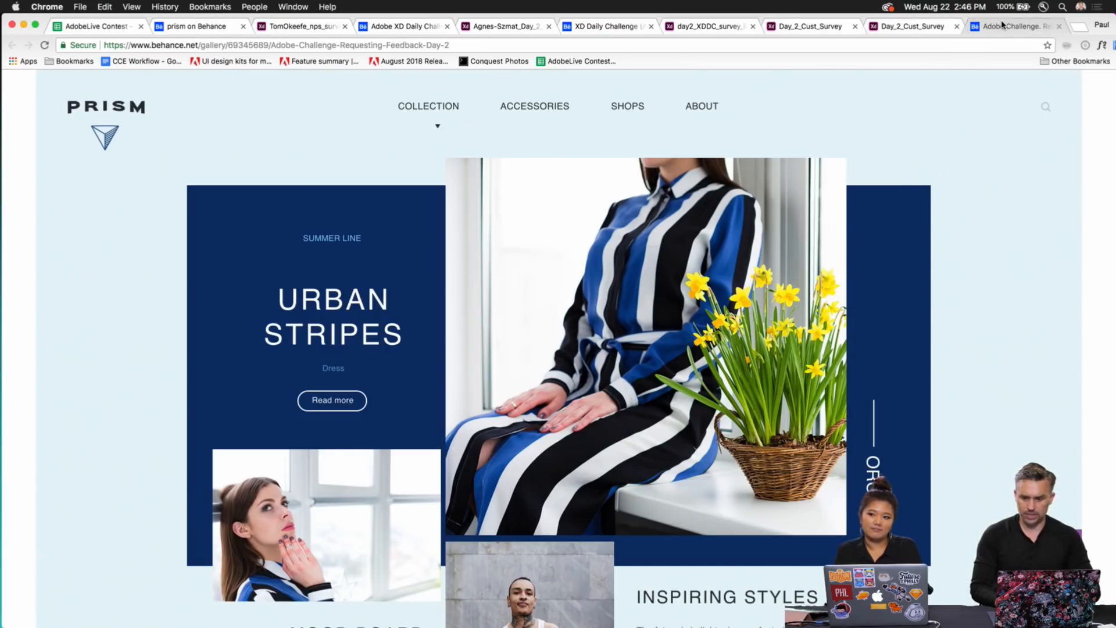
mouse_move(905, 267)
scroll(904, 268, "up", 4)
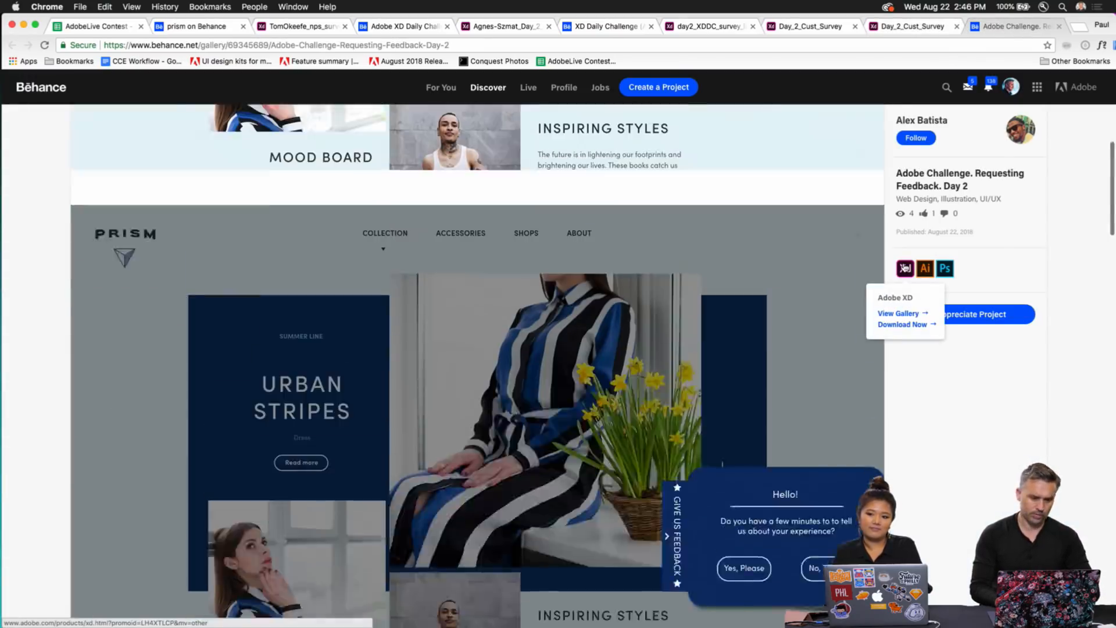
scroll(905, 267, "up", 4)
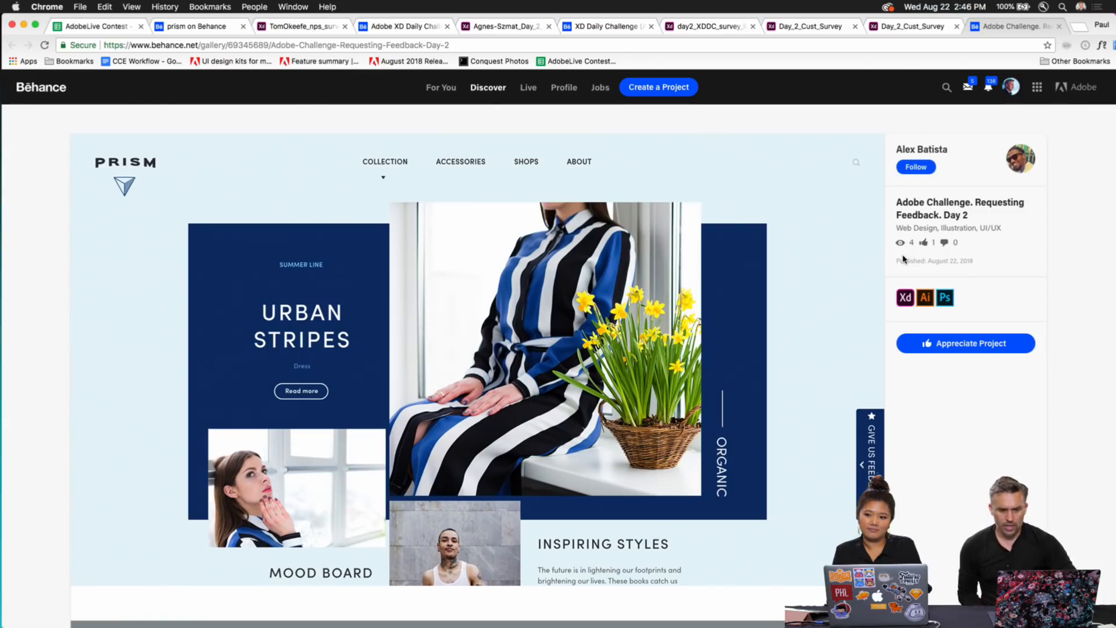
scroll(367, 370, "down", 8)
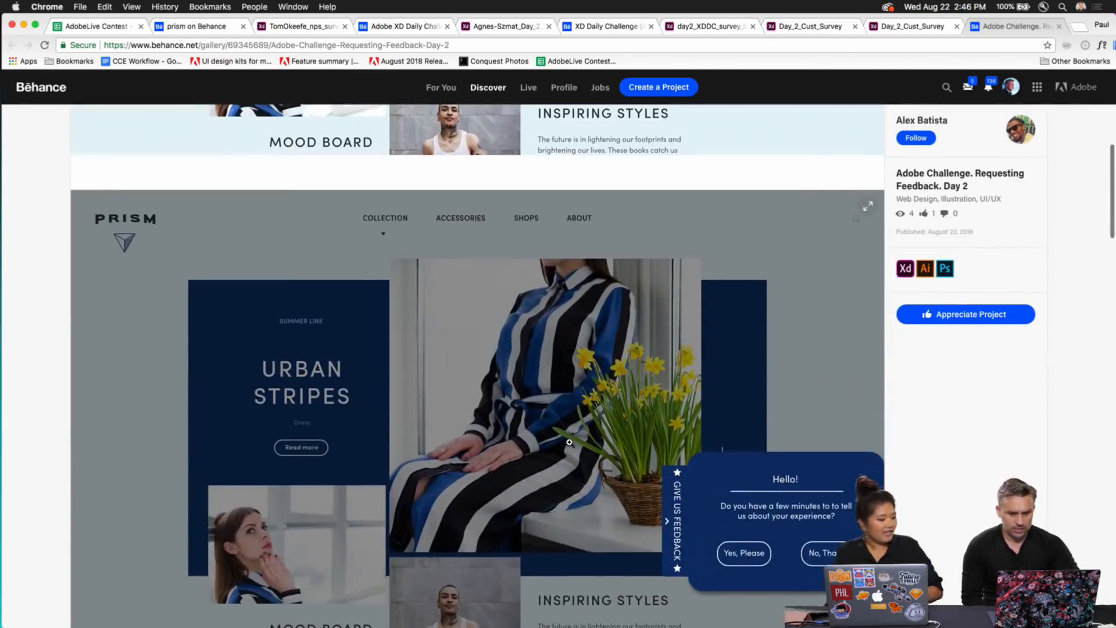
left_click(867, 206)
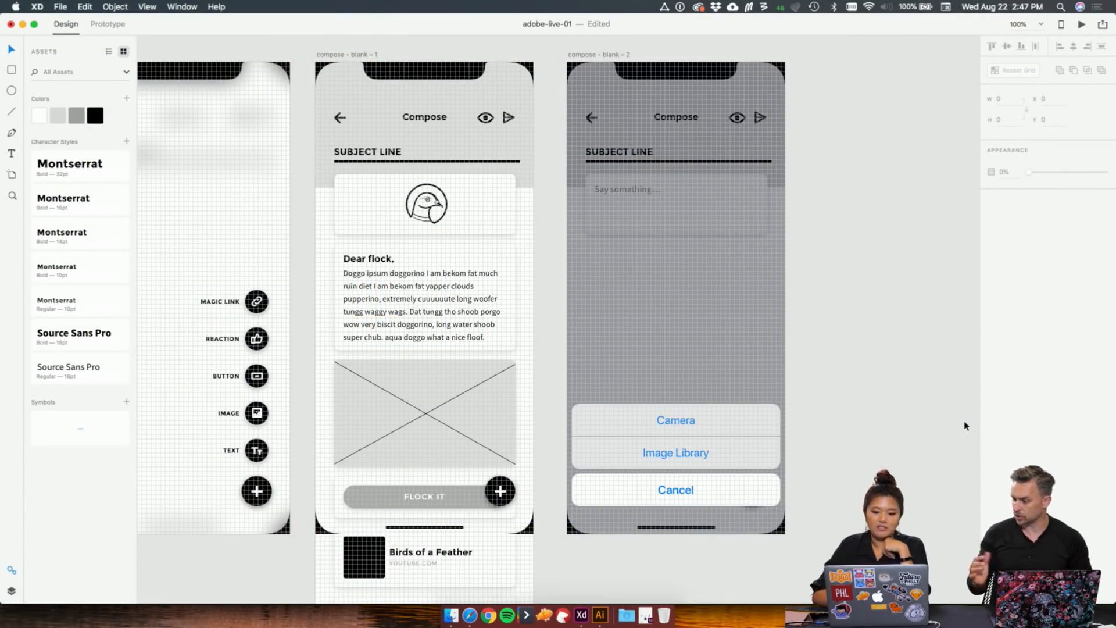
- Zoom out to survey all artboards in the adobe-live-01 document
scroll(964, 426, "down", 10)
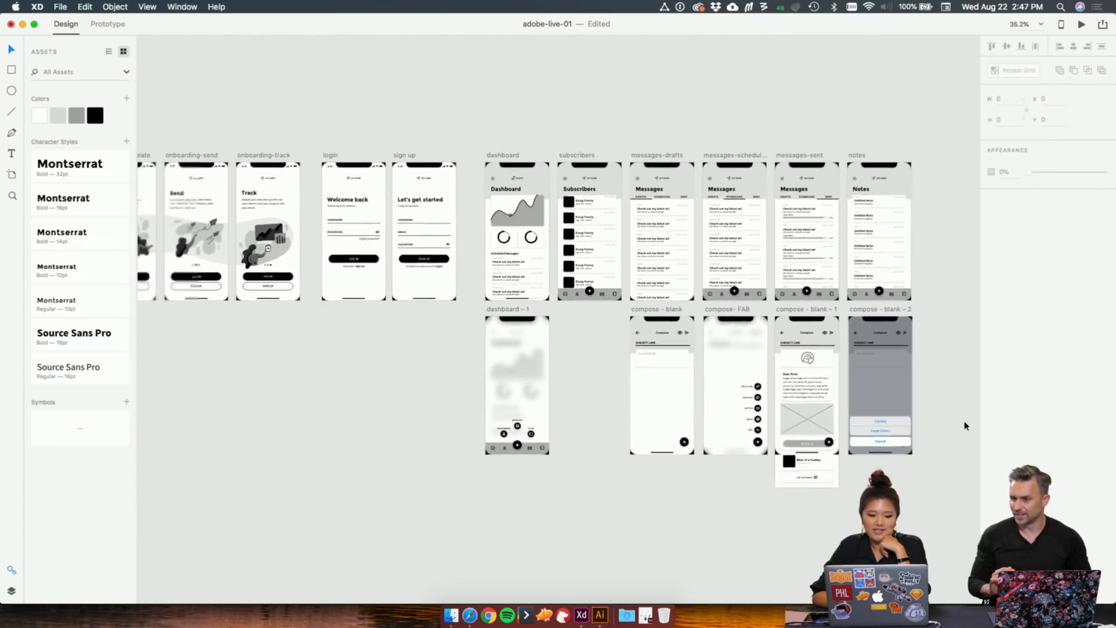
scroll(765, 513, "down", 3)
scroll(649, 516, "down", 3)
scroll(649, 516, "up", 4)
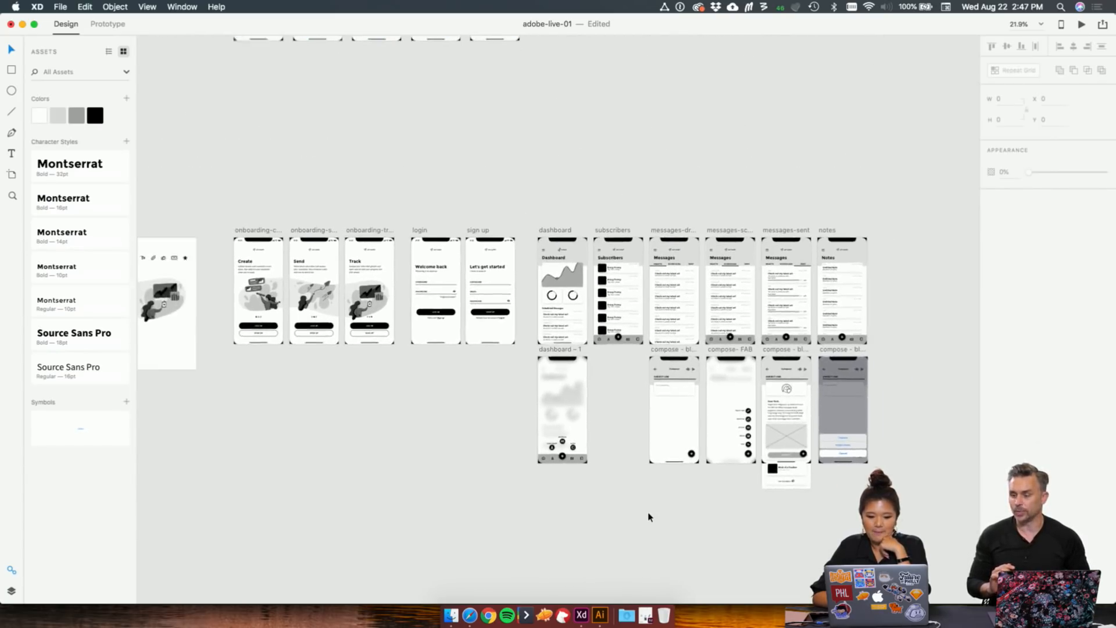
scroll(649, 516, "left", 3)
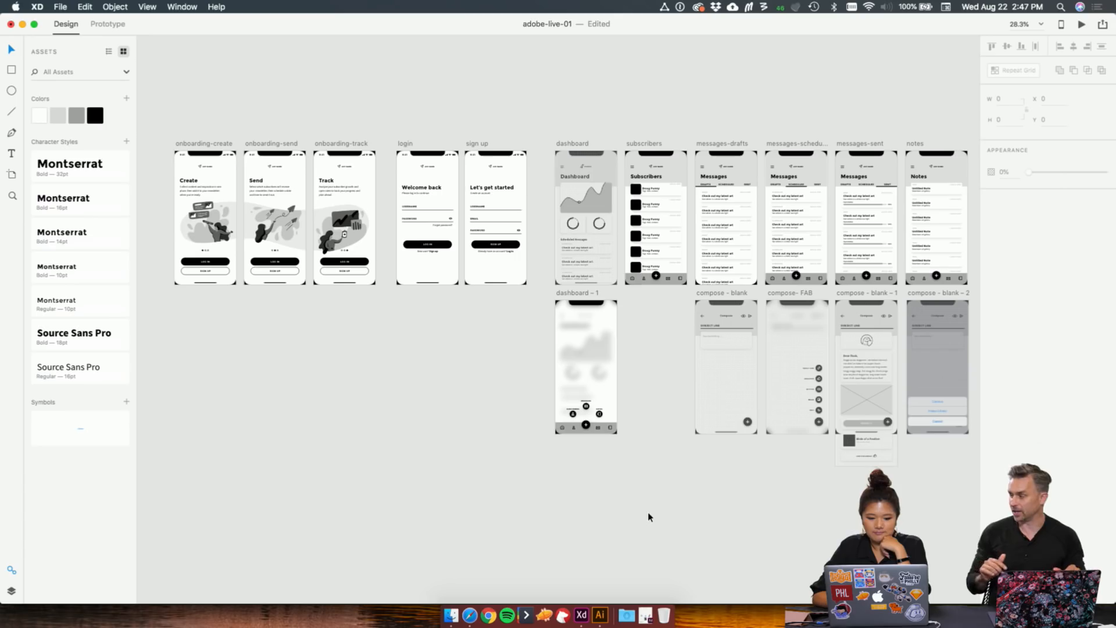
- Save the adobe-live-01 document
key("super+s")
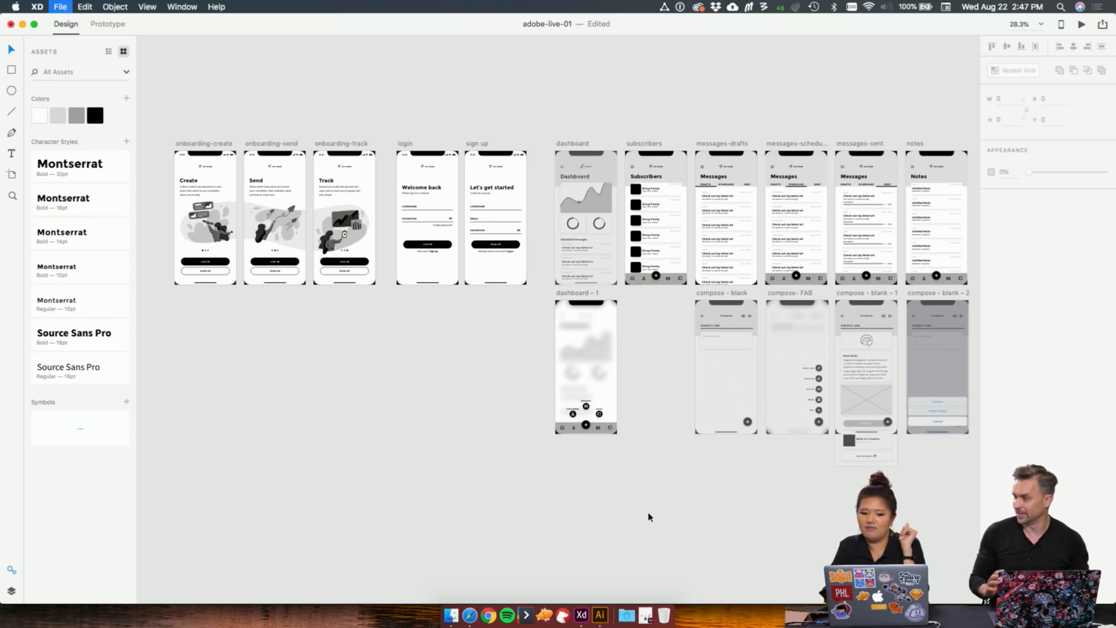
- Select the dashboard artboard and try to delete it
scroll(648, 516, "right", 1)
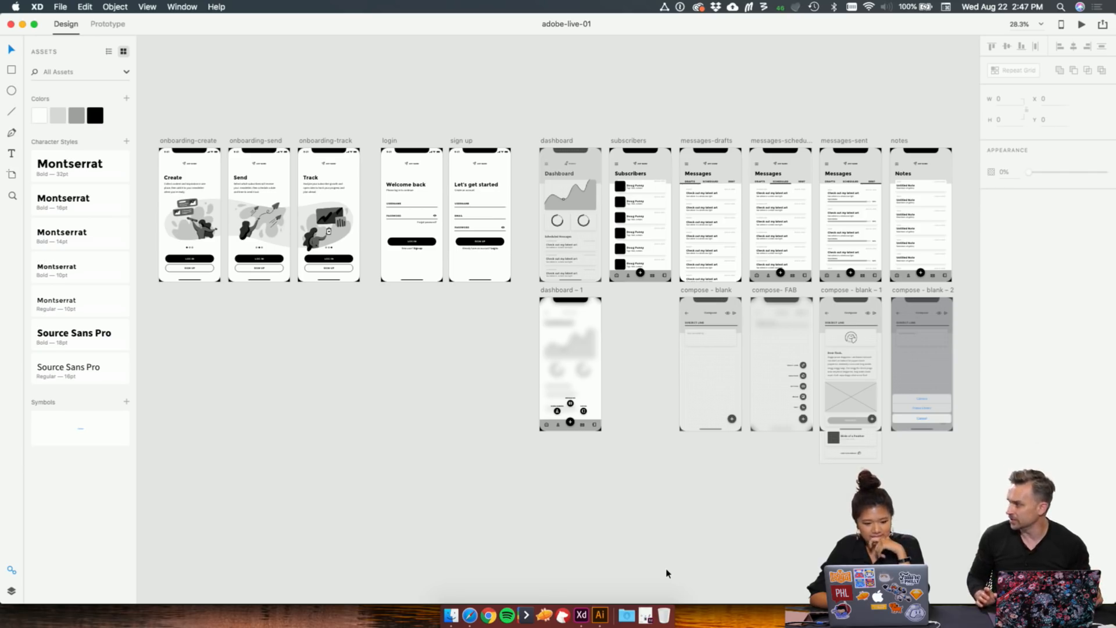
scroll(696, 527, "up", 1)
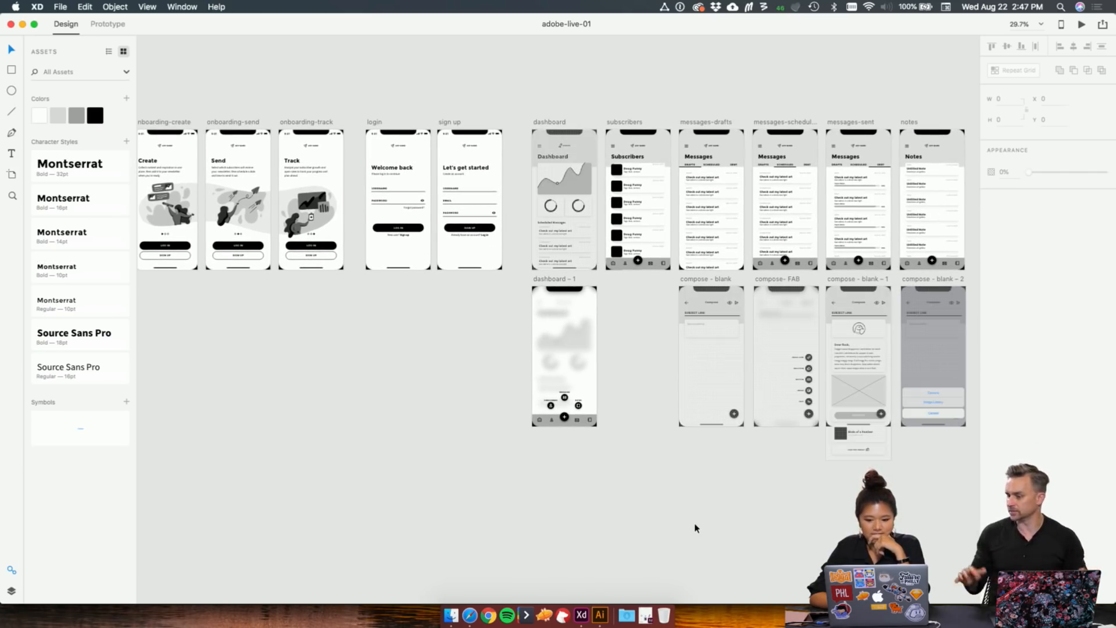
scroll(695, 527, "up", 1)
scroll(696, 527, "right", 6)
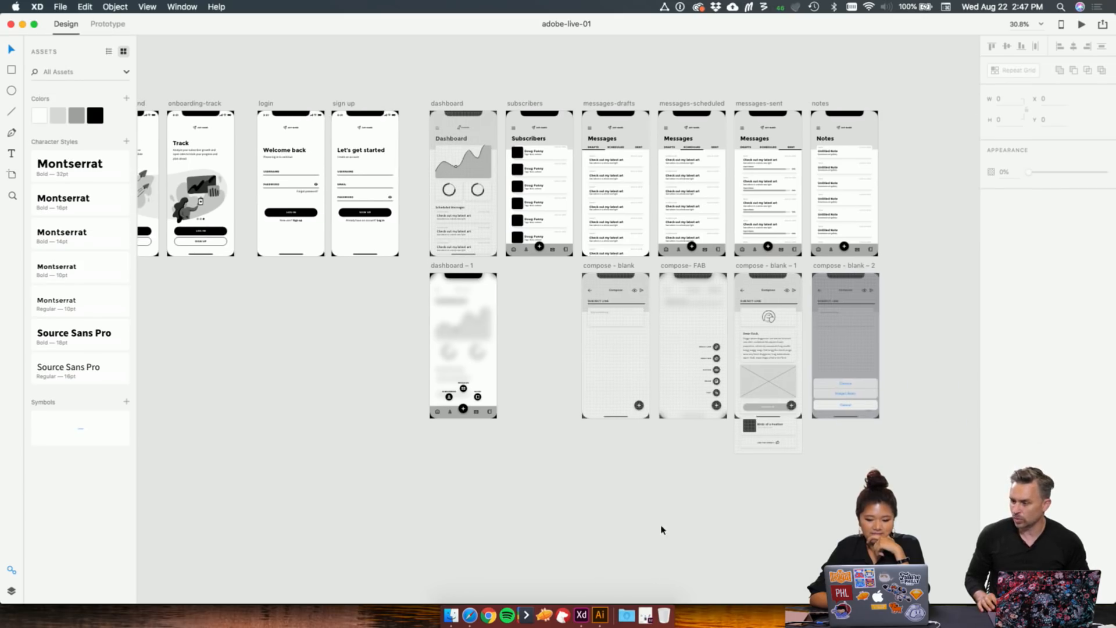
scroll(688, 520, "up", 5)
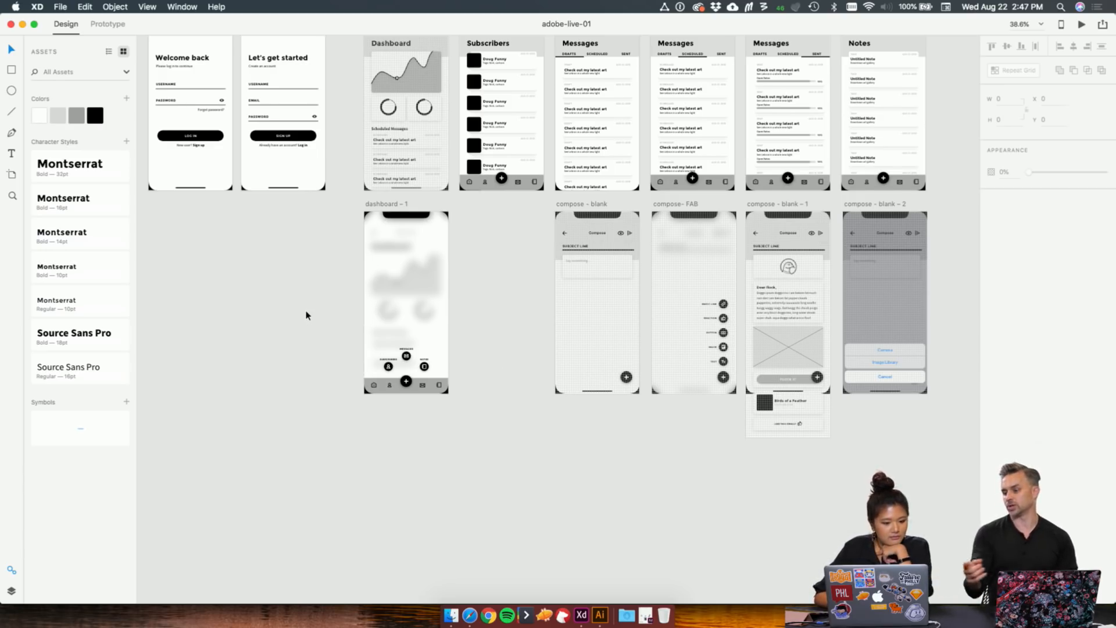
scroll(307, 315, "left", 5)
scroll(306, 315, "up", 2)
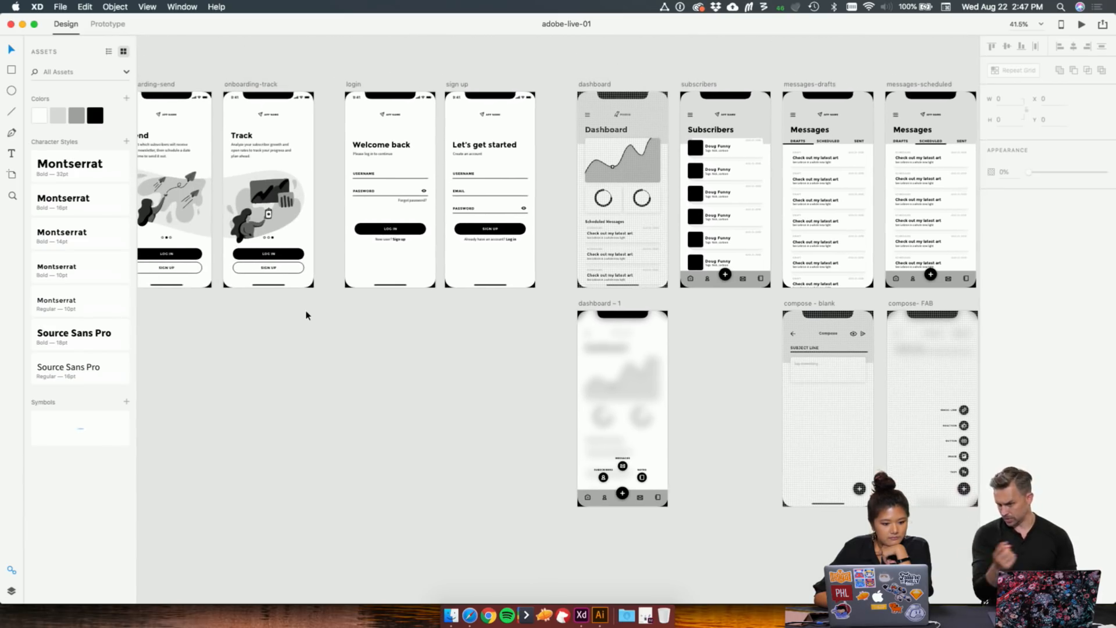
scroll(306, 315, "left", 5)
scroll(306, 315, "up", 1)
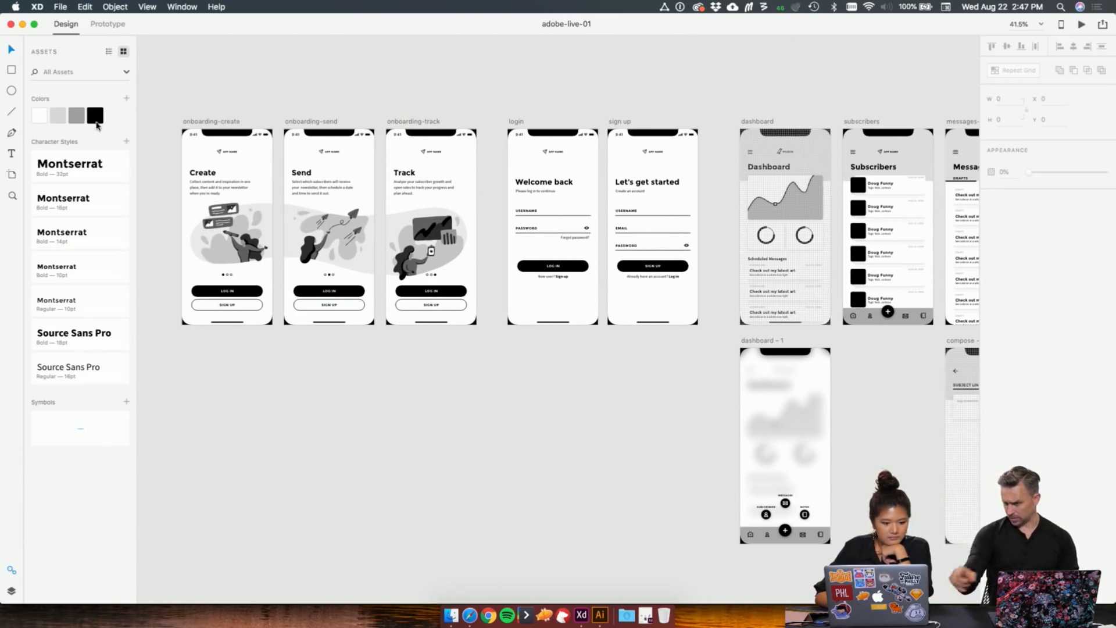
scroll(306, 95, "up", 4)
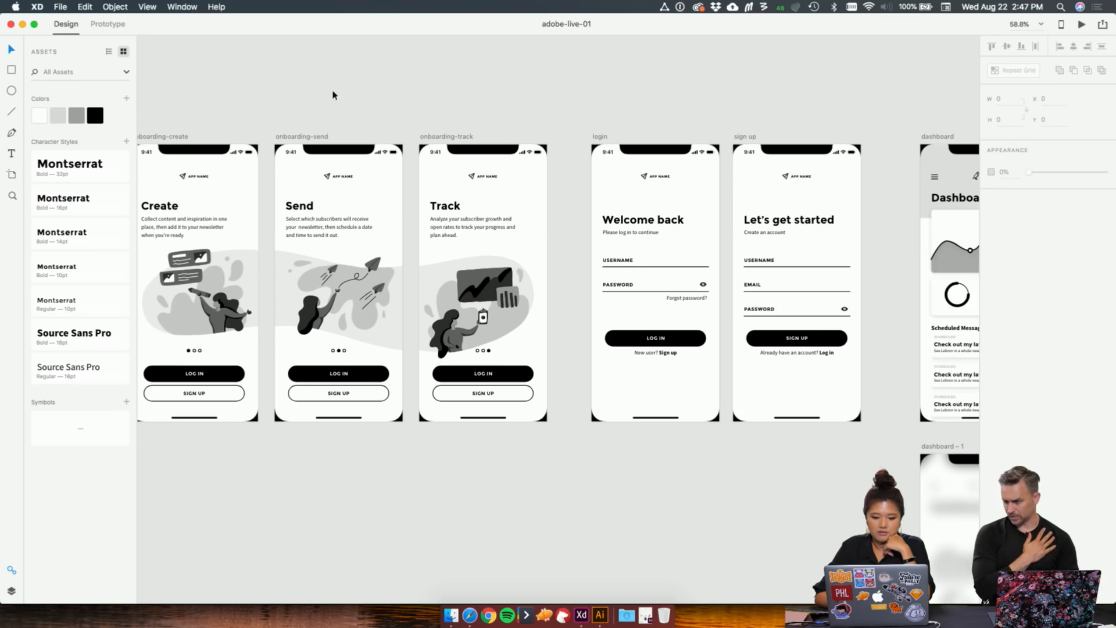
scroll(672, 99, "right", 10)
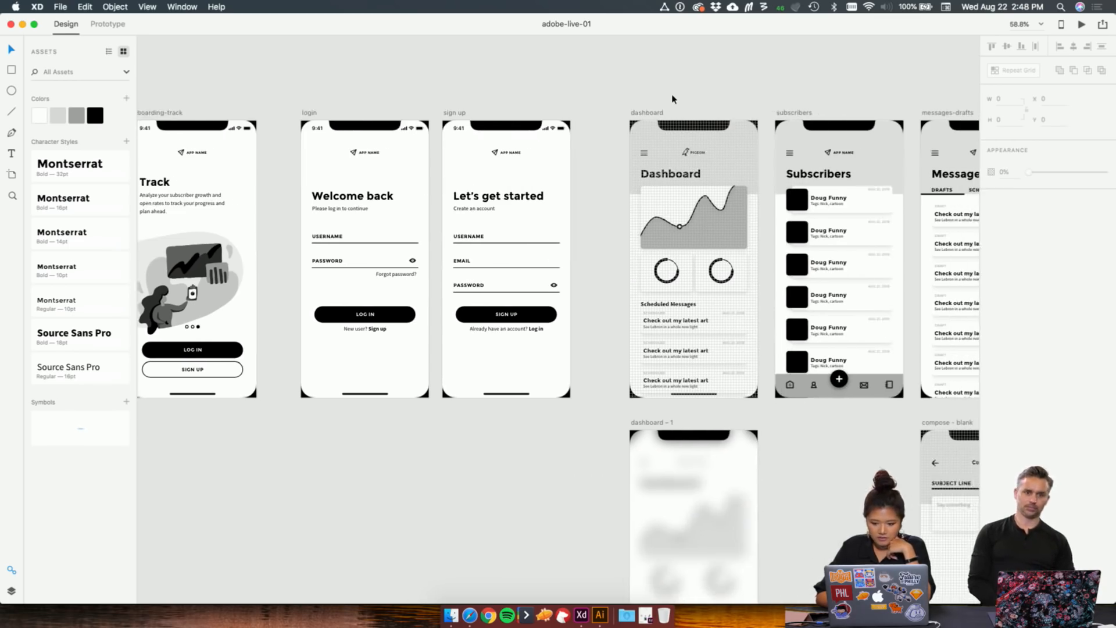
left_click(590, 202)
key("Delete")
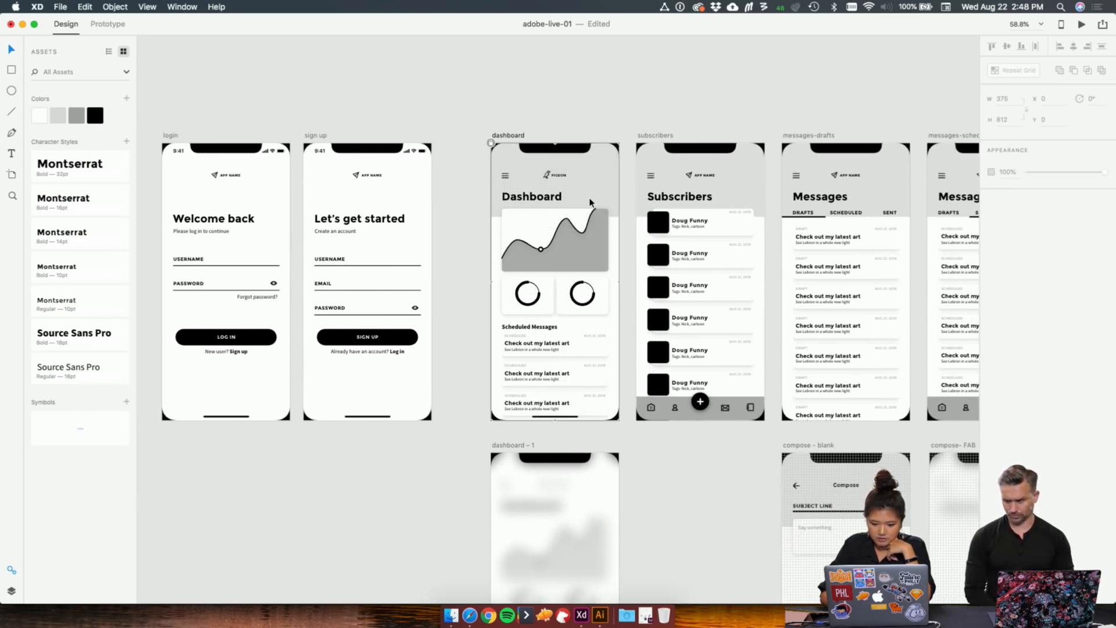
- Edit the light grey asset colour #DDDDDD and switch its fill type to Linear Gradient
scroll(656, 114, "up", 5)
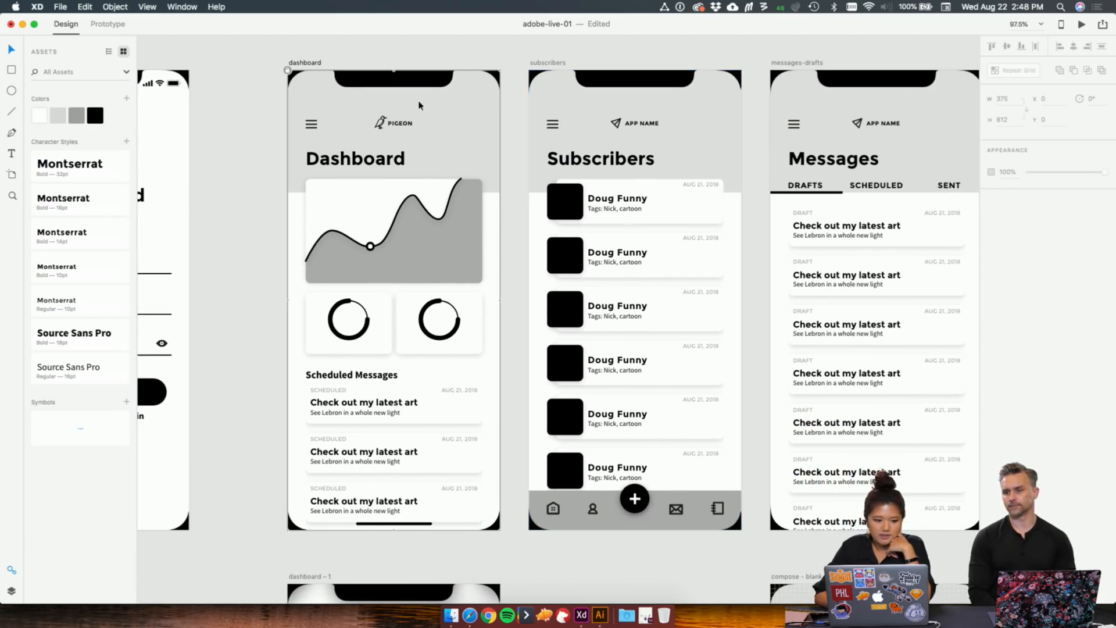
left_click(58, 116)
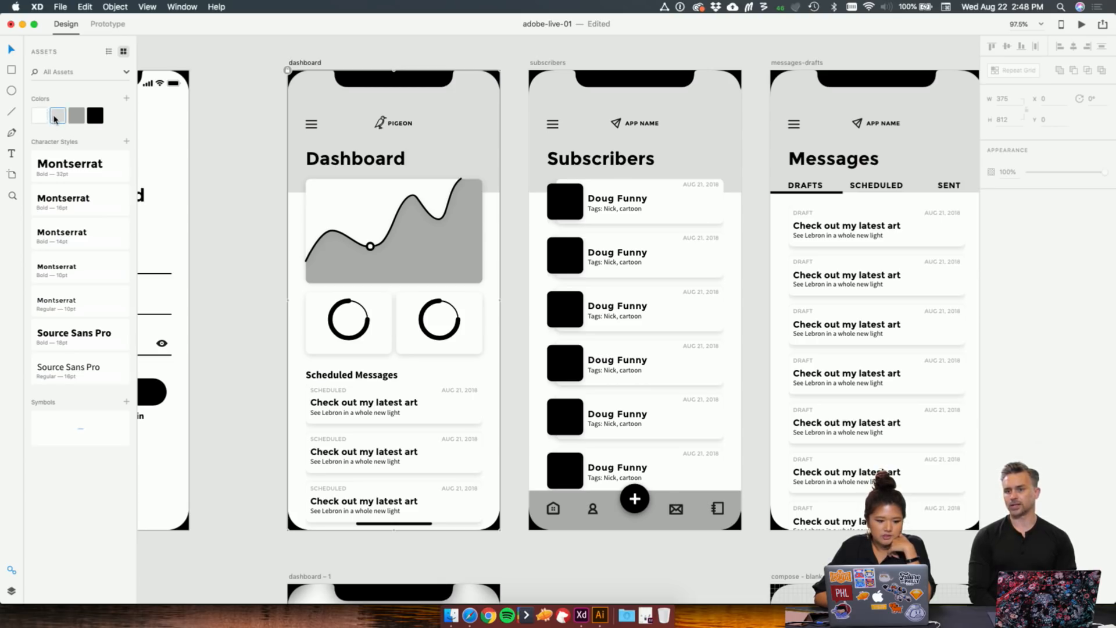
right_click(56, 118)
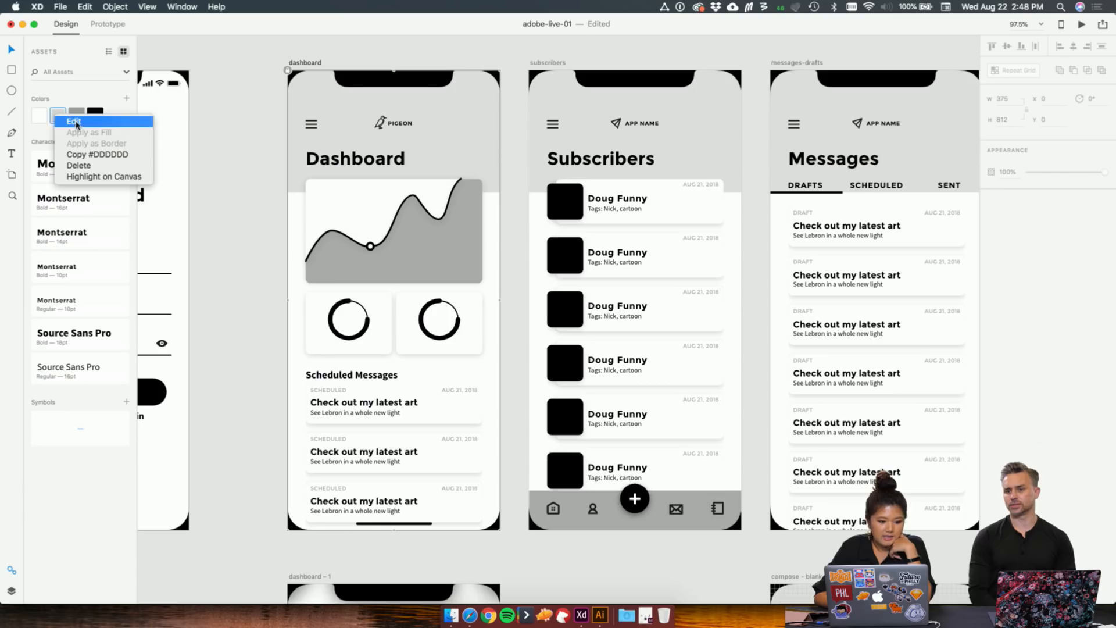
left_click(74, 122)
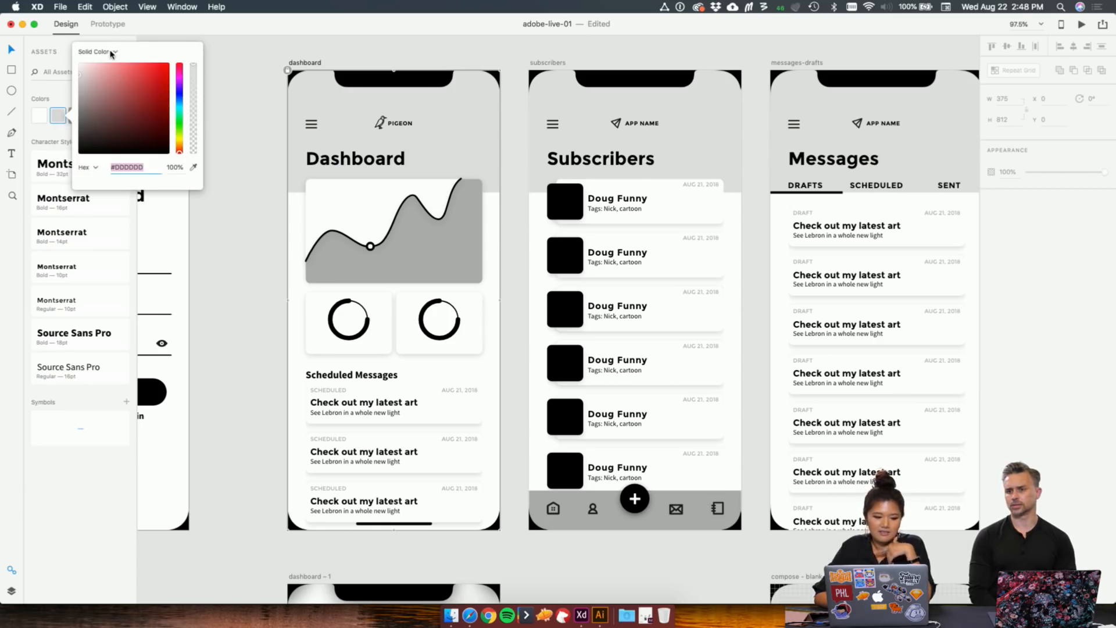
left_click(113, 52)
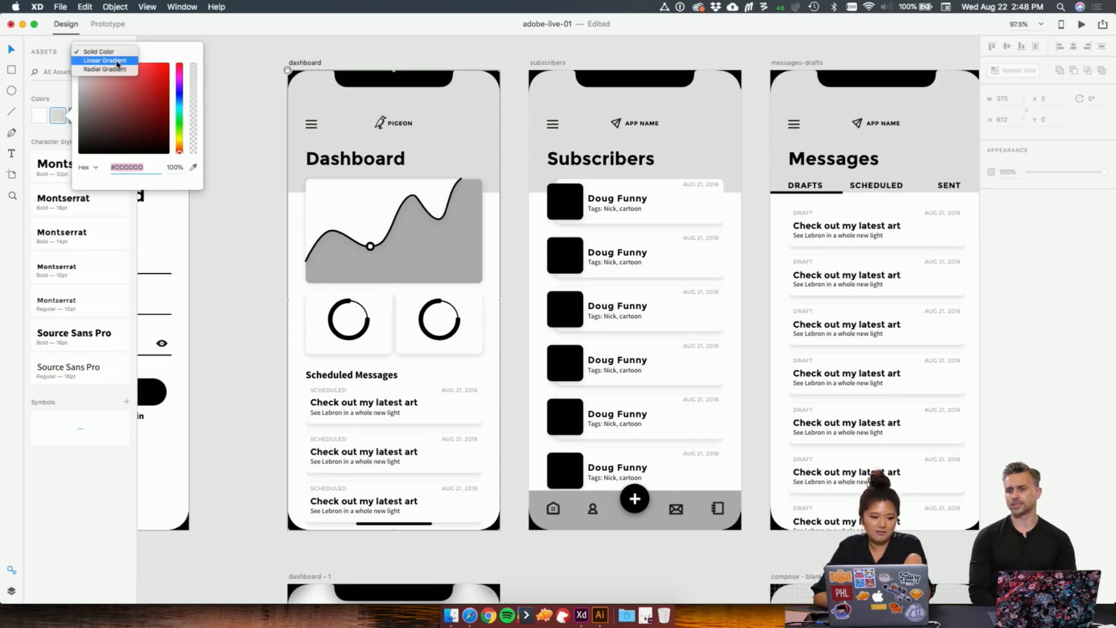
left_click(117, 62)
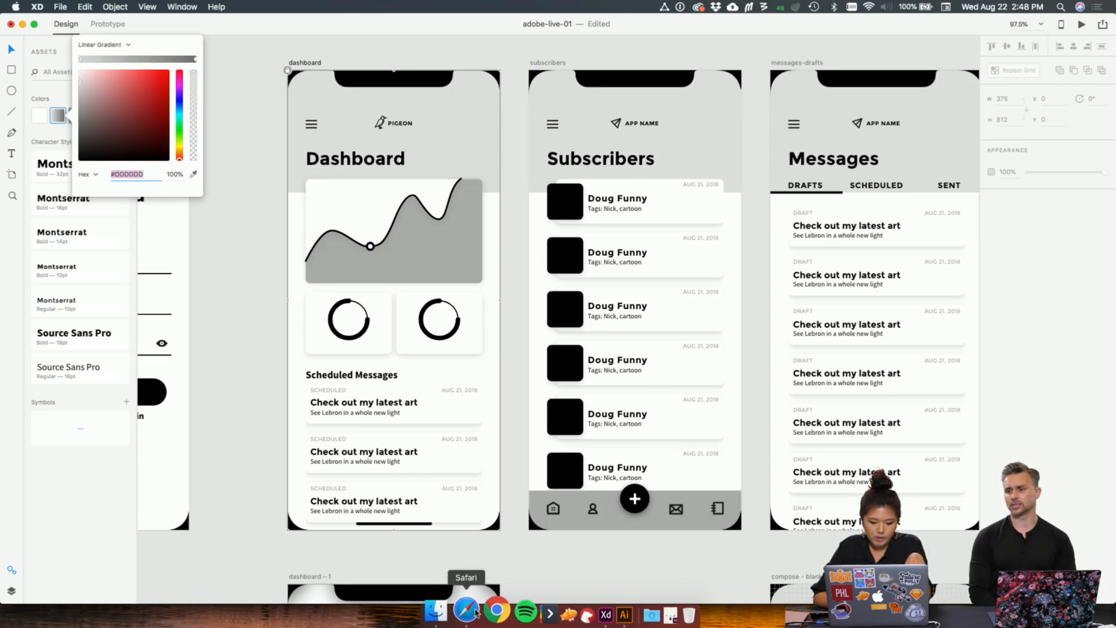
- Switch to Safari and browse the Grabient collection on the Gradient Backgrounds site for gradient ideas
left_click(467, 610)
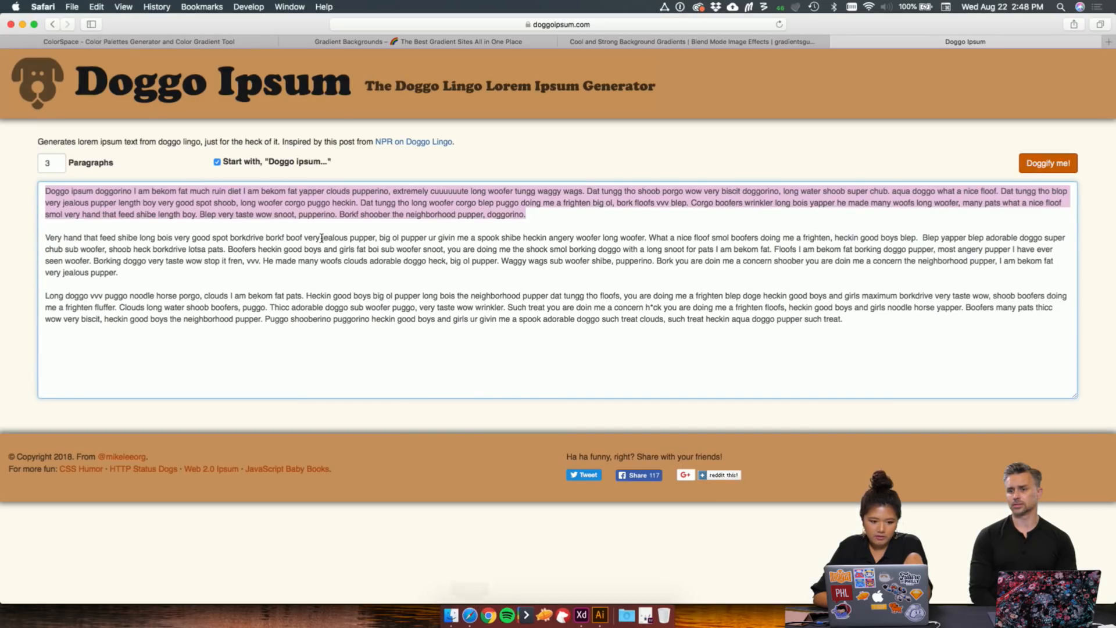
left_click(713, 43)
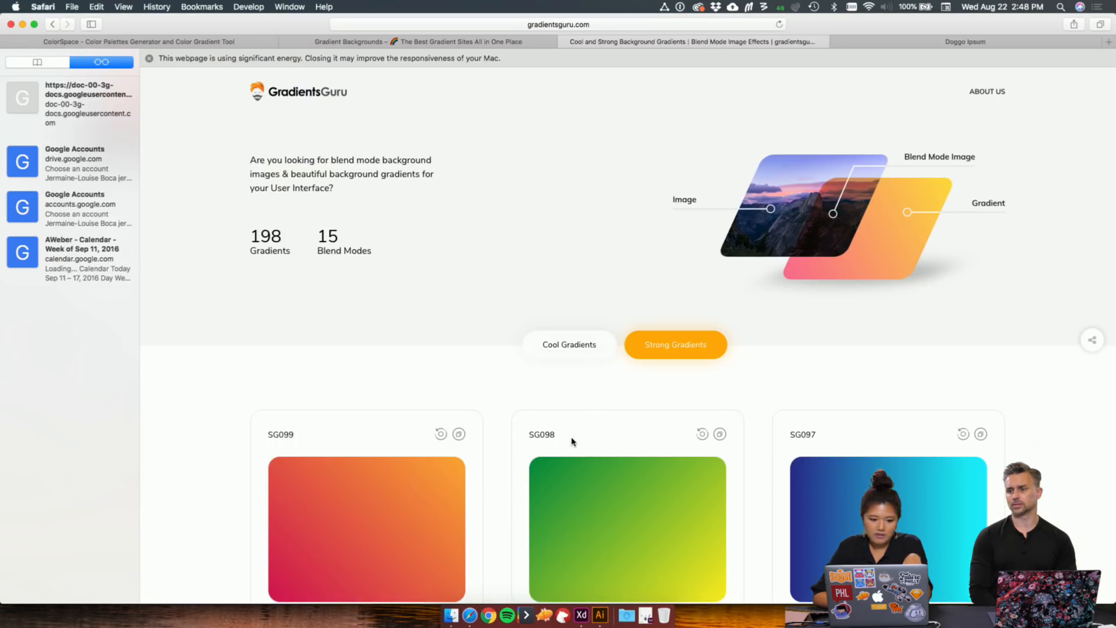
scroll(572, 441, "down", 5)
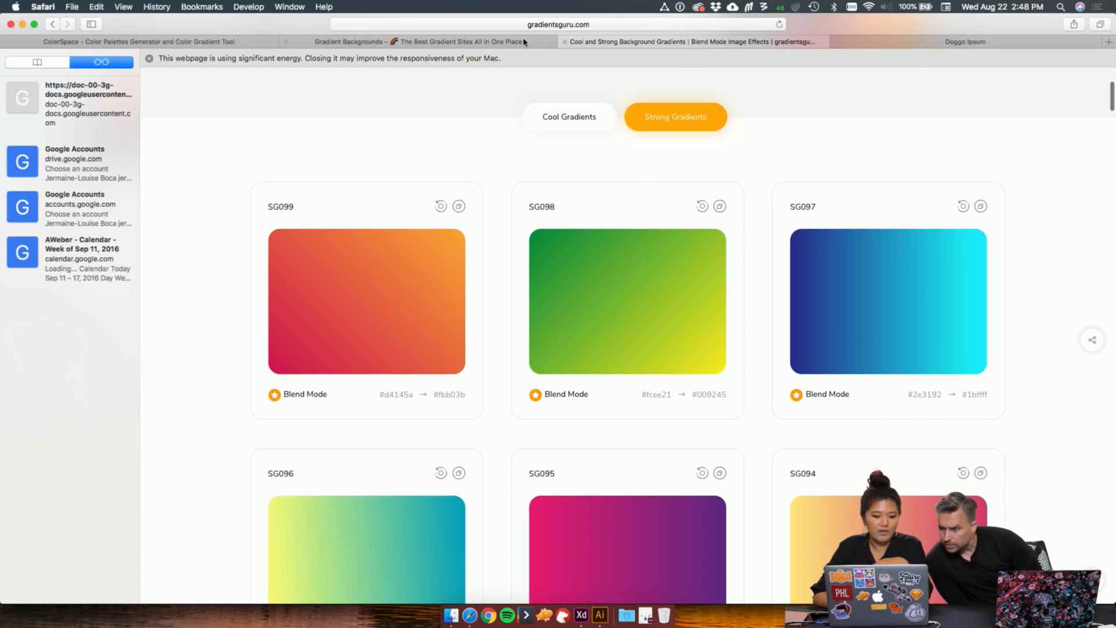
left_click(447, 43)
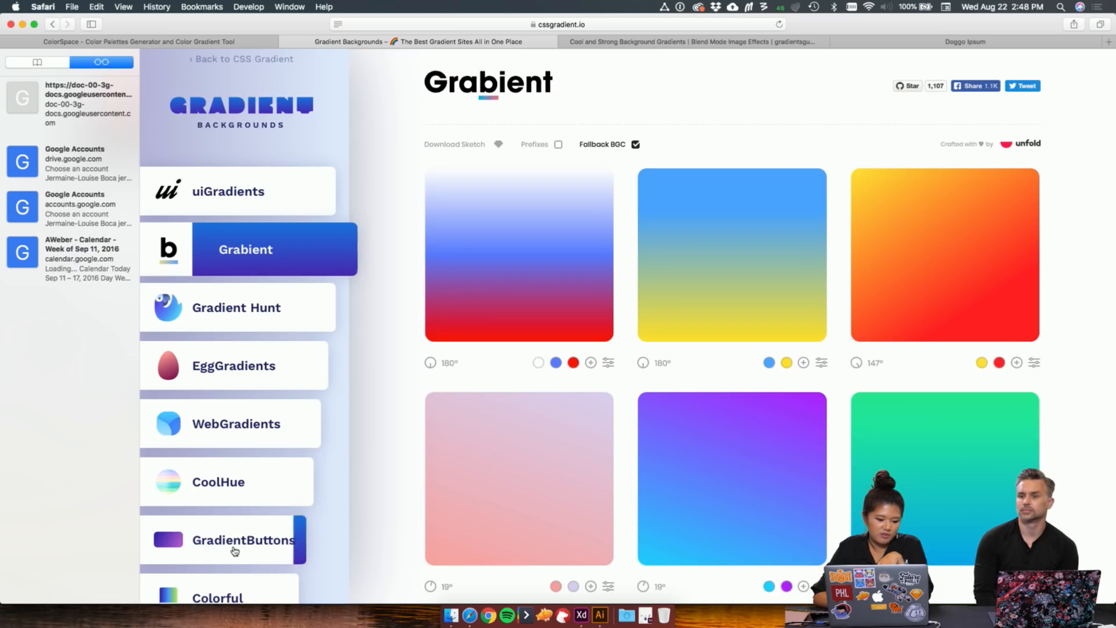
left_click(233, 482)
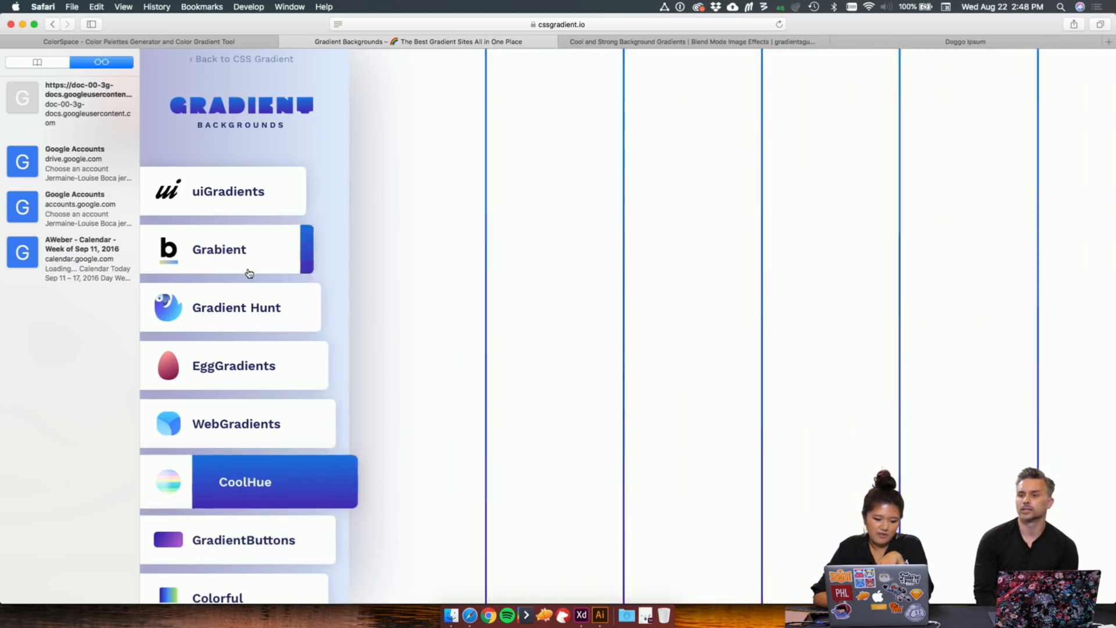
left_click(249, 271)
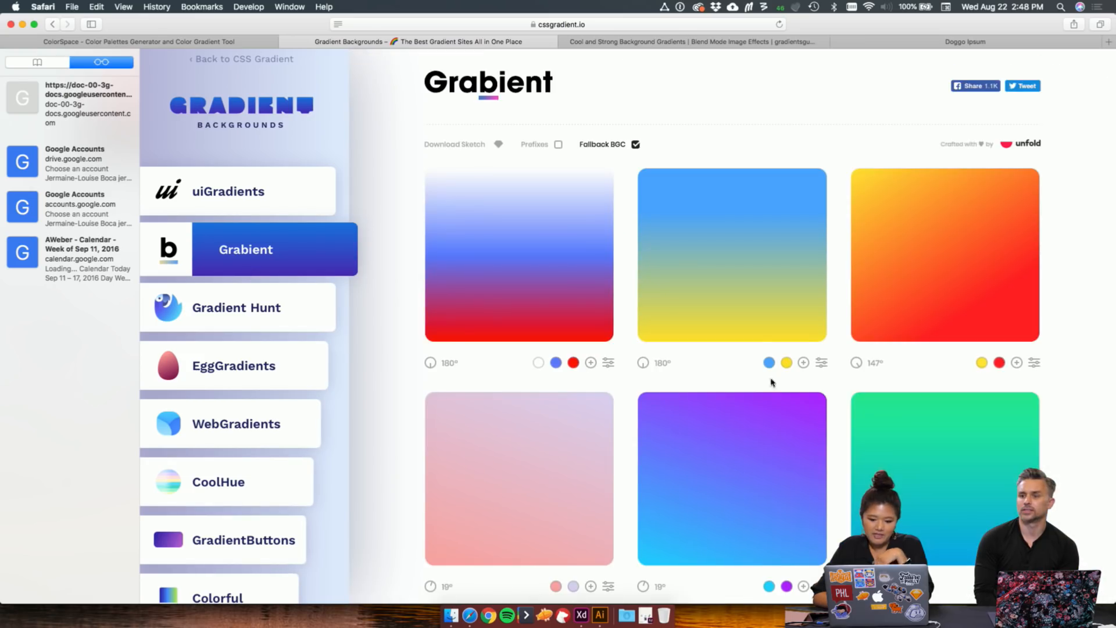
scroll(866, 399, "down", 5)
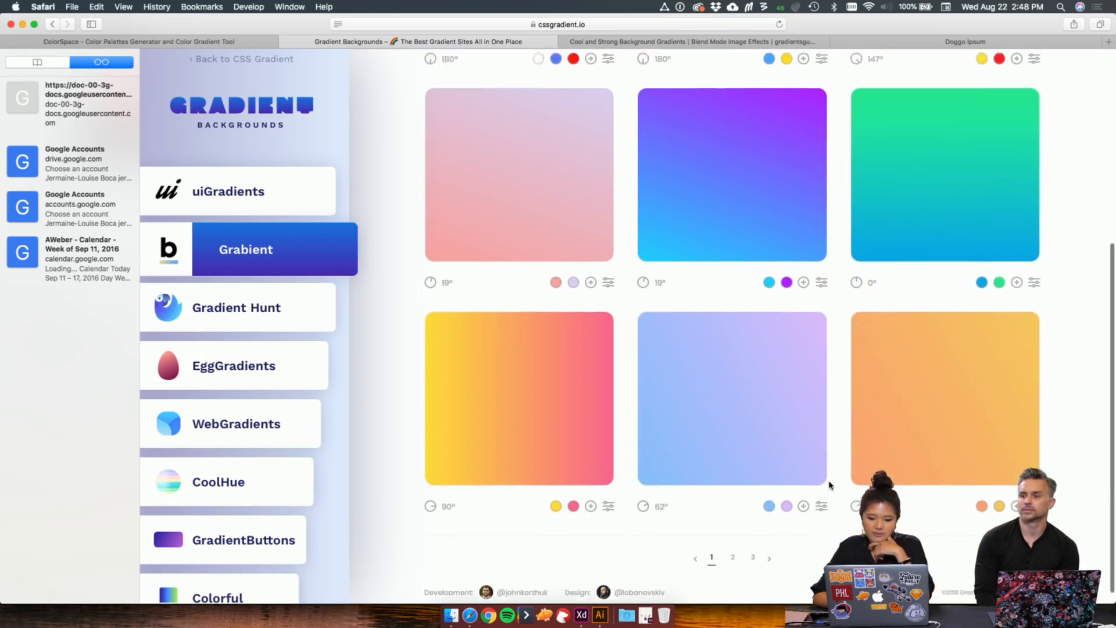
scroll(829, 484, "up", 5)
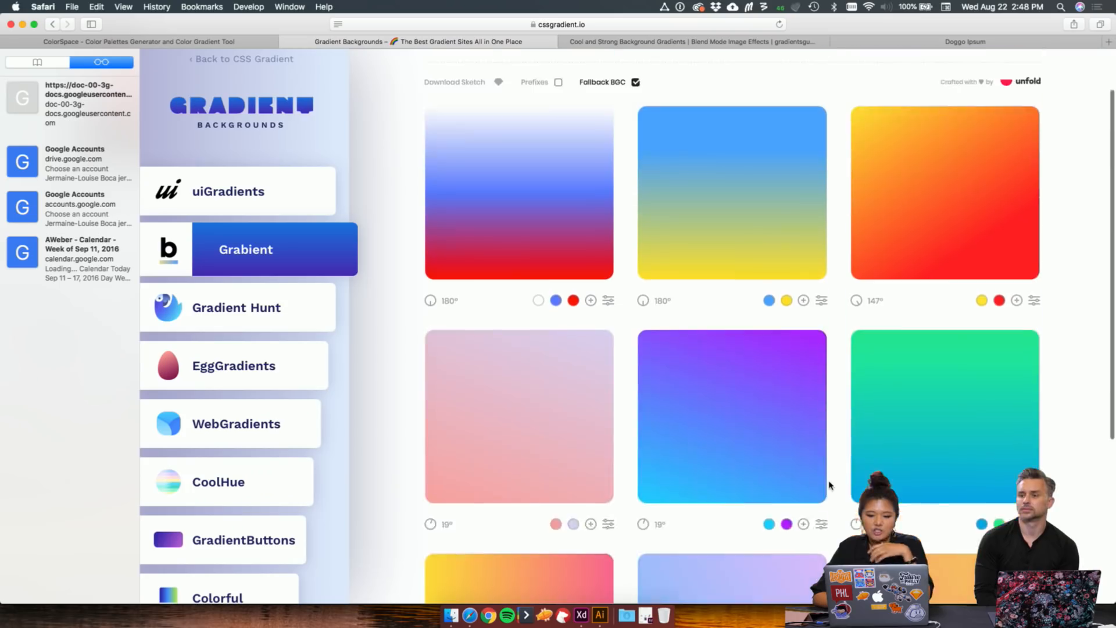
scroll(802, 442, "up", 2)
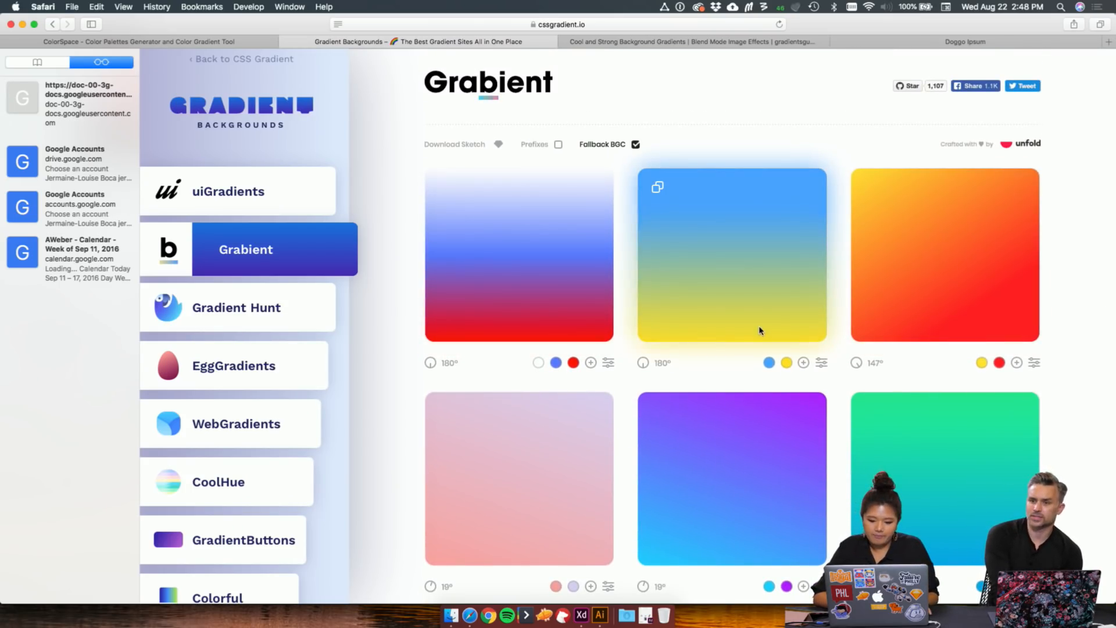
scroll(738, 453, "down", 4)
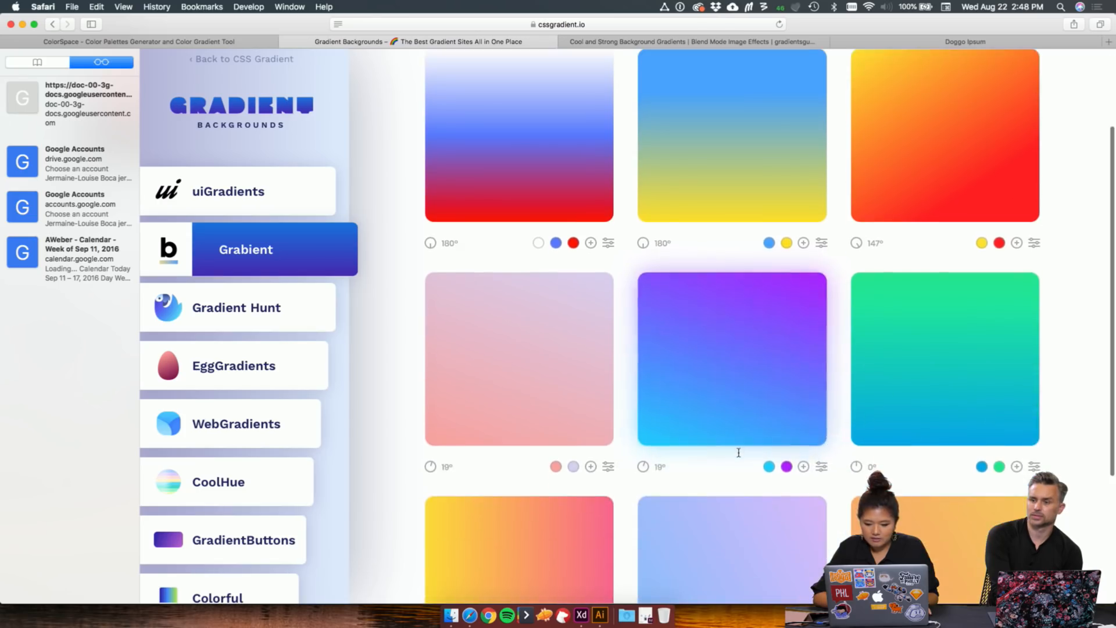
scroll(738, 453, "down", 6)
scroll(738, 455, "up", 10)
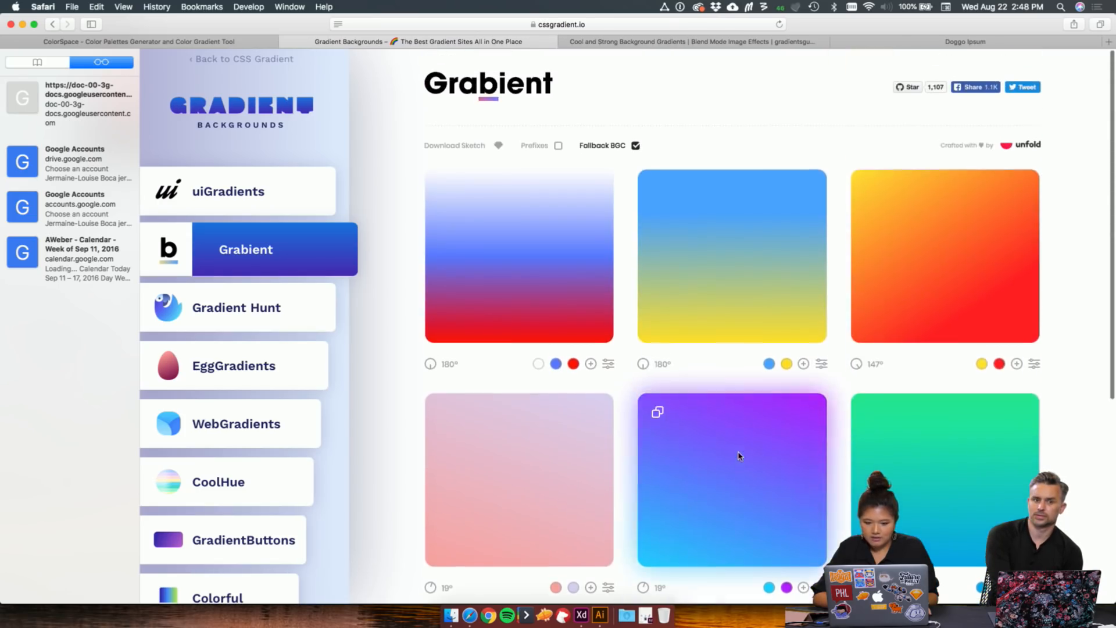
- Browse the Strong Gradients list on the Gradients Guru tab for colour pairs
left_click(664, 42)
scroll(675, 394, "down", 3)
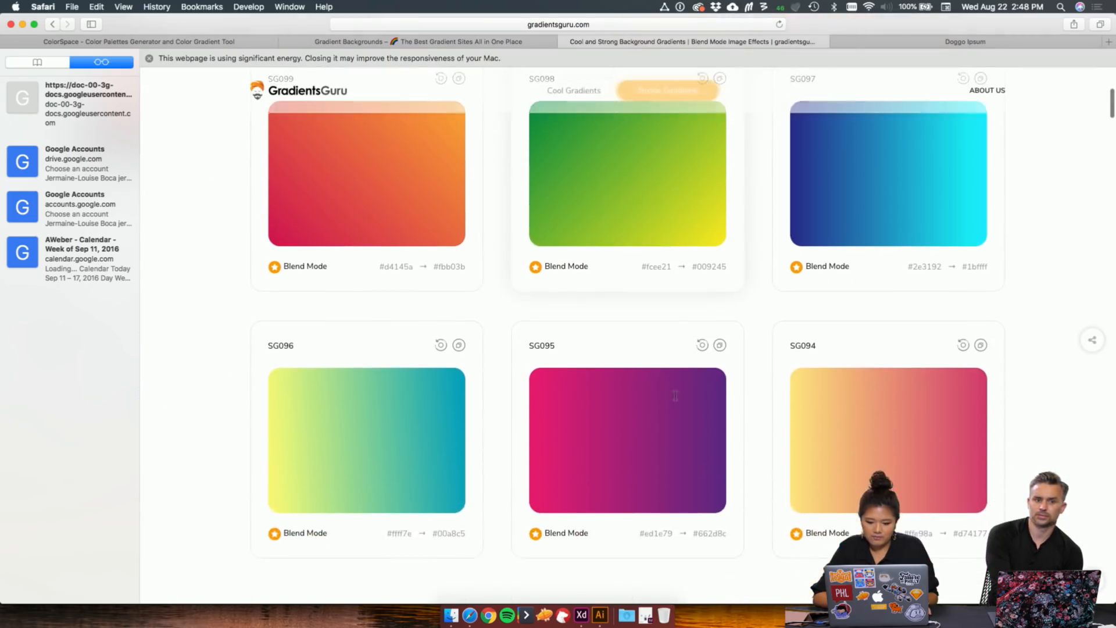
scroll(675, 396, "down", 15)
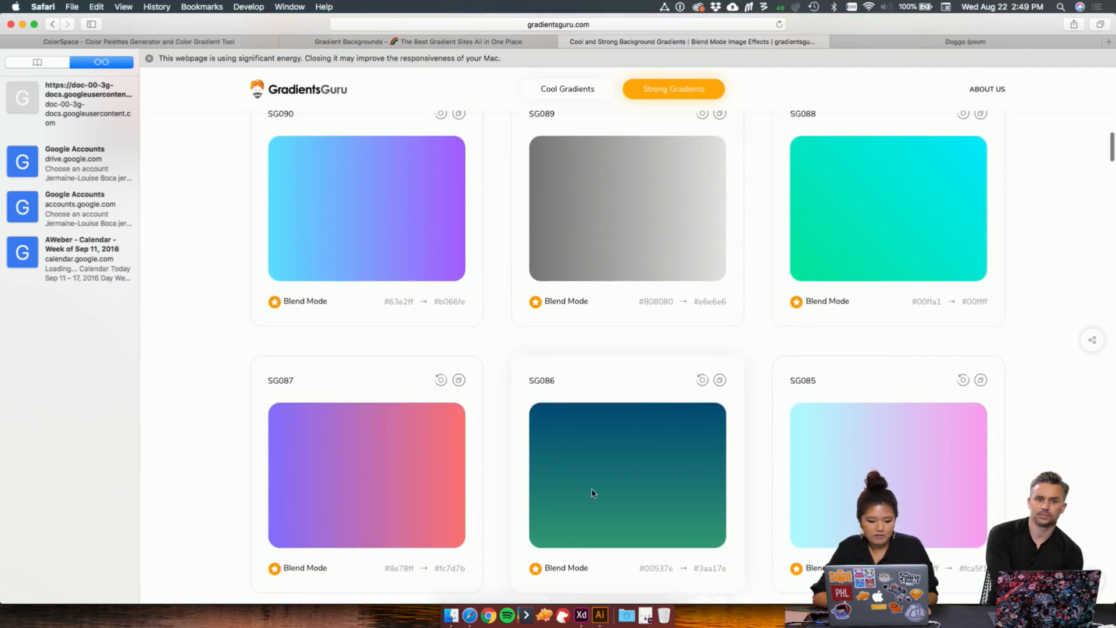
scroll(593, 492, "down", 12)
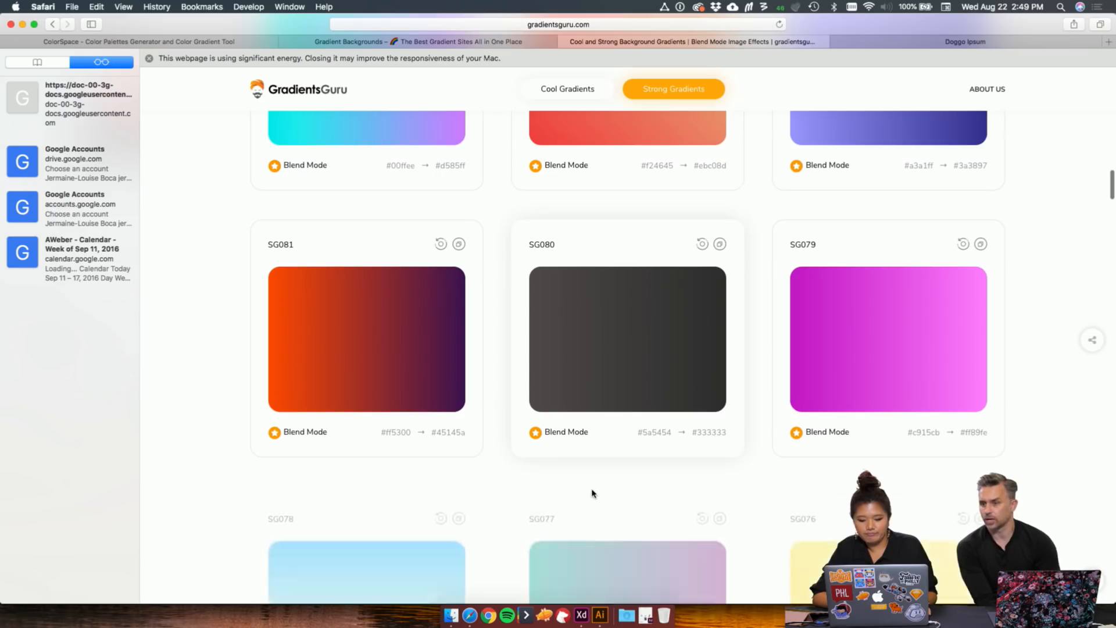
scroll(592, 492, "down", 10)
scroll(592, 493, "up", 8)
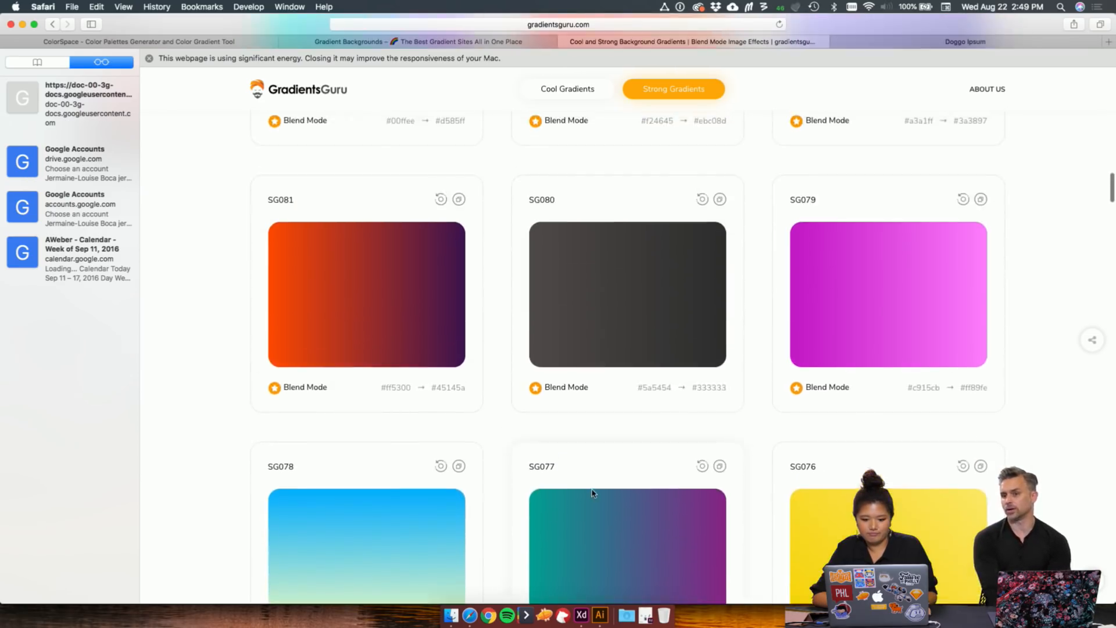
scroll(592, 493, "up", 8)
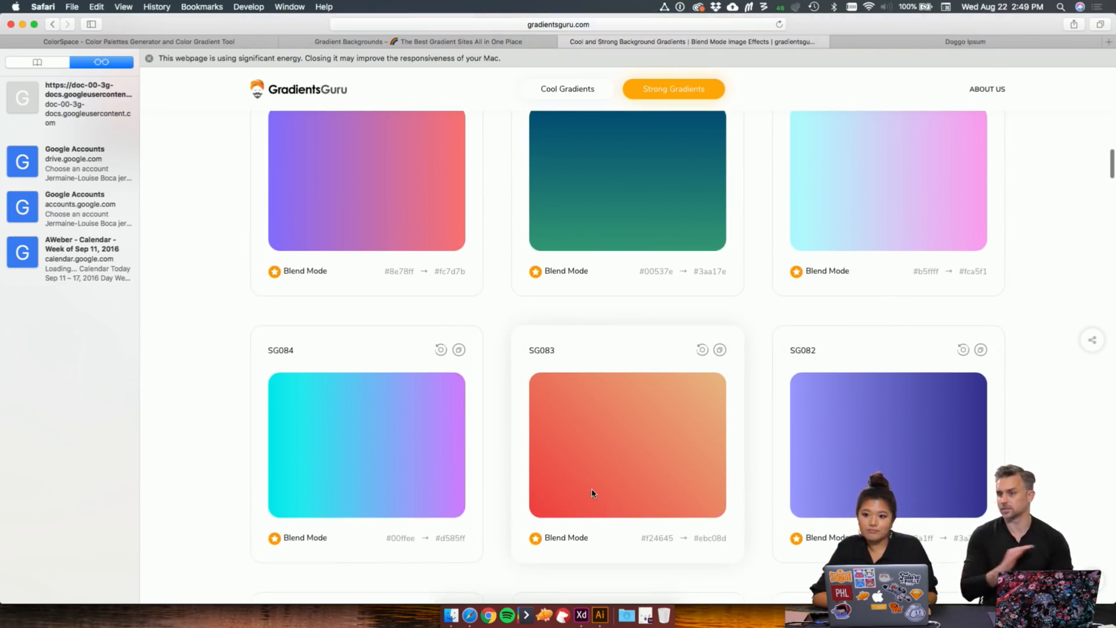
scroll(592, 493, "up", 1)
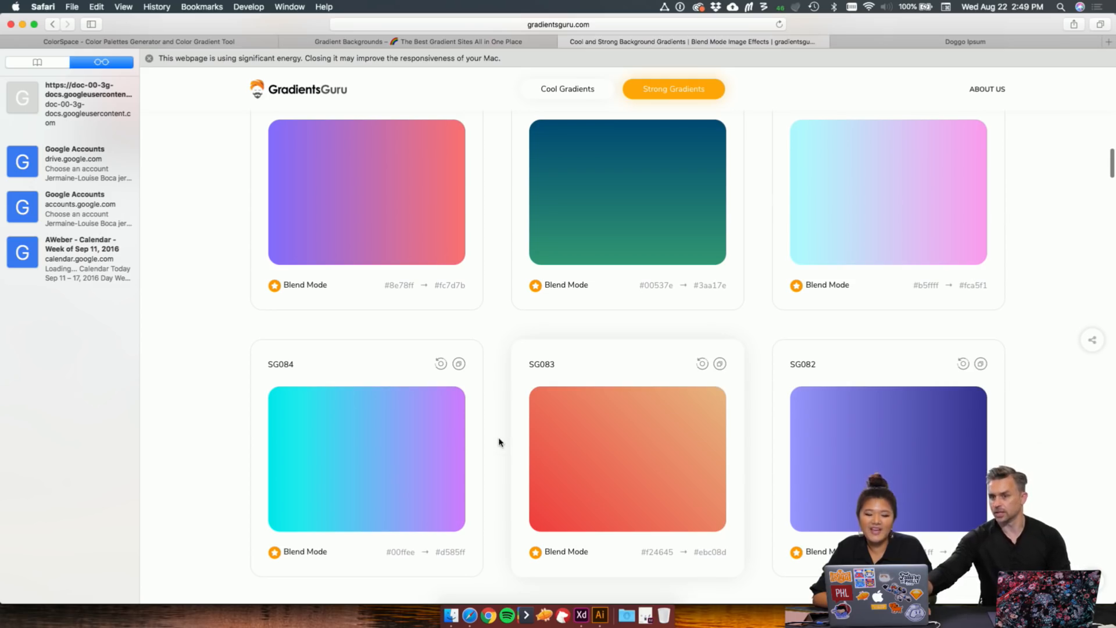
scroll(526, 463, "up", 1)
scroll(527, 466, "down", 6)
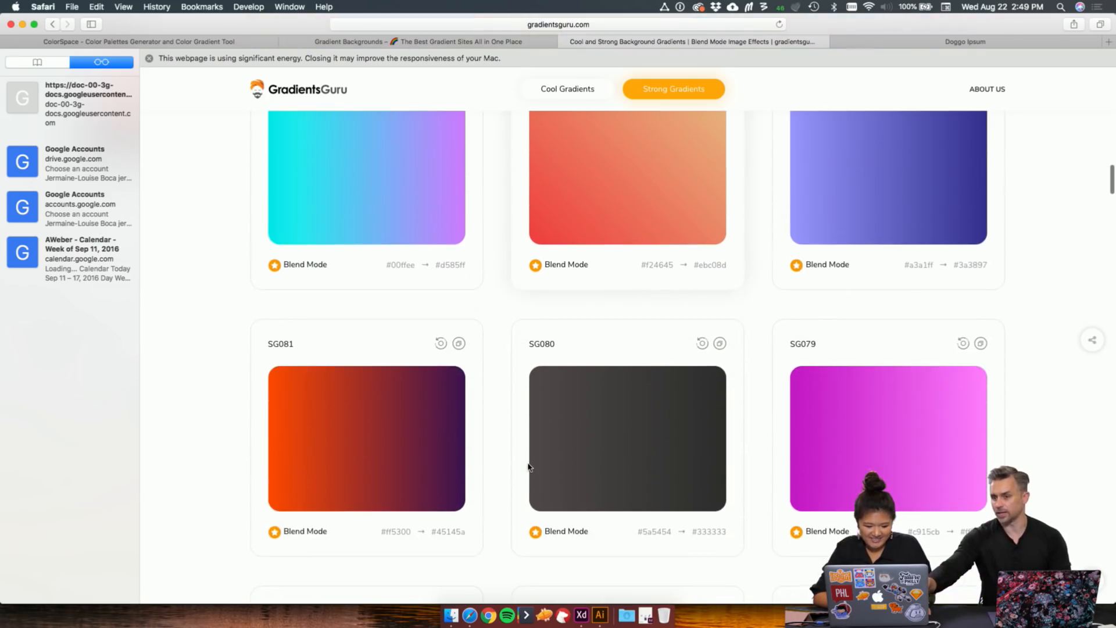
scroll(408, 433, "down", 5)
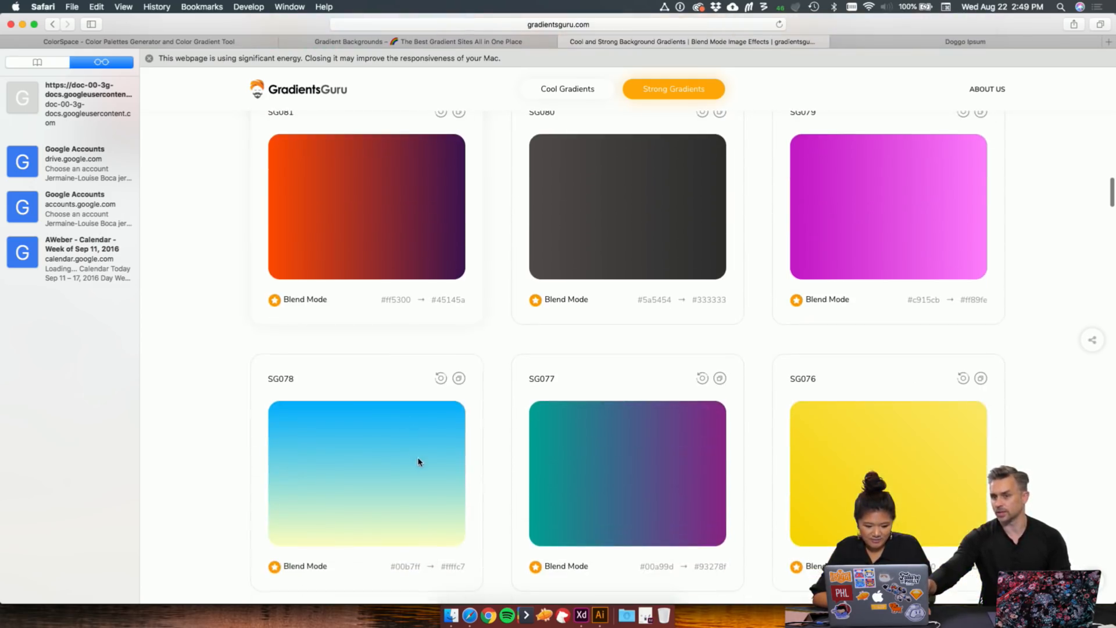
- Scroll further through the Strong Gradients list to choose a colour pair for the asset
scroll(419, 461, "down", 2)
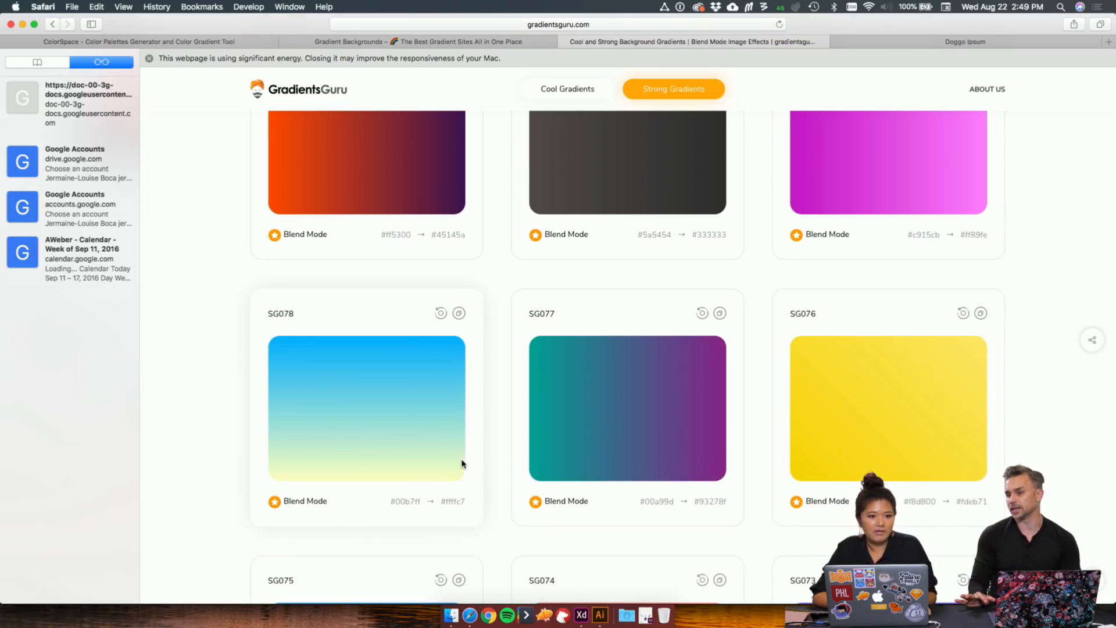
scroll(462, 463, "down", 1)
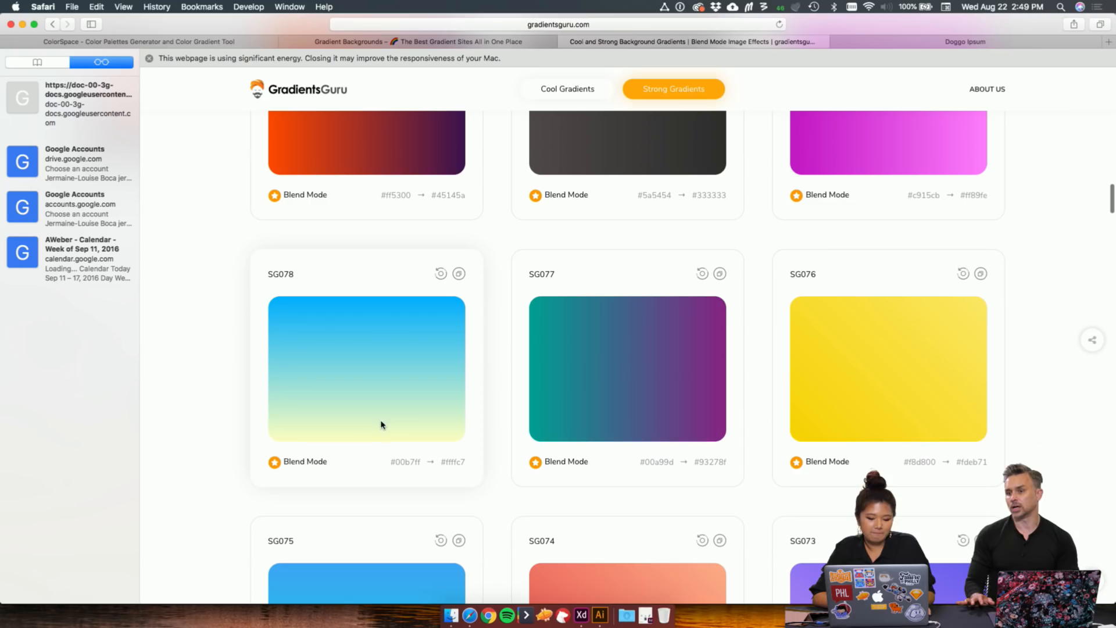
scroll(439, 418, "down", 5)
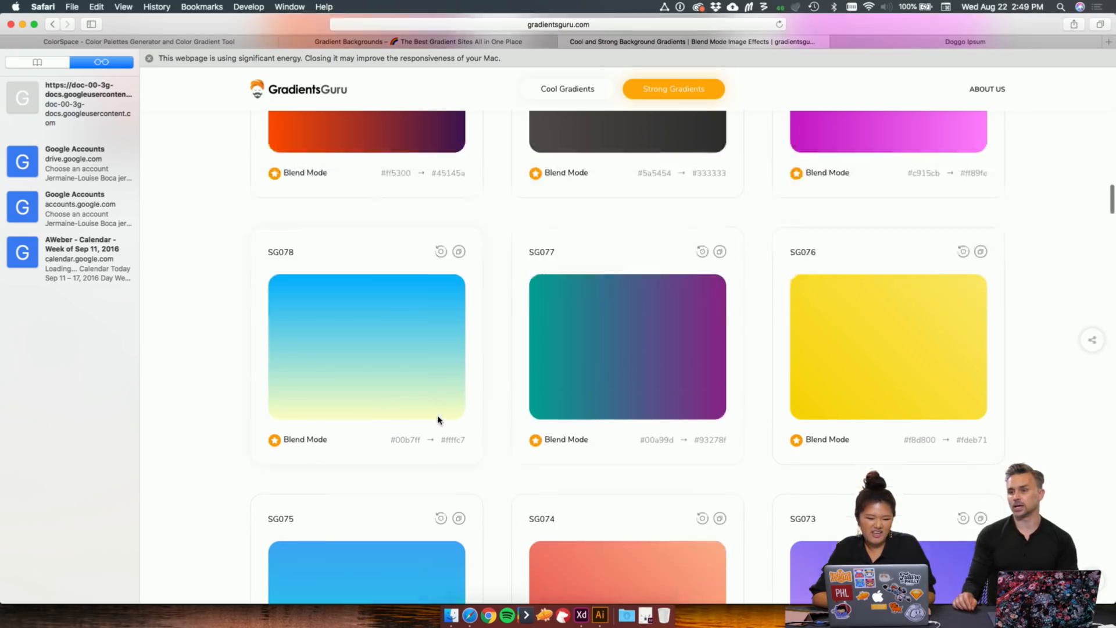
scroll(437, 419, "down", 1)
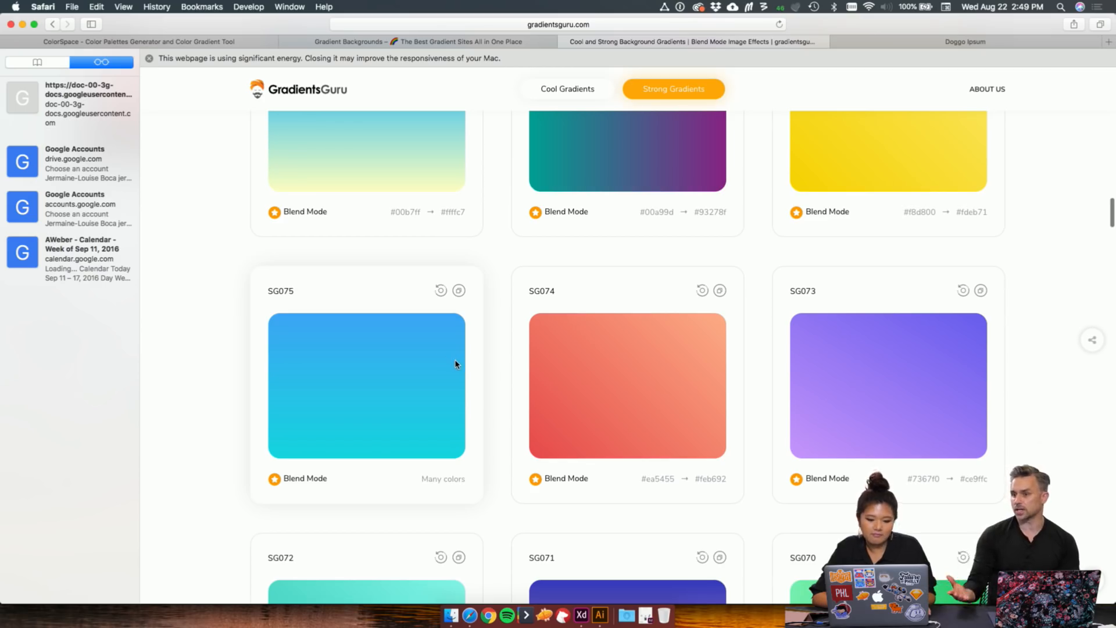
scroll(455, 364, "down", 5)
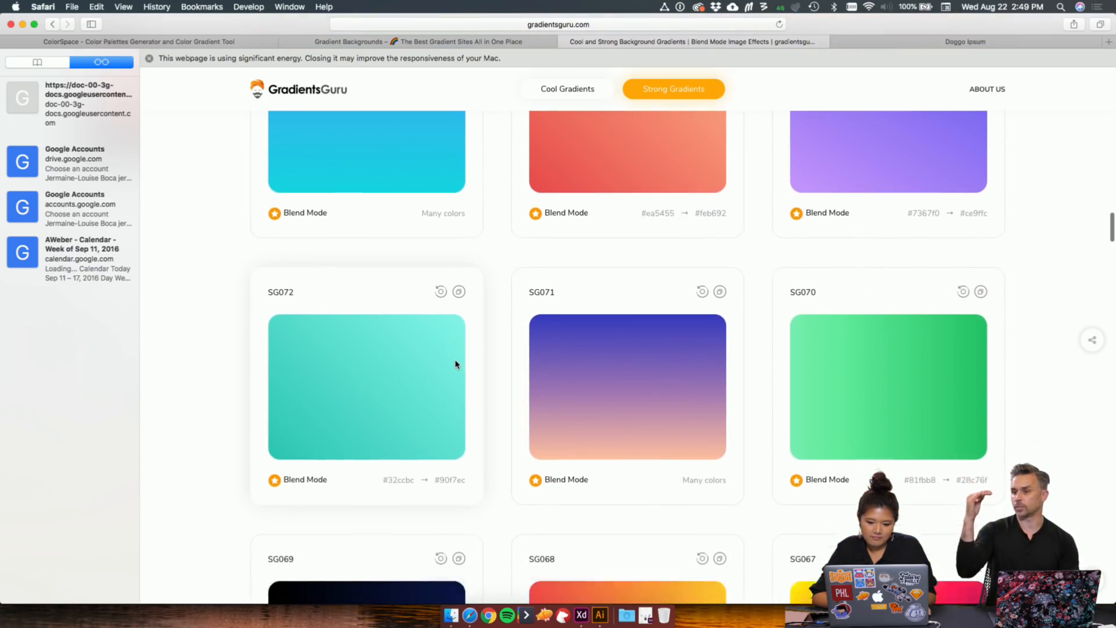
scroll(455, 364, "down", 10)
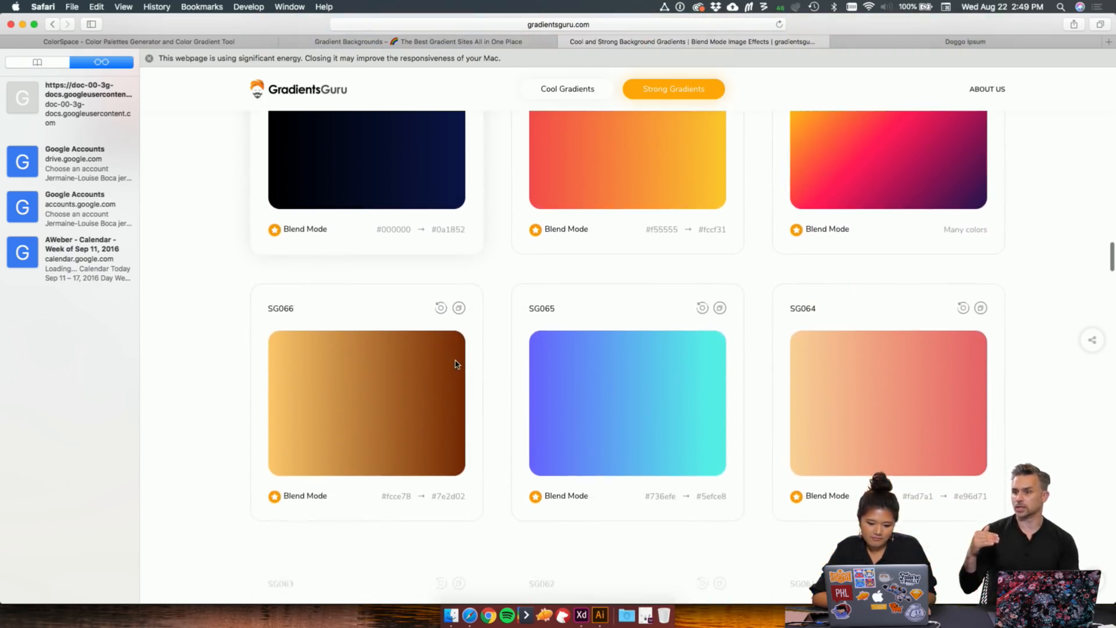
scroll(455, 364, "down", 5)
scroll(455, 364, "up", 7)
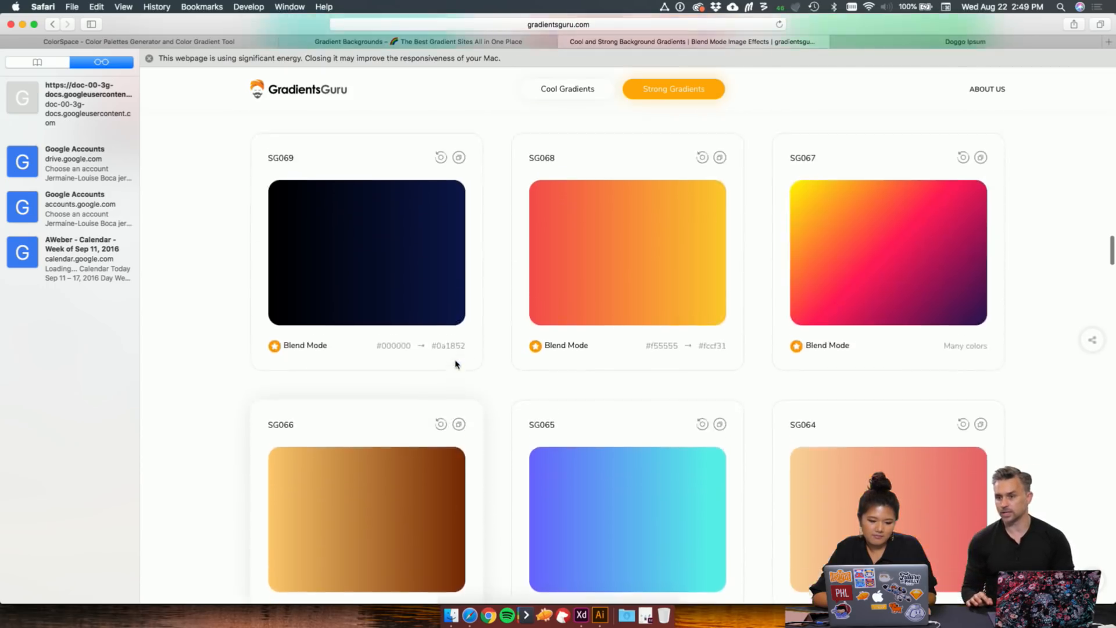
scroll(455, 364, "up", 10)
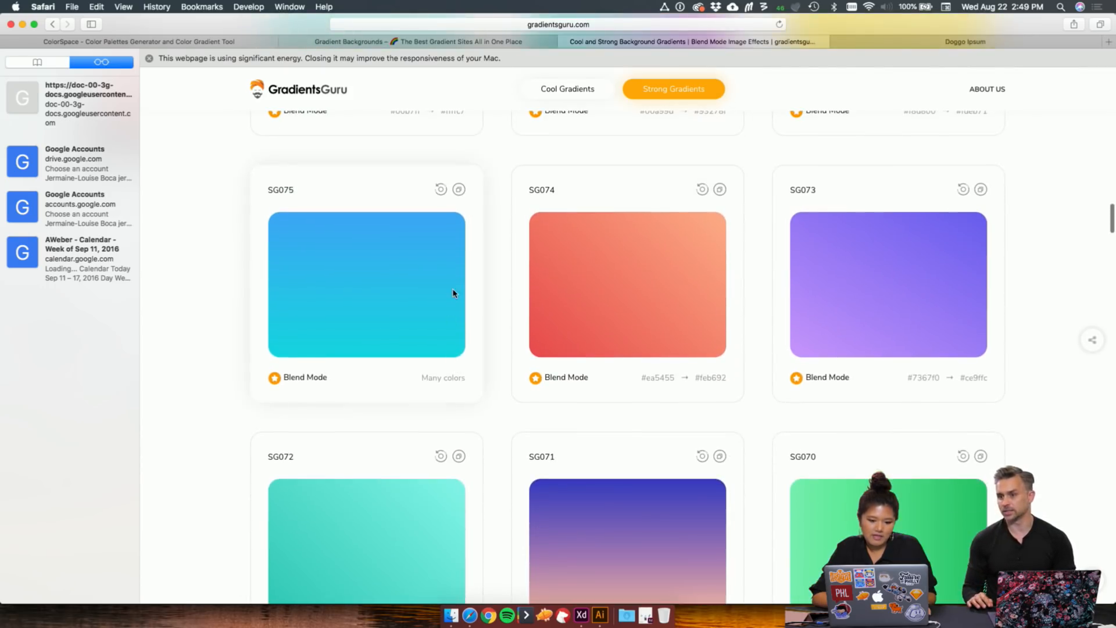
scroll(454, 293, "up", 5)
scroll(454, 293, "down", 3)
scroll(392, 394, "down", 1)
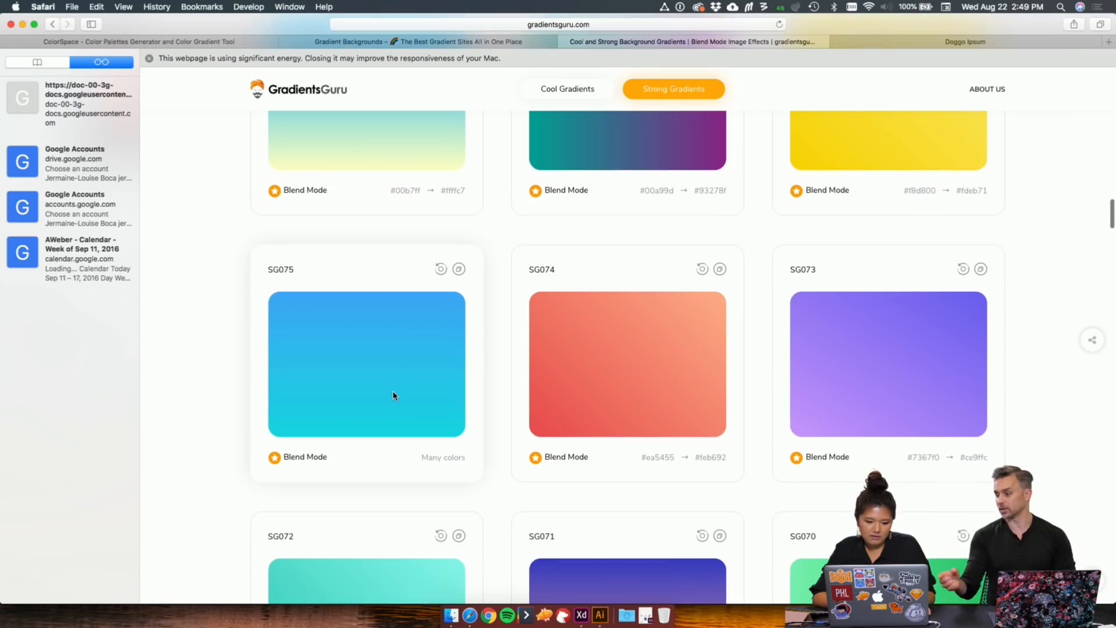
scroll(849, 354, "down", 3)
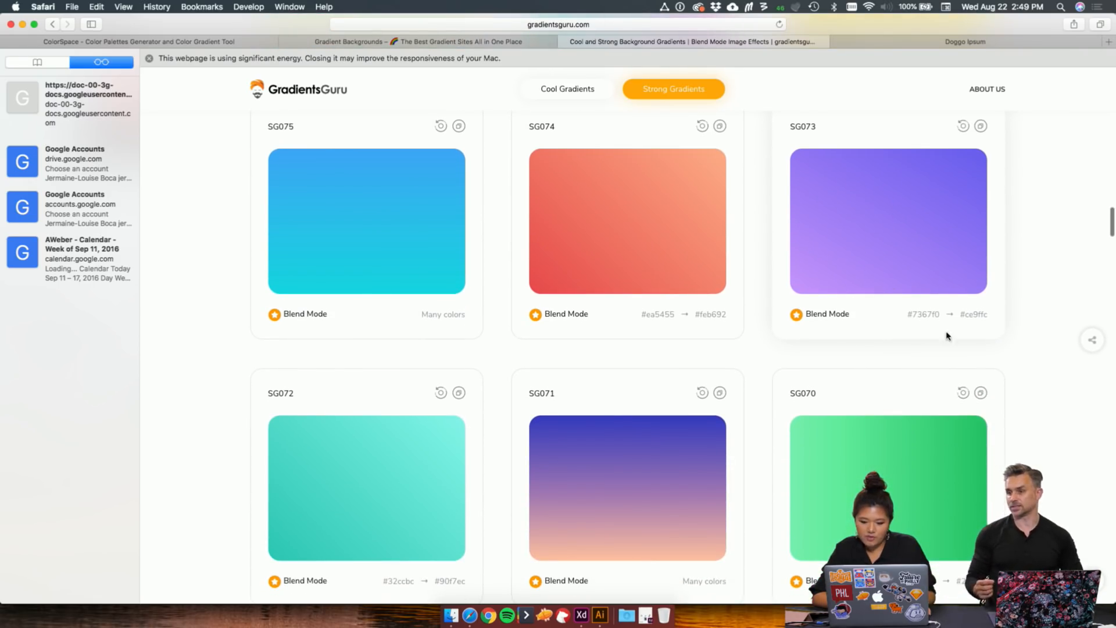
- Try to paste SG073's start colour #7367f0 into the gradient's hex field
left_click_drag(911, 315, 940, 316)
key("super+c")
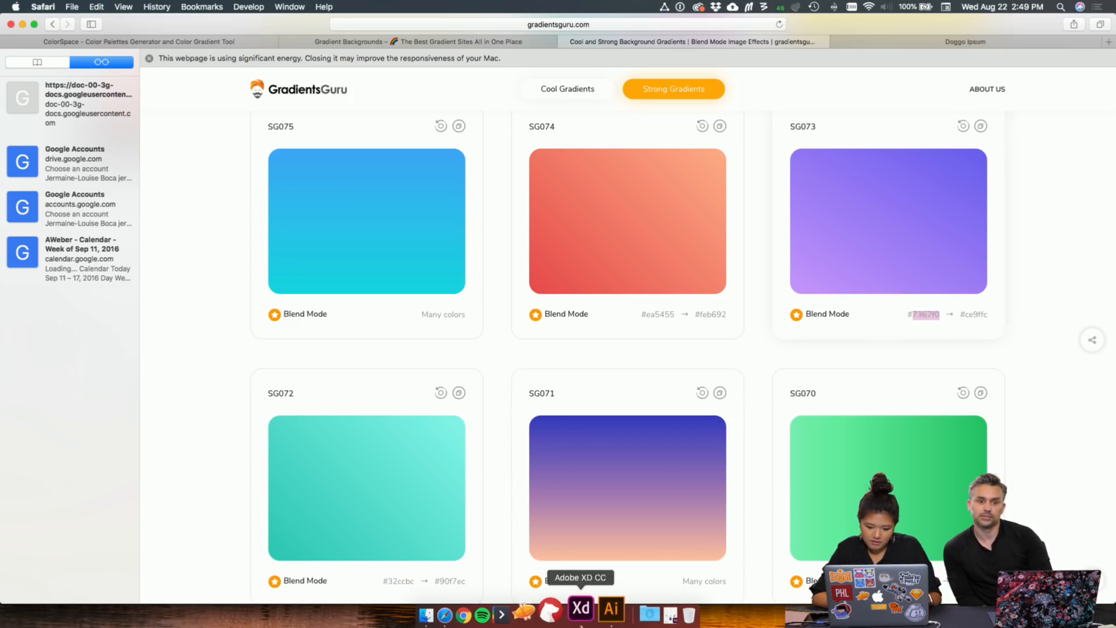
left_click(588, 617)
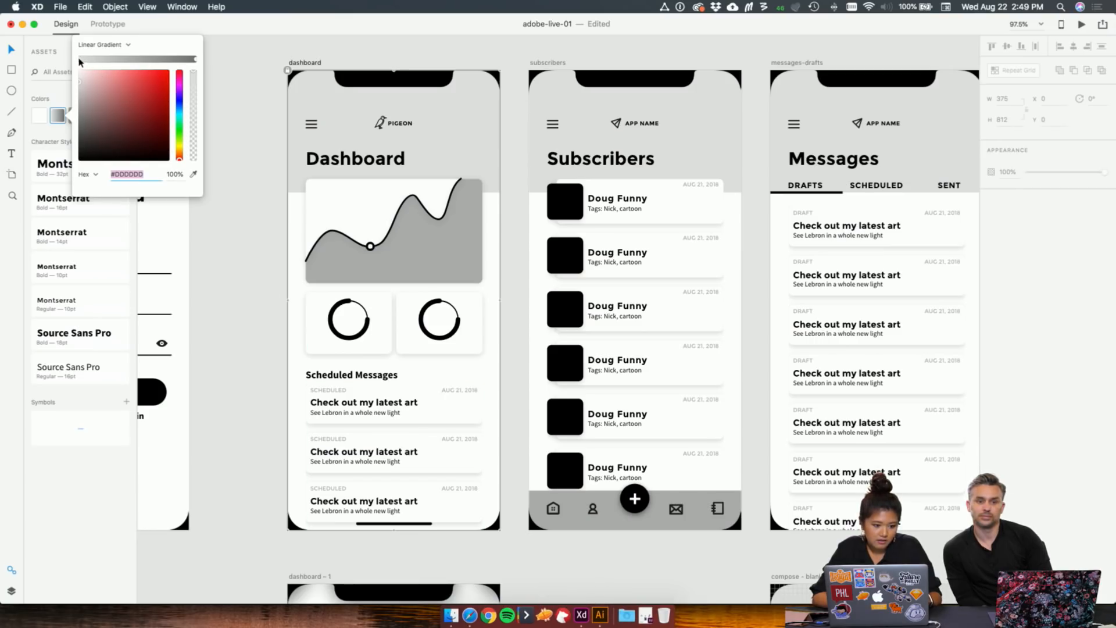
key("super+v")
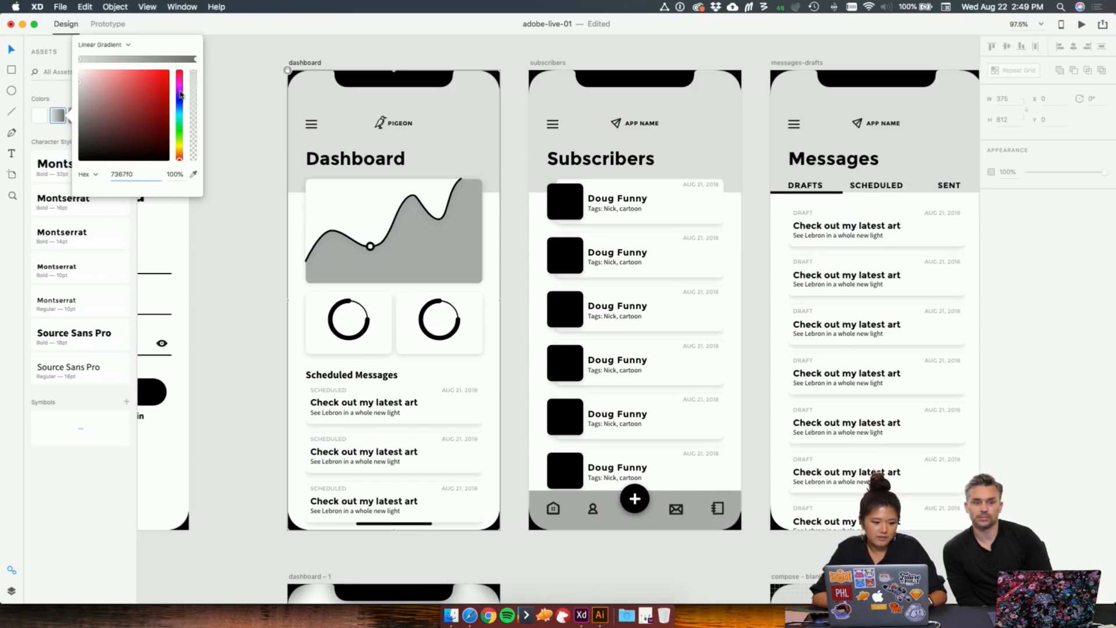
- Set the gradient's end stop to SG073's end colour #ce9ffc copied from the website
left_click(195, 60)
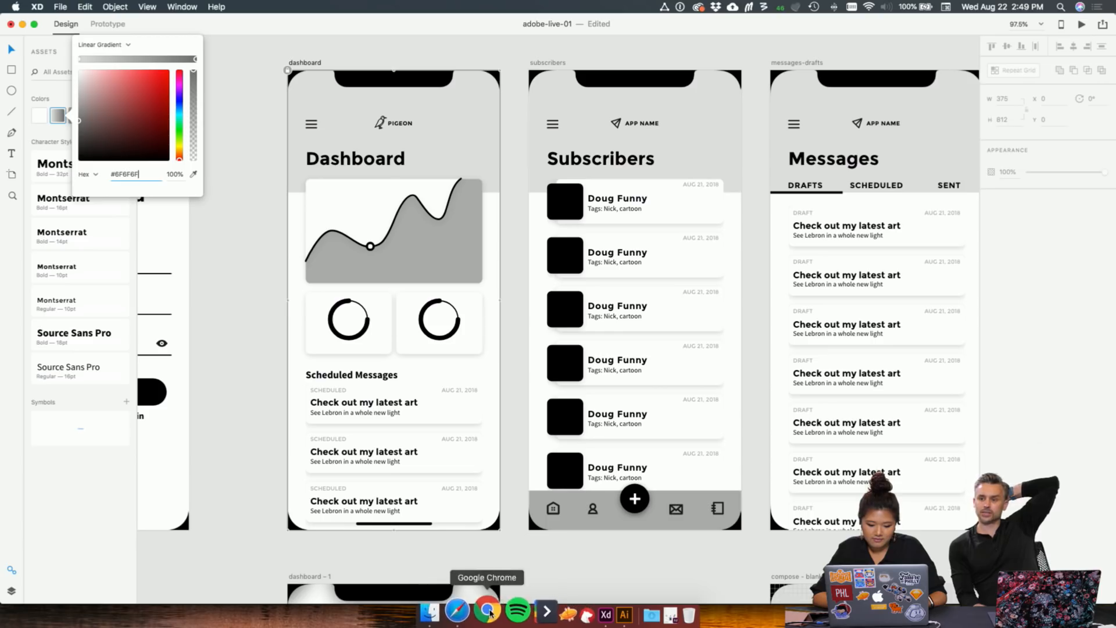
left_click(468, 611)
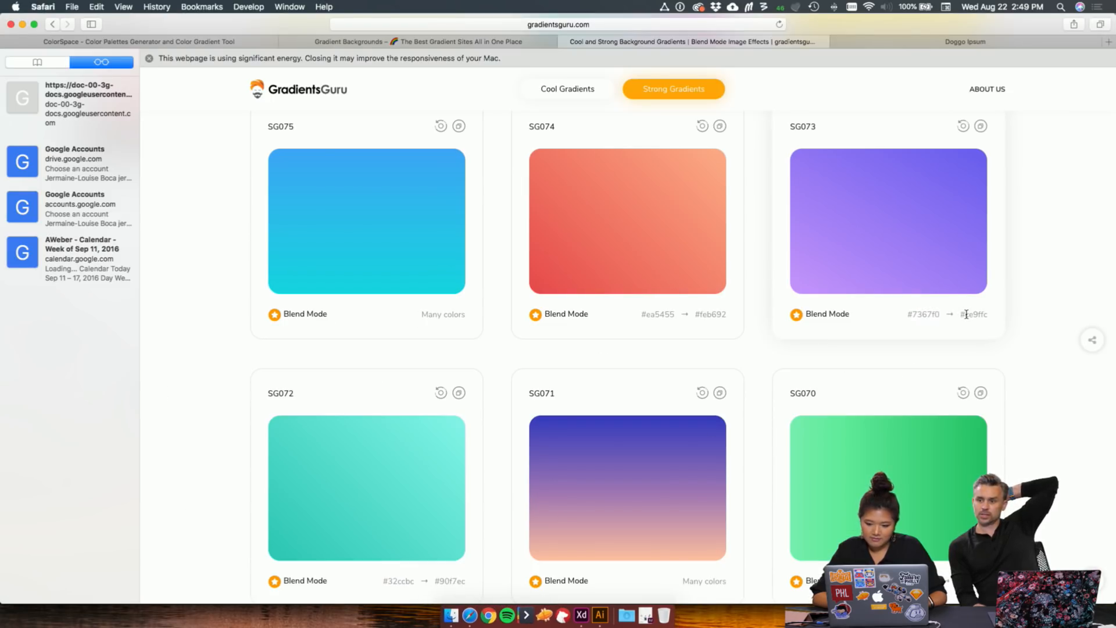
left_click_drag(964, 314, 992, 315)
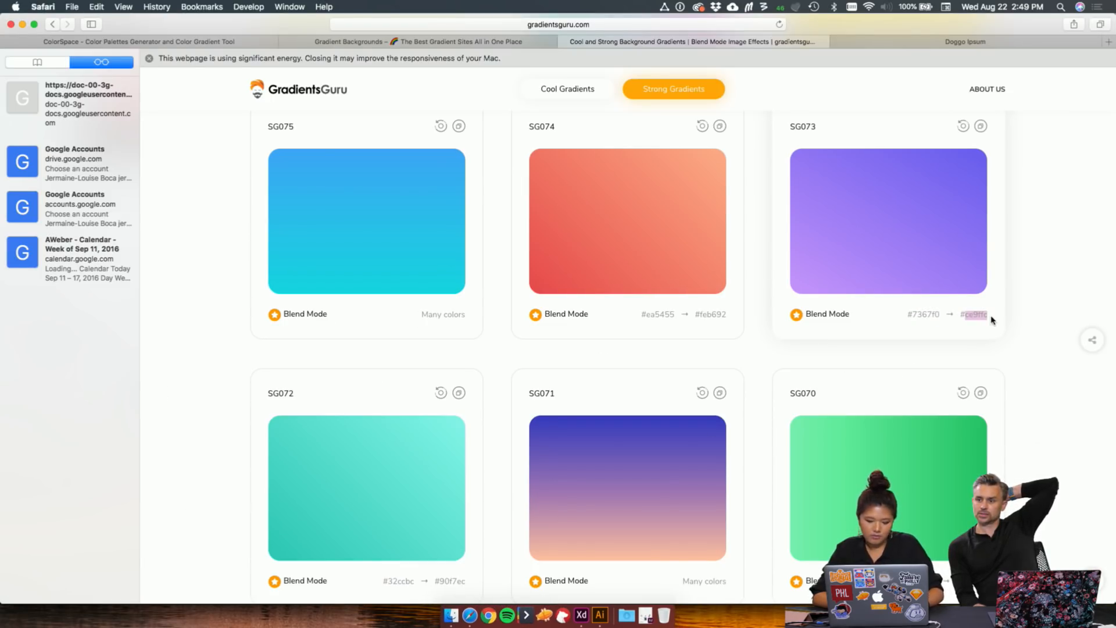
left_click(581, 615)
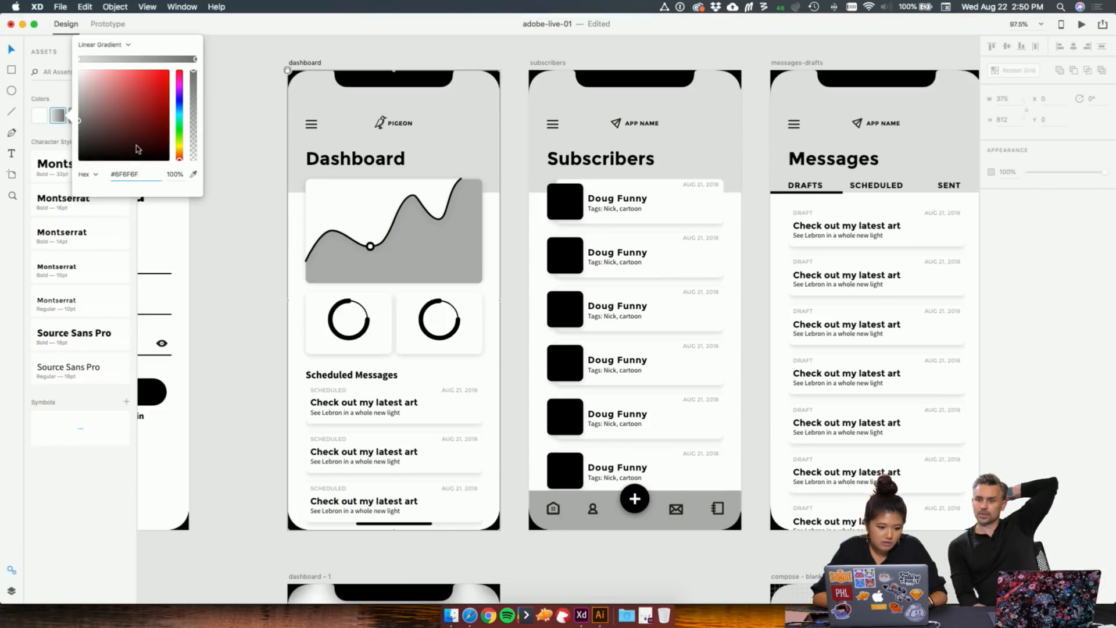
double_click(137, 174)
type("#CE9FFC")
key("Return")
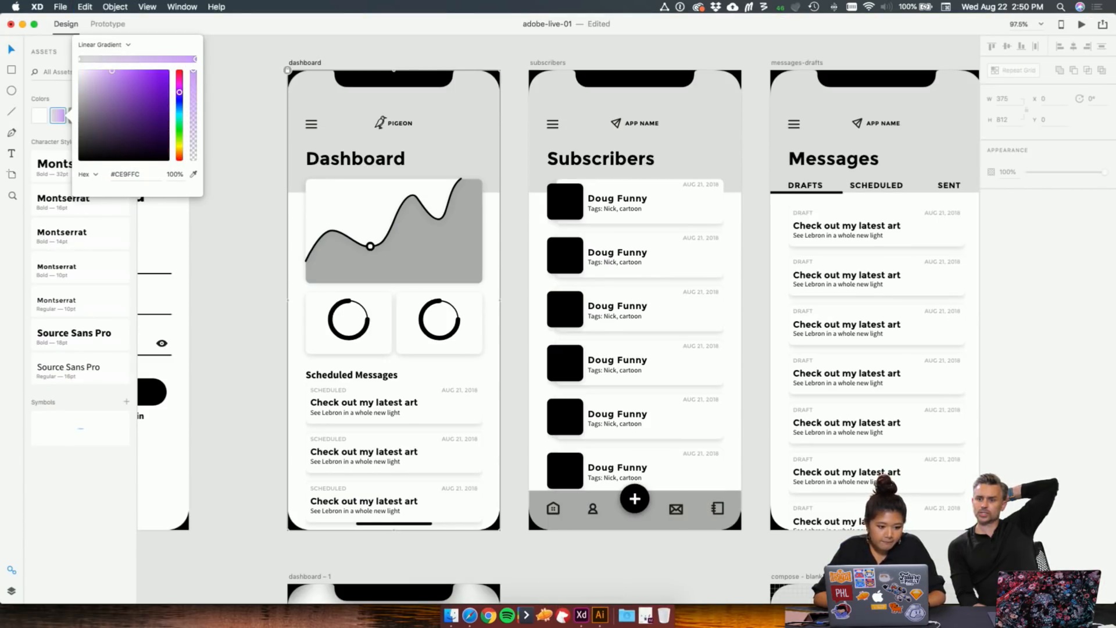
- Set the gradient's start stop to SG073's start colour #7367f0 copied from the website, then close the colour picker
left_click(80, 62)
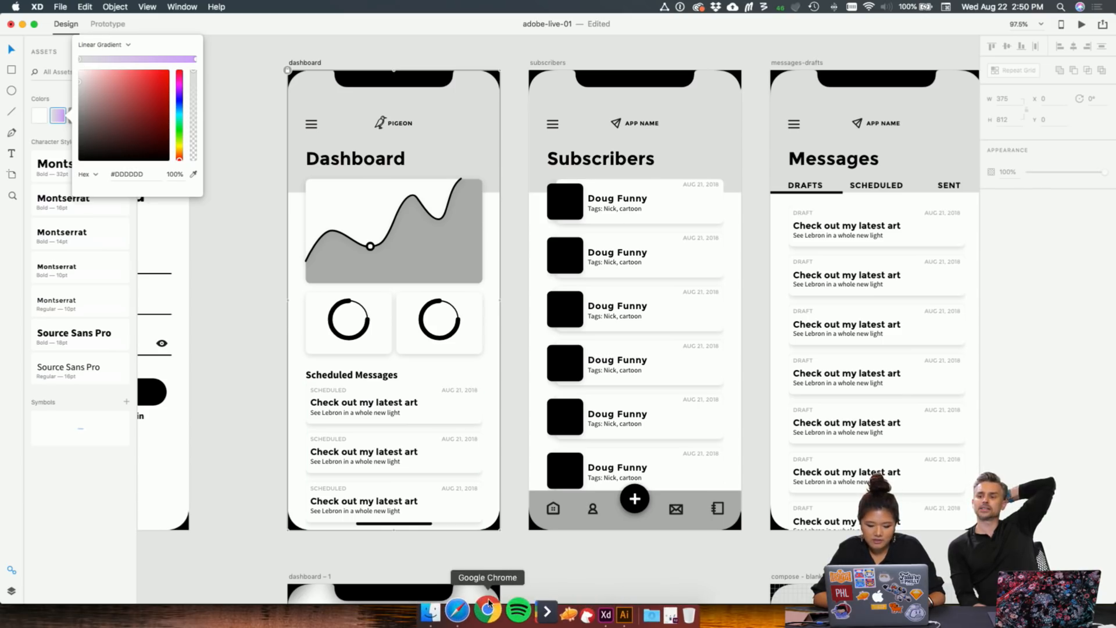
left_click(488, 607)
left_click(458, 610)
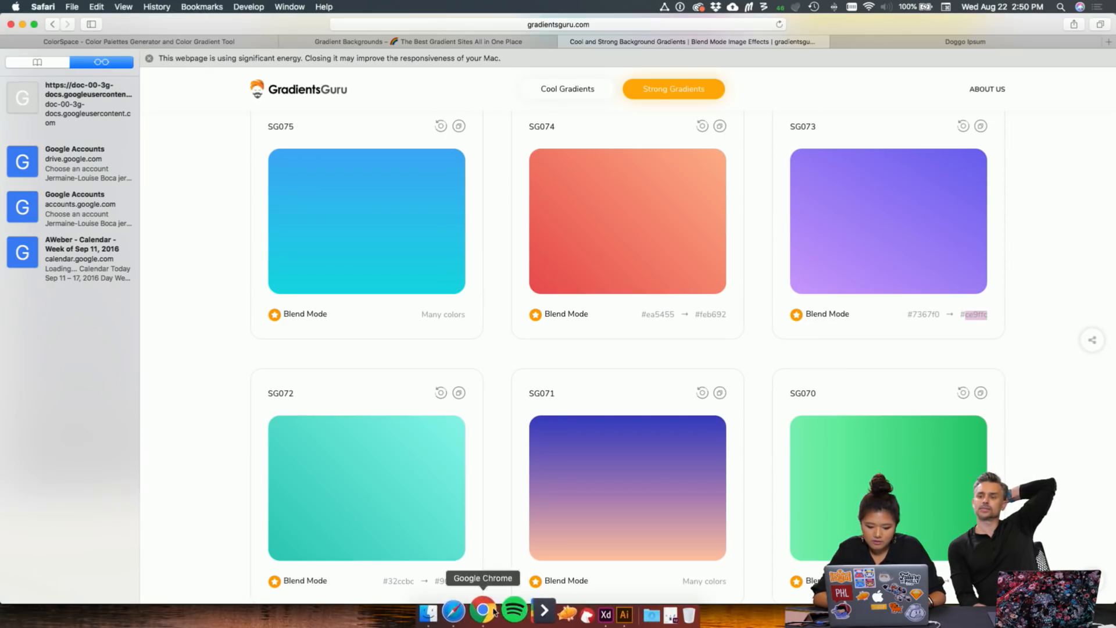
double_click(921, 314)
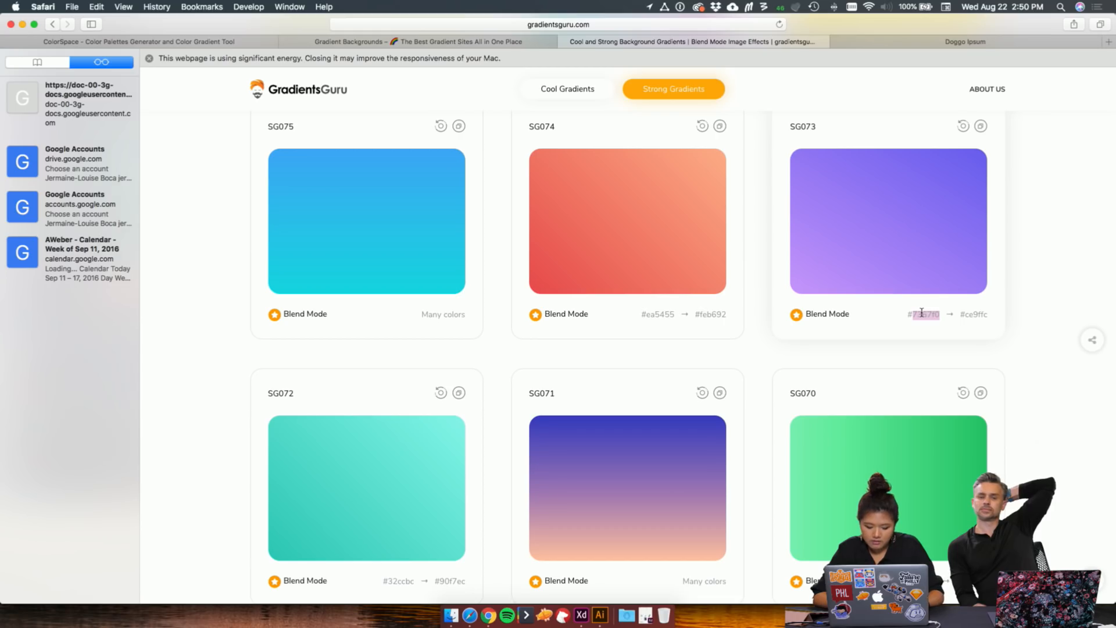
key("super+c")
left_click(581, 614)
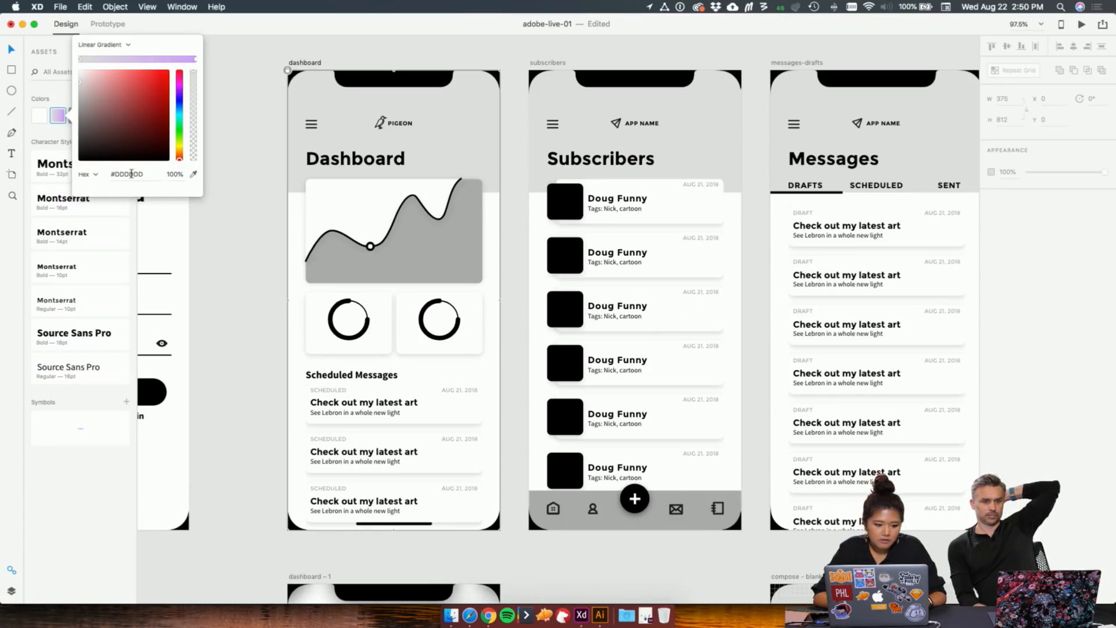
double_click(131, 174)
key("super+v")
key("Return")
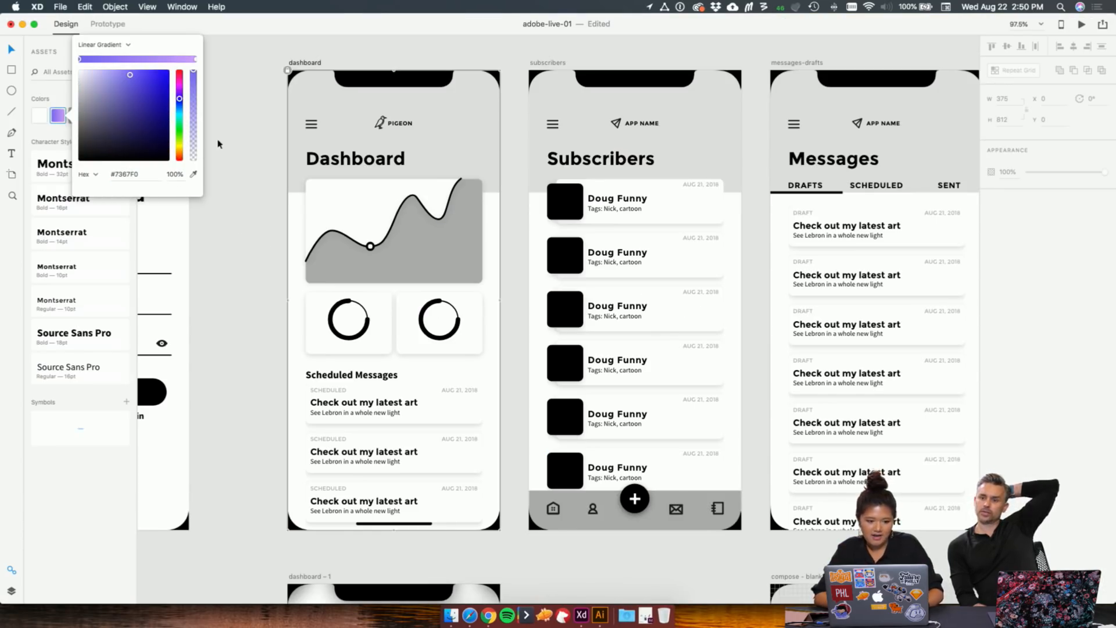
left_click(260, 117)
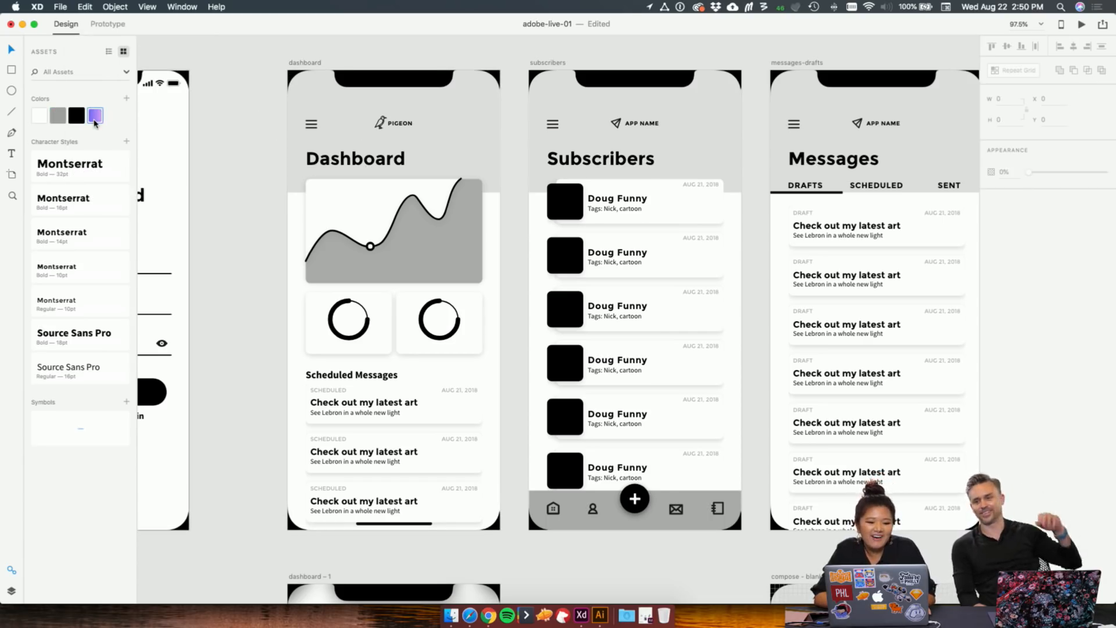
- Examine the artboards to see where the new gradient asset colour is applied
scroll(236, 207, "down", 5)
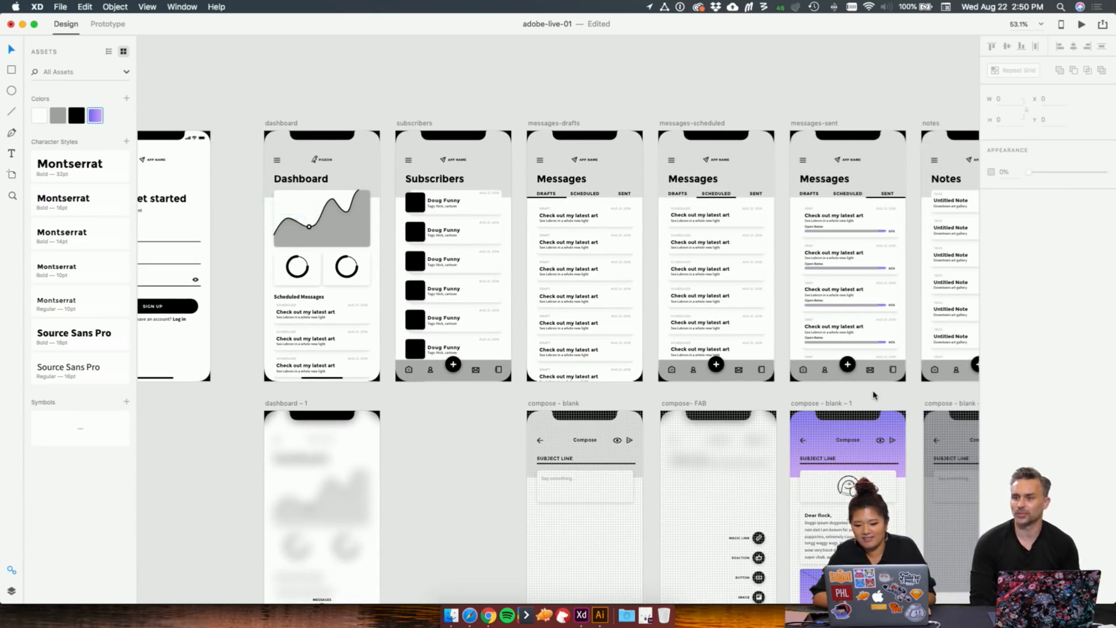
scroll(875, 397, "up", 5)
scroll(874, 395, "down", 1)
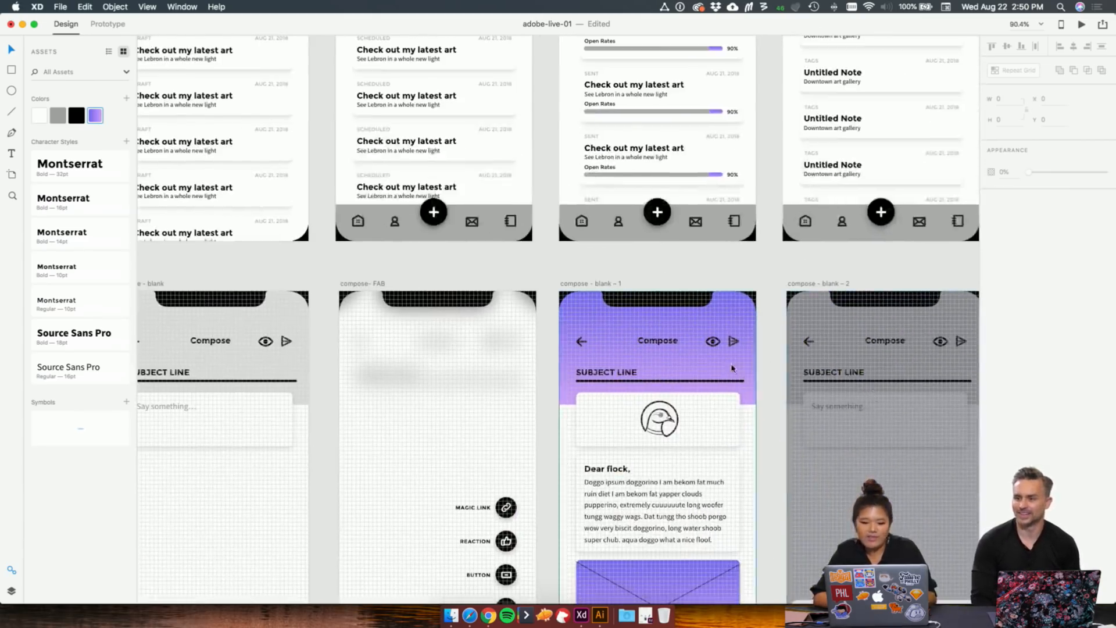
left_click(702, 329)
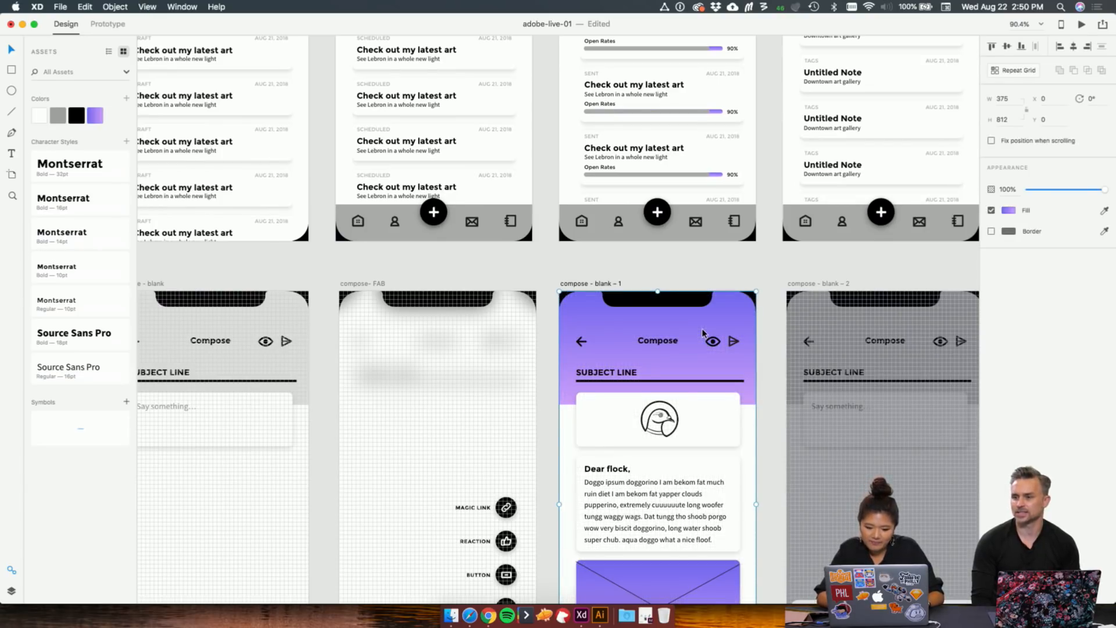
left_click(450, 395)
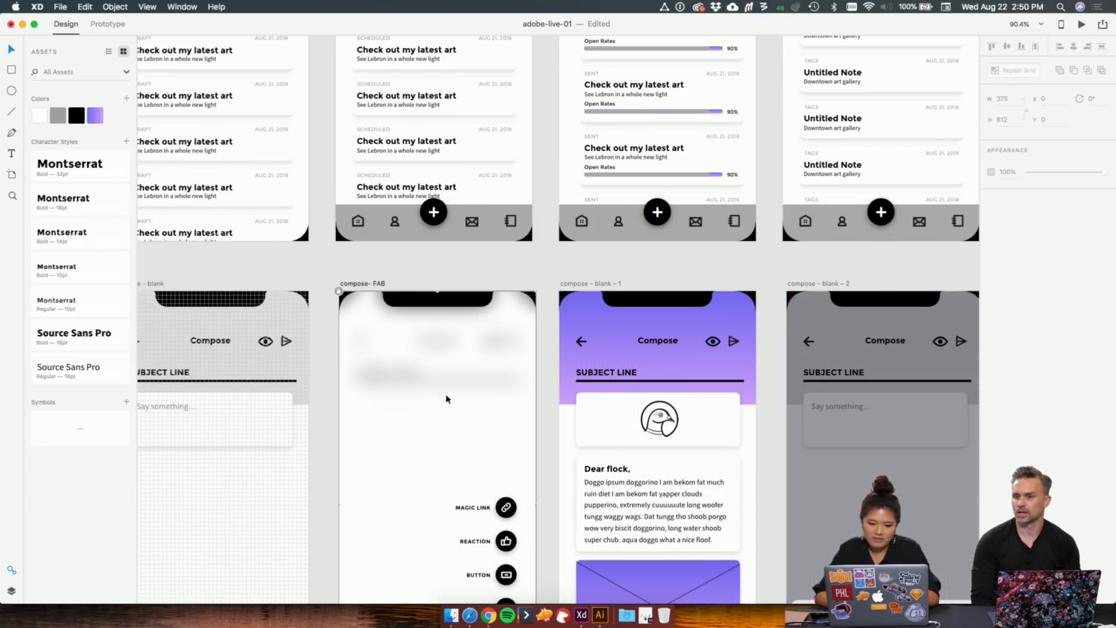
left_click(270, 425)
left_click(274, 490)
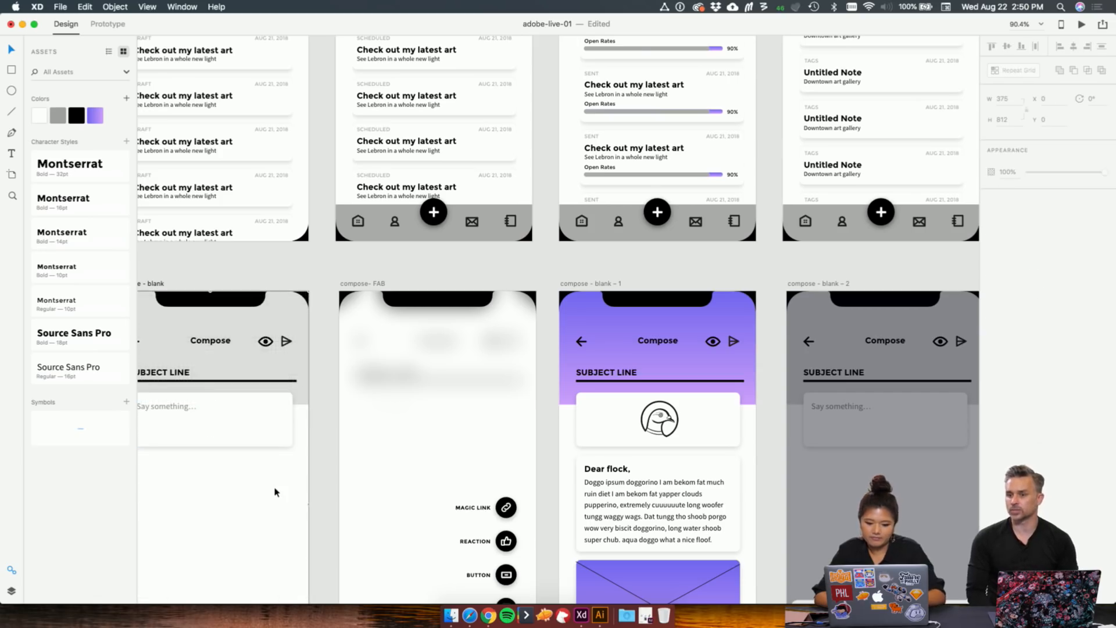
scroll(276, 496, "down", 3)
scroll(518, 399, "up", 5)
scroll(519, 399, "left", 10)
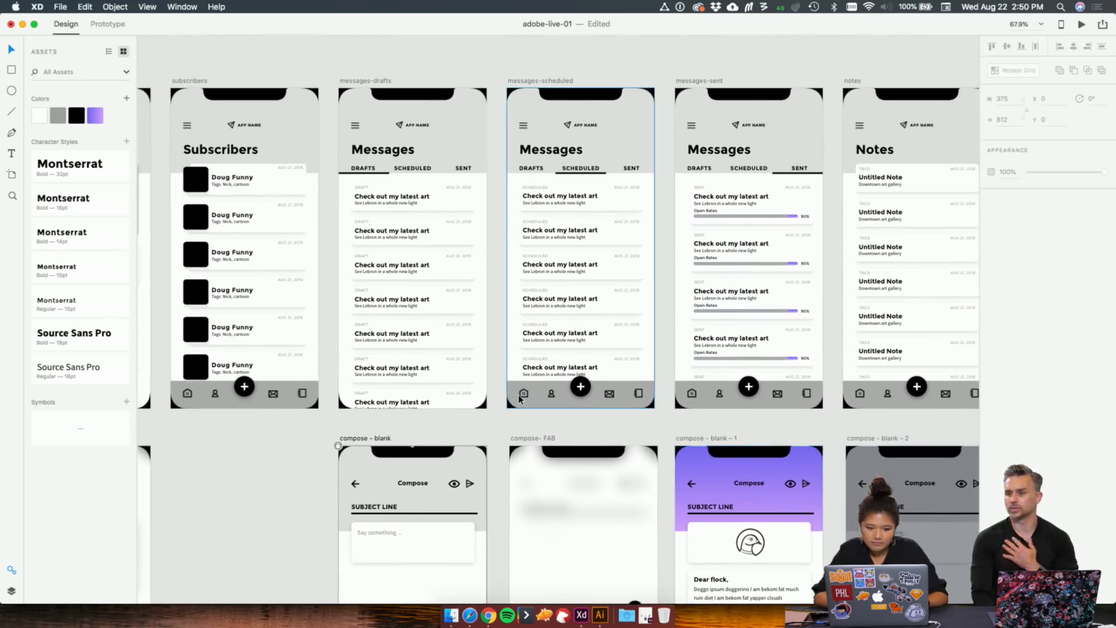
scroll(519, 399, "left", 10)
scroll(519, 399, "up", 2)
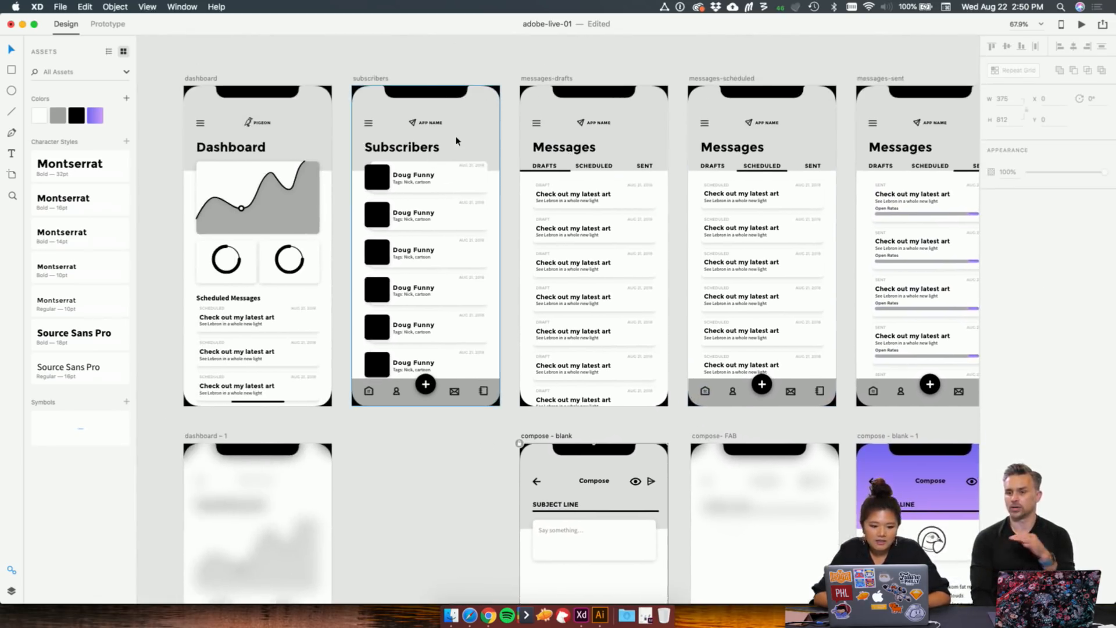
left_click(456, 141)
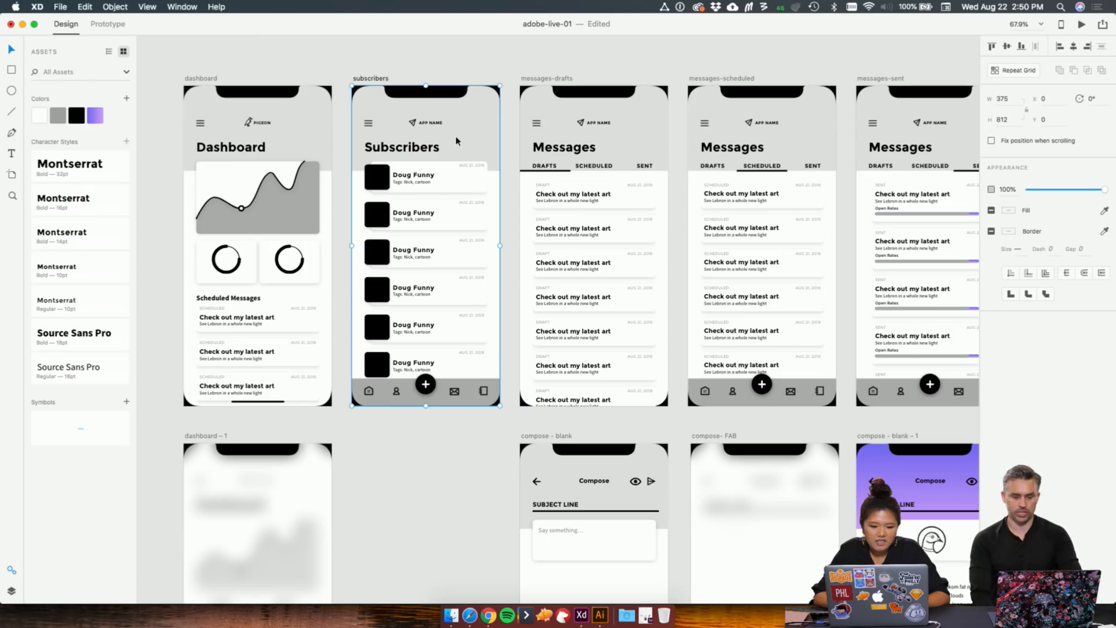
left_click(299, 135)
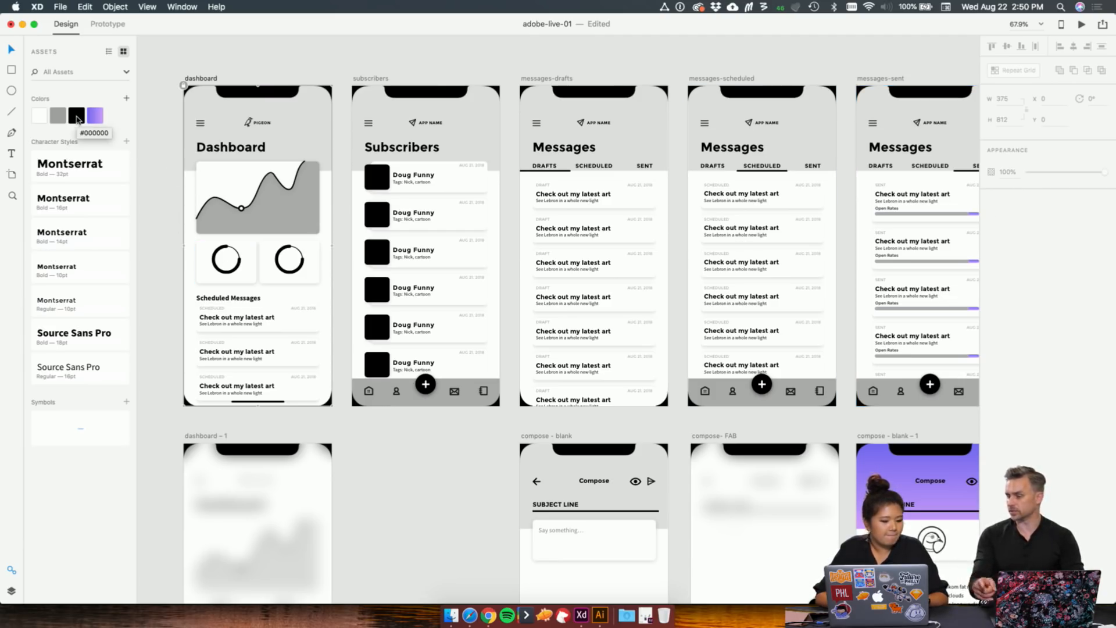
scroll(462, 390, "down", 5)
scroll(462, 391, "right", 4)
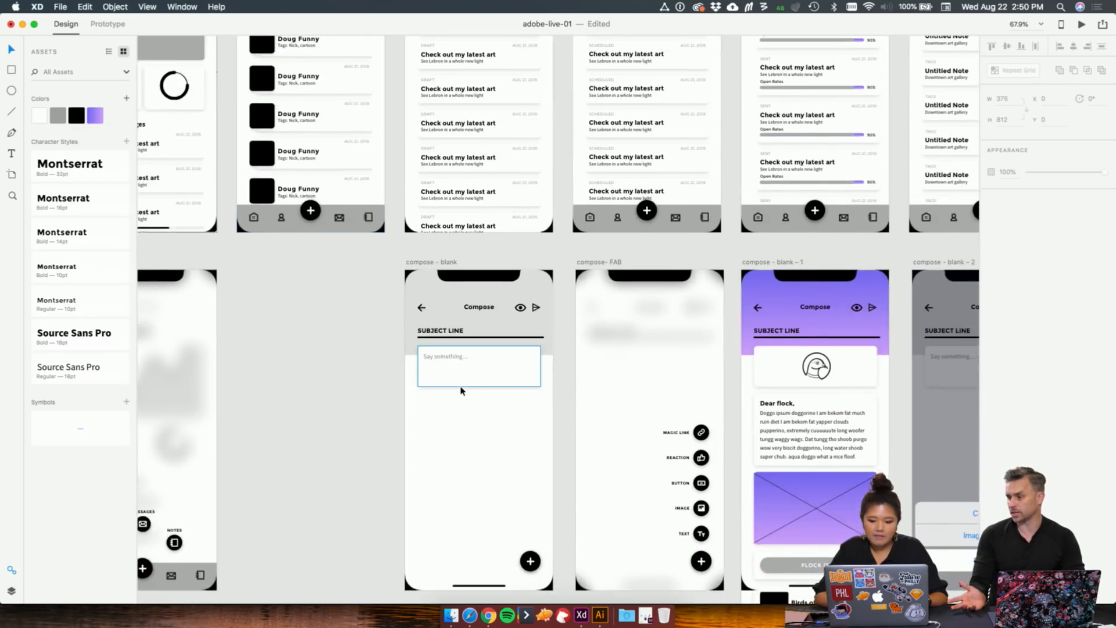
scroll(462, 391, "up", 3)
scroll(462, 390, "left", 3)
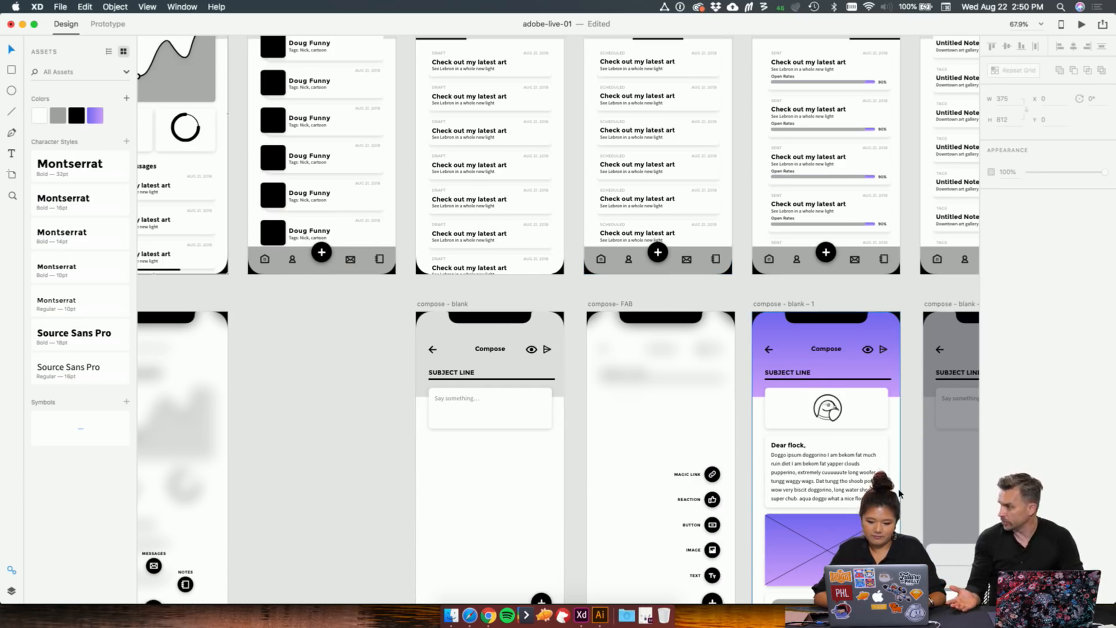
- Select the image placeholder on the compose artboard and inspect its gradient fill in the colour picker
scroll(827, 403, "up", 2)
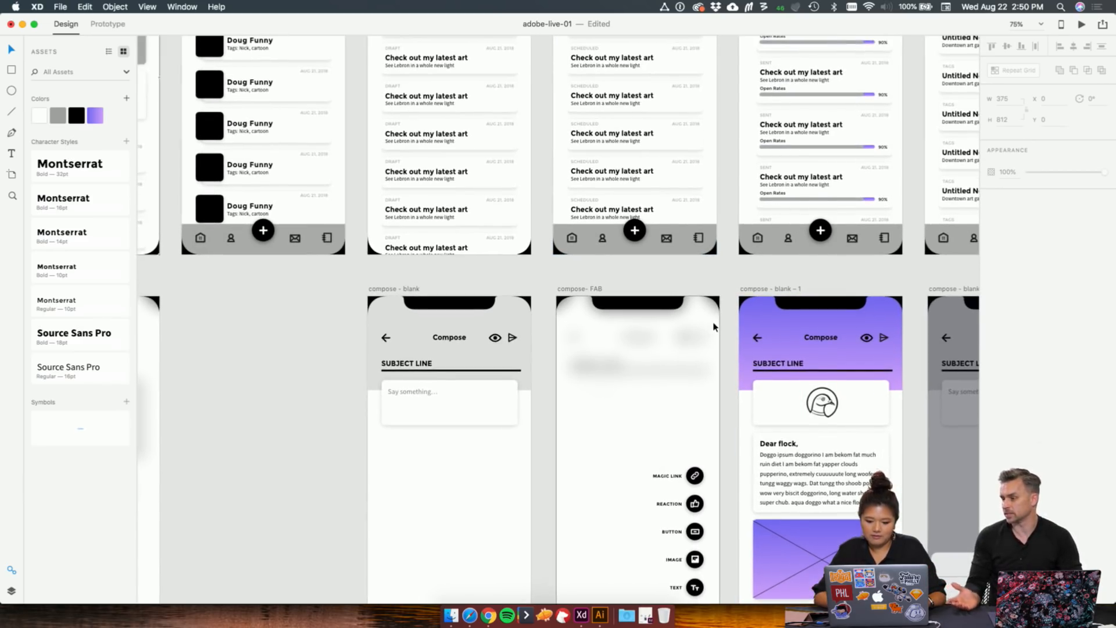
scroll(826, 401, "down", 2)
scroll(826, 401, "right", 4)
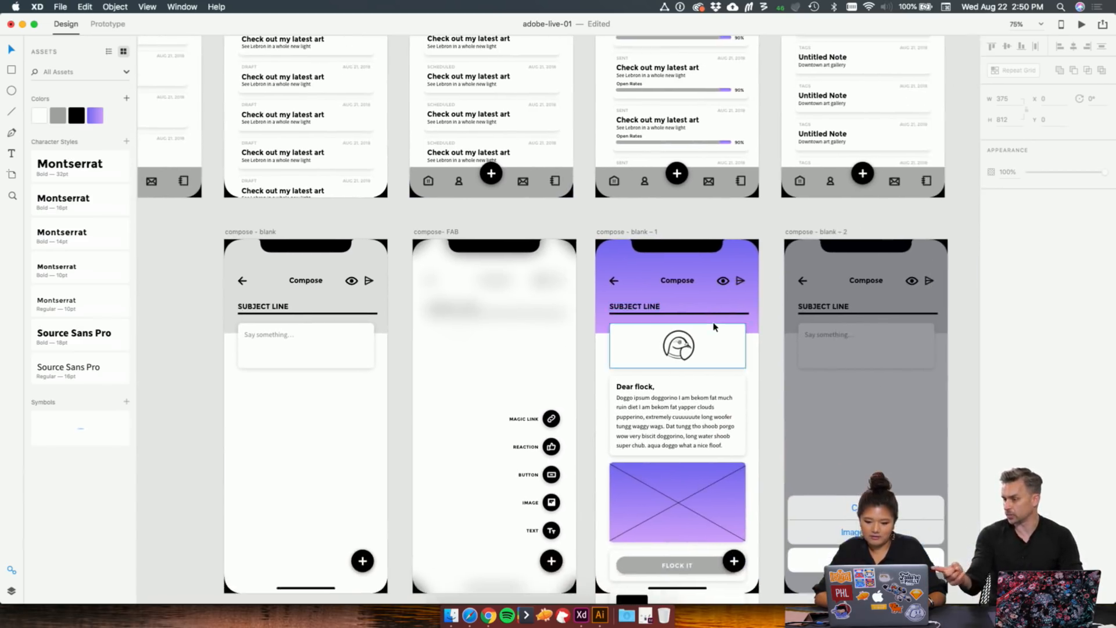
left_click(695, 489)
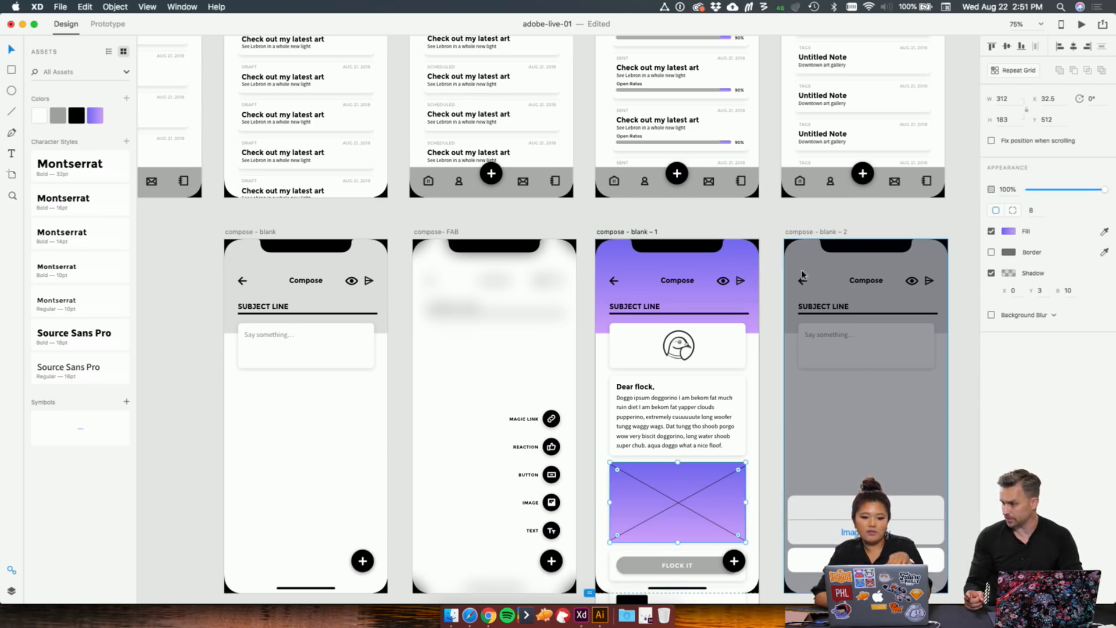
scroll(787, 319, "up", 5)
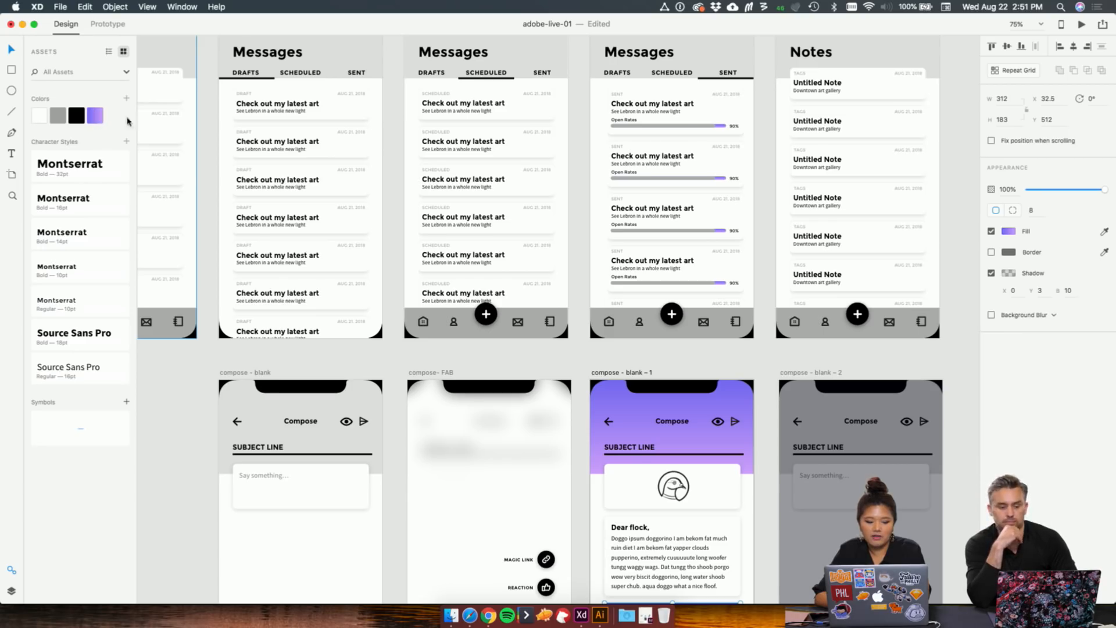
scroll(509, 102, "up", 2)
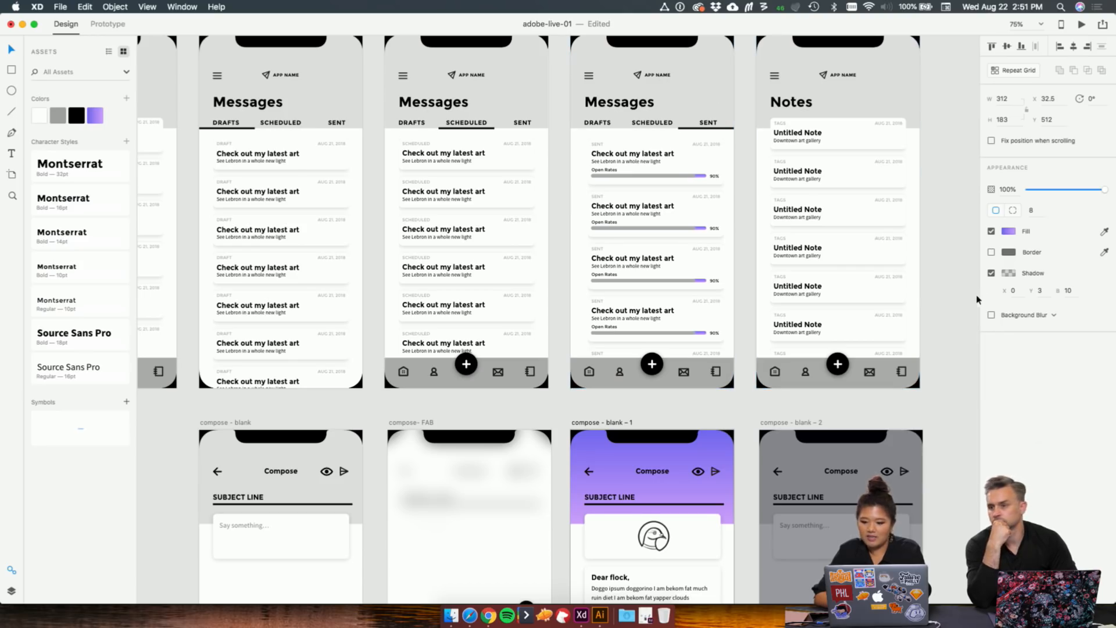
left_click(1008, 231)
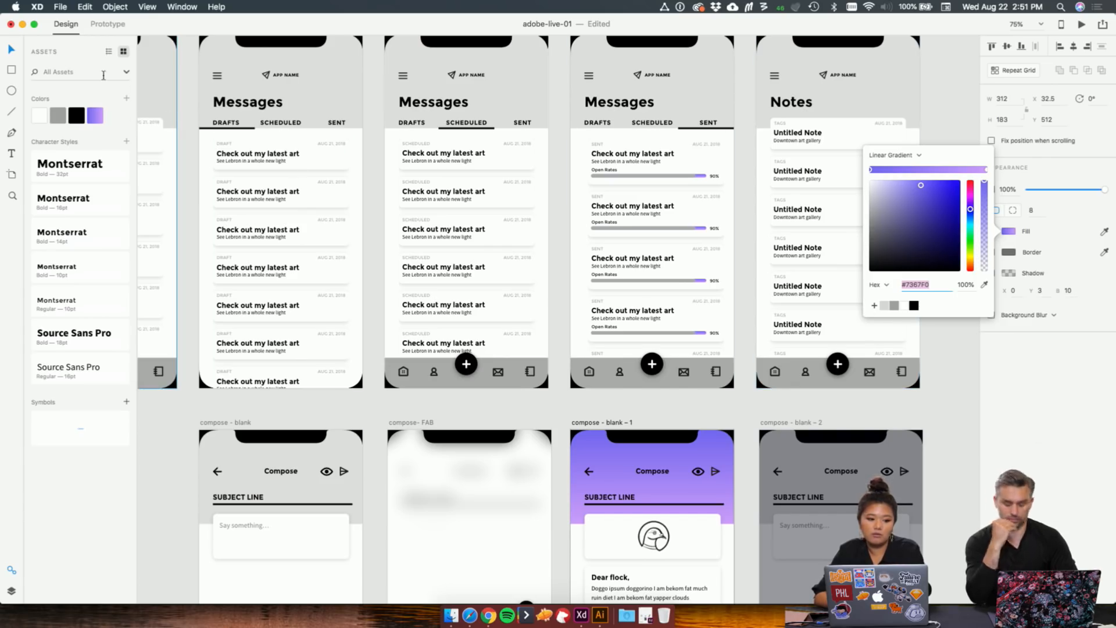
left_click(571, 405)
scroll(572, 405, "left", 5)
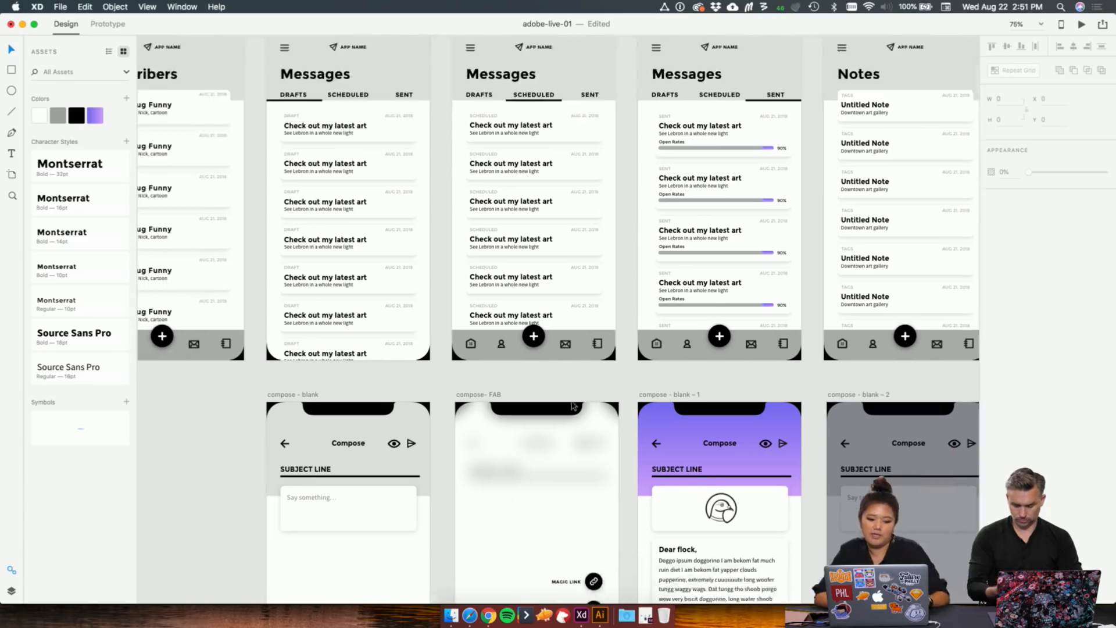
scroll(602, 227, "left", 8)
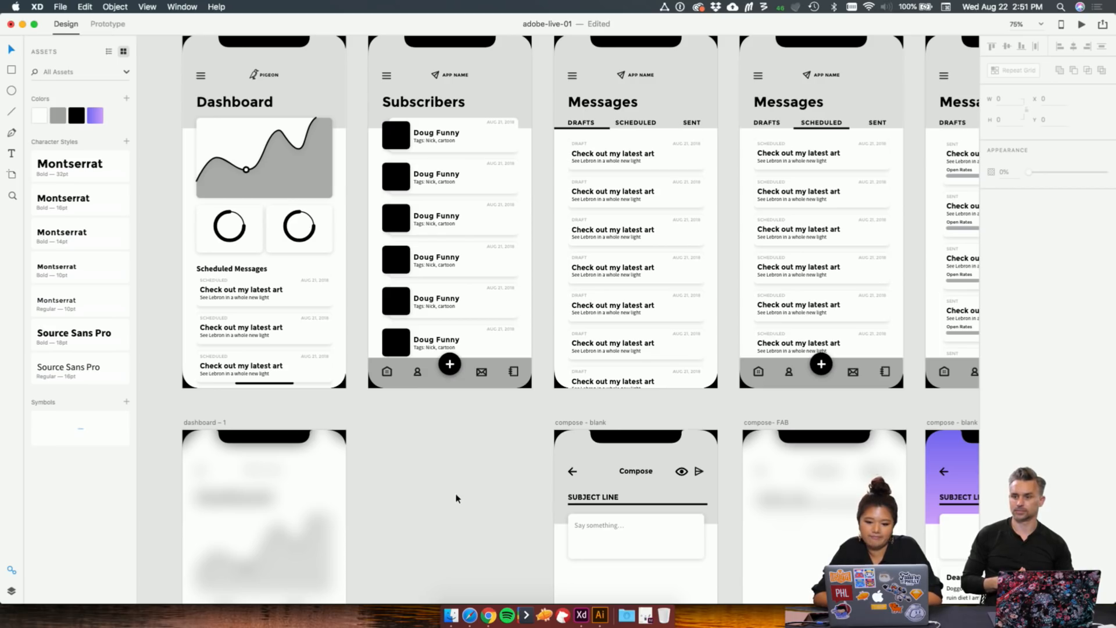
- Zoom out and browse across the artboards to examine the onboarding screens
scroll(456, 498, "down", 5)
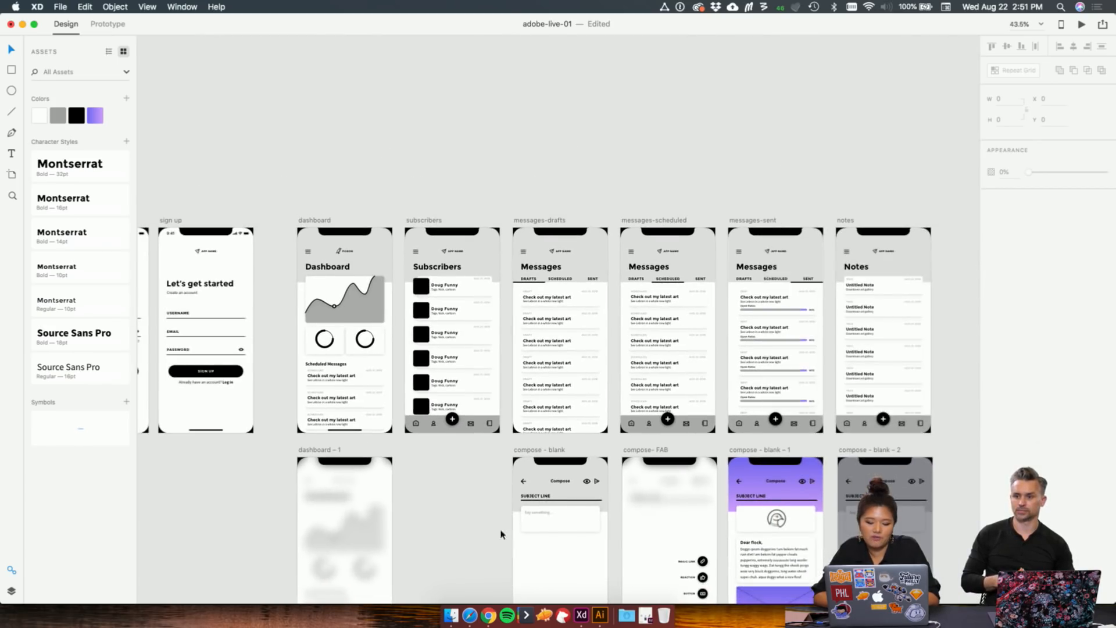
scroll(504, 535, "down", 3)
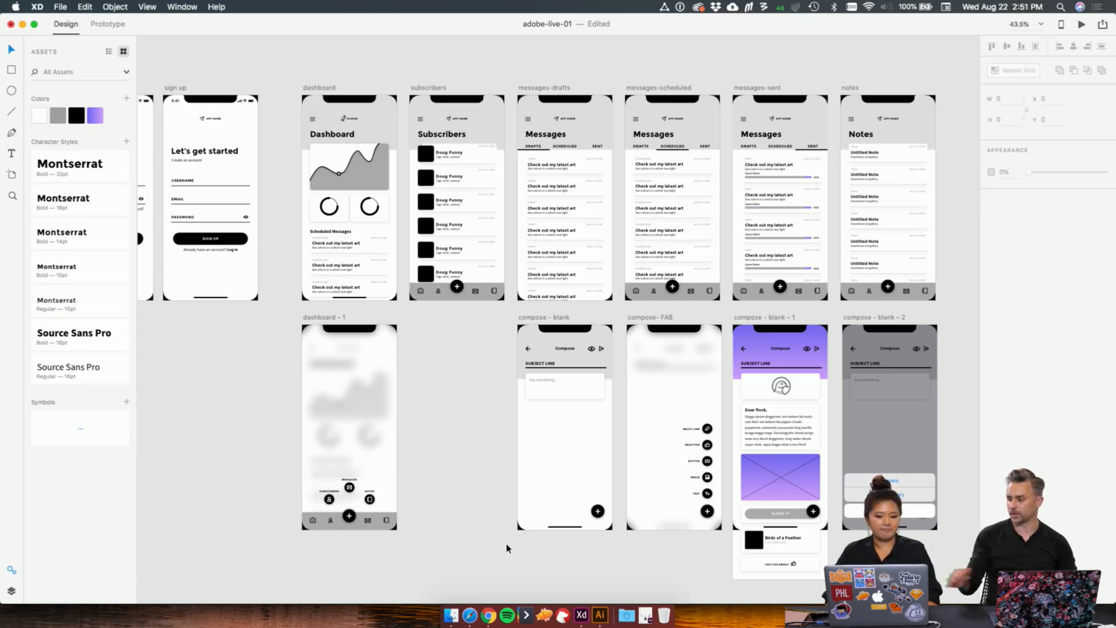
scroll(506, 546, "left", 10)
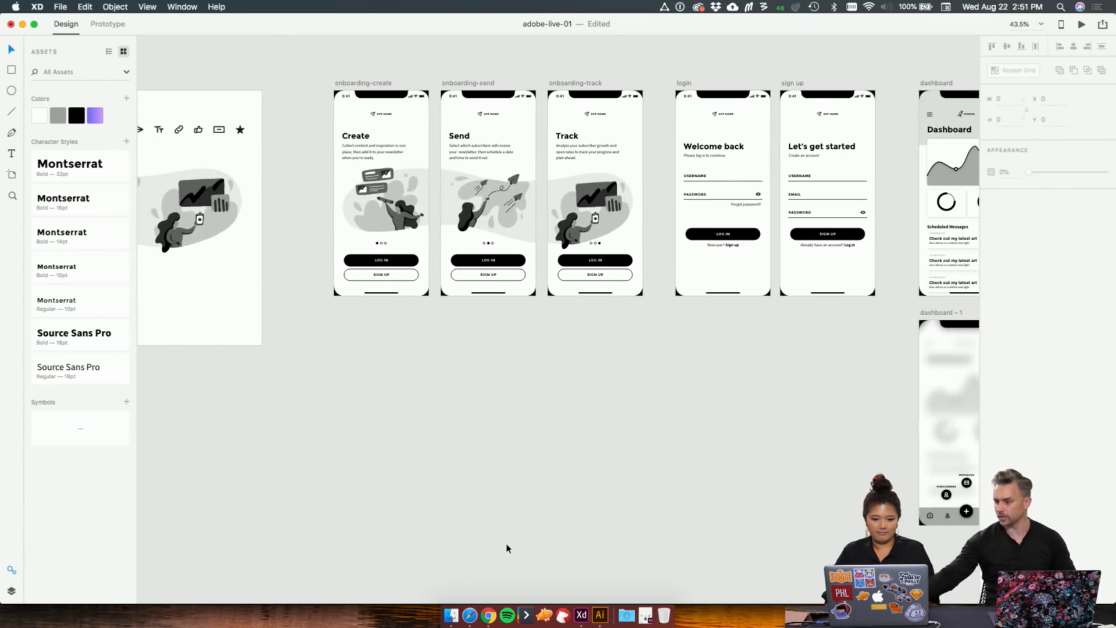
scroll(480, 136, "up", 8)
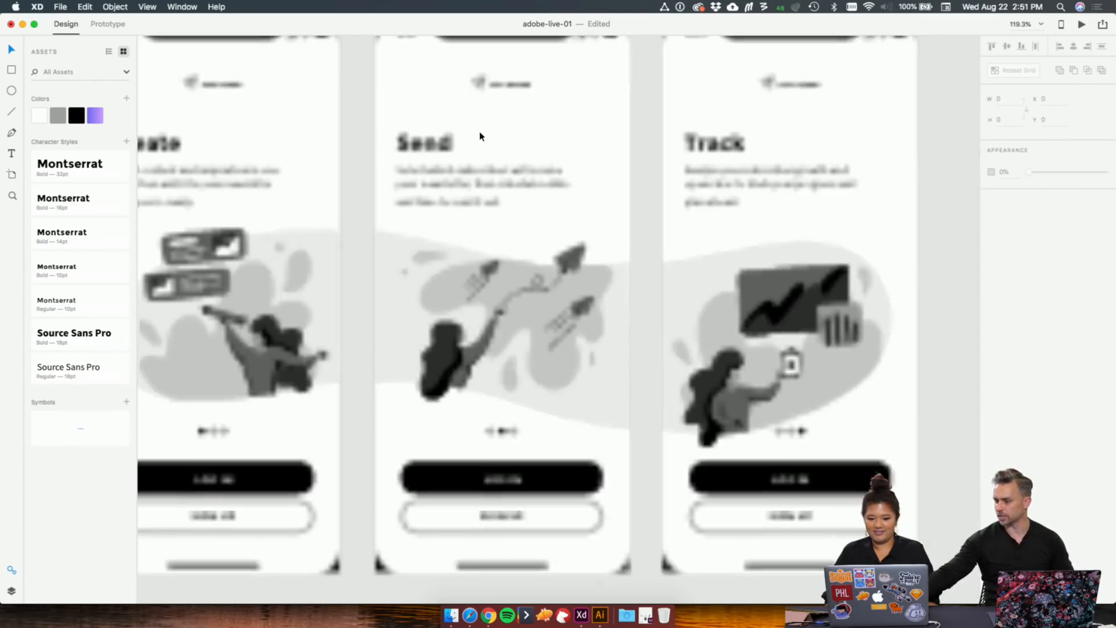
scroll(480, 136, "right", 2)
scroll(480, 136, "left", 3)
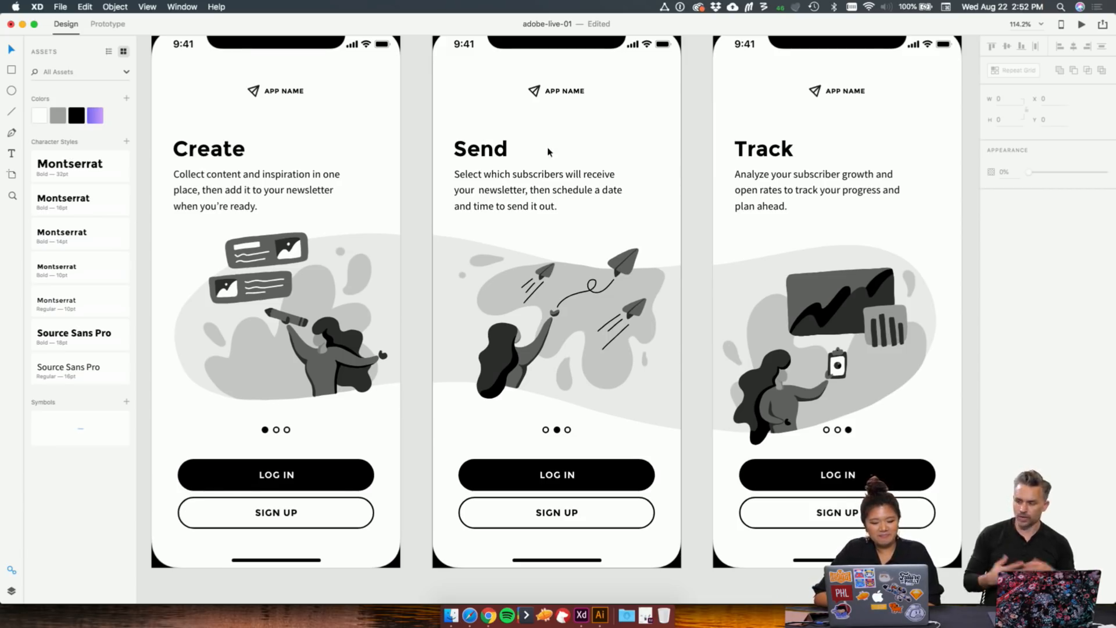
scroll(688, 201, "down", 5)
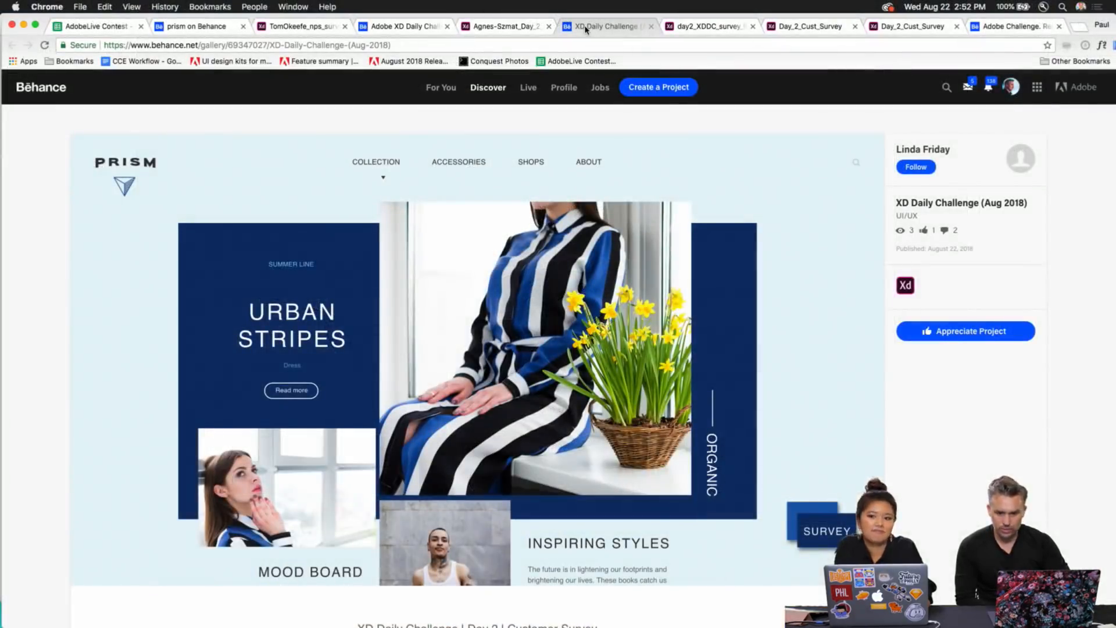
- Switch to Chrome and view the Prism project tab on Behance
left_click(185, 30)
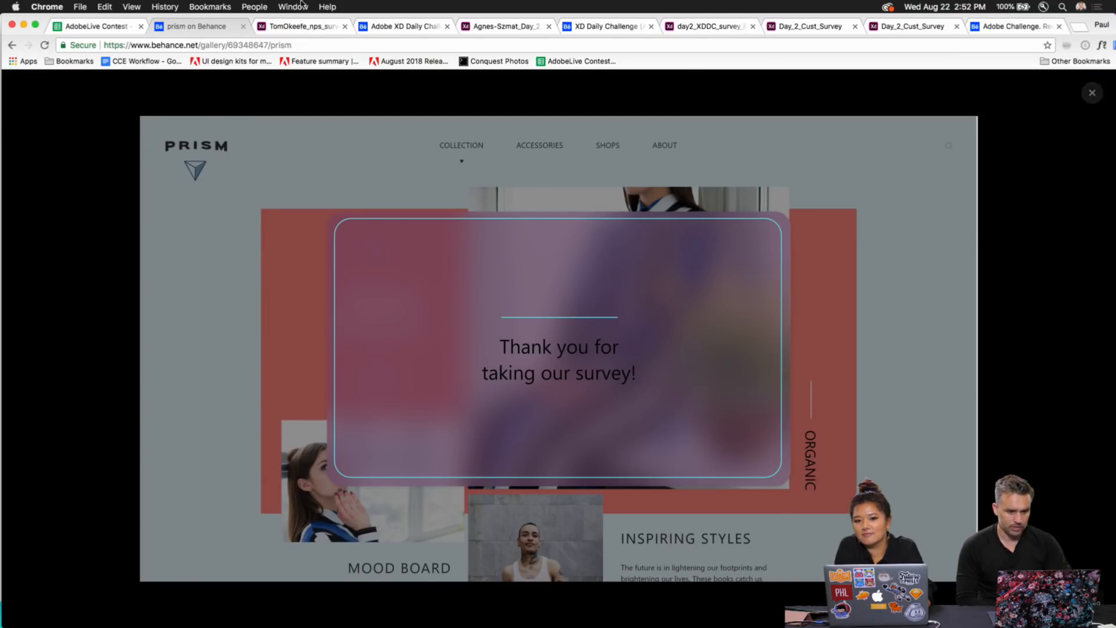
left_click(303, 45)
type("beh")
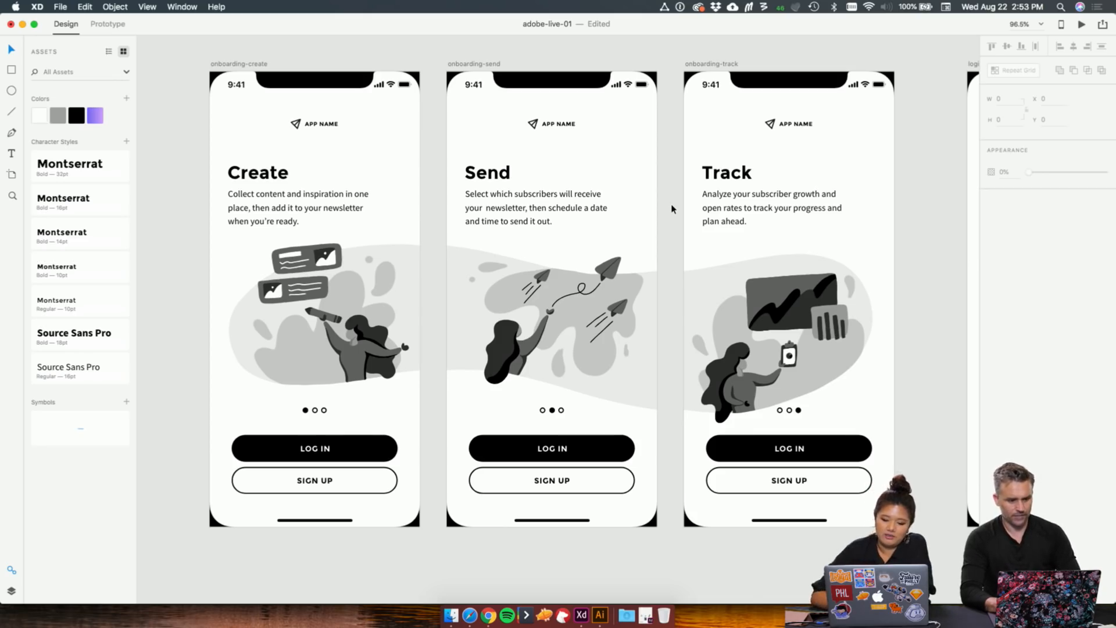
scroll(672, 208, "down", 2)
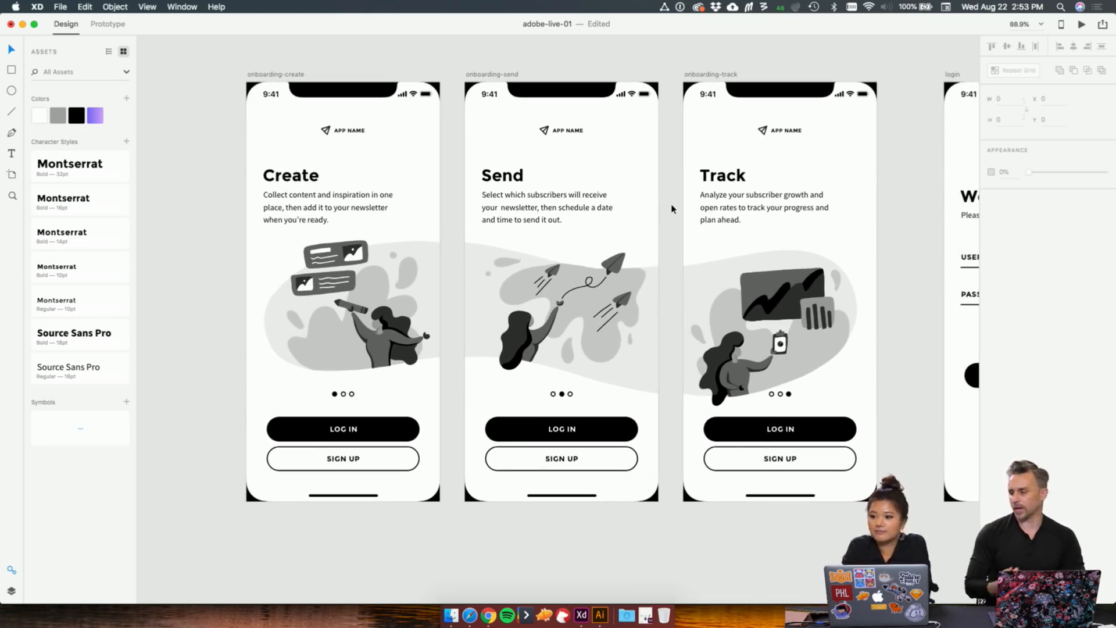